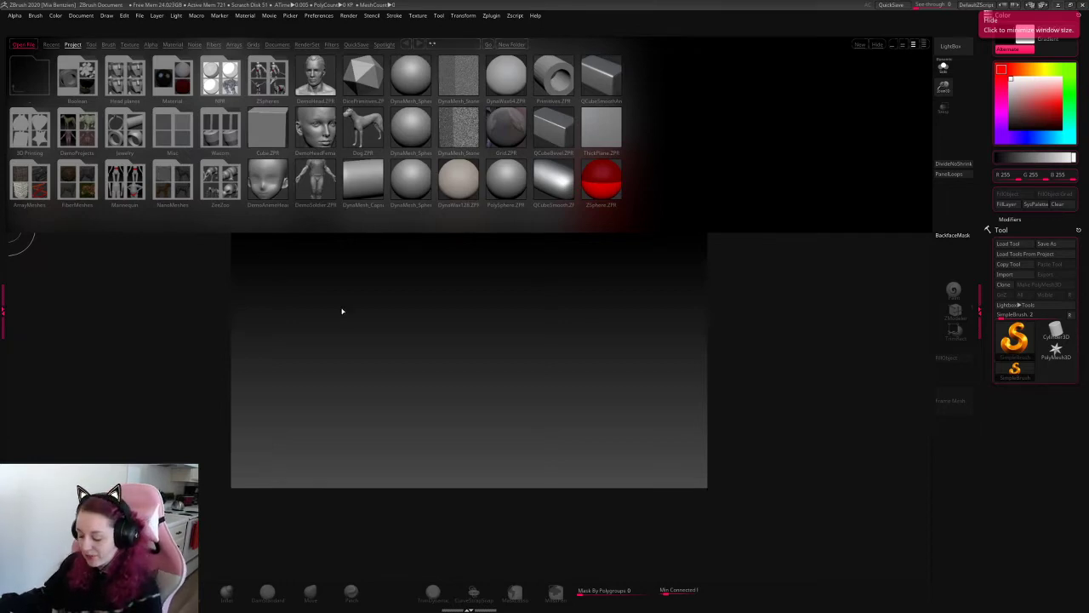
- Load the DynaMesh_Sphere_32 project from LightBox as the starting sculpt
click(340, 308)
key(ctrl+z)
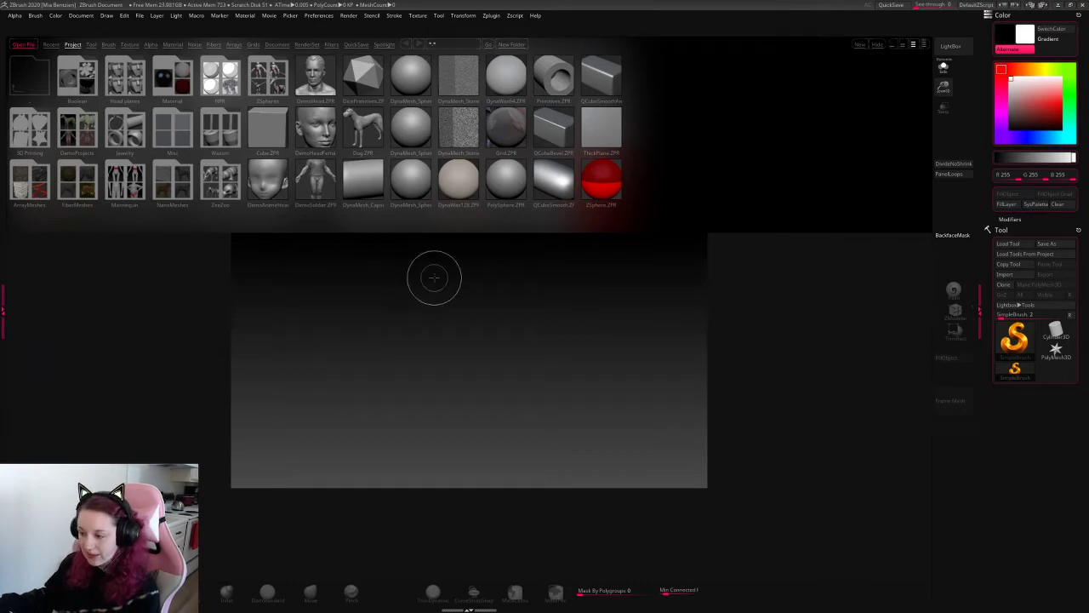
double_click(418, 129)
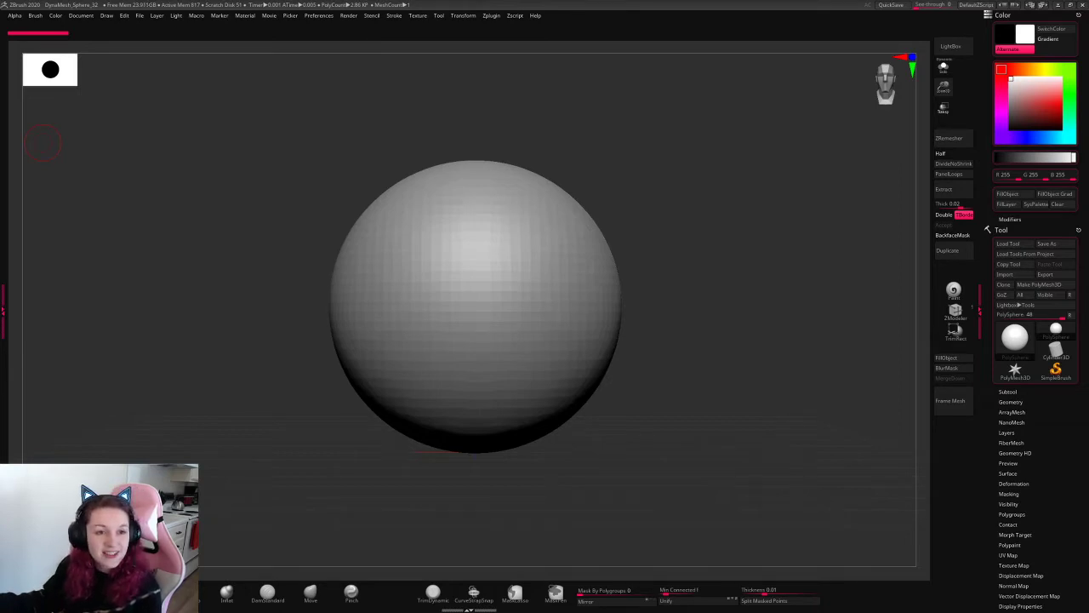
- Switch to Chrome and open the PureRef download page at pureref.com/download.php
drag(42, 143, 246, 1)
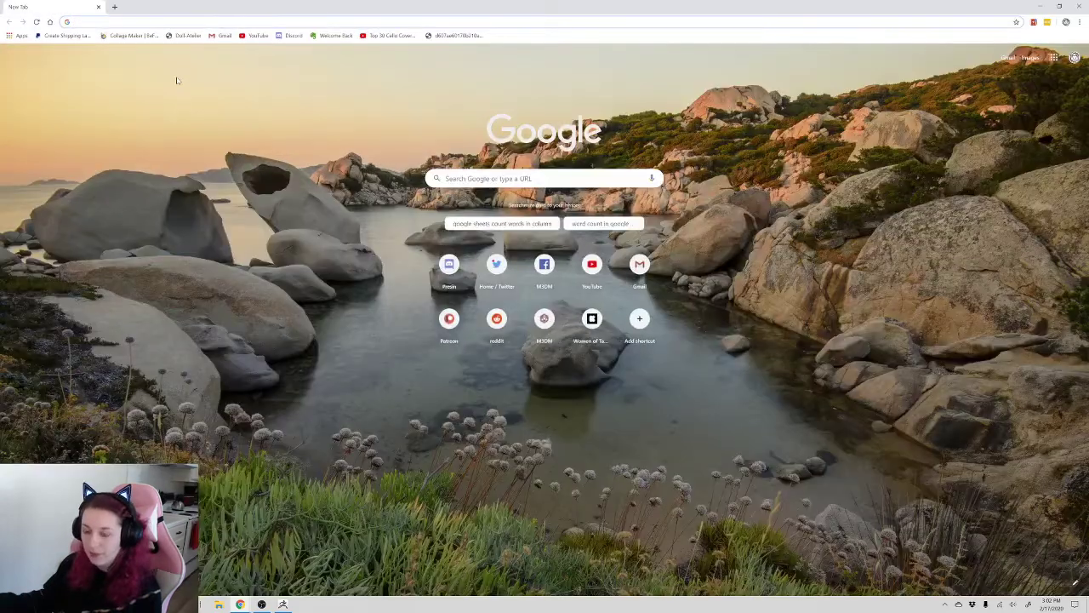
text(pureref.com/download.php)
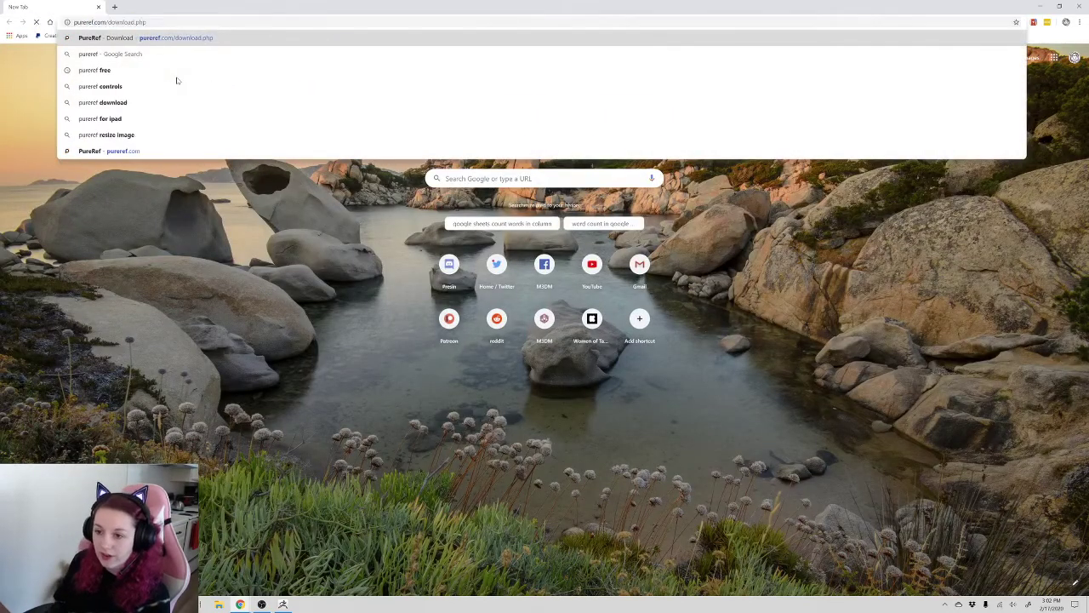
key(Return)
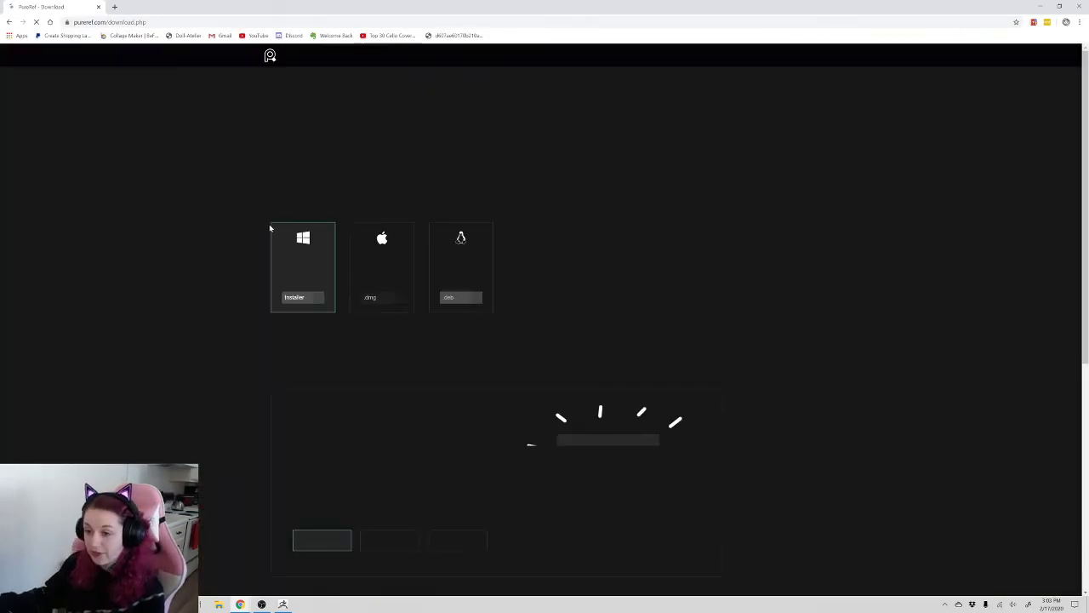
- Choose the €20 custom amount for the Windows version of PureRef and review the download options
scroll(602, 377, down, 4)
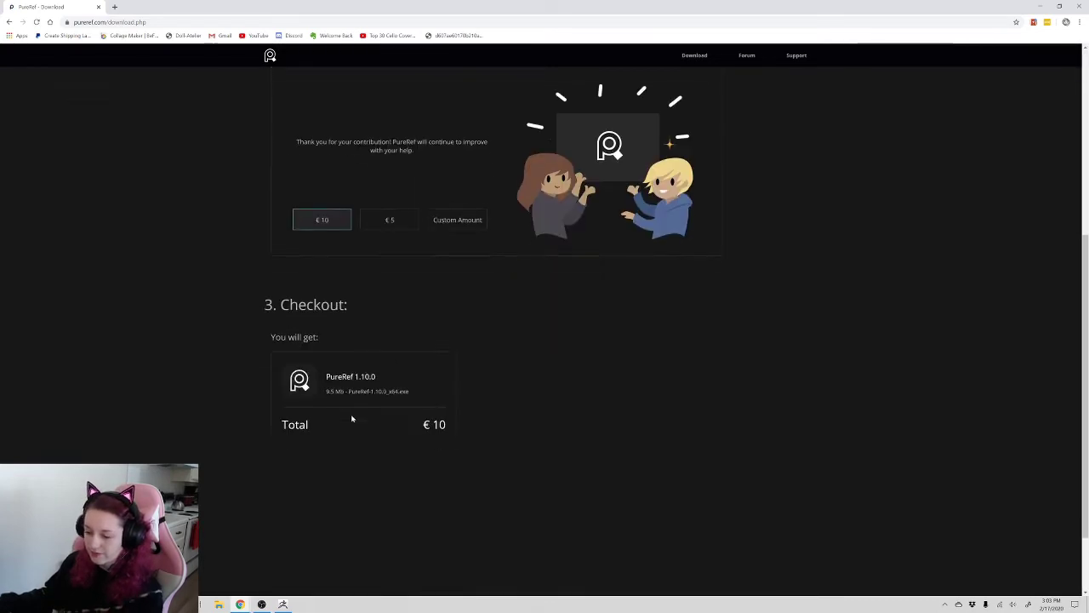
scroll(426, 302, up, 1)
click(451, 258)
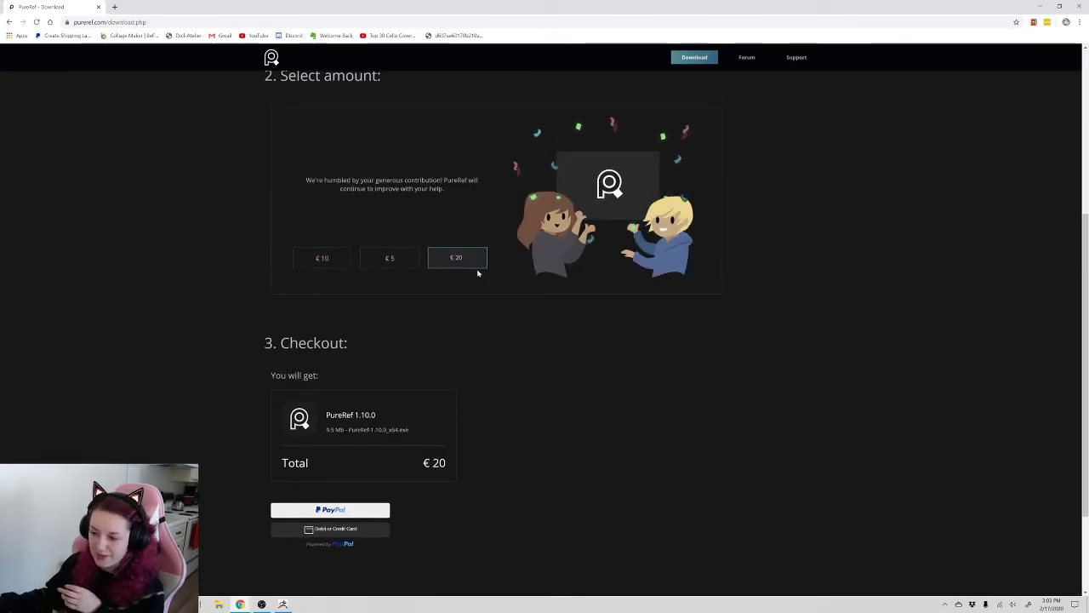
scroll(355, 353, up, 5)
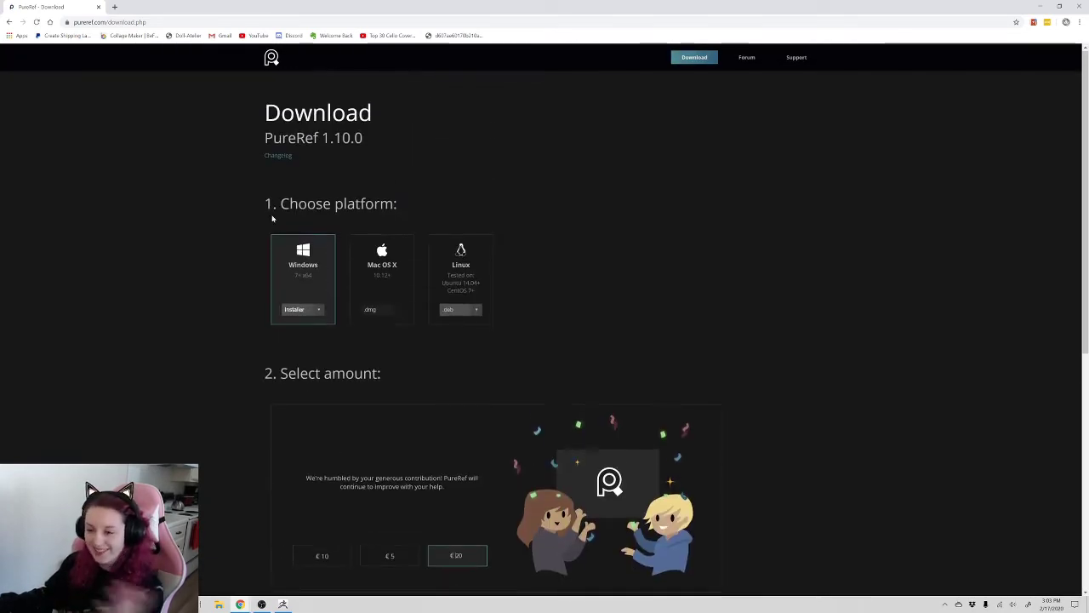
- Search Google for "water elemental dnd" and show the image results
click(149, 22)
text(w)
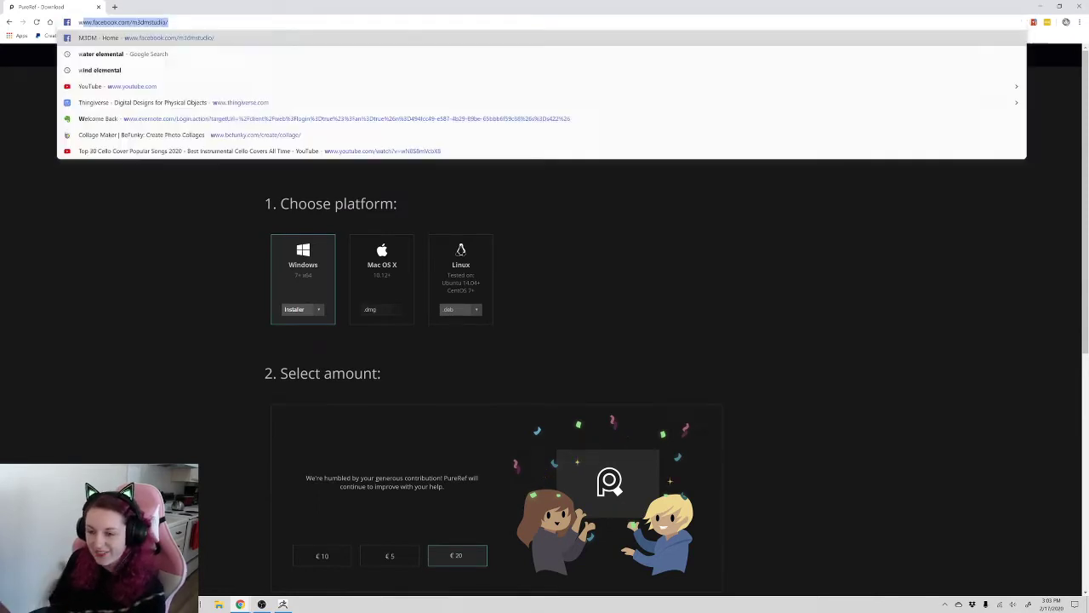
text(ater e\)
key(Return)
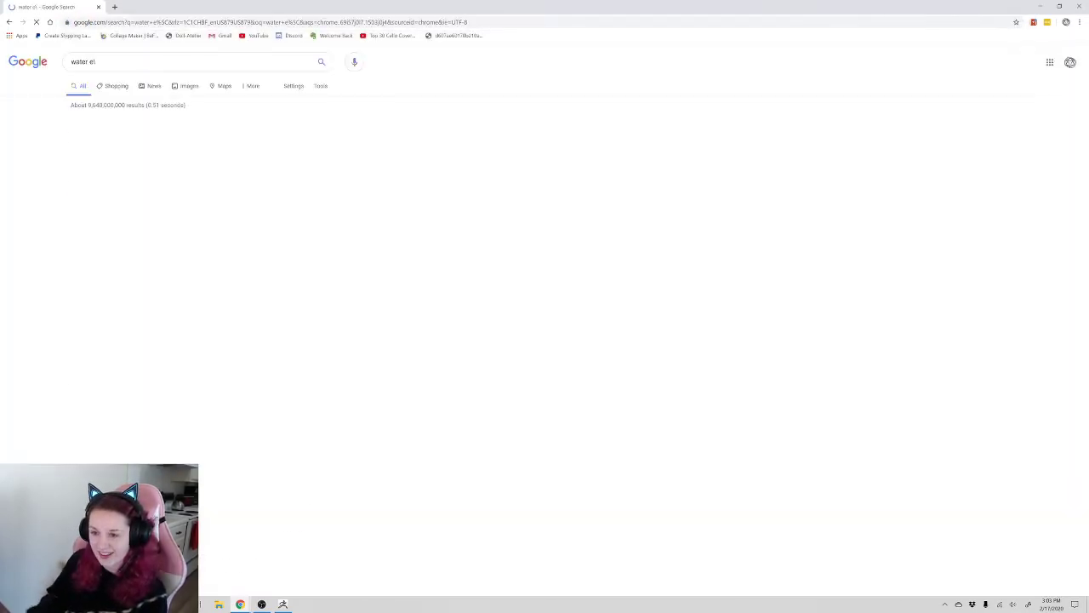
key(BackSpace)
text(l)
key(BackSpace)
text(lemental dnd)
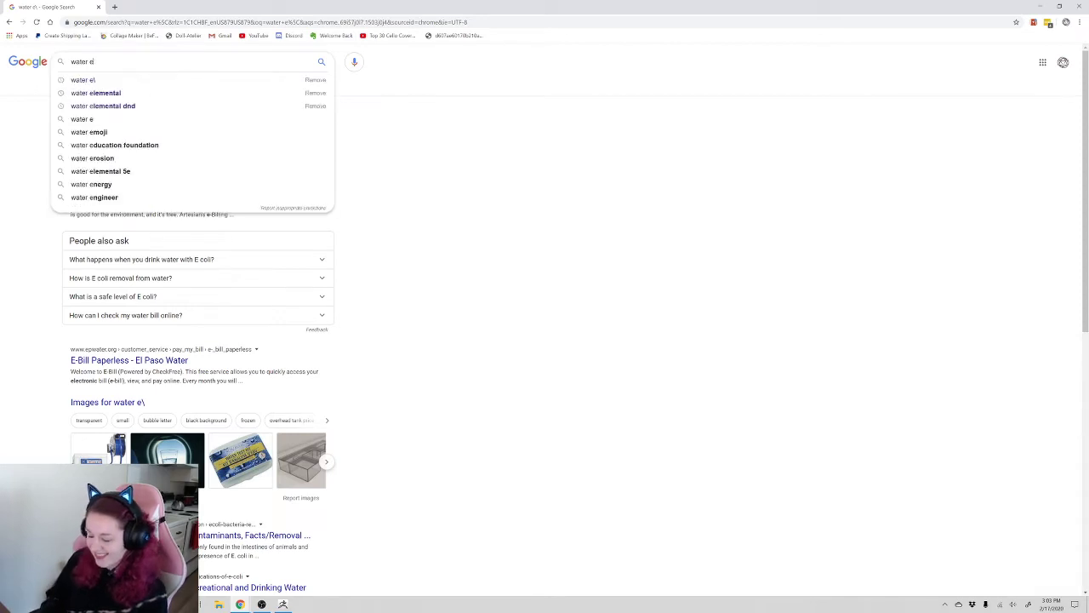
key(Return)
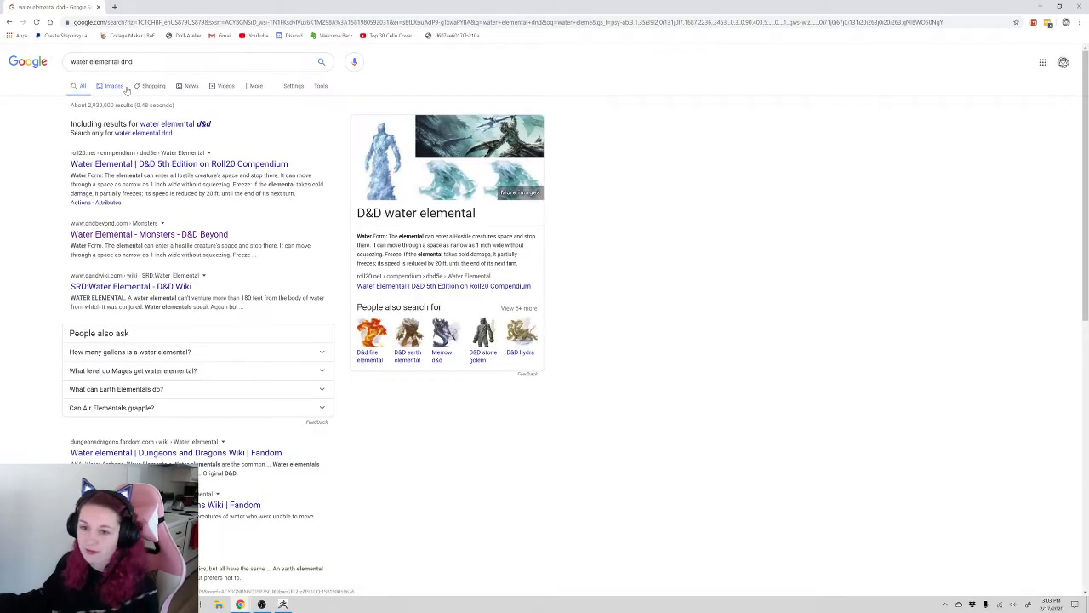
click(114, 86)
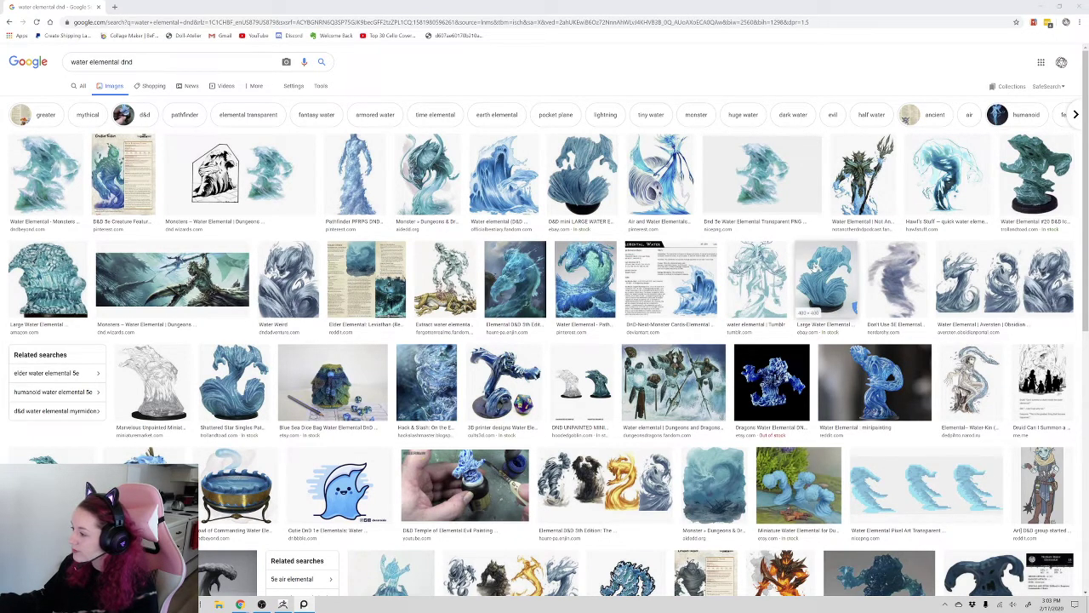
- Preview the "Water Weird" creature artwork from the image results and capture the whole picture with Snipping Tool
click(813, 266)
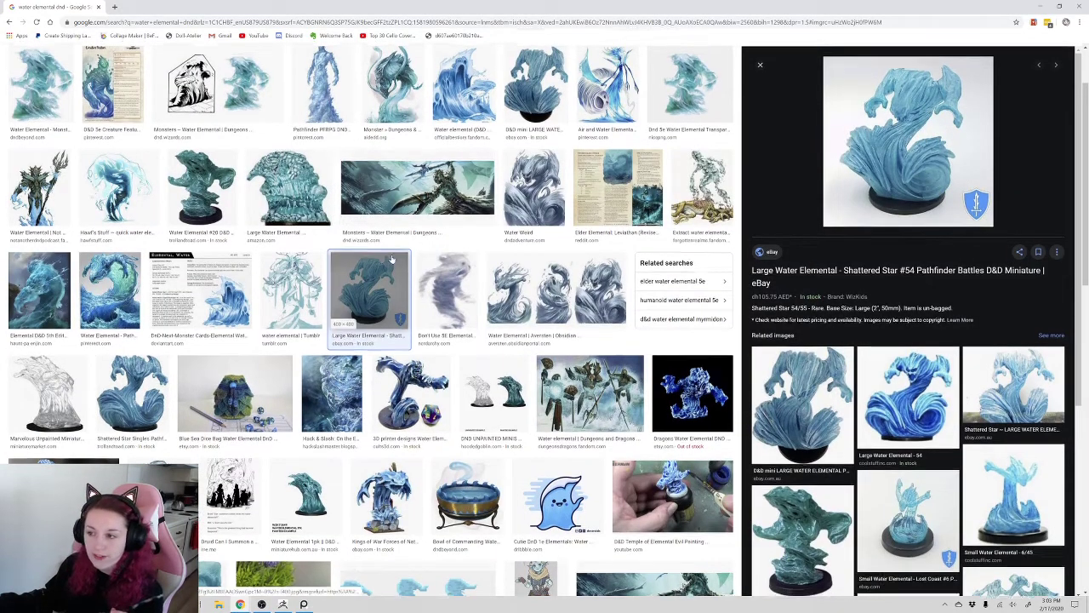
scroll(391, 257, up, 2)
click(385, 163)
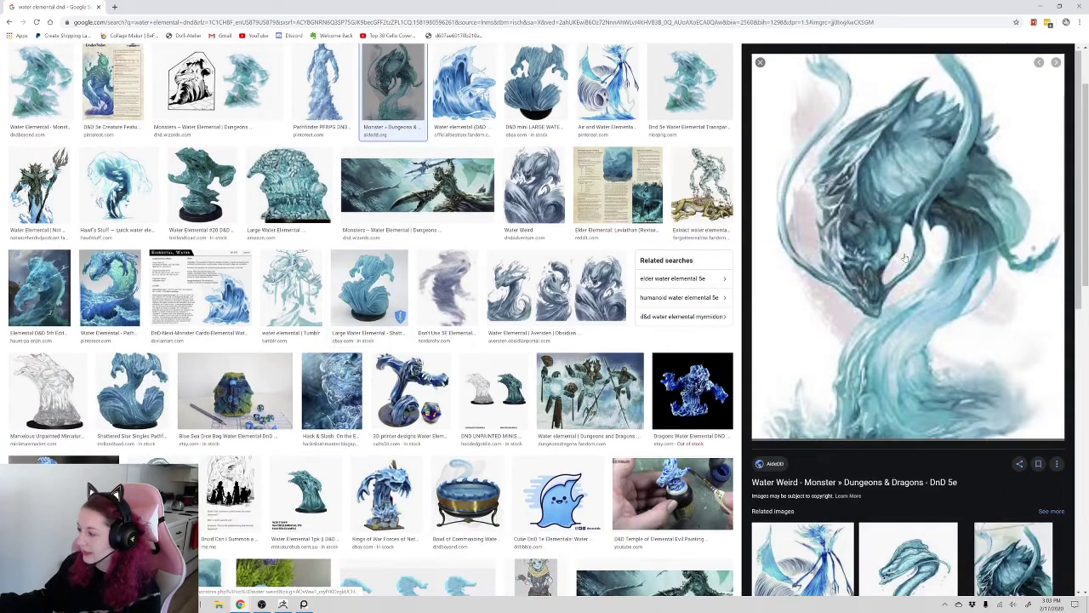
key(super)
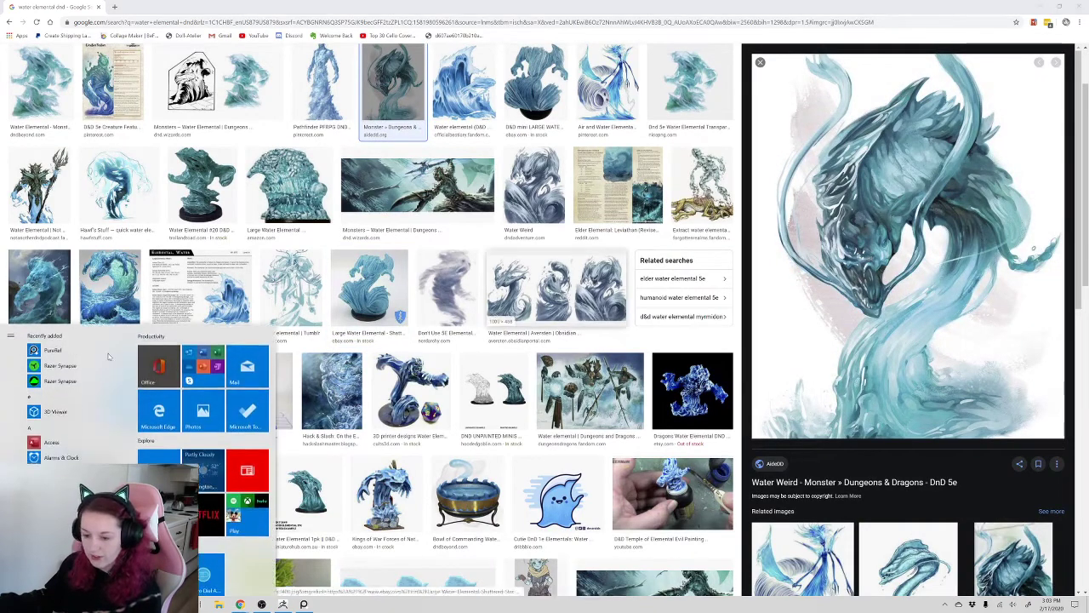
text(s)
click(85, 372)
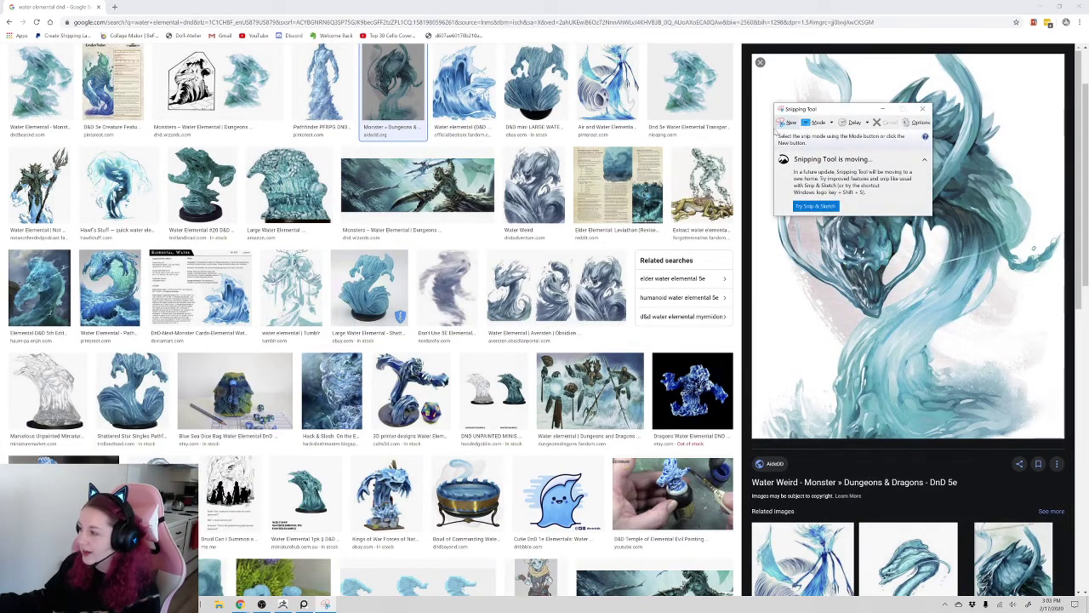
click(788, 122)
drag(753, 51, 1064, 438)
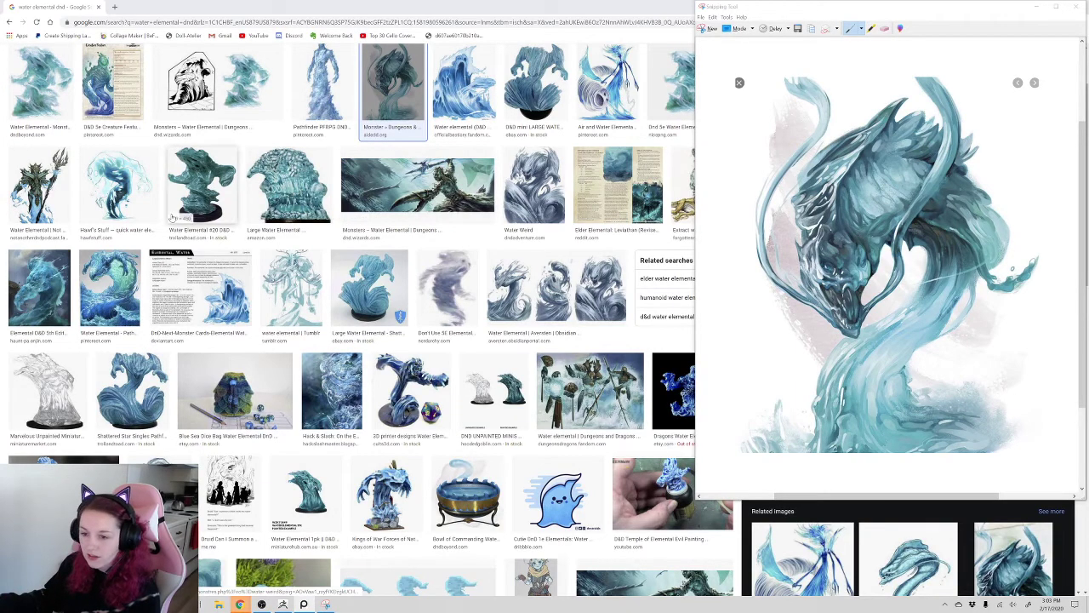
- Examine the lesser water elemental artwork and the large and small water elemental miniatures among the image results and related images
scroll(273, 266, up, 1)
scroll(272, 266, up, 1)
click(112, 173)
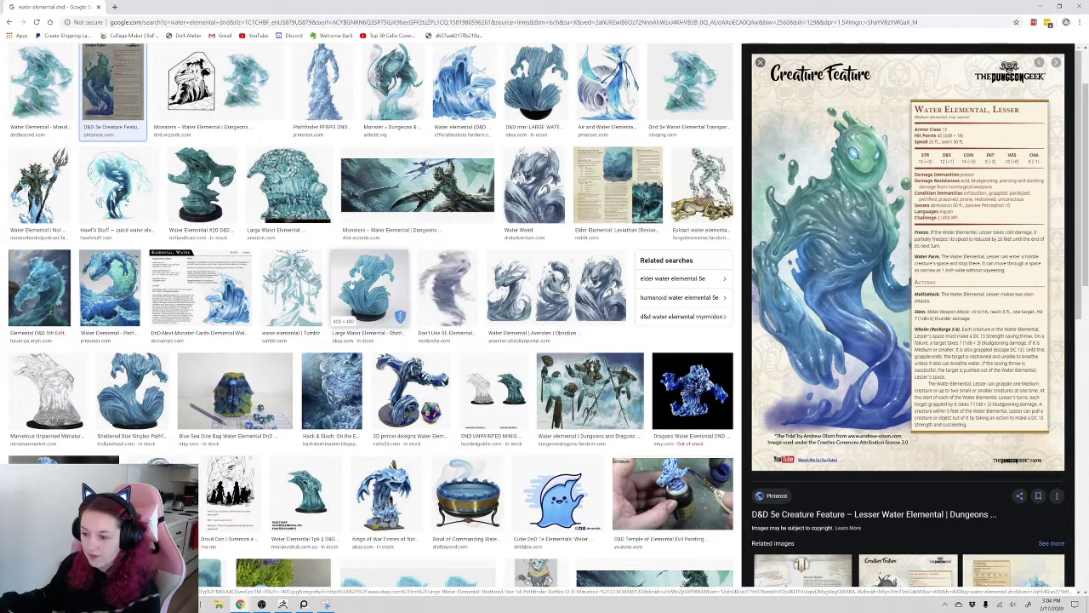
click(351, 285)
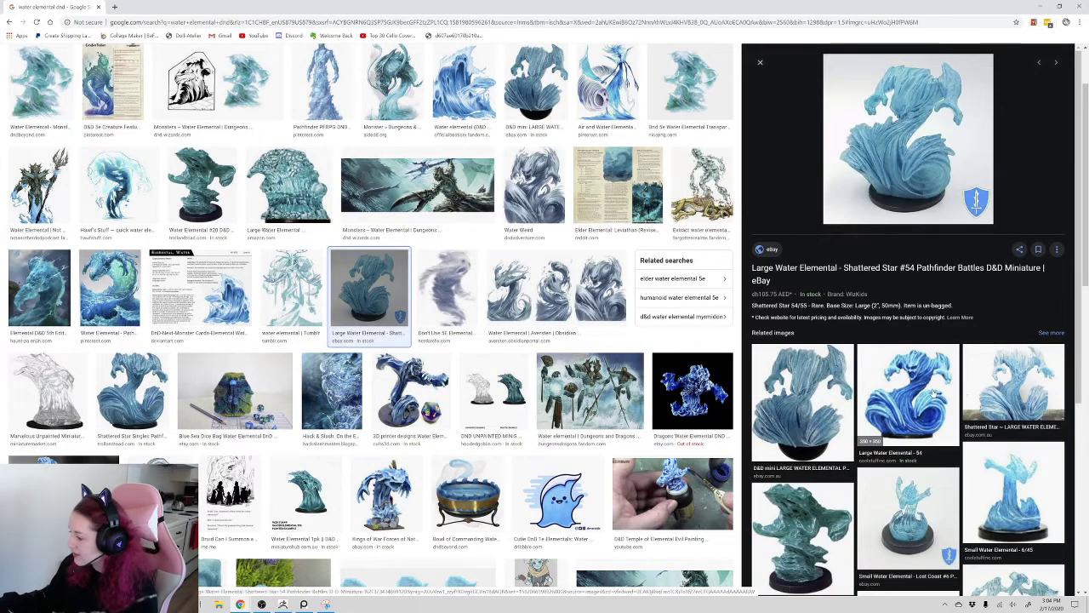
click(924, 387)
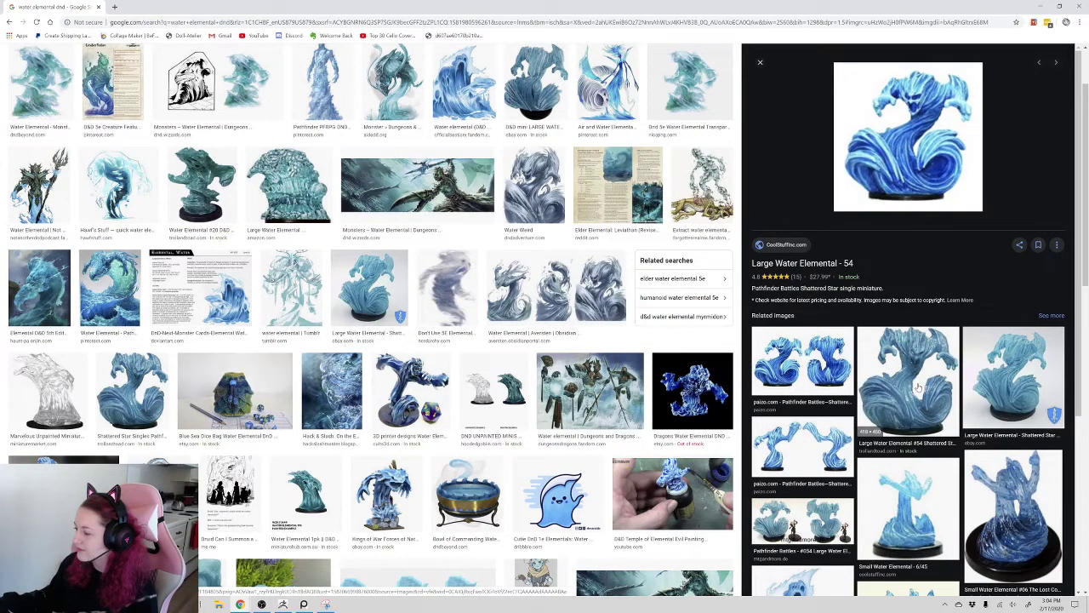
click(901, 489)
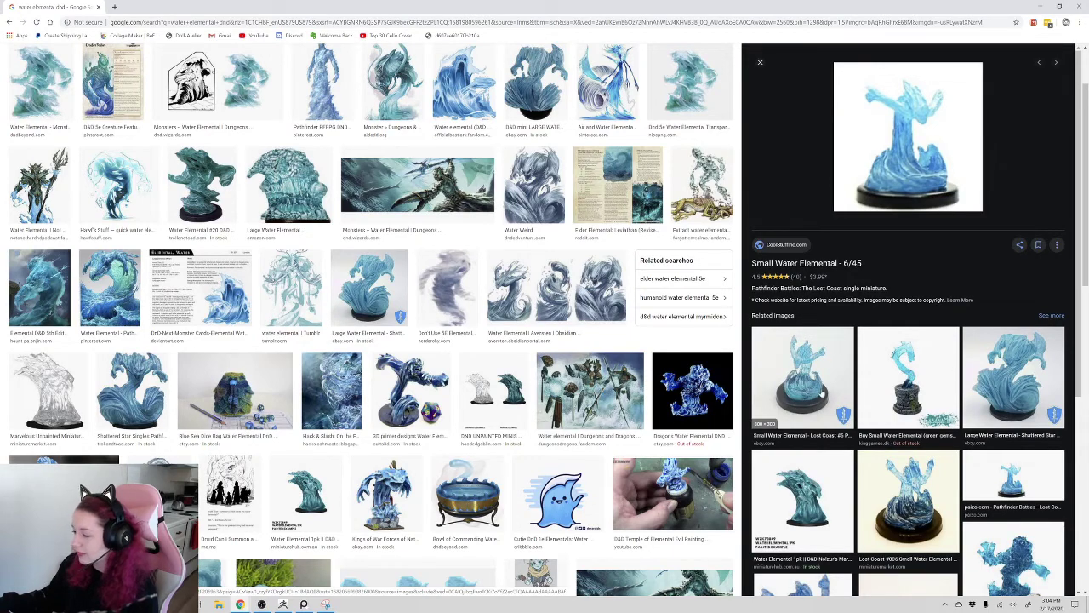
click(817, 487)
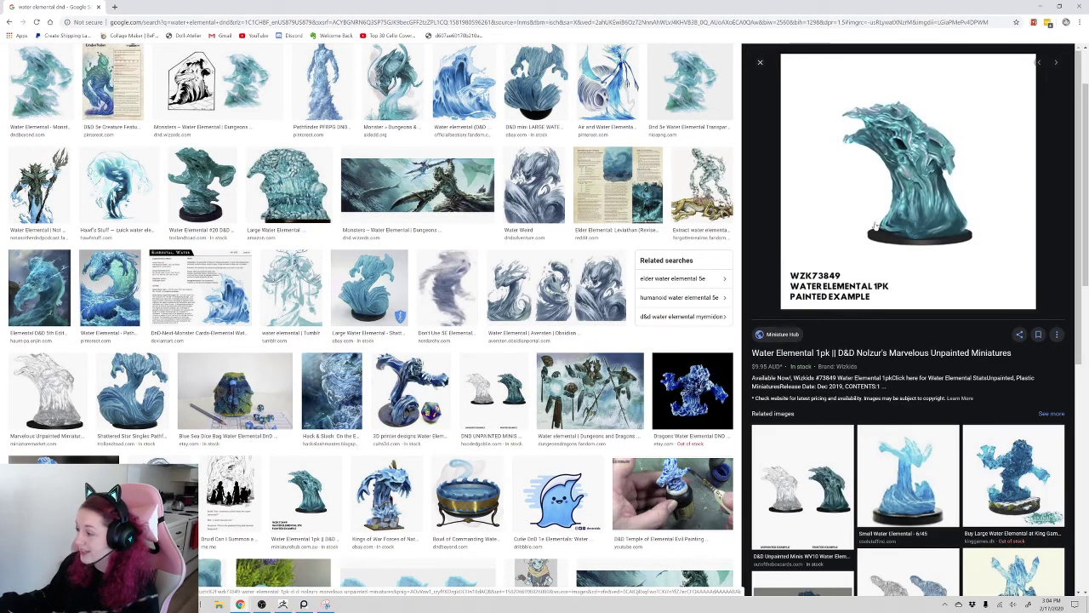
- Preview the "Water Elemental - Pathfinder" wave creature artwork and capture it as a new snip with Snipping Tool
scroll(447, 345, up, 1)
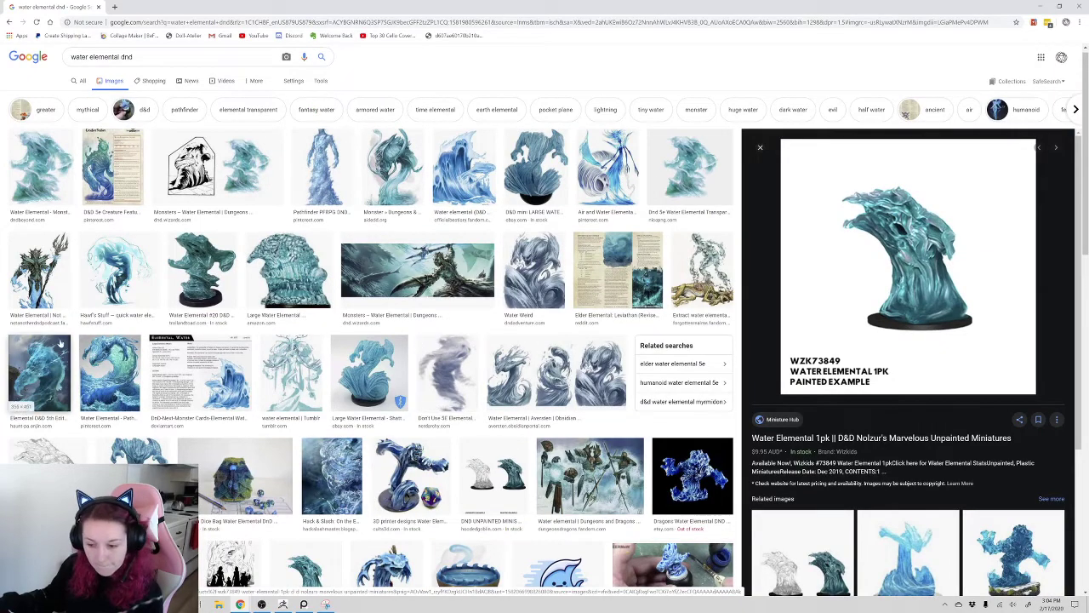
click(108, 371)
scroll(366, 369, down, 1)
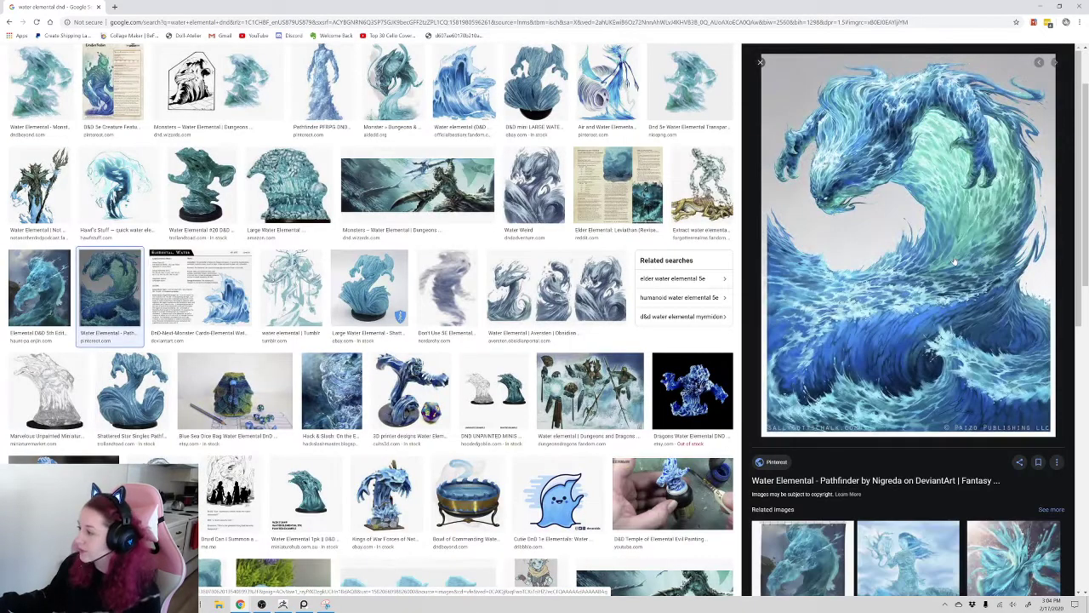
key(super)
text(snip)
key(Return)
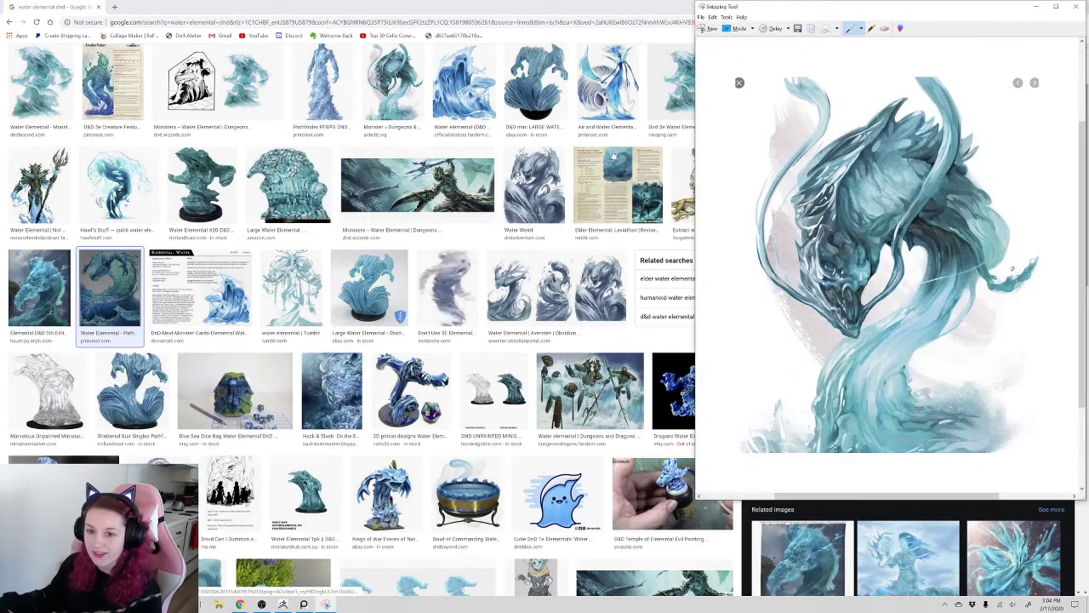
click(704, 29)
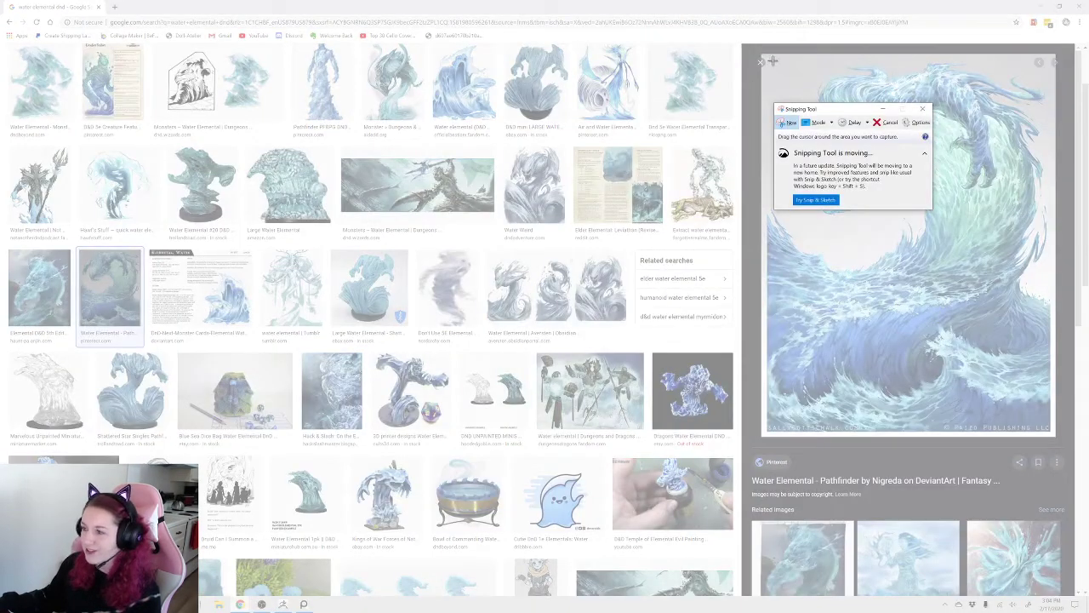
drag(772, 59, 1055, 433)
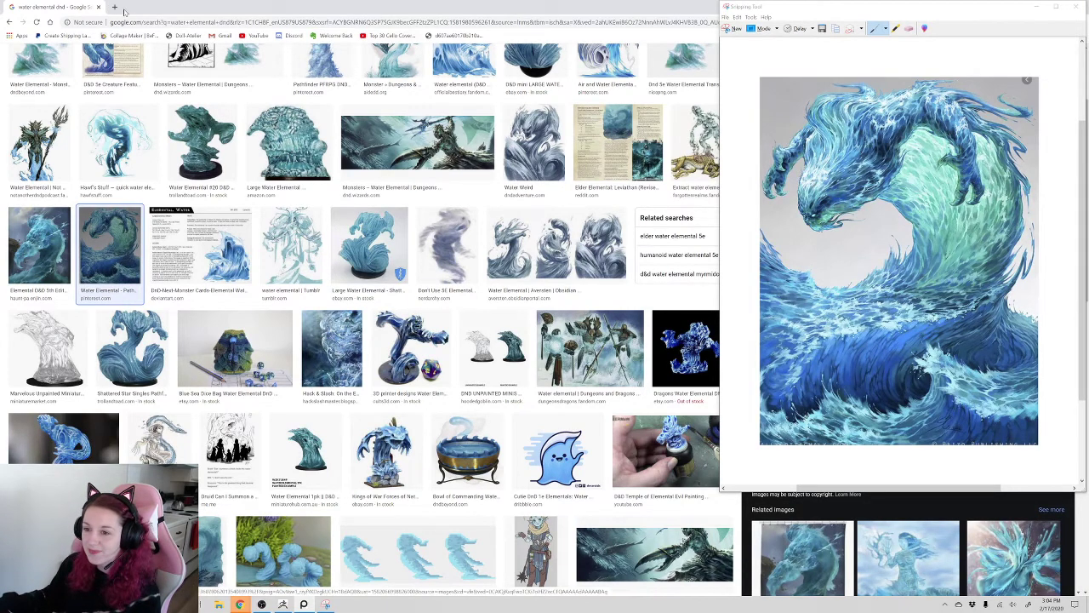
- Play the bookmarked Top 30 Cello Cover video in a new tab at lower volume, and return to the image results
click(117, 8)
click(393, 36)
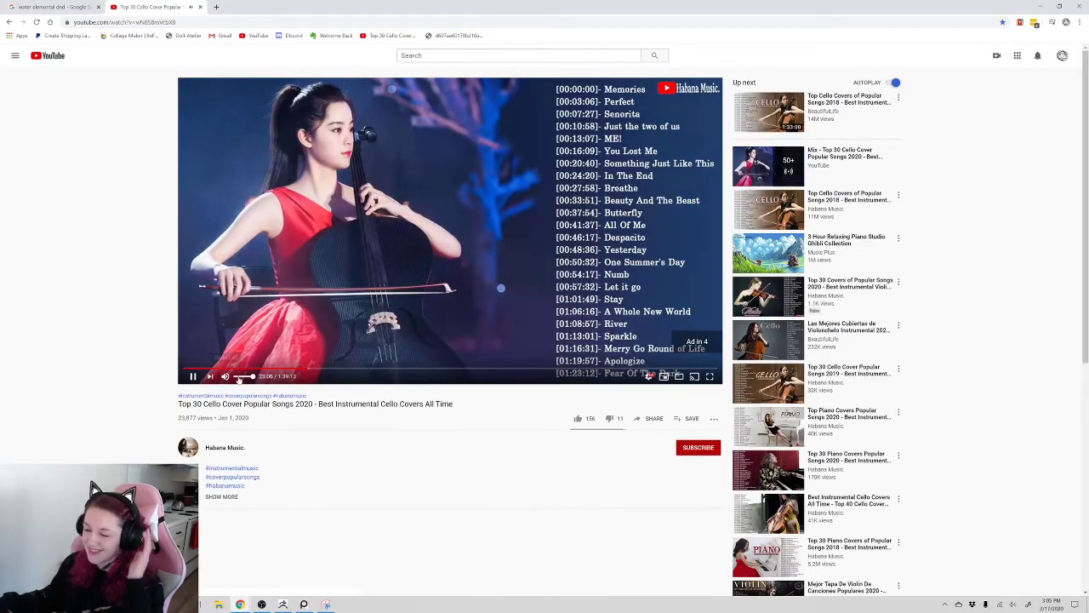
key(XF86AudioLowerVolume)
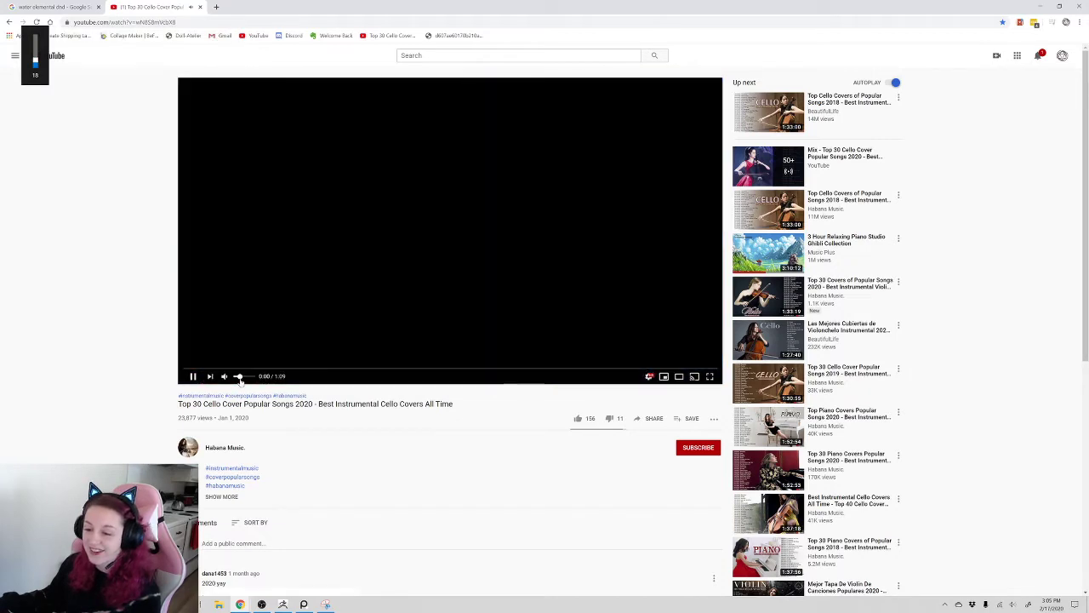
click(693, 346)
click(51, 7)
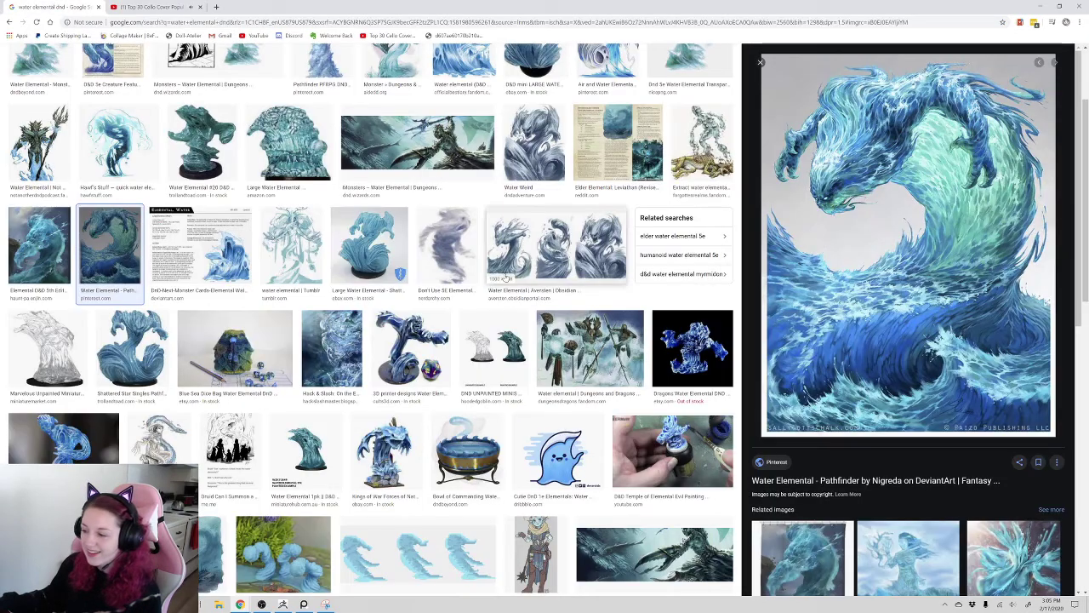
- Preview the dark blue Etsy water elemental miniature on a black background and capture it as a new snip with Snipping Tool
click(692, 347)
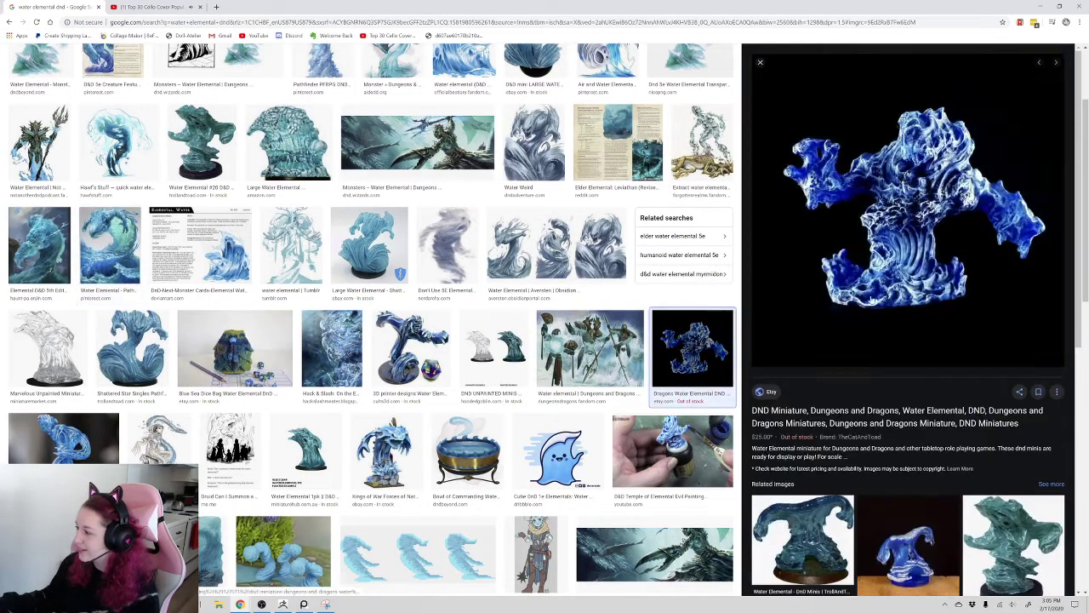
key(super)
text(snip)
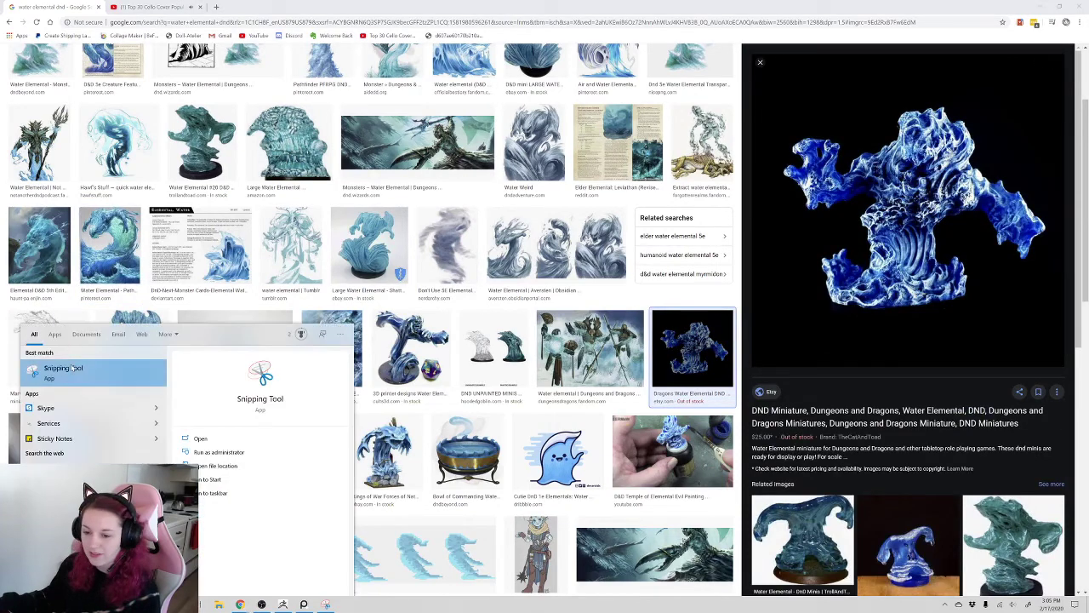
key(Return)
click(732, 29)
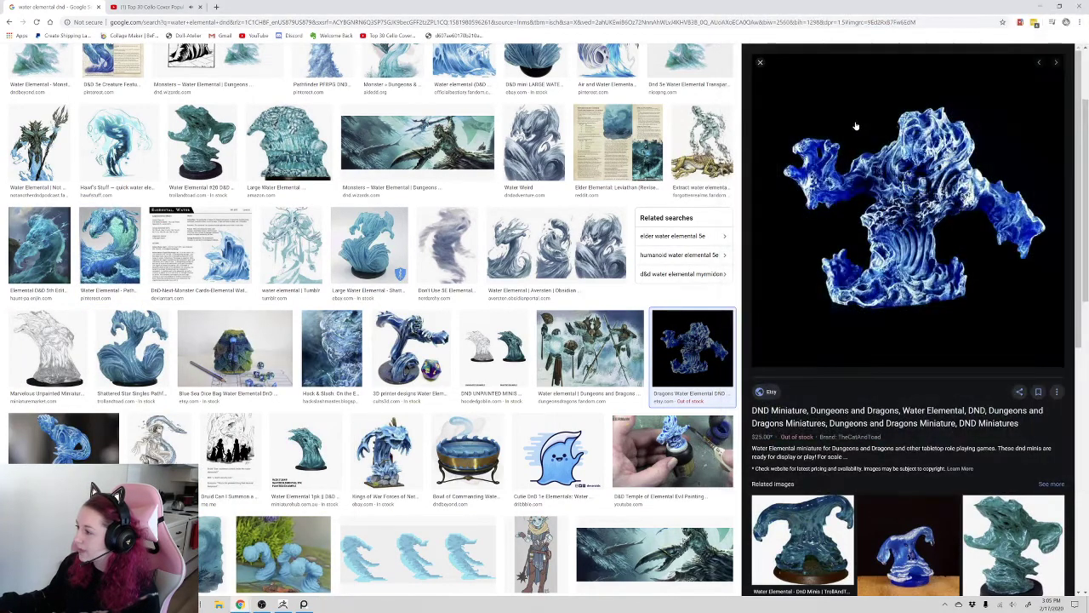
drag(775, 80, 1054, 333)
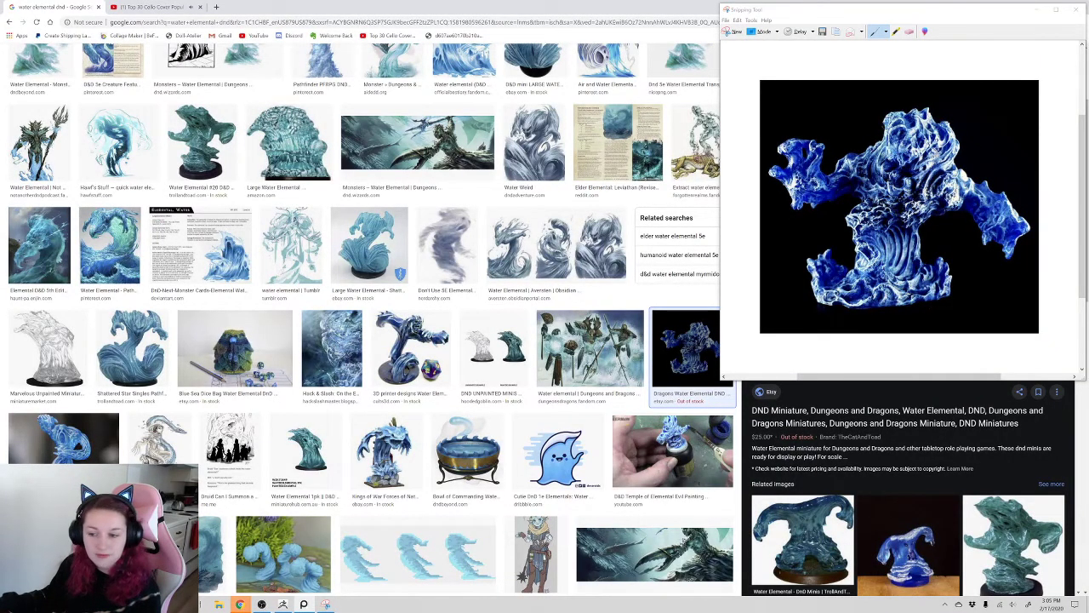
- Turn the system playback volume down below 10 and mute the cello music
key(XF86AudioLowerVolume)
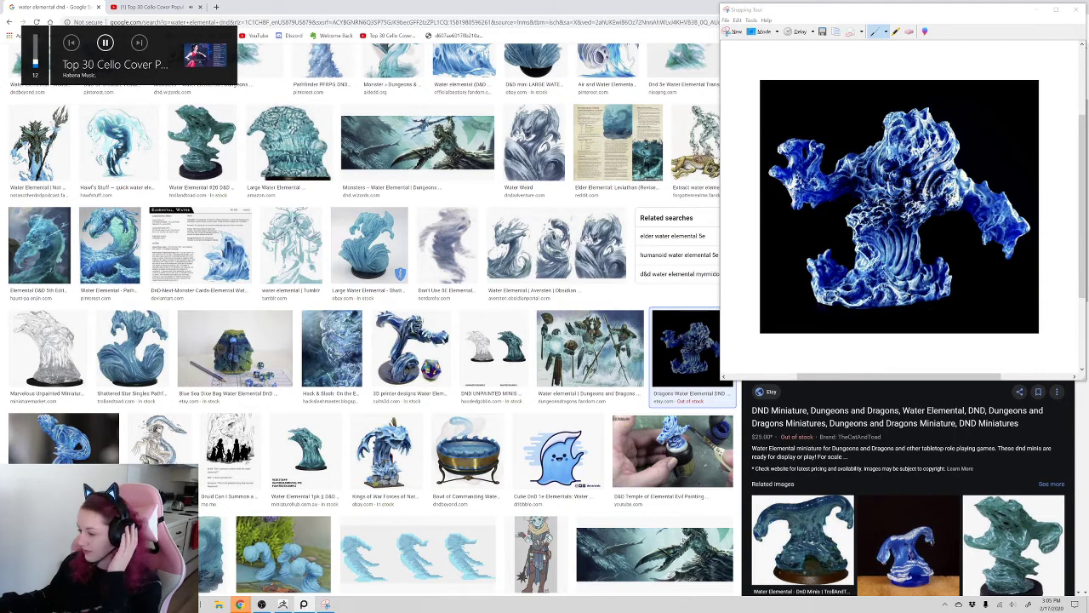
key(XF86AudioLowerVolume)
key(XF86AudioLowerVolume)
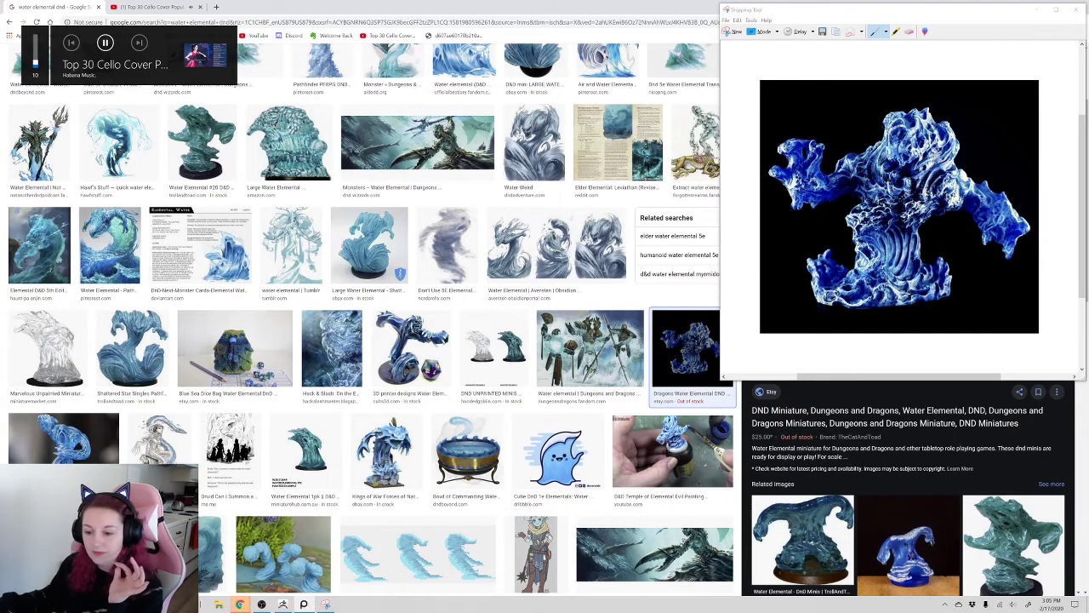
- Preview the "D&D Temple of Elemental Evil Painting the Water Elemental" video image among the results
scroll(683, 442, down, 1)
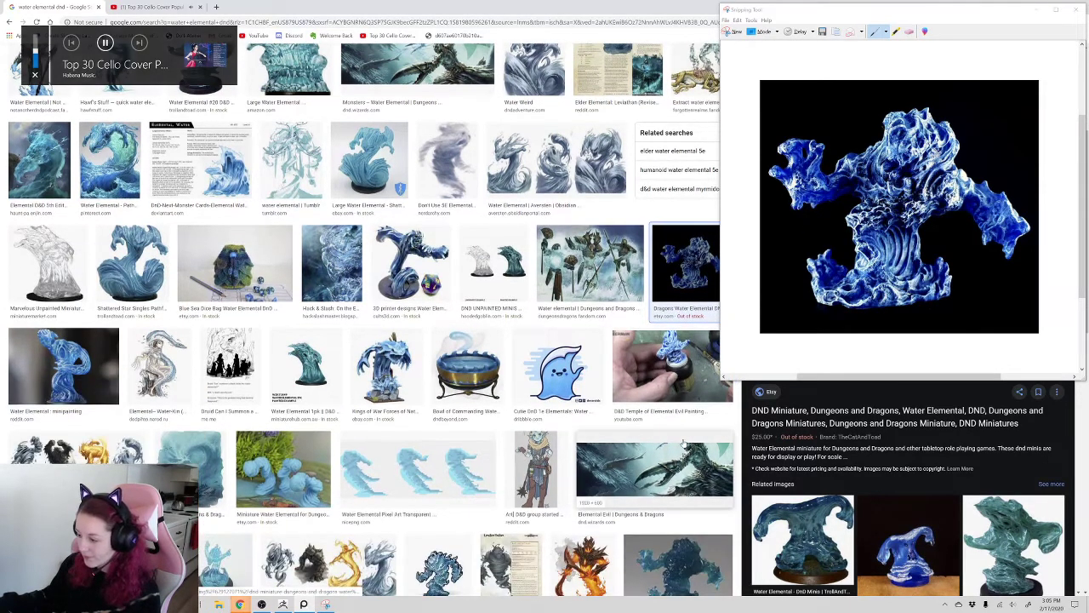
click(656, 372)
scroll(659, 390, down, 2)
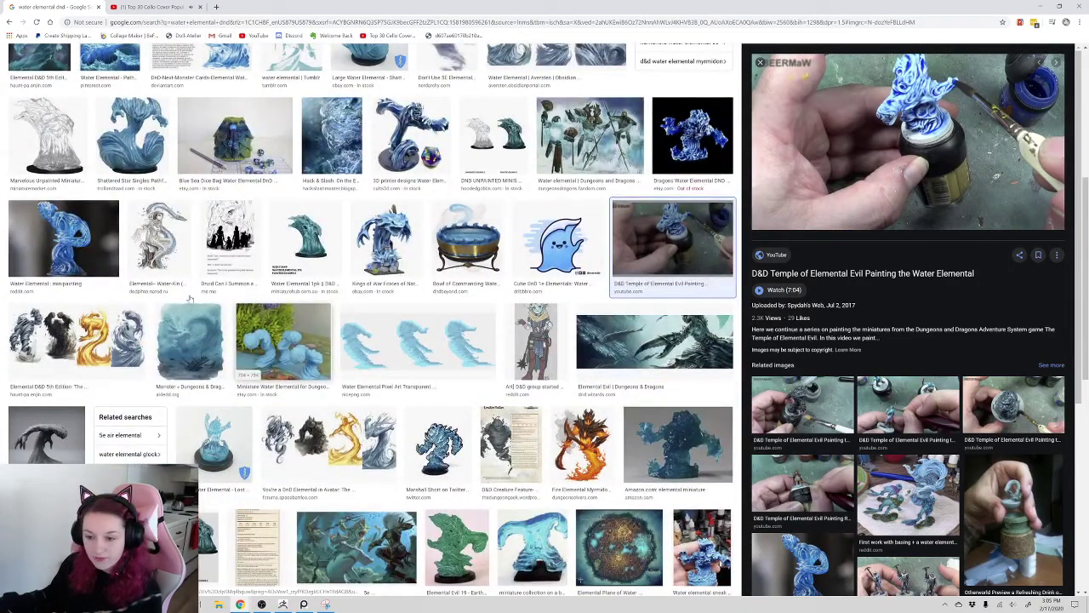
- Preview the blue Reddit "Water Elemental : minipainting" miniature and capture it as a new snip with Snipping Tool
click(63, 242)
key(super)
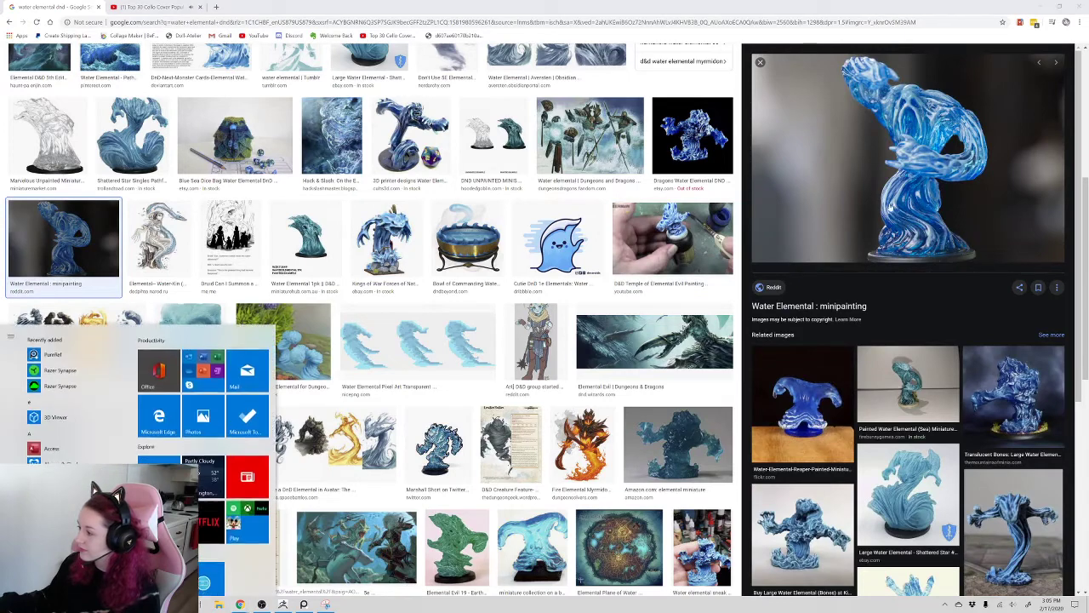
text(snip)
key(Return)
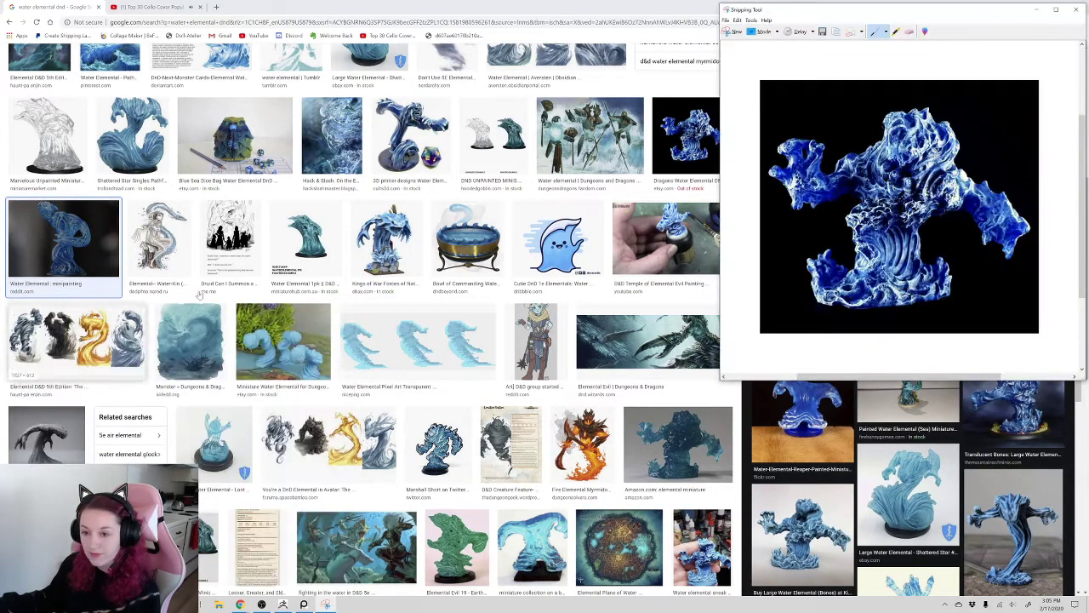
click(734, 31)
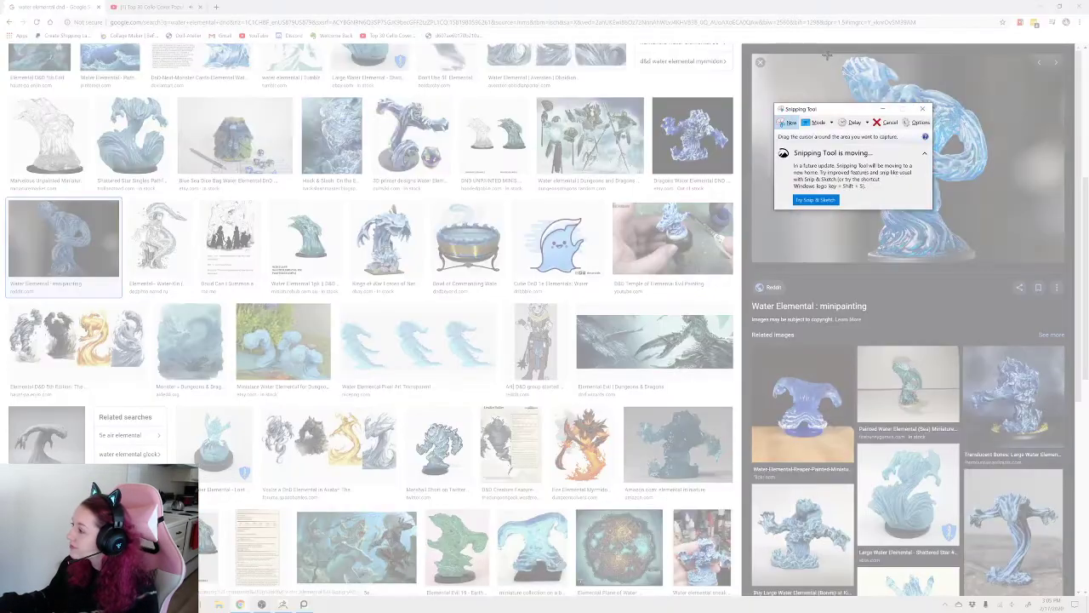
drag(827, 55, 1021, 271)
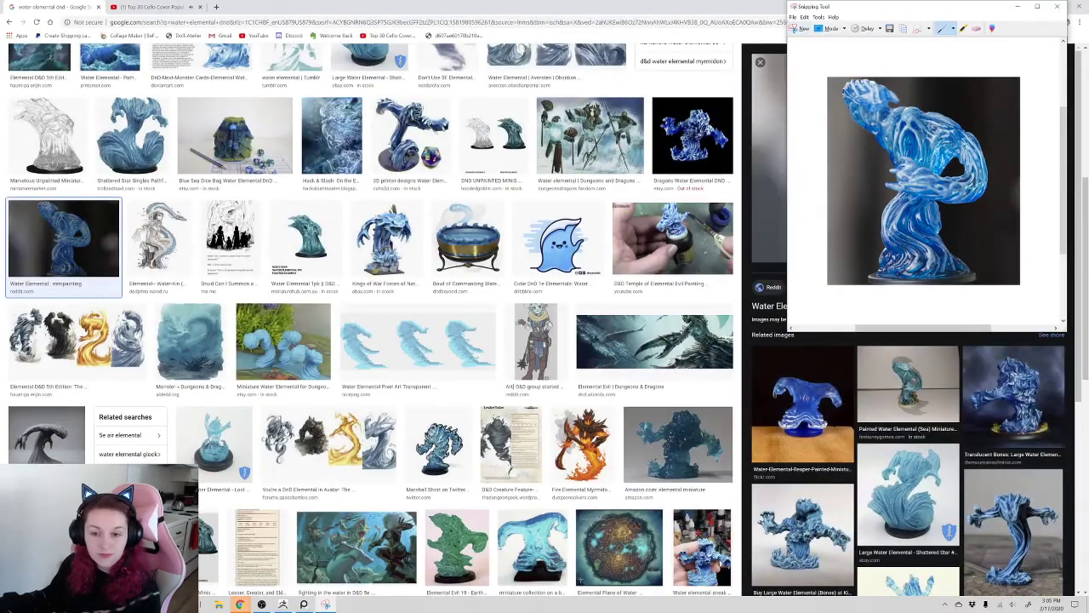
key(alt+Tab)
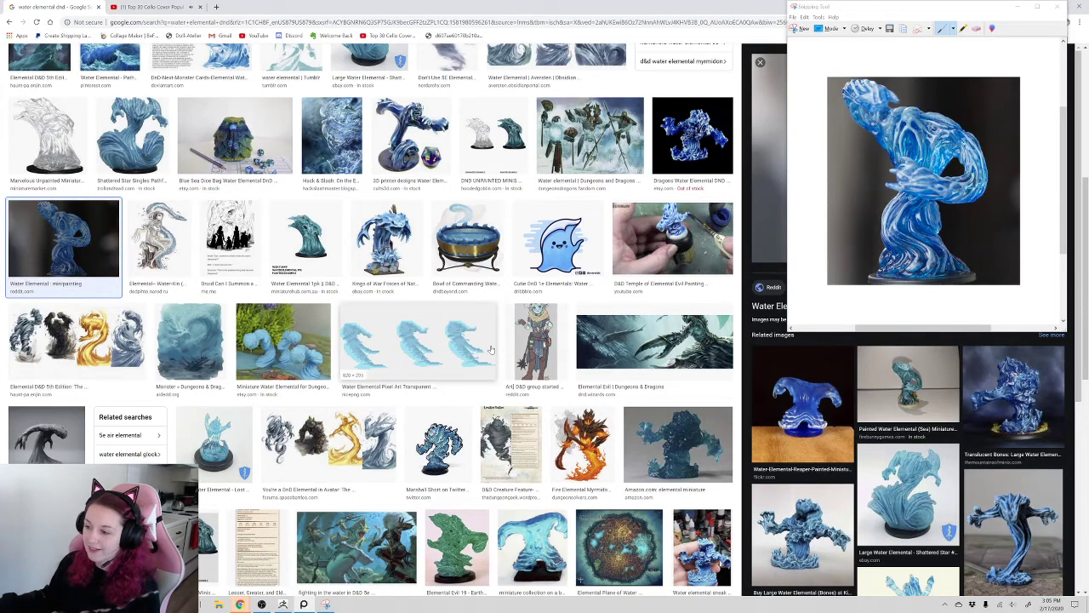
- Preview the "Large Water Elemental #54 Shattered Star" miniature and capture it as a new snip with Snipping Tool
scroll(493, 347, up, 3)
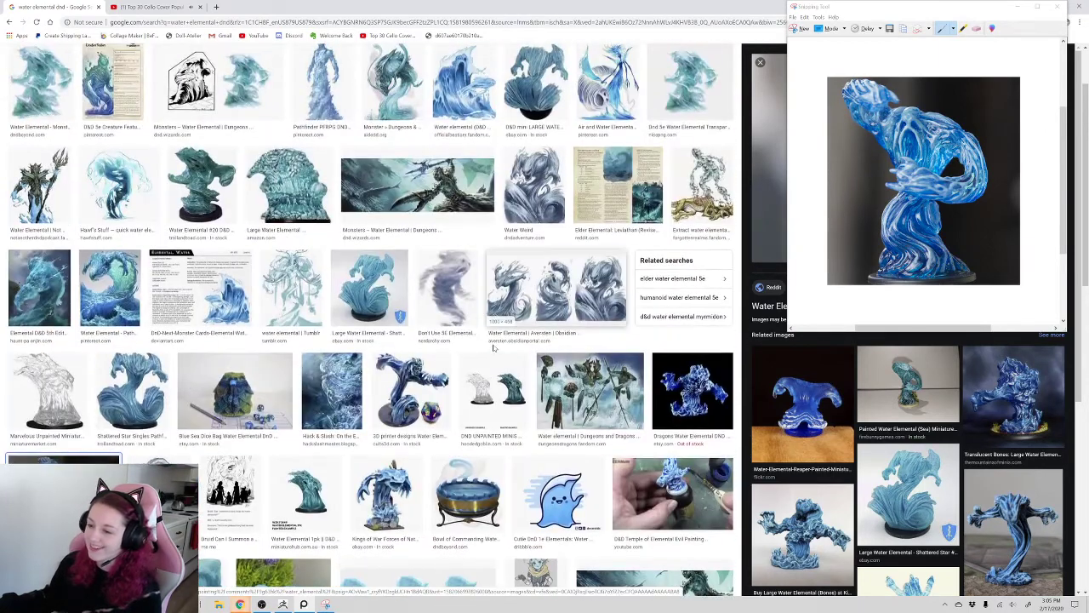
scroll(493, 340, up, 1)
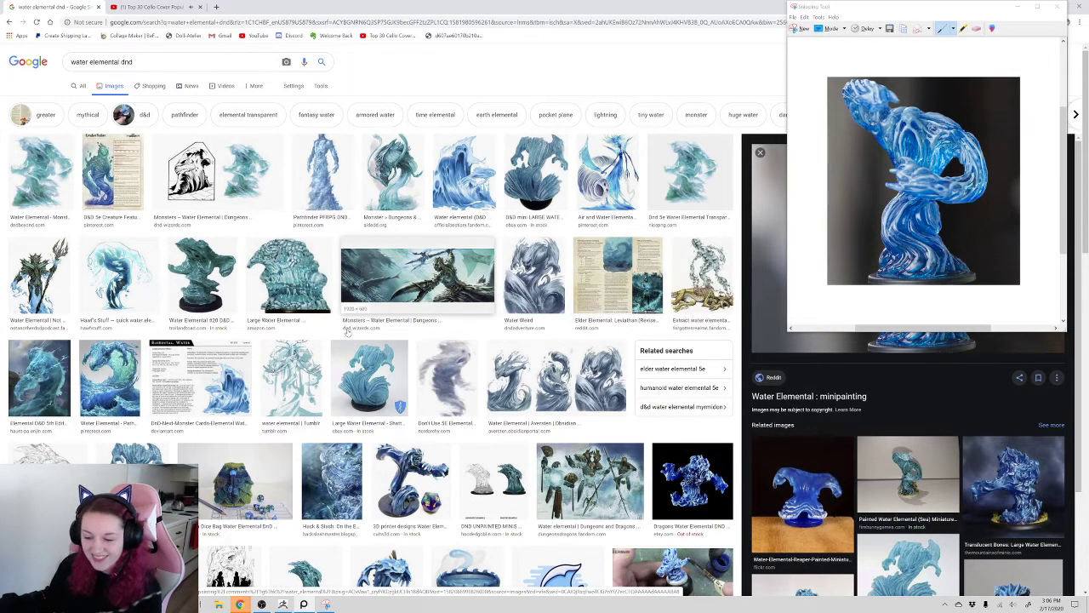
scroll(375, 311, down, 1)
click(133, 383)
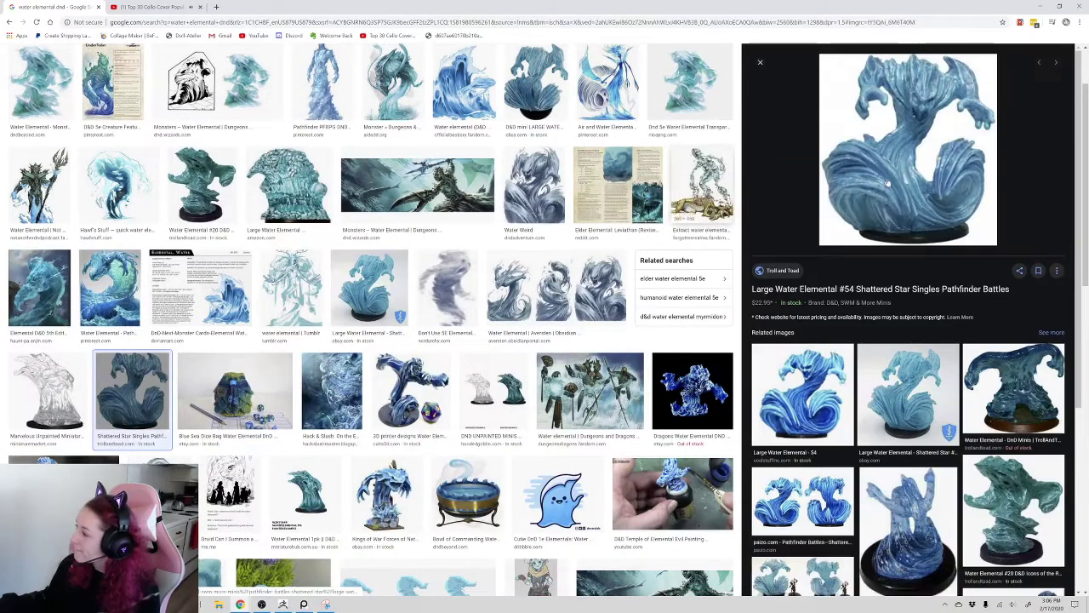
key(super)
text(ss)
click(51, 373)
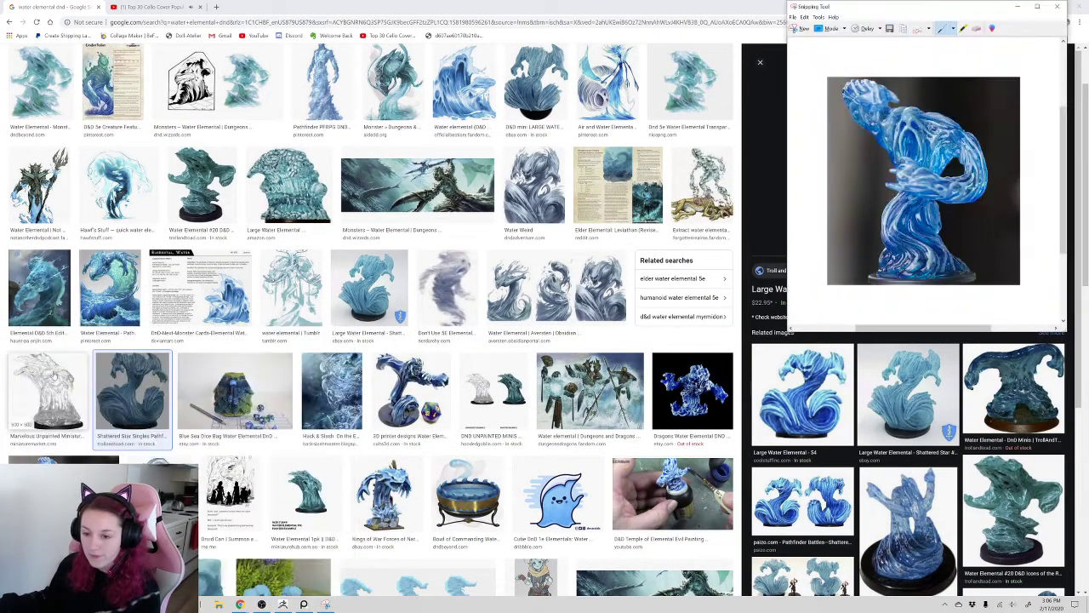
click(801, 32)
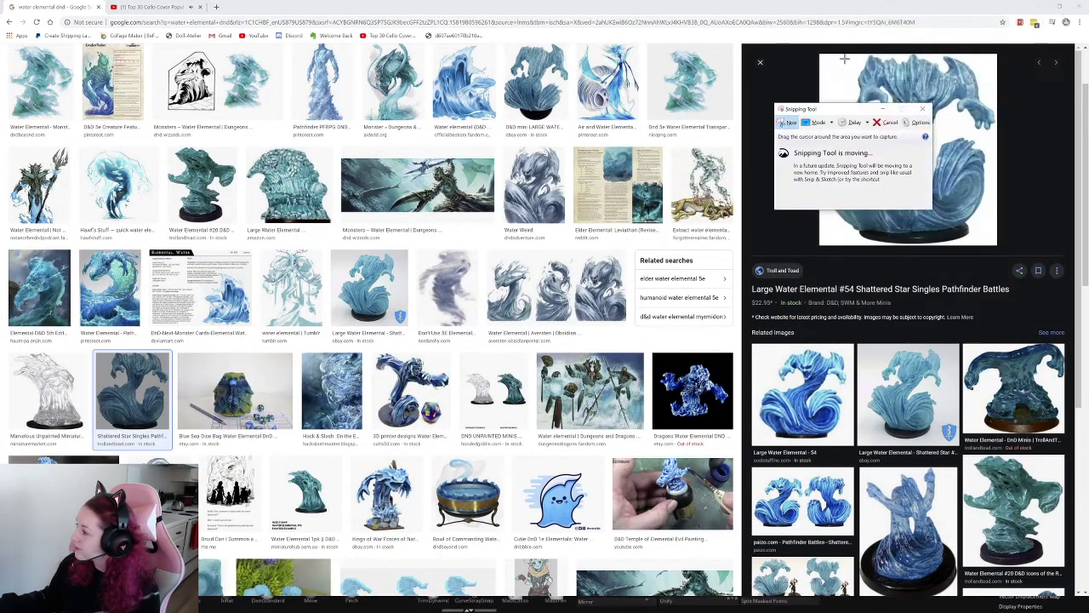
drag(841, 55, 993, 244)
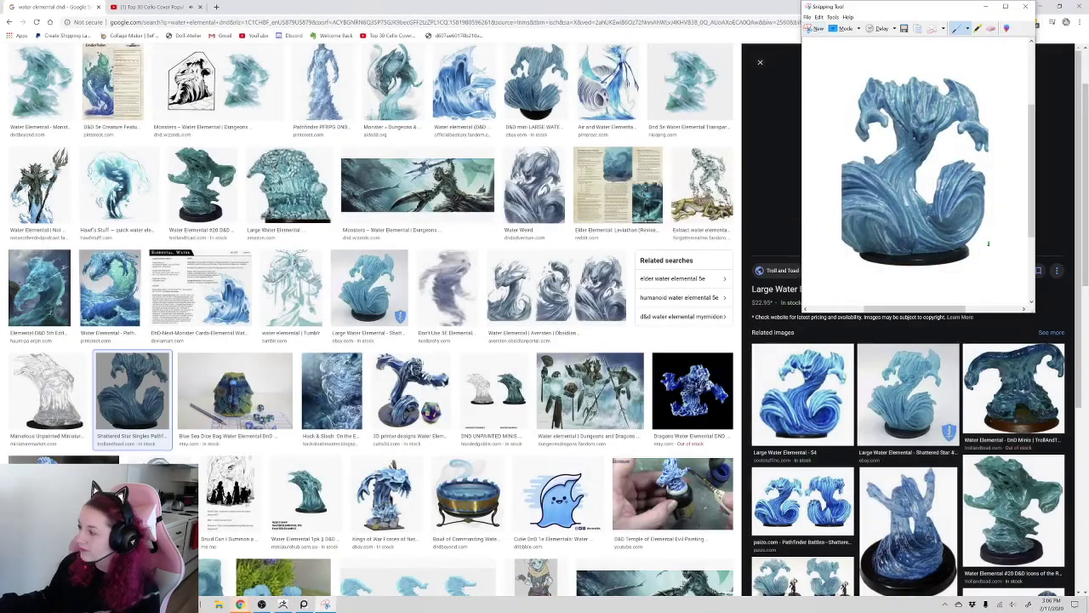
key(alt+Tab)
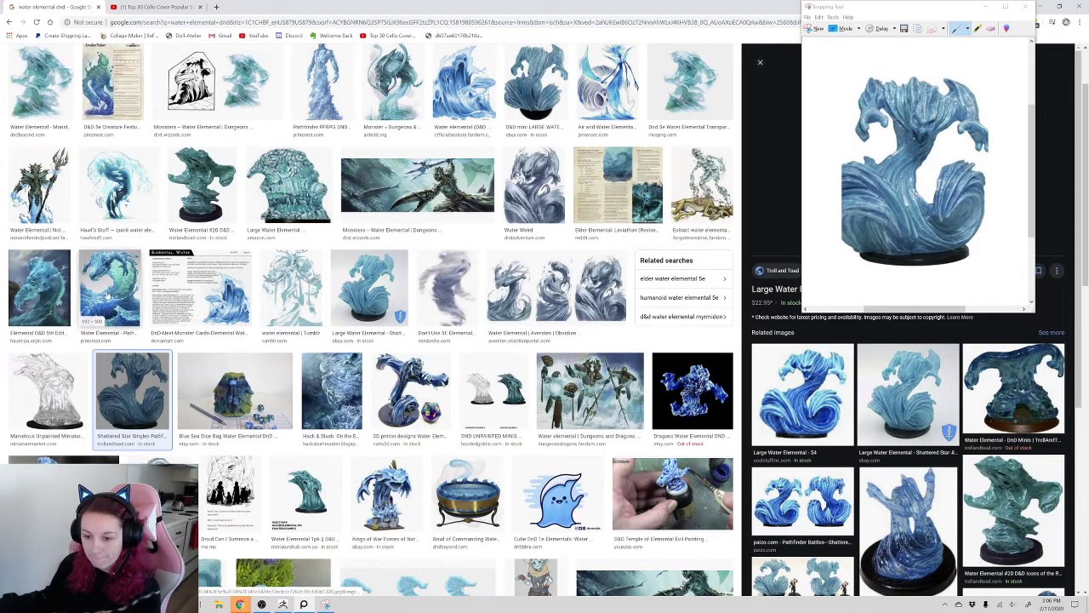
- From the "Elemental D&D 5th Edition" artwork's related images, preview the Pinterest towering wave creature painting and capture it as a new snip
click(37, 279)
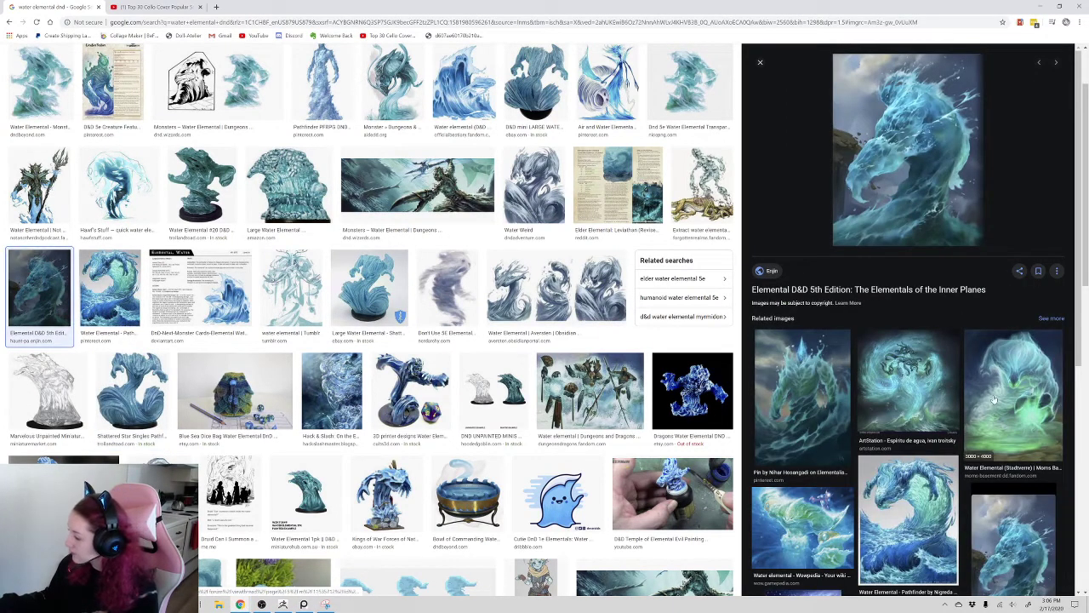
scroll(994, 400, down, 5)
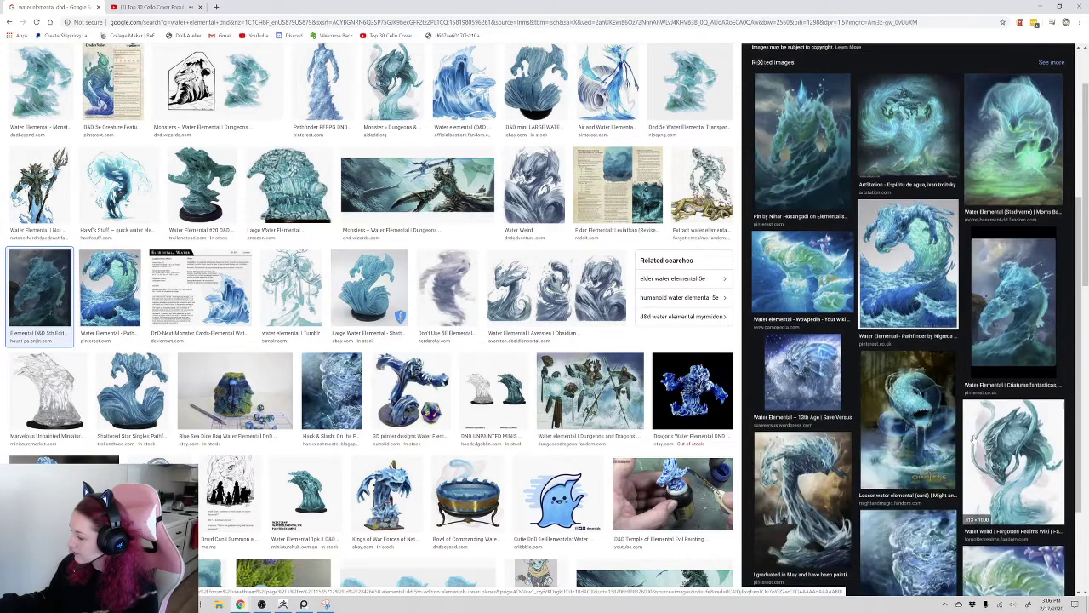
scroll(973, 437, down, 3)
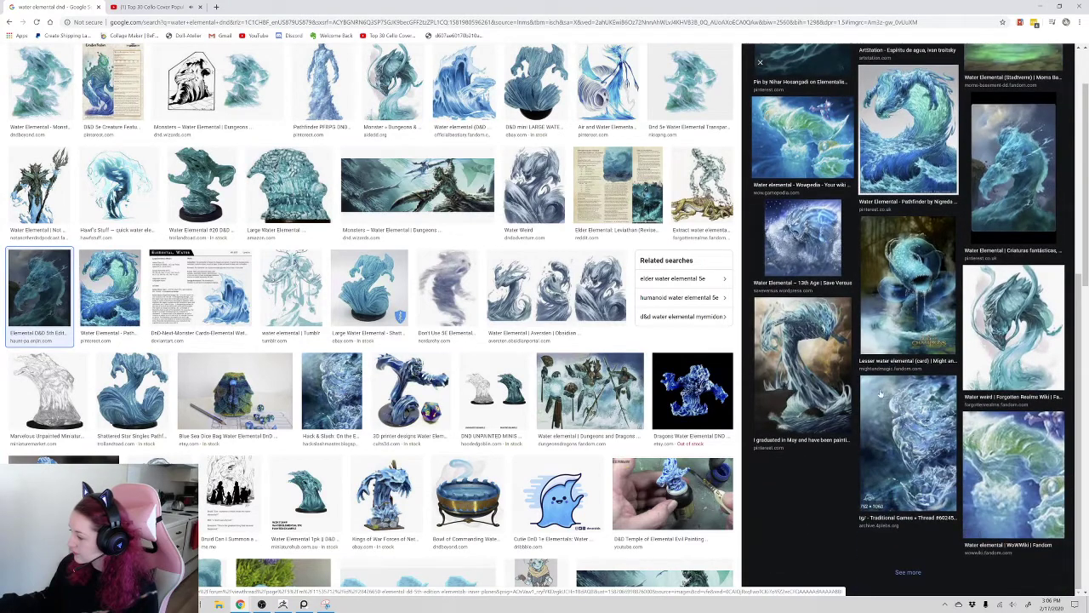
click(837, 350)
key(super)
text(s)
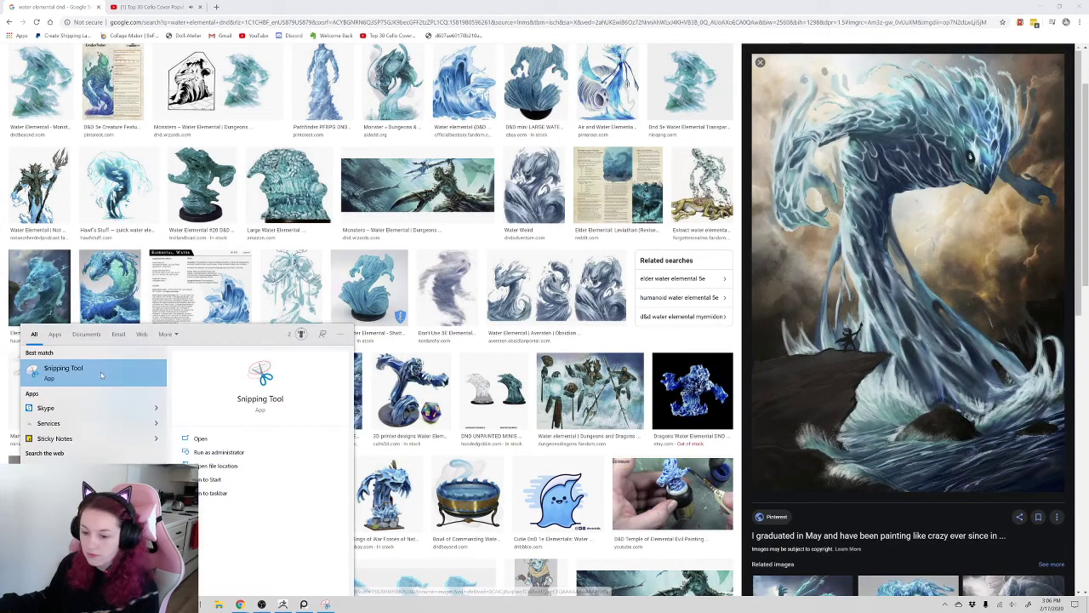
key(Return)
click(815, 27)
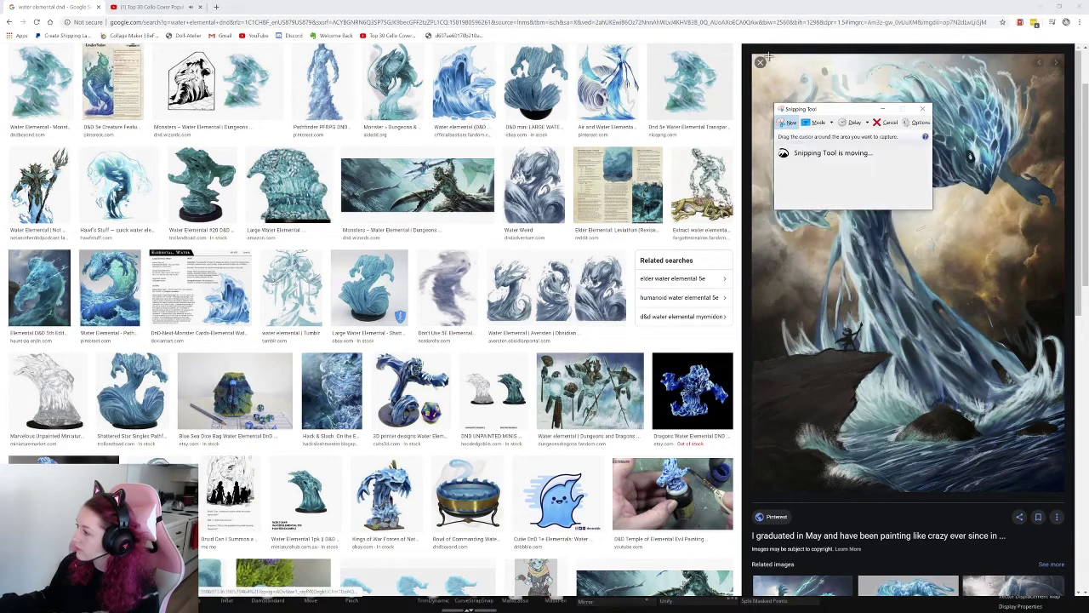
drag(769, 56, 1060, 437)
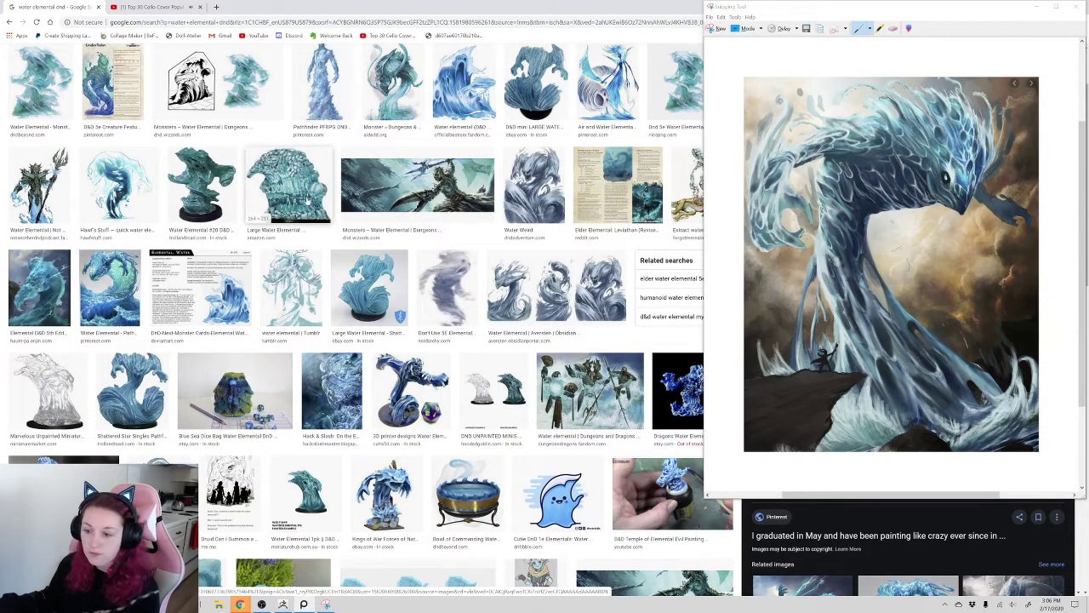
- Preview the Tumblr water elemental sketch, and filter the image results by "fantasy water" to look through more references
click(298, 288)
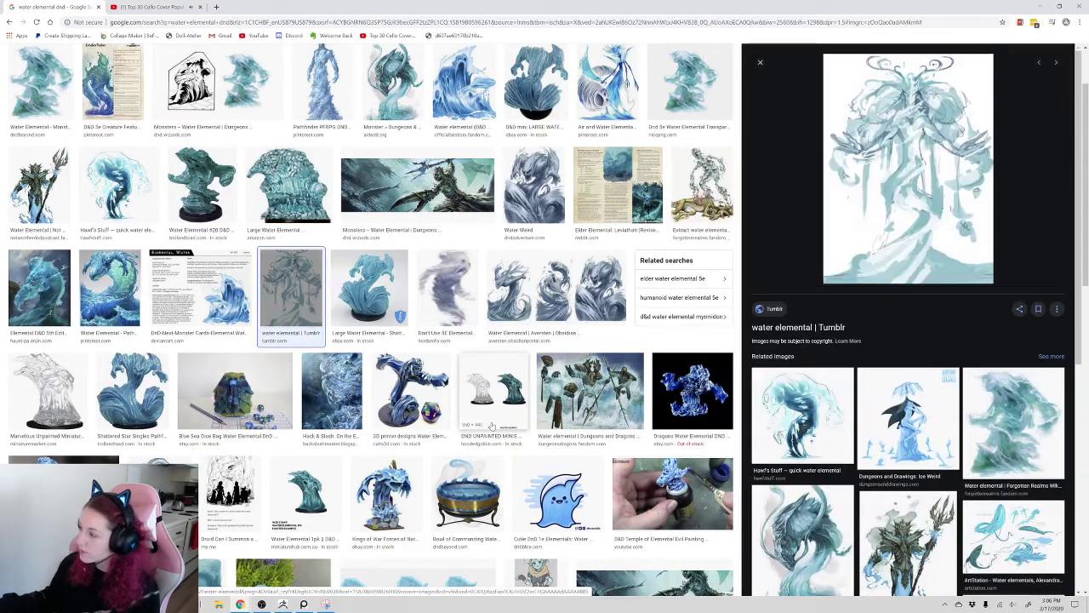
scroll(529, 452, up, 2)
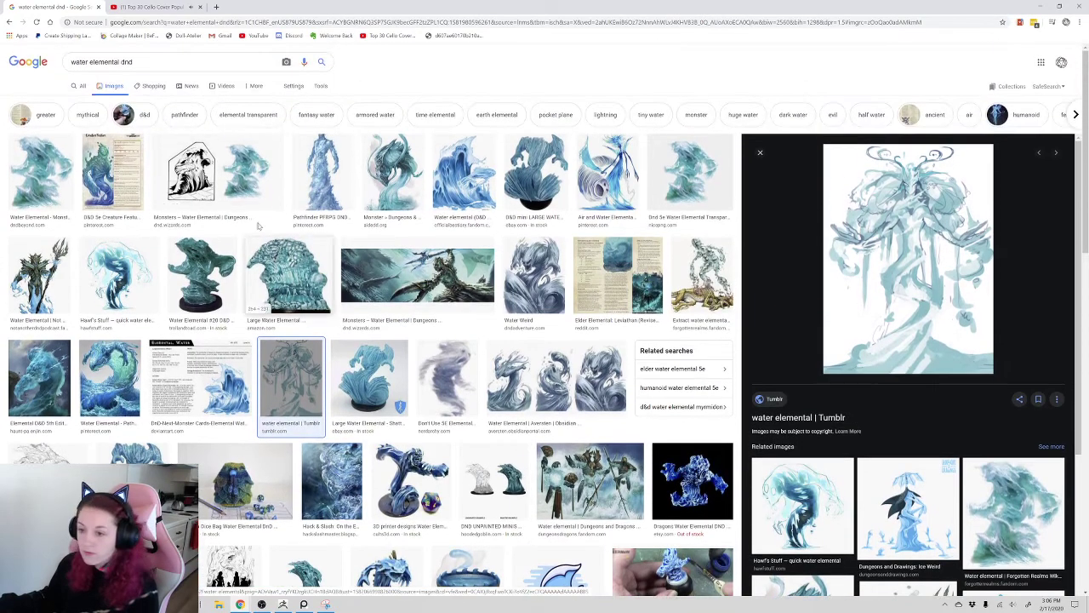
click(314, 115)
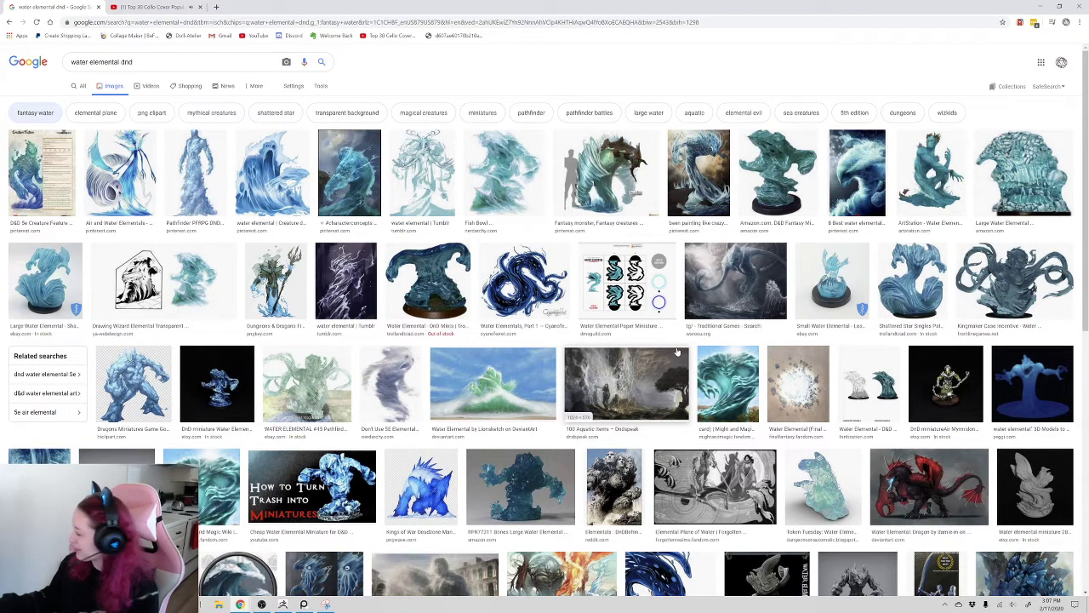
scroll(677, 351, down, 3)
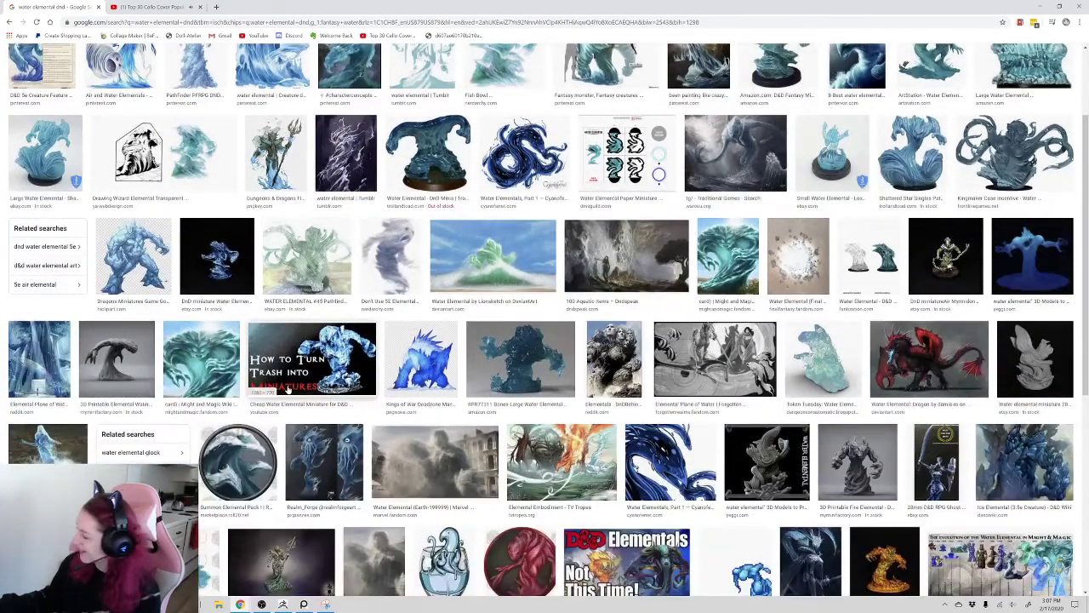
scroll(299, 385, down, 3)
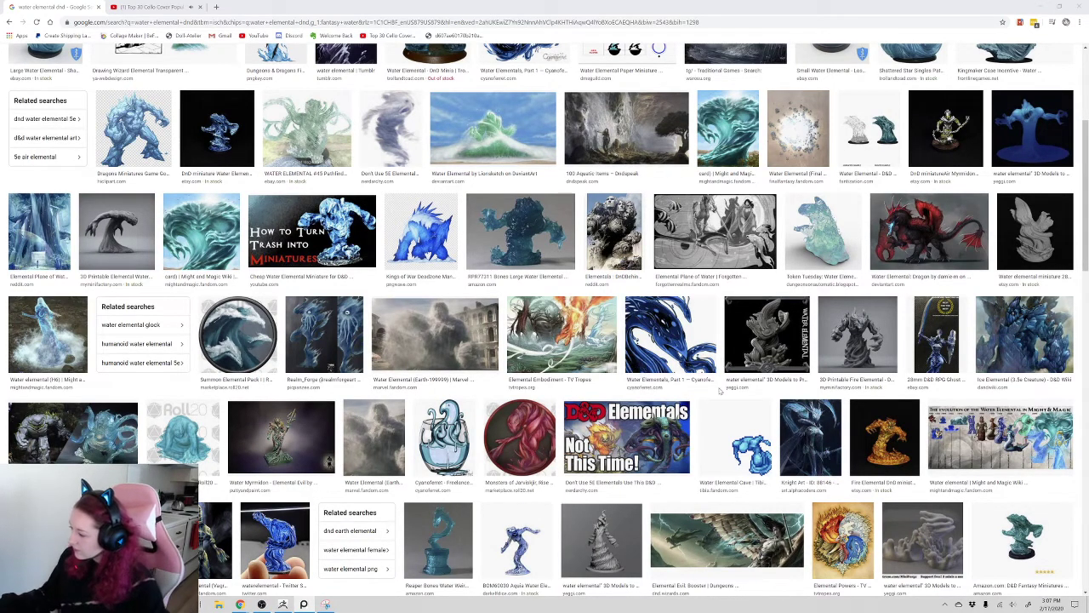
scroll(716, 400, up, 5)
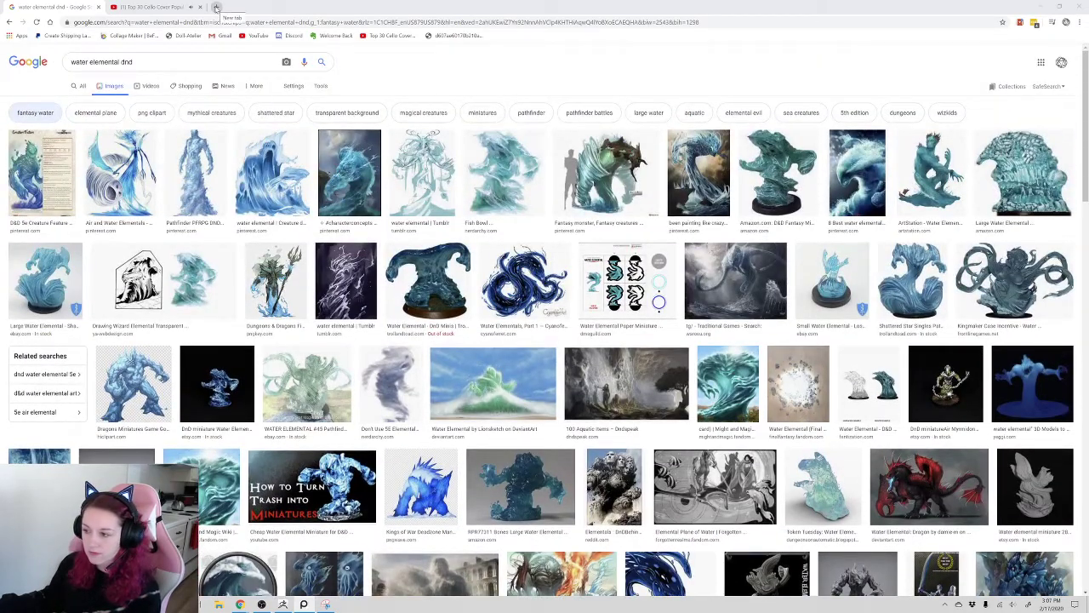
- Open the M3DM Patreon page in a new tab and expand the pinned February Rewards post to its Greater elementals artwork
click(217, 7)
click(281, 37)
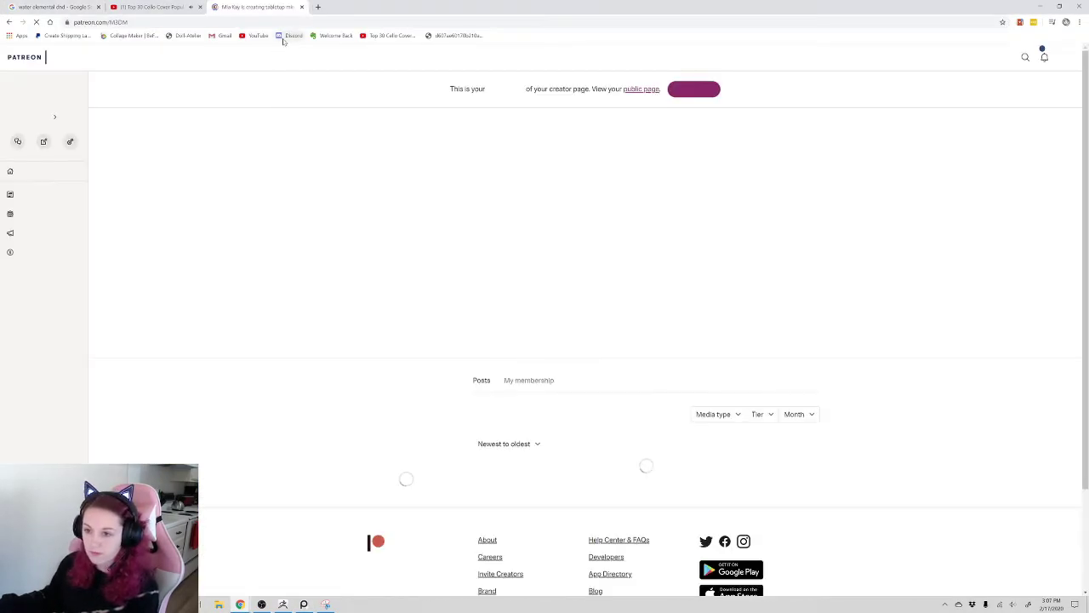
scroll(562, 400, down, 3)
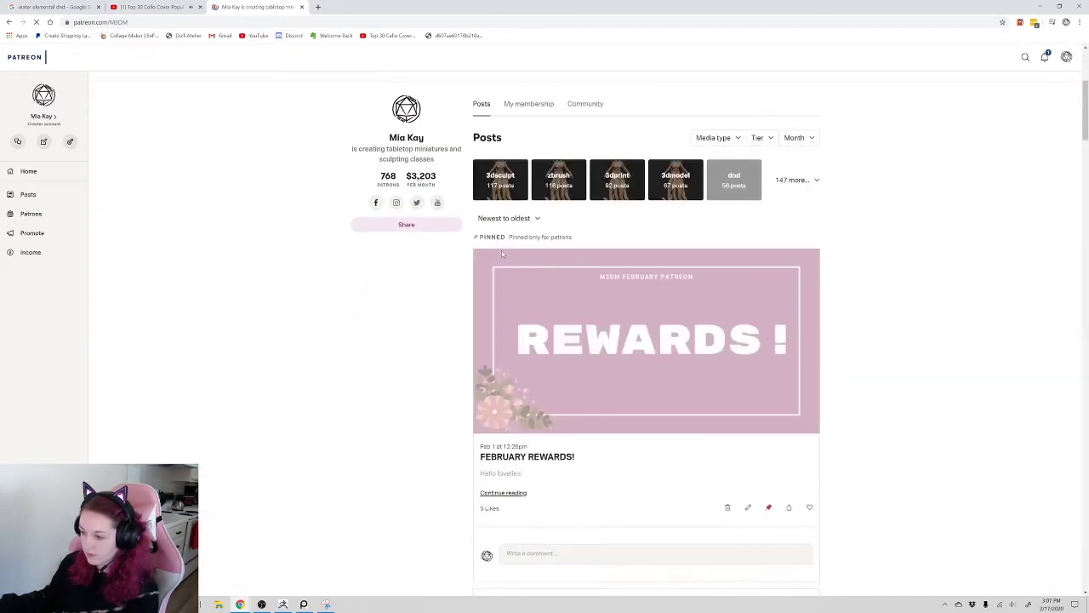
scroll(499, 382, down, 3)
click(502, 383)
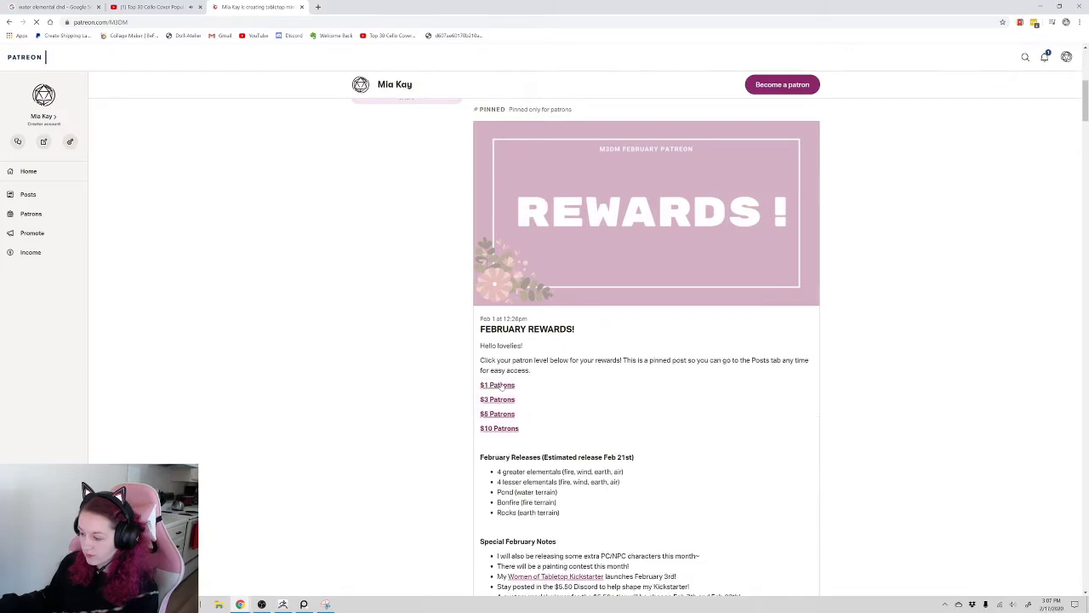
scroll(624, 419, down, 7)
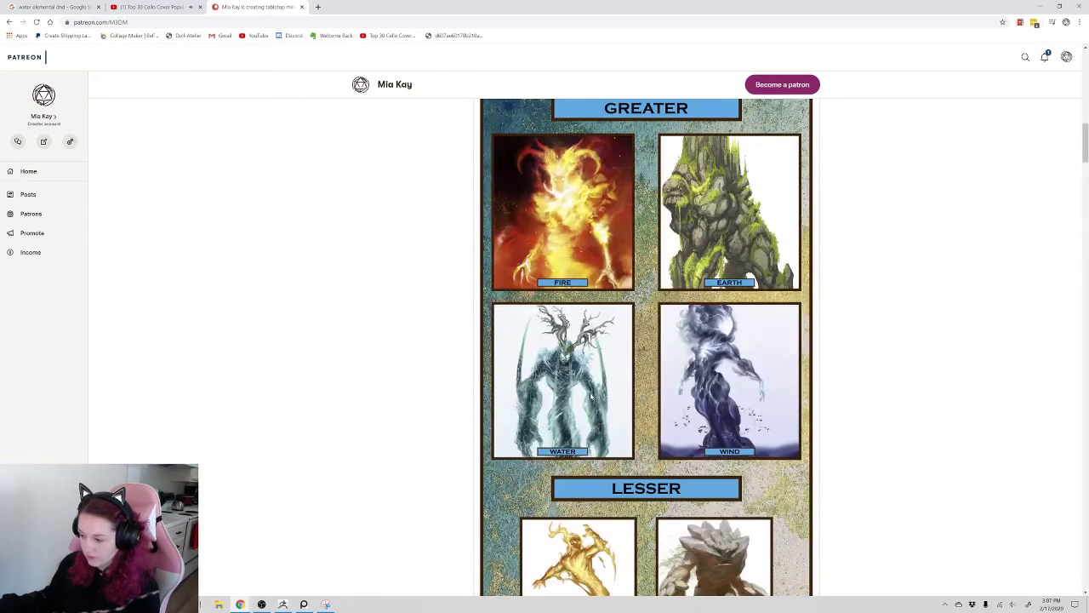
- Capture the Greater Water elemental artwork from the Patreon post as a new snip with Snipping Tool
key(super)
text(s)
click(160, 369)
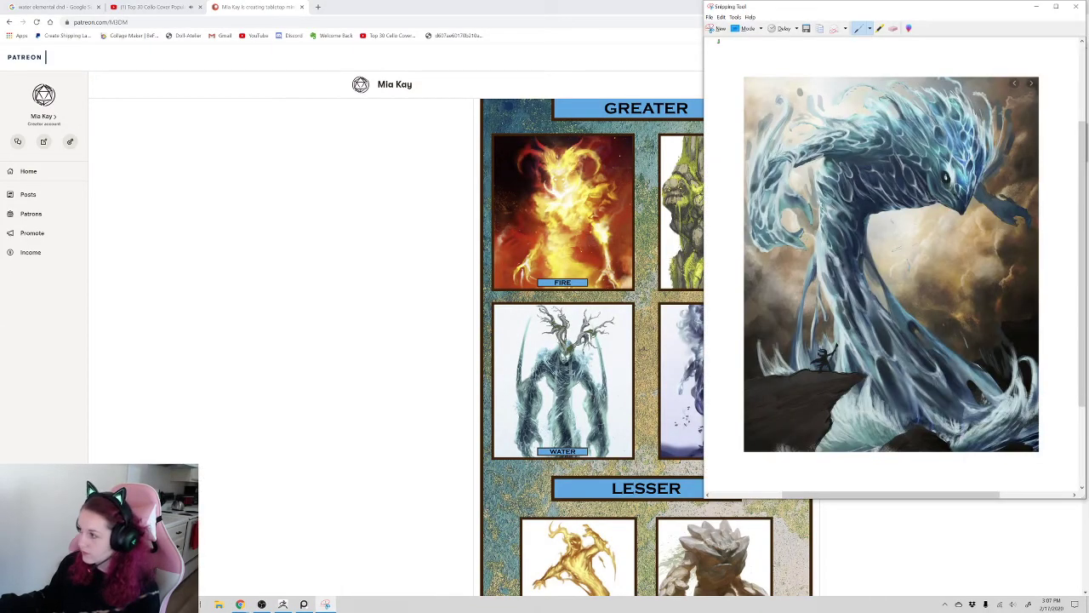
click(711, 28)
drag(495, 304, 632, 450)
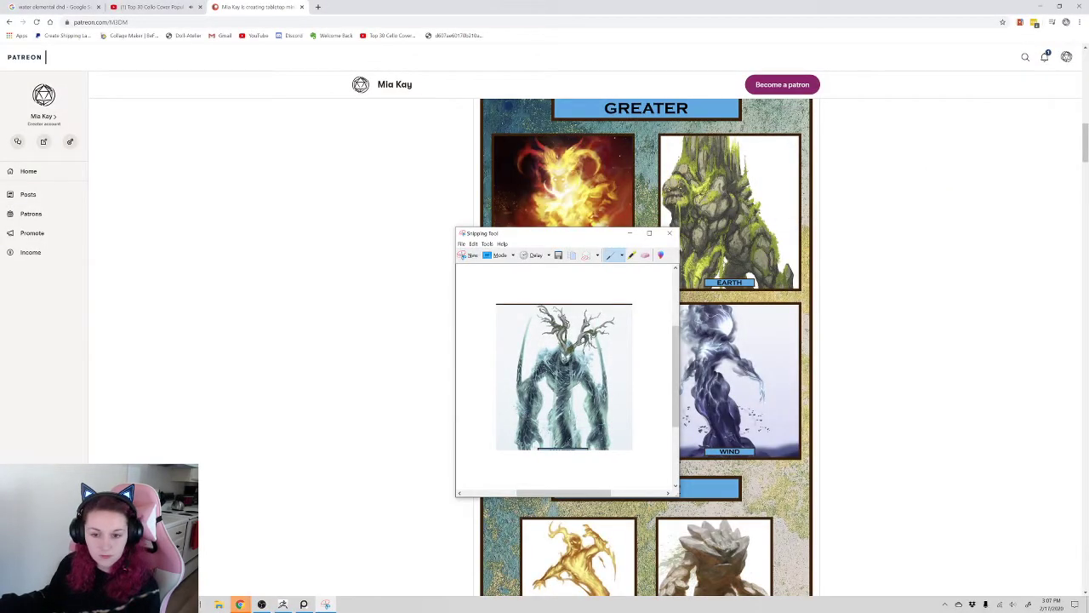
key(alt+Tab)
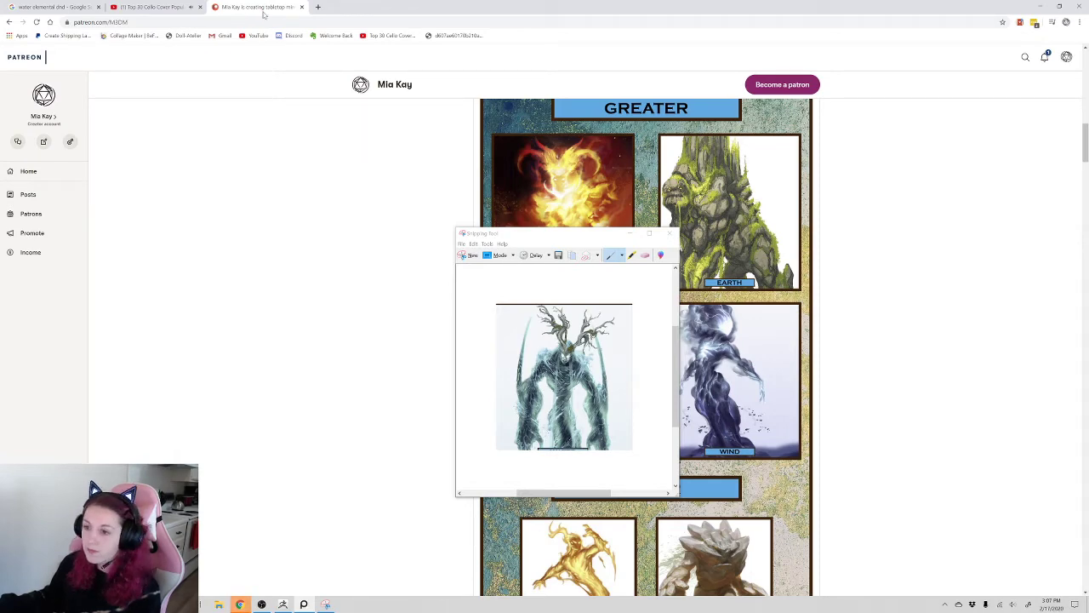
- Close the Patreon page and search Google Images for "water elemental dnd fantasy"
click(301, 6)
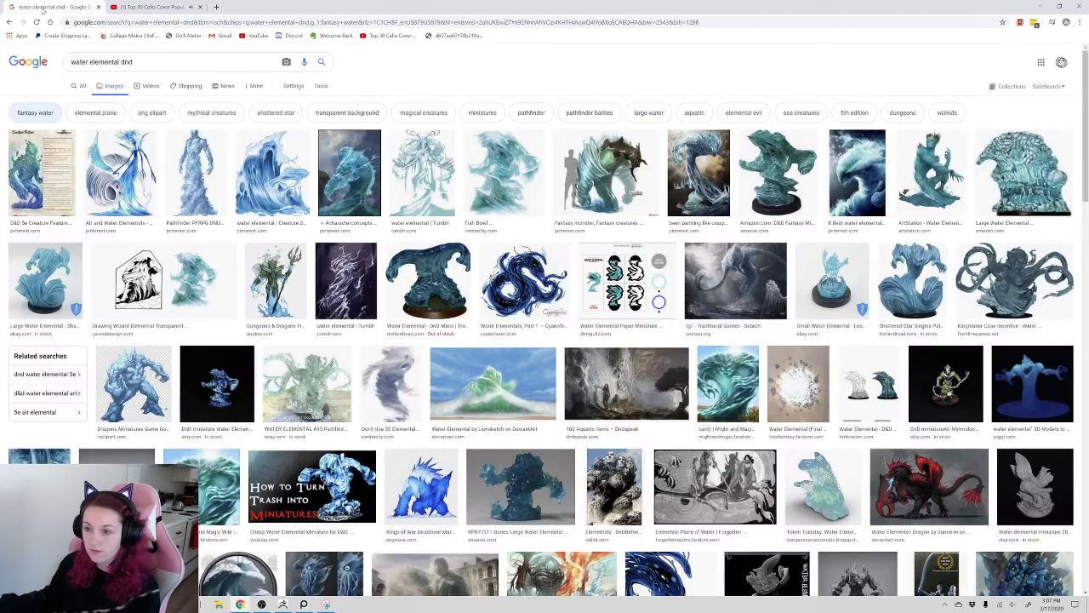
text(fantasy)
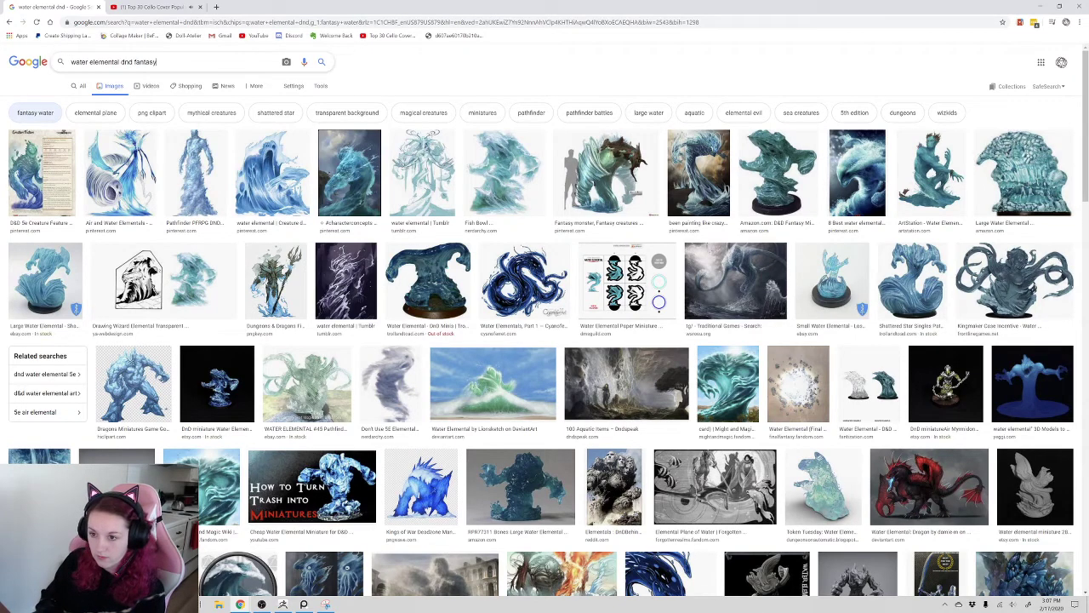
key(Return)
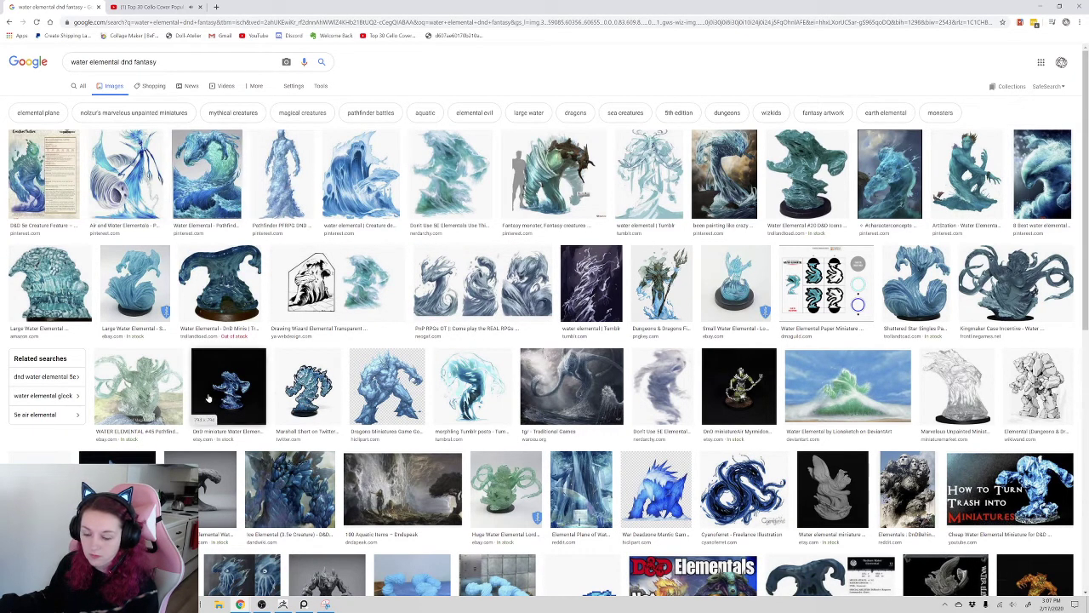
- Preview the blue Twitter water elemental miniature, the Etsy DnD miniature and its related Miniature Hub painted example, and look through more results
scroll(209, 400, down, 1)
scroll(193, 402, down, 2)
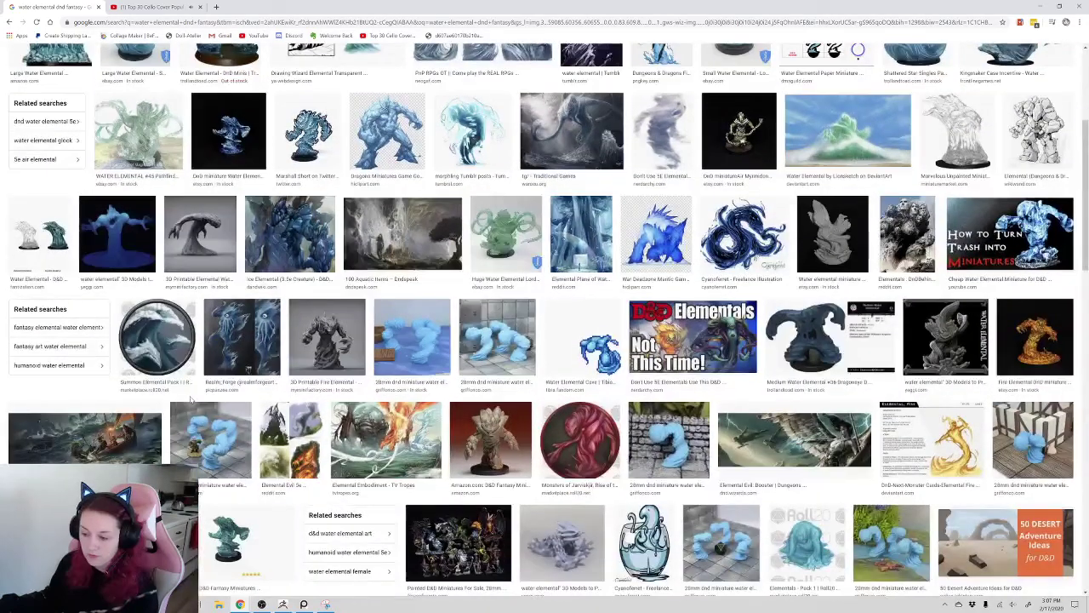
scroll(190, 399, down, 2)
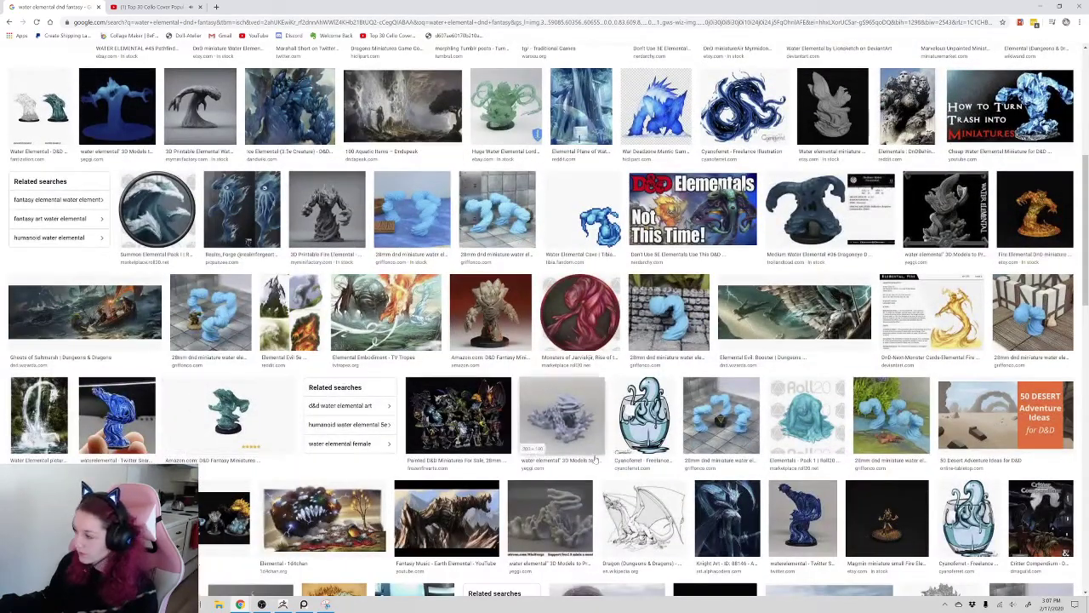
click(817, 521)
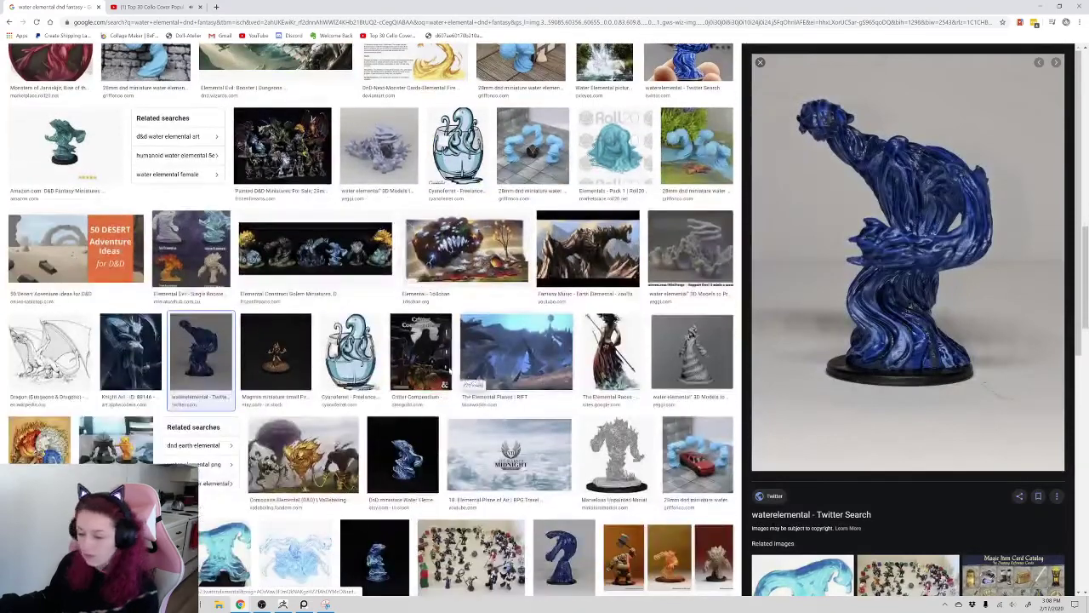
click(396, 470)
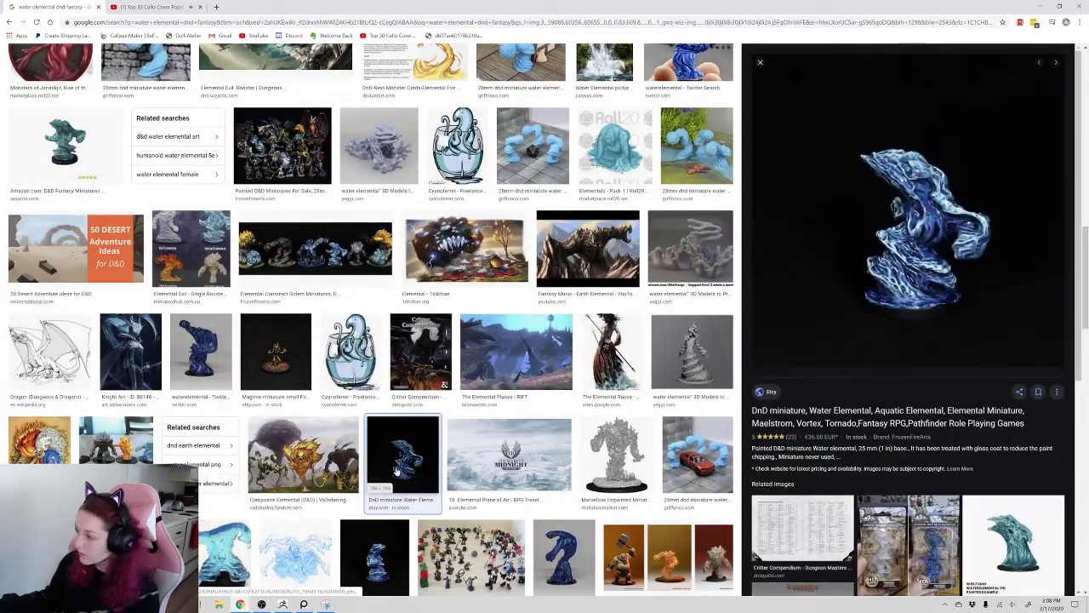
scroll(391, 468, down, 2)
click(1013, 536)
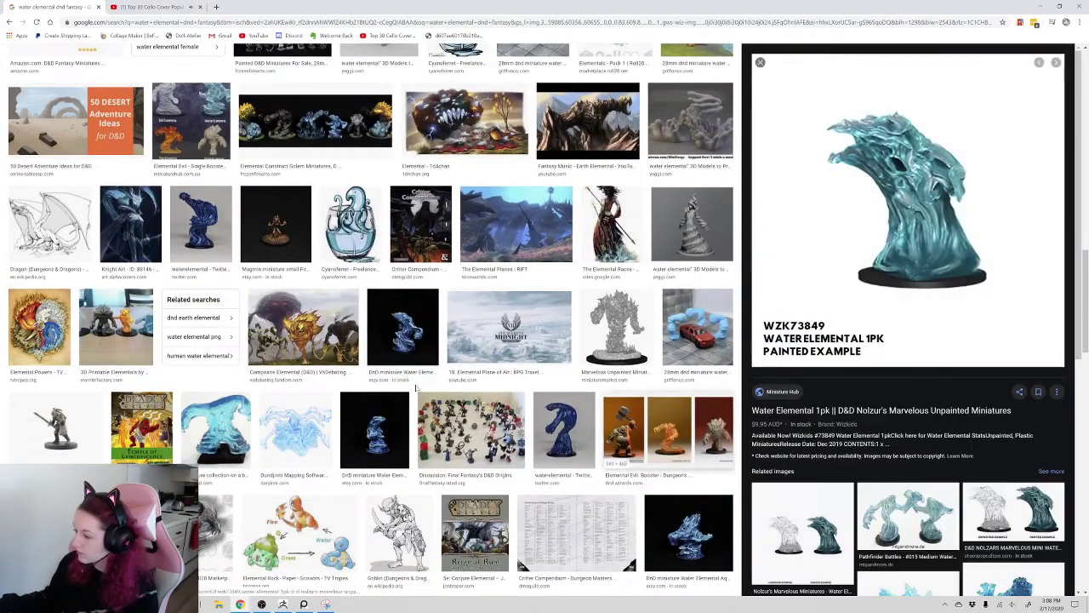
scroll(354, 396, down, 3)
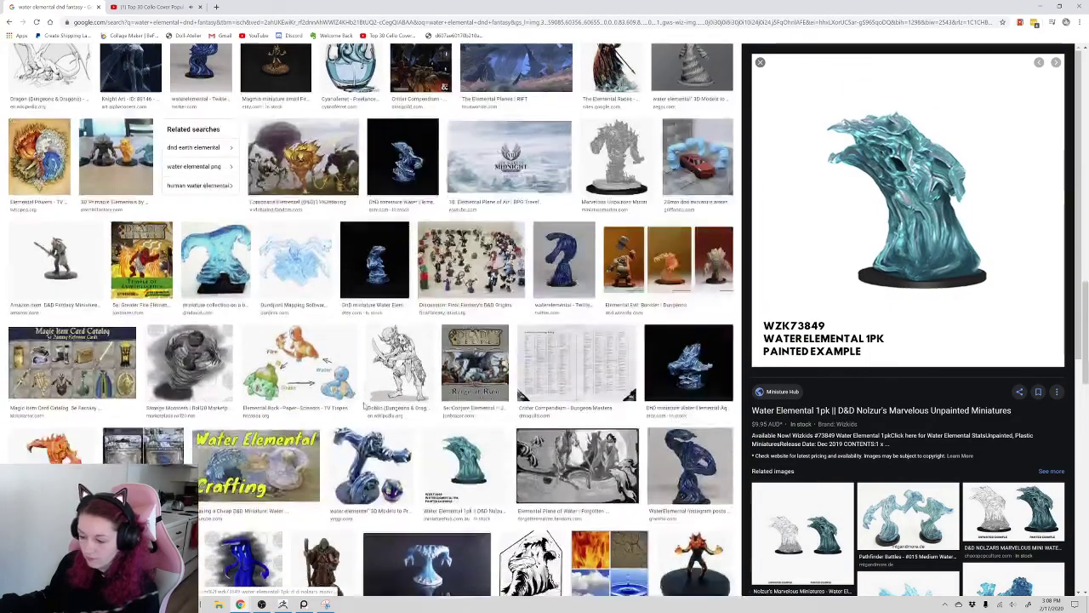
- Extend the image search to "water elemental dnd fantasy god"
scroll(354, 396, down, 15)
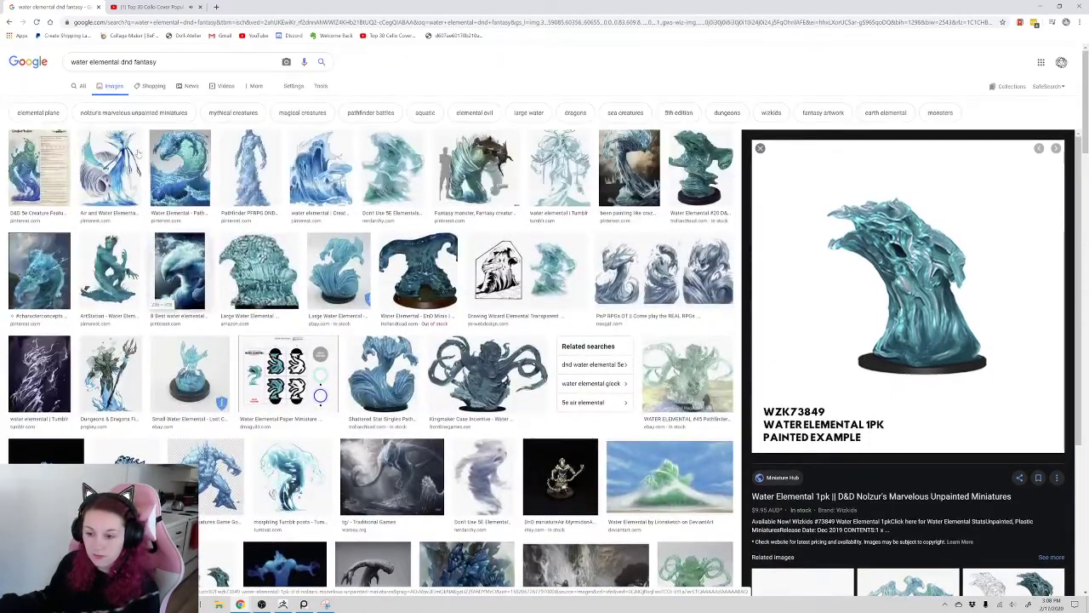
double_click(137, 71)
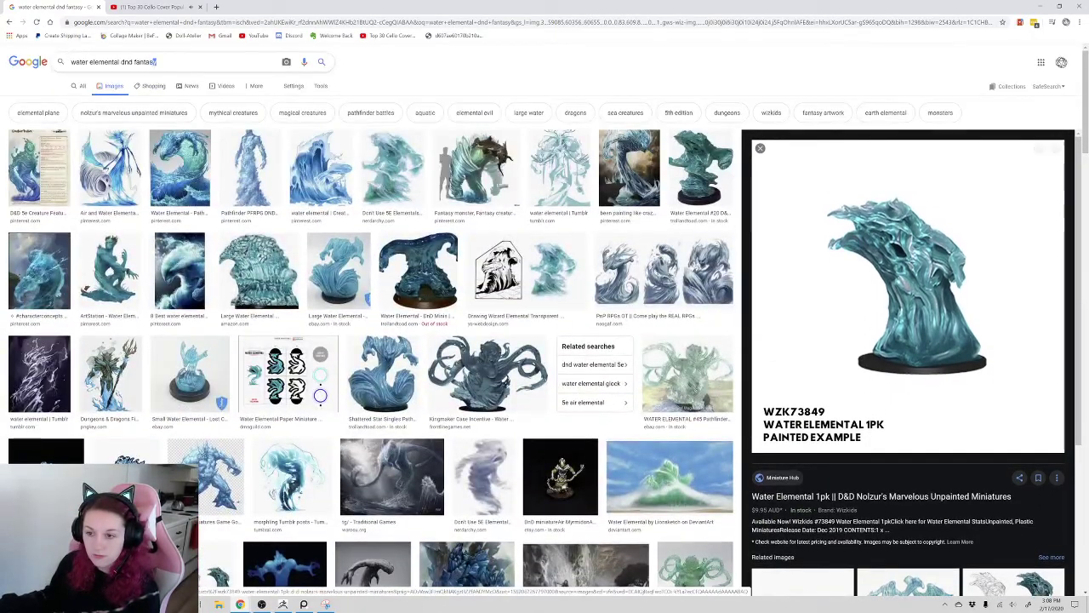
text(god)
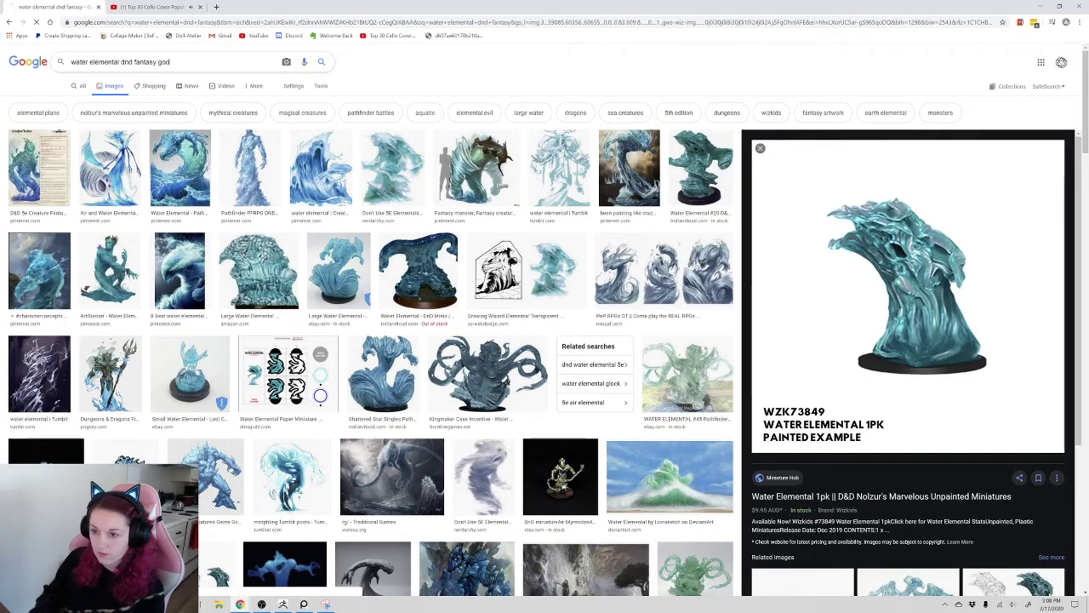
click(318, 66)
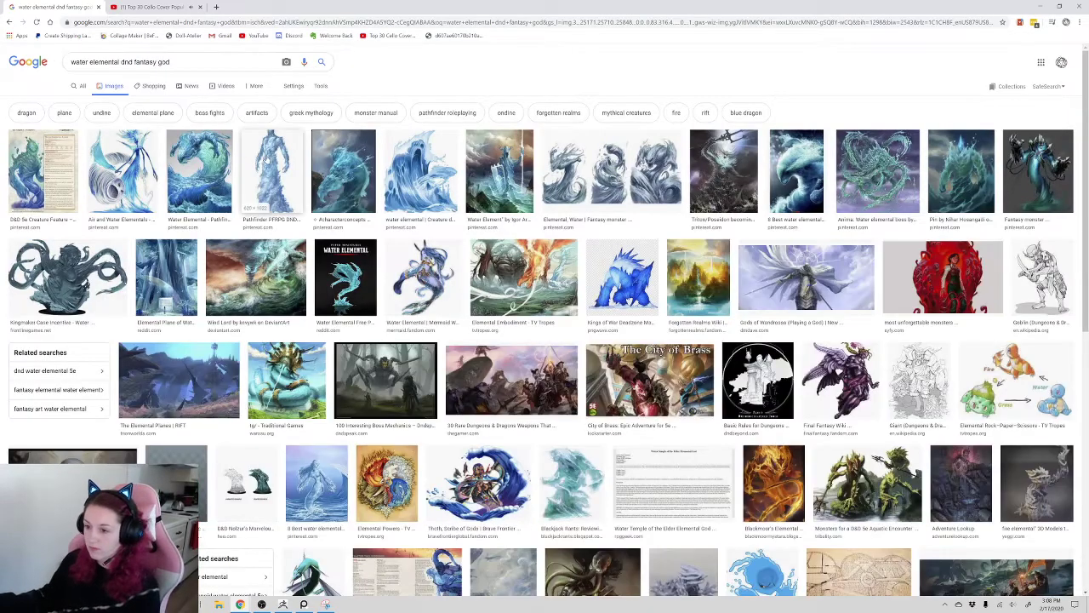
- Preview the Pathfinder PFRPG DND water elemental figure from Pinterest and capture it as a new snip with Snipping Tool
click(272, 170)
key(super)
text(snip)
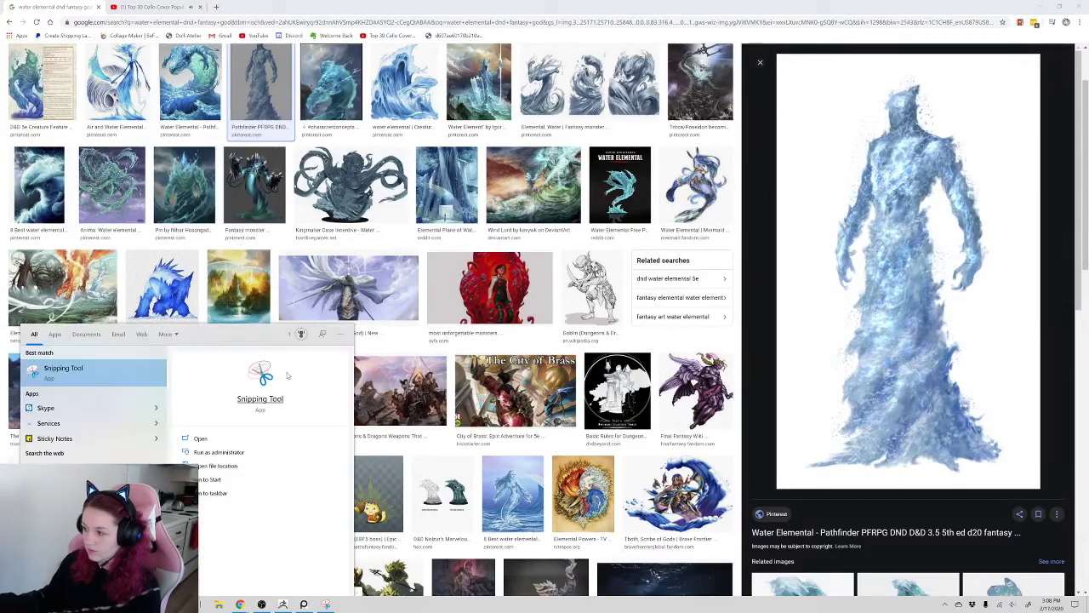
key(Return)
click(470, 255)
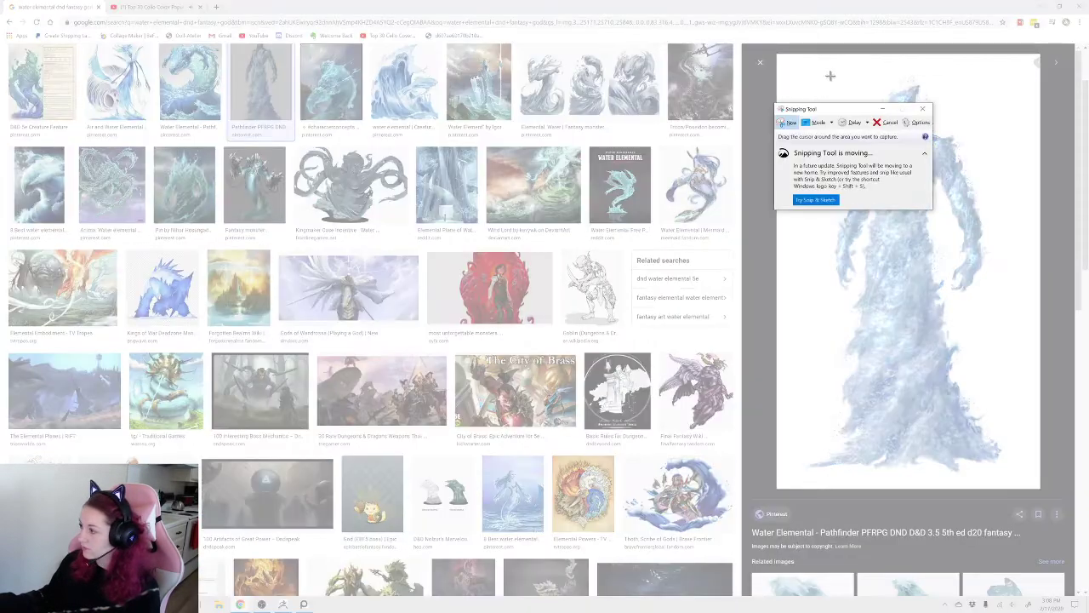
drag(831, 75, 993, 461)
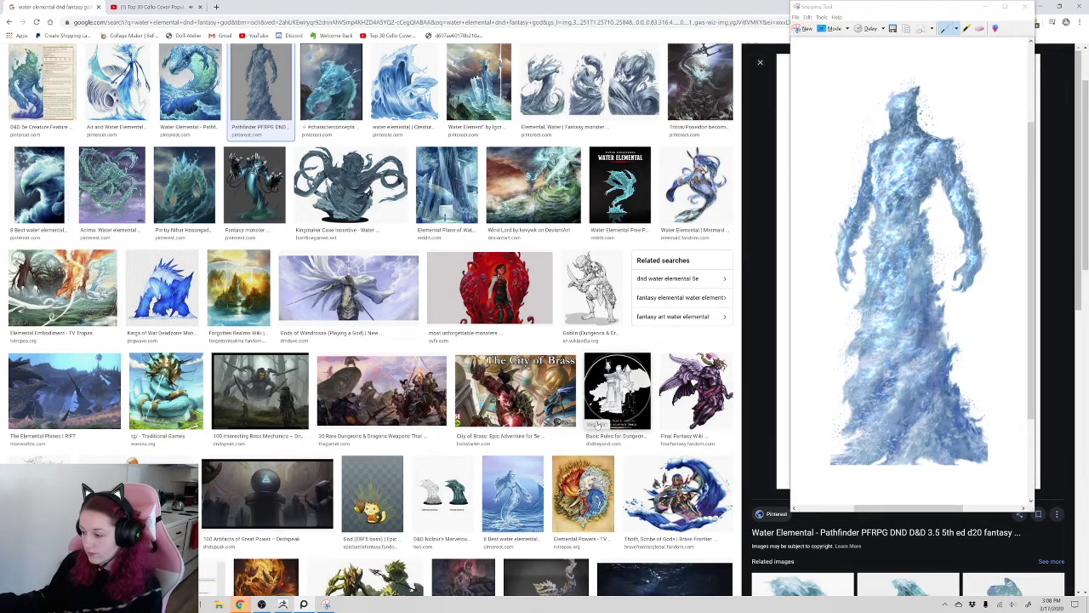
- Preview the "8 Best water elemental images" artwork, follow its related images to the "Water spirit" art, and close the preview
scroll(509, 419, down, 1)
click(514, 406)
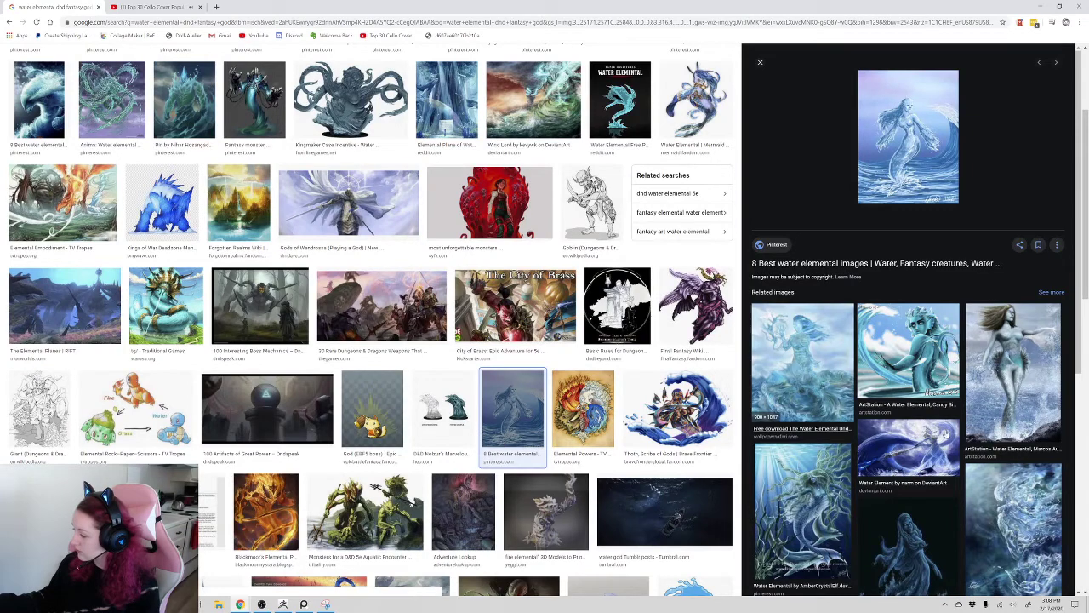
scroll(1019, 437, down, 4)
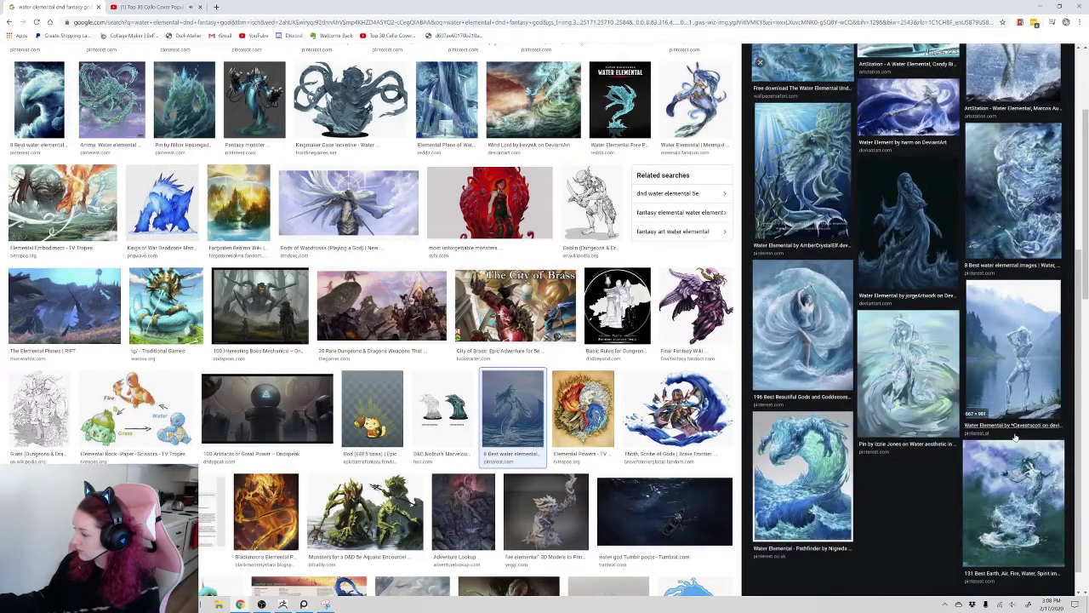
click(891, 340)
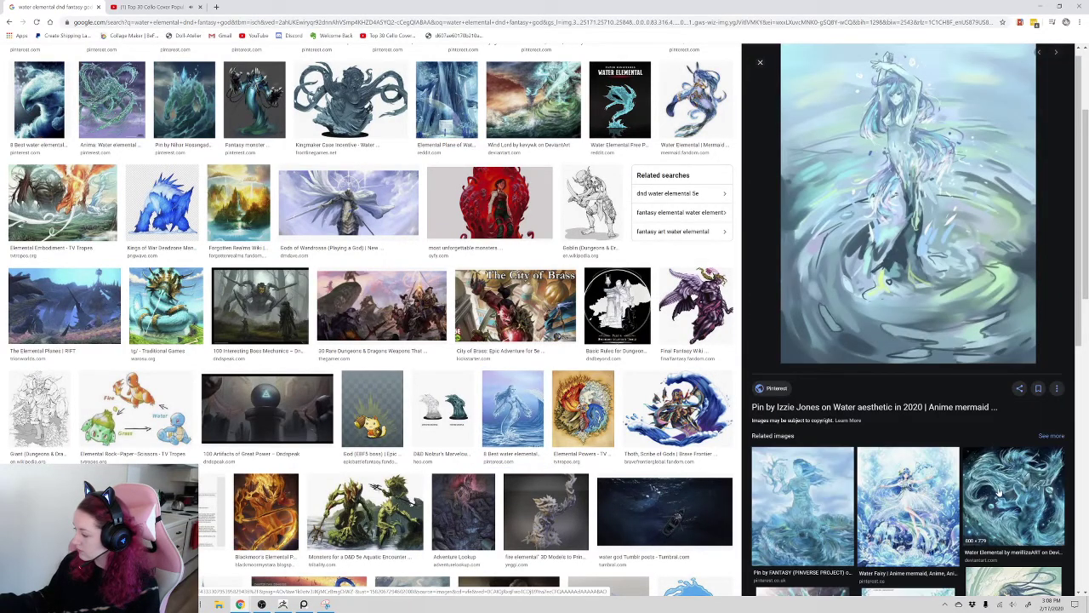
scroll(1000, 493, down, 3)
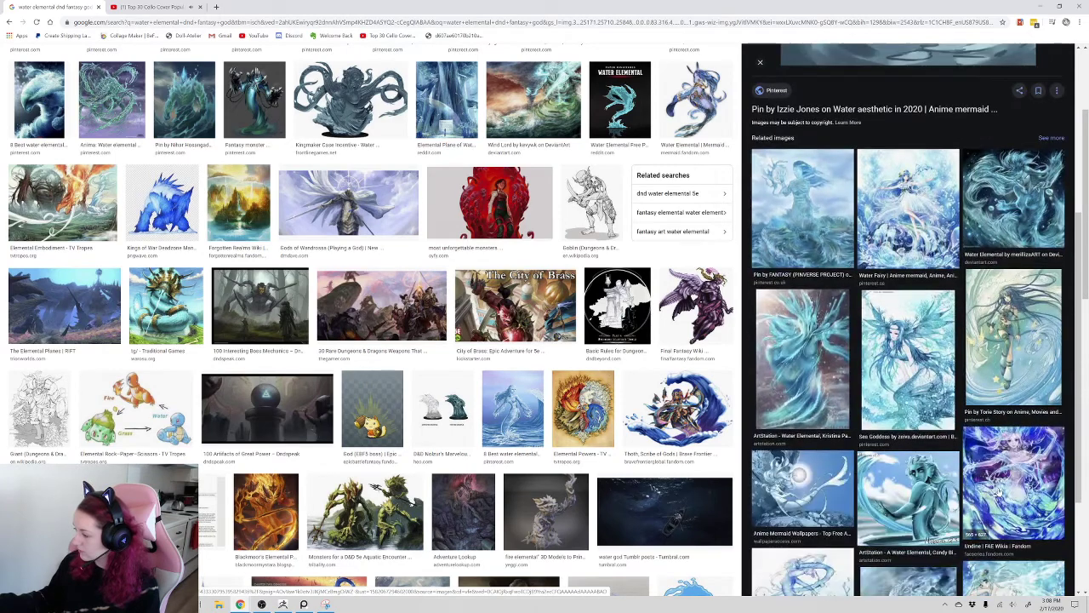
click(999, 486)
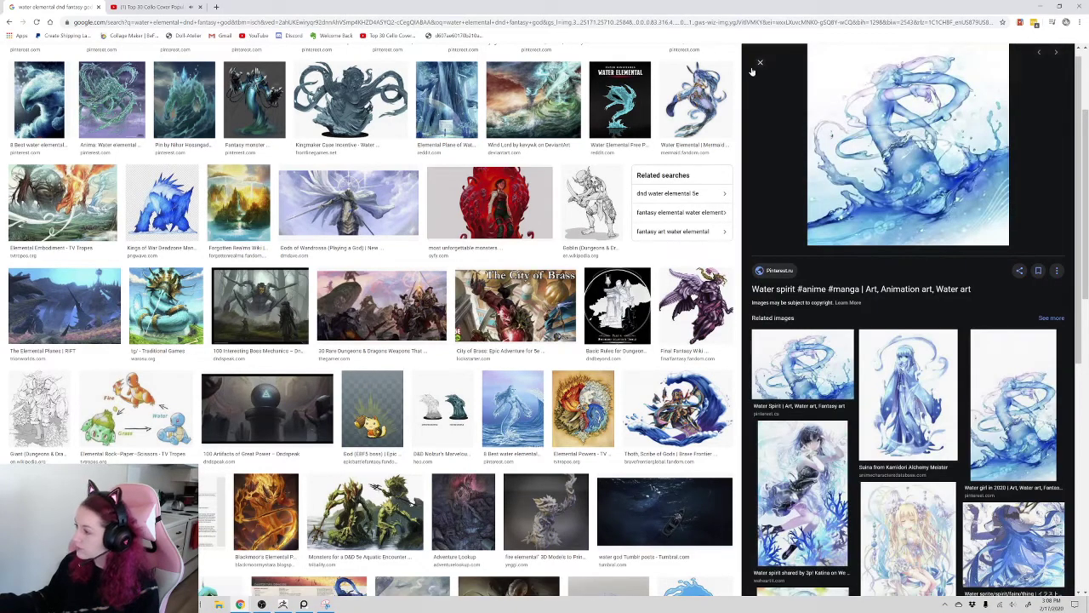
click(759, 64)
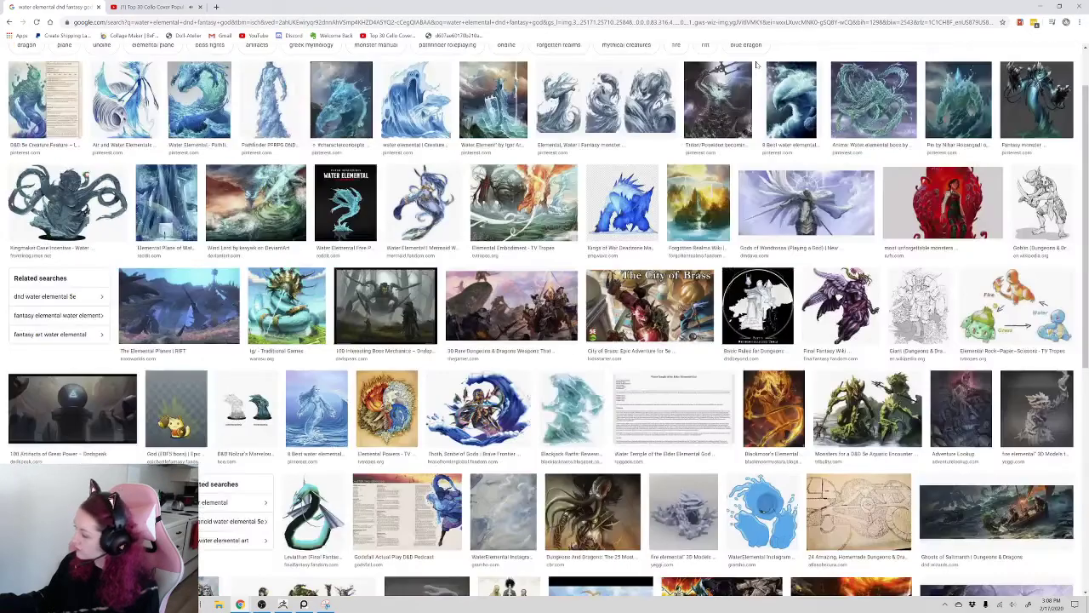
- Preview the dark "Elementalism, Magic, Superpowers" water creature from Pinterest and look through its related images
click(968, 104)
scroll(940, 383, down, 3)
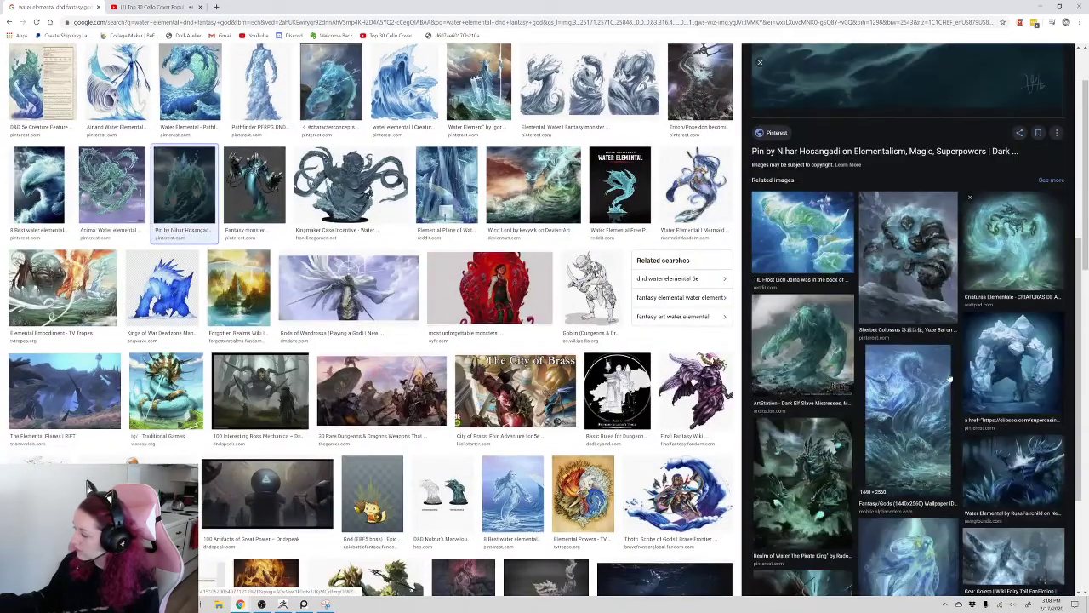
scroll(944, 382, down, 2)
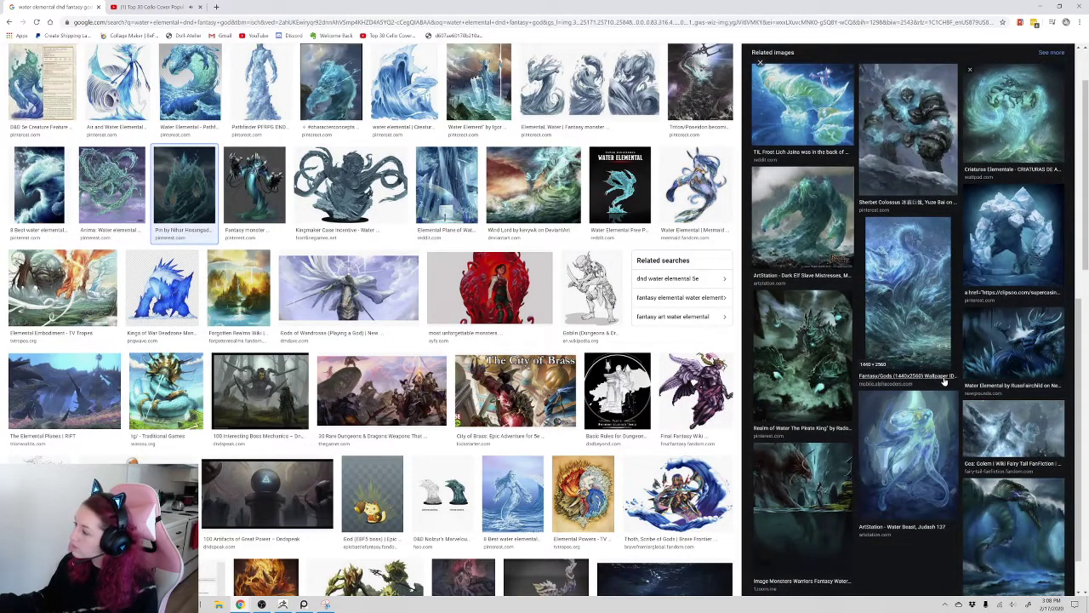
scroll(941, 379, down, 1)
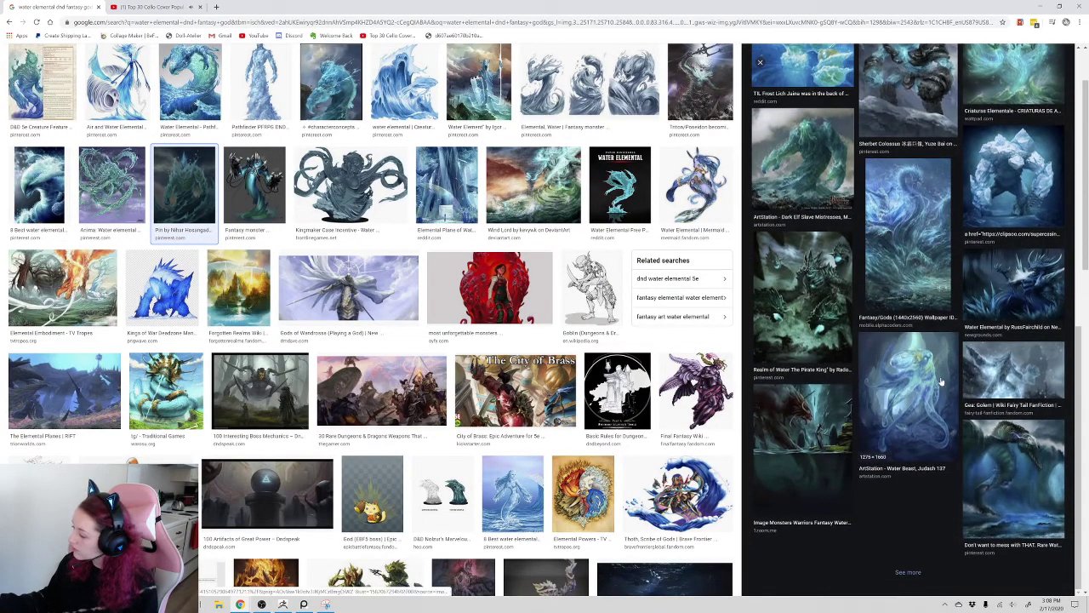
- Look through the remaining "water elemental dnd fantasy god" image results for further water elemental references
scroll(119, 366, down, 2)
scroll(375, 366, down, 2)
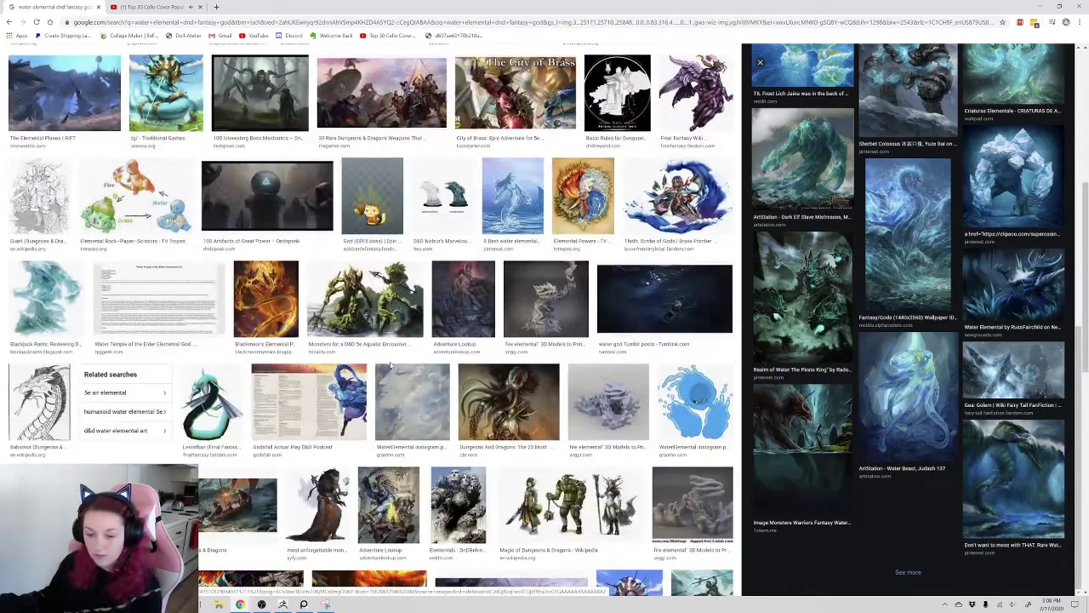
scroll(377, 368, down, 2)
scroll(376, 367, down, 2)
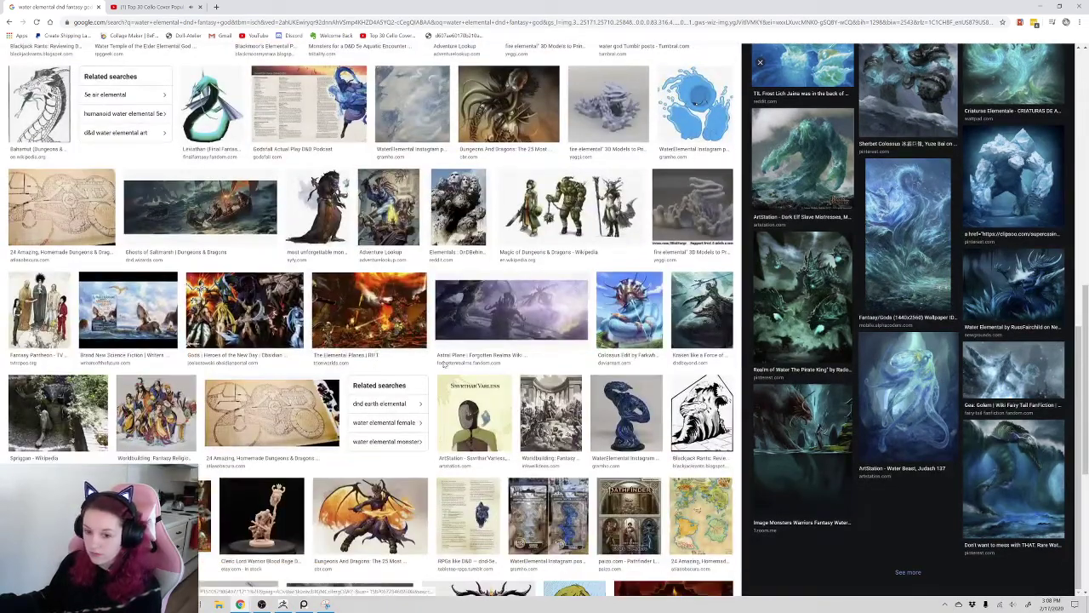
scroll(276, 347, down, 2)
scroll(272, 349, down, 4)
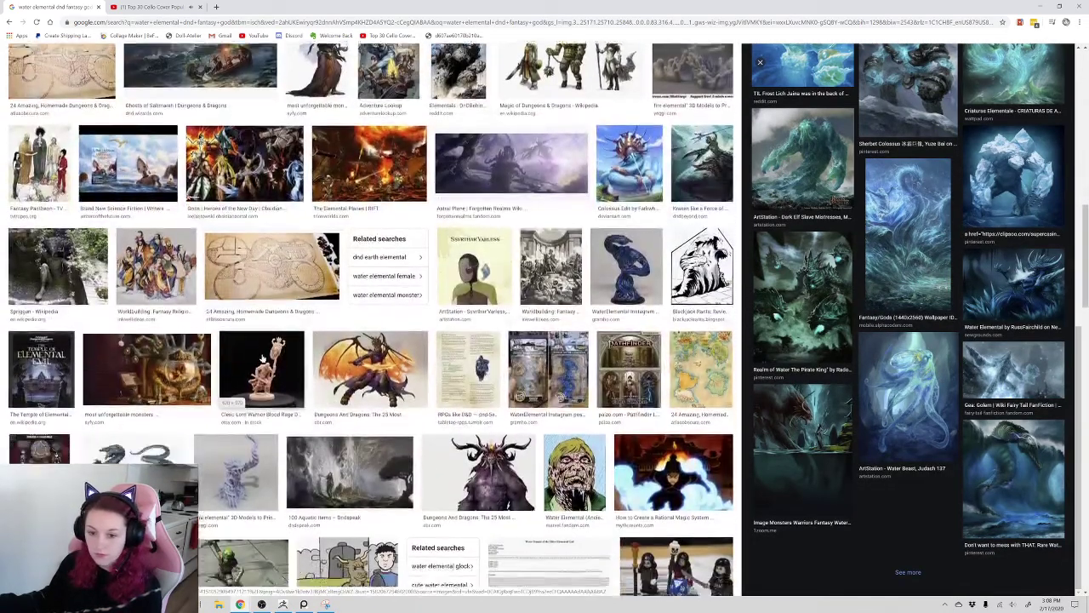
scroll(262, 358, down, 2)
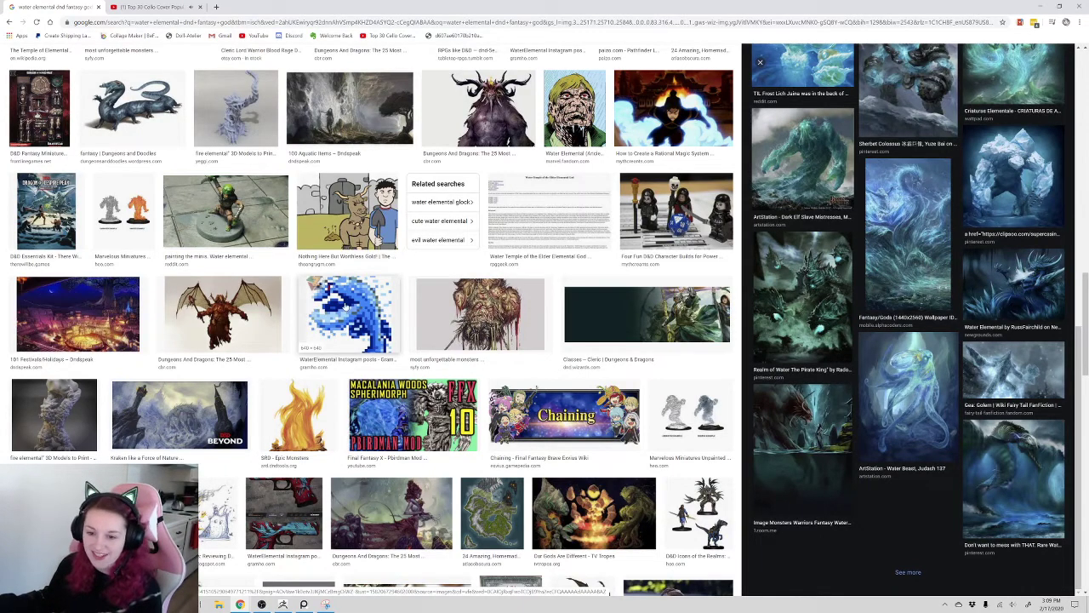
scroll(174, 409, down, 3)
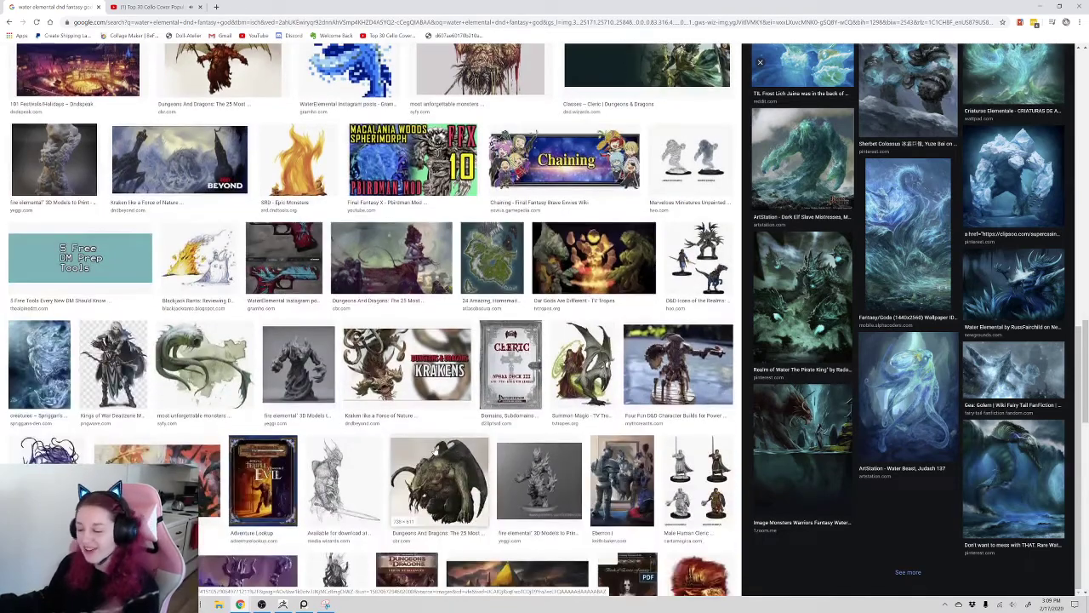
scroll(390, 441, down, 3)
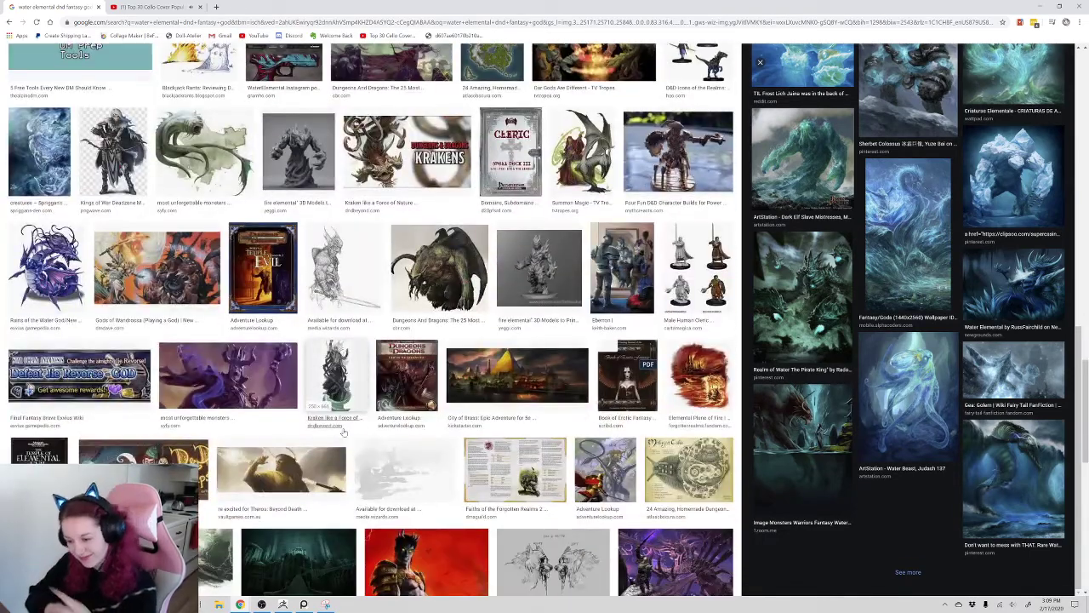
scroll(343, 432, down, 5)
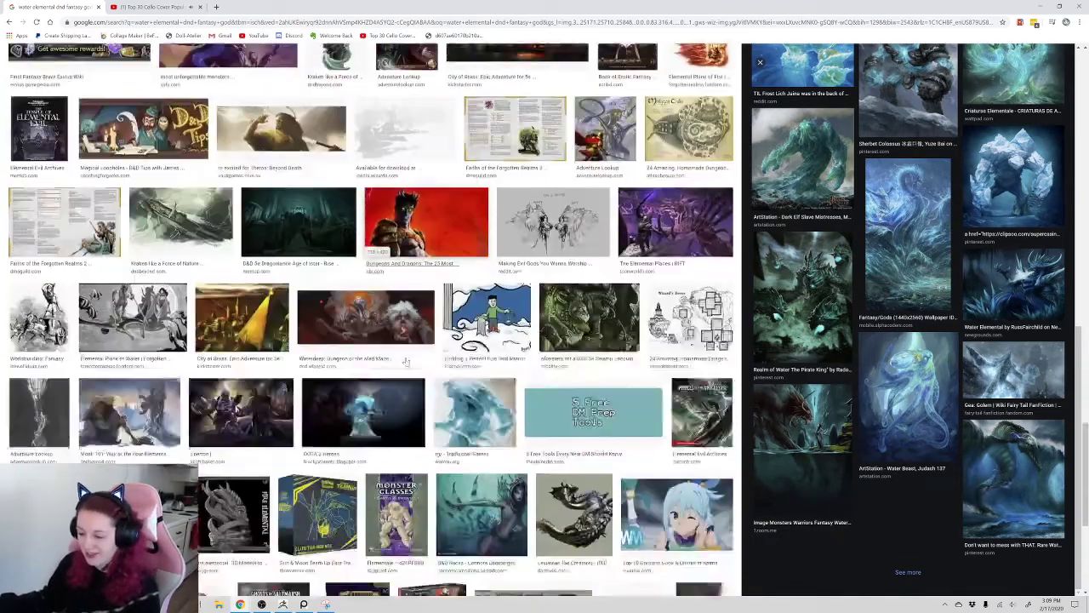
scroll(407, 362, down, 7)
scroll(860, 394, up, 3)
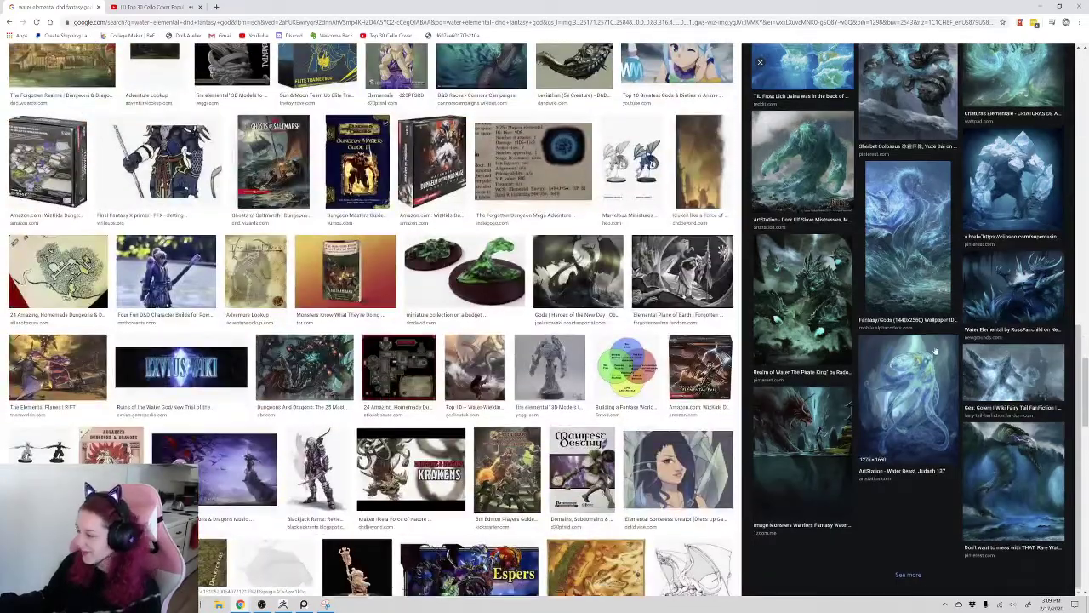
scroll(632, 388, up, 1)
scroll(860, 393, up, 4)
scroll(473, 349, up, 8)
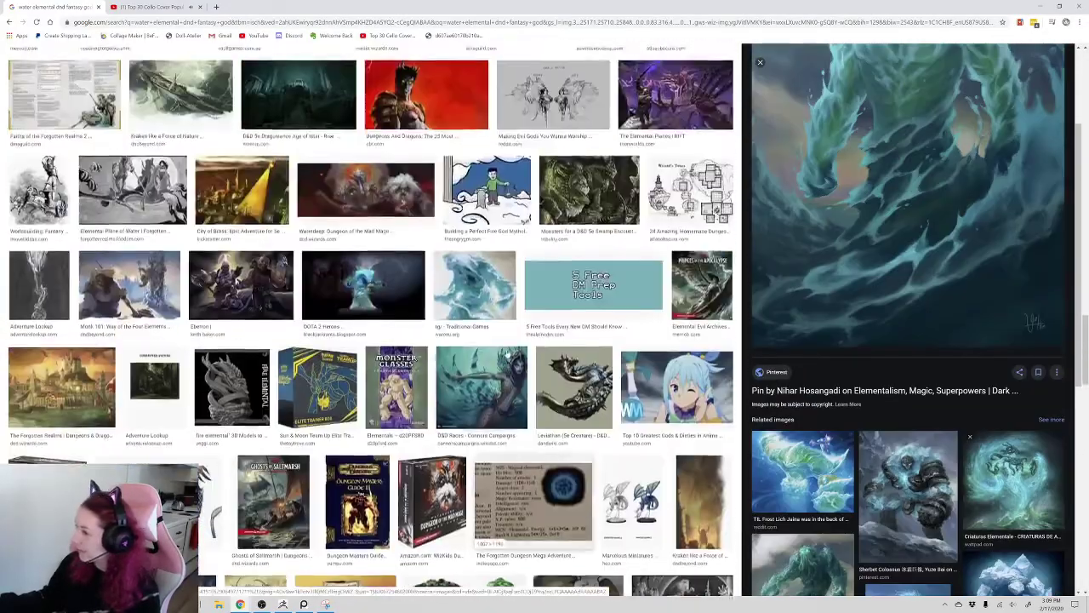
scroll(473, 349, up, 10)
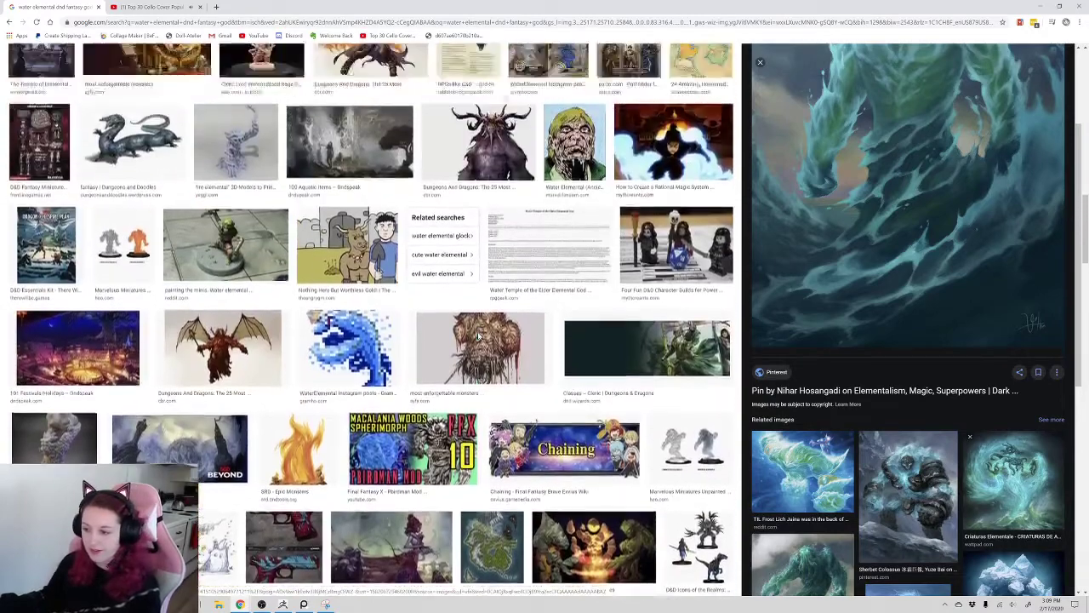
- Preview the "#characterconcepts Water elemental" artwork from Pinterest and capture it as a new snip with Snipping Tool
scroll(482, 335, up, 12)
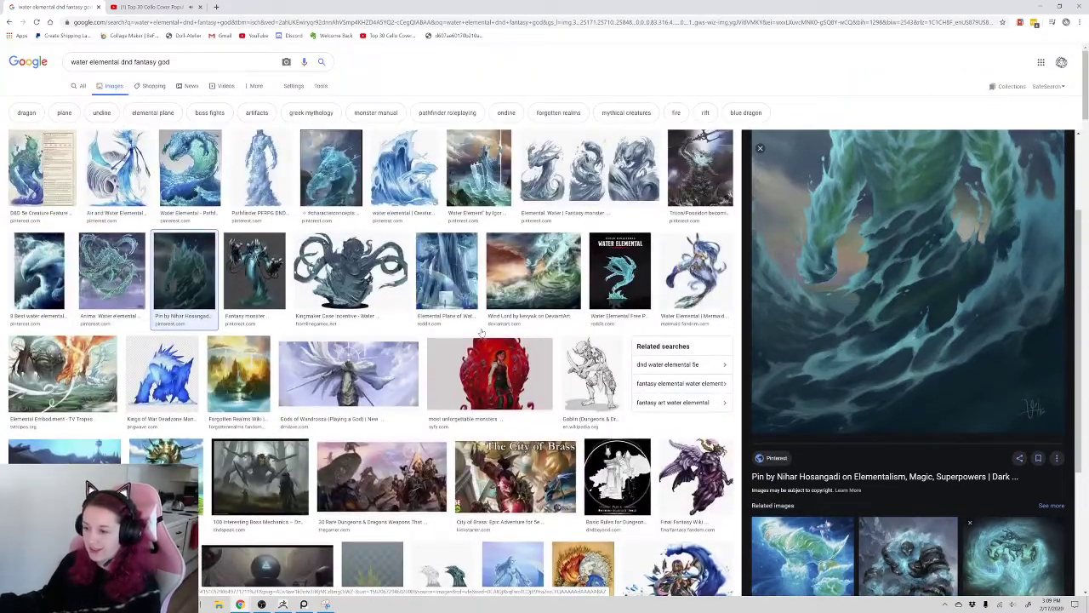
click(331, 167)
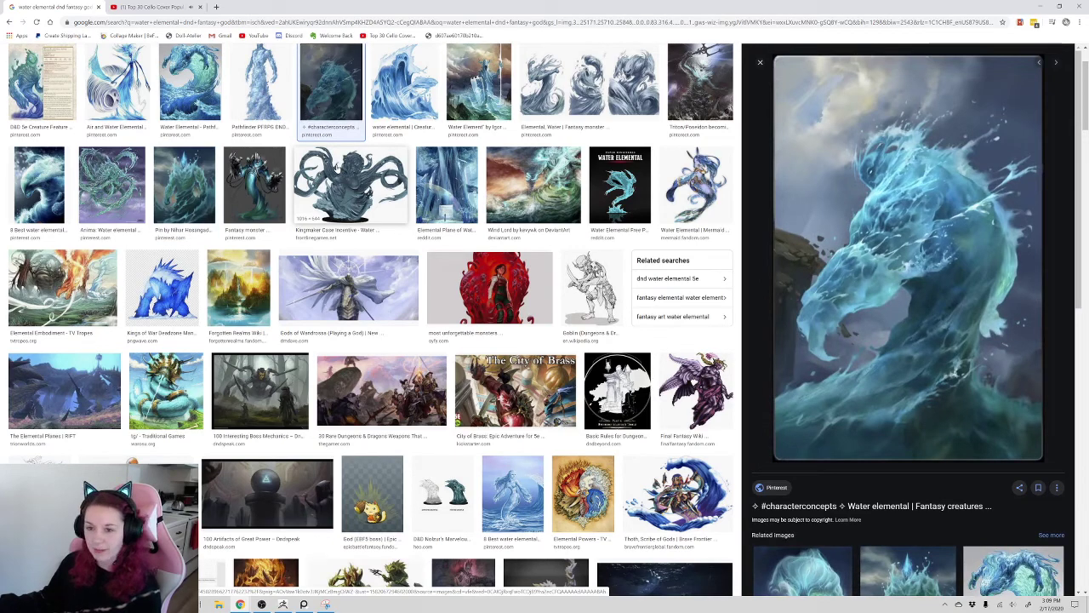
key(super)
text(snip)
key(Return)
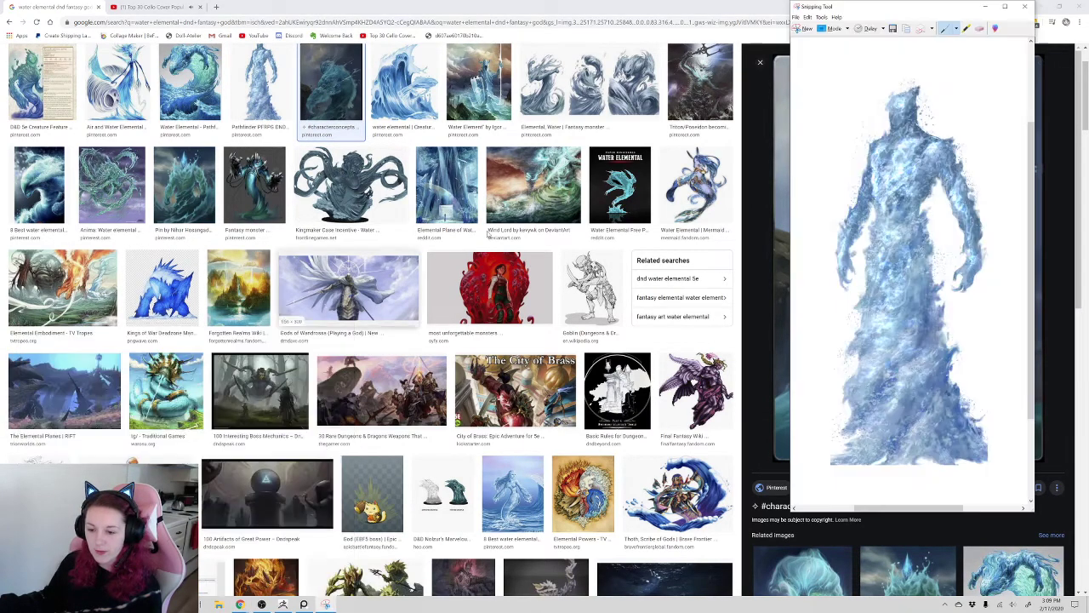
click(805, 28)
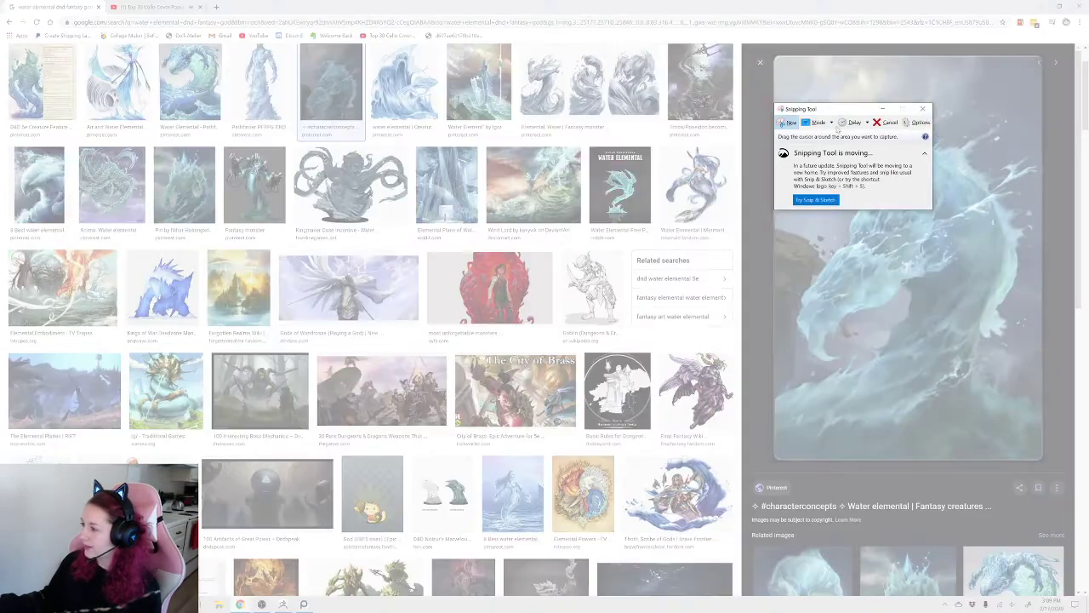
drag(1025, 125, 790, 441)
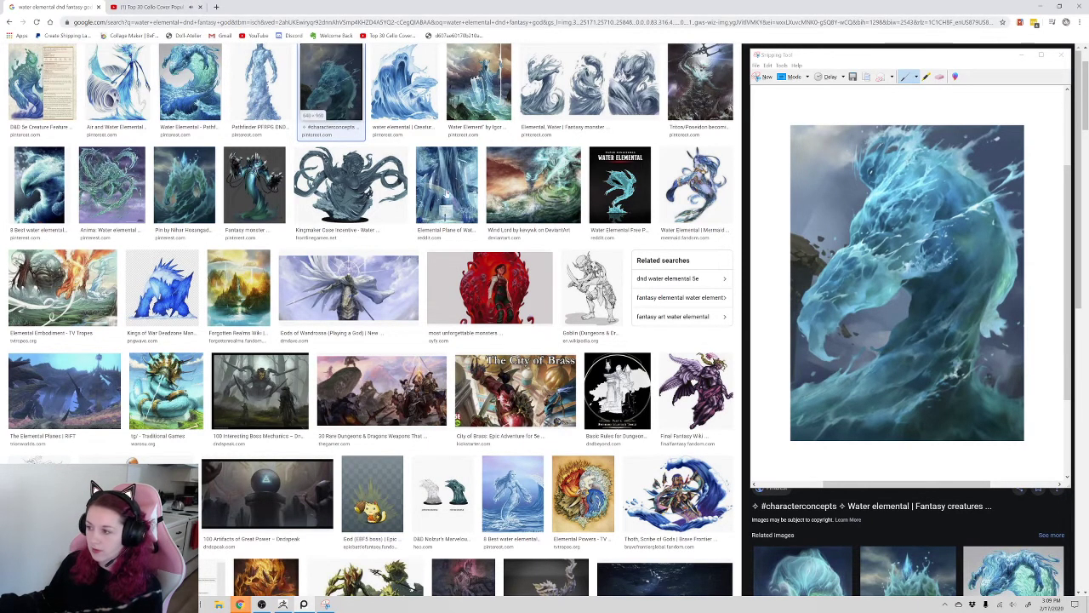
- Preview the "Anima: Water elemental boss" artwork and narrow the image results with the "elemental plane" and "astral" filters
scroll(475, 248, up, 1)
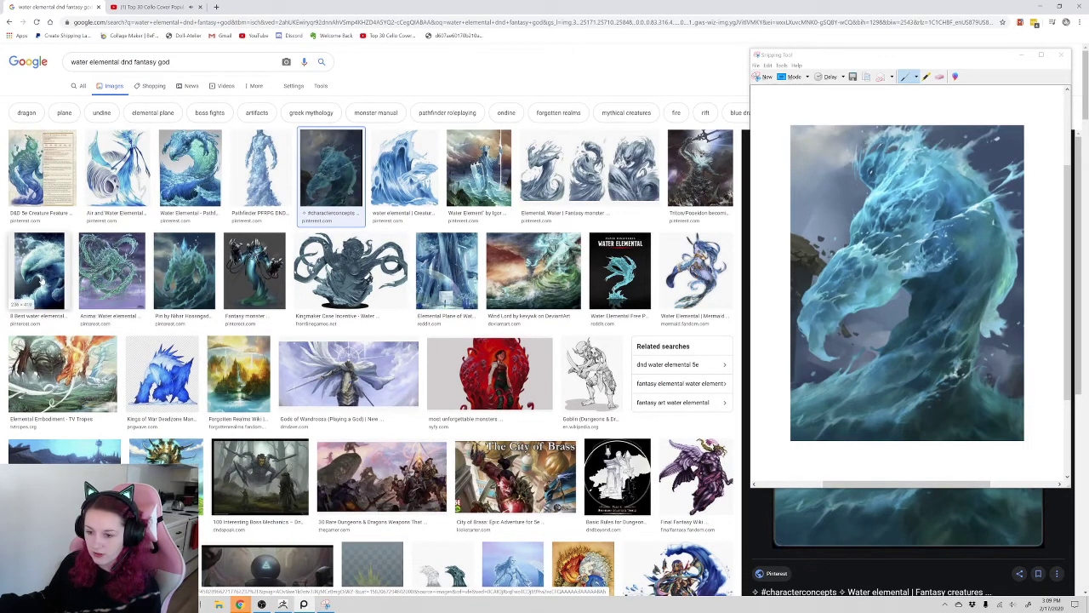
click(118, 260)
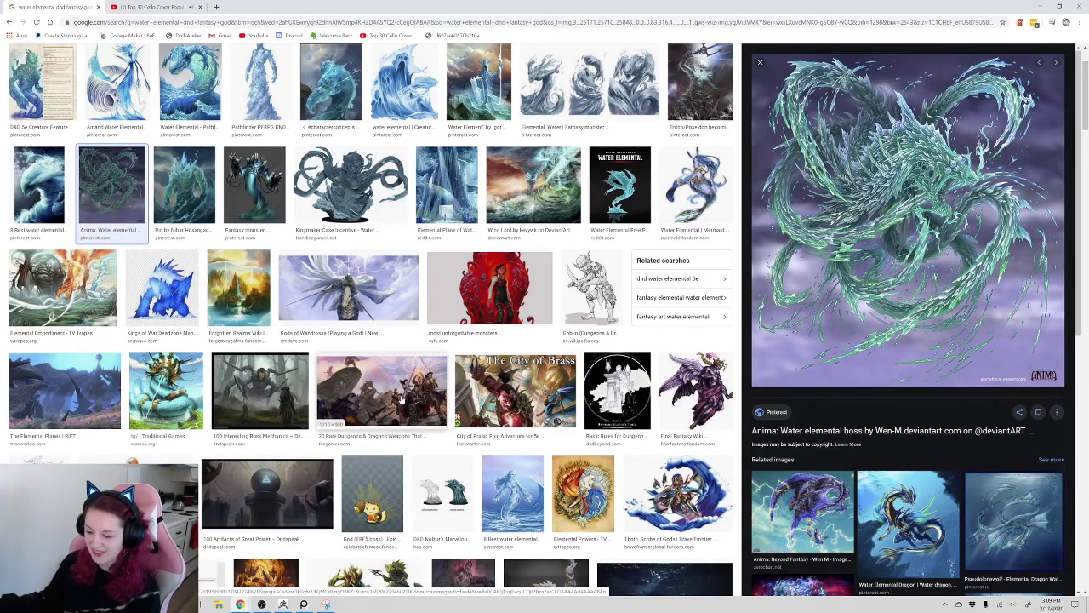
scroll(402, 398, up, 1)
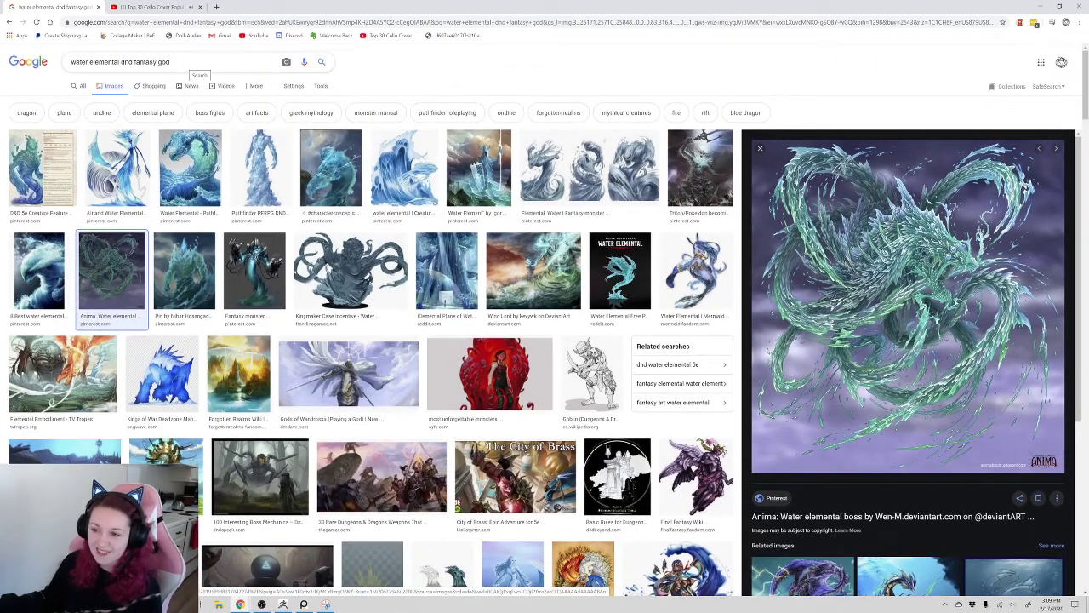
click(153, 112)
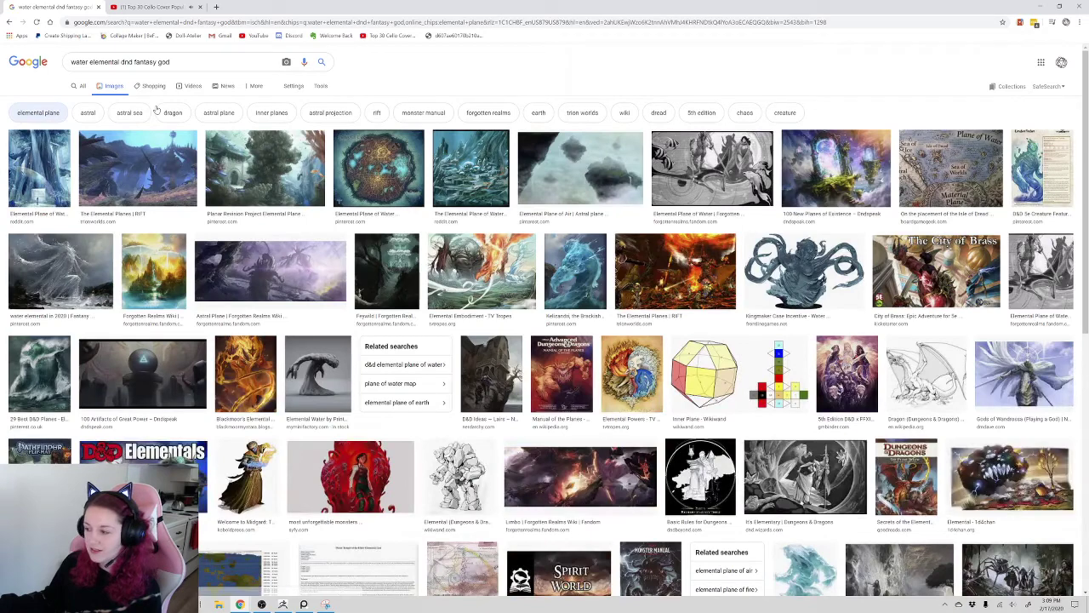
click(88, 113)
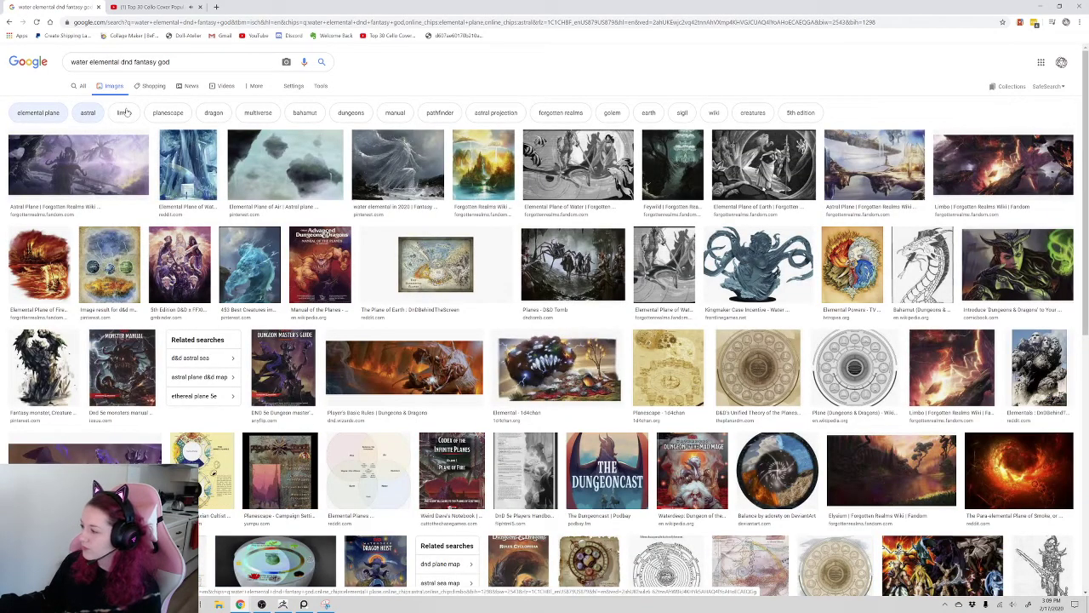
- Replace the previous image query with a search for "water god"
drag(171, 63, 70, 62)
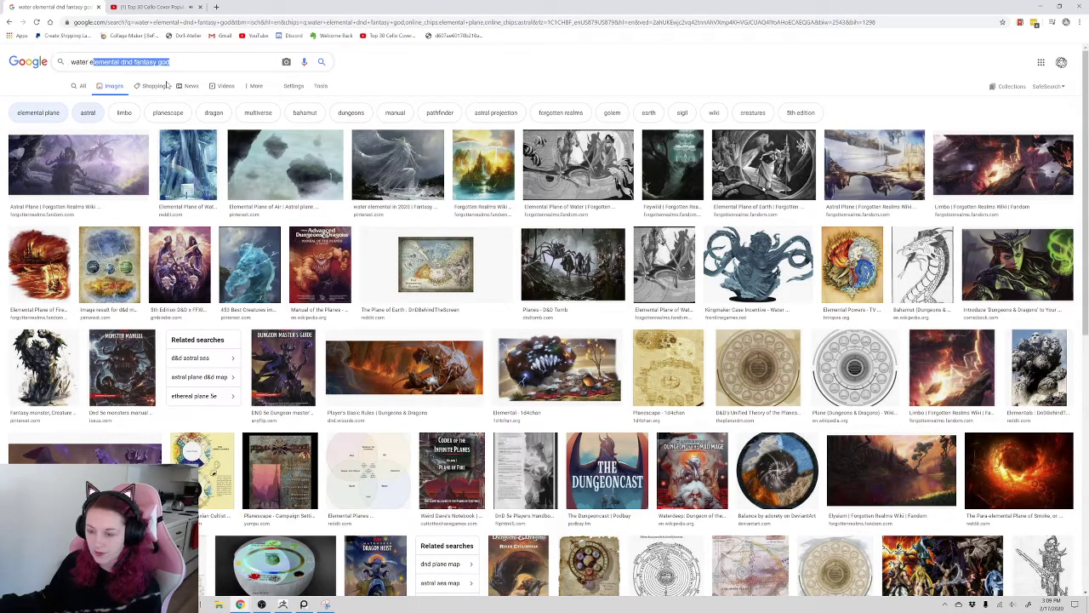
text(go)
key(Return)
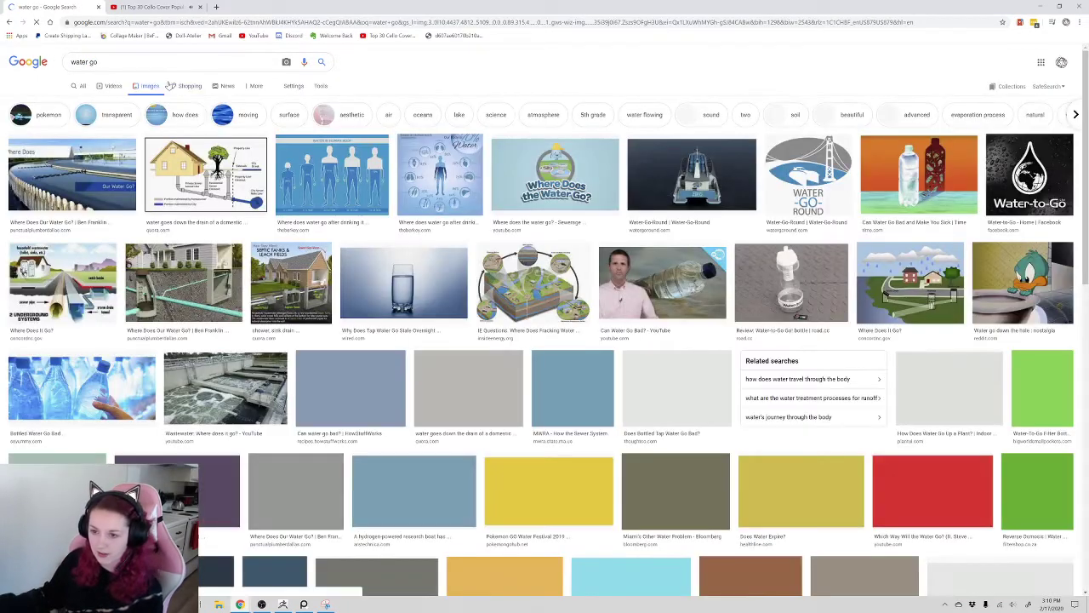
text(d)
key(Return)
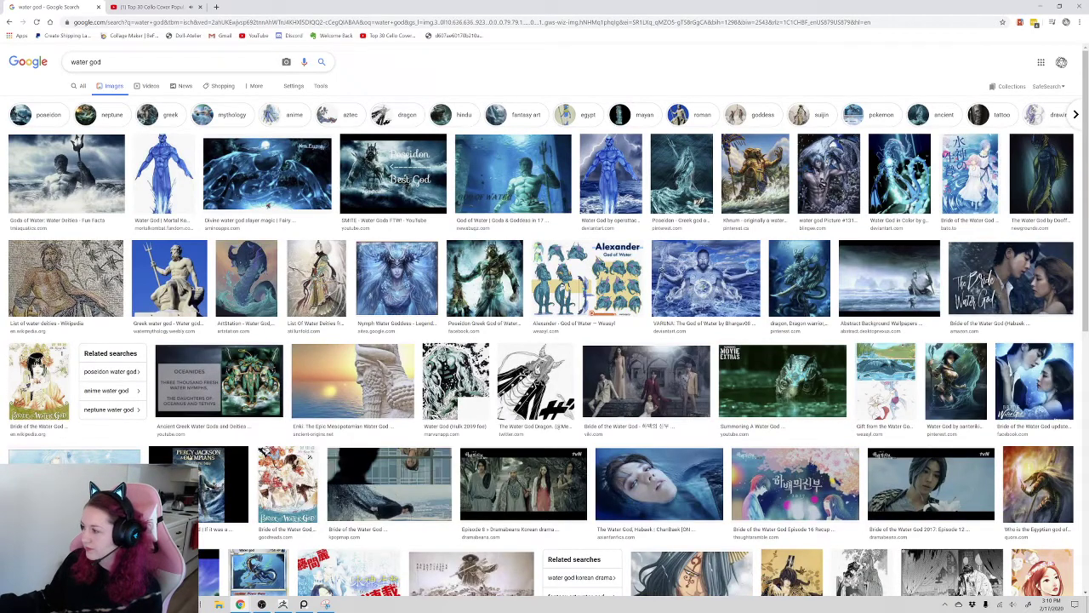
- Change the image search to "water deity" and refine it to "water deity elemental"
double_click(95, 63)
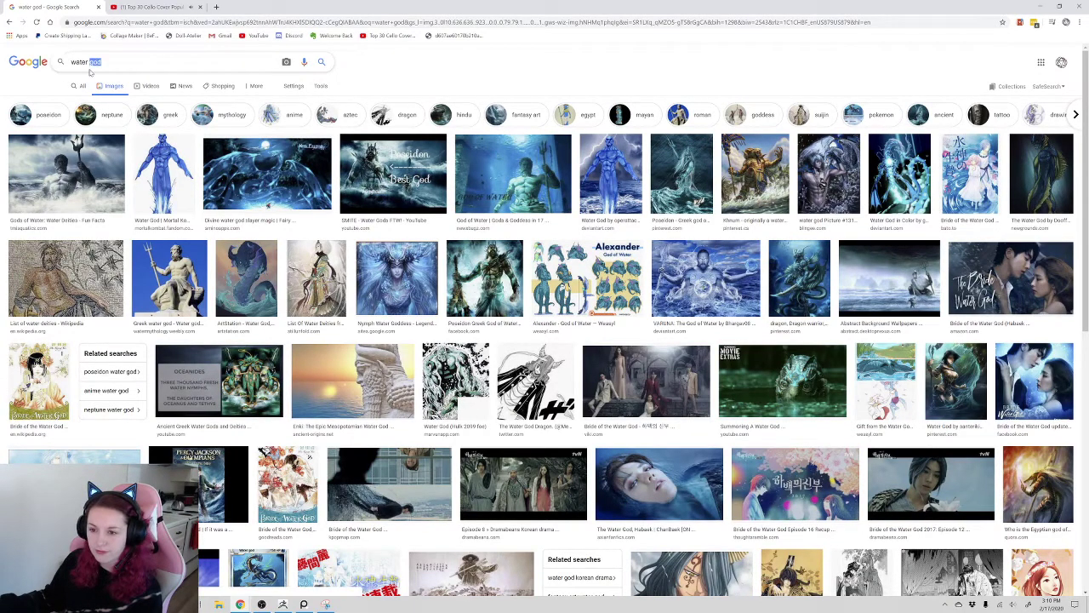
text(deity)
key(Return)
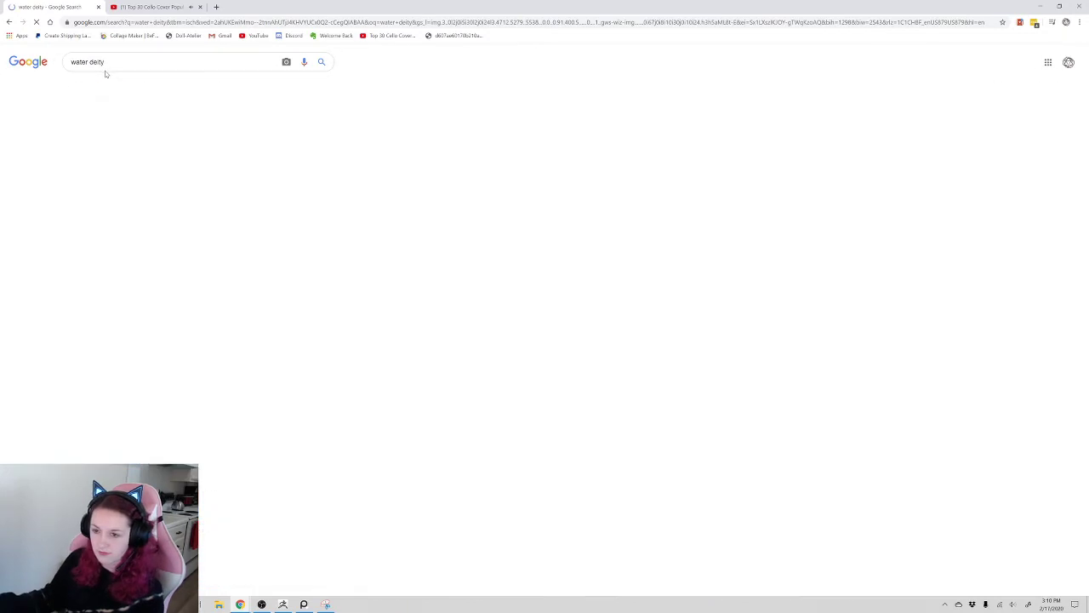
text(elemental)
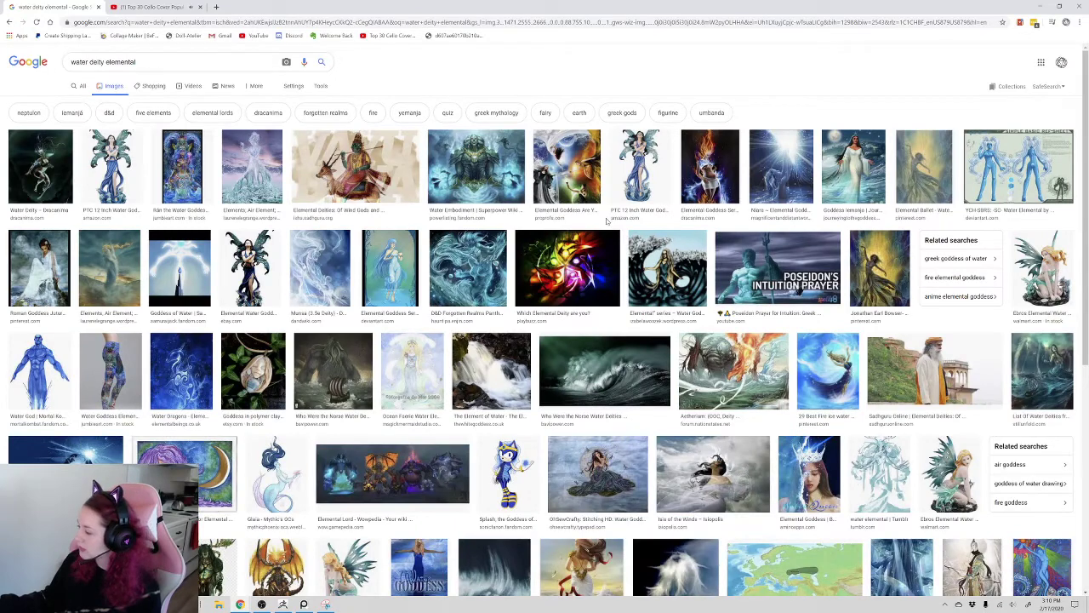
- Preview the "water elemental | Tumblr" sketch and look through its related images
click(881, 475)
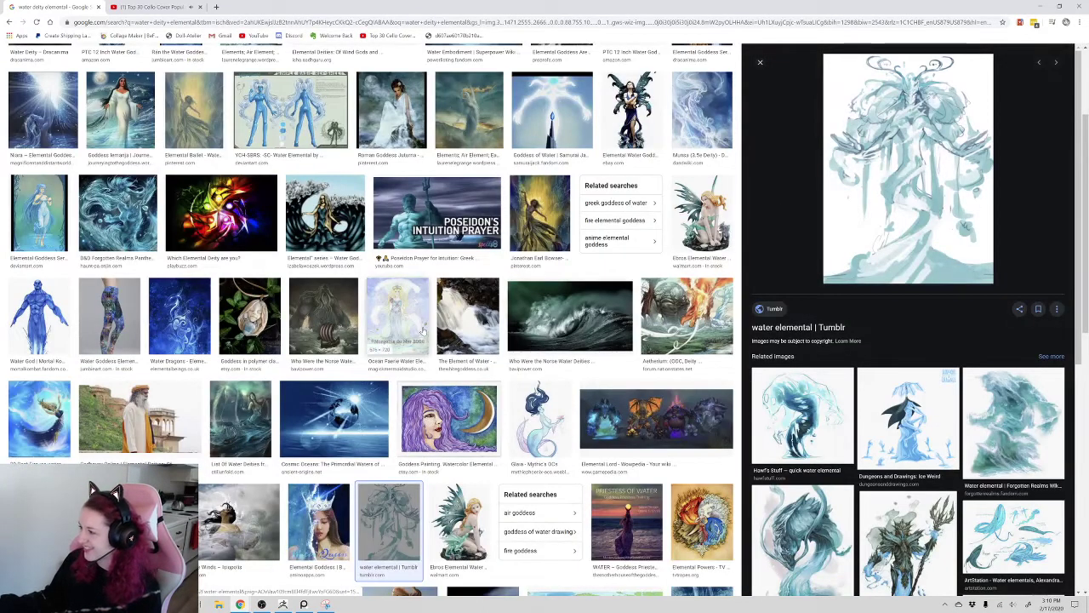
scroll(943, 492, down, 2)
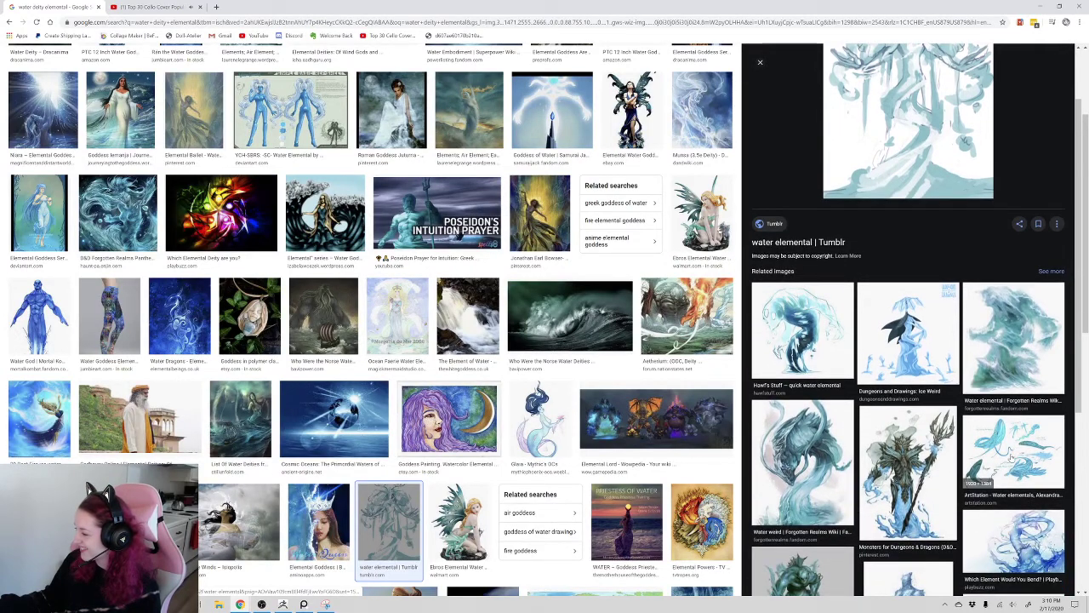
scroll(943, 491, down, 3)
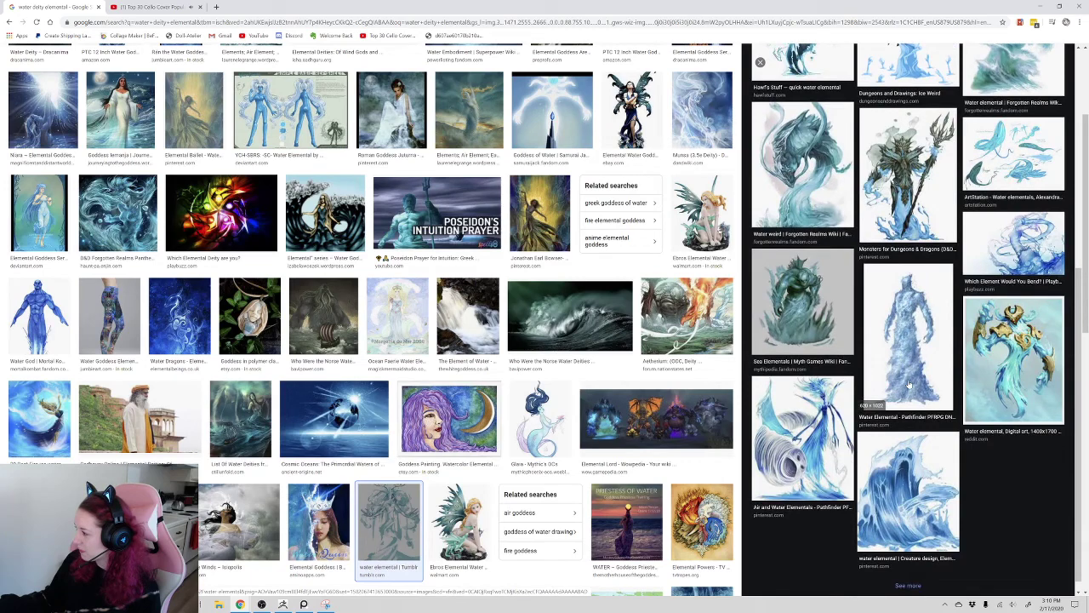
- Open the related "Which Element Would You Bend?" artwork from Playbuzz and look through its related images for references
click(1004, 249)
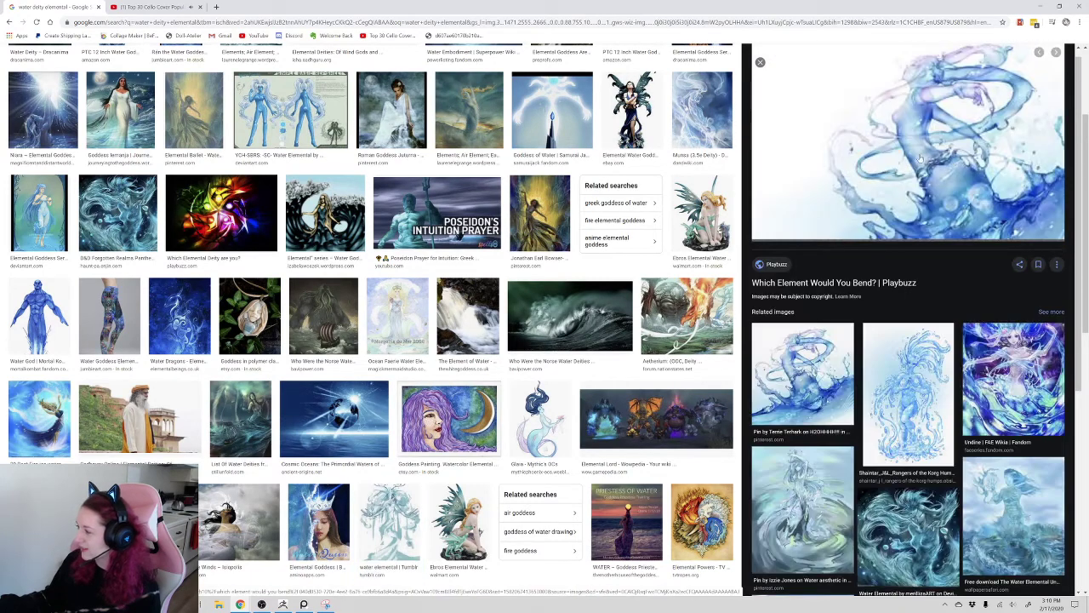
scroll(1003, 430, down, 3)
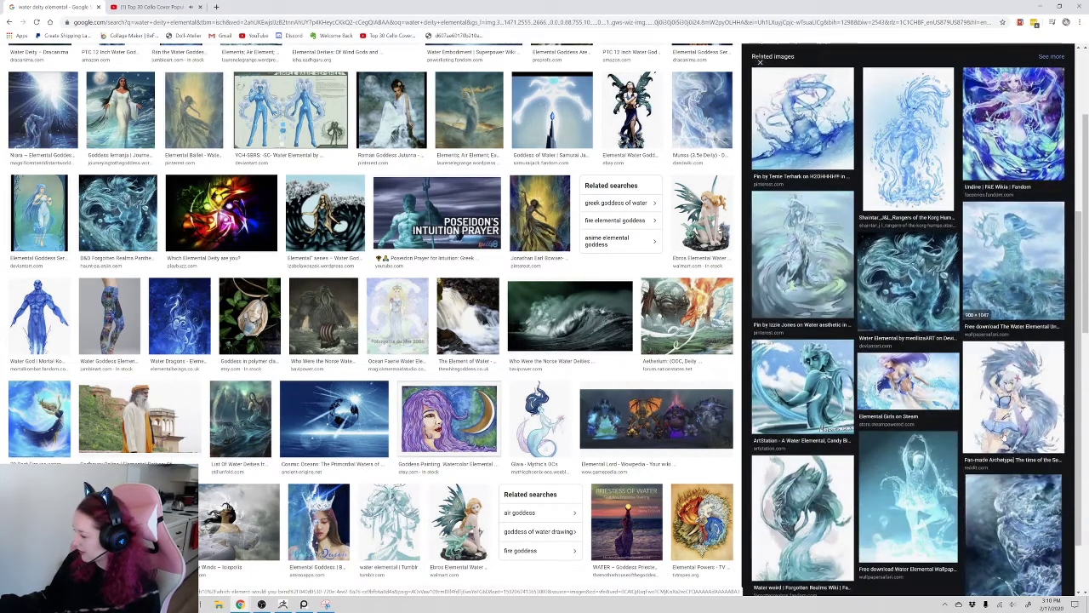
scroll(1004, 434, down, 1)
scroll(1002, 438, up, 2)
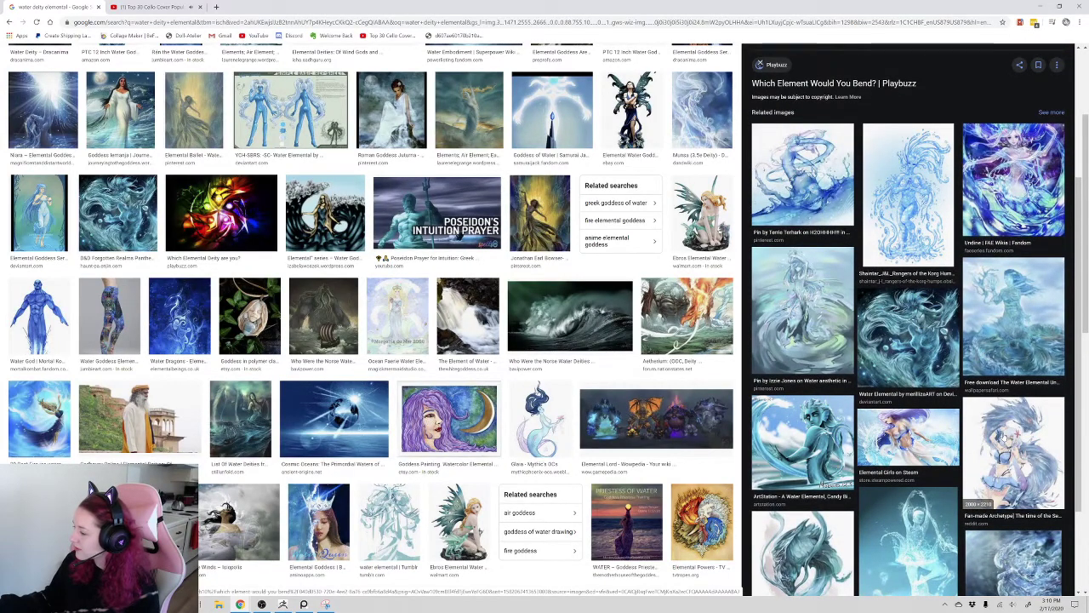
scroll(1003, 436, up, 2)
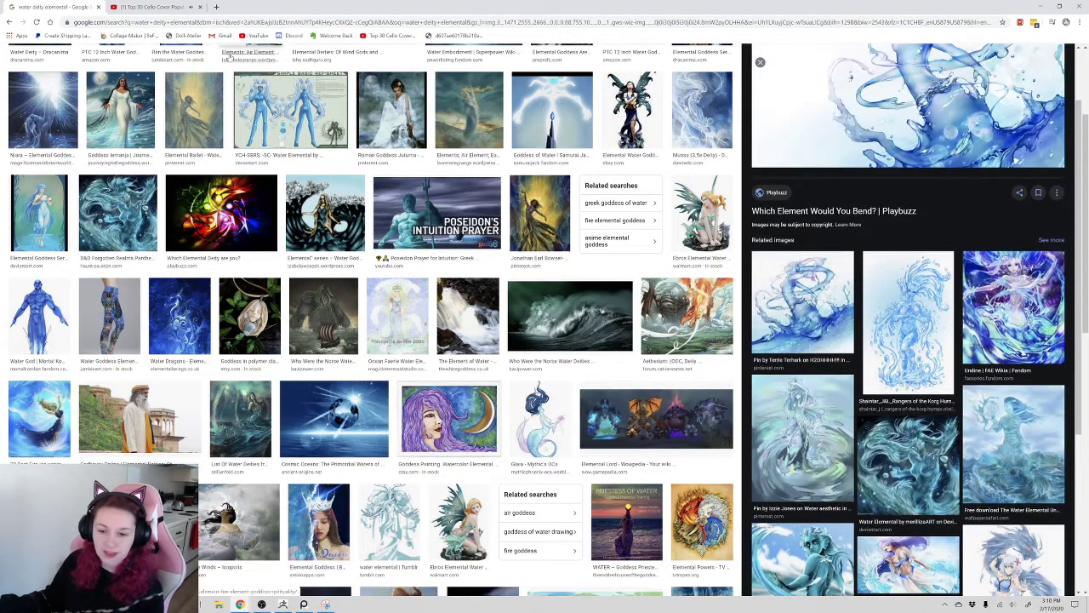
- Close the image search tab, bring the reference board up over ZBrush, and close Snipping Tool without saving the snip
click(98, 7)
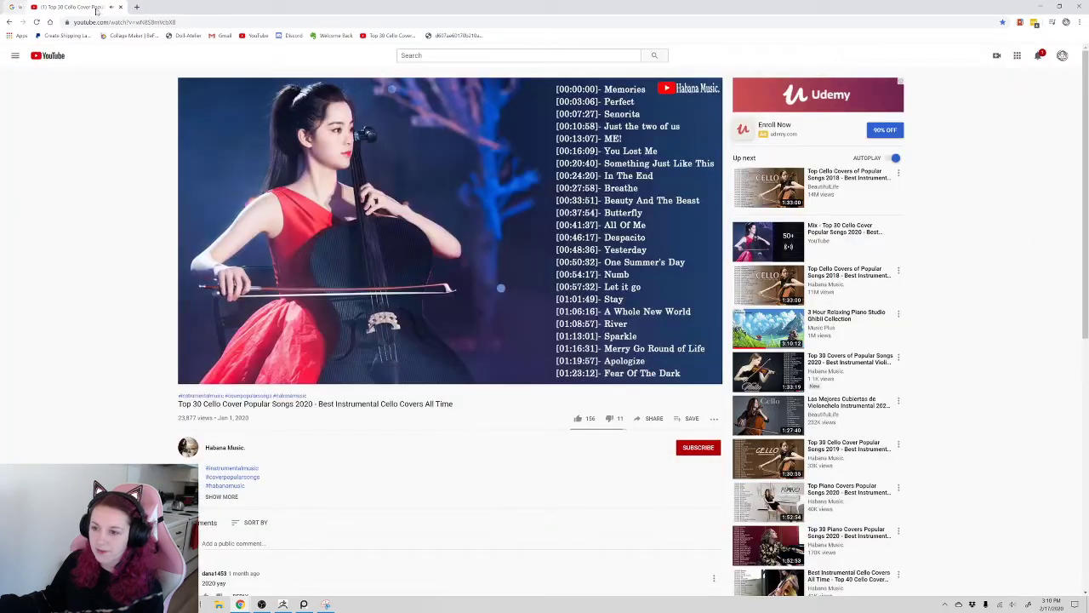
click(99, 7)
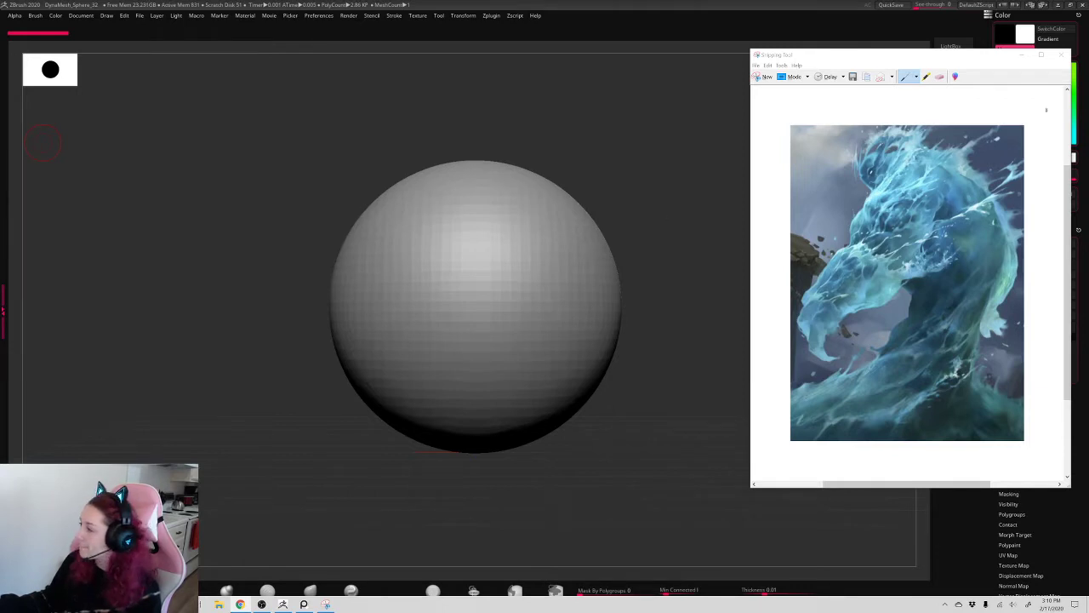
click(1065, 57)
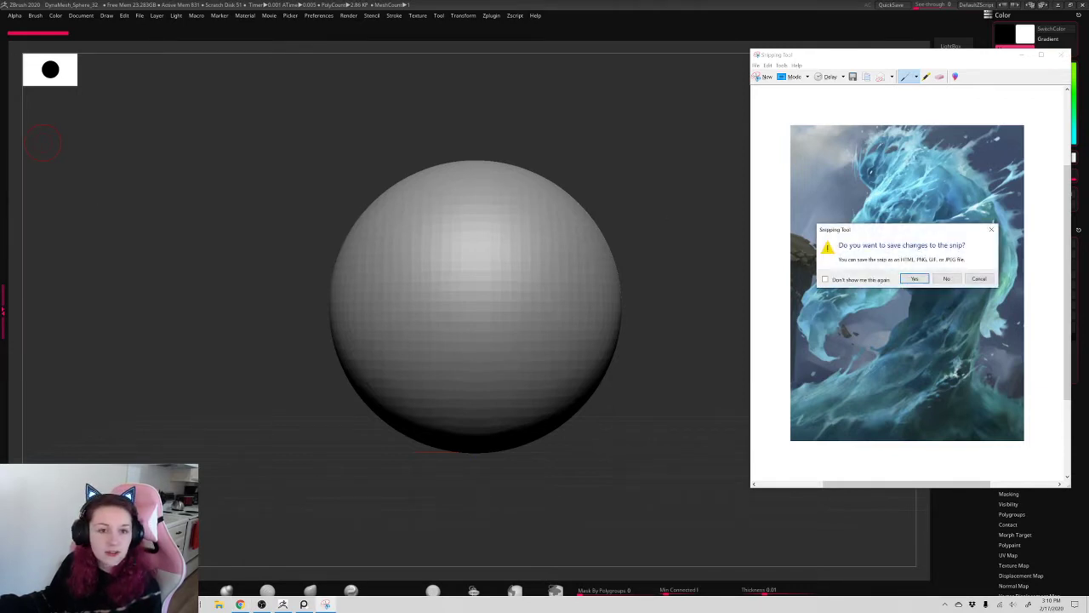
key(alt+Tab)
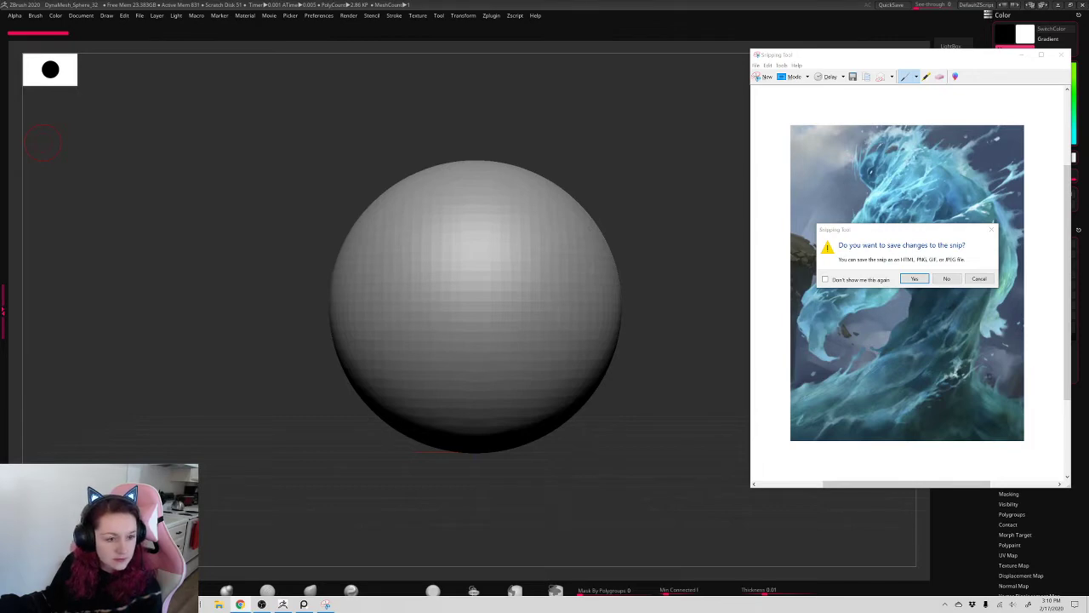
key(alt+Tab)
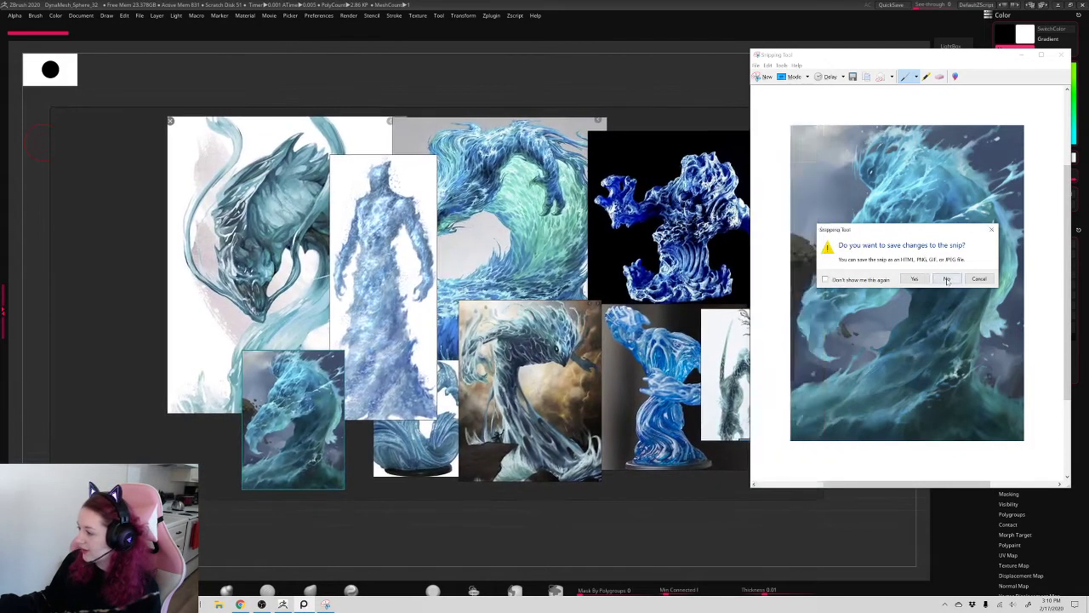
click(946, 279)
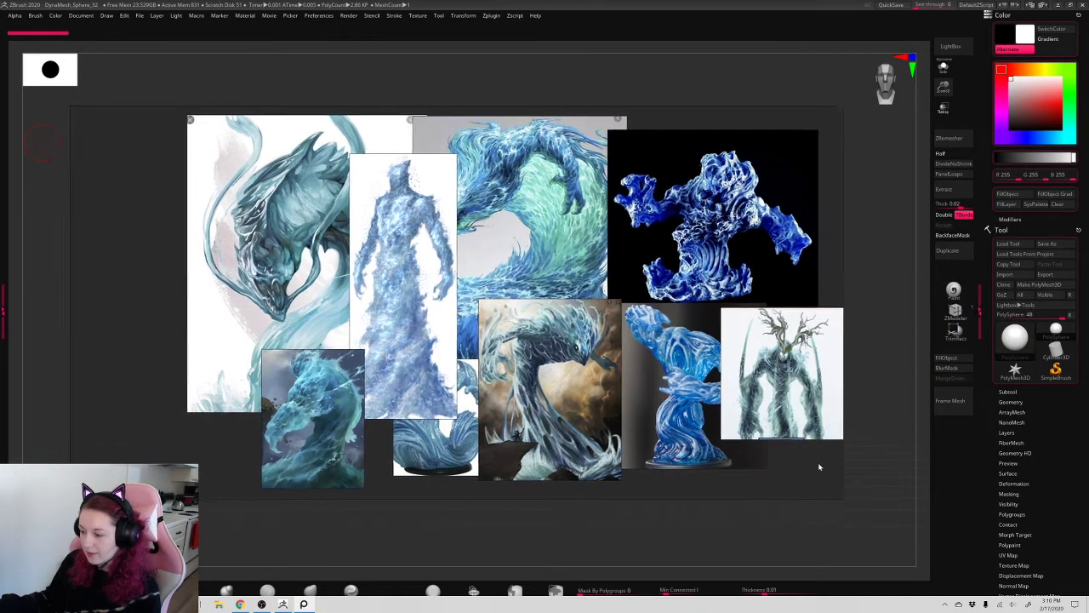
- Enlarge the white-background water dragon in the reference board's upper-left corner, put the enlarged stormy-sky serpent below it, and move the pale humanoid aside
drag(266, 256, 159, 211)
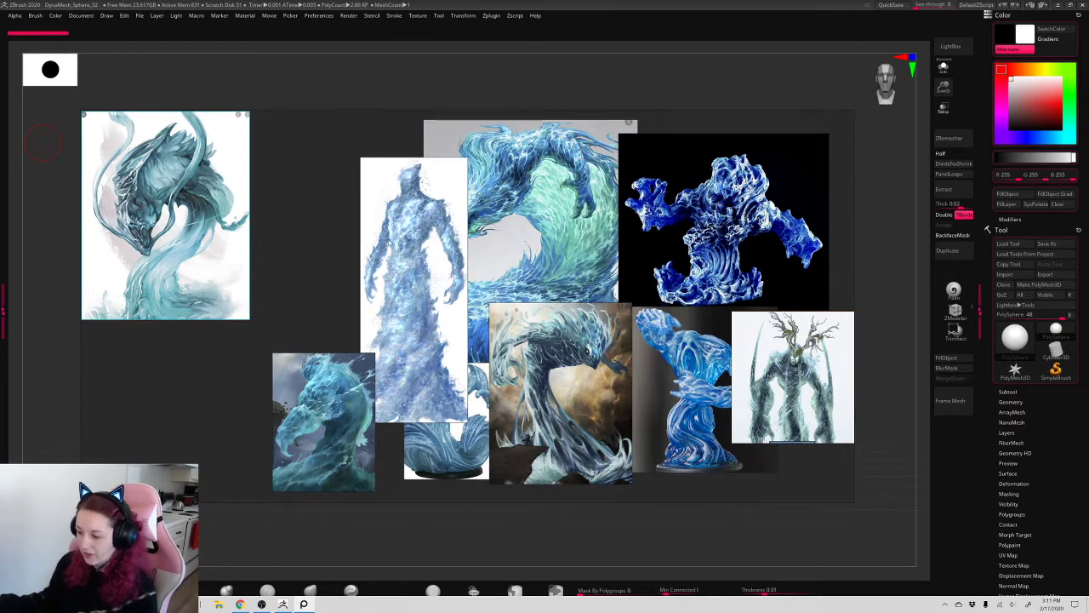
drag(390, 243, 698, 305)
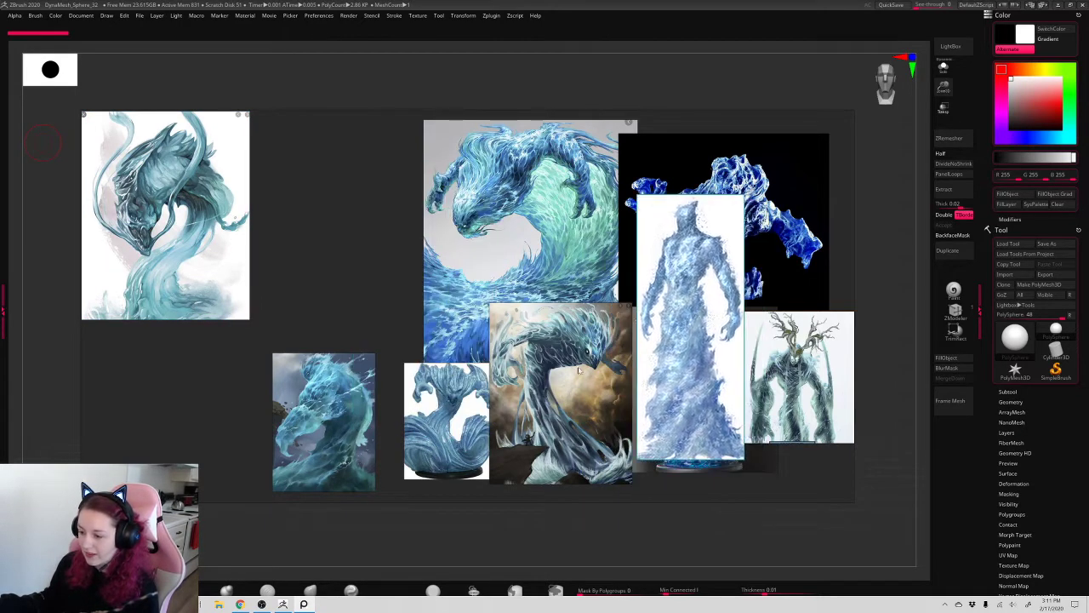
drag(577, 384, 337, 214)
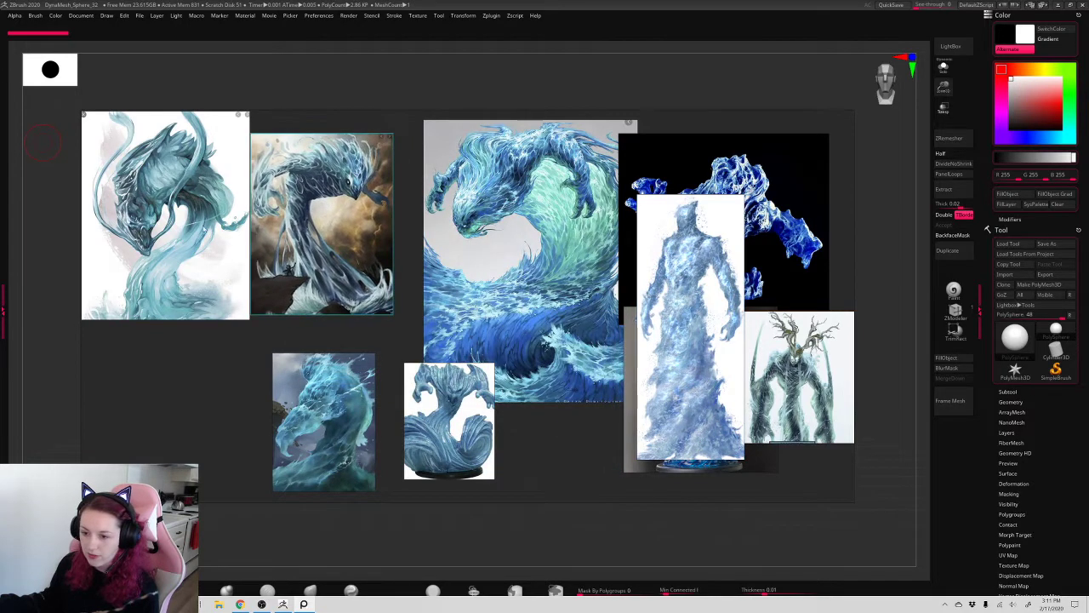
drag(191, 195, 298, 211)
drag(378, 209, 171, 421)
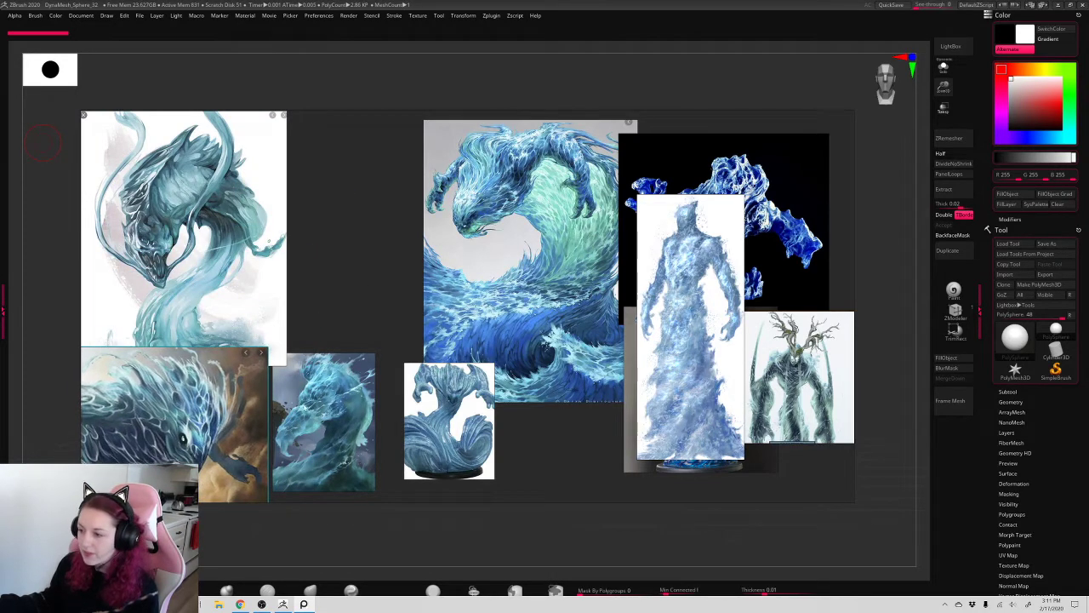
- Line up the wave creature and the enlarged dark teal elemental beside the water dragon, and place the enlarged water statue beneath the wave creature
drag(522, 243, 497, 244)
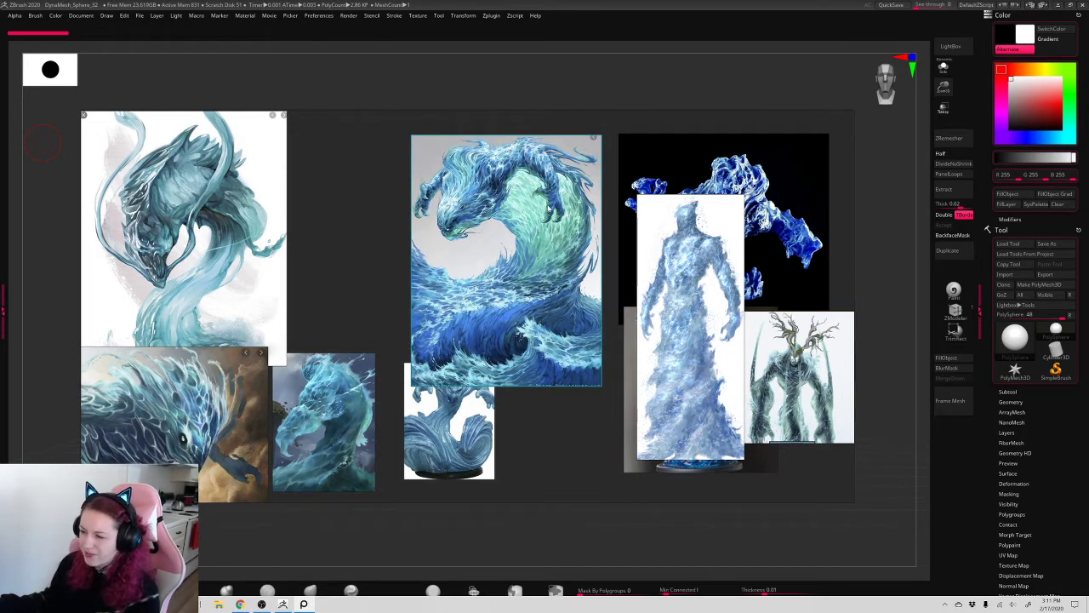
drag(549, 209, 419, 197)
mouse_move(324, 447)
mouse_down()
mouse_move(538, 294)
mouse_move(581, 217)
mouse_up()
mouse_move(448, 421)
mouse_down()
mouse_move(358, 417)
mouse_move(370, 417)
mouse_up()
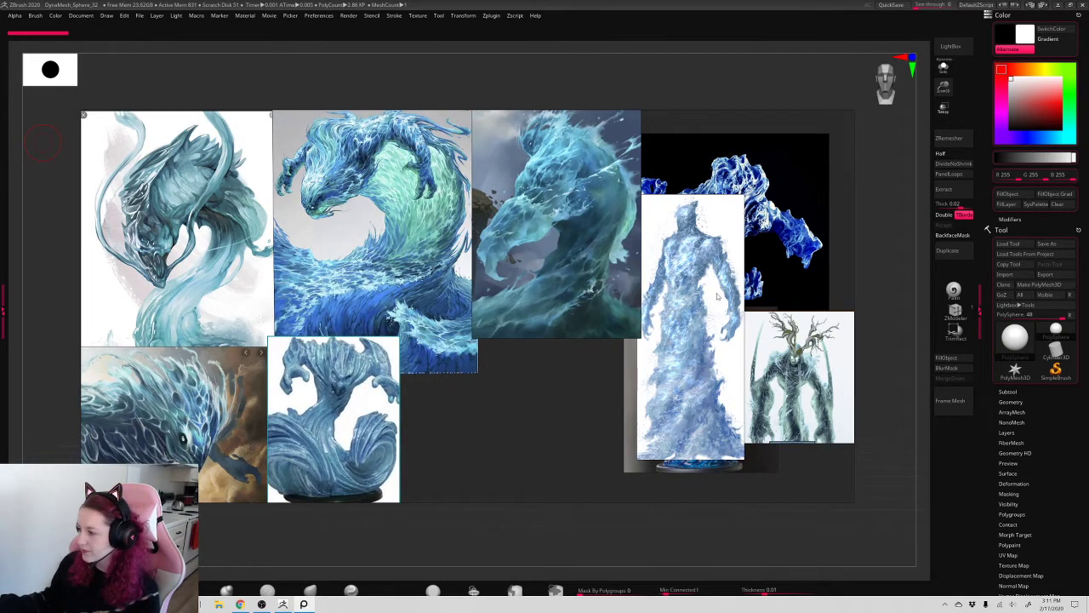
- Place the blue elemental on black beside the water statue, and enlarge the pale humanoid beside the dark teal elemental after deleting the leftover picture
drag(717, 296, 723, 303)
drag(783, 238, 534, 411)
mouse_move(715, 349)
mouse_down()
mouse_move(764, 336)
mouse_move(766, 286)
mouse_up()
mouse_move(674, 382)
mouse_down()
mouse_move(653, 413)
mouse_move(715, 341)
mouse_move(732, 215)
mouse_move(708, 271)
mouse_up()
key(Delete)
drag(746, 321, 748, 323)
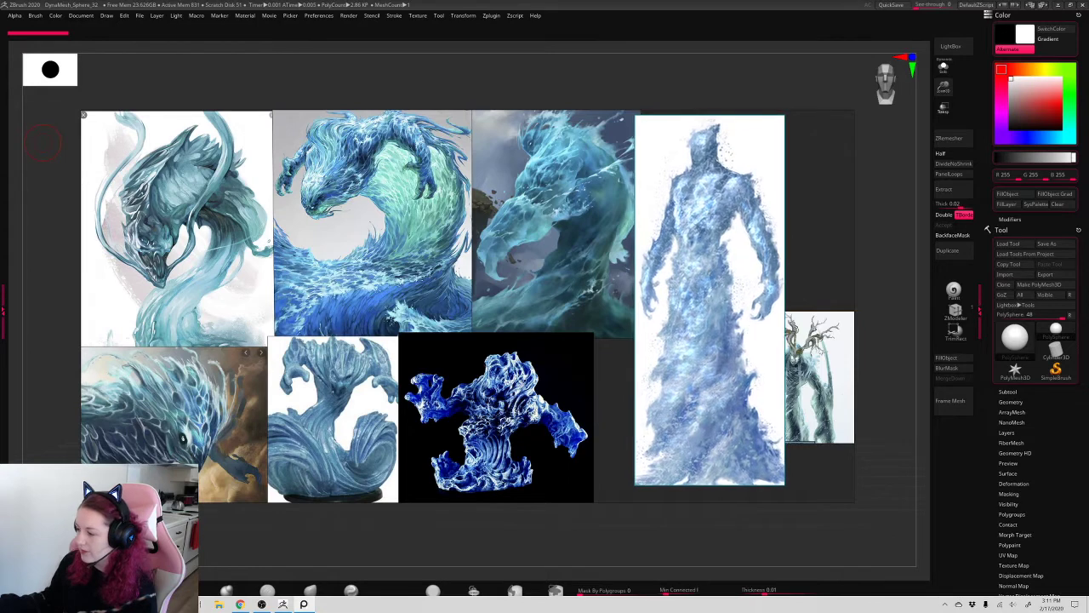
- Place the enlarged antlered creature beside the blue elemental on black, and move the finished reference board off the ZBrush canvas
drag(820, 349, 593, 394)
mouse_move(471, 407)
mouse_down()
mouse_move(455, 405)
mouse_move(481, 401)
mouse_up()
ctrl+alt+drag(604, 391, 643, 383)
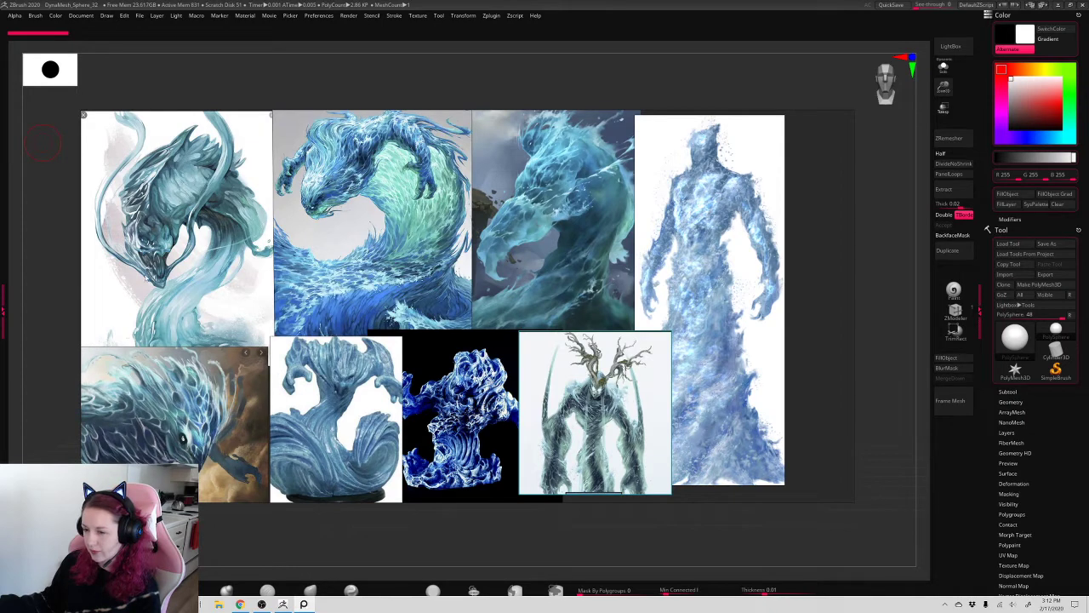
right_drag(814, 243, 100, 211)
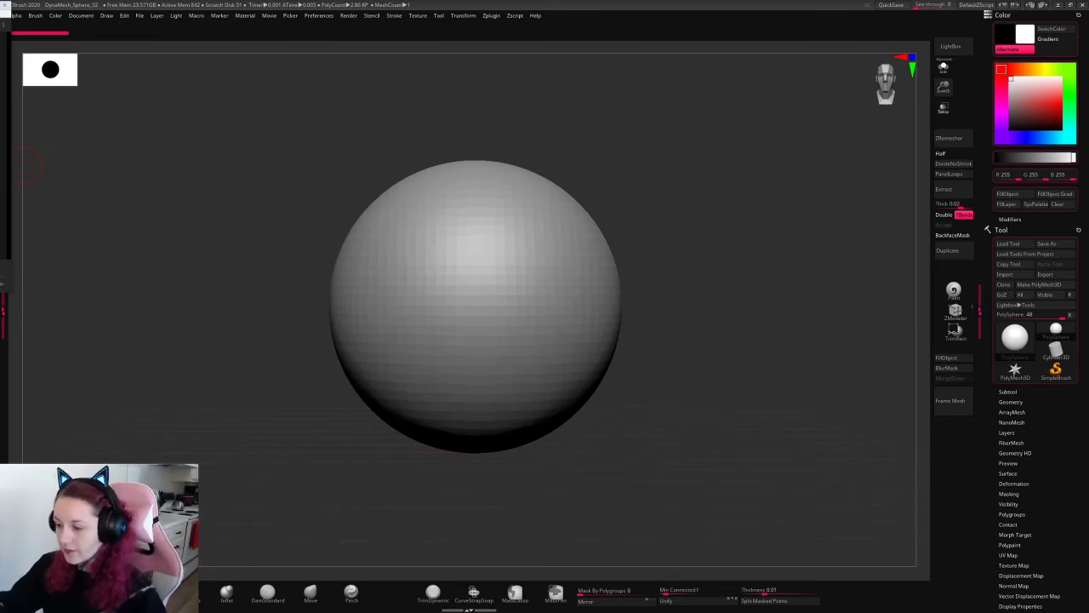
- Colour the sphere a muted teal, RGB 152, 206, 206
ctrl+right_drag(752, 148, 752, 127)
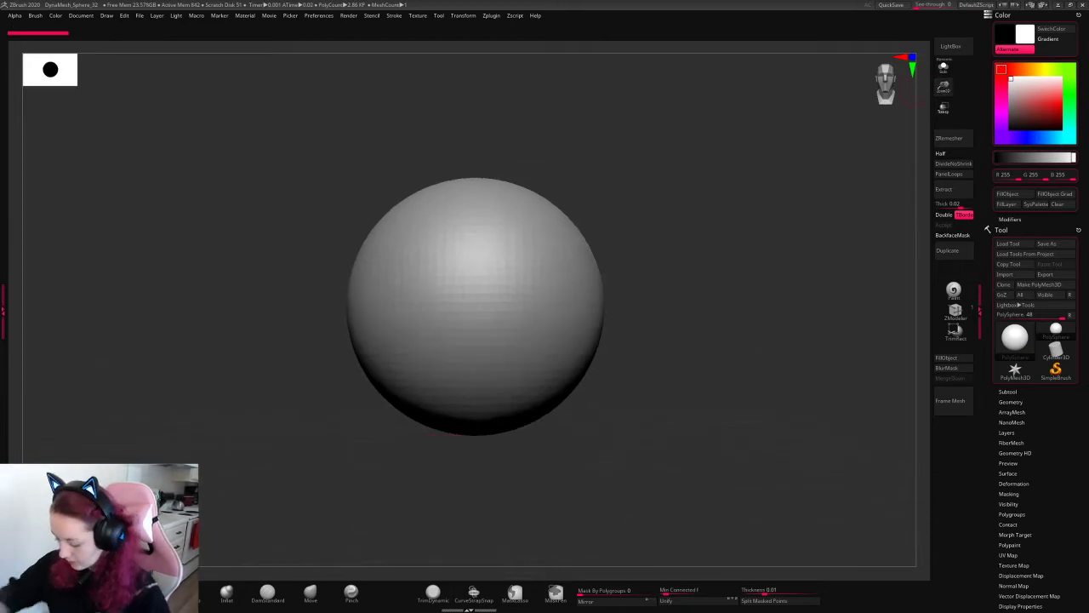
alt+right_drag(686, 214, 682, 195)
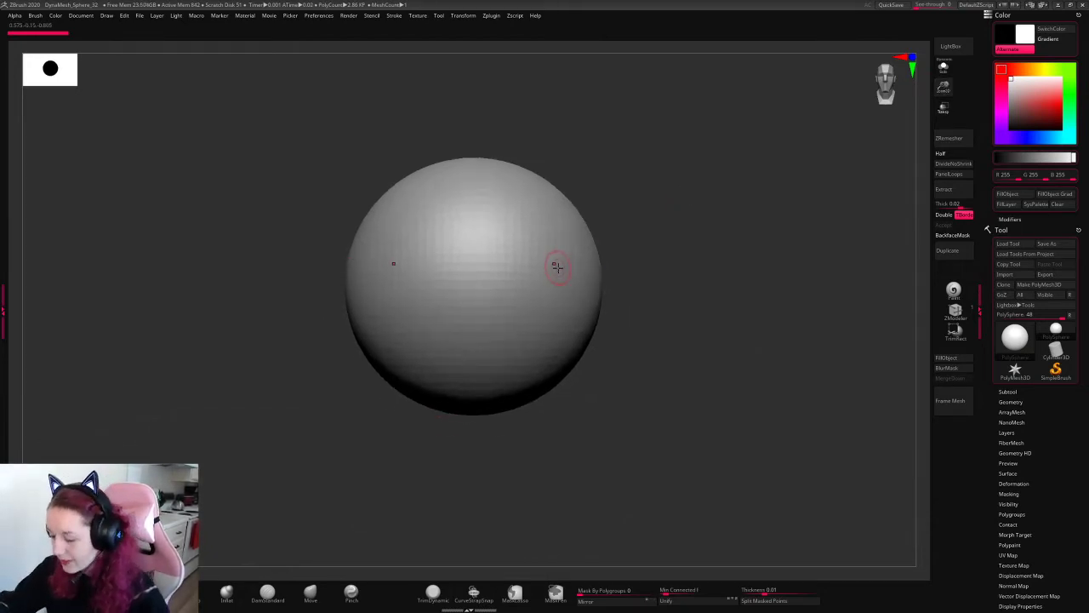
key(space)
click(558, 258)
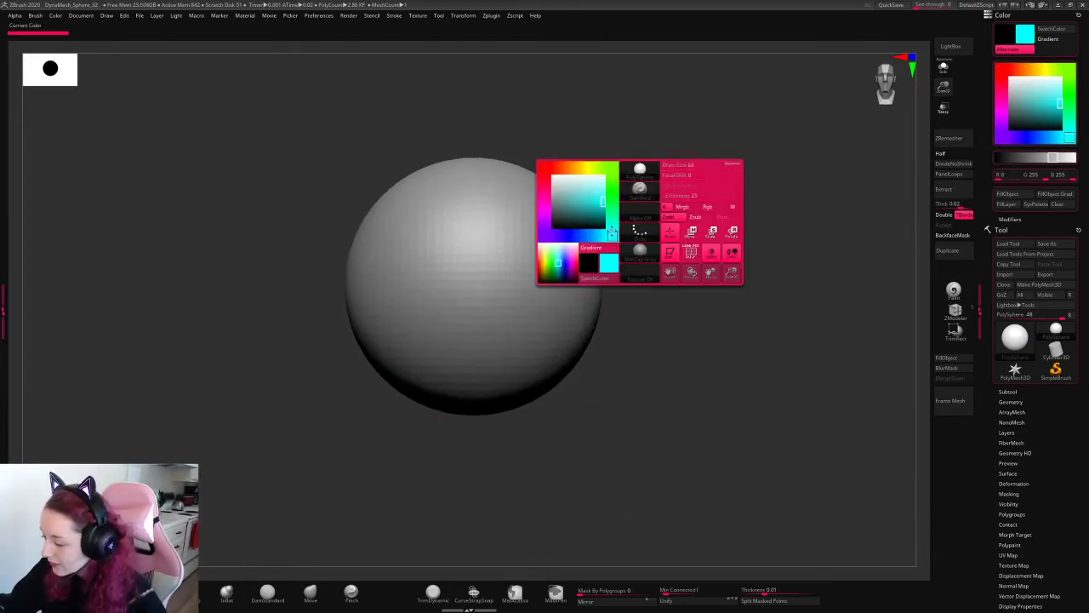
click(580, 193)
click(582, 189)
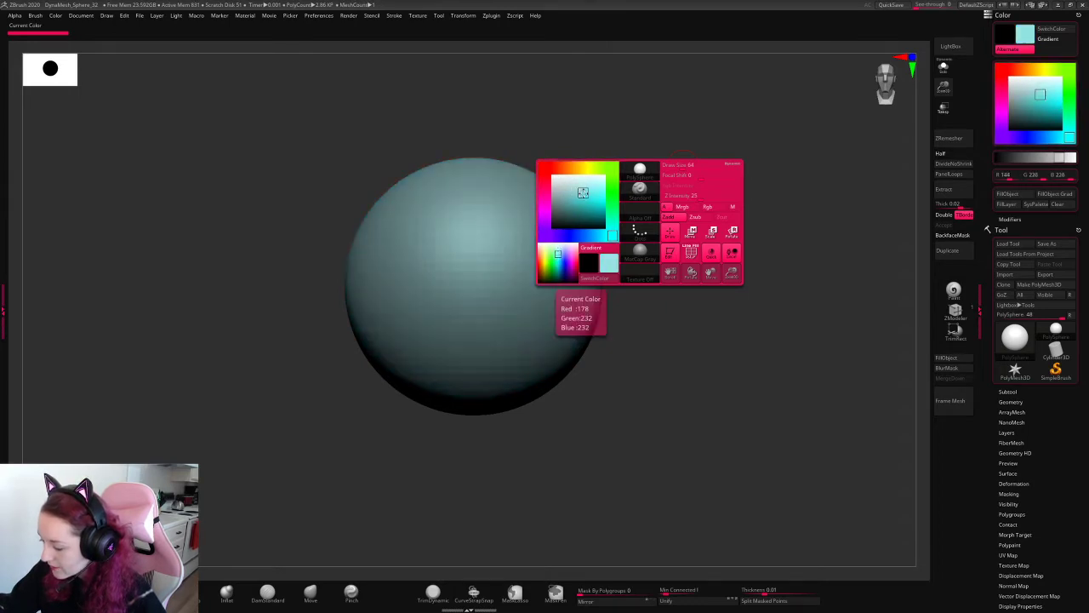
click(575, 192)
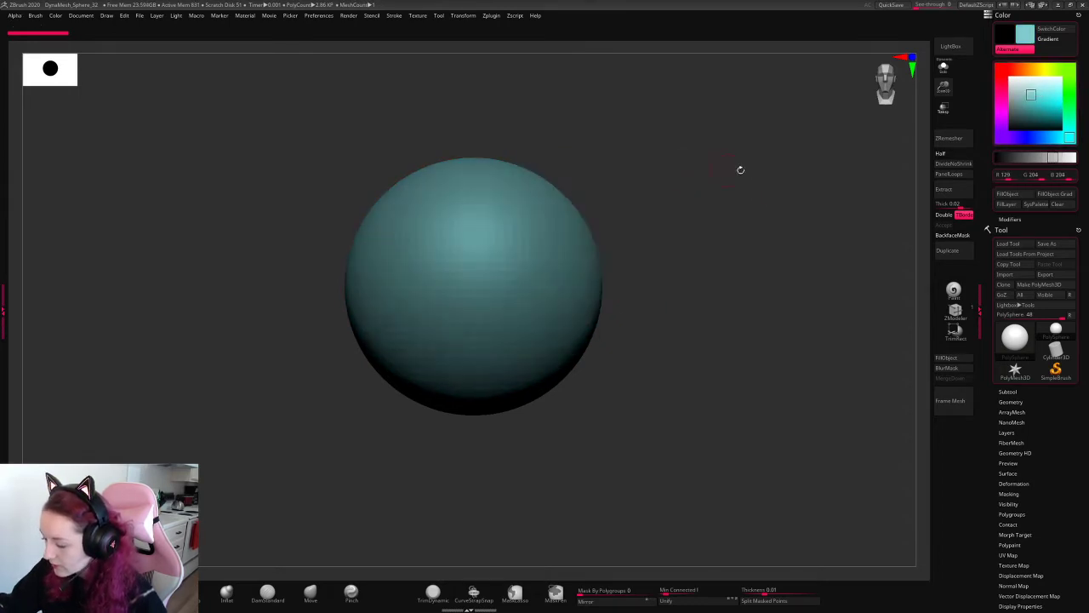
alt+right_drag(869, 246, 668, 231)
key(space)
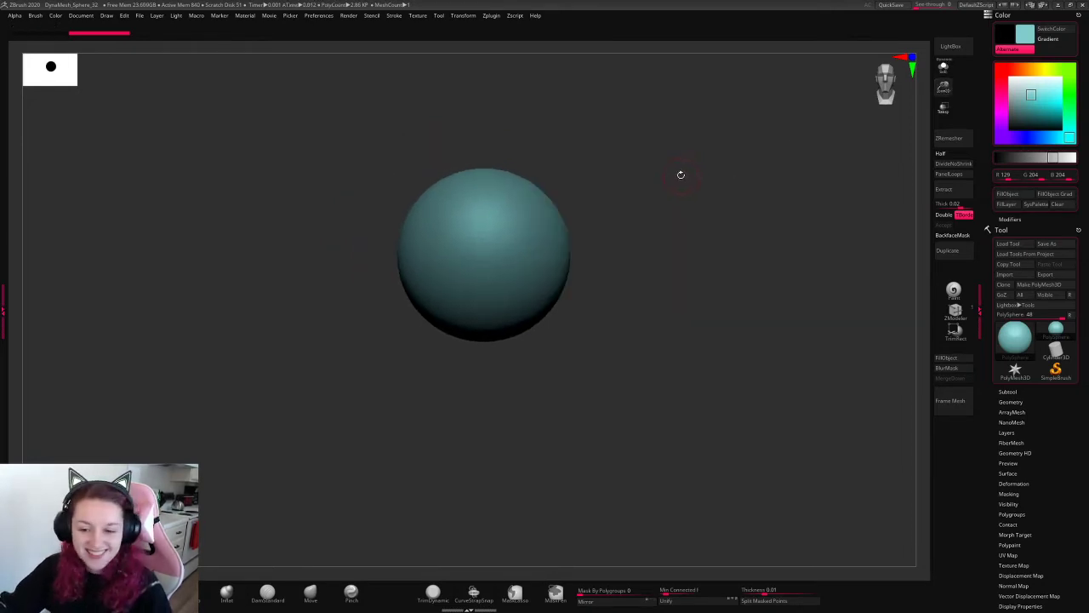
key(space)
click(556, 193)
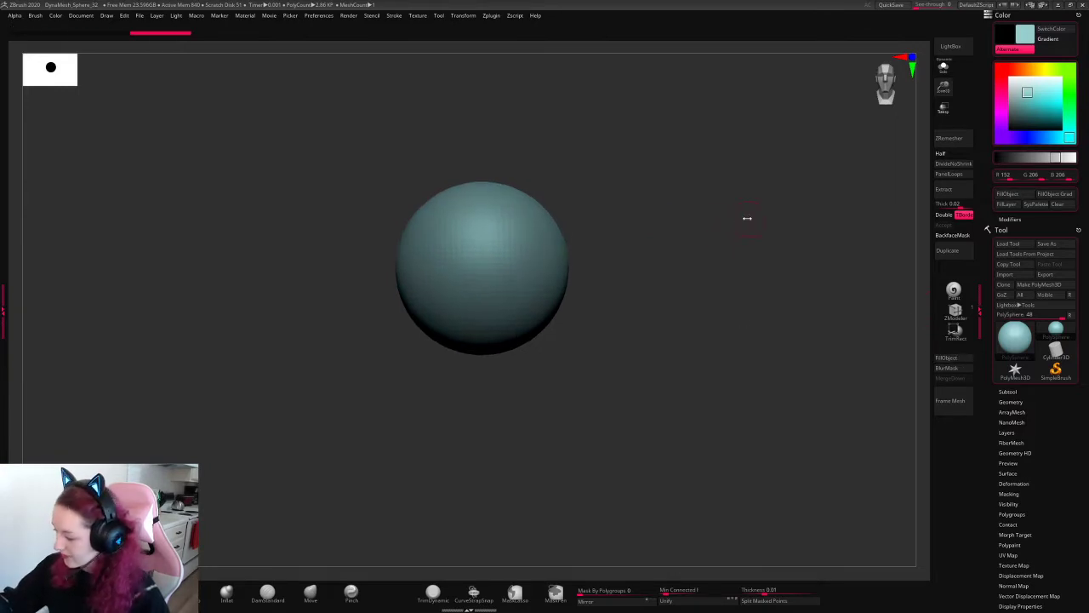
- Apply the MatCap White01 material to the sphere
key(space)
key(space)
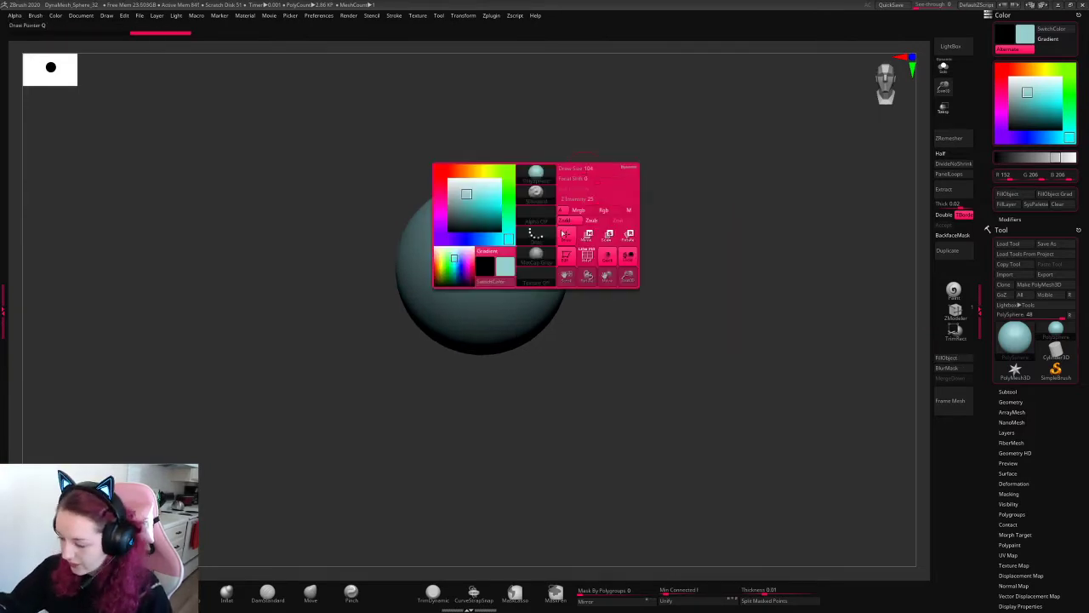
click(535, 173)
click(748, 342)
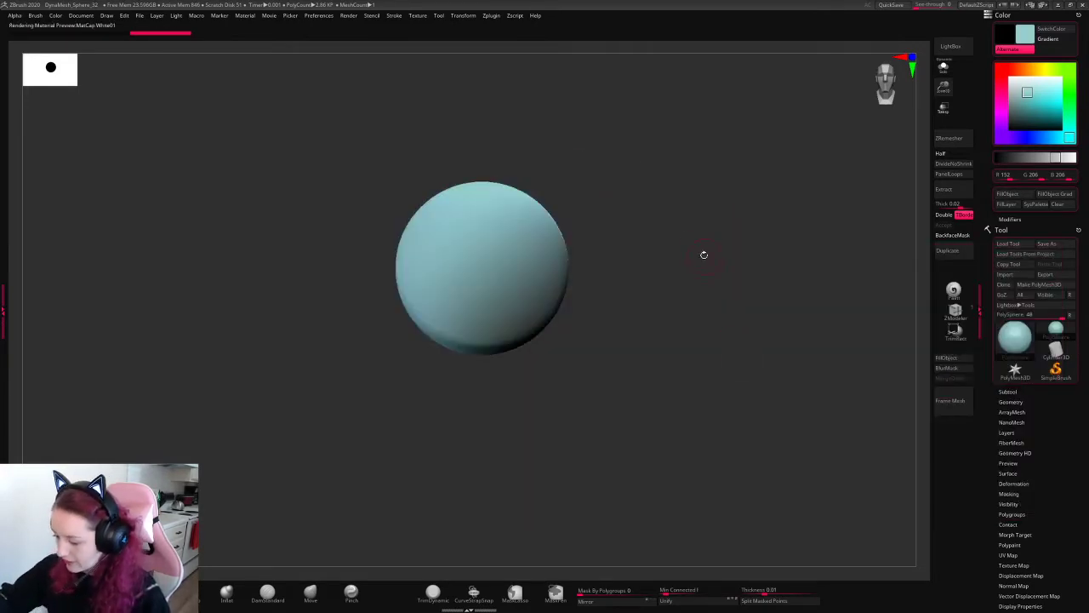
- Fill the sphere with a more saturated teal and set the active colour to RGB 120, 209, 209
key(space)
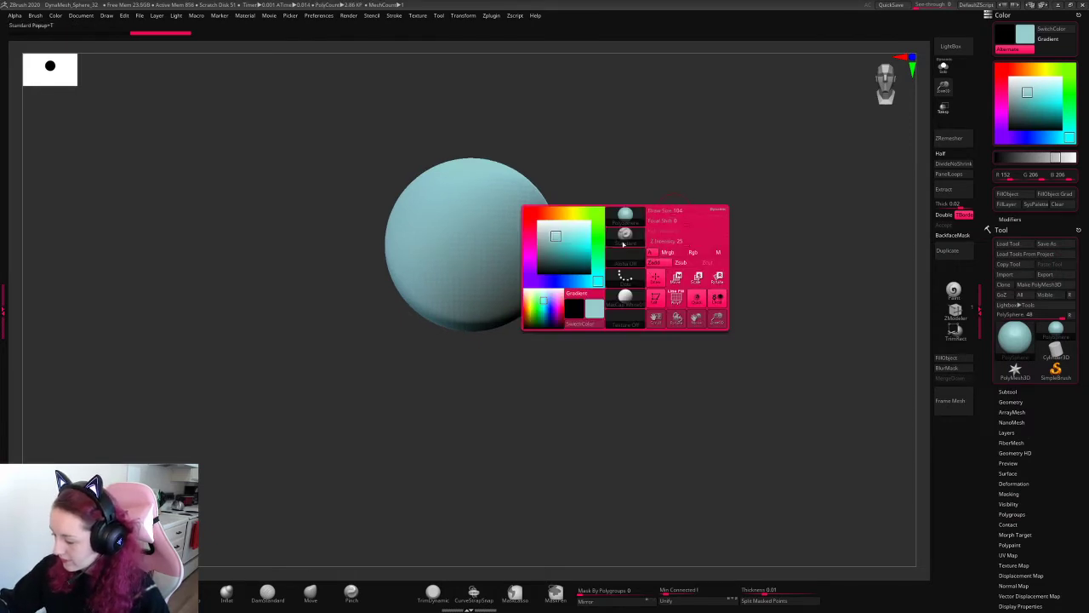
drag(555, 236, 564, 247)
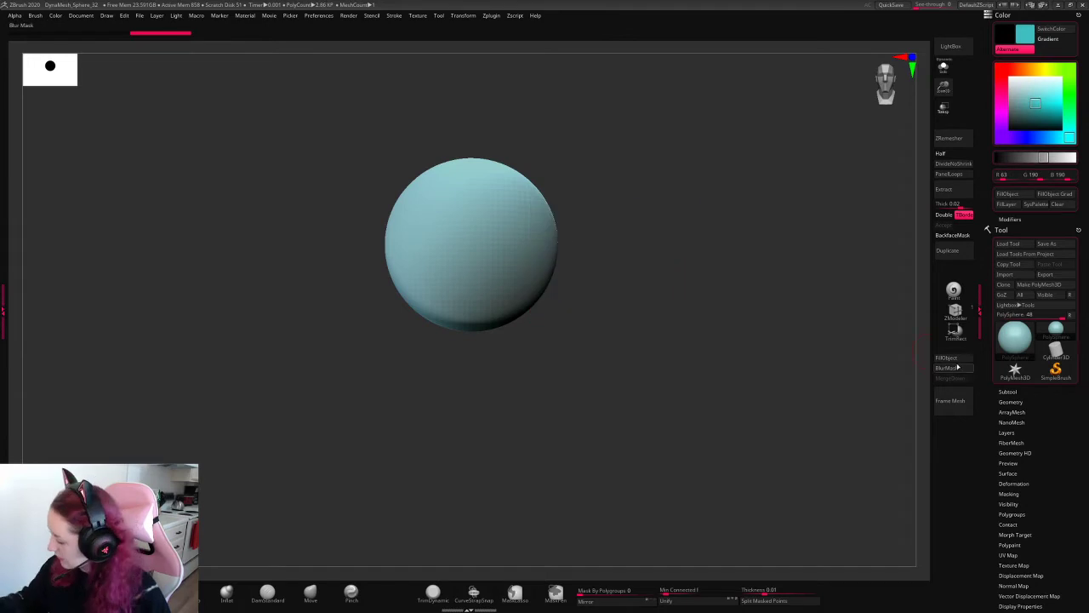
click(946, 357)
key(space)
drag(589, 257, 588, 252)
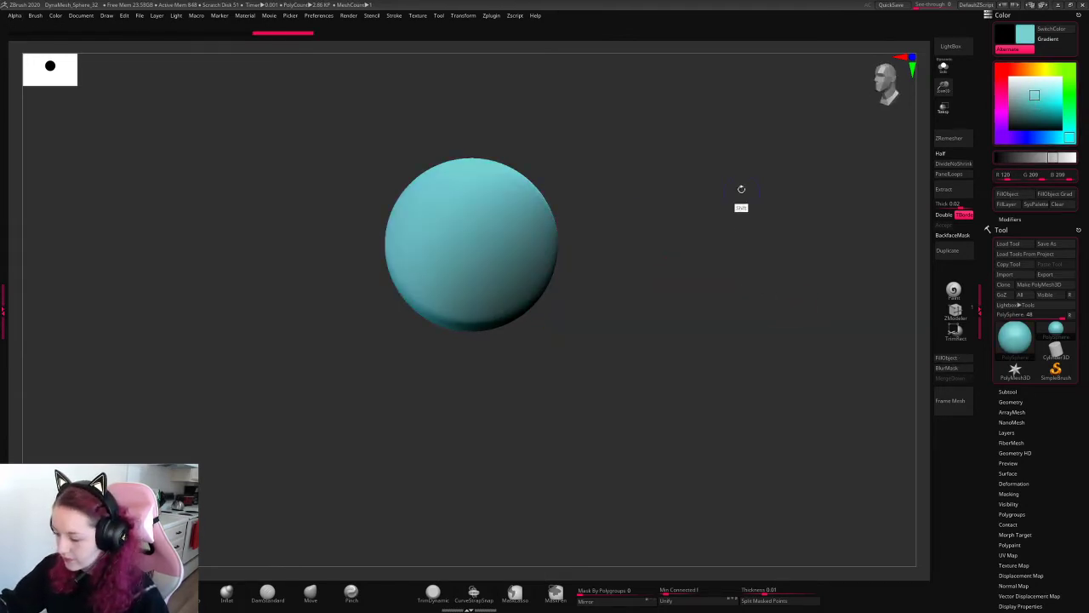
- Pull the sphere's lower front forward into a pointed snout using a large Move brush
mouse_move(739, 194)
alt+mouse_down()
mouse_move(729, 205)
mouse_move(746, 193)
alt+mouse_up()
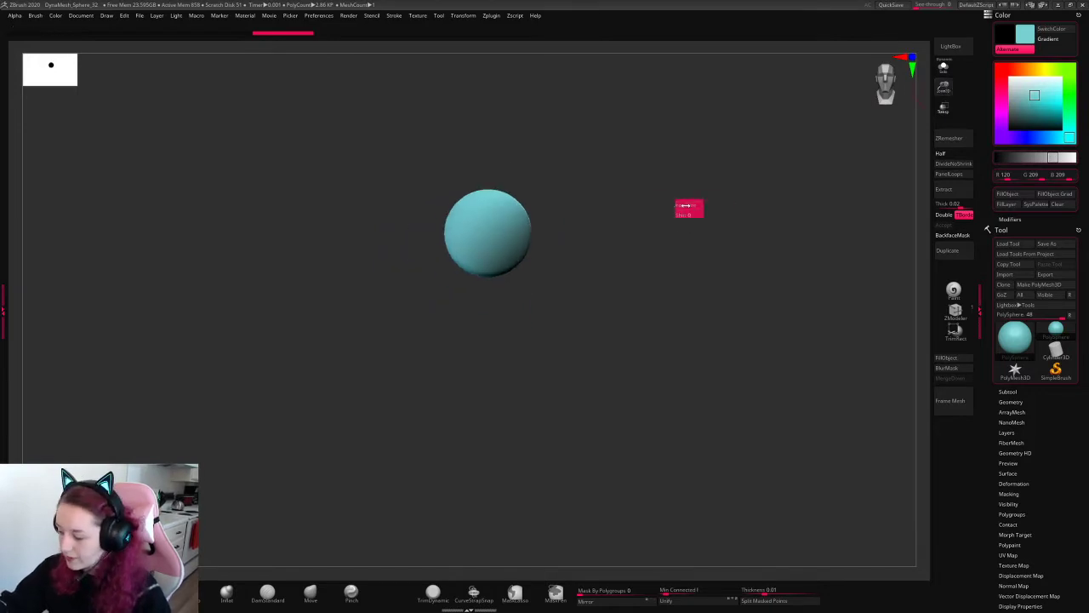
key(space)
key(space)
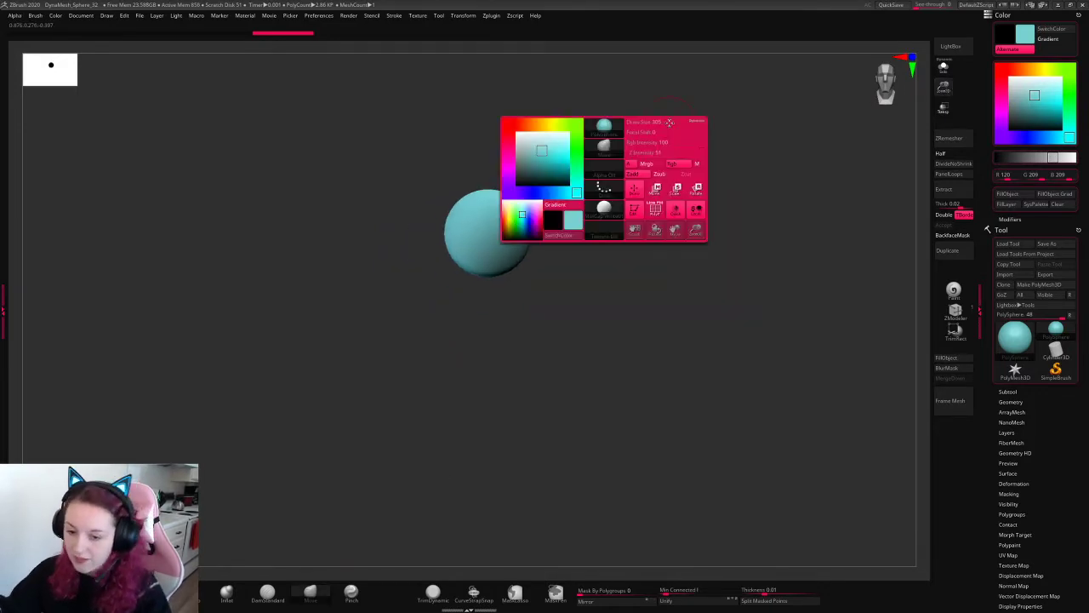
mouse_move(857, 85)
alt+mouse_down()
mouse_move(902, 111)
mouse_move(908, 129)
alt+mouse_up()
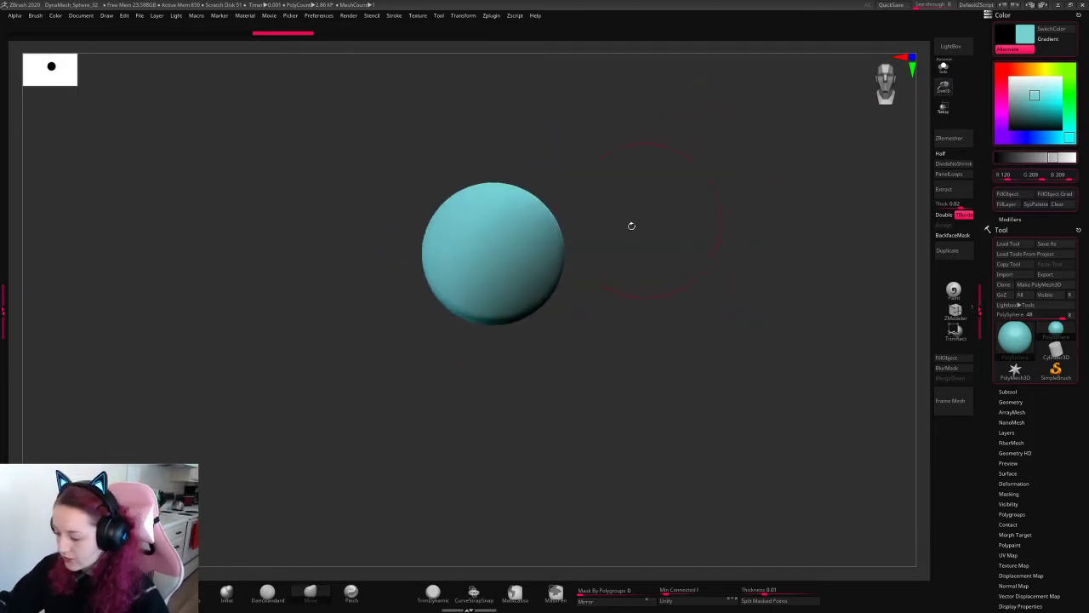
mouse_move(555, 247)
mouse_down()
mouse_move(532, 247)
mouse_move(524, 281)
mouse_up()
drag(703, 202, 582, 225)
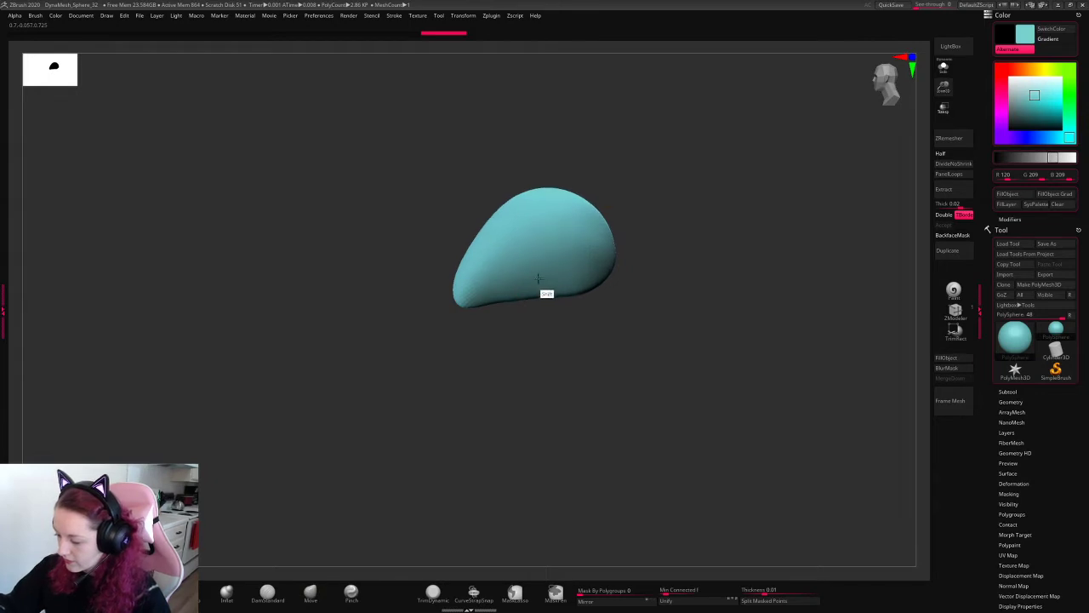
- Reshape the top and forehead of the head form into a fuller, rounder profile with the Move brush
key(b)
key(m)
key(v)
mouse_move(559, 182)
mouse_down()
mouse_move(511, 194)
mouse_move(478, 233)
mouse_move(559, 185)
mouse_move(460, 246)
mouse_move(503, 209)
mouse_move(693, 217)
mouse_move(751, 233)
mouse_move(743, 187)
mouse_move(724, 217)
mouse_up()
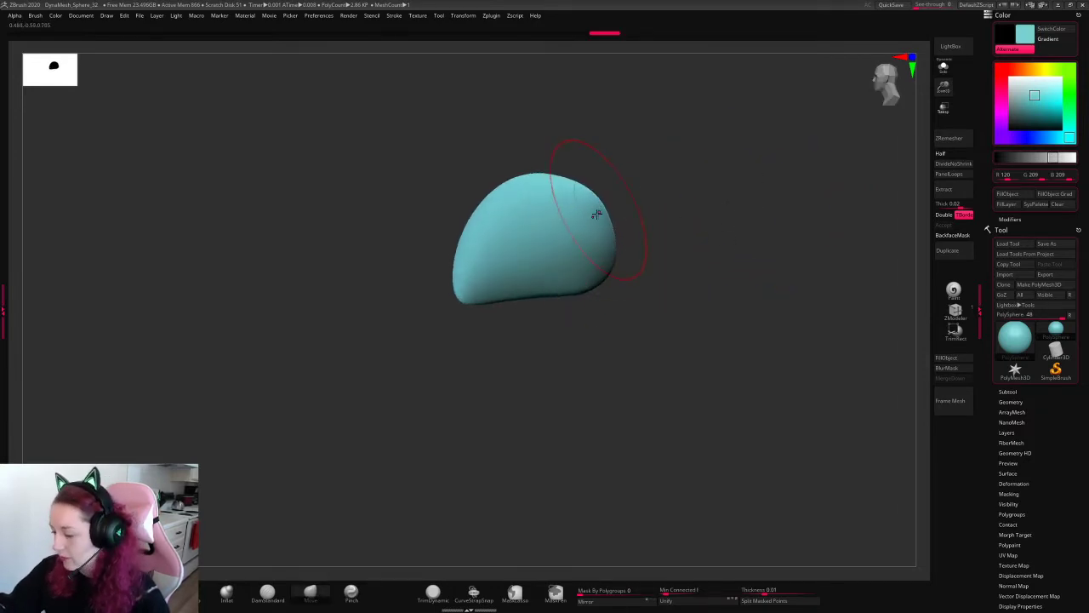
- Look through the subtool list and show the head's geometry settings with the DynaMesh options
scroll(1047, 281, down, 3)
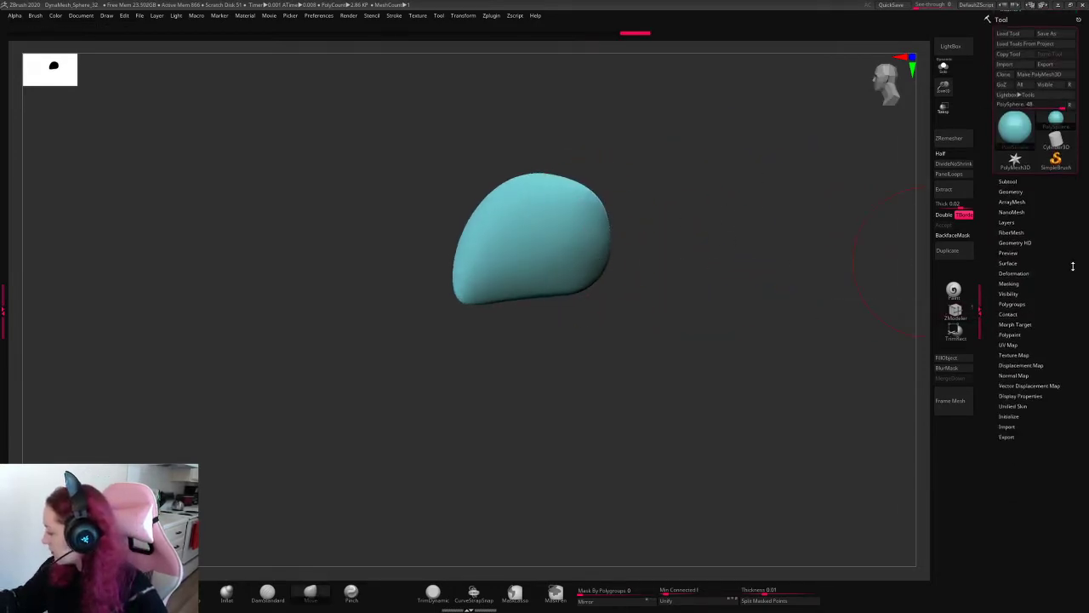
click(1034, 181)
drag(1037, 189, 1015, 189)
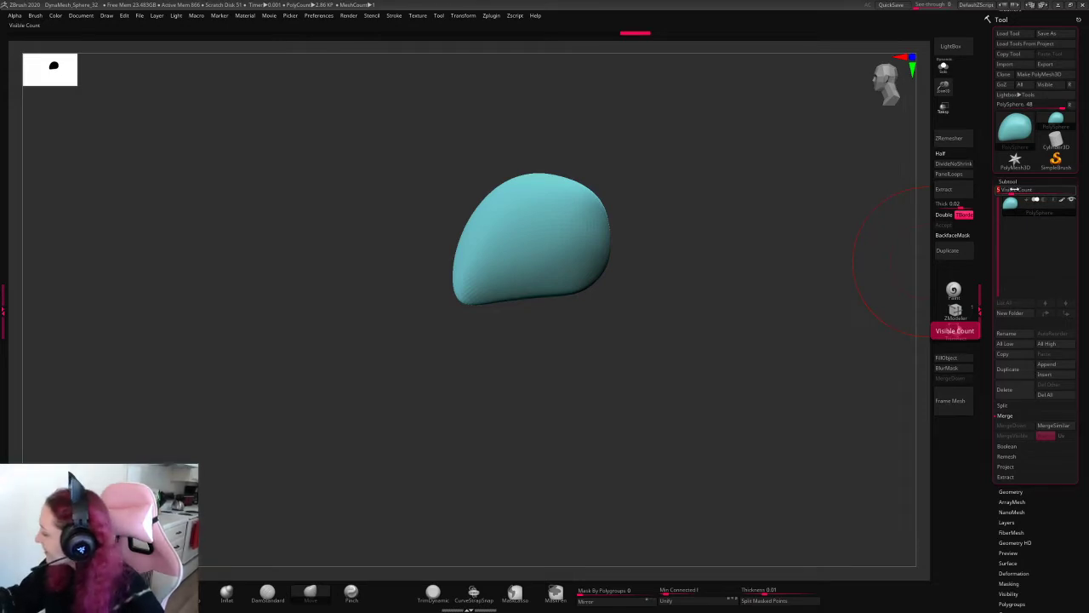
click(1013, 182)
click(1024, 193)
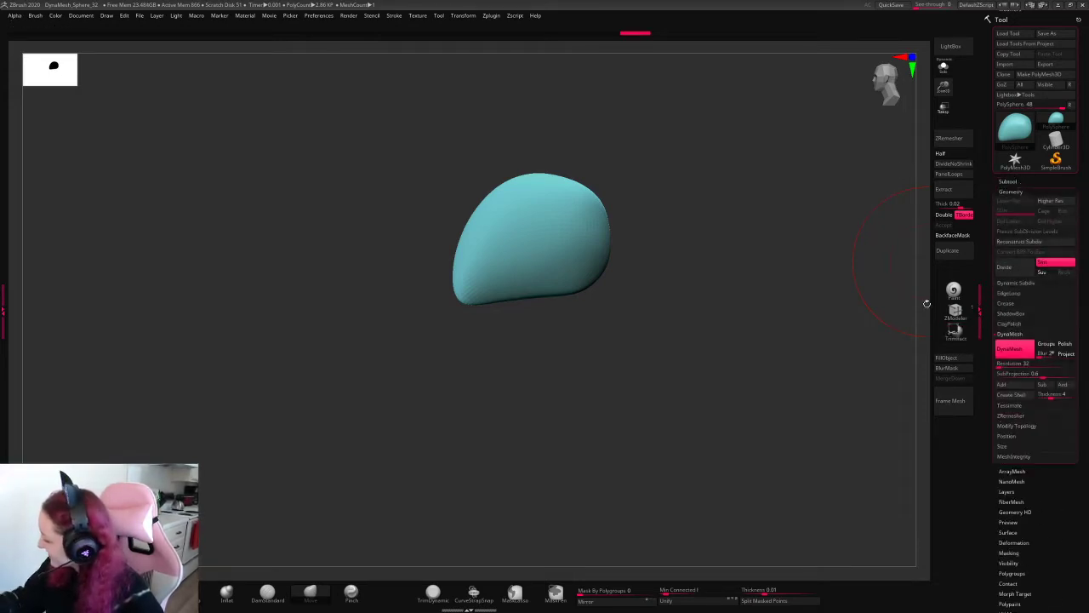
- Stretch the lower front of the head forward and down into a tapered snout
shift+drag(611, 211, 703, 180)
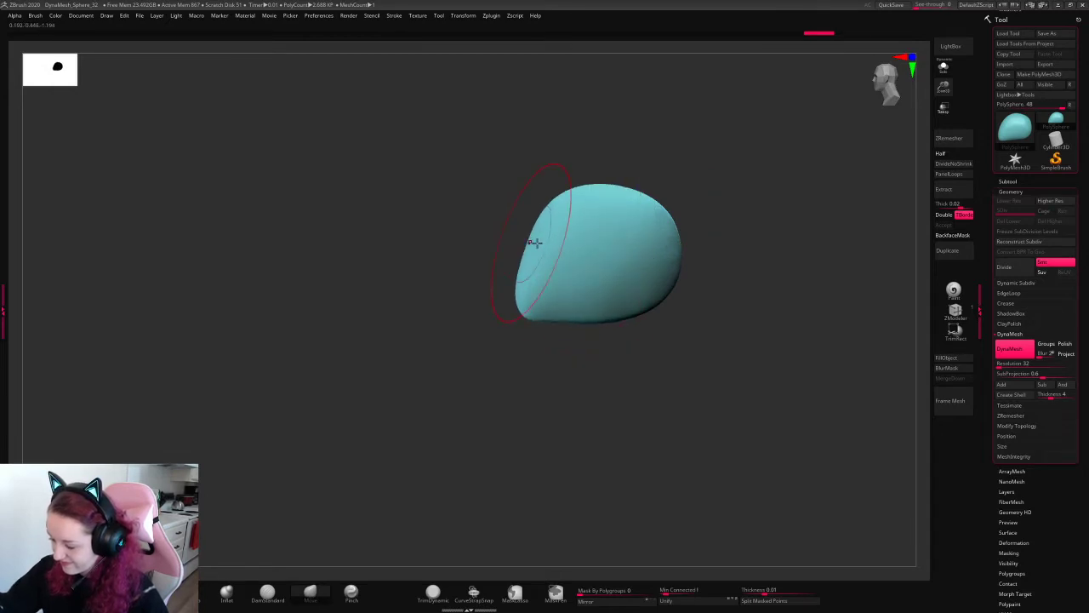
drag(540, 223, 520, 304)
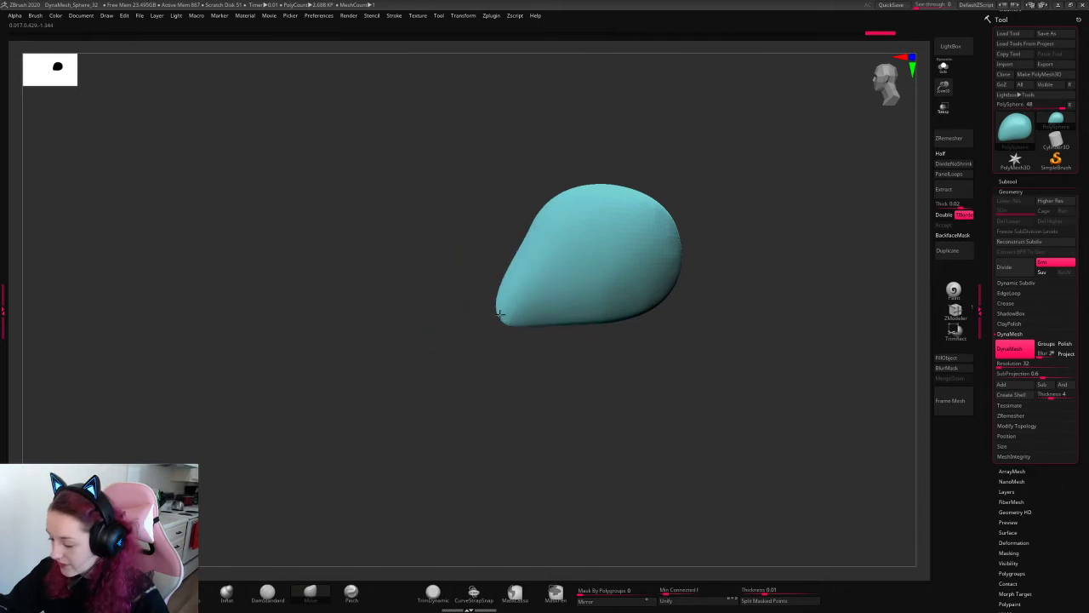
shift+drag(686, 178, 754, 194)
mouse_move(732, 150)
alt+mouse_down()
mouse_move(743, 168)
mouse_move(732, 238)
alt+mouse_up()
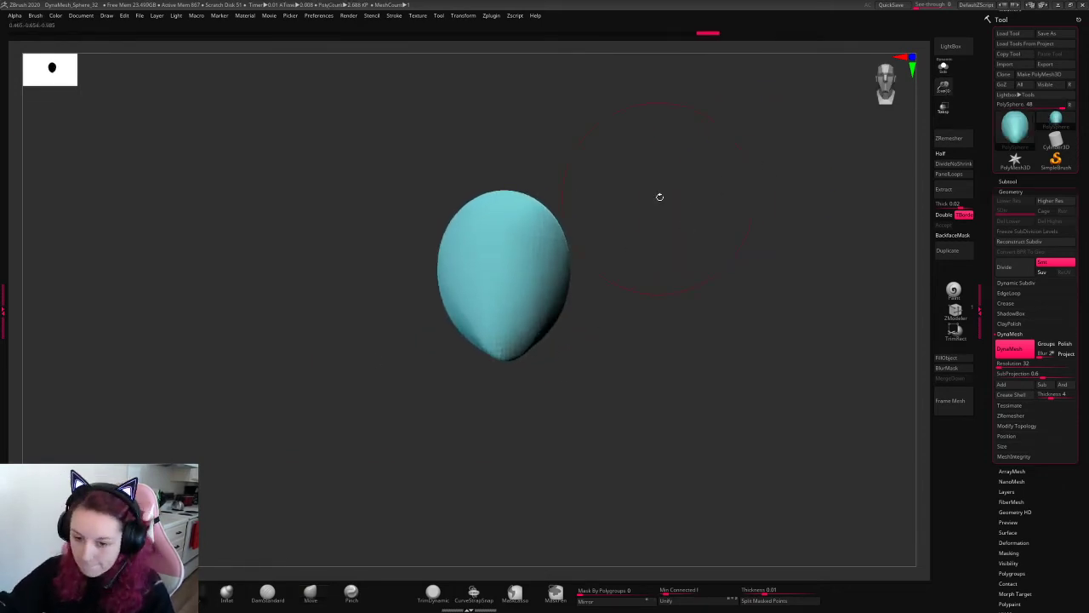
- Carve an eye socket into the side of the head and raise a brow ridge above it
key(space)
mouse_move(545, 255)
mouse_down()
mouse_move(596, 247)
mouse_move(585, 253)
mouse_move(608, 263)
mouse_move(590, 267)
mouse_up()
key(space)
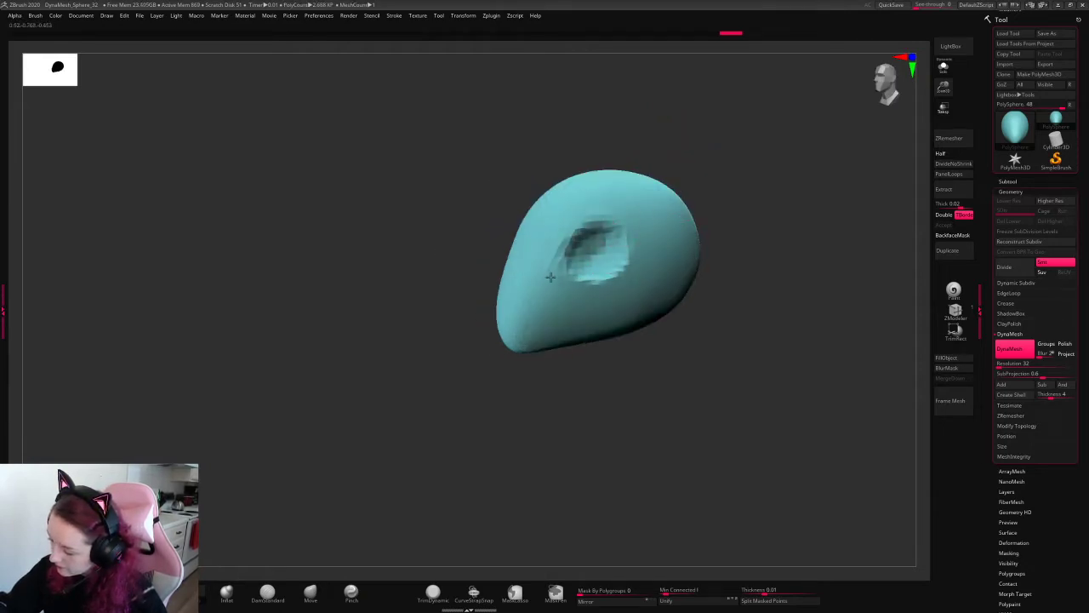
mouse_move(783, 190)
mouse_down()
mouse_move(815, 190)
mouse_move(791, 178)
mouse_move(730, 192)
mouse_move(757, 200)
mouse_move(762, 179)
mouse_move(741, 209)
mouse_move(690, 199)
mouse_up()
mouse_move(759, 204)
mouse_down()
mouse_move(747, 185)
mouse_move(680, 205)
mouse_up()
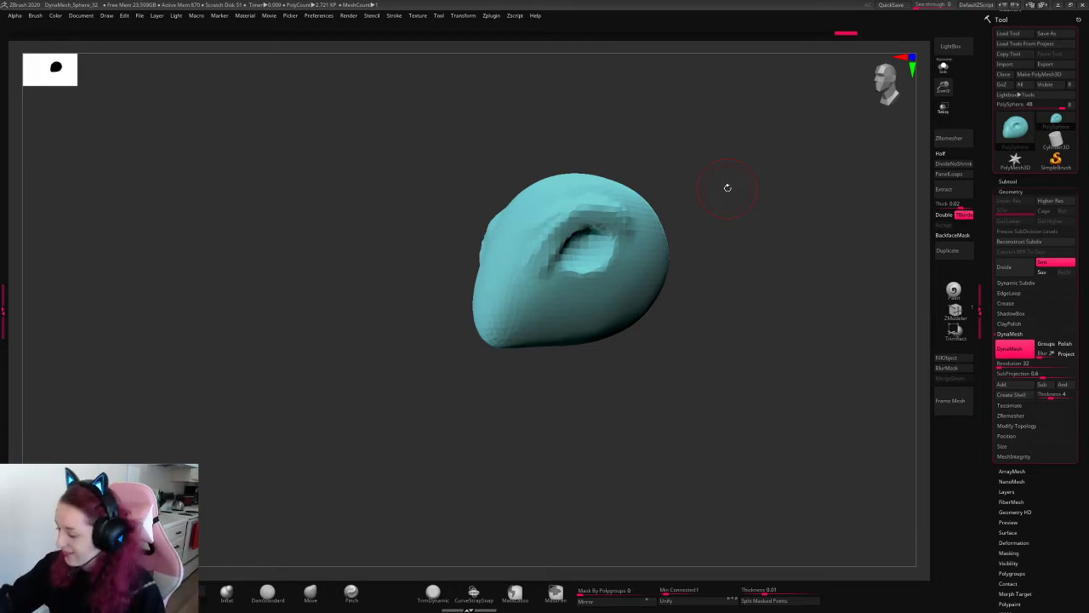
- Extend the eye socket's groove towards the snout and tighten the brow crease above it with the Pinch brush
mouse_move(762, 162)
mouse_down()
mouse_move(769, 175)
mouse_move(594, 208)
mouse_up()
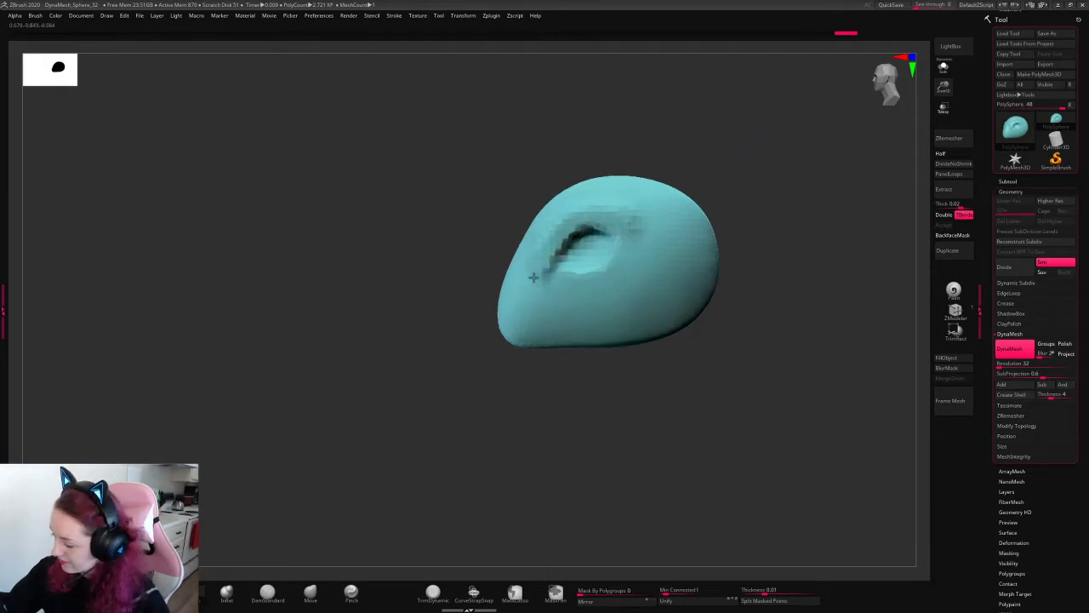
mouse_move(543, 274)
mouse_down()
mouse_move(646, 223)
mouse_move(572, 234)
mouse_move(608, 213)
mouse_move(643, 231)
mouse_up()
key(ctrl+z)
key(space)
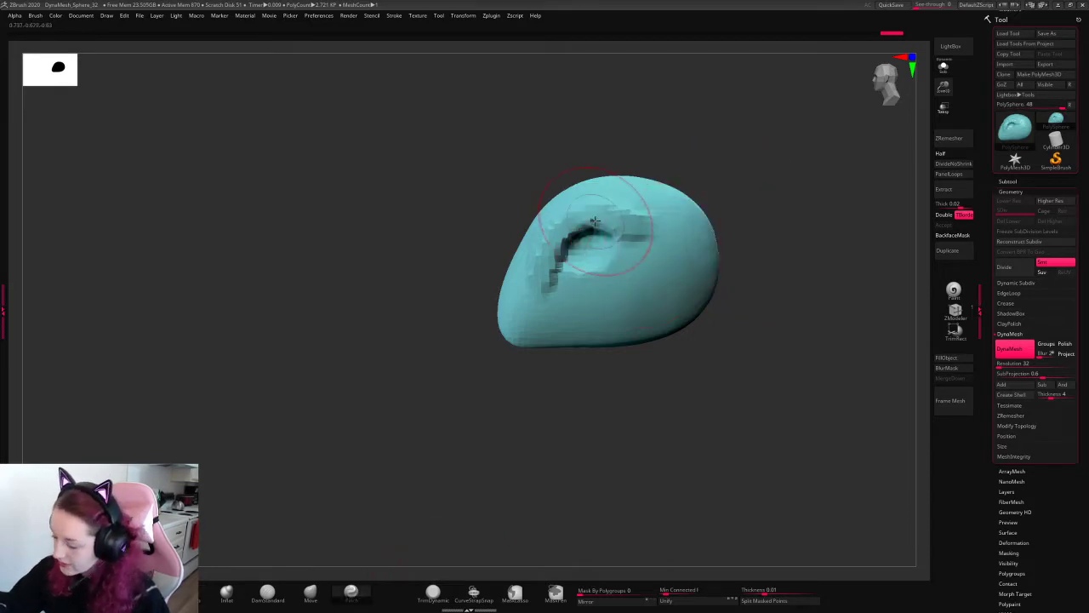
mouse_move(581, 255)
shift+mouse_down()
mouse_move(562, 261)
mouse_move(641, 220)
shift+mouse_up()
- Build up a ridge along the centre of the face from the forehead to the snout tip, redoing the first stroke
mouse_move(747, 188)
mouse_down()
mouse_move(843, 189)
mouse_move(778, 201)
mouse_up()
key(space)
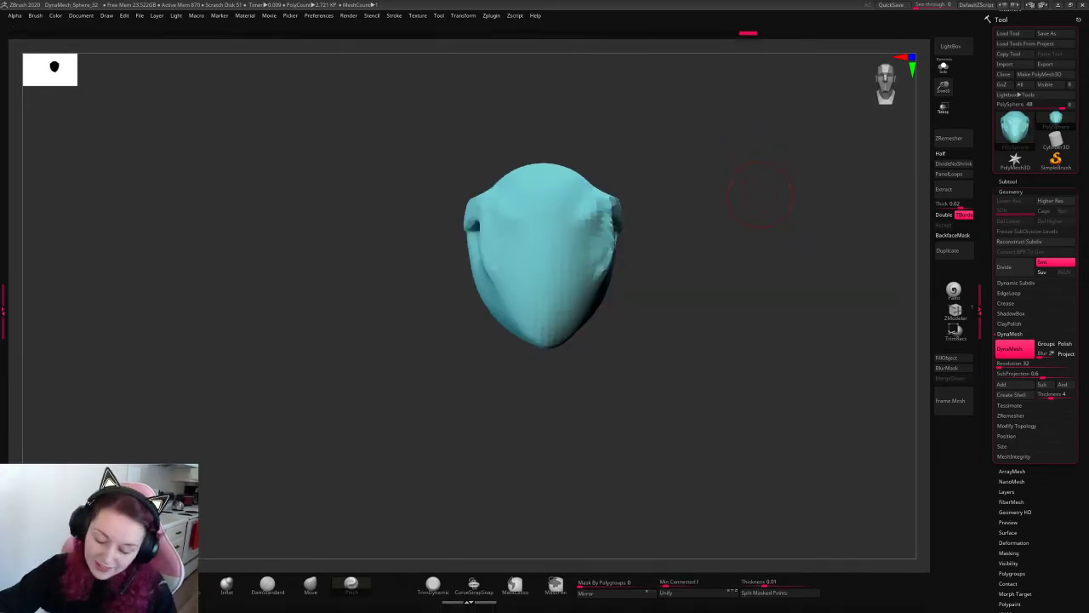
key(space)
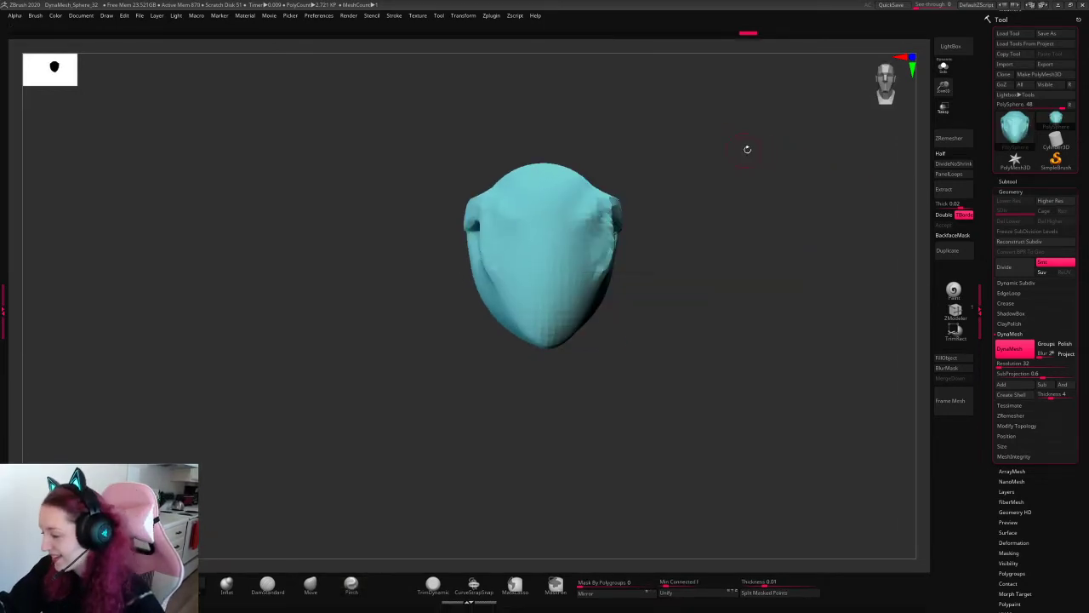
mouse_move(746, 149)
mouse_down()
mouse_move(681, 162)
mouse_move(748, 183)
mouse_move(781, 173)
mouse_up()
drag(550, 227, 544, 328)
key(ctrl+z)
mouse_move(747, 232)
mouse_down()
mouse_move(741, 205)
mouse_move(757, 192)
mouse_move(800, 196)
mouse_up()
drag(556, 199, 541, 345)
drag(805, 161, 740, 153)
- Pull the snout tip further forward with a large Move brush, undoing the excess stroke
key(space)
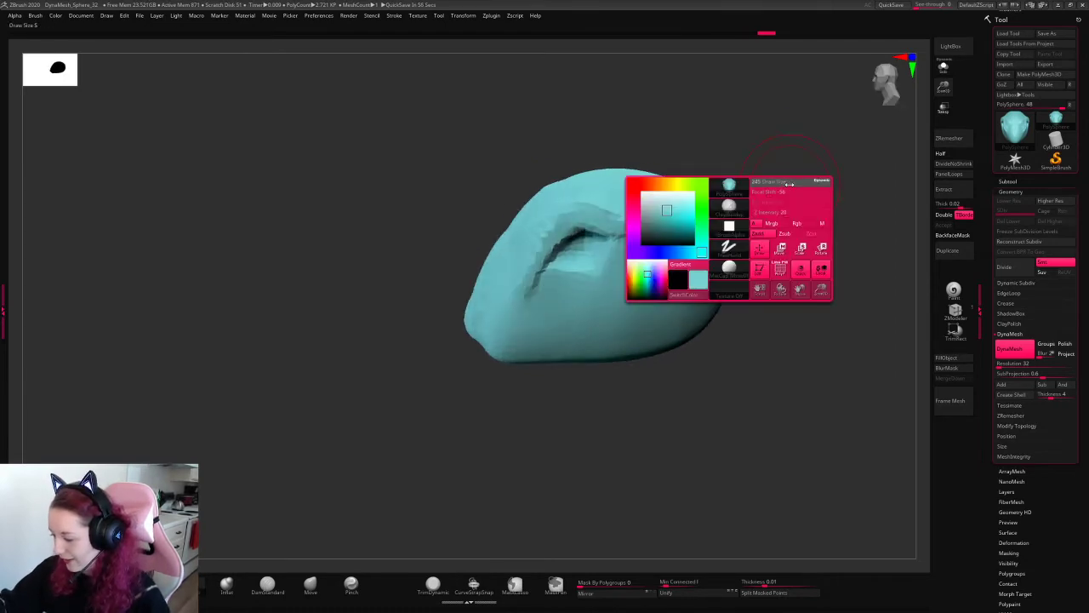
key(space)
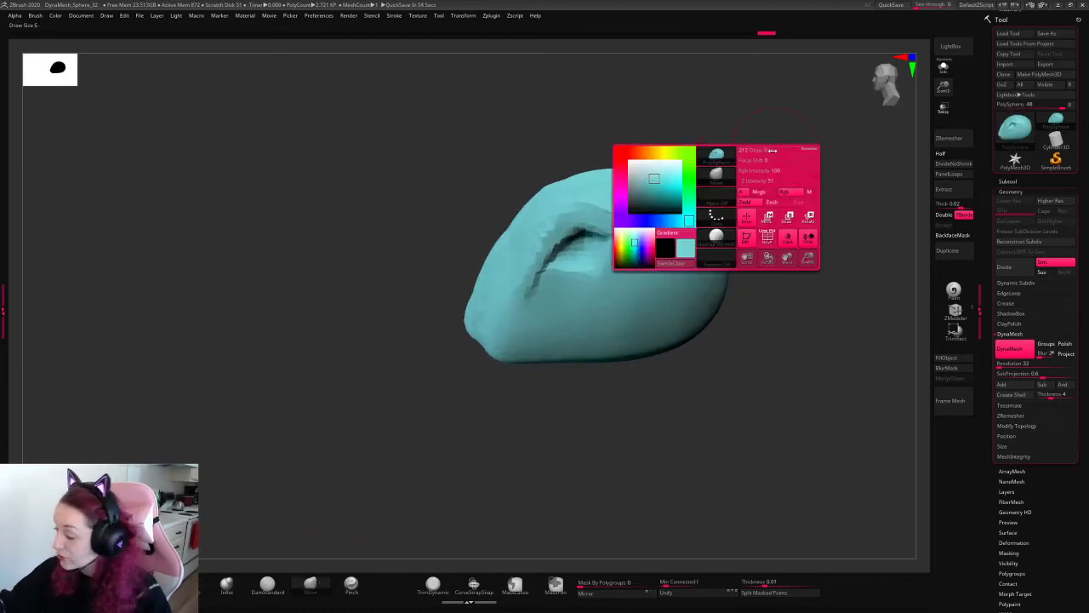
mouse_move(479, 324)
mouse_down()
mouse_move(471, 316)
mouse_move(470, 350)
mouse_up()
key(ctrl+z)
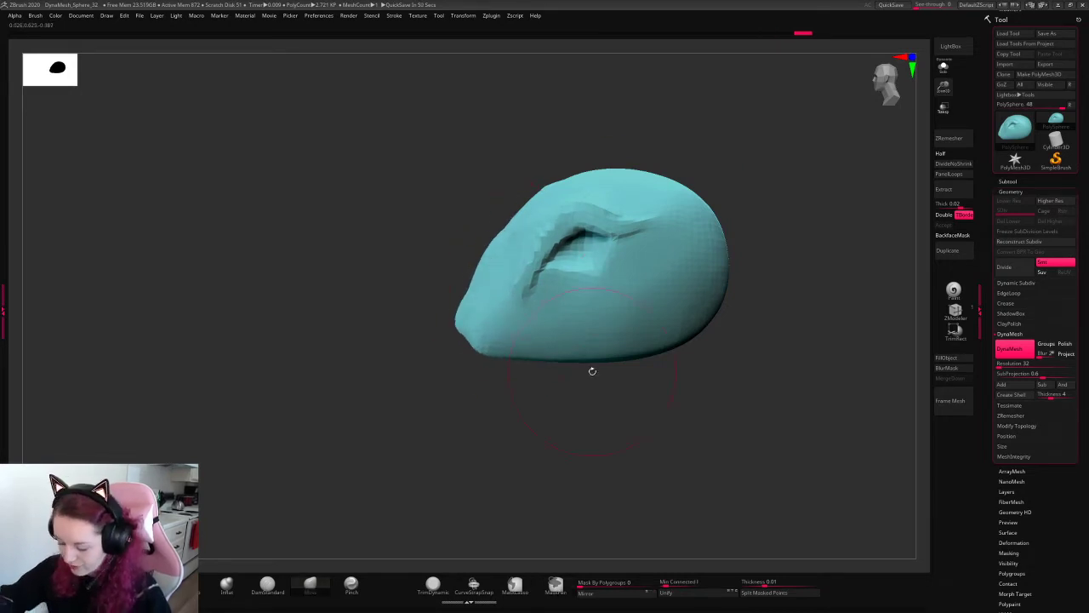
- Tighten the crease of the eye socket beneath the brow ridge with the Pinch brush
click(361, 582)
mouse_move(545, 274)
mouse_down()
mouse_move(575, 239)
mouse_move(602, 231)
mouse_up()
mouse_move(535, 285)
mouse_down()
mouse_move(557, 251)
mouse_move(649, 226)
mouse_up()
- Reshape the brow ridge, the eye socket and the upper side of the snout with the Move brush
mouse_move(742, 211)
mouse_down()
mouse_move(800, 203)
mouse_move(786, 192)
mouse_move(523, 340)
mouse_up()
click(313, 588)
mouse_move(474, 285)
mouse_down()
mouse_move(516, 278)
mouse_move(506, 247)
mouse_up()
drag(632, 223, 607, 206)
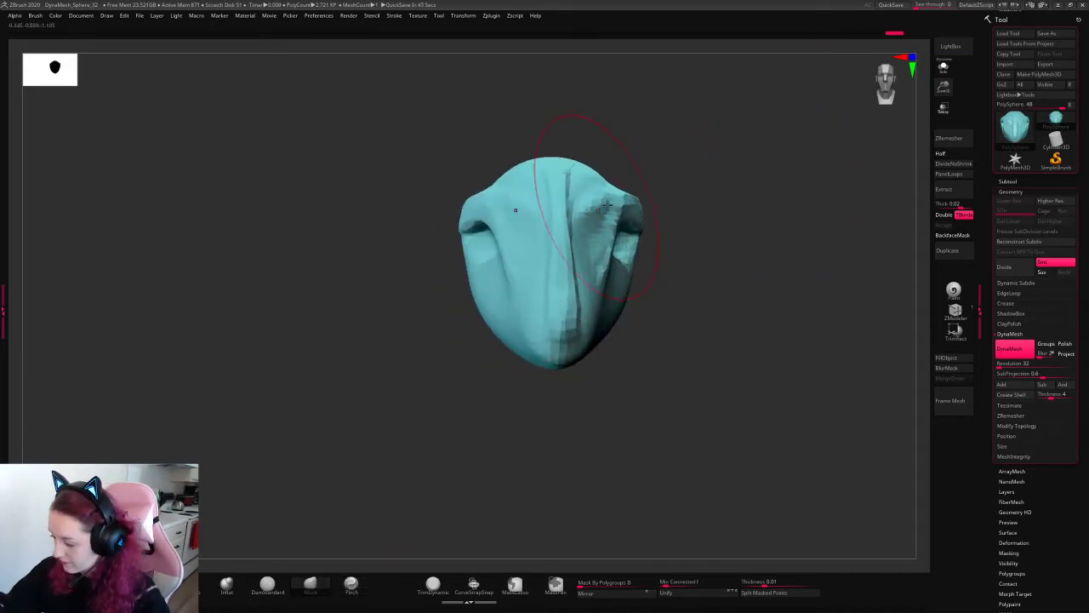
drag(715, 214, 795, 165)
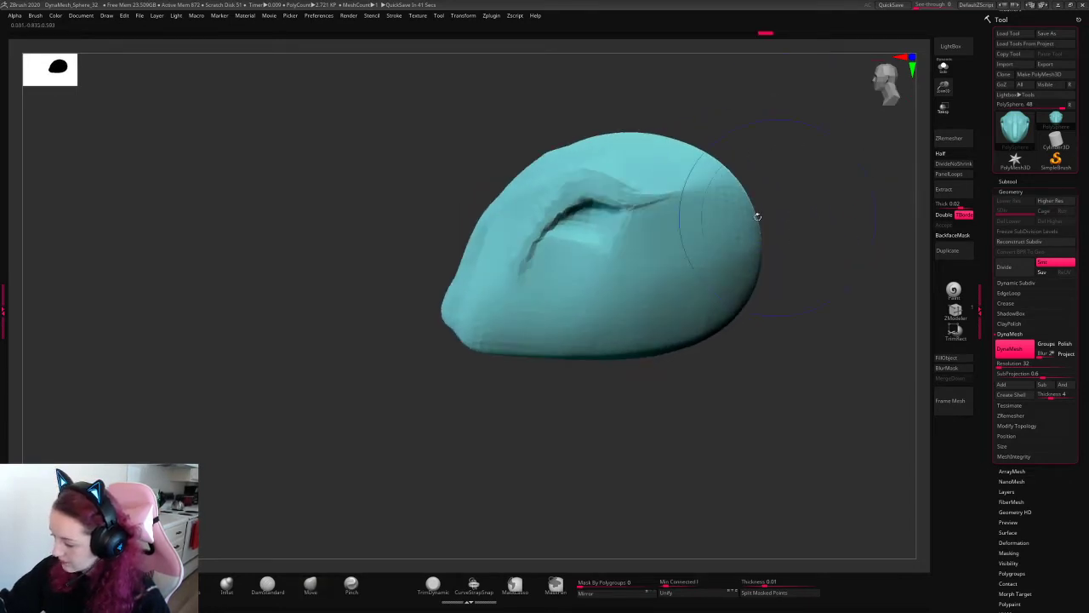
drag(610, 195, 615, 184)
drag(576, 262, 575, 246)
drag(781, 166, 842, 185)
alt+drag(722, 192, 809, 222)
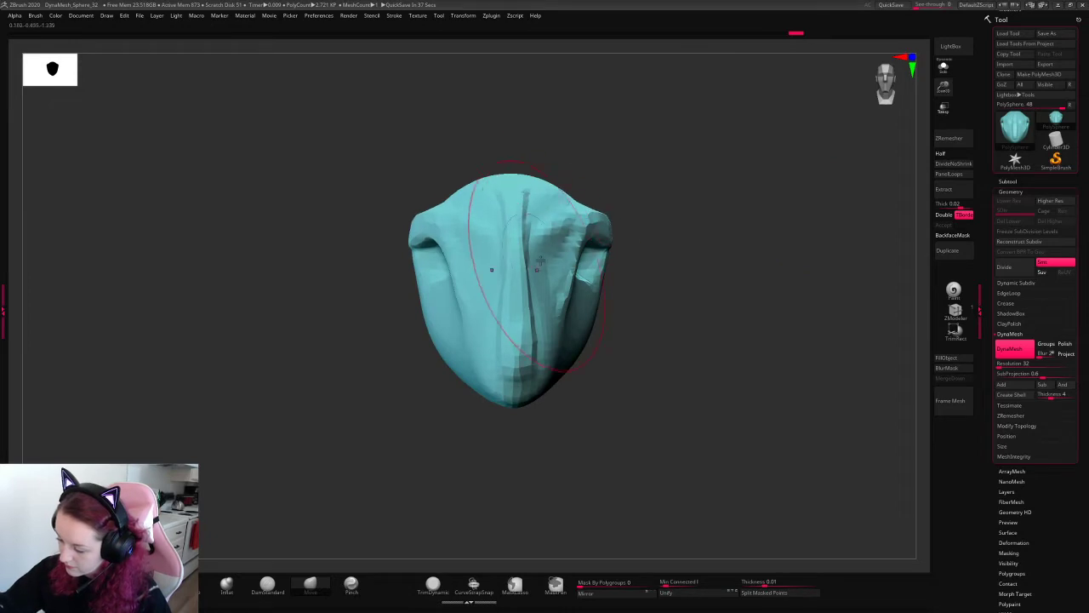
drag(767, 176, 795, 198)
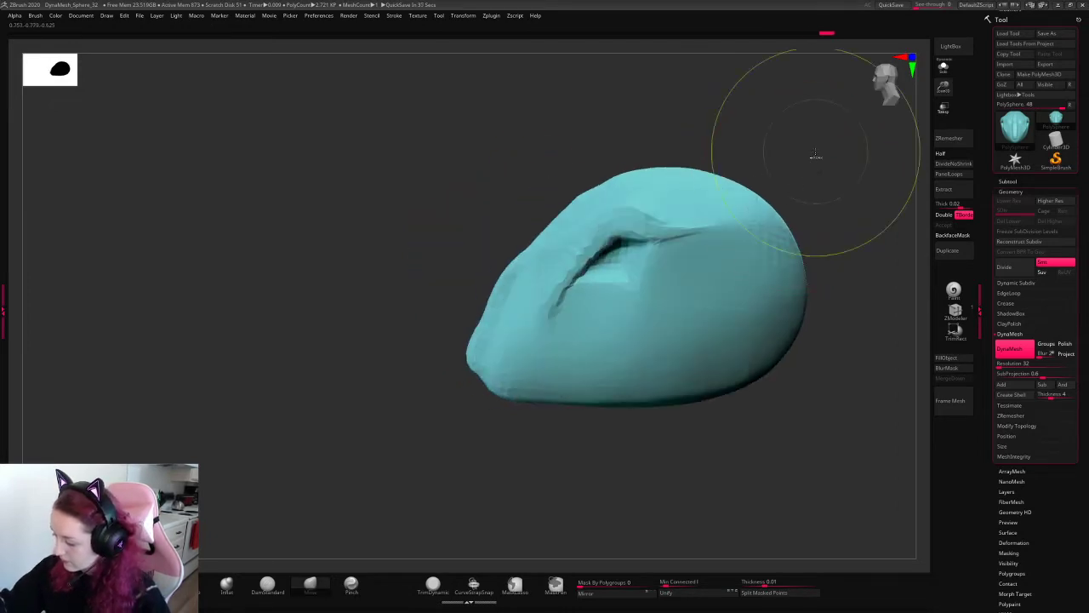
- Raise the DynaMesh resolution to 104 and remesh the head
ctrl+drag(814, 156, 789, 173)
key(ctrl+z)
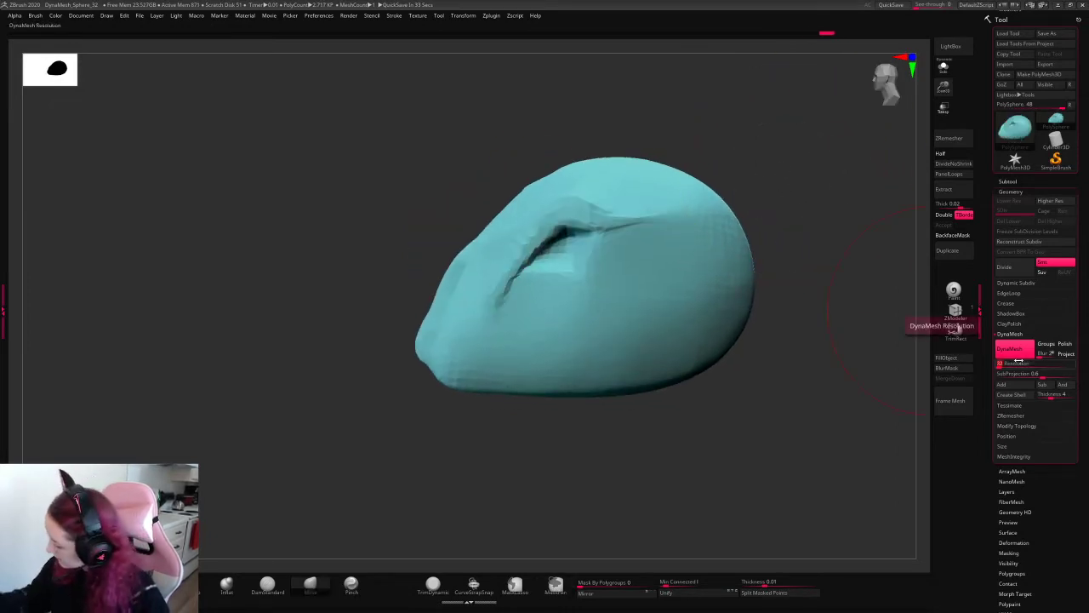
ctrl+drag(740, 430, 817, 482)
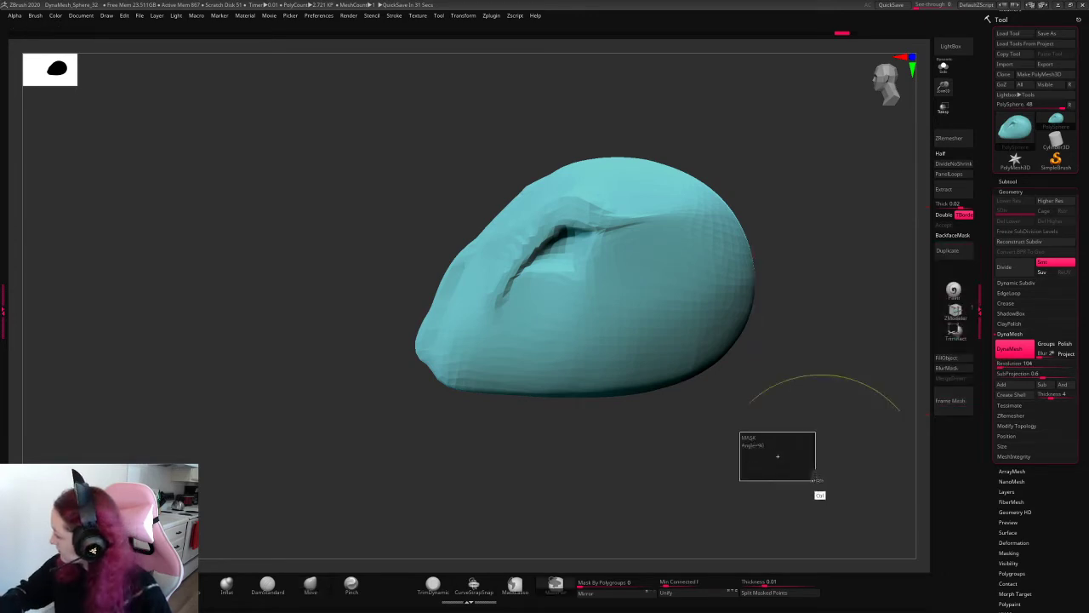
mouse_move(794, 175)
alt+mouse_down()
mouse_move(770, 172)
mouse_move(696, 213)
mouse_move(746, 188)
alt+mouse_up()
- Smooth the ridge along the centre of the face and flatten the snout with the TrimDynamic brush
key(space)
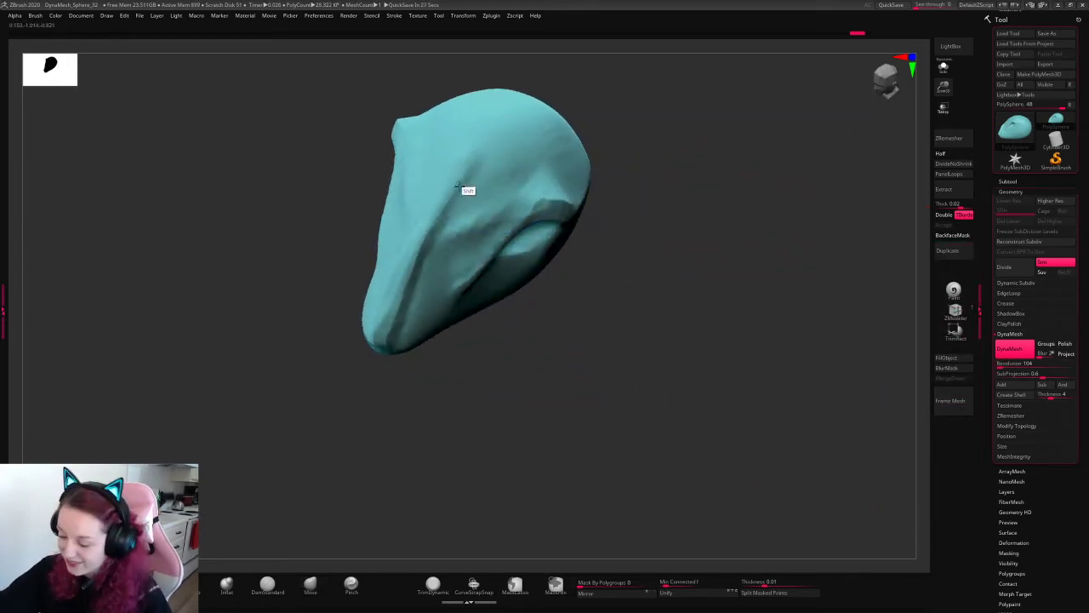
shift+drag(477, 158, 420, 241)
drag(758, 204, 789, 150)
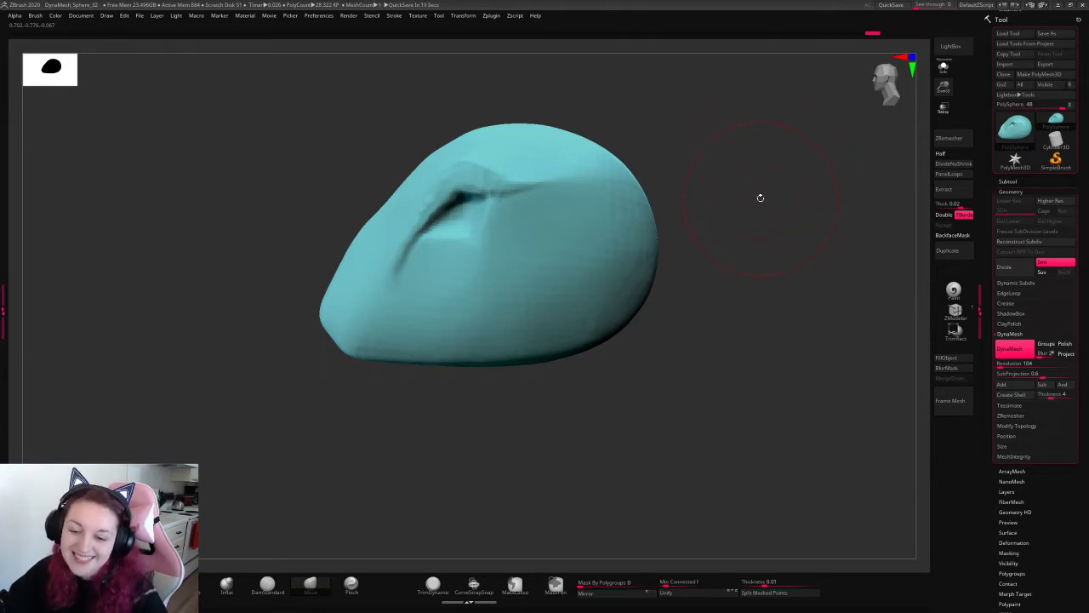
drag(763, 197, 737, 222)
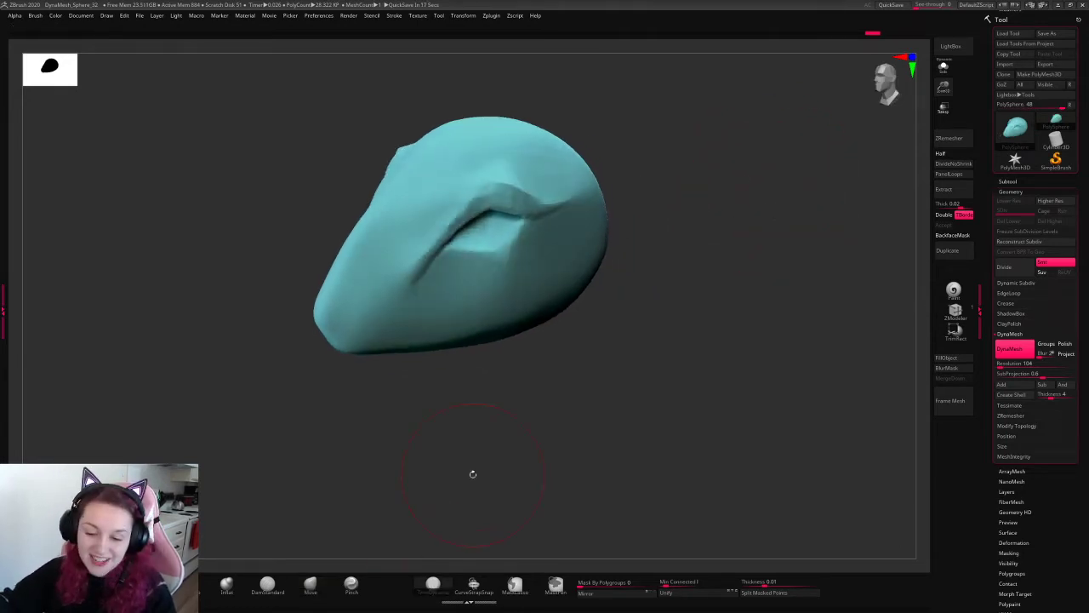
drag(764, 186, 762, 200)
mouse_move(393, 220)
mouse_down()
mouse_move(332, 294)
mouse_move(389, 190)
mouse_move(343, 339)
mouse_up()
drag(653, 131, 781, 195)
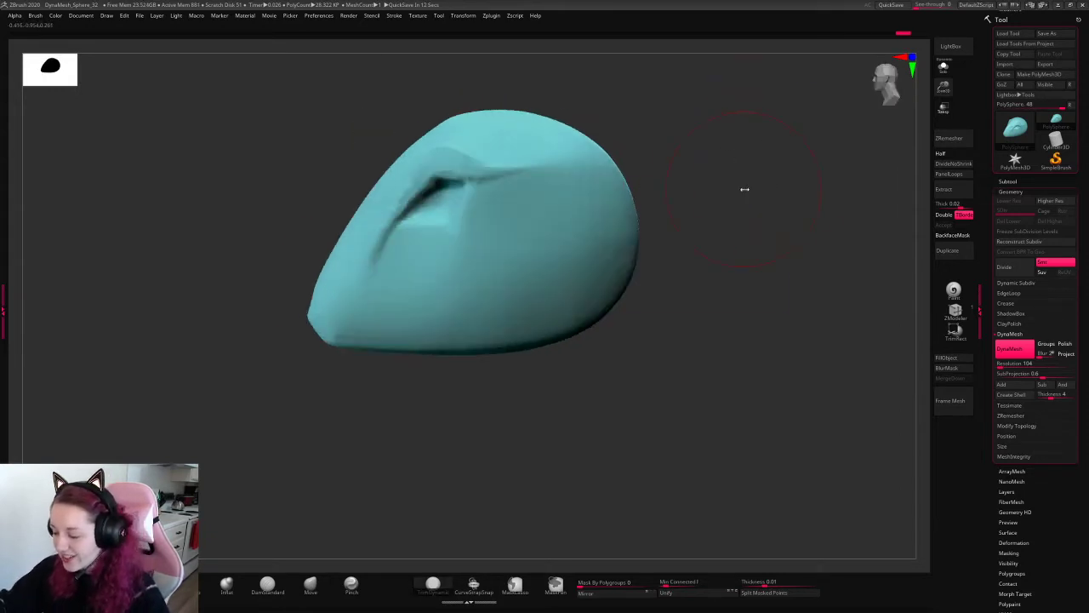
- Adjust the face profile and the eye socket's shape with the Move brush, undoing one stroke at the snout
right_click(723, 222)
drag(945, 88, 943, 92)
alt+drag(732, 196, 764, 228)
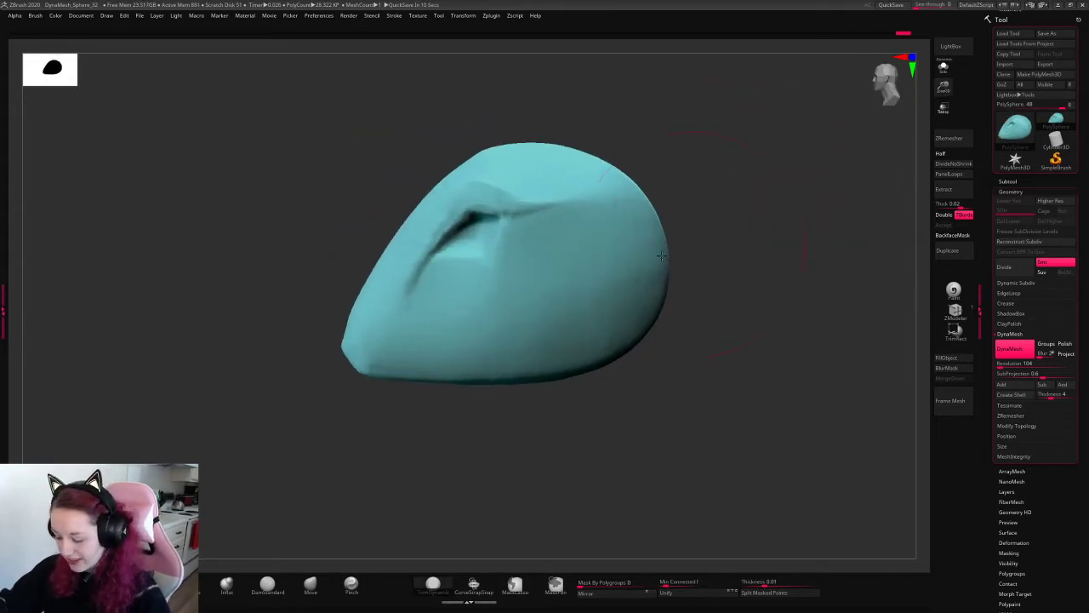
click(312, 584)
drag(413, 219, 406, 210)
mouse_move(373, 342)
mouse_down()
mouse_move(339, 352)
mouse_move(360, 340)
mouse_up()
key(ctrl+z)
mouse_move(455, 231)
mouse_down()
mouse_move(468, 246)
mouse_move(447, 276)
mouse_up()
right_click(404, 301)
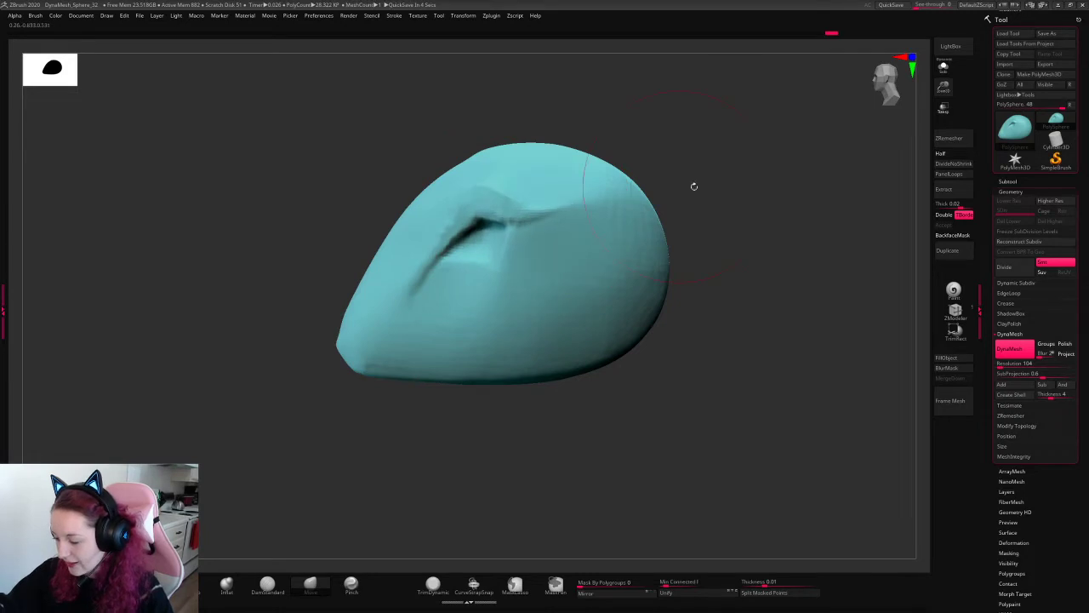
- Push both brow ridges inwards towards the head symmetrically with the Move brush
mouse_move(693, 185)
mouse_down()
mouse_move(749, 243)
mouse_move(673, 243)
mouse_up()
drag(502, 282, 497, 281)
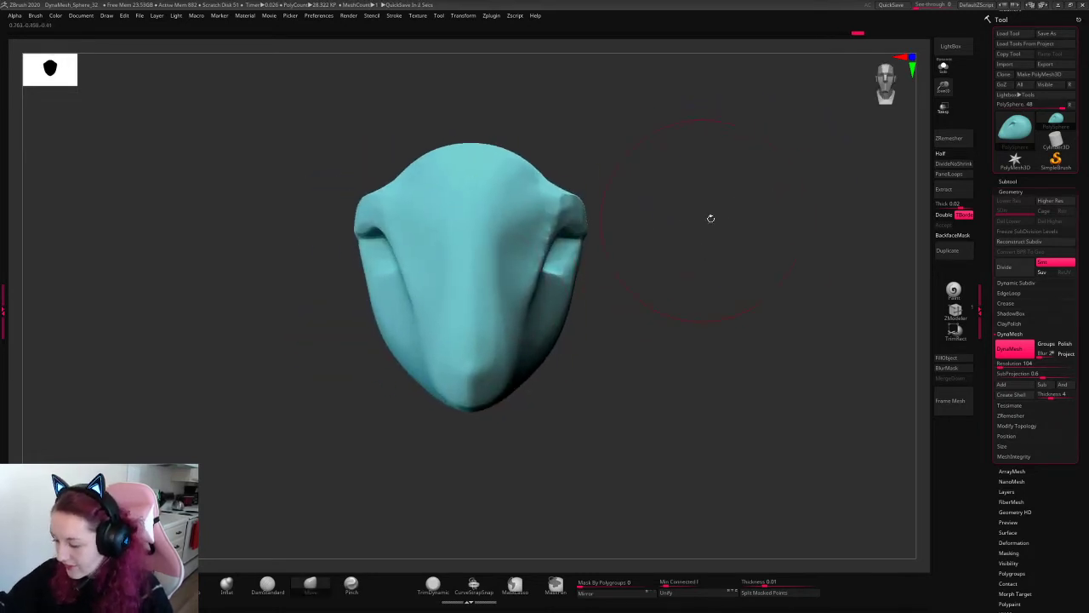
right_click(711, 216)
right_click(541, 244)
drag(542, 244, 523, 244)
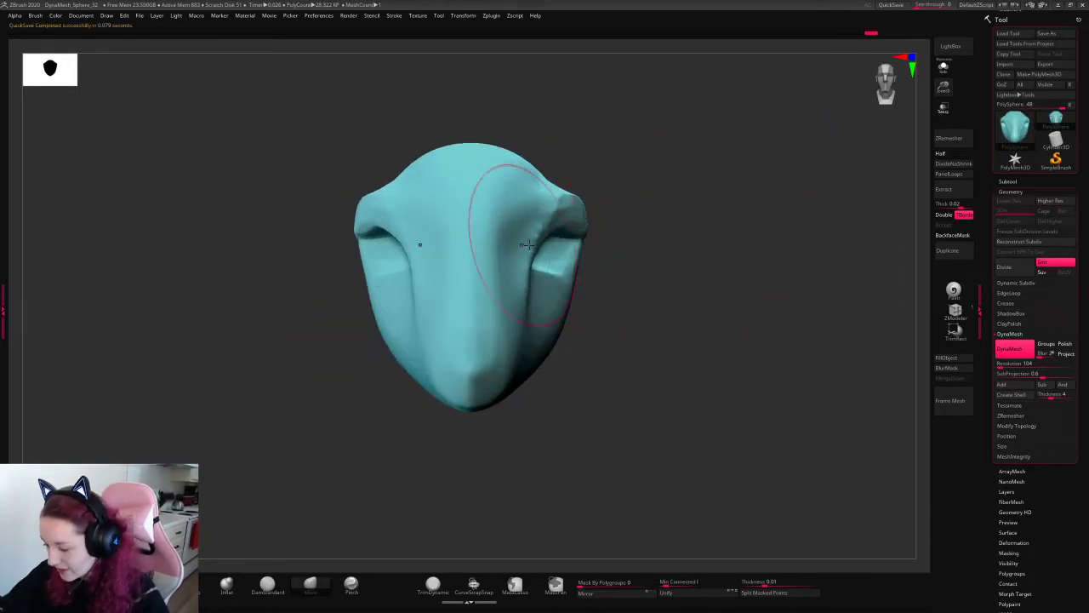
drag(588, 229, 570, 225)
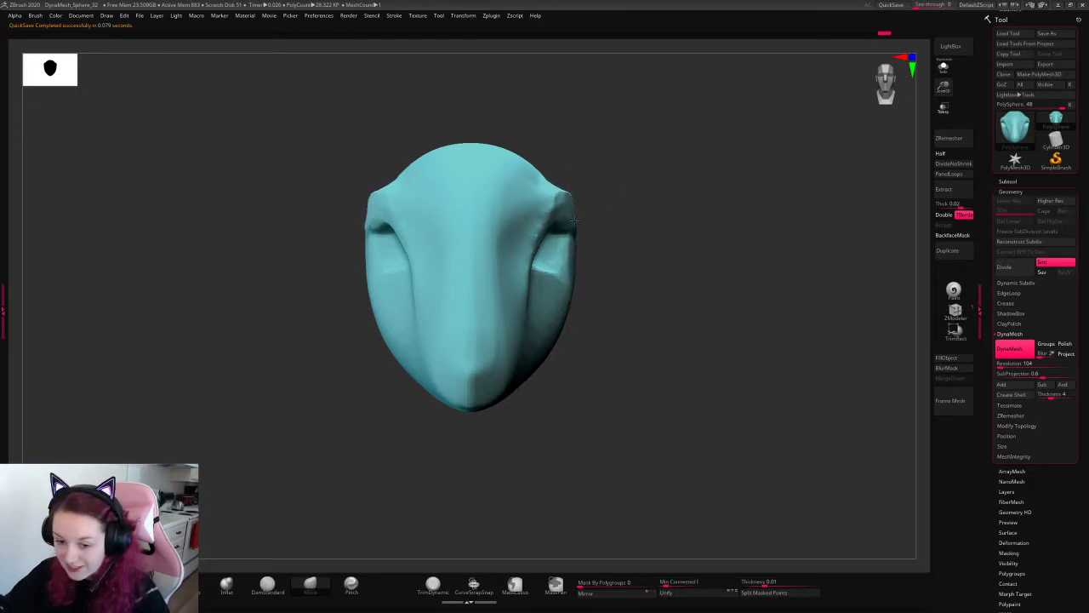
- Sharpen the edge of the brow ridge with the DamStandard brush and draw its outer corner into a point
drag(864, 138, 762, 146)
drag(601, 239, 584, 228)
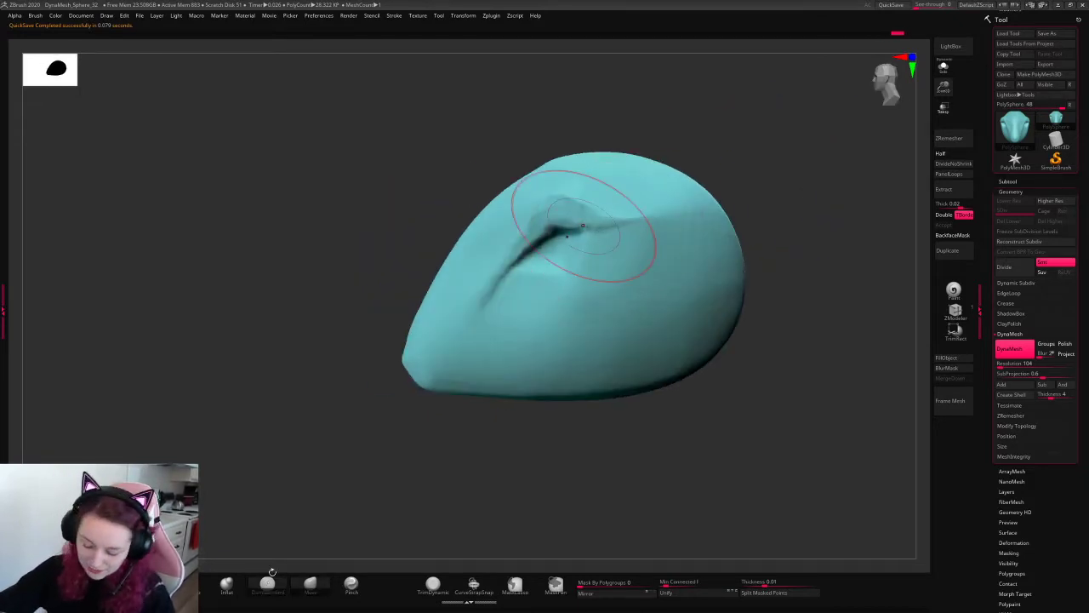
drag(374, 425, 508, 352)
drag(686, 194, 636, 195)
mouse_move(572, 225)
mouse_down()
mouse_move(488, 304)
mouse_move(572, 219)
mouse_up()
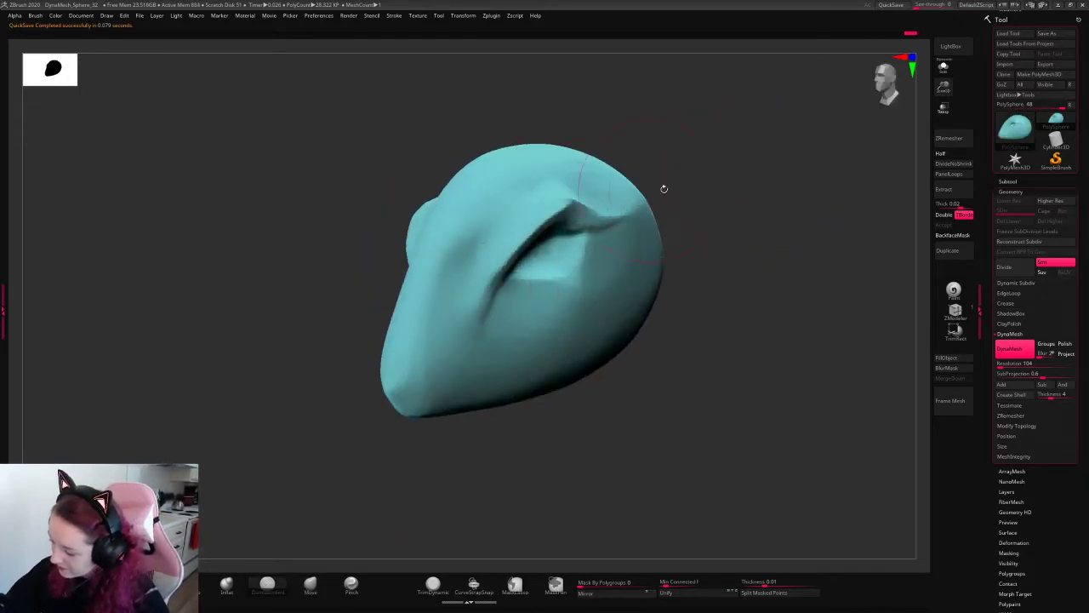
drag(664, 189, 790, 154)
drag(559, 218, 586, 205)
drag(860, 182, 728, 194)
- Smooth the eye socket and build up a small lower lid inside it, undoing the last two strokes
drag(490, 260, 506, 305)
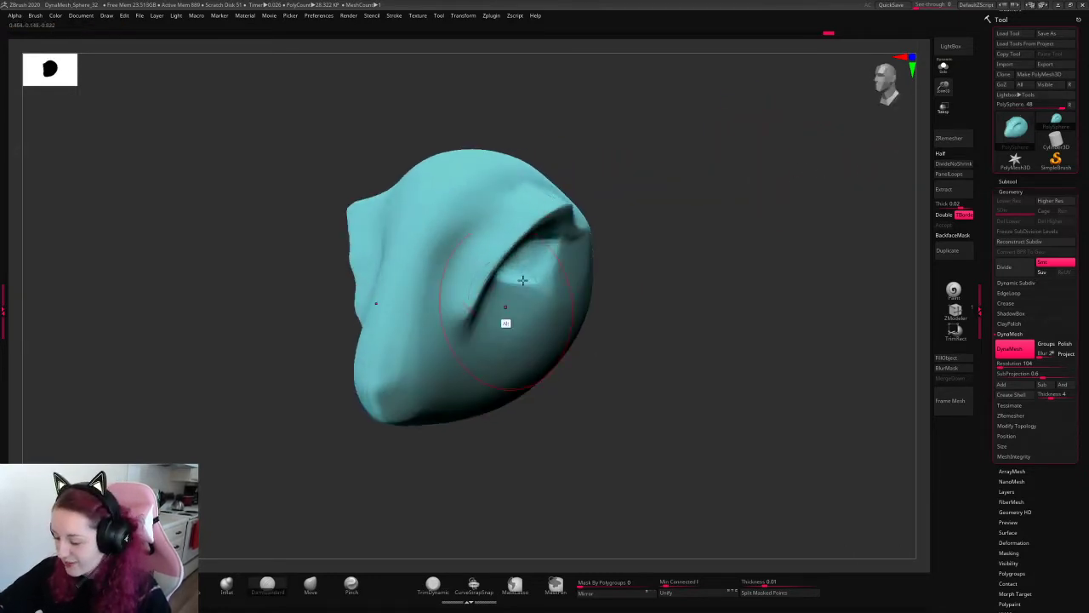
mouse_move(681, 188)
mouse_down()
mouse_move(782, 178)
mouse_move(771, 173)
mouse_up()
mouse_move(481, 309)
shift+mouse_down()
mouse_move(496, 262)
mouse_move(531, 267)
shift+mouse_up()
key(space)
mouse_move(787, 175)
mouse_down()
mouse_move(886, 177)
mouse_move(787, 180)
mouse_up()
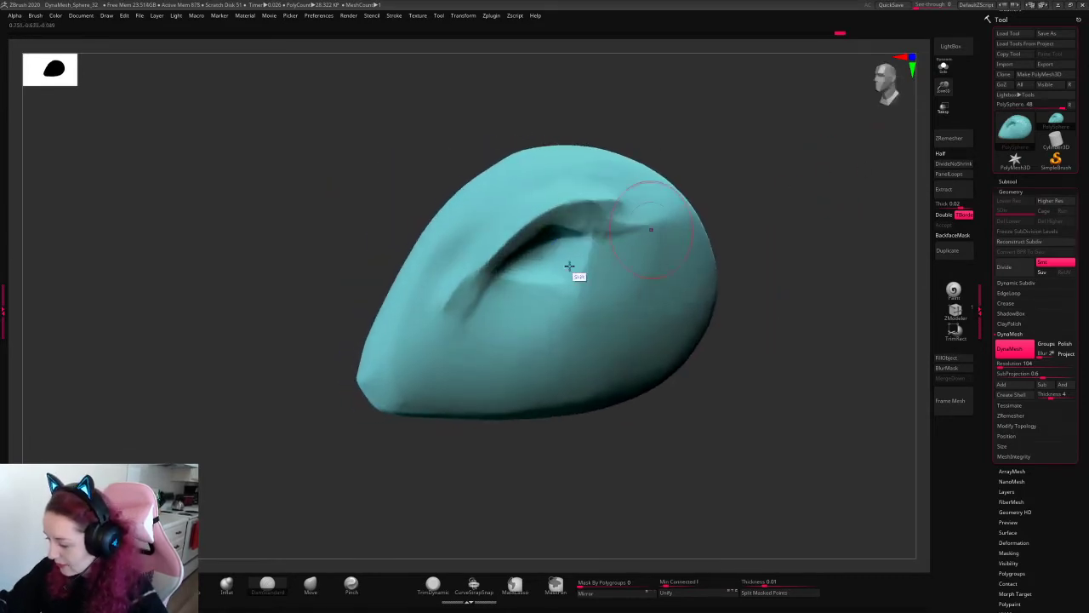
drag(494, 272, 512, 281)
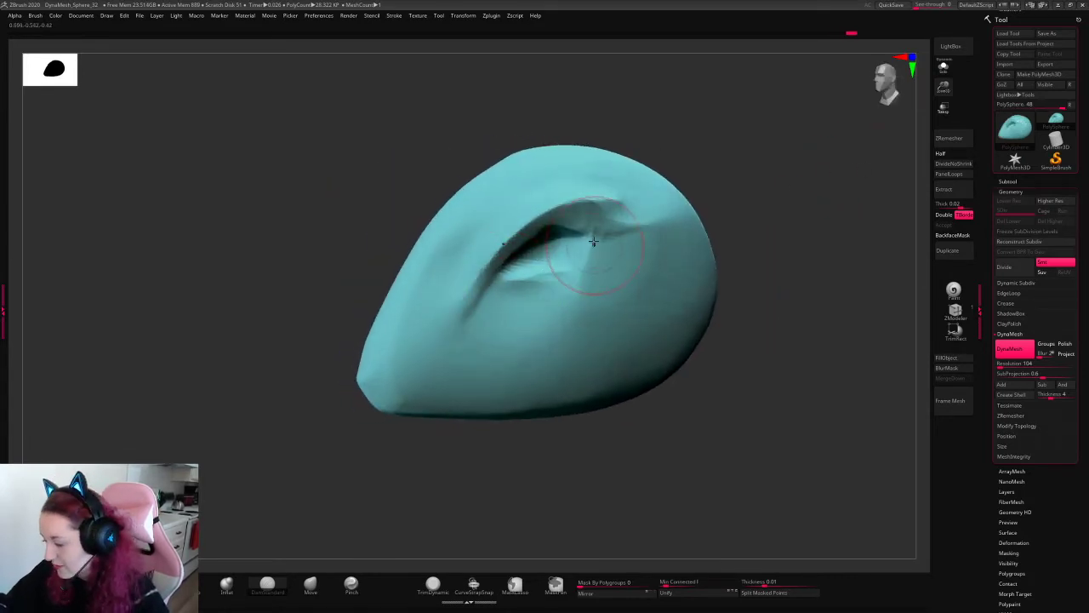
alt+drag(496, 285, 492, 291)
mouse_move(744, 193)
mouse_down()
mouse_move(681, 189)
mouse_move(823, 165)
mouse_move(766, 173)
mouse_move(809, 195)
mouse_up()
key(ctrl+z)
key(ctrl+z)
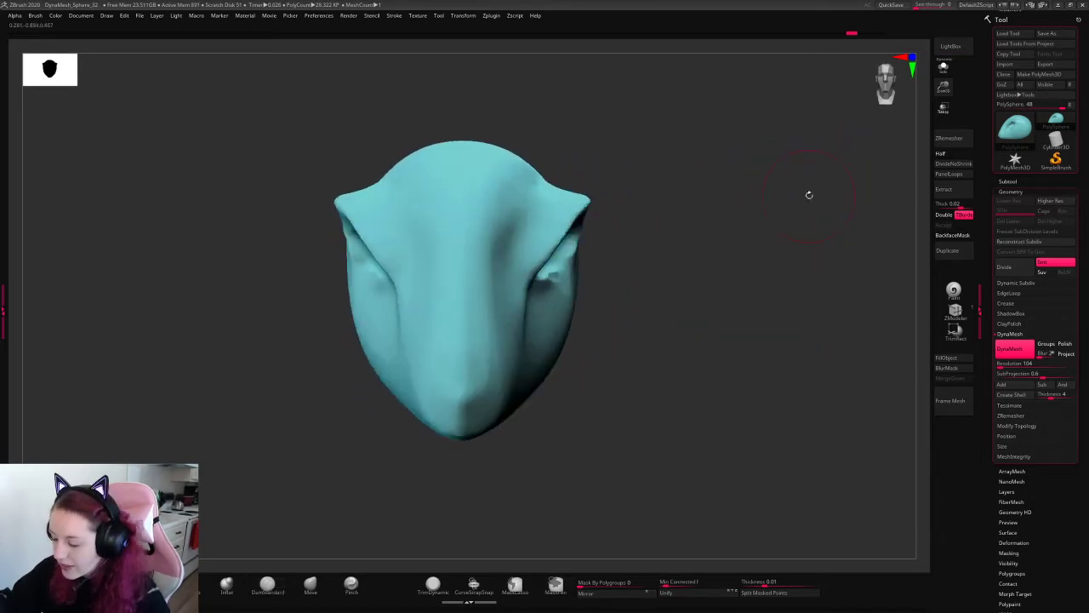
- Sweep the brow's outer corner back along the side of the head with the Move brush and pinch its crease
right_click(605, 266)
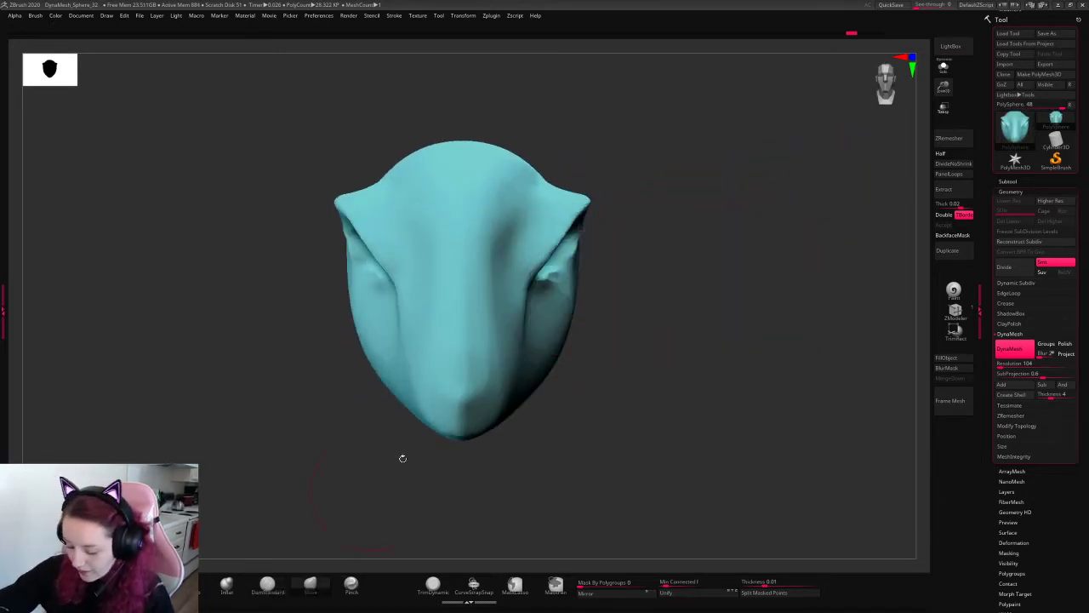
right_click(567, 246)
mouse_move(680, 255)
shift+mouse_down()
mouse_move(733, 205)
mouse_move(795, 173)
shift+mouse_up()
drag(538, 274, 655, 217)
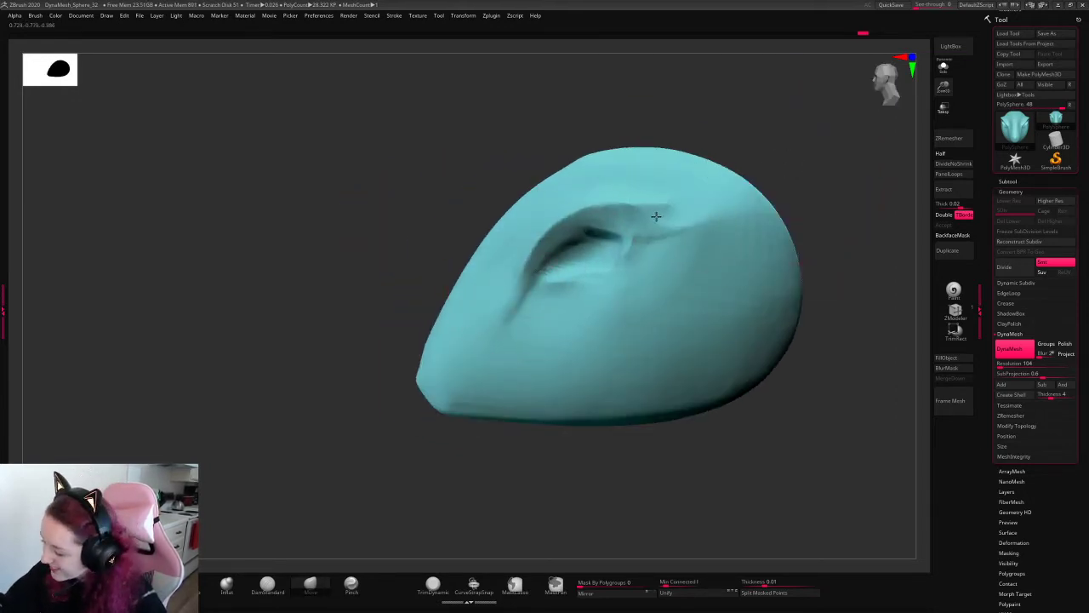
drag(562, 247, 700, 214)
mouse_move(817, 195)
shift+mouse_down()
mouse_move(874, 161)
mouse_move(748, 145)
shift+mouse_up()
key(space)
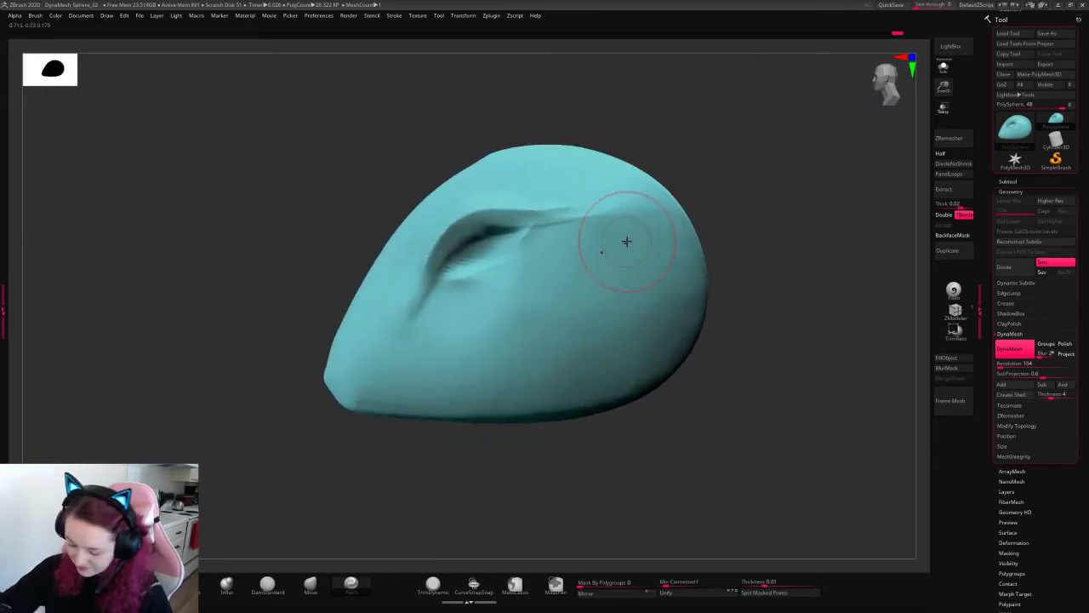
- Carve a curved crease below the eye with the DamStandard brush to define the lower eyelid
click(268, 584)
drag(460, 274, 467, 287)
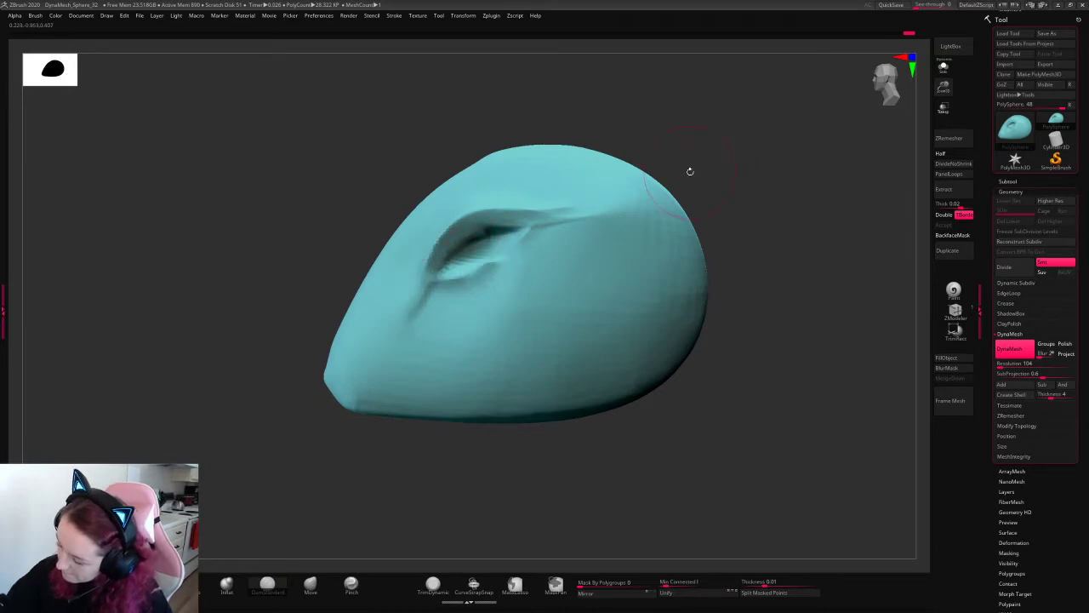
drag(726, 206, 693, 163)
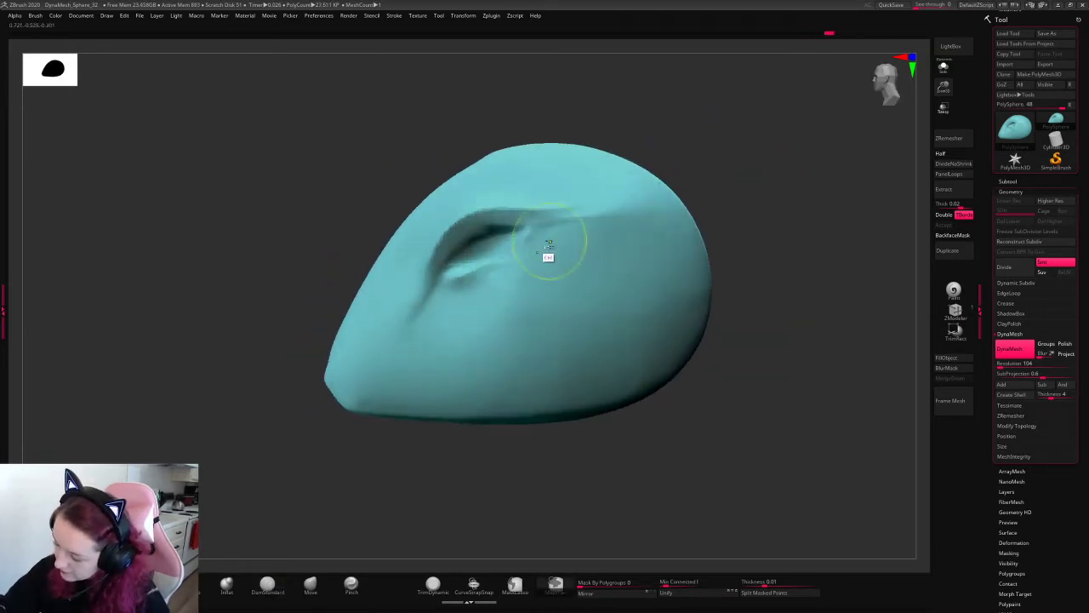
drag(719, 217, 737, 156)
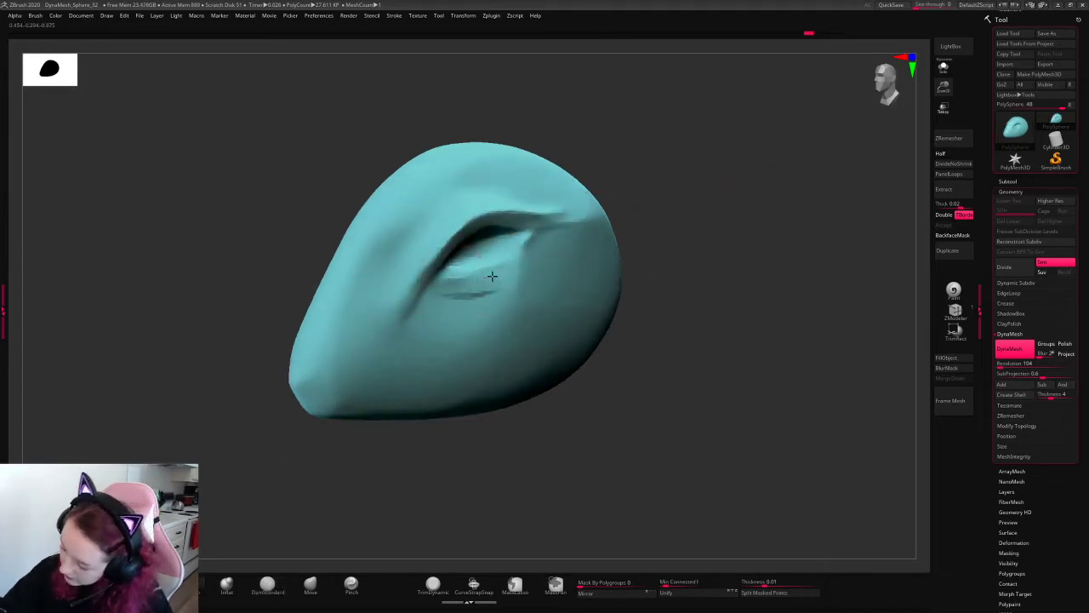
mouse_move(492, 276)
mouse_down()
mouse_move(519, 256)
mouse_move(428, 291)
mouse_up()
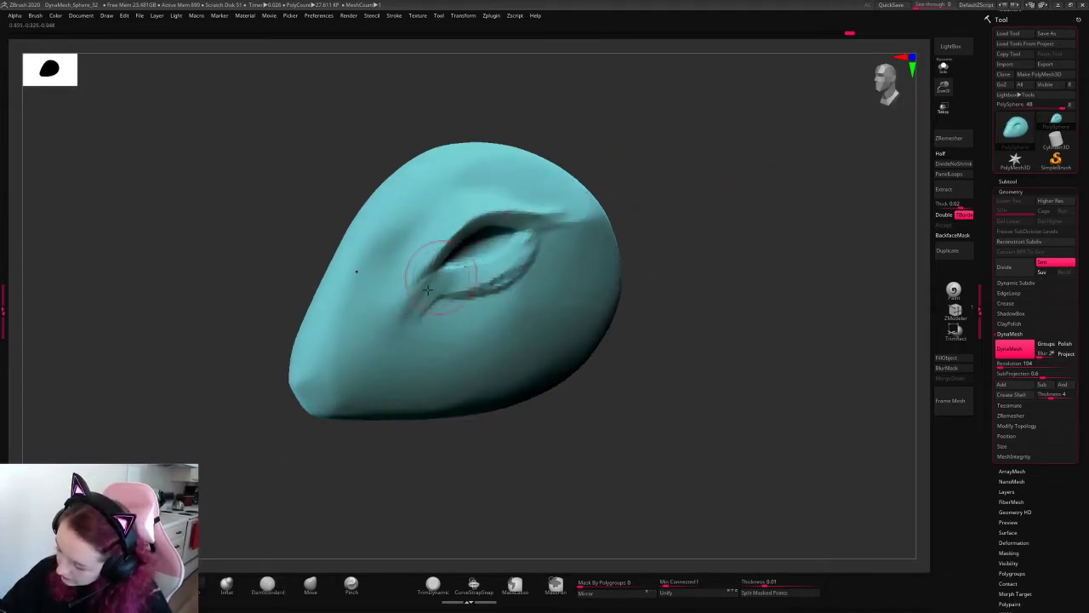
- Carve a groove from the inner corner of the eye along the side of the snout towards its tip
mouse_move(798, 224)
mouse_down()
mouse_move(744, 203)
mouse_move(744, 178)
mouse_move(774, 236)
mouse_move(594, 244)
mouse_move(498, 311)
mouse_up()
drag(545, 272, 489, 345)
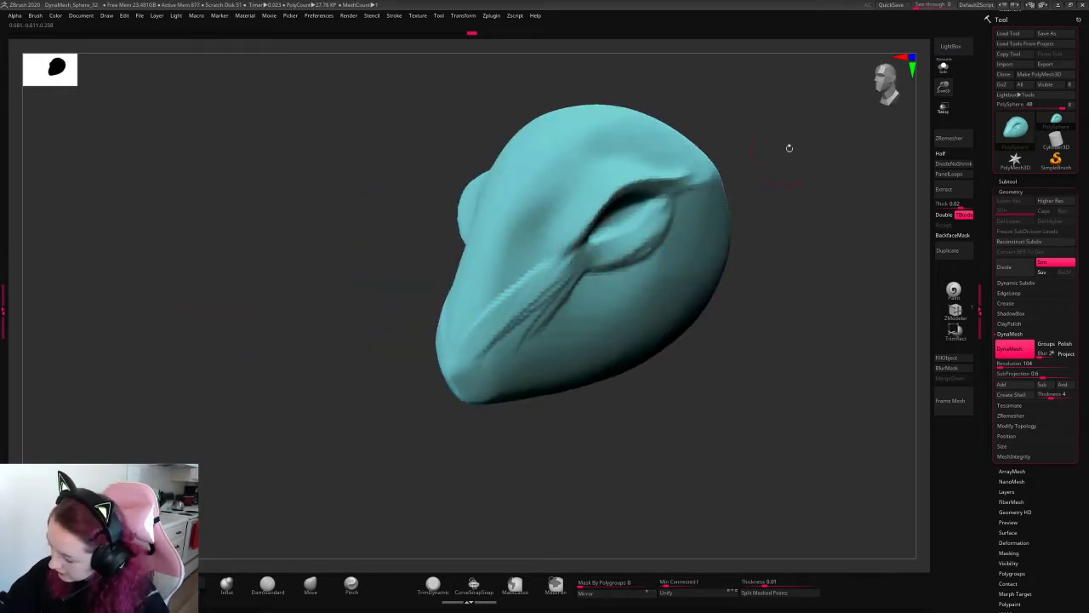
drag(565, 288, 505, 314)
mouse_move(587, 256)
mouse_down()
mouse_move(554, 299)
mouse_move(520, 308)
mouse_up()
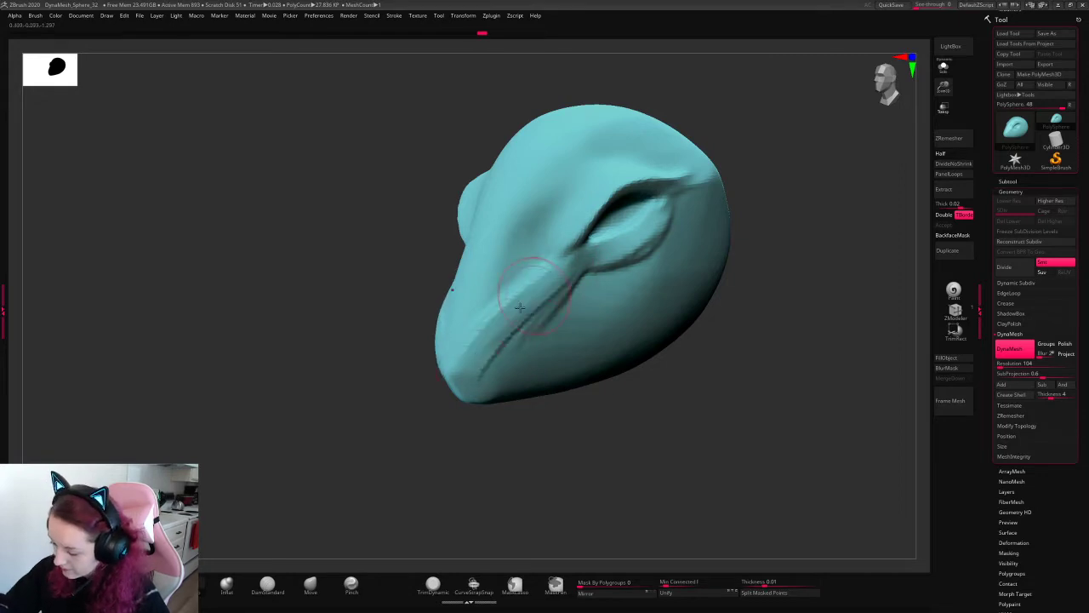
mouse_move(749, 204)
mouse_down()
mouse_move(824, 198)
mouse_move(482, 377)
mouse_move(557, 296)
mouse_up()
mouse_move(807, 211)
mouse_down()
mouse_move(821, 212)
mouse_move(791, 213)
mouse_move(820, 384)
mouse_move(772, 388)
mouse_move(706, 246)
mouse_up()
- Refine the brow line and the outer corner of the eye with a larger Move brush
key(space)
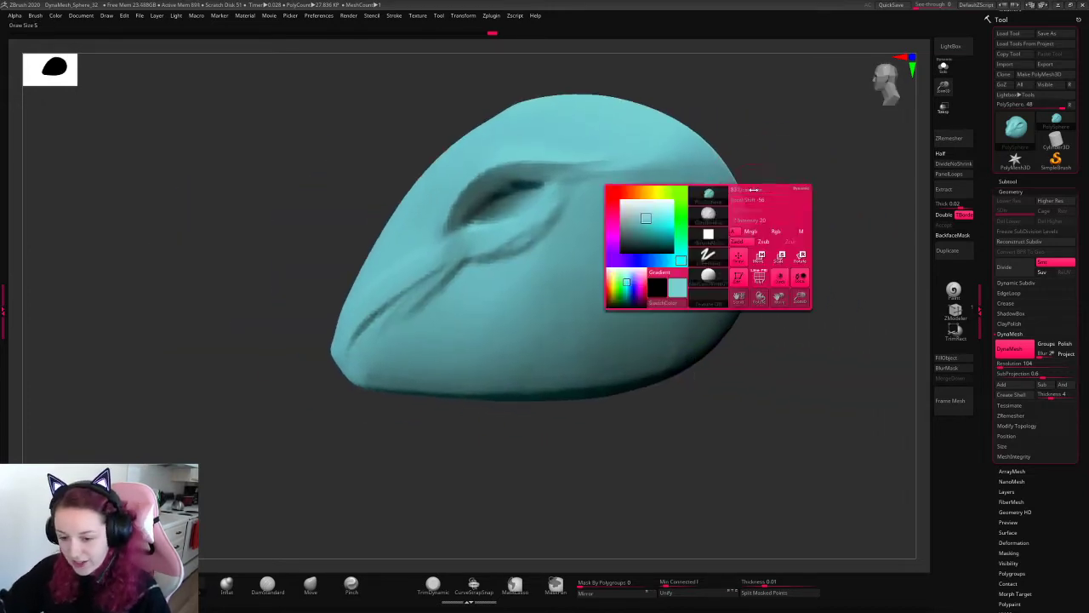
mouse_move(911, 132)
mouse_down()
mouse_move(718, 205)
mouse_move(732, 201)
mouse_up()
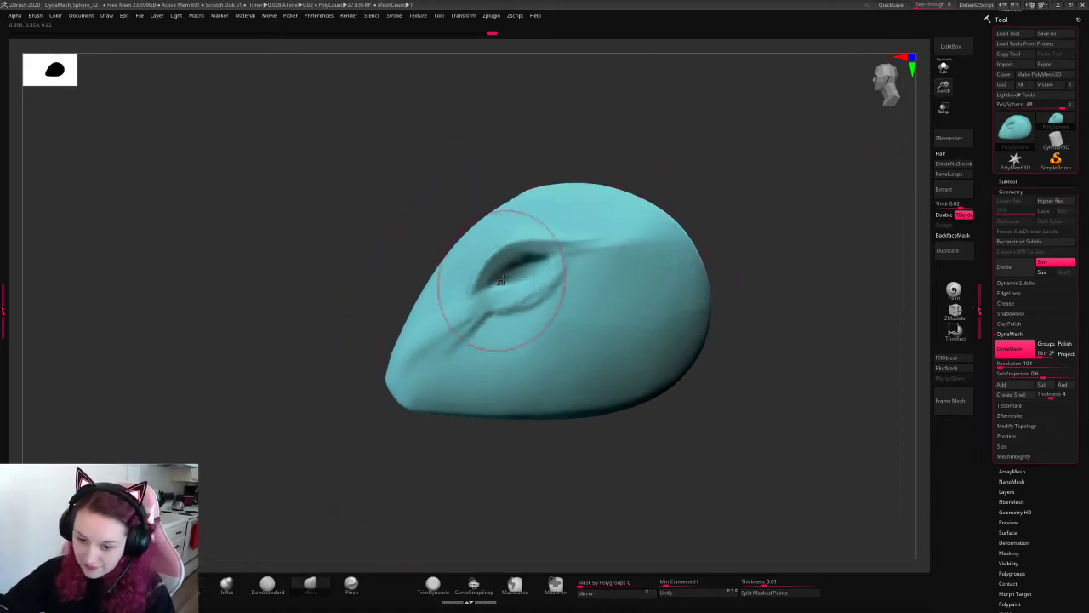
mouse_move(501, 280)
shift+mouse_down()
mouse_move(504, 318)
mouse_move(475, 315)
mouse_move(477, 336)
mouse_move(502, 281)
mouse_move(579, 252)
shift+mouse_up()
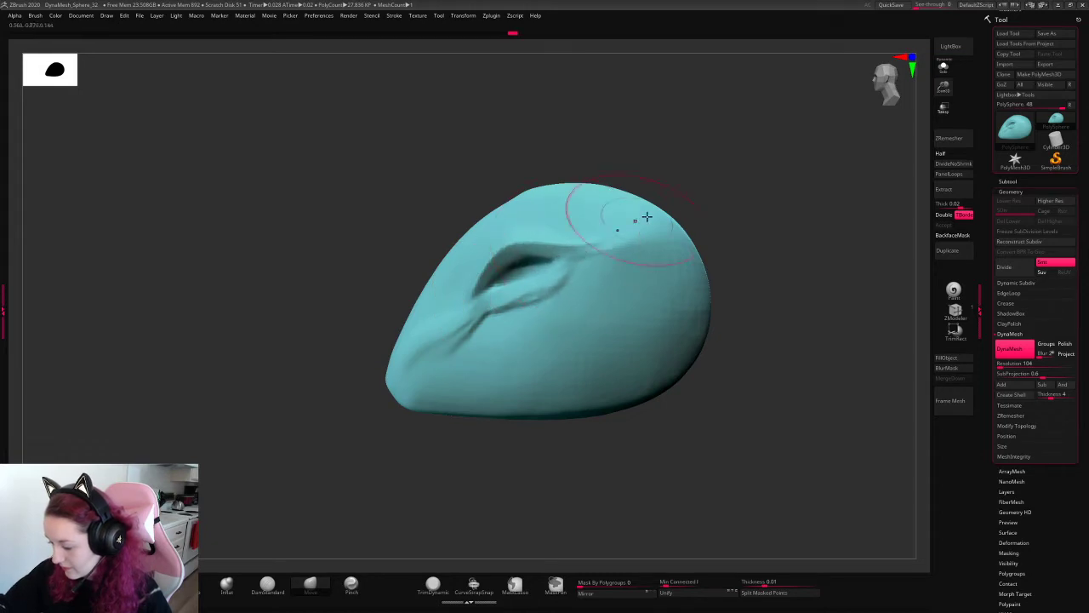
mouse_move(805, 192)
mouse_down()
mouse_move(851, 201)
mouse_move(832, 186)
mouse_move(741, 213)
mouse_up()
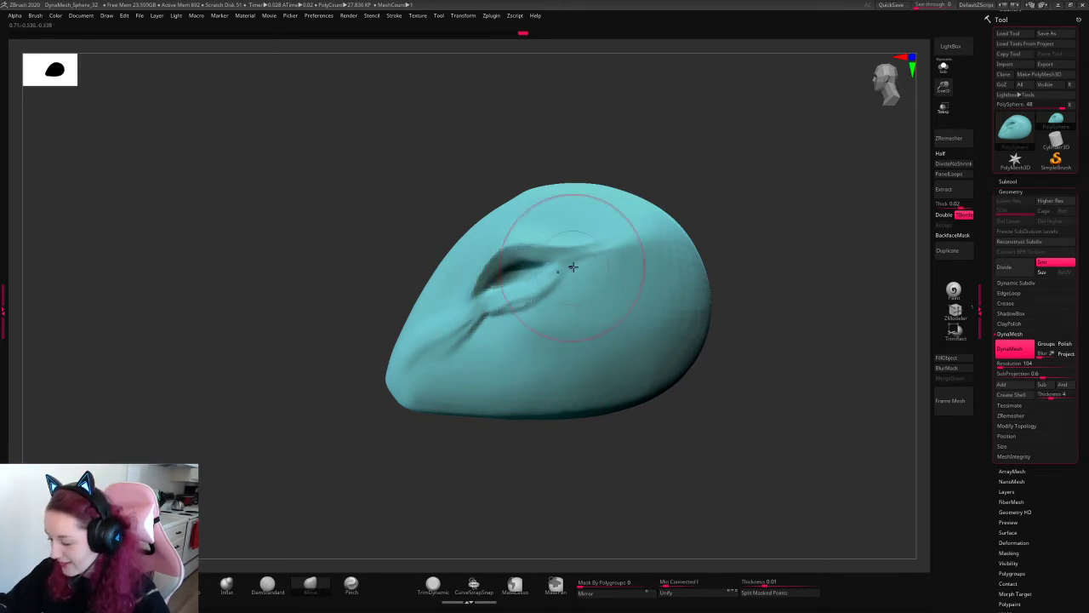
mouse_move(605, 243)
mouse_down()
mouse_move(635, 245)
mouse_move(744, 205)
mouse_up()
key(b)
key(d)
key(s)
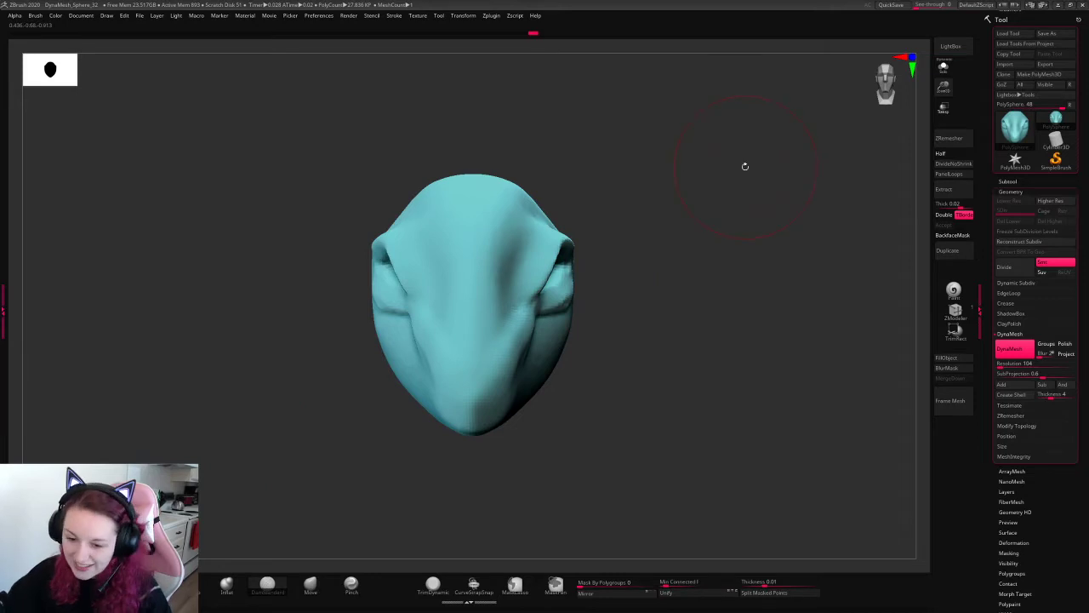
drag(745, 166, 695, 197)
key(space)
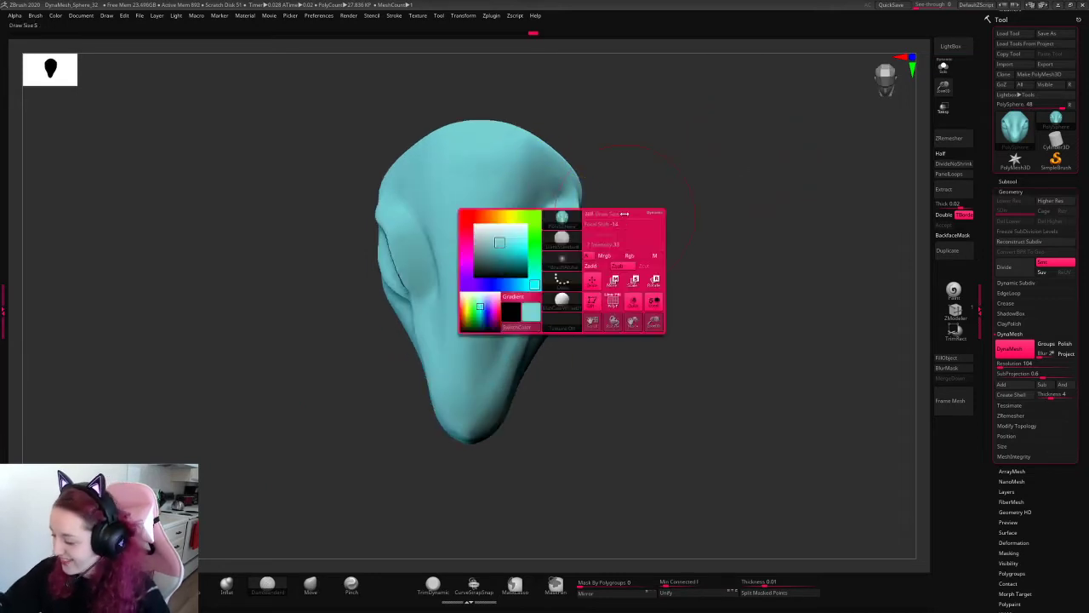
drag(732, 193, 516, 233)
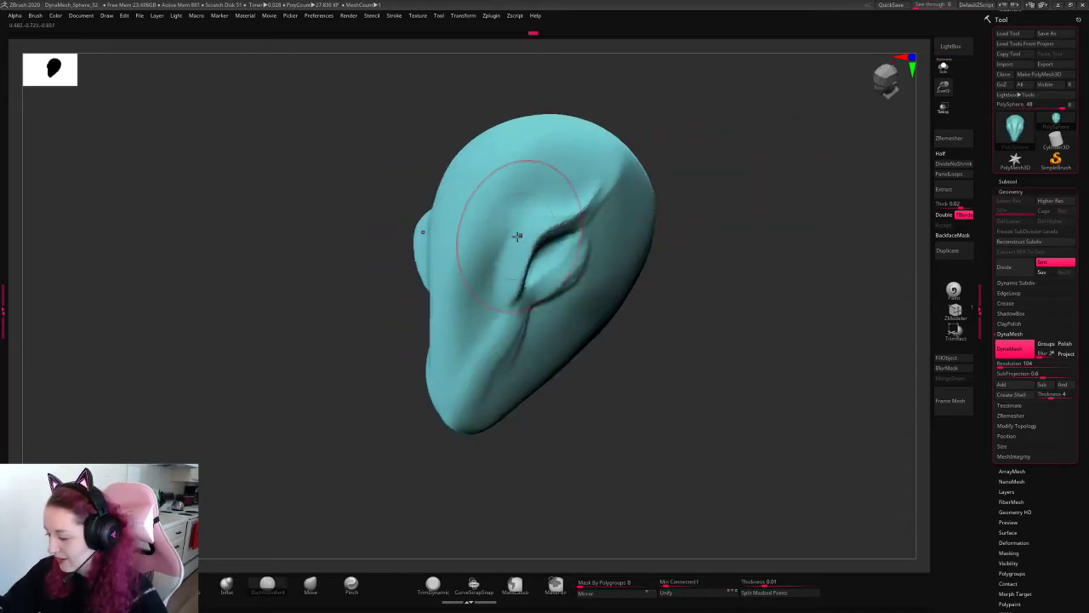
mouse_move(672, 200)
mouse_down()
mouse_move(771, 148)
mouse_move(770, 206)
mouse_up()
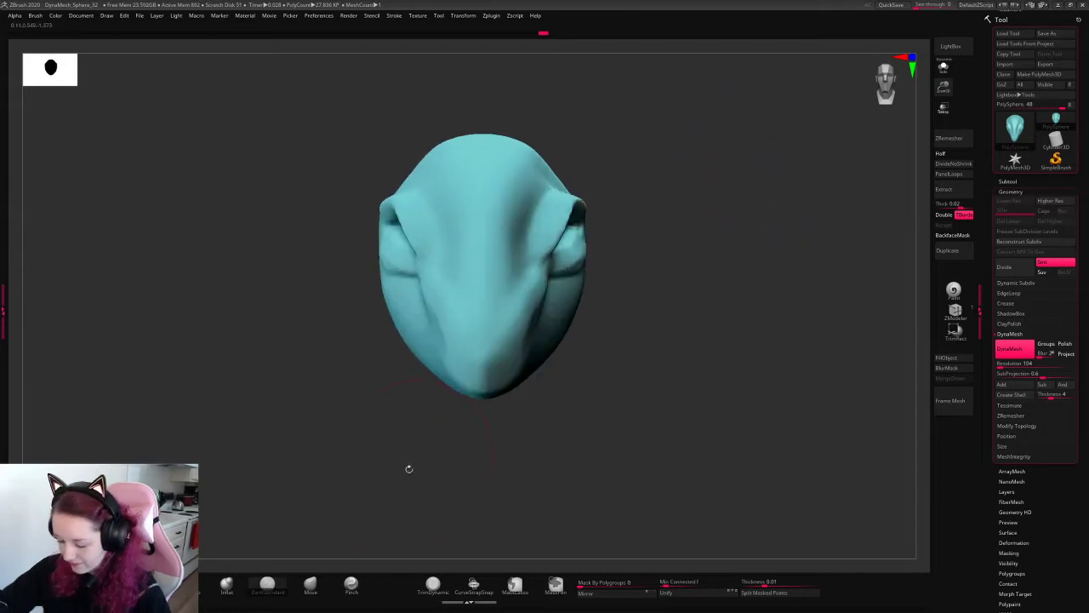
- Reshape the lower face and lengthen the snout with a larger Move brush
key(b)
key(m)
key(v)
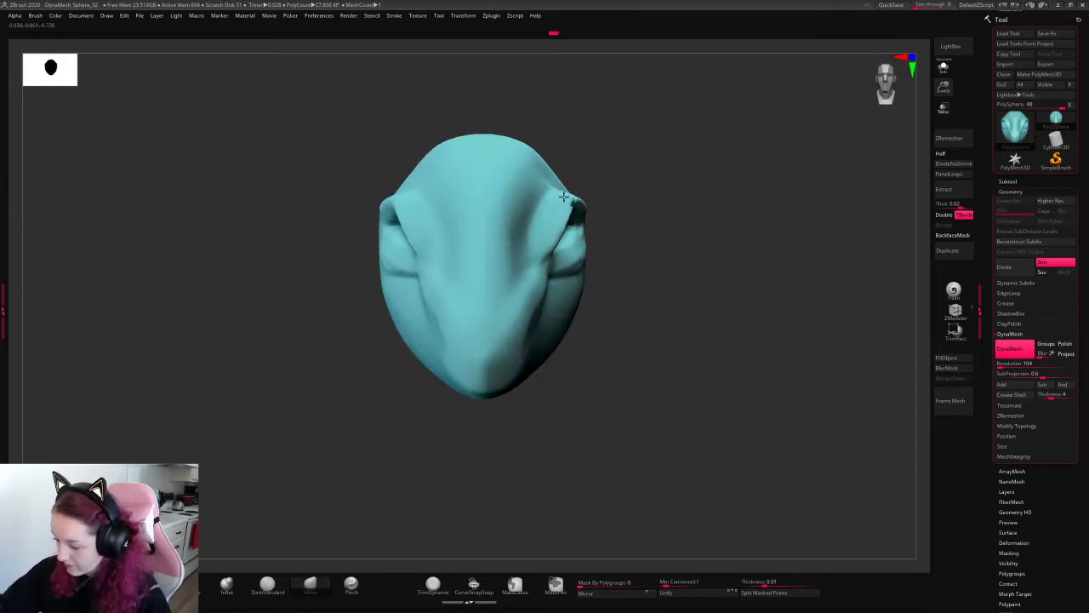
mouse_move(724, 170)
mouse_down()
mouse_move(843, 138)
mouse_move(836, 199)
mouse_move(868, 193)
mouse_move(666, 158)
mouse_up()
mouse_move(412, 326)
mouse_down()
mouse_move(491, 151)
mouse_move(455, 204)
mouse_move(400, 366)
mouse_up()
mouse_move(732, 179)
mouse_down()
mouse_move(767, 159)
mouse_move(791, 218)
mouse_move(943, 87)
mouse_move(715, 241)
mouse_up()
key(space)
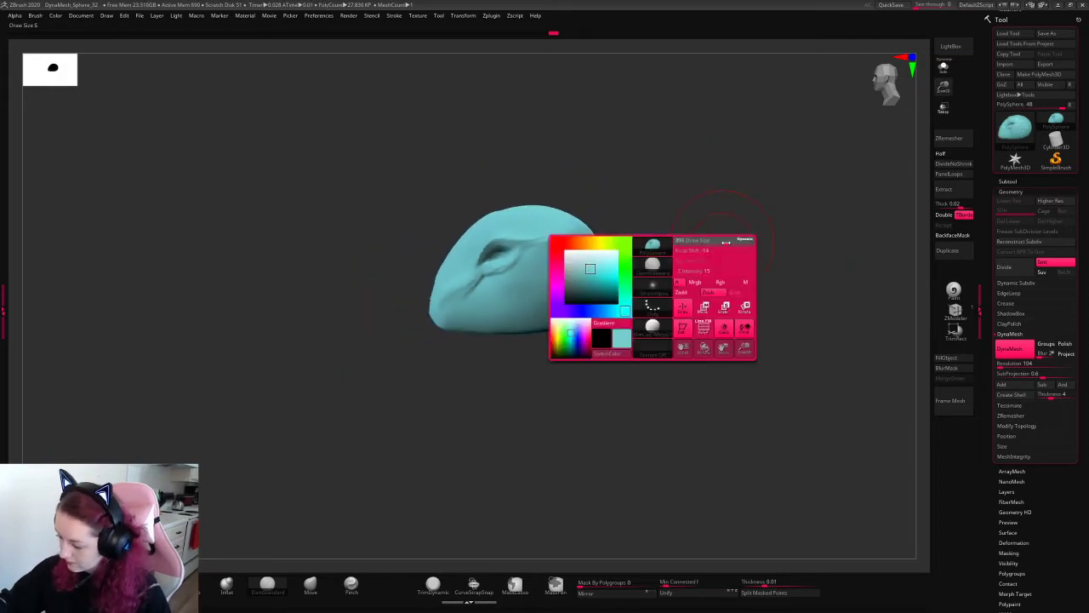
key(space)
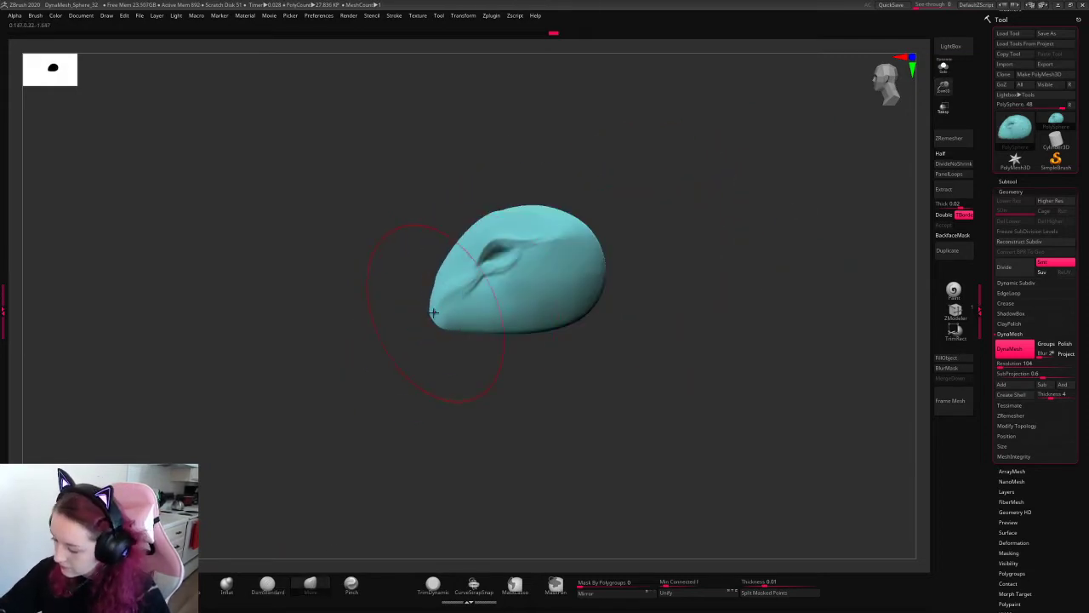
mouse_move(433, 313)
mouse_down()
mouse_move(410, 315)
mouse_move(690, 215)
mouse_move(749, 226)
mouse_move(460, 275)
mouse_up()
mouse_move(272, 254)
mouse_down()
mouse_move(280, 292)
mouse_move(272, 213)
mouse_move(314, 221)
mouse_up()
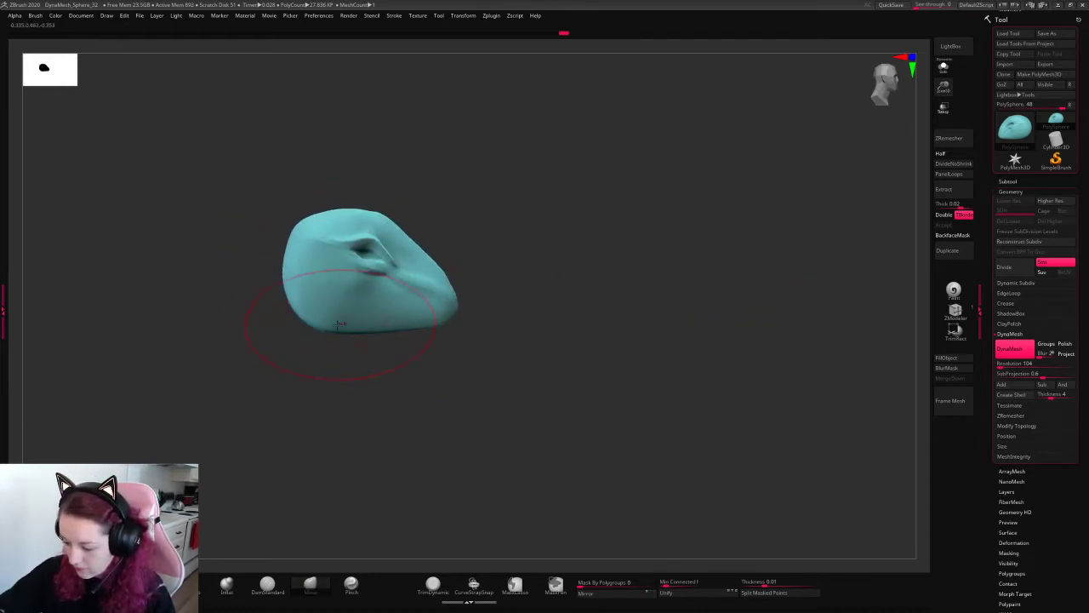
- Push up the underside of the jaw and flatten the back of the head with the Move brush
drag(338, 324, 338, 306)
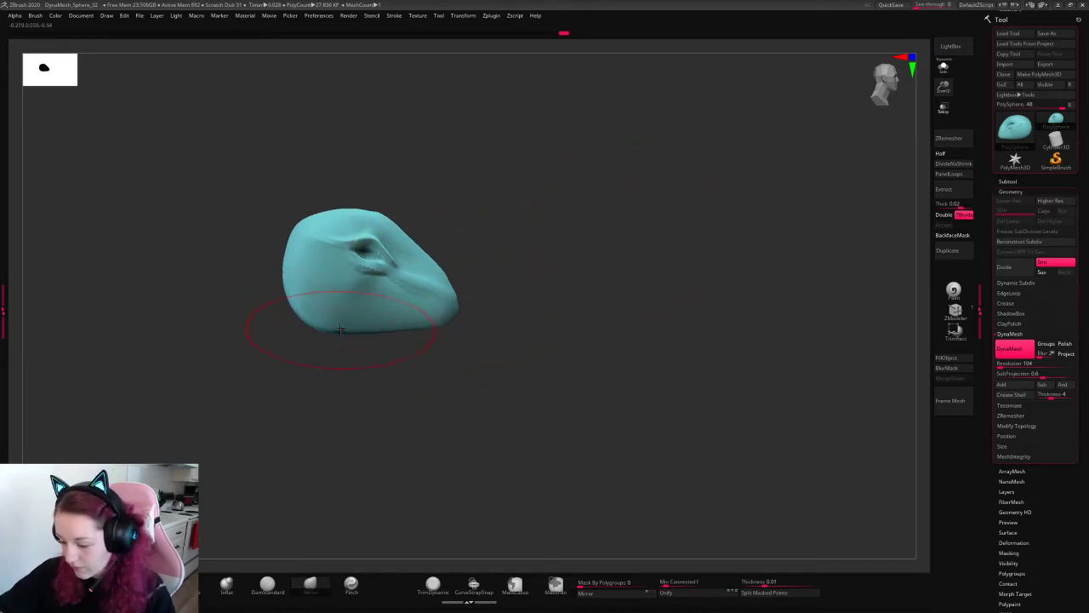
drag(340, 330, 339, 315)
mouse_move(723, 209)
mouse_down()
mouse_move(652, 213)
mouse_move(650, 270)
mouse_move(863, 258)
mouse_up()
mouse_move(944, 91)
mouse_down()
mouse_move(681, 263)
mouse_move(710, 303)
mouse_up()
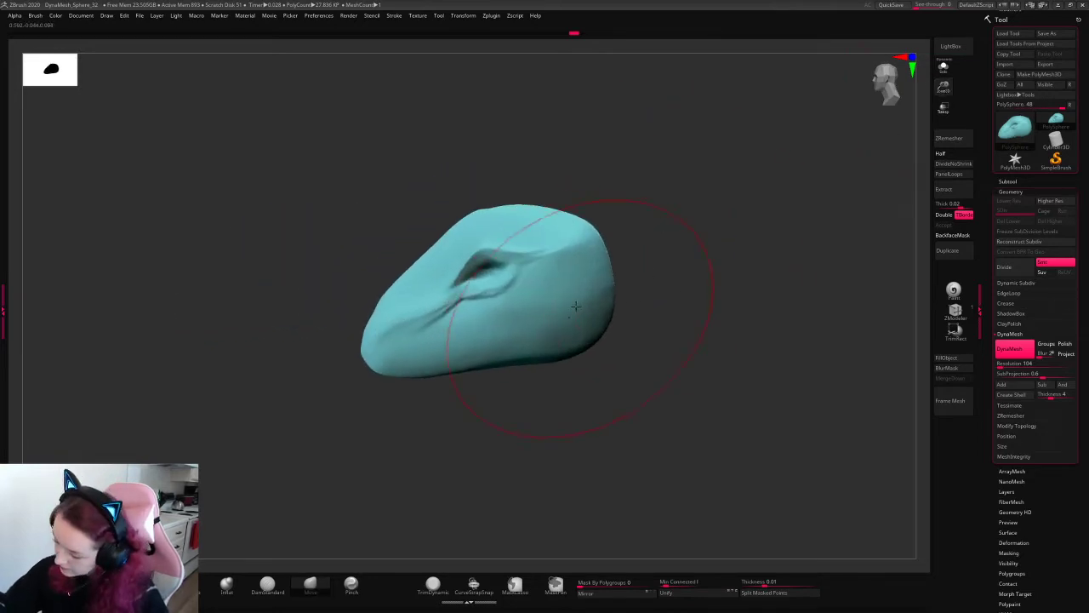
drag(579, 308, 570, 303)
drag(598, 245, 587, 241)
key(s)
drag(512, 288, 466, 280)
- Try to raise the underside of the snout and dip its bridge with a smaller Move brush
key(space)
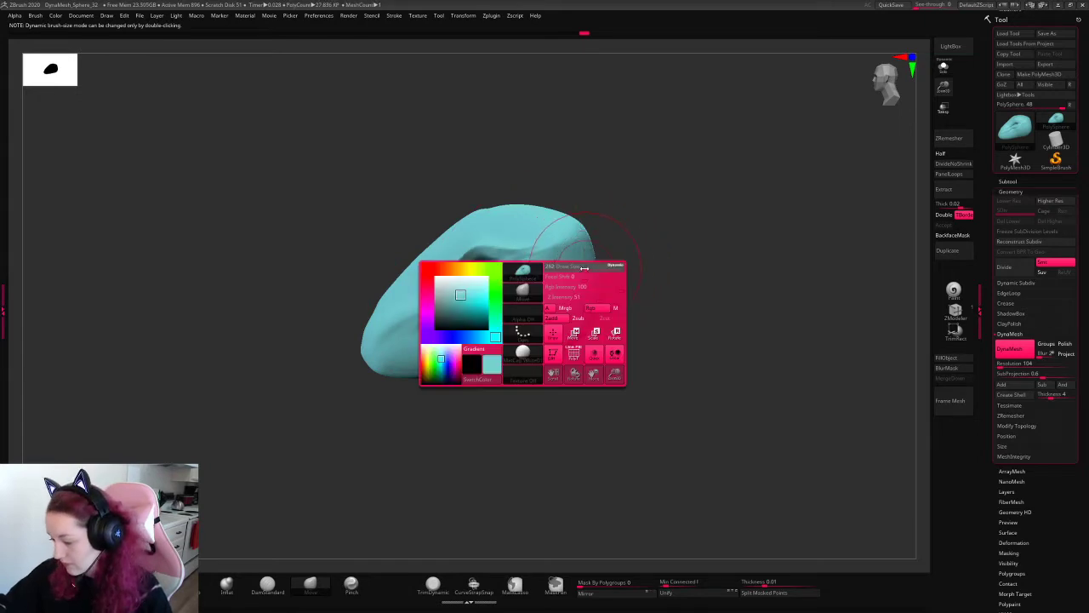
drag(585, 268, 587, 268)
mouse_move(444, 370)
mouse_down()
mouse_move(441, 355)
mouse_move(396, 359)
mouse_move(426, 350)
mouse_up()
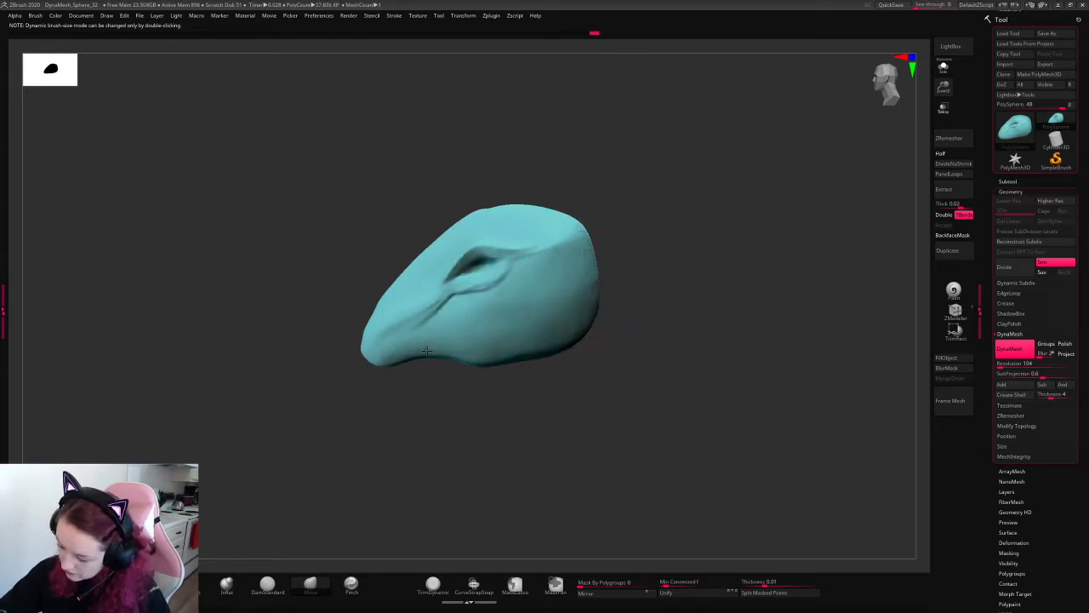
key(ctrl+z)
drag(401, 278, 408, 285)
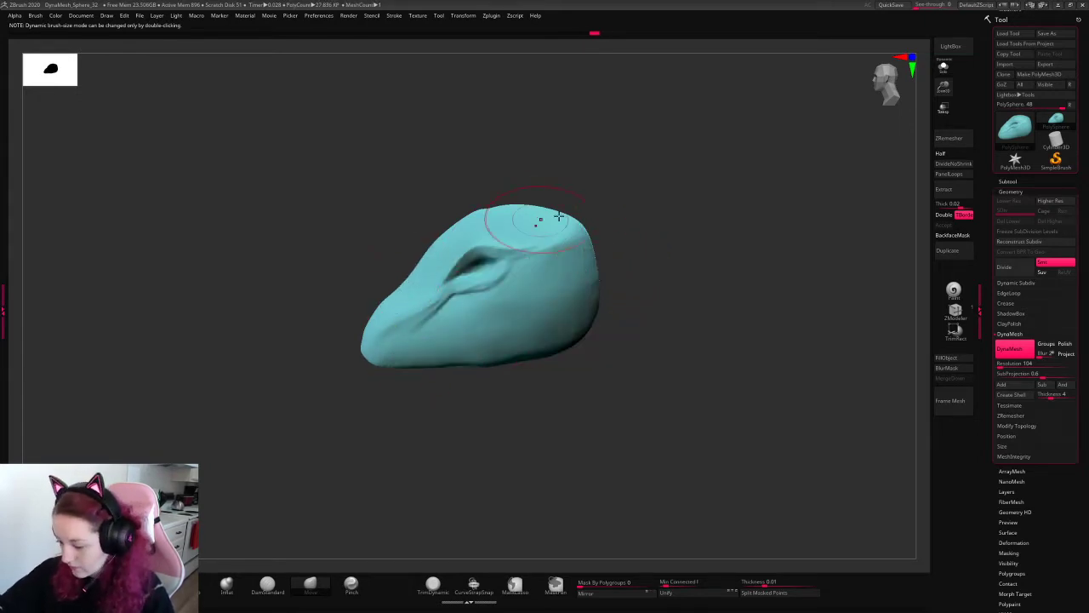
key(space)
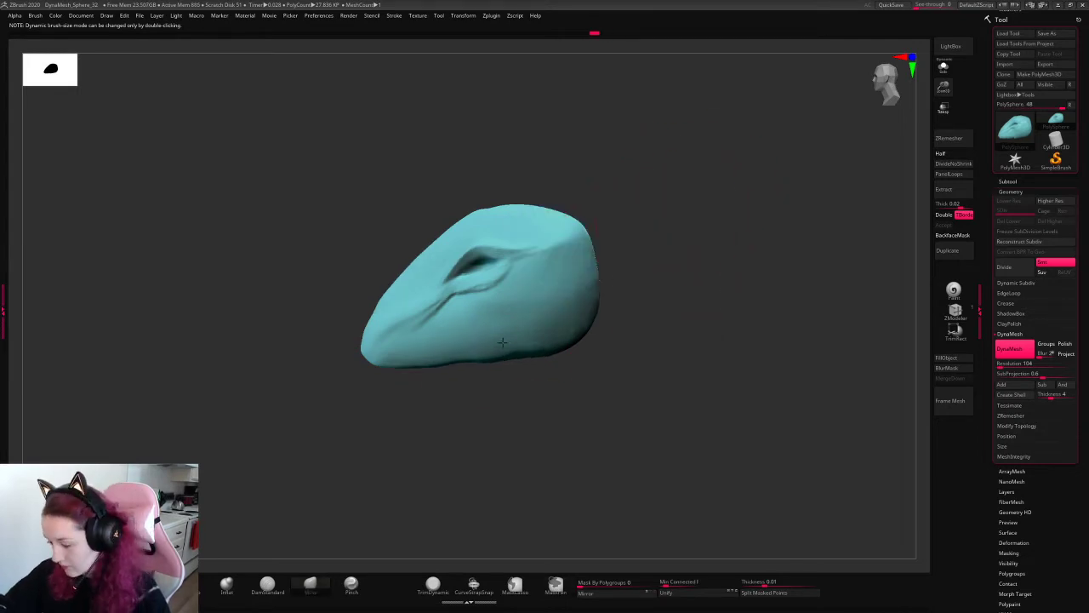
drag(503, 343, 448, 310)
key(ctrl+z)
- Flatten the underside and rear corner of the jaw with the TrimDynamic brush
mouse_move(693, 285)
mouse_down()
mouse_move(703, 214)
mouse_move(628, 266)
mouse_up()
click(432, 584)
drag(440, 326, 437, 335)
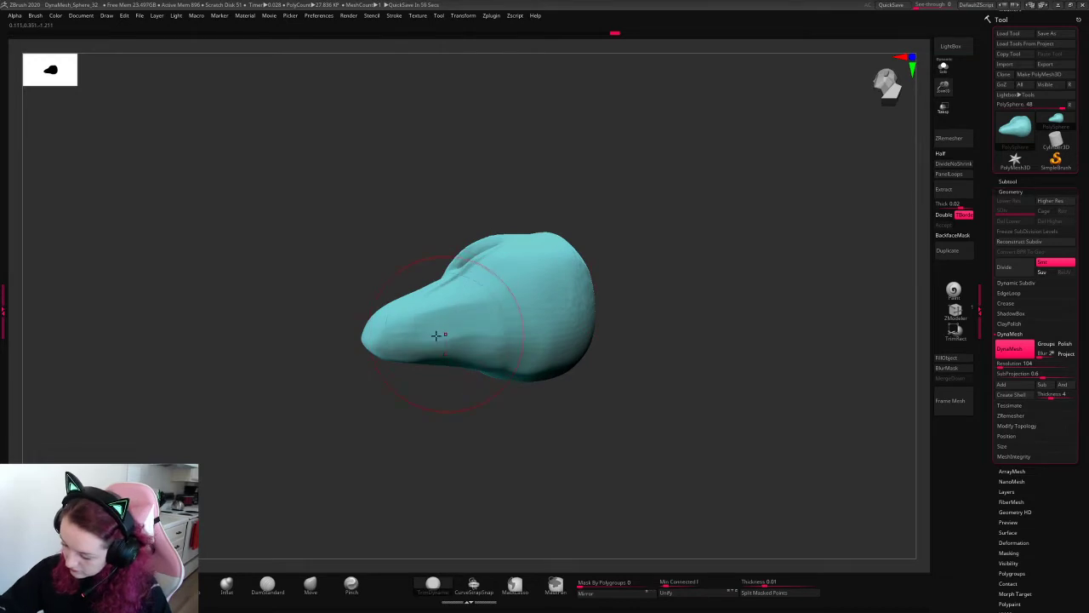
key(ctrl+z)
drag(693, 220, 690, 186)
key(space)
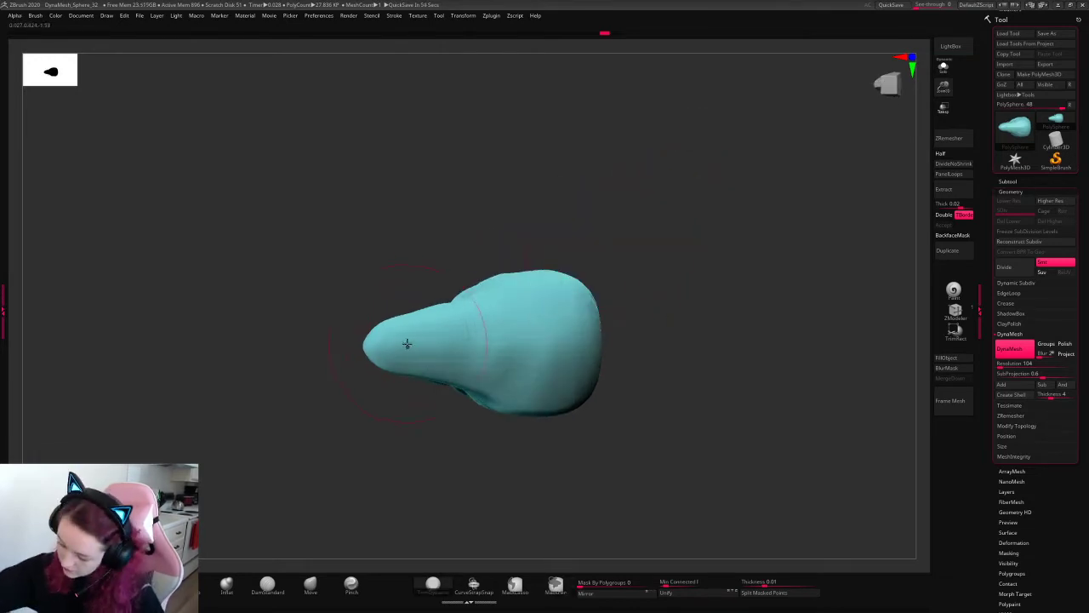
mouse_move(467, 355)
mouse_down()
mouse_move(537, 377)
mouse_move(568, 366)
mouse_move(577, 336)
mouse_move(572, 381)
mouse_up()
mouse_move(698, 260)
mouse_down()
mouse_move(710, 350)
mouse_move(698, 318)
mouse_move(647, 294)
mouse_move(719, 266)
mouse_up()
drag(944, 88, 945, 82)
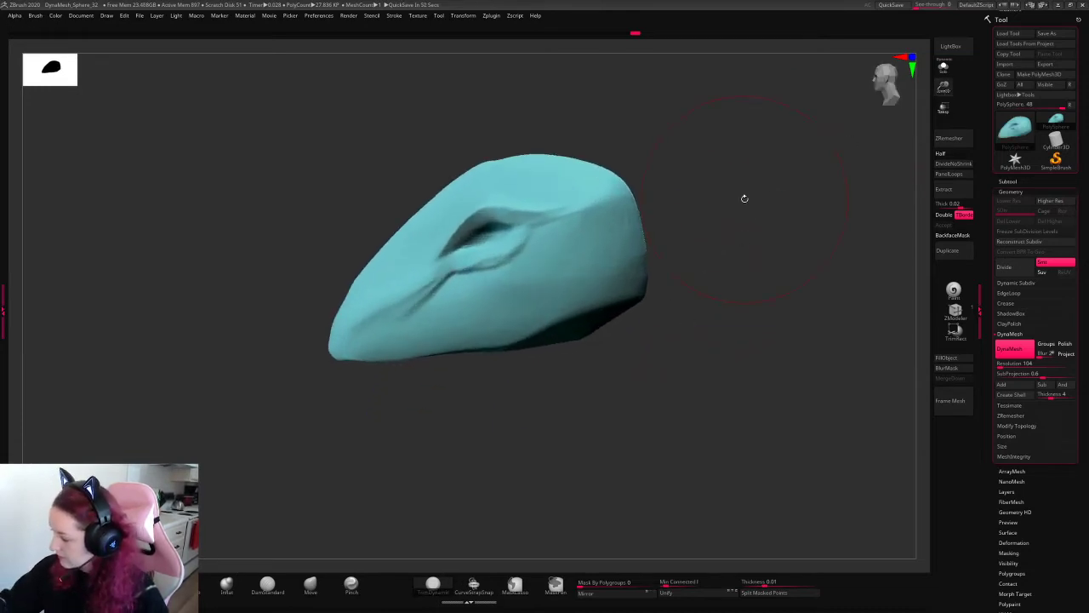
mouse_move(495, 373)
mouse_down()
mouse_move(554, 272)
mouse_move(610, 254)
mouse_up()
- Carve long planes along the cheek, from behind the eye down the side of the snout, to bring out the cheekbone
key(space)
mouse_move(517, 283)
mouse_down()
mouse_move(397, 322)
mouse_move(412, 334)
mouse_up()
drag(775, 220, 766, 187)
mouse_move(641, 228)
alt+mouse_down()
mouse_move(622, 281)
mouse_move(518, 309)
alt+mouse_up()
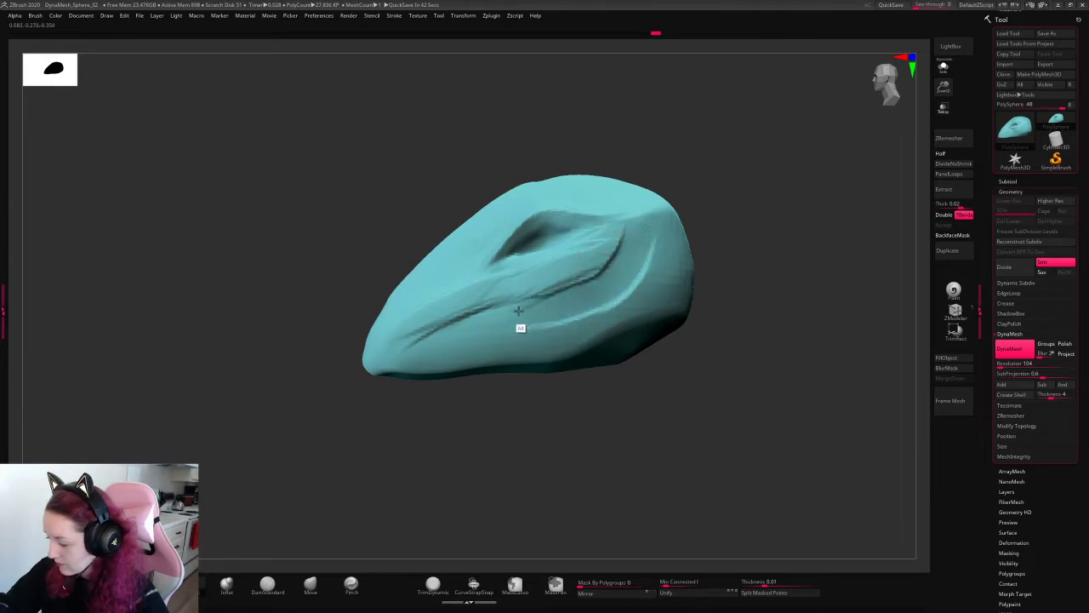
mouse_move(606, 288)
alt+mouse_down()
mouse_move(464, 323)
mouse_move(438, 342)
alt+mouse_up()
- Smooth the rough strokes along the cheek, the back of the jaw and the side of the snout
mouse_move(756, 223)
mouse_down()
mouse_move(790, 212)
mouse_move(829, 219)
mouse_up()
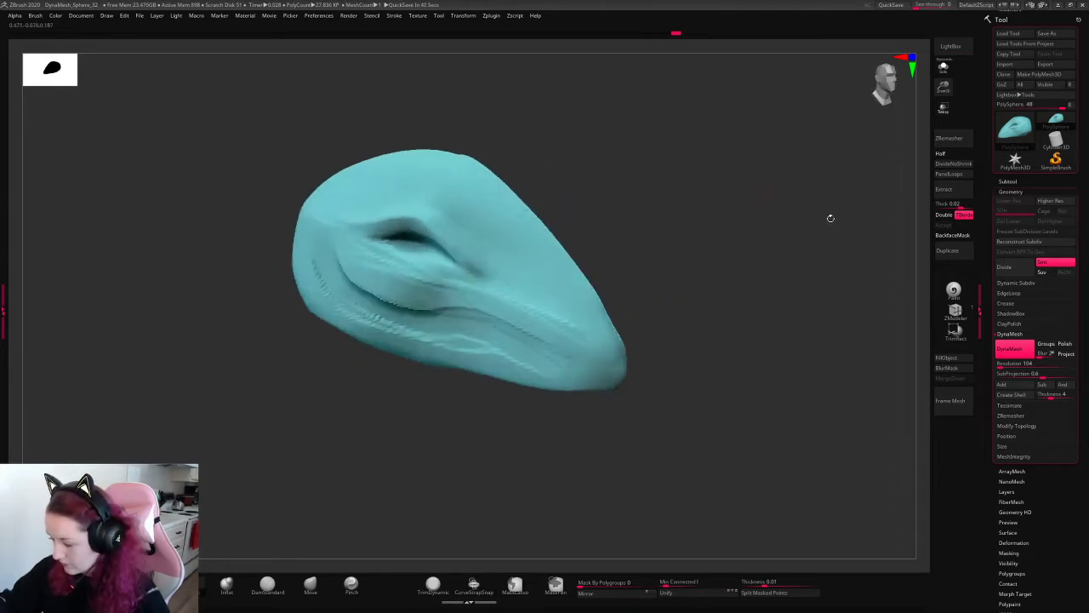
drag(694, 233, 724, 238)
mouse_move(443, 310)
shift+mouse_down()
mouse_move(477, 343)
mouse_move(568, 347)
shift+mouse_up()
drag(793, 242, 770, 251)
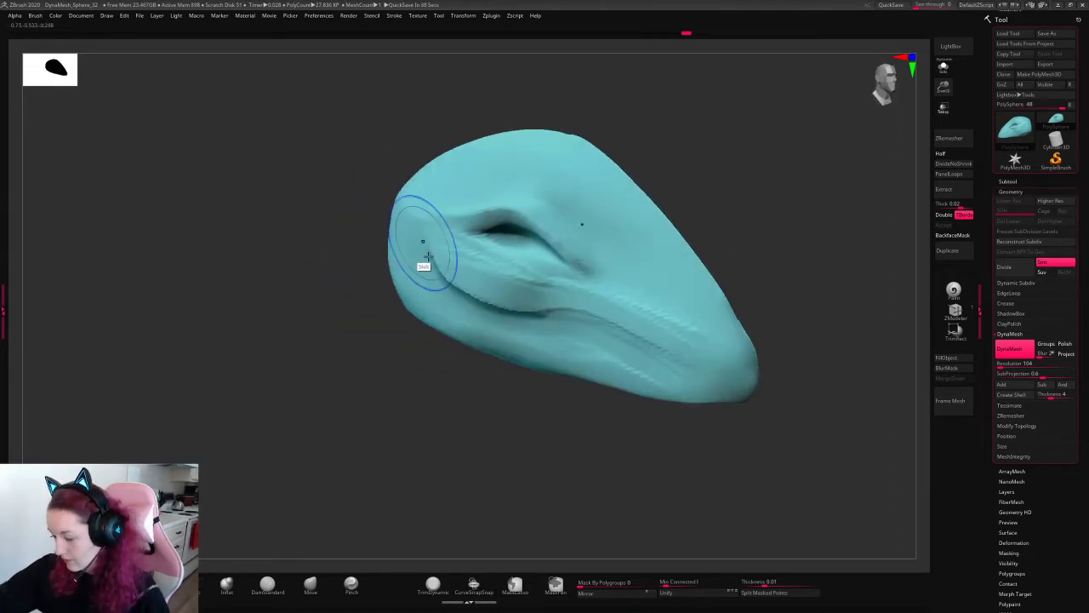
shift+drag(423, 241, 503, 298)
drag(836, 238, 681, 266)
drag(737, 274, 719, 327)
- Flatten the centre of the forehead down the bridge of the snout to its tip with TrimDynamic
mouse_move(508, 234)
mouse_down()
mouse_move(489, 464)
mouse_move(491, 290)
mouse_up()
key(ctrl+z)
drag(473, 234, 486, 525)
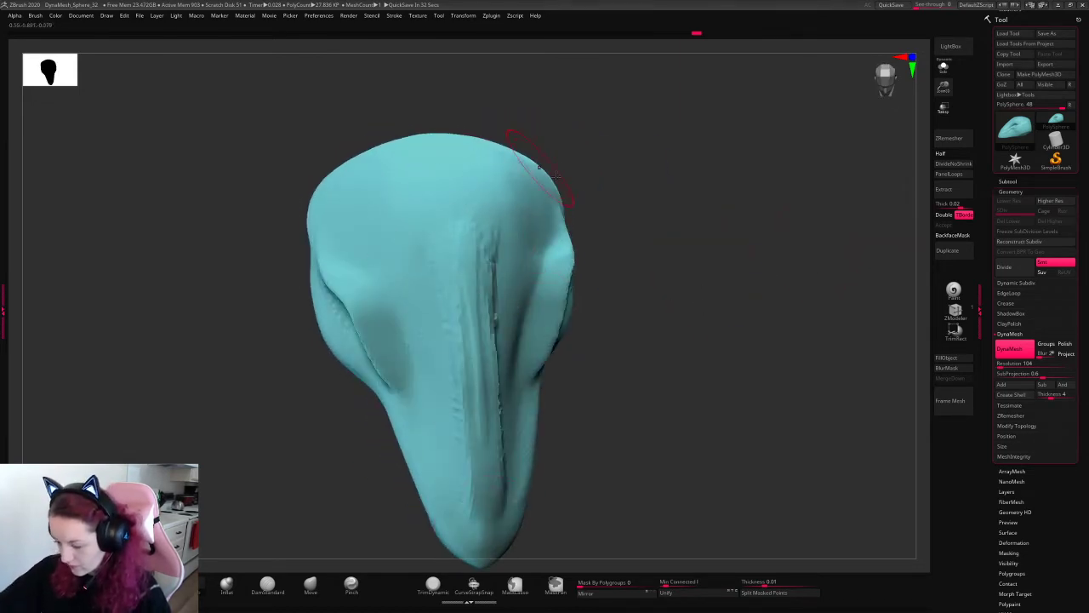
drag(809, 162, 731, 213)
alt+drag(844, 212, 699, 125)
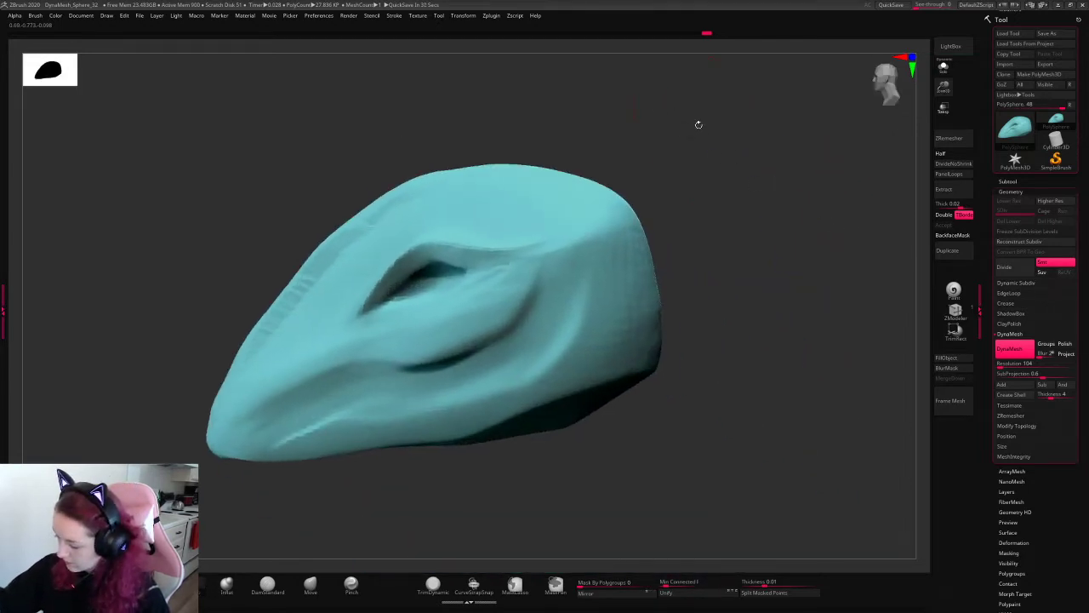
alt+drag(750, 239, 827, 198)
drag(947, 89, 946, 44)
alt+drag(697, 219, 752, 232)
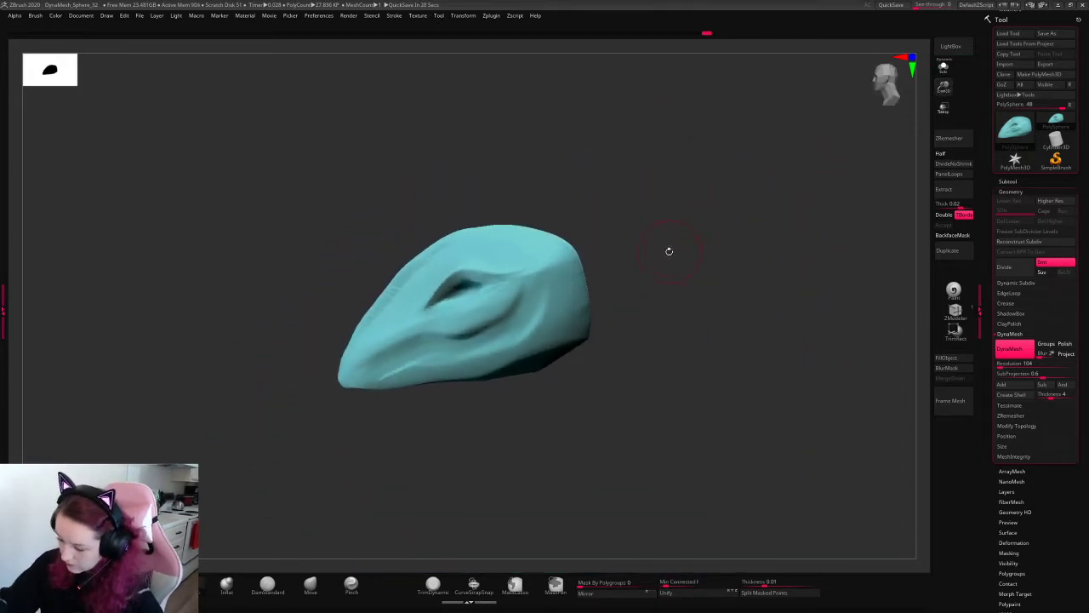
- Push the bulging cheeks below the eyes inward from the front with a large Move brush
right_click(615, 307)
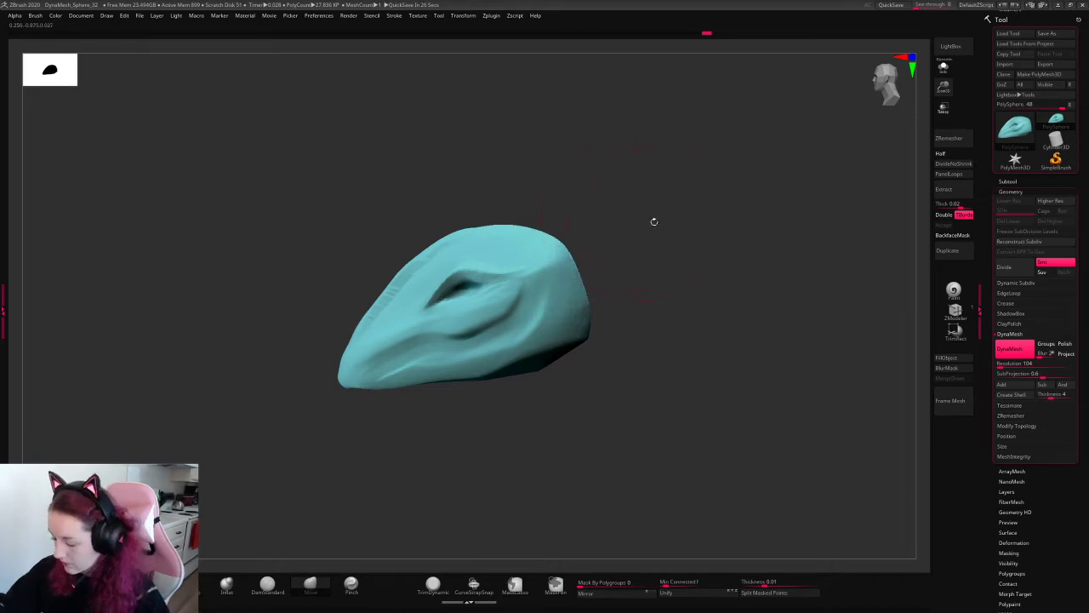
drag(654, 222, 604, 189)
mouse_move(611, 252)
mouse_down()
mouse_move(607, 274)
mouse_move(655, 234)
mouse_move(777, 202)
mouse_move(737, 208)
mouse_up()
key(space)
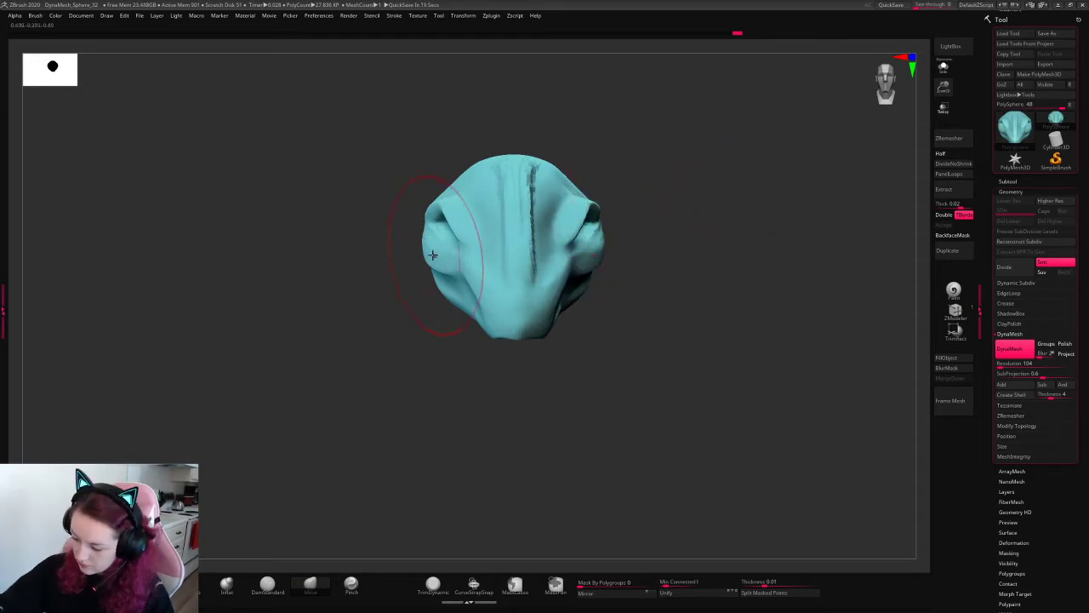
drag(432, 256, 481, 218)
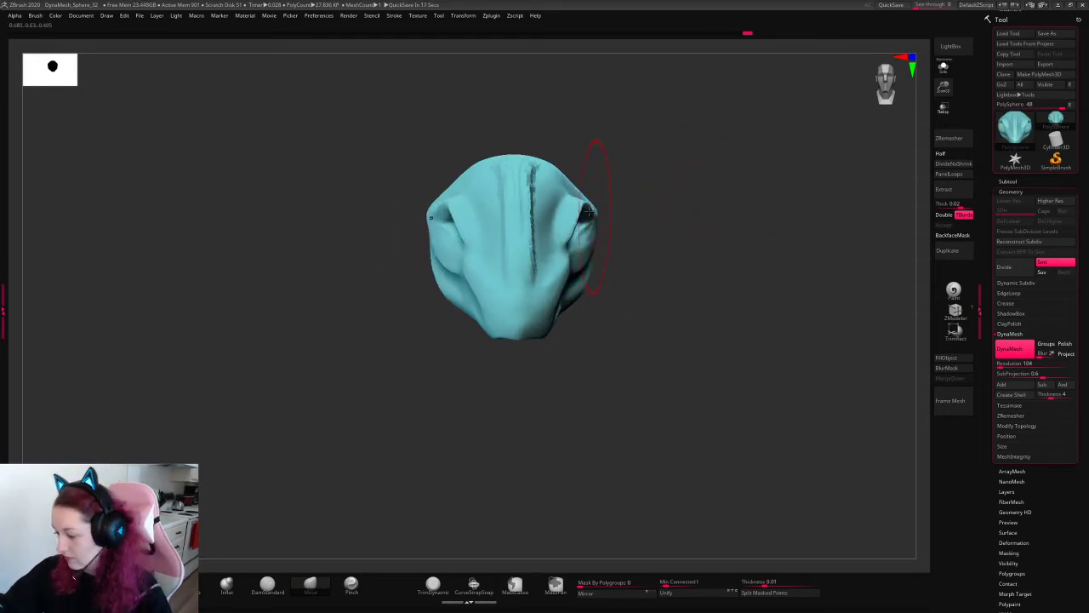
drag(655, 274, 586, 274)
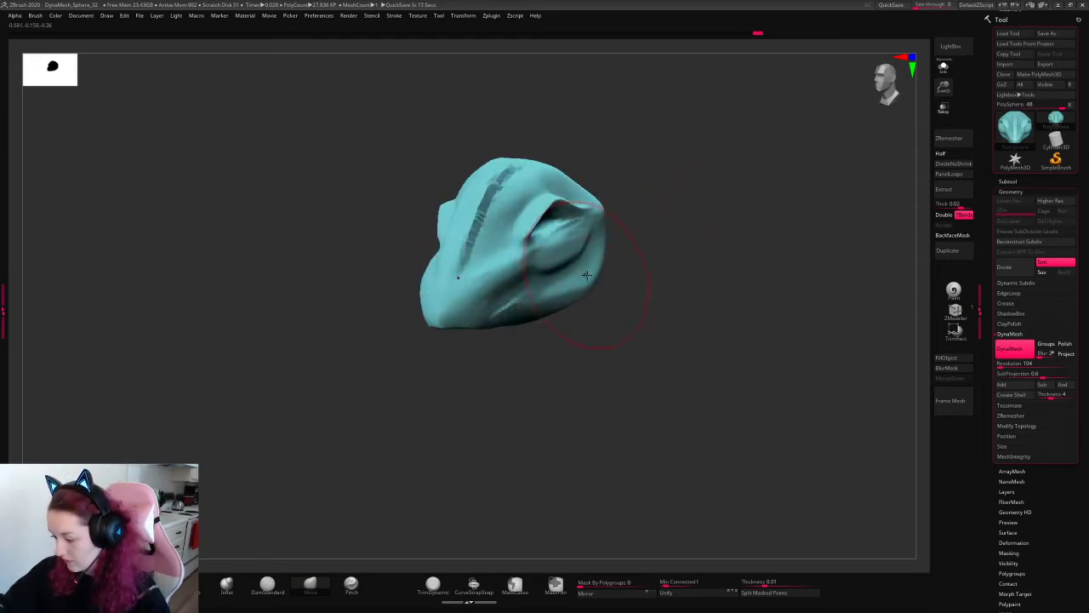
drag(779, 191, 694, 277)
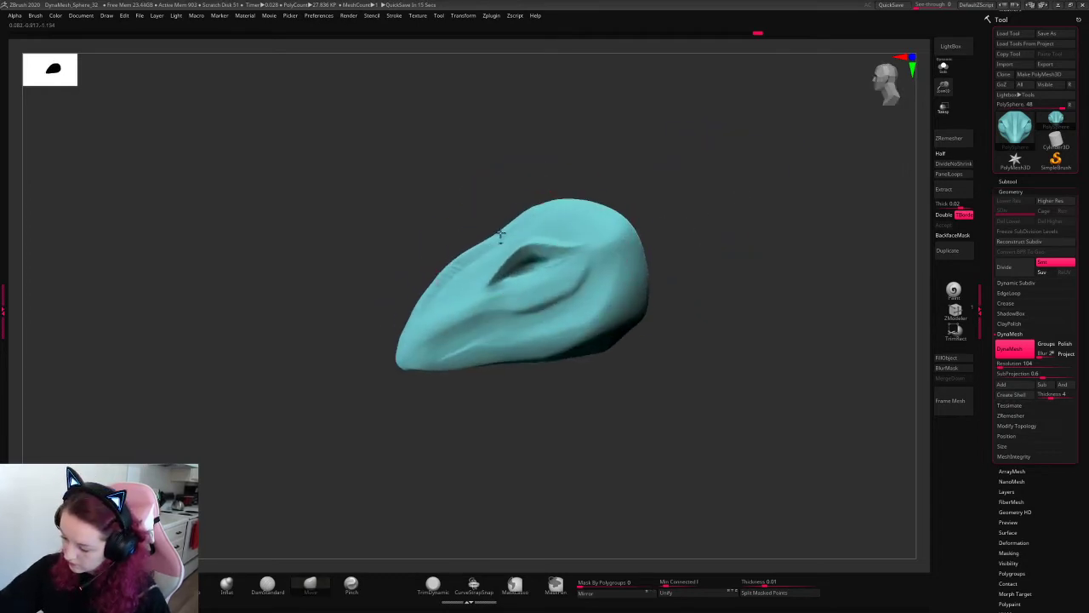
- Bend the snout into a beak-like shape with a raised underside, and adjust the brow over the eye with the Move brush
key(space)
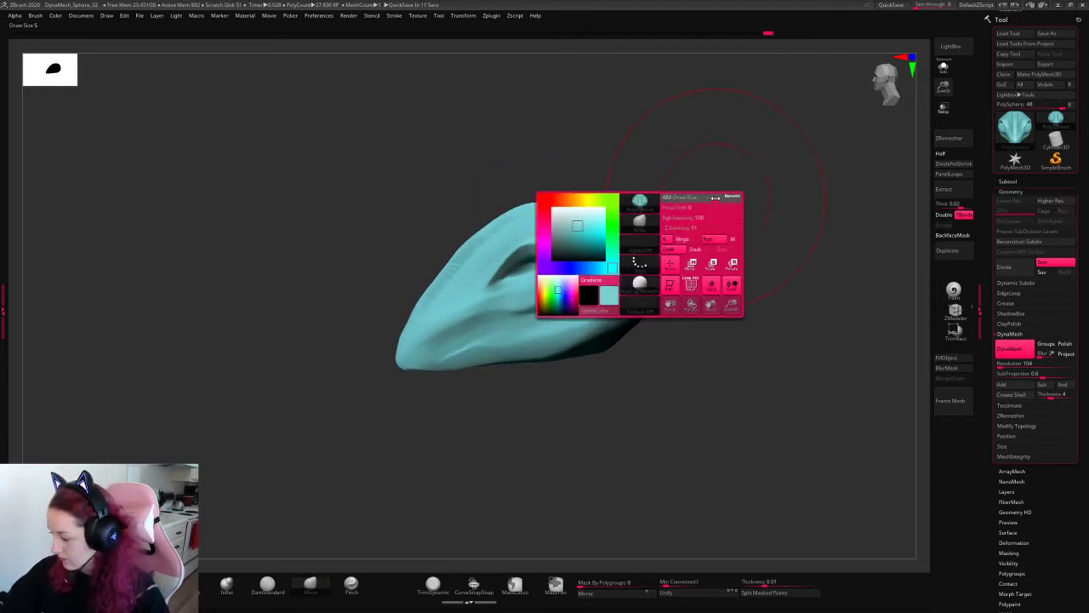
drag(716, 197, 711, 197)
key(space)
mouse_move(429, 341)
mouse_down()
mouse_move(410, 332)
mouse_move(474, 329)
mouse_up()
key(space)
mouse_move(720, 226)
mouse_down()
mouse_move(830, 223)
mouse_move(754, 227)
mouse_move(737, 210)
mouse_up()
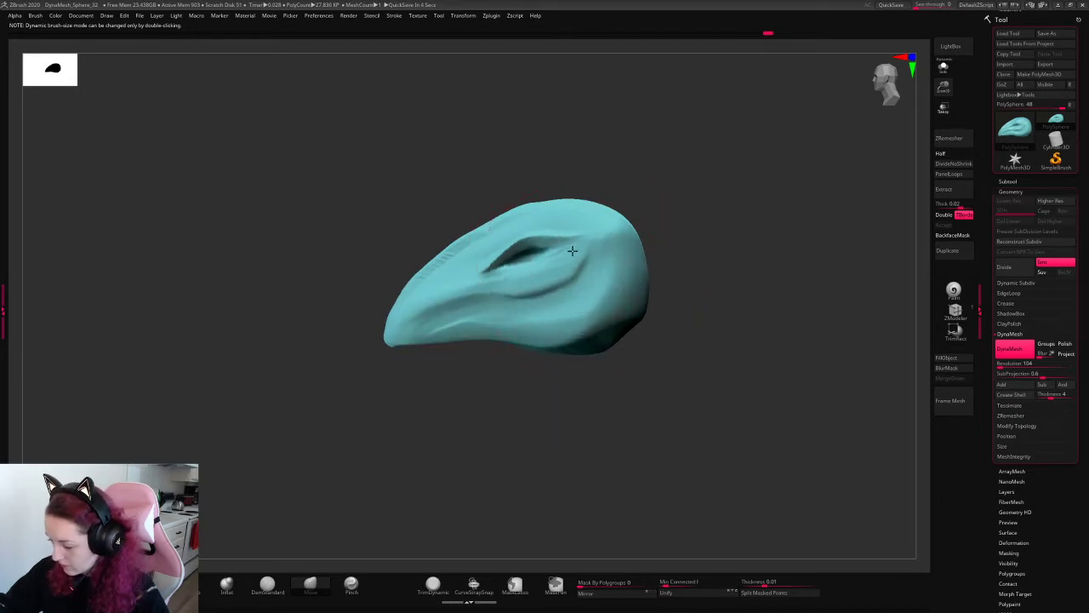
key(space)
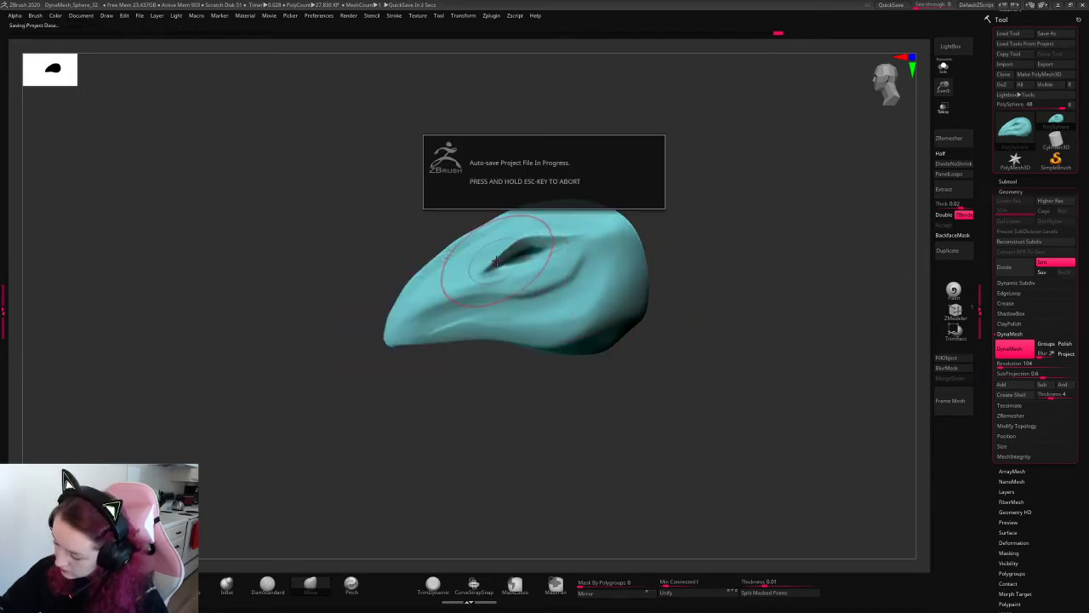
key(space)
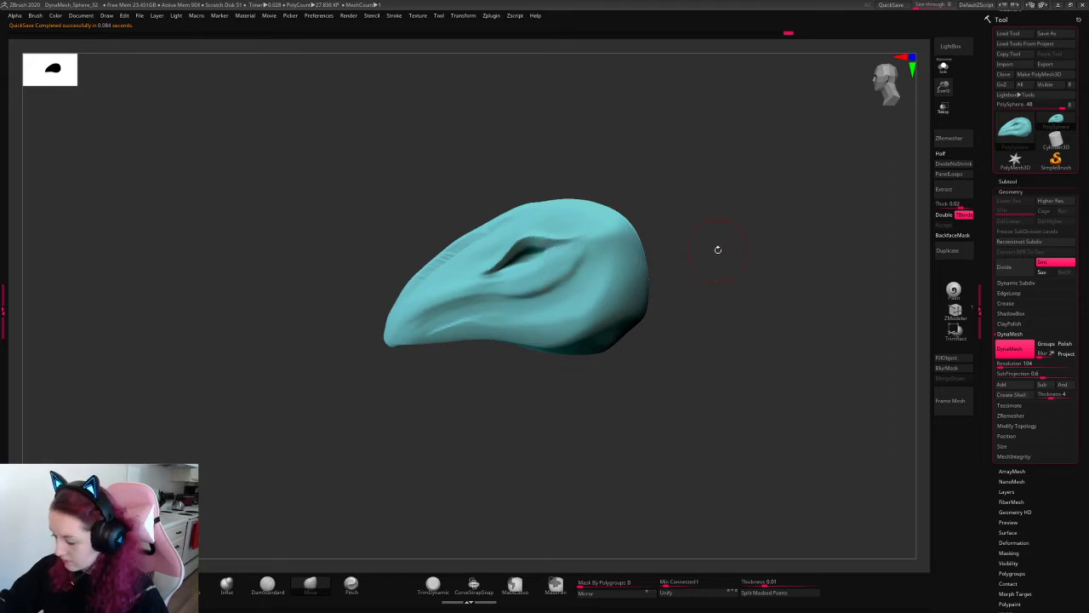
key(space)
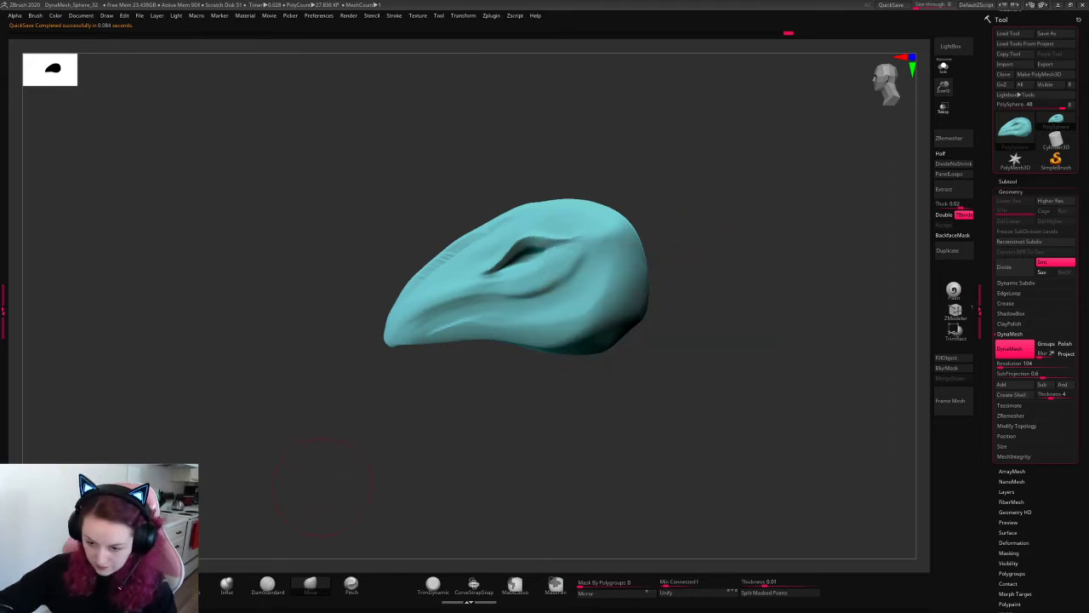
- Carve a deep curved crease behind the cheek and along the back of the jaw with the DamStandard brush
click(310, 585)
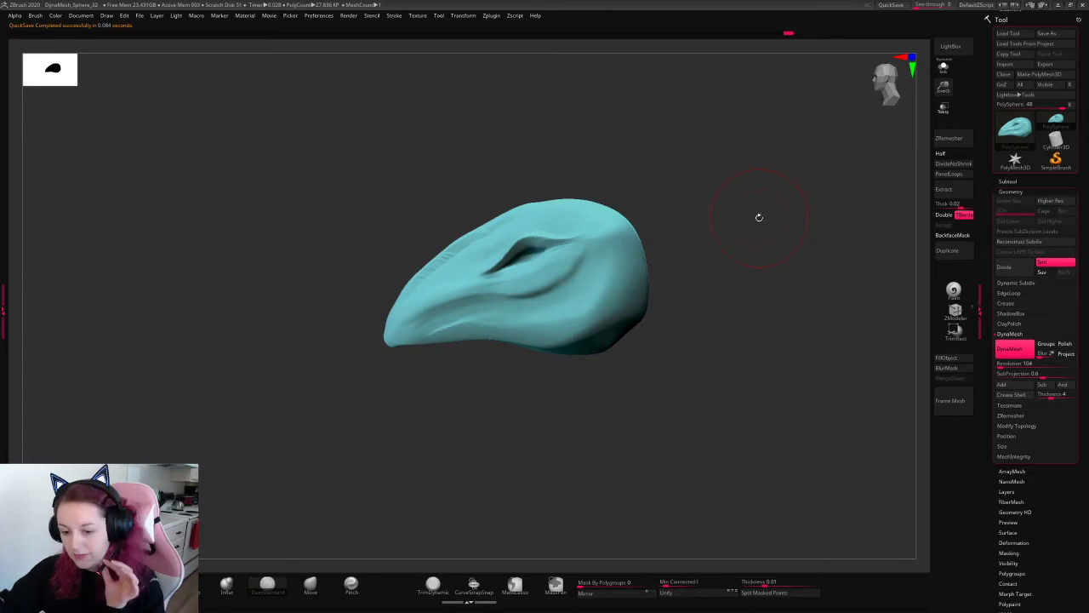
drag(759, 217, 584, 287)
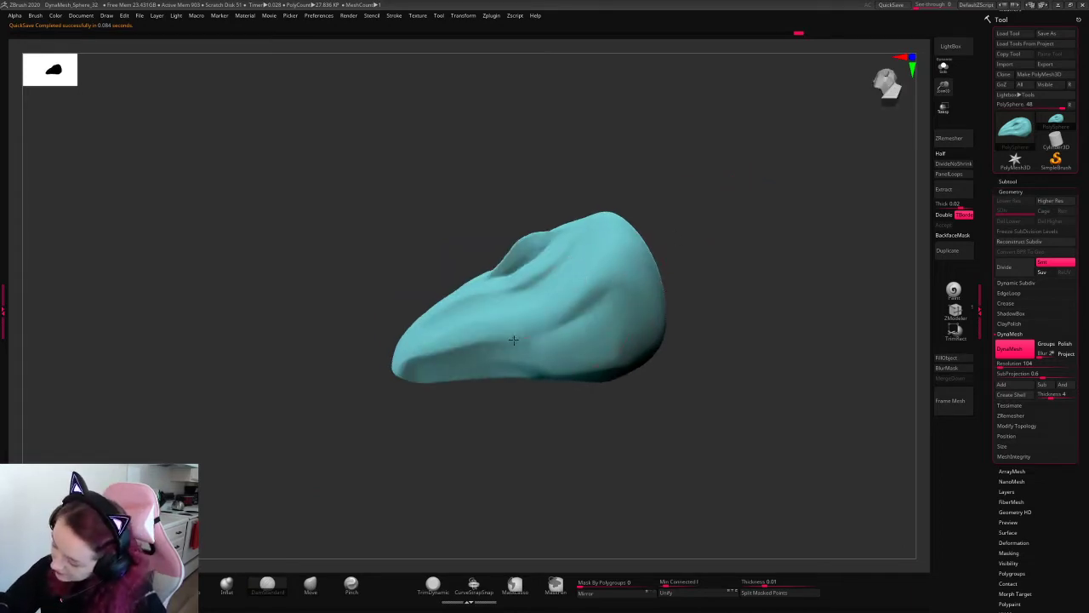
mouse_move(673, 243)
shift+mouse_down()
mouse_move(744, 222)
mouse_move(693, 239)
shift+mouse_up()
key(space)
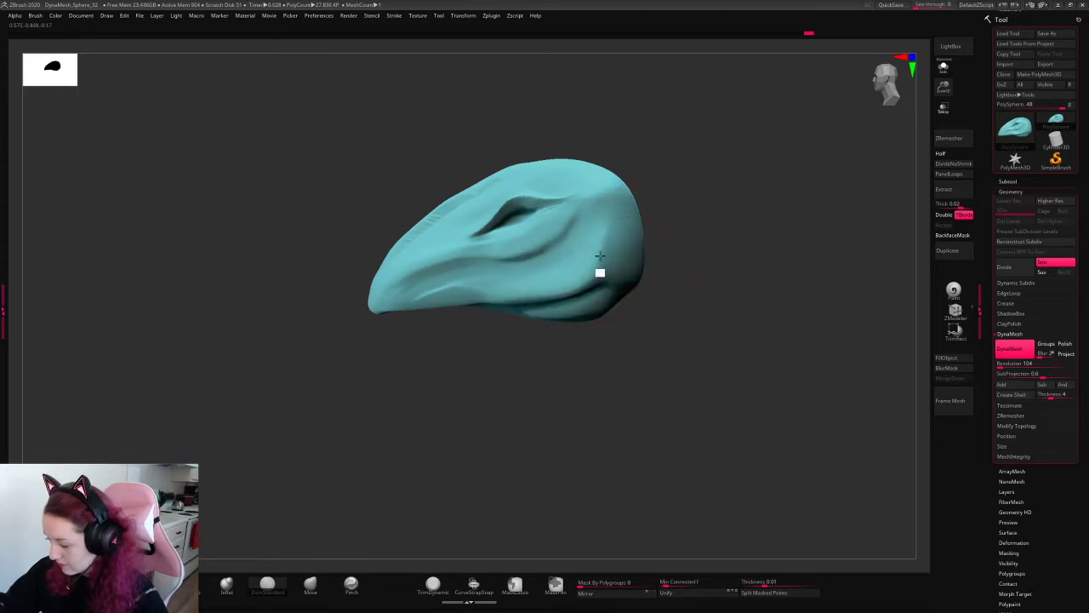
mouse_move(712, 247)
mouse_down()
mouse_move(675, 240)
mouse_move(695, 214)
mouse_up()
drag(563, 232, 549, 255)
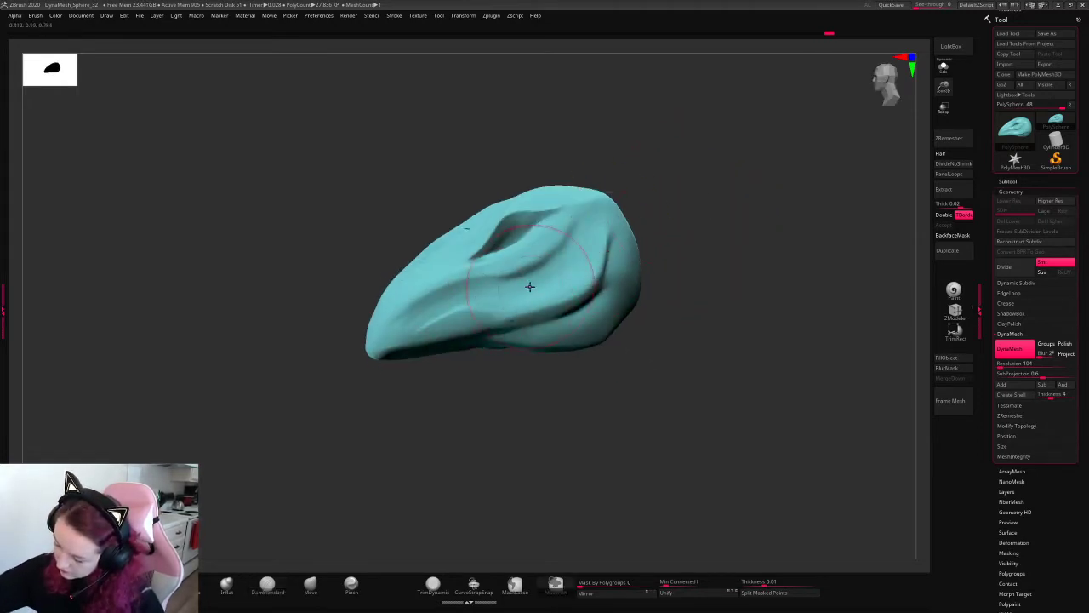
drag(649, 193, 654, 167)
mouse_move(446, 311)
mouse_down()
mouse_move(752, 261)
mouse_move(686, 263)
mouse_up()
- Raise the underside of the snout and pull its tip down into a sharper hooked beak with the Move brush
click(310, 584)
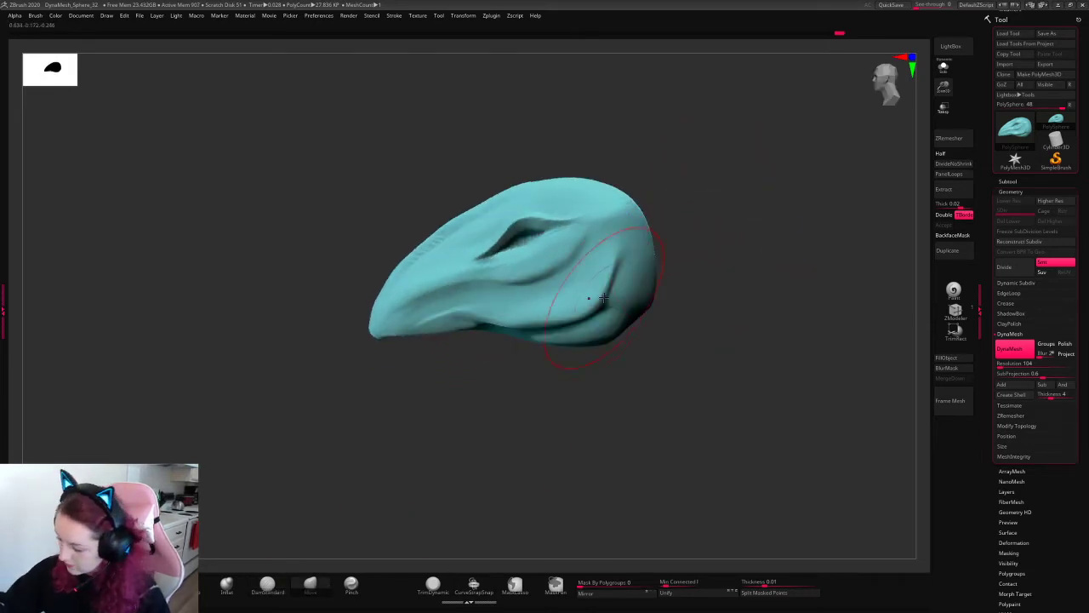
mouse_move(511, 320)
mouse_down()
mouse_move(493, 309)
mouse_move(438, 321)
mouse_move(406, 314)
mouse_move(371, 342)
mouse_up()
right_click(659, 247)
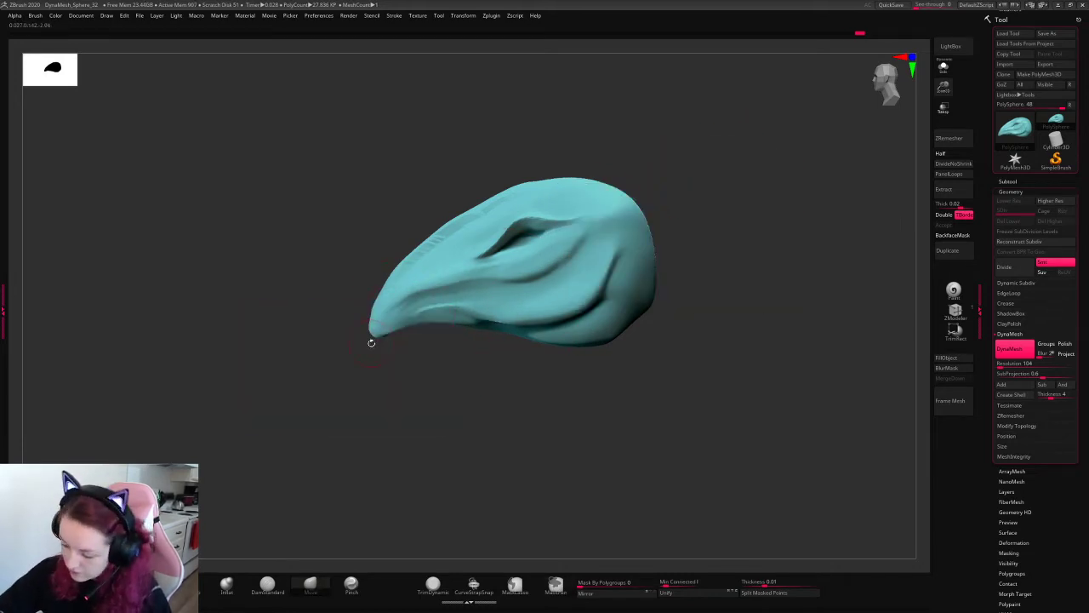
right_click(734, 179)
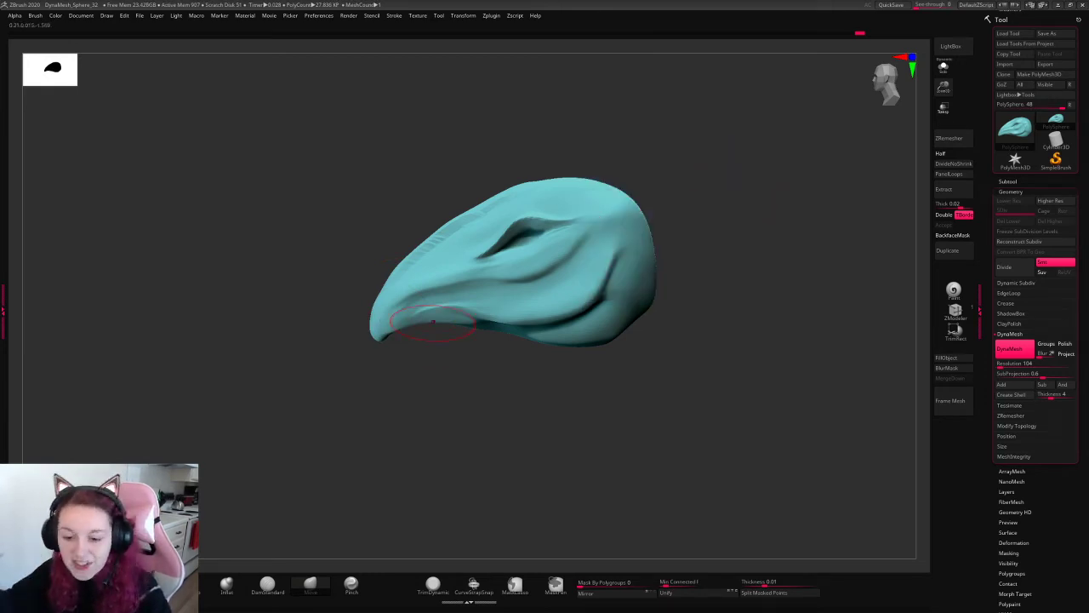
mouse_move(749, 178)
mouse_down()
mouse_move(775, 170)
mouse_move(764, 238)
mouse_move(628, 232)
mouse_up()
mouse_move(535, 355)
mouse_down()
mouse_move(459, 298)
mouse_move(374, 264)
mouse_up()
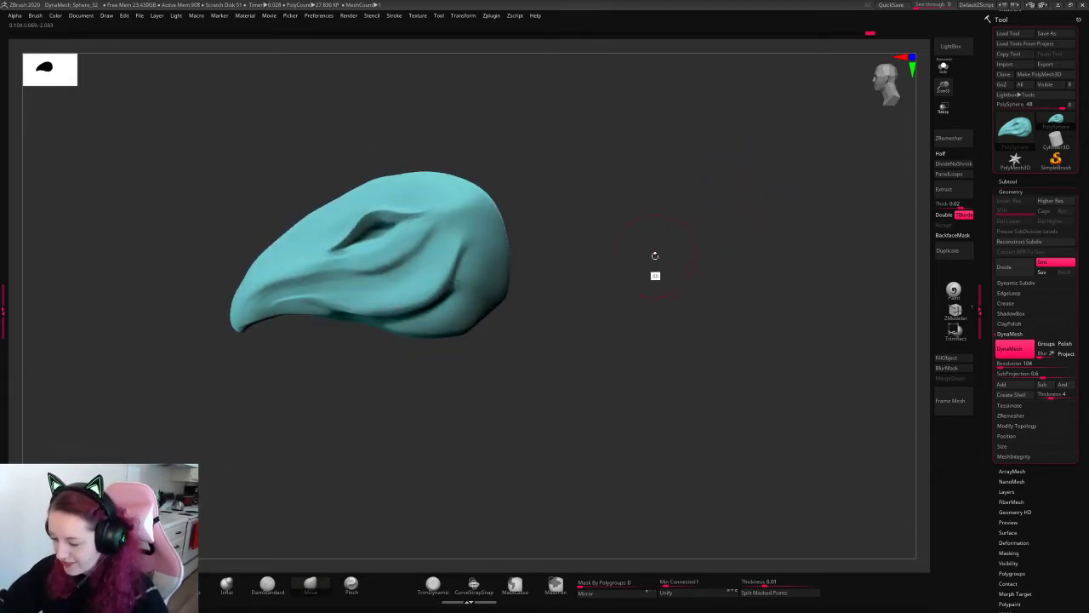
- Carve a round horn socket into the upper back of the head and smooth its rim and the surface around it
alt+drag(655, 256, 742, 269)
right_click(639, 281)
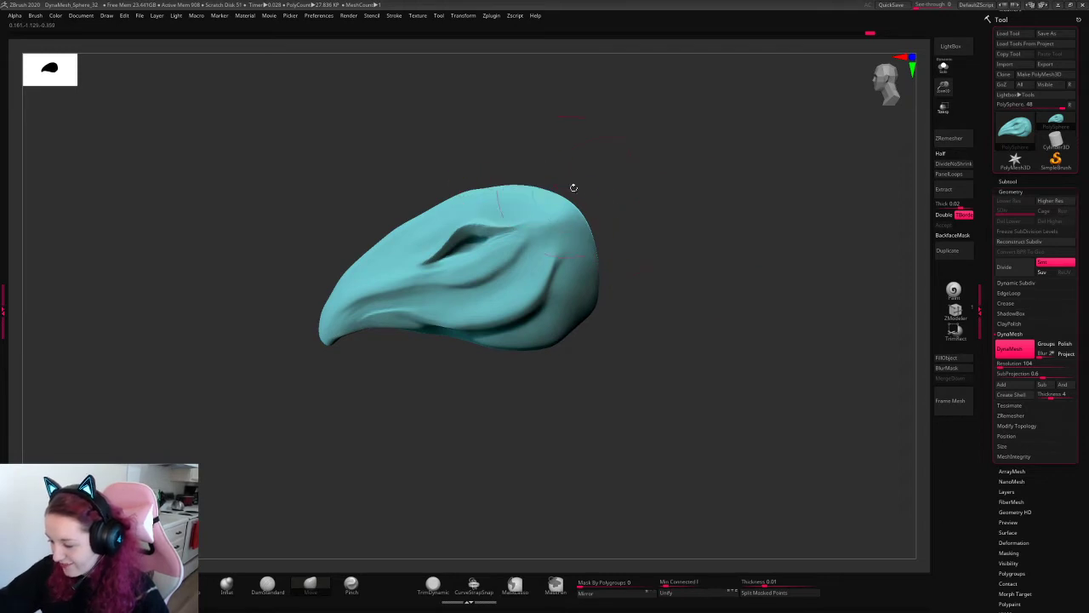
right_click(691, 233)
mouse_move(709, 224)
mouse_down()
mouse_move(554, 232)
mouse_move(589, 236)
mouse_move(545, 242)
mouse_move(719, 208)
mouse_up()
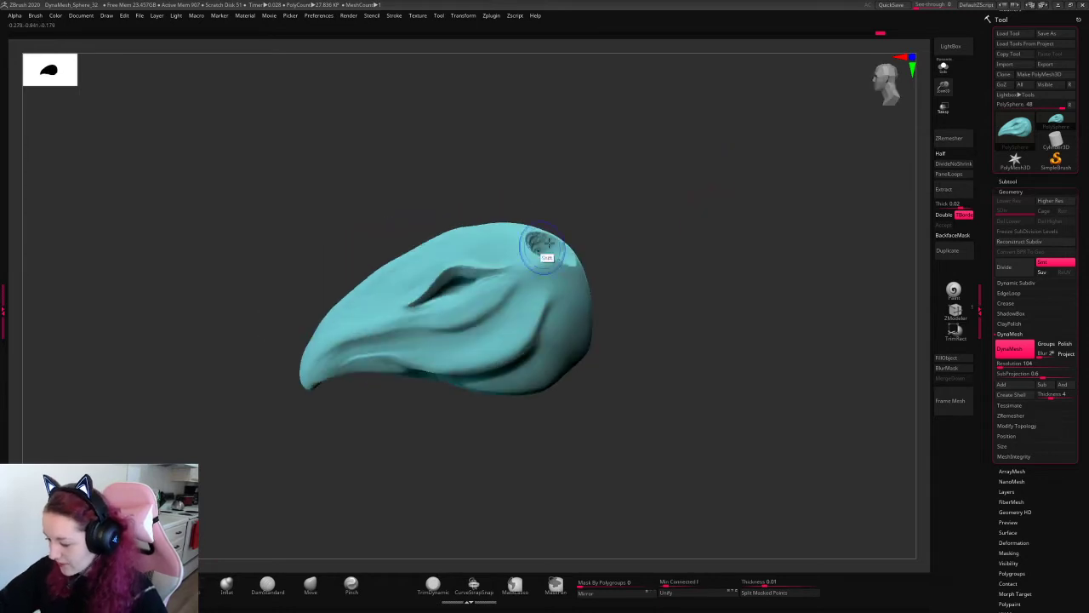
shift+drag(549, 242, 565, 274)
mouse_move(710, 207)
mouse_down()
mouse_move(664, 230)
mouse_move(741, 261)
mouse_move(690, 345)
mouse_up()
drag(924, 100, 698, 244)
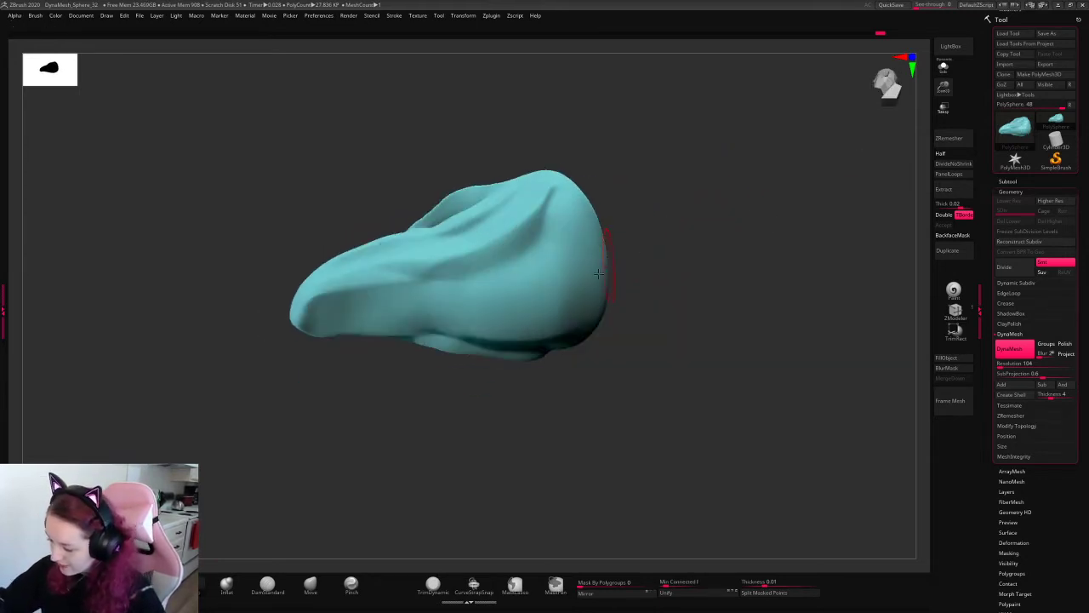
mouse_move(596, 315)
mouse_down()
mouse_move(528, 333)
mouse_move(544, 281)
mouse_up()
drag(677, 236, 756, 344)
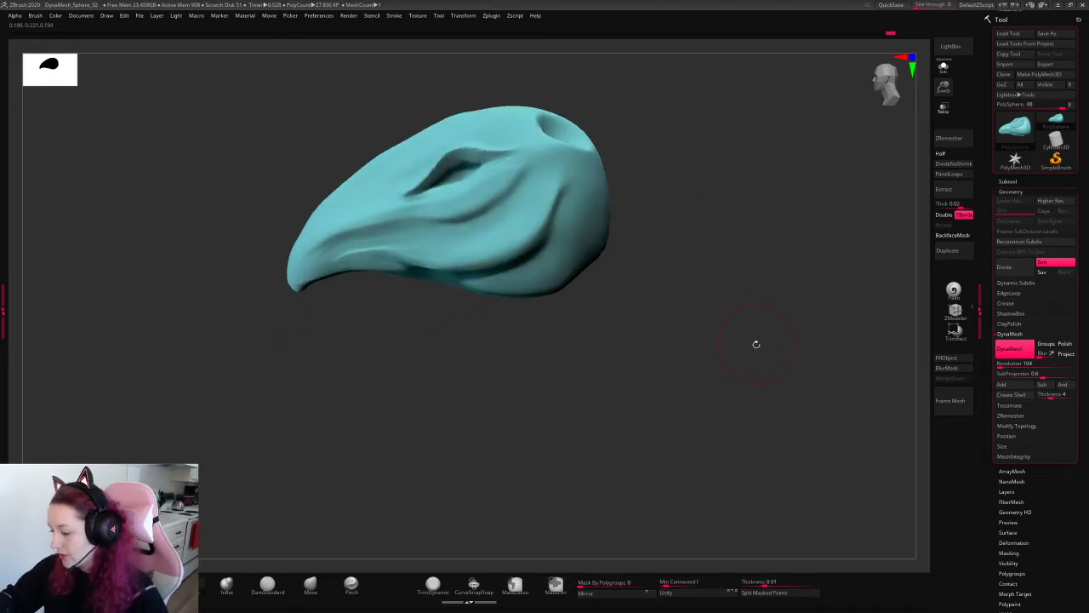
- Append a Cylinder3D subtool, then narrow, tilt and place it under the back of the head as a neck
click(1009, 181)
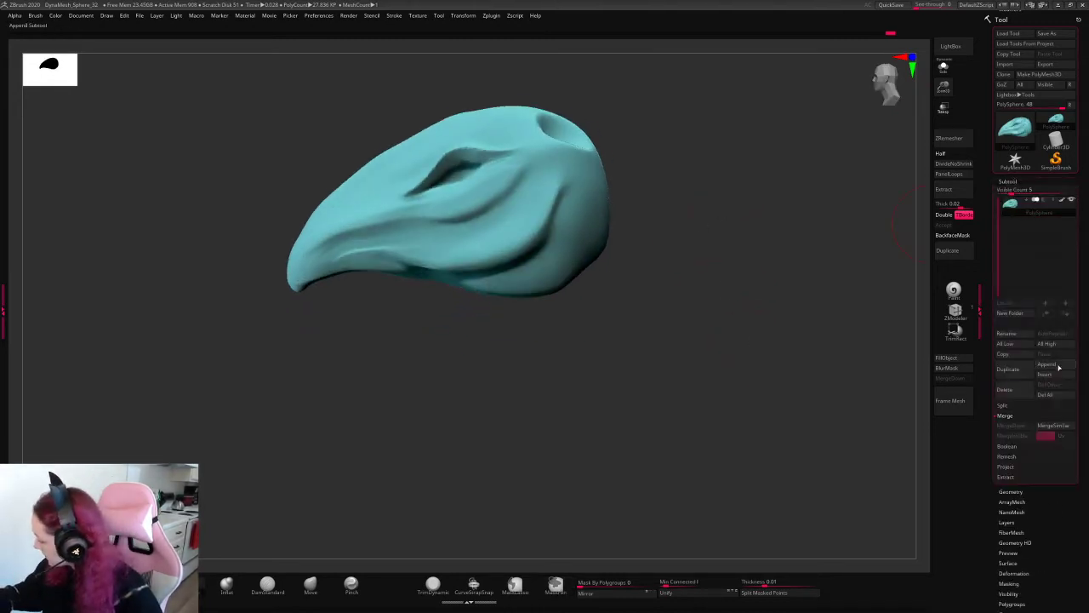
click(1059, 367)
click(771, 377)
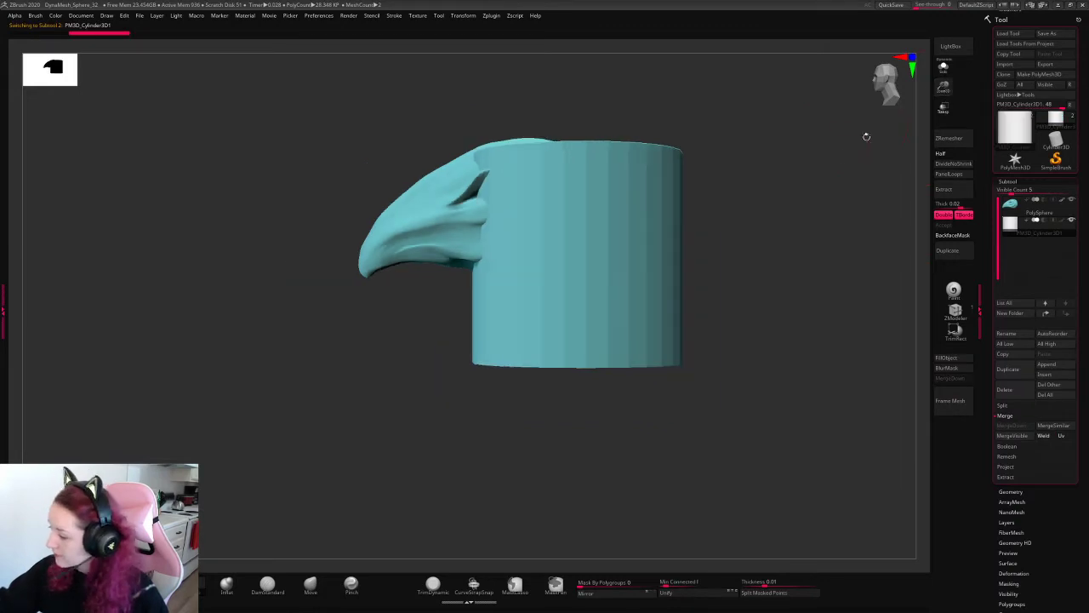
key(w)
drag(579, 231, 553, 375)
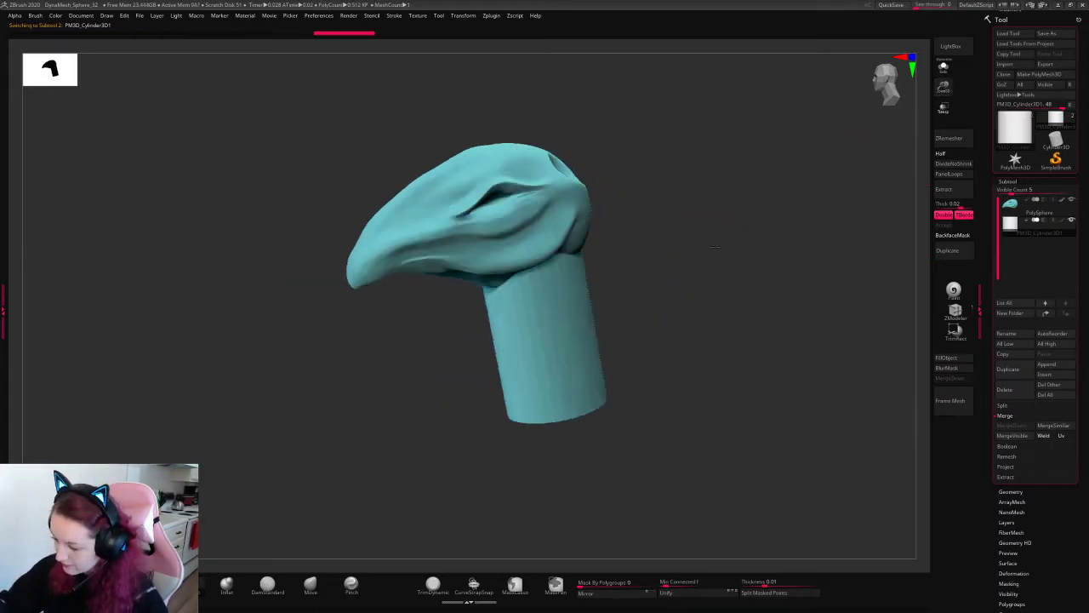
drag(715, 247, 749, 225)
- Convert the neck cylinder to DynaMesh at resolution 128 and bend it into a curved neck with a large Move brush
click(1011, 491)
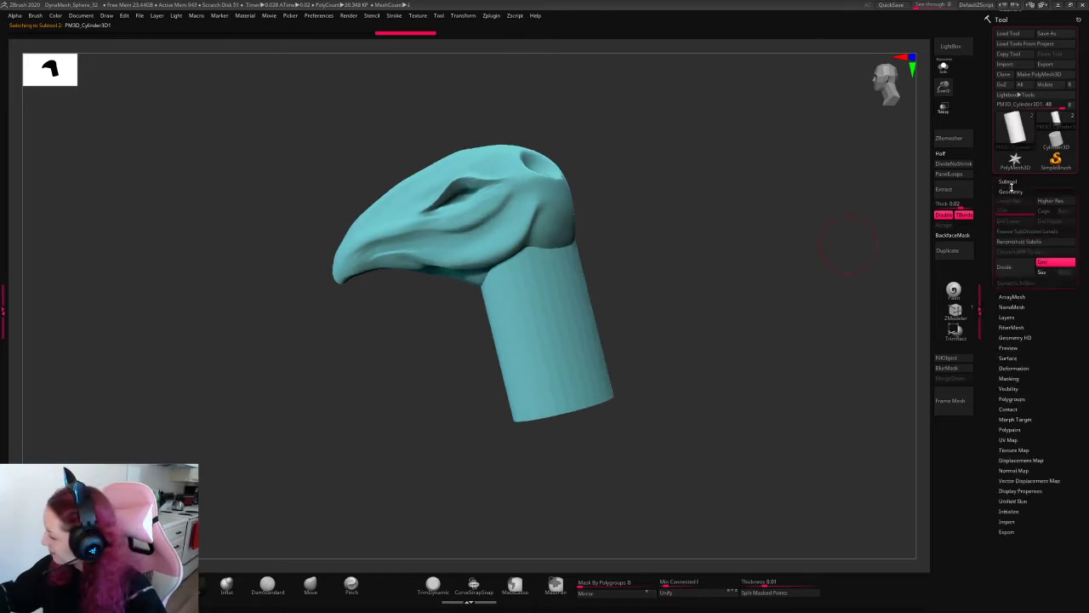
click(1009, 349)
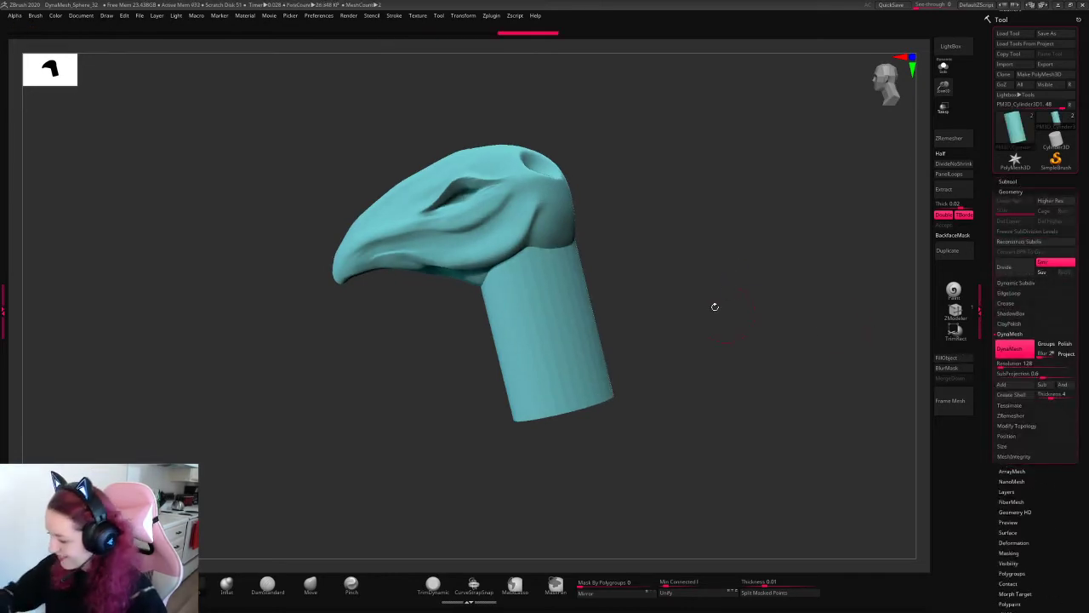
key(space)
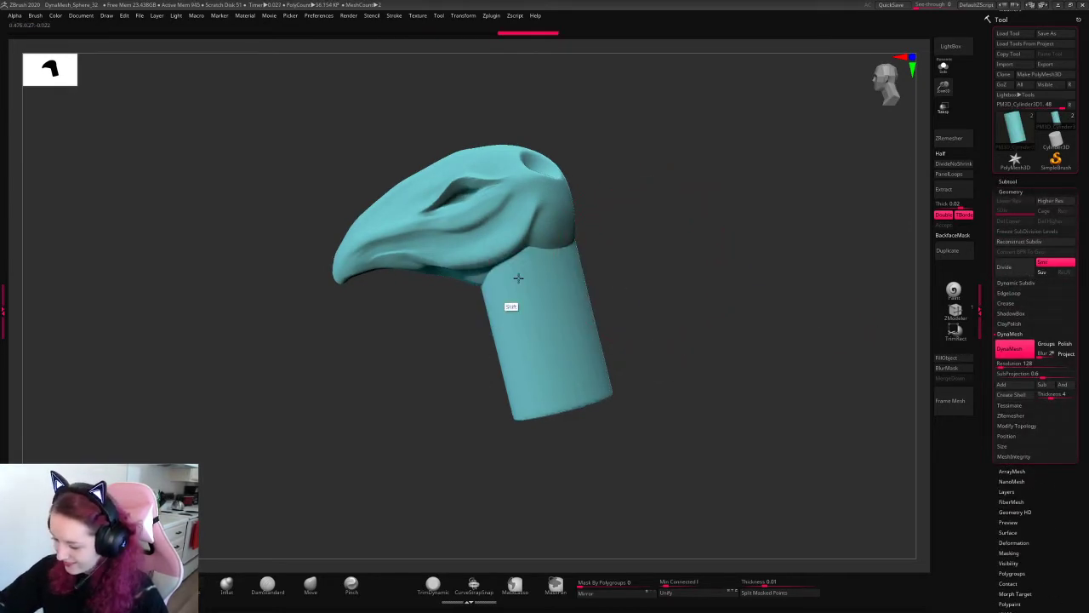
key(space)
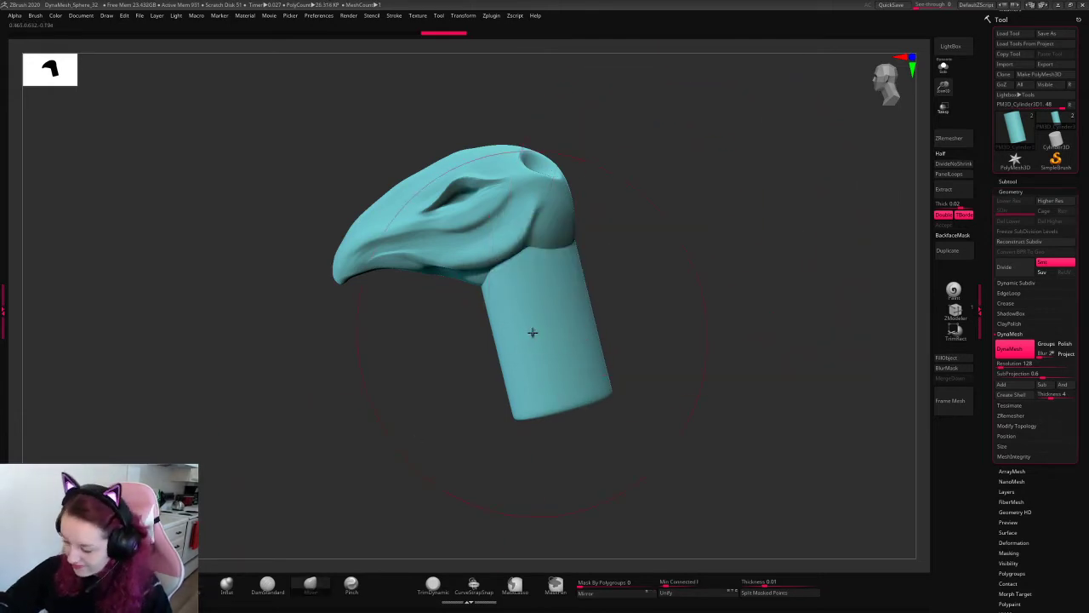
mouse_move(532, 332)
shift+mouse_down()
mouse_move(557, 302)
mouse_move(593, 355)
mouse_move(506, 369)
mouse_move(505, 352)
shift+mouse_up()
mouse_move(625, 310)
shift+mouse_down()
mouse_move(661, 284)
mouse_move(722, 281)
mouse_move(681, 263)
mouse_move(548, 255)
shift+mouse_up()
mouse_move(656, 256)
alt+mouse_down()
mouse_move(689, 269)
mouse_move(704, 307)
alt+mouse_up()
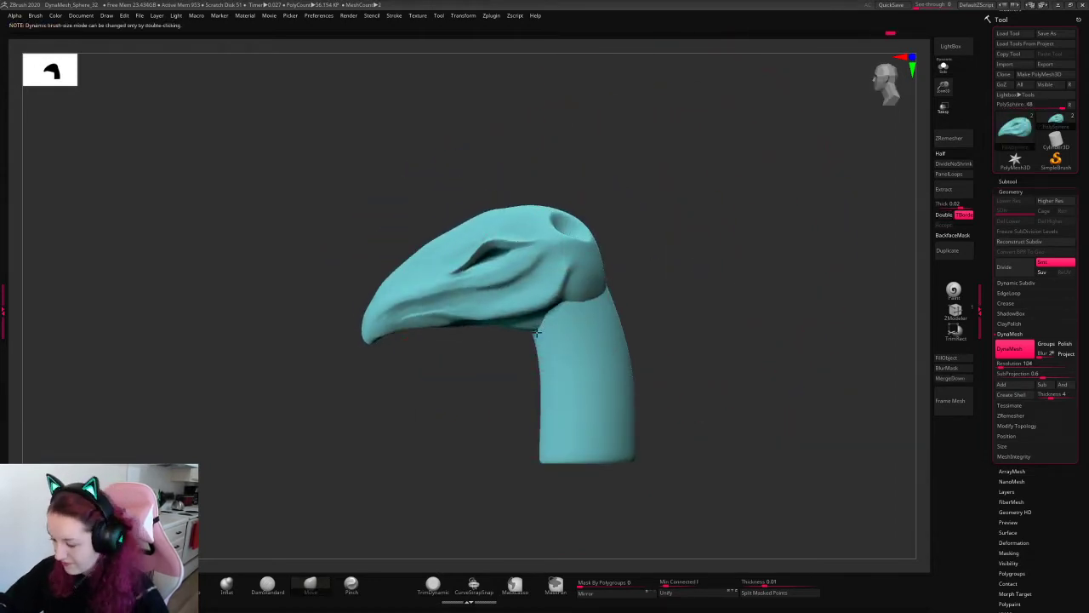
- Adjust the head's throat and brow, and push in the bridge of the snout with the Move brush
mouse_move(537, 334)
mouse_down()
mouse_move(450, 340)
mouse_move(477, 294)
mouse_move(426, 264)
mouse_up()
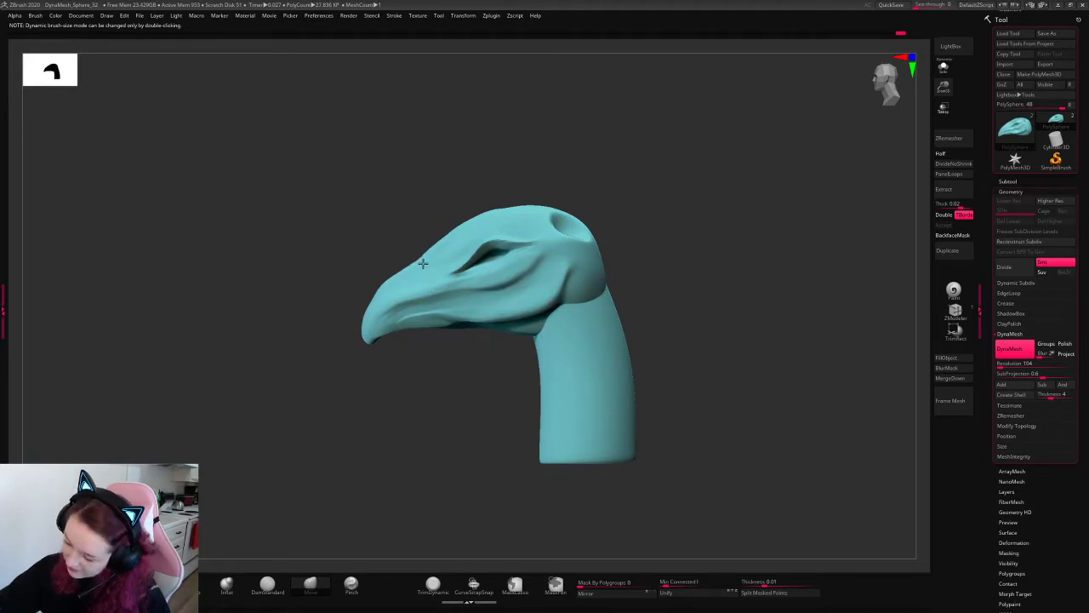
key(bracketright)
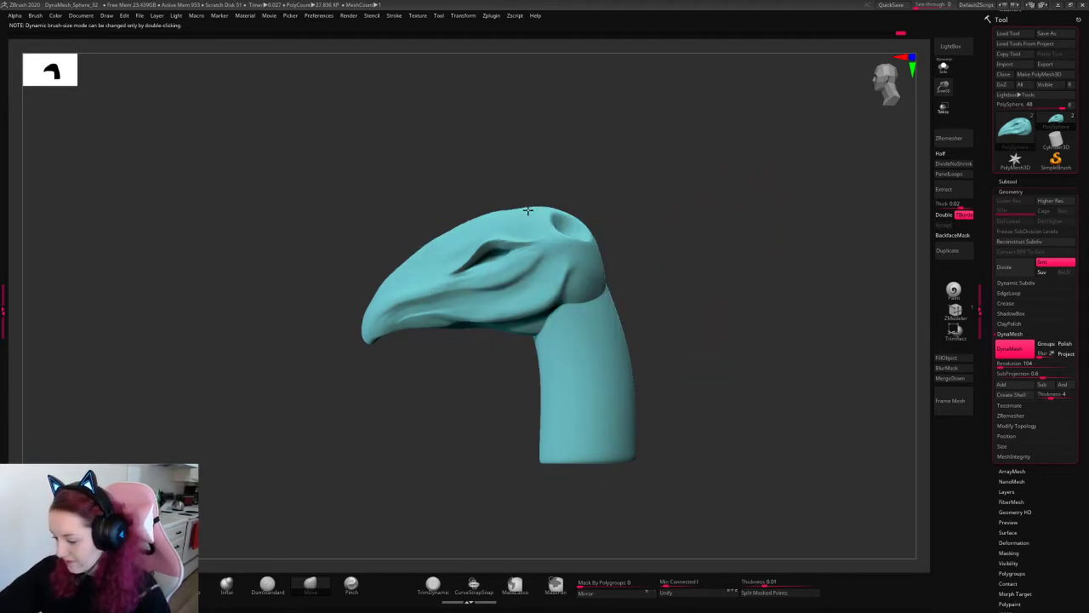
click(458, 279)
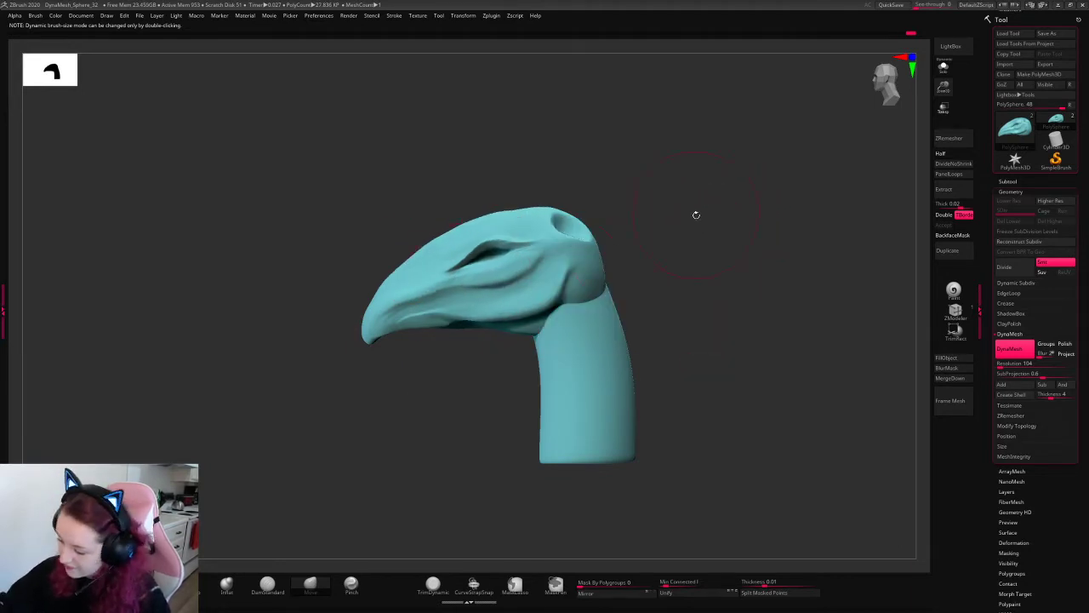
shift+drag(408, 295, 405, 277)
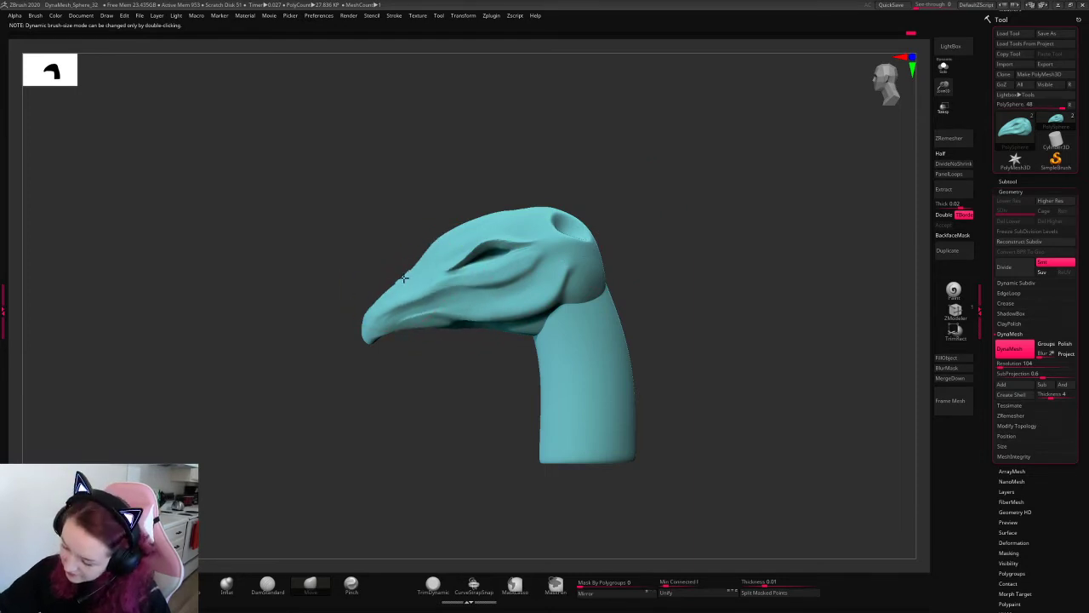
drag(706, 219, 739, 247)
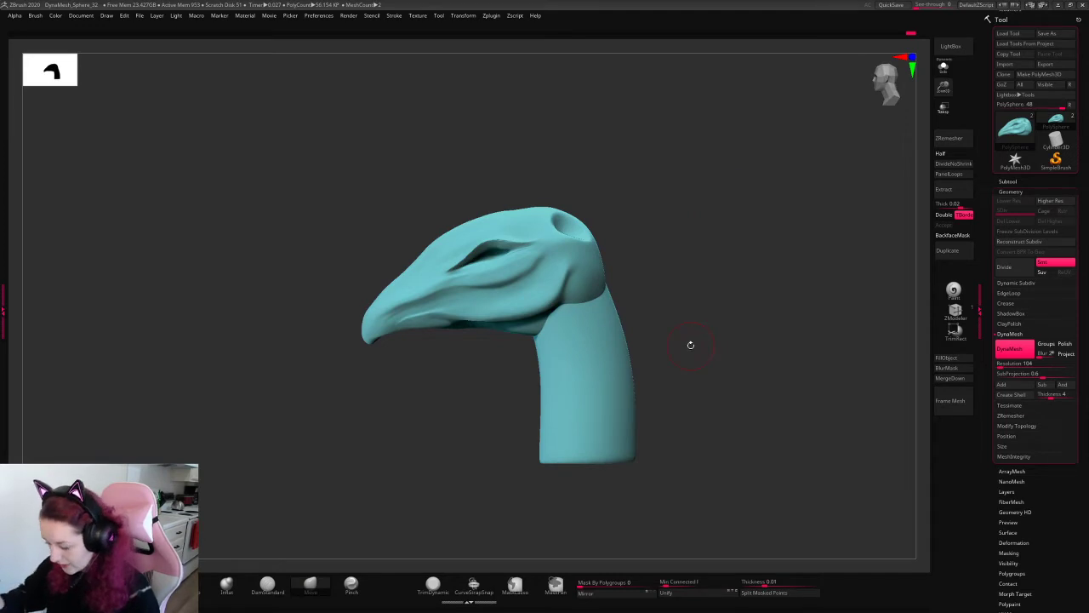
- Load the insert-mesh horn brush and try drawing a Simple horn out of the socket on the back of the head
key(b)
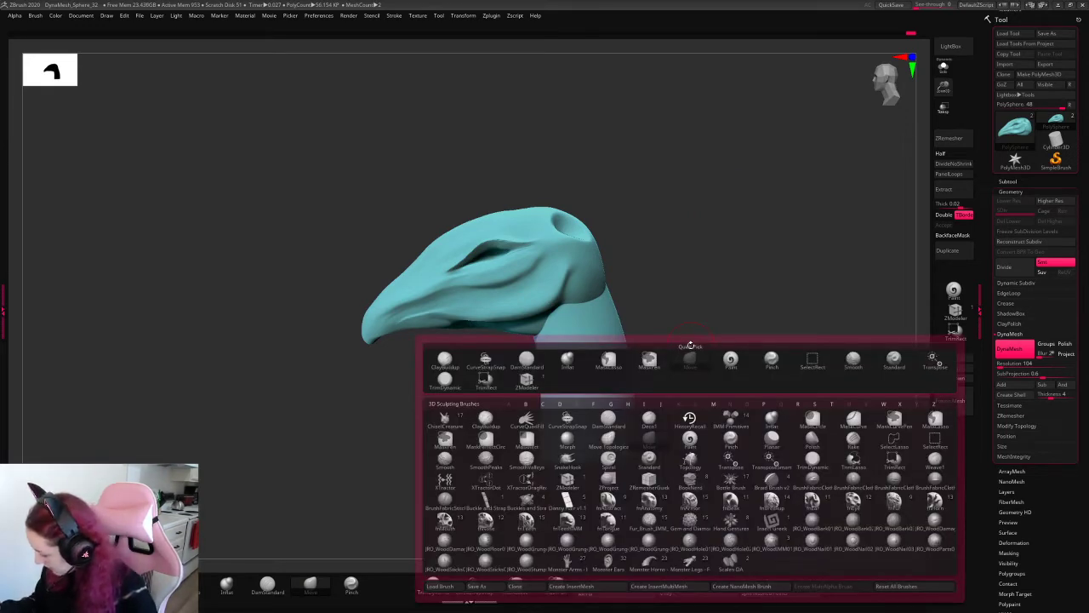
key(Escape)
key(ctrl+alt+c)
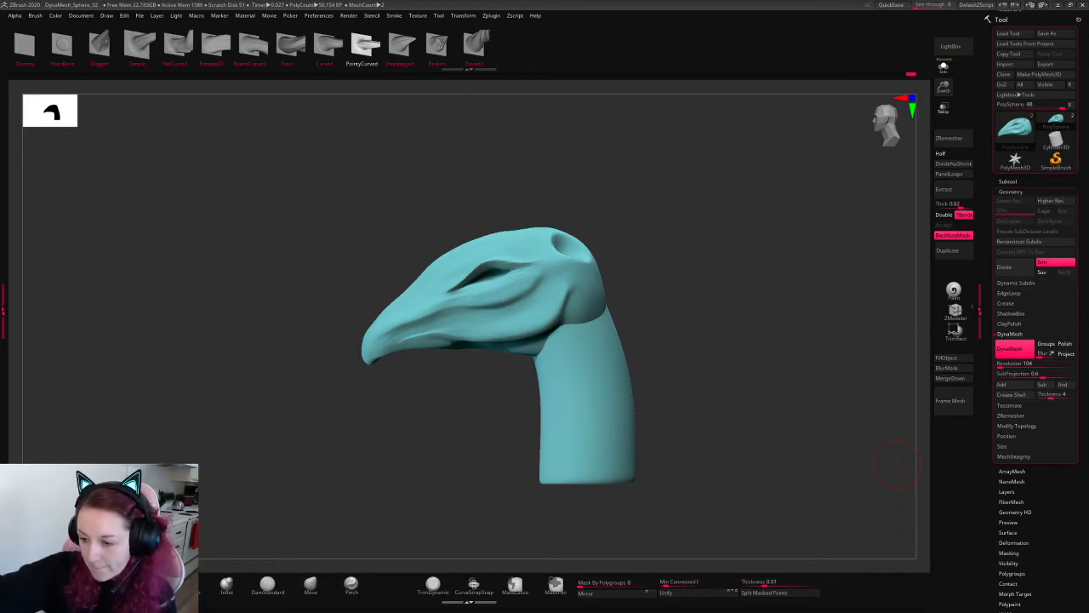
drag(566, 255, 579, 128)
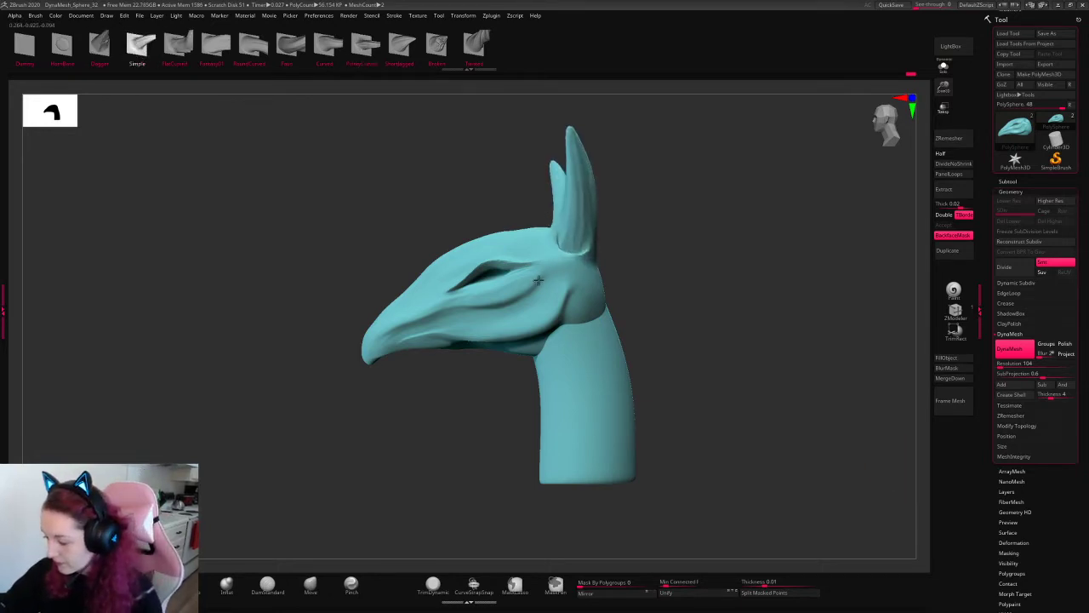
click(802, 245)
- Add a sphere as a new subtool and replace it with the PointyCurved horn mesh, placed behind the head
click(1011, 182)
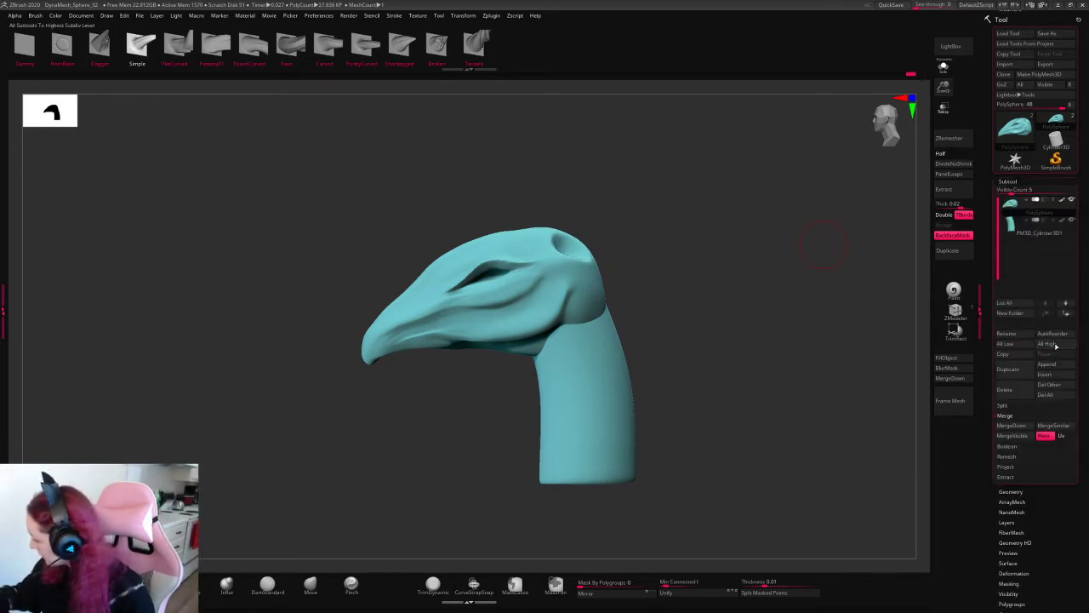
click(1045, 374)
click(773, 426)
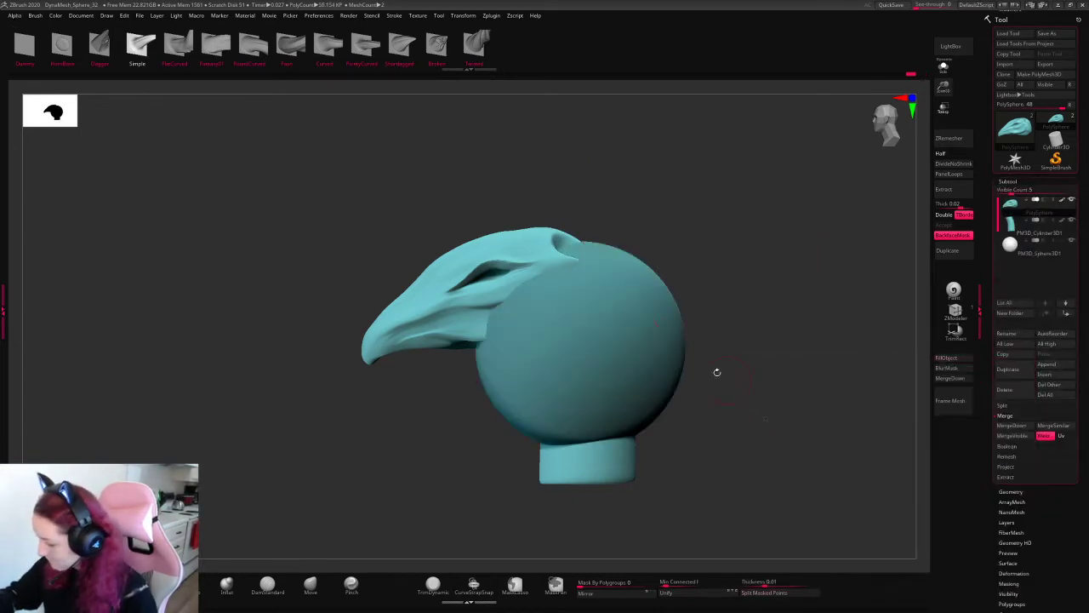
key(w)
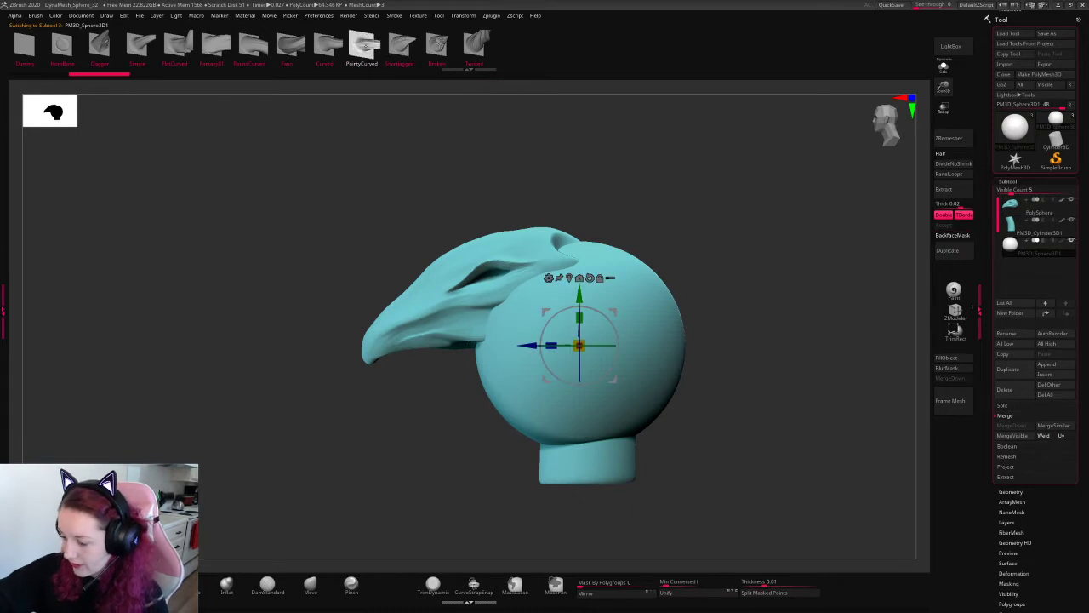
click(364, 44)
drag(565, 348, 699, 220)
key(ctrl+z)
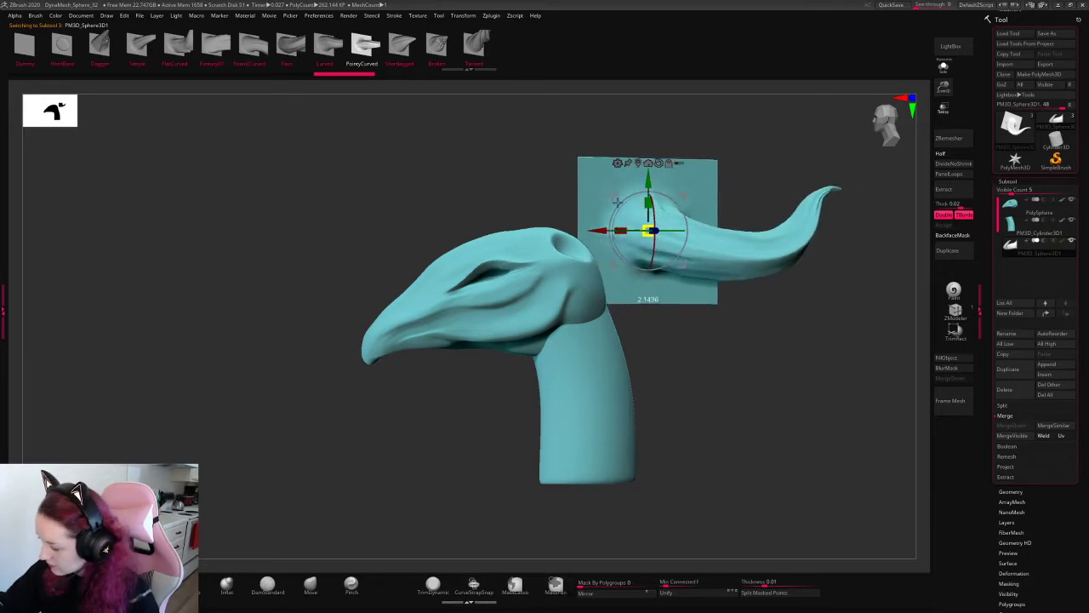
- Isolate the horn subtool and cut off the square plate and flared edge at its base with TrimRect
drag(838, 272, 708, 249)
click(943, 66)
alt+drag(708, 250, 649, 318)
key(w)
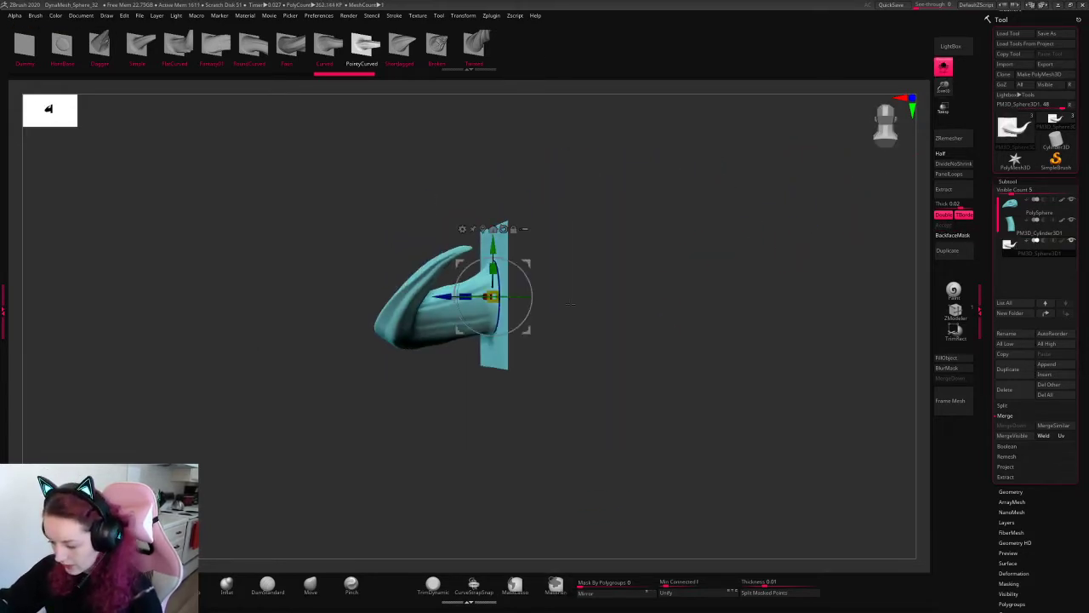
drag(521, 296, 509, 297)
key(q)
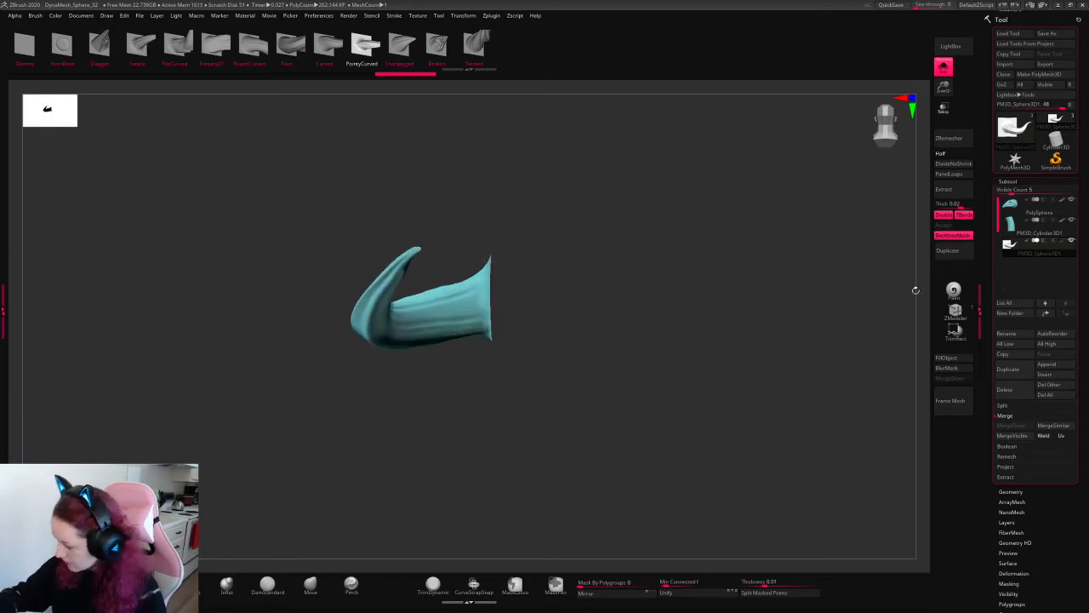
click(957, 331)
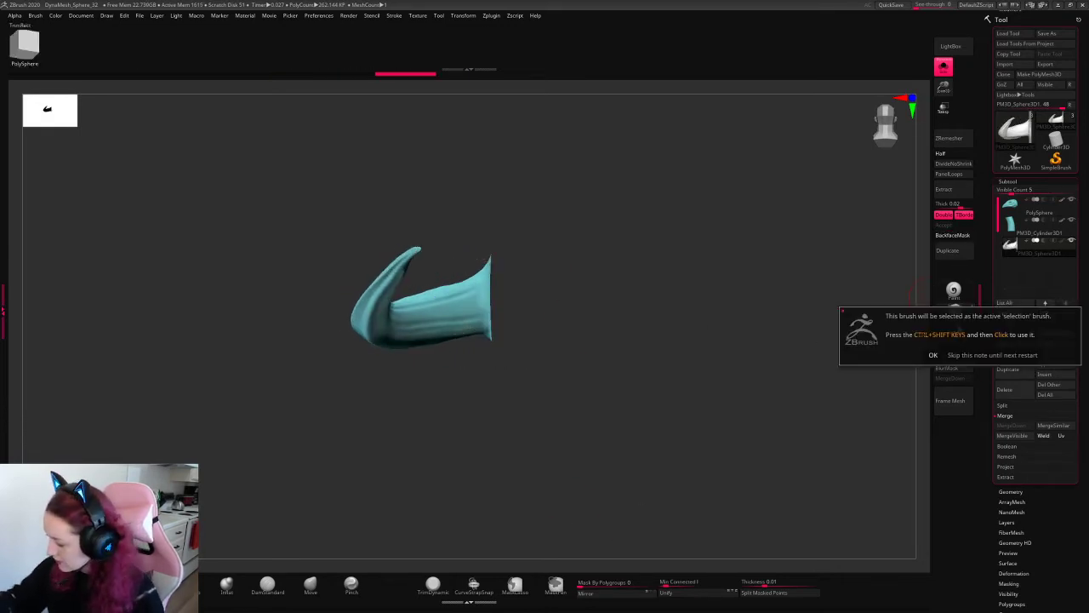
click(970, 355)
ctrl+shift+drag(483, 375, 483, 378)
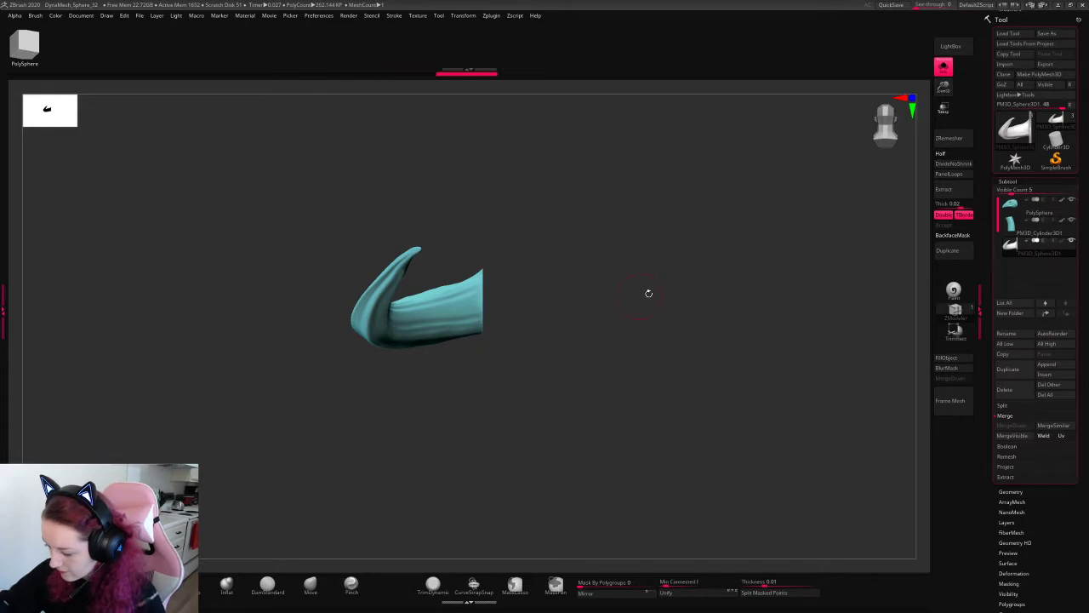
drag(649, 294, 717, 300)
click(943, 67)
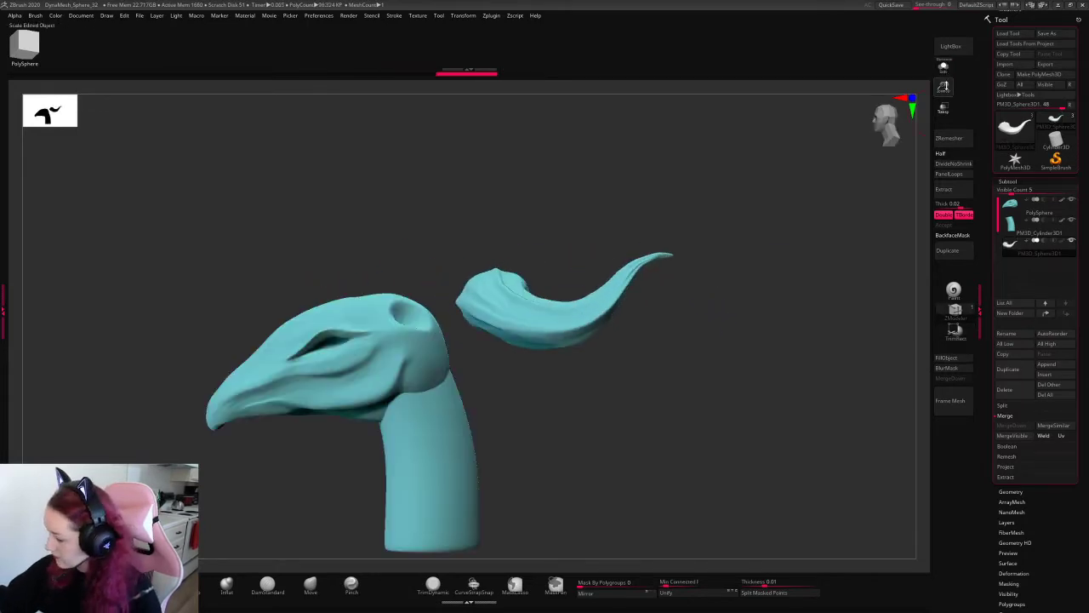
- Move and rotate the horn so its base sits on the back of the head and its tip sweeps backward
alt+drag(797, 163, 800, 246)
key(w)
drag(468, 258, 465, 289)
shift+drag(691, 341, 696, 255)
drag(501, 225, 505, 305)
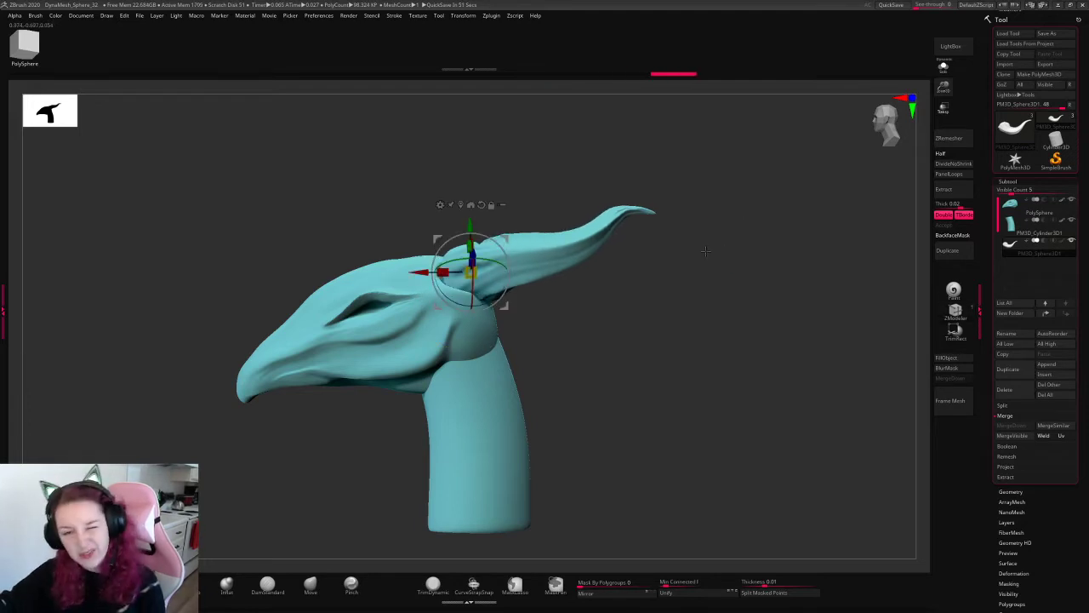
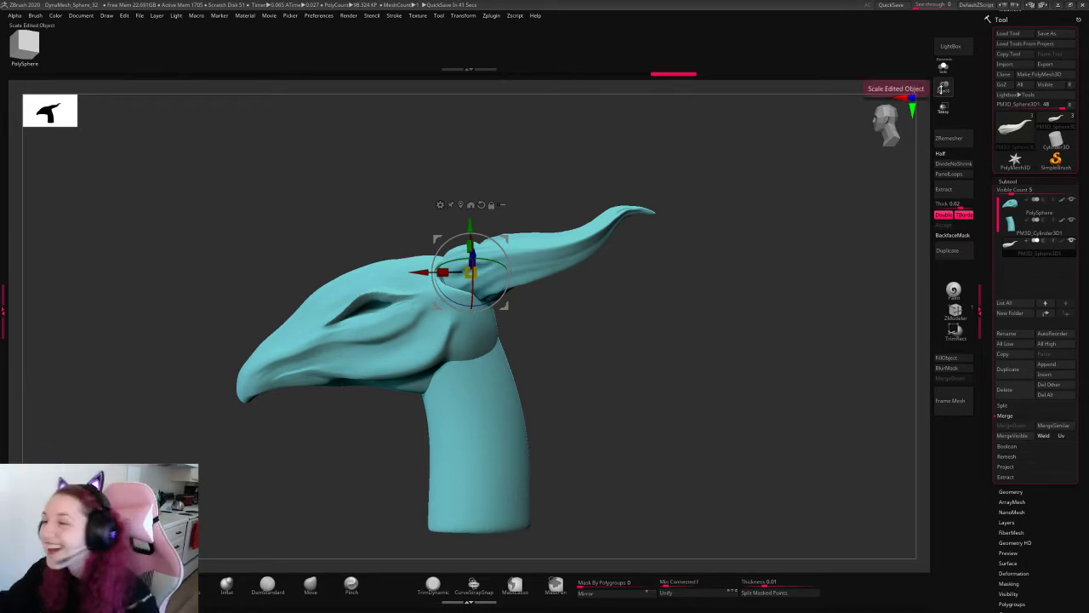
- Adjust the Move brush size and reshape the base of the horn so it fits into the head's socket
drag(941, 89, 939, 74)
key(space)
key(space)
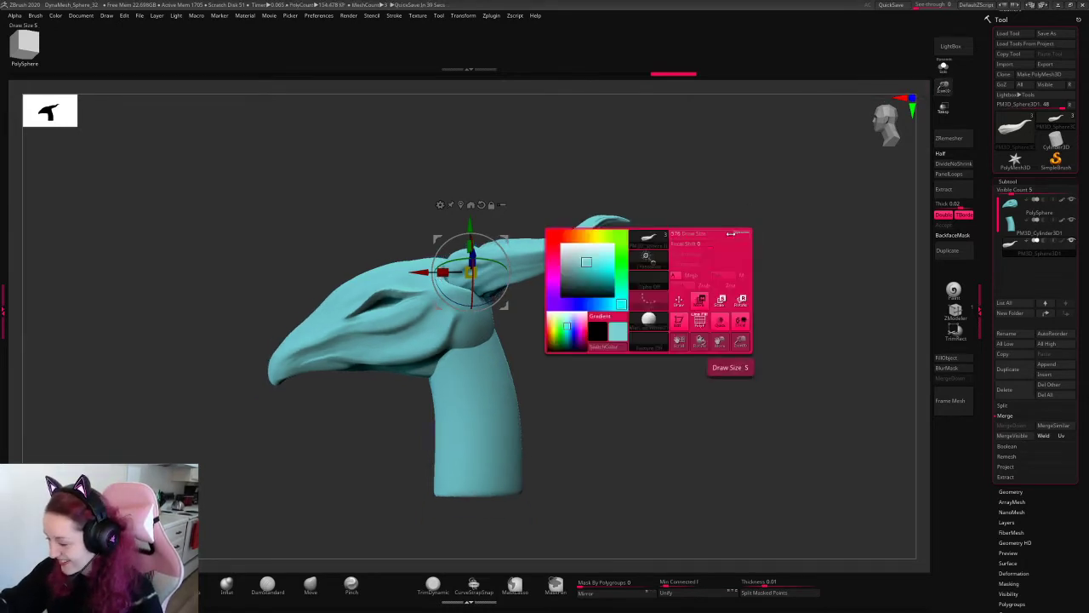
key(q)
key(space)
click(313, 584)
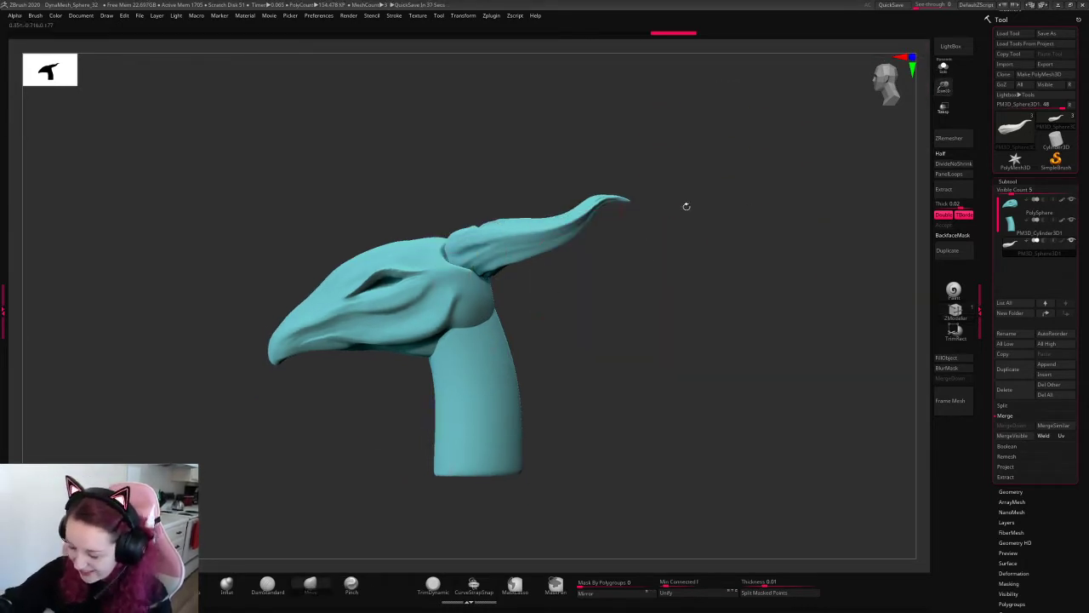
drag(686, 206, 734, 306)
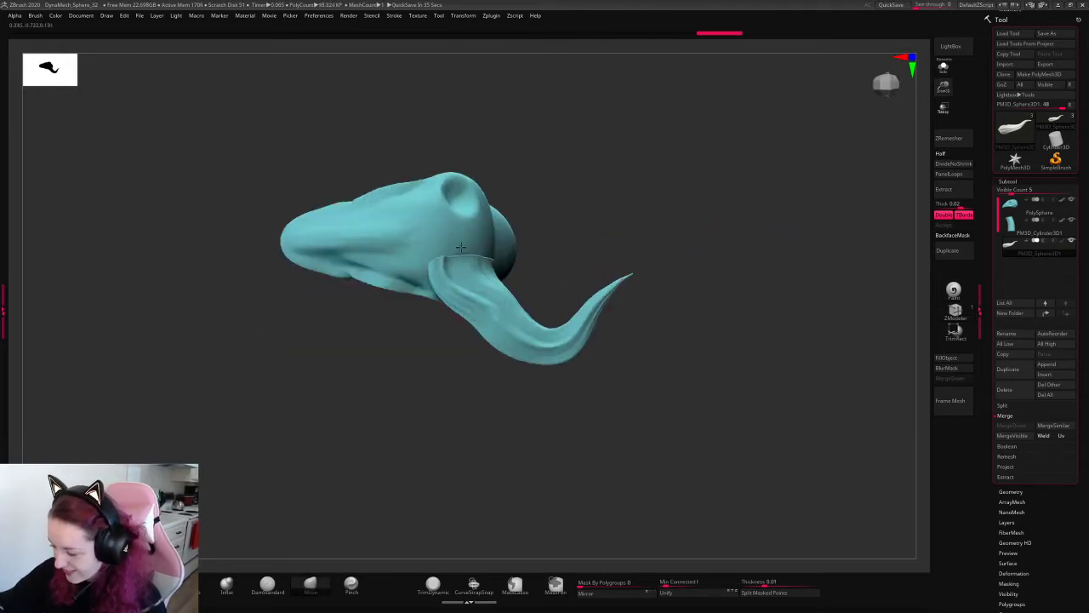
key(space)
mouse_move(473, 265)
mouse_down()
mouse_move(480, 256)
mouse_move(499, 296)
mouse_move(690, 148)
mouse_move(524, 290)
mouse_up()
key(ctrl+z)
mouse_move(437, 310)
mouse_down()
mouse_move(446, 325)
mouse_move(456, 317)
mouse_up()
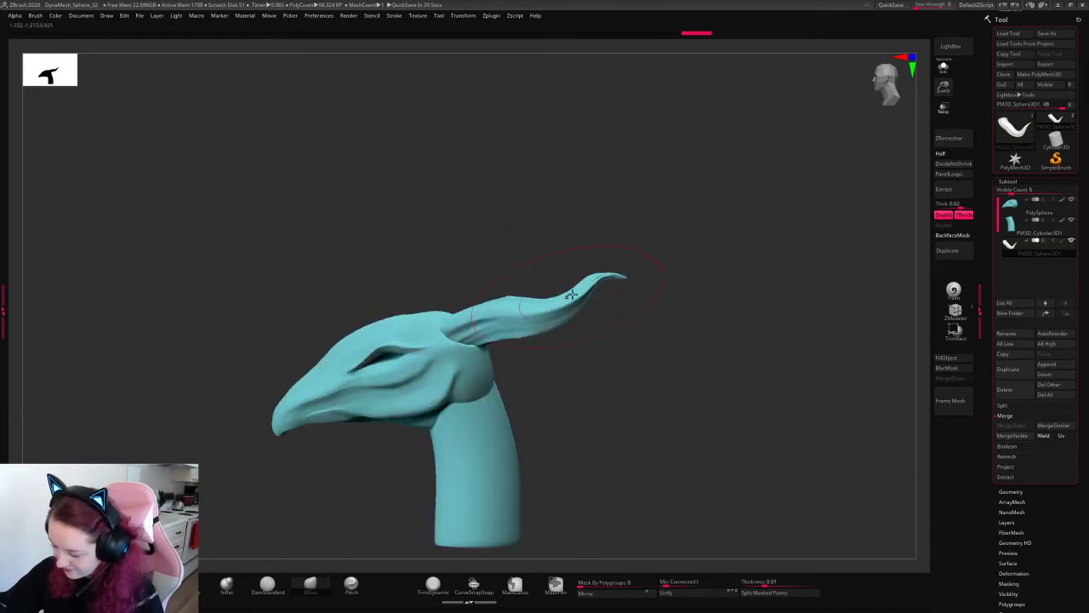
- Refine the horn's base, arch and sweep into a smoother S-curve with the Move brush, working from above and the side
drag(773, 233, 679, 248)
mouse_move(639, 281)
mouse_down()
mouse_move(656, 372)
mouse_move(637, 378)
mouse_up()
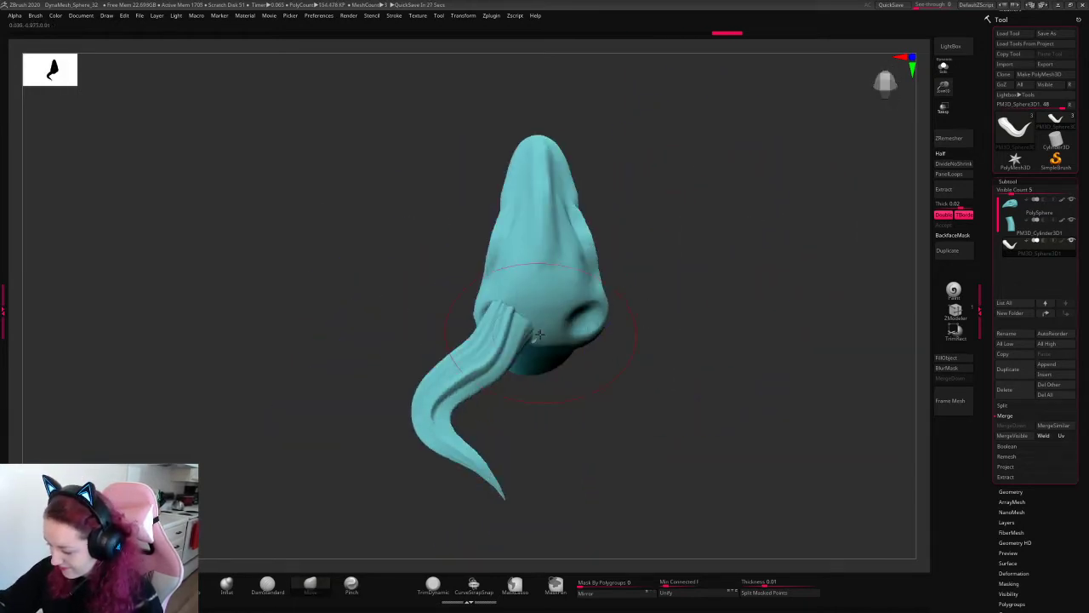
mouse_move(514, 333)
mouse_down()
mouse_move(527, 325)
mouse_move(528, 297)
mouse_up()
mouse_move(686, 271)
mouse_down()
mouse_move(713, 178)
mouse_move(780, 216)
mouse_move(751, 274)
mouse_move(764, 248)
mouse_up()
mouse_move(601, 284)
mouse_down()
mouse_move(604, 270)
mouse_move(579, 277)
mouse_up()
drag(725, 235, 764, 223)
alt+drag(841, 221, 756, 225)
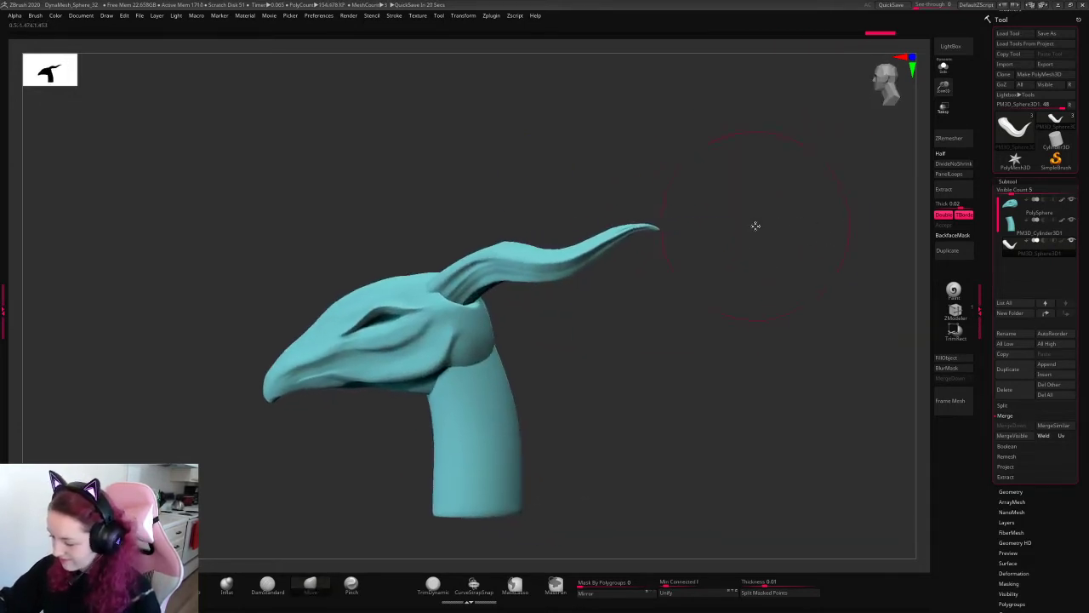
- Bend the neck with the Move brush so its base sweeps forward under the head, and nudge the head's eye area
alt+drag(737, 365, 801, 272)
alt+click(570, 354)
key(space)
drag(582, 320, 596, 314)
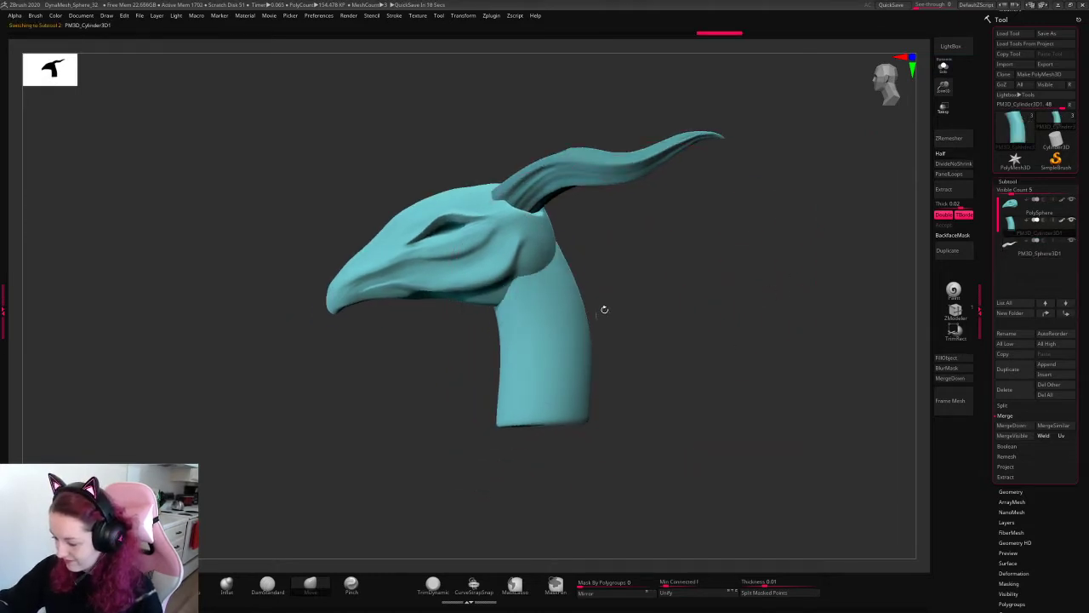
mouse_move(545, 377)
mouse_down()
mouse_move(516, 390)
mouse_move(467, 496)
mouse_up()
mouse_move(490, 426)
mouse_down()
mouse_move(457, 431)
mouse_move(601, 389)
mouse_move(628, 349)
mouse_up()
drag(549, 366, 575, 367)
drag(581, 298, 563, 250)
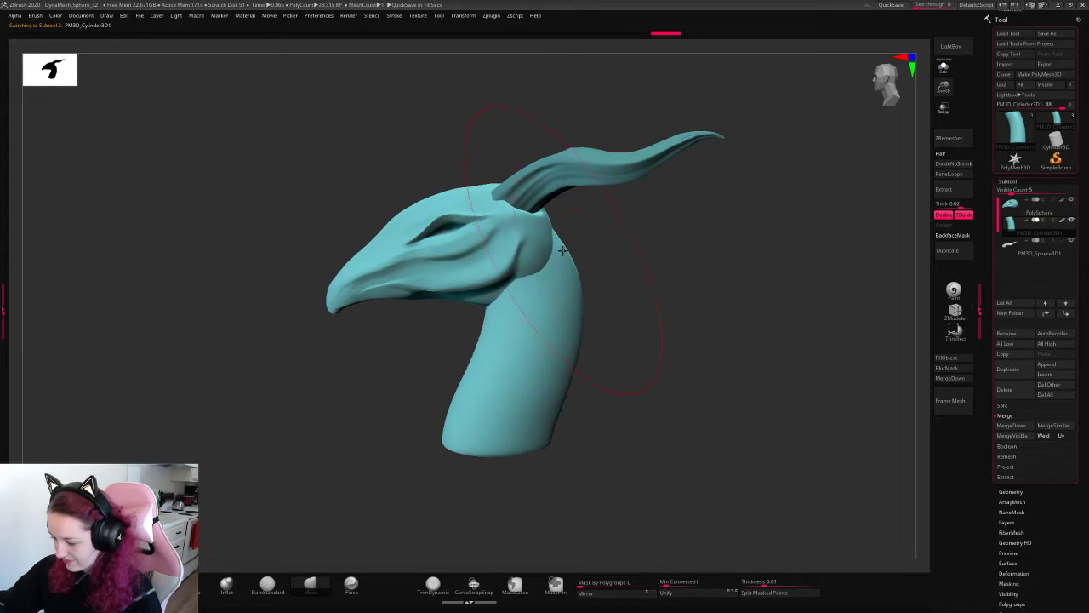
alt+click(485, 262)
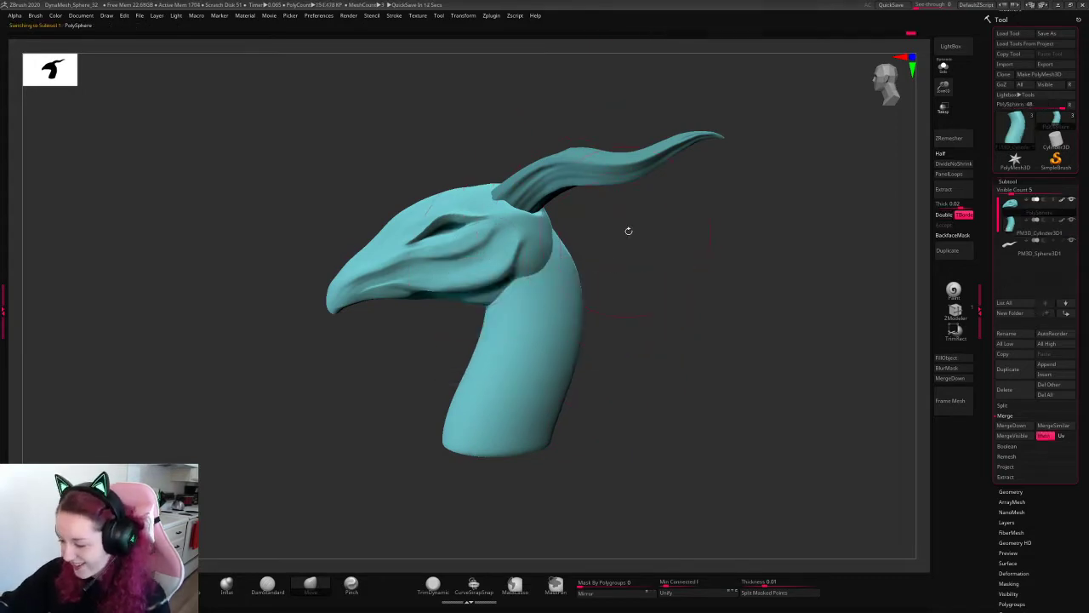
drag(451, 248, 447, 238)
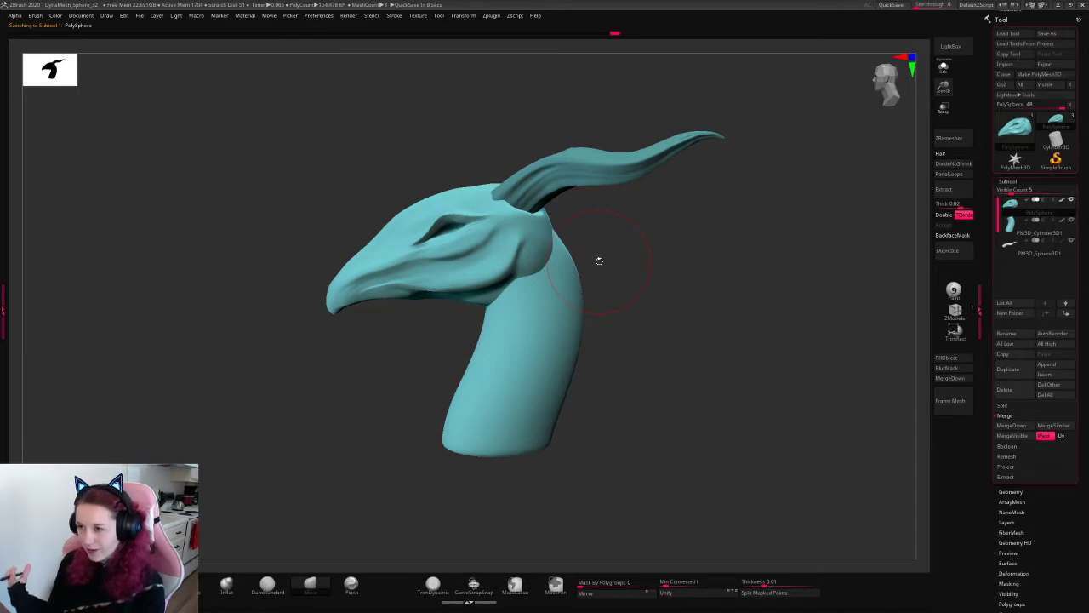
- Reset the gizmo on the horn and rotate the horn slightly downward at the back of the head
alt+click(582, 175)
key(w)
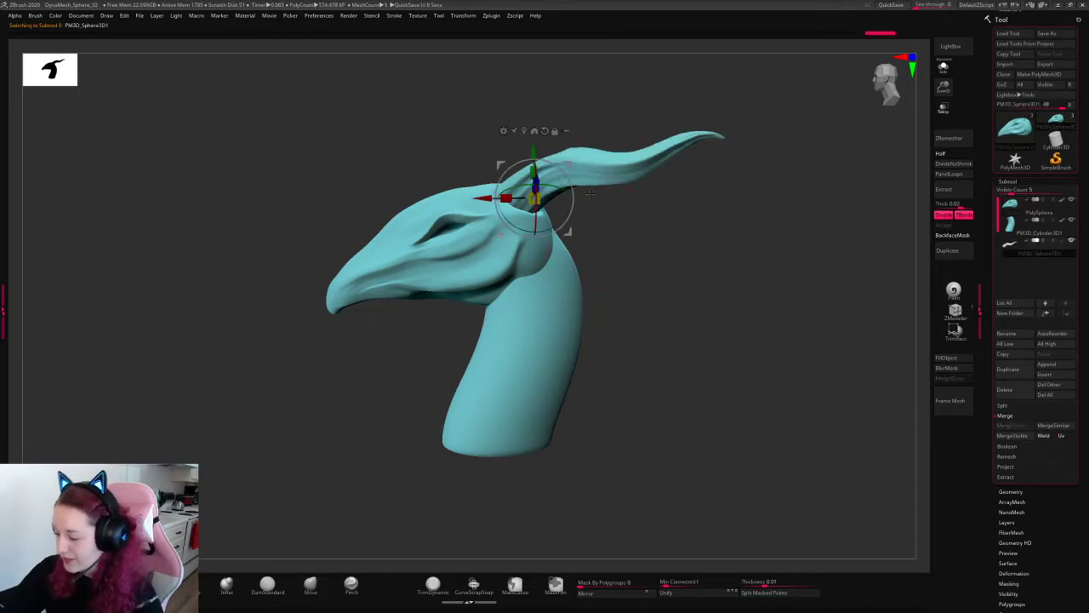
click(534, 130)
alt+click(525, 199)
drag(562, 209, 566, 241)
key(q)
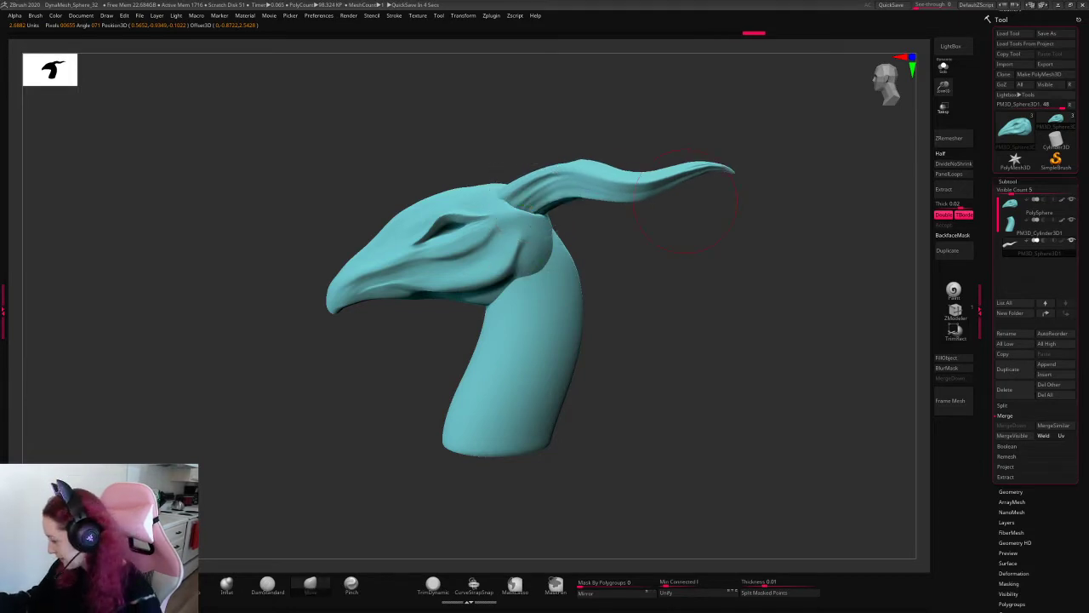
- Duplicate the horn, mirror it to the other side of the head, and merge both horns into one subtool
click(950, 250)
click(615, 593)
drag(699, 299, 768, 362)
click(1032, 249)
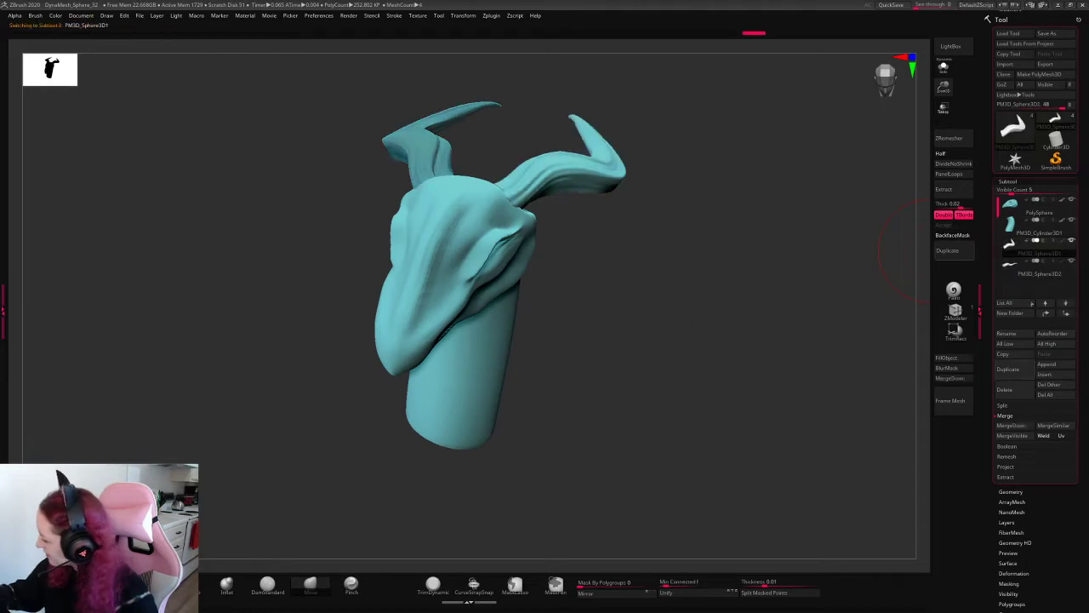
click(951, 378)
click(961, 443)
- Choose a light teal colour and fill the merged horns subtool with it
drag(819, 430, 736, 344)
alt+drag(879, 163, 799, 228)
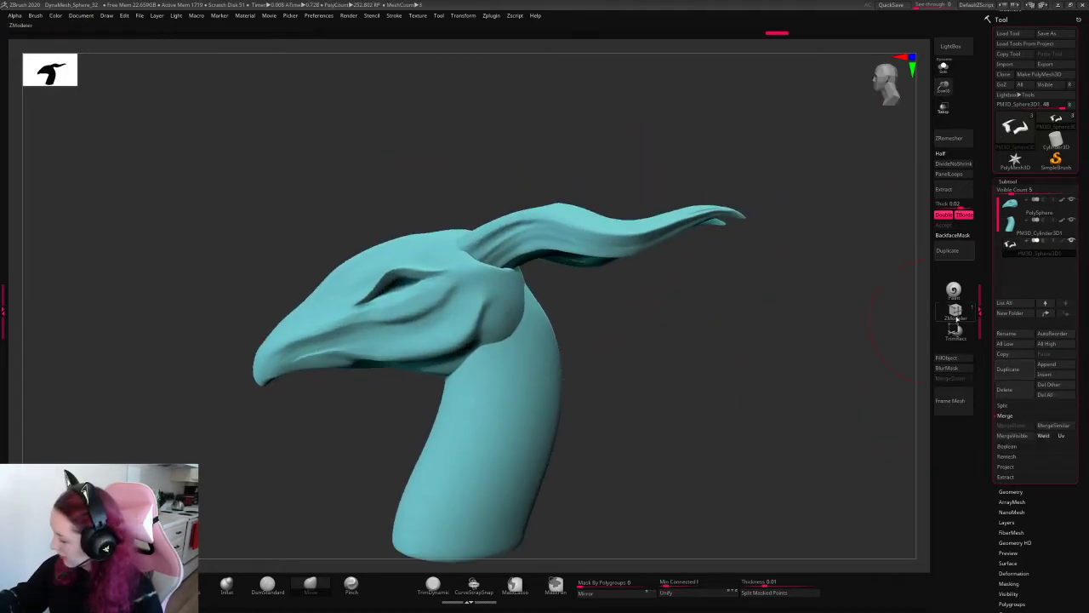
key(space)
click(560, 299)
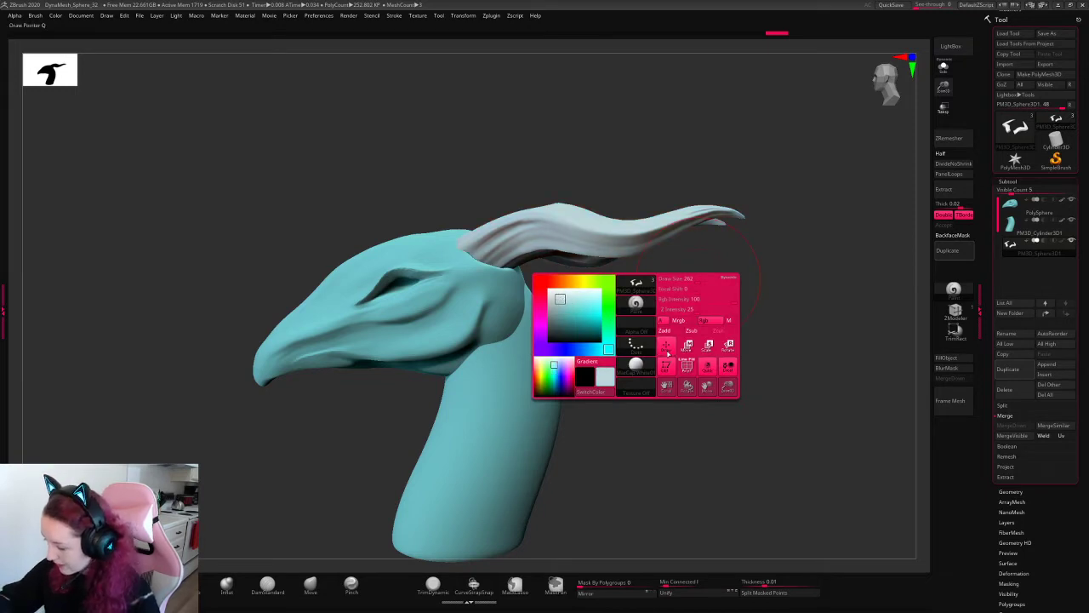
click(574, 311)
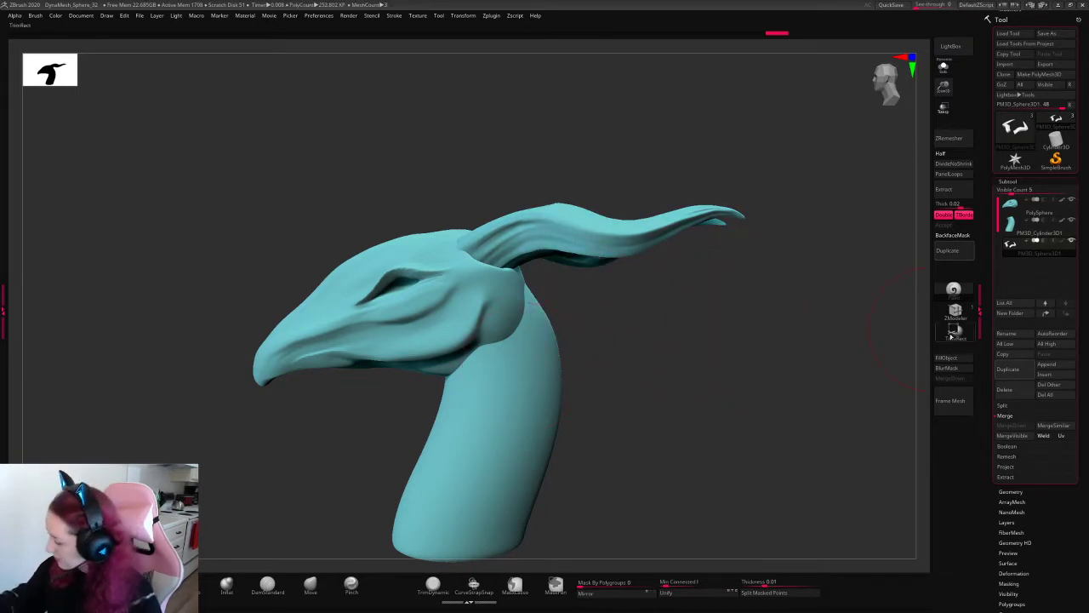
key(space)
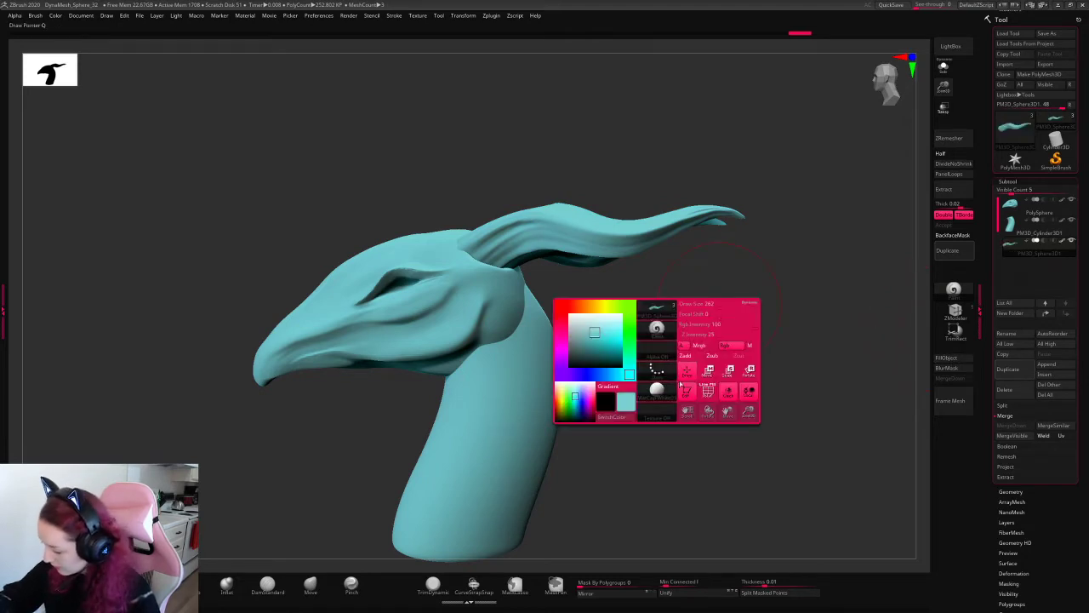
- Paint both horns with a pale, near-white colour that fades from the tips into the teal bases
key(space)
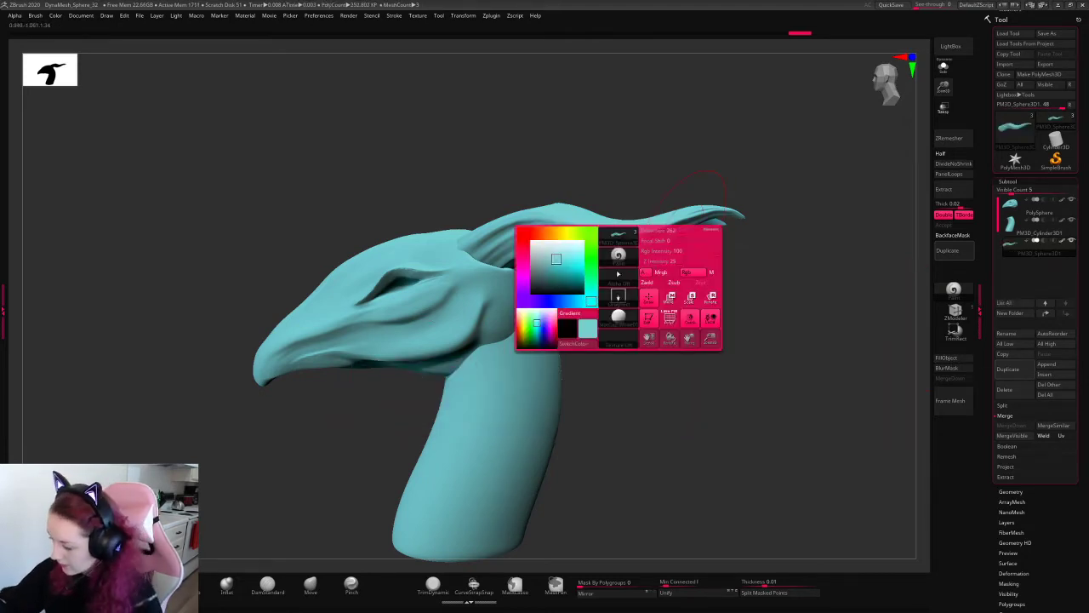
drag(730, 211, 659, 231)
drag(813, 208, 797, 196)
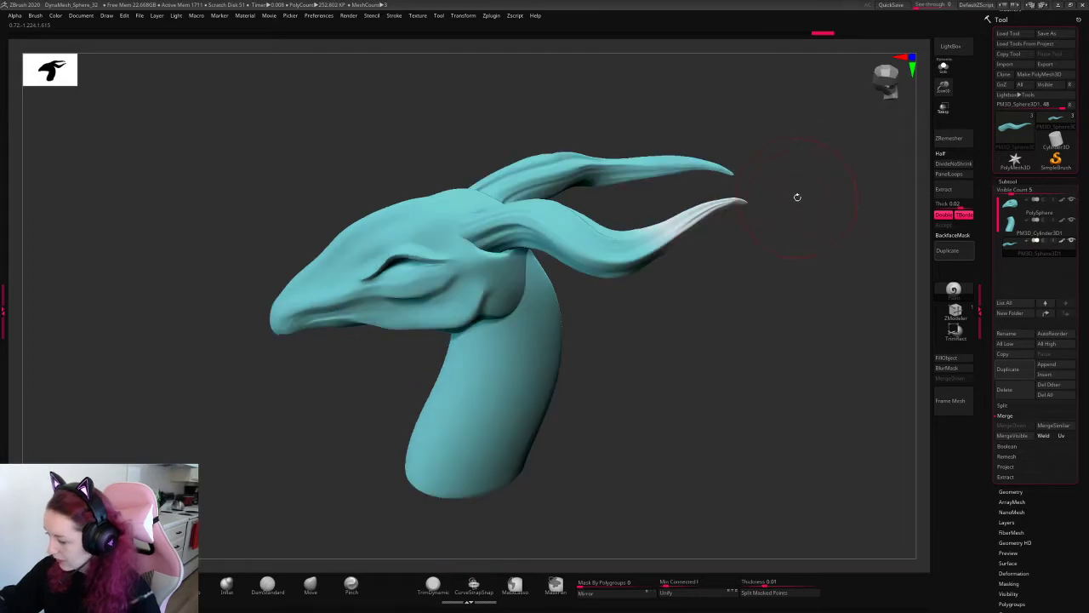
key(space)
drag(729, 195, 816, 186)
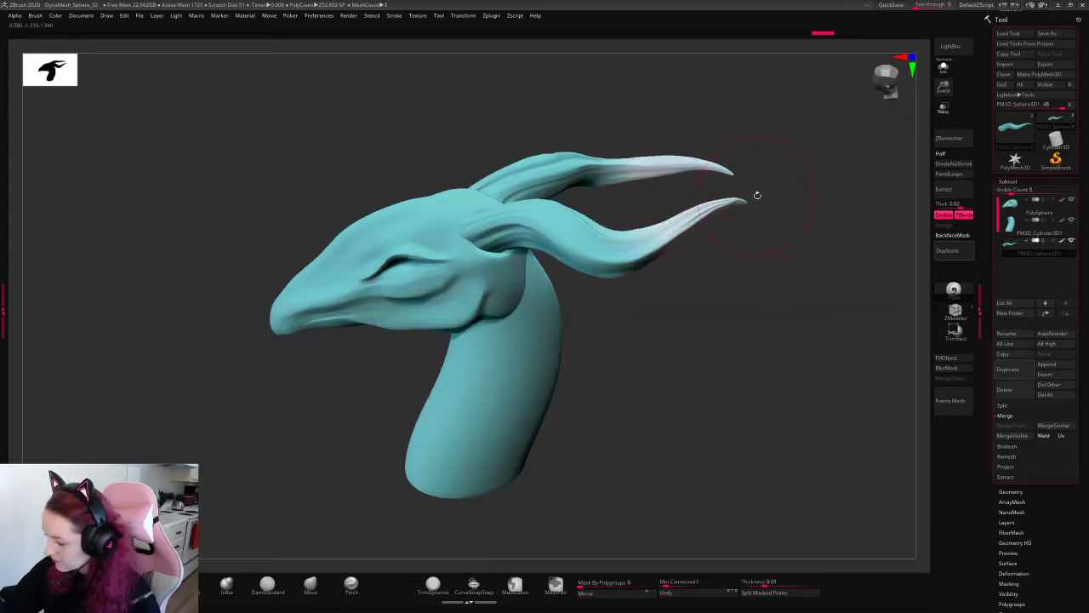
key(space)
click(620, 219)
key(ctrl+z)
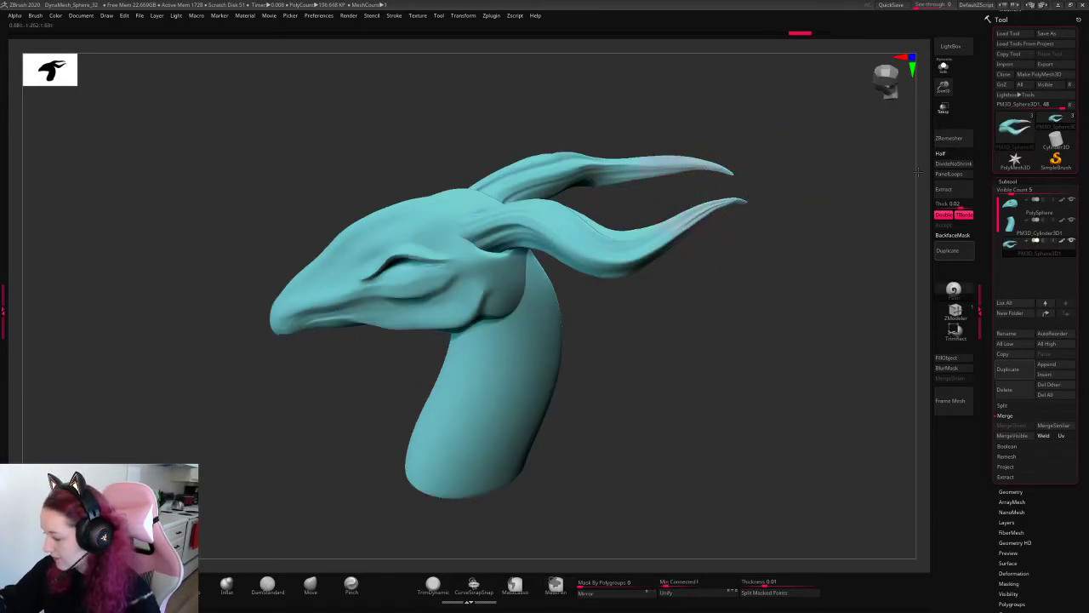
drag(792, 280, 766, 214)
- Select the head subtool and paint a deeper teal around and below the eye socket
alt+click(578, 255)
alt+drag(672, 290, 754, 298)
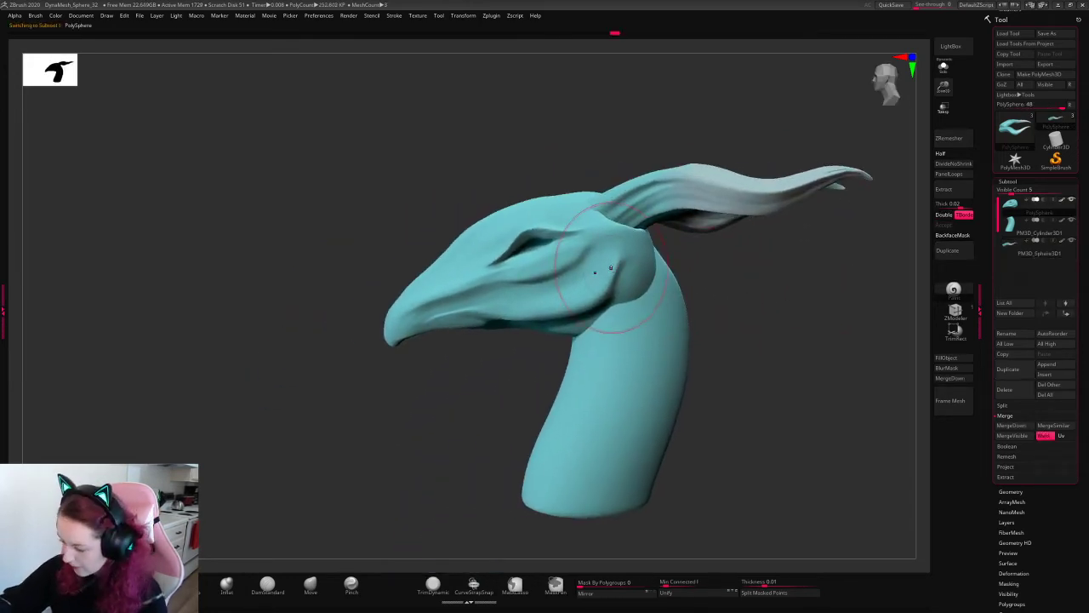
key(space)
click(499, 304)
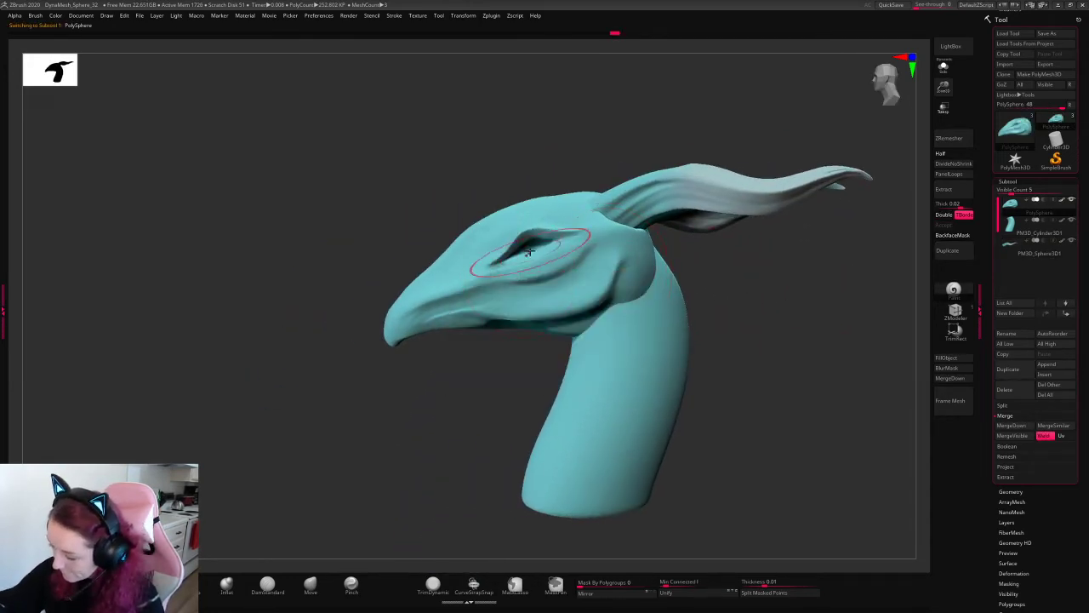
drag(528, 258, 612, 207)
key(ctrl+z)
click(530, 244)
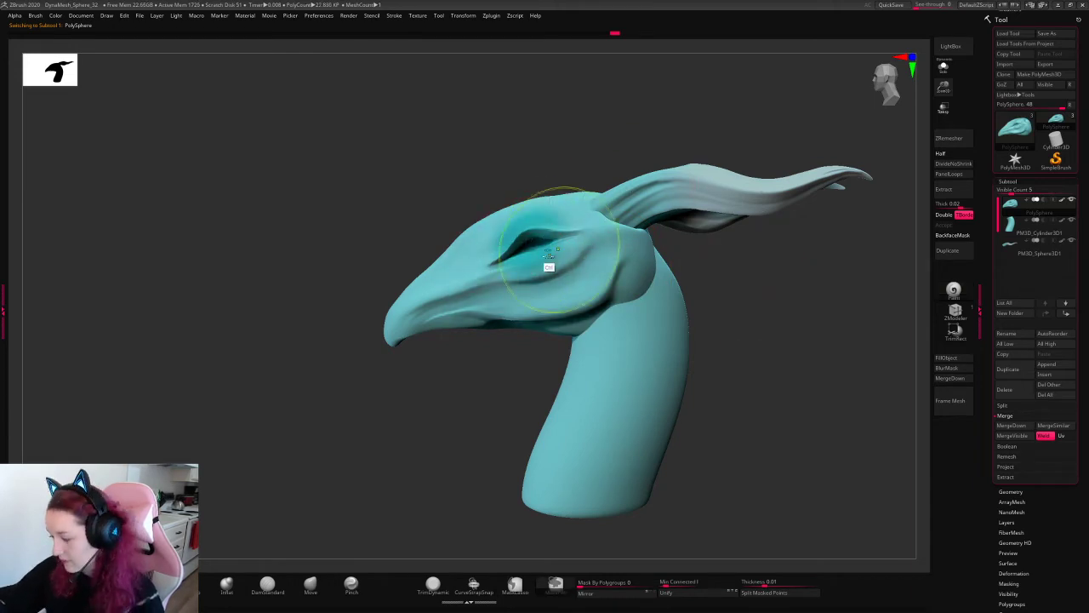
key(ctrl+z)
drag(521, 260, 562, 250)
drag(435, 387, 704, 325)
- Pick a darker teal and shade the head's beak and the lower neck with soft paint strokes
key(space)
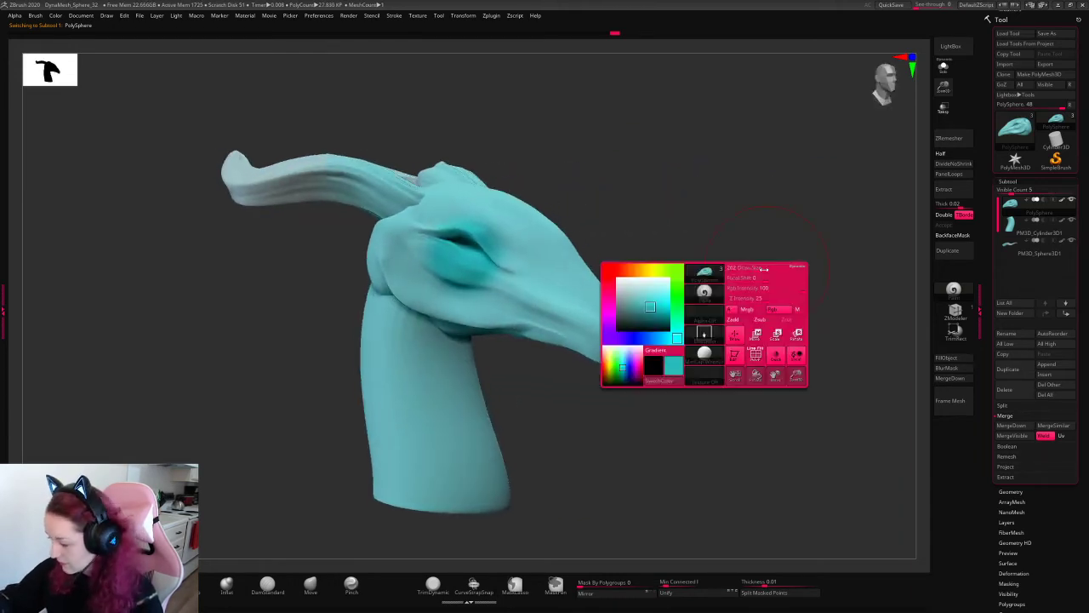
drag(644, 307, 623, 353)
mouse_move(792, 307)
mouse_down()
mouse_move(718, 343)
mouse_move(714, 420)
mouse_move(497, 376)
mouse_up()
key(ctrl+z)
alt+drag(792, 323, 755, 226)
key(space)
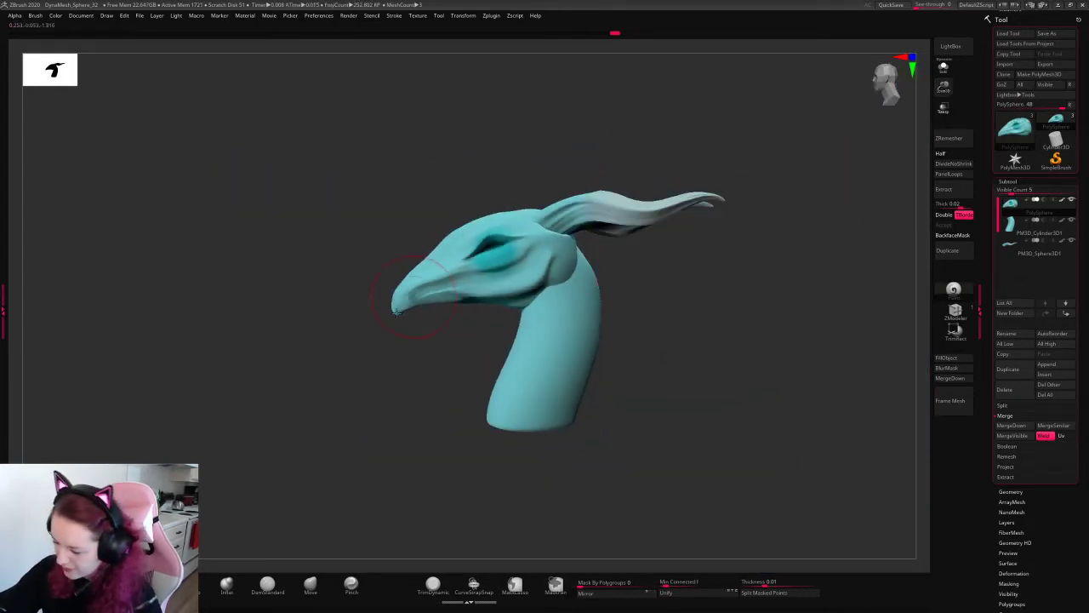
key(ctrl+z)
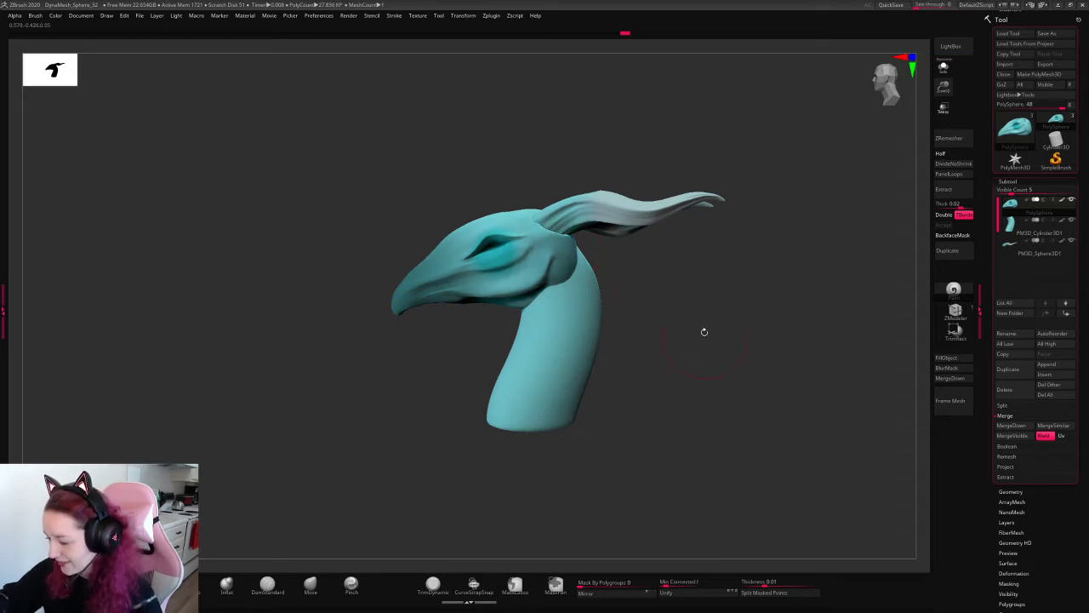
alt+click(533, 411)
drag(455, 478, 635, 280)
- Select the head subtool and pull the underside of the jaw down into the throat with the Move brush
click(1023, 209)
drag(944, 89, 945, 110)
click(311, 584)
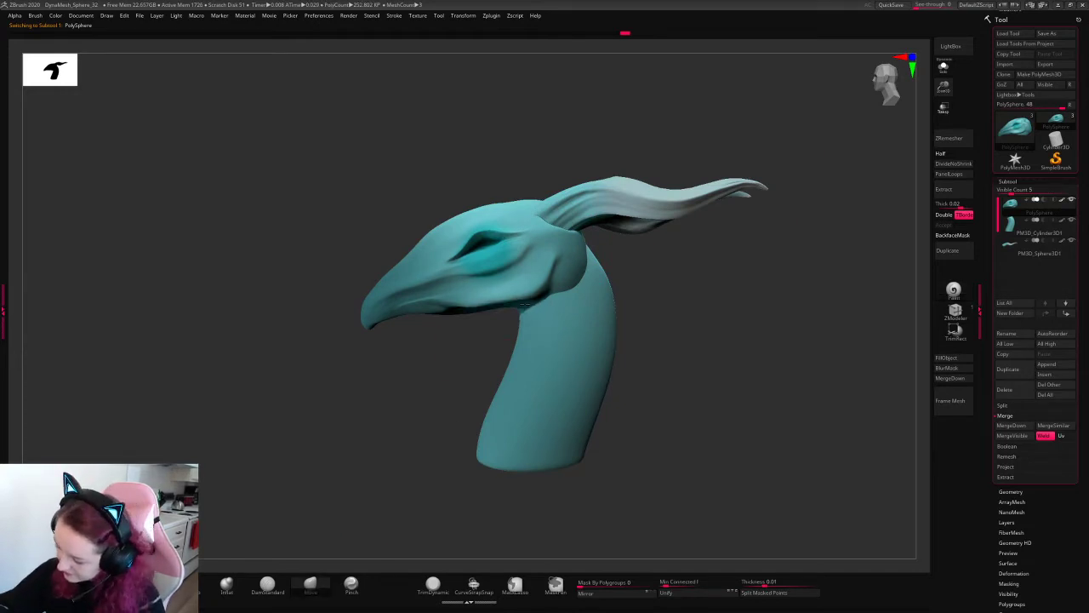
key(space)
drag(525, 304, 521, 319)
key(space)
mouse_move(454, 314)
mouse_down()
mouse_move(451, 302)
mouse_move(513, 306)
mouse_up()
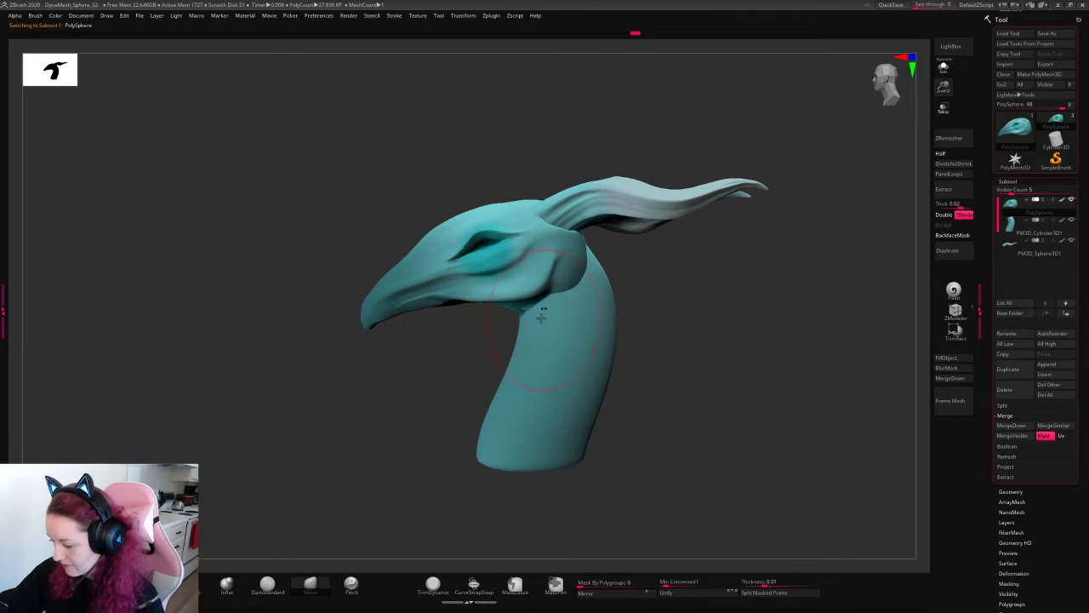
mouse_move(549, 267)
mouse_down()
mouse_move(541, 284)
mouse_move(507, 299)
mouse_up()
key(space)
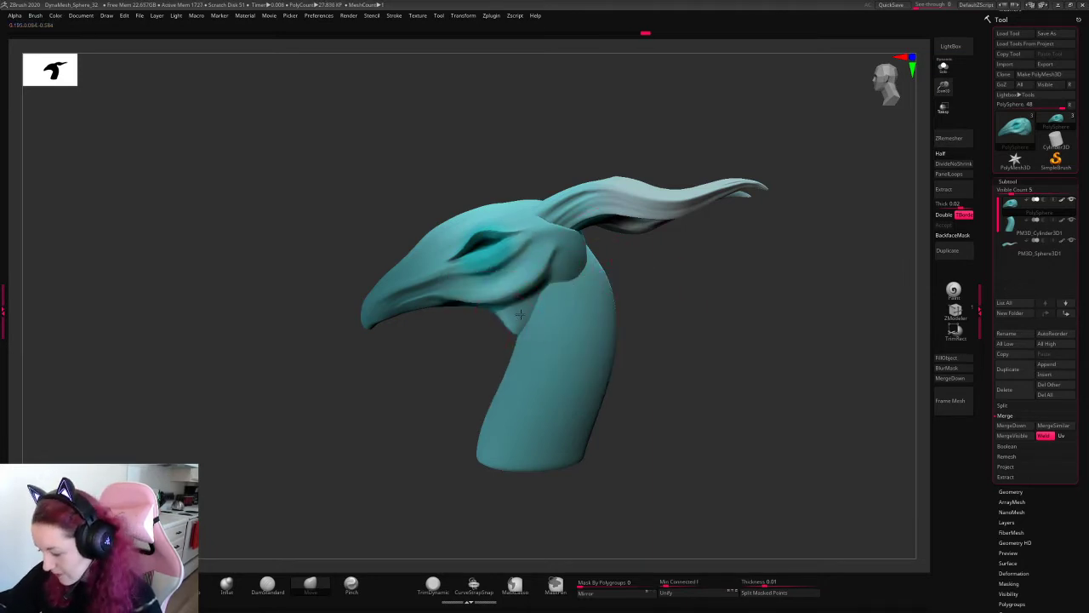
drag(663, 324, 725, 300)
key(space)
- Insert a sphere with the IMM Primitives brush at the head's eye socket for the eyeballs
drag(943, 86, 947, 112)
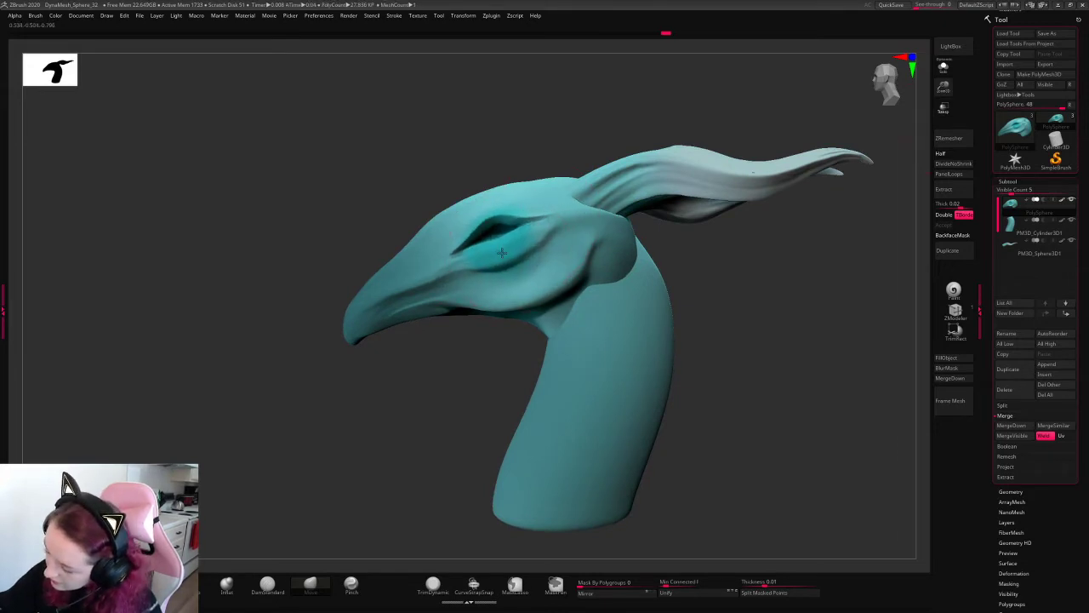
key(space)
key(b)
click(737, 426)
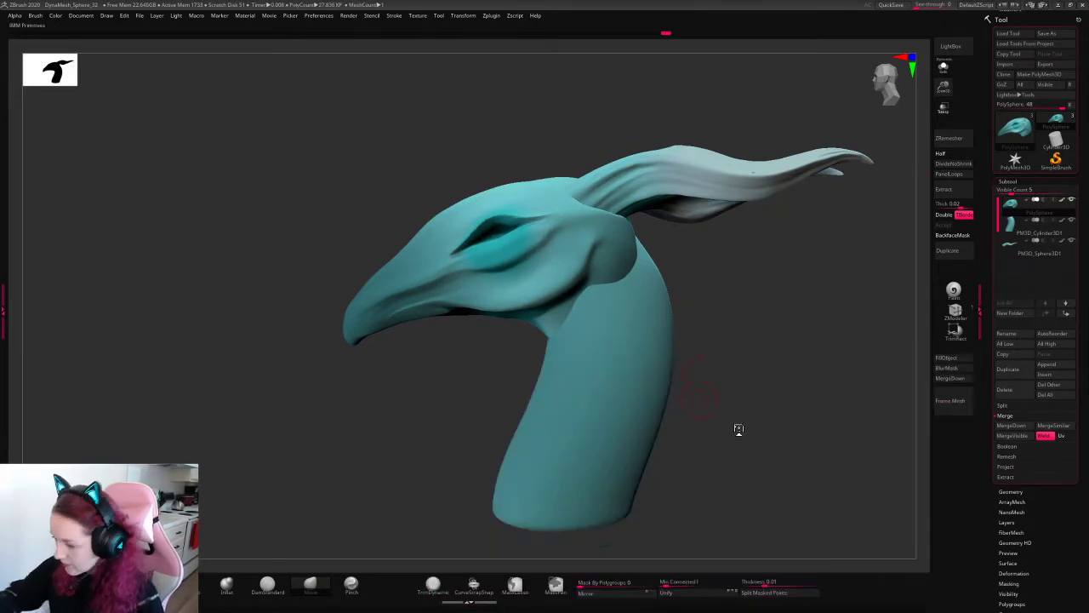
drag(702, 398, 655, 374)
drag(698, 290, 801, 325)
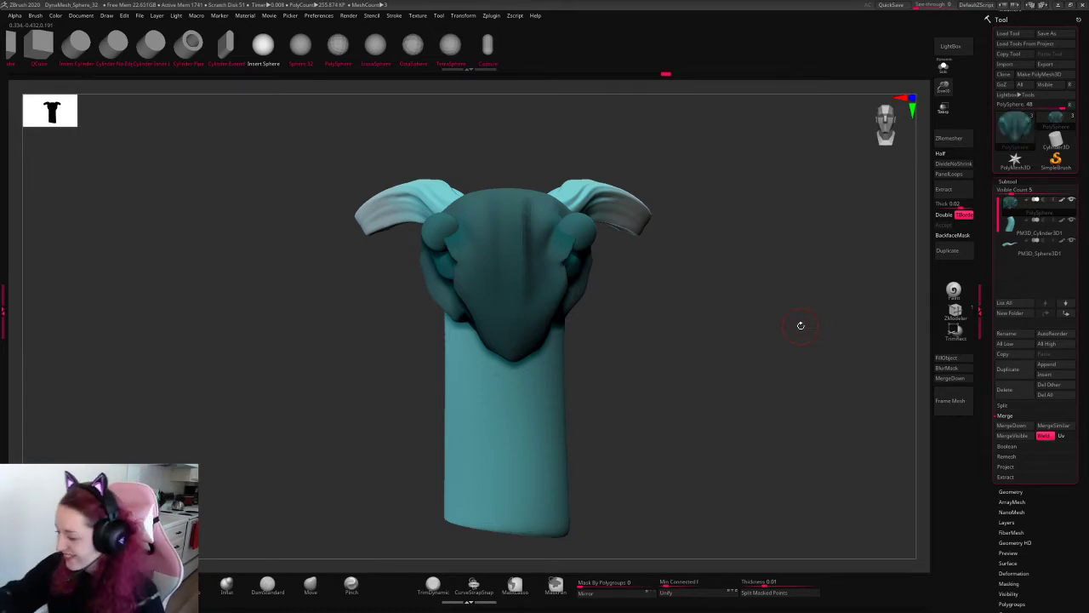
- Position the inserted eyeballs inside the eye sockets and split them from the head into their own subtool
key(w)
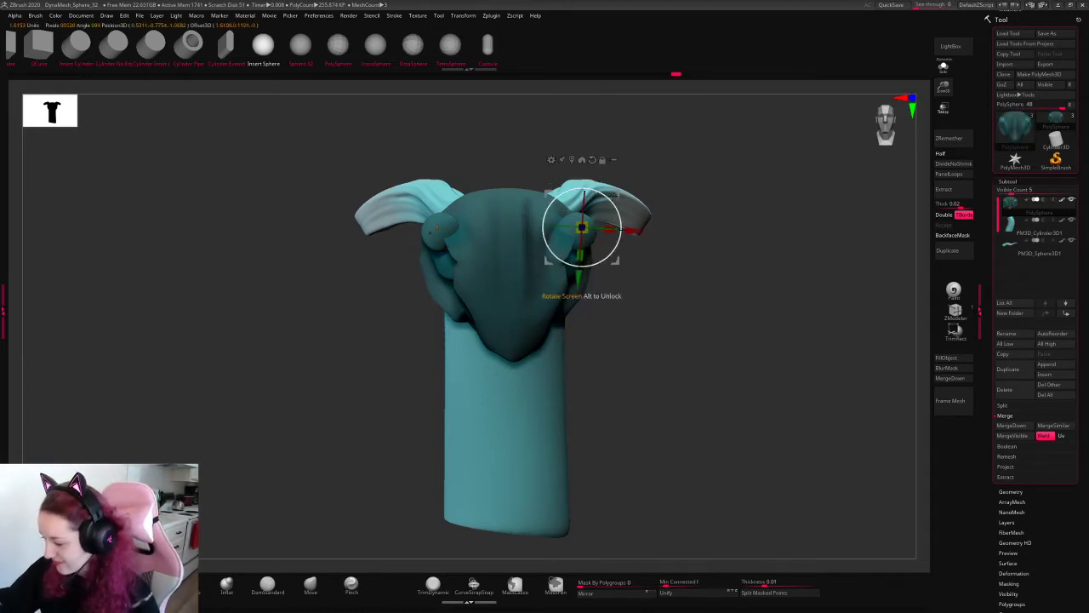
shift+drag(766, 317, 796, 315)
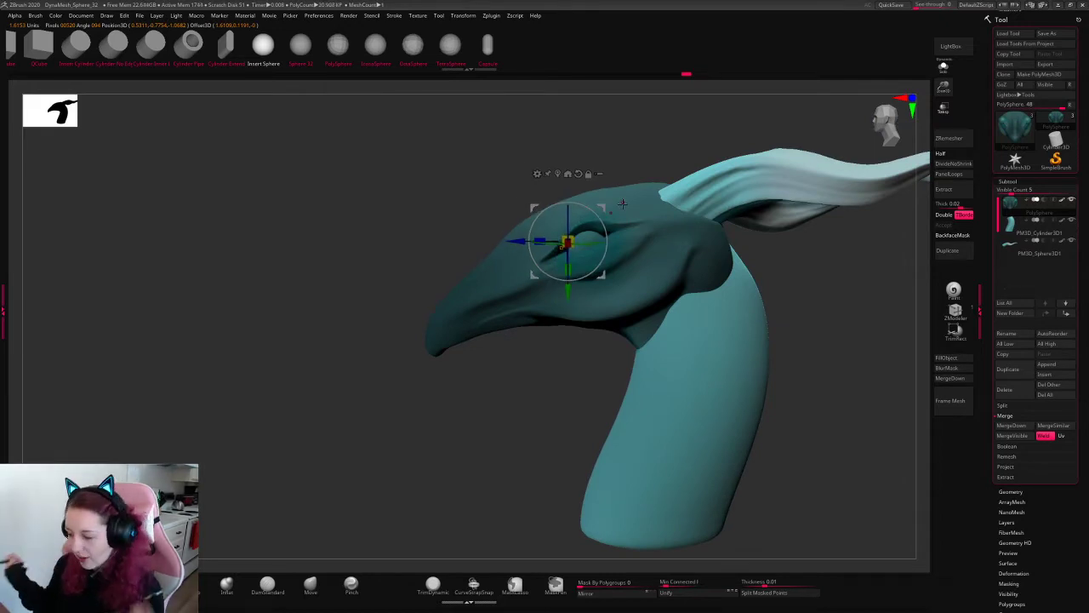
mouse_move(622, 204)
shift+mouse_down()
mouse_move(840, 336)
mouse_move(780, 321)
mouse_move(776, 281)
shift+mouse_up()
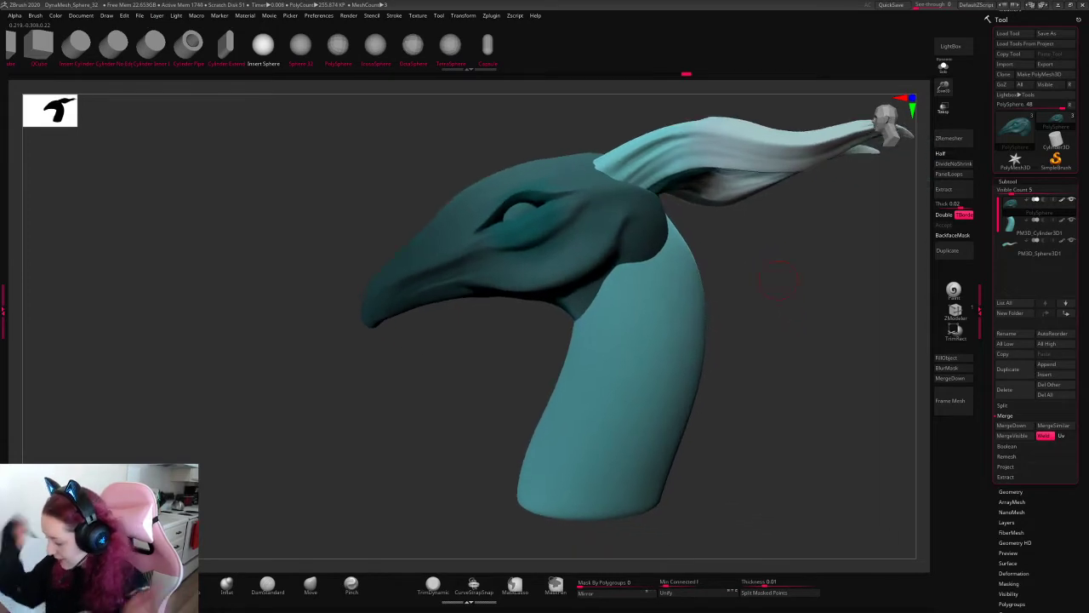
drag(779, 349, 753, 344)
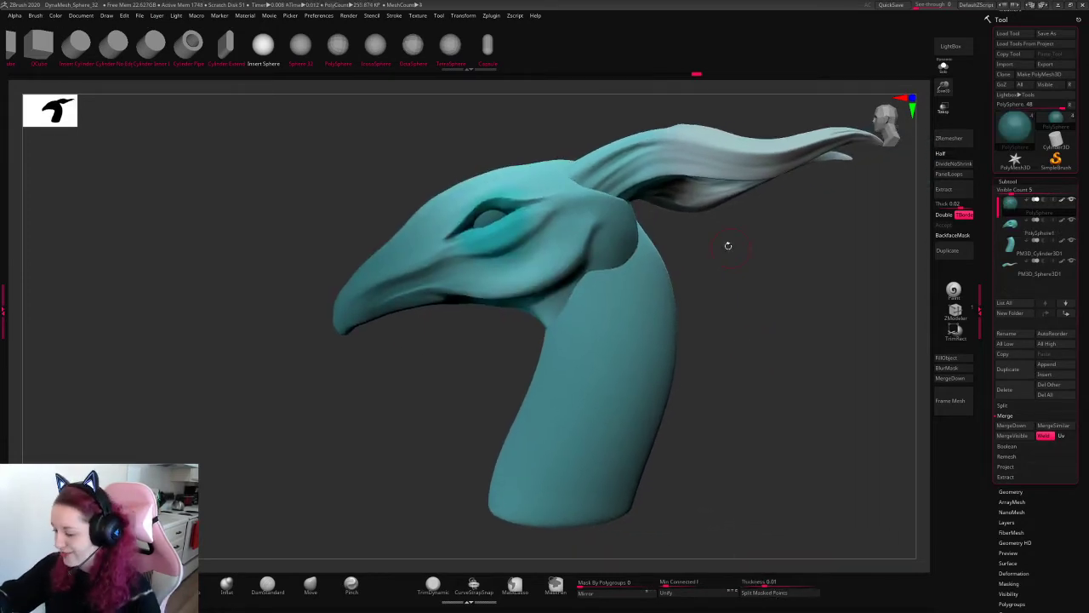
- Try green shades on the eyeballs subtool and fill it with a muted yellow-green
key(space)
key(space)
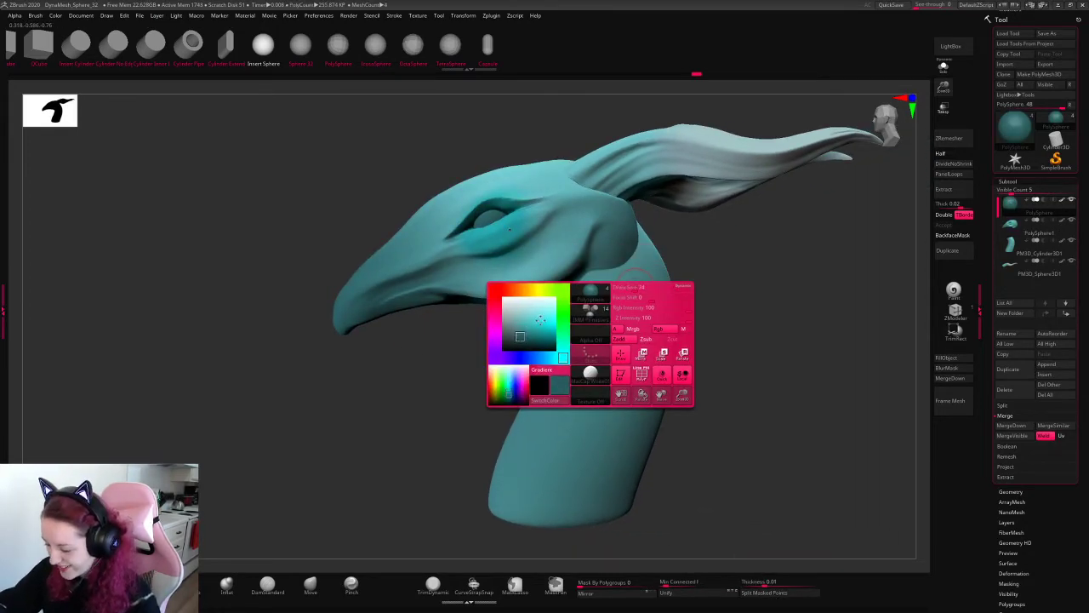
click(959, 359)
key(space)
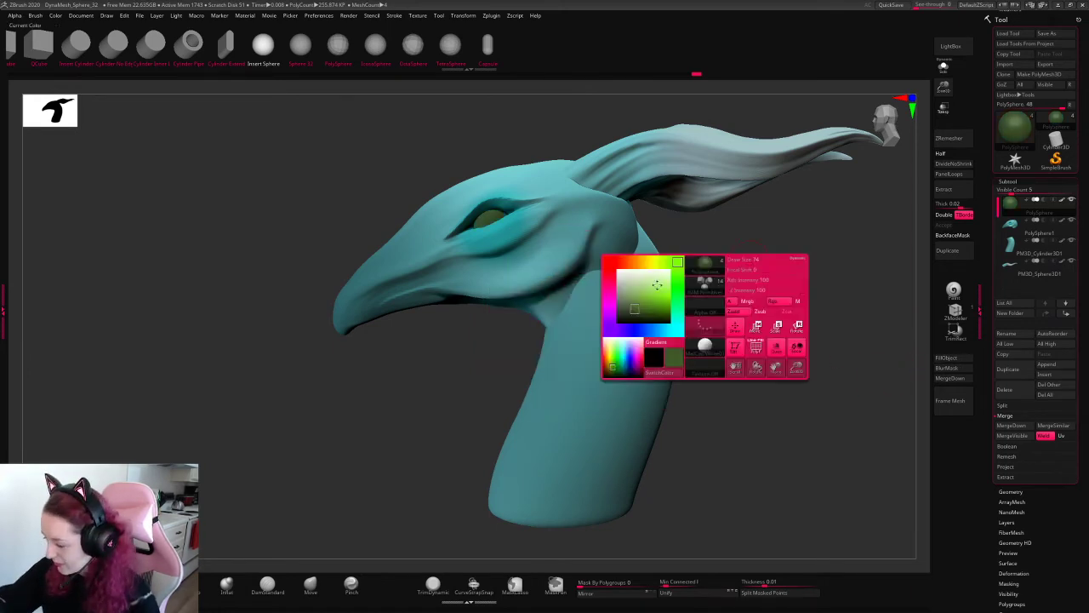
click(958, 360)
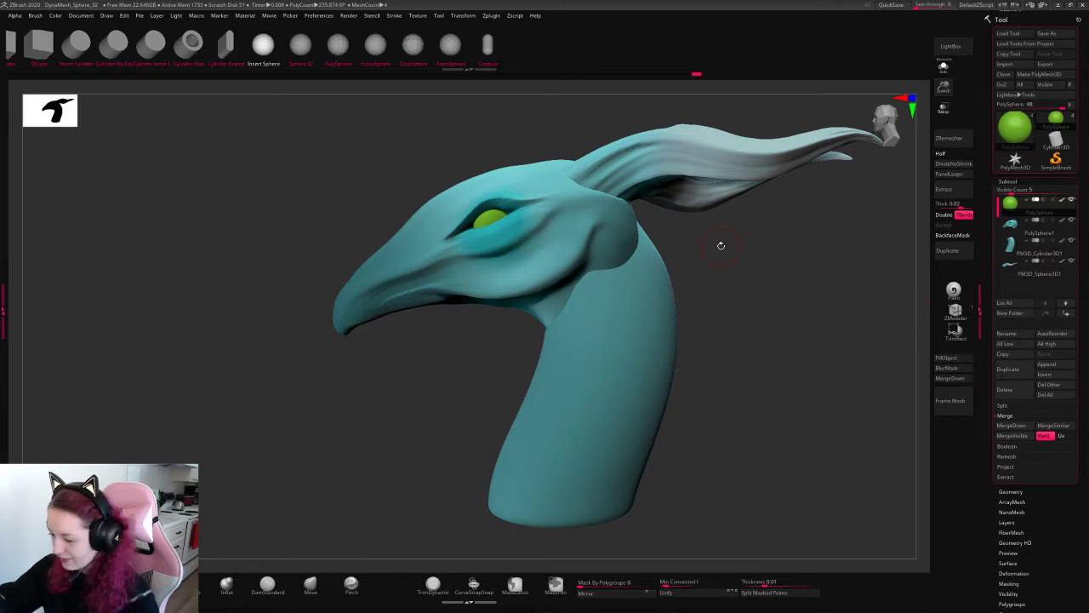
key(space)
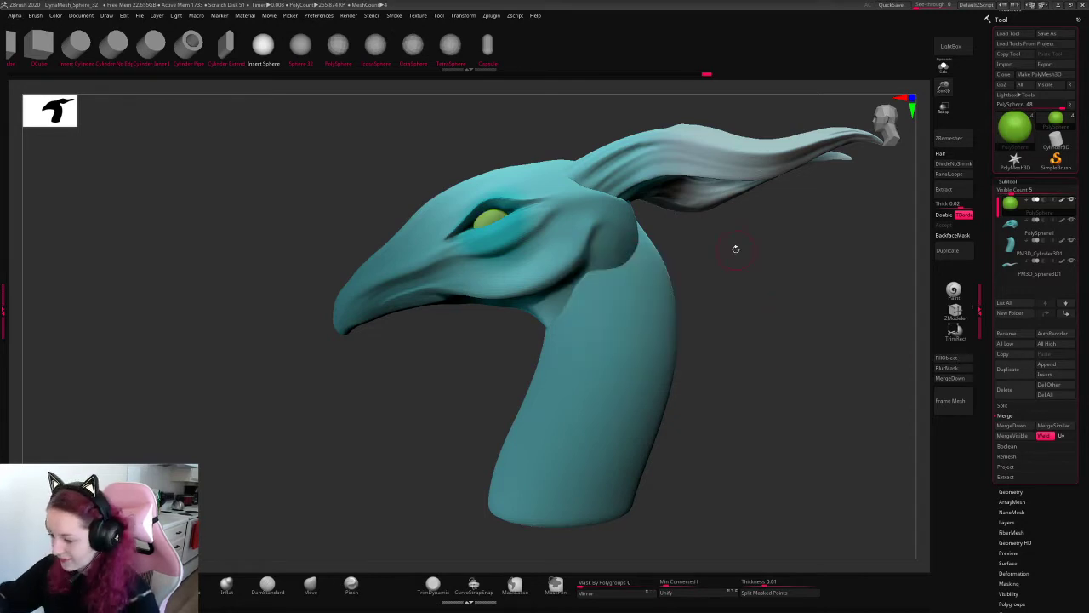
key(space)
- Select the head subtool and stretch the back of the skull over the top of the neck with the Move brush
drag(736, 248, 851, 266)
alt+drag(787, 315, 766, 221)
alt+drag(635, 236, 665, 289)
alt+click(556, 299)
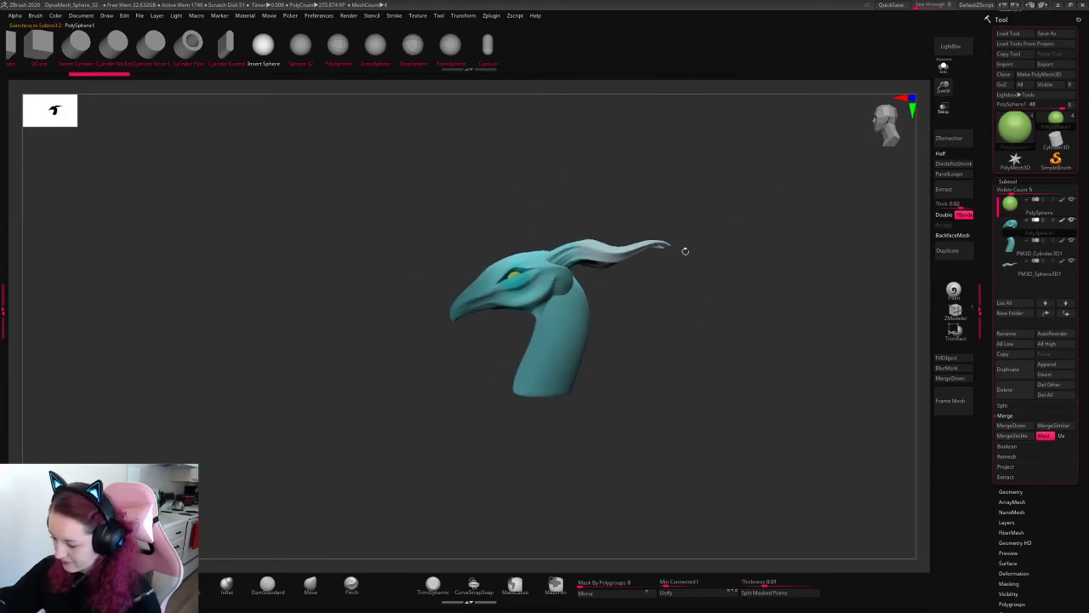
key(space)
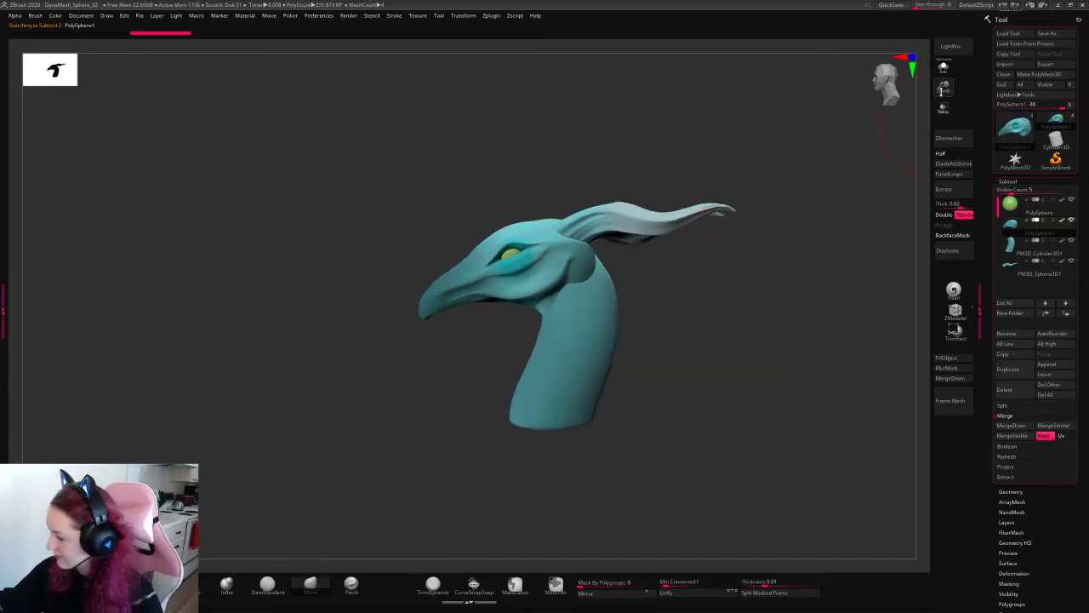
drag(942, 88, 933, 108)
key(space)
drag(741, 290, 643, 279)
key(space)
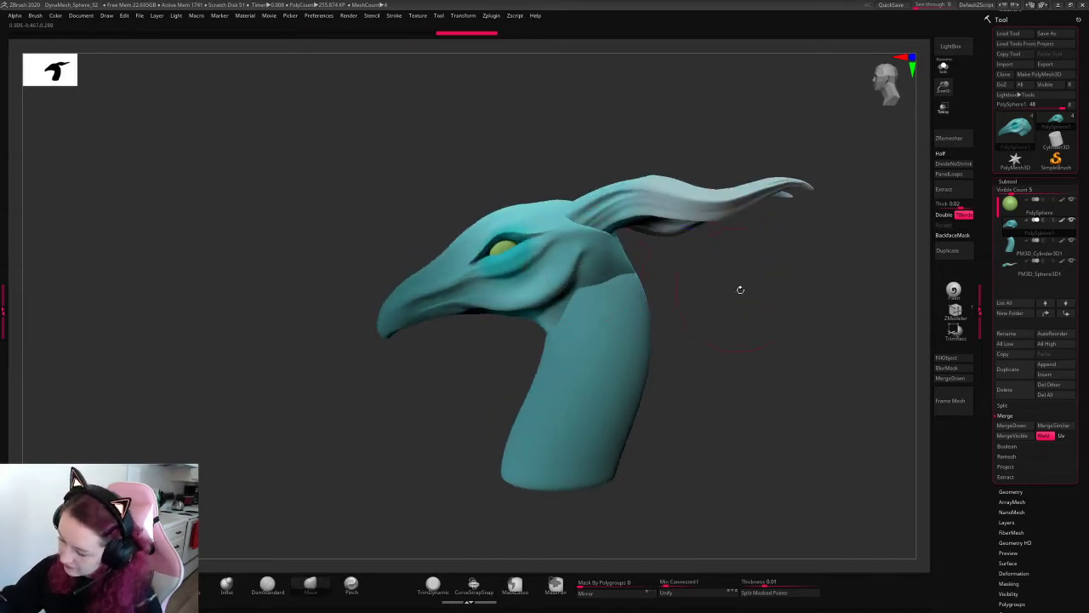
drag(740, 289, 399, 475)
key(space)
key(space)
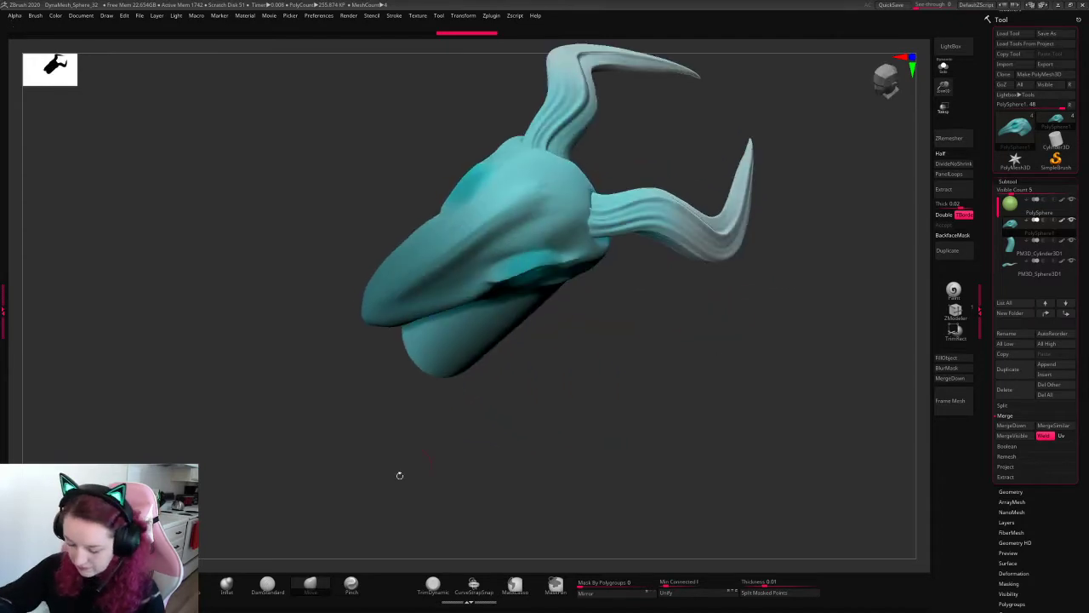
key(b)
key(d)
key(s)
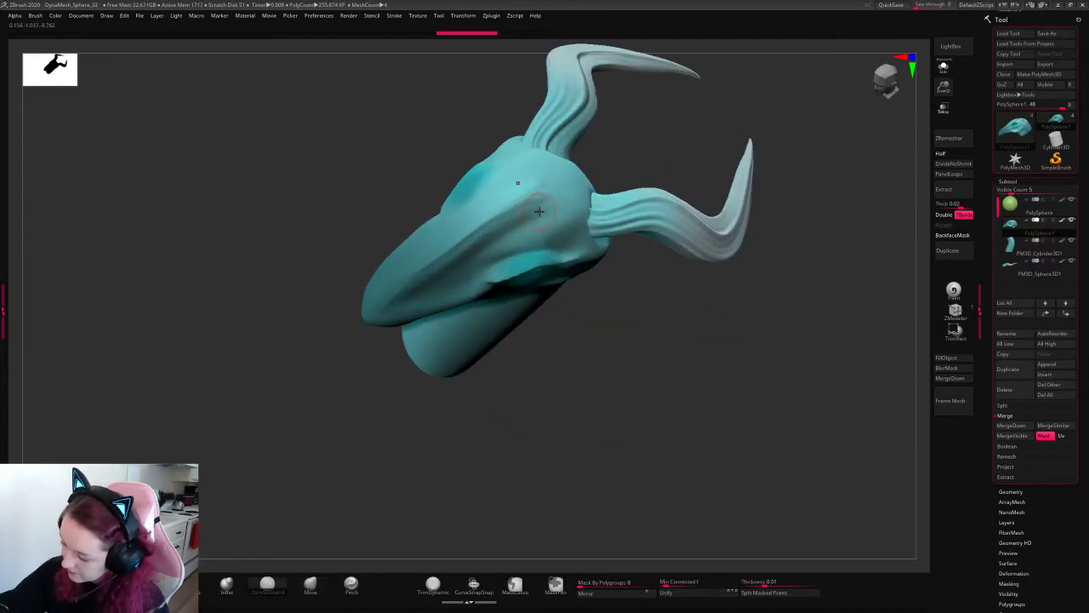
drag(442, 298, 763, 380)
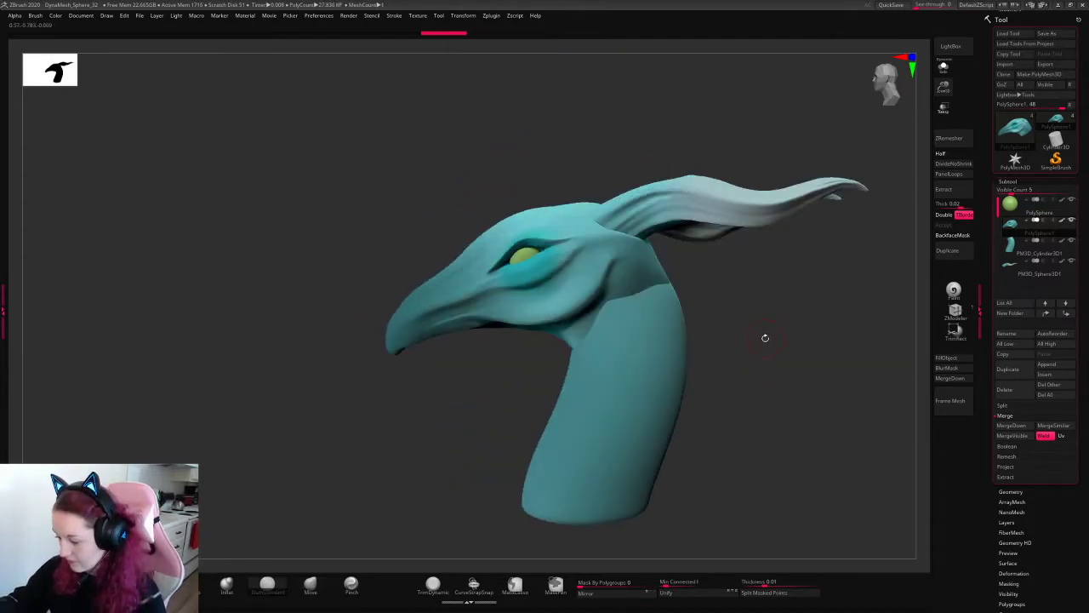
- Adjust the rear jaw line where the head meets the throat with the Move brush
drag(765, 337, 689, 366)
key(space)
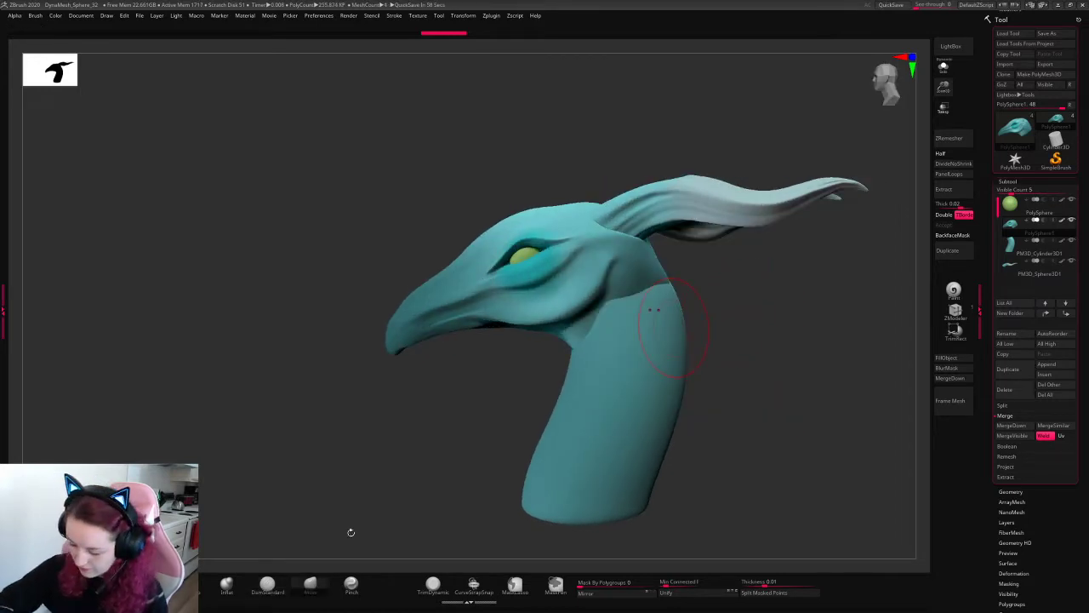
key(space)
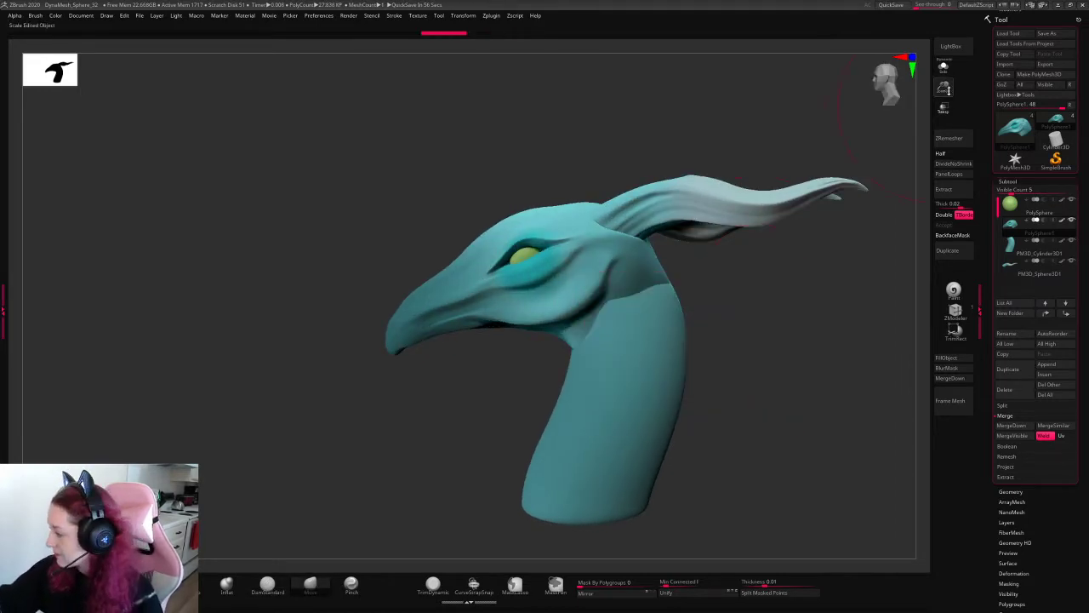
ctrl+right_drag(609, 265, 610, 295)
mouse_move(610, 295)
mouse_down()
mouse_move(591, 281)
mouse_move(597, 296)
mouse_up()
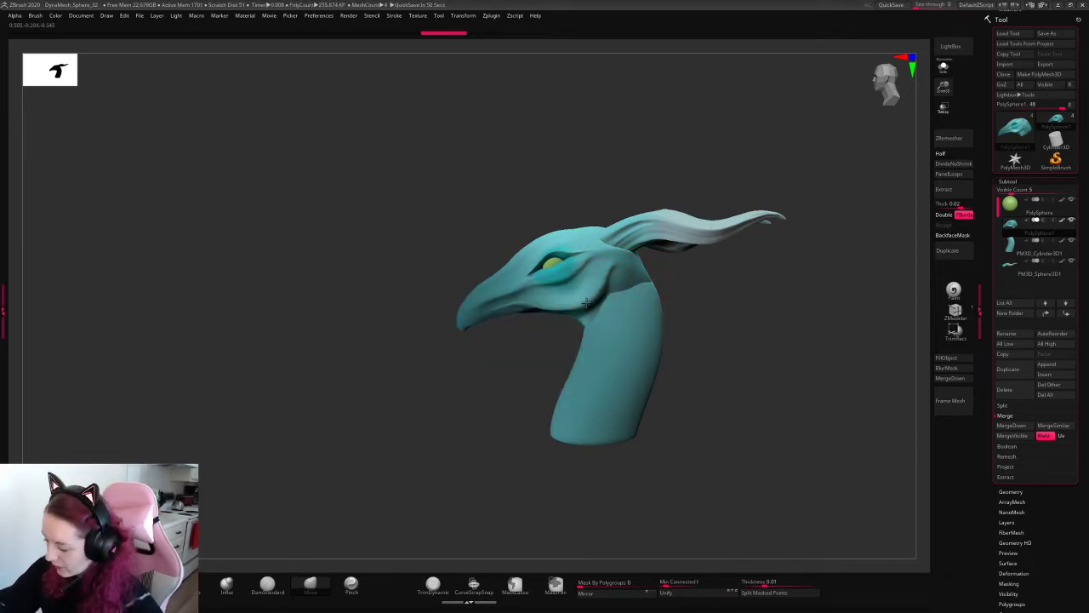
drag(585, 303, 596, 296)
key(space)
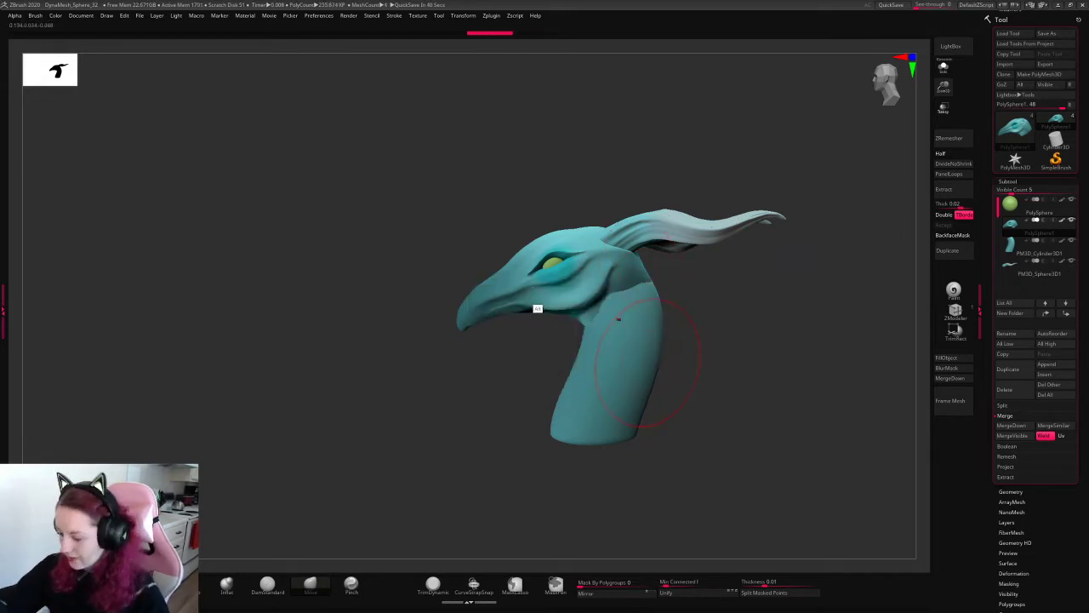
- Refine the beak's bridge, pull its tip down into a sharper hook and nudge the rear cheek with the Move brush
drag(497, 281, 488, 277)
key(space)
drag(467, 327, 469, 334)
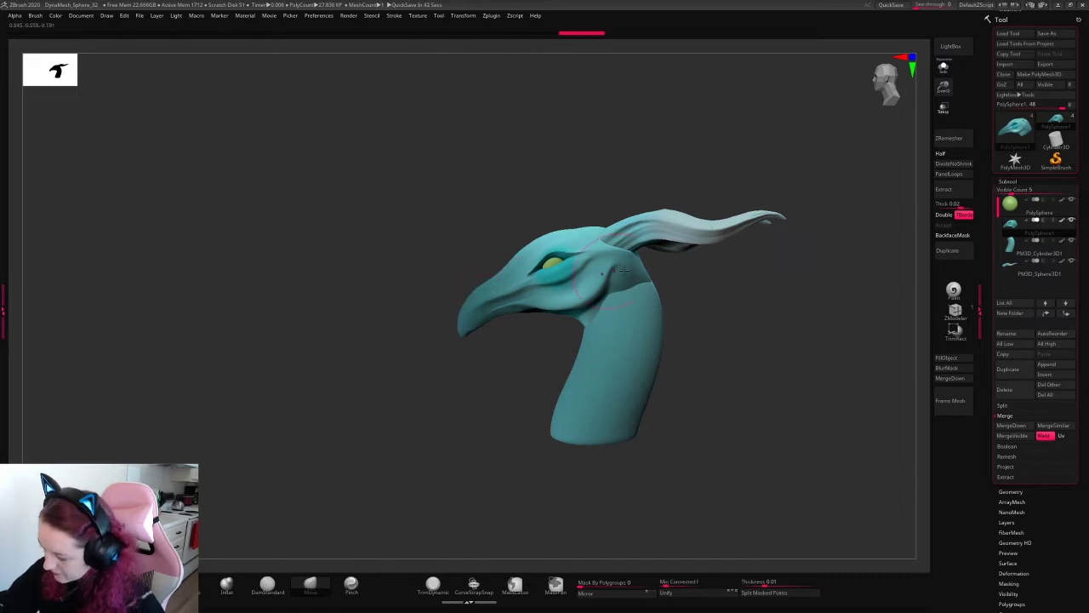
drag(624, 270, 598, 279)
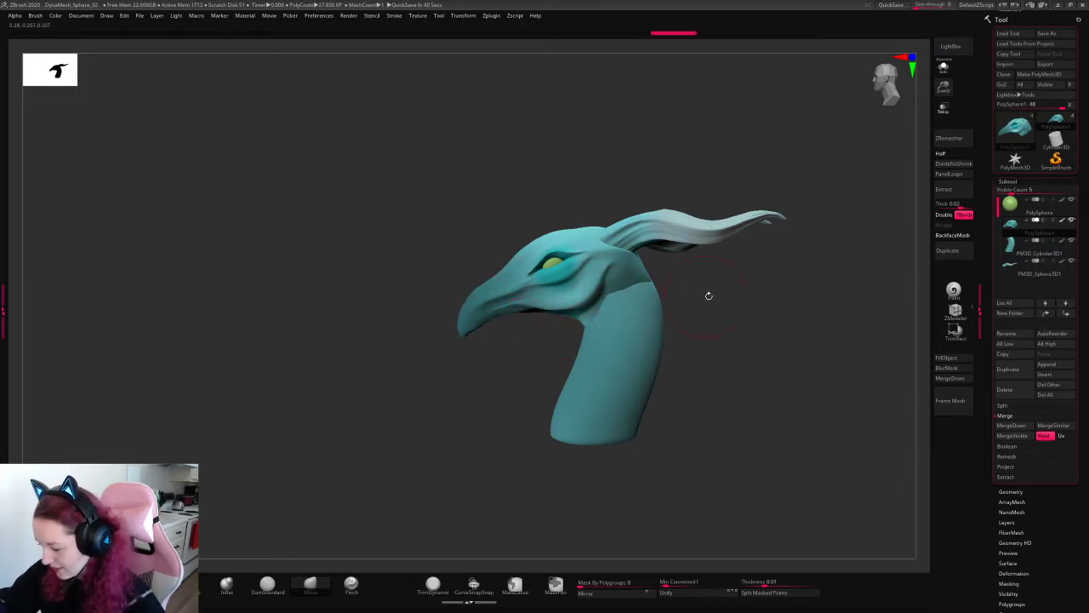
mouse_move(709, 295)
mouse_down()
mouse_move(838, 298)
mouse_move(721, 302)
mouse_up()
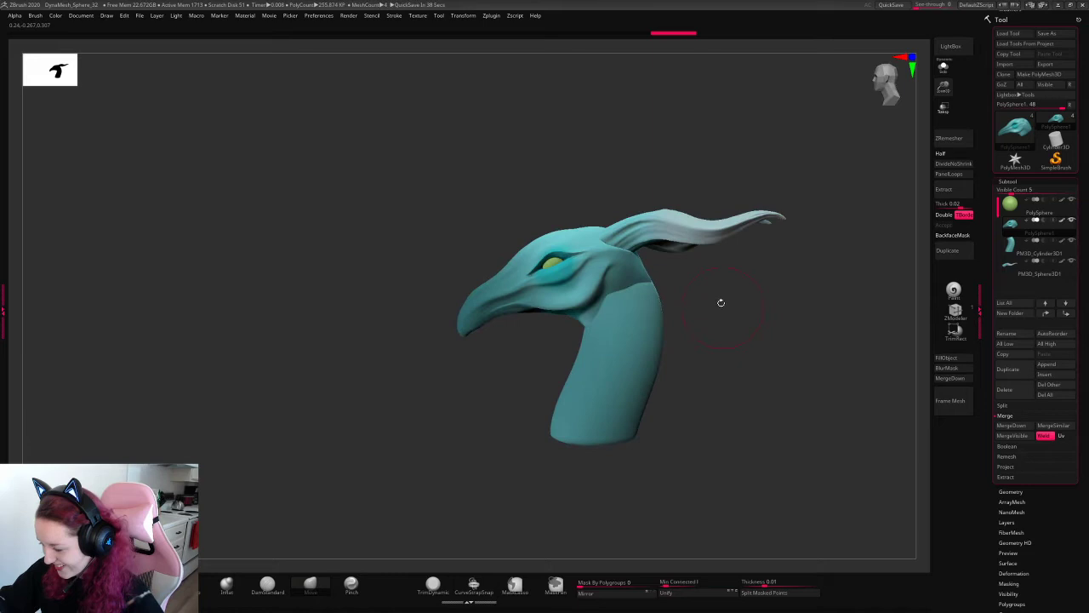
- Select the neck subtool and try to adjust its curve with the Move brush
alt+click(631, 348)
alt+drag(708, 353, 630, 263)
key(space)
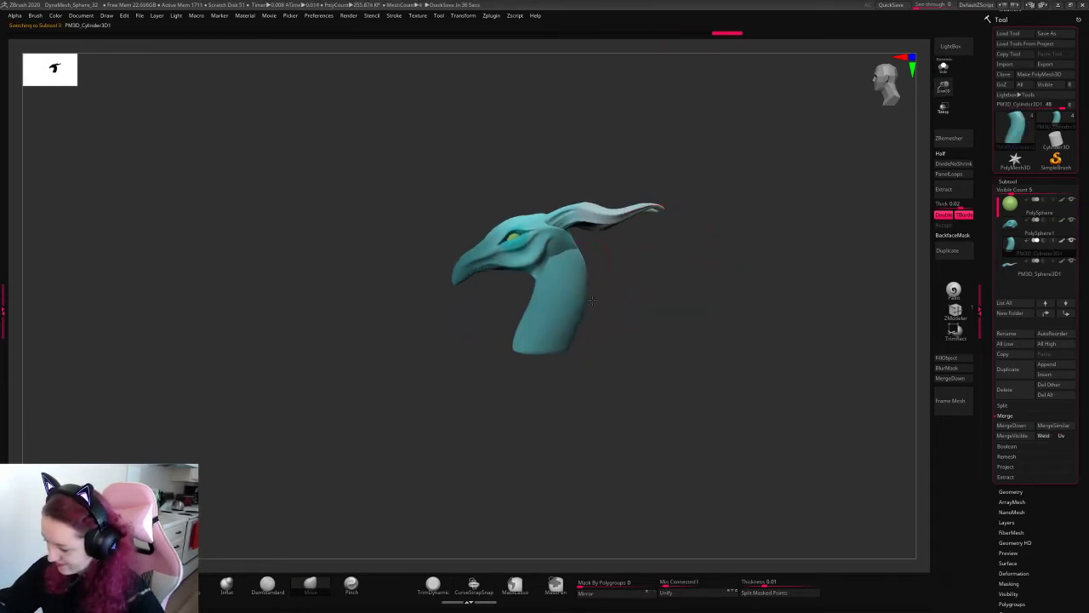
drag(585, 301, 593, 300)
mouse_move(548, 328)
mouse_down()
mouse_move(521, 345)
mouse_move(578, 346)
mouse_up()
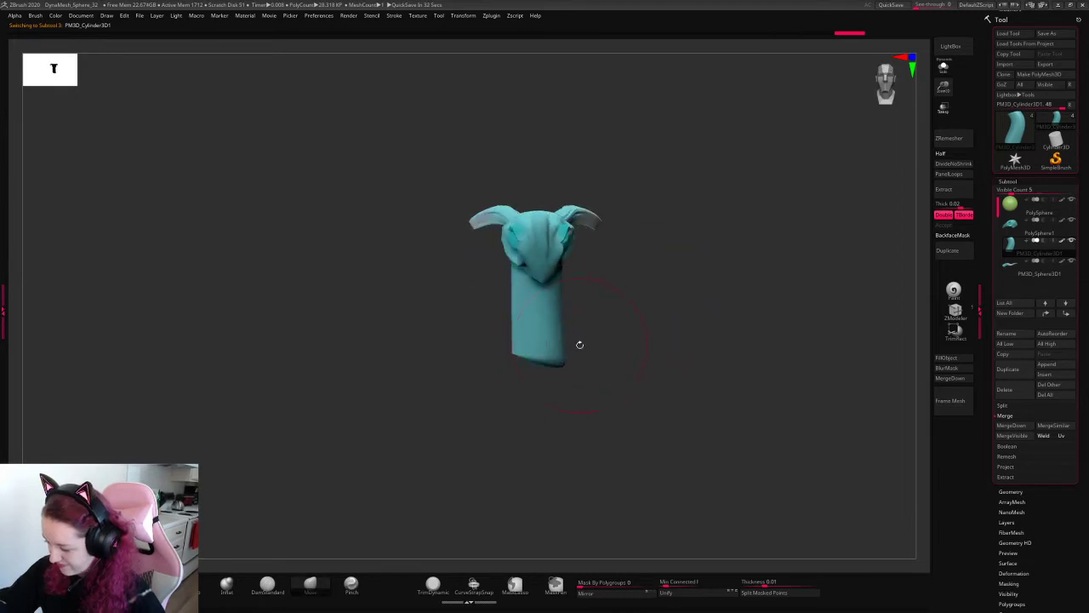
- Undo the neck's sculpting edits back to the original straight cylinder
key(ctrl+z)
key(ctrl+z)
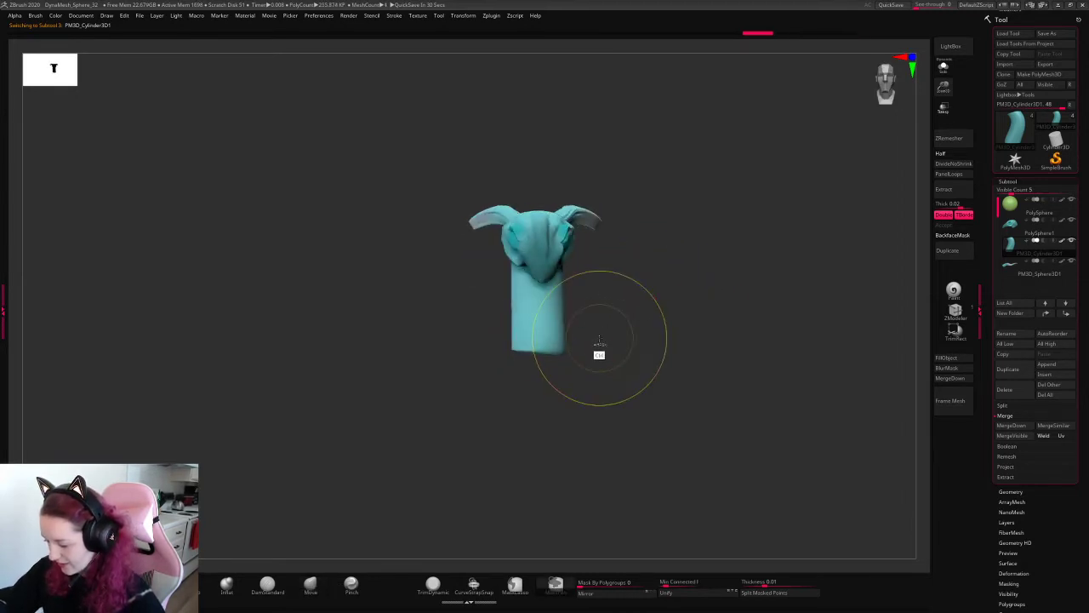
key(ctrl+z)
key(ctrl+z)
key(ctrl+z)
key(ctrl+z)
key(ctrl+z)
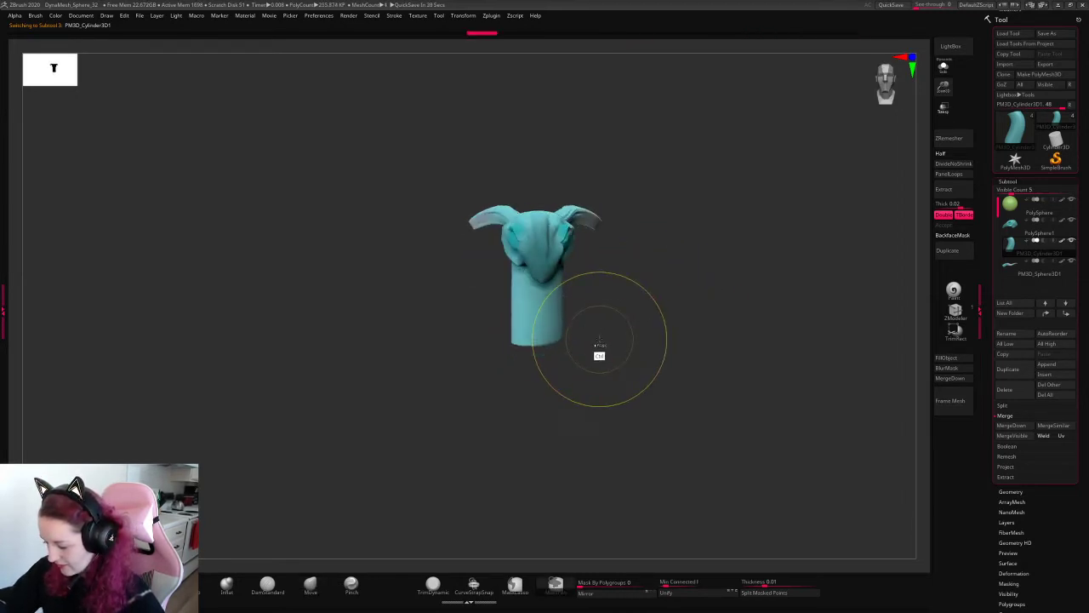
drag(696, 292, 678, 322)
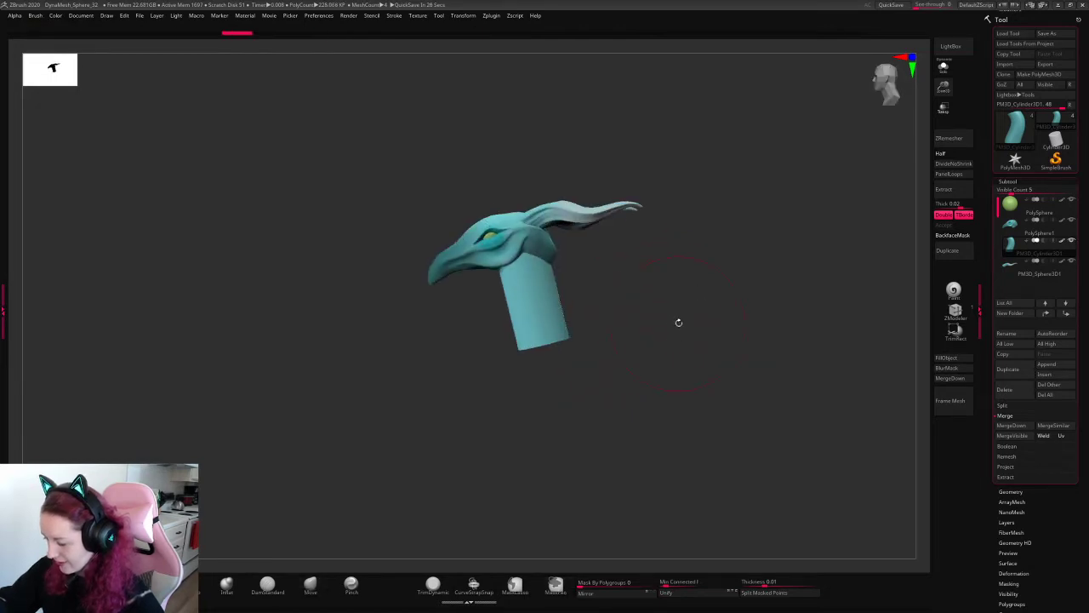
- Enable DynaMesh on the neck cylinder at resolution 128 and start bending it backward with the Move brush
click(1011, 491)
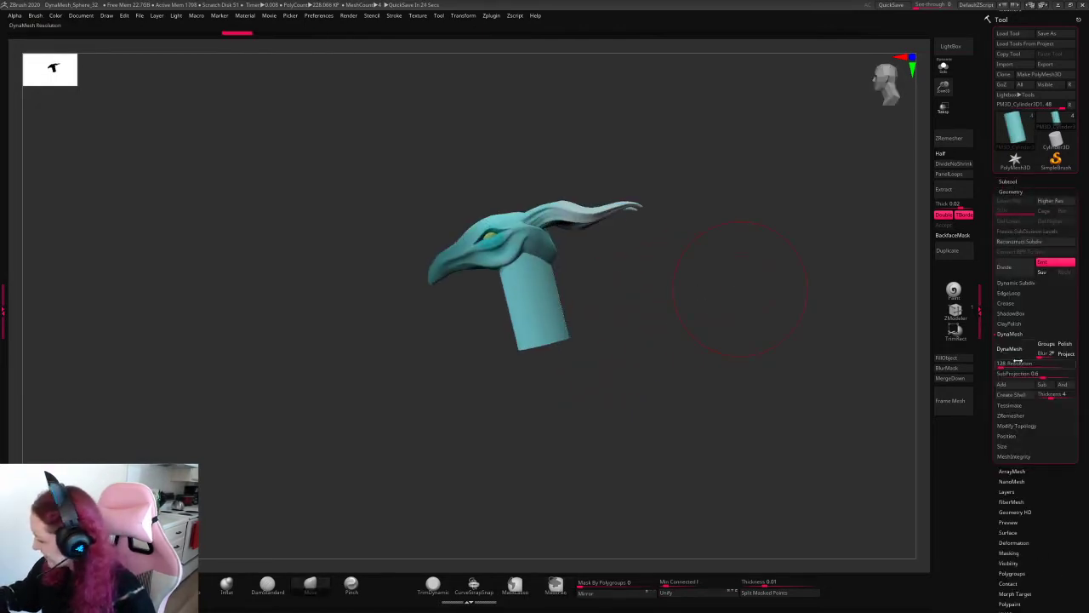
click(1014, 351)
key(s)
click(550, 324)
mouse_move(540, 303)
mouse_down()
mouse_move(581, 285)
mouse_move(579, 299)
mouse_up()
drag(503, 292, 632, 252)
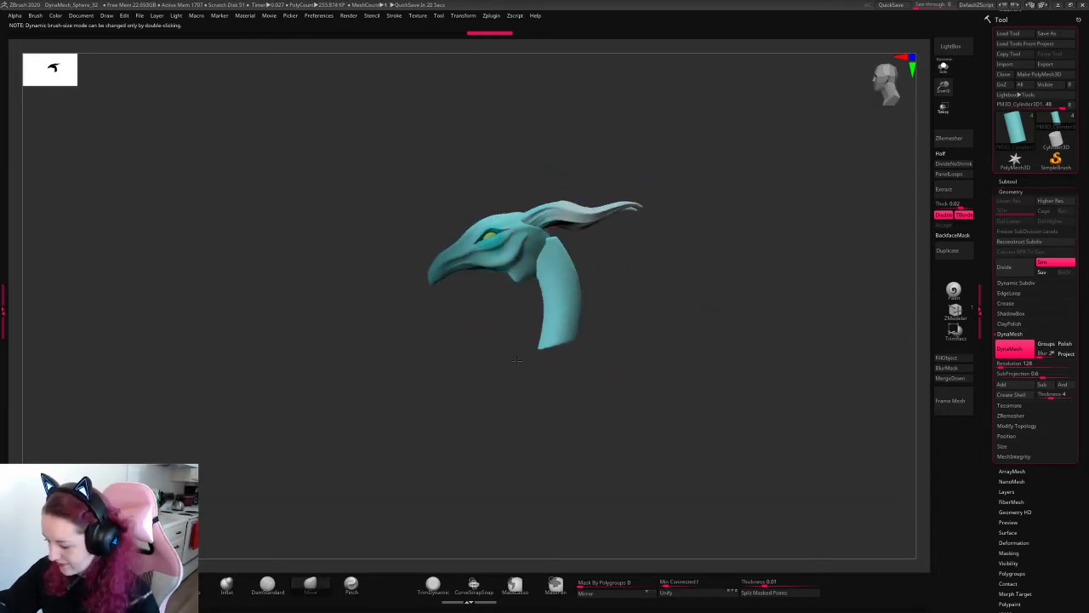
- Reposition the neck beneath the head and bend it into an arched curve with the Move brush
drag(517, 360, 508, 367)
key(ctrl+z)
key(w)
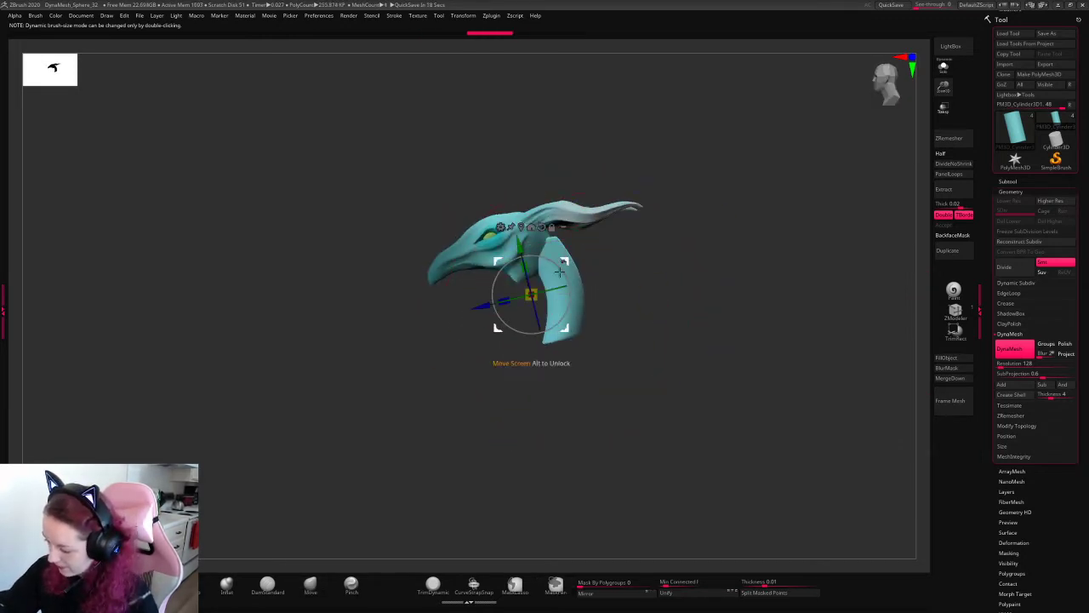
mouse_move(560, 271)
mouse_down()
mouse_move(536, 301)
mouse_move(610, 280)
mouse_up()
key(q)
drag(511, 274, 565, 312)
alt+drag(928, 106, 875, 139)
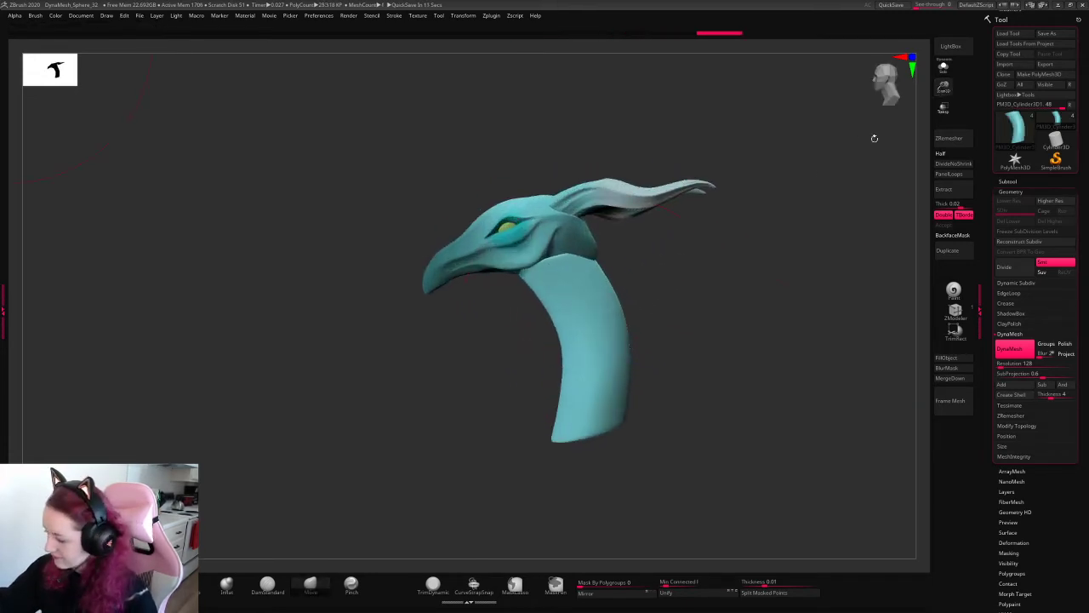
- Mask the upper part of the neck and soften the mask's edge
mouse_move(569, 375)
mouse_down()
mouse_move(554, 381)
mouse_move(572, 401)
mouse_up()
key(ctrl+z)
ctrl+drag(529, 225, 477, 327)
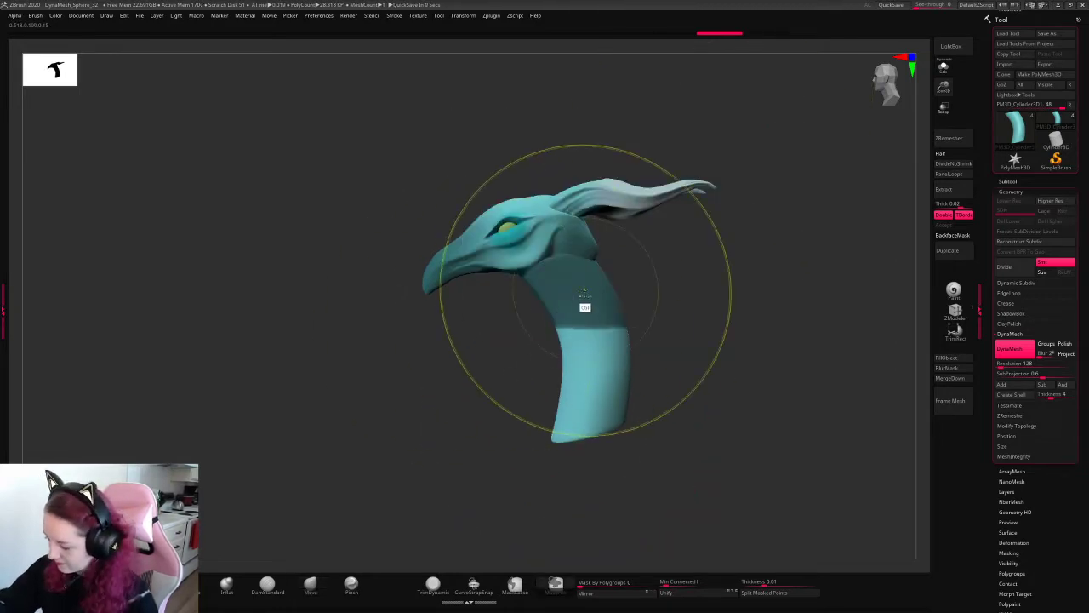
ctrl+click(584, 298)
ctrl+click(588, 308)
- Pull the unmasked lower neck forward into an S-curve, clear the mask and smooth the transition
drag(606, 403, 514, 427)
drag(477, 384, 570, 382)
drag(734, 328, 649, 323)
drag(578, 350, 620, 342)
ctrl+click(586, 355)
ctrl+click(587, 356)
ctrl+drag(680, 282, 702, 329)
mouse_move(601, 354)
shift+mouse_down()
mouse_move(608, 360)
mouse_move(599, 342)
shift+mouse_up()
- Reshape the front and the lower back contour of the neck with the Move brush
key(space)
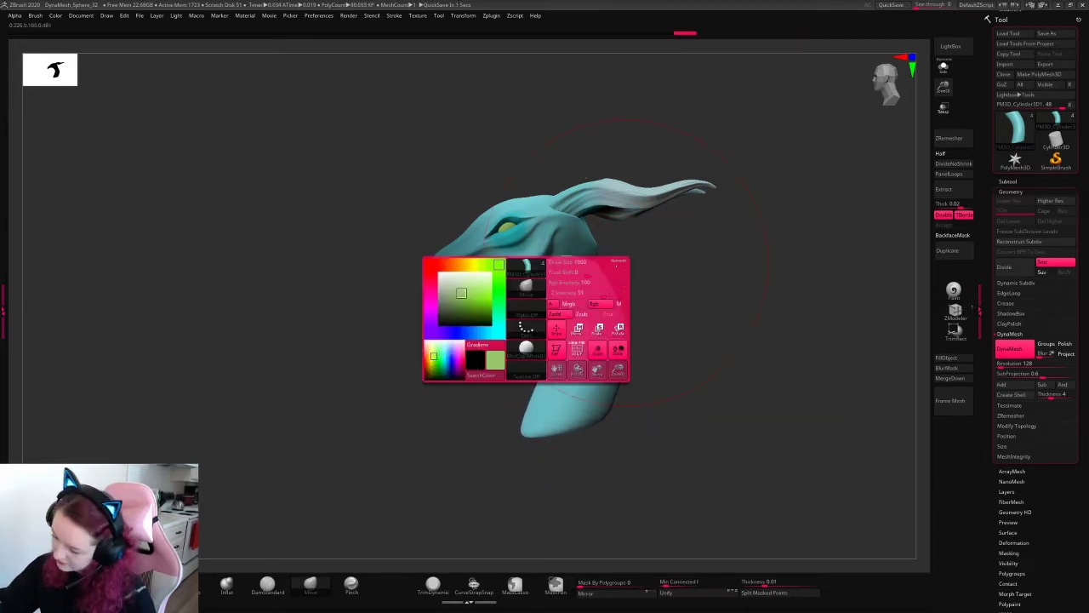
drag(541, 297, 549, 293)
mouse_move(628, 379)
mouse_down()
mouse_move(650, 373)
mouse_move(656, 352)
mouse_up()
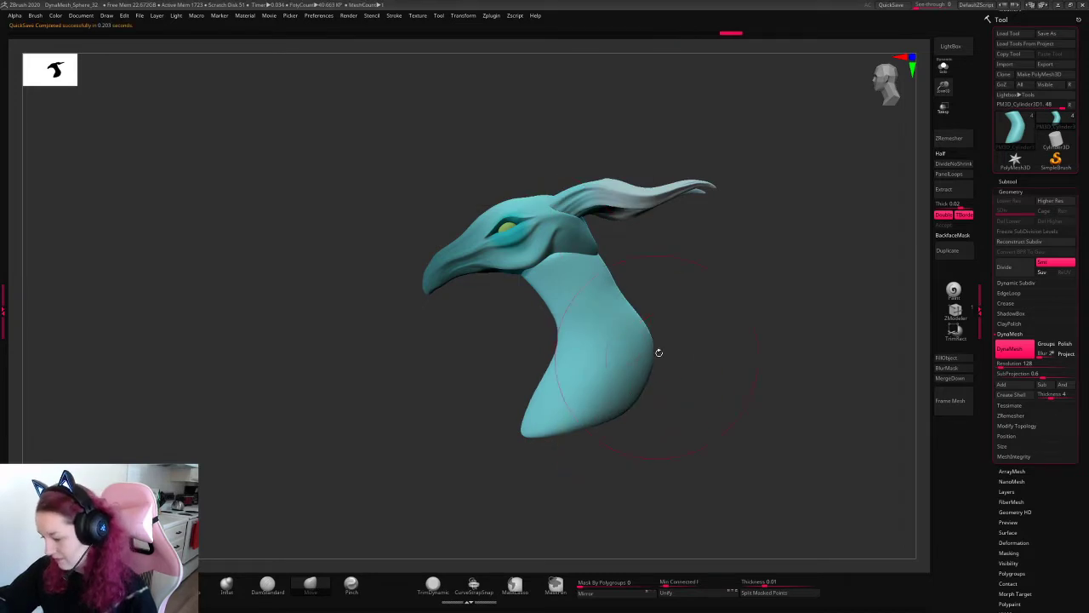
key(ctrl+z)
mouse_move(610, 421)
mouse_down()
mouse_move(639, 413)
mouse_move(629, 370)
mouse_up()
key(space)
drag(554, 294, 552, 331)
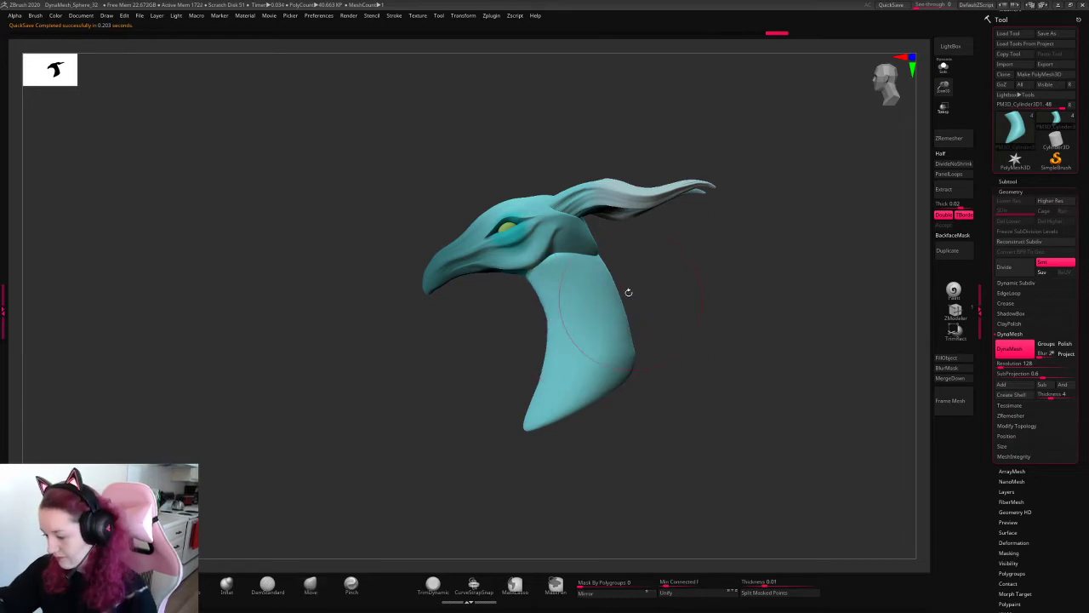
drag(583, 248, 586, 244)
- Paint the neck a darker teal with the Paint brush to match the head
click(954, 291)
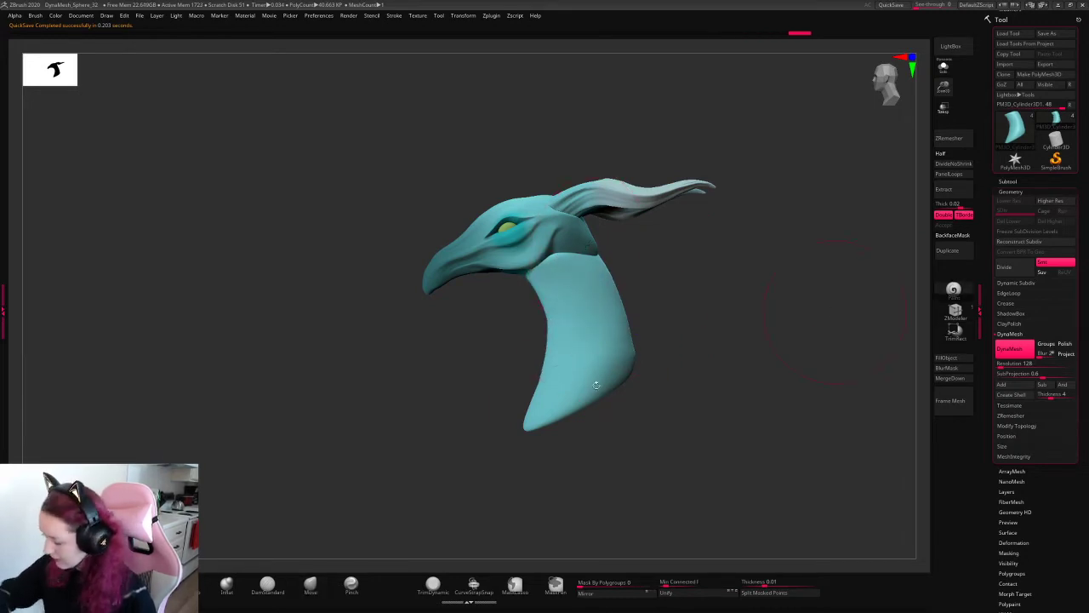
drag(555, 396, 563, 423)
drag(564, 353, 593, 338)
key(space)
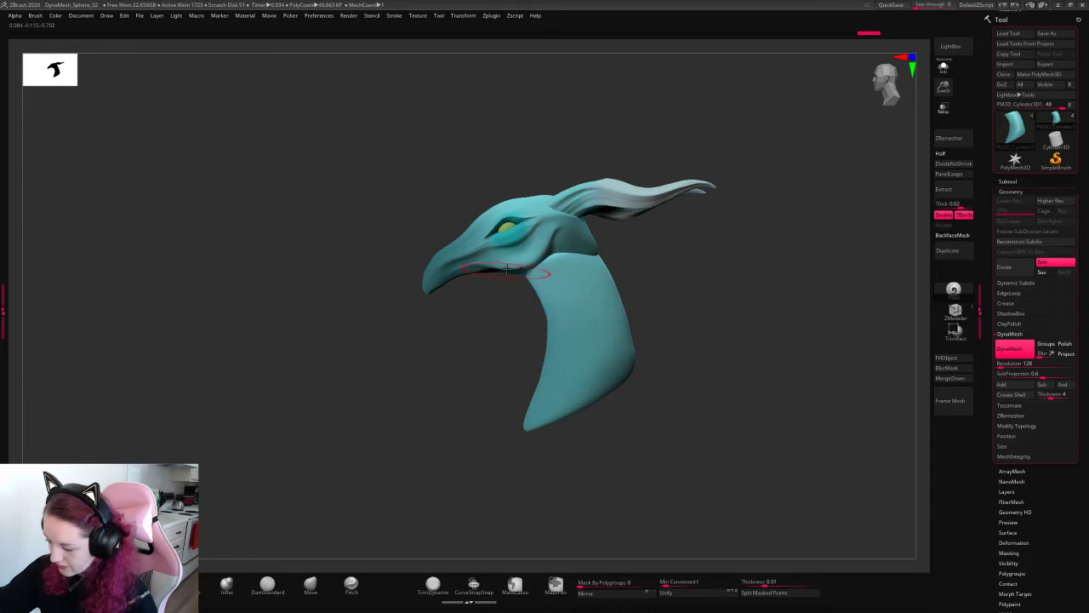
key(space)
click(404, 311)
drag(541, 281, 568, 259)
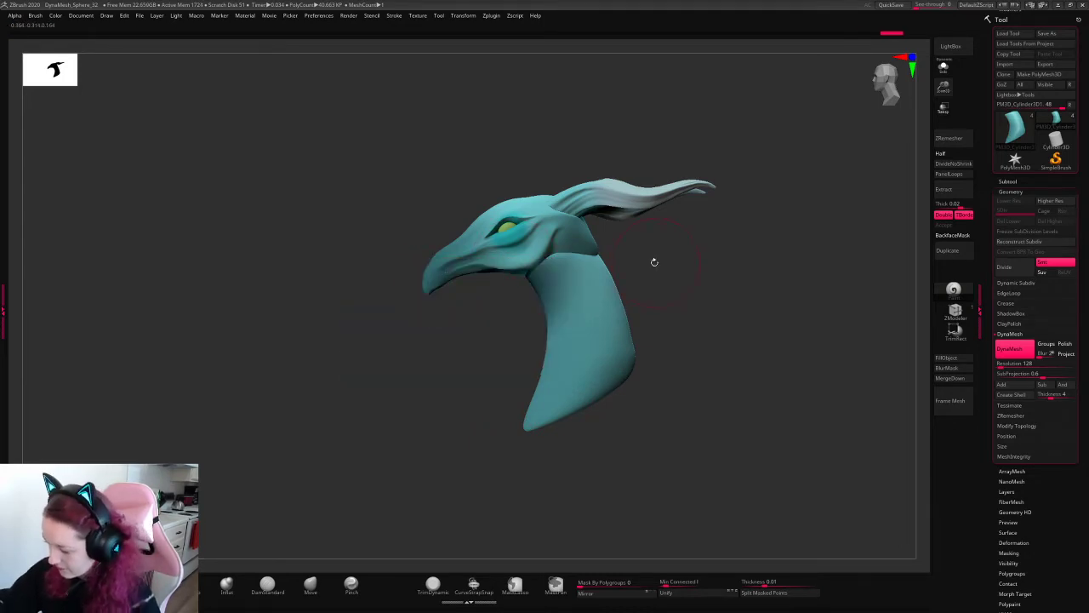
mouse_move(681, 267)
mouse_down()
mouse_move(635, 262)
mouse_move(669, 272)
mouse_up()
- Select the head and extend the back of the skull down over the nape with the Move brush
alt+click(581, 249)
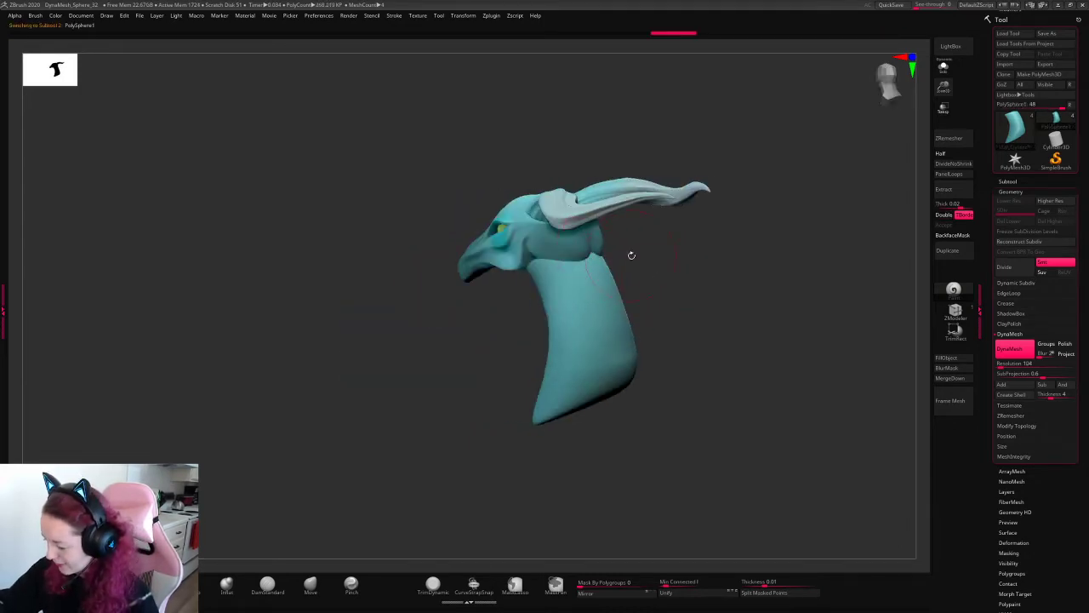
click(313, 583)
mouse_move(435, 445)
mouse_down()
mouse_move(495, 421)
mouse_move(502, 443)
mouse_up()
key(space)
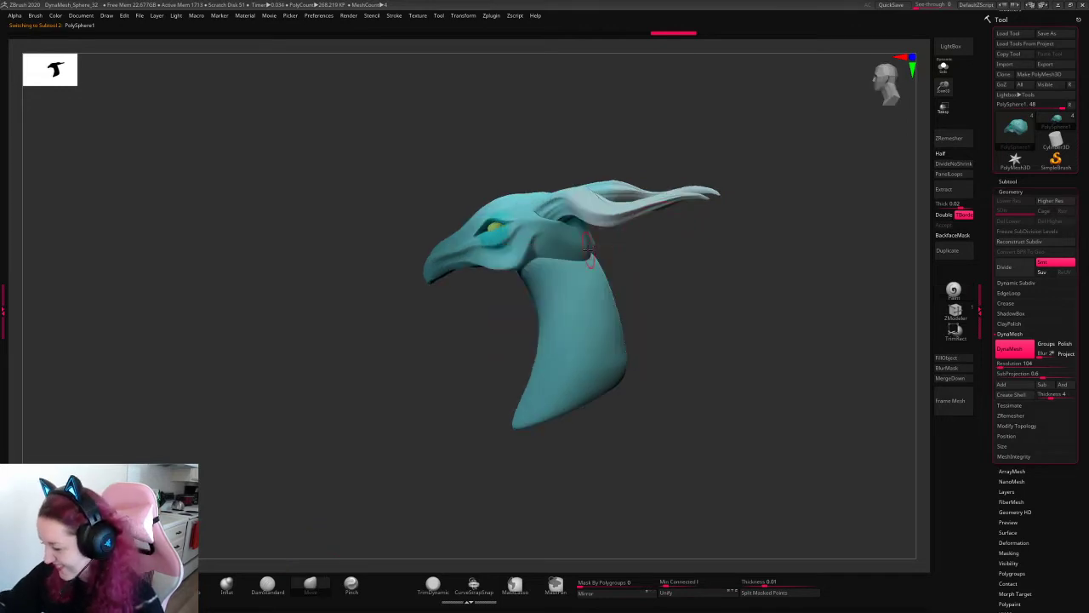
drag(649, 258, 588, 282)
mouse_move(712, 243)
mouse_down()
mouse_move(729, 322)
mouse_move(761, 204)
mouse_move(790, 287)
mouse_move(626, 273)
mouse_up()
key(space)
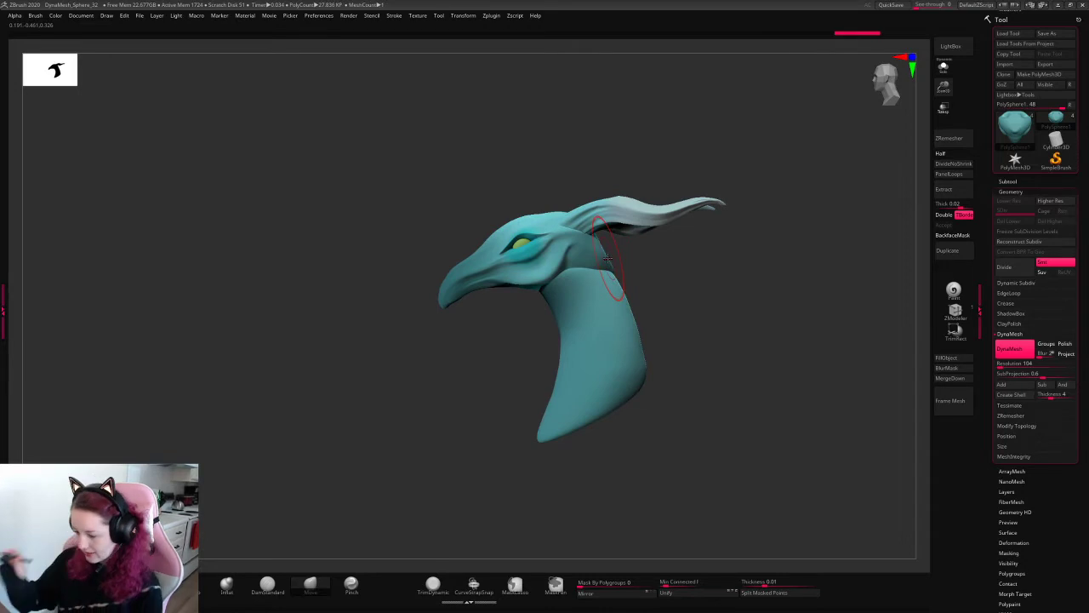
drag(734, 280, 795, 195)
key(space)
key(space)
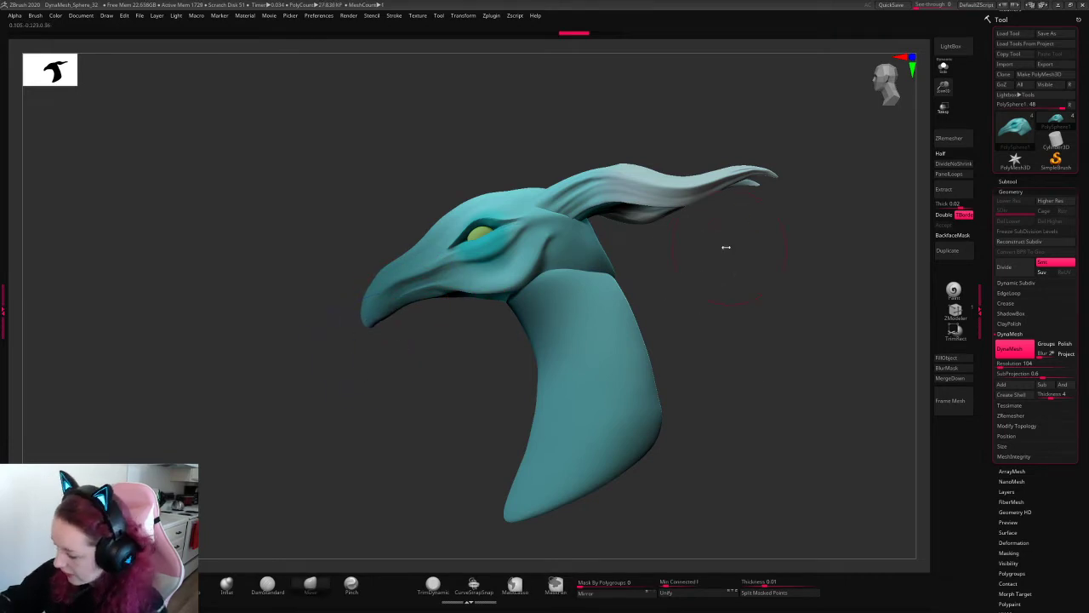
key(space)
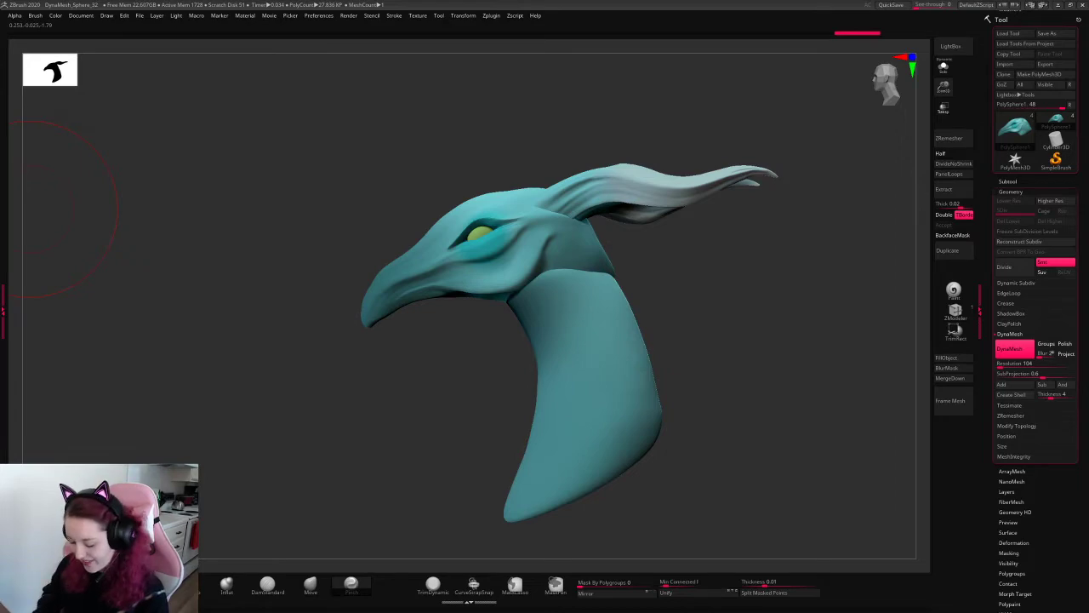
- Consult the water elemental reference images and examine the head and neck from behind
key(alt+Tab)
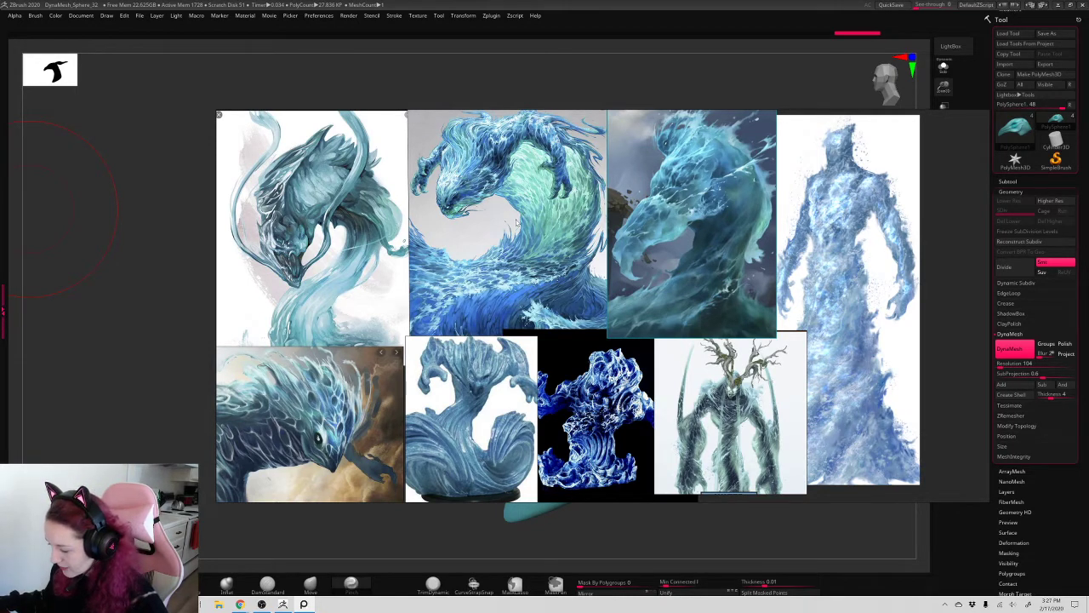
key(shift+z)
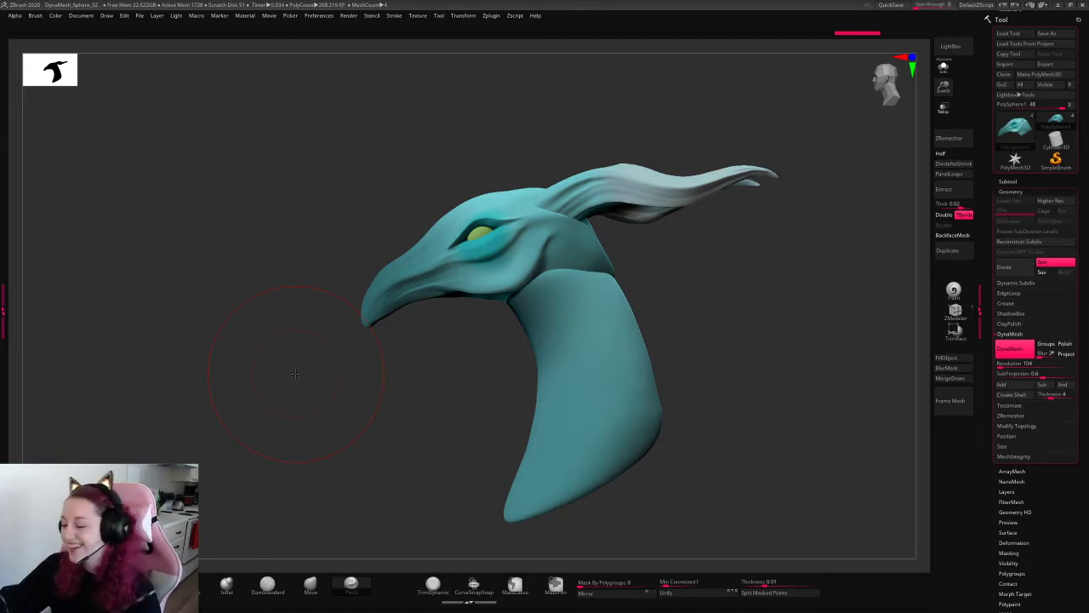
key(space)
mouse_move(637, 219)
mouse_down()
mouse_move(732, 216)
mouse_move(564, 290)
mouse_up()
key(space)
drag(638, 252, 505, 331)
- Select the neck and sculpt a vertical ridge down its back with the DamStandard brush
alt+click(505, 331)
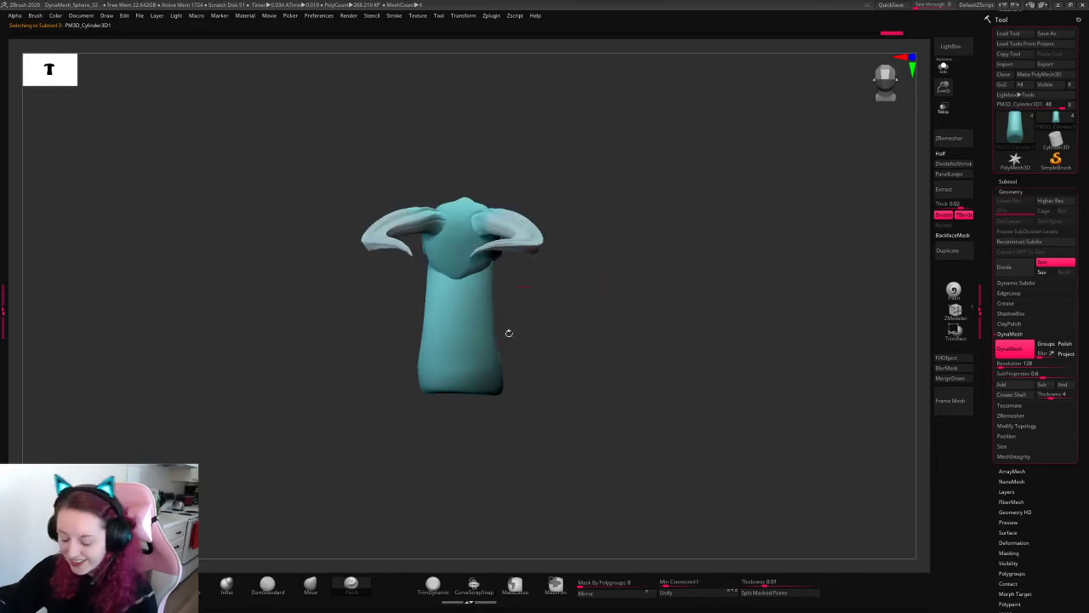
click(271, 587)
drag(595, 255, 621, 241)
mouse_move(457, 277)
mouse_down()
mouse_move(462, 435)
mouse_move(511, 294)
mouse_up()
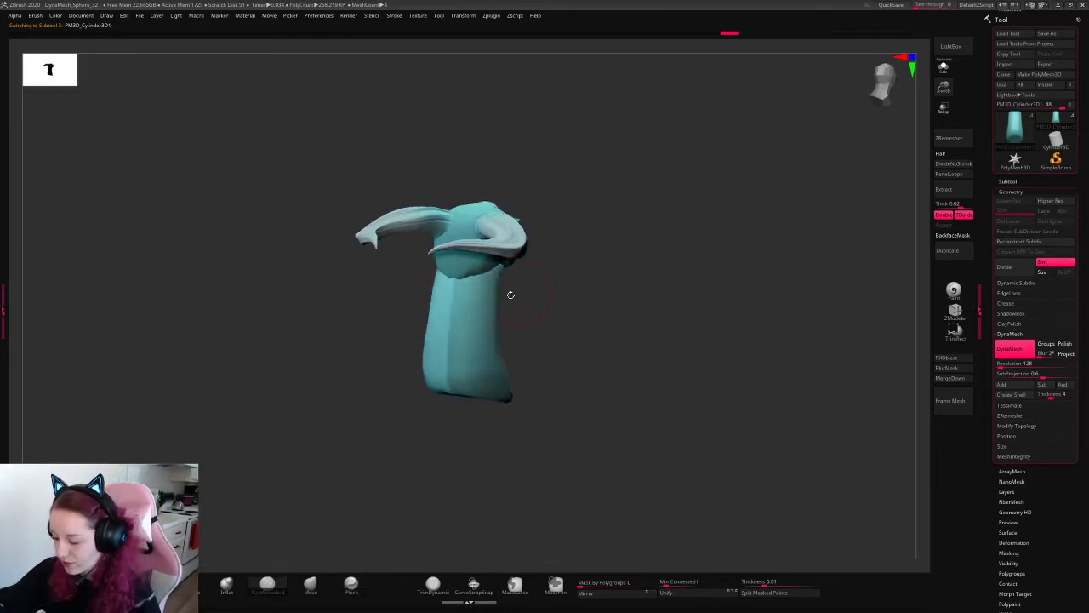
mouse_move(479, 357)
mouse_down()
mouse_move(728, 257)
mouse_move(783, 185)
mouse_move(942, 98)
mouse_up()
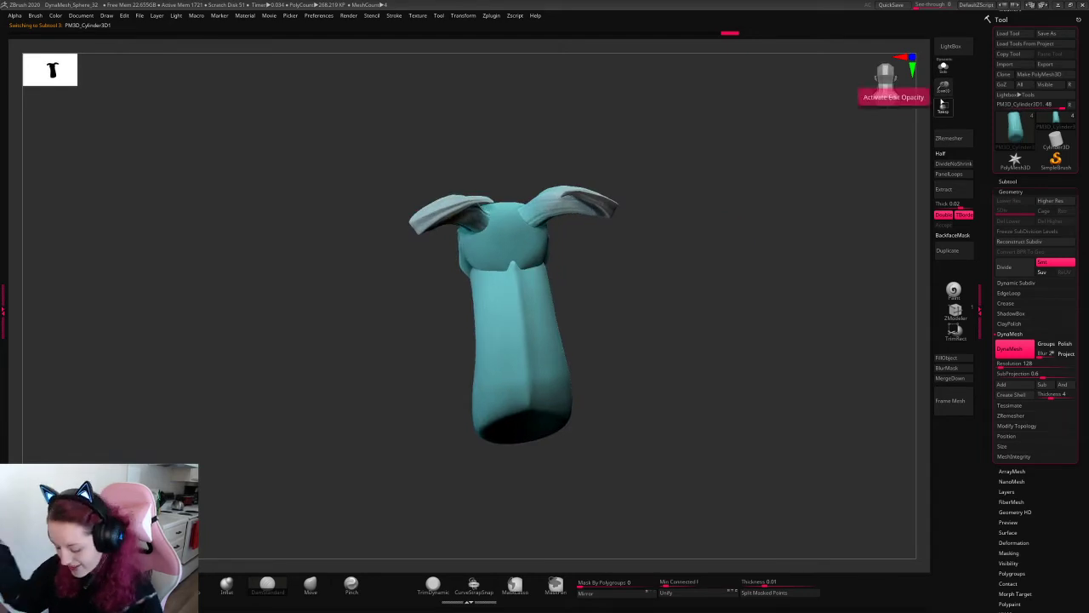
- Choose the brush set with armor and spike shapes and add SeaSpikes along both sides of the neck
key(b)
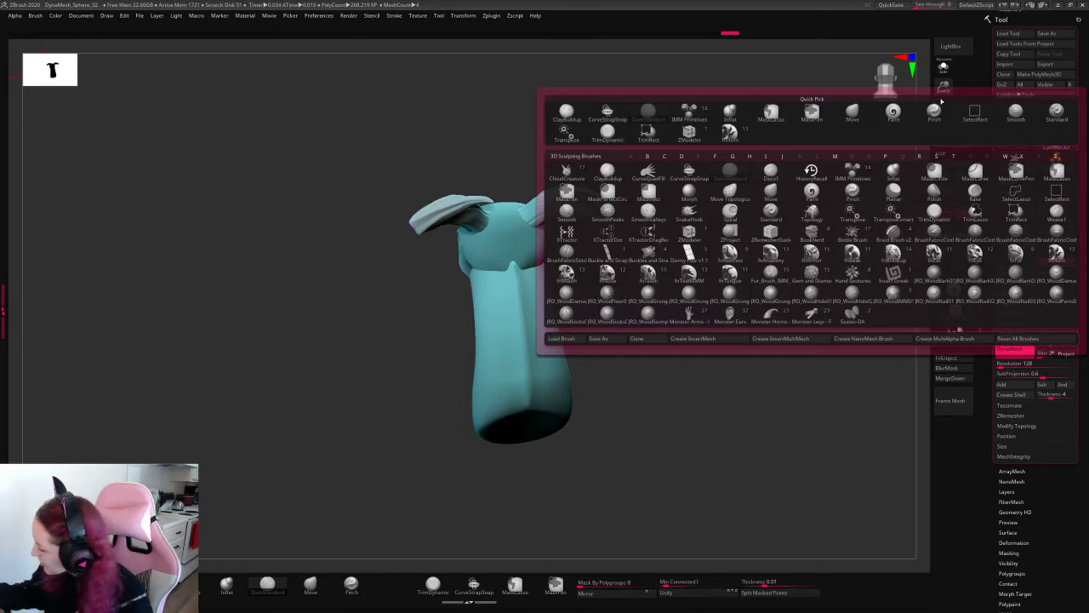
click(814, 252)
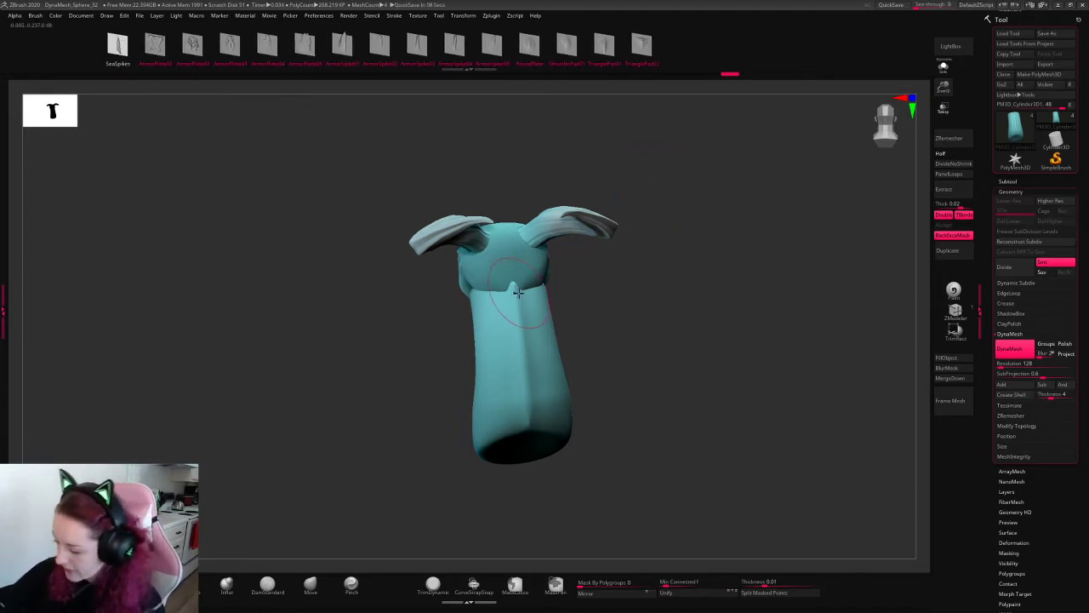
drag(515, 291, 532, 317)
drag(601, 263, 520, 299)
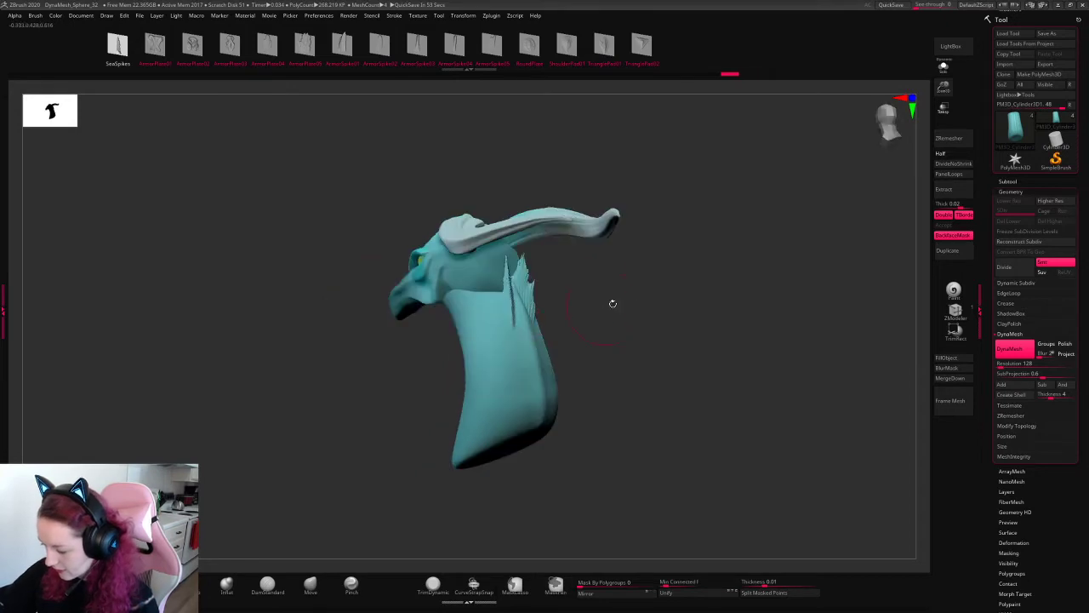
drag(613, 304, 640, 299)
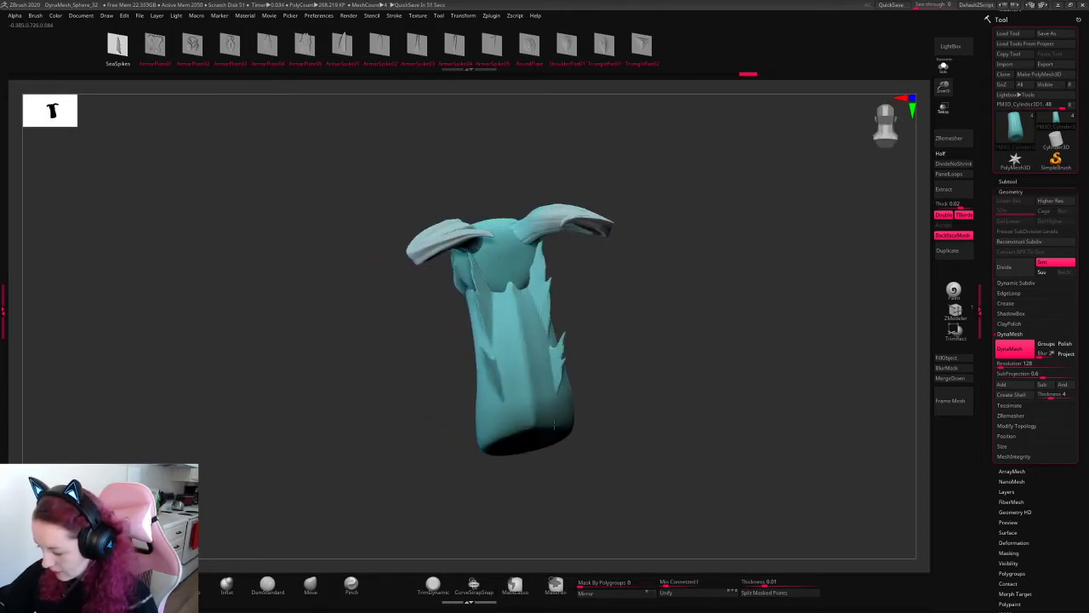
- Start saving the project and create a folder named Water Elemental on the Desktop
mouse_move(633, 348)
mouse_down()
mouse_move(701, 323)
mouse_move(534, 348)
mouse_move(553, 315)
mouse_move(559, 388)
mouse_up()
mouse_move(717, 315)
mouse_down()
mouse_move(781, 329)
mouse_move(682, 370)
mouse_move(711, 317)
mouse_move(540, 357)
mouse_move(549, 294)
mouse_up()
mouse_move(554, 332)
mouse_down()
mouse_move(555, 316)
mouse_move(510, 266)
mouse_move(518, 275)
mouse_up()
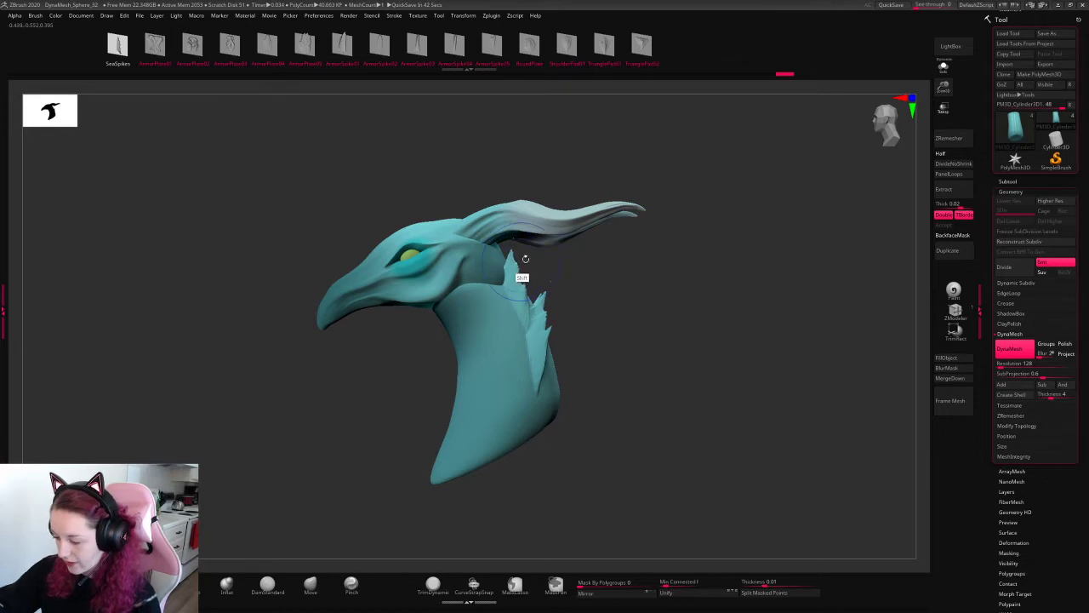
drag(679, 307, 729, 312)
key(ctrl+s)
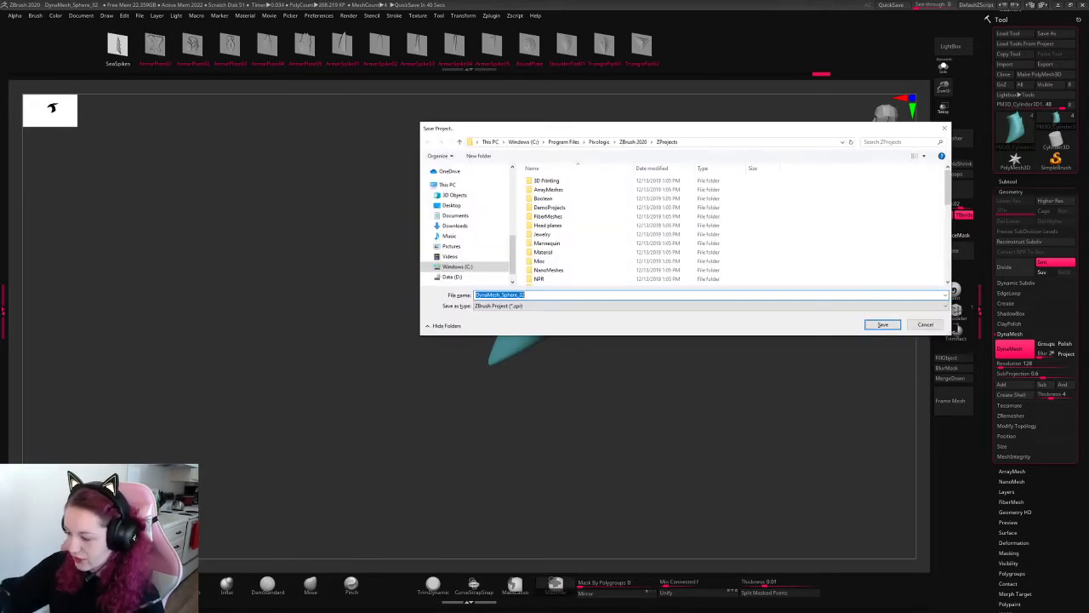
scroll(468, 226, up, 5)
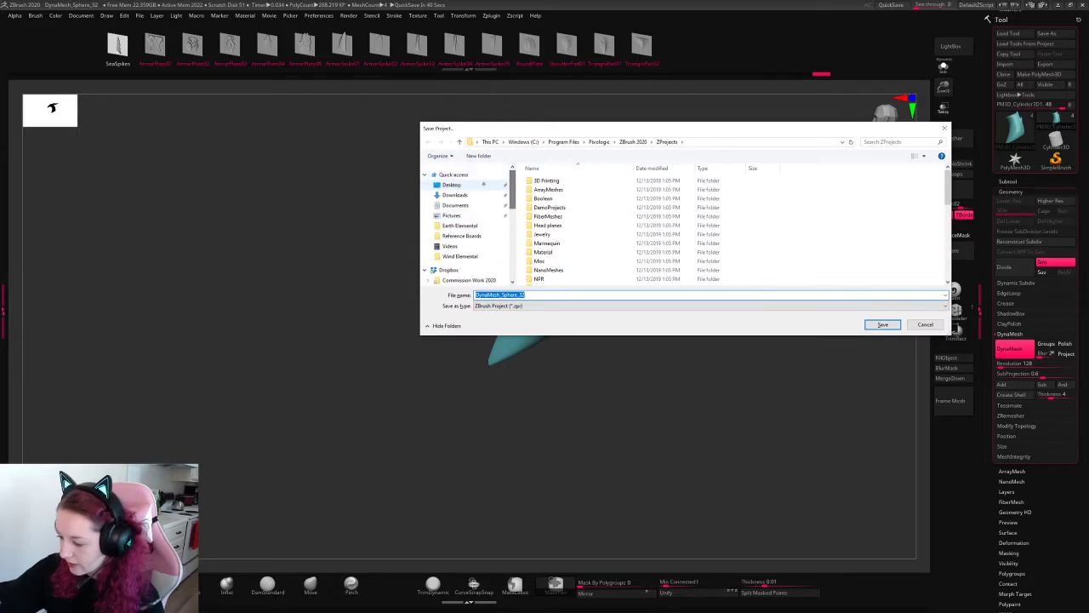
click(451, 185)
click(478, 155)
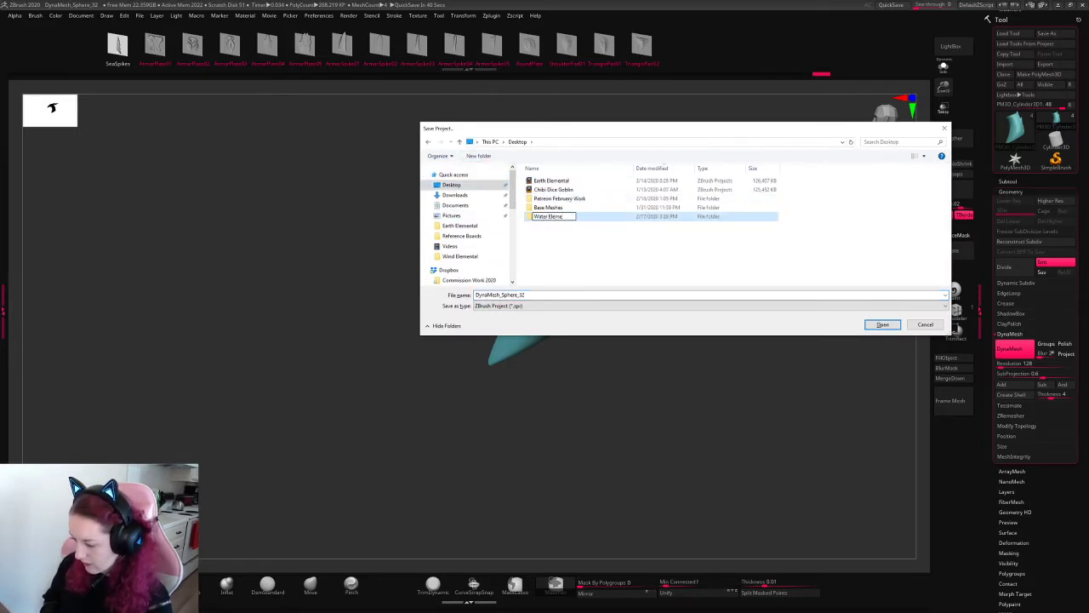
text(Water Elementall)
key(BackSpace)
key(Return)
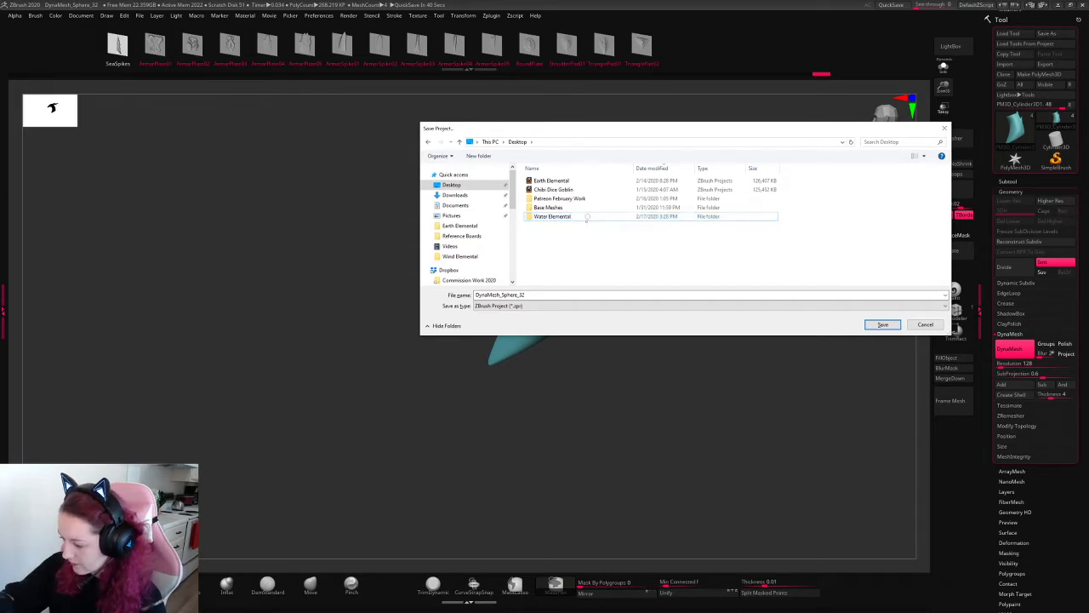
- Save the project as Water Elemental inside the Water Elemental folder
key(Return)
text(Water)
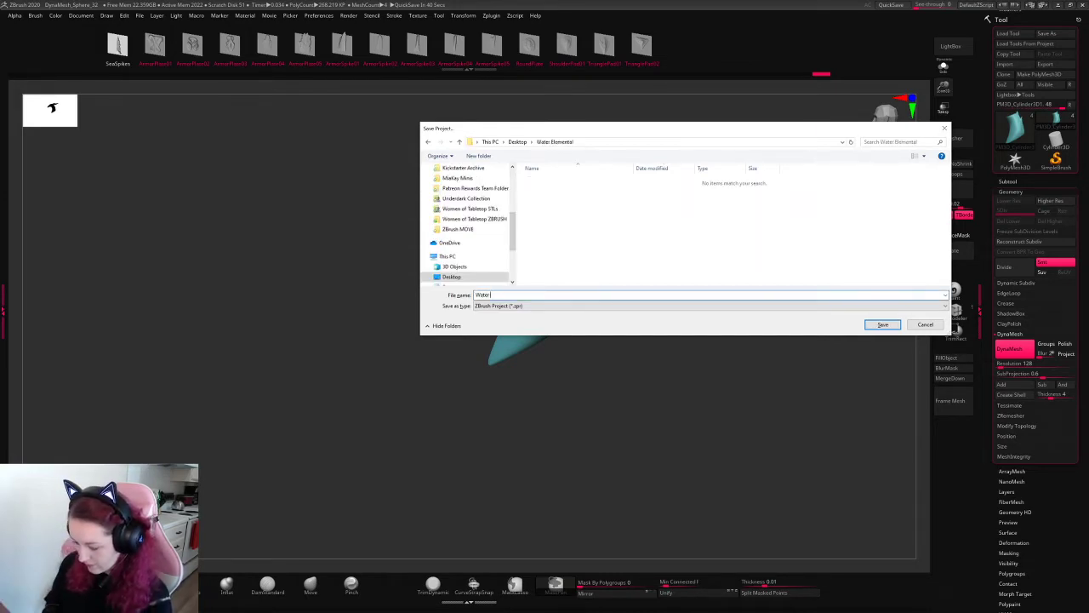
text(lementa)
key(Return)
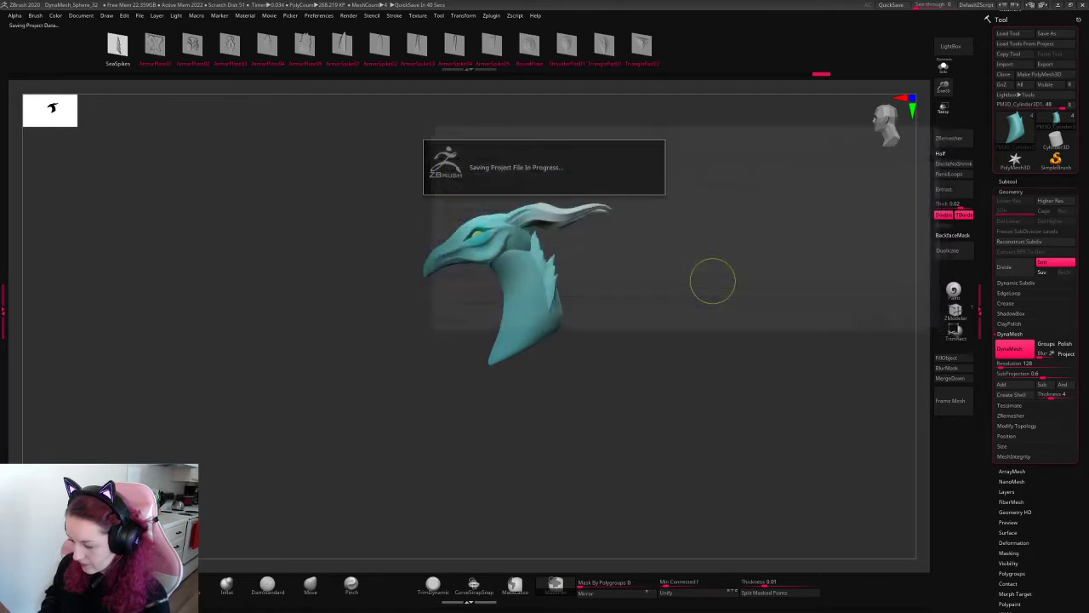
alt+drag(735, 244, 712, 271)
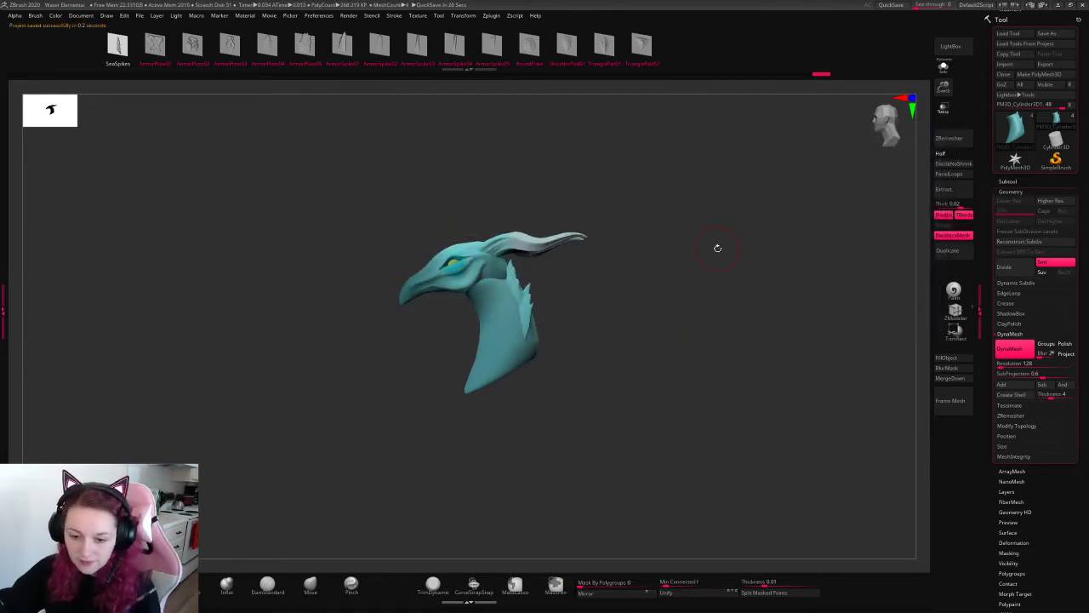
drag(943, 88, 928, 119)
click(310, 585)
key(space)
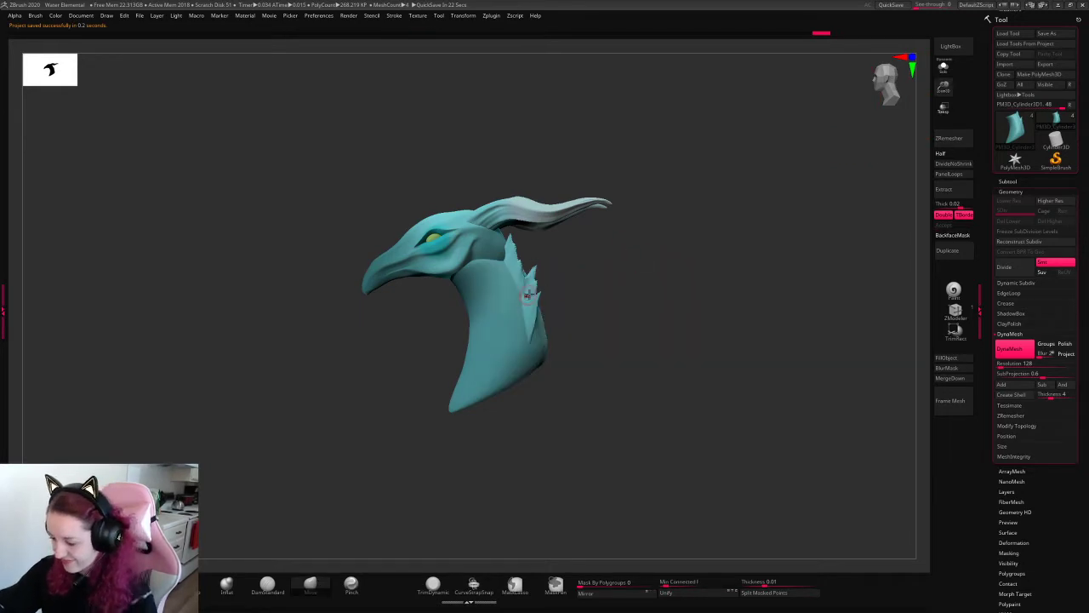
drag(725, 251, 682, 248)
alt+click(572, 245)
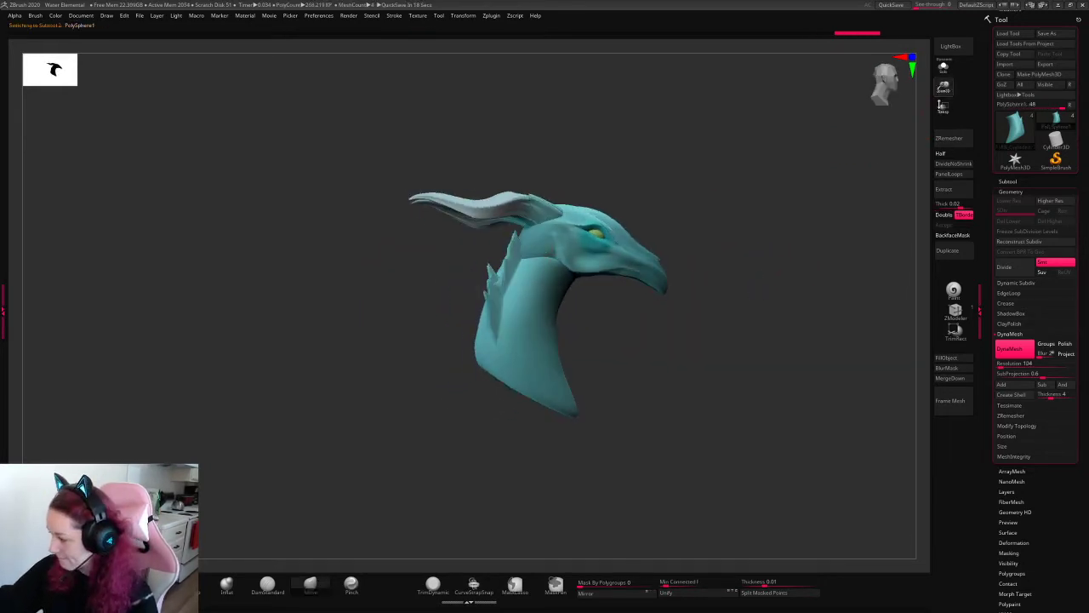
drag(944, 88, 939, 112)
key(space)
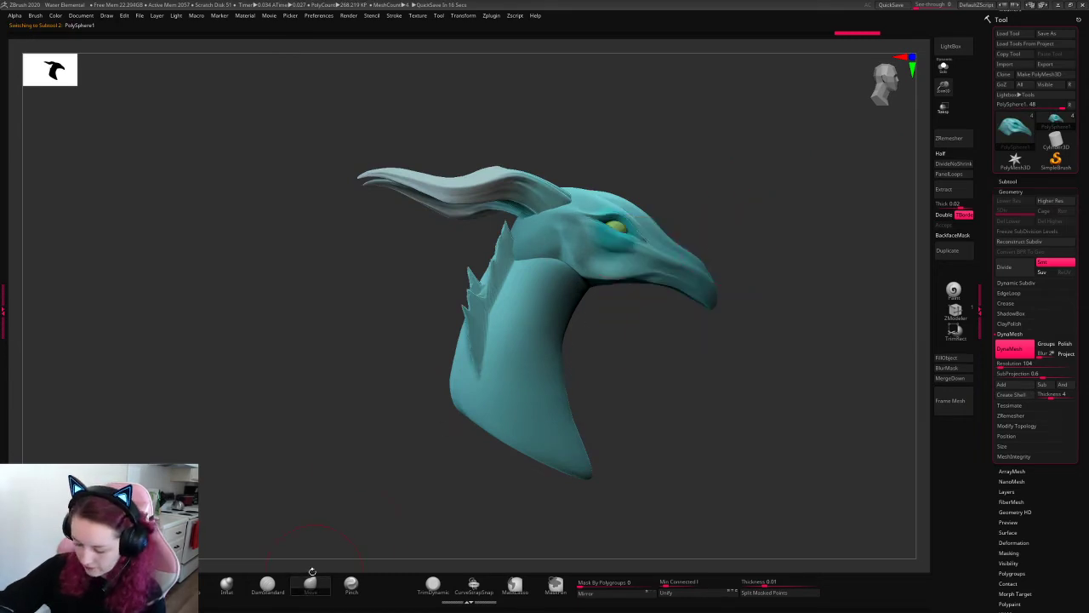
drag(806, 202, 578, 259)
- Make the neck the active subtool and carve skin folds into its upper side with the DamStandard brush
alt+click(512, 319)
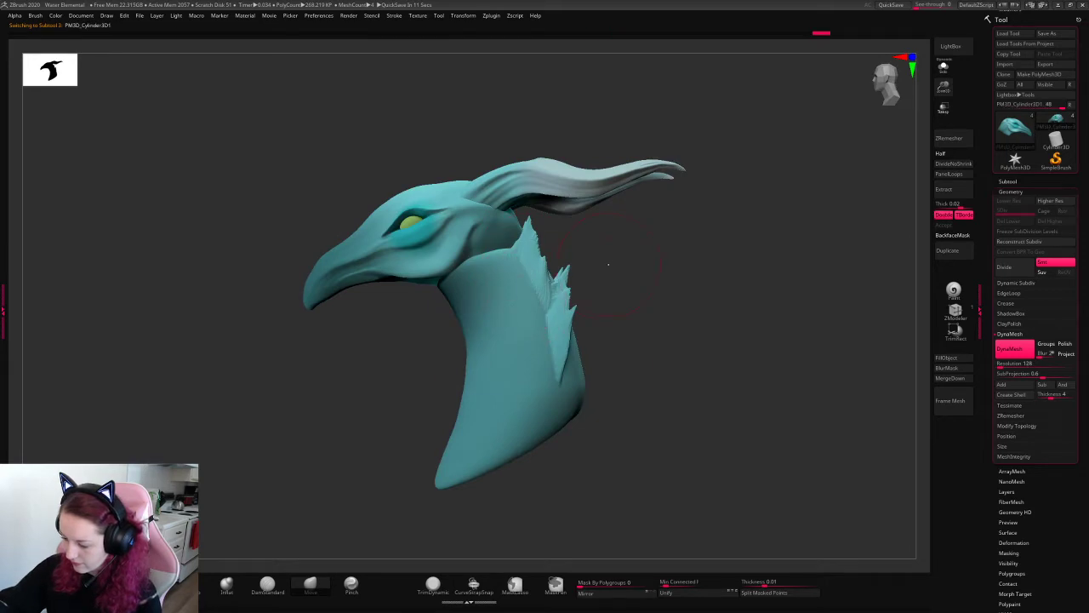
click(268, 584)
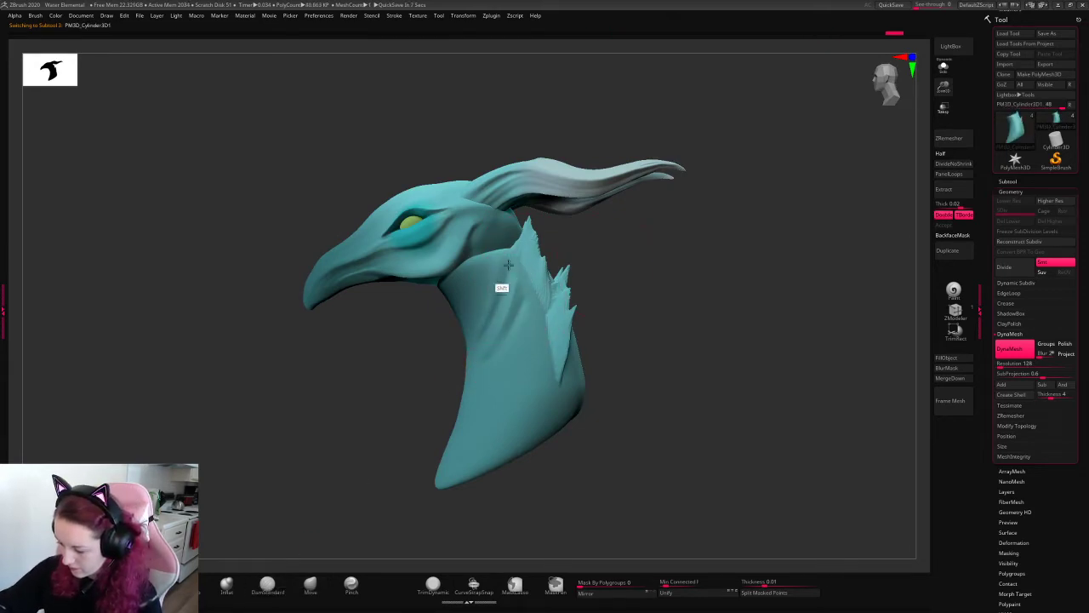
drag(705, 250, 736, 234)
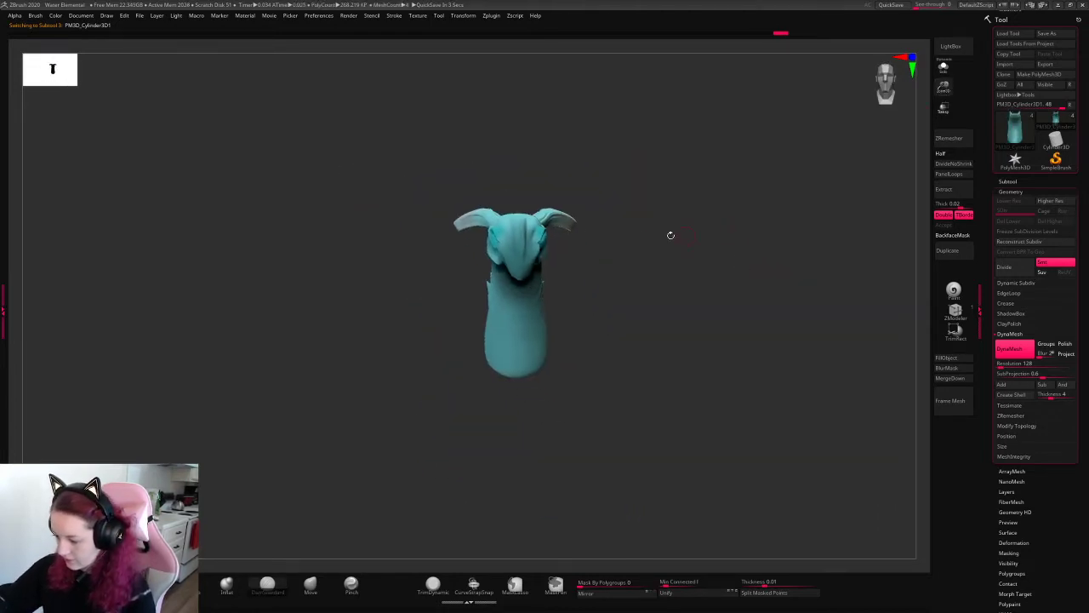
- Make the horns the active subtool and place the transform gizmo at the base of one horn
alt+click(569, 228)
key(w)
alt+drag(547, 227, 547, 307)
alt+click(545, 220)
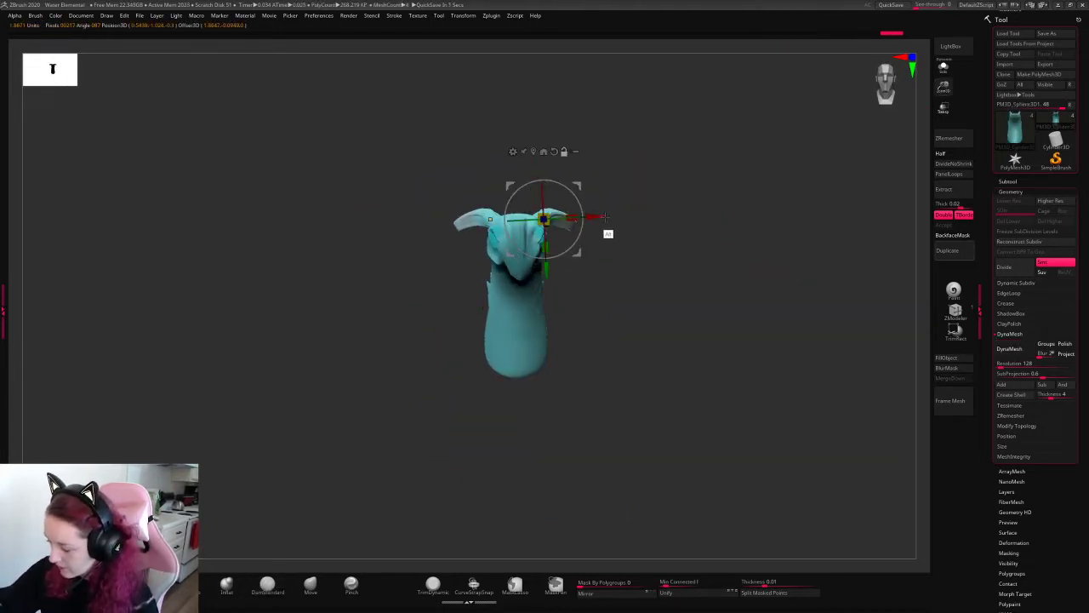
- Try rotating the horns about their base with the gizmo, first upward and then down beside the head
drag(577, 242, 555, 170)
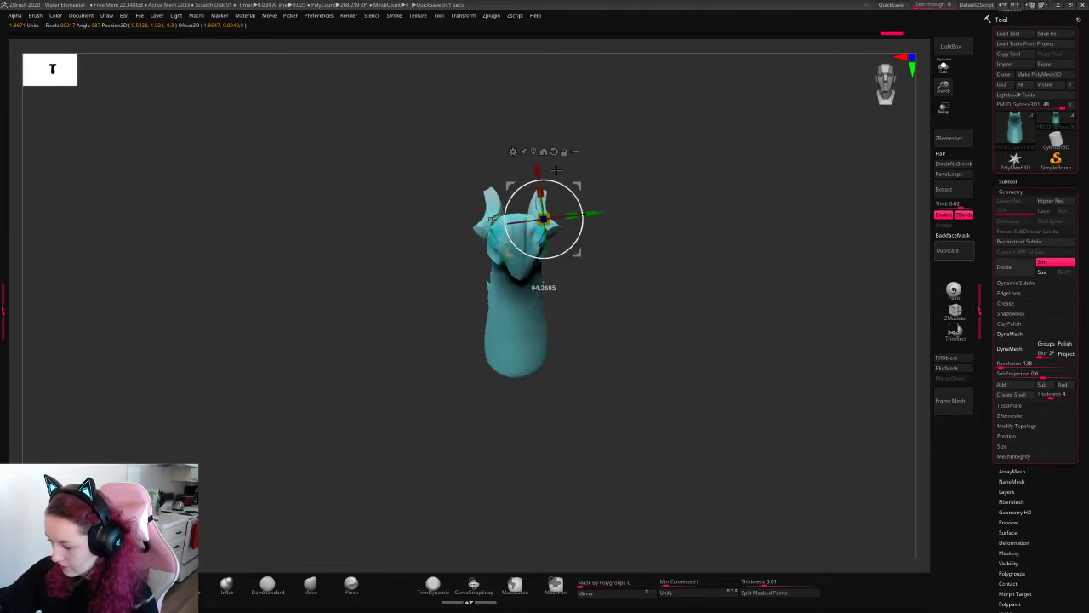
alt+drag(921, 98, 775, 237)
key(ctrl+z)
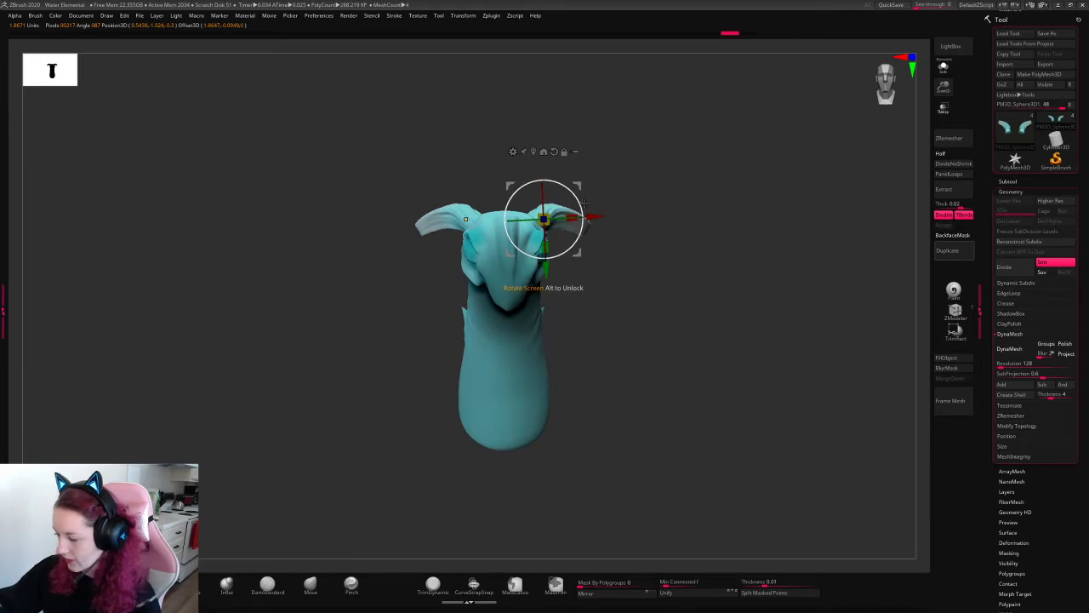
drag(943, 87, 781, 181)
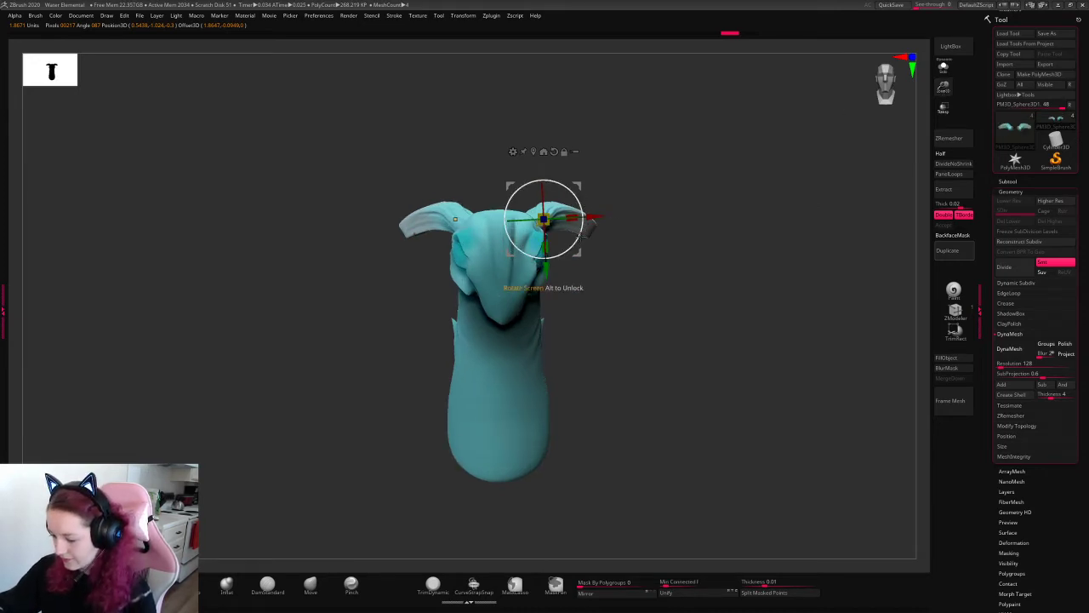
drag(583, 235, 555, 265)
key(q)
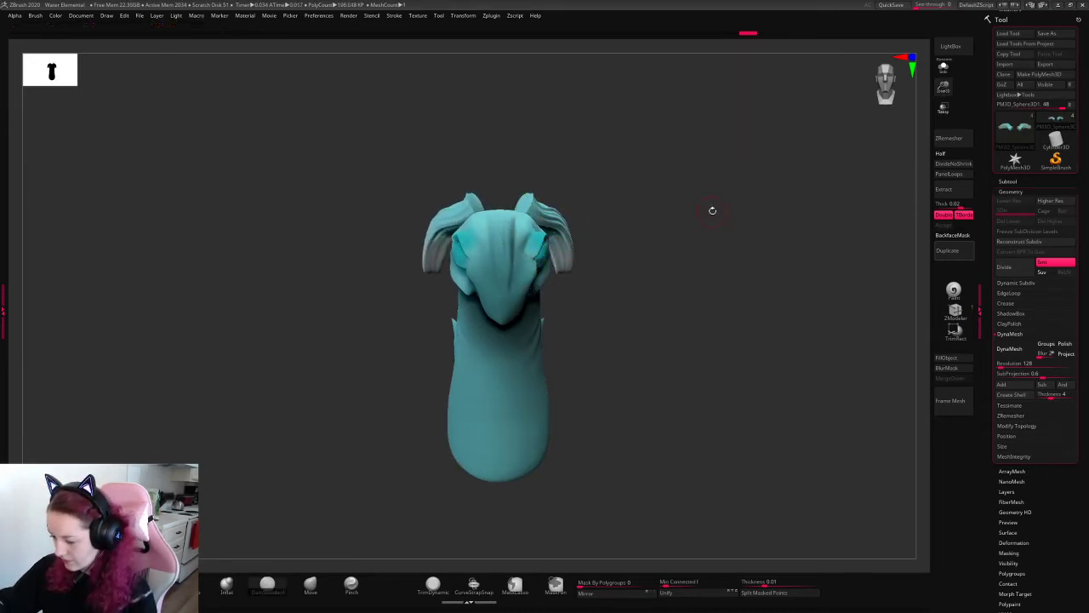
mouse_move(713, 211)
mouse_down()
mouse_move(805, 204)
mouse_move(814, 187)
mouse_move(727, 214)
mouse_up()
- Try pulling the horn tips inward toward the head with the Move brush
key(space)
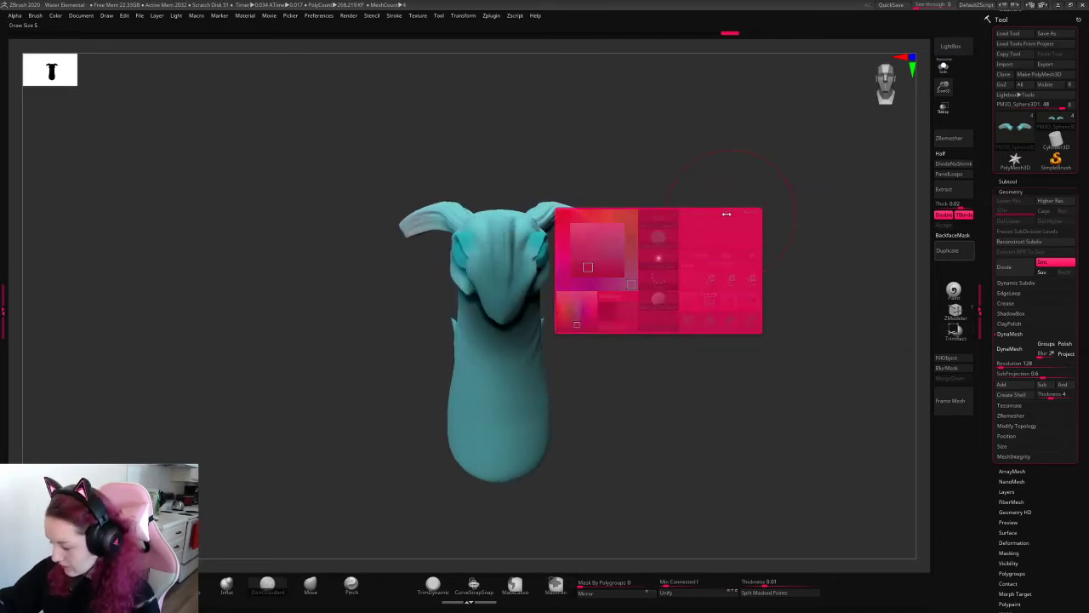
click(311, 585)
key(space)
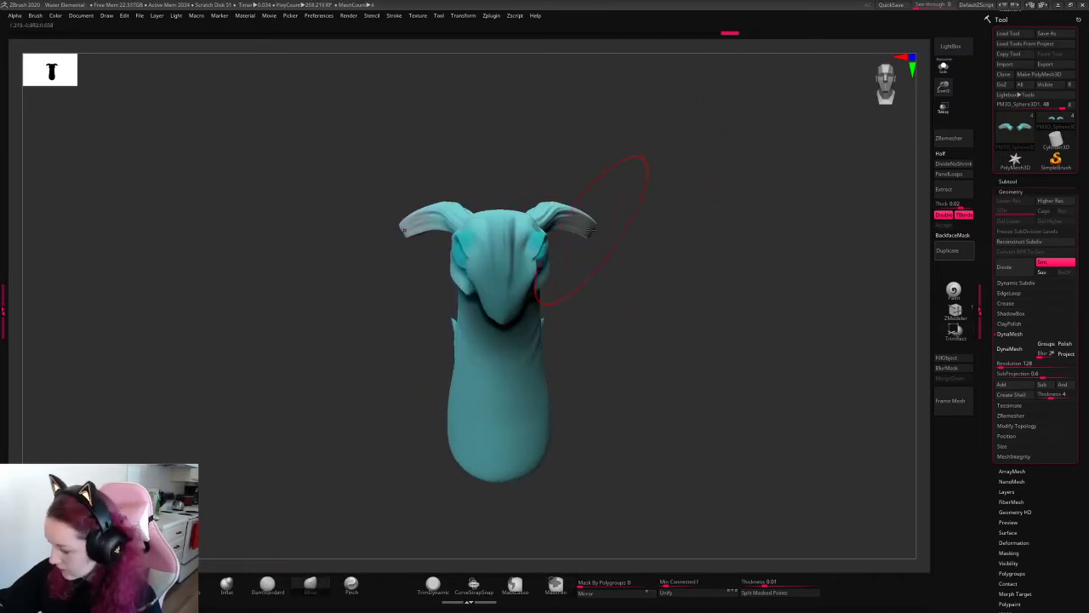
drag(589, 230, 539, 244)
mouse_move(692, 202)
mouse_down()
mouse_move(697, 262)
mouse_move(647, 254)
mouse_move(684, 262)
mouse_move(711, 207)
mouse_up()
key(ctrl+z)
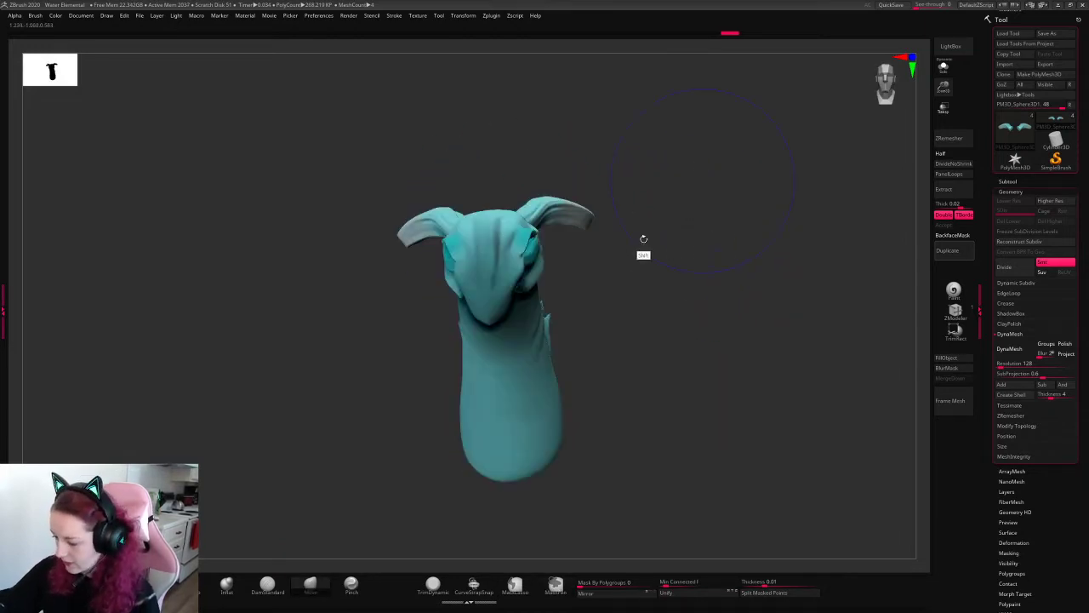
- Sweep the horn tips upward with the Move brush and nudge the horns vertically with the transform gizmo
shift+drag(643, 239, 675, 246)
mouse_move(586, 234)
mouse_down()
mouse_move(568, 256)
mouse_move(707, 218)
mouse_move(754, 235)
mouse_move(799, 232)
mouse_move(749, 236)
mouse_move(731, 172)
mouse_up()
key(w)
drag(496, 271, 495, 262)
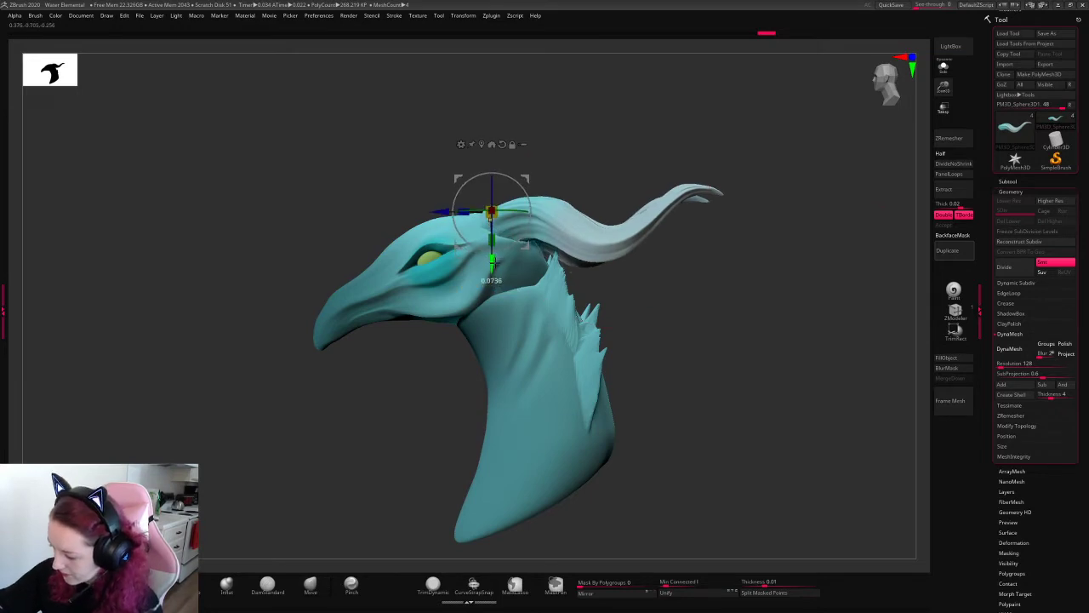
- Refine the horns with the Move brush, easing the base forward onto the head and lifting the middle of the curve slightly
key(q)
drag(663, 281, 741, 361)
drag(472, 213, 464, 216)
drag(819, 328, 808, 218)
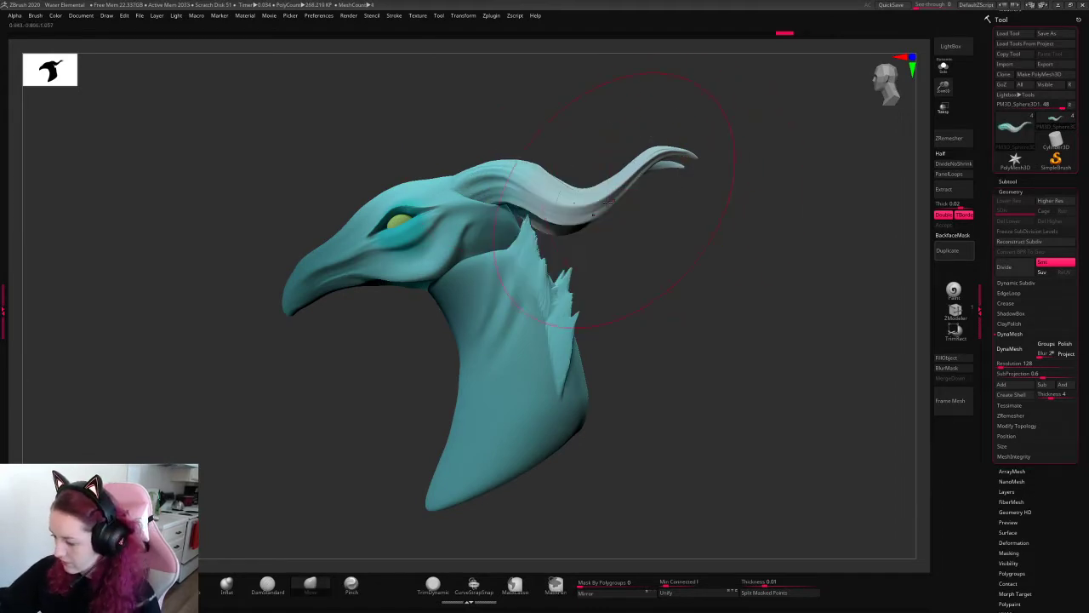
drag(576, 204, 575, 199)
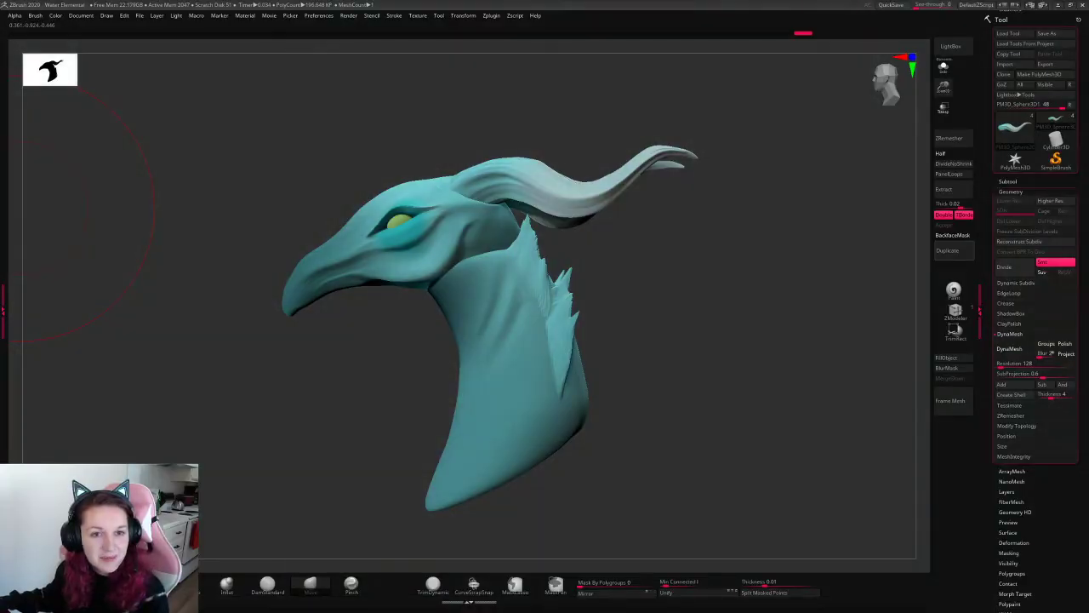
- Switch to the Chrome browser and search Google for "dog nightmare before christmas"
text(dog)
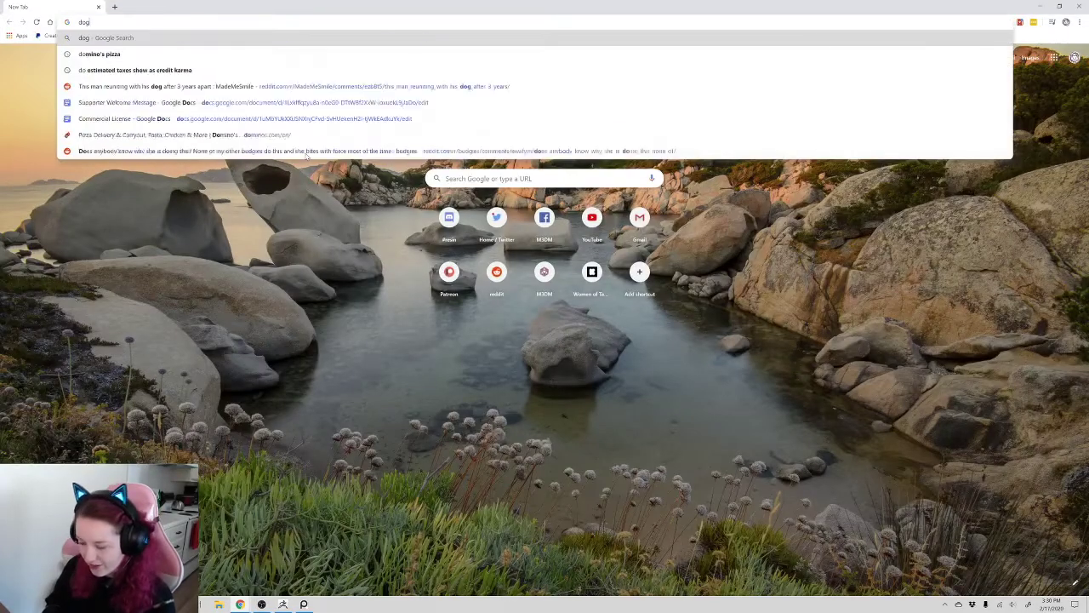
text( nightmar)
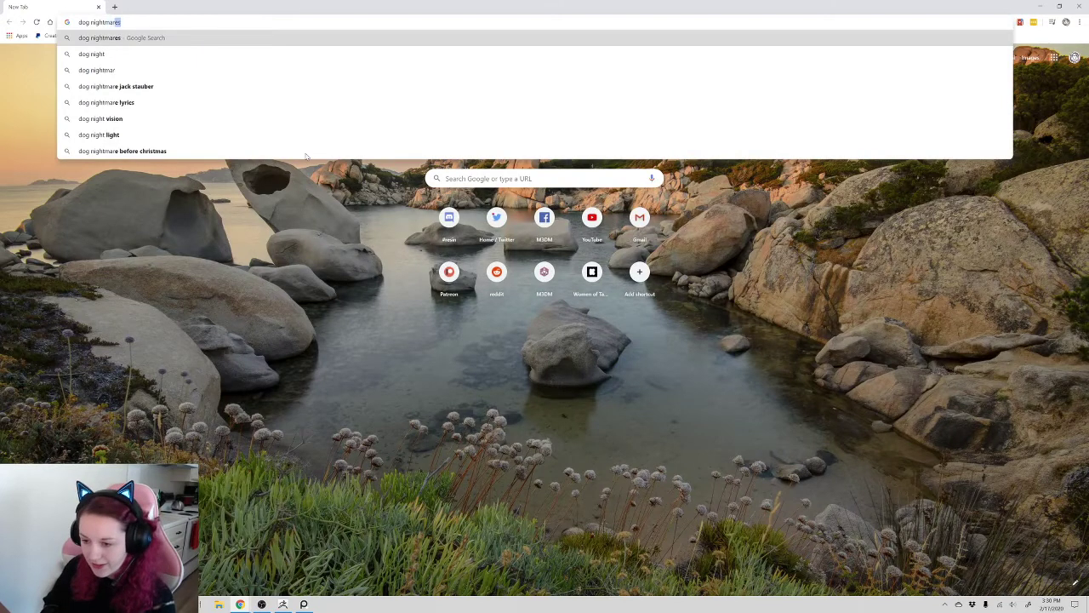
text(e before)
key(Return)
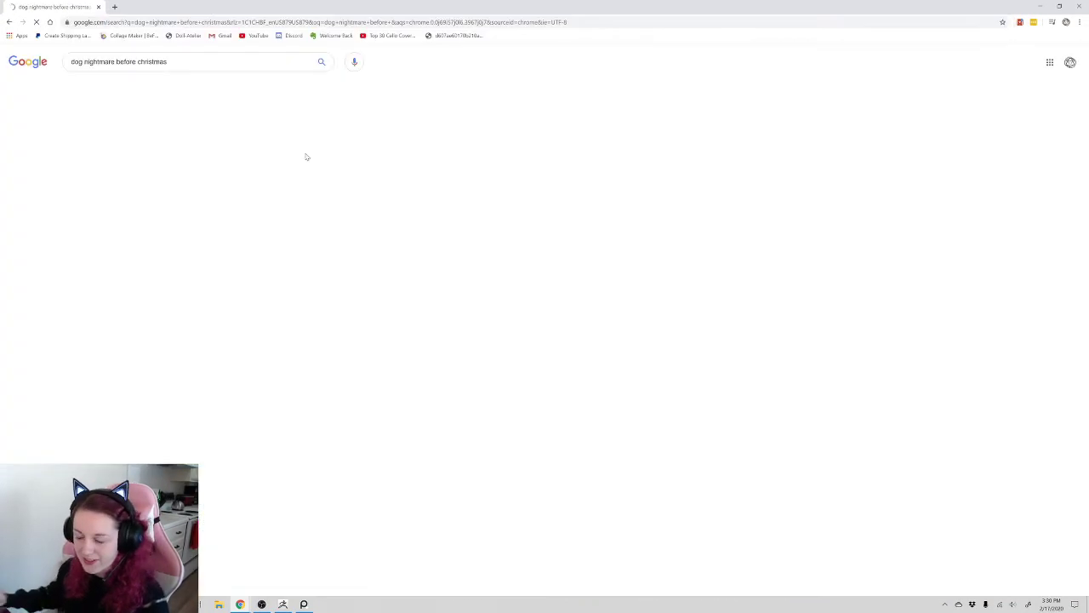
- View the How to Draw Zero picture in the image results, and close the browser tab
click(109, 86)
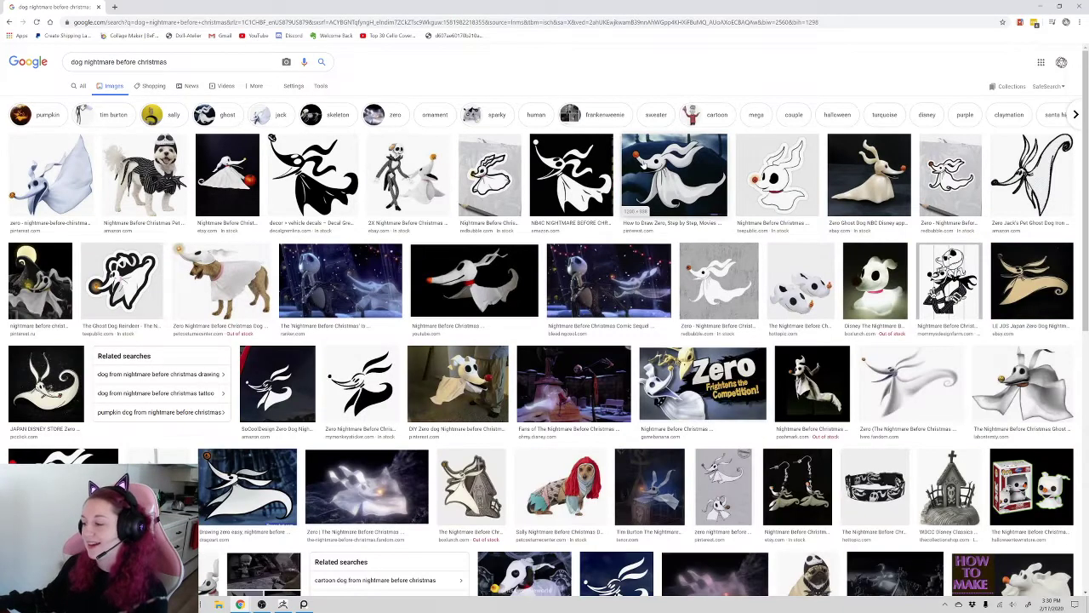
click(643, 166)
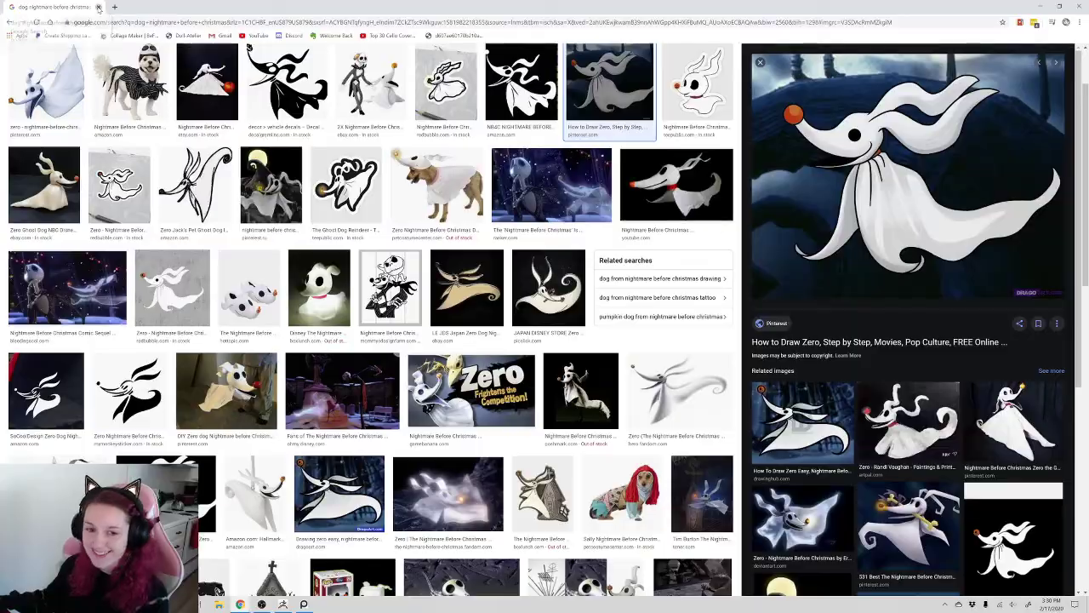
click(98, 7)
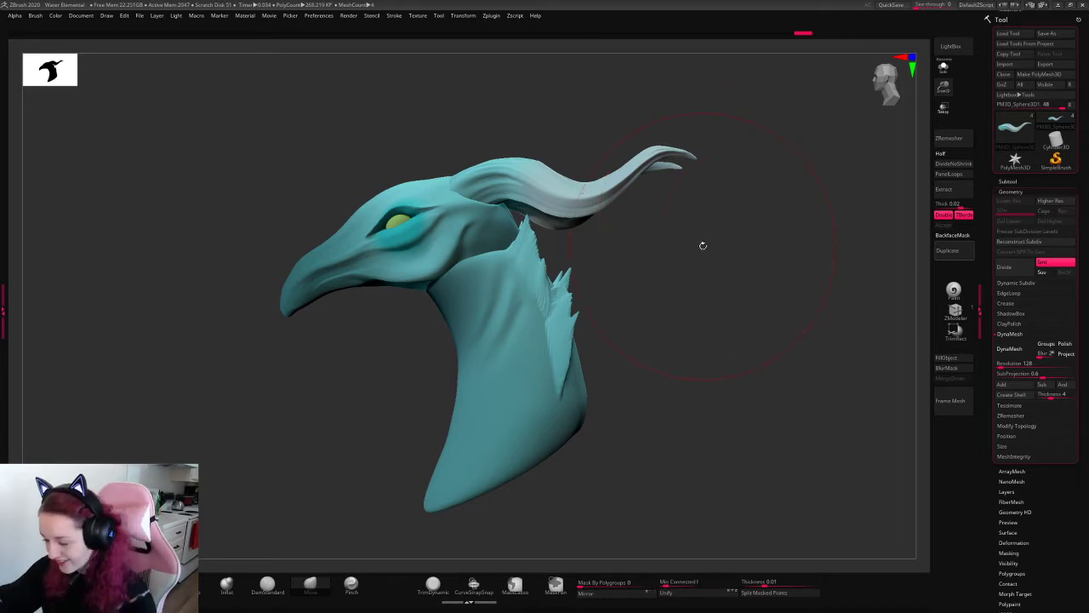
- Select the neck subtool and append a sphere as a new subtool
drag(944, 89, 741, 207)
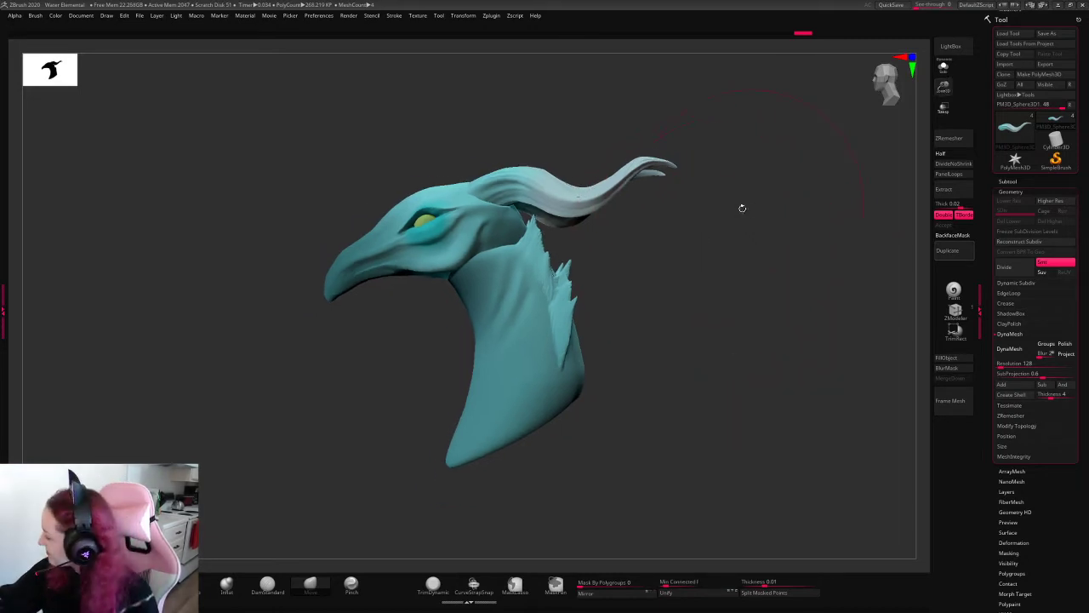
key(space)
alt+click(521, 358)
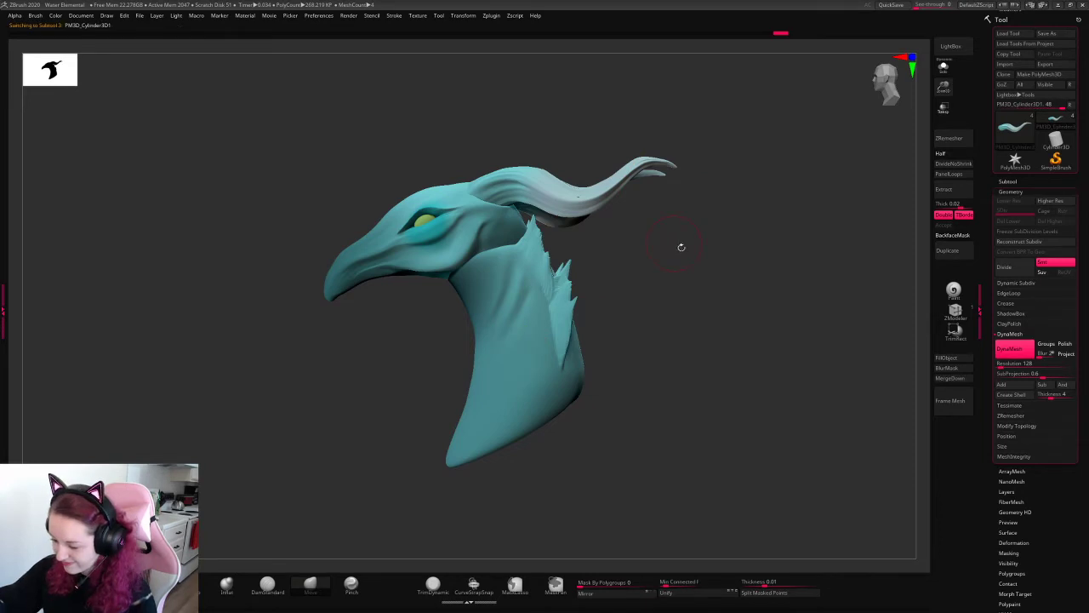
drag(681, 244, 744, 255)
drag(945, 82, 944, 55)
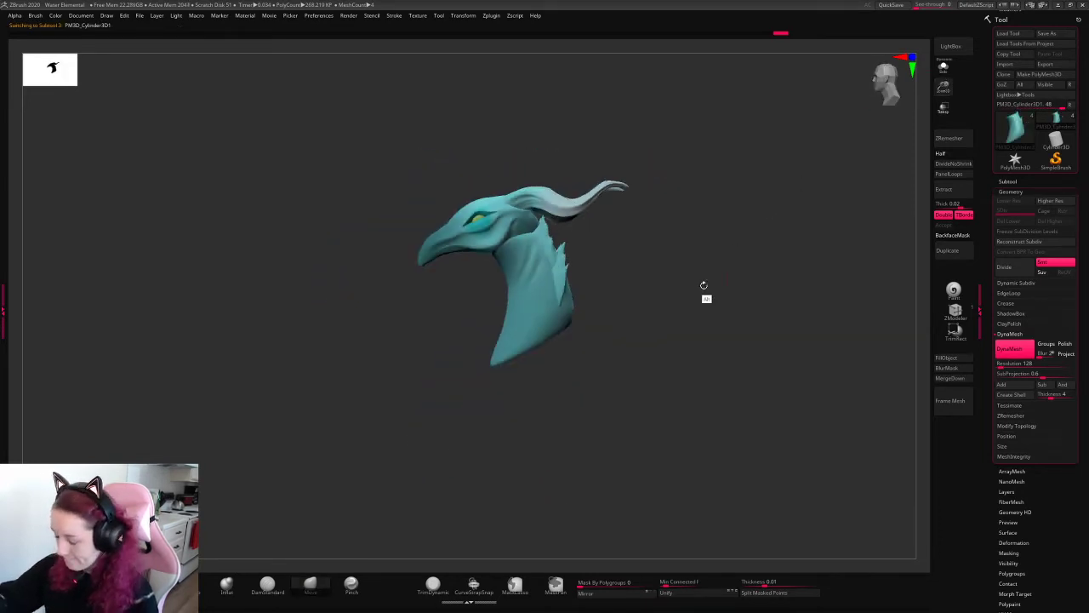
alt+drag(703, 287, 681, 261)
key(space)
click(1015, 183)
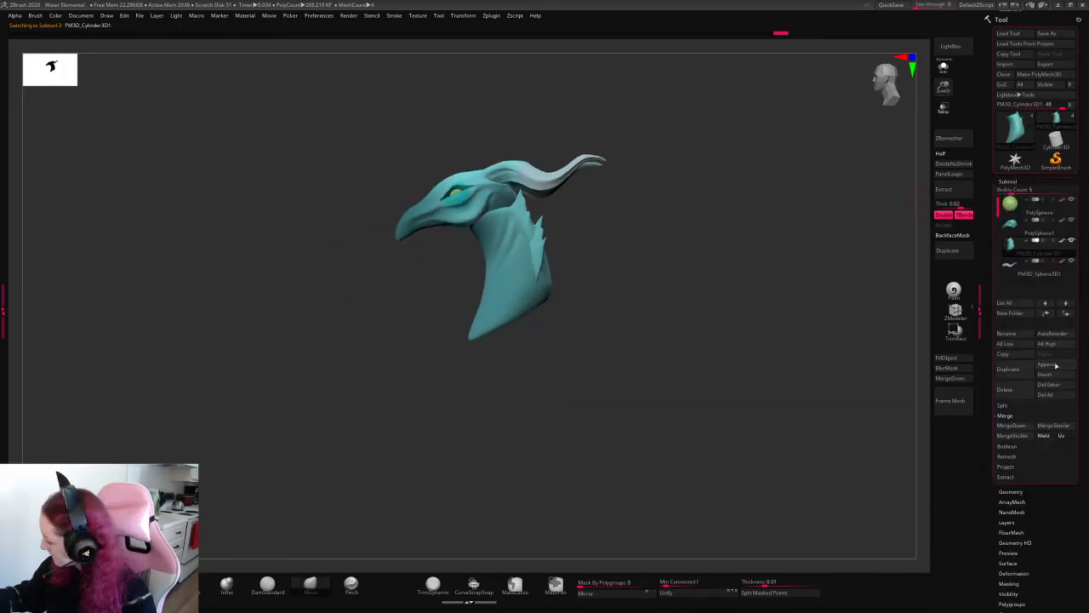
click(1057, 365)
click(880, 406)
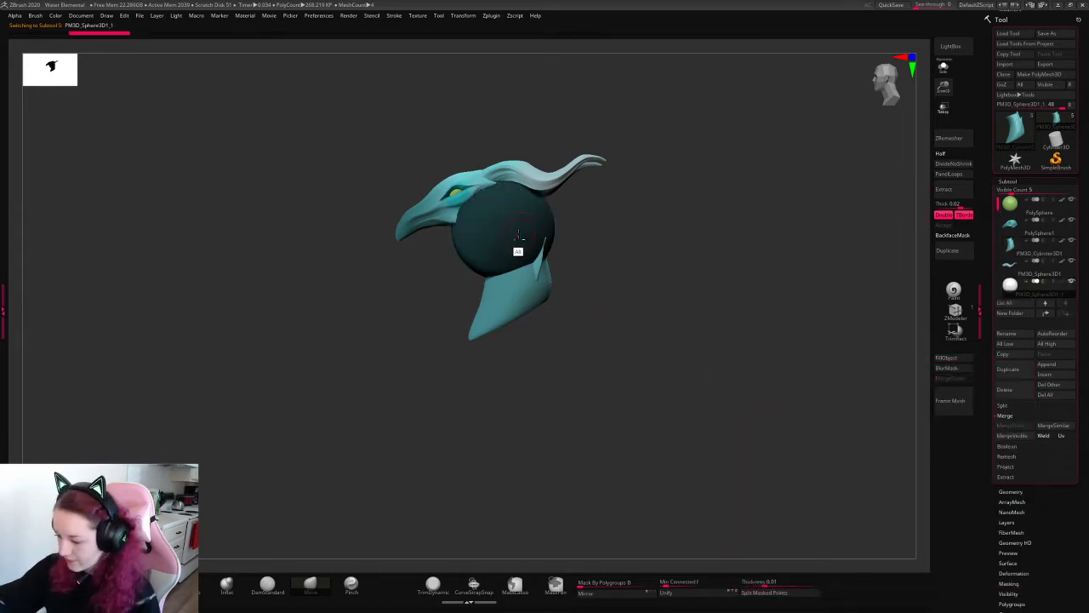
- Move the new sphere down below the neck and scale it up evenly as the creature's body
key(w)
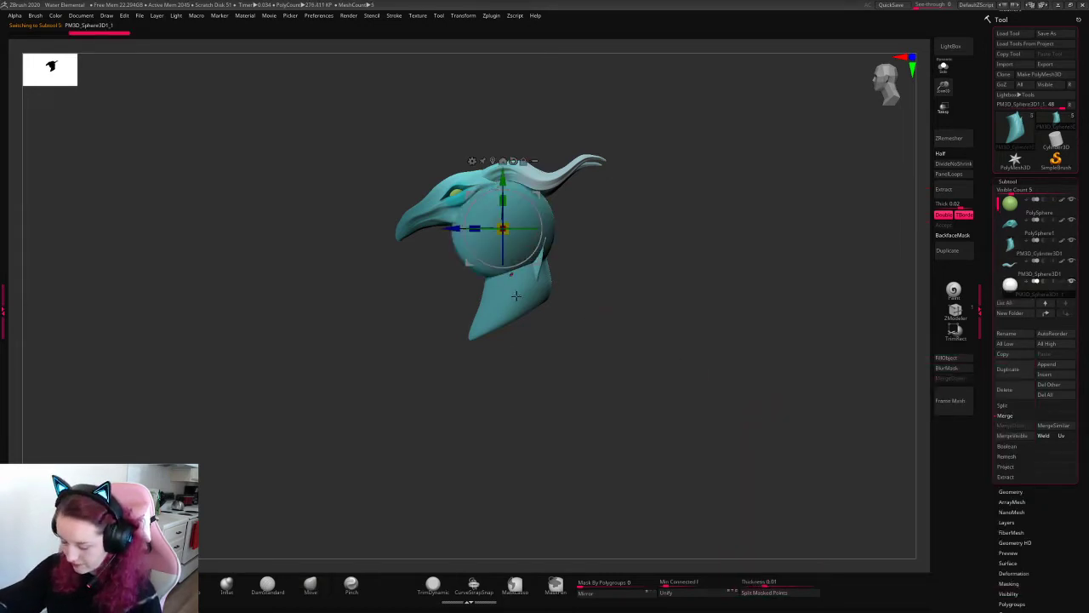
drag(536, 262, 542, 404)
drag(588, 288, 664, 280)
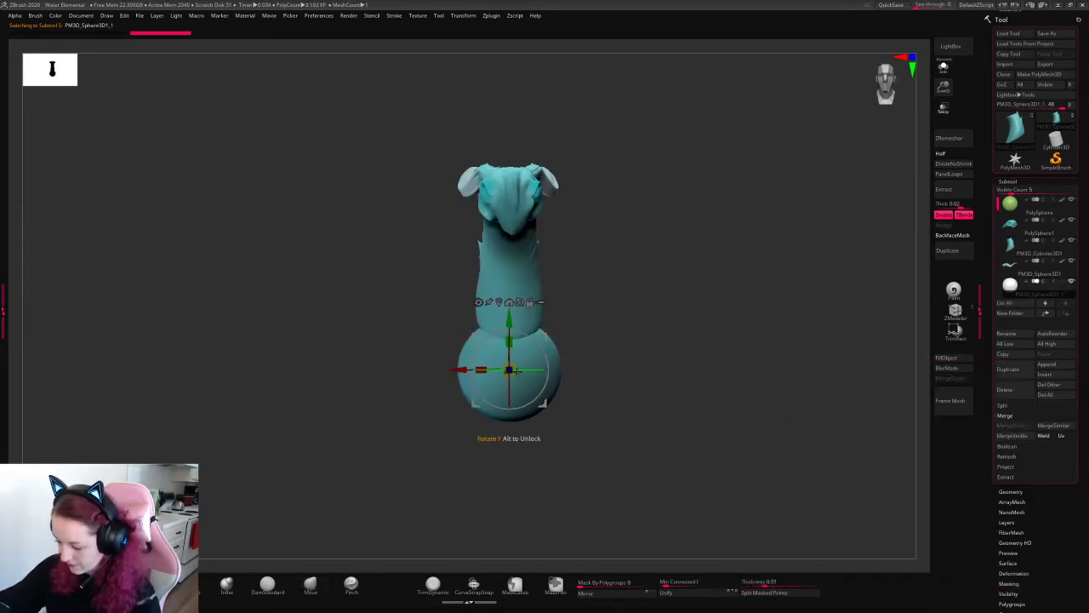
drag(510, 368, 546, 326)
shift+drag(740, 235, 690, 232)
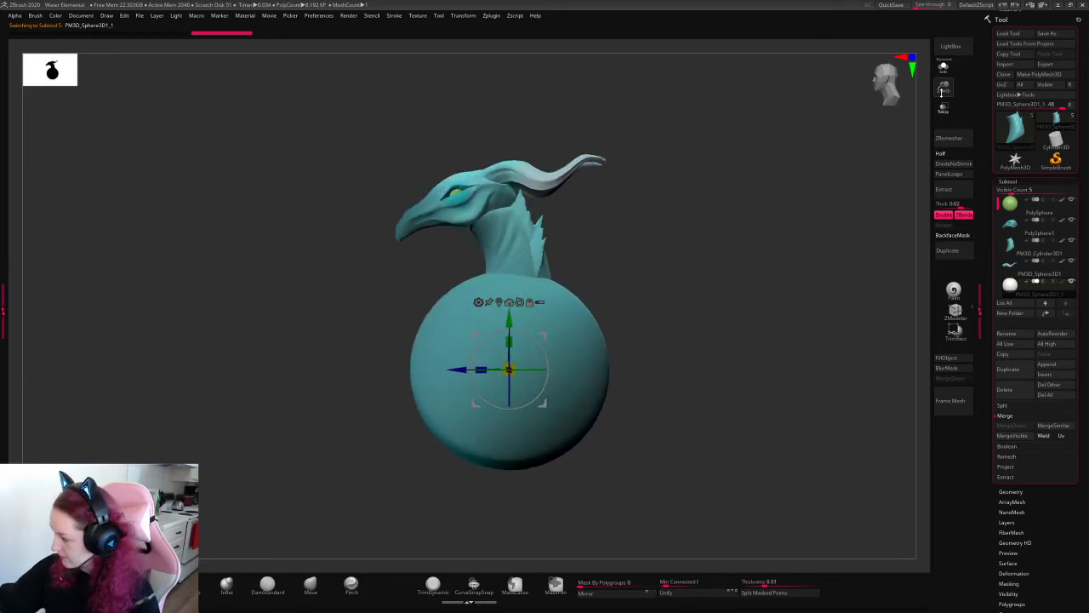
- Scale the body sphere down slightly and shift it down and back so it sits under the neck
mouse_move(786, 223)
alt+mouse_down()
mouse_move(687, 255)
mouse_move(673, 228)
mouse_move(705, 225)
mouse_move(640, 249)
alt+mouse_up()
key(space)
key(q)
key(space)
key(w)
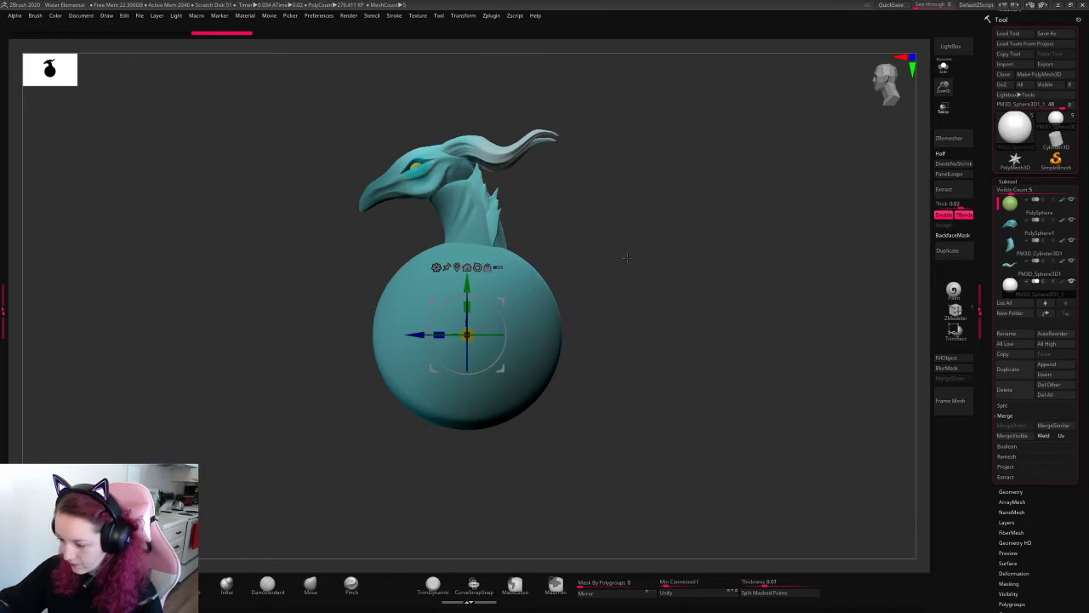
drag(503, 302, 481, 355)
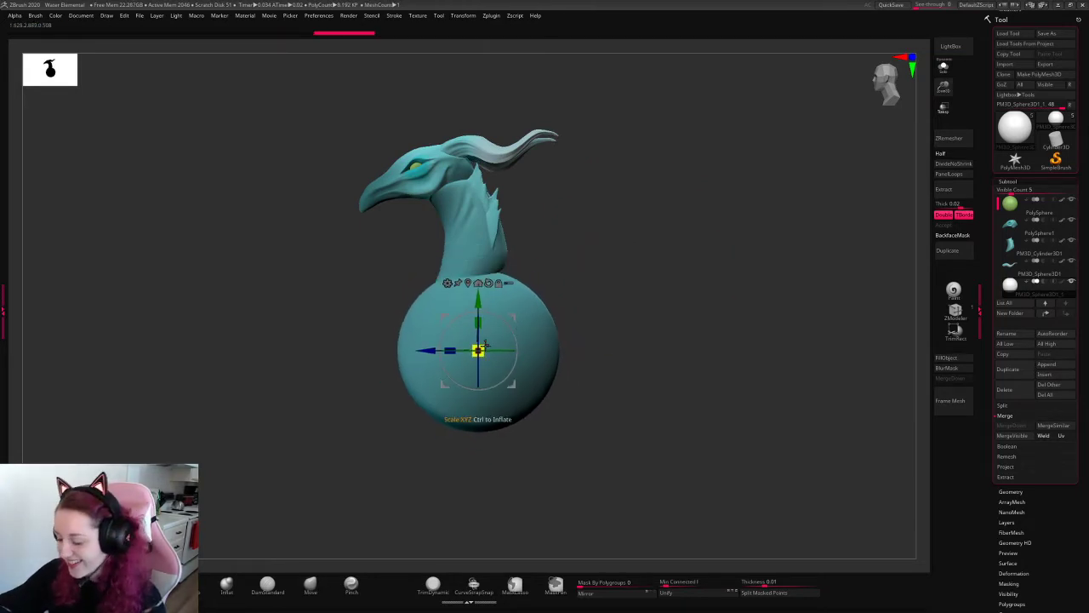
key(q)
mouse_move(557, 289)
mouse_down()
mouse_move(652, 257)
mouse_move(658, 275)
mouse_up()
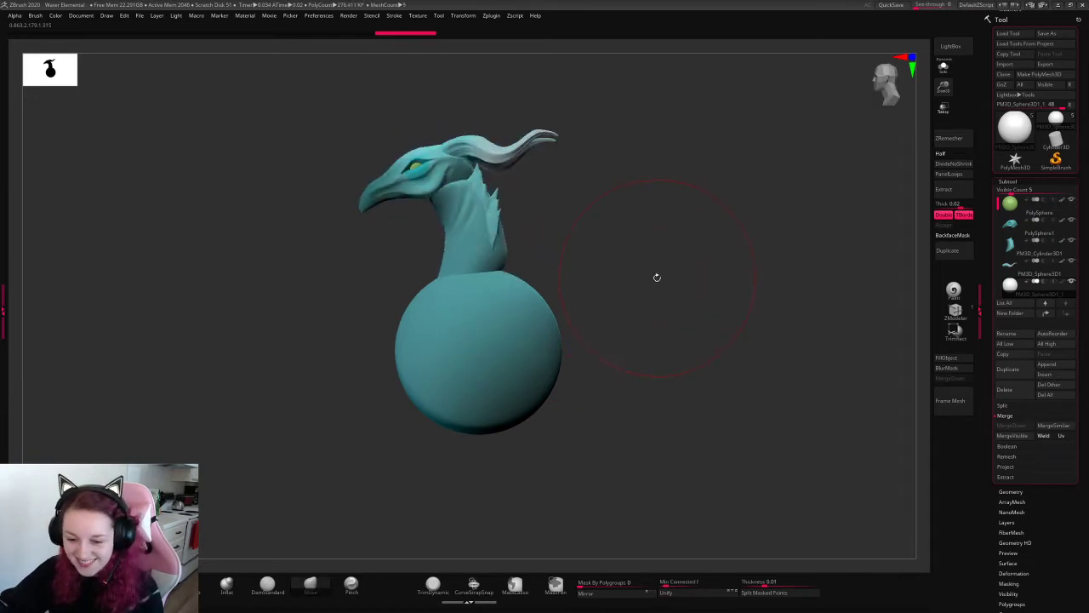
key(w)
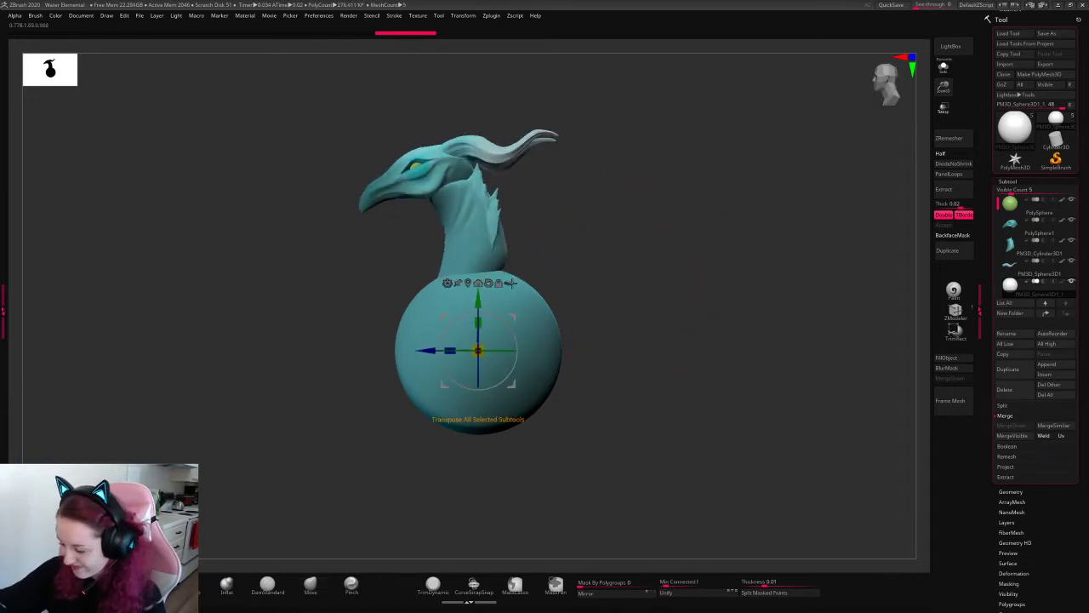
drag(480, 349, 888, 126)
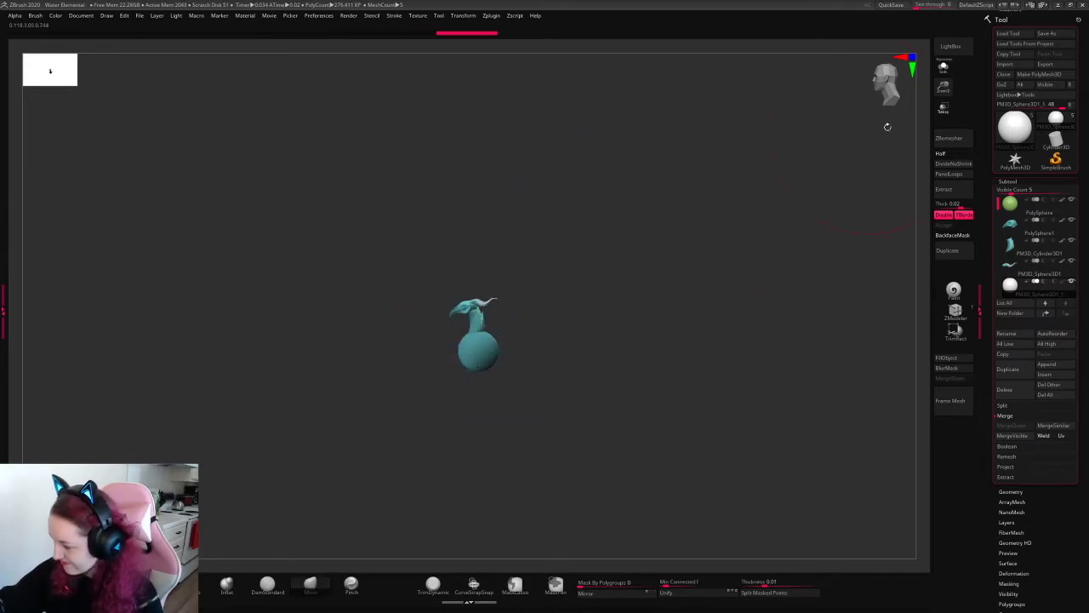
key(ctrl+z)
key(space)
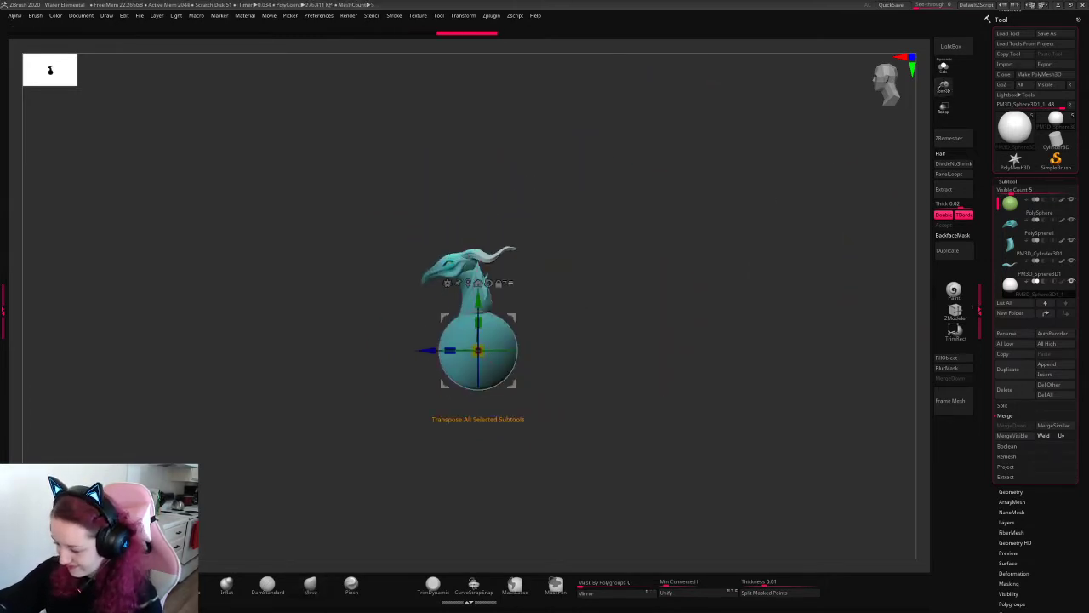
key(space)
key(q)
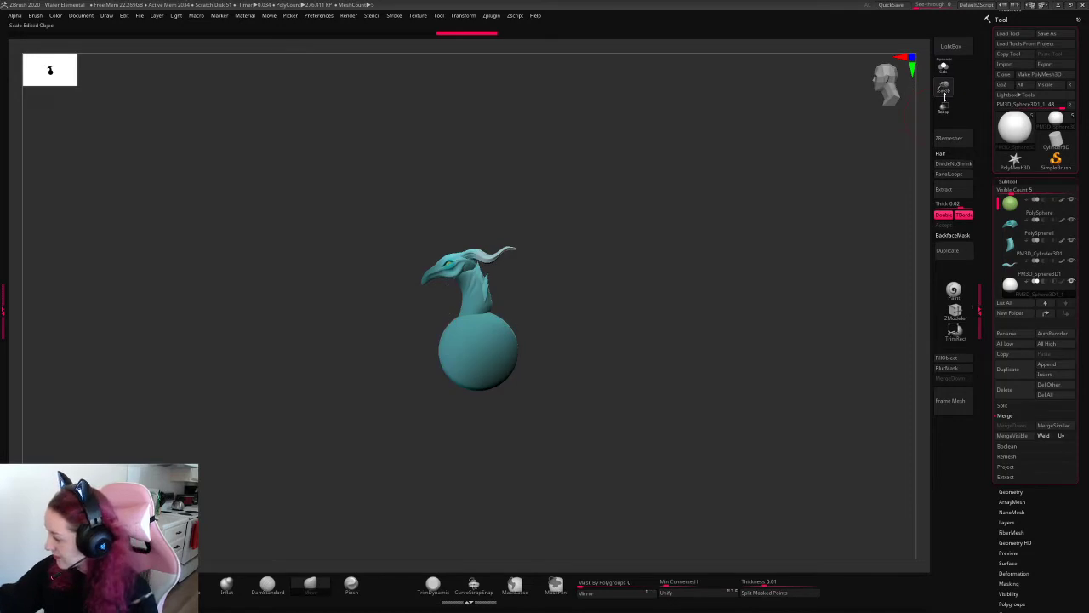
- Pull the body sphere downward into an egg shape with the Move brush and slim its back
drag(943, 96, 596, 307)
key(space)
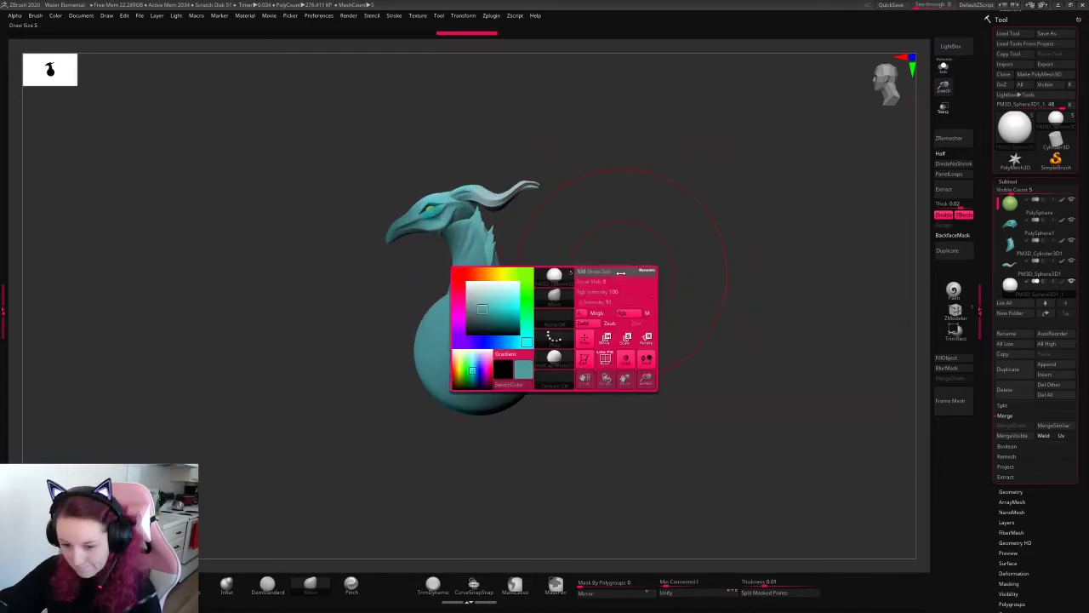
mouse_move(446, 351)
mouse_down()
mouse_move(456, 360)
mouse_move(486, 304)
mouse_move(441, 432)
mouse_move(451, 449)
mouse_up()
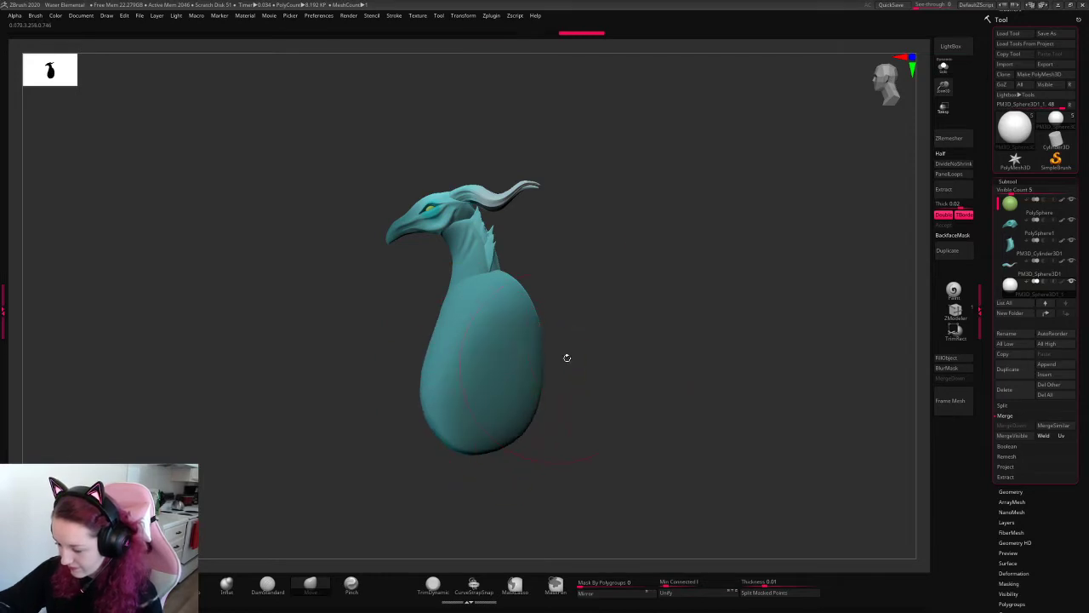
mouse_move(536, 302)
shift+mouse_down()
mouse_move(496, 324)
mouse_move(498, 447)
shift+mouse_up()
- Remesh the body with DynaMesh at resolution 128 and stretch it with the Move brush
click(1014, 182)
click(1011, 219)
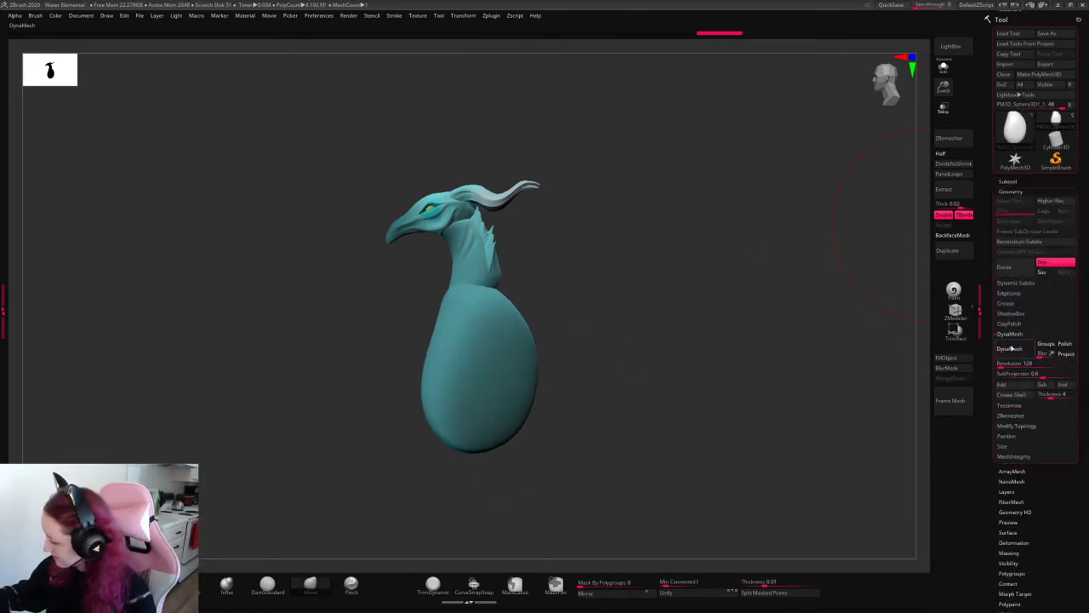
click(1009, 348)
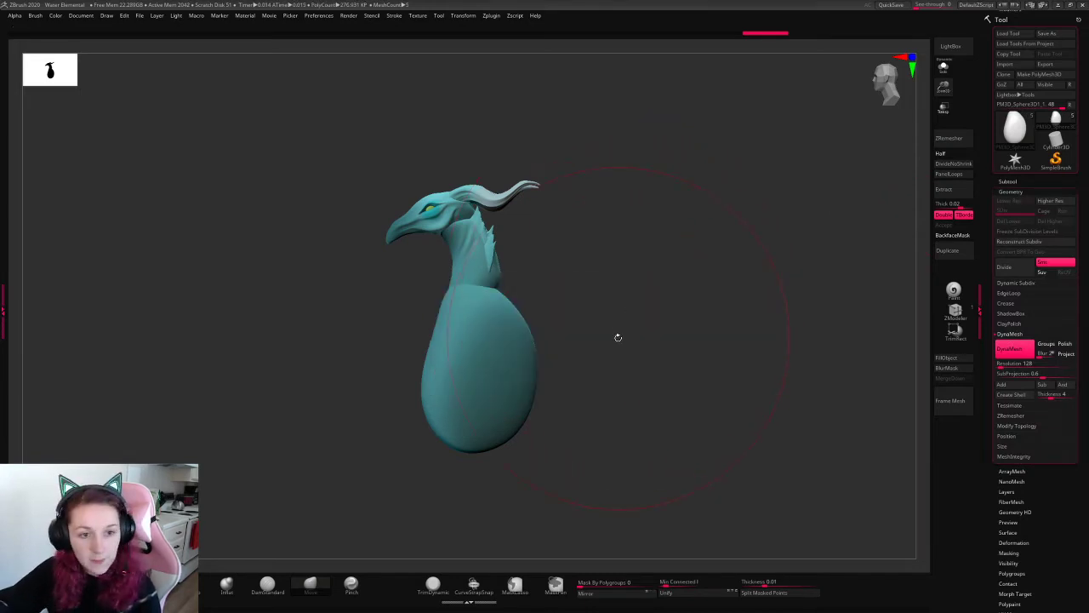
mouse_move(490, 417)
mouse_down()
mouse_move(517, 355)
mouse_move(498, 400)
mouse_move(519, 377)
mouse_move(418, 433)
mouse_move(434, 467)
mouse_move(545, 400)
mouse_up()
drag(648, 366, 640, 232)
- Reshape the body with the transform gizmo's deformer and scale it narrower from front to back
key(w)
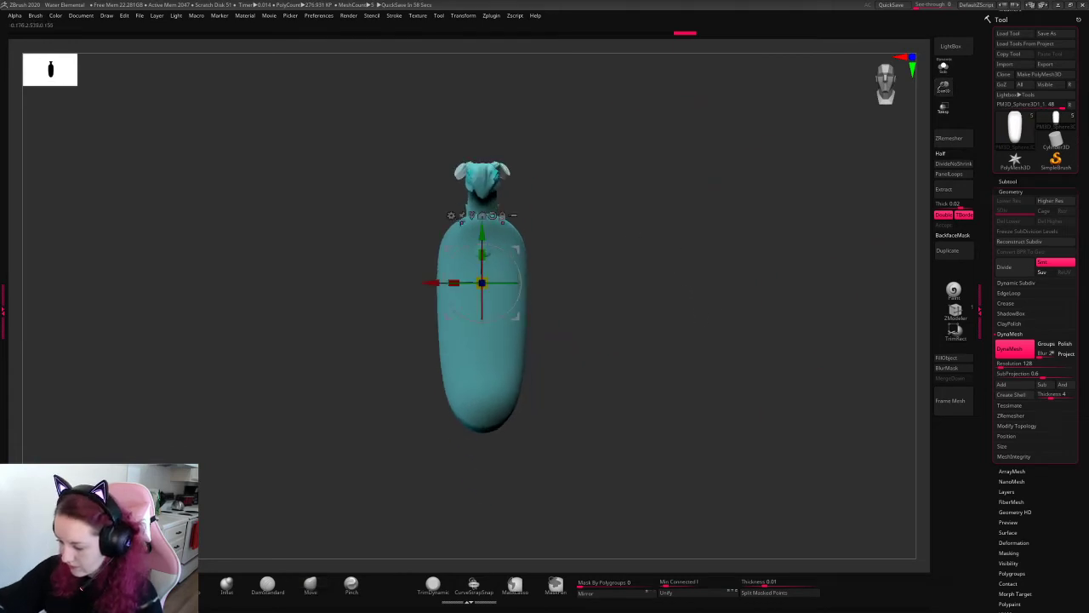
click(493, 230)
click(536, 298)
drag(482, 436, 482, 390)
drag(519, 173, 655, 266)
click(452, 253)
click(458, 254)
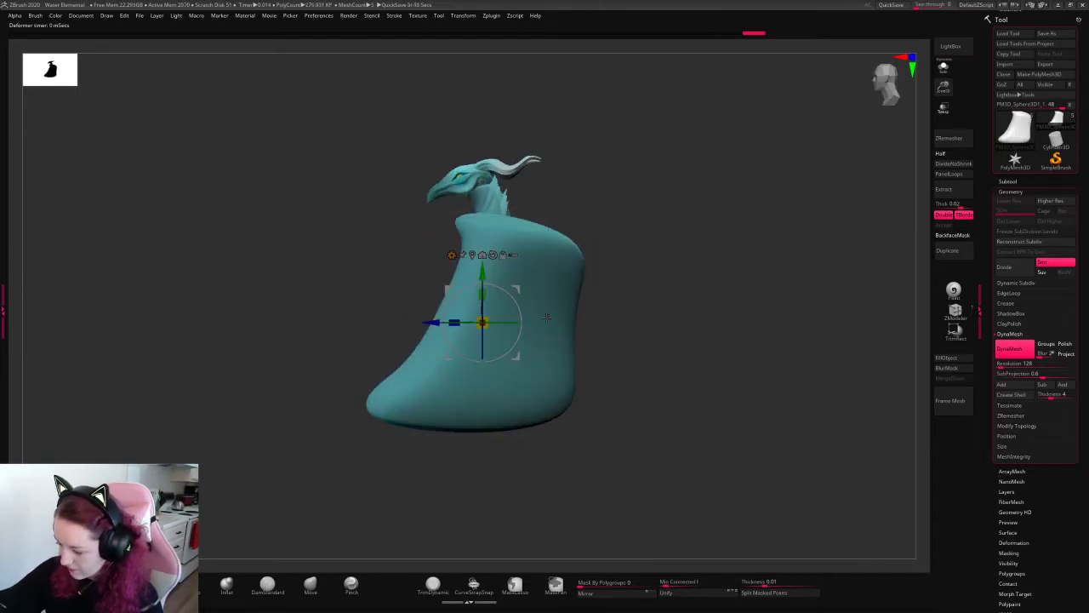
mouse_move(454, 323)
mouse_down()
mouse_move(501, 323)
mouse_move(545, 306)
mouse_up()
key(q)
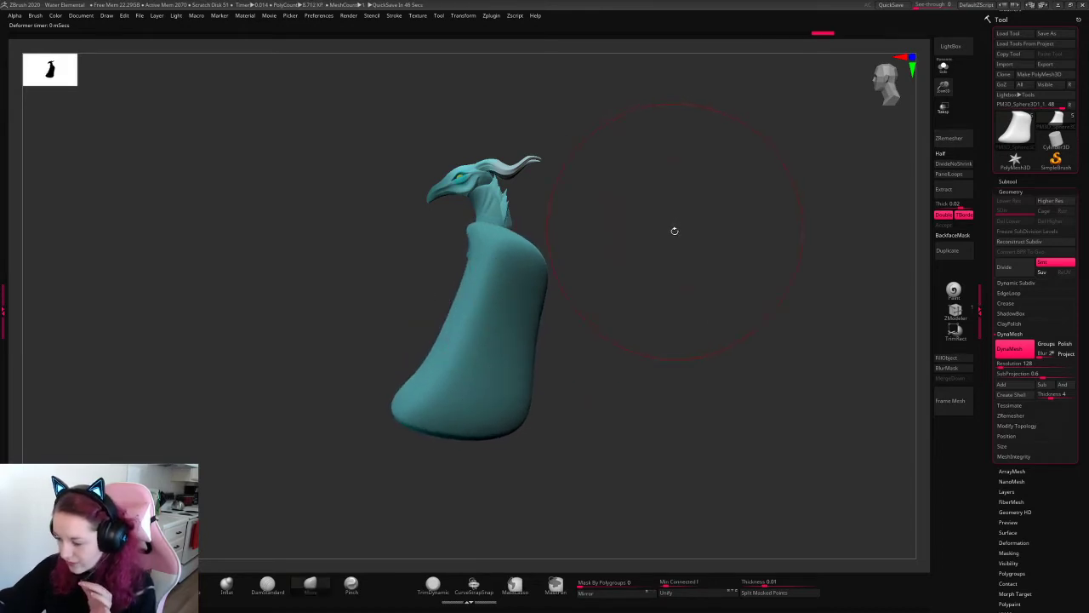
- Hollow the front of the body and round its back outward with the Move brush
drag(674, 231, 663, 258)
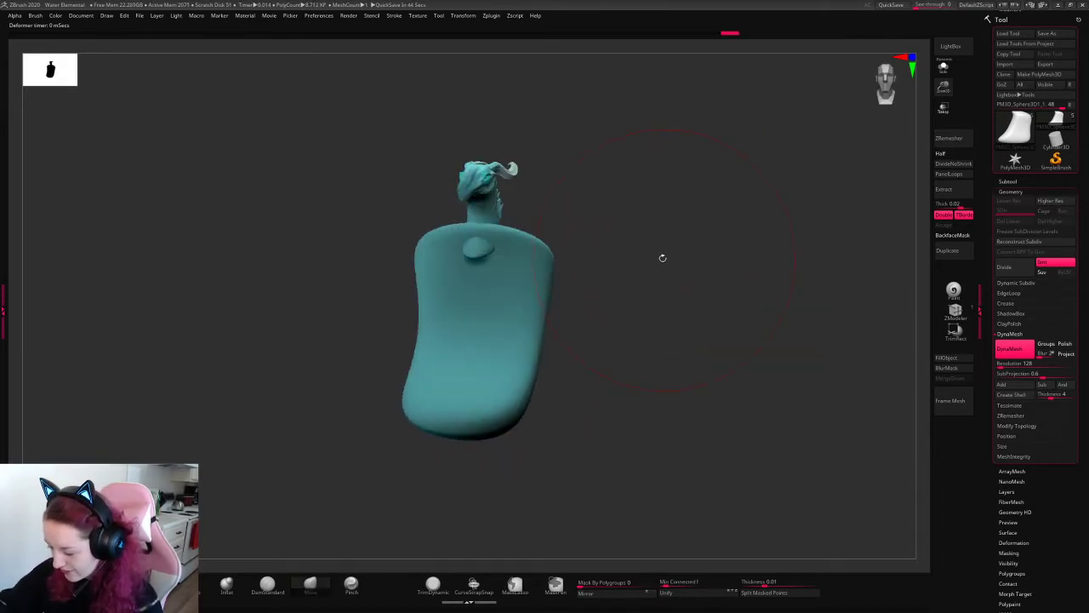
drag(562, 289, 509, 385)
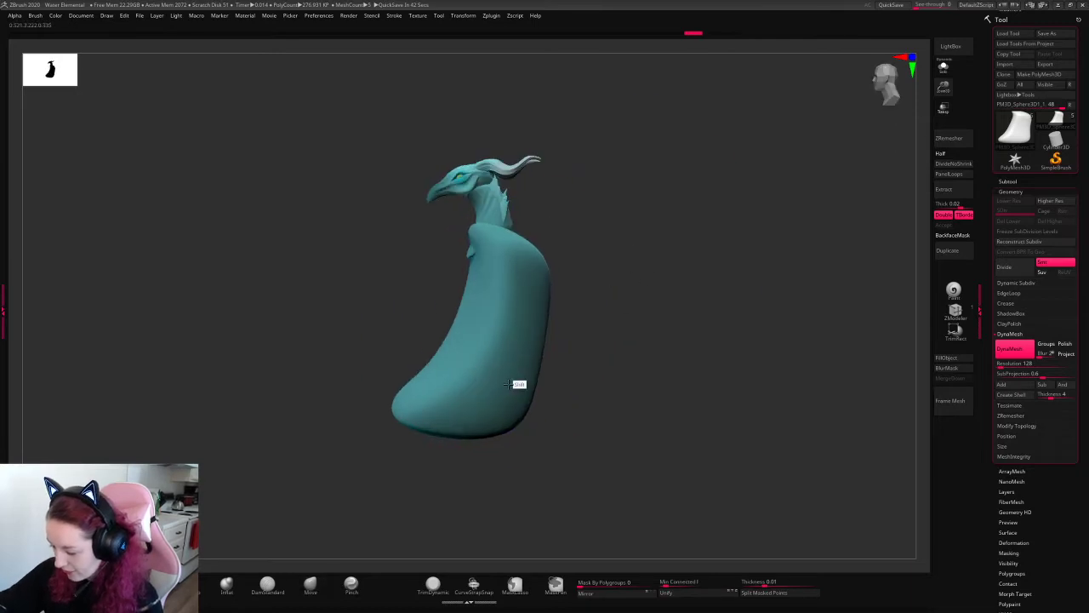
mouse_move(523, 285)
mouse_down()
mouse_move(506, 262)
mouse_move(526, 271)
mouse_up()
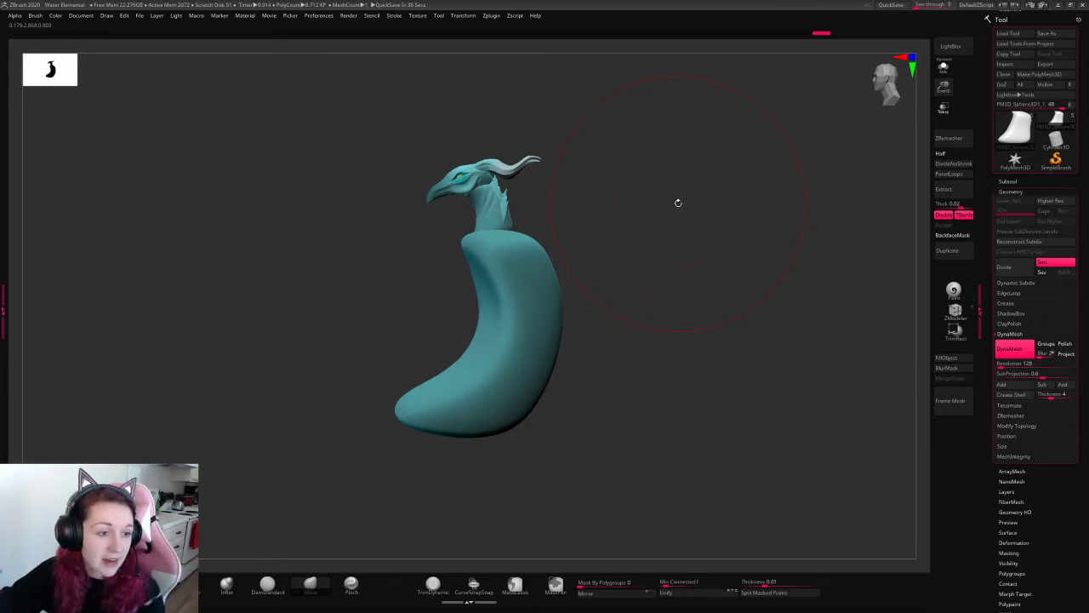
- Pull the lower body downward into a longer, forward-curving crescent with the Move brush
mouse_move(678, 203)
mouse_down()
mouse_move(673, 225)
mouse_move(644, 219)
mouse_move(644, 256)
mouse_up()
right_click(641, 222)
right_click(550, 295)
mouse_move(555, 379)
mouse_down()
mouse_move(557, 367)
mouse_move(481, 442)
mouse_move(442, 462)
mouse_up()
drag(545, 436, 540, 430)
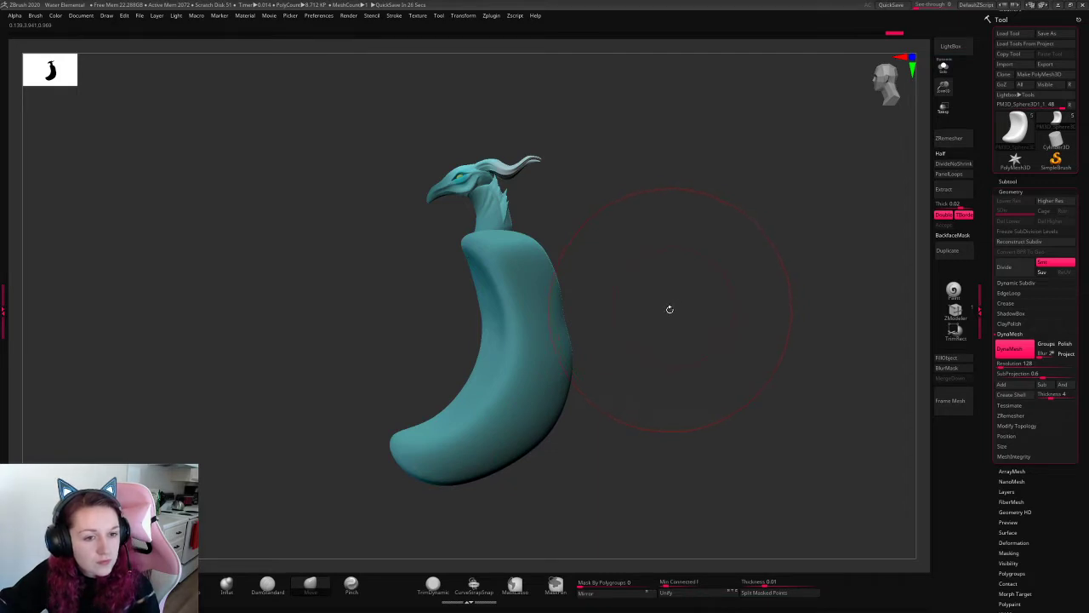
- Inspect the eye, head and neck subtools up close and check the neck's polygon wireframe
drag(654, 270, 698, 440)
alt+click(461, 274)
drag(729, 175, 753, 315)
click(1007, 181)
mouse_move(1013, 223)
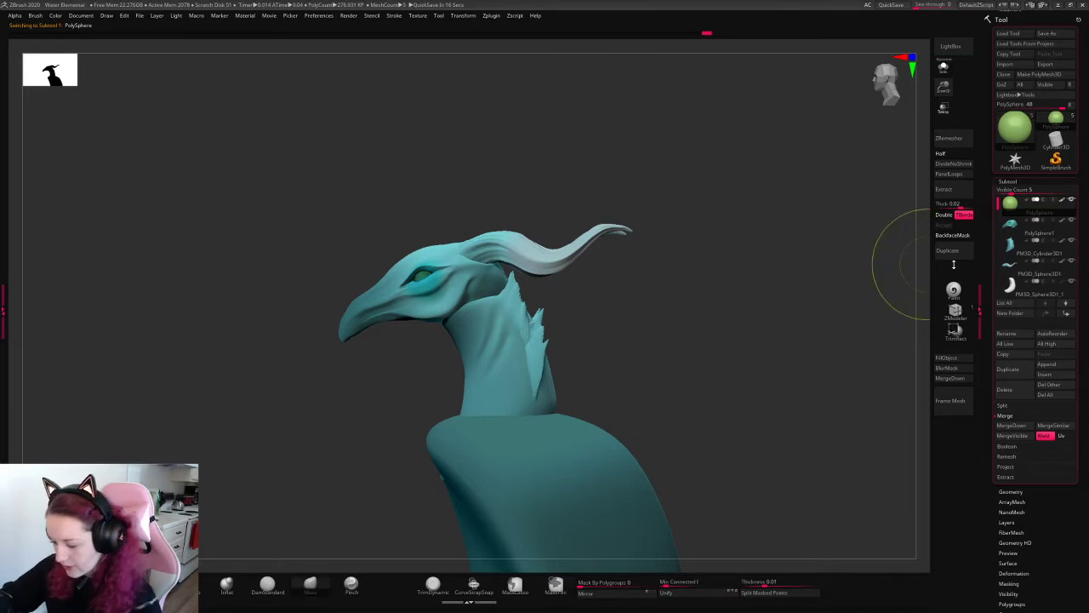
alt+click(469, 285)
alt+click(523, 370)
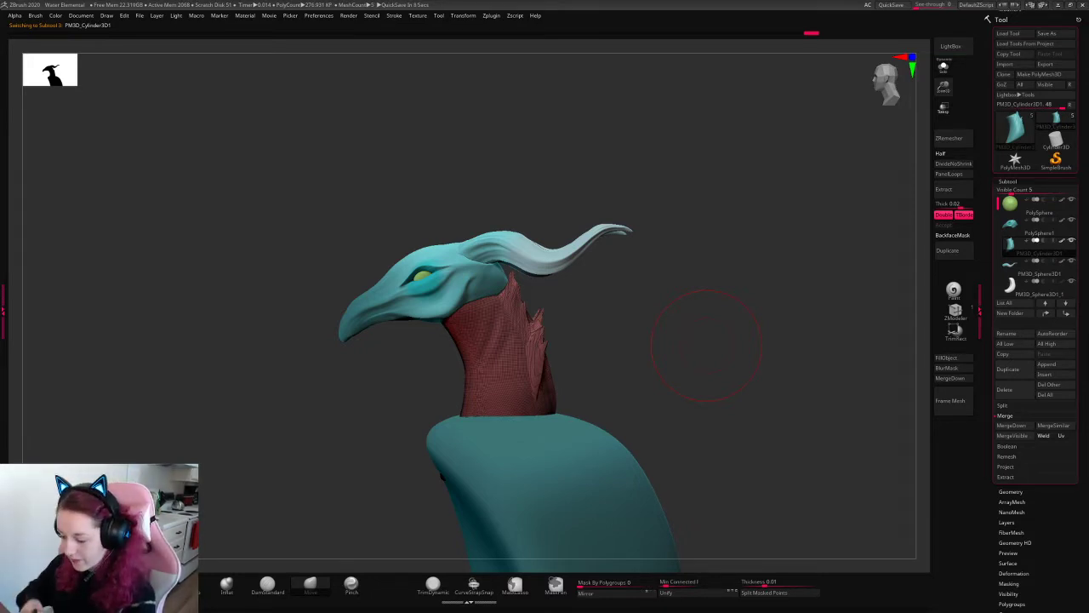
key(shift+f)
key(shift+f)
key(shift+f)
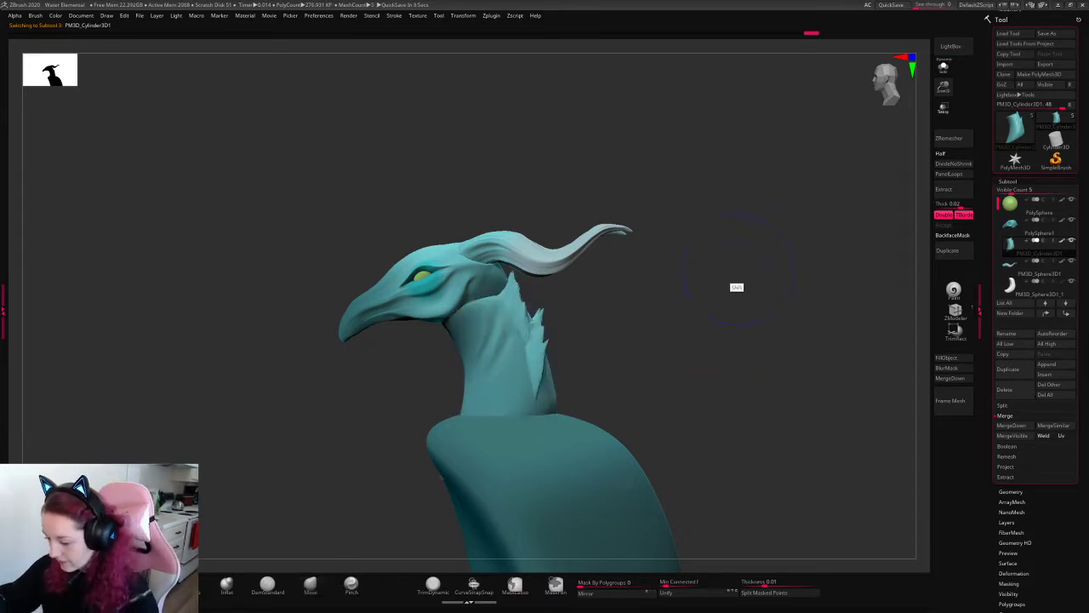
- Merge the eye, head and horns into one subtool, placing it below the neck in the subtool order
key(space)
click(1011, 205)
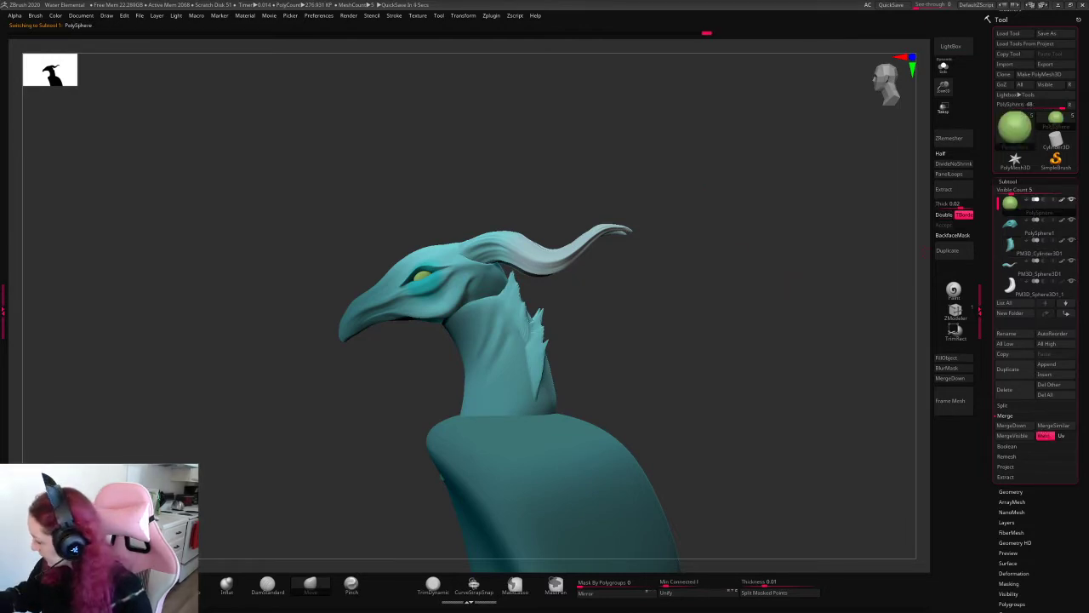
click(1007, 416)
click(1013, 417)
click(1015, 425)
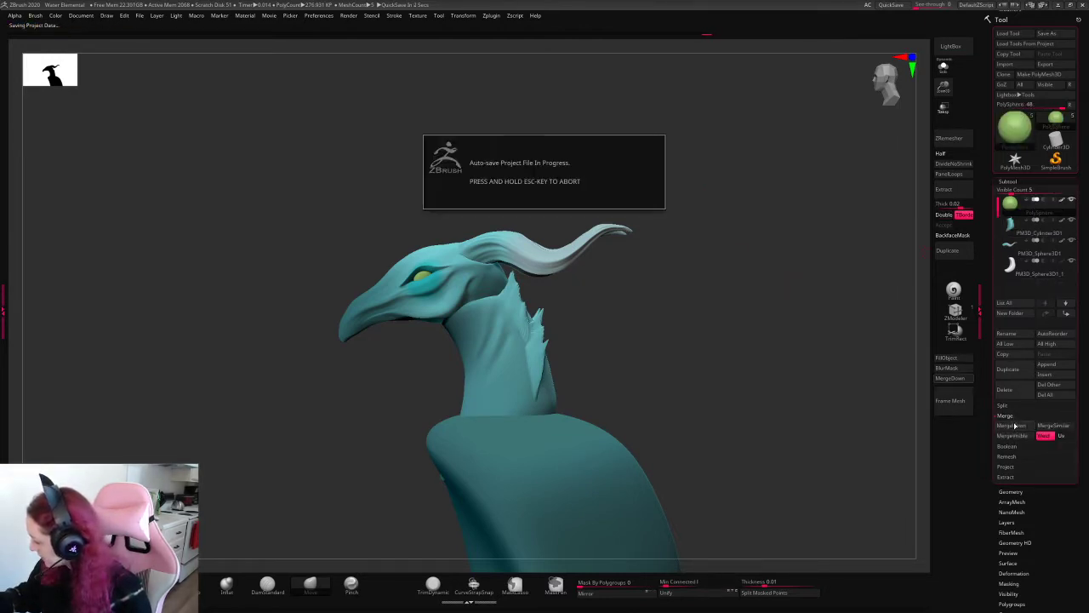
drag(1011, 205, 1012, 227)
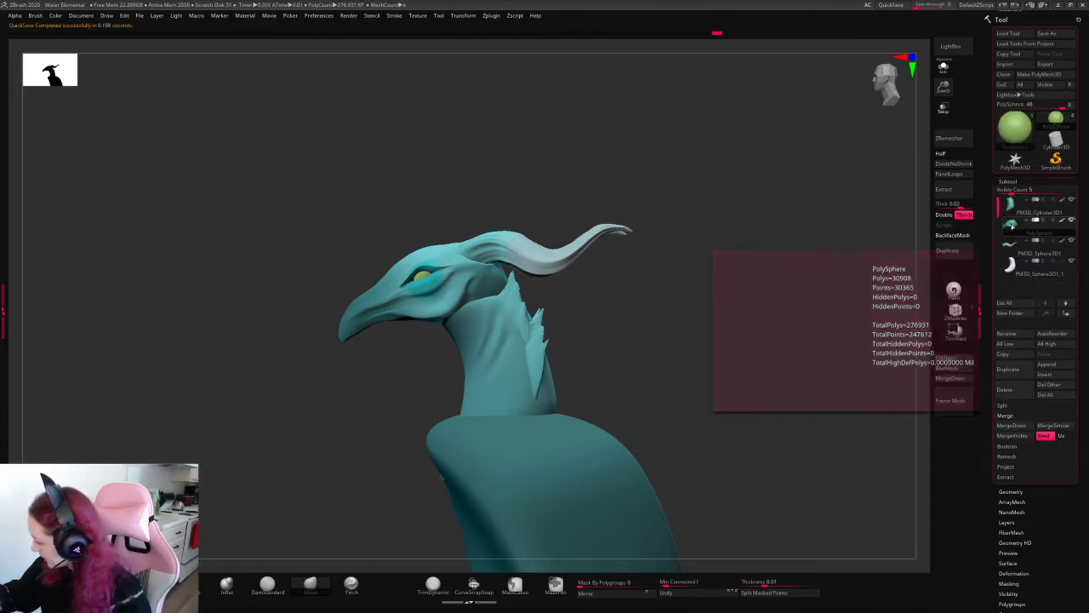
click(1016, 427)
- Move the merged head forward off the neck and tilt its beak downward with the transform gizmo
drag(779, 315, 711, 289)
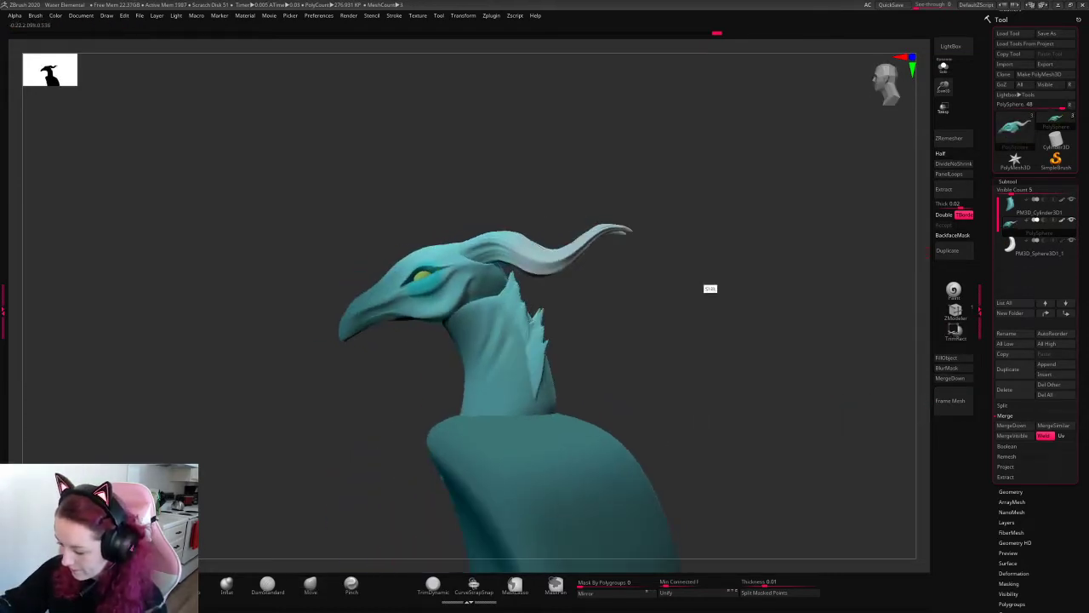
key(w)
alt+drag(447, 294, 484, 258)
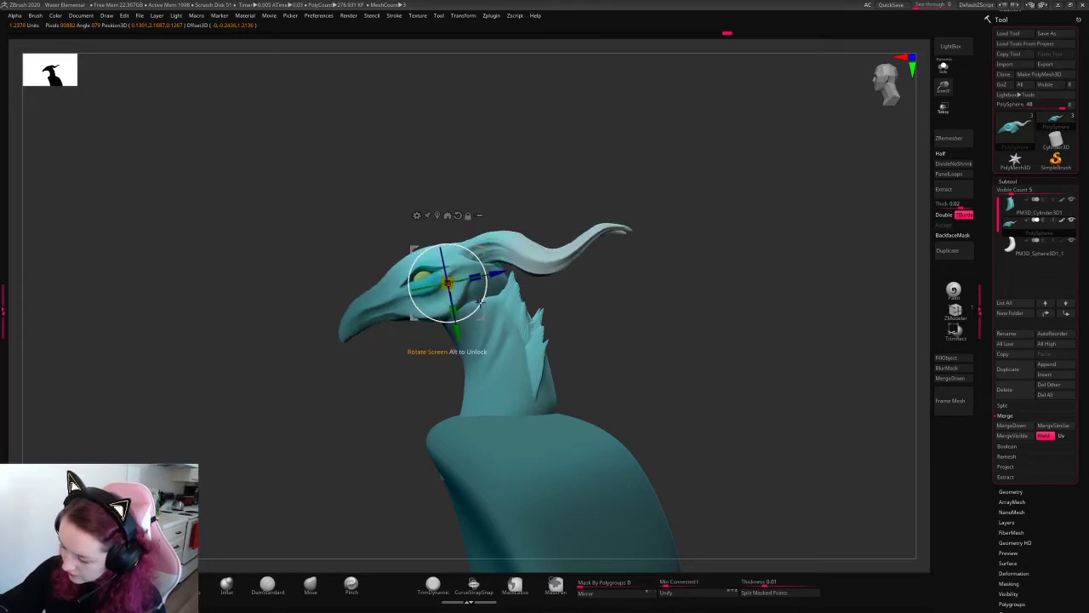
mouse_move(481, 300)
mouse_down()
mouse_move(483, 263)
mouse_move(374, 243)
mouse_up()
key(q)
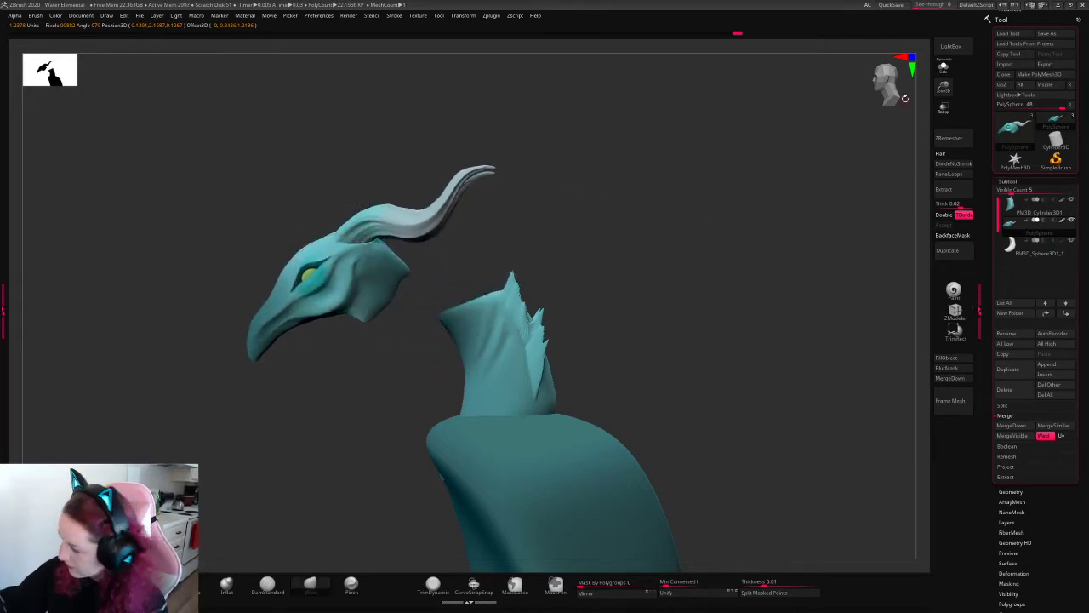
- Make the neck the active subtool and bring up its transform gizmo
drag(943, 88, 942, 69)
alt+drag(716, 269, 860, 221)
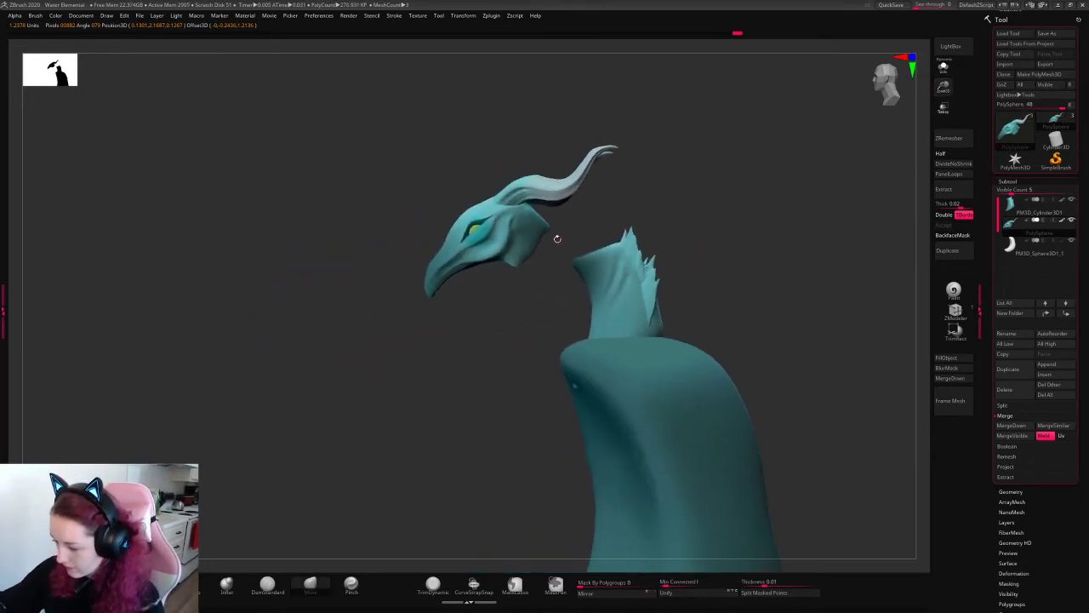
key(w)
alt+click(611, 275)
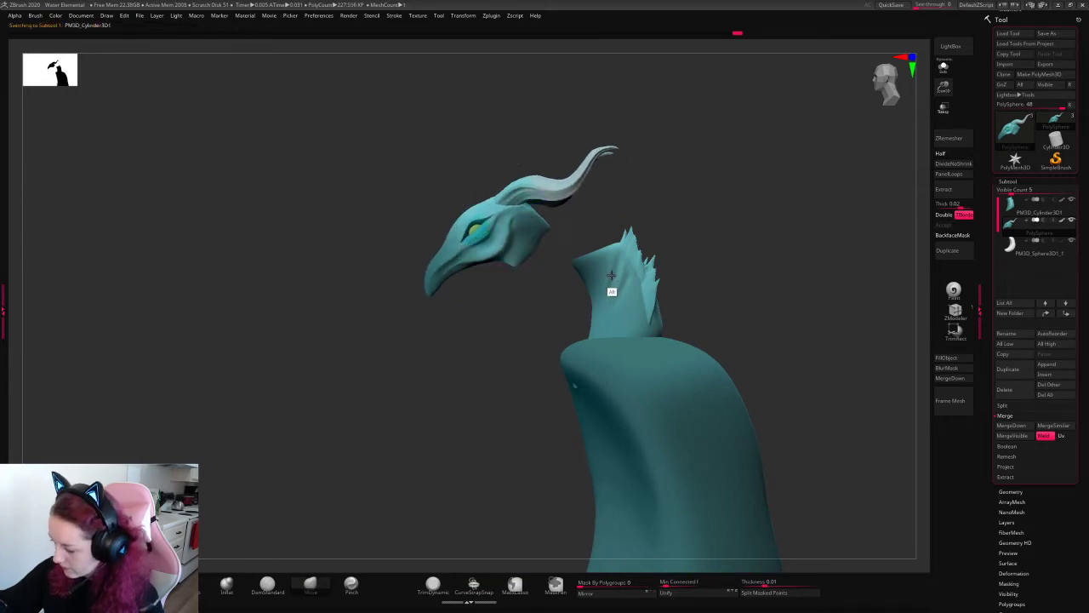
alt+click(619, 271)
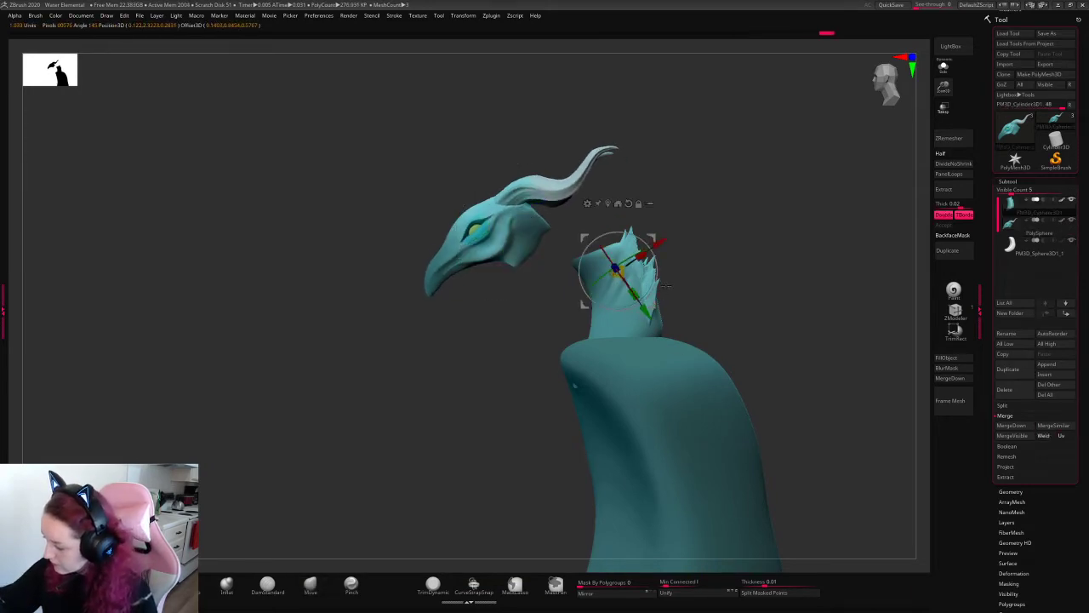
- Try to move the neck forward and rotate it into place behind the head with the transform gizmo
alt+drag(652, 234, 708, 351)
alt+click(888, 257)
drag(663, 236, 604, 235)
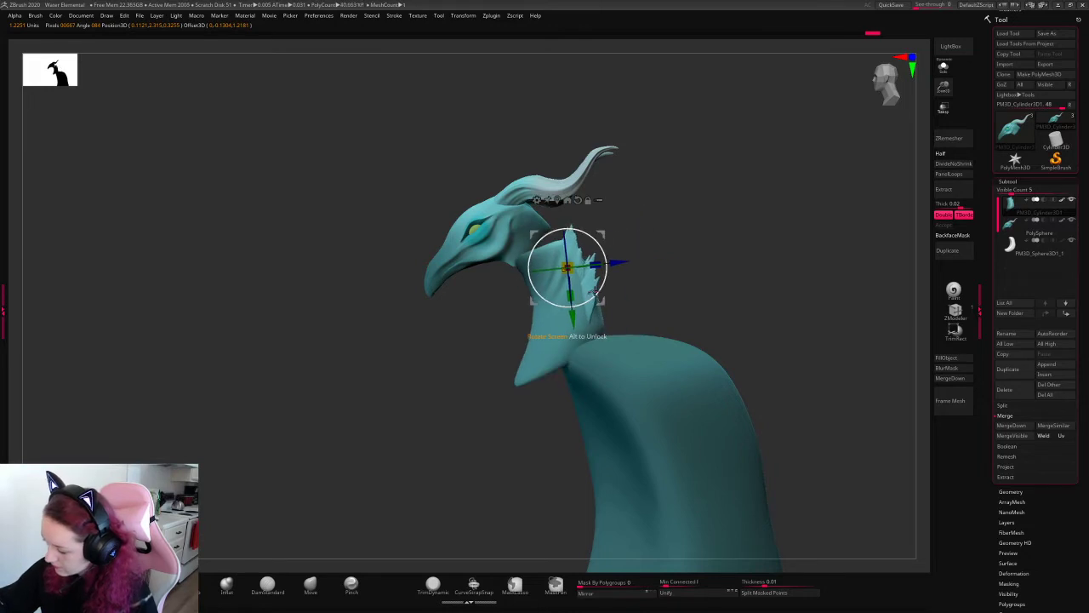
mouse_move(568, 307)
mouse_down()
mouse_move(582, 303)
mouse_move(575, 295)
mouse_move(579, 306)
mouse_up()
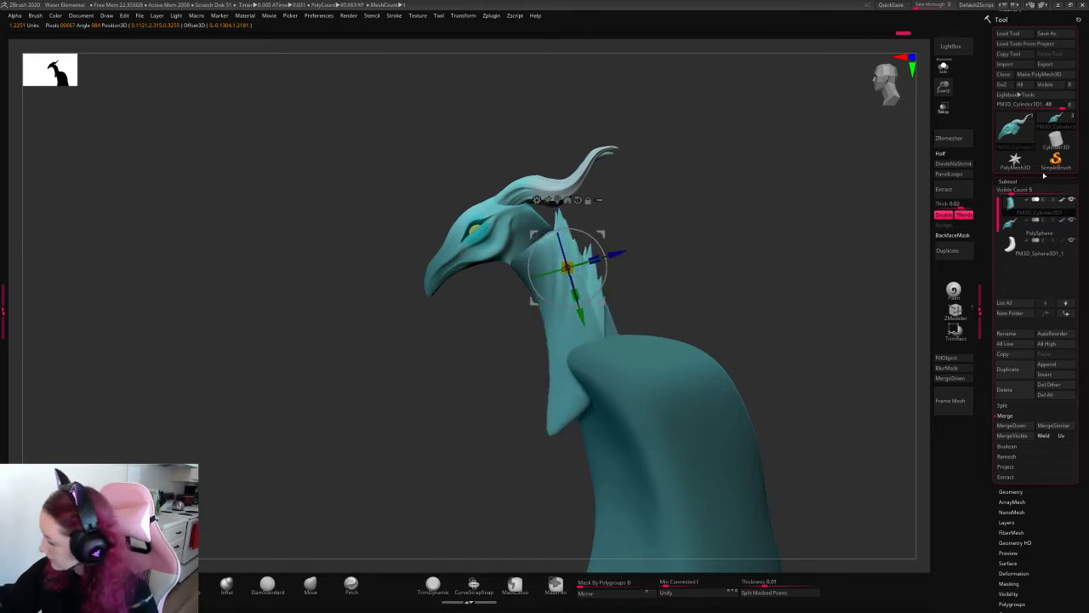
- Hide the crescent-shaped body subtool to leave only the head and neck showing
click(1073, 242)
mouse_move(724, 317)
alt+mouse_down()
mouse_move(717, 272)
mouse_move(736, 312)
alt+mouse_up()
click(530, 155)
click(567, 185)
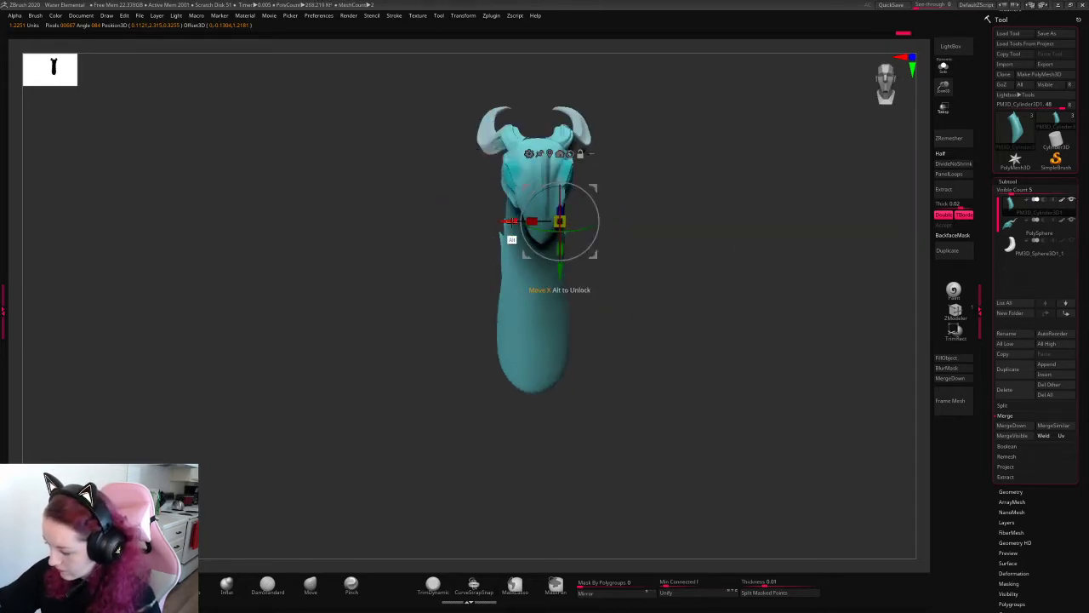
drag(596, 238, 662, 215)
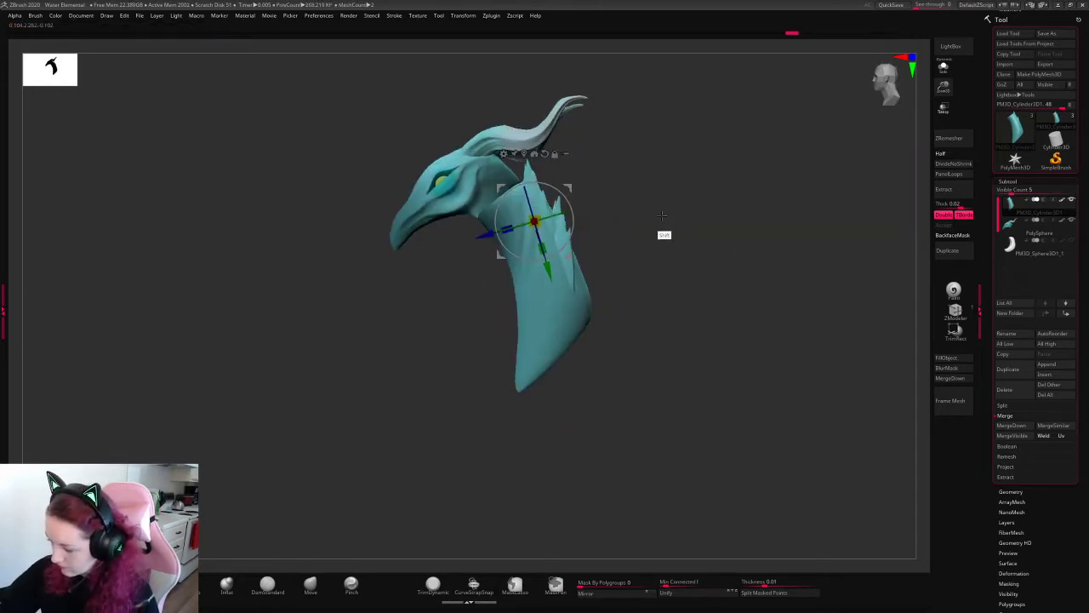
- Try curving the neck with the Bend Arc deformer, then repositioning and resizing it with the Gizmo 3D
click(504, 154)
click(542, 181)
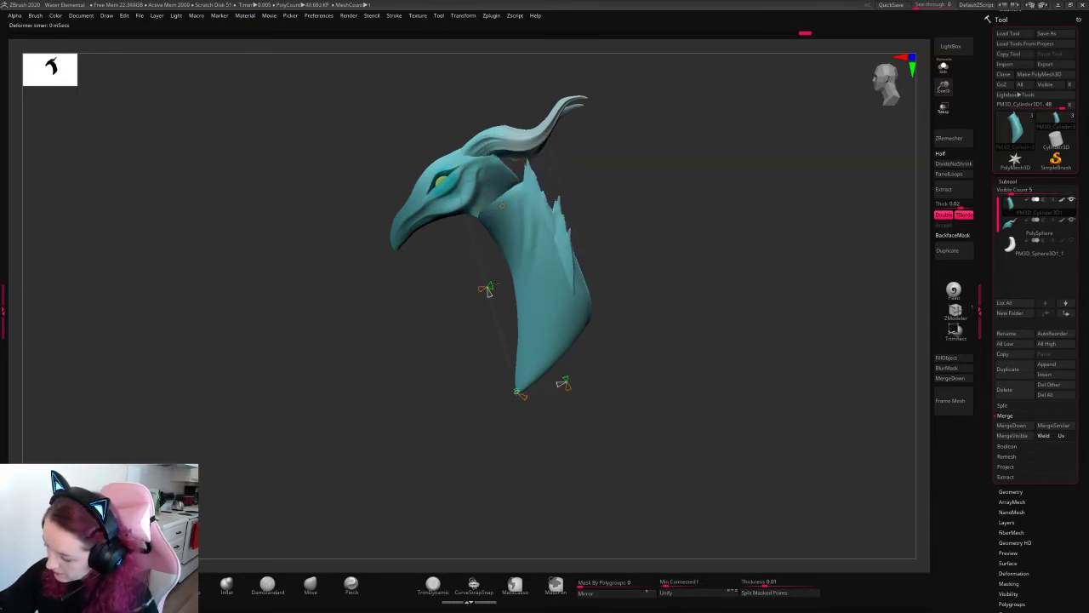
drag(492, 286, 467, 293)
click(503, 206)
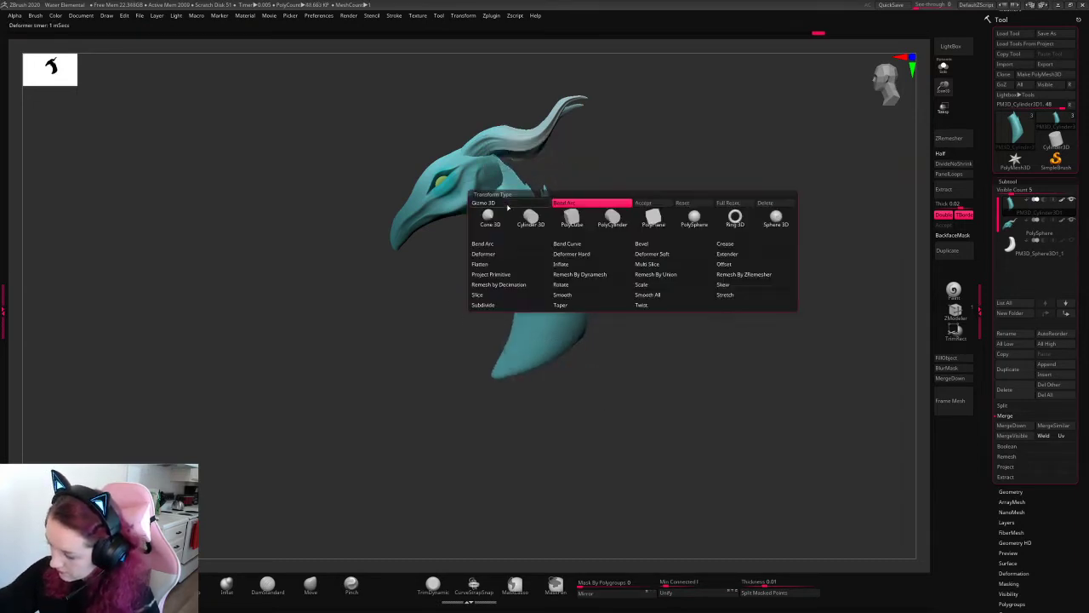
click(508, 207)
drag(541, 299, 548, 321)
drag(567, 239, 560, 271)
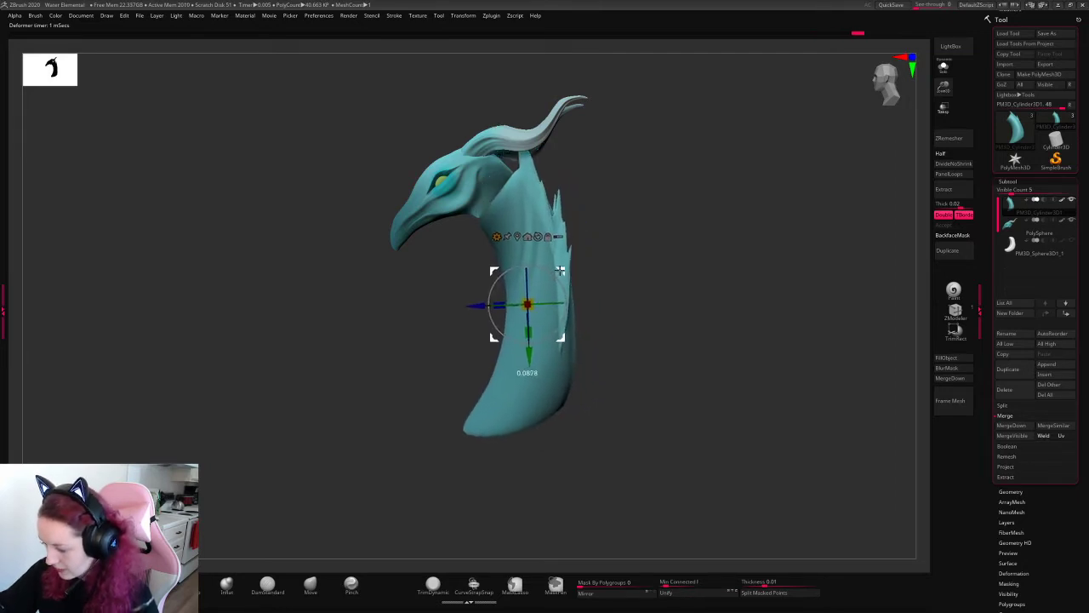
- Try to pull the neck's base and sides into a smooth arc with an enlarged Move brush
key(q)
key(s)
mouse_move(609, 235)
mouse_down()
mouse_move(638, 233)
mouse_move(613, 261)
mouse_up()
key(s)
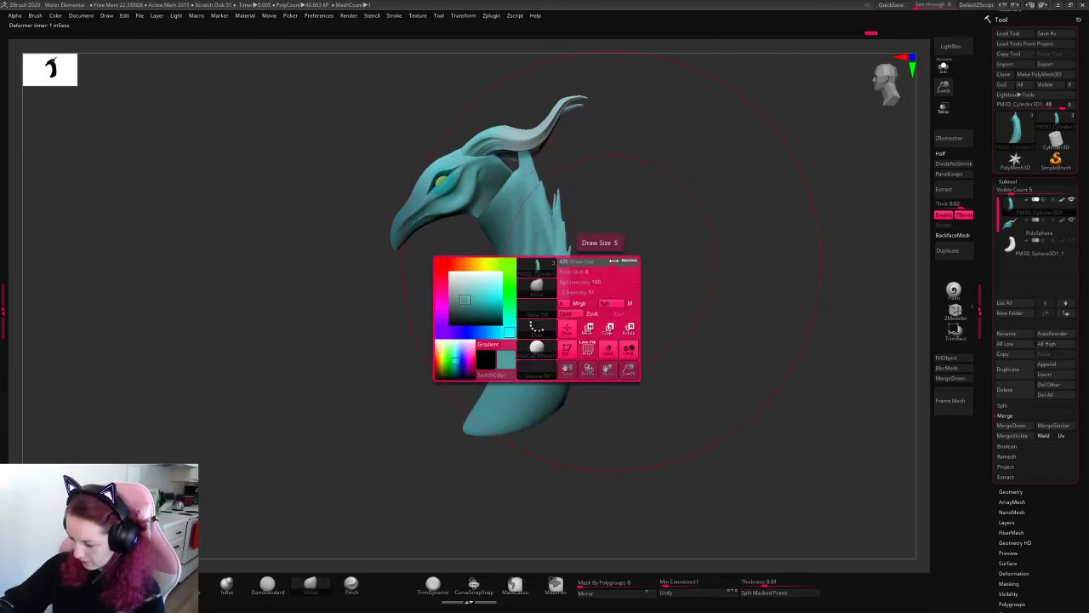
drag(530, 332, 579, 319)
drag(574, 242, 545, 251)
mouse_move(679, 235)
mouse_down()
mouse_move(772, 245)
mouse_move(760, 245)
mouse_up()
drag(538, 404, 528, 385)
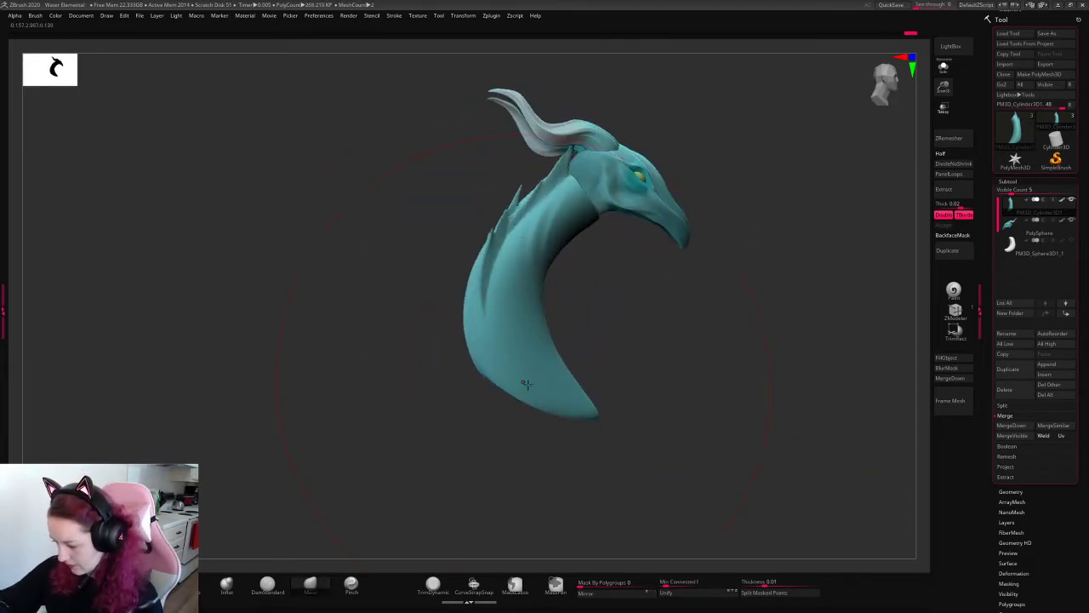
mouse_move(768, 286)
mouse_down()
mouse_move(616, 280)
mouse_move(559, 303)
mouse_move(662, 247)
mouse_move(683, 285)
mouse_move(691, 246)
mouse_move(678, 252)
mouse_up()
- Undo the neck's brush strokes, bend and transforms back to its original shape and position apart from the head
key(ctrl+z)
key(ctrl+z)
key(ctrl+z)
key(ctrl+z)
key(ctrl+z)
key(ctrl+z)
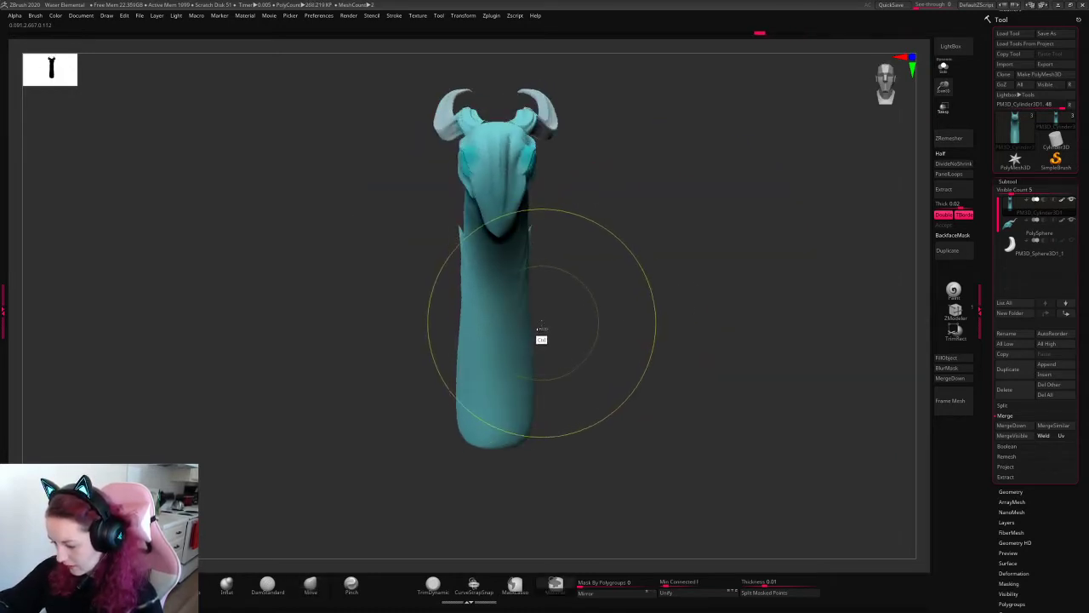
key(ctrl+z)
key(ctrl+z)
key(ctrl+z)
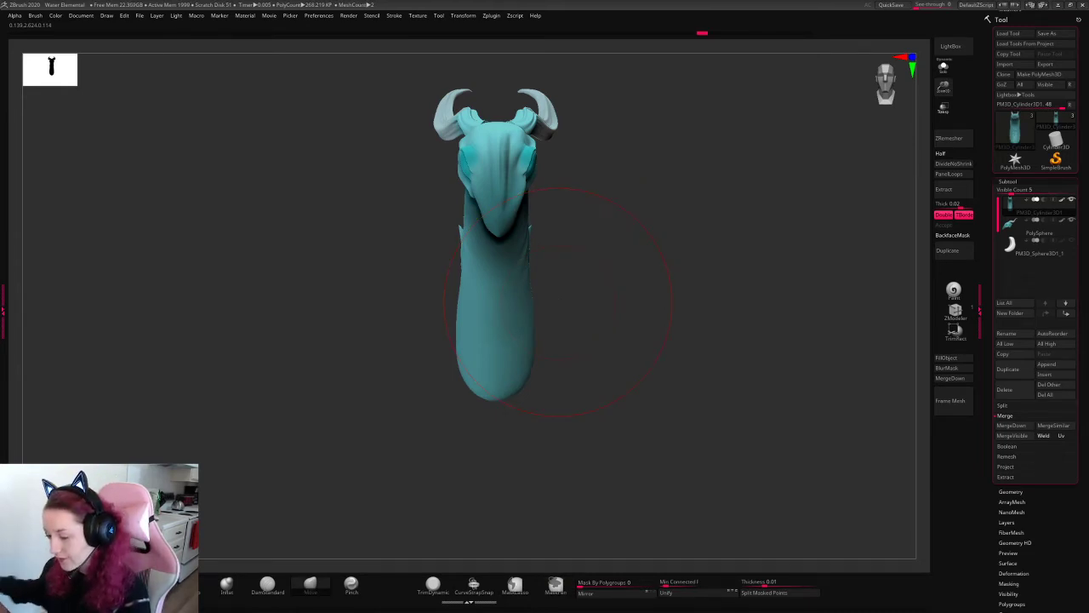
drag(668, 251, 609, 250)
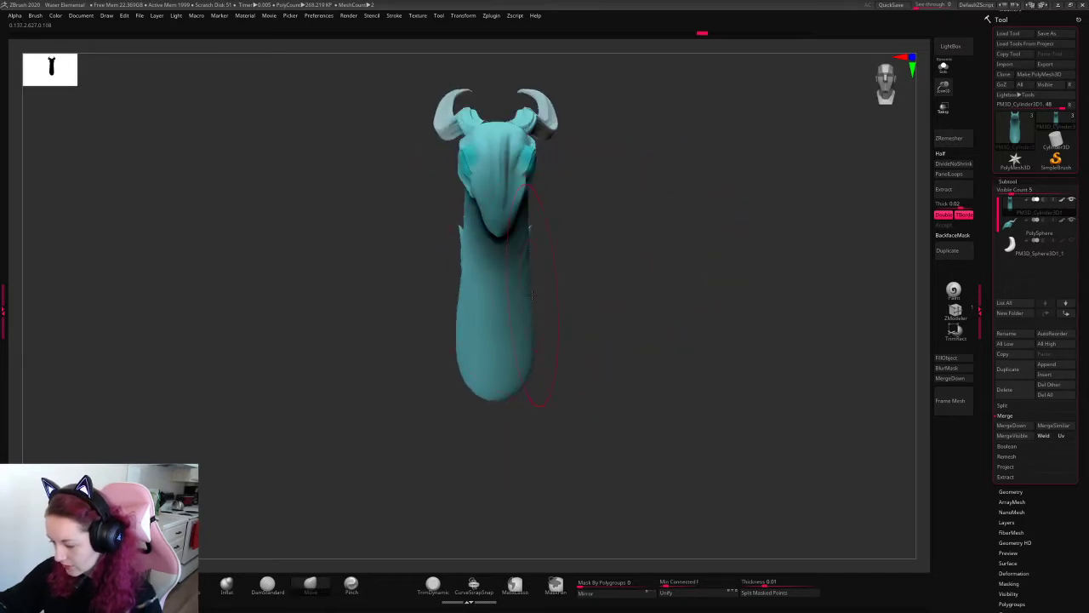
key(ctrl+z)
key(ctrl+z)
key(ctrl+z)
key(ctrl+z)
key(ctrl+z)
key(ctrl+z)
key(ctrl+z)
key(ctrl+z)
key(ctrl+z)
key(ctrl+z)
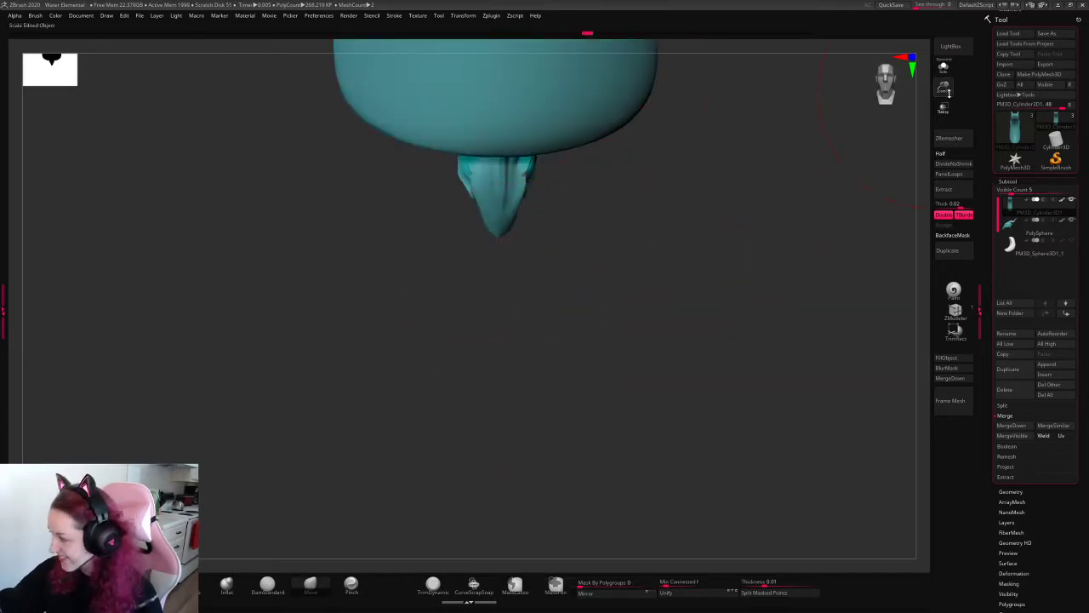
key(ctrl+shift+z)
- Move the neck forward behind the head and rotate it to line up using the transform gizmo
mouse_move(740, 249)
shift+right_down()
mouse_move(584, 259)
mouse_move(704, 230)
mouse_move(520, 286)
shift+right_up()
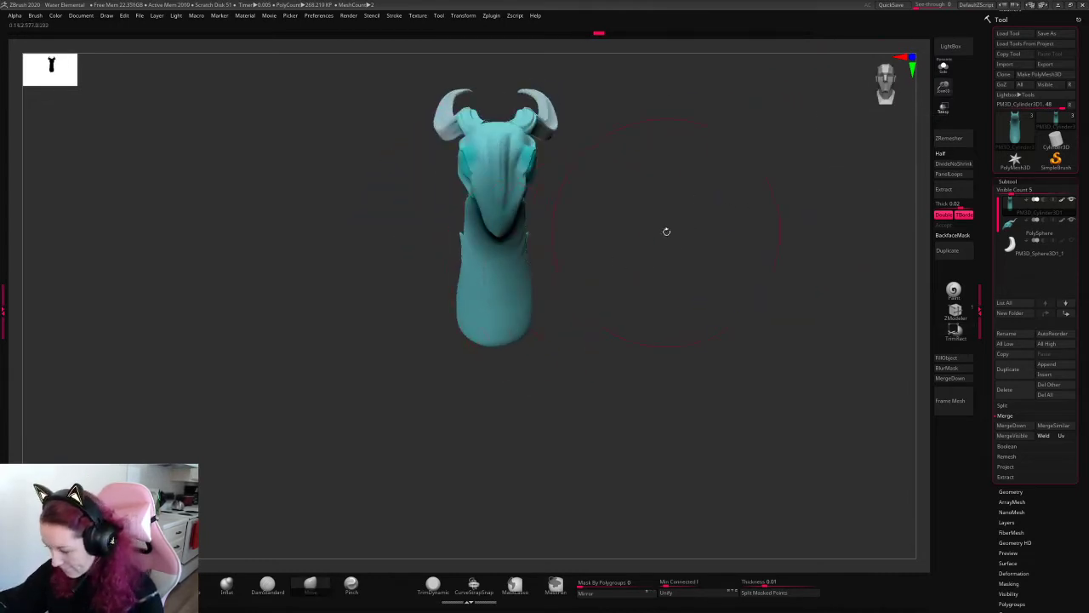
right_drag(666, 232, 657, 254)
key(w)
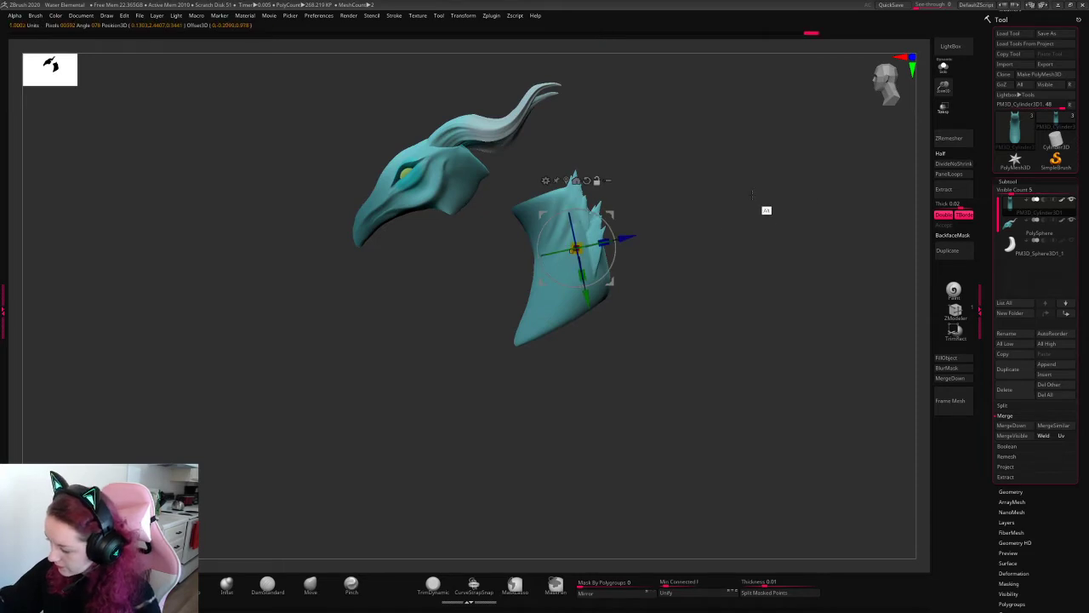
drag(613, 212, 528, 220)
mouse_move(497, 285)
mouse_down()
mouse_move(508, 305)
mouse_move(520, 295)
mouse_move(504, 301)
mouse_up()
key(ctrl+z)
mouse_move(491, 253)
mouse_down()
mouse_move(508, 279)
mouse_move(506, 271)
mouse_up()
mouse_move(508, 309)
mouse_down()
mouse_move(555, 261)
mouse_move(521, 261)
mouse_up()
- Pull the upper neck up against the back of the head with a large Move brush
key(q)
key(s)
drag(499, 224, 515, 222)
drag(494, 168, 486, 151)
mouse_move(464, 207)
mouse_down()
mouse_move(480, 182)
mouse_move(464, 197)
mouse_up()
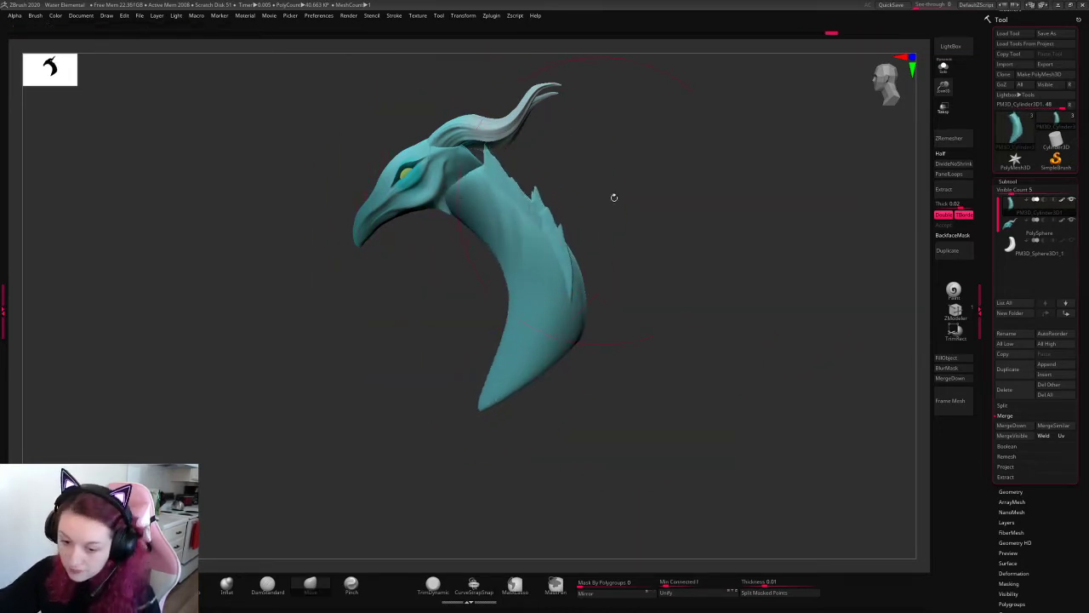
- Pull the neck's lower tip forward and adjust its upper edge behind the jaw with the Move brush
drag(613, 195, 710, 214)
key(space)
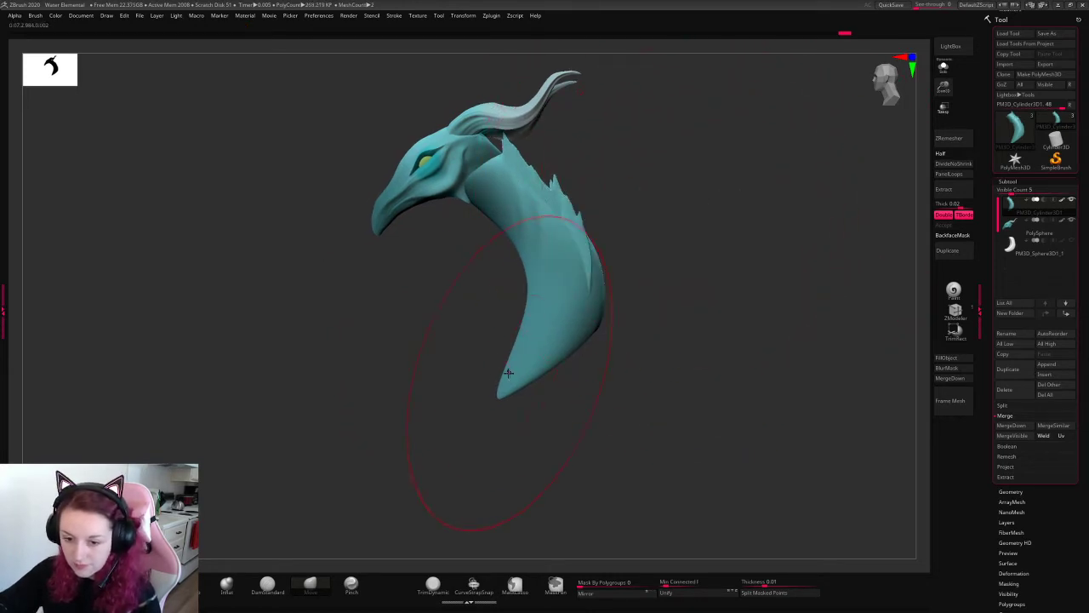
drag(508, 373, 483, 374)
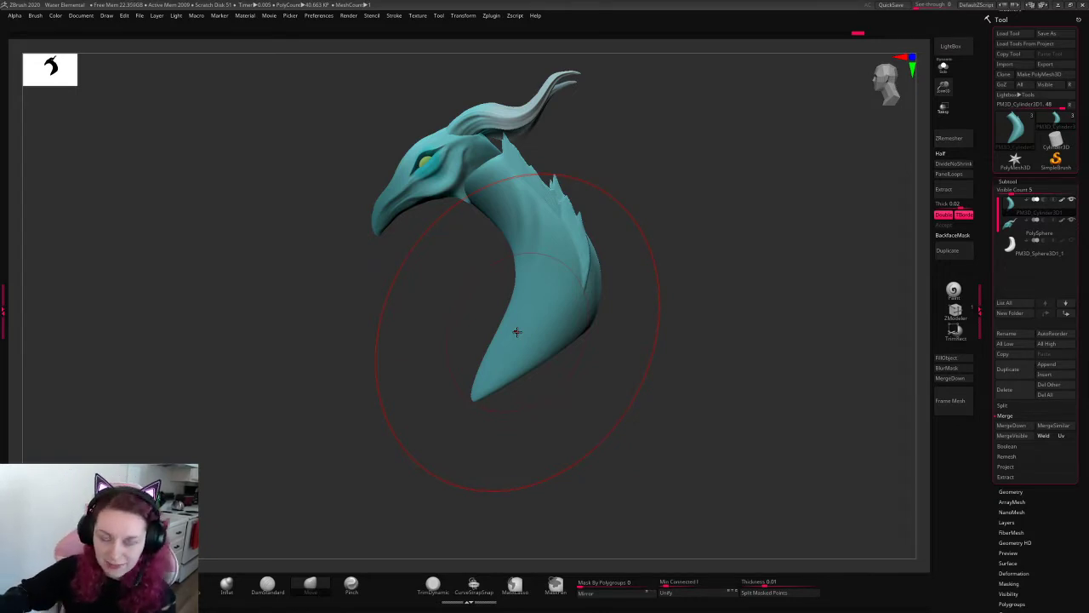
drag(482, 184, 492, 194)
mouse_move(502, 223)
right_down()
mouse_move(666, 196)
mouse_move(655, 201)
right_up()
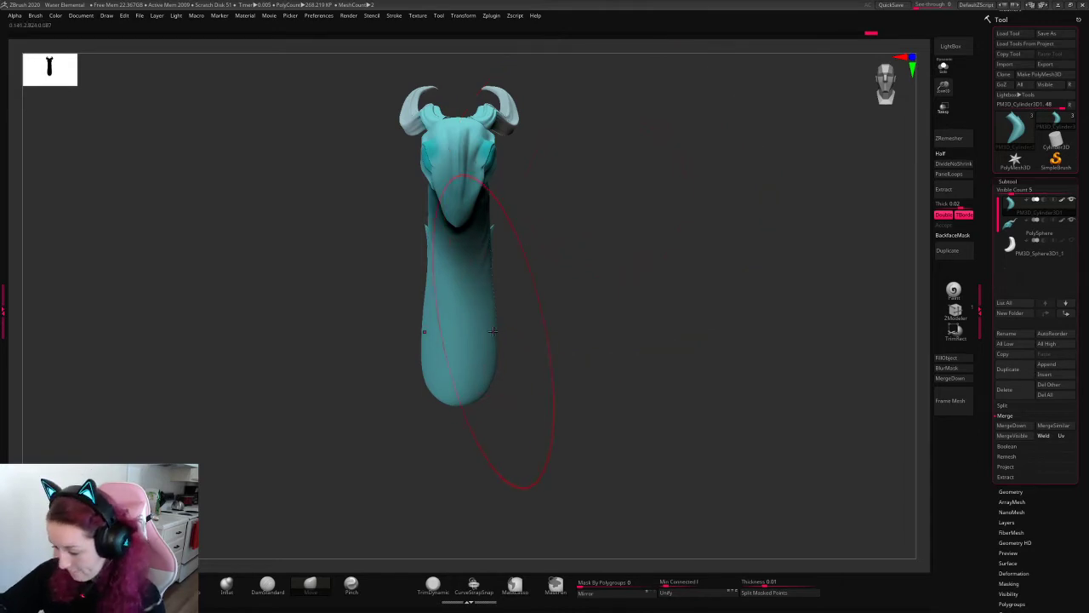
- Try to widen the neck's base and pull its lower tip backward with the Move brush, then undo the strokes
mouse_move(493, 332)
mouse_down()
mouse_move(552, 323)
mouse_move(627, 340)
mouse_move(692, 242)
mouse_up()
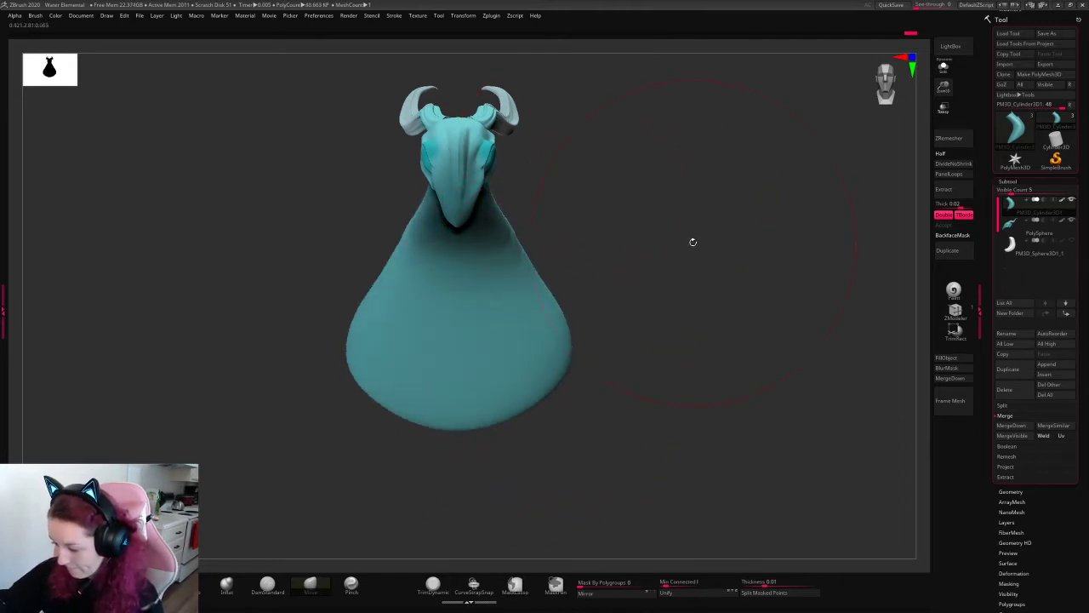
key(ctrl+z)
right_drag(693, 242, 646, 303)
mouse_move(515, 388)
mouse_down()
mouse_move(553, 255)
mouse_move(596, 323)
mouse_up()
key(ctrl+z)
key(ctrl+z)
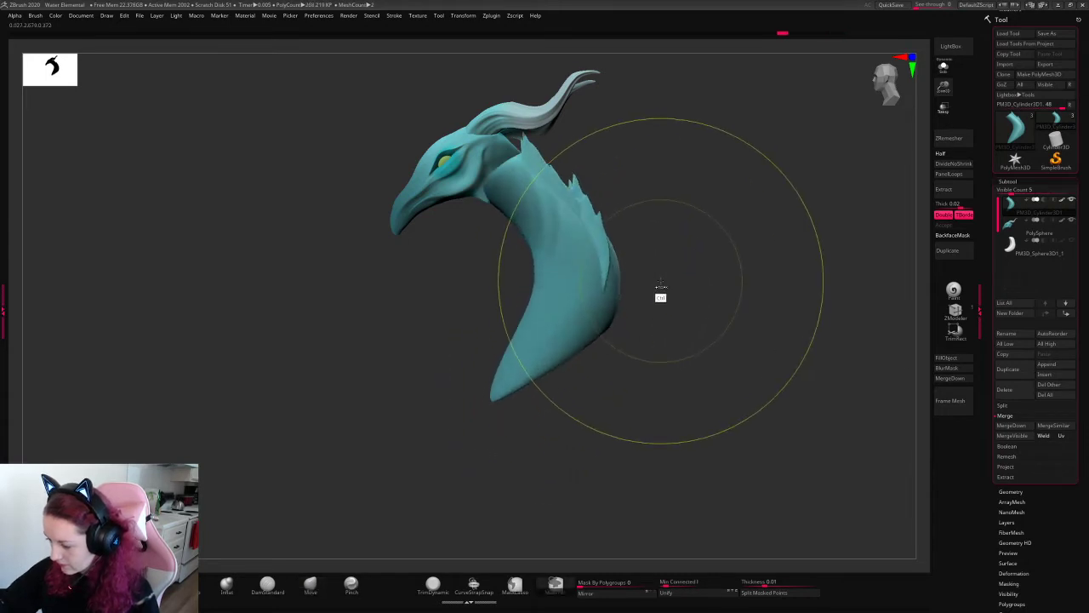
key(ctrl+z)
key(ctrl+shift+z)
key(ctrl+z)
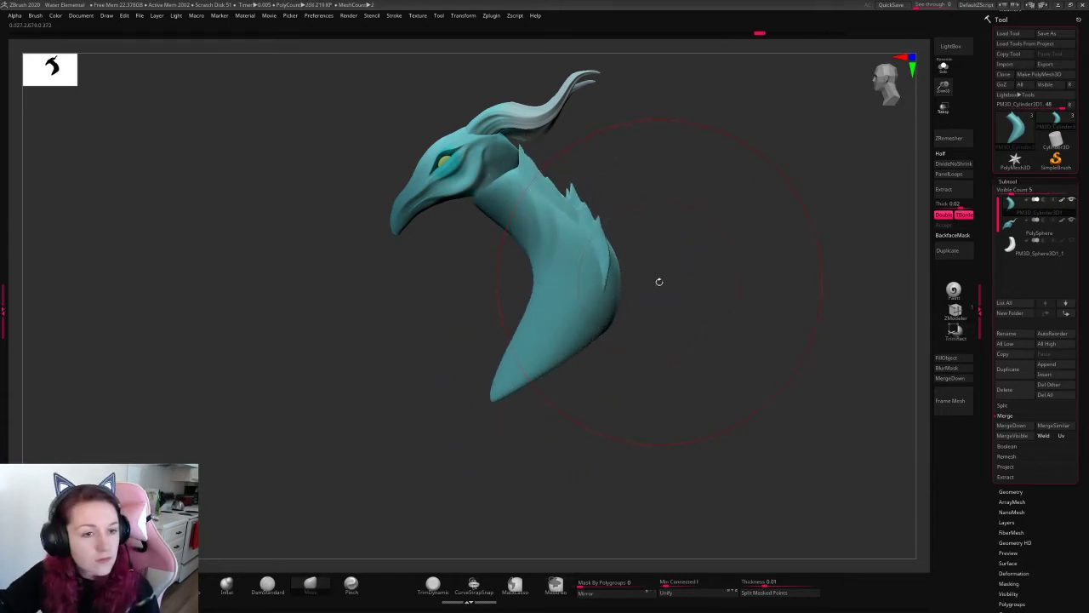
- Insert a clawed arm on the side of the lower neck with the Monster Arms insert brush at a reduced draw size
key(space)
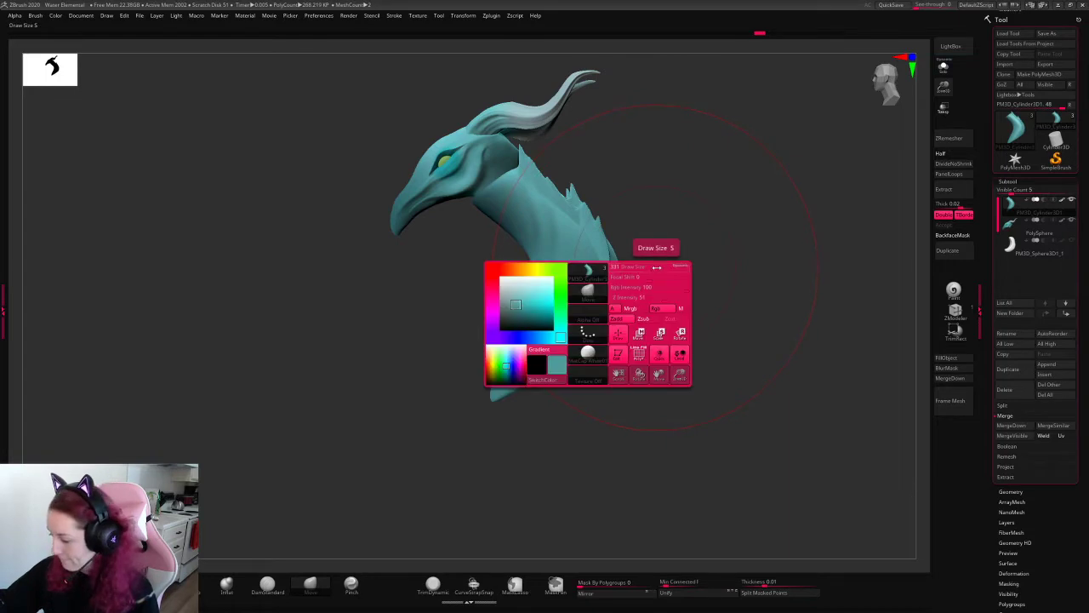
drag(655, 266, 710, 261)
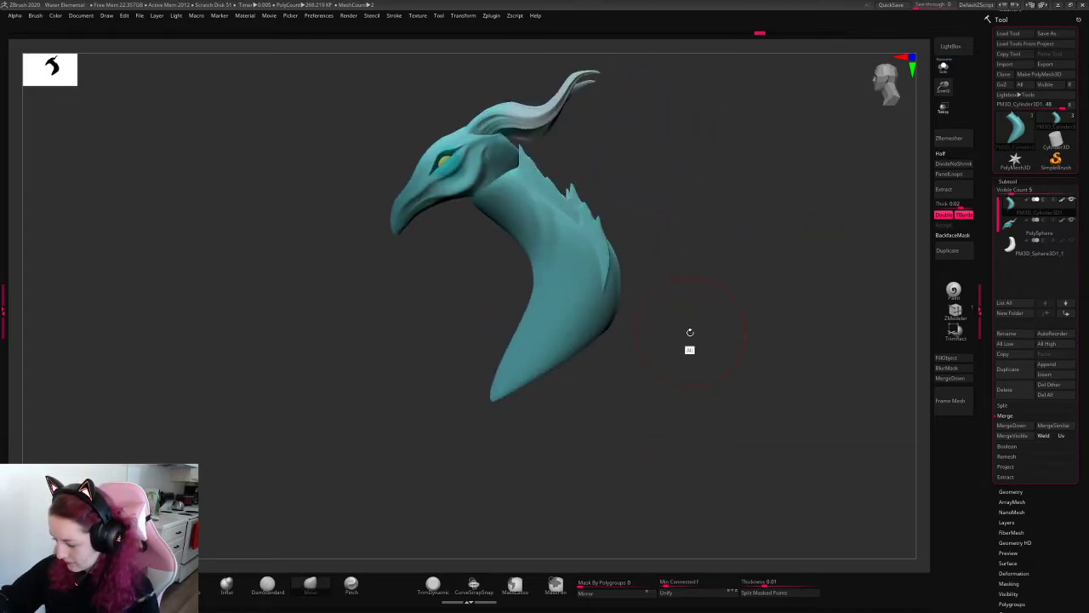
drag(690, 332, 681, 374)
key(b)
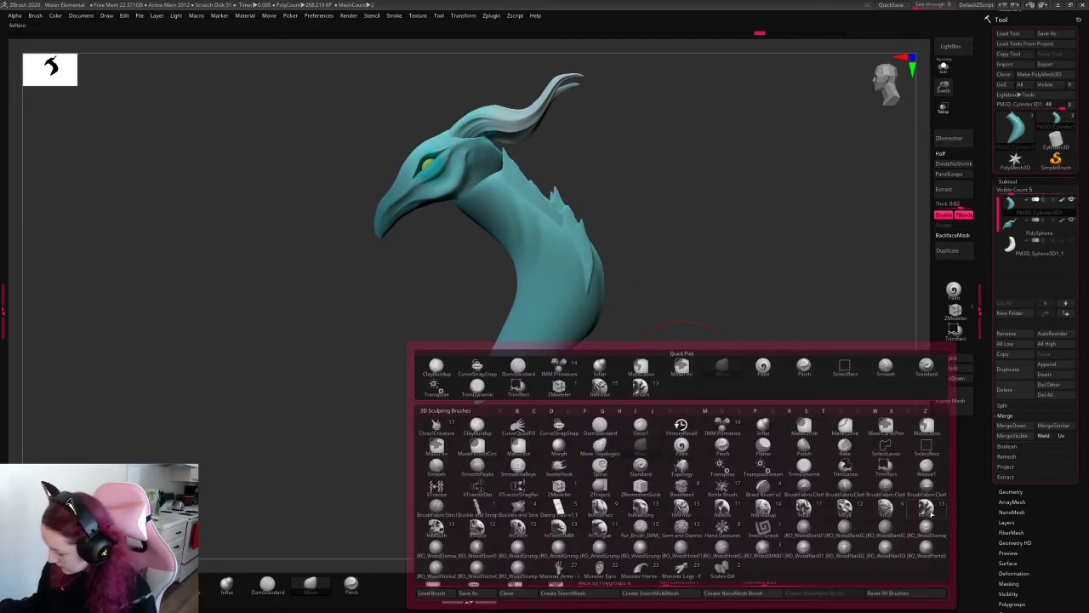
click(554, 568)
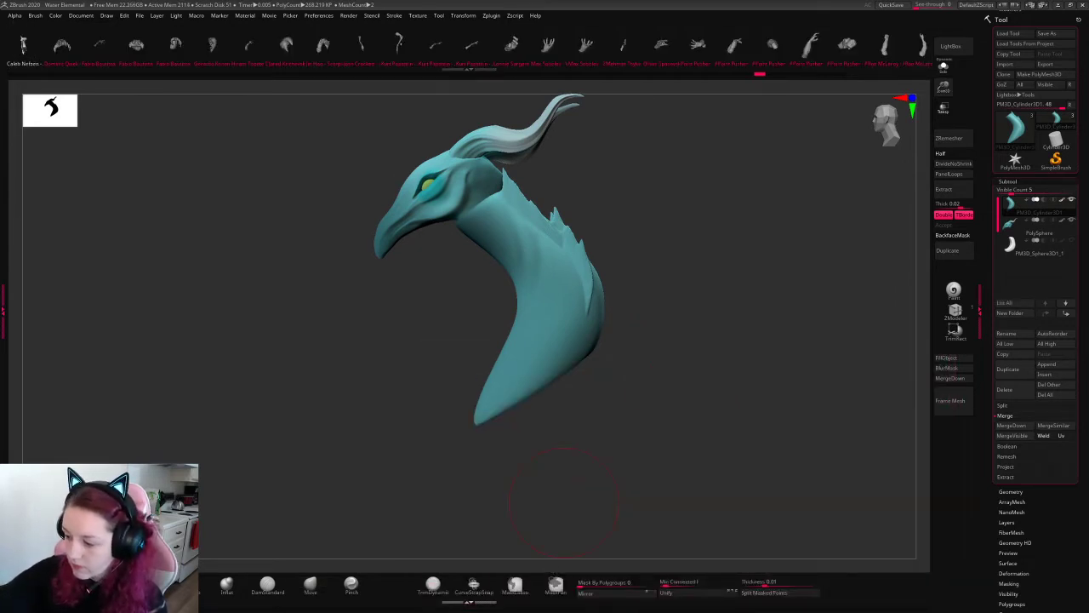
drag(549, 379, 451, 511)
- Move, rotate and scale the arm so its shoulder sits on the lower neck and its claws reach forward
alt+drag(820, 222, 757, 295)
key(w)
click(584, 247)
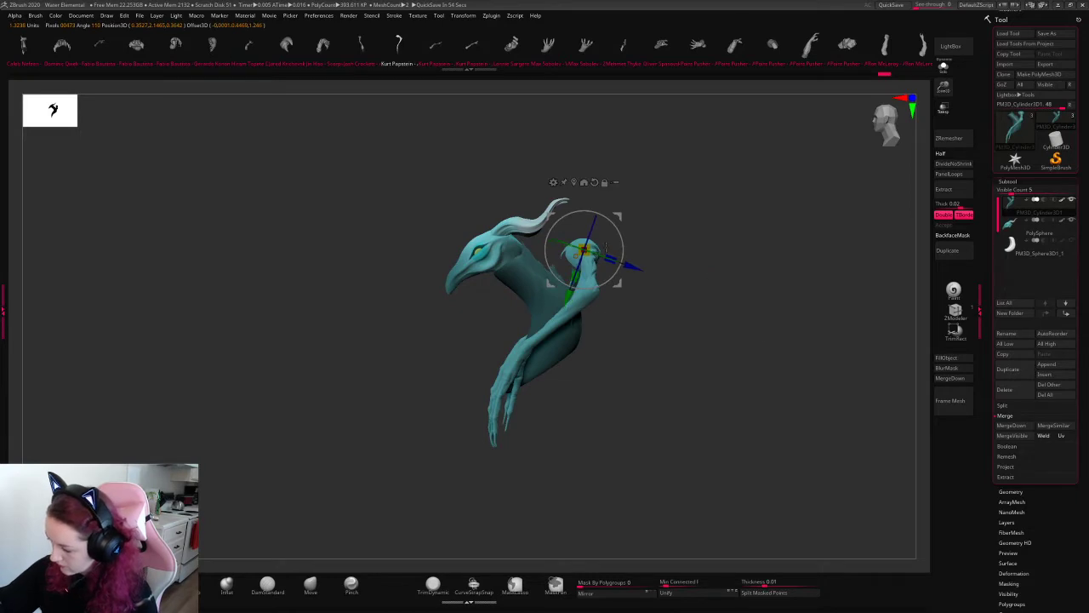
drag(606, 281, 575, 344)
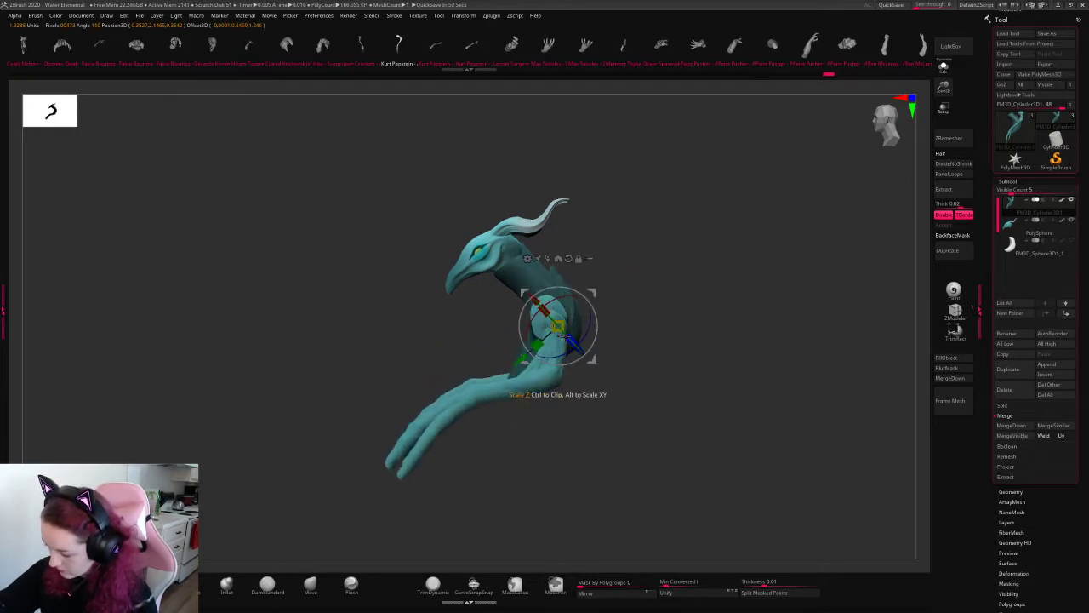
mouse_move(598, 287)
mouse_down()
mouse_move(707, 287)
mouse_move(698, 304)
mouse_move(590, 324)
mouse_move(579, 374)
mouse_up()
- Split the masked neck from the arm into separate subtools and turn on BackfaceMask for the brush
key(q)
drag(720, 283, 734, 314)
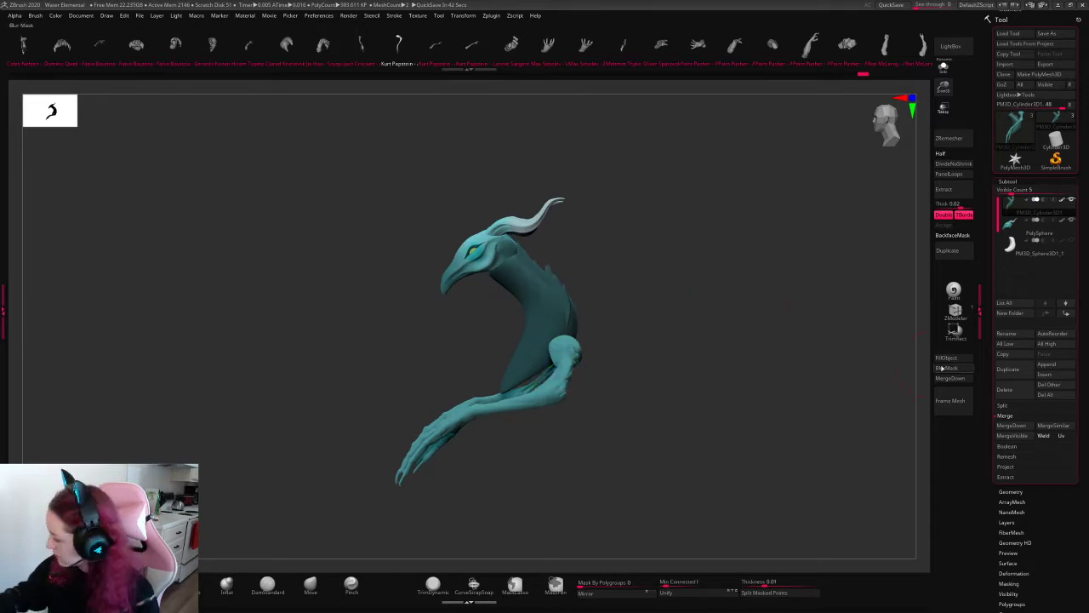
click(777, 594)
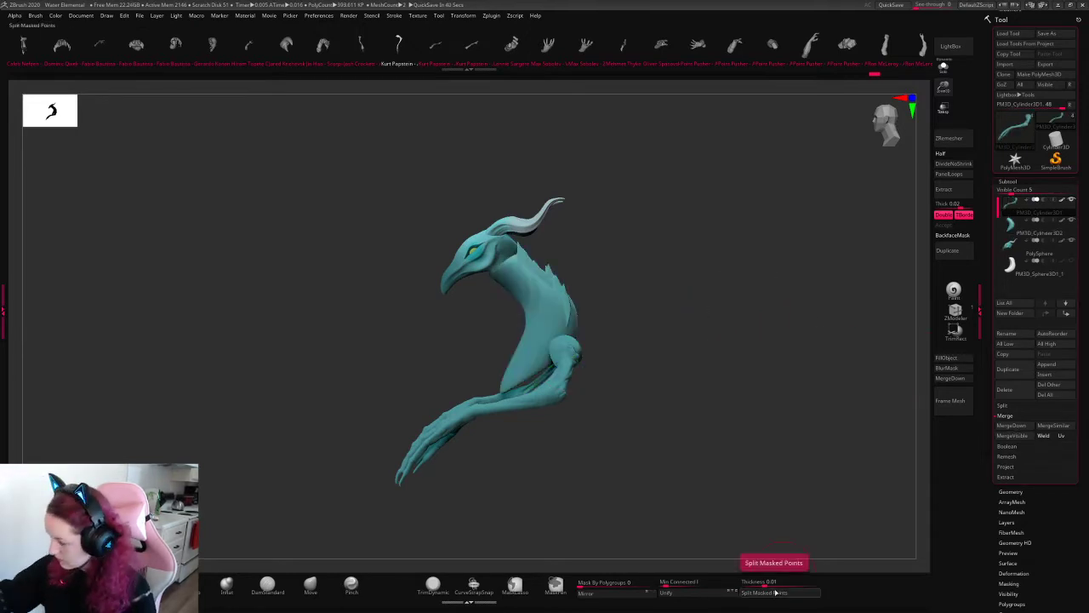
key(f)
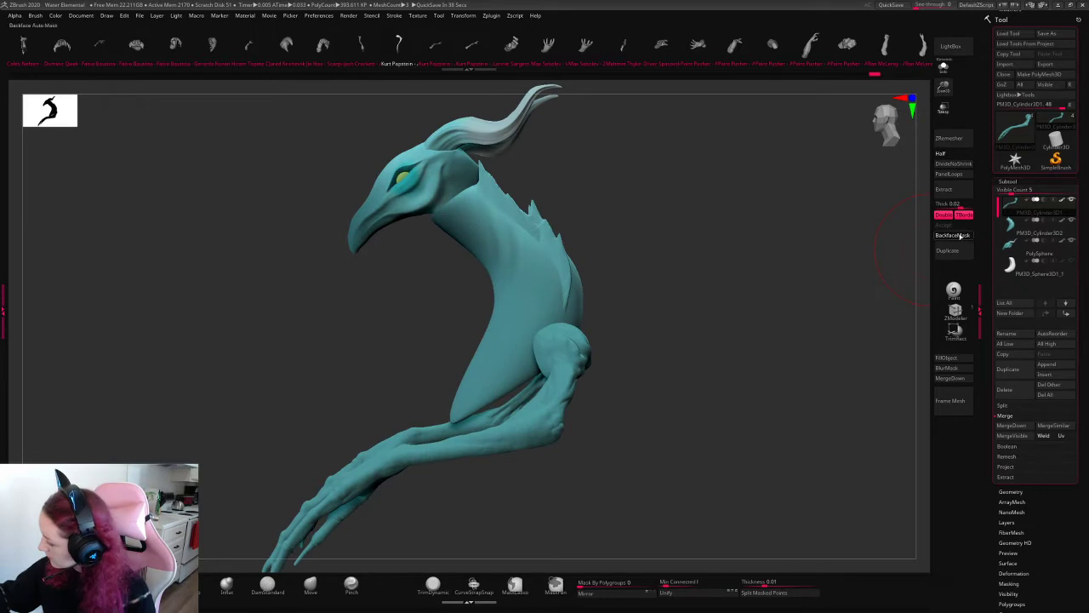
click(959, 236)
key(space)
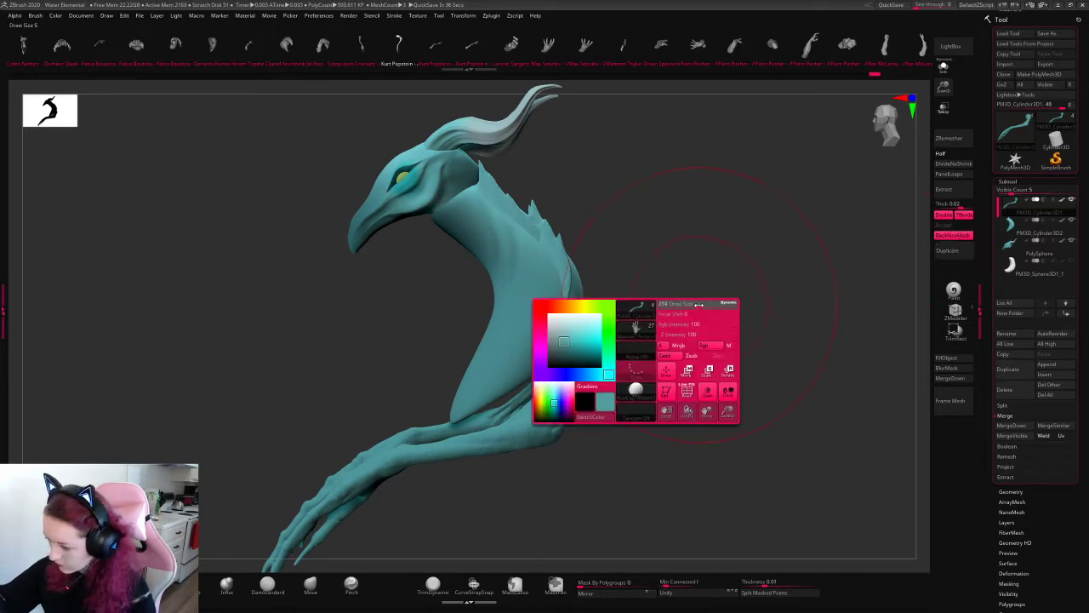
- Pull the arm's shoulder forward onto the side of the lower neck with the Move brush, undoing the first stroke
click(311, 586)
drag(553, 351, 504, 335)
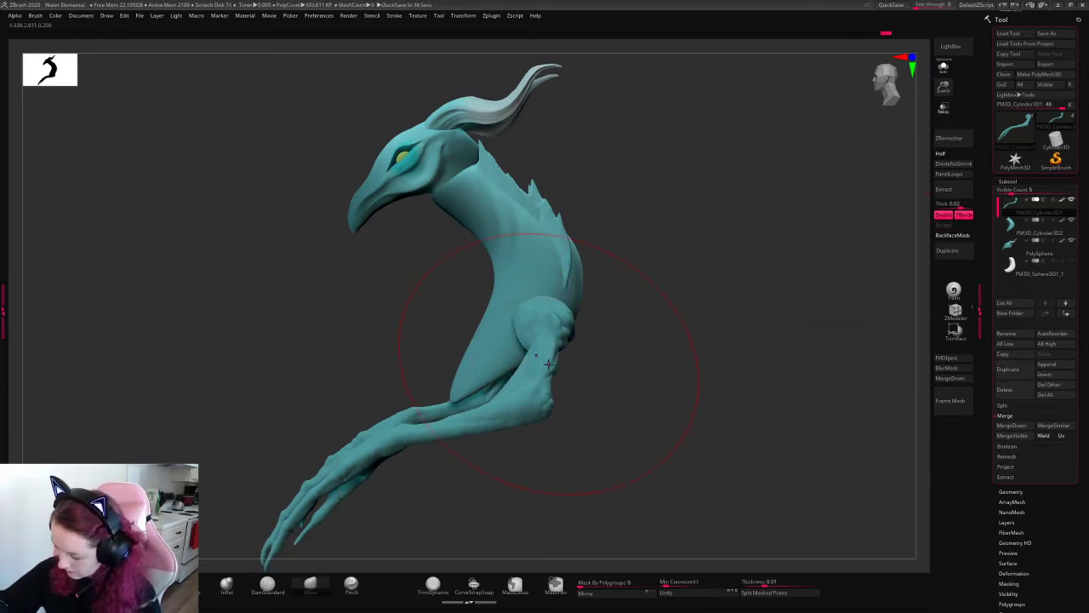
key(ctrl+z)
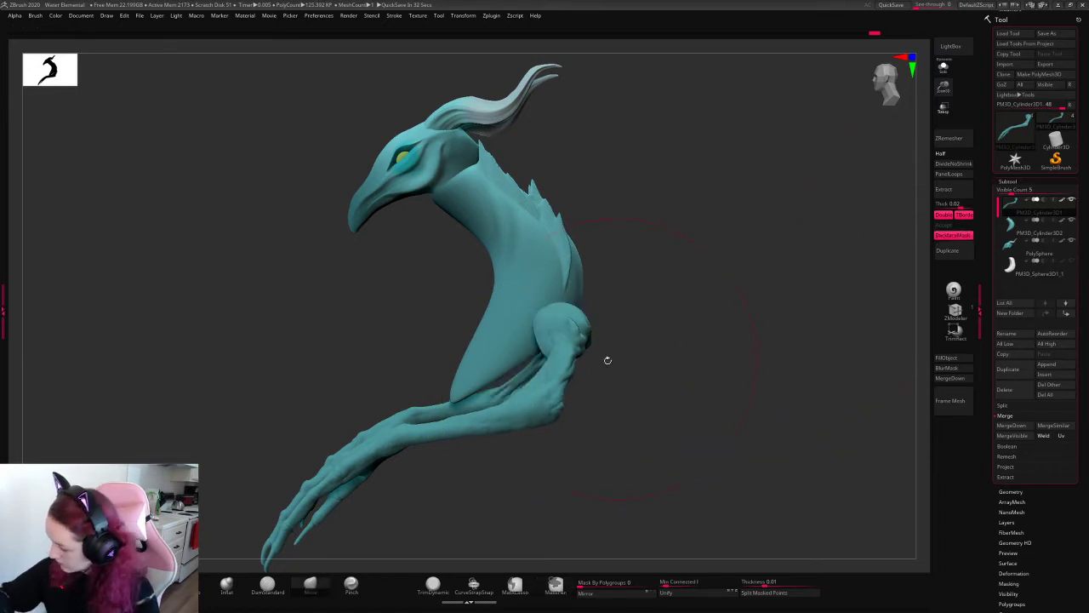
drag(607, 360, 501, 340)
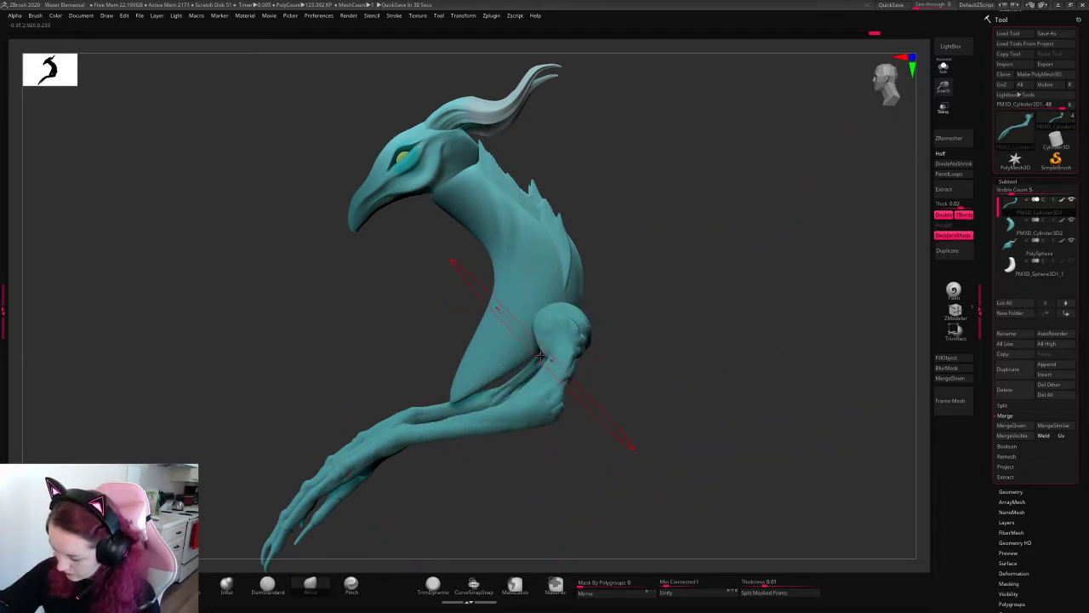
mouse_move(647, 358)
mouse_down()
mouse_move(709, 294)
mouse_move(688, 328)
mouse_up()
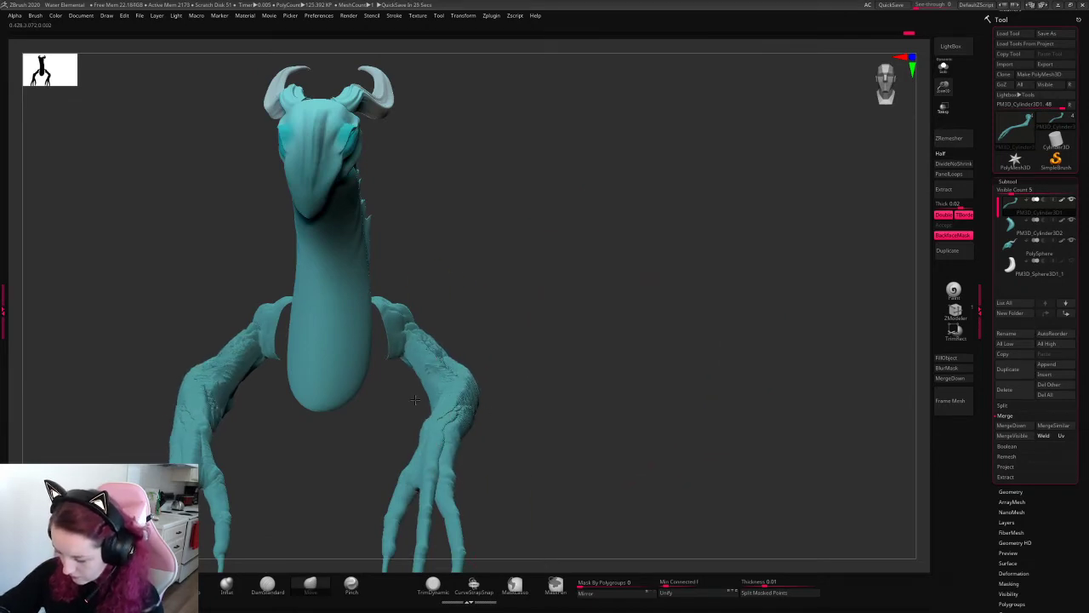
drag(584, 280, 608, 309)
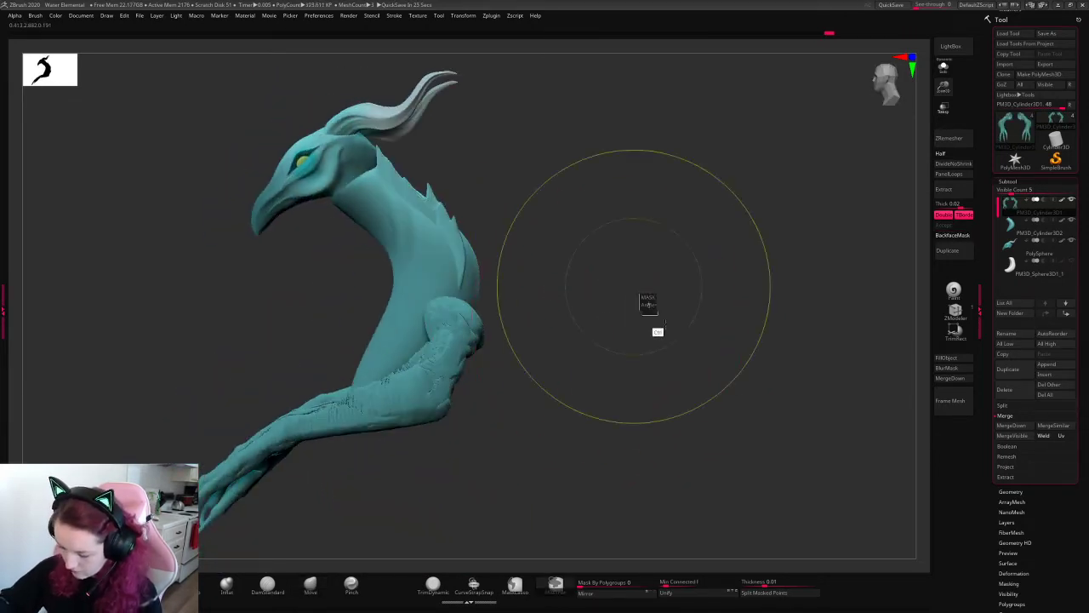
drag(749, 372, 523, 295)
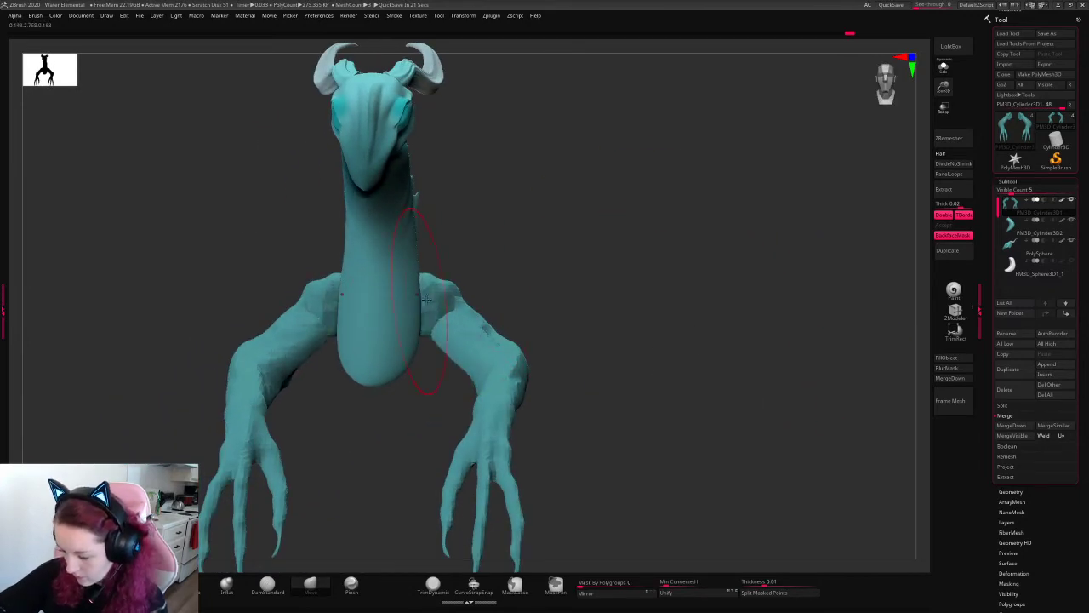
- Bring the shoulders in against the sides of the neck and reshape the upper arms and elbows with the Move brush
right_drag(437, 340, 432, 274)
drag(431, 274, 415, 234)
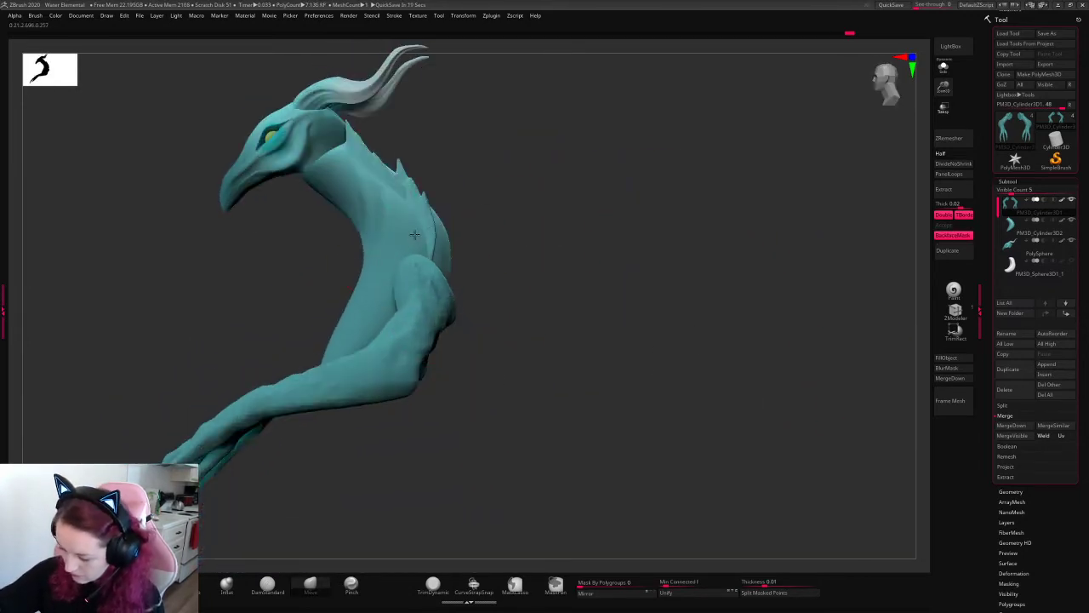
mouse_move(386, 358)
mouse_down()
mouse_move(377, 352)
mouse_move(389, 364)
mouse_move(429, 357)
mouse_move(444, 368)
mouse_up()
shift+drag(537, 241, 705, 202)
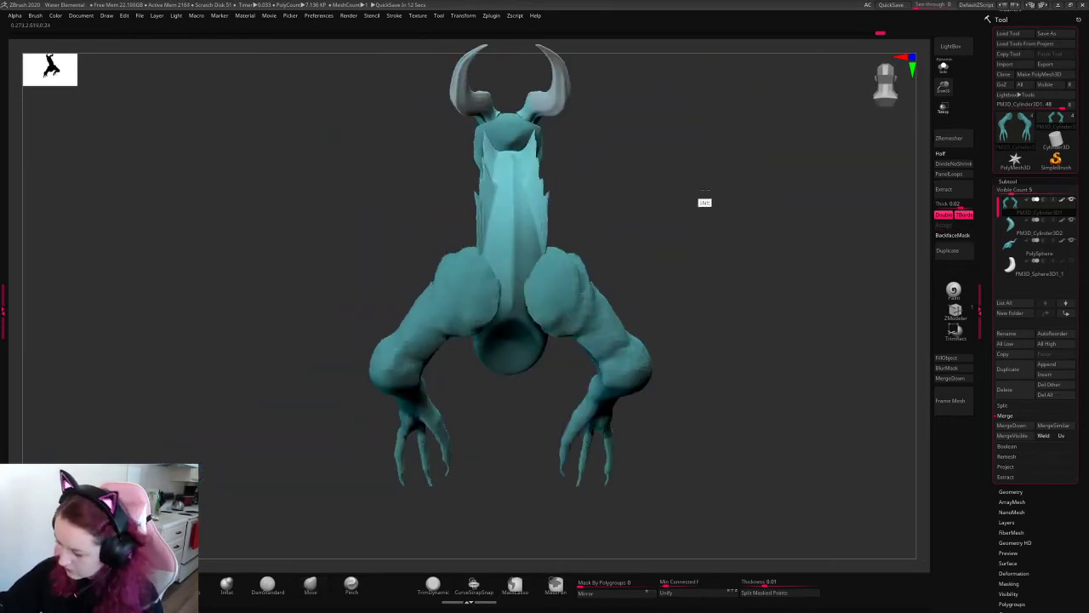
drag(810, 222, 639, 250)
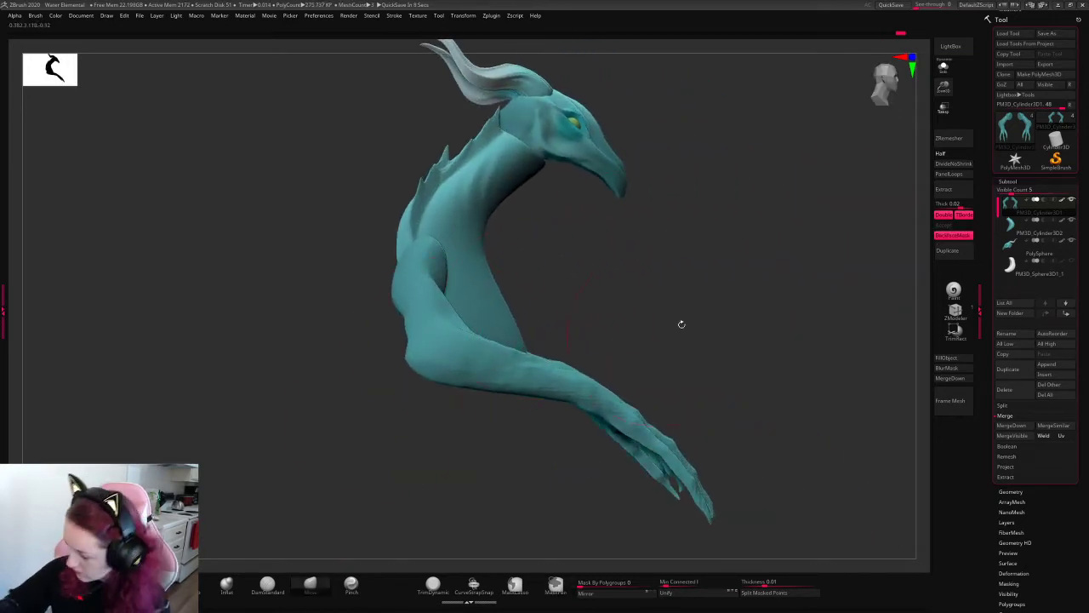
- Turn off BackfaceMask, then smooth the shoulder and build up the upper arm's volume with the Inflate brush
click(953, 235)
shift+drag(442, 319, 462, 292)
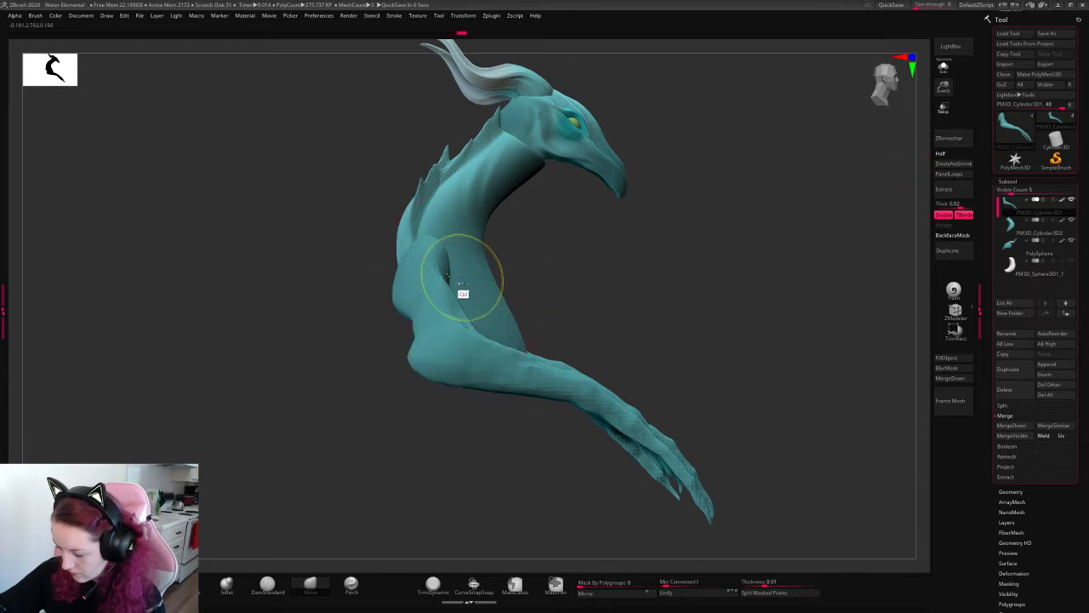
drag(323, 476, 581, 246)
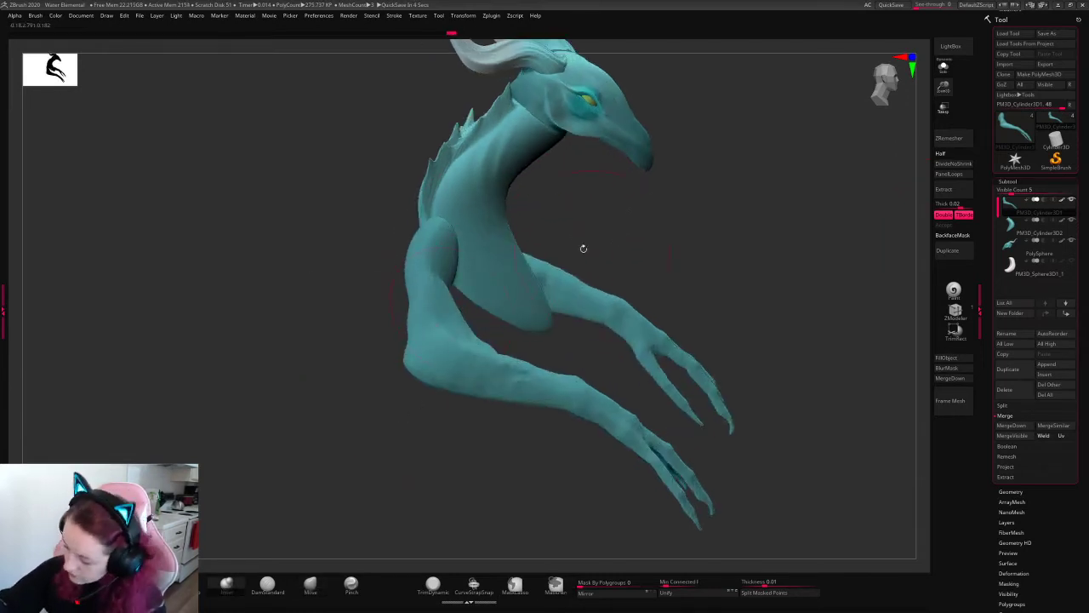
key(space)
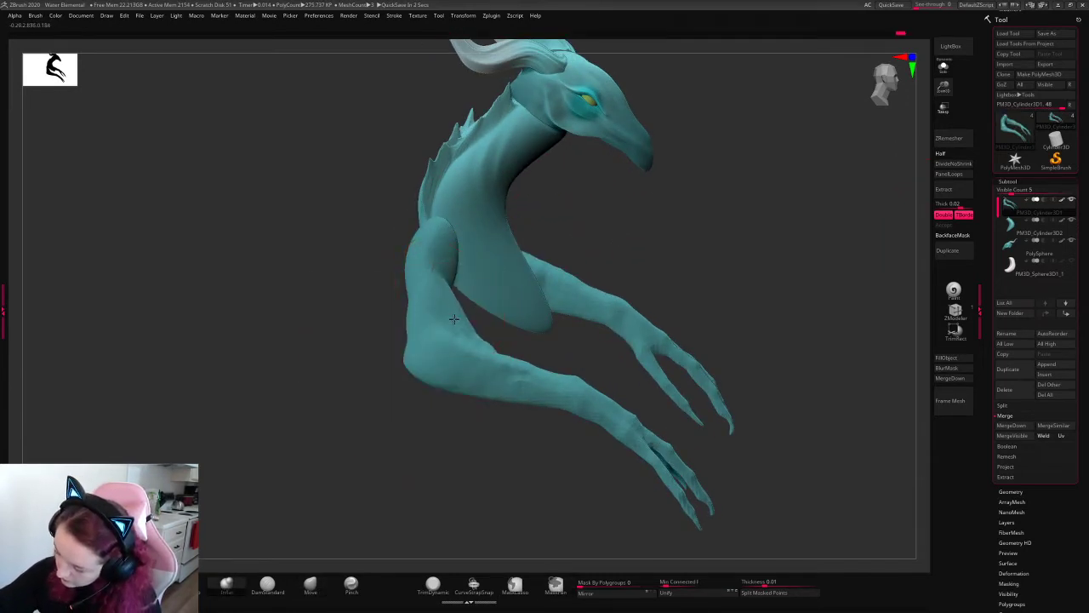
drag(722, 213, 755, 246)
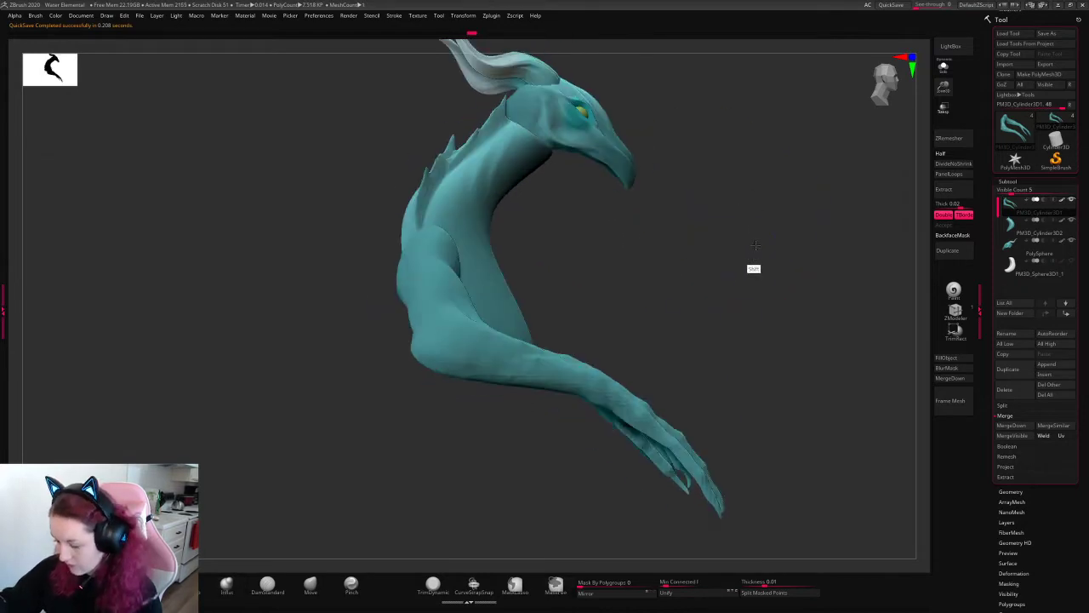
- Refine the elbows and upper arms with the Move brush, broadening the upper arms as seen from the front
click(311, 584)
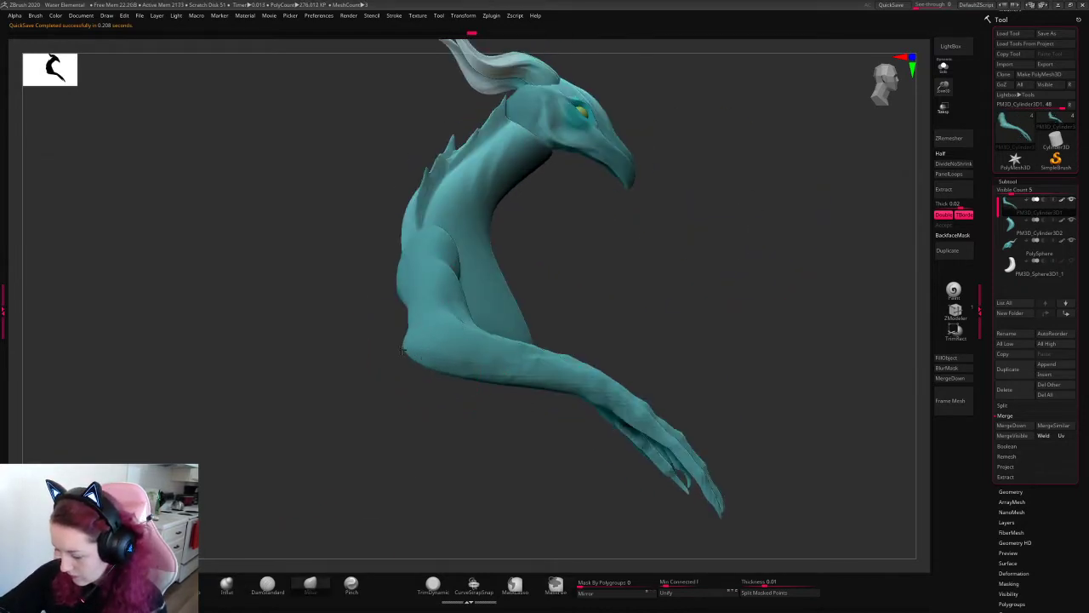
mouse_move(771, 257)
mouse_down()
mouse_move(737, 261)
mouse_move(817, 253)
mouse_move(728, 241)
mouse_up()
key(space)
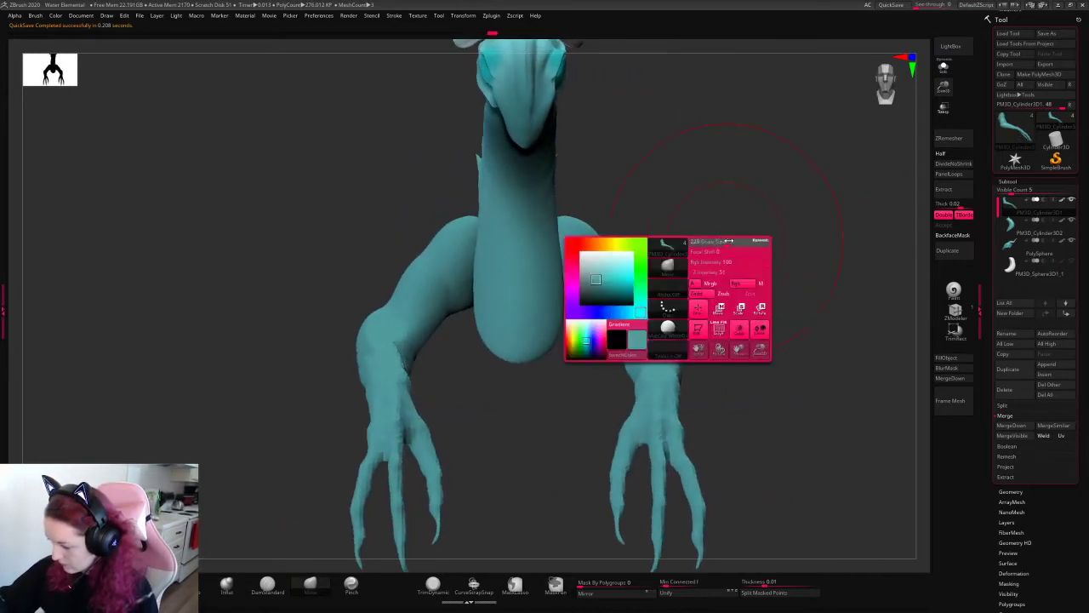
drag(705, 365, 632, 333)
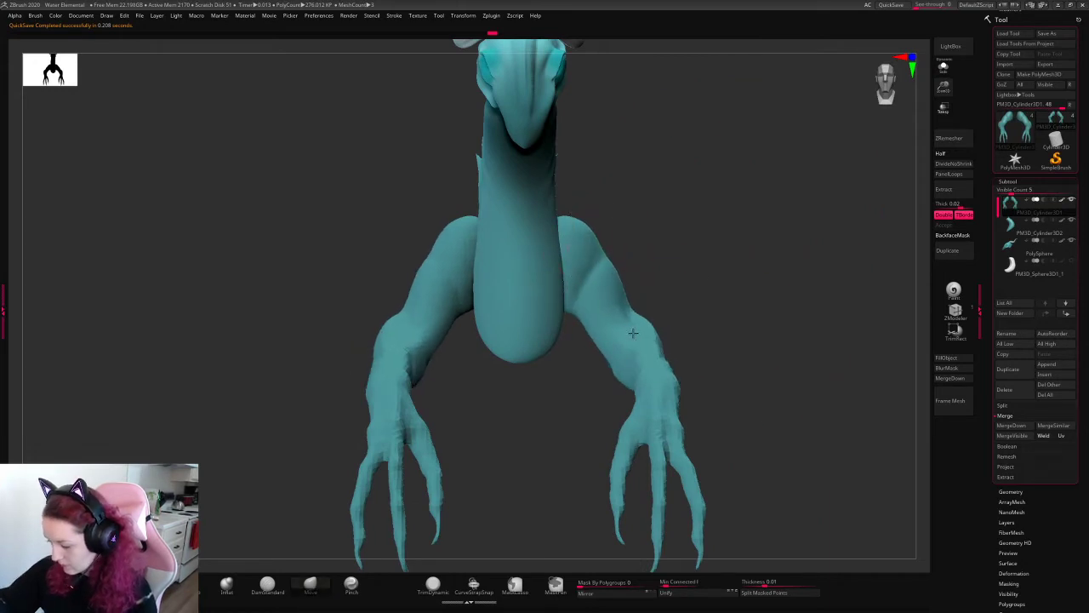
- Try to widen the neck's base into a broad chest between the arms with the Move brush, checking it in Solo mode
key(space)
alt+click(556, 281)
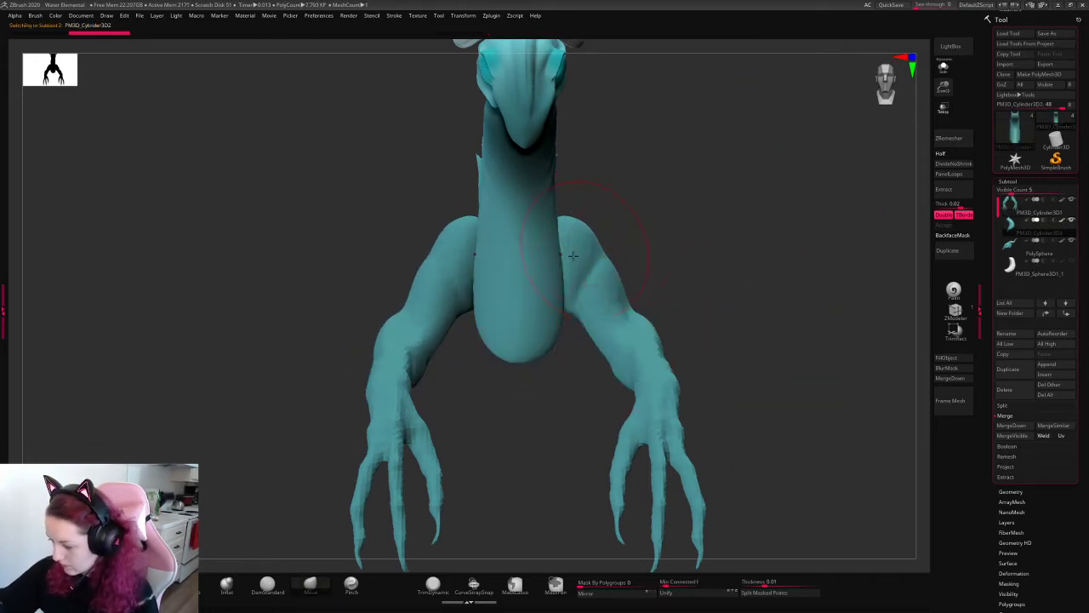
mouse_move(582, 256)
mouse_down()
mouse_move(618, 252)
mouse_move(614, 242)
mouse_up()
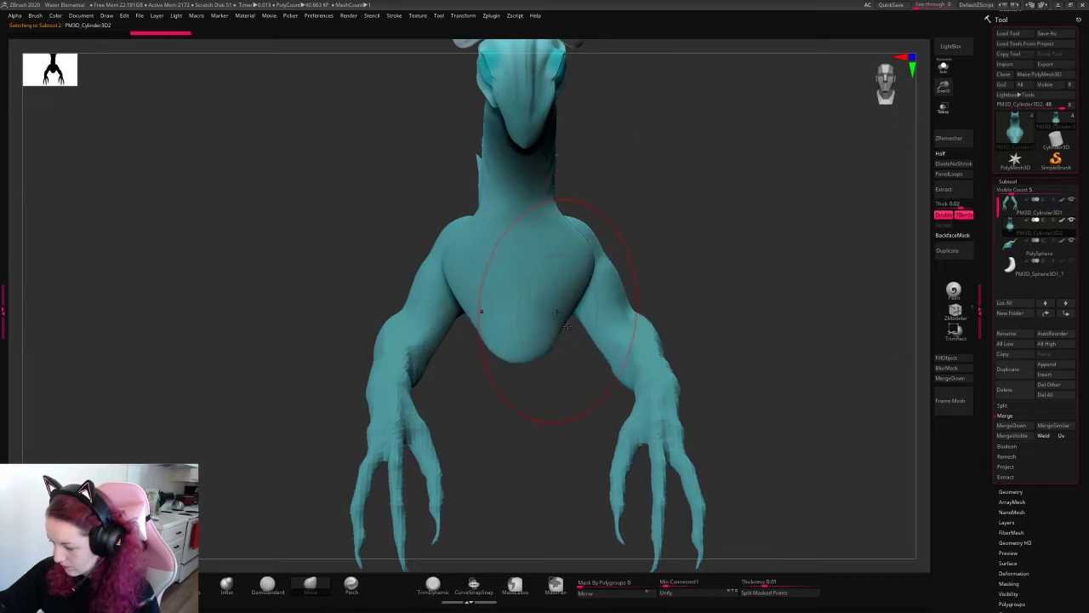
drag(735, 210, 757, 230)
click(944, 69)
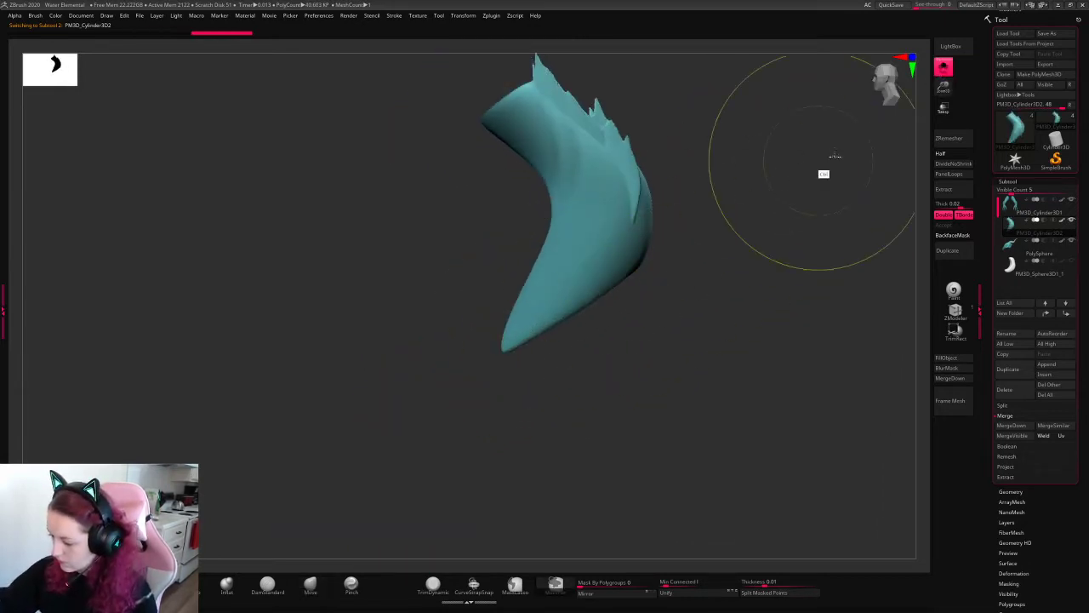
click(943, 68)
click(944, 68)
click(944, 68)
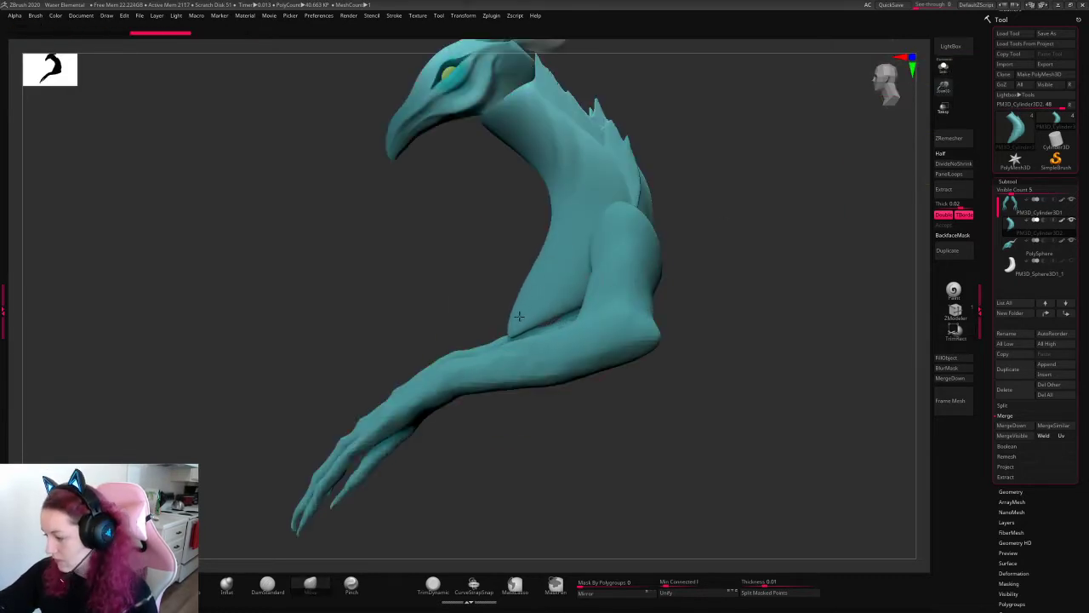
- Widen the lower neck moderately on both sides with the Move brush so it meets the shoulders
right_drag(695, 204, 583, 213)
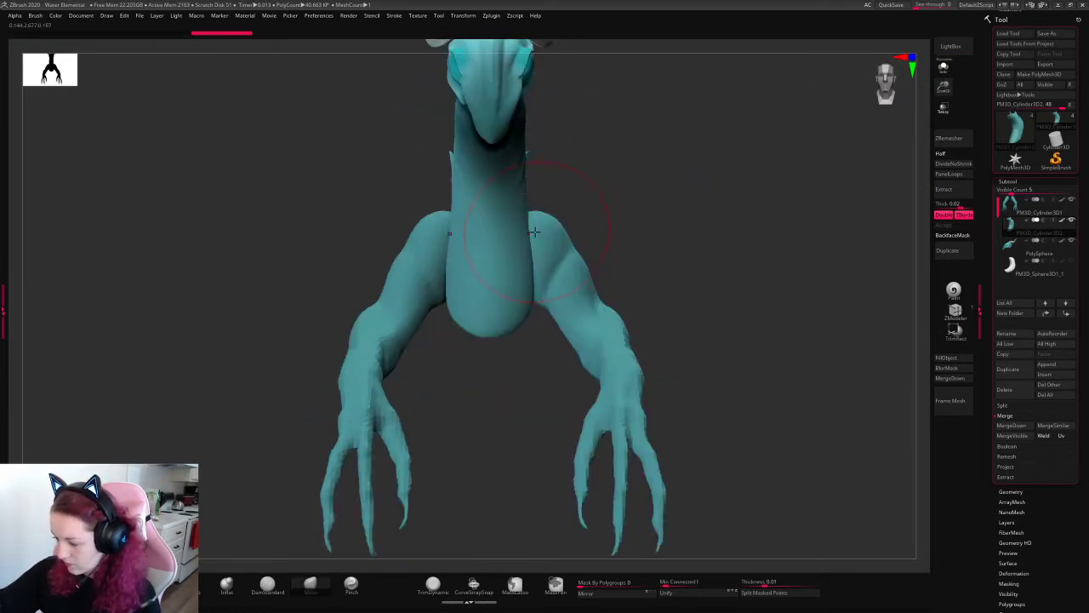
drag(534, 232, 558, 226)
right_drag(566, 224, 609, 236)
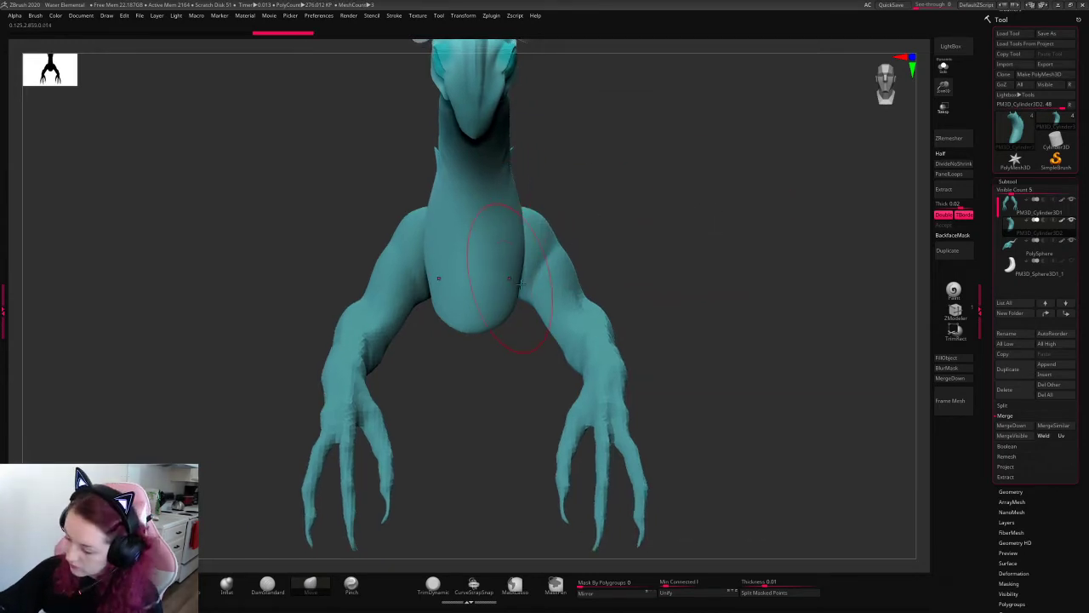
drag(517, 281, 515, 275)
key(f)
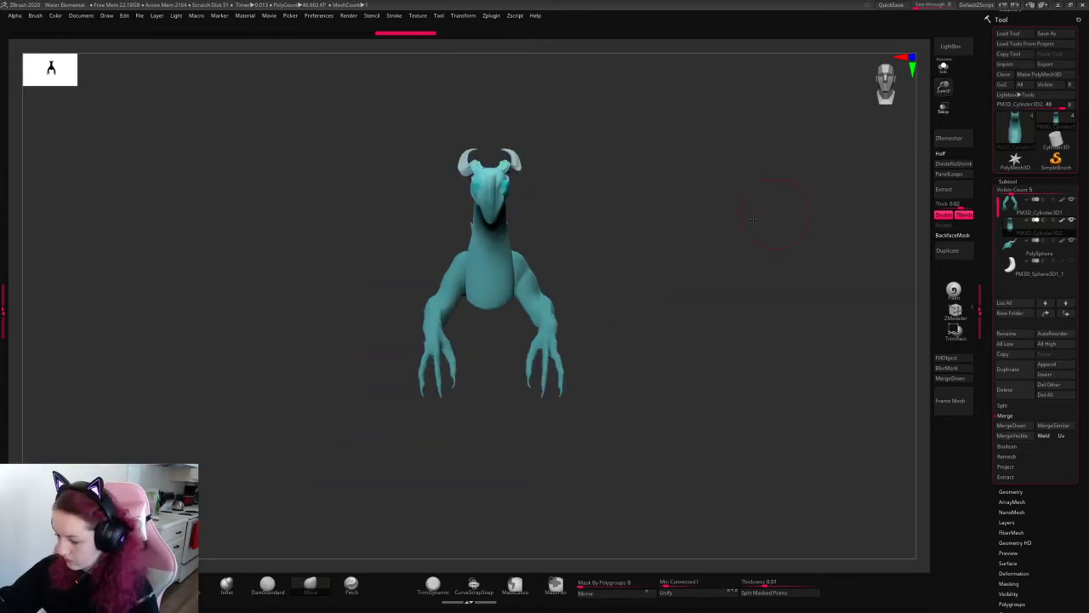
- Switch to the arms subtool and shift both arms slightly downward and forward with the gizmo
right_drag(596, 256, 704, 244)
alt+click(541, 279)
key(w)
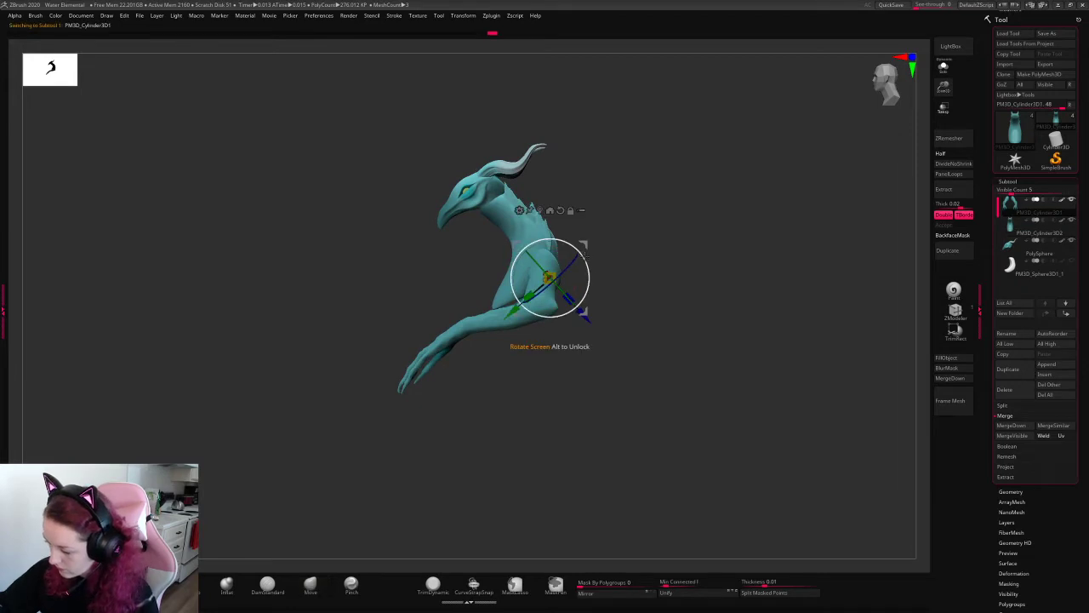
drag(584, 245, 574, 258)
key(q)
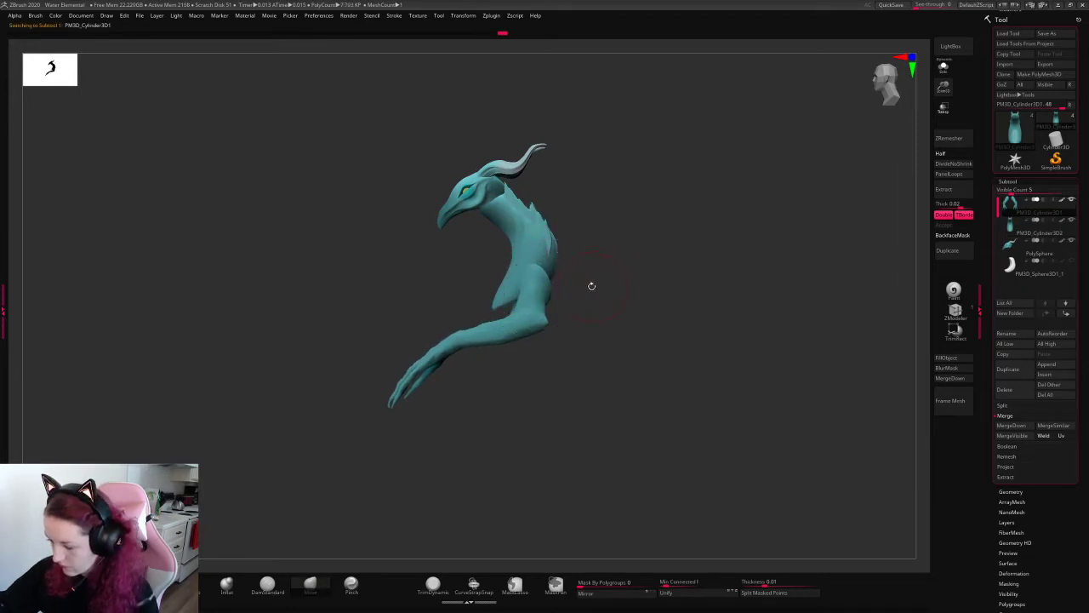
drag(939, 92, 938, 107)
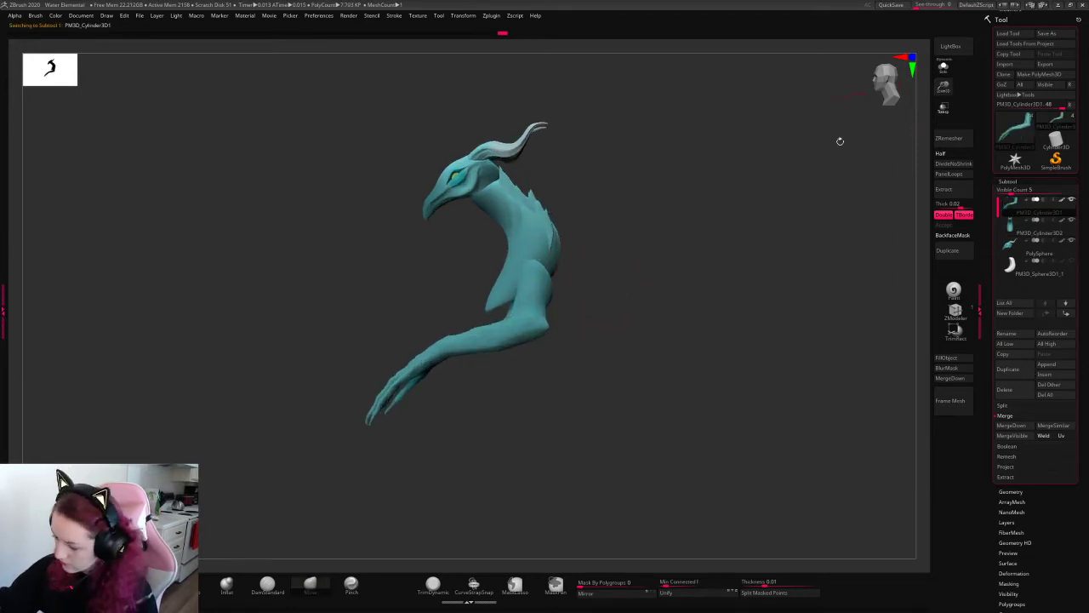
- Mask the upper arms, place the gizmo pivot at the elbow and rotate the forearms upward until nearly horizontal
ctrl+drag(322, 338, 566, 452)
ctrl+alt+drag(339, 497, 619, 322)
key(w)
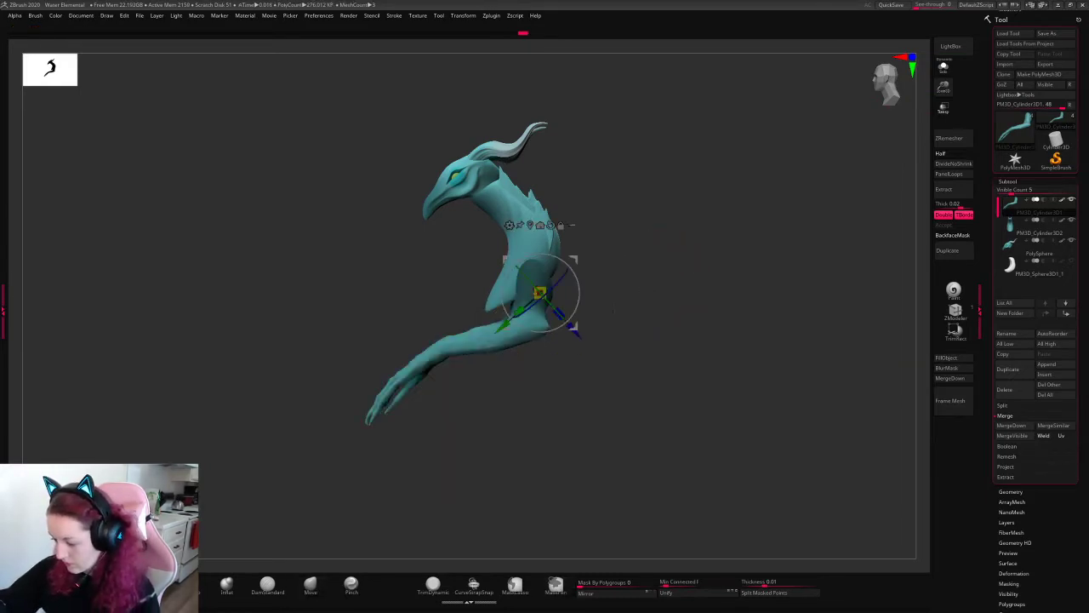
alt+click(529, 313)
ctrl+click(600, 303)
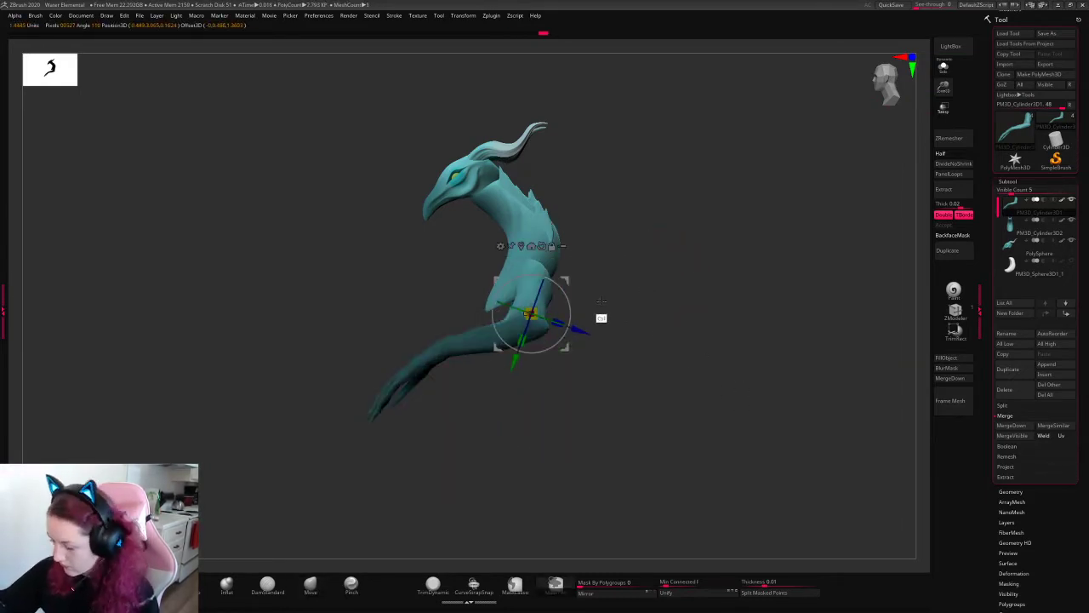
ctrl+click(600, 304)
drag(570, 313, 565, 333)
key(q)
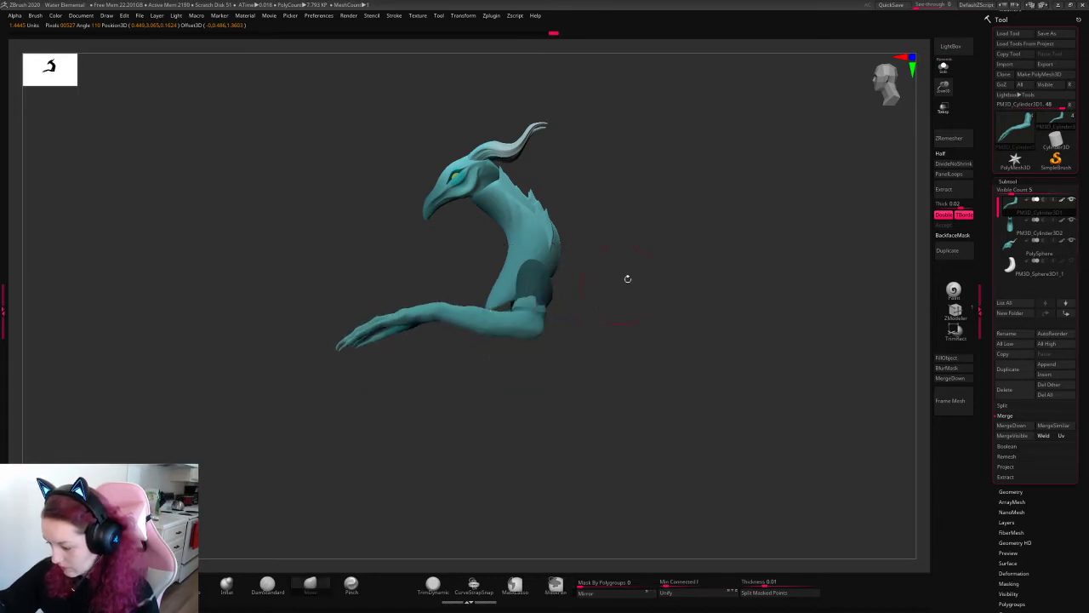
- Mask the arms down to the wrist, place the gizmo pivot there and rotate the clawed hands downward
mouse_move(675, 240)
mouse_down()
mouse_move(719, 274)
mouse_move(674, 252)
mouse_up()
ctrl+drag(694, 157, 439, 392)
ctrl+click(652, 237)
key(w)
ctrl+click(656, 248)
alt+drag(566, 280, 573, 355)
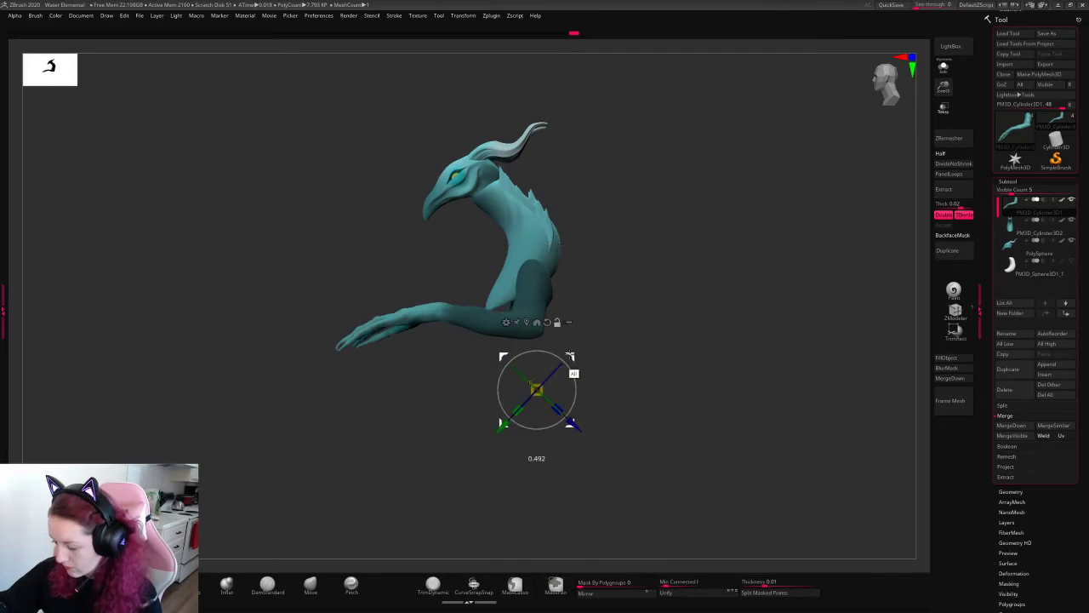
alt+click(441, 307)
drag(478, 311, 478, 296)
key(q)
key(space)
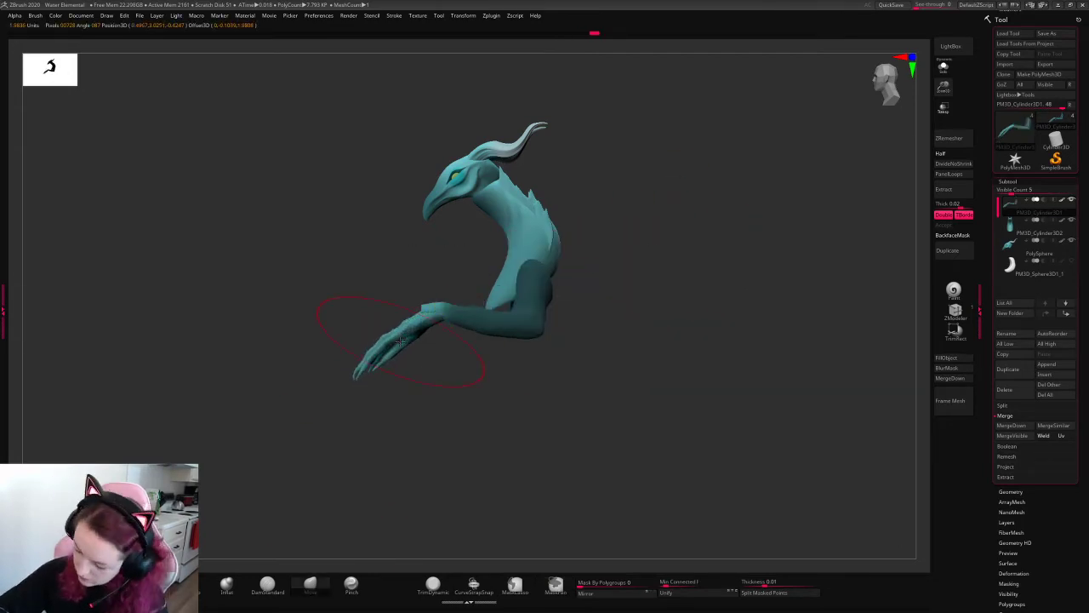
- Clear the mask, place the gizmo pivot at the shoulder and rotate the whole arms slightly, checking the pose from both sides
drag(588, 263, 693, 235)
key(w)
alt+click(529, 272)
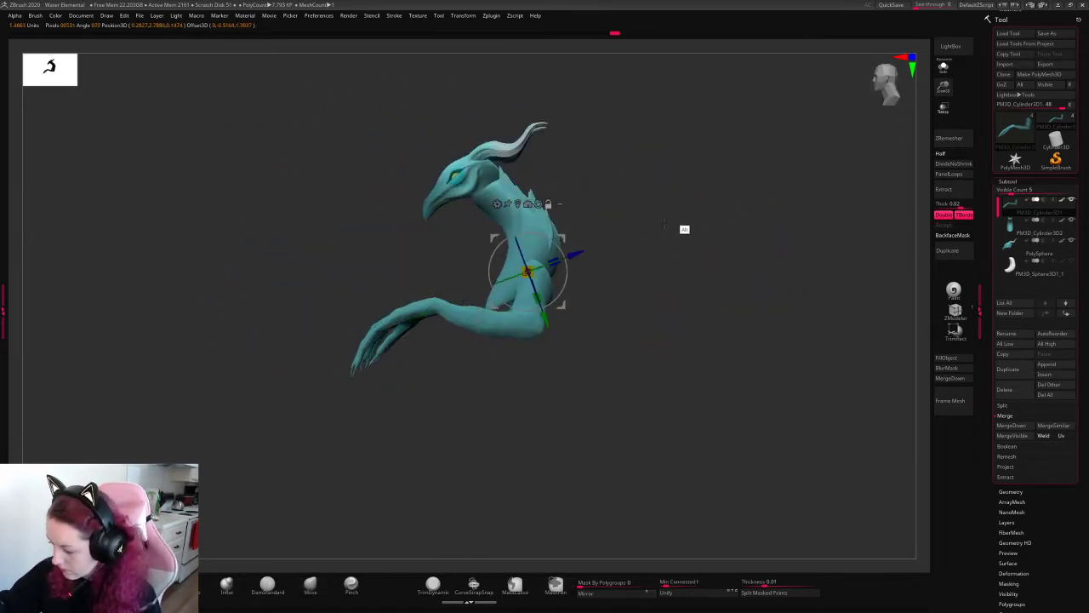
mouse_move(565, 271)
mouse_down()
mouse_move(559, 300)
mouse_move(563, 283)
mouse_up()
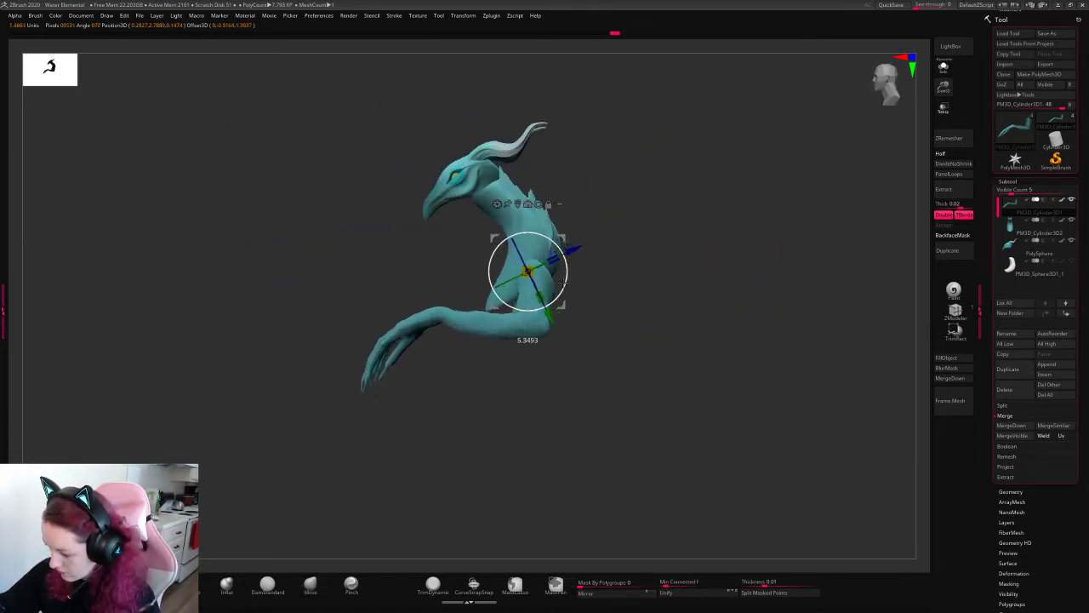
drag(624, 236, 702, 223)
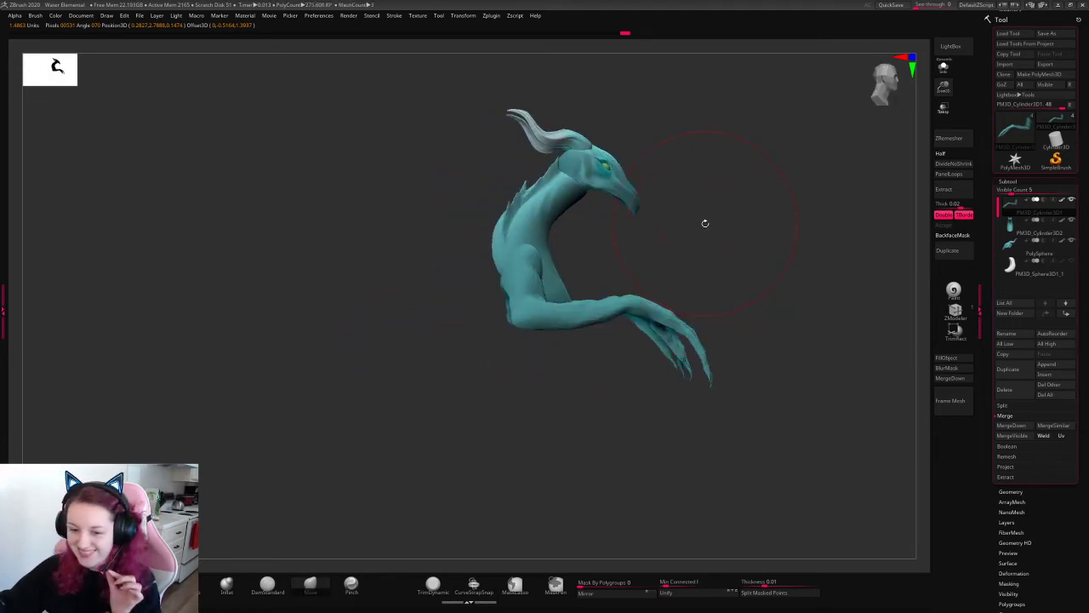
drag(794, 243, 740, 205)
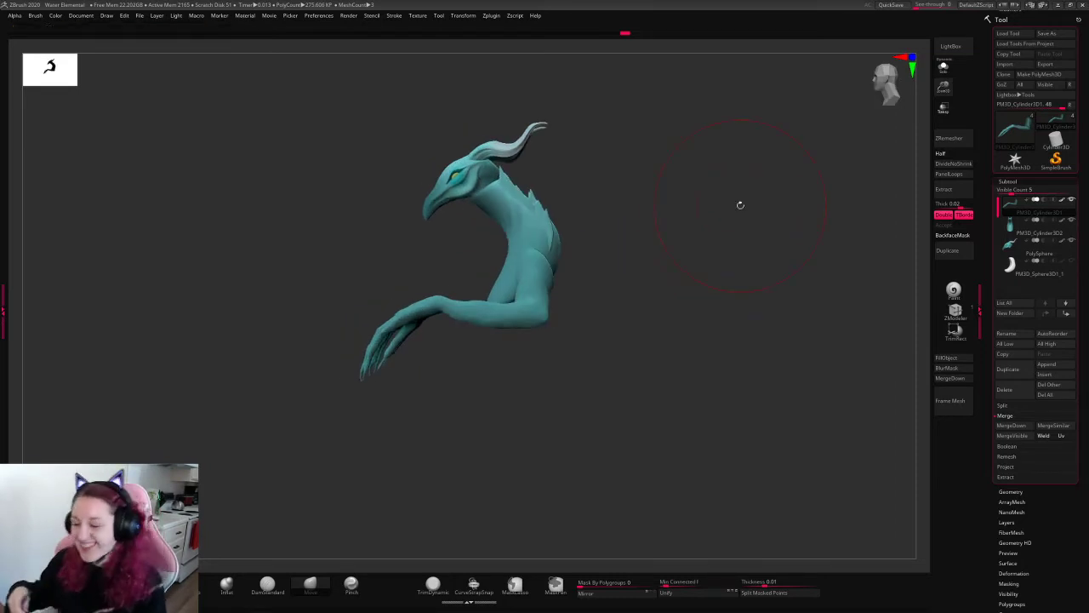
- Switch to the neck subtool and reshape it with the Move brush, pulling the chest forward and the upper back outward
alt+click(553, 257)
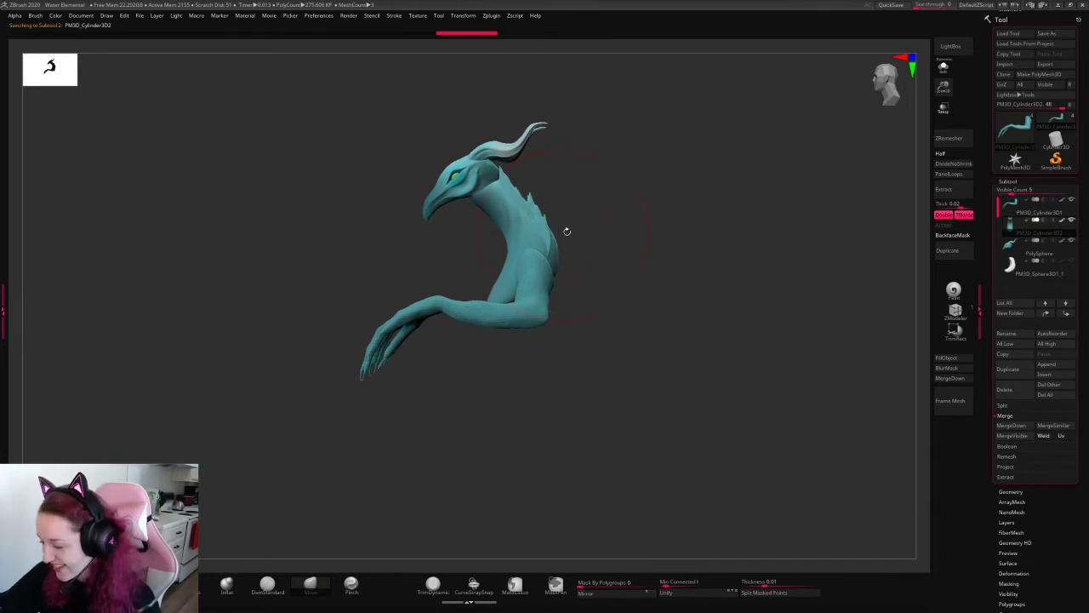
ctrl+right_drag(567, 232, 606, 287)
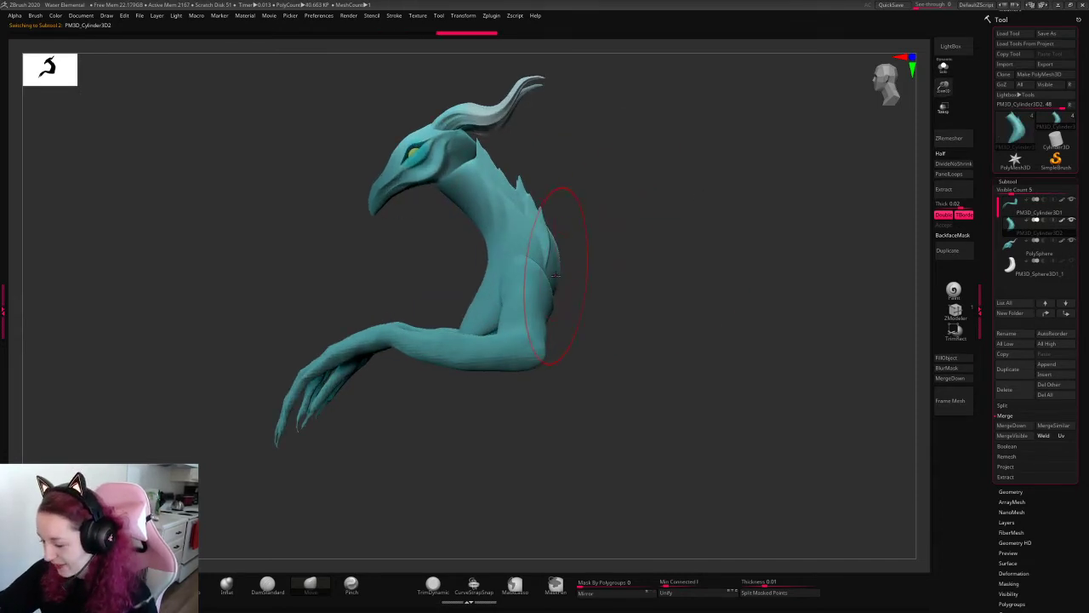
right_click(486, 221)
mouse_move(500, 231)
mouse_down()
mouse_move(496, 183)
mouse_move(473, 170)
mouse_up()
mouse_move(497, 262)
mouse_down()
mouse_move(477, 276)
mouse_move(486, 289)
mouse_up()
mouse_move(607, 253)
right_down()
mouse_move(562, 276)
mouse_move(613, 231)
mouse_move(706, 277)
right_up()
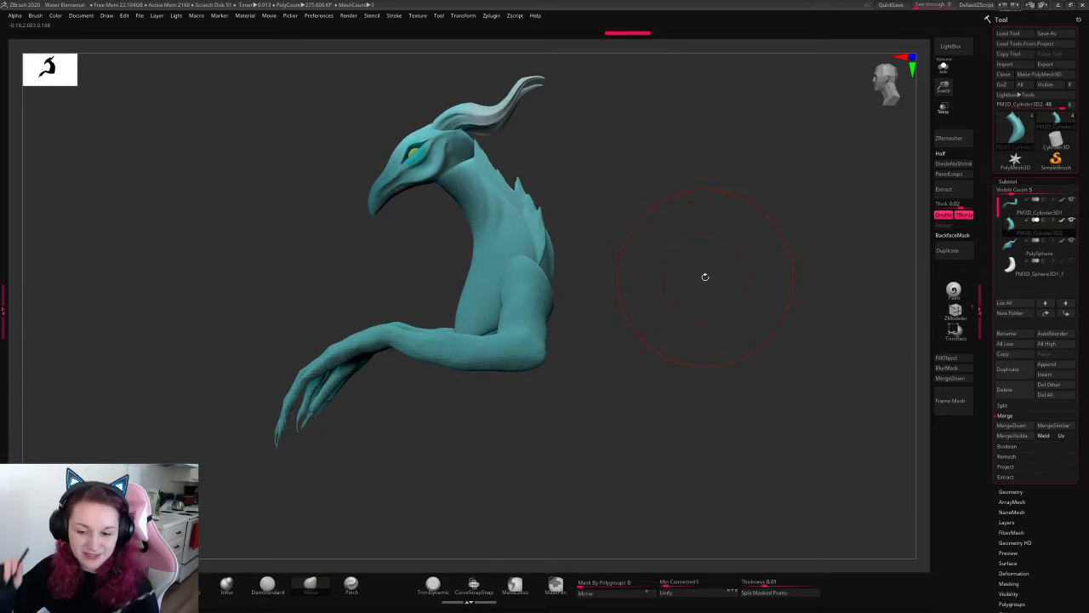
drag(553, 274, 571, 269)
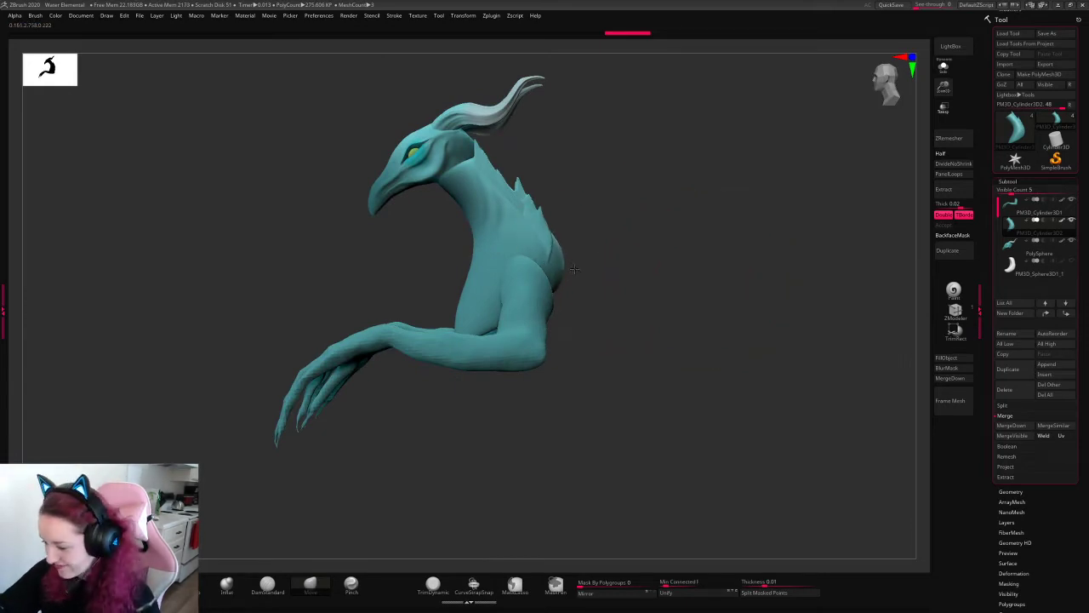
right_drag(621, 266, 710, 302)
right_click(623, 308)
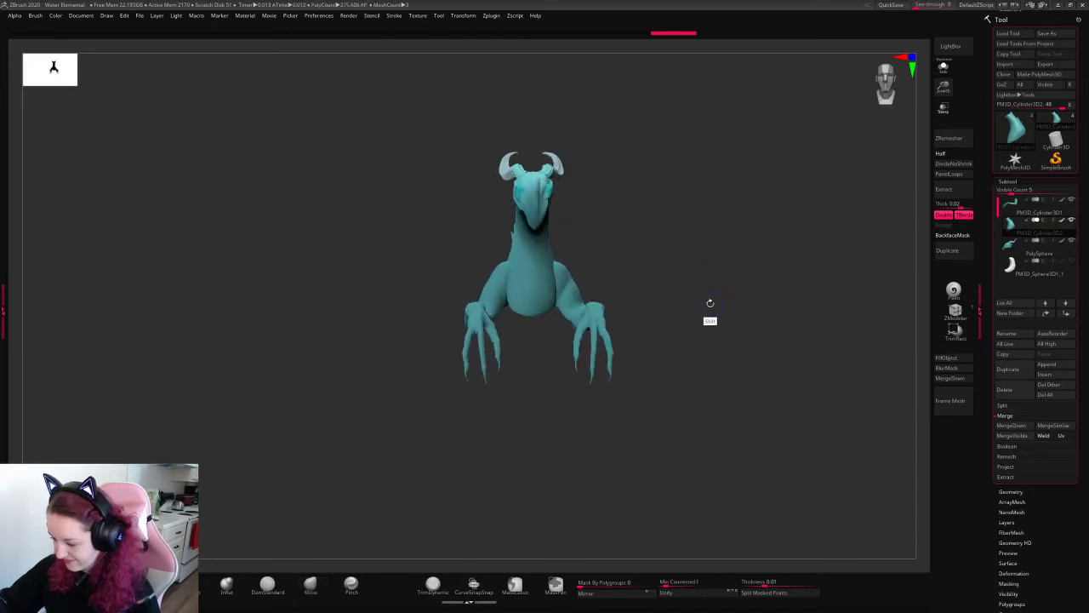
- Switch to the large lower-body subtool and make it visible beneath the neck and arms
alt+click(594, 324)
right_drag(763, 223, 748, 262)
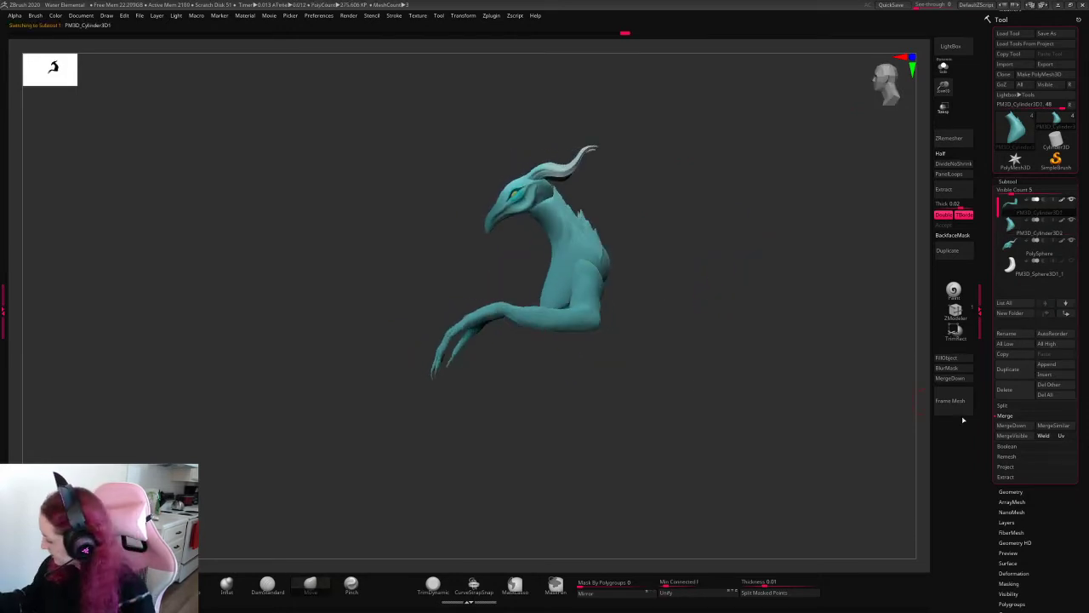
click(1064, 264)
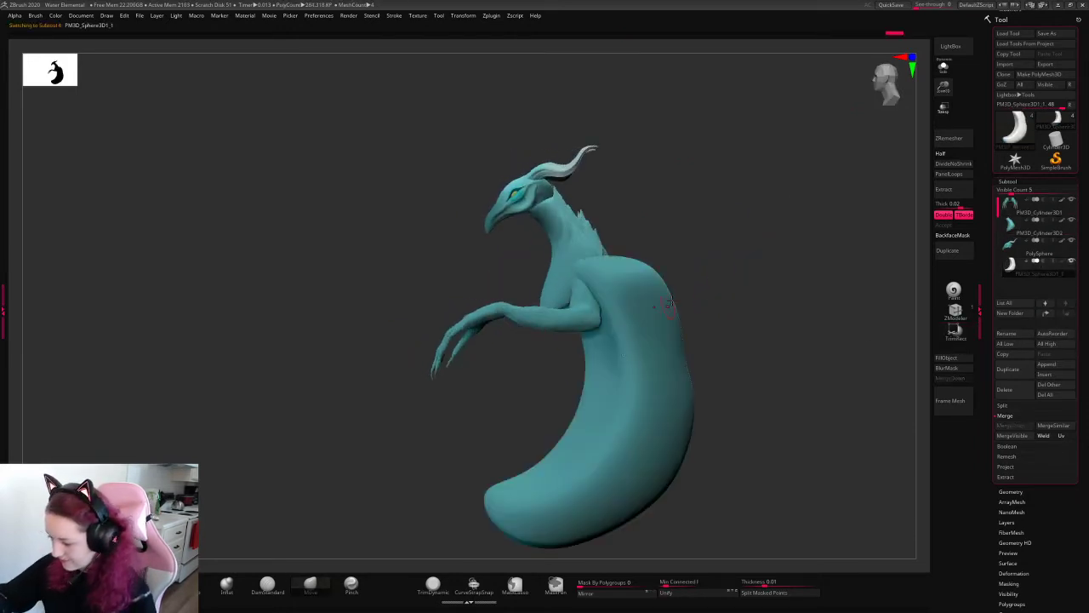
mouse_move(843, 247)
right_down()
mouse_move(744, 214)
mouse_move(739, 243)
right_up()
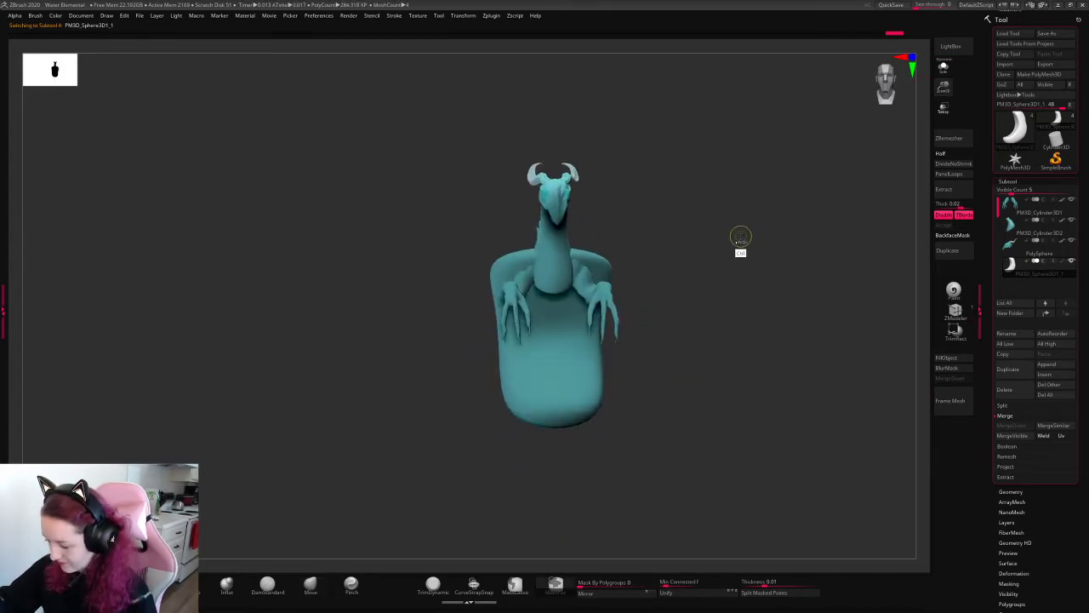
- Step back through the lower body's undo history to its narrow, rounded capsule shape
key(ctrl+z)
key(ctrl+z)
key(ctrl+z)
key(ctrl+z)
key(ctrl+z)
key(ctrl+z)
key(ctrl+z)
key(ctrl+z)
key(ctrl+z)
key(ctrl+z)
key(ctrl+z)
key(ctrl+z)
key(ctrl+z)
key(ctrl+z)
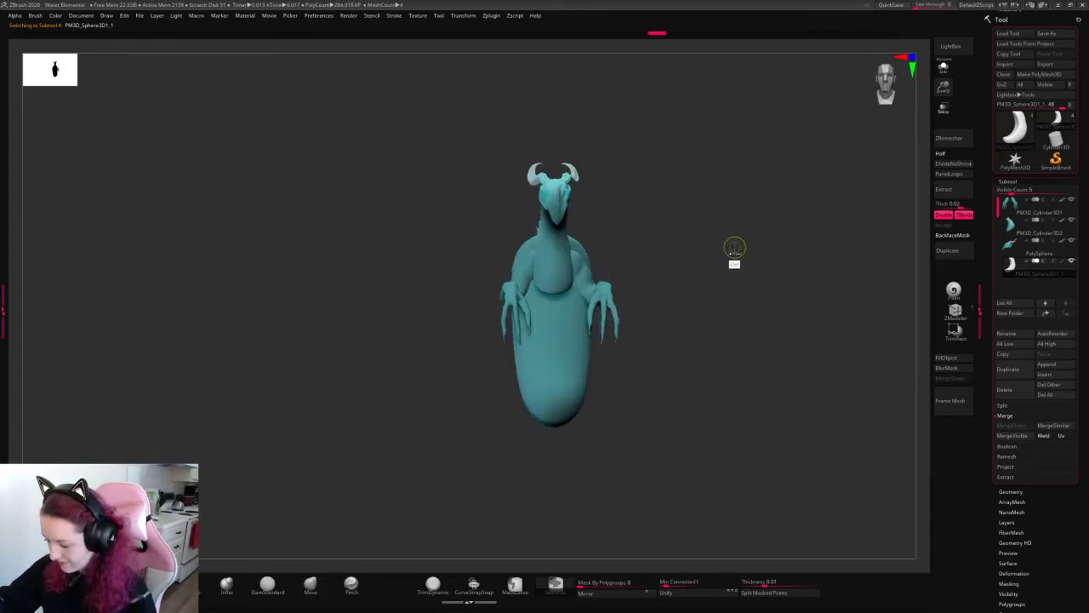
- Enlarge the Move brush and reshape the lower body from the side into a bulky upright torso, undoing one excess stroke
mouse_move(699, 257)
right_down()
mouse_move(713, 277)
mouse_move(851, 170)
mouse_move(689, 246)
mouse_move(638, 234)
right_up()
key(space)
key(space)
drag(638, 235, 651, 235)
drag(589, 271, 571, 289)
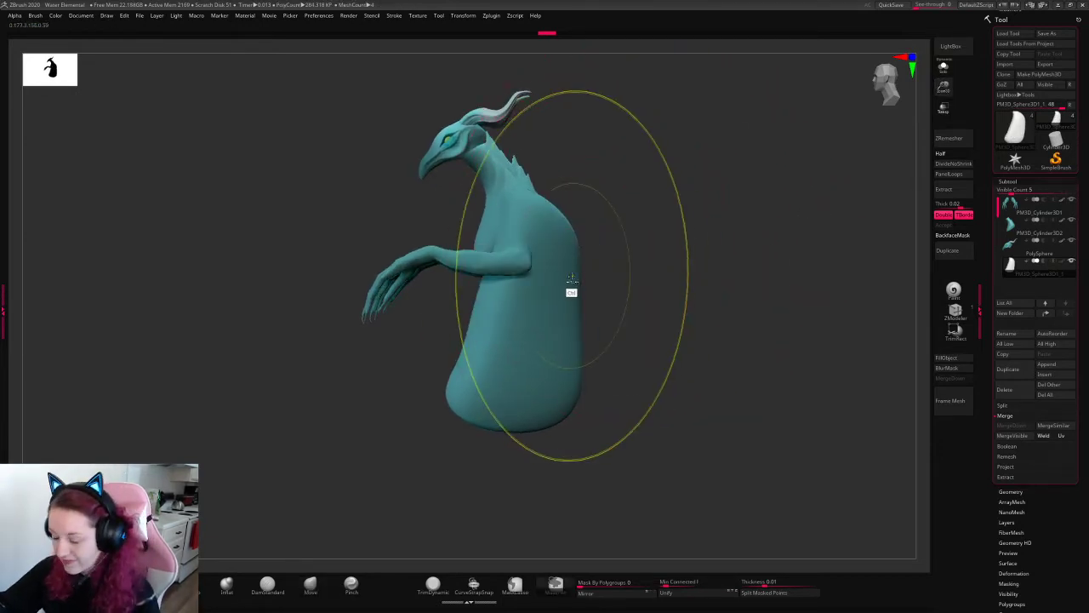
key(ctrl+z)
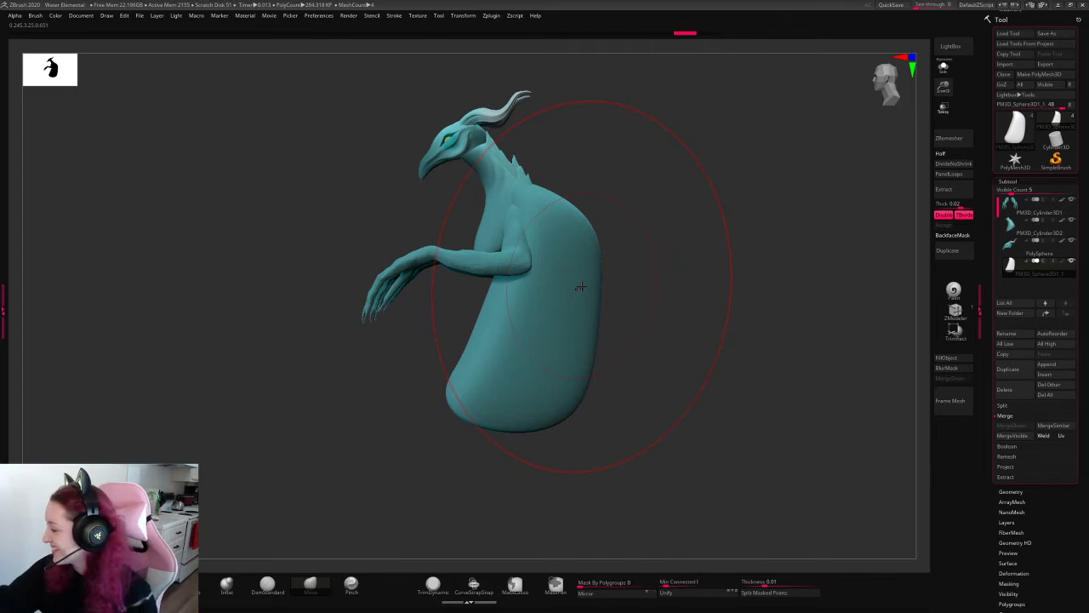
mouse_move(664, 280)
mouse_down()
mouse_move(720, 246)
mouse_move(721, 268)
mouse_up()
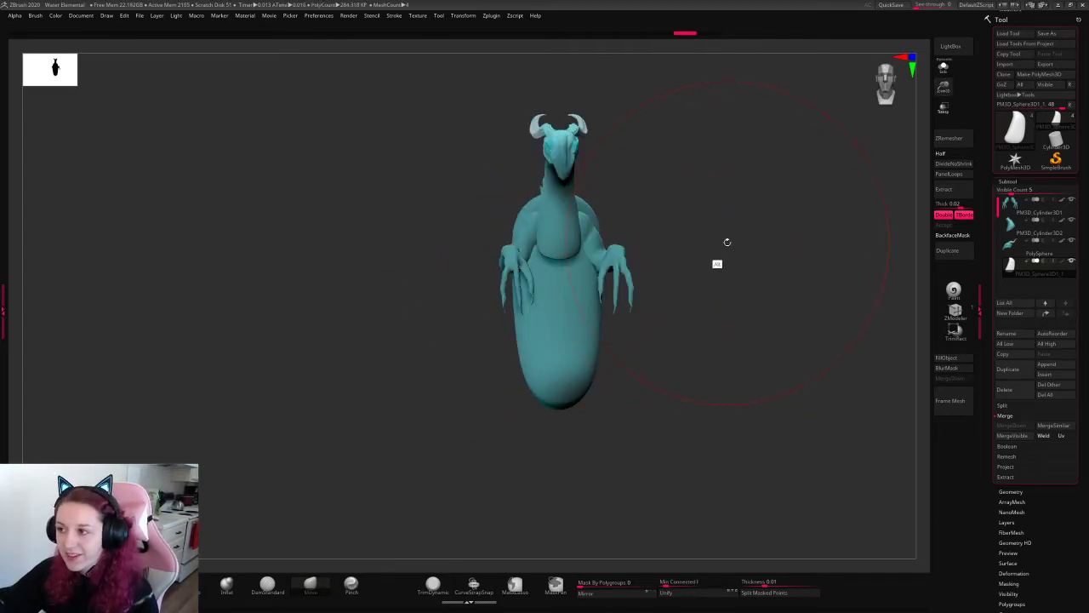
alt+drag(727, 242, 697, 252)
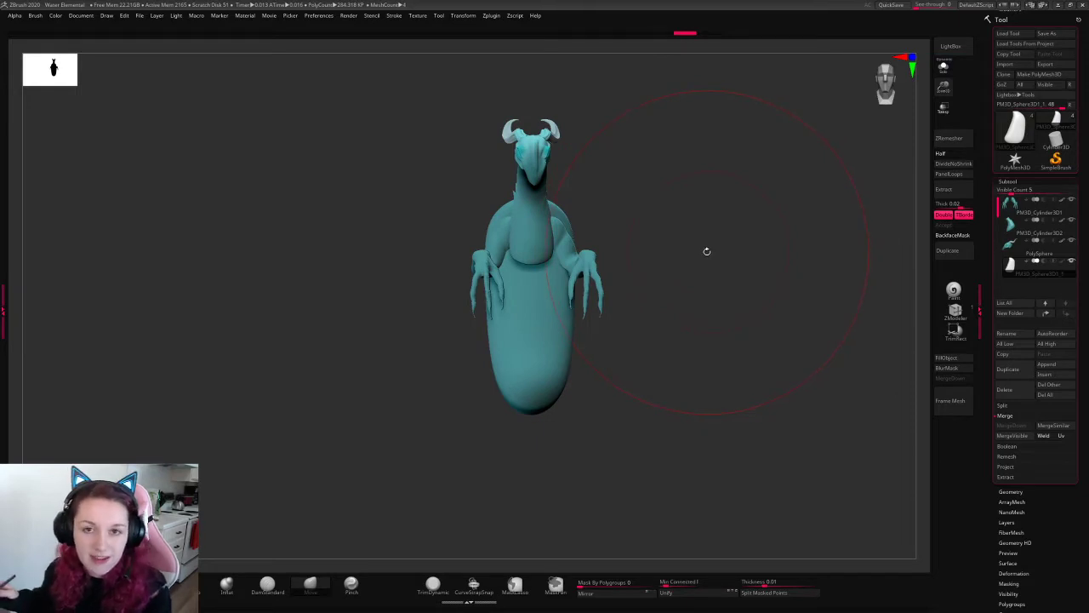
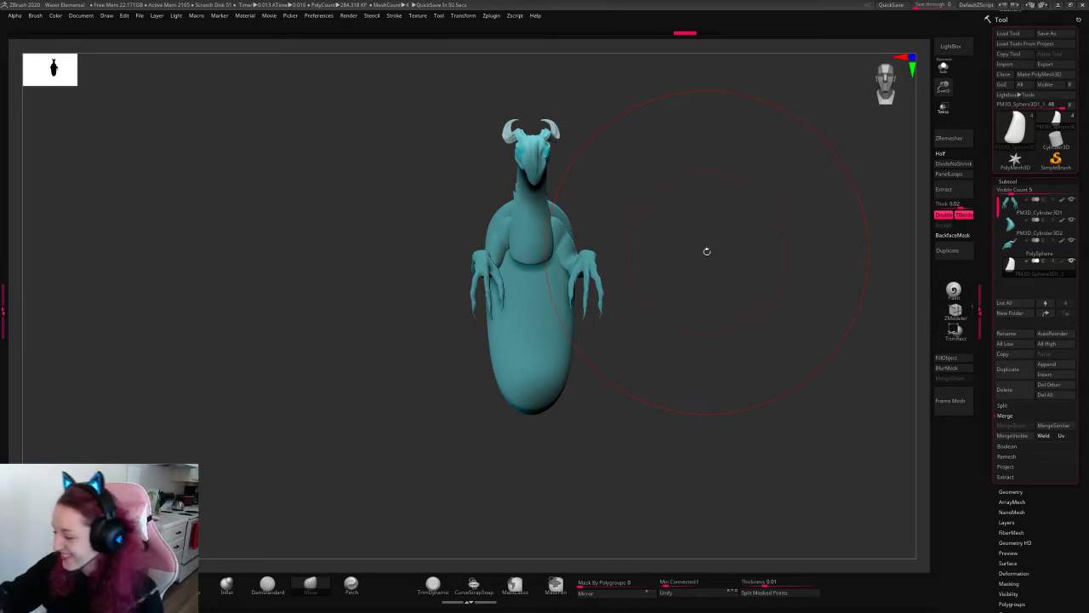
- Bend the lower body into a forward-curving bean shape and pull its upper part forward under the chest
mouse_move(706, 251)
mouse_down()
mouse_move(684, 178)
mouse_move(696, 235)
mouse_move(650, 269)
mouse_move(637, 256)
mouse_move(584, 299)
mouse_move(553, 357)
mouse_move(451, 468)
mouse_move(482, 356)
mouse_move(498, 374)
mouse_move(487, 417)
mouse_move(534, 387)
mouse_up()
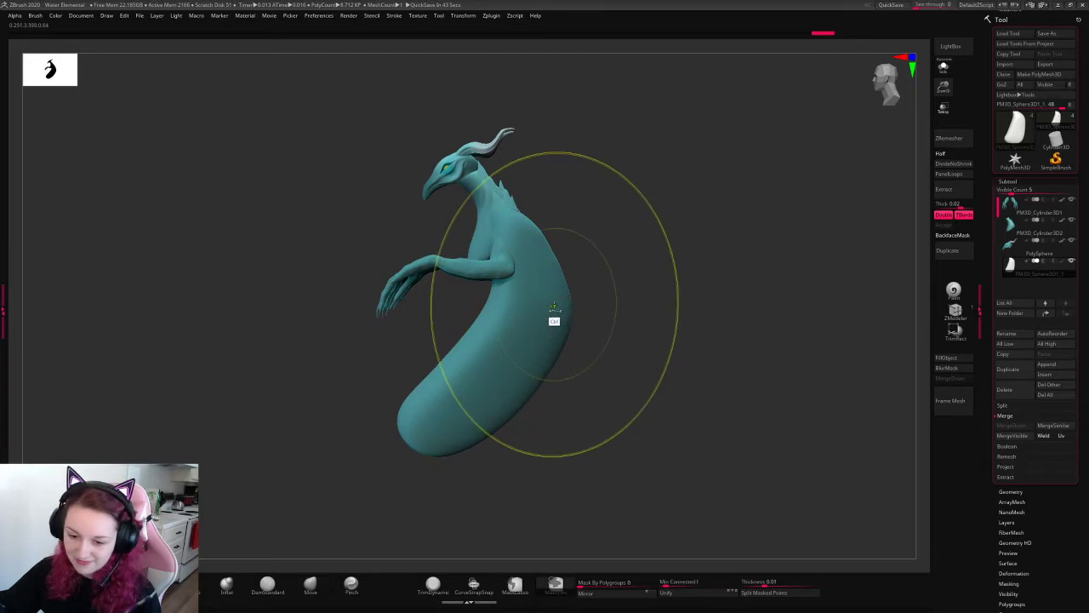
key(space)
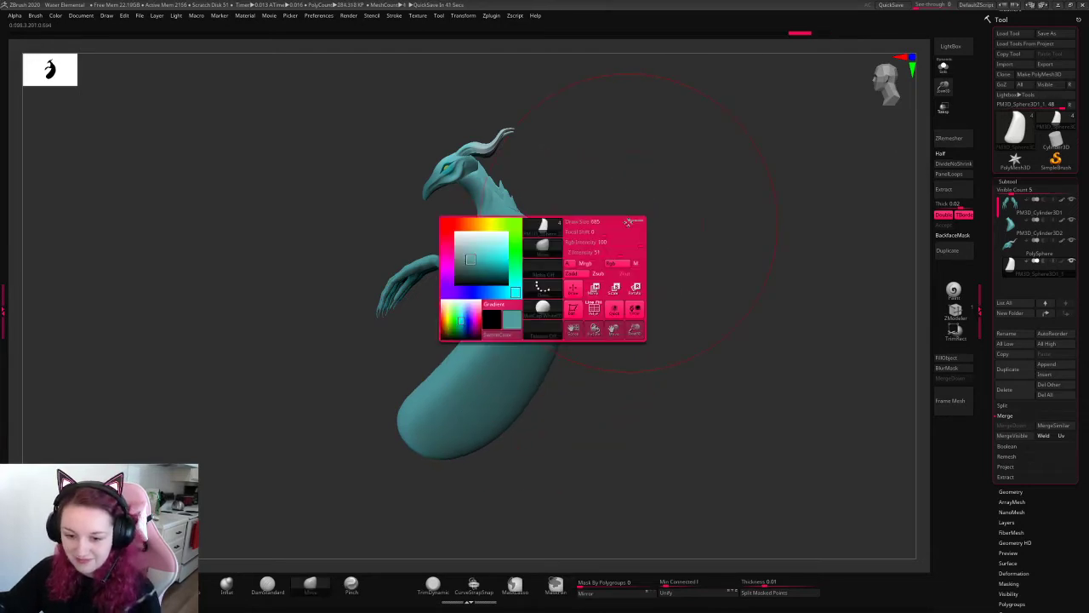
drag(628, 221, 618, 223)
mouse_move(498, 273)
mouse_down()
mouse_move(492, 298)
mouse_move(517, 231)
mouse_move(530, 245)
mouse_move(500, 281)
mouse_up()
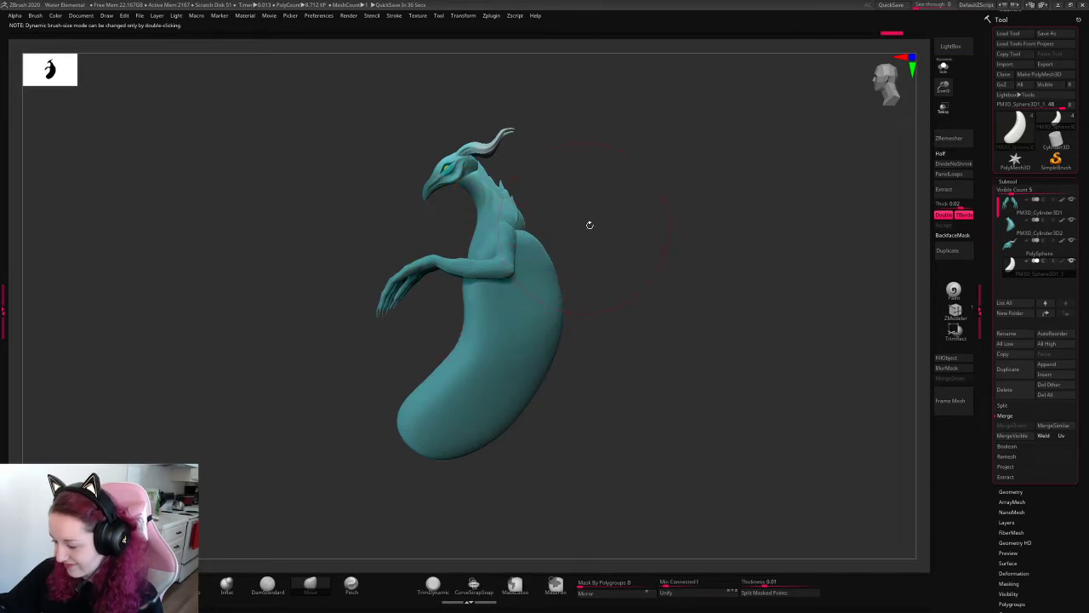
mouse_move(588, 224)
mouse_down()
mouse_move(647, 233)
mouse_move(633, 244)
mouse_up()
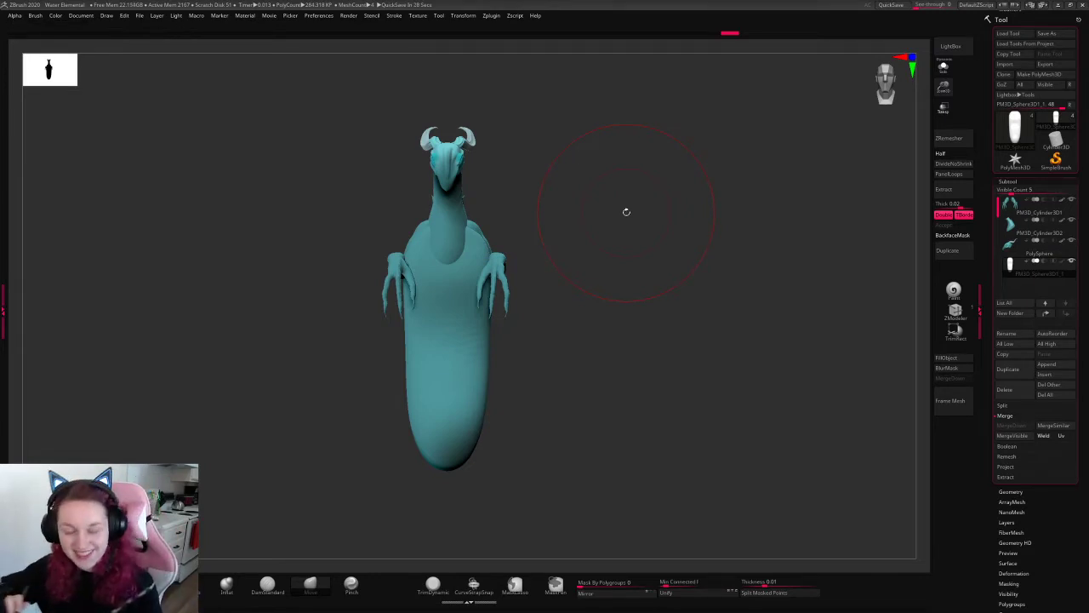
- Adjust the Move brush size and pull the sides of the lower body outward into a wide, flared base
drag(626, 212, 650, 274)
key(c)
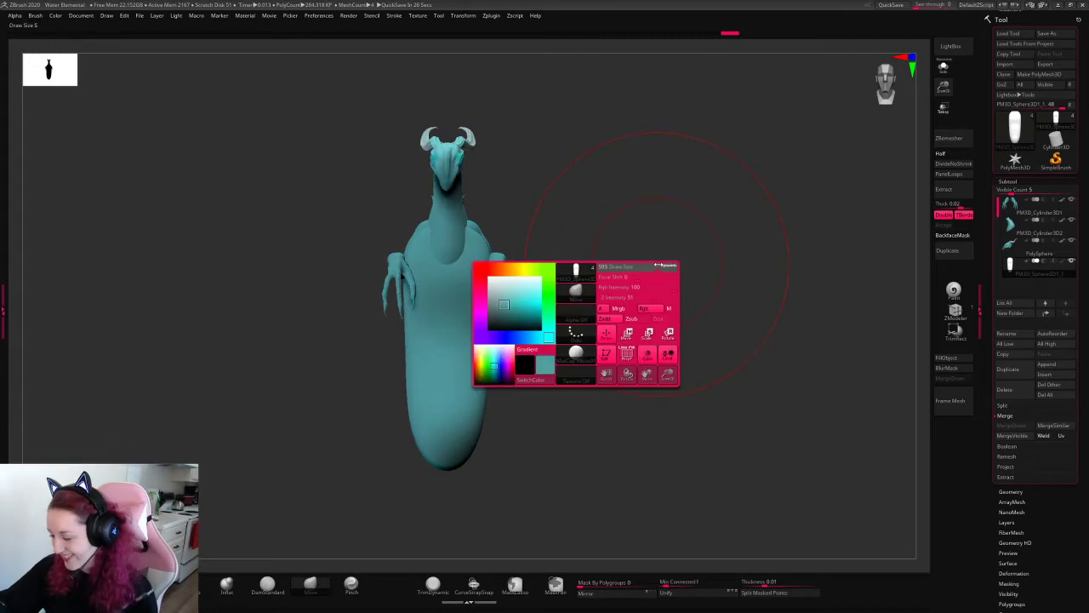
mouse_move(505, 428)
mouse_down()
mouse_move(586, 432)
mouse_move(688, 341)
mouse_move(772, 317)
mouse_move(857, 146)
mouse_move(725, 270)
mouse_move(627, 206)
mouse_up()
- Switch to the neck subtool and shift the base of the neck backward over the top of the body
alt+click(523, 178)
key(w)
click(528, 141)
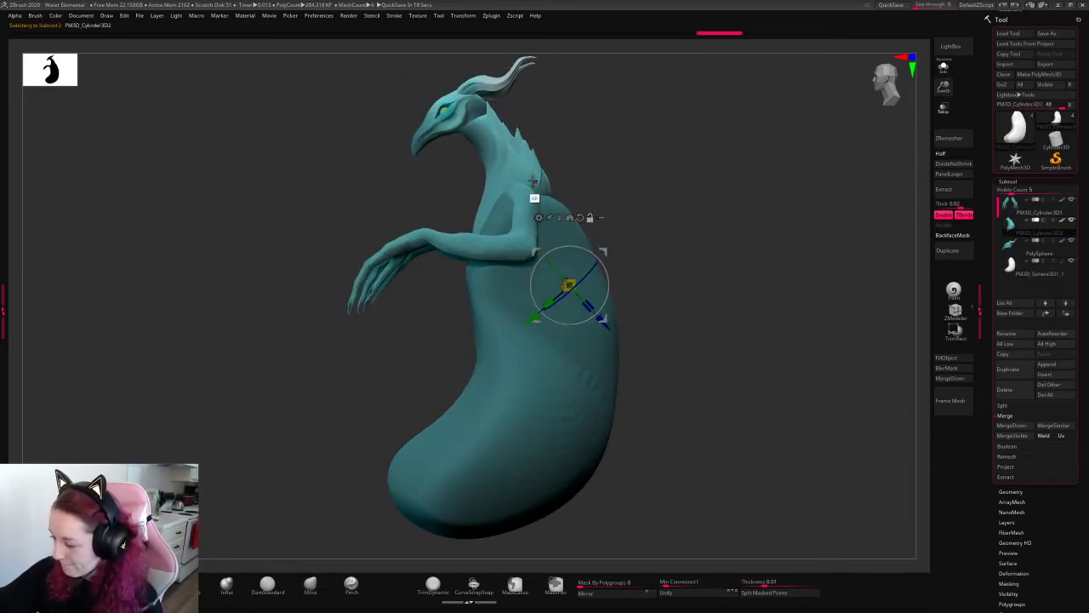
alt+click(532, 179)
drag(579, 175, 584, 158)
key(q)
- Undo the latest stretches of the neck's back and the body, and reselect the neck subtool
key(ctrl+z)
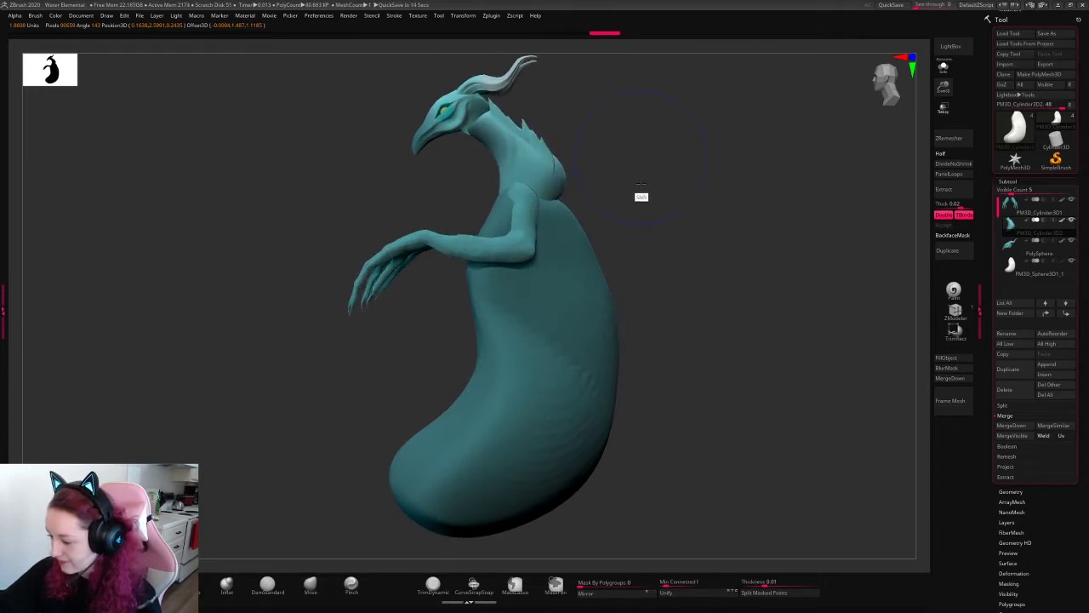
key(ctrl+z)
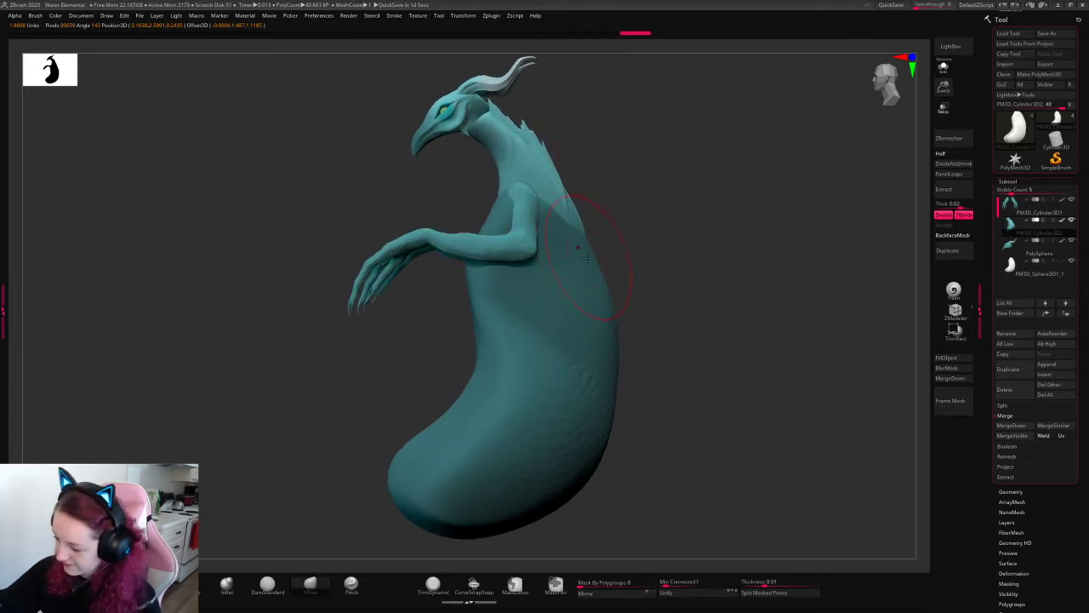
key(ctrl+z)
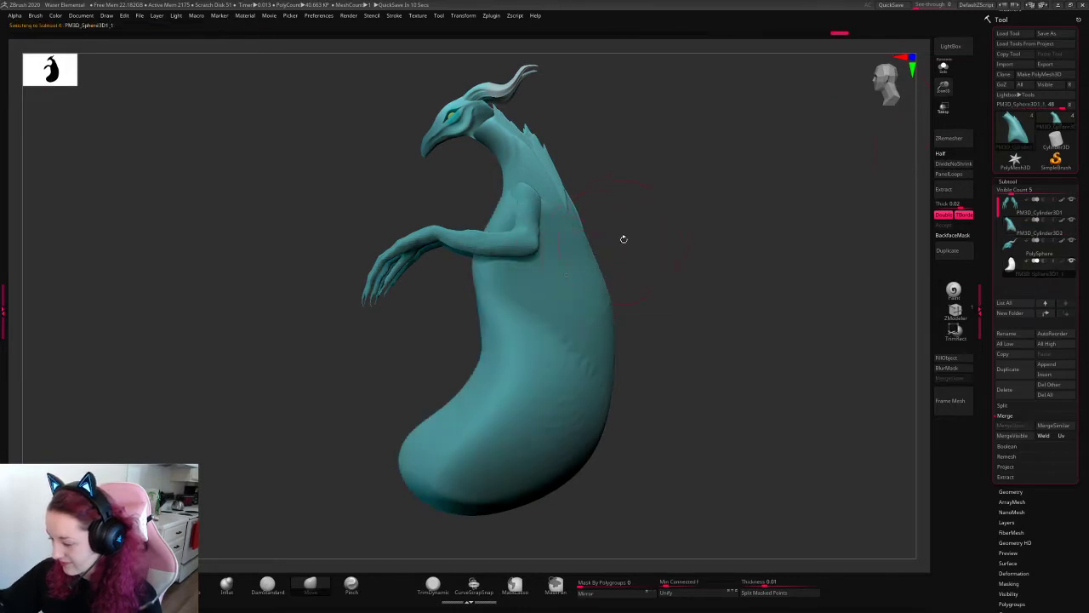
alt+click(599, 214)
alt+click(595, 214)
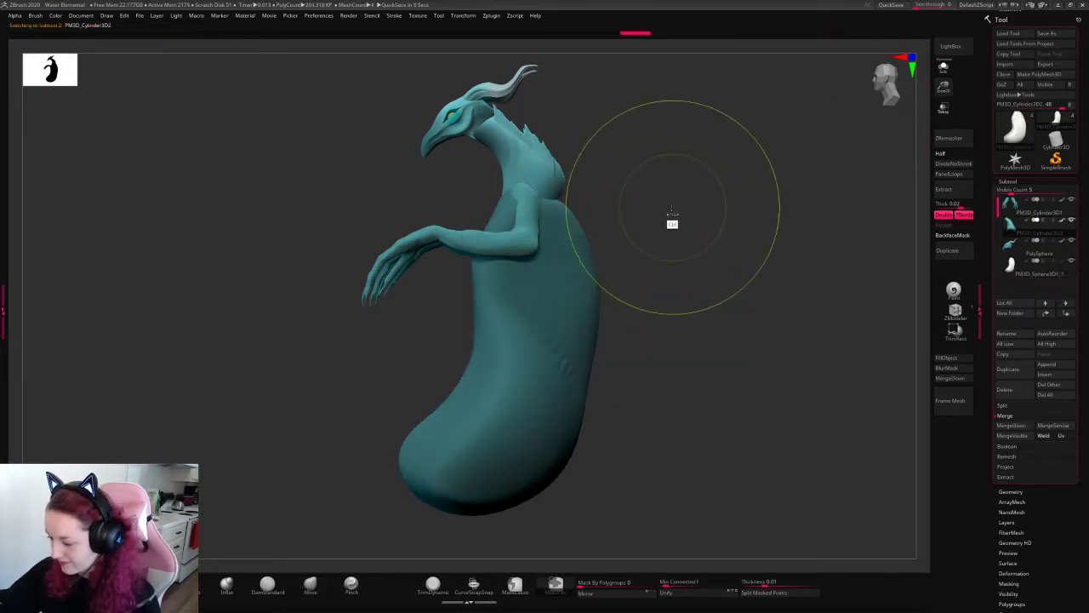
- Resize the Move brush and pull the neck's back downward and outward so it flows toward the body behind the shoulders
mouse_move(678, 194)
mouse_down()
mouse_move(799, 133)
mouse_move(608, 183)
mouse_up()
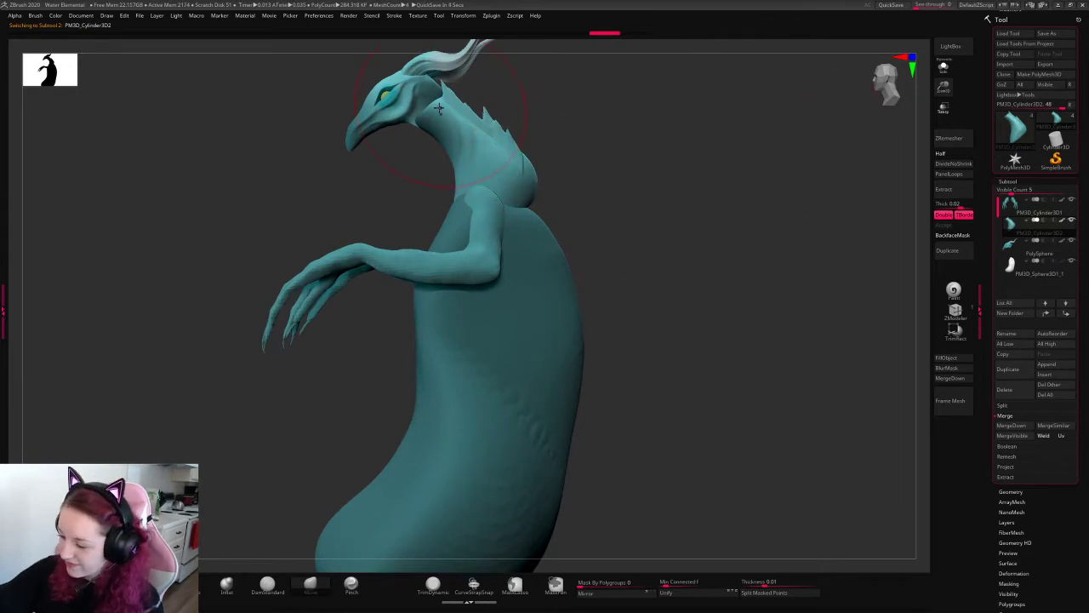
key(space)
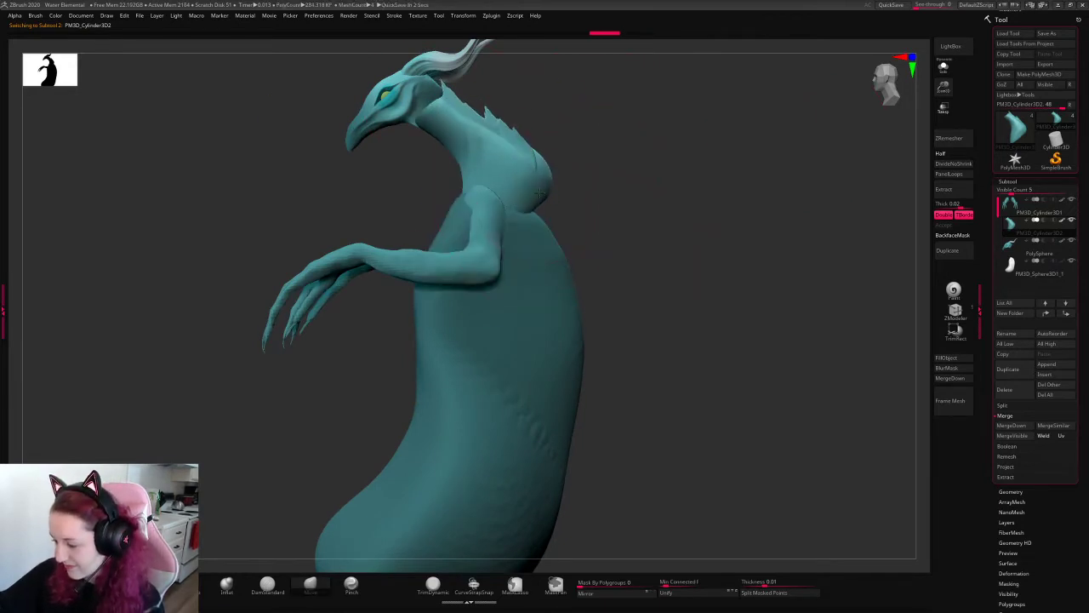
mouse_move(530, 161)
mouse_down()
mouse_move(512, 136)
mouse_move(488, 128)
mouse_move(496, 112)
mouse_up()
key(ctrl+z)
drag(469, 146, 475, 142)
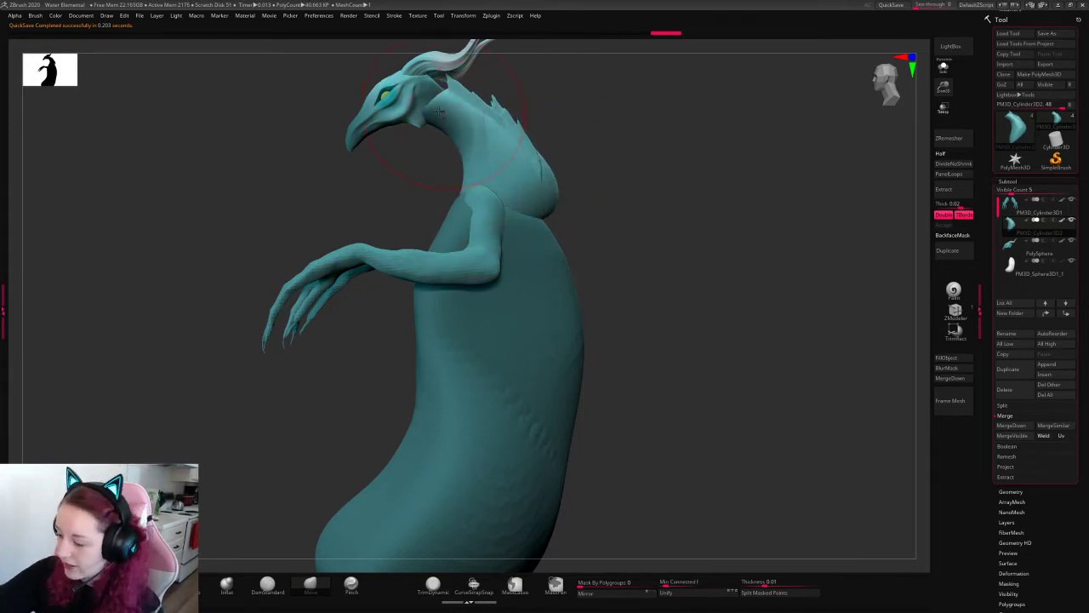
key(space)
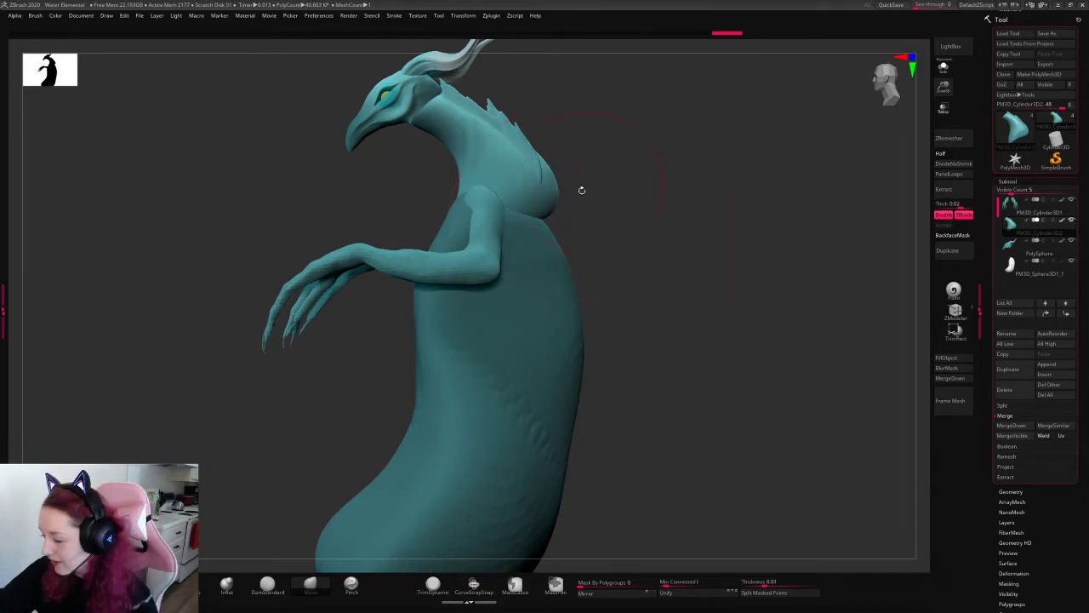
mouse_move(536, 166)
mouse_down()
mouse_move(526, 153)
mouse_move(479, 178)
mouse_up()
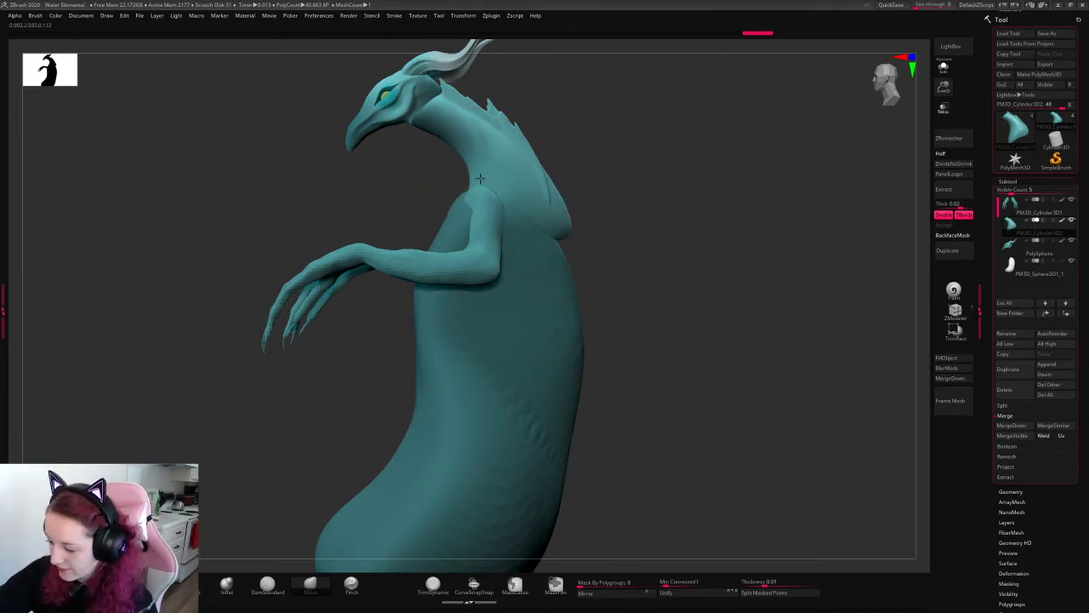
- Switch to the lower-body subtool and push its back outward into a smooth curve that continues the neckline
key(space)
drag(511, 290, 553, 281)
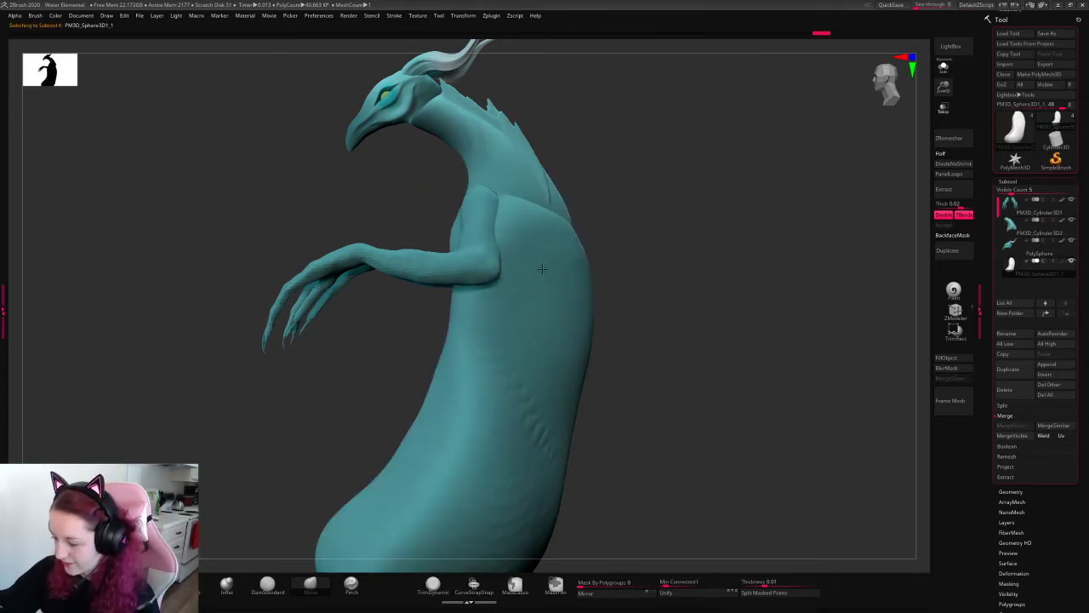
drag(527, 391, 566, 394)
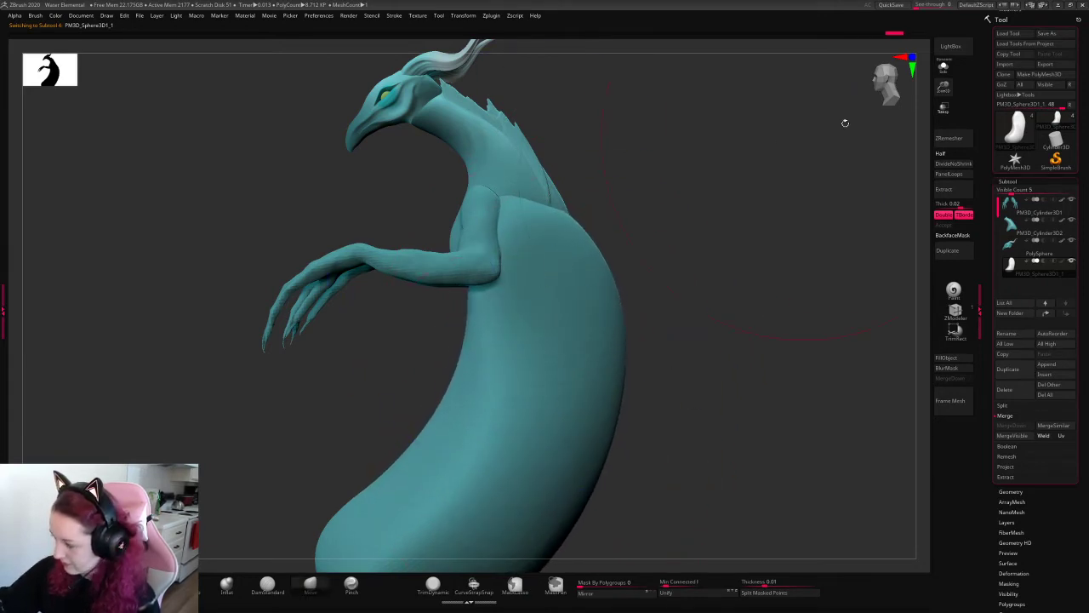
key(f)
alt+drag(829, 152, 859, 100)
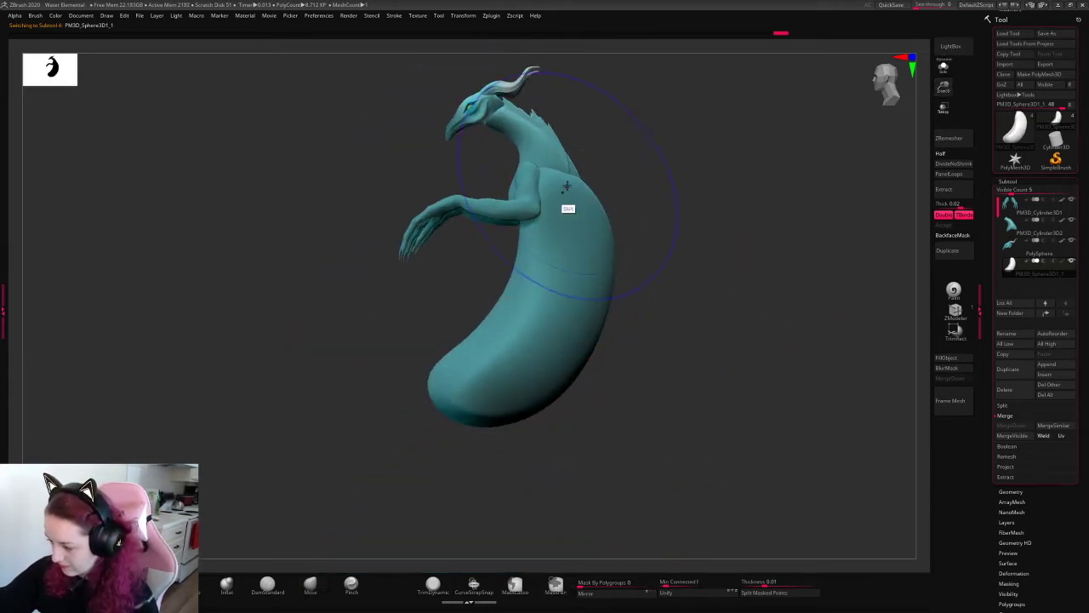
shift+drag(559, 187, 747, 224)
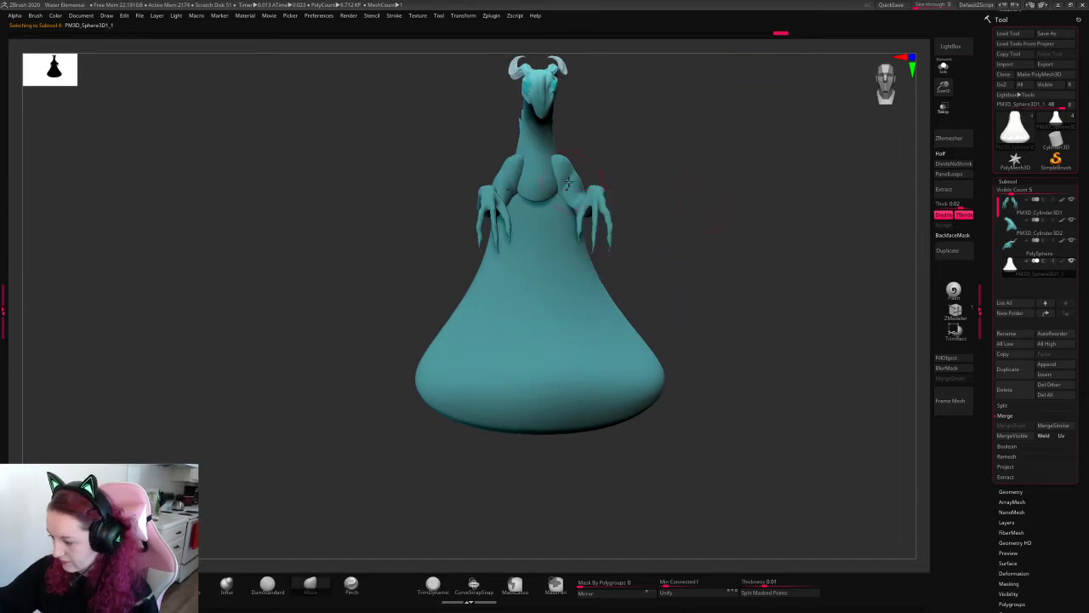
- Switch to the arms subtool and shift the arms to sit against the upper body
key(w)
drag(718, 189, 702, 232)
drag(590, 177, 607, 171)
key(q)
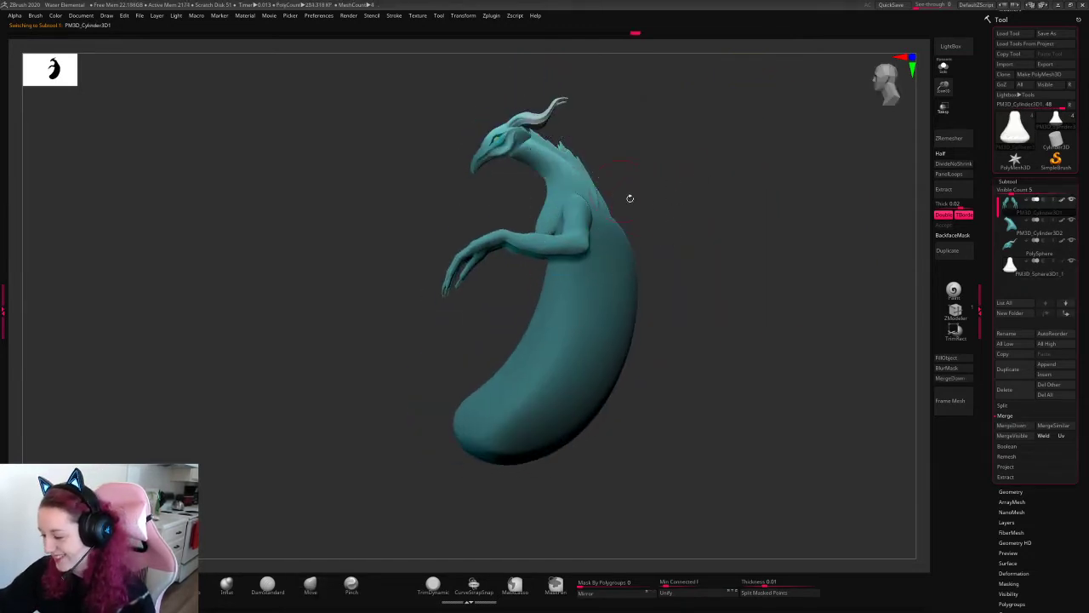
- Rotate the arms about the shoulders so the forearms reach forward and the hands hang down
key(w)
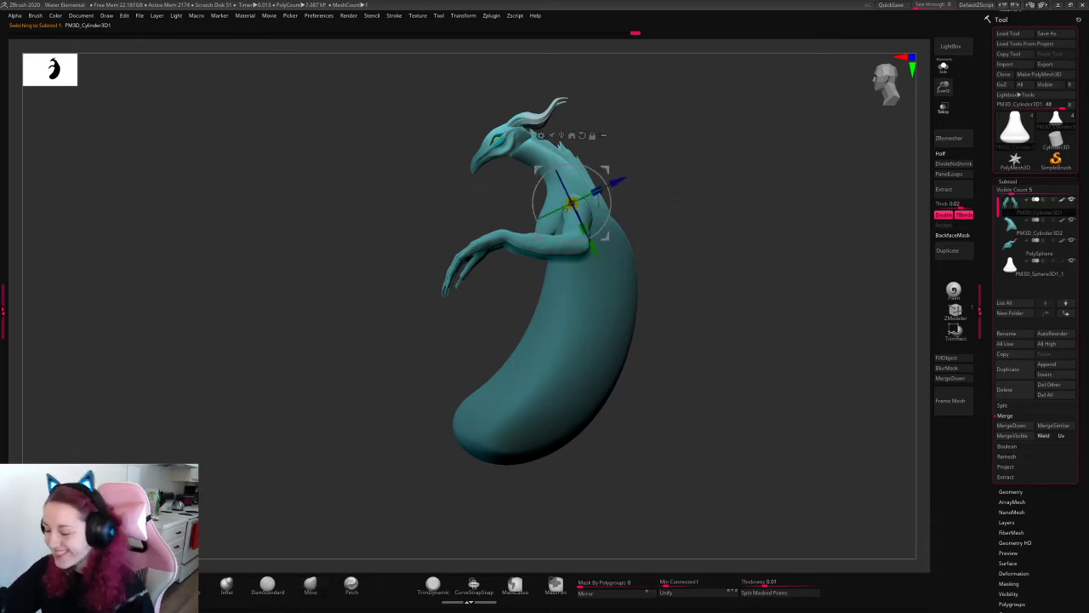
drag(610, 219, 609, 220)
key(q)
mouse_move(723, 207)
mouse_down()
mouse_move(754, 206)
mouse_move(724, 206)
mouse_up()
key(w)
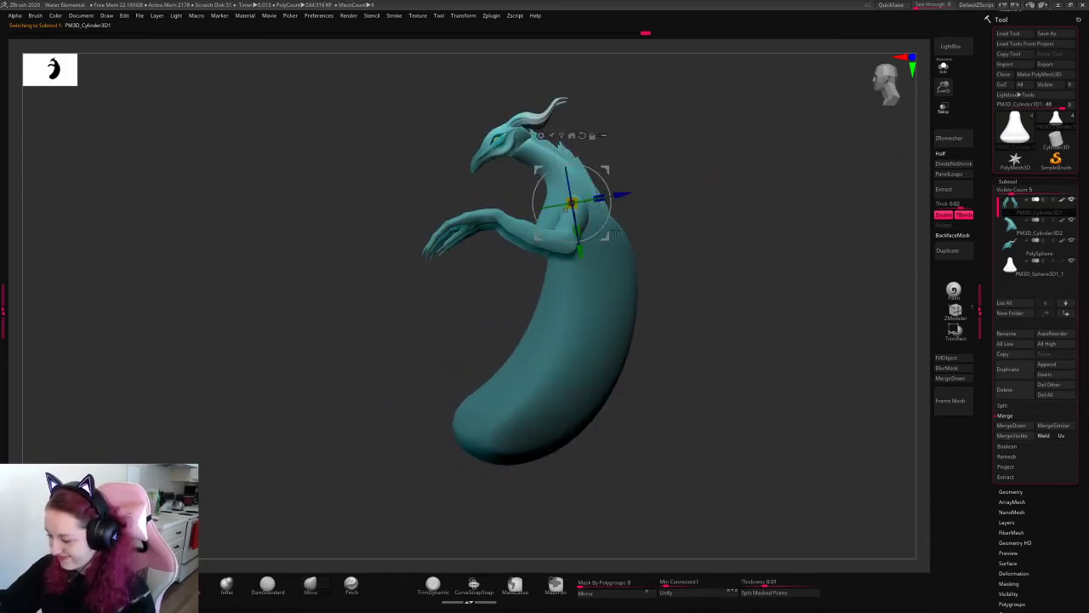
mouse_move(606, 220)
mouse_down()
mouse_move(624, 157)
mouse_move(592, 247)
mouse_move(618, 211)
mouse_up()
key(q)
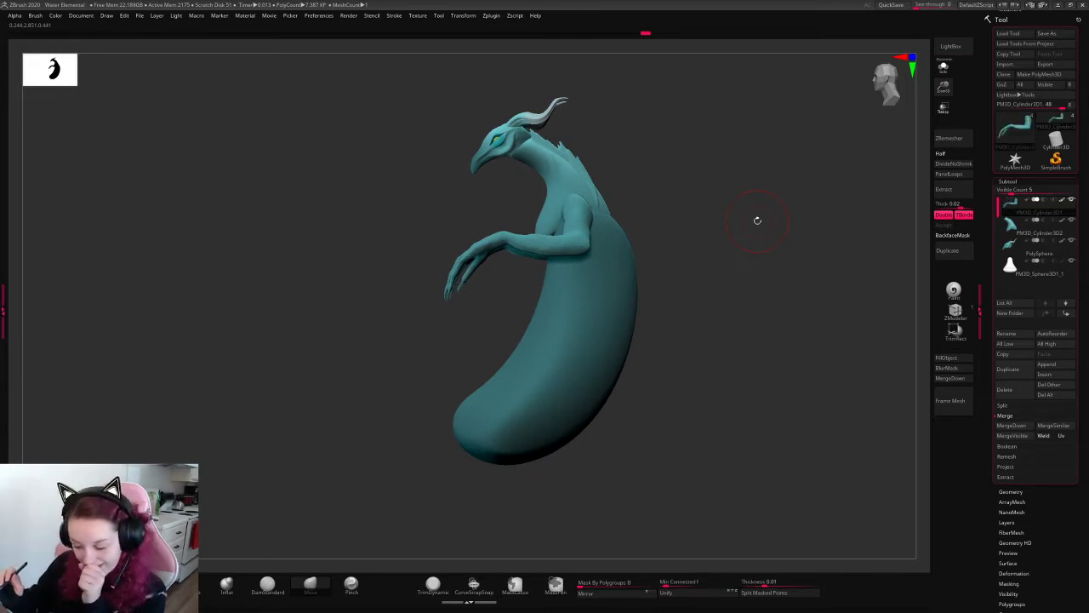
- Switch to the neck subtool and adjust the spiny fins along its upper back, using BackfaceMask only for these strokes
alt+drag(758, 221, 756, 247)
alt+click(628, 259)
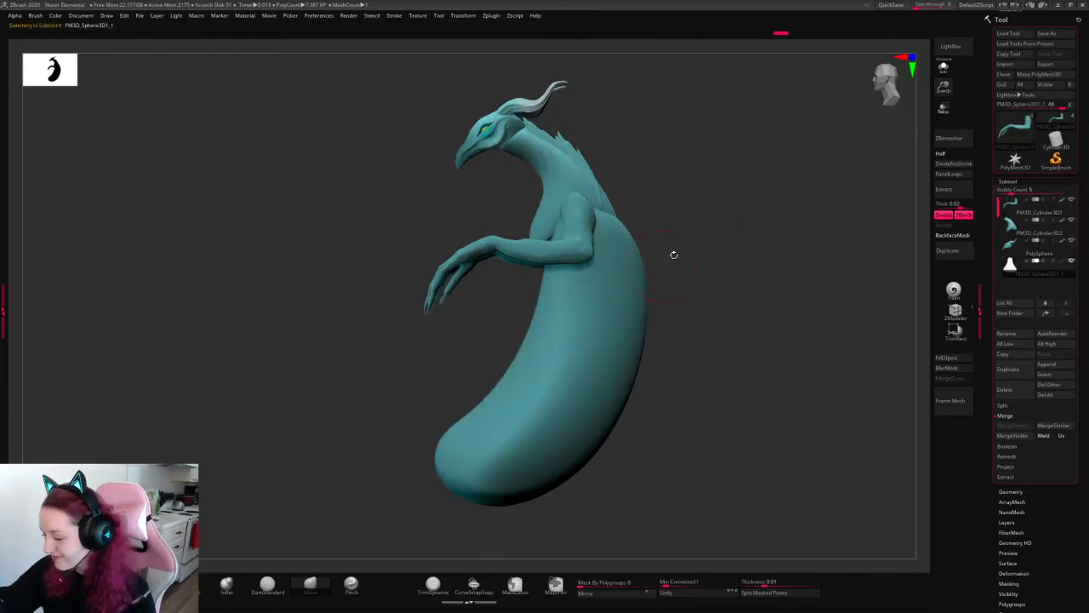
alt+click(545, 227)
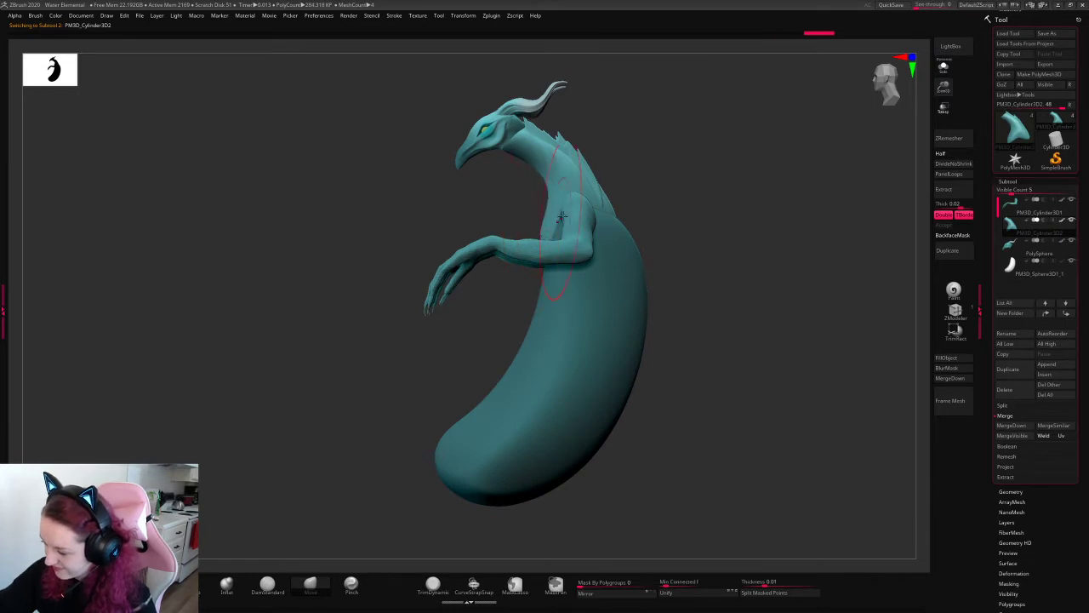
click(954, 235)
mouse_move(541, 133)
mouse_down()
mouse_move(546, 125)
mouse_move(550, 139)
mouse_up()
key(ctrl+z)
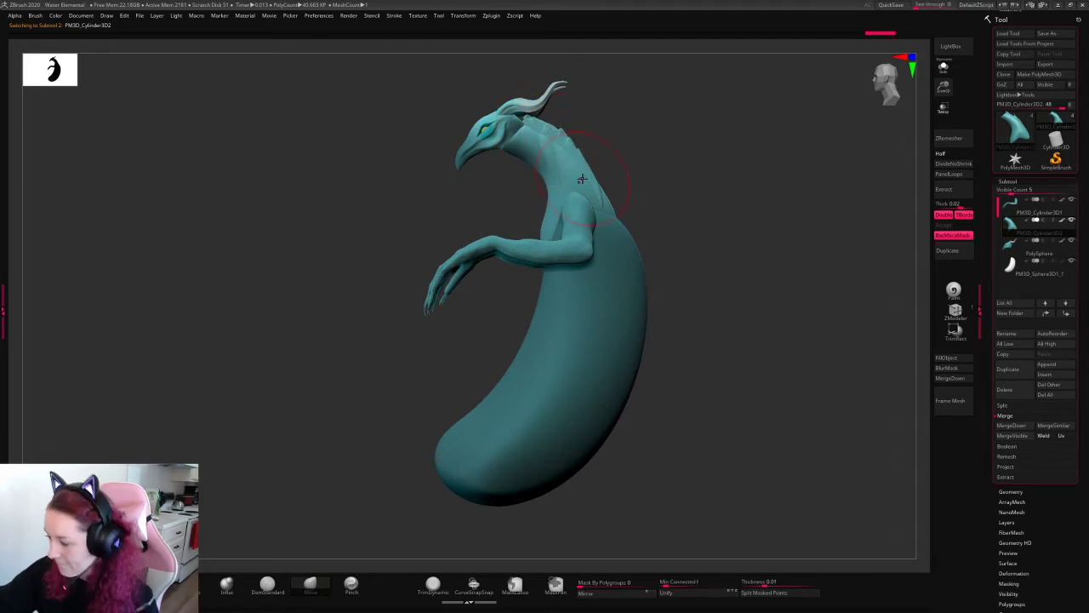
click(953, 235)
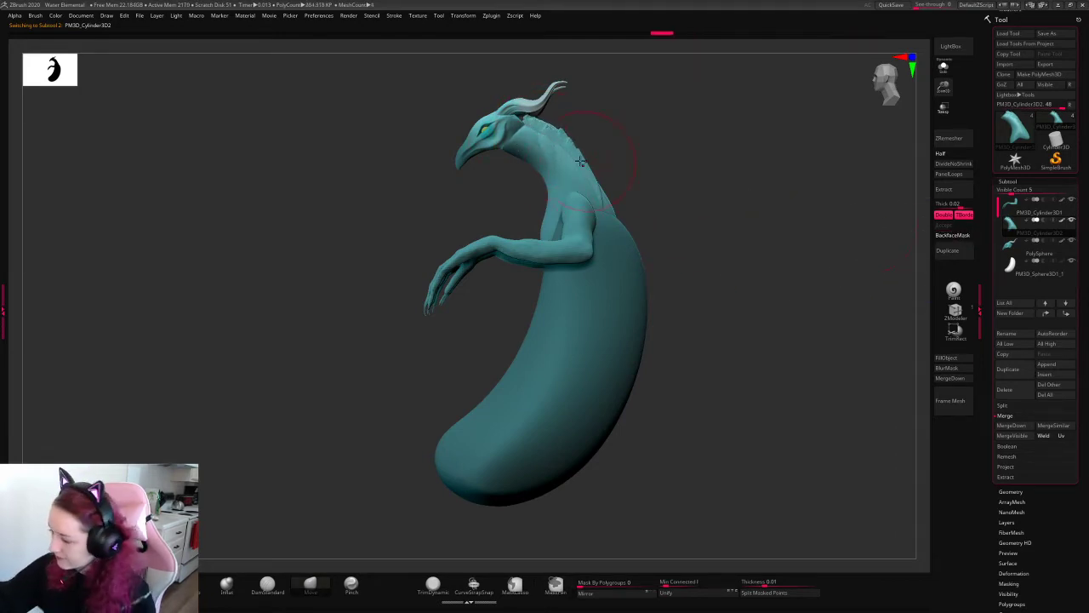
- Refine the neck with the Move brush at the throat, the upper back and the chest above the body
drag(510, 153, 520, 145)
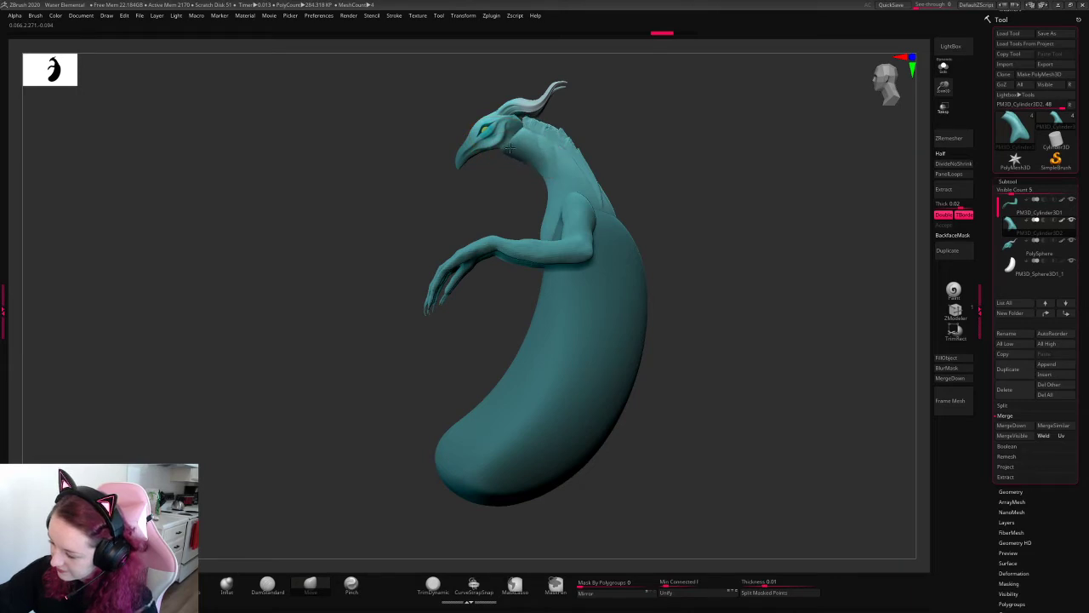
mouse_move(762, 183)
mouse_down()
mouse_move(655, 204)
mouse_move(744, 227)
mouse_up()
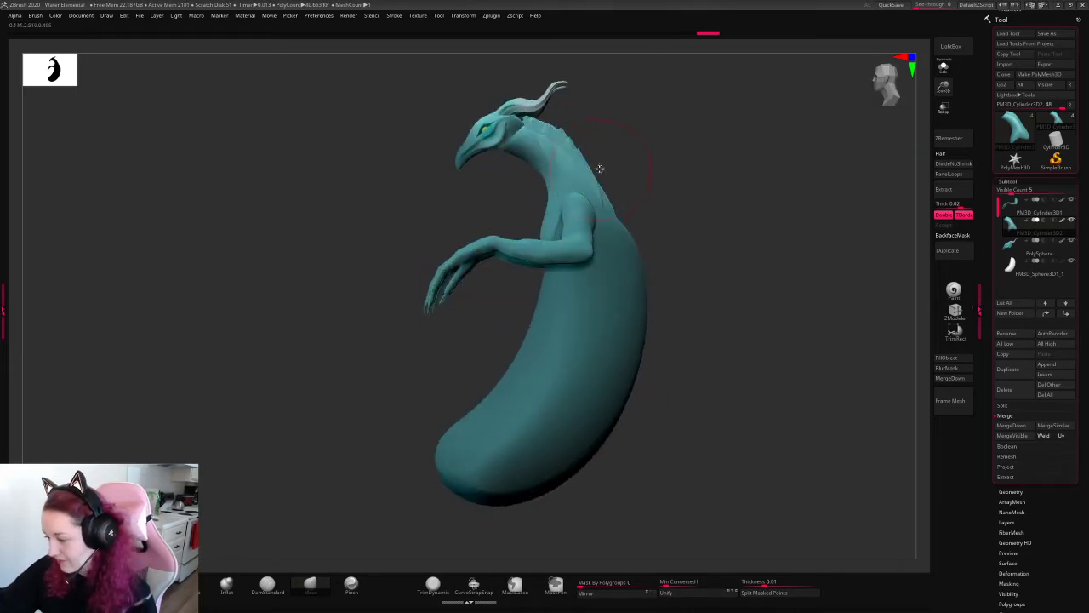
key(space)
drag(592, 167, 588, 167)
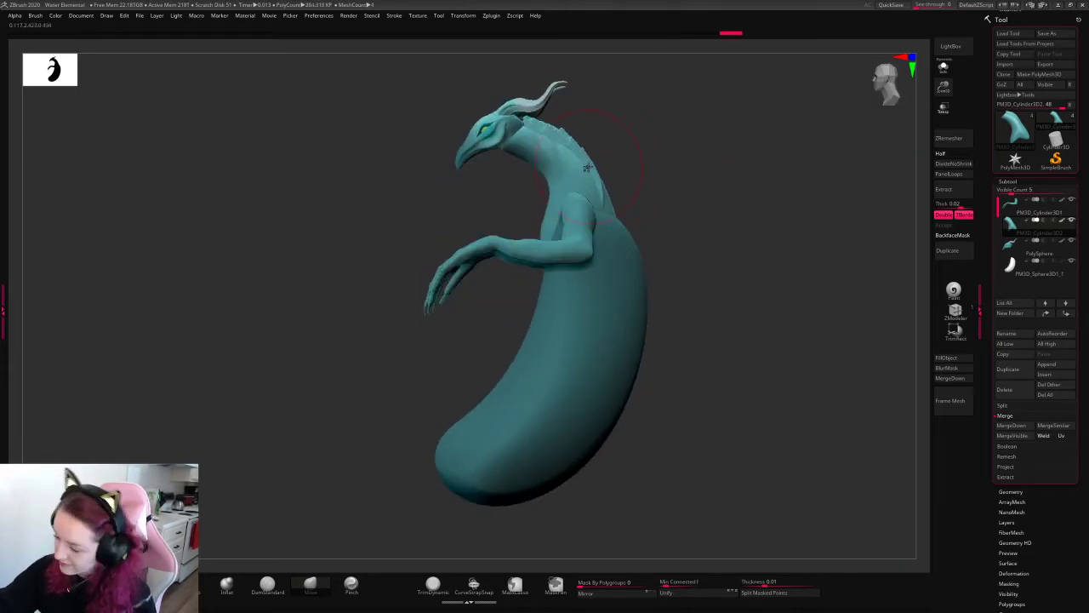
drag(550, 232, 541, 229)
key(space)
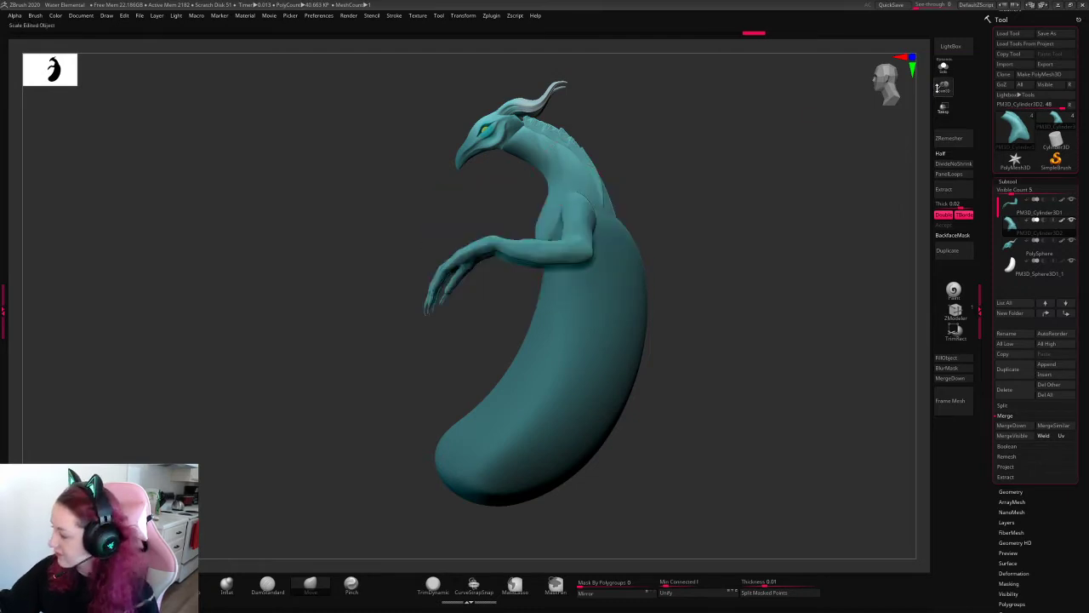
- Try pushing the front of the neck above the chest with a resized Move brush, and undo the strokes
alt+drag(821, 140, 818, 236)
key(space)
mouse_move(522, 223)
mouse_down()
mouse_move(530, 219)
mouse_move(508, 196)
mouse_move(514, 213)
mouse_up()
key(ctrl+z)
key(ctrl+z)
- Switch to the head subtool and adjust the back of the head where it meets the neck, checking it from several angles
alt+click(483, 211)
mouse_move(557, 149)
mouse_down()
mouse_move(600, 154)
mouse_move(587, 157)
mouse_up()
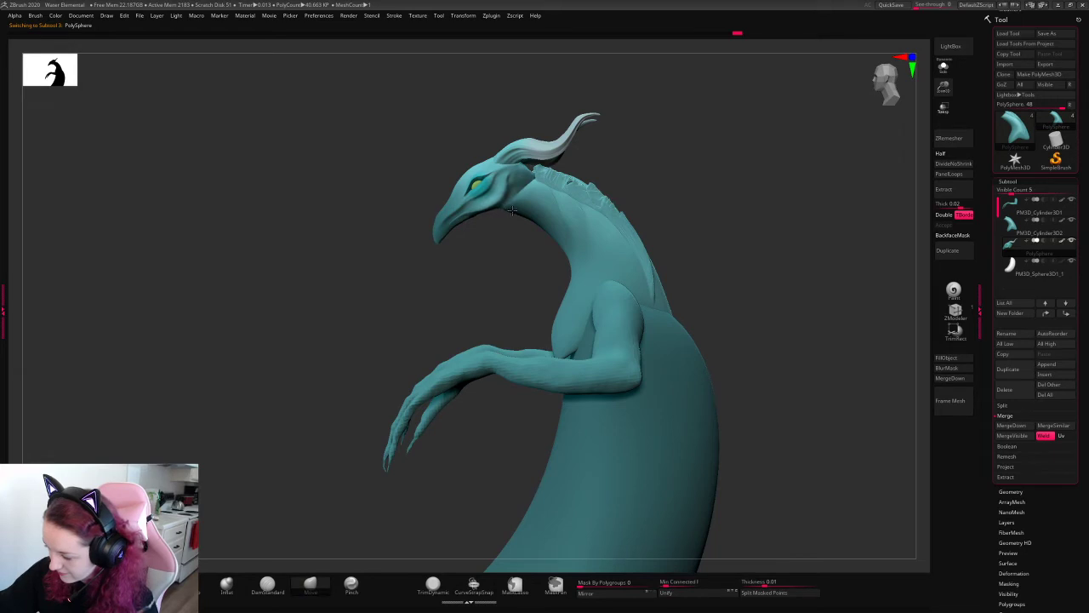
drag(778, 193, 628, 176)
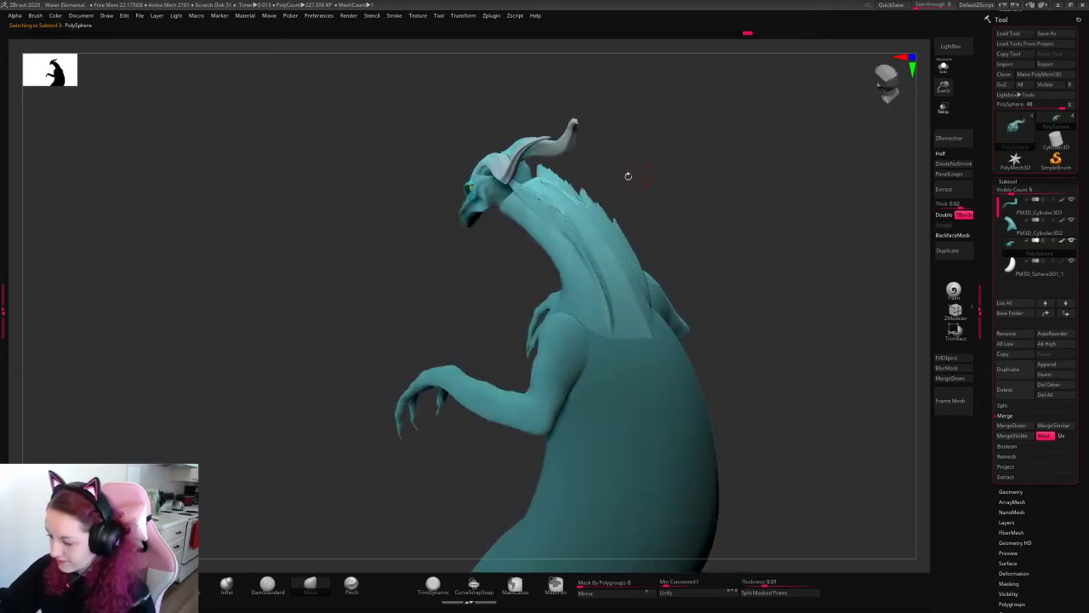
right_click(537, 187)
drag(703, 165, 652, 415)
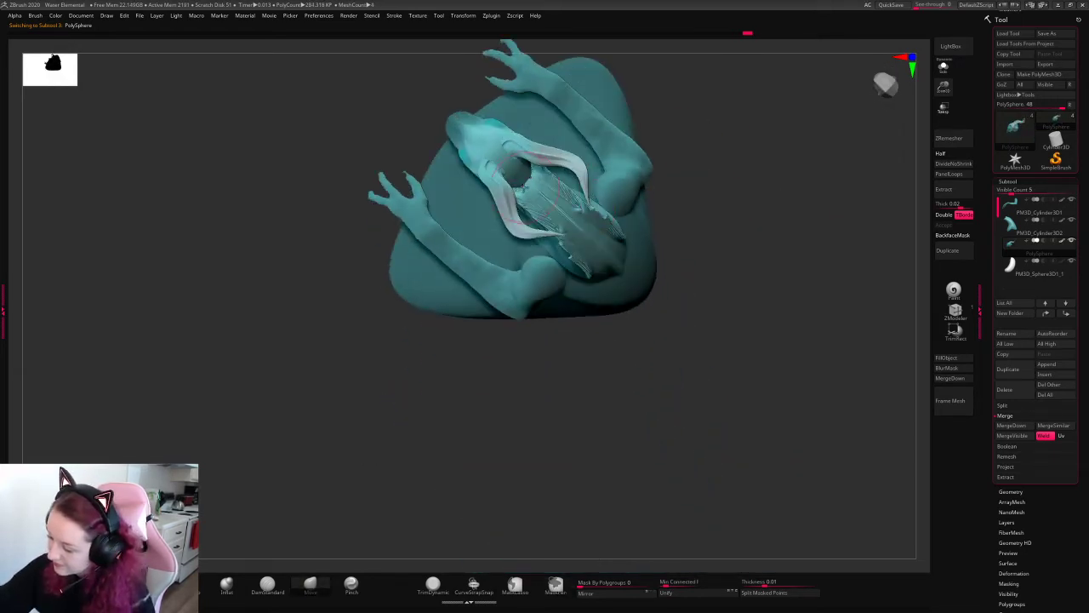
drag(784, 235, 774, 207)
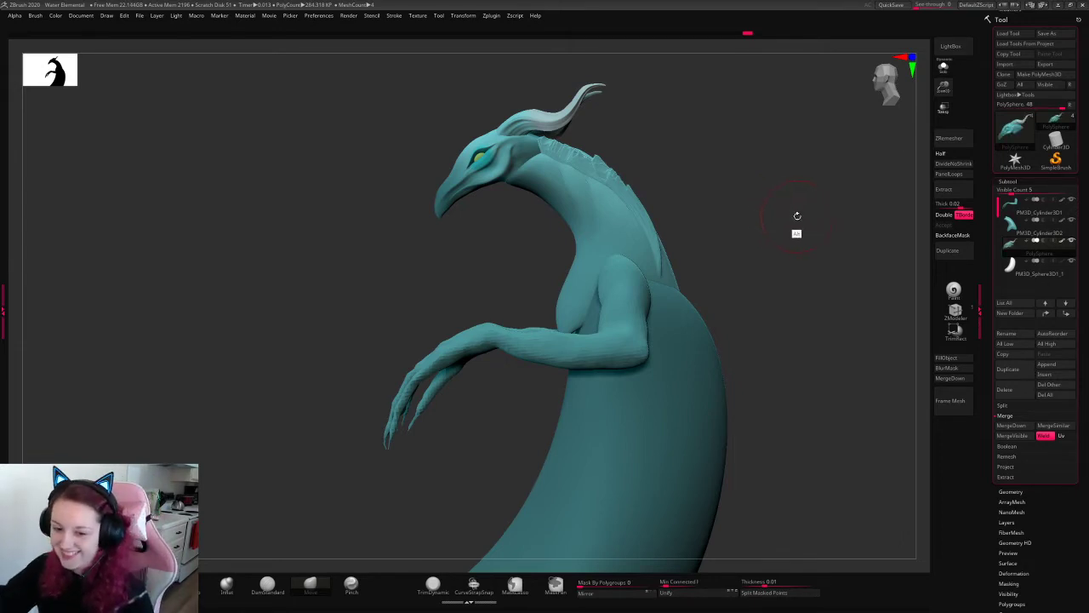
alt+drag(798, 216, 777, 193)
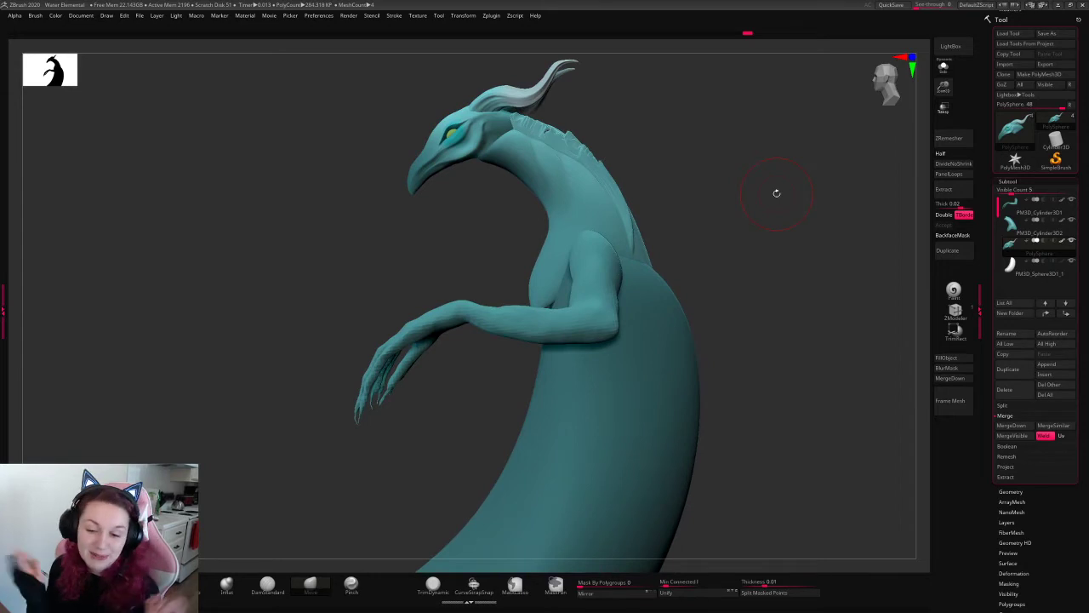
alt+drag(777, 193, 763, 127)
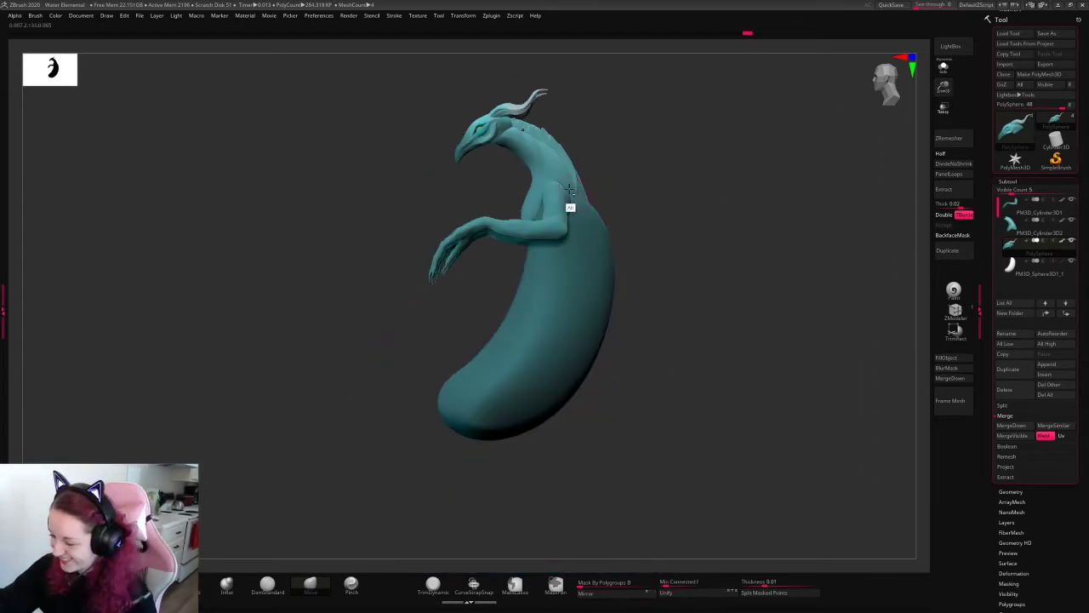
- Switch to the lower-body subtool, resize the Move brush, and push the upper back and front outward
alt+click(570, 207)
alt+click(597, 247)
key(space)
drag(572, 246, 586, 243)
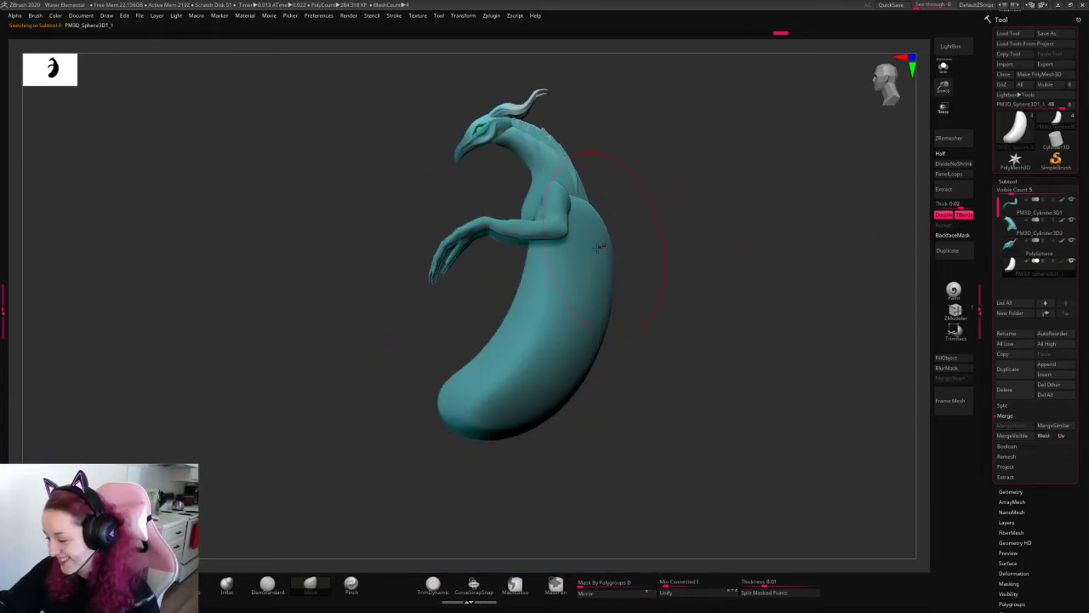
drag(529, 271, 512, 272)
- Switch to the neck subtool and pull its lower part backward toward the body, checking the join from behind
alt+click(533, 205)
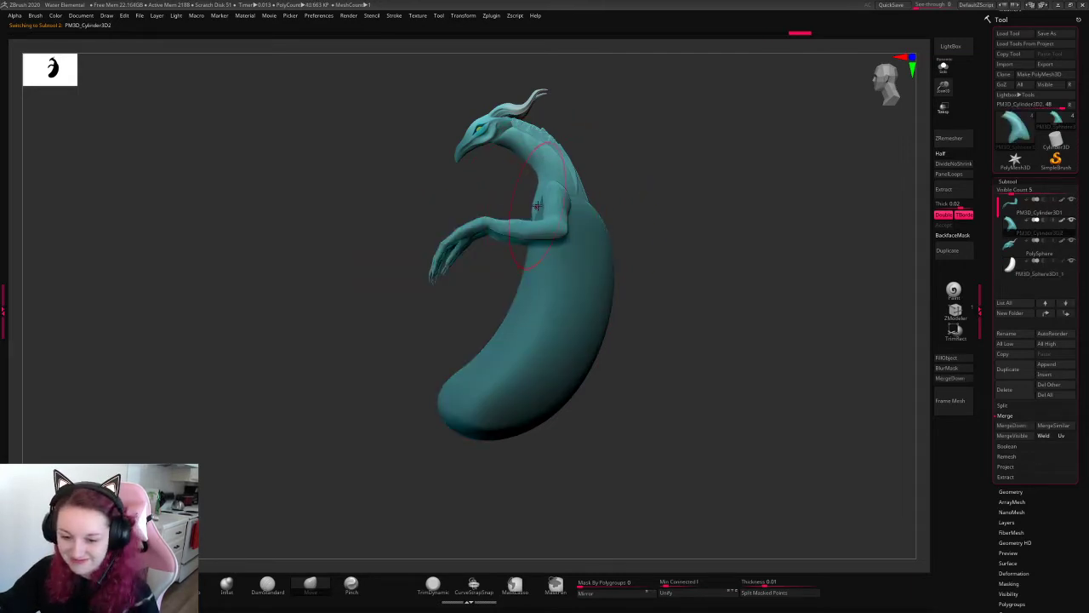
drag(944, 90, 947, 116)
mouse_move(581, 150)
mouse_down()
mouse_move(594, 144)
mouse_move(586, 137)
mouse_up()
key(ctrl+z)
key(space)
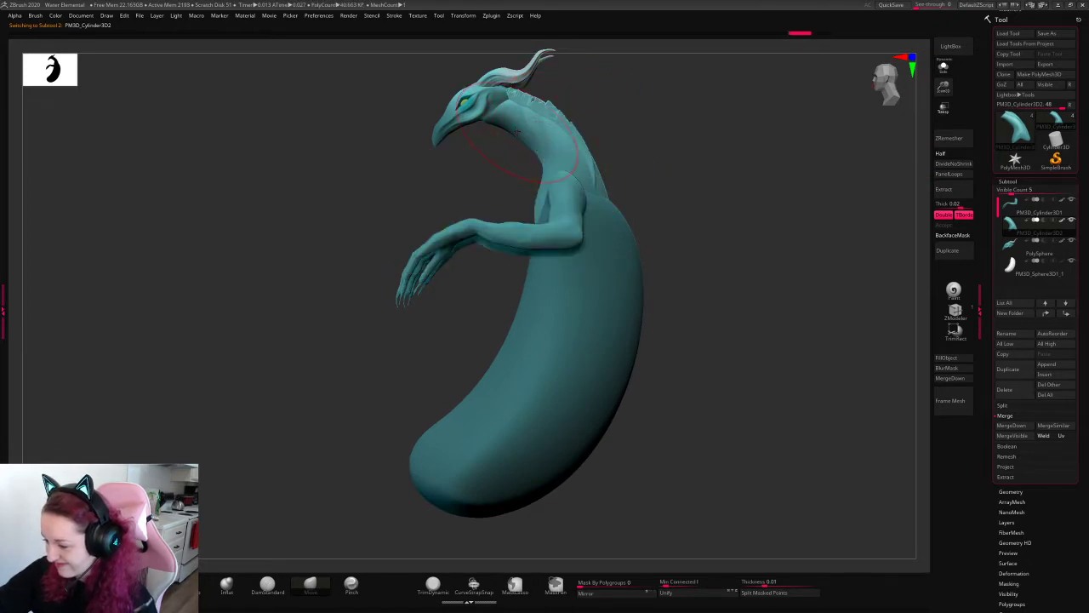
drag(543, 176, 606, 172)
drag(674, 165, 761, 154)
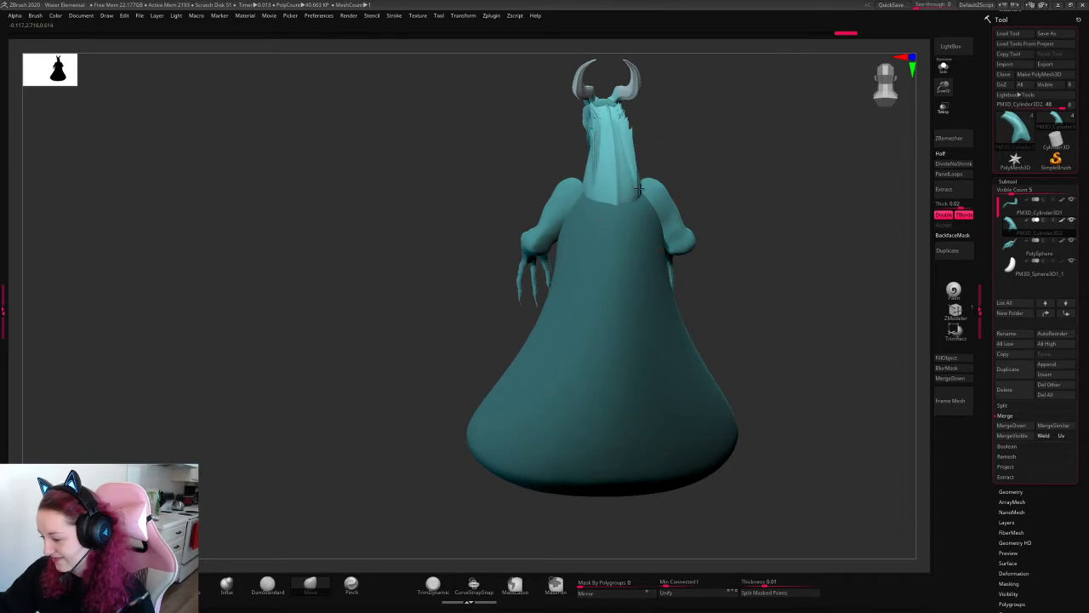
drag(686, 183, 629, 197)
- Undo the last throat adjustment, resize the Move brush, and pull the back of the neck outward above the shoulders
mouse_move(543, 183)
mouse_down()
mouse_move(550, 162)
mouse_move(521, 139)
mouse_up()
key(space)
key(ctrl+z)
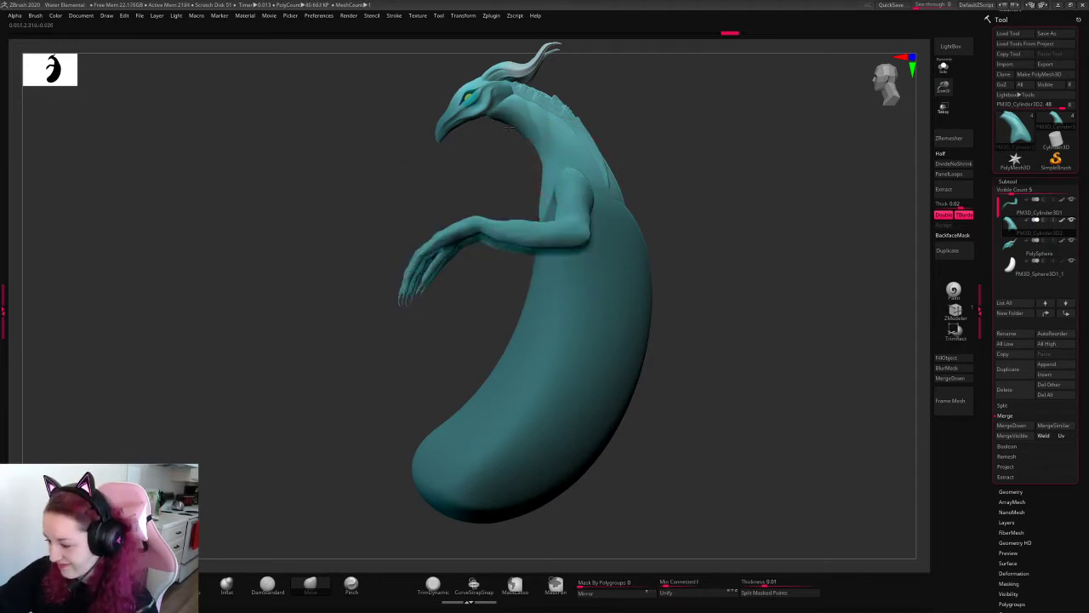
mouse_move(792, 176)
mouse_down()
mouse_move(792, 273)
mouse_move(781, 192)
mouse_up()
key(space)
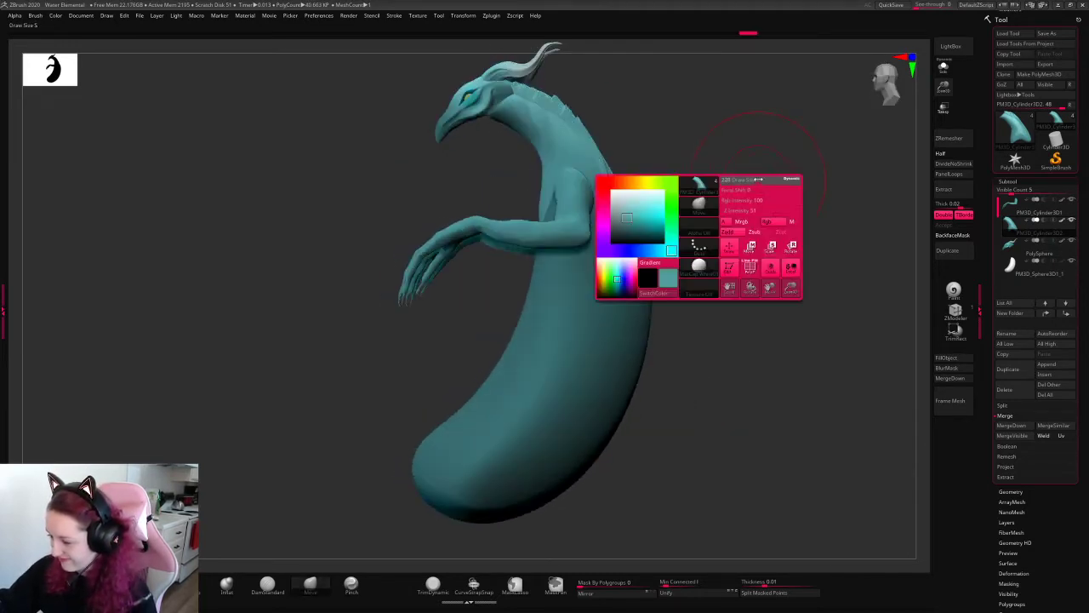
drag(590, 150, 606, 153)
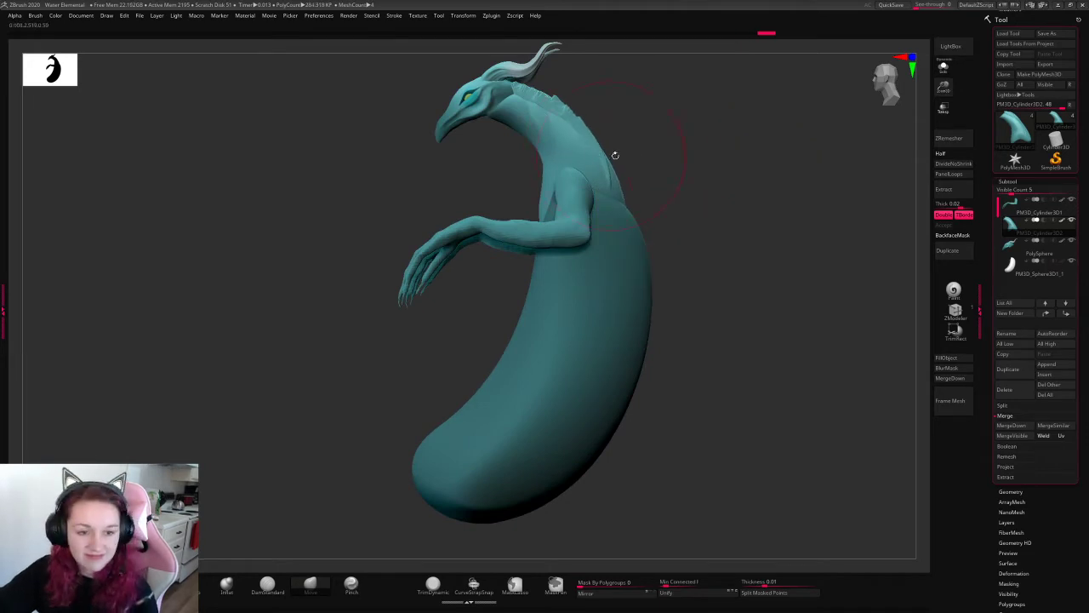
- Switch to the lower-body subtool and push its inner front curve outward
alt+click(546, 199)
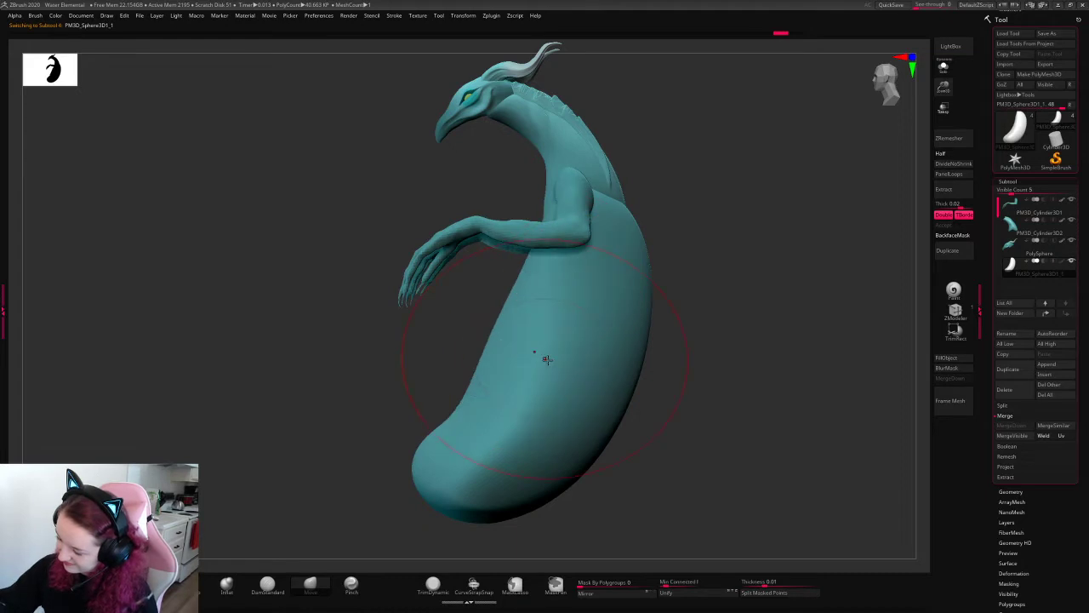
drag(518, 396, 647, 255)
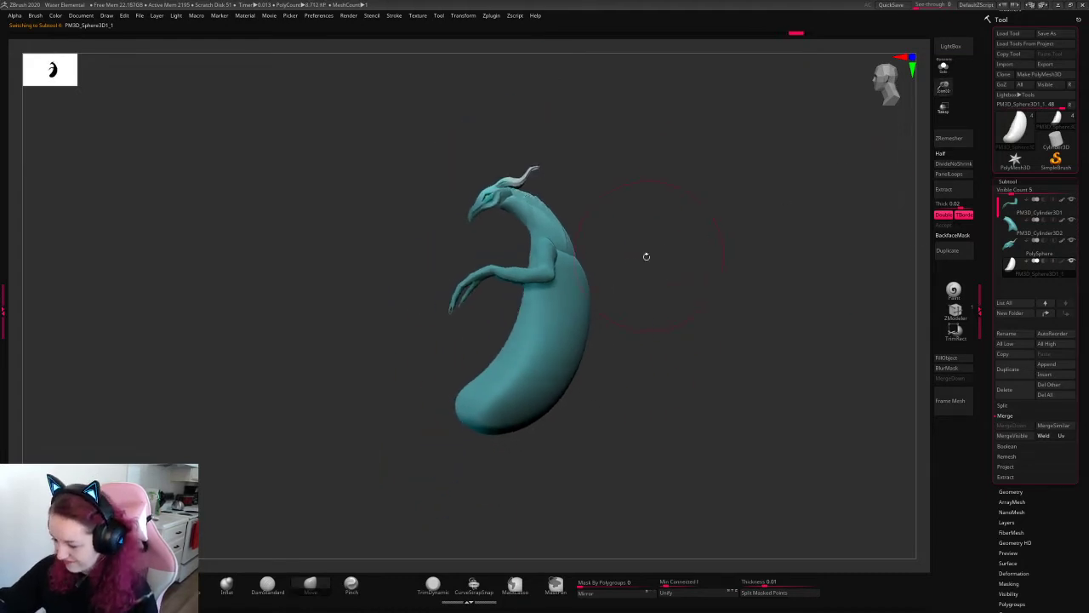
- Try bending the lower body with the Bend Arc deformer, undo the bend, and return to the normal gizmo
key(w)
click(514, 206)
click(536, 231)
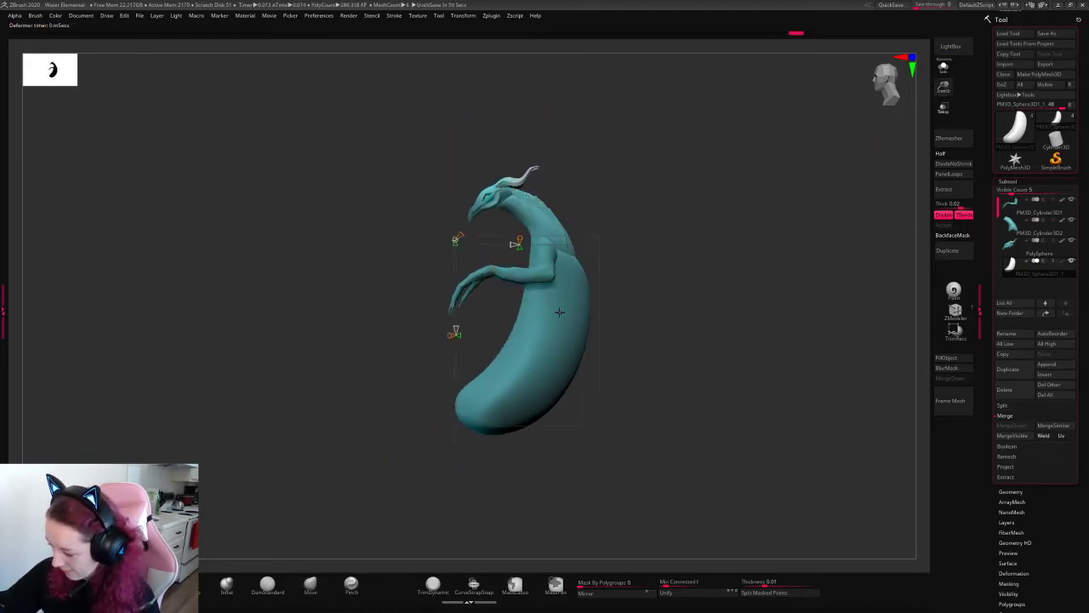
drag(456, 332, 440, 332)
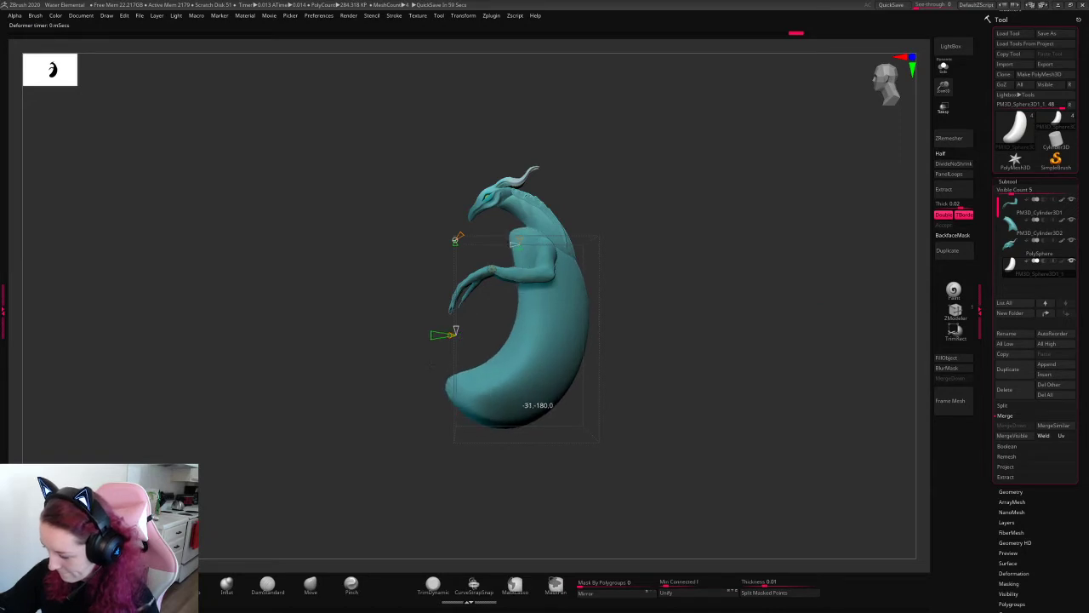
key(ctrl+z)
click(457, 241)
click(527, 269)
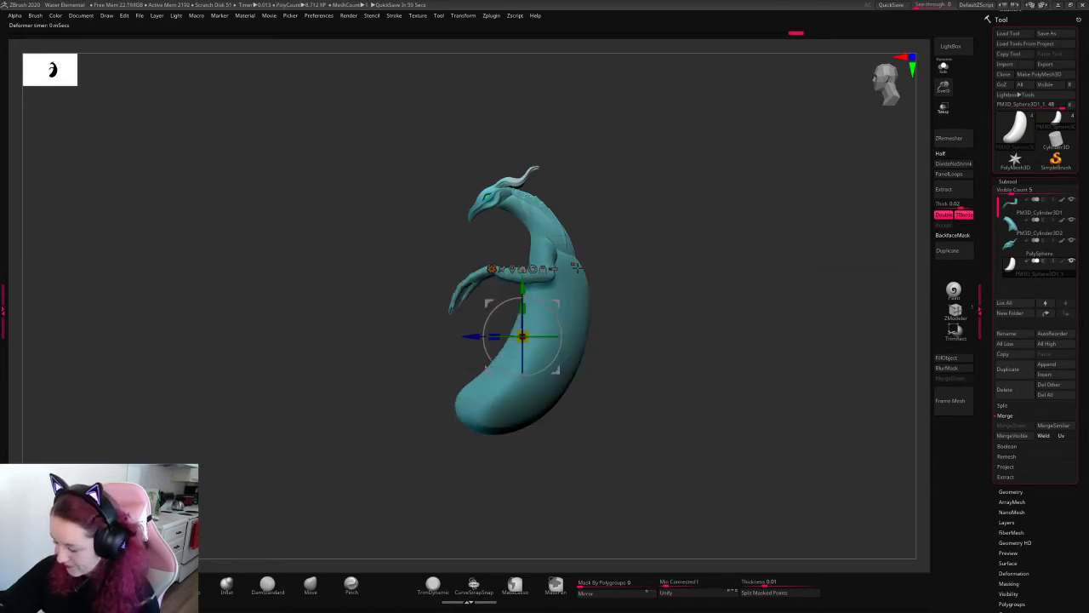
- Bend the lower body with the Bend Arc deformer so its end curls forward and upward, and accept the deformation
click(491, 269)
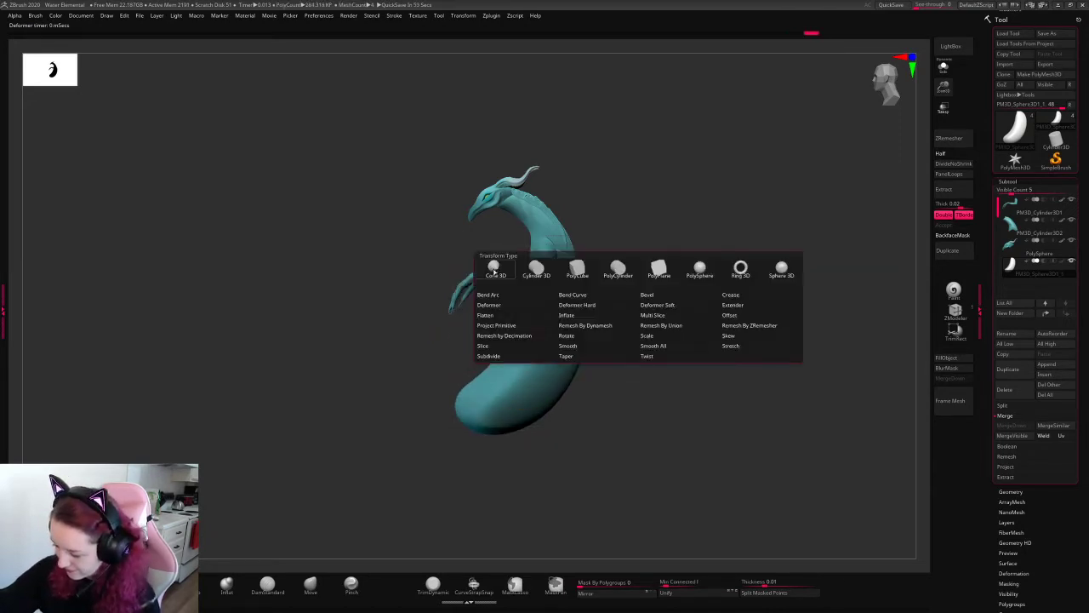
click(534, 289)
drag(487, 320, 487, 316)
click(503, 278)
click(550, 279)
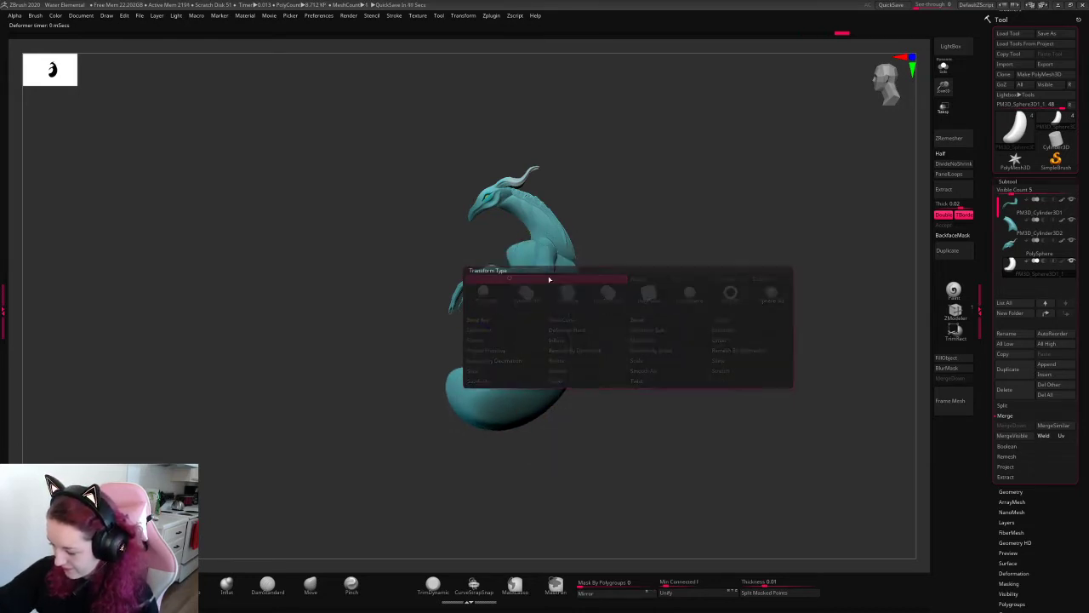
drag(570, 334, 568, 345)
key(q)
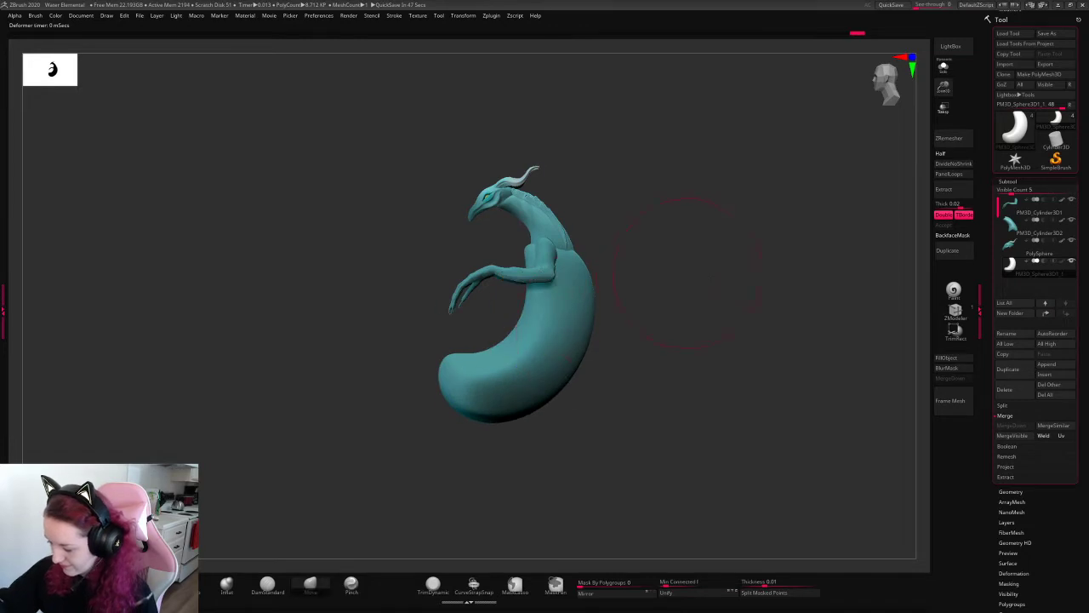
- Smooth and pull in the upper back of the lower body beneath the shoulders, using the Move brush with an adjusted size
mouse_move(637, 283)
shift+mouse_down()
mouse_move(720, 275)
mouse_move(720, 255)
mouse_move(705, 275)
shift+mouse_up()
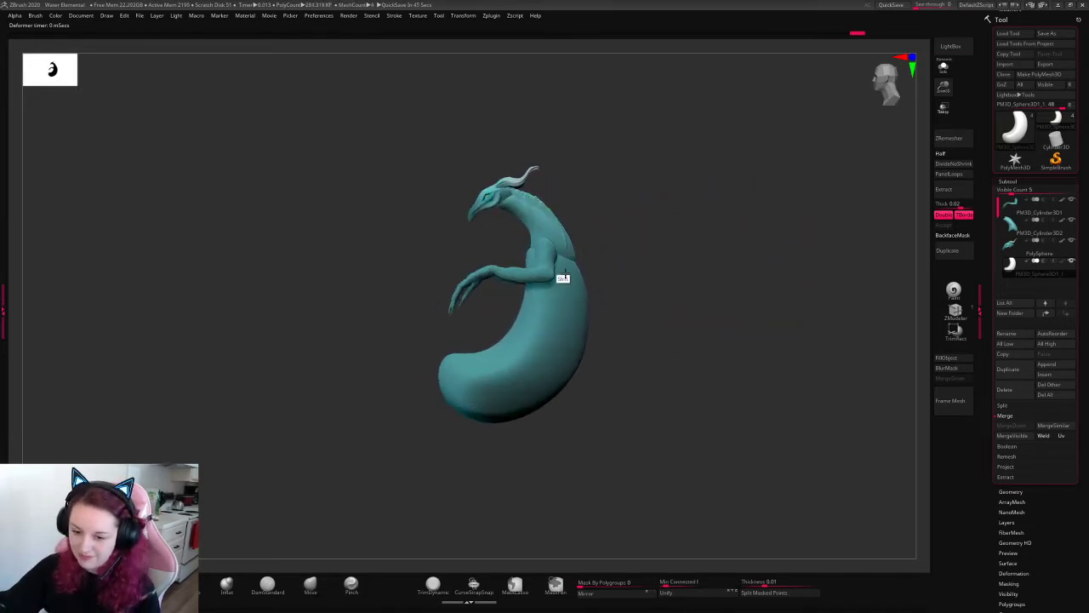
key(b)
key(m)
key(v)
drag(943, 88, 792, 172)
key(space)
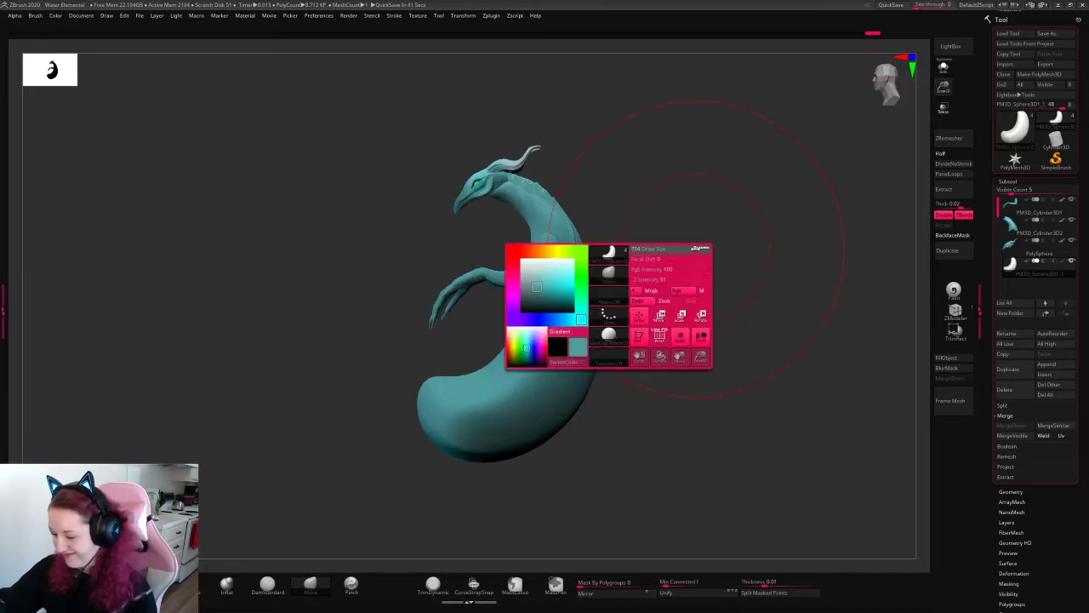
mouse_move(692, 251)
mouse_down()
mouse_move(746, 263)
mouse_move(713, 275)
mouse_move(724, 272)
mouse_up()
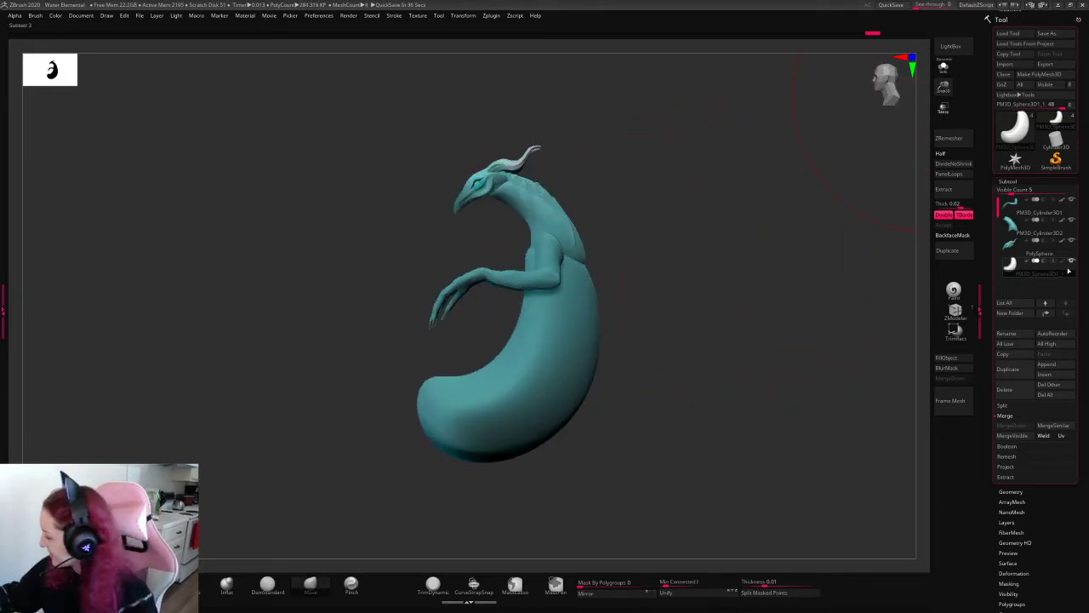
- Fill the lower-body subtool with the current teal colour, and select the arms subtool with the lower body hidden
click(962, 359)
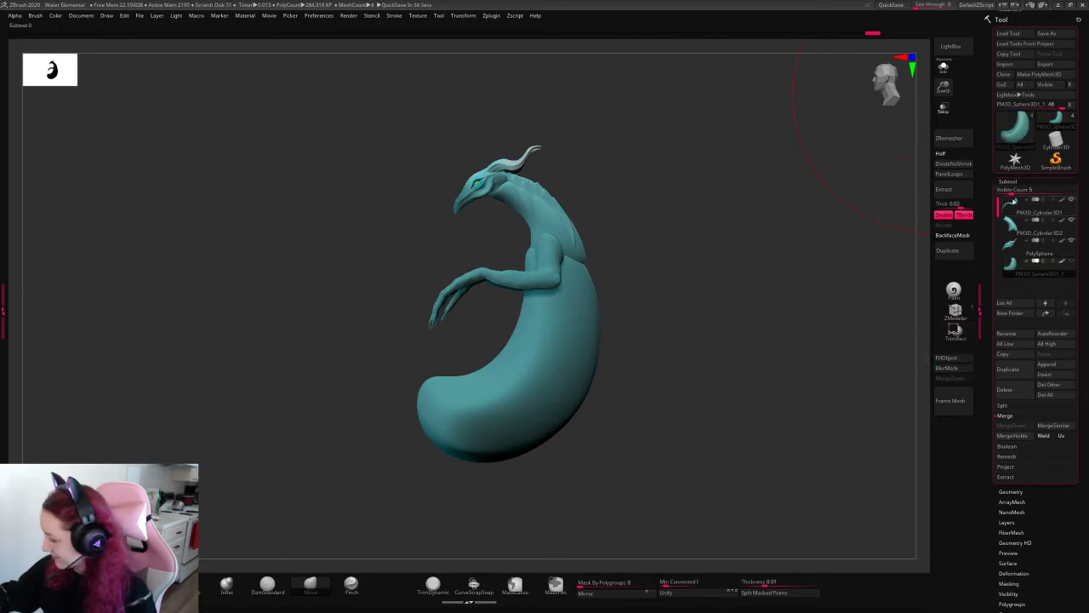
click(1040, 210)
key(space)
drag(738, 315, 870, 136)
drag(943, 86, 946, 115)
key(space)
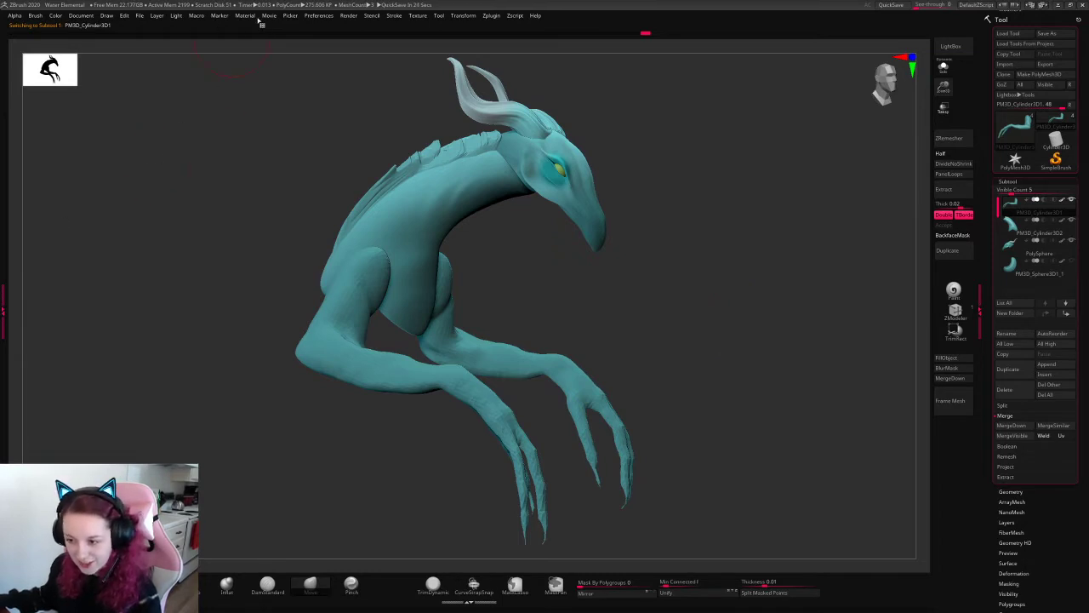
- Set the BPR shadow strengths to about 0.796 and 0.835, its angle to about 72.5, adjust the gamma, and render the creature
click(176, 15)
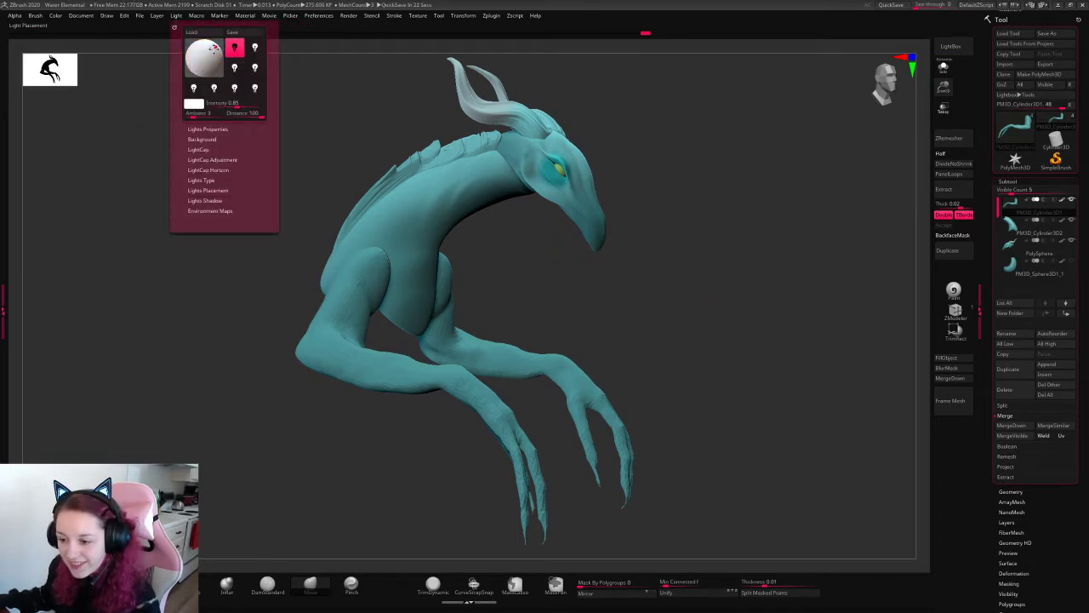
click(348, 15)
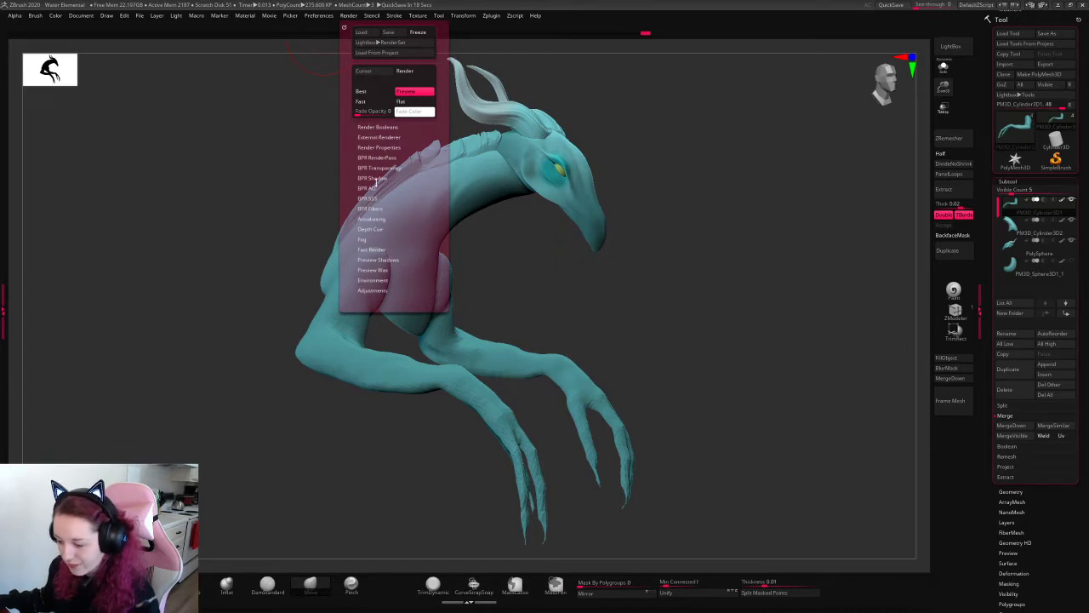
click(378, 178)
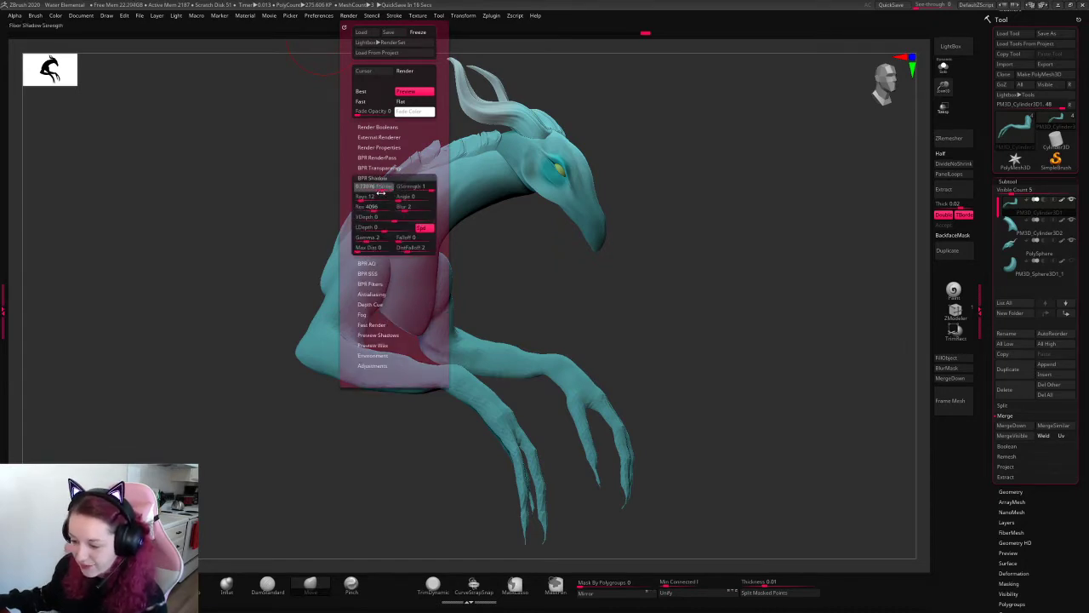
drag(430, 187, 425, 189)
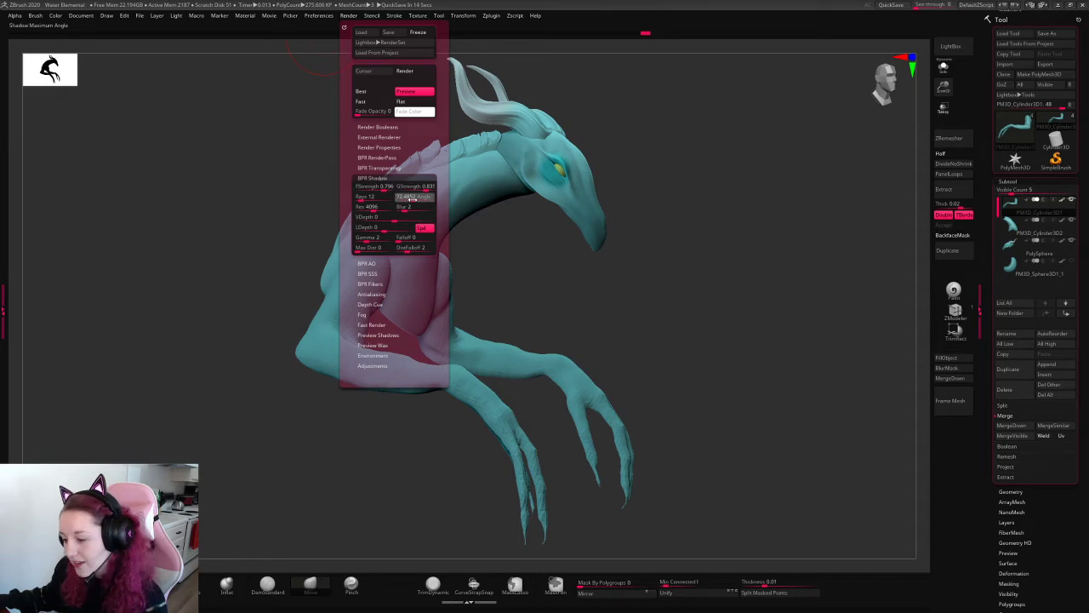
click(366, 242)
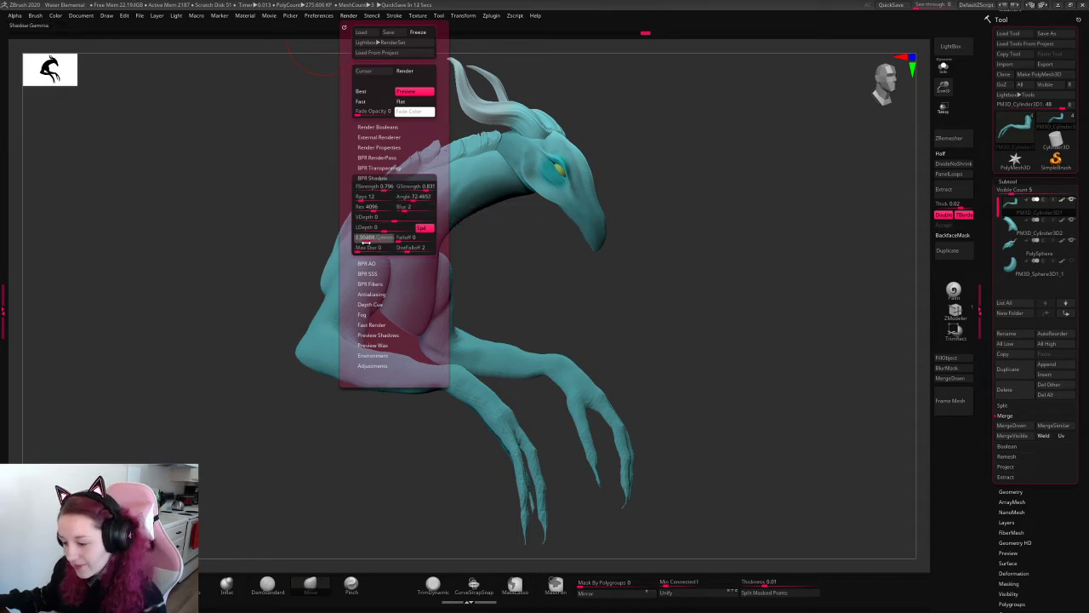
key(shift+r)
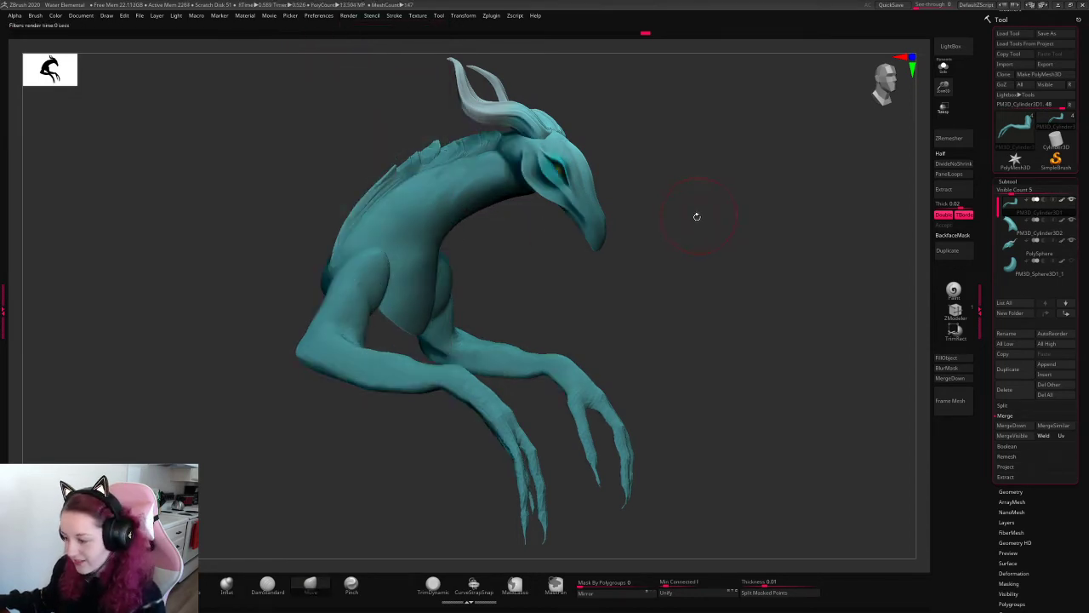
- Turn the creature to face the opposite way in three-quarter view and render it again
mouse_move(661, 149)
mouse_down()
mouse_move(605, 148)
mouse_move(660, 158)
mouse_move(630, 157)
mouse_up()
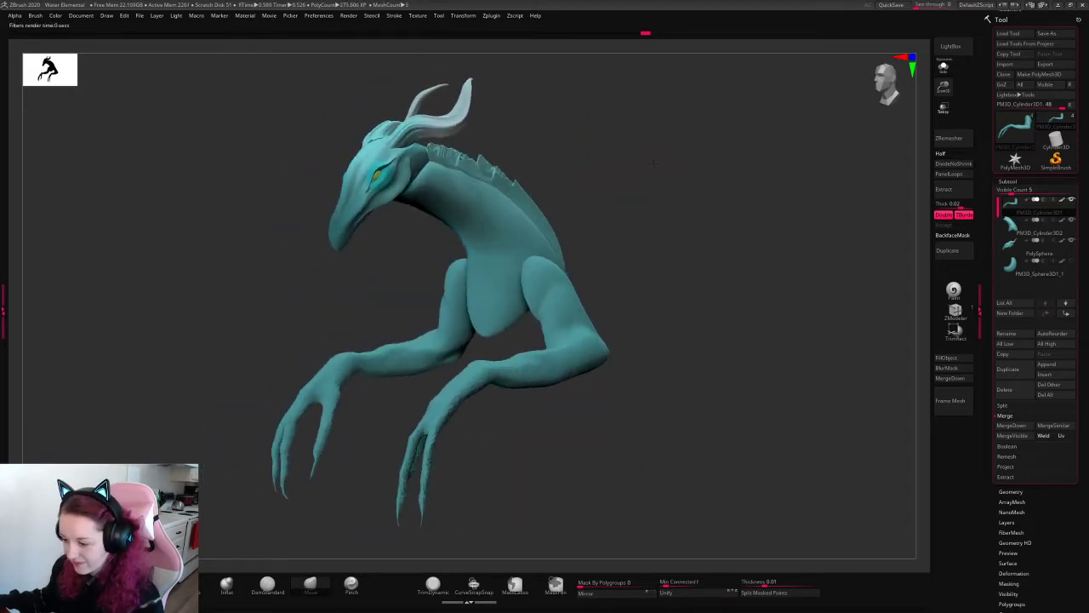
click(156, 15)
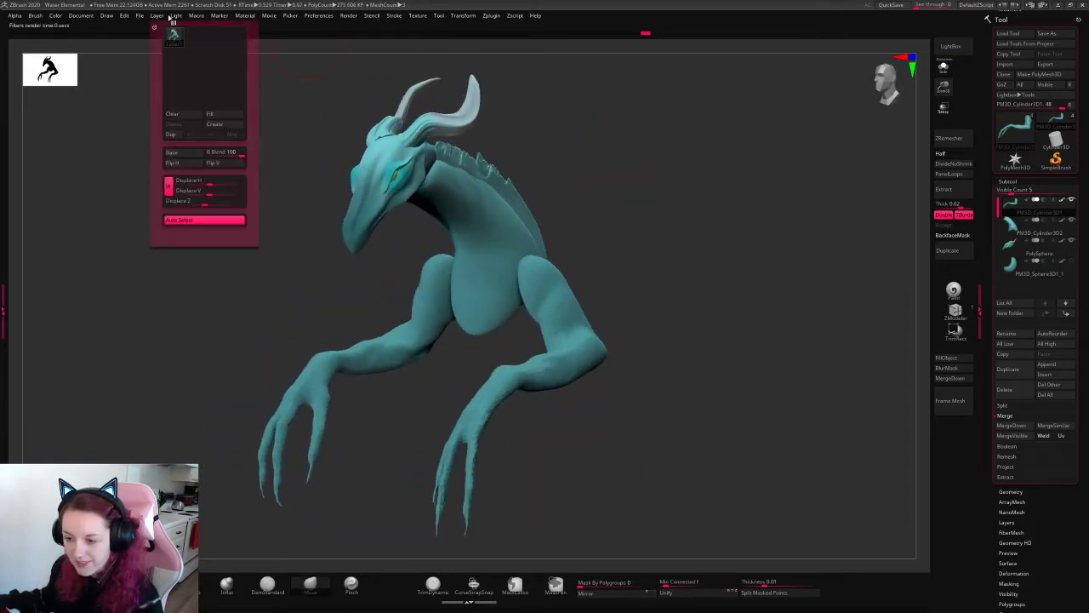
click(177, 15)
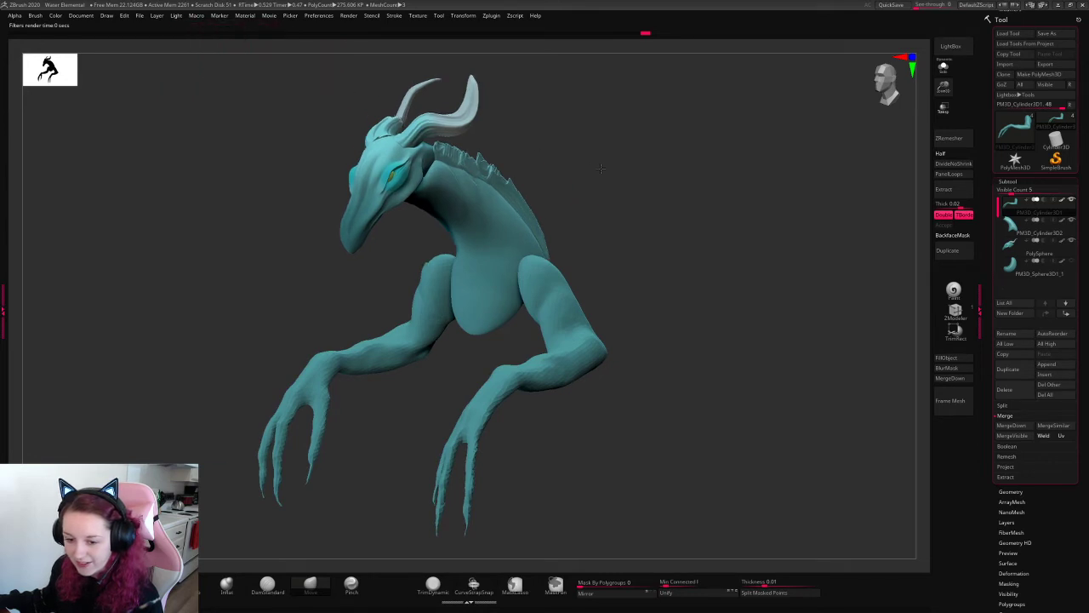
drag(588, 171, 609, 162)
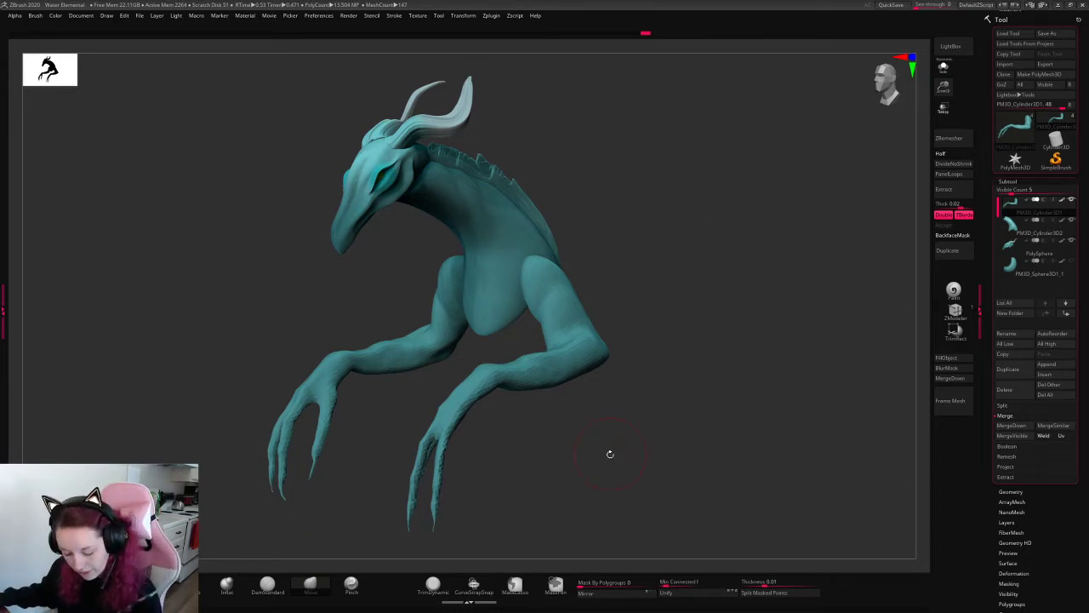
- Switch to the Photos window showing the break image and place it as a smaller window over the canvas
key(super)
mouse_move(241, 602)
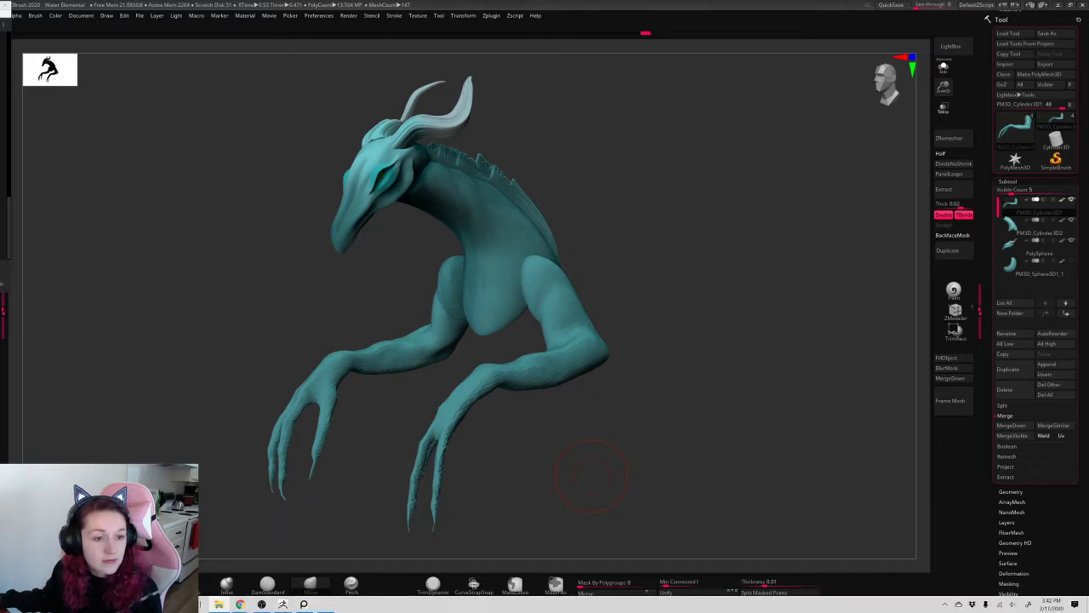
click(326, 604)
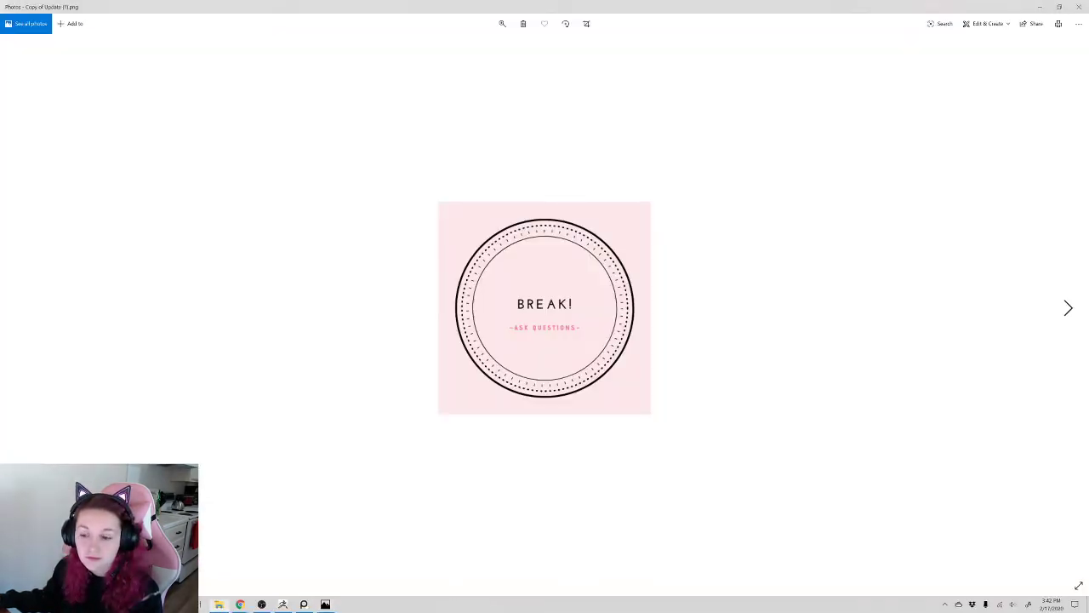
click(1059, 6)
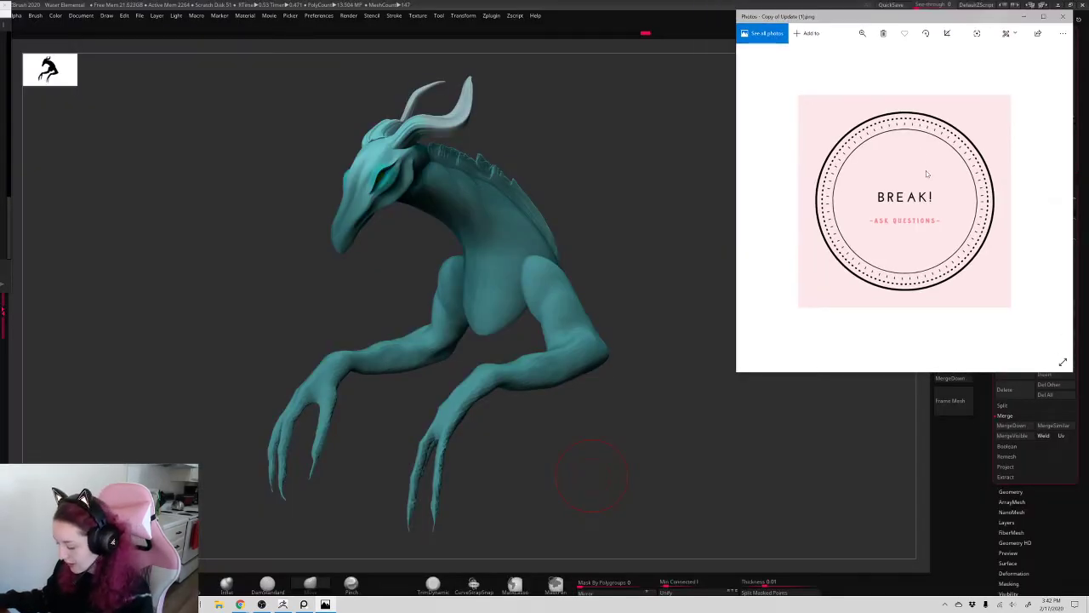
drag(826, 19, 794, 25)
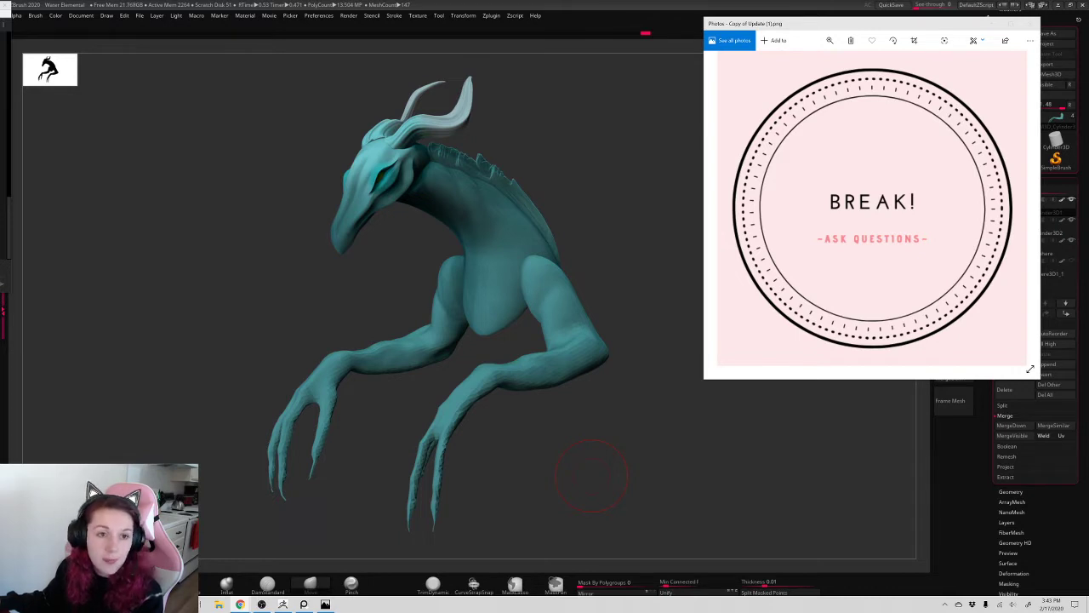
key(alt+Tab)
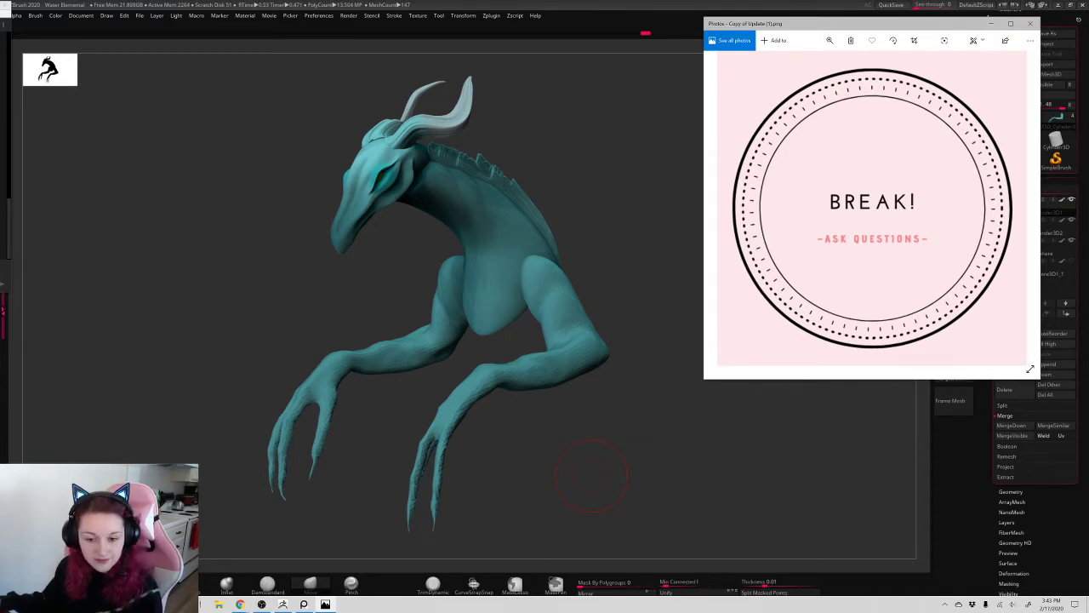
key(alt+Tab)
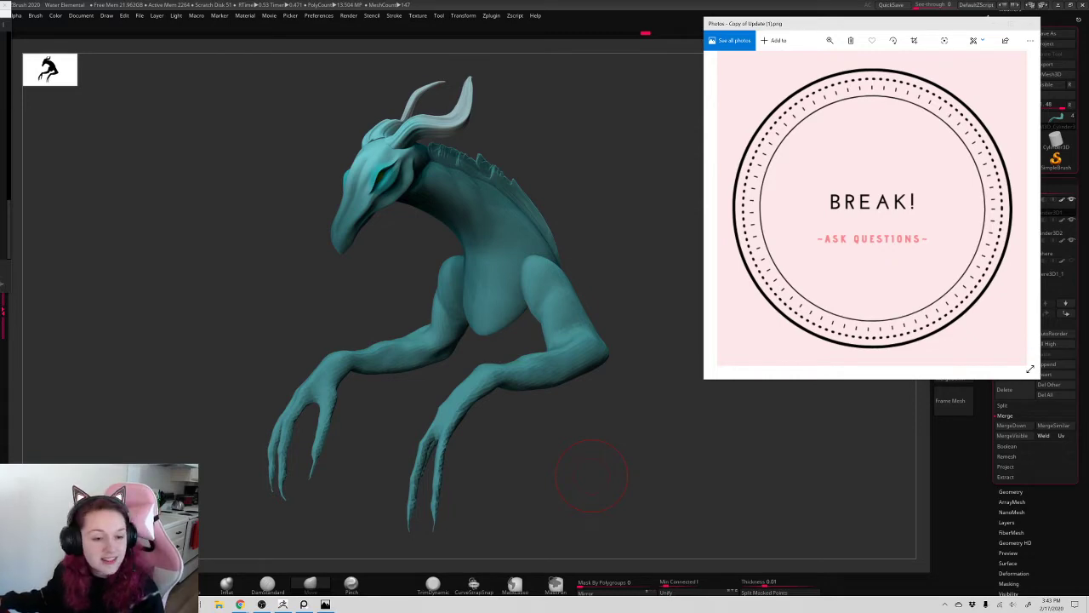
- Switch to the PureRef board, review the water elemental reference images, and put the board away
click(303, 604)
right_drag(118, 268, 262, 215)
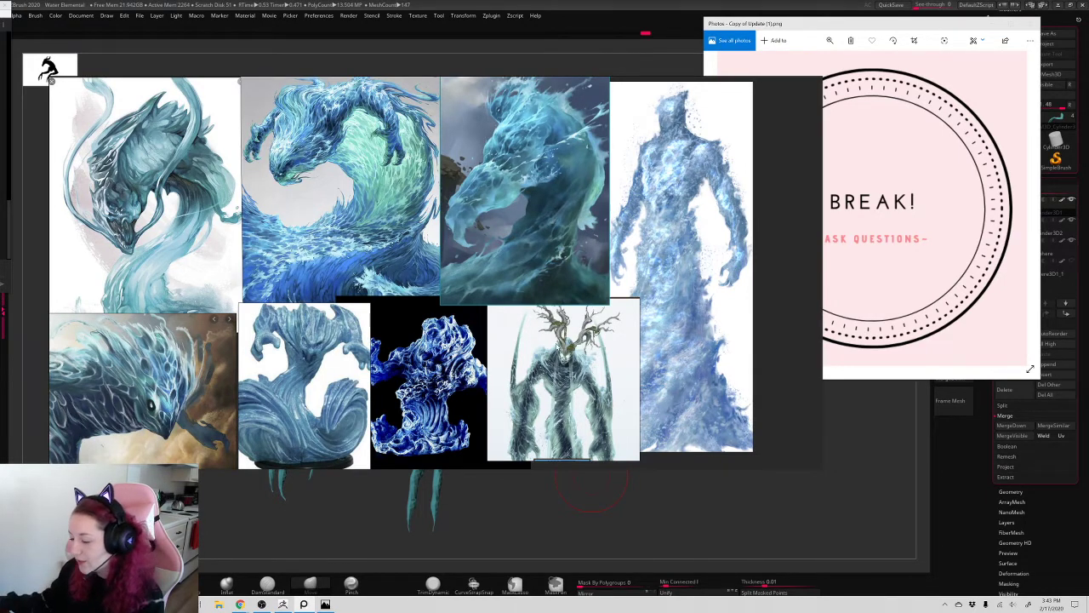
drag(563, 369, 566, 372)
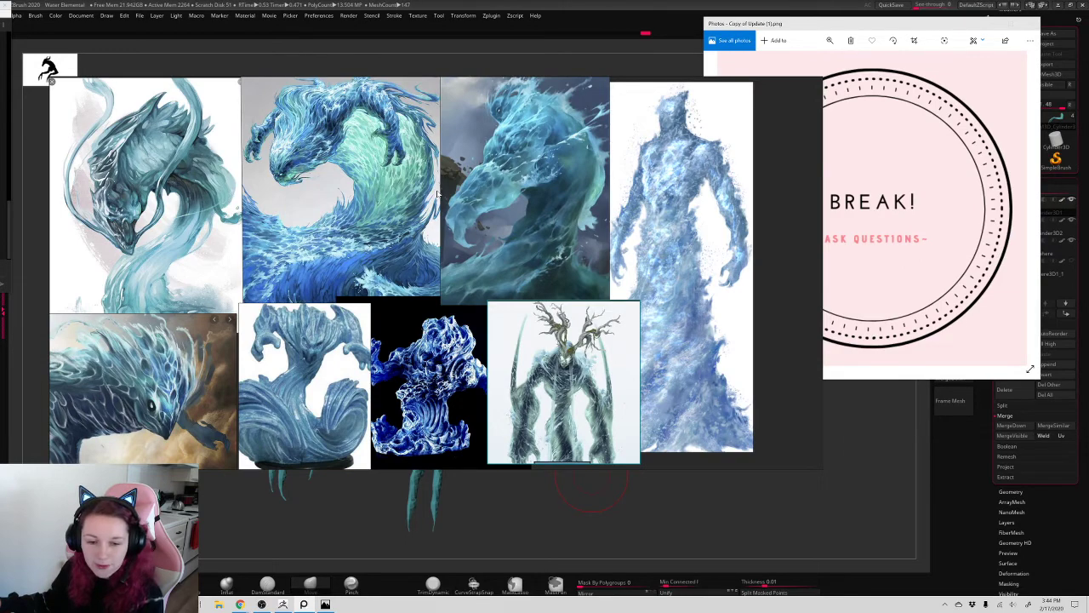
key(super+Down)
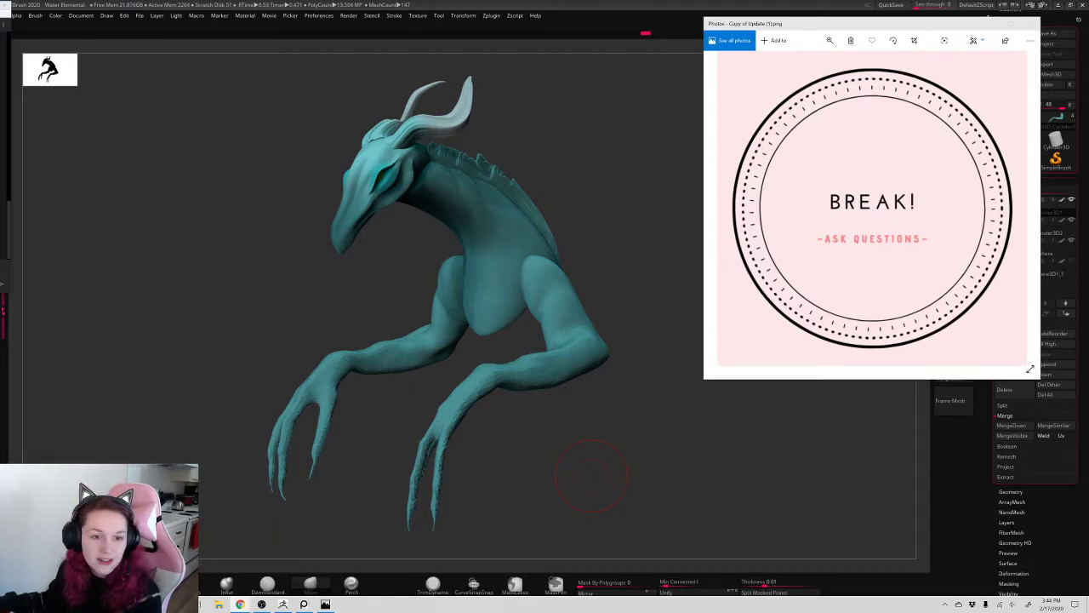
- Switch to the vote spreadsheet in Chrome and examine the submitted votes, the results chart and the Alarune count formula
key(alt+Tab)
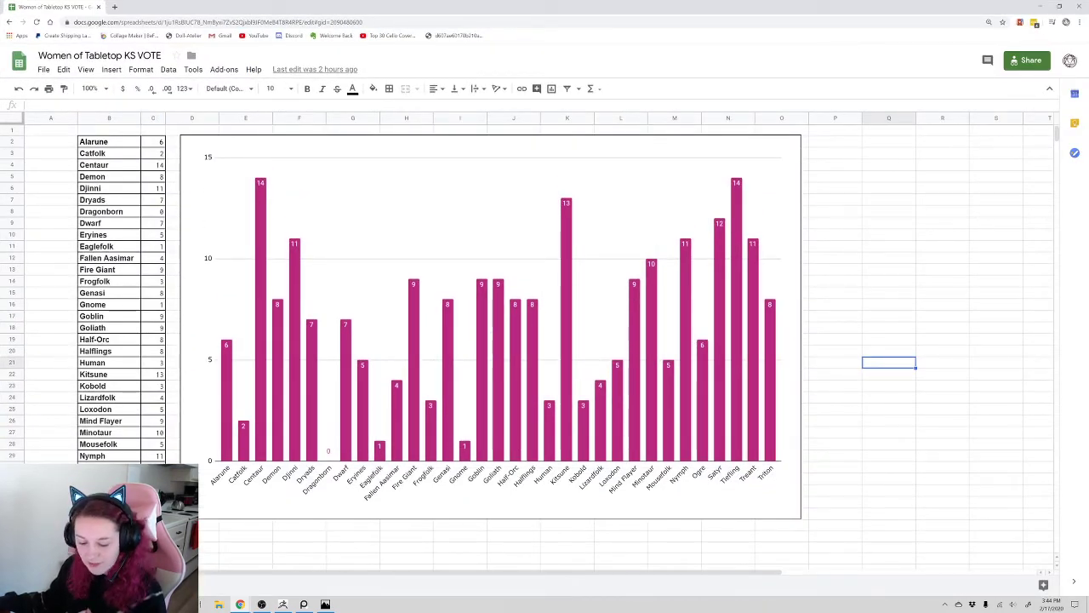
key(ctrl+Page_Up)
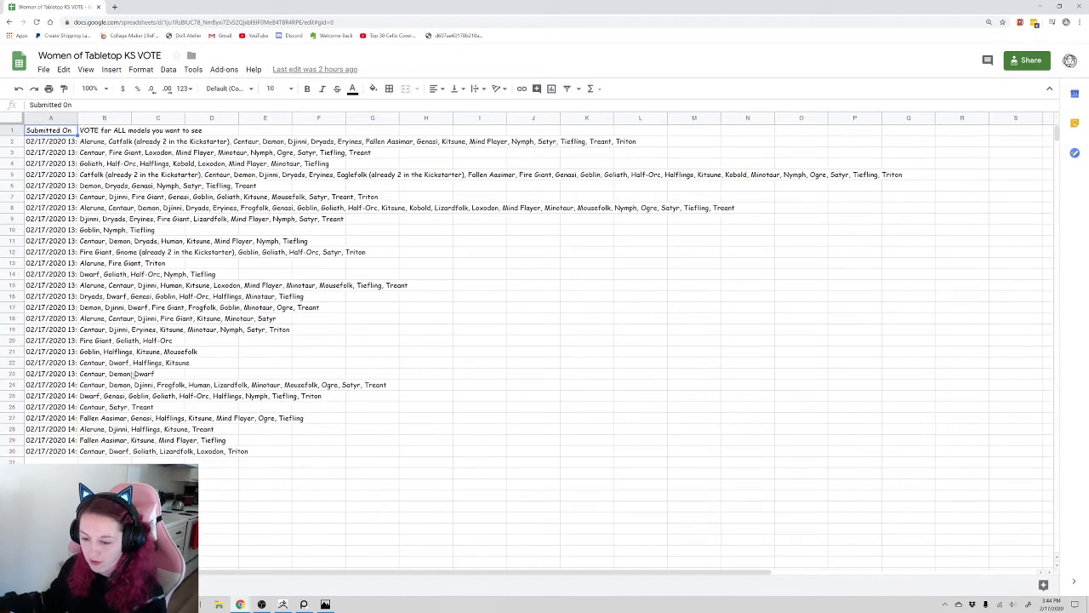
key(ctrl+Page_Down)
click(153, 142)
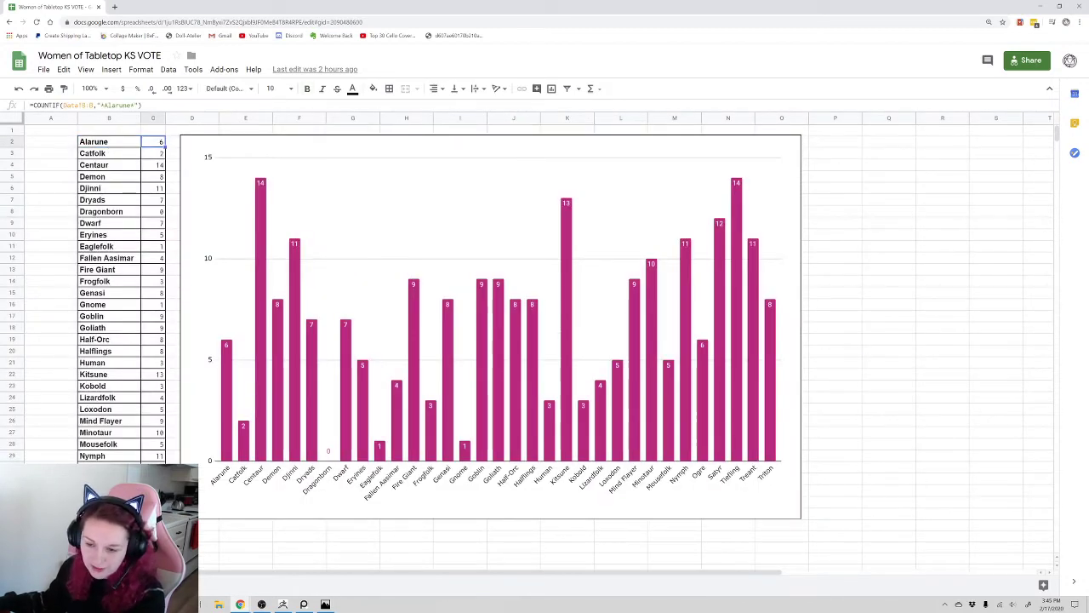
key(F2)
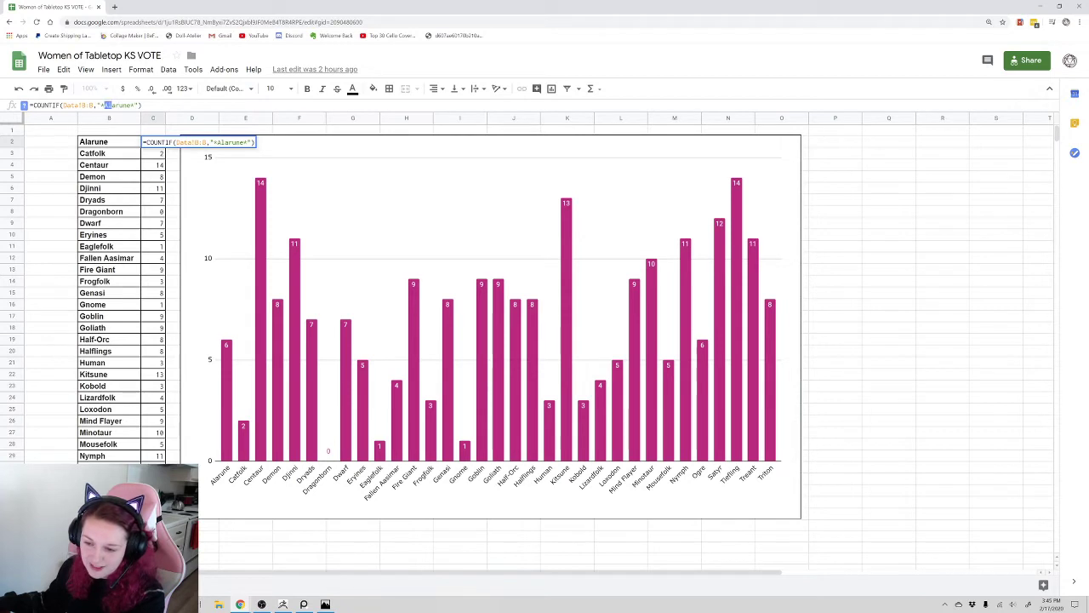
click(117, 200)
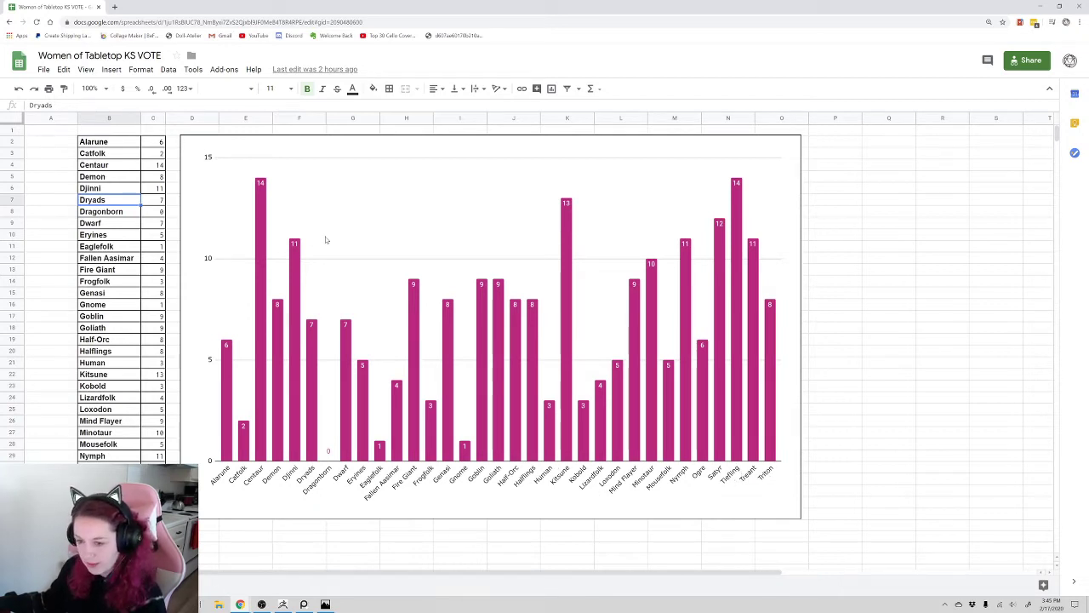
- Open the Women of Tabletop Kickstarter page in a new browser tab, view it, and minimize the browser
click(114, 7)
text(k)
key(Return)
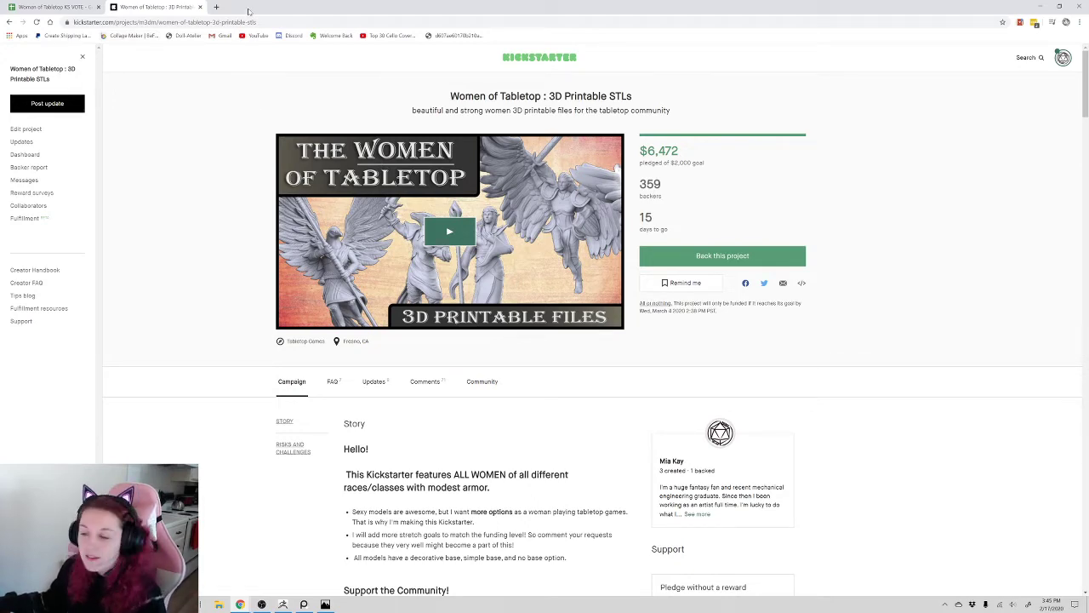
key(super+Down)
key(super+Down)
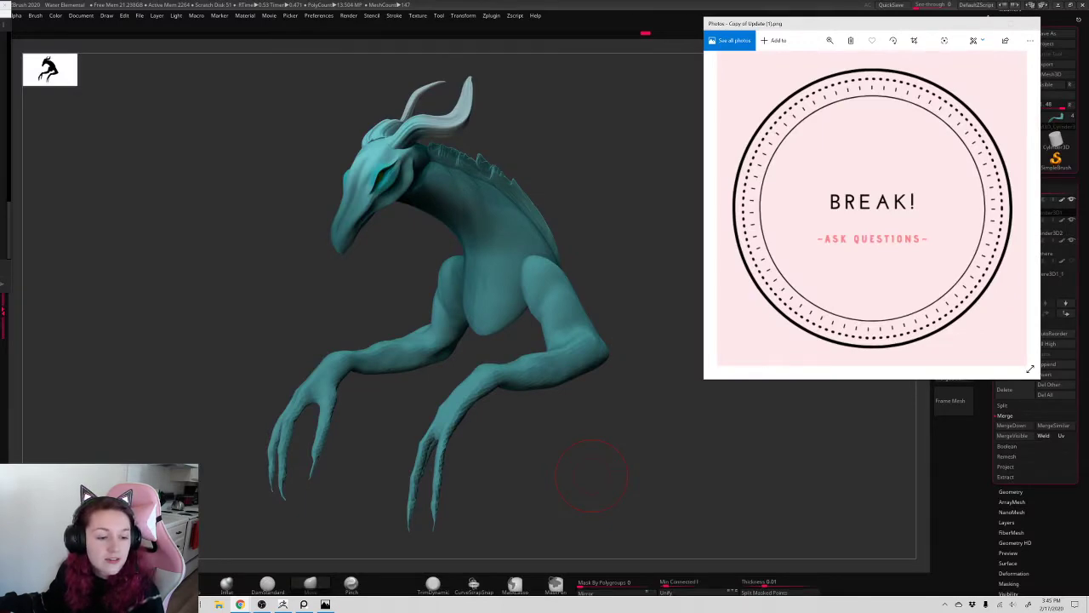
key(super+d)
key(super+d)
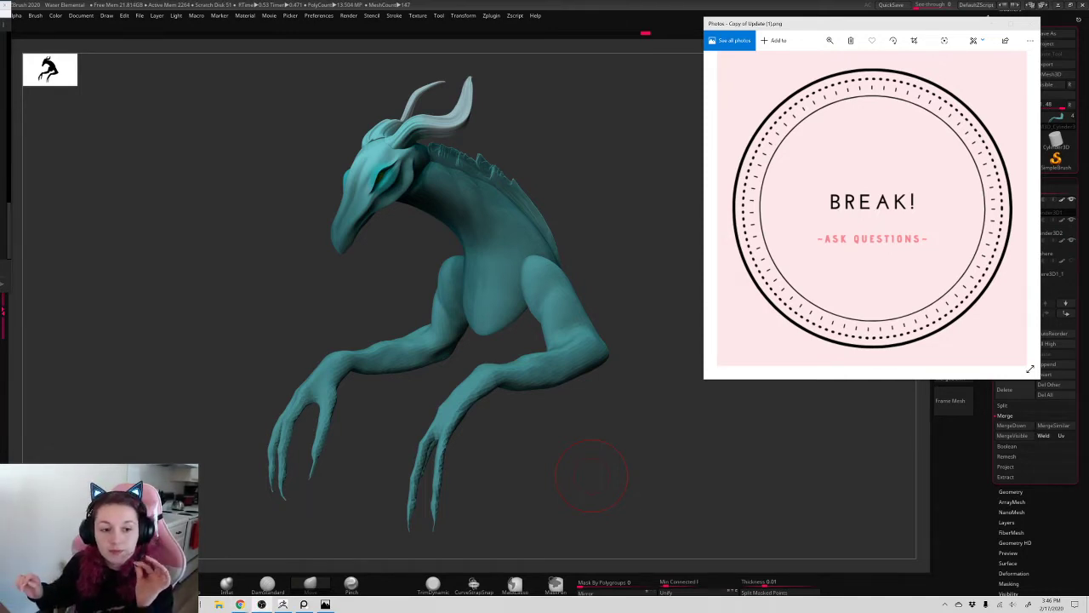
key(XF86AudioLowerVolume)
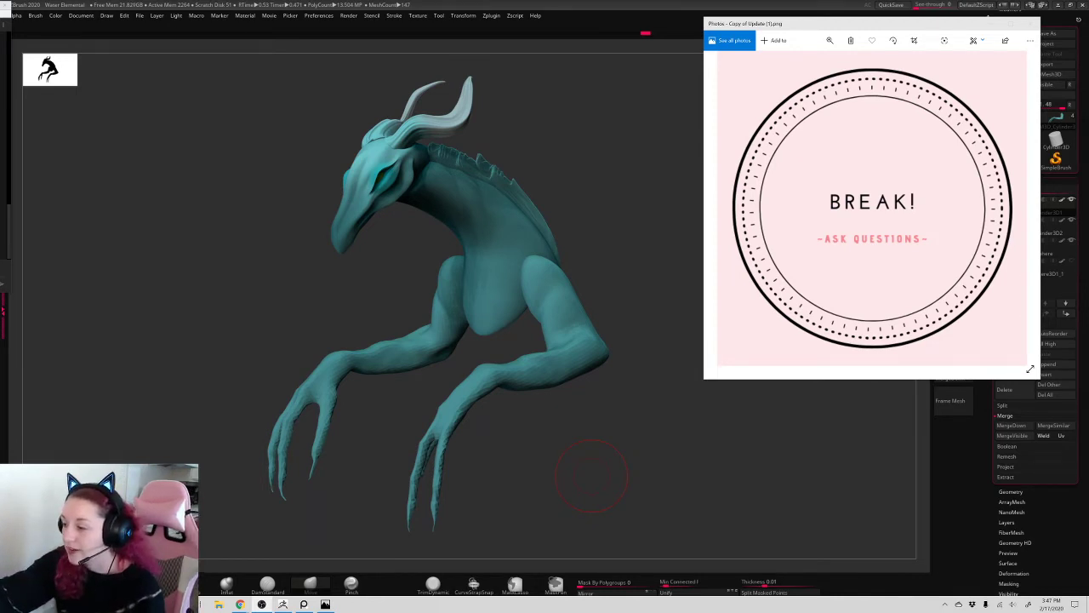
- Switch from the break image to a new Chrome window and search Google for "zbrush water noise map"
key(alt+Tab)
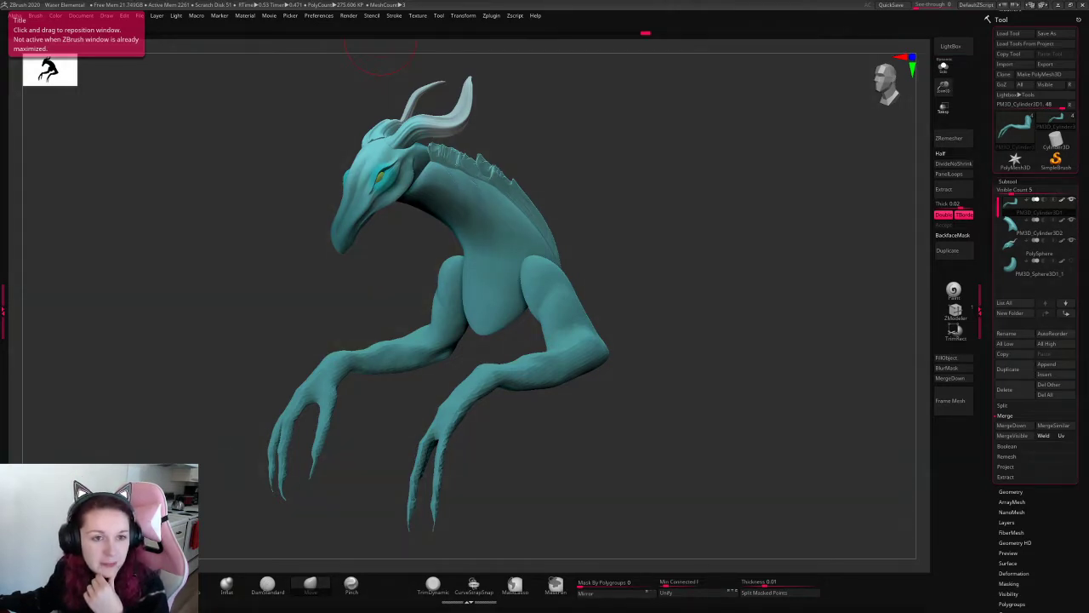
drag(0, 100, 303, 124)
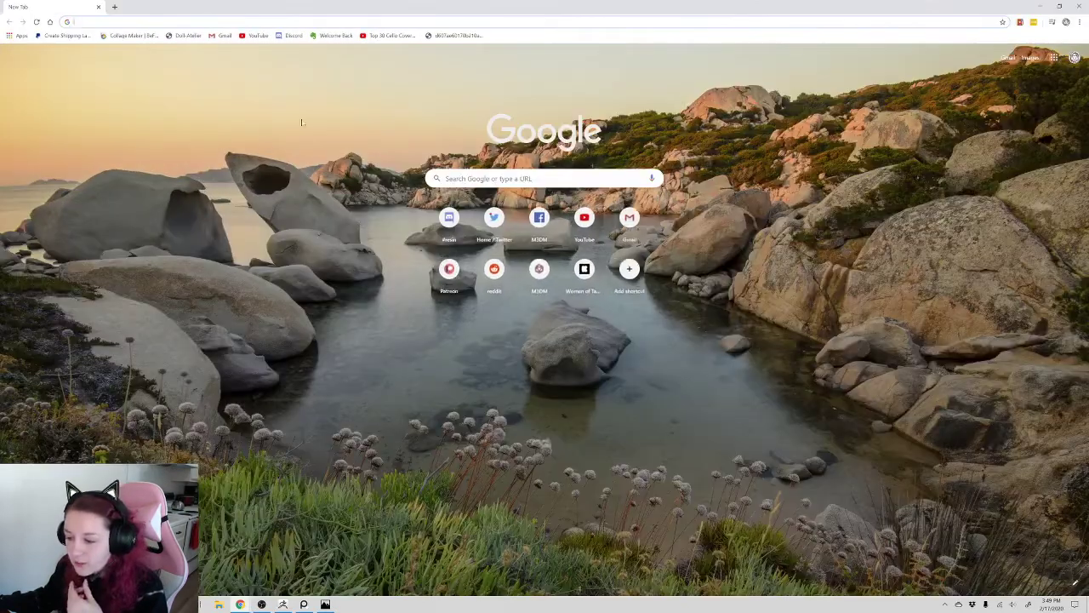
text(zbrush wa)
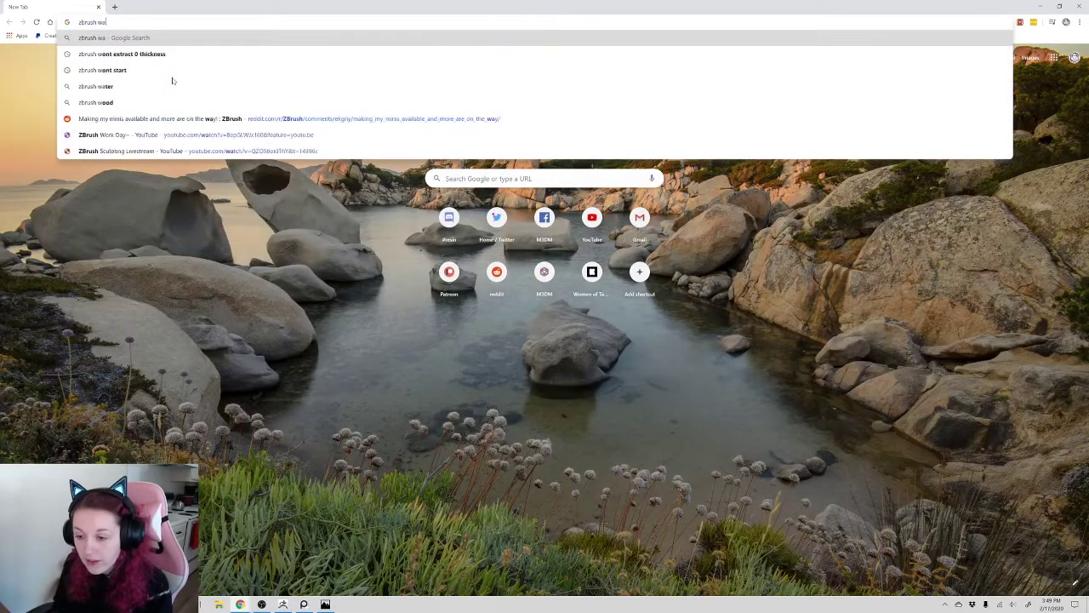
text(ter noise map)
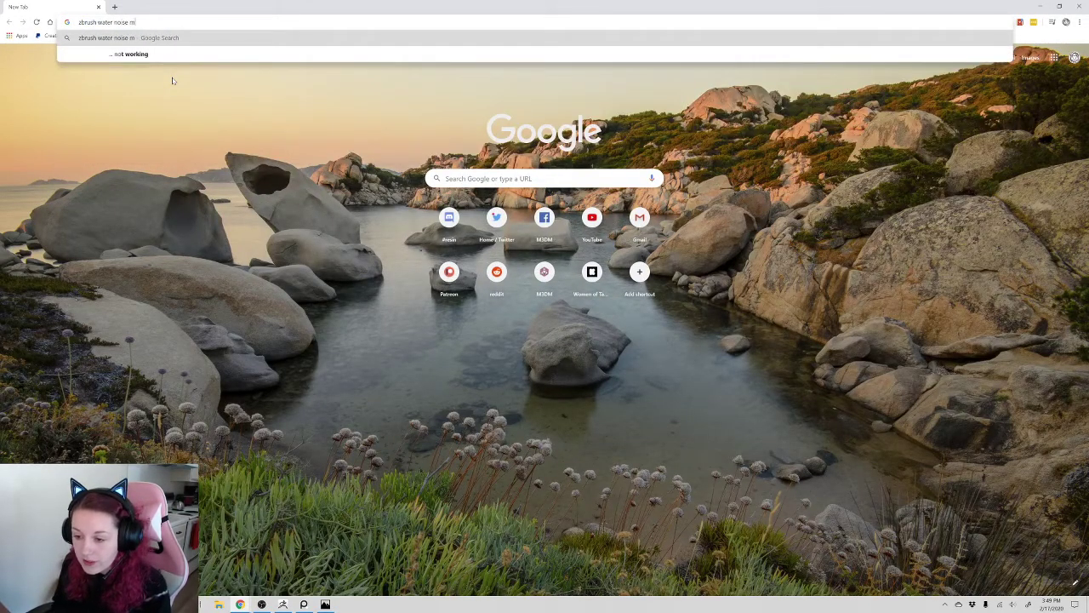
key(Return)
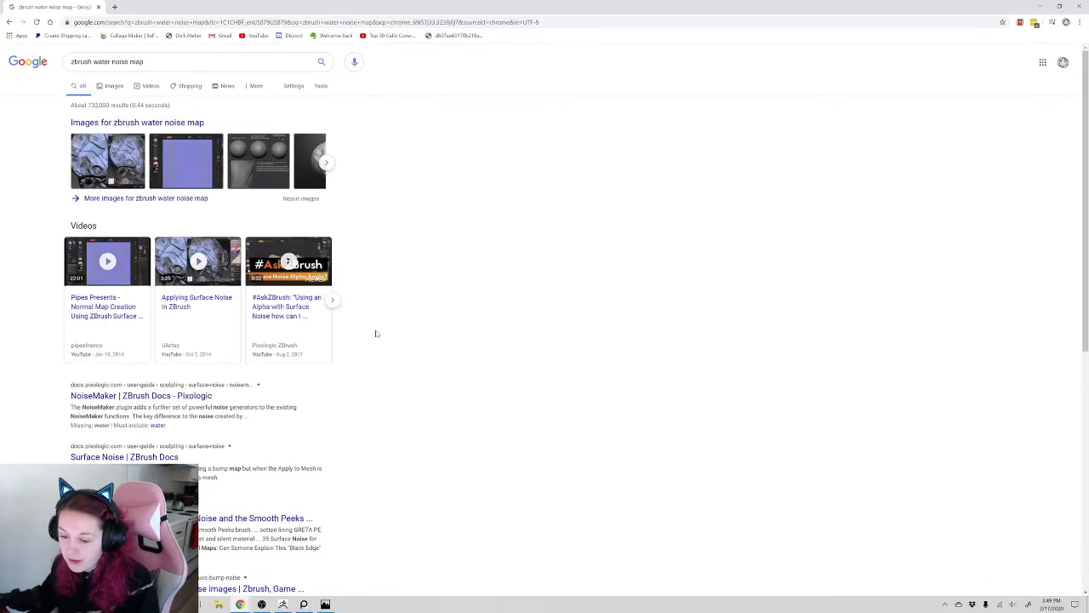
- Open the NoiseMaker page of the ZBrush Docs, skim its mask mixing and workflow sections, and return to the search results
click(156, 395)
scroll(228, 380, down, 2)
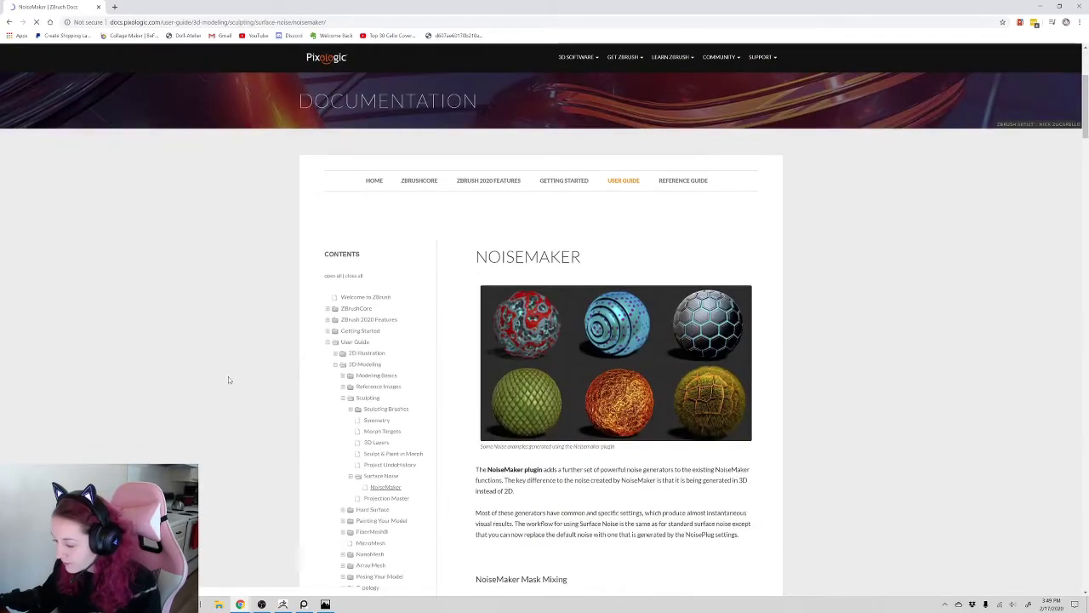
scroll(228, 376, down, 6)
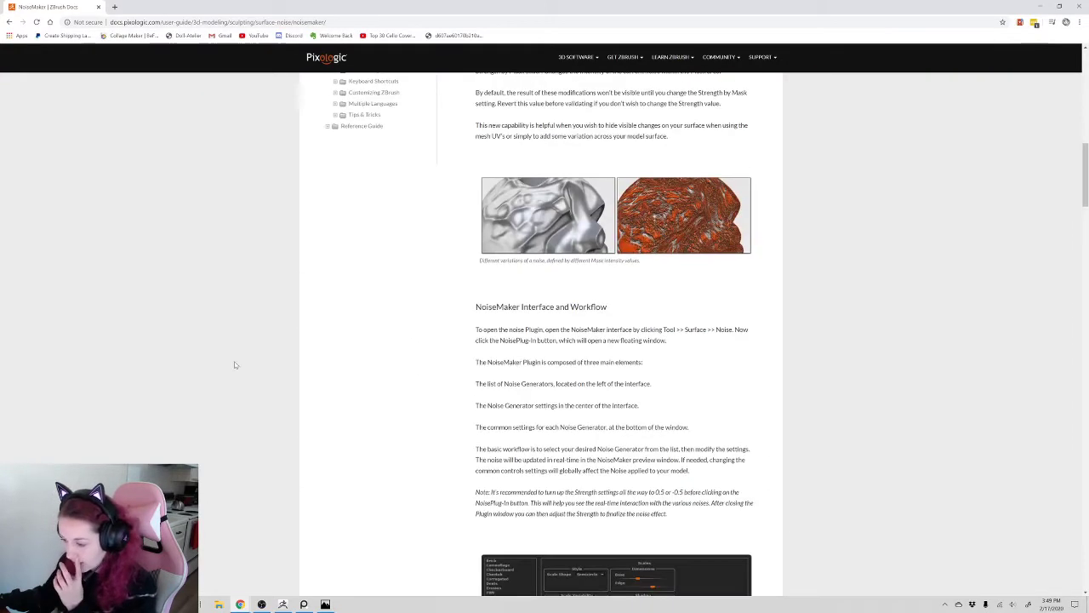
scroll(235, 365, down, 2)
click(9, 21)
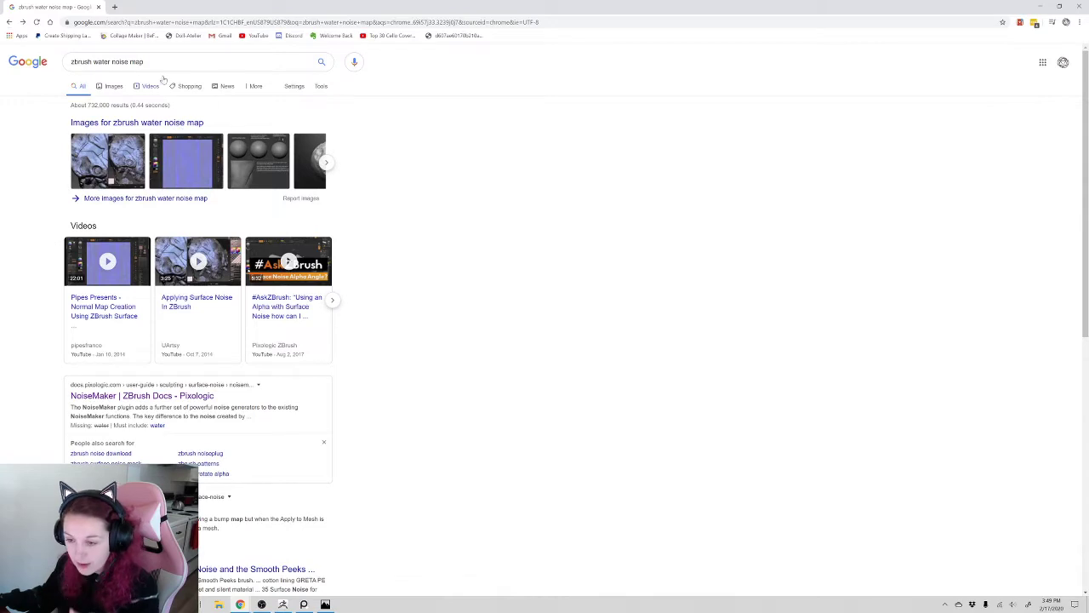
- Search Google Images for "voronoi" and open one of the Voronoi diagram pictures
drag(146, 62, 51, 66)
text(vo)
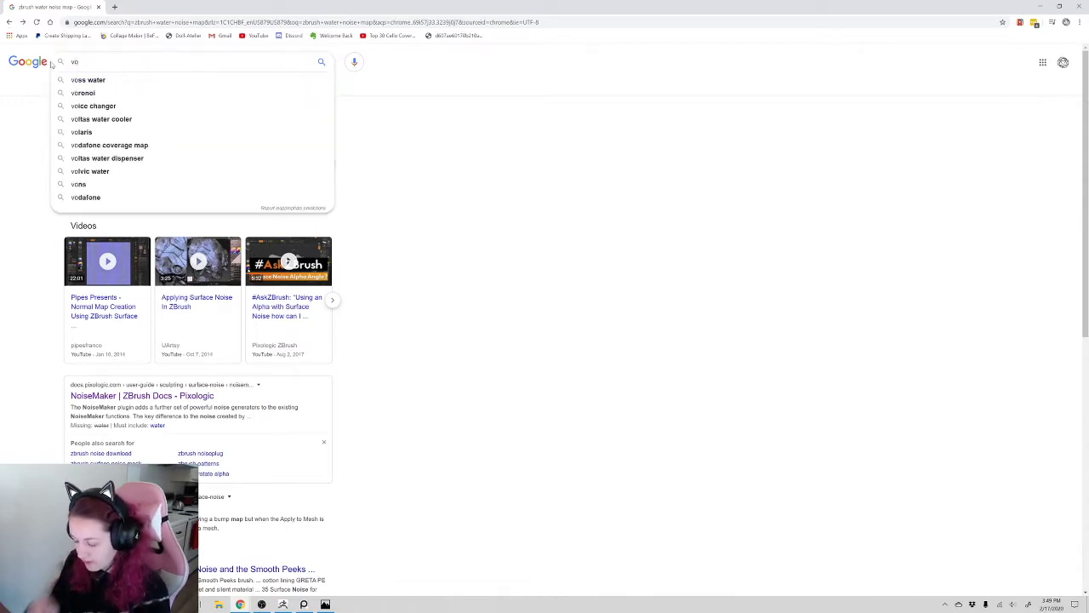
text(ronoi)
key(Return)
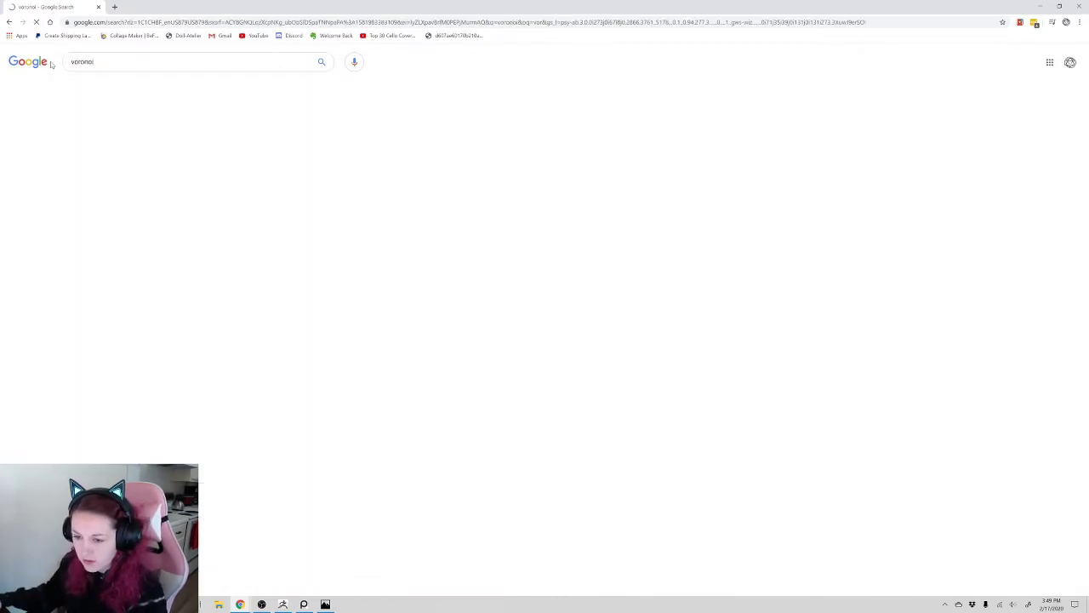
click(113, 86)
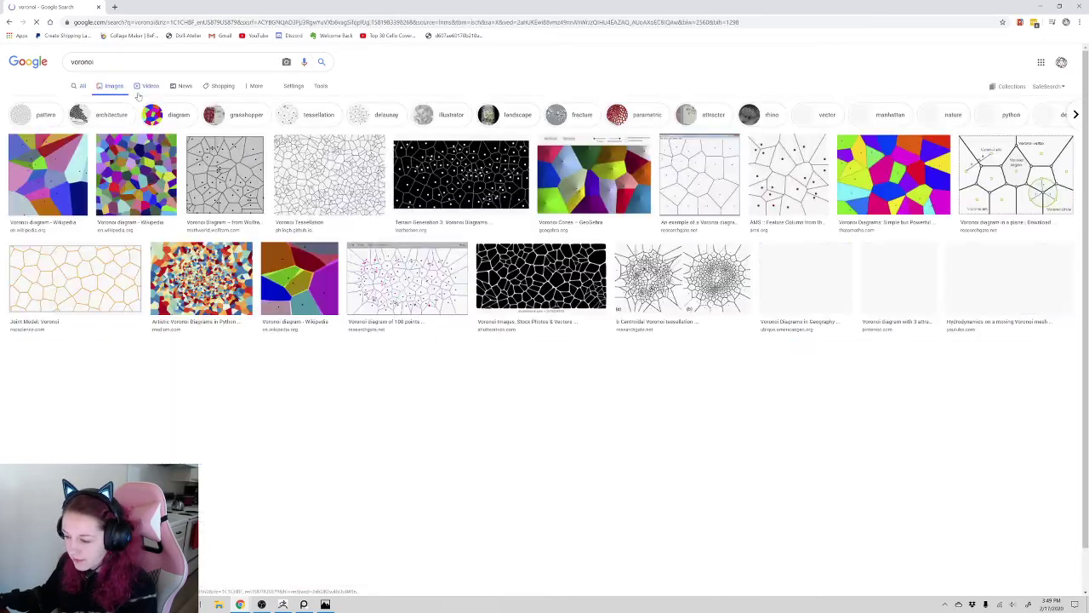
click(225, 174)
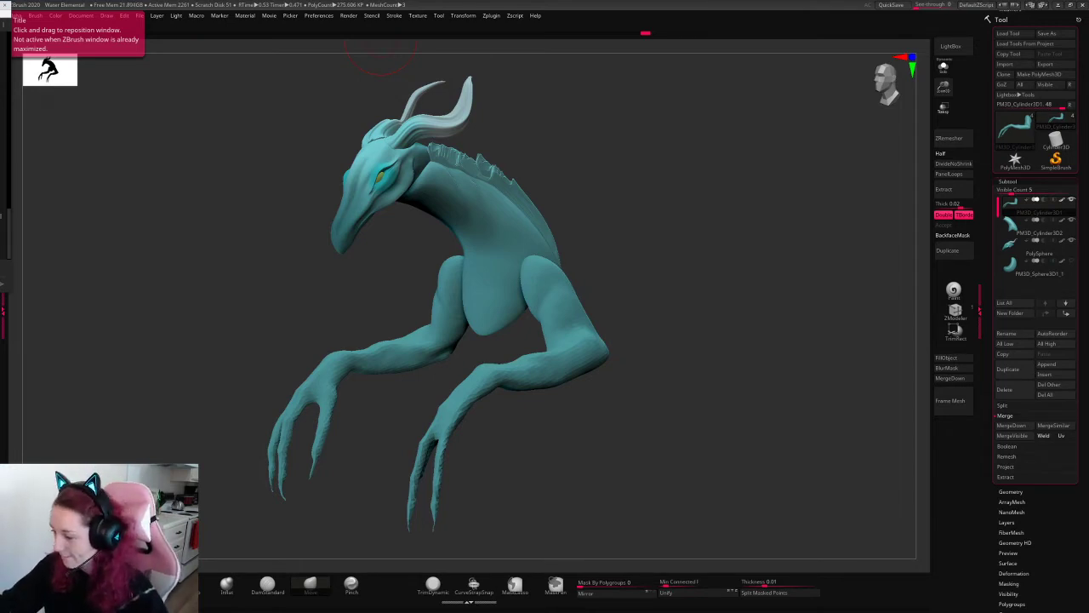
- Back in ZBrush, select the head-and-horns subtool and set Mask By Polygroups to 100
drag(703, 170, 710, 189)
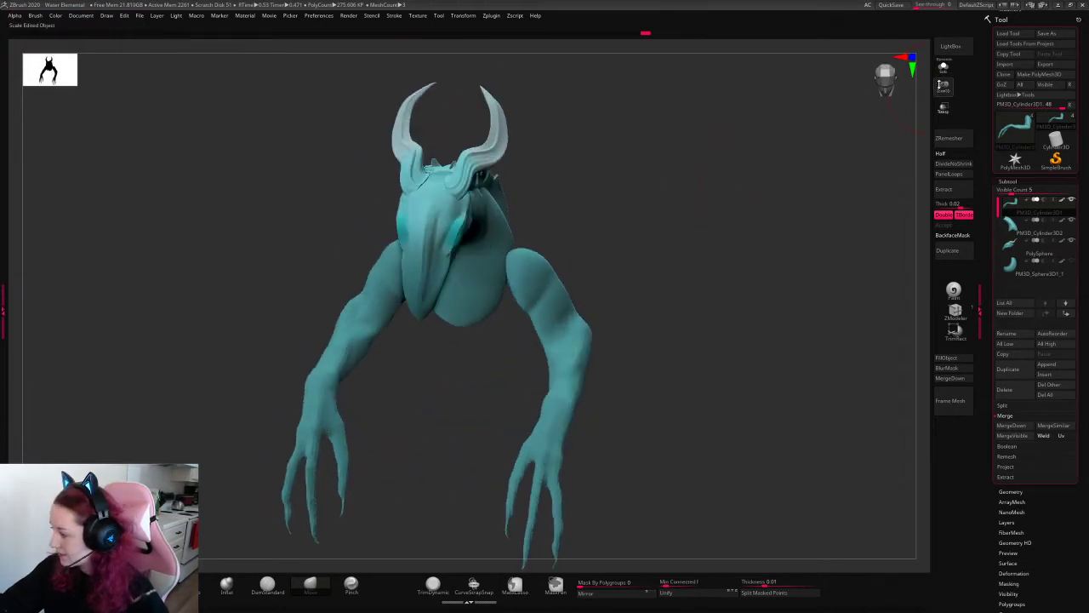
drag(939, 84, 941, 111)
alt+drag(826, 284, 866, 312)
alt+click(467, 243)
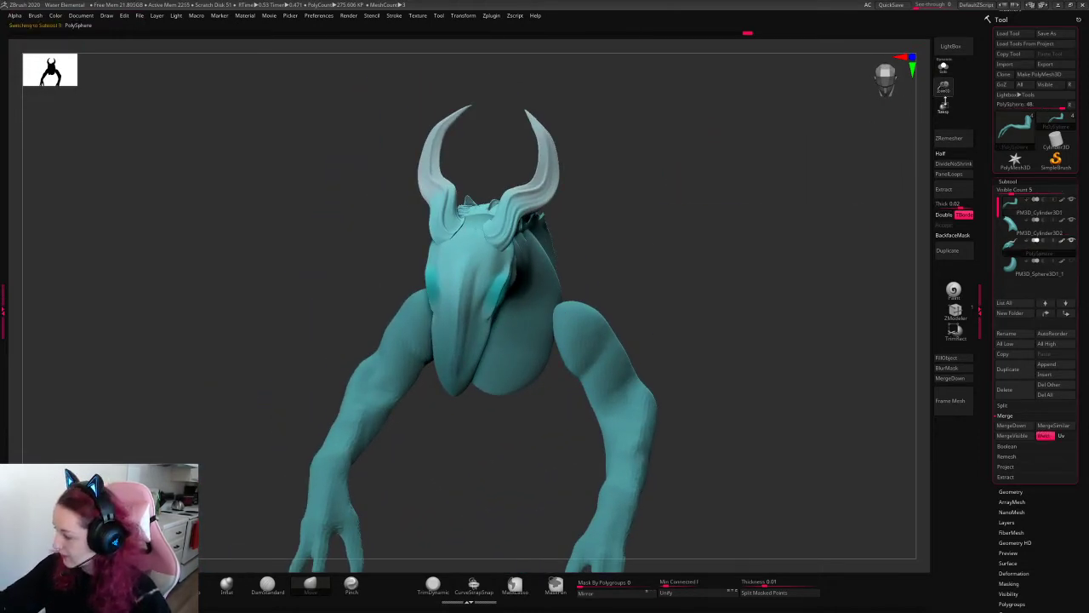
drag(944, 101, 946, 124)
right_click(574, 182)
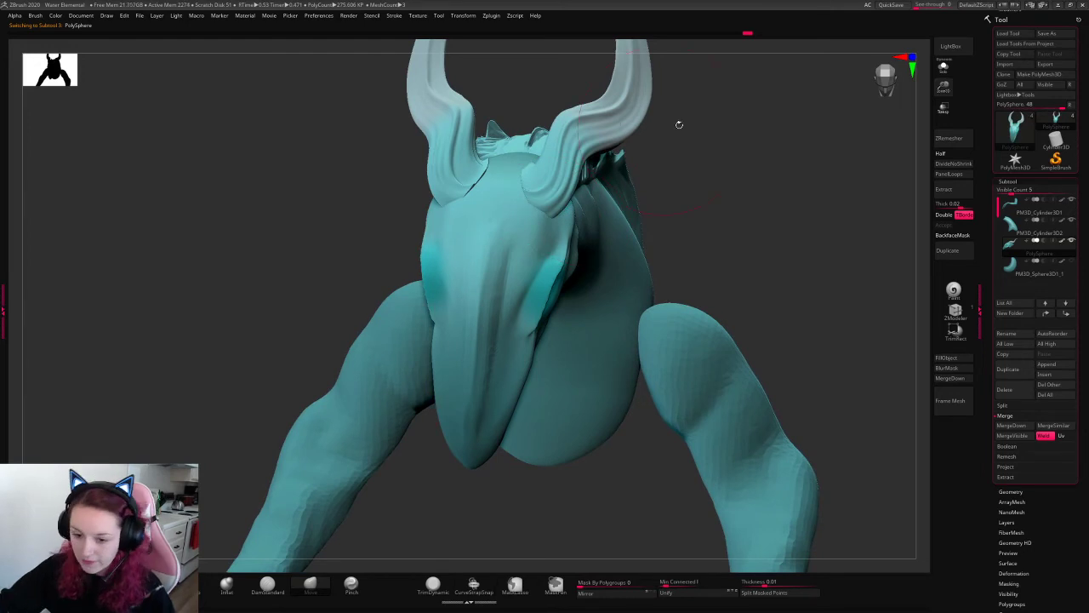
right_click(738, 141)
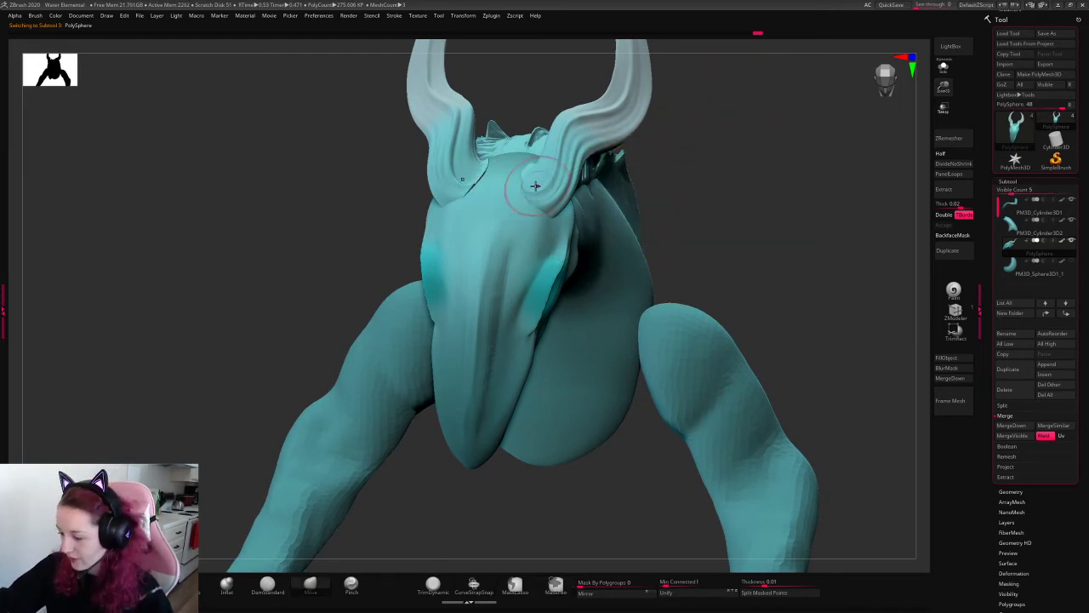
drag(597, 585, 659, 583)
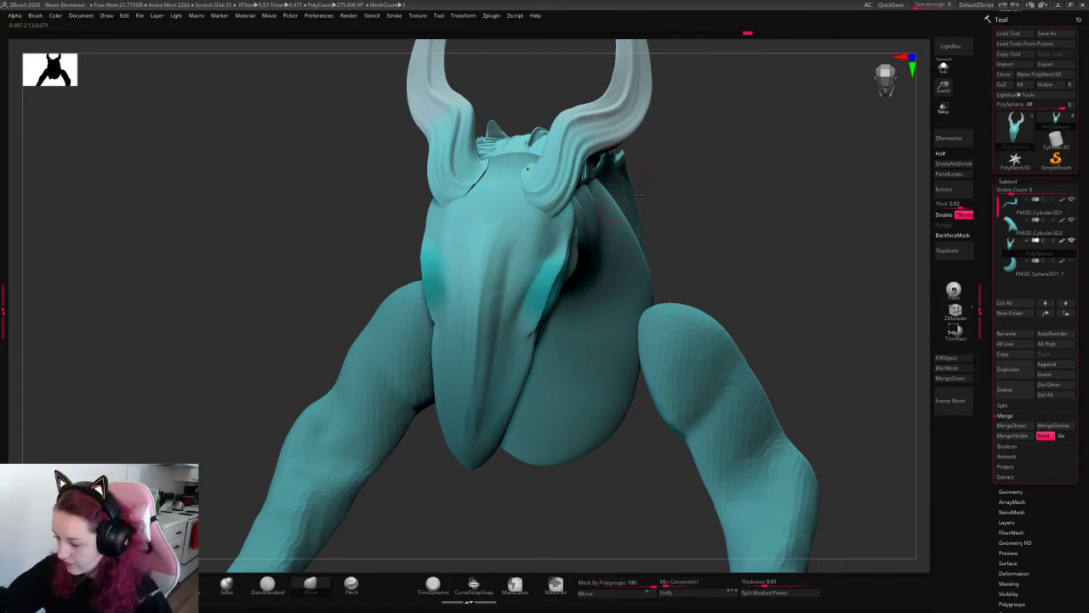
- Isolate the horn polygroup, inspect the horns alone and against the body, and show the whole head again
drag(944, 88, 939, 121)
ctrl+shift+click(578, 192)
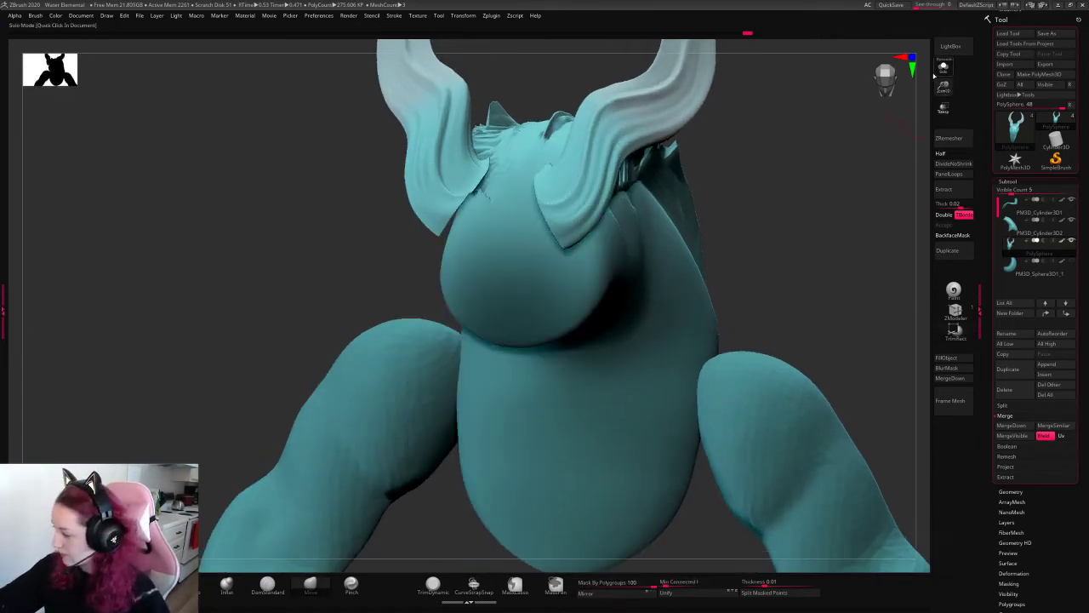
click(944, 68)
drag(840, 185, 824, 167)
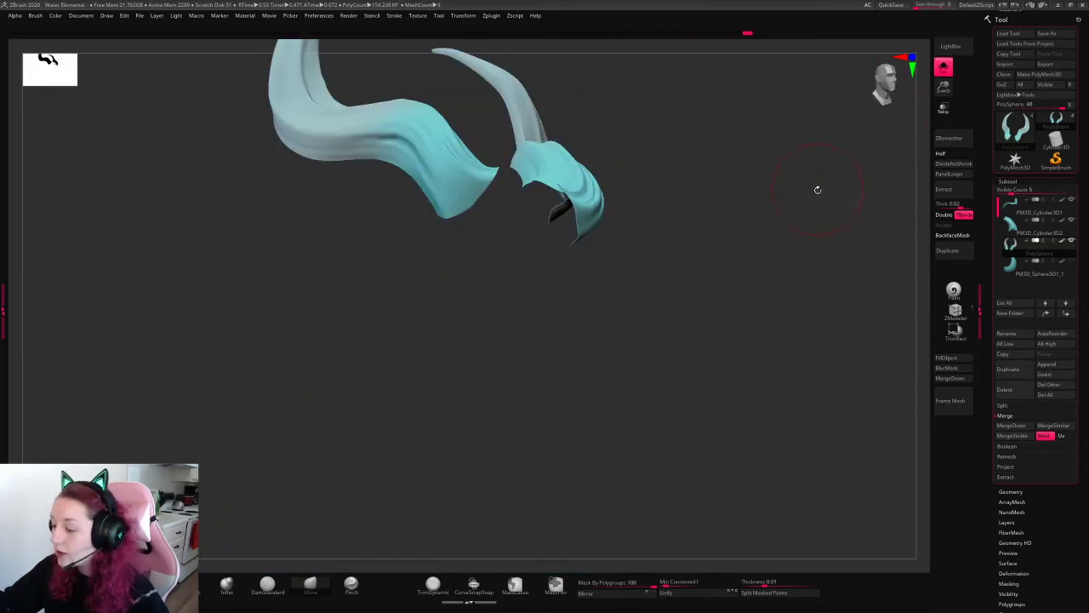
click(943, 68)
drag(811, 178, 776, 182)
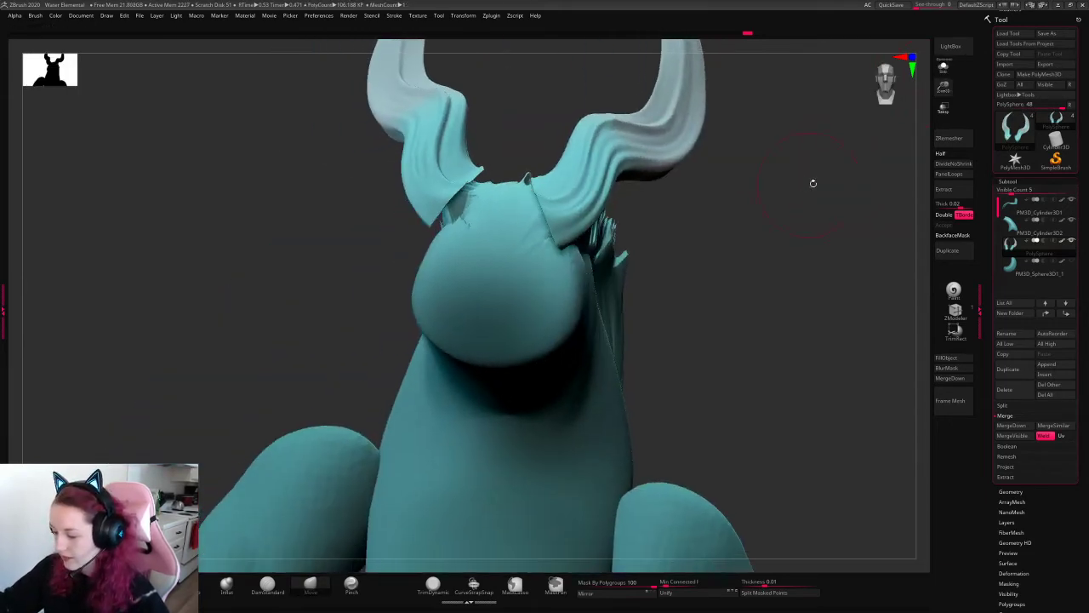
drag(850, 160, 653, 214)
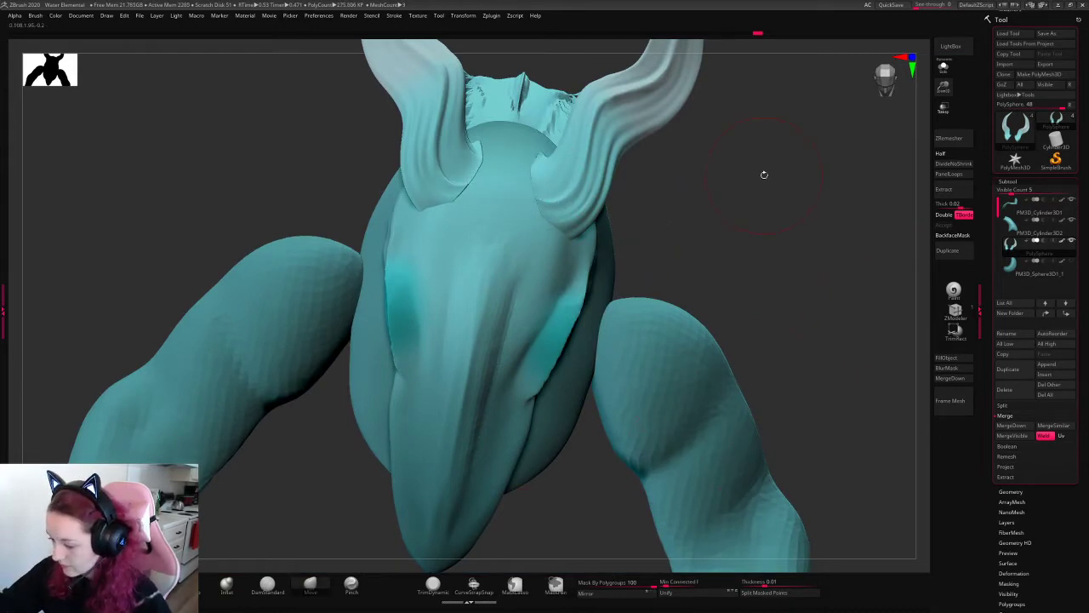
mouse_move(763, 173)
mouse_down()
mouse_move(529, 190)
mouse_move(520, 164)
mouse_move(547, 204)
mouse_up()
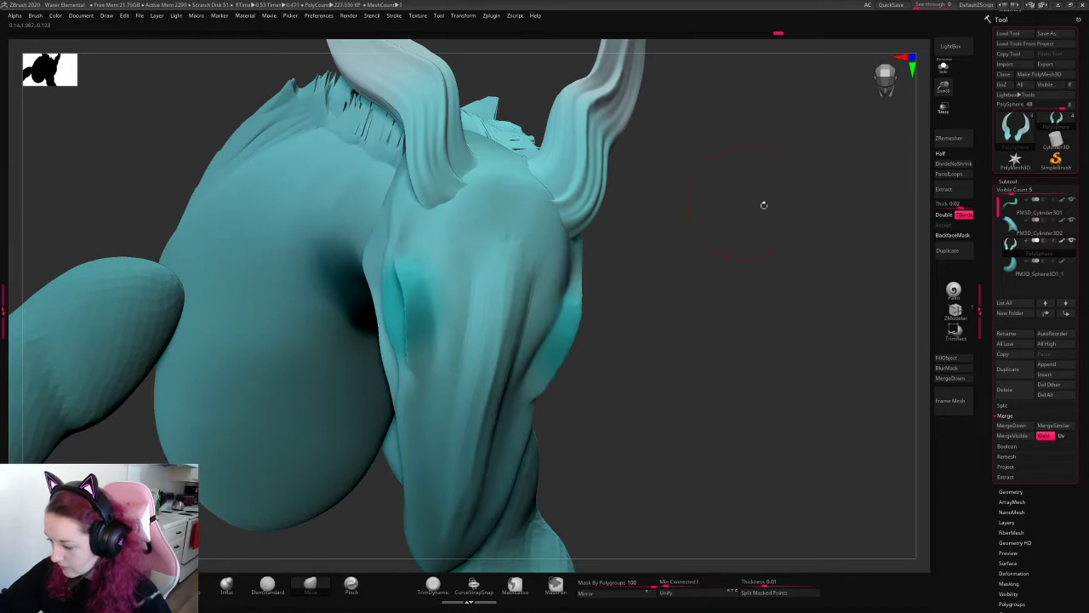
drag(761, 204, 822, 256)
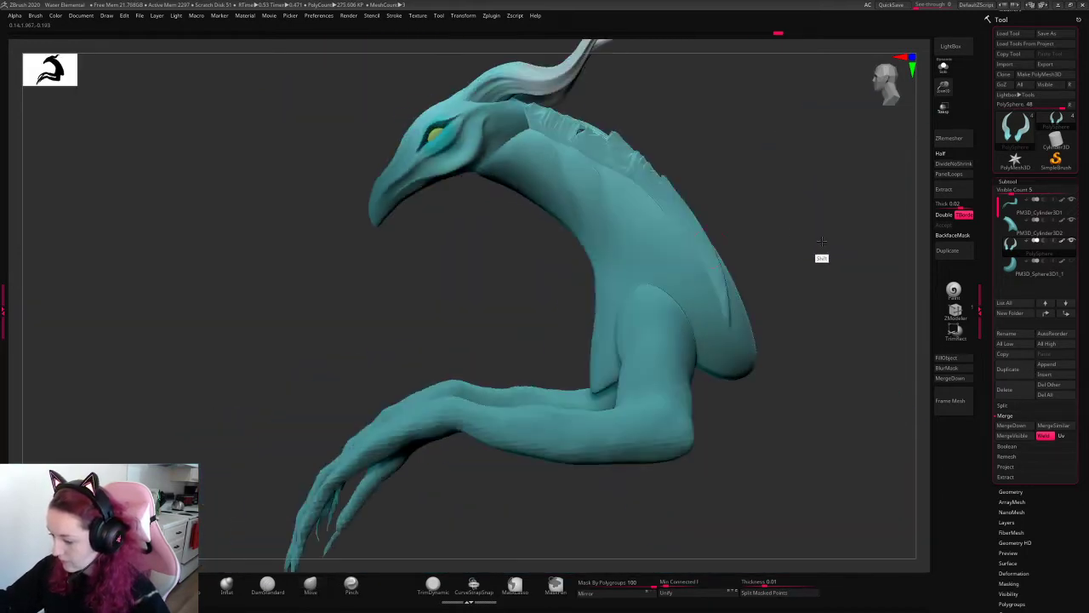
- Select the body subtool and smooth out the jagged crest along the neck and back
key(space)
alt+click(494, 173)
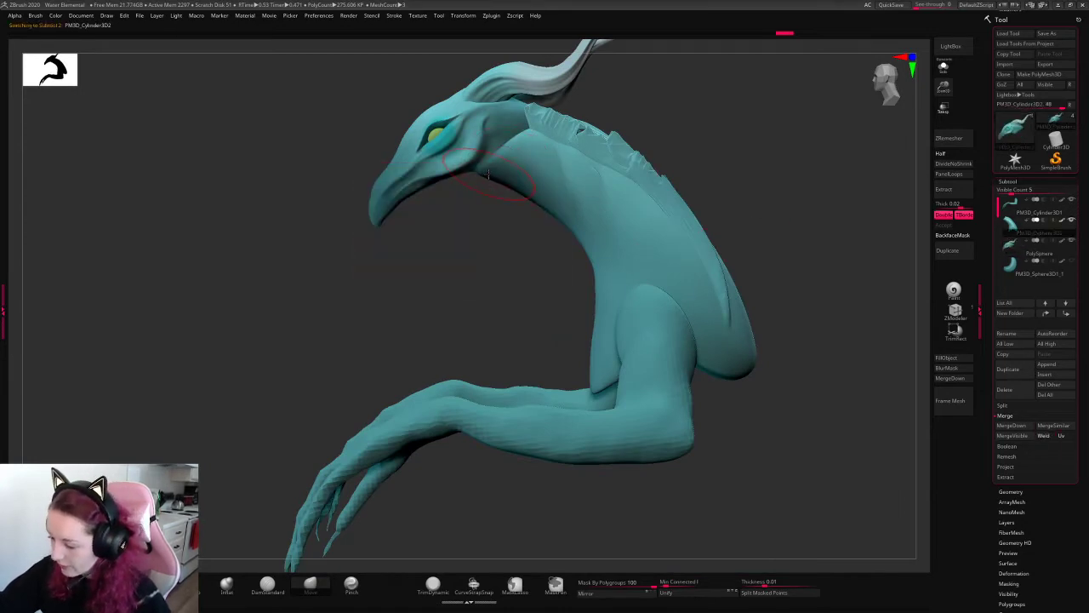
alt+click(493, 174)
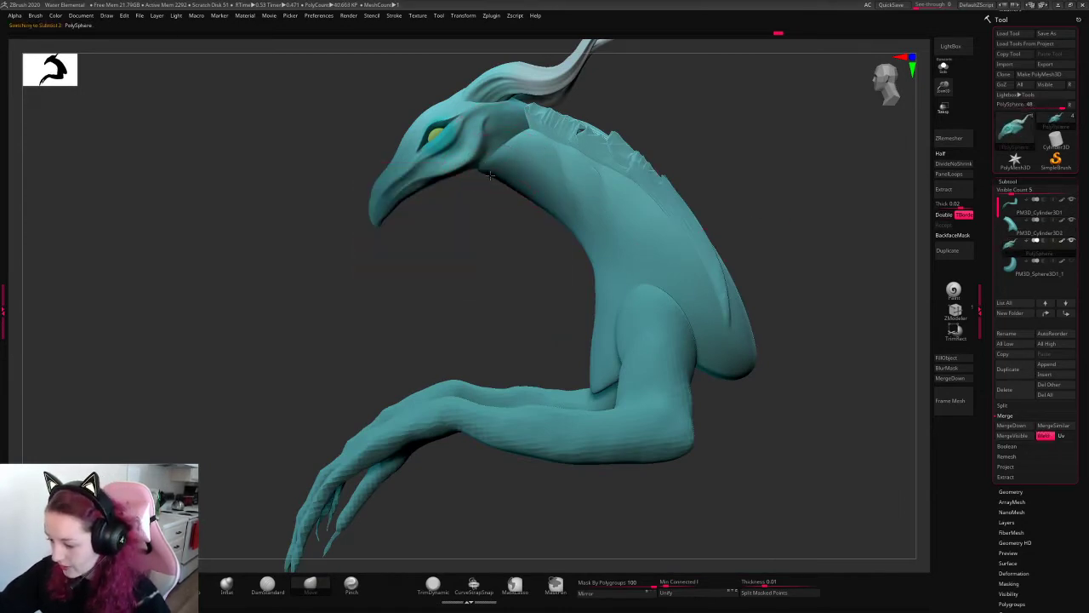
alt+click(518, 173)
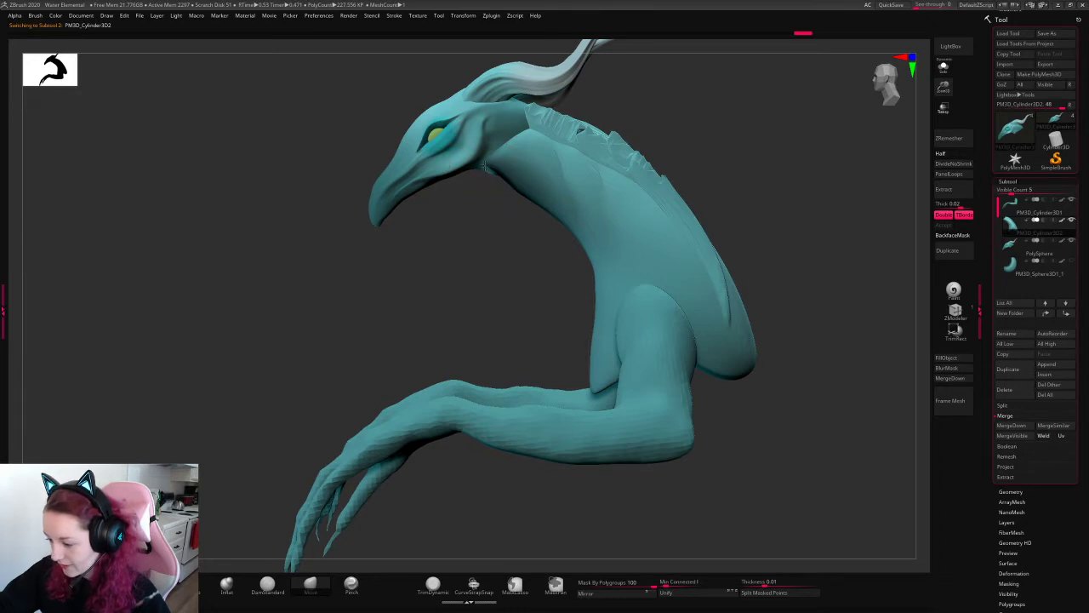
mouse_move(627, 176)
mouse_down()
mouse_move(707, 190)
mouse_move(625, 198)
mouse_up()
drag(583, 146, 644, 200)
- Pull a row of new spikes out of the crest along the neck and back with the SnakeHook brush
key(b)
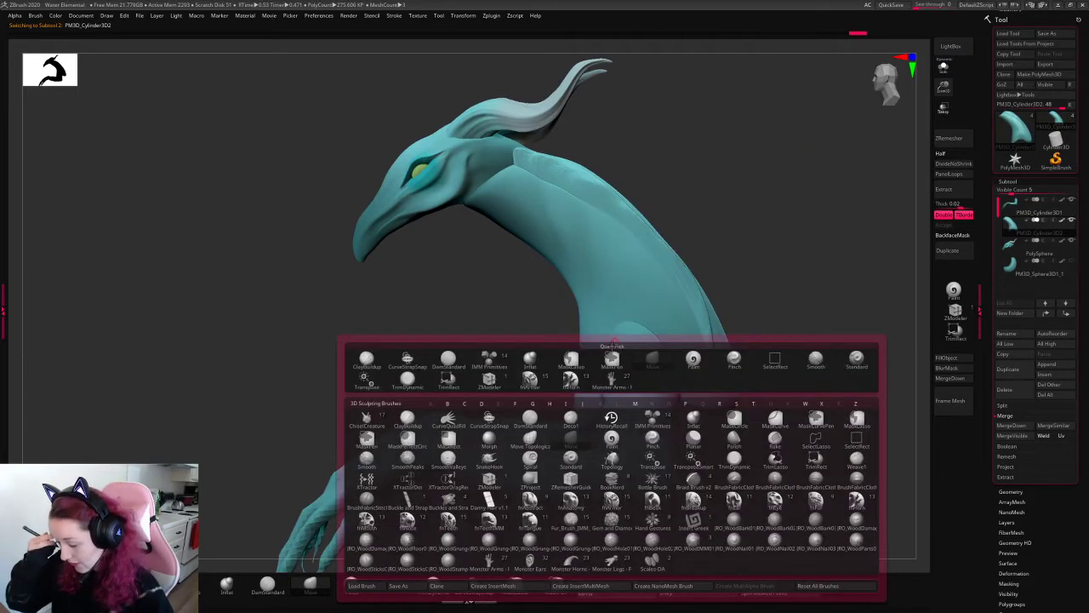
key(t)
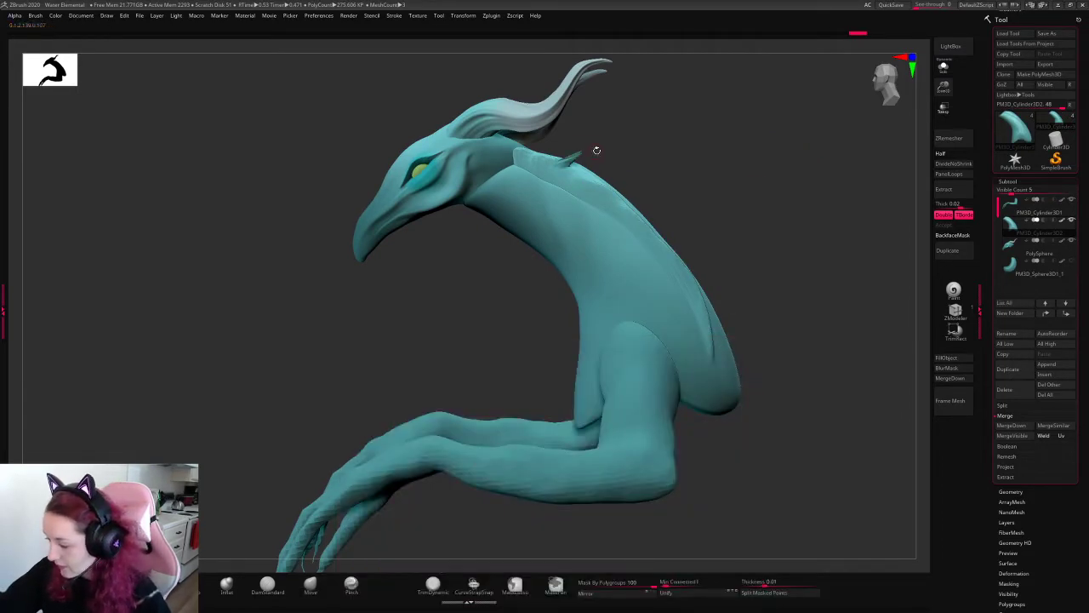
mouse_move(595, 150)
mouse_down()
mouse_move(567, 180)
mouse_move(579, 136)
mouse_up()
mouse_move(601, 187)
mouse_down()
mouse_move(607, 167)
mouse_move(622, 179)
mouse_up()
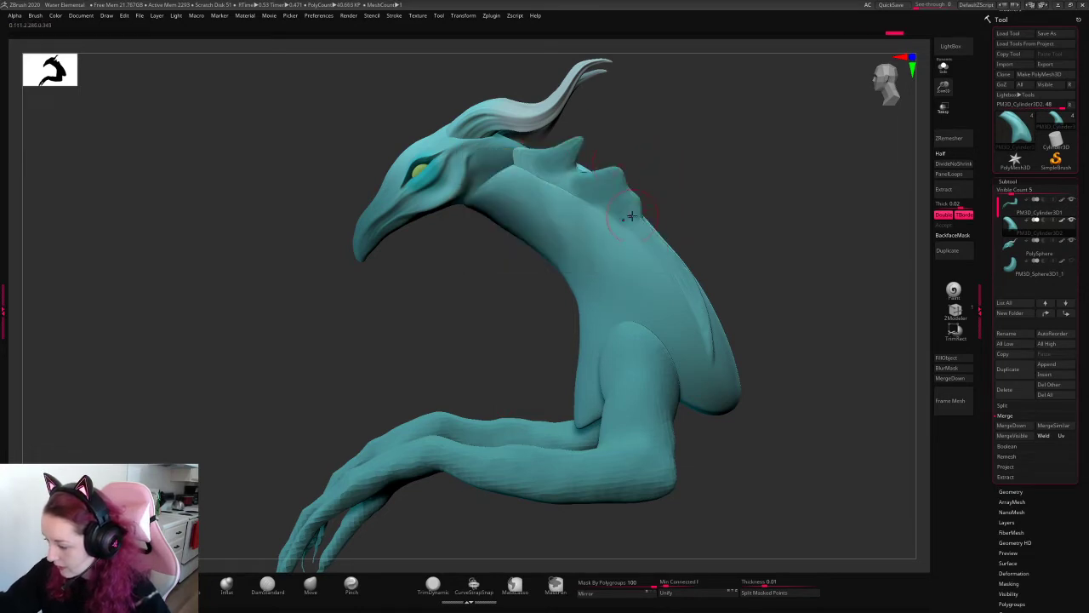
drag(656, 234, 694, 258)
- Undo the crest spike strokes and redo them to compare the shapes
key(ctrl+z)
key(ctrl+z)
key(ctrl+z)
key(ctrl+z)
key(ctrl+z)
key(space)
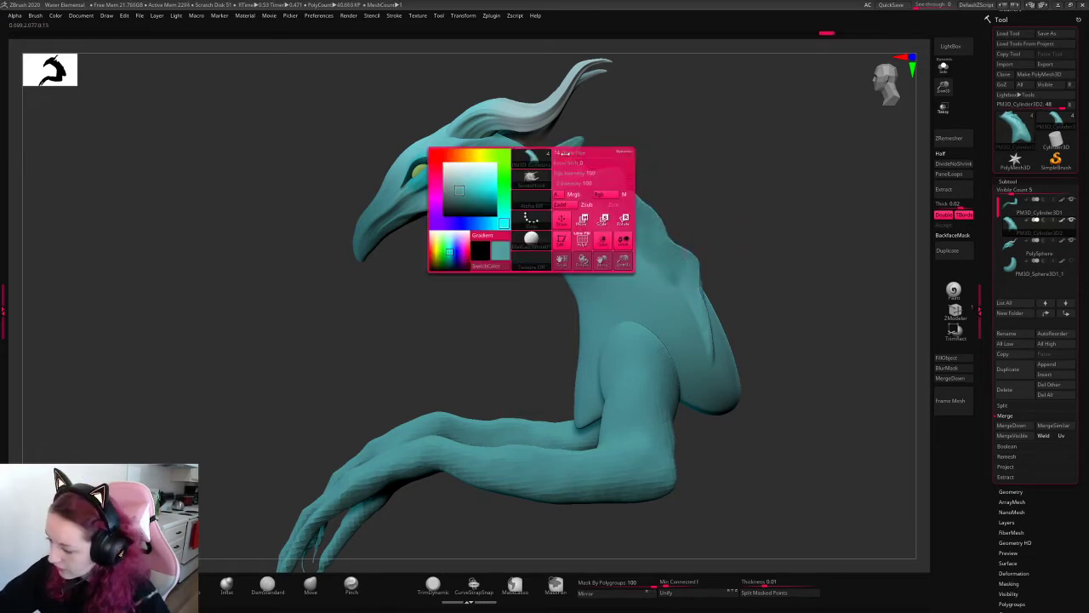
key(ctrl+shift+z)
key(ctrl+shift+z)
key(ctrl+shift+z)
key(ctrl+shift+z)
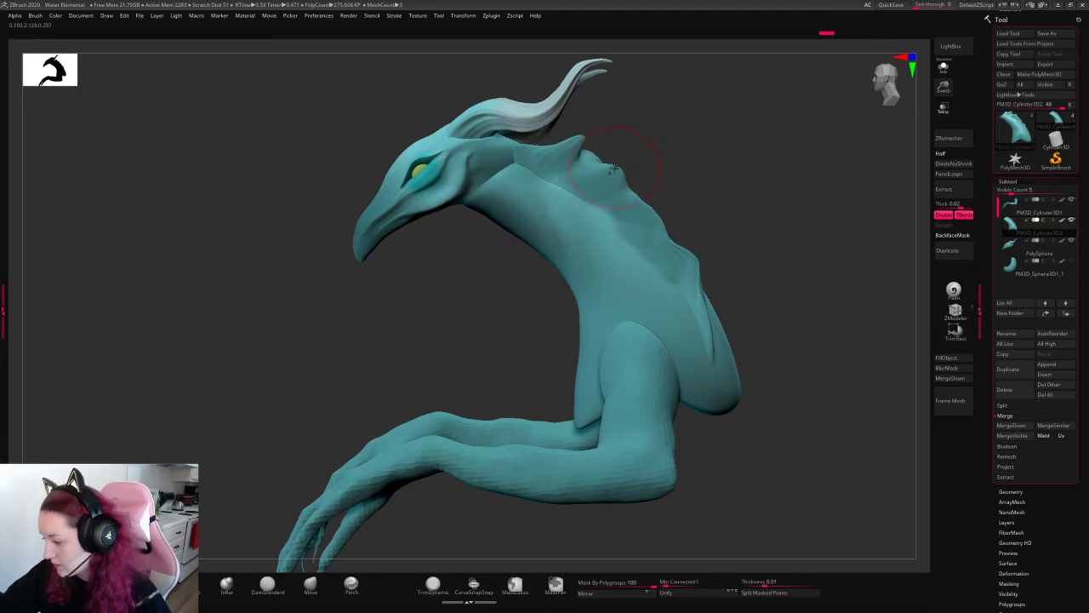
key(ctrl+shift+z)
key(ctrl+shift+z)
right_drag(690, 243, 786, 207)
- Switch to the Standard brush and compare the crest with and without a trial stroke by undoing and redoing it
key(b)
key(s)
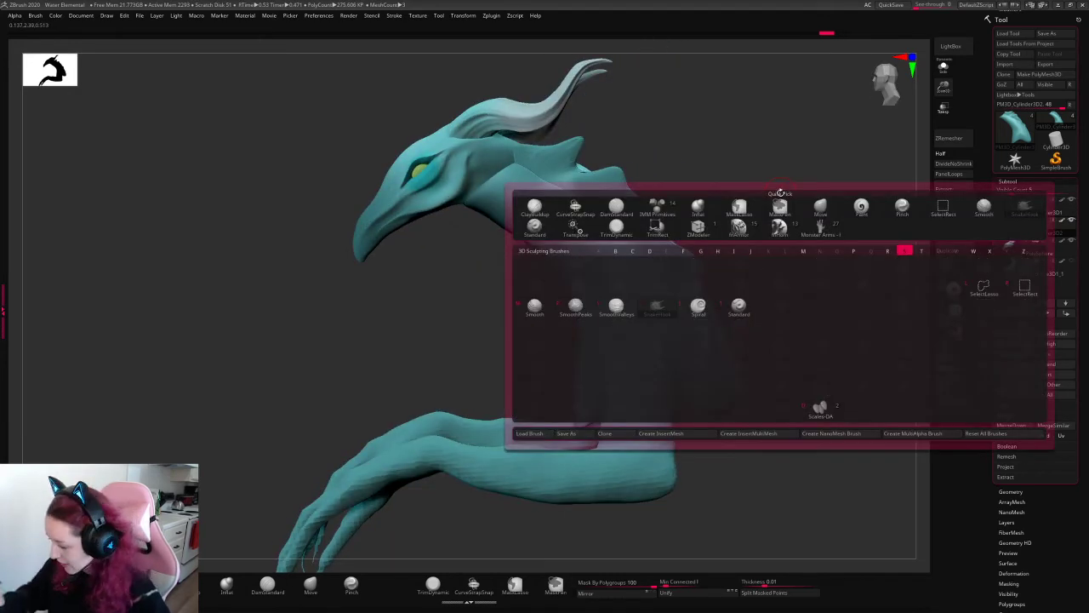
key(t)
key(space)
key(ctrl+z)
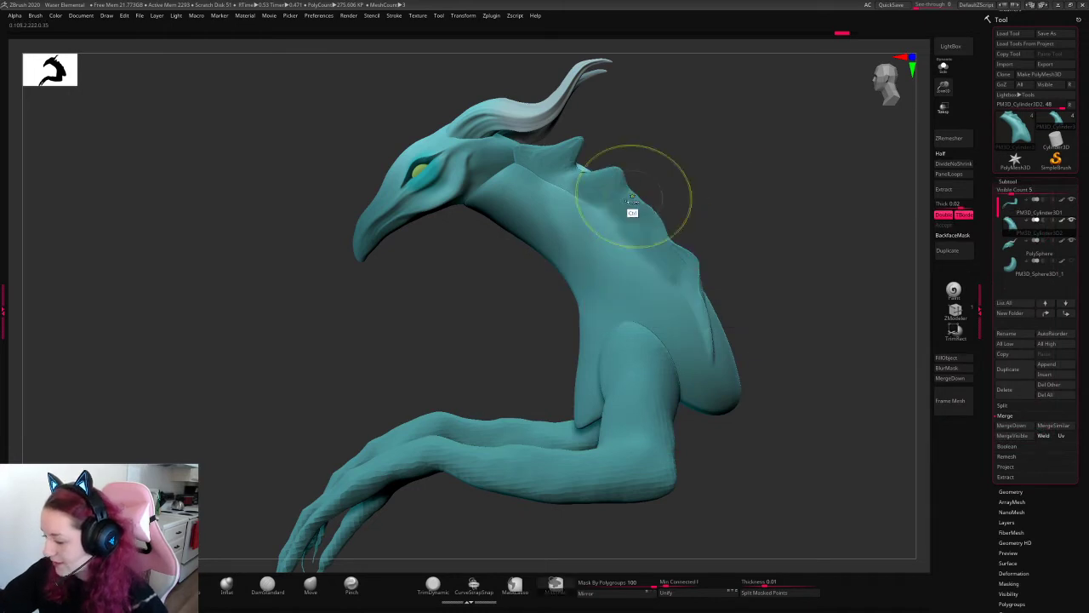
key(ctrl+shift+z)
key(ctrl+z)
key(ctrl+shift+z)
key(ctrl+z)
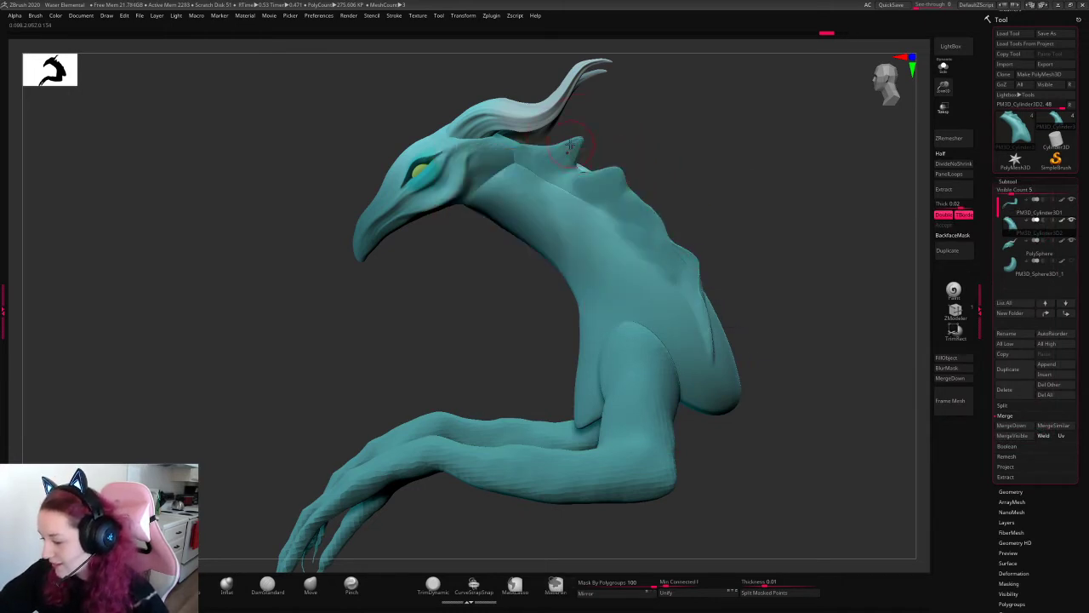
- Sculpt along the spiked crest down the creature's back and check the body from the front
key(space)
key(ctrl+z)
mouse_move(604, 170)
mouse_down()
mouse_move(671, 256)
mouse_move(695, 264)
mouse_move(807, 246)
mouse_move(718, 226)
mouse_up()
mouse_move(701, 272)
alt+mouse_down()
mouse_move(637, 389)
mouse_move(673, 374)
mouse_move(686, 266)
mouse_move(672, 224)
alt+mouse_up()
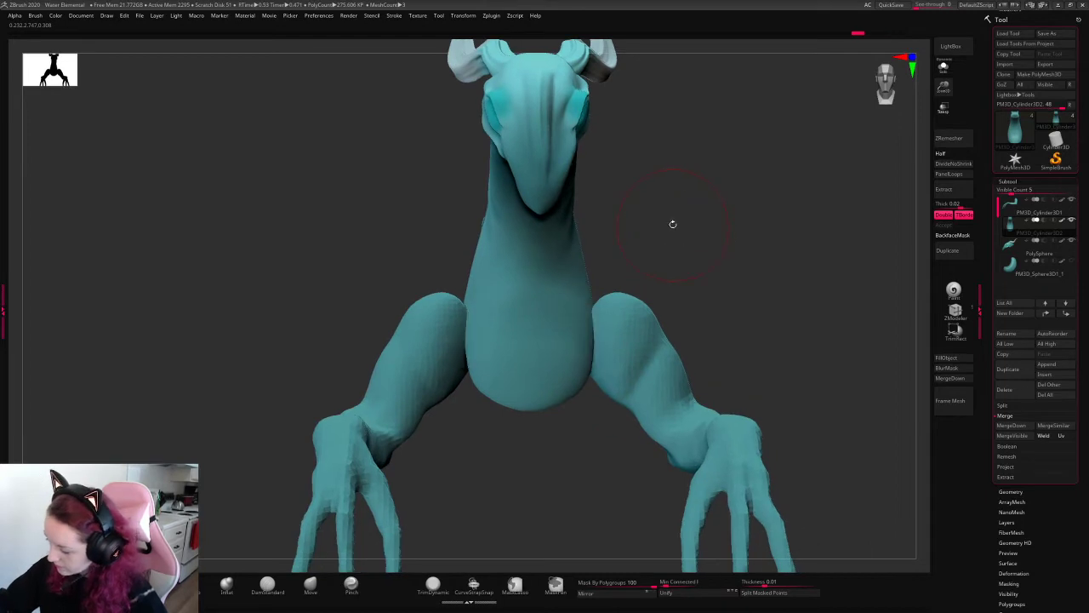
- Reshape the front profile of the neck and chest on the torso in side view
key(space)
mouse_move(565, 275)
alt+mouse_down()
mouse_move(579, 384)
mouse_move(586, 357)
alt+mouse_up()
drag(575, 247, 666, 258)
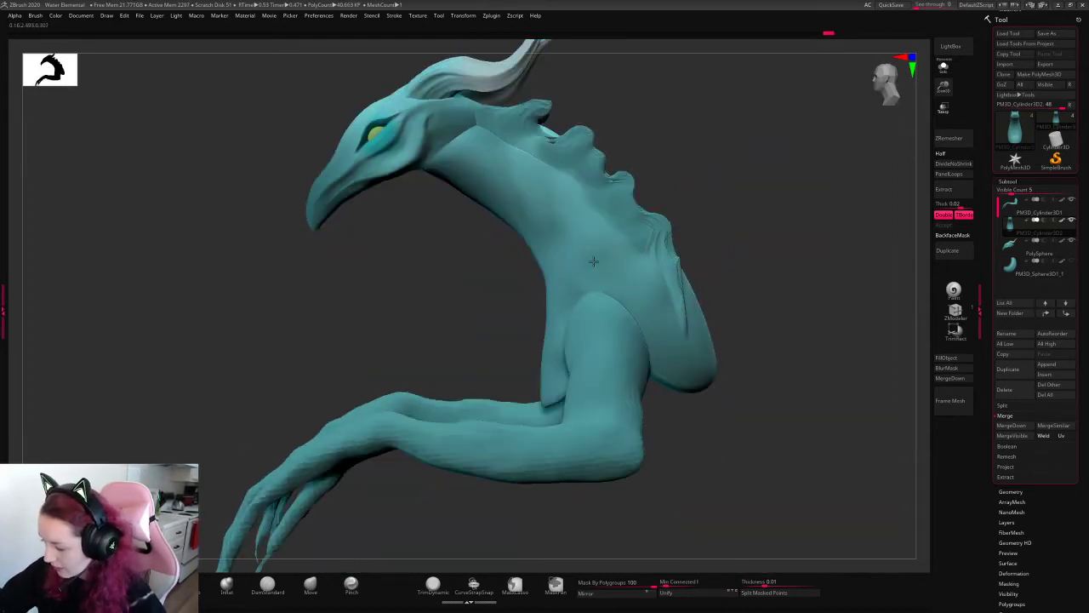
drag(489, 200, 502, 220)
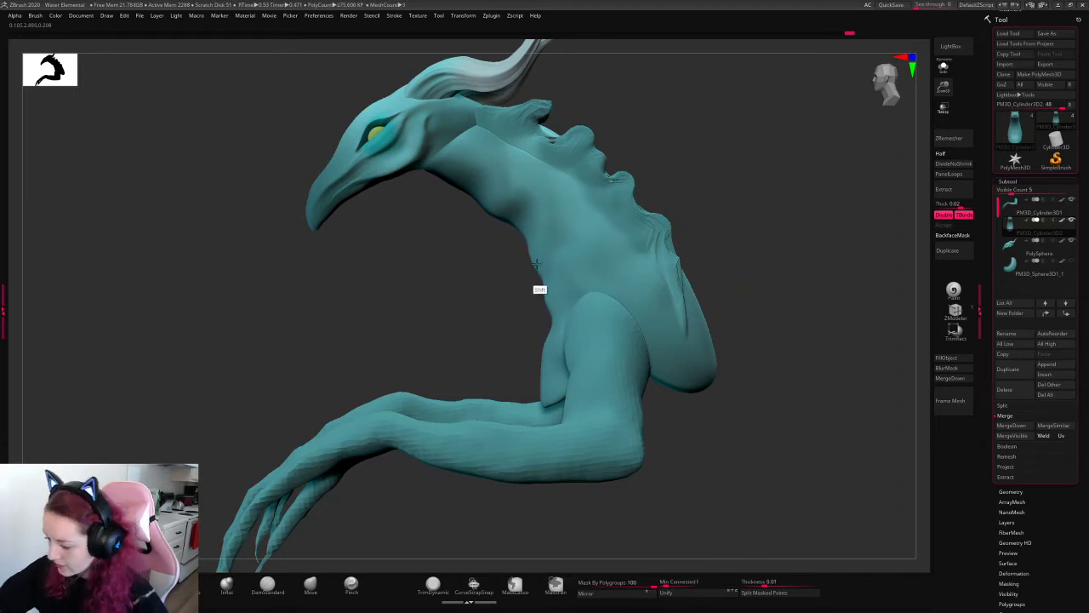
- Check the creature from the front and side with the arms selected, and push the torso's chest slightly forward
alt+click(624, 384)
shift+drag(714, 256, 764, 299)
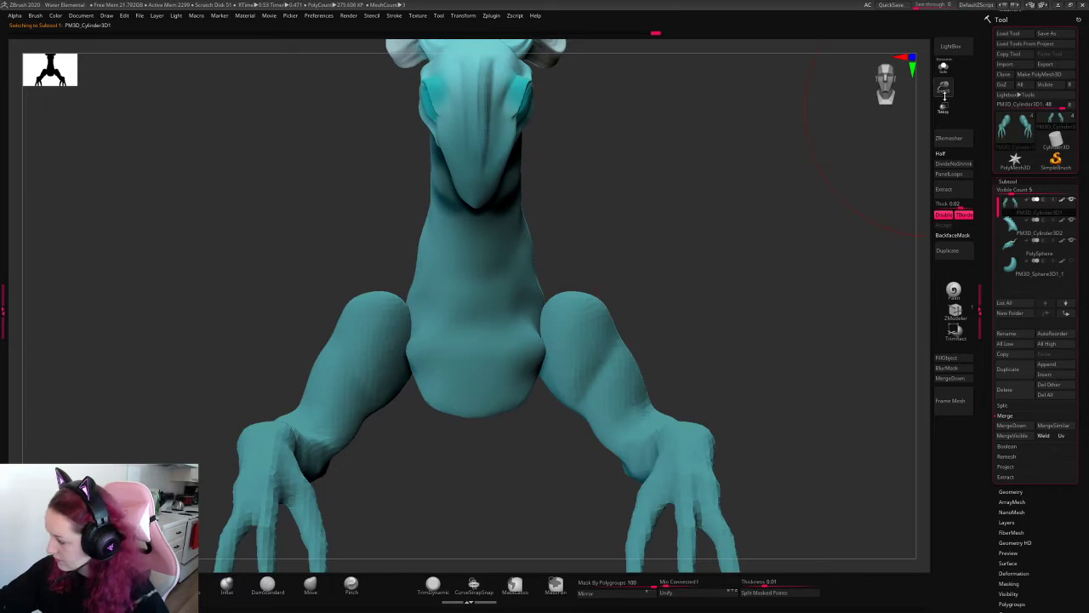
alt+drag(652, 270, 683, 270)
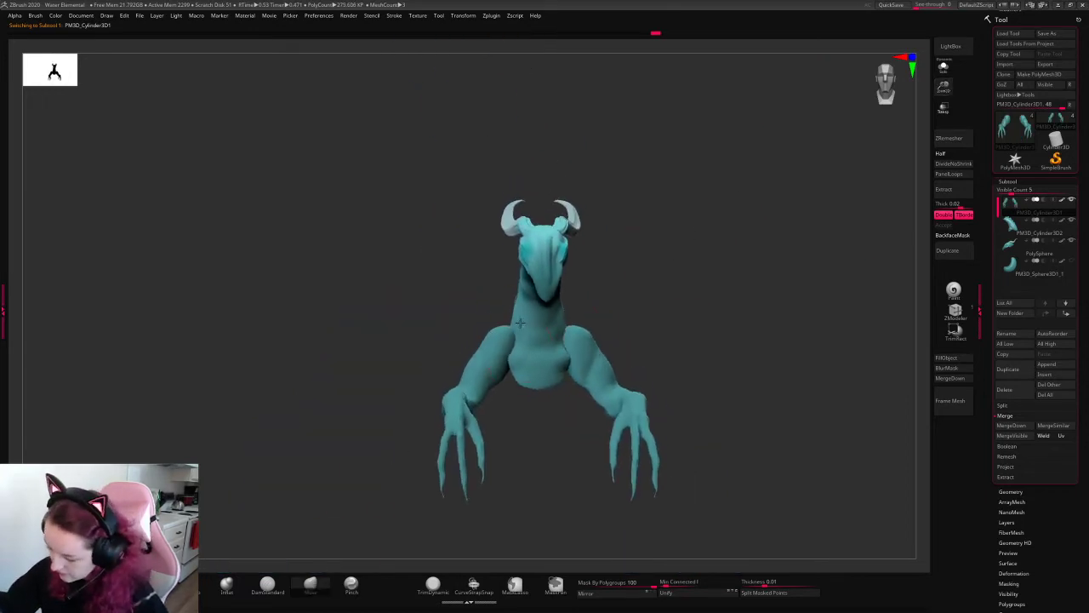
drag(730, 235, 739, 236)
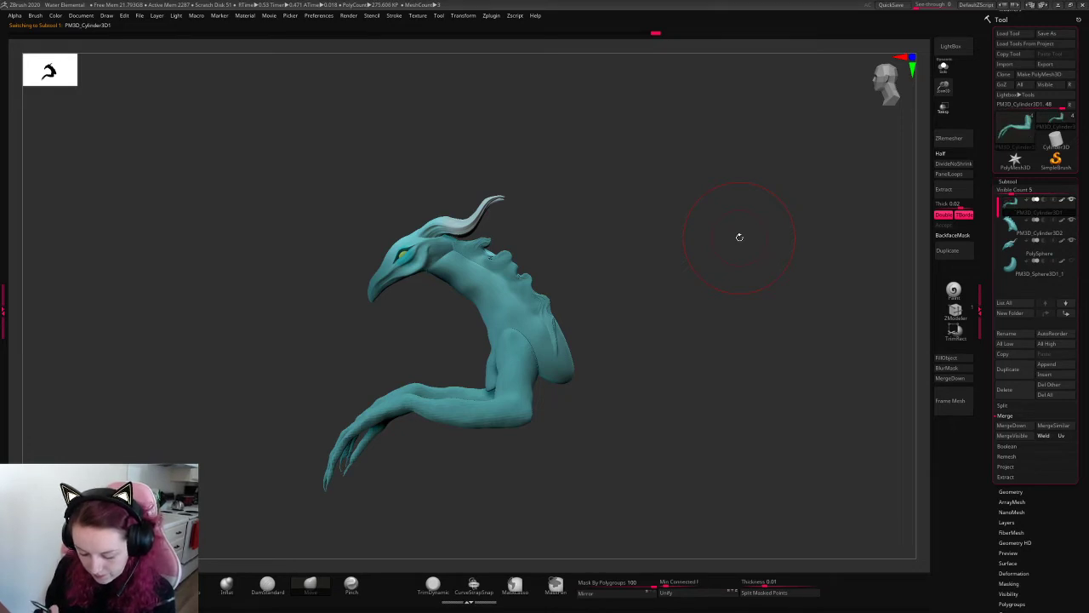
drag(739, 237, 690, 255)
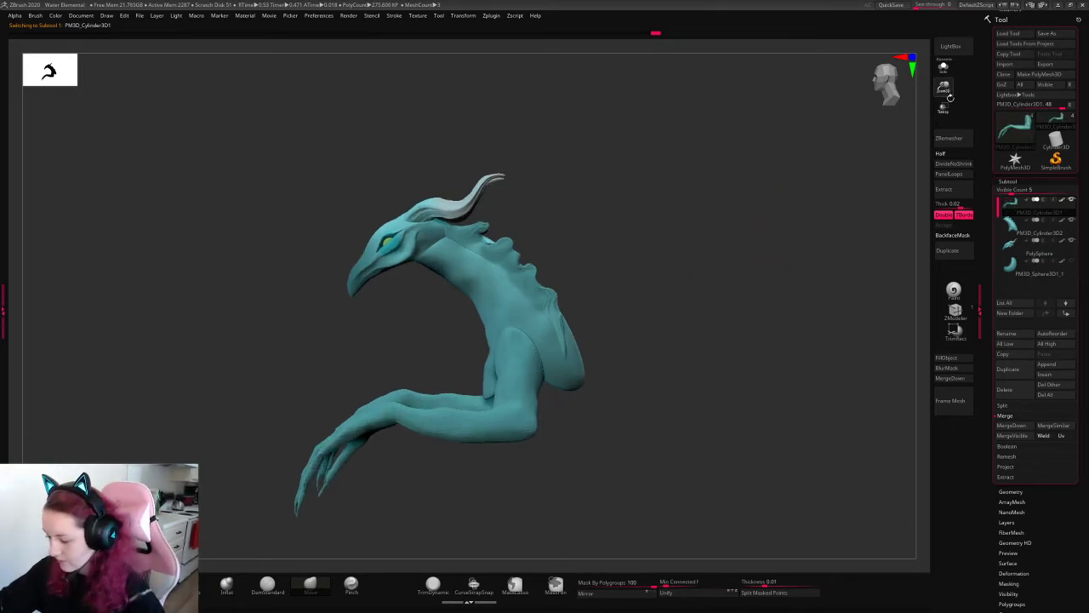
alt+click(506, 374)
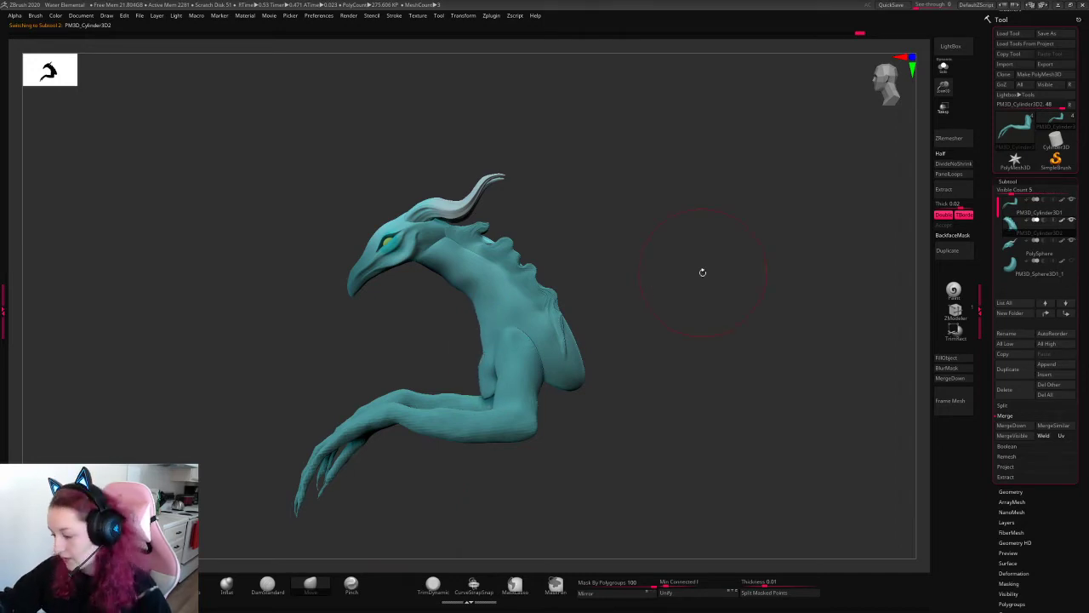
mouse_move(700, 273)
mouse_down()
mouse_move(772, 278)
mouse_move(700, 273)
mouse_up()
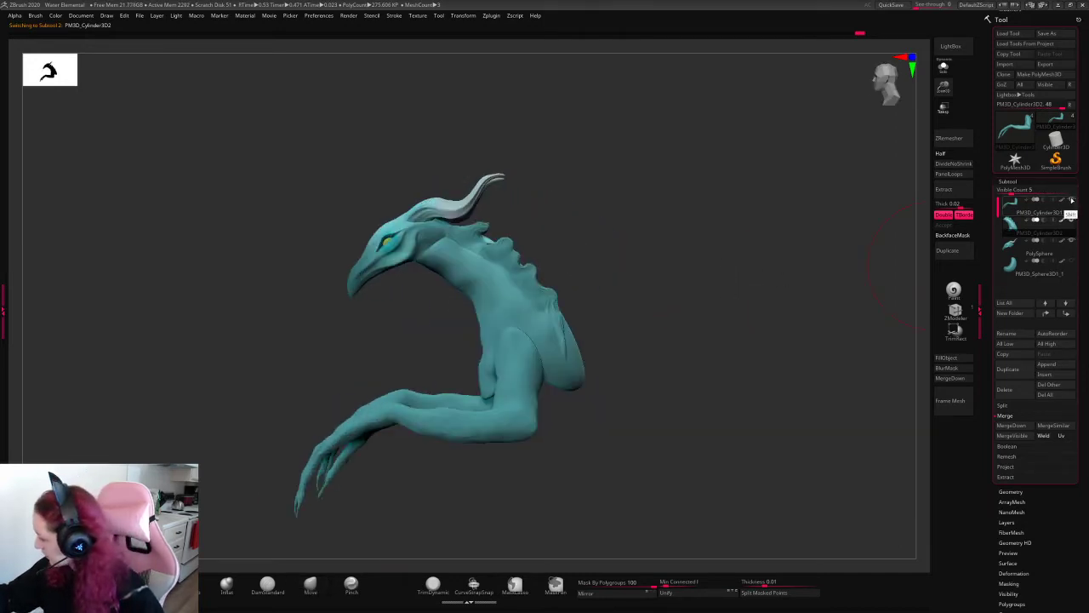
- Select the curved tail subtool, look over the water elemental reference board, and show the whole creature again
click(1071, 218)
click(1015, 269)
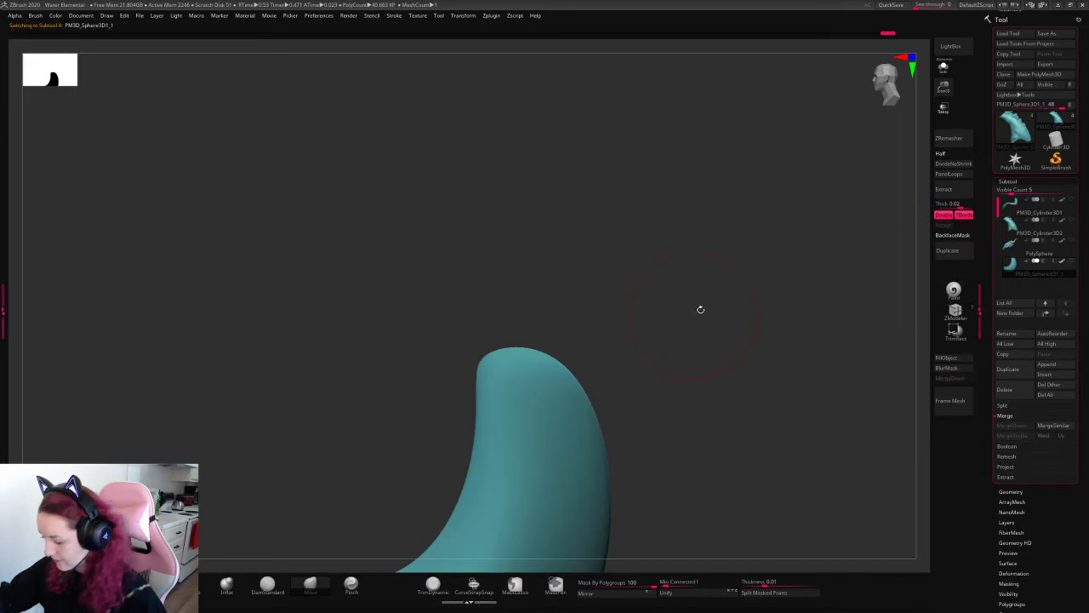
drag(701, 307, 704, 244)
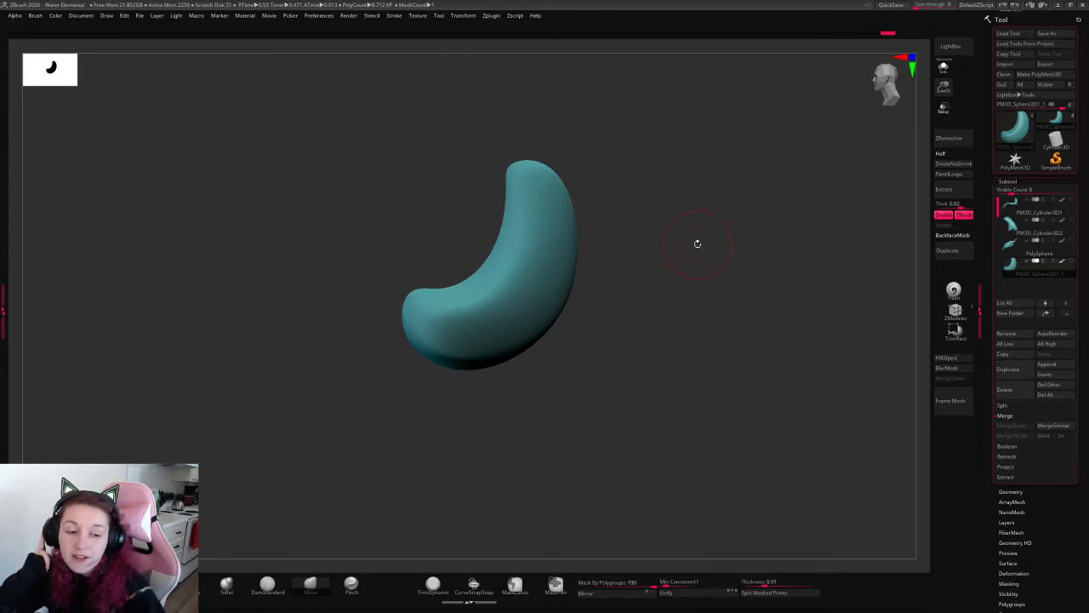
key(alt+Tab)
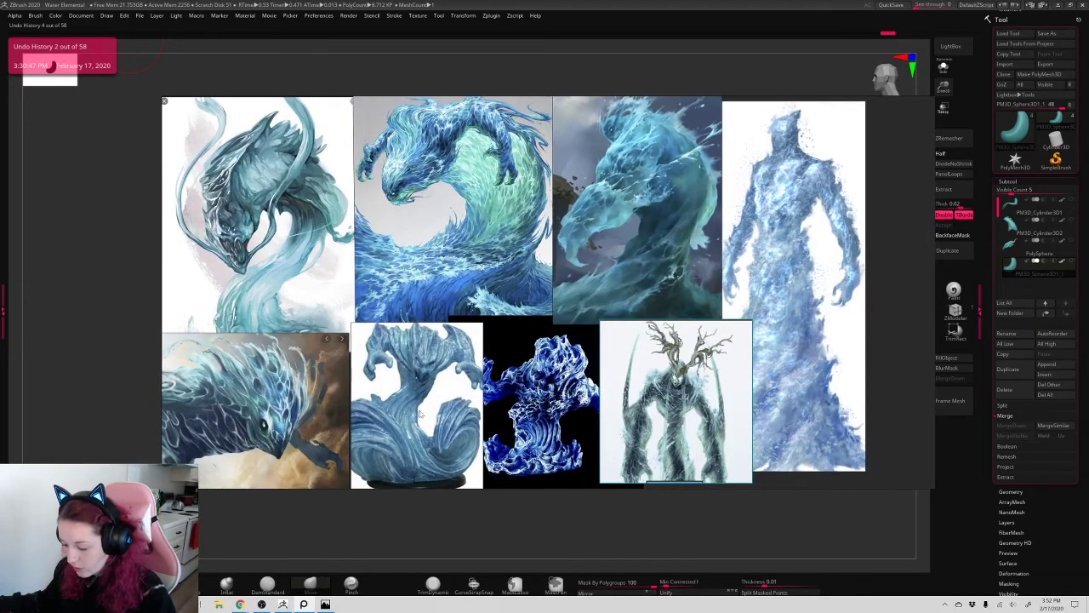
key(alt+Tab)
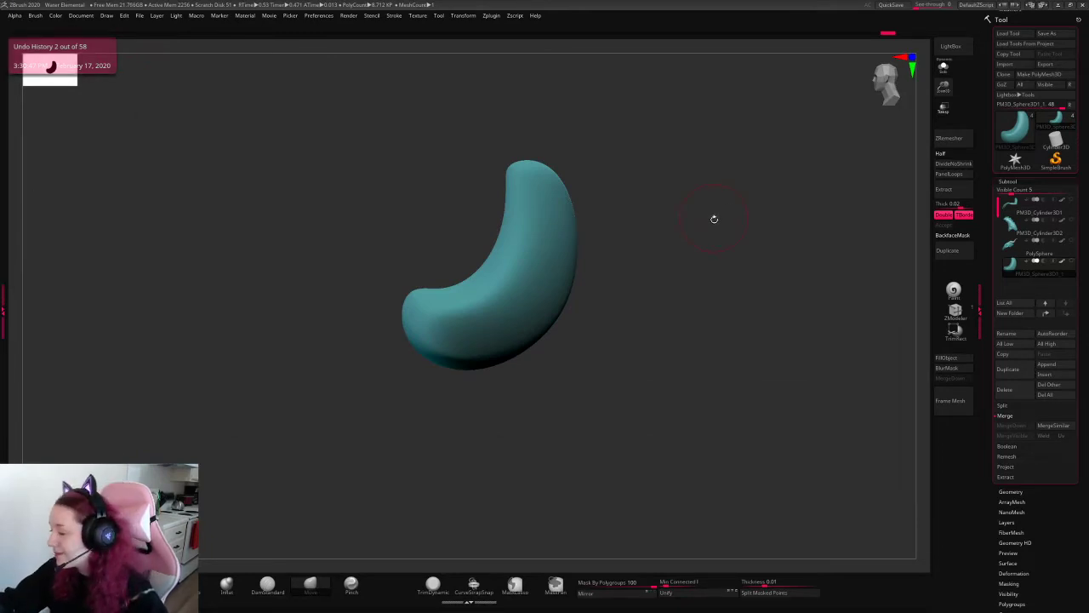
click(1071, 200)
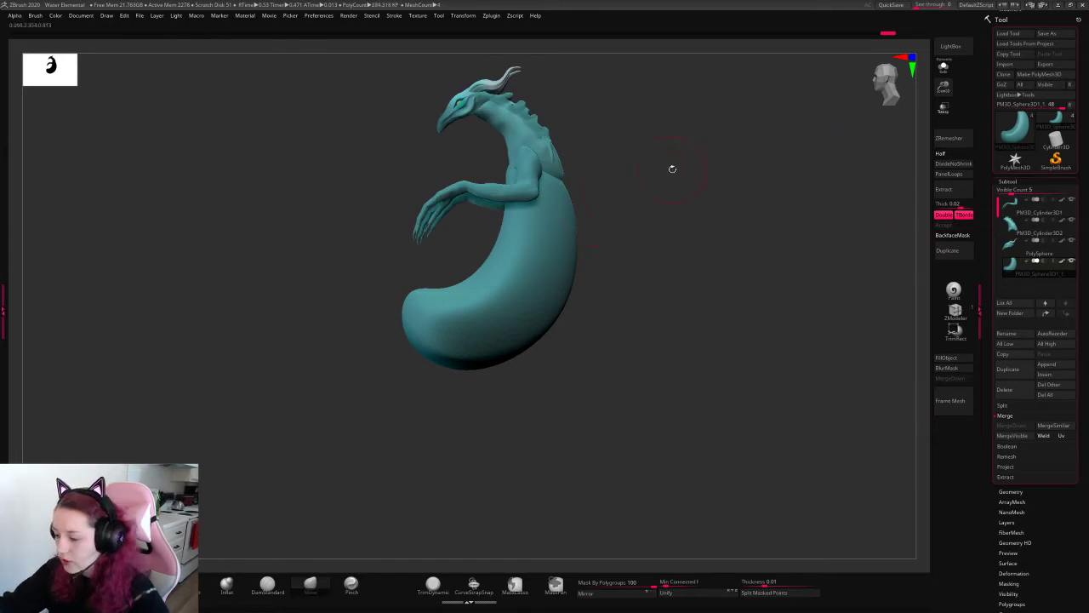
- Position and scale the curved tail with the gizmo so it continues downward from the torso
ctrl+drag(666, 185, 654, 195)
key(w)
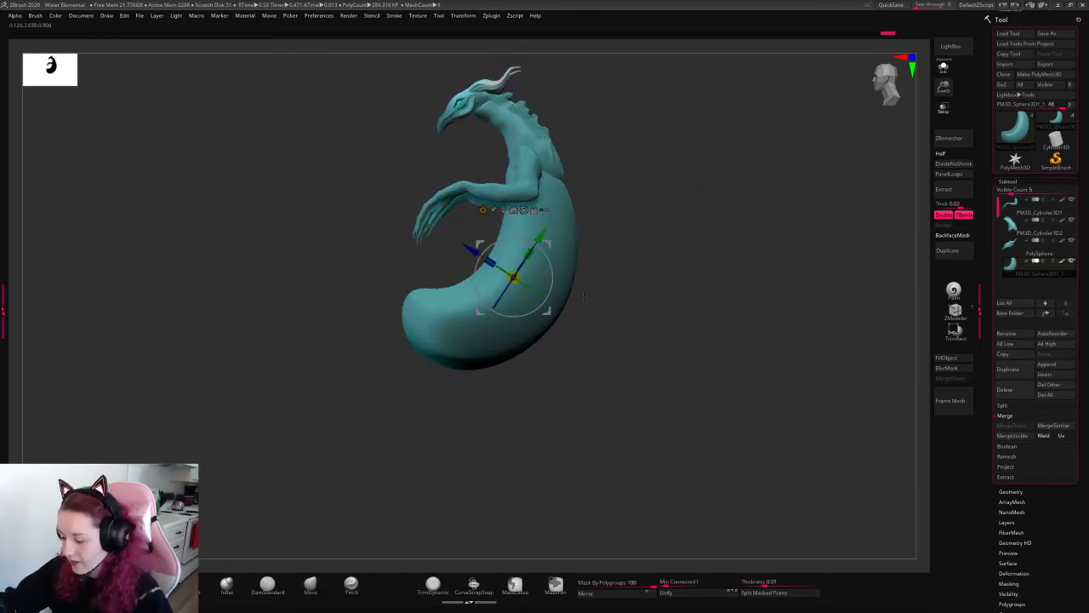
mouse_move(548, 308)
mouse_down()
mouse_move(548, 220)
mouse_move(555, 244)
mouse_up()
key(q)
mouse_move(662, 143)
mouse_down()
mouse_move(790, 174)
mouse_move(698, 178)
mouse_move(708, 208)
mouse_up()
key(w)
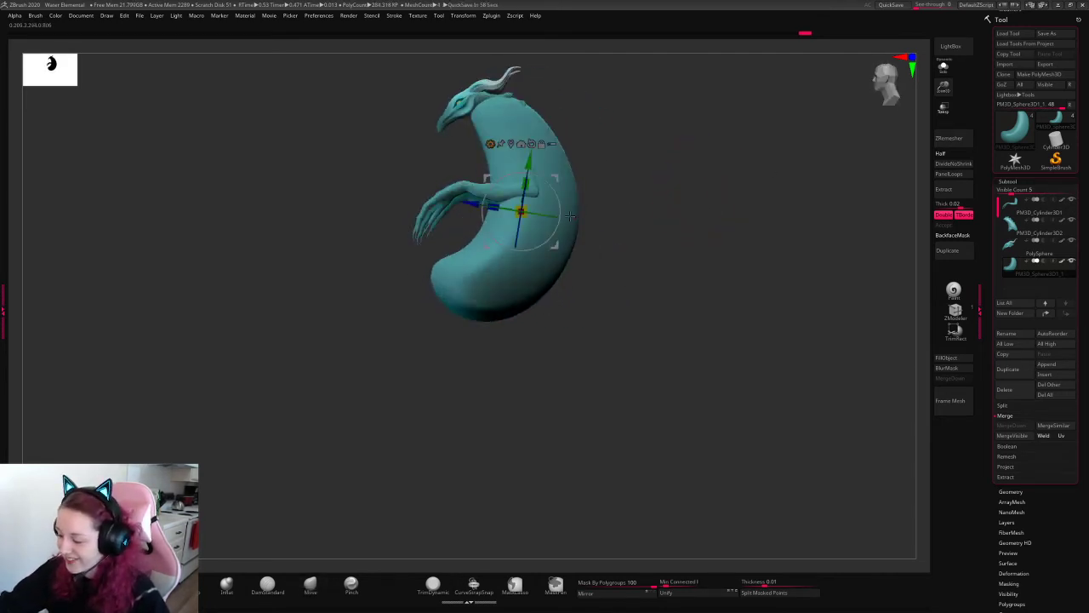
mouse_move(560, 214)
mouse_down()
mouse_move(551, 245)
mouse_move(560, 223)
mouse_up()
drag(558, 176, 569, 228)
key(q)
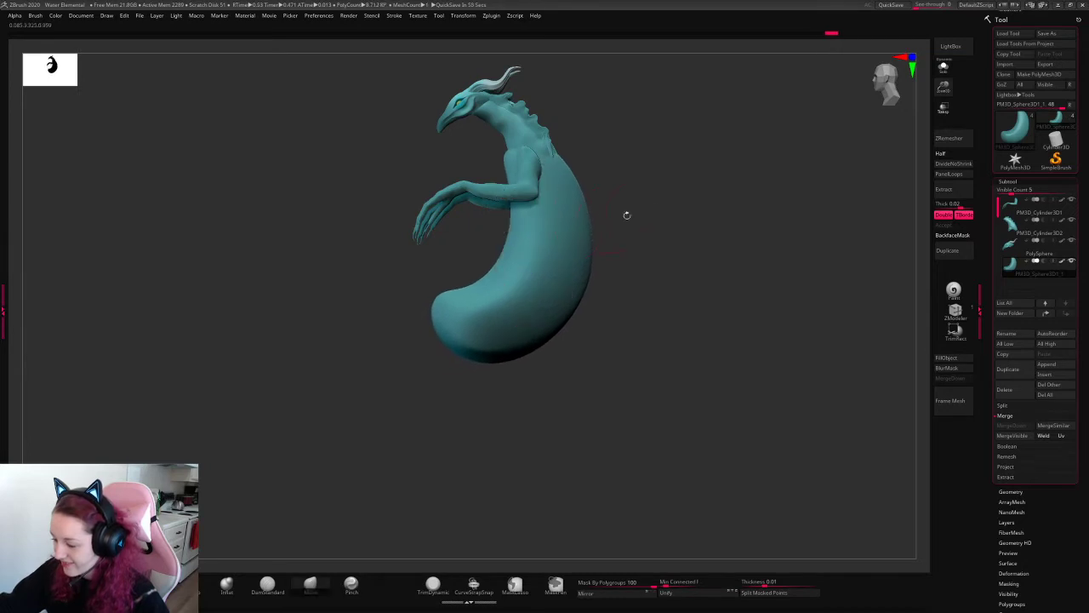
- Choose the Move brush and narrow the tail's width in front view with the gizmo
mouse_move(794, 192)
shift+mouse_down()
mouse_move(808, 187)
mouse_move(780, 213)
mouse_move(793, 194)
shift+mouse_up()
key(b)
key(m)
key(v)
key(w)
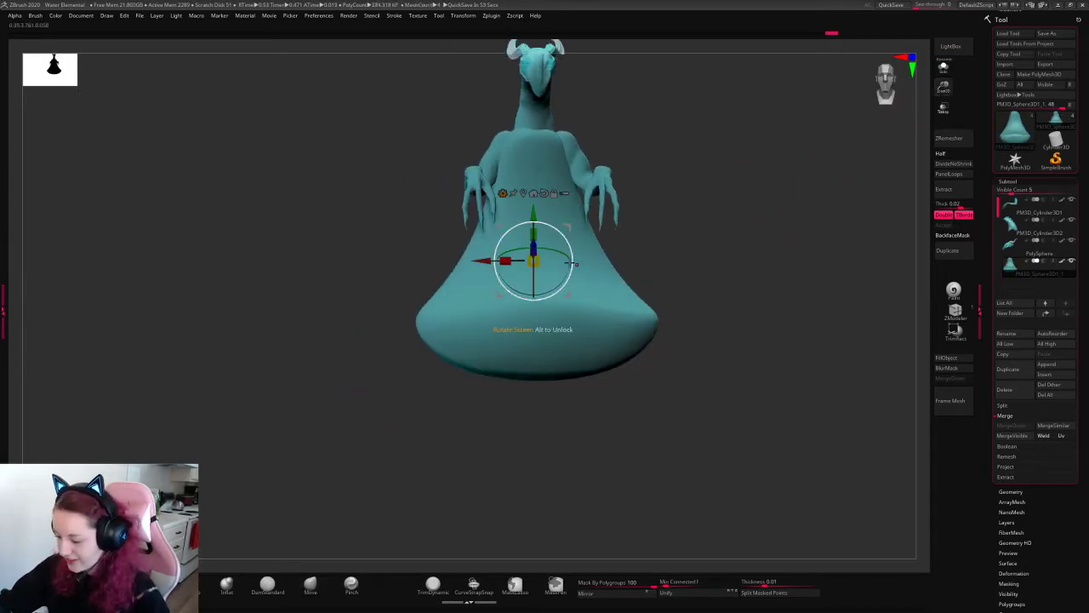
drag(505, 261, 516, 260)
key(q)
- Remesh the tail with DynaMesh at resolution 128 and smooth its lower side
click(1008, 181)
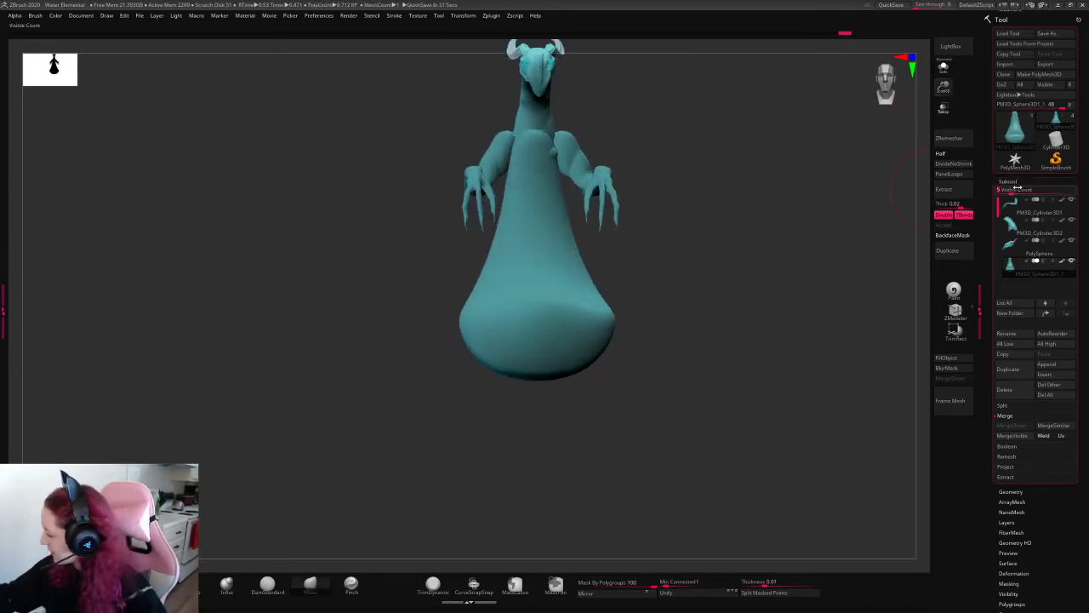
click(1012, 192)
click(1010, 334)
key(space)
shift+drag(609, 316, 599, 299)
key(space)
shift+click(598, 298)
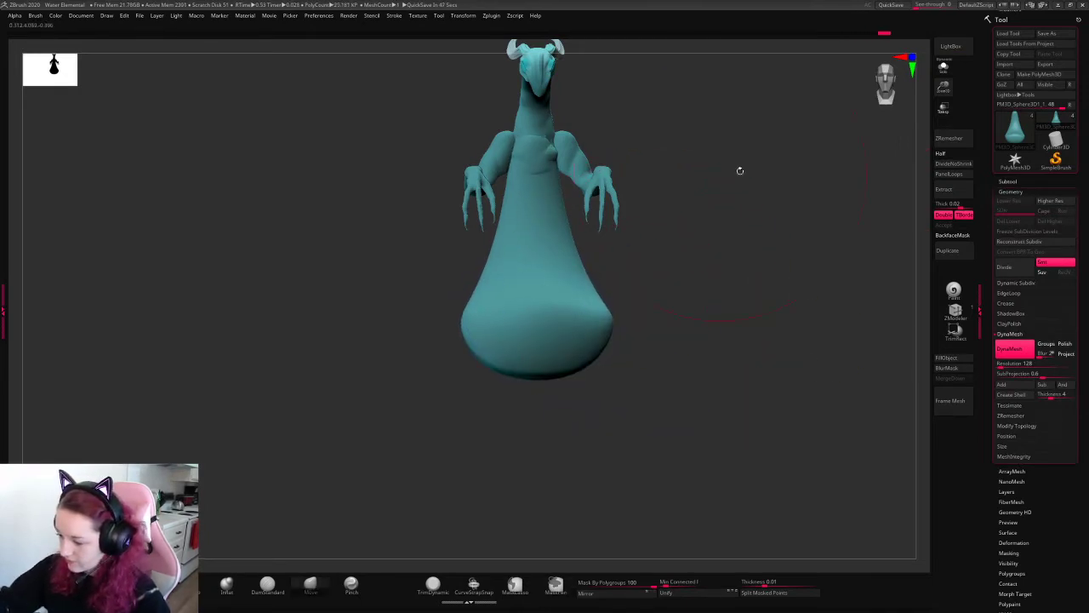
- Turn off symmetry after undoing a mirrored stroke, and pull the tail's lower part sideways
mouse_move(740, 171)
mouse_down()
mouse_move(724, 119)
mouse_move(724, 243)
mouse_move(668, 284)
mouse_move(622, 267)
mouse_move(631, 262)
mouse_up()
drag(556, 319, 591, 308)
mouse_move(662, 292)
mouse_down()
mouse_move(722, 286)
mouse_move(654, 293)
mouse_up()
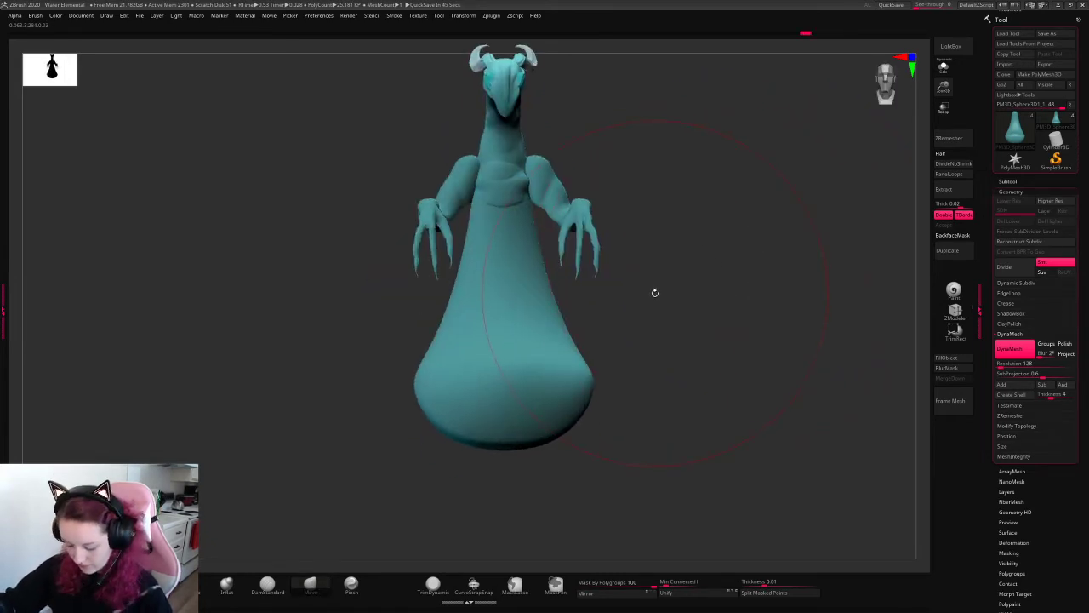
drag(461, 333, 570, 335)
key(ctrl+z)
key(x)
drag(455, 332, 611, 336)
drag(729, 206, 579, 201)
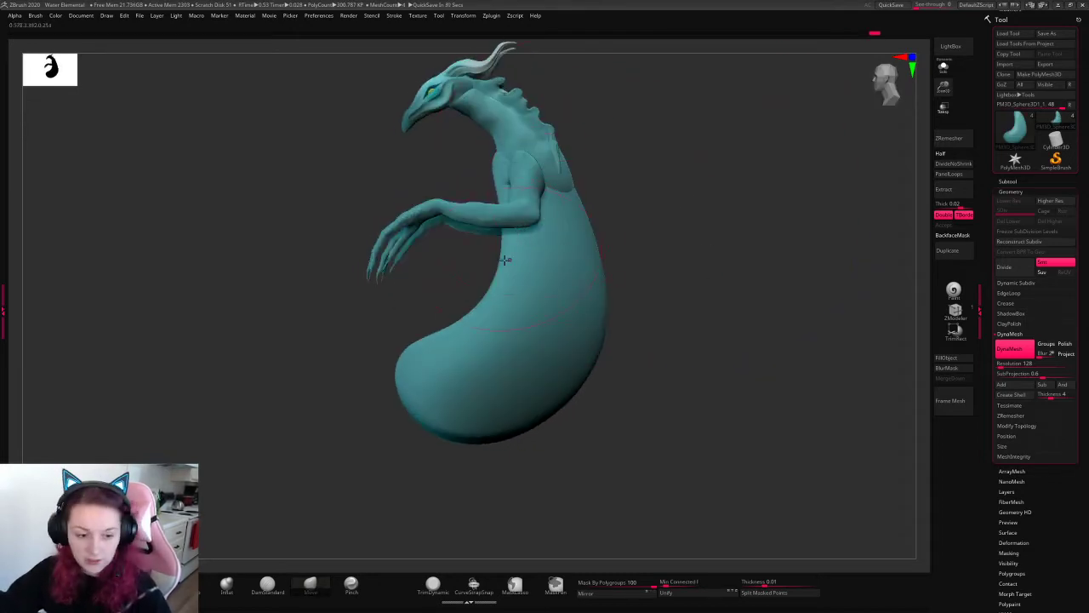
- Bend and slim the tail into a sideways S-curve with Move strokes from the front and side
right_drag(0, 234, 864, 213)
key(alt+Tab)
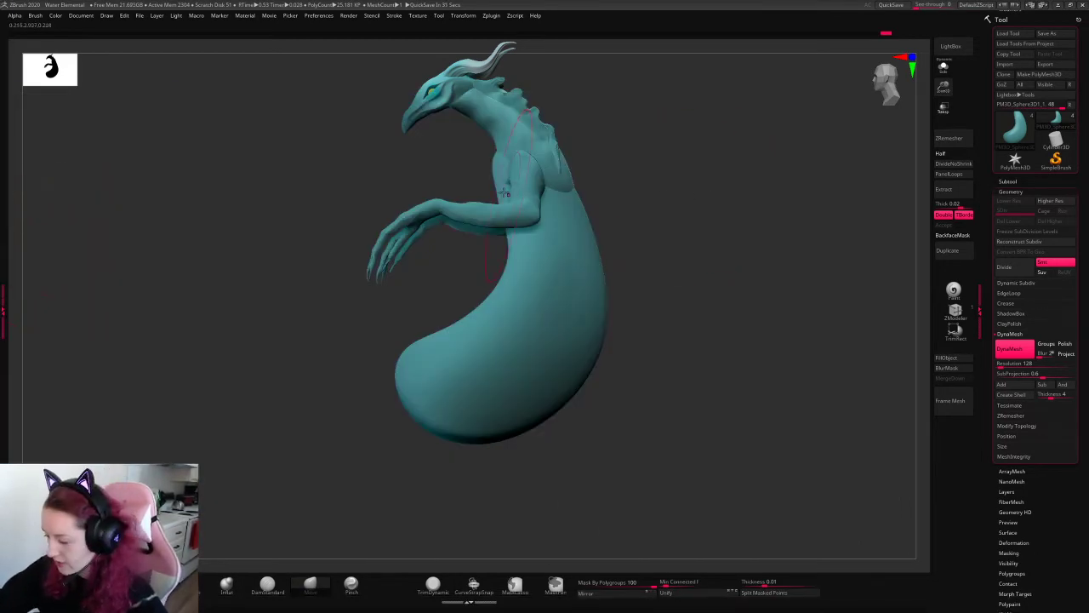
shift+drag(656, 223, 731, 231)
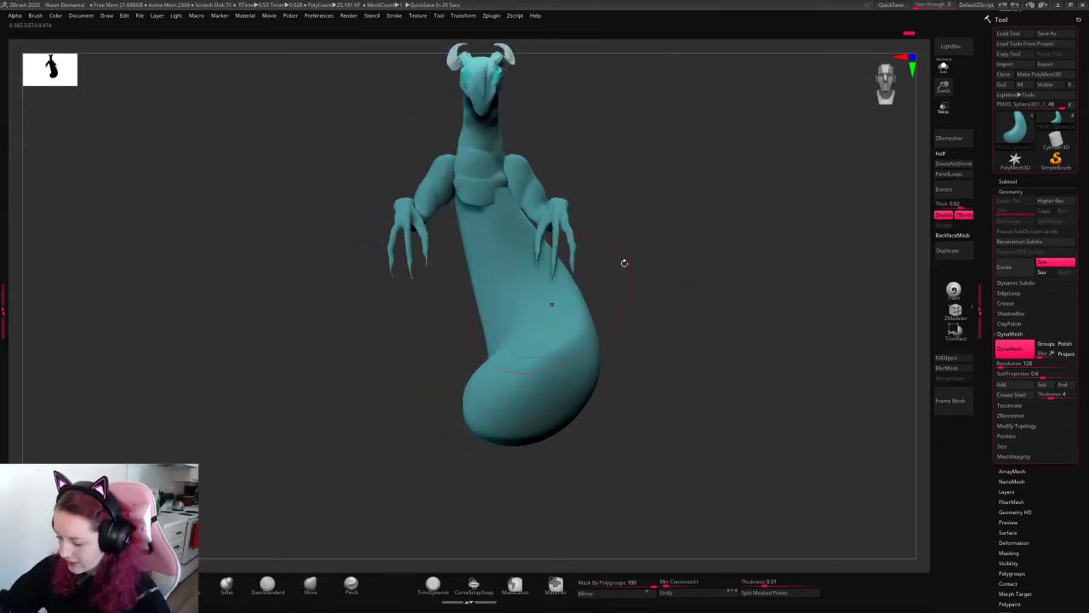
key(space)
mouse_move(521, 290)
mouse_down()
mouse_move(498, 250)
mouse_move(535, 274)
mouse_up()
drag(514, 315, 540, 323)
drag(538, 391, 529, 403)
mouse_move(798, 303)
mouse_down()
mouse_move(731, 298)
mouse_move(750, 349)
mouse_move(740, 321)
mouse_move(623, 260)
mouse_move(618, 222)
mouse_move(642, 273)
mouse_up()
mouse_move(504, 277)
mouse_down()
mouse_move(536, 274)
mouse_move(529, 235)
mouse_up()
drag(577, 274, 606, 267)
drag(511, 198, 511, 209)
mouse_move(677, 128)
mouse_down()
mouse_move(693, 243)
mouse_move(676, 460)
mouse_up()
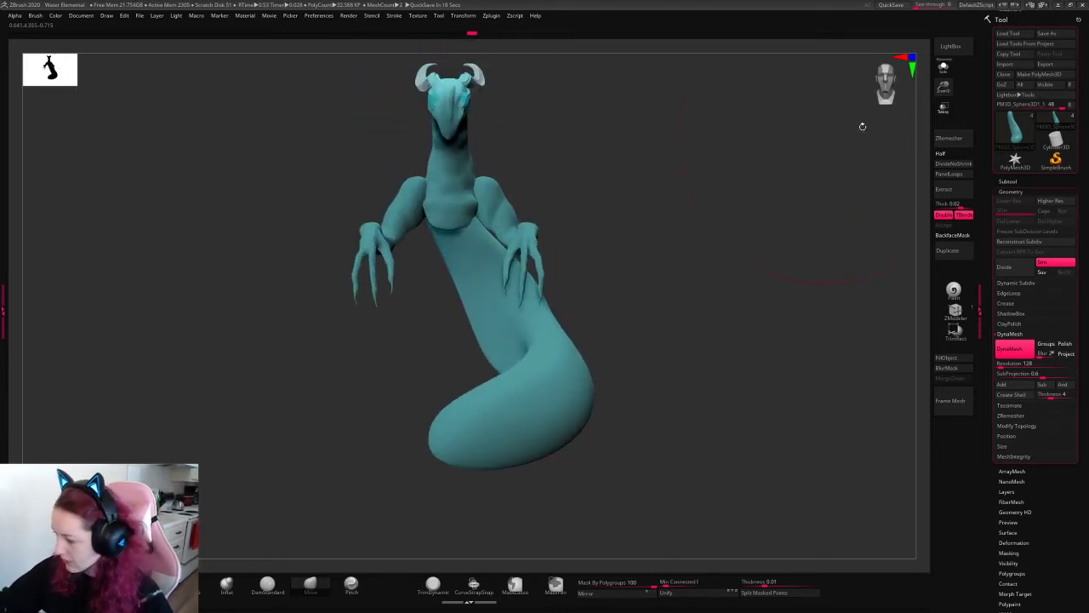
- Stretch the tail downward with the gizmo to make it longer
key(f)
key(w)
alt+drag(529, 366, 712, 375)
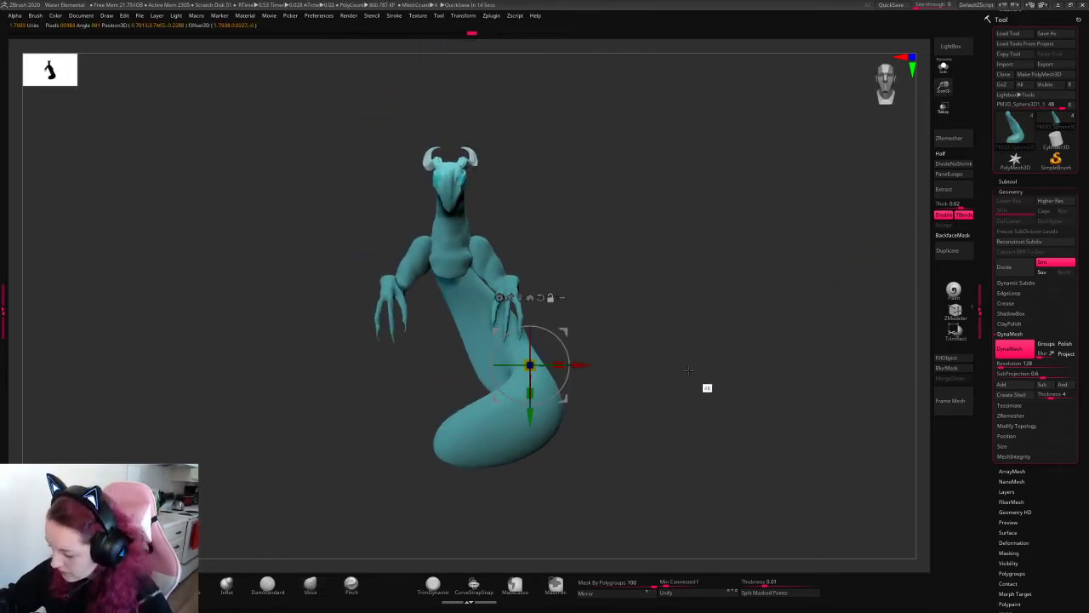
drag(533, 394, 536, 462)
key(q)
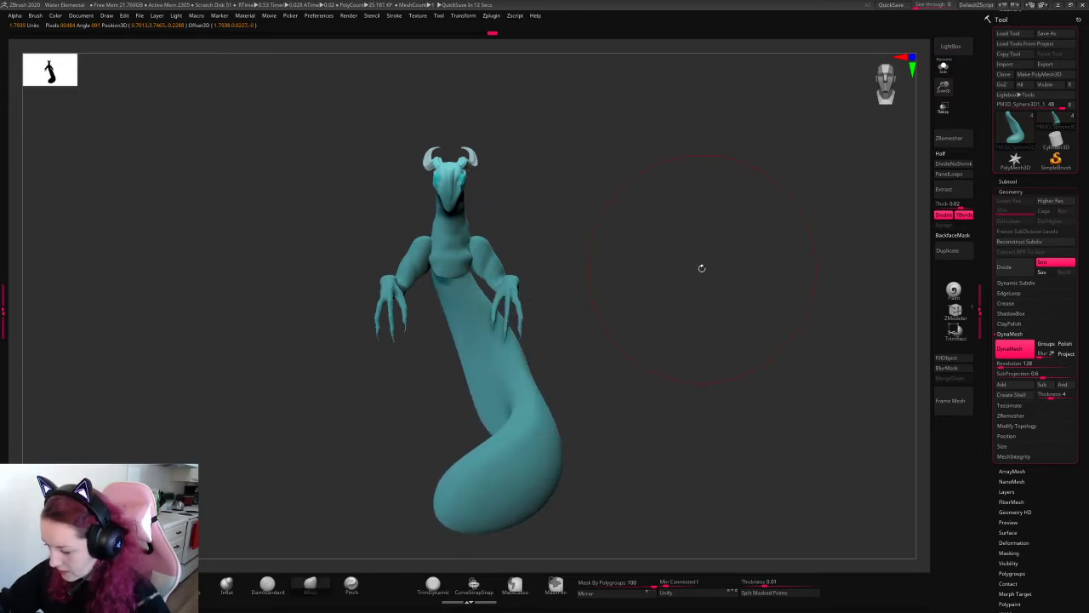
- Refine the inner curve of the lengthened tail in side view with the Move brush
mouse_move(700, 268)
mouse_down()
mouse_move(686, 278)
mouse_move(625, 261)
mouse_up()
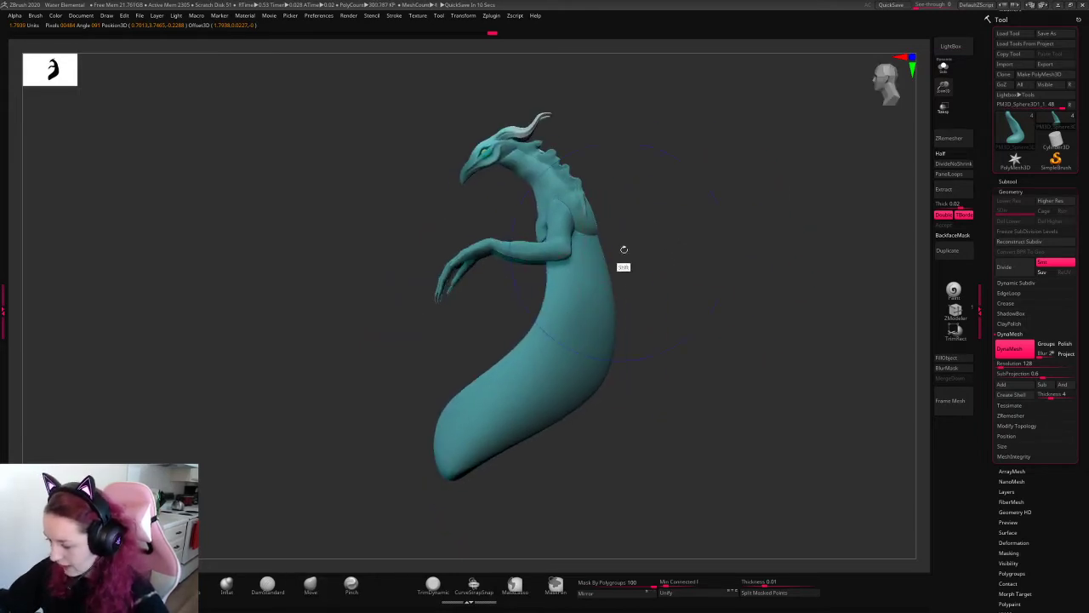
key(space)
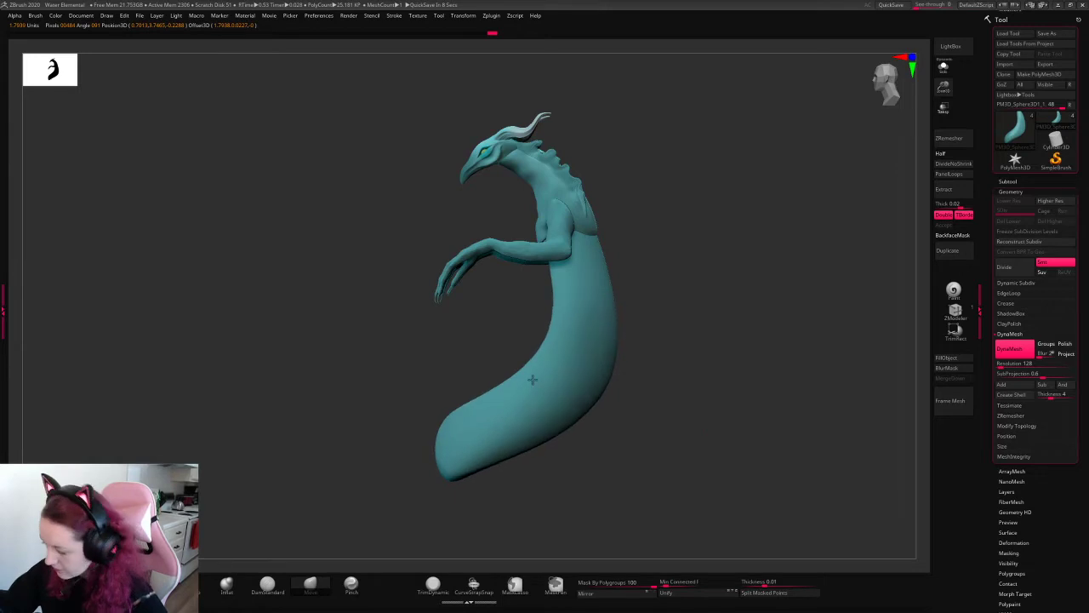
key(space)
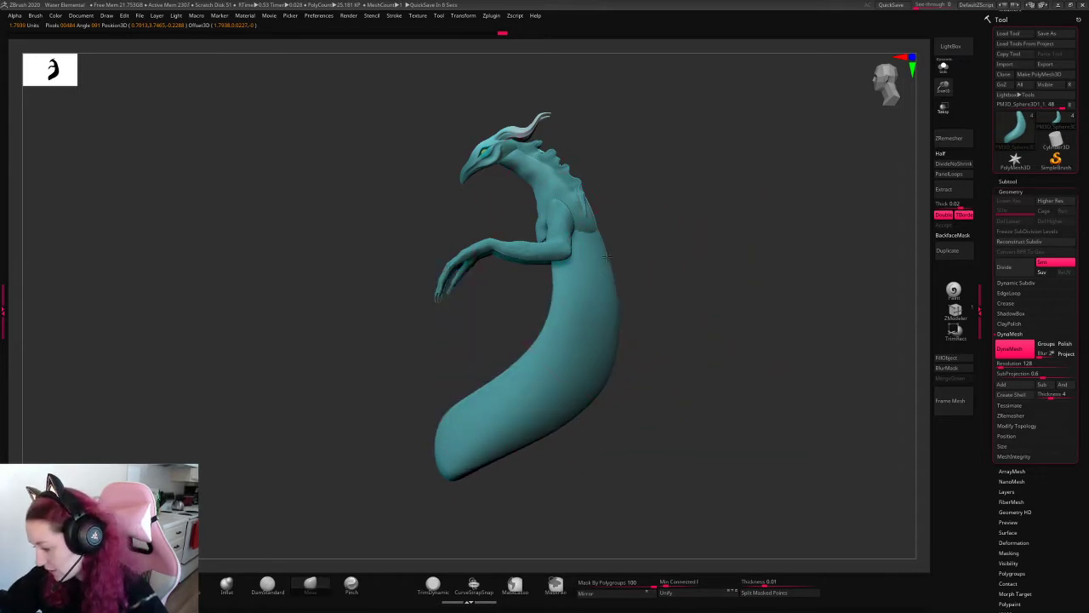
drag(732, 281, 706, 289)
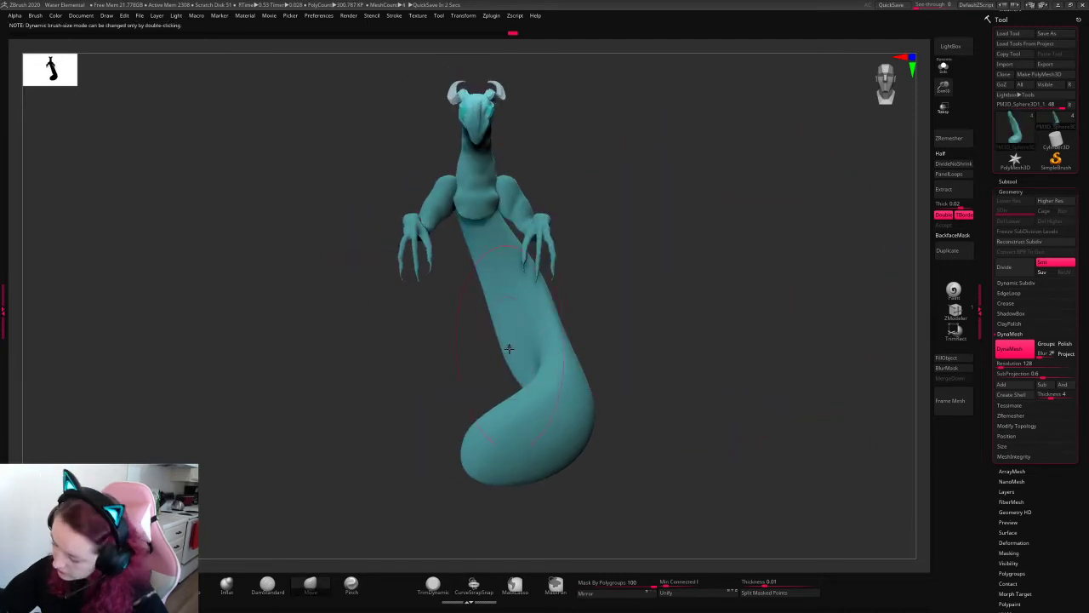
- Adjust the brush size, bow the upper tail inward from the front, and undo the last stroke
key(space)
key(space)
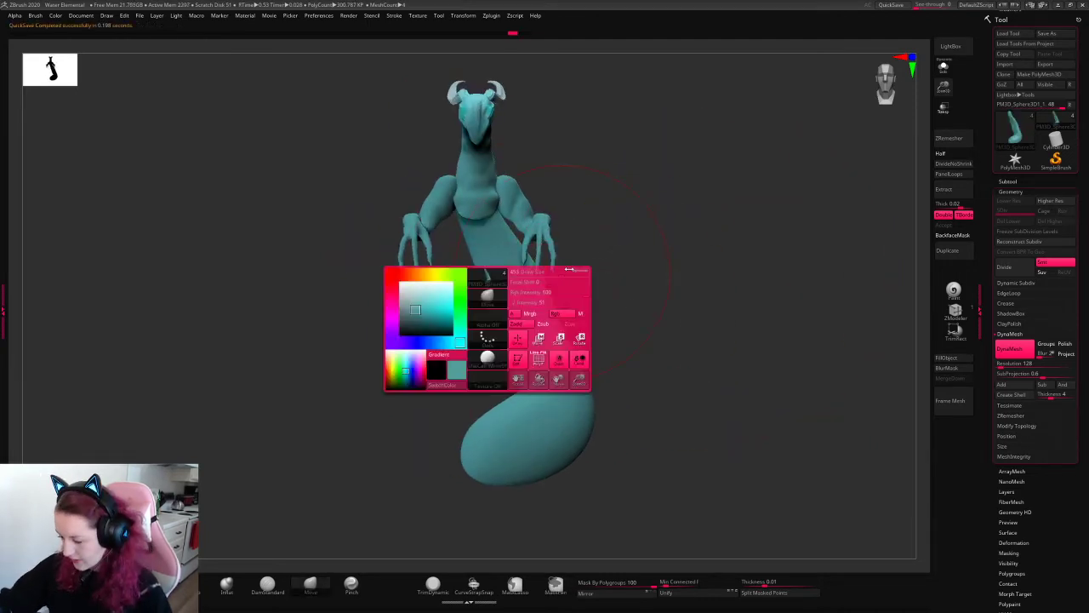
key(space)
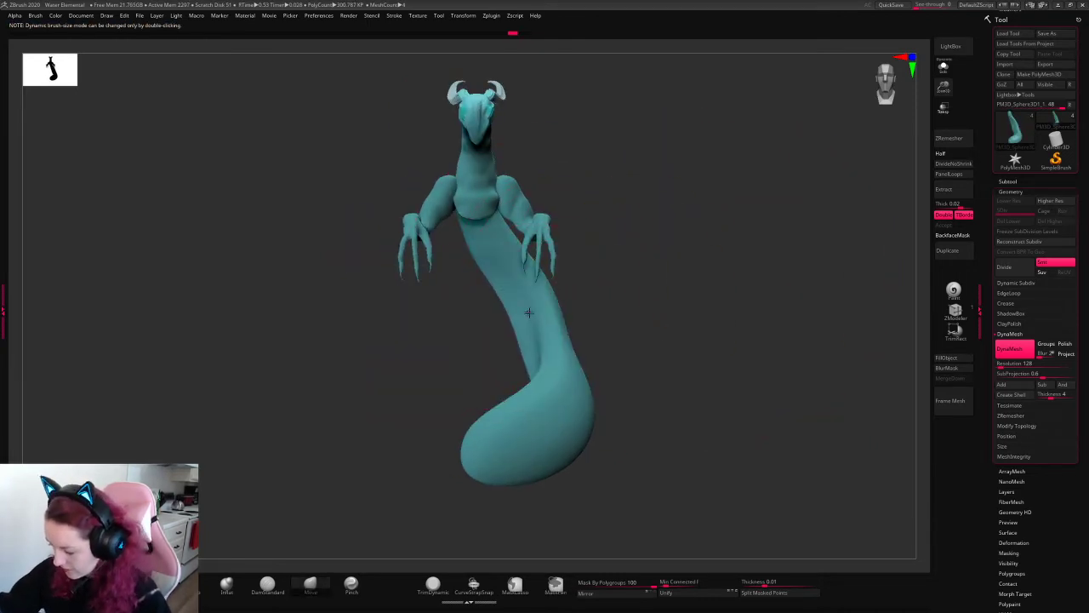
mouse_move(529, 312)
mouse_down()
mouse_move(496, 270)
mouse_move(519, 277)
mouse_move(625, 235)
mouse_move(654, 242)
mouse_up()
key(space)
key(ctrl+z)
- Enlarge the Move brush and shift the top of the tail sideways beneath the back in rear view
key(space)
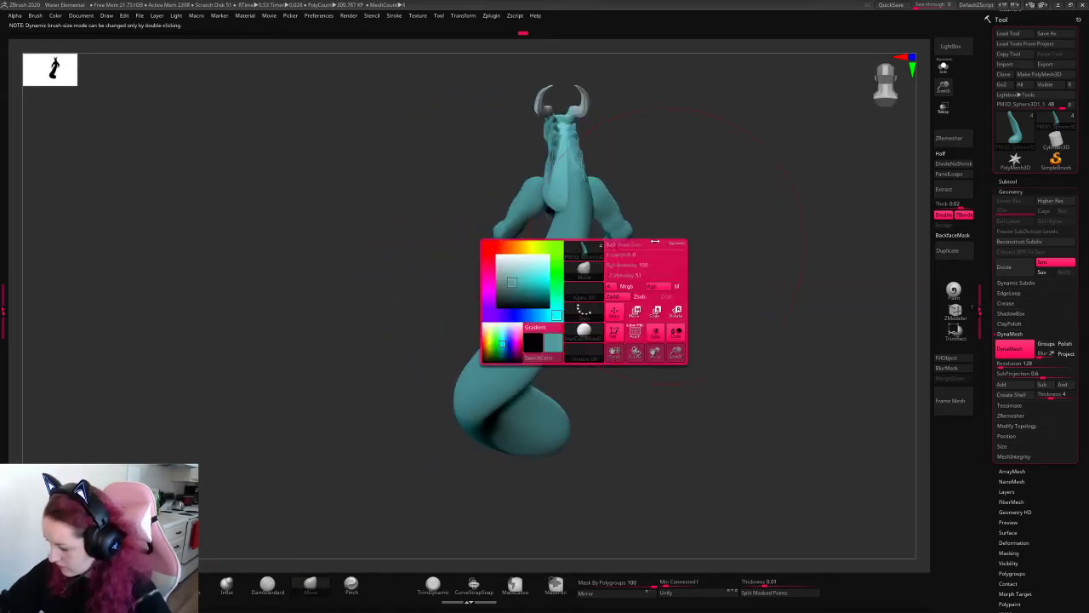
drag(566, 283, 582, 286)
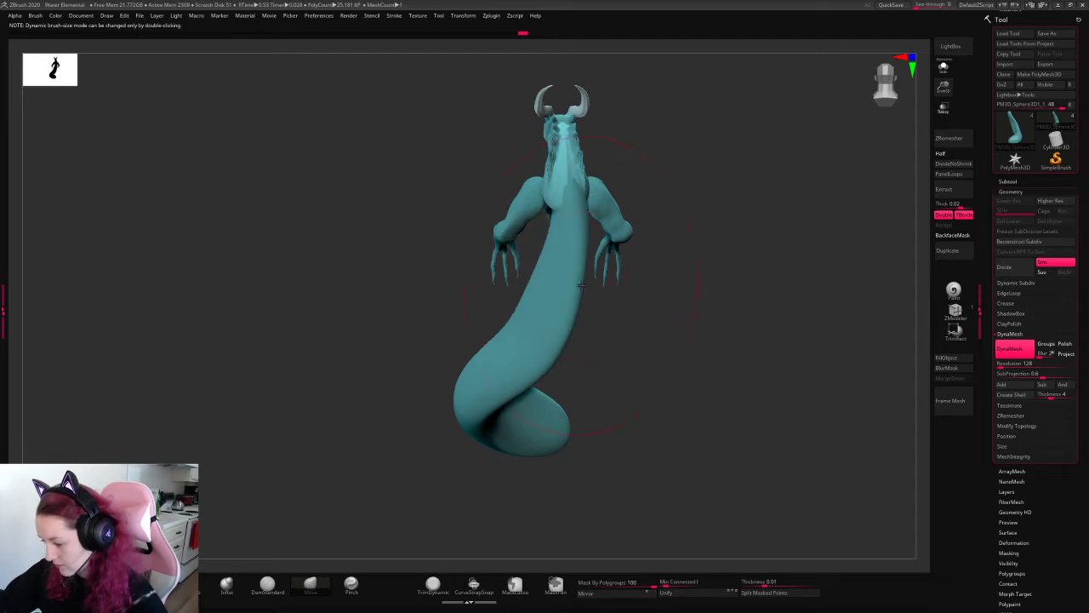
drag(578, 201, 569, 199)
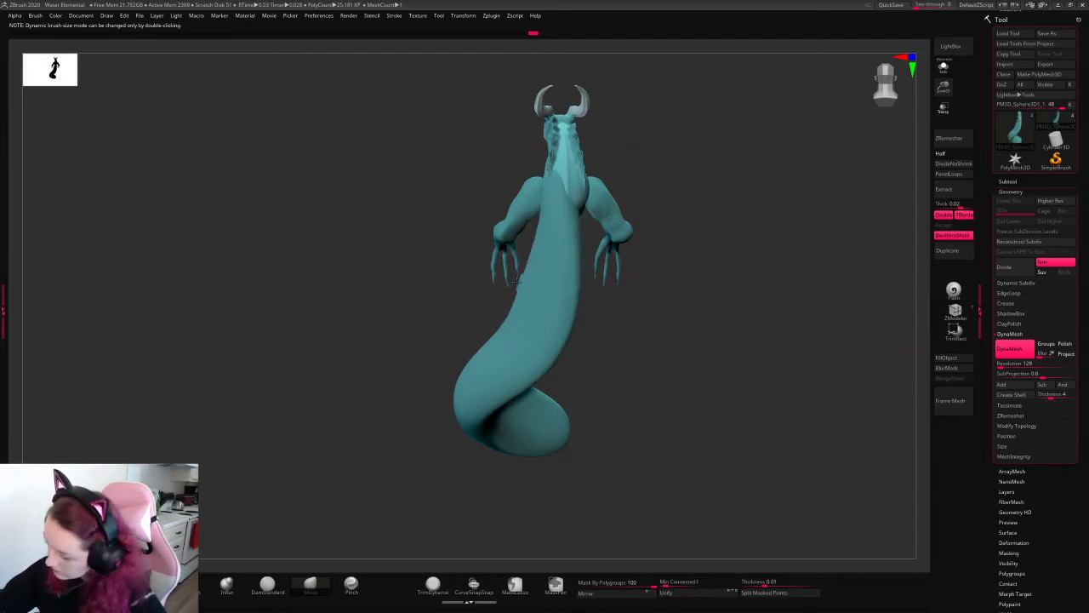
- Adjust the lower tail's bend from the front with the Move brush
drag(670, 296, 437, 260)
alt+drag(674, 313, 718, 296)
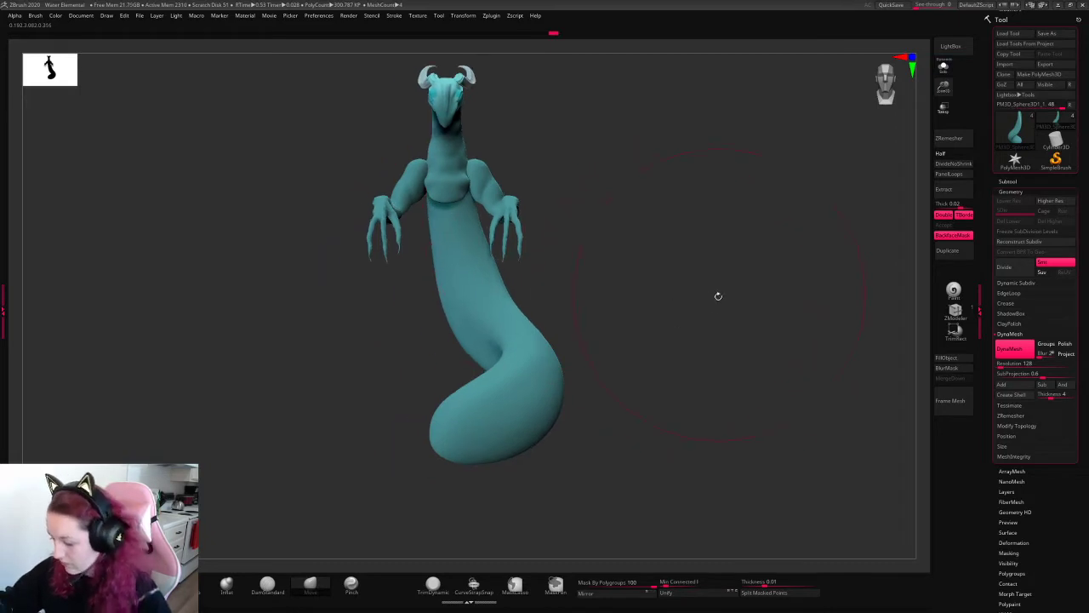
drag(503, 329, 509, 332)
drag(583, 345, 630, 199)
drag(511, 226, 516, 213)
- Reshape the tail's curl from below, undo the last stroke, and readjust the brush
mouse_move(608, 170)
mouse_down()
mouse_move(635, 228)
mouse_move(732, 130)
mouse_up()
mouse_move(533, 209)
mouse_down()
mouse_move(467, 172)
mouse_move(482, 199)
mouse_move(444, 214)
mouse_move(446, 198)
mouse_move(513, 204)
mouse_move(481, 201)
mouse_up()
key(ctrl+z)
key(space)
key(space)
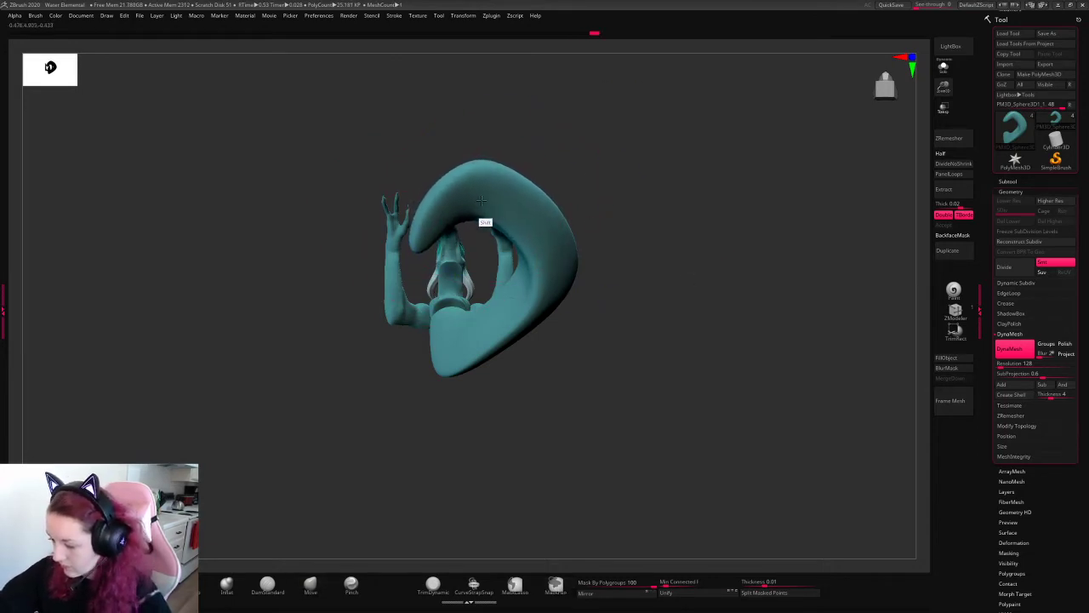
drag(572, 249, 670, 441)
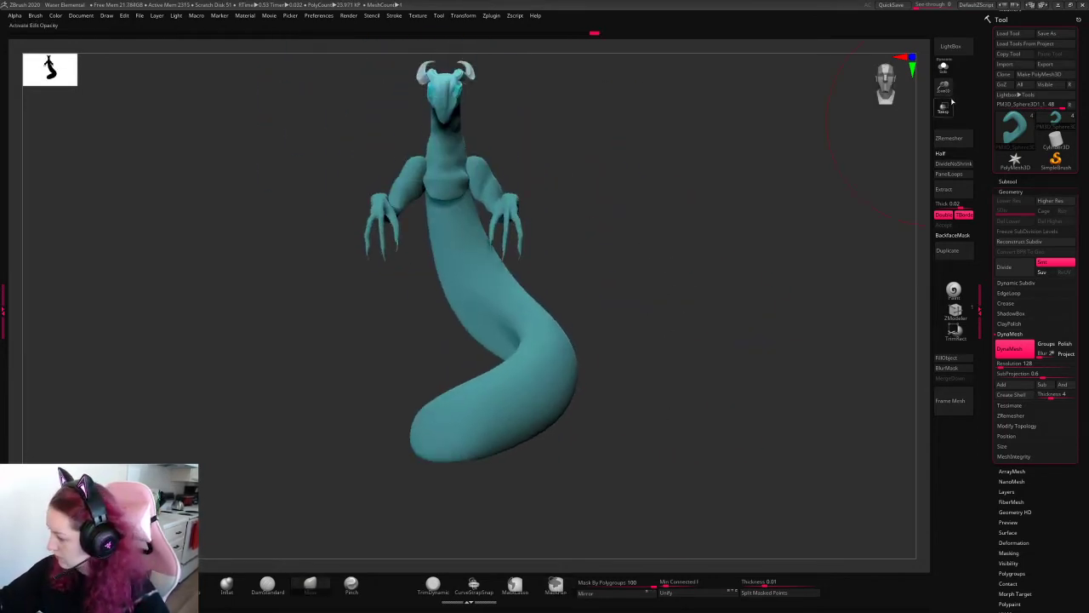
drag(757, 223, 696, 259)
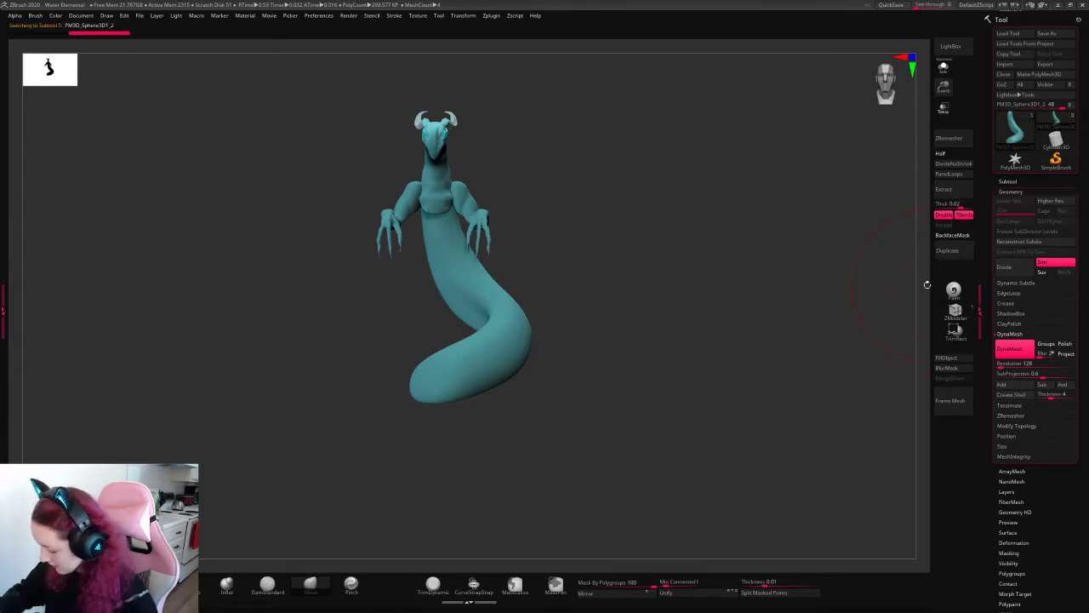
- Mirror the duplicated tail across the body and rotate it with the gizmo so it rises behind the torso
click(619, 594)
key(w)
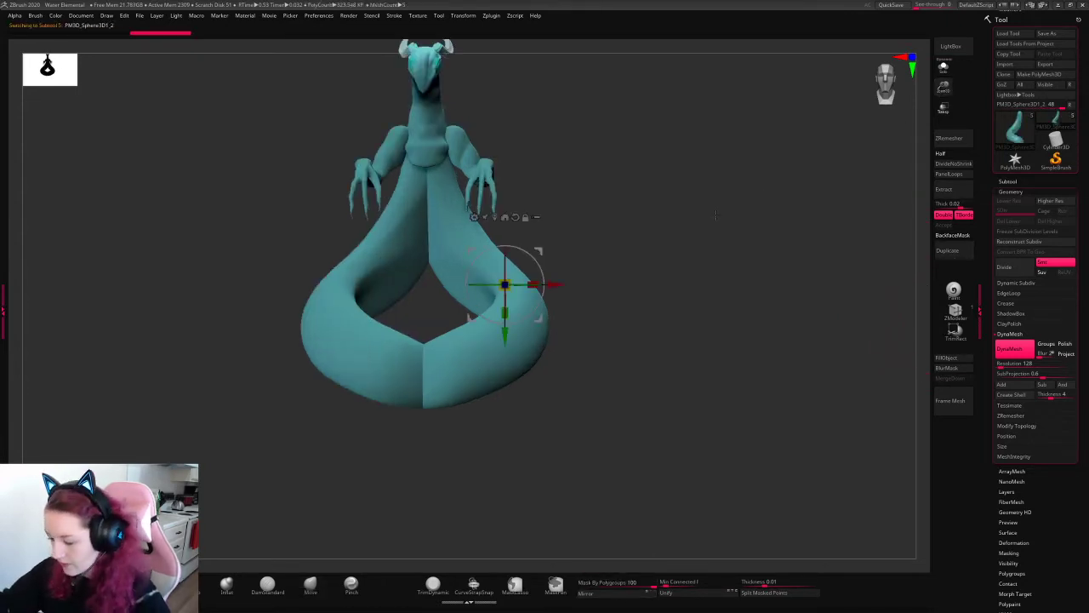
drag(541, 255, 929, 86)
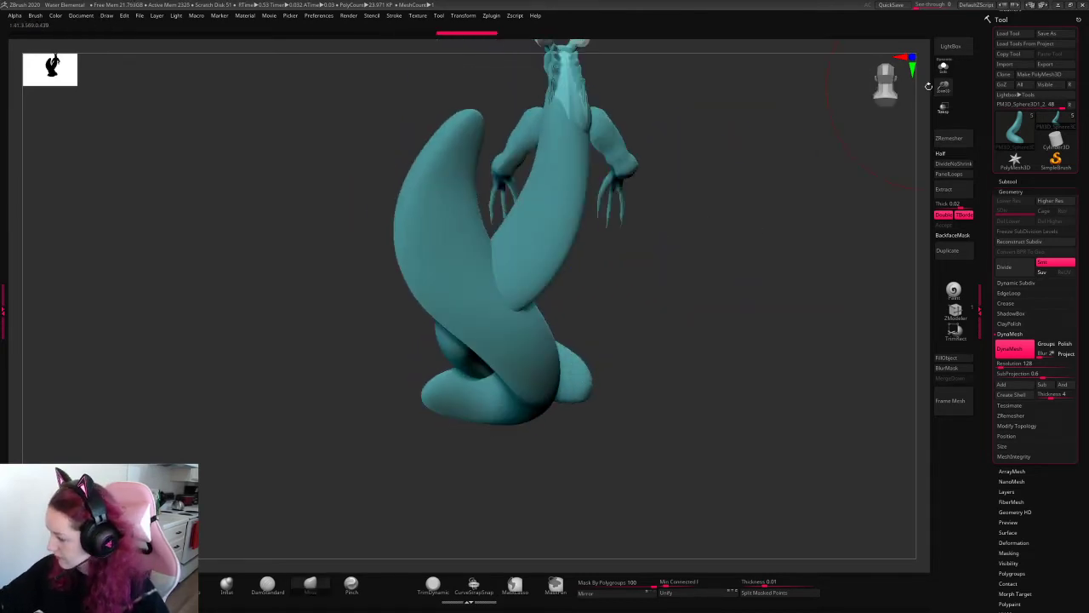
- Try pulling the mirrored tail's raised end in behind the torso with the Move brush in rear view
key(f)
key(space)
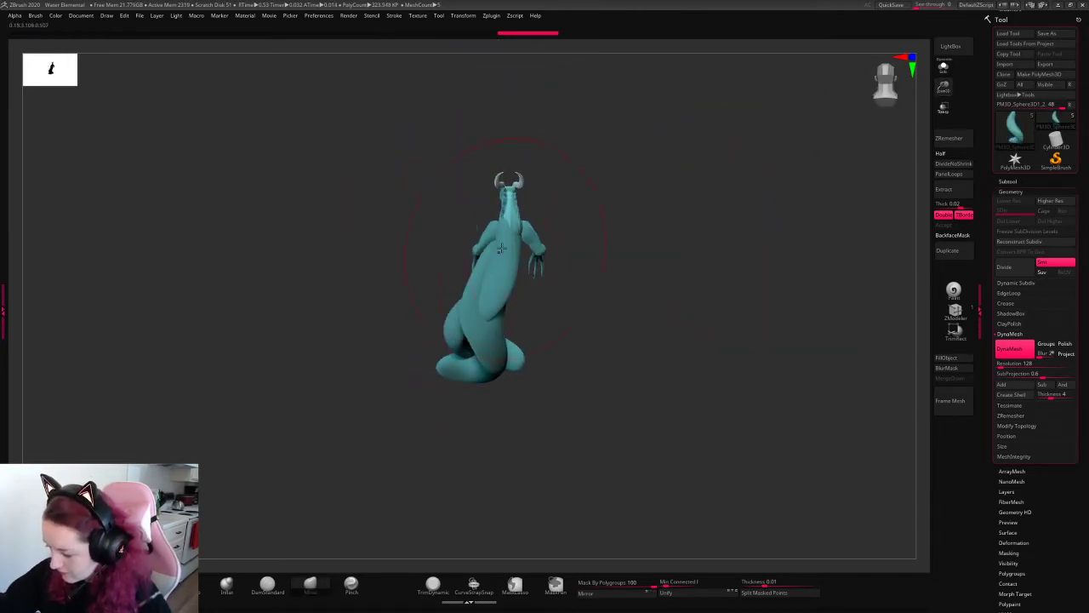
shift+drag(648, 224, 711, 254)
key(ctrl+z)
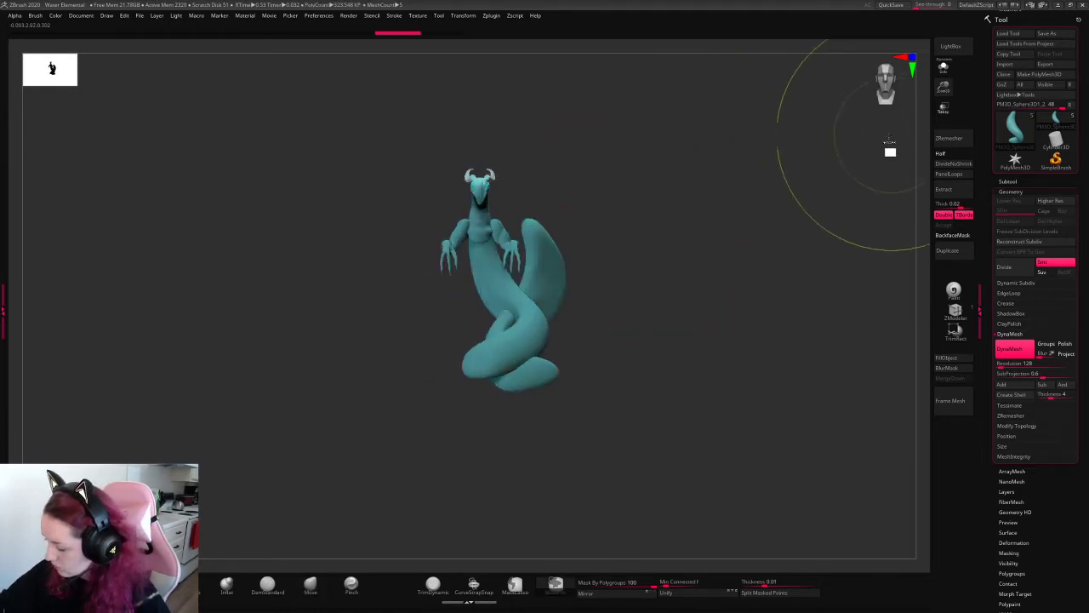
- Scale the mirrored tail down with the gizmo and tuck it in behind the first tail
key(space)
key(w)
drag(563, 277, 520, 272)
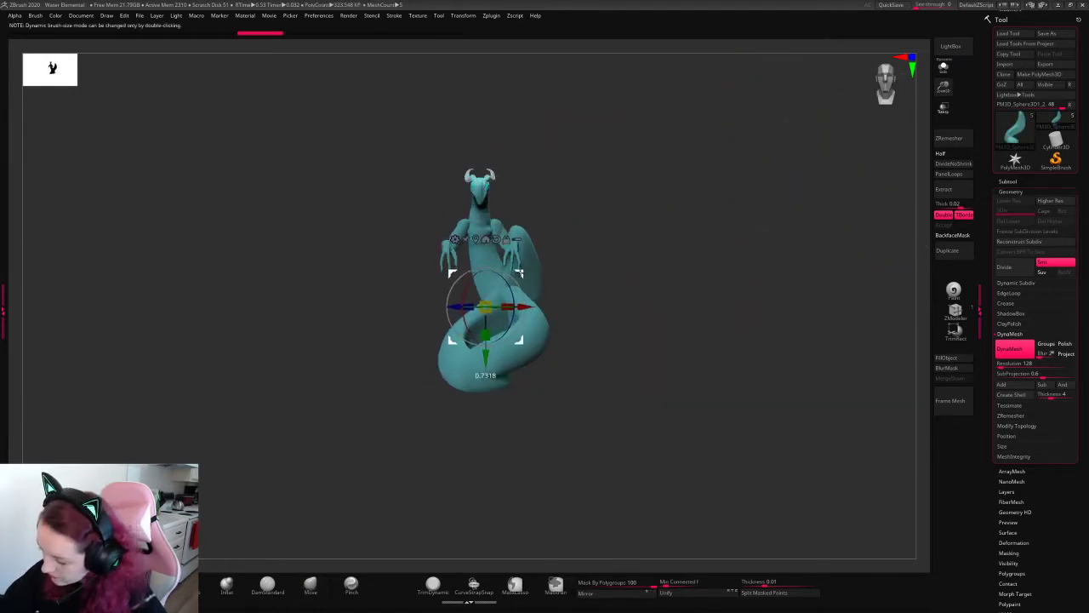
shift+drag(639, 218, 720, 267)
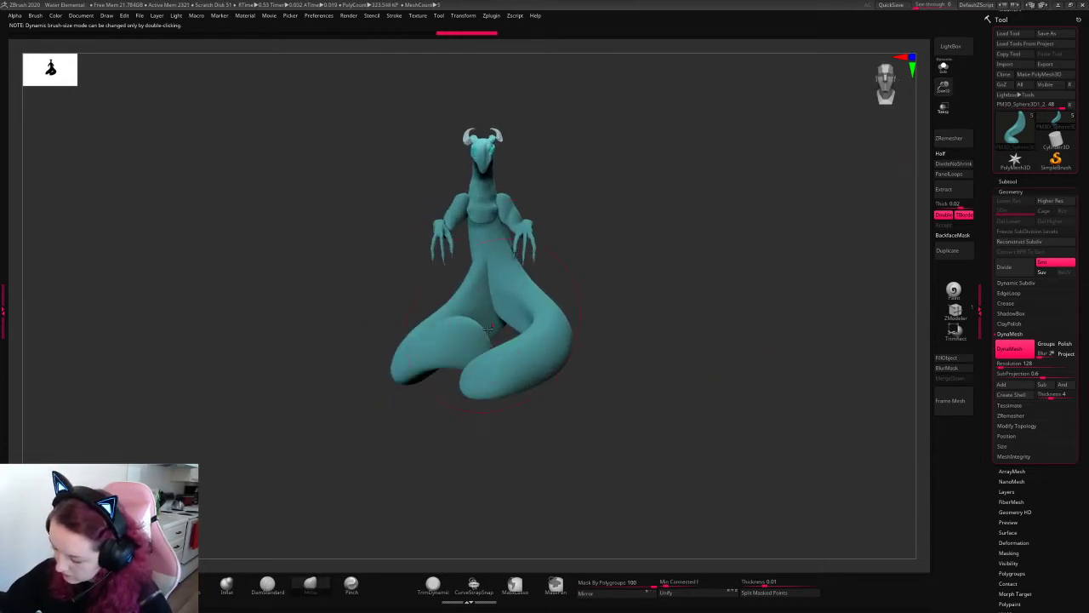
- Reshape the lower end of the mirrored tail with the Move brush from the front and adjust the brush settings
mouse_move(441, 338)
mouse_down()
mouse_move(428, 345)
mouse_move(436, 351)
mouse_up()
mouse_move(714, 226)
mouse_down()
mouse_move(634, 243)
mouse_move(718, 219)
mouse_move(649, 246)
mouse_move(671, 250)
mouse_move(660, 255)
mouse_move(488, 255)
mouse_move(672, 212)
mouse_up()
key(space)
key(space)
key(space)
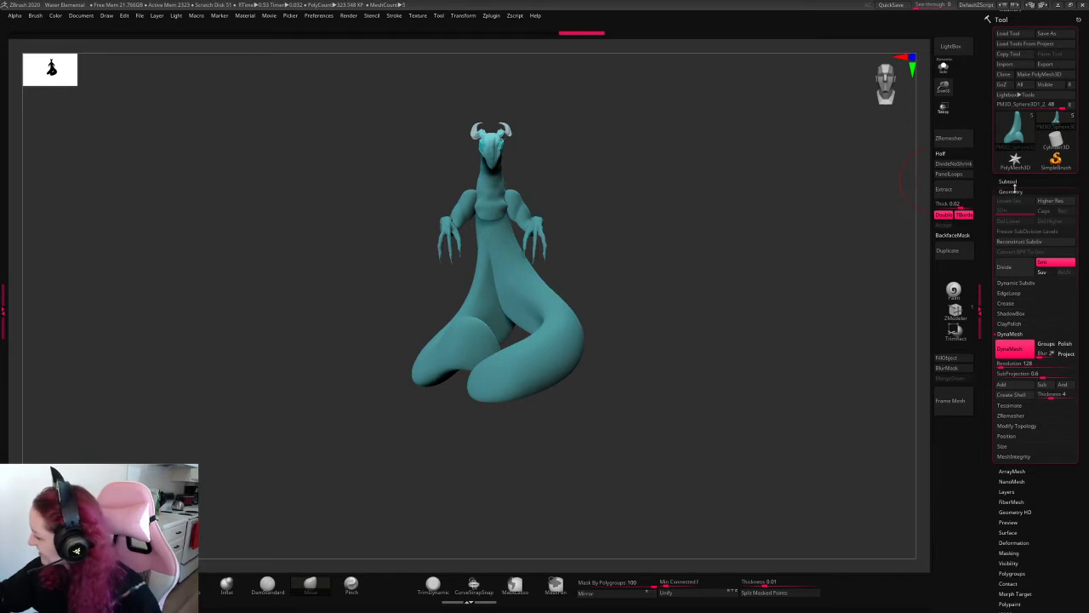
- Hide both tail subtools and select the torso subtool
click(1009, 181)
click(1072, 281)
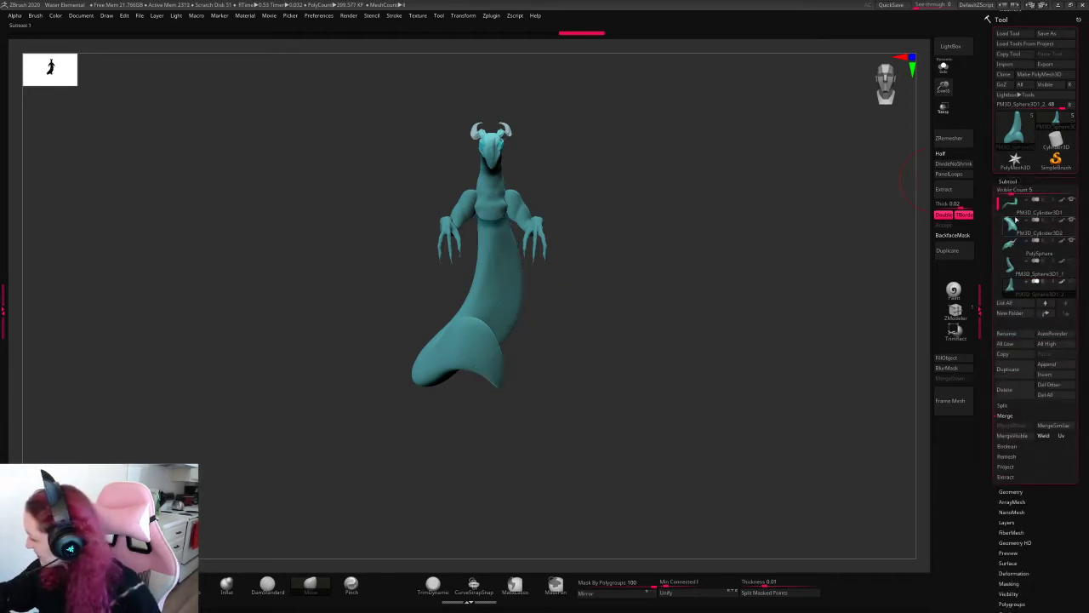
drag(947, 98, 703, 235)
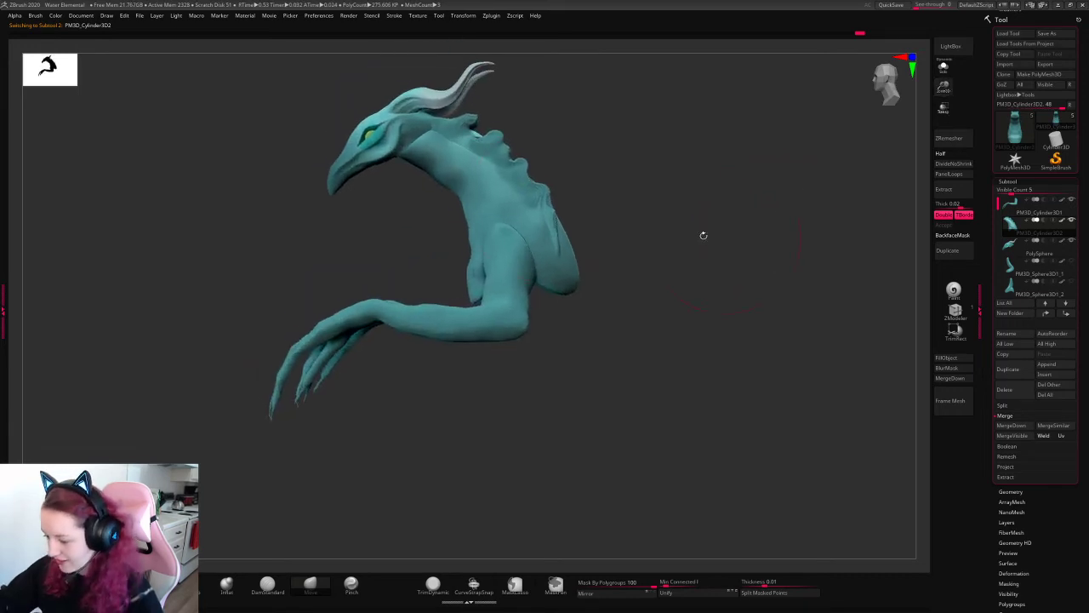
- Append a Sphere3D subtool, set the subtool list's visible count to 16, and check the selected sphere in Solo mode
click(1050, 382)
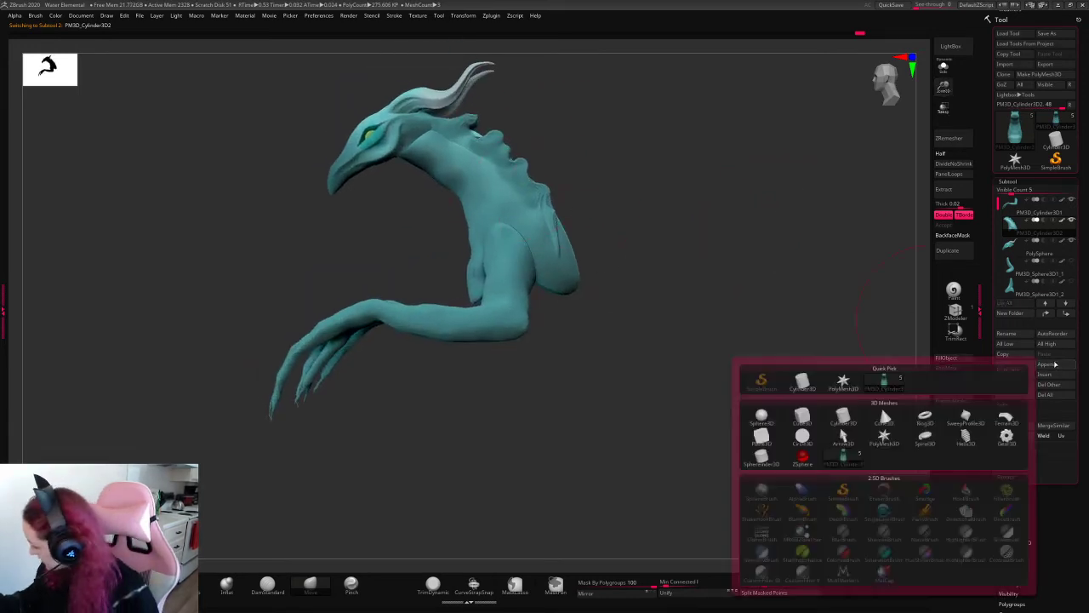
mouse_move(839, 423)
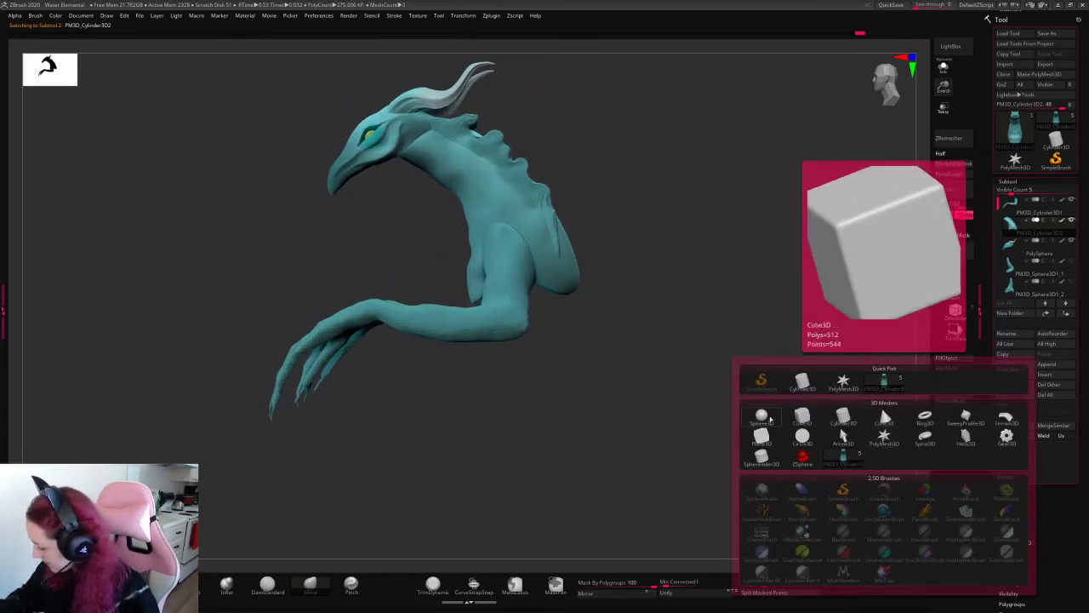
drag(729, 372, 867, 337)
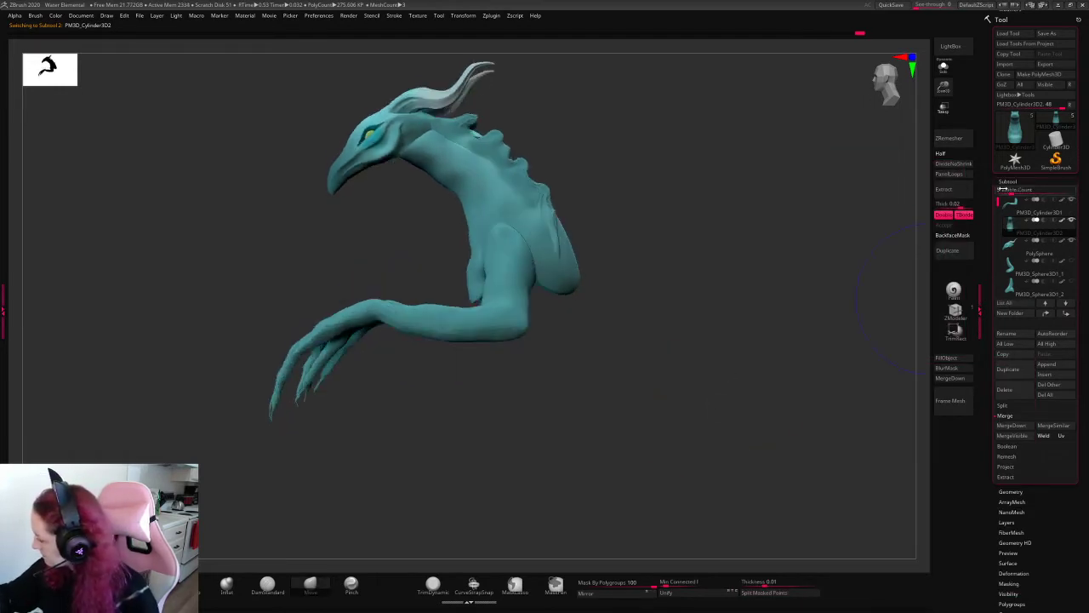
drag(1012, 190, 1046, 191)
click(1016, 309)
click(945, 69)
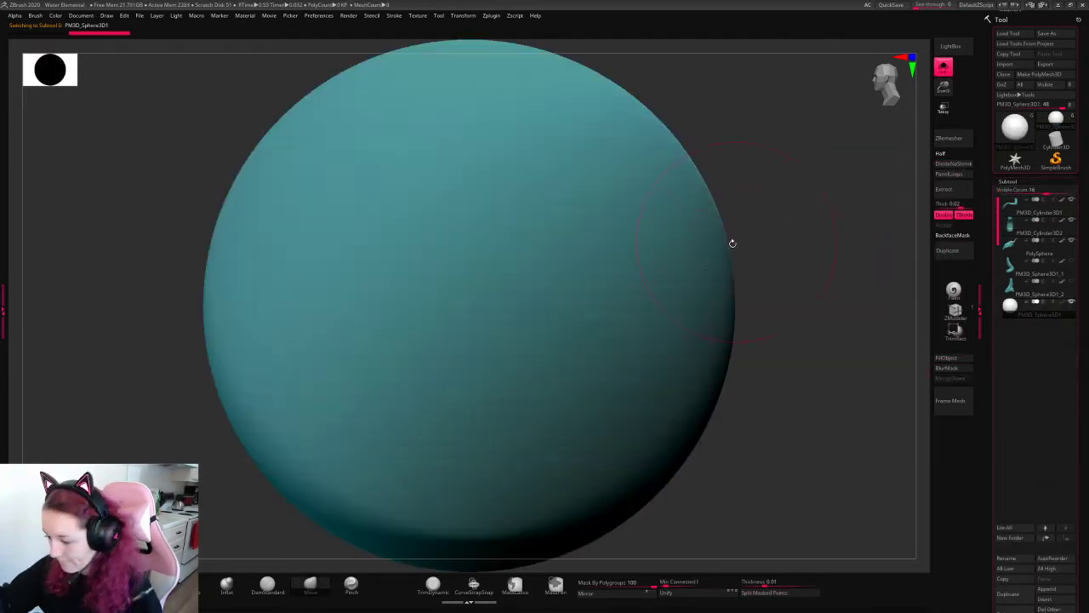
click(943, 70)
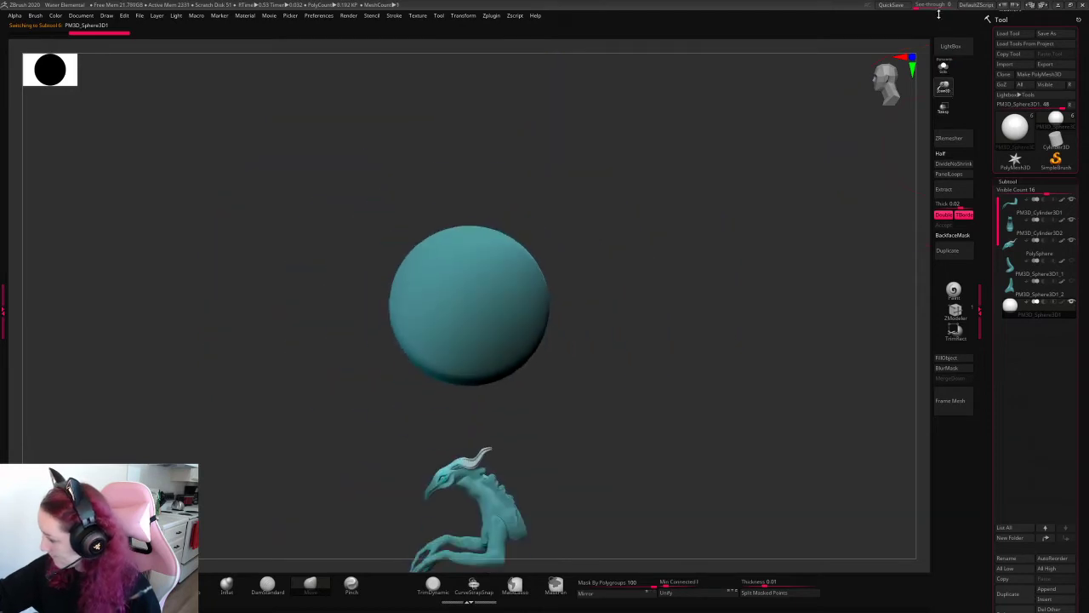
- Scale down the sphere and move it below the creature's torso with the gizmo
alt+drag(749, 441, 758, 206)
key(w)
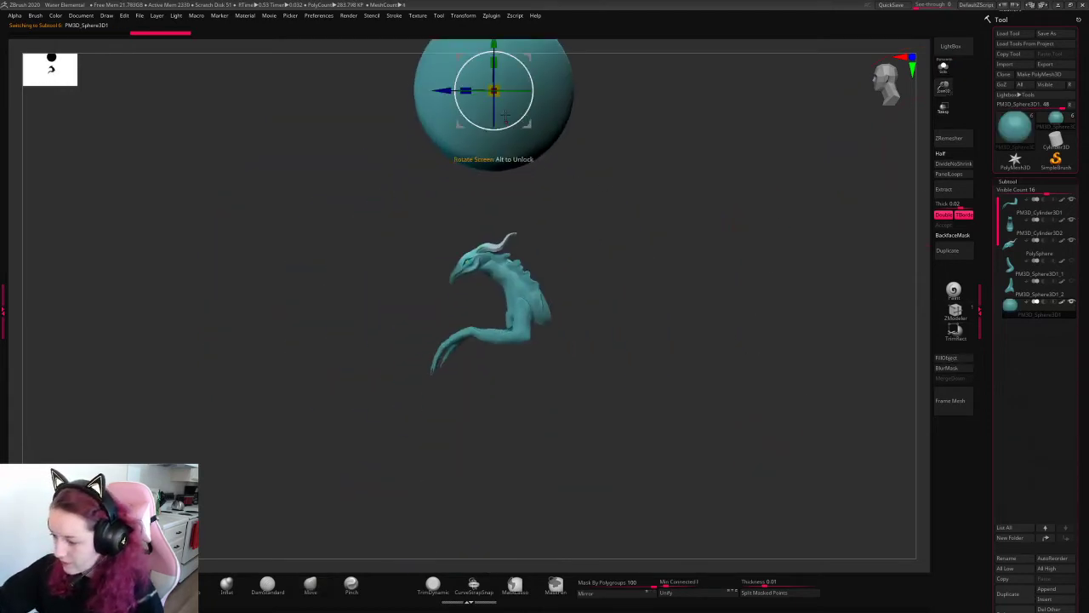
drag(493, 91, 508, 373)
key(q)
scroll(502, 383, up, 3)
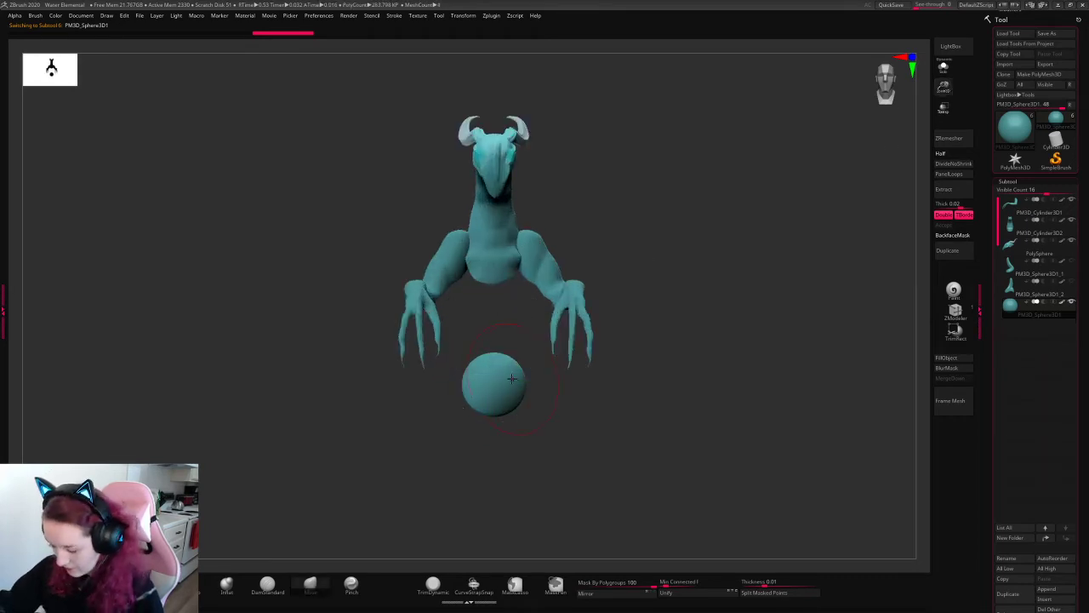
- Enlarge the sphere and position it against the rear of the lower torso in side view
shift+drag(682, 249, 690, 209)
key(w)
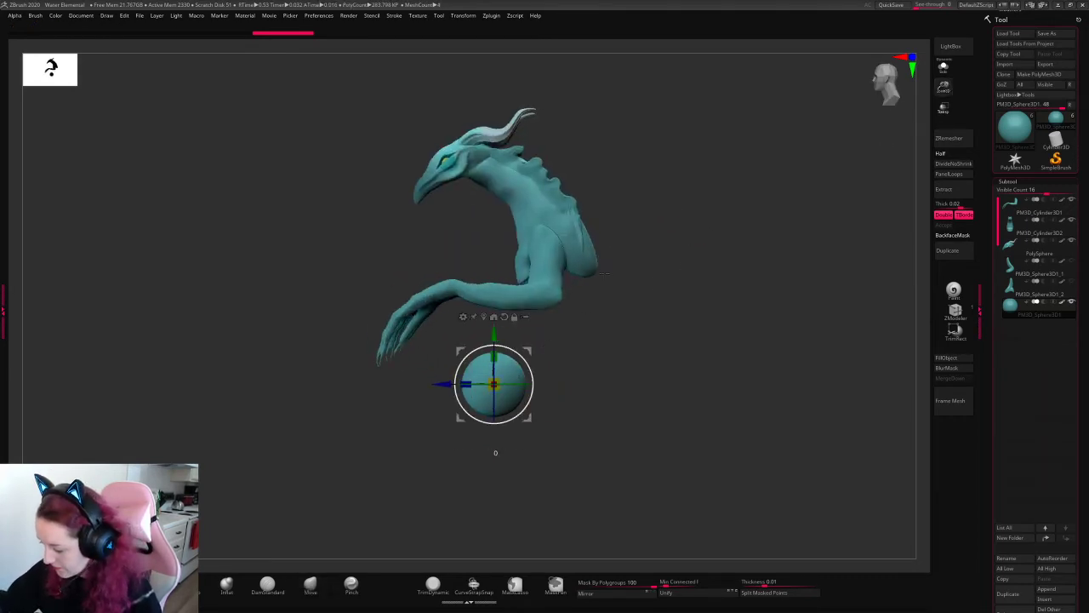
drag(535, 336, 600, 261)
drag(563, 294, 594, 272)
alt+drag(762, 247, 774, 154)
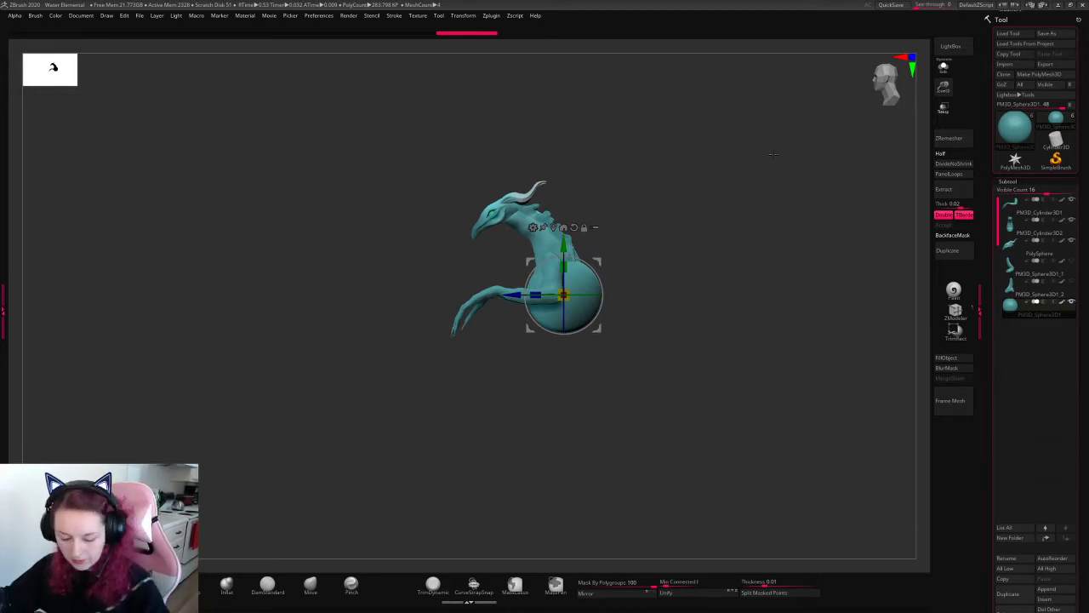
drag(943, 86, 942, 103)
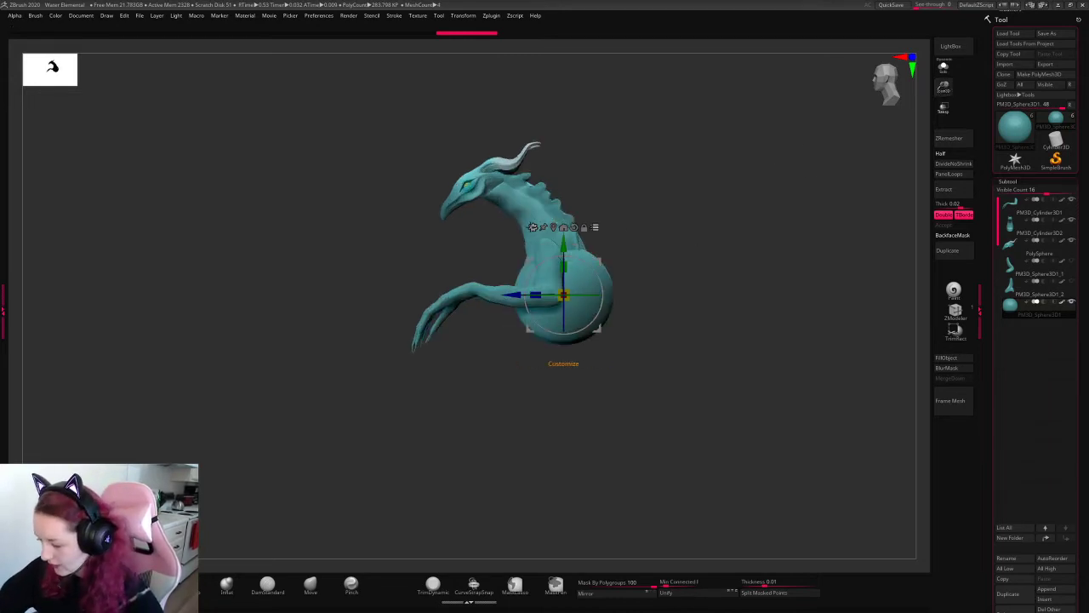
- Tilt the gizmo to follow the body's slant and stretch the sphere along it into a long ellipsoid
click(534, 227)
click(660, 250)
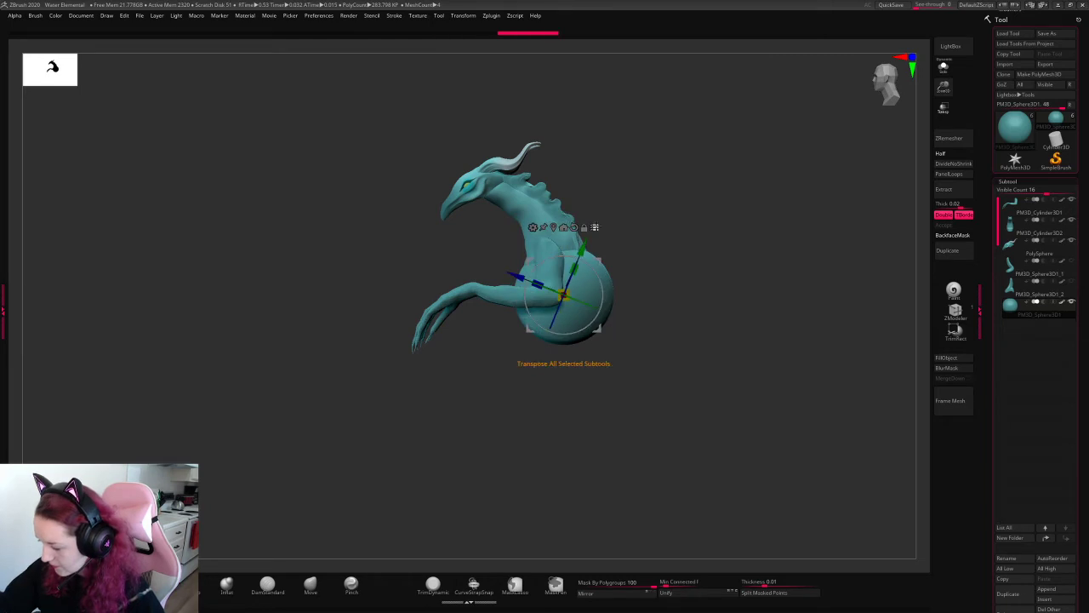
mouse_move(563, 294)
mouse_down()
mouse_move(569, 323)
mouse_move(575, 273)
mouse_up()
key(q)
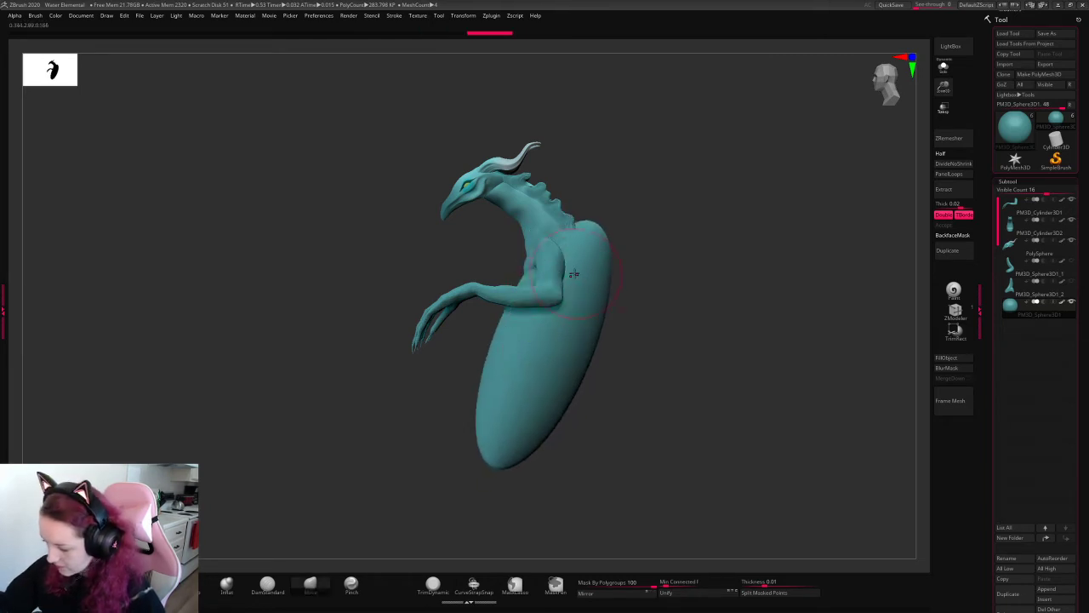
- Curve the ellipsoid forward with the Bend Arc deformer and switch back to Gizmo 3D
key(w)
click(513, 277)
click(584, 321)
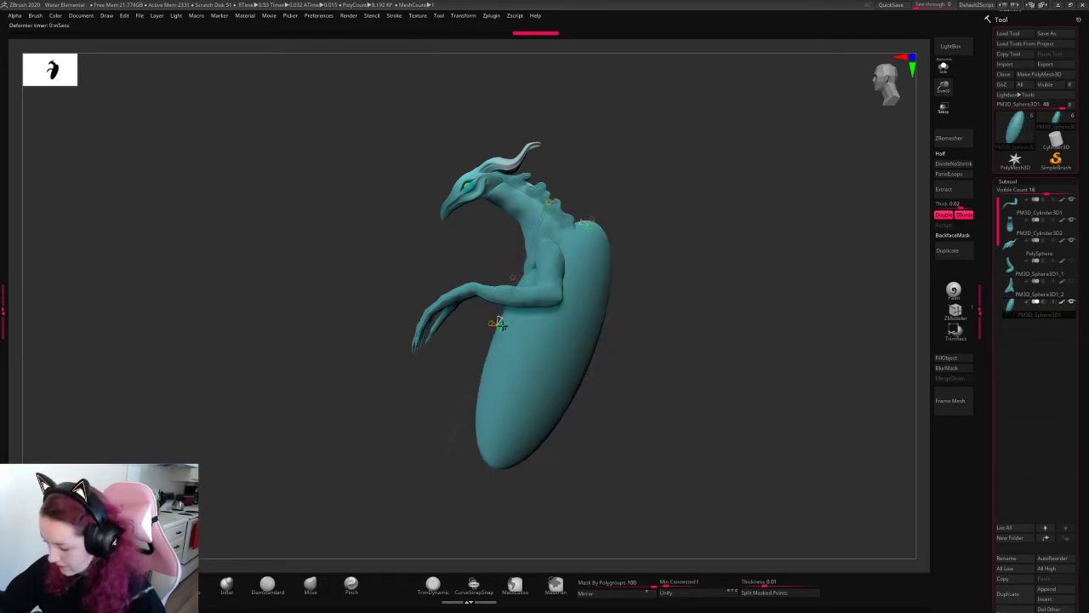
drag(500, 324, 540, 414)
click(526, 278)
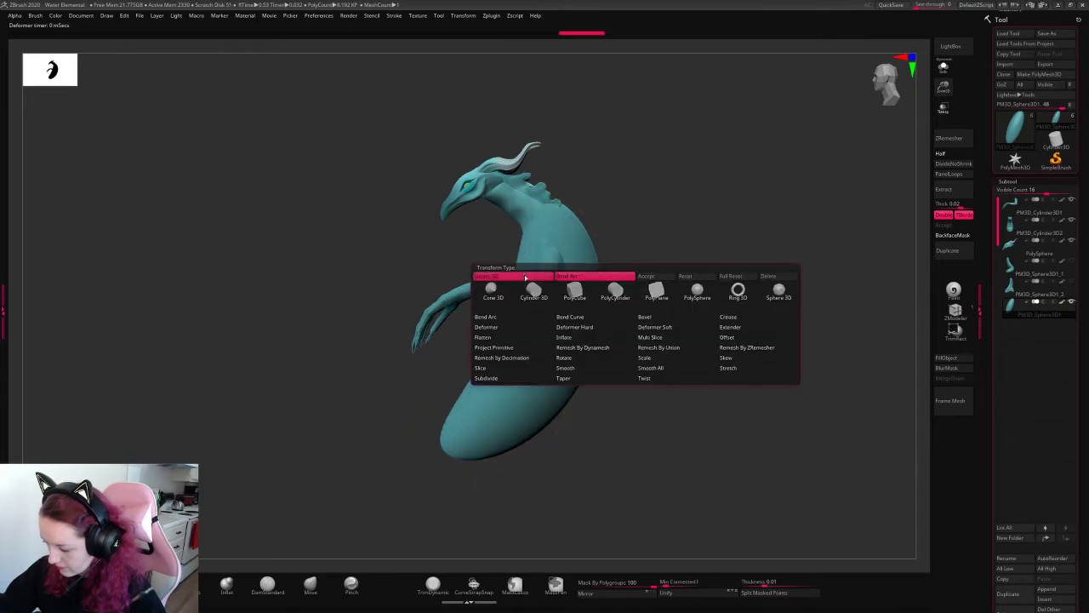
click(525, 278)
- Scale and reposition the bent form beneath the torso with the gizmo, and undo the last change
drag(545, 340, 551, 383)
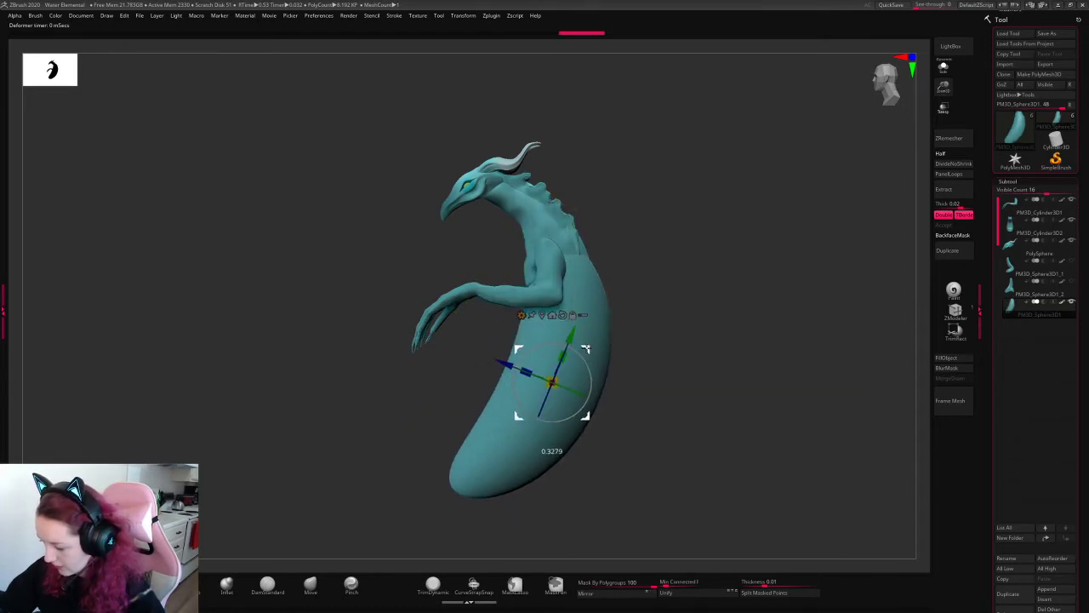
drag(647, 281, 751, 244)
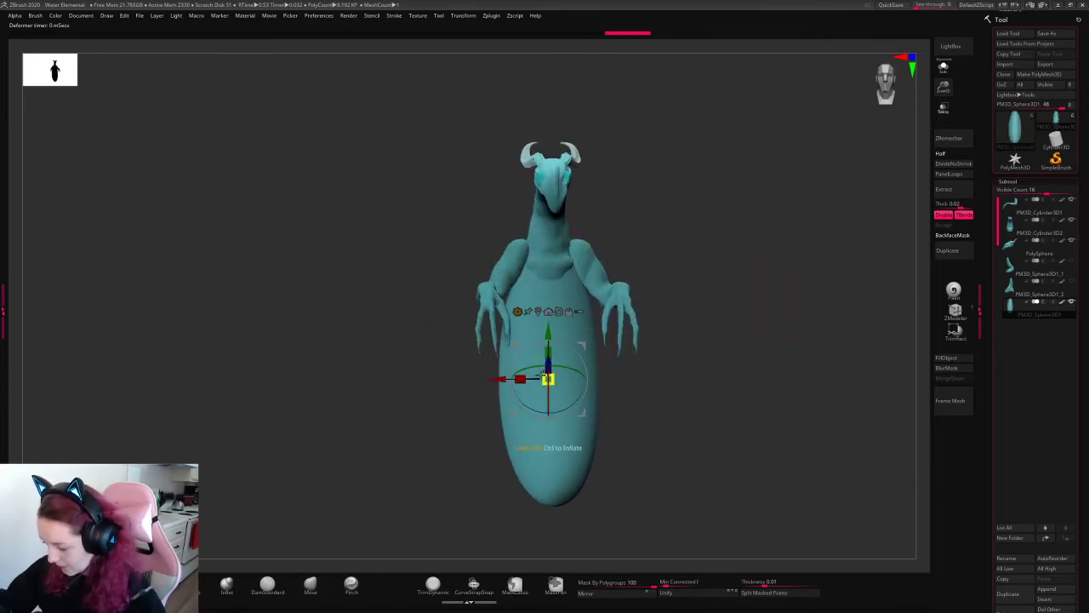
drag(673, 294, 608, 300)
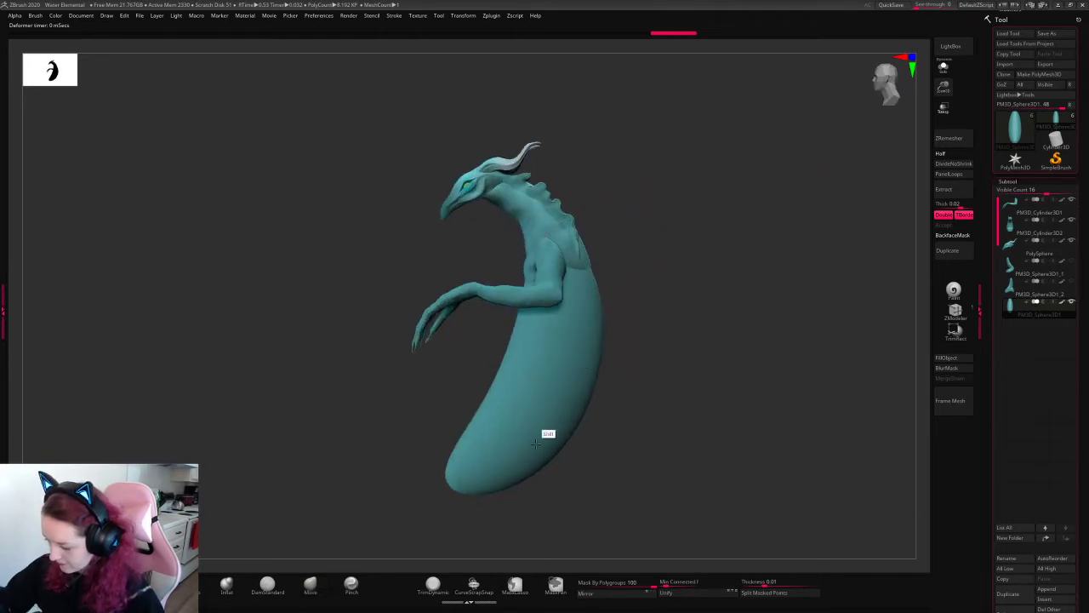
right_click(565, 332)
key(ctrl+z)
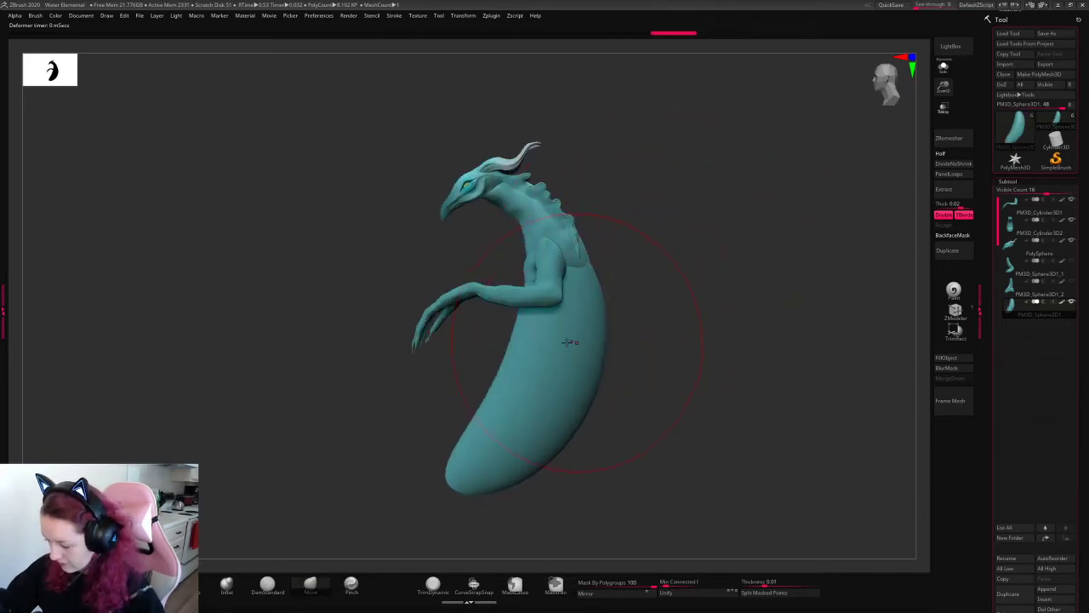
- Slim and extend the bent form into a tail with the Move brush, undoing the unwanted strokes
drag(512, 364, 543, 369)
mouse_move(464, 471)
shift+mouse_down()
mouse_move(496, 482)
mouse_move(577, 418)
mouse_move(628, 331)
mouse_move(703, 333)
mouse_move(518, 417)
mouse_move(562, 367)
mouse_move(575, 424)
shift+mouse_up()
mouse_move(495, 419)
mouse_down()
mouse_move(529, 418)
mouse_move(514, 458)
mouse_move(576, 388)
mouse_move(701, 297)
mouse_move(681, 252)
mouse_move(542, 405)
mouse_move(463, 241)
mouse_up()
key(ctrl+z)
mouse_move(817, 231)
mouse_down()
mouse_move(712, 228)
mouse_move(749, 199)
mouse_move(745, 225)
mouse_move(775, 148)
mouse_move(588, 210)
mouse_move(724, 272)
mouse_up()
drag(574, 225, 581, 218)
key(ctrl+z)
alt+drag(842, 141, 809, 192)
key(space)
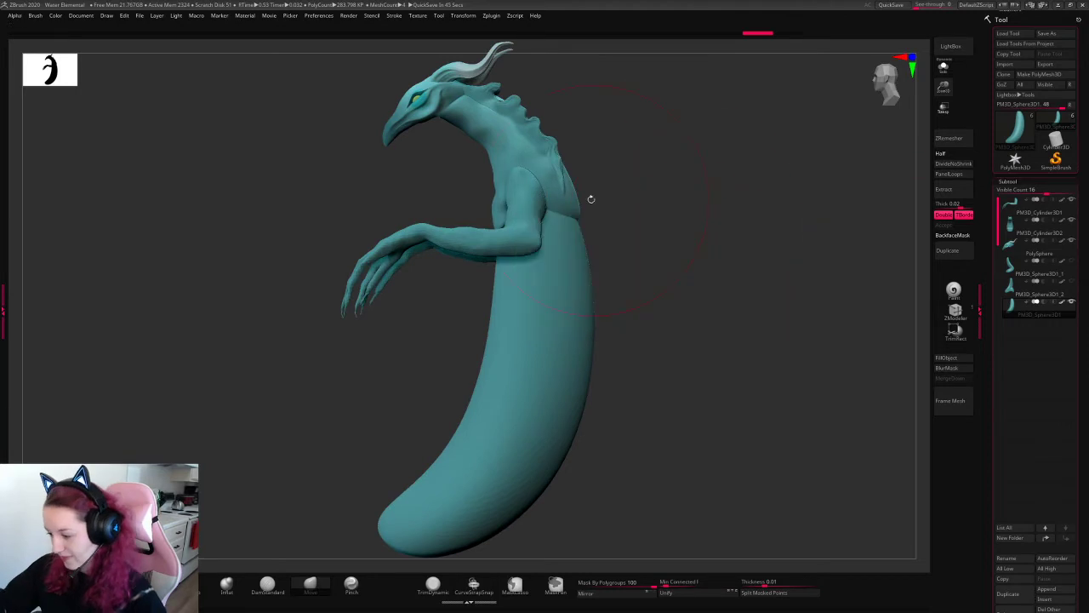
- Select the torso subtool and reshape the front of its neck with the Move brush, adjusting the brush size
alt+click(506, 215)
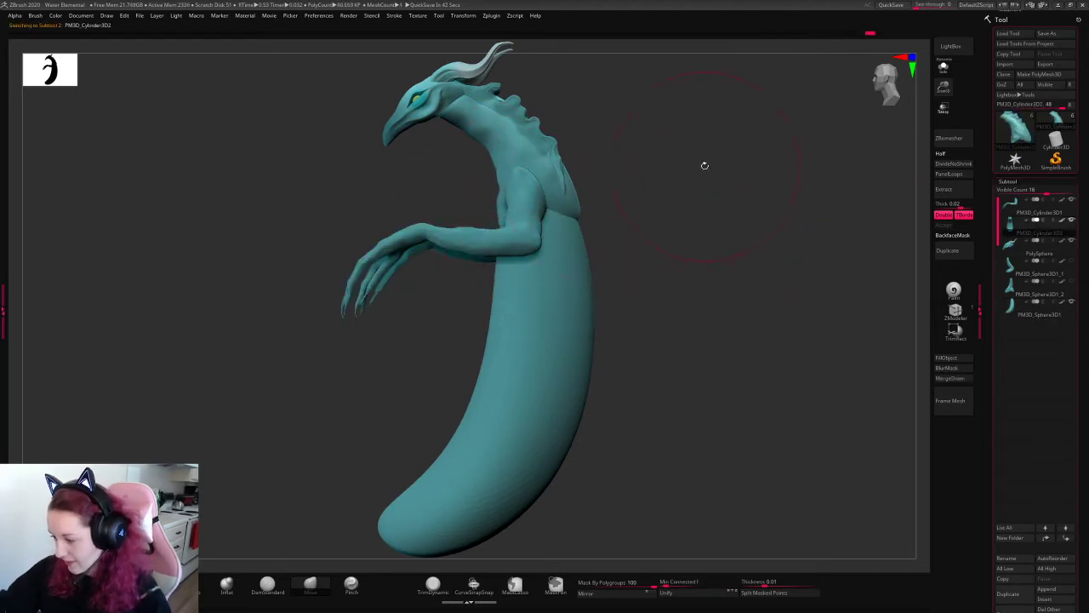
alt+drag(705, 166, 718, 227)
key(space)
drag(522, 160, 513, 155)
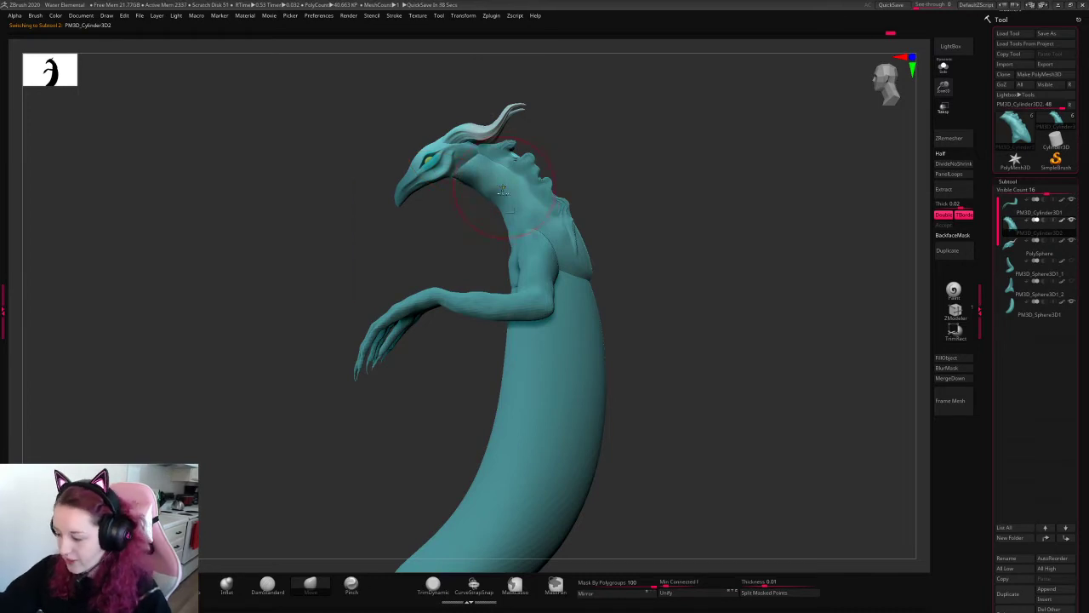
key(space)
key(space)
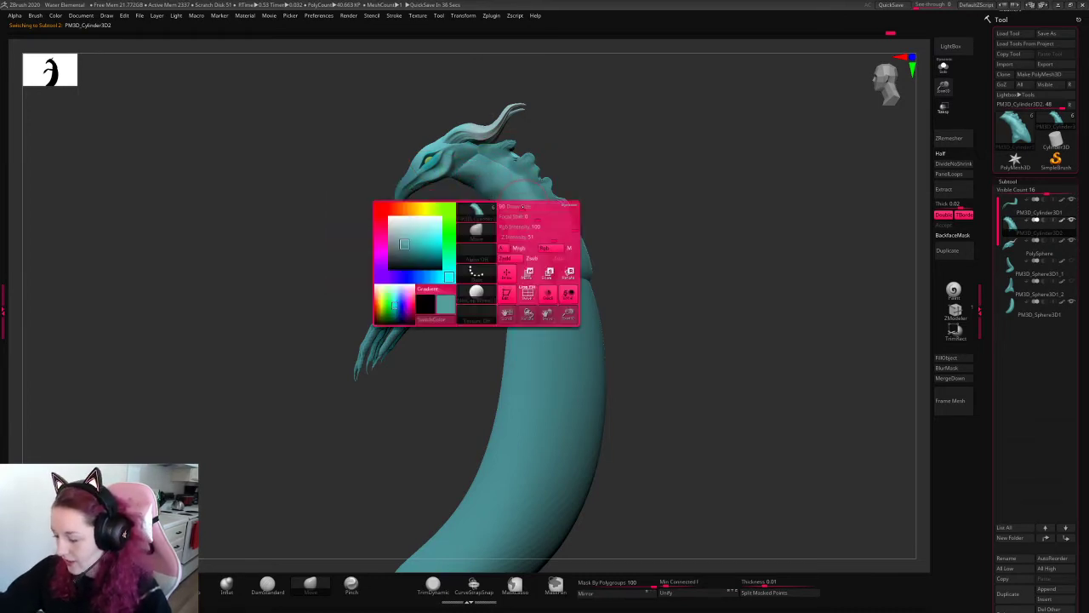
key(space)
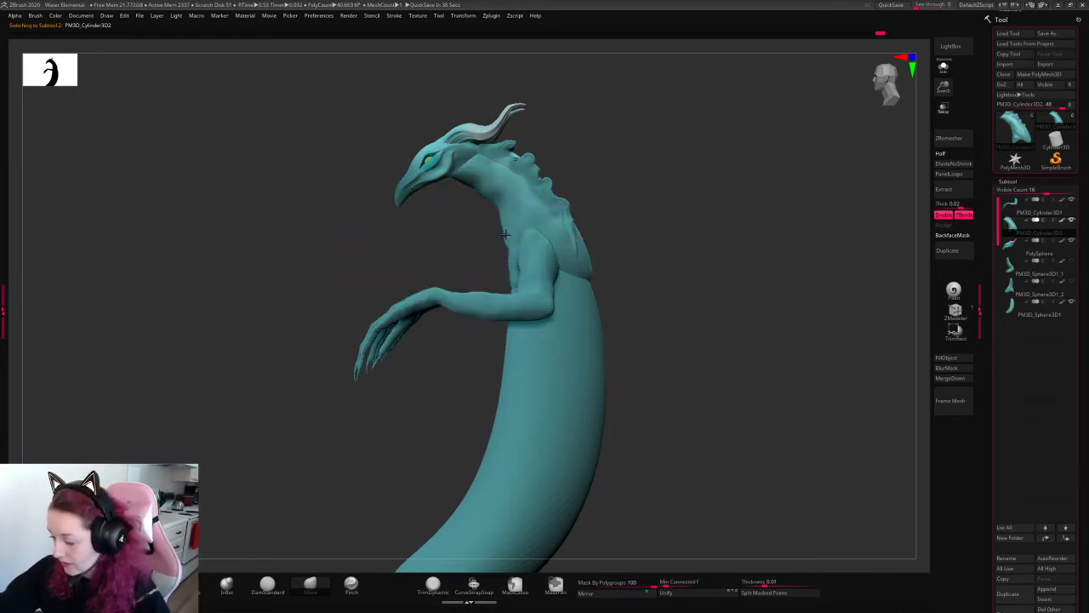
key(space)
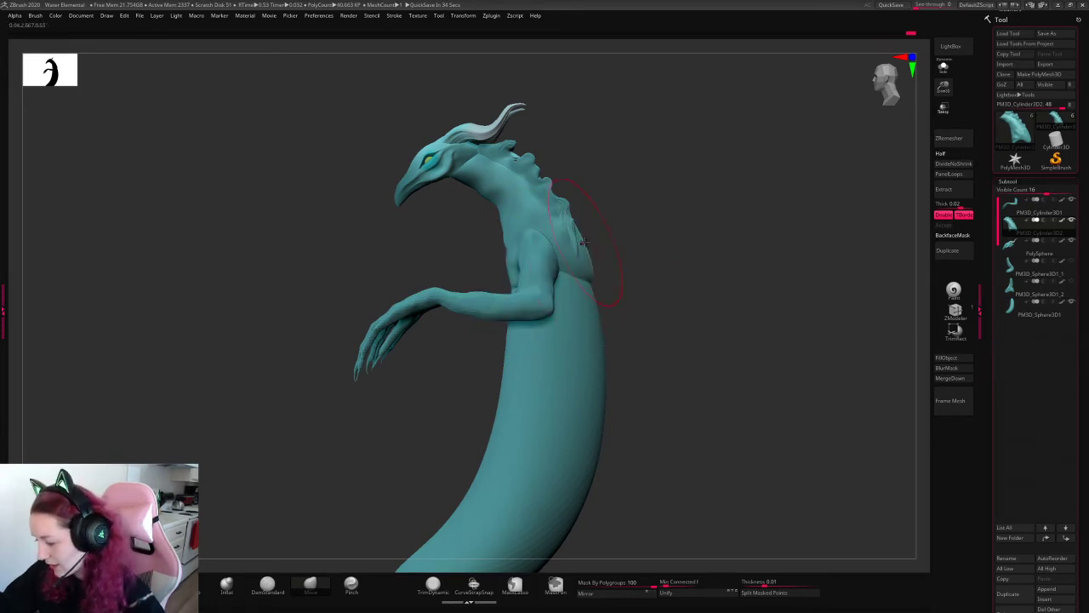
- Refine the torso's shoulder area, upper back and throat with the Move brush from the front and both sides
drag(732, 229, 718, 252)
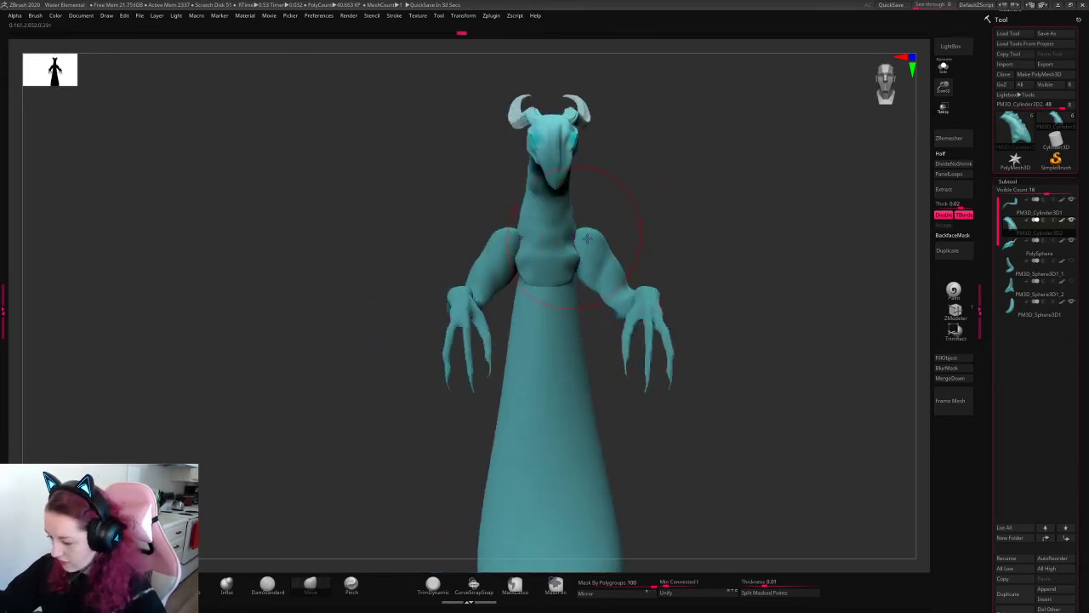
drag(587, 238, 594, 240)
key(space)
mouse_move(714, 229)
mouse_down()
mouse_move(756, 225)
mouse_move(736, 228)
mouse_up()
drag(537, 198, 537, 181)
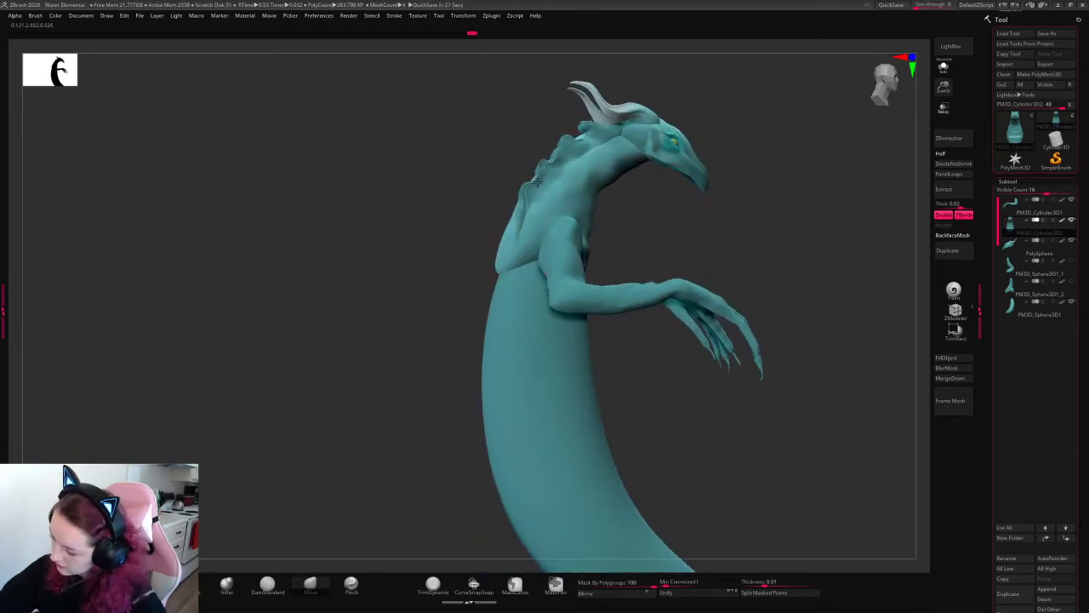
drag(646, 165, 624, 175)
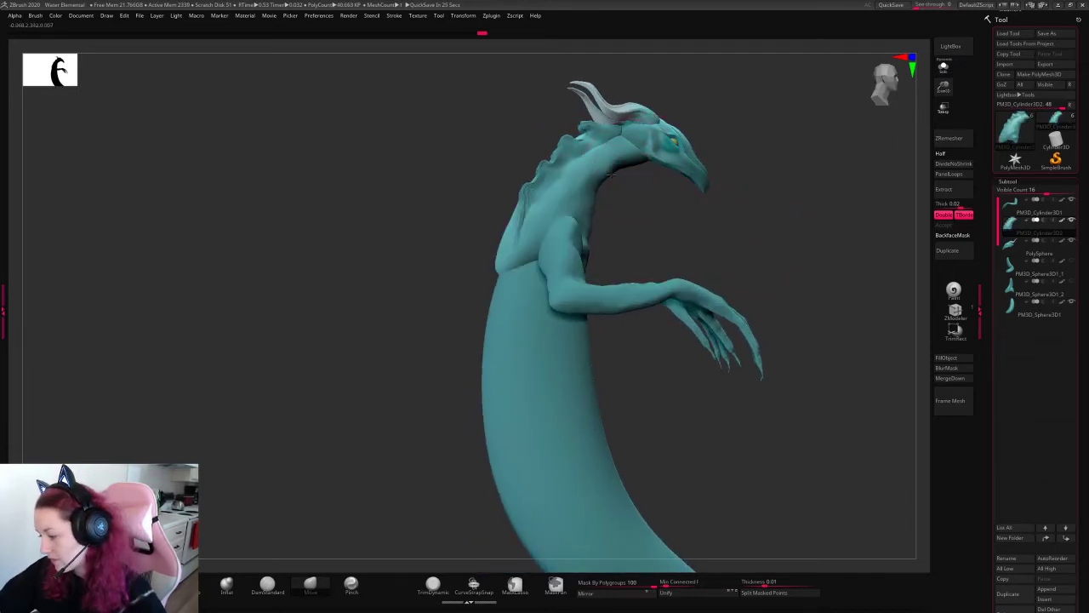
drag(749, 195, 757, 229)
mouse_move(956, 85)
mouse_down()
mouse_move(808, 178)
mouse_move(779, 170)
mouse_move(847, 193)
mouse_up()
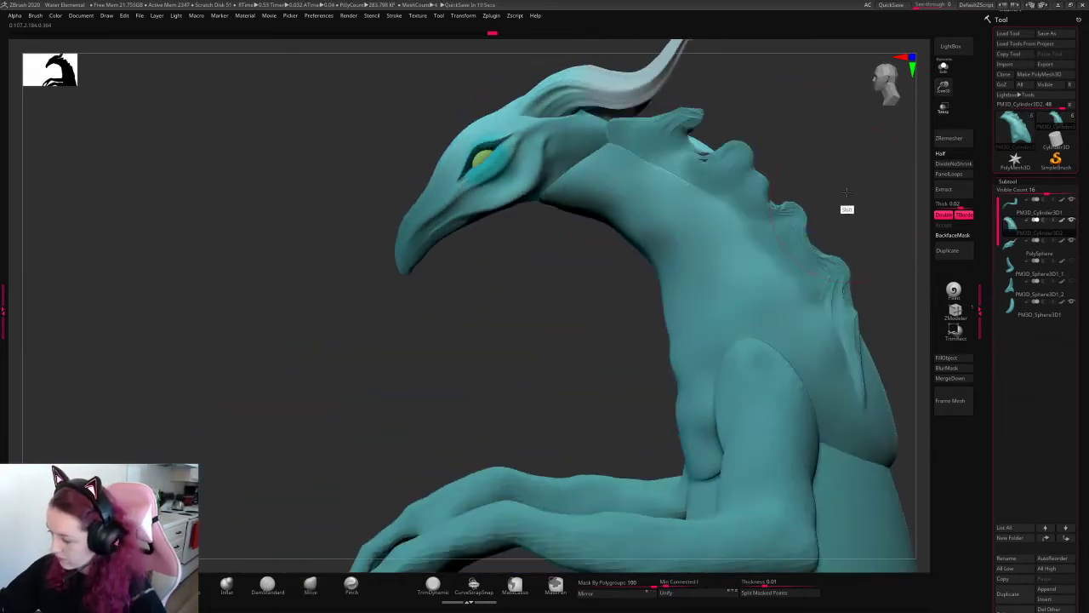
drag(944, 87, 885, 38)
alt+drag(699, 202, 667, 183)
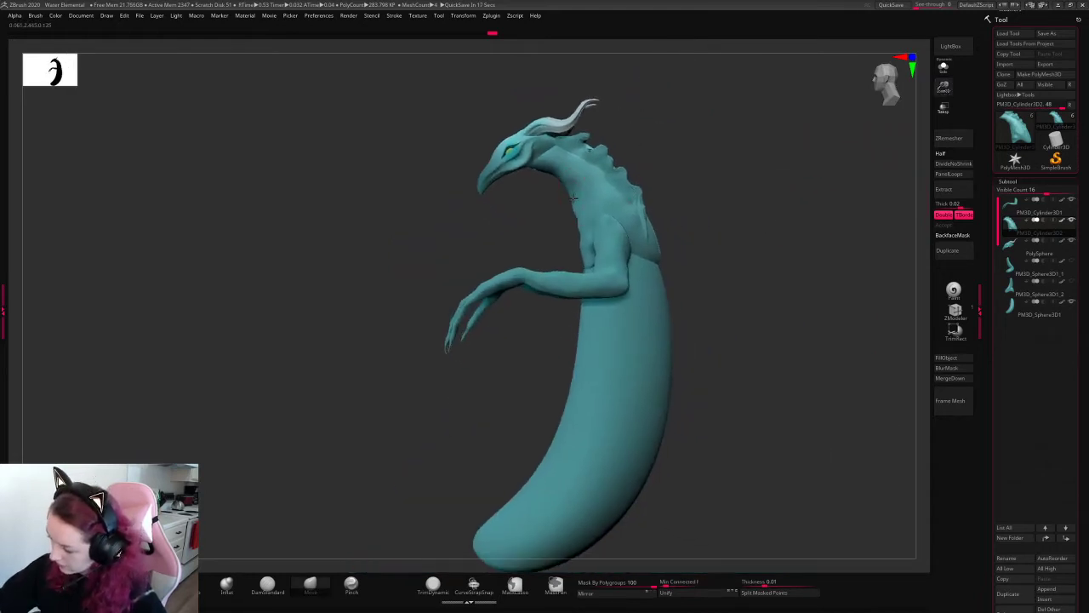
drag(801, 198, 894, 126)
key(space)
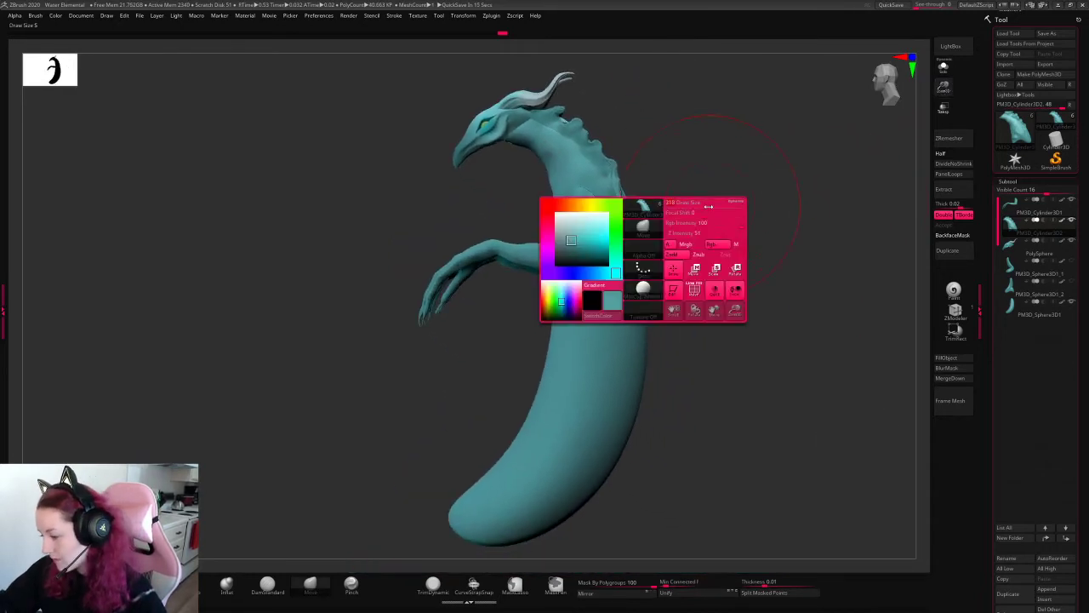
key(space)
- Isolate the torso and try to apply the Bend Arc deformer to it
click(949, 66)
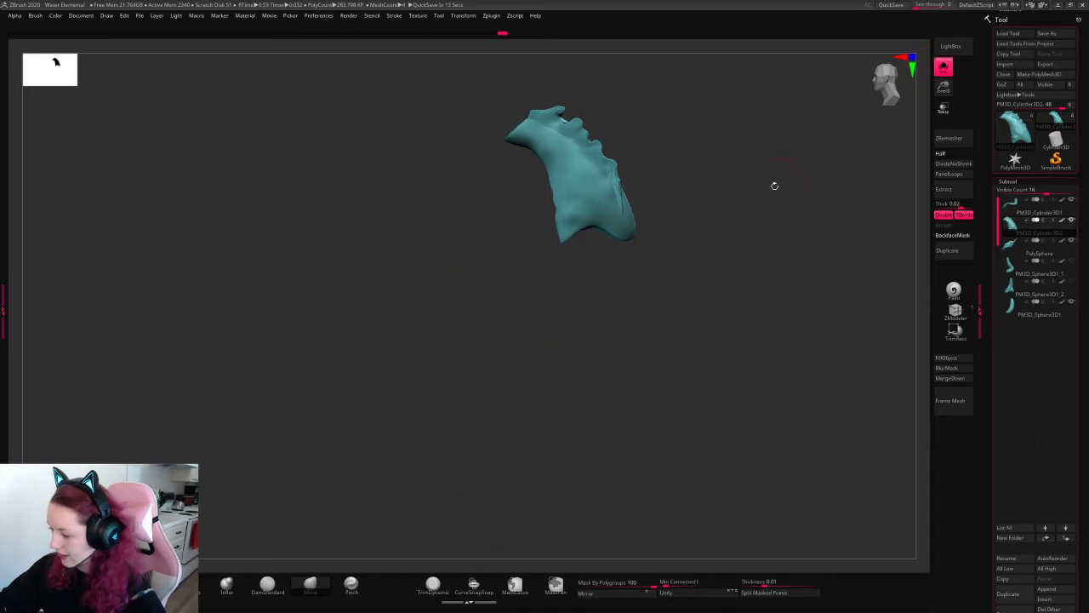
key(w)
click(555, 112)
click(544, 137)
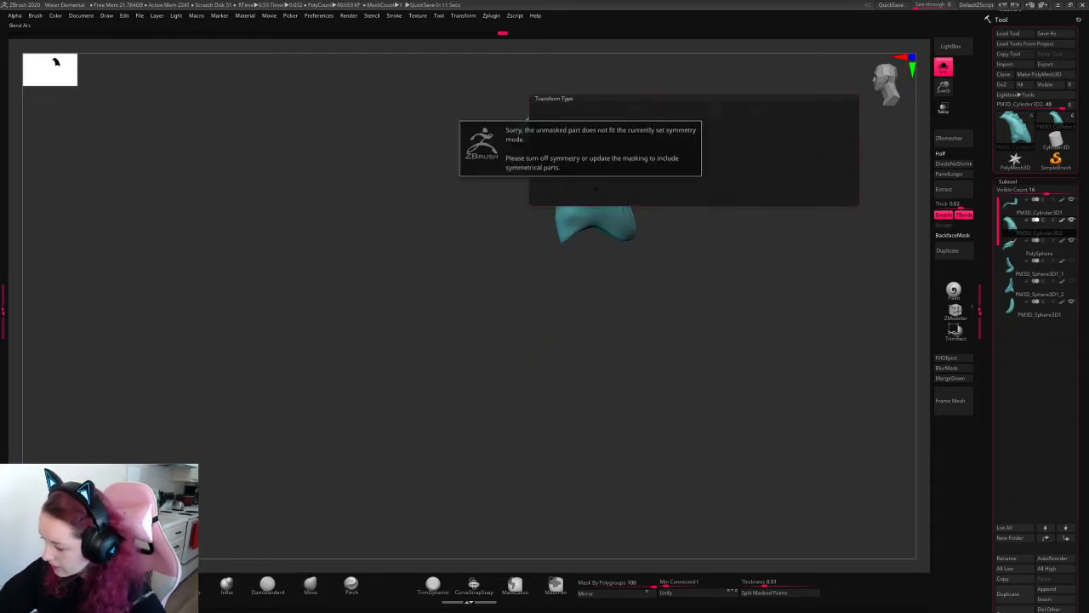
- Reposition the gizmo onto the torso's centre line and align it for a symmetrical bend
drag(680, 225, 734, 213)
alt+click(534, 180)
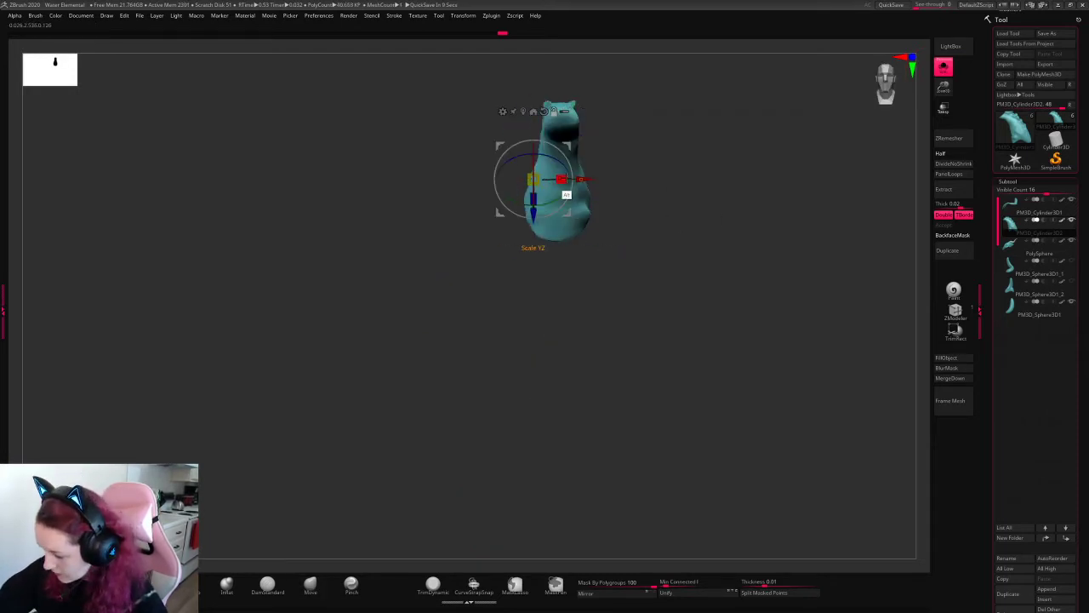
drag(565, 178, 759, 171)
alt+drag(614, 173, 610, 175)
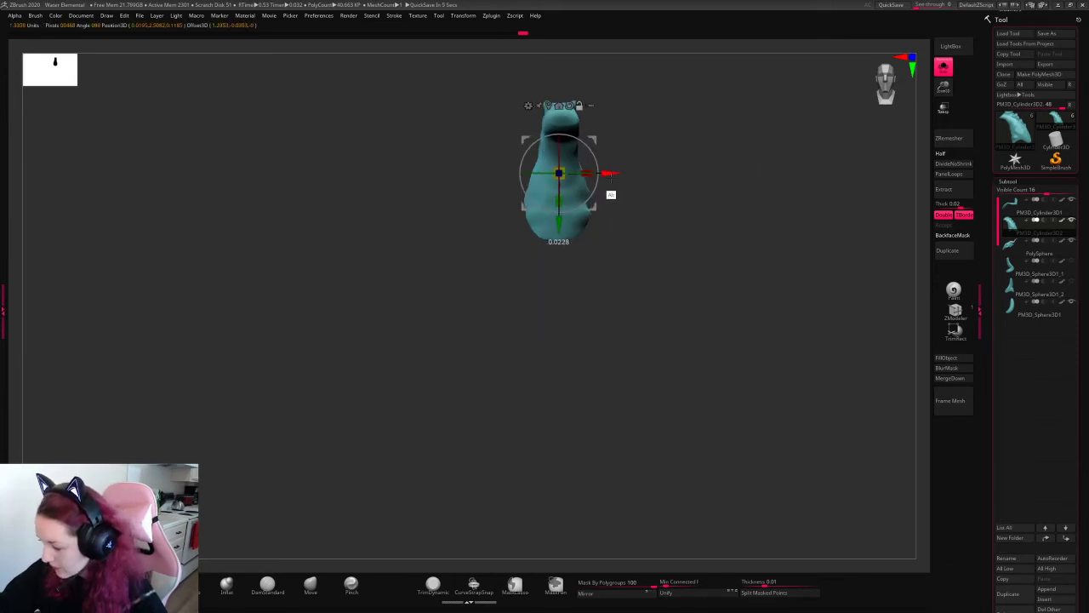
drag(830, 166, 720, 207)
click(508, 154)
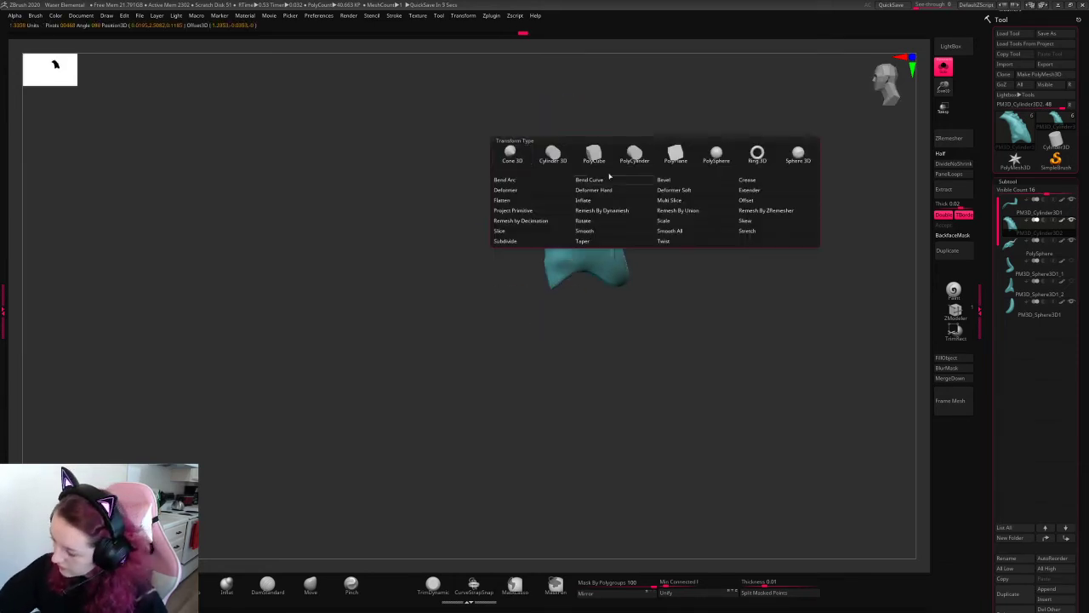
alt+drag(572, 193, 594, 183)
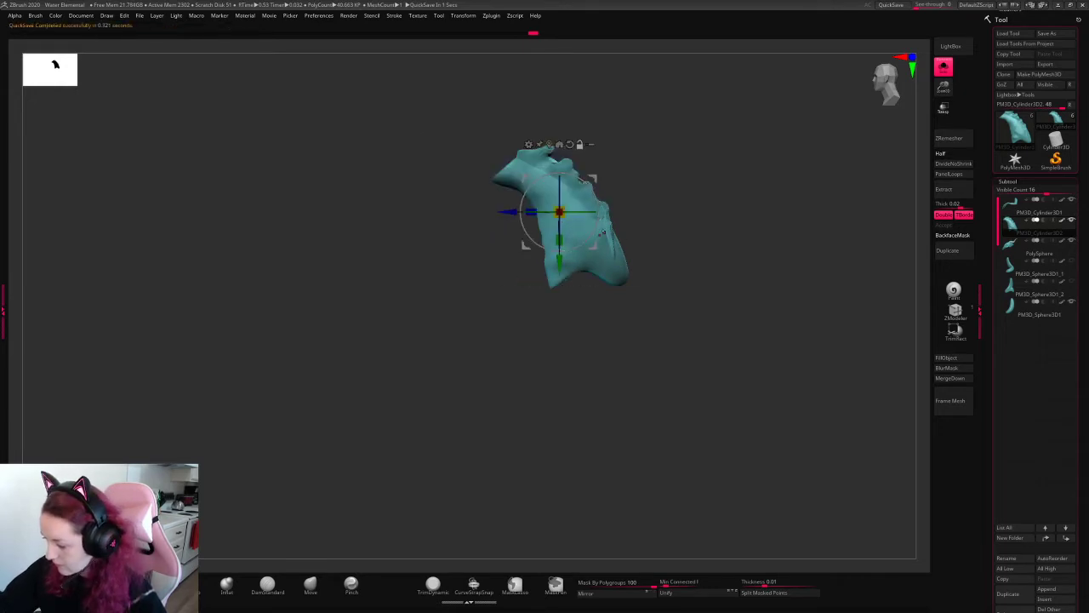
alt+drag(587, 242, 601, 236)
- Bend the torso forward with the Bend Arc deformer, switch back to Gizmo 3D and show all subtools again
click(528, 146)
click(538, 173)
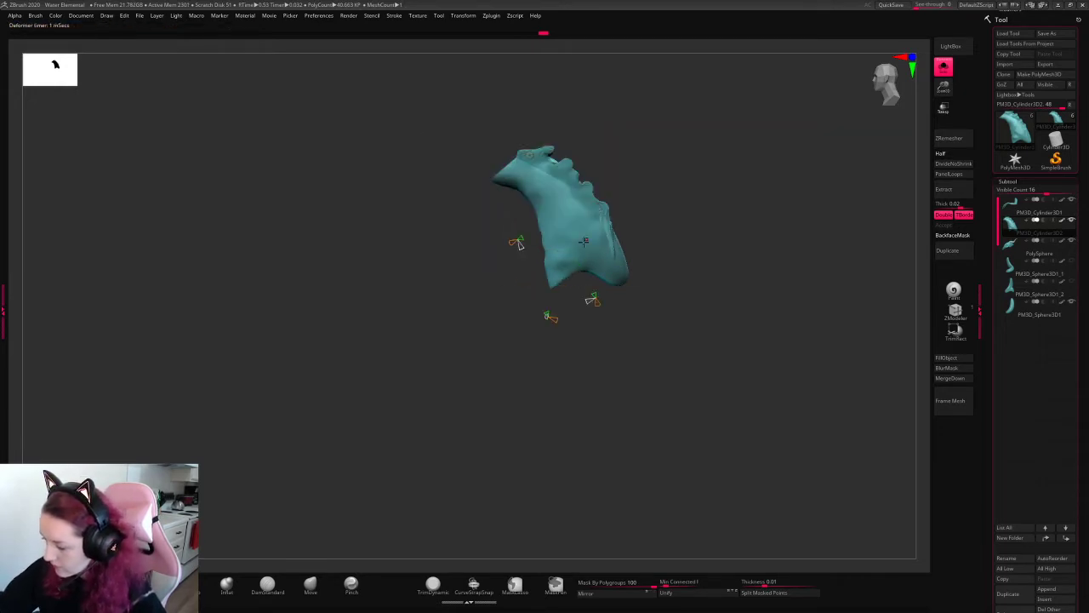
drag(519, 243, 520, 246)
click(529, 154)
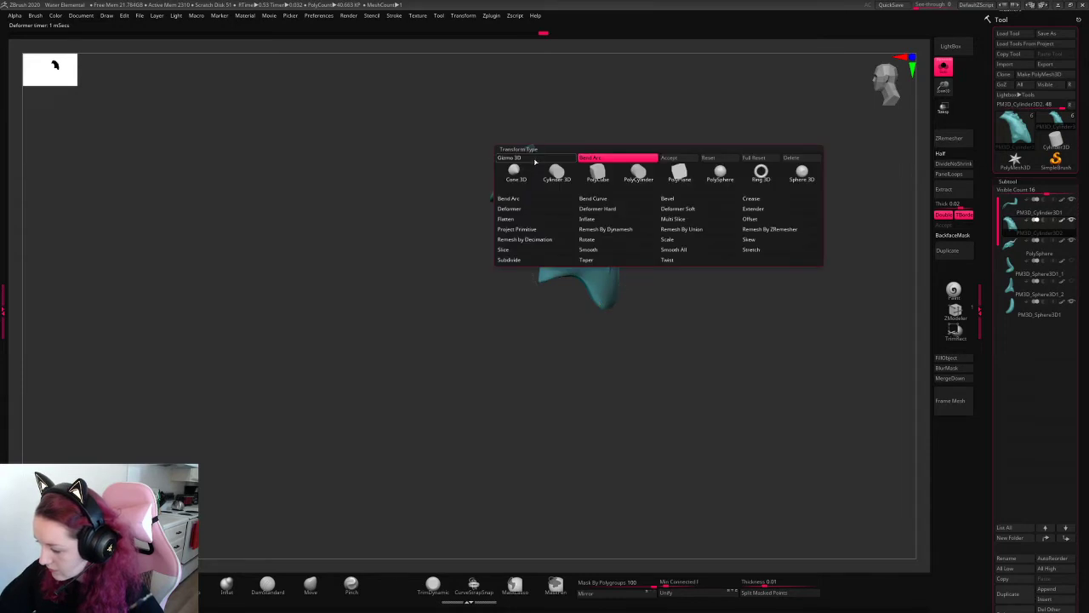
click(944, 68)
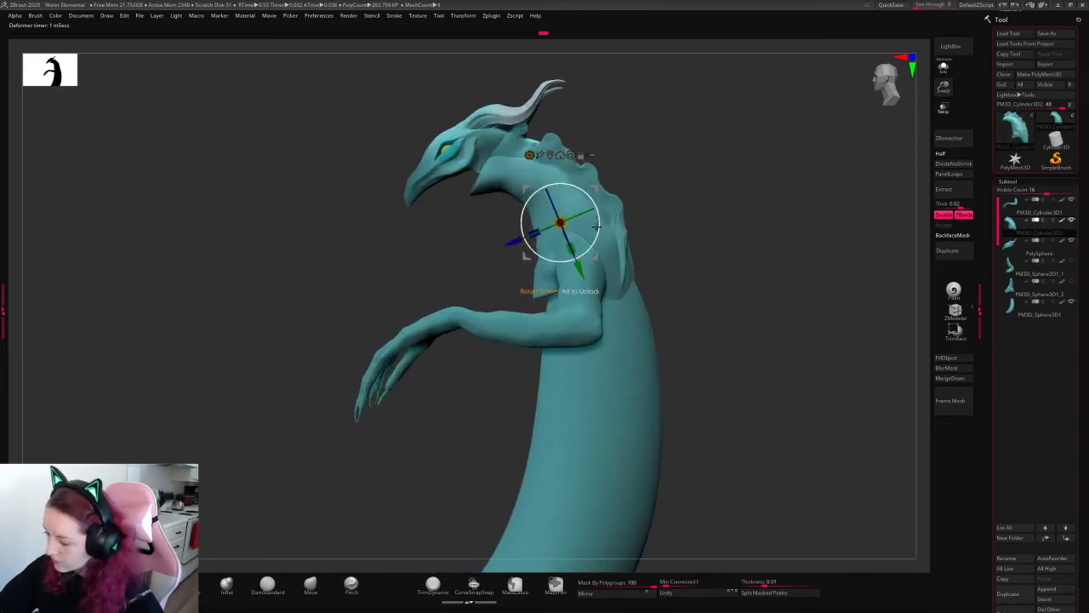
- Rotate the bent torso with the gizmo to line it up with the head and lower body
mouse_move(595, 189)
mouse_down()
mouse_move(575, 197)
mouse_move(585, 196)
mouse_up()
key(q)
drag(672, 177, 715, 174)
alt+drag(823, 223, 858, 129)
- Select the curved lower body, then rotate and shift it forward beneath the torso with the gizmo
alt+click(614, 307)
key(w)
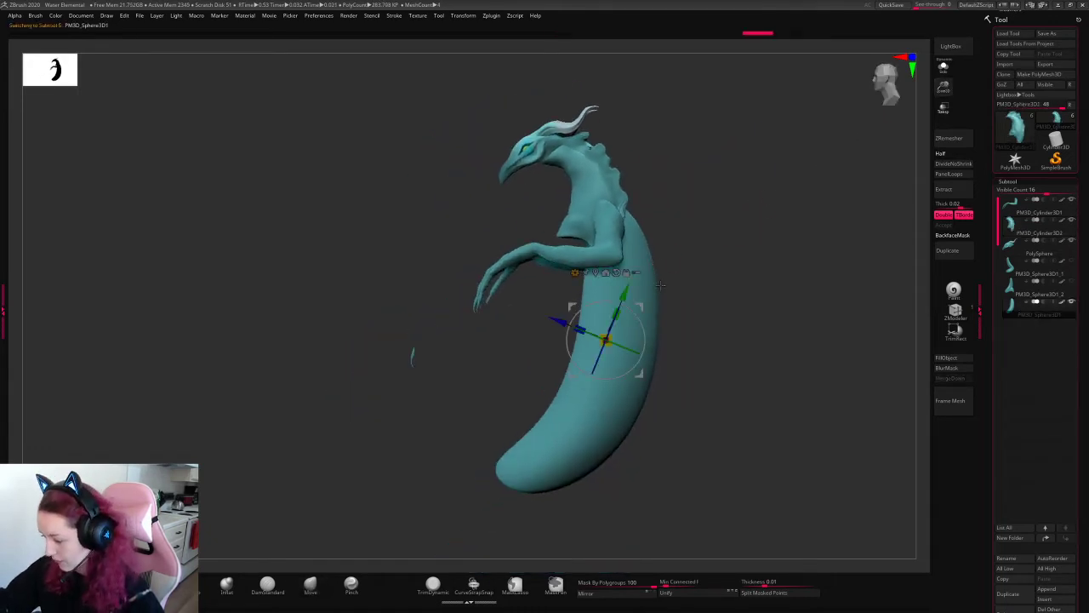
mouse_move(644, 354)
mouse_down()
mouse_move(639, 374)
mouse_move(641, 364)
mouse_up()
drag(639, 305, 595, 300)
mouse_move(600, 345)
mouse_down()
mouse_move(597, 368)
mouse_move(599, 354)
mouse_up()
key(q)
- Select the torso and rework its chest and lower back over the top of the tail with Move and Smooth strokes
drag(660, 247, 749, 240)
right_drag(750, 240, 725, 226)
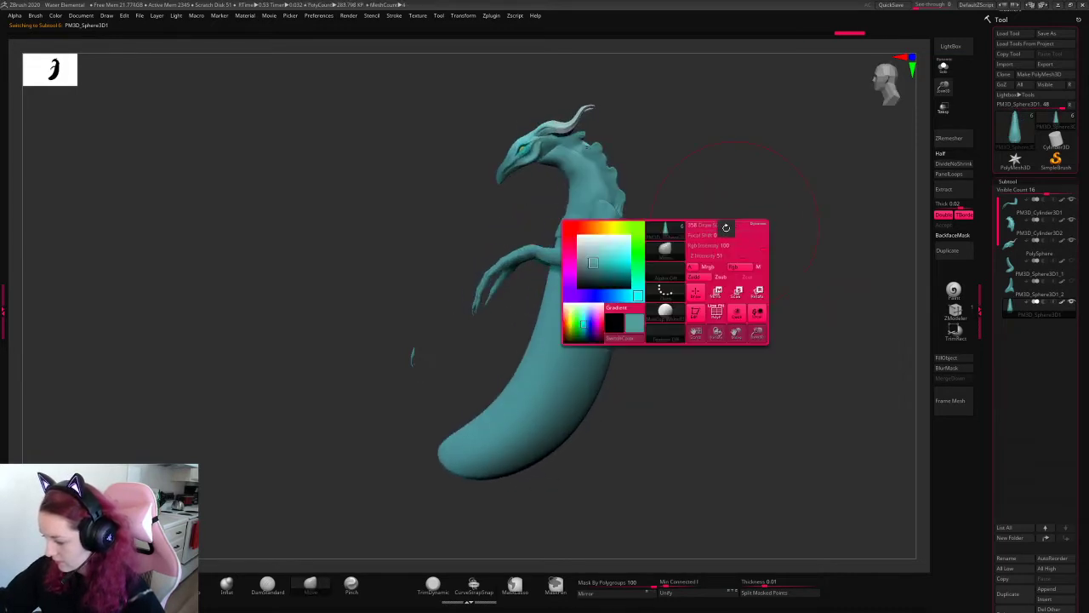
right_click(724, 228)
alt+click(586, 223)
drag(945, 86, 945, 104)
right_click(713, 238)
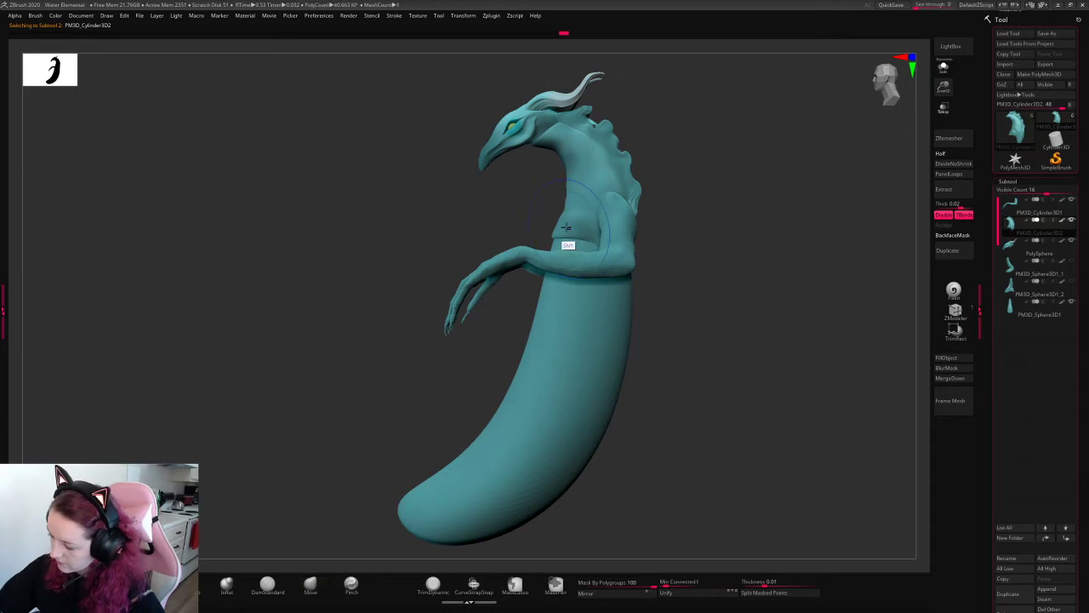
right_drag(636, 207, 797, 219)
right_click(794, 192)
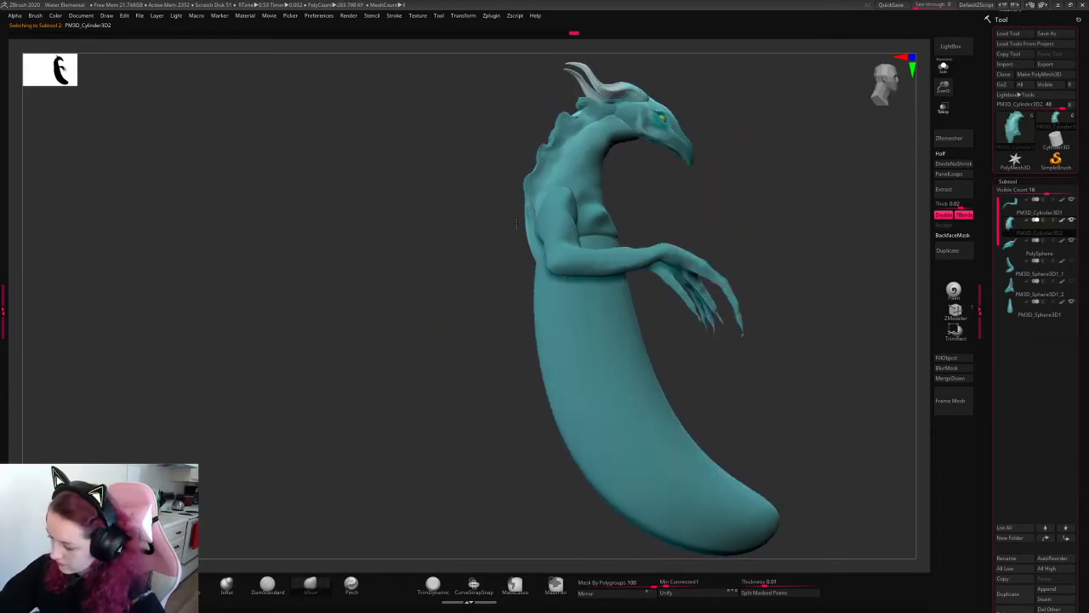
- Select the arms and bring them closer to the narrowed torso, using the gizmo from the front view
alt+click(557, 198)
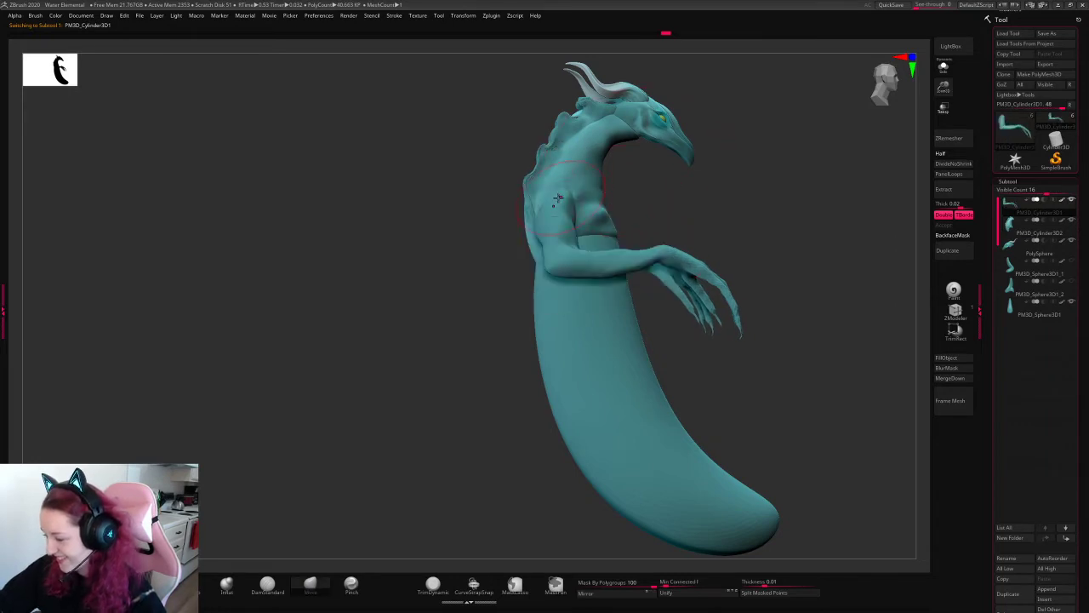
mouse_move(550, 178)
right_down()
mouse_move(778, 175)
mouse_move(758, 177)
right_up()
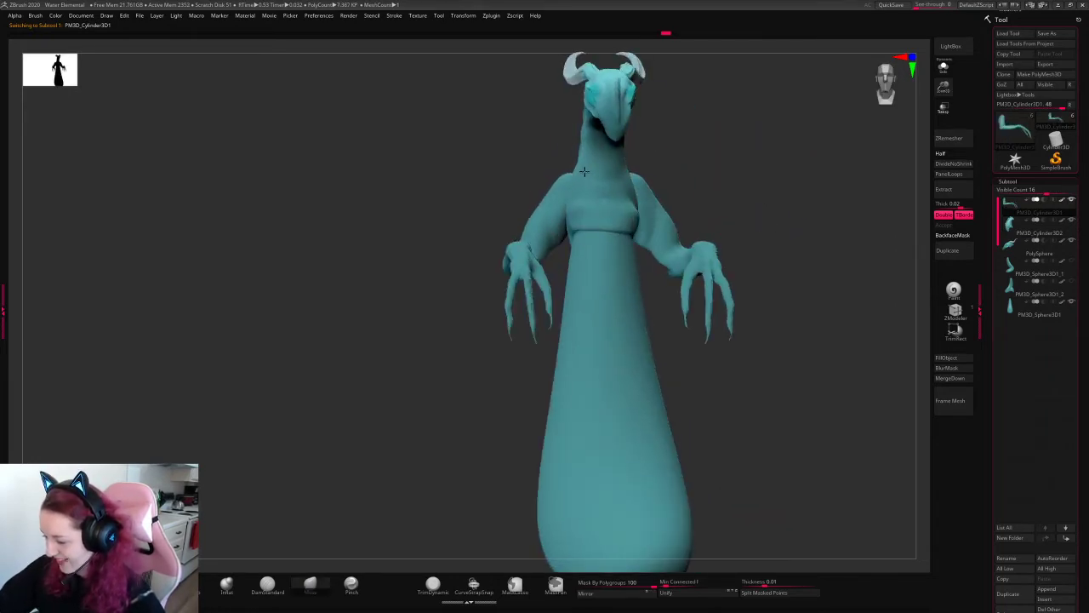
right_click(606, 190)
key(w)
drag(615, 208, 603, 208)
key(q)
right_drag(630, 204, 715, 188)
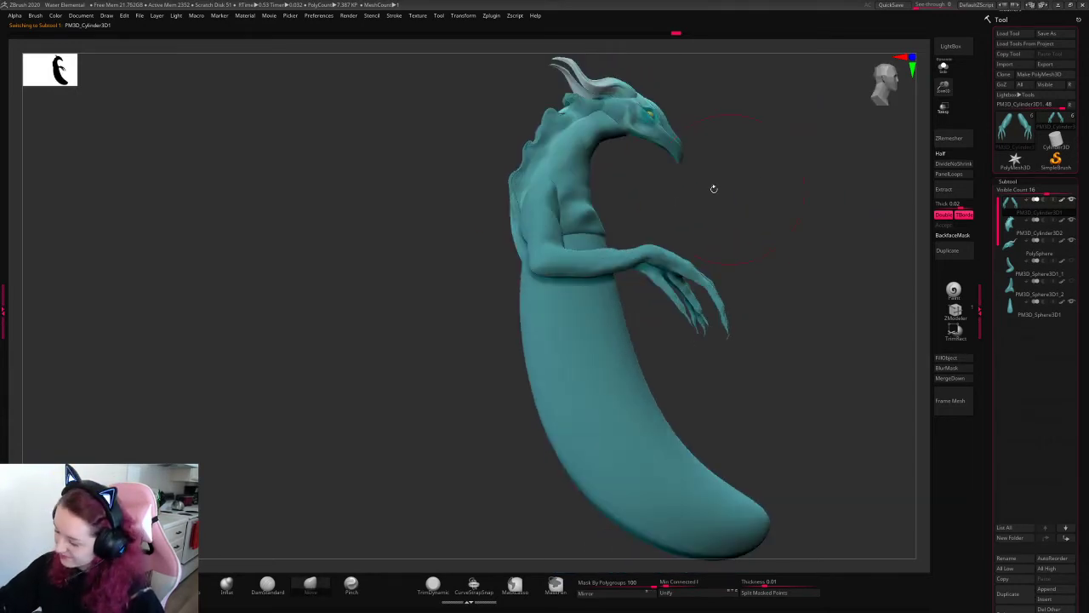
shift+right_drag(550, 197, 525, 182)
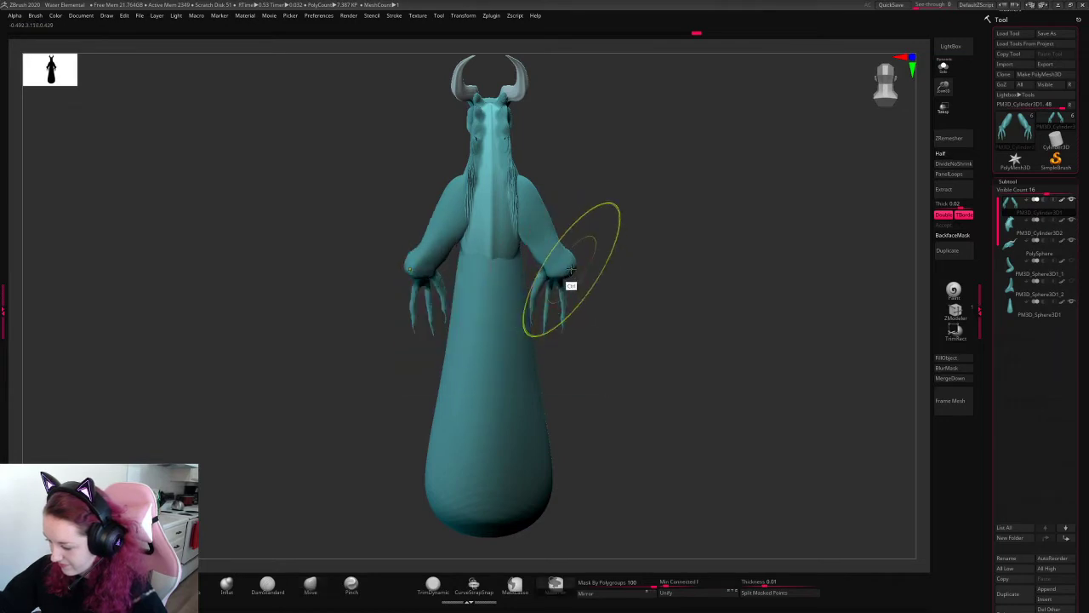
- Undo the last elbow edits on the arms and save the project over the existing Water Elemental file
key(ctrl+z)
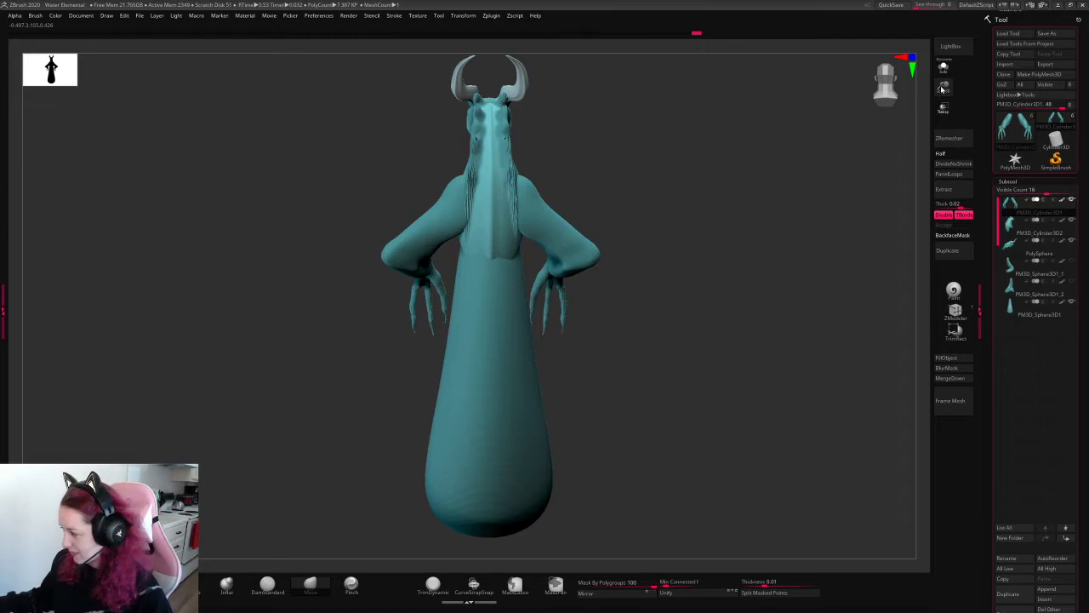
key(ctrl+z)
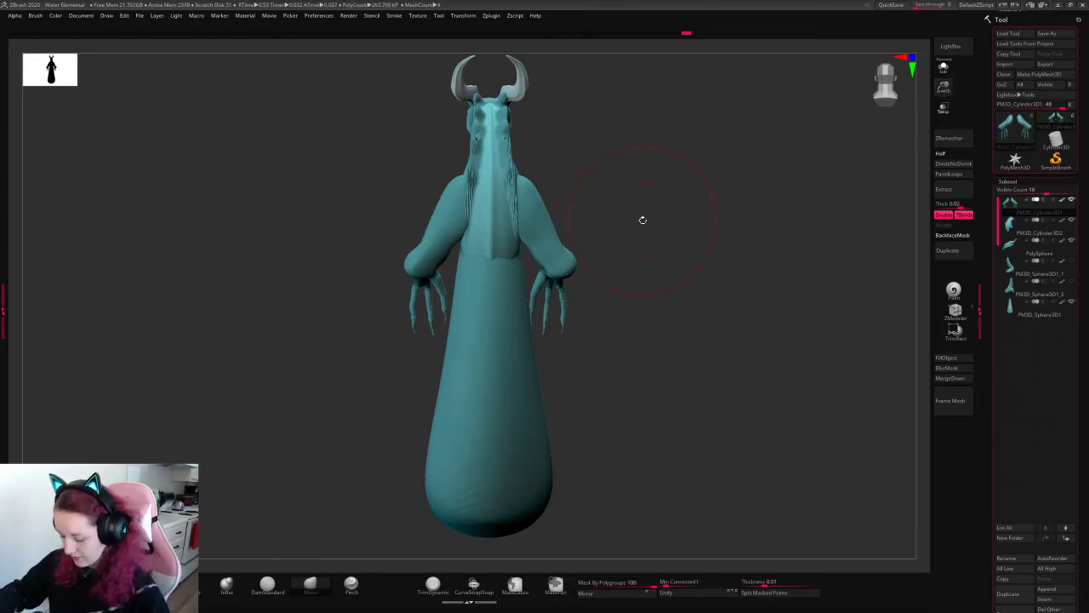
key(ctrl+s)
double_click(553, 180)
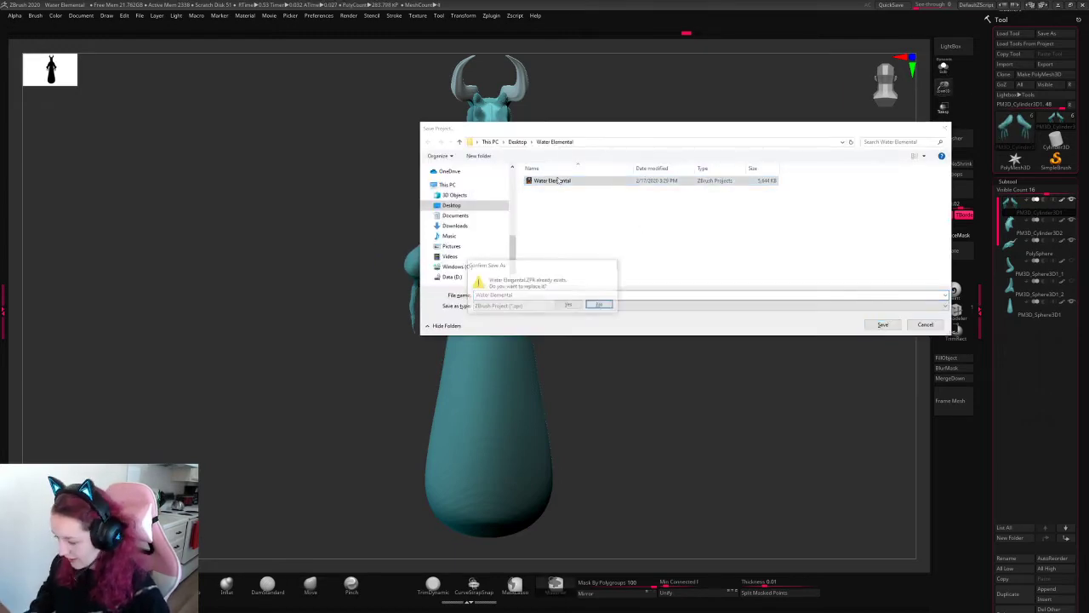
key(y)
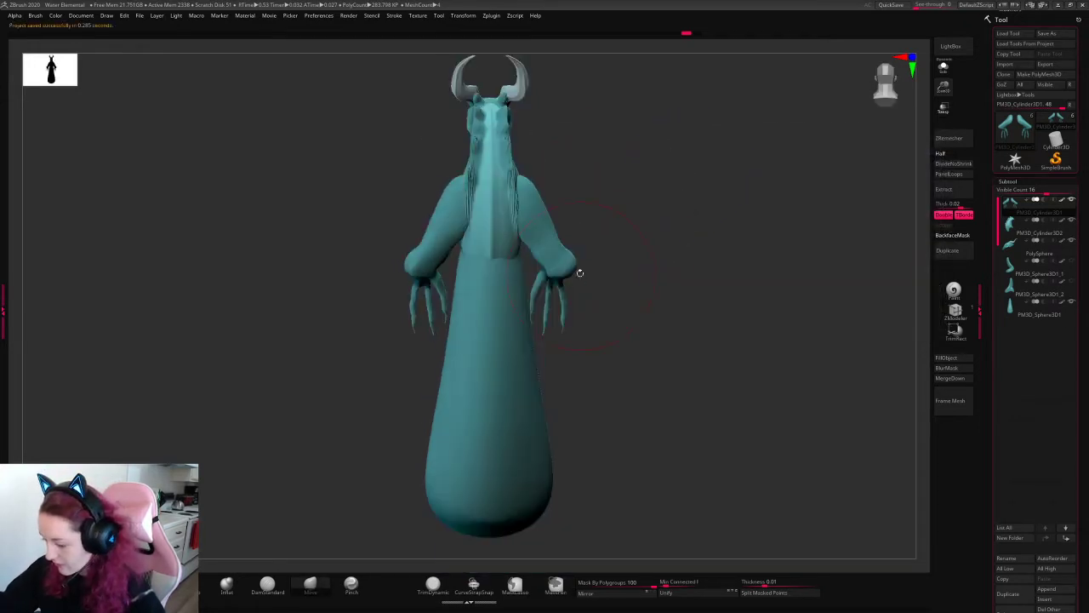
- Adjust the elbow and forearm shape of the arms with the Move brush
mouse_move(580, 272)
mouse_down()
mouse_move(554, 274)
mouse_move(569, 272)
mouse_move(542, 247)
mouse_move(776, 182)
mouse_move(618, 195)
mouse_move(623, 220)
mouse_move(619, 175)
mouse_move(706, 189)
mouse_move(783, 236)
mouse_move(722, 206)
mouse_up()
key(space)
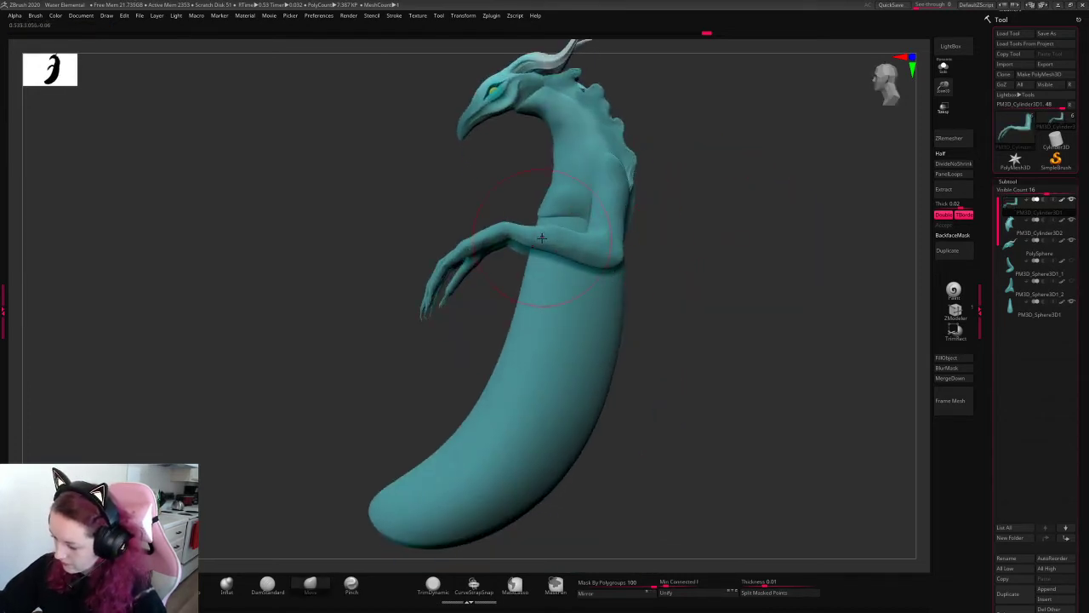
shift+drag(747, 172, 651, 251)
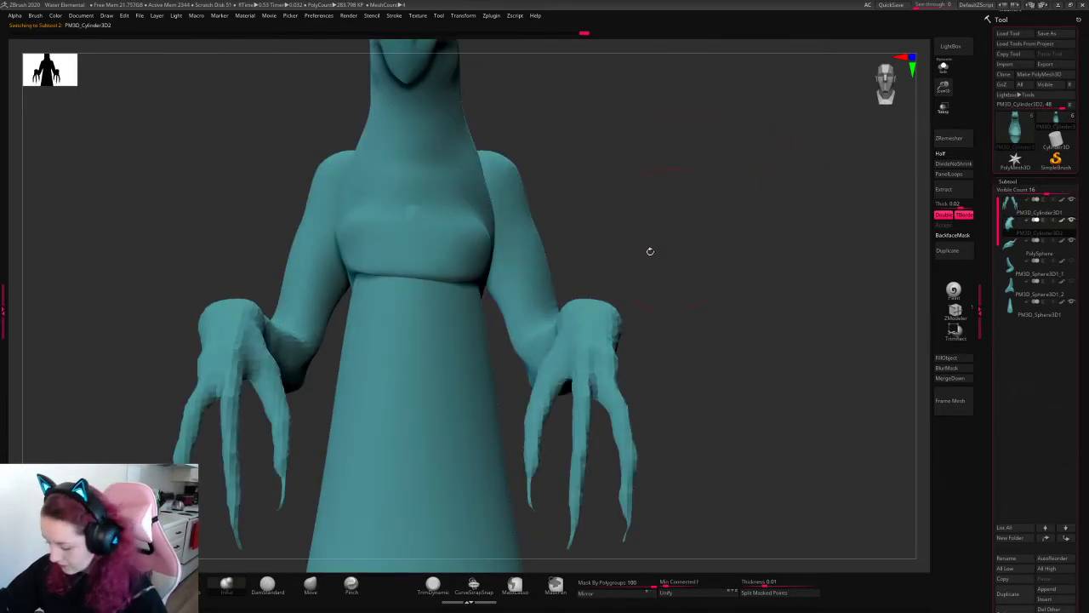
- Flatten and soften the chest area of the torso with the TrimDynamic brush
alt+drag(808, 159, 474, 497)
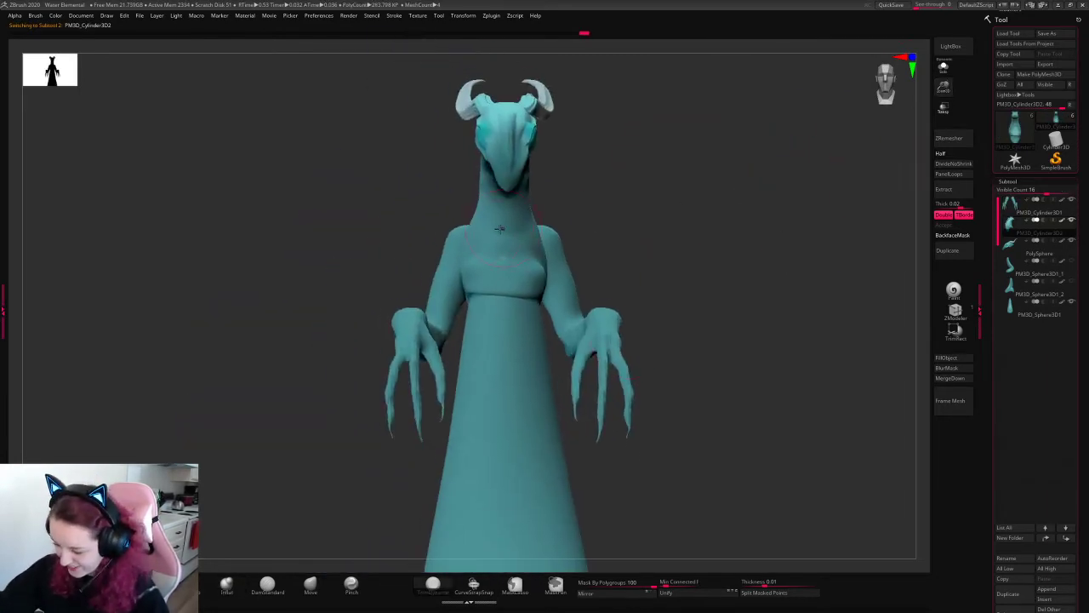
drag(524, 231, 558, 294)
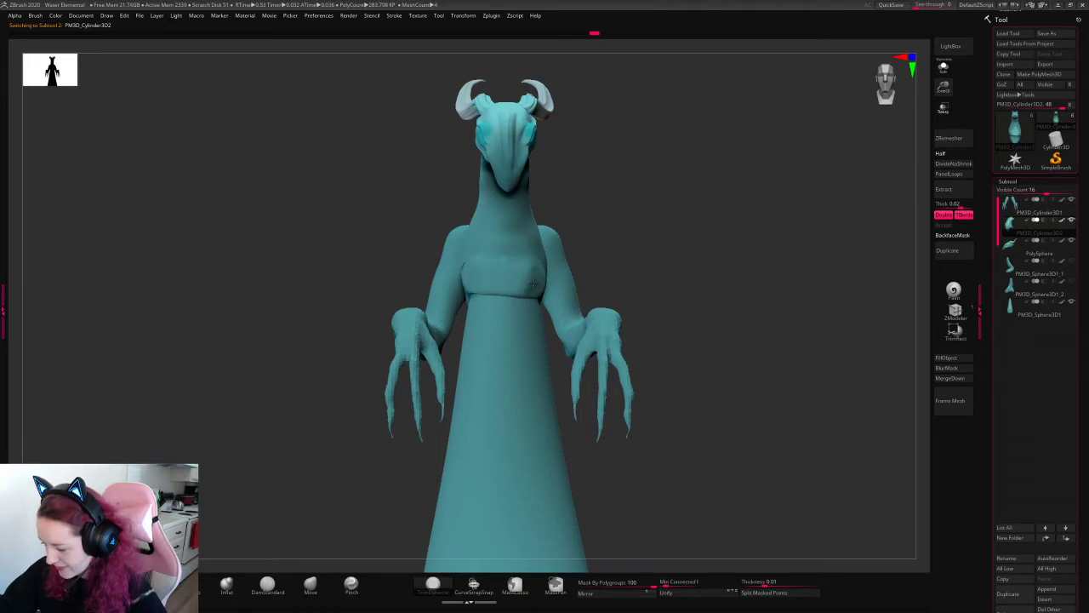
drag(740, 196, 756, 228)
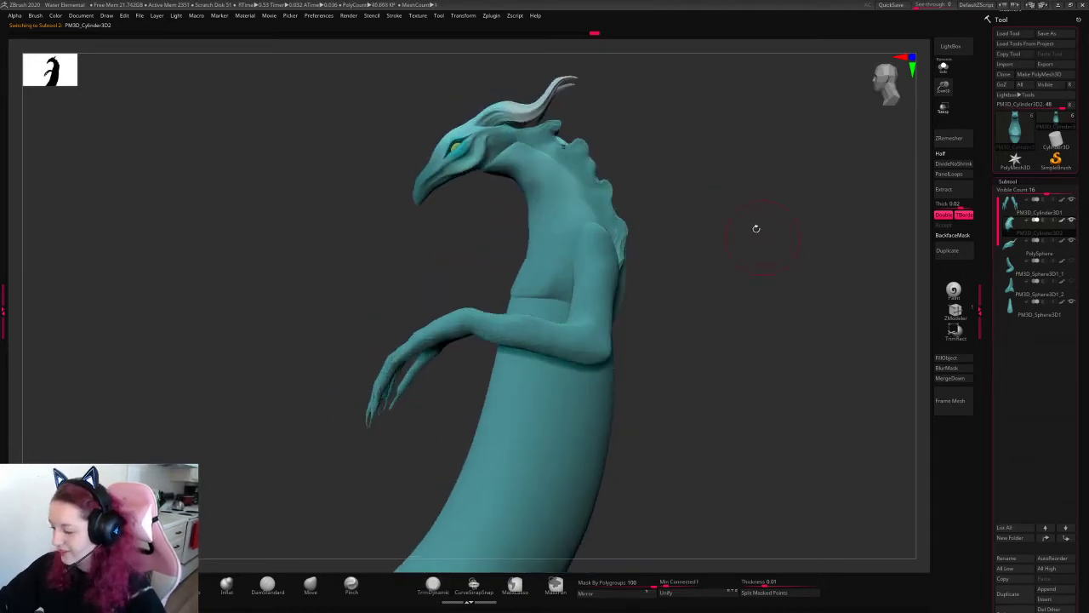
- Select the lower body and rotate it slightly so the tail swings further forward beneath the torso
drag(943, 88, 695, 287)
alt+click(588, 292)
key(w)
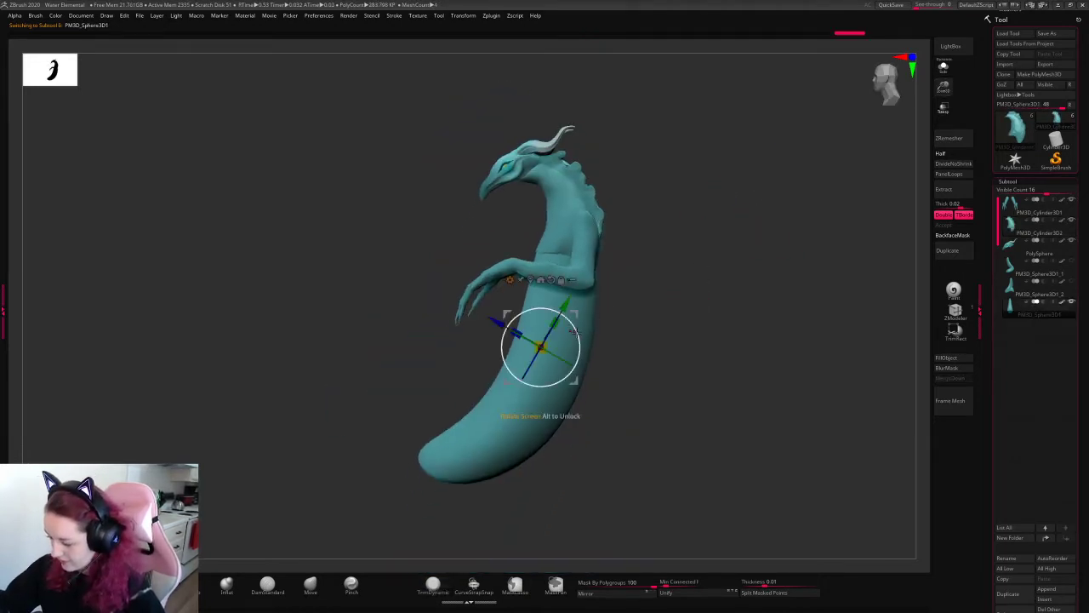
mouse_move(569, 322)
mouse_down()
mouse_move(572, 337)
mouse_move(558, 336)
mouse_up()
key(q)
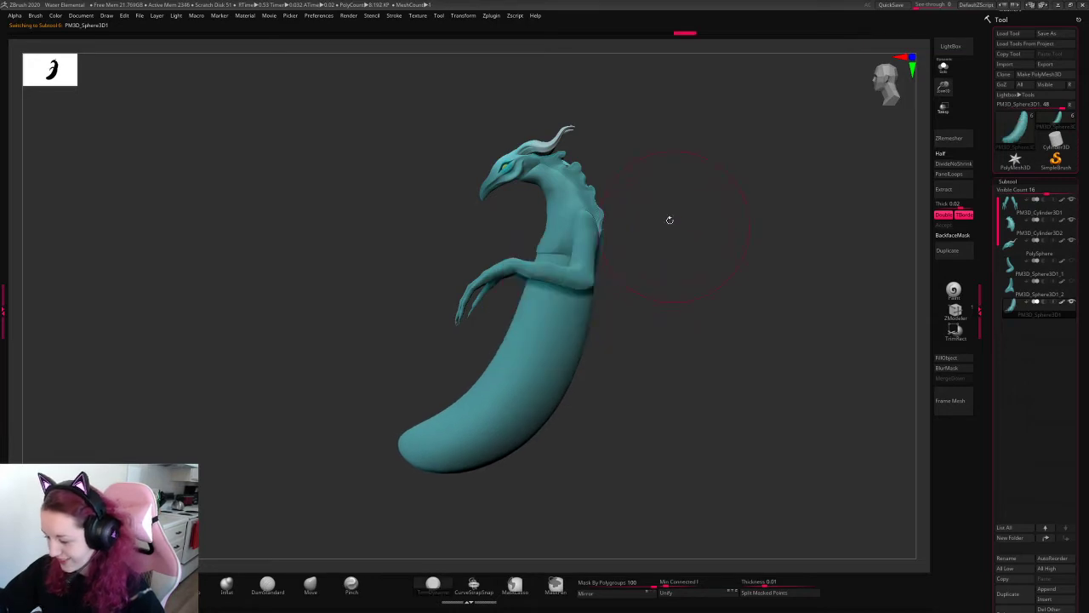
- Reshape the lower edge of the torso with the Move brush so the waist blends into the lower body
alt+click(547, 246)
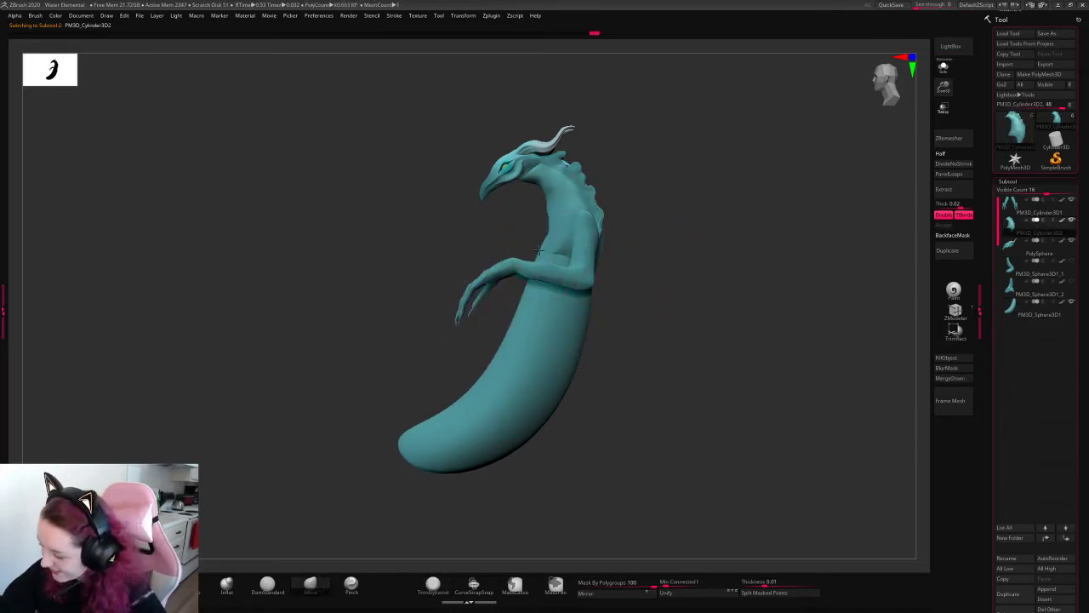
key(shift)
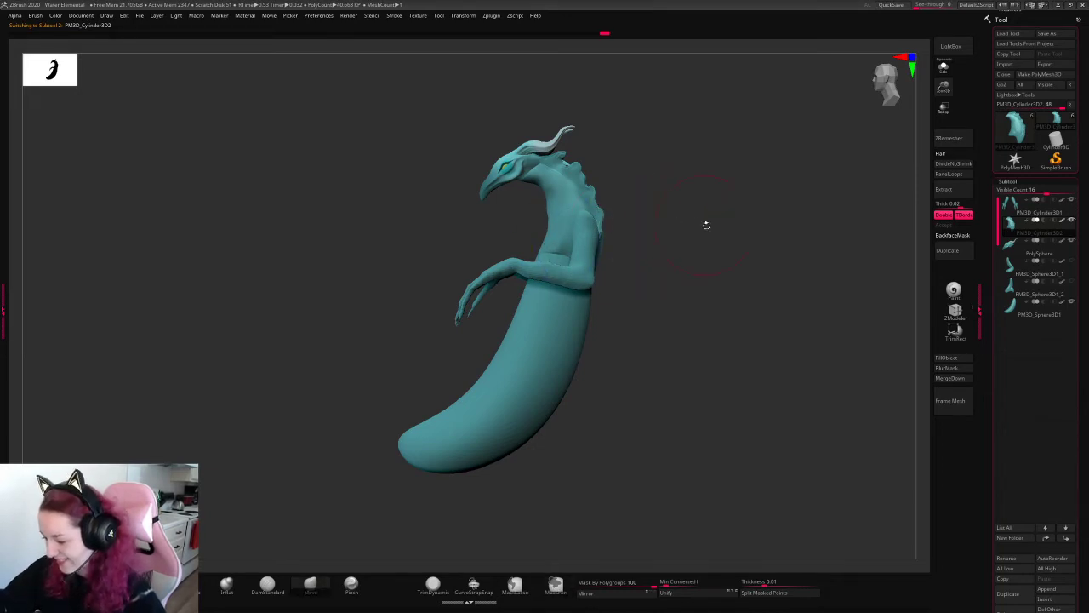
shift+drag(707, 225, 637, 247)
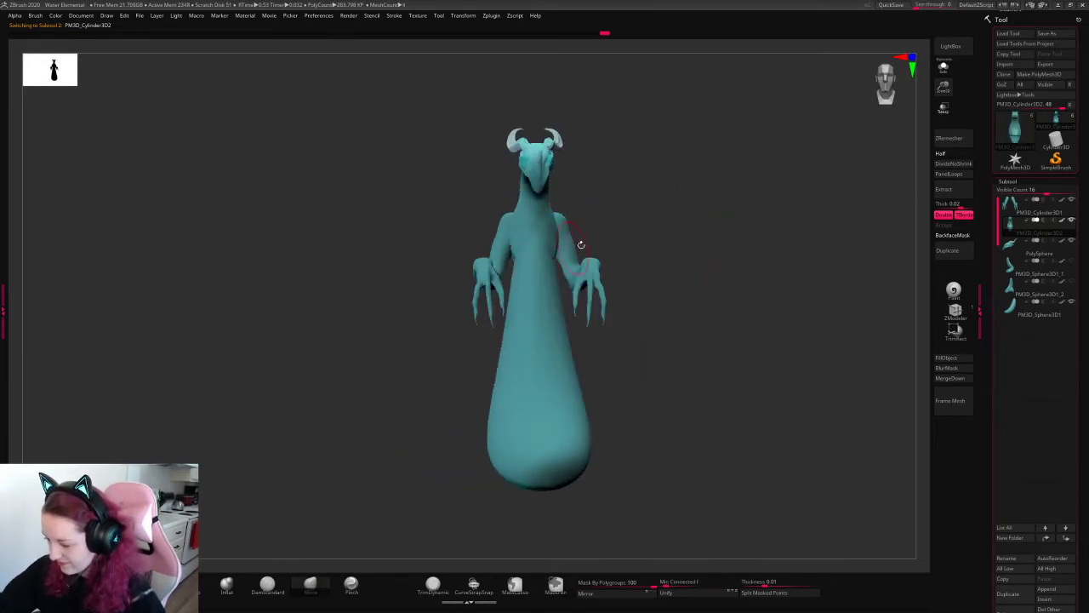
mouse_move(551, 268)
mouse_down()
mouse_move(689, 190)
mouse_move(559, 259)
mouse_up()
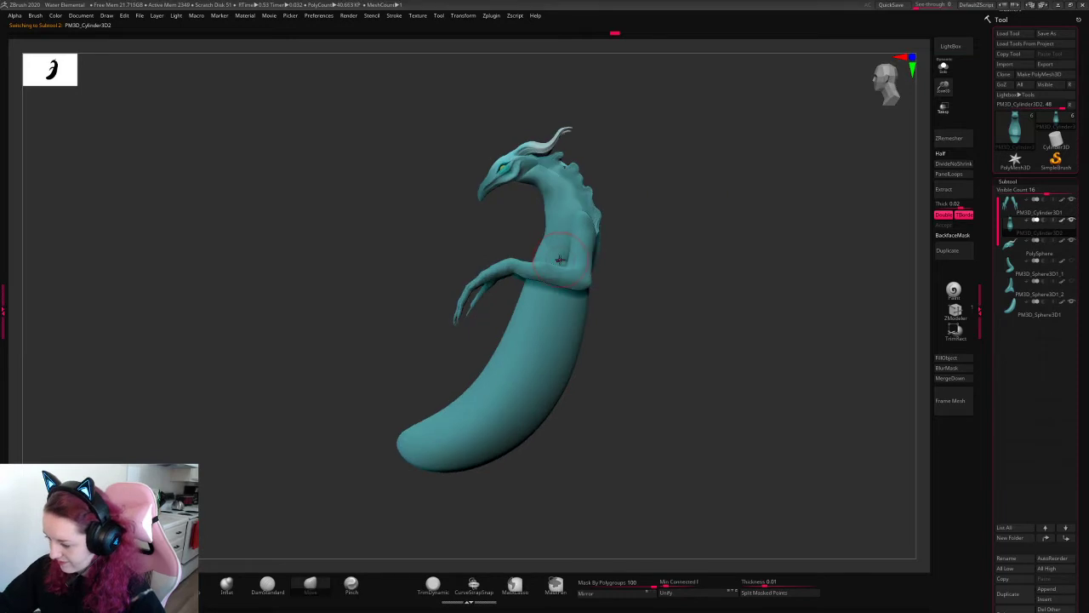
- Select the lower body and refine its belly and tail contour with the Move brush
alt+click(557, 340)
key(space)
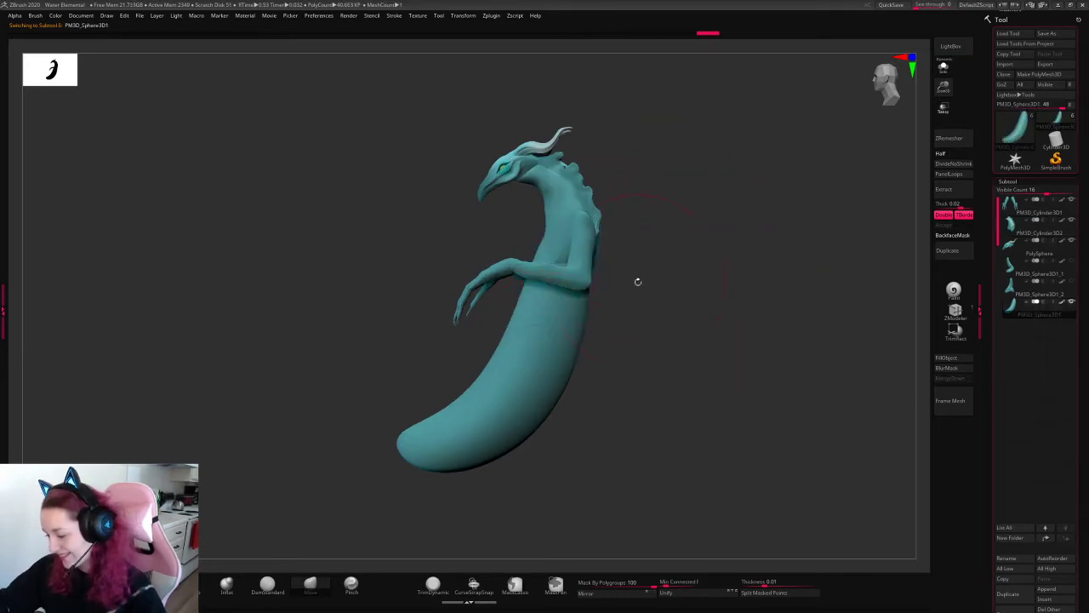
key(space)
mouse_move(518, 345)
mouse_down()
mouse_move(554, 335)
mouse_move(535, 353)
mouse_up()
drag(480, 410, 545, 341)
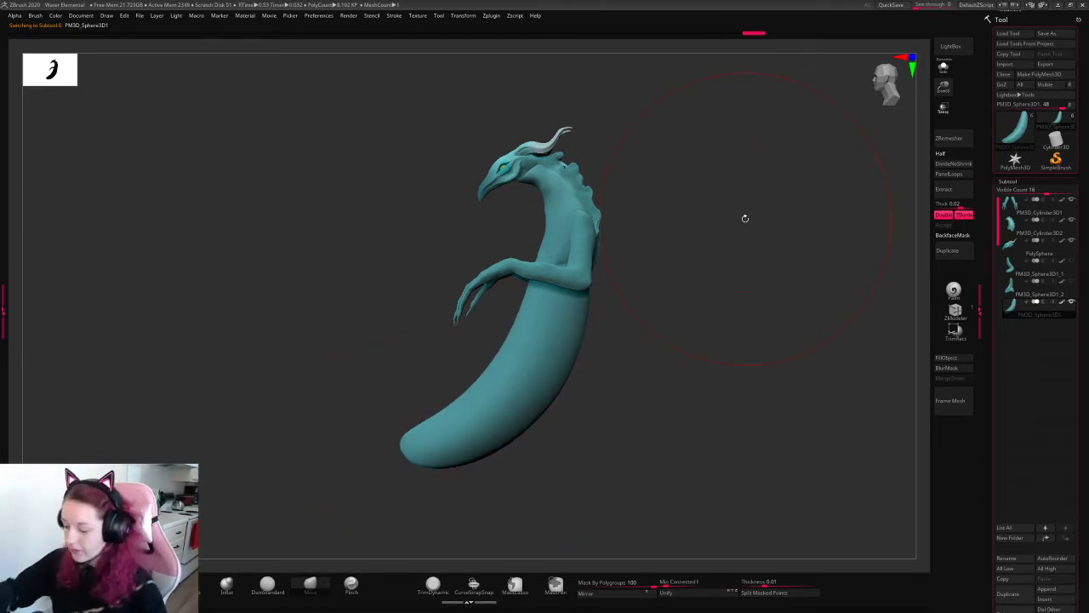
right_drag(559, 380, 730, 238)
- Rotate the lower body about 14 degrees so the tail lifts forward, keeping its upper end under the torso
key(space)
key(space)
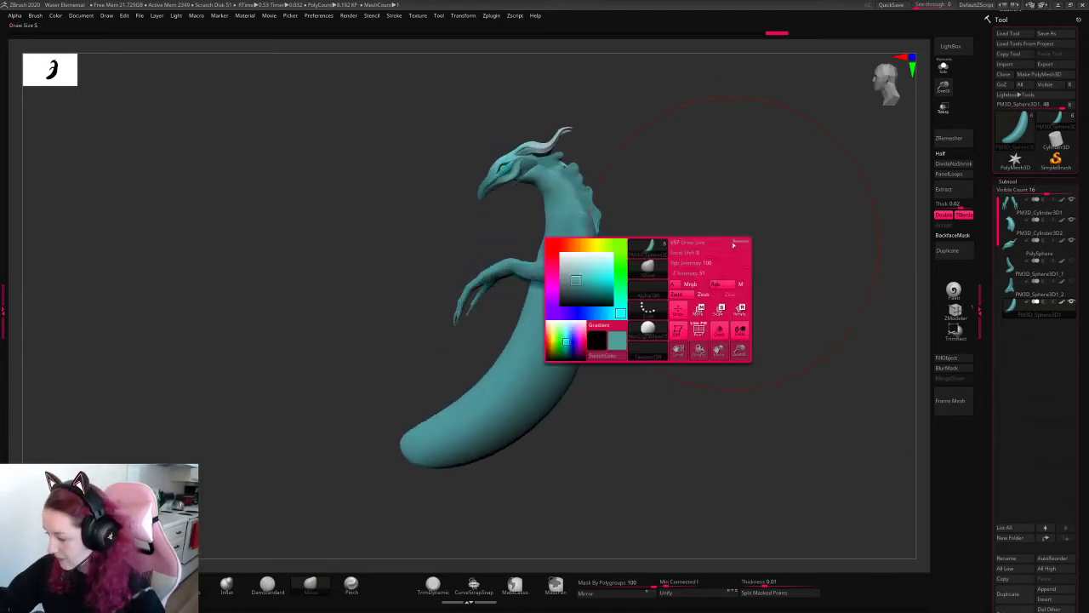
right_drag(528, 343, 533, 338)
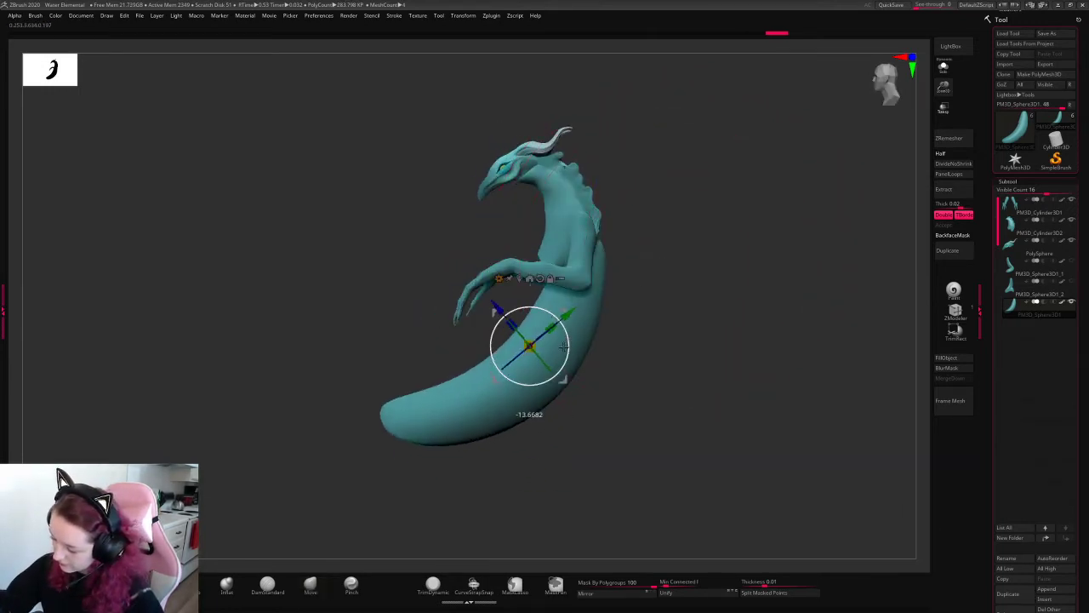
key(w)
drag(536, 387, 513, 413)
key(q)
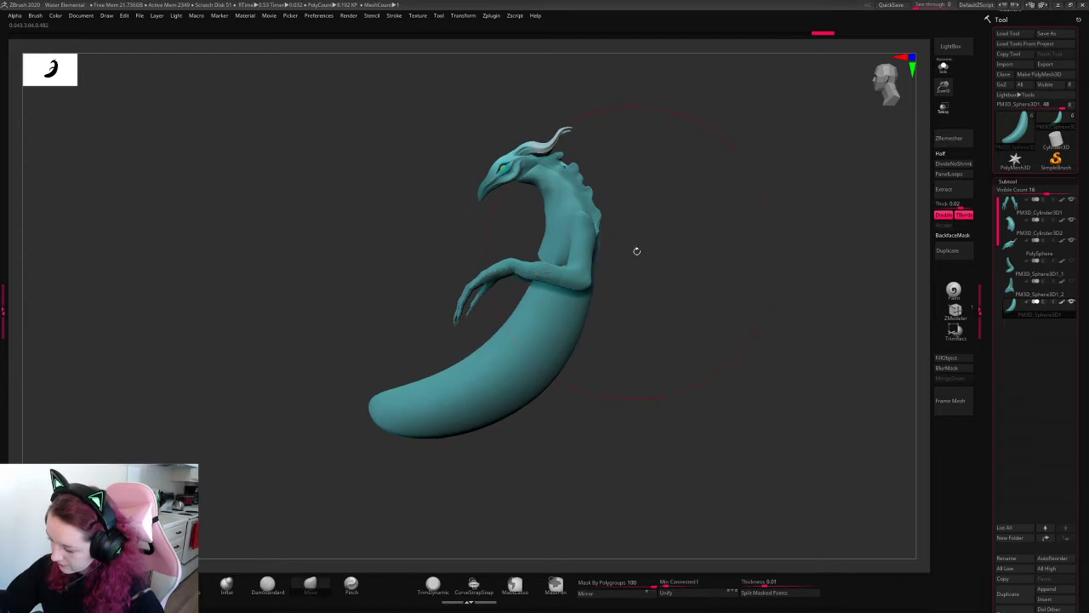
- Try to bend the tail of the lower body upward into a nearly horizontal curve
mouse_move(635, 248)
right_down()
mouse_move(730, 246)
mouse_move(686, 280)
right_up()
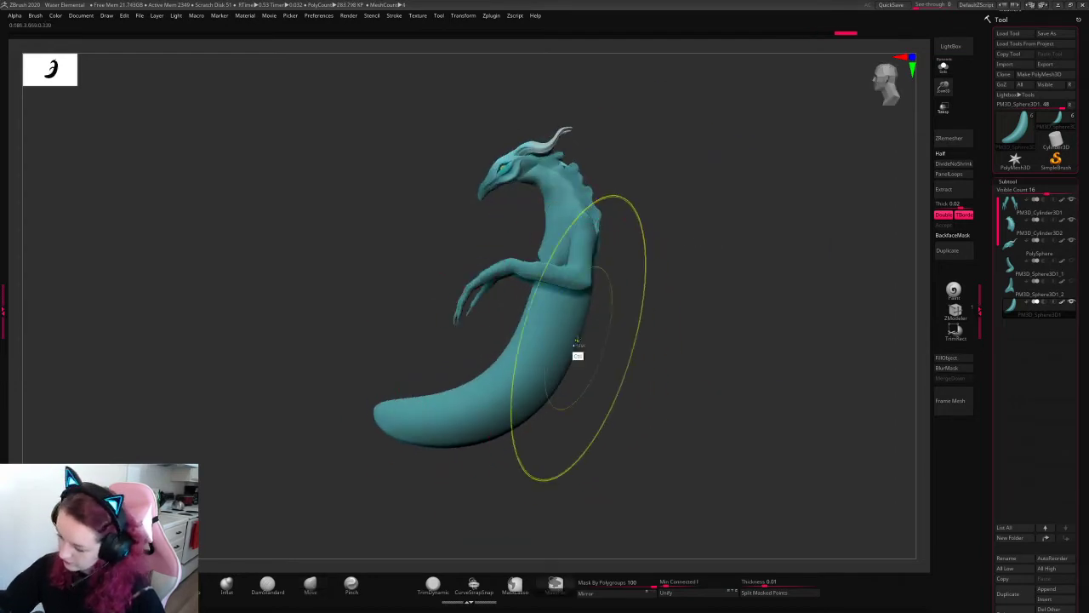
drag(439, 386, 409, 294)
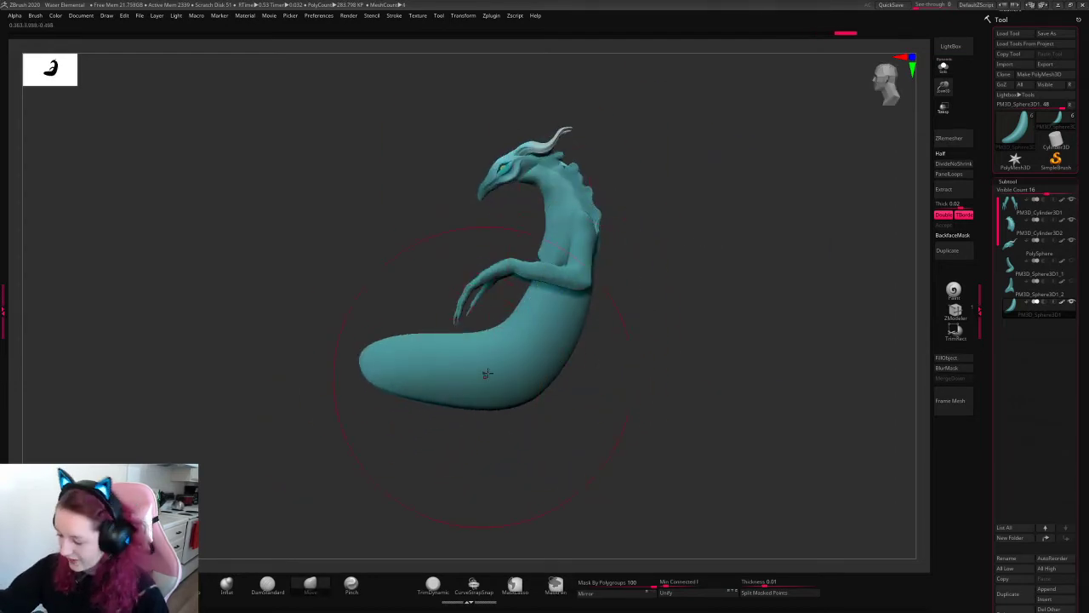
drag(487, 373, 546, 328)
right_drag(649, 270, 749, 283)
- Show the hidden side tail pieces PM3D_Sphere3D1_1 and PM3D_Sphere3D1_2 again
click(1072, 281)
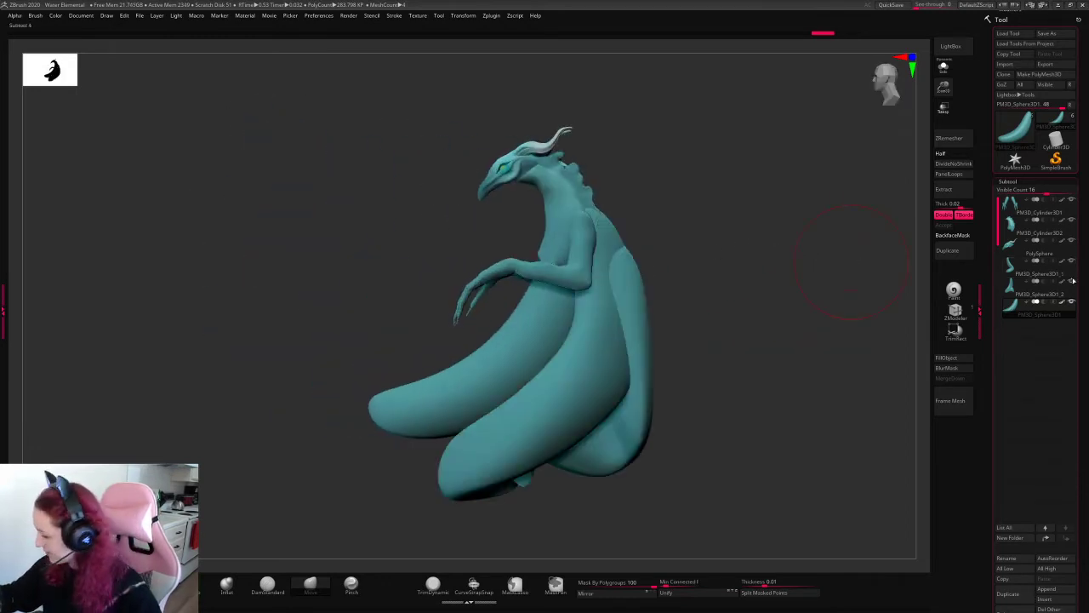
right_drag(527, 336, 642, 273)
key(space)
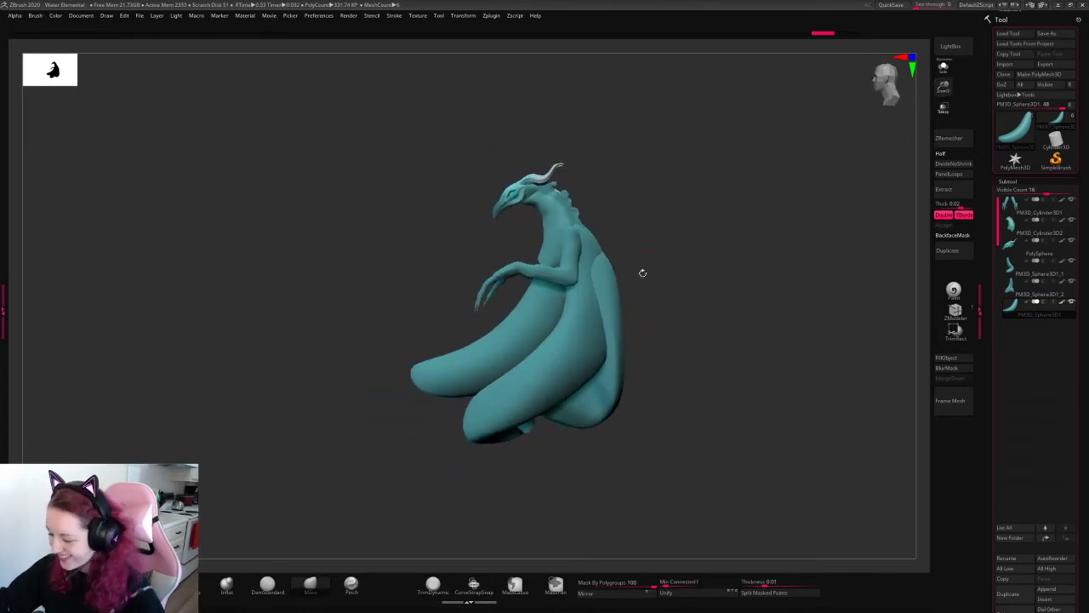
- Select the side tail piece PM3D_Sphere3D1_1 and reposition it against the lower body with the gizmo
key(w)
alt+click(587, 340)
click(588, 322)
drag(617, 302, 582, 306)
shift+right_drag(581, 308, 724, 279)
- Select the opposite side tail piece PM3D_Sphere3D1_2 and move its upper end in behind the arm and waist
alt+click(649, 336)
key(w)
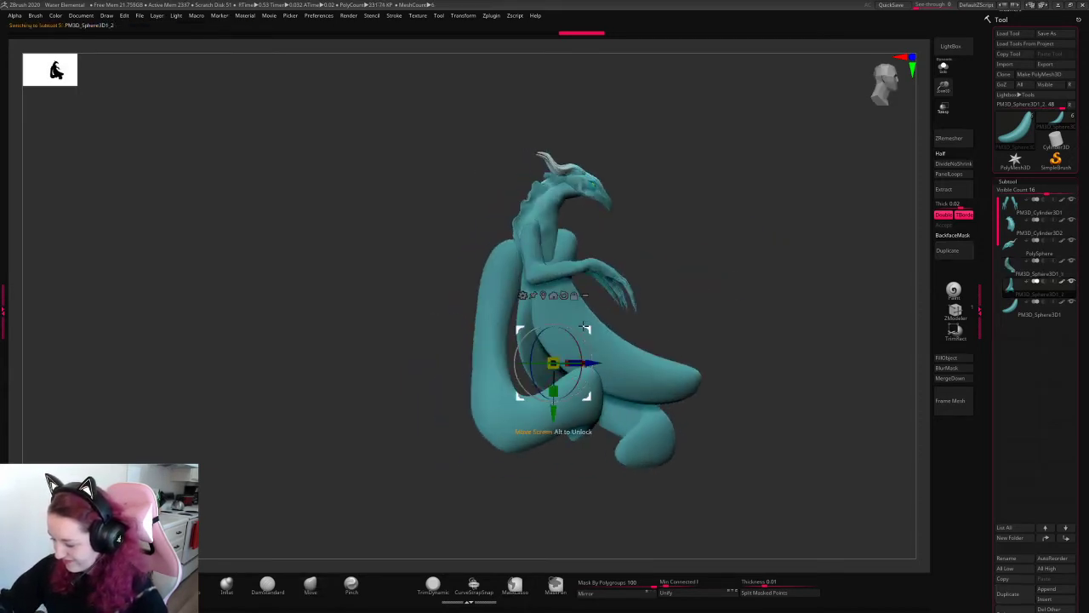
shift+right_drag(604, 342, 755, 305)
key(q)
right_drag(752, 263, 813, 208)
drag(594, 315, 596, 336)
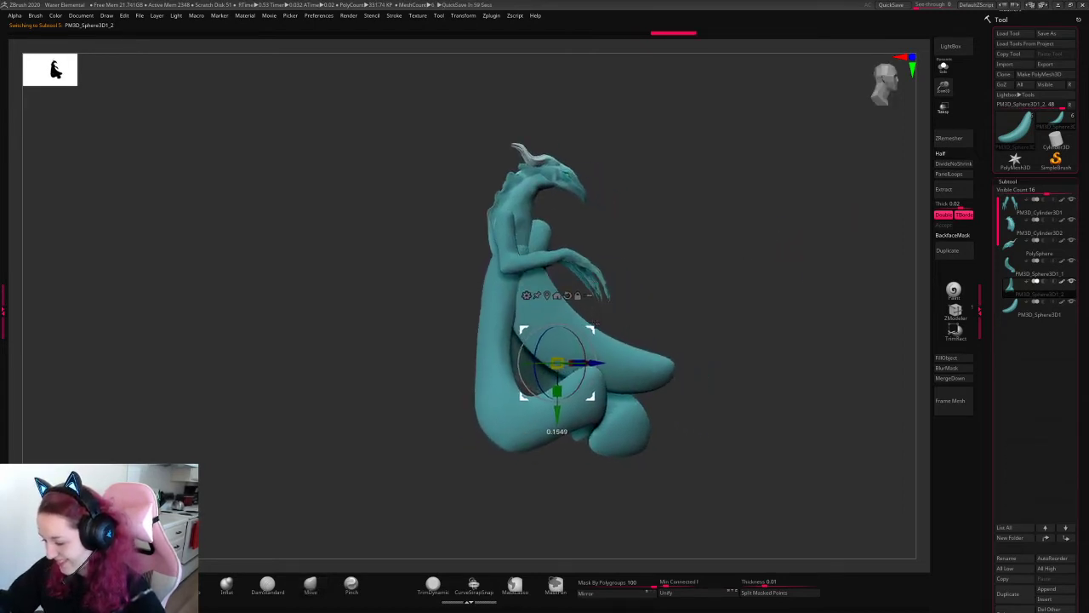
key(q)
- Try to bend the central lower body into a sharper L-shaped curve with the Move brush, and undo it
alt+click(559, 340)
right_click(559, 340)
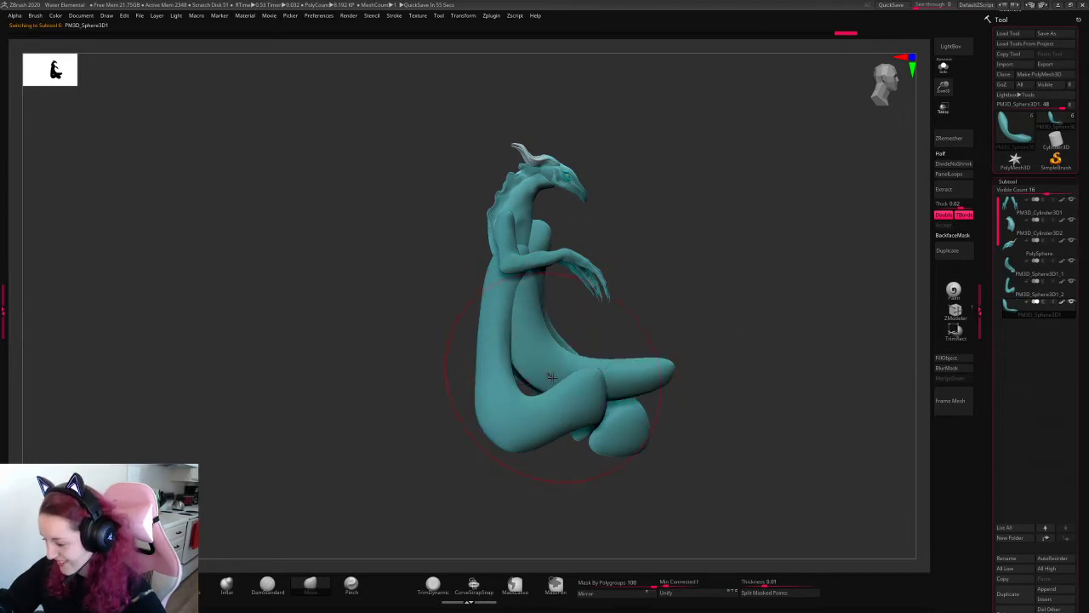
drag(552, 377, 563, 385)
key(ctrl+z)
key(ctrl+z)
key(ctrl+z)
key(ctrl+z)
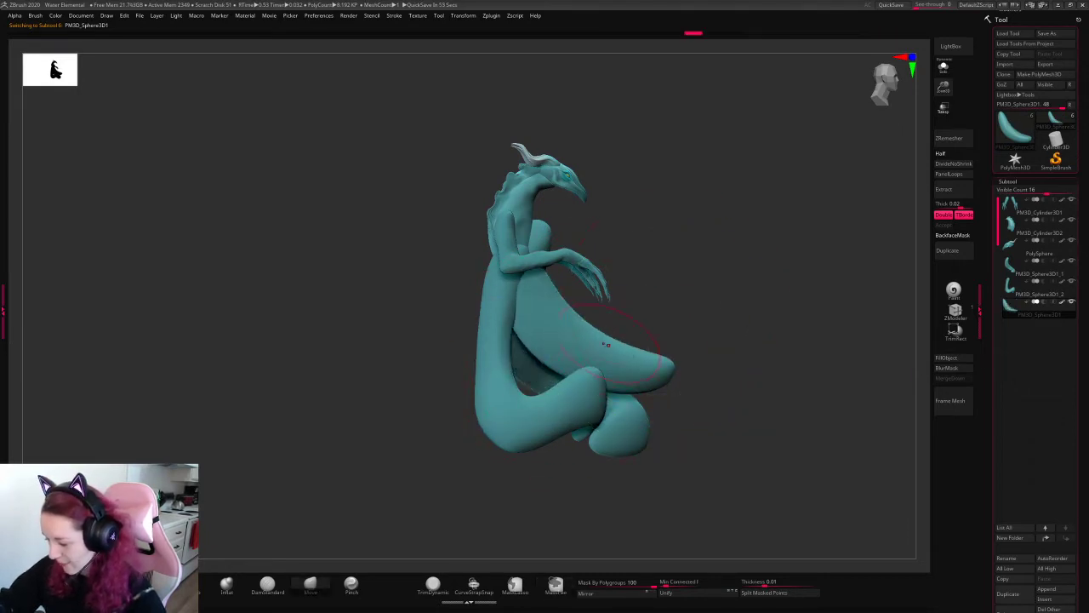
- Move the side tail piece PM3D_Sphere3D1_2 forward alongside the lower body and curl its tip upward
alt+click(612, 361)
key(w)
key(ctrl+shift+z)
key(ctrl+shift+z)
key(ctrl+shift+z)
key(ctrl+shift+z)
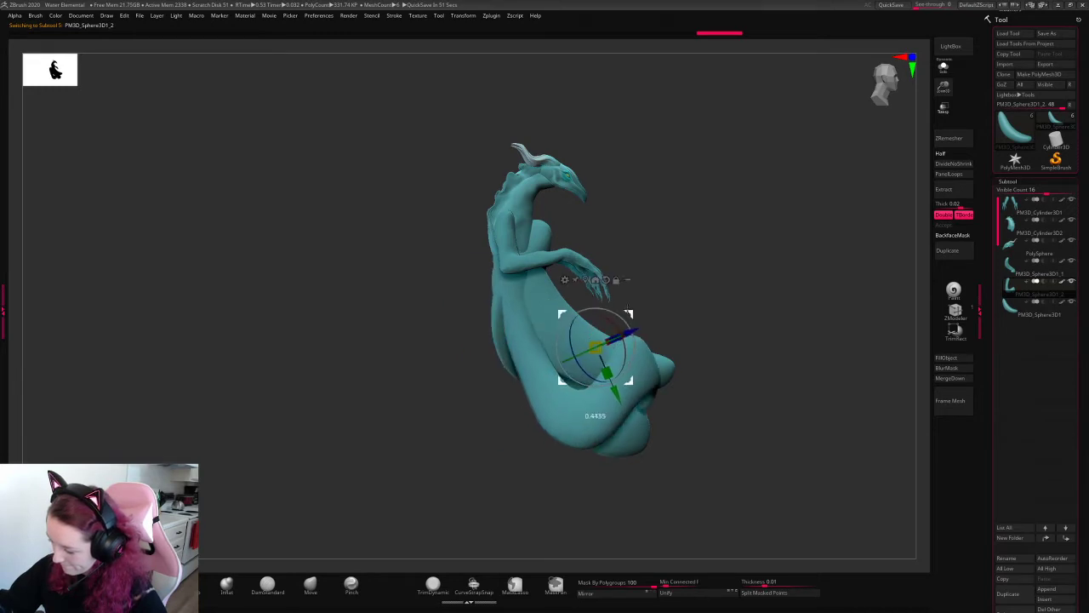
key(space)
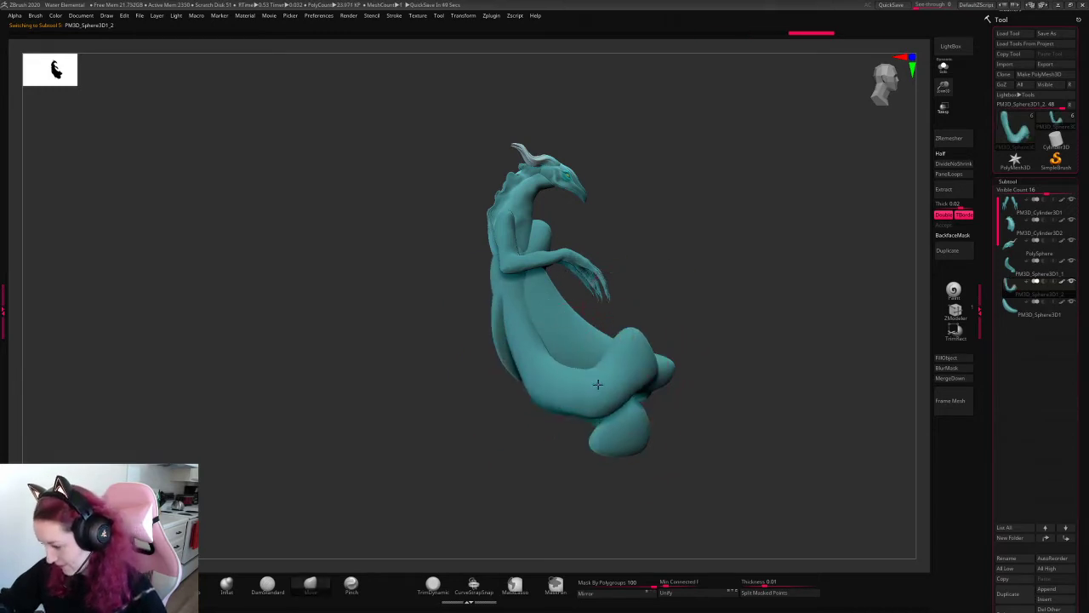
key(ctrl+z)
key(ctrl+z)
key(ctrl+z)
key(ctrl+z)
- Select the side tail piece PM3D_Sphere3D1_1 and reposition it further back so its upper end sits behind the torso
alt+click(611, 347)
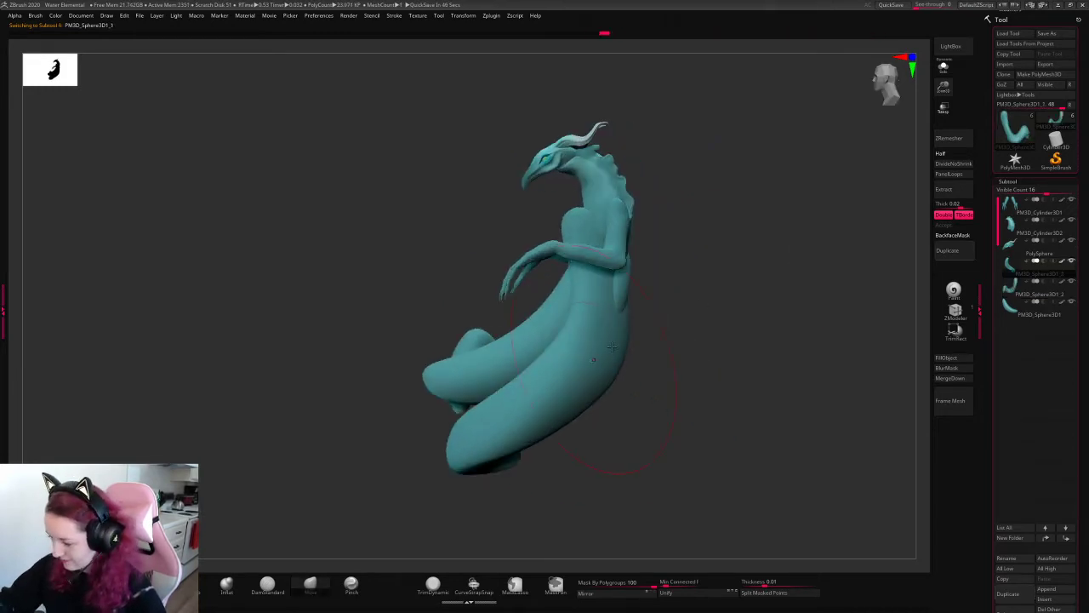
drag(631, 330, 617, 300)
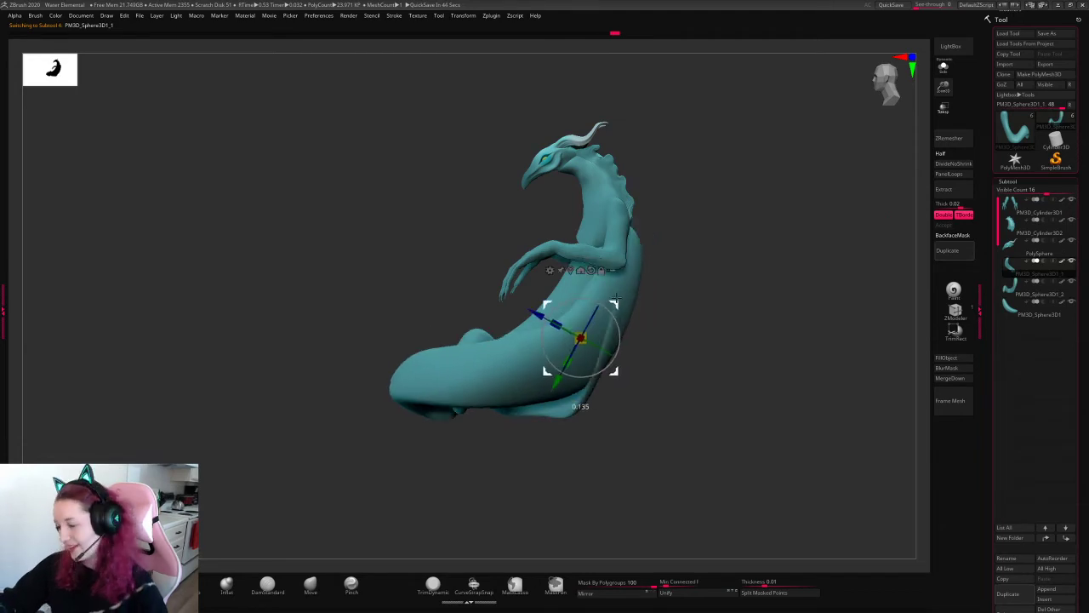
key(ctrl+z)
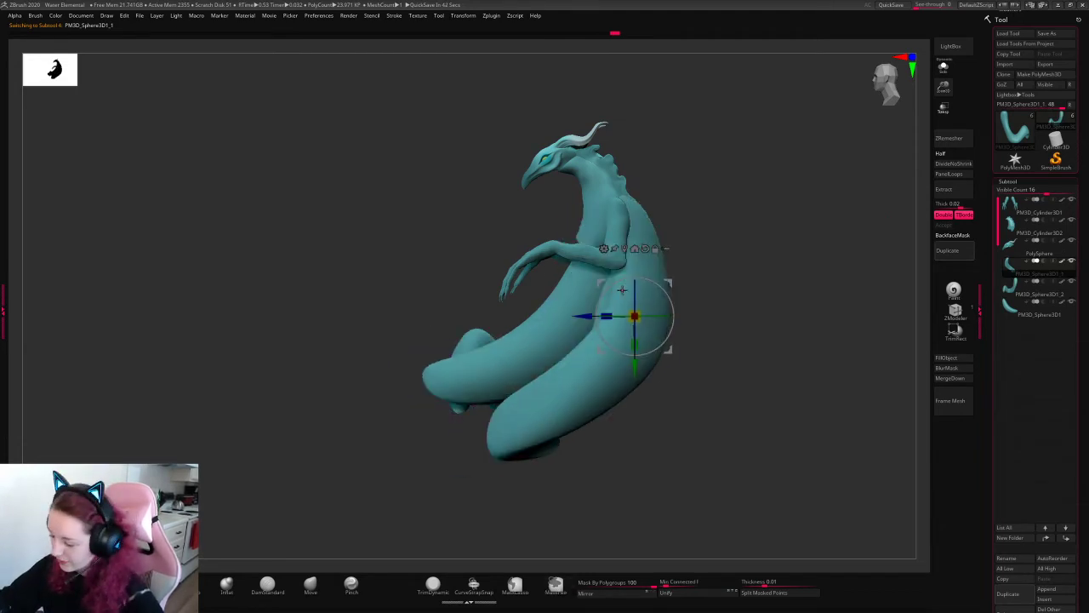
key(q)
right_click(630, 298)
- Undo the recent edits on the central lower body and on the side tail piece PM3D_Sphere3D1_2
alt+click(588, 298)
key(ctrl+z)
key(ctrl+z)
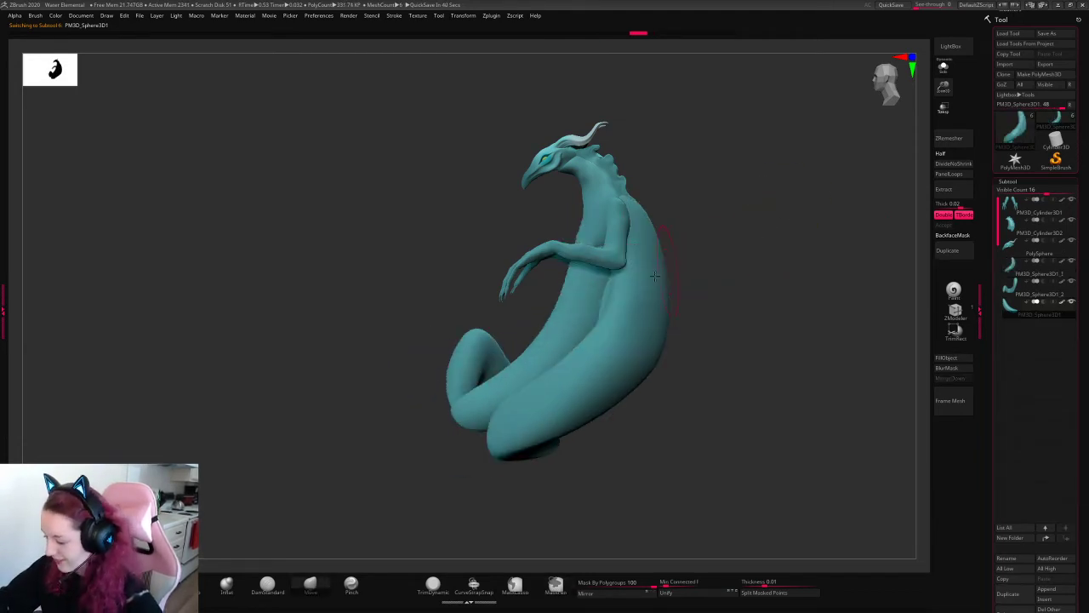
alt+click(483, 368)
key(ctrl+z)
drag(694, 279, 832, 330)
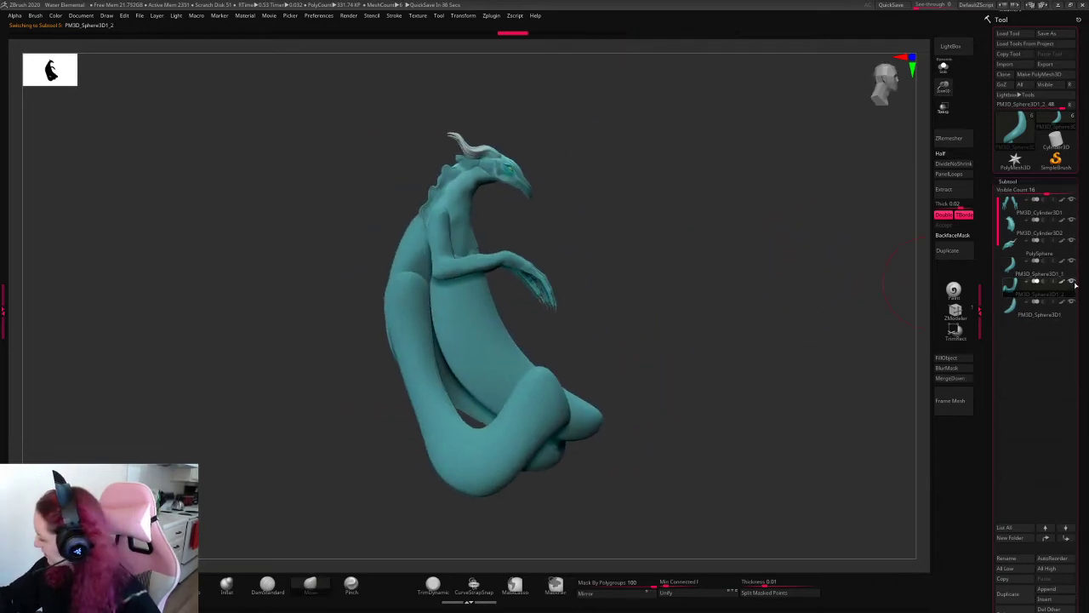
- Hide the lower body and side tail pieces, and undo the recent shaping of the torso PM3D_Cylinder3D2
drag(1072, 302, 1070, 260)
click(1037, 228)
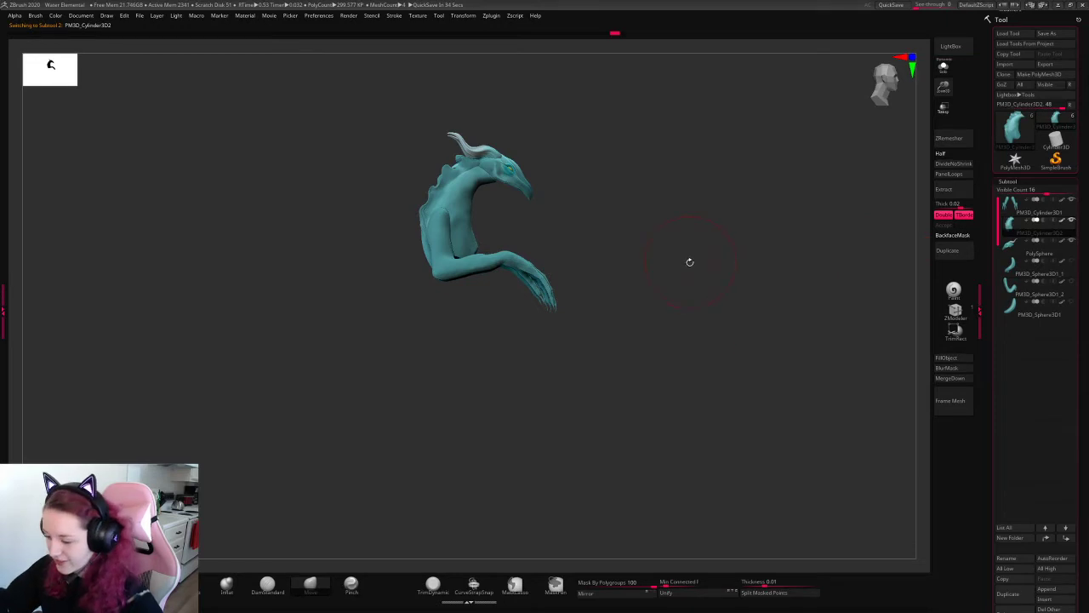
key(ctrl+z)
key(ctrl+z)
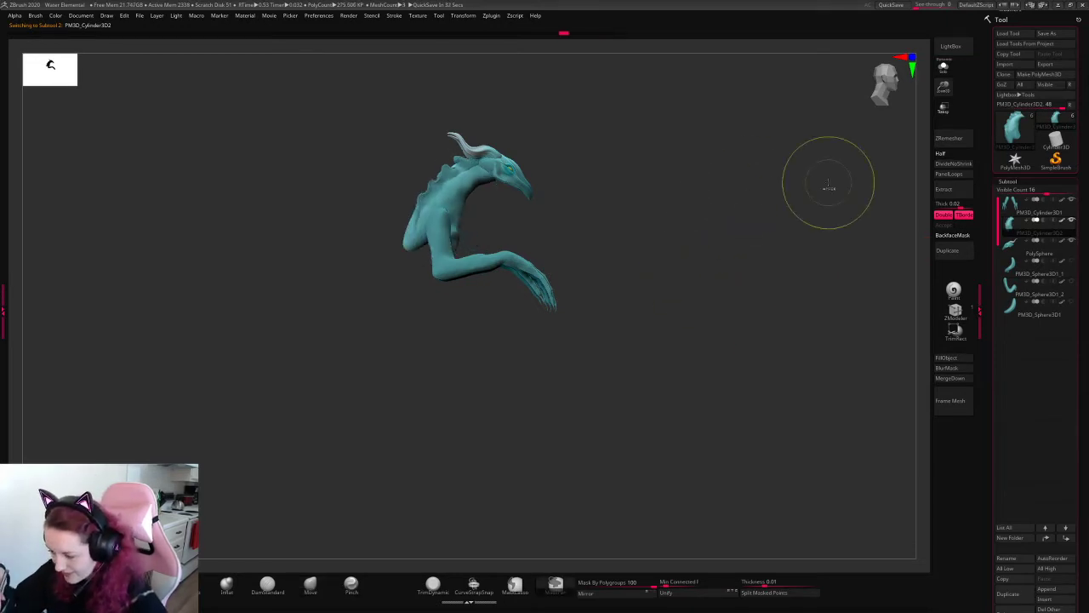
key(ctrl+z)
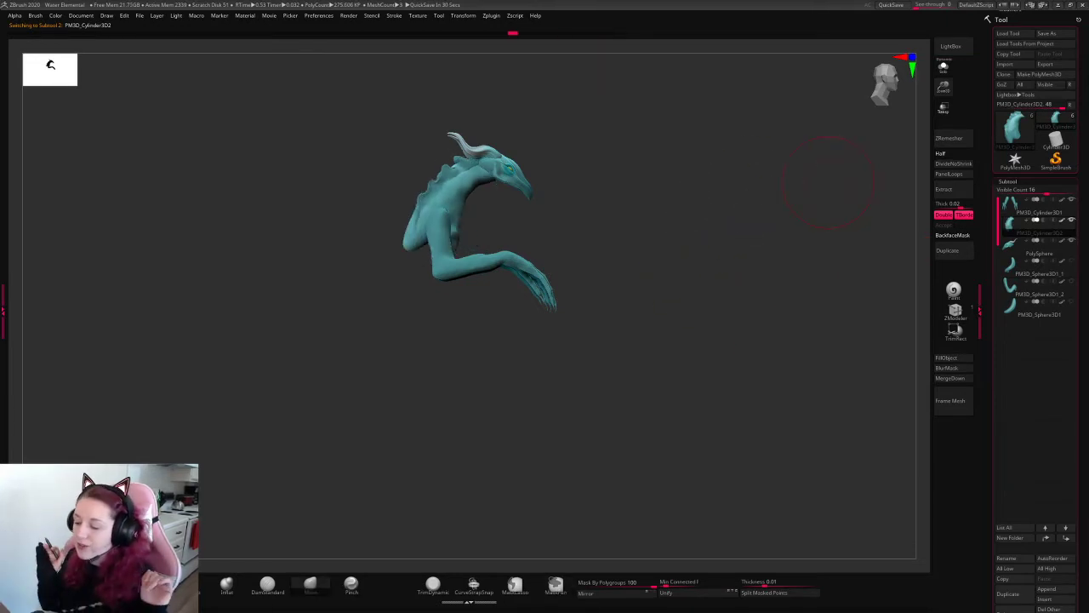
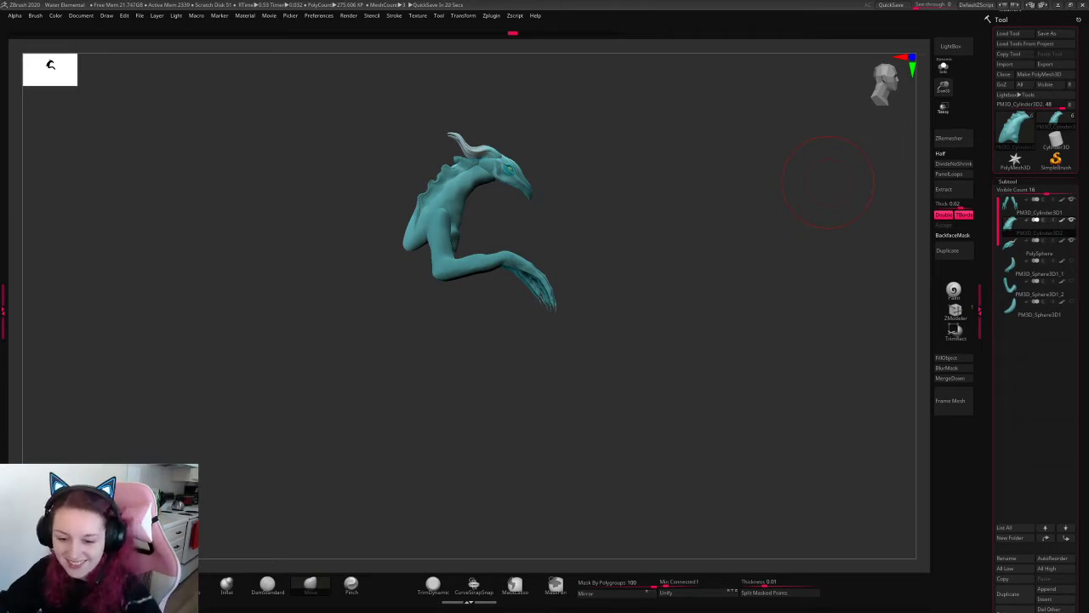
- Pull the torso's lower back end outward and upward with the Move brush to broaden the upper back
shift+drag(695, 211, 702, 225)
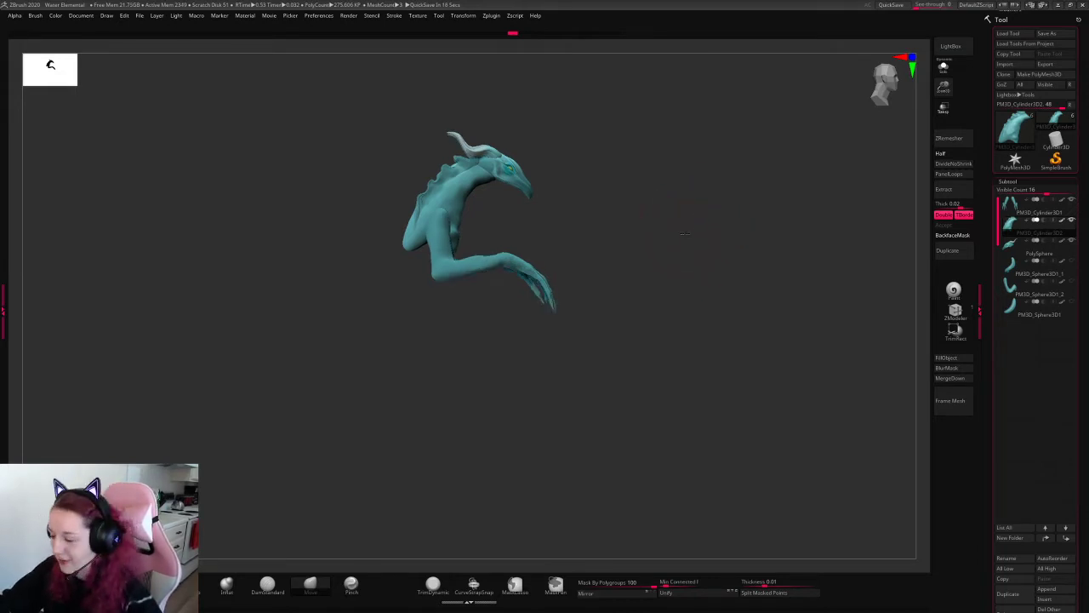
right_click(628, 297)
alt+drag(740, 216, 825, 350)
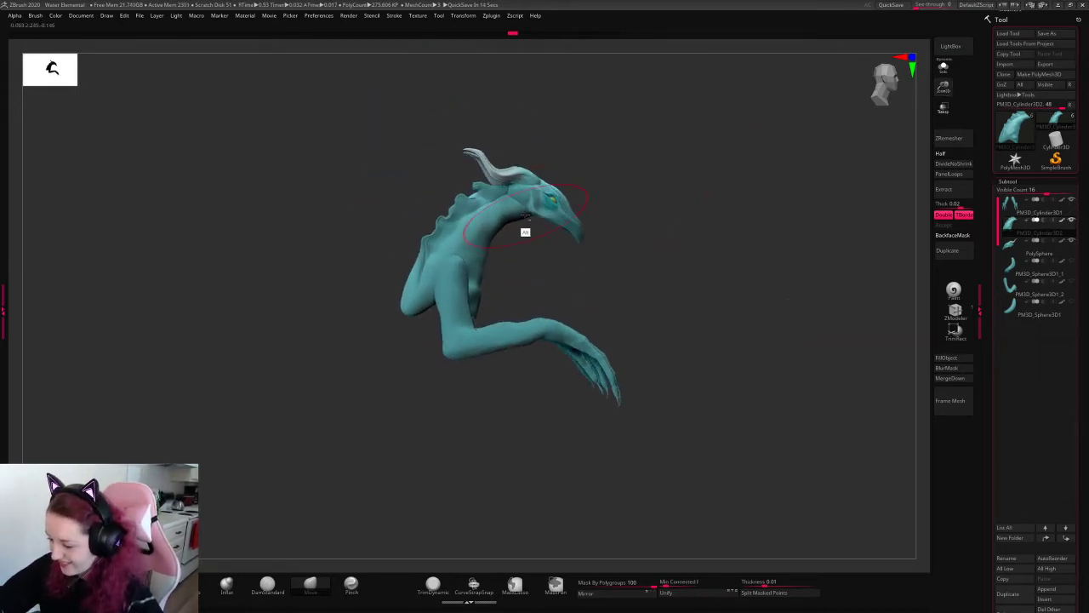
right_click(474, 266)
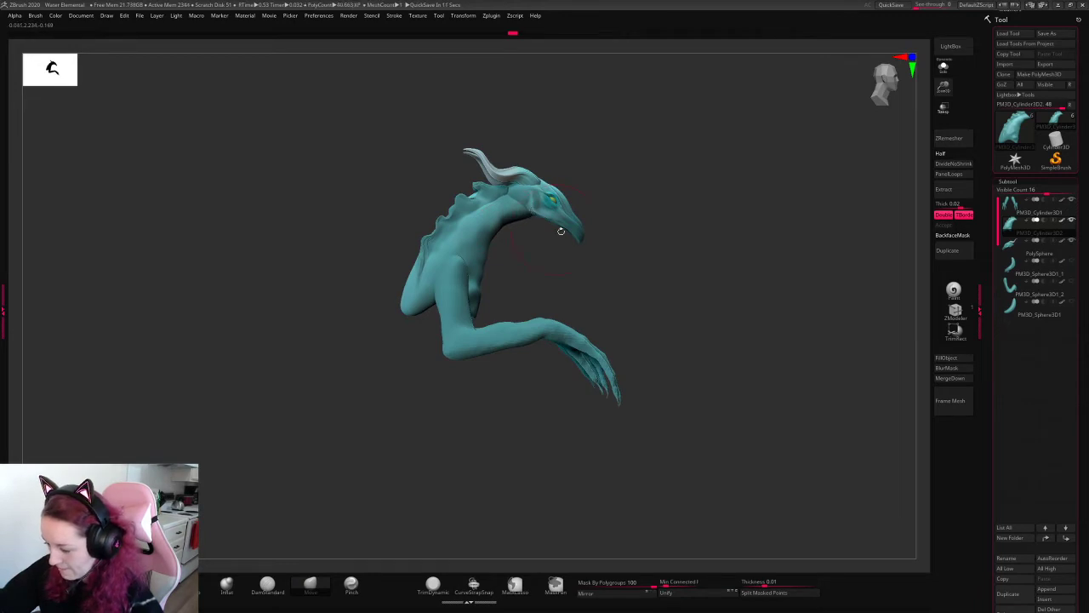
right_click(647, 289)
click(712, 229)
mouse_move(438, 282)
mouse_down()
mouse_move(422, 275)
mouse_move(437, 246)
mouse_up()
drag(403, 297, 404, 286)
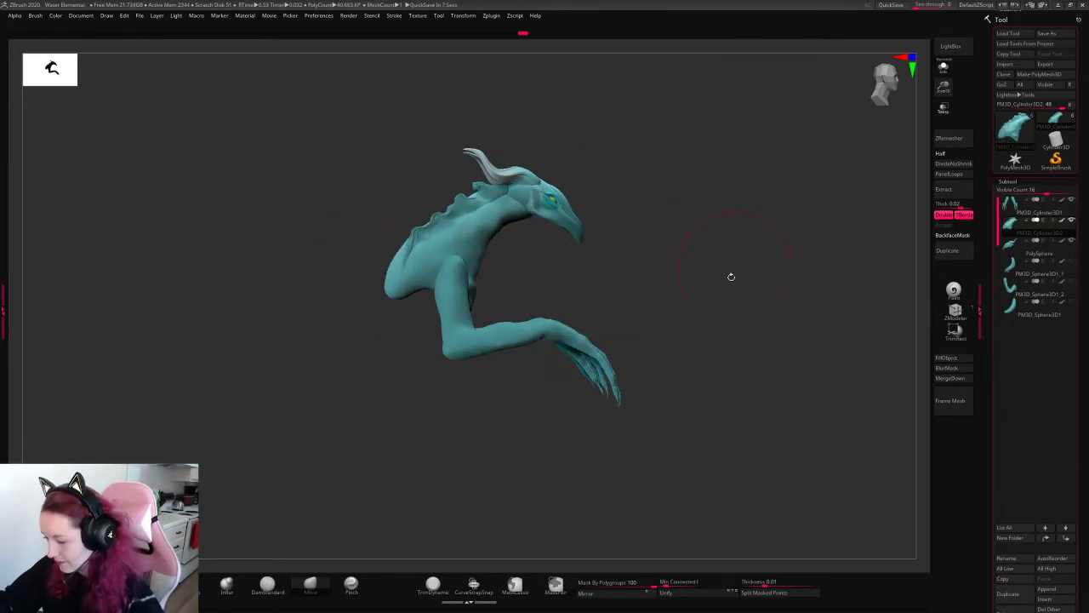
alt+drag(770, 328, 794, 313)
- Show and select the central lower body PM3D_Sphere3D1, keeping the tail piece PM3D_Sphere3D1_1 hidden
drag(942, 88, 932, 102)
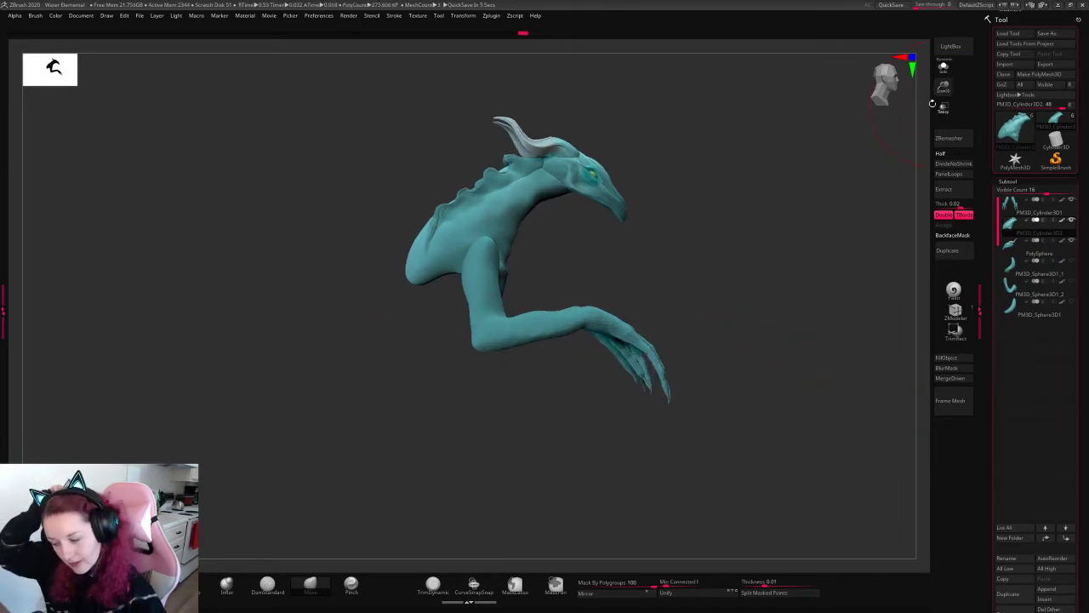
click(1073, 261)
drag(943, 89, 976, 292)
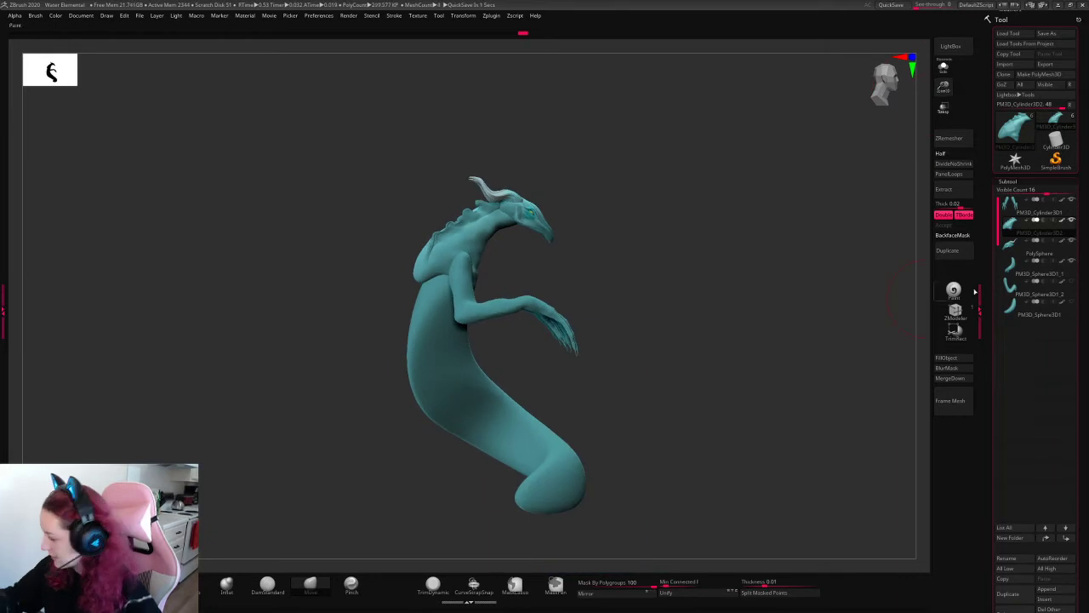
click(1039, 314)
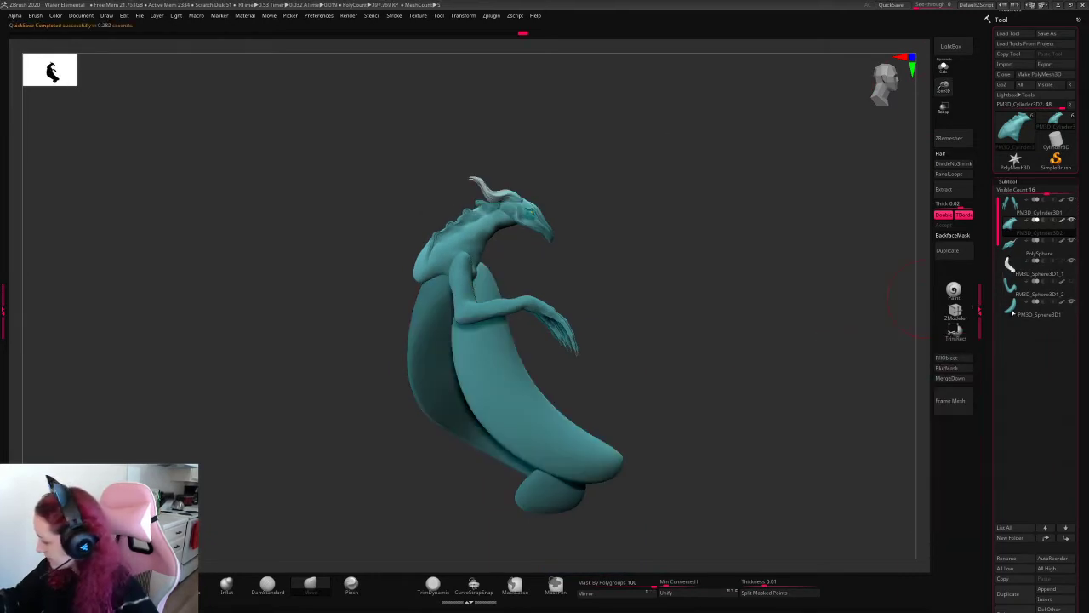
click(1073, 261)
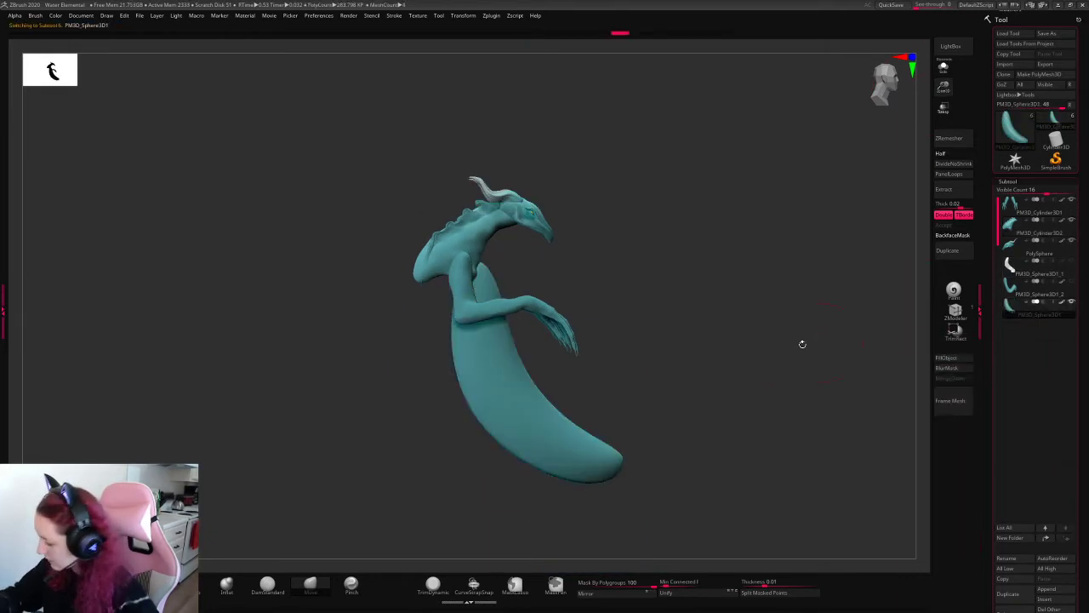
- Rotate and move the central lower body back so that its upper end joins the rear of the torso
key(w)
drag(545, 372, 528, 406)
drag(542, 333, 447, 301)
click(444, 303)
key(q)
drag(749, 209, 673, 216)
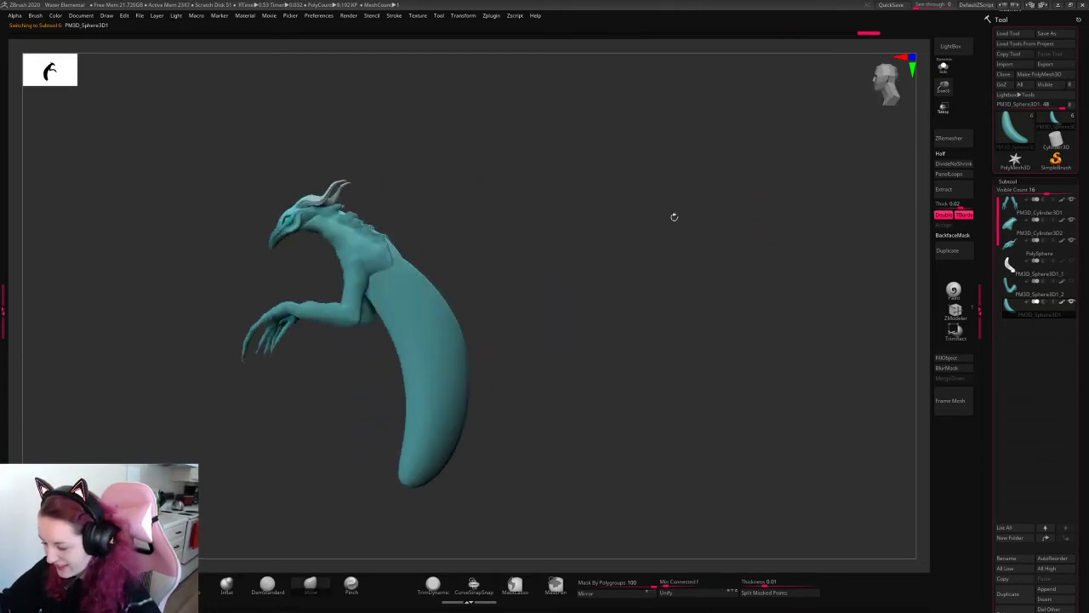
alt+drag(678, 258, 770, 233)
key(space)
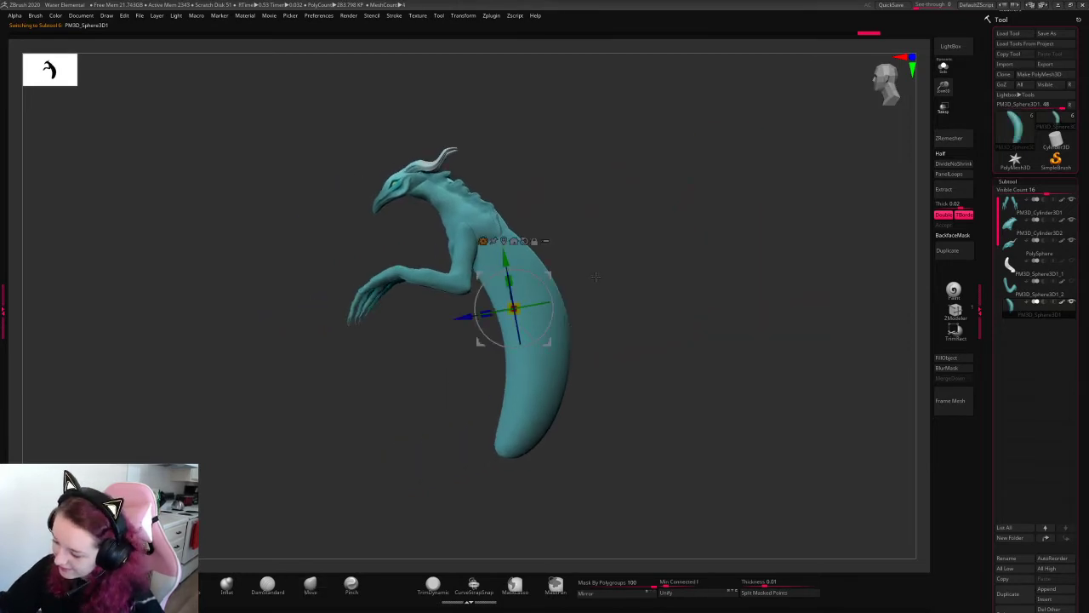
- Reshape the torso's lower back edge and extend the lower body's upper end up over it for a continuous back line
alt+click(526, 238)
alt+click(511, 241)
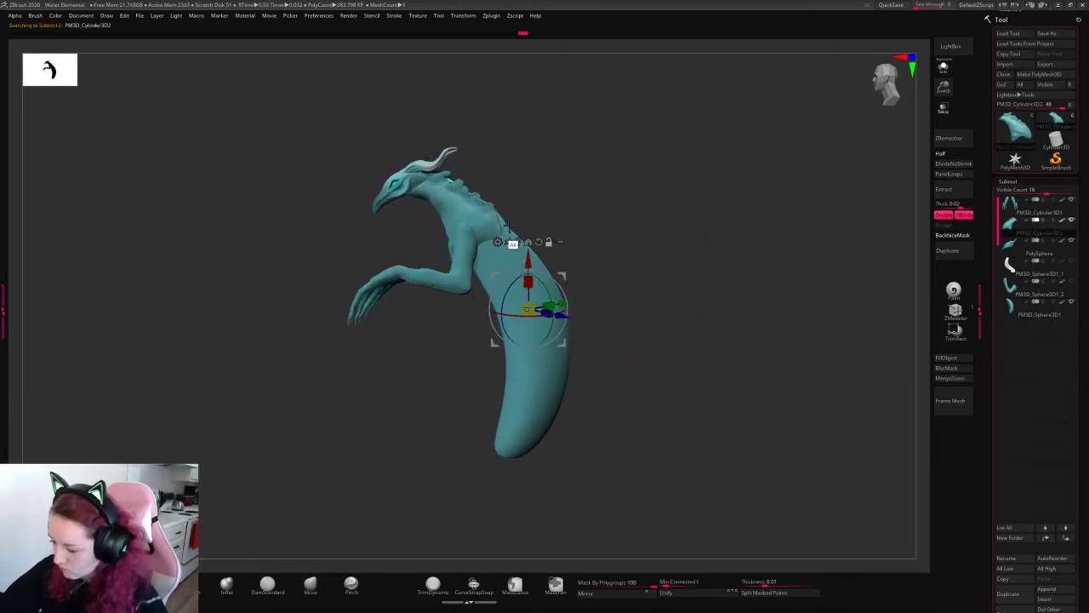
alt+click(662, 440)
drag(516, 220, 512, 172)
alt+click(553, 273)
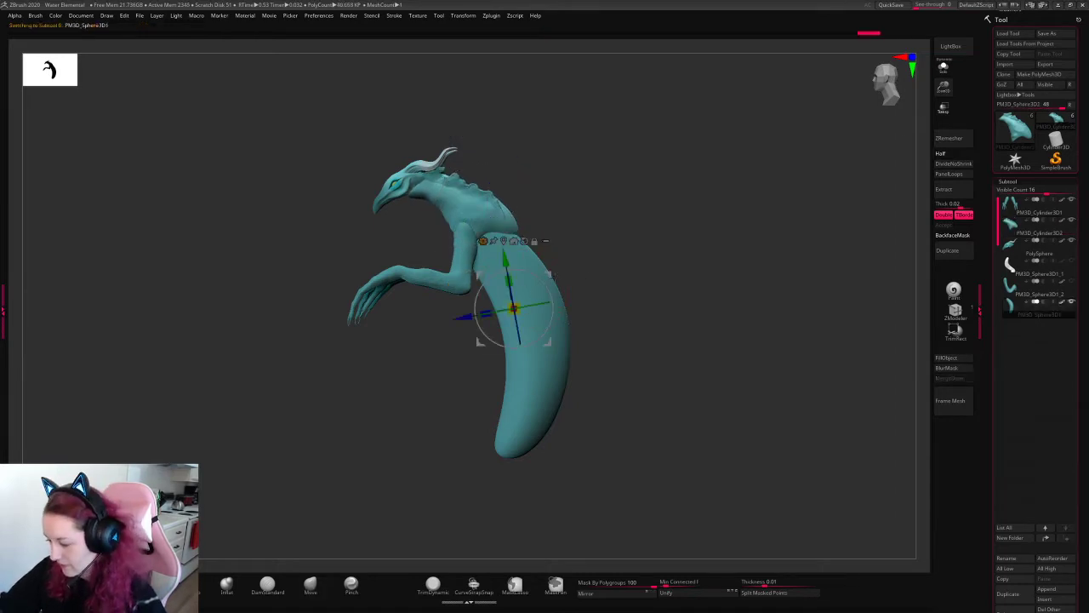
mouse_move(549, 279)
mouse_down()
mouse_move(553, 259)
mouse_move(660, 294)
mouse_move(730, 261)
mouse_move(666, 248)
mouse_move(682, 323)
mouse_up()
key(q)
- Delete the two side tail subtools PM3D_Sphere3D1_1 and PM3D_Sphere3D1_2
click(1040, 267)
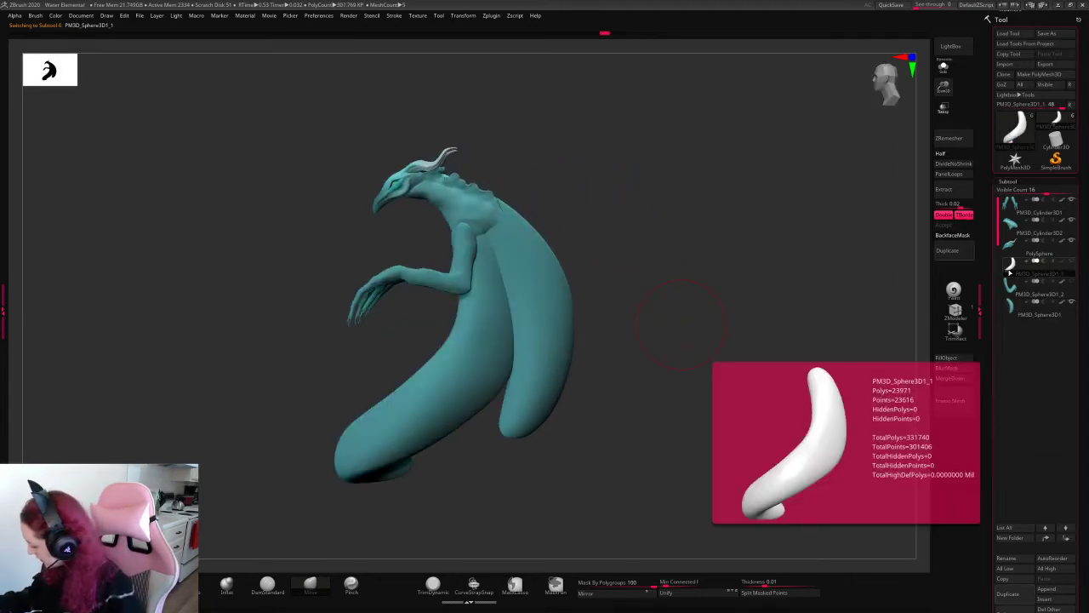
drag(1046, 192, 1022, 193)
click(1004, 471)
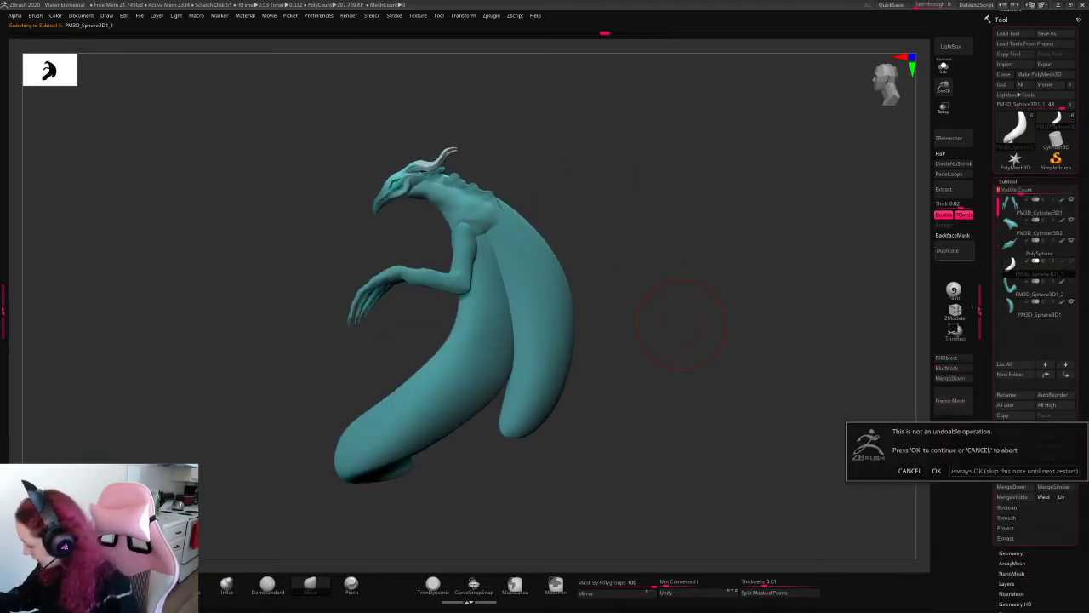
click(985, 471)
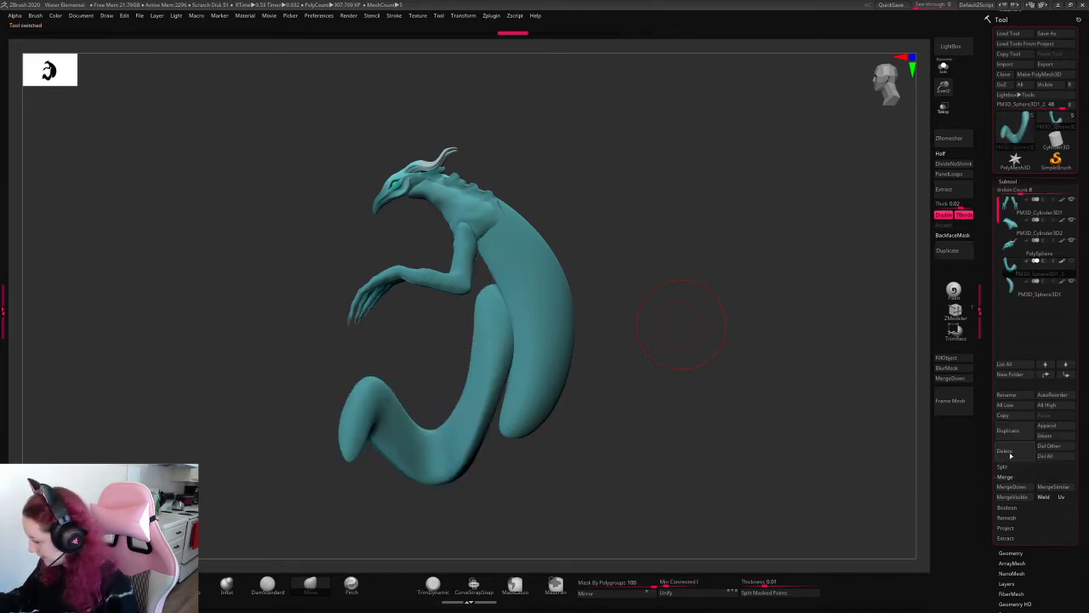
click(1009, 454)
click(936, 474)
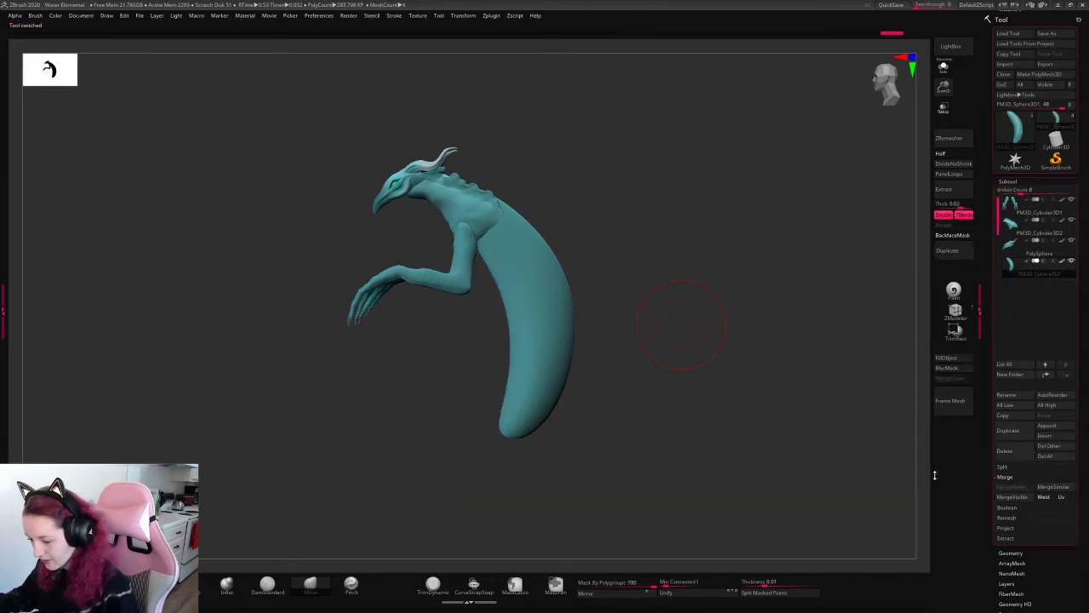
- Append a new sphere subtool and fill it with the creature's teal colour
drag(682, 326, 728, 247)
right_click(681, 311)
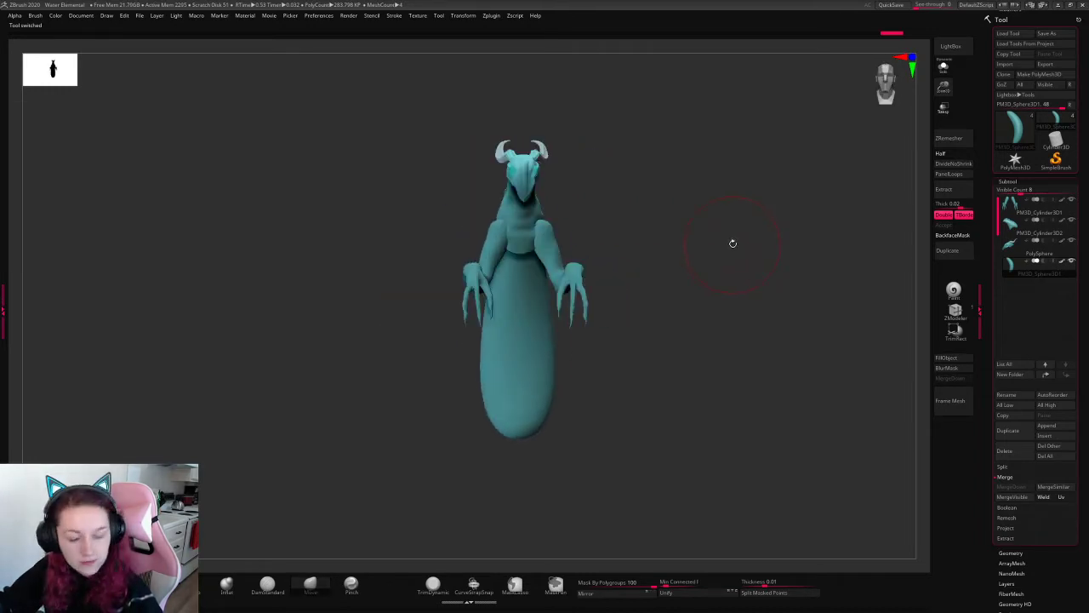
right_click(673, 301)
click(718, 250)
right_click(683, 264)
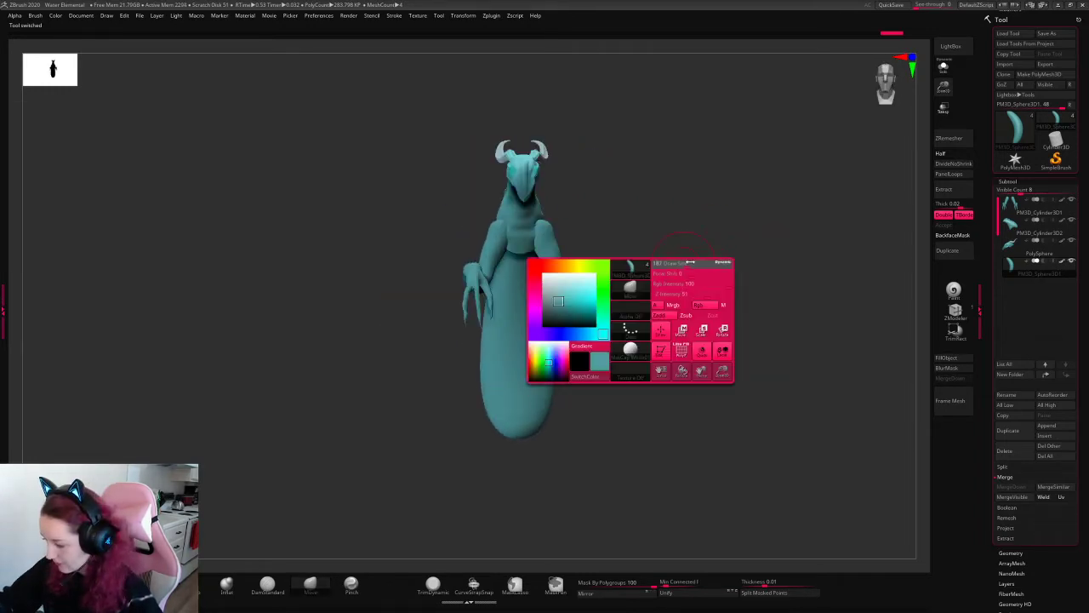
click(1055, 426)
click(762, 430)
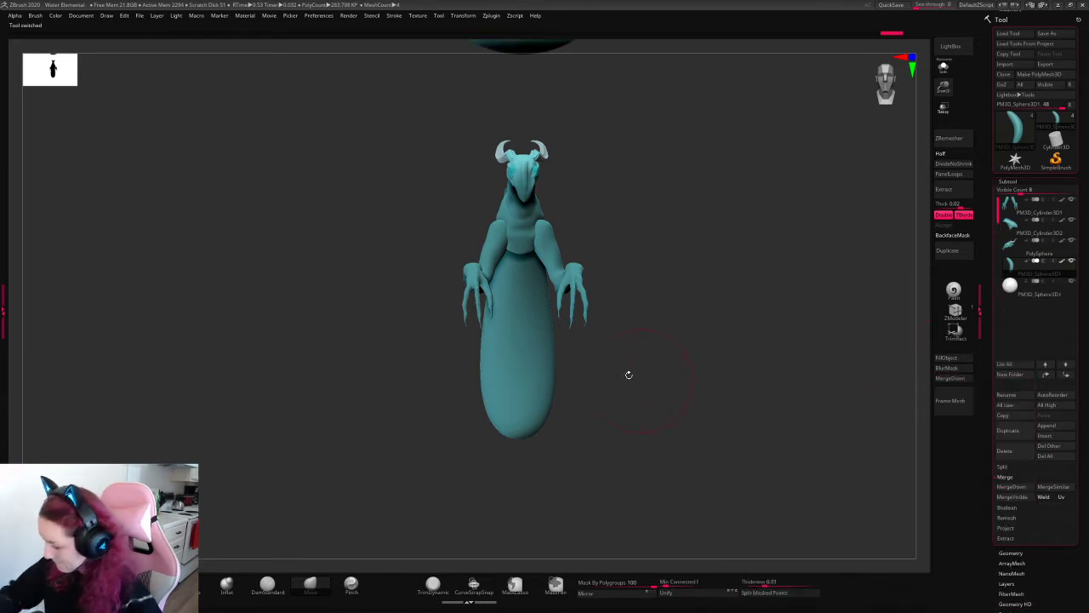
click(1023, 288)
alt+drag(805, 304, 798, 384)
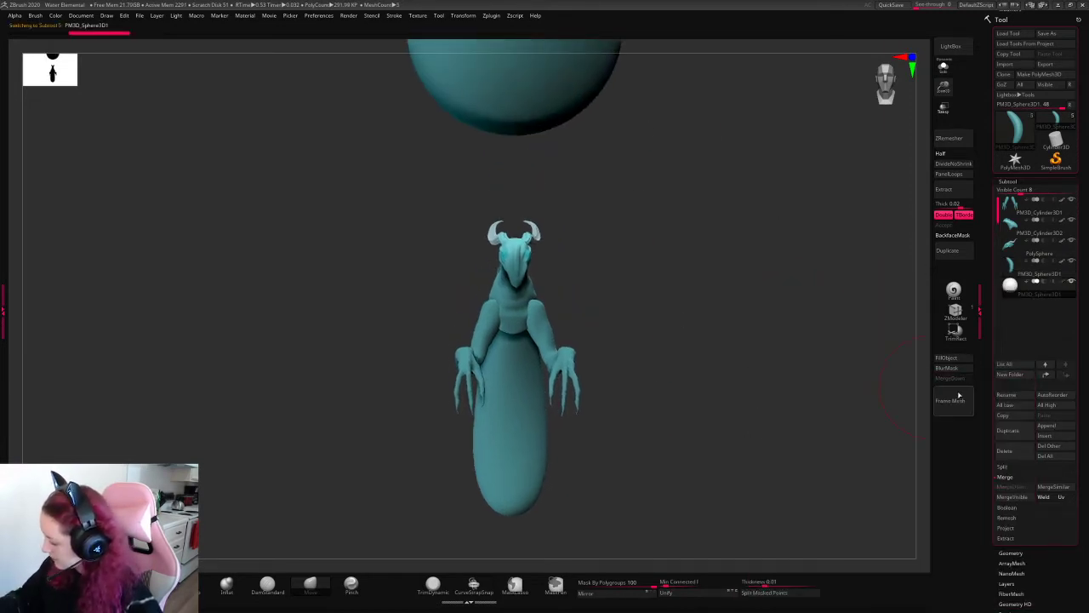
click(951, 358)
drag(944, 88, 763, 144)
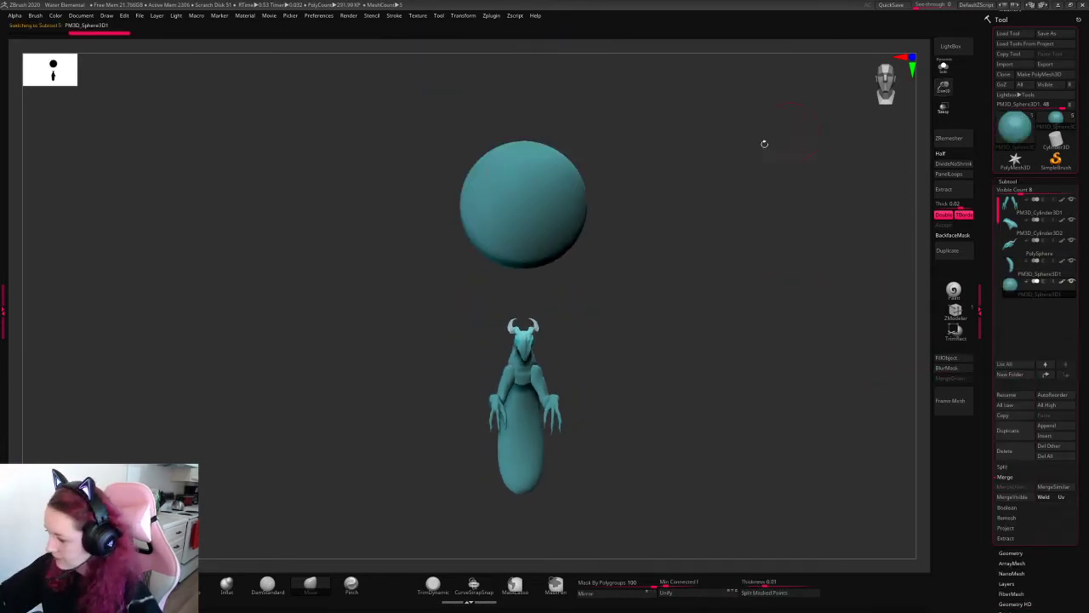
- Scale the new sphere down and place it to one side of the lower body's bottom end
key(w)
drag(555, 172, 524, 400)
key(q)
mouse_move(897, 139)
ctrl+right_down()
mouse_move(756, 292)
mouse_move(736, 232)
ctrl+right_up()
right_click(729, 267)
ctrl+right_drag(824, 162, 778, 267)
key(w)
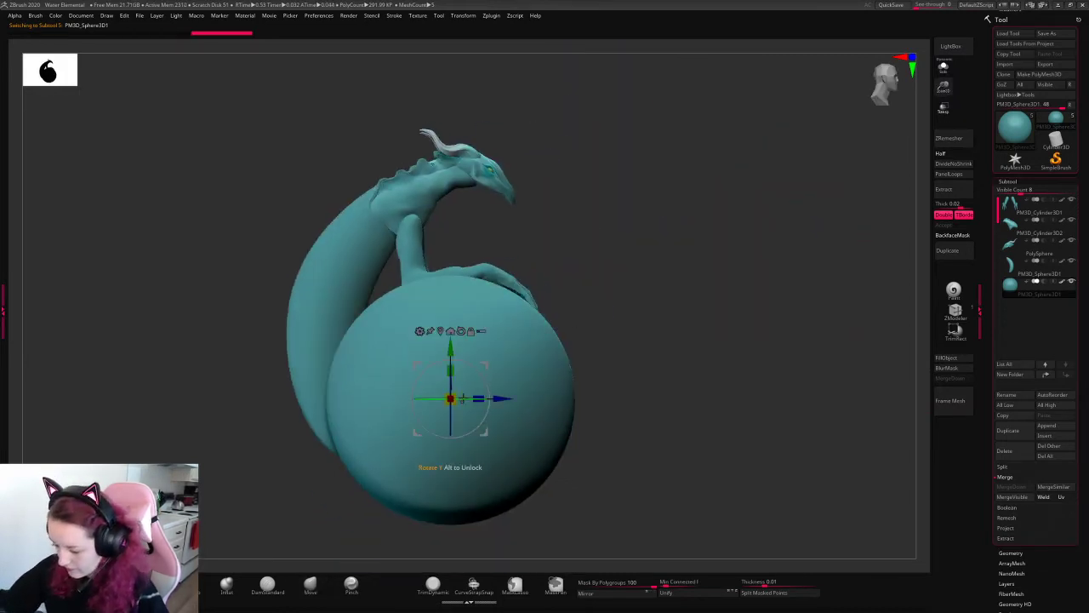
drag(451, 398, 425, 417)
drag(485, 362, 374, 389)
shift+right_drag(766, 223, 691, 285)
key(q)
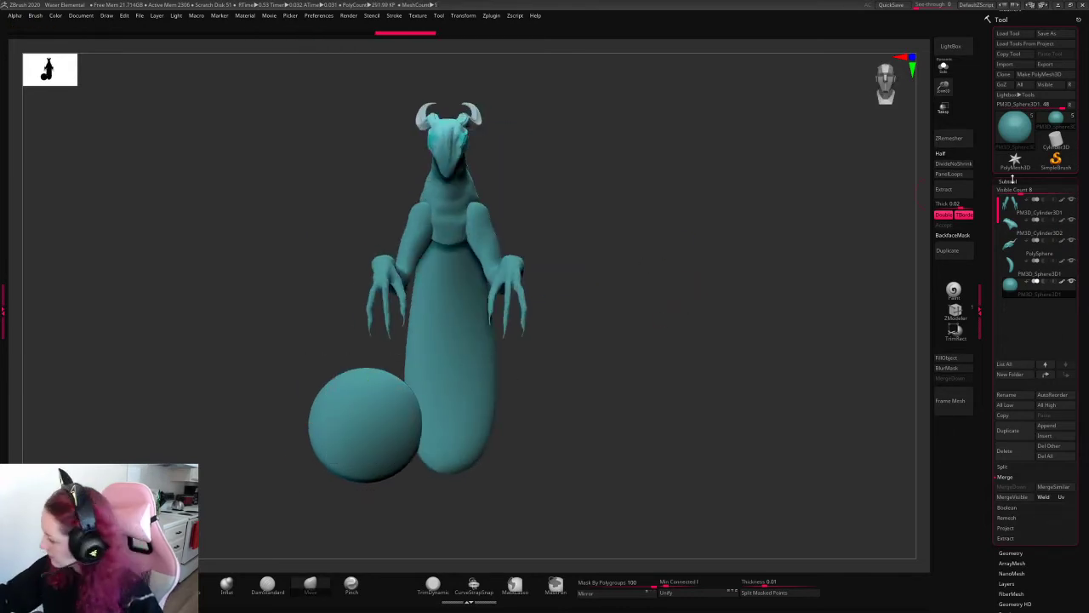
- Remesh the new sphere with DynaMesh at resolution 128
click(1011, 552)
ctrl+drag(650, 315, 444, 444)
key(w)
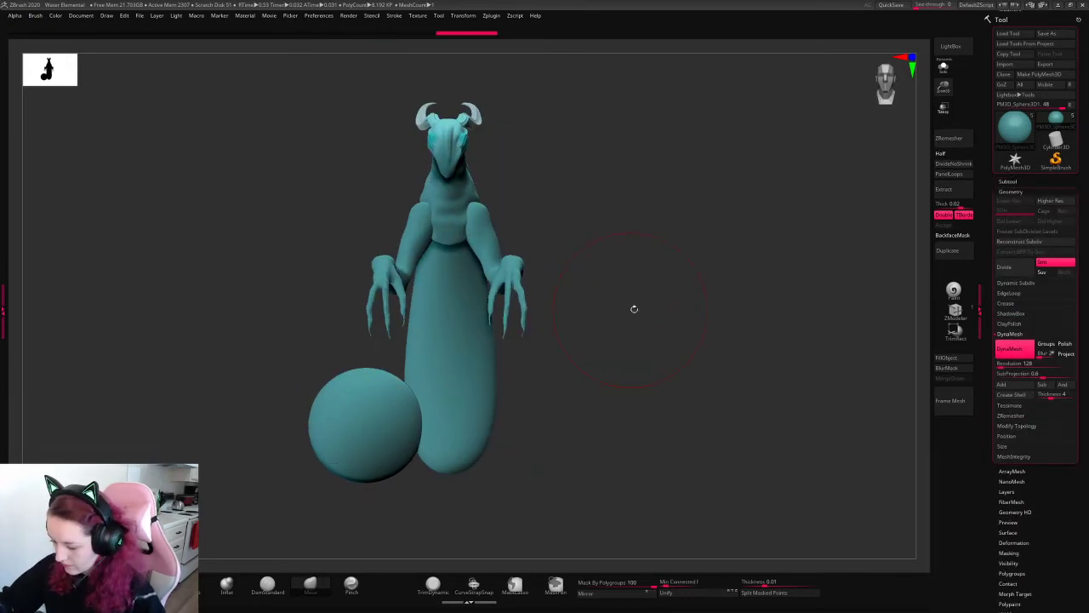
alt+right_drag(645, 315, 702, 285)
mouse_move(911, 128)
ctrl+right_down()
mouse_move(787, 223)
mouse_move(899, 159)
ctrl+right_up()
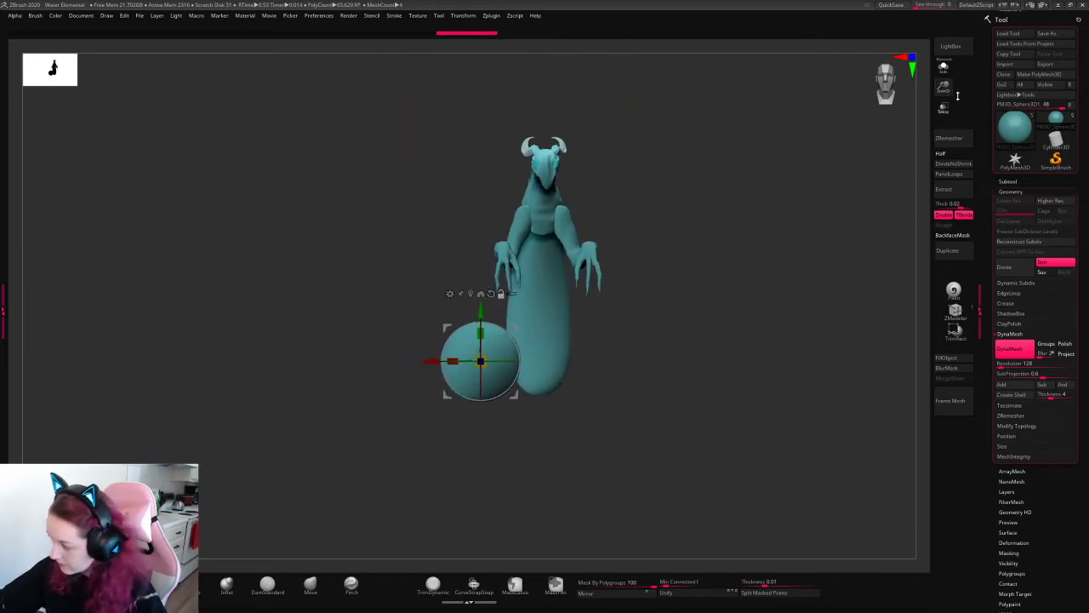
ctrl+right_drag(813, 204, 866, 144)
key(q)
key(w)
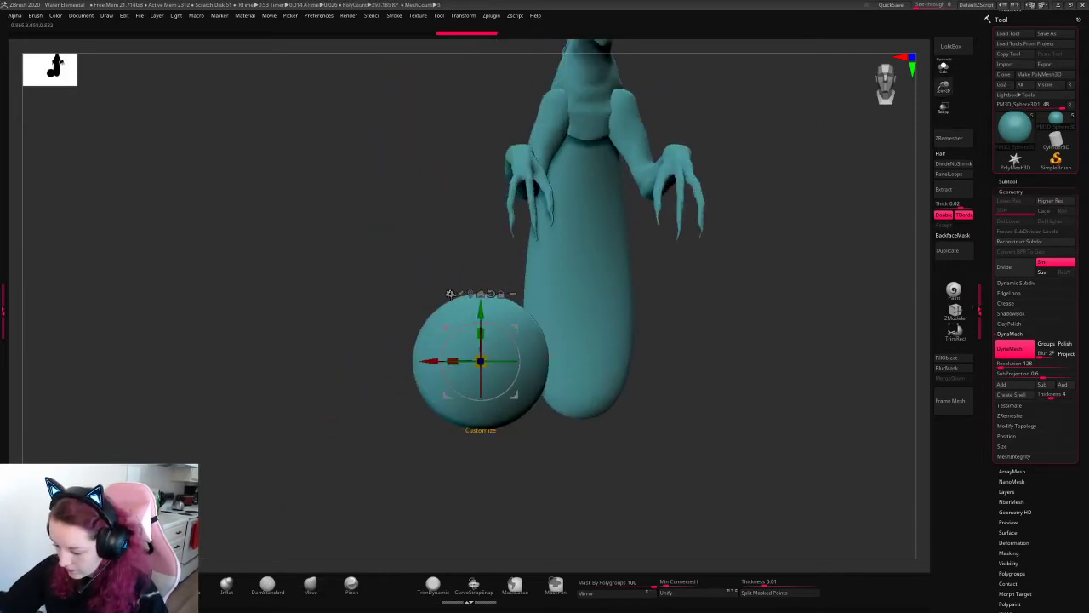
- Stretch and bend the sphere with a gizmo deformer into an elongated, upward-curved tail piece
click(450, 293)
click(475, 321)
mouse_move(485, 300)
mouse_down()
mouse_move(490, 257)
mouse_move(486, 347)
mouse_move(511, 390)
mouse_move(497, 408)
mouse_move(568, 412)
mouse_up()
click(451, 293)
click(506, 292)
key(q)
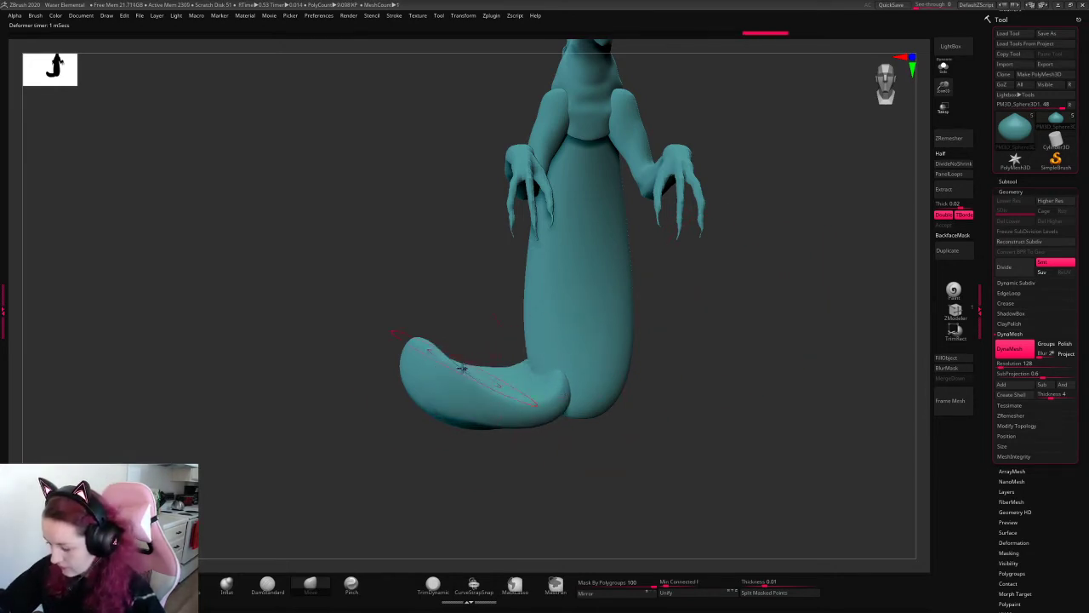
- Curl the tail piece's thick outer end up and inward, and taper its other end toward the lower body
key(space)
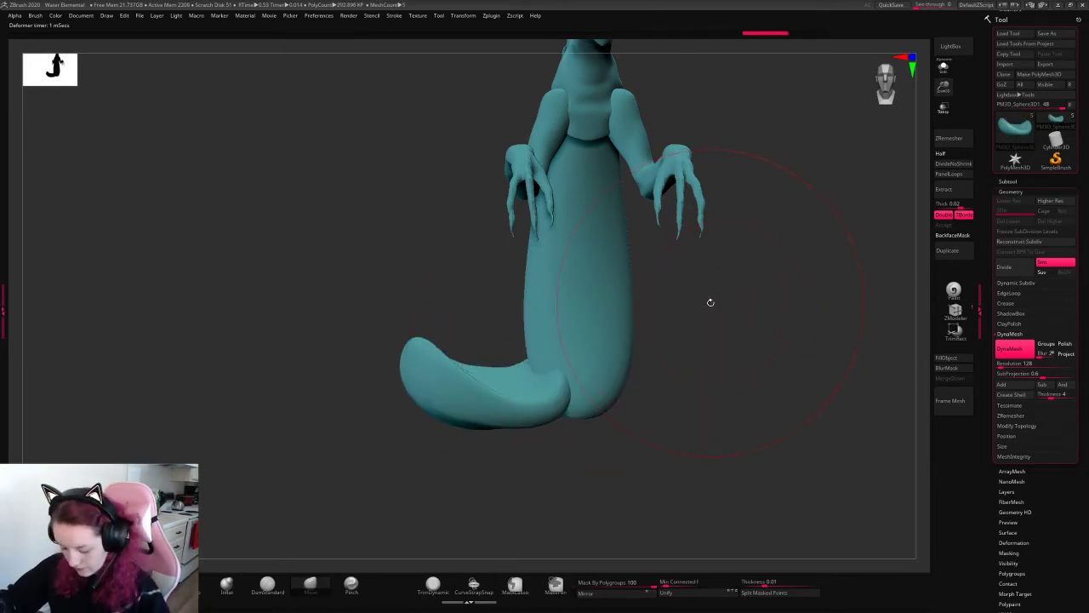
key(b)
key(s)
click(626, 420)
drag(451, 377, 460, 383)
mouse_move(663, 313)
mouse_down()
mouse_move(809, 325)
mouse_move(723, 339)
mouse_up()
drag(514, 339, 561, 334)
key(q)
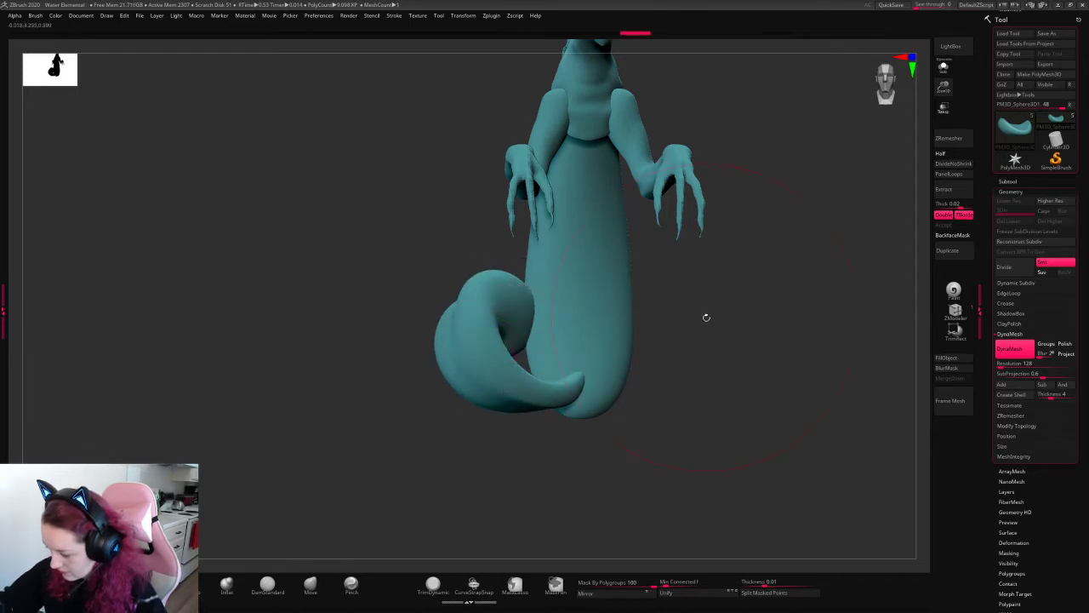
- Refine the tail piece into a more open, rounded hook by pulling its thin inner end downward
mouse_move(706, 316)
mouse_down()
mouse_move(672, 314)
mouse_move(702, 310)
mouse_up()
drag(562, 385, 562, 421)
key(q)
mouse_move(681, 358)
mouse_down()
mouse_move(745, 349)
mouse_move(746, 306)
mouse_move(737, 341)
mouse_move(724, 311)
mouse_move(701, 325)
mouse_move(782, 317)
mouse_move(745, 313)
mouse_move(710, 359)
mouse_up()
key(space)
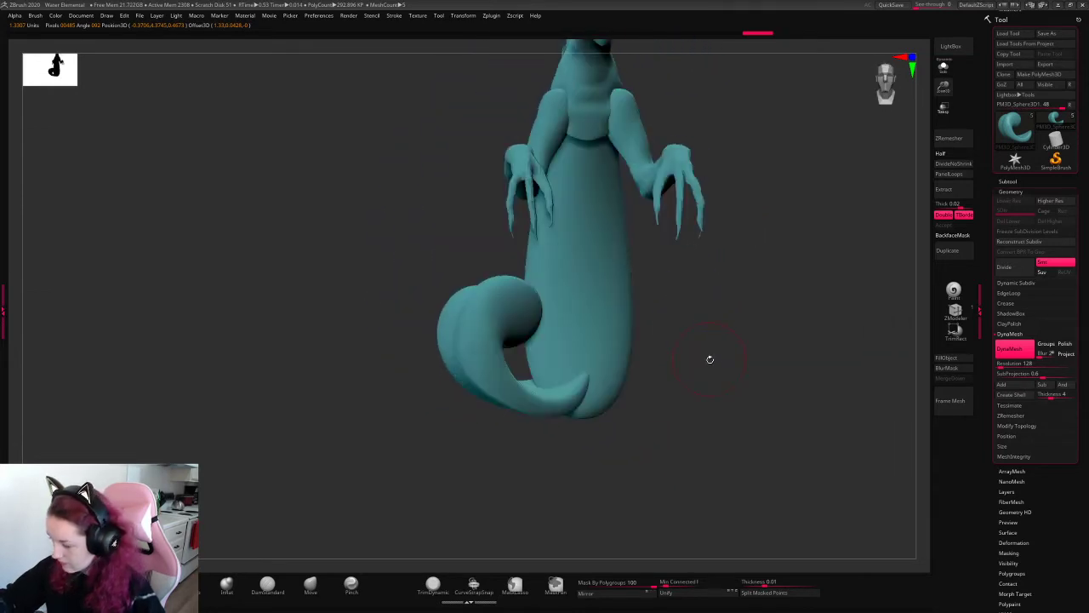
- Duplicate the curled tail piece and bring up the transform gizmo on the copy
click(947, 250)
drag(817, 323, 514, 380)
key(w)
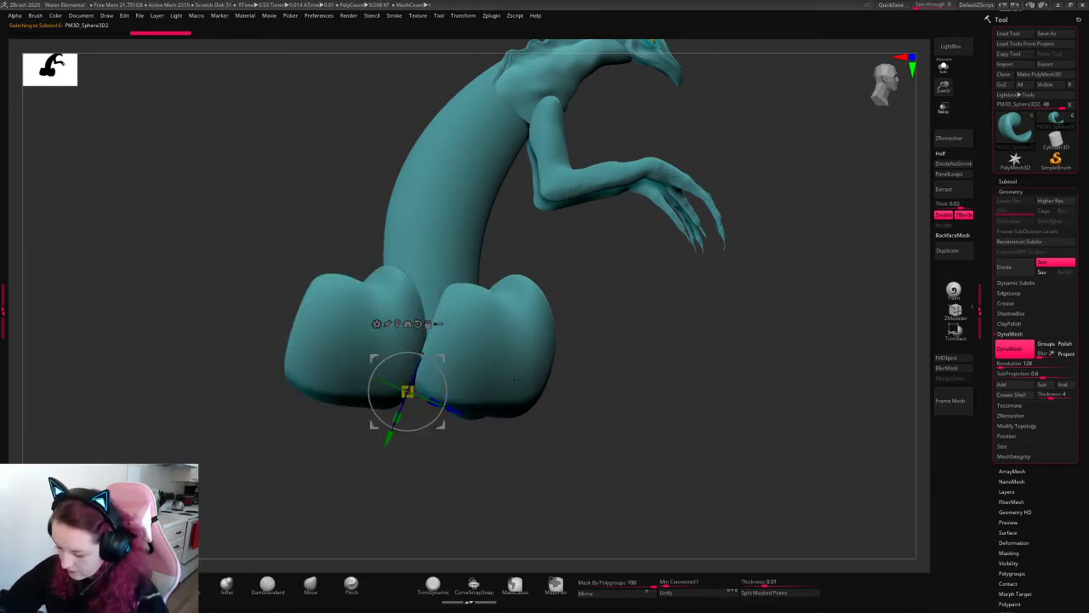
- Try mirroring and flipping the duplicated tail piece to reverse its orientation
key(ctrl+z)
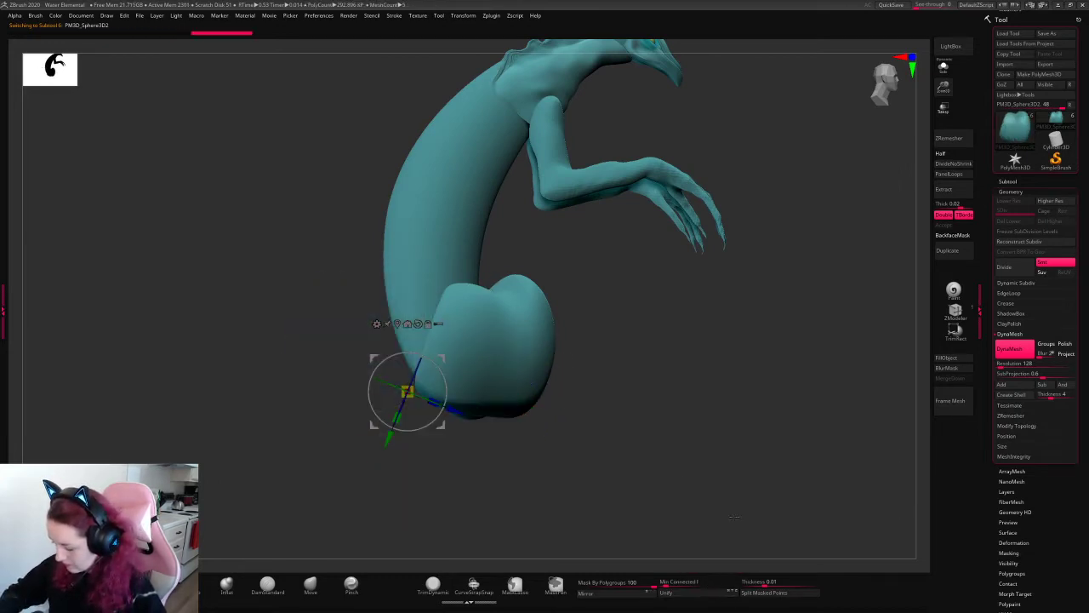
key(ctrl+shift+z)
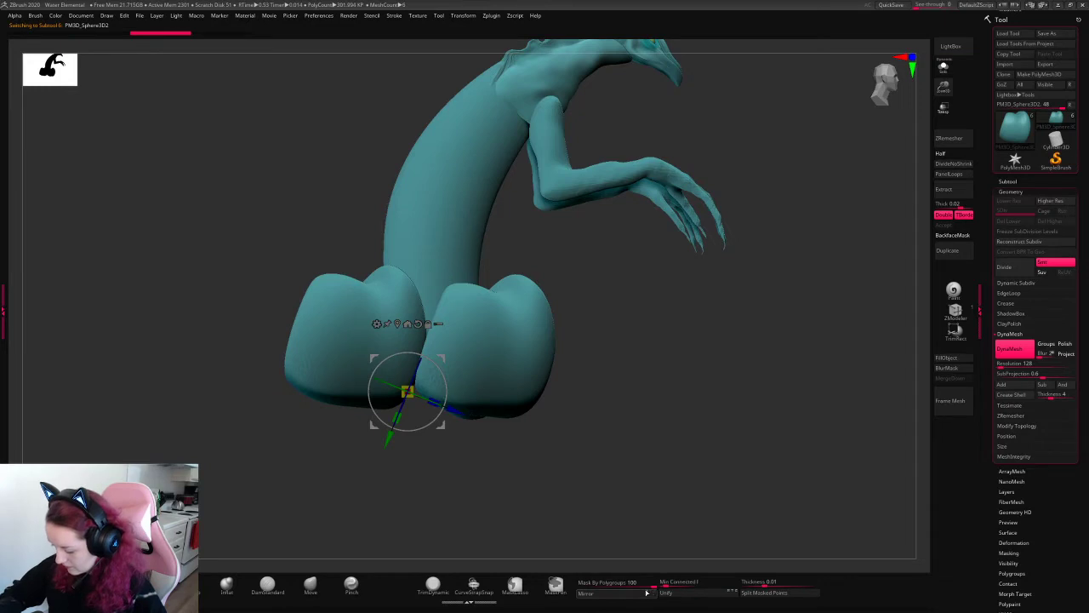
click(648, 593)
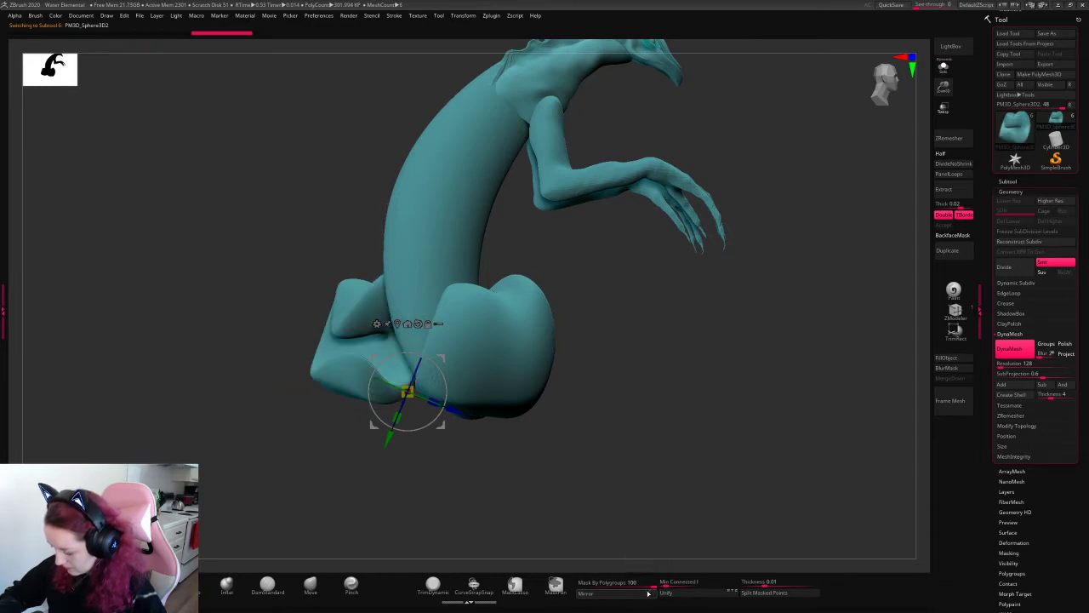
key(ctrl+z)
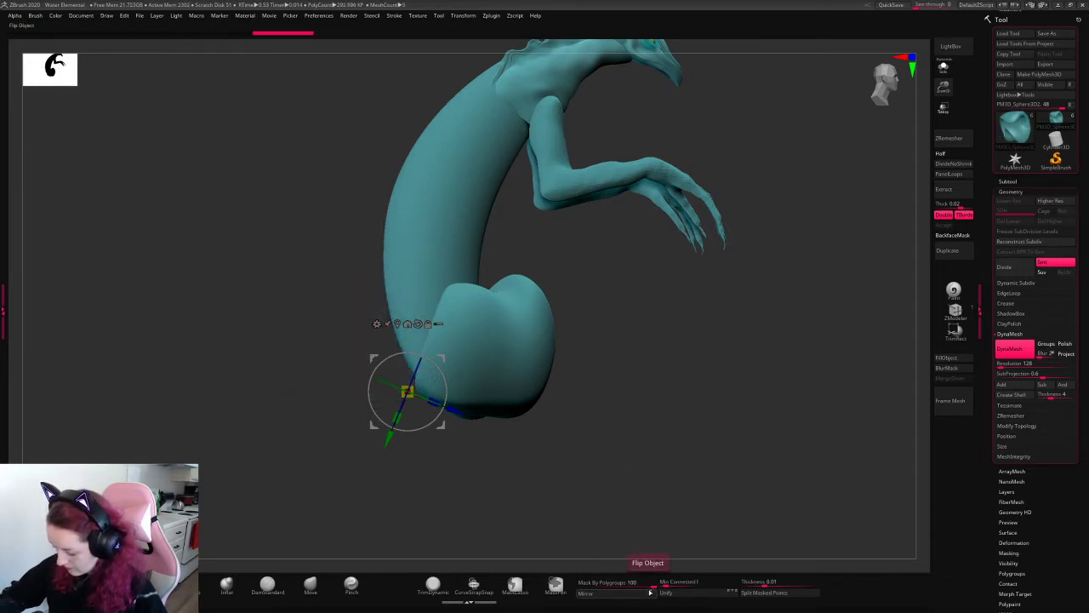
click(650, 594)
click(650, 593)
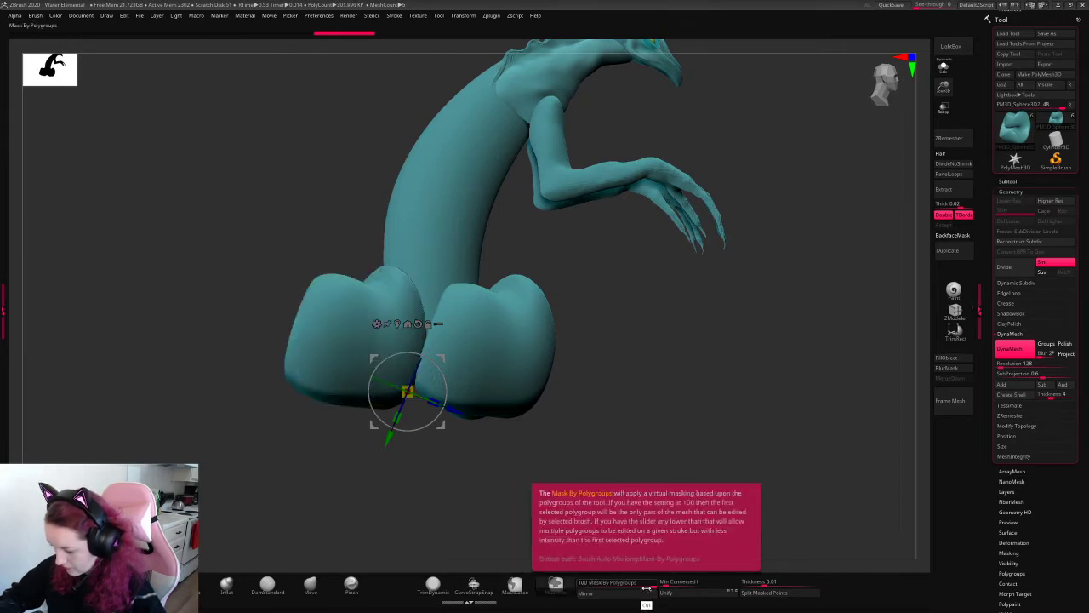
key(ctrl+z)
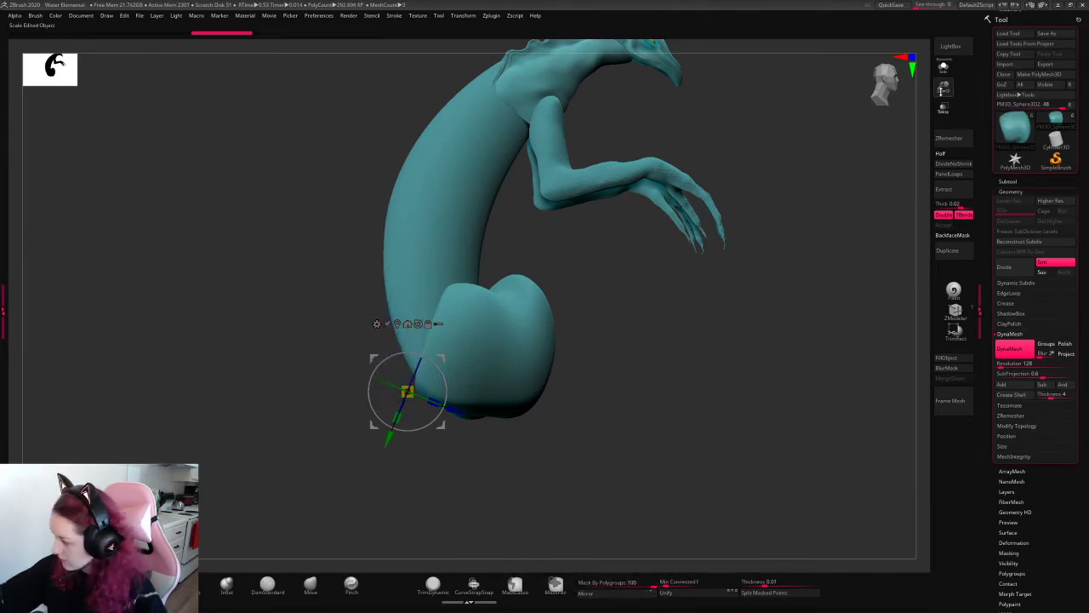
- Bring the flipped duplicate down to the creature's base, rotating and placing it in front of the first tail piece
drag(943, 89, 942, 119)
shift+drag(698, 221, 745, 350)
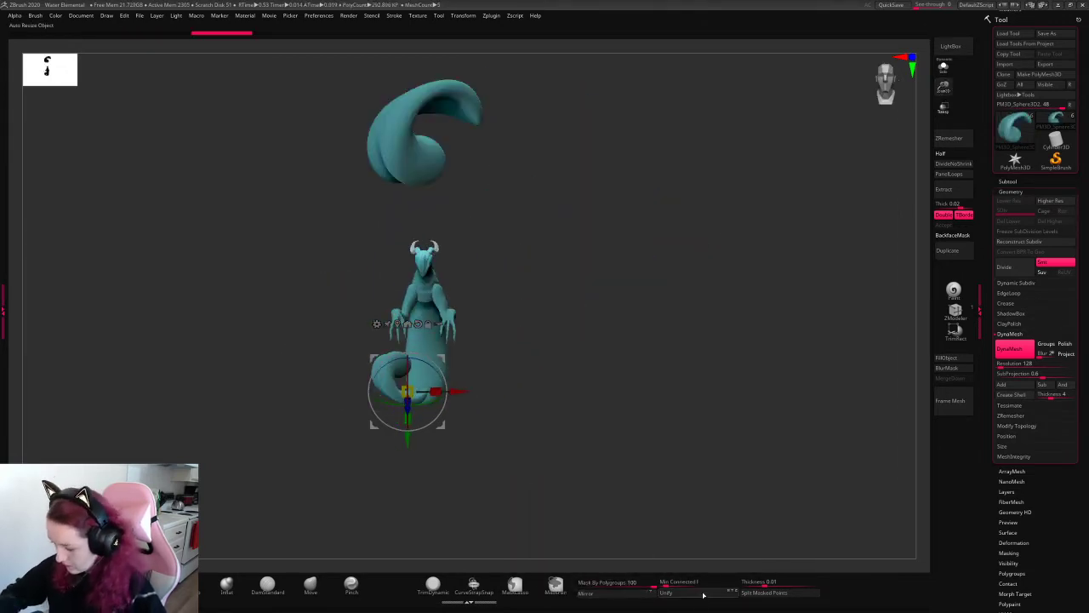
alt+drag(703, 594, 656, 253)
alt+click(574, 185)
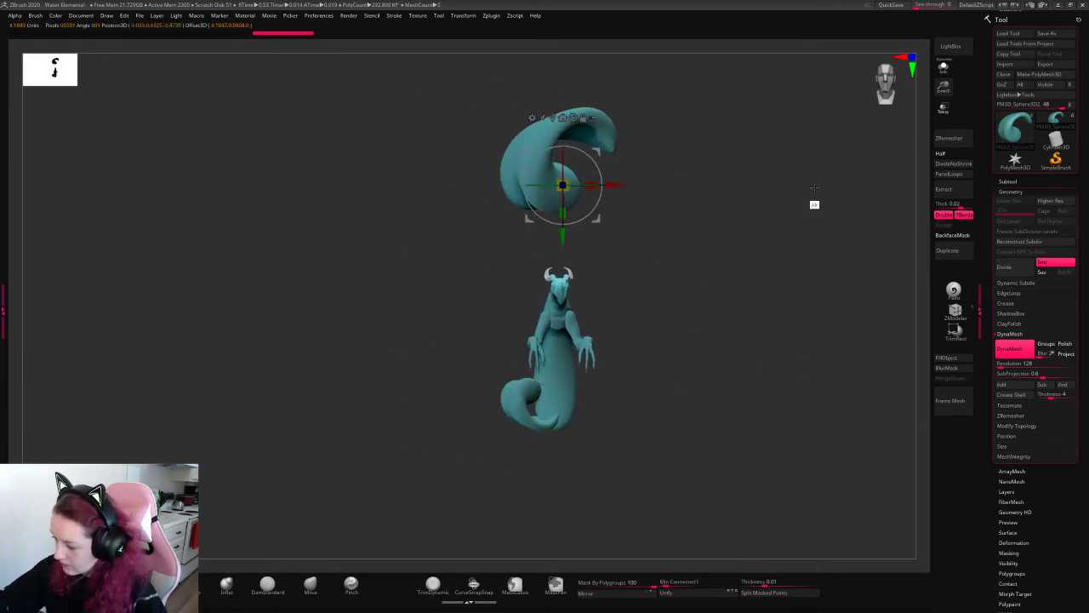
drag(565, 179, 511, 400)
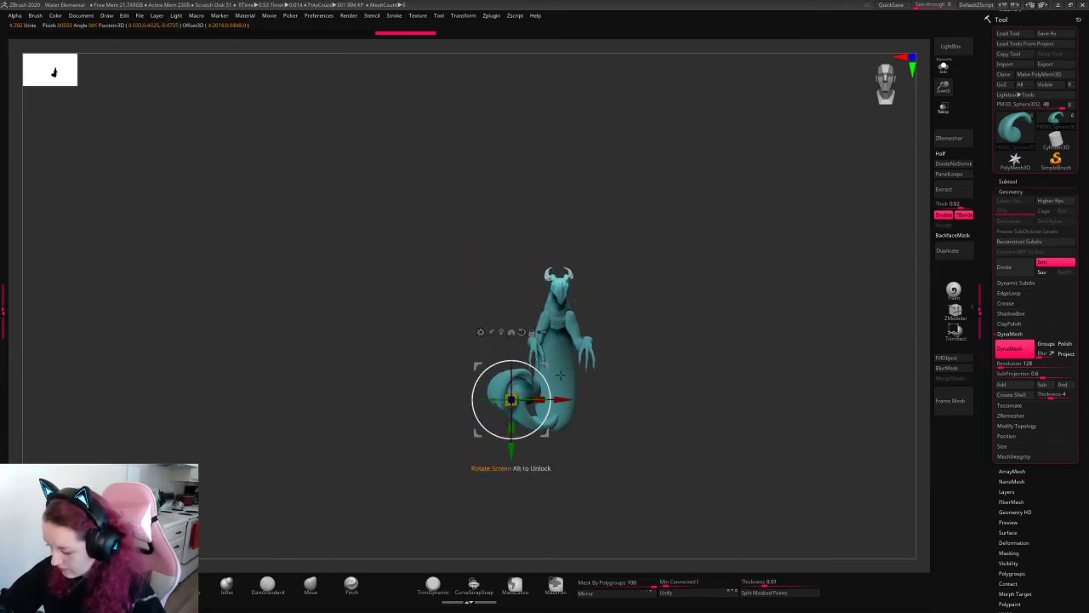
key(q)
drag(943, 89, 755, 255)
mouse_move(511, 400)
mouse_down()
mouse_move(608, 451)
mouse_move(608, 462)
mouse_move(632, 444)
mouse_move(642, 467)
mouse_up()
- Reshape the second tail piece by pushing its thick outer side inward with the Move brush
key(q)
drag(717, 330, 572, 414)
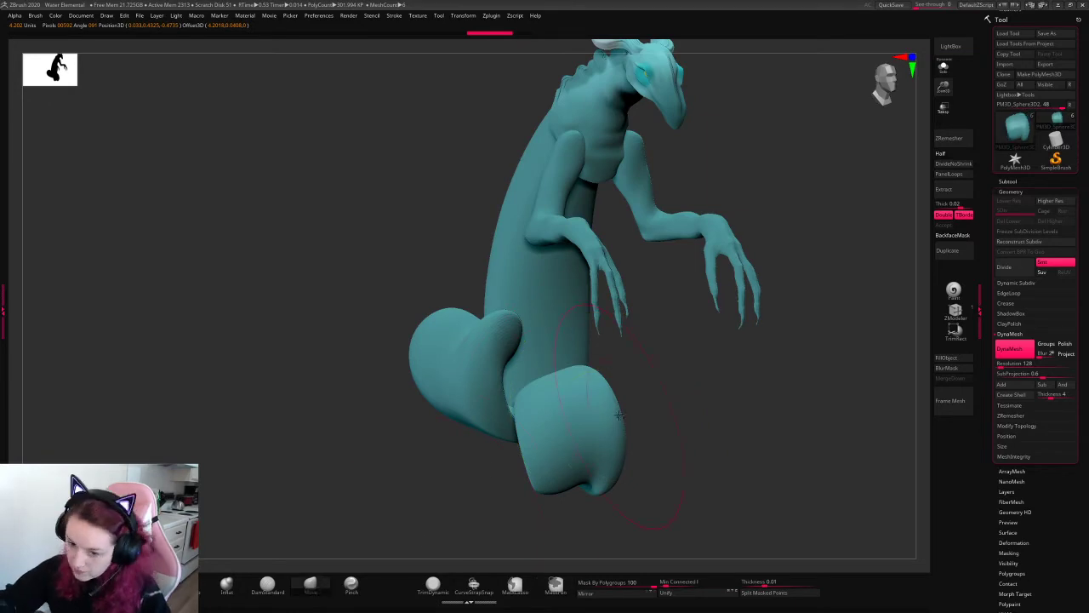
drag(621, 419, 544, 434)
drag(783, 400, 728, 364)
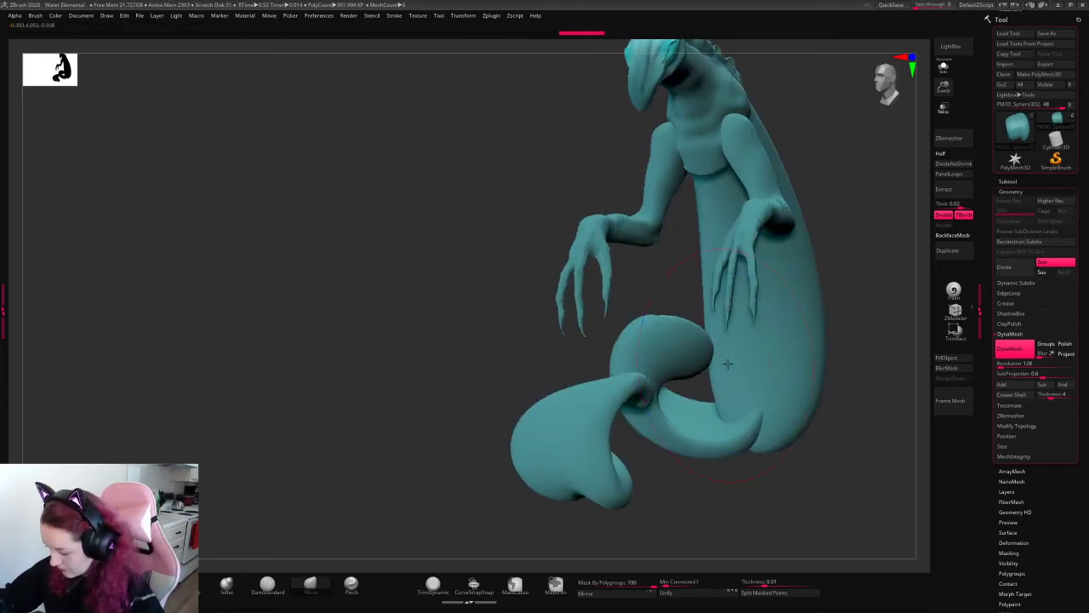
- Move, rotate and shrink the second tail piece to nest inside the first one beside the lower body
shift+drag(860, 353, 761, 316)
shift+drag(545, 385, 565, 451)
key(w)
drag(617, 360, 735, 380)
drag(600, 387, 389, 430)
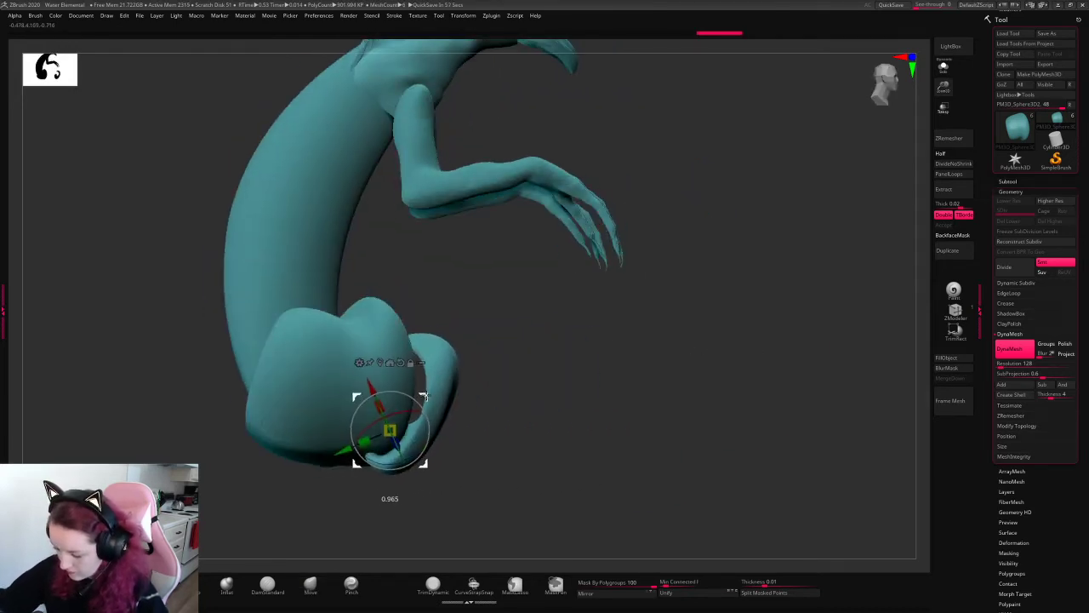
key(q)
mouse_move(511, 383)
mouse_down()
mouse_move(614, 351)
mouse_move(779, 363)
mouse_move(463, 400)
mouse_move(433, 423)
mouse_move(504, 368)
mouse_up()
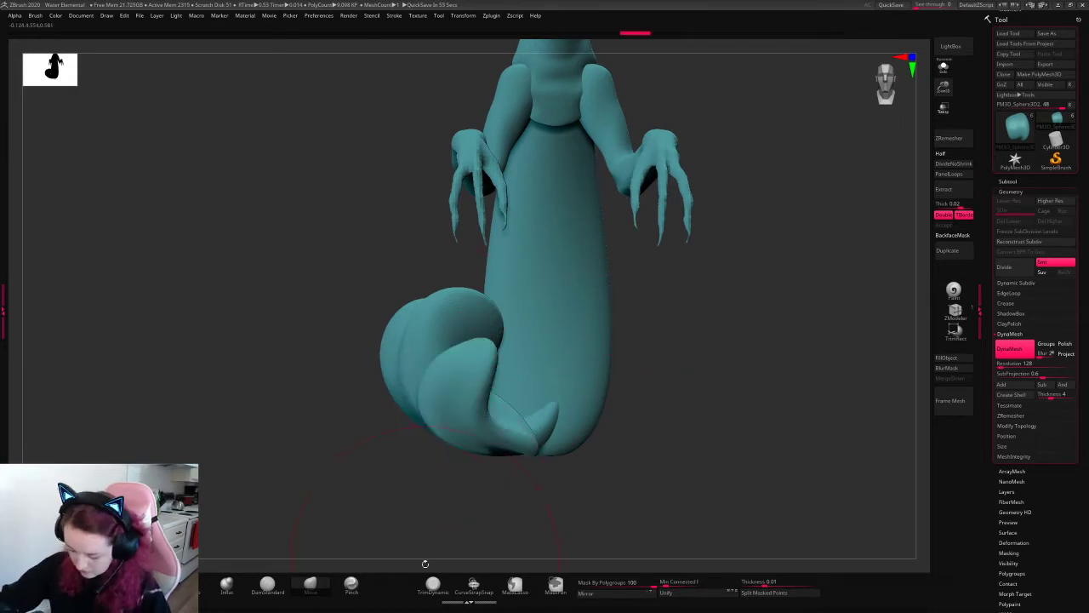
- Twist the second tail piece into a tight curl with the Spiral brush and thicken the curl
key(b)
click(474, 587)
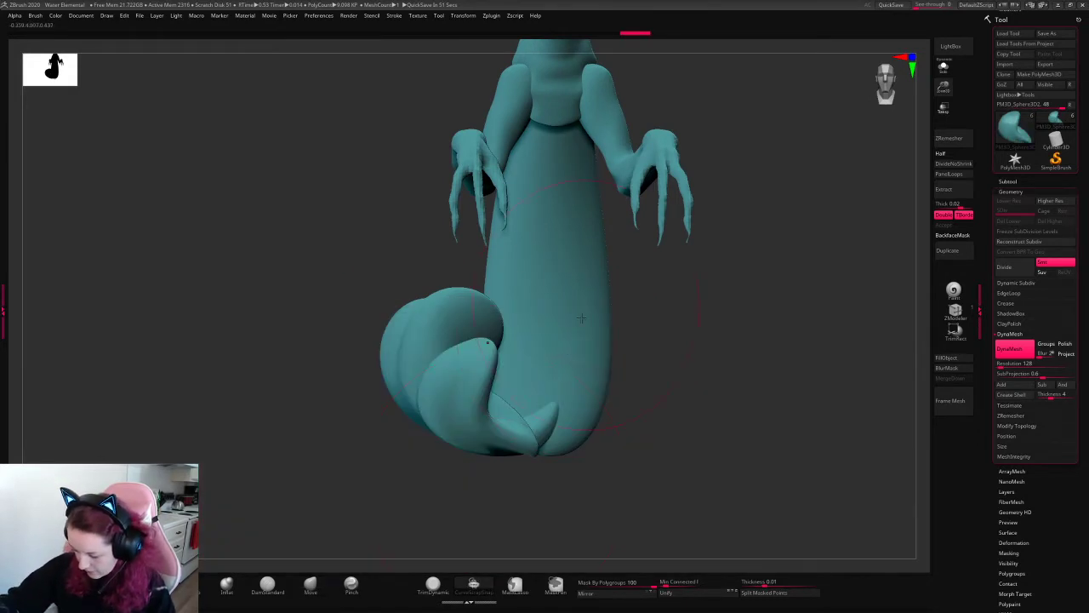
key(b)
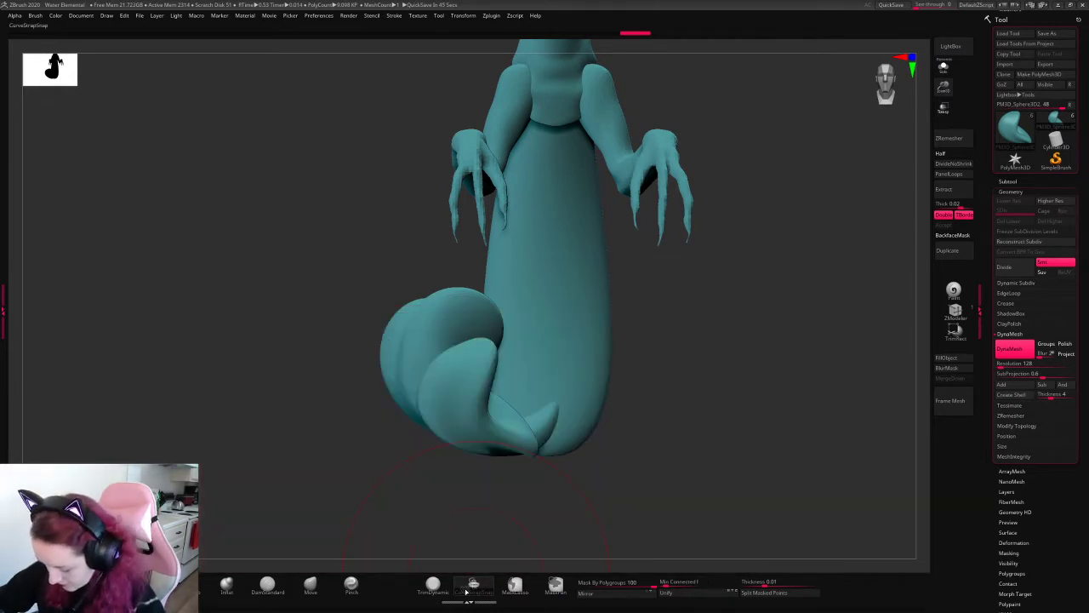
key(b)
key(s)
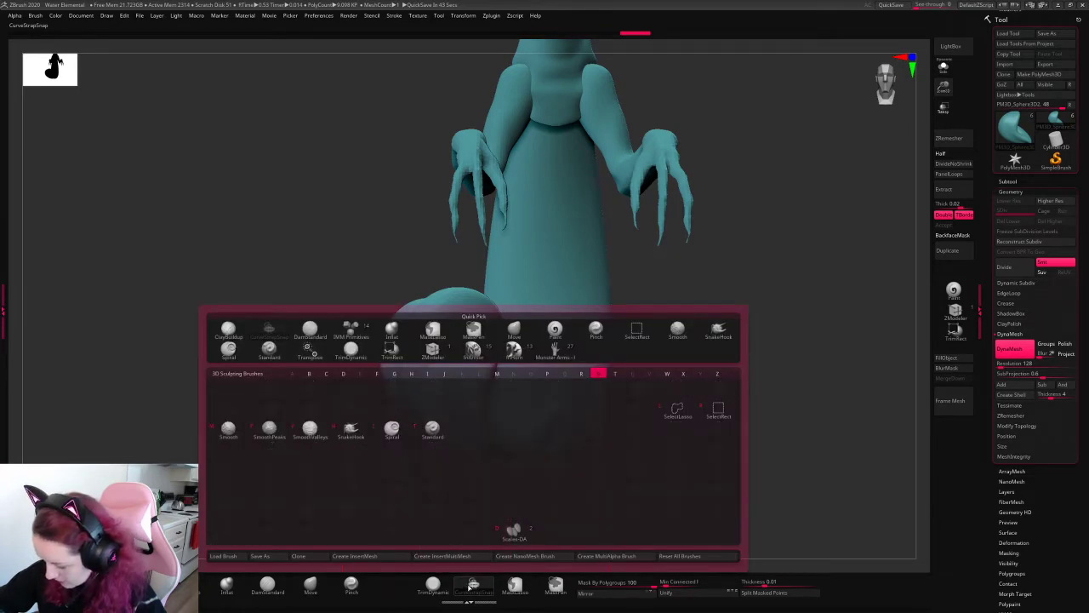
key(Escape)
mouse_move(534, 419)
mouse_down()
mouse_move(477, 383)
mouse_move(520, 370)
mouse_move(439, 416)
mouse_move(451, 409)
mouse_up()
mouse_move(666, 315)
mouse_down()
mouse_move(553, 323)
mouse_move(703, 306)
mouse_move(444, 478)
mouse_up()
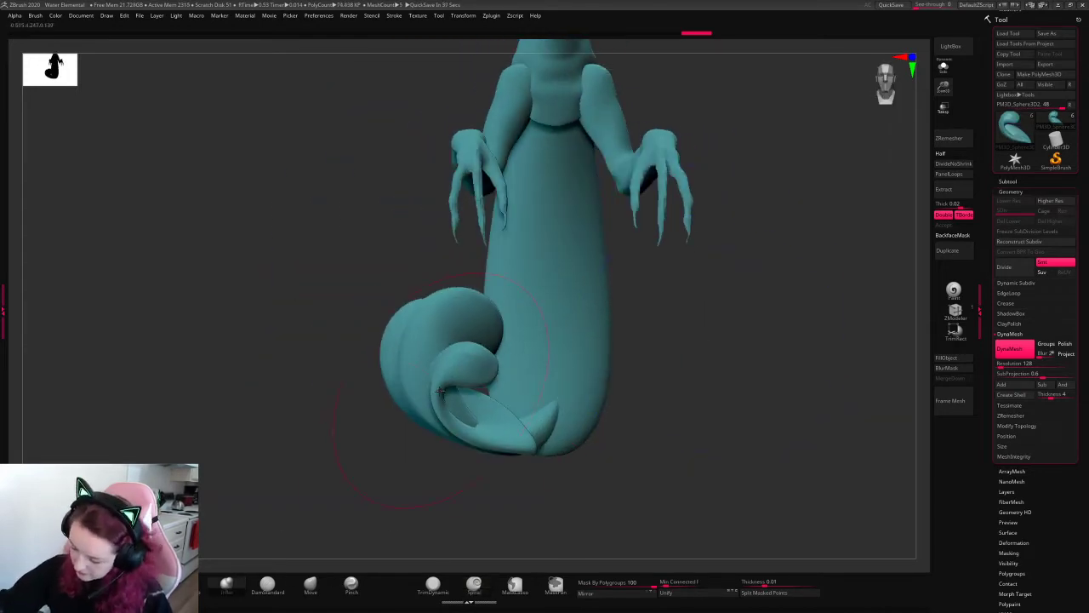
key(ctrl+z)
key(ctrl+z)
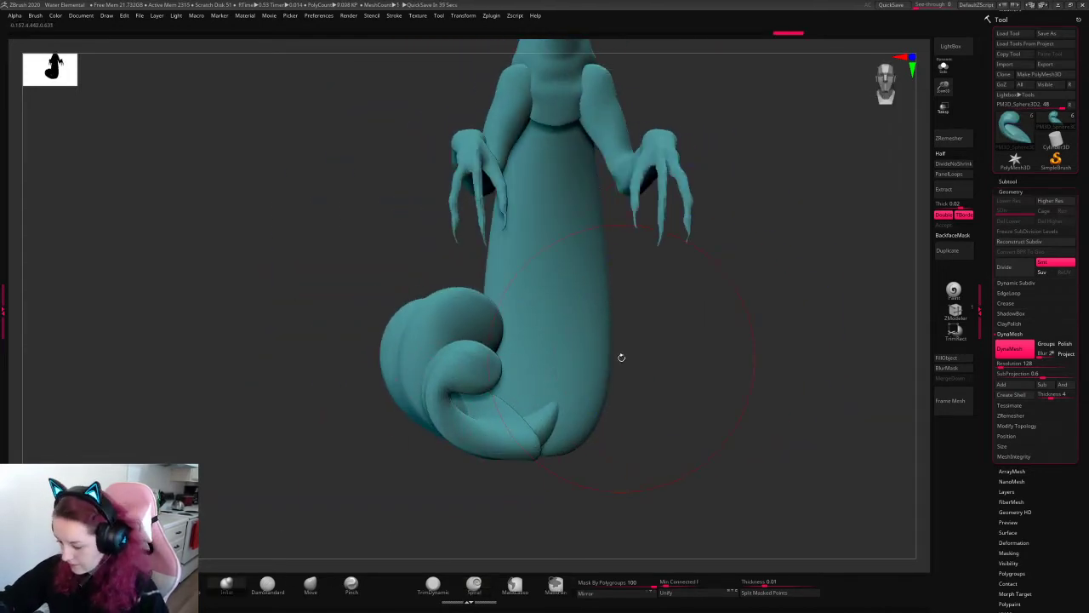
- Twist the bottom of the lower body toward the coiled tail pieces with the Spiral brush
right_click(596, 348)
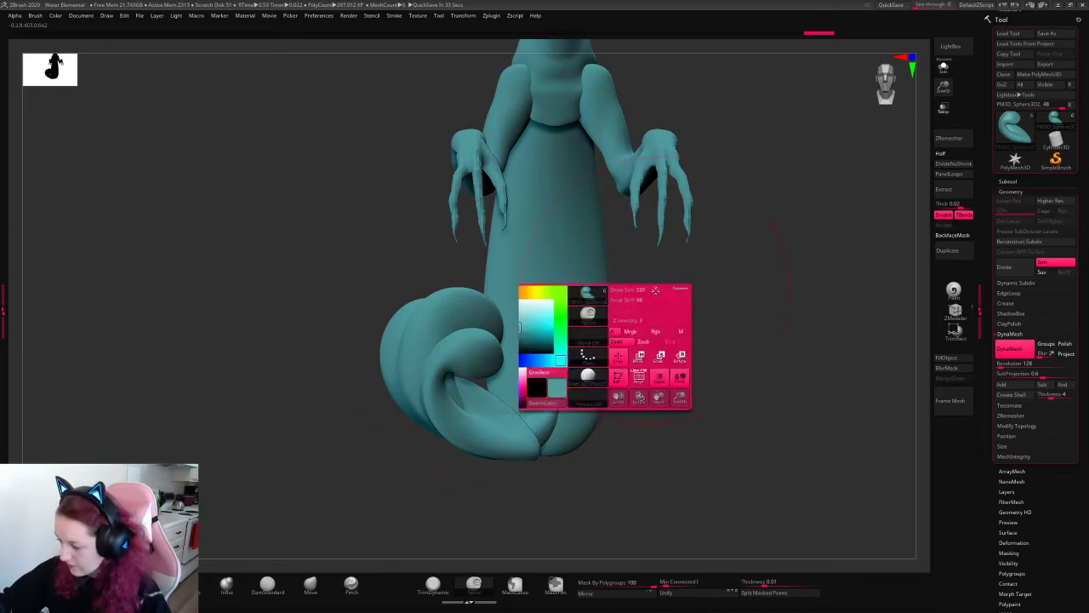
drag(943, 88, 940, 60)
drag(771, 227, 693, 312)
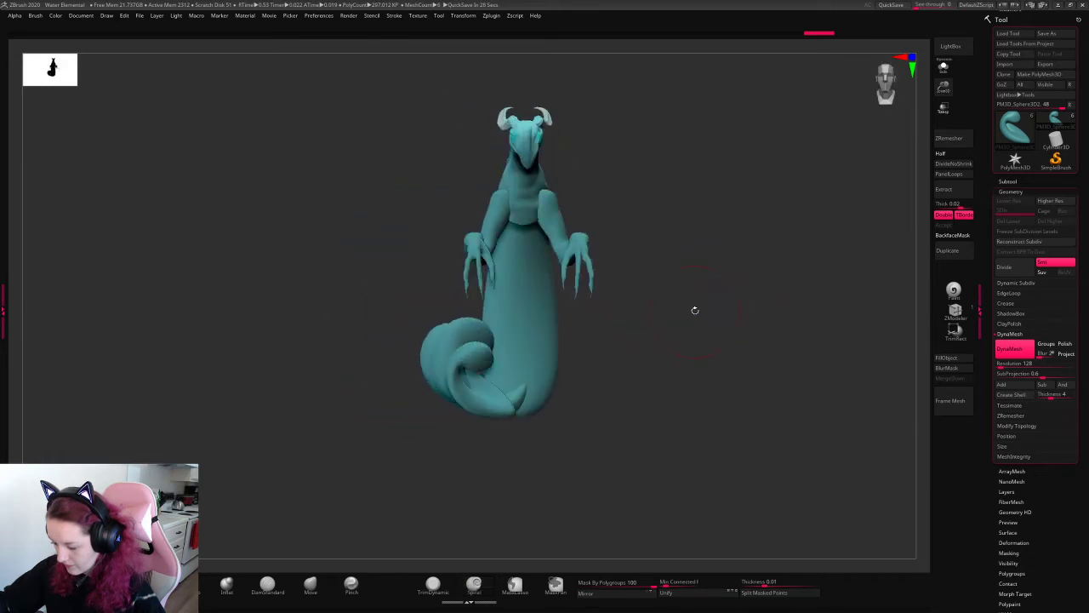
alt+click(526, 326)
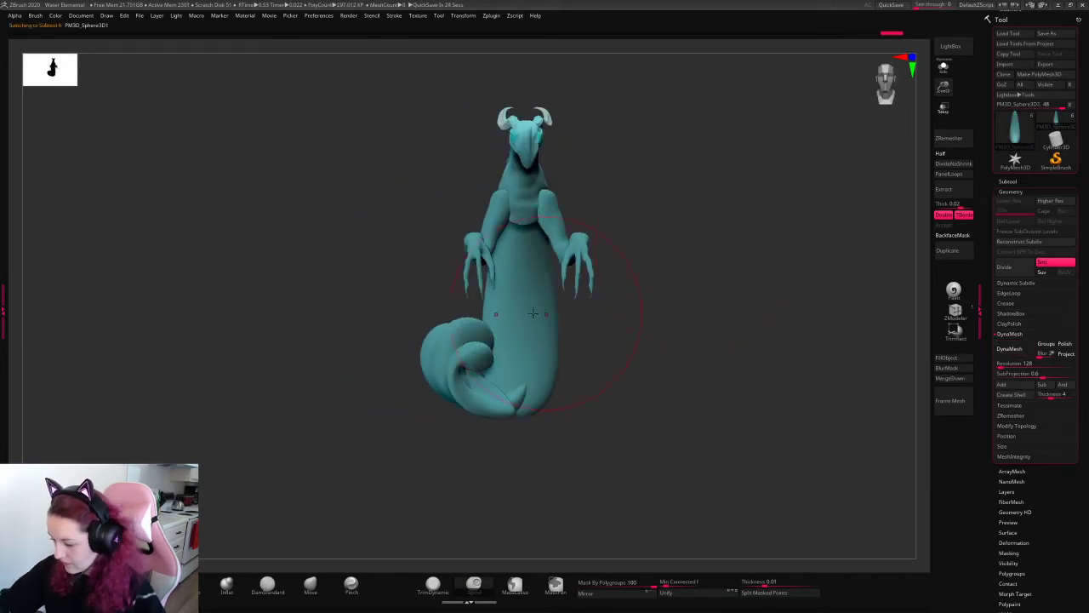
key(ctrl+z)
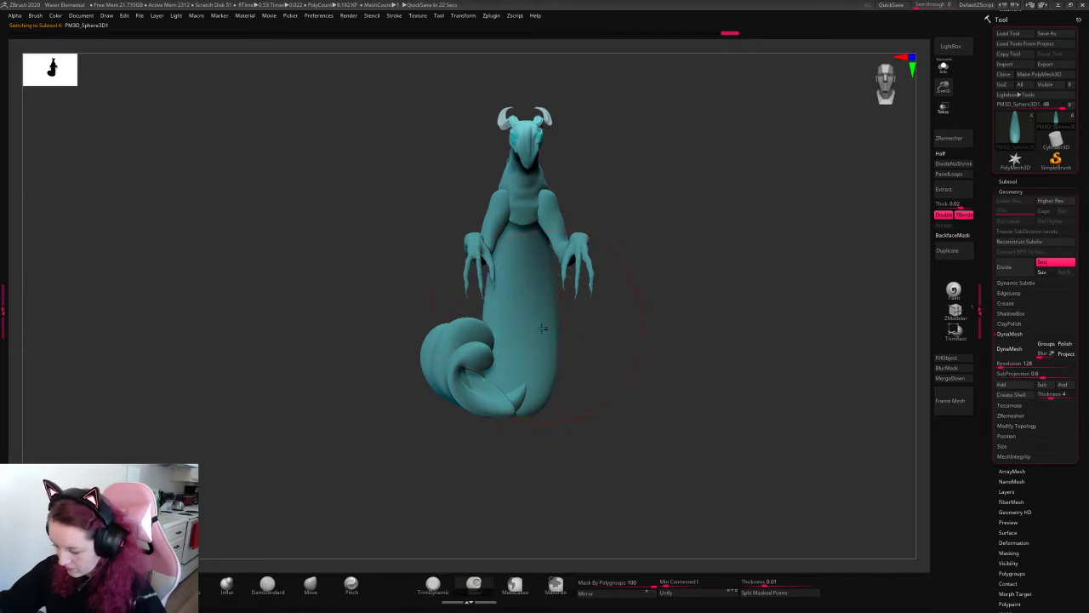
key(ctrl+z)
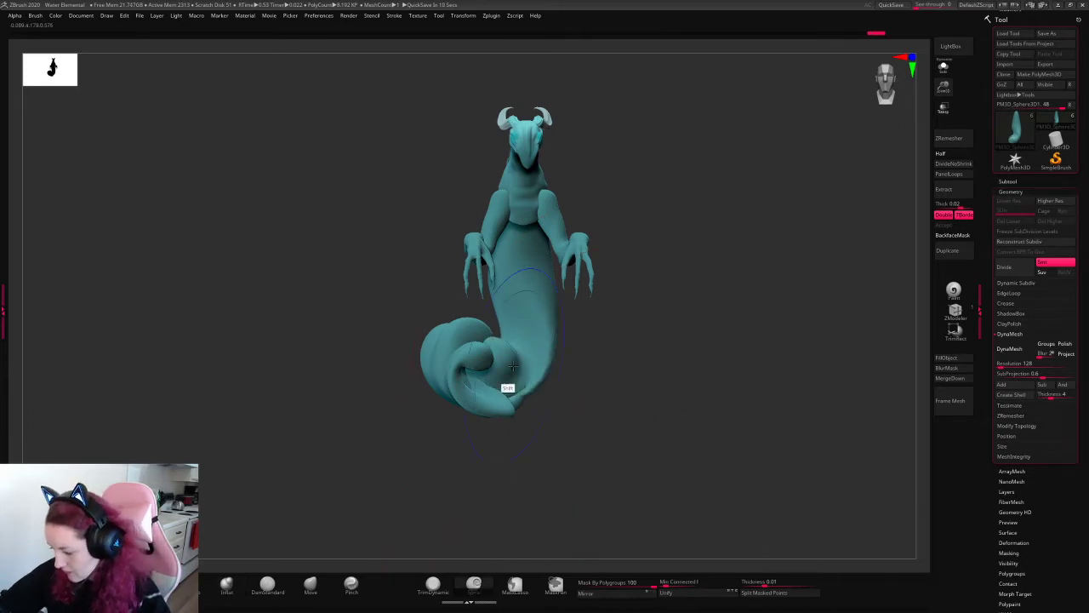
drag(704, 286, 649, 267)
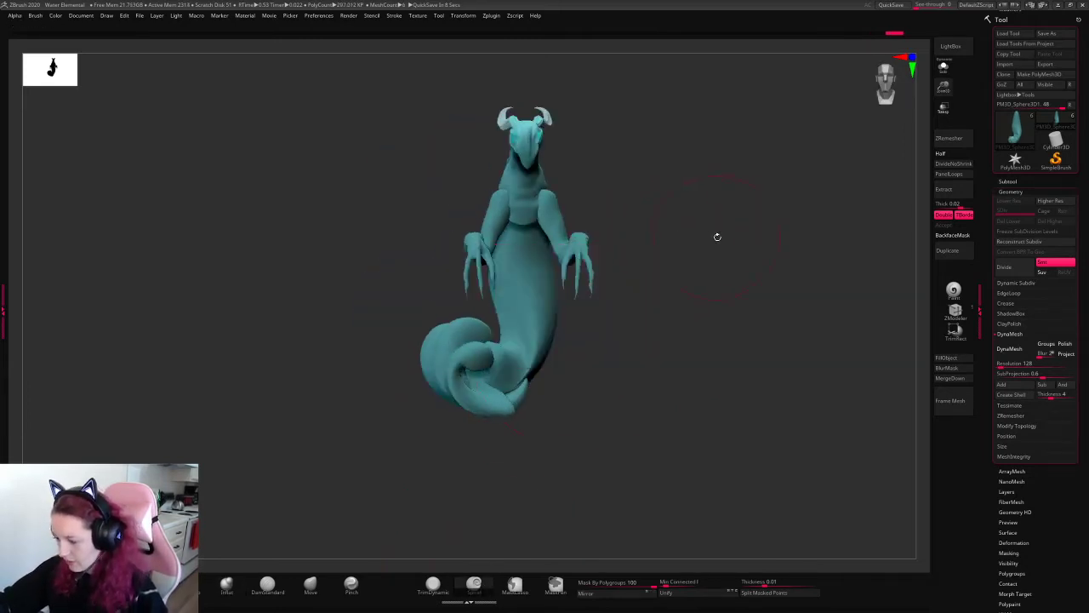
mouse_move(717, 236)
mouse_down()
mouse_move(782, 240)
mouse_move(720, 248)
mouse_up()
- Rotate the lower body around its length with the gizmo to realign its twist beneath the torso
key(space)
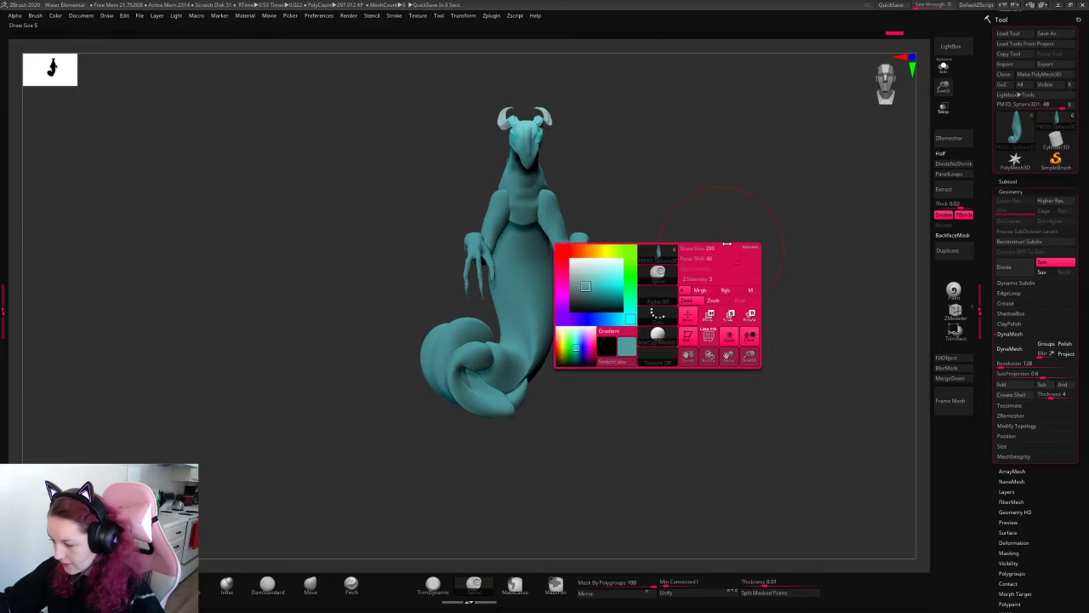
key(w)
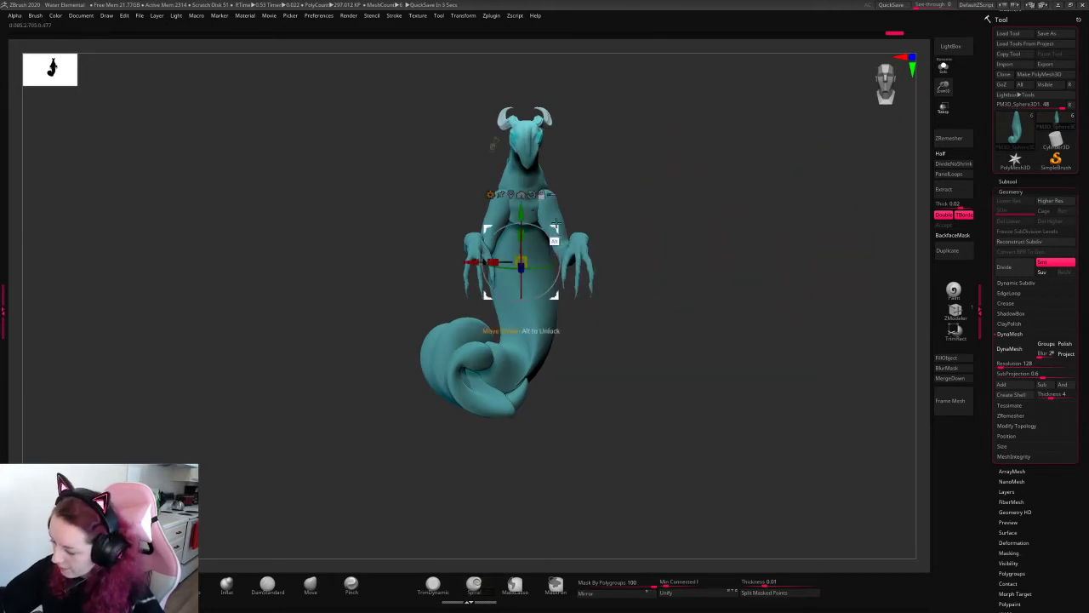
alt+drag(554, 231, 581, 362)
alt+click(534, 265)
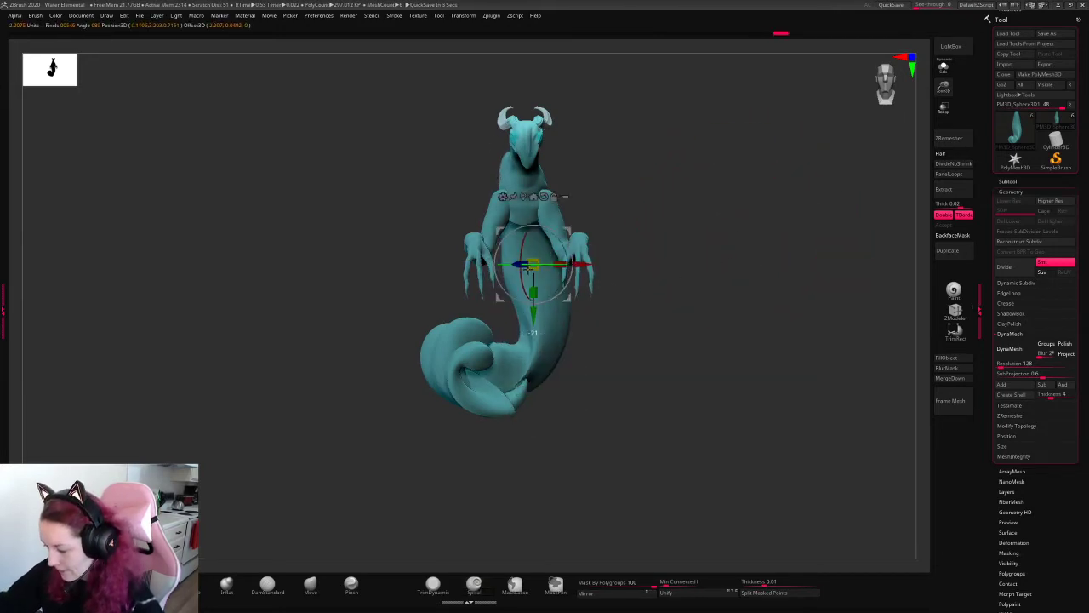
key(q)
drag(687, 263, 720, 281)
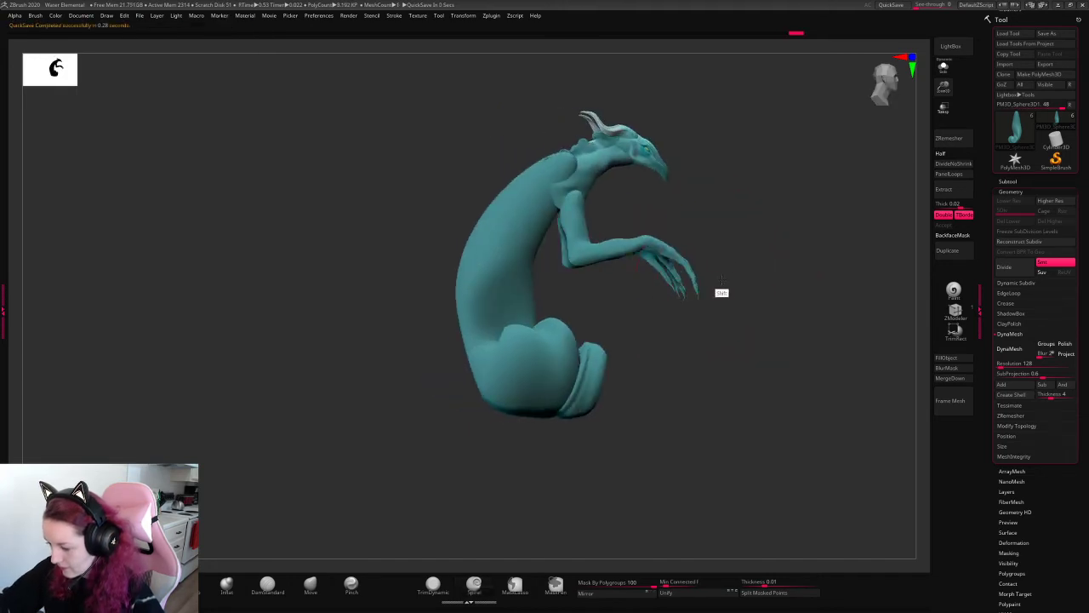
mouse_move(568, 297)
mouse_down()
mouse_move(574, 332)
mouse_move(570, 318)
mouse_up()
- Reposition the lower body under the torso and reshape it into a slimmer curve toward the tail coils
key(q)
mouse_move(763, 218)
mouse_down()
mouse_move(735, 210)
mouse_move(742, 223)
mouse_up()
key(space)
key(w)
drag(534, 322, 515, 351)
key(space)
drag(579, 282, 587, 277)
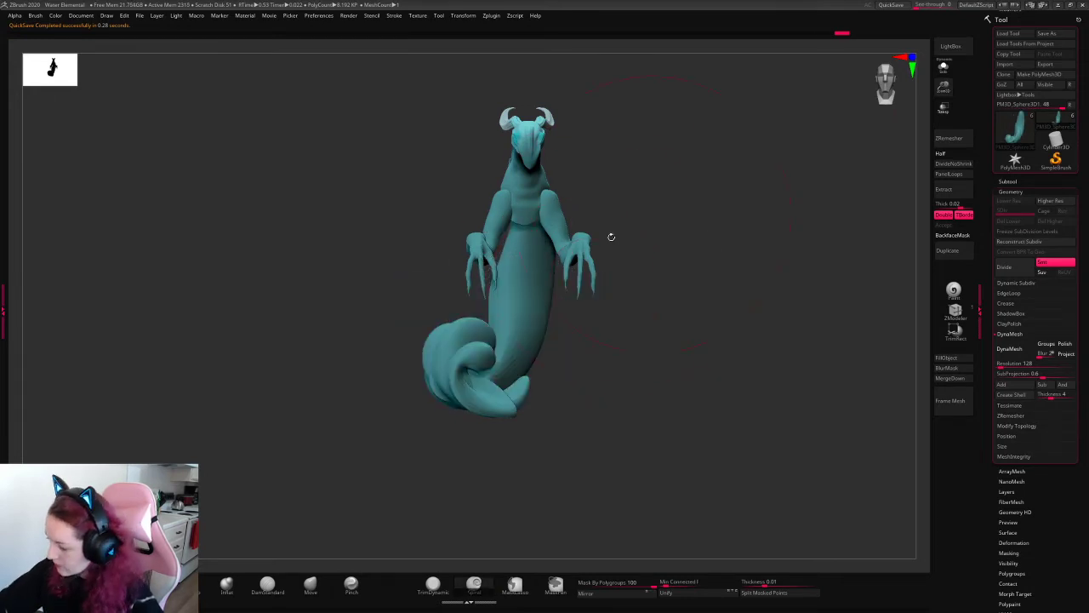
- Undo the last lower-body reshaping and bend the lower body into a flowing S-curve with the Move brush
key(ctrl+z)
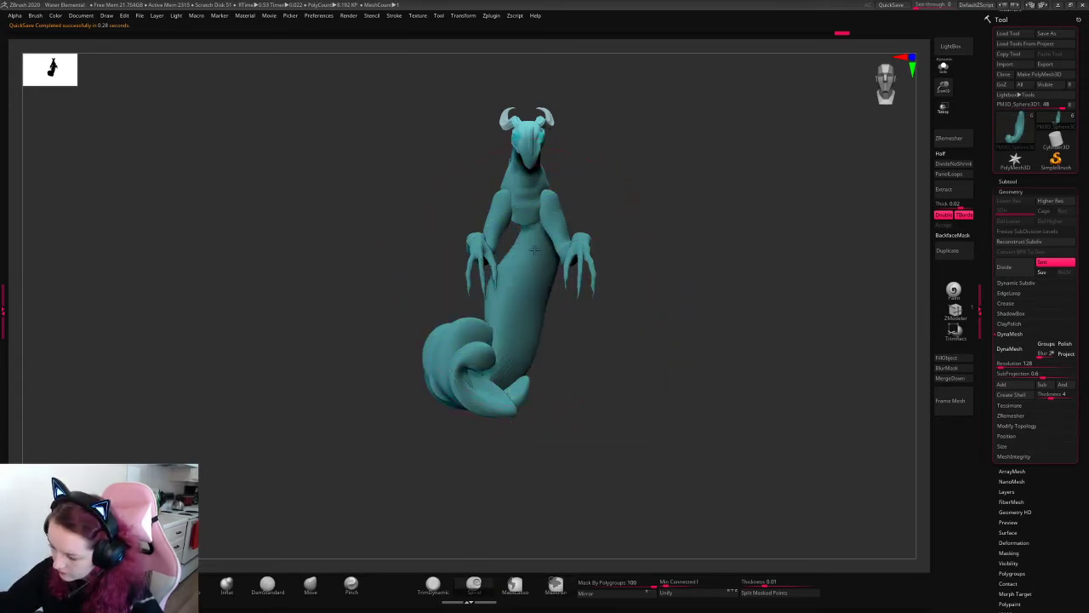
click(300, 582)
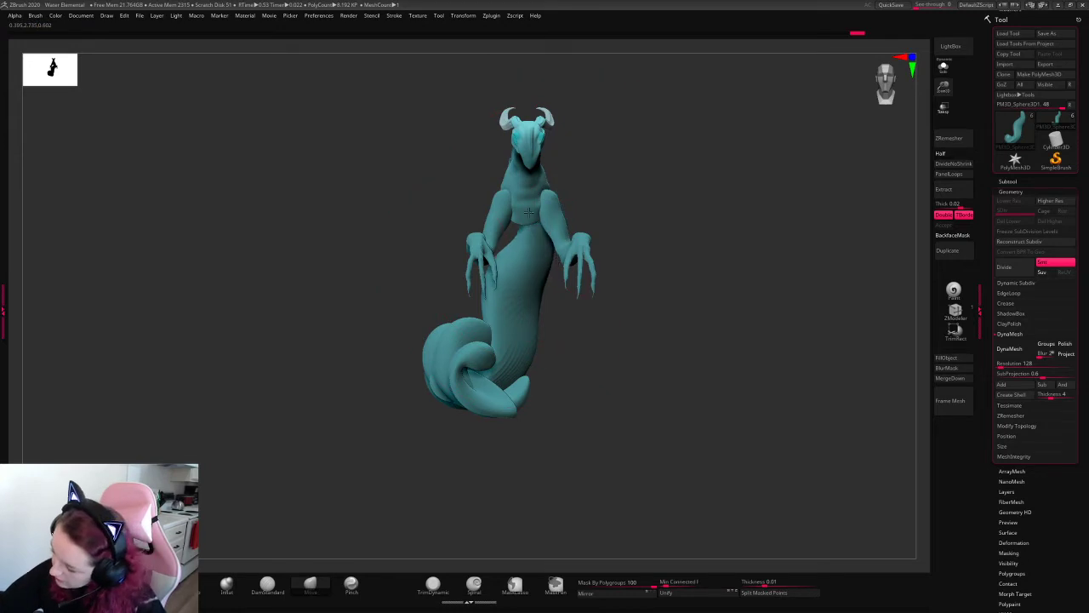
key(ctrl+z)
key(ctrl+z)
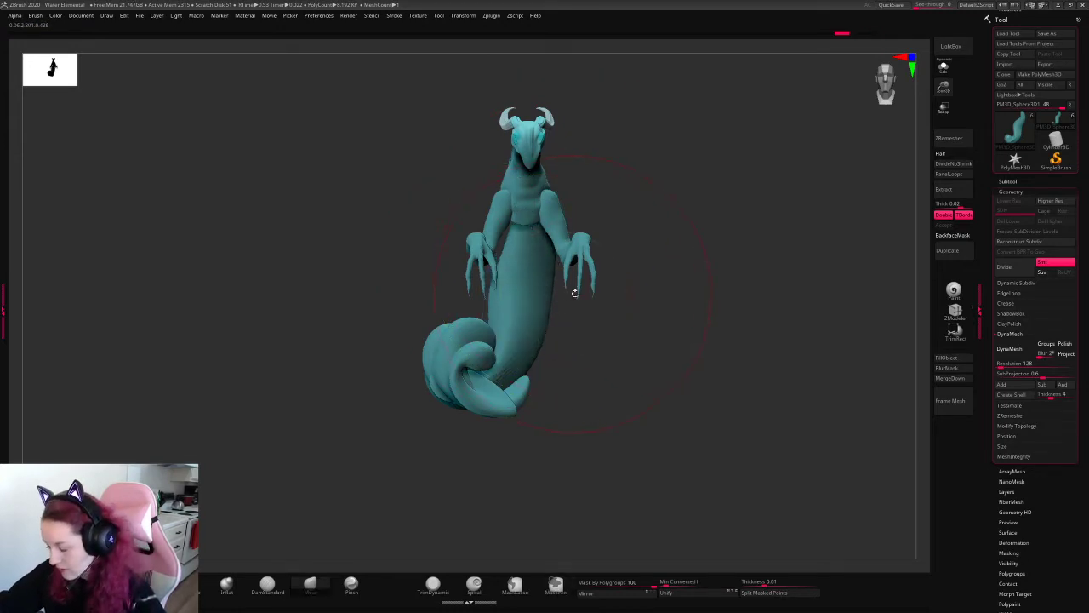
key(ctrl+shift+z)
- Shift the lower body sideways toward the tail coils with the gizmo
key(w)
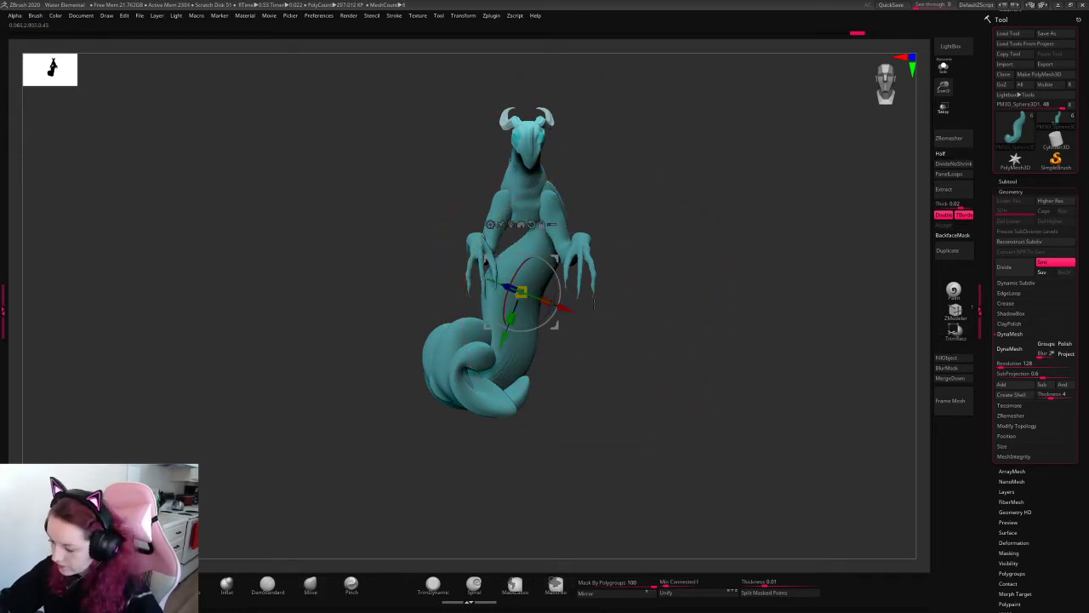
mouse_move(555, 259)
mouse_down()
mouse_move(526, 280)
mouse_move(537, 266)
mouse_up()
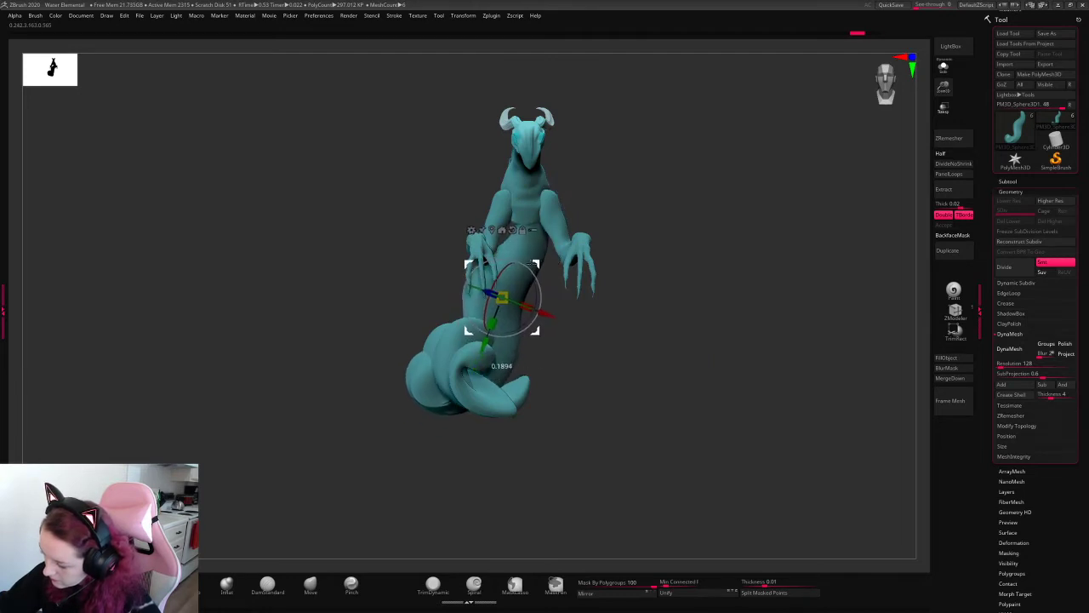
key(q)
mouse_move(666, 227)
mouse_down()
mouse_move(769, 222)
mouse_move(735, 250)
mouse_move(674, 234)
mouse_up()
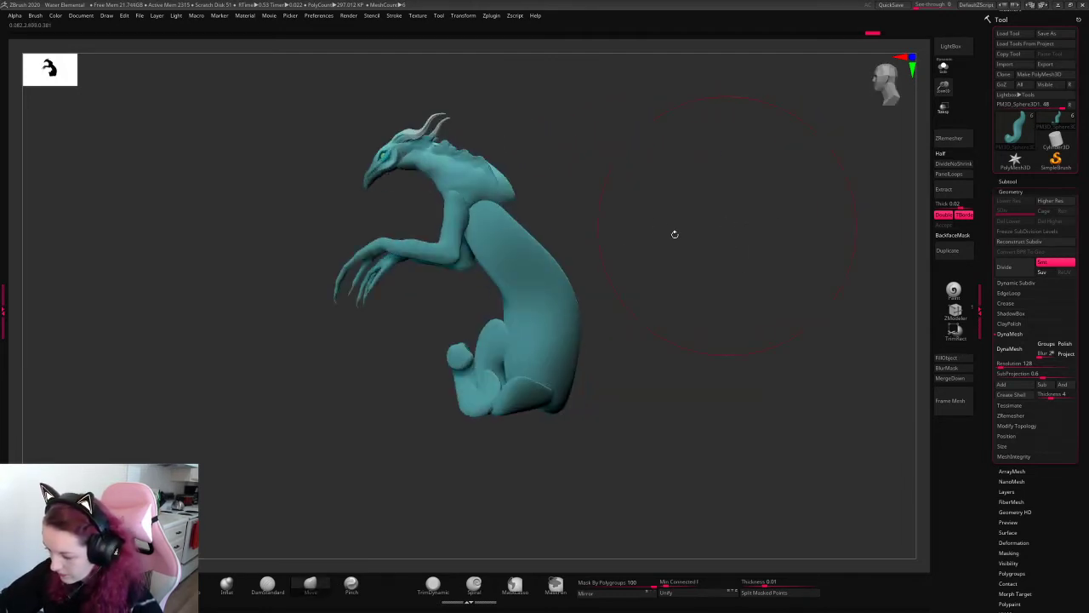
- Pull the top of the lower body with the Move brush in side view so it fits up against the torso
click(305, 594)
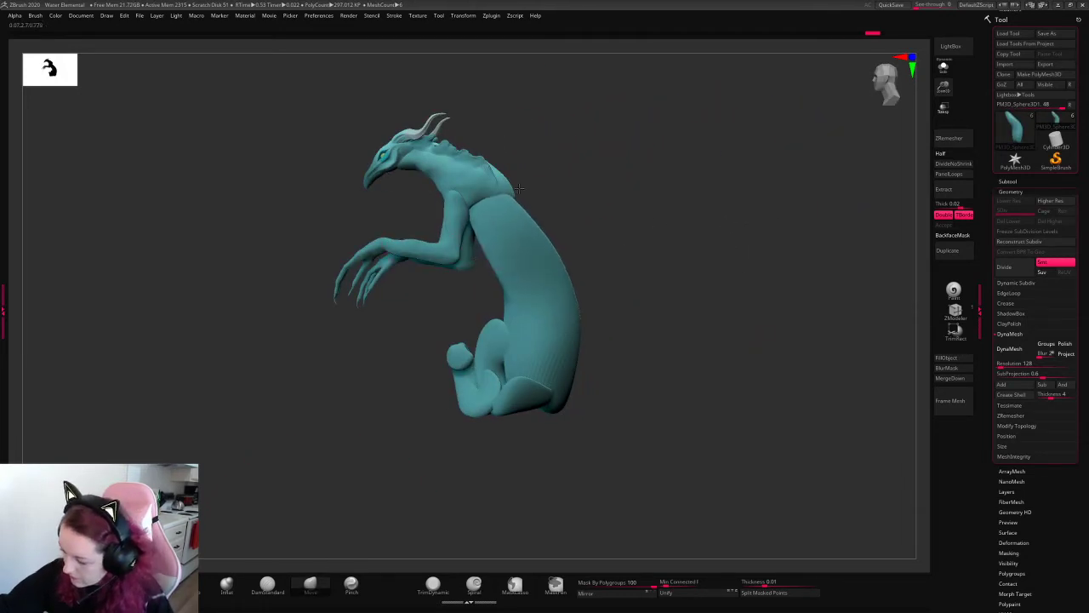
drag(520, 188, 515, 206)
mouse_move(635, 227)
mouse_down()
mouse_move(619, 287)
mouse_move(597, 266)
mouse_up()
key(w)
key(q)
key(space)
key(space)
key(ctrl+z)
drag(500, 289, 512, 284)
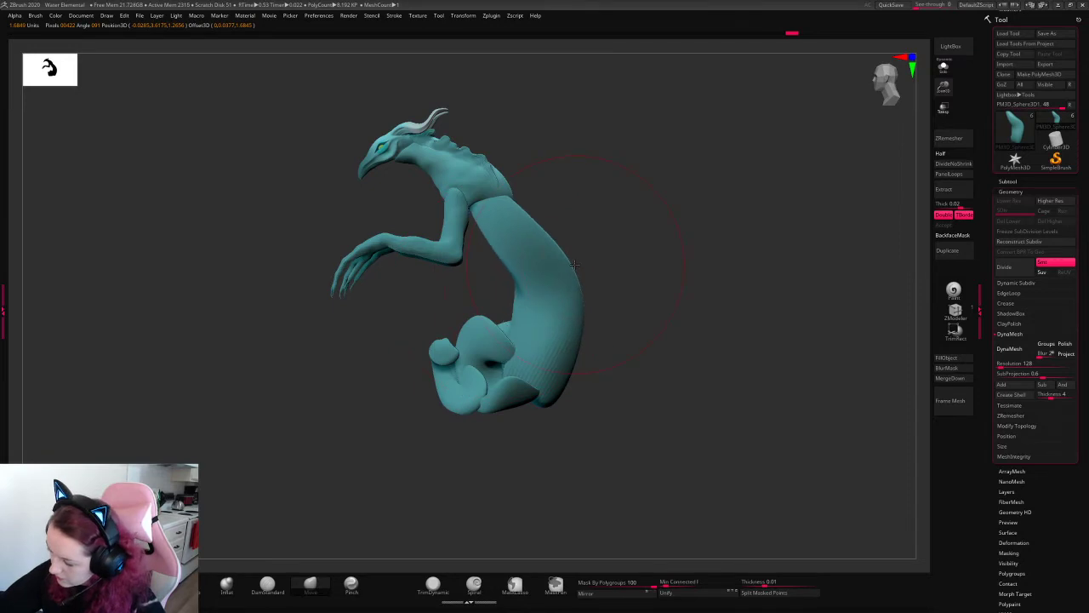
key(ctrl+z)
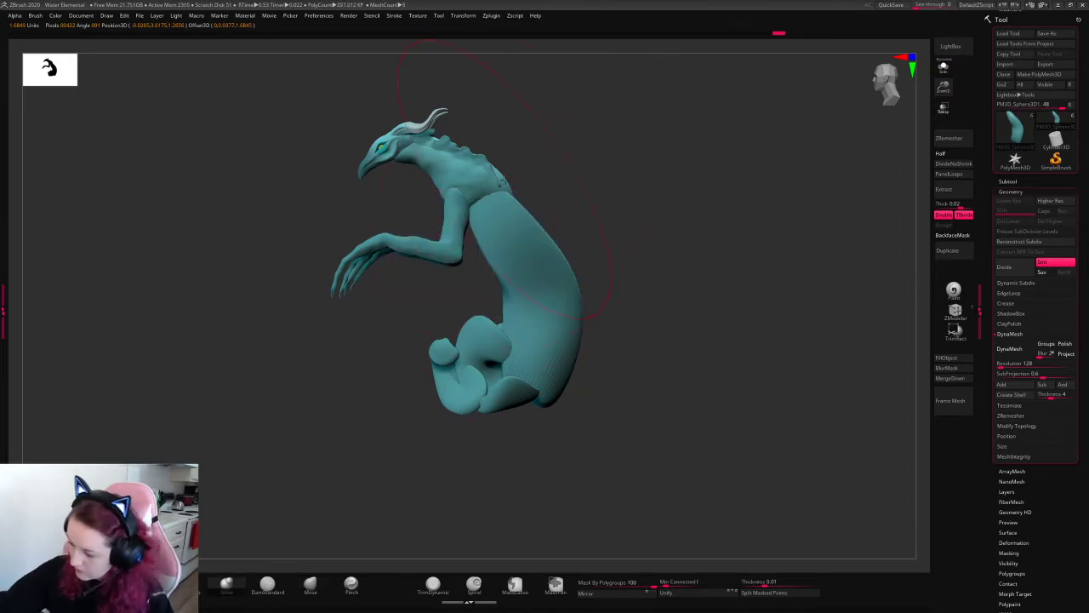
- Refine the lower body's back contour below the torso with the Move brush from the side
ctrl+drag(729, 235, 765, 316)
shift+drag(754, 252, 440, 483)
key(space)
drag(565, 207, 581, 207)
drag(719, 311, 796, 195)
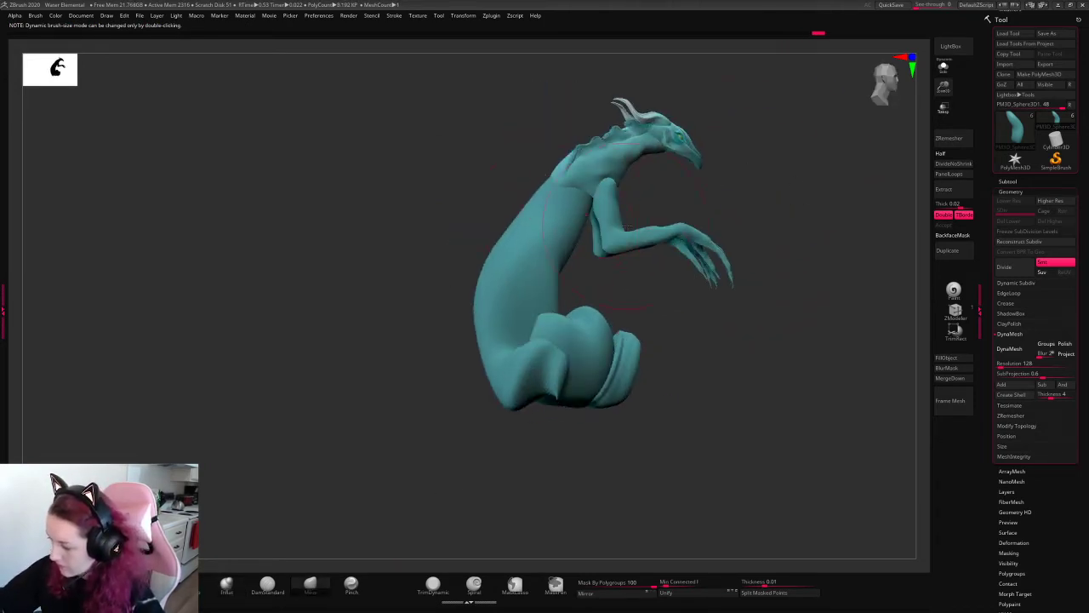
key(space)
drag(519, 223, 504, 216)
key(space)
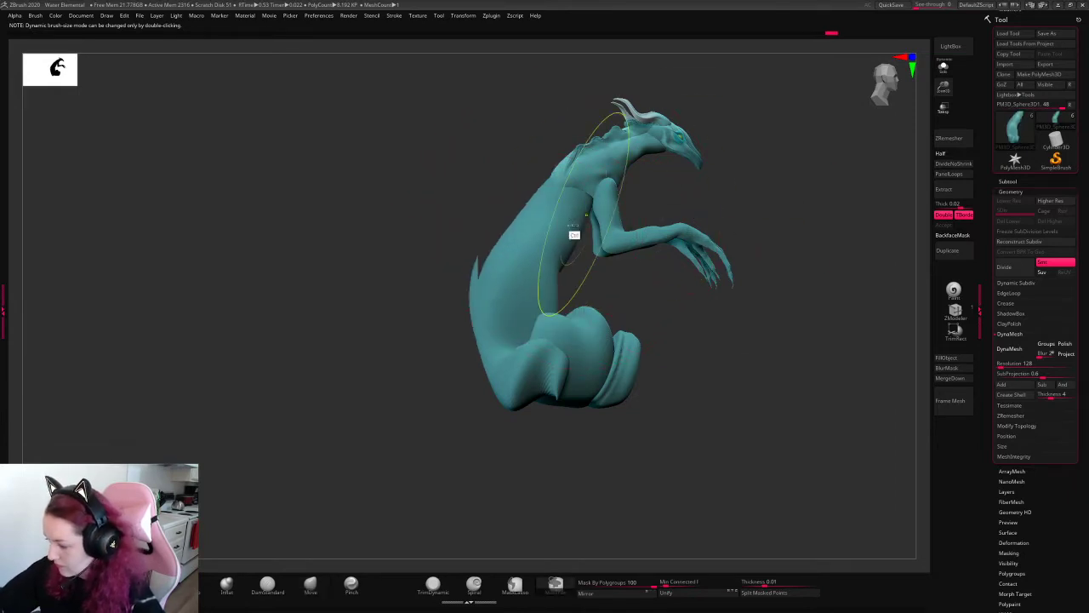
key(ctrl+z)
- Select the first tail piece and reposition it at the bottom end of the lower body with the gizmo
alt+click(589, 318)
drag(791, 294, 761, 297)
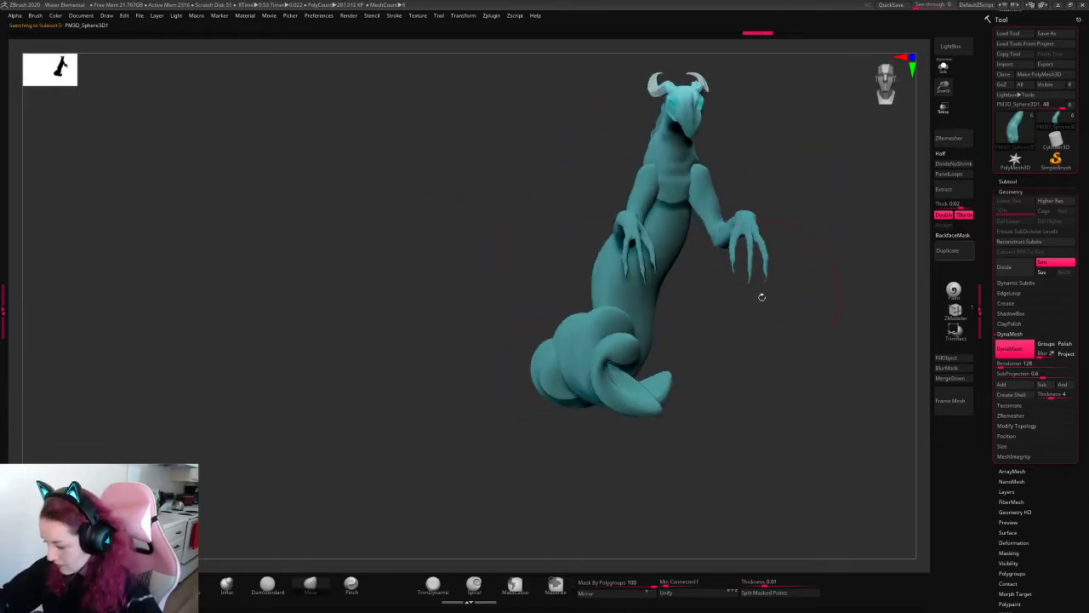
key(w)
drag(662, 364, 742, 454)
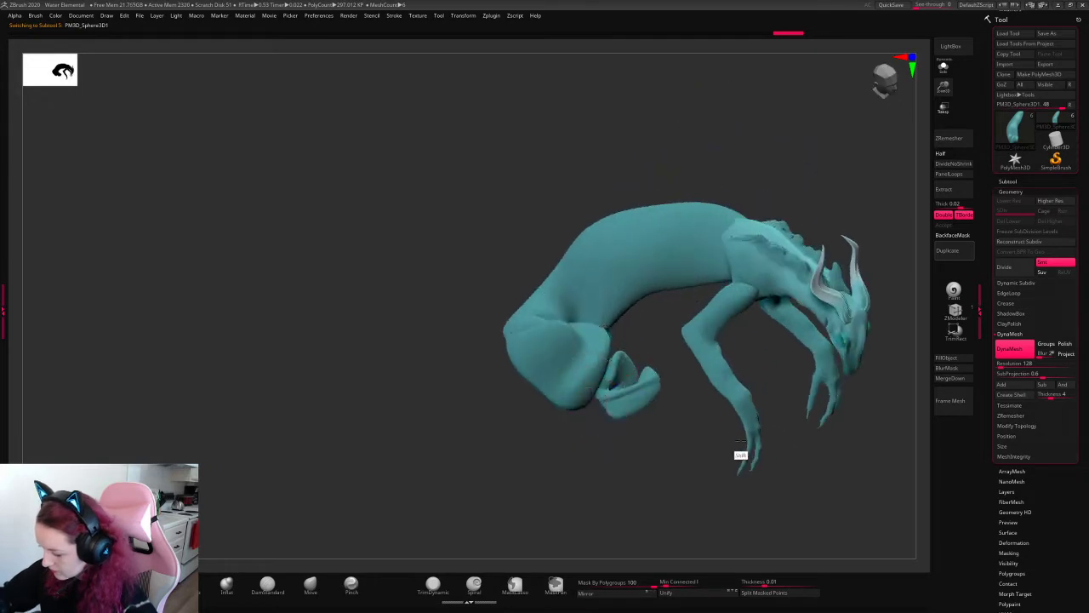
mouse_move(669, 346)
shift+mouse_down()
mouse_move(644, 386)
mouse_move(627, 389)
mouse_move(581, 315)
mouse_move(582, 359)
shift+mouse_up()
key(q)
mouse_move(778, 442)
mouse_down()
mouse_move(794, 298)
mouse_move(706, 339)
mouse_move(713, 312)
mouse_up()
- Move the second tail piece from several angles with the gizmo so its curl nests into the first tail piece
alt+click(555, 435)
key(w)
drag(558, 432, 500, 415)
key(q)
drag(749, 366, 739, 285)
key(w)
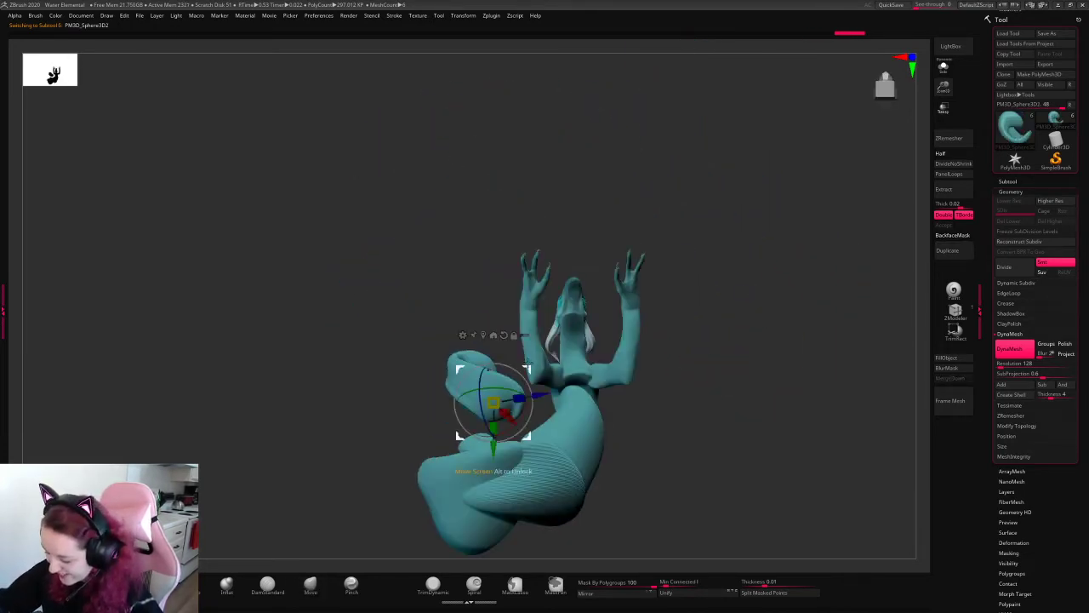
drag(527, 364, 533, 424)
key(q)
drag(732, 341, 661, 435)
alt+click(514, 444)
alt+drag(753, 400, 747, 246)
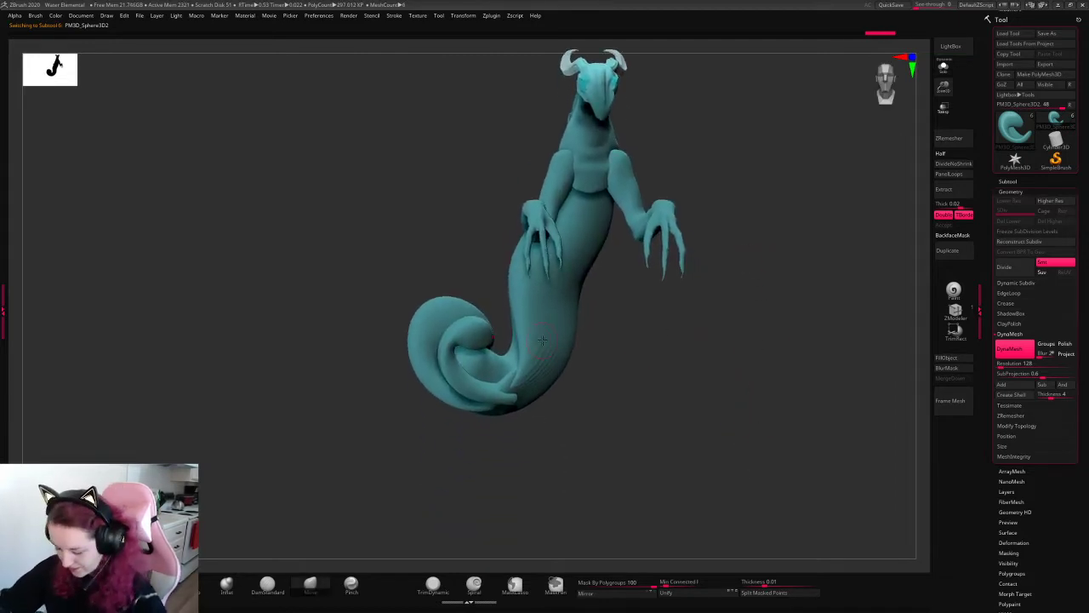
- Reshape the nested tail pieces with the Move brush so they flow into the end of the lower body
key(space)
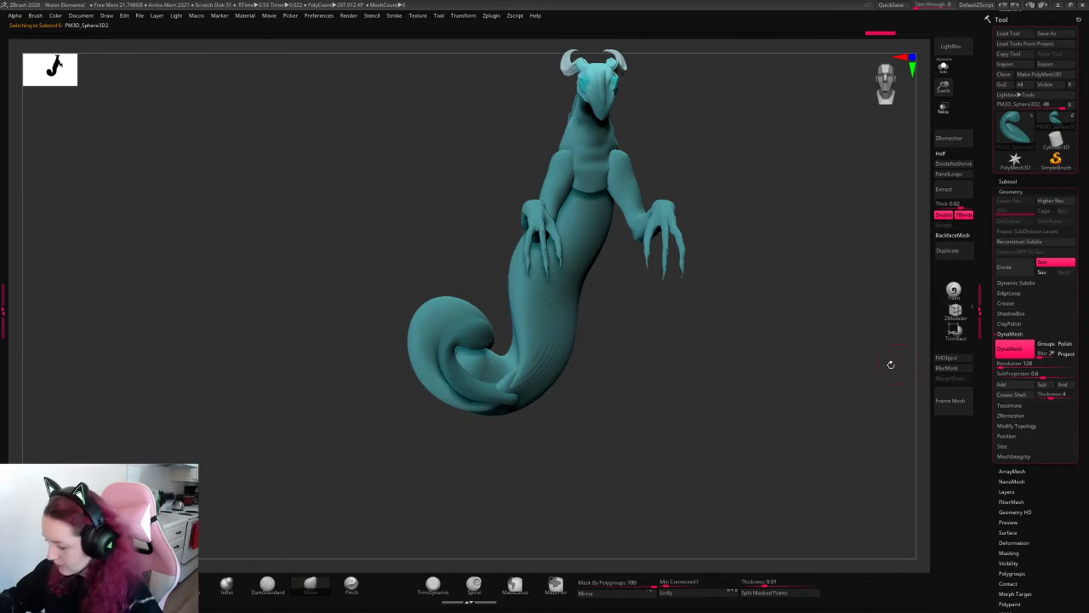
key(space)
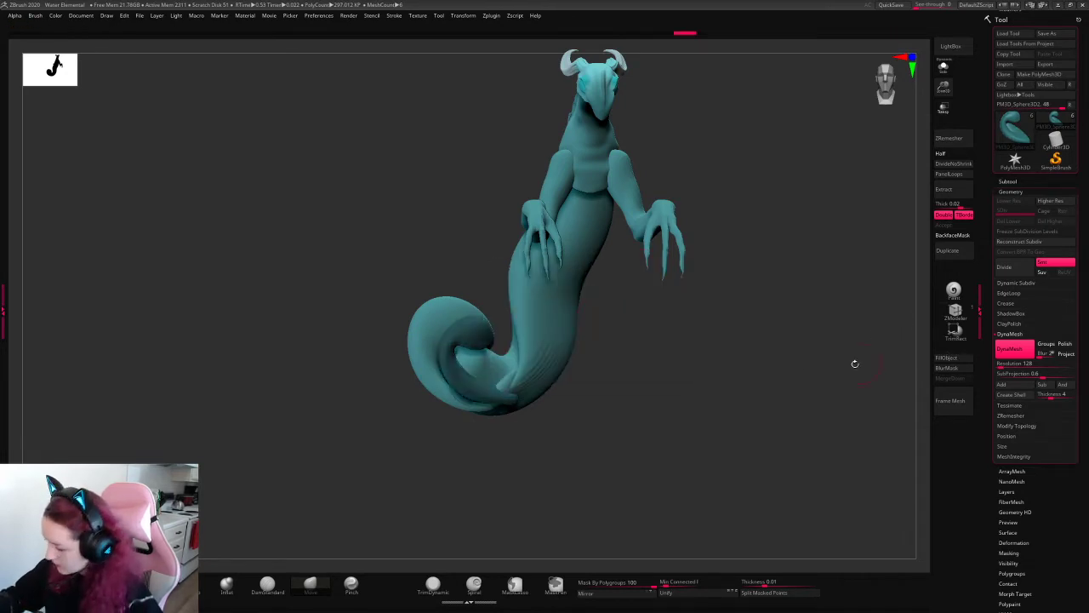
key(space)
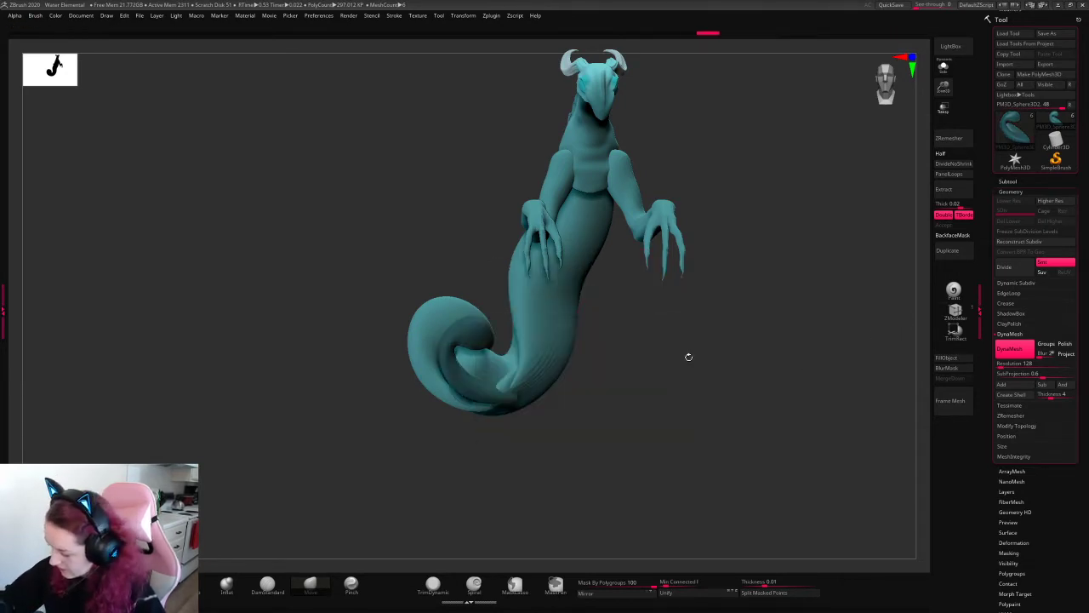
drag(684, 383, 576, 329)
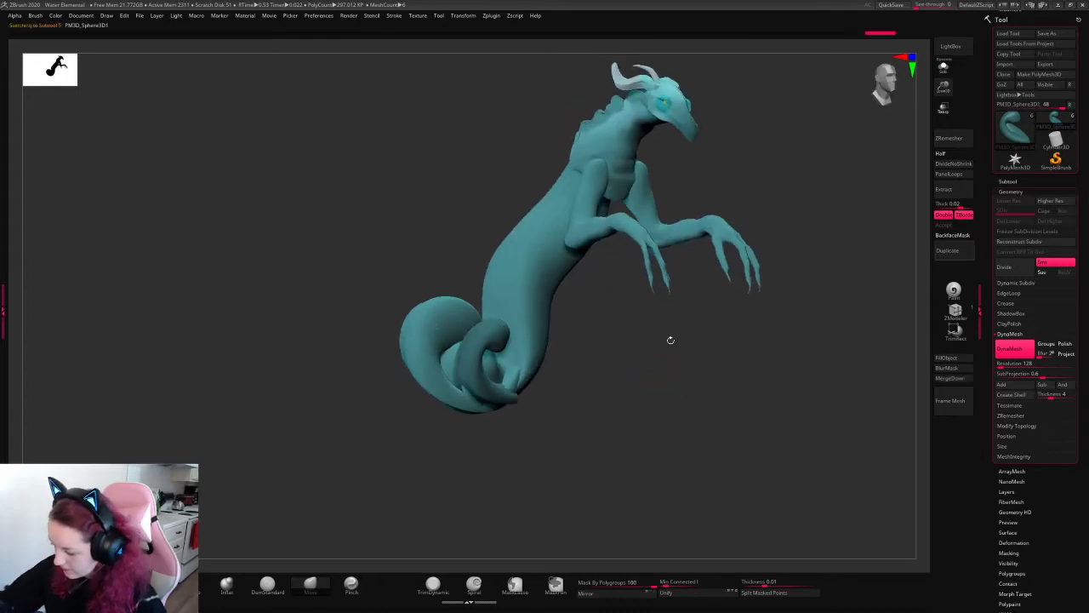
drag(673, 365, 652, 394)
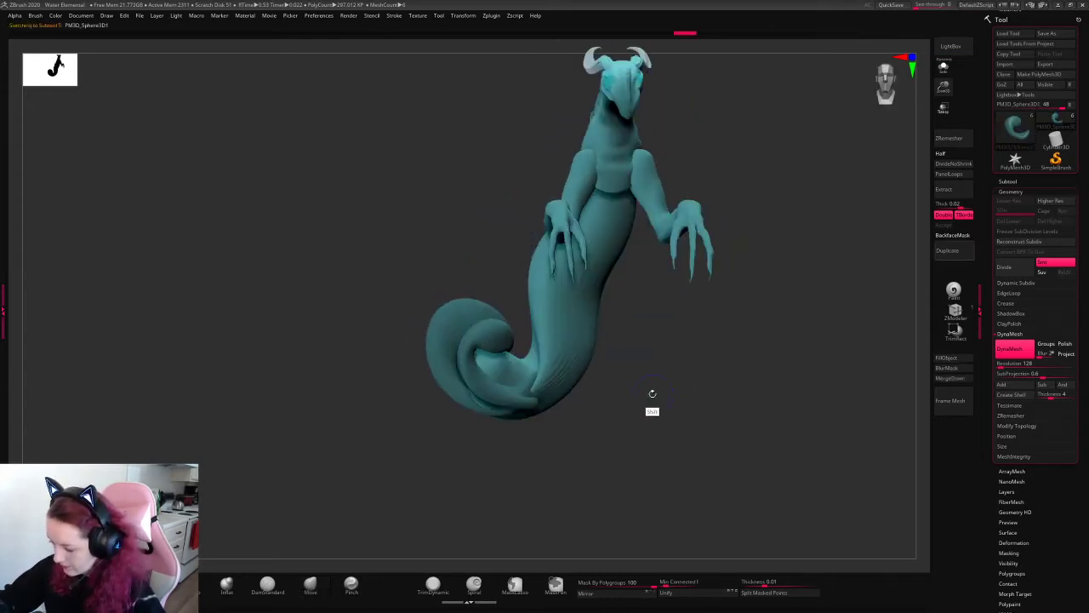
- Paint the bottom of the lower body a darker teal with the Paint brush, front and back
key(space)
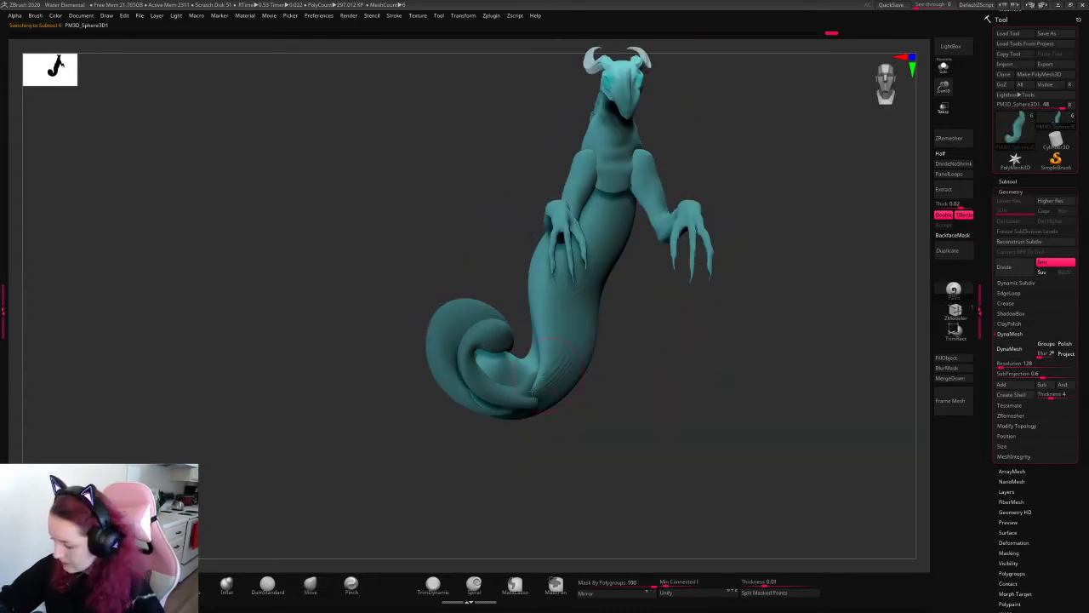
drag(530, 394, 549, 390)
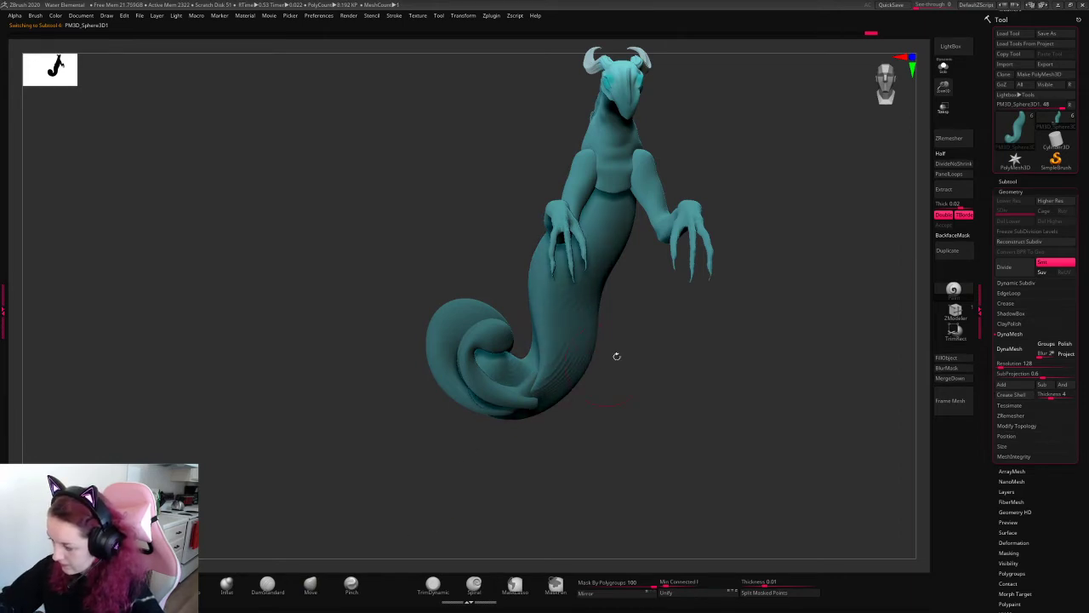
mouse_move(617, 356)
mouse_down()
mouse_move(730, 342)
mouse_move(760, 314)
mouse_move(741, 243)
mouse_up()
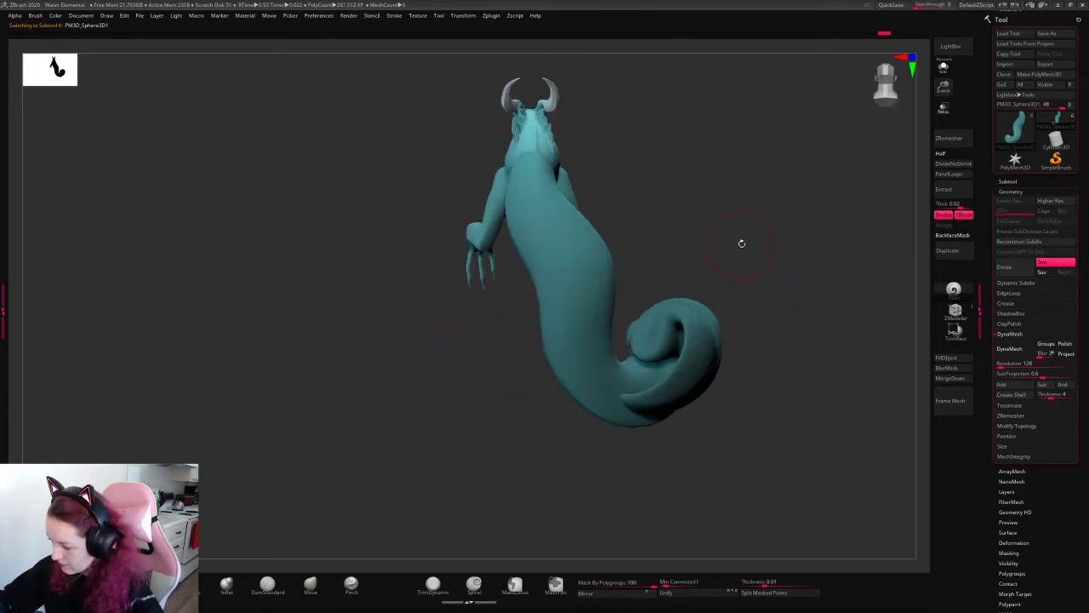
key(space)
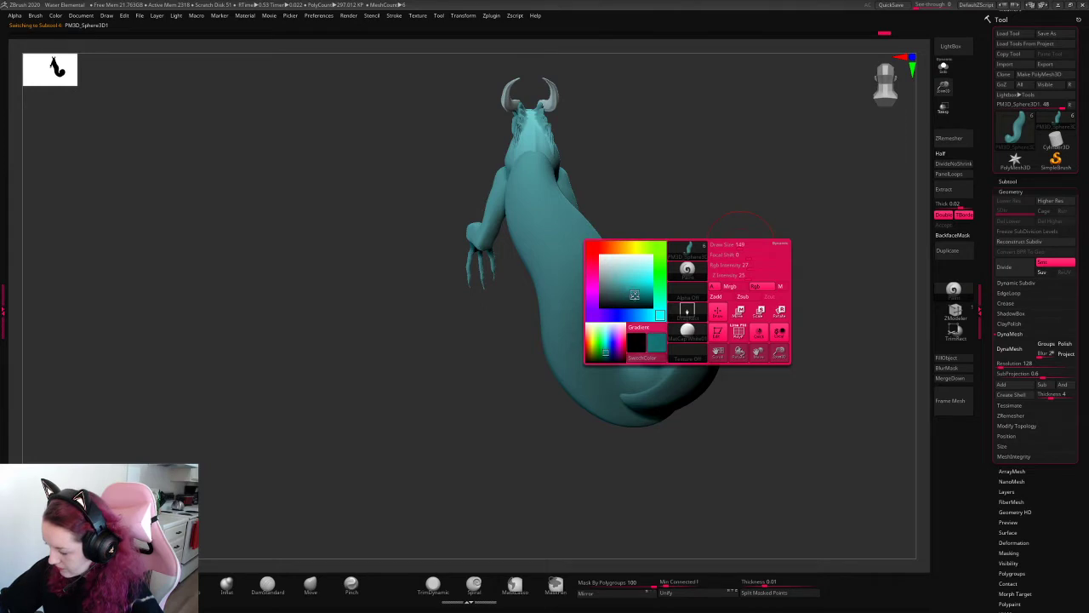
drag(812, 279, 744, 426)
- Paint the forearms and clawed hands a darker teal with the Paint brush, and make the head the active subtool
alt+click(643, 244)
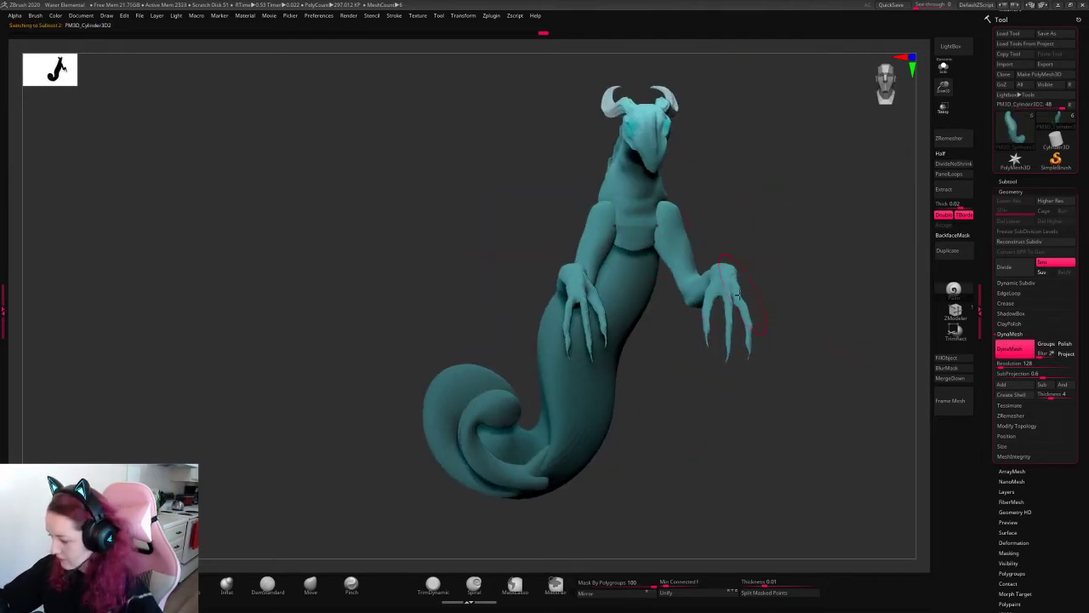
alt+click(727, 318)
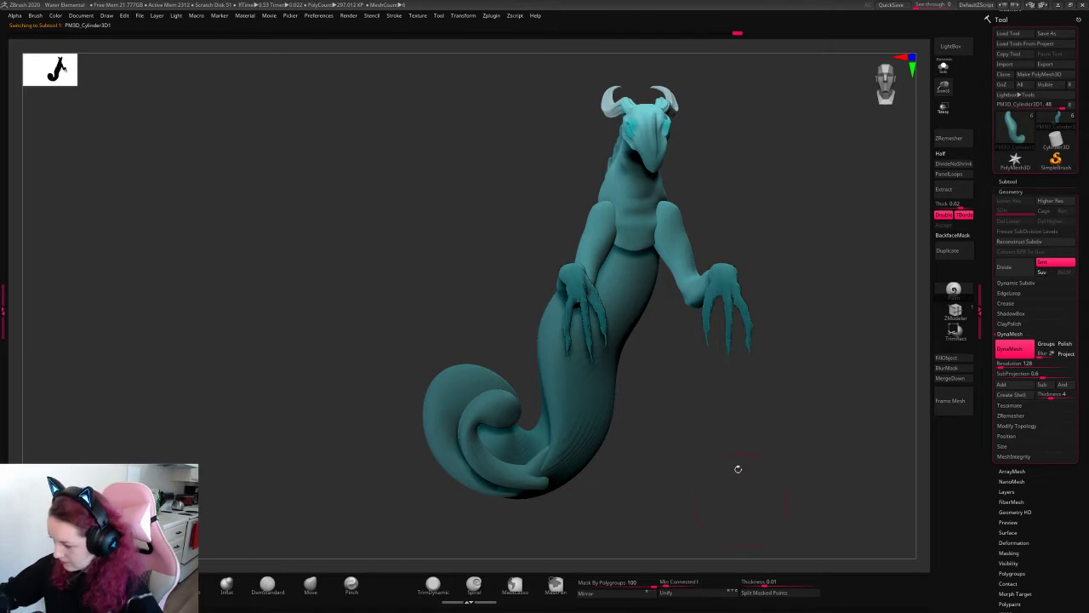
drag(737, 468, 749, 358)
alt+click(613, 336)
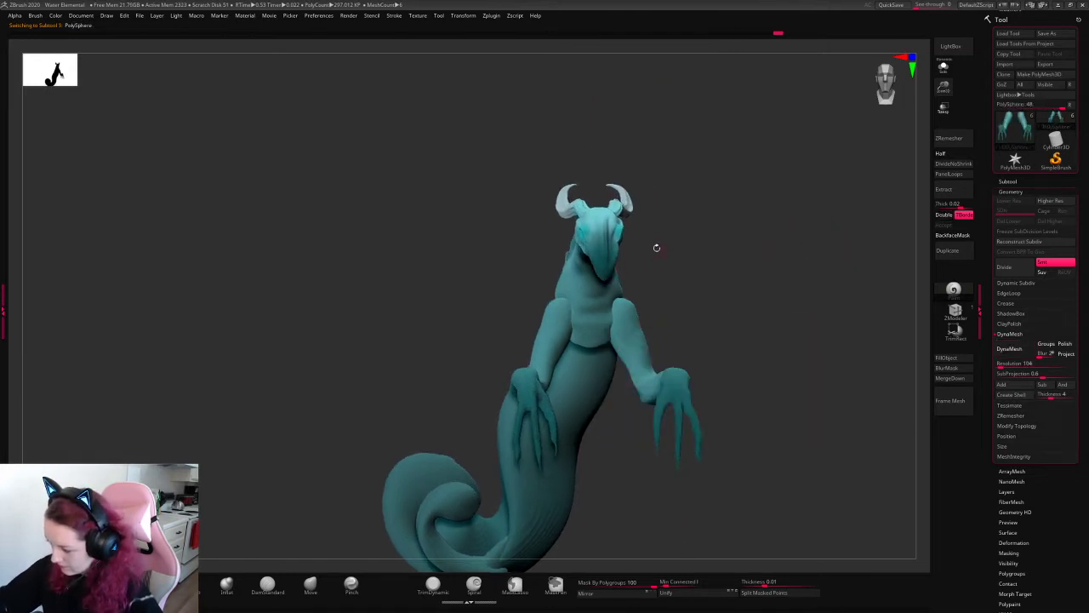
drag(656, 248, 675, 261)
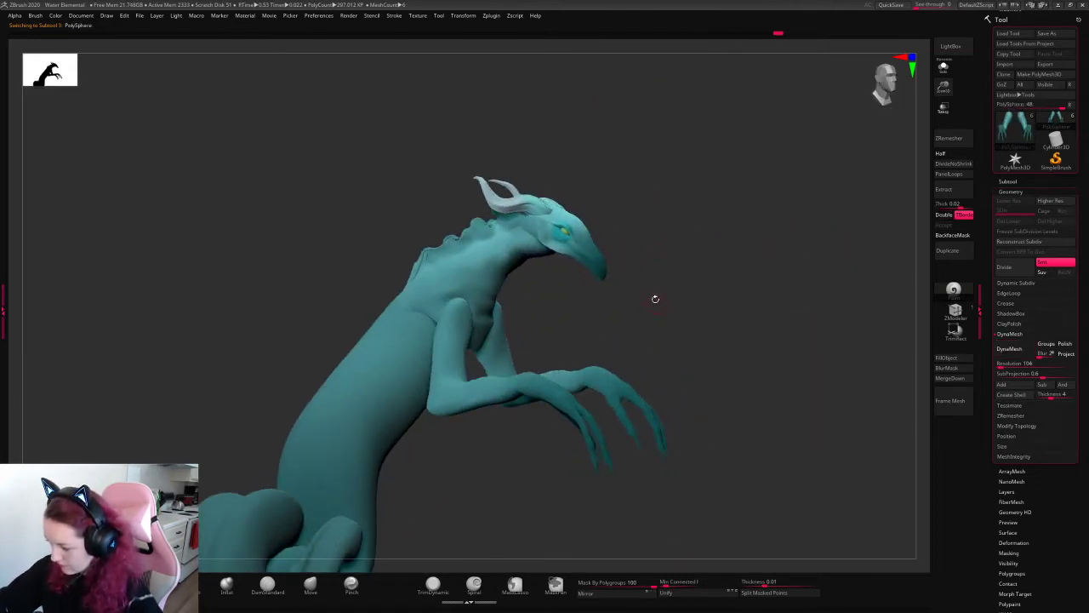
key(space)
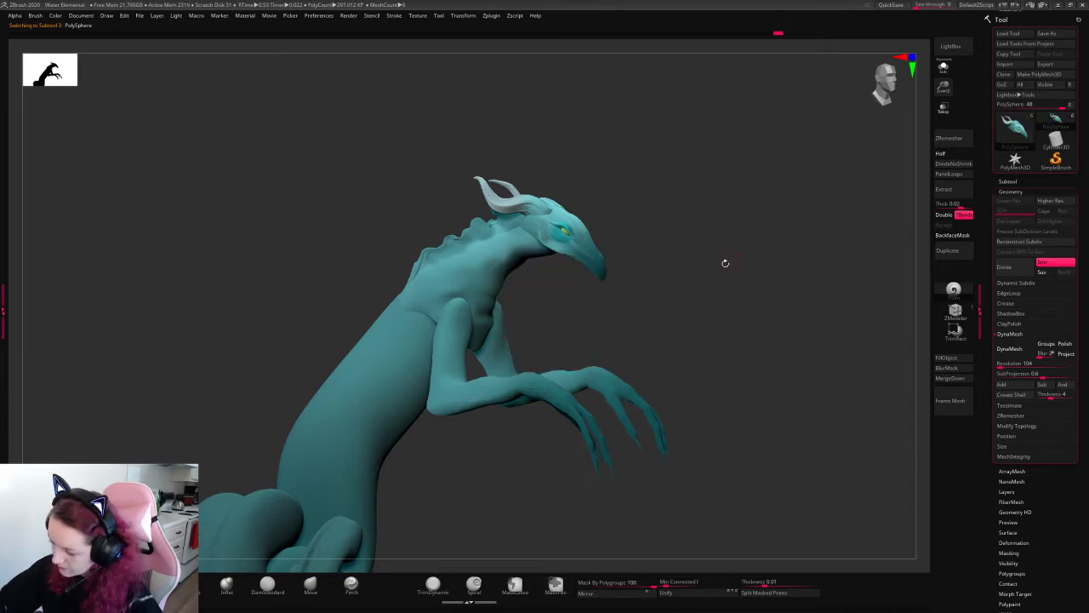
drag(746, 250, 794, 196)
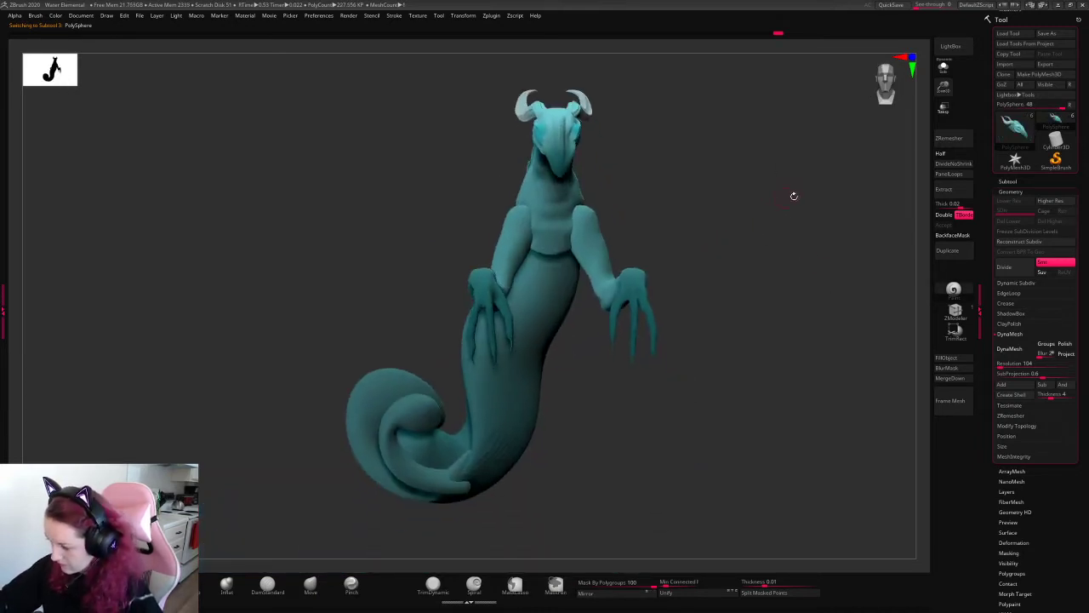
drag(948, 80, 947, 63)
- Duplicate the second tail piece and mirror the copy to the opposite side of the body
drag(648, 316, 712, 333)
alt+click(444, 430)
right_click(712, 333)
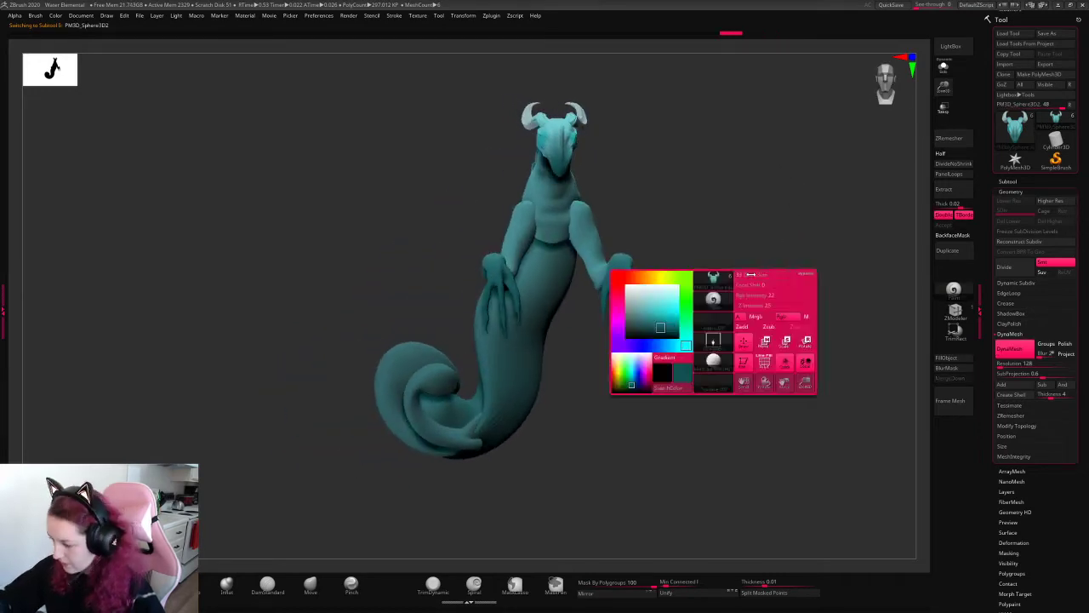
click(953, 249)
click(585, 594)
- Center the gizmo on the mirrored tail curl and move the curl inward against the lower body's base
key(w)
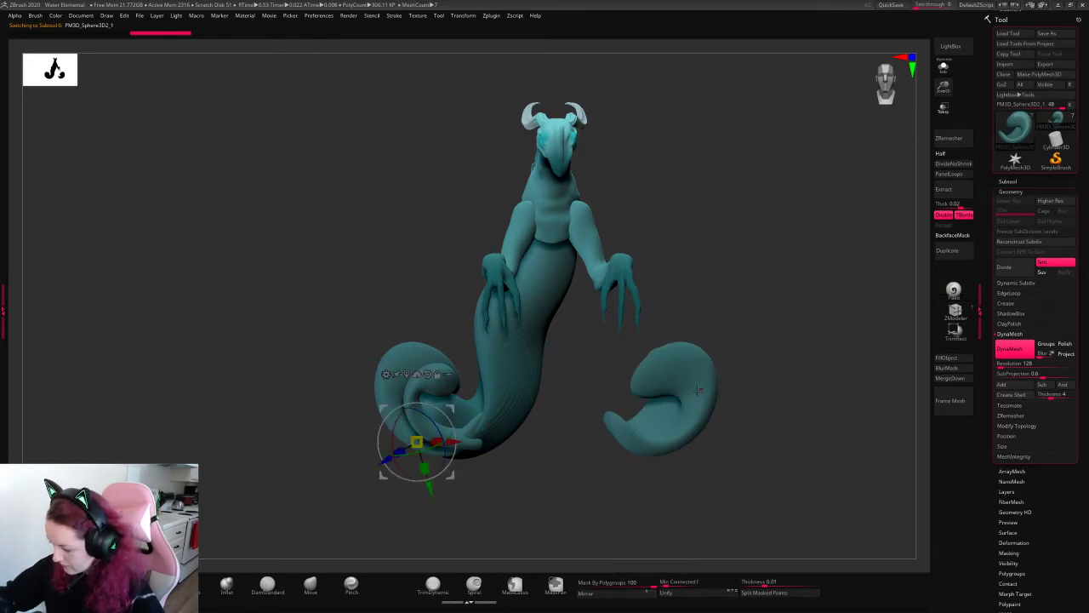
click(698, 390)
drag(747, 399, 609, 399)
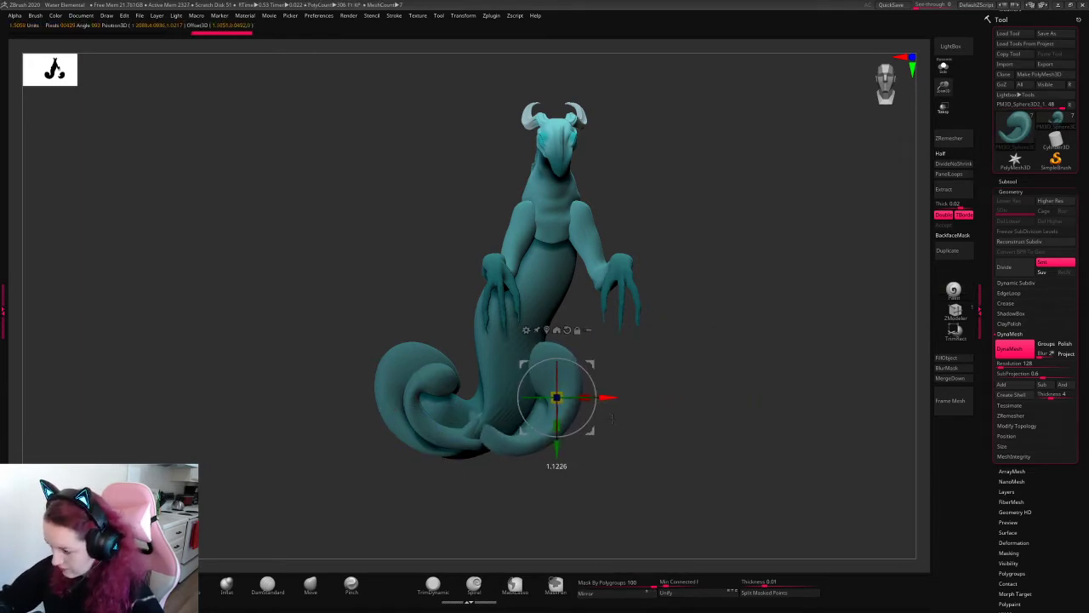
drag(792, 355, 718, 362)
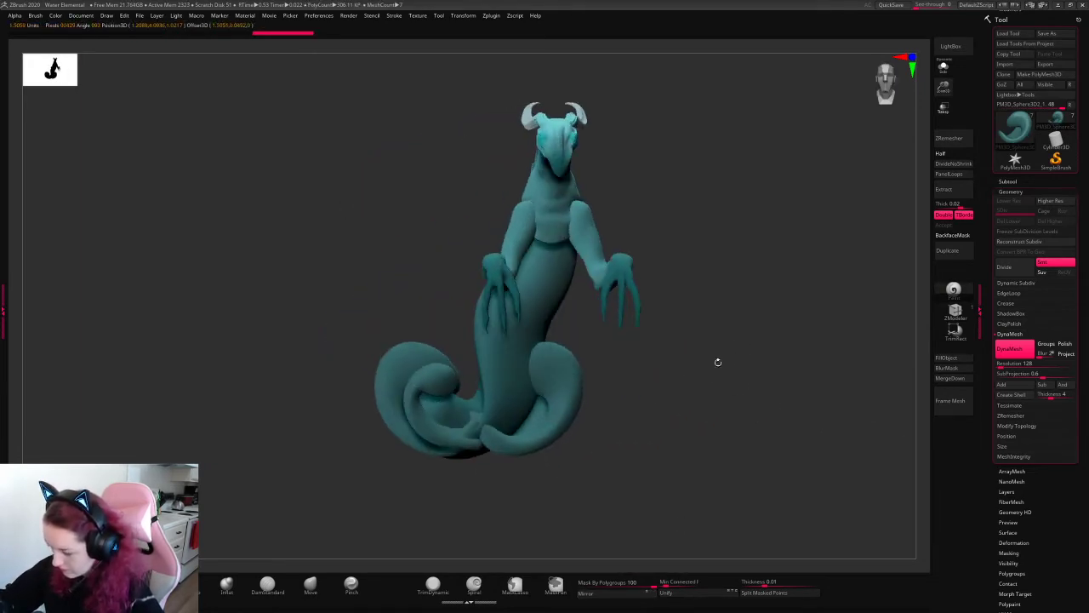
alt+click(480, 433)
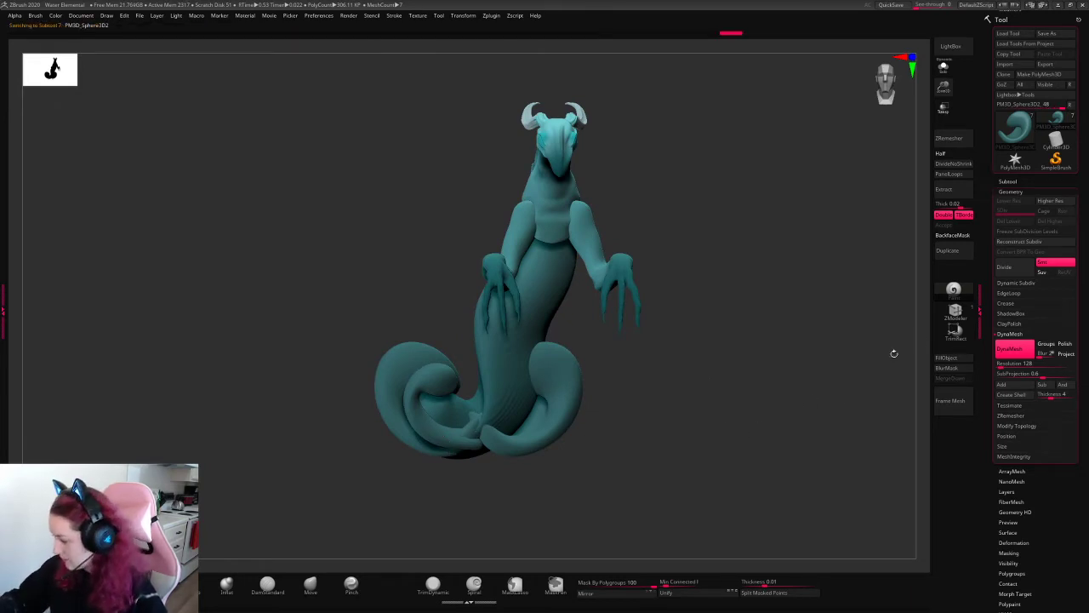
- Duplicate the inner tail curl, flip the copy, and make the copied curl the active subtool
alt+click(452, 417)
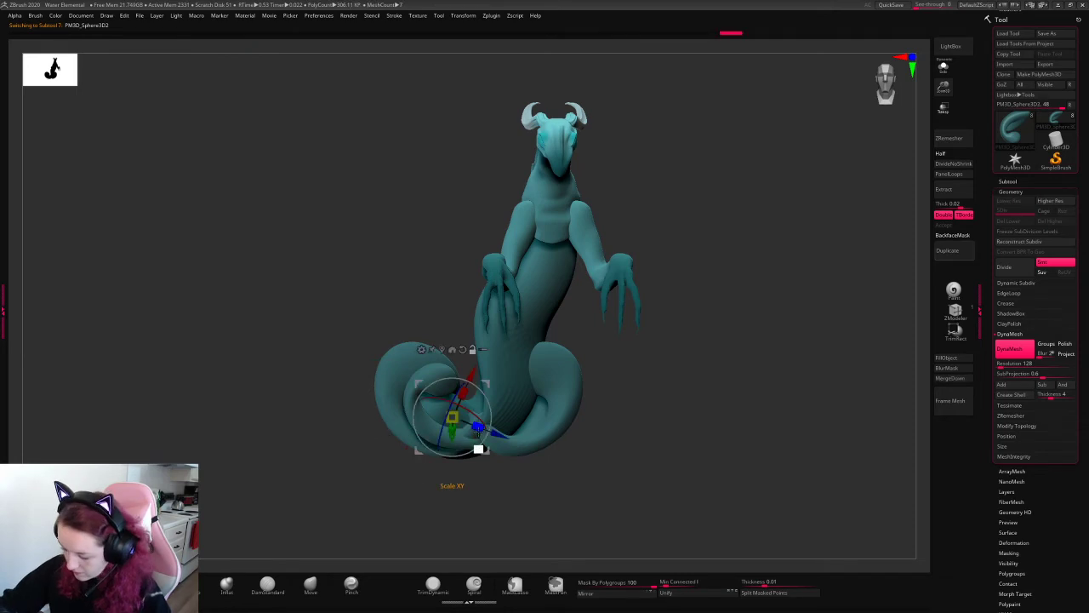
alt+click(414, 451)
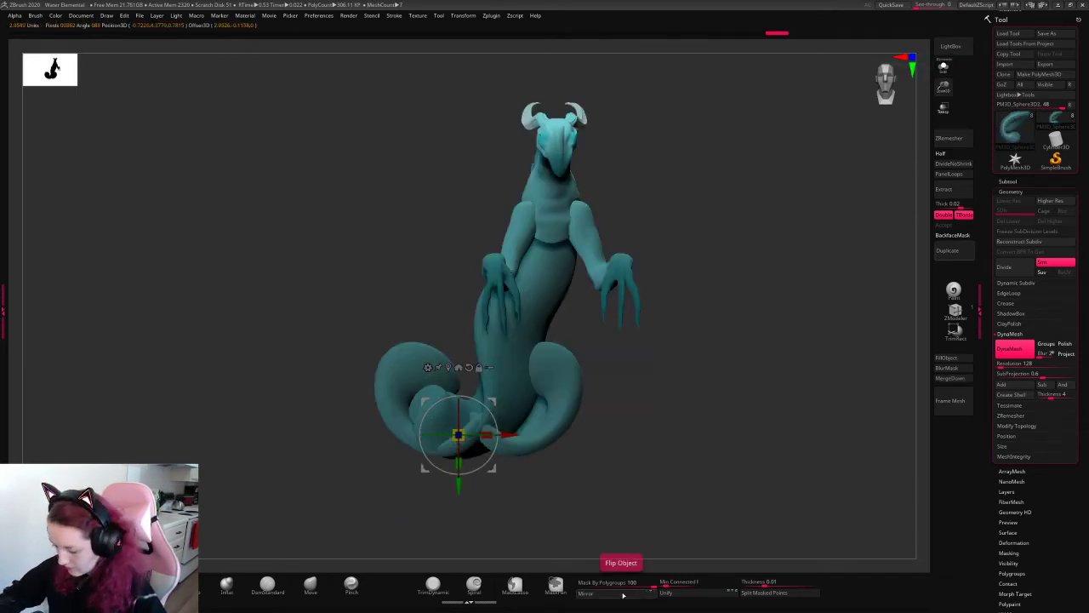
key(q)
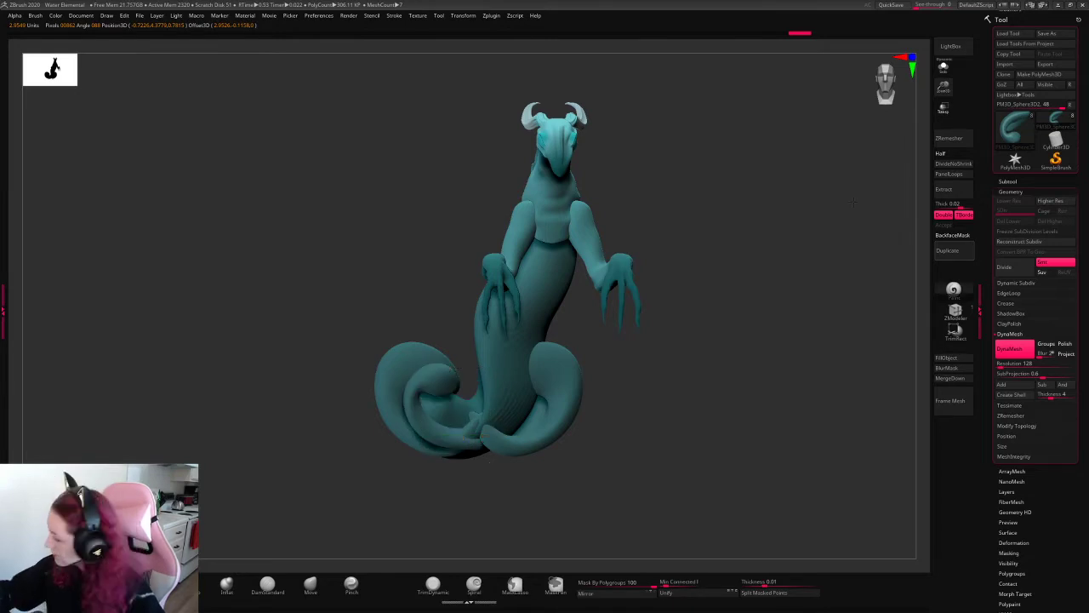
click(1009, 182)
drag(1030, 192, 1055, 193)
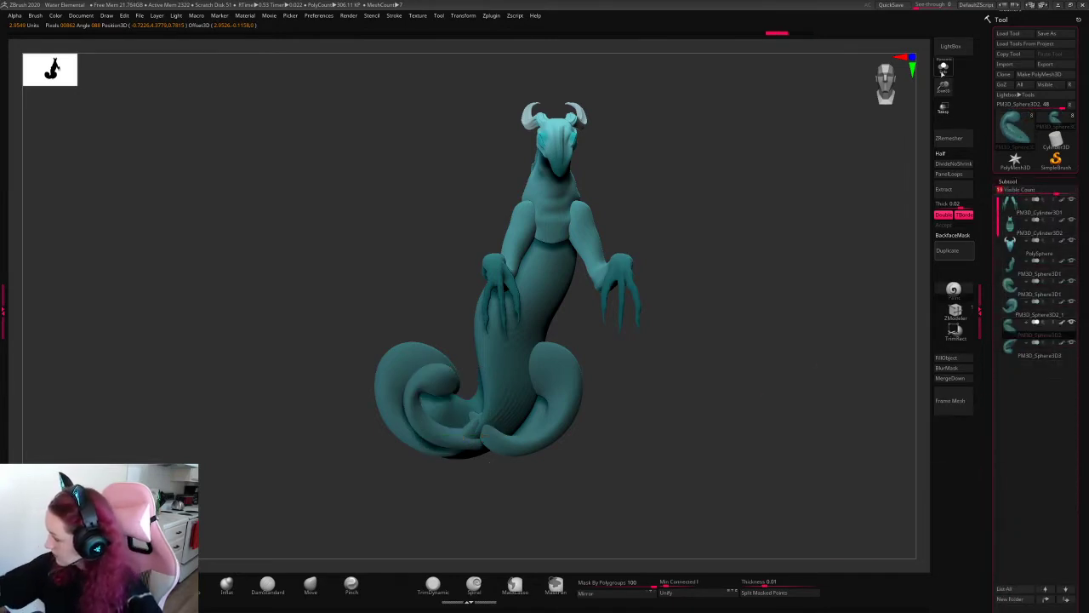
click(943, 67)
click(1039, 355)
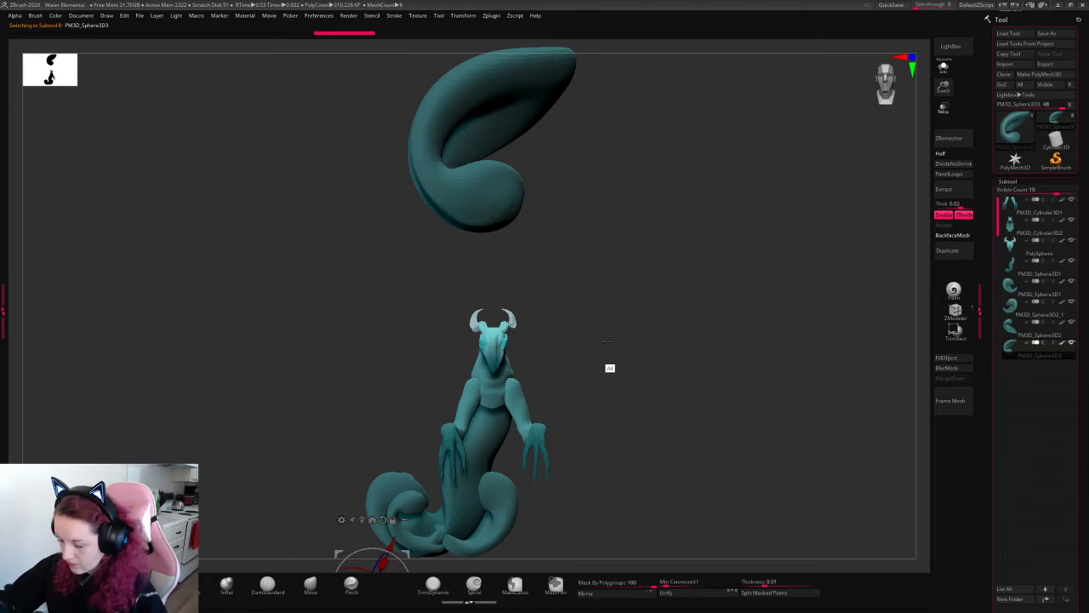
- Scale down the copied tail curl, then rotate and move it to nest inside the mirrored outer curl at the body's base
drag(479, 237, 479, 559)
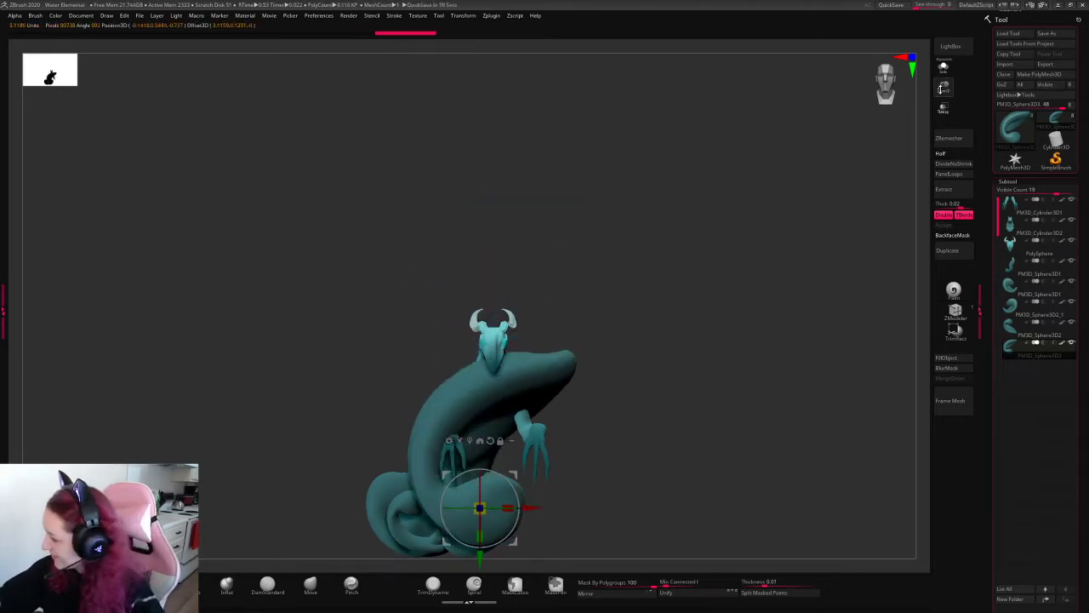
drag(749, 213, 761, 331)
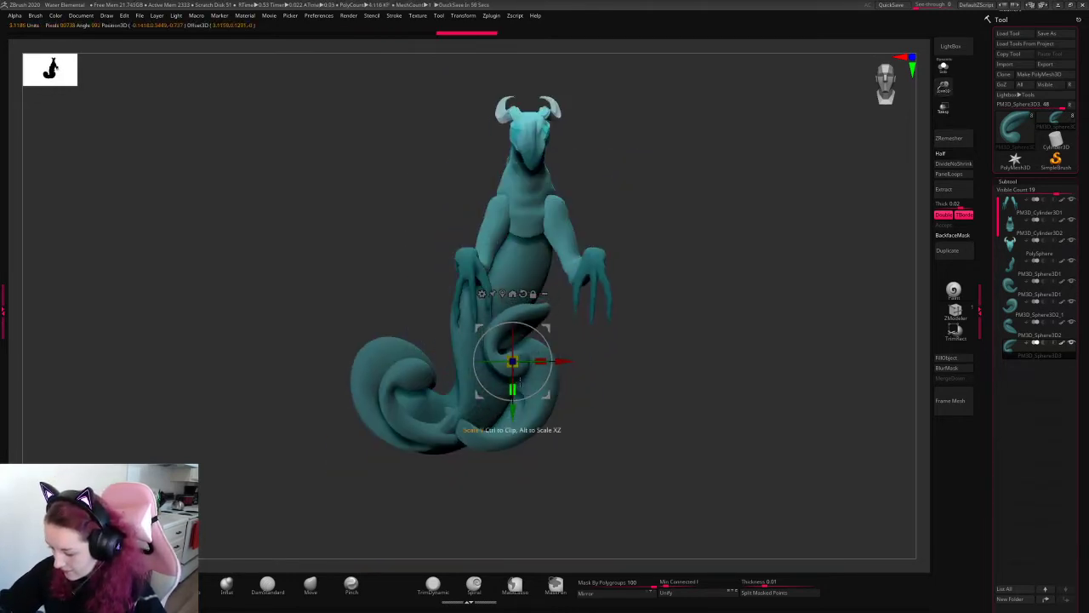
drag(513, 362, 498, 425)
drag(596, 361, 771, 289)
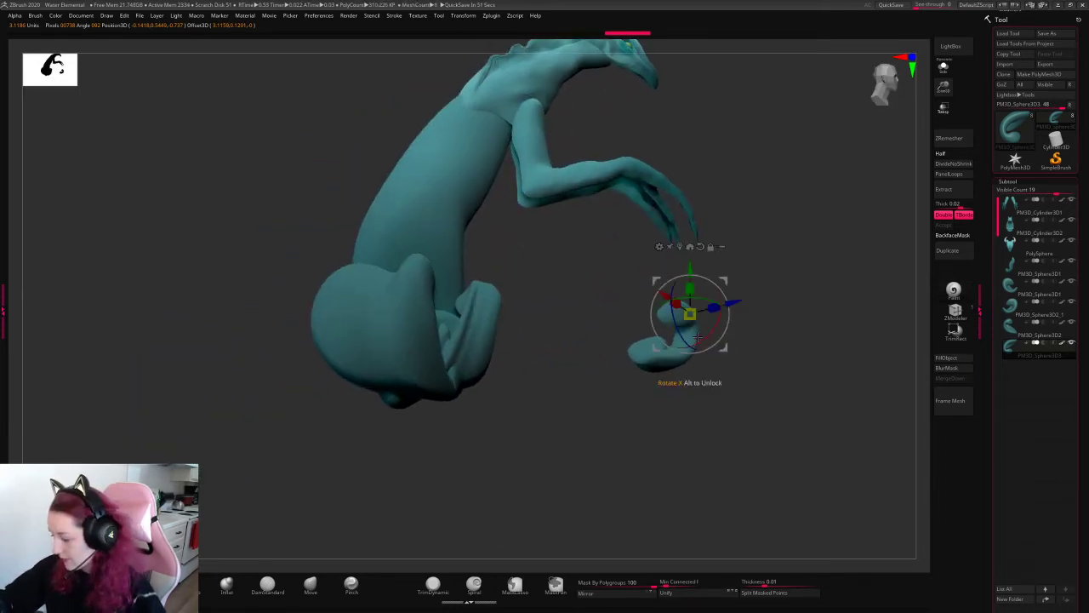
drag(730, 333, 673, 327)
drag(529, 301, 521, 324)
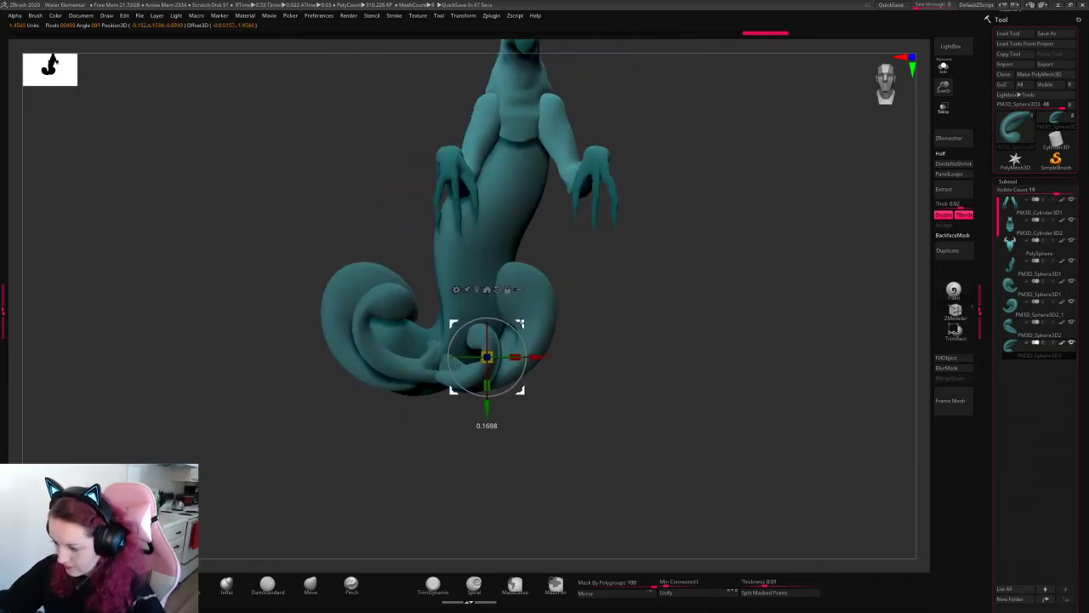
- Reshape the mirrored outer tail curl with the Move brush, making it lower and wider
drag(673, 317, 627, 263)
alt+click(627, 263)
key(space)
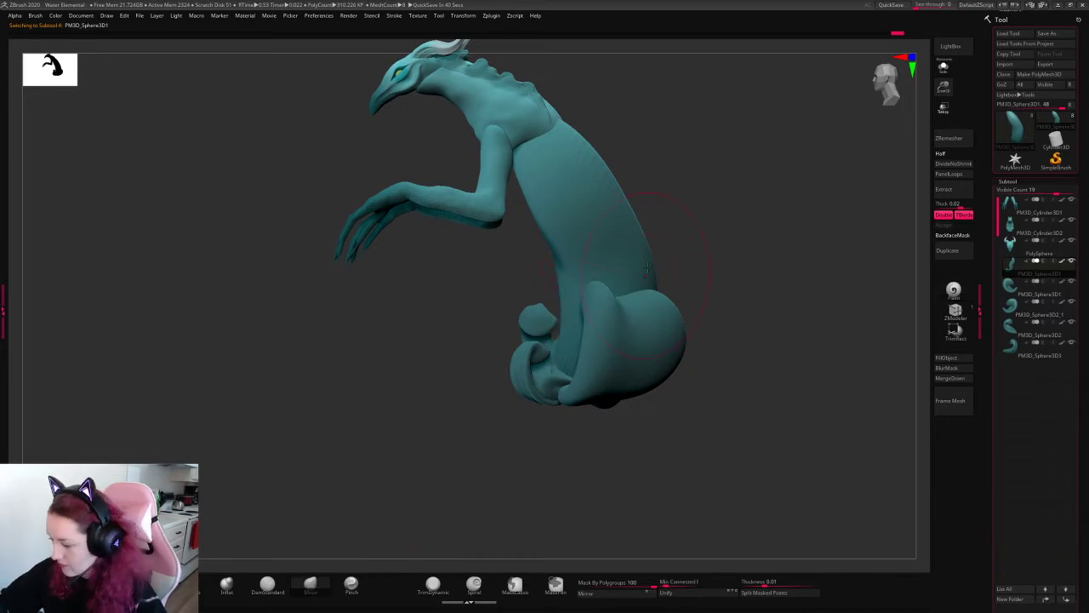
mouse_move(720, 250)
shift+mouse_down()
mouse_move(820, 273)
mouse_move(703, 296)
shift+mouse_up()
key(space)
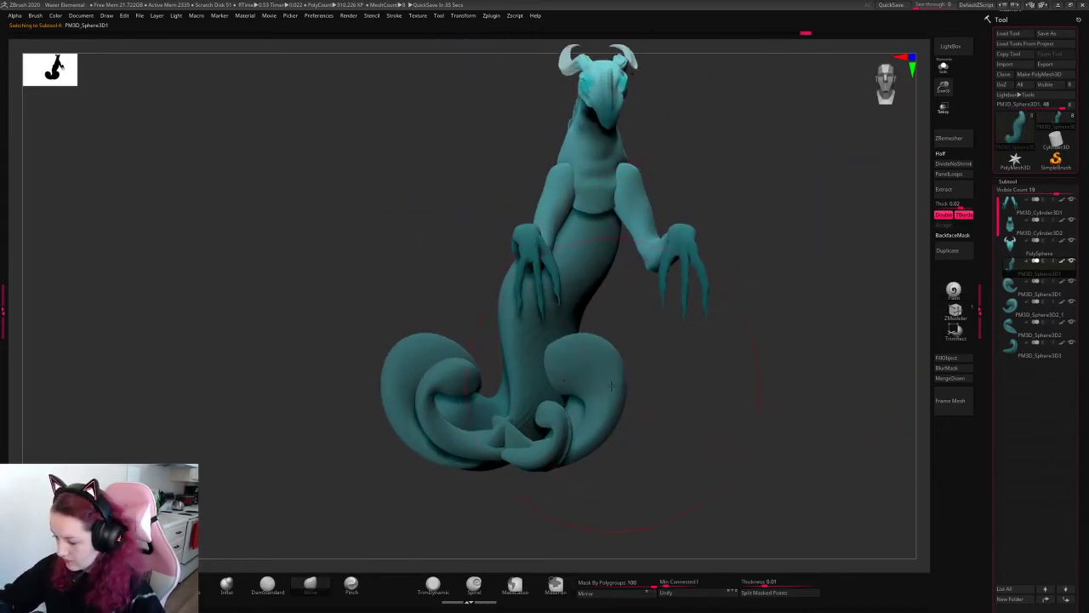
alt+click(611, 387)
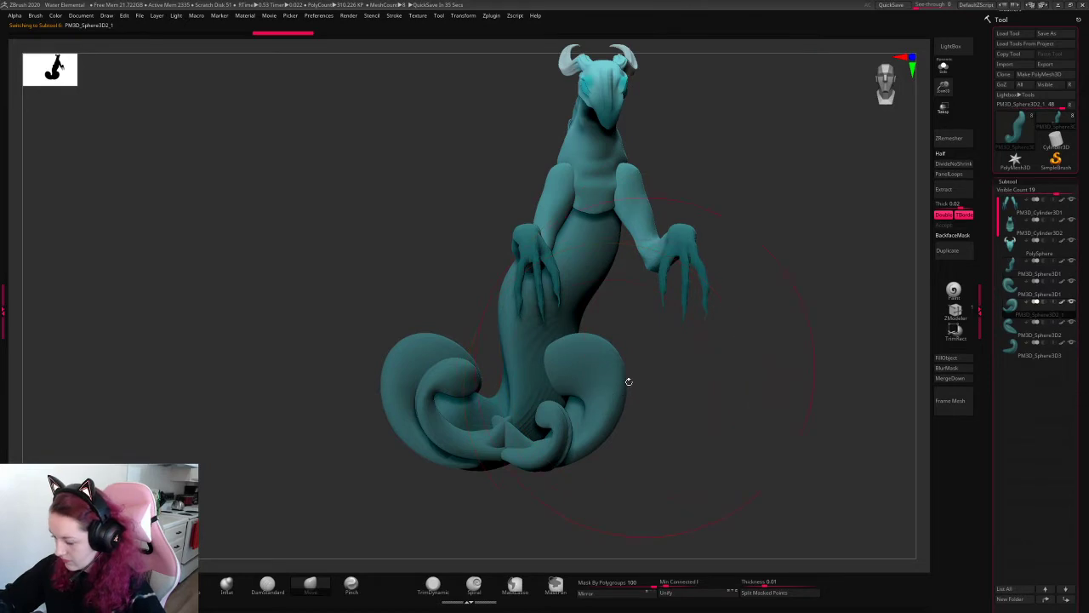
alt+drag(862, 167, 803, 279)
alt+click(562, 363)
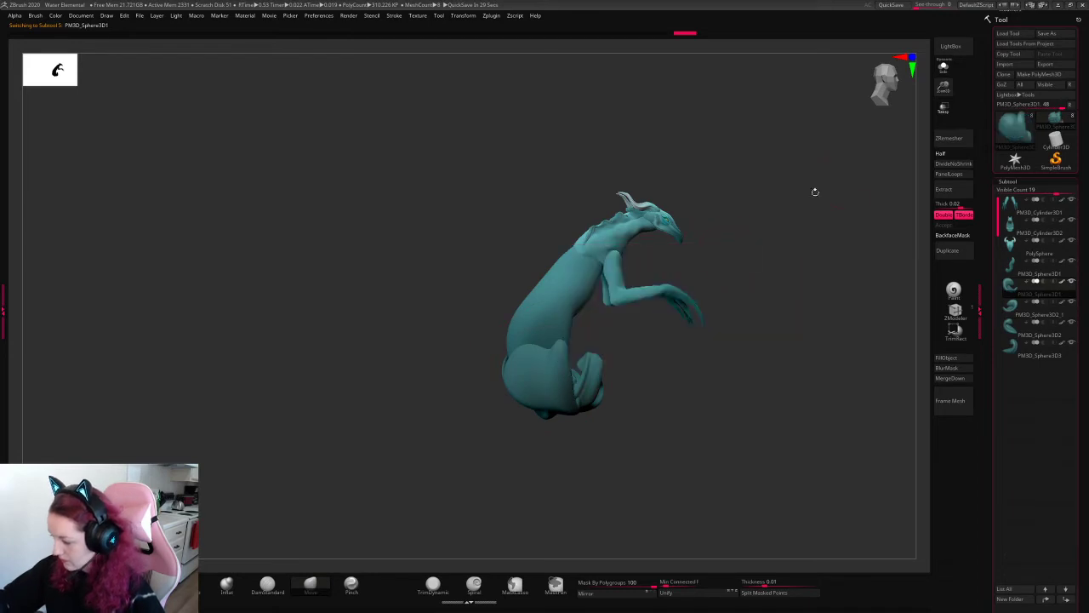
- Refine the curve of the lower body with a large Move brush, working from the side and front
alt+click(615, 268)
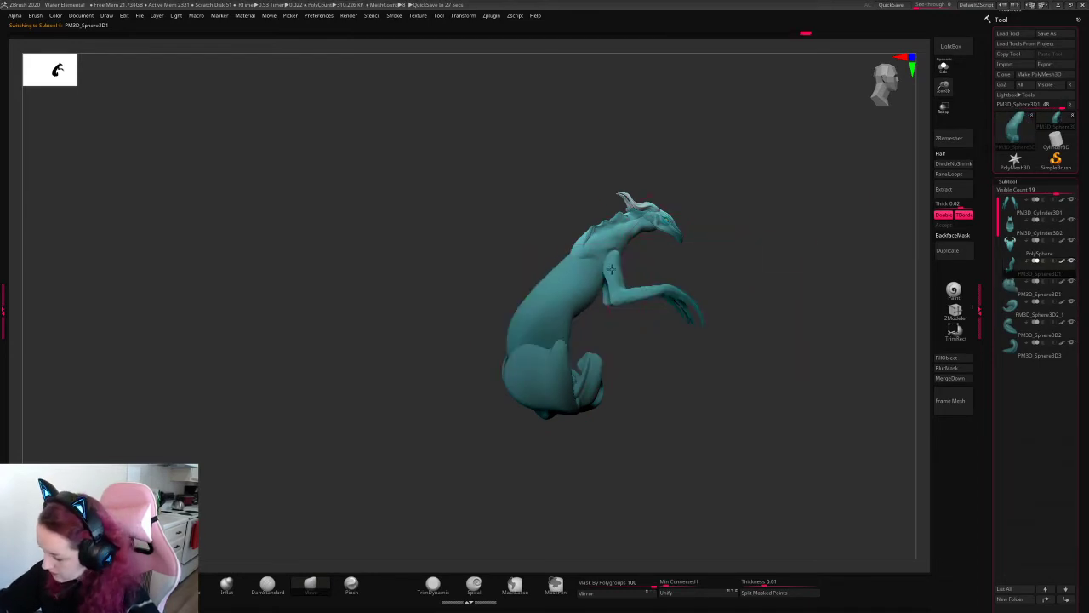
key(space)
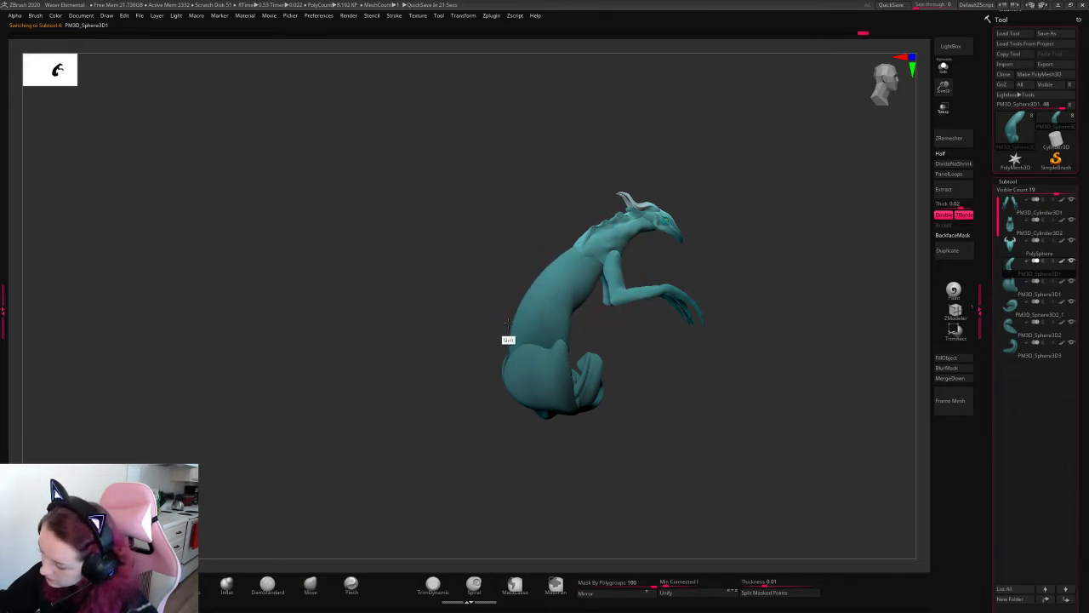
drag(780, 227, 597, 246)
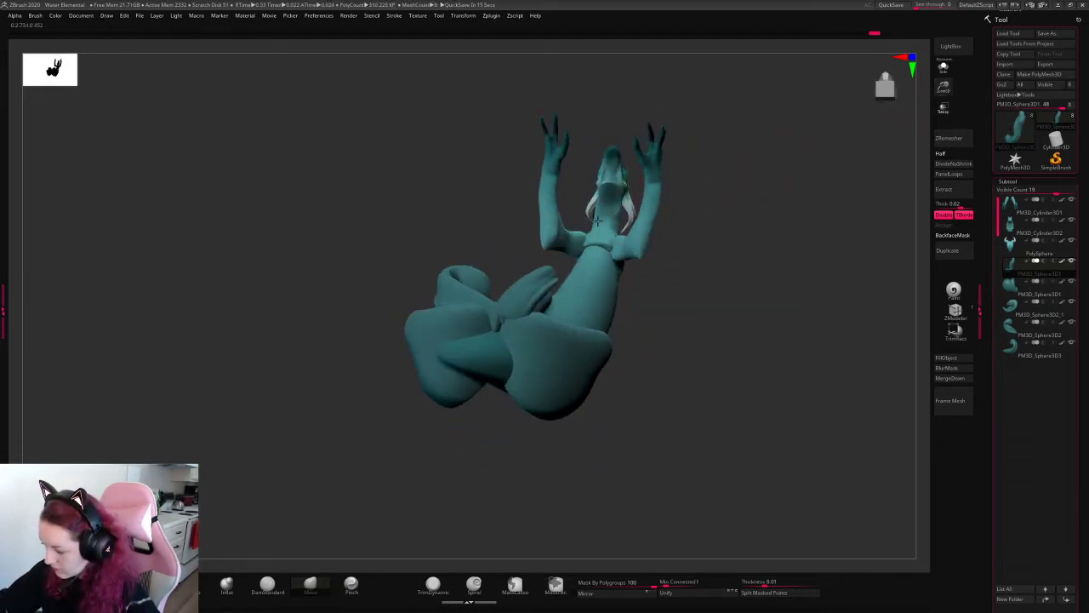
shift+drag(747, 187, 619, 219)
drag(780, 206, 764, 203)
key(space)
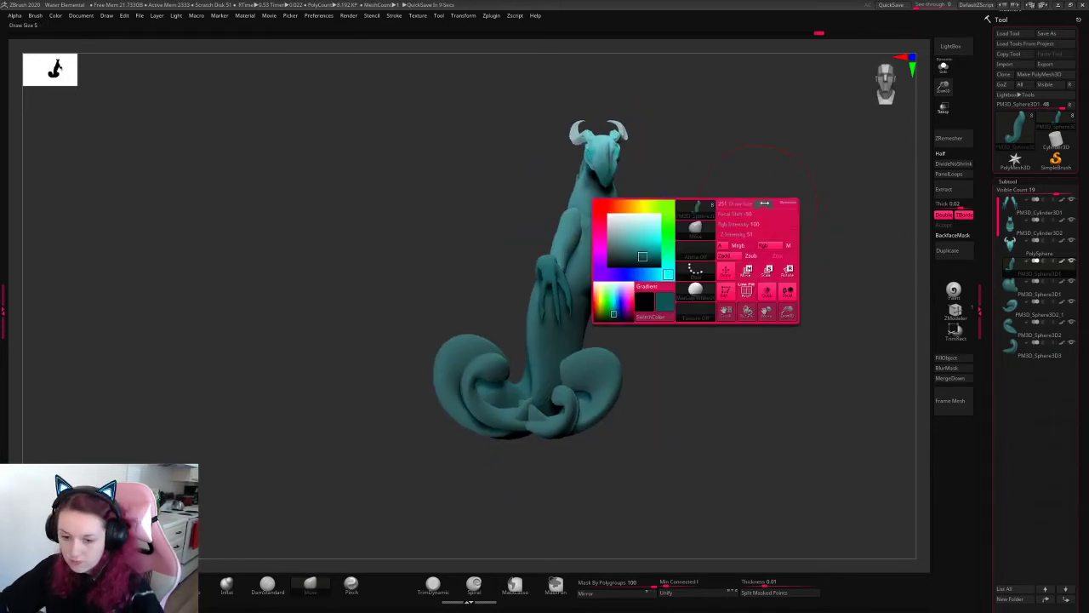
drag(545, 340, 562, 341)
key(space)
drag(733, 212, 811, 216)
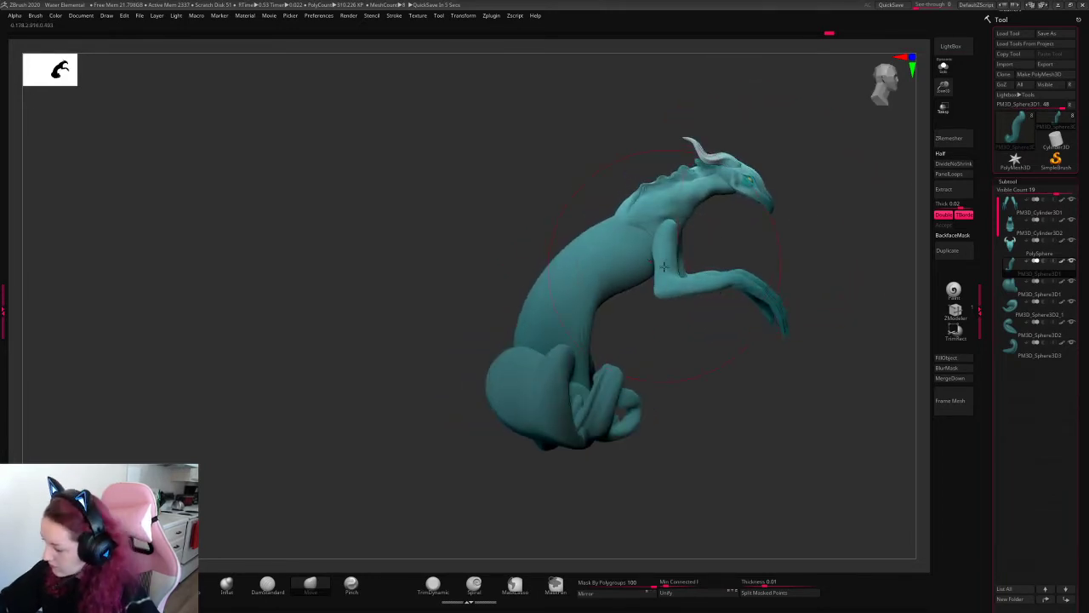
mouse_move(833, 188)
mouse_down()
mouse_move(728, 204)
mouse_move(598, 263)
mouse_up()
- Rotate the arms downward with the gizmo and move them to fit against the shoulders
alt+click(637, 229)
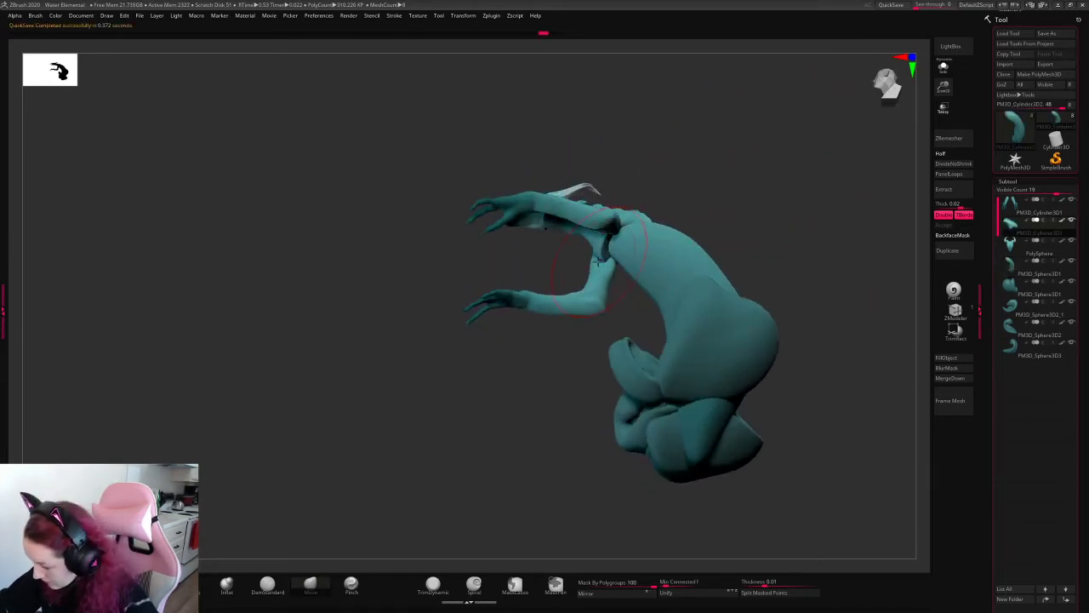
drag(777, 186, 781, 244)
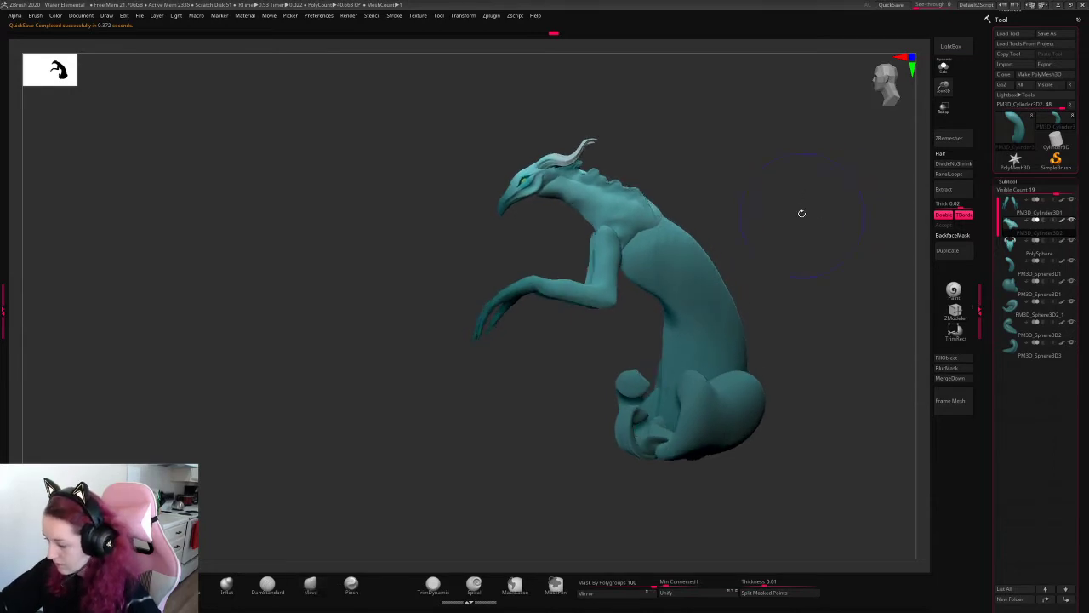
alt+click(602, 287)
key(w)
mouse_move(633, 215)
mouse_down()
mouse_move(648, 193)
mouse_move(650, 247)
mouse_move(645, 207)
mouse_up()
key(q)
drag(715, 186, 853, 190)
key(w)
drag(653, 197, 647, 199)
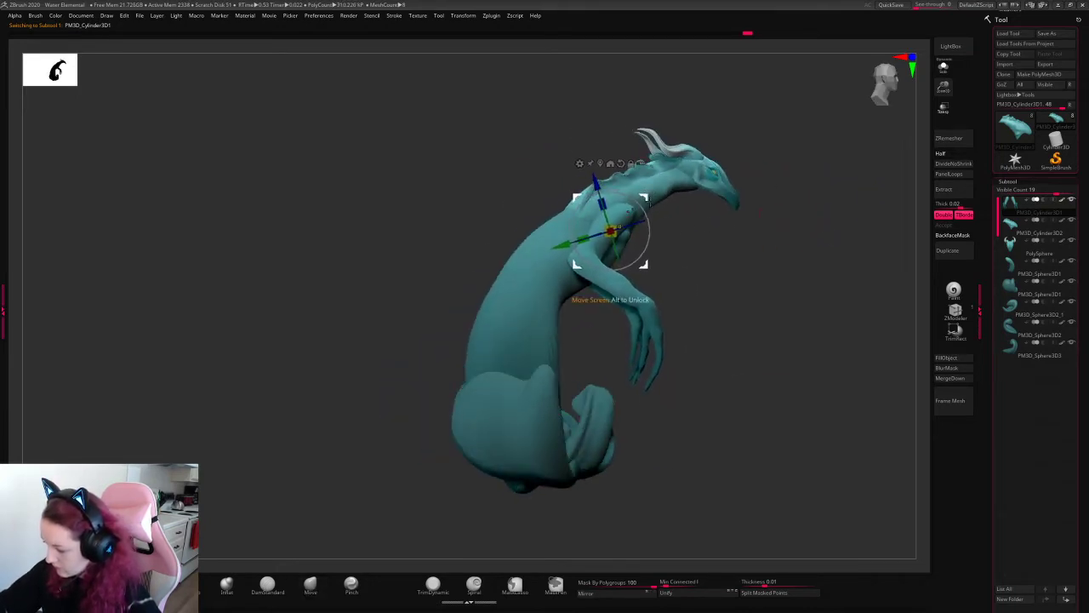
- Select the neck and chest piece and rotate it slightly with the gizmo
key(q)
alt+click(660, 211)
key(w)
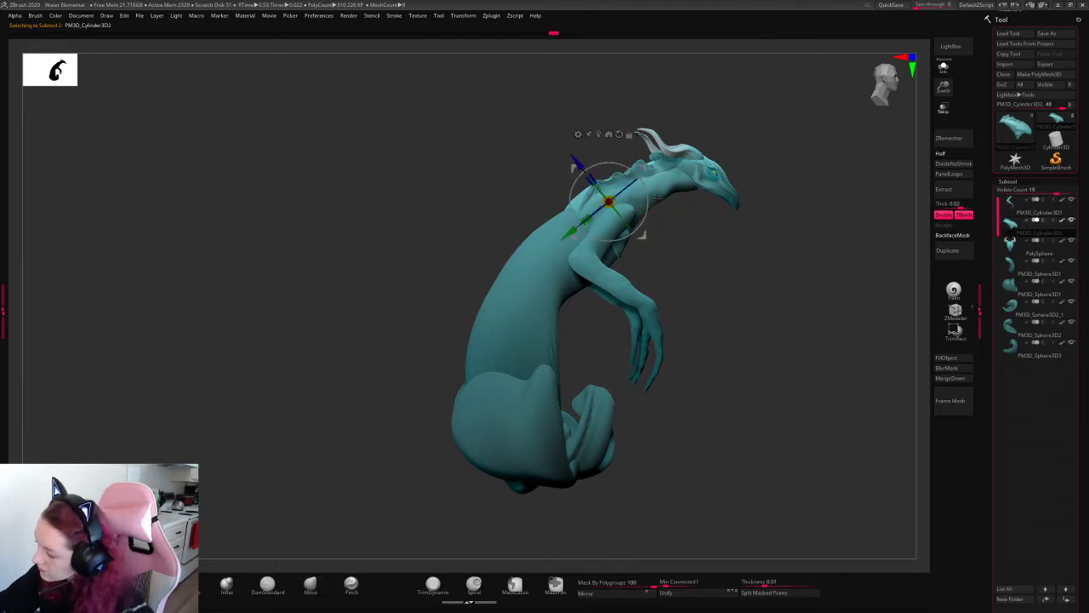
key(q)
key(w)
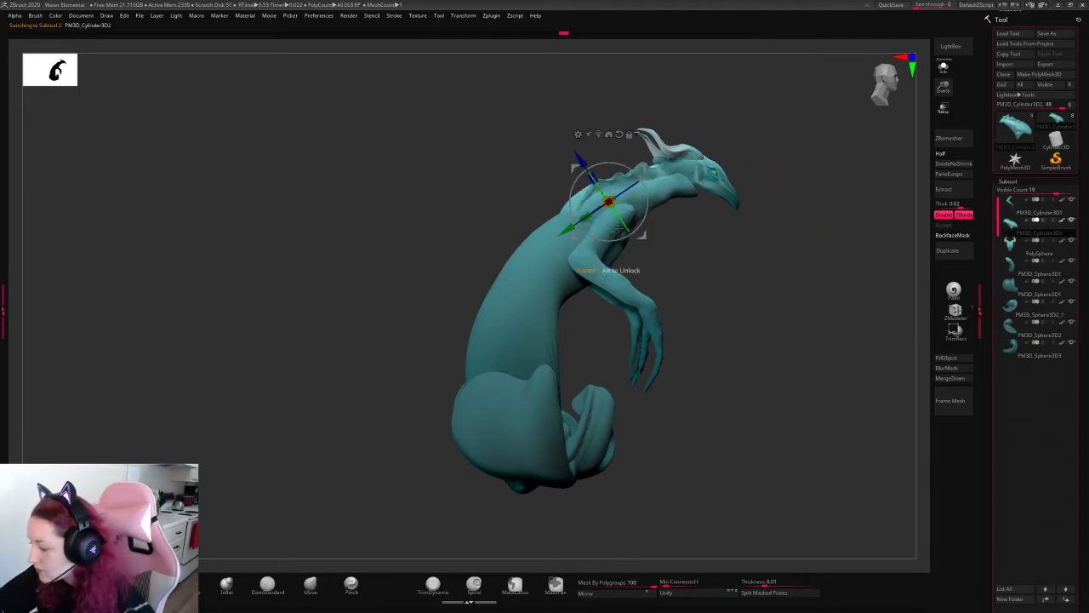
key(q)
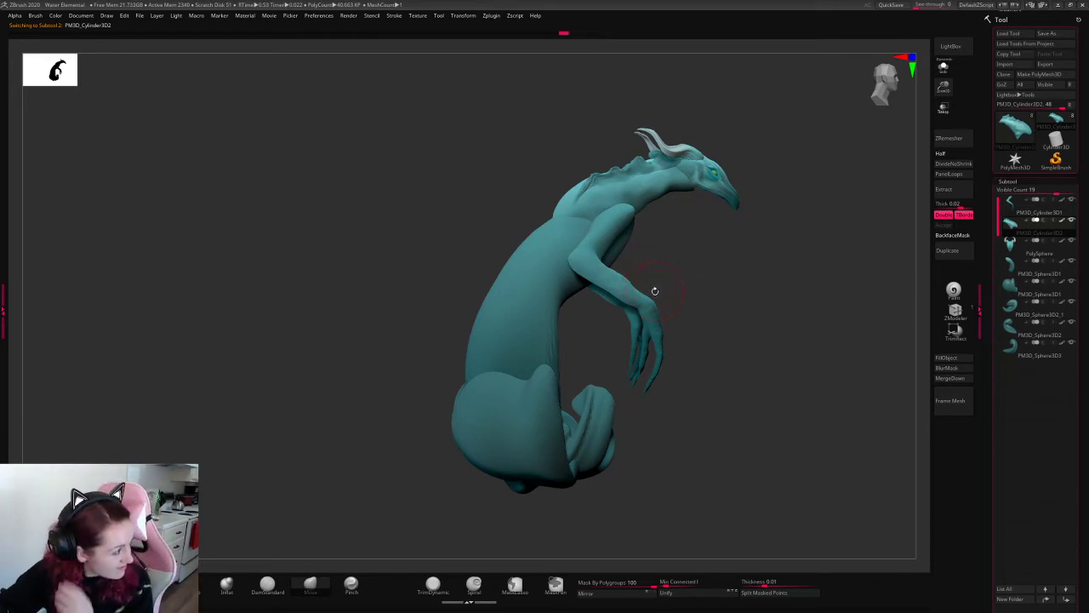
- Pull the lower body's upper back outward to meet the chest piece and smooth its back curve with the Move brush
alt+click(539, 277)
key(space)
drag(721, 225, 752, 226)
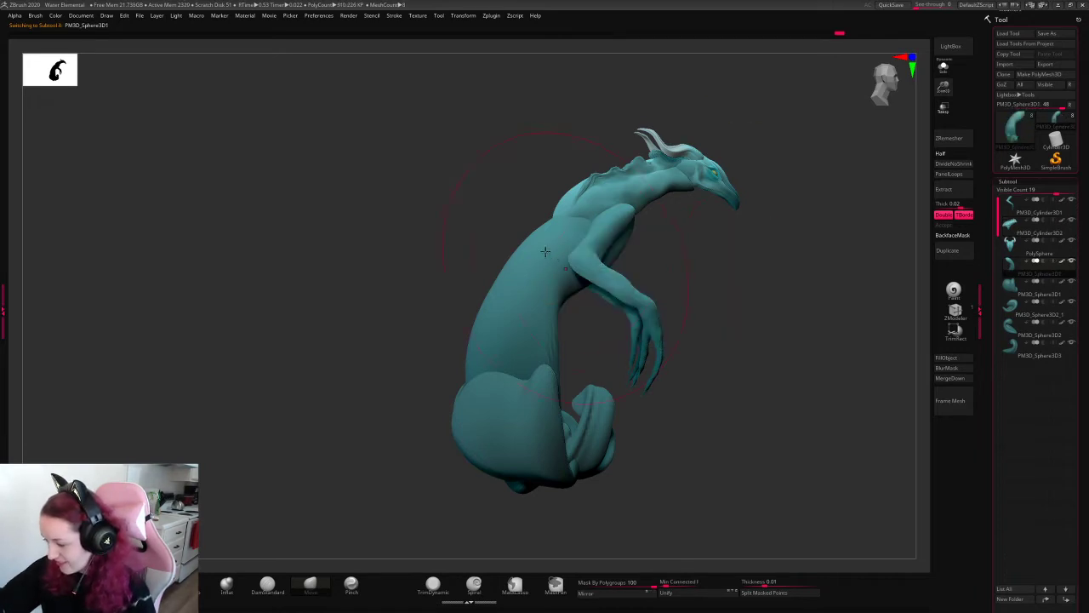
drag(546, 253, 530, 248)
drag(597, 228, 584, 217)
drag(555, 254, 563, 259)
key(space)
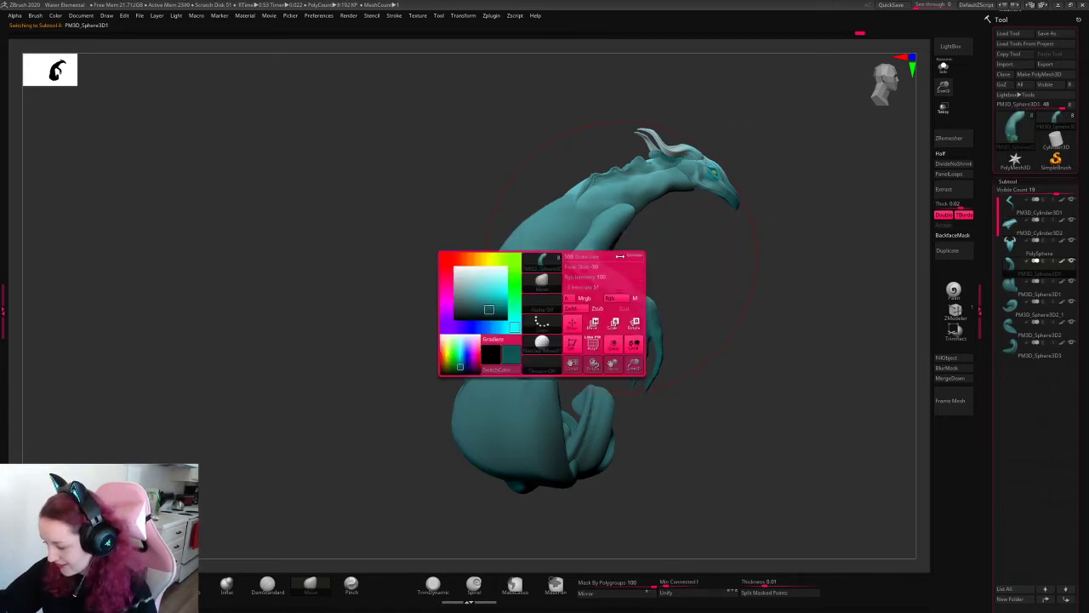
drag(540, 315, 521, 318)
drag(520, 369, 512, 369)
drag(788, 268, 812, 223)
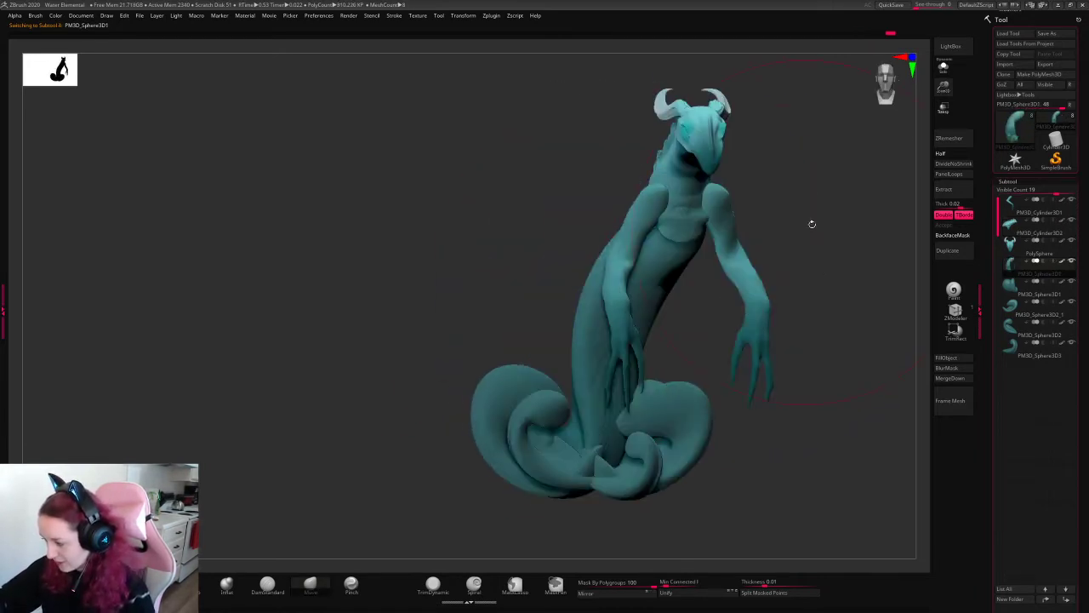
drag(944, 87, 894, 92)
alt+drag(809, 234, 738, 193)
drag(944, 86, 972, 90)
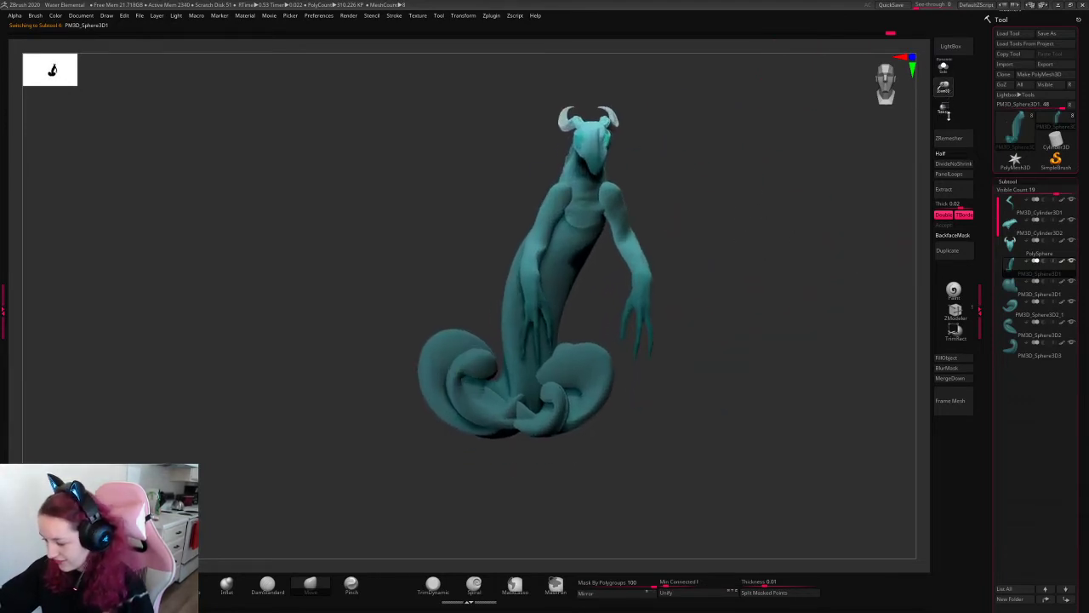
mouse_move(672, 256)
mouse_down()
mouse_move(801, 259)
mouse_move(754, 247)
mouse_move(746, 276)
mouse_move(722, 279)
mouse_move(672, 328)
mouse_move(766, 267)
mouse_move(741, 319)
mouse_up()
right_click(671, 330)
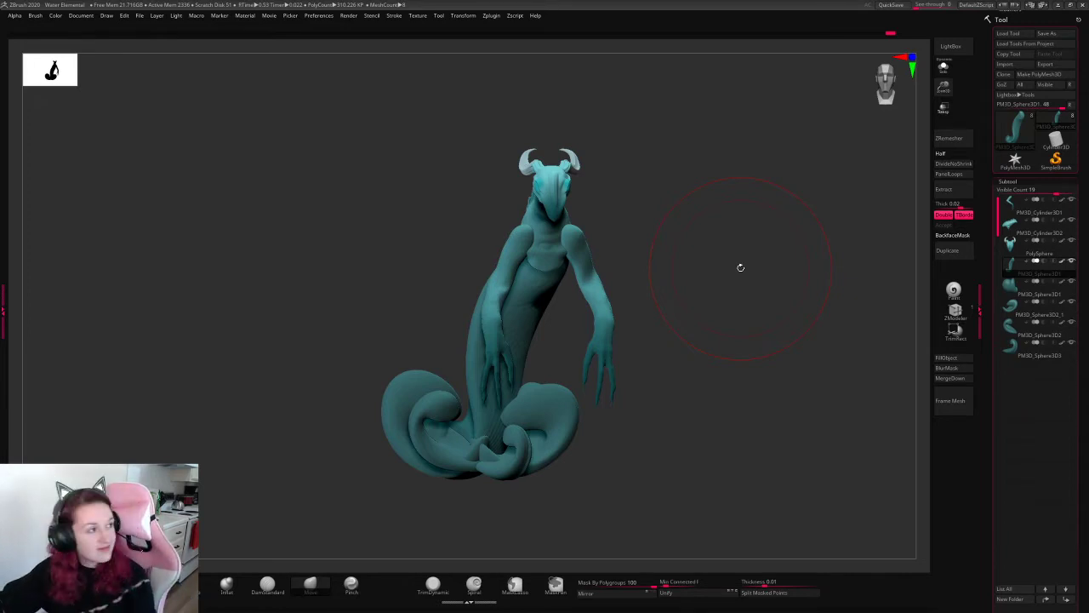
- Undo the trial shoulder stroke on the arms and pull the elbows slightly up and back with the Move brush
alt+click(581, 272)
right_click(634, 226)
drag(749, 204, 701, 215)
drag(560, 227, 564, 226)
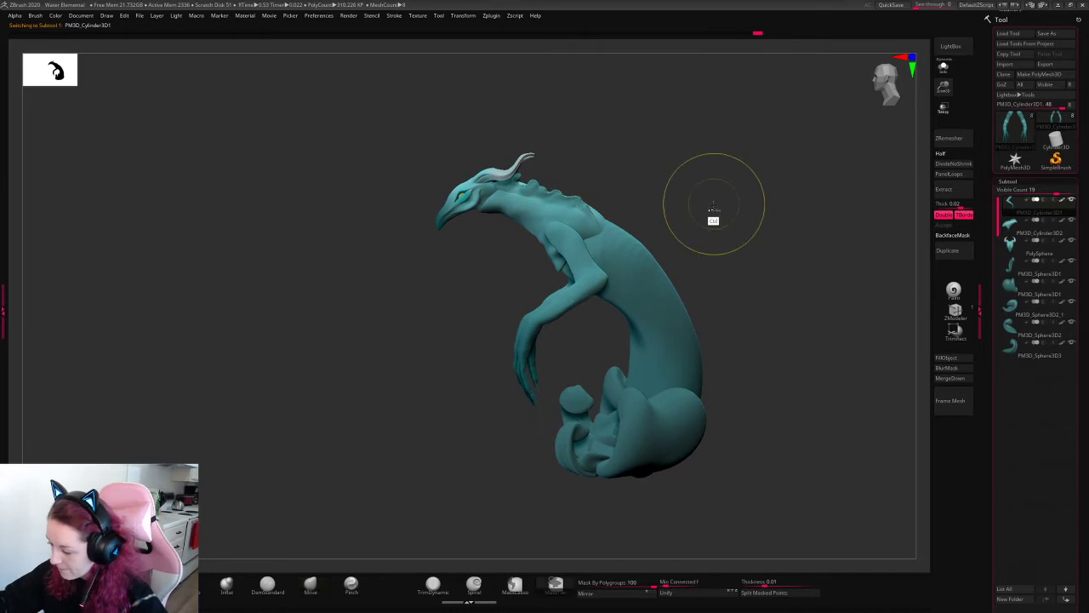
key(ctrl+z)
right_click(652, 261)
drag(605, 271, 609, 264)
right_click(578, 310)
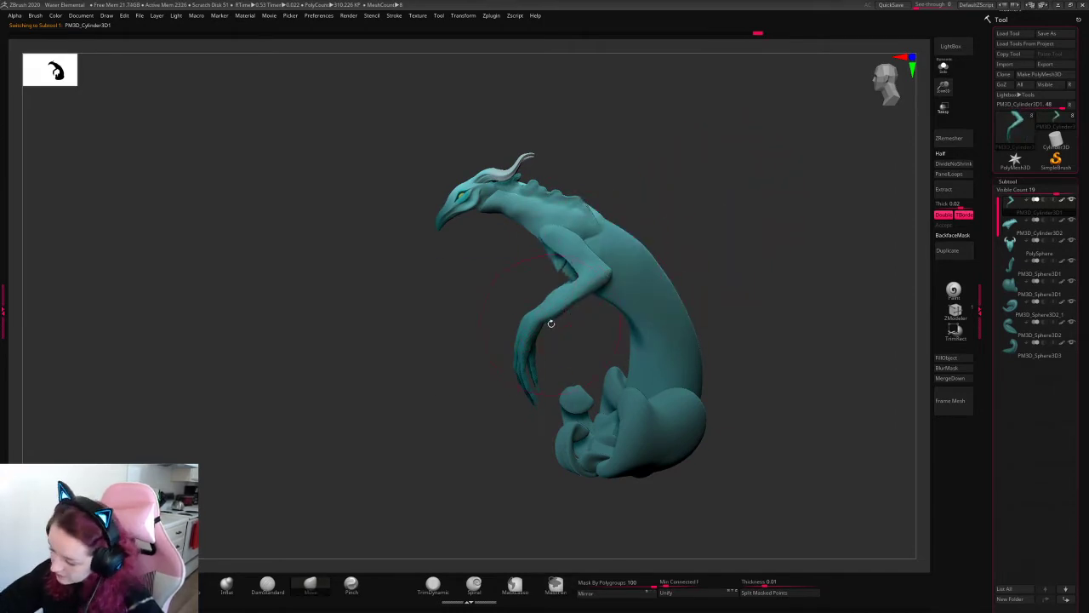
- Mask the upper arms, place the gizmo near the wrists, and rotate the hands back toward the body
mouse_move(464, 333)
ctrl+mouse_down()
mouse_move(500, 424)
mouse_move(586, 416)
ctrl+mouse_up()
ctrl+drag(458, 313, 589, 423)
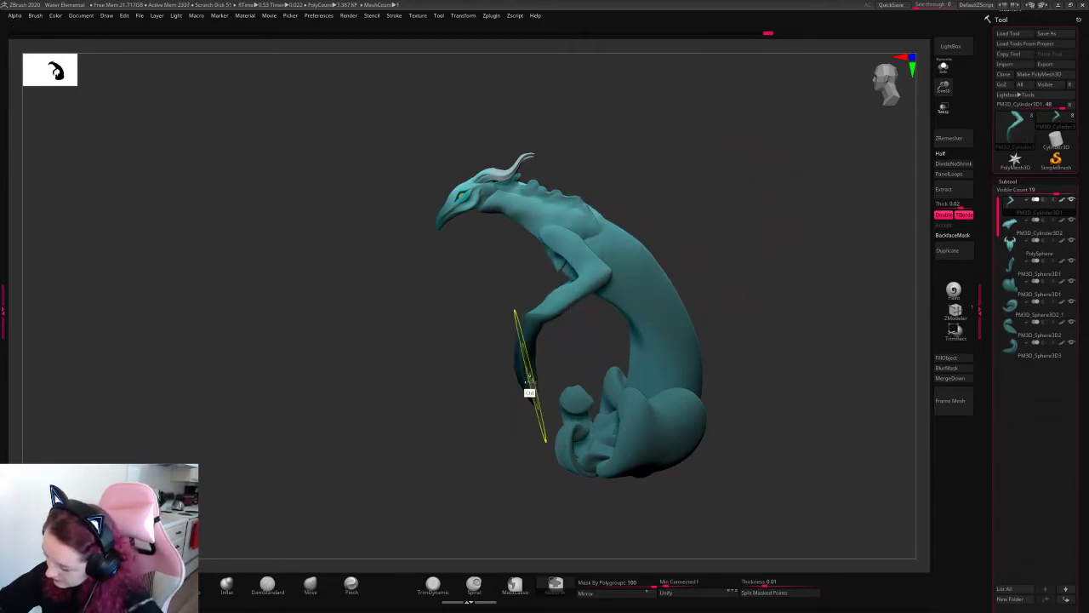
ctrl+click(529, 372)
ctrl+click(568, 337)
key(w)
drag(546, 312, 716, 383)
drag(585, 310, 577, 282)
drag(716, 221, 746, 232)
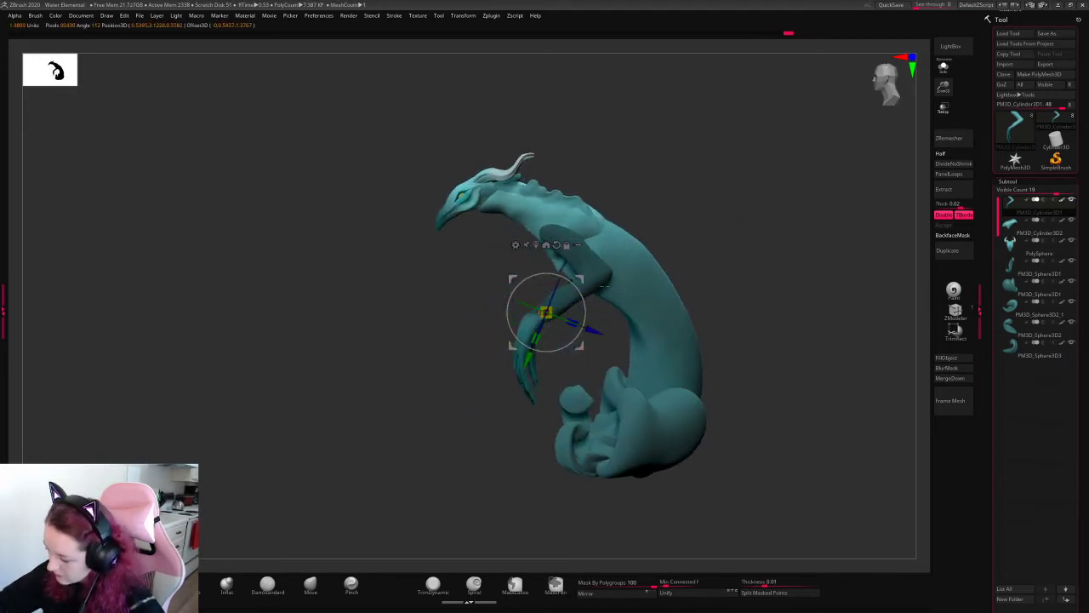
drag(585, 316, 578, 270)
drag(578, 300, 603, 277)
key(q)
- Refine the shape of the shoulders on the arms with the Move brush, from the front and the side
mouse_move(717, 223)
mouse_down()
mouse_move(795, 216)
mouse_move(565, 349)
mouse_up()
alt+drag(698, 240, 708, 257)
alt+drag(736, 210, 706, 224)
right_click(662, 248)
drag(486, 223, 493, 230)
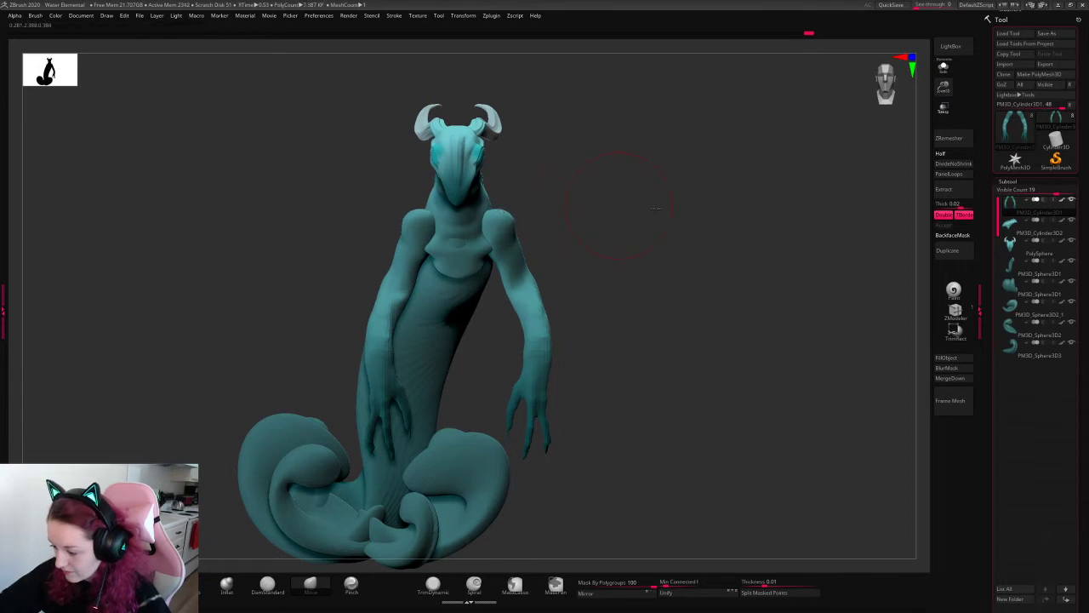
drag(656, 207, 705, 285)
drag(461, 225, 487, 245)
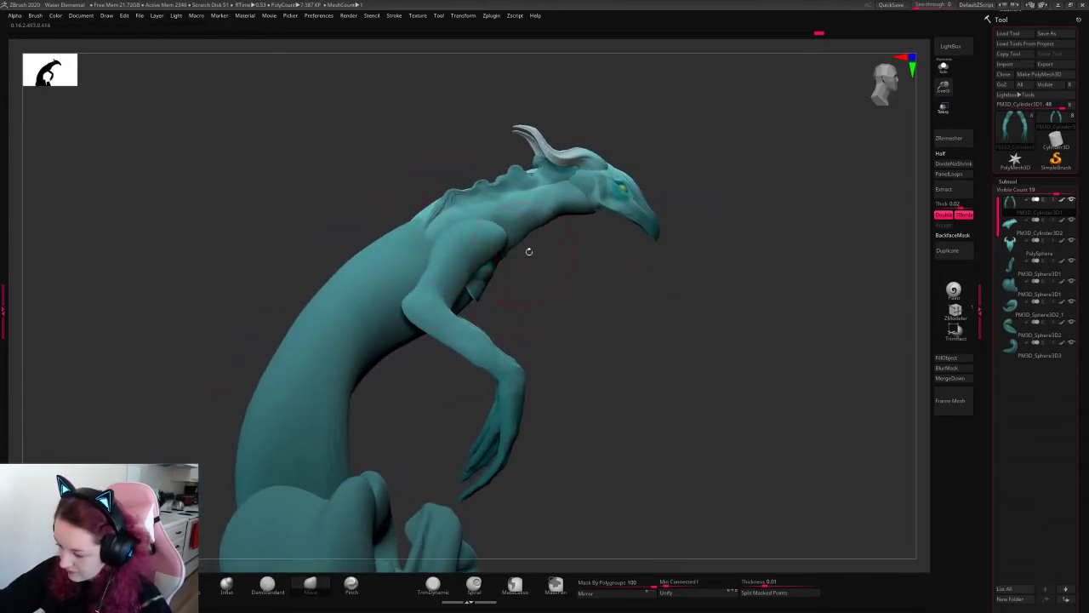
- Pull the shoulders and elbows of the arms slightly inward with the Move brush from the front, undoing the trial wrist stroke
drag(740, 285, 741, 281)
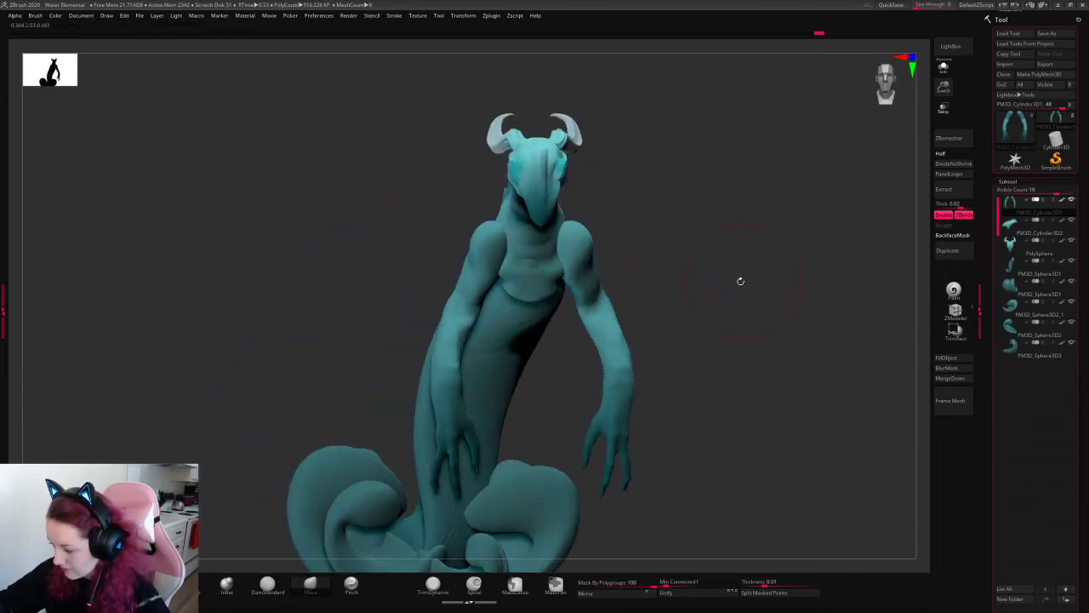
drag(566, 231, 556, 235)
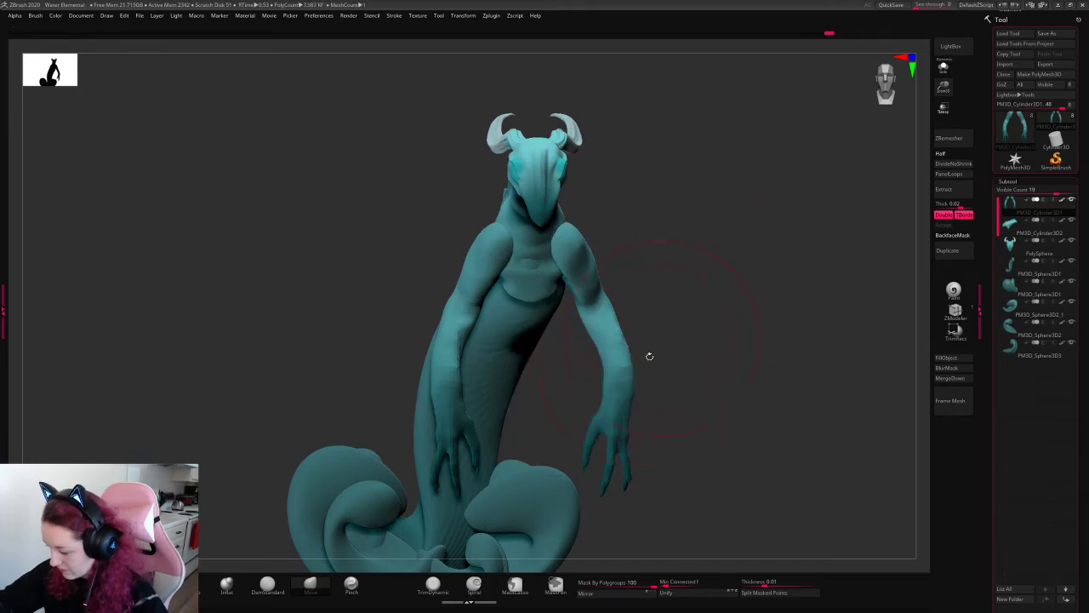
mouse_move(630, 367)
mouse_down()
mouse_move(605, 367)
mouse_move(596, 380)
mouse_up()
key(ctrl+z)
drag(613, 313, 606, 315)
mouse_move(709, 265)
mouse_down()
mouse_move(827, 216)
mouse_move(873, 246)
mouse_move(849, 250)
mouse_move(741, 217)
mouse_move(719, 264)
mouse_move(678, 257)
mouse_move(702, 266)
mouse_move(708, 308)
mouse_up()
key(f)
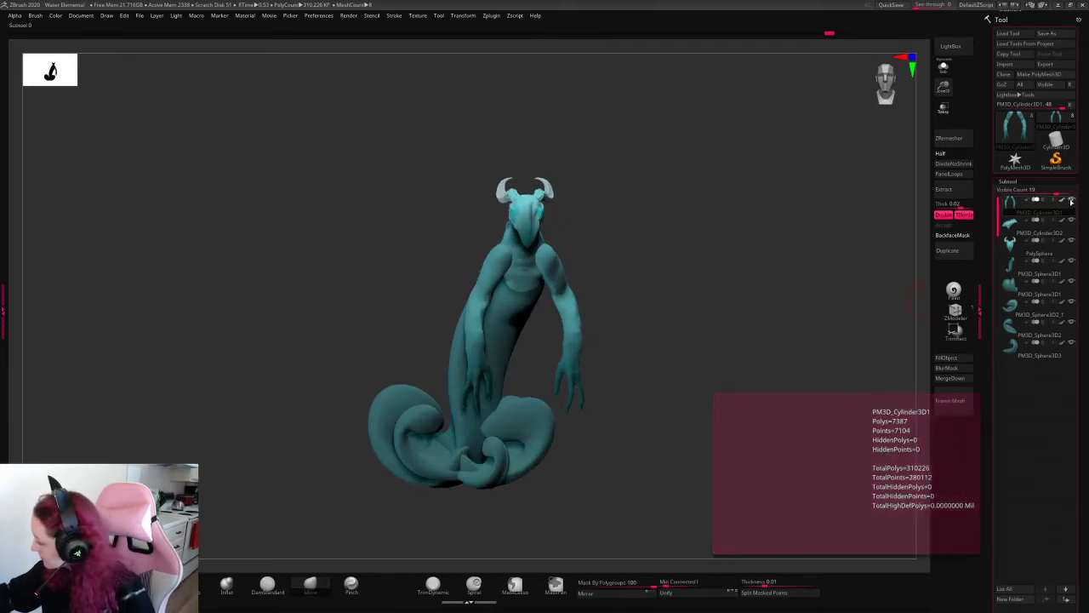
- Show 12 entries in the subtool list, rename the arms subtool KEEP and duplicate it
drag(1047, 189, 1010, 190)
drag(1079, 223, 1080, 192)
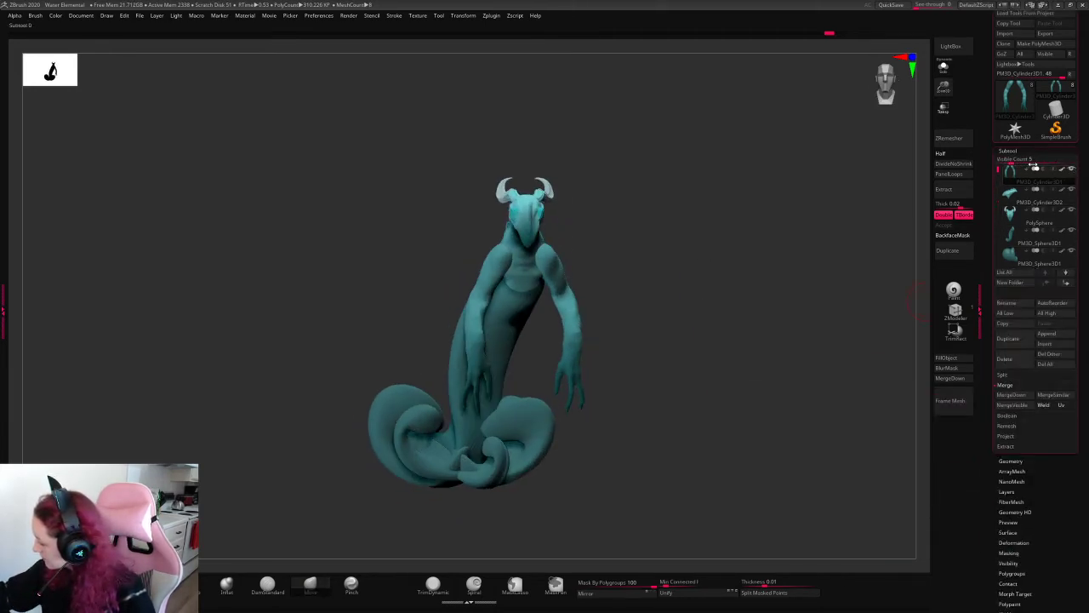
click(1034, 158)
click(1008, 446)
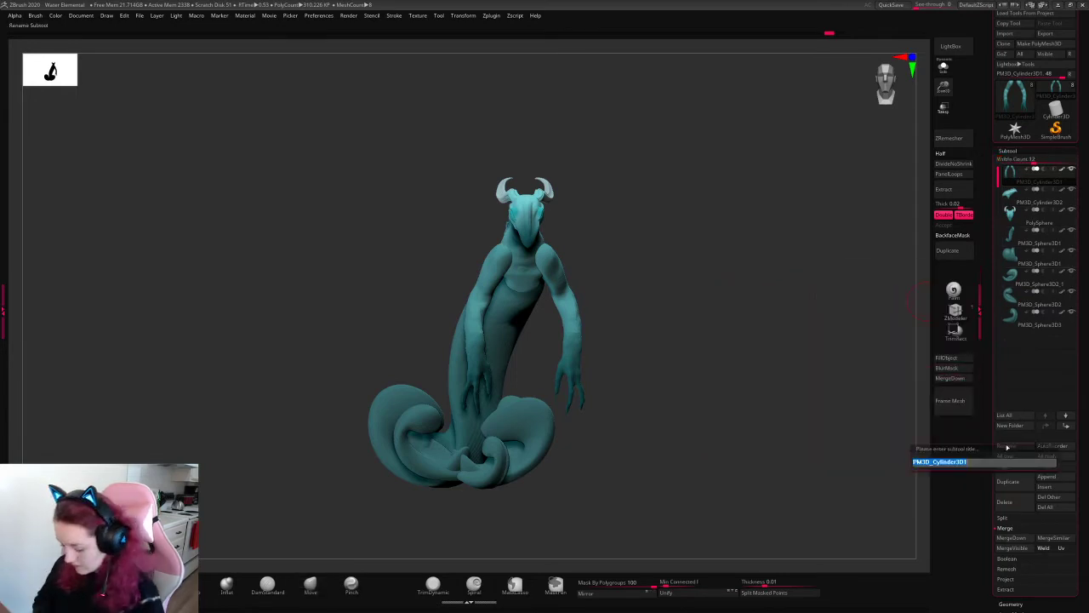
key(Return)
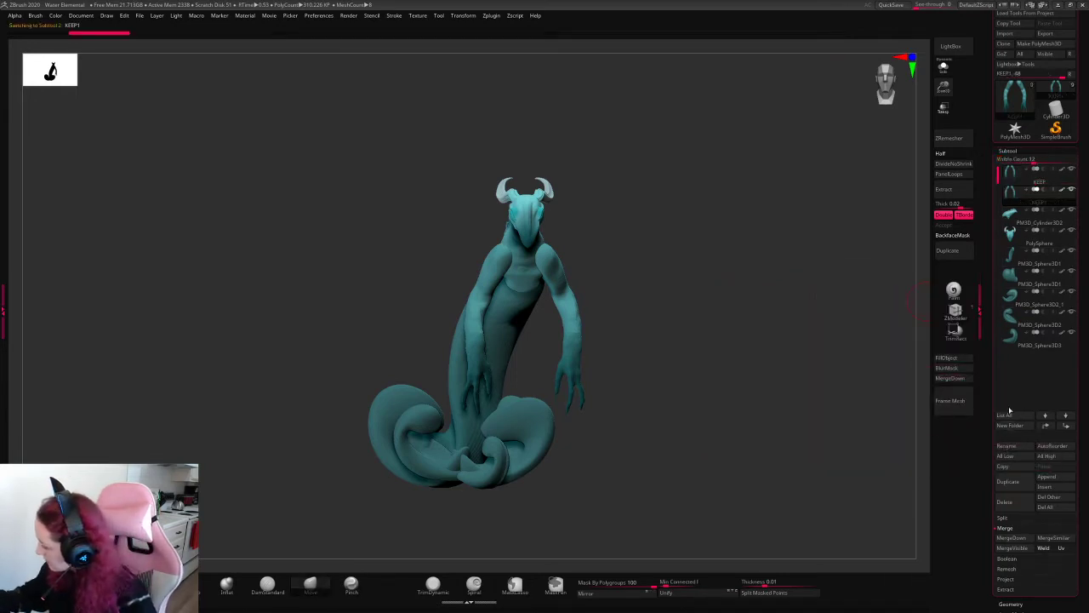
click(1014, 199)
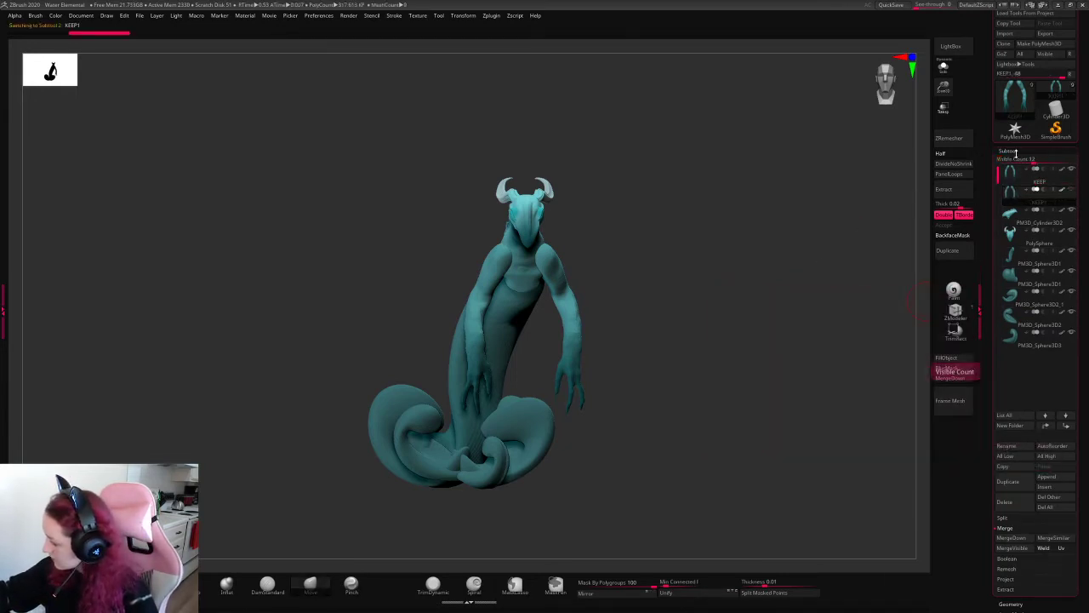
- Isolate the duplicated arms, mask one arm, and split the two arms into separate subtools
click(943, 66)
ctrl+drag(747, 162, 522, 479)
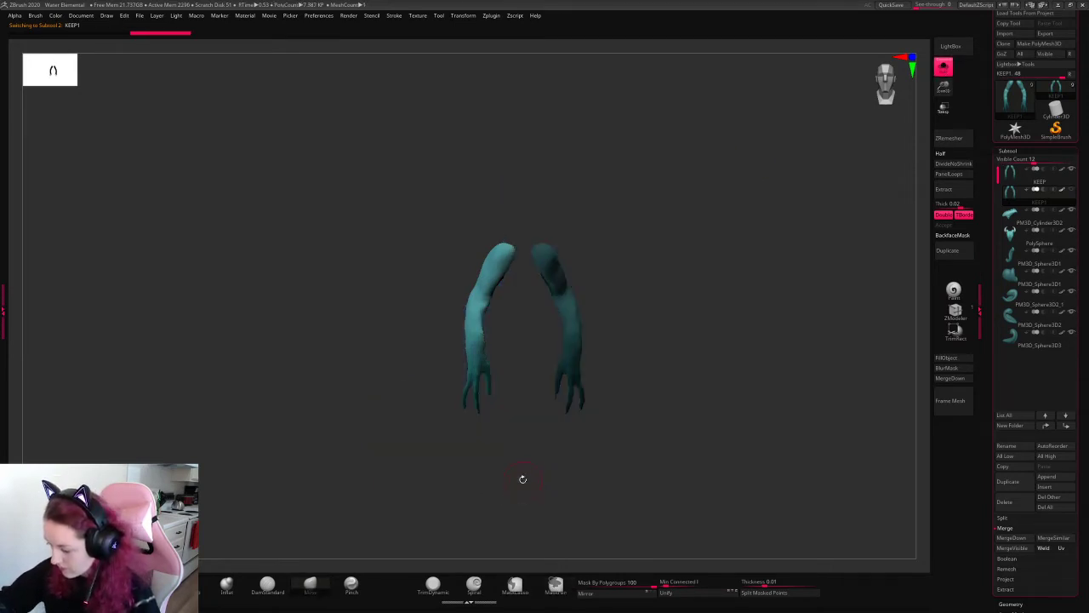
click(1014, 517)
click(1022, 568)
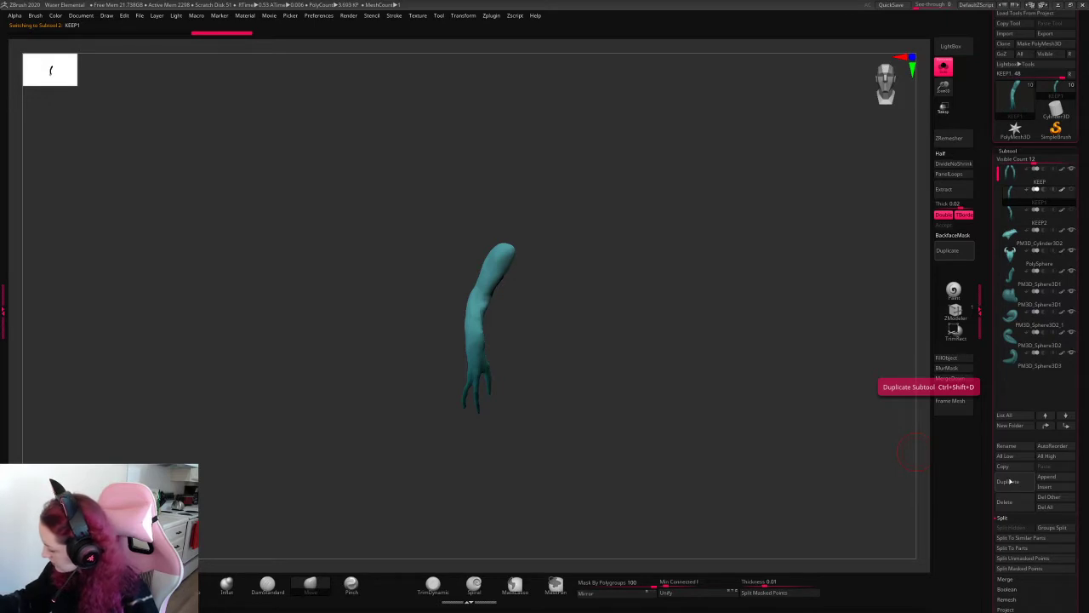
- Rename the separated arms Concept1 and Concept2, then hide the KEEP arms and show both concept arms with the full creature
click(1008, 446)
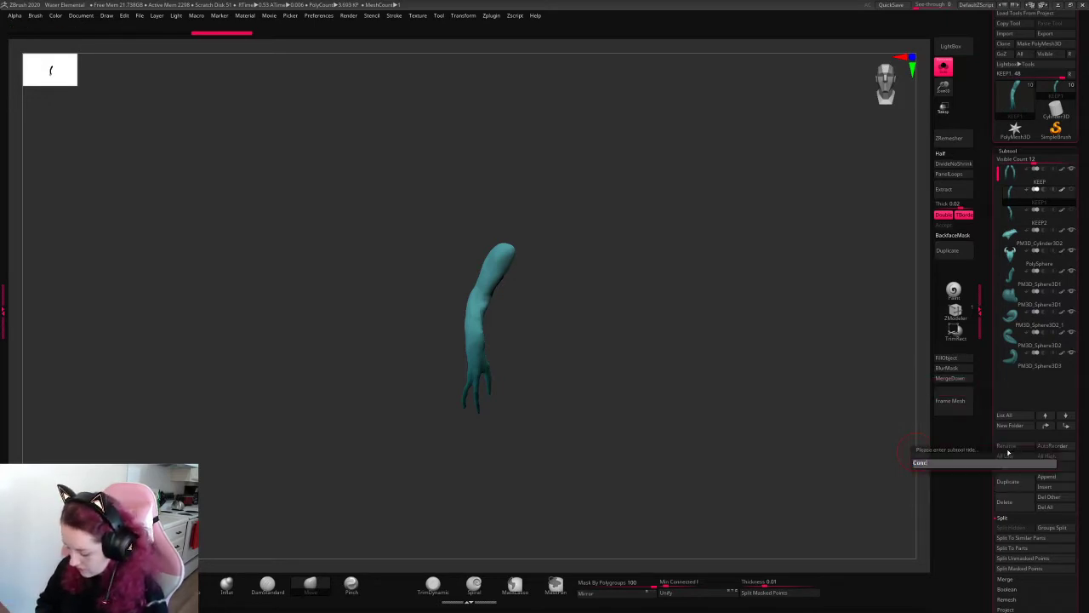
key(Return)
click(1010, 219)
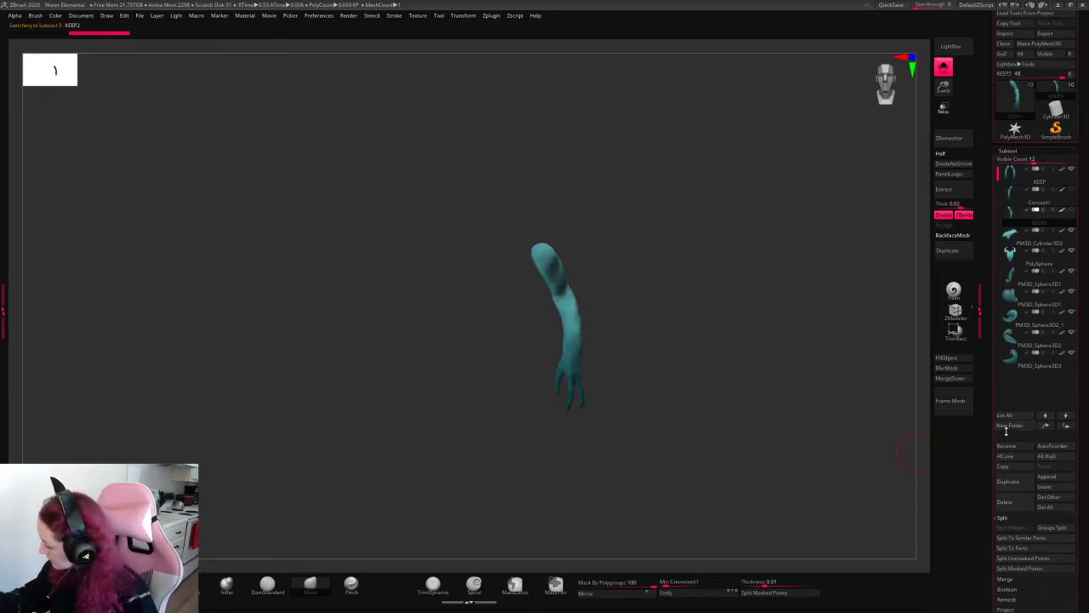
click(1010, 446)
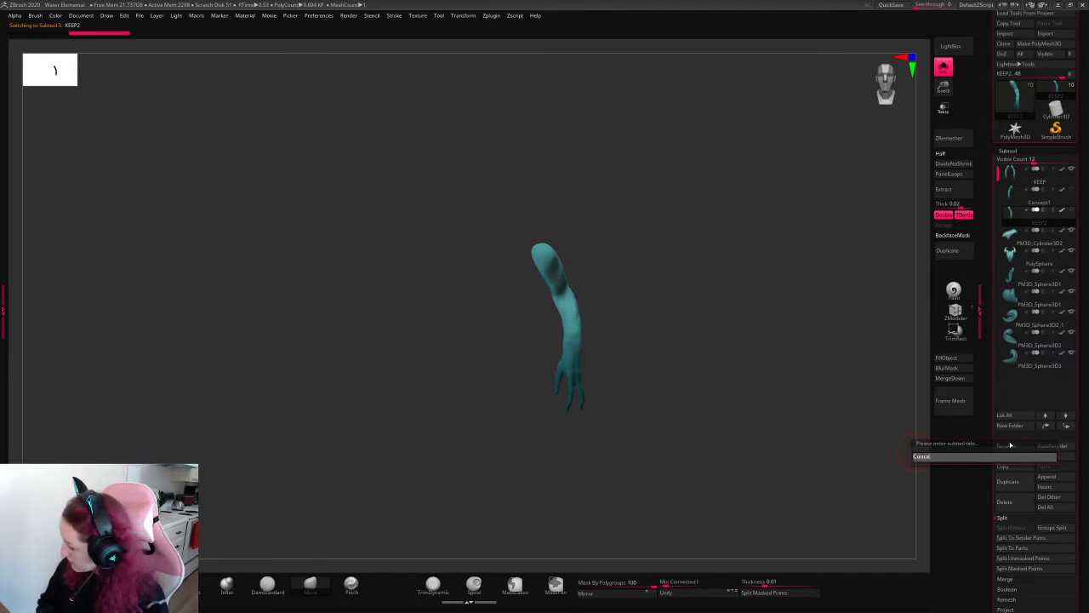
key(Return)
click(943, 67)
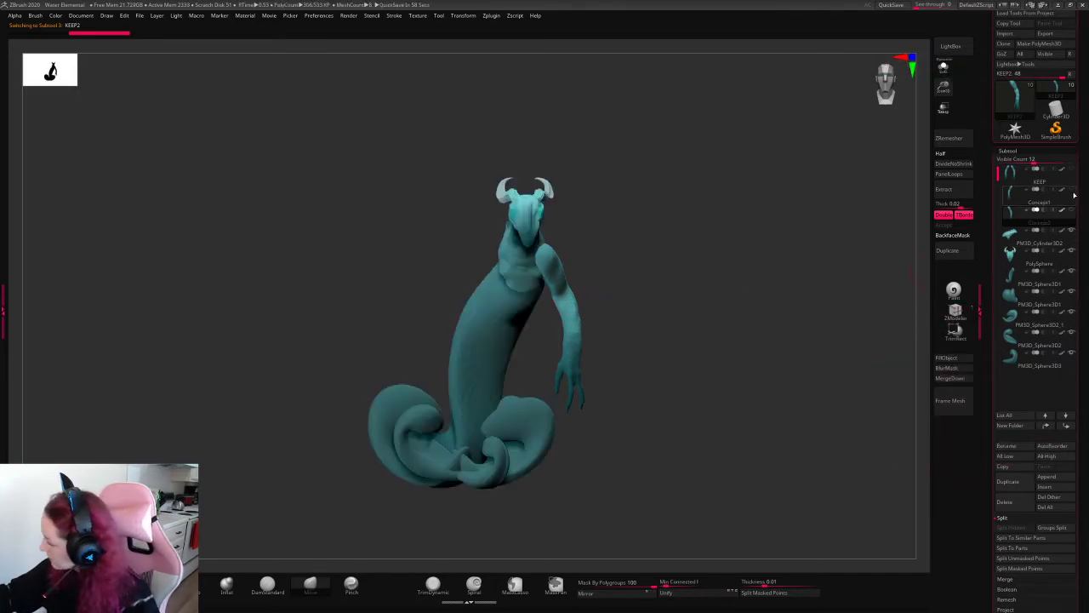
click(1073, 211)
- Place the gizmo at the Concept2 arm's shoulder and rotate the arm forward so its forearm reaches out
drag(712, 246, 712, 260)
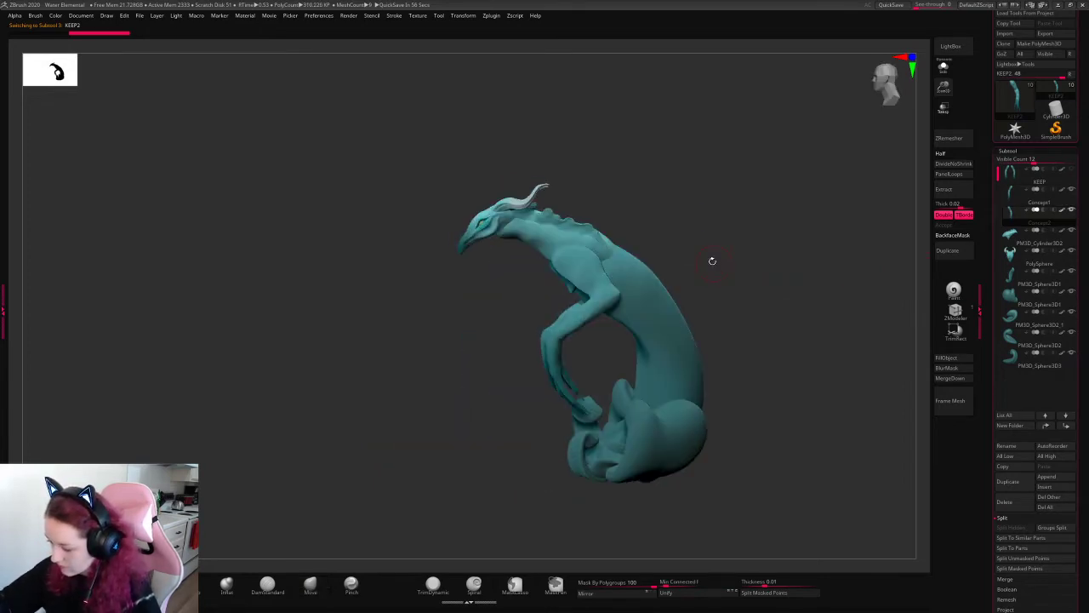
key(w)
click(577, 255)
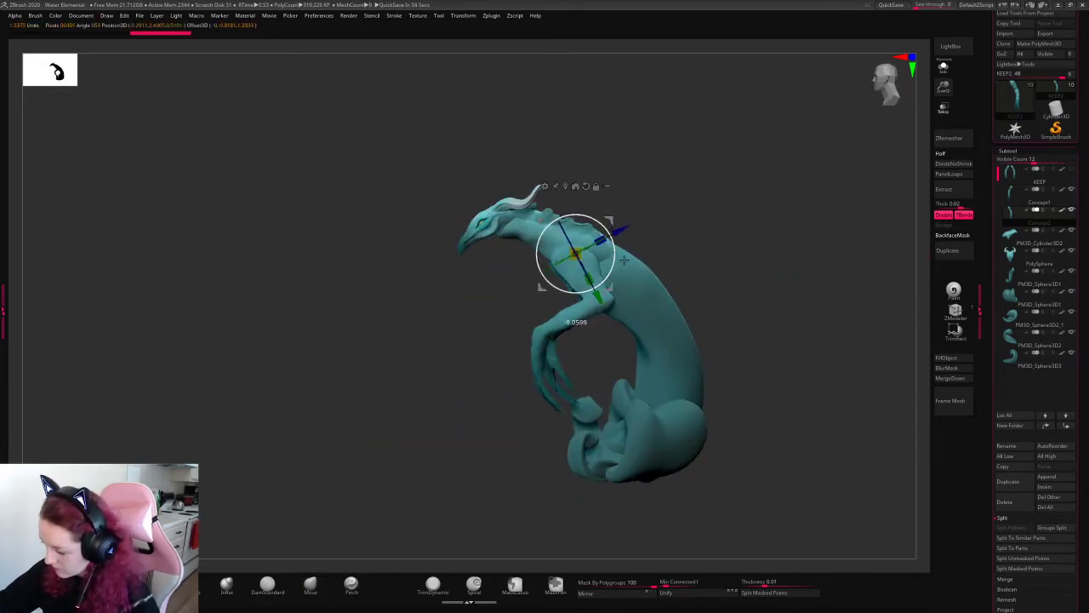
drag(596, 281, 725, 250)
- Select the Concept1 arm and refine its shoulder and upper arm with the Move brush, from the front and the side
alt+click(537, 299)
key(w)
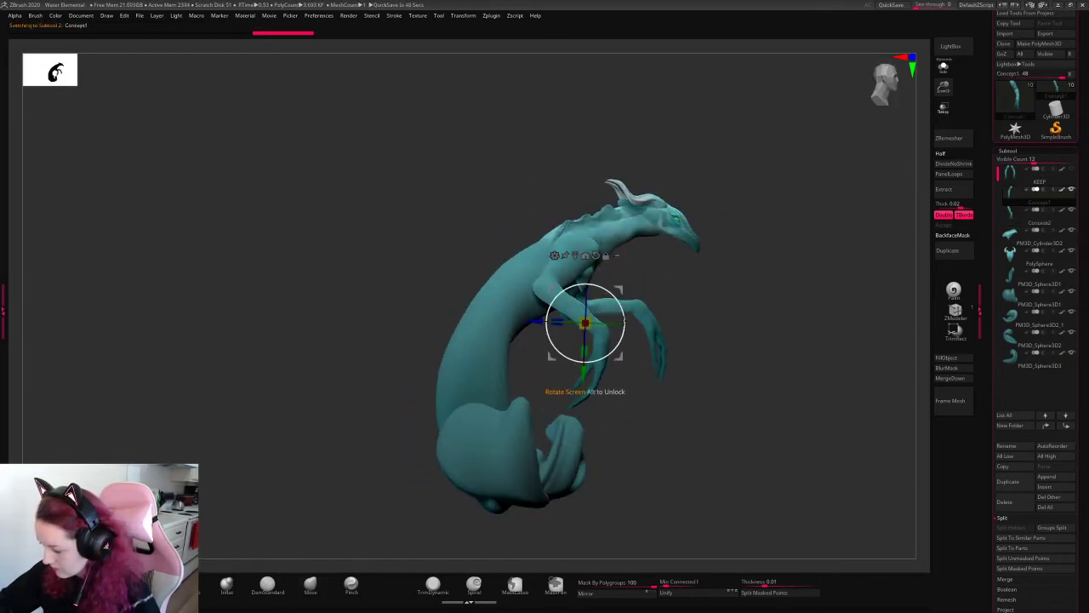
drag(634, 285, 704, 267)
key(q)
key(space)
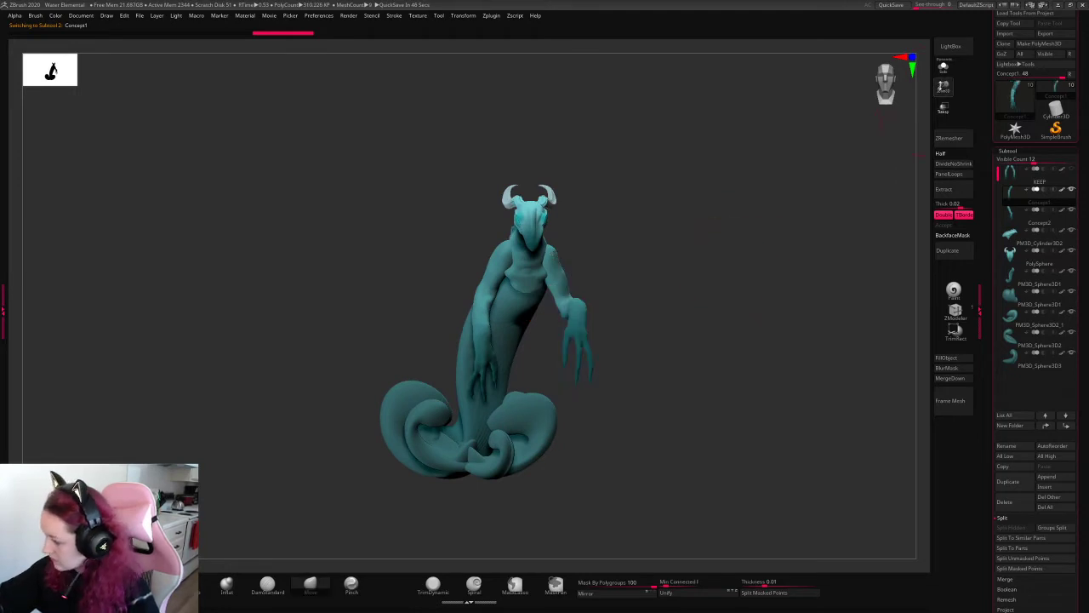
key(space)
mouse_move(694, 229)
mouse_down()
mouse_move(712, 229)
mouse_move(613, 255)
mouse_up()
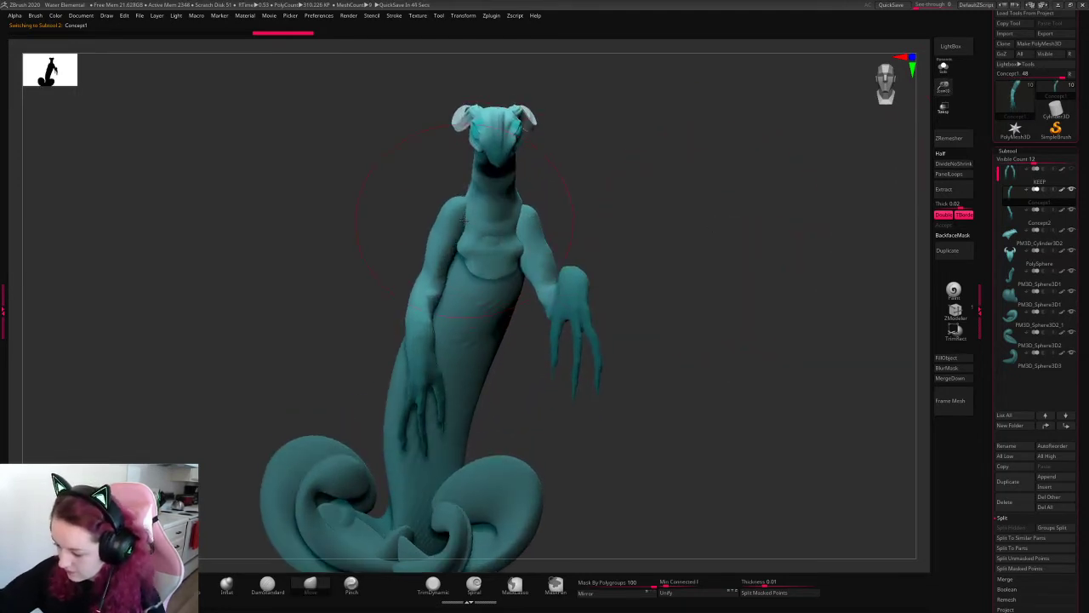
drag(635, 202, 722, 244)
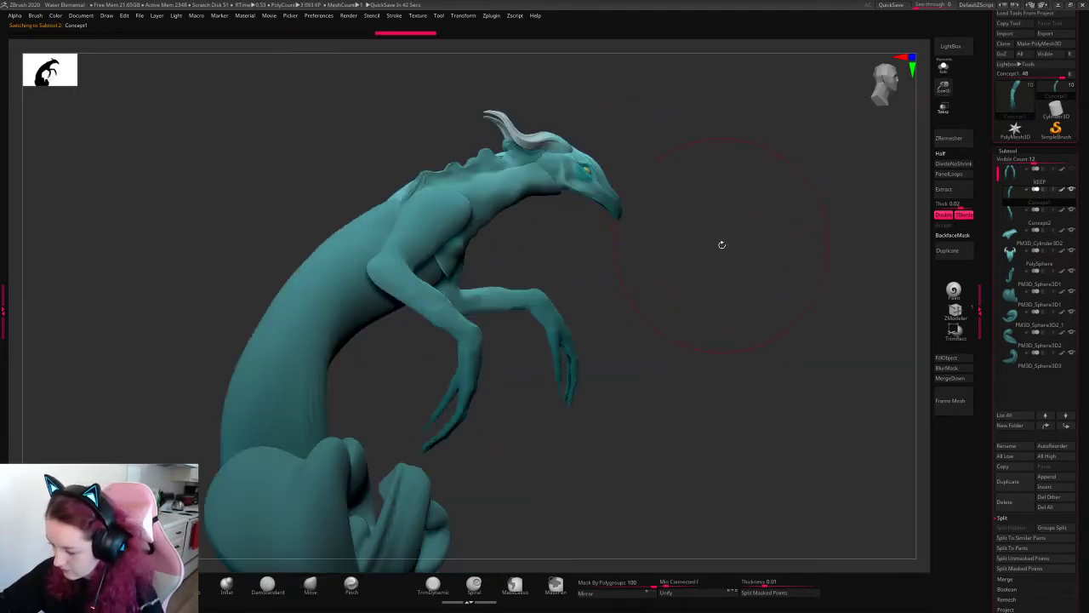
alt+drag(882, 116, 748, 241)
drag(943, 89, 953, 72)
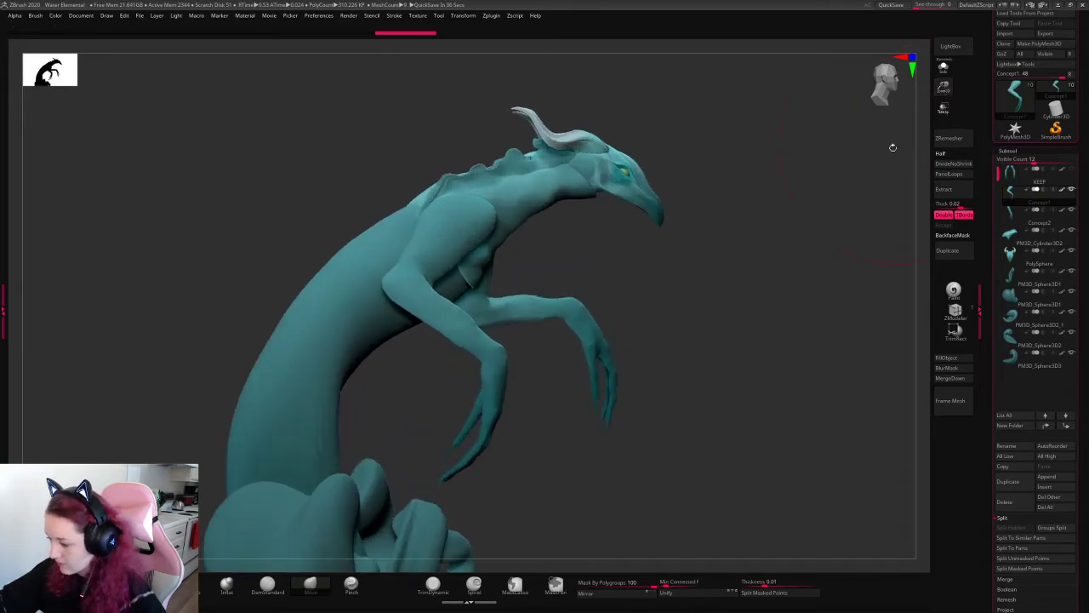
key(space)
- Adjust the neck piece and the head where they meet under the jaw with the Move brush
alt+click(589, 196)
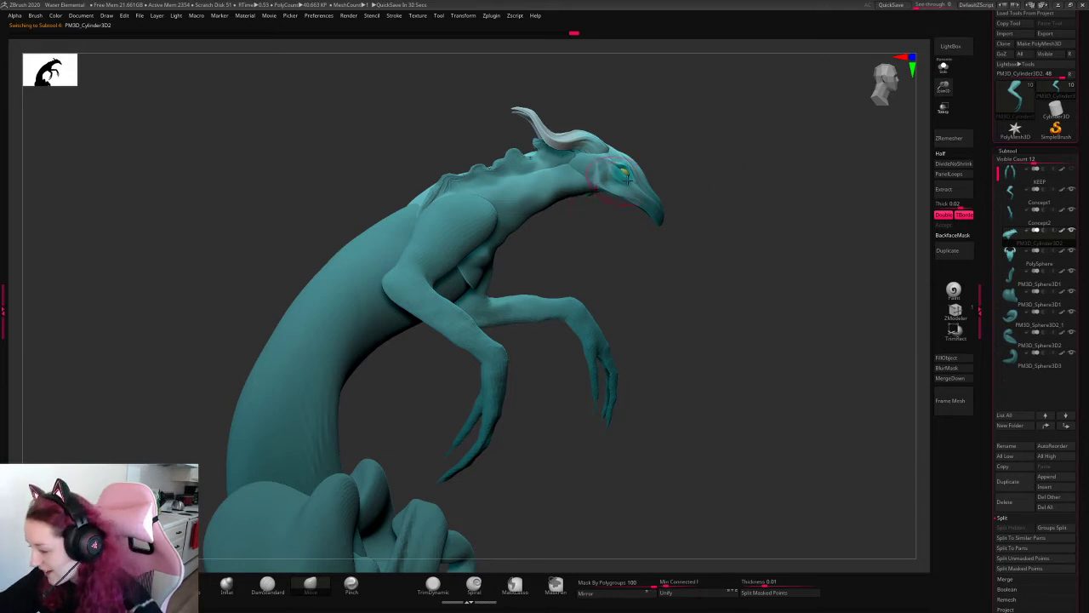
key(space)
drag(626, 175, 605, 193)
alt+click(583, 189)
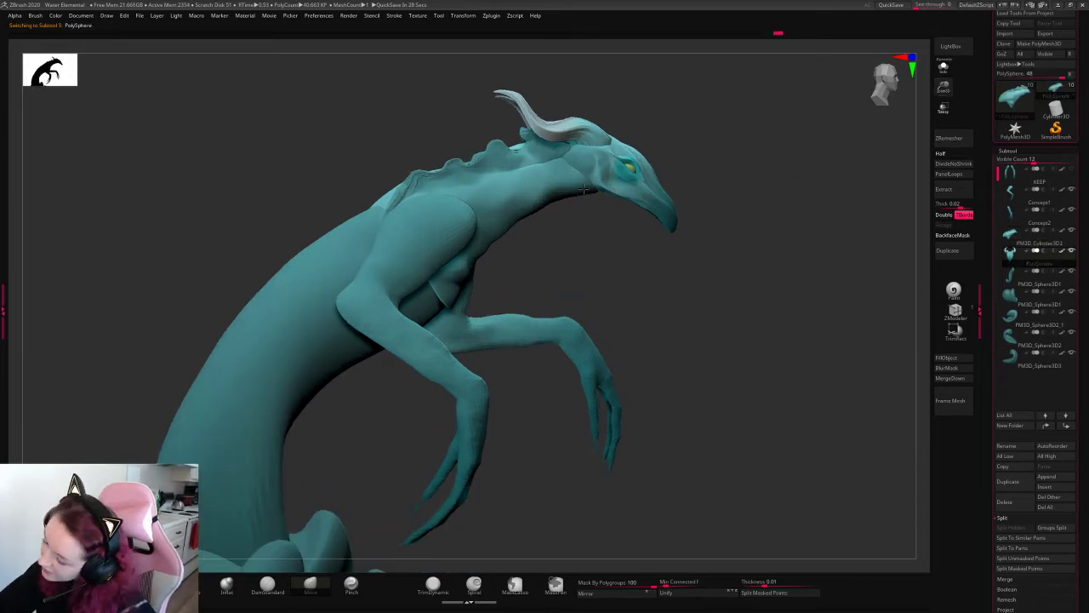
mouse_move(809, 160)
mouse_down()
mouse_move(778, 184)
mouse_move(839, 163)
mouse_move(741, 165)
mouse_move(776, 163)
mouse_up()
alt+click(680, 204)
alt+drag(702, 213, 717, 190)
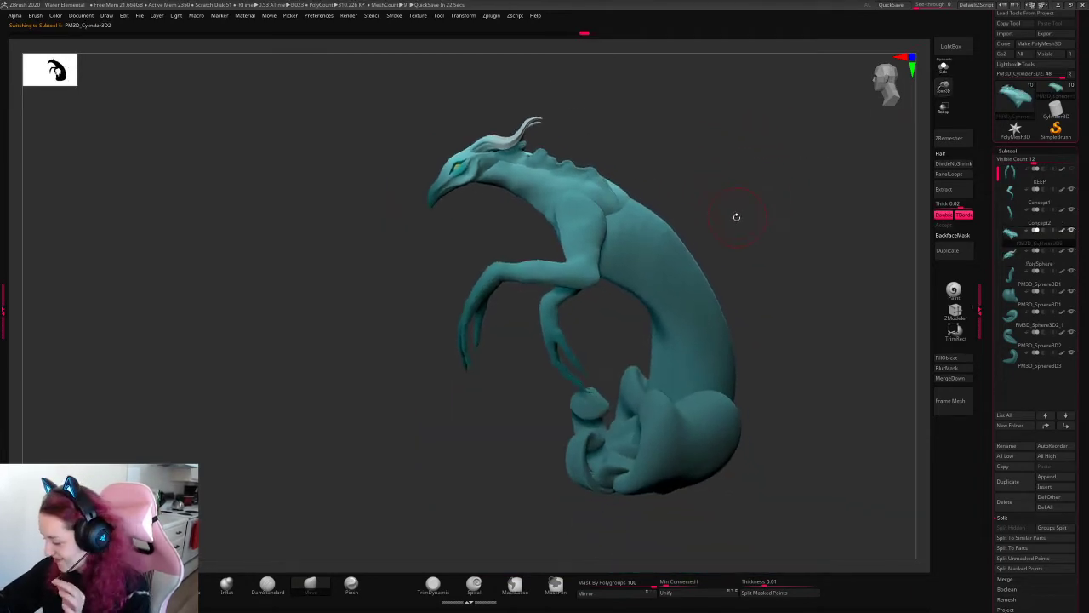
drag(951, 95, 946, 68)
- Pull the upper front of the lower body outward with the Move brush so it blends into the chest piece
drag(798, 214, 710, 231)
key(space)
alt+click(613, 255)
key(space)
drag(649, 201, 549, 226)
drag(668, 182, 741, 212)
alt+click(557, 221)
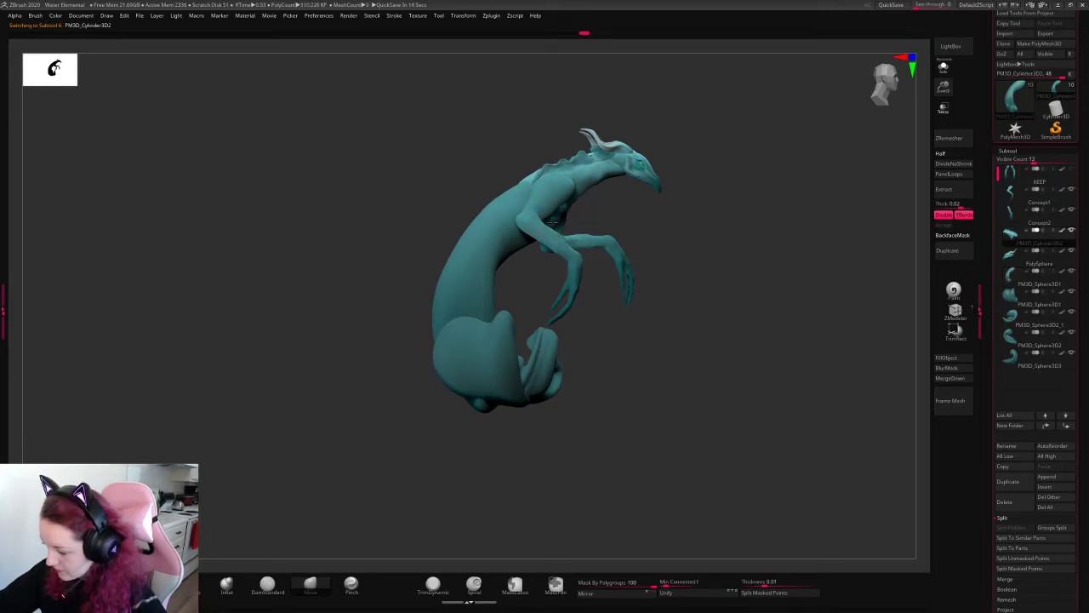
drag(757, 208, 733, 230)
alt+click(511, 232)
key(space)
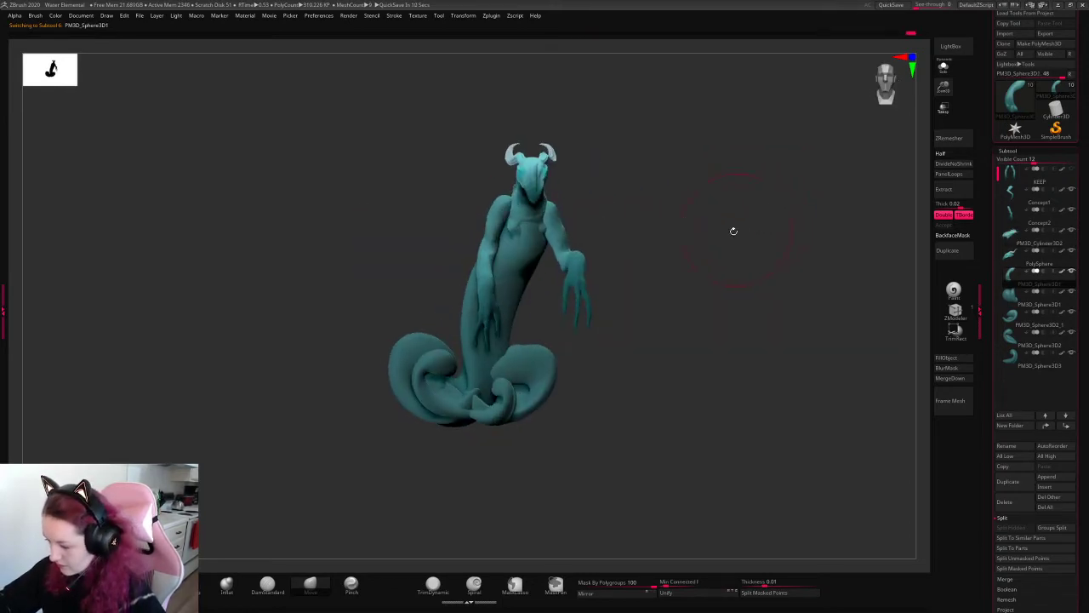
- Reselect the Concept1 arm and nudge its shape with the Move brush, working from the front and from above
alt+click(502, 226)
drag(943, 86, 929, 107)
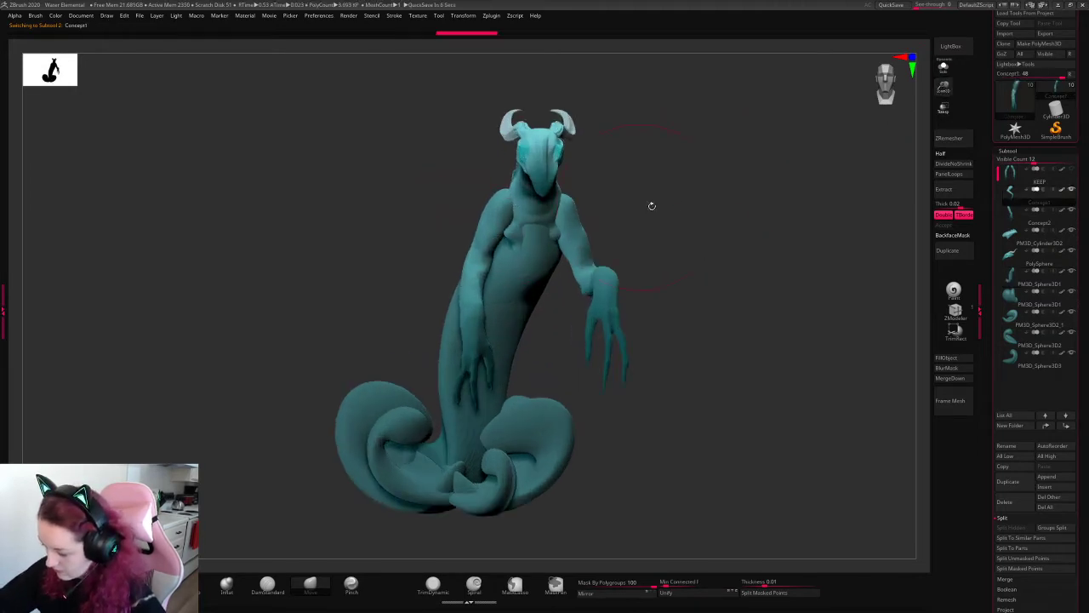
drag(652, 205, 631, 326)
drag(669, 261, 695, 303)
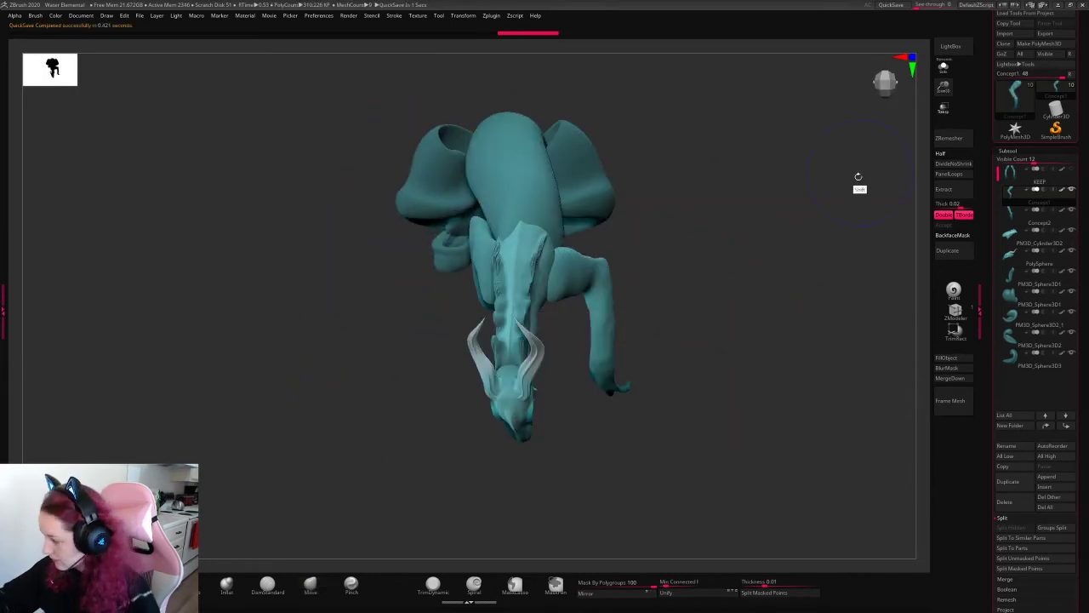
drag(858, 176, 689, 243)
- Save the project over the existing Water Elemental file
key(ctrl+s)
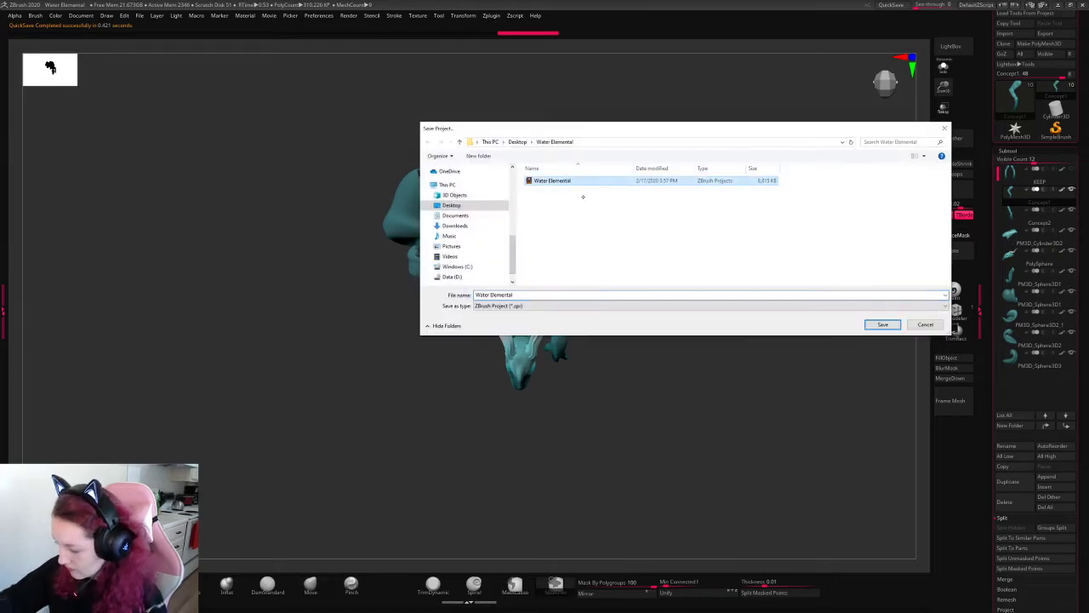
key(Return)
key(y)
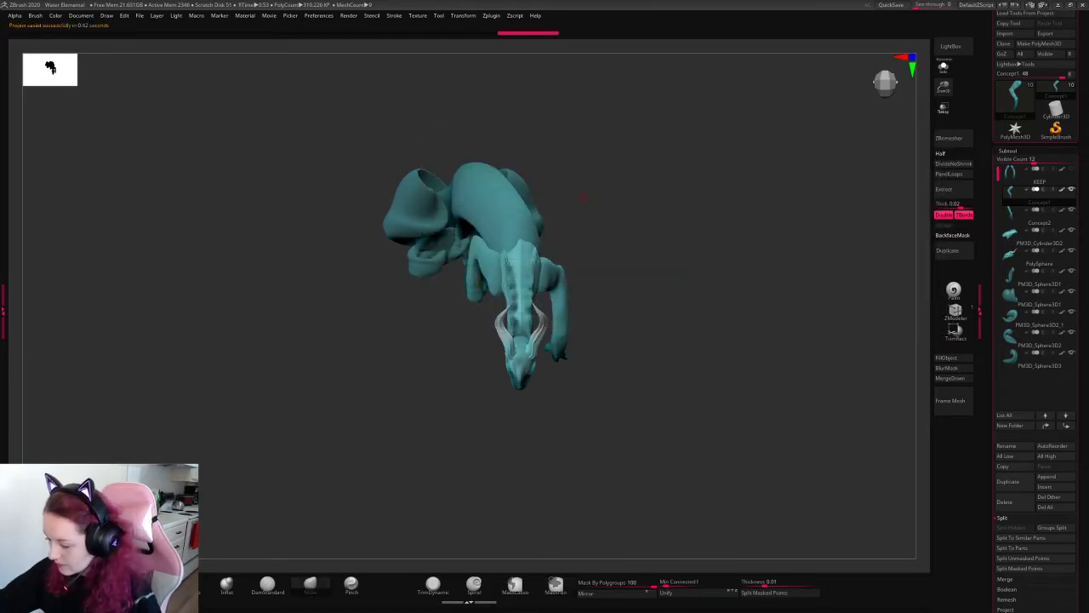
- Create a subtool folder named KEEP containing the hidden KEEP arms
alt+click(540, 282)
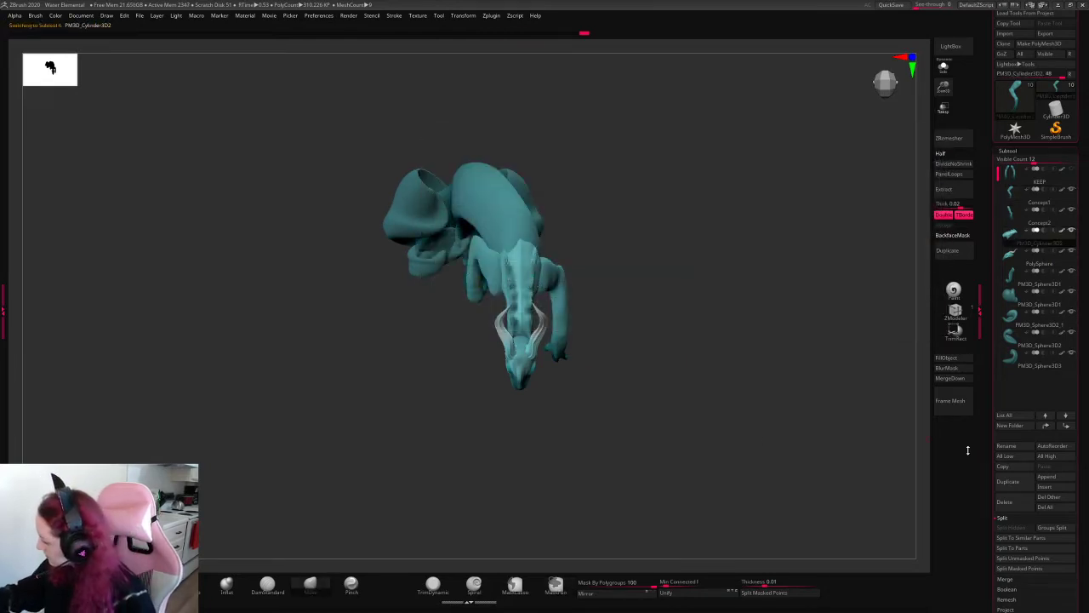
click(1009, 174)
click(1013, 425)
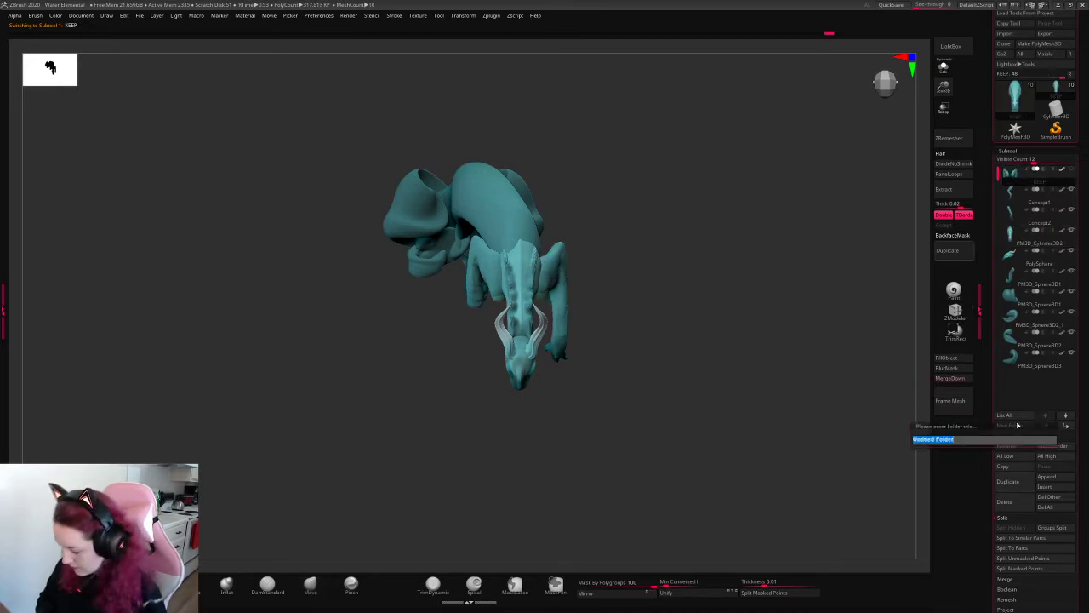
text(KEEP)
key(Return)
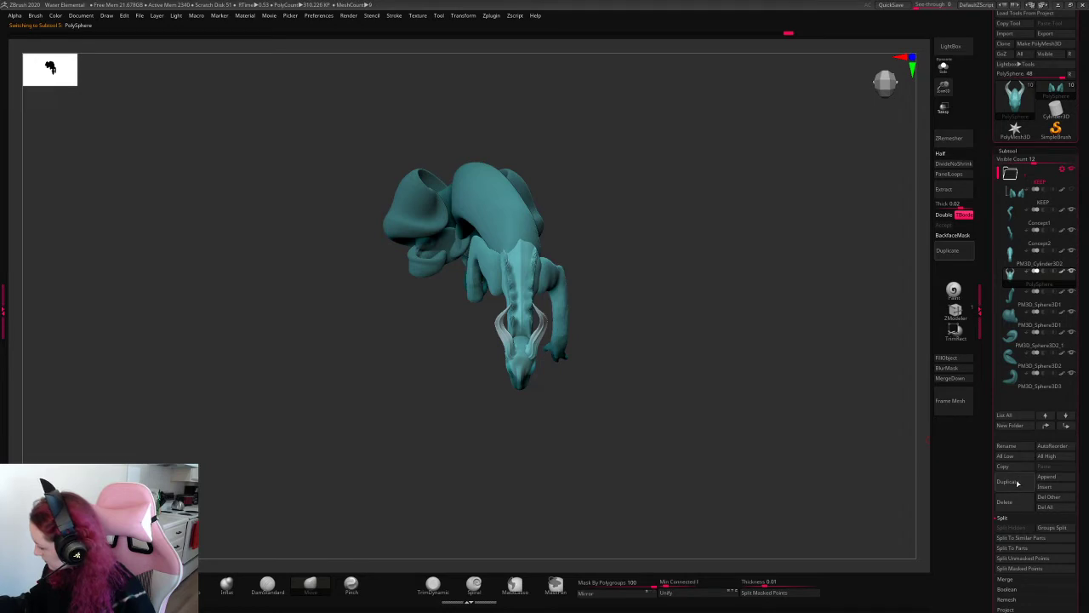
- Rename the head subtool KEEP, duplicate it, and move the KEEP head into the KEEP folder
click(1019, 447)
text(KEEP)
key(Return)
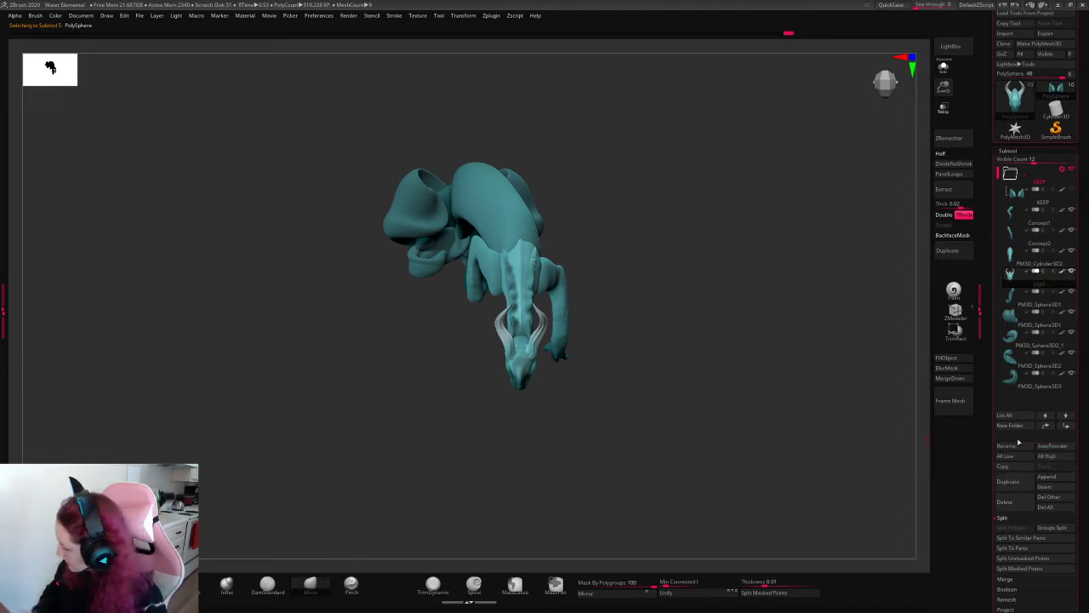
click(1007, 481)
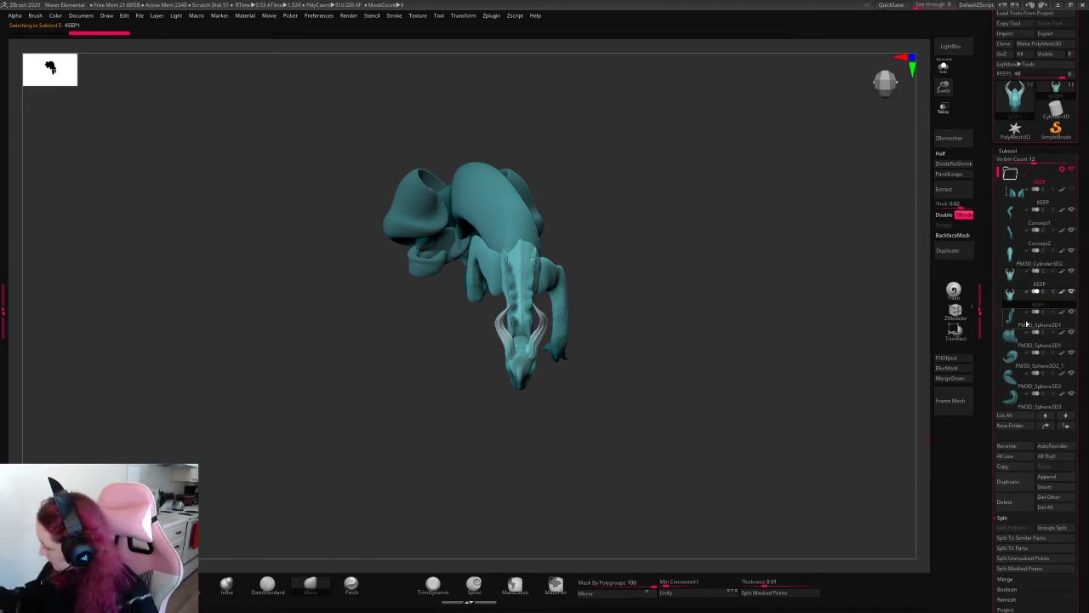
click(1036, 211)
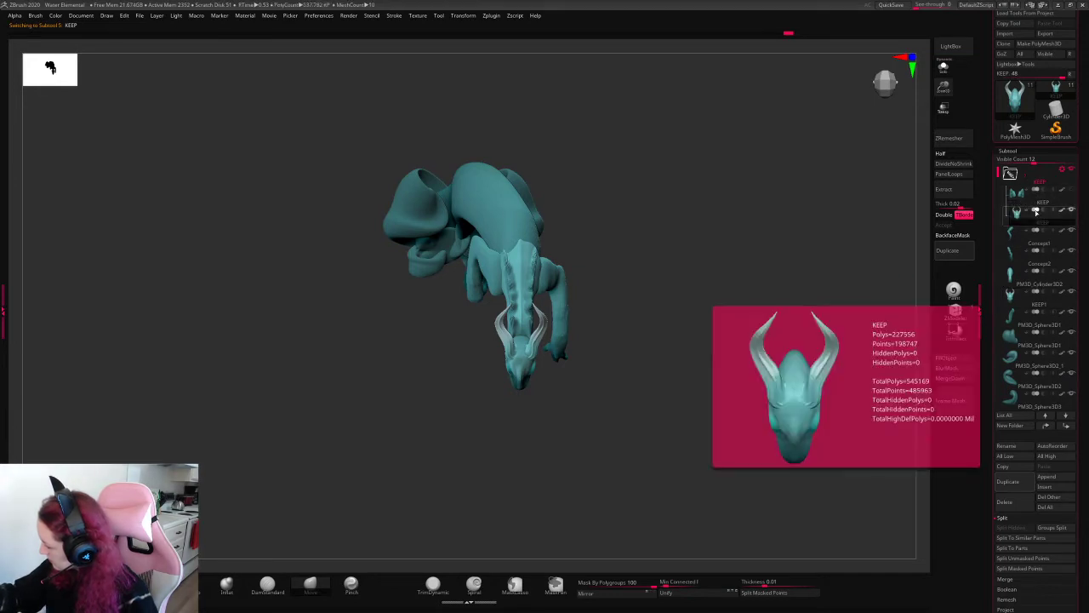
- Rename the duplicated head subtool outside the KEEP folder as Concept
scroll(1034, 219, down, 2)
click(1010, 254)
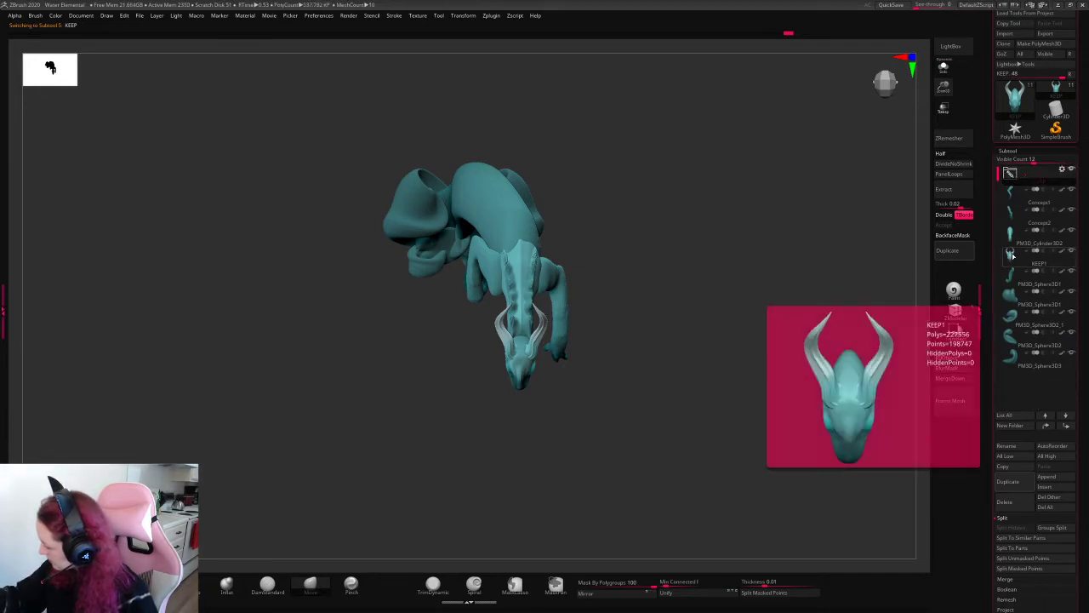
click(1007, 445)
text(Coc)
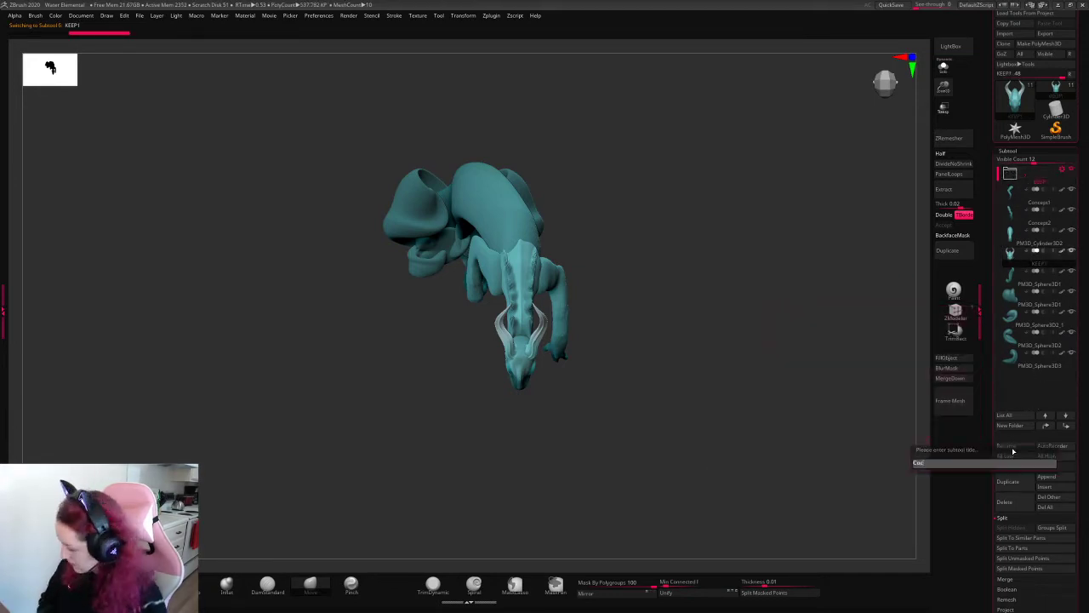
text(cept3)
key(Return)
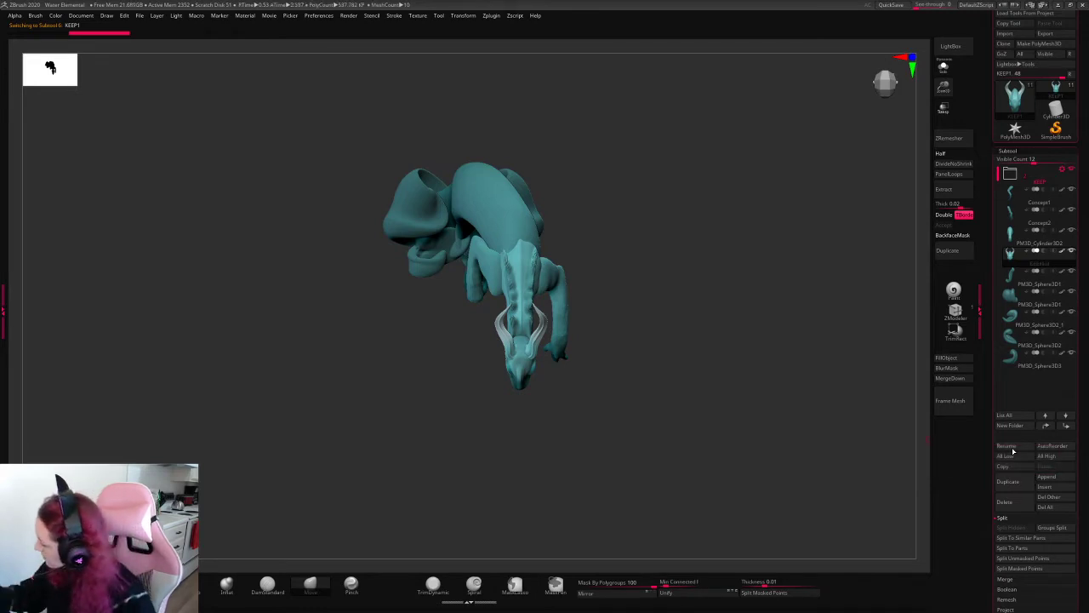
- Rename the neck subtool KeepN, duplicate it, and name the copy Con
click(1010, 236)
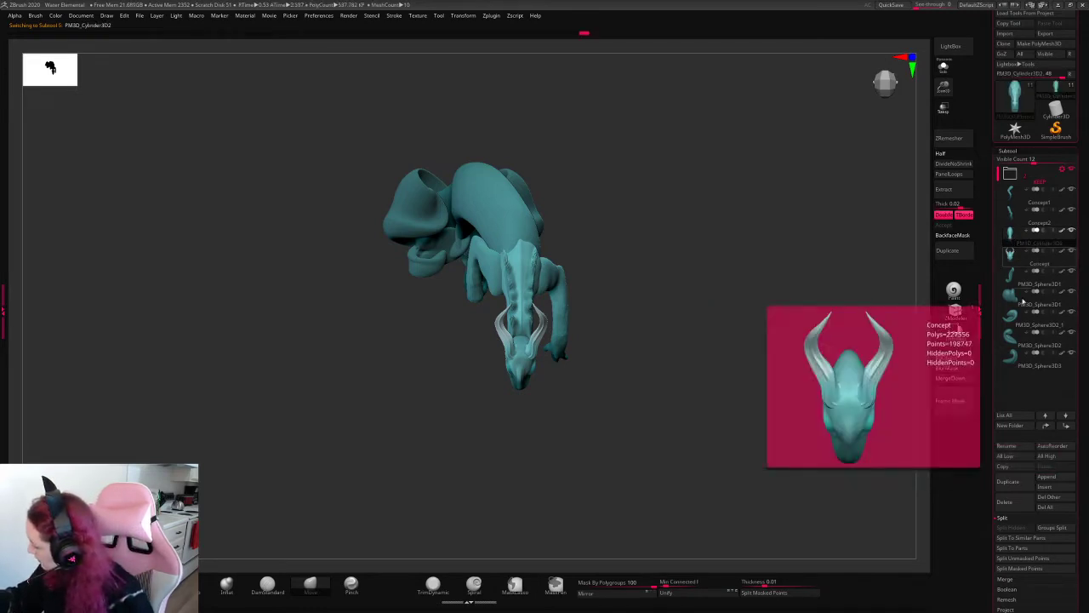
click(1006, 446)
text(KeepN)
key(Return)
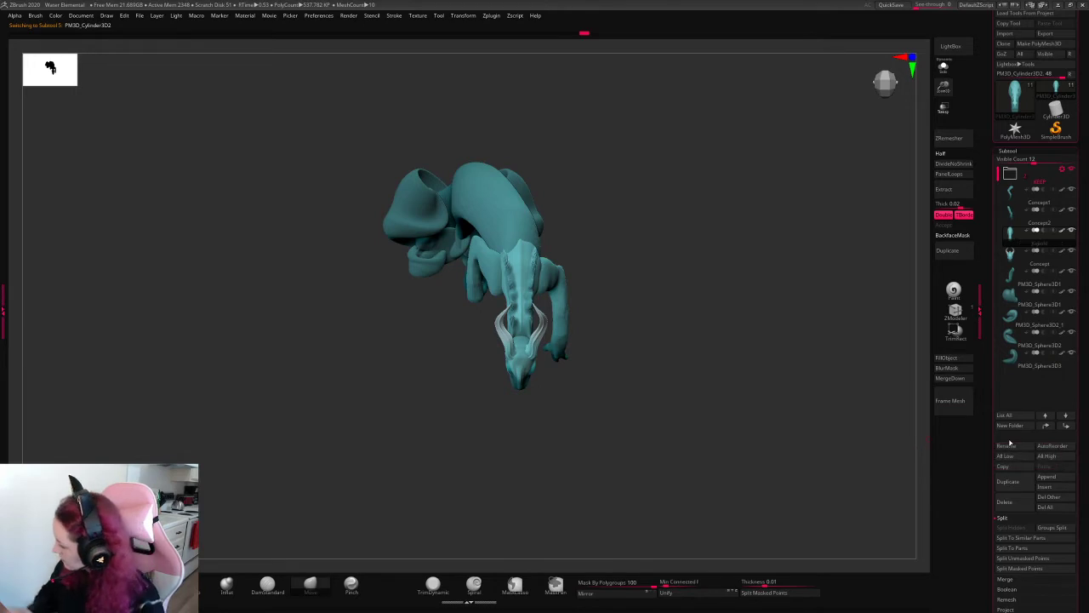
click(1011, 481)
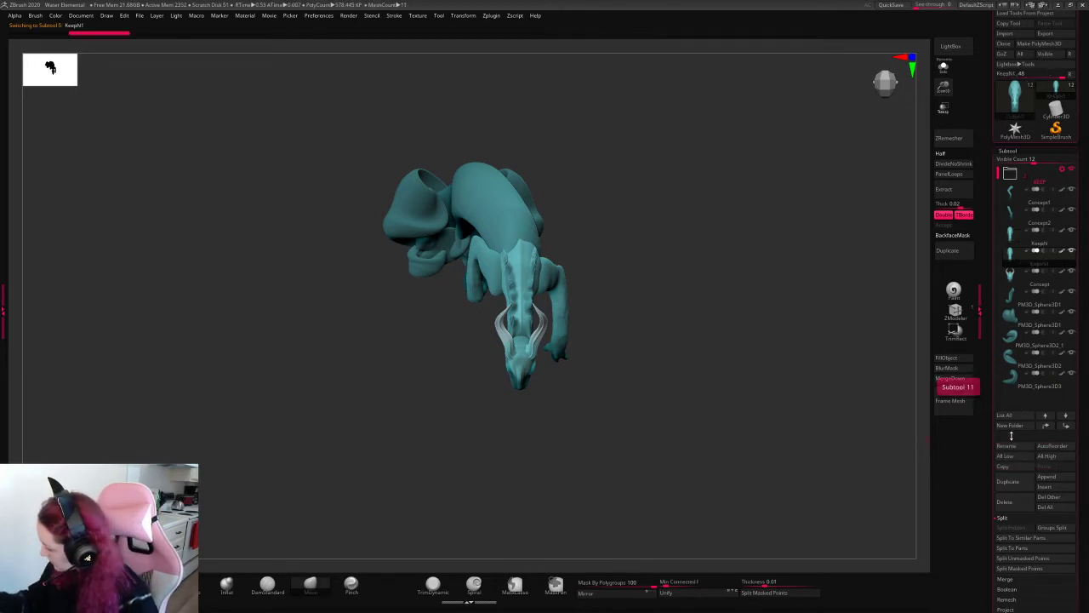
click(1011, 446)
key(Return)
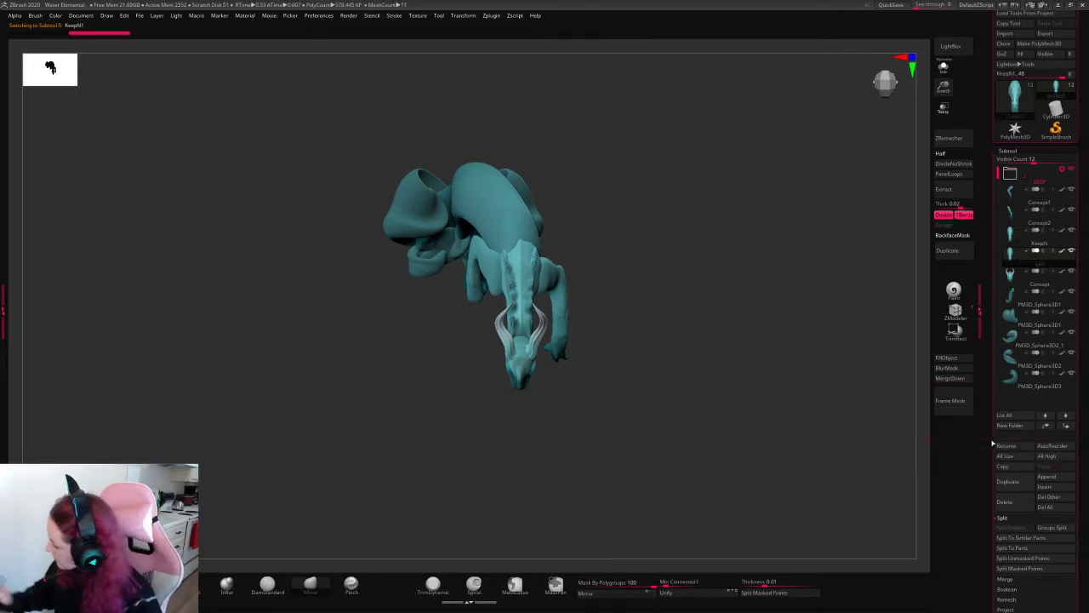
- Move the KeepN neck into the KEEP folder, hide it, and collapse the folder
mouse_move(1018, 194)
mouse_down()
mouse_move(1019, 175)
mouse_move(1016, 205)
mouse_up()
click(1012, 194)
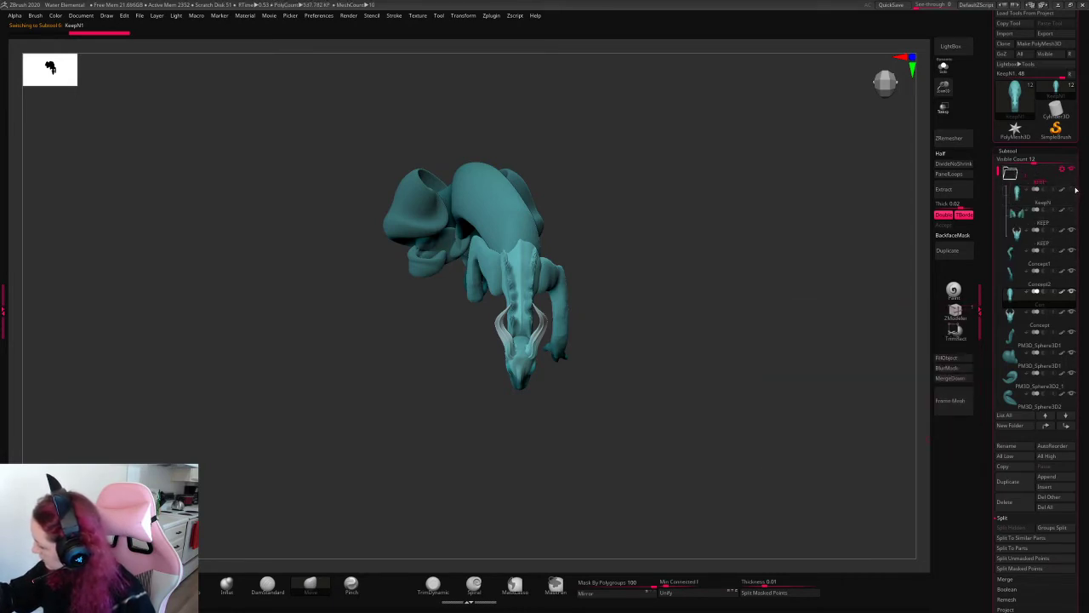
click(1031, 182)
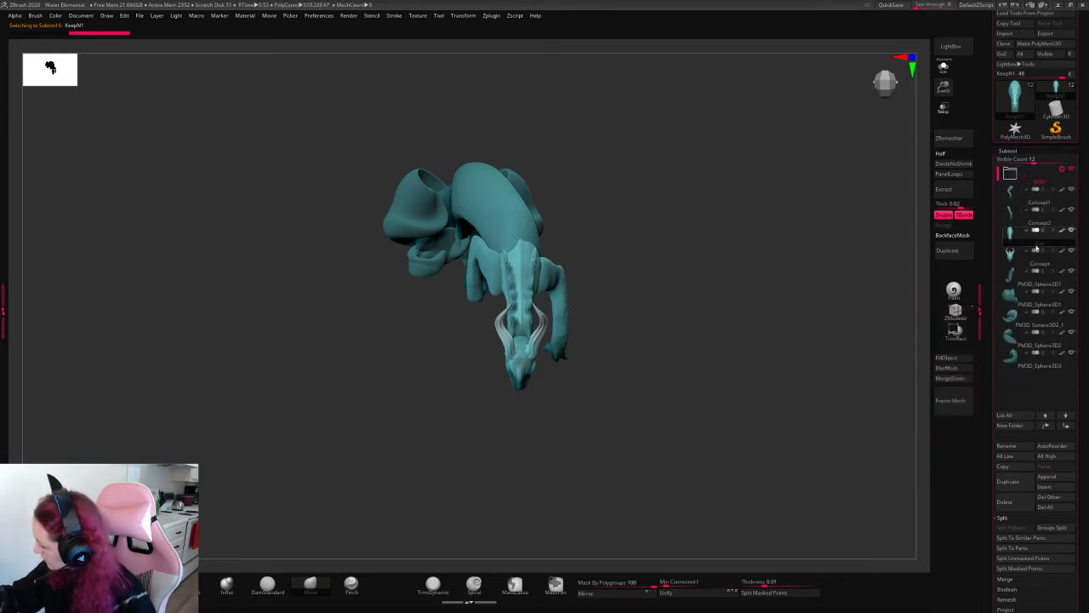
- Try to turn the Concept head from the front with the transform gizmo
click(1036, 248)
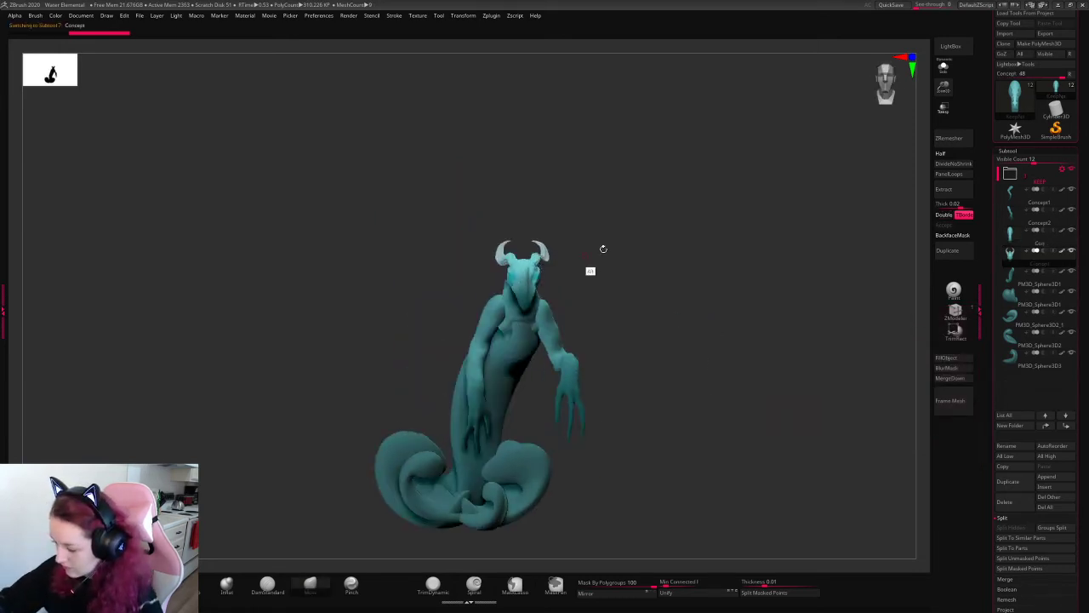
alt+drag(603, 248, 668, 259)
key(w)
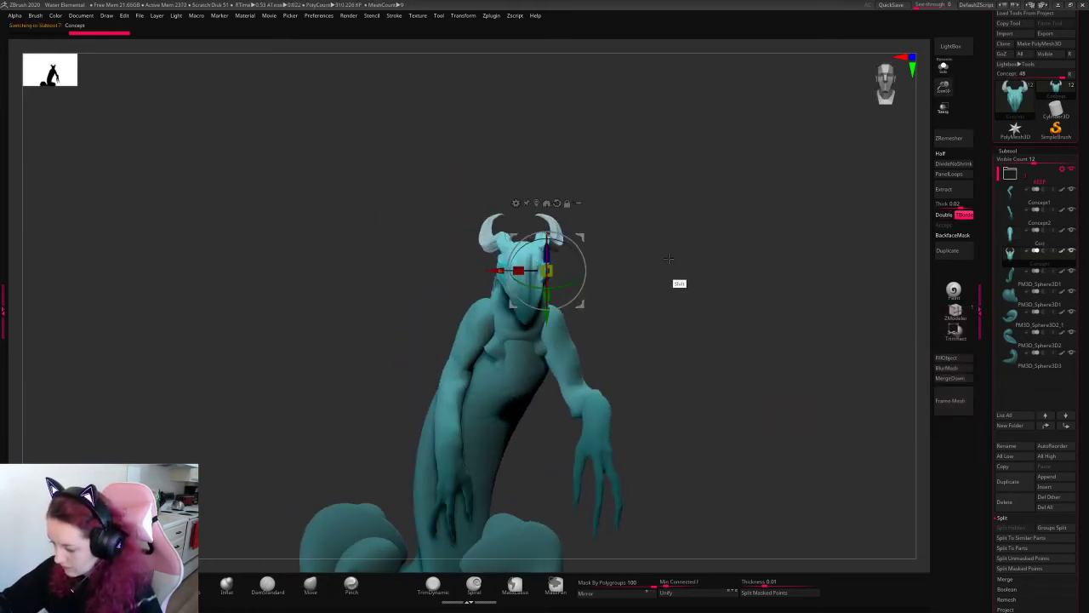
alt+drag(547, 271, 562, 404)
alt+click(551, 335)
mouse_move(522, 238)
mouse_down()
mouse_move(518, 290)
mouse_move(549, 270)
mouse_up()
key(q)
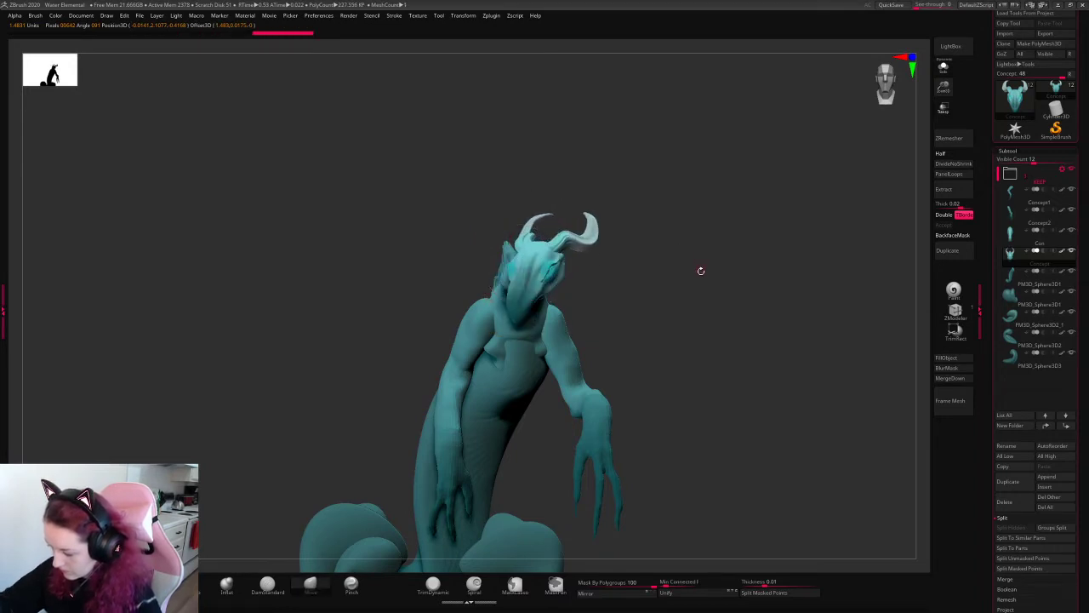
mouse_move(701, 271)
alt+mouse_down()
mouse_move(713, 221)
mouse_move(731, 224)
alt+mouse_up()
key(ctrl+z)
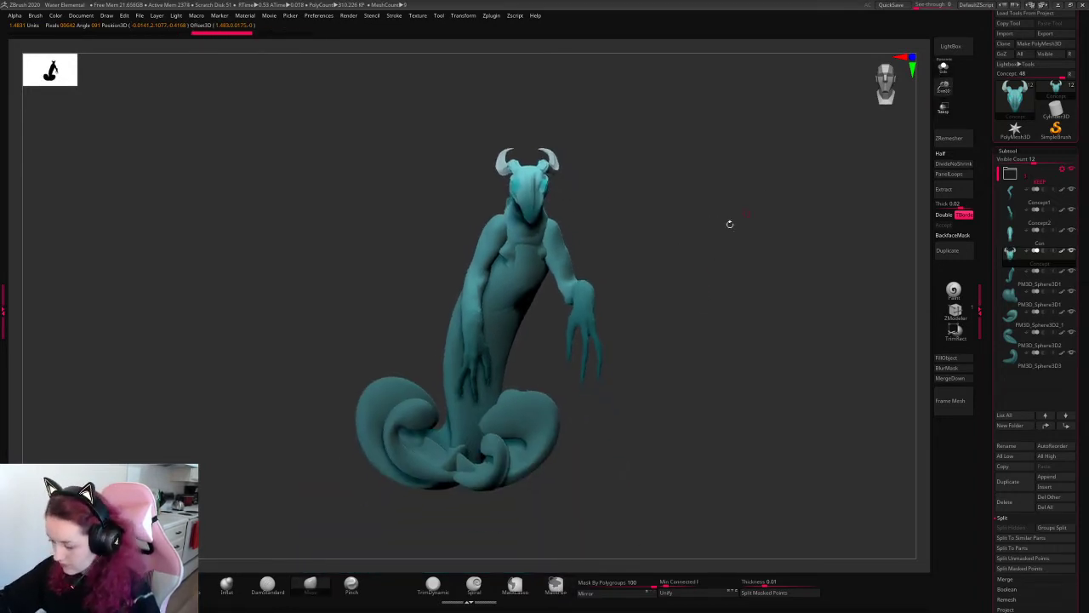
- Select the Concept2 arm and place the transform gizmo at its wrist
key(w)
alt+click(586, 298)
alt+click(587, 299)
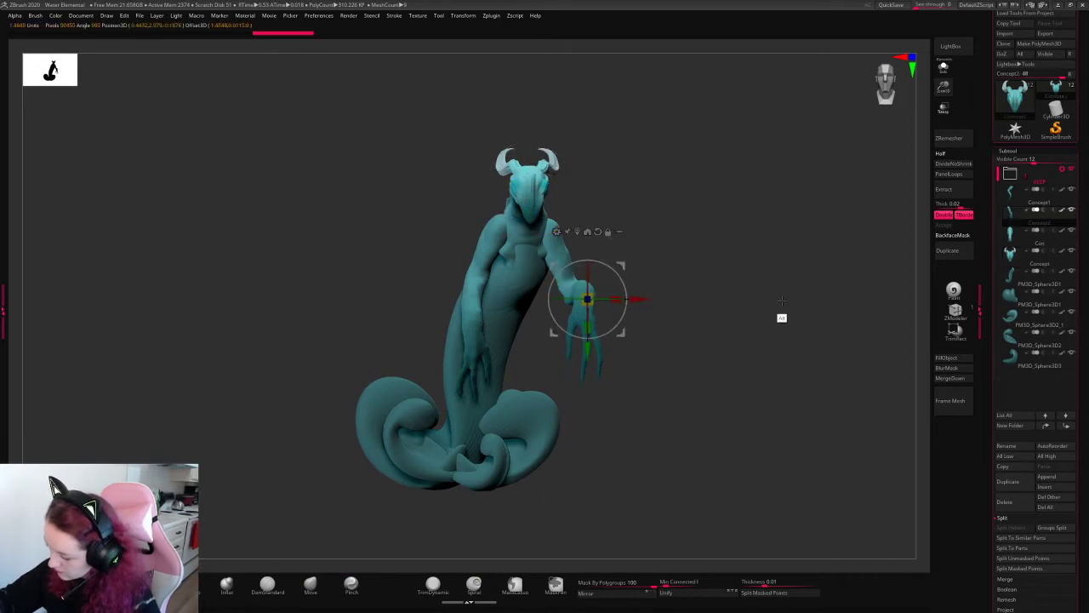
click(620, 232)
drag(572, 300, 621, 300)
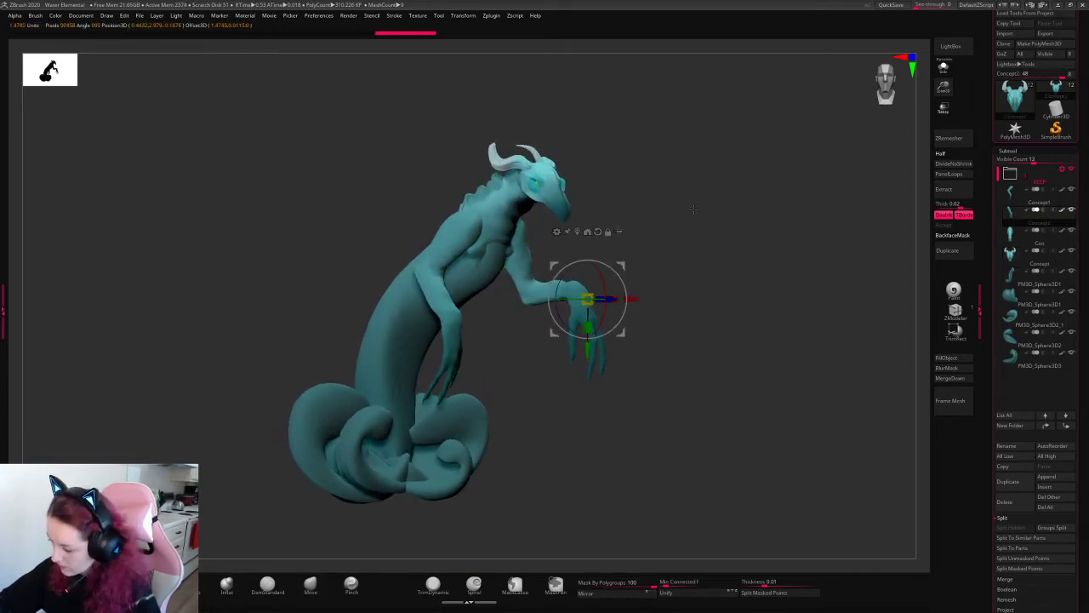
- Select the Concept head and rotate it from above with the gizmo to turn its gaze away from the body's direction
key(q)
alt+click(554, 207)
drag(660, 209, 711, 295)
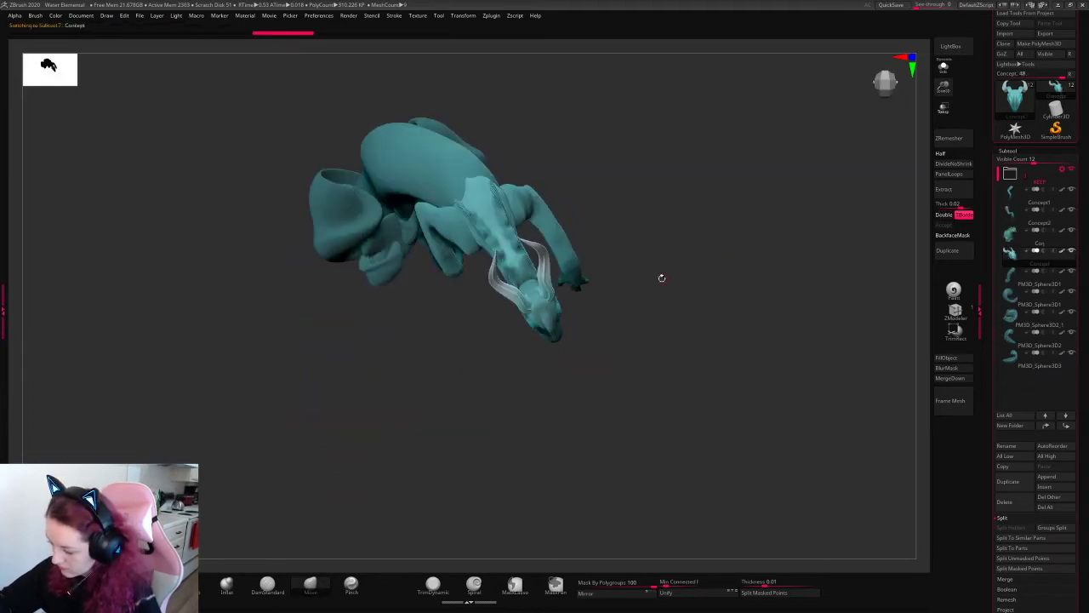
key(w)
mouse_move(558, 283)
mouse_down()
mouse_move(565, 303)
mouse_move(552, 274)
mouse_up()
key(q)
- Bend the Con neck towards the turned head with a resized Move brush, working from above
alt+click(515, 231)
key(space)
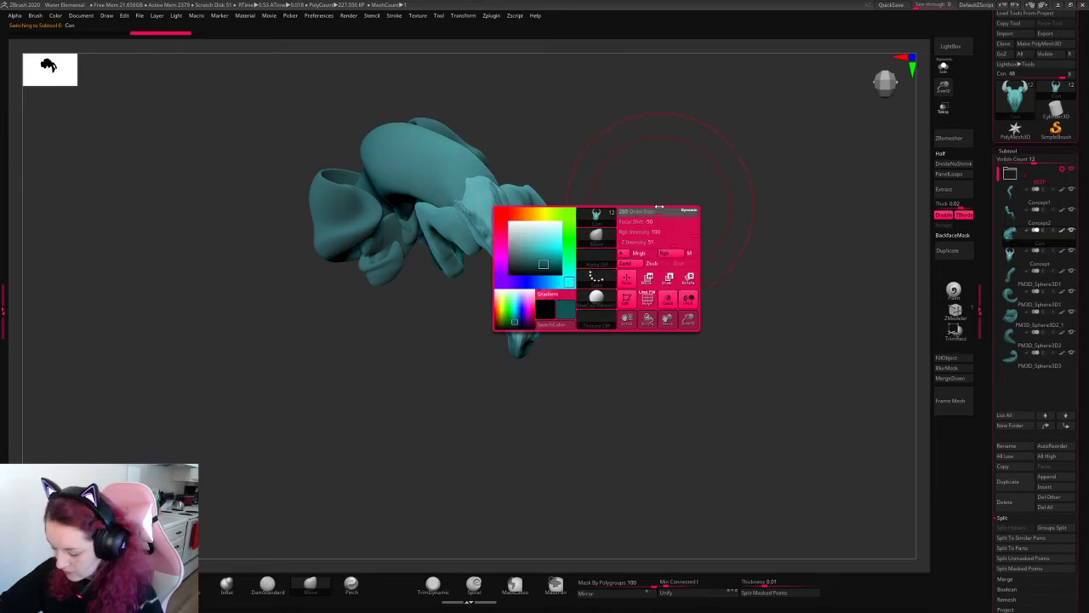
click(311, 585)
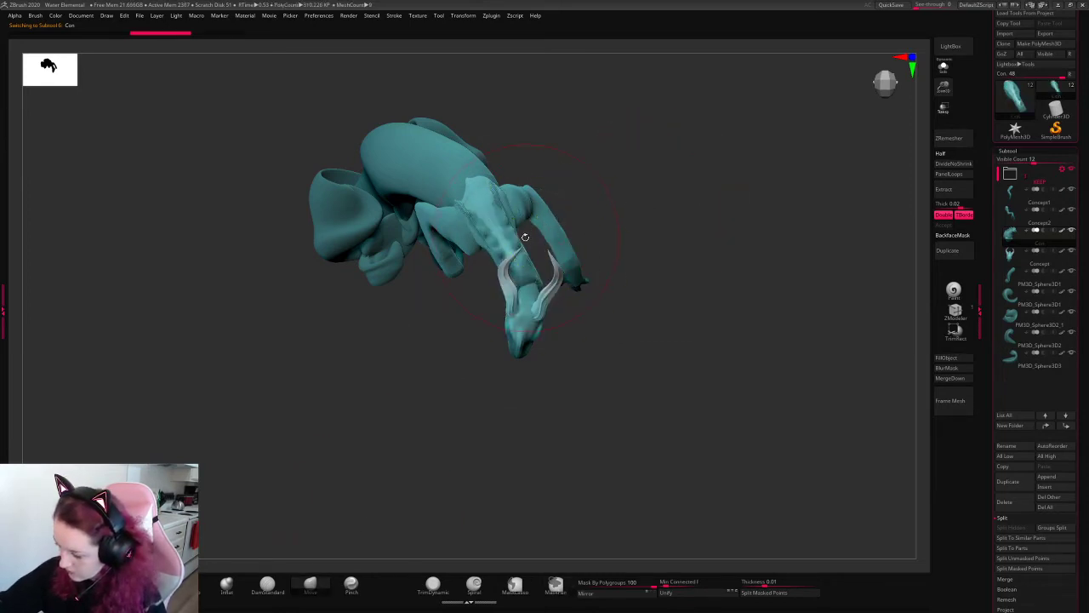
drag(510, 239, 531, 230)
mouse_move(492, 199)
mouse_down()
mouse_move(464, 194)
mouse_move(472, 183)
mouse_up()
key(w)
key(q)
mouse_move(529, 267)
mouse_down()
mouse_move(525, 294)
mouse_move(530, 238)
mouse_up()
key(space)
key(space)
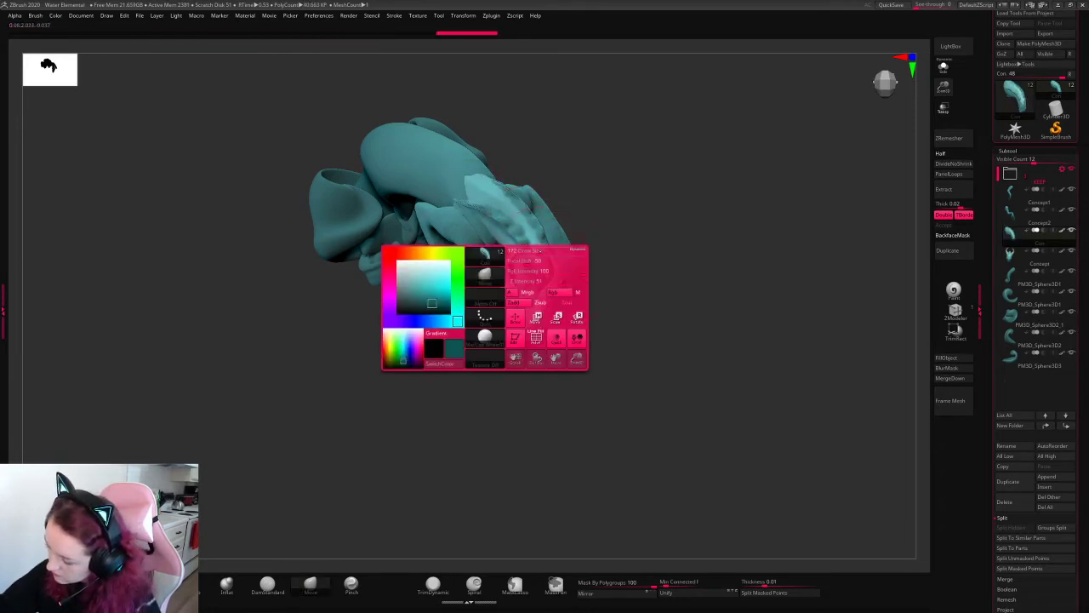
drag(686, 147, 702, 194)
alt+drag(664, 253, 704, 178)
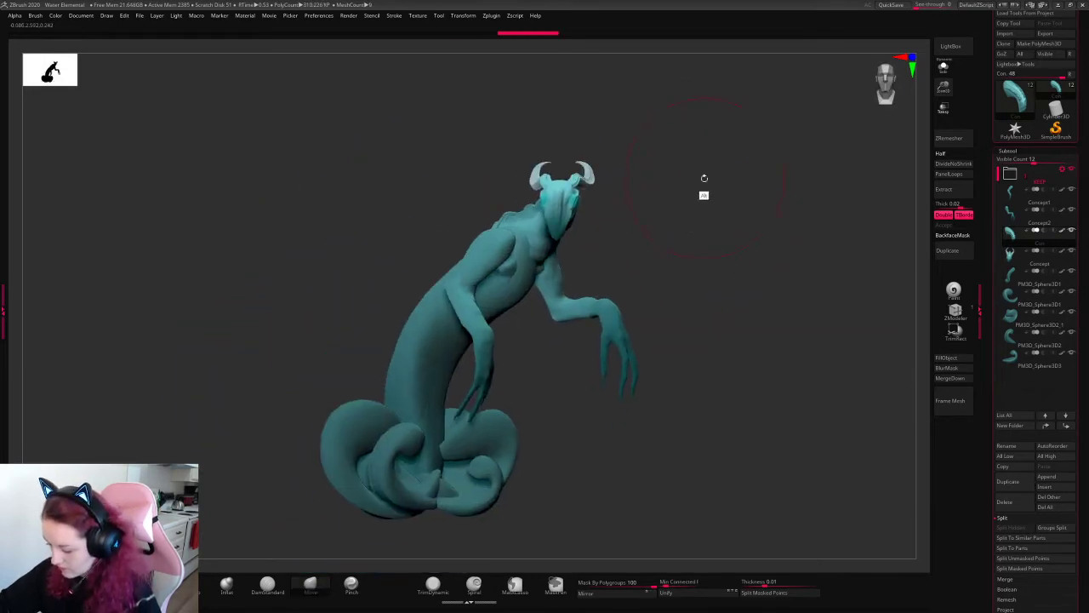
- Try to reposition the Concept head with the gizmo from the side, and undo the change
right_click(555, 223)
alt+click(558, 210)
key(w)
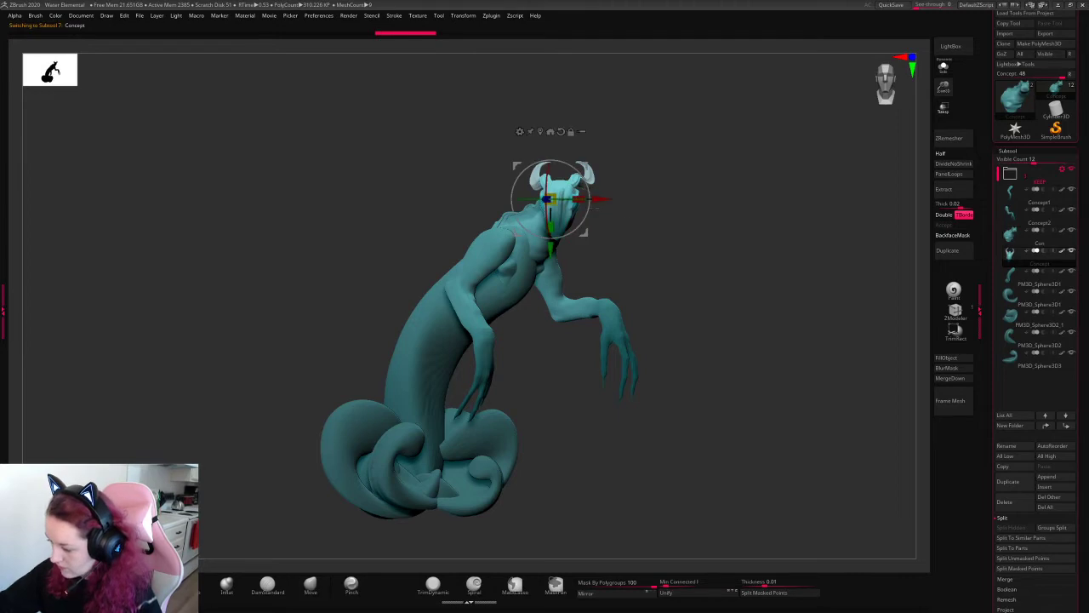
drag(551, 199, 562, 228)
key(ctrl+z)
key(ctrl+z)
key(ctrl+z)
key(q)
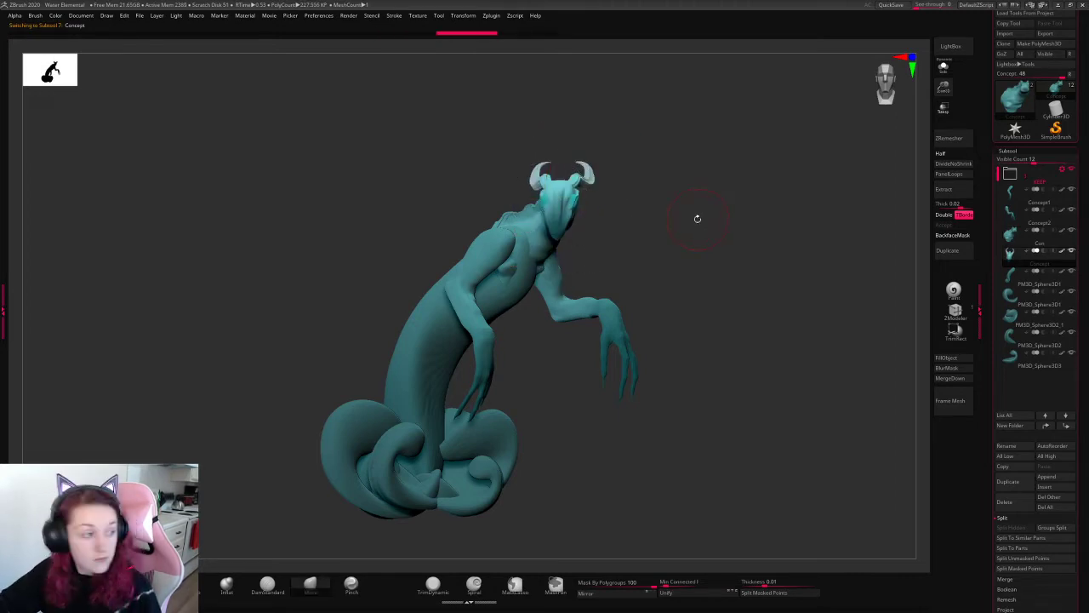
- Try to adjust the Concept2 arm with the gizmo placed at its wrist, and undo the change
key(w)
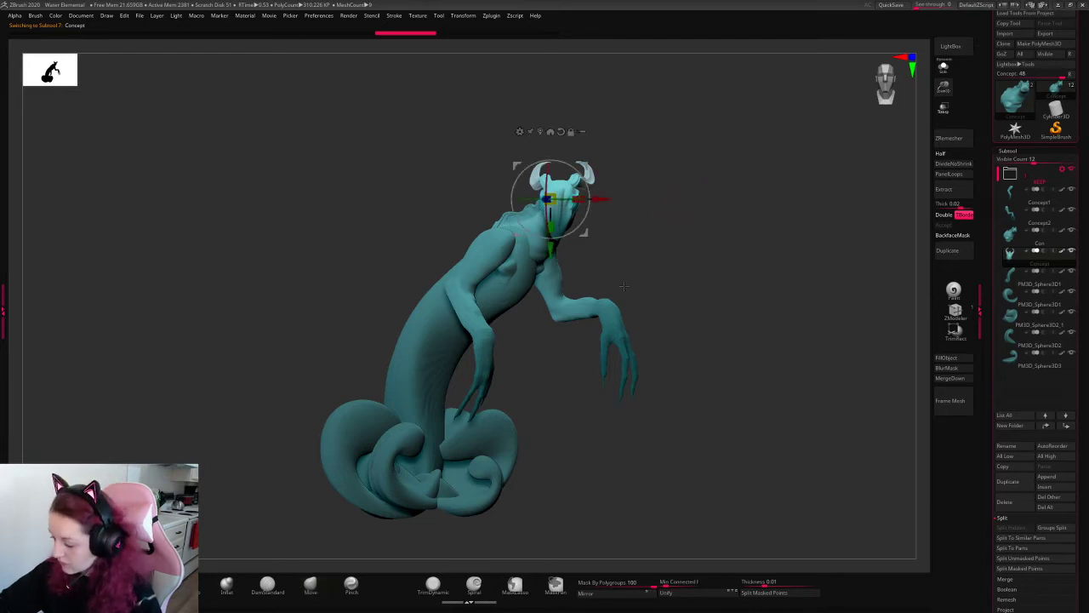
alt+click(614, 340)
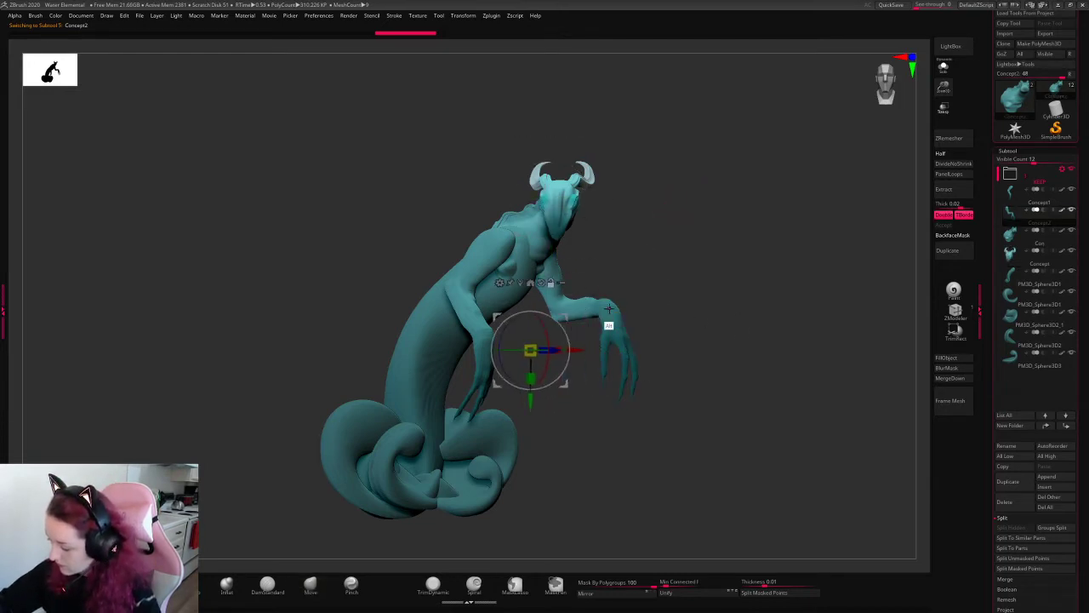
alt+click(612, 311)
mouse_move(626, 312)
mouse_down()
mouse_move(650, 311)
mouse_move(637, 313)
mouse_up()
key(ctrl+z)
key(q)
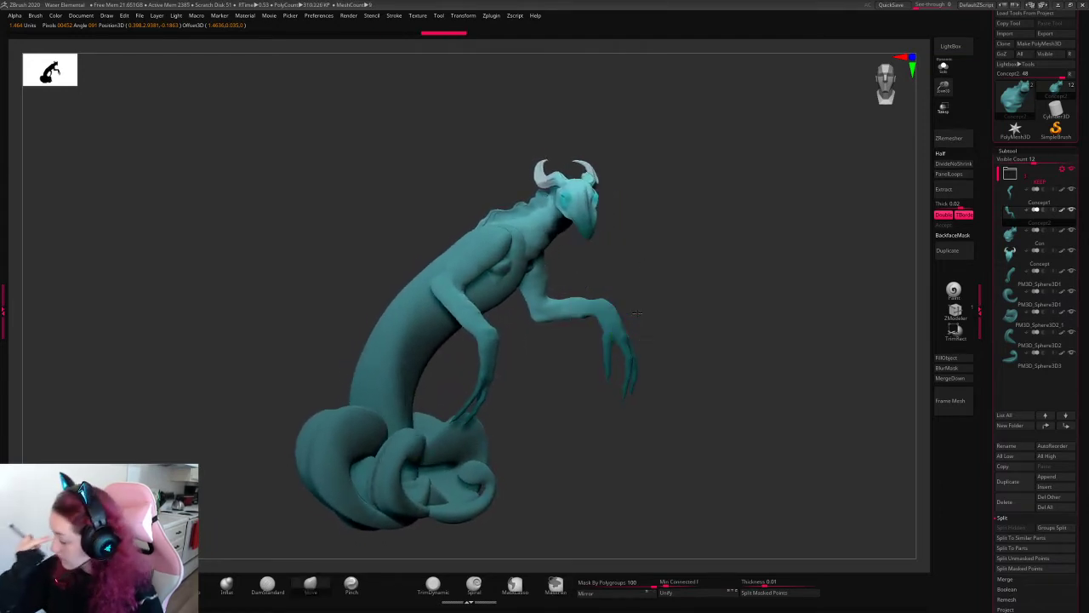
key(w)
key(q)
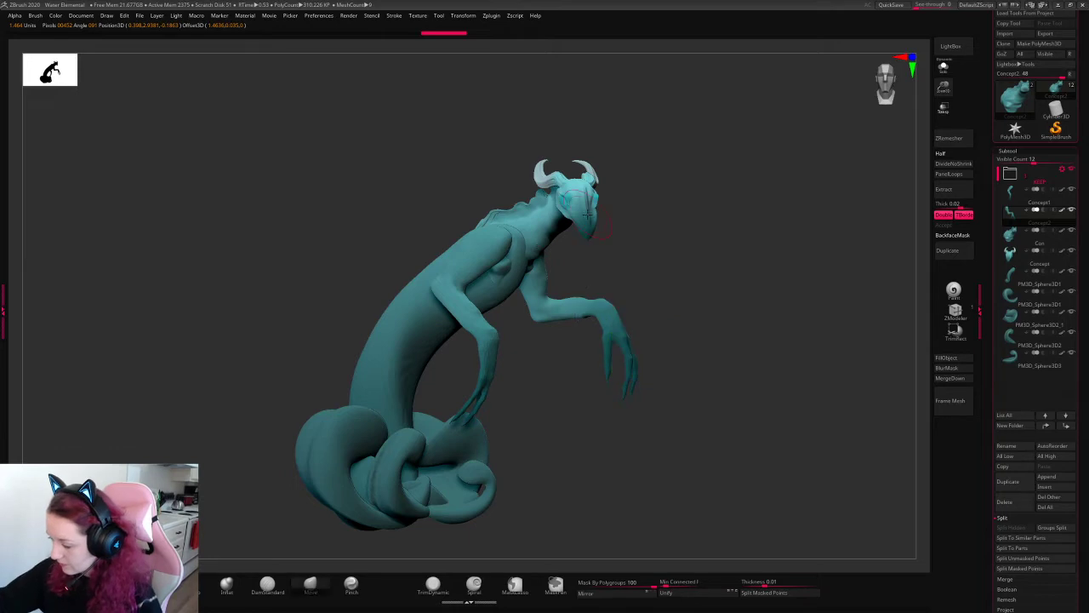
- Turn the Concept head to the creature's side and tilt it with the gizmo, working from above and from the front
key(w)
drag(633, 165, 640, 243)
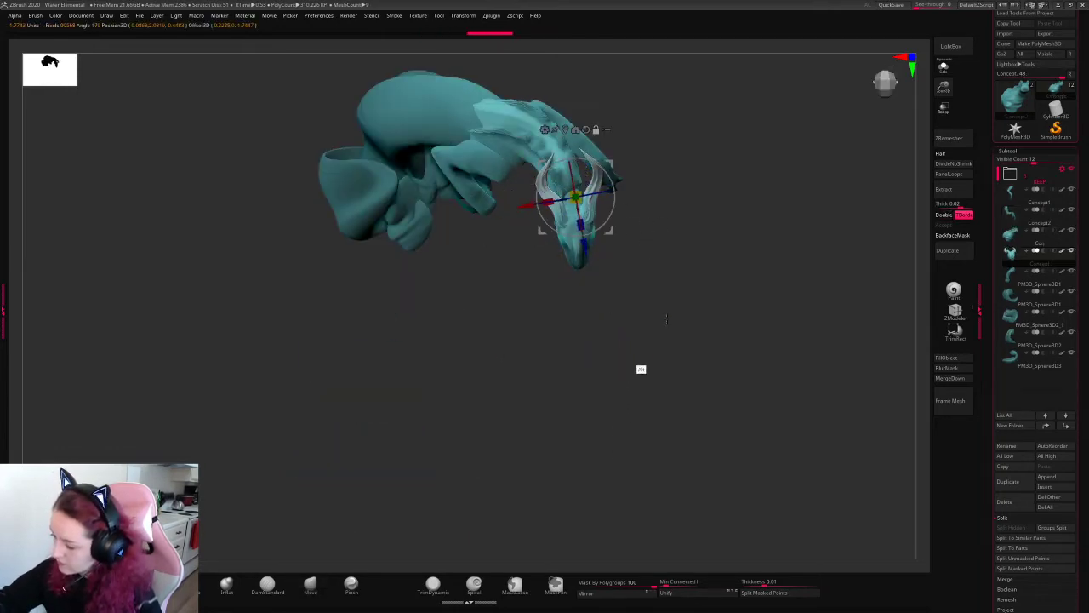
shift+drag(640, 368, 724, 241)
mouse_move(611, 200)
mouse_down()
mouse_move(589, 200)
mouse_move(605, 183)
mouse_up()
key(q)
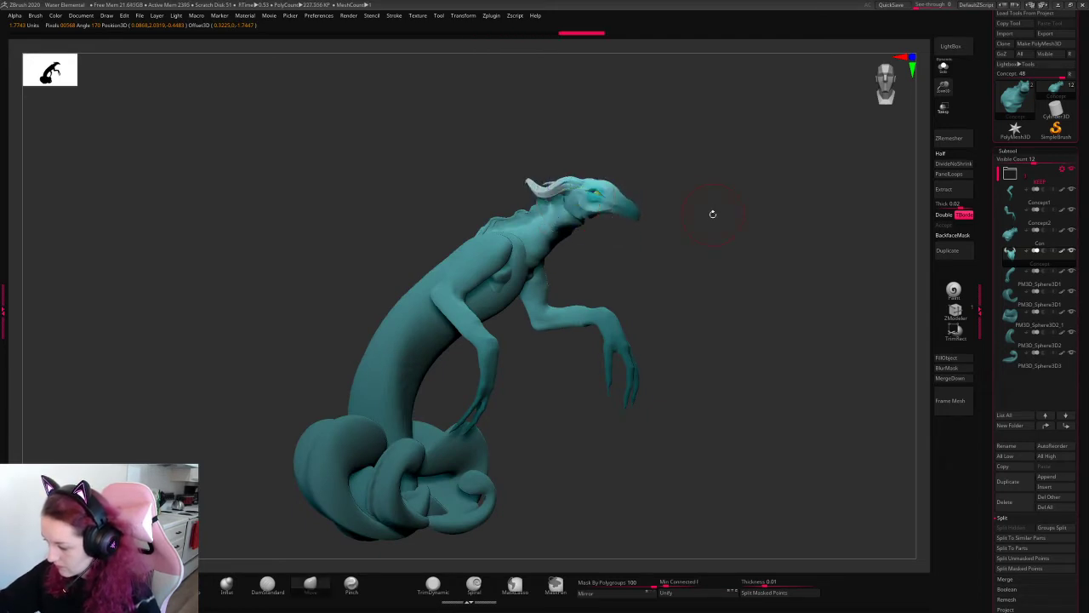
key(w)
drag(600, 175, 606, 189)
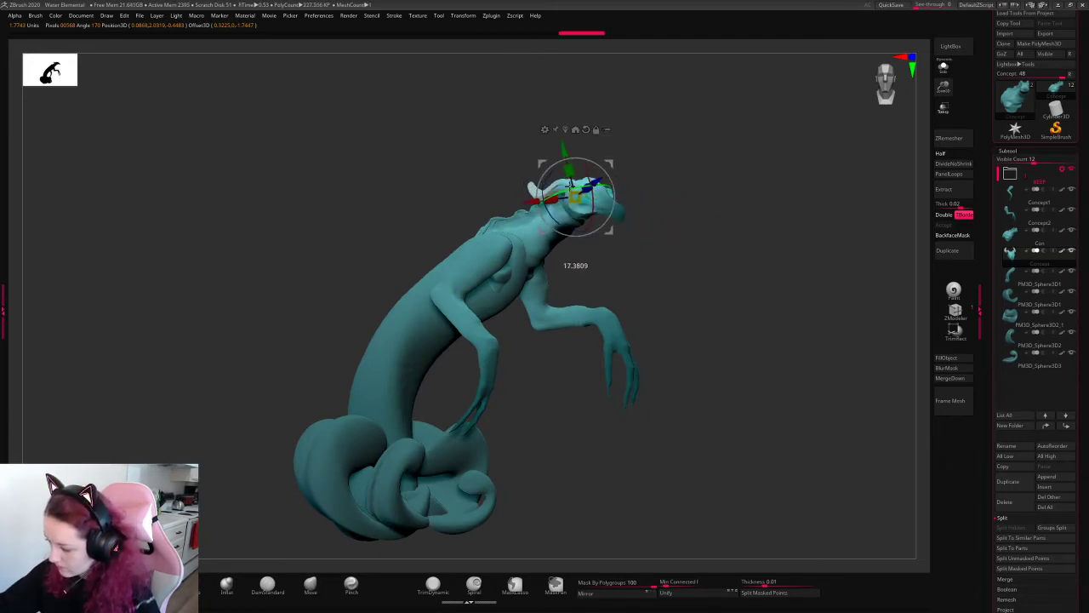
key(q)
mouse_move(672, 199)
mouse_down()
mouse_move(737, 182)
mouse_move(734, 219)
mouse_up()
- Set the gizmo at the base of the Con neck and reposition the neck from above
key(w)
alt+click(652, 177)
alt+drag(653, 178, 651, 266)
alt+drag(613, 127, 441, 260)
mouse_move(487, 206)
alt+mouse_down()
mouse_move(469, 280)
mouse_move(481, 212)
mouse_move(462, 214)
mouse_move(469, 226)
mouse_move(504, 197)
alt+mouse_up()
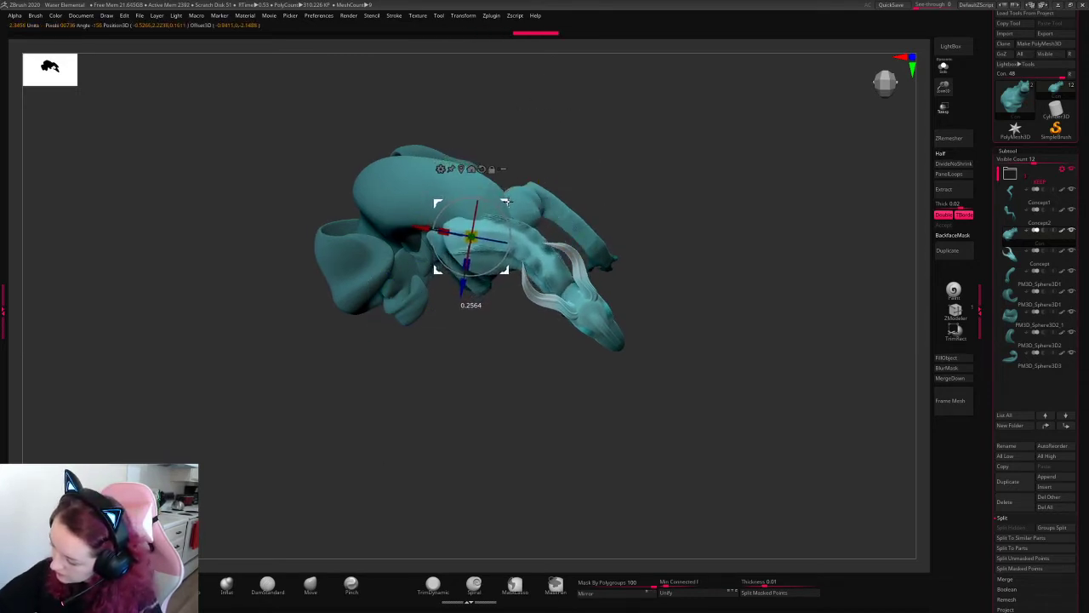
key(q)
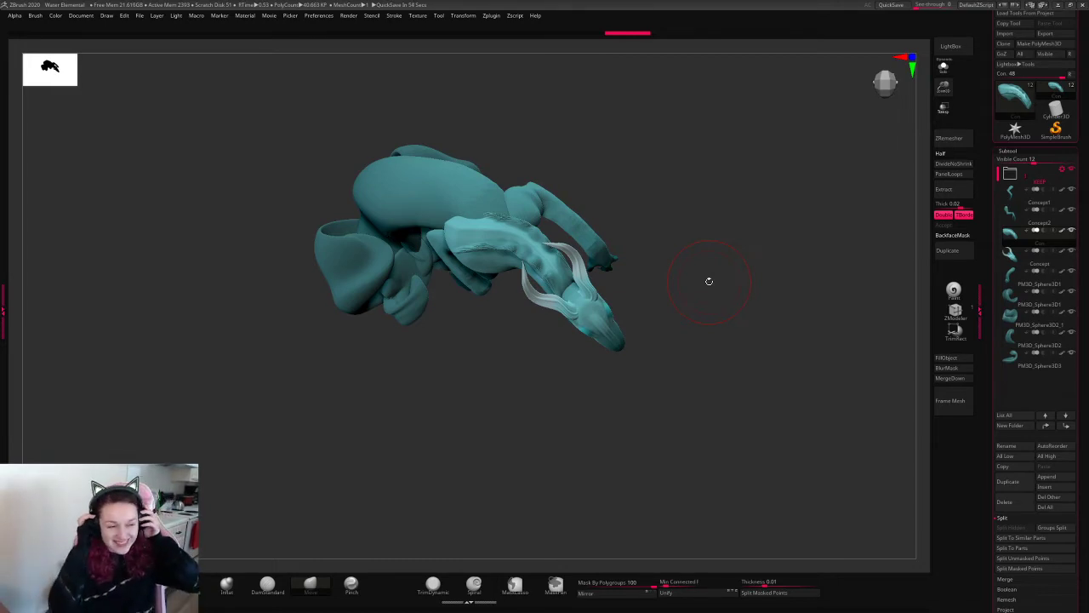
- Resize the Move brush and adjust the base of the Con neck from above
key(XF86AudioLowerVolume)
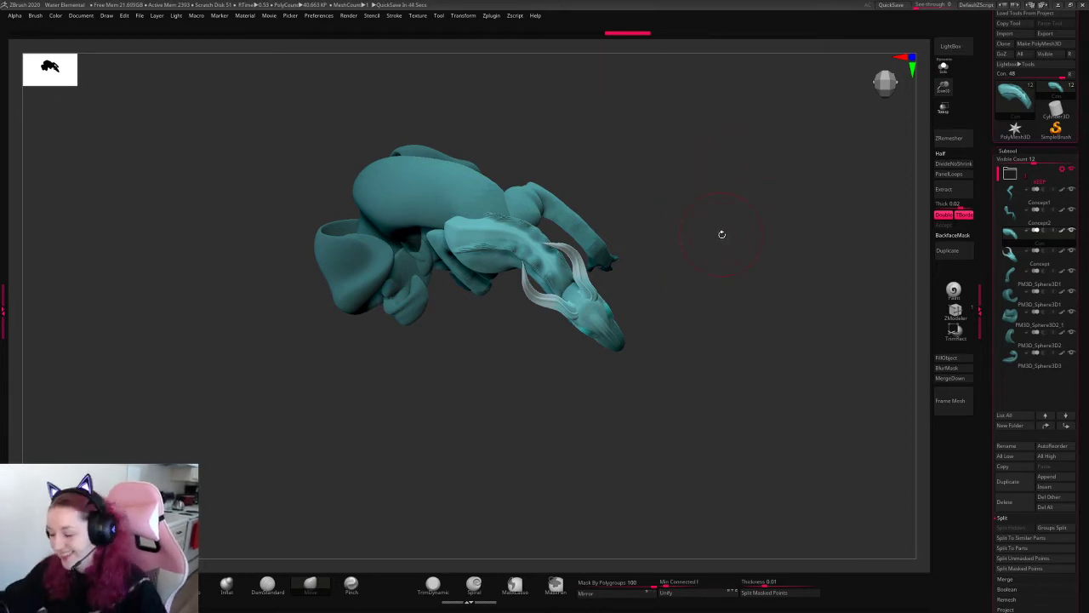
mouse_move(721, 234)
mouse_down()
mouse_move(725, 185)
mouse_move(757, 173)
mouse_move(680, 231)
mouse_up()
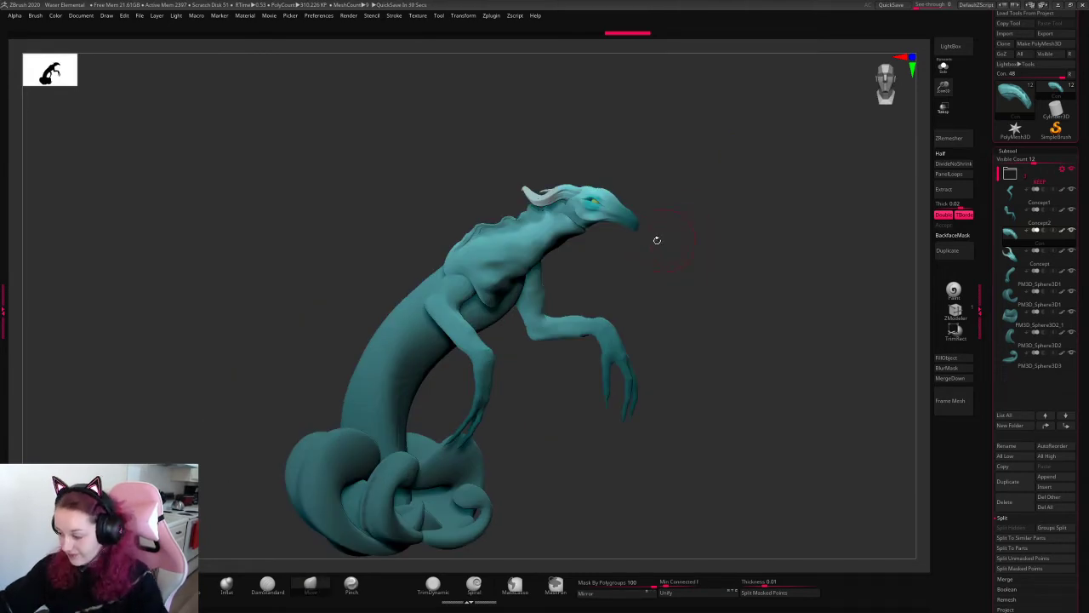
key(space)
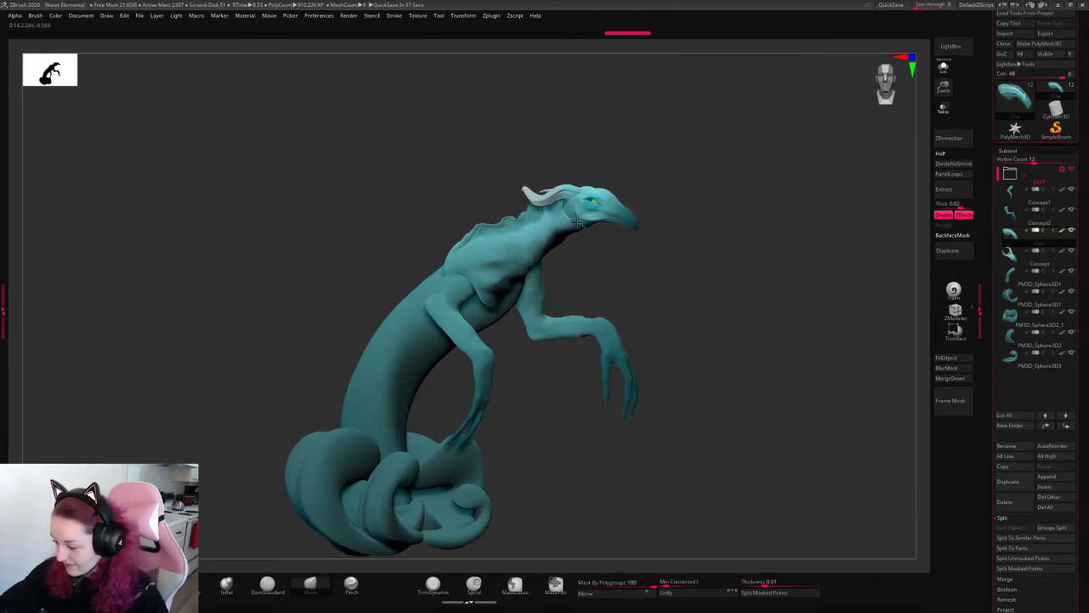
mouse_move(737, 258)
mouse_down()
mouse_move(738, 307)
mouse_move(744, 231)
mouse_move(817, 171)
mouse_up()
drag(936, 87, 717, 275)
key(space)
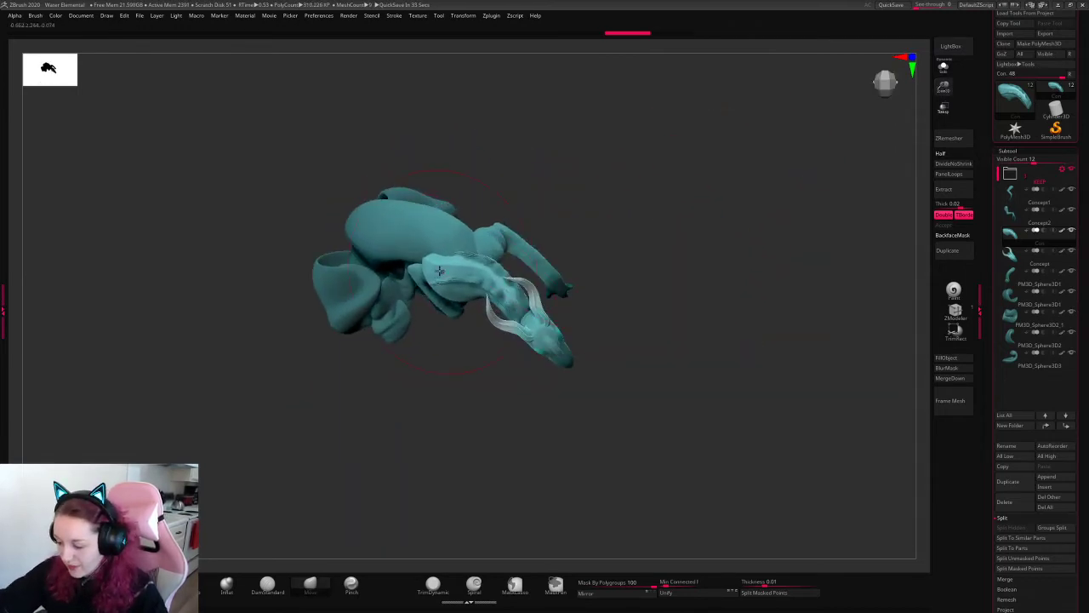
mouse_move(457, 240)
mouse_down()
mouse_move(510, 304)
mouse_move(467, 226)
mouse_move(510, 304)
mouse_up()
key(space)
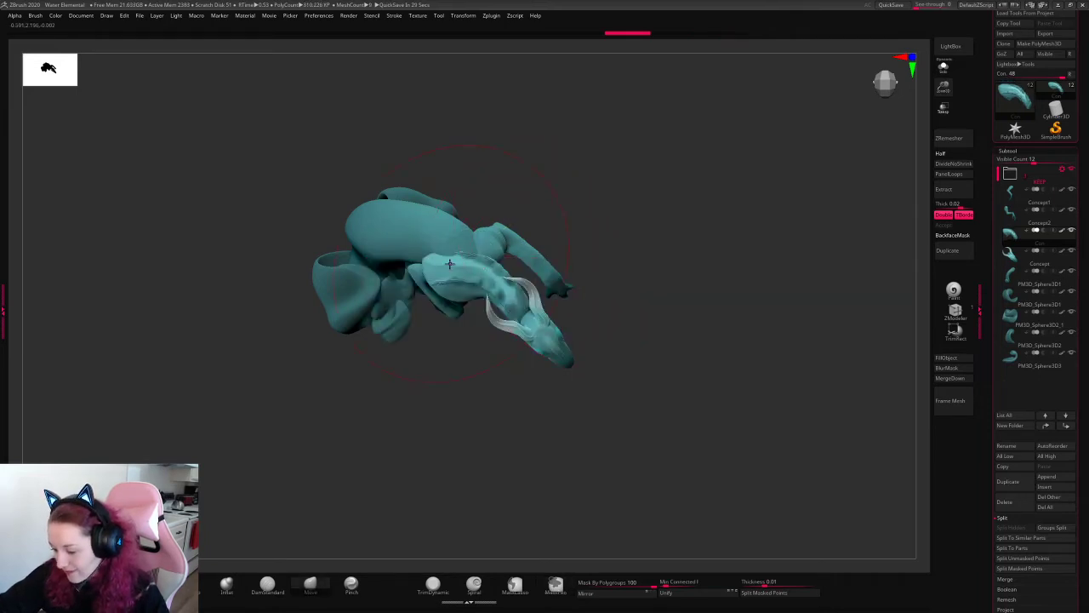
drag(449, 264, 511, 304)
key(space)
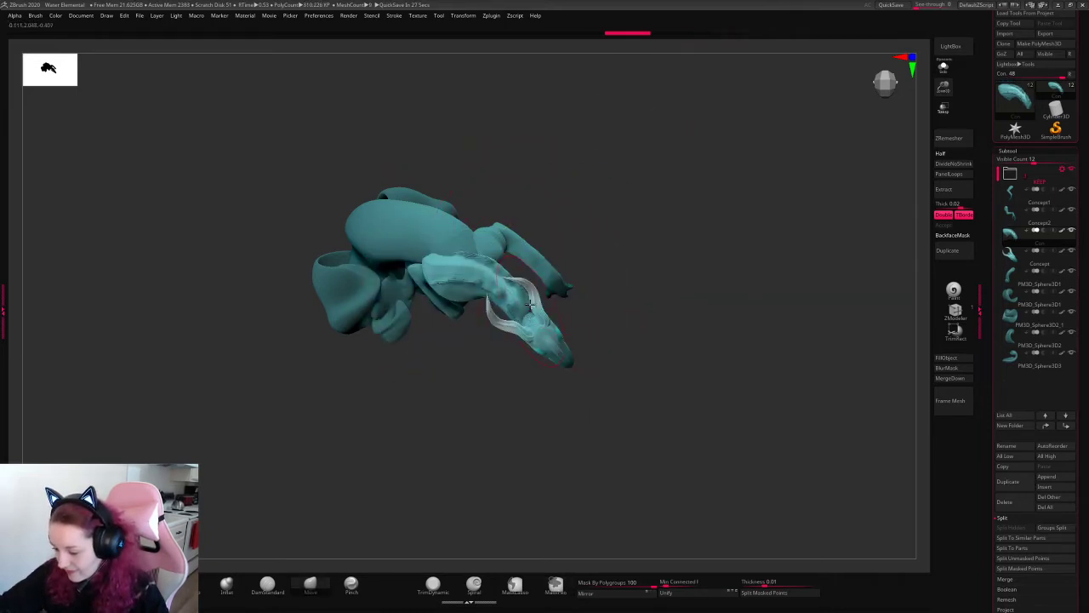
- Pull the upper end of the PM3D_Sphere3D1 body toward the neck from above, and touch up the Con neck from the side
alt+click(442, 279)
key(space)
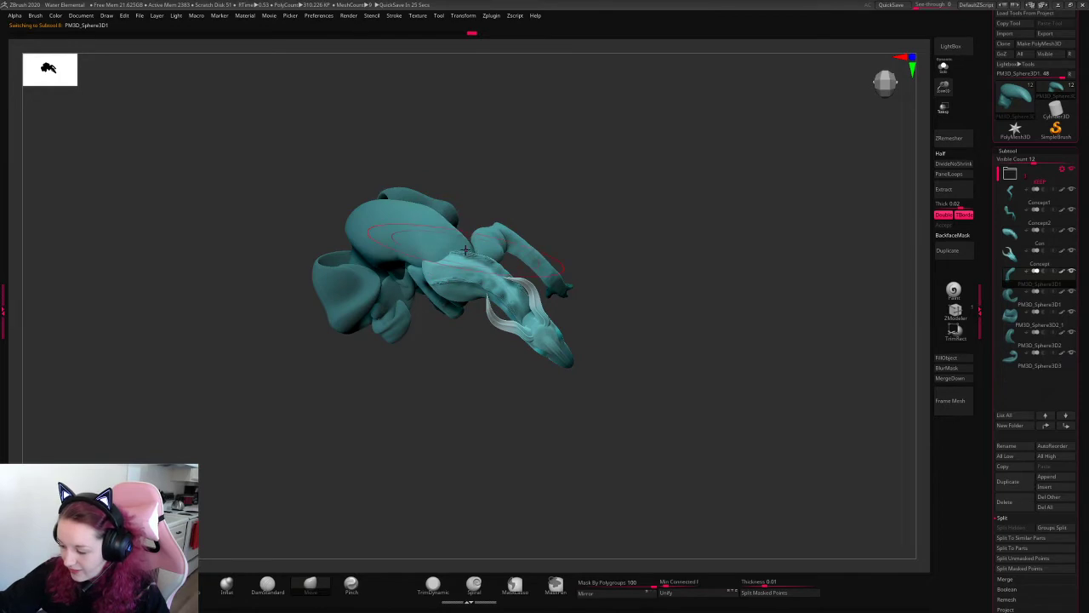
shift+drag(577, 235, 707, 240)
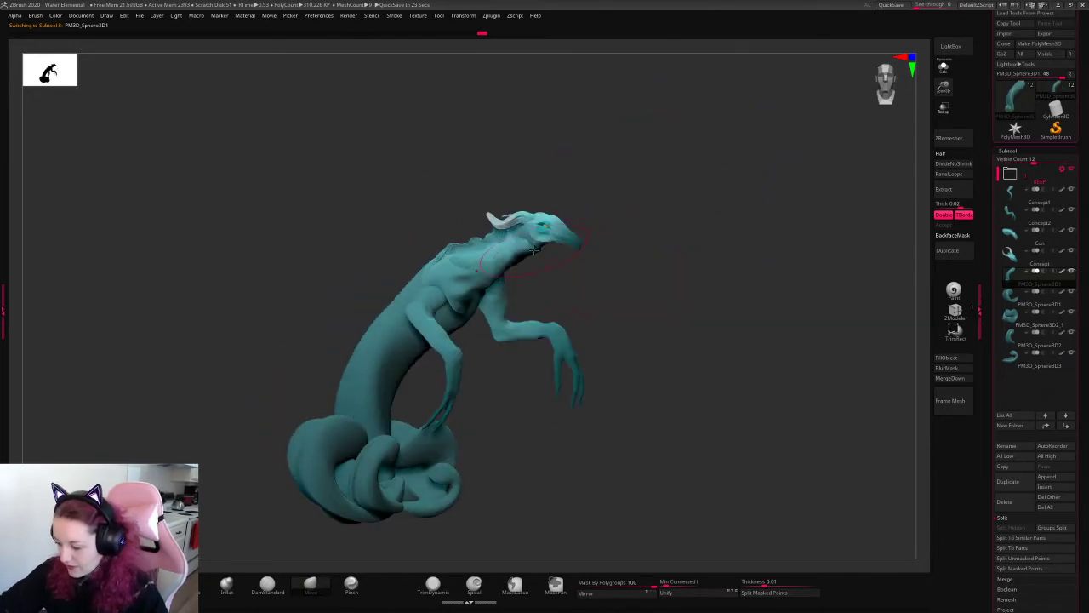
alt+click(535, 247)
alt+drag(897, 118, 892, 166)
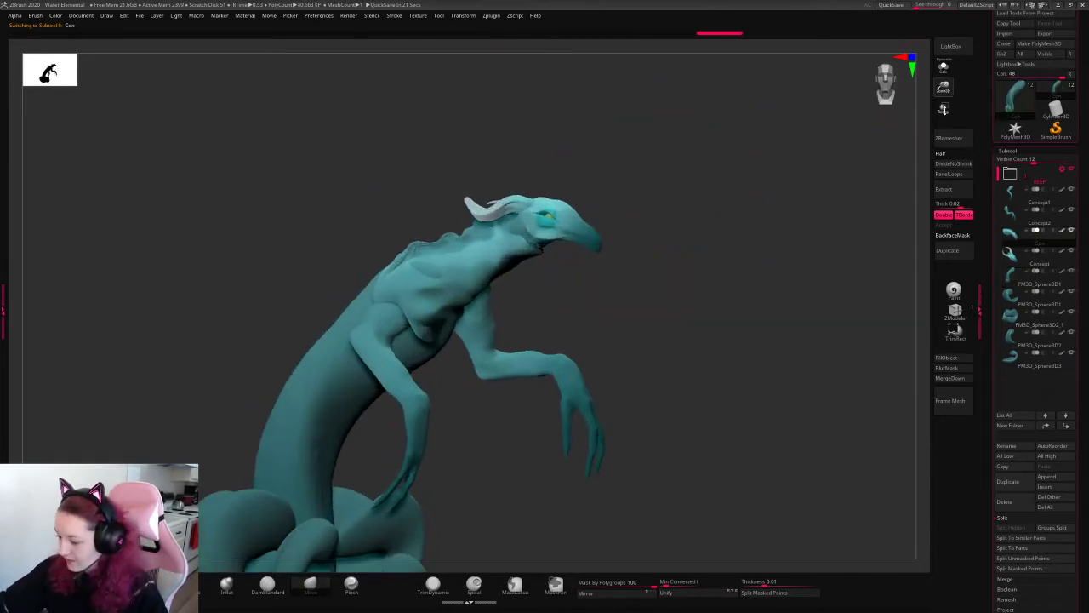
drag(724, 191, 703, 281)
drag(521, 350, 684, 300)
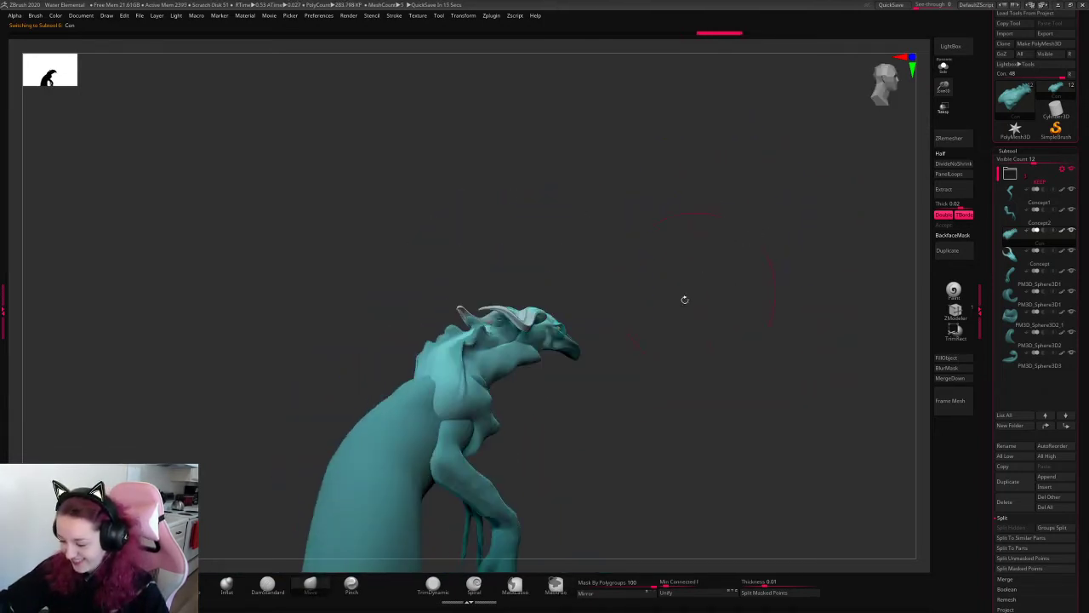
- Place the gizmo at the upper end of the PM3D_Sphere3D1 body and shift the body beneath the neck from above
drag(483, 439, 442, 394)
alt+click(442, 394)
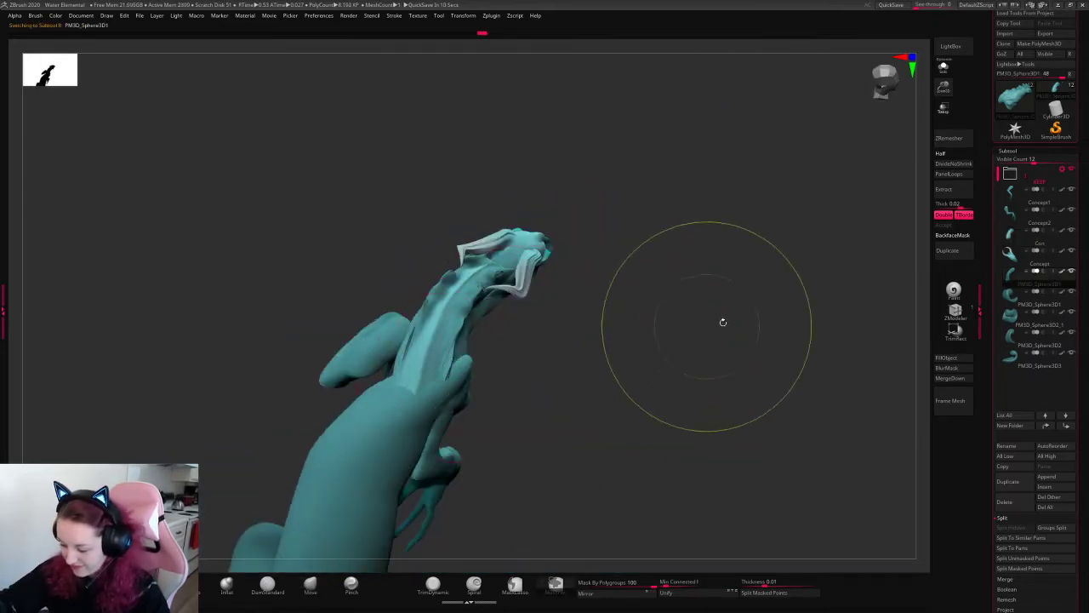
mouse_move(722, 318)
mouse_down()
mouse_move(709, 323)
mouse_move(715, 289)
mouse_up()
key(w)
click(423, 364)
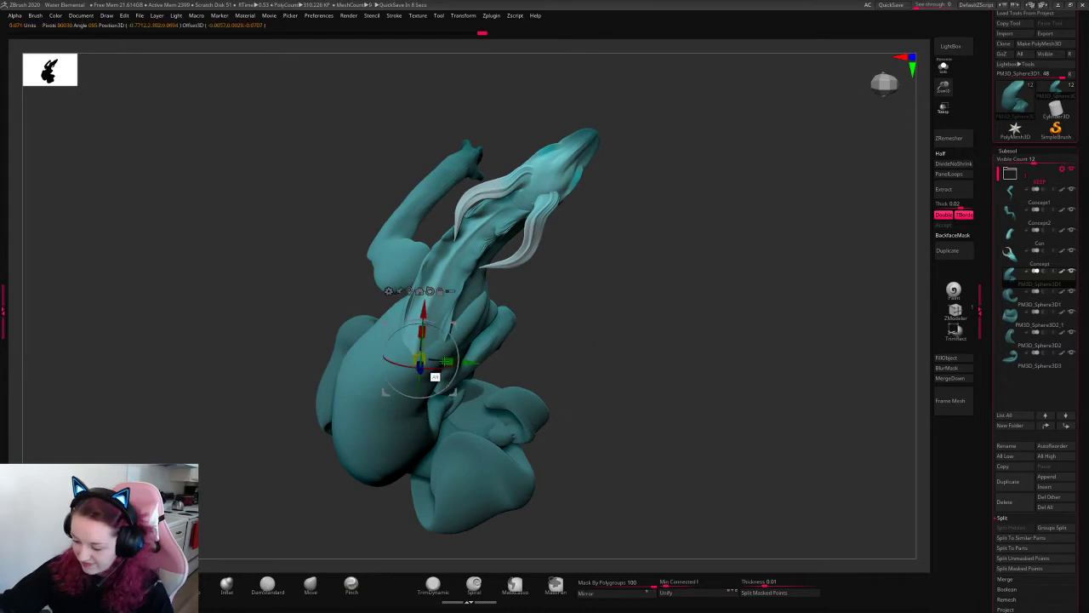
mouse_move(459, 339)
mouse_down()
mouse_move(473, 360)
mouse_move(453, 341)
mouse_up()
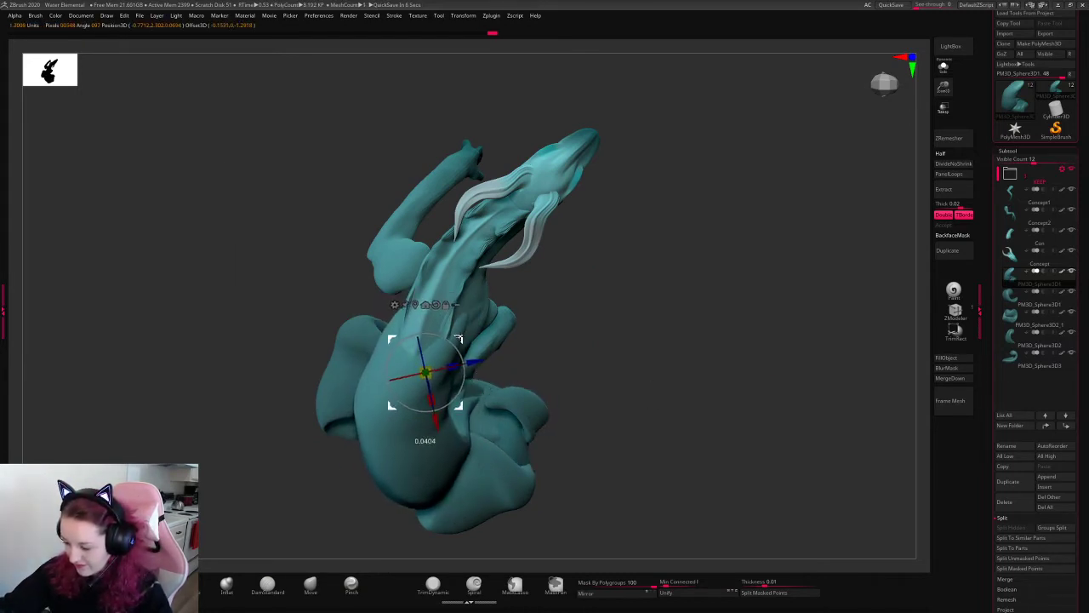
key(q)
- Select the Concept1 arm and reposition it at the shoulder with the gizmo, checking from the side and from above
mouse_move(647, 281)
mouse_down()
mouse_move(713, 224)
mouse_move(800, 187)
mouse_move(786, 258)
mouse_move(818, 246)
mouse_up()
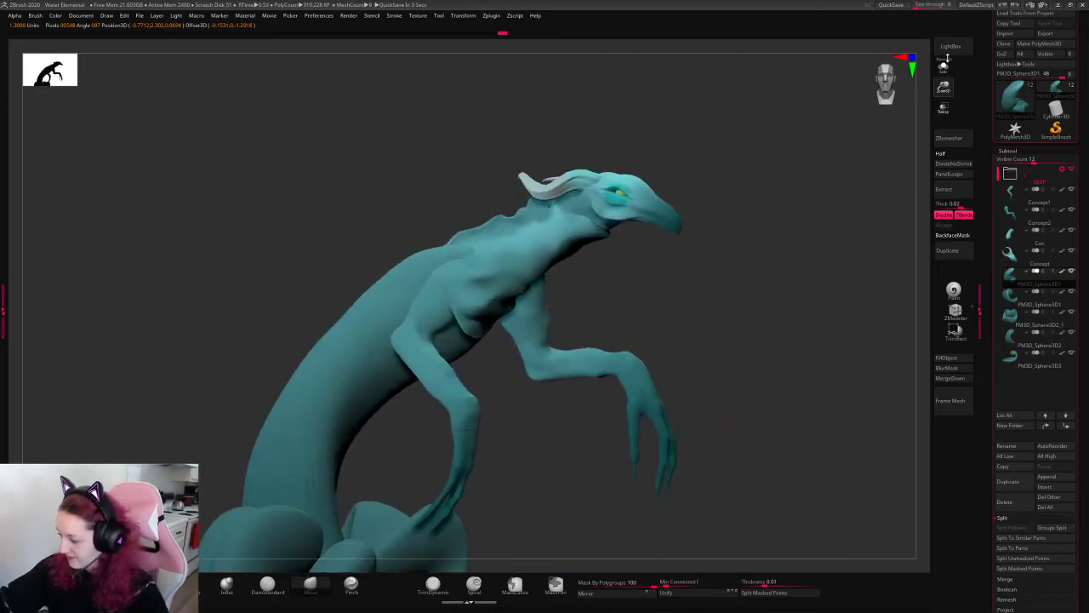
drag(943, 85, 740, 314)
drag(943, 87, 947, 96)
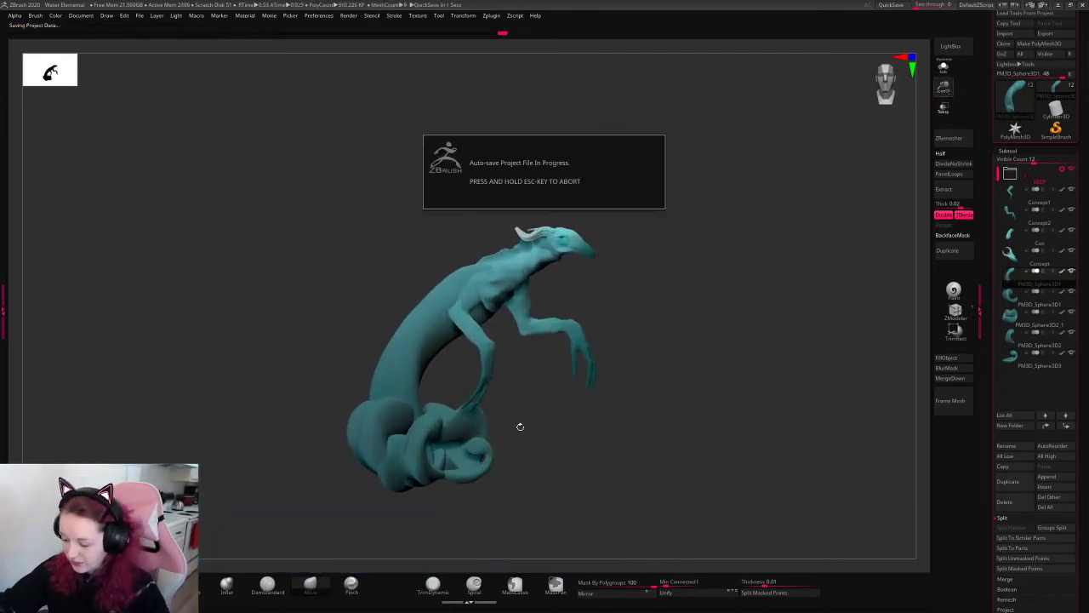
drag(681, 276, 676, 317)
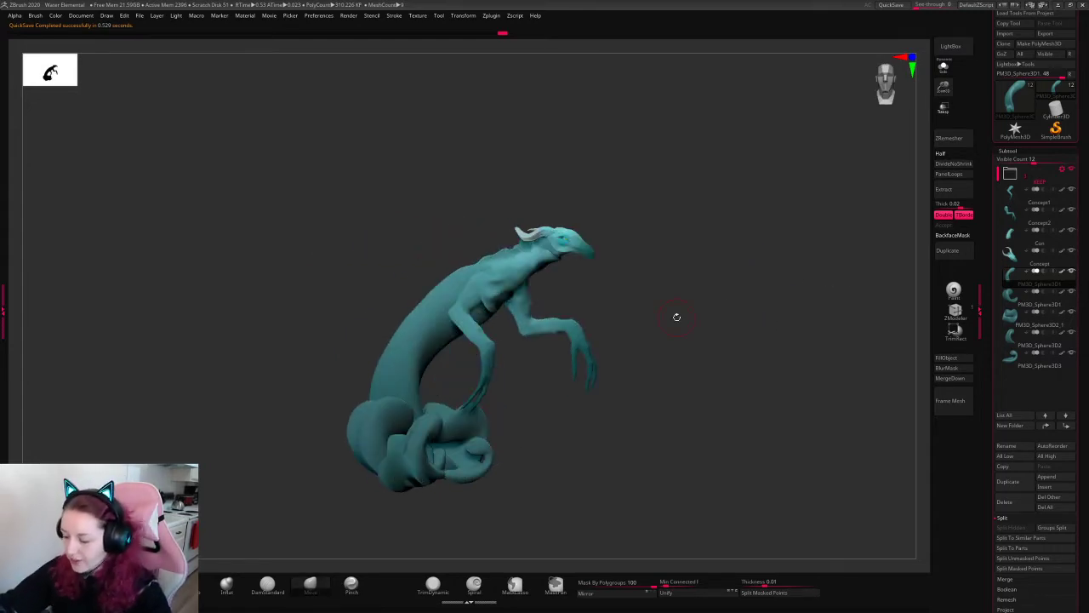
alt+click(566, 294)
key(w)
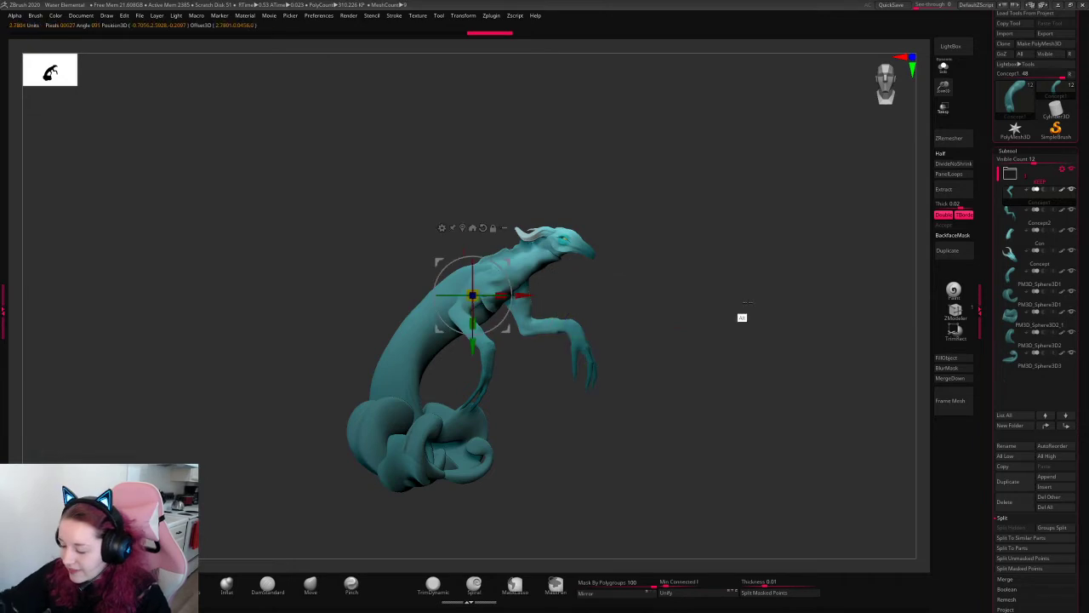
drag(513, 277, 527, 256)
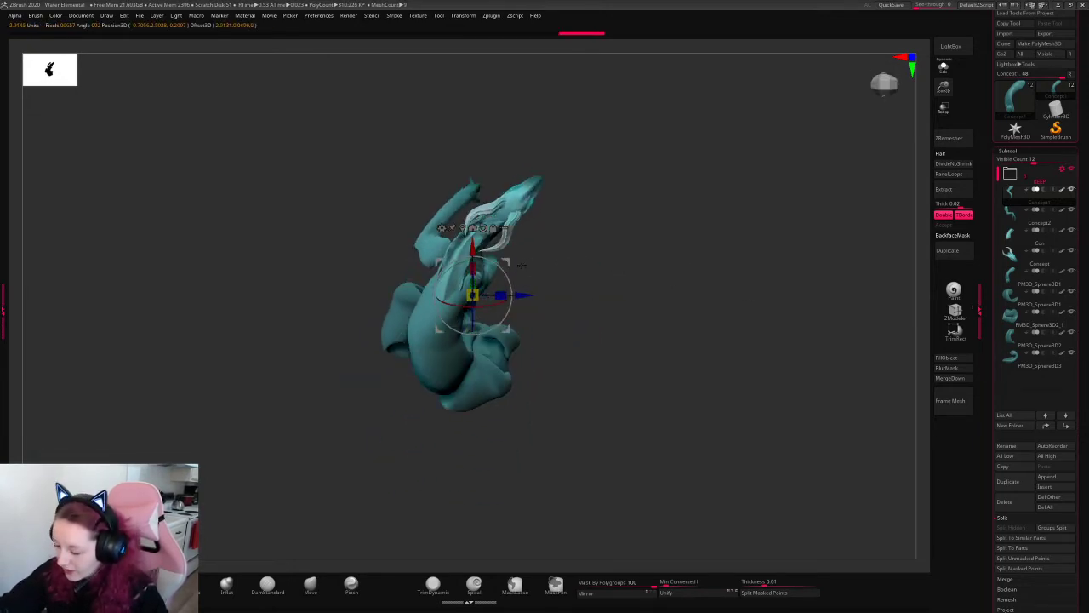
- Select the Concept2 arm and reposition it with the gizmo from above
alt+click(501, 183)
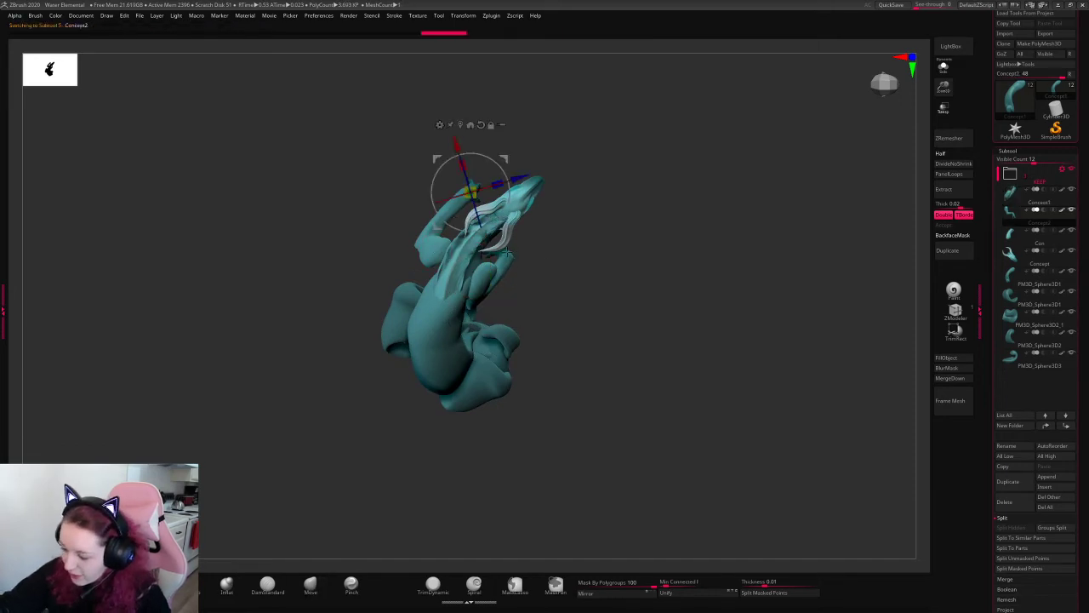
drag(501, 183, 472, 240)
drag(478, 250, 477, 256)
drag(478, 282, 479, 295)
key(q)
- Adjust the Con neck from the side with a resized Move brush
mouse_move(677, 268)
mouse_down()
mouse_move(707, 202)
mouse_move(717, 202)
mouse_move(698, 233)
mouse_move(730, 229)
mouse_up()
drag(946, 95, 946, 123)
alt+drag(689, 255, 704, 282)
alt+click(554, 220)
key(space)
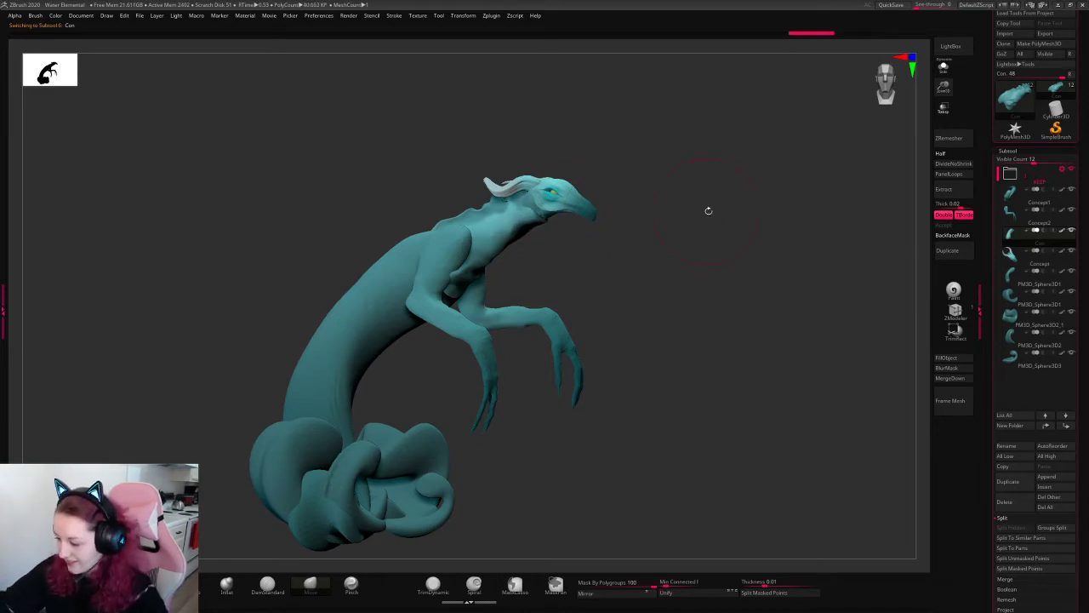
key(space)
- Set the gizmo on the Concept head, tilt the head downward, and reposition it on the end of the neck
alt+click(511, 186)
key(w)
alt+drag(571, 165, 721, 206)
drag(584, 188, 643, 238)
alt+drag(583, 169, 592, 146)
drag(584, 189, 583, 198)
key(q)
key(w)
drag(593, 146, 597, 151)
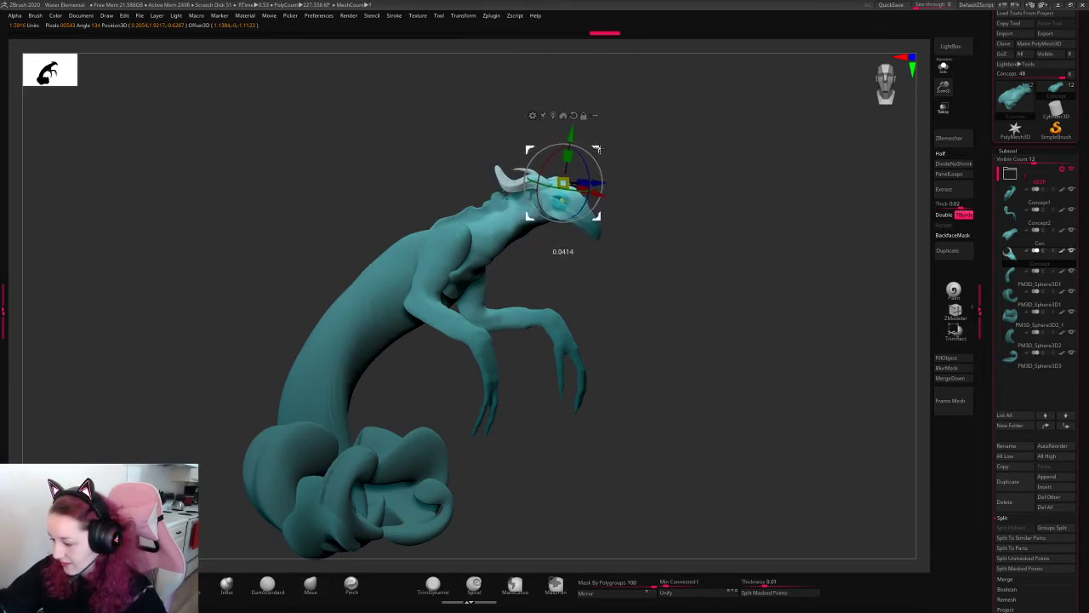
key(q)
- Select the Con neck and change the Move brush settings for refining it
alt+drag(722, 258, 752, 235)
alt+click(509, 242)
key(space)
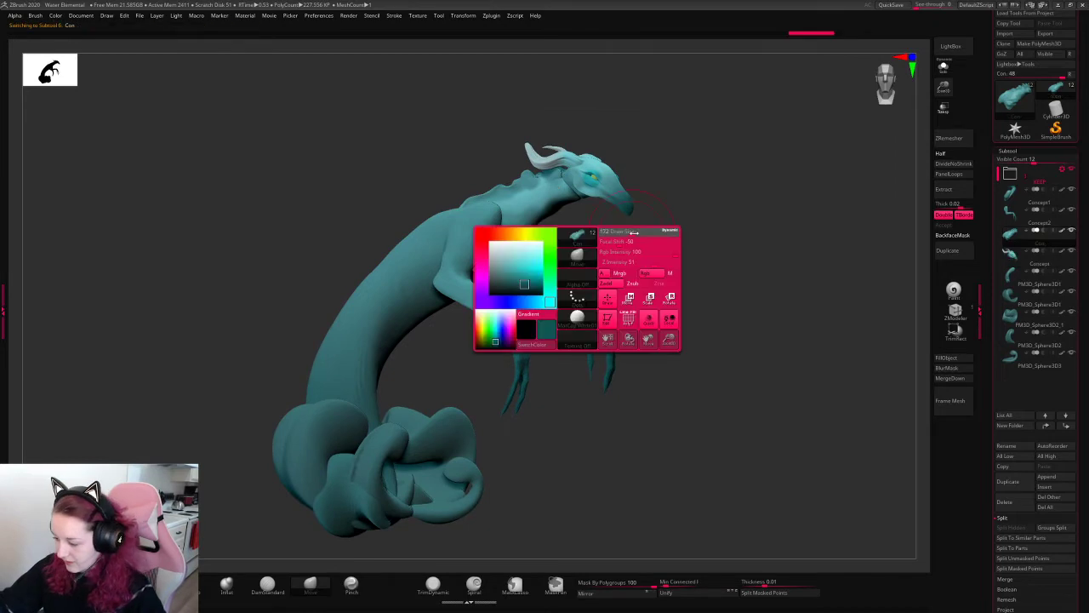
click(603, 249)
drag(628, 251, 657, 254)
mouse_move(570, 278)
ctrl+mouse_down()
mouse_move(587, 266)
mouse_move(642, 274)
mouse_move(699, 322)
ctrl+mouse_up()
- Select the PM3D_Sphere3D1 body, resize the Move brush, and bend the body's lower part sideways from above
alt+click(502, 232)
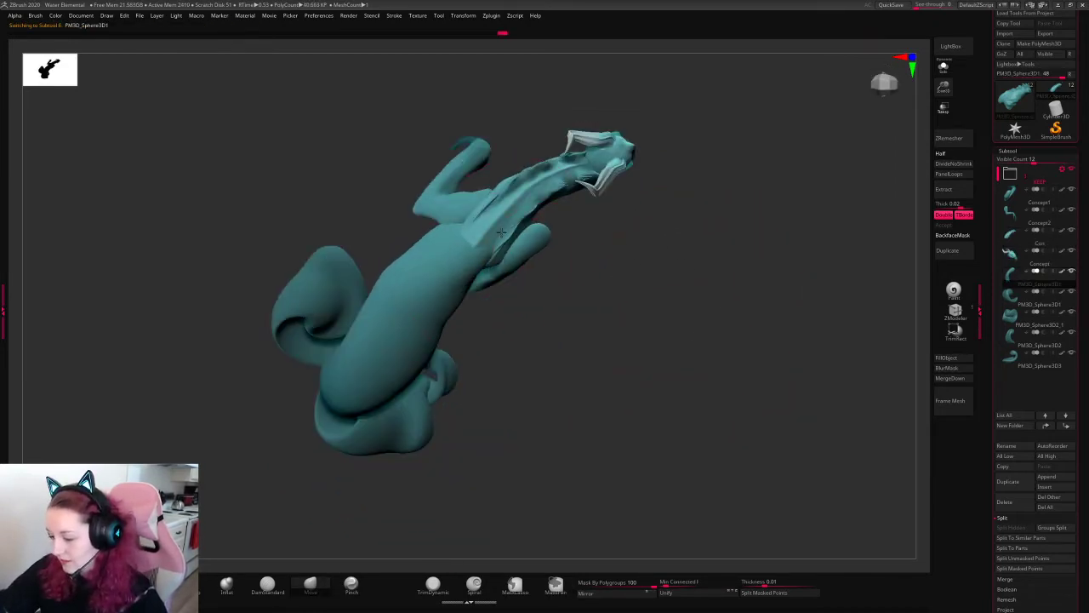
drag(761, 280, 752, 238)
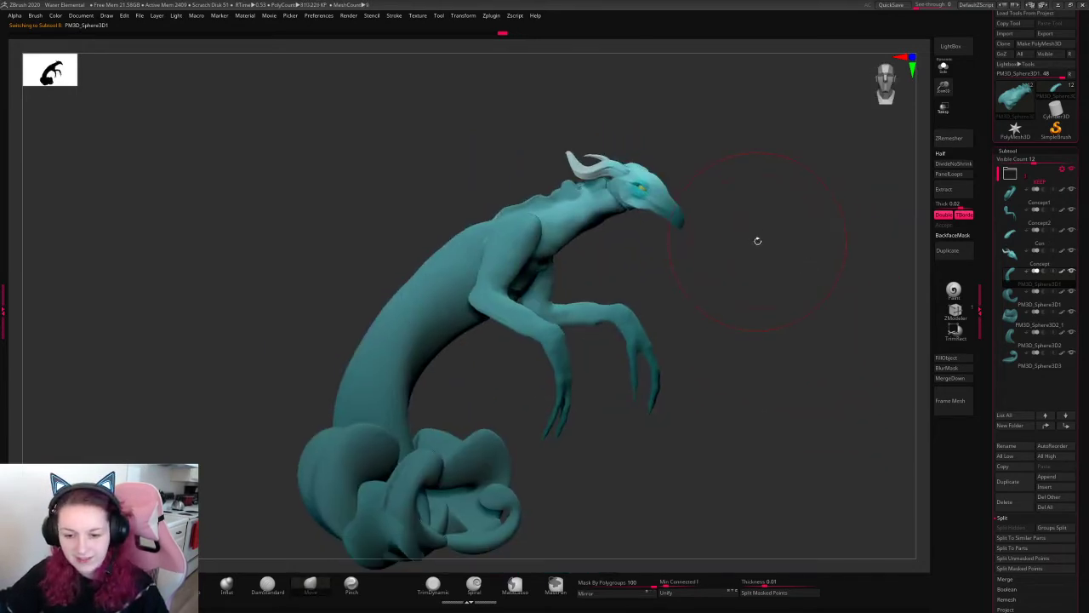
right_click(739, 230)
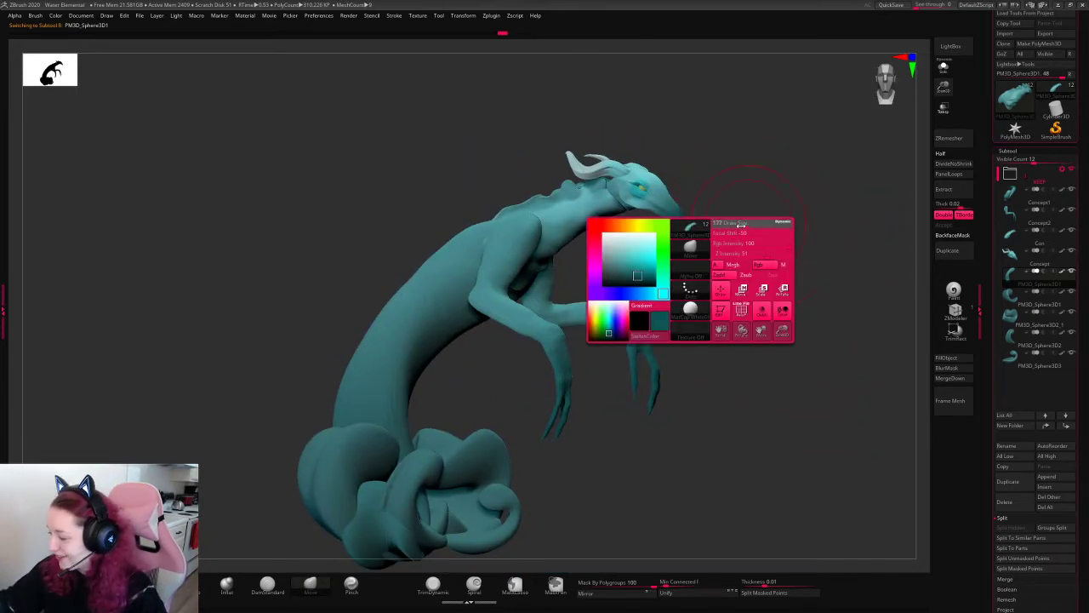
ctrl+right_drag(739, 255, 720, 229)
right_click(720, 229)
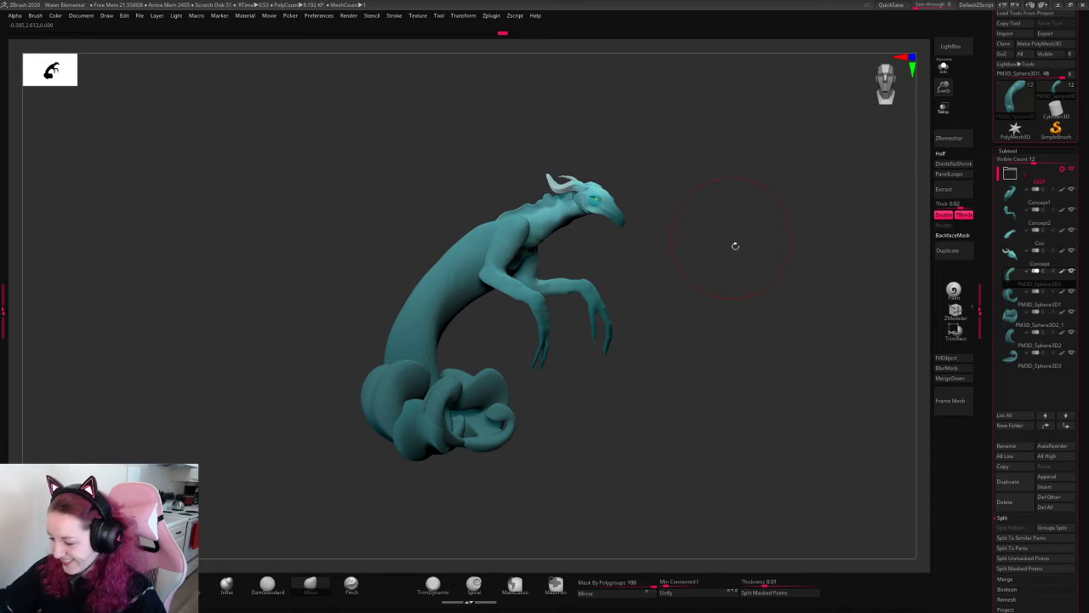
drag(735, 246, 732, 292)
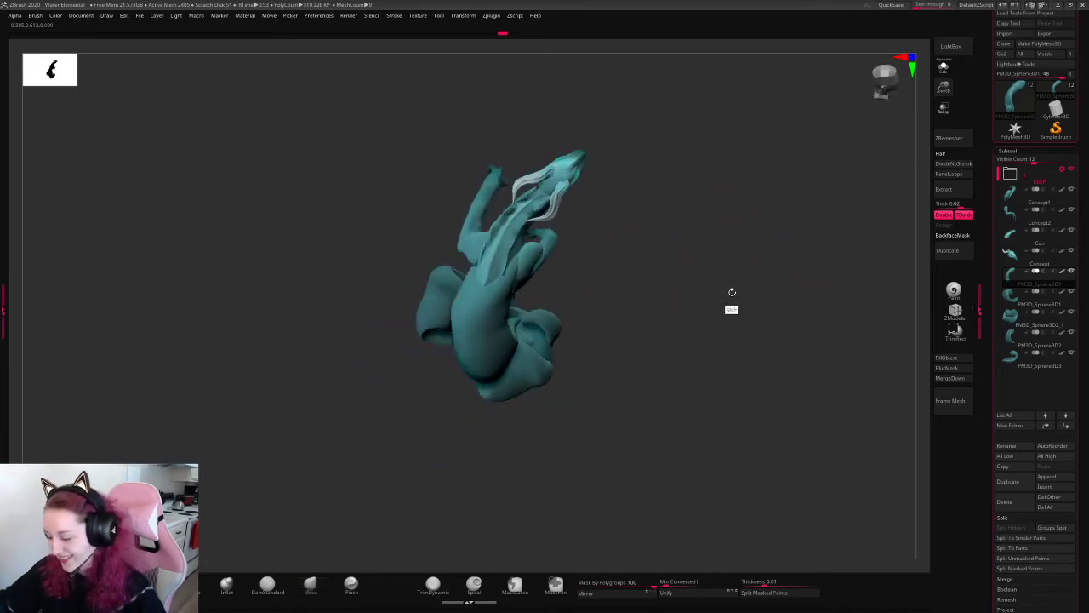
key(w)
drag(526, 316, 537, 271)
key(q)
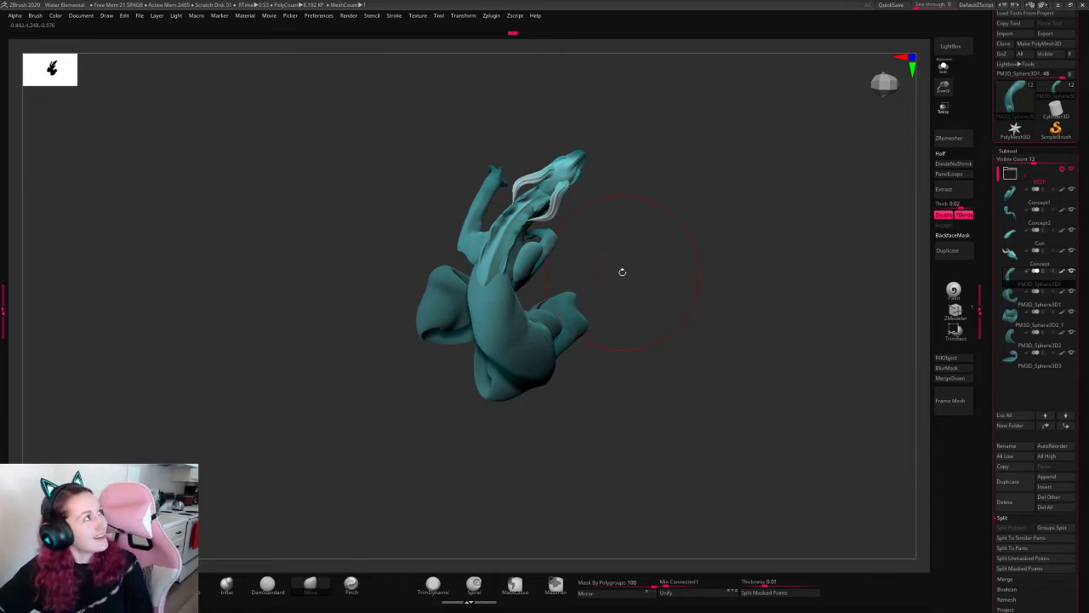
key(ctrl+z)
- Place the gizmo midway along the PM3D_Sphere3D1 body and move the body slightly downward along Y from the side
drag(673, 281, 758, 251)
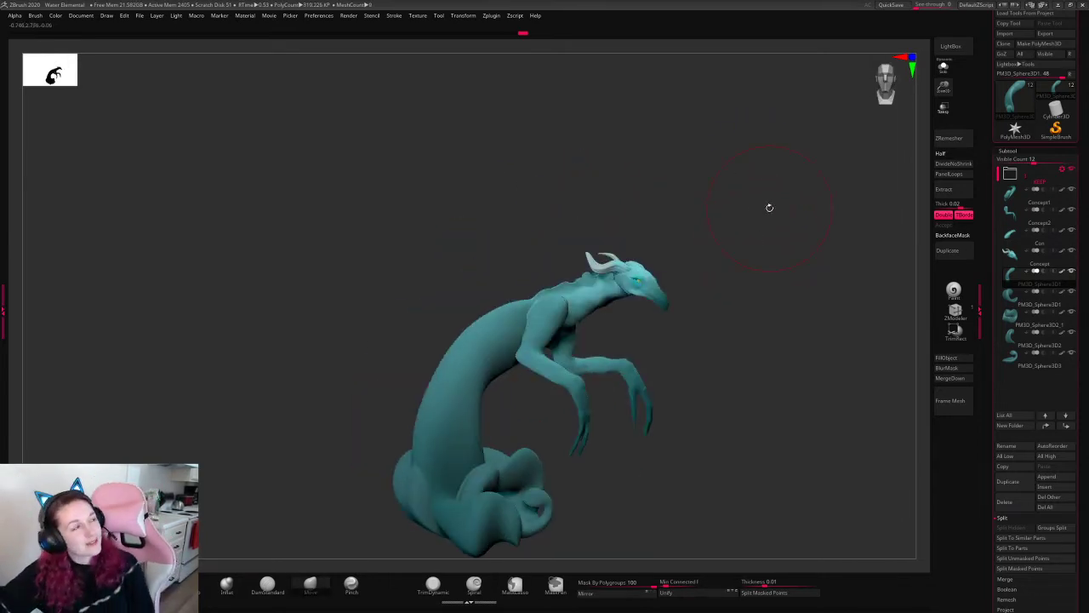
drag(769, 207, 772, 240)
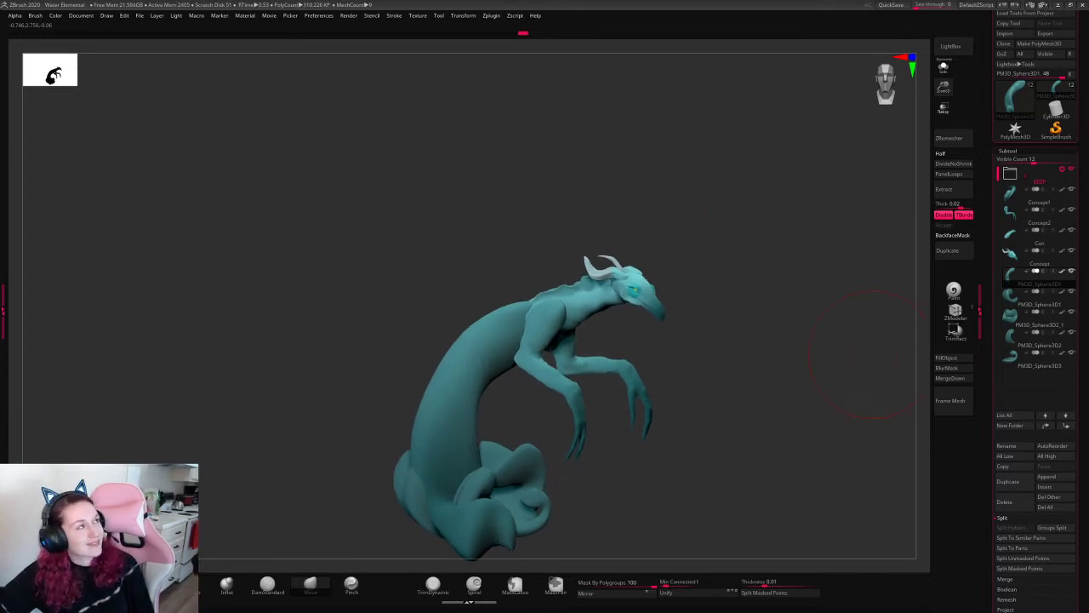
mouse_move(873, 354)
mouse_down()
mouse_move(861, 377)
mouse_move(747, 261)
mouse_move(709, 260)
mouse_up()
drag(944, 90, 942, 75)
alt+drag(792, 236, 779, 196)
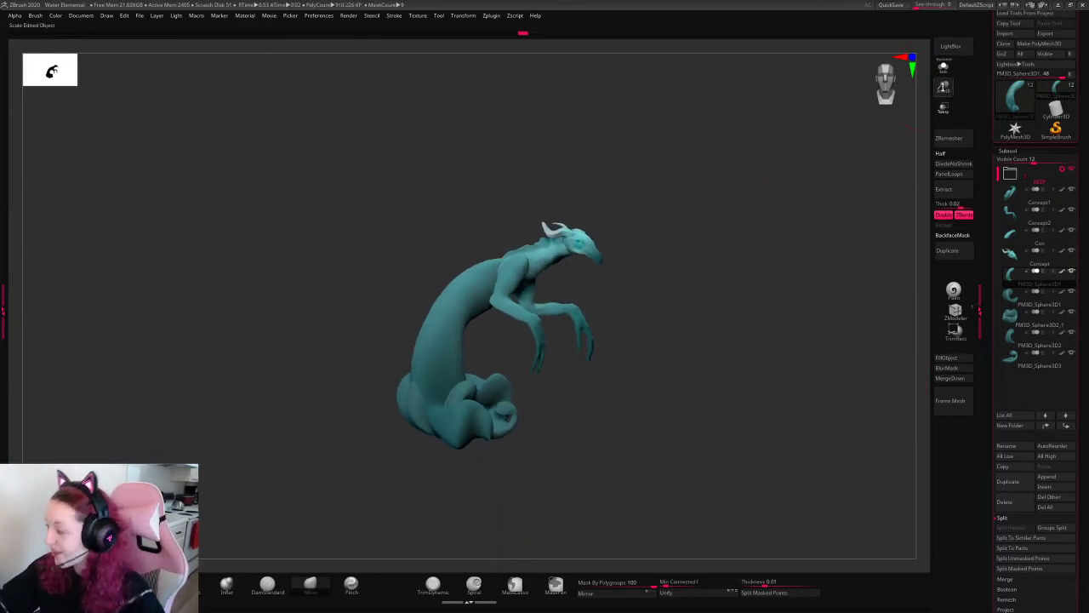
drag(941, 87, 933, 95)
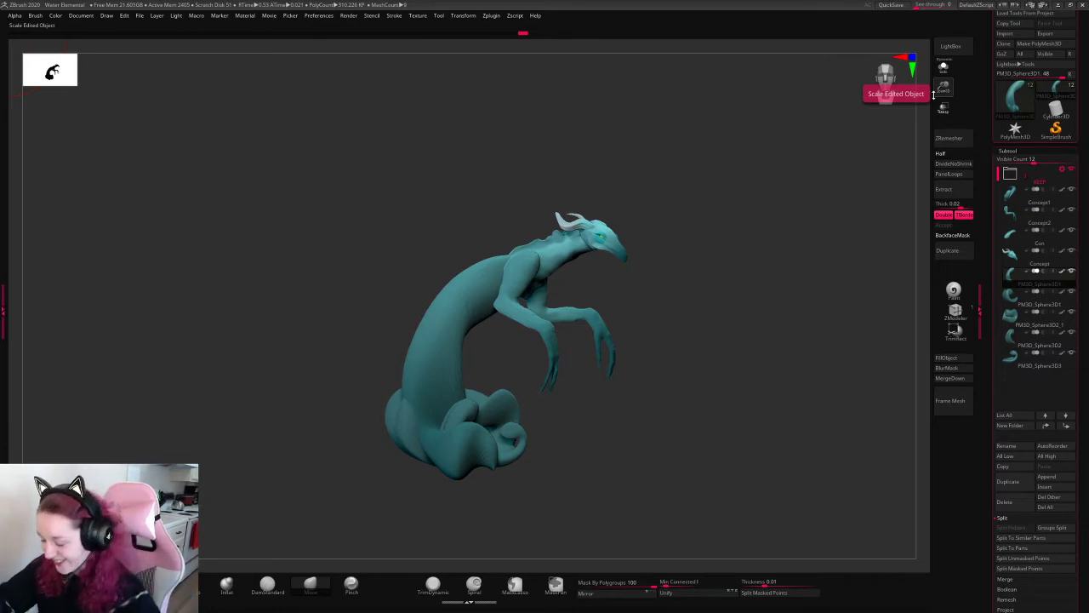
key(w)
click(451, 336)
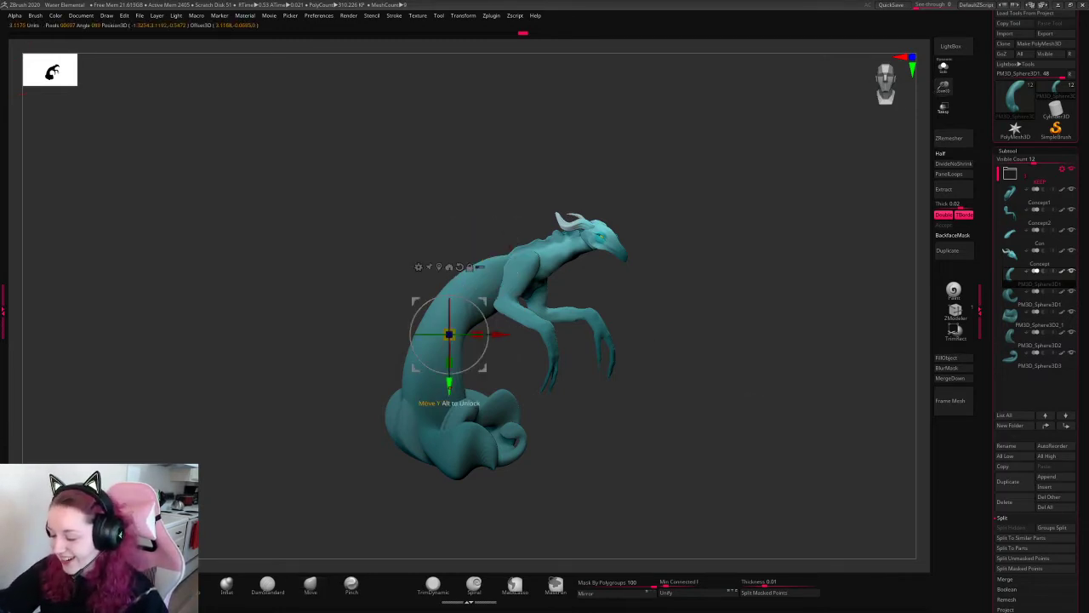
drag(449, 387, 449, 397)
key(q)
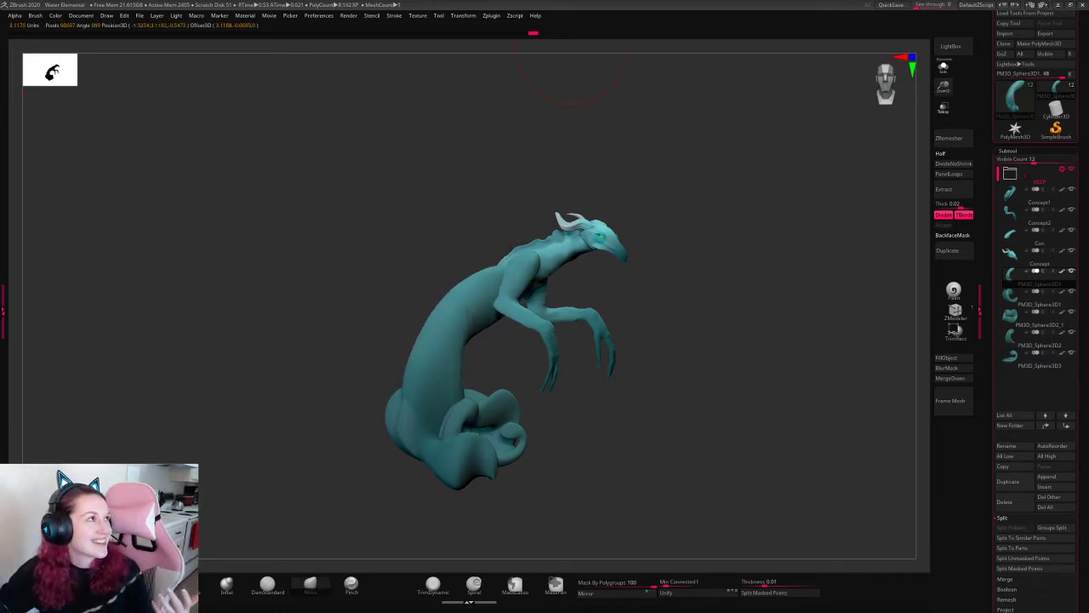
mouse_move(572, 75)
mouse_down()
mouse_move(503, 275)
mouse_move(787, 216)
mouse_move(784, 232)
mouse_up()
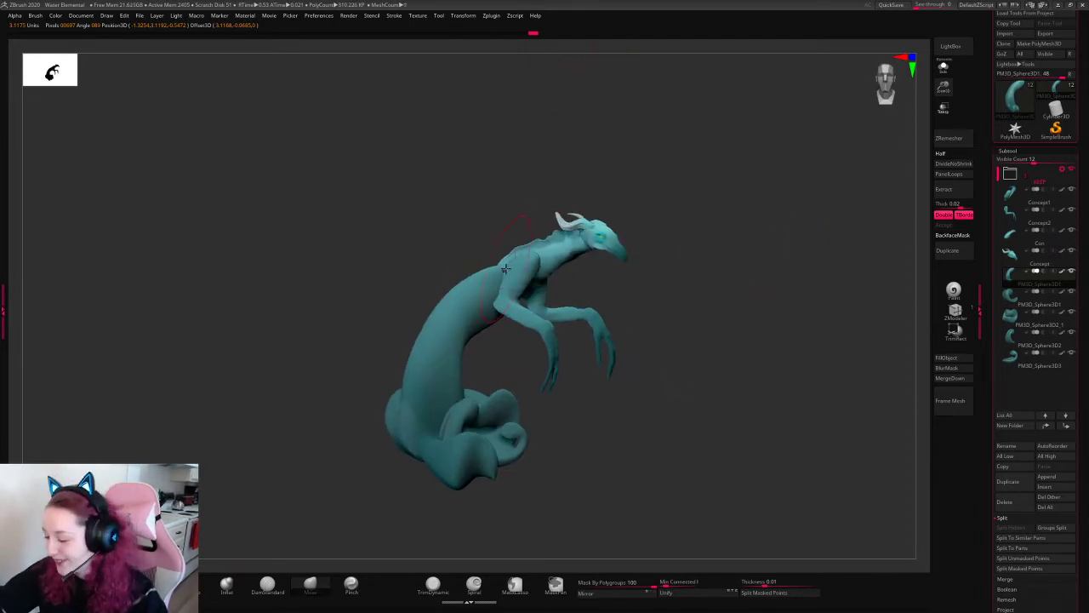
- Resize the Move brush and reshape the lower part of the PM3D_Sphere3D1 body where it meets the base coils
key(space)
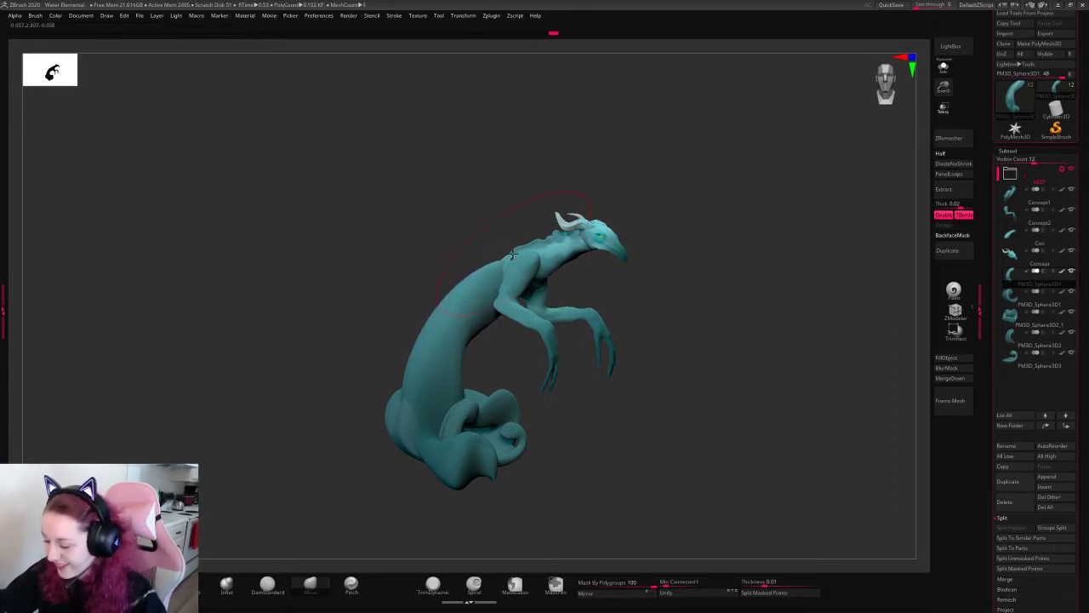
key(space)
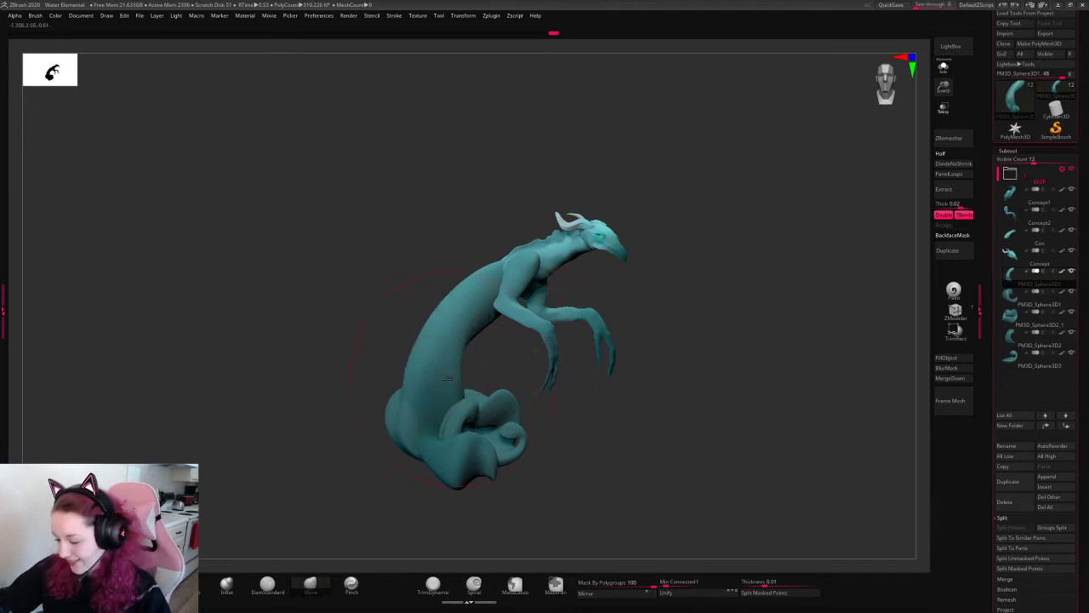
drag(487, 464, 495, 434)
key(space)
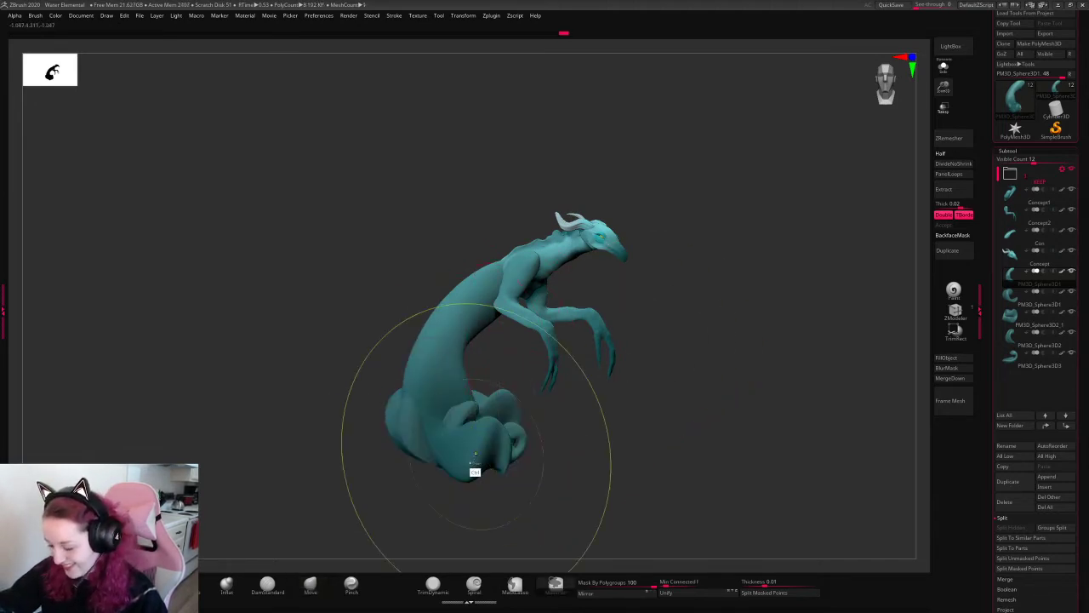
mouse_move(475, 469)
mouse_down()
mouse_move(500, 428)
mouse_move(445, 428)
mouse_move(473, 430)
mouse_up()
key(ctrl+z)
key(ctrl+z)
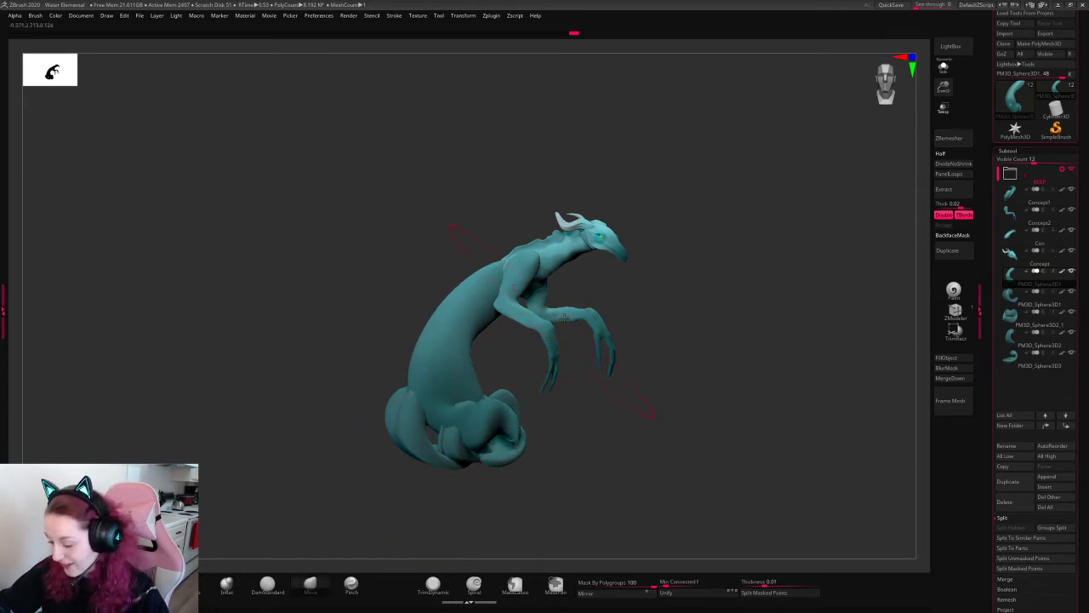
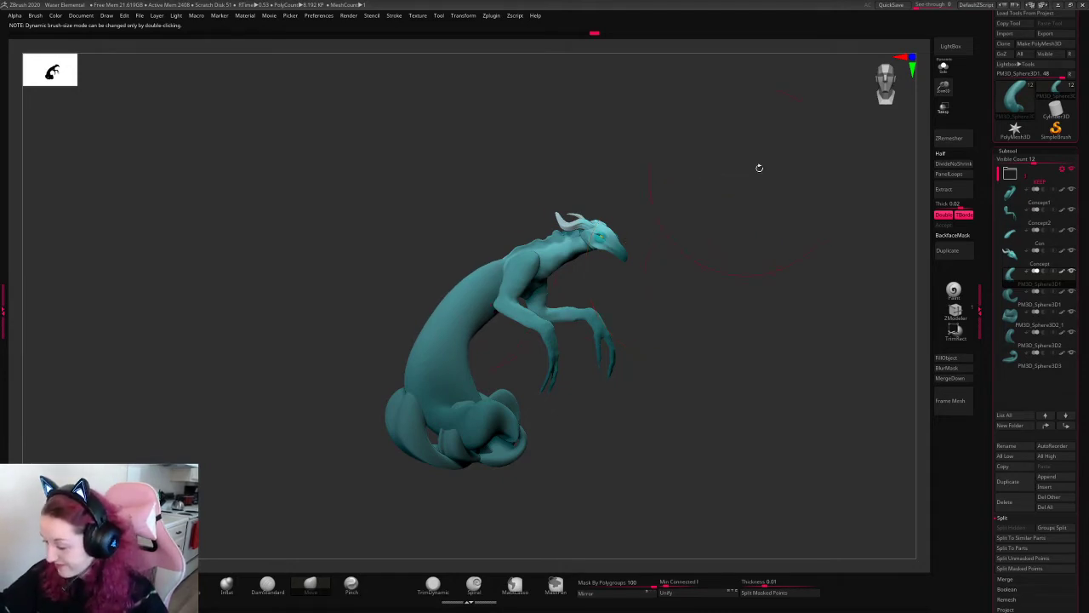
- Refine the inner and outer curves of the body's lower end with Move brush strokes, undoing an unwanted stroke
key(f)
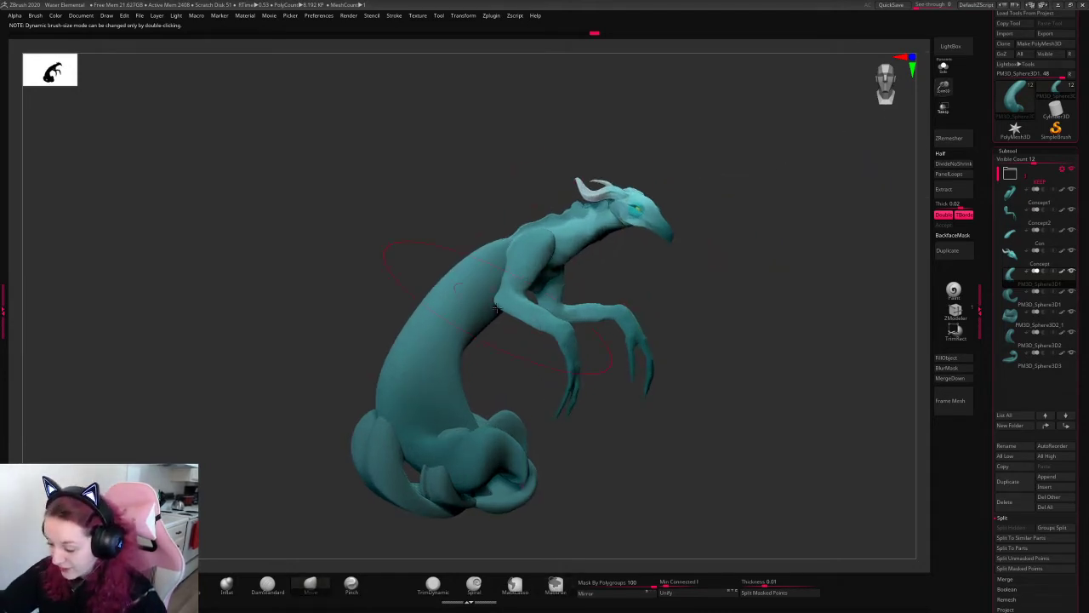
drag(492, 433, 507, 443)
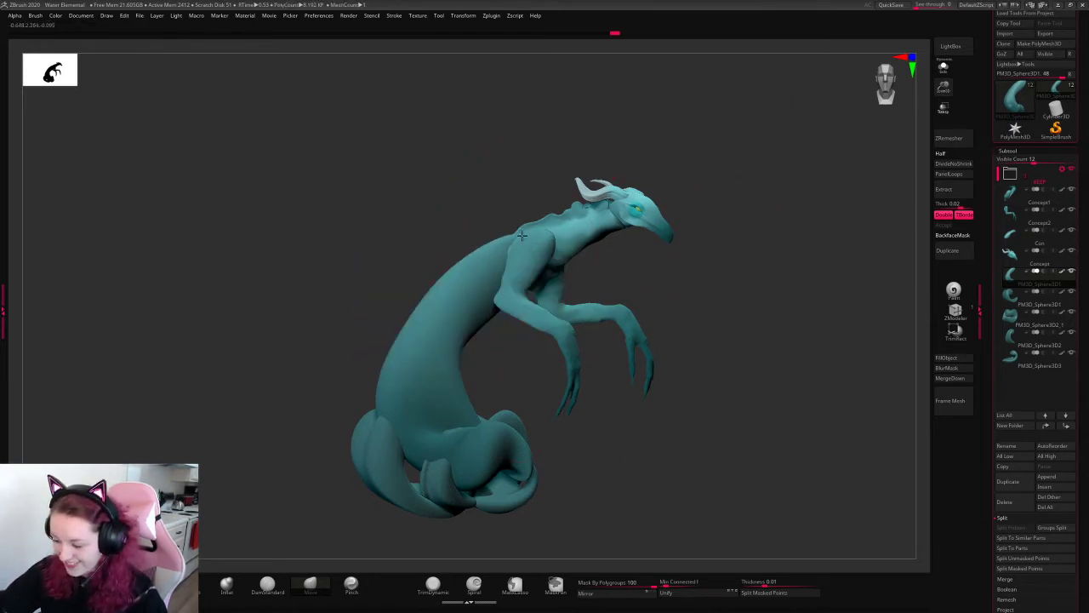
mouse_move(474, 415)
mouse_down()
mouse_move(486, 412)
mouse_move(445, 416)
mouse_move(431, 399)
mouse_move(451, 410)
mouse_move(454, 397)
mouse_move(493, 439)
mouse_up()
key(s)
key(ctrl+z)
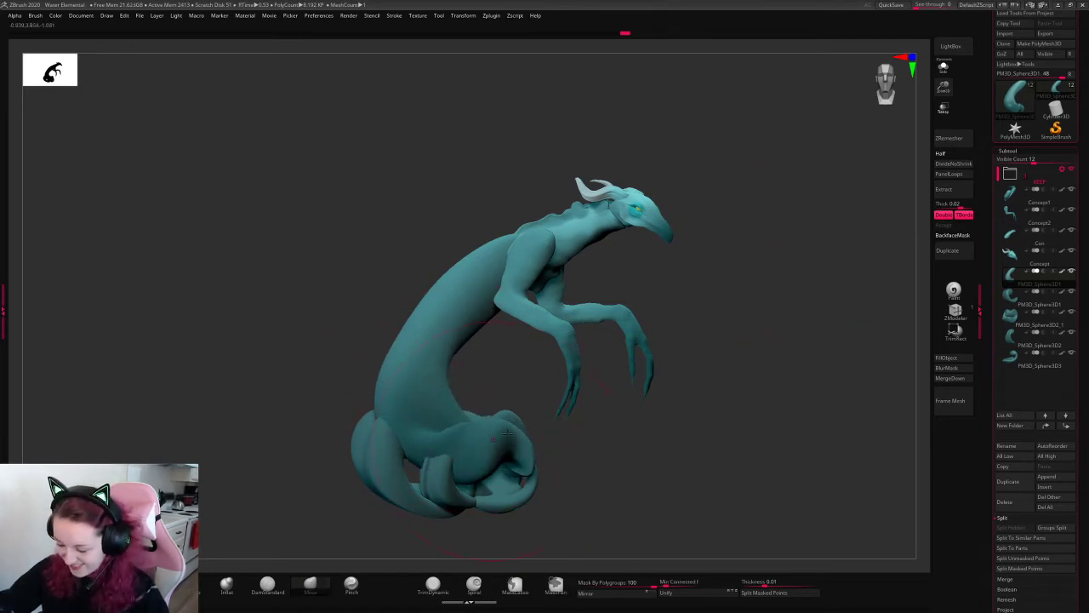
drag(804, 255, 781, 225)
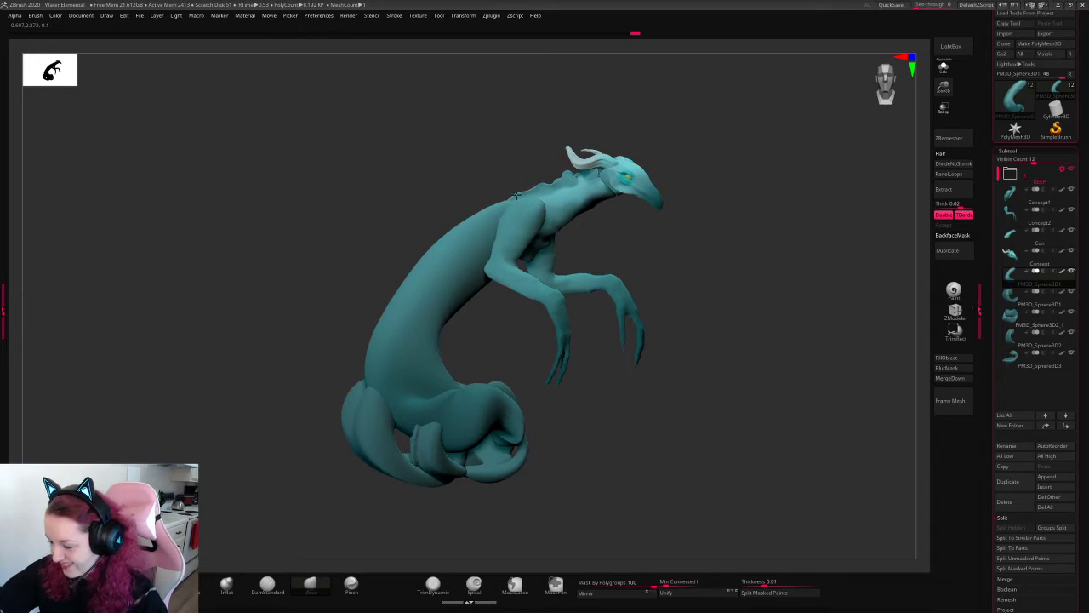
key(space)
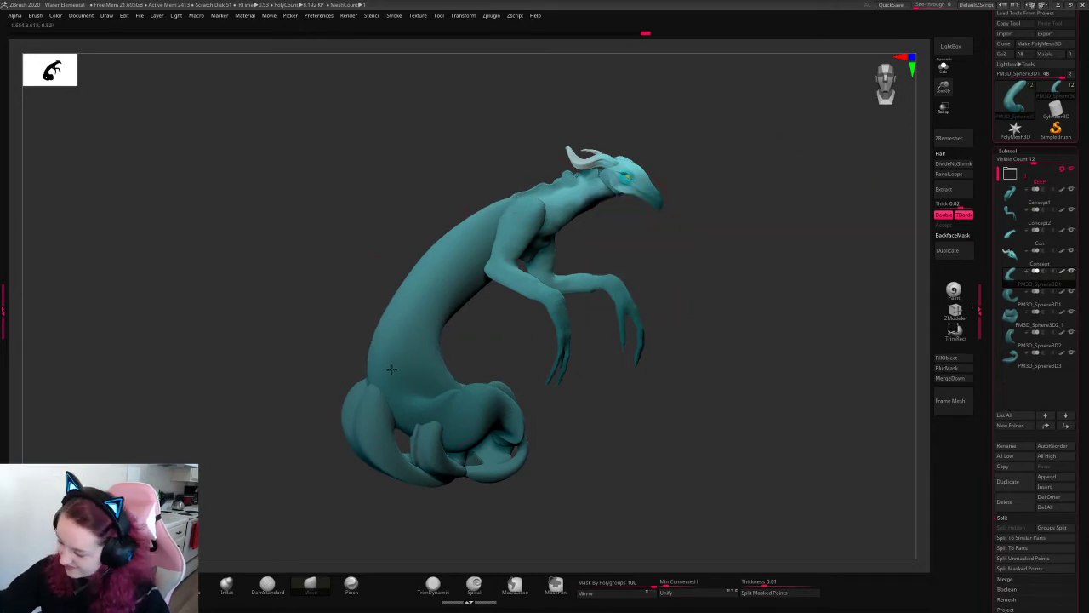
drag(404, 423, 410, 419)
- Select the PM3D_Sphere3D2 coil at the base and reposition it with the gizmo, checking it from the side and above
alt+click(493, 430)
mouse_move(761, 265)
mouse_down()
mouse_move(766, 295)
mouse_move(764, 270)
mouse_up()
key(w)
drag(529, 415, 531, 387)
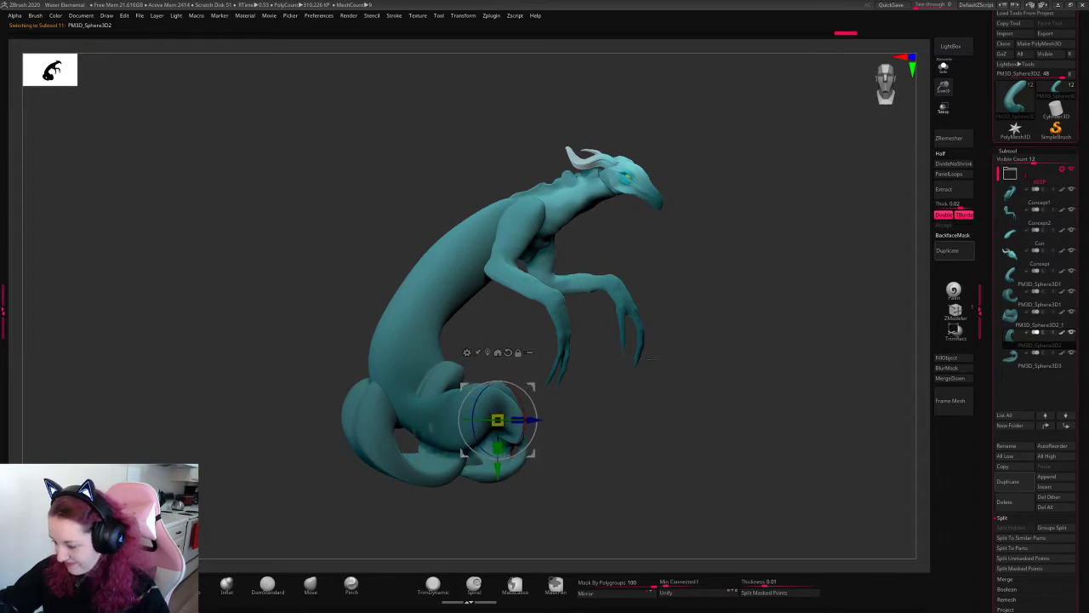
key(ctrl+z)
alt+drag(528, 435, 467, 416)
drag(764, 437, 686, 286)
drag(441, 361, 440, 330)
- Select the large PM3D_Sphere3D1 base coil, shift it outward by about 0.36 from above, and return to the Move brush
alt+click(440, 425)
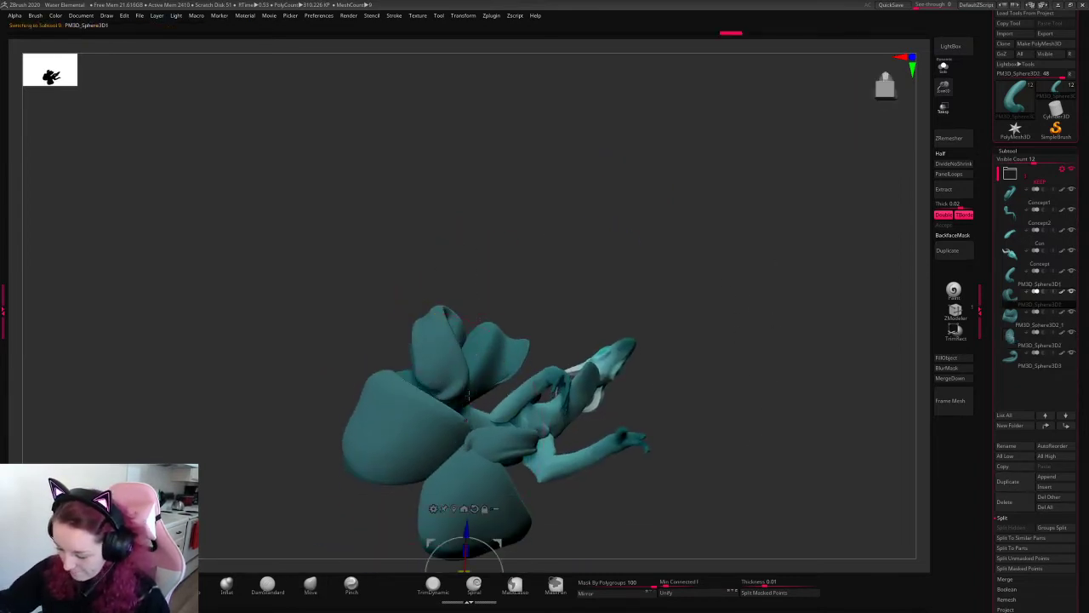
drag(437, 375, 421, 353)
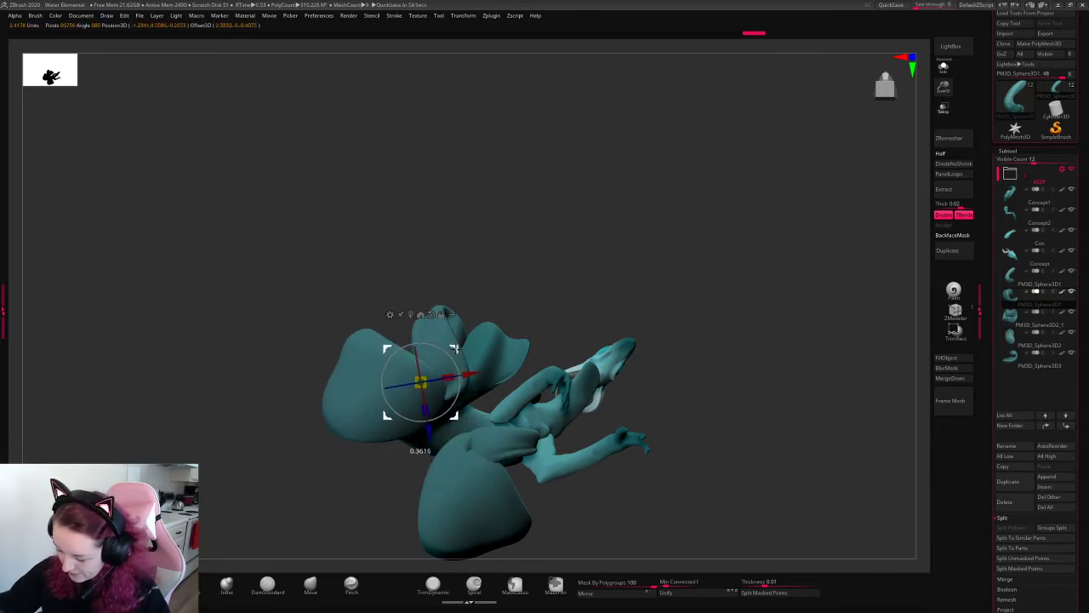
drag(684, 389, 718, 370)
alt+click(433, 438)
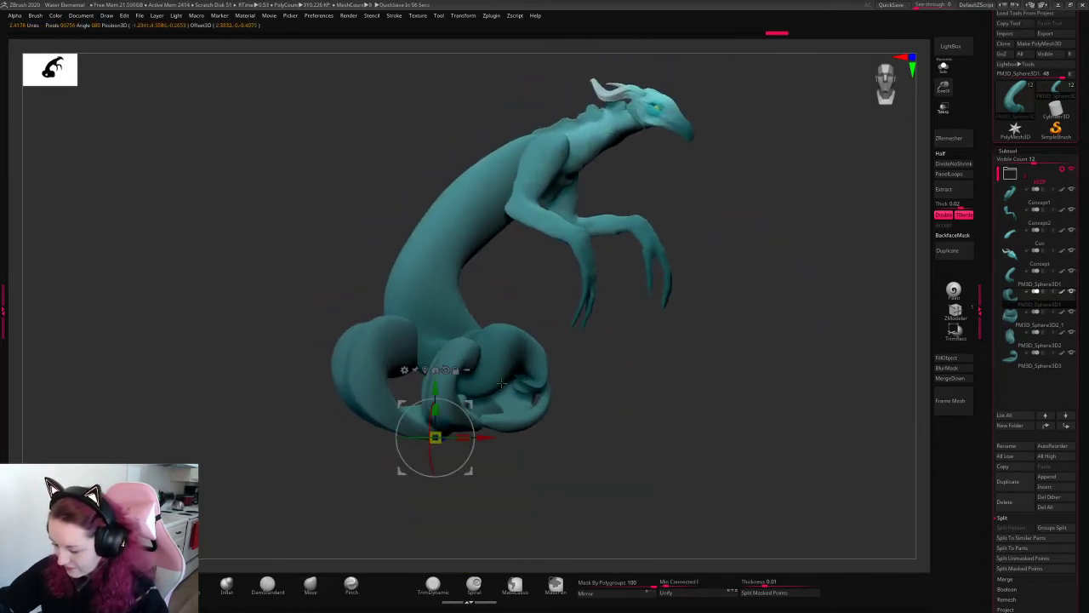
alt+drag(434, 438, 476, 361)
key(q)
alt+drag(691, 324, 693, 358)
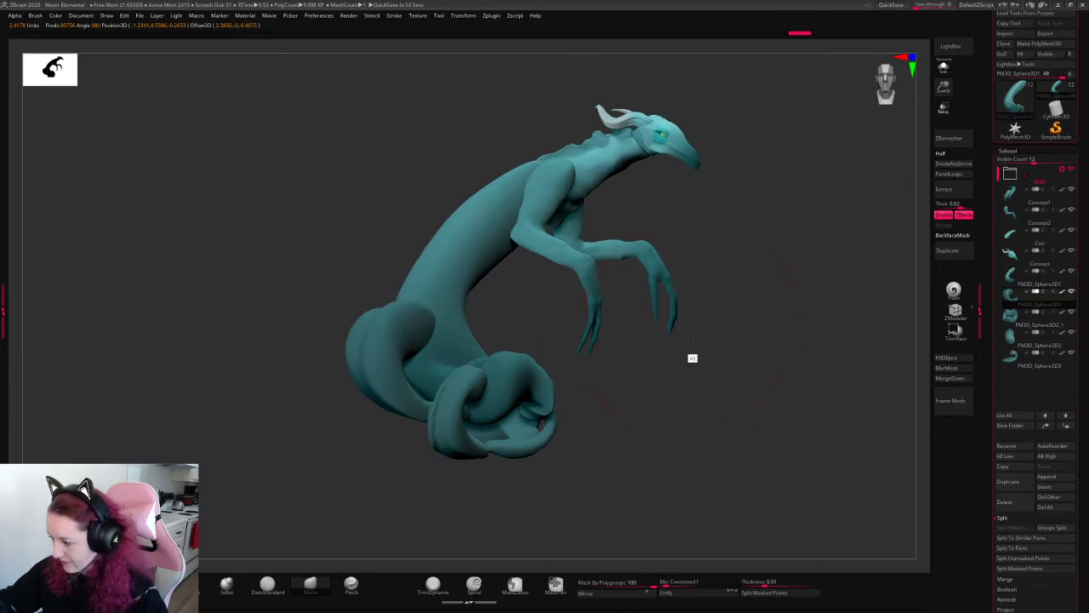
- Select the PM3D_Sphere3D1 body, resize the Move brush, and adjust the curve of the body's back
alt+click(469, 270)
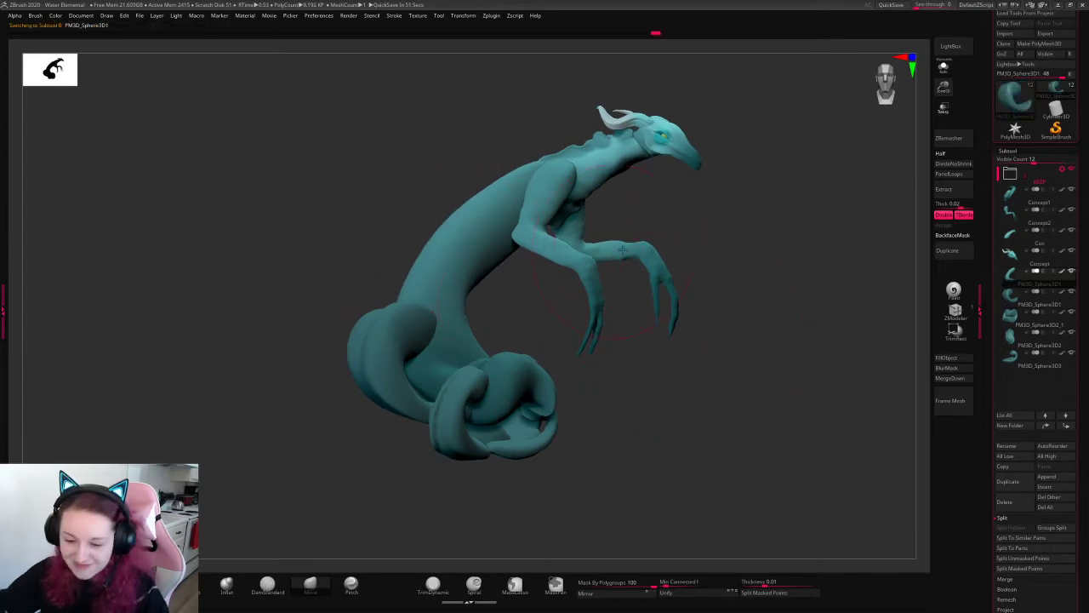
key(space)
drag(735, 214, 730, 240)
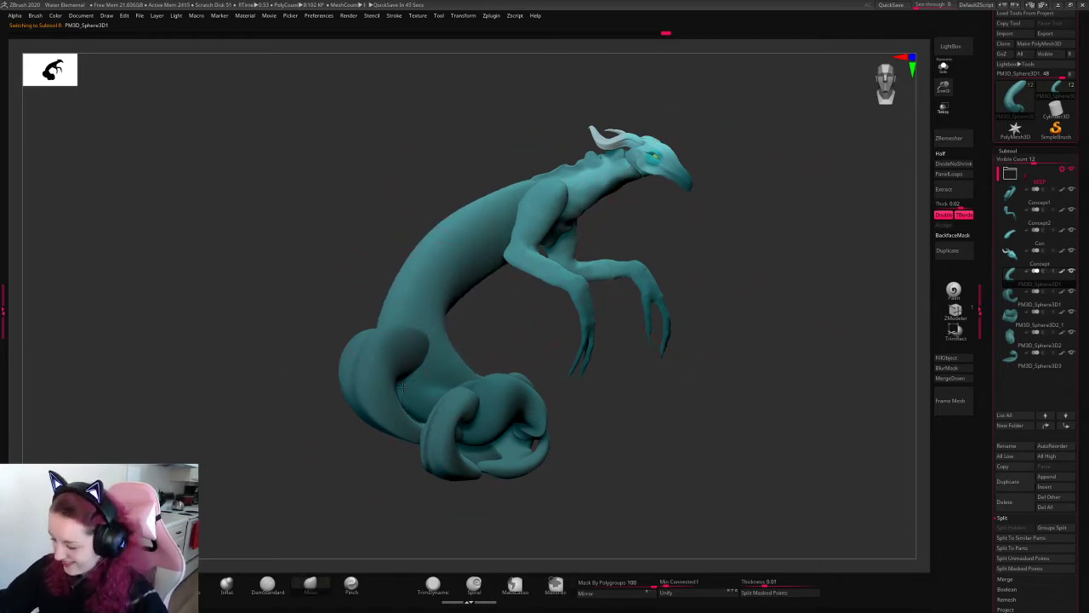
key(space)
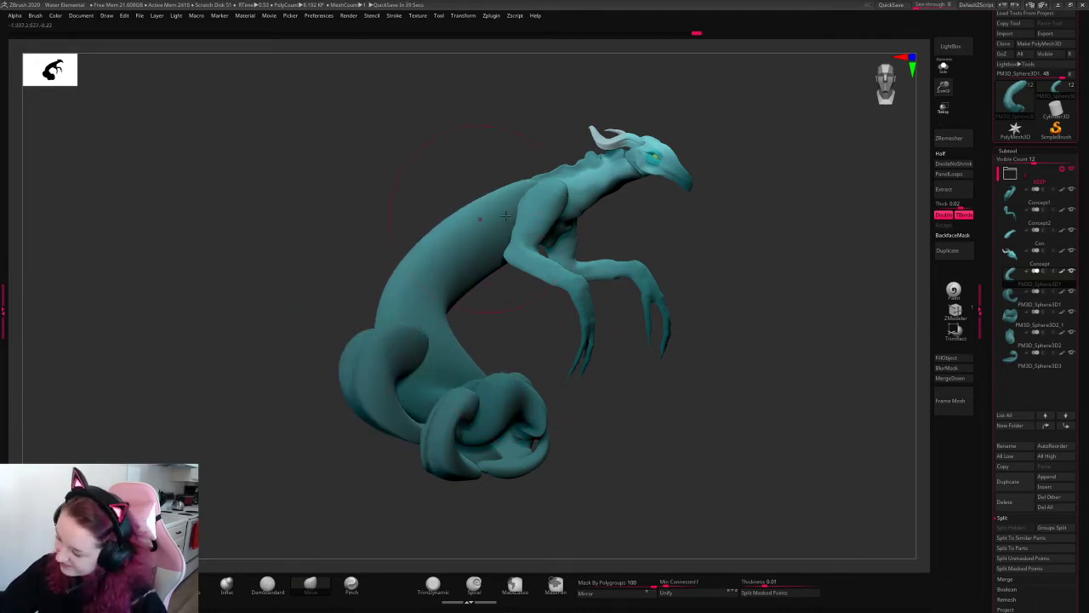
- Select the Concept head and, from above, turn it sideways and move it away from the neck's end
drag(775, 238, 731, 261)
alt+click(665, 298)
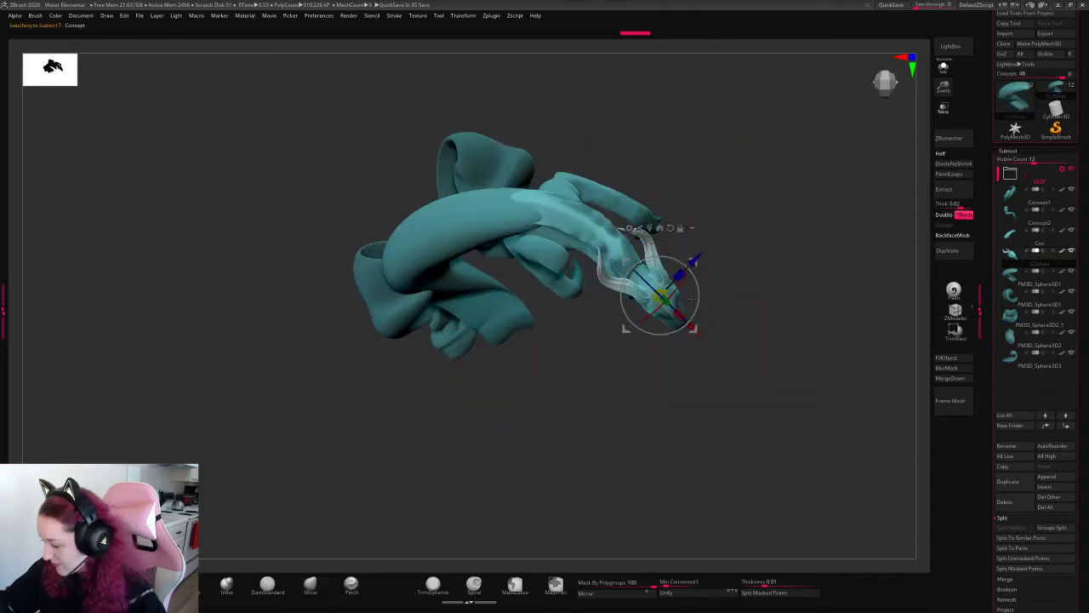
drag(681, 279, 628, 335)
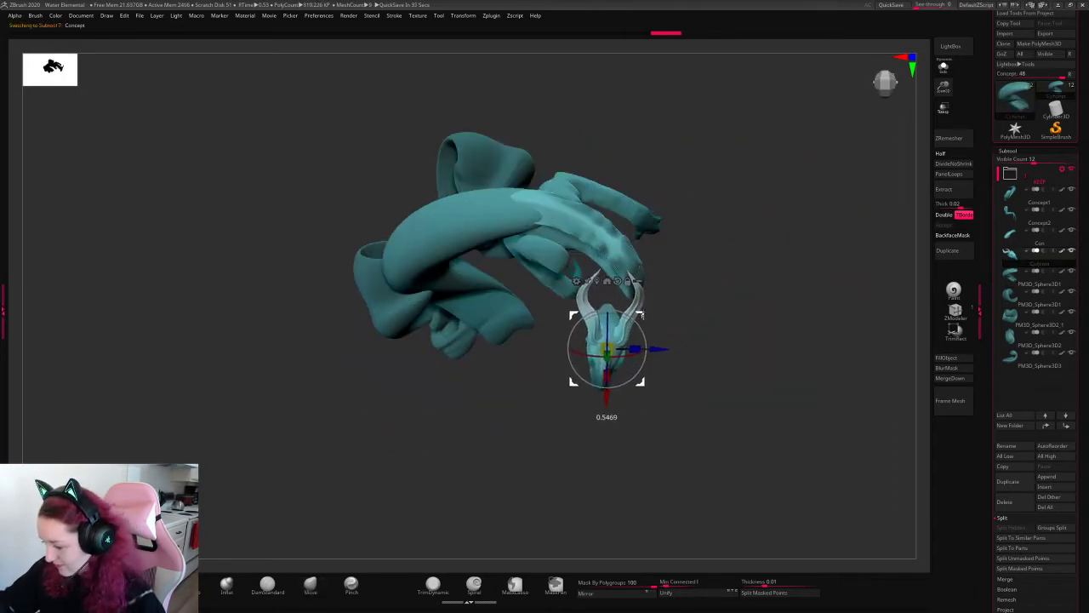
- Bend the Con neck toward the turned head and adjust the head and arms to follow the new pose
alt+click(606, 253)
drag(575, 198, 631, 260)
alt+click(632, 281)
alt+click(571, 196)
alt+click(600, 204)
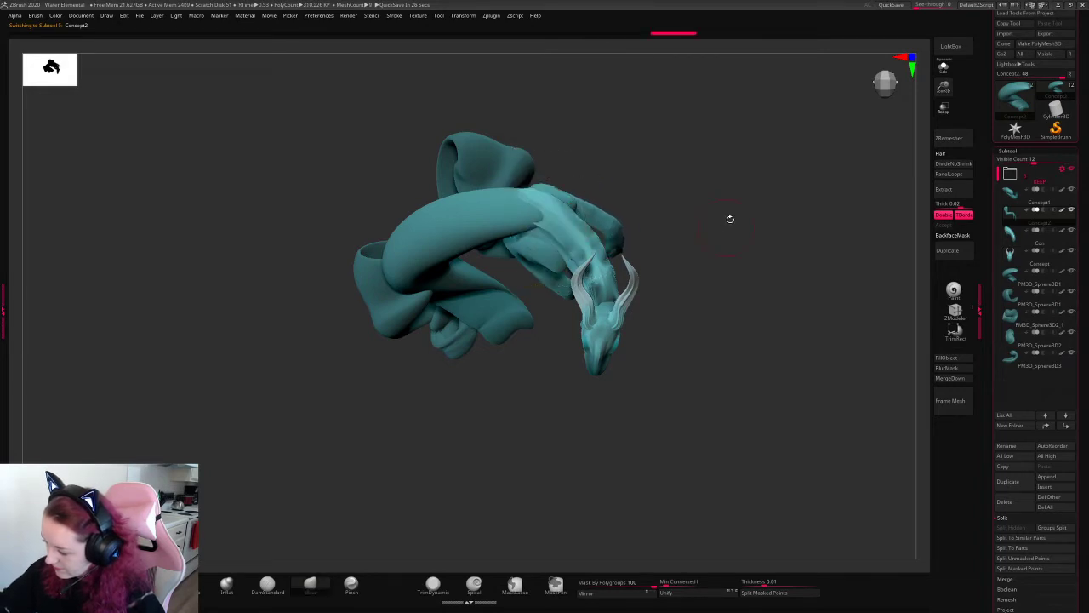
- Select the Concept head in the side view, lower it, and reposition it with the gizmo from above
shift+drag(730, 219, 730, 270)
alt+click(620, 160)
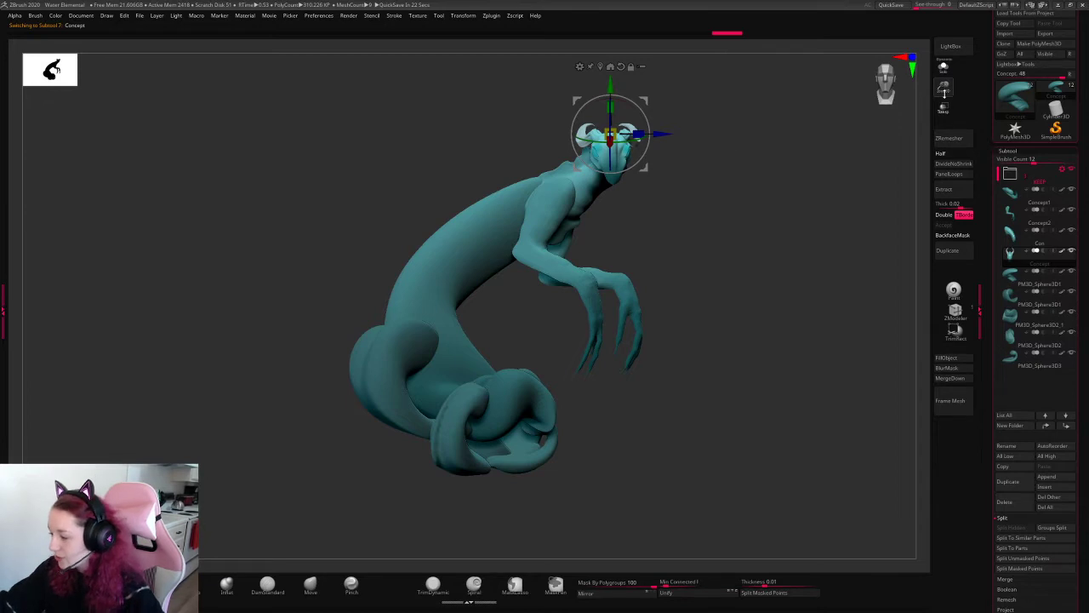
drag(613, 102, 615, 194)
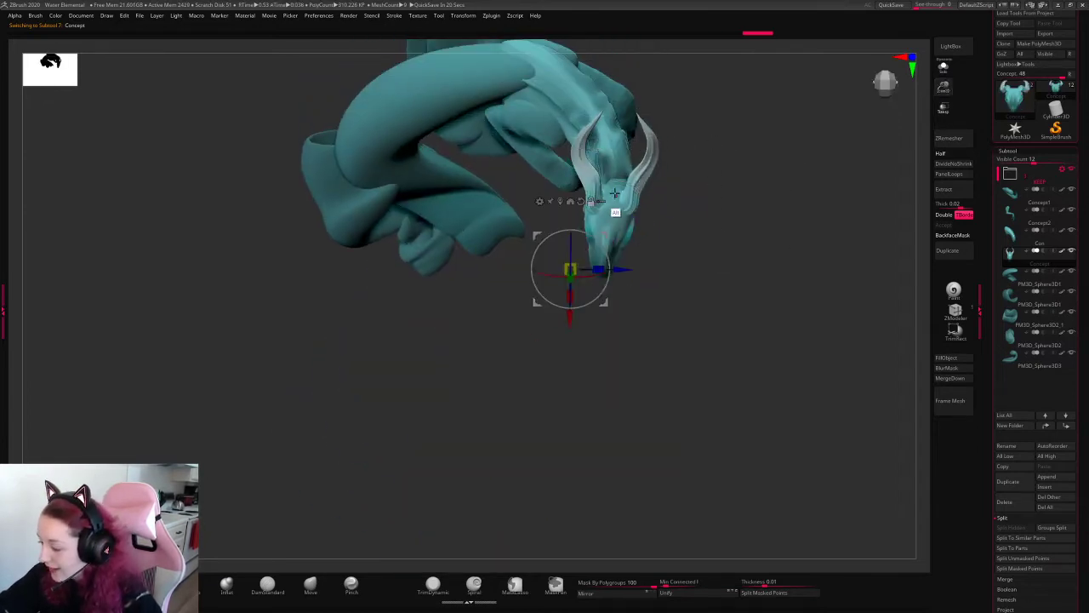
shift+drag(607, 256, 780, 235)
- Rotate the Concept head to look back across the body and place it in front of the near shoulder
drag(943, 70, 943, 42)
key(w)
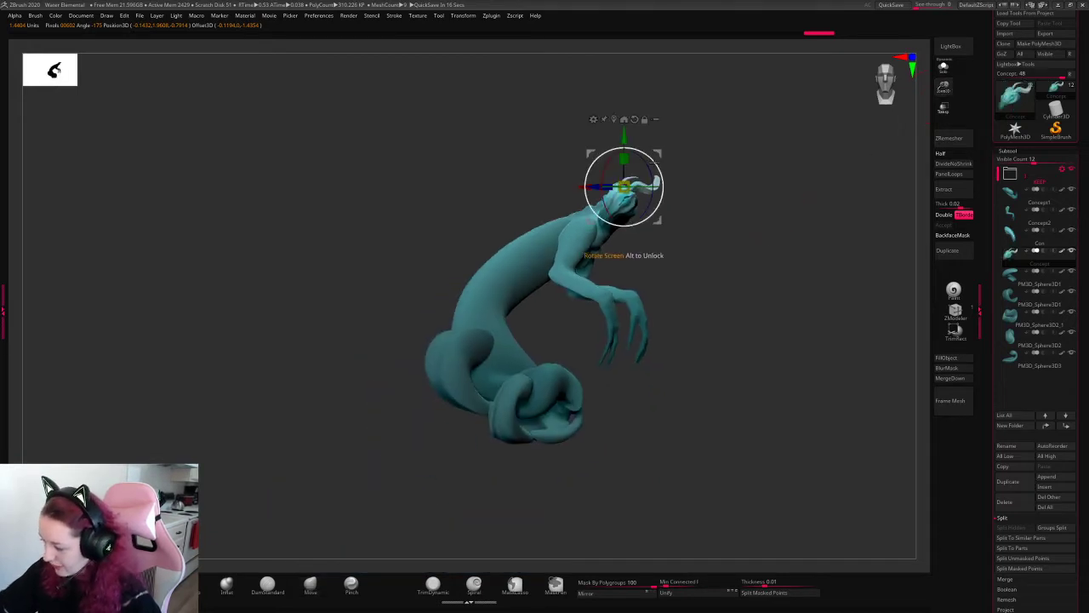
drag(655, 147, 626, 172)
key(q)
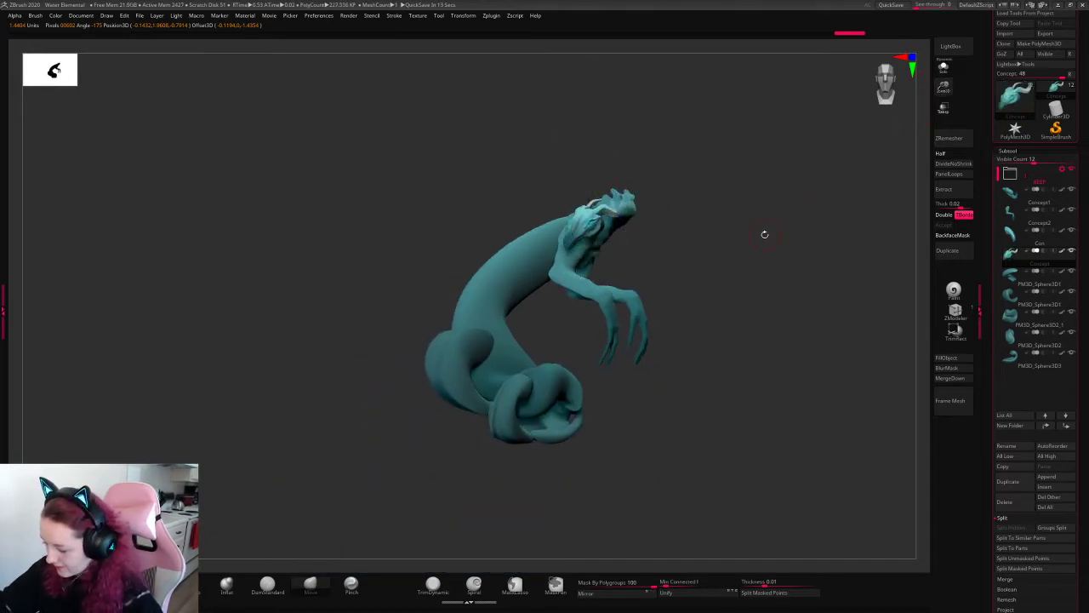
drag(763, 234, 746, 178)
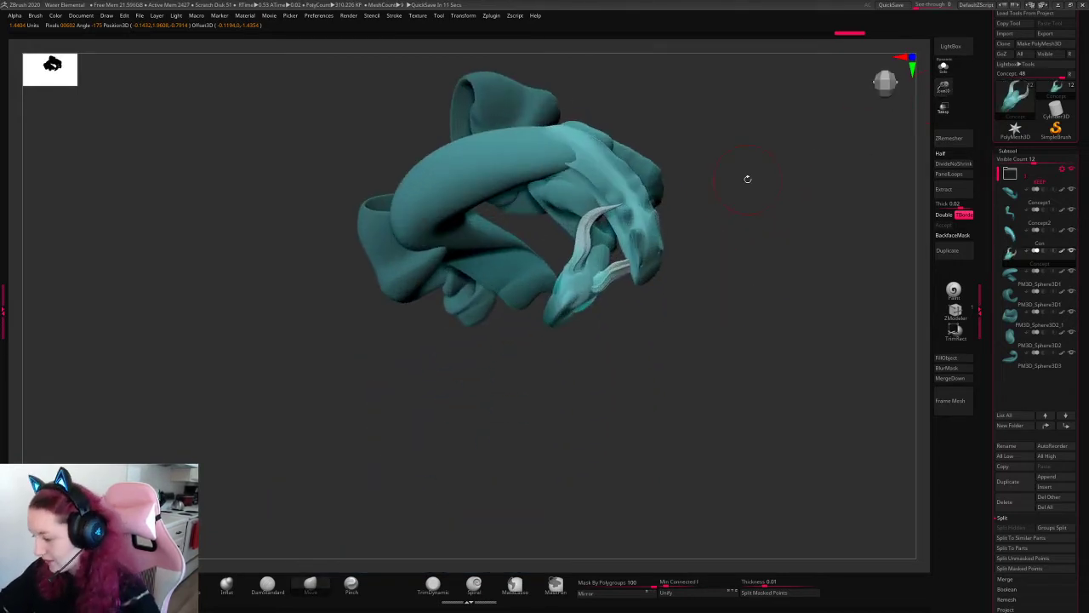
- Select the Con neck, bend it sideways from above with the Bend Arc deformer, and accept the deformation
alt+click(663, 208)
drag(753, 220, 675, 204)
key(w)
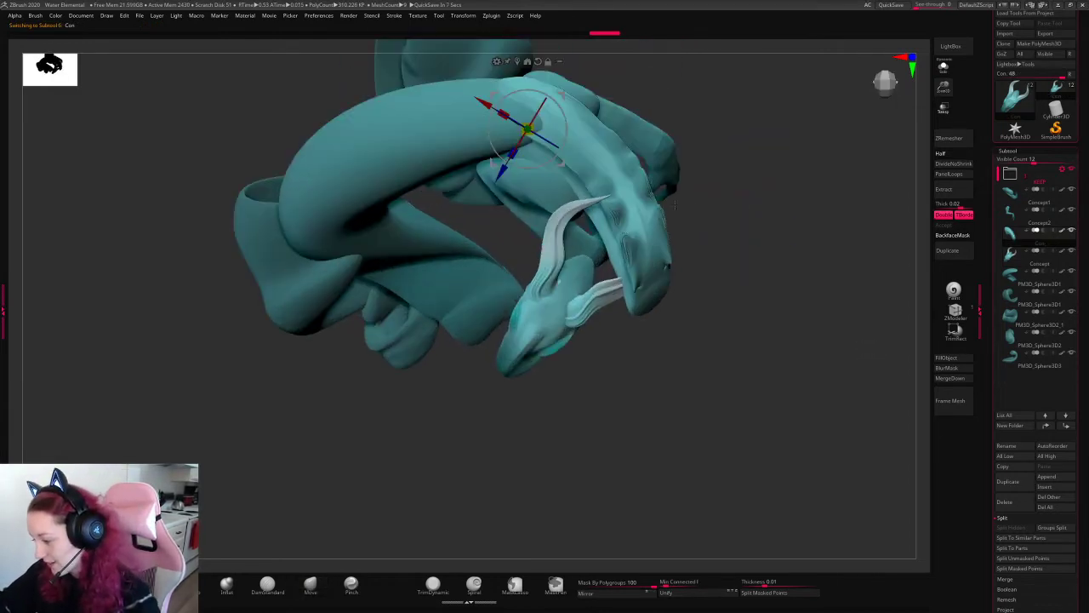
drag(944, 86, 944, 68)
drag(749, 247, 649, 188)
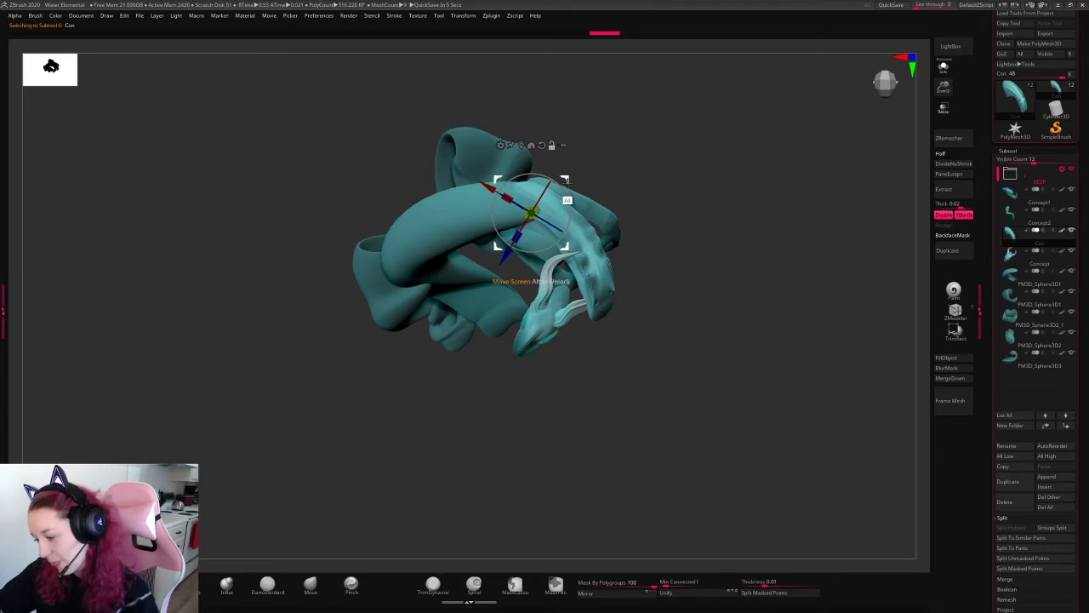
click(477, 147)
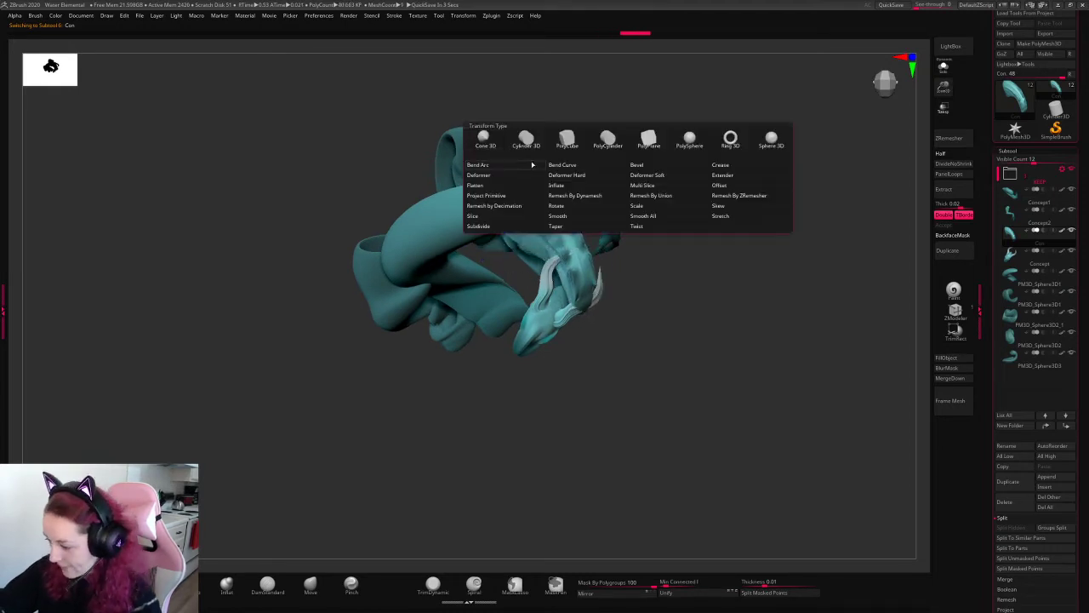
click(489, 165)
drag(522, 281, 537, 317)
drag(521, 281, 504, 308)
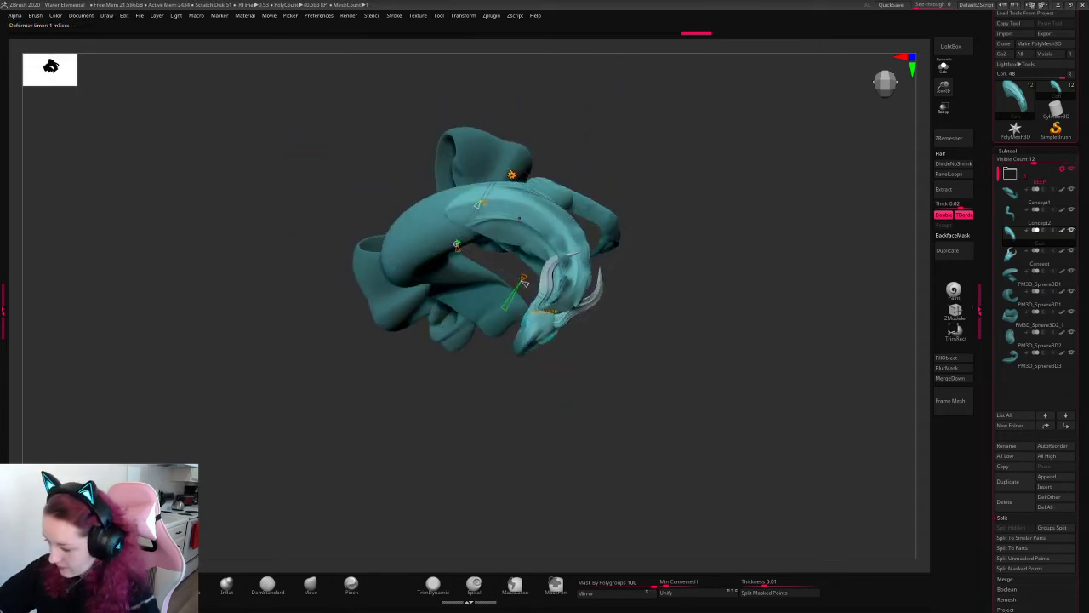
click(512, 174)
click(579, 247)
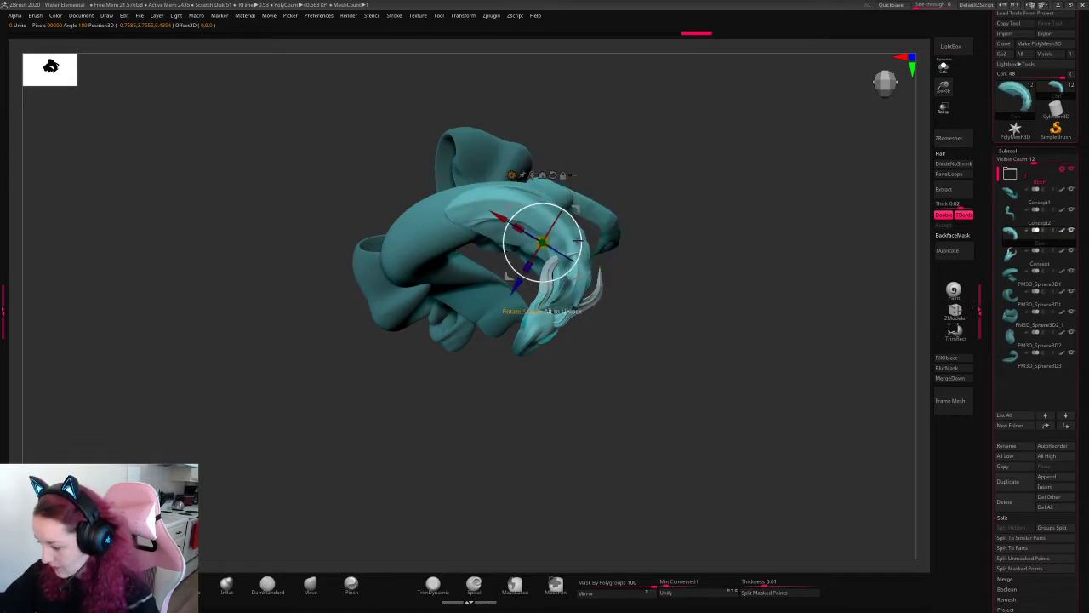
- Reposition the bent Con neck to connect the shoulders with the head, comparing the result through undo and redo
drag(579, 241, 593, 210)
key(q)
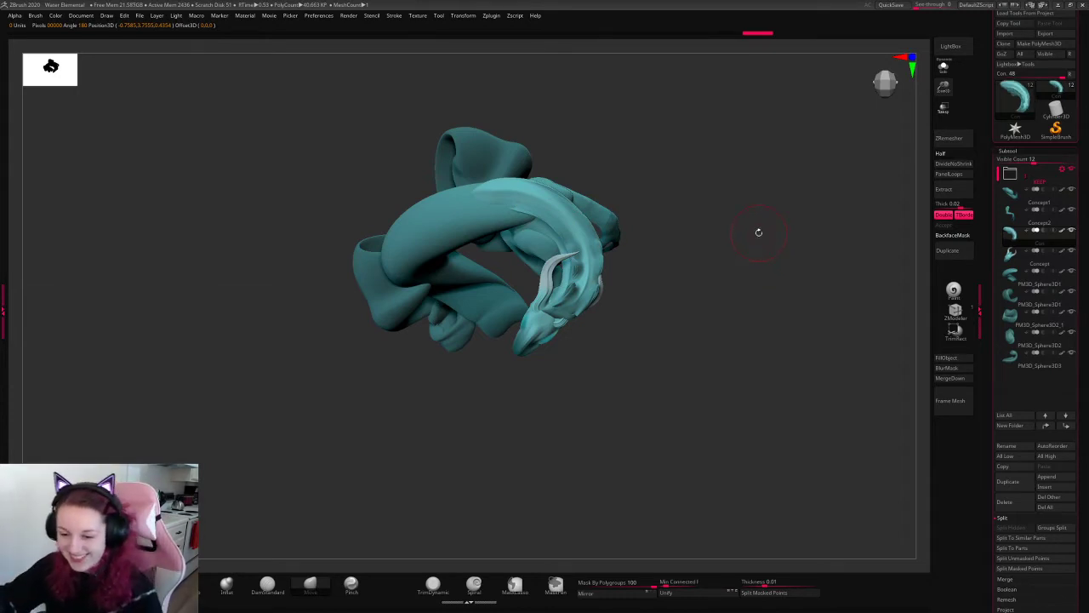
key(ctrl+z)
key(ctrl+z)
key(ctrl+shift+z)
key(ctrl+shift+z)
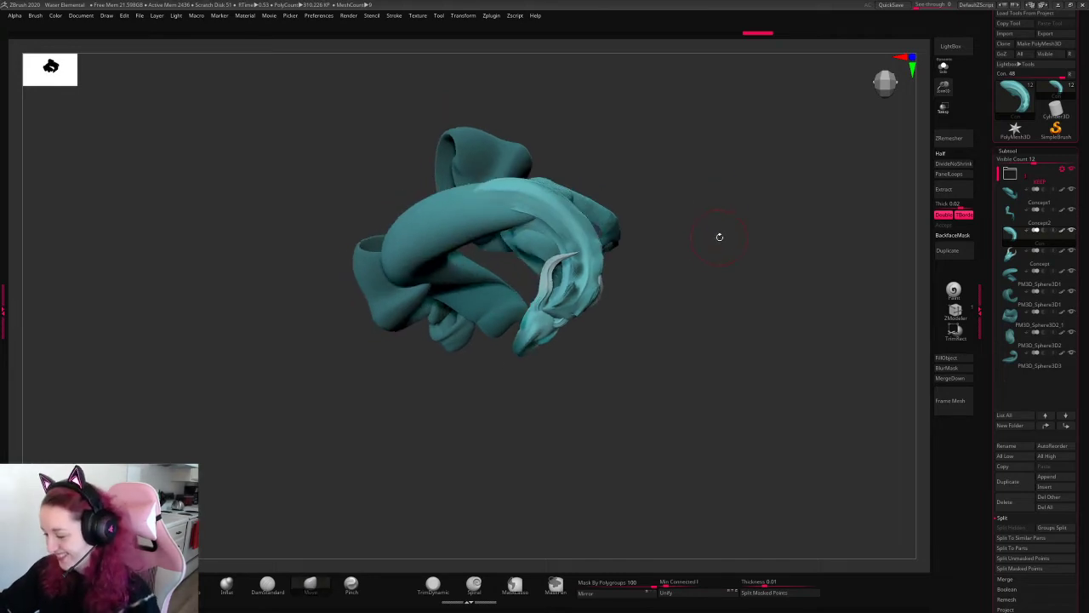
- Select the Concept head in the side view and adjust its height and tilt above the near shoulder with the gizmo
alt+click(502, 212)
key(space)
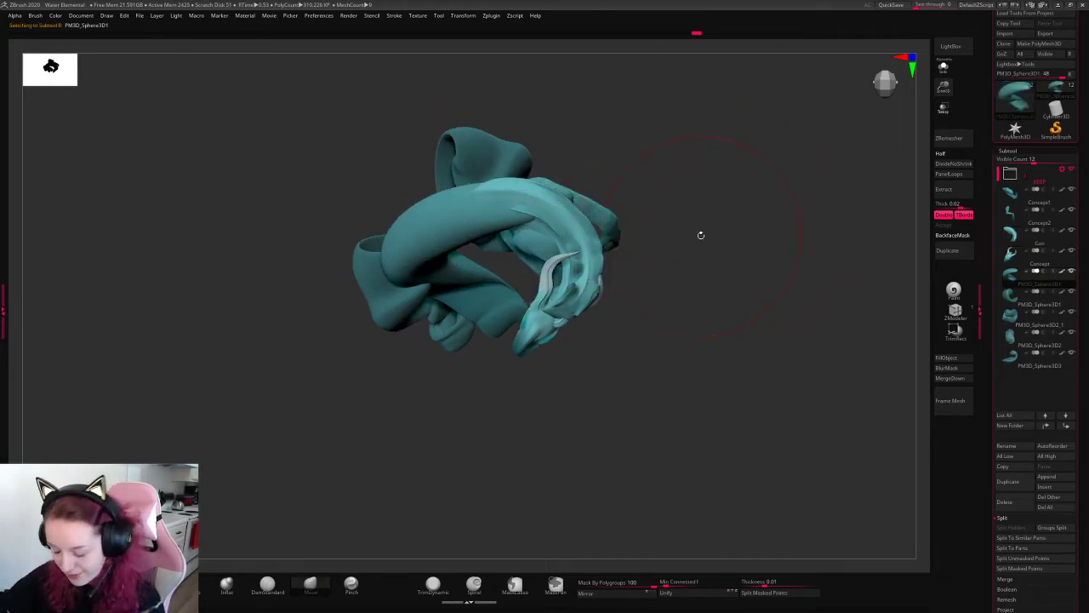
mouse_move(646, 206)
mouse_down()
mouse_move(630, 208)
mouse_move(729, 214)
mouse_move(746, 181)
mouse_move(724, 210)
mouse_move(738, 206)
mouse_move(757, 233)
mouse_up()
key(space)
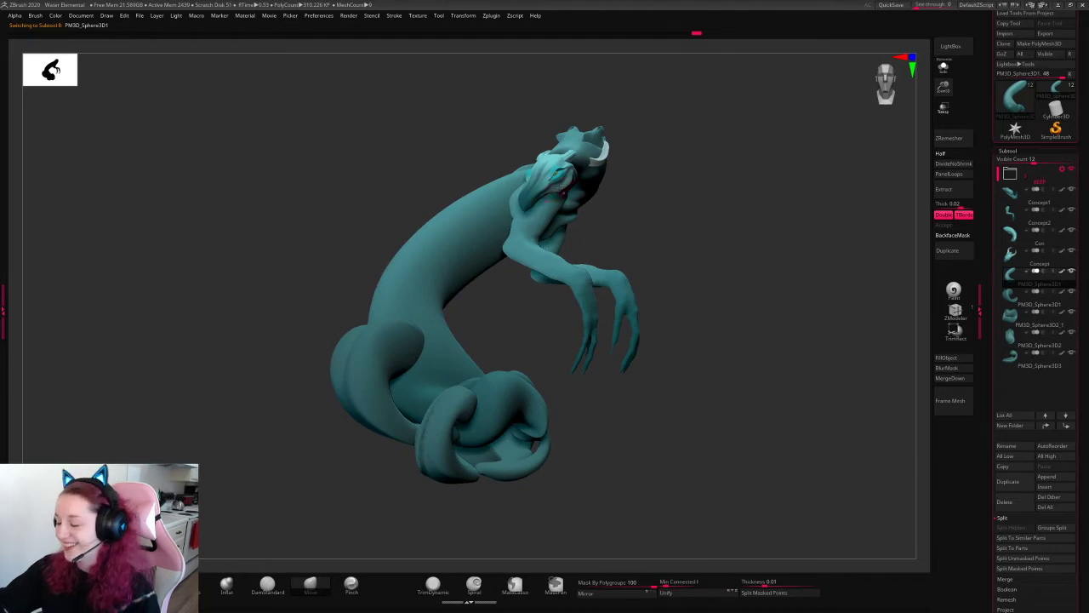
alt+click(563, 192)
key(w)
drag(557, 105, 557, 79)
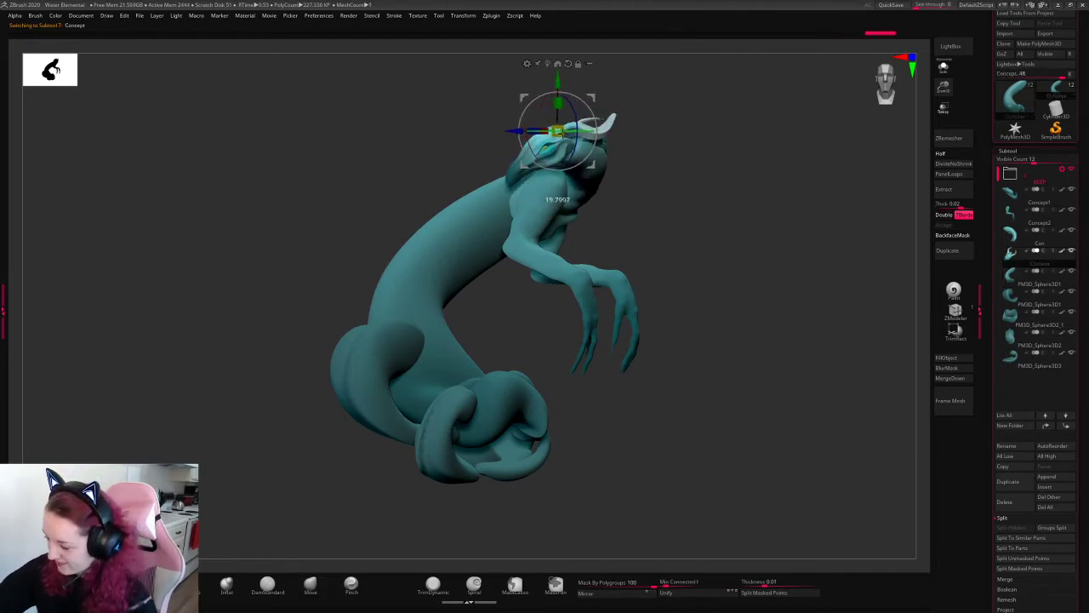
key(q)
- Reshape the PM3D_Sphere3D1 body with the Move brush, adjusting its base and pushing the back outward to flow into the neck
mouse_move(712, 255)
mouse_down()
mouse_move(748, 279)
mouse_move(462, 382)
mouse_move(442, 378)
mouse_up()
alt+click(462, 382)
key(space)
drag(484, 412, 497, 388)
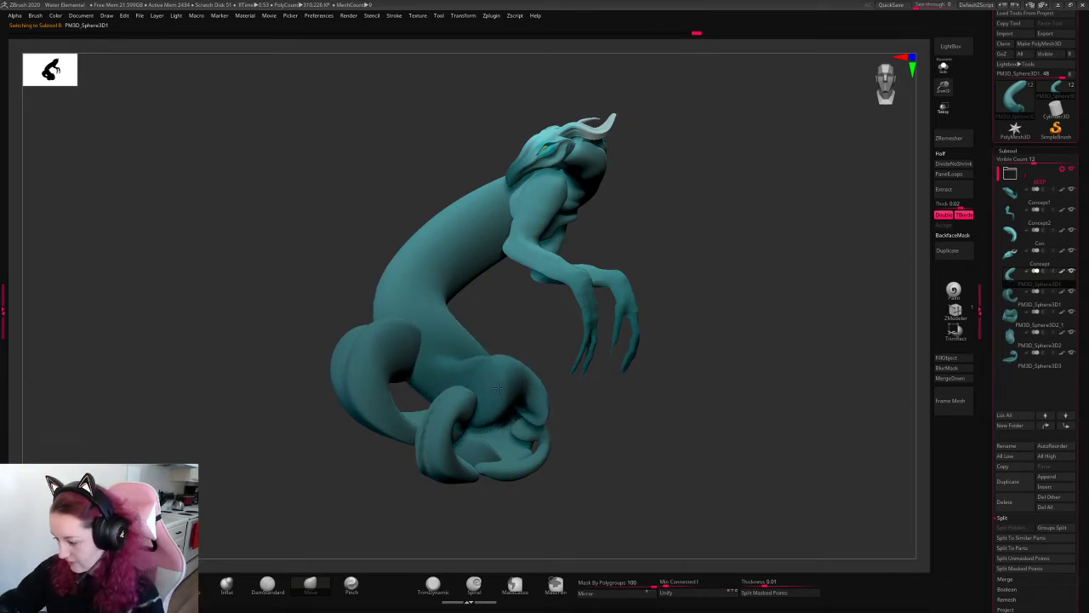
mouse_move(706, 273)
mouse_down()
mouse_move(747, 244)
mouse_move(700, 286)
mouse_up()
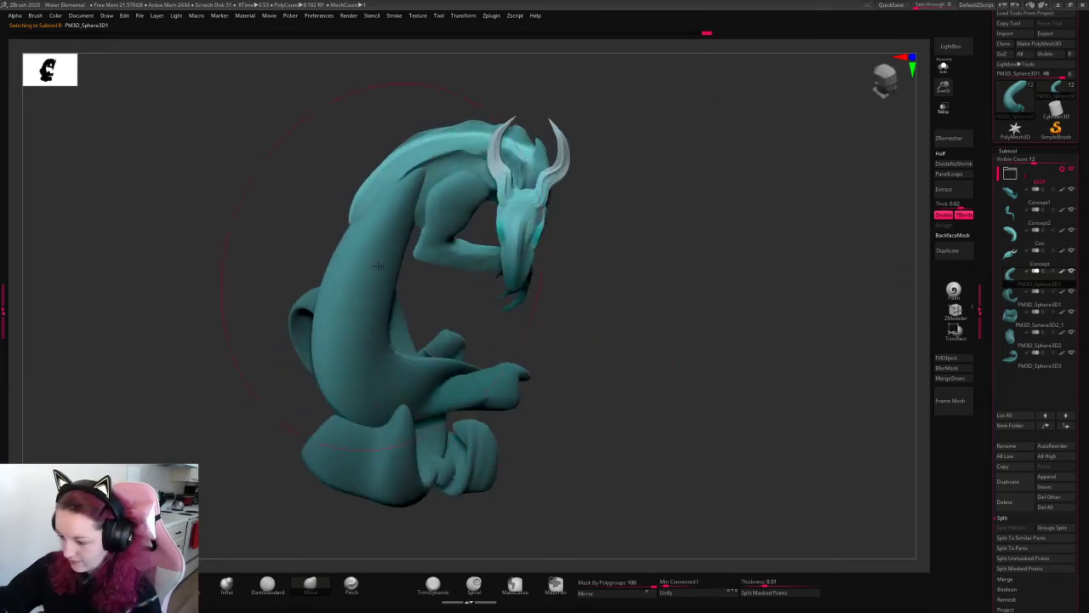
drag(377, 265, 324, 240)
key(space)
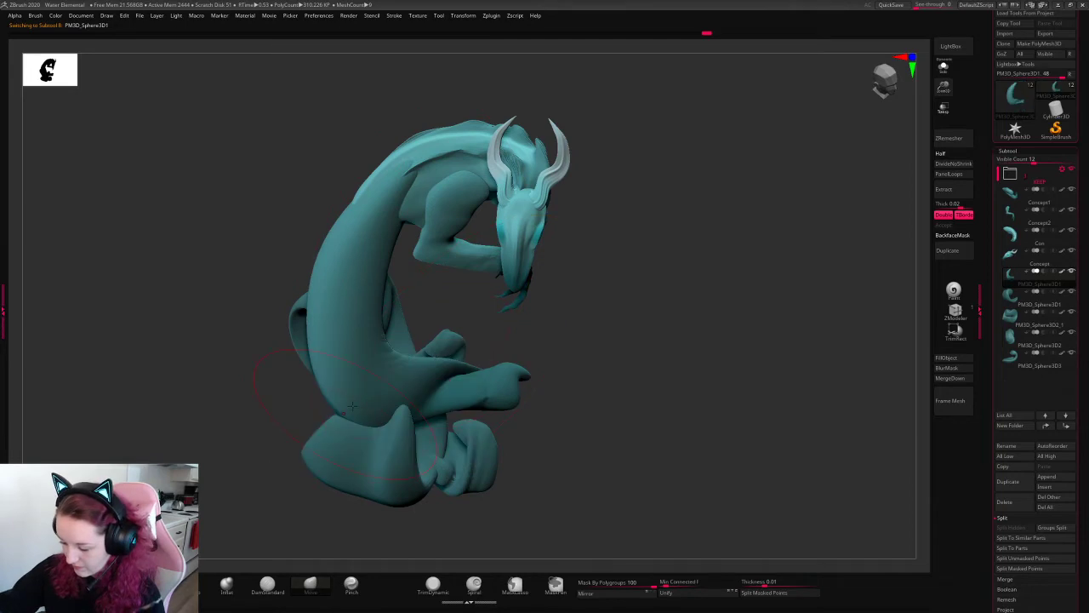
mouse_move(690, 255)
mouse_down()
mouse_move(700, 282)
mouse_move(626, 271)
mouse_up()
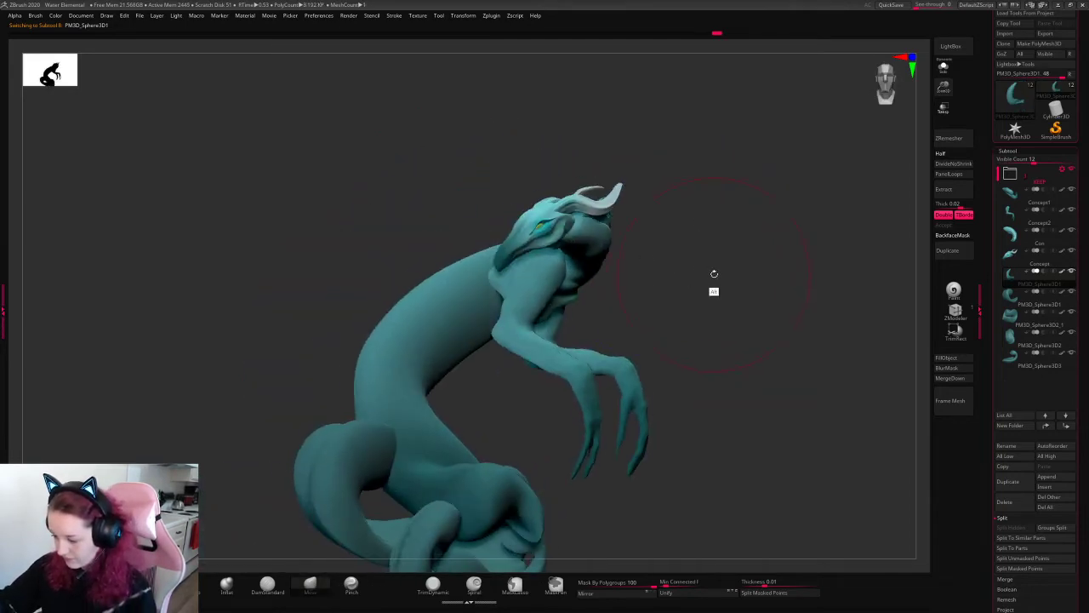
- Select the neck beneath the head in the side view and nudge it slightly upward with the gizmo
alt+drag(712, 275, 749, 223)
key(space)
alt+click(602, 163)
key(w)
drag(609, 162, 614, 152)
key(q)
- Select the near arm Concept1 and reposition it against the shoulder from above
alt+click(546, 269)
key(w)
drag(730, 174, 742, 282)
mouse_move(577, 206)
mouse_down()
mouse_move(529, 212)
mouse_move(540, 188)
mouse_up()
key(q)
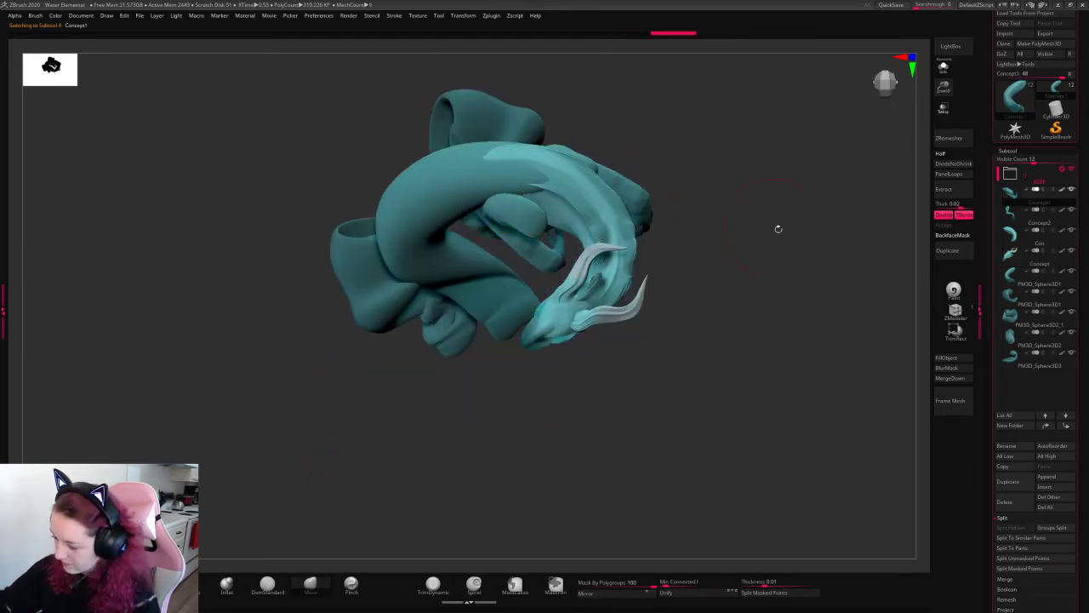
- Move the far arm Concept2 in towards the chest, and select Concept1 to check its placement from the front
shift+drag(778, 228, 790, 248)
alt+click(620, 285)
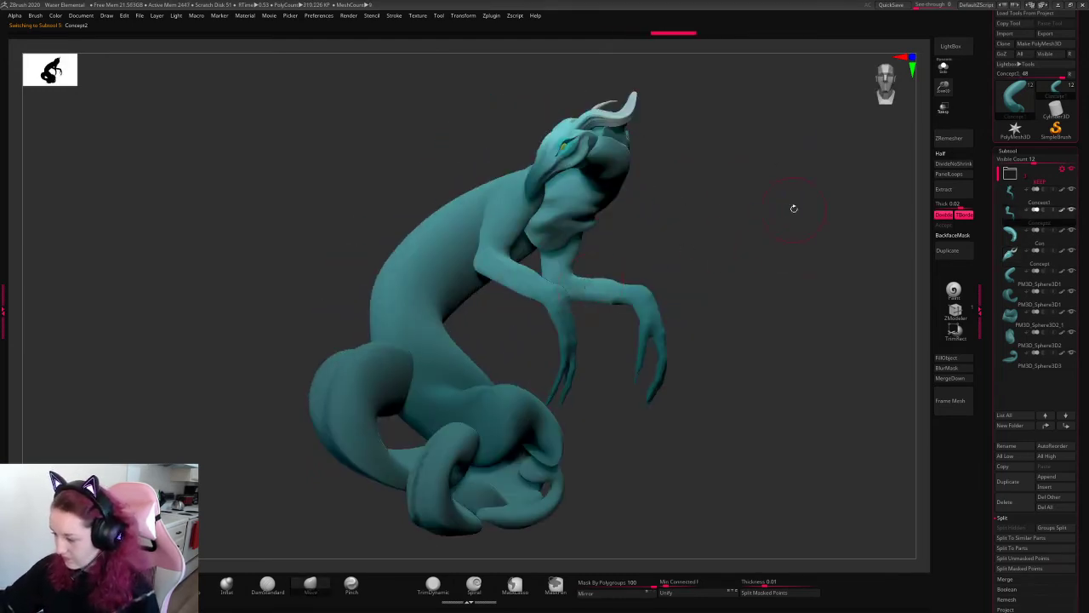
drag(793, 209, 834, 211)
key(w)
drag(658, 245, 637, 251)
key(q)
drag(838, 198, 811, 229)
alt+click(611, 223)
drag(788, 183, 656, 194)
key(w)
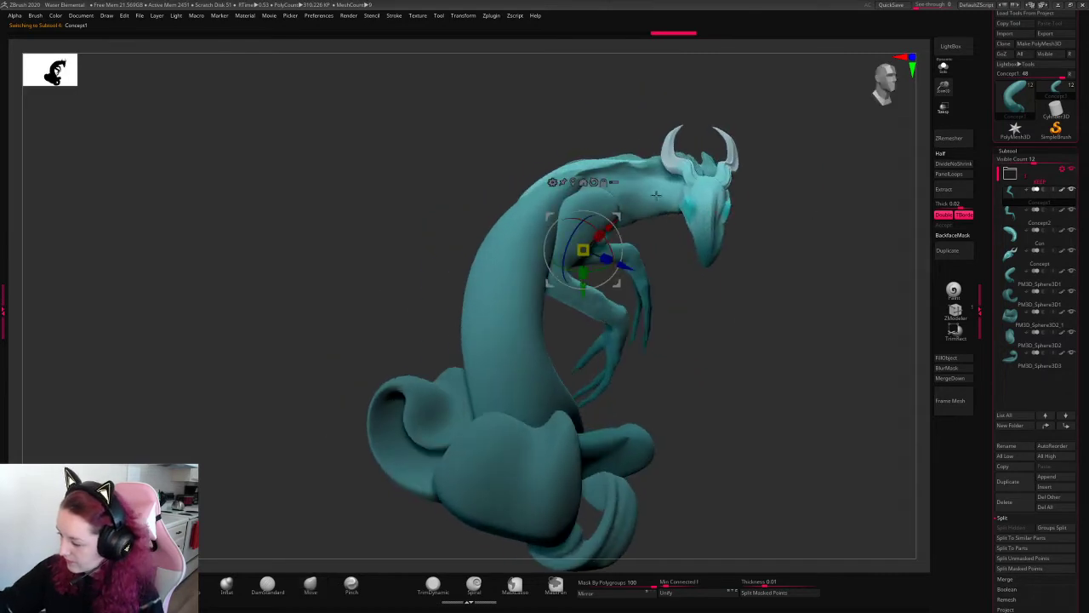
key(q)
- Select the front base coil PM3D_Sphere3D2 in the side view and raise it along its vertical axis
drag(809, 204, 827, 231)
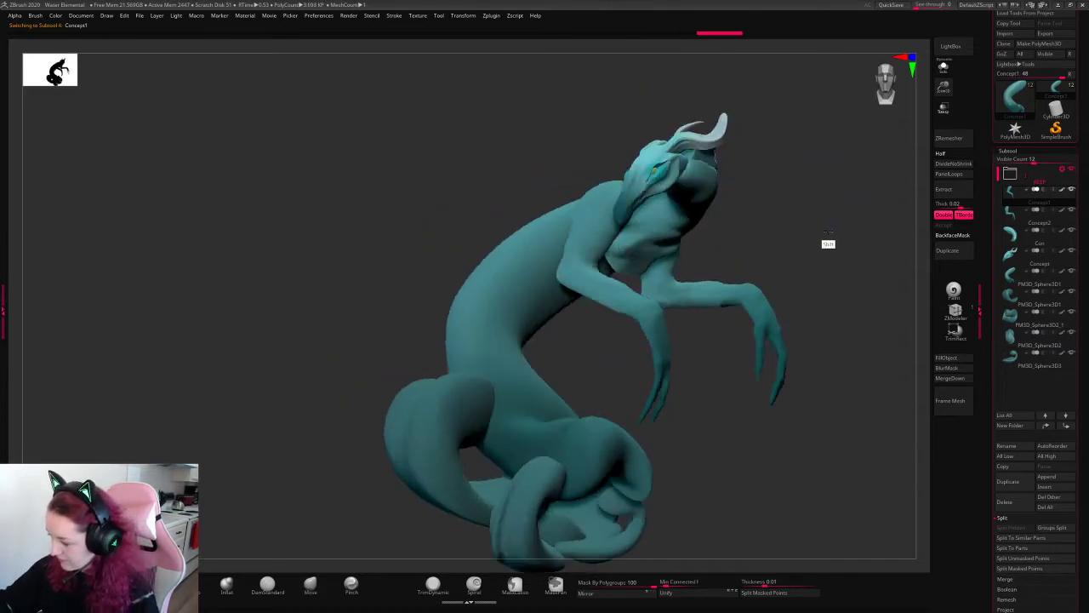
drag(944, 86, 928, 107)
alt+drag(750, 228, 729, 202)
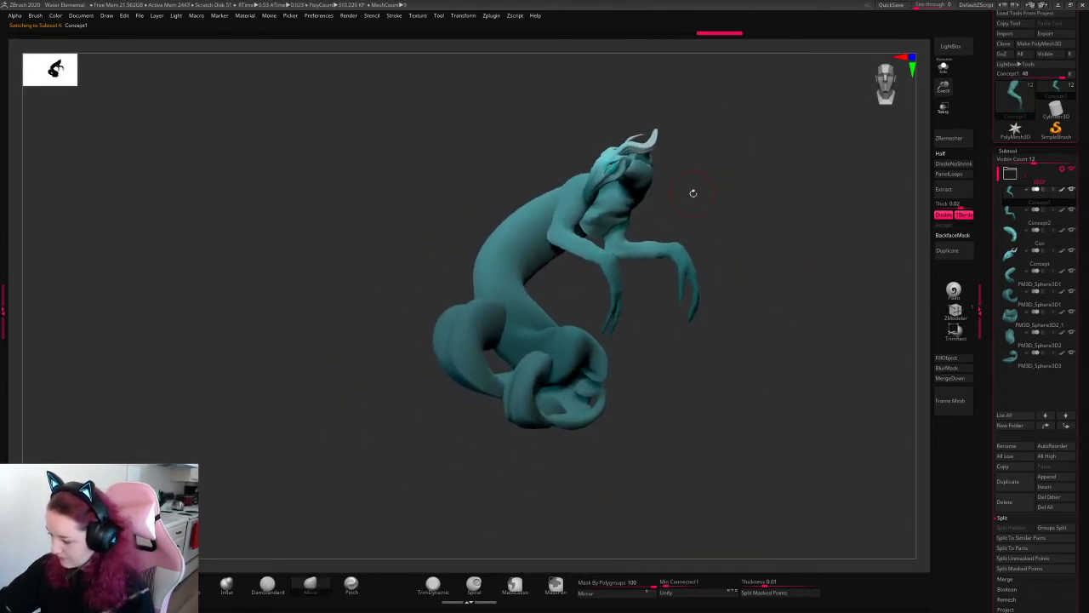
alt+click(527, 411)
key(w)
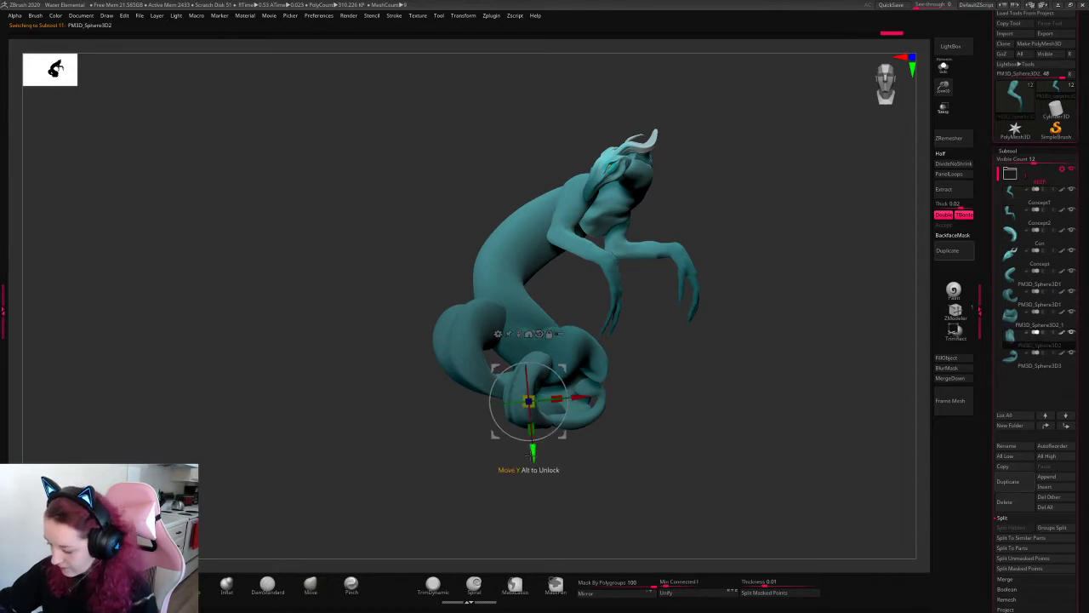
drag(529, 455, 527, 420)
key(q)
- Rotate the inner base coil upward to tighten the base, and select PM3D_Sphere3D2_1 to check its placement
alt+click(571, 410)
key(w)
mouse_move(629, 452)
mouse_down()
mouse_move(631, 397)
mouse_move(656, 397)
mouse_move(650, 369)
mouse_up()
key(q)
alt+click(557, 423)
key(w)
key(q)
mouse_move(755, 308)
mouse_down()
mouse_move(764, 312)
mouse_move(683, 343)
mouse_up()
mouse_move(734, 263)
alt+mouse_down()
mouse_move(762, 243)
mouse_move(733, 258)
alt+mouse_up()
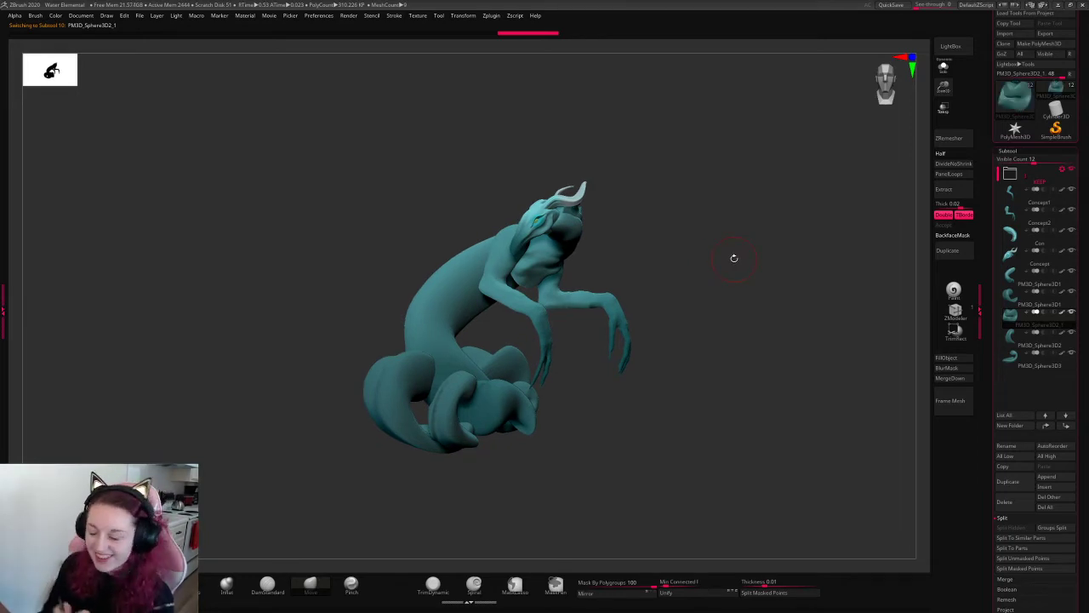
- Select the front base coil PM3D_Sphere3D2, place the gizmo on the coil itself, and raise it into the base
alt+drag(735, 258, 754, 190)
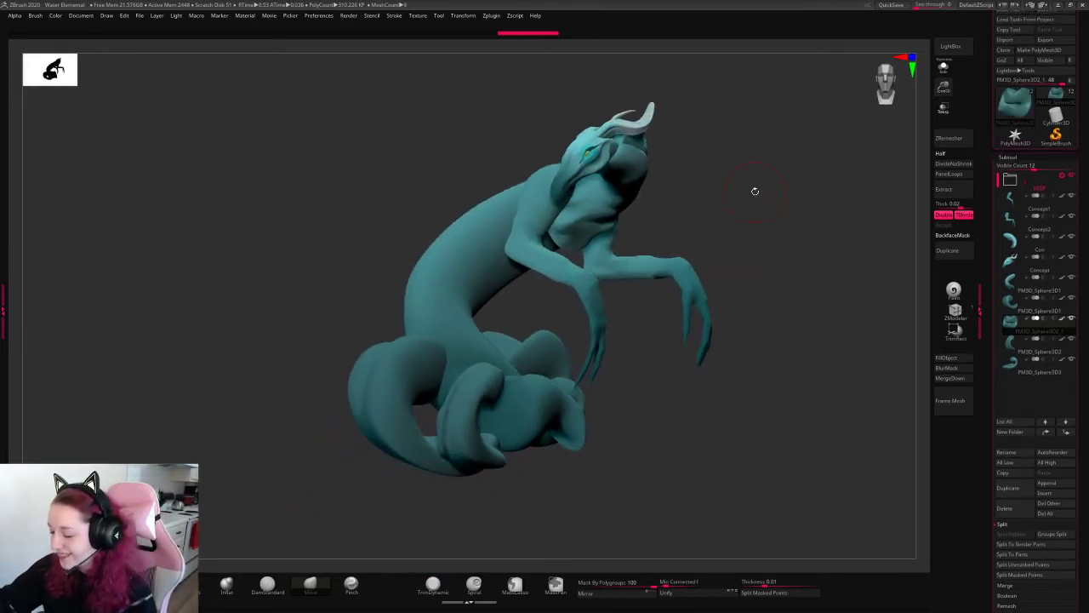
alt+click(585, 300)
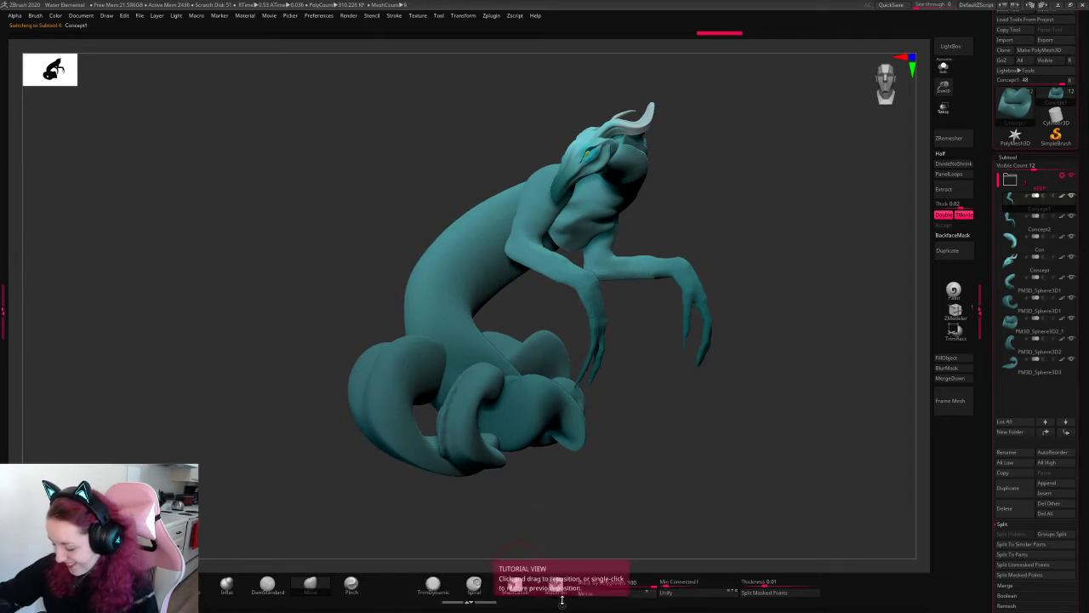
click(555, 583)
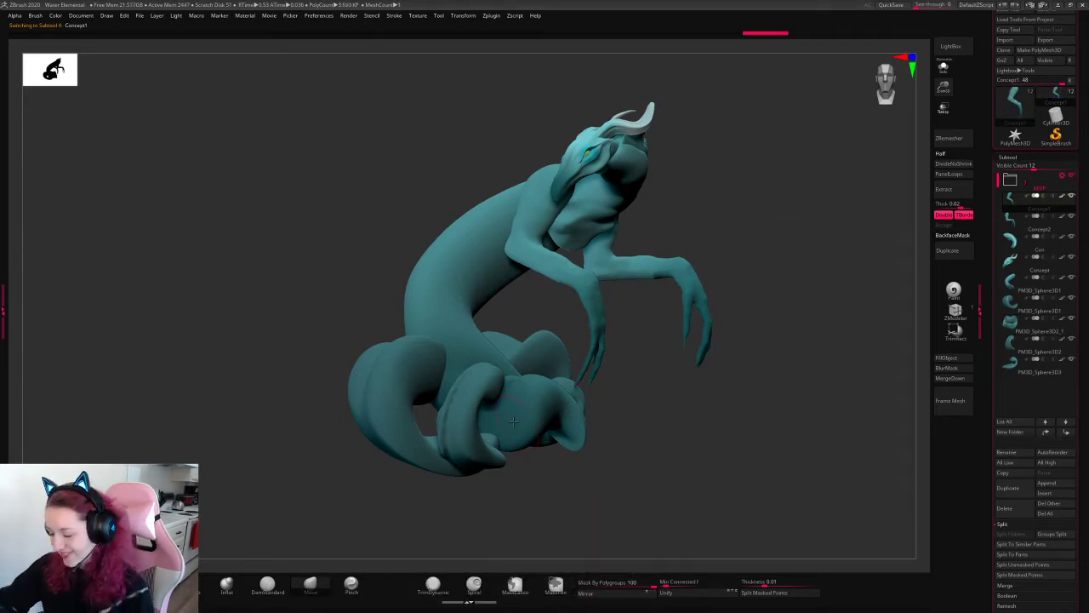
alt+click(466, 450)
key(w)
alt+click(470, 418)
alt+click(691, 411)
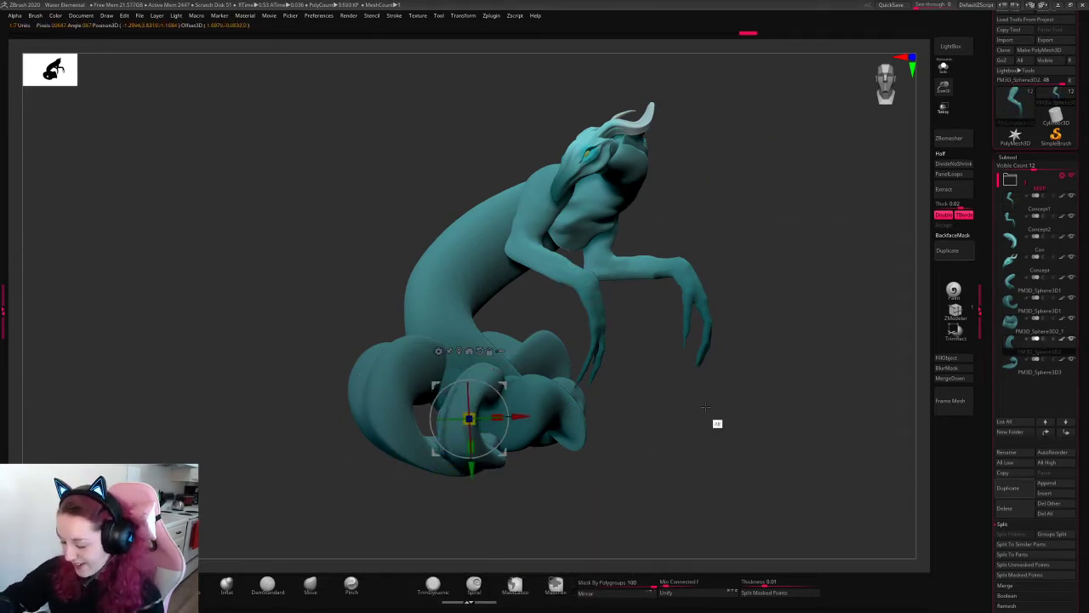
alt+click(457, 407)
alt+click(733, 400)
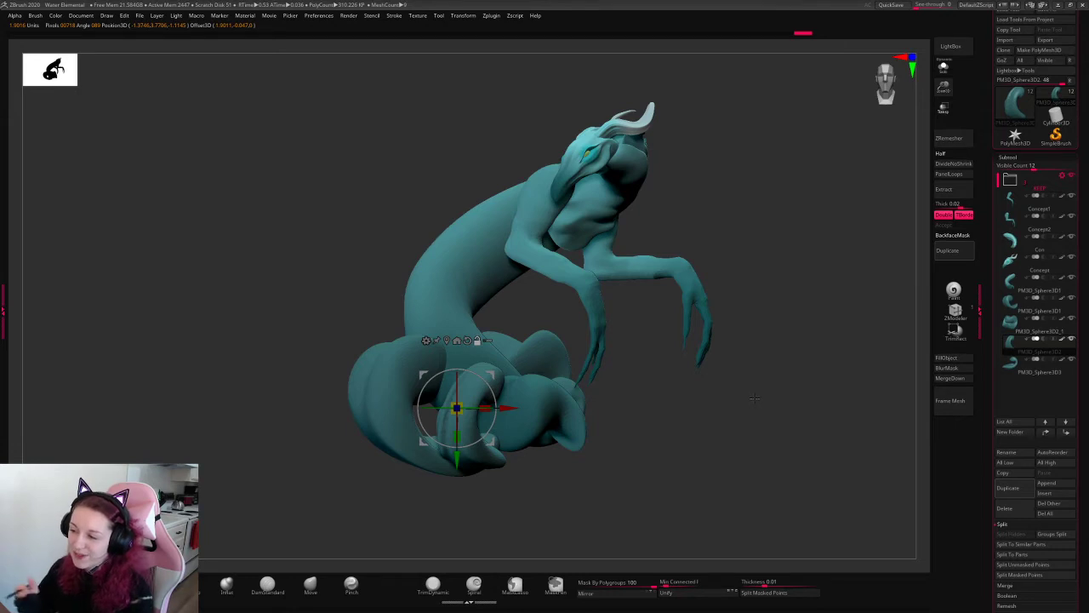
drag(457, 461, 462, 395)
key(q)
- Select the large rear base coil and raise it against the lower body
alt+click(444, 466)
key(w)
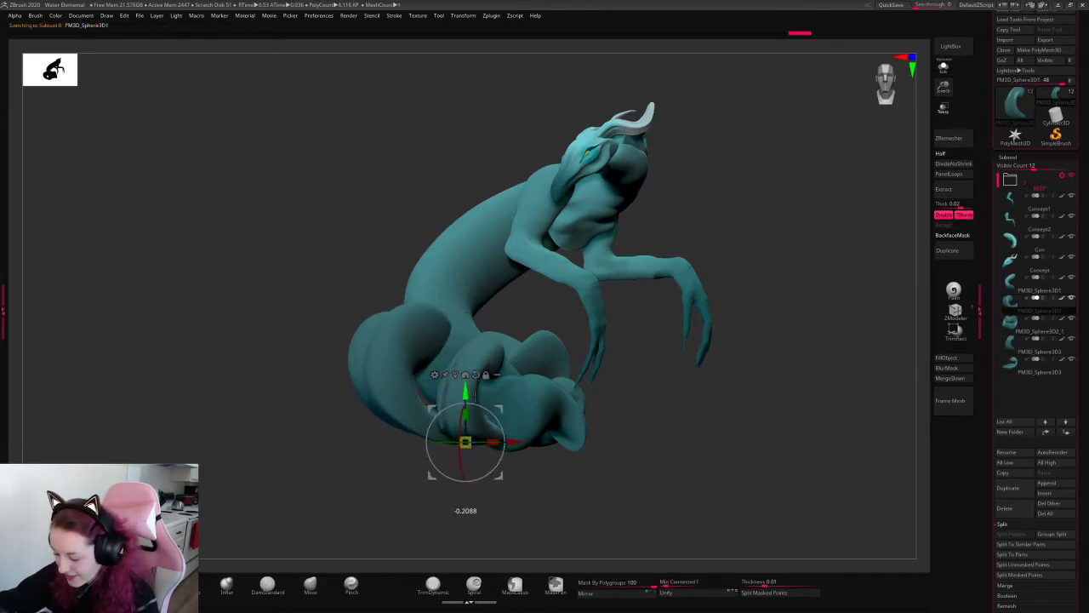
key(q)
drag(694, 416, 721, 410)
- Adjust the position of the PM3D_Sphere3D2_1 base coil from below, fitting it among the neighbouring coils
alt+click(345, 423)
key(w)
mouse_move(703, 255)
mouse_down()
mouse_move(711, 223)
mouse_move(720, 265)
mouse_up()
drag(741, 212, 723, 490)
shift+drag(727, 264, 804, 528)
drag(943, 87, 935, 119)
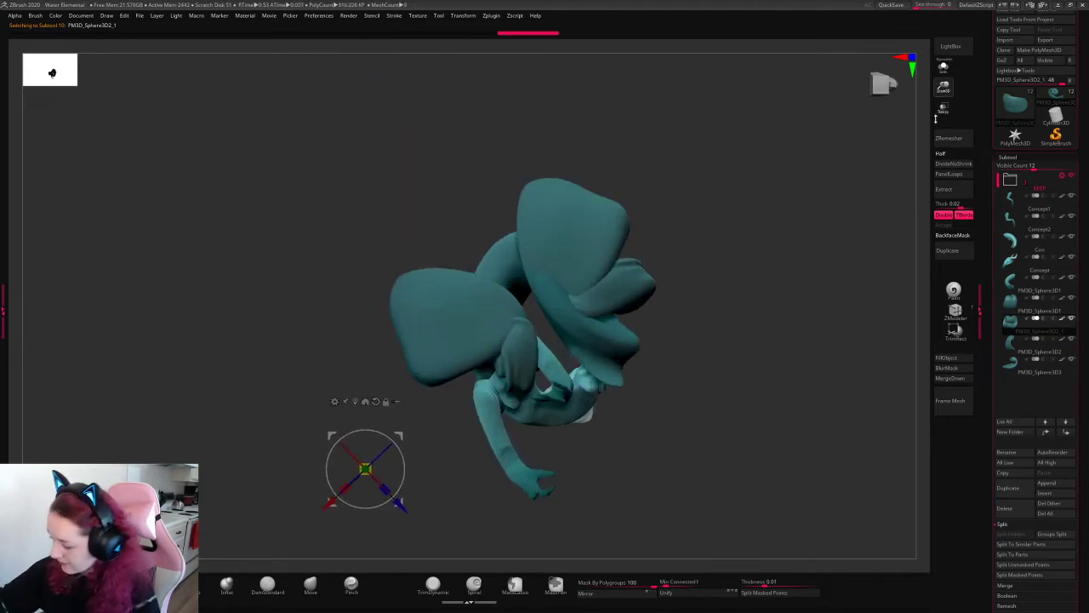
alt+drag(482, 317, 775, 164)
mouse_move(518, 282)
mouse_down()
mouse_move(559, 227)
mouse_move(556, 282)
mouse_up()
key(q)
mouse_move(730, 224)
mouse_down()
mouse_move(689, 293)
mouse_move(731, 295)
mouse_move(608, 259)
mouse_up()
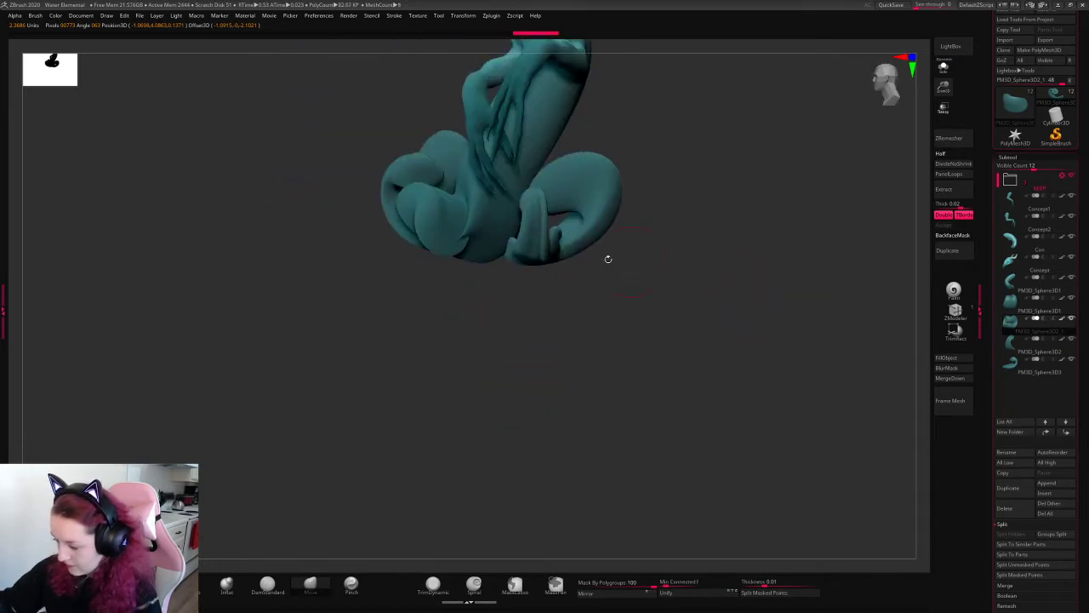
- Select the PM3D_Sphere3D3 base coil, place the gizmo on it, and rotate it about 35 degrees around the base
alt+click(549, 242)
key(w)
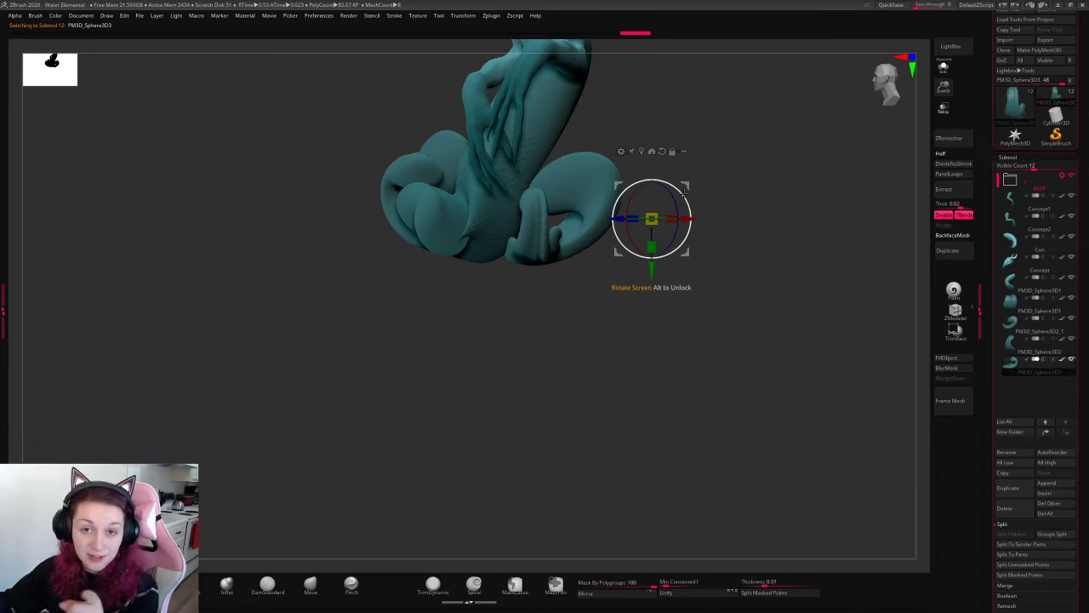
mouse_move(742, 215)
mouse_down()
mouse_move(821, 216)
mouse_move(745, 216)
mouse_up()
alt+drag(745, 216, 741, 282)
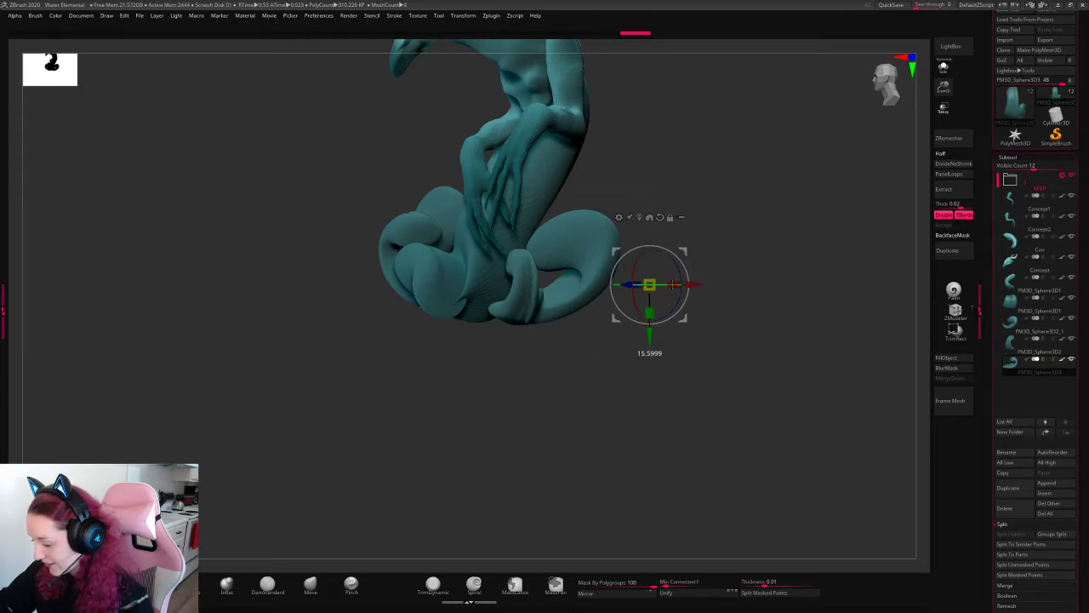
click(537, 300)
drag(563, 301, 571, 300)
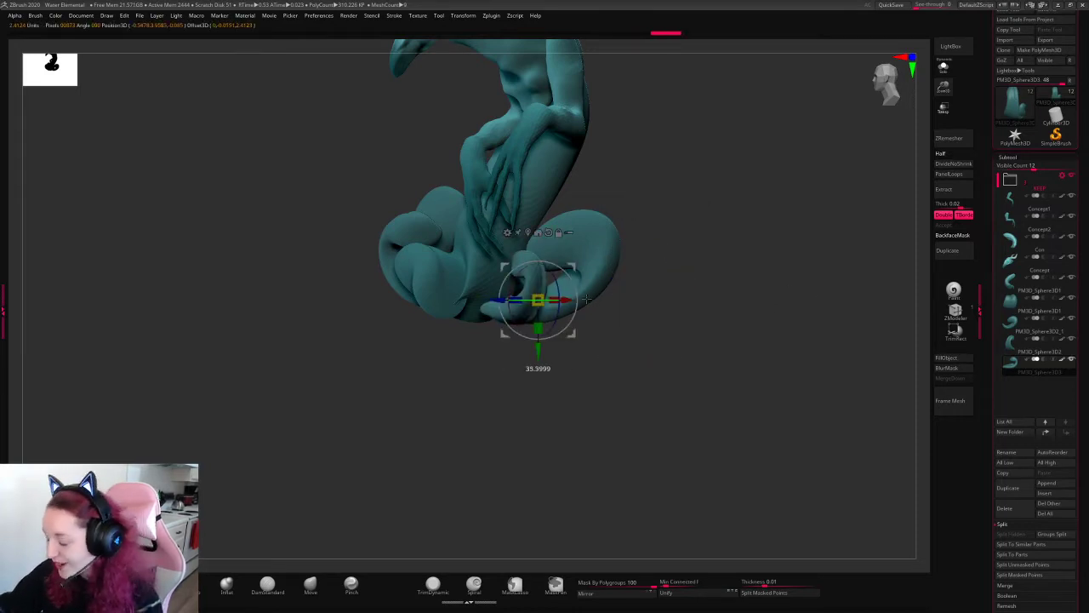
drag(649, 281, 722, 272)
drag(589, 302, 559, 300)
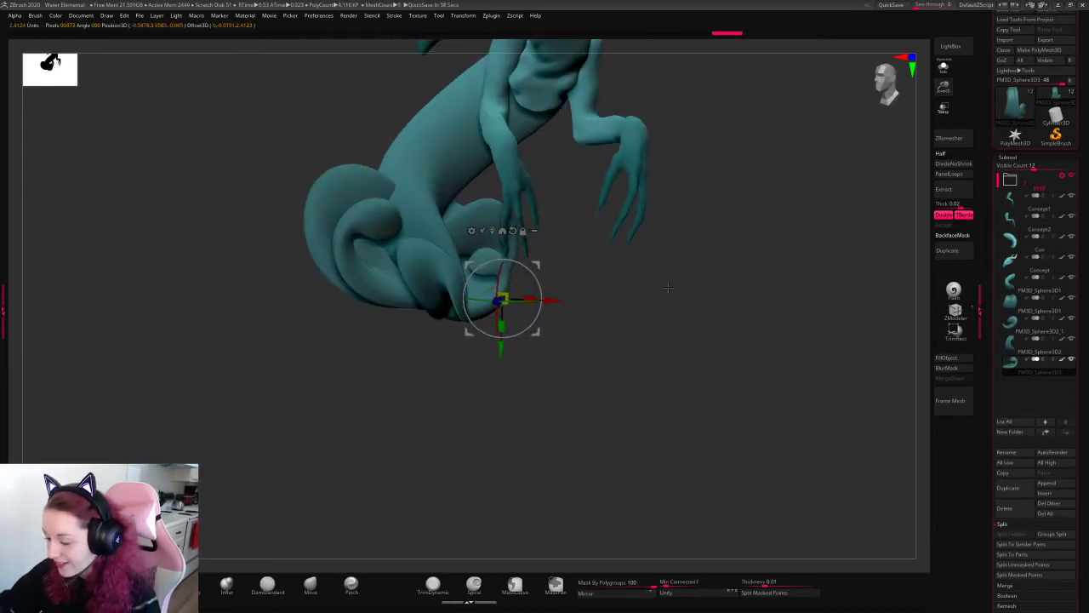
drag(700, 346, 783, 341)
alt+drag(800, 110, 807, 204)
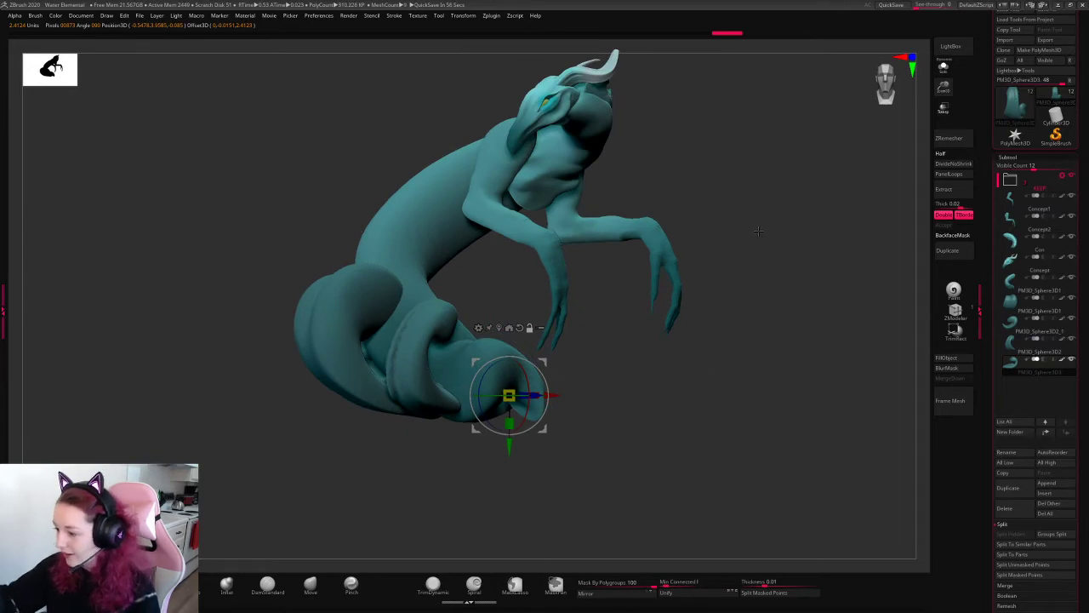
- Select the near arm and lower it slightly at the shoulder in the side view
alt+click(491, 201)
drag(512, 220, 521, 240)
key(q)
alt+drag(677, 127, 683, 224)
- Select the Con neck for reshaping, adjust the brush size, and hide the Concept head
alt+click(599, 221)
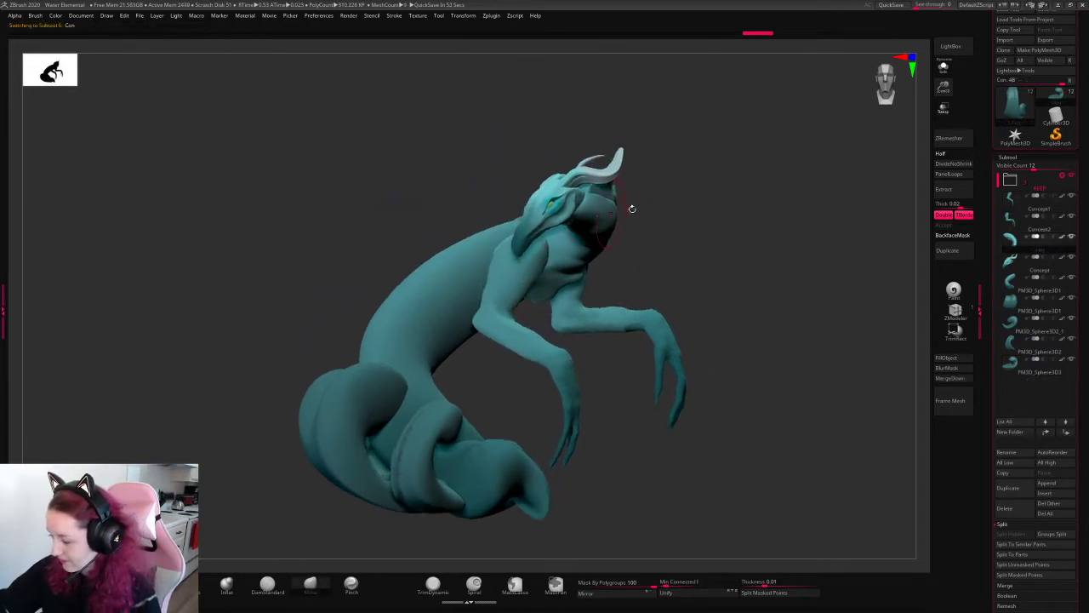
key(space)
drag(744, 190, 668, 192)
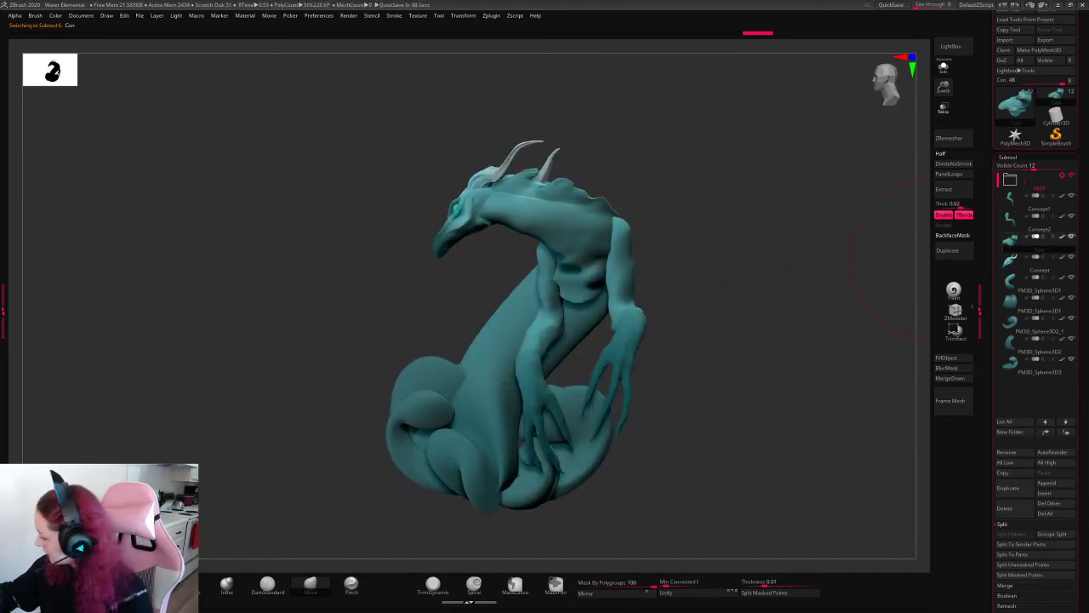
click(1071, 310)
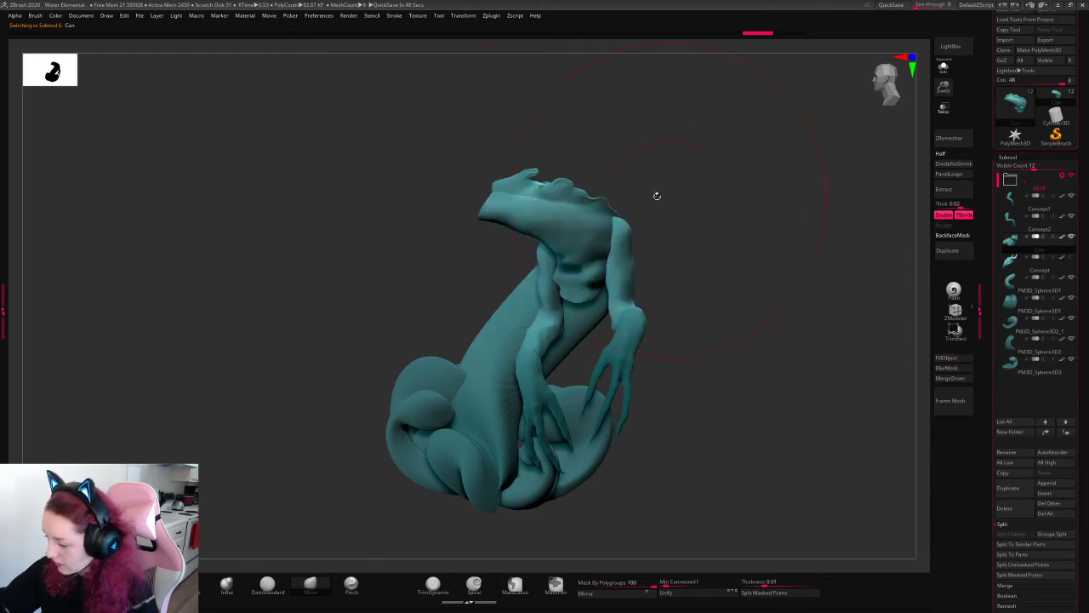
- Reshape the base of the Con neck with a large Move brush so it blends into the shoulders and back
mouse_move(657, 196)
mouse_down()
mouse_move(772, 223)
mouse_move(739, 246)
mouse_move(717, 227)
mouse_up()
key(space)
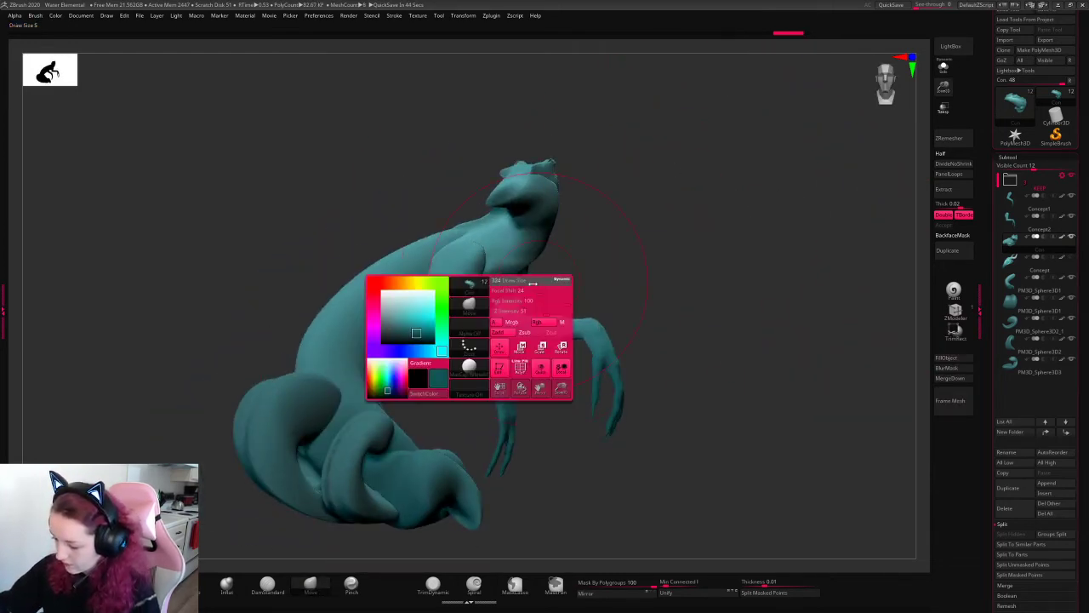
mouse_move(652, 184)
mouse_down()
mouse_move(546, 177)
mouse_move(681, 182)
mouse_move(604, 272)
mouse_up()
key(space)
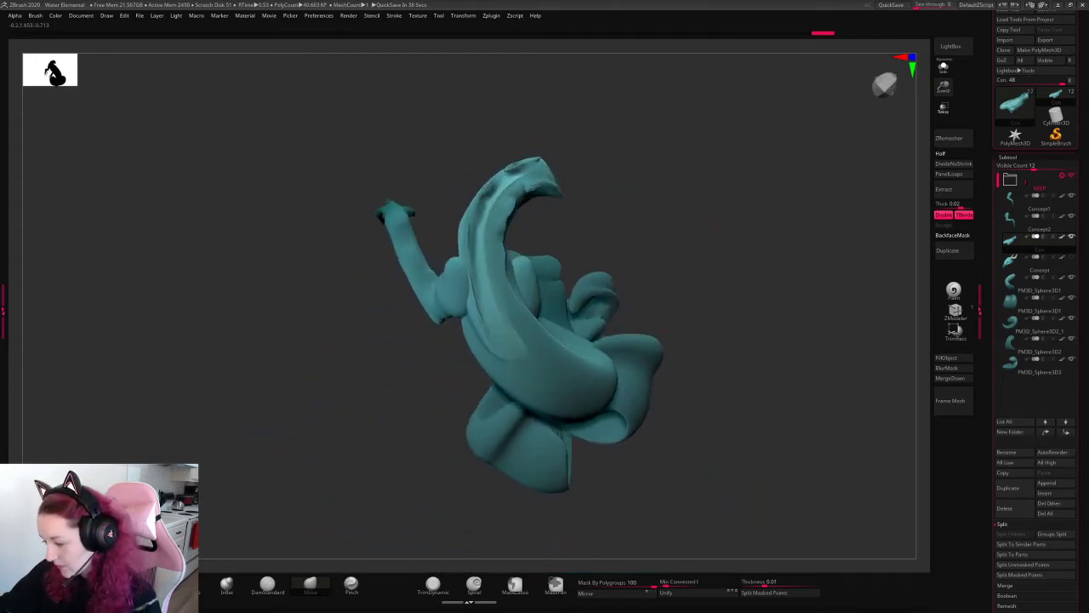
key(space)
drag(447, 287, 511, 298)
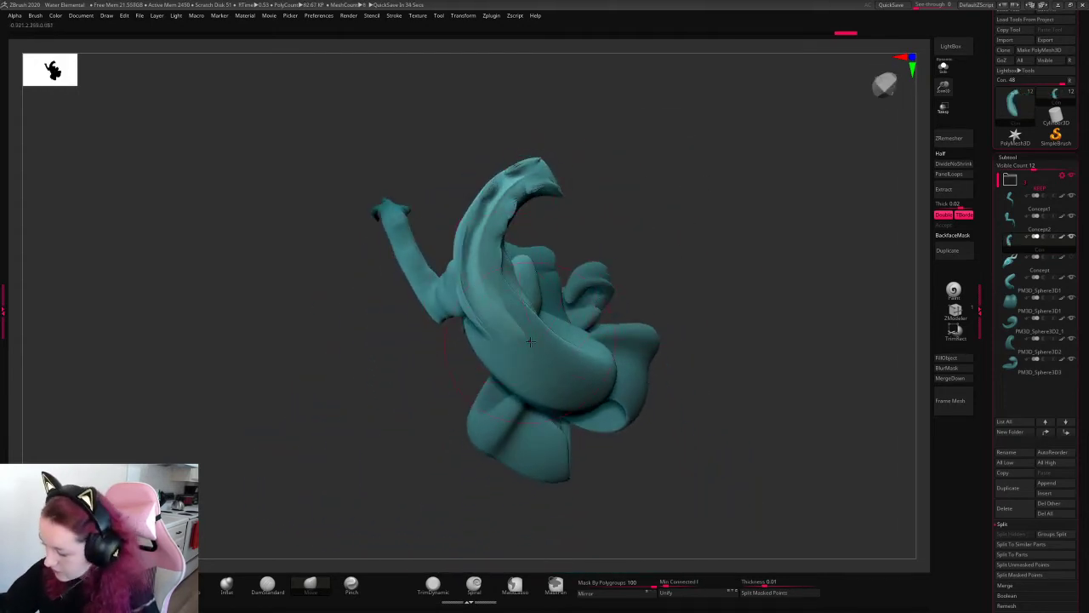
mouse_move(531, 341)
mouse_down()
mouse_move(647, 255)
mouse_move(724, 216)
mouse_move(712, 295)
mouse_move(598, 301)
mouse_move(554, 332)
mouse_move(688, 284)
mouse_move(654, 319)
mouse_move(678, 298)
mouse_up()
- Select the far arm Concept2 in the side view and show the Concept head again
alt+click(598, 301)
right_click(678, 299)
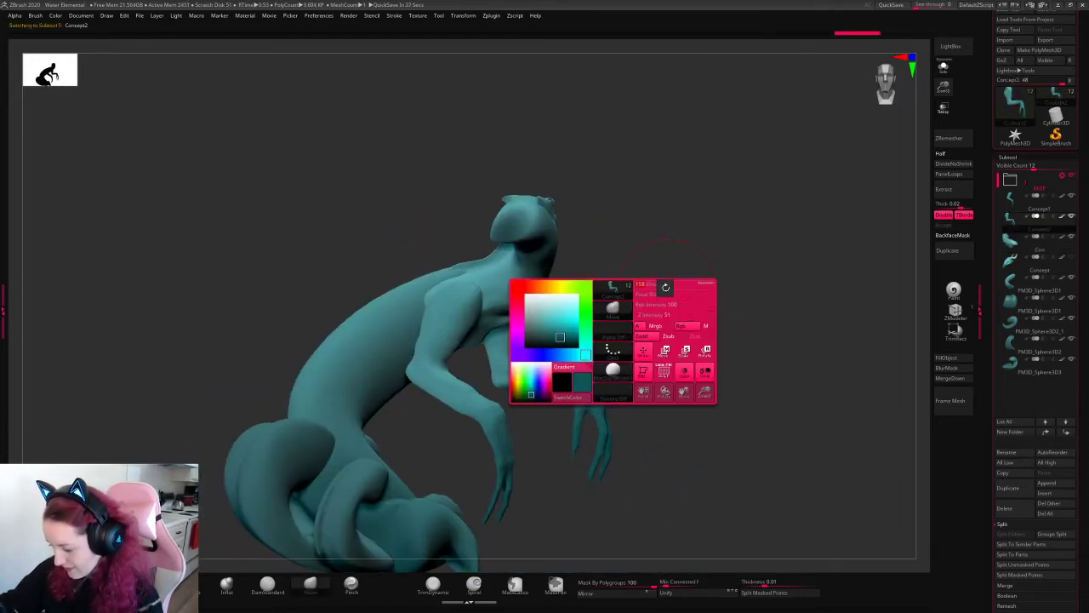
click(1071, 257)
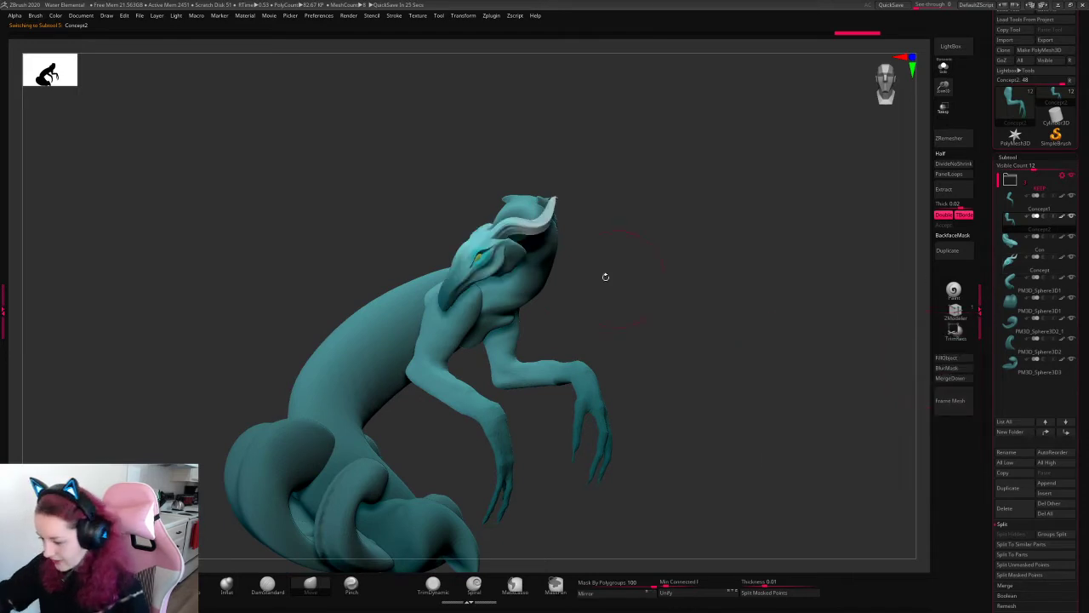
- Reposition the Concept head higher on the neck and tilt it for the side-view pose
drag(485, 228, 510, 224)
key(q)
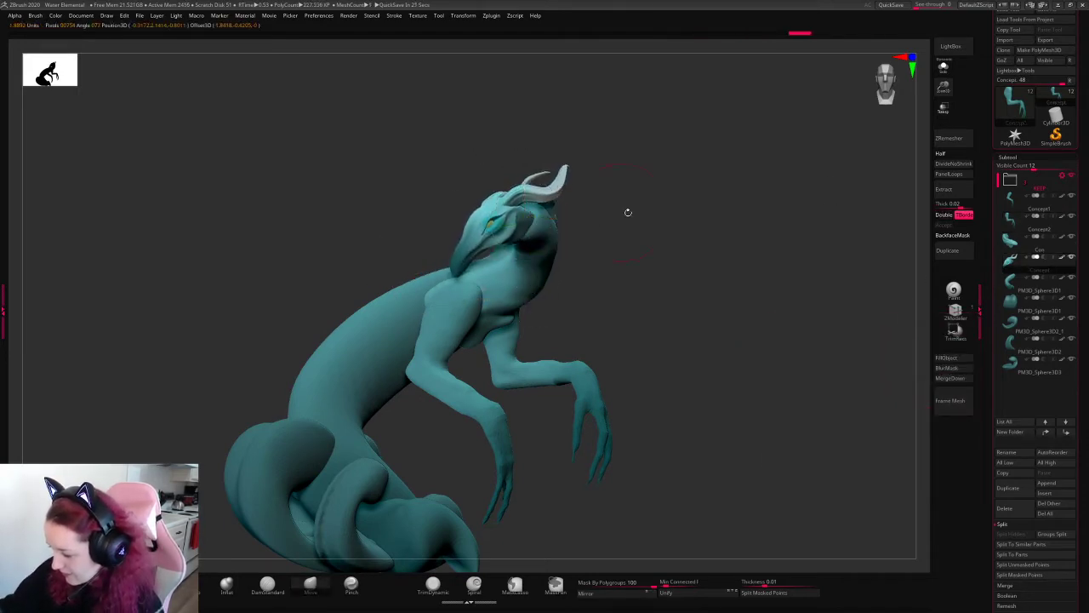
mouse_move(627, 212)
mouse_down()
mouse_move(701, 241)
mouse_move(732, 220)
mouse_move(719, 217)
mouse_up()
key(w)
key(q)
- Reshape the lower back of the PM3D_Sphere3D1 body and pull its front base fold outward with the Move brush
alt+click(363, 355)
key(space)
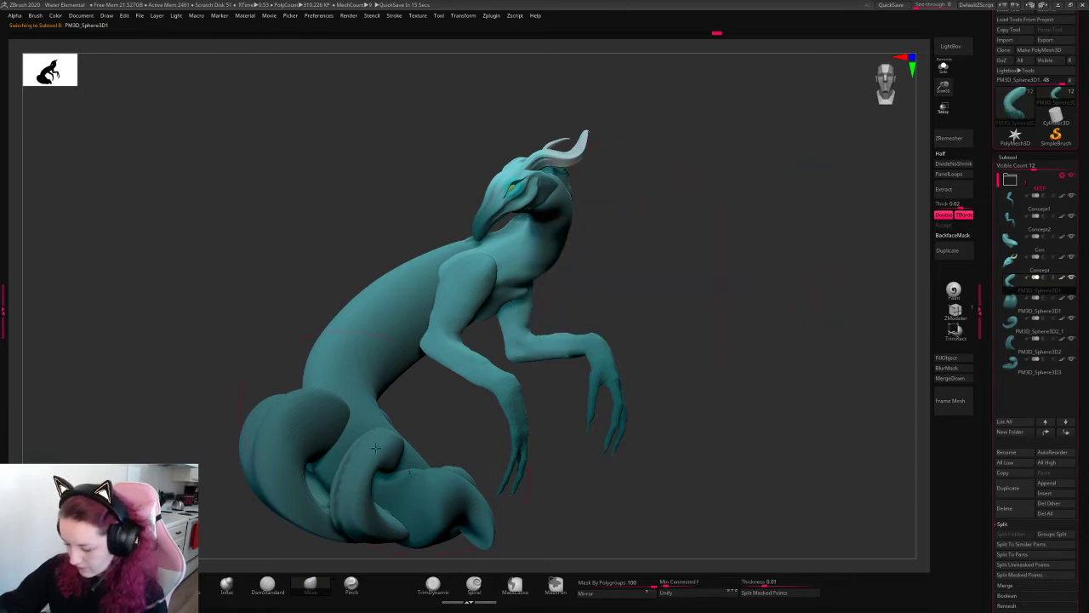
drag(316, 358, 329, 390)
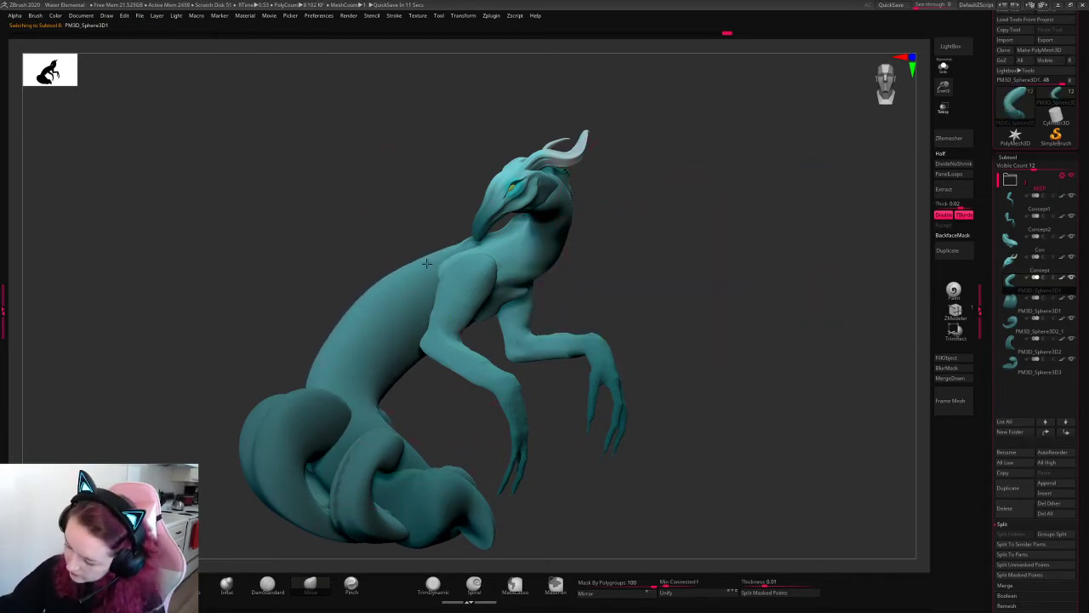
drag(409, 442, 491, 503)
key(ctrl+z)
key(ctrl+z)
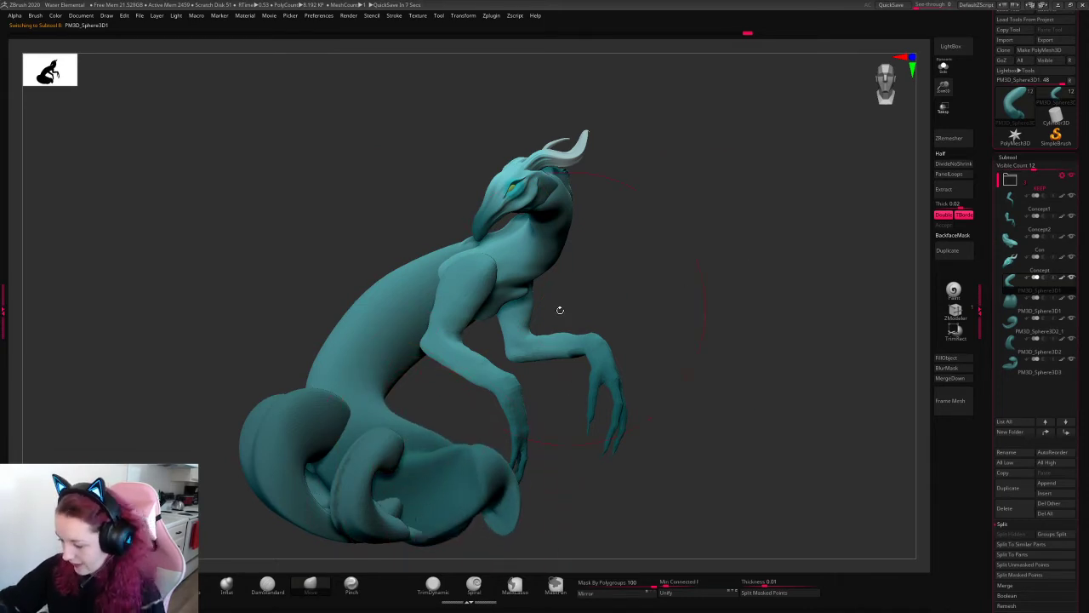
- Adjust the brush size and select the Con neck
key(space)
alt+click(485, 311)
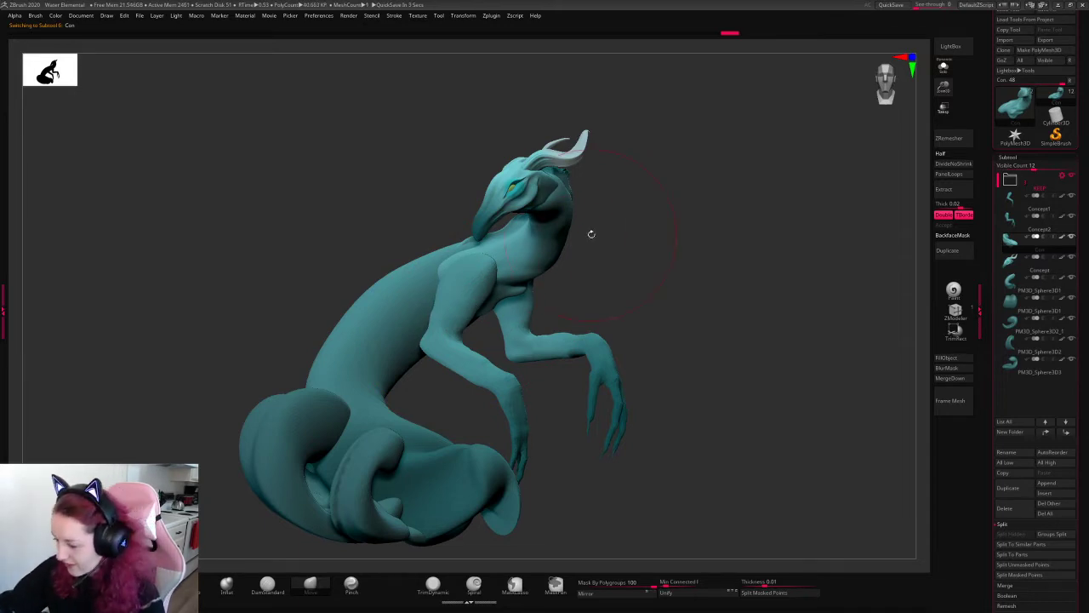
alt+drag(747, 169, 747, 126)
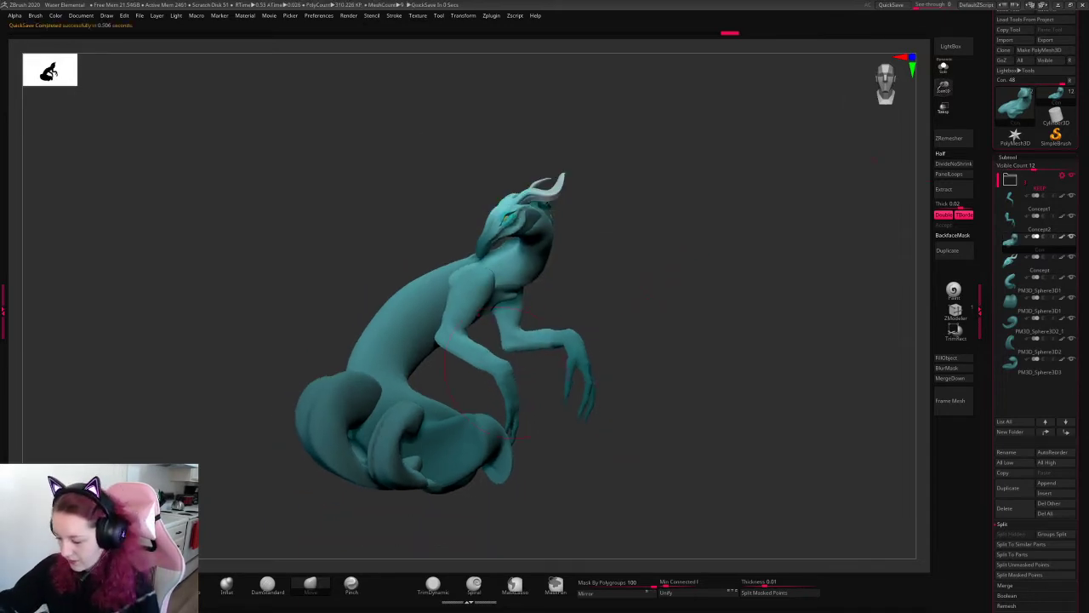
- Isolate the near arm Concept1 and mask its upper arm down to the elbow
alt+click(505, 393)
click(943, 66)
ctrl+drag(632, 350, 350, 532)
ctrl+drag(579, 332, 357, 508)
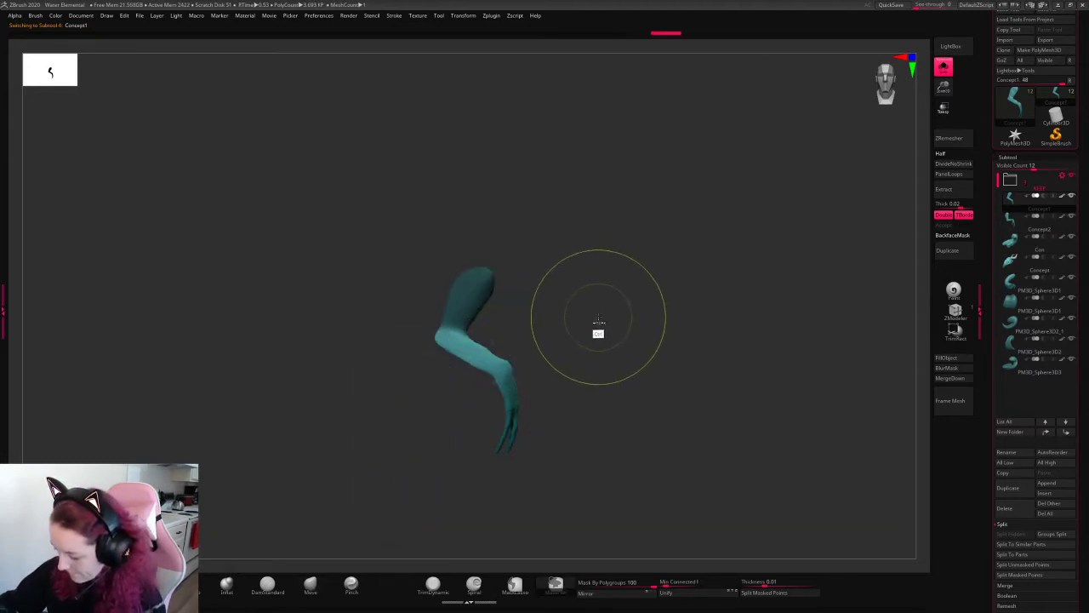
- Swing the unmasked forearm and hand forward at the elbow and show the whole creature again
key(w)
mouse_move(485, 293)
mouse_down()
mouse_move(491, 338)
mouse_move(491, 299)
mouse_up()
key(q)
click(944, 66)
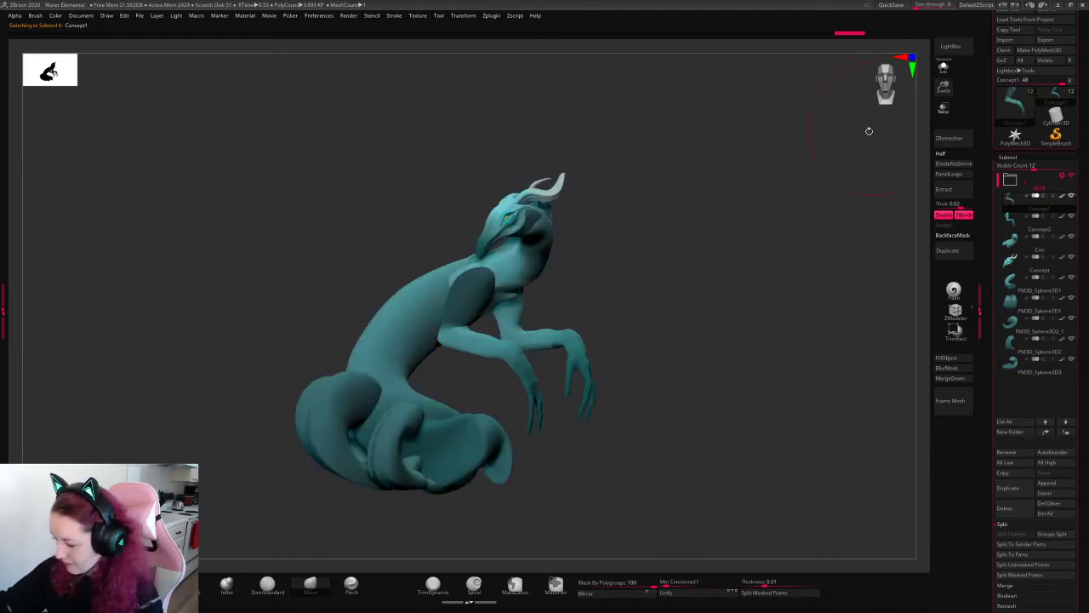
- Clear the mask from the near arm and check its new pose from the side
key(space)
drag(712, 292, 732, 272)
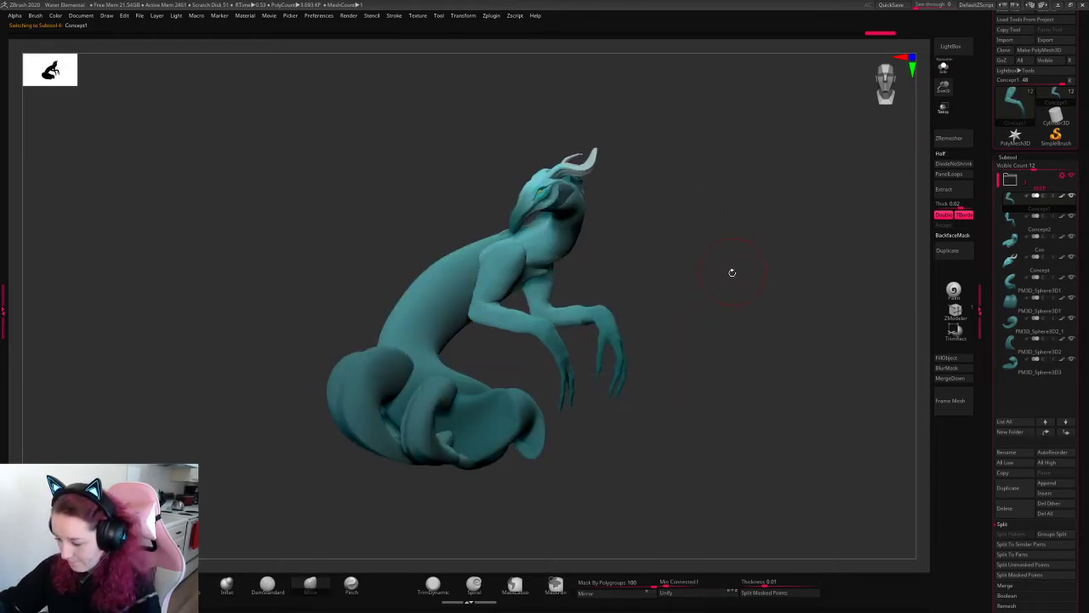
drag(773, 240, 800, 319)
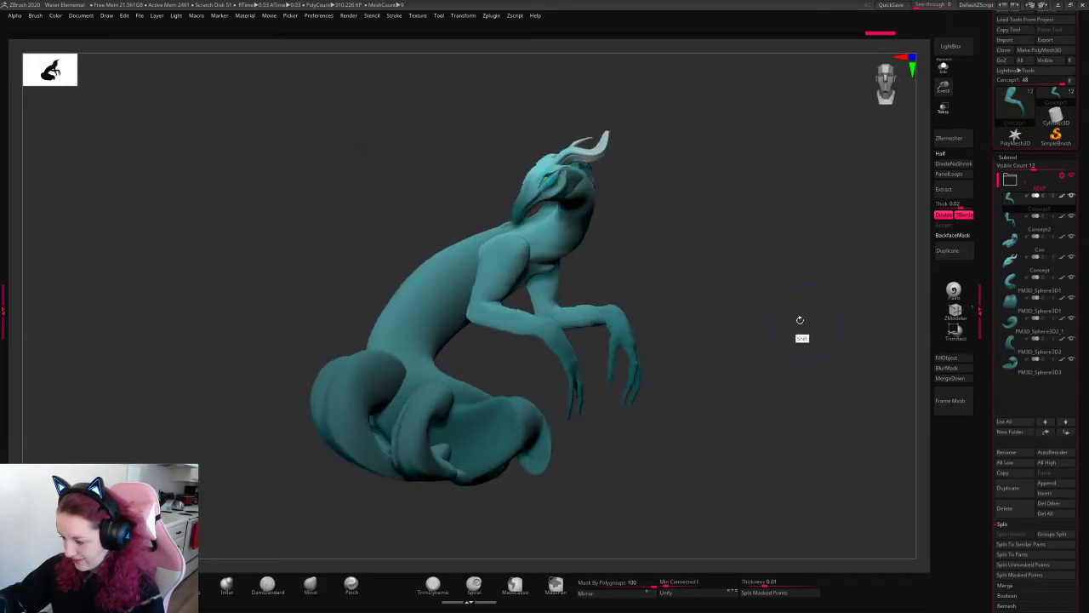
- Select the Con neck, the PM3D_Sphere3D1 body and the near arm Concept1 in turn while checking the side silhouette
alt+click(564, 241)
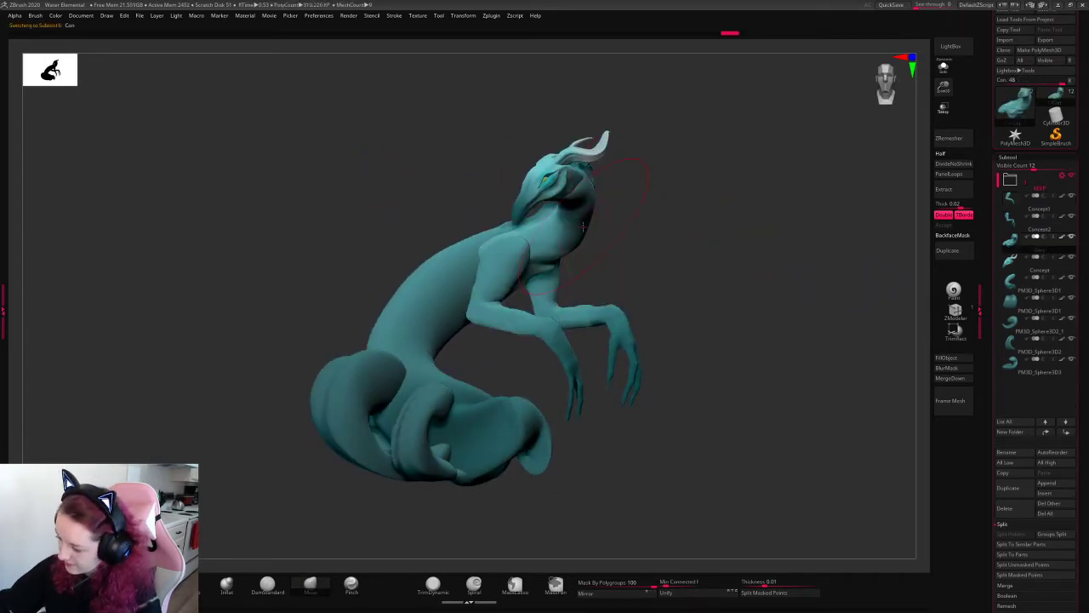
alt+click(503, 273)
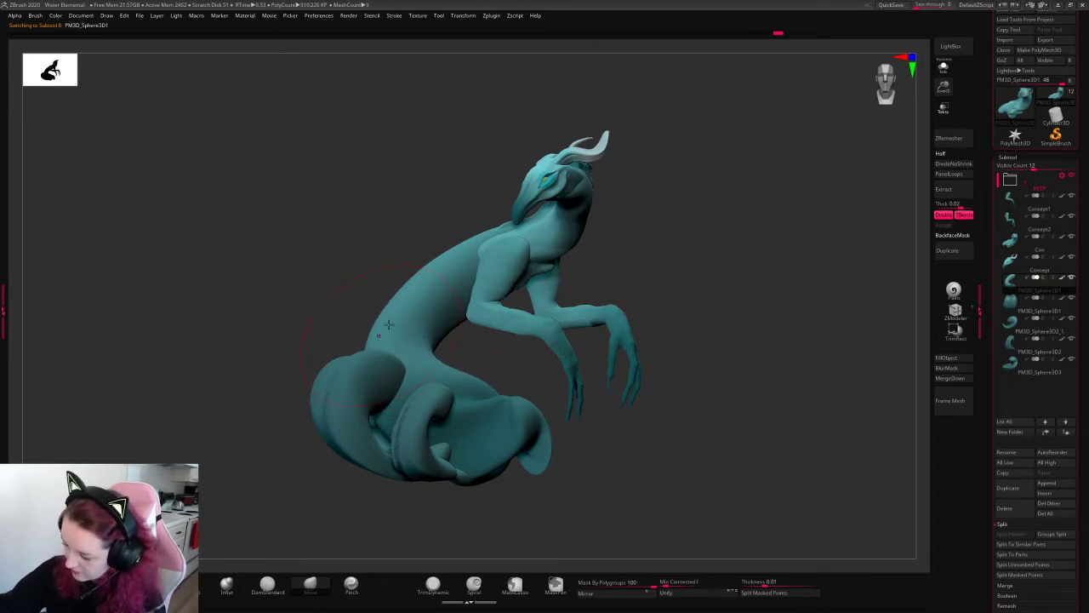
key(shift)
drag(713, 244, 703, 261)
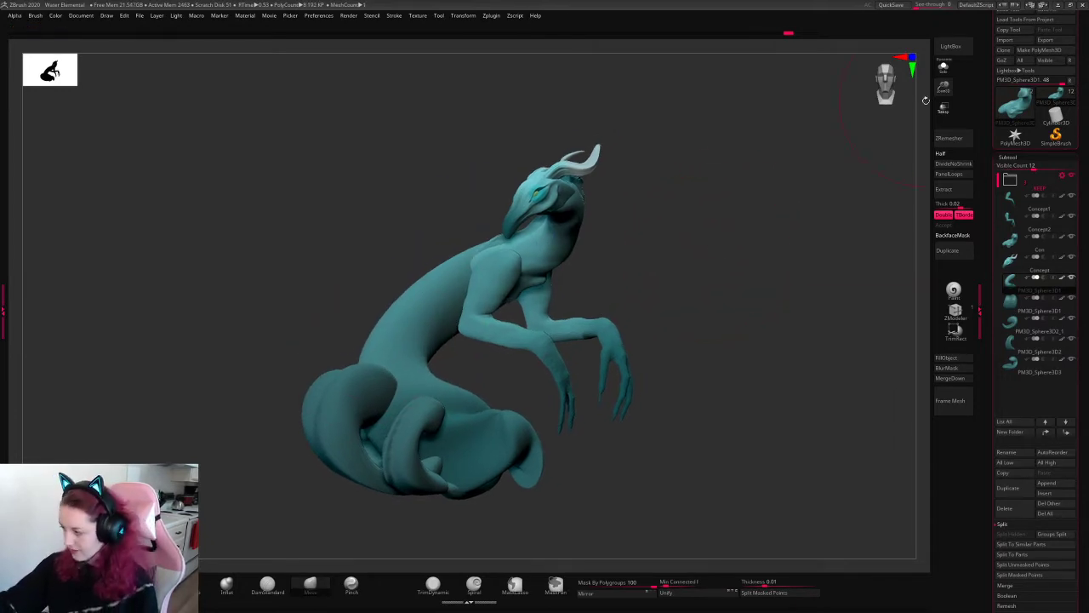
mouse_move(926, 100)
mouse_down()
mouse_move(793, 229)
mouse_move(762, 238)
mouse_move(946, 96)
mouse_up()
alt+click(477, 251)
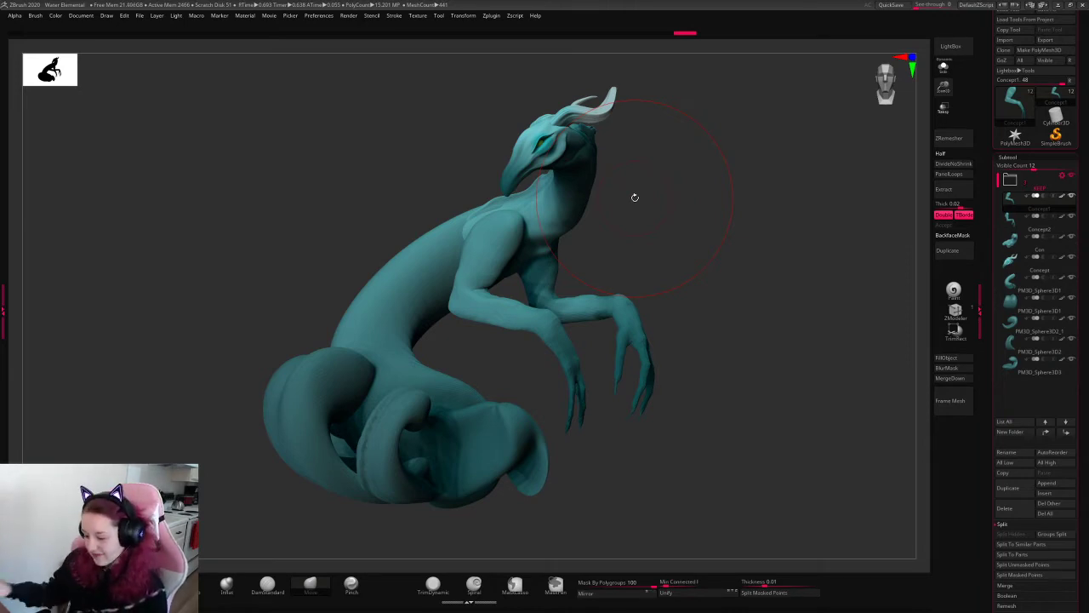
- Switch to Photos and show the BREAK! image beside the sculpture
key(super)
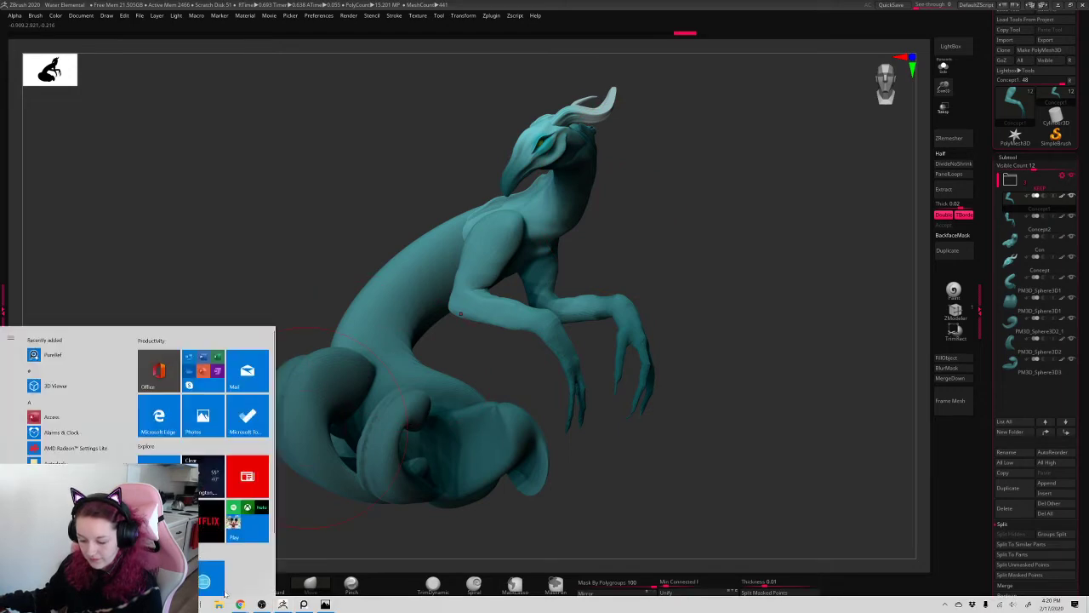
click(325, 604)
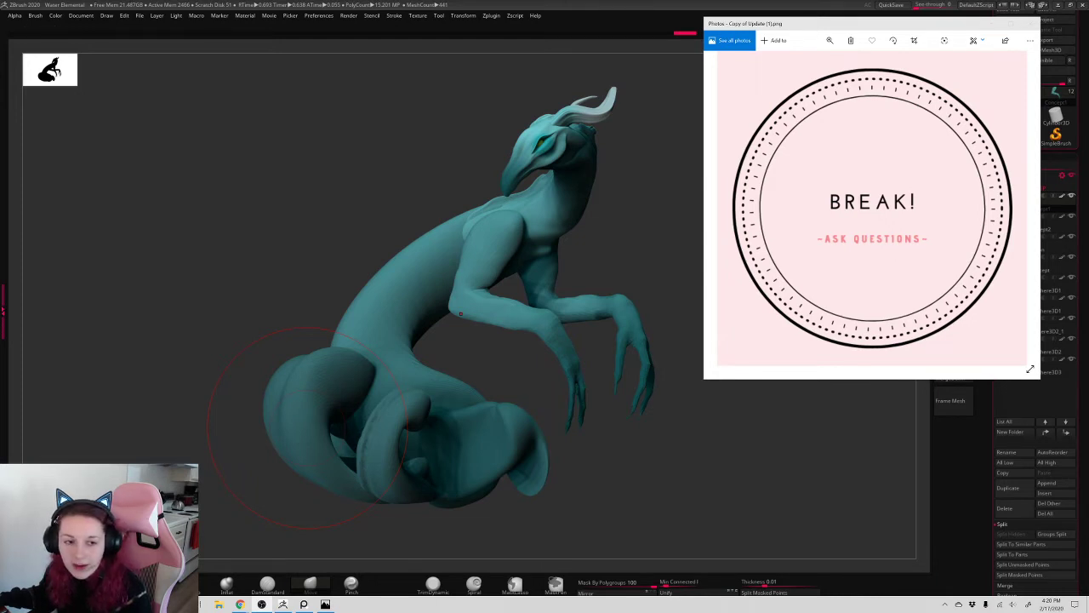
- Switch to Chrome, shrink its window, view the Forest Guardian stat block enlarged in the Patreon post, and minimize the browser
key(alt+Tab)
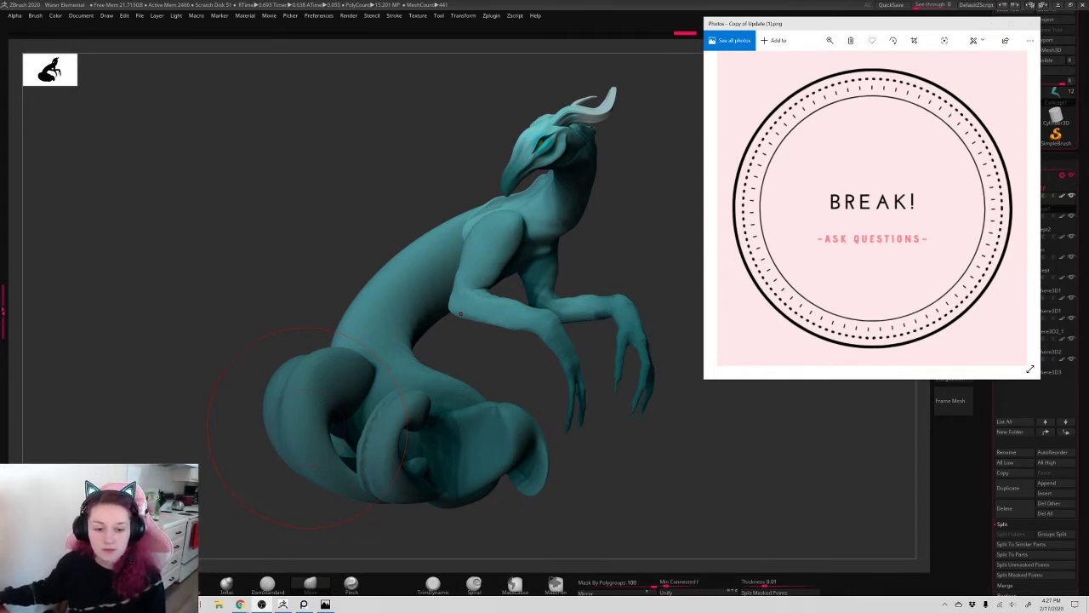
key(alt+Tab)
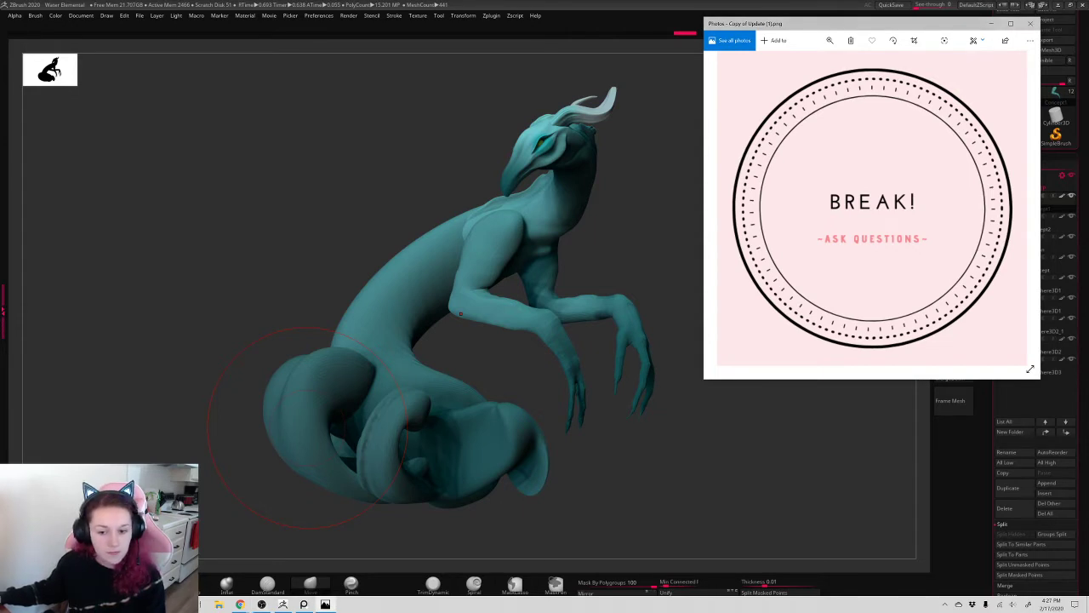
key(alt+Tab)
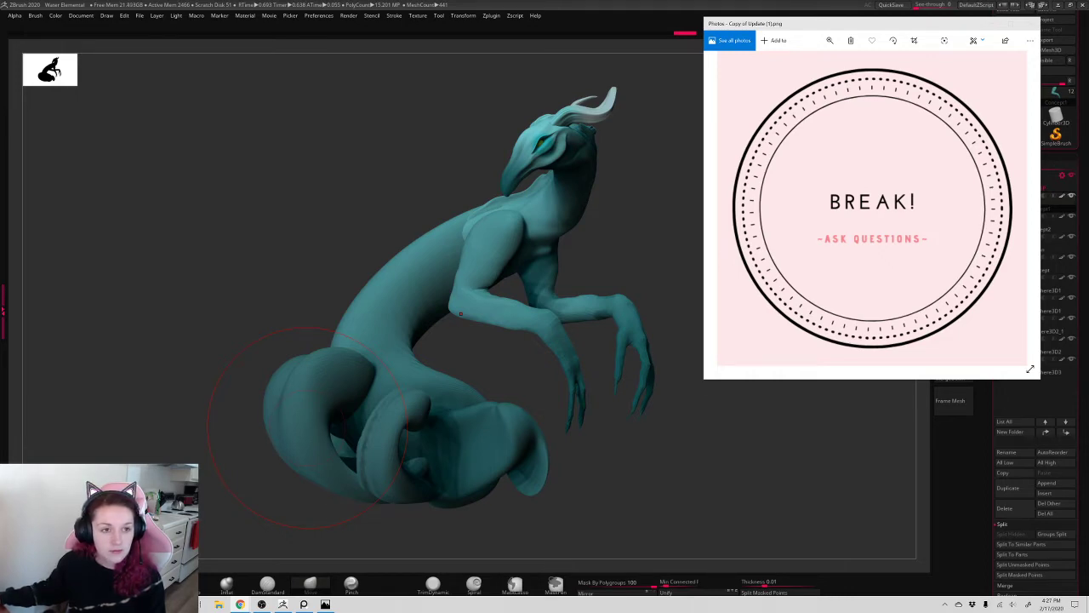
click(240, 605)
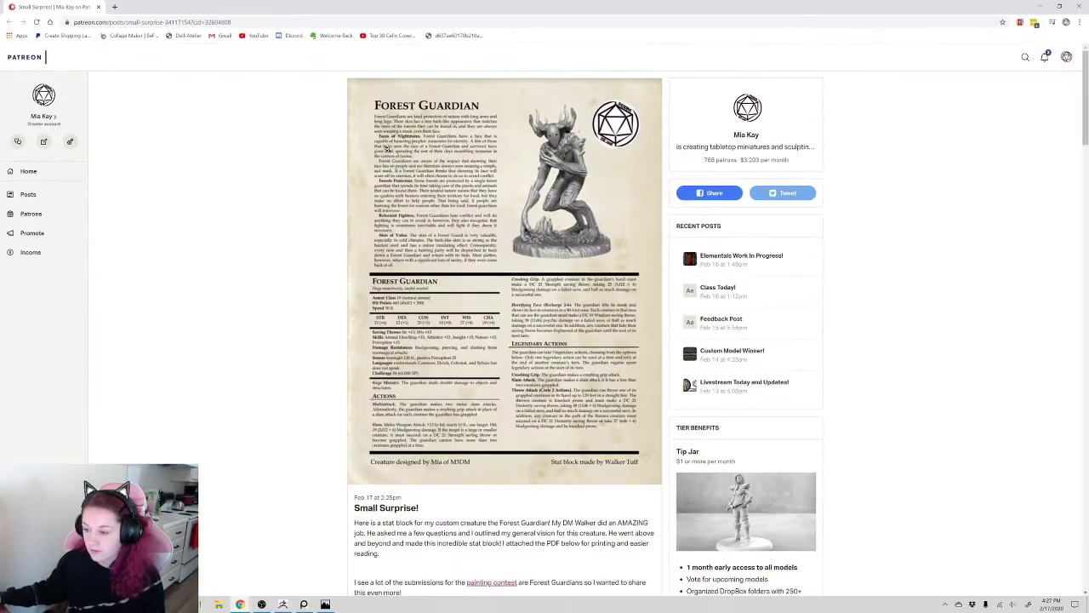
double_click(363, 12)
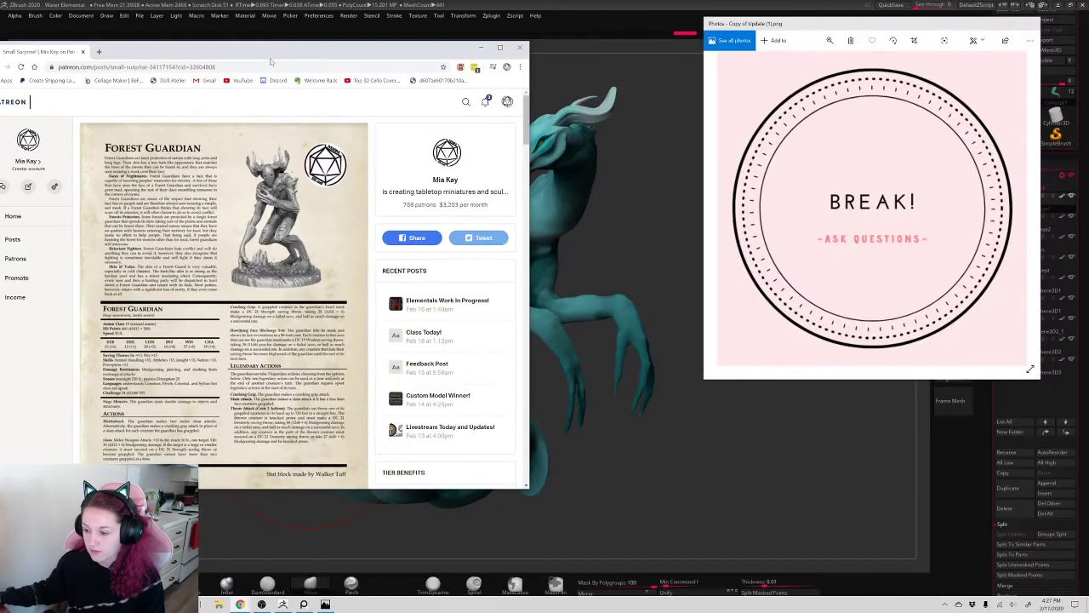
click(275, 219)
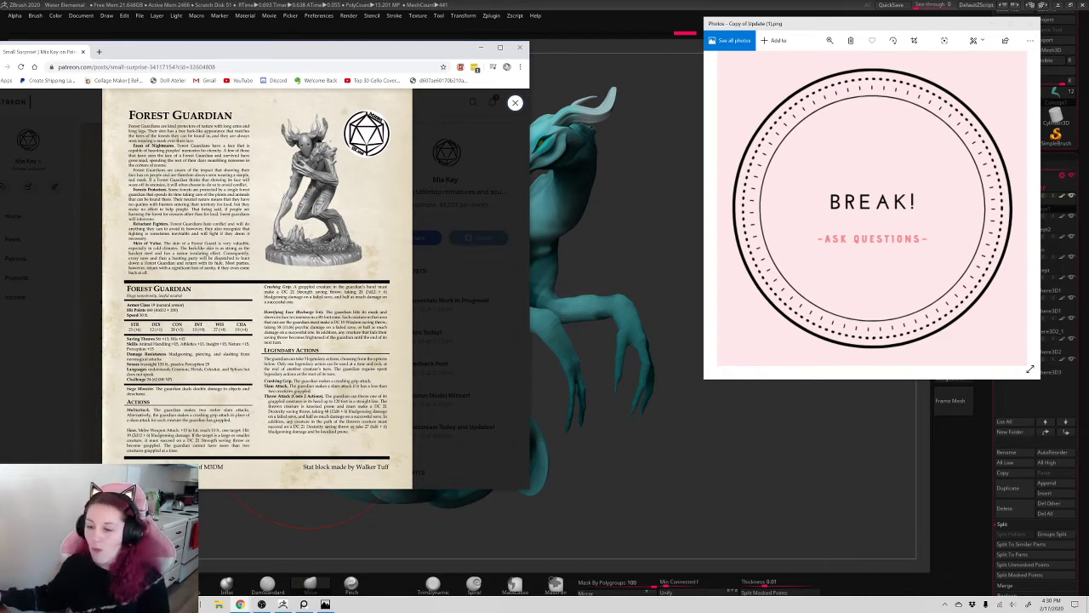
click(481, 47)
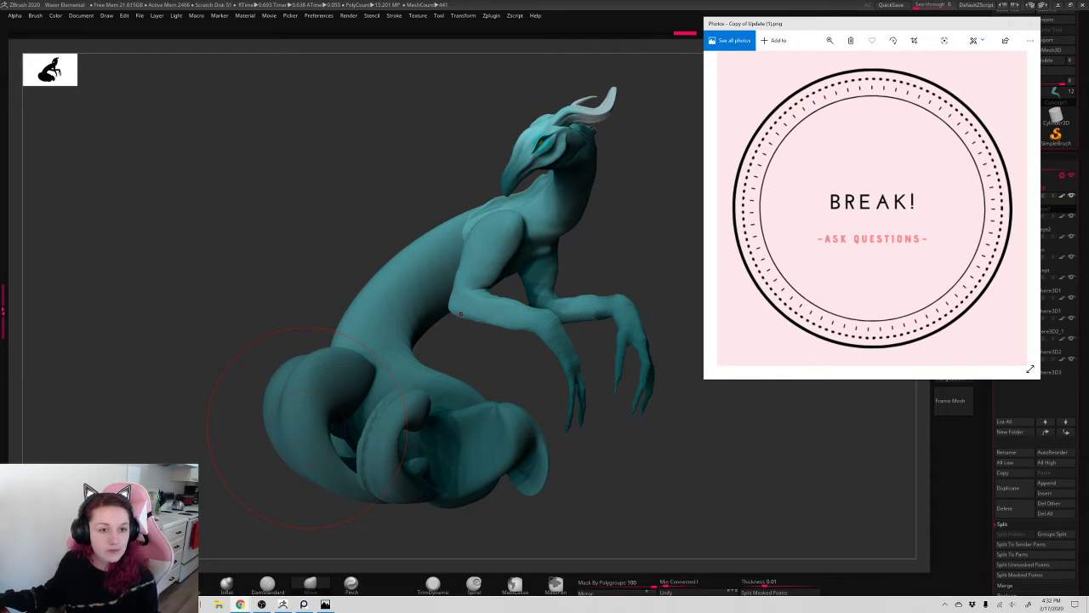
- Minimize the Photos break image, return to the ZBrush sculpture and check the brush settings
click(326, 604)
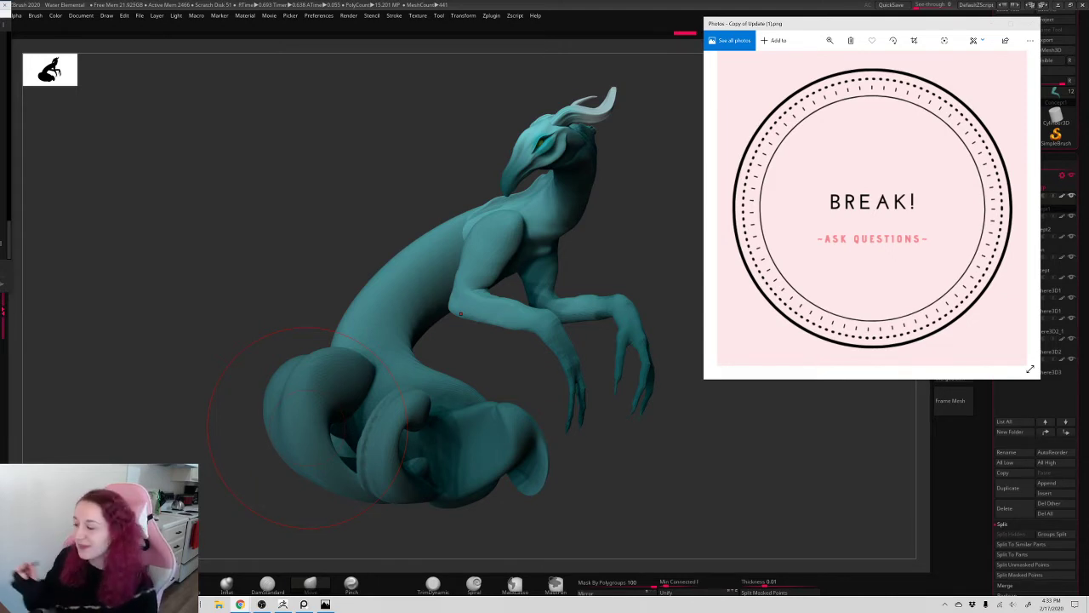
click(991, 25)
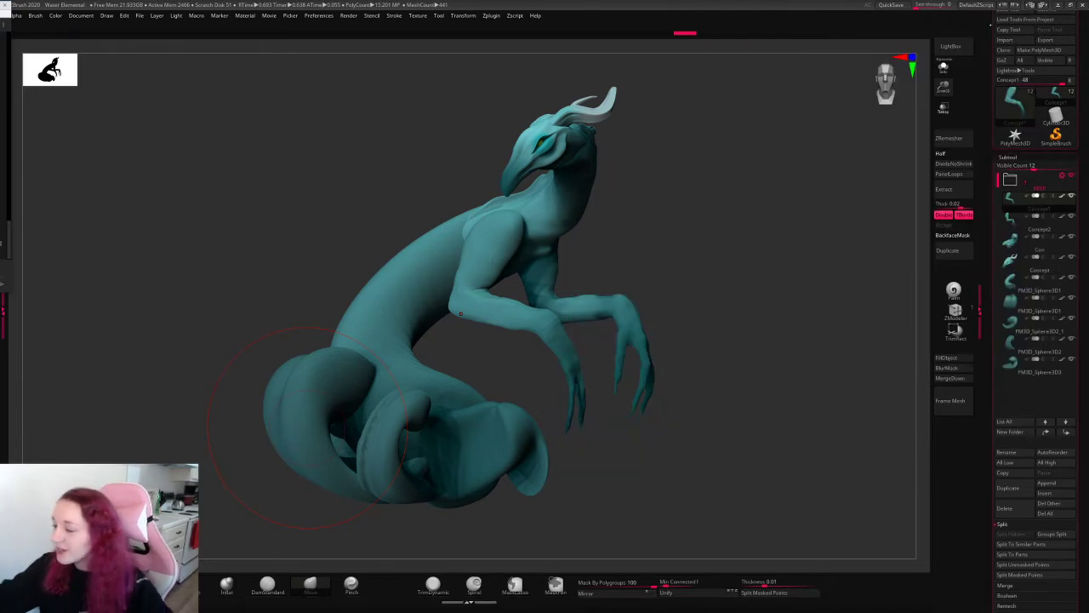
click(736, 217)
key(space)
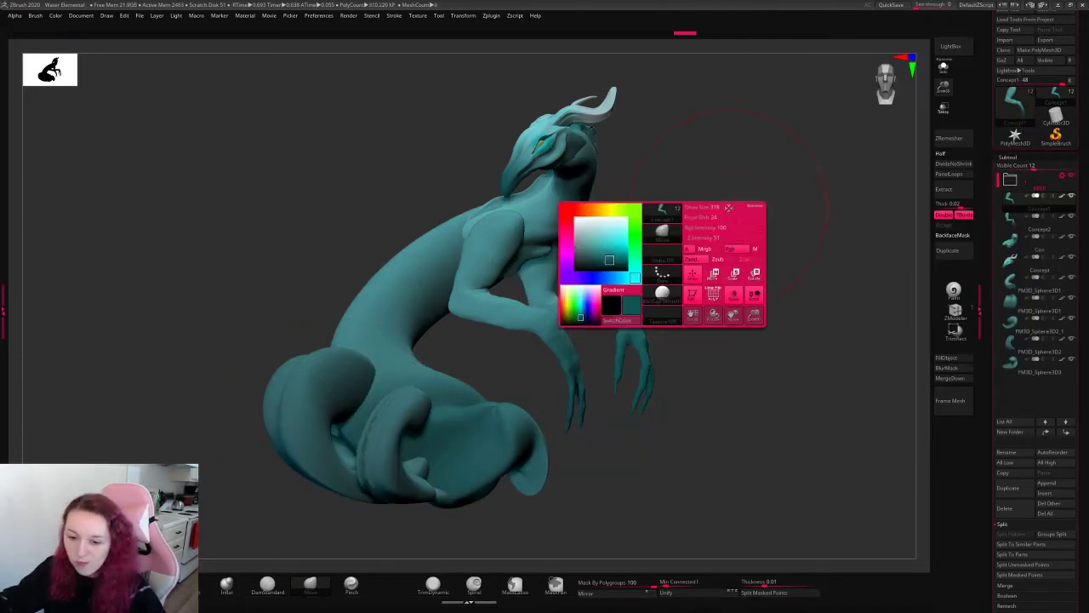
key(space)
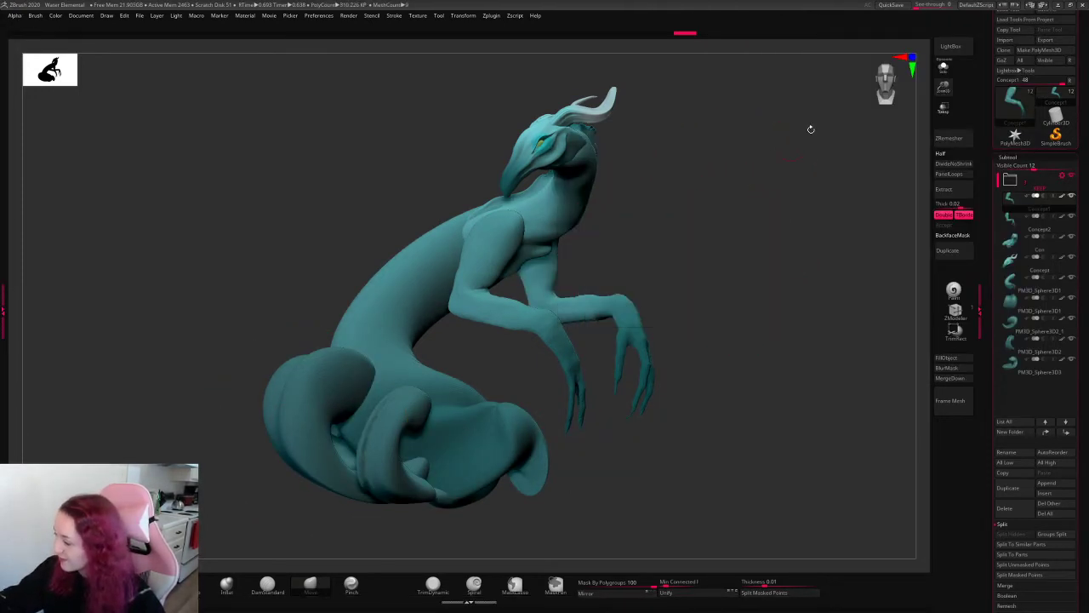
drag(809, 127, 673, 241)
alt+click(459, 358)
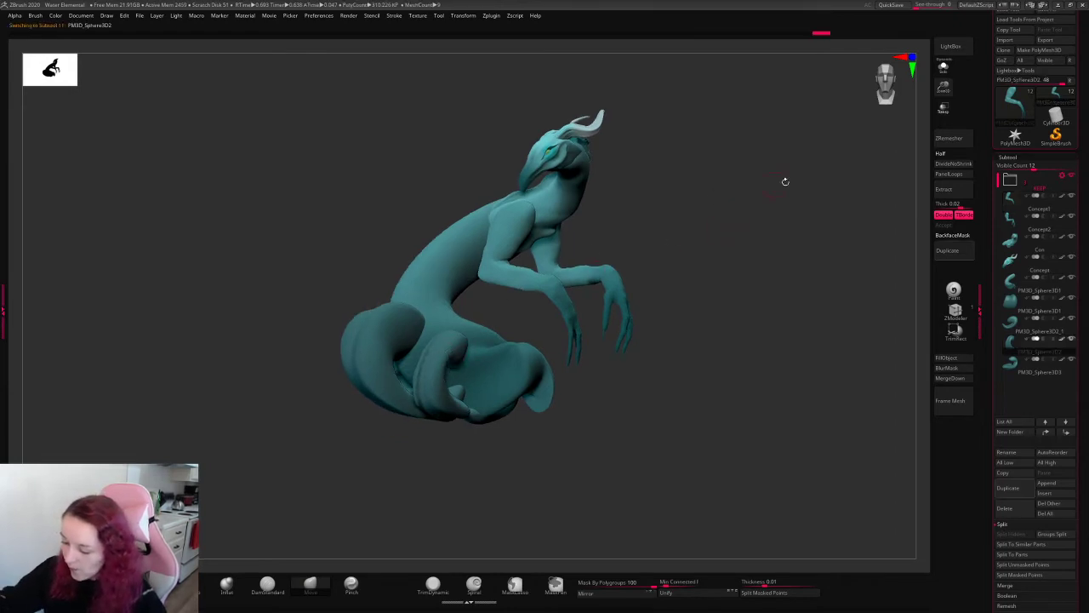
key(q)
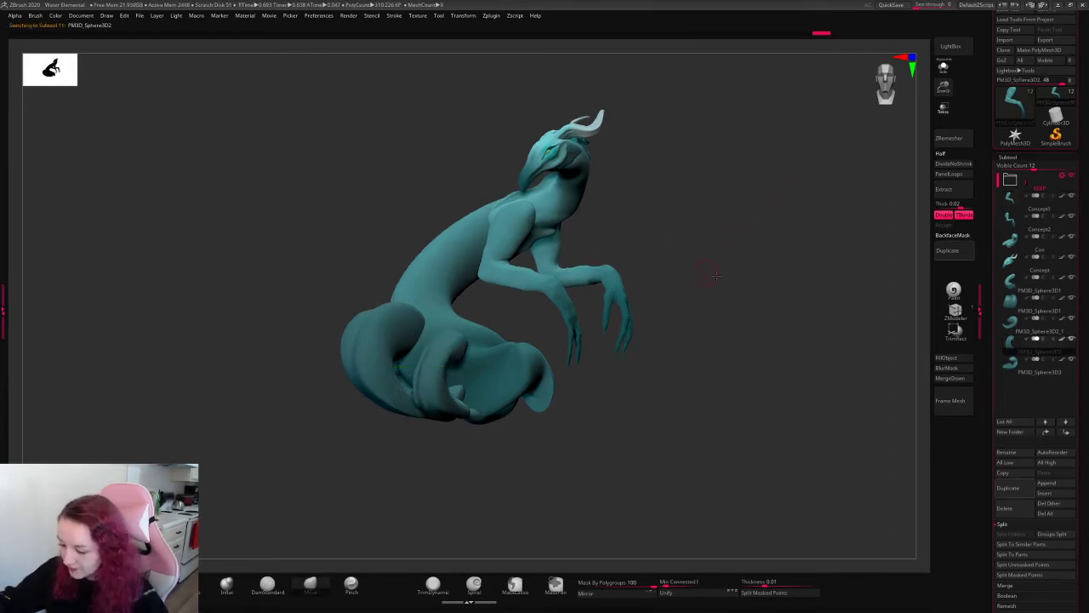
mouse_move(710, 273)
mouse_down()
mouse_move(639, 276)
mouse_move(721, 255)
mouse_move(689, 287)
mouse_up()
- Carve lengthwise fold grooves into the large rear tail coil with the DamStandard brush
alt+click(464, 351)
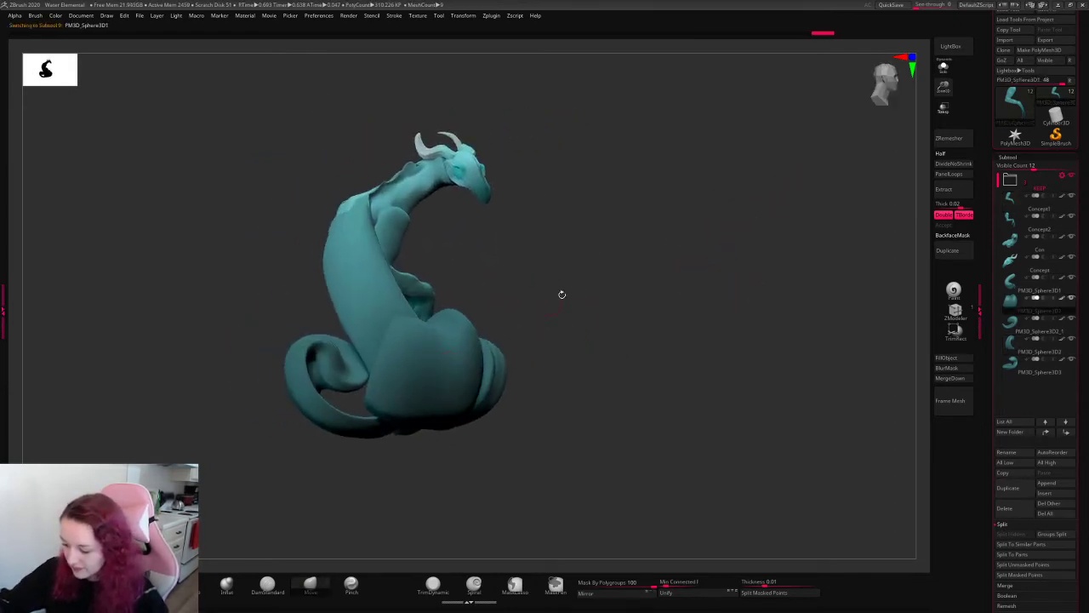
key(space)
key(b)
key(d)
key(s)
drag(590, 277, 629, 281)
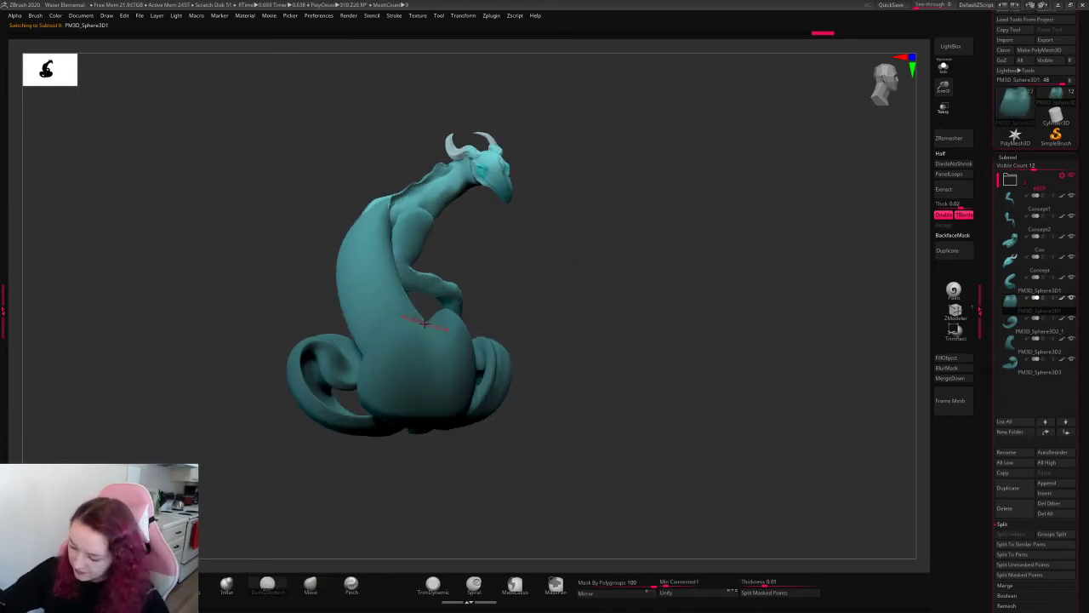
drag(435, 323, 437, 421)
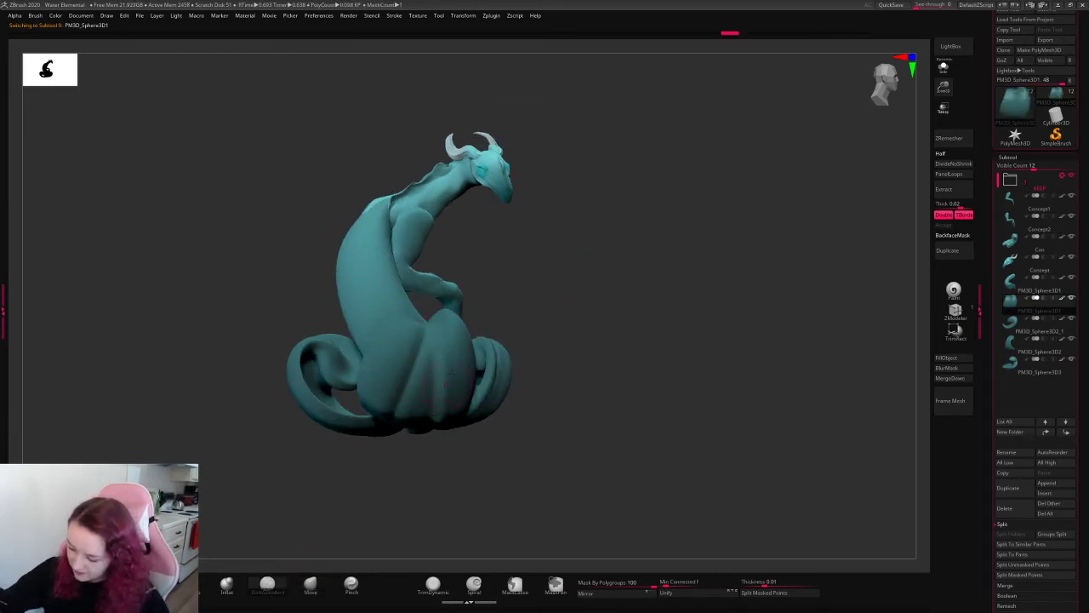
key(ctrl+z)
drag(434, 320, 444, 431)
key(ctrl+z)
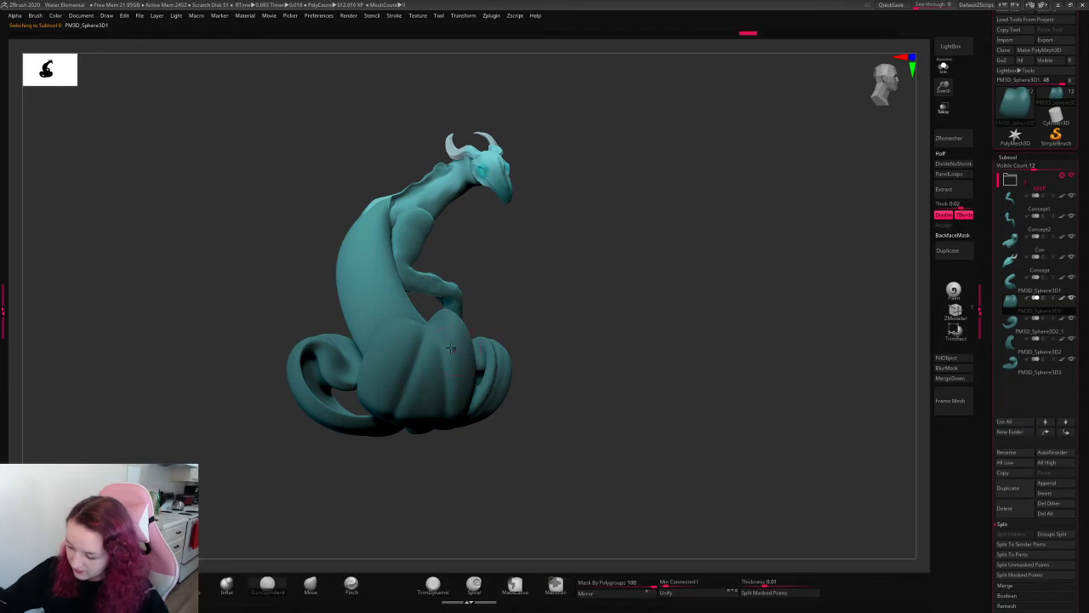
- Carve matching fold grooves into the middle tail curl and the front end of the tail with the DamStandard brush
mouse_move(700, 240)
mouse_down()
mouse_move(631, 249)
mouse_move(690, 253)
mouse_move(668, 255)
mouse_up()
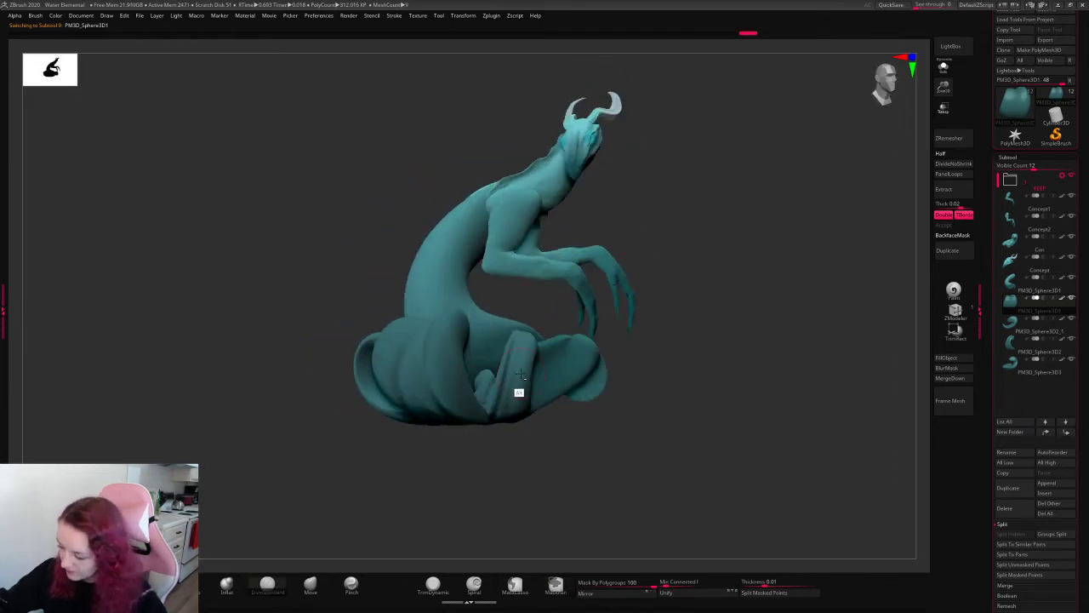
alt+click(519, 391)
key(space)
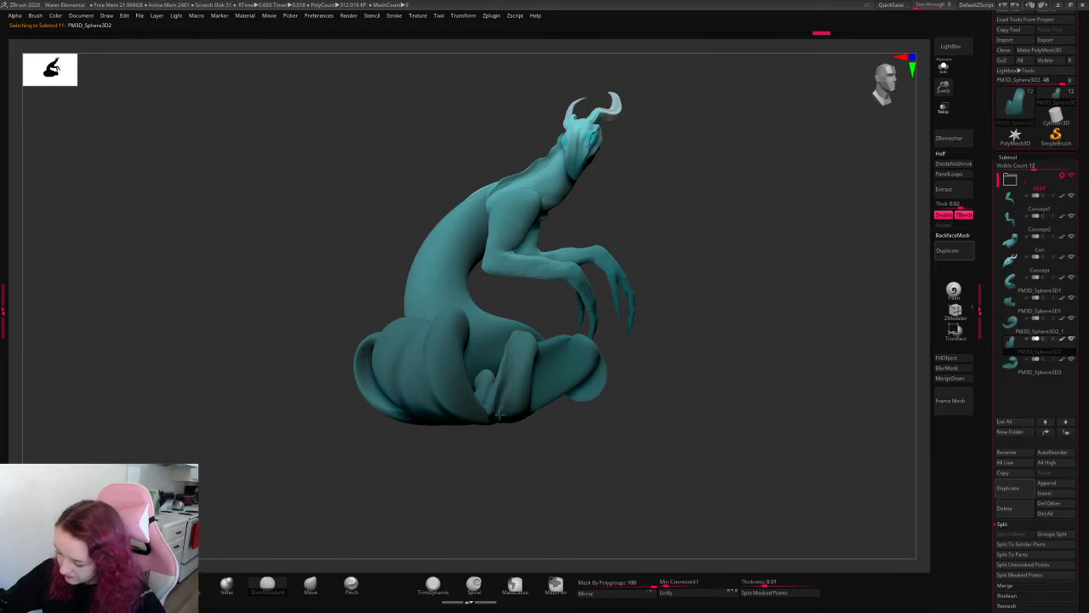
mouse_move(771, 239)
mouse_down()
mouse_move(713, 282)
mouse_move(718, 370)
mouse_move(670, 382)
mouse_up()
alt+click(567, 383)
key(space)
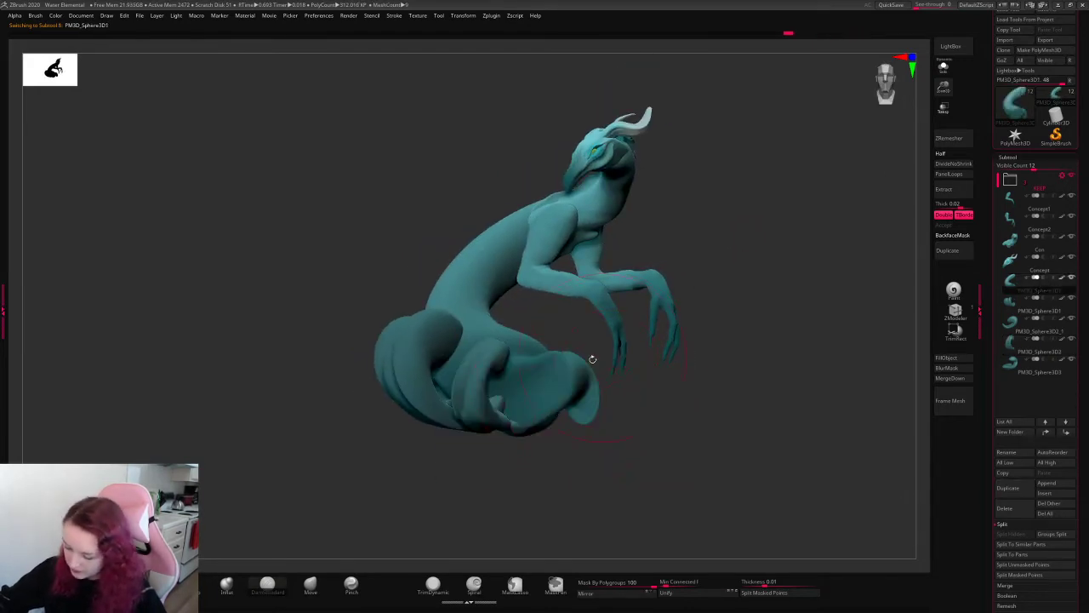
- Duplicate the large rear tail coil and place the copy, turned around, at the front end of the tail
key(space)
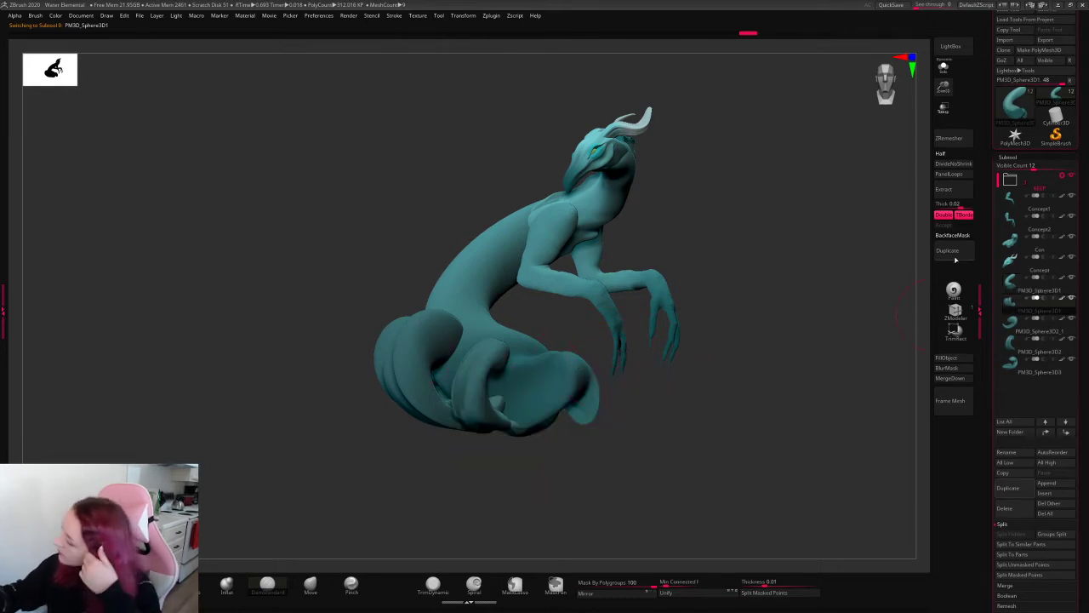
click(951, 252)
key(w)
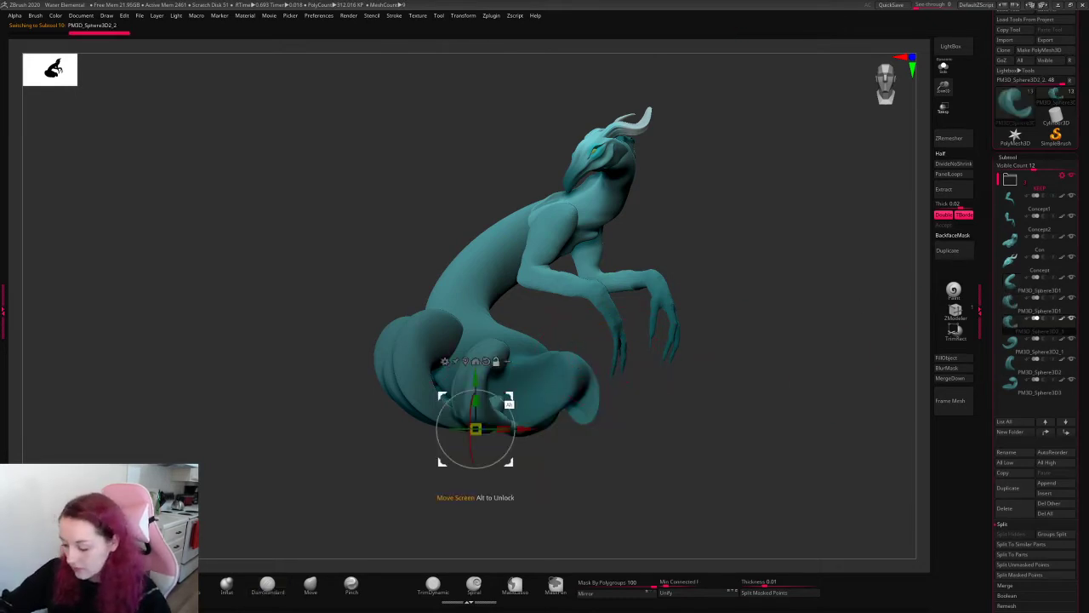
alt+drag(508, 402, 414, 403)
alt+drag(417, 359, 736, 362)
drag(396, 360, 510, 360)
drag(453, 395, 648, 403)
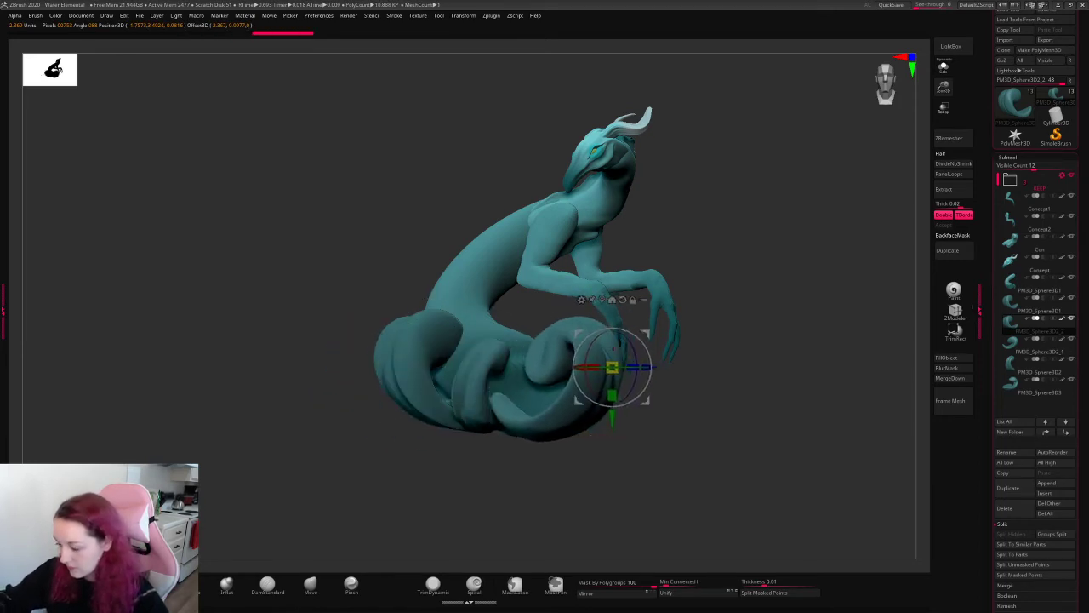
- Scale down the duplicated coil and reposition it over the tail's front end, beneath the creature's hands
drag(749, 340, 766, 511)
drag(629, 349, 638, 332)
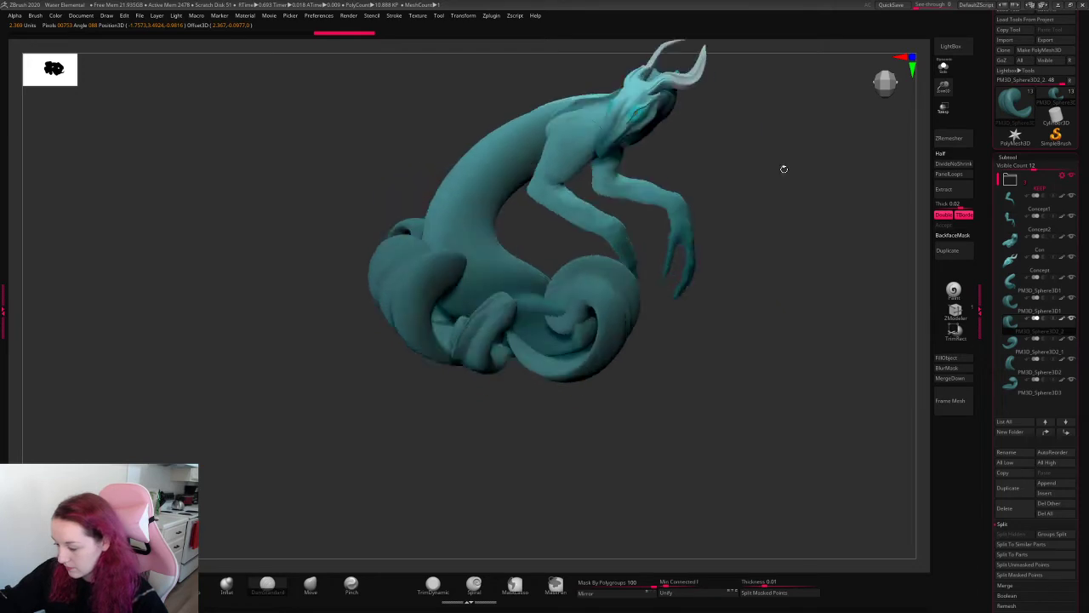
drag(784, 169, 732, 270)
key(w)
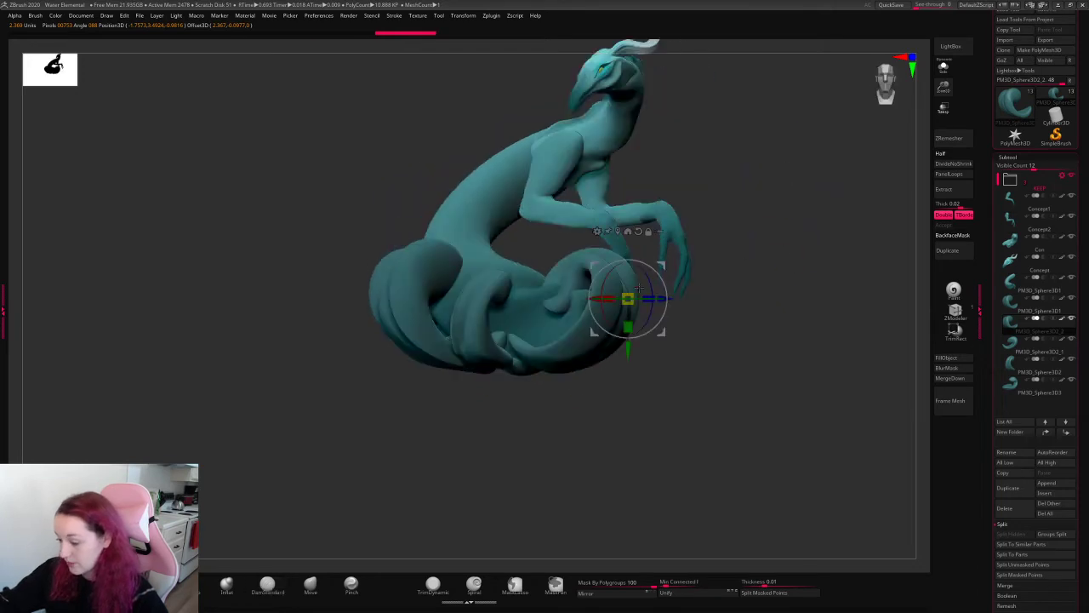
drag(661, 266, 675, 229)
drag(670, 233, 645, 222)
drag(642, 261, 625, 263)
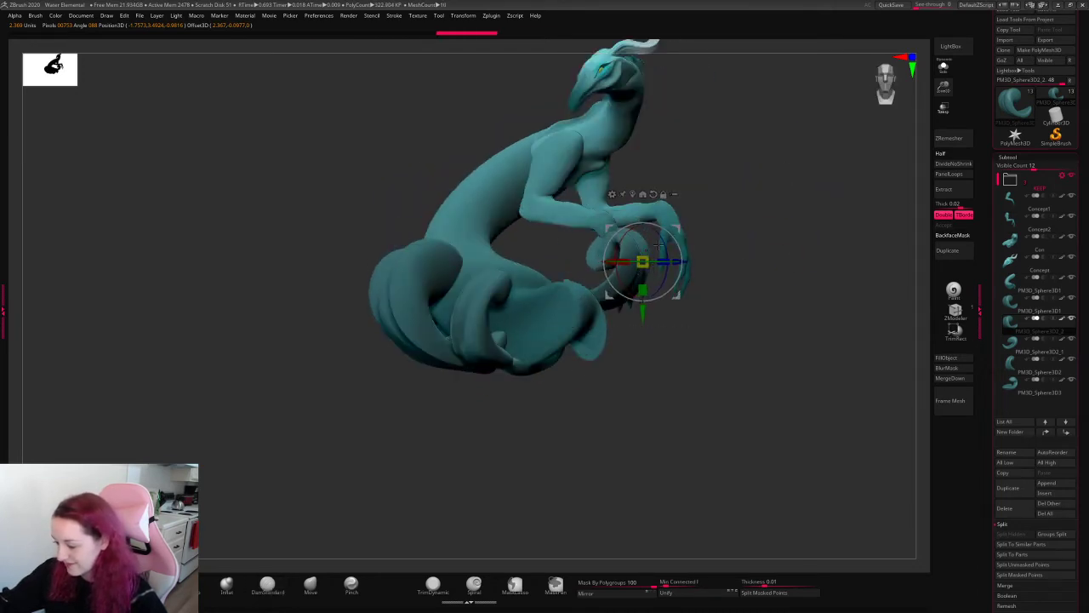
drag(671, 229, 627, 238)
drag(757, 209, 609, 271)
- Reshape the small duplicated curl with the Move brush at a larger draw size so it wraps around the tail's end
key(q)
right_click(754, 220)
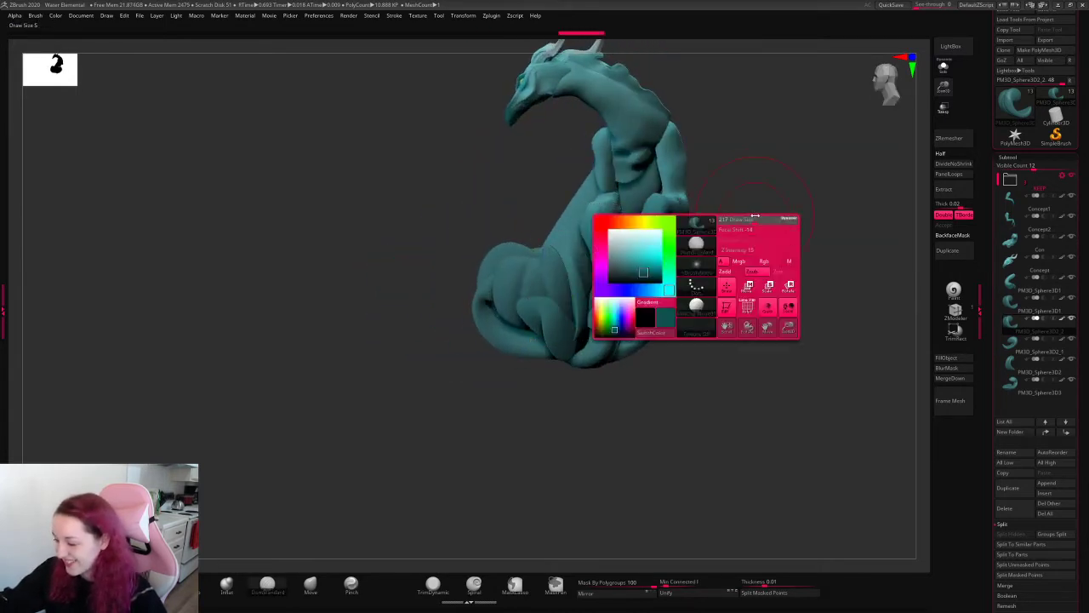
drag(749, 218, 776, 209)
click(311, 584)
drag(513, 311, 549, 329)
mouse_move(603, 333)
mouse_down()
mouse_move(625, 317)
mouse_move(630, 295)
mouse_up()
mouse_move(524, 258)
mouse_down()
mouse_move(516, 279)
mouse_move(542, 242)
mouse_up()
key(ctrl+z)
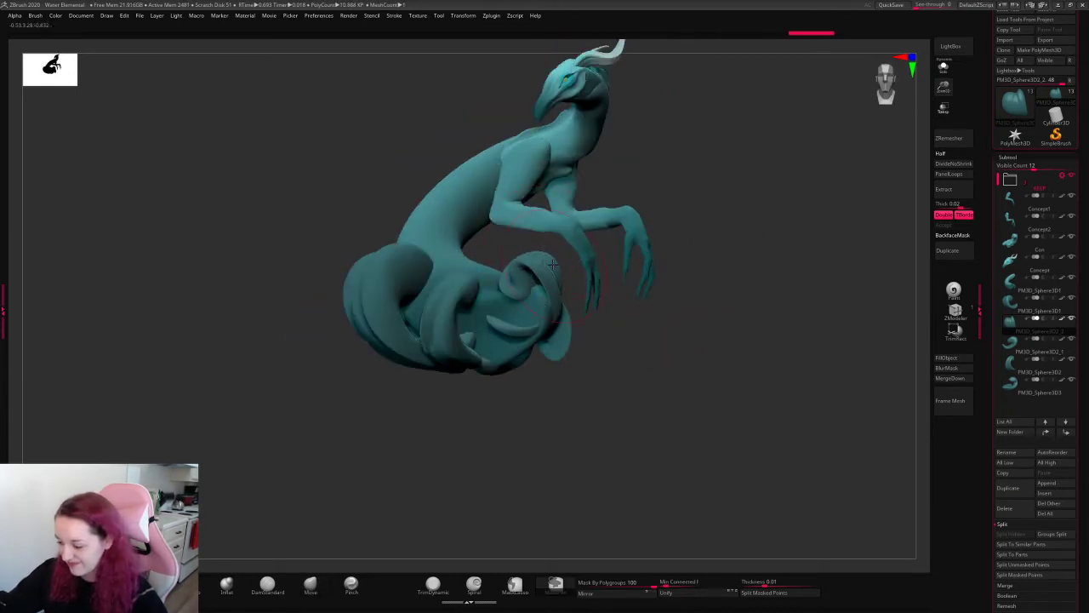
- Nudge the small front curl downward and adjust its underside with the Move brush
key(w)
drag(560, 298, 560, 309)
key(q)
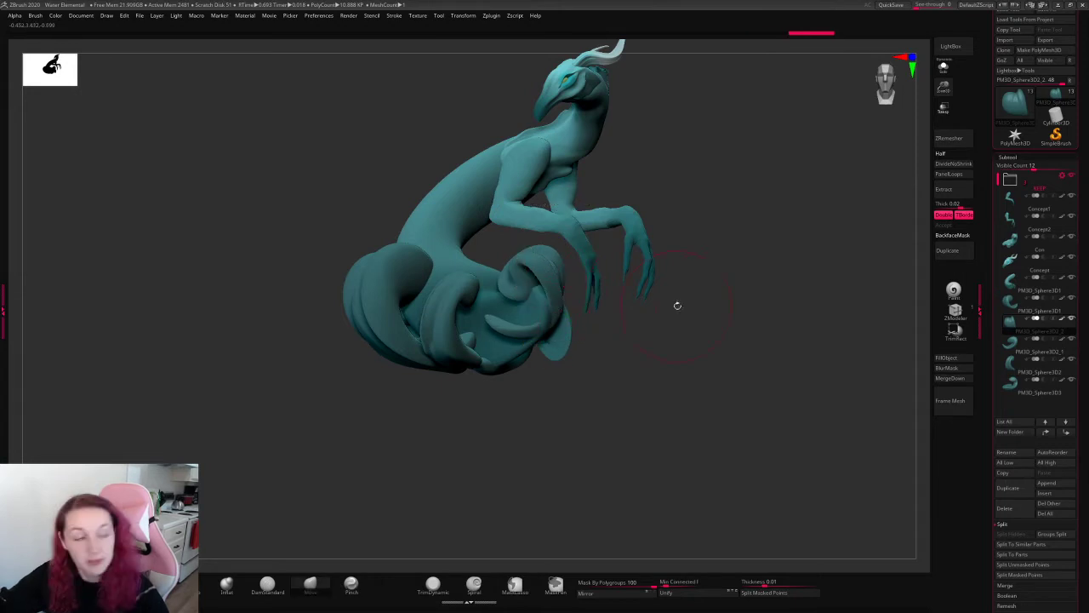
drag(703, 313, 703, 204)
drag(535, 291, 526, 303)
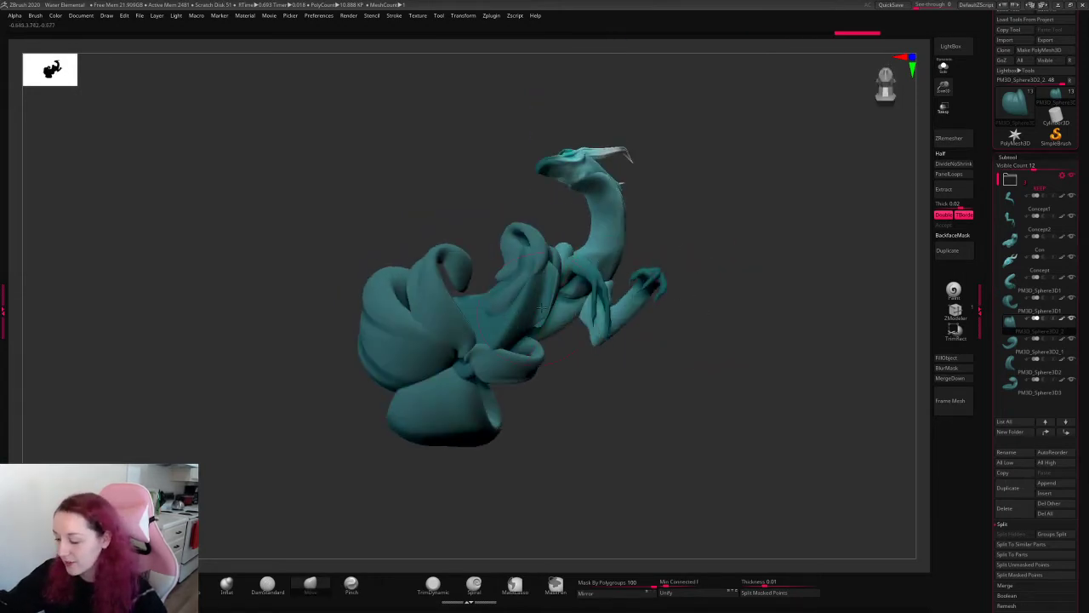
- Flatten the underside of the tail's front end next to the small curl with the TrimDynamic brush
alt+click(540, 270)
drag(744, 277, 653, 239)
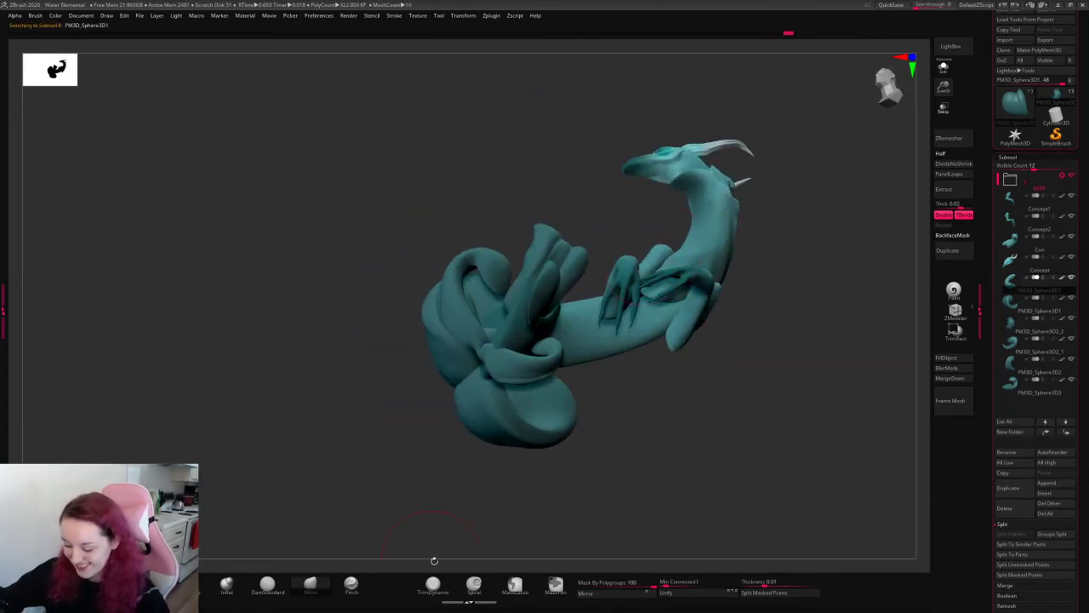
click(432, 584)
mouse_move(545, 272)
mouse_down()
mouse_move(549, 289)
mouse_move(536, 281)
mouse_move(517, 315)
mouse_move(530, 324)
mouse_up()
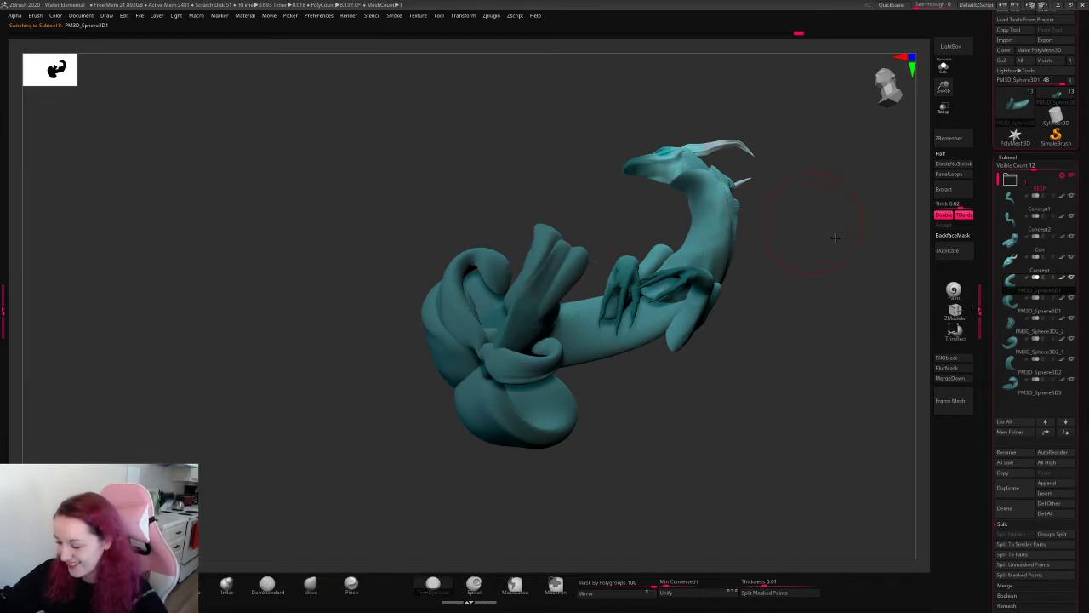
- Pull the tail's front end with the Move brush so that it flows into the small curl
drag(835, 238, 749, 280)
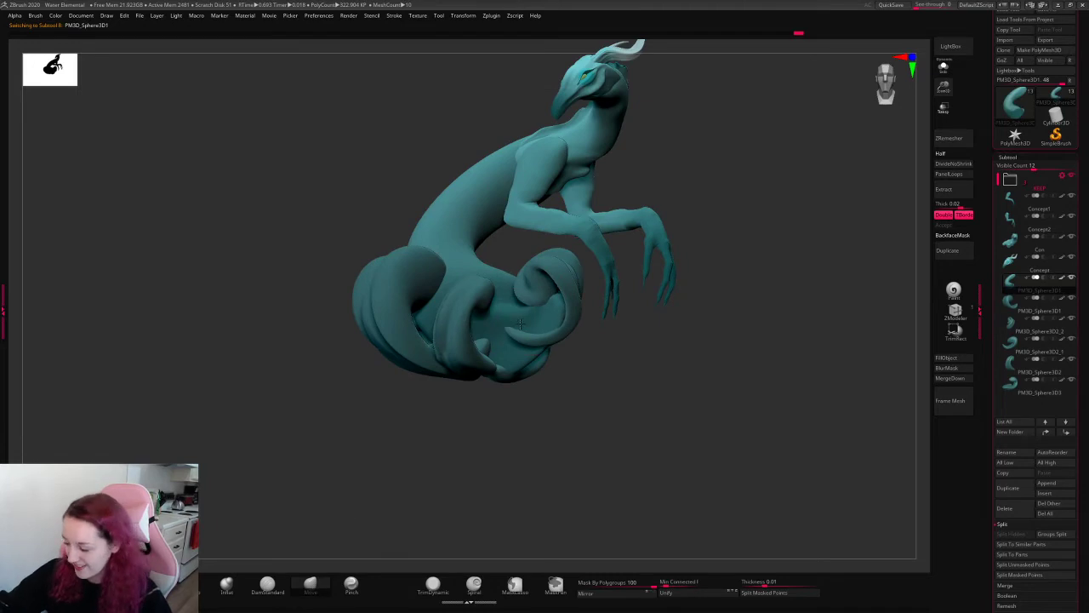
drag(524, 342, 534, 355)
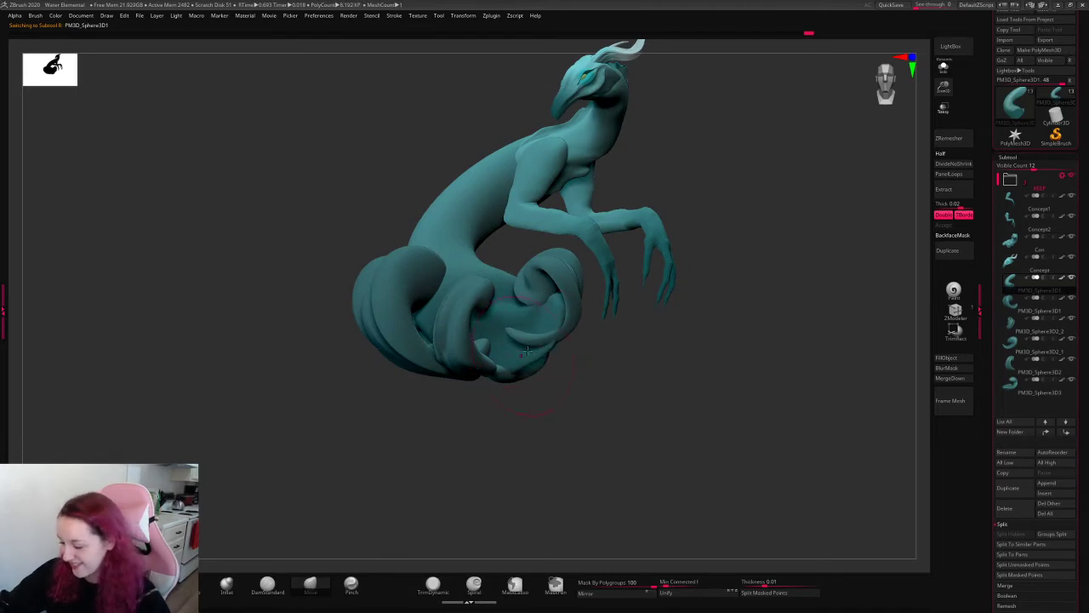
key(space)
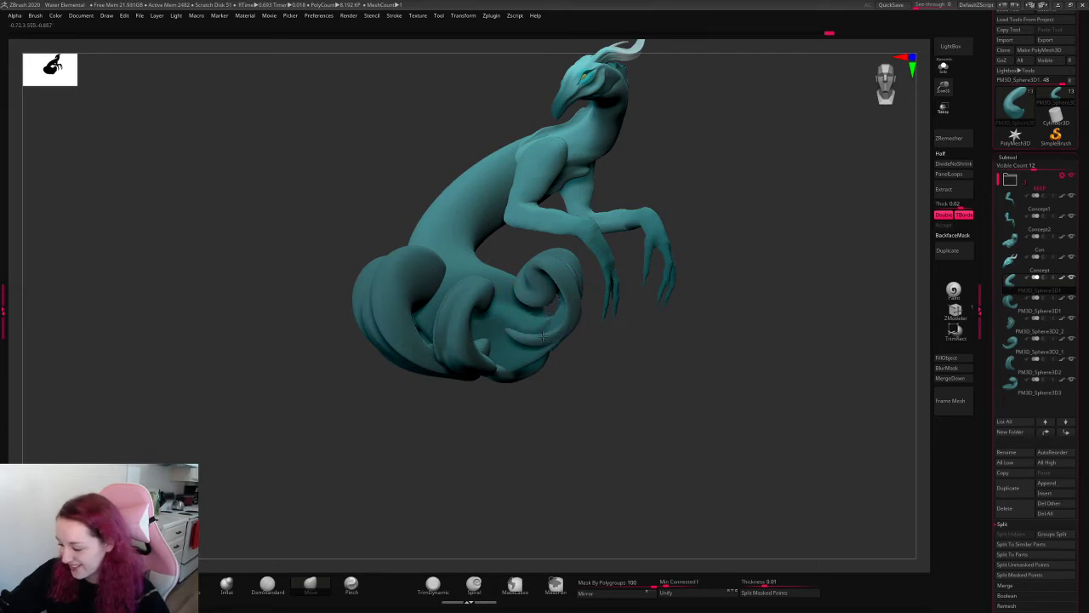
mouse_move(562, 326)
mouse_down()
mouse_move(567, 312)
mouse_move(596, 313)
mouse_move(587, 297)
mouse_up()
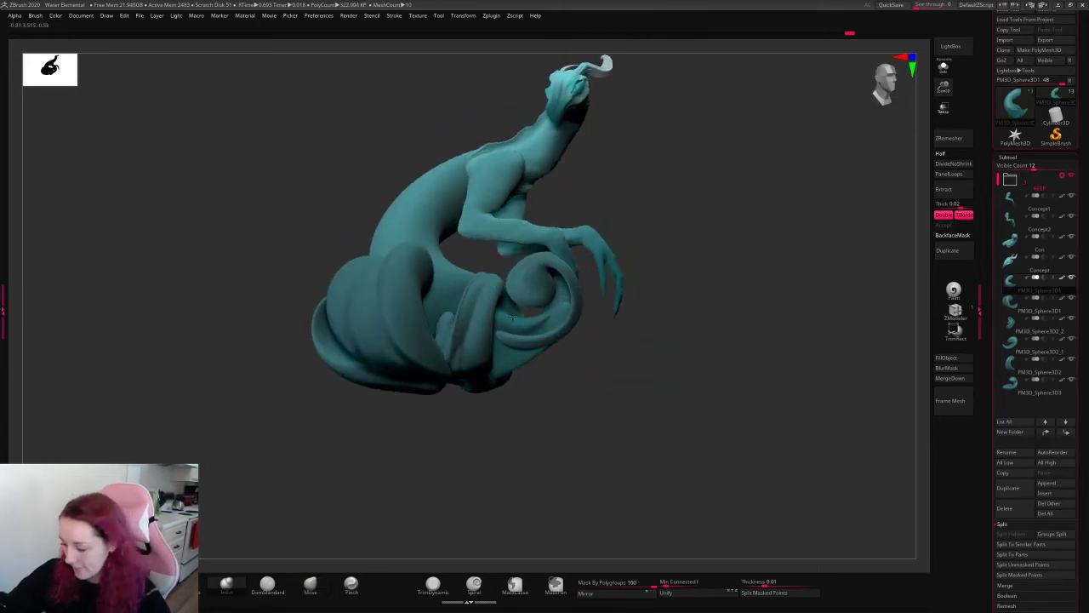
- Switch to the middle tail curl and adjust the draw size of the Inflat brush for it
drag(707, 284, 724, 320)
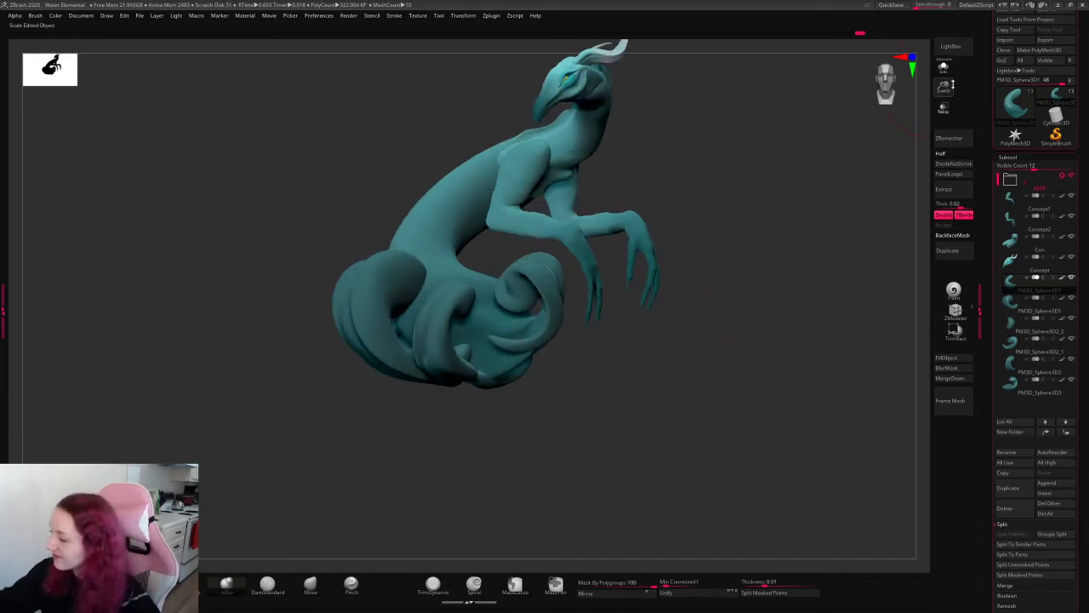
mouse_move(841, 128)
mouse_down()
mouse_move(707, 212)
mouse_move(629, 243)
mouse_up()
alt+click(629, 243)
key(space)
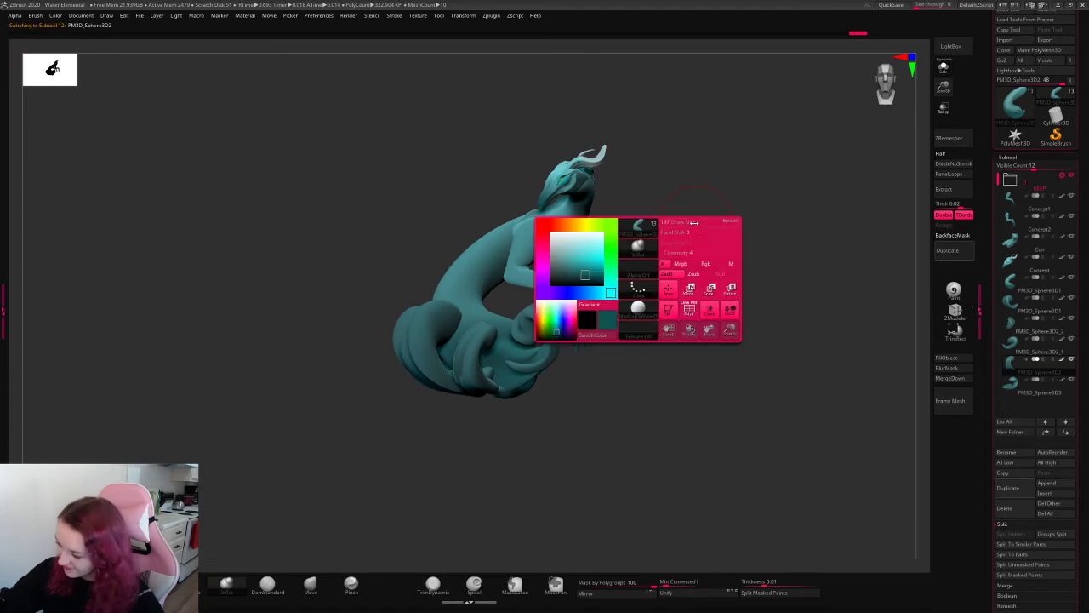
mouse_move(727, 214)
mouse_down()
mouse_move(808, 235)
mouse_move(754, 241)
mouse_move(537, 326)
mouse_up()
- Refine the form of the body's tail from the opposite side with the Move brush
alt+click(537, 326)
key(space)
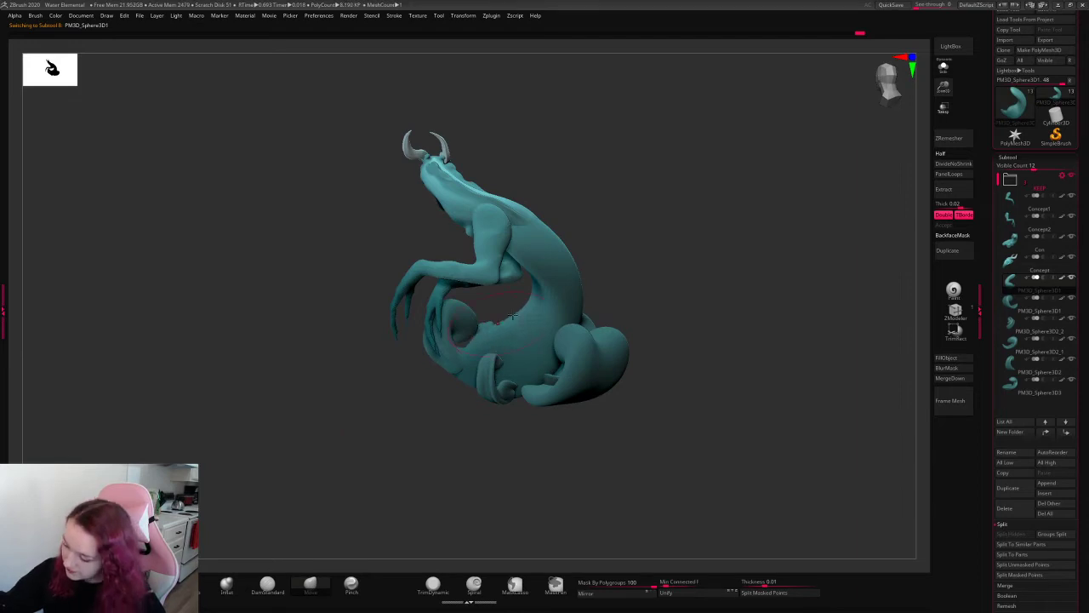
mouse_move(688, 250)
mouse_down()
mouse_move(749, 223)
mouse_move(709, 241)
mouse_up()
key(space)
alt+click(635, 196)
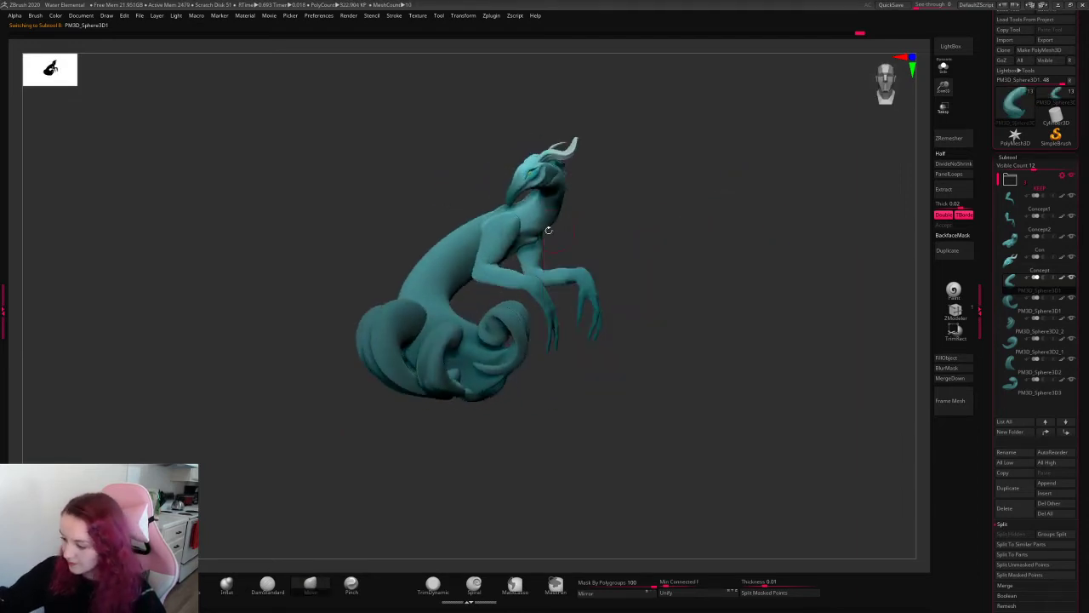
- Carve long flowing grooves along the creature's back and flank down to the tail with the DamStandard brush
click(943, 85)
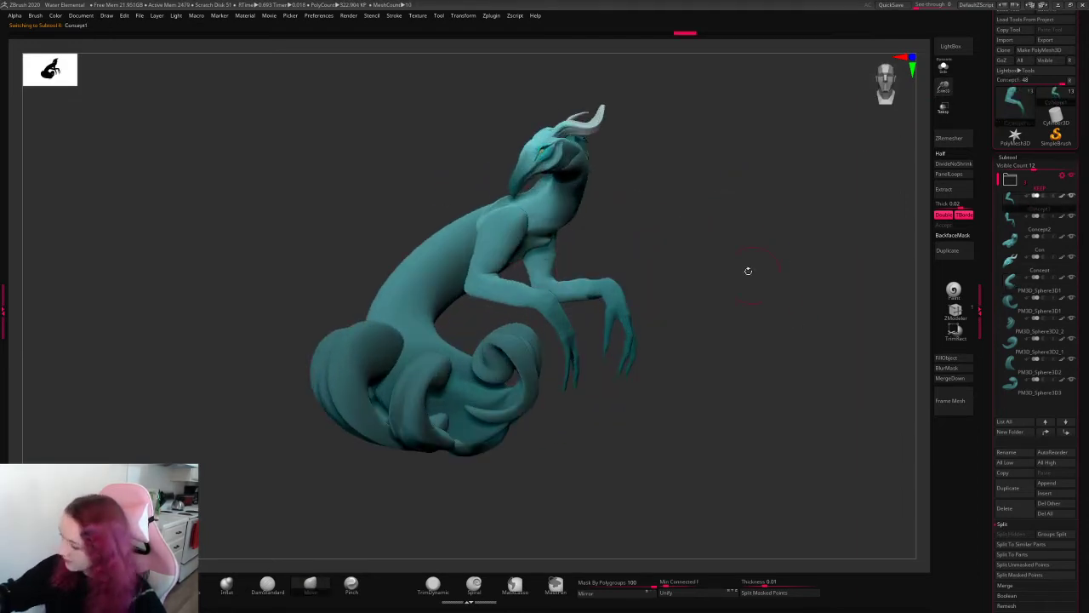
key(space)
drag(666, 238, 694, 256)
alt+click(464, 224)
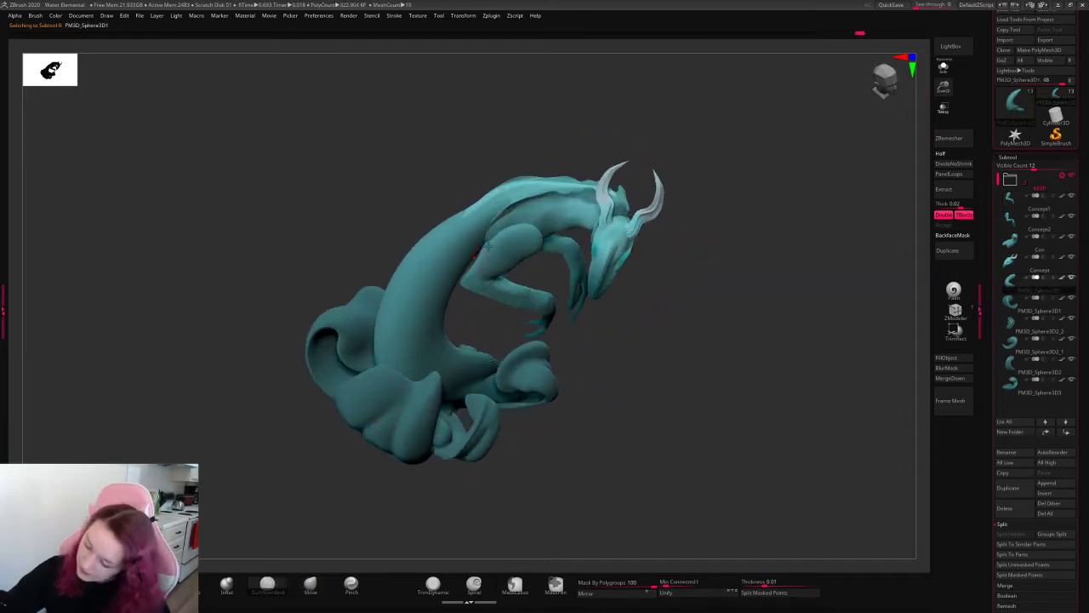
key(space)
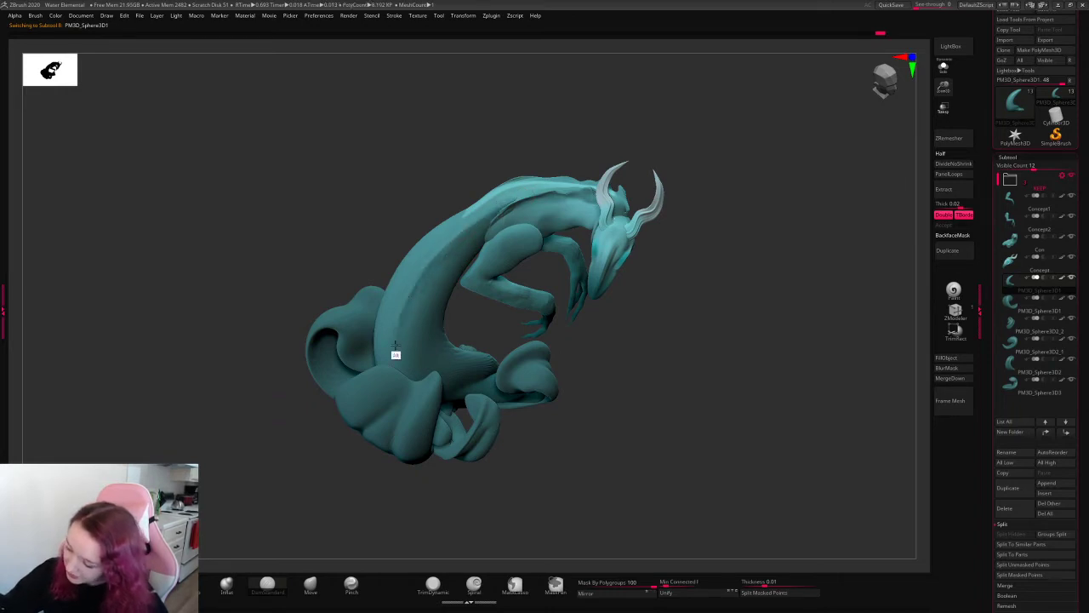
drag(676, 114, 507, 193)
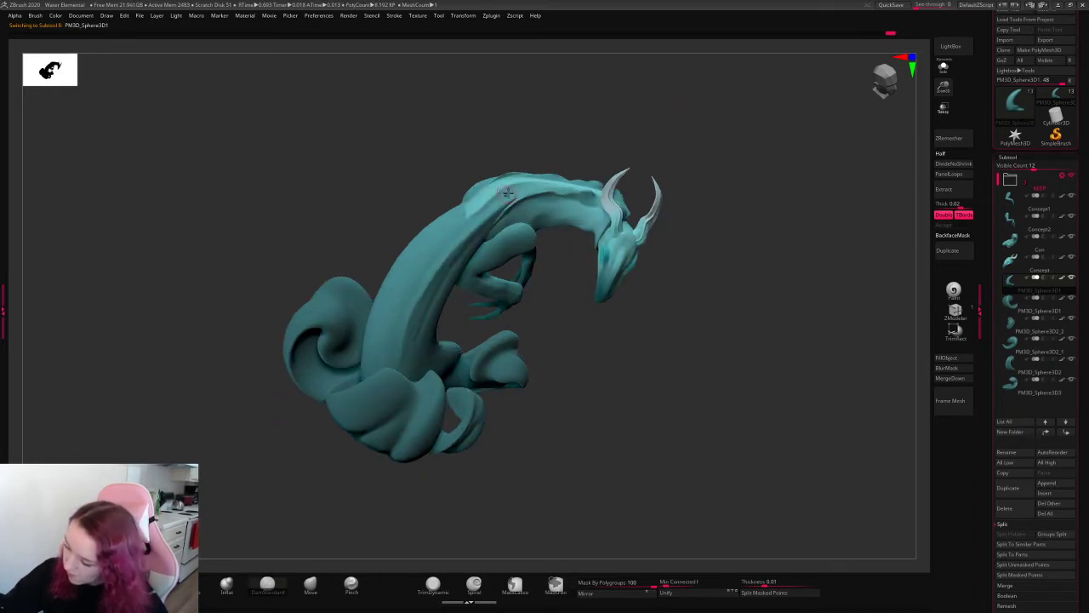
mouse_move(742, 160)
mouse_down()
mouse_move(720, 150)
mouse_move(725, 205)
mouse_up()
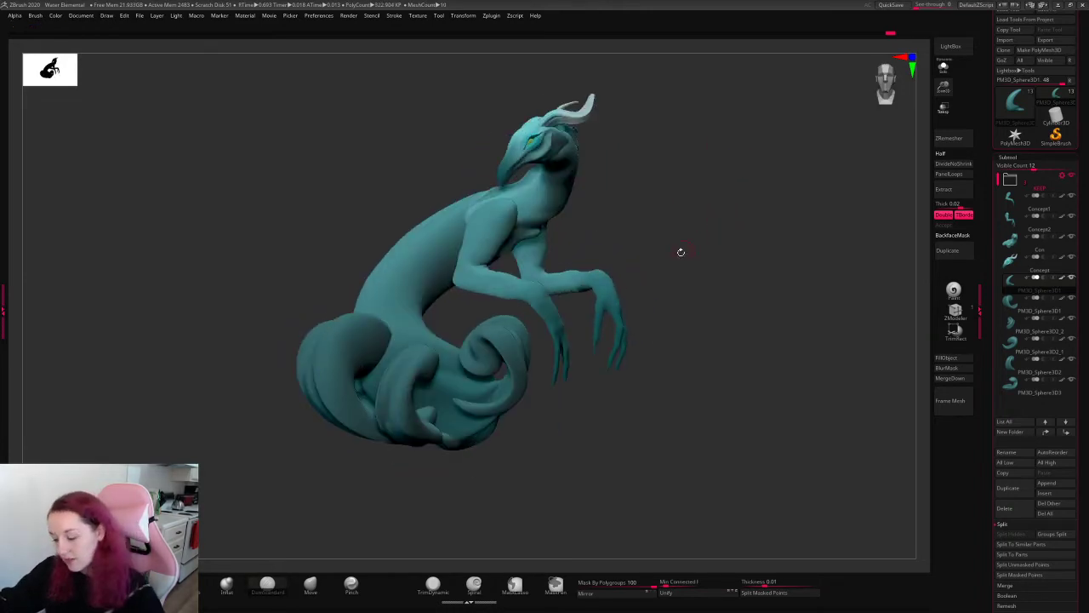
- Select the small front tail curl and reshape its lower end with the Move brush
alt+click(537, 341)
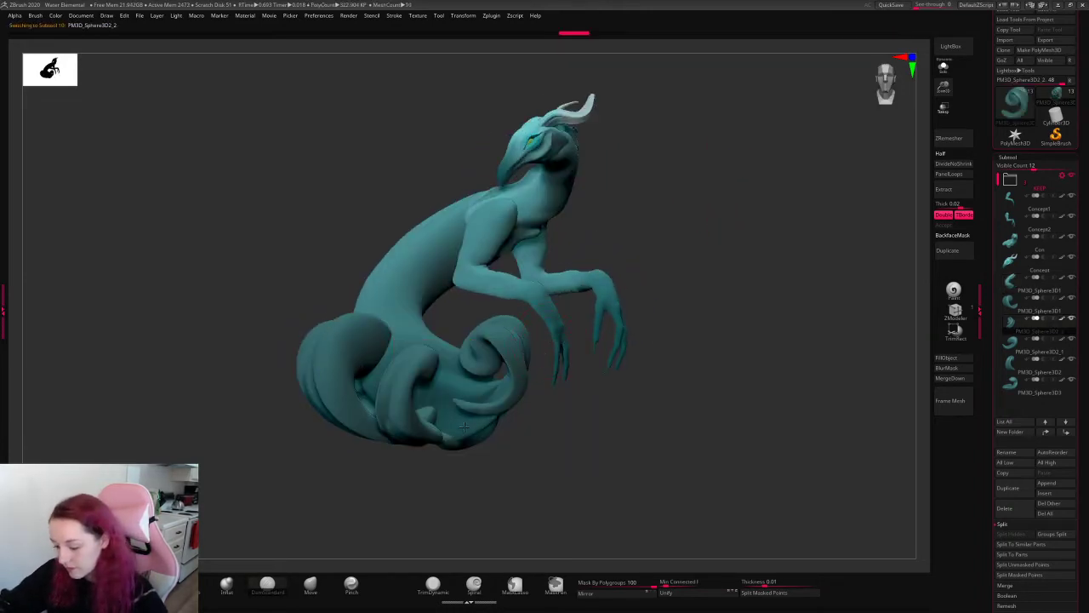
key(b)
key(m)
key(v)
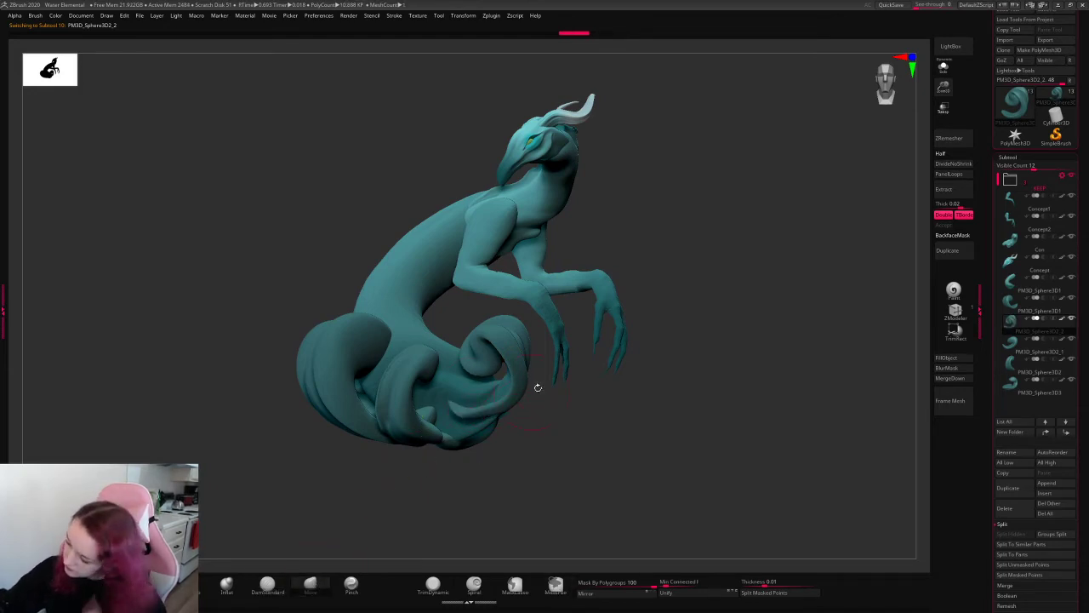
- Twist the tip of the large rear tail curl into a tight spiral with the Spiral brush
alt+click(362, 335)
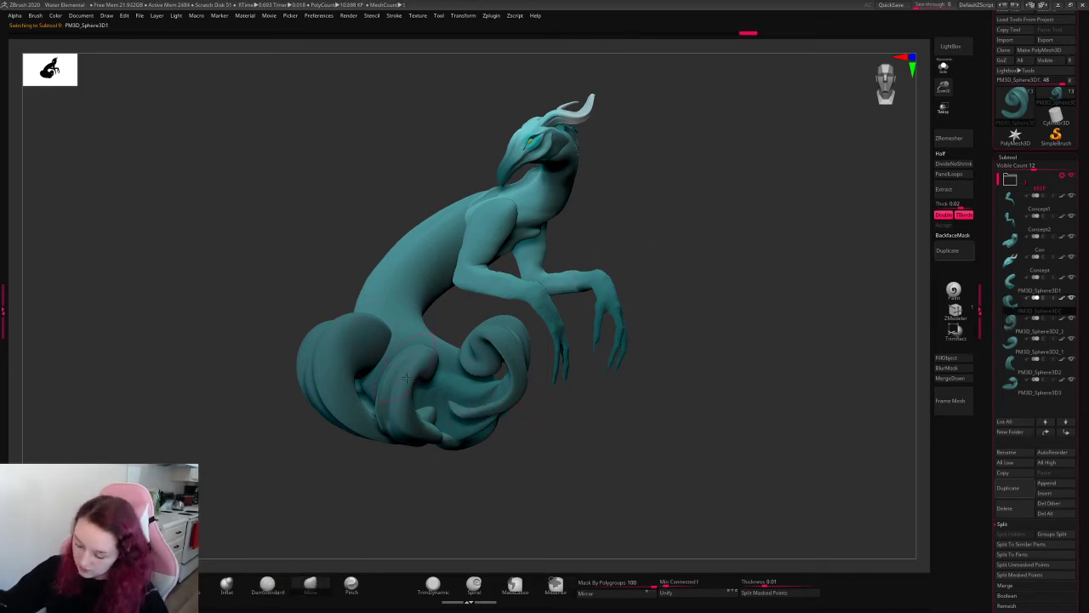
key(b)
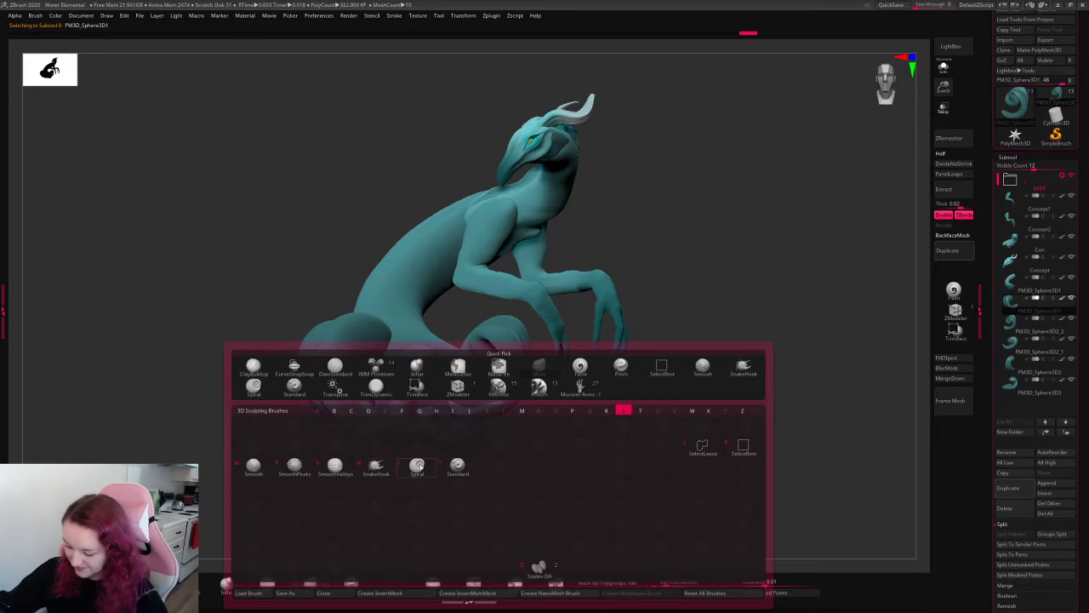
click(418, 465)
key(space)
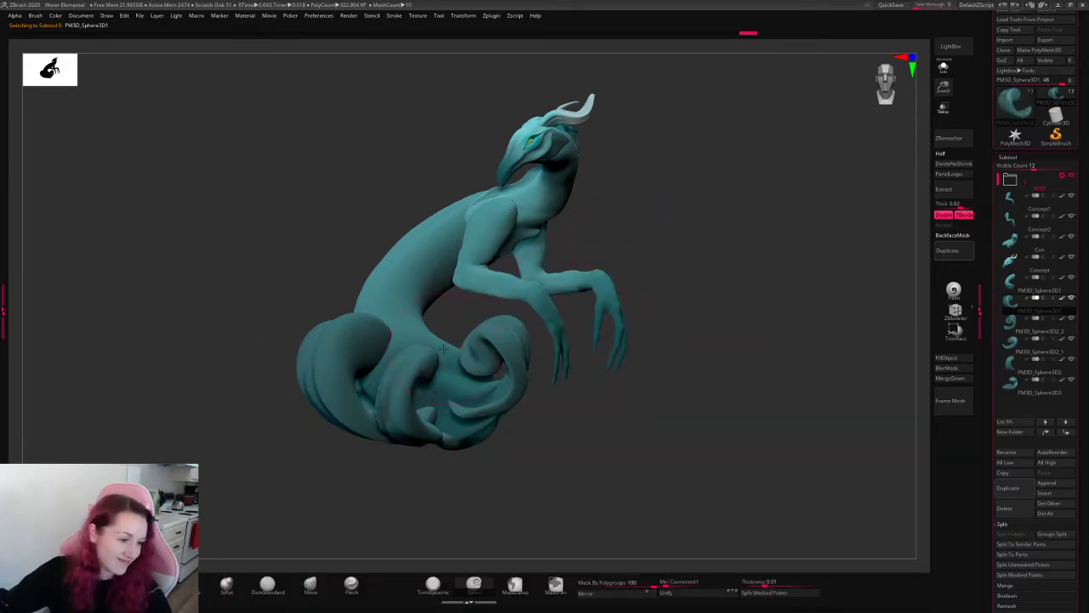
mouse_move(383, 341)
mouse_down()
mouse_move(358, 345)
mouse_move(384, 333)
mouse_move(382, 349)
mouse_move(375, 340)
mouse_move(400, 320)
mouse_up()
- Twist the lower end of the small front tail curl into a wavy form with the Spiral brush
alt+click(511, 405)
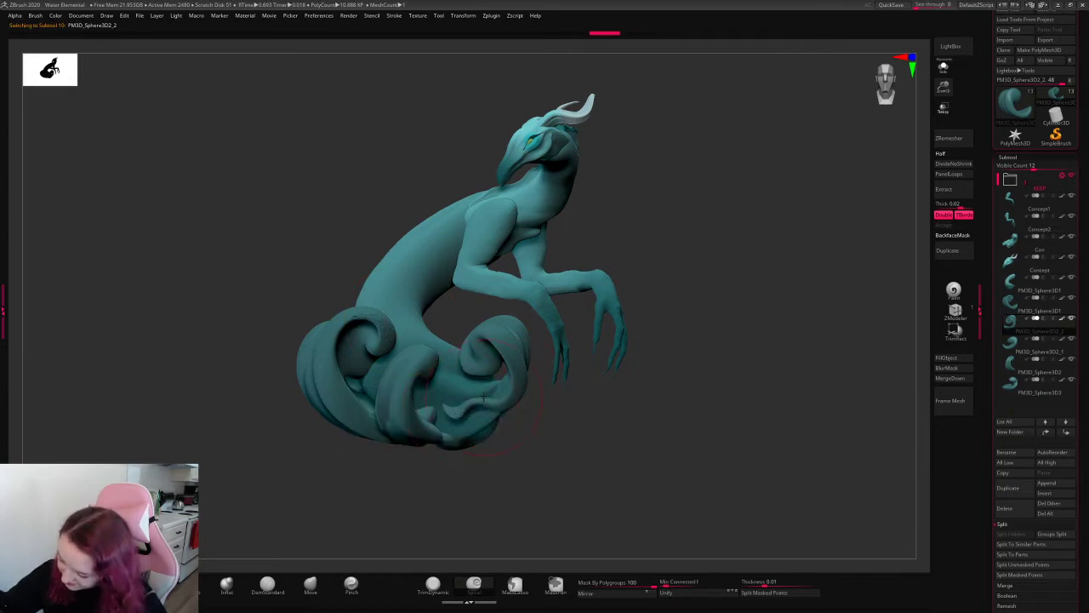
alt+click(457, 408)
alt+drag(457, 408, 517, 351)
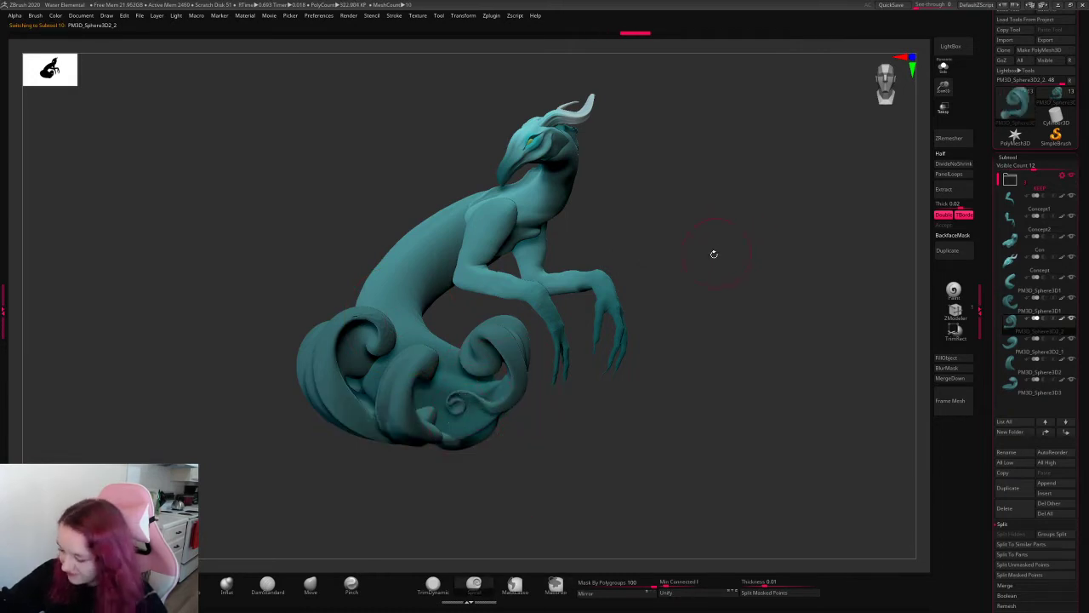
drag(637, 244, 732, 263)
- Select the body and remesh it with DynaMesh at resolution 128
alt+click(424, 343)
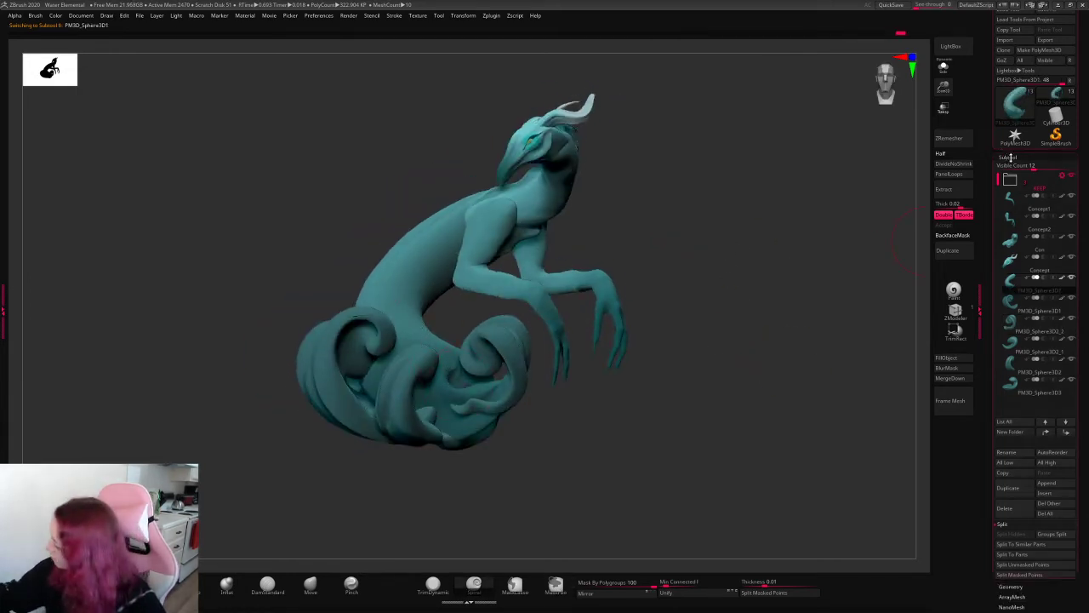
click(1004, 156)
click(1011, 325)
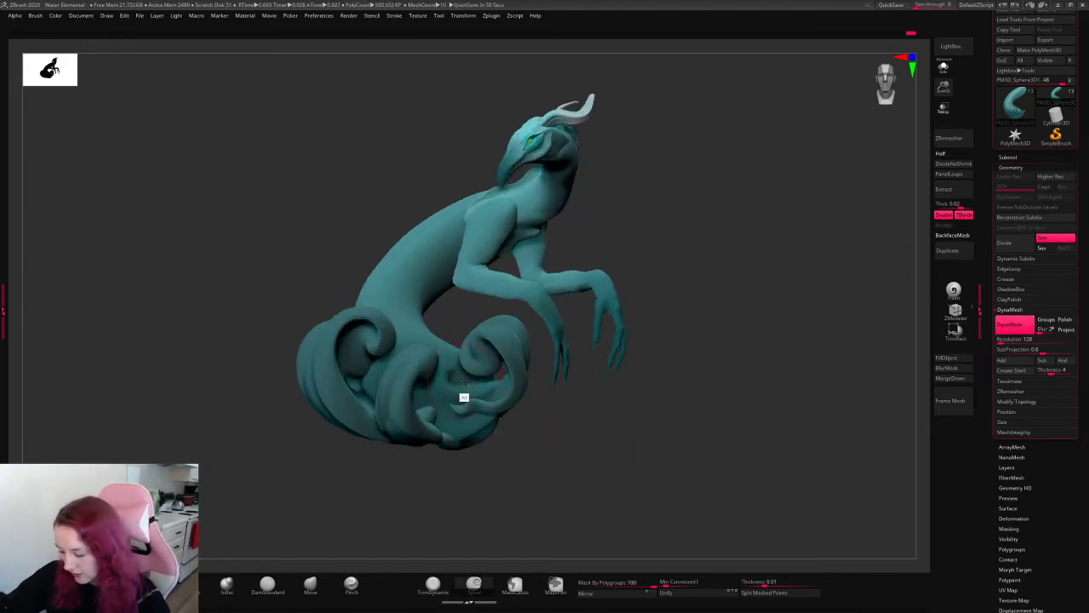
- Swirl ripples into the body's tail end with the Spiral brush, isolating the body for the first strokes and continuing on the far side
click(943, 66)
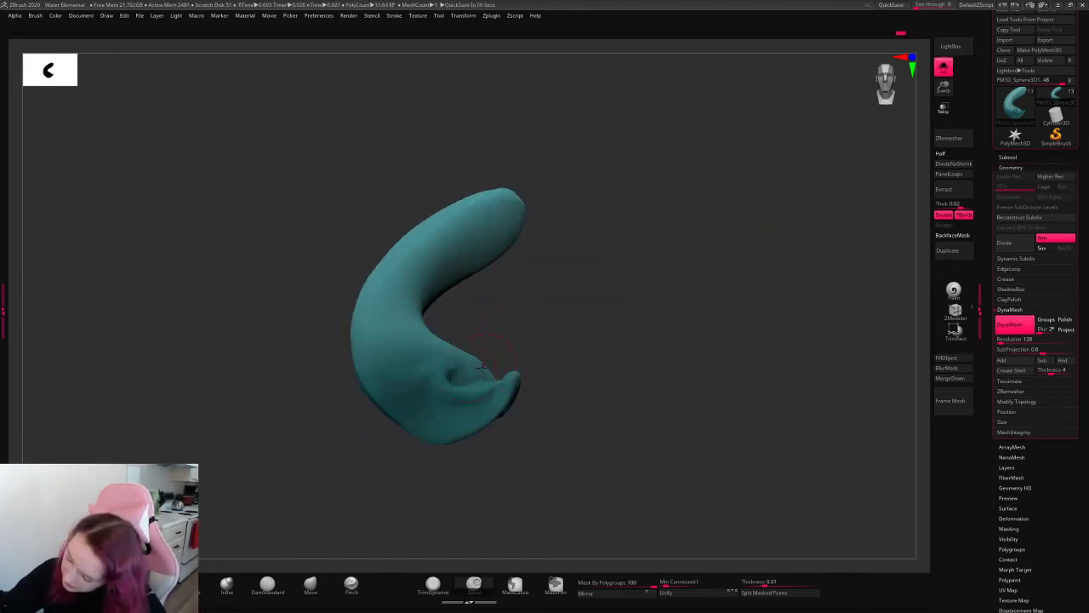
mouse_move(459, 385)
mouse_down()
mouse_move(432, 438)
mouse_move(477, 435)
mouse_move(494, 421)
mouse_up()
click(941, 66)
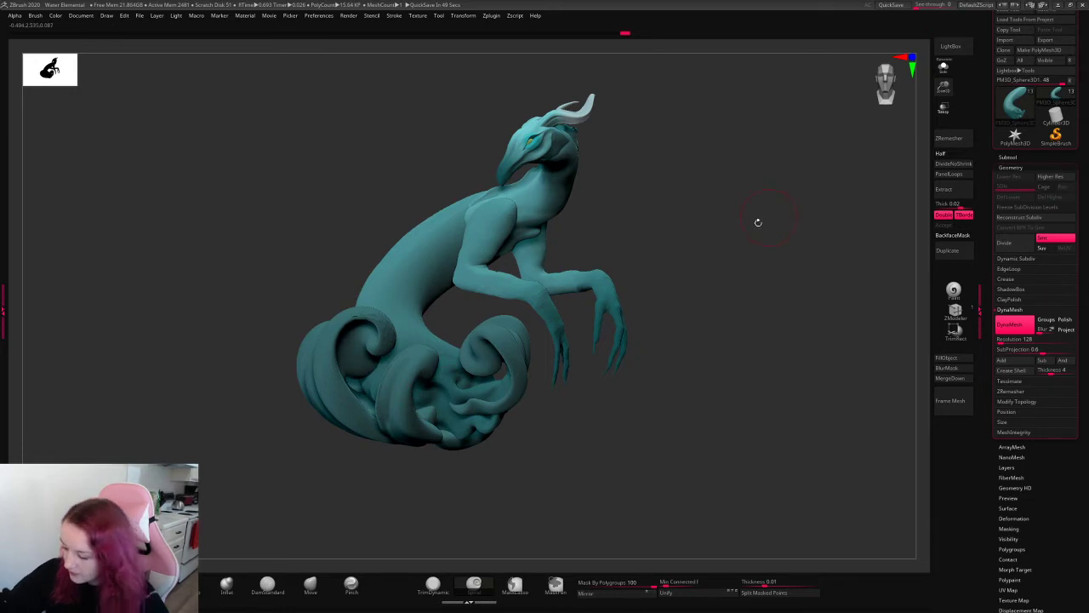
drag(759, 222, 577, 277)
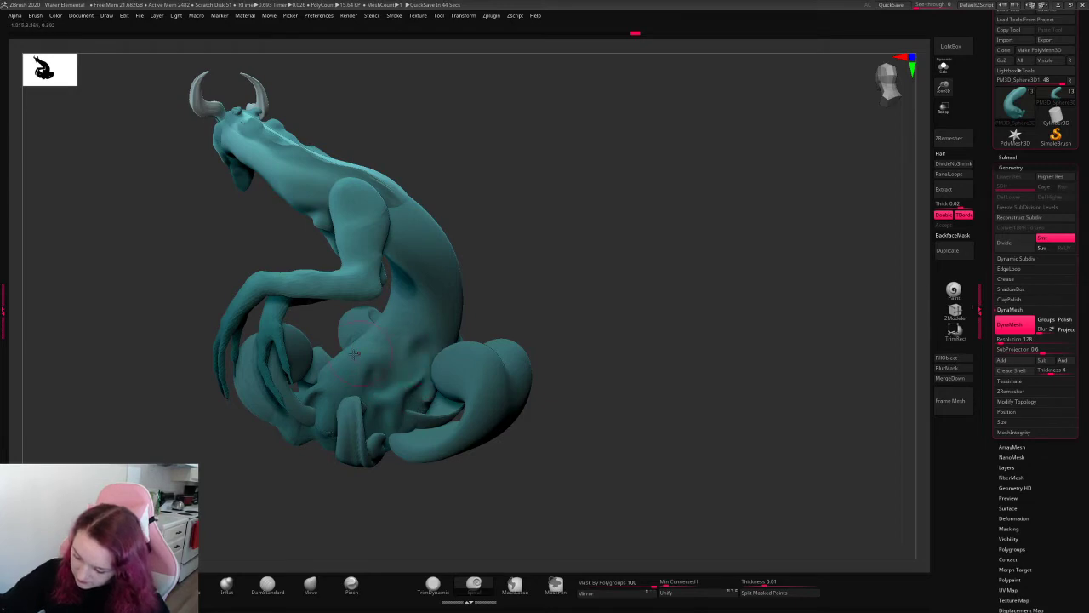
drag(608, 255, 587, 290)
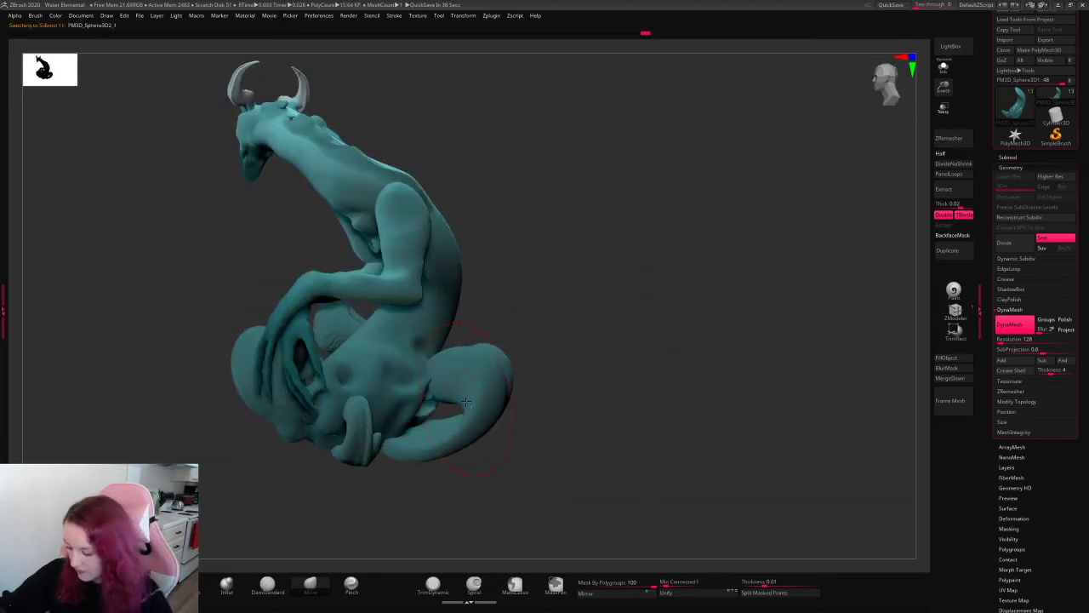
- Adjust the tail curl on the creature's far side with the transform gizmo and return to sculpting mode
key(w)
ctrl+right_drag(371, 449, 462, 435)
drag(442, 439, 378, 438)
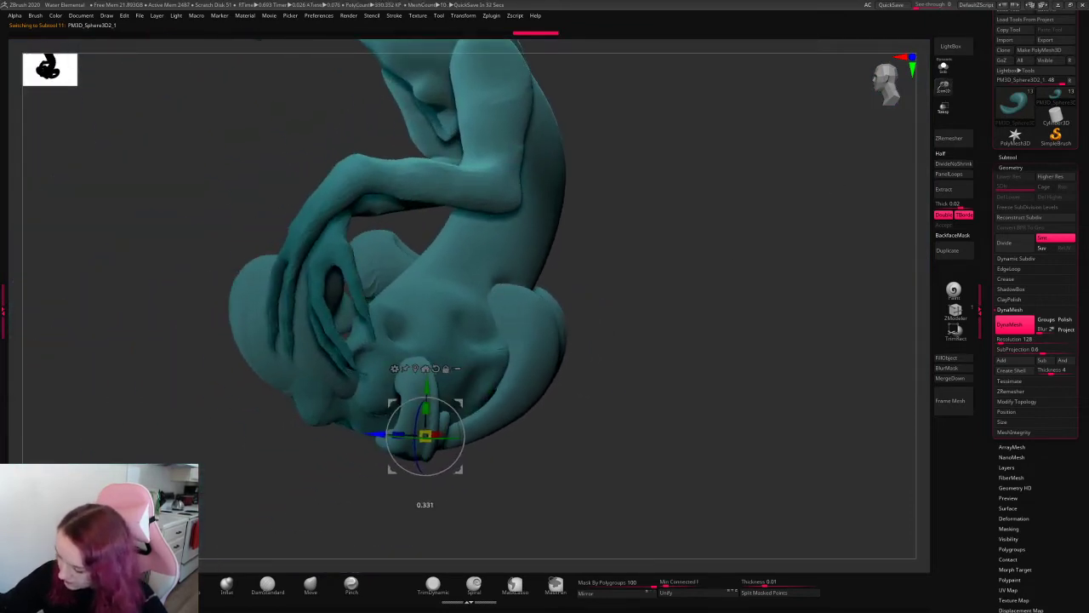
key(q)
drag(698, 275, 668, 263)
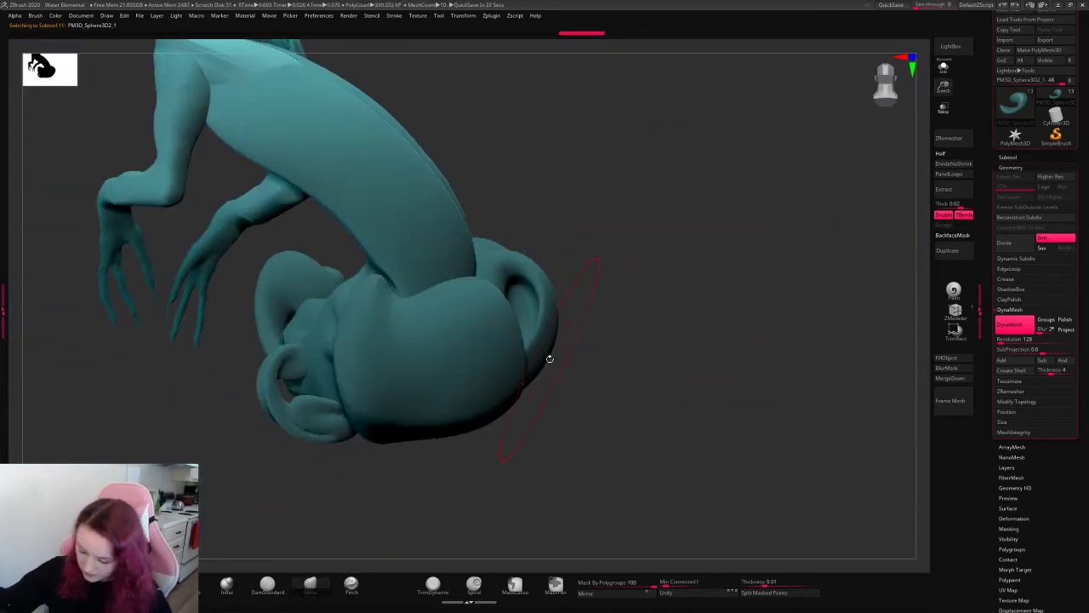
mouse_move(560, 296)
mouse_down()
mouse_move(536, 297)
mouse_move(481, 371)
mouse_move(652, 250)
mouse_move(759, 226)
mouse_move(783, 197)
mouse_move(838, 217)
mouse_up()
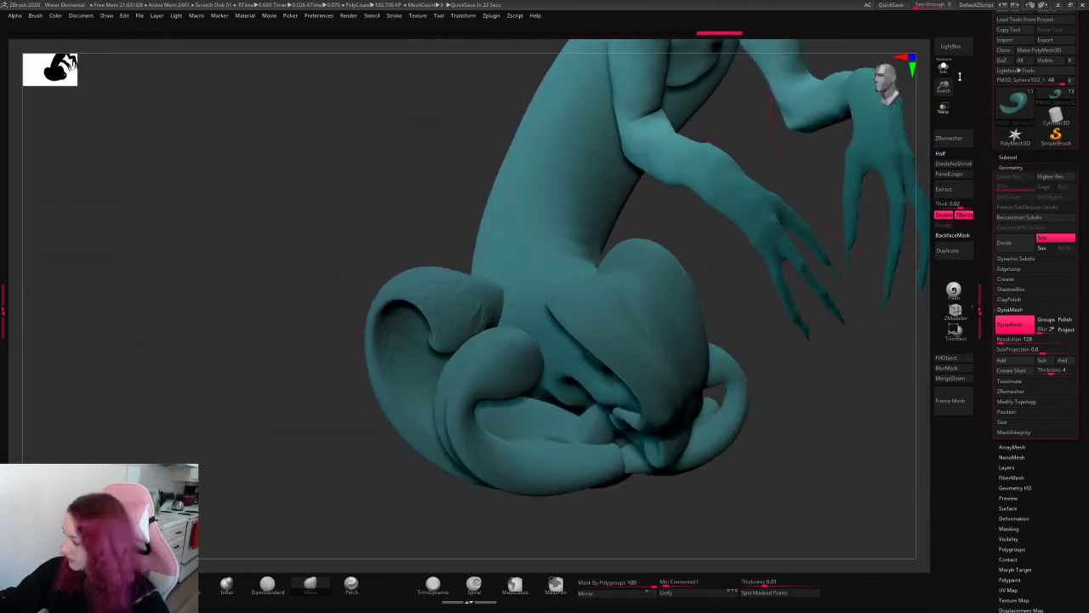
- Select the body and pull the inner side of its waist above the curls with a large Move brush
key(f)
drag(848, 112, 698, 236)
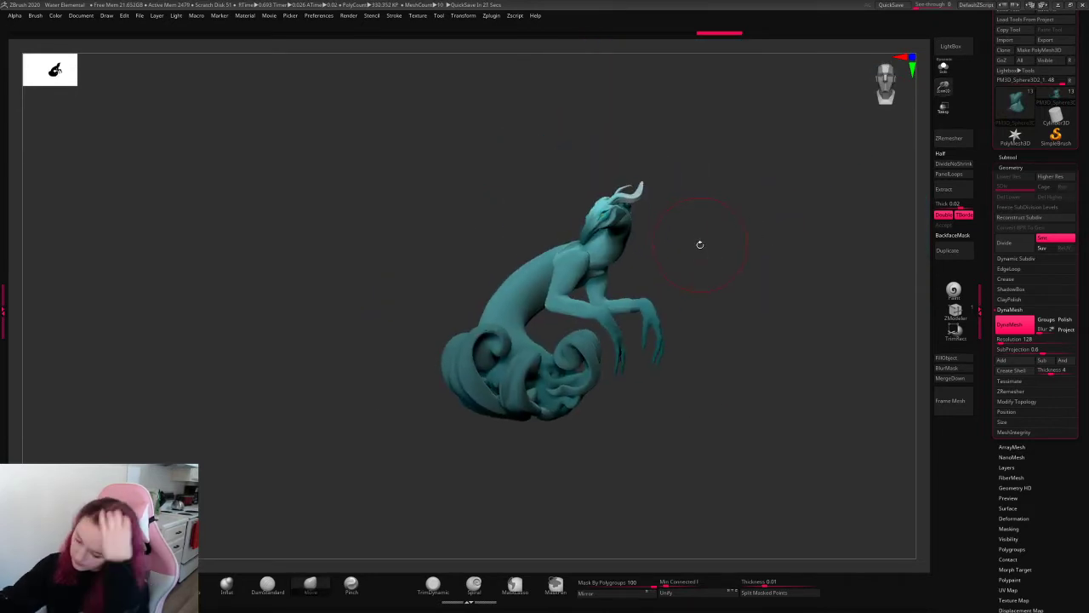
alt+click(522, 351)
key(f)
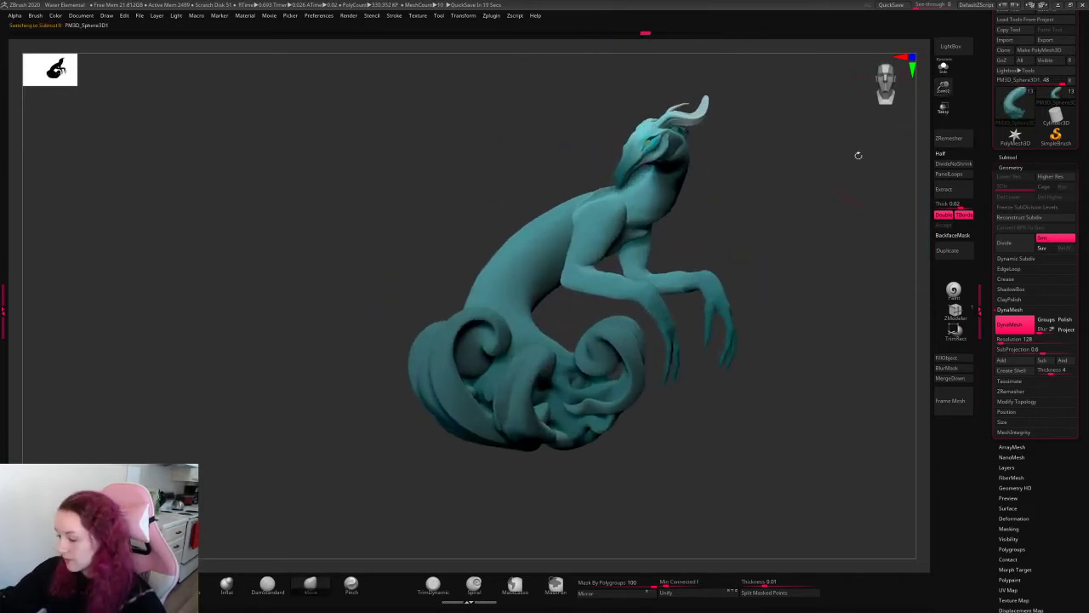
drag(858, 155, 686, 223)
key(space)
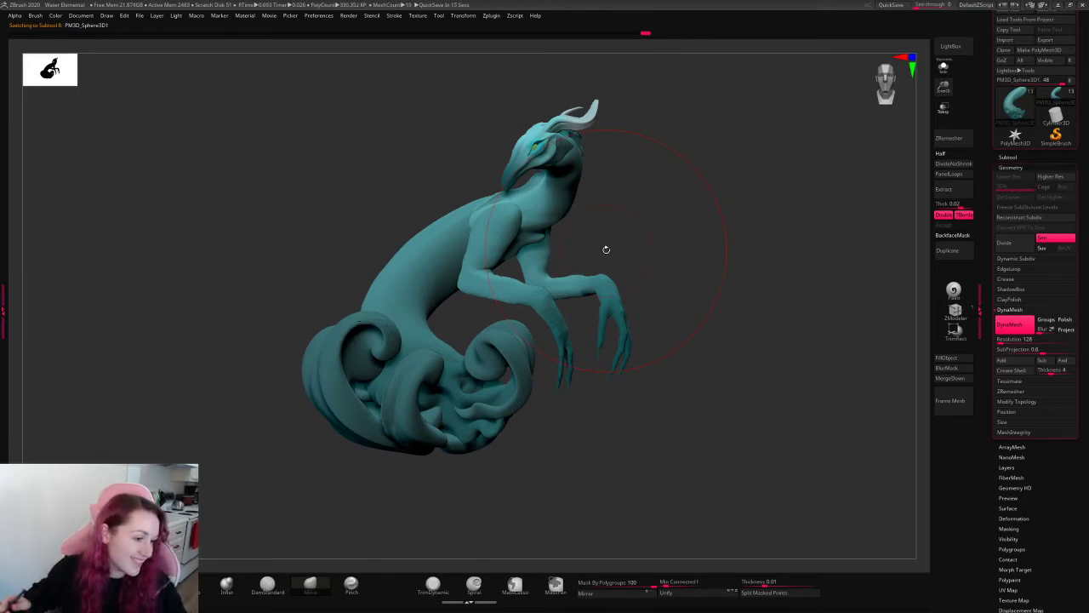
drag(606, 250, 510, 260)
drag(429, 332, 457, 321)
drag(606, 264, 727, 255)
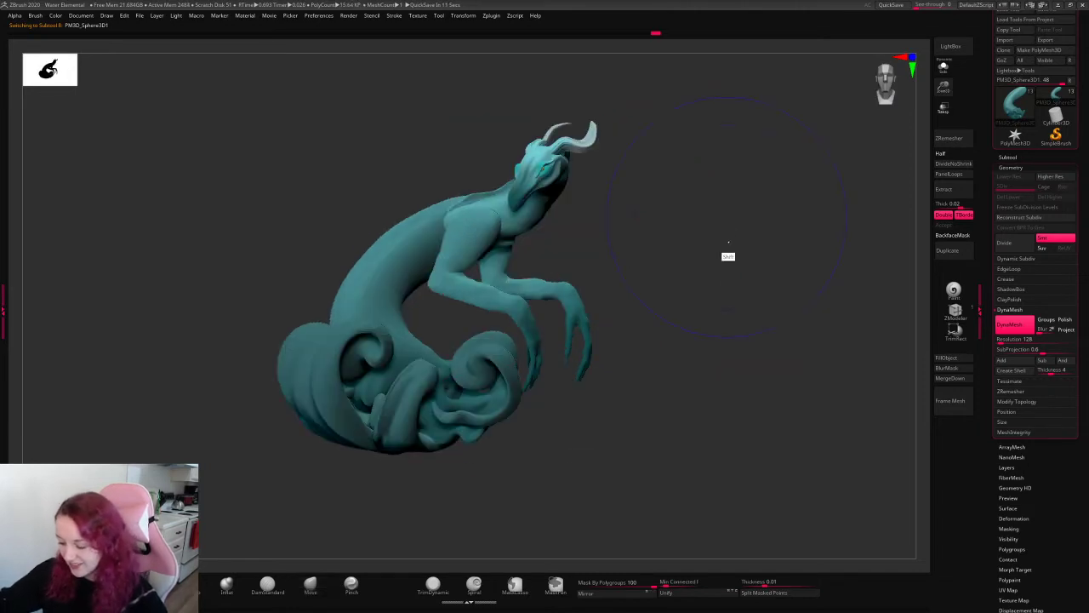
- Pull the body's hip contour inward above the large rear curl with a resized Move brush
drag(804, 213, 704, 231)
key(space)
mouse_move(569, 214)
mouse_down()
mouse_move(601, 218)
mouse_move(569, 212)
mouse_up()
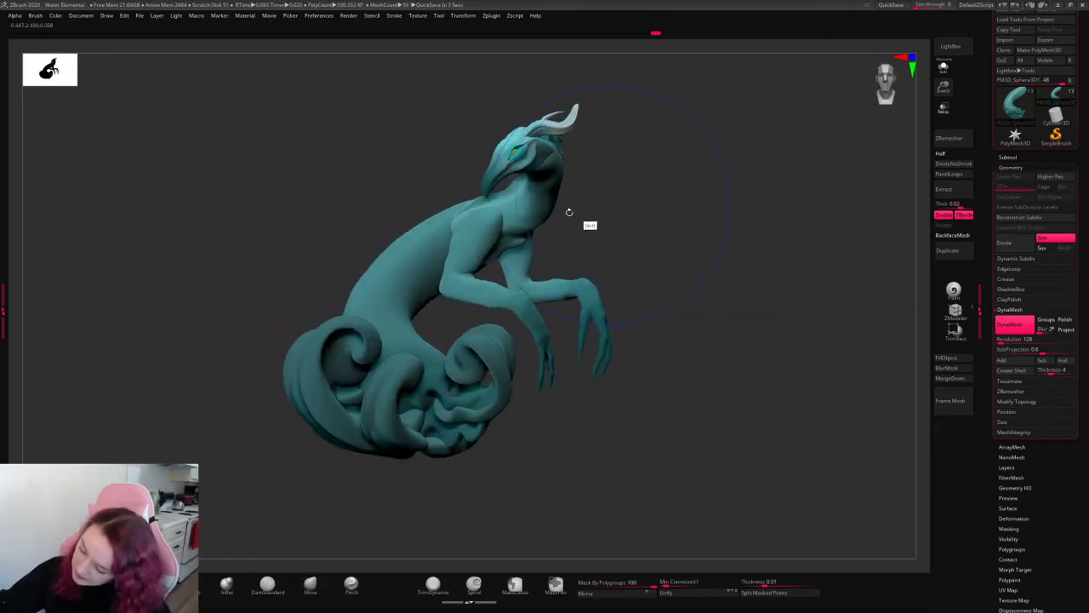
drag(352, 294, 399, 327)
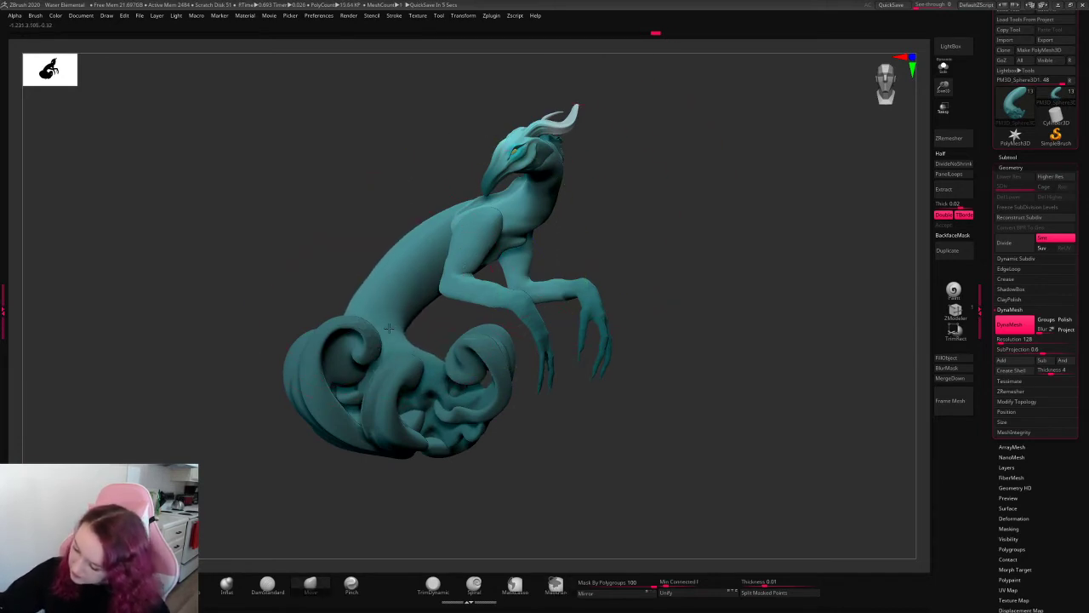
- Smooth the rippled surface of the body's tail between the curls and fill it out with the Inflat brush
mouse_move(444, 371)
mouse_down()
mouse_move(465, 373)
mouse_move(458, 412)
mouse_up()
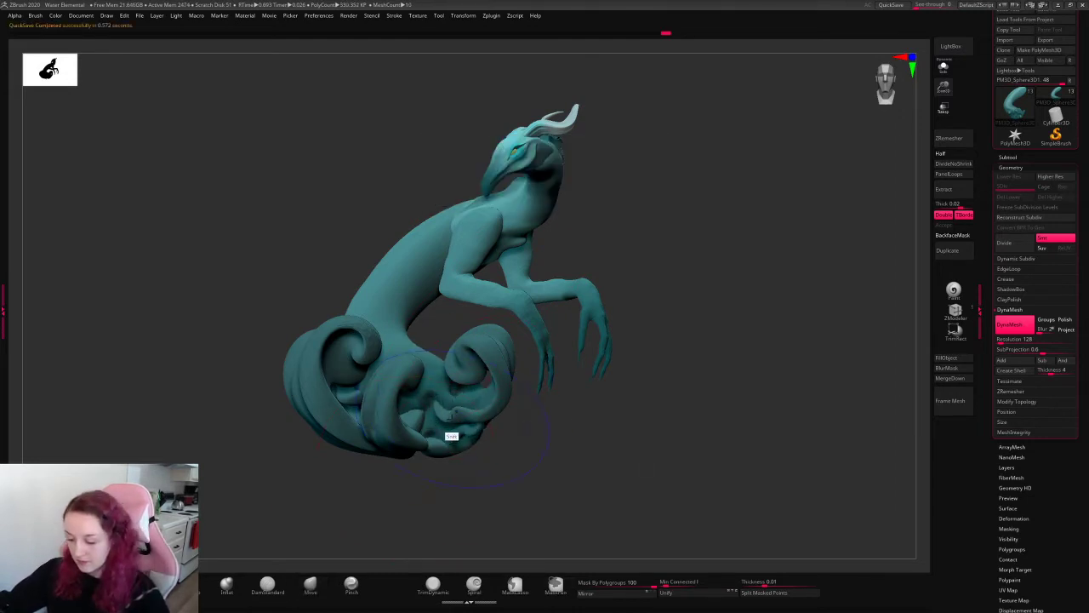
click(226, 584)
mouse_move(451, 392)
mouse_down()
mouse_move(474, 428)
mouse_move(468, 437)
mouse_up()
drag(717, 223, 740, 222)
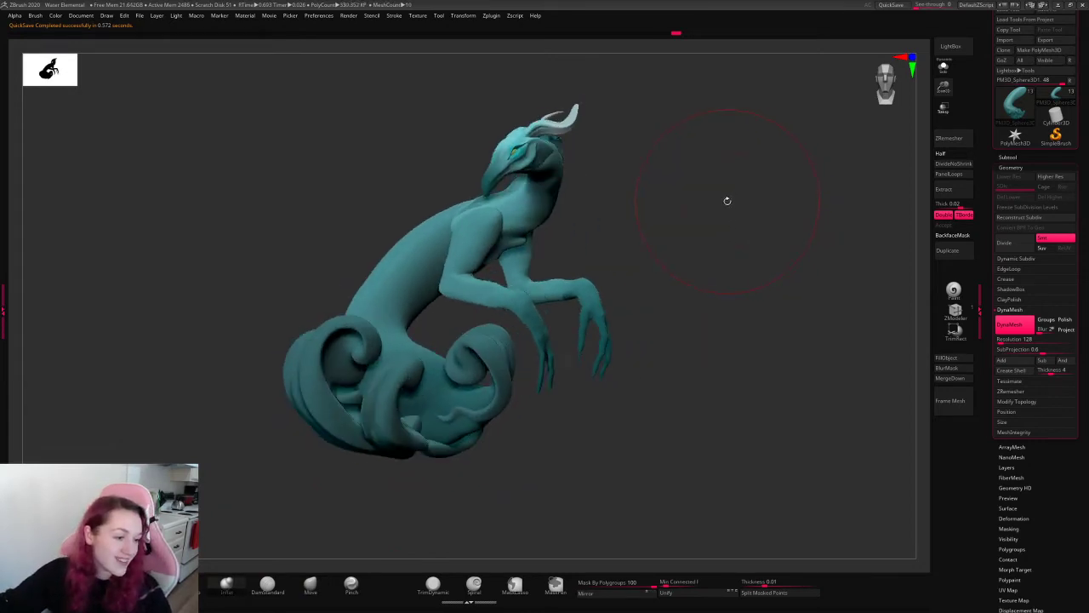
- Select the torso with the arms and flatten the chest from below with the TrimDynamic brush
right_click(655, 248)
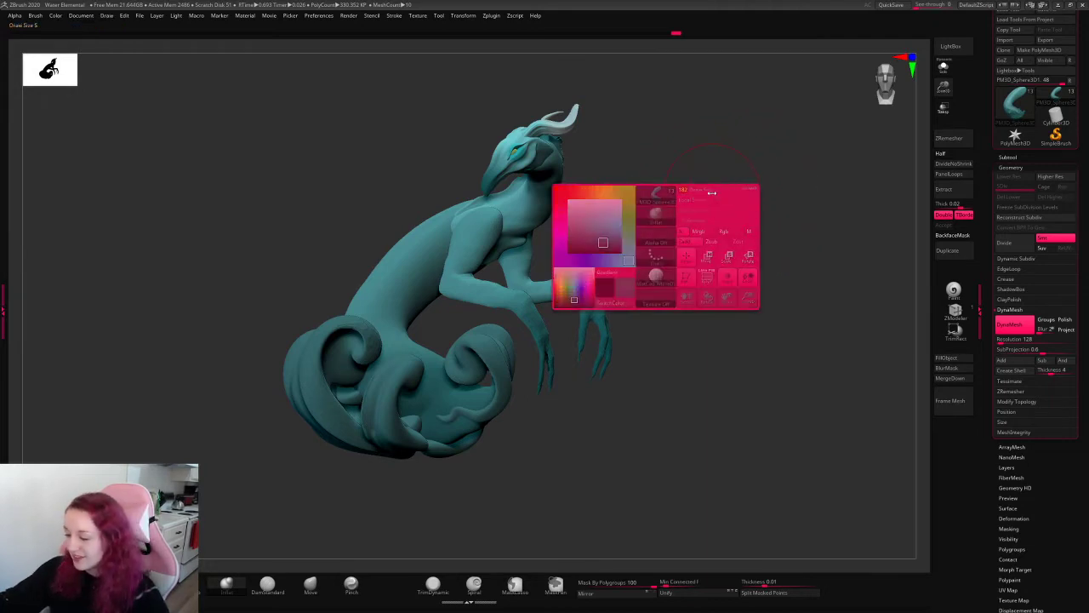
alt+right_drag(534, 234, 550, 264)
alt+click(549, 265)
right_drag(865, 161, 758, 179)
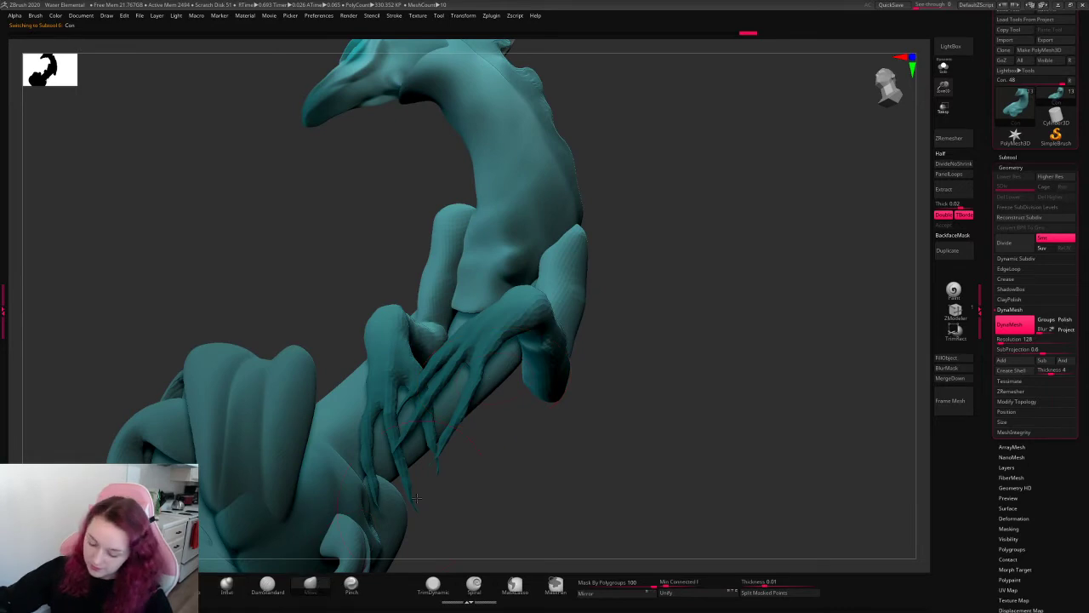
click(433, 584)
drag(481, 230, 464, 281)
mouse_move(634, 204)
right_down()
mouse_move(701, 225)
mouse_move(580, 185)
right_up()
- Select the body and build up its belly where it meets the chest with the Inflat brush
alt+click(503, 358)
click(232, 585)
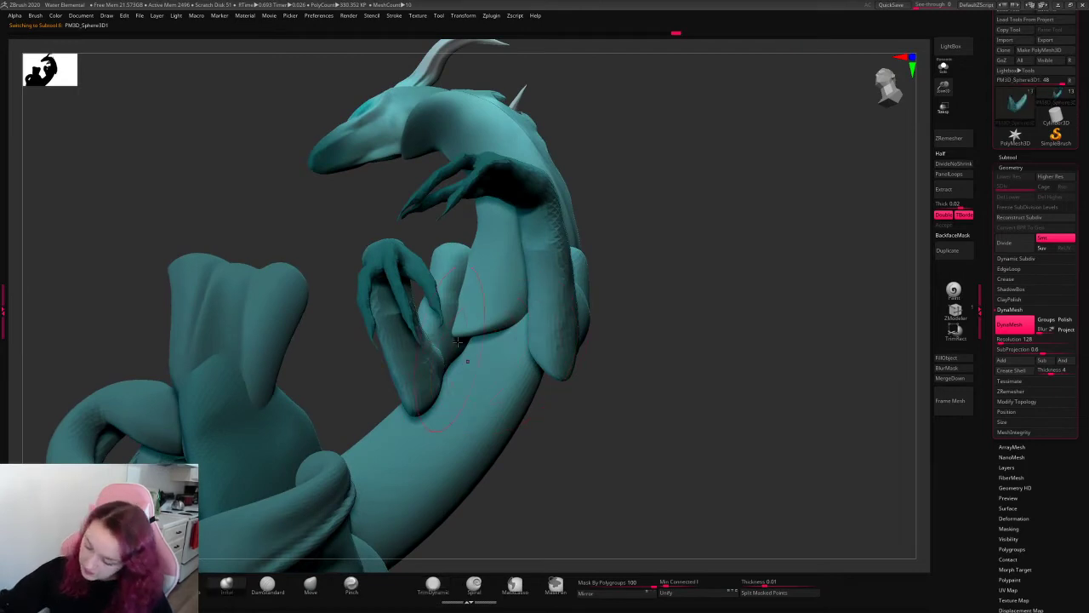
mouse_move(477, 347)
mouse_down()
mouse_move(453, 378)
mouse_move(504, 325)
mouse_move(477, 333)
mouse_move(525, 318)
mouse_up()
drag(399, 458, 469, 394)
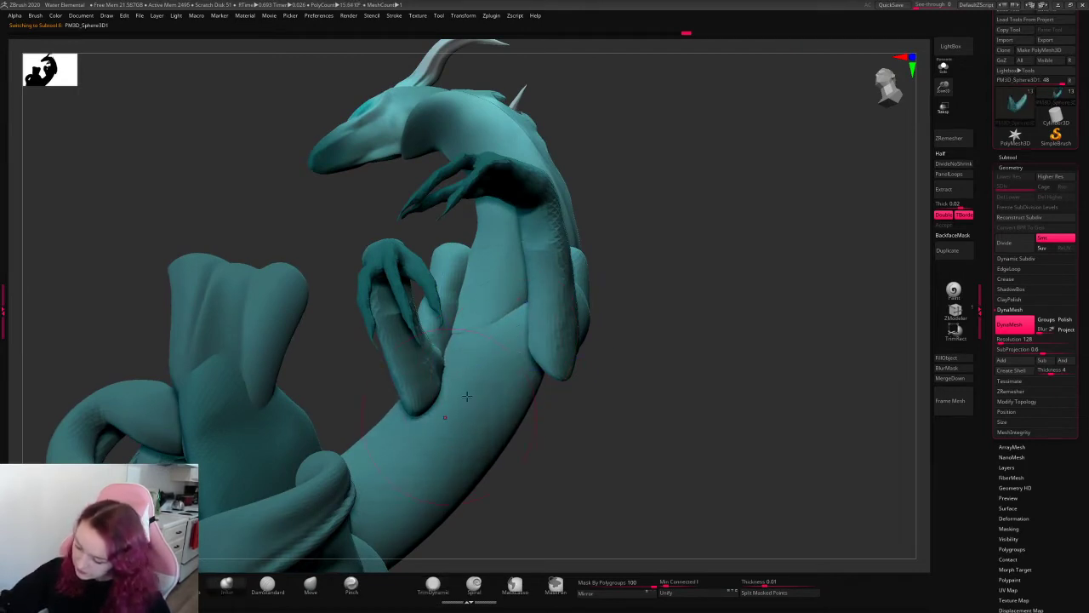
mouse_move(680, 247)
mouse_down()
mouse_move(729, 264)
mouse_move(772, 259)
mouse_up()
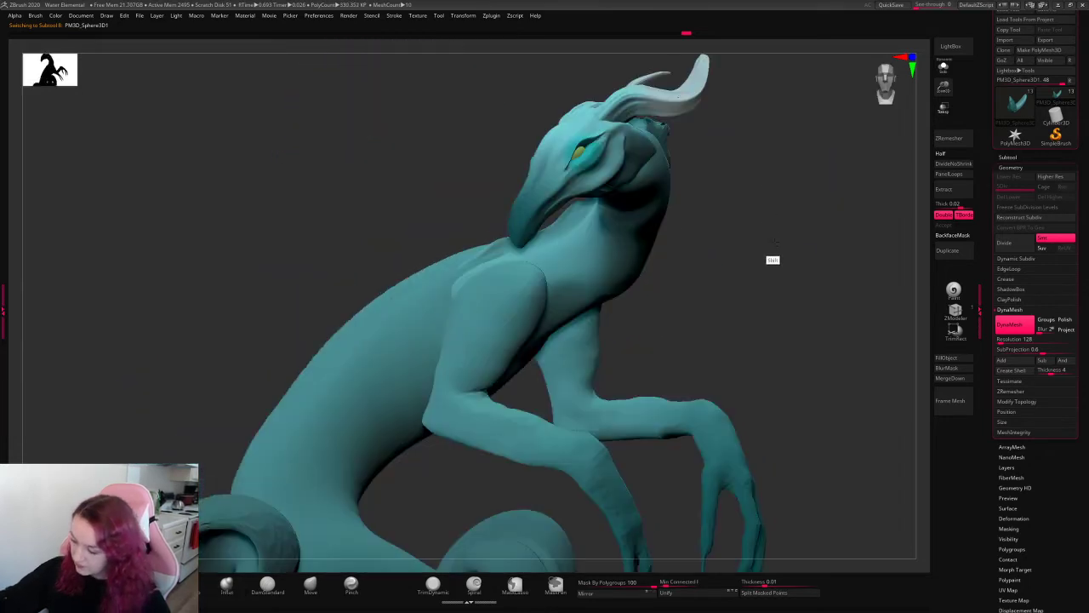
- Refine the body's lower back and waist contour where it meets the tail curls with the Move brush
alt+click(600, 290)
key(f)
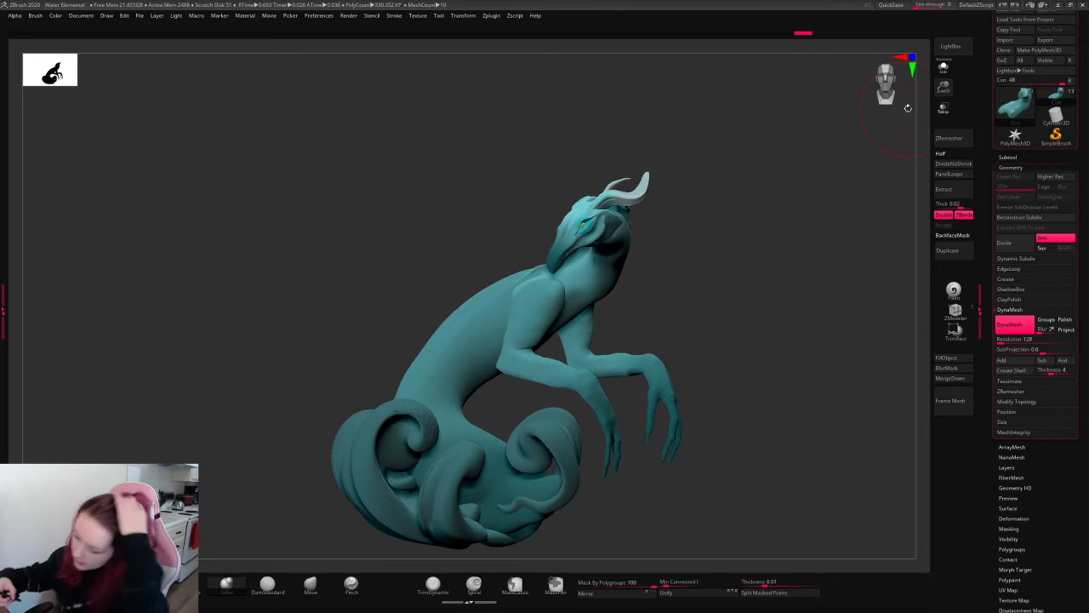
key(space)
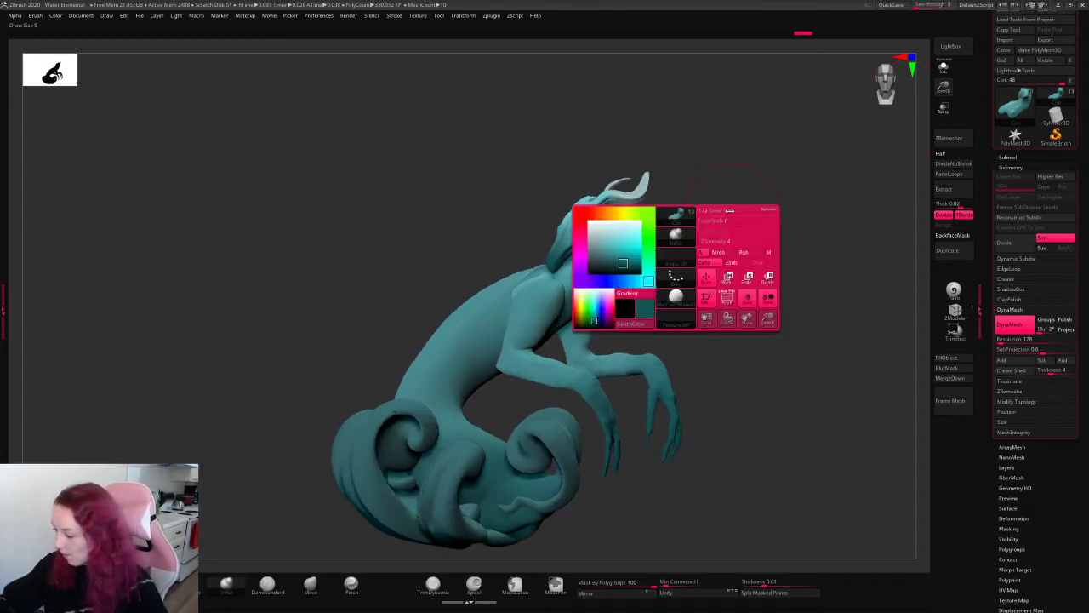
key(b)
key(m)
key(v)
alt+click(490, 321)
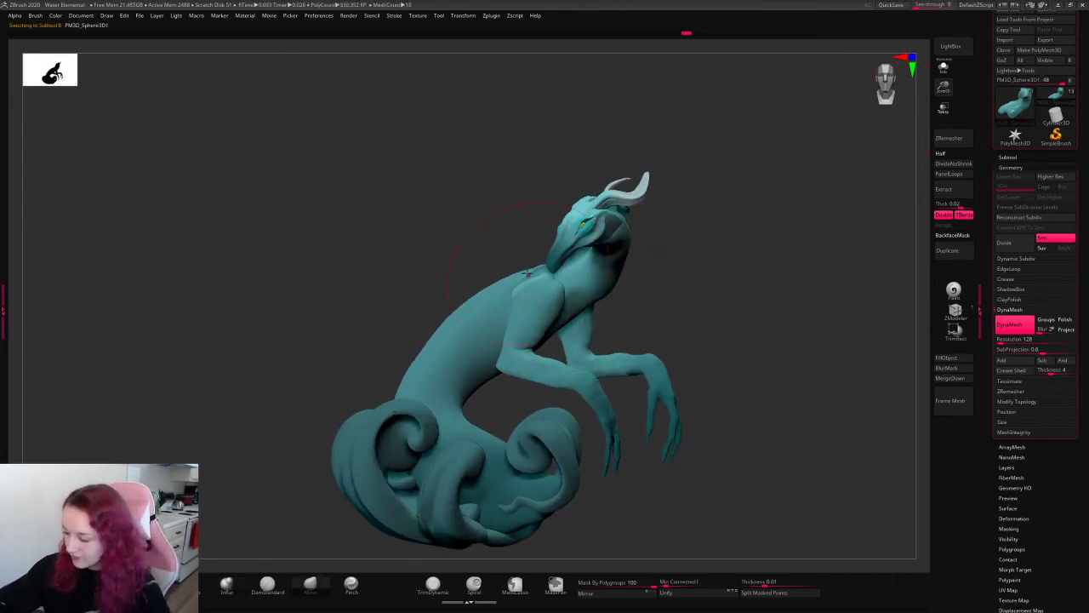
key(space)
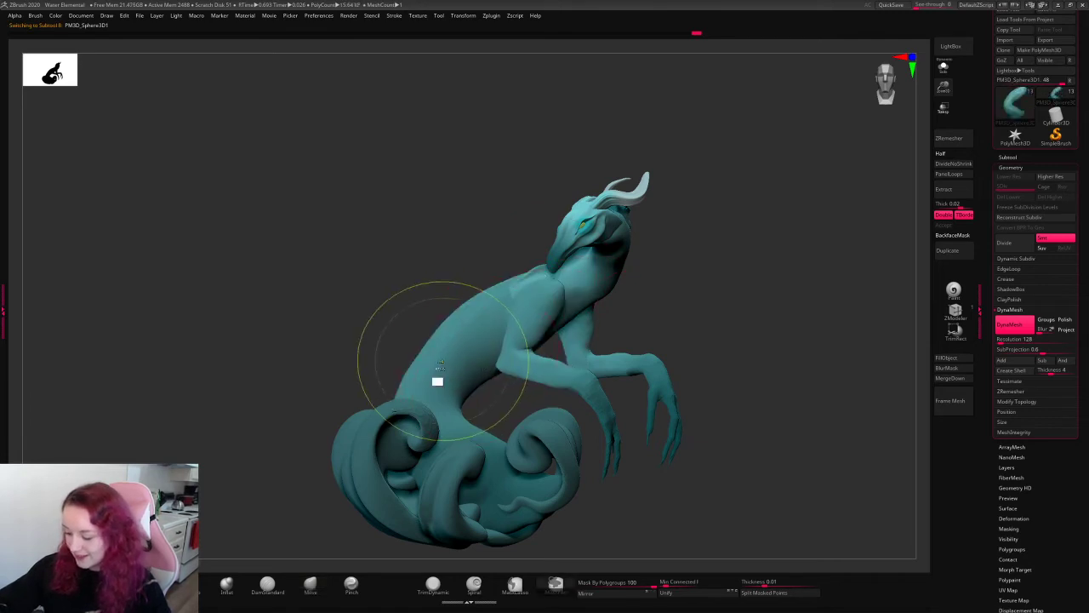
drag(862, 141, 754, 222)
key(space)
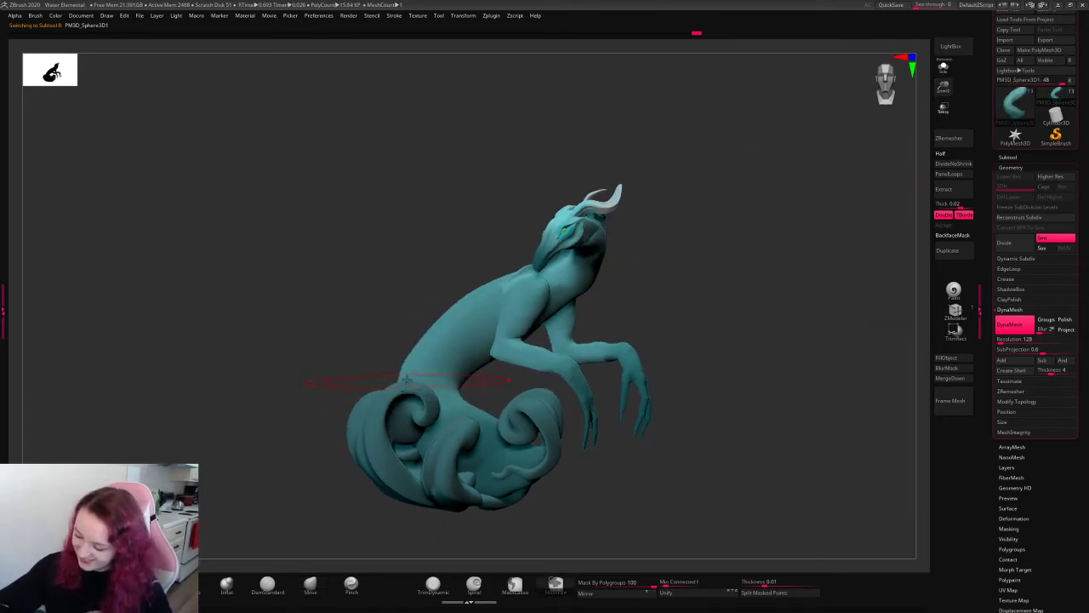
key(space)
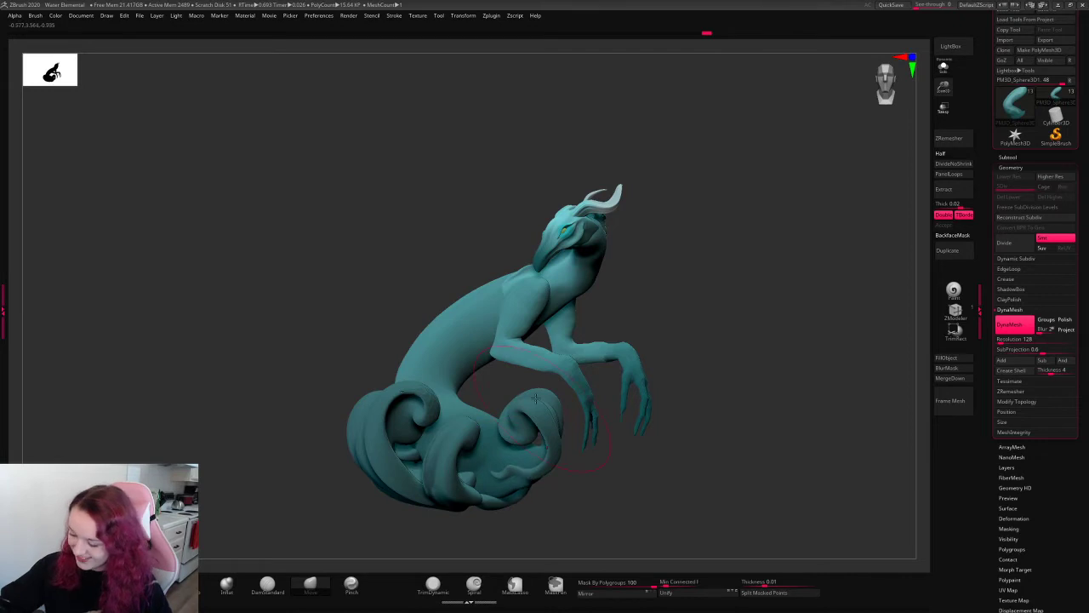
- Isolate the body, smooth its underside near the chest end, and show all the parts again
key(space)
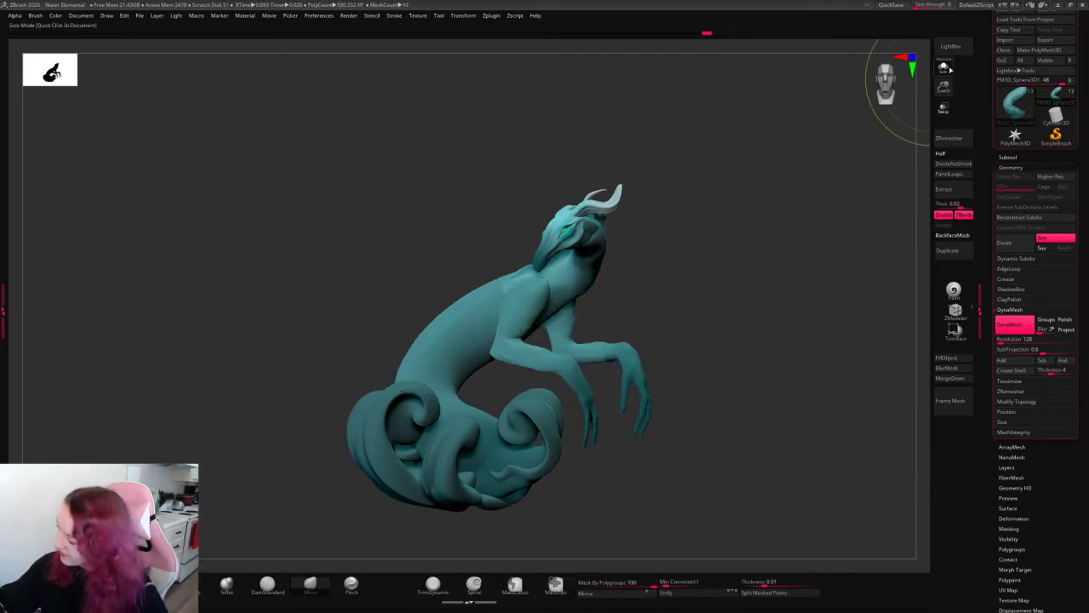
key(ctrl+shift+s)
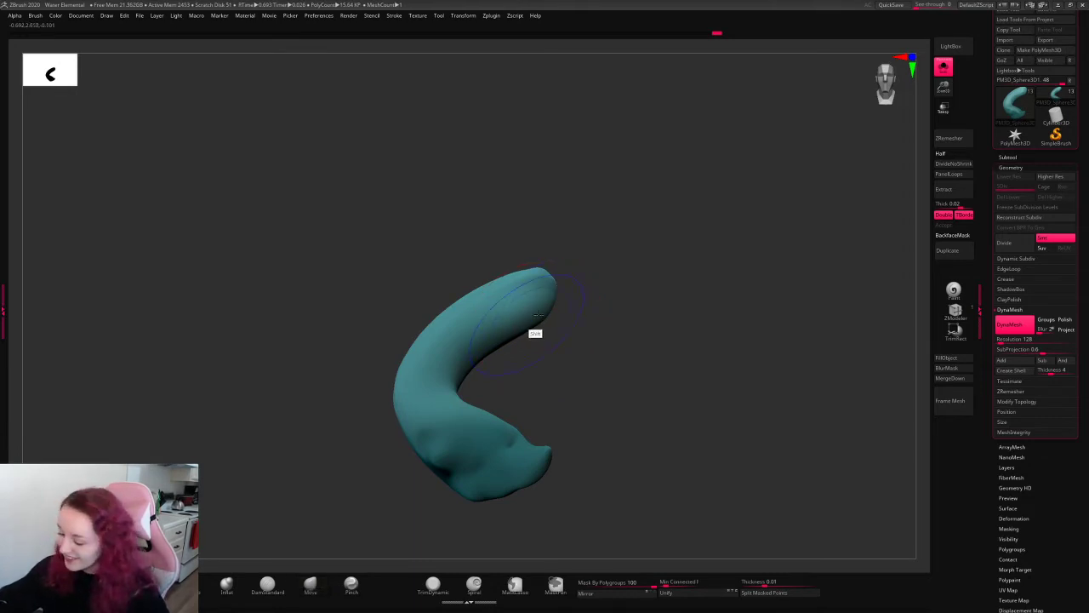
click(936, 69)
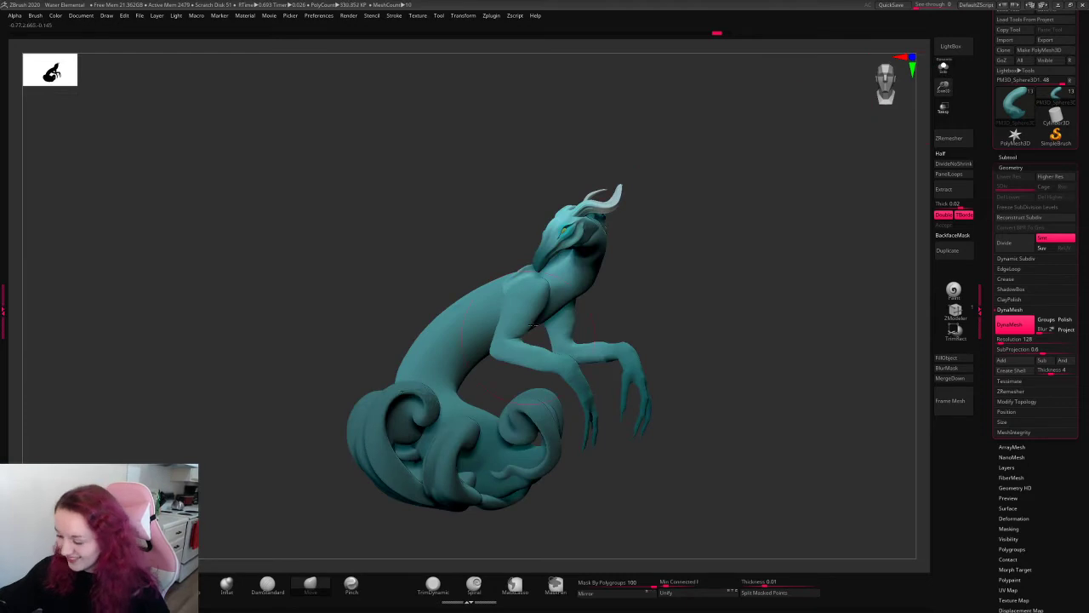
key(space)
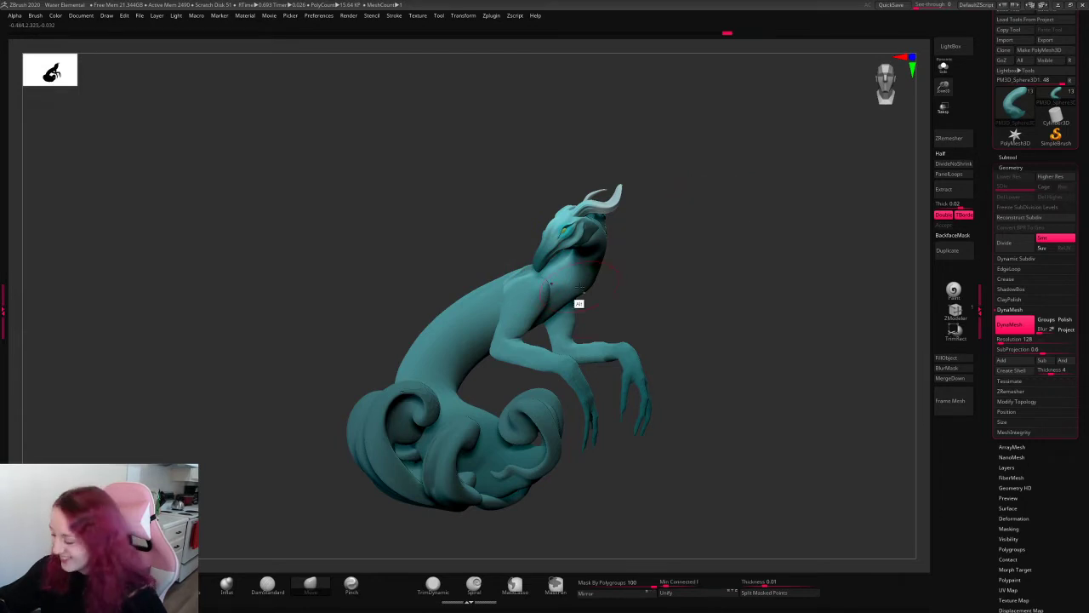
- Examine how the neck, chest, arms and tail curls fit together from below and from the side
drag(943, 86, 578, 253)
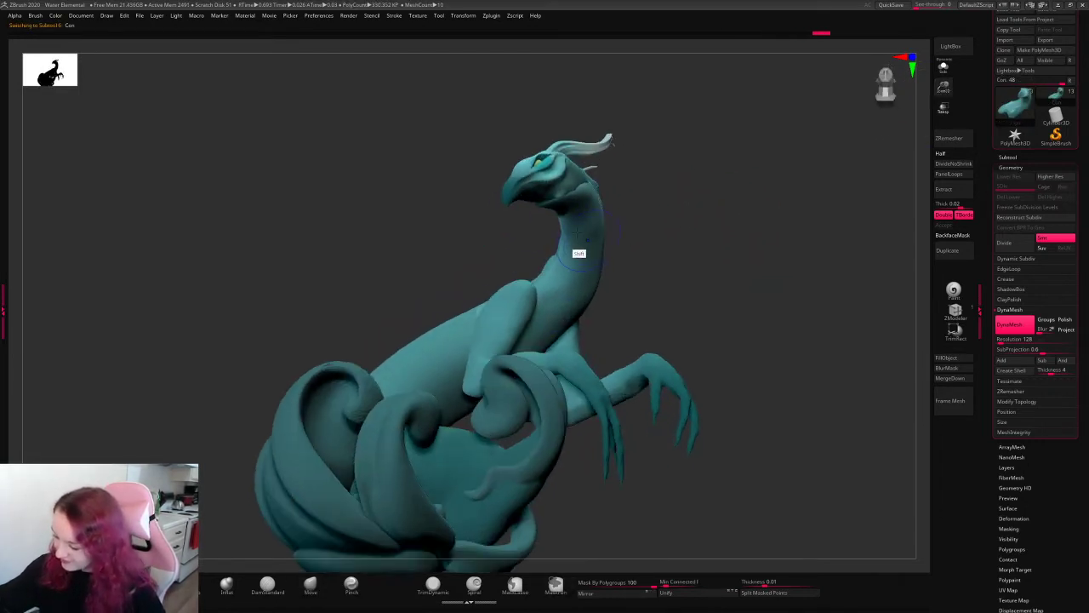
drag(646, 204, 706, 185)
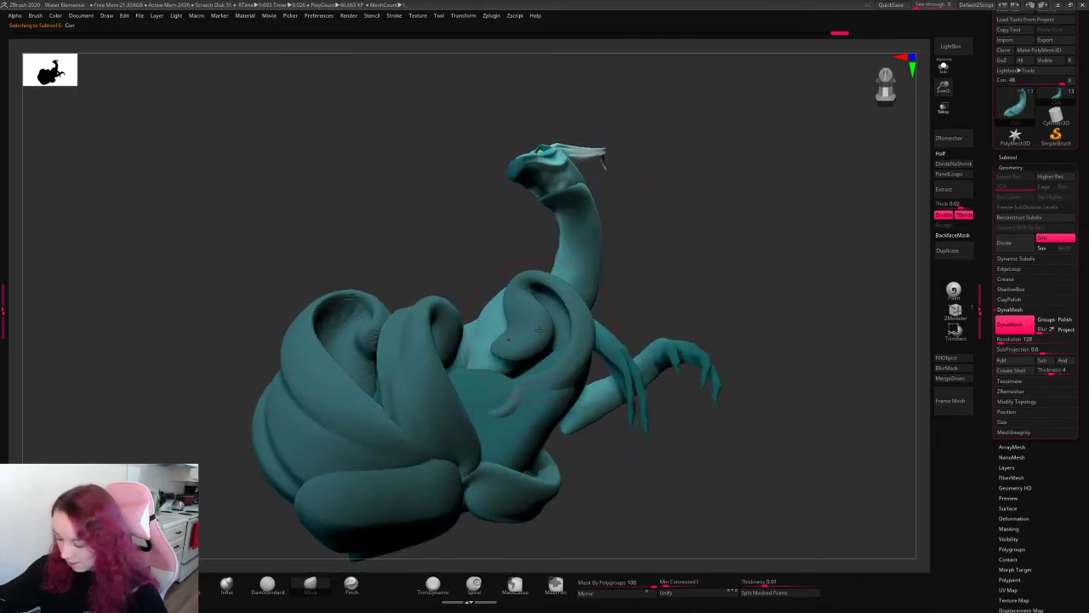
mouse_move(599, 249)
ctrl+mouse_down()
mouse_move(603, 273)
mouse_move(611, 252)
ctrl+mouse_up()
drag(736, 200, 722, 261)
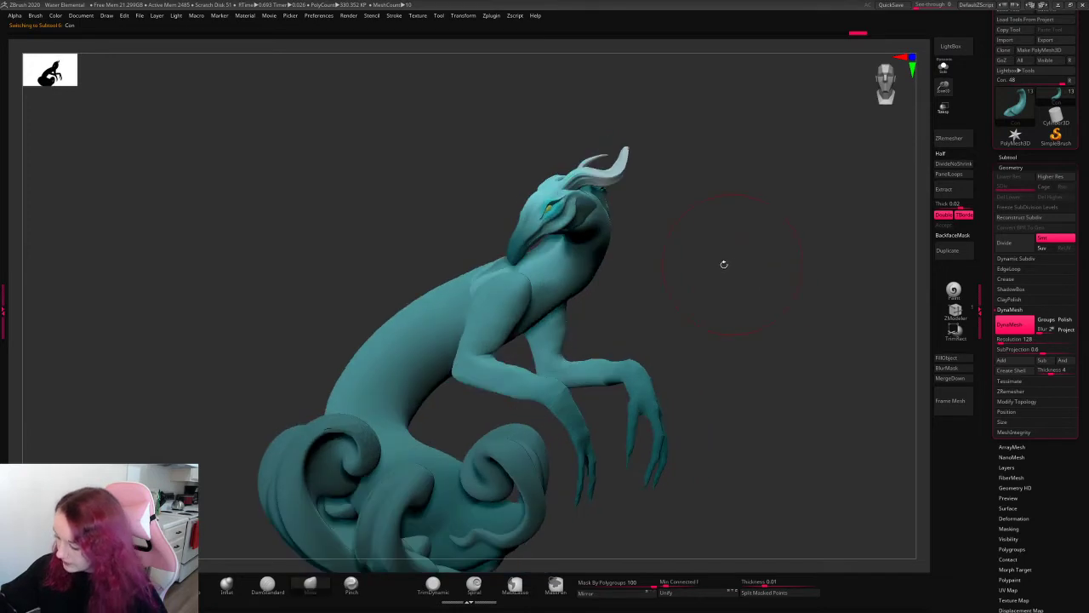
key(space)
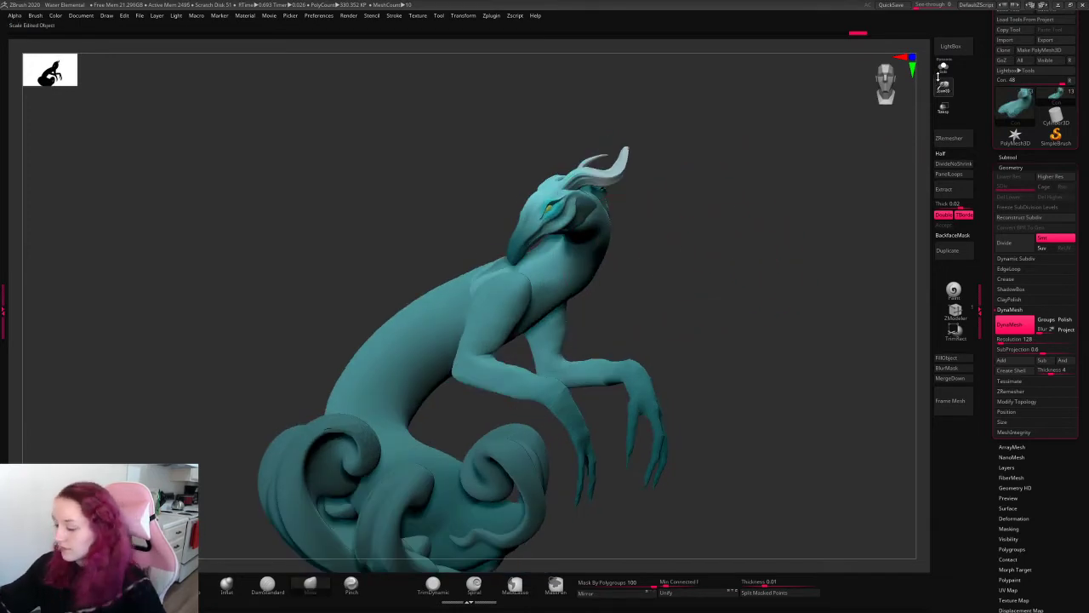
alt+drag(861, 126, 705, 276)
alt+click(558, 342)
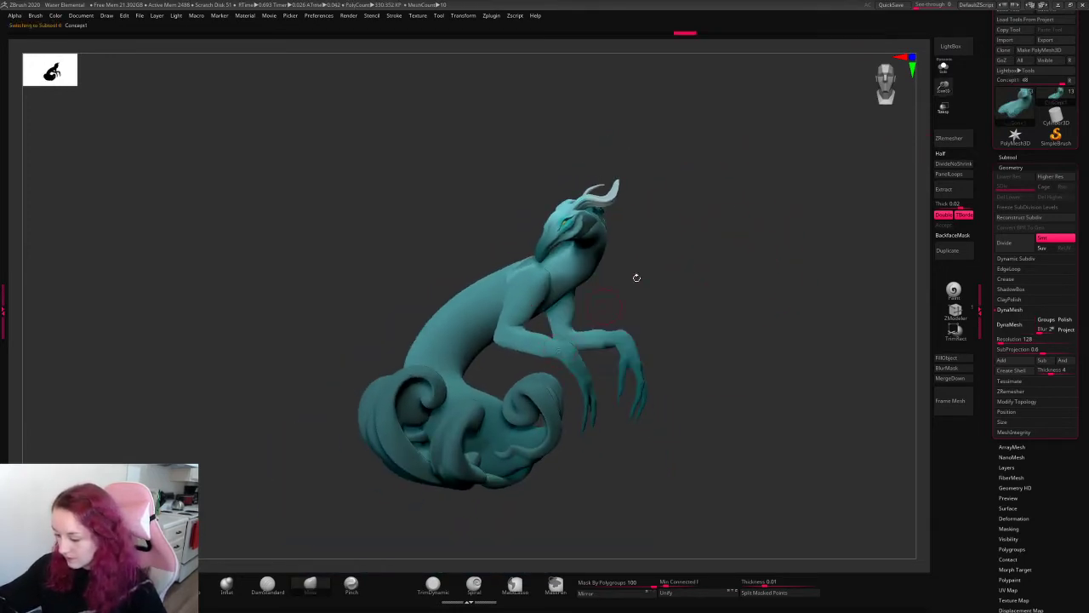
key(space)
alt+click(460, 396)
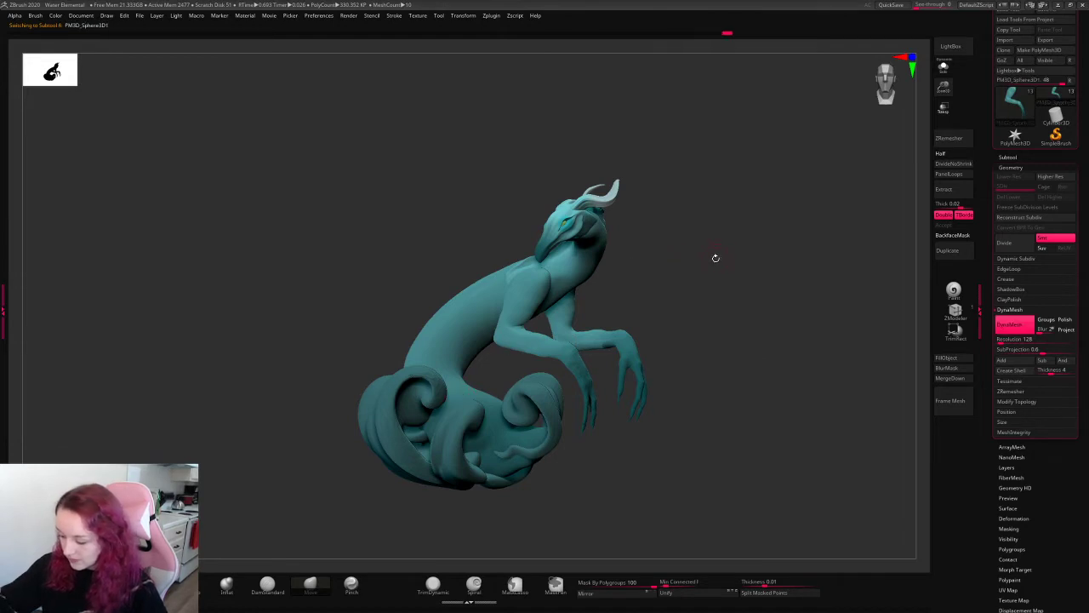
drag(715, 270, 624, 277)
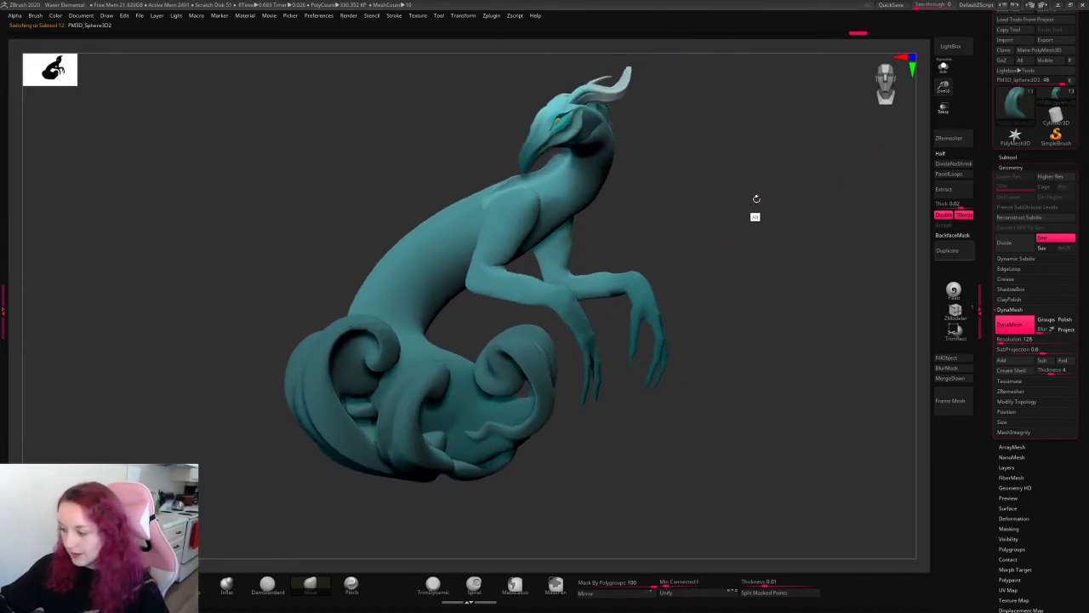
- Save the project as Water Elemental, replacing the existing file
key(ctrl+s)
key(Return)
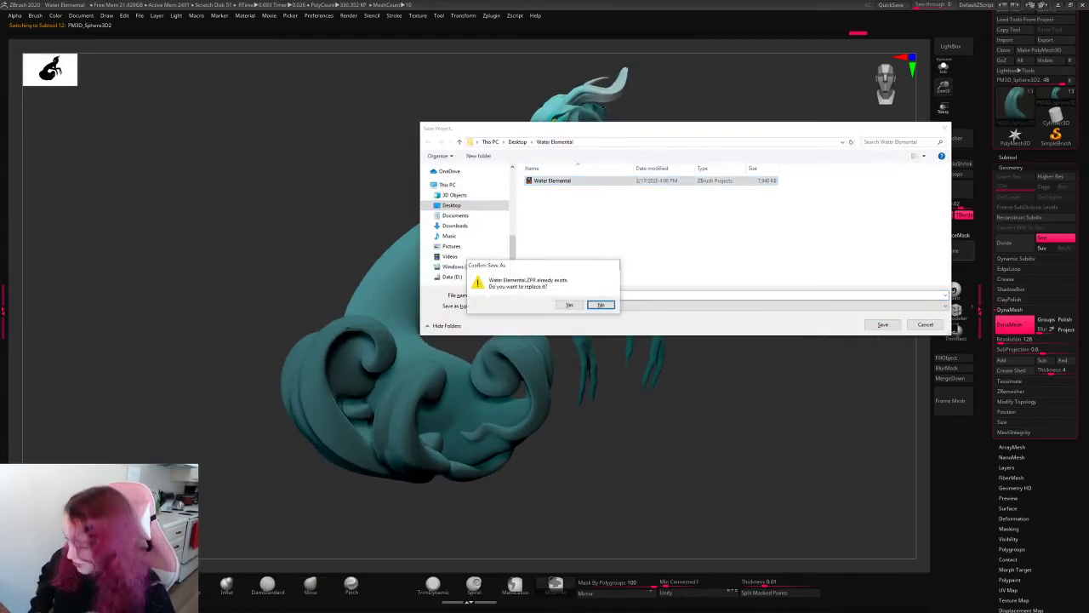
key(Return)
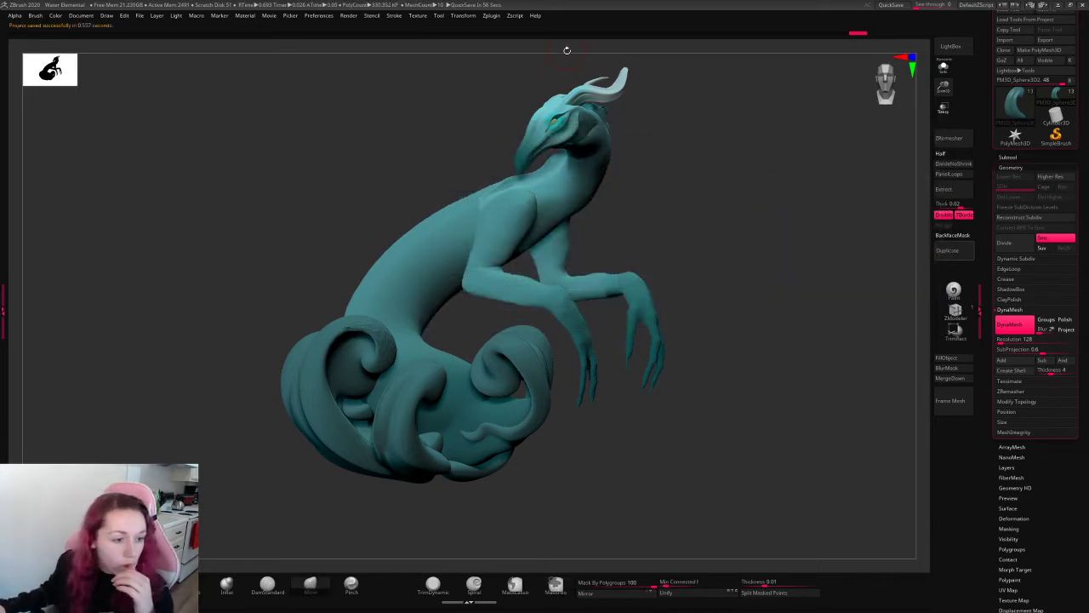
- Select the large rear tail curl, remesh it with DynaMesh at resolution 552, and smooth the jagged groove on its back
mouse_move(567, 50)
mouse_down()
mouse_move(724, 219)
mouse_move(755, 235)
mouse_move(548, 352)
mouse_up()
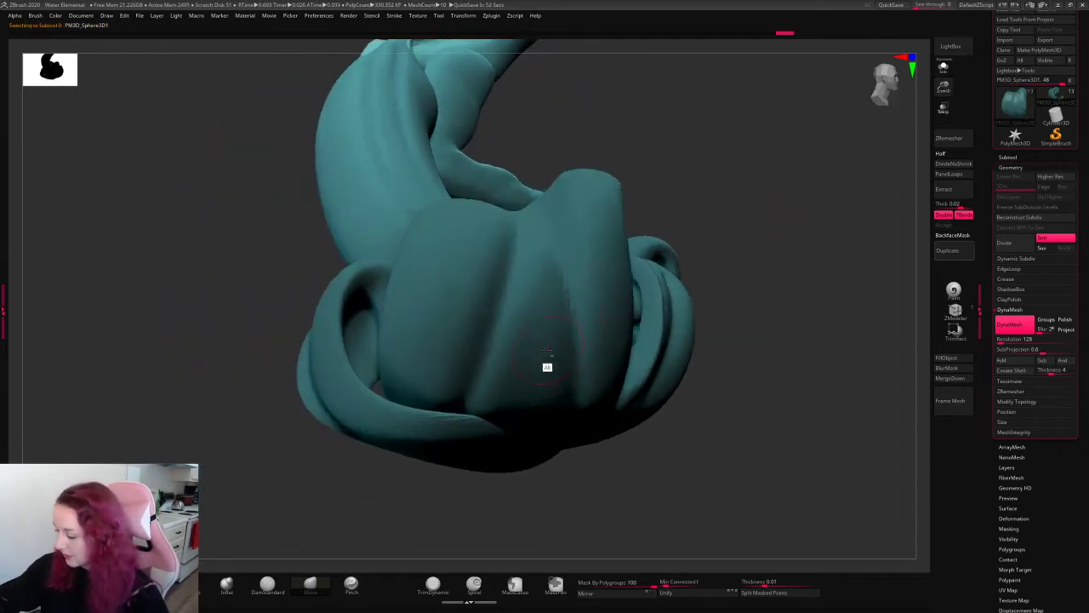
click(1008, 340)
ctrl+drag(783, 399, 845, 472)
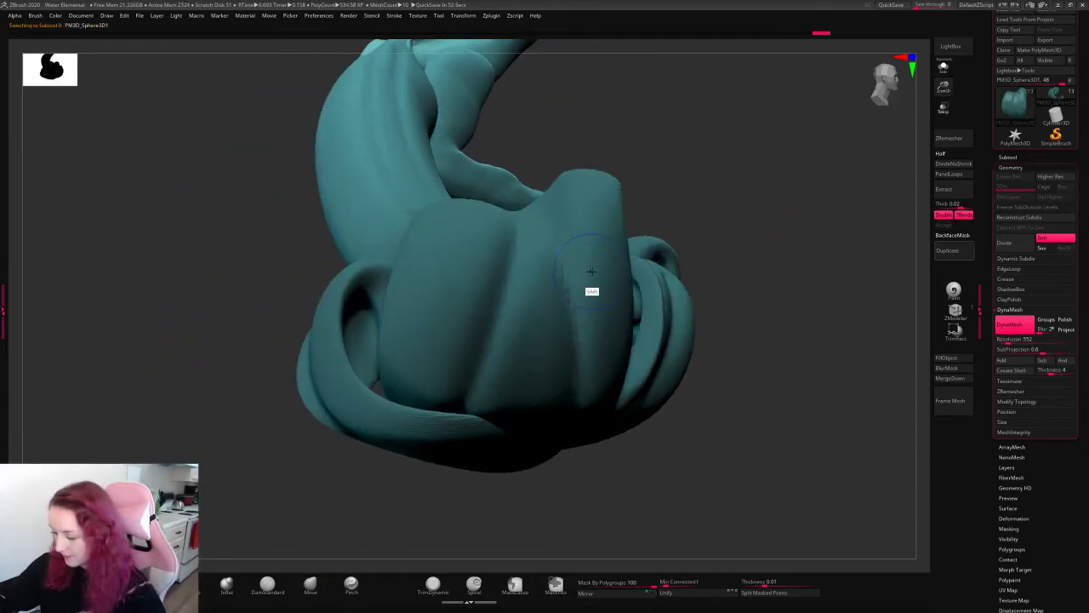
key(space)
key(space)
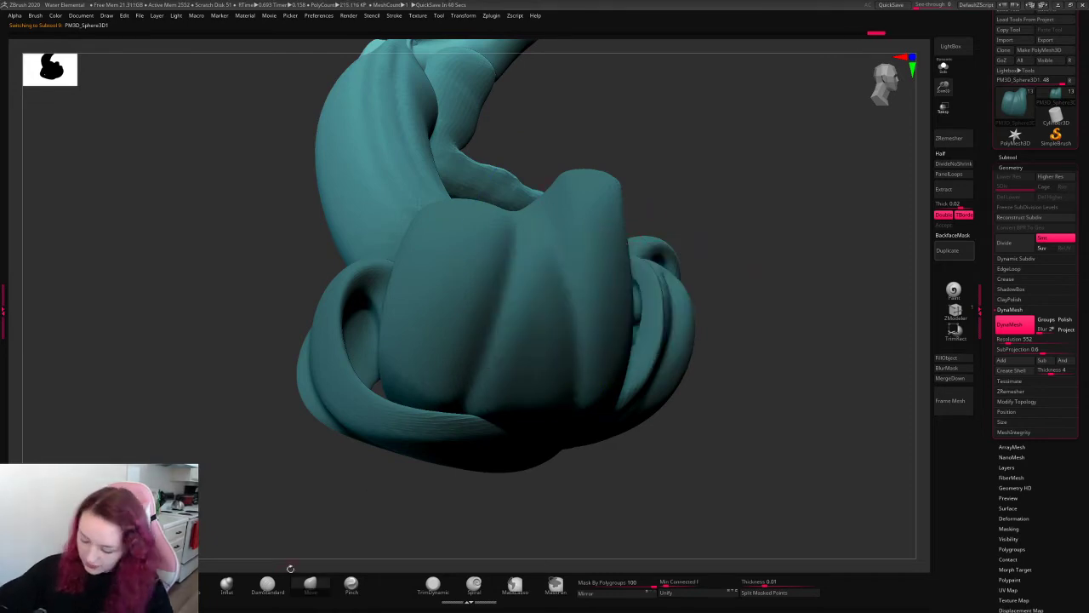
- Try carving a narrow groove down the back of the large rear curl with the DamStandard brush
click(267, 585)
drag(730, 139, 579, 235)
key(space)
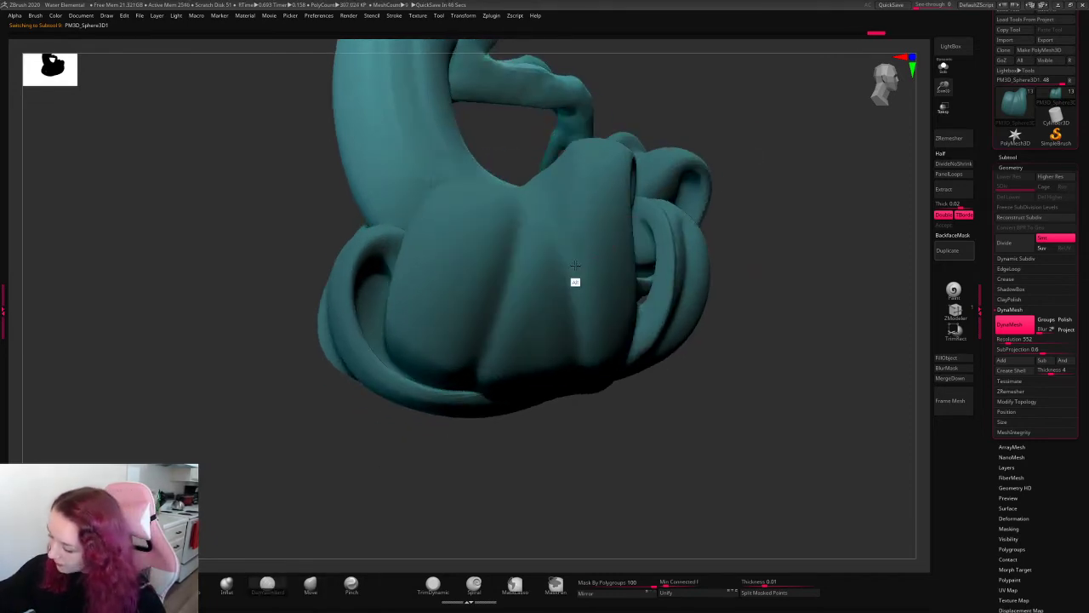
key(space)
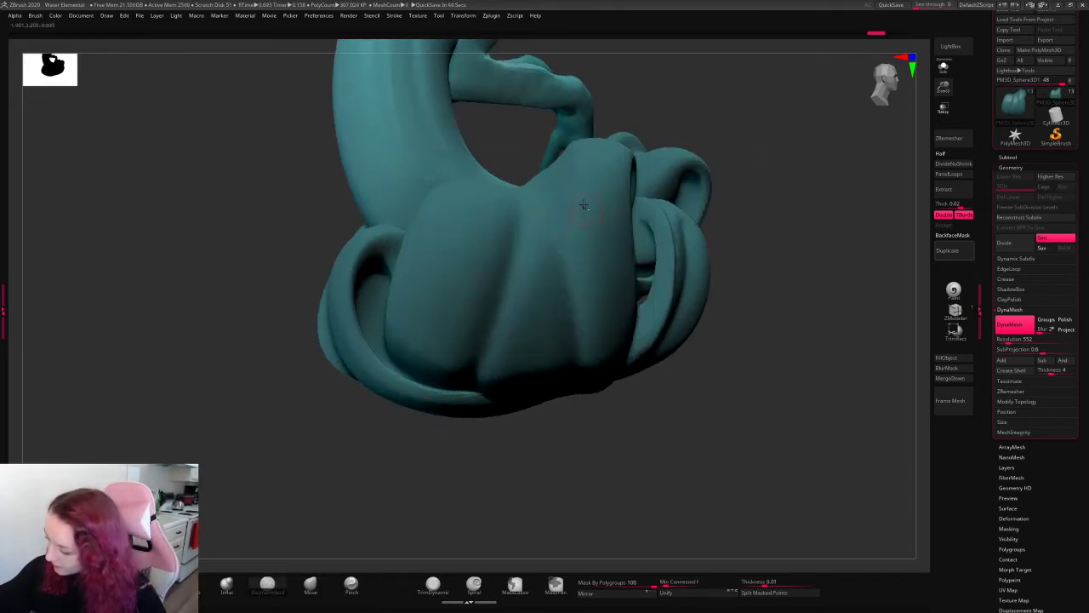
key(space)
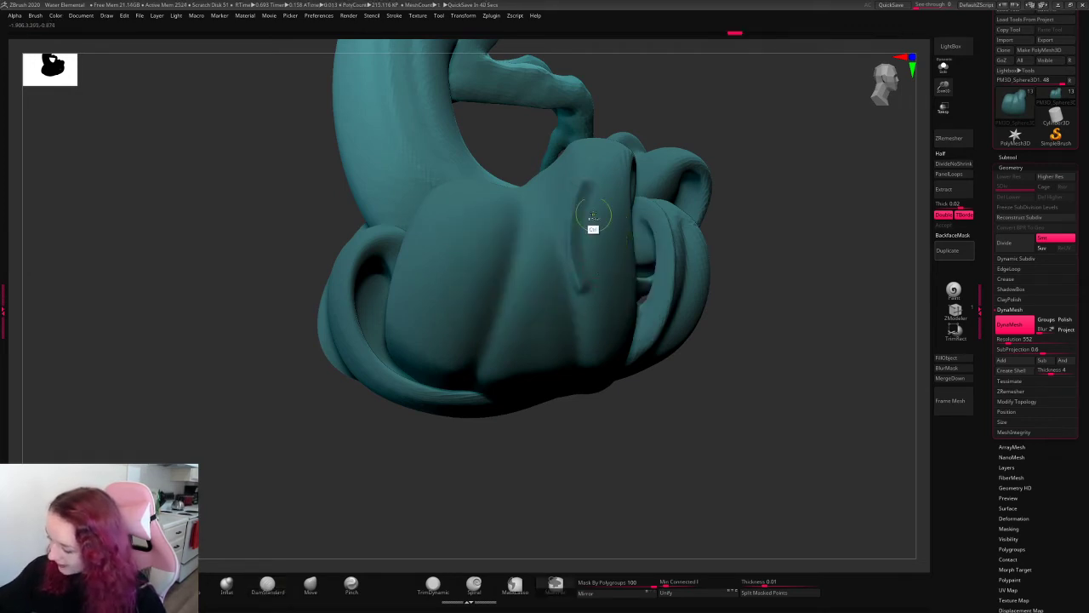
key(space)
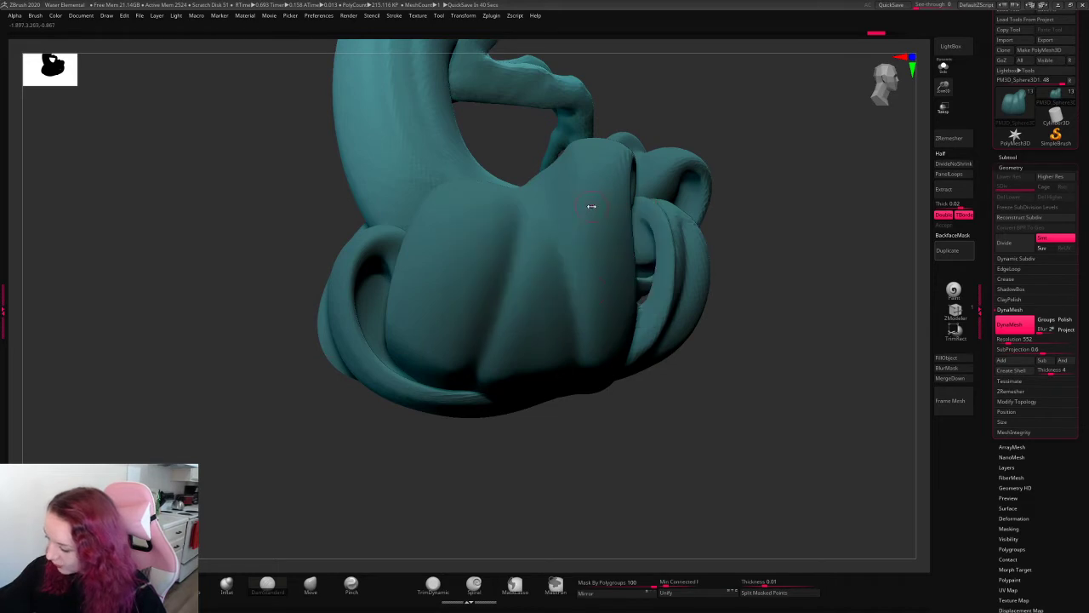
- Try carving several narrow, overlapping leaf-shaped grooves down the back of the rear curl with DamStandard
drag(592, 181, 579, 271)
drag(596, 165, 564, 281)
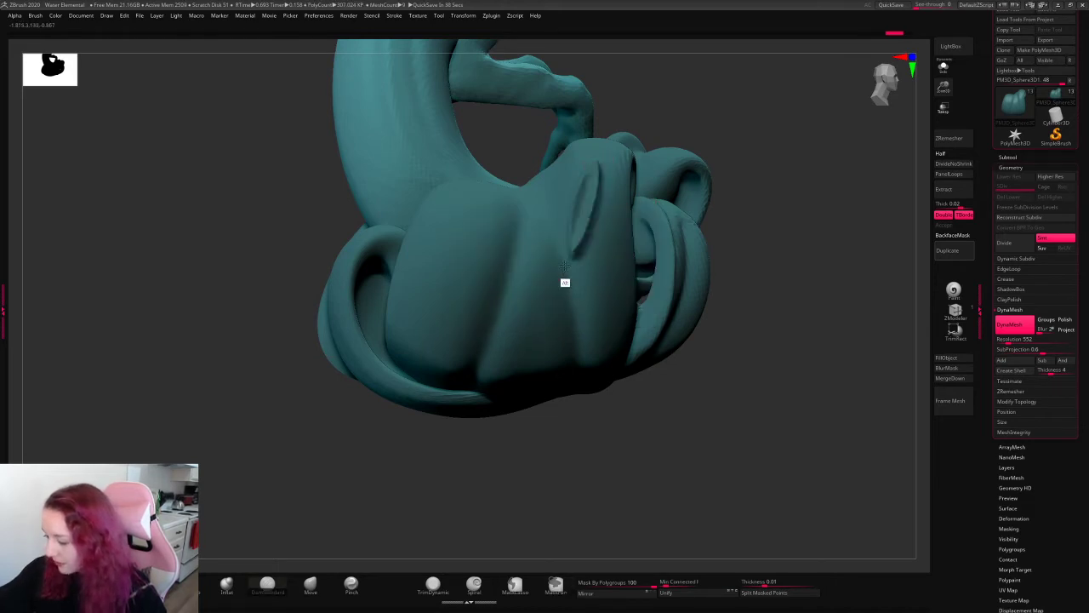
key(ctrl+z)
mouse_move(601, 166)
mouse_down()
mouse_move(591, 236)
mouse_move(576, 252)
mouse_move(580, 357)
mouse_up()
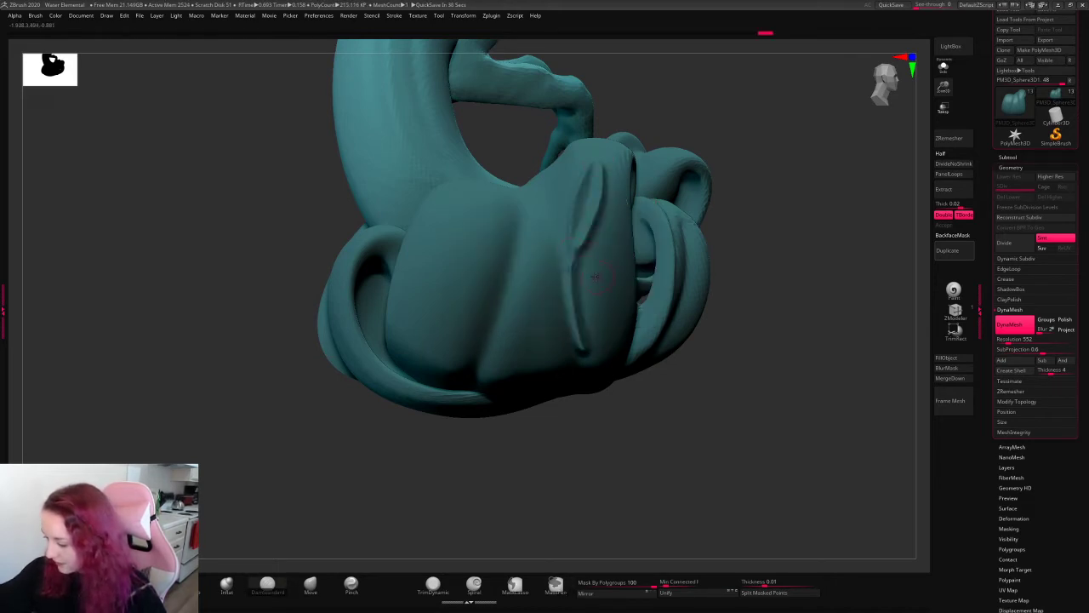
drag(599, 252, 585, 363)
right_drag(586, 364, 621, 247)
drag(622, 223, 610, 312)
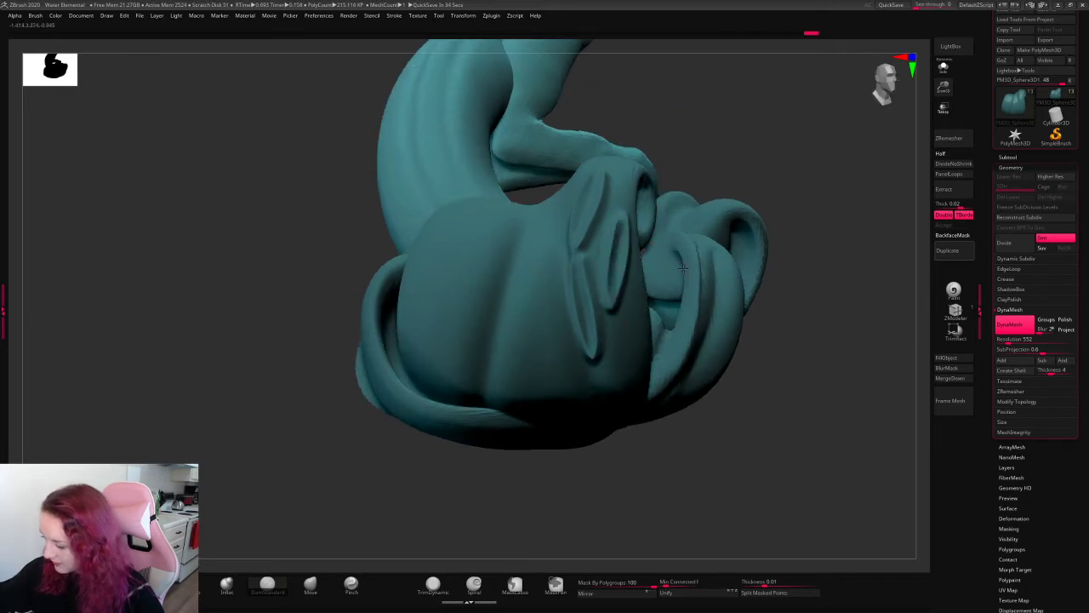
- Undo the leaf-shaped grooves carved on the back of the rear curl
right_drag(610, 312, 751, 233)
key(ctrl+z)
key(ctrl+z)
key(ctrl+z)
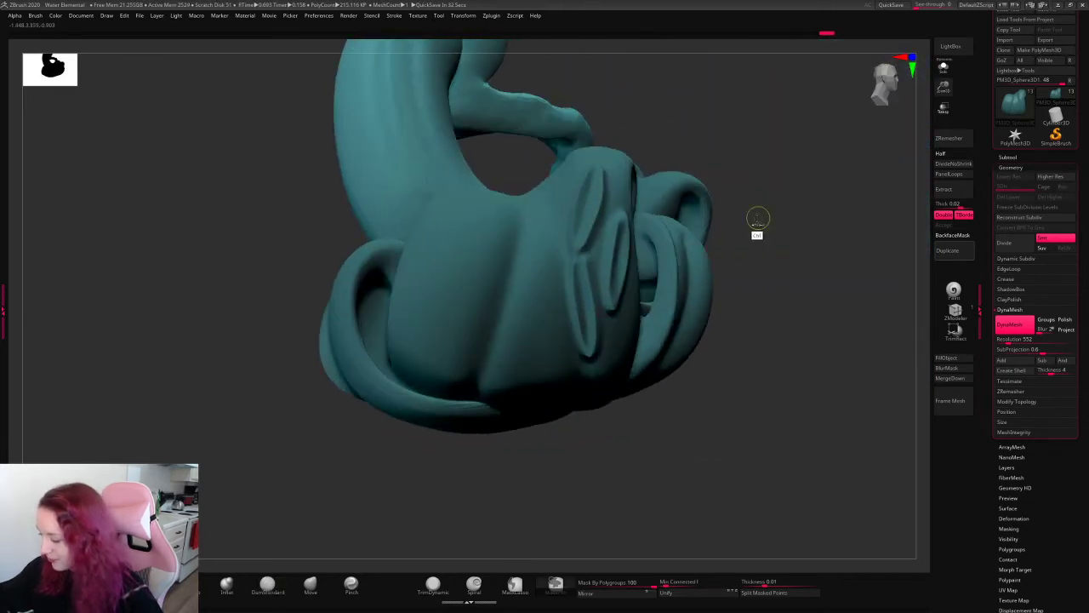
key(space)
key(ctrl+z)
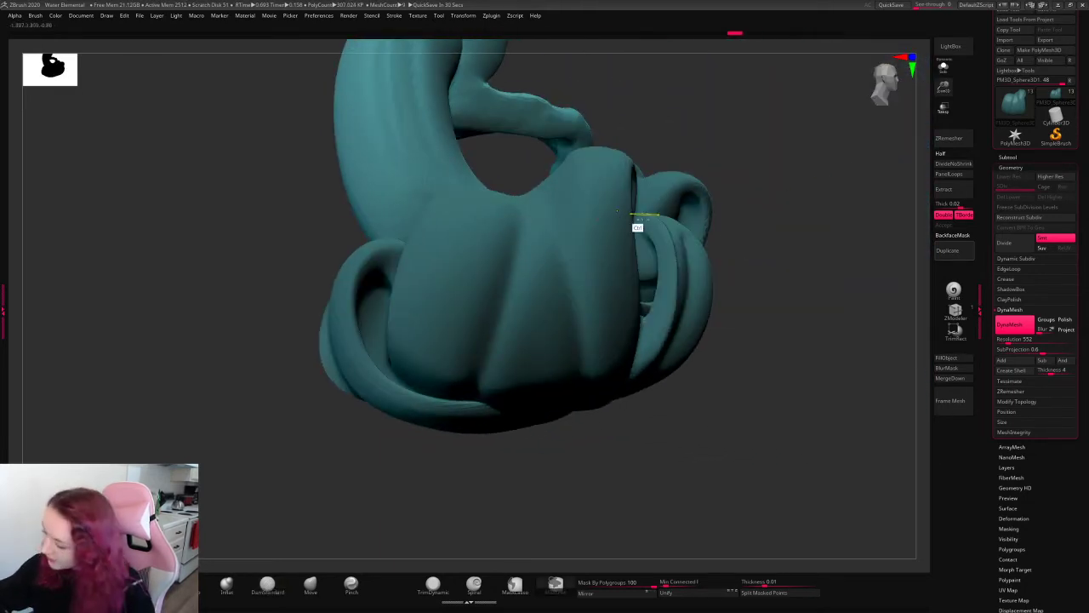
- Try carving a long bent crease down the back of the rear curl, with raised folds branching beside it
drag(589, 181, 583, 271)
mouse_move(598, 177)
mouse_down()
mouse_move(584, 272)
mouse_move(605, 349)
mouse_up()
key(ctrl+z)
drag(581, 272, 605, 348)
drag(802, 152, 730, 155)
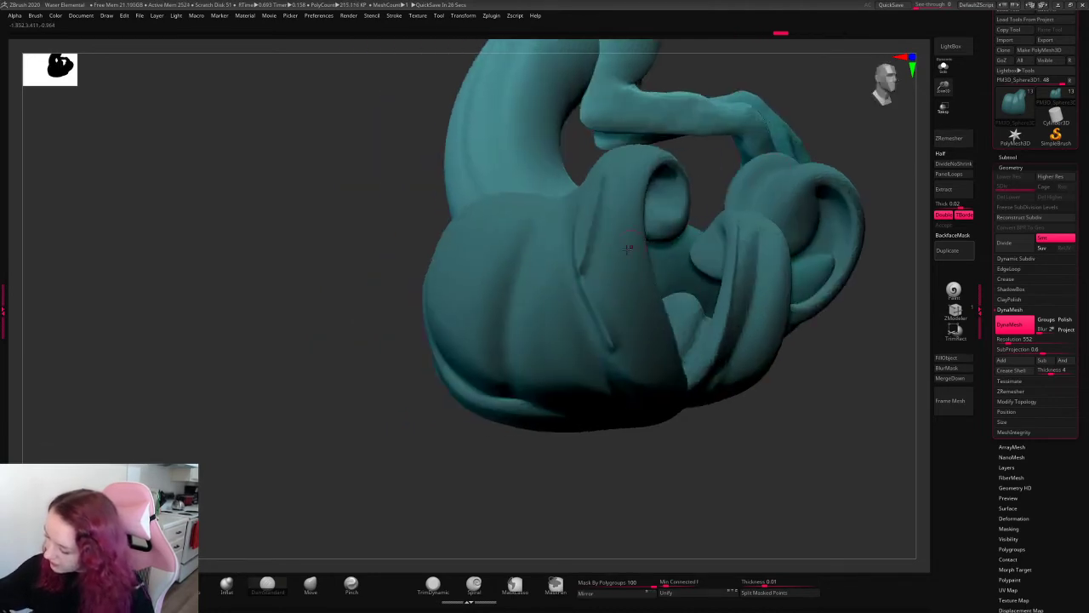
alt+drag(594, 277, 605, 352)
alt+drag(588, 273, 630, 199)
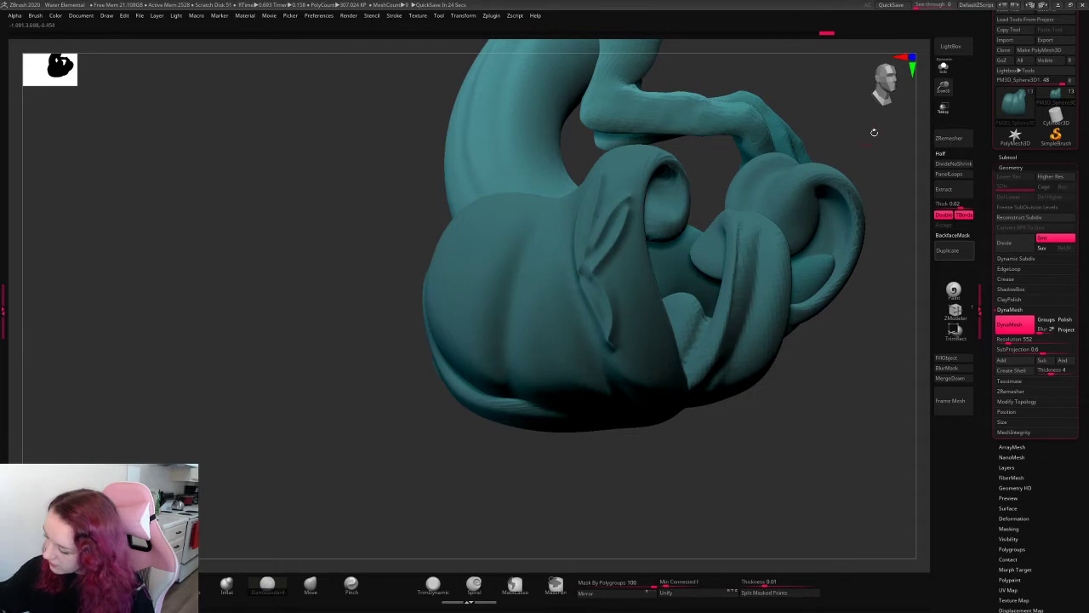
drag(870, 127, 829, 166)
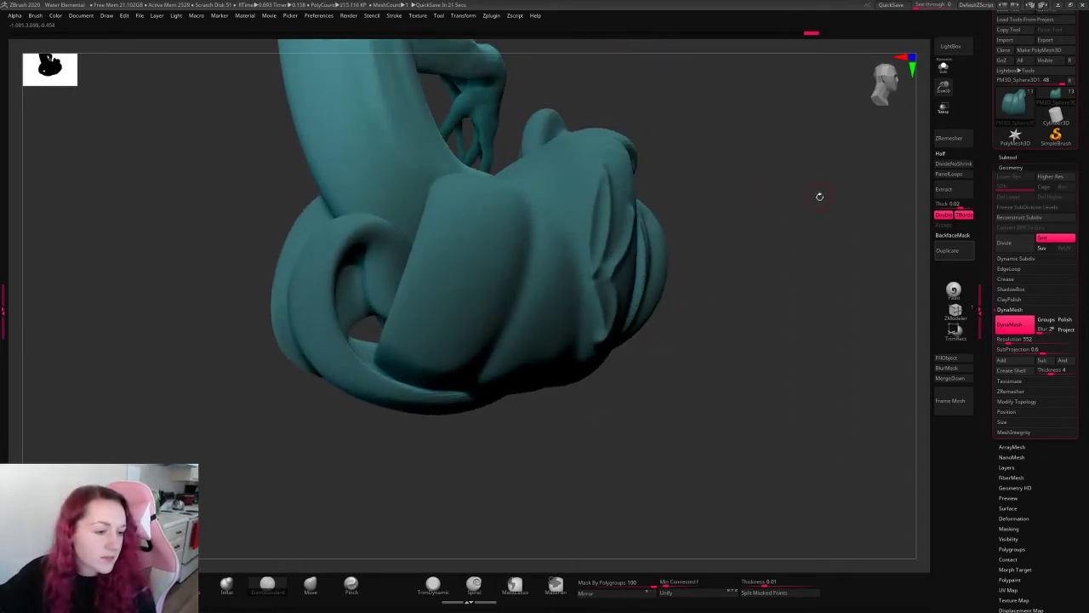
drag(813, 200, 794, 206)
- Undo the bent crease and its raised folds on the rear curl
key(ctrl+z)
key(ctrl+z)
key(ctrl+z)
key(ctrl+z)
key(ctrl+z)
key(ctrl+z)
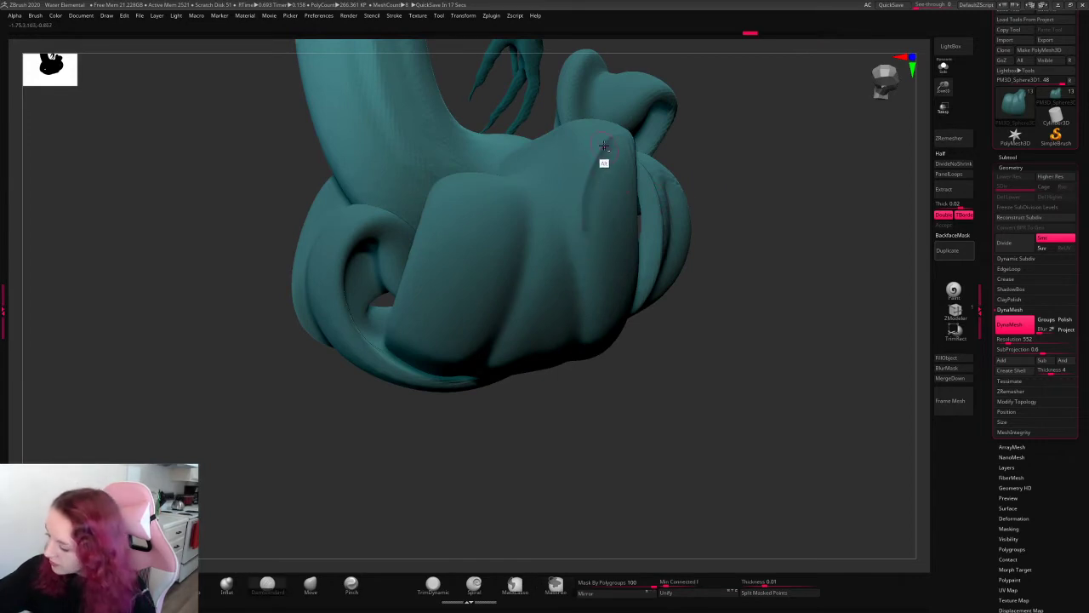
- Try adding raised DamStandard folds beside the crease on the rear curl's lower back and toward its tip
drag(618, 338, 722, 238)
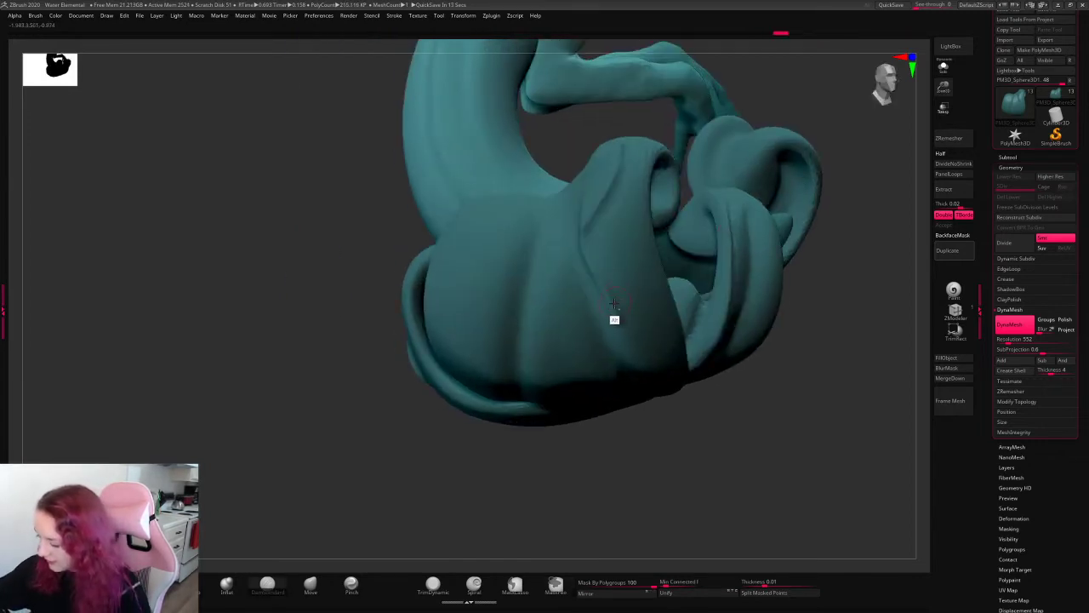
alt+drag(619, 270, 615, 339)
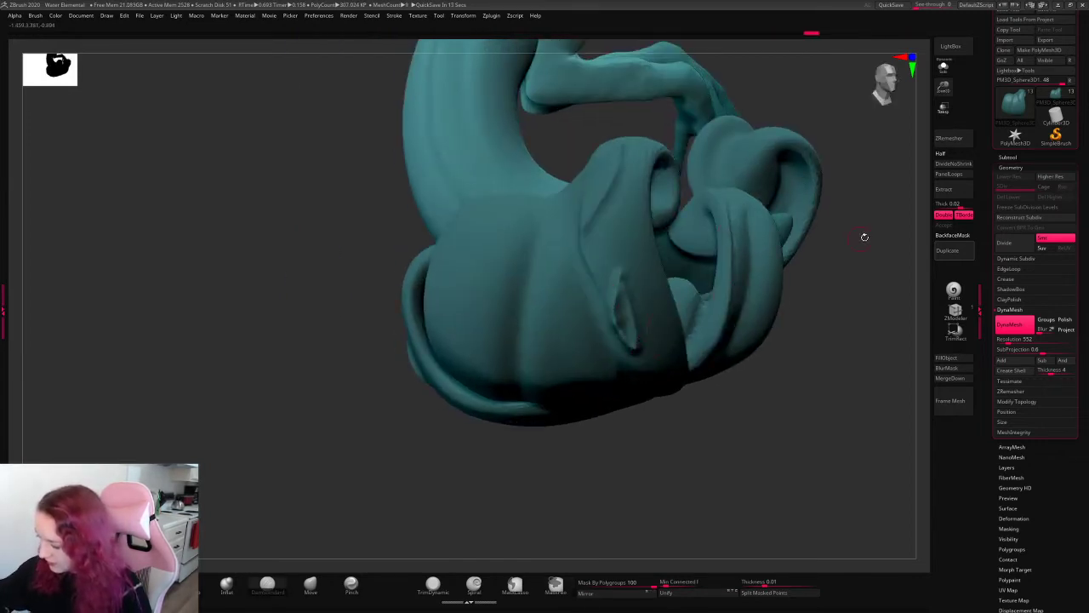
mouse_move(863, 237)
mouse_down()
mouse_move(620, 283)
mouse_move(652, 267)
mouse_move(614, 284)
mouse_up()
key(ctrl+z)
alt+drag(628, 234, 615, 285)
key(ctrl+z)
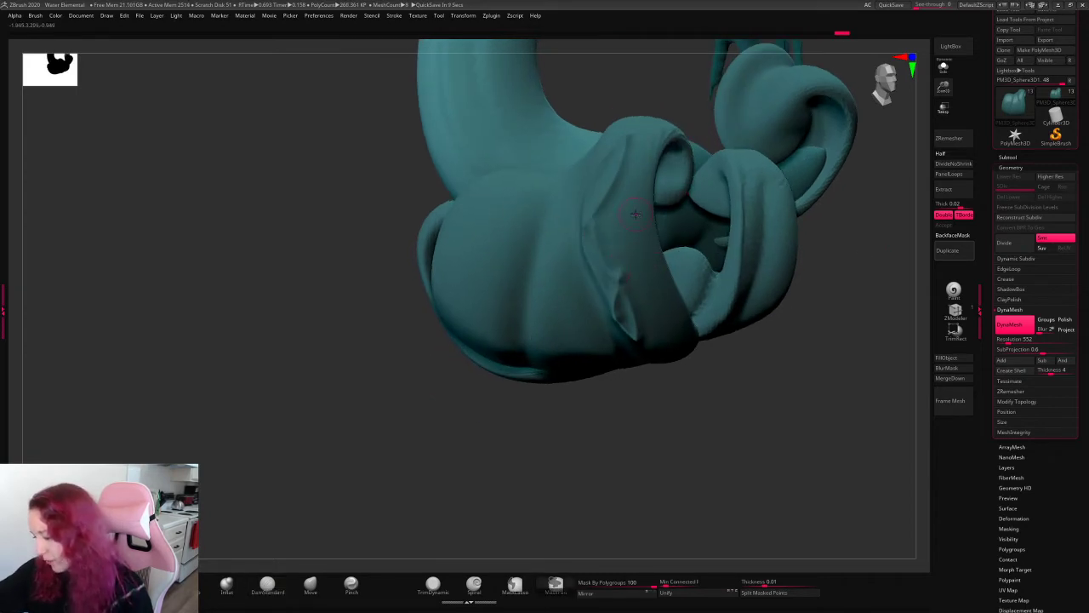
mouse_move(637, 197)
alt+mouse_down()
mouse_move(620, 243)
mouse_move(621, 289)
alt+mouse_up()
drag(906, 244, 873, 199)
- Undo the remaining crease and fold strokes on the rear curl
key(ctrl+z)
key(ctrl+z)
key(ctrl+z)
key(ctrl+z)
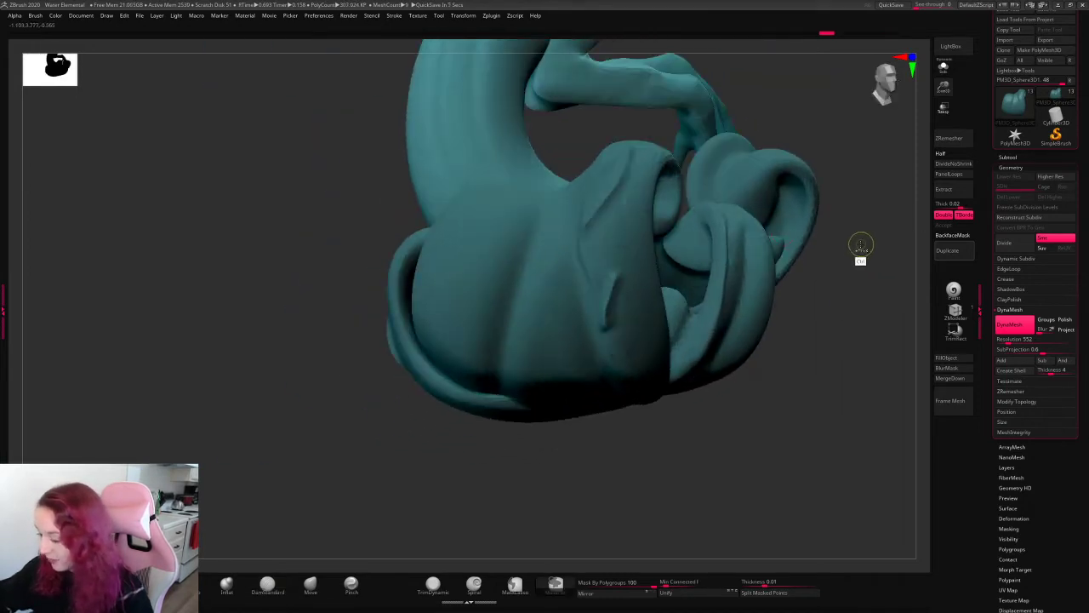
drag(859, 247, 874, 253)
key(ctrl+z)
key(ctrl+z)
drag(952, 77, 940, 119)
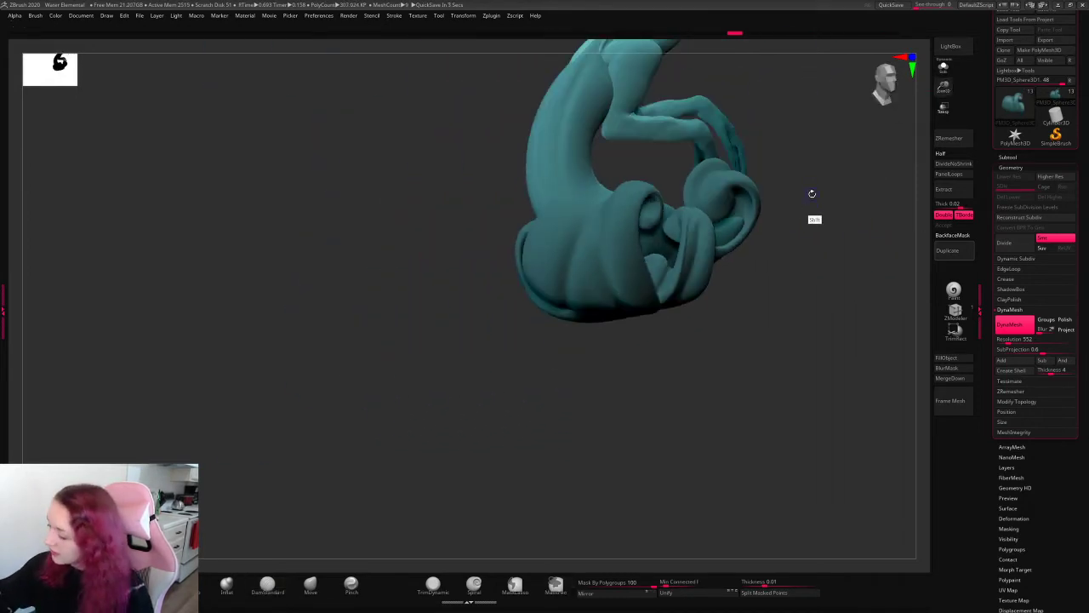
right_click(786, 265)
drag(812, 195, 672, 408)
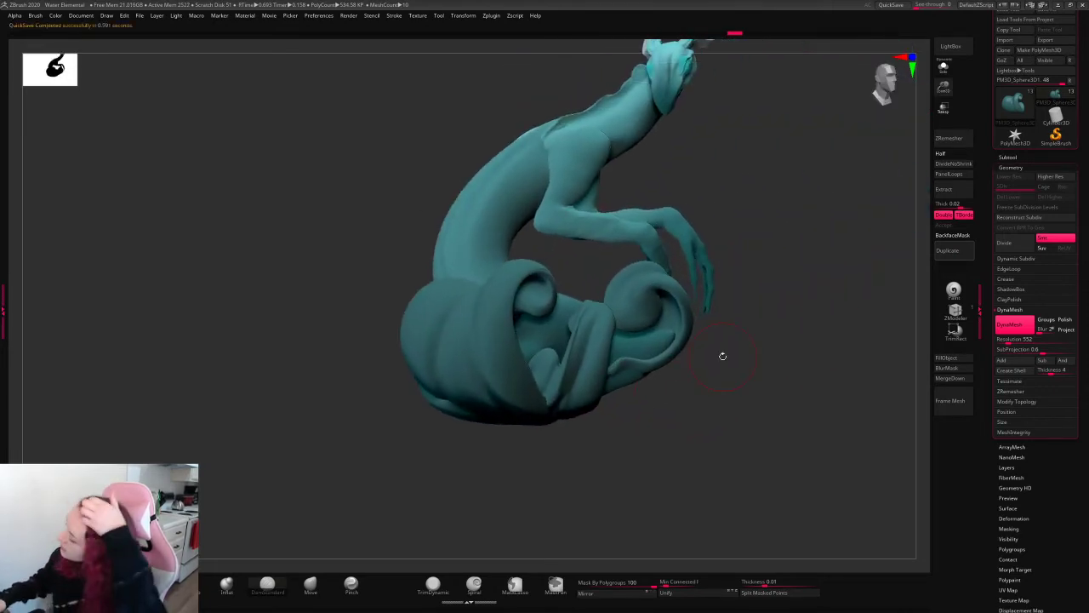
- Save the project as Water Elemental in the Water Elemental folder, overwriting the existing file
click(1027, 165)
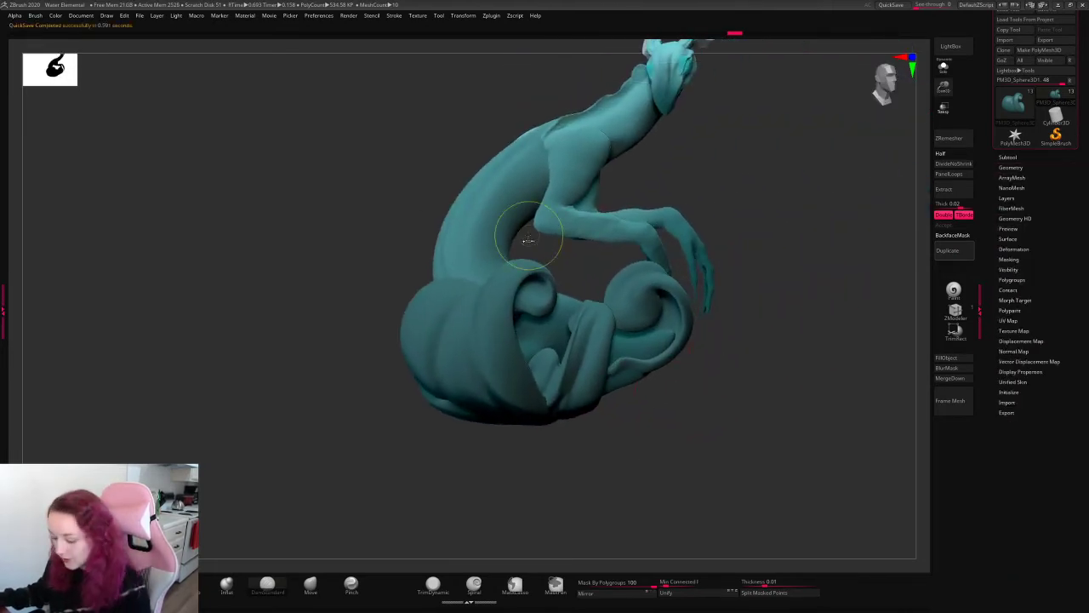
key(ctrl+s)
key(Return)
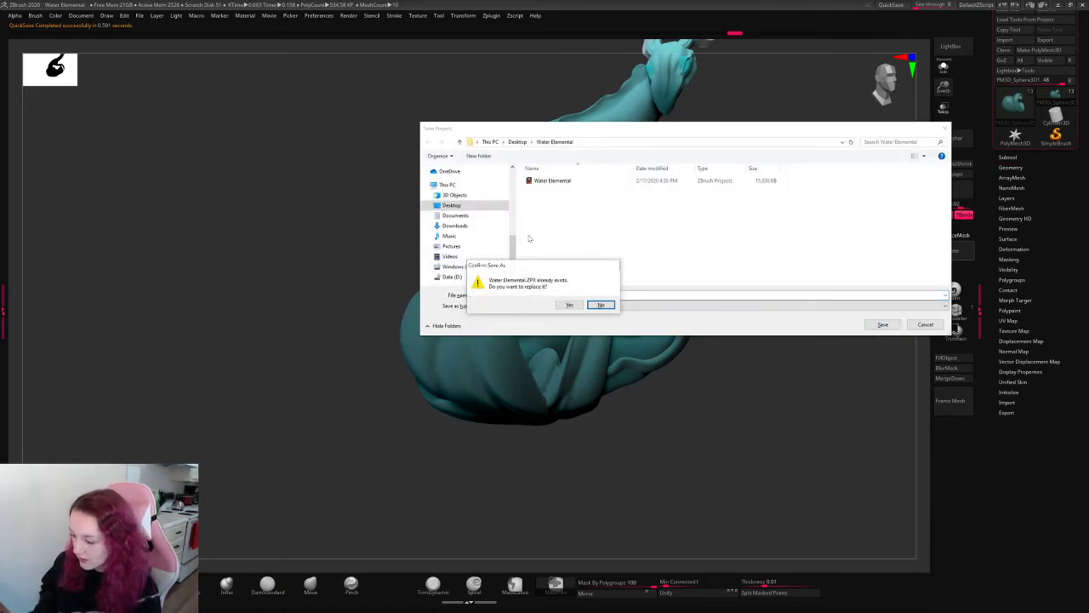
key(Left)
key(Return)
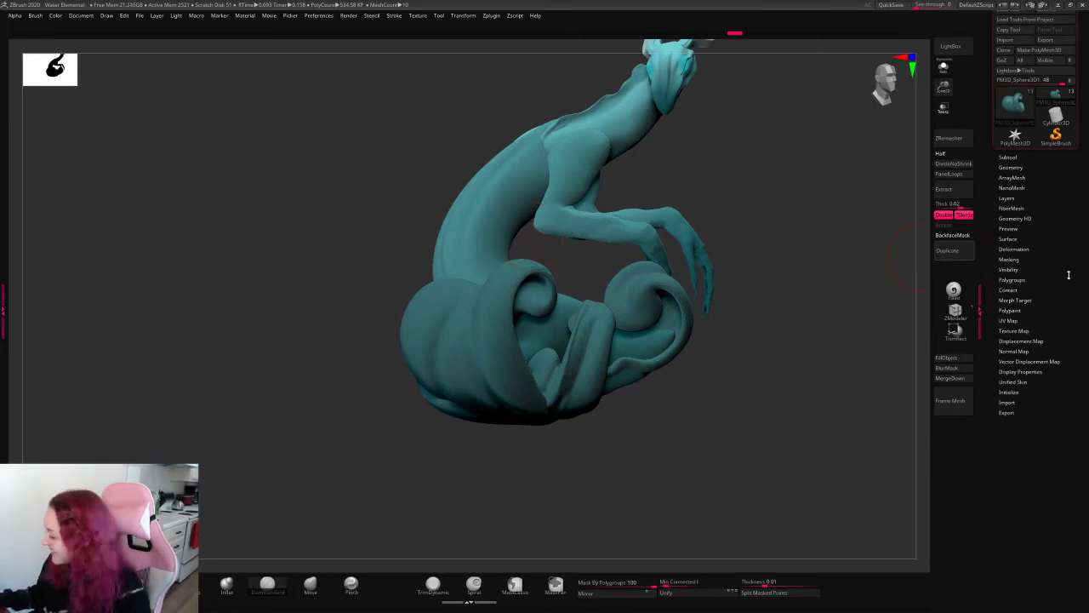
mouse_move(759, 299)
mouse_down()
mouse_move(788, 268)
mouse_move(779, 290)
mouse_move(803, 267)
mouse_move(885, 284)
mouse_up()
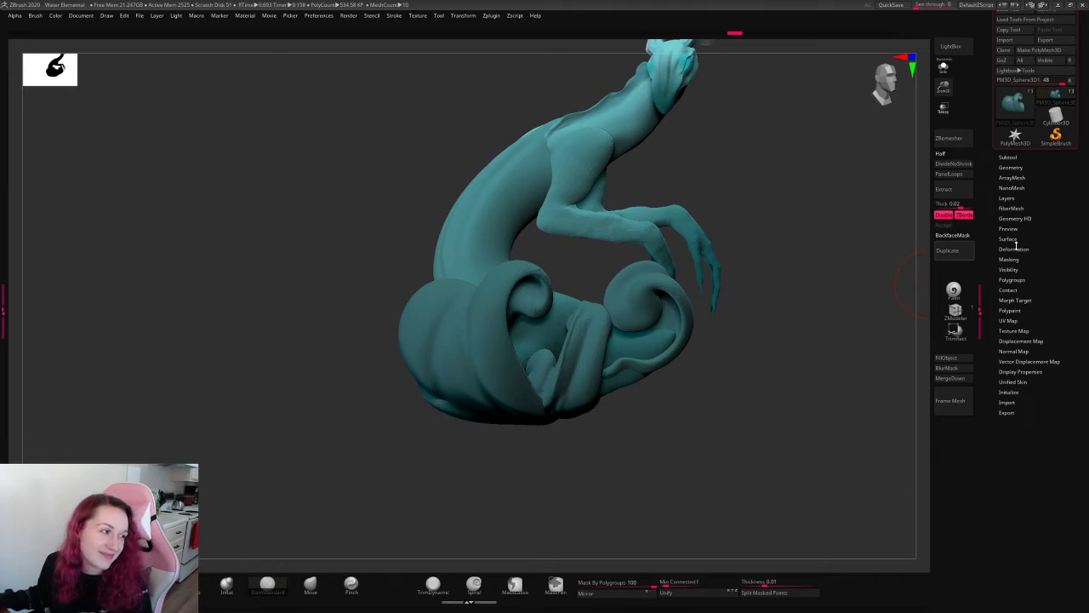
click(1009, 250)
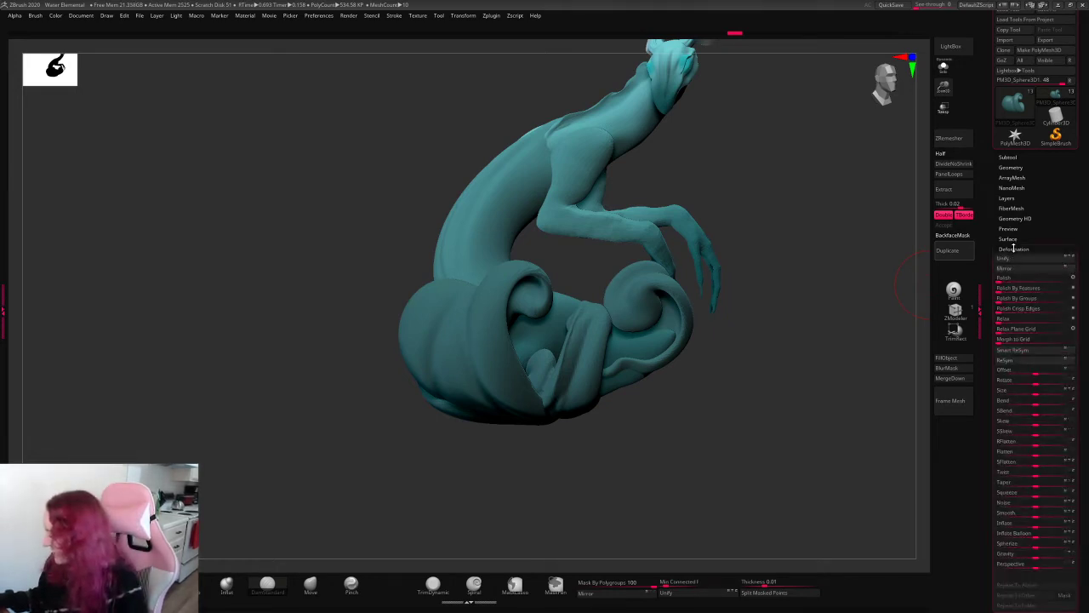
click(1010, 240)
click(1006, 248)
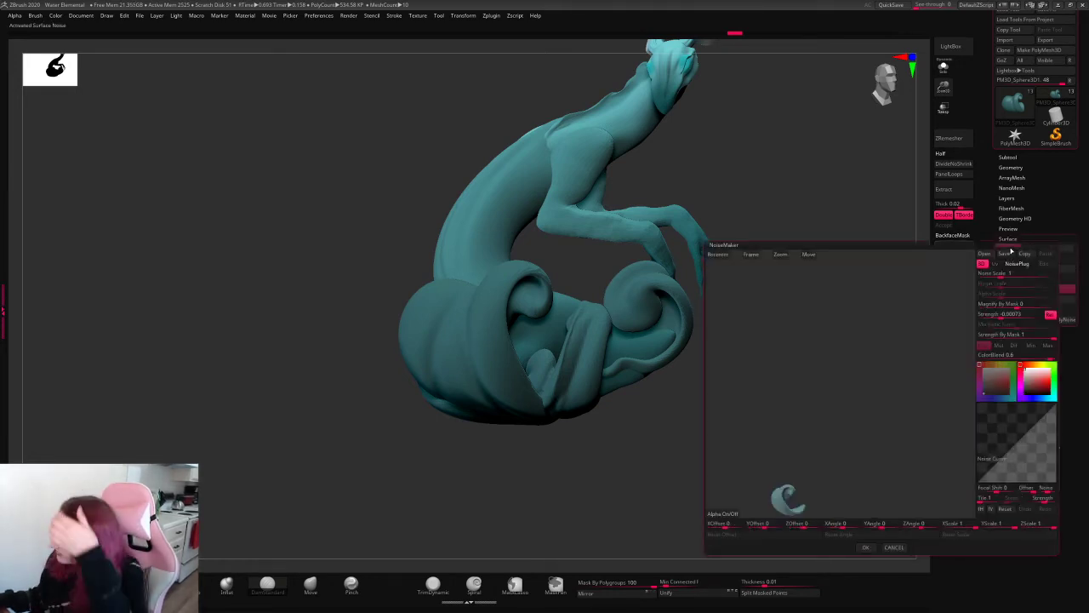
click(894, 547)
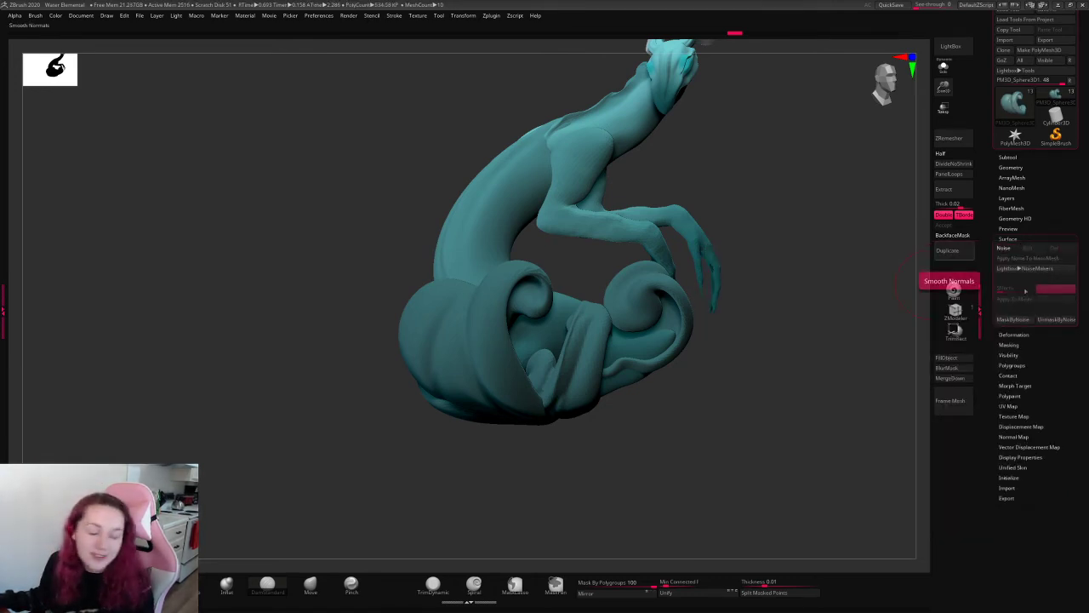
- Browse the NoiseMaker presets and try the green camouflage surface noise on the rear curl
click(1025, 268)
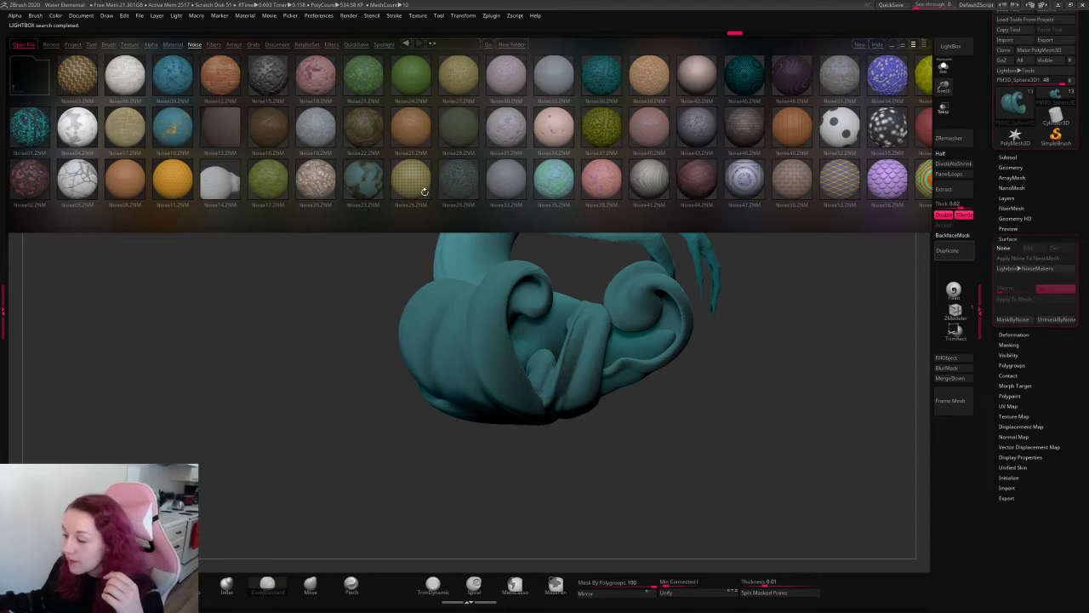
scroll(604, 153, down, 5)
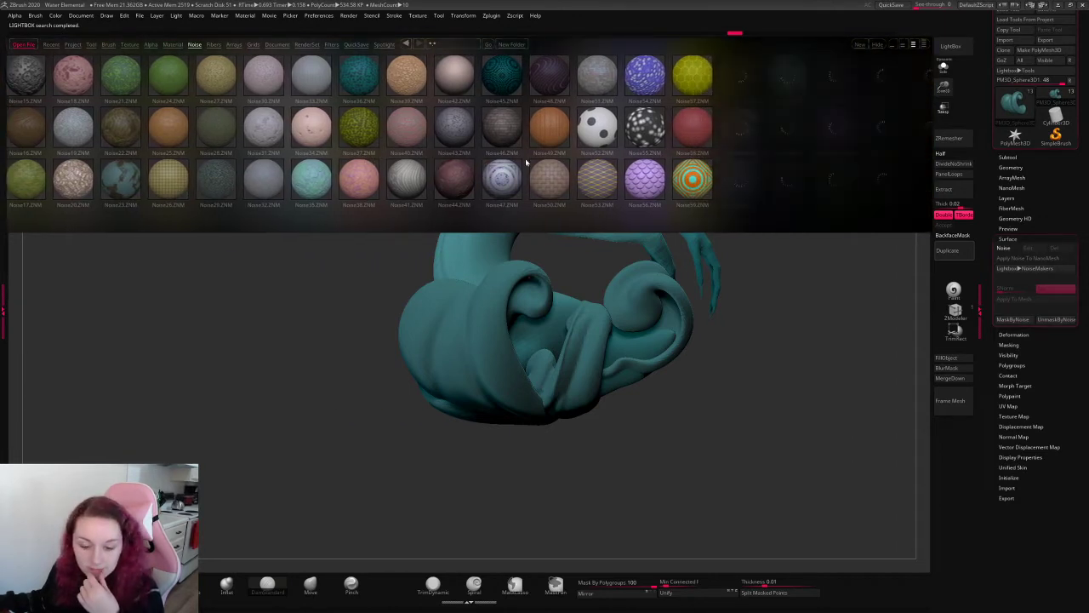
scroll(525, 163, down, 8)
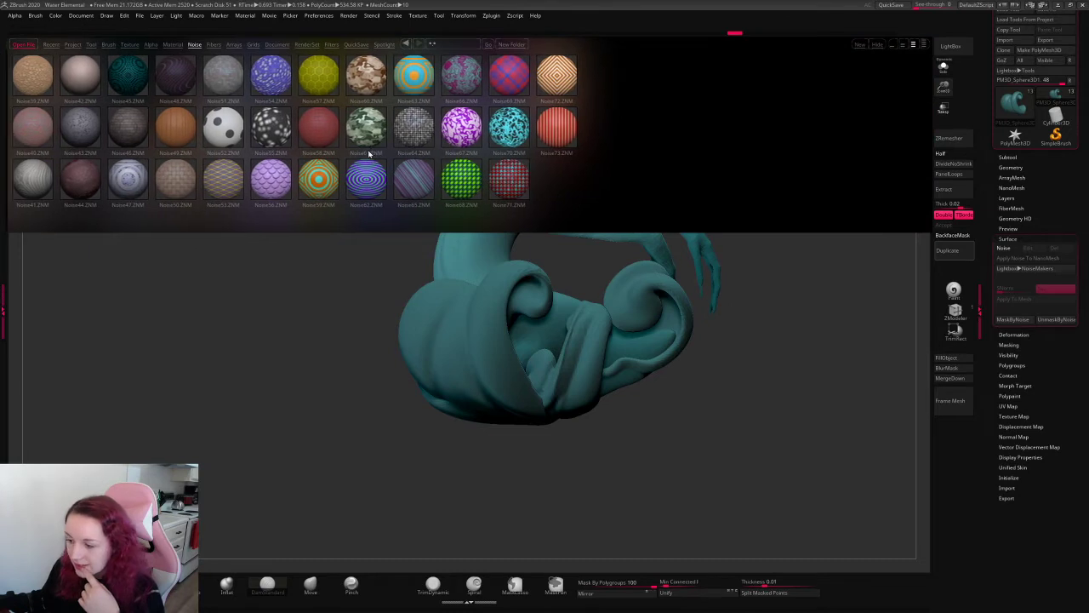
scroll(357, 153, up, 7)
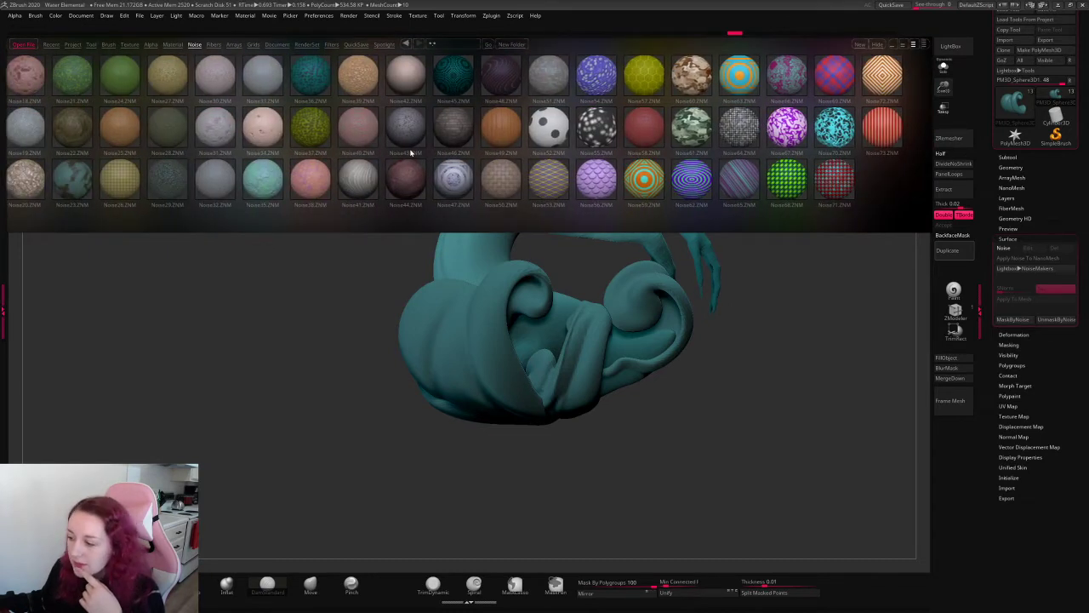
scroll(411, 152, up, 6)
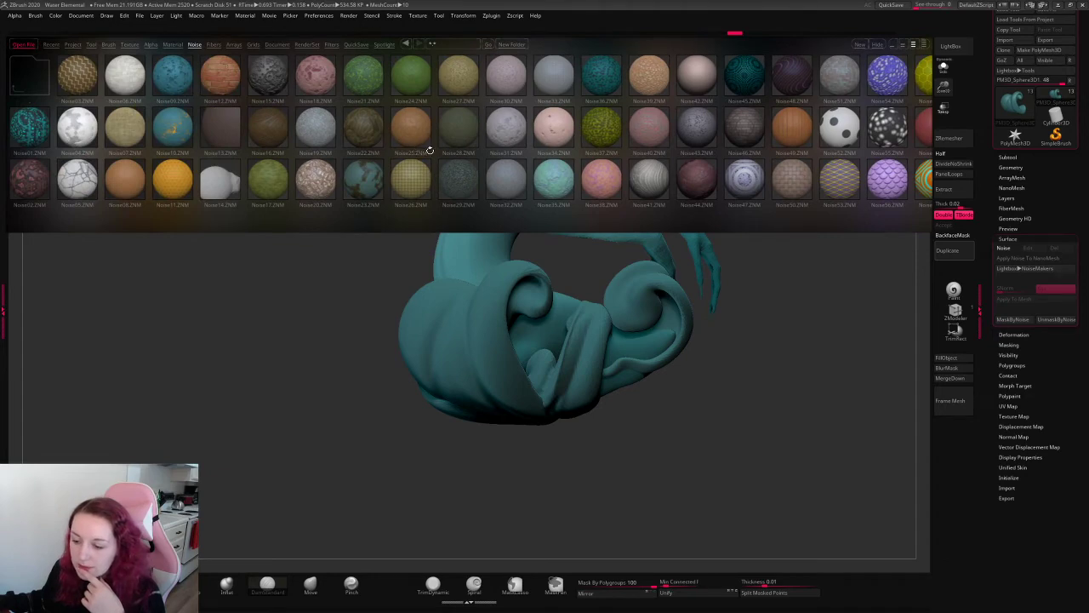
scroll(597, 181, down, 6)
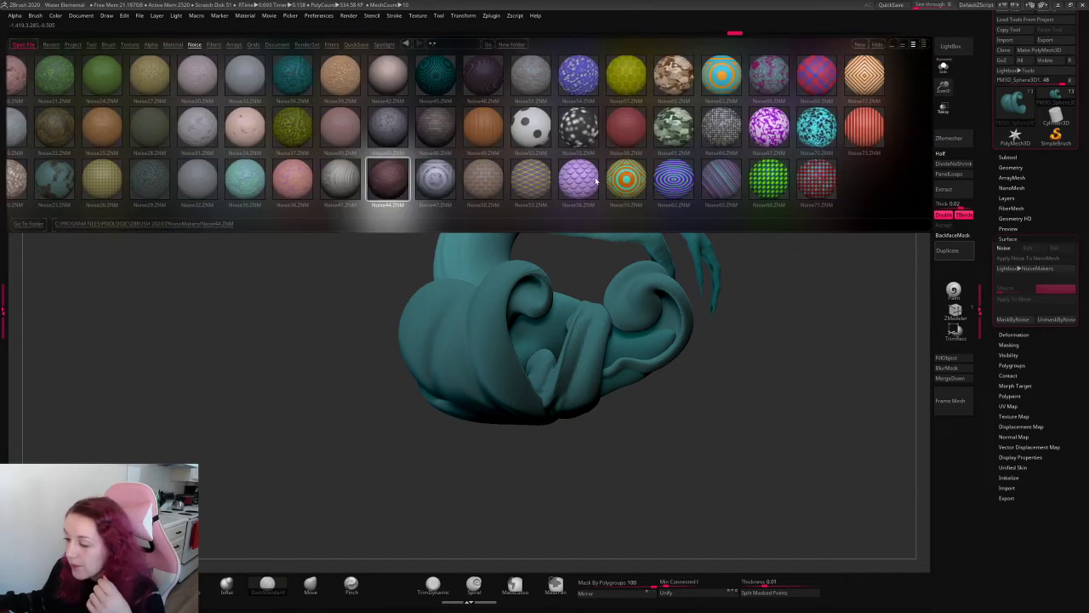
scroll(597, 180, down, 2)
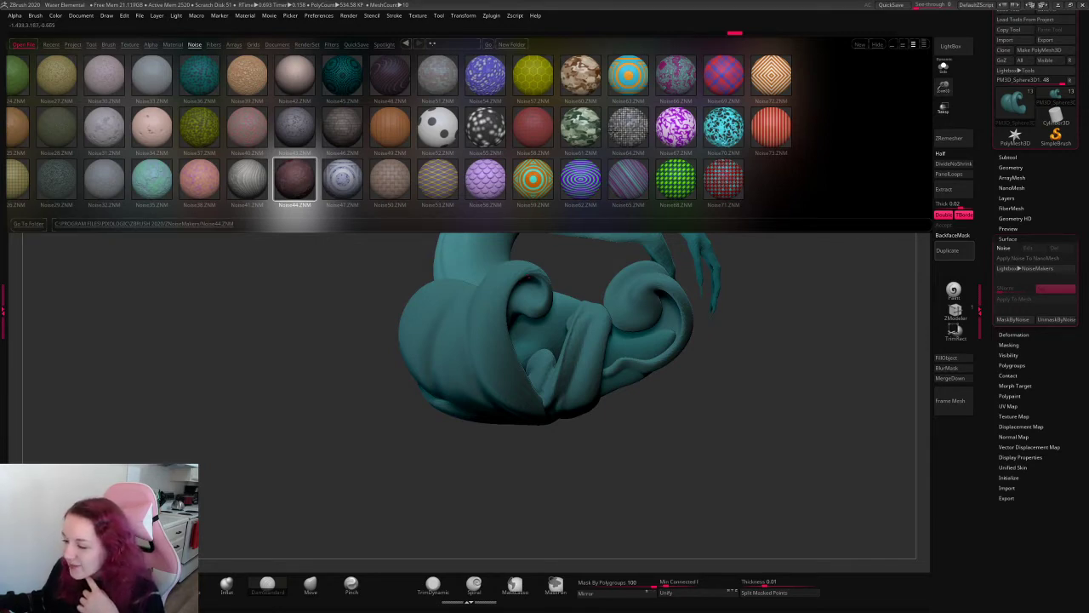
click(586, 132)
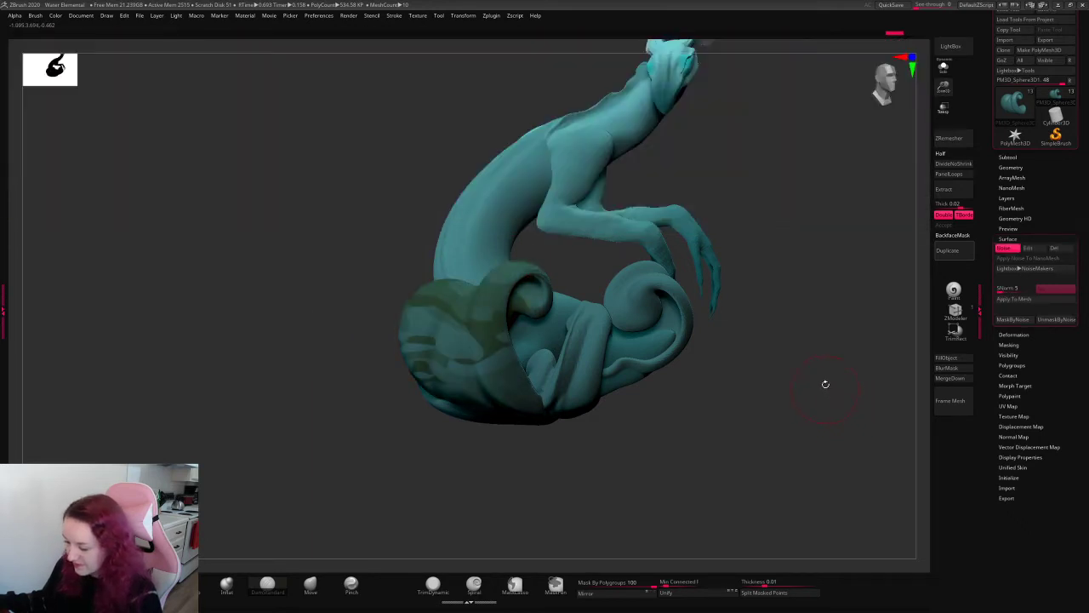
- Frame the curl in the noise preview, reshape the camouflage noise's curve and set its strength to about -0.29
click(1028, 248)
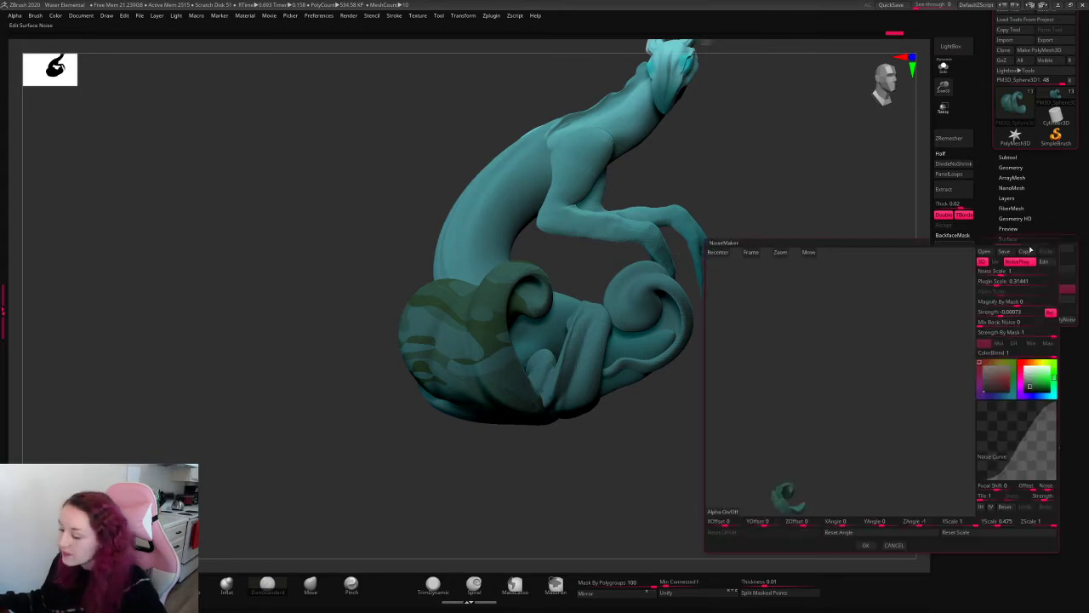
click(753, 252)
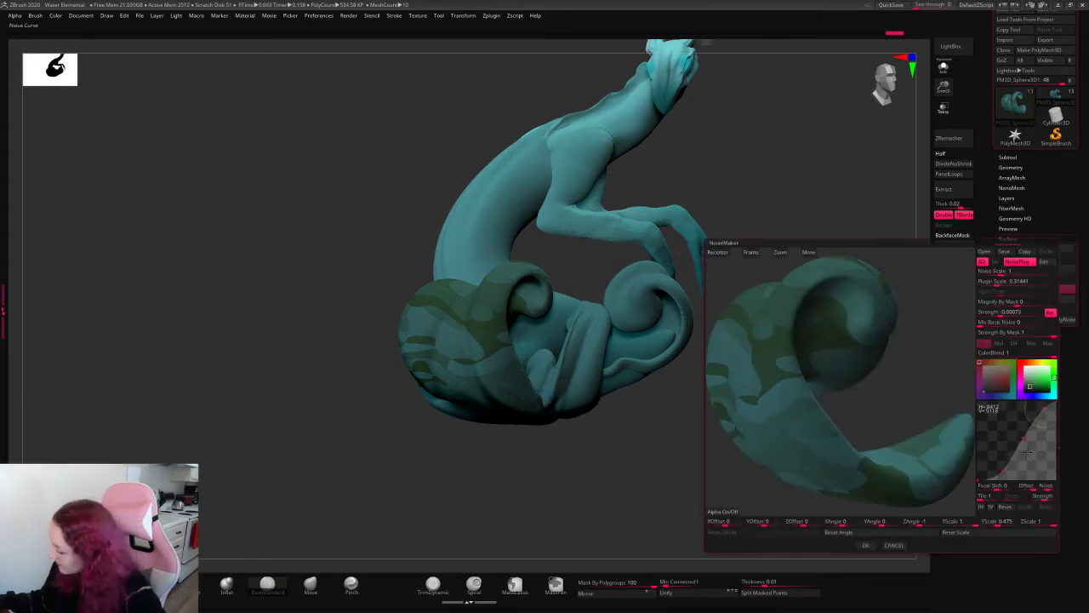
mouse_move(1014, 434)
mouse_down()
mouse_move(1008, 422)
mouse_move(1008, 431)
mouse_up()
click(997, 312)
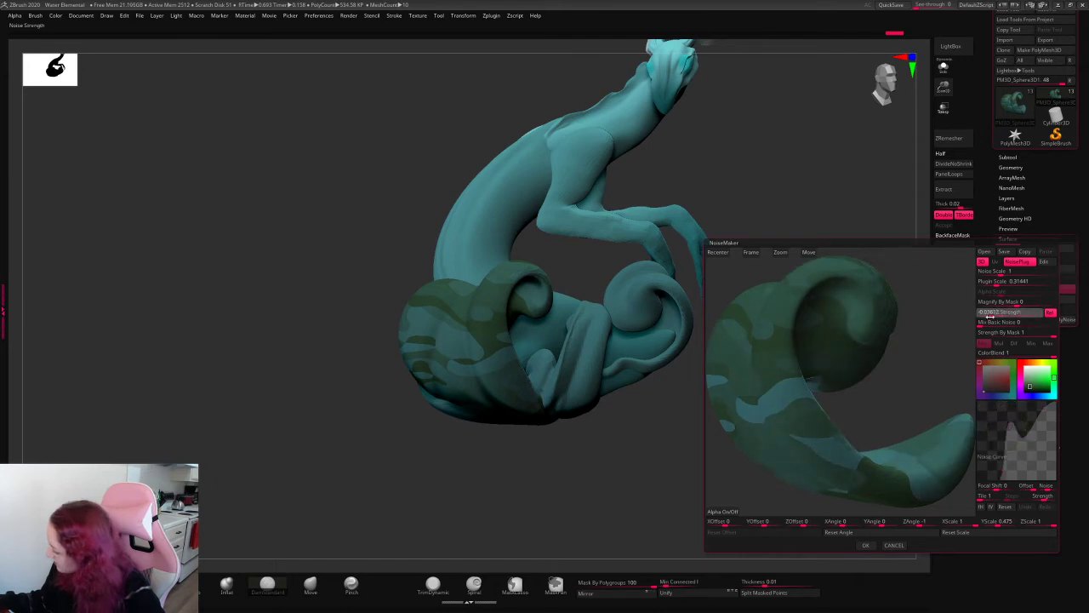
drag(982, 317, 979, 318)
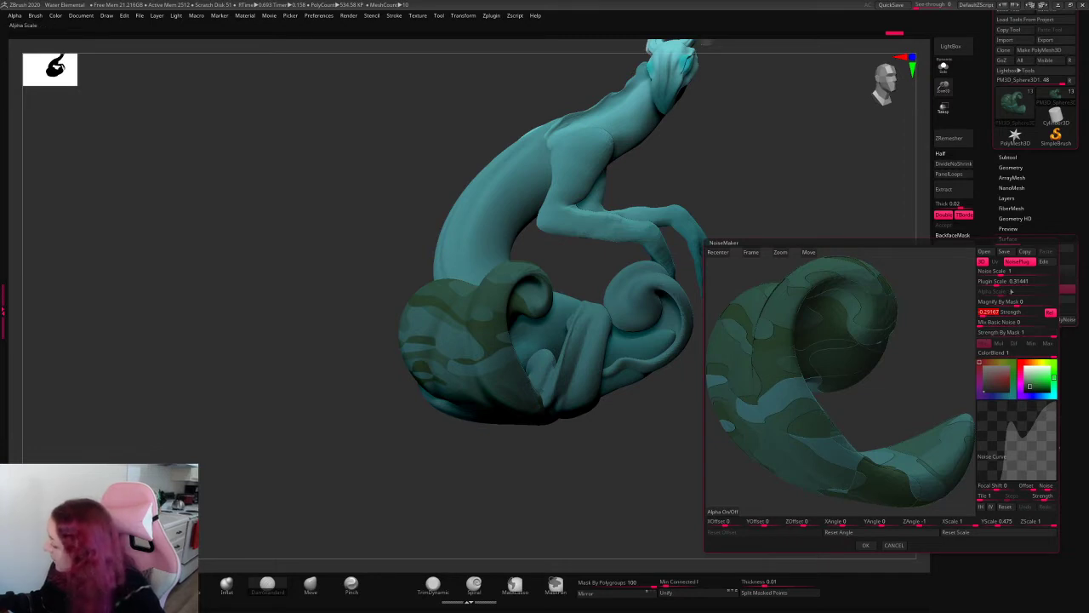
- Set the noise scale to 0, reduce the plugin scale for smaller camouflage patches, and accept the noise settings
click(994, 273)
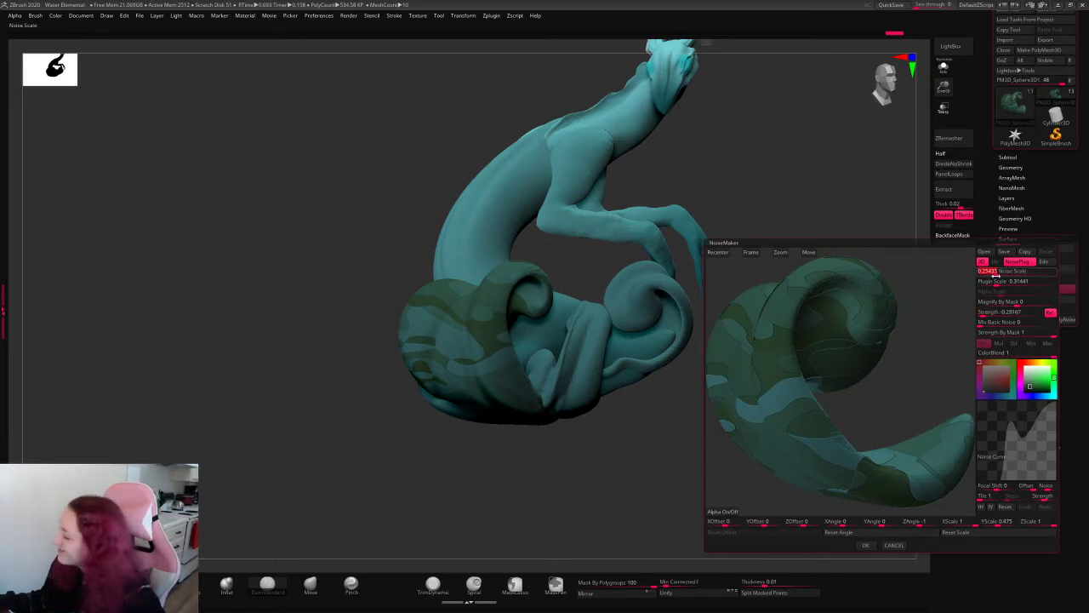
text(0.00172)
key(Return)
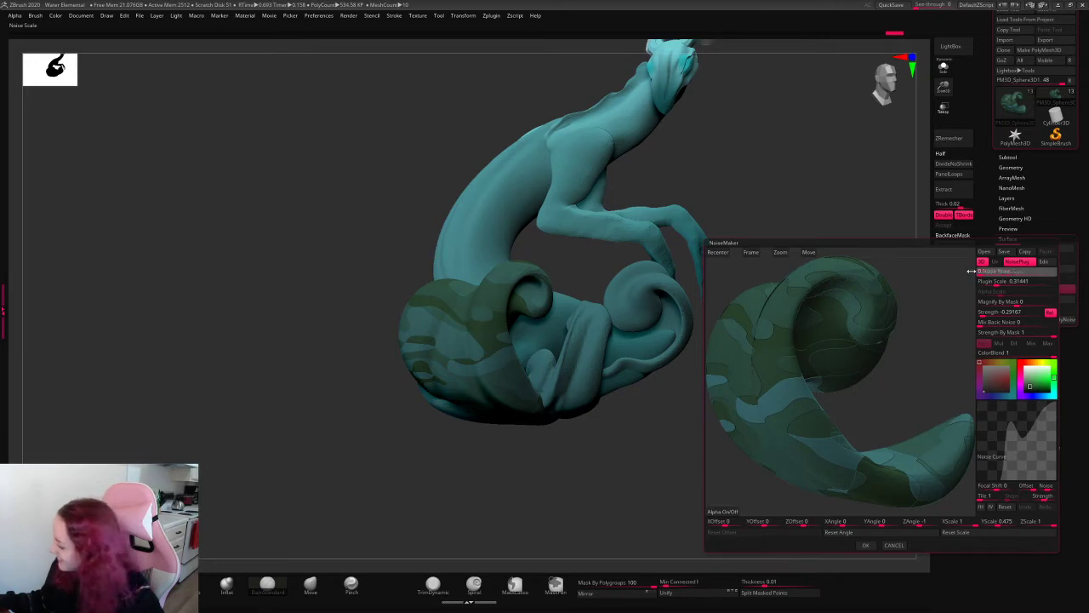
click(989, 281)
drag(989, 282, 993, 282)
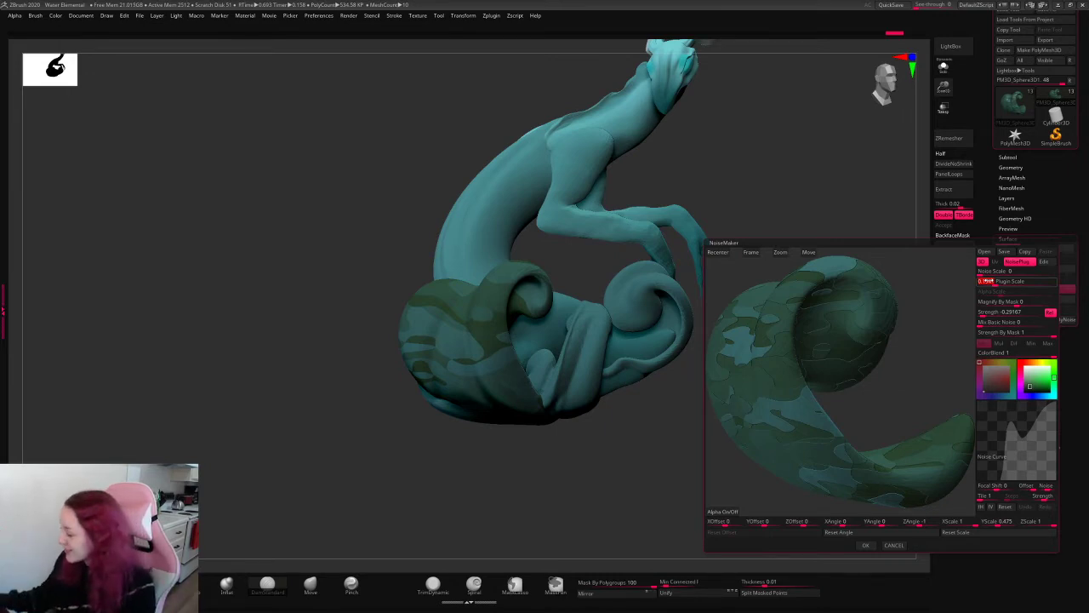
click(866, 547)
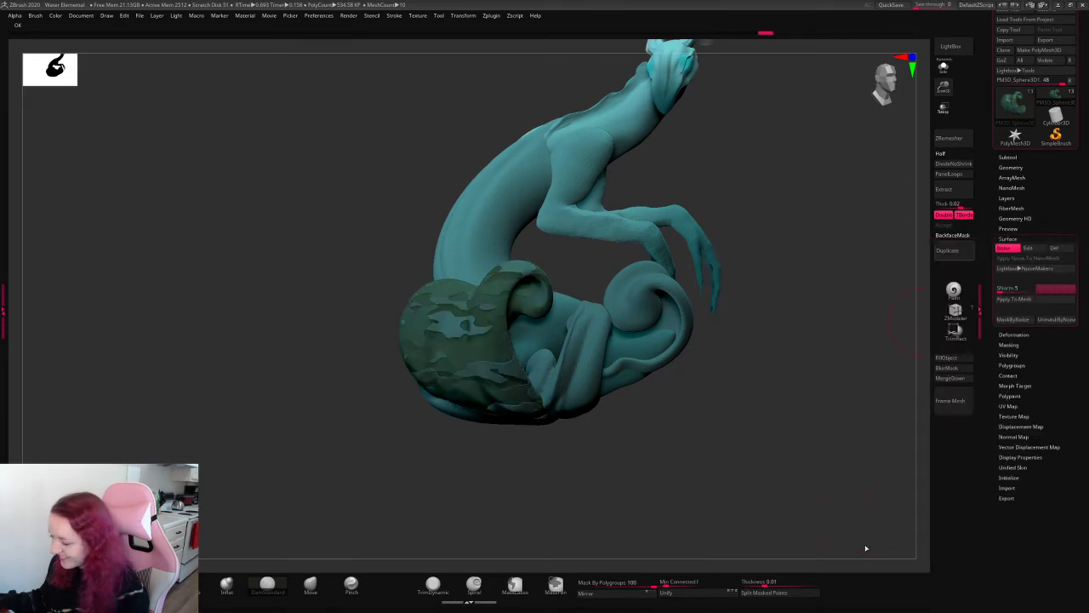
- Try applying the camouflage noise to the rear curl's mesh, inspect it from several sides, and undo it
click(1011, 300)
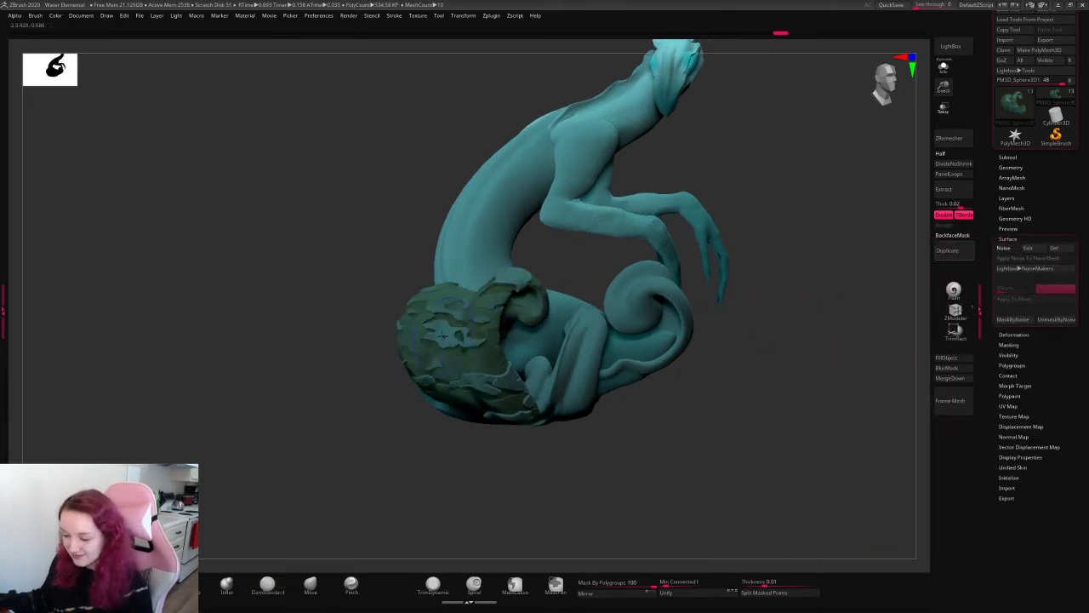
drag(660, 388, 711, 402)
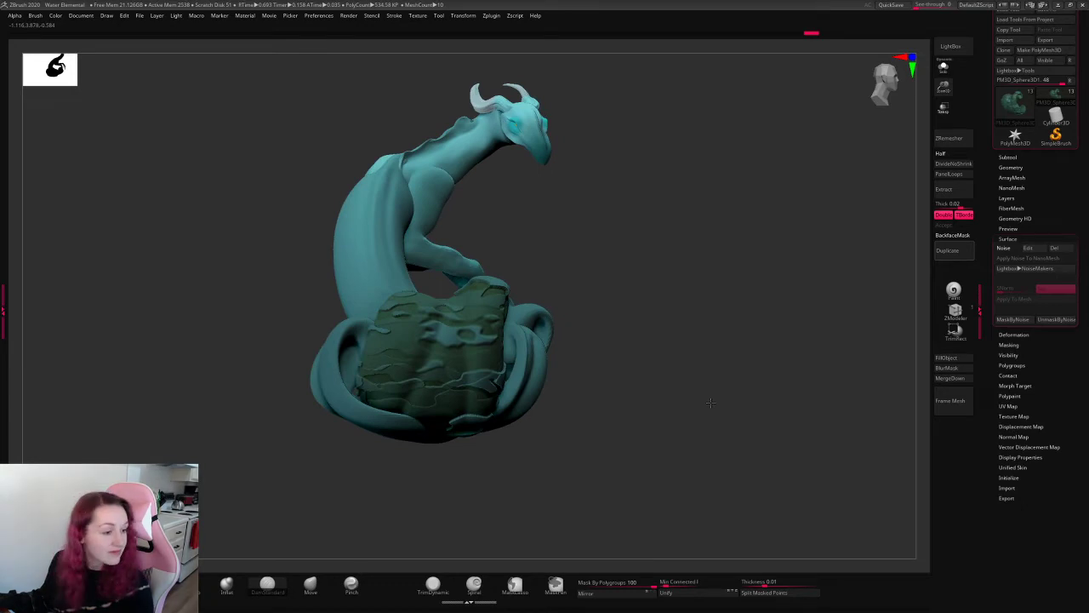
drag(754, 363, 493, 384)
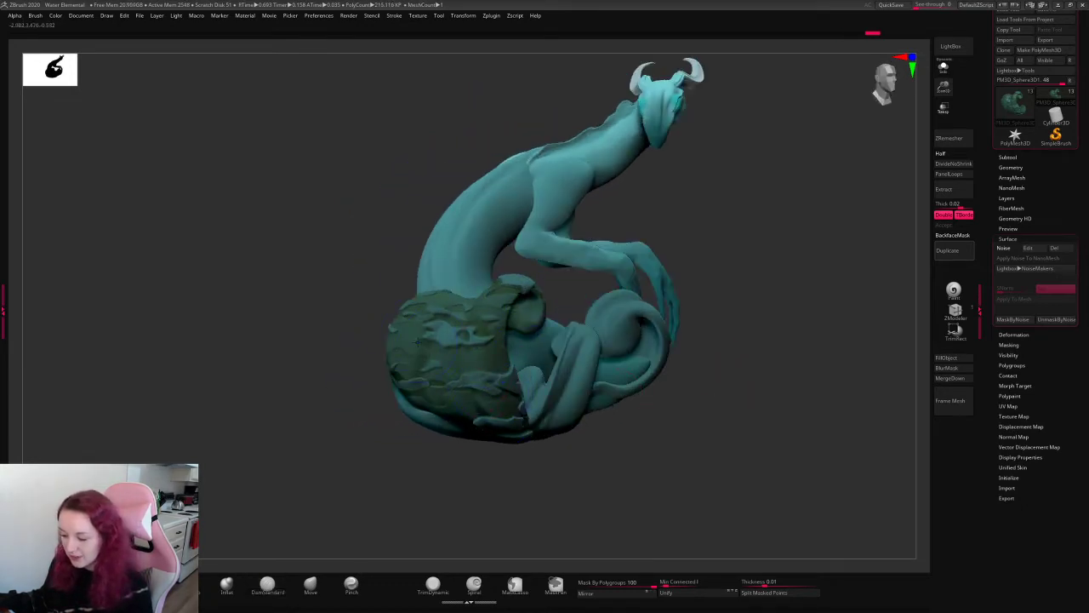
mouse_move(403, 315)
mouse_down()
mouse_move(740, 348)
mouse_move(672, 361)
mouse_up()
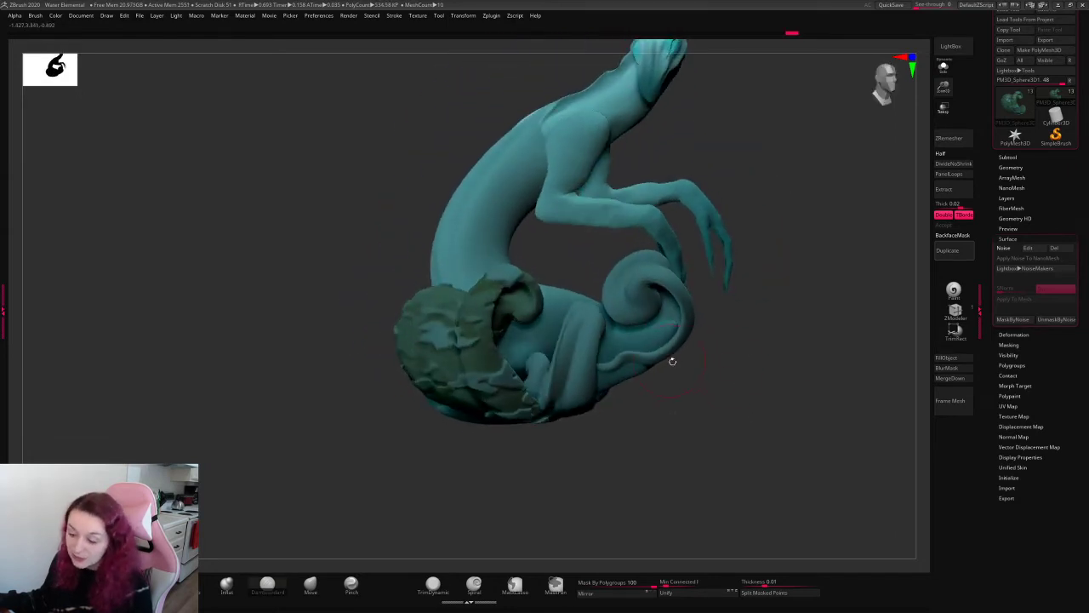
mouse_move(711, 398)
mouse_down()
mouse_move(718, 341)
mouse_move(806, 348)
mouse_move(778, 353)
mouse_up()
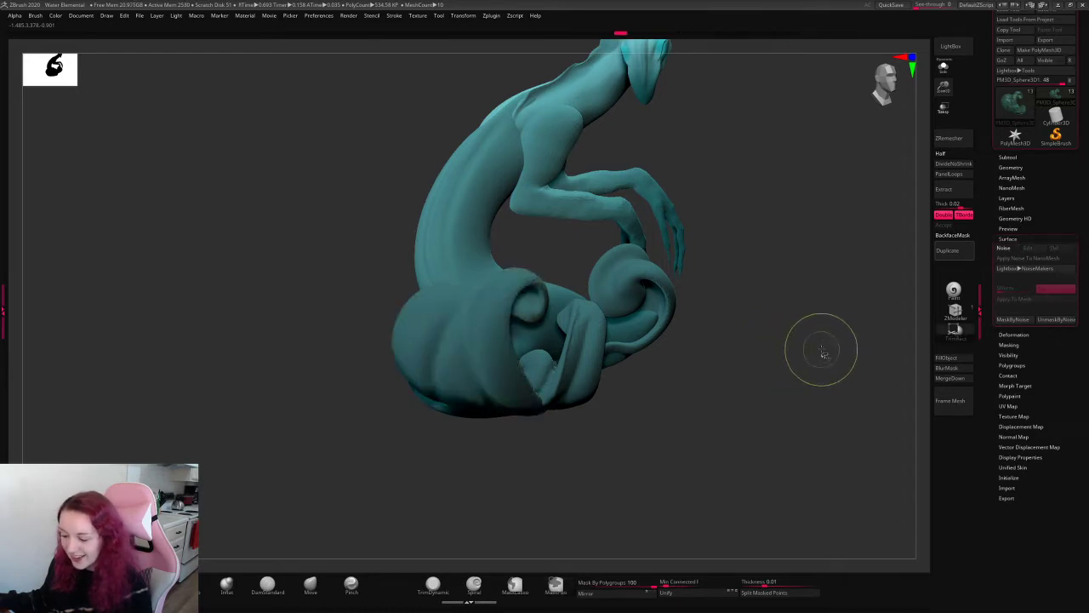
- Try the magenta mottled noise preset Noise66 on the rear curl
click(1005, 269)
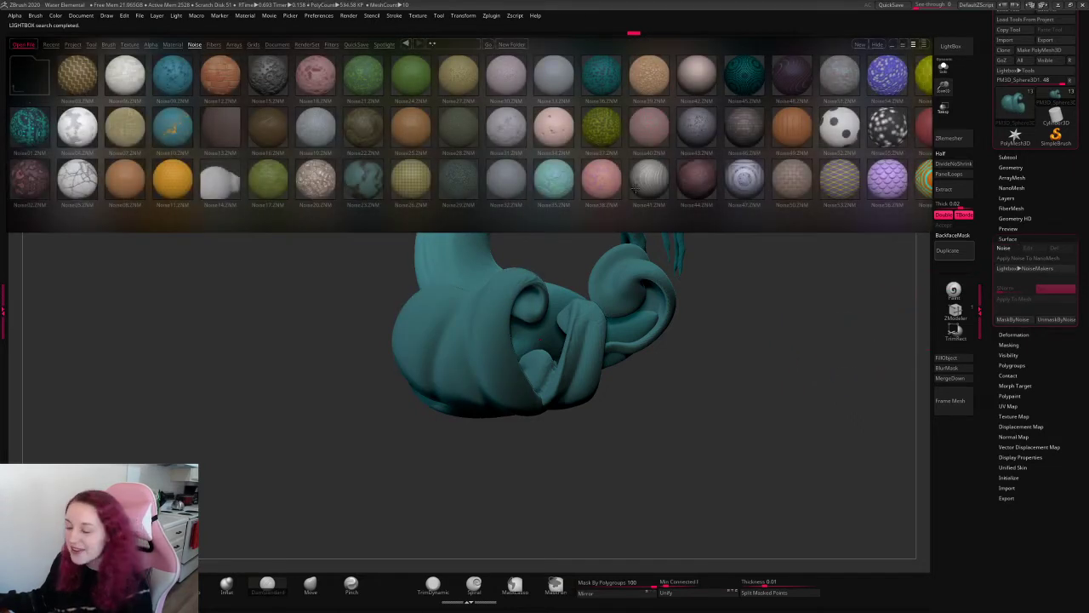
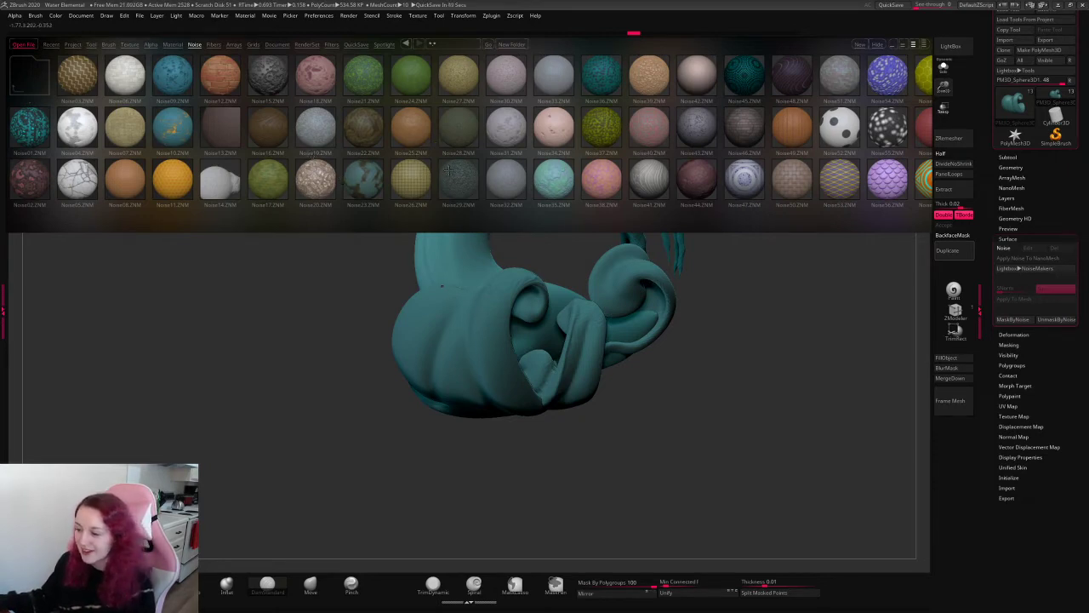
click(664, 129)
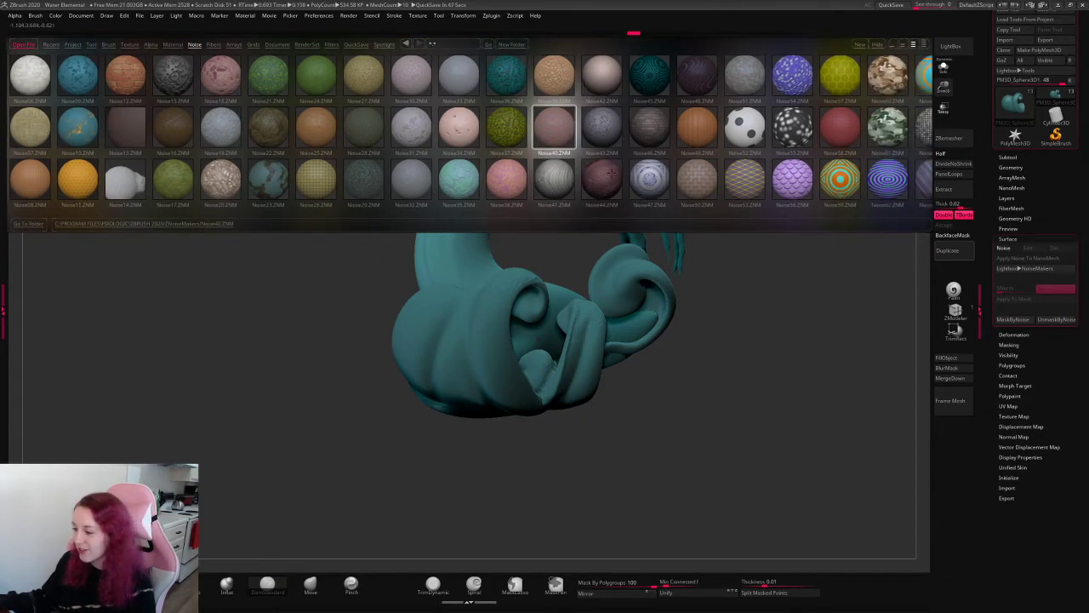
click(639, 180)
click(546, 185)
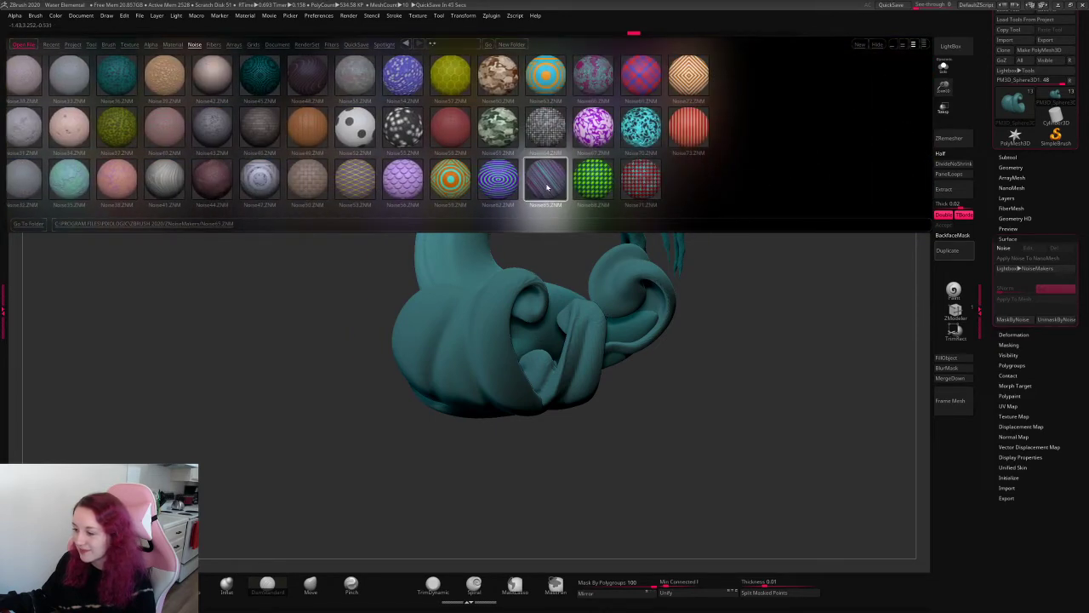
click(590, 75)
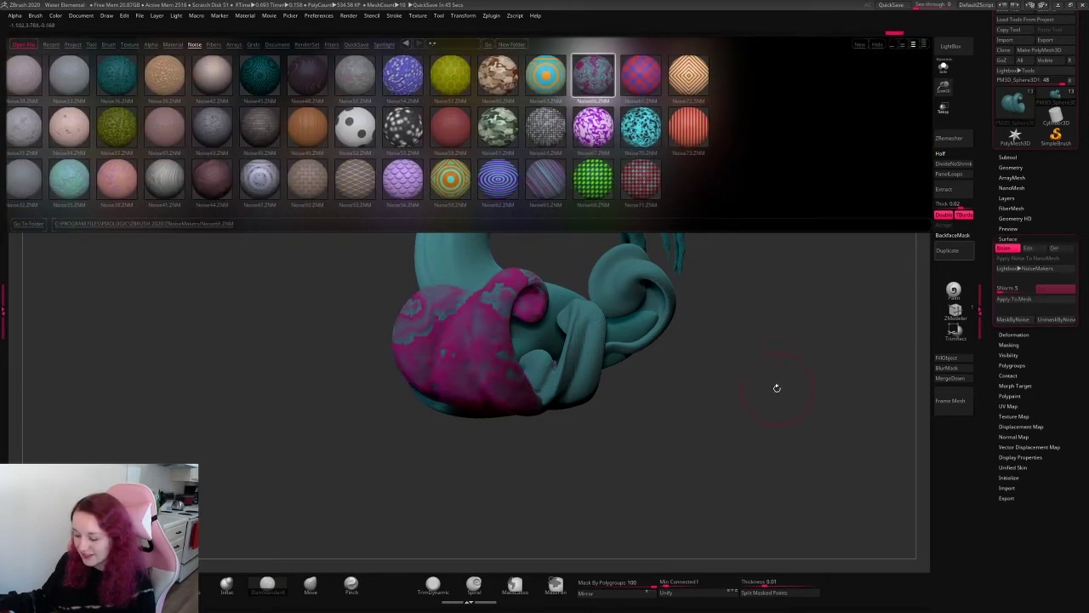
- Close the preset browser and undo the magenta noise on the rear curl
key(comma)
drag(809, 372, 893, 314)
key(ctrl+z)
- Browse the NoiseMaker preset library for a water-like pattern and close the browser
click(1018, 268)
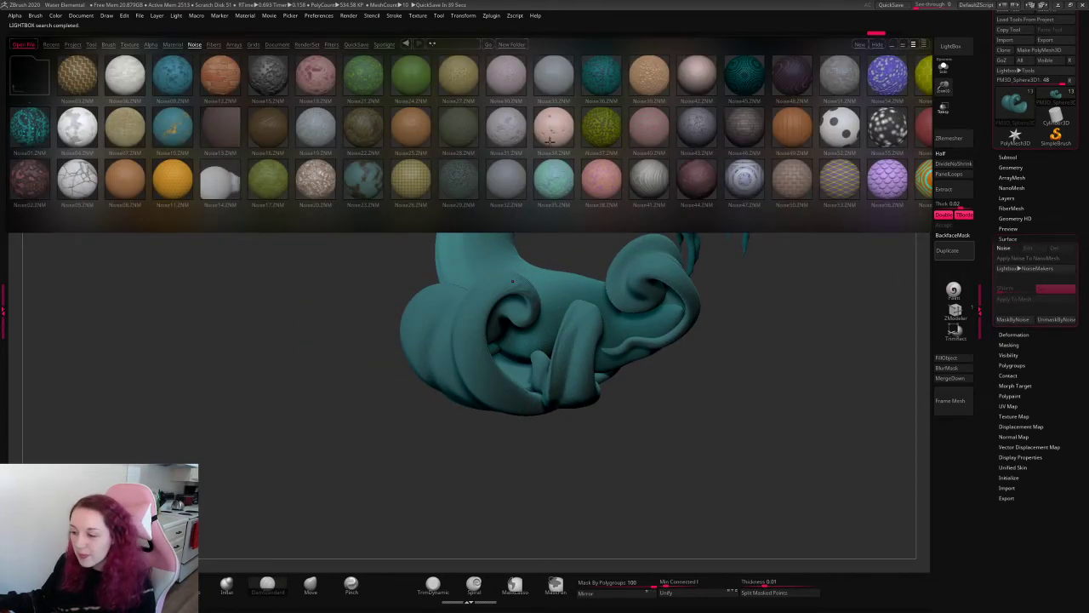
drag(625, 149, 513, 160)
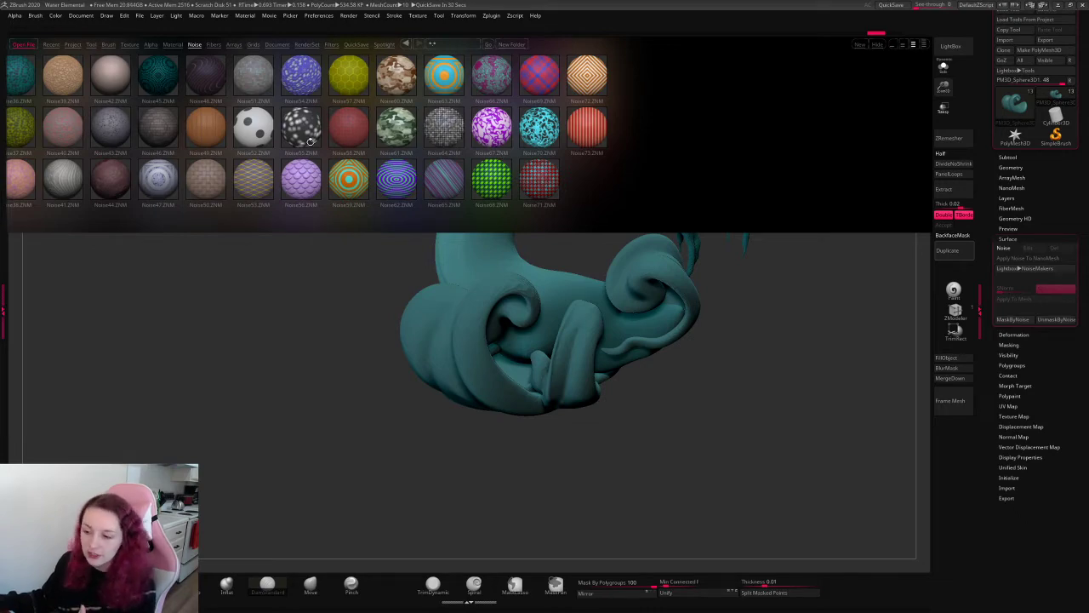
drag(310, 140, 439, 143)
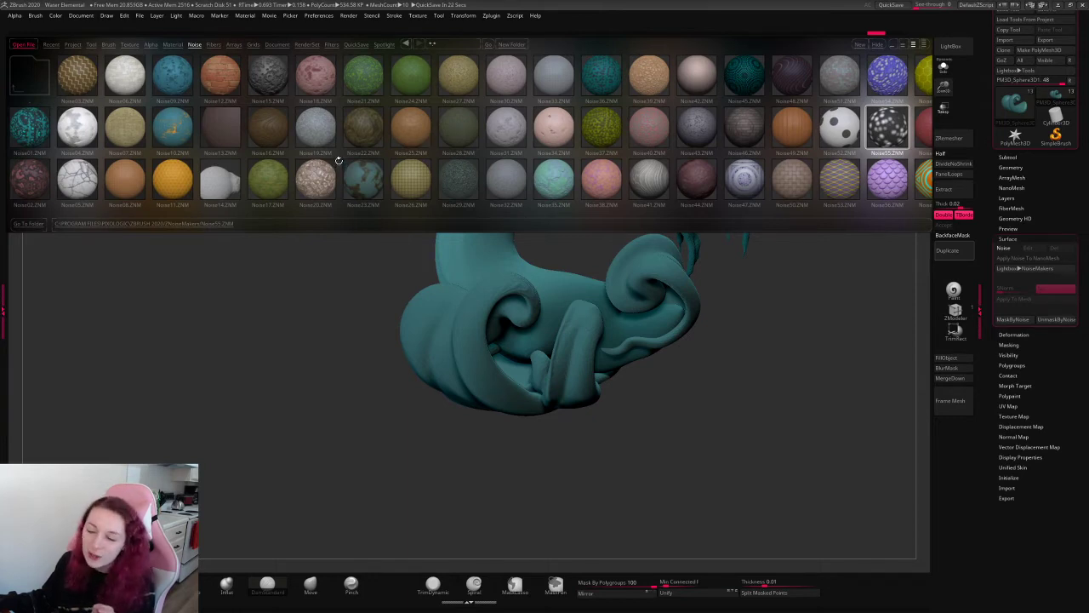
key(comma)
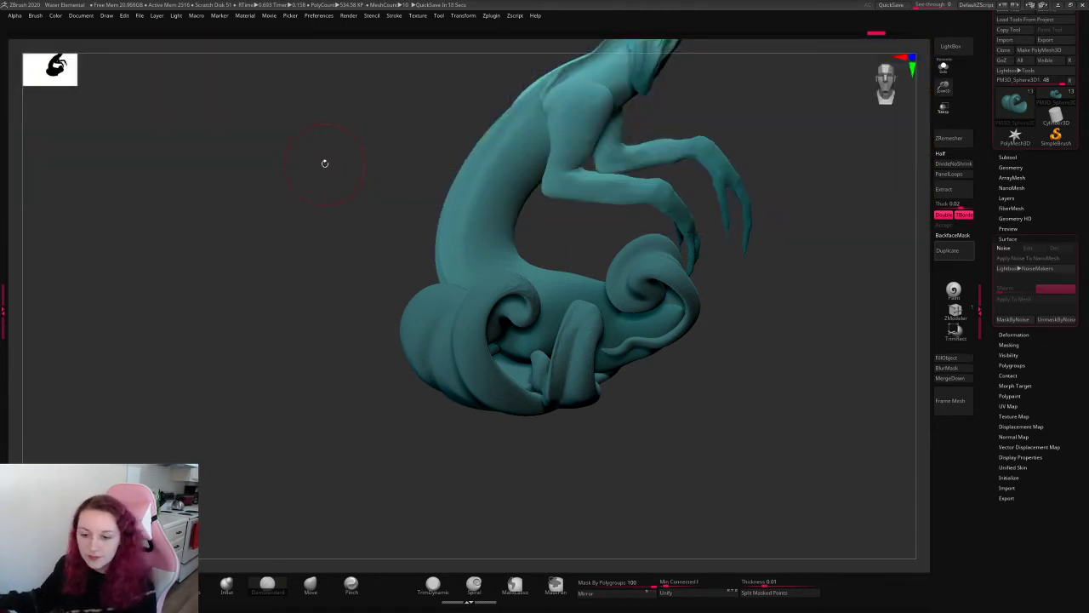
- Reselect the rear curl's mesh and bring the whole creature into view
drag(384, 357, 381, 351)
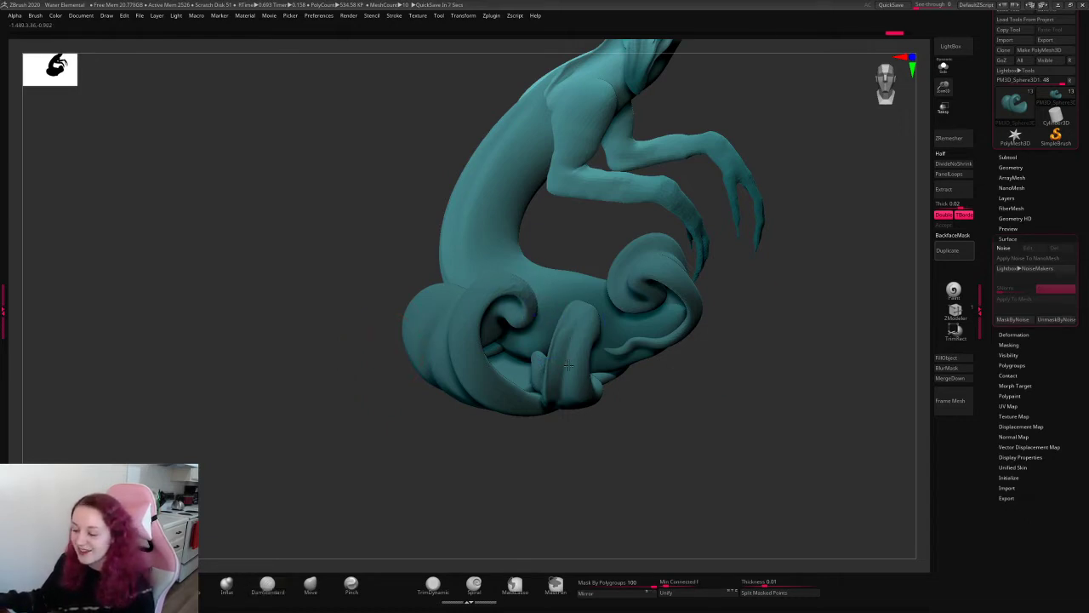
alt+click(521, 319)
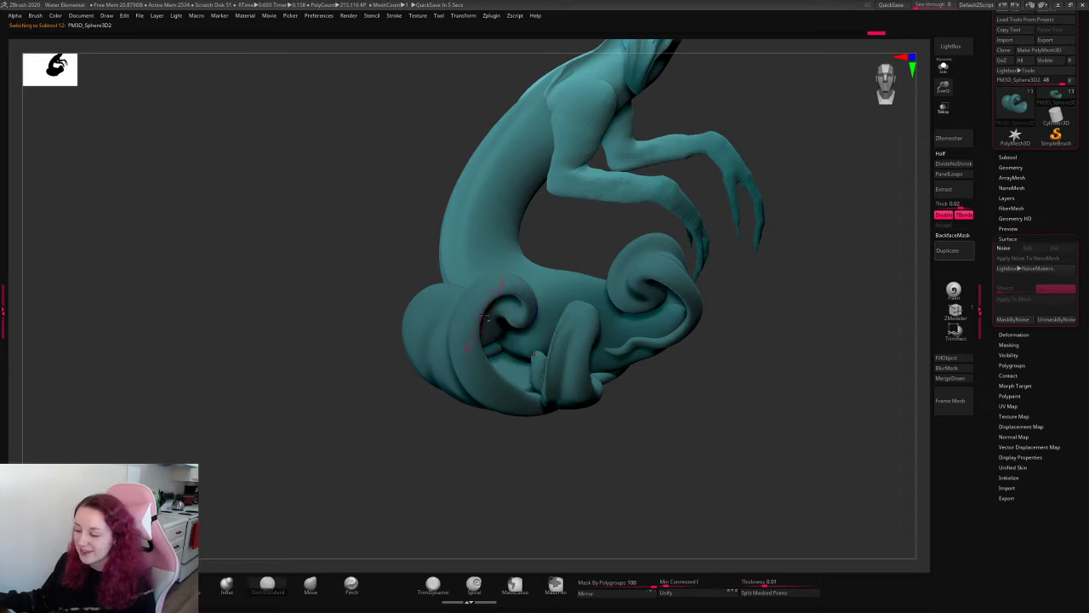
alt+click(510, 315)
drag(778, 366, 764, 404)
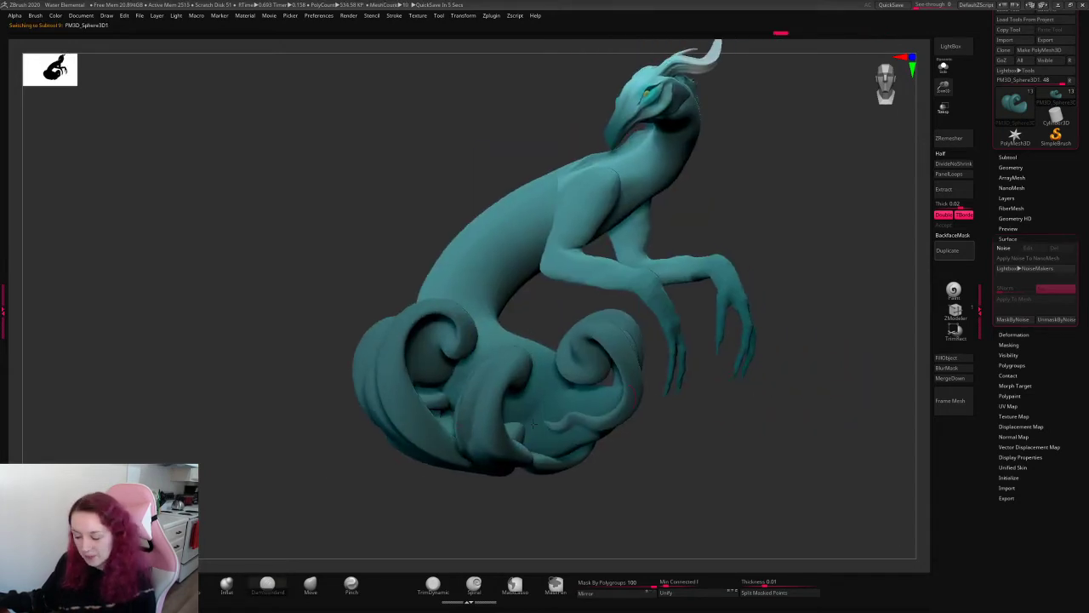
- Reopen the NoiseMaker presets and browse through them past the grey streaked Noise41
key(super)
key(super)
click(1008, 269)
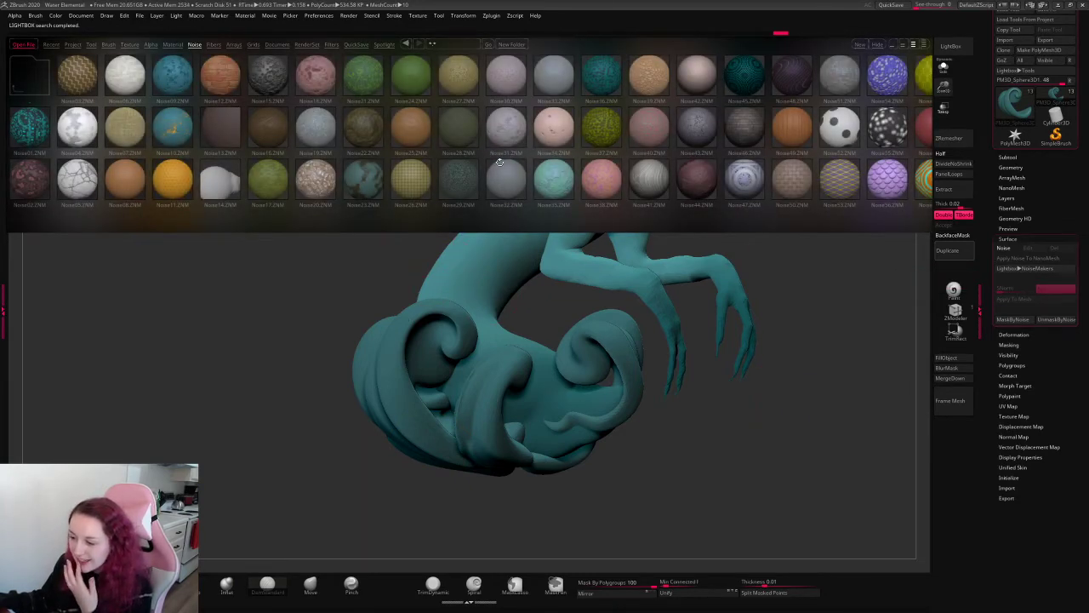
click(649, 177)
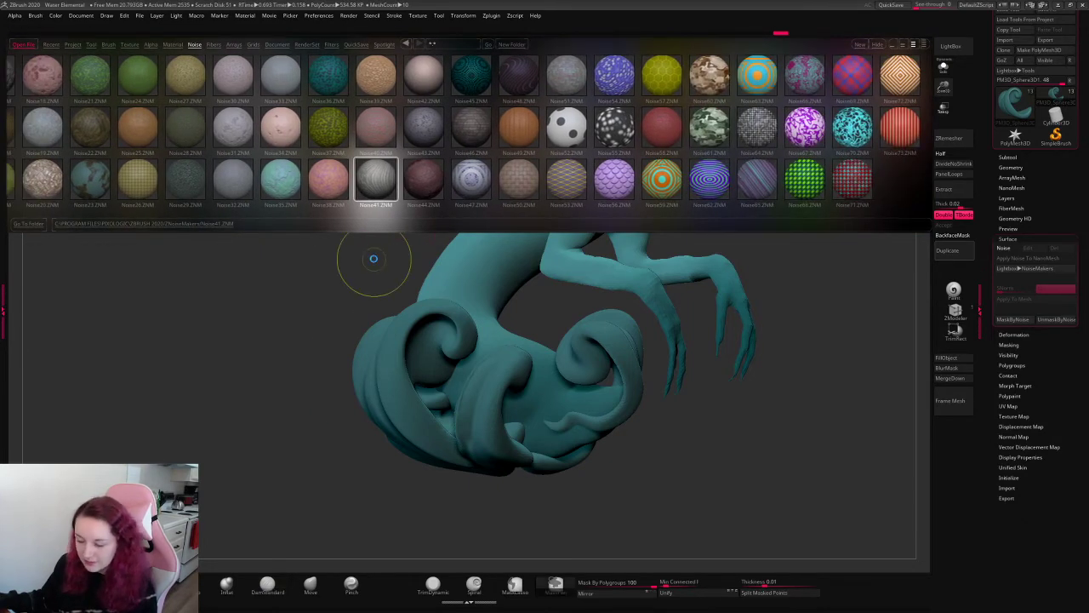
- Save the project as Water Elemental, replacing the existing file
key(ctrl+s)
click(882, 324)
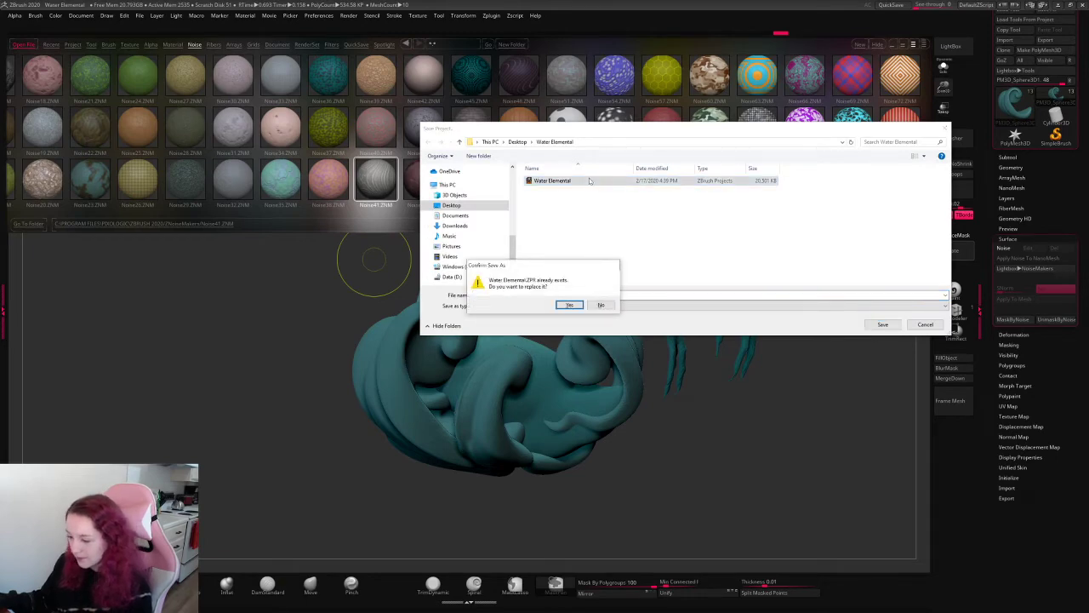
click(564, 303)
- Switch to Chrome, maximize its window, and search Google for ".zmv water"
key(super)
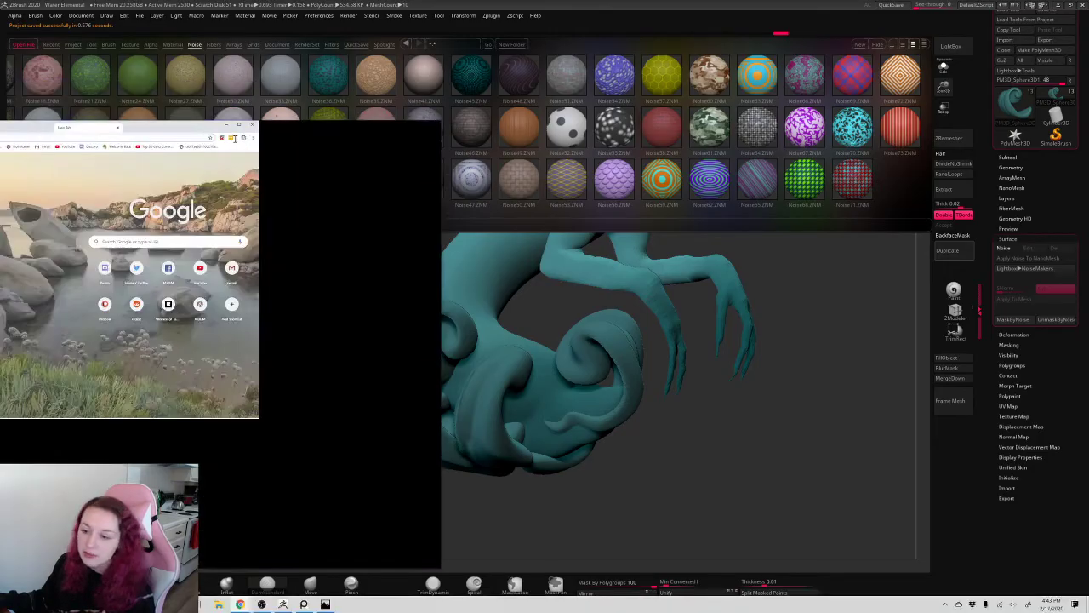
drag(82, 126, 143, 4)
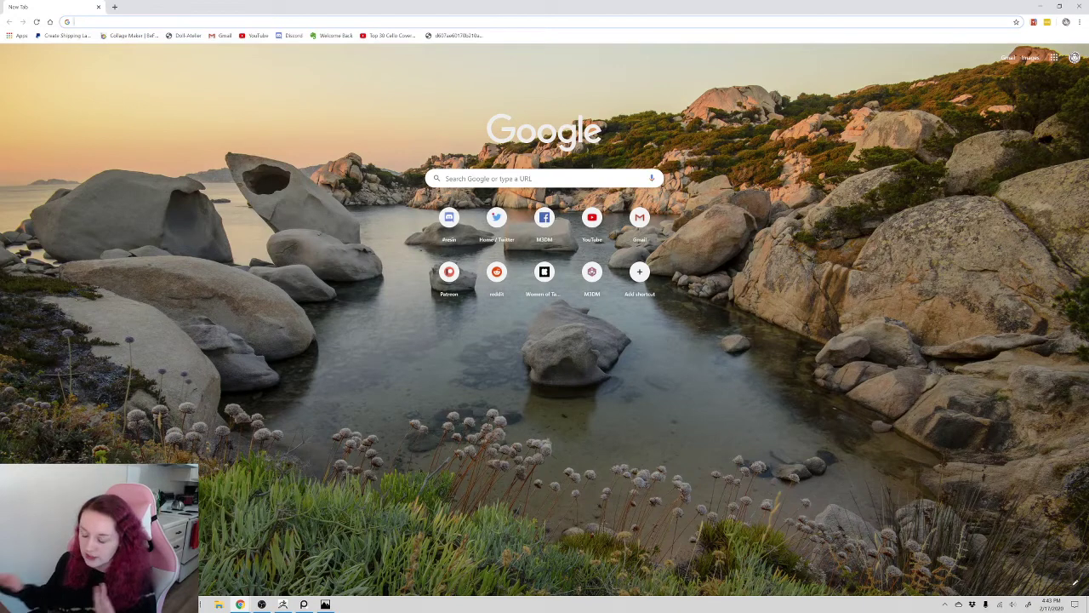
text(.zmv)
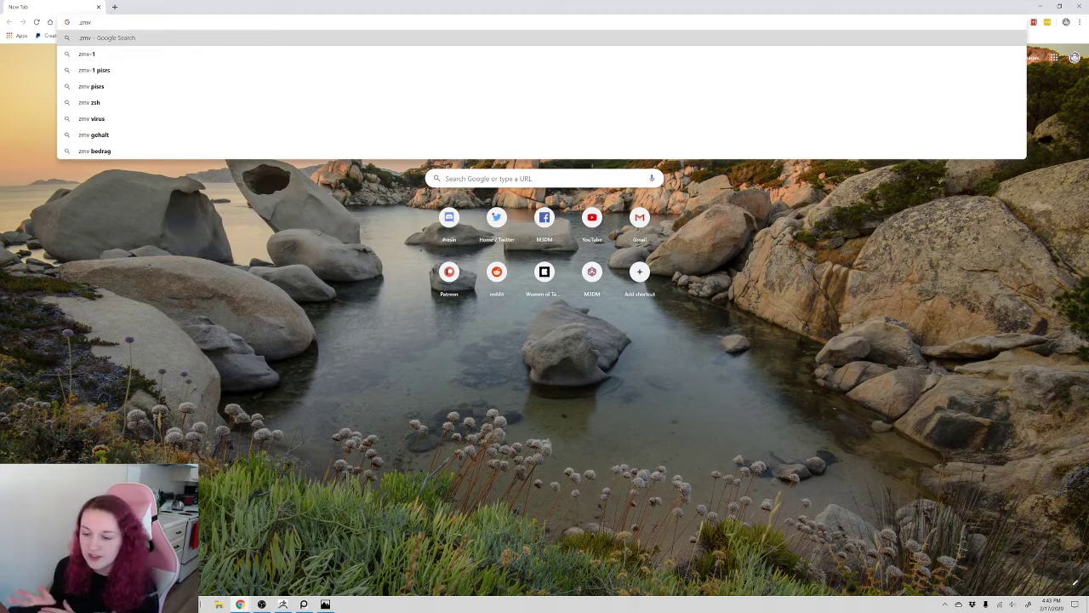
text(water)
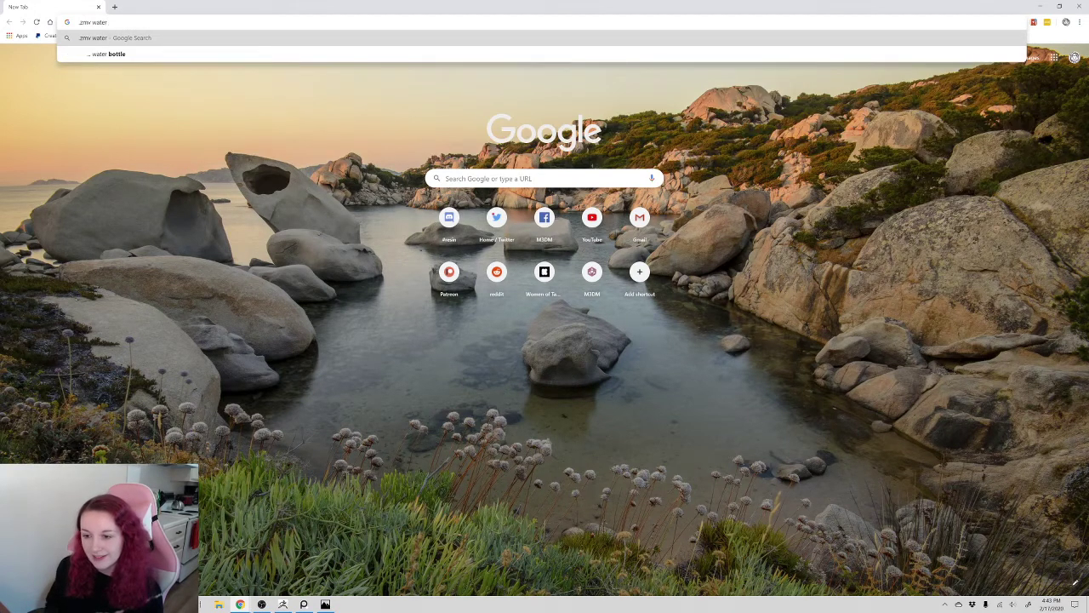
key(Return)
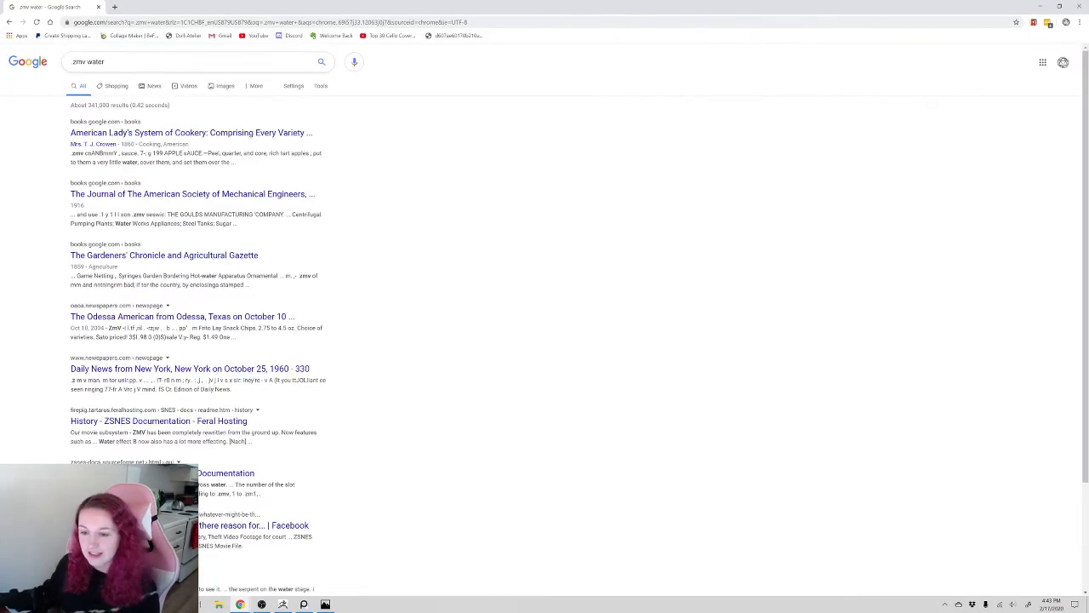
- Refine the search to ".zmv water noise" and extend it to ".zmv water noise zbrush"
click(107, 63)
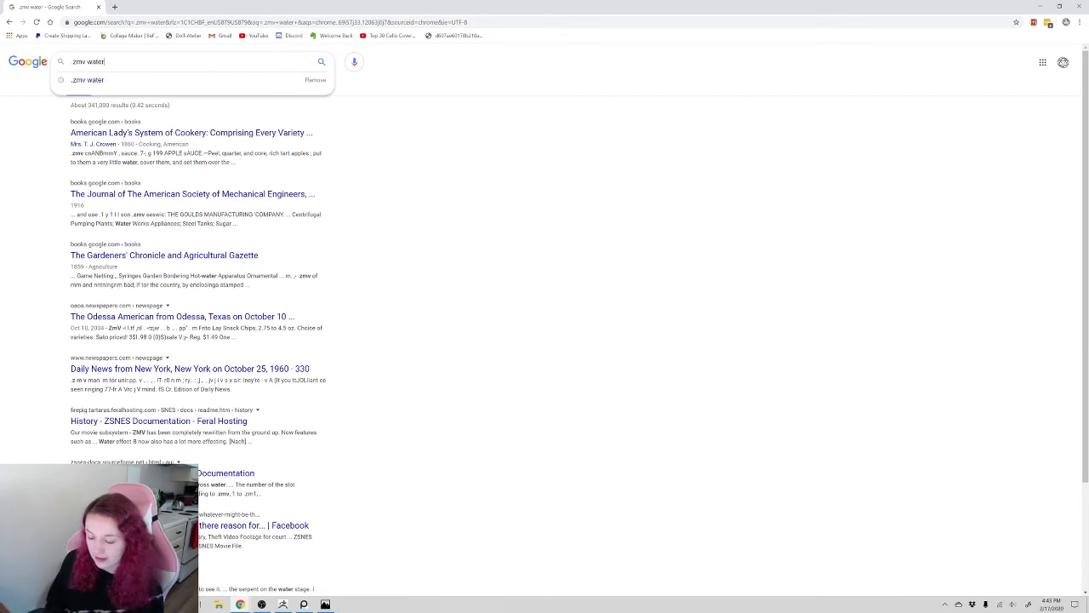
text(noise)
key(Return)
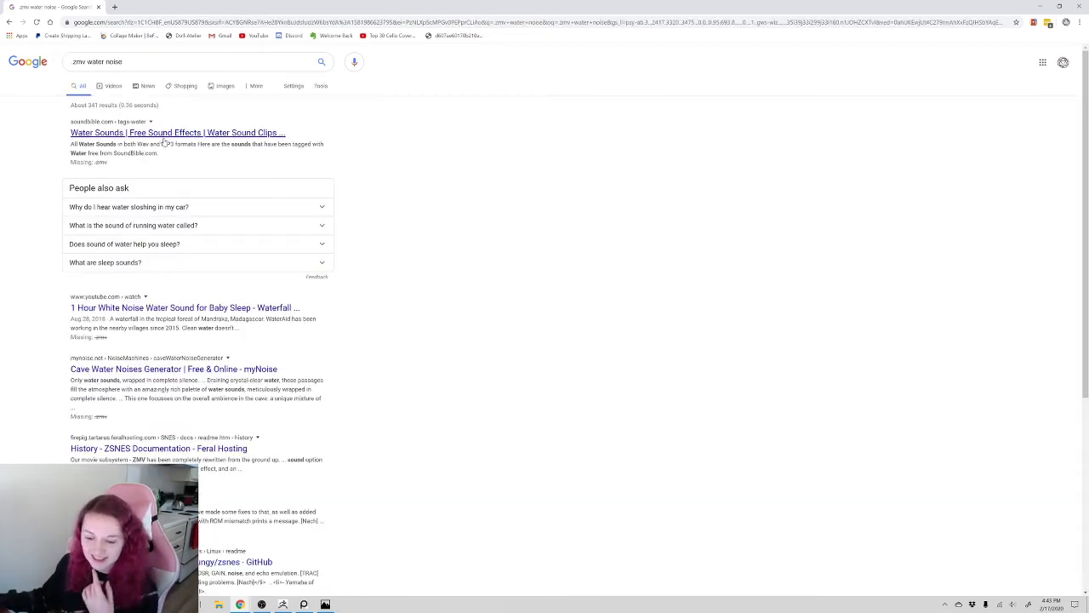
click(187, 62)
text(zh)
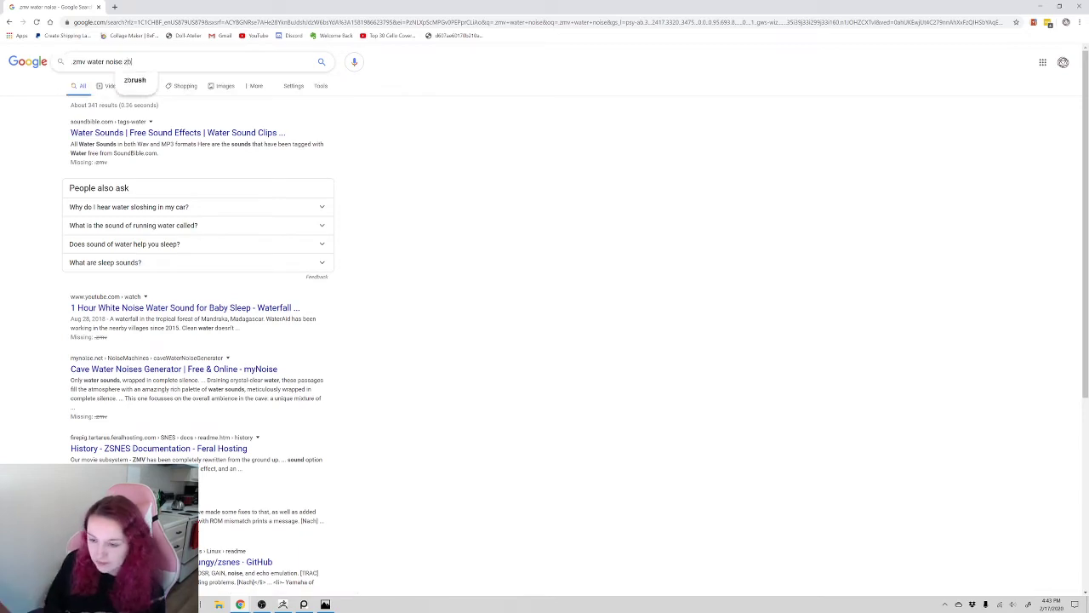
text(rush)
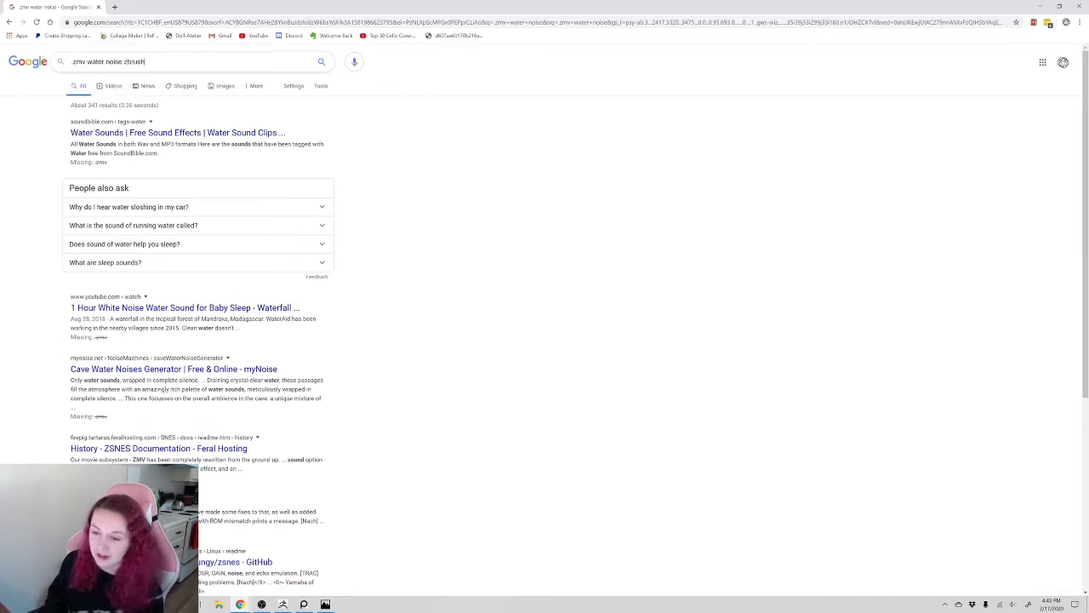
key(Return)
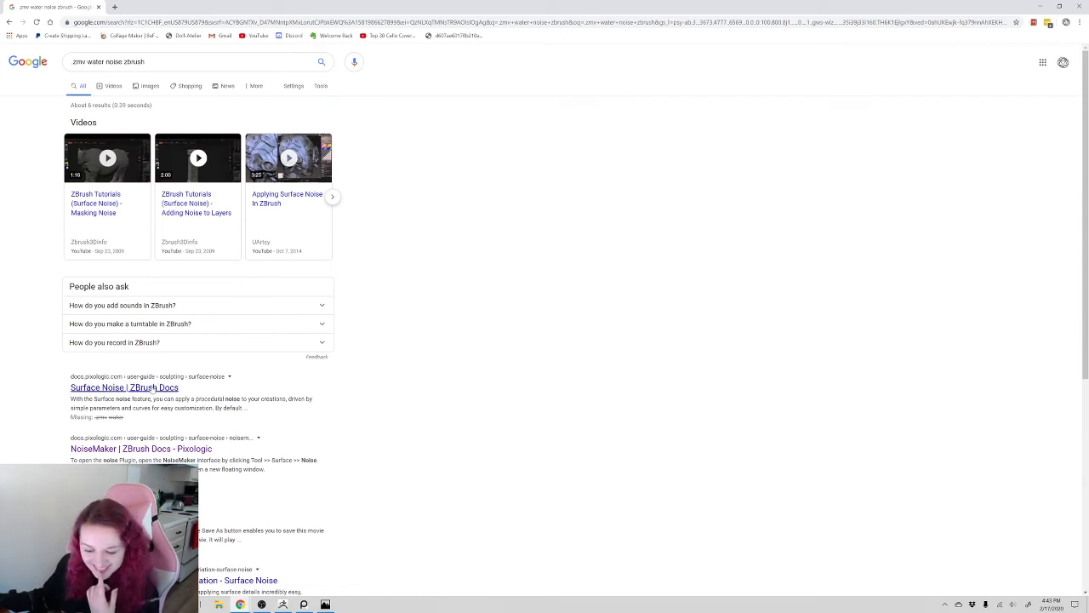
- Open the Surface Noise page of the ZBrush Docs in a new tab and read through it
scroll(154, 387, down, 1)
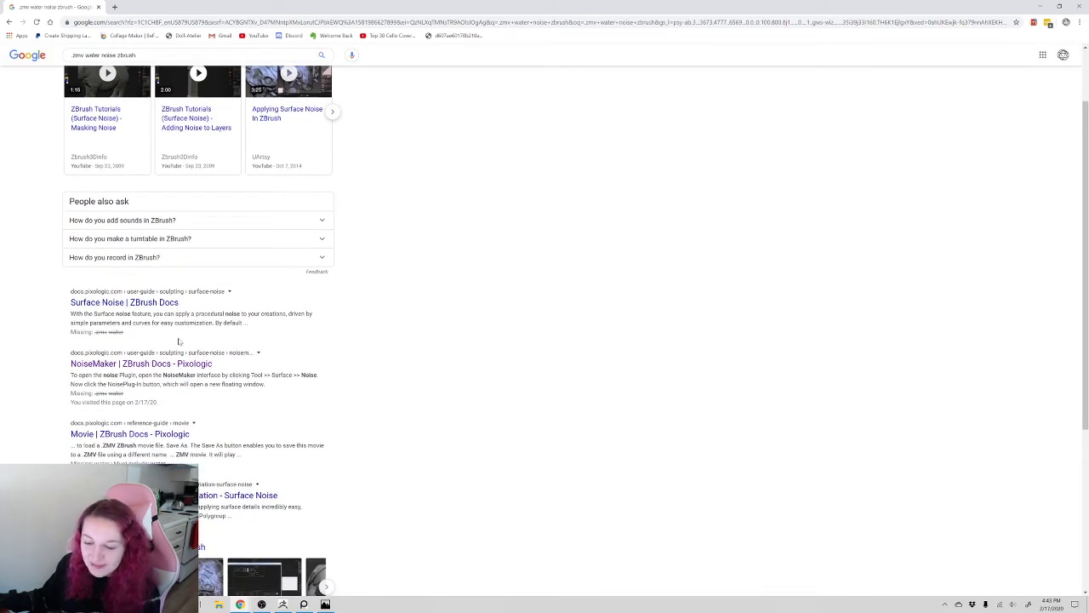
middle_click(167, 306)
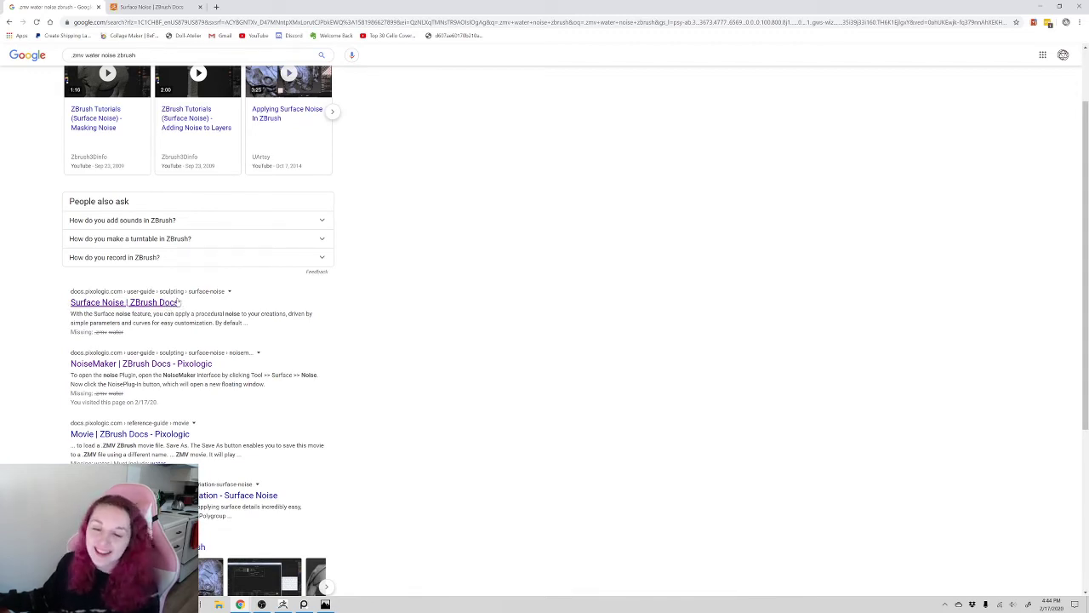
click(151, 7)
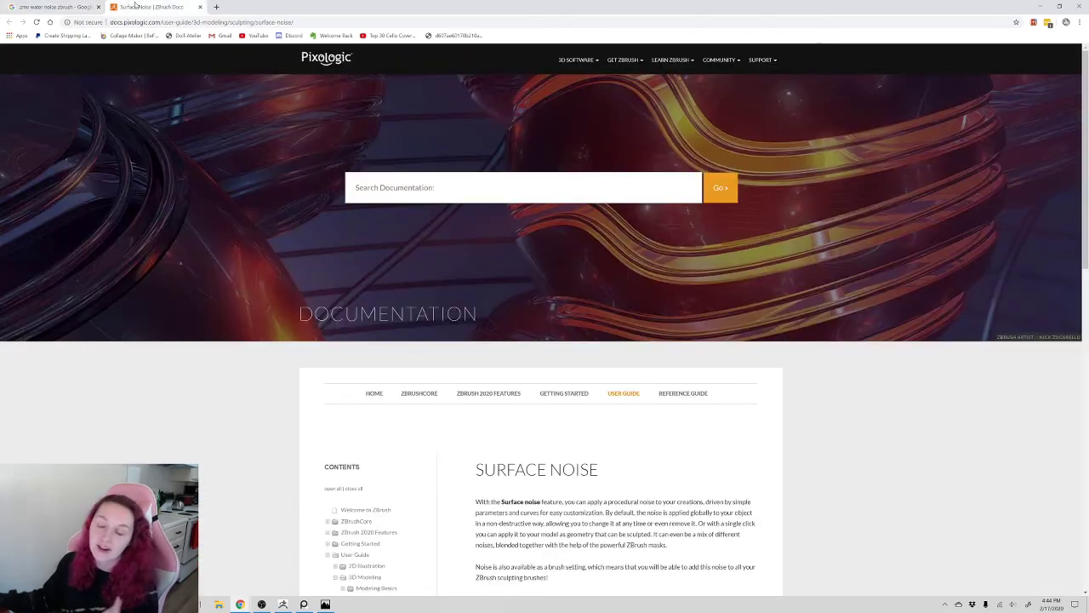
scroll(291, 301, down, 3)
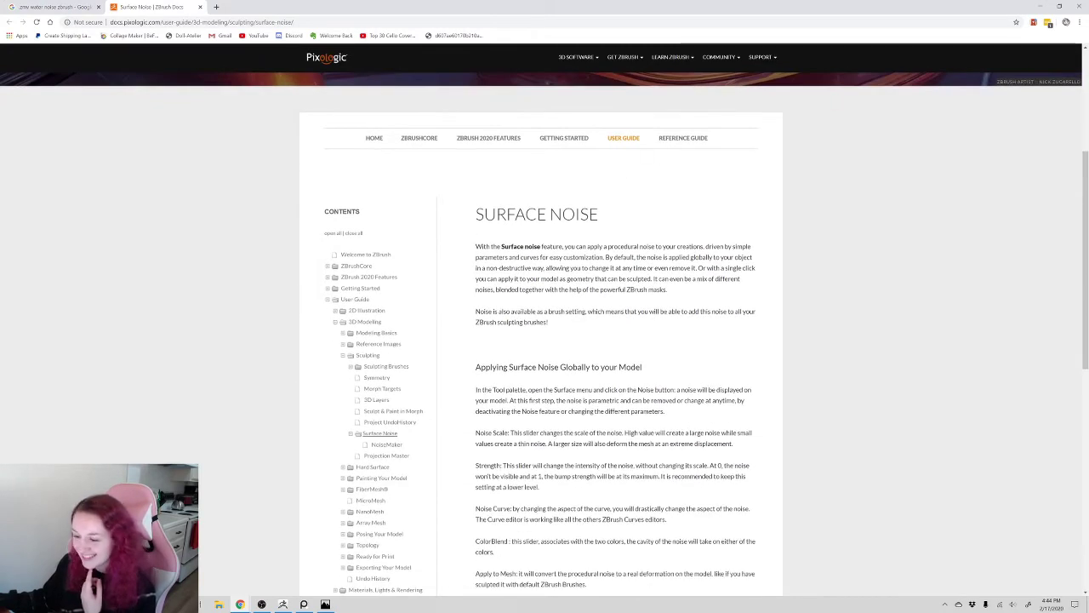
scroll(660, 160, up, 2)
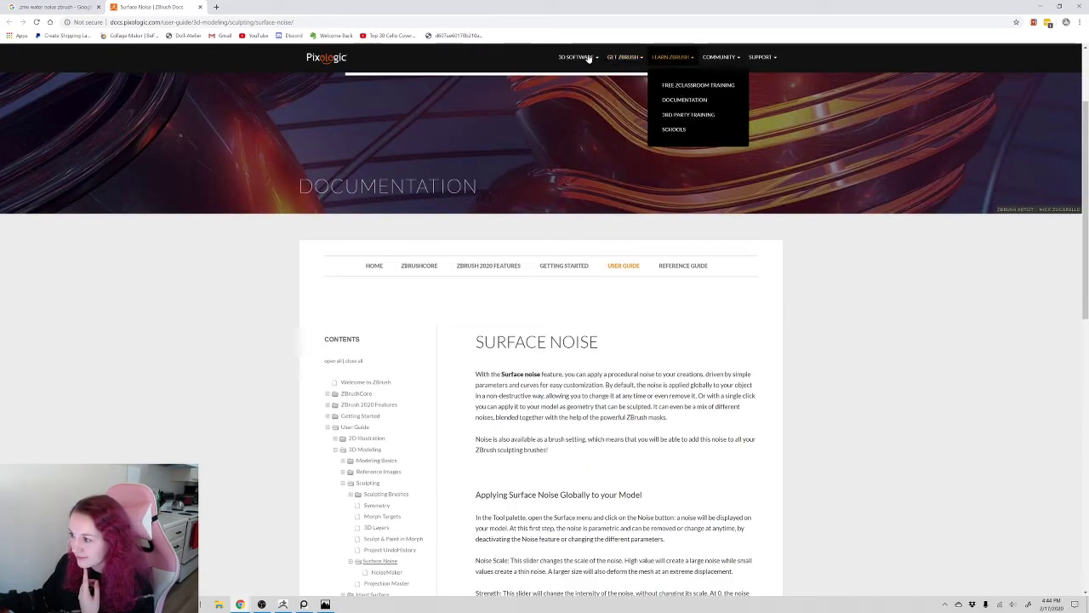
mouse_move(587, 57)
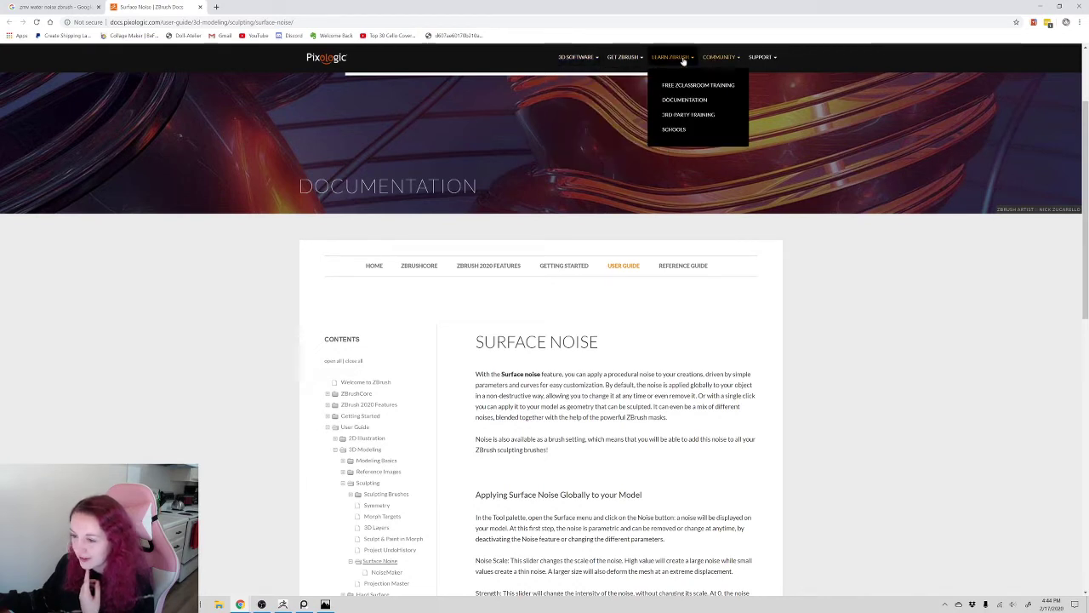
scroll(541, 383, down, 5)
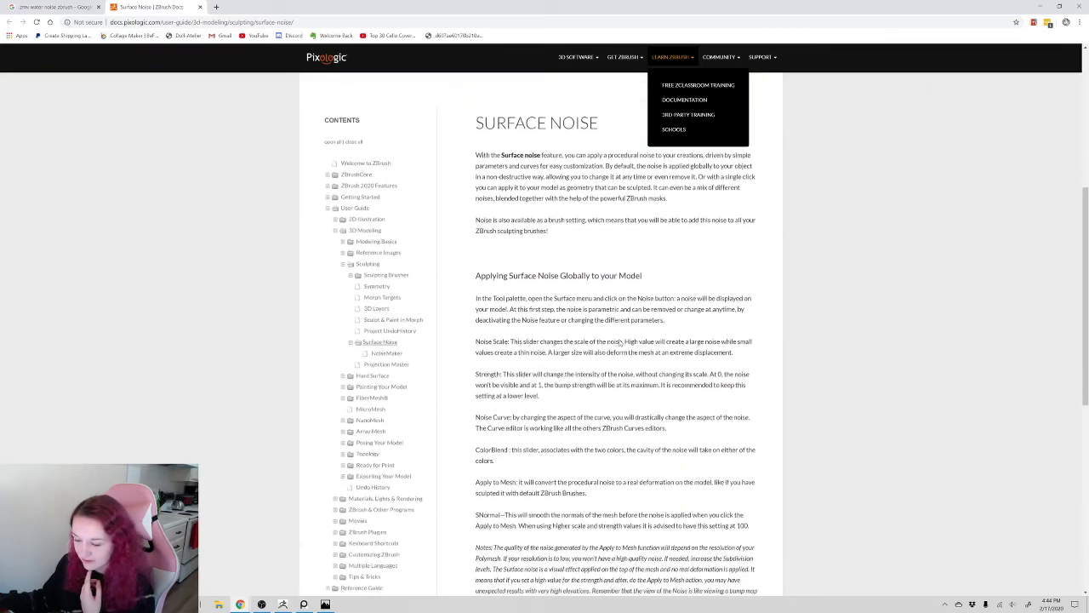
- Search Google for "how to make zbrush noise file" from the documentation tab
click(128, 23)
text(how to make zbrush nm)
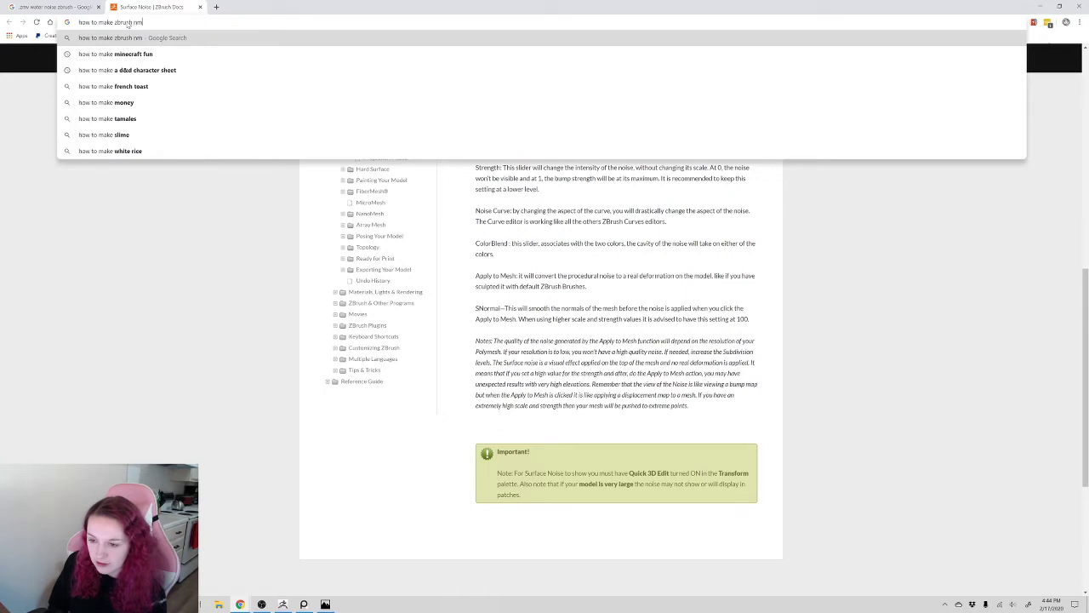
key(BackSpace)
text(oise file)
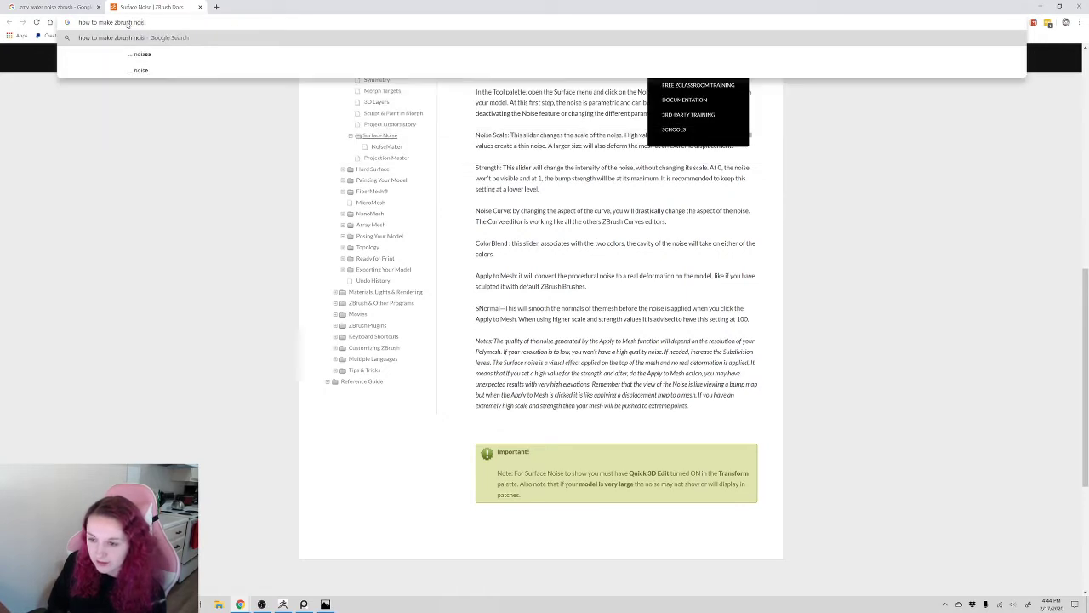
key(Return)
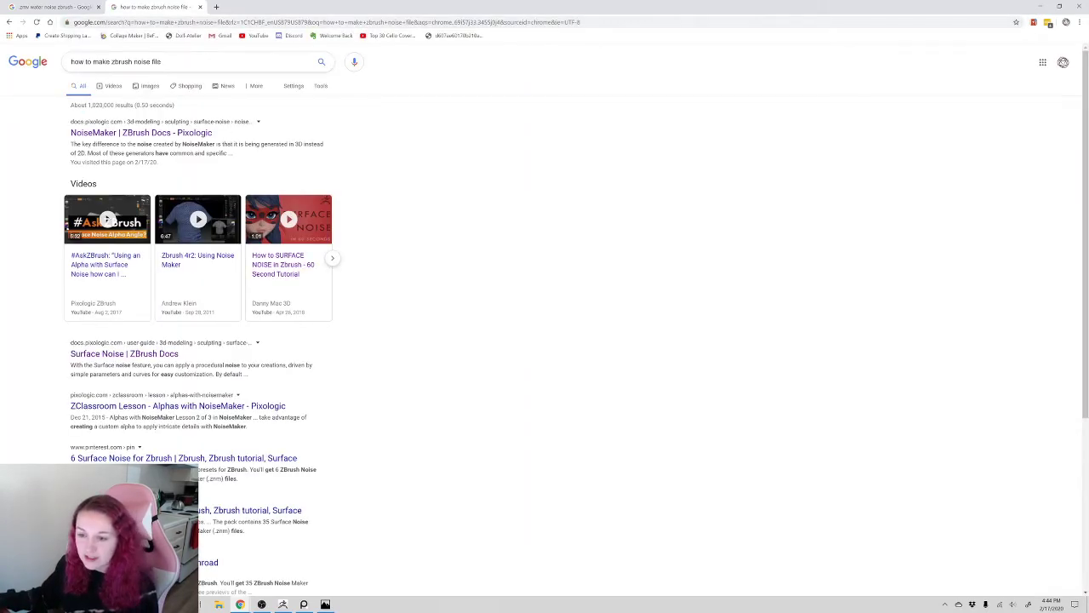
- Change the search to "how to make zbrush noise water" and look through the results
click(170, 62)
key(BackSpace)
key(BackSpace)
key(BackSpace)
key(BackSpace)
text(water)
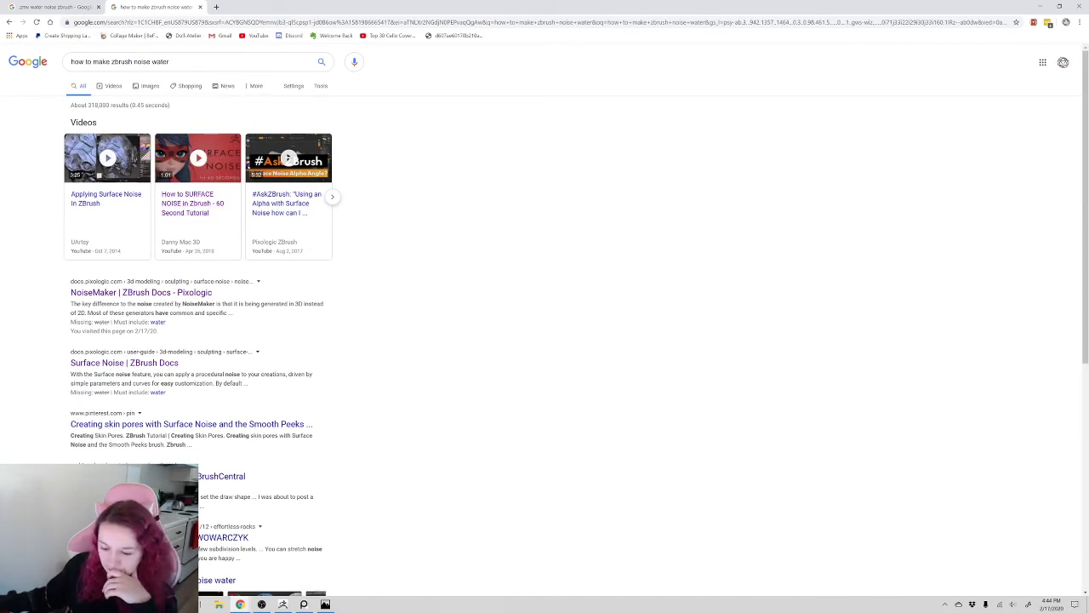
scroll(363, 431, down, 2)
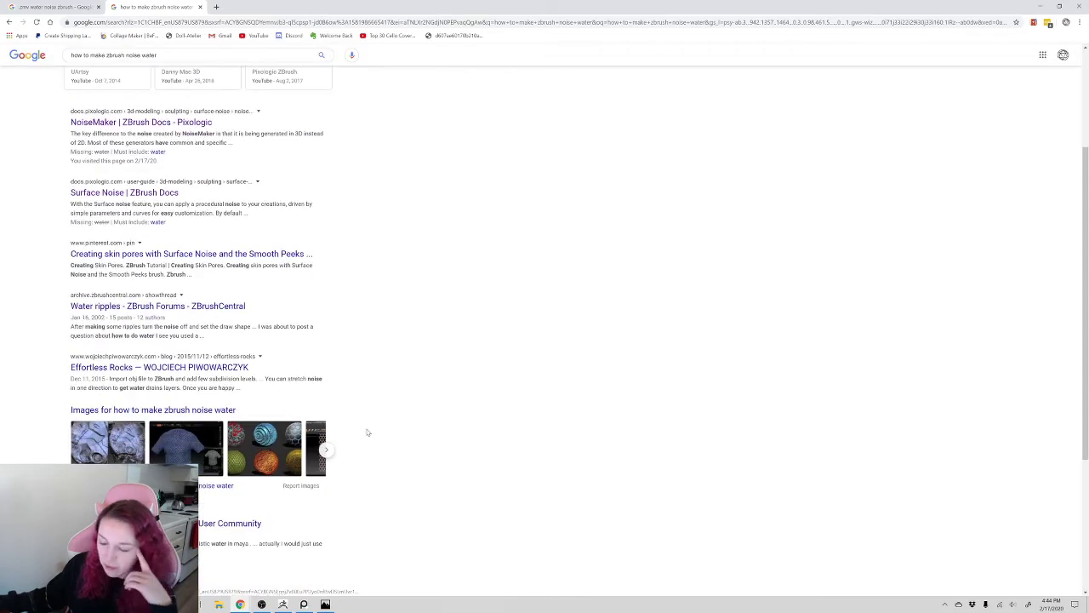
scroll(363, 432, down, 1)
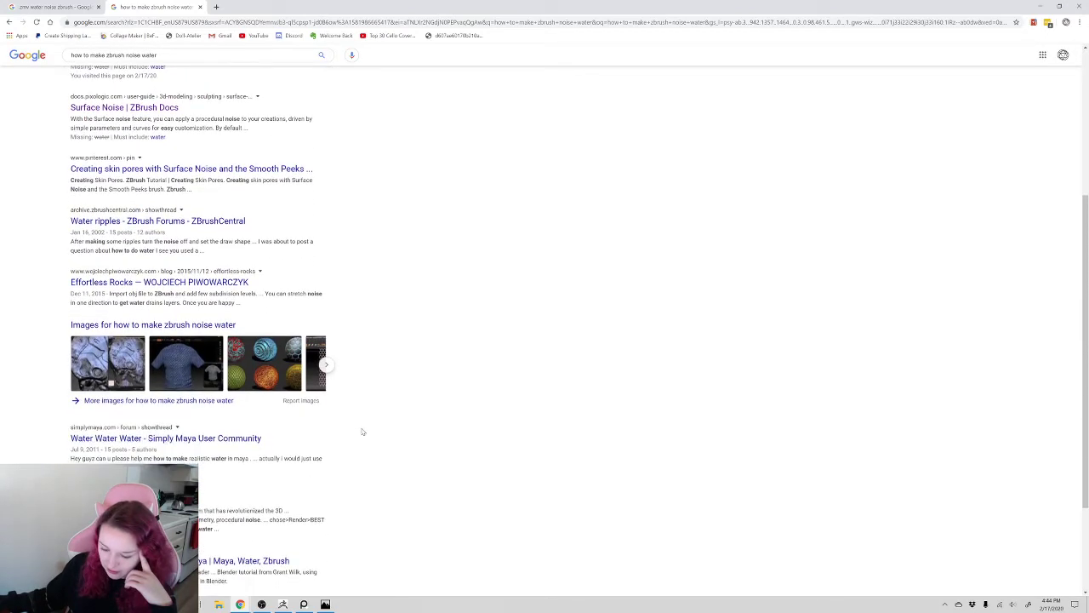
scroll(196, 441, down, 1)
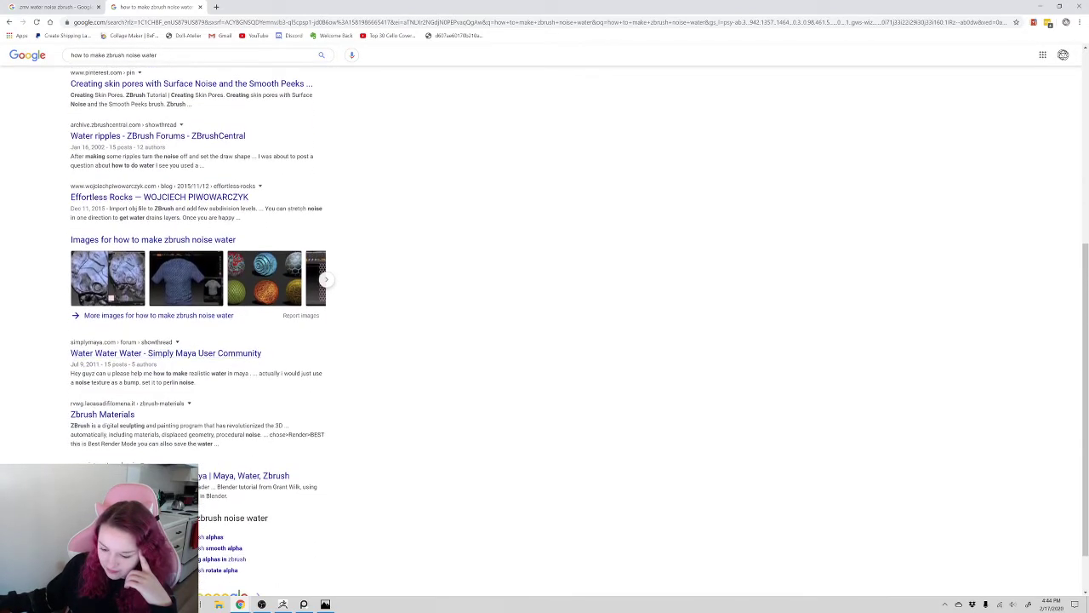
scroll(328, 441, up, 3)
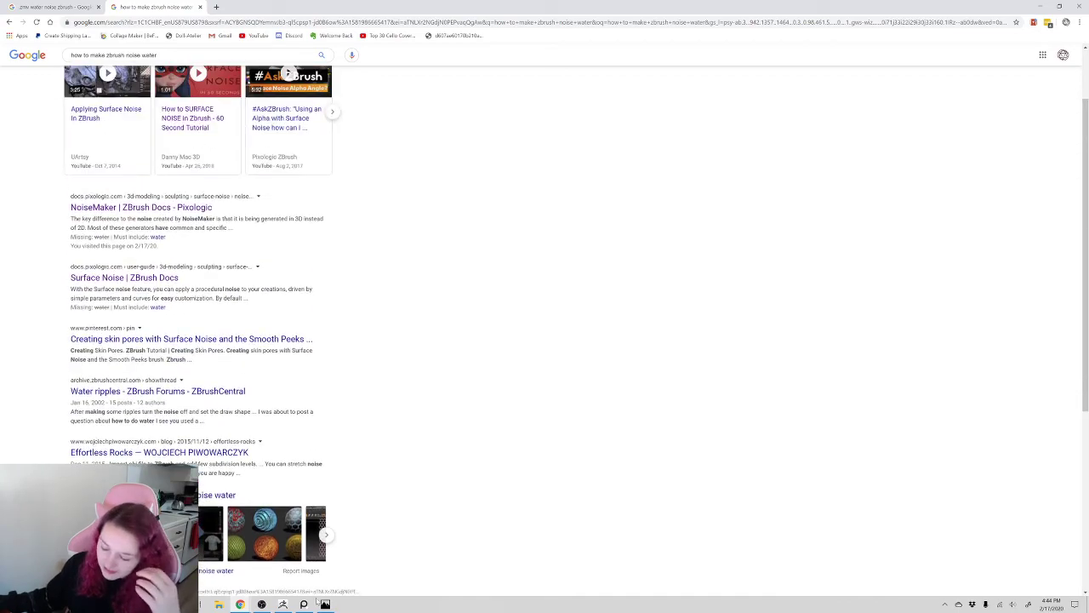
- Switch to ZBrush, try the purple scale preset Noise56 on the large wave curl, and compare it with the water creature references
click(282, 604)
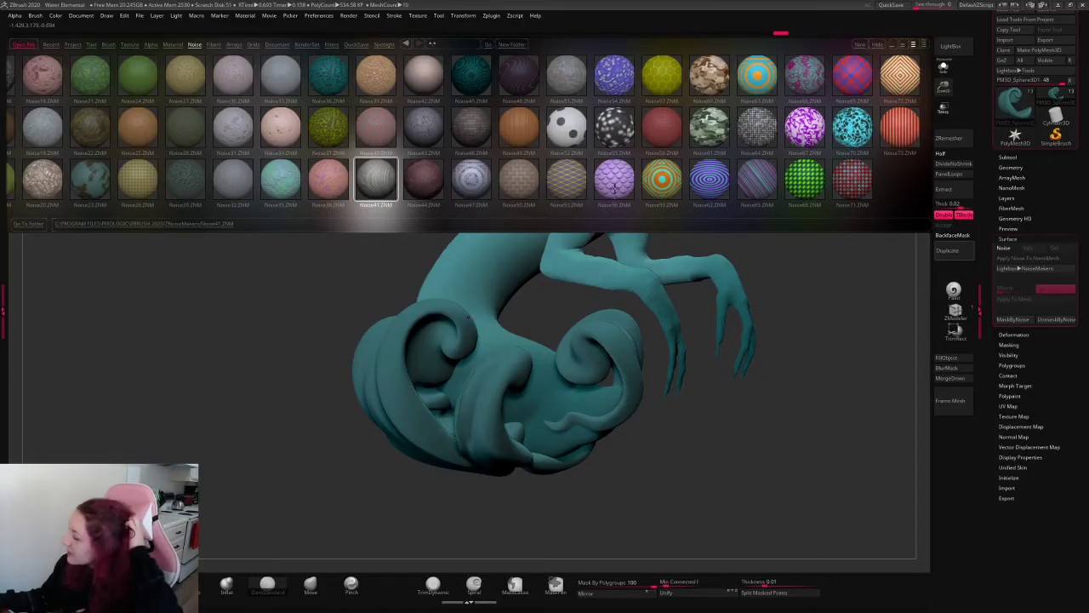
double_click(617, 174)
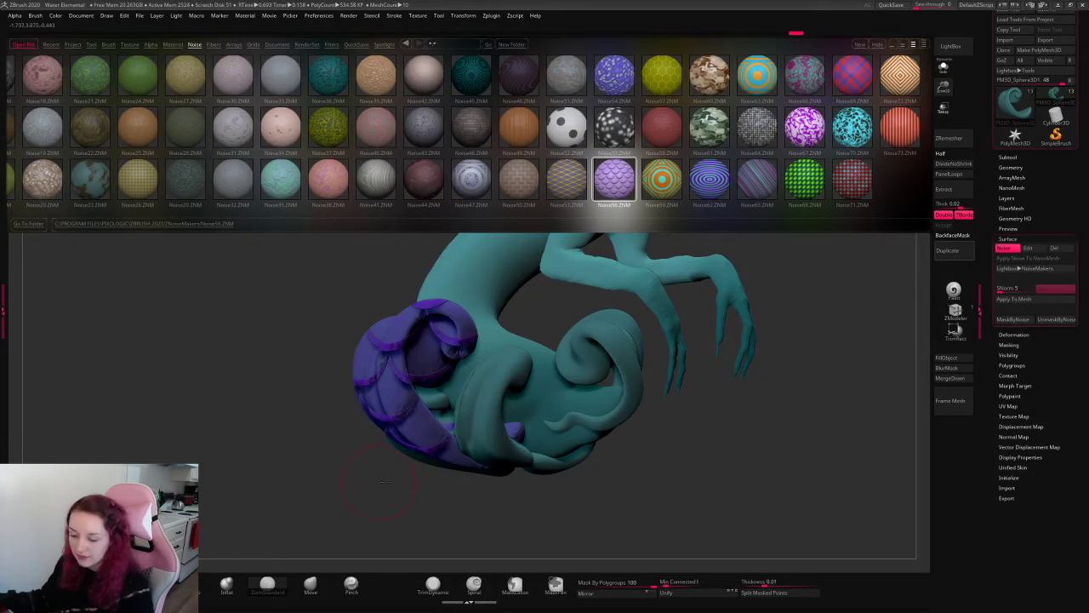
drag(683, 371, 406, 401)
drag(605, 365, 549, 366)
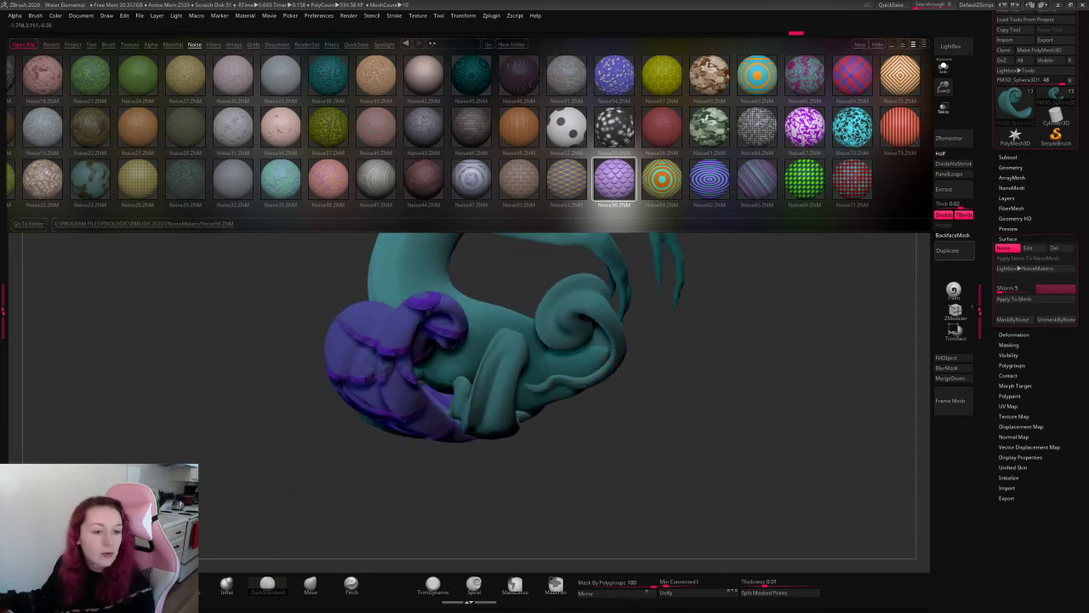
key(alt+Tab)
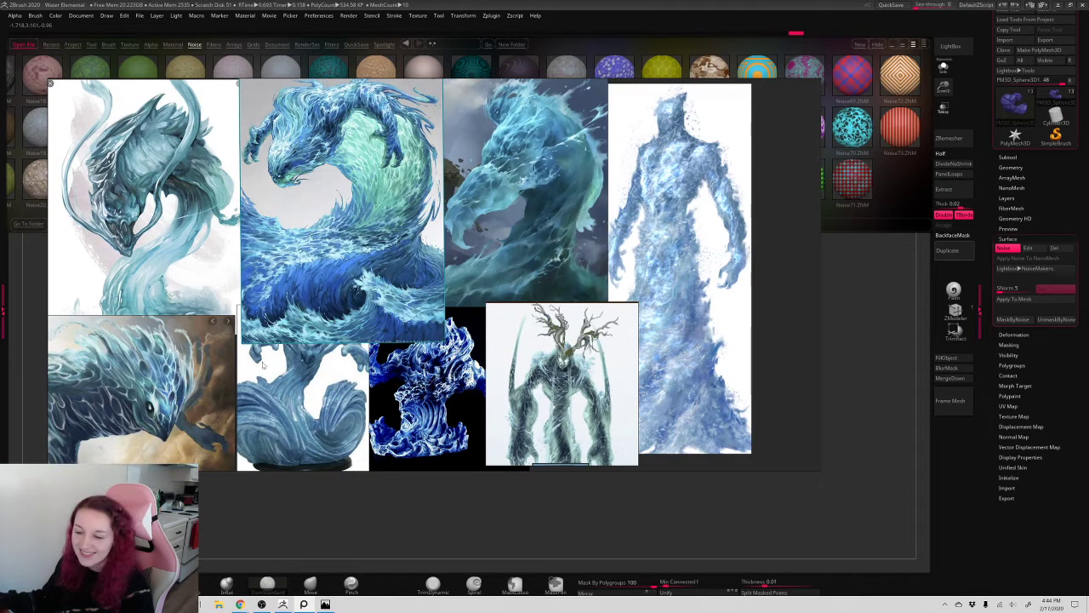
key(alt+Tab)
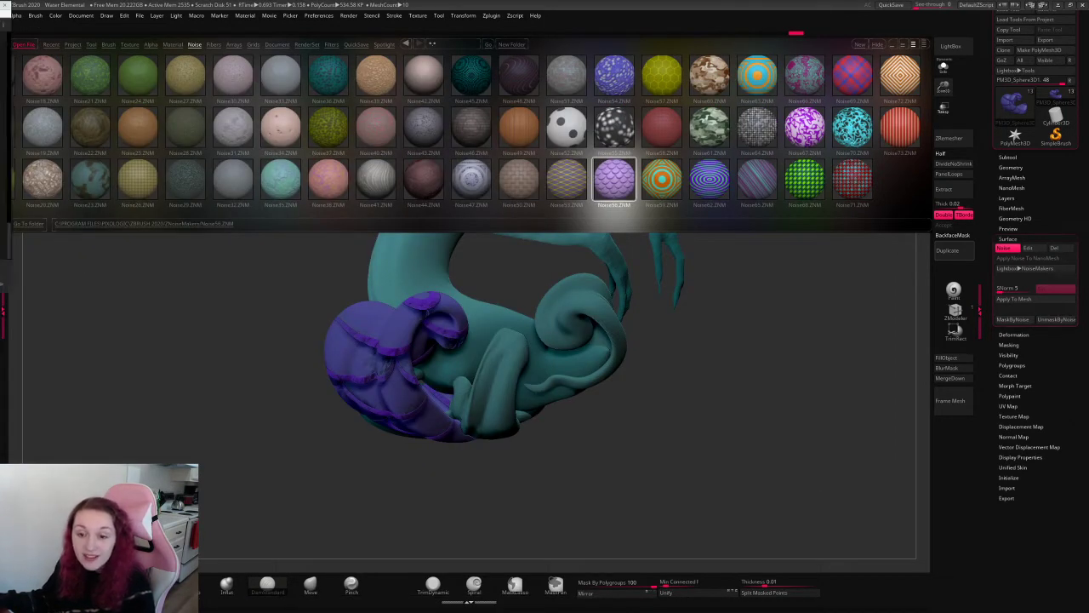
mouse_move(754, 375)
mouse_down()
mouse_move(743, 372)
mouse_move(797, 363)
mouse_move(734, 389)
mouse_move(738, 381)
mouse_move(749, 382)
mouse_move(727, 400)
mouse_up()
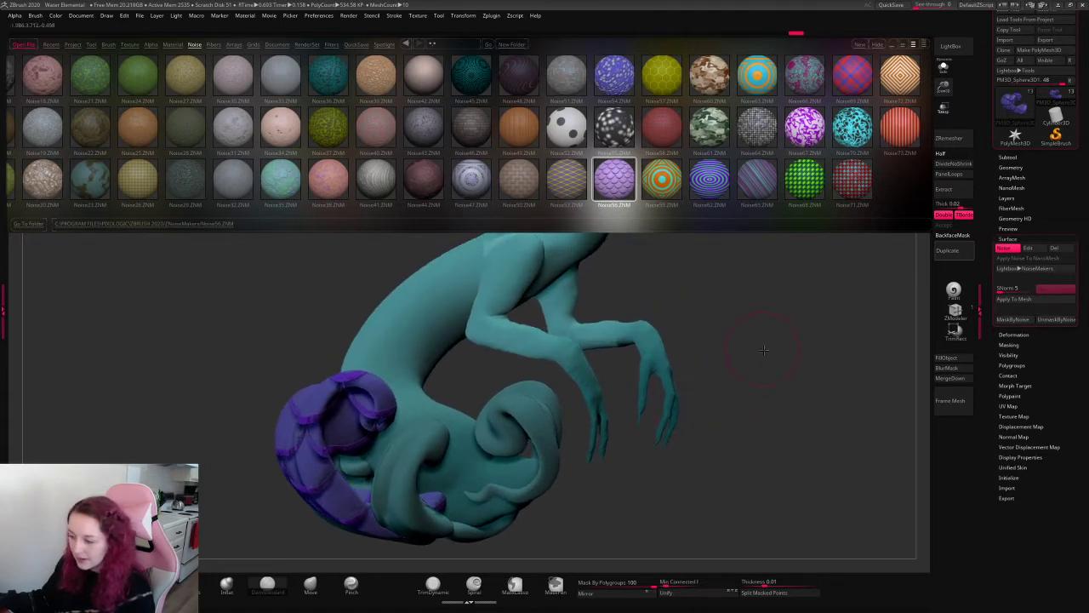
drag(764, 350, 773, 355)
- Try the Noise67 preset on the wave curl, go back to Noise56, and check the reference board again
click(819, 128)
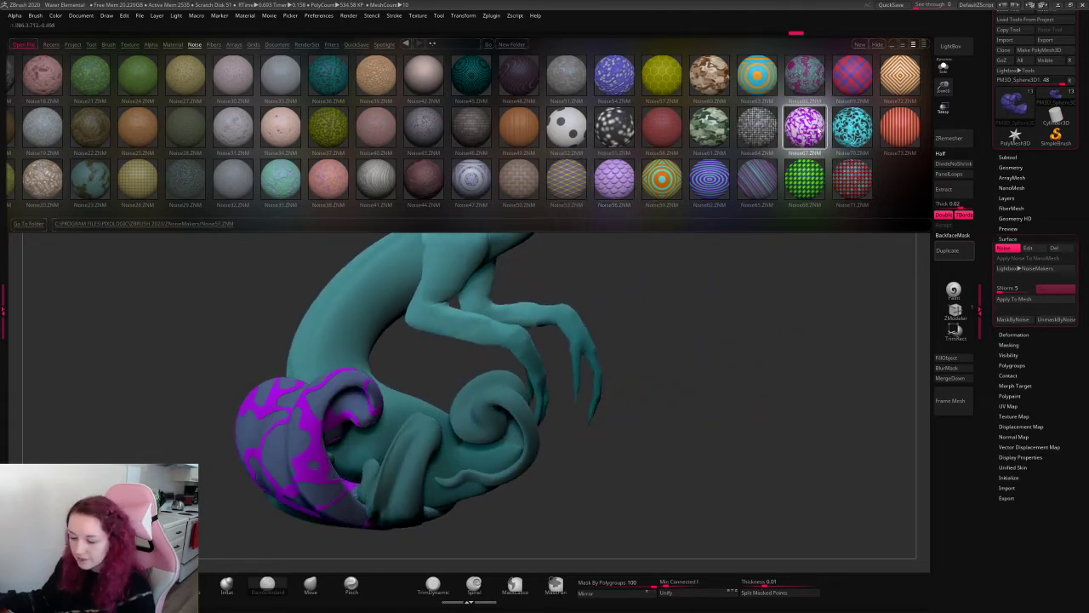
click(615, 177)
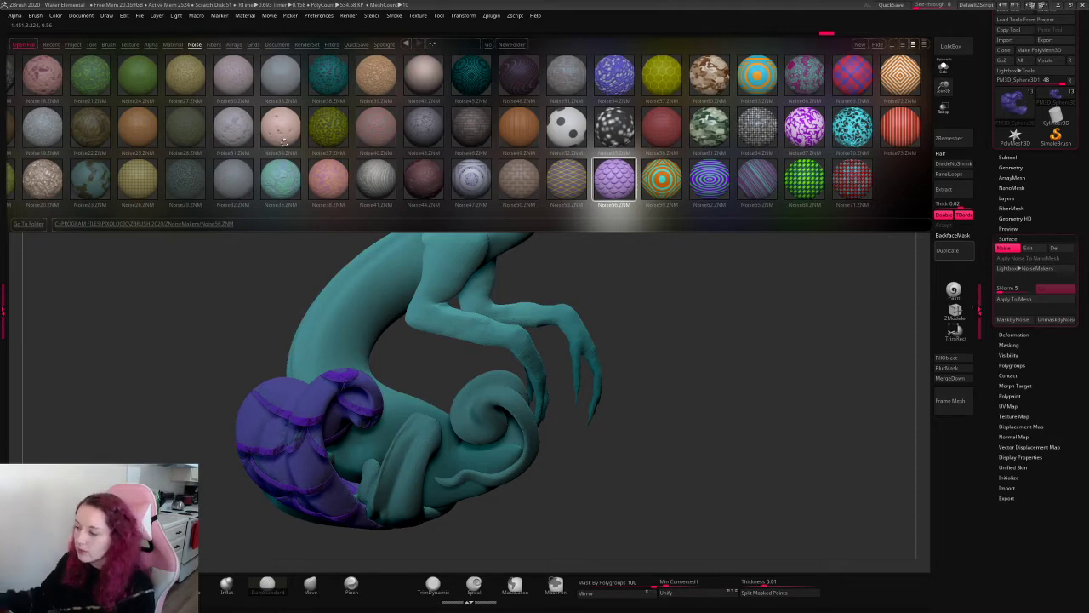
key(alt+Tab)
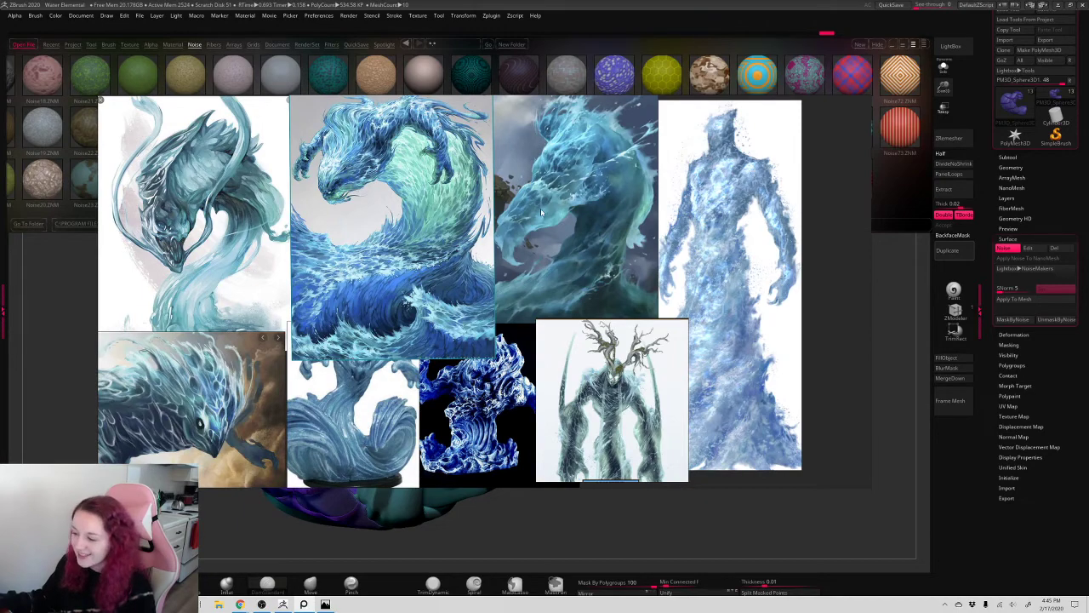
key(alt+Tab)
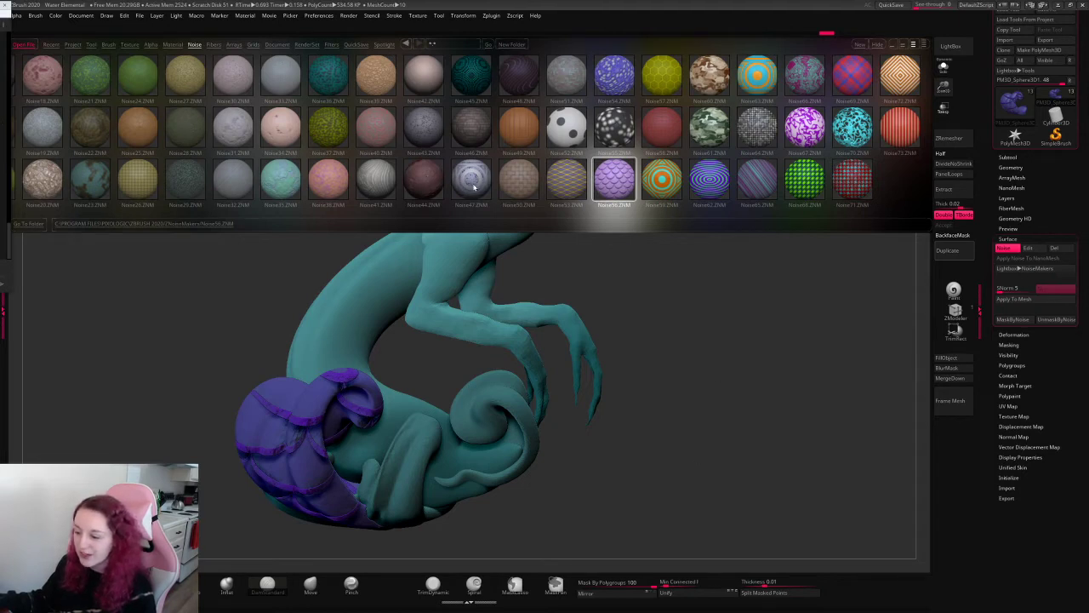
- Try several more noise presets on the wave curl, including Noise62, Noise04 and Noise66
click(91, 183)
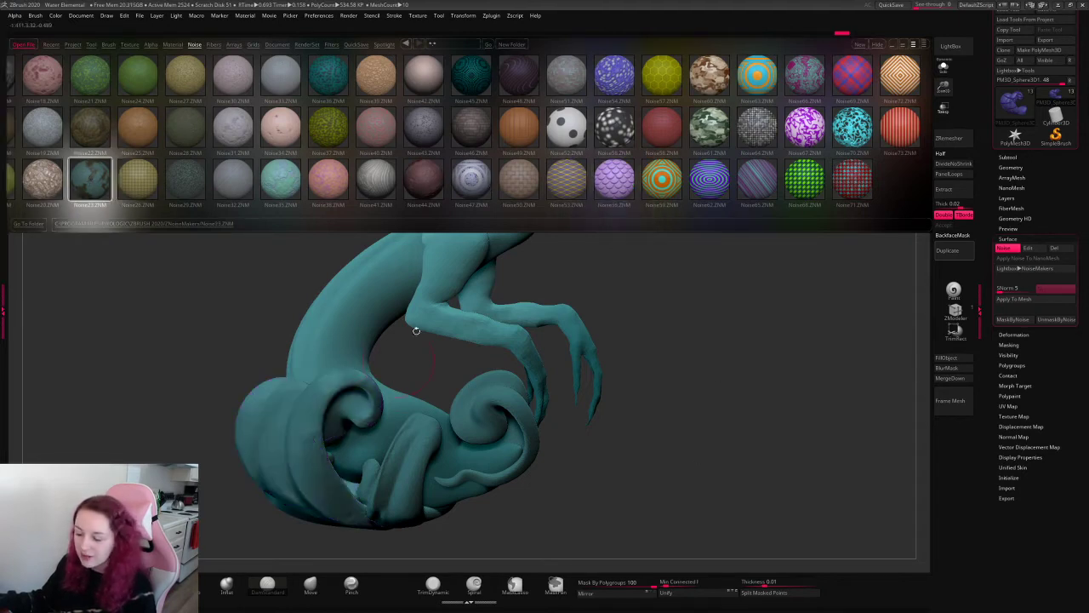
click(728, 173)
scroll(440, 163, up, 3)
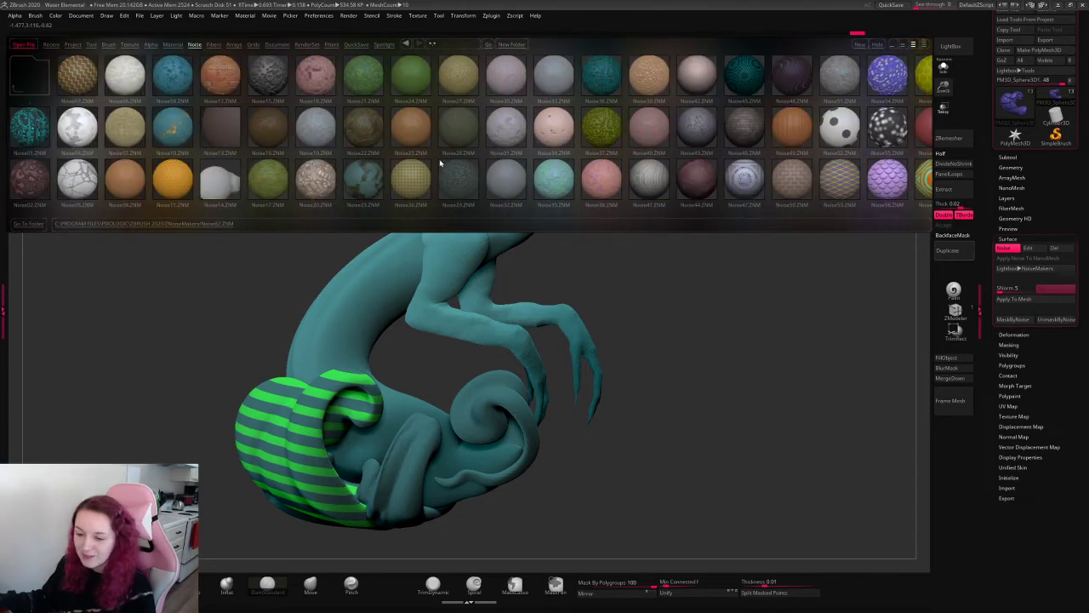
click(77, 174)
click(84, 141)
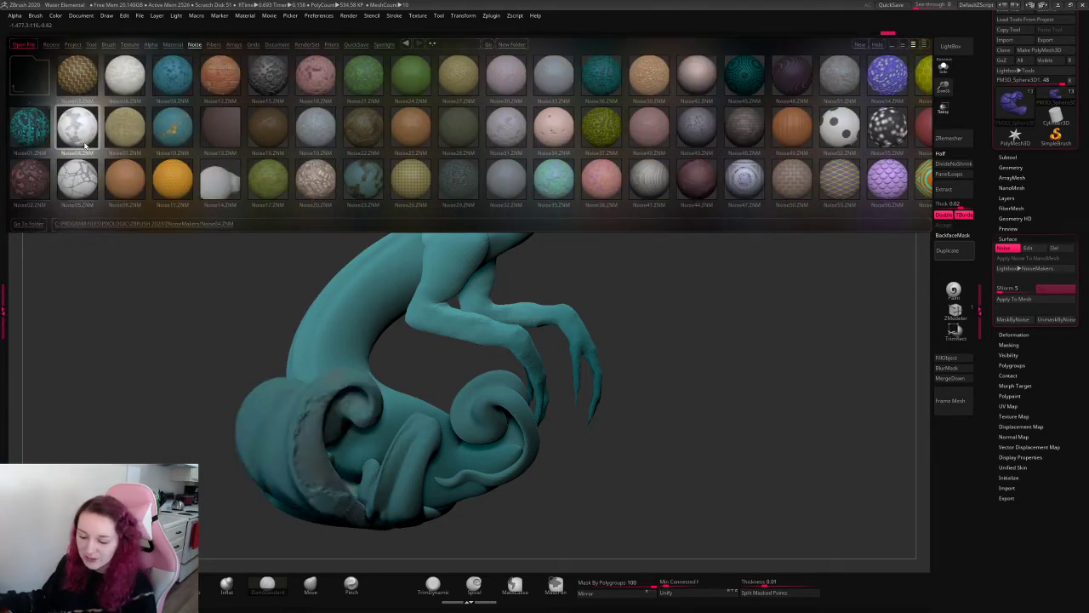
click(220, 75)
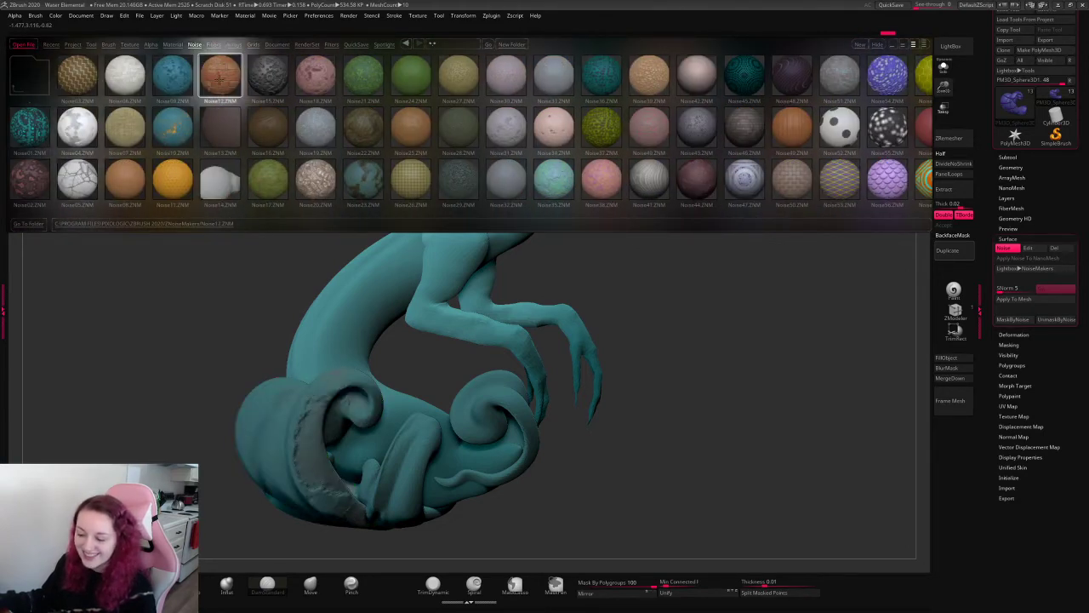
scroll(562, 171, down, 9)
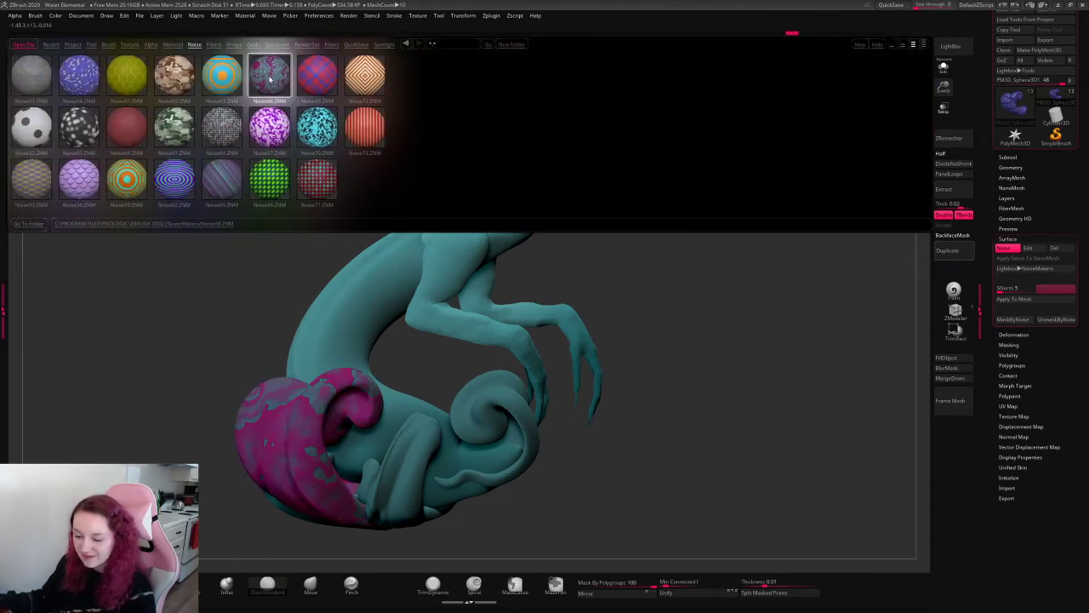
- Try the ringed Noise63 preset on the wave curl, look through the remaining presets and close the library
double_click(222, 77)
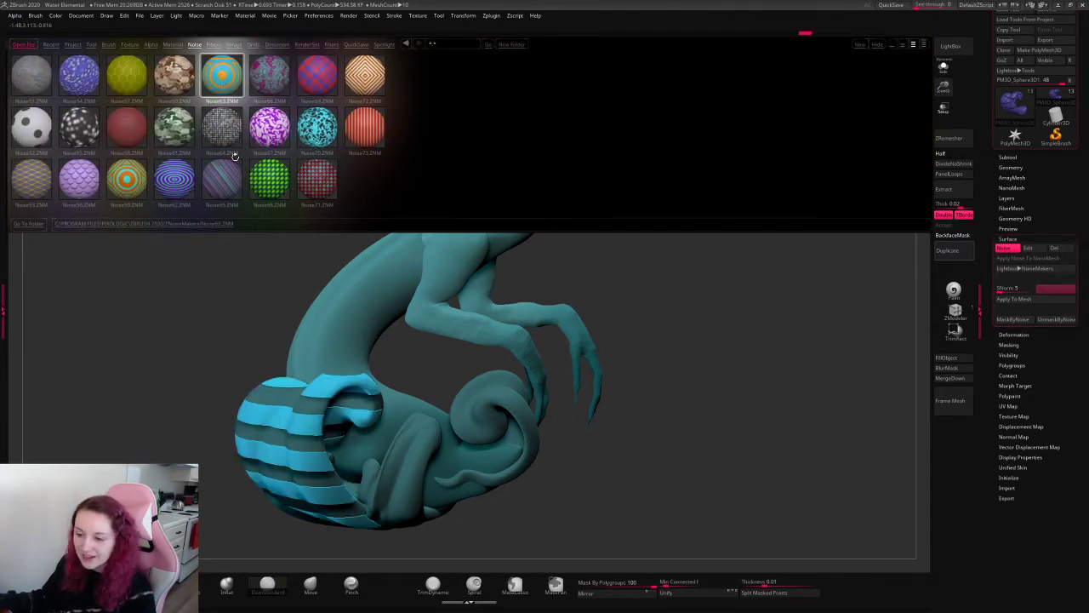
drag(254, 161, 421, 155)
click(237, 143)
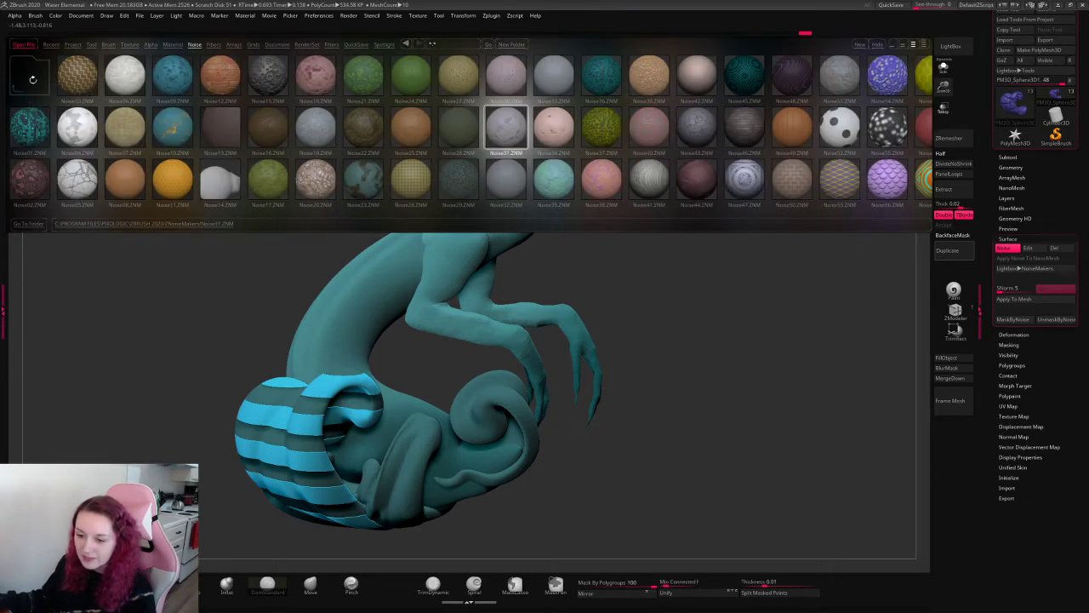
click(31, 78)
key(comma)
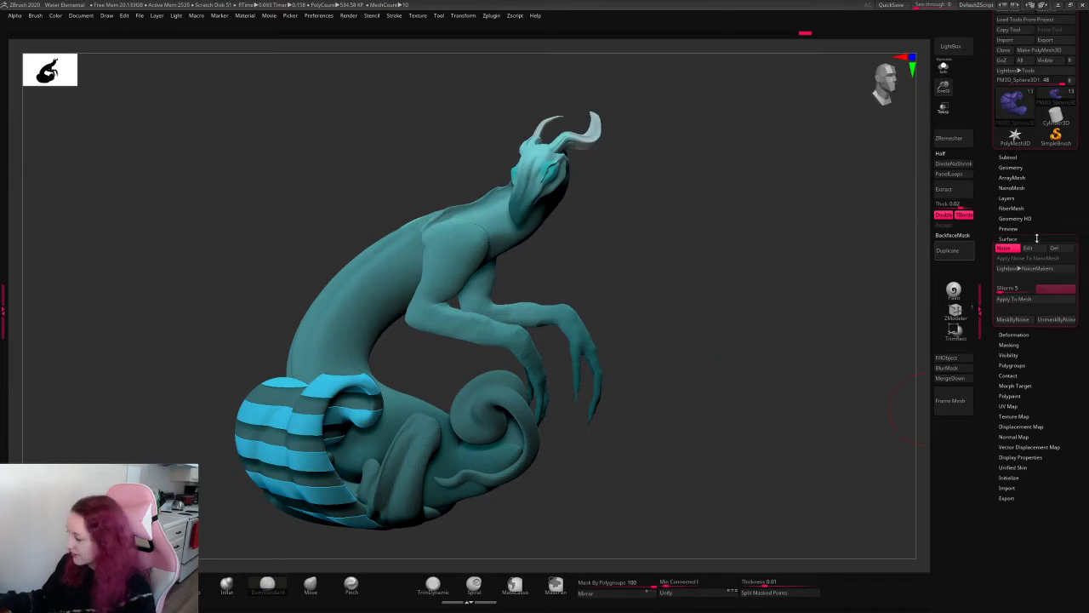
- Remove the preset noise and build a new surface noise in NoiseMaker using the Turbulence generator
click(1006, 247)
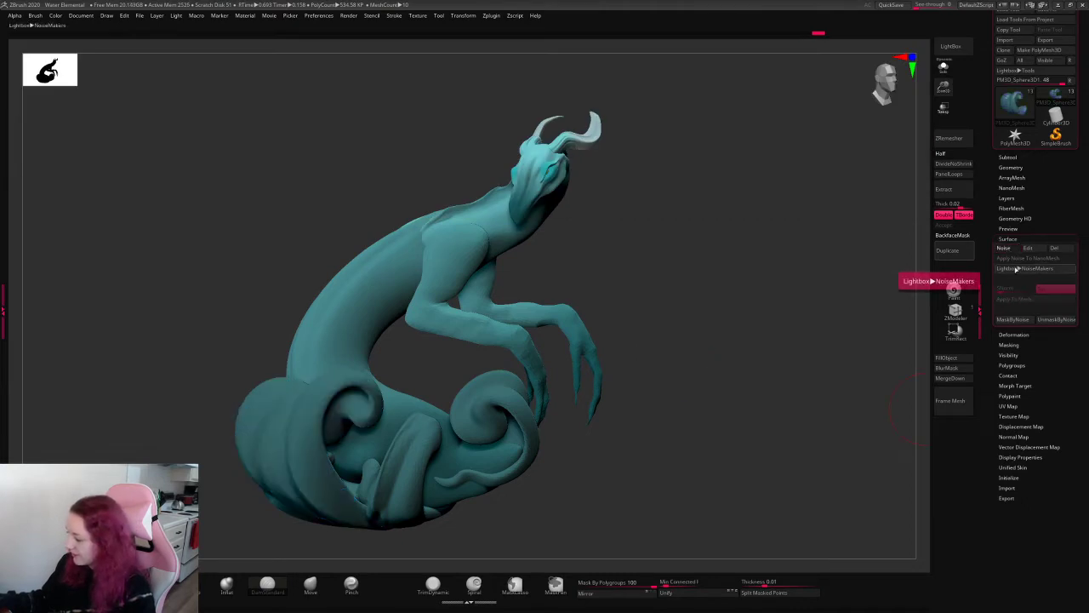
click(1006, 248)
click(1031, 249)
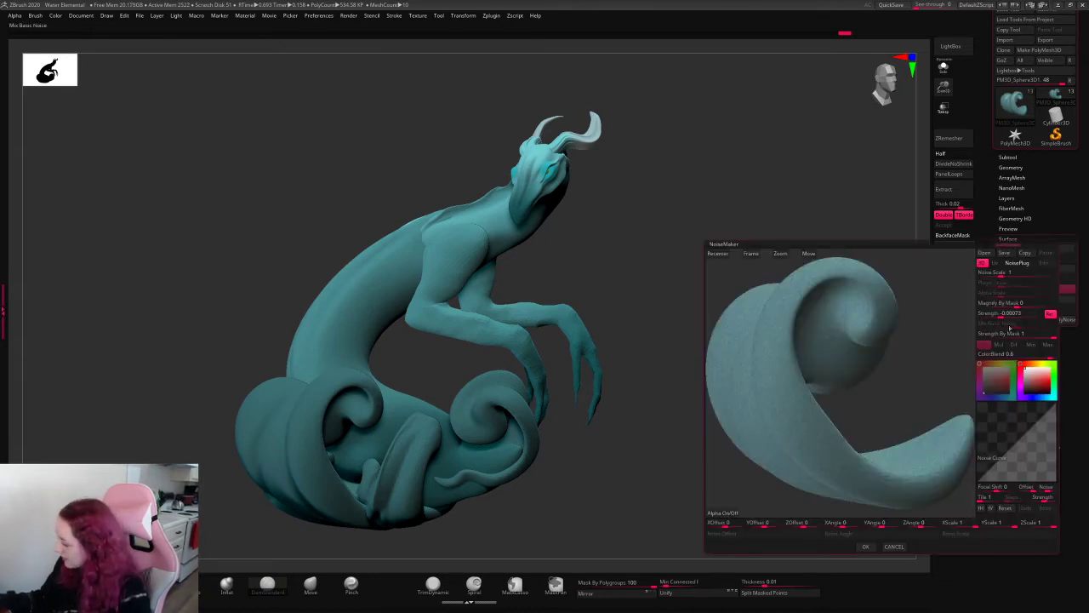
click(1017, 262)
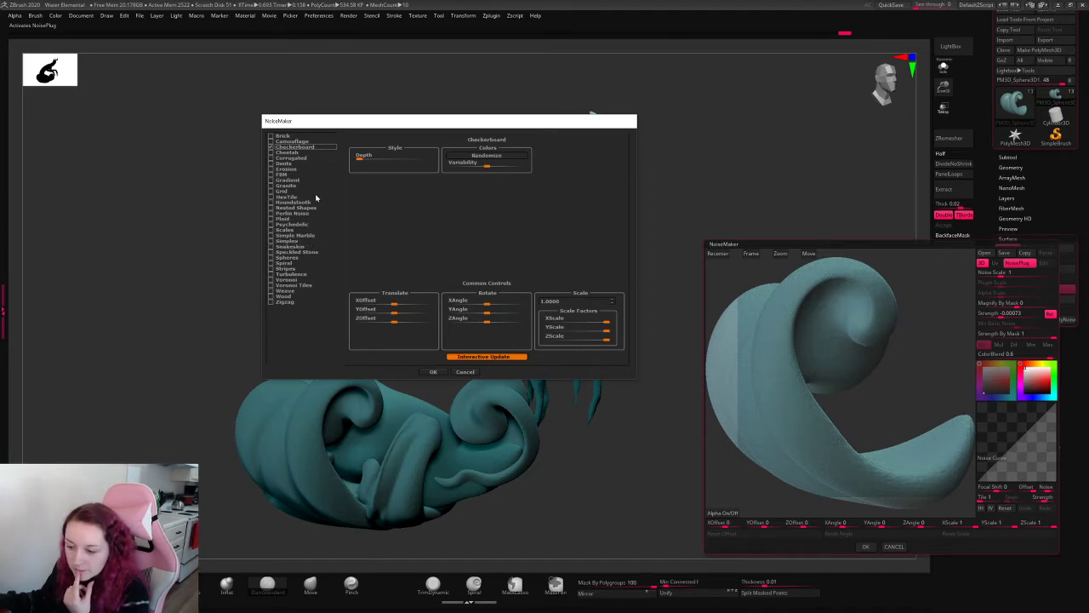
click(302, 275)
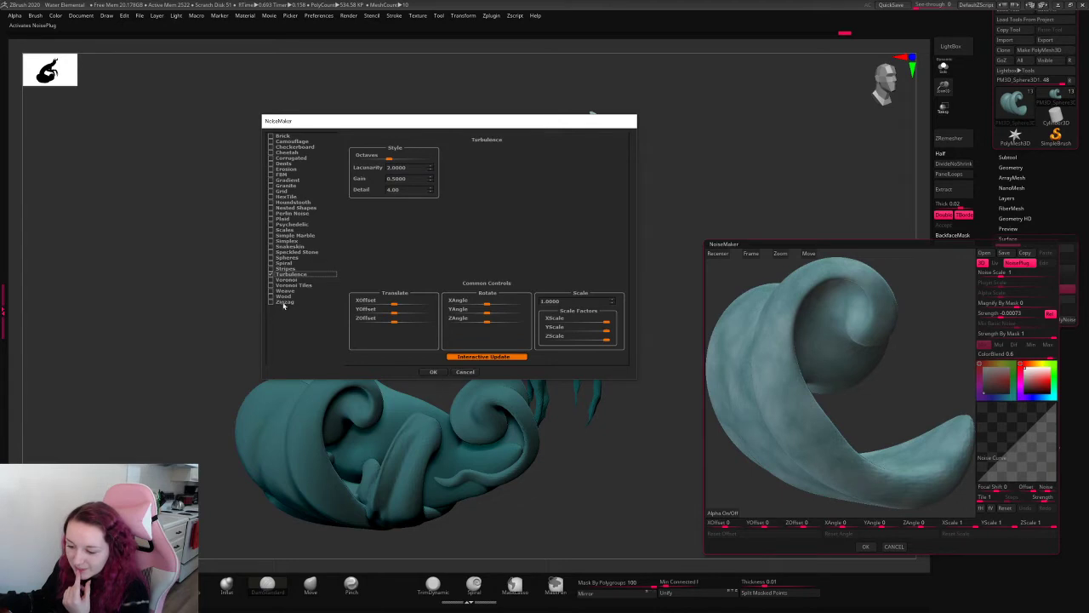
click(433, 372)
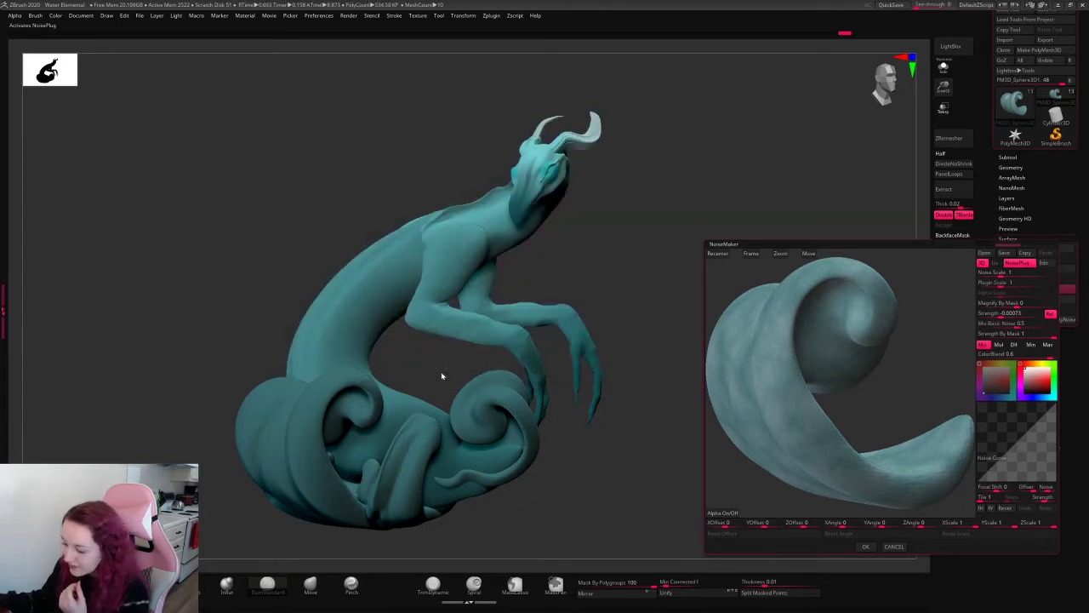
- Bow the noise curve upward and set the noise scale to 0.03814, plugin scale to 1.00316 and strength to -0.00029
mouse_move(1026, 438)
mouse_down()
mouse_move(991, 446)
mouse_move(1004, 439)
mouse_up()
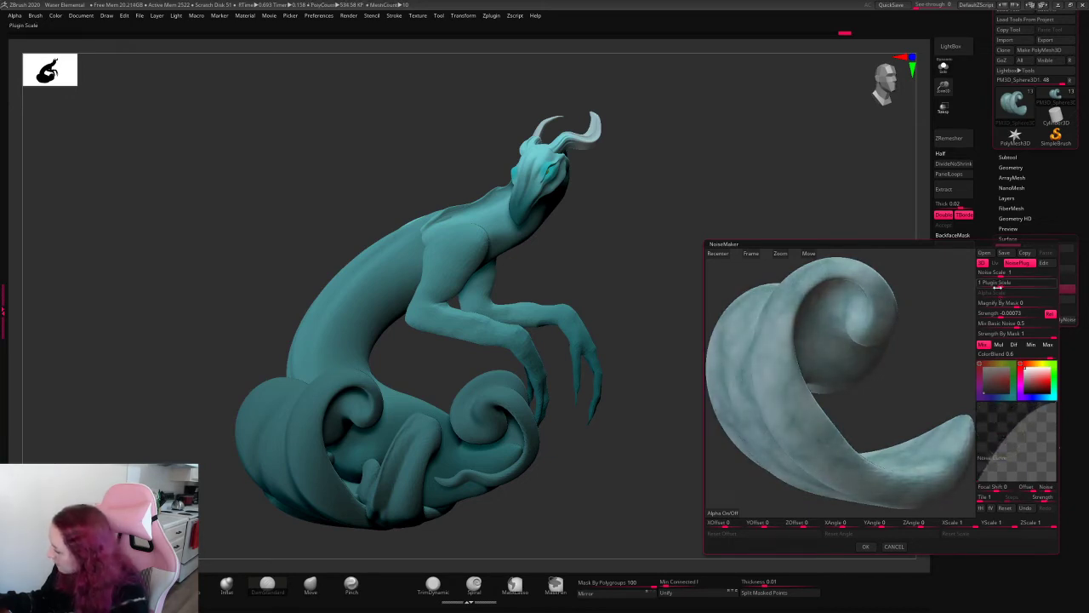
drag(998, 287, 1000, 316)
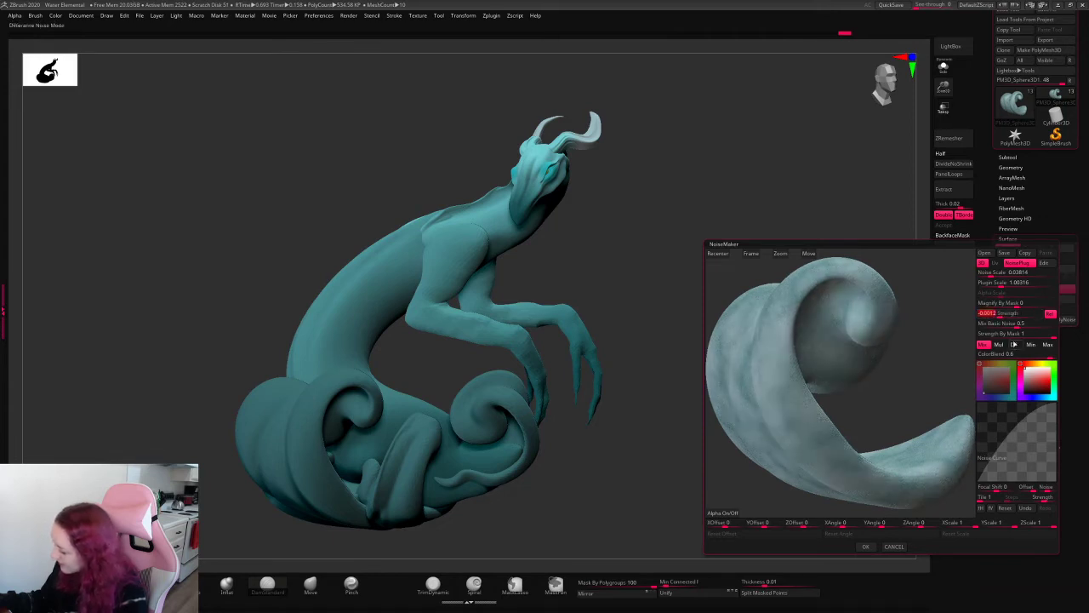
mouse_move(1005, 438)
mouse_down()
mouse_move(1026, 458)
mouse_move(989, 415)
mouse_move(1009, 427)
mouse_up()
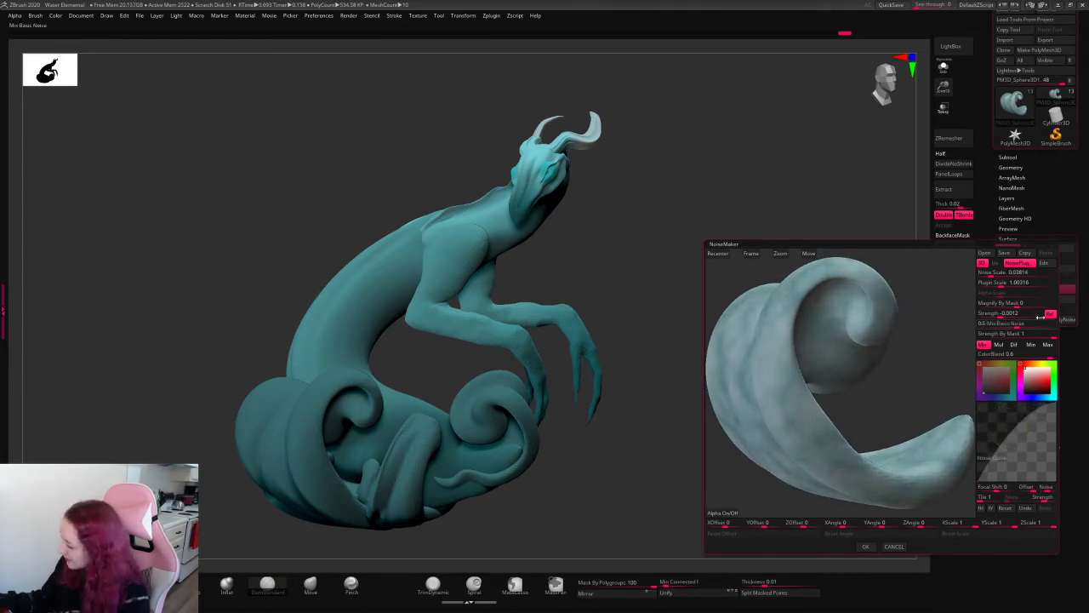
drag(1006, 313, 1003, 316)
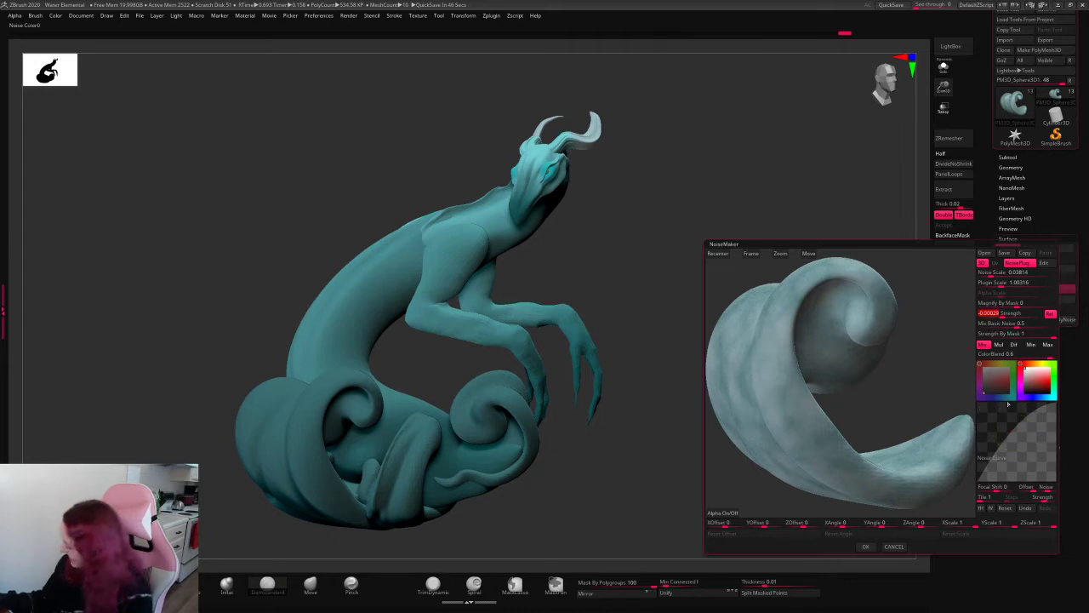
- Set the noise scale to about 0.02, plugin scale to about 0.37 and strength to about -0.0074, and apply the noise to the mesh
mouse_move(1013, 431)
mouse_down()
mouse_move(1008, 453)
mouse_move(1001, 441)
mouse_up()
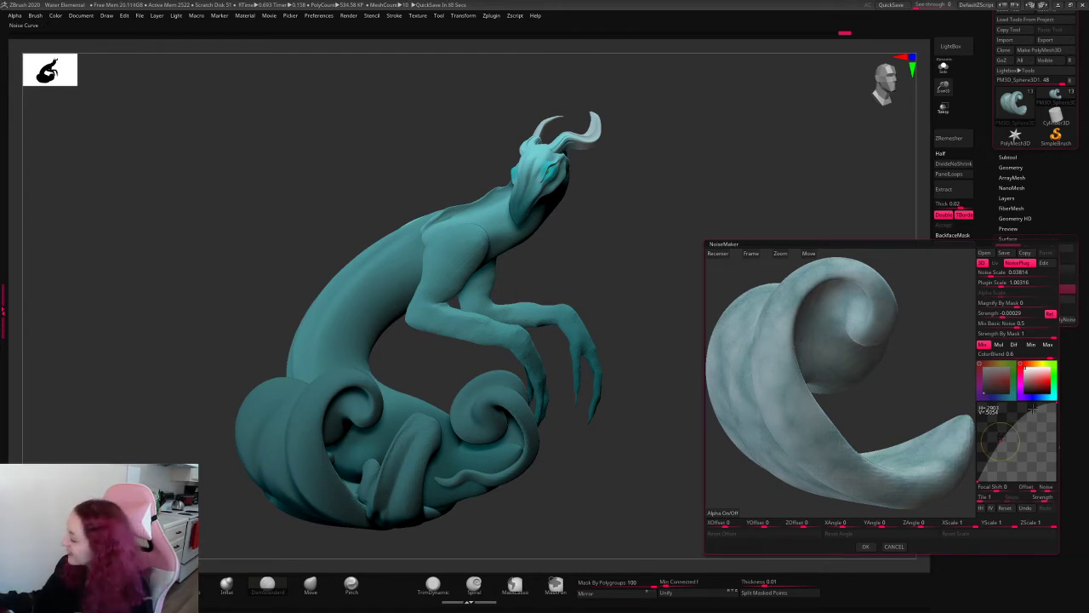
click(990, 273)
drag(989, 273, 997, 313)
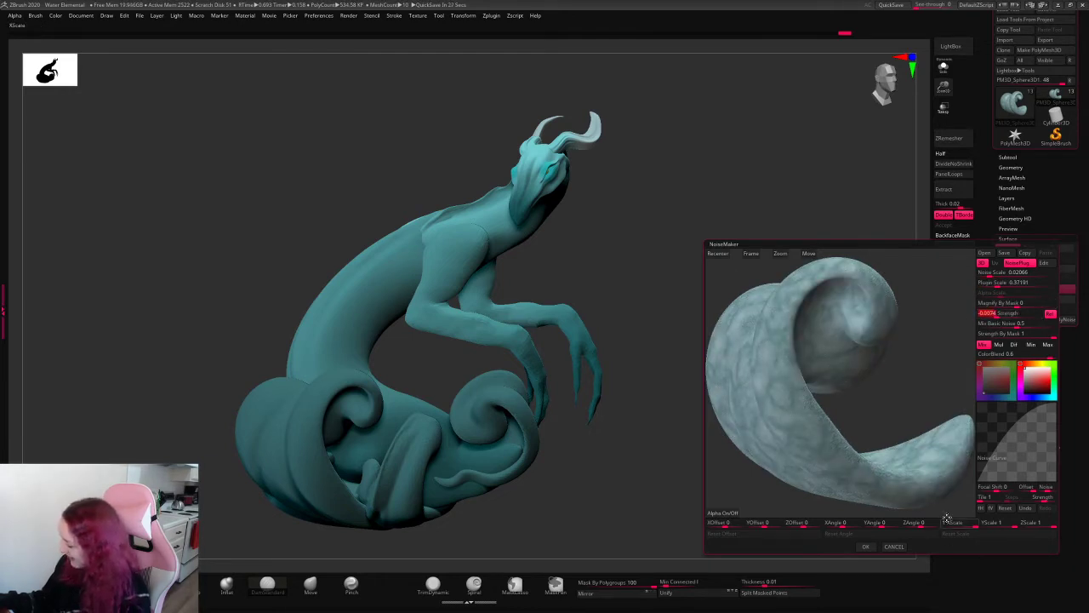
click(865, 546)
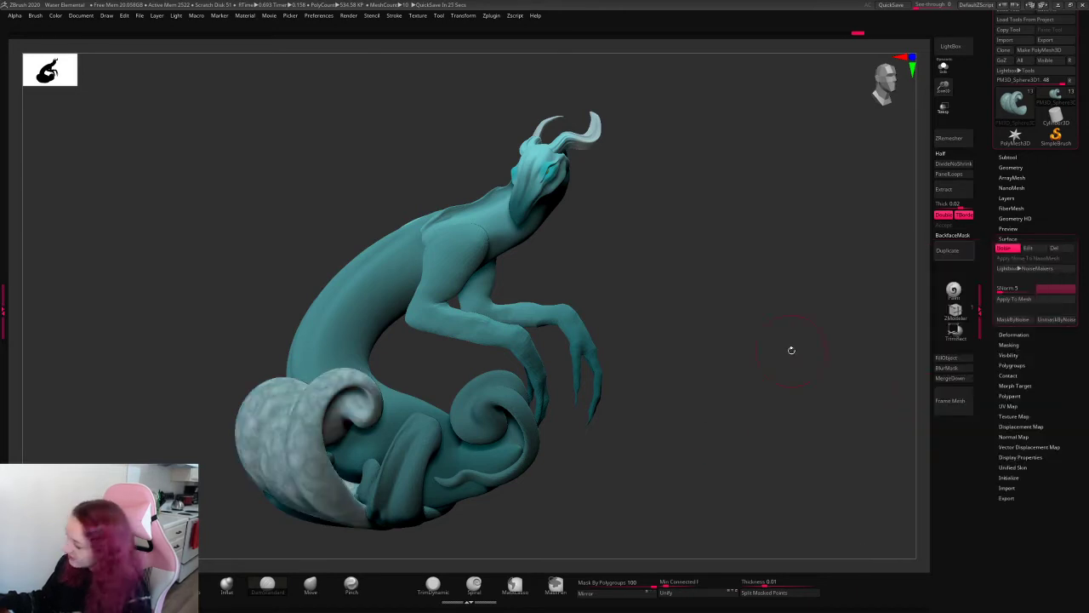
click(1026, 298)
- Inspect the textured wave curl up close and from several sides against the rest of the creature
alt+drag(700, 337, 906, 324)
drag(946, 91, 947, 114)
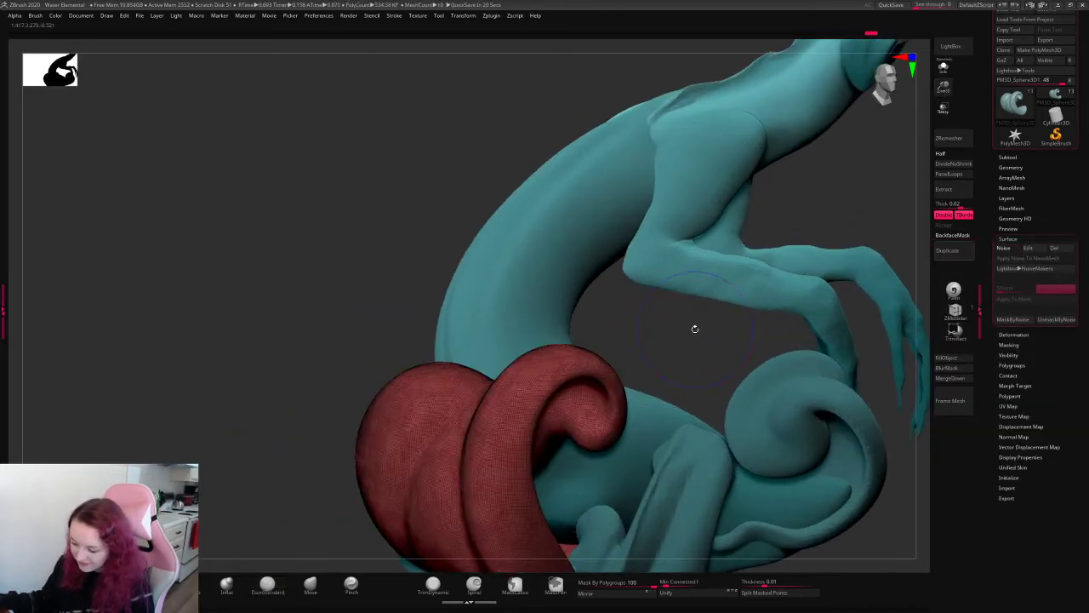
mouse_move(695, 329)
mouse_down()
mouse_move(722, 345)
mouse_move(680, 357)
mouse_move(664, 340)
mouse_move(703, 323)
mouse_up()
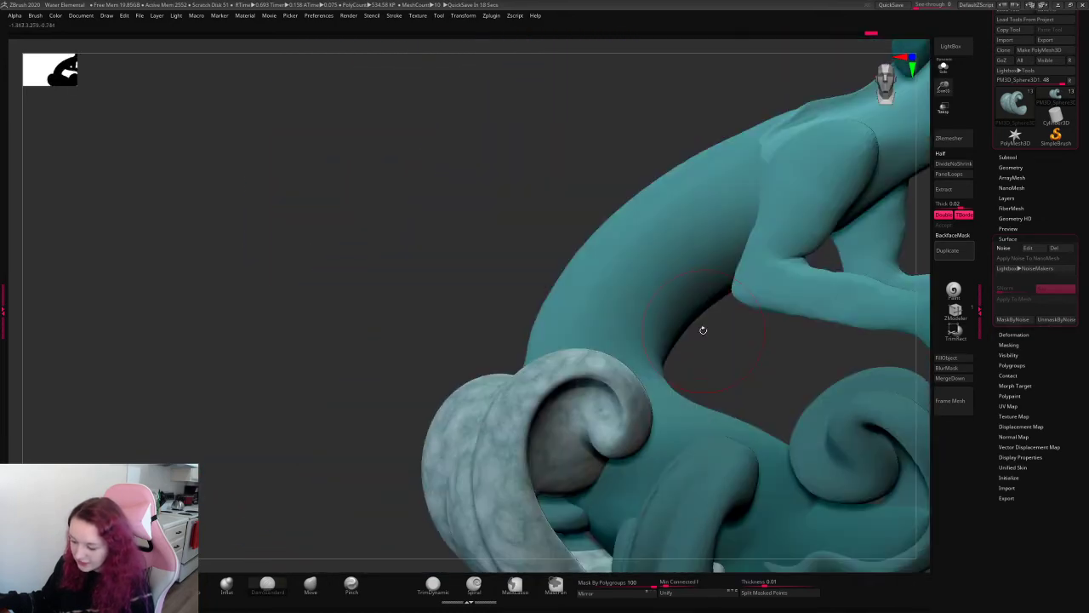
key(f)
drag(943, 106, 302, 412)
drag(232, 368, 358, 366)
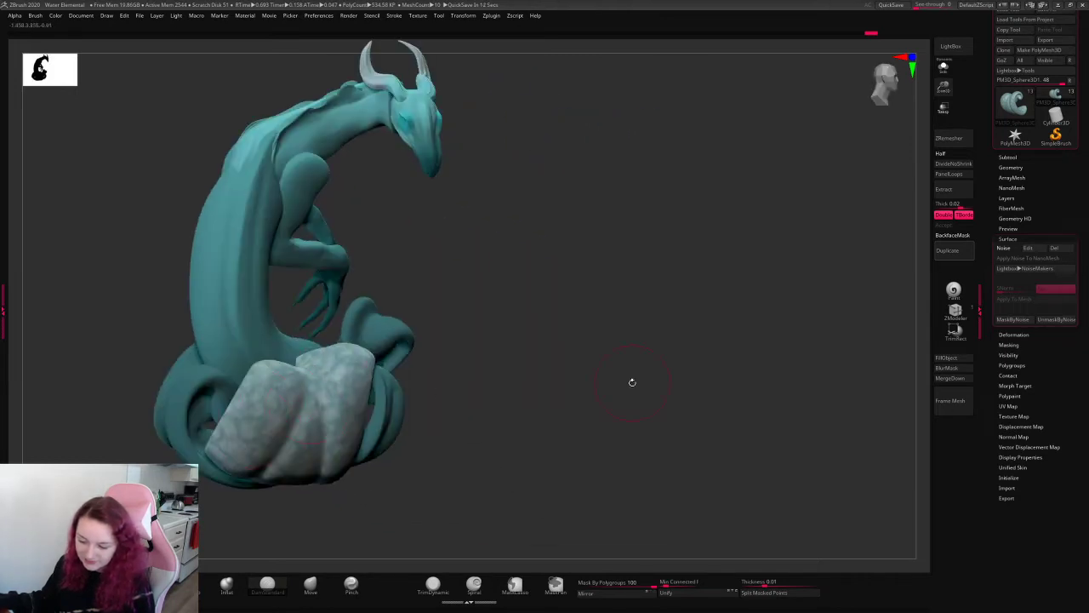
drag(633, 383, 340, 378)
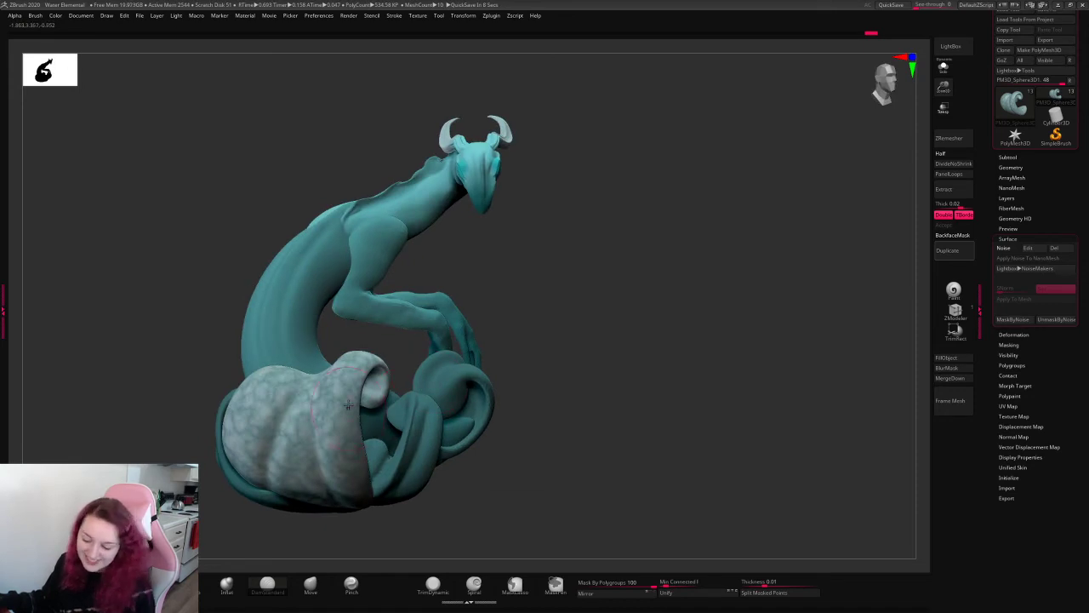
drag(696, 297, 745, 271)
click(1004, 247)
drag(851, 273, 778, 205)
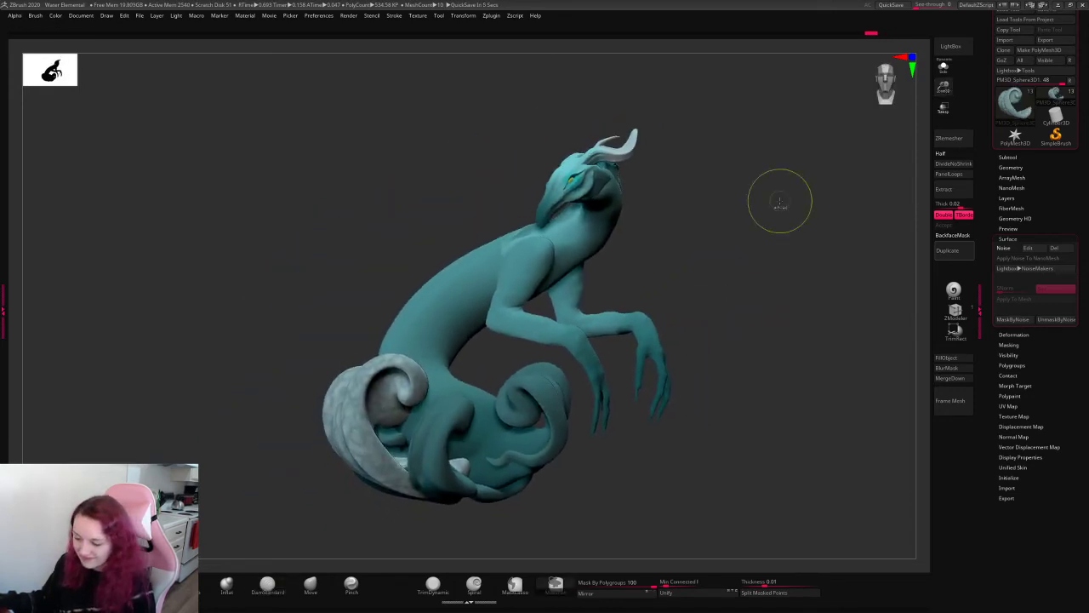
- Undo the surface noise applied to the wave curl and switch to the Chrome window with the Google results
key(ctrl+z)
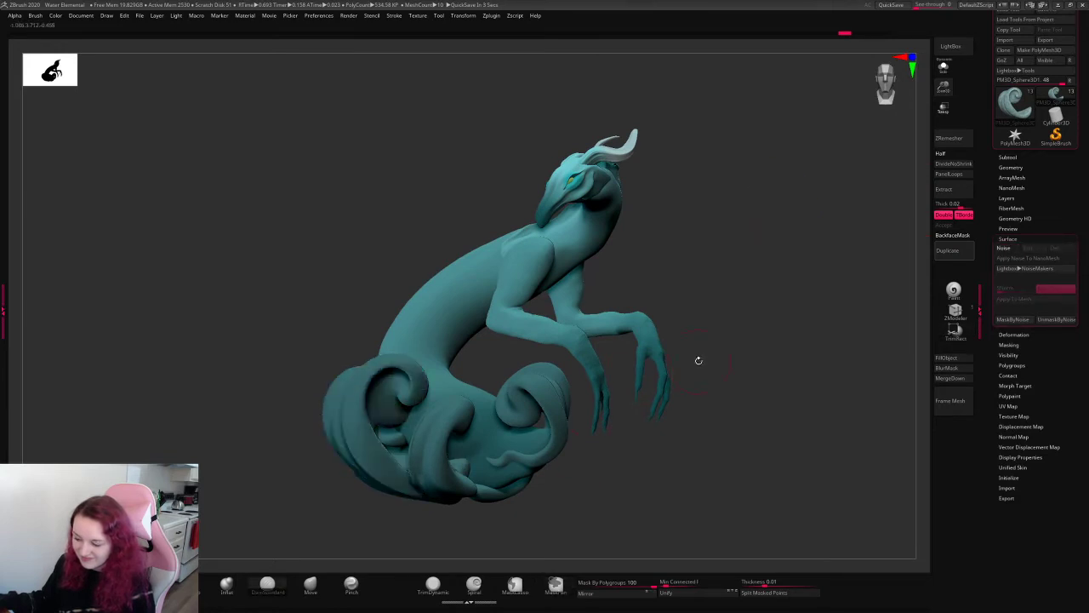
key(super)
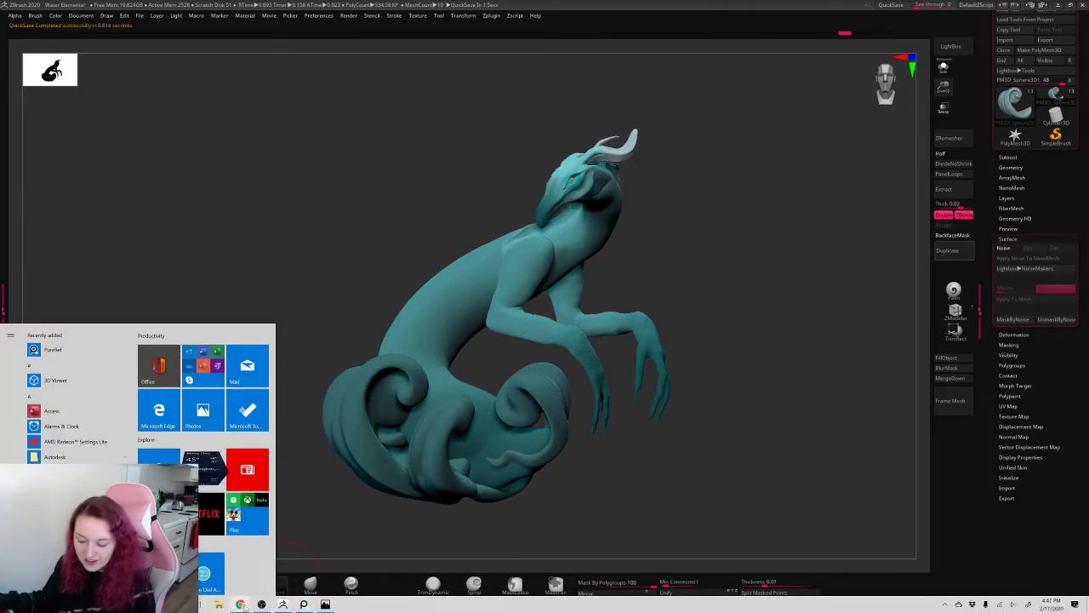
mouse_move(240, 603)
click(308, 566)
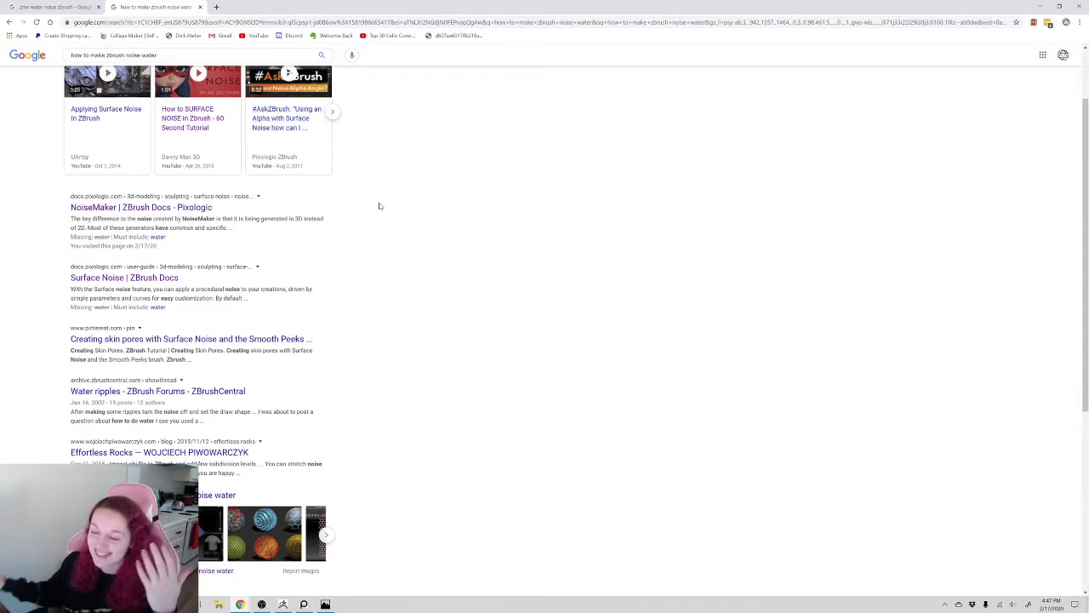
- Search Google for "how to make zbrush noise modifier" and look through the results for a suitable tutorial
scroll(372, 226, up, 1)
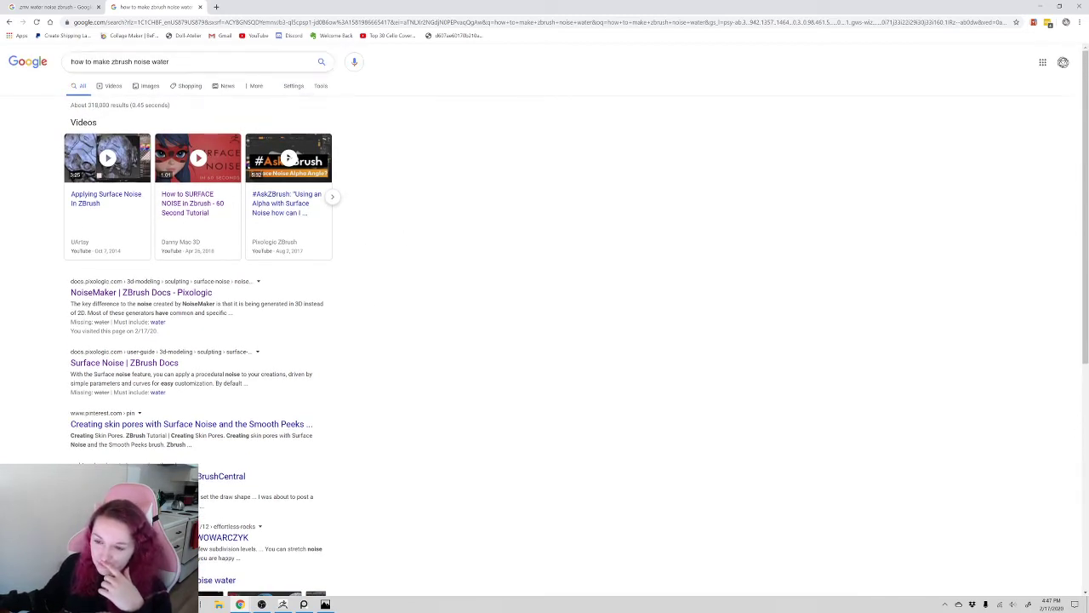
drag(179, 62, 151, 63)
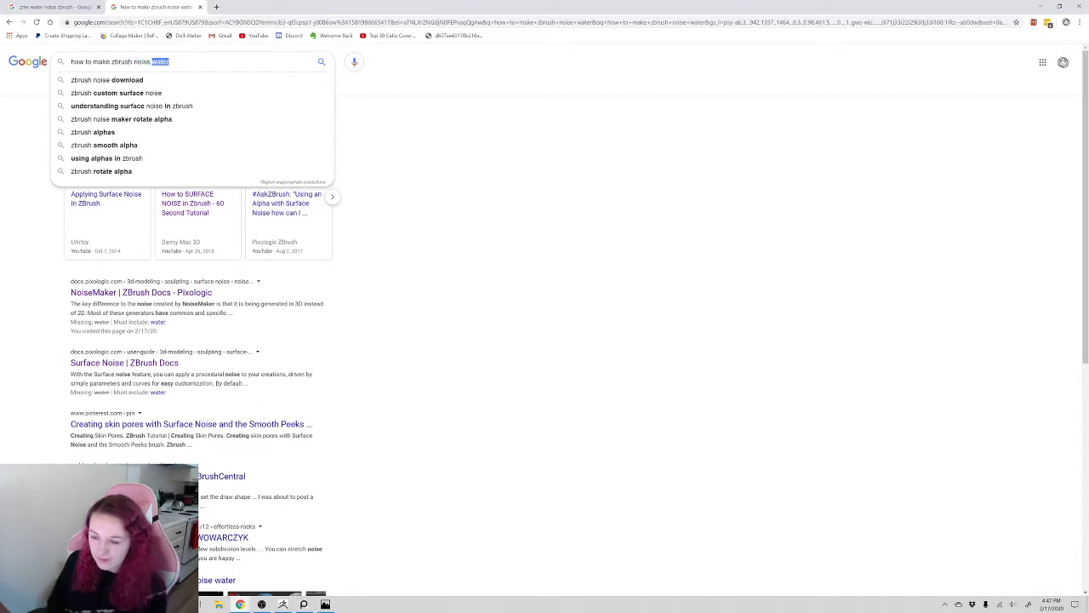
text(modifier)
key(Return)
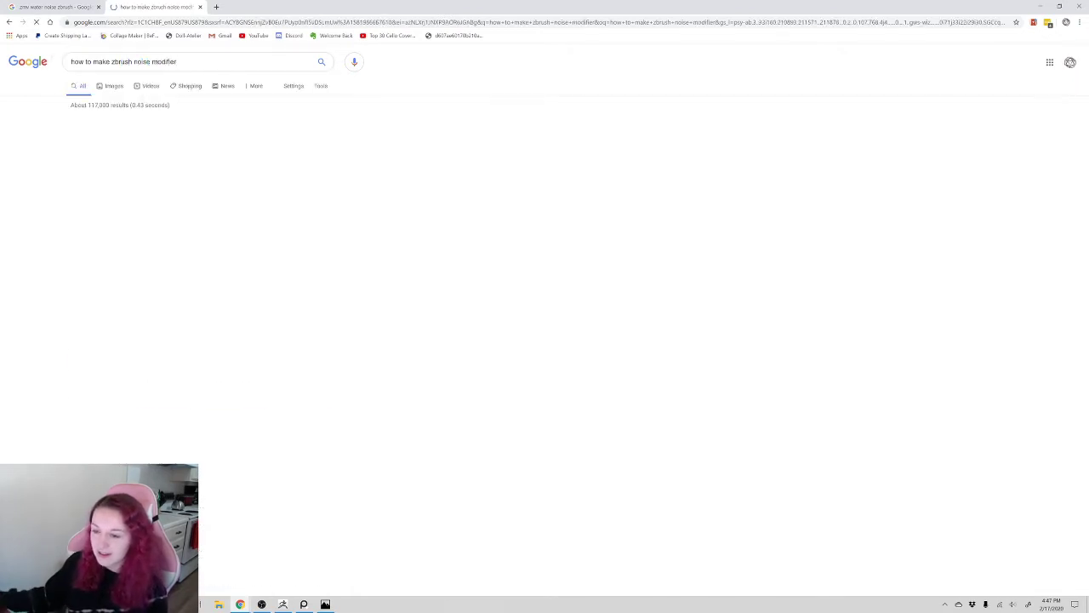
scroll(196, 344, down, 2)
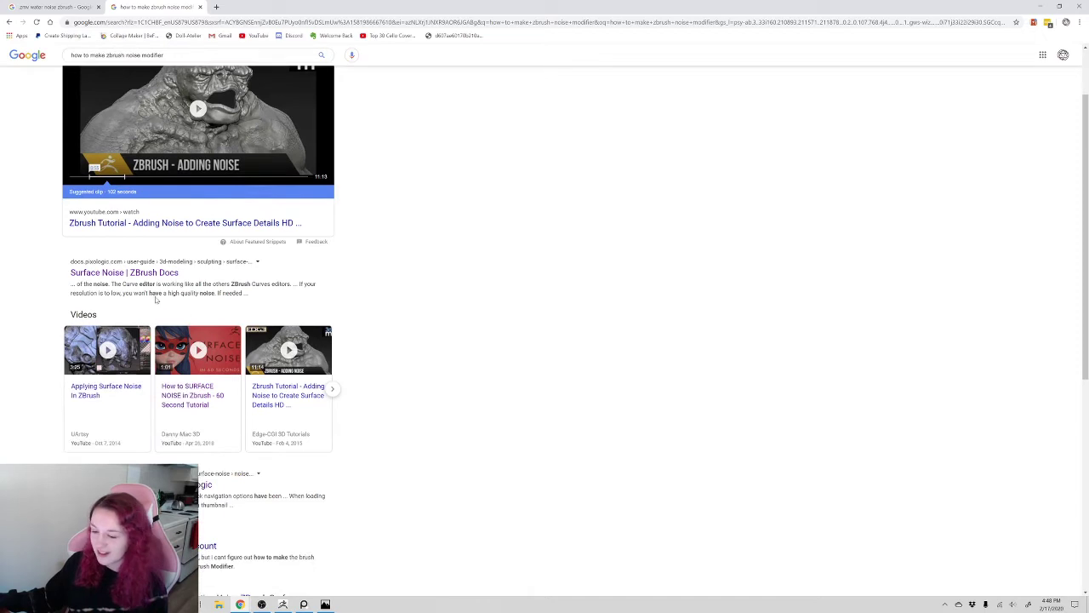
scroll(155, 298, down, 3)
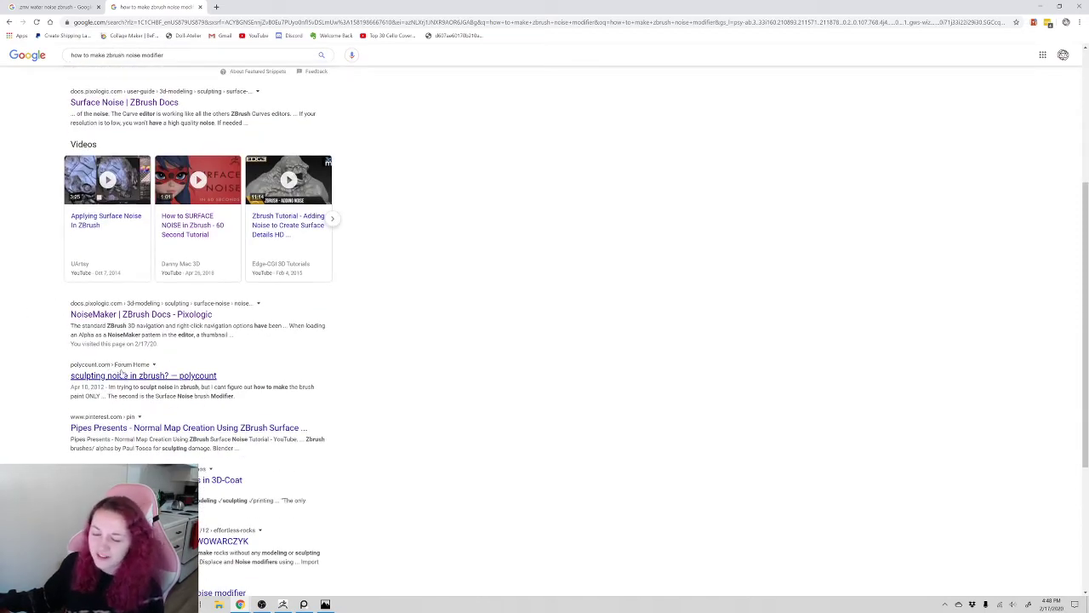
scroll(408, 389, down, 3)
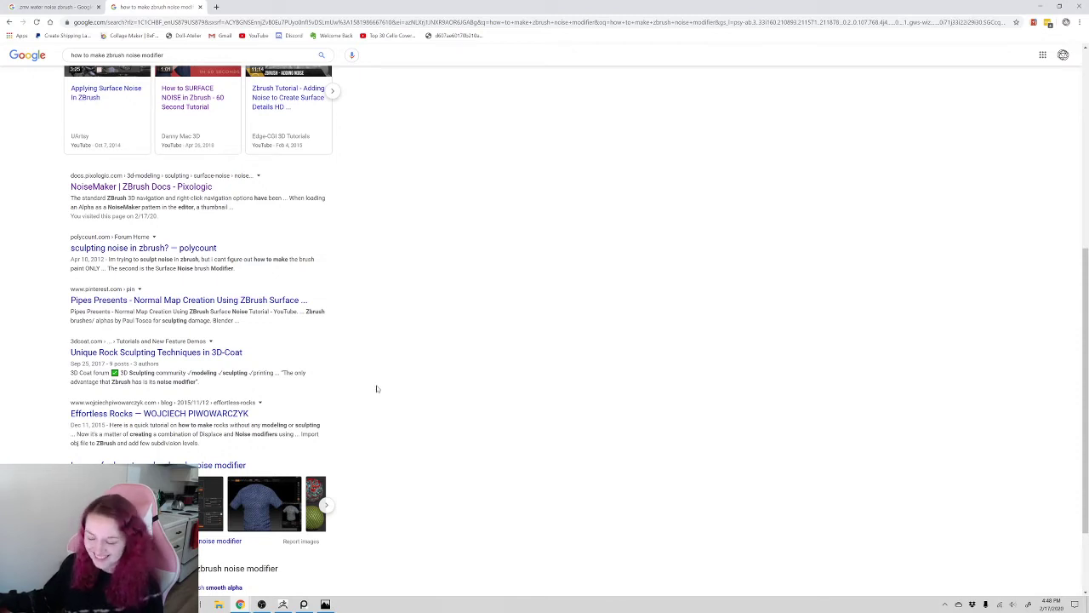
scroll(355, 394, down, 2)
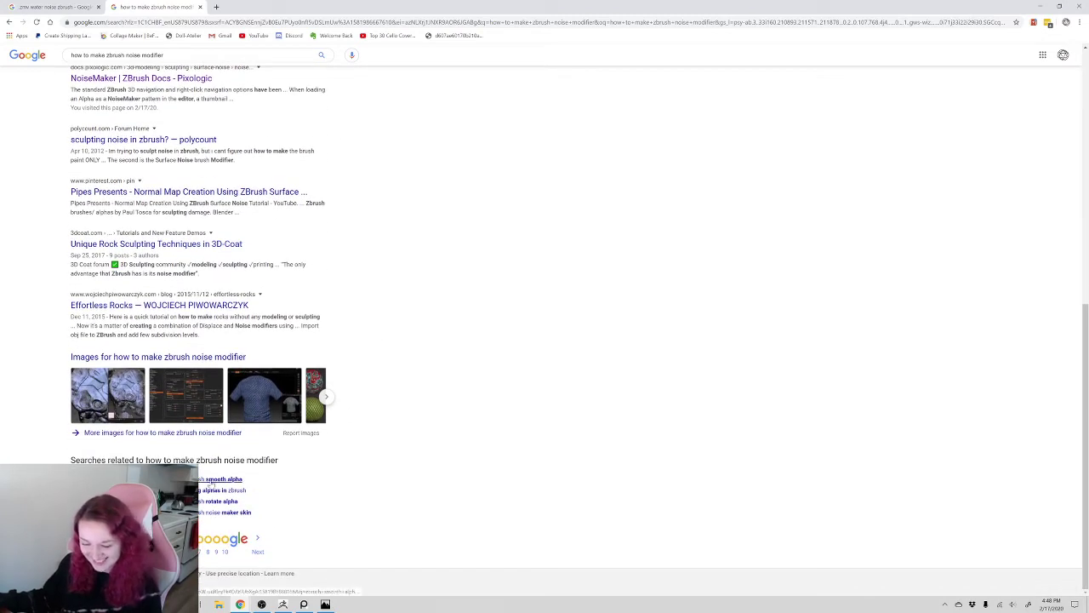
scroll(349, 478, up, 3)
scroll(352, 471, up, 4)
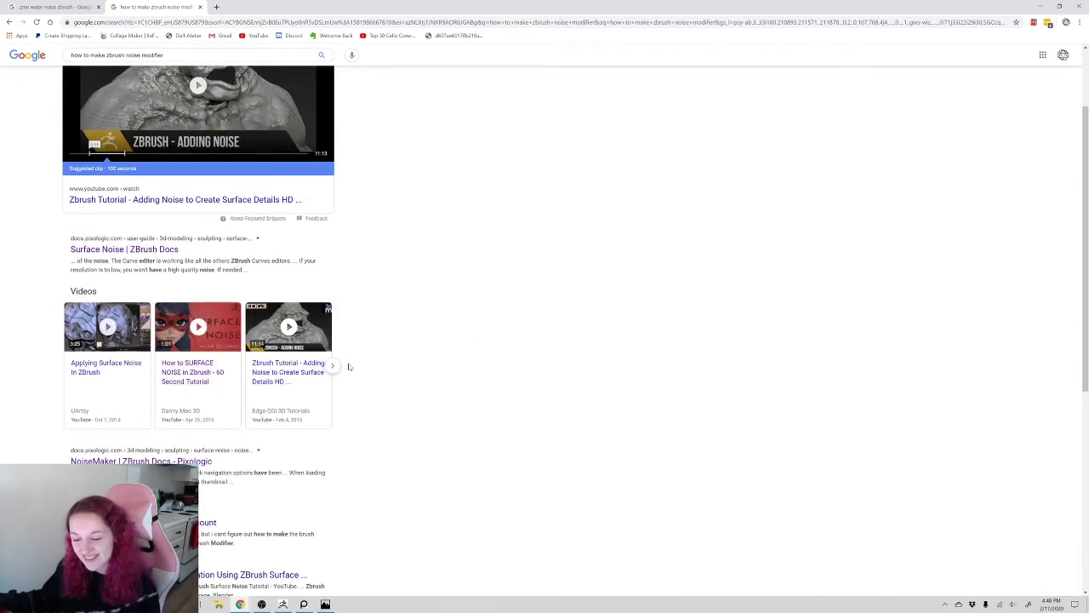
scroll(438, 370, up, 2)
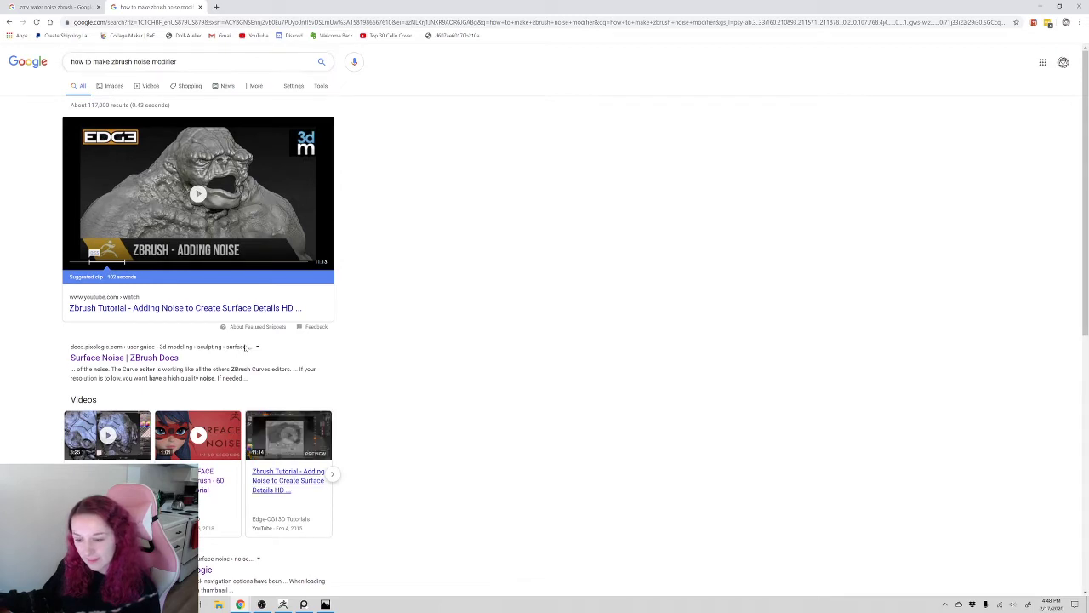
- Change the Google search to "how to make zbrush surface modifier"
click(142, 61)
double_click(142, 61)
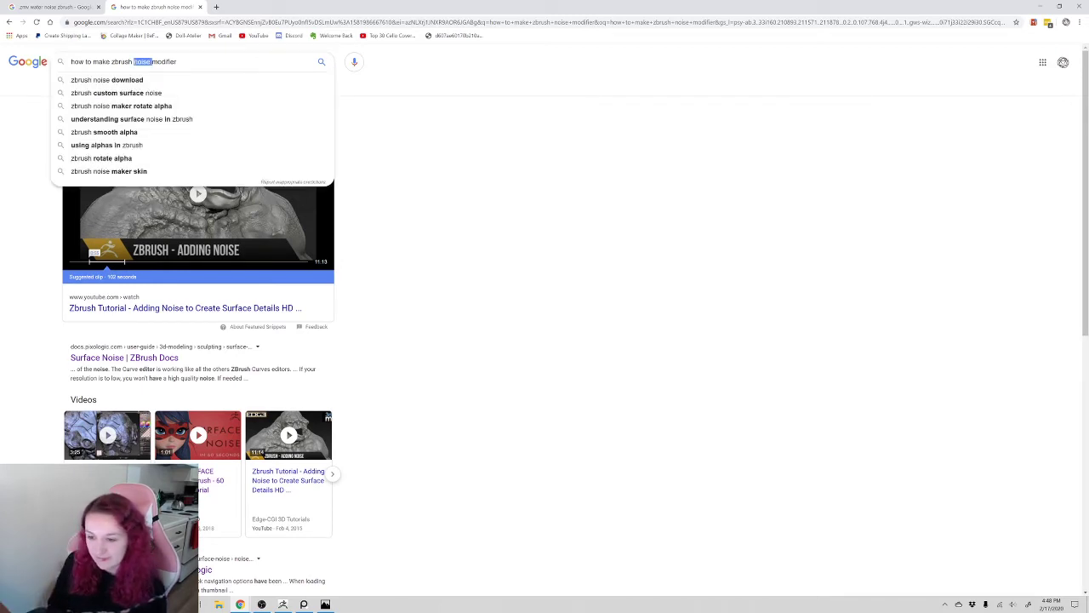
text(surface)
key(Return)
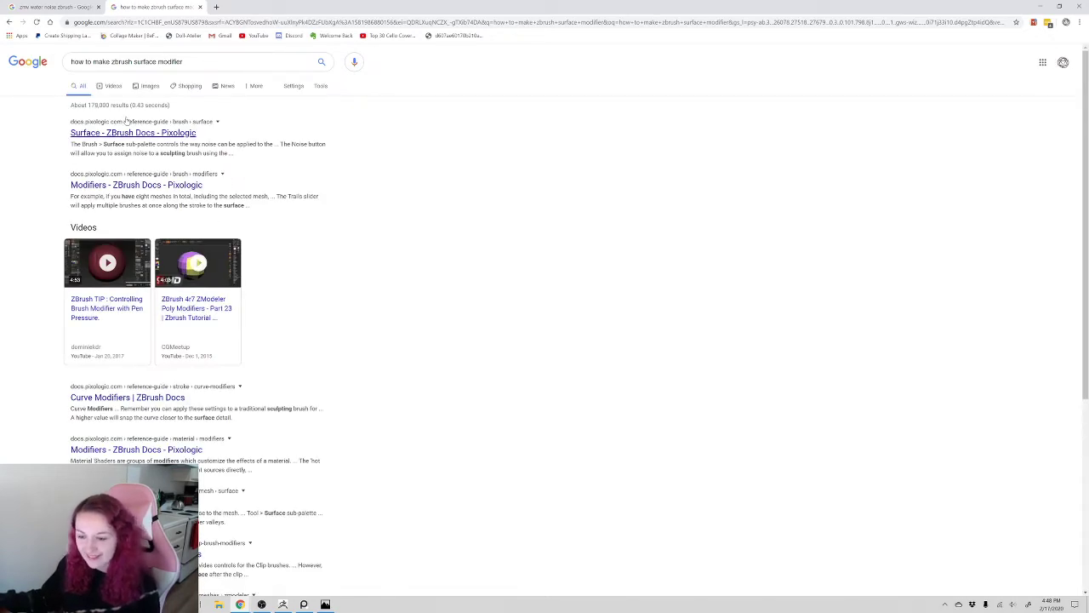
- Open the Pixologic documentation page on the brush Surface sub-palette and read how its noise options work
click(125, 128)
scroll(205, 289, down, 3)
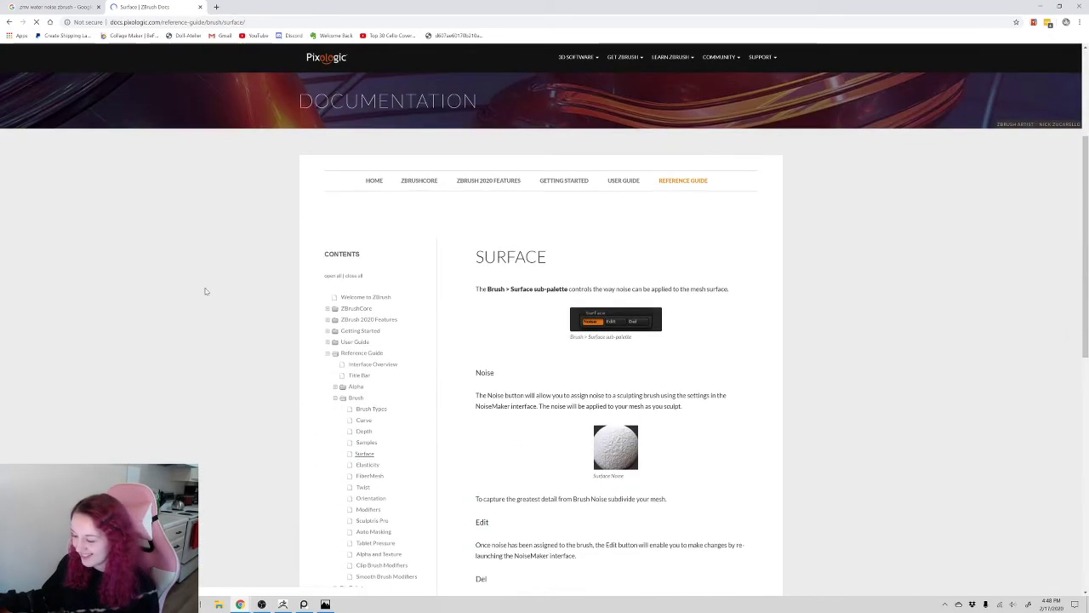
scroll(204, 291, down, 2)
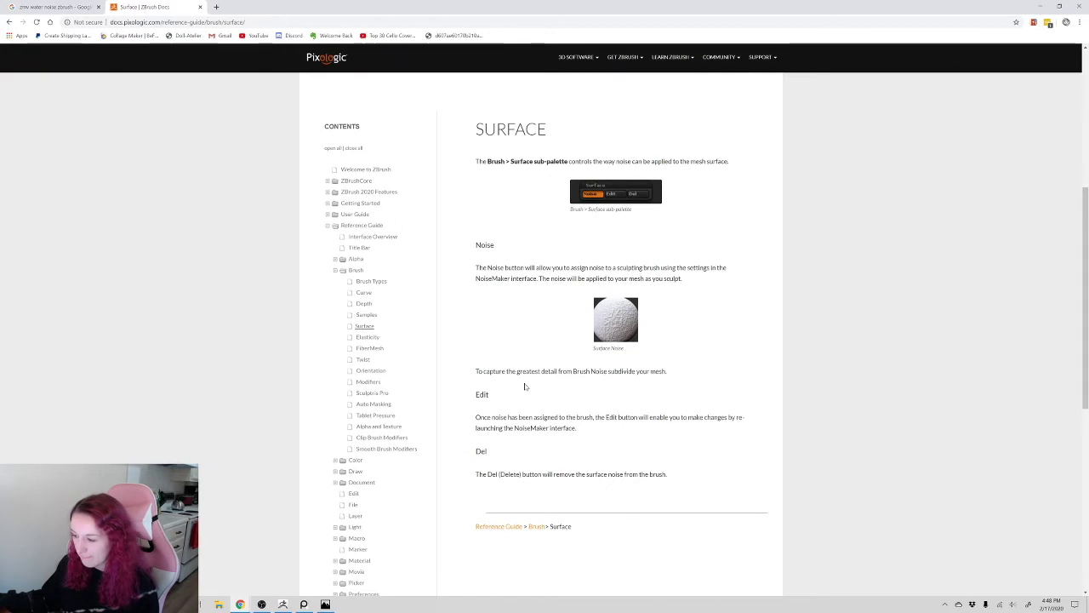
scroll(525, 386, down, 2)
scroll(522, 384, up, 5)
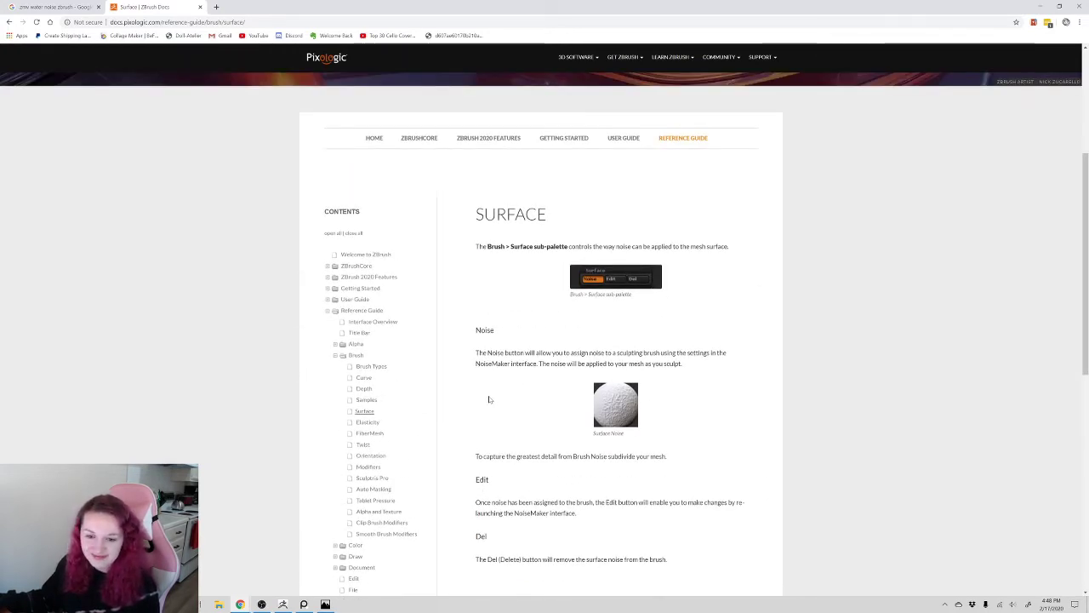
scroll(489, 400, down, 1)
scroll(491, 402, up, 2)
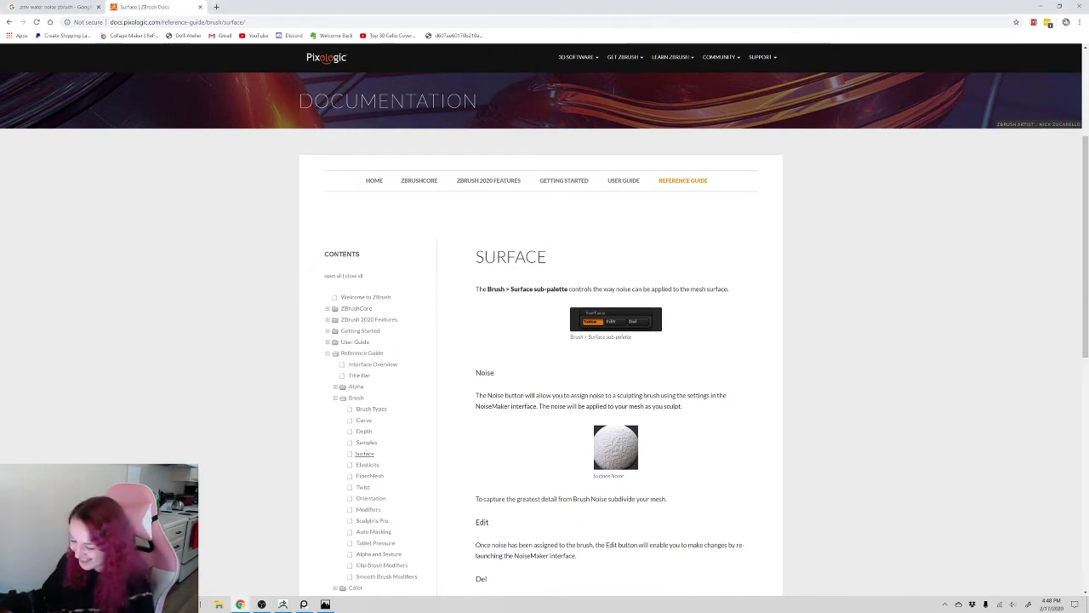
- Switch back to ZBrush and browse the surface noise presets in LightBox
click(283, 604)
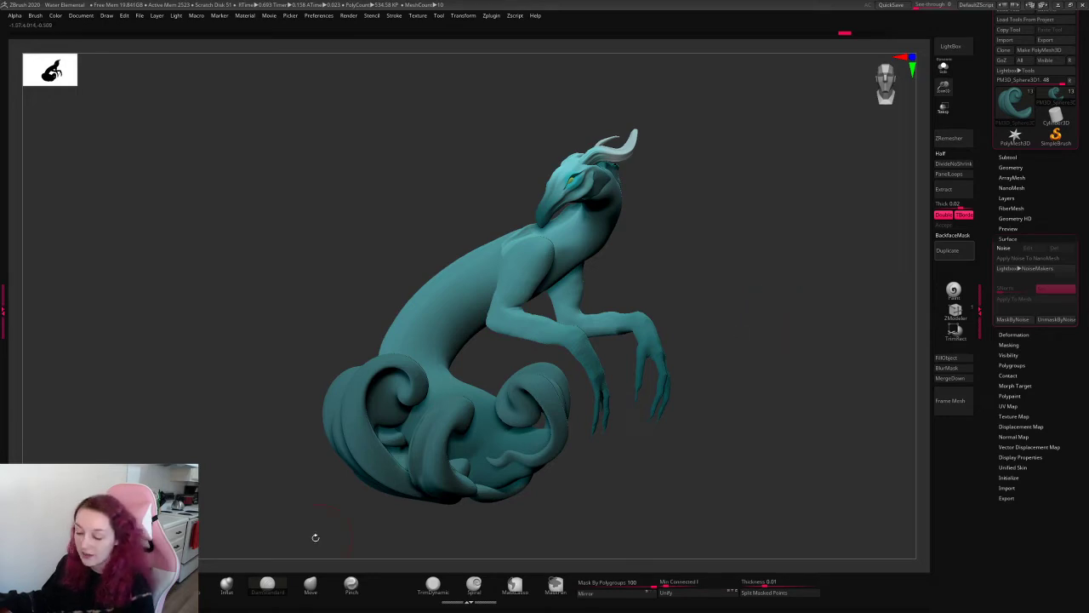
key(super)
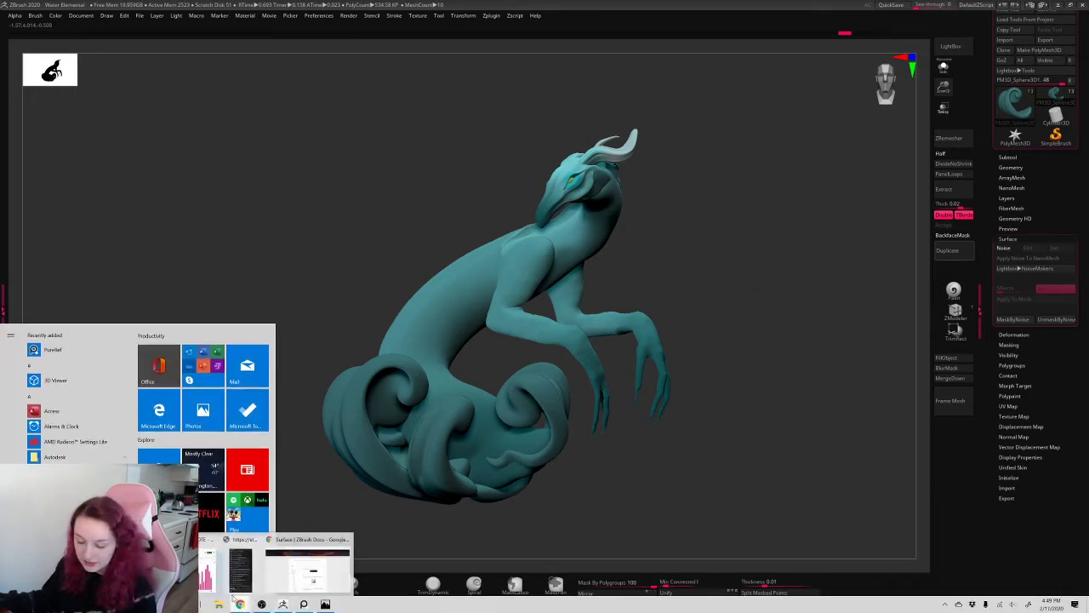
click(117, 271)
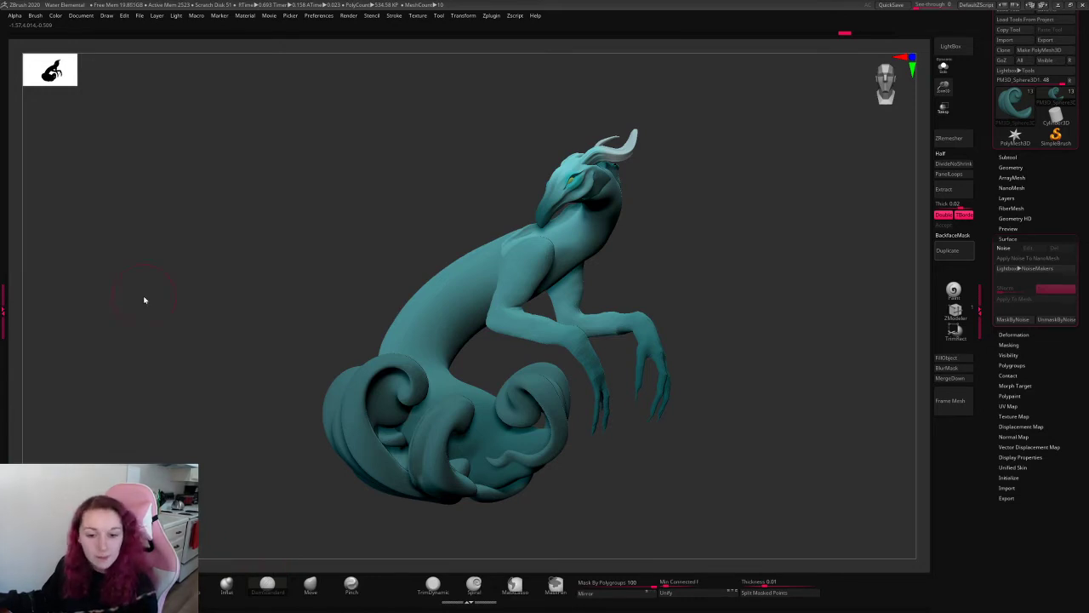
click(1017, 269)
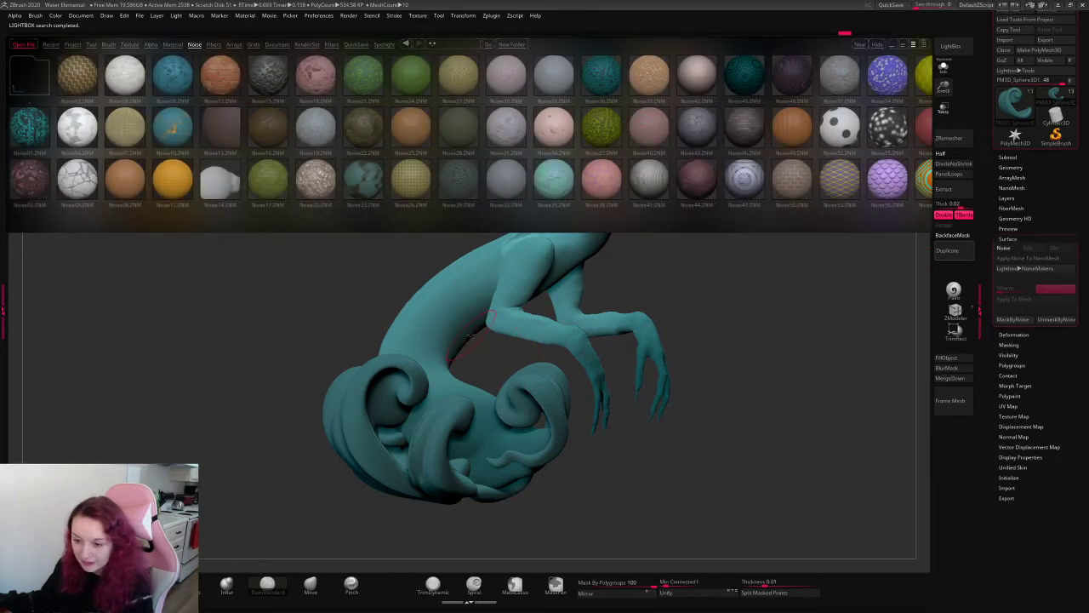
- Try to start a new surface noise on the wave curl with a NoisePlug generator, and dismiss the error notices
click(1005, 248)
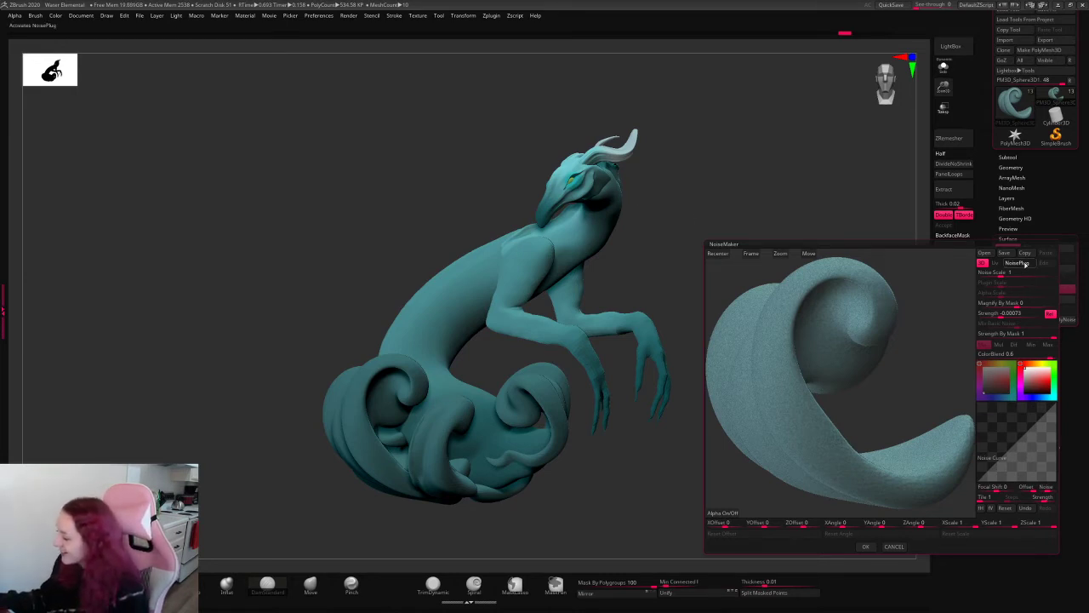
click(1018, 262)
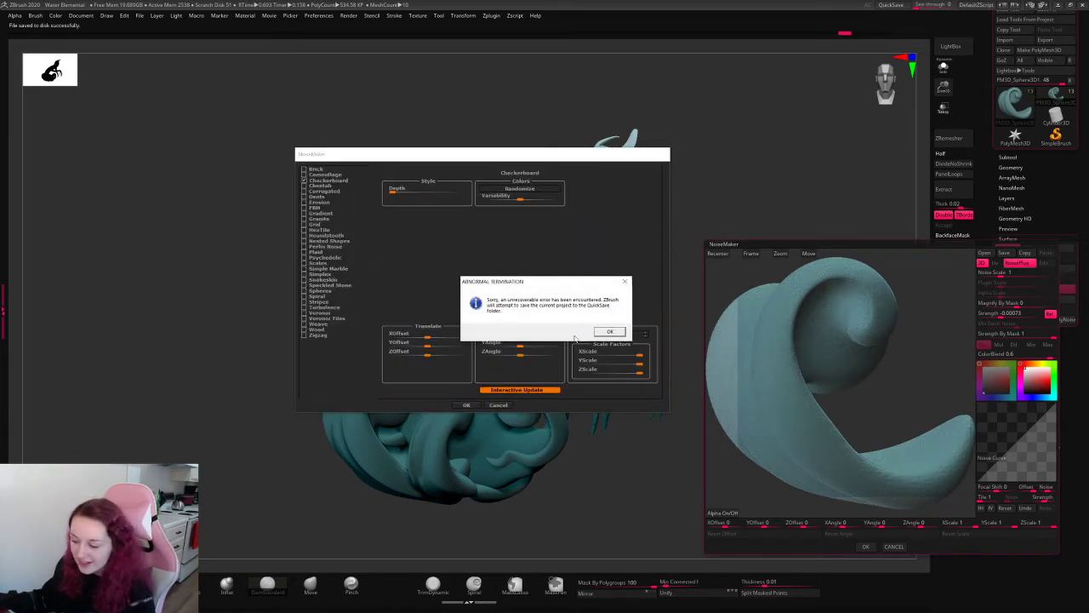
click(609, 331)
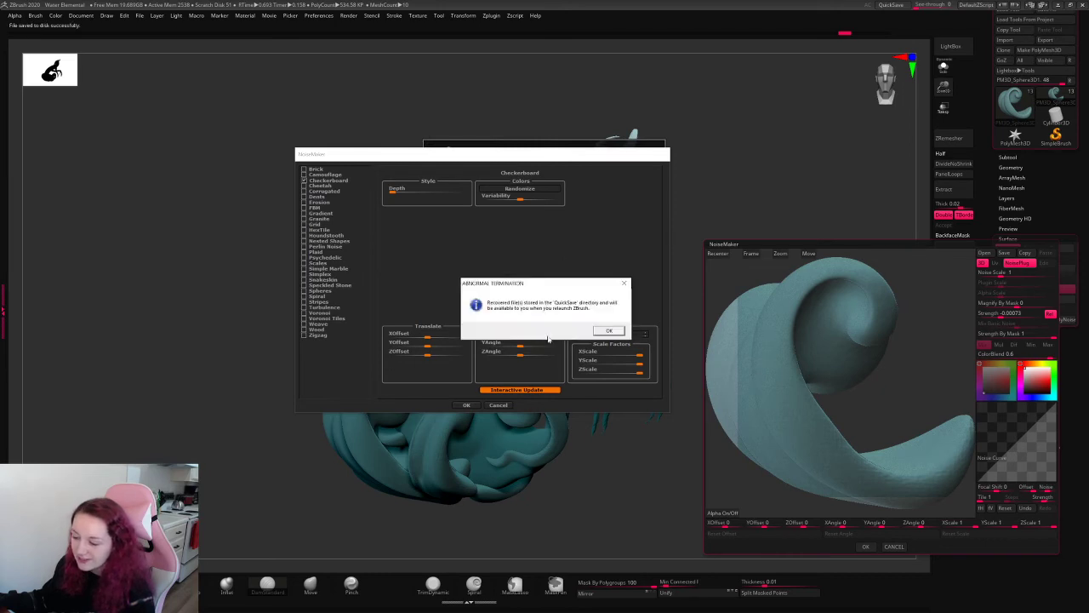
click(609, 330)
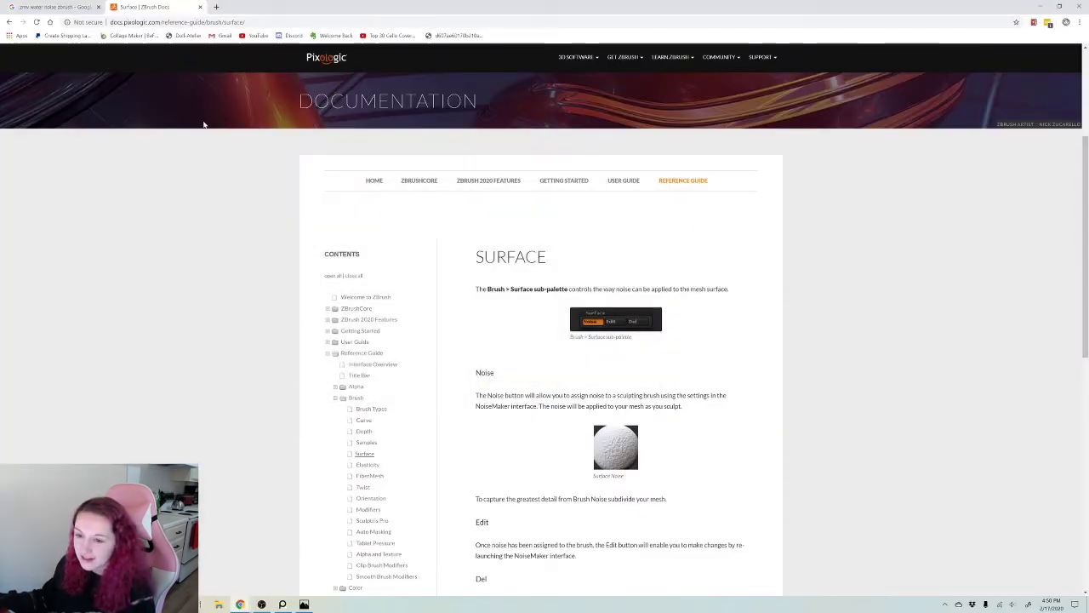
- Relaunch ZBrush 2020 with the Water Elemental project and dismiss the startup notice
key(super+d)
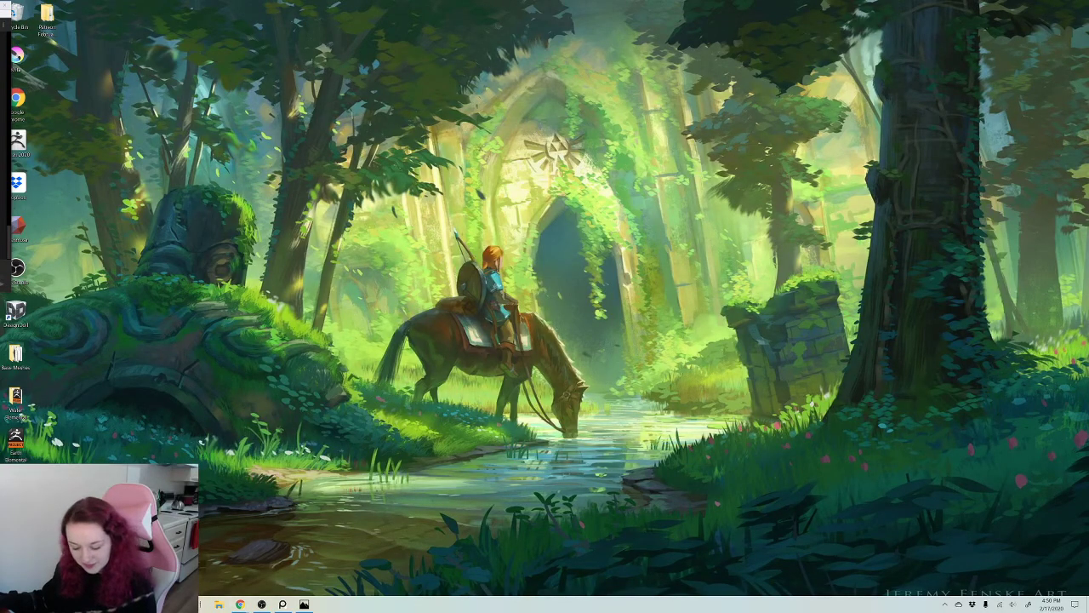
key(super)
text(zb)
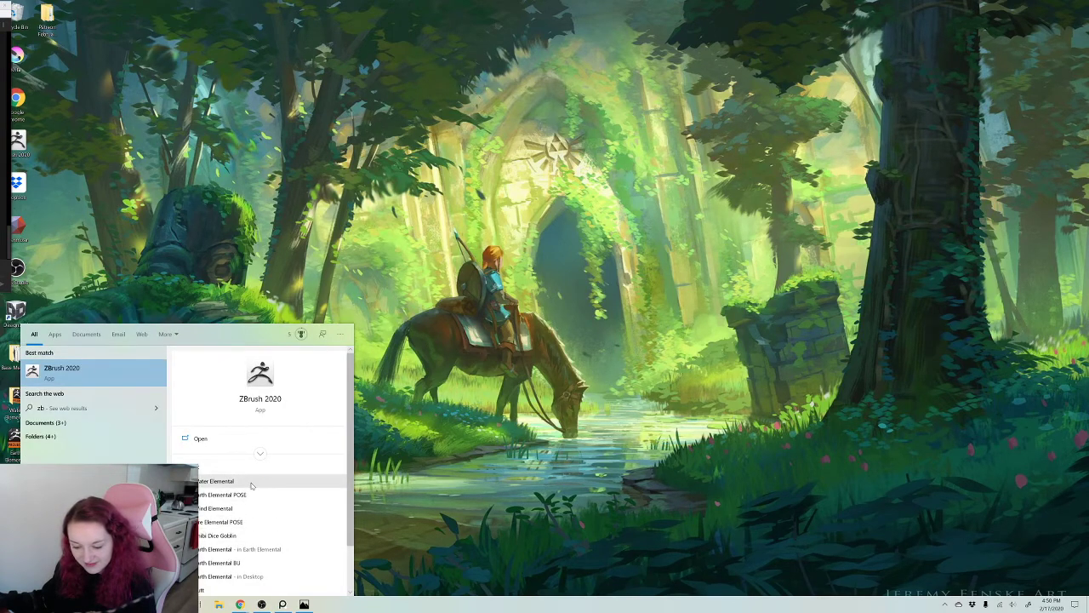
key(Return)
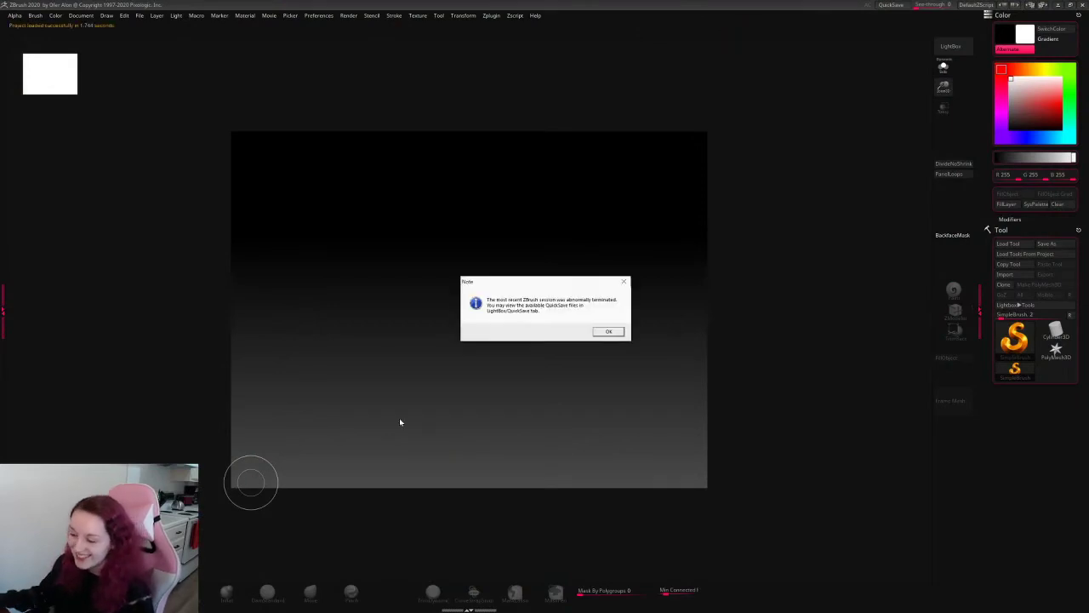
click(614, 332)
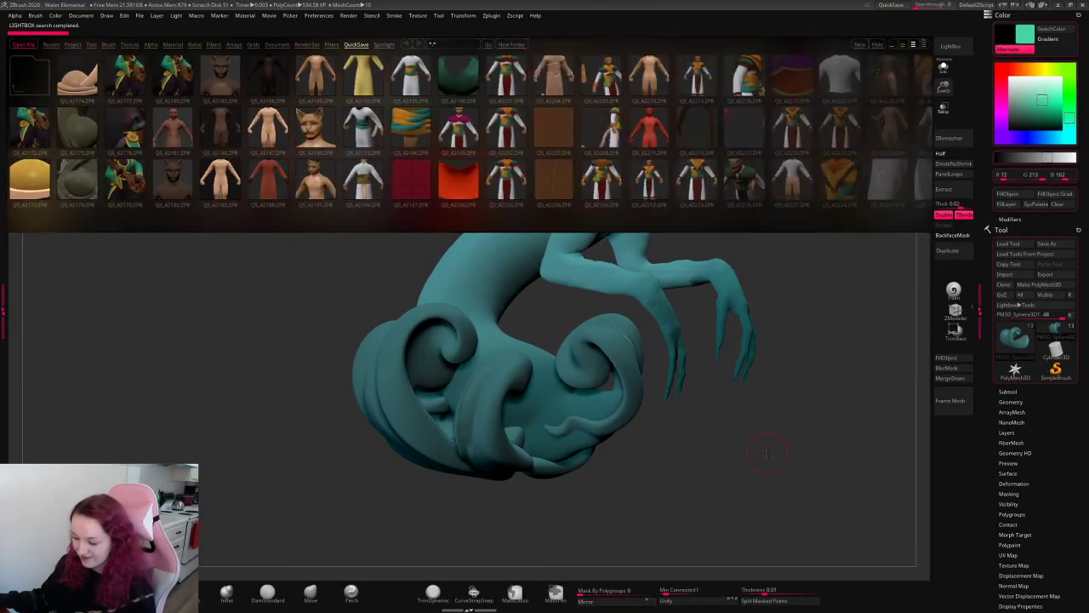
- Hide LightBox and select the wave curl subtool at the creature's base, with the whole creature in view
key(comma)
alt+drag(831, 186, 721, 278)
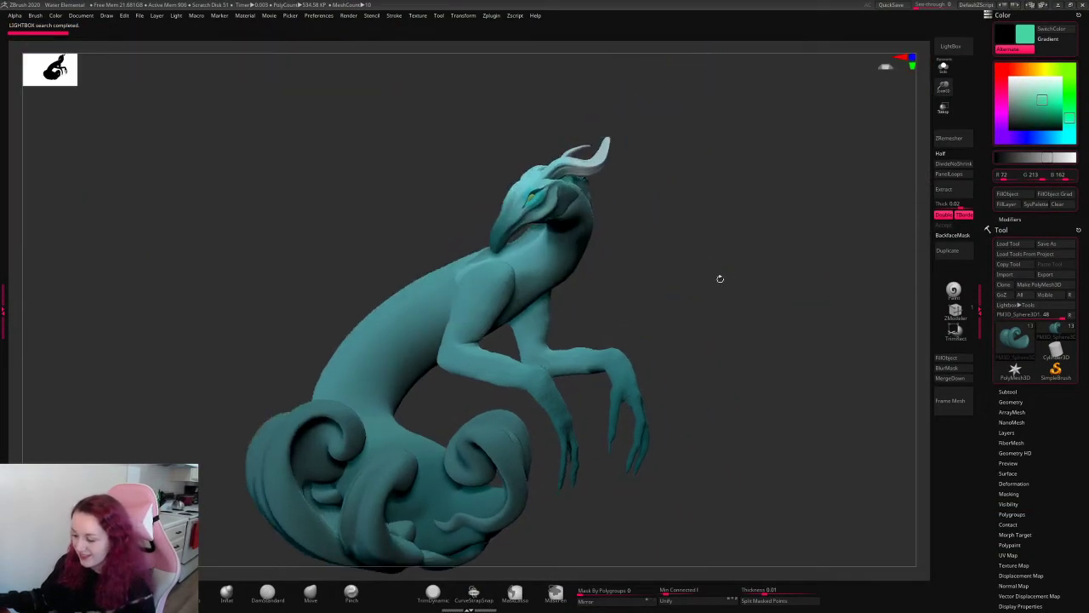
alt+click(357, 480)
alt+drag(710, 364, 753, 315)
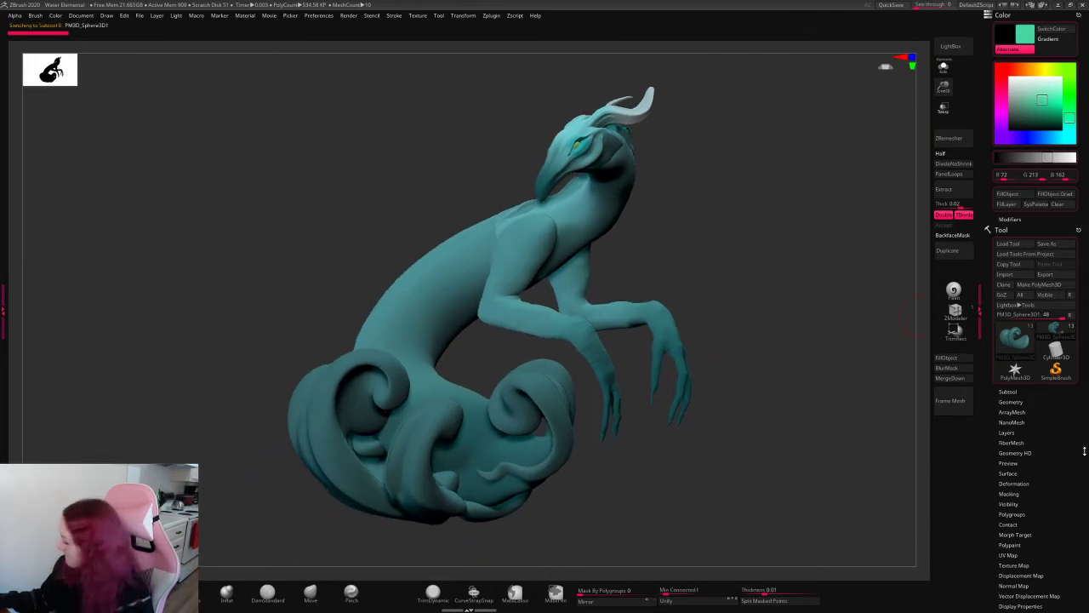
- Render a BPR preview of the whole creature and return to the normal viewport display
drag(1084, 450, 1076, 394)
key(shift+r)
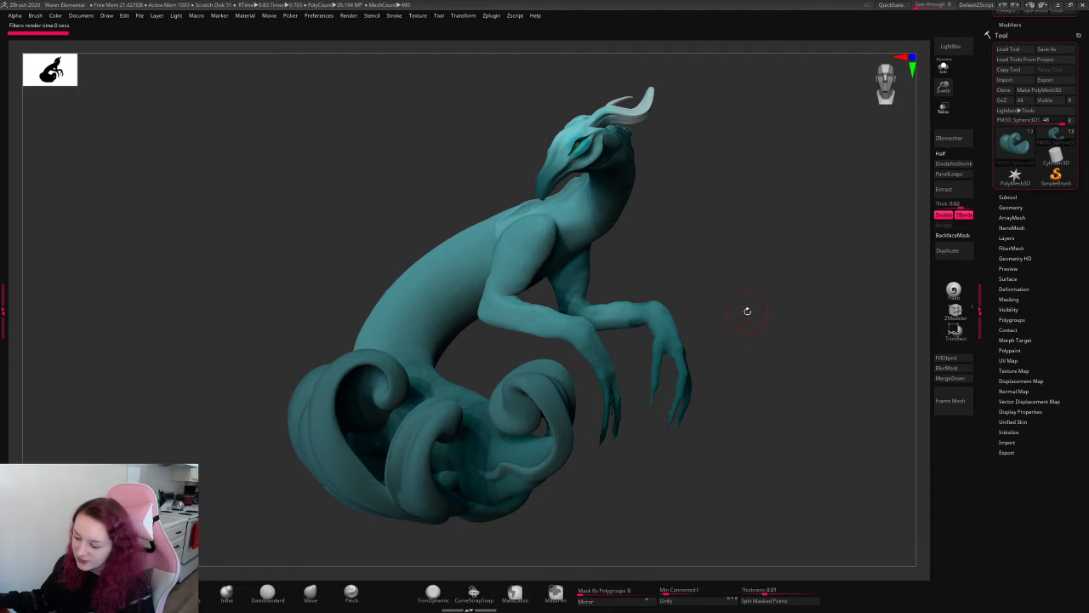
click(749, 306)
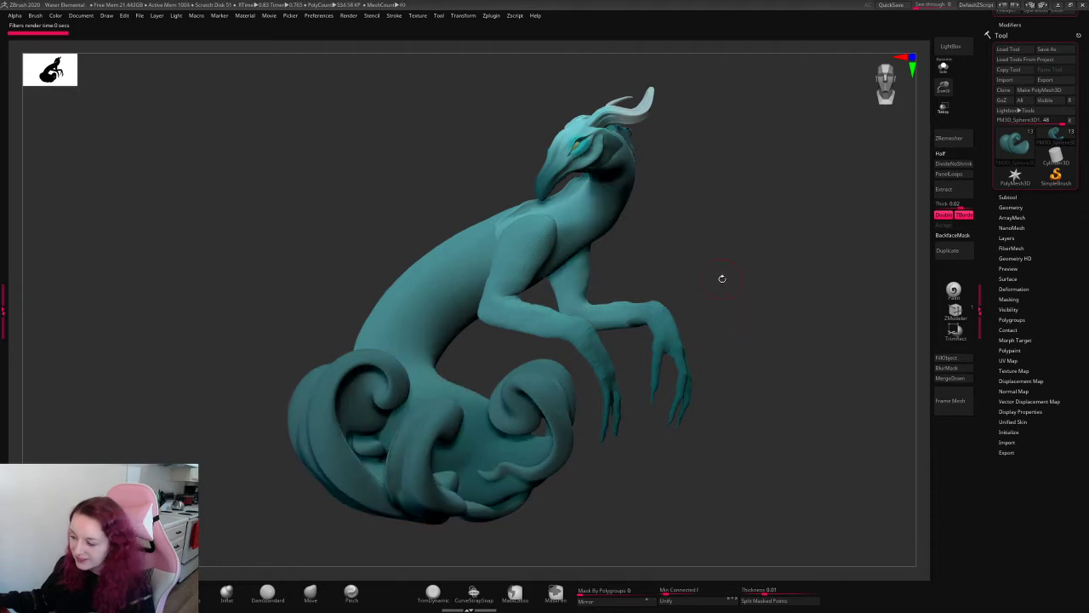
mouse_move(722, 279)
mouse_down()
mouse_move(434, 341)
mouse_move(163, 434)
mouse_up()
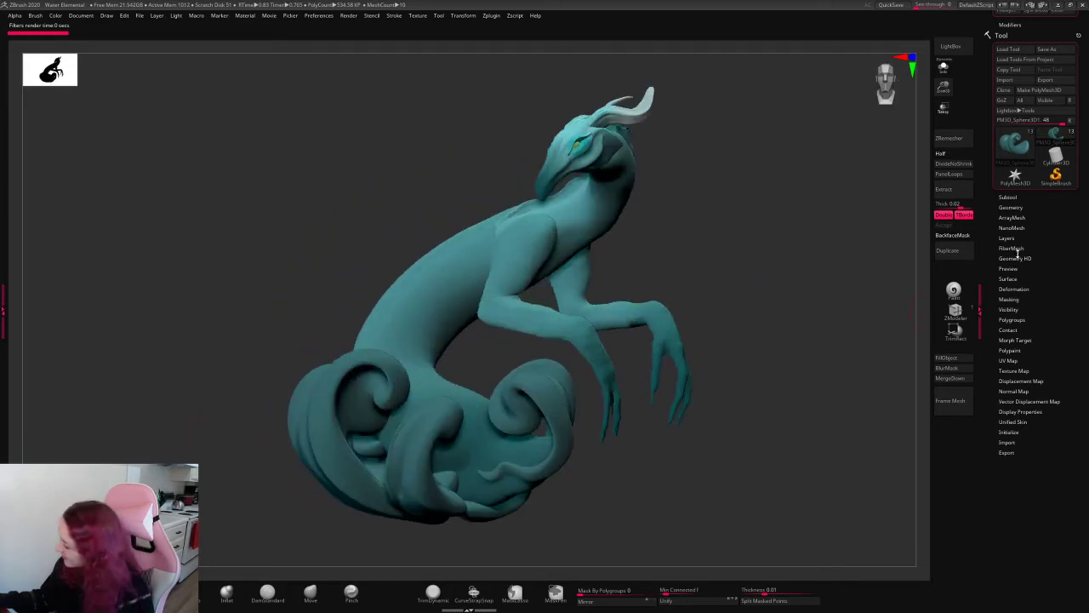
- Start a new surface noise on the wave curl and open the NoisePlug generators
click(1010, 279)
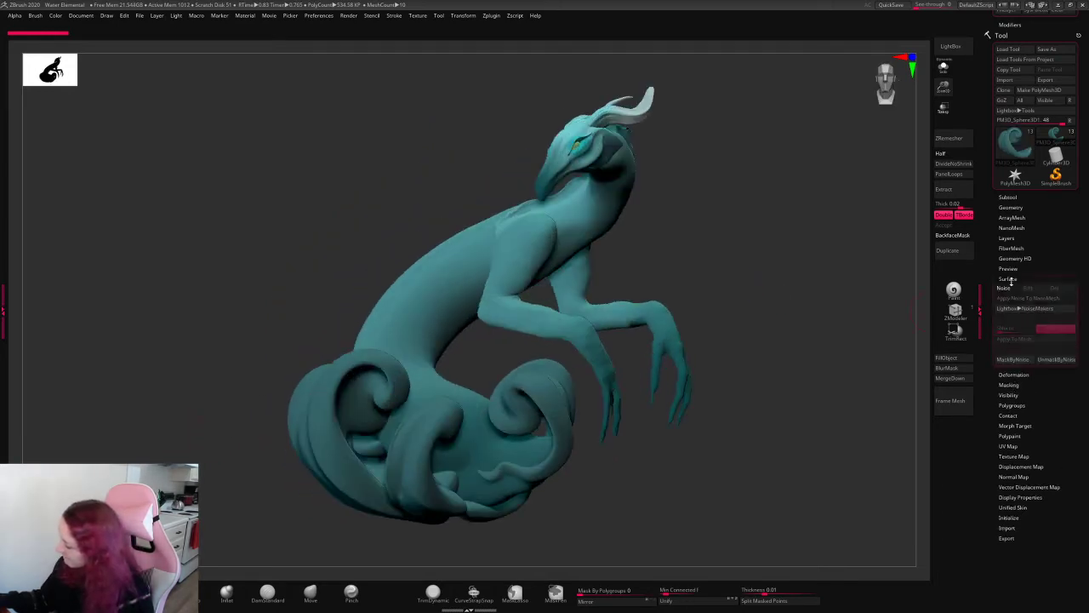
click(1007, 289)
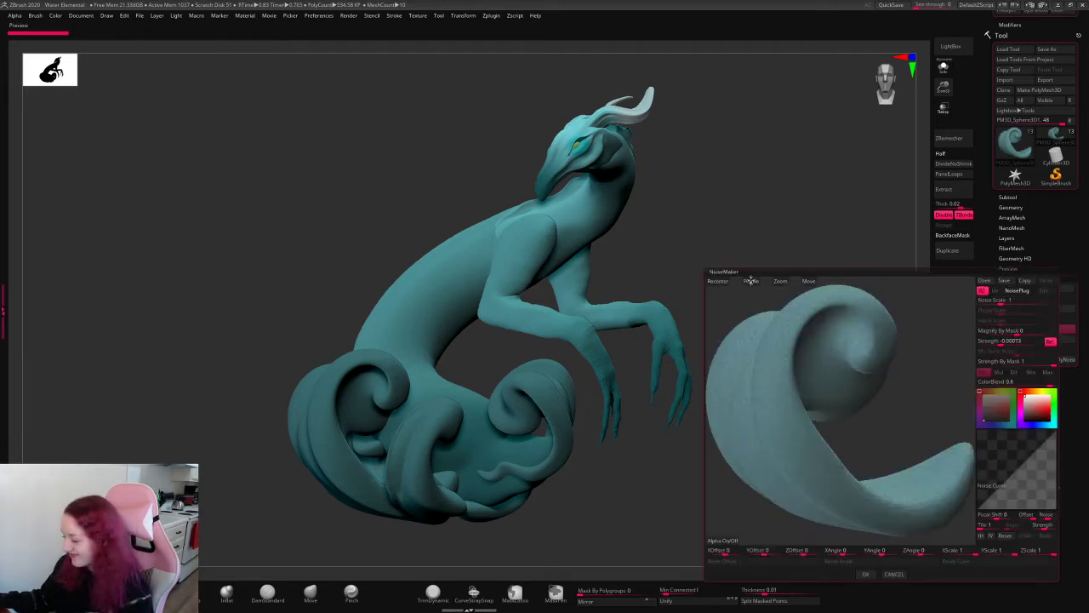
click(1018, 291)
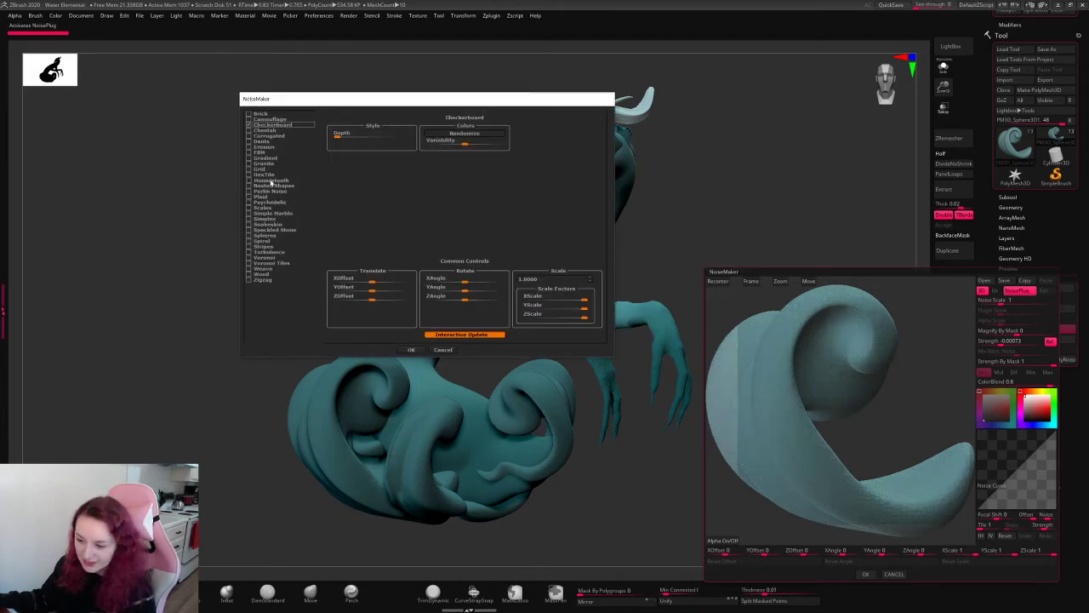
- Try the Spiral, Voronoi, Weave, Wood, Snakeskin and Simple Marble generators on the wave curl's noise preview
click(265, 241)
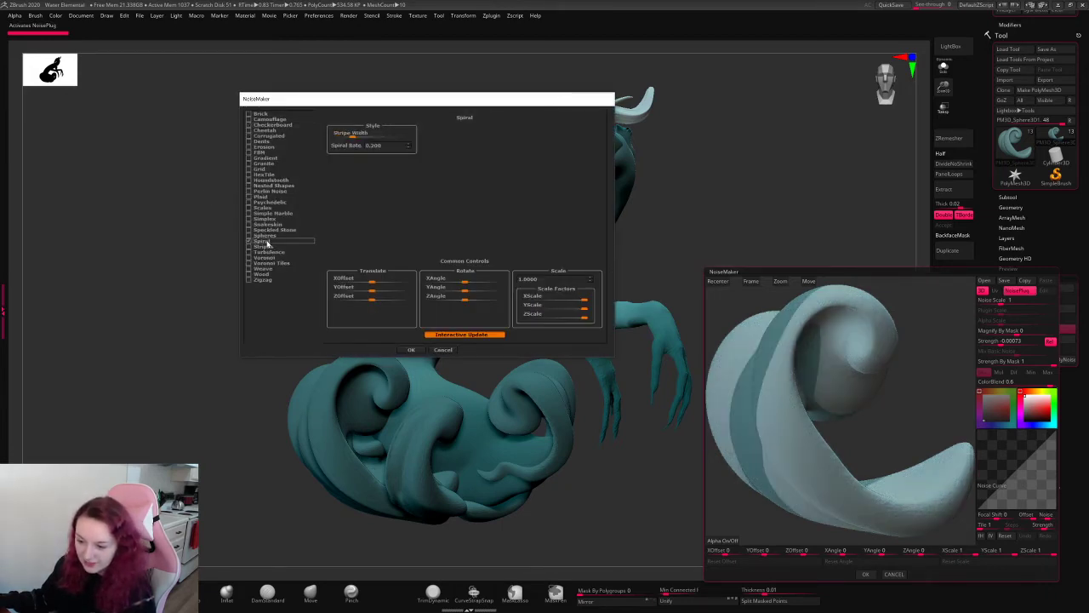
click(266, 254)
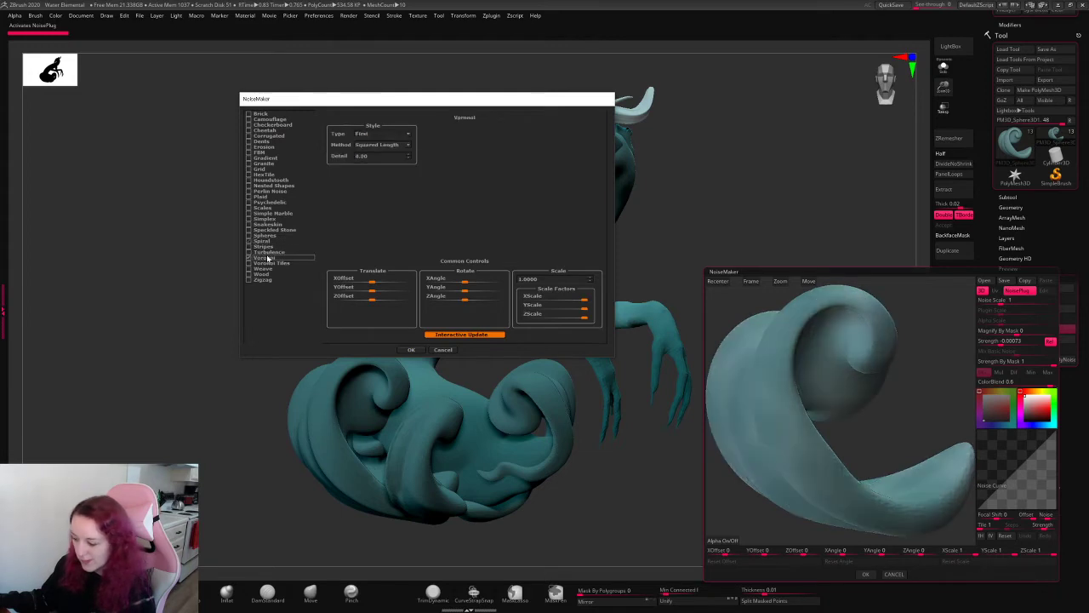
click(265, 262)
click(264, 268)
click(263, 274)
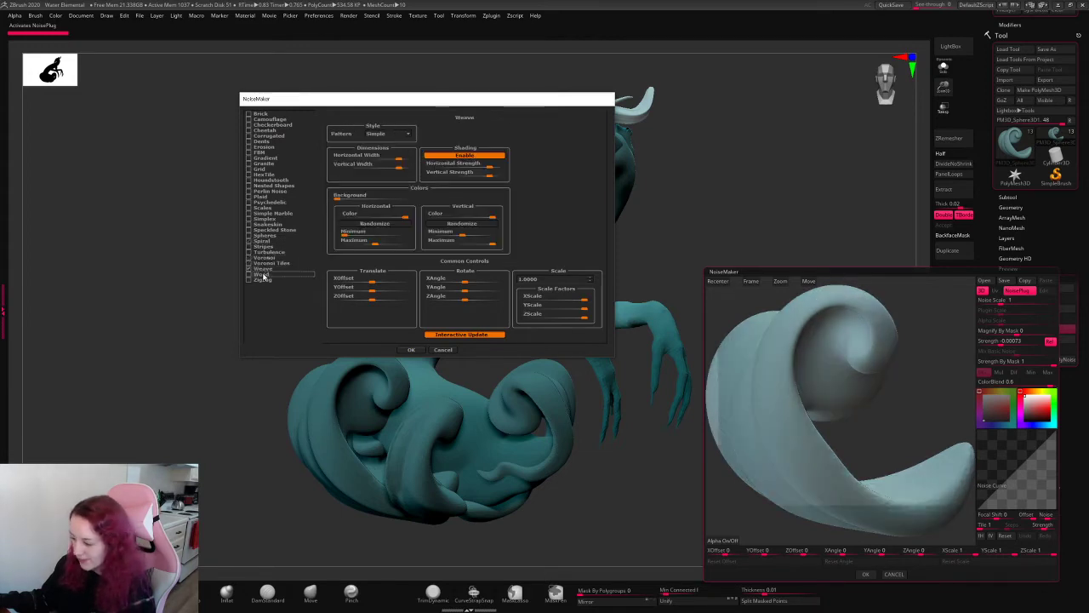
click(267, 224)
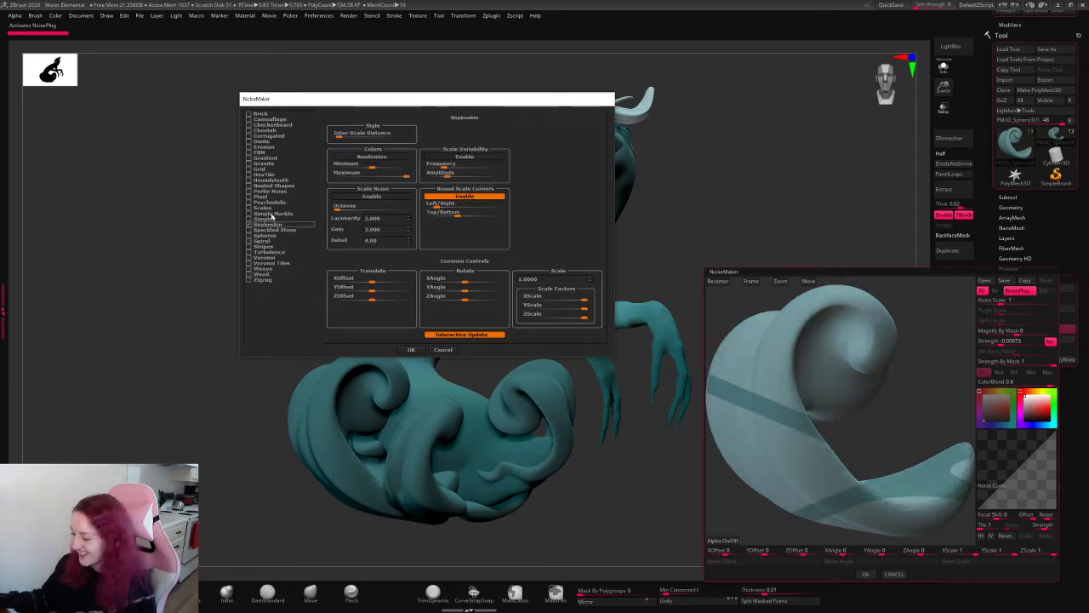
click(268, 212)
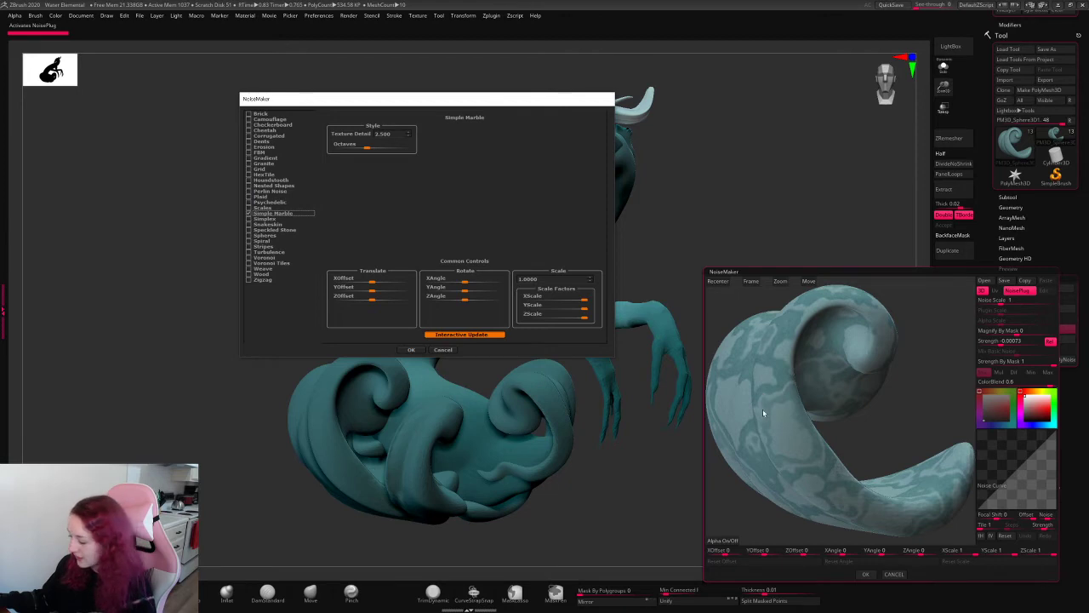
- Try more generators on the wave curl's preview, including Grid, Cheetah and Brick
click(269, 202)
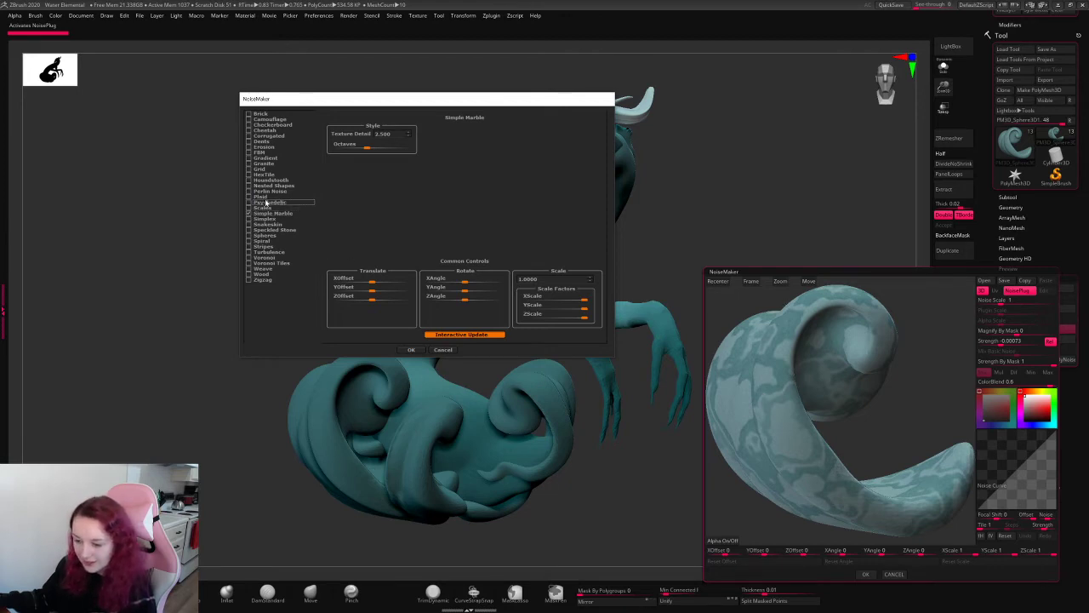
click(270, 191)
click(260, 169)
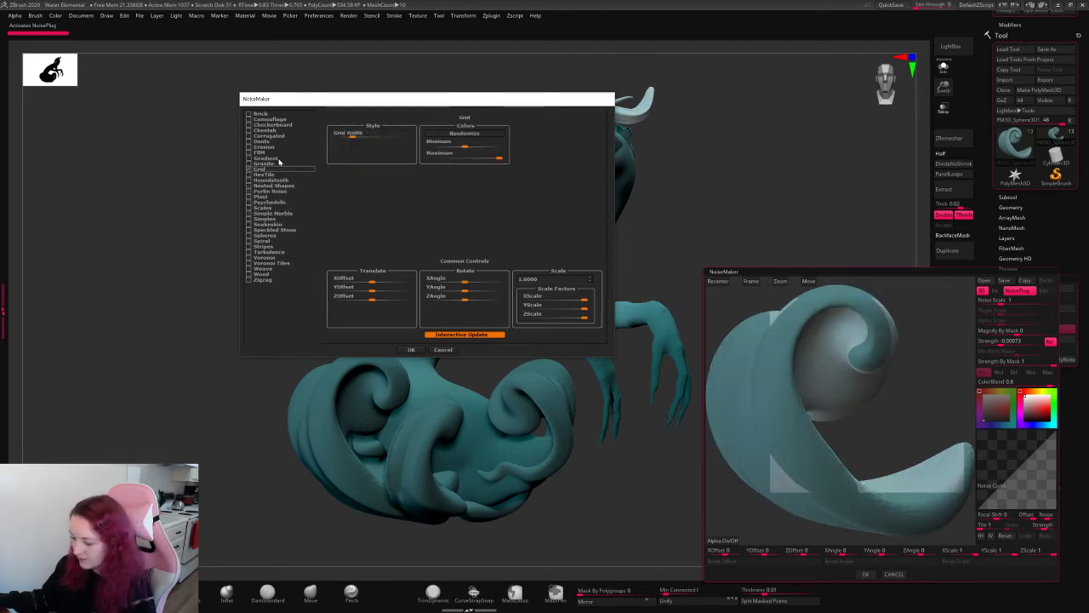
click(263, 163)
click(264, 147)
click(271, 129)
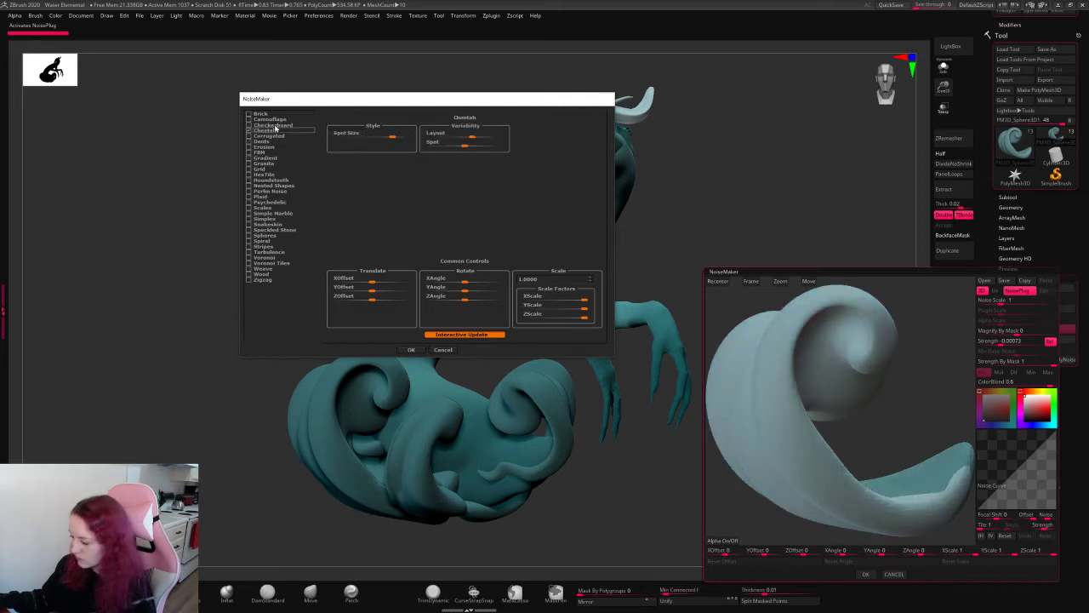
click(269, 120)
click(264, 113)
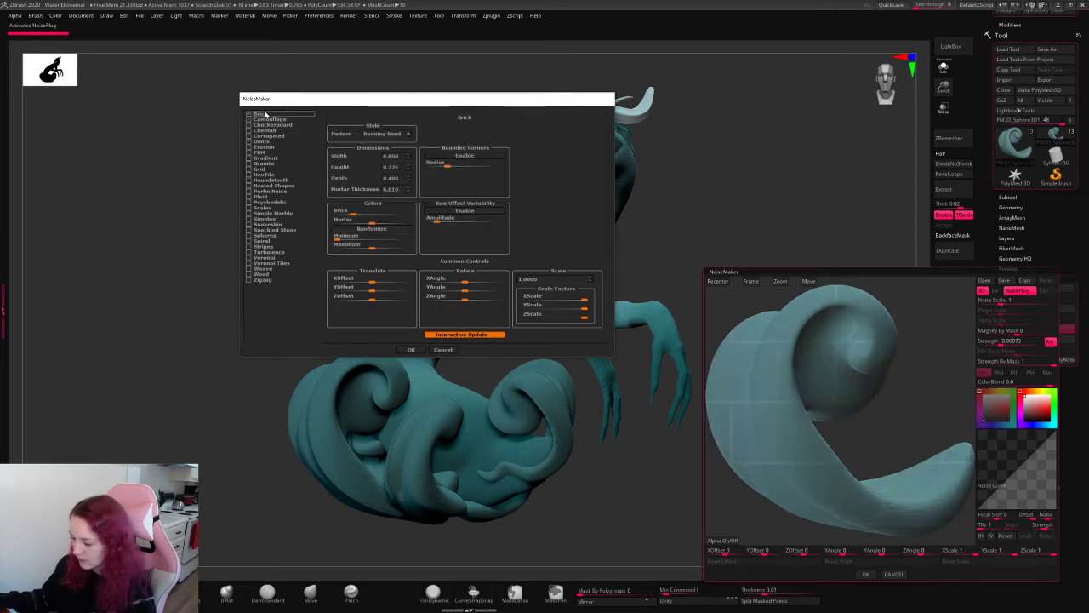
- Compare the Turbulence, Voronoi and Voronoi Tiles generators on the wave curl's preview
click(269, 252)
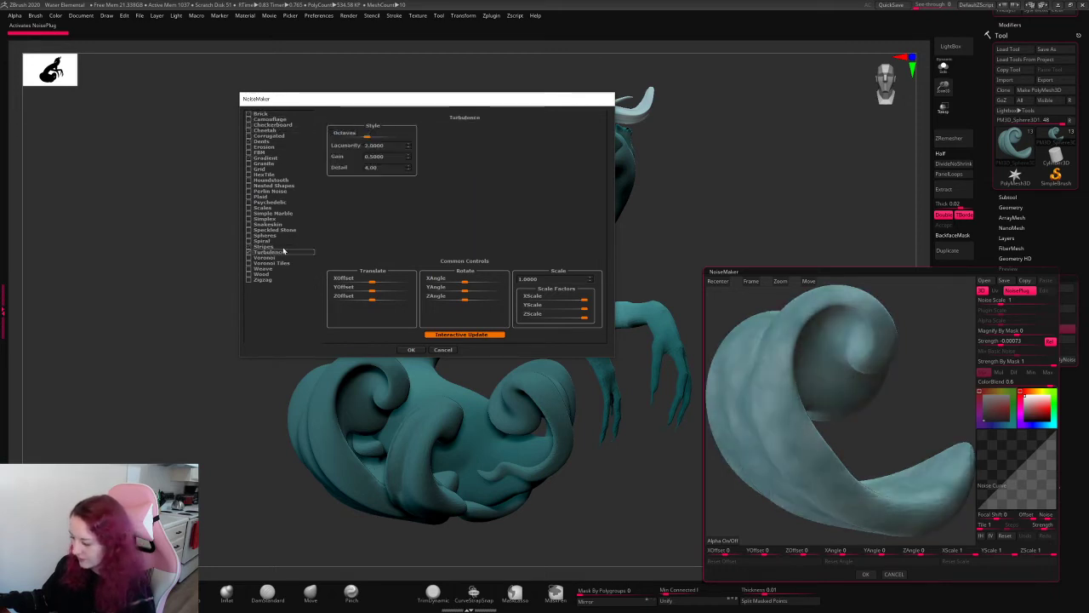
click(269, 258)
click(271, 263)
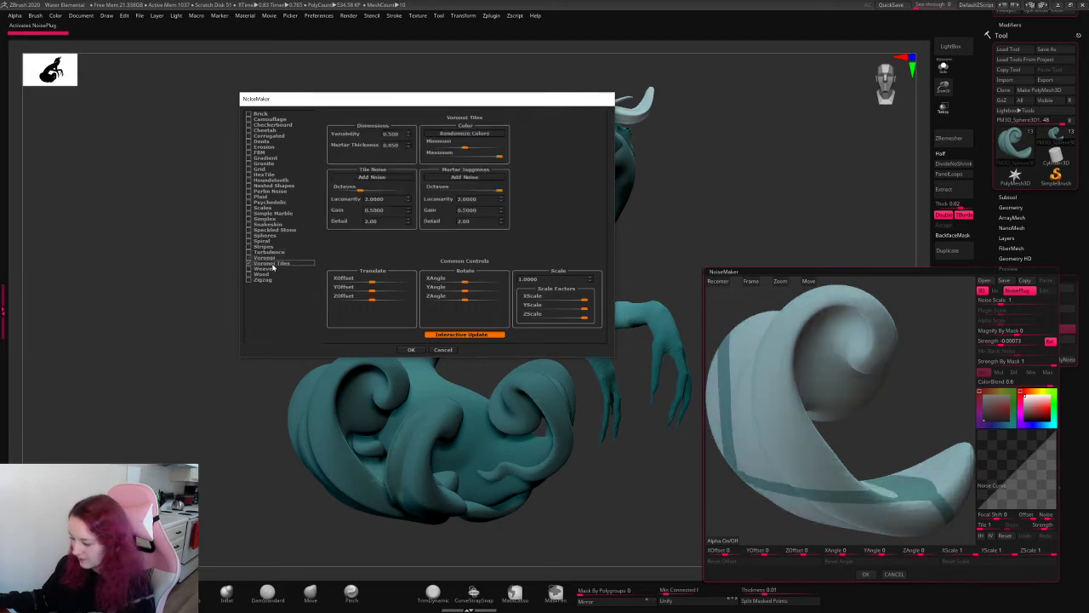
click(270, 258)
click(268, 263)
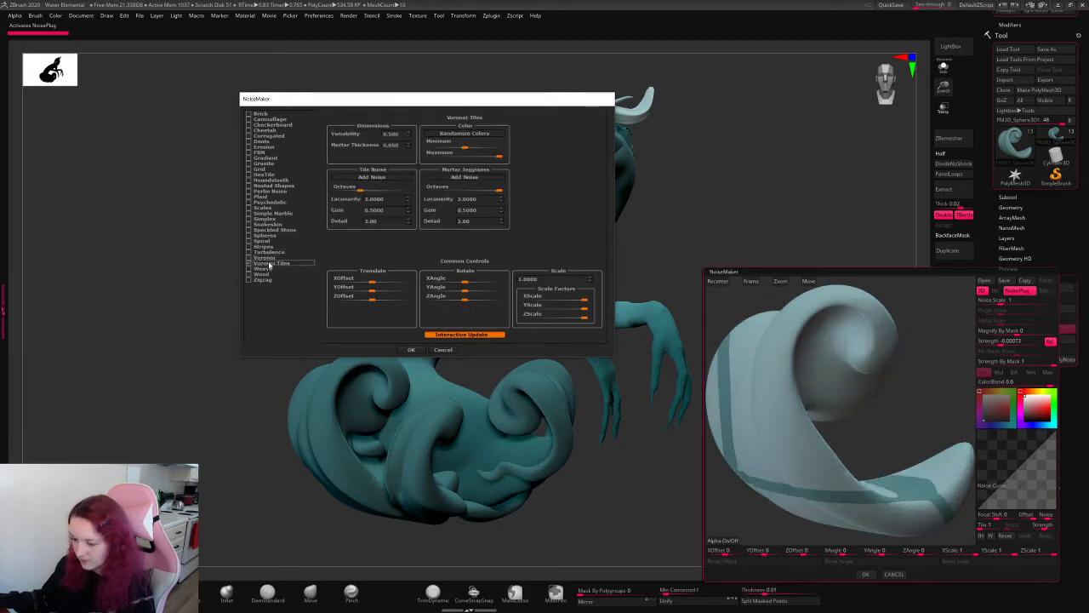
- Accept the Voronoi generator and set the noise scale to about 123.8 and the plugin scale to about 0.37
click(268, 257)
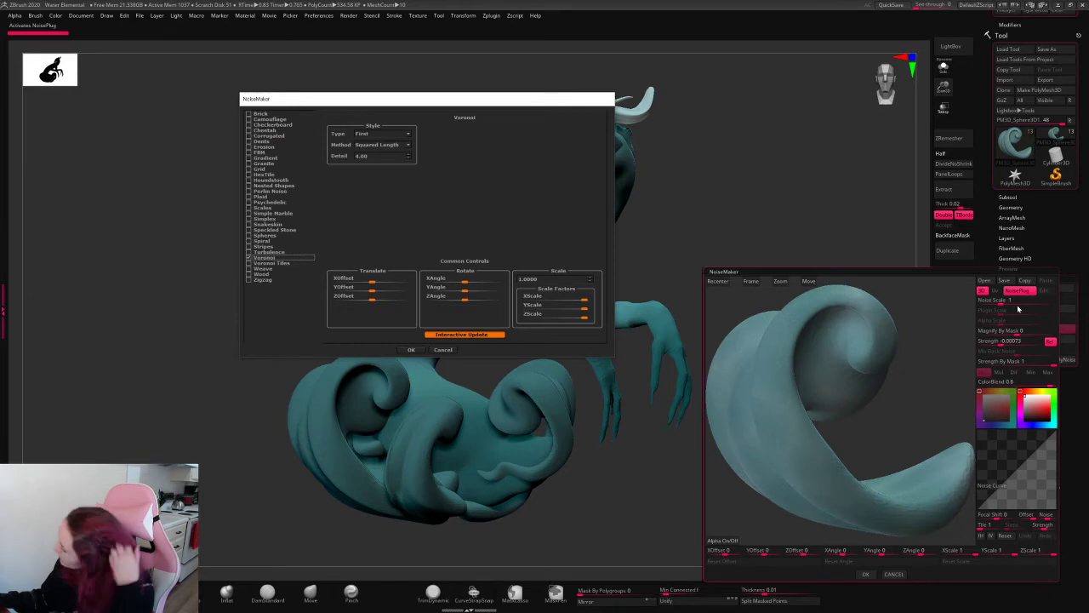
click(406, 350)
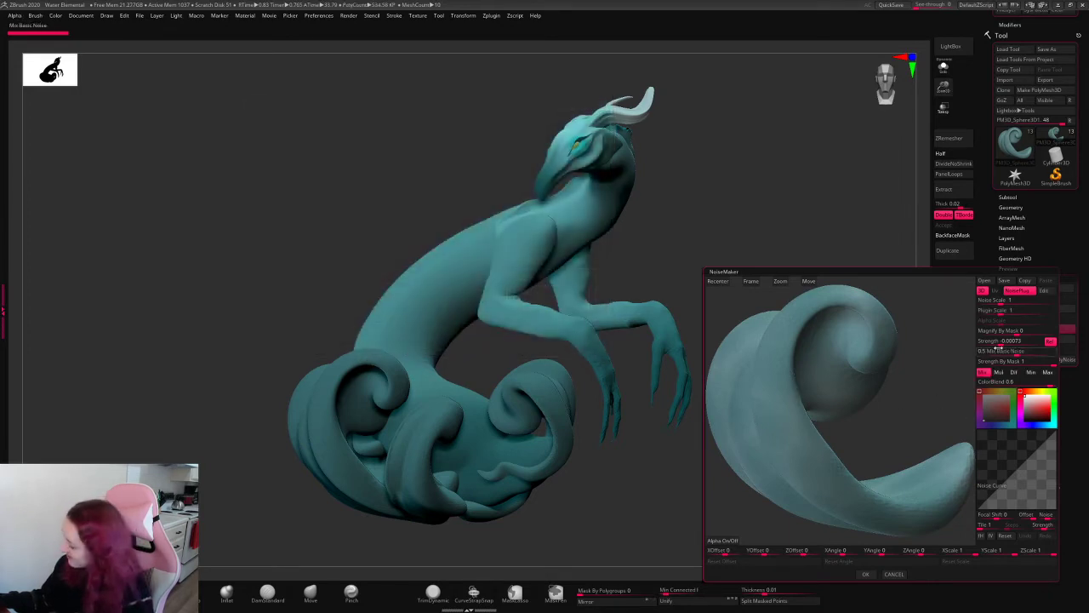
mouse_move(1003, 301)
mouse_down()
mouse_move(1026, 302)
mouse_move(995, 312)
mouse_move(1036, 303)
mouse_move(998, 311)
mouse_up()
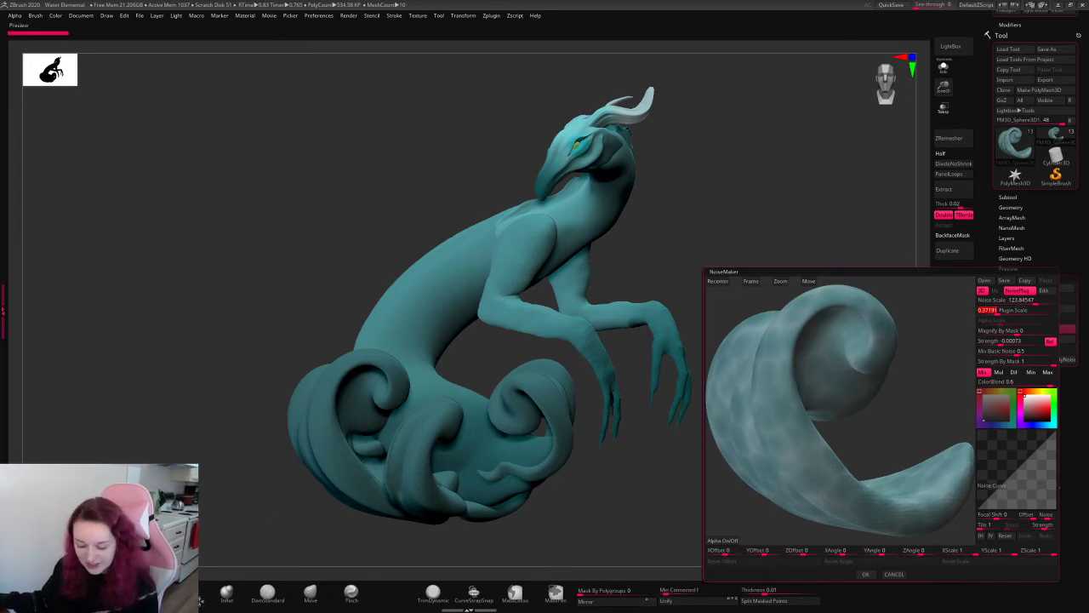
- Switch to the browser's Voronoi image results, enlarge the white-on-black cell pattern for reference, and return to ZBrush
key(super)
key(super)
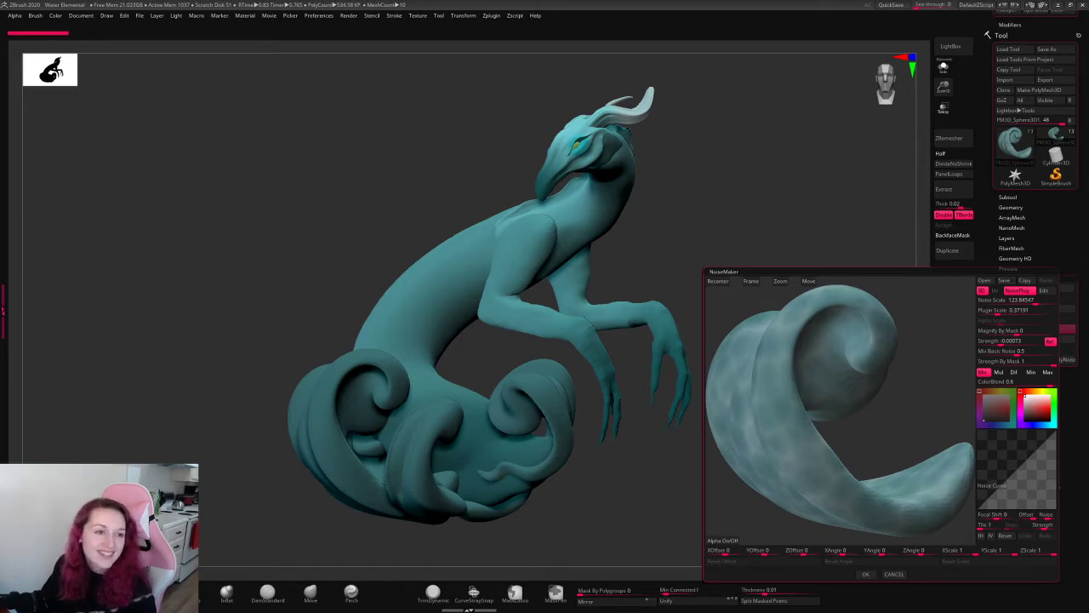
key(alt+Tab)
key(super+Up)
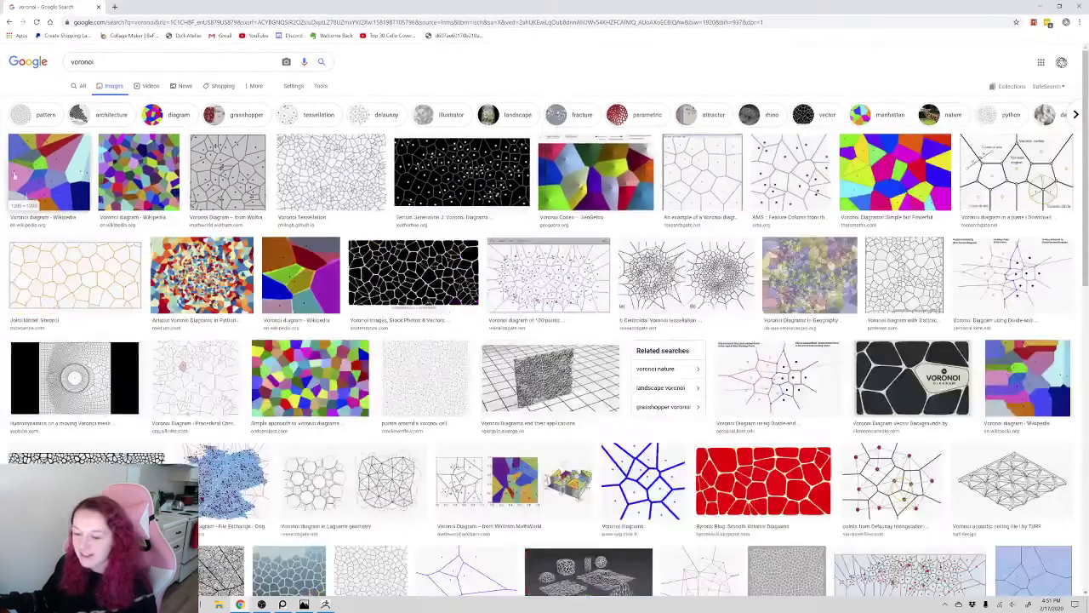
click(392, 253)
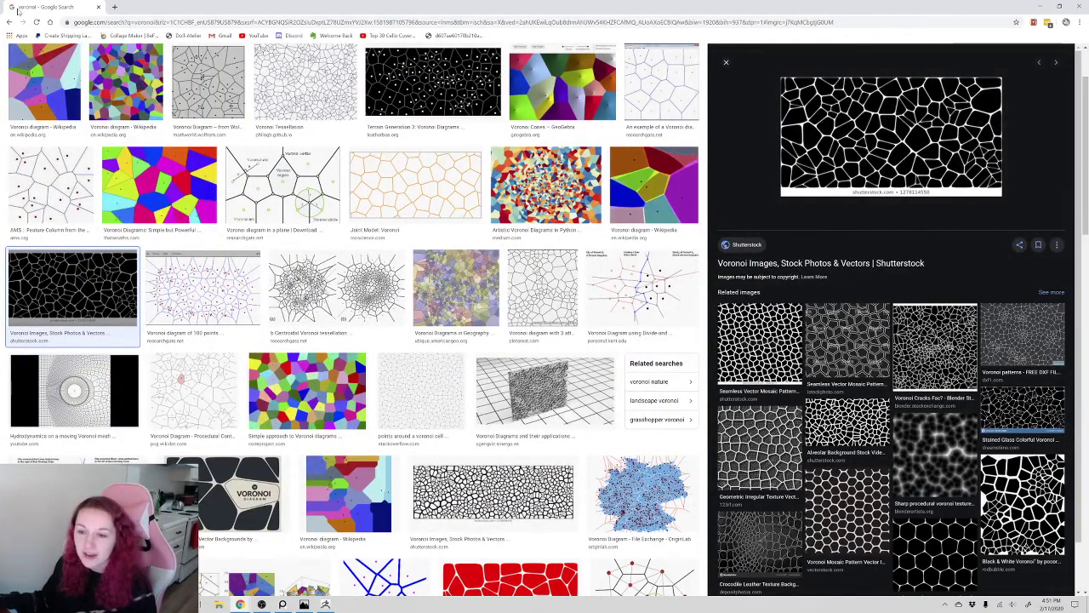
key(alt+Tab)
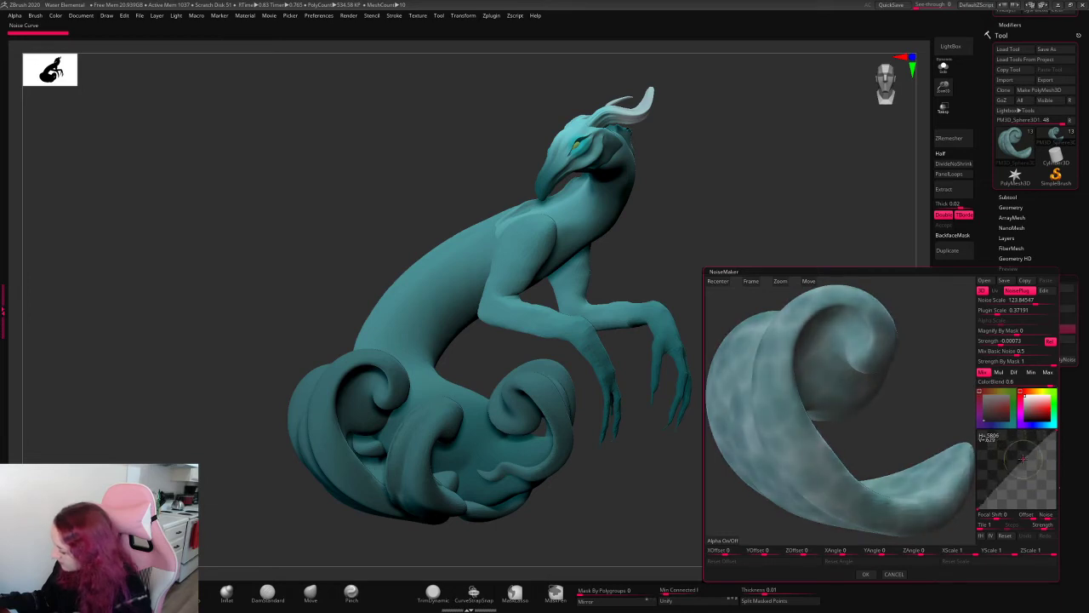
- Set the Voronoi noise's strength to about 0.247, its noise scale to 512 and its plugin scale to about 0.59
drag(1009, 346, 1037, 345)
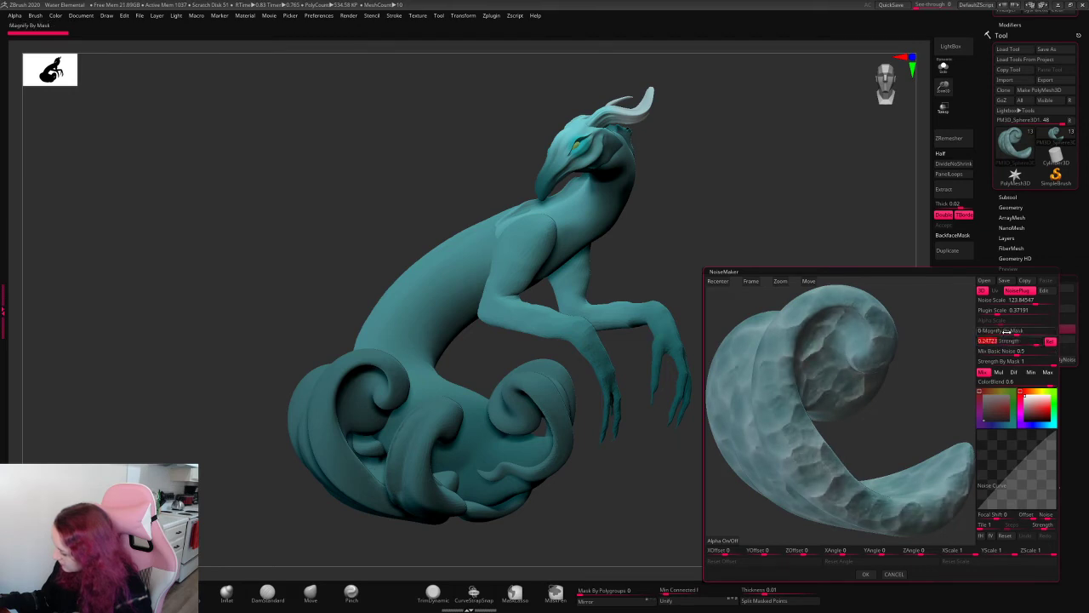
click(1034, 344)
drag(1004, 311, 996, 312)
key(Return)
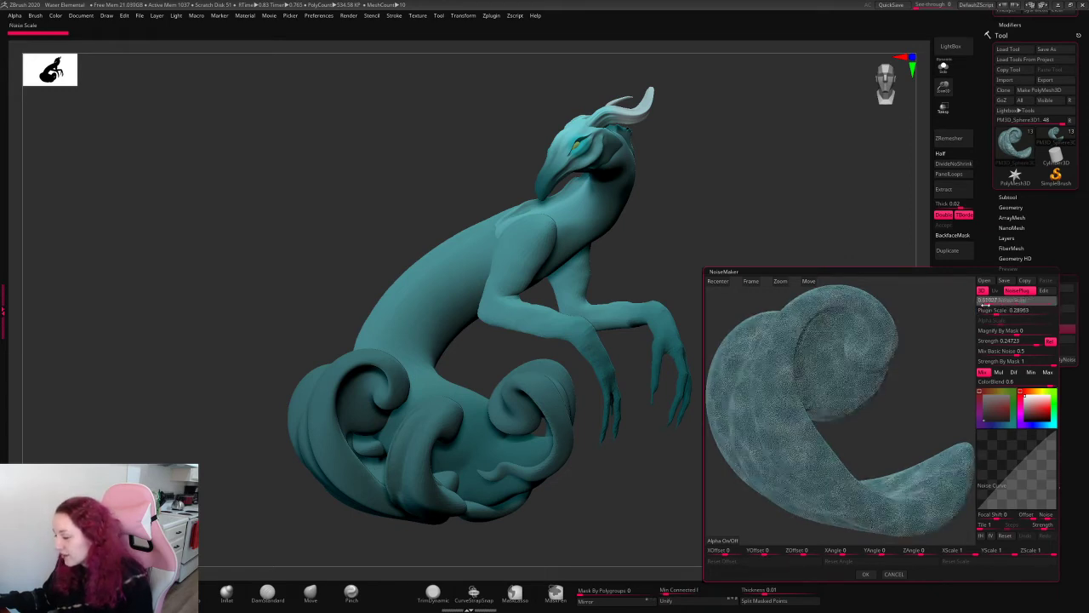
click(995, 311)
drag(996, 310, 999, 310)
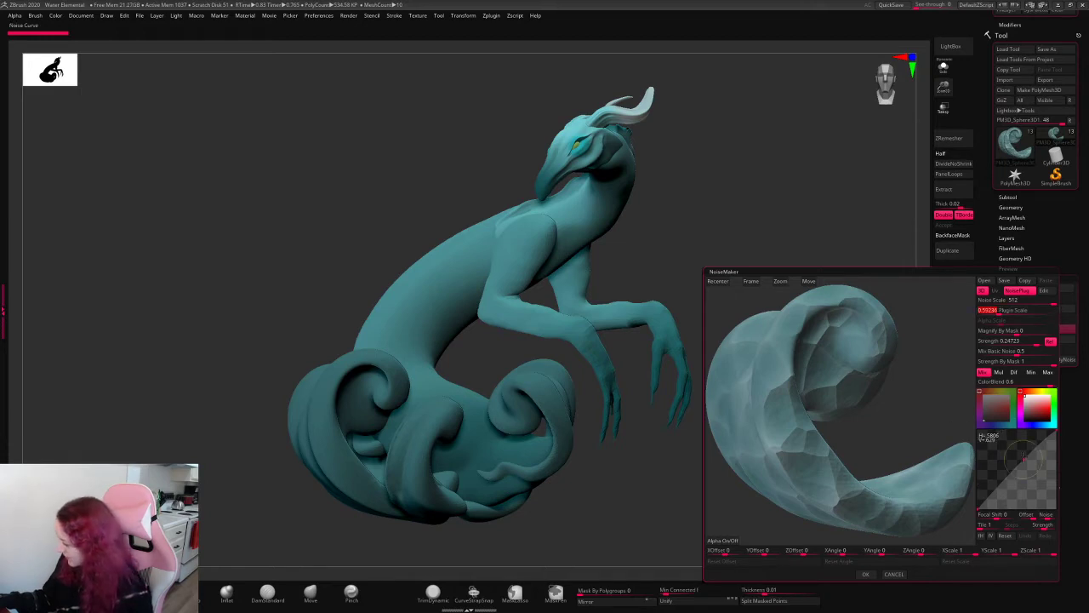
- Bow the middle of the noise curve, fine-tune the noise strength, and accept the surface noise
mouse_move(1022, 453)
mouse_down()
mouse_move(1013, 443)
mouse_move(1019, 458)
mouse_up()
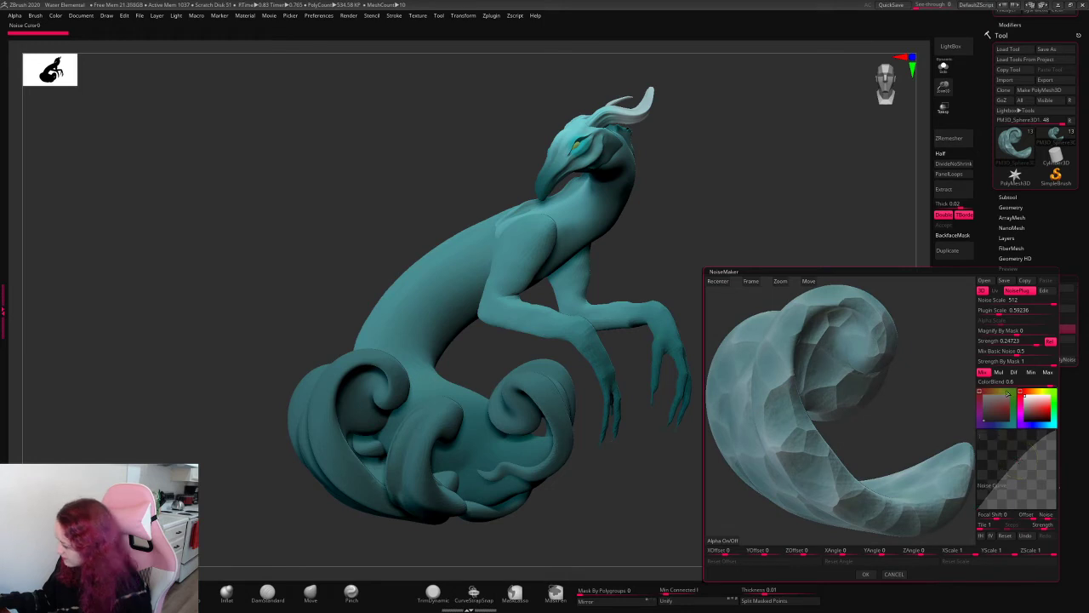
click(1040, 341)
text(0.5)
mouse_move(1041, 344)
mouse_down()
mouse_move(1021, 346)
mouse_move(1033, 345)
mouse_up()
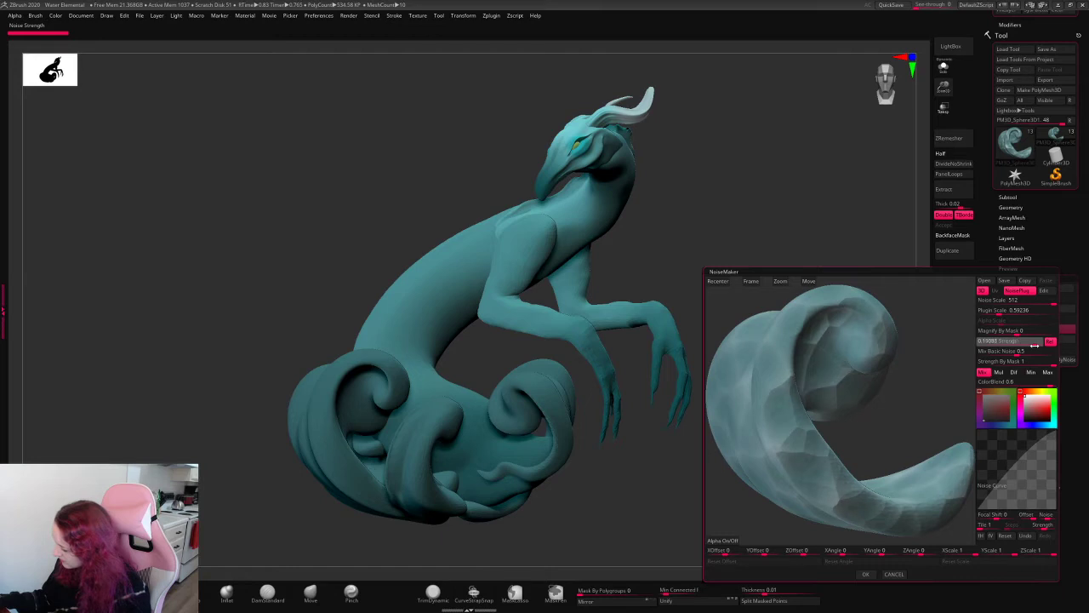
click(1035, 346)
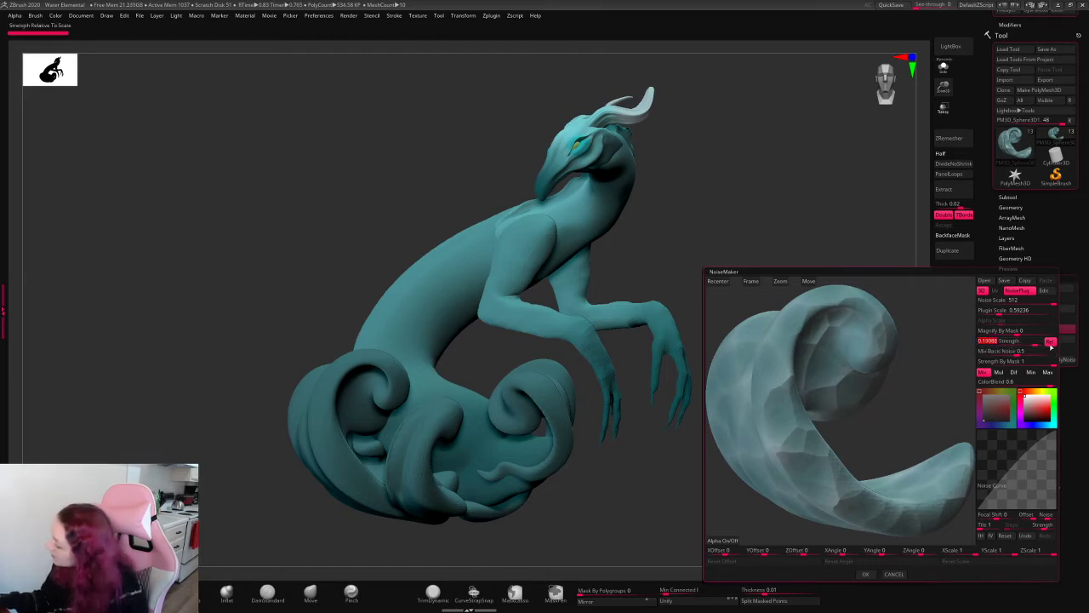
drag(1033, 342, 1036, 343)
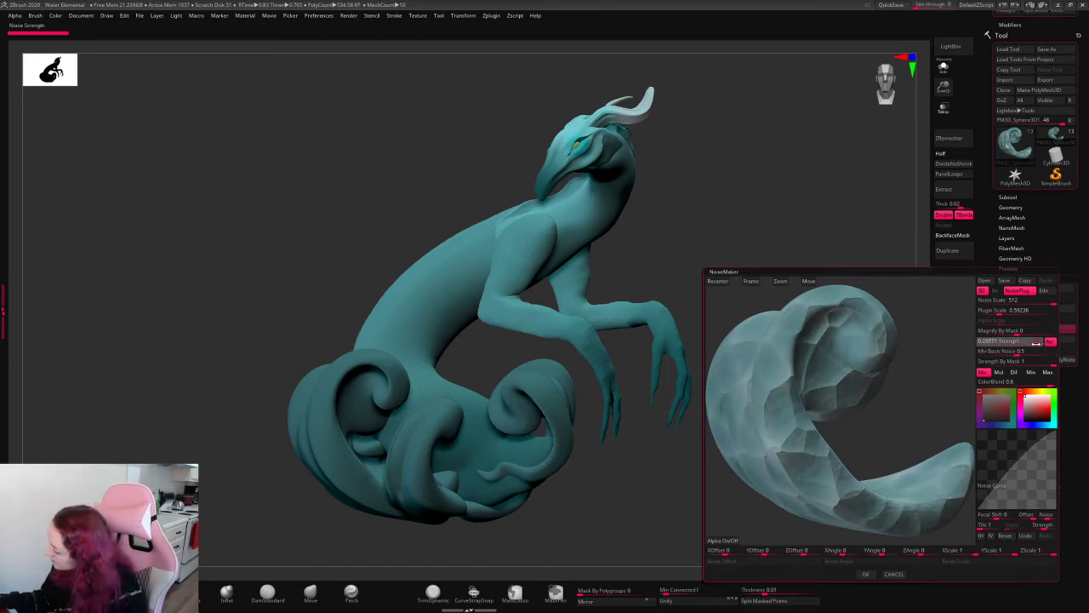
click(866, 574)
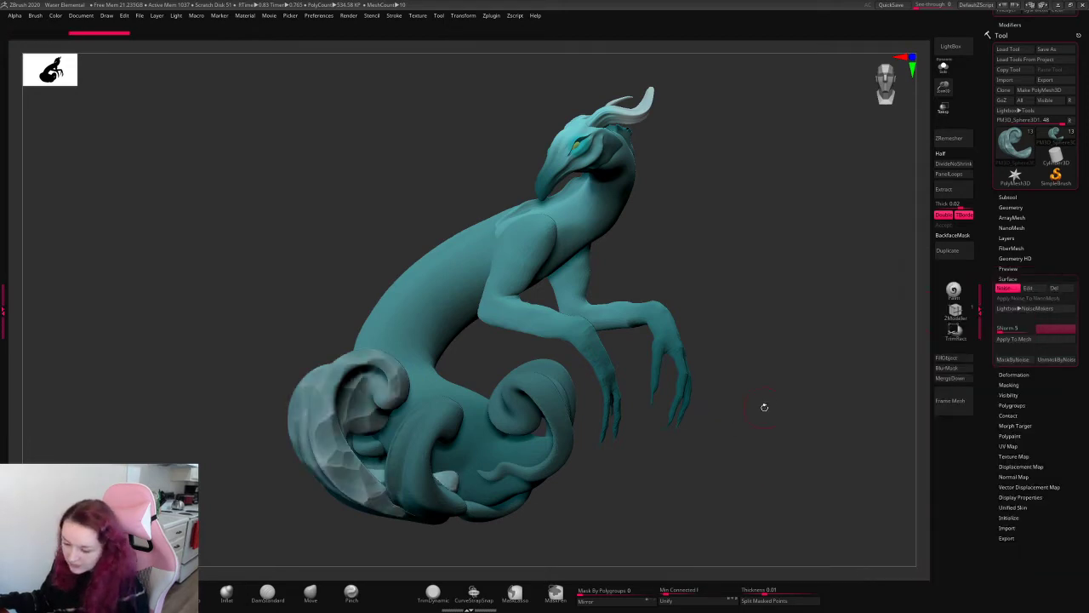
- Apply the Voronoi noise to the wave curl's mesh and inspect the faceted curl up close from the front and side
drag(764, 407, 833, 410)
click(1014, 339)
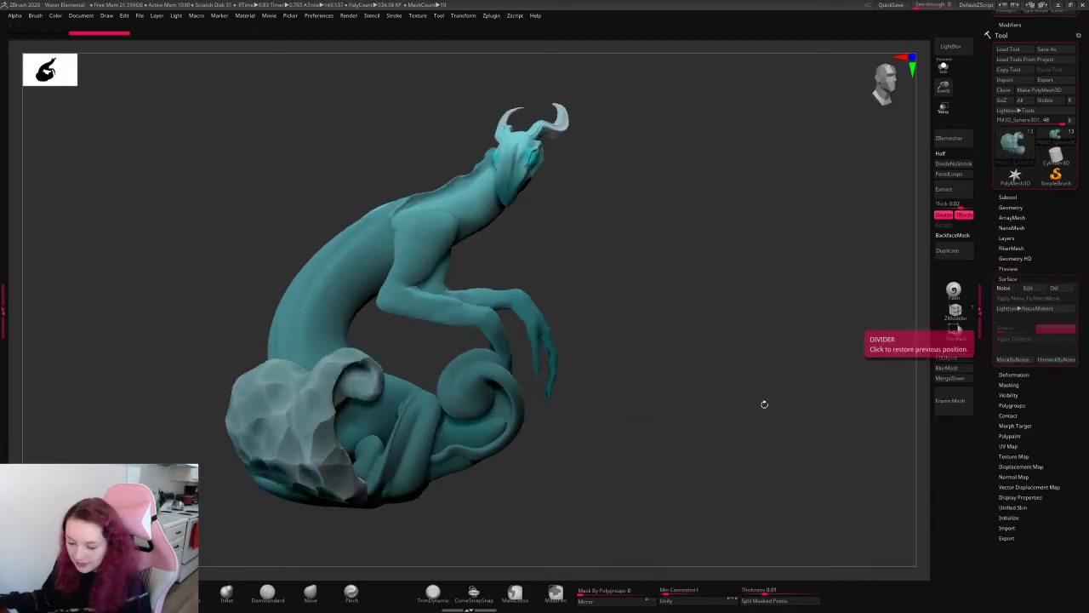
drag(765, 404, 842, 420)
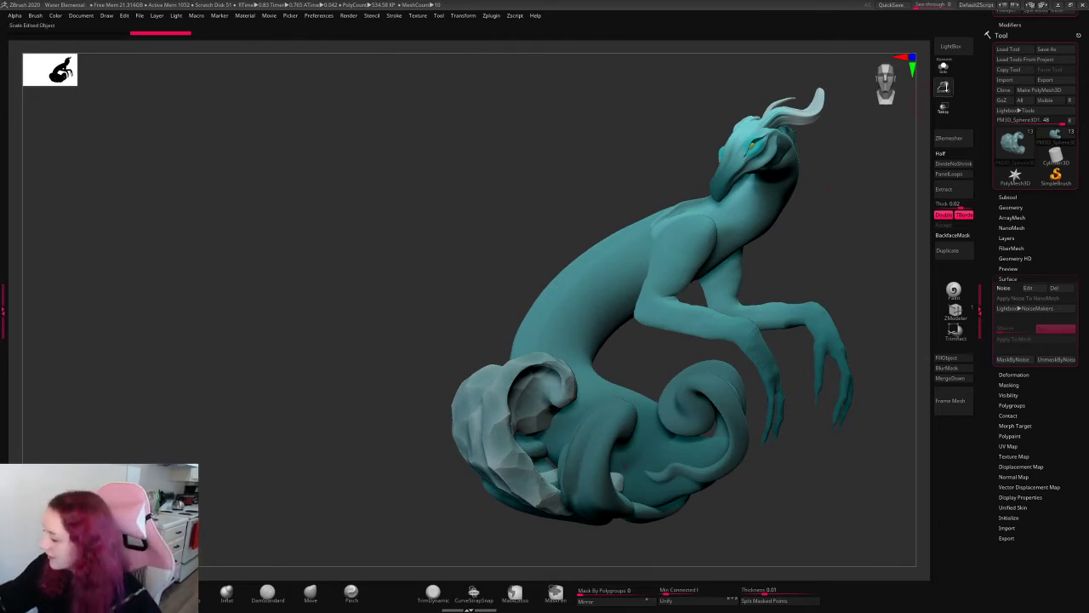
drag(944, 86, 935, 128)
alt+drag(775, 273, 660, 146)
drag(944, 87, 940, 117)
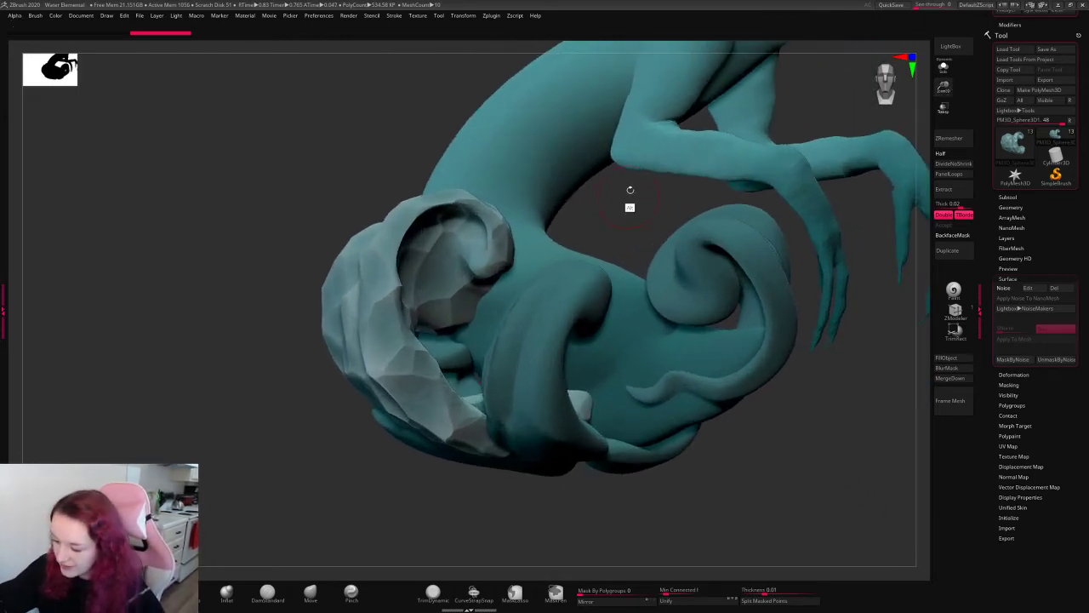
alt+drag(630, 189, 869, 171)
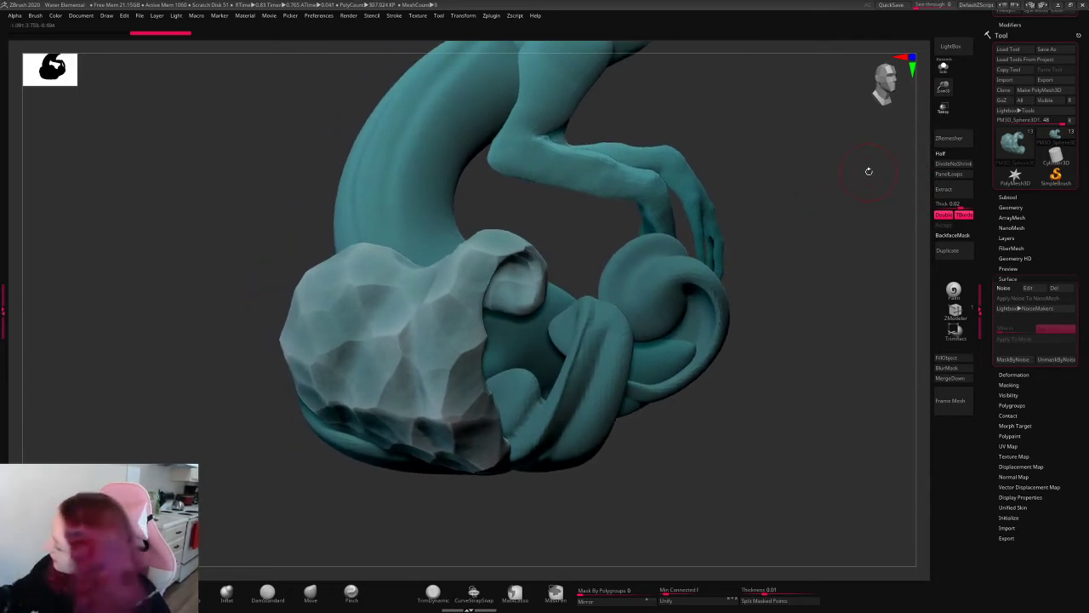
- Remesh the faceted wave curl with DynaMesh and inspect its surface from the front and side and up close
click(1011, 207)
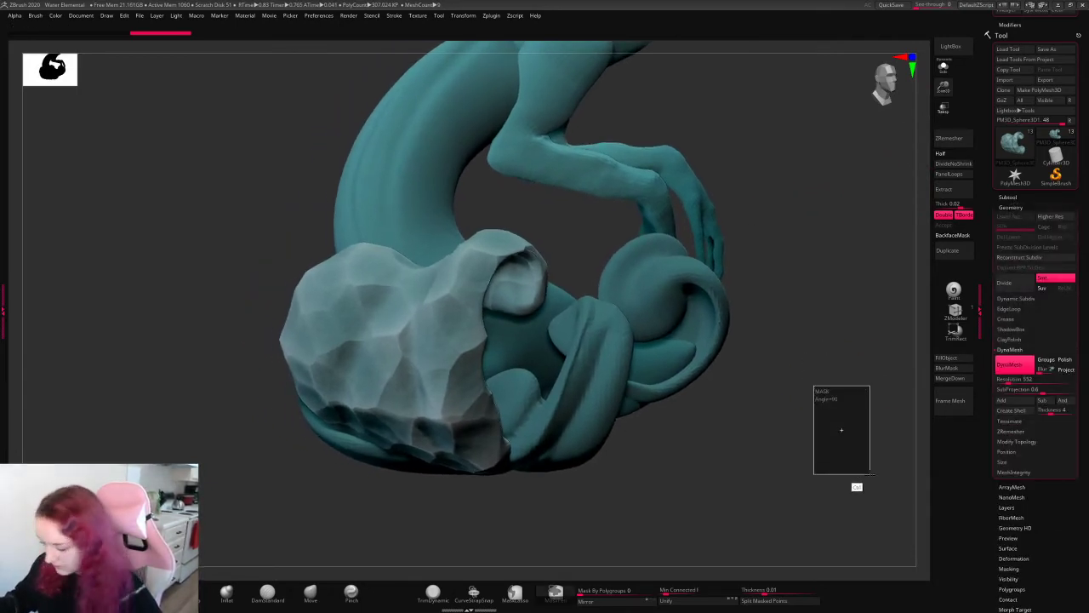
ctrl+drag(870, 474, 870, 474)
drag(489, 358, 460, 349)
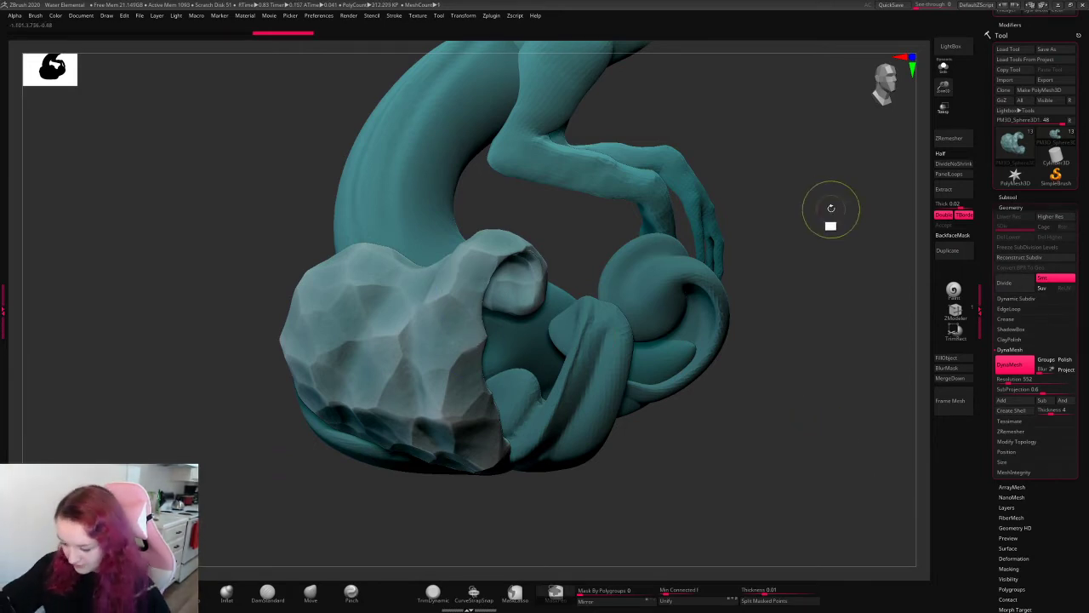
drag(831, 208, 762, 201)
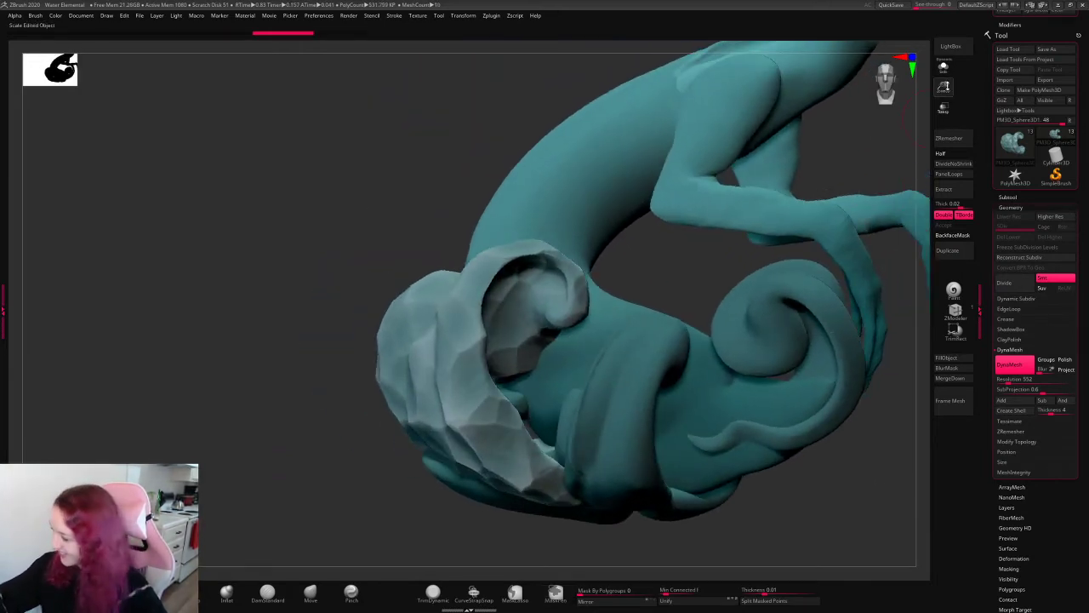
drag(947, 86, 947, 99)
right_click(632, 306)
drag(681, 251, 705, 257)
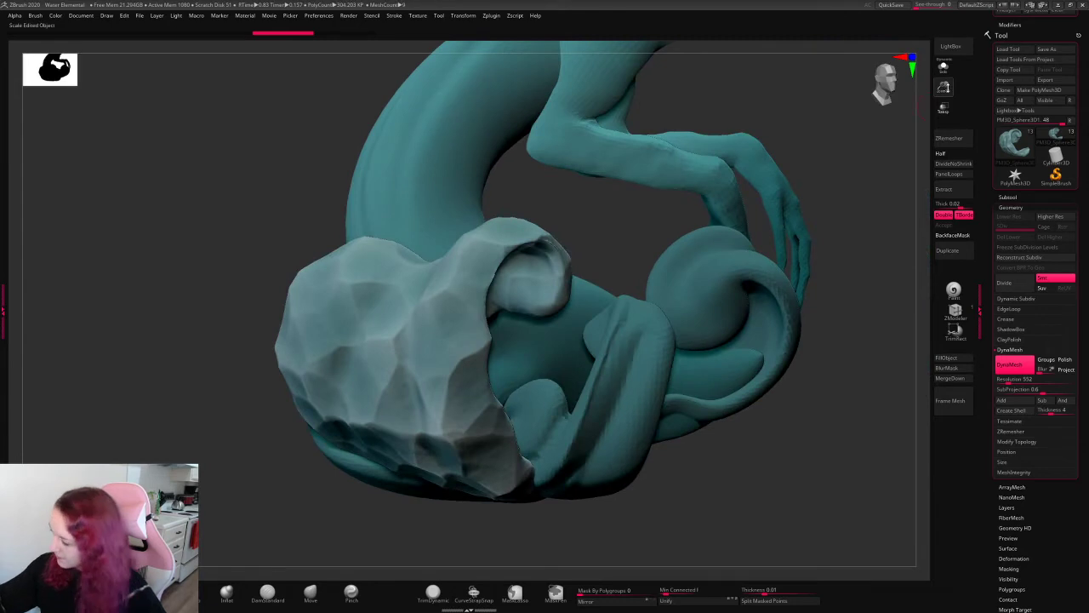
drag(948, 88, 948, 104)
alt+drag(639, 205, 713, 206)
right_click(652, 254)
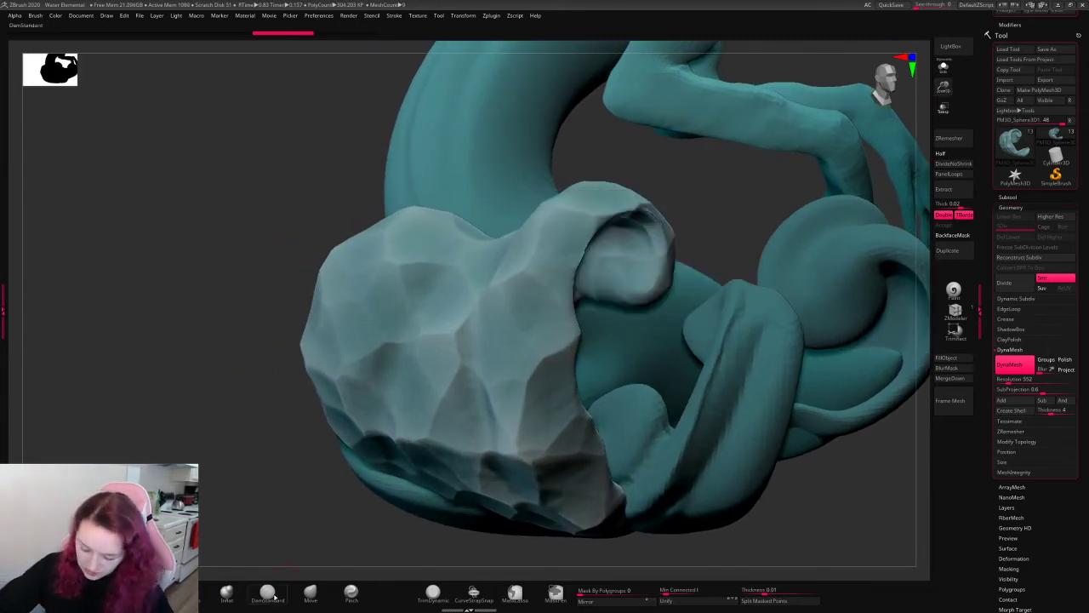
- Try raising a thin ridge along the facet edges beside the curl's opening with the Inflate brush, adjusting its size and intensity
right_click(521, 277)
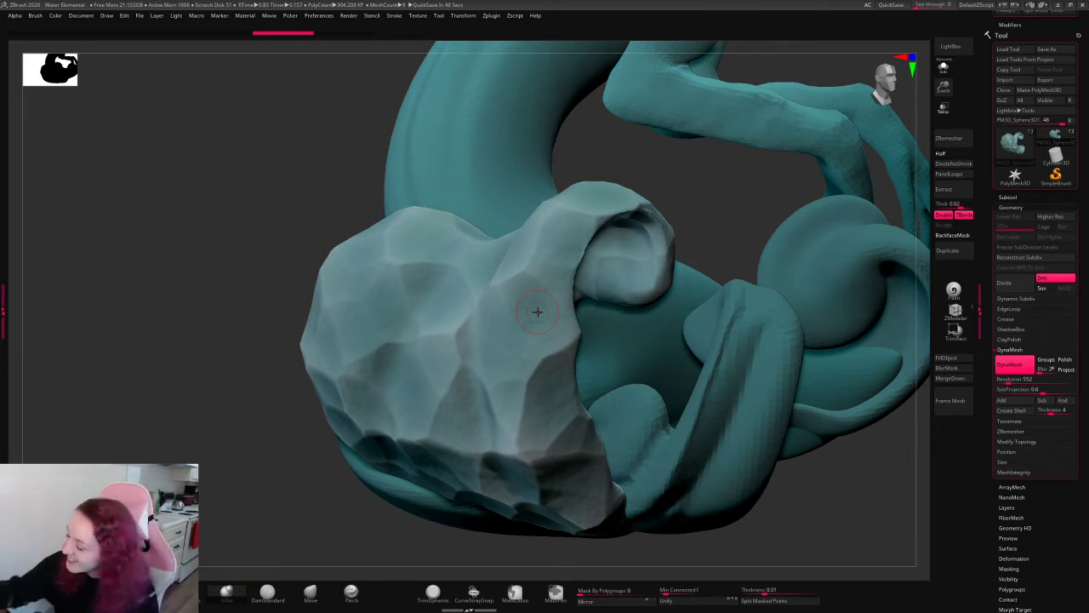
key(space)
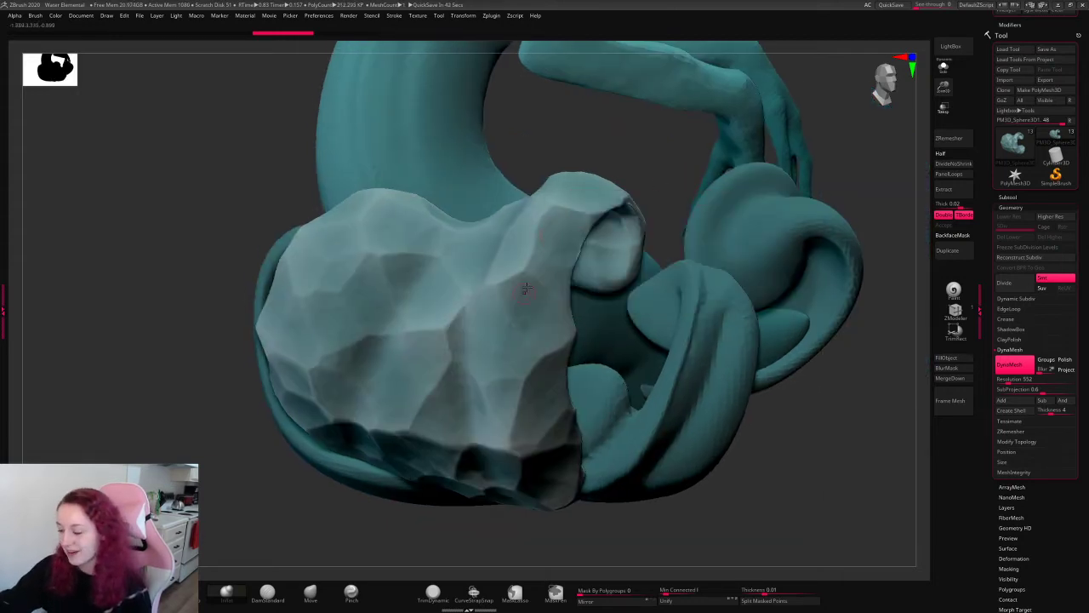
key(space)
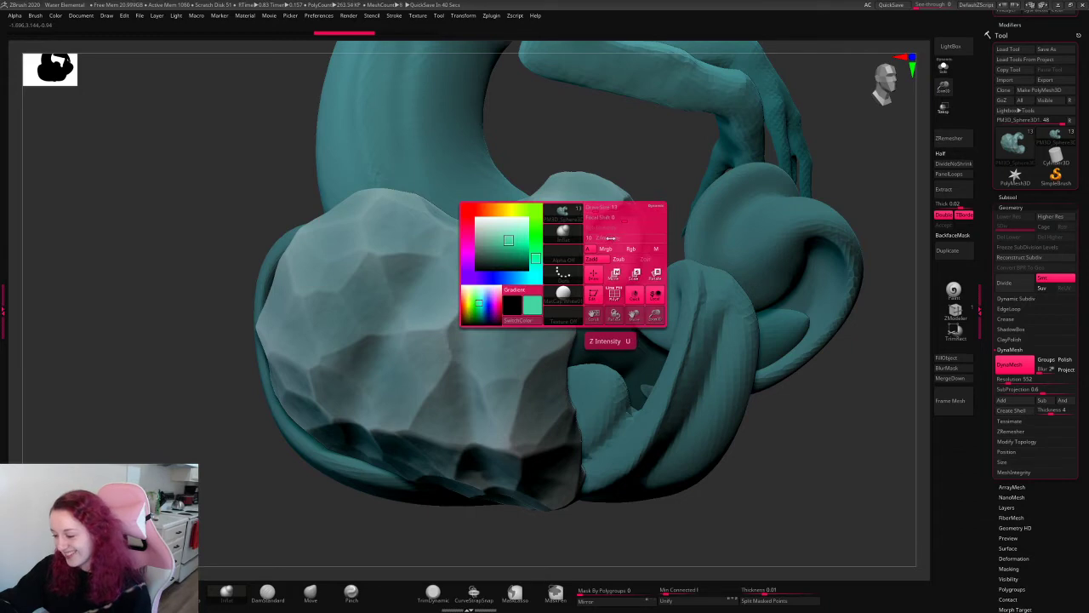
drag(560, 204, 522, 277)
key(space)
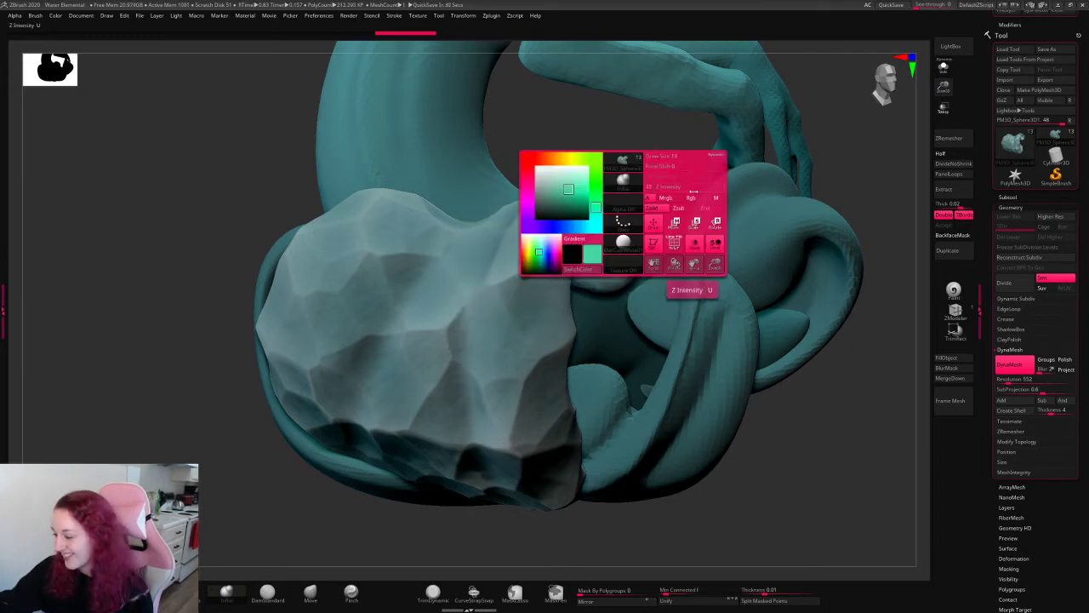
key(ctrl+z)
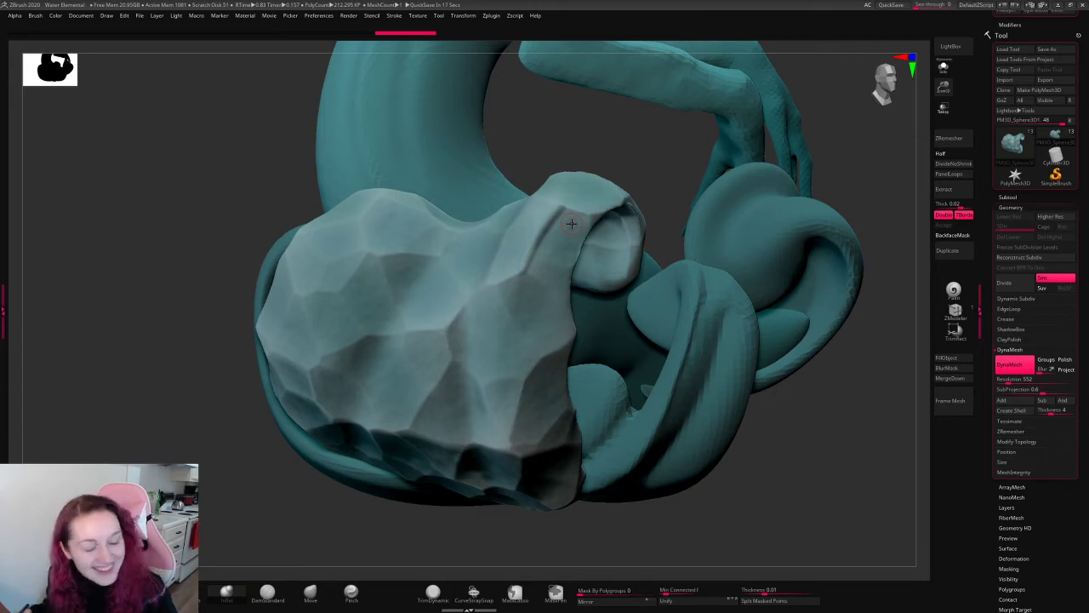
right_drag(572, 223, 602, 226)
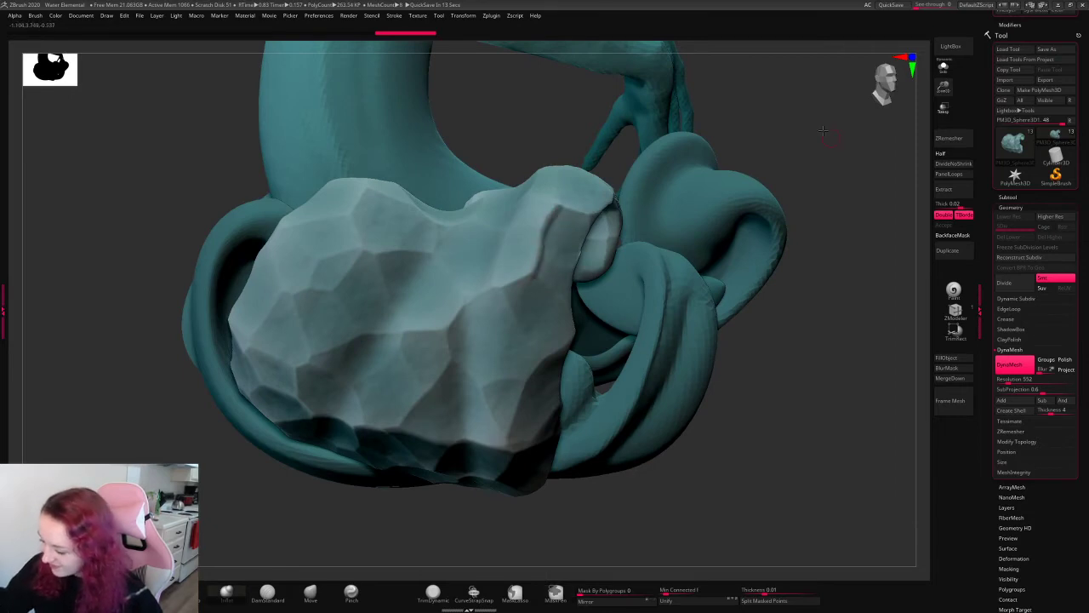
right_drag(823, 130, 558, 198)
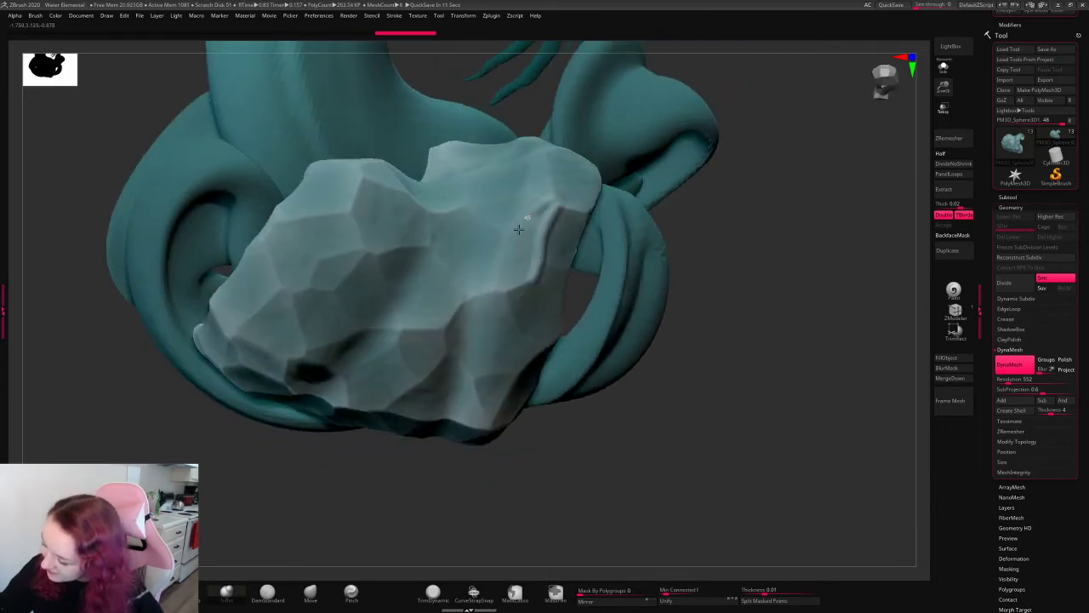
mouse_move(519, 229)
mouse_down()
mouse_move(548, 219)
mouse_move(554, 195)
mouse_move(515, 228)
mouse_move(537, 202)
mouse_move(520, 223)
mouse_move(546, 213)
mouse_move(523, 231)
mouse_move(533, 247)
mouse_up()
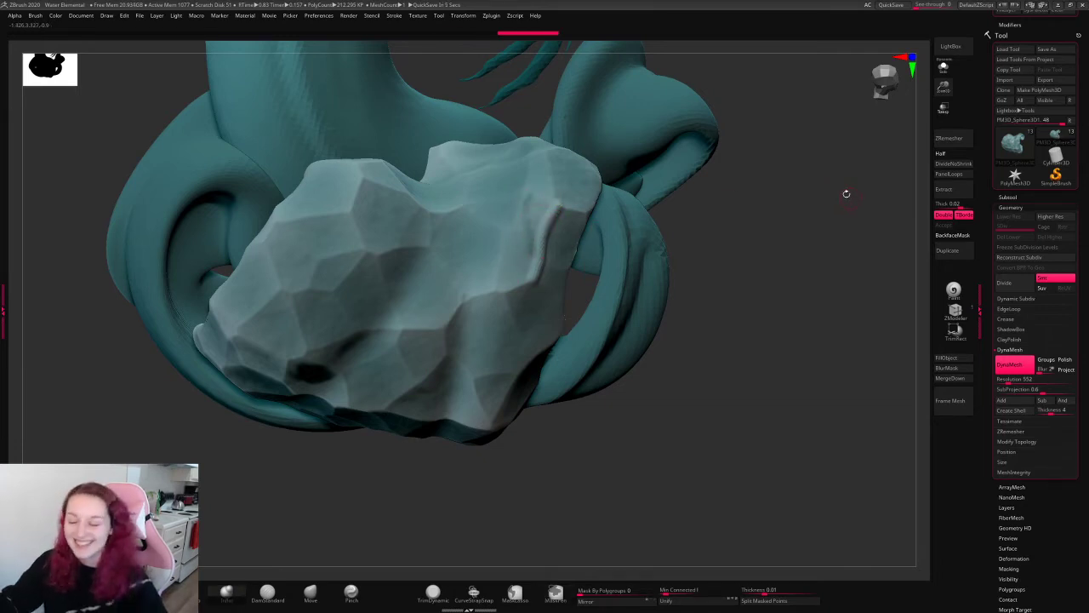
- Try extending the inflated ridges along more facet edges down the curl's front, checking them from several angles
drag(846, 193, 561, 194)
key(ctrl+z)
drag(652, 332, 703, 397)
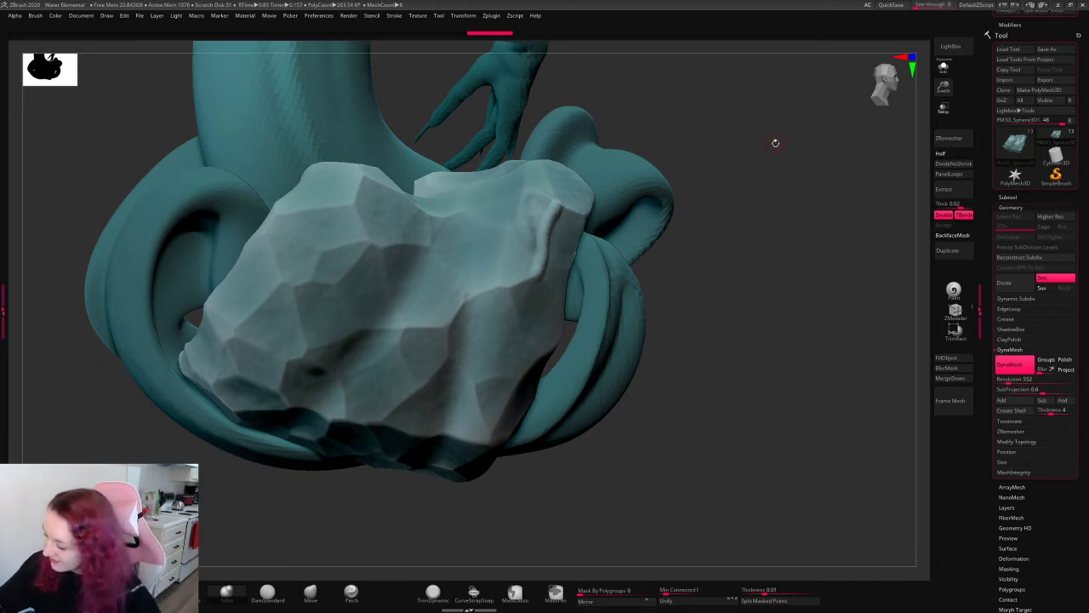
drag(775, 144, 598, 217)
right_drag(591, 260, 515, 219)
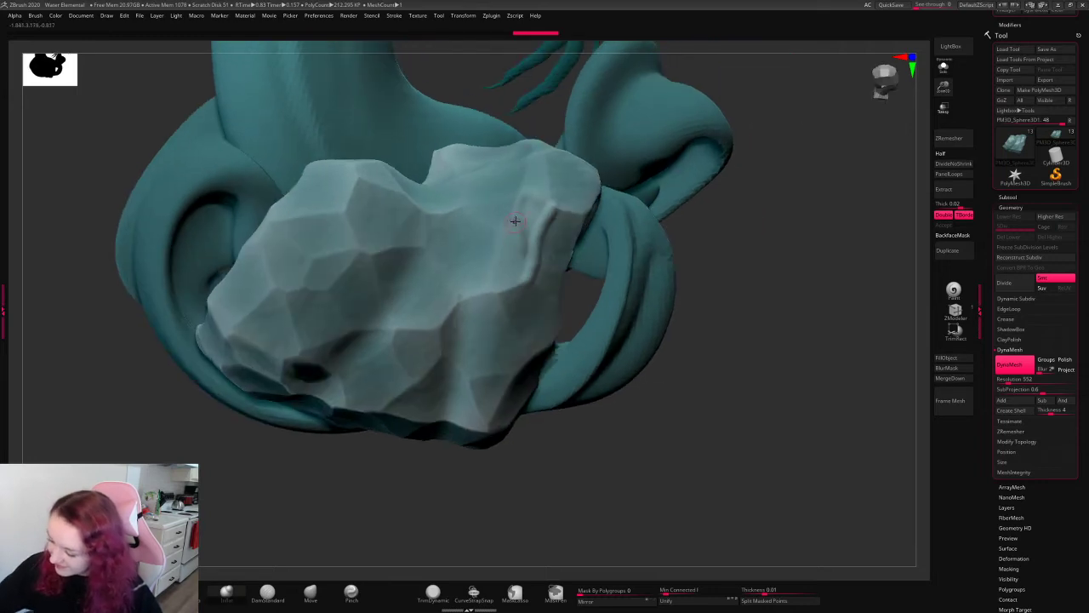
drag(758, 223, 503, 295)
drag(825, 190, 745, 212)
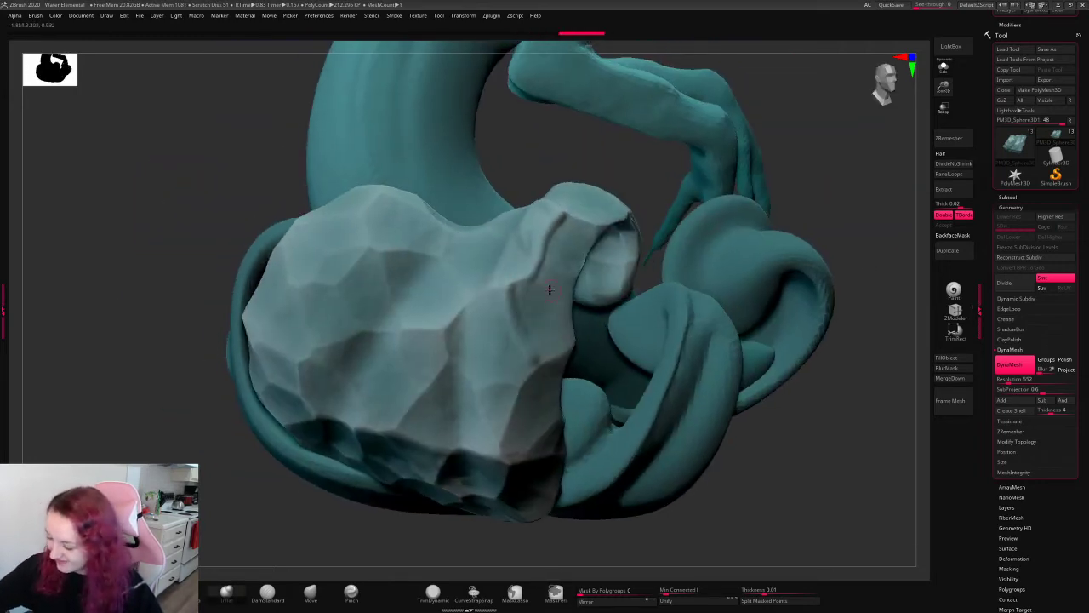
mouse_move(553, 334)
right_down()
mouse_move(579, 323)
mouse_move(540, 339)
right_up()
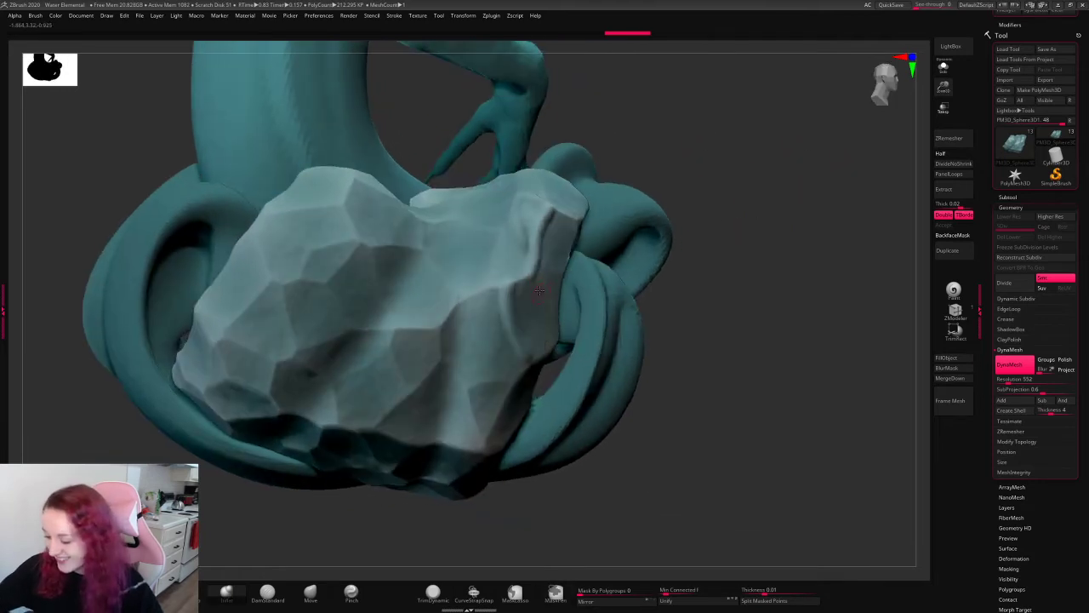
drag(800, 153, 513, 238)
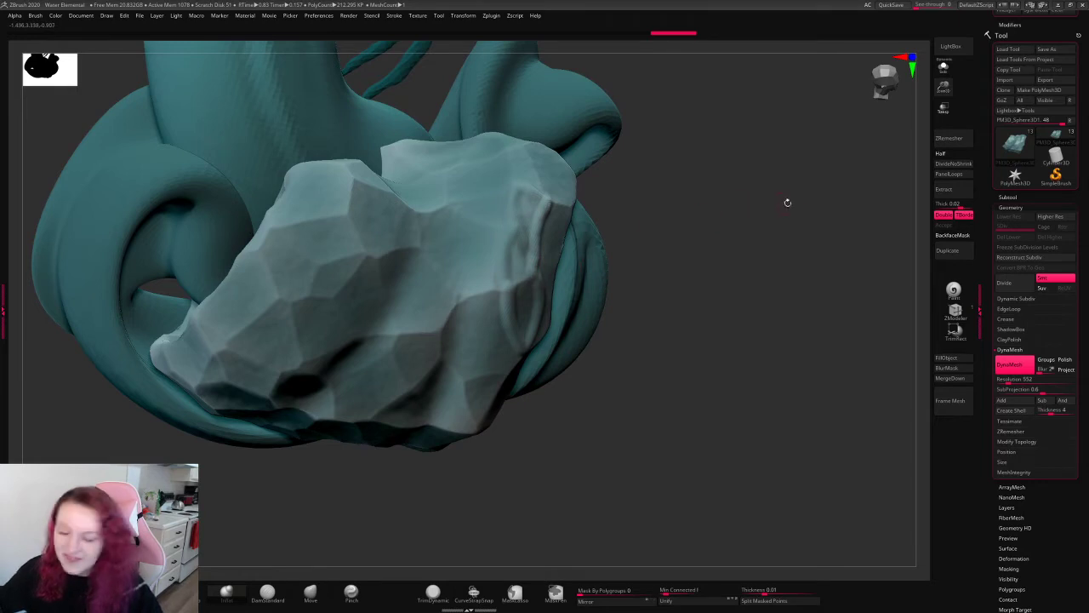
mouse_move(787, 202)
mouse_down()
mouse_move(795, 222)
mouse_move(862, 200)
mouse_move(823, 239)
mouse_move(859, 195)
mouse_move(846, 227)
mouse_up()
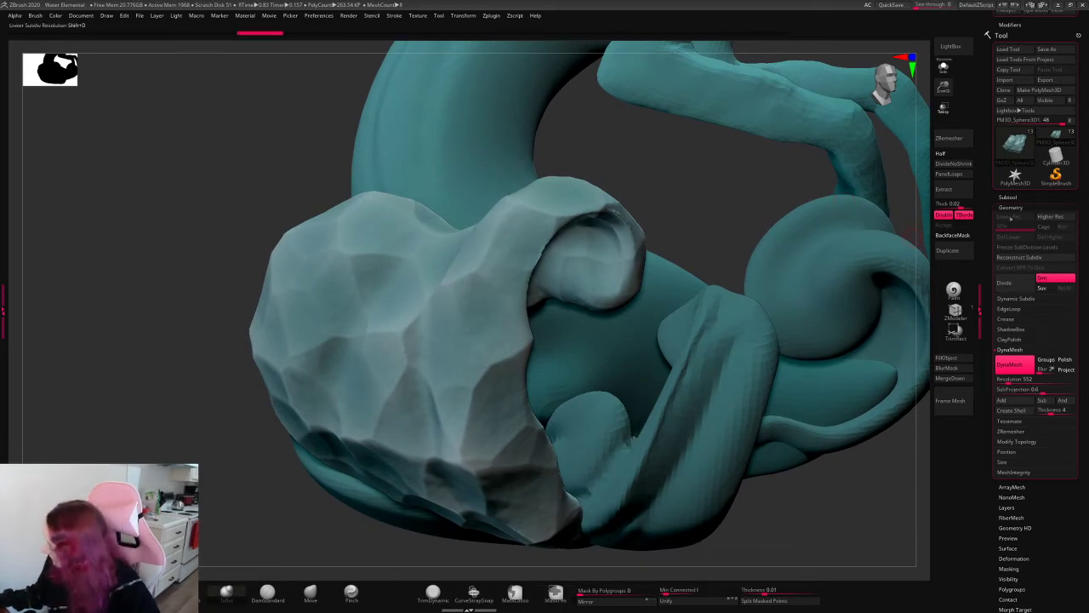
- Replace the open Geometry settings with the curl's Surface noise options
click(1012, 206)
click(1015, 289)
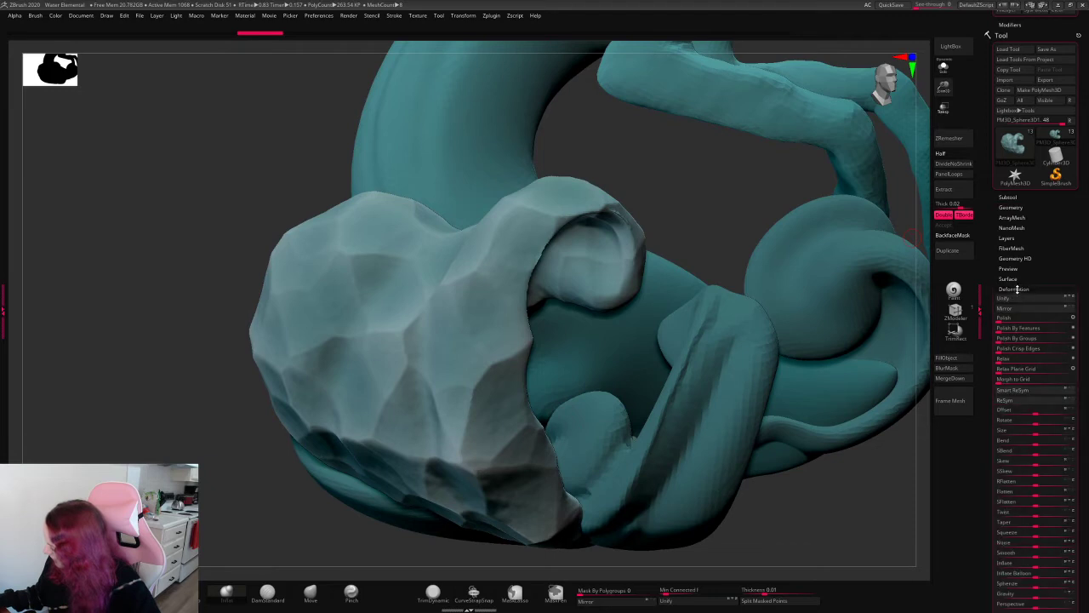
click(1008, 278)
drag(943, 86, 918, 68)
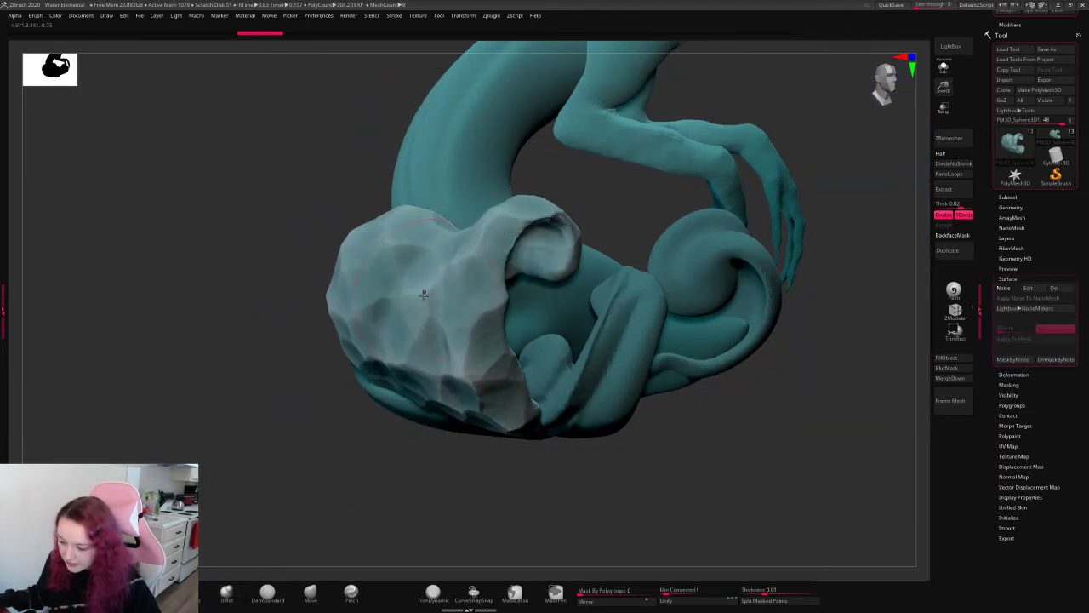
- Try scaling the unmasked faceted curl with the transform gizmo and return to Draw mode
key(w)
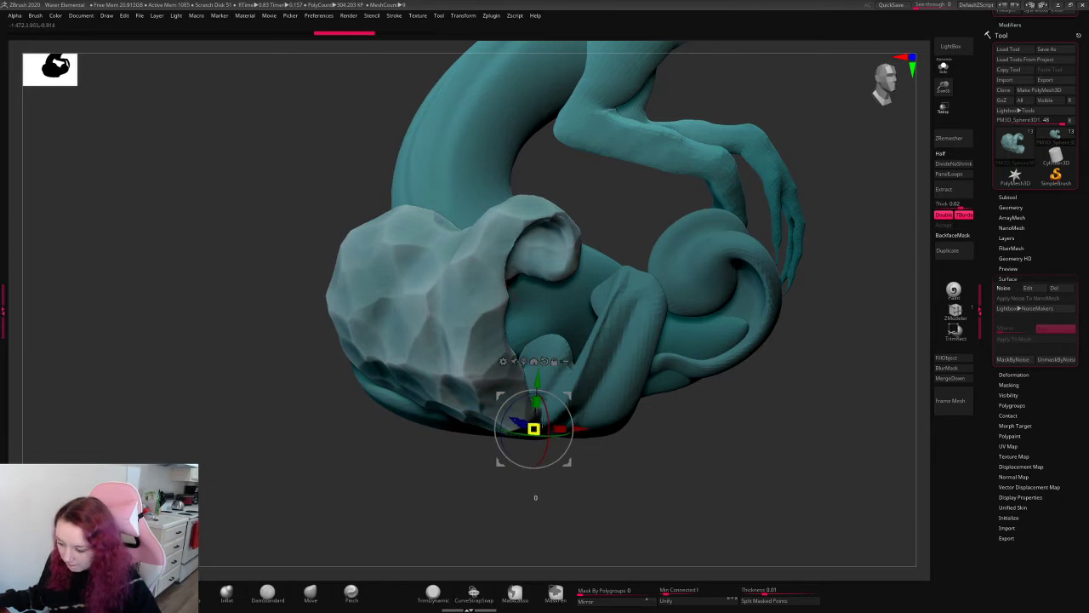
drag(542, 423, 556, 390)
key(q)
mouse_move(741, 458)
mouse_down()
mouse_move(847, 458)
mouse_move(693, 457)
mouse_move(688, 408)
mouse_move(860, 400)
mouse_up()
mouse_move(655, 366)
alt+mouse_down()
mouse_move(766, 410)
mouse_move(703, 405)
alt+mouse_up()
- Mask the wave curl by its Voronoi noise, clearing the first mask and generating it again
click(1007, 287)
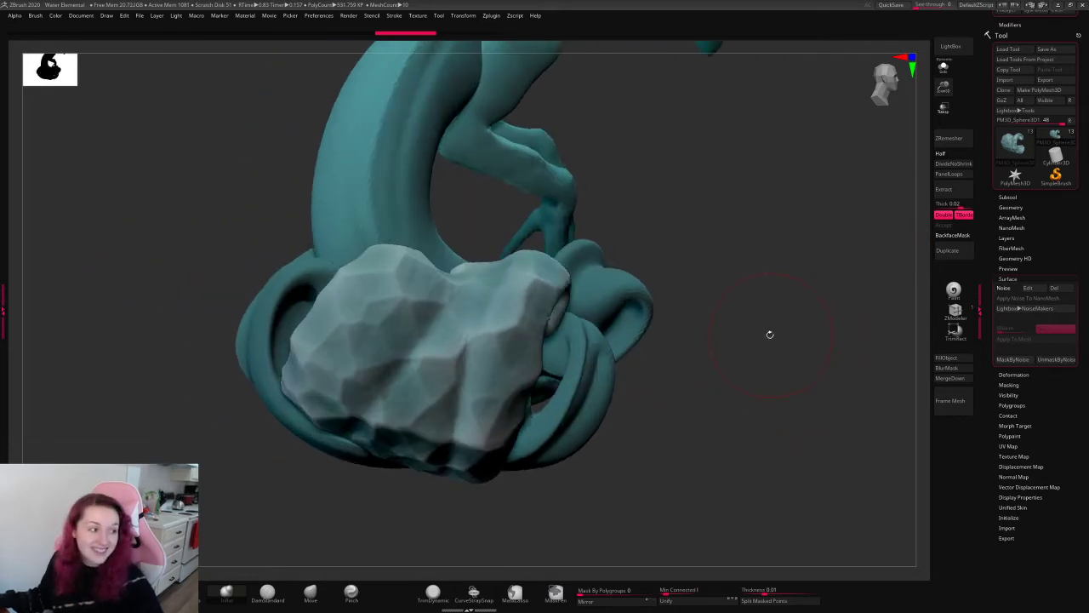
drag(770, 334, 860, 329)
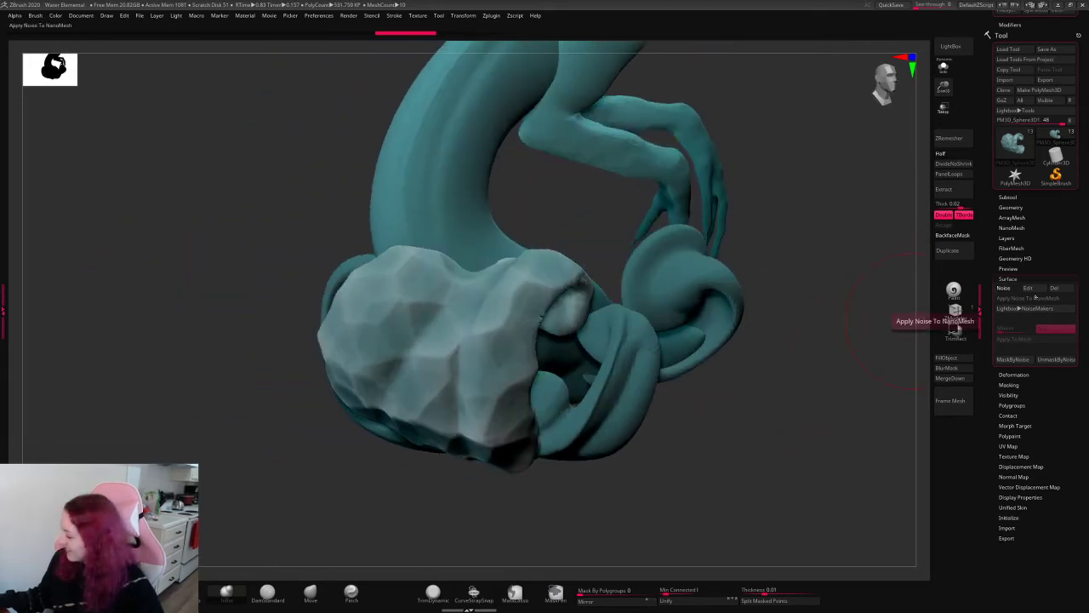
click(1013, 359)
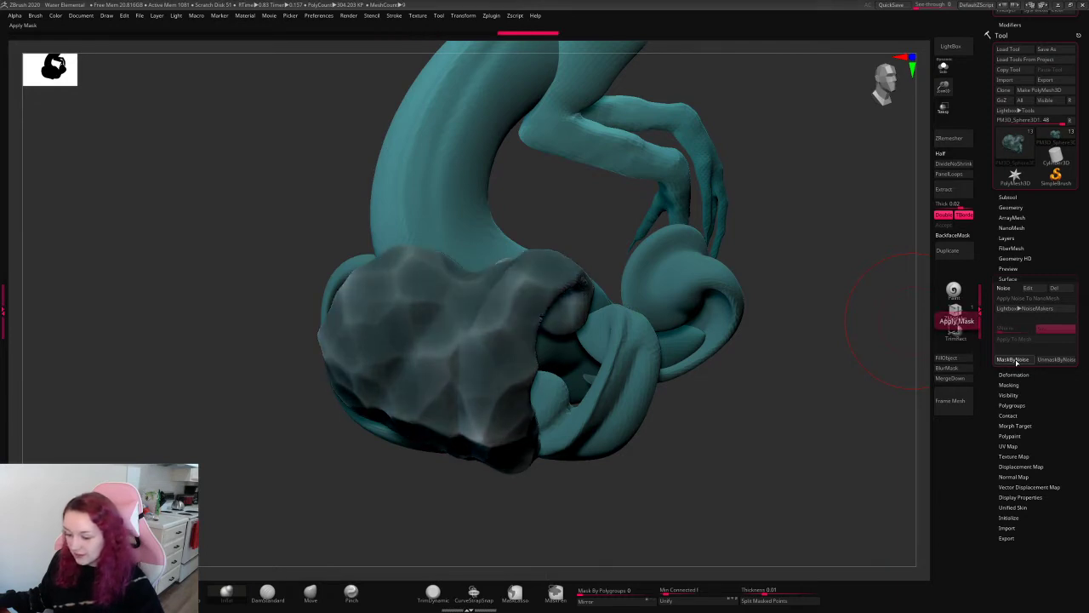
ctrl+click(858, 330)
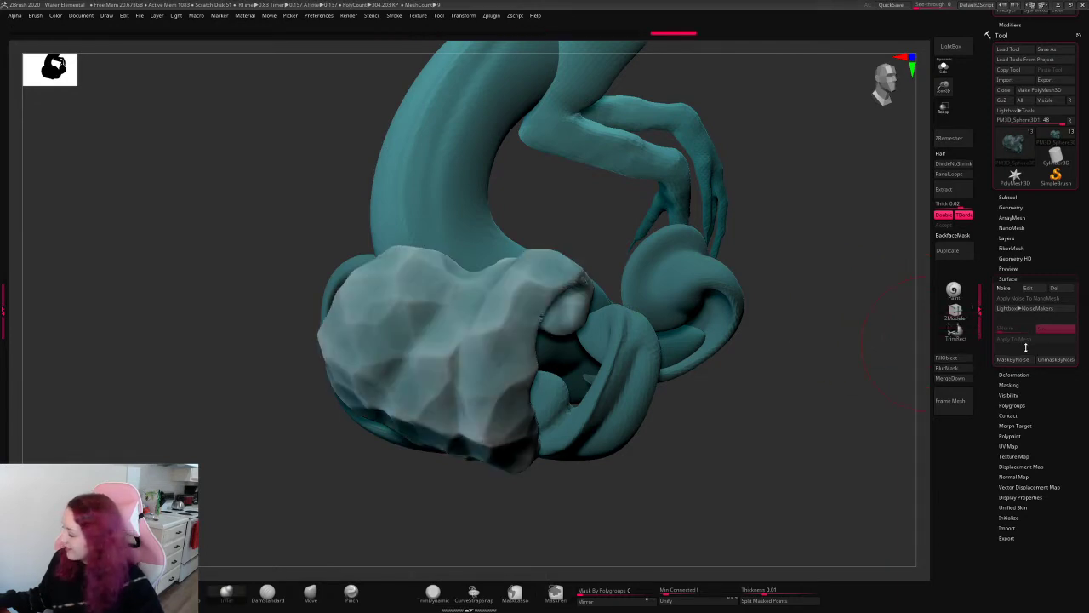
click(1020, 359)
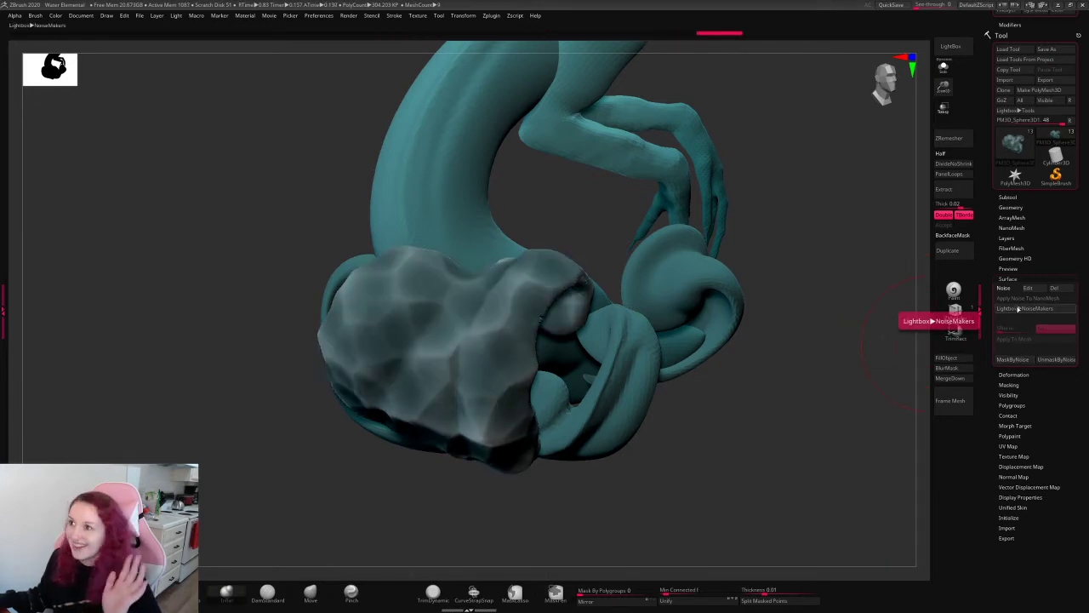
ctrl+click(818, 346)
- Try reshaping the masked curl into petal-like scales with the transform gizmo and view it on the whole creature
key(w)
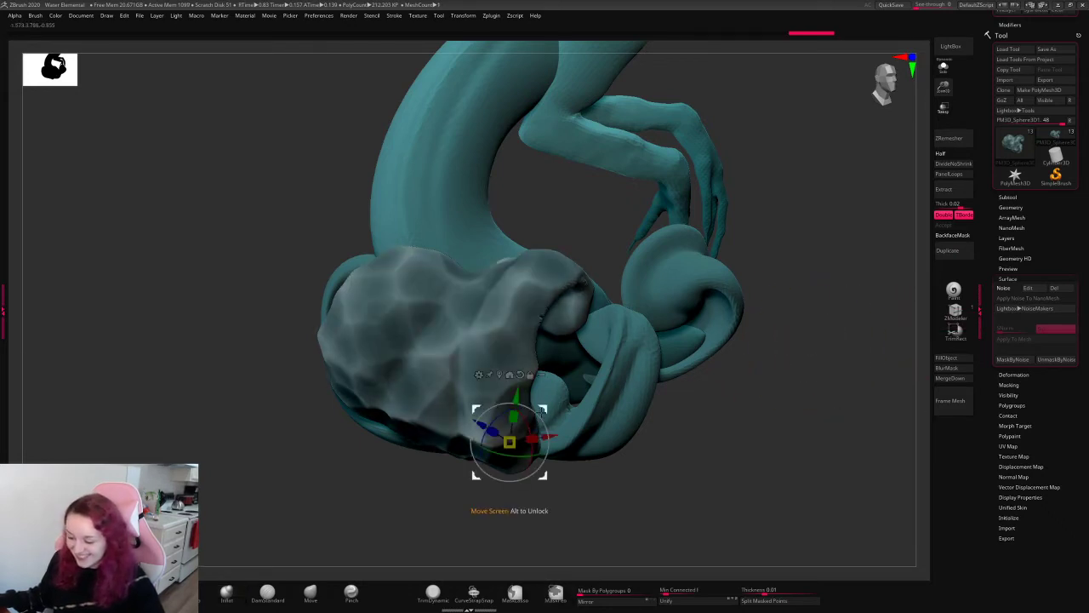
drag(551, 417, 558, 413)
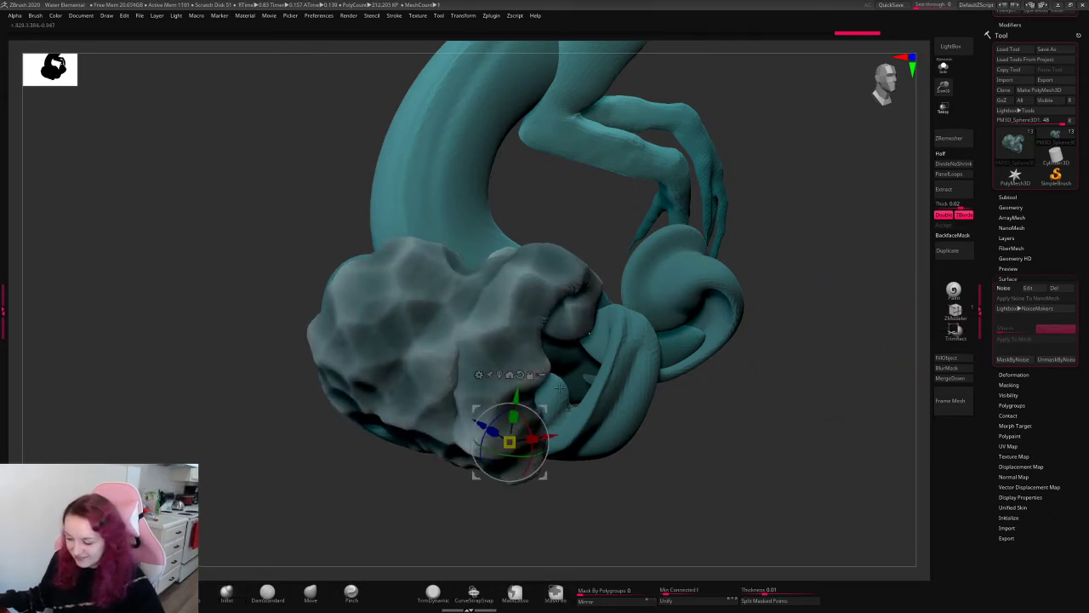
drag(510, 442, 480, 469)
mouse_move(383, 500)
mouse_down()
mouse_move(464, 497)
mouse_move(431, 485)
mouse_up()
mouse_move(656, 479)
mouse_down()
mouse_move(642, 482)
mouse_move(911, 245)
mouse_up()
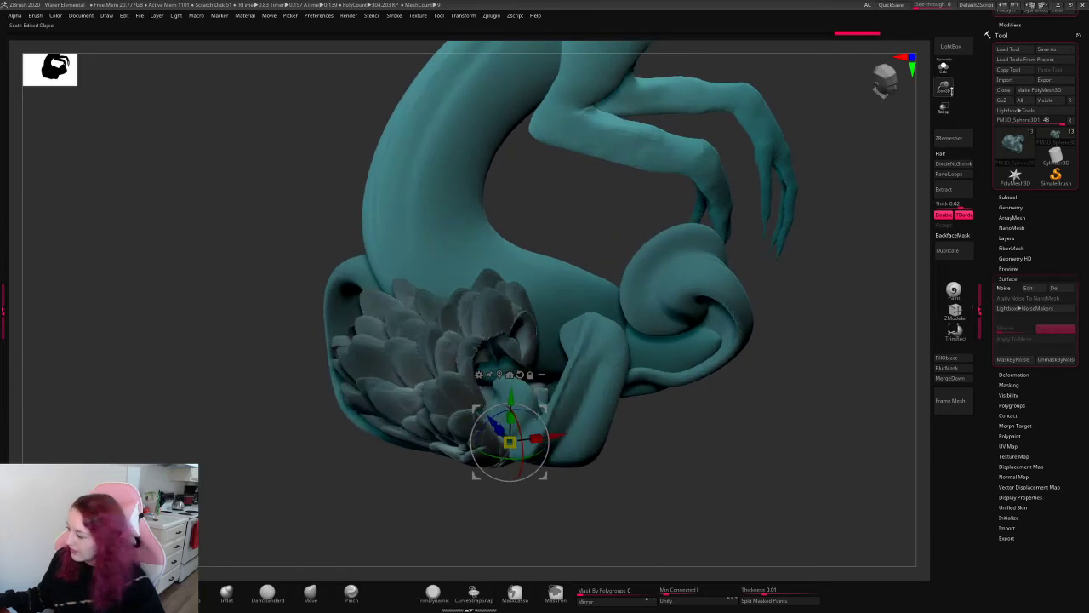
drag(952, 91, 946, 41)
drag(775, 332, 726, 341)
key(q)
drag(945, 87, 946, 128)
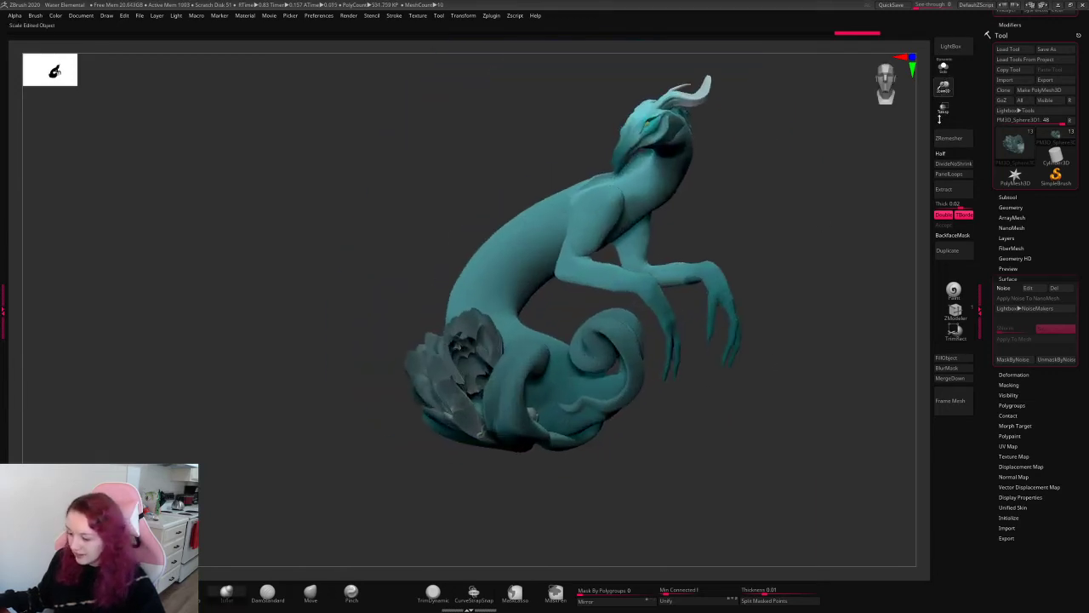
mouse_move(736, 310)
mouse_down()
mouse_move(854, 328)
mouse_move(782, 325)
mouse_move(798, 313)
mouse_up()
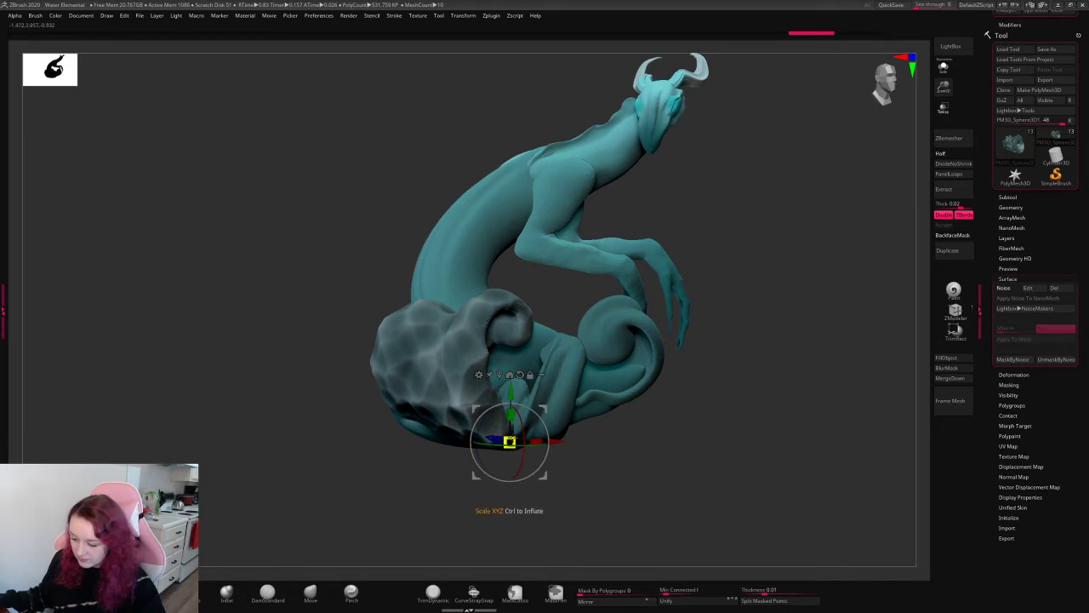
- Inflate the noise-masked curl with the transform gizmo so its unmasked areas push out into pointed ridges, and return to Draw mode
ctrl+drag(509, 441, 540, 428)
mouse_move(654, 478)
mouse_down()
mouse_move(749, 486)
mouse_move(630, 489)
mouse_move(676, 488)
mouse_move(656, 488)
mouse_move(646, 468)
mouse_up()
key(q)
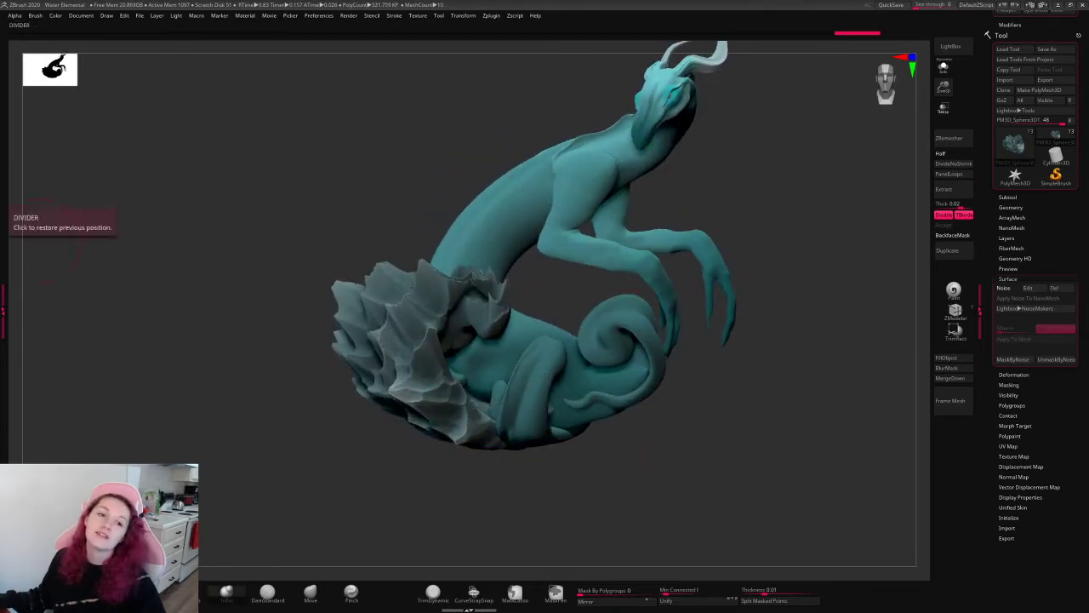
- Examine the spiky, noise-inflated wave curl on the whole creature from the front, side and back
right_drag(0, 390, 0, 344)
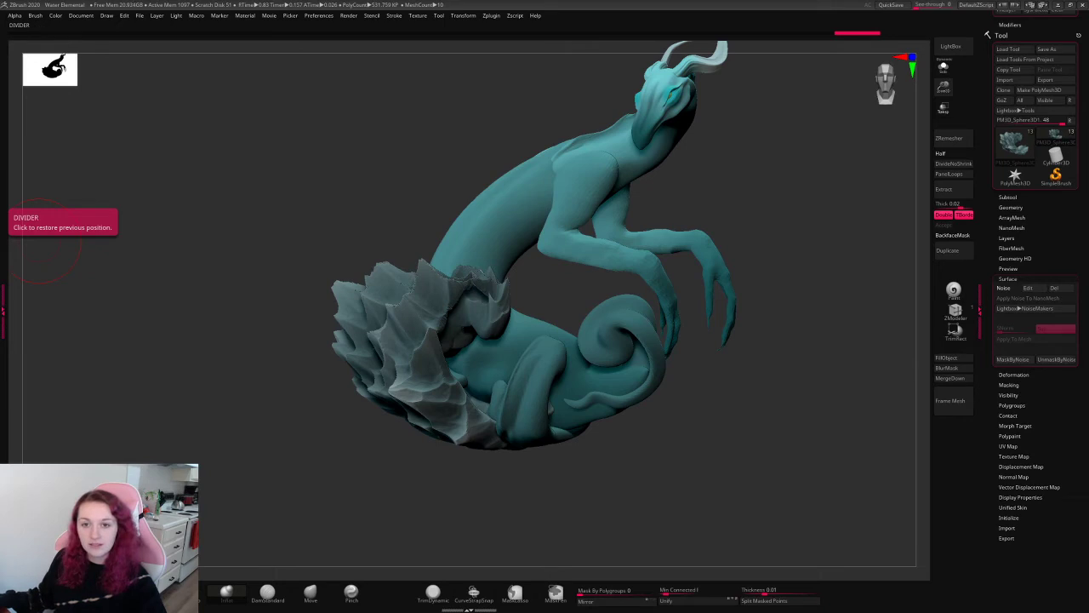
drag(0, 259, 91, 259)
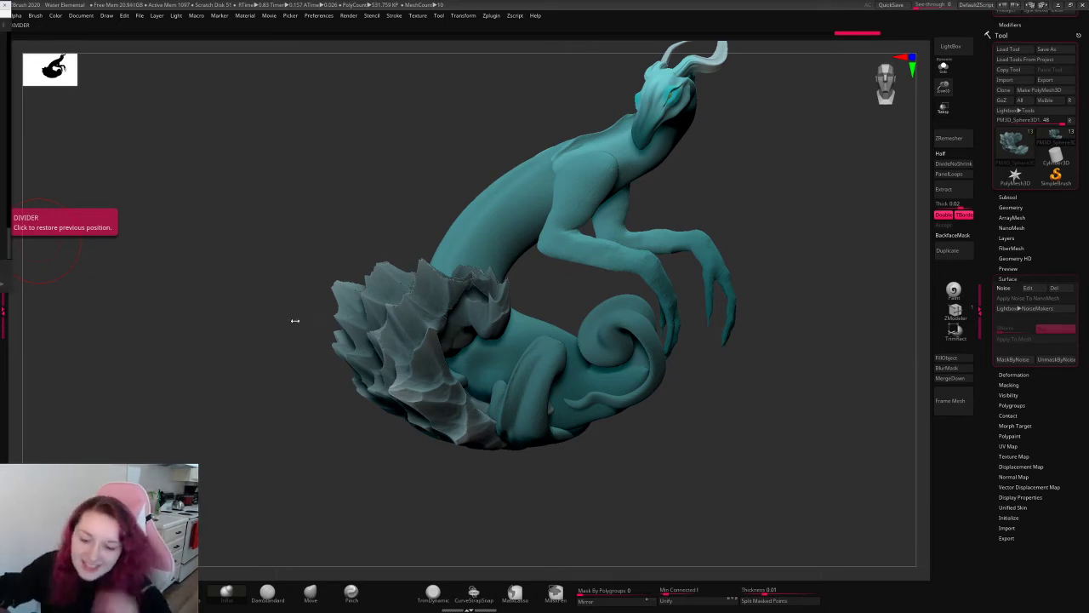
drag(771, 180, 494, 318)
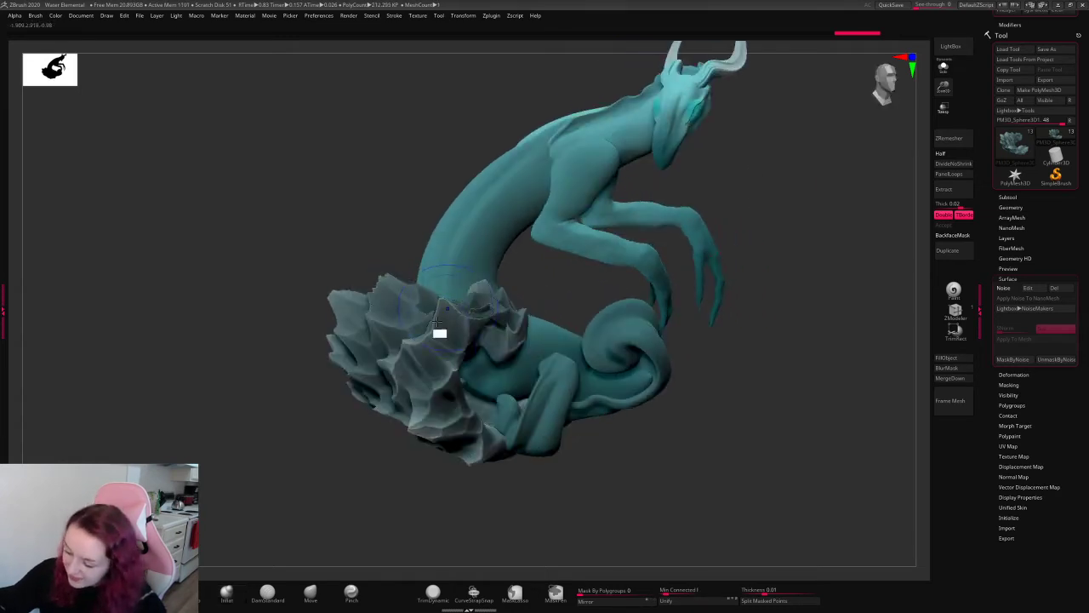
drag(803, 199, 693, 229)
drag(698, 298, 817, 195)
drag(944, 88, 854, 126)
alt+drag(773, 223, 804, 232)
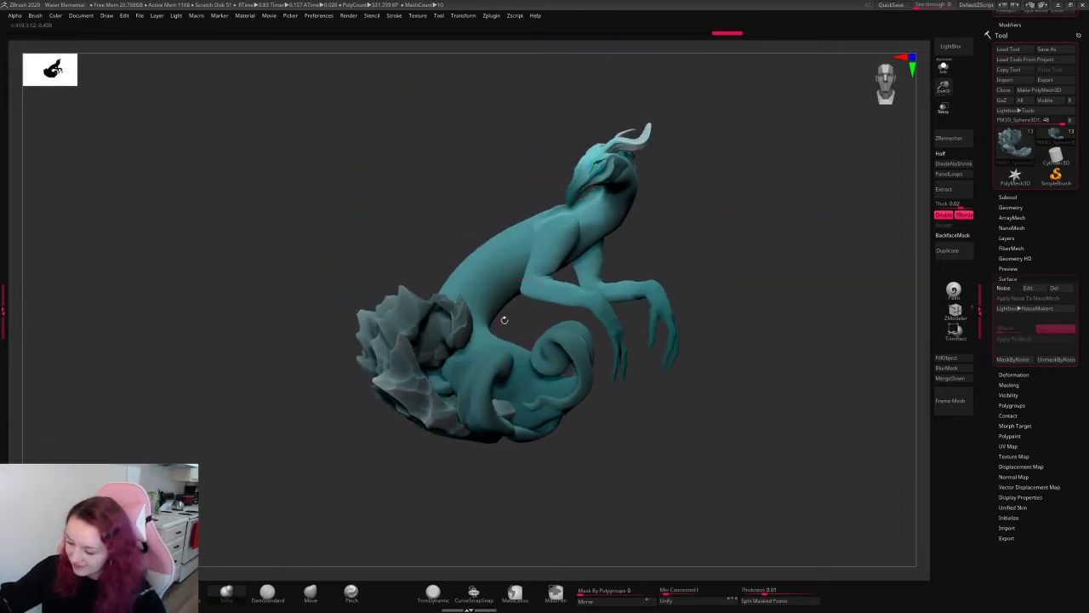
drag(683, 252, 605, 256)
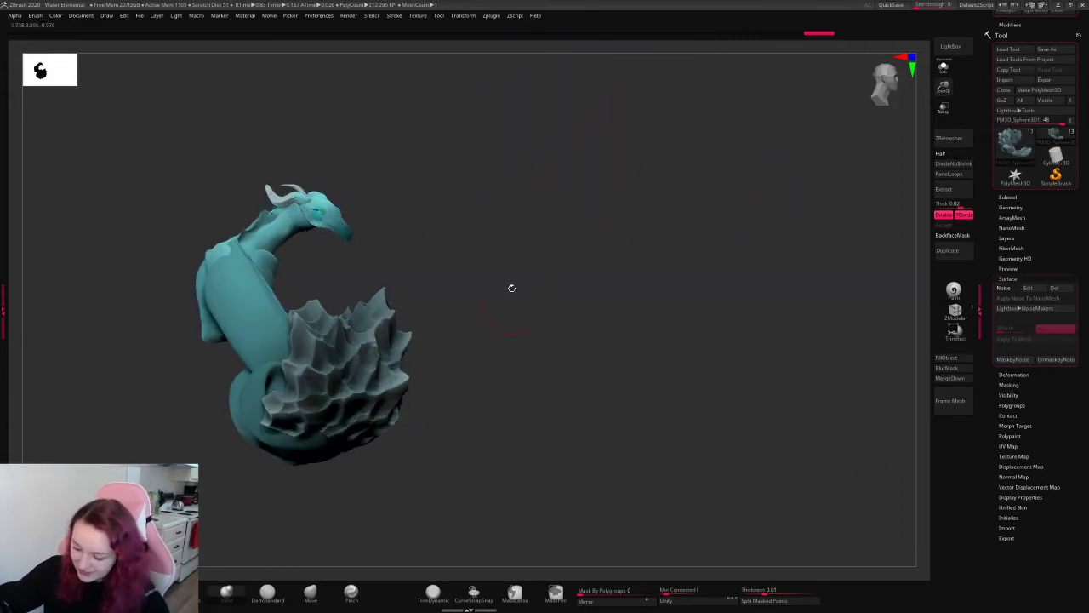
drag(511, 287, 784, 248)
right_click(705, 292)
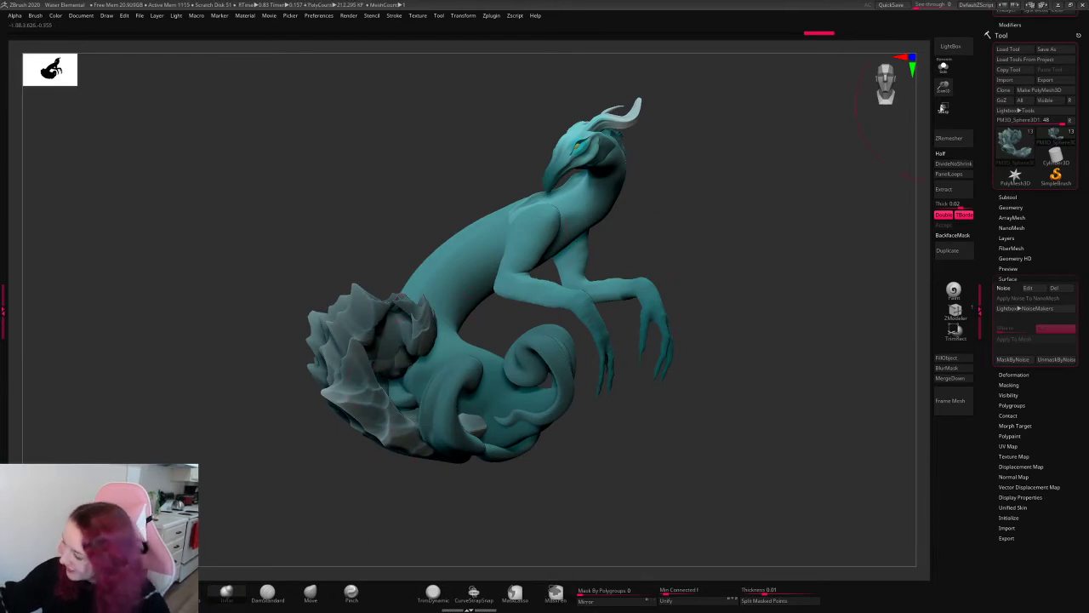
- Push and pull the spiky curl's surface around its inner opening and lower edge with the Move brush, and clear the mask
click(310, 591)
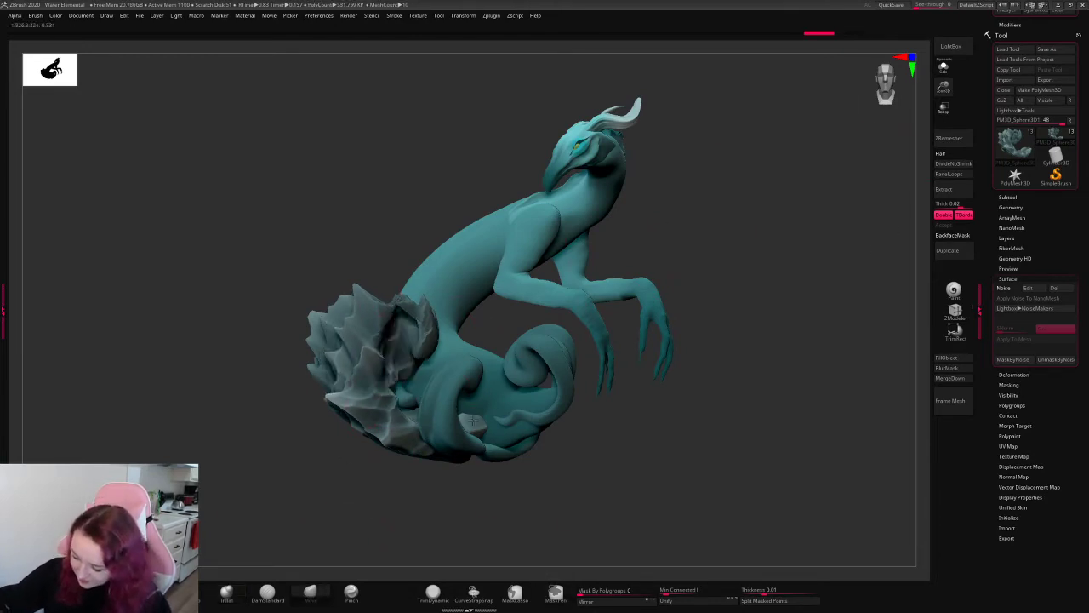
right_click(394, 366)
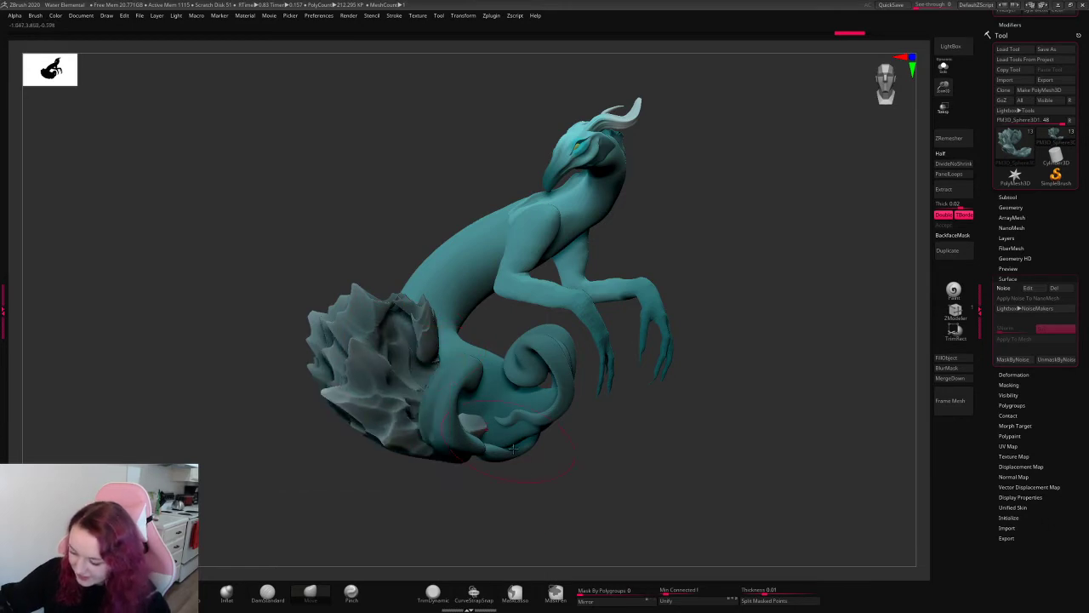
right_drag(514, 450, 451, 443)
right_drag(519, 479, 505, 471)
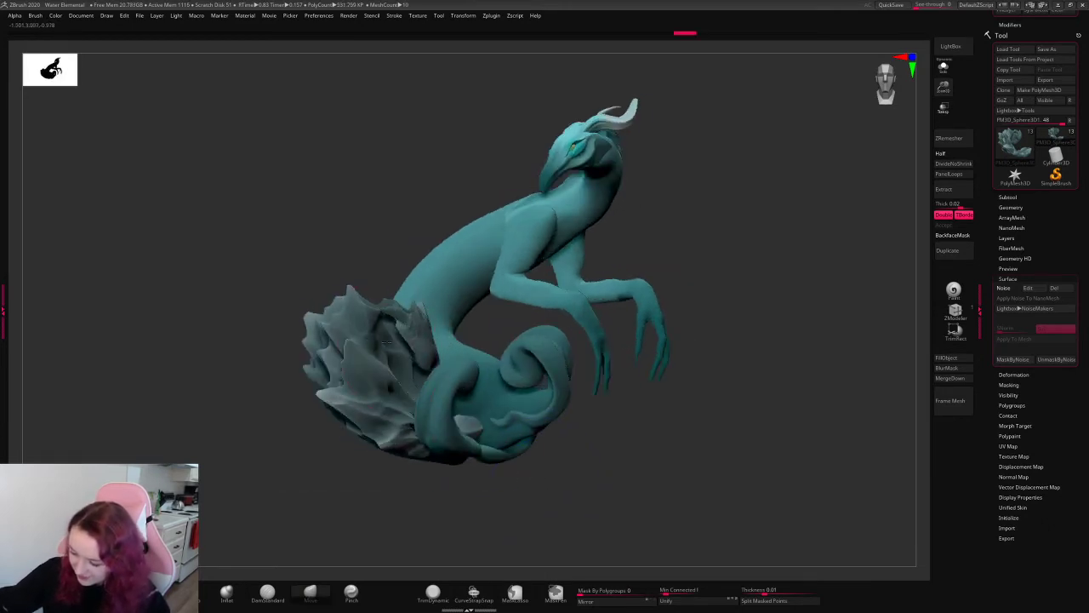
right_drag(778, 213, 550, 382)
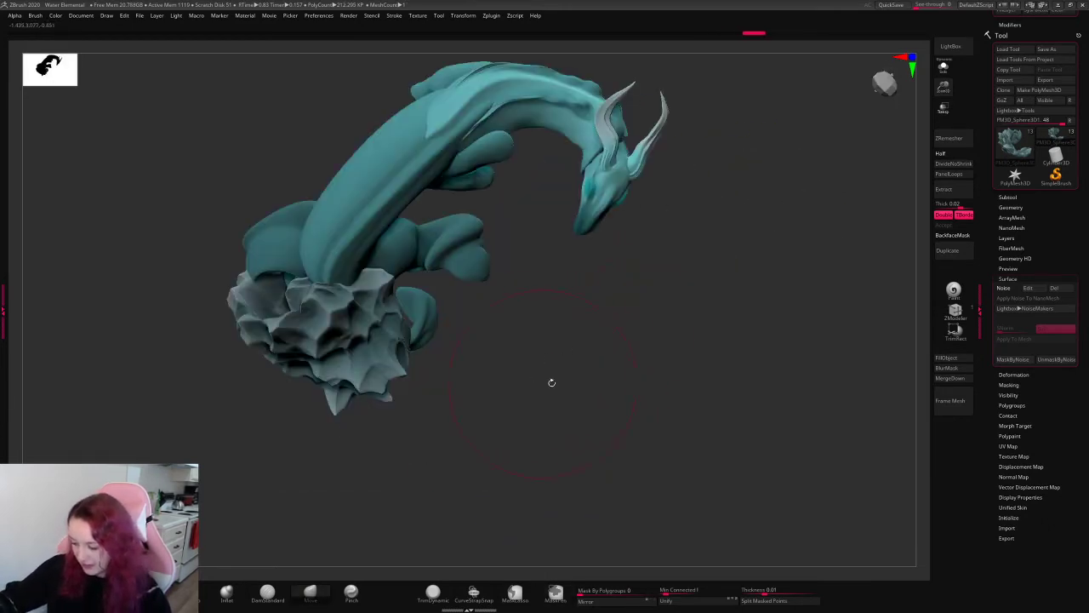
right_drag(645, 331, 740, 288)
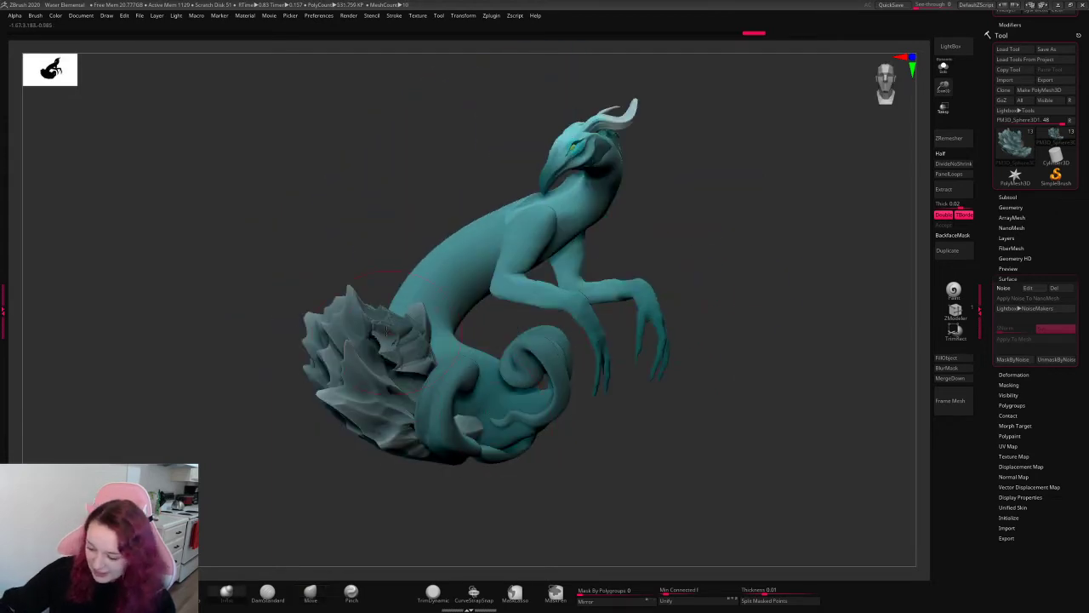
key(ctrl)
ctrl+drag(792, 310, 820, 348)
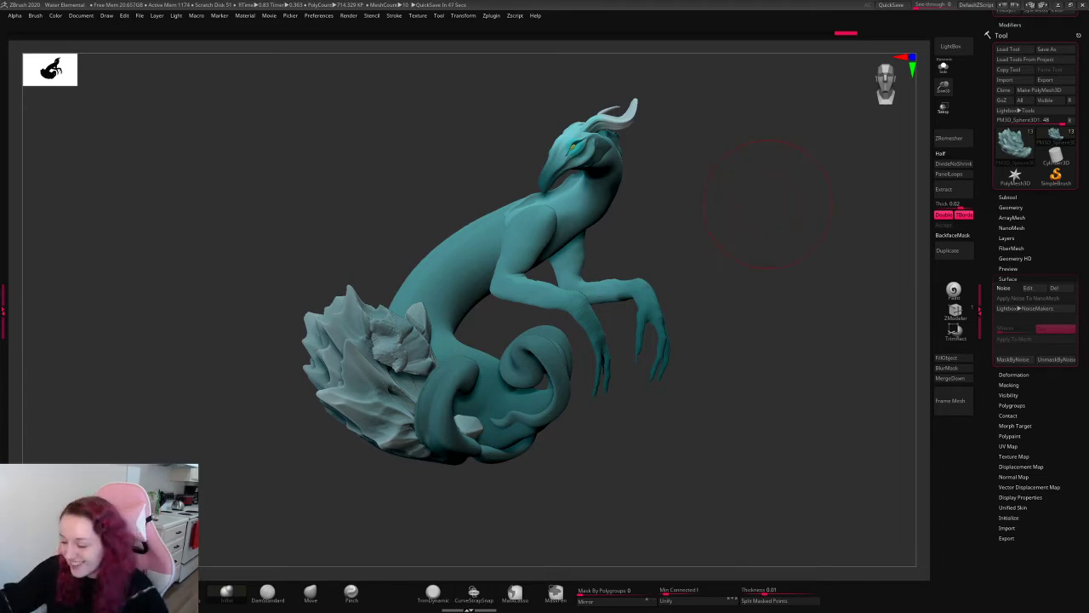
- Smooth the lumpy surface inside the wave curl's hollow while keeping the pointed spikes around its outside
mouse_move(766, 204)
mouse_down()
mouse_move(834, 213)
mouse_move(773, 219)
mouse_up()
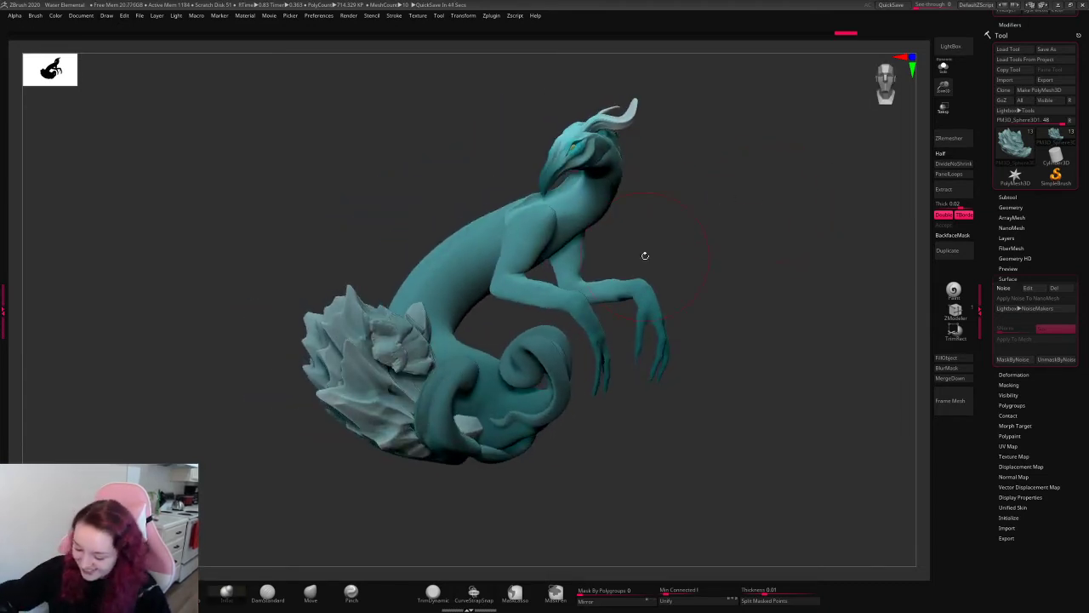
mouse_move(645, 255)
mouse_down()
mouse_move(417, 340)
mouse_move(400, 311)
mouse_up()
ctrl+click(776, 230)
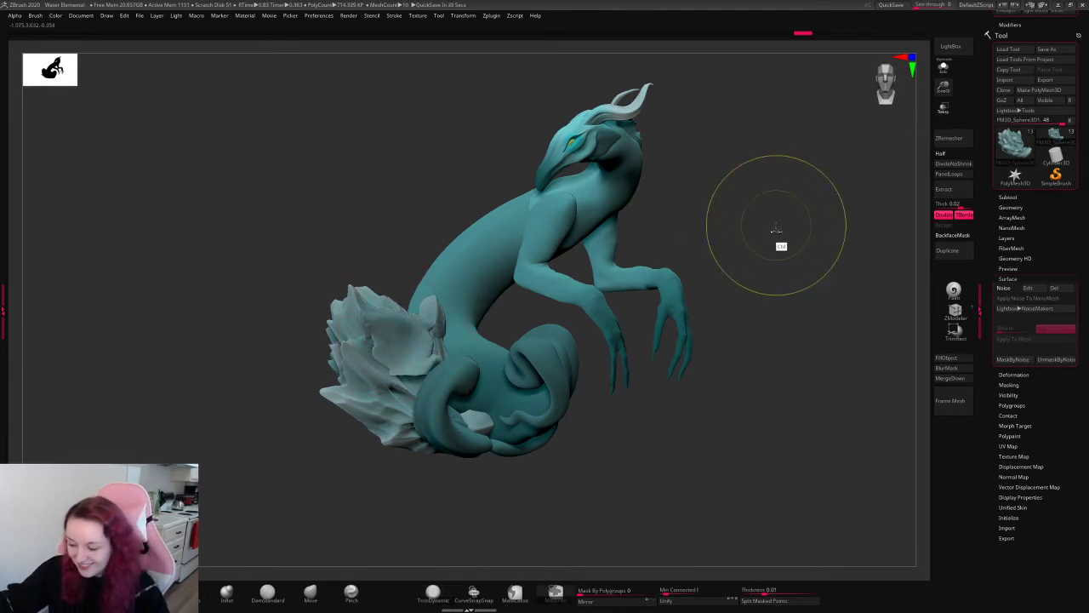
mouse_move(771, 236)
mouse_down()
mouse_move(741, 260)
mouse_move(754, 236)
mouse_up()
right_click(755, 235)
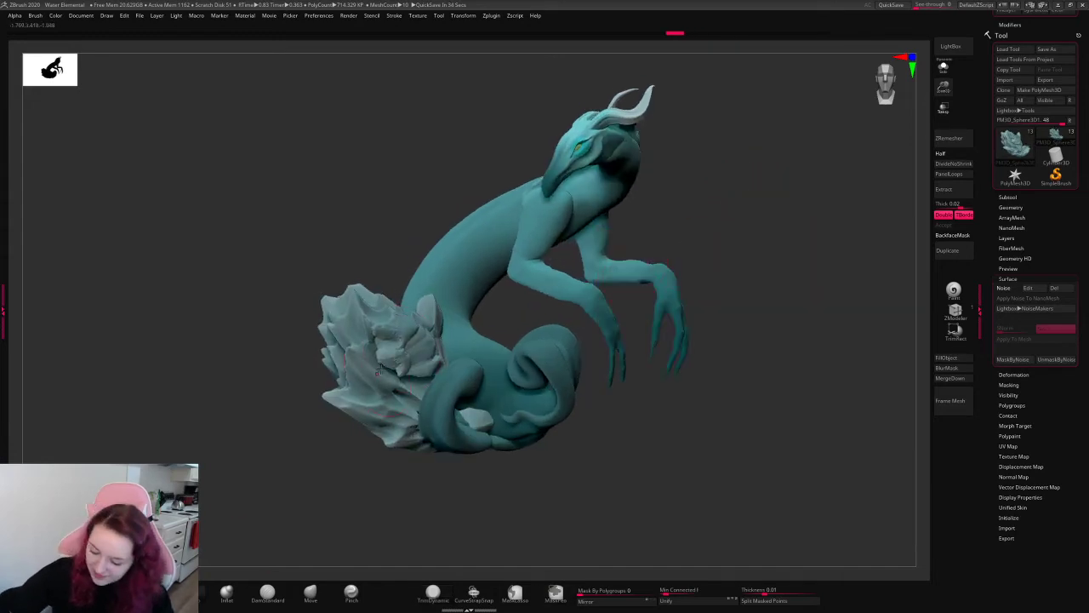
mouse_move(392, 326)
mouse_down()
mouse_move(418, 367)
mouse_move(404, 342)
mouse_move(440, 340)
mouse_move(446, 285)
mouse_up()
drag(732, 256, 707, 214)
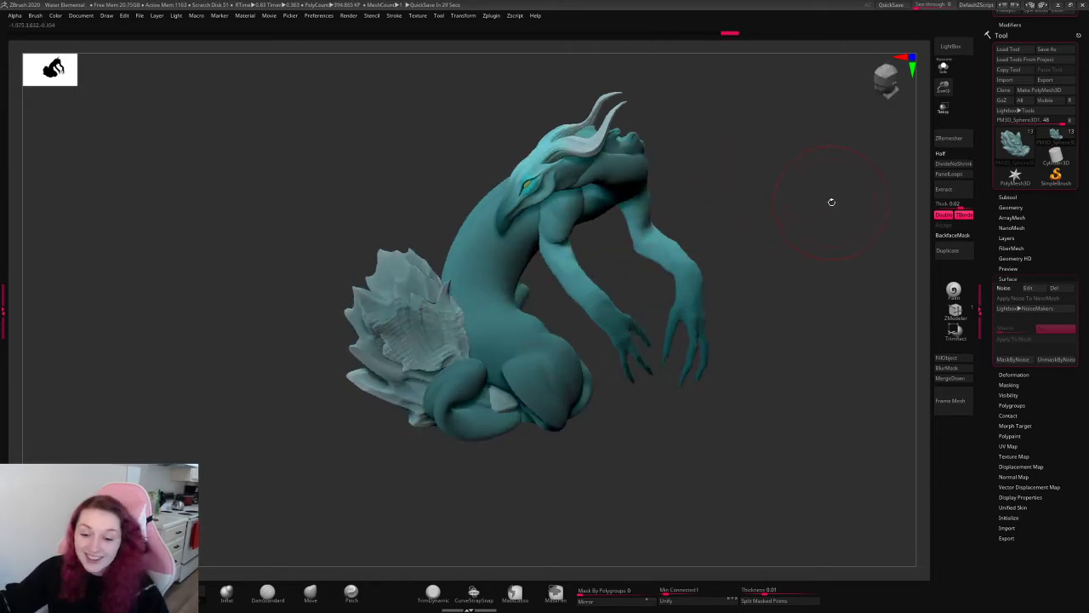
drag(831, 201, 791, 182)
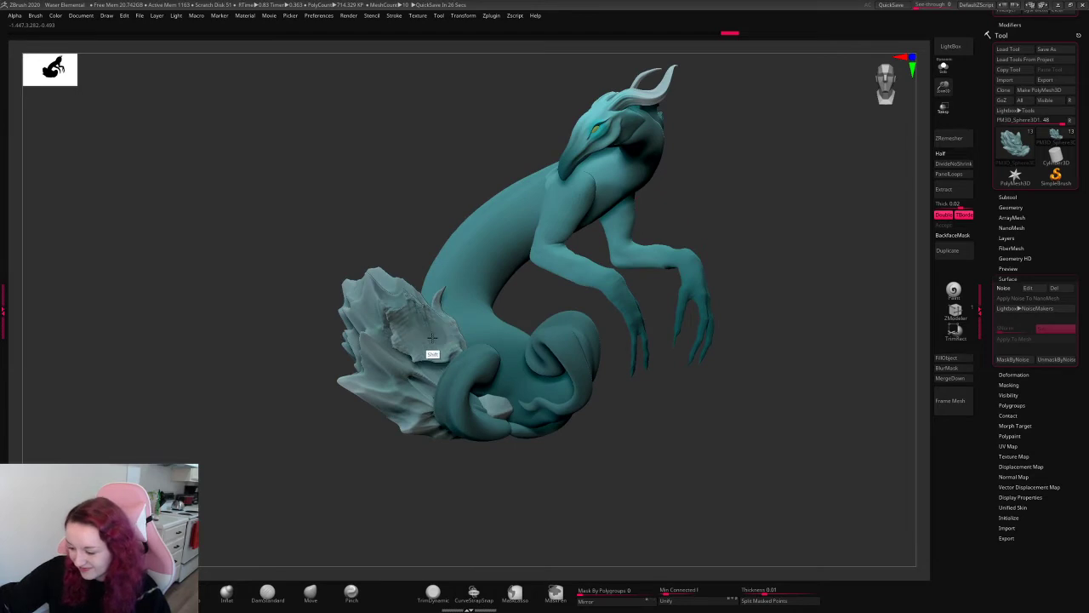
mouse_move(788, 223)
mouse_down()
mouse_move(804, 243)
mouse_move(766, 193)
mouse_up()
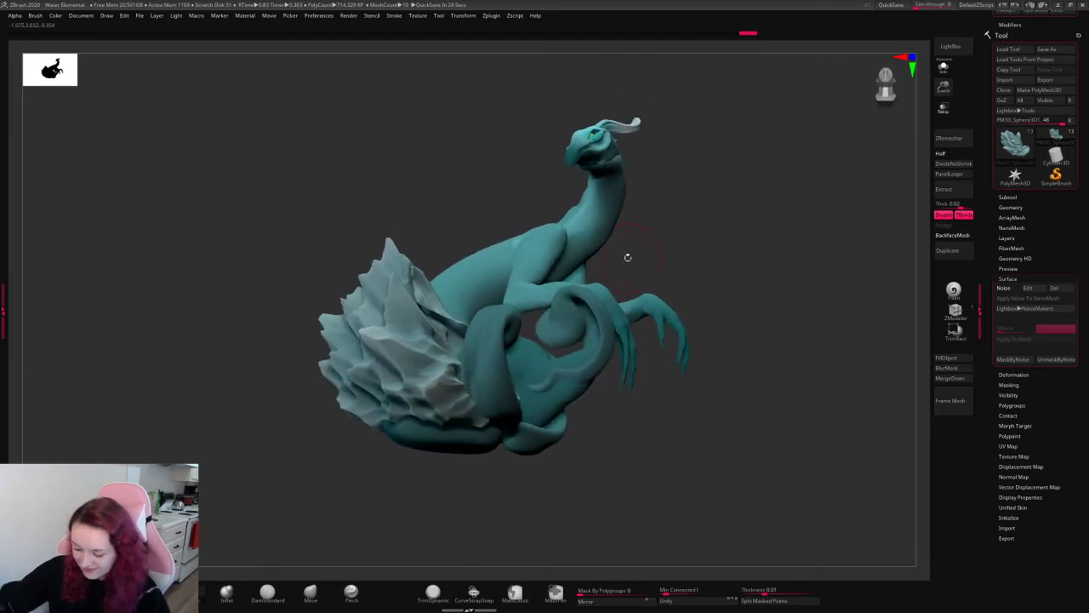
drag(319, 510, 344, 489)
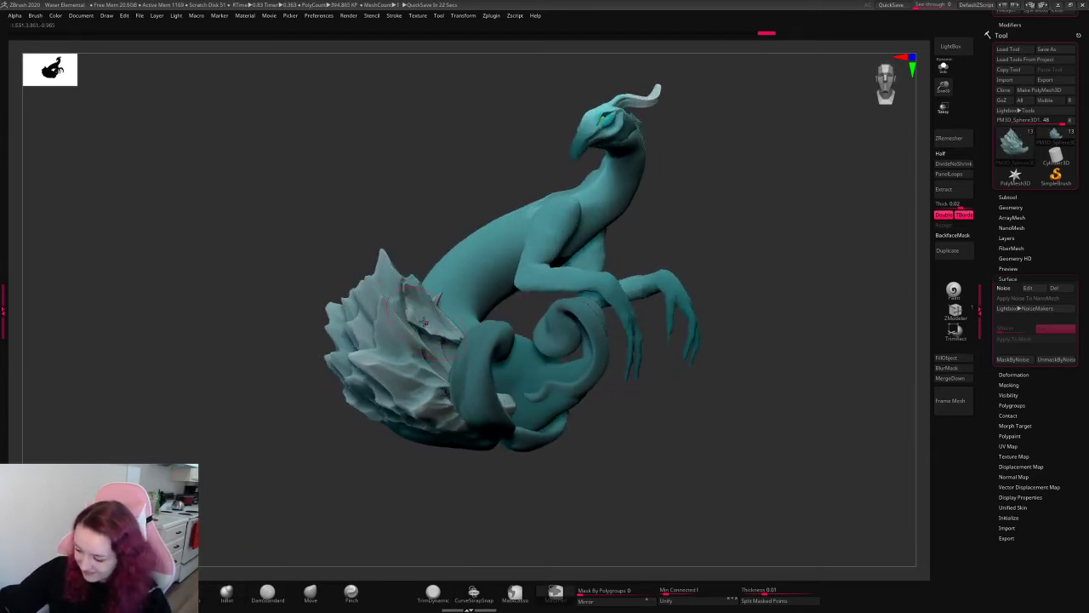
- Tighten the ridges and rim of the wave curl with the Pinch brush
drag(808, 242, 555, 362)
click(366, 589)
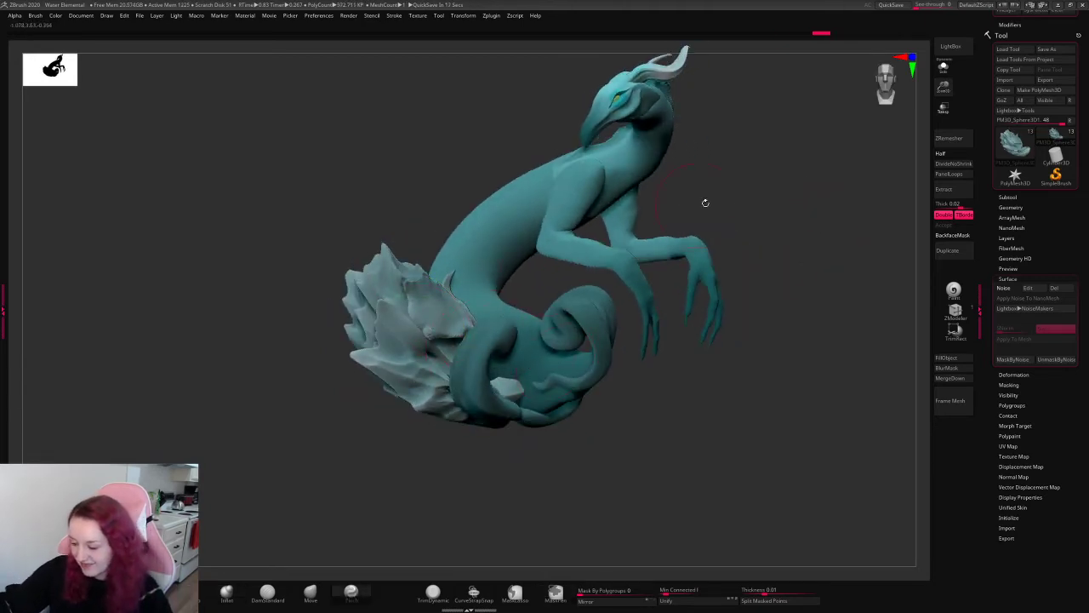
mouse_move(703, 201)
mouse_down()
mouse_move(751, 223)
mouse_move(767, 250)
mouse_move(739, 242)
mouse_up()
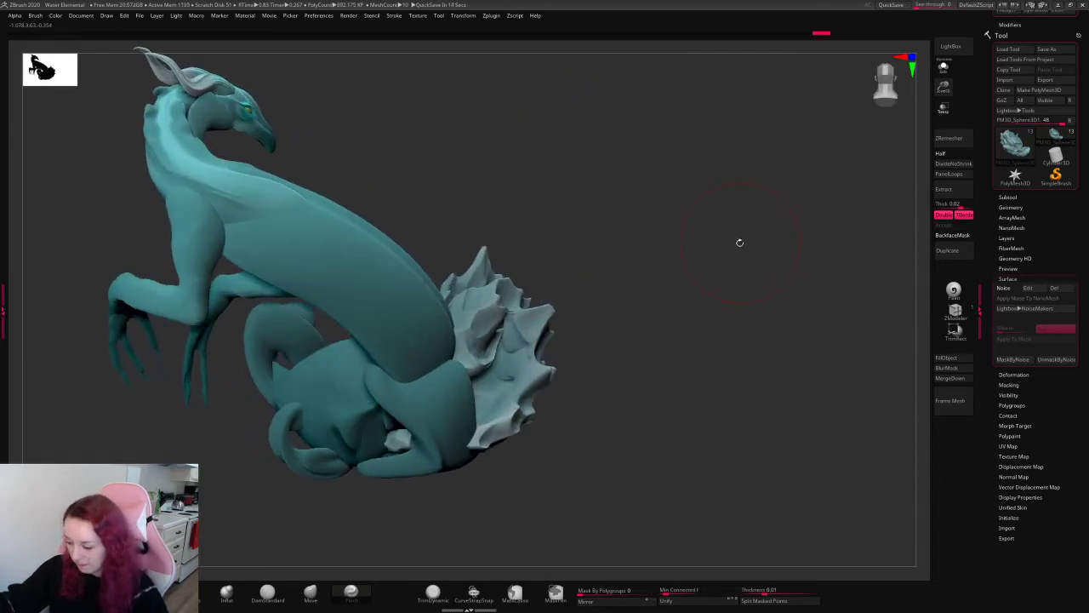
- Reshape the curl's spikes and inner face into a flowing fan with the Move brush
click(311, 591)
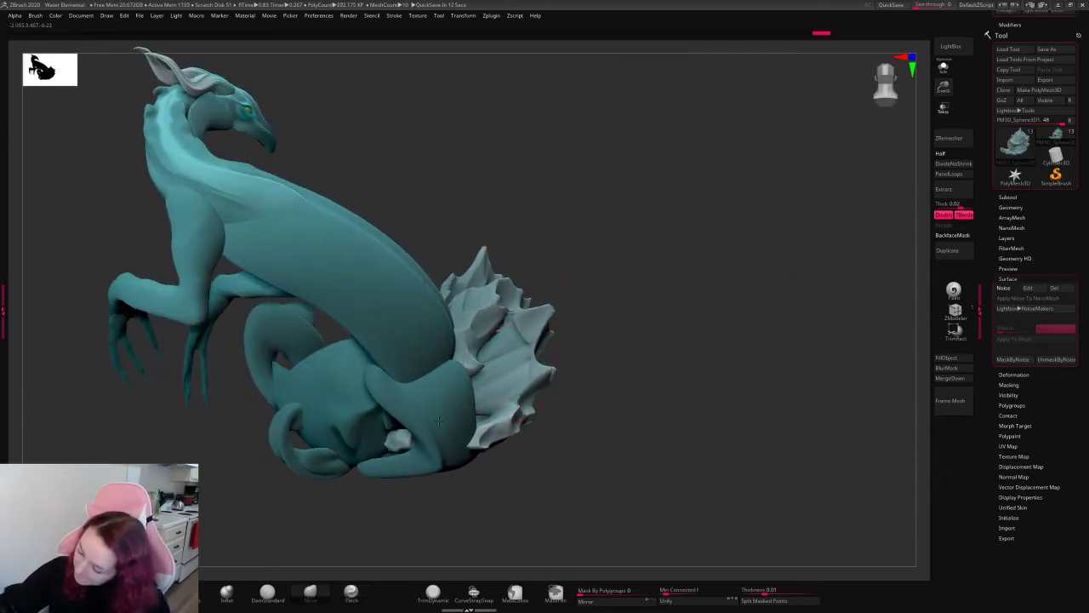
drag(686, 256, 544, 334)
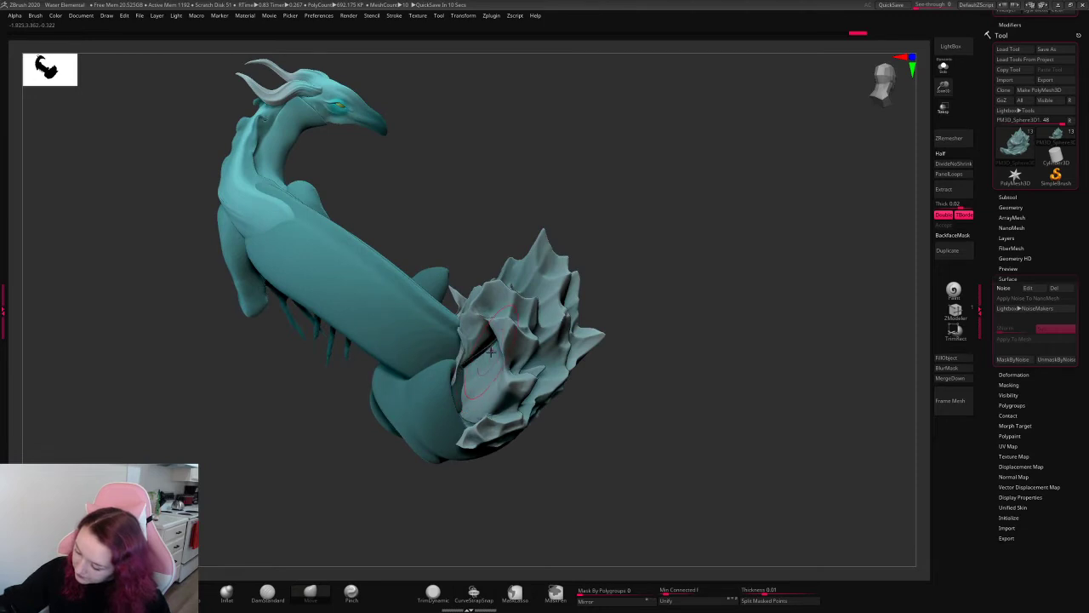
drag(761, 192, 751, 295)
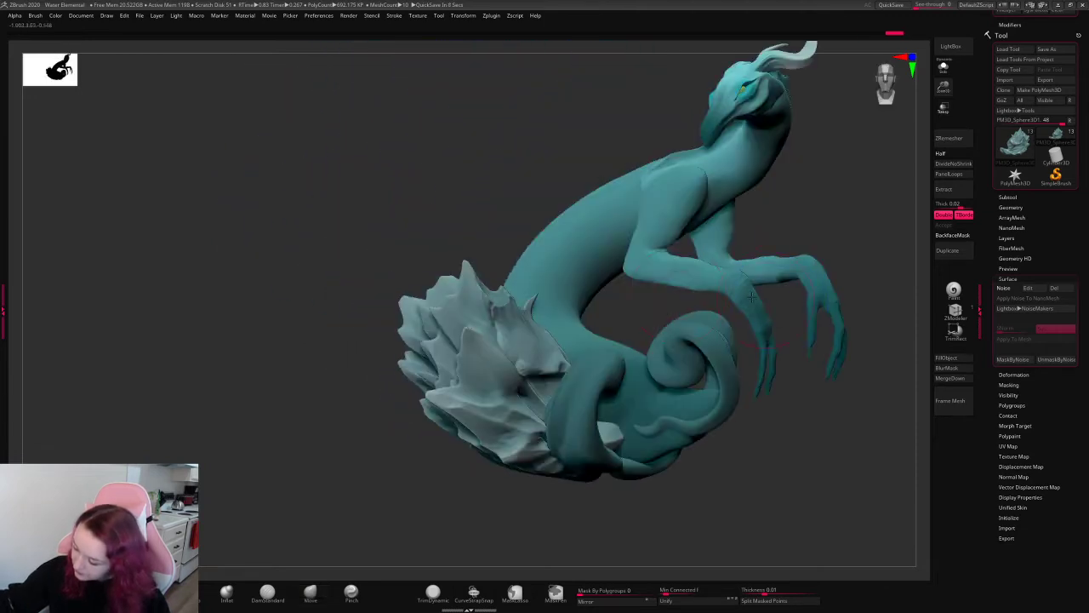
mouse_move(538, 356)
mouse_down()
mouse_move(533, 400)
mouse_move(531, 361)
mouse_move(550, 377)
mouse_move(524, 340)
mouse_move(541, 375)
mouse_up()
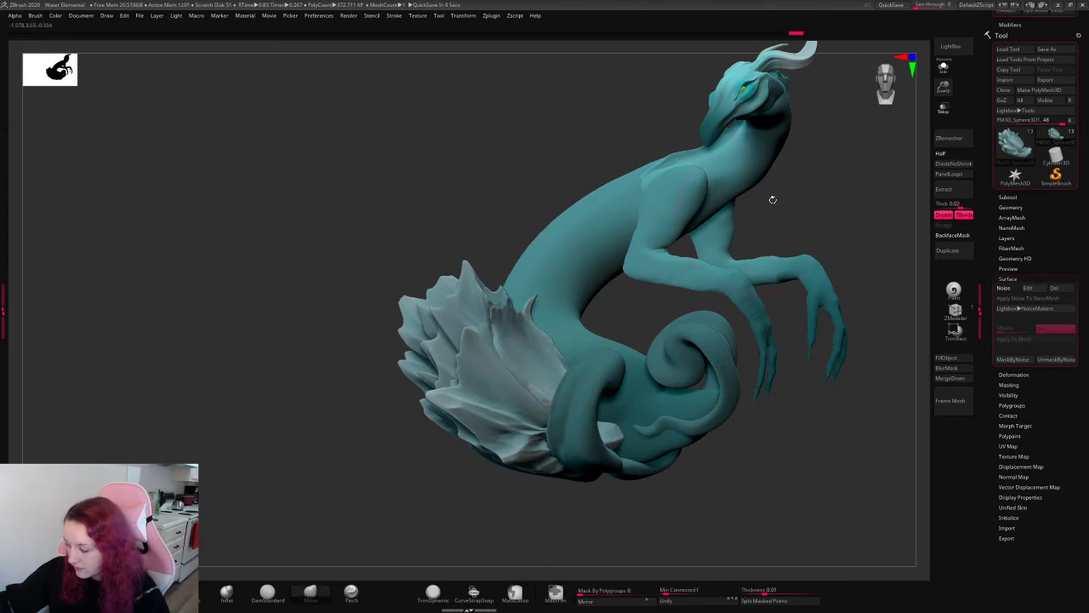
mouse_move(866, 116)
mouse_down()
mouse_move(778, 205)
mouse_move(666, 250)
mouse_up()
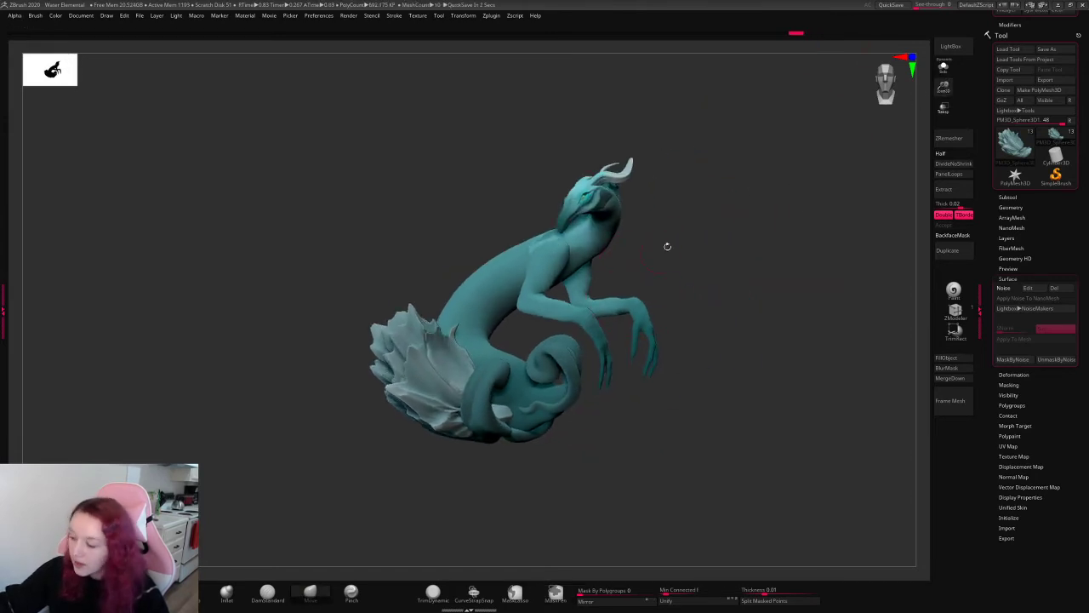
- Smooth the rim and inner face of the fan-shaped wave curl
drag(943, 89, 857, 155)
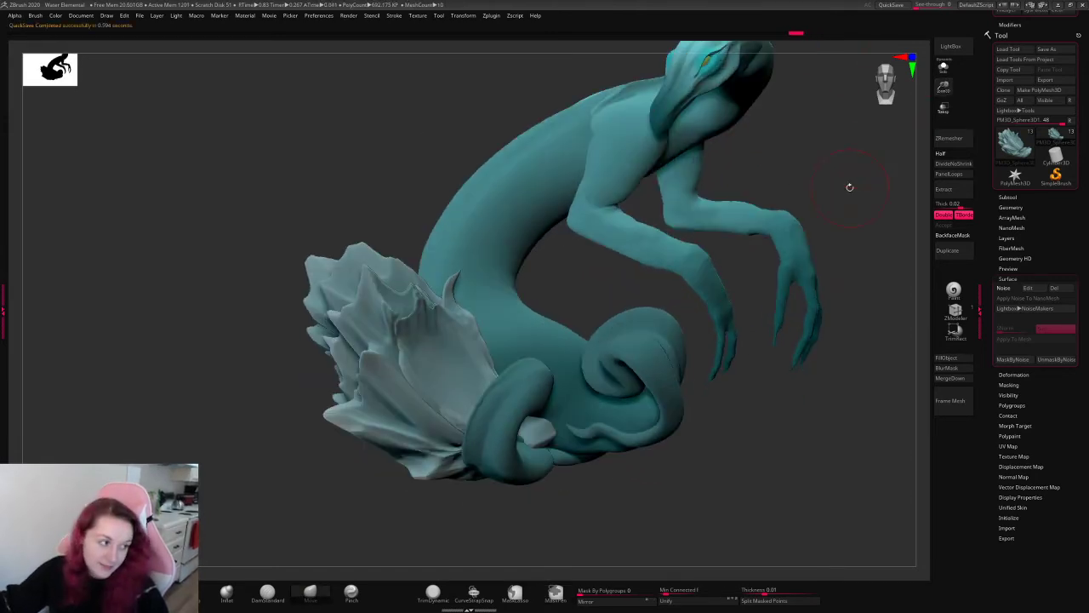
drag(383, 530, 389, 492)
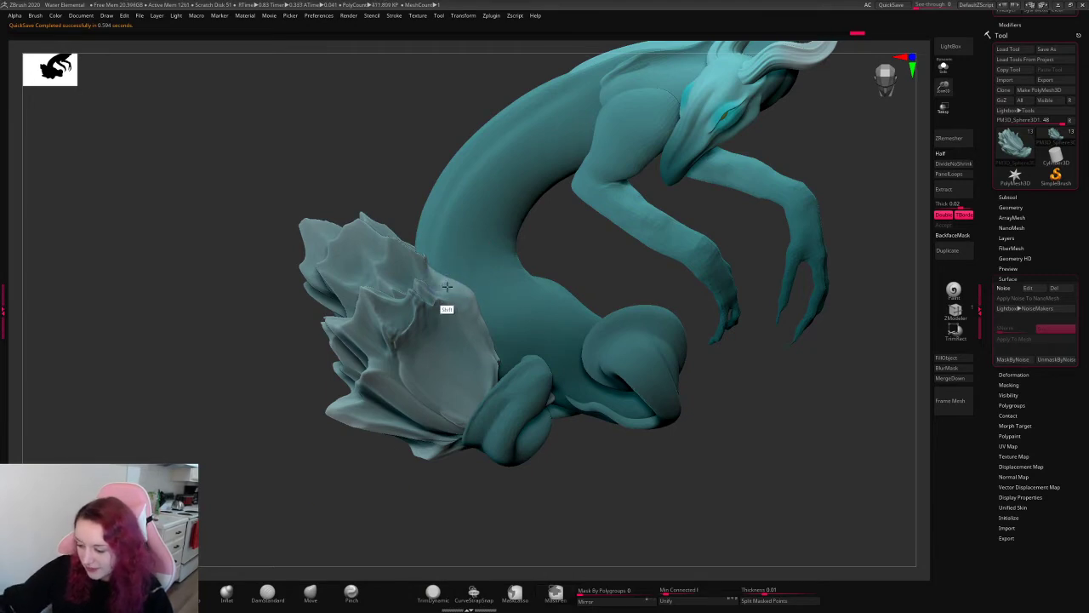
mouse_move(643, 452)
mouse_down()
mouse_move(783, 377)
mouse_move(594, 380)
mouse_up()
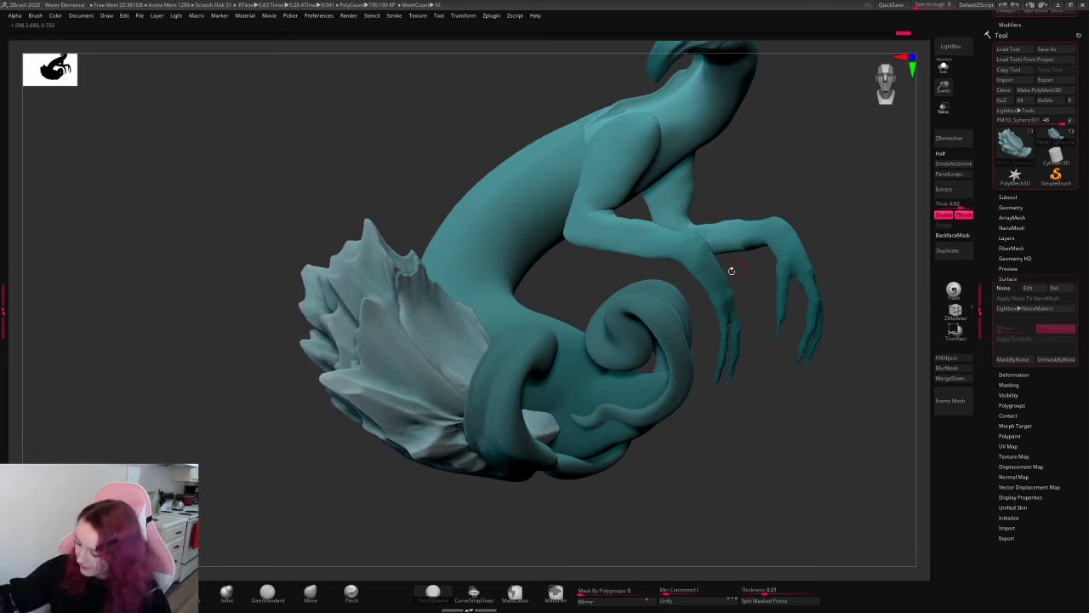
- Carve flowing lengthwise grooves down the fan's inner face with the DamStandard brush, smoothing between strokes
drag(489, 389, 414, 327)
key(space)
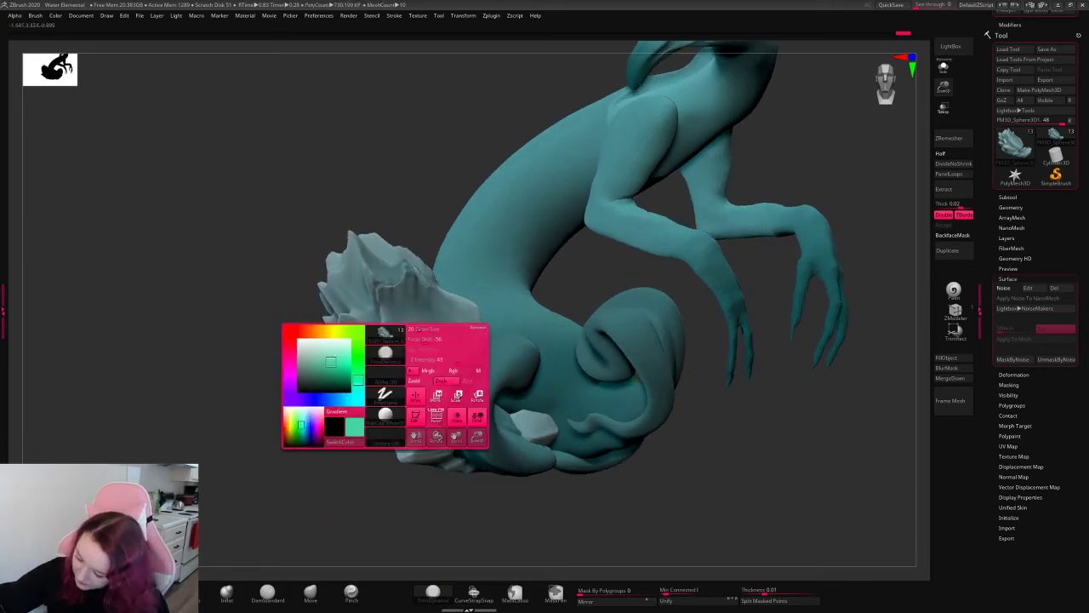
key(b)
key(t)
key(d)
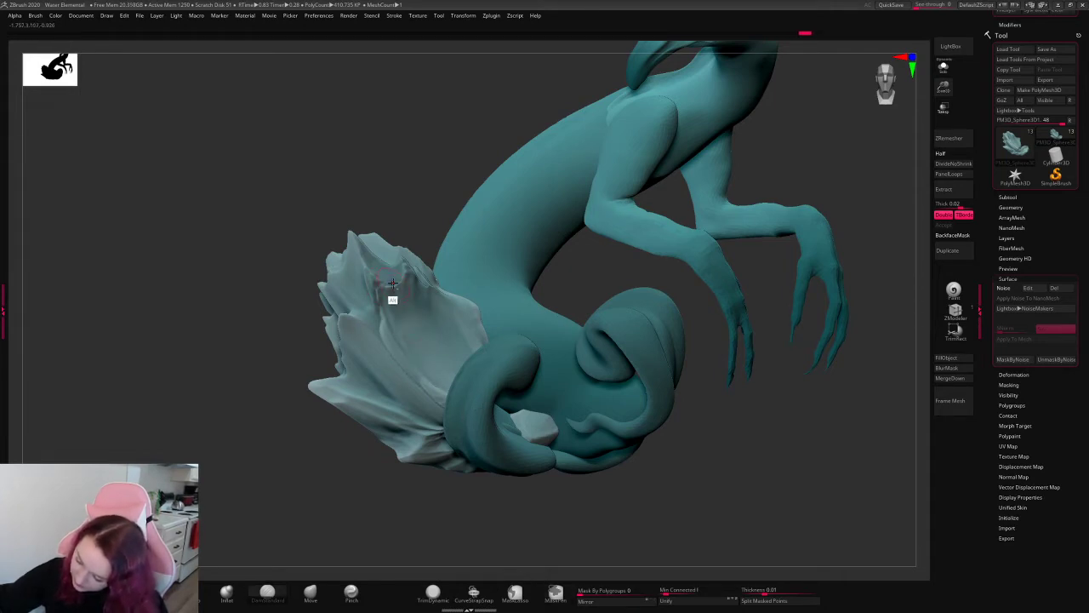
key(shift)
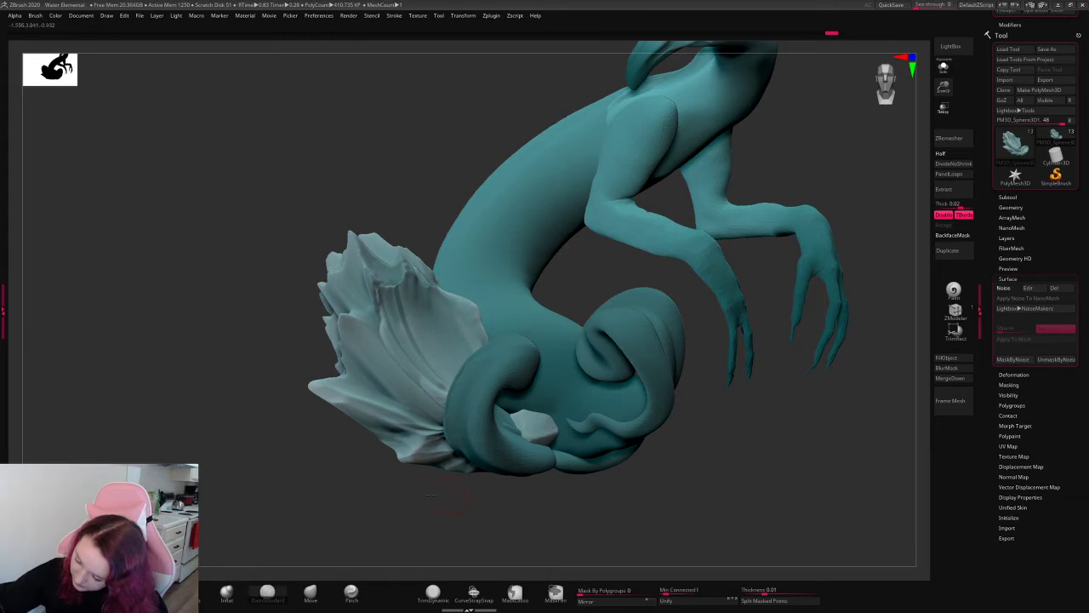
drag(430, 493, 396, 304)
drag(420, 421, 429, 329)
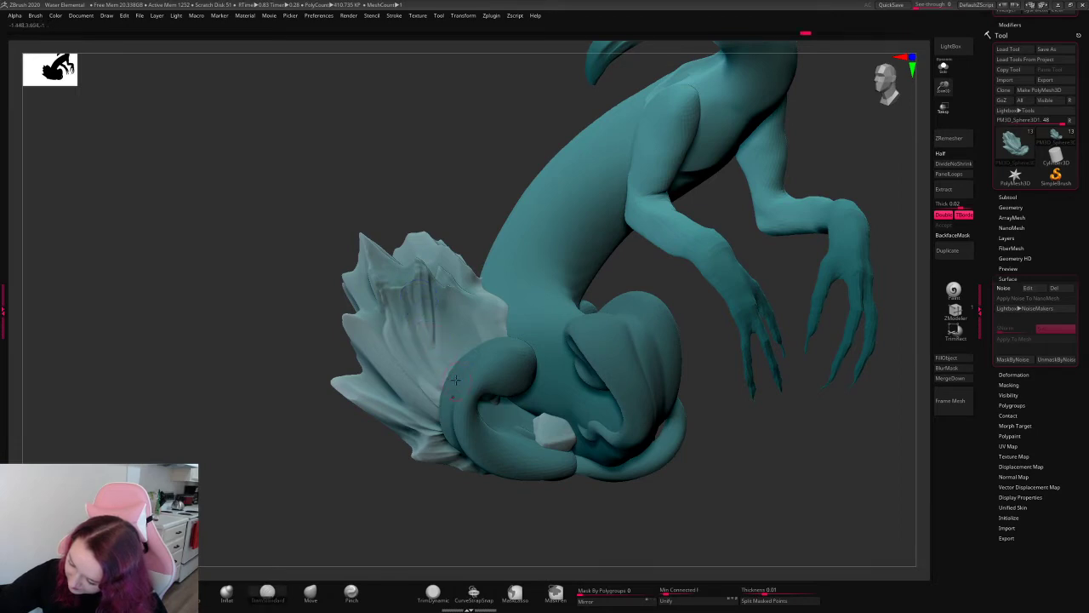
drag(431, 508, 428, 456)
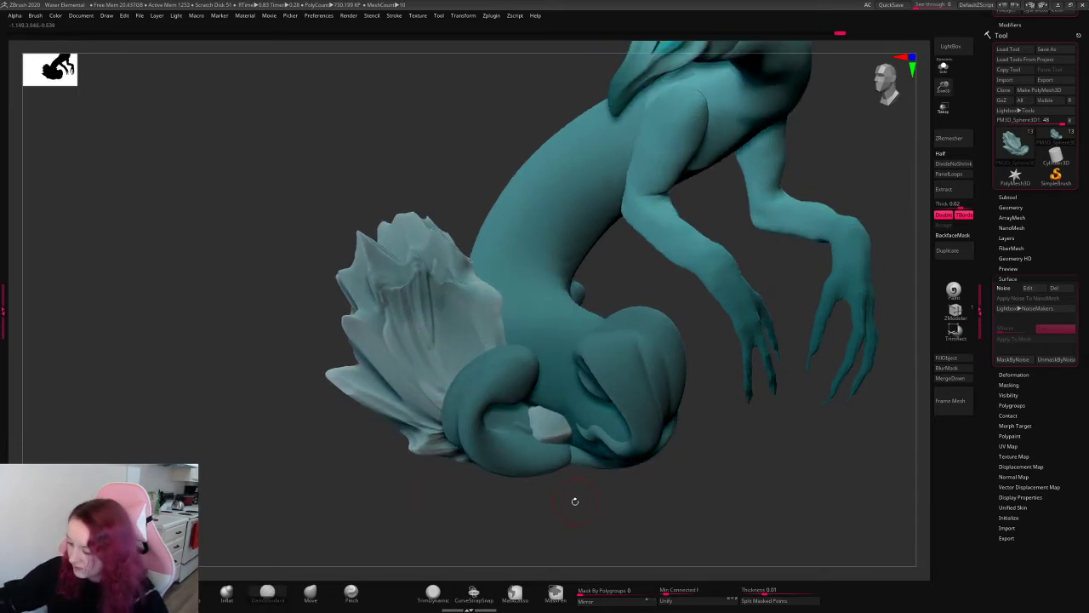
- Twist a small spiral swirl into the lower inner face of the fan beside the tail coil, undoing unwanted attempts
mouse_move(573, 501)
mouse_down()
mouse_move(567, 513)
mouse_move(634, 404)
mouse_up()
key(b)
key(h)
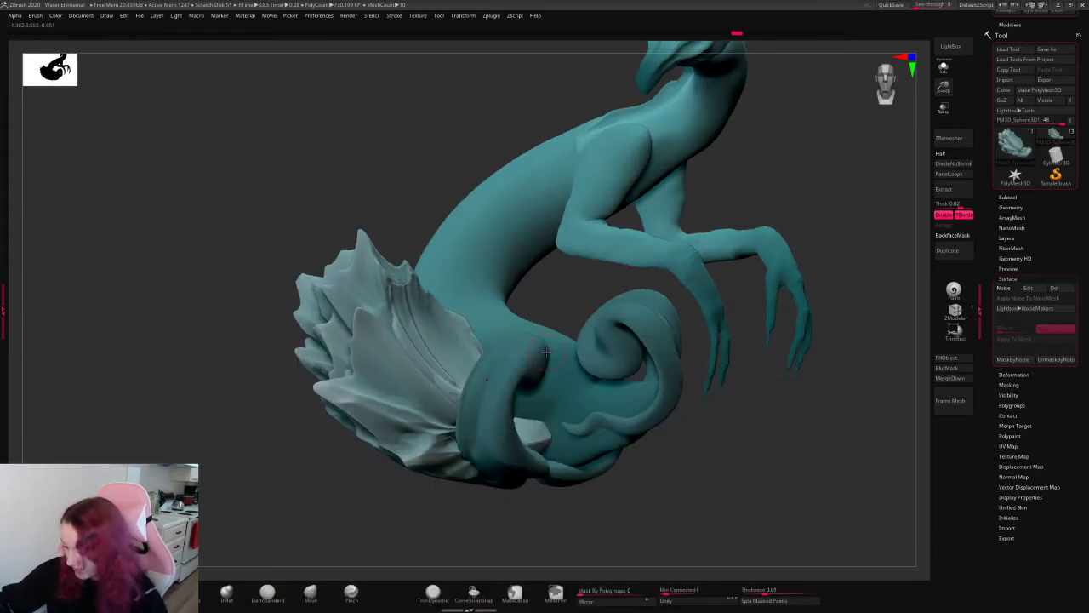
key(space)
drag(510, 511, 553, 498)
drag(452, 348, 460, 358)
key(space)
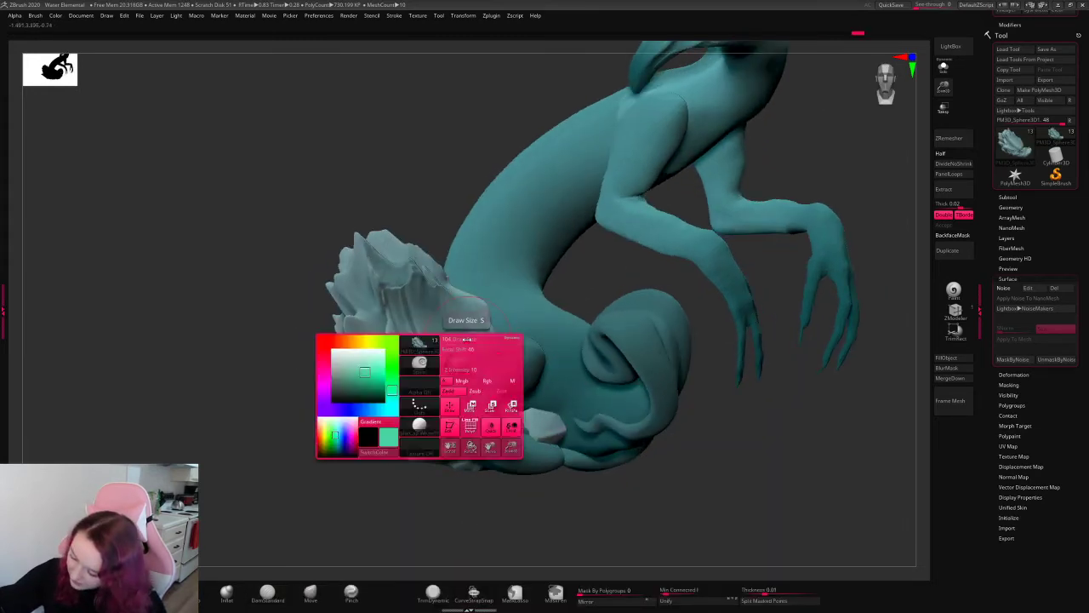
key(space)
key(ctrl)
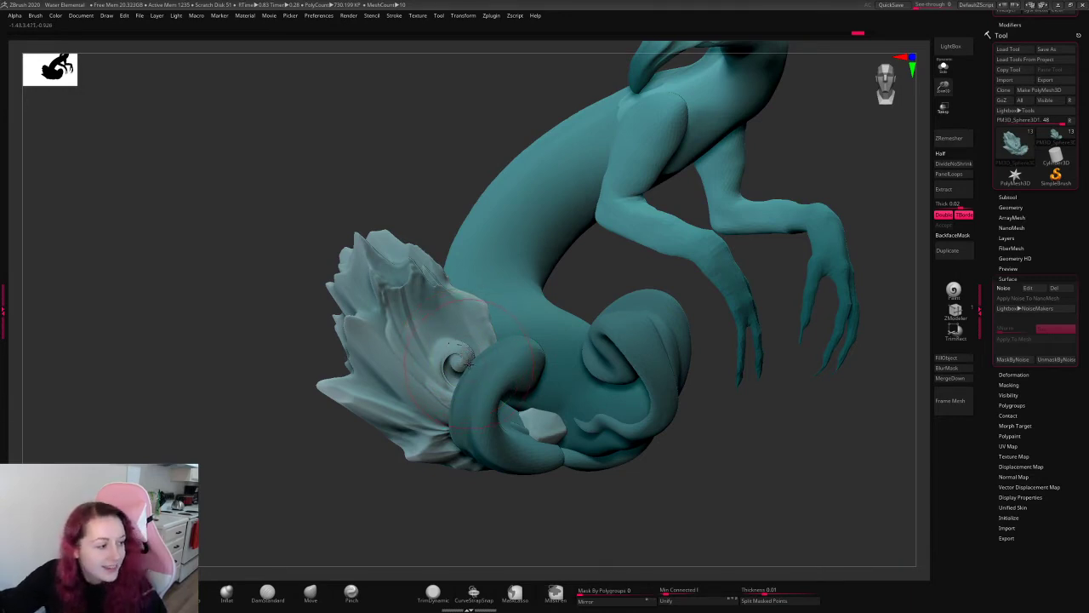
key(ctrl+z)
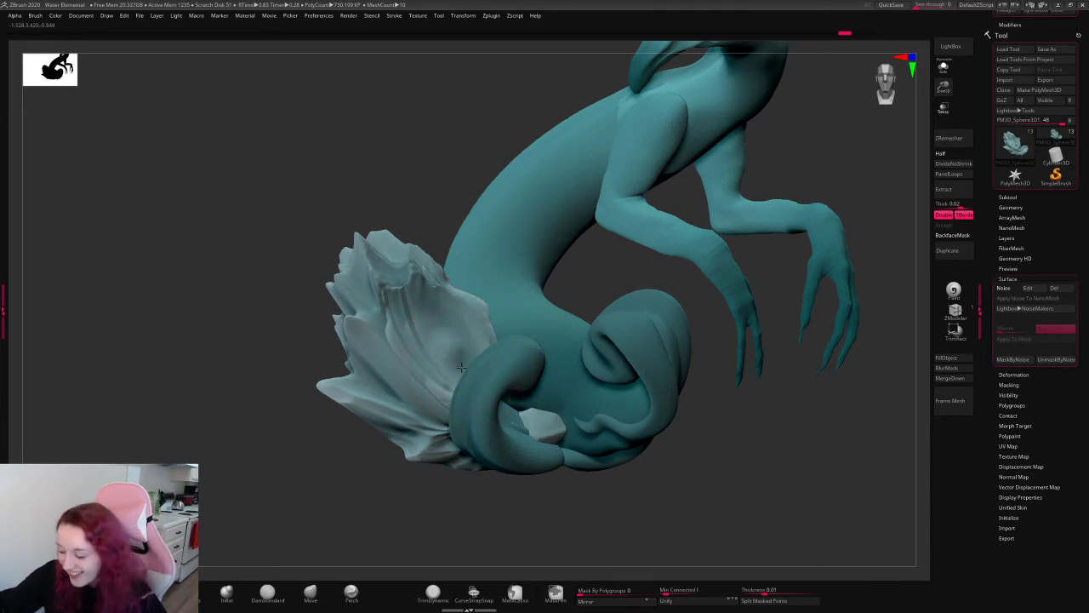
drag(461, 368, 457, 362)
mouse_move(432, 323)
mouse_down()
mouse_move(436, 308)
mouse_move(392, 313)
mouse_up()
key(ctrl+z)
key(ctrl+z)
key(ctrl+z)
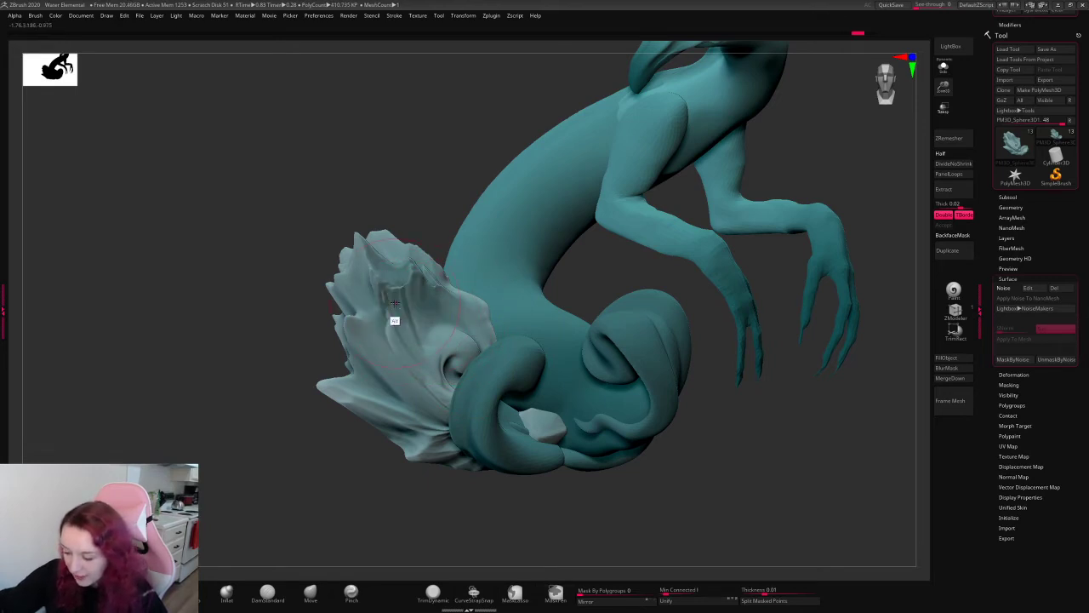
- Twist a second, smaller swirl higher along the fan's inner edge
drag(795, 418, 686, 354)
key(space)
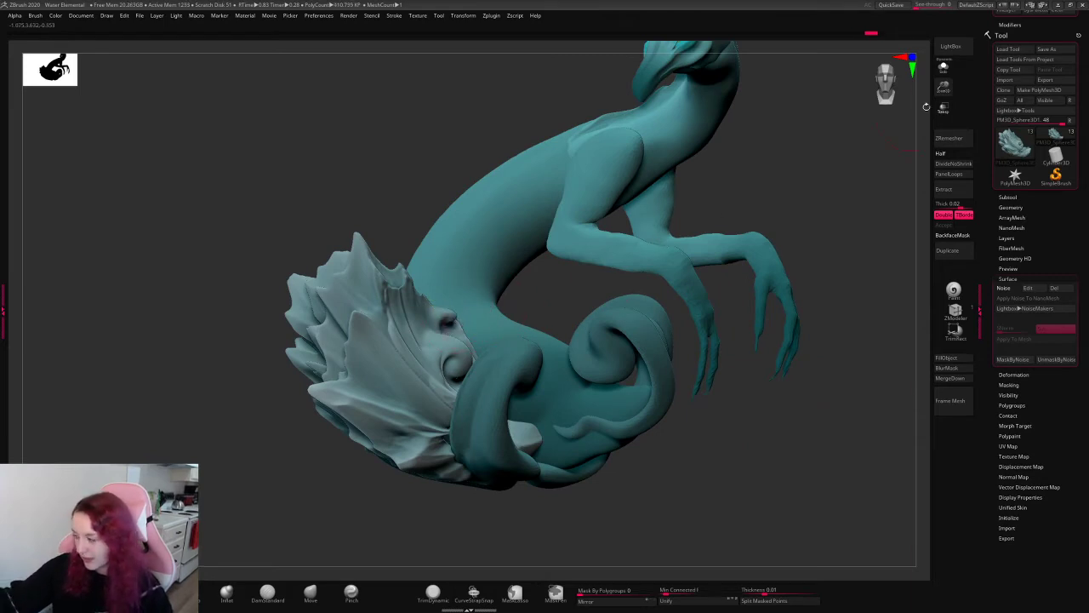
alt+drag(927, 107, 921, 61)
alt+drag(810, 204, 805, 233)
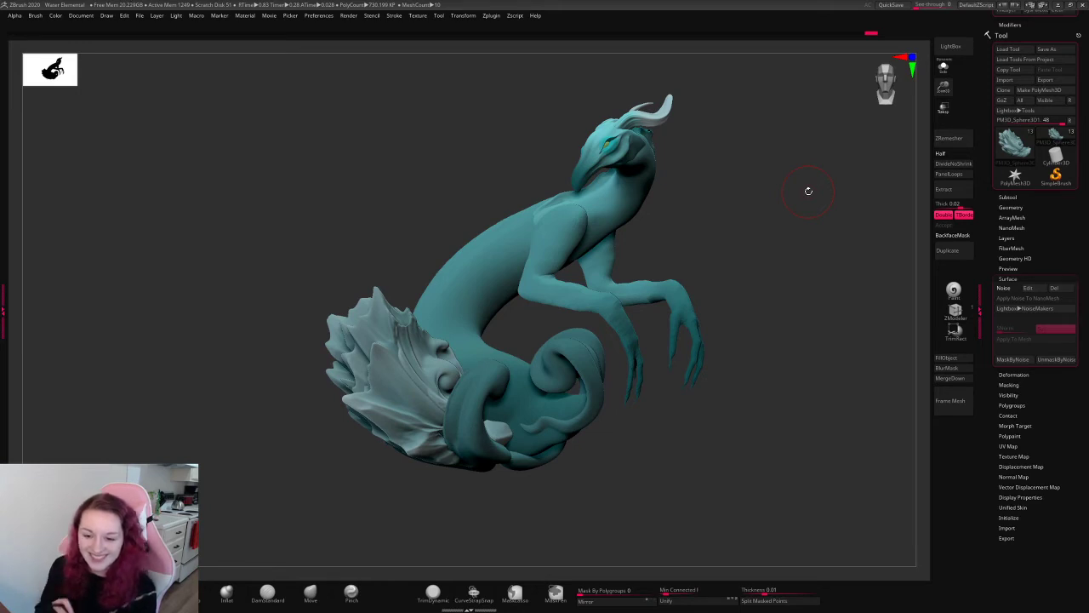
- Swell the hollows between the spikes on the fan's back with the Inflat brush
mouse_move(808, 191)
mouse_down()
mouse_move(731, 245)
mouse_move(677, 246)
mouse_up()
drag(467, 528, 366, 521)
click(226, 593)
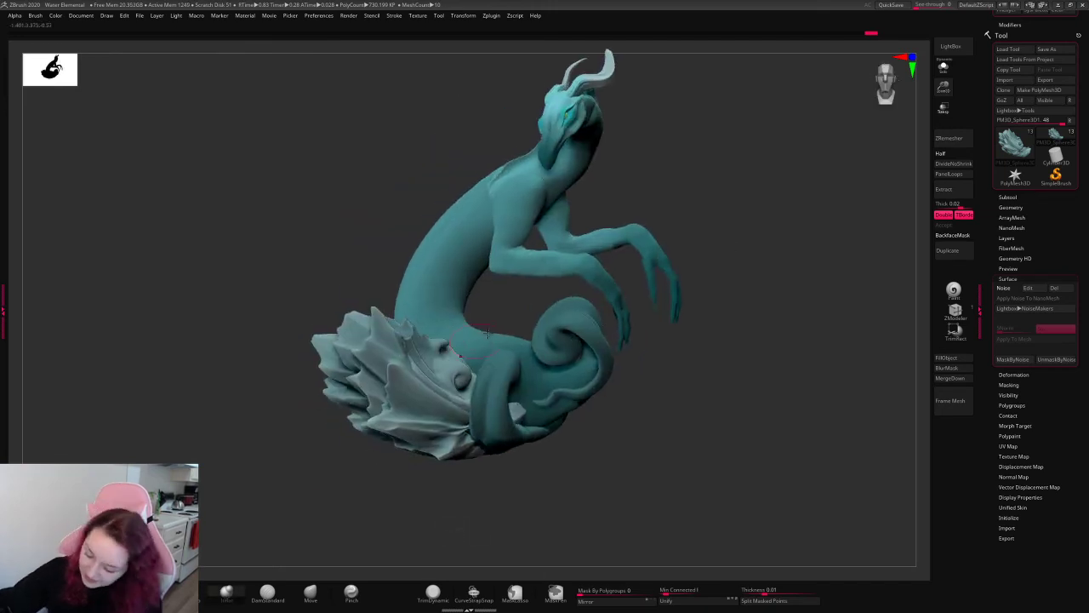
key(space)
drag(660, 204, 760, 168)
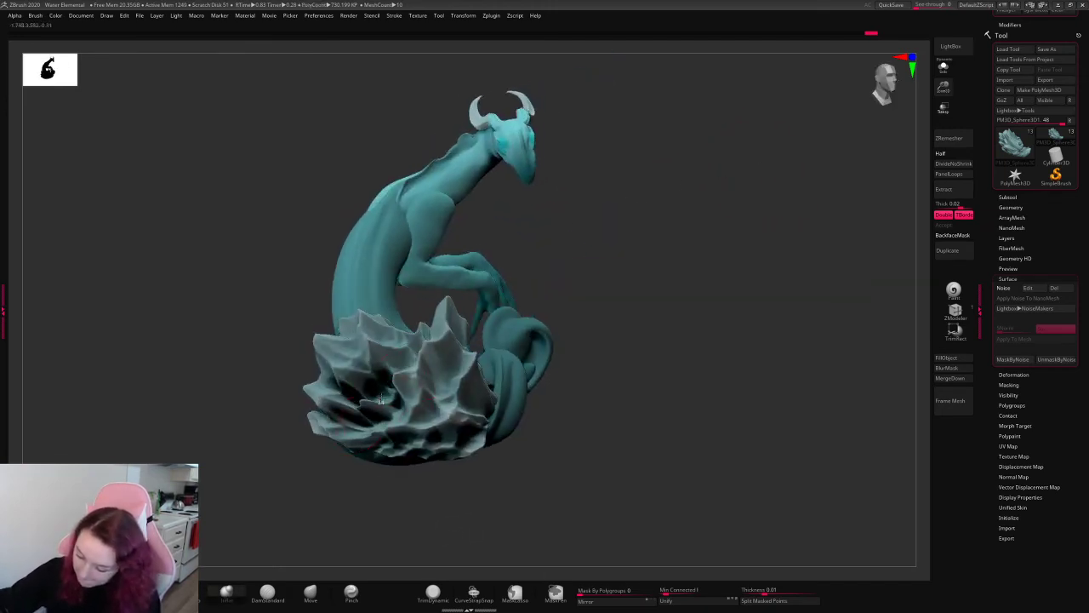
key(space)
mouse_move(400, 398)
mouse_down()
mouse_move(370, 403)
mouse_move(366, 444)
mouse_move(362, 407)
mouse_up()
mouse_move(555, 339)
mouse_down()
mouse_move(693, 272)
mouse_move(576, 304)
mouse_up()
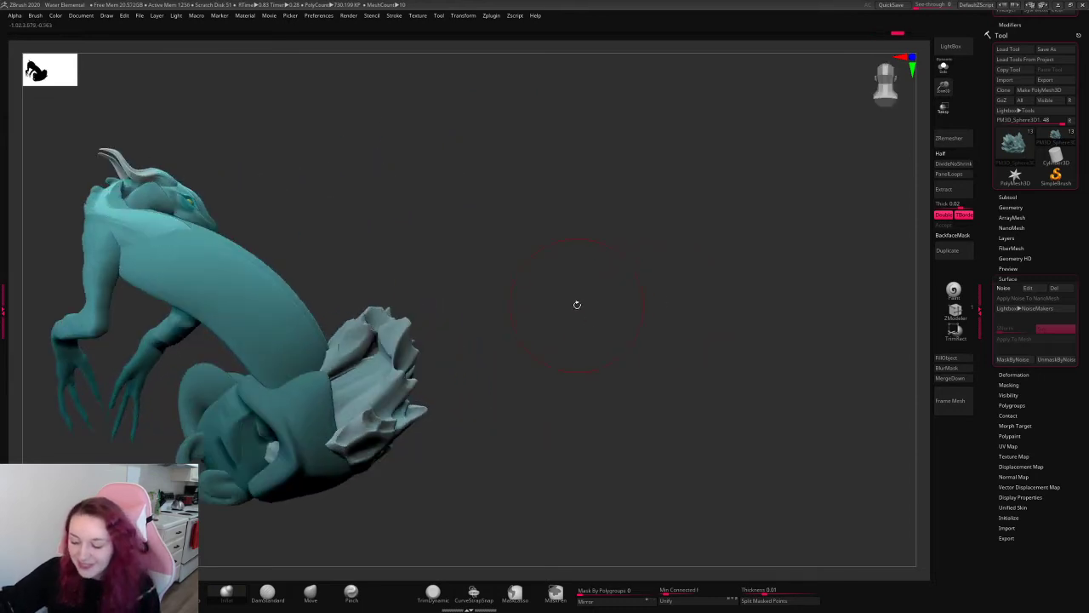
- Select the tail coil subtool that wraps around the base of the fan
mouse_move(740, 253)
mouse_down()
mouse_move(804, 238)
mouse_move(792, 227)
mouse_move(773, 243)
mouse_up()
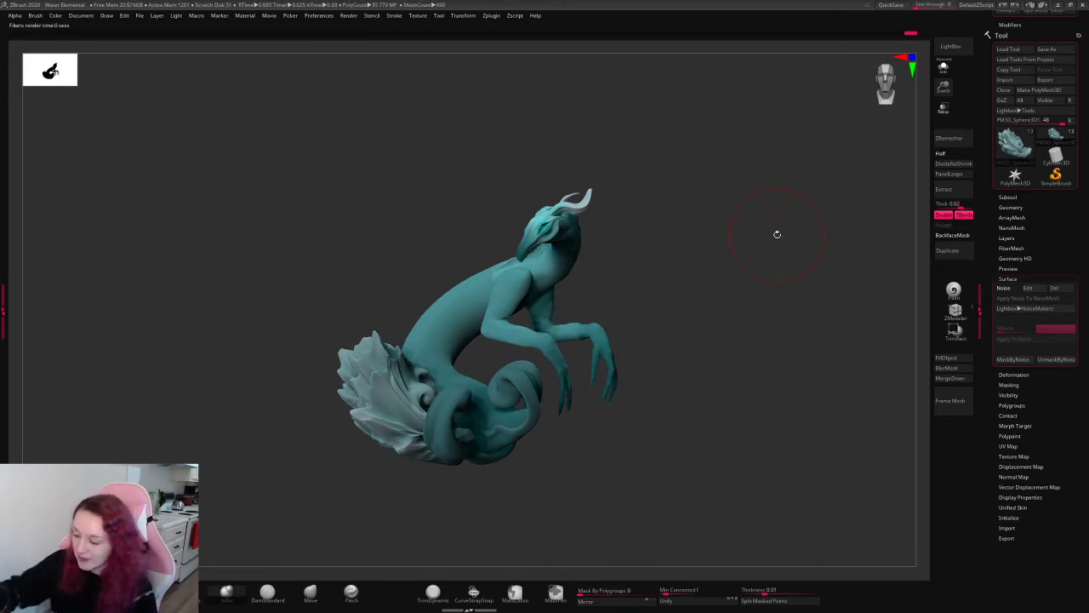
mouse_move(701, 225)
mouse_down()
mouse_move(686, 235)
mouse_move(703, 270)
mouse_up()
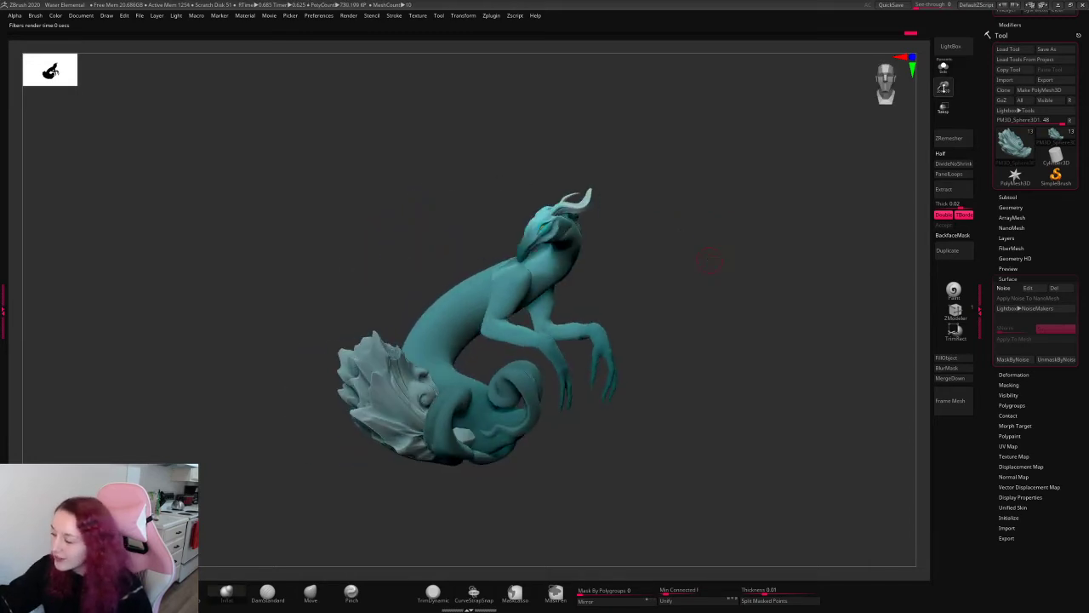
drag(944, 88, 945, 100)
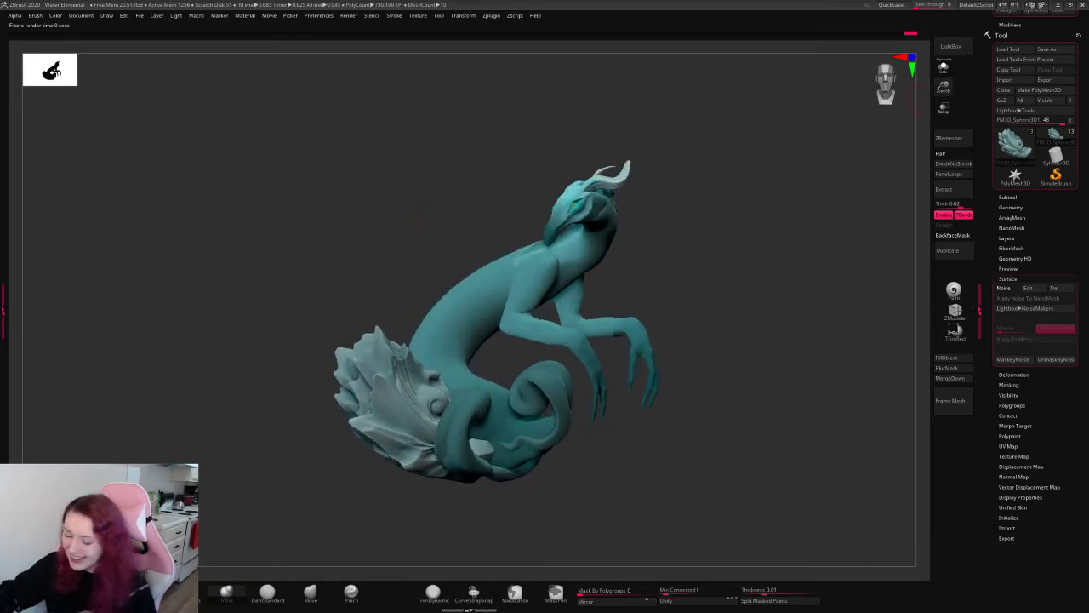
alt+click(462, 437)
mouse_move(749, 272)
mouse_down()
mouse_move(832, 204)
mouse_move(669, 281)
mouse_up()
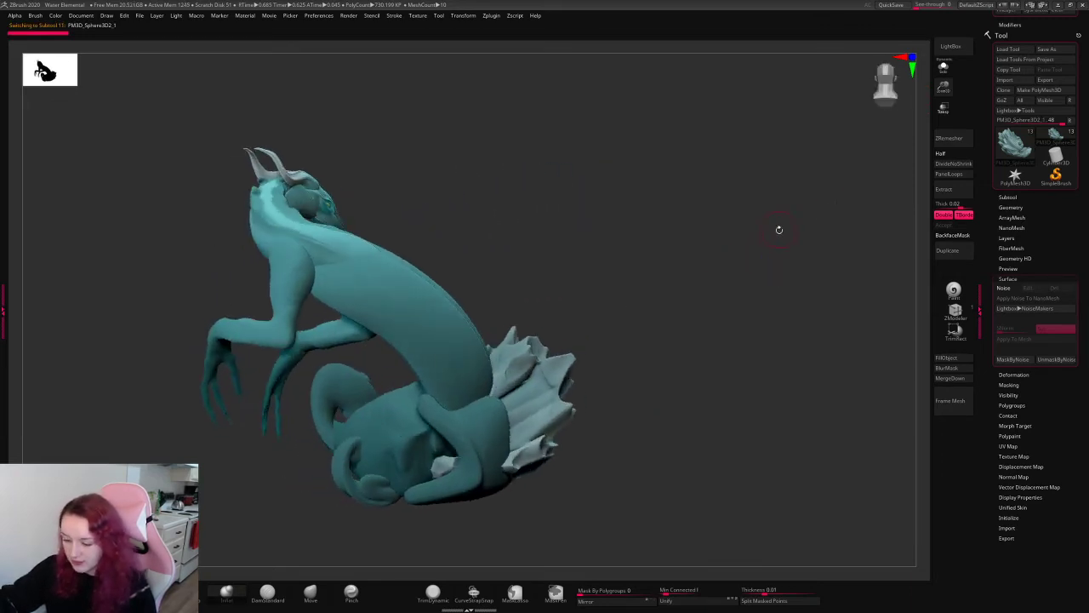
drag(778, 230, 720, 287)
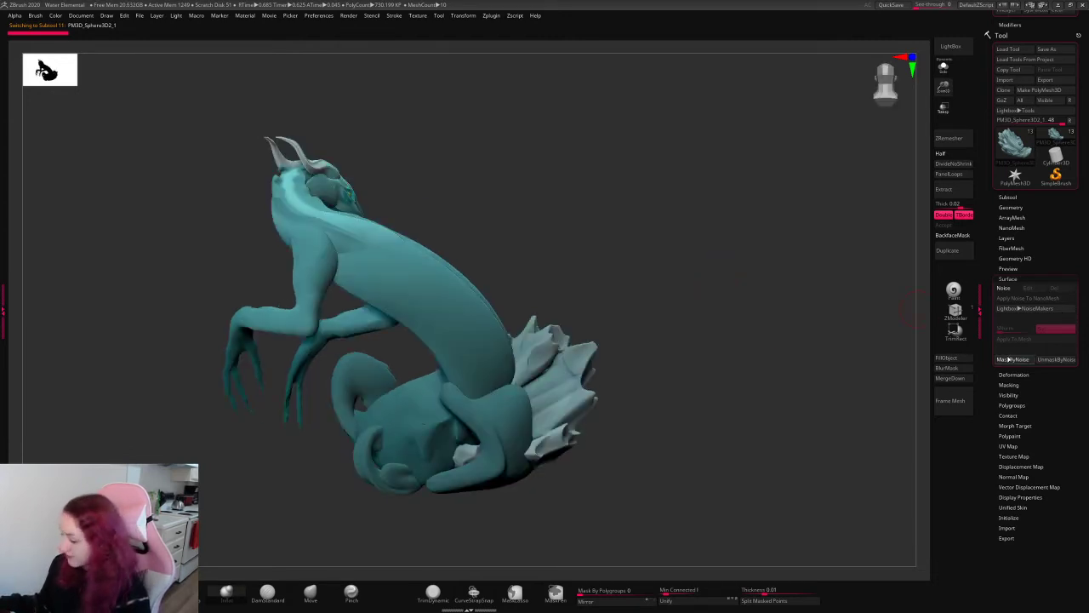
alt+click(483, 403)
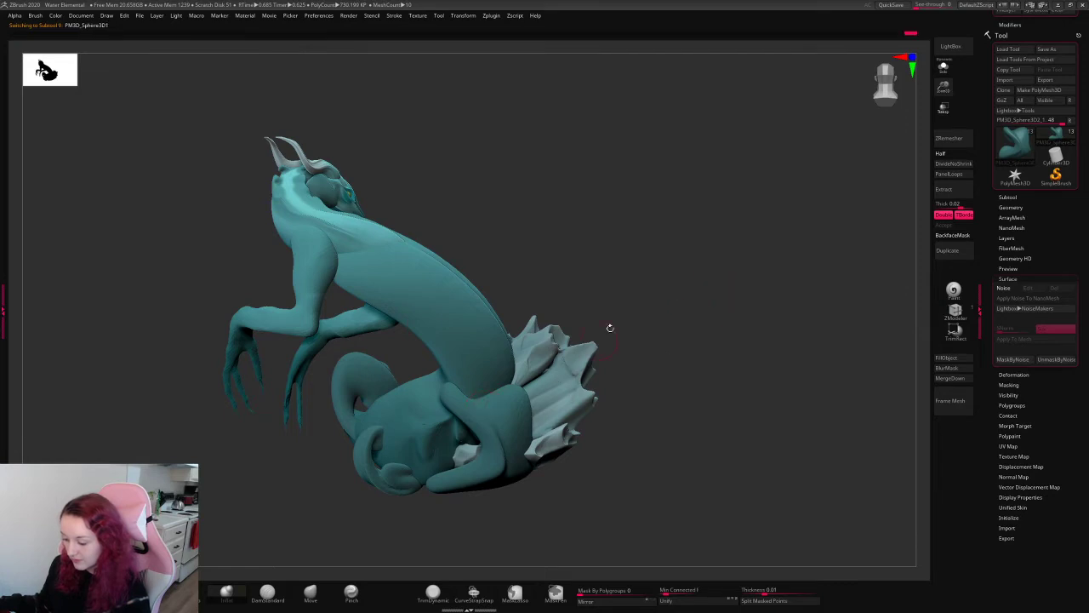
alt+click(504, 410)
mouse_move(771, 307)
mouse_down()
mouse_move(699, 319)
mouse_move(782, 322)
mouse_up()
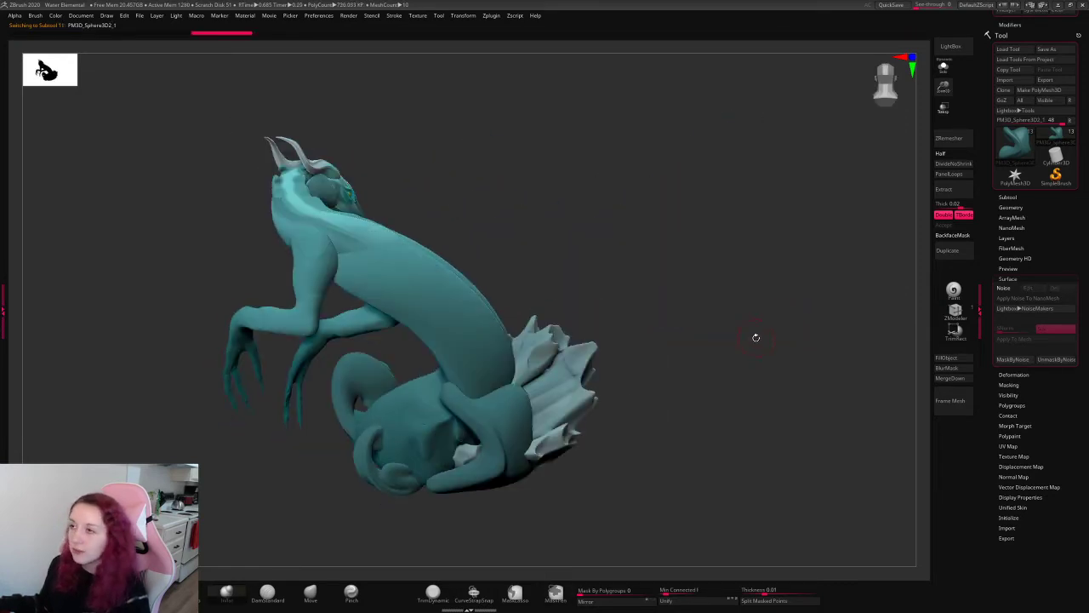
- Remesh the tail coil around the fan's base with DynaMesh at a resolution of 384
click(1013, 207)
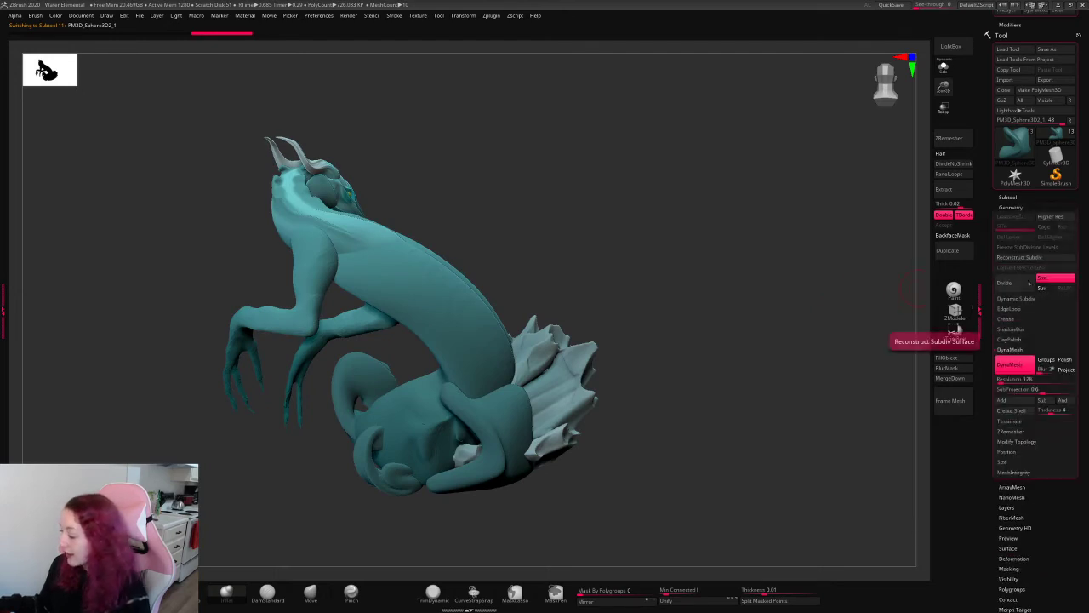
alt+click(501, 400)
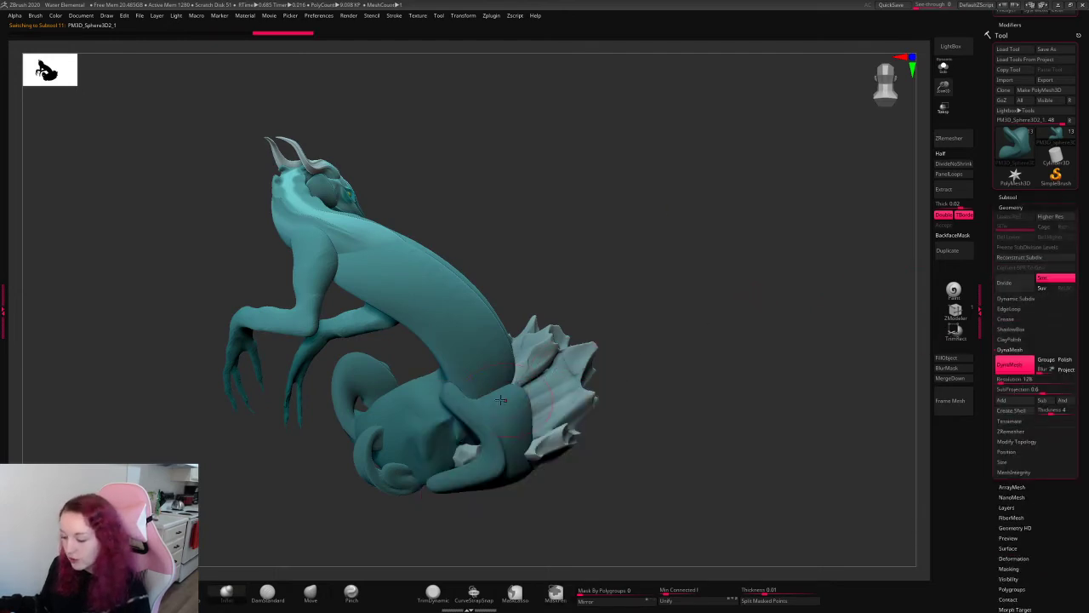
click(1009, 378)
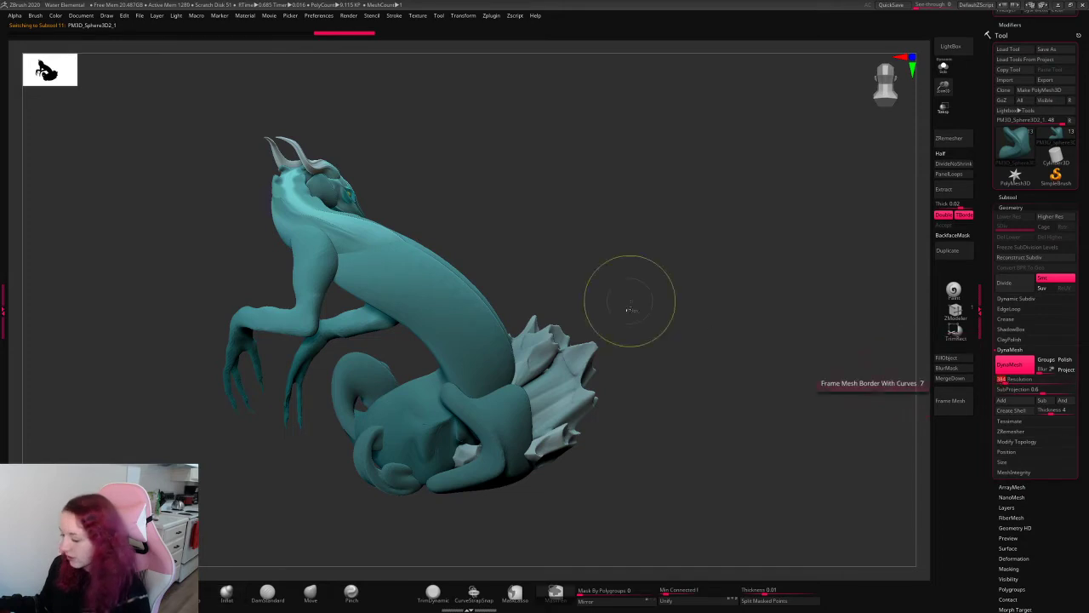
alt+click(504, 481)
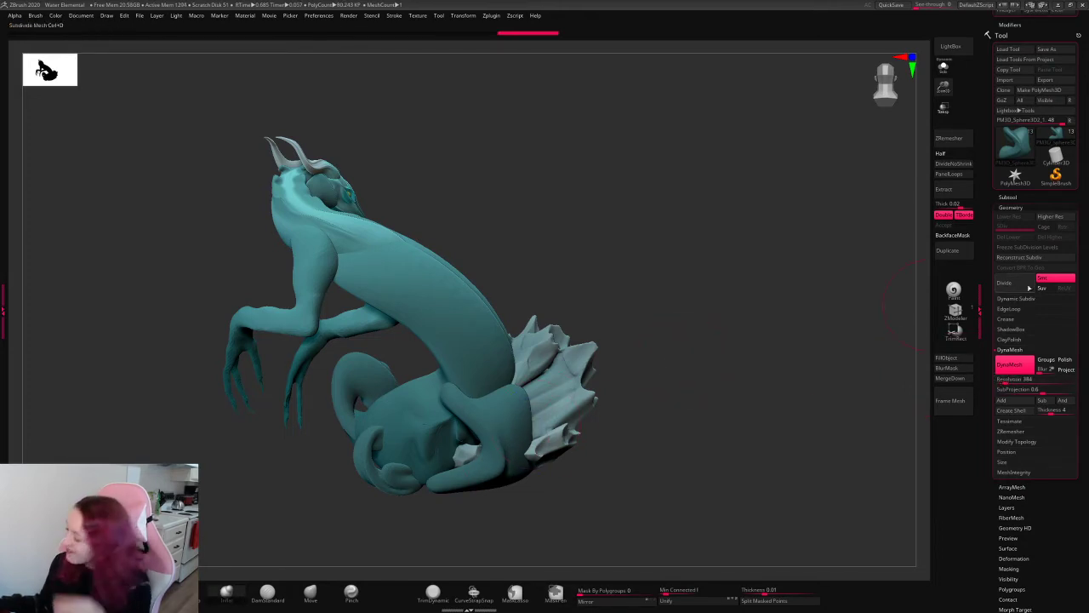
drag(591, 275, 611, 431)
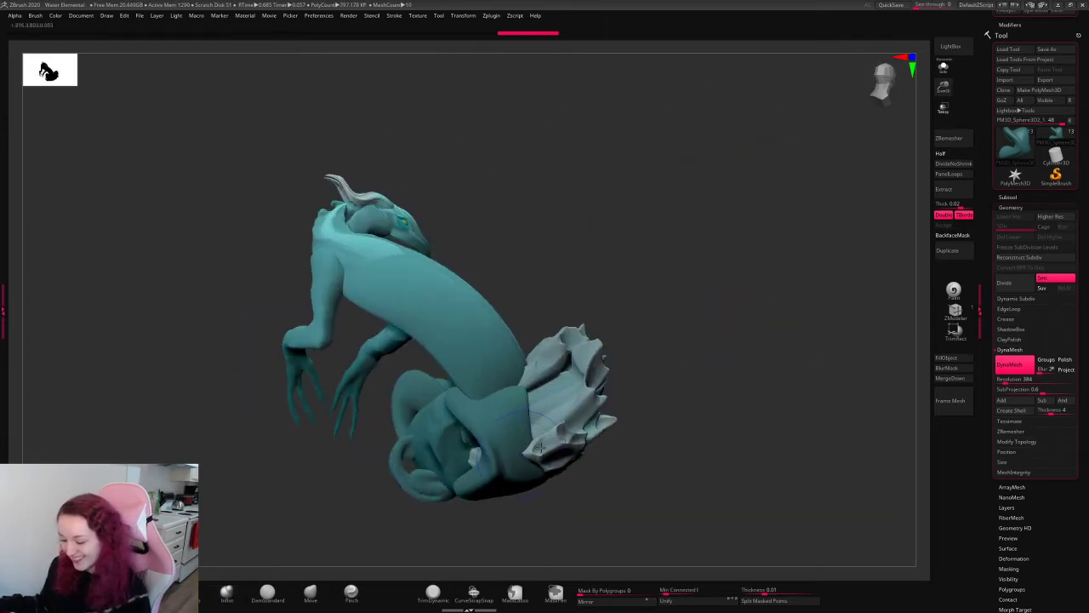
- Open the Surface settings for the selected tail piece and preview its noise in NoiseMaker without applying it
drag(538, 446, 708, 368)
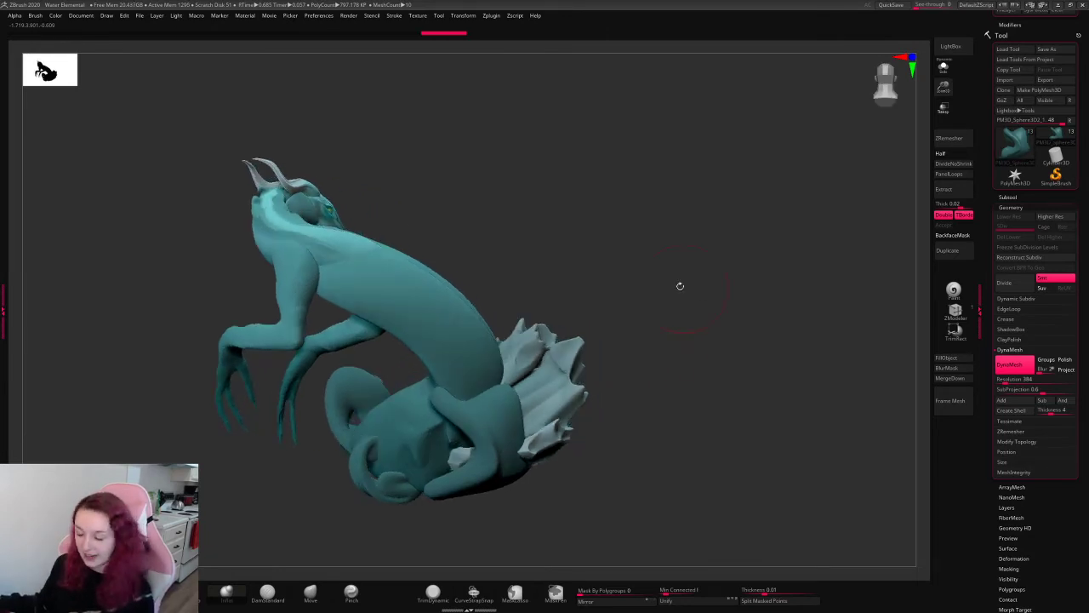
click(1013, 208)
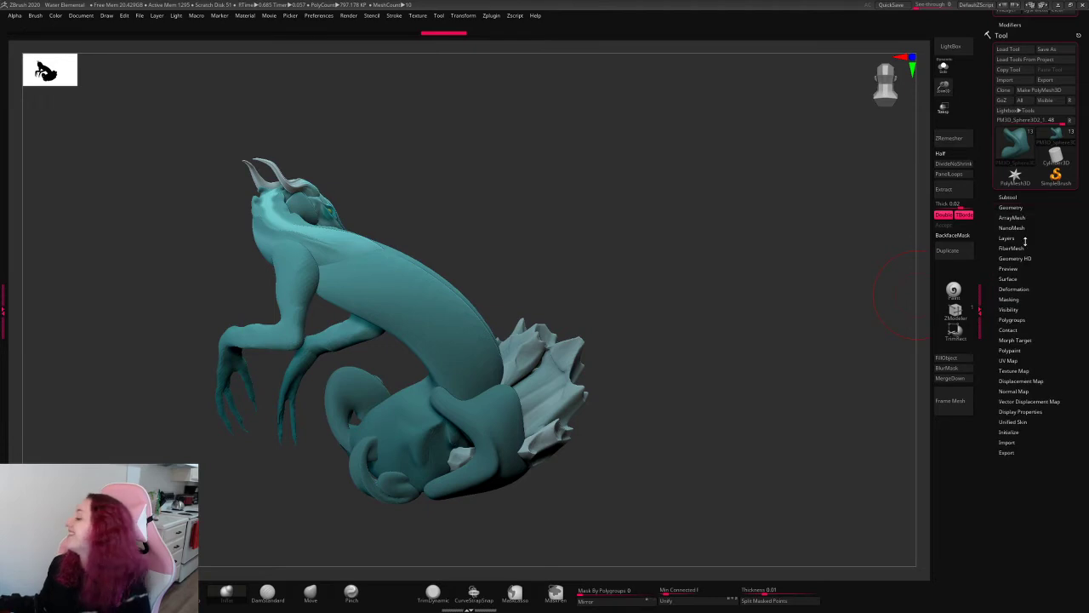
click(1013, 278)
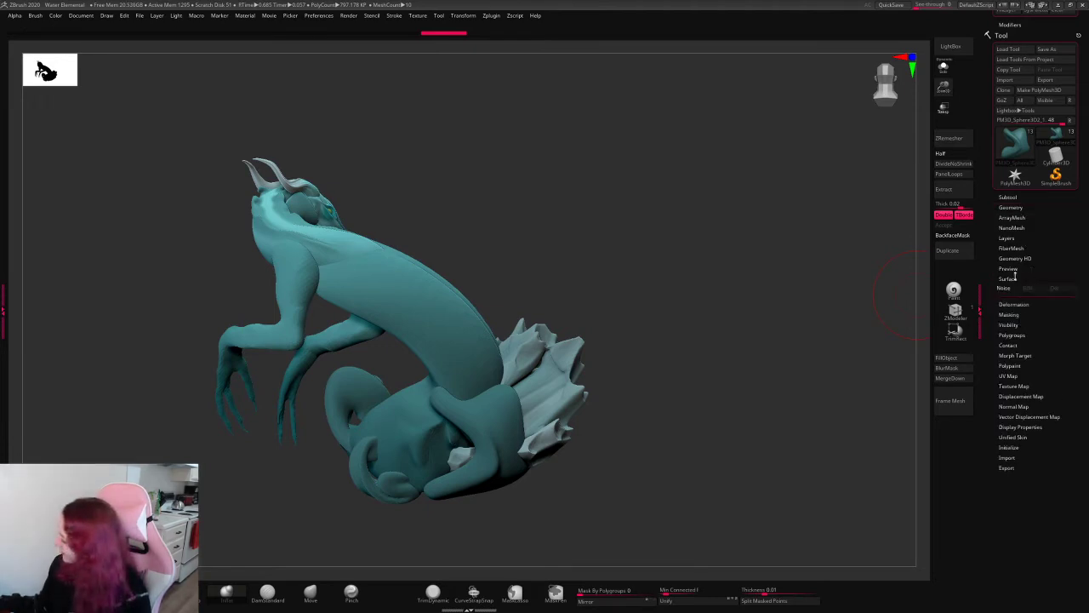
scroll(1086, 310, down, 1)
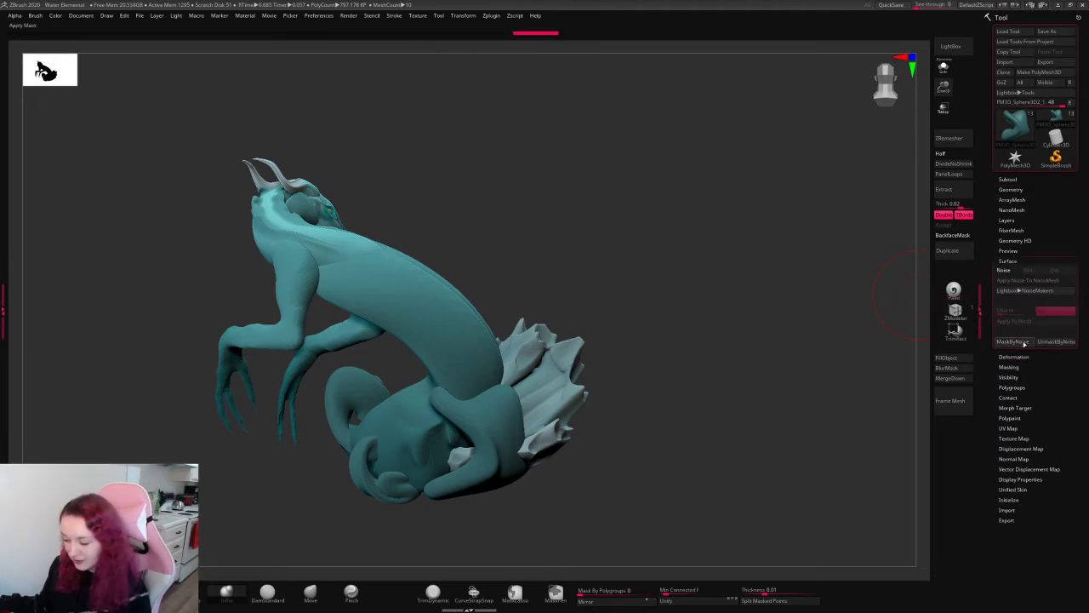
click(1004, 270)
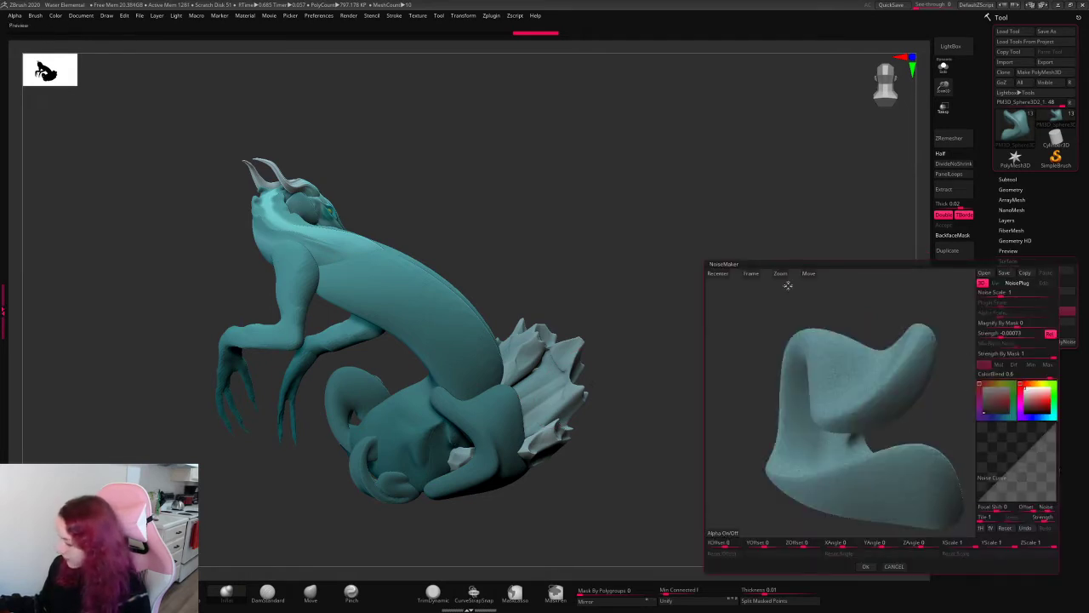
click(894, 566)
- Save the project over the existing Water Elemental file
key(ctrl+s)
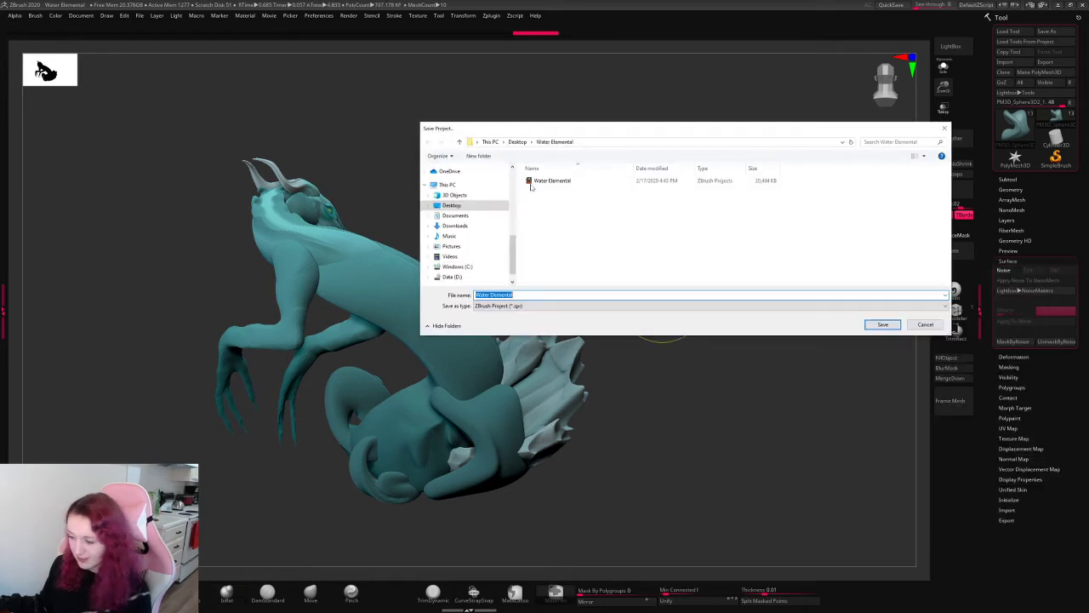
double_click(545, 181)
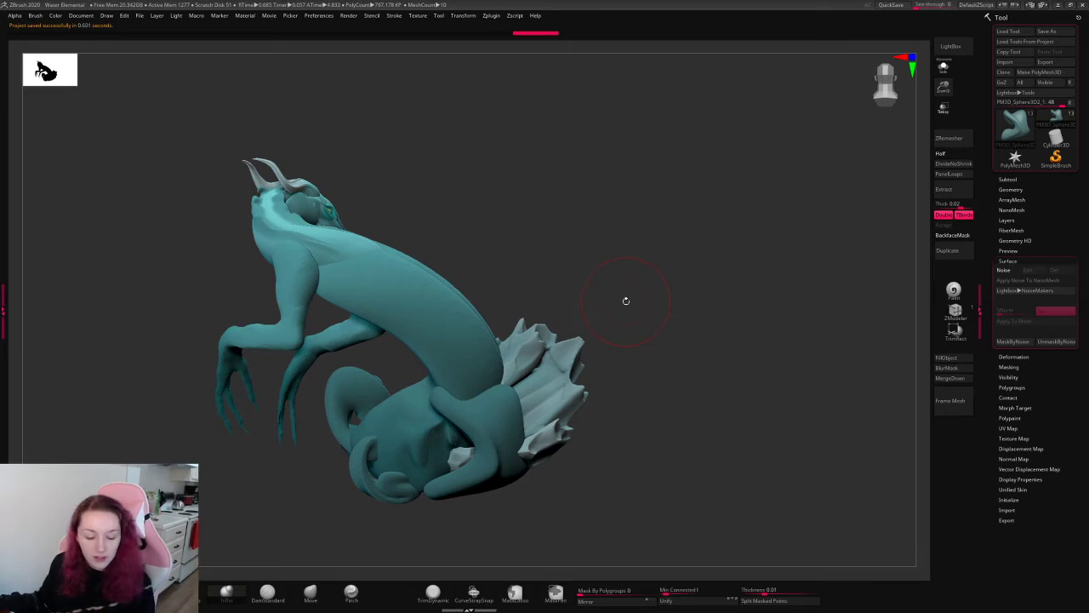
drag(870, 297, 824, 194)
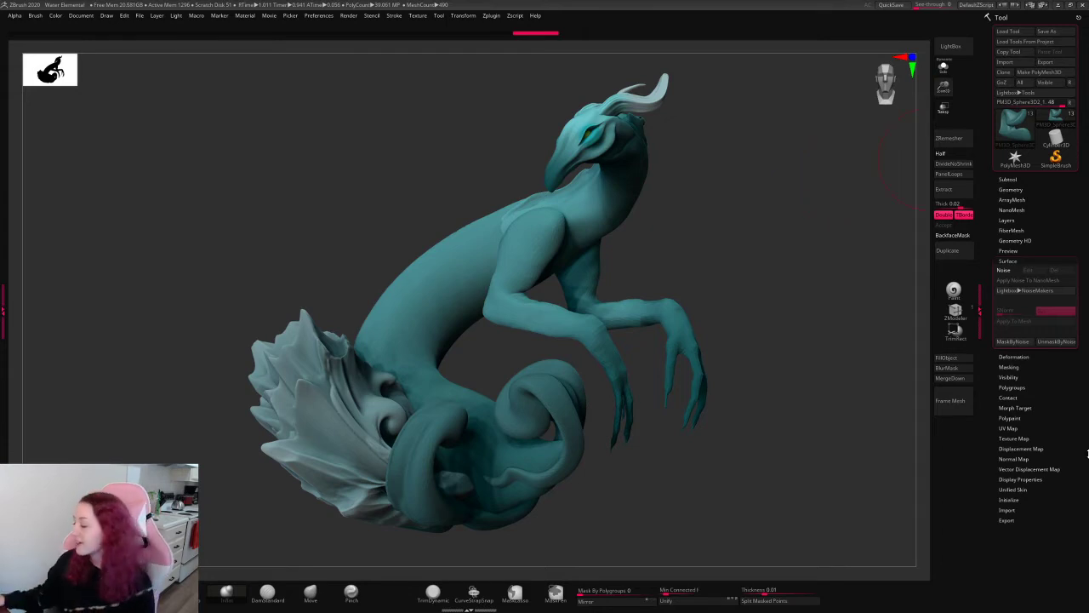
click(1016, 271)
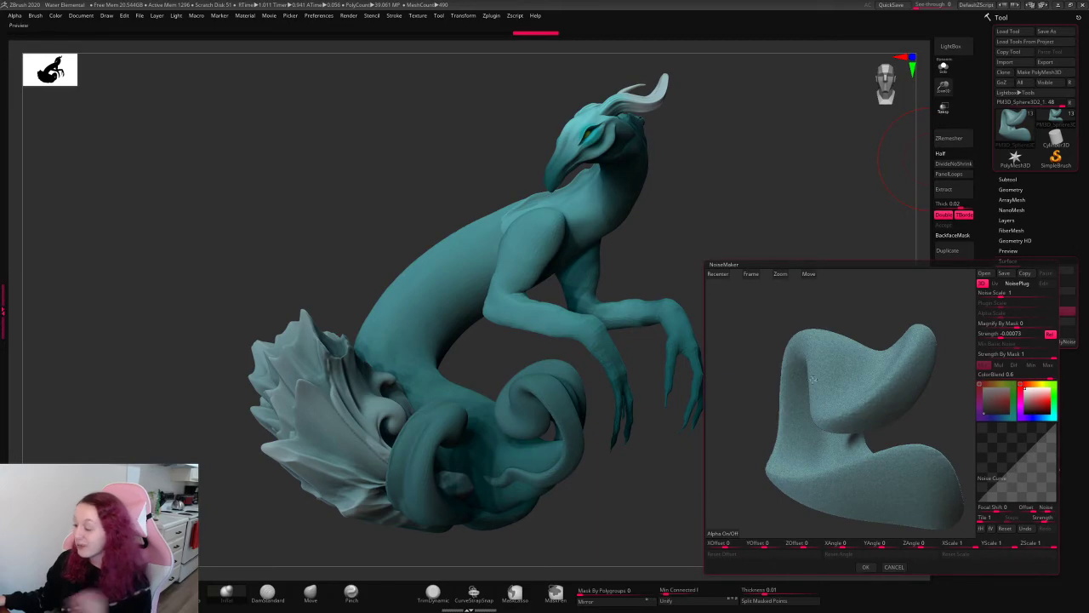
click(893, 567)
- Open the NoiseMakers preset library and look through the available noise presets
click(1021, 290)
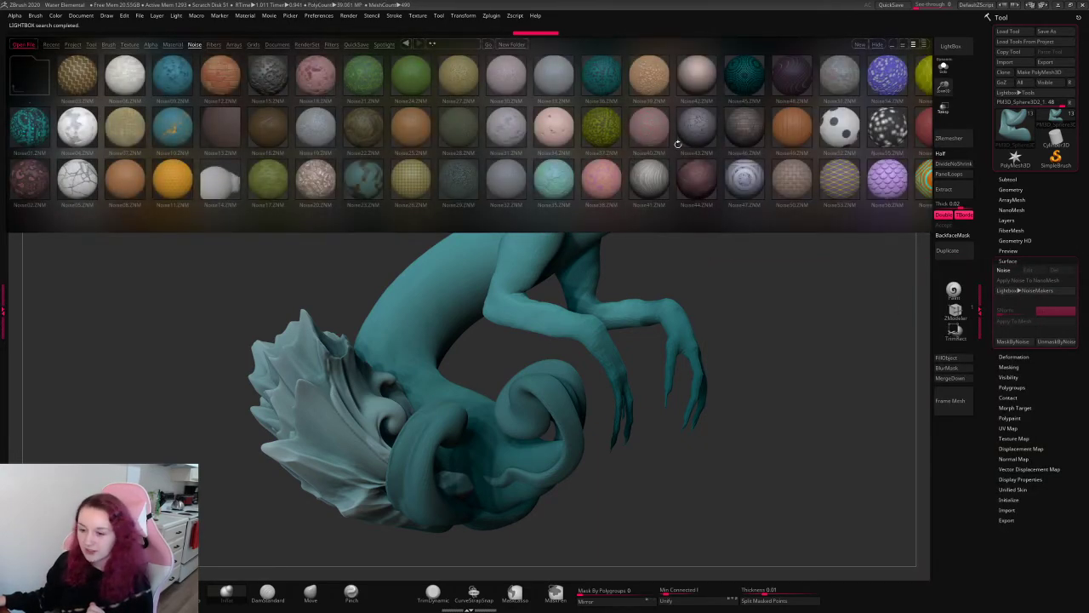
drag(649, 128, 305, 128)
drag(574, 162, 661, 169)
click(630, 167)
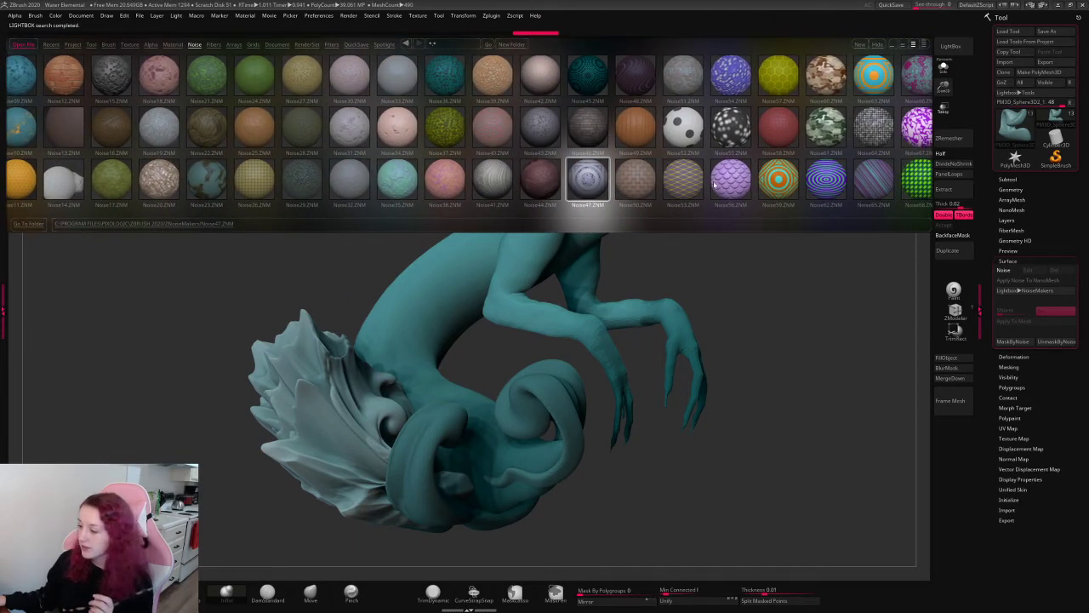
drag(731, 177, 542, 168)
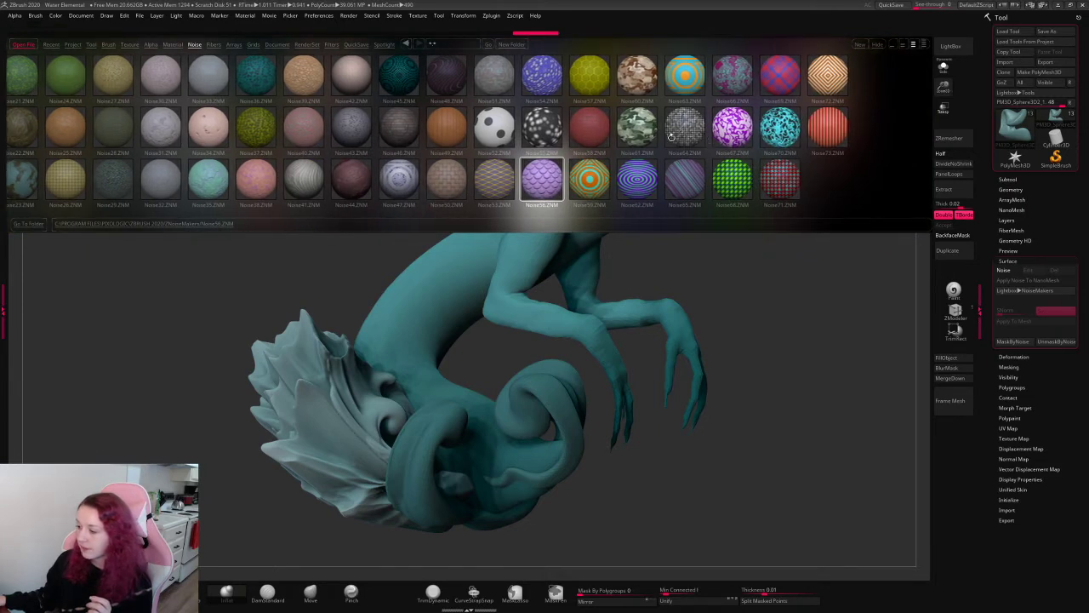
- Try the Noise43, Noise38 and Noise40 presets on the selected tail piece next to the fins
click(356, 130)
double_click(356, 129)
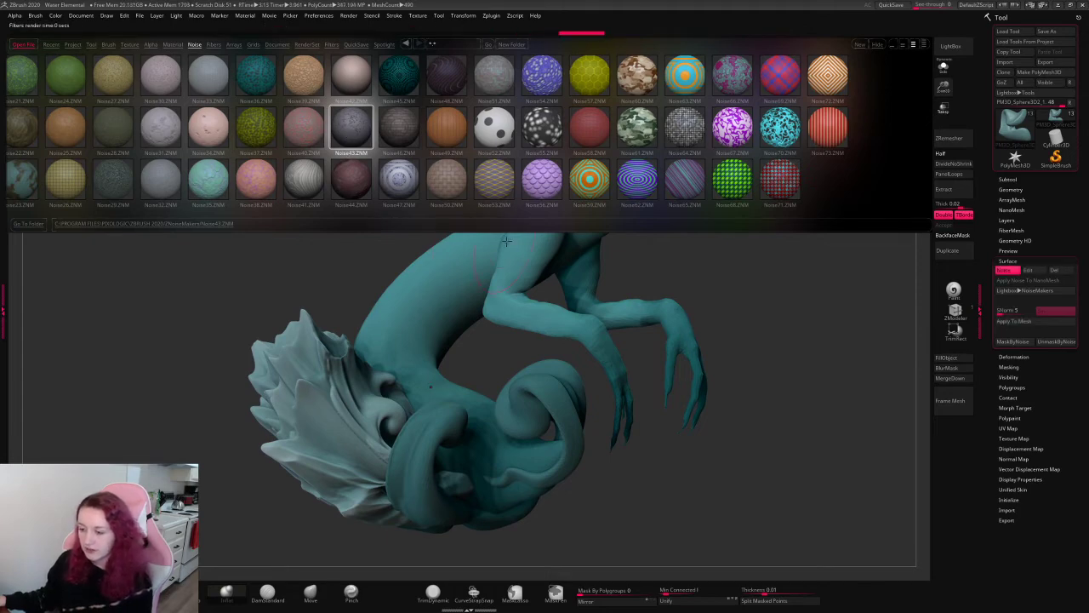
drag(784, 364, 365, 245)
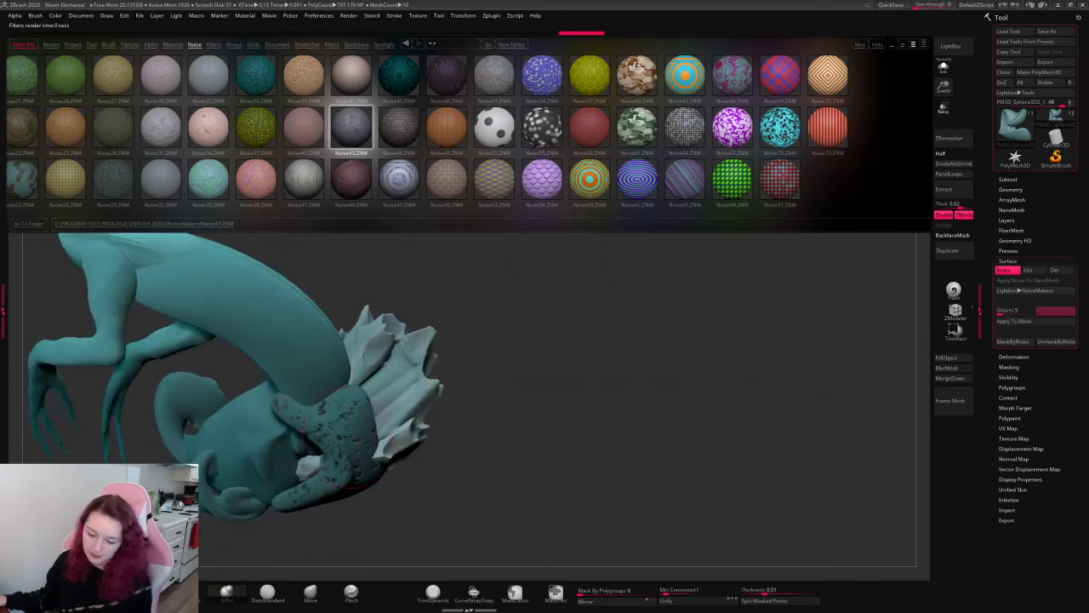
drag(319, 167, 417, 176)
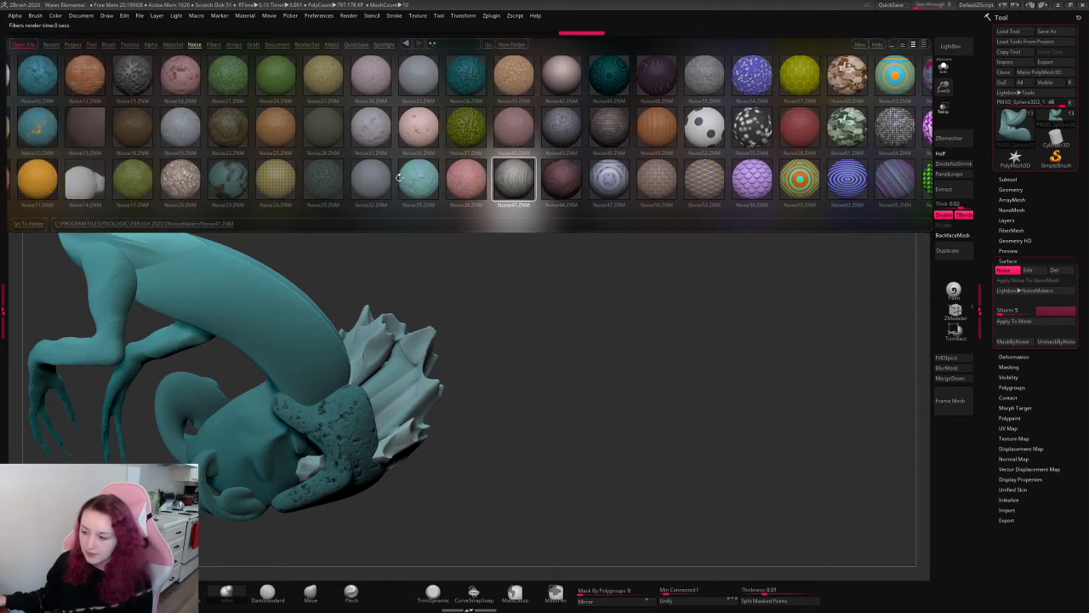
click(467, 181)
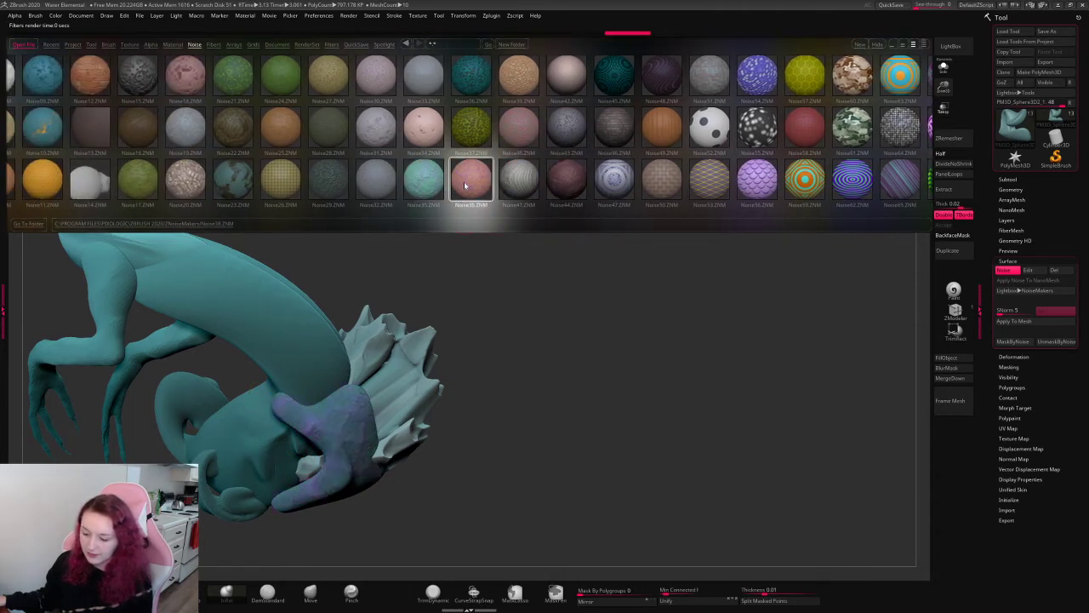
click(515, 132)
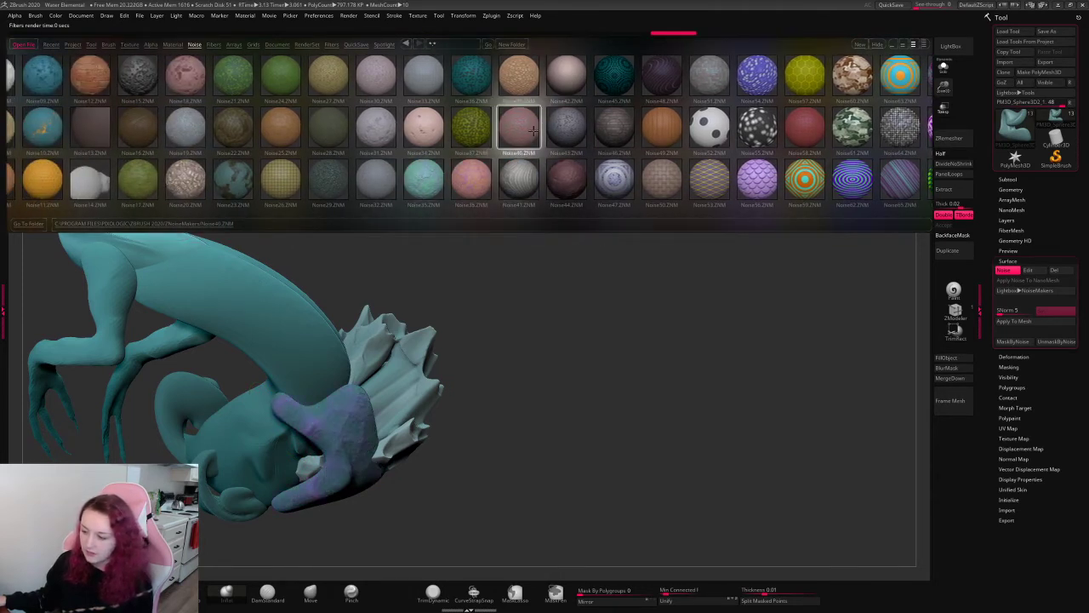
- Try the Noise20, Noise38 and Noise41 presets on the selected tail piece
drag(122, 189, 181, 191)
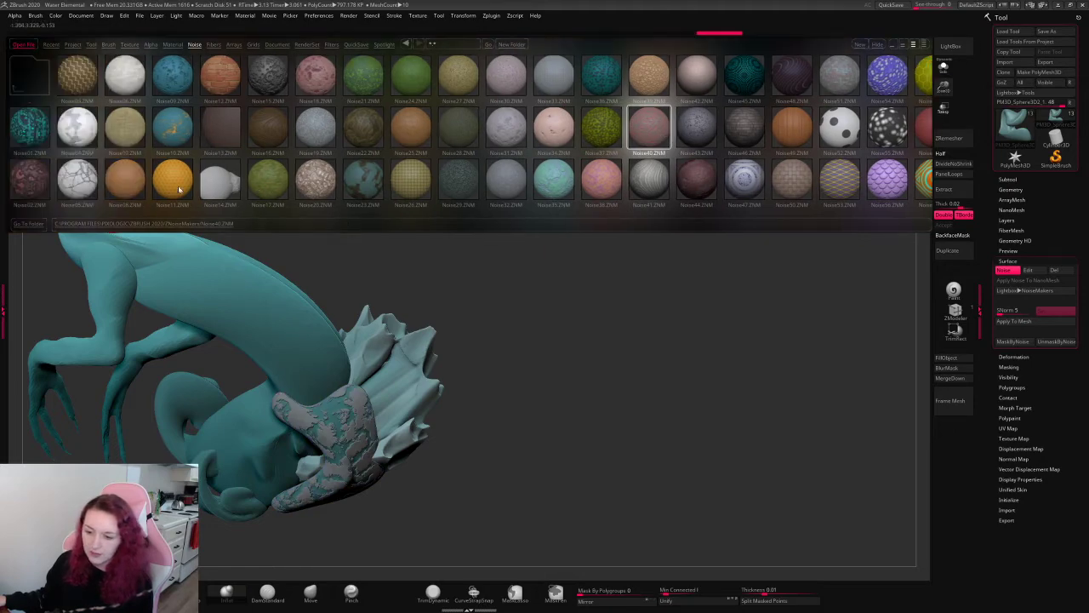
click(318, 186)
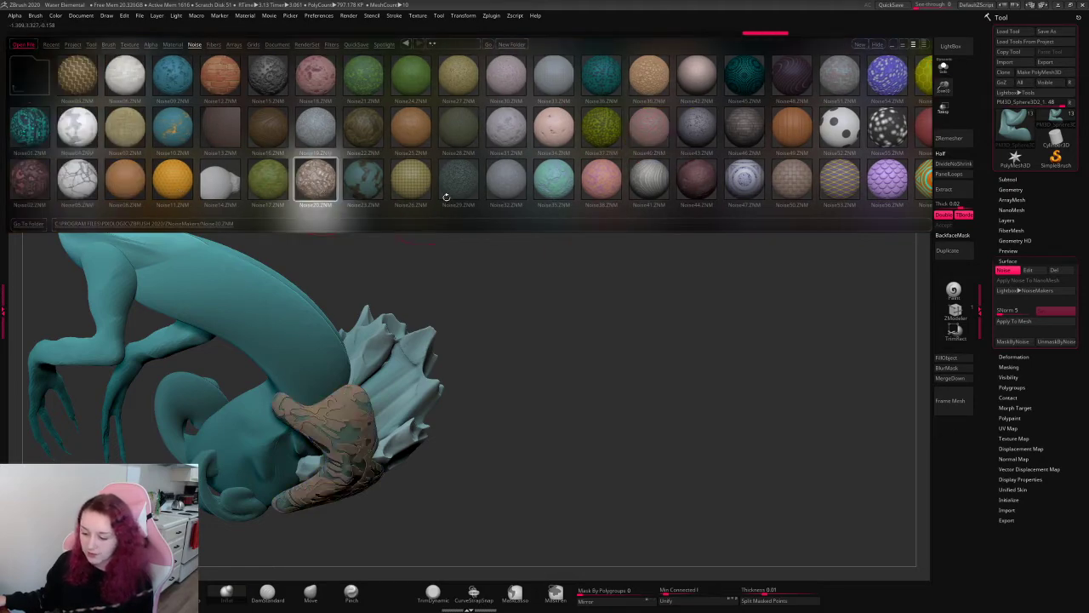
mouse_move(551, 327)
mouse_down()
mouse_move(523, 332)
mouse_move(556, 333)
mouse_up()
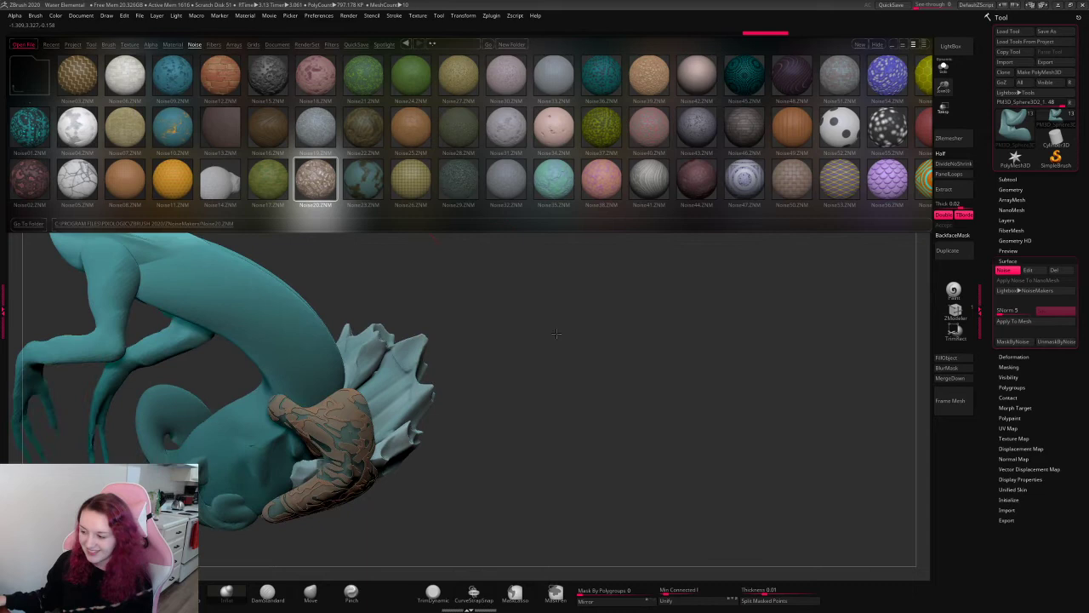
click(603, 188)
click(650, 192)
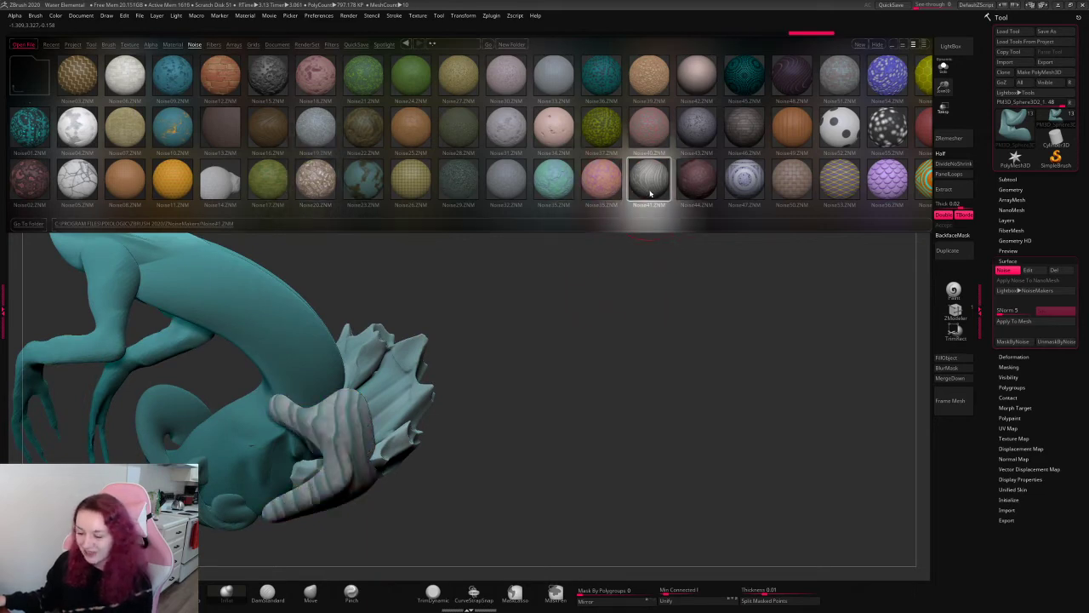
- Try the Noise44, Noise47 and Noise50 presets on the tail piece and check the pattern from another angle
click(695, 187)
click(749, 179)
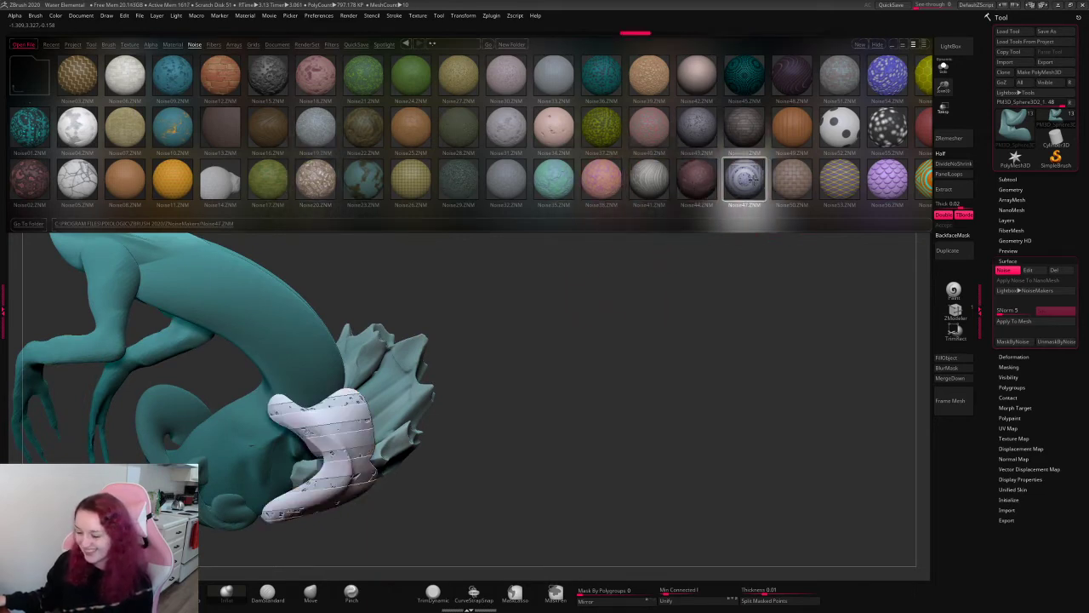
click(791, 179)
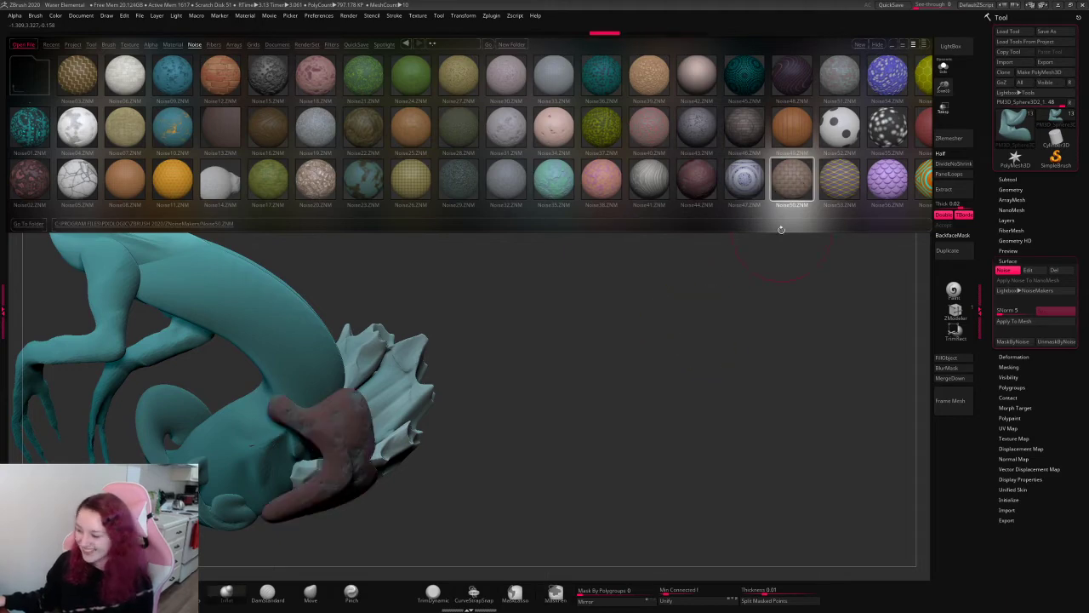
drag(749, 341, 572, 367)
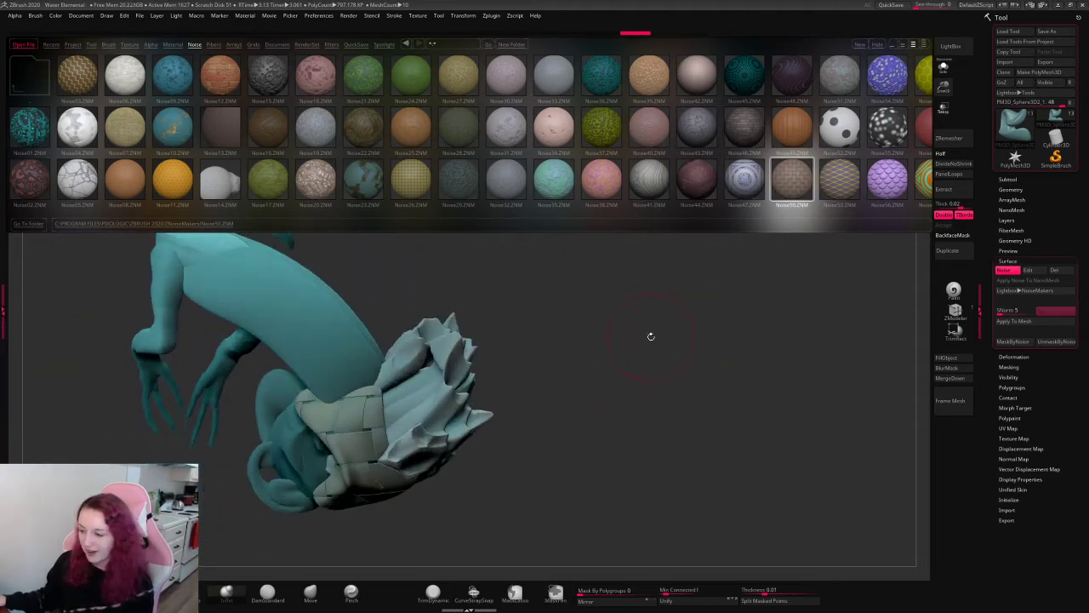
- Try the Noise36, Noise50, Noise53 and Noise31 presets on the selected tail piece
click(587, 99)
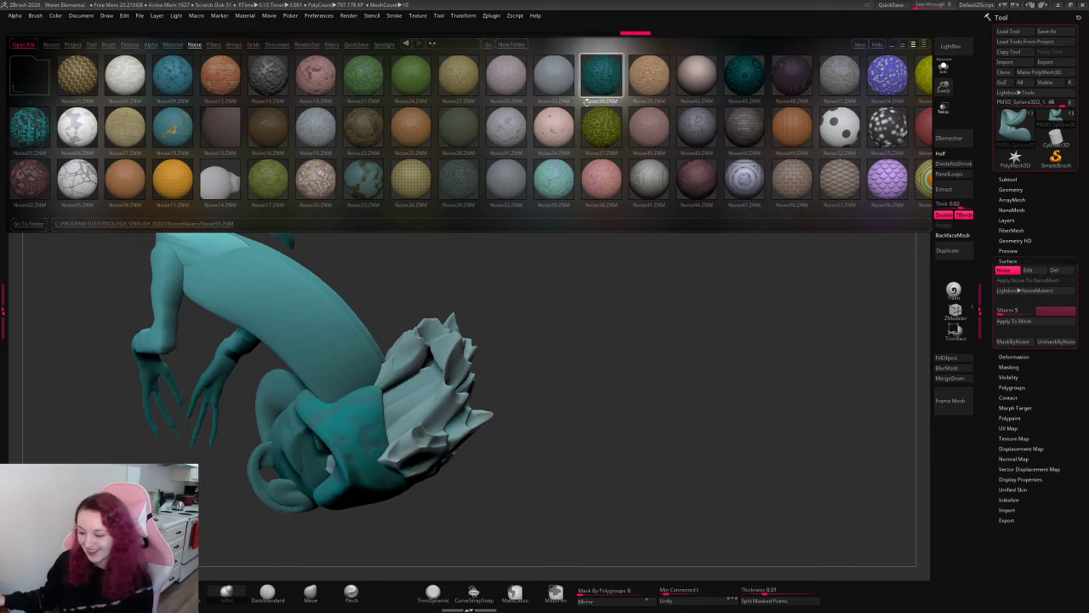
drag(598, 341, 591, 348)
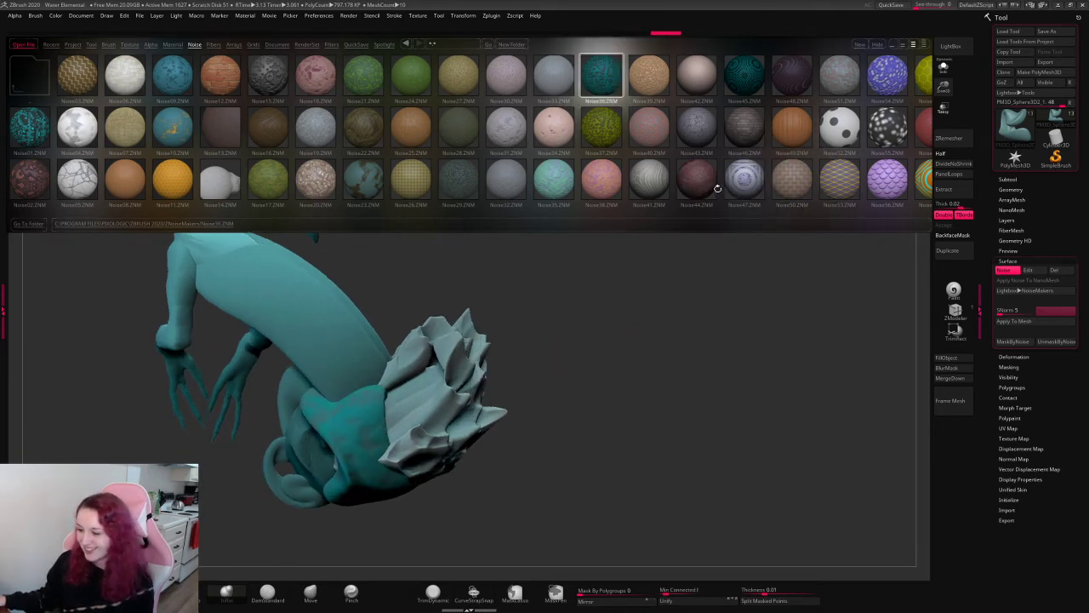
click(788, 178)
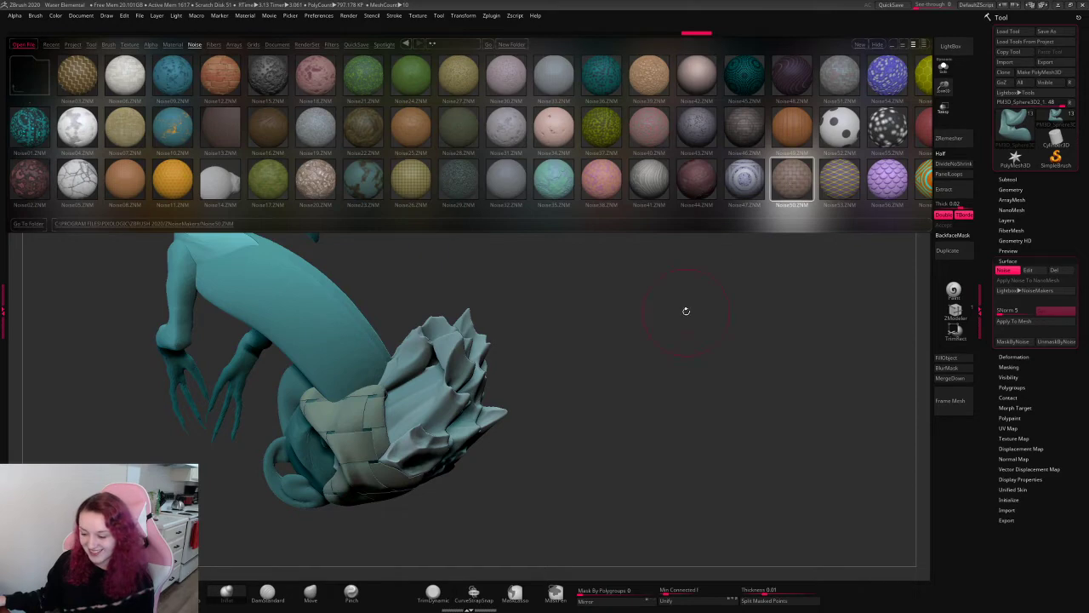
double_click(823, 183)
drag(822, 185, 684, 187)
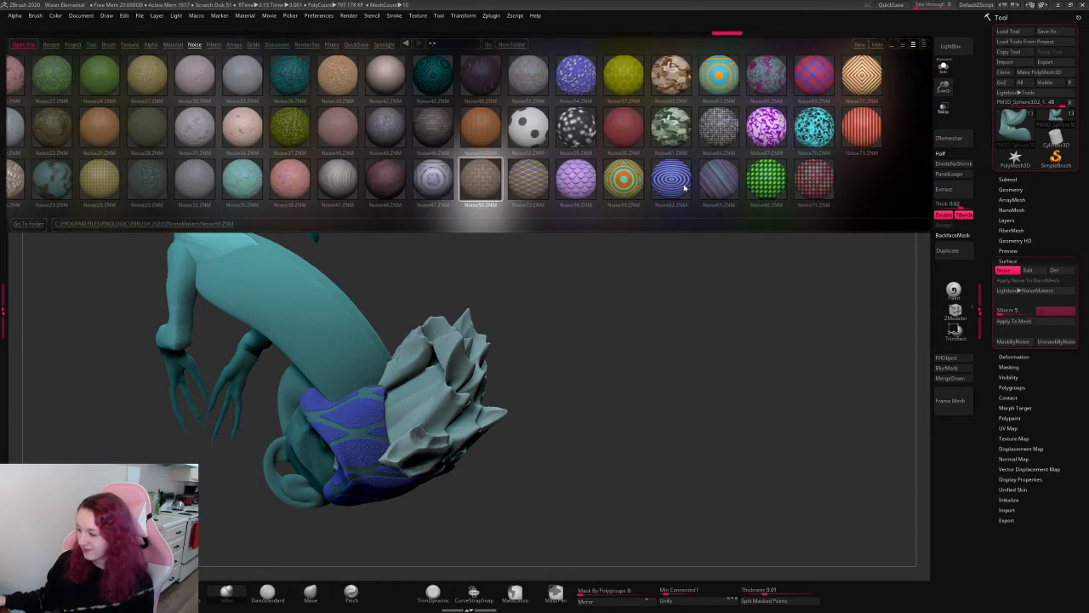
drag(511, 166, 692, 134)
double_click(514, 139)
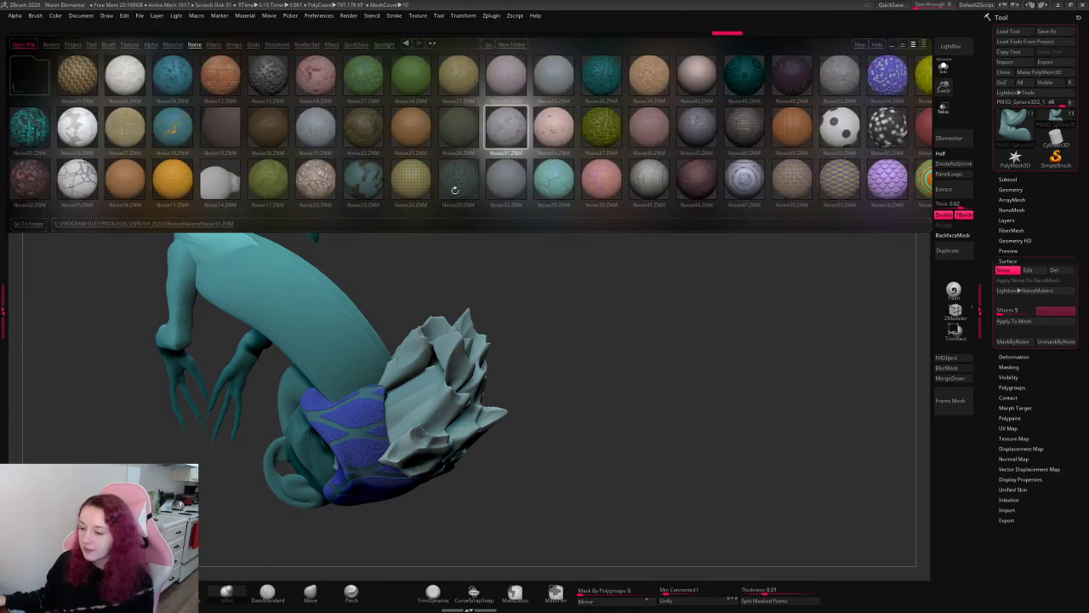
- Compare the Noise26 and Noise08 presets on the tail piece and apply the woven Noise26 preset
double_click(410, 186)
drag(469, 263, 479, 263)
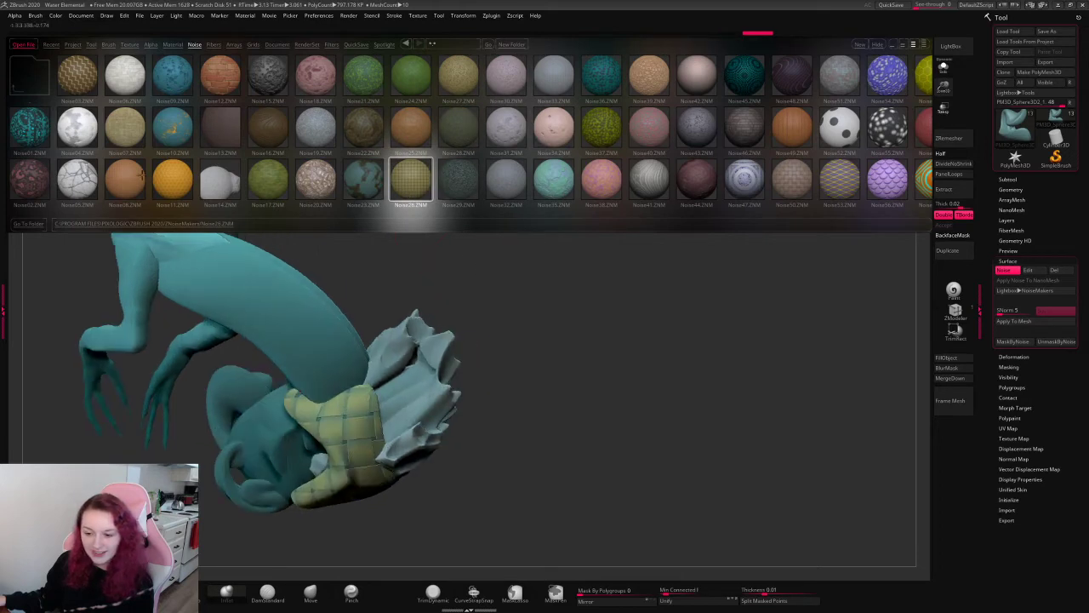
double_click(123, 177)
double_click(413, 181)
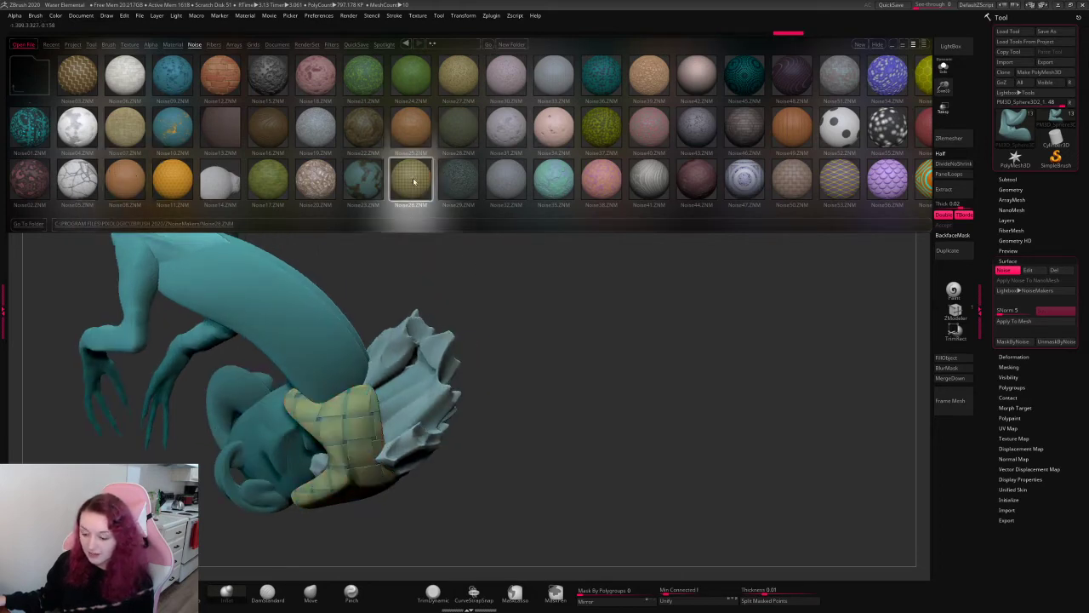
- Try a reshaped noise curve, a smaller plugin scale and a different strength for the woven noise, and discard the edits
click(1028, 270)
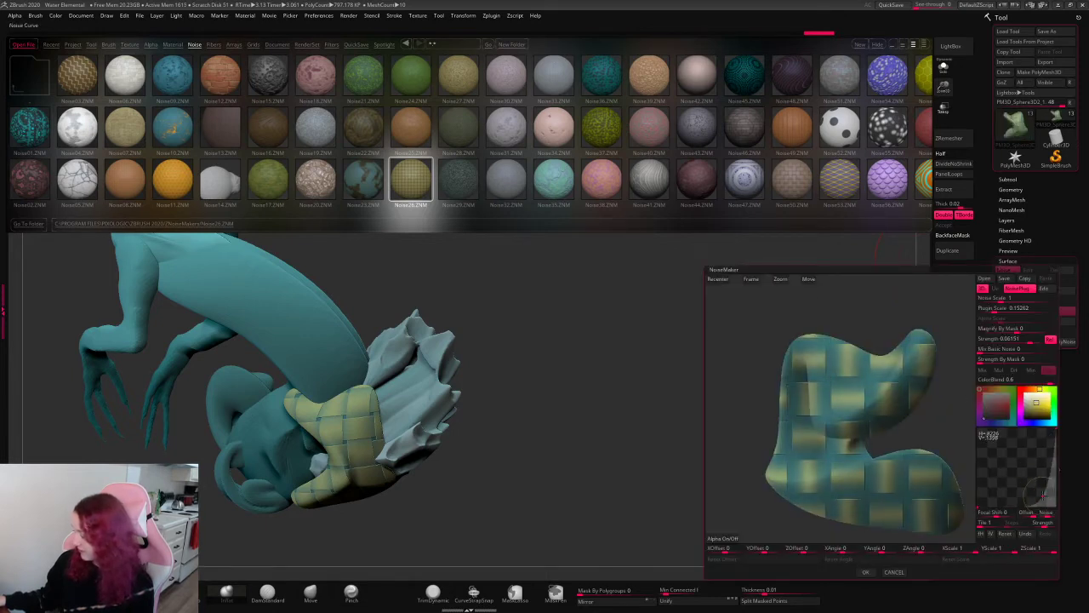
drag(1044, 494, 1031, 477)
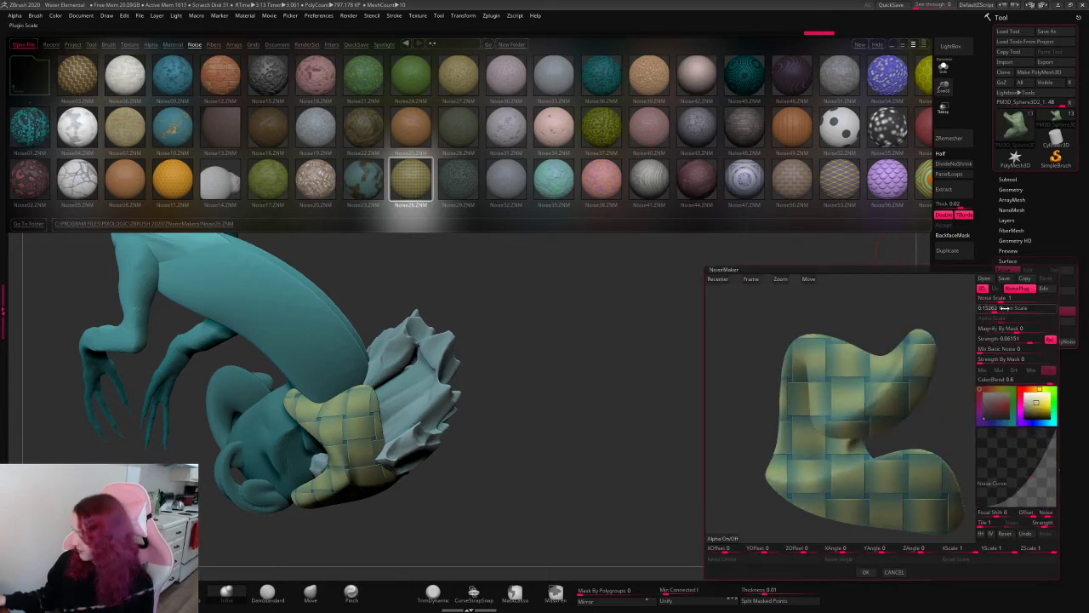
click(983, 309)
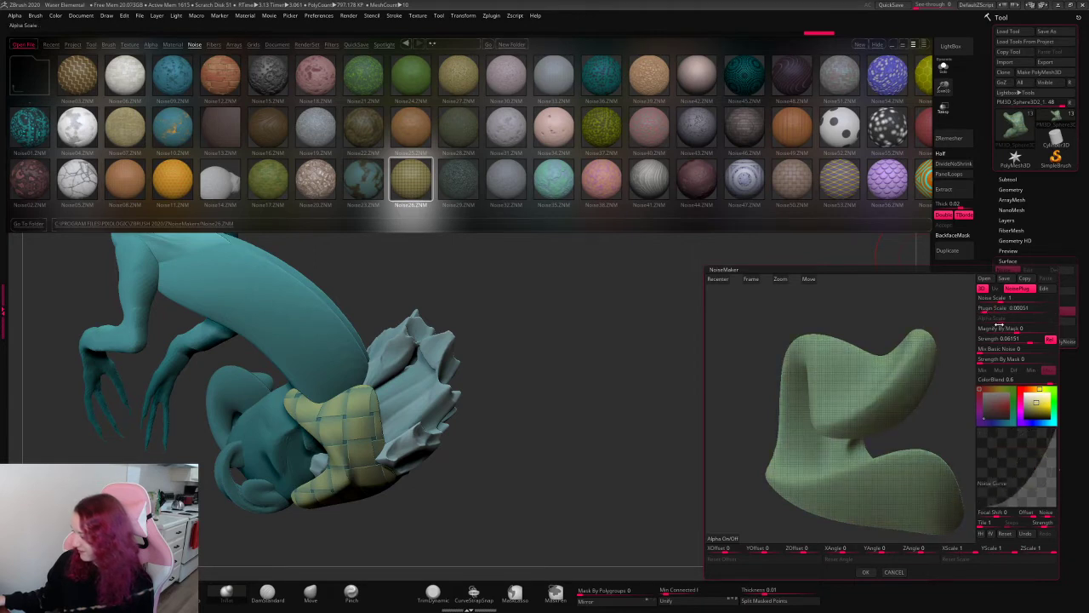
click(1001, 337)
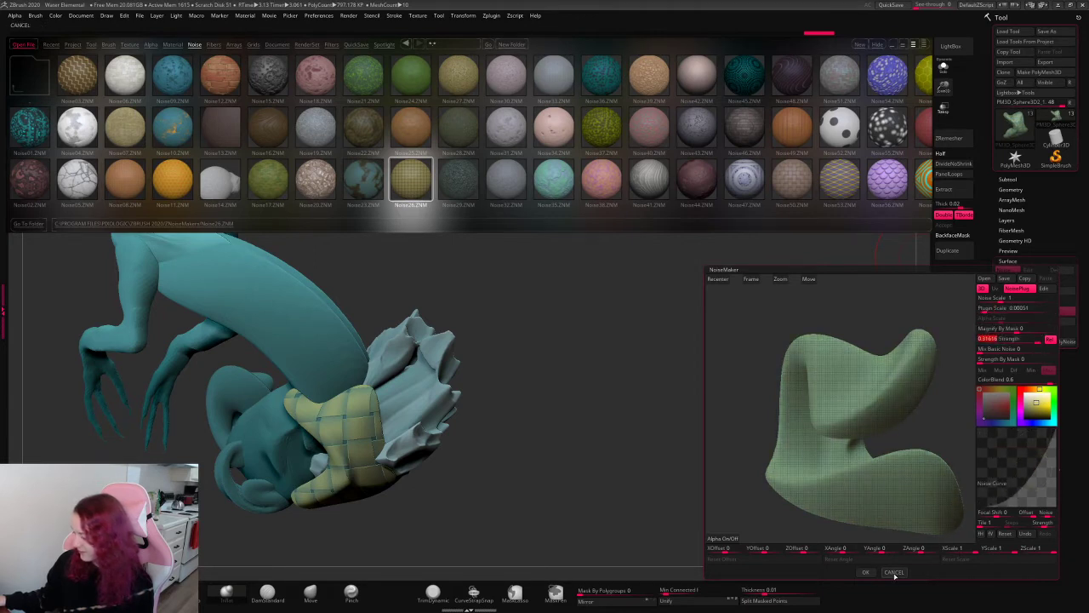
click(893, 572)
- Turn off the surface noise on the tail piece and render the whole creature in BPR
drag(739, 369, 620, 397)
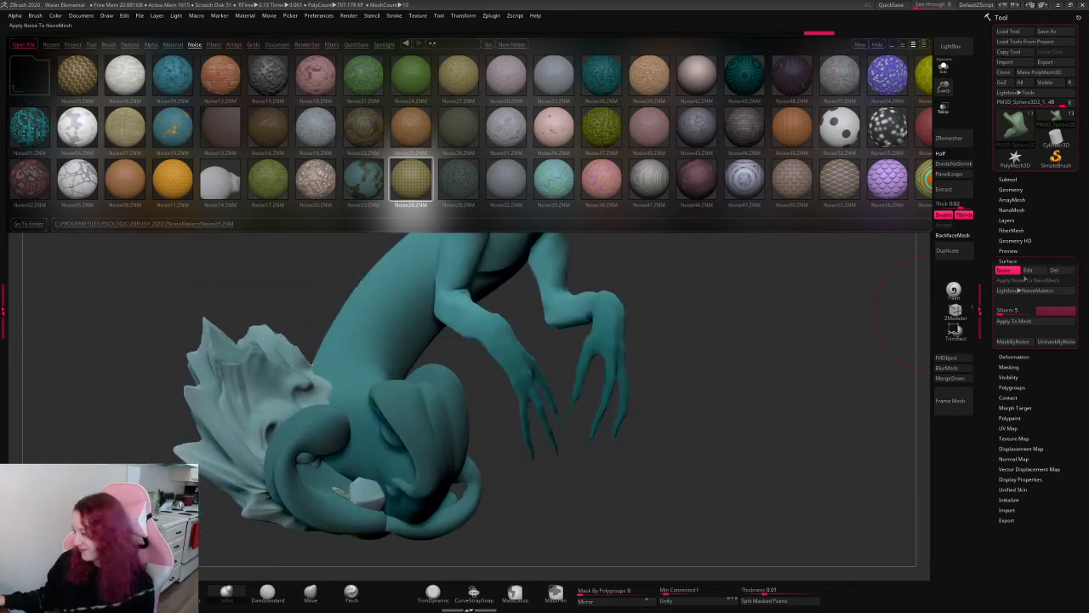
click(1007, 270)
drag(766, 358, 715, 372)
alt+drag(735, 289, 711, 290)
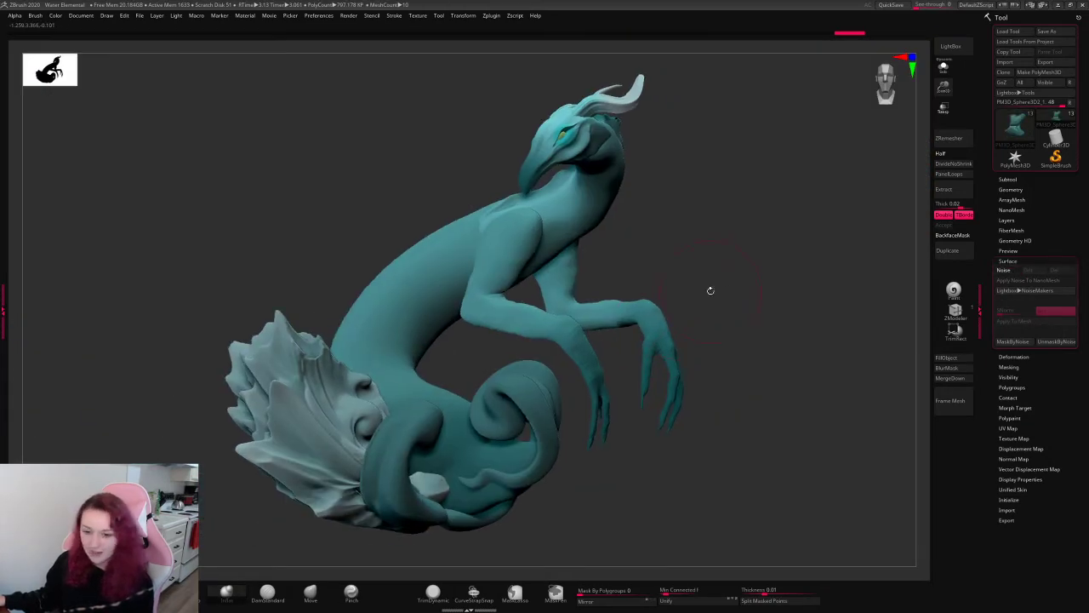
key(shift+r)
- Switch to Photos and show the break image over the sculpt
key(super)
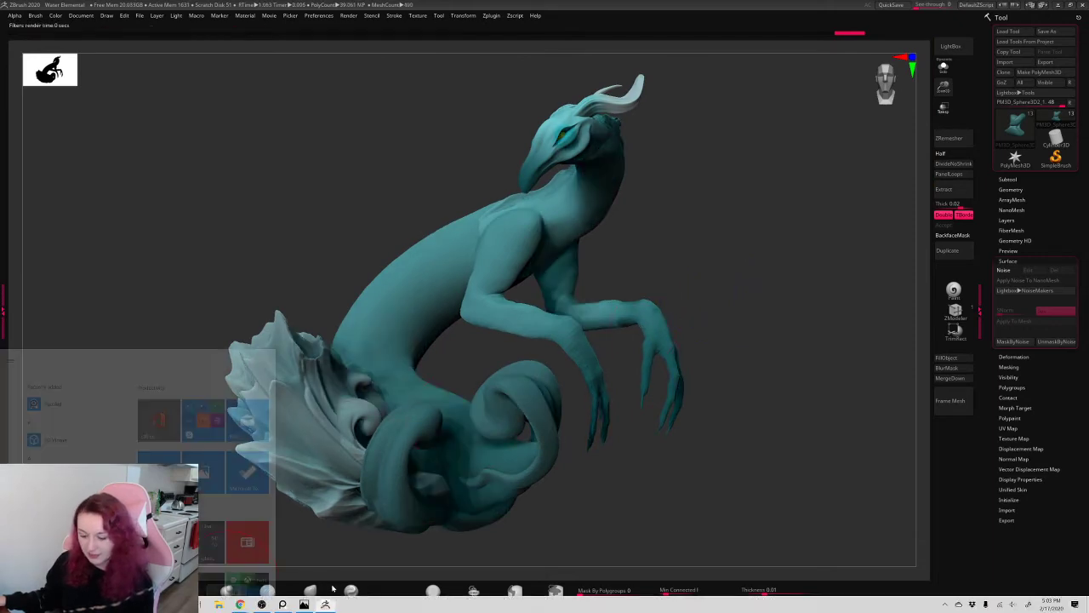
click(304, 604)
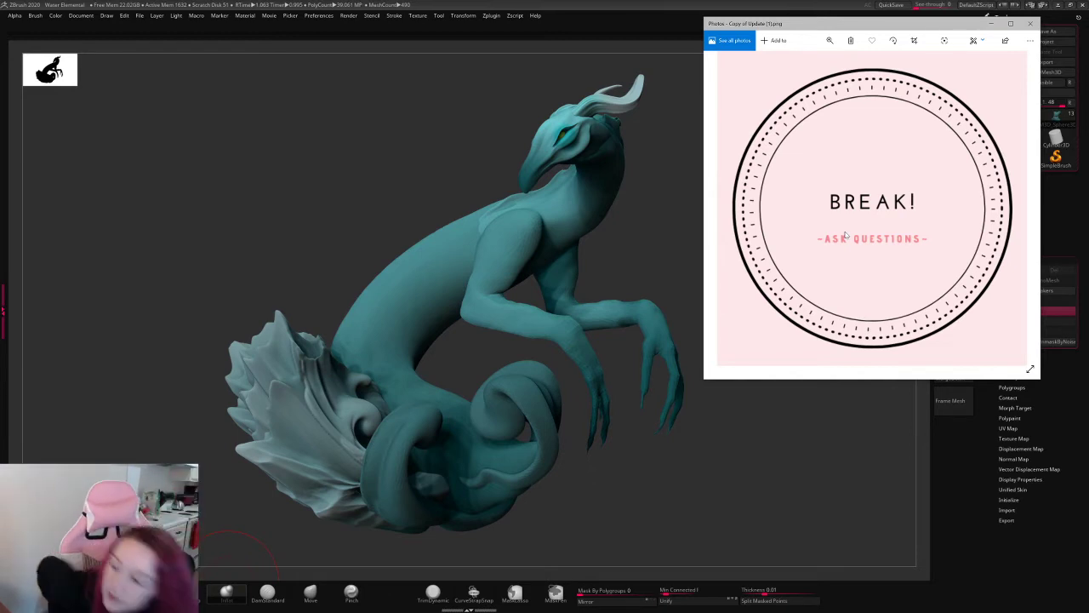
- Set the BPR shadow's floor strength to about 0.911, adjust the shadow gamma and re-render the creature
click(351, 17)
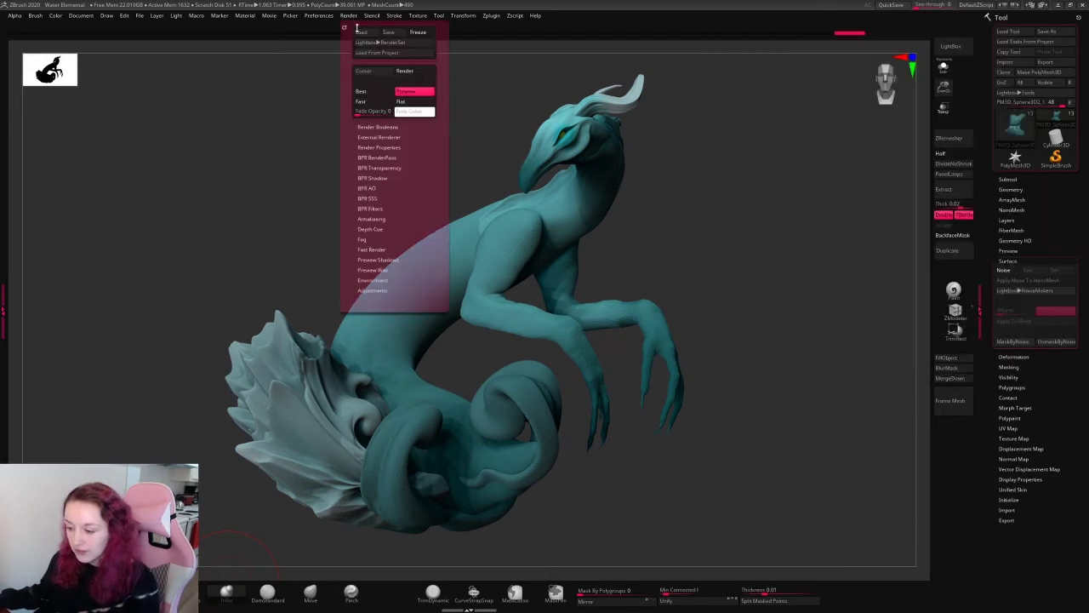
click(372, 177)
drag(379, 186, 386, 188)
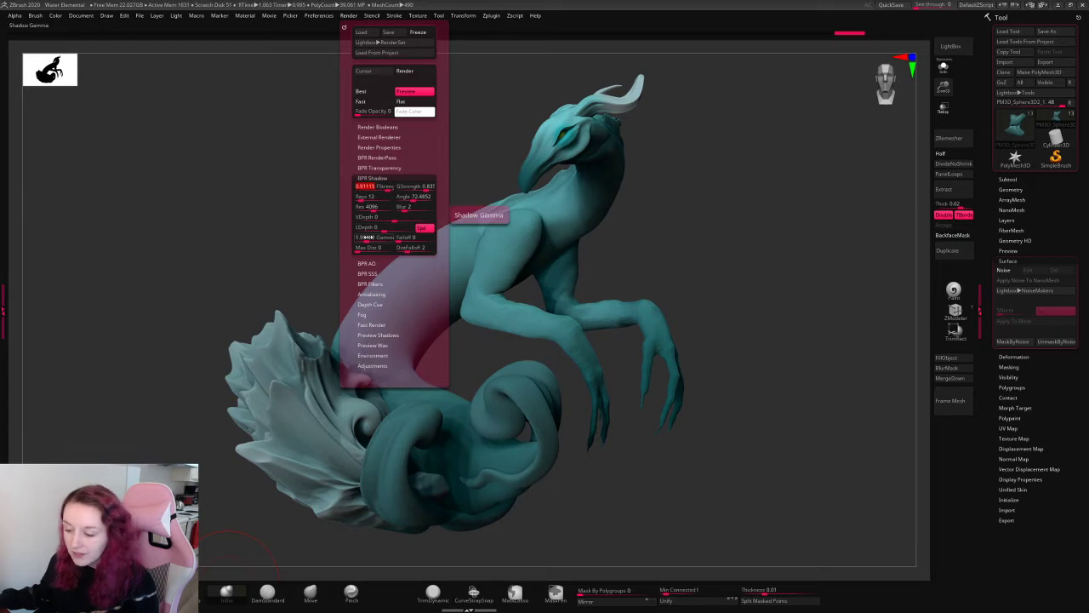
drag(368, 237, 378, 237)
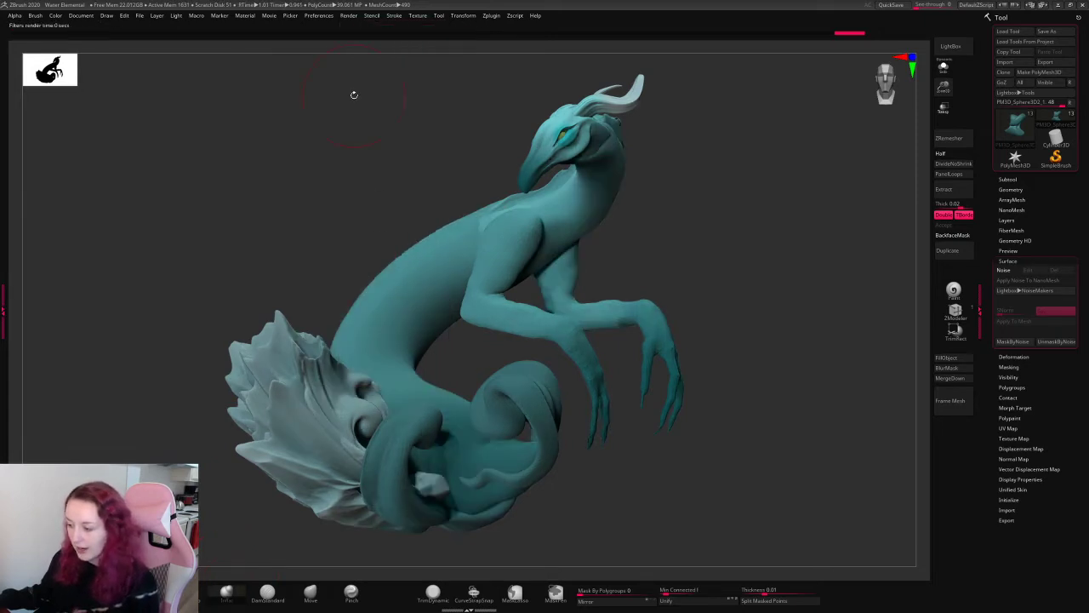
click(349, 16)
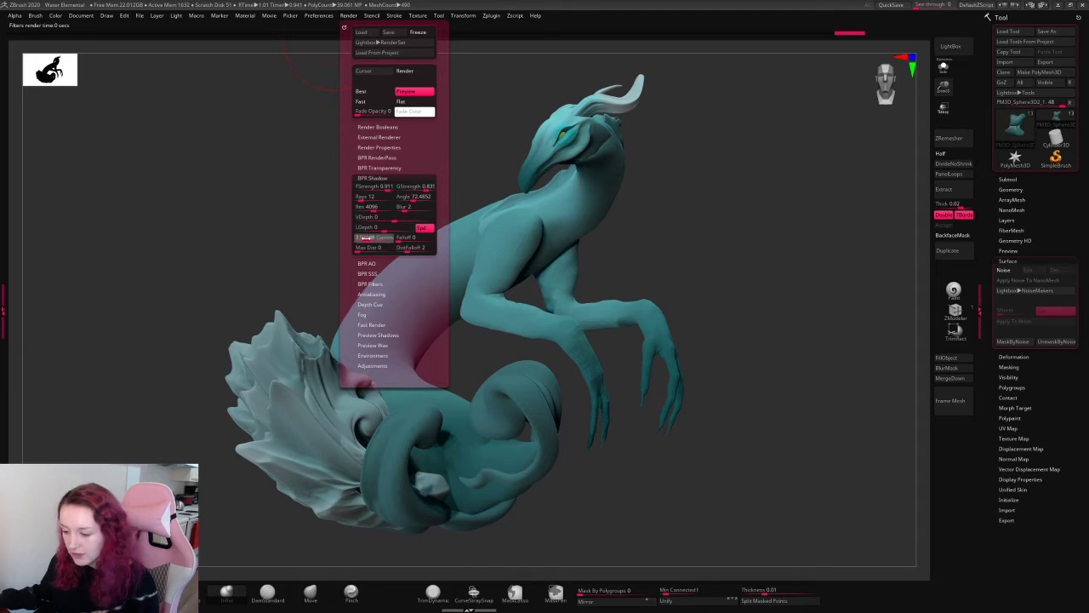
drag(366, 239, 369, 231)
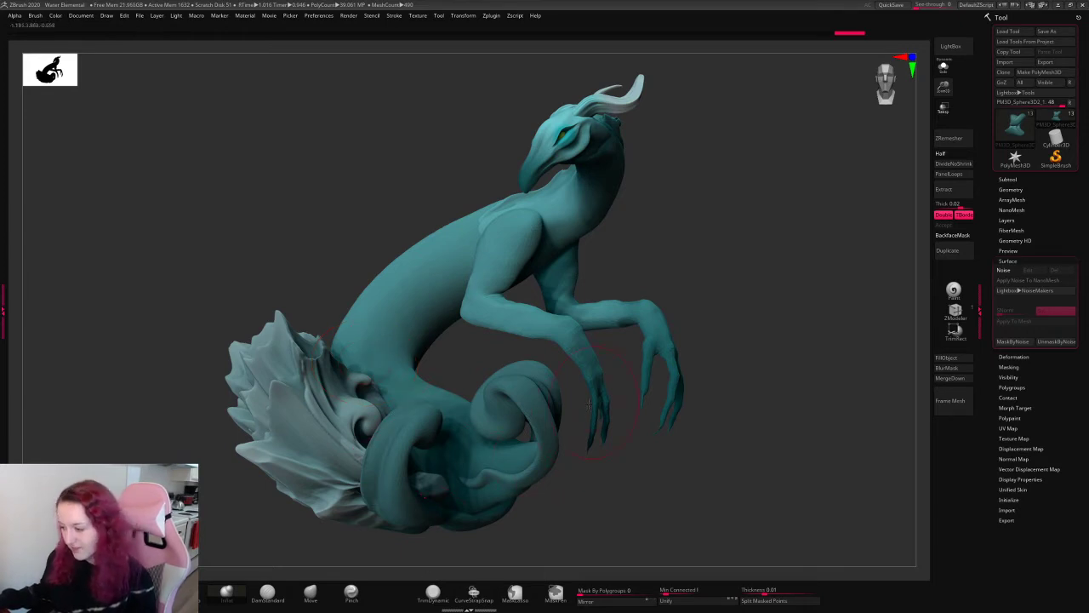
- Bring the Photos break image back up beside the rendered creature
key(super)
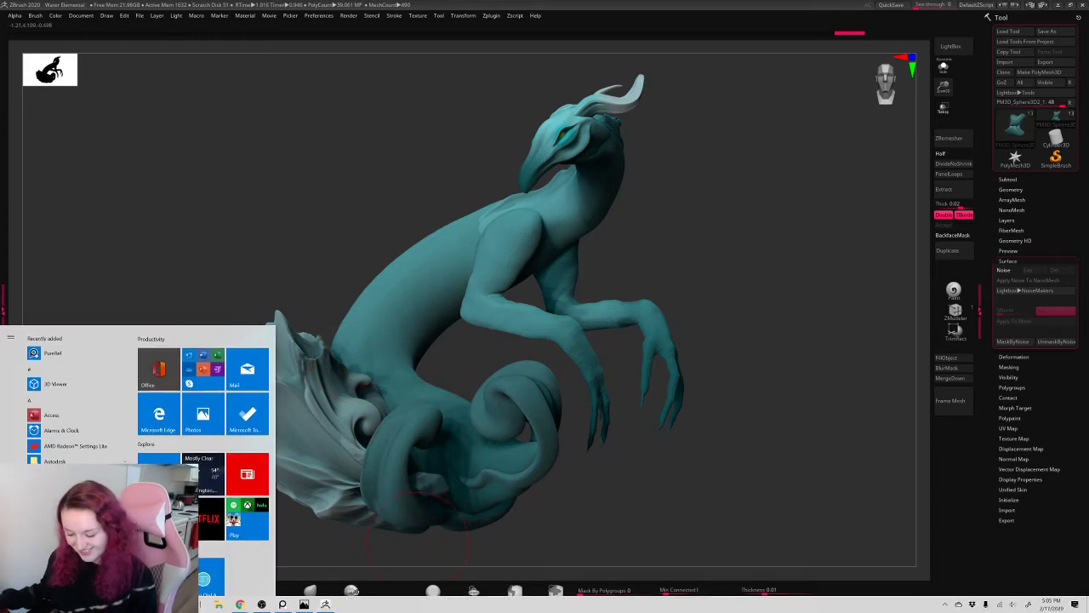
click(303, 603)
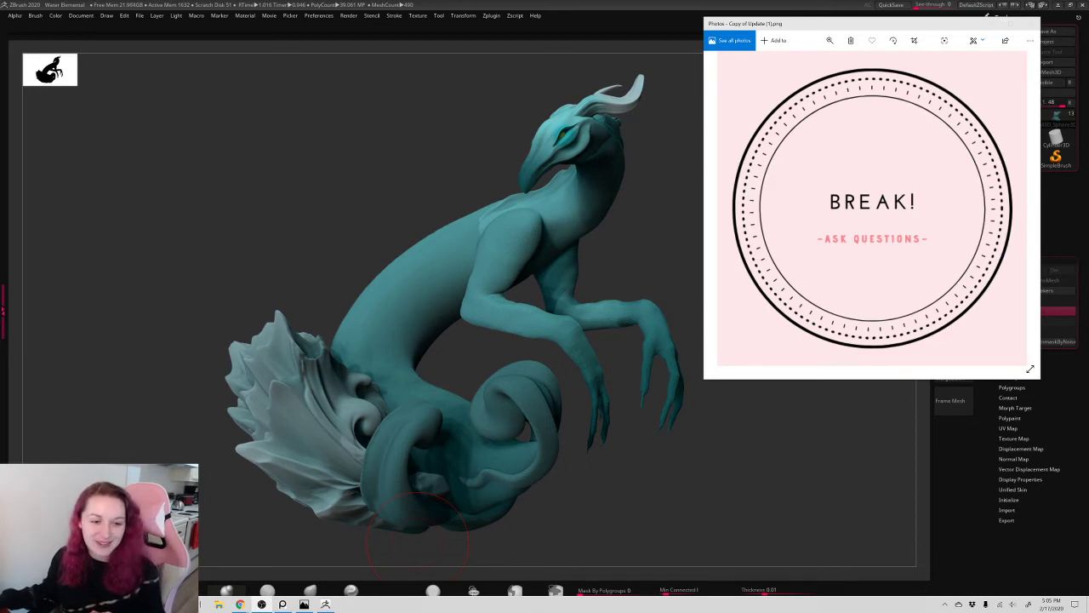
click(303, 603)
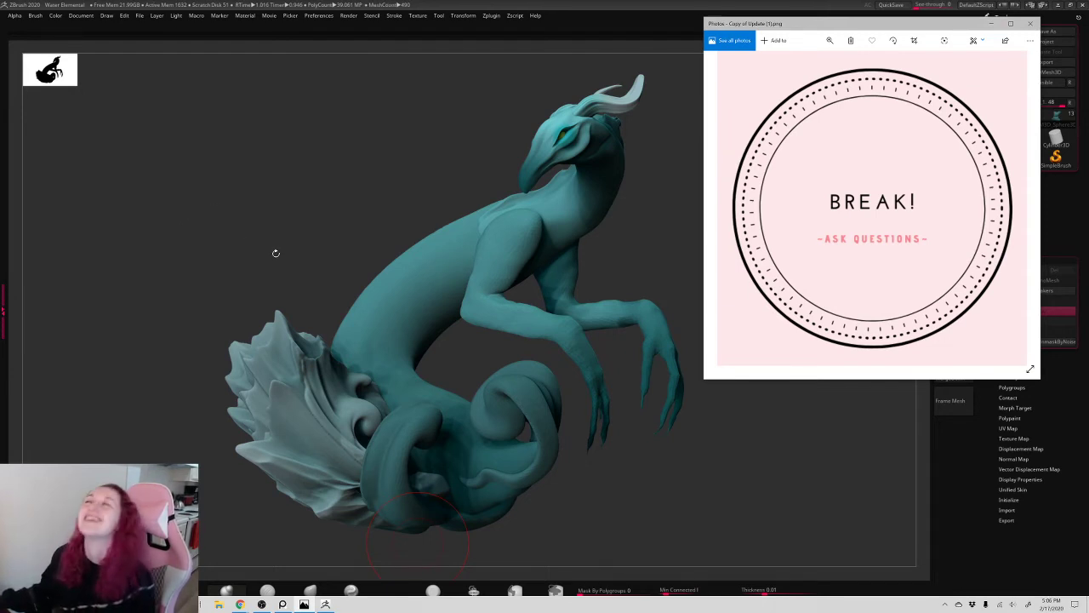
click(240, 605)
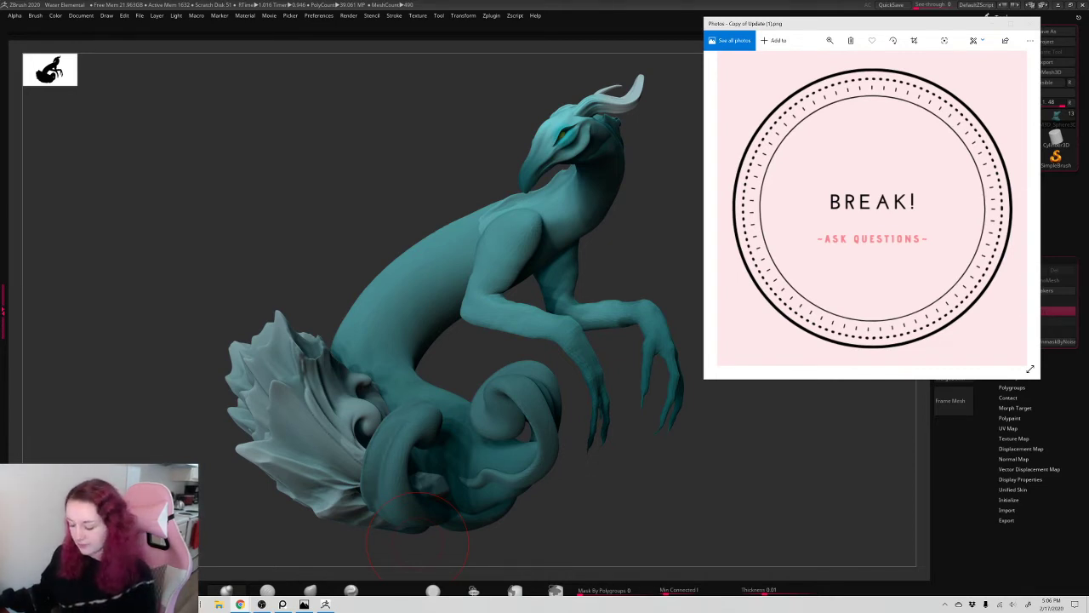
click(417, 543)
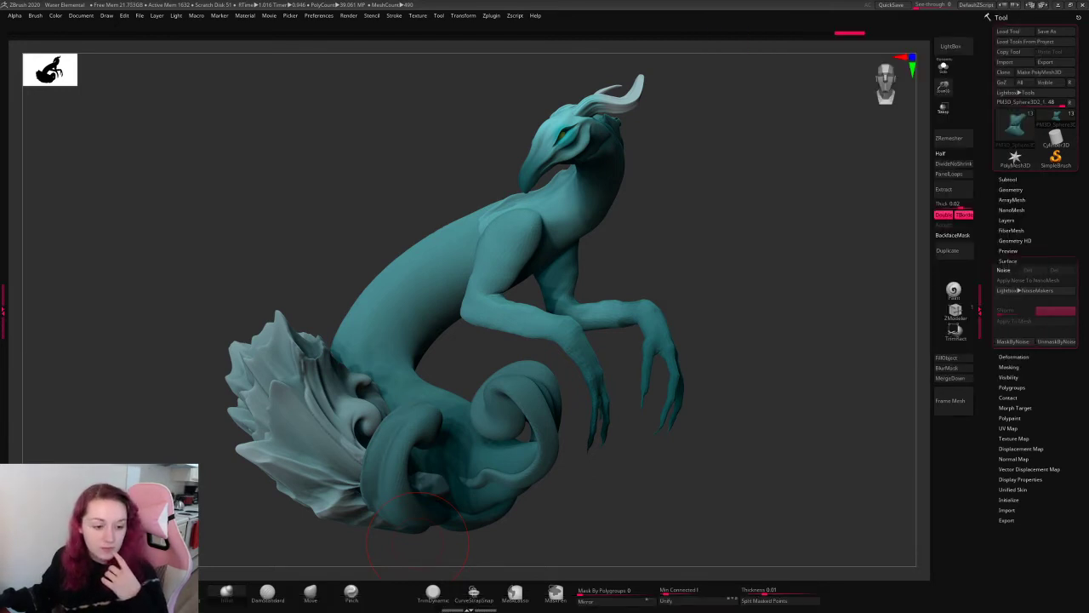
click(304, 605)
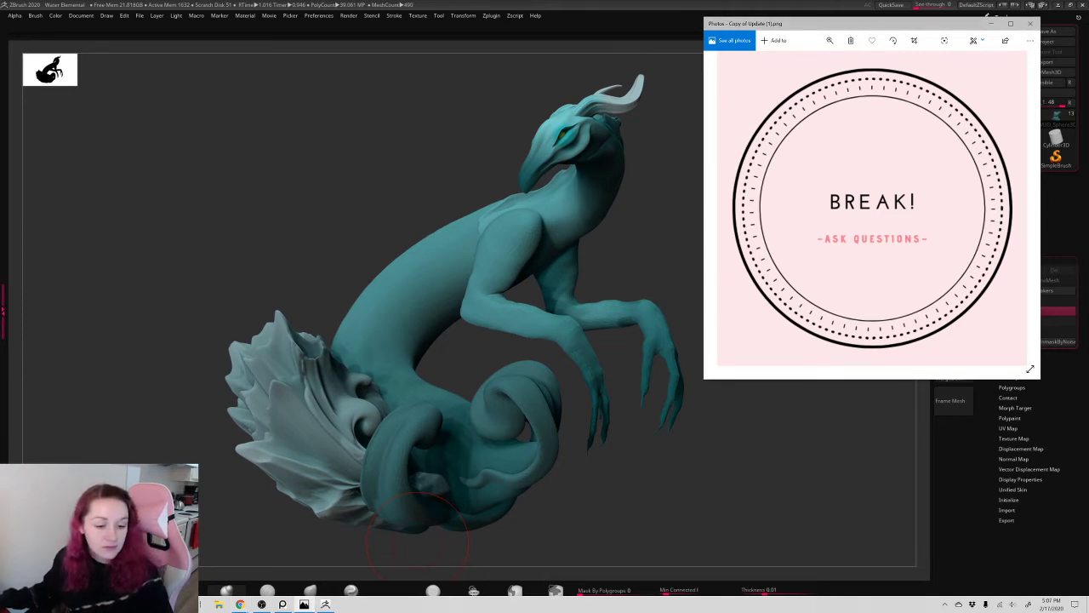
- Switch to Chrome and view the enlarged hand sculpt posted in Discord's work-in-progress channel, closing the image when done
click(240, 605)
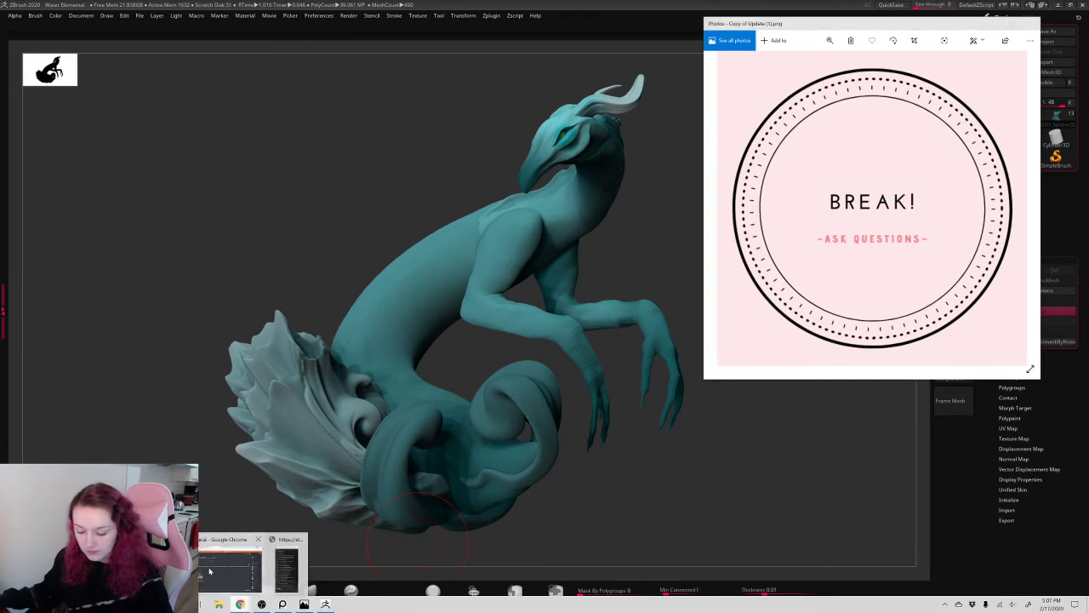
click(227, 569)
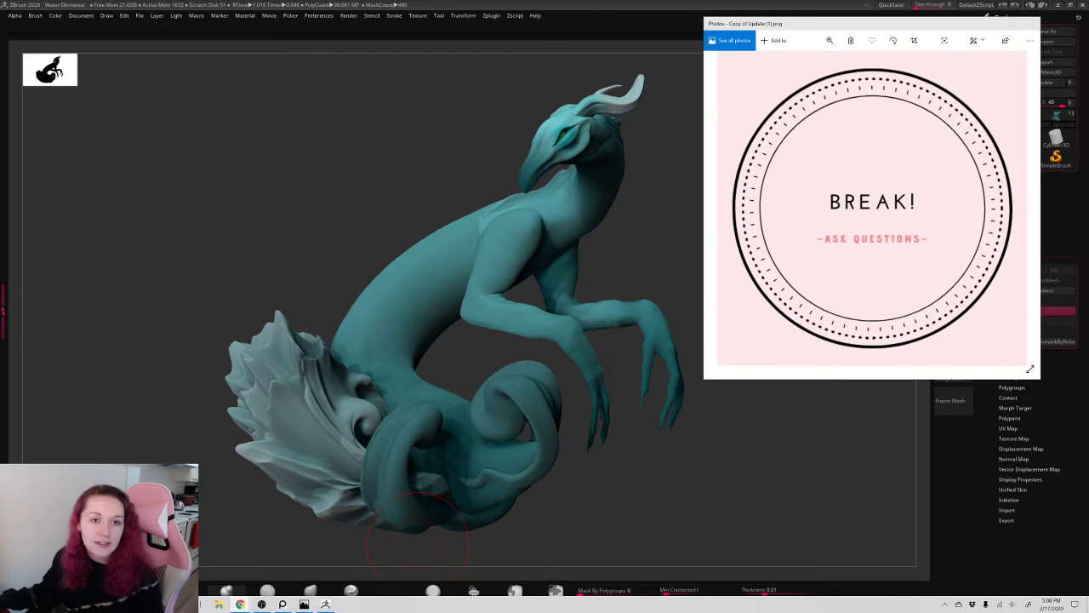
key(alt+Tab)
click(271, 460)
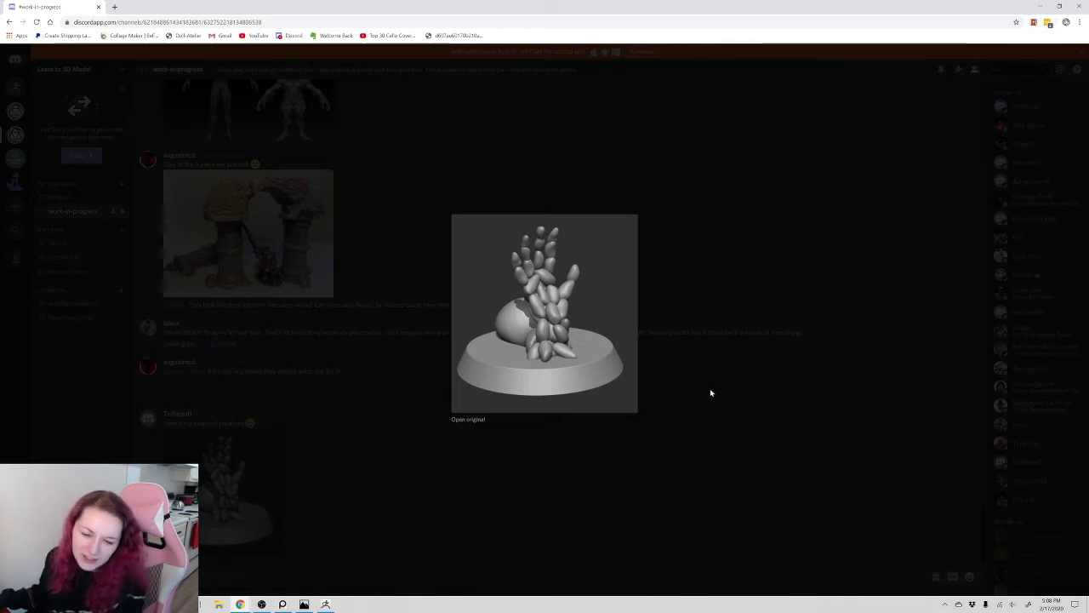
click(746, 373)
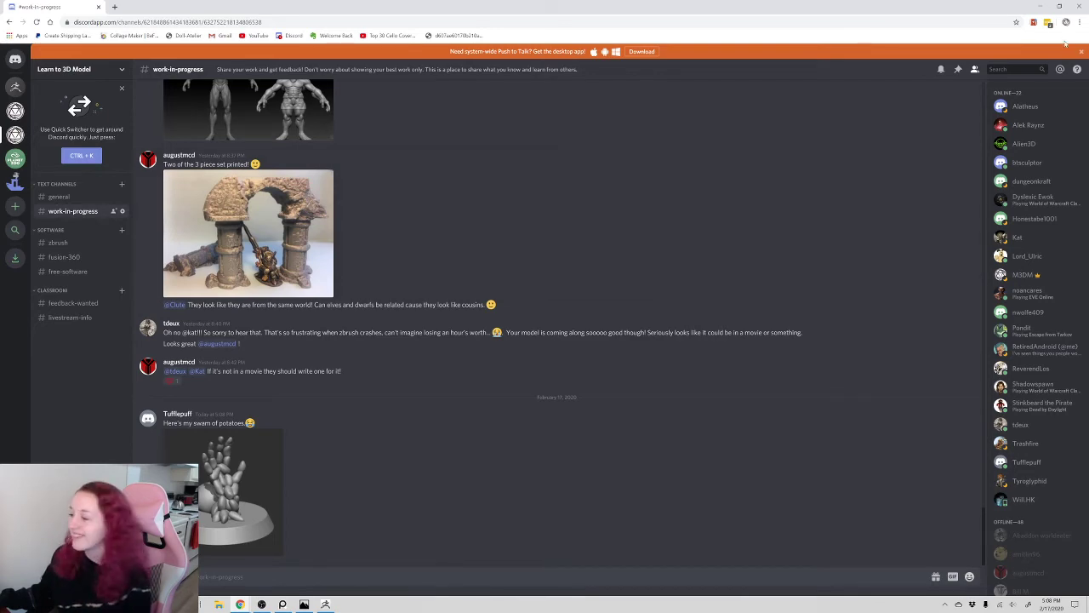
- Return to the sculpt and move the Photos break image window farther away from the creature
key(alt+Tab)
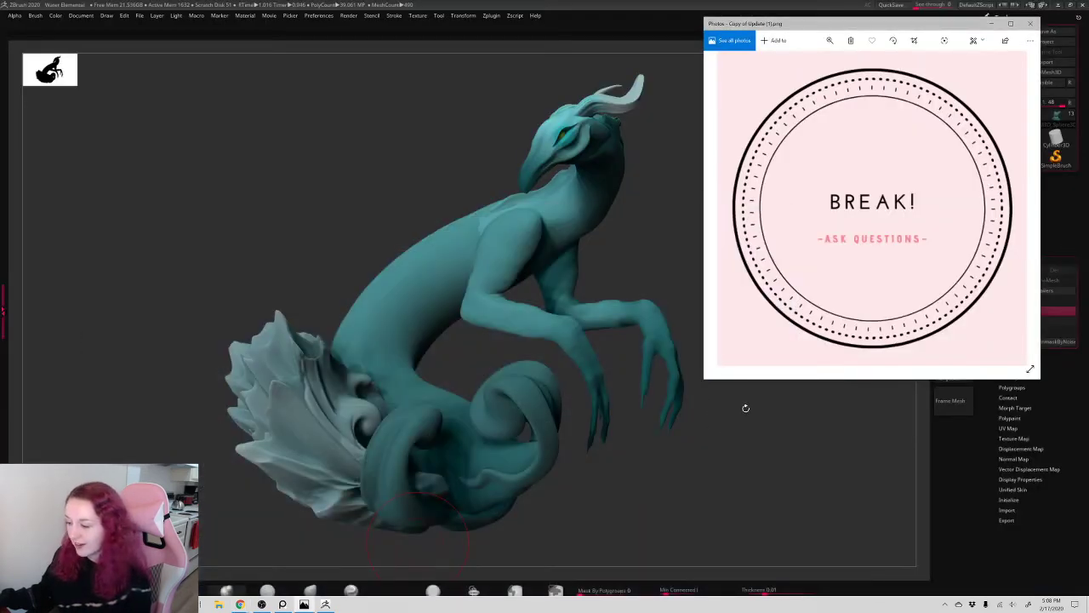
drag(770, 24, 814, 18)
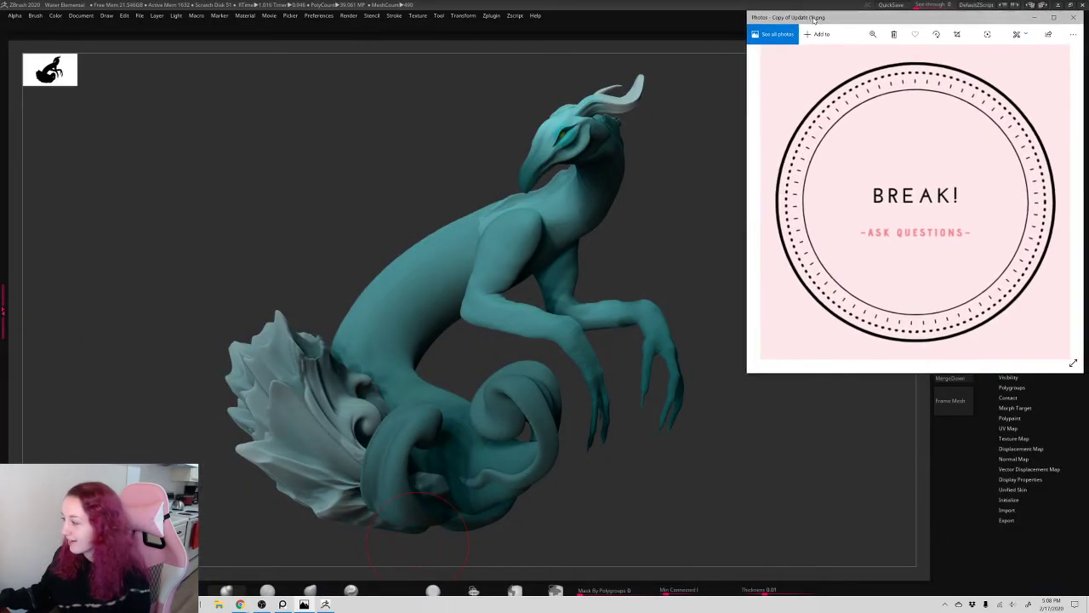
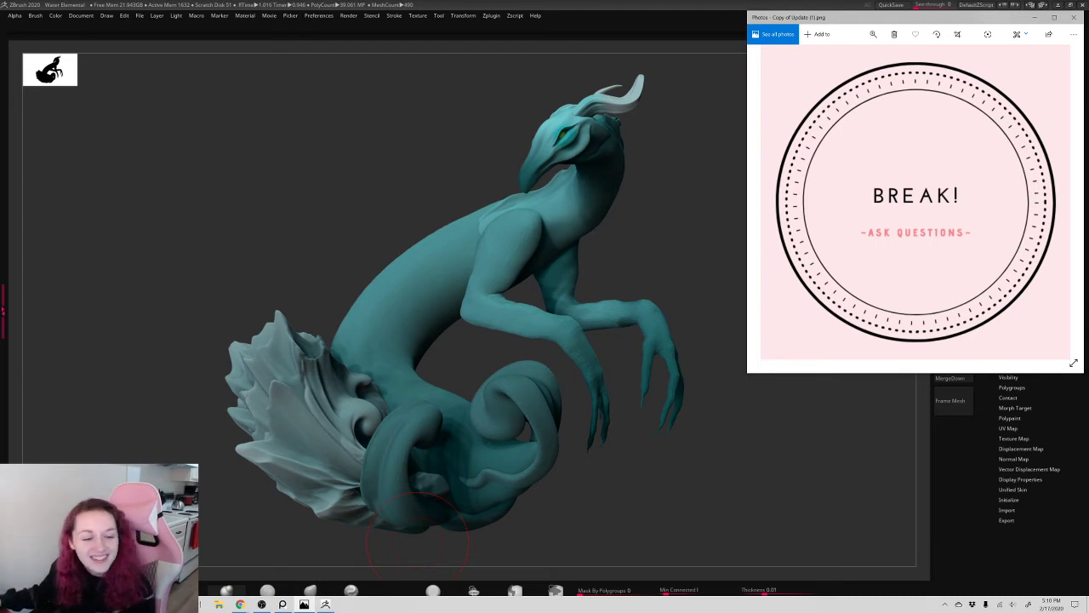
click(468, 183)
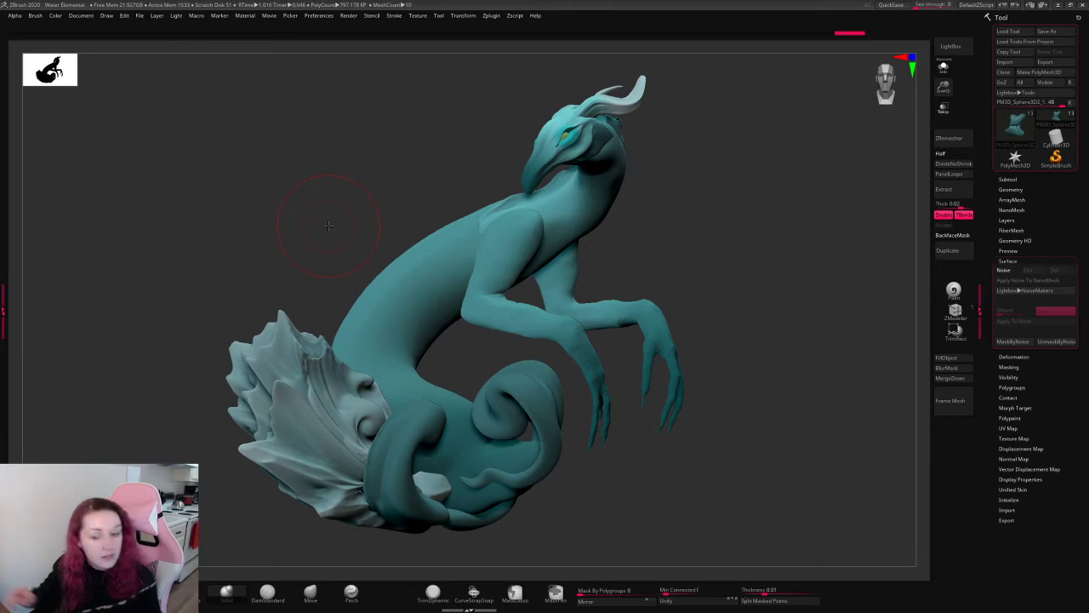
click(1004, 270)
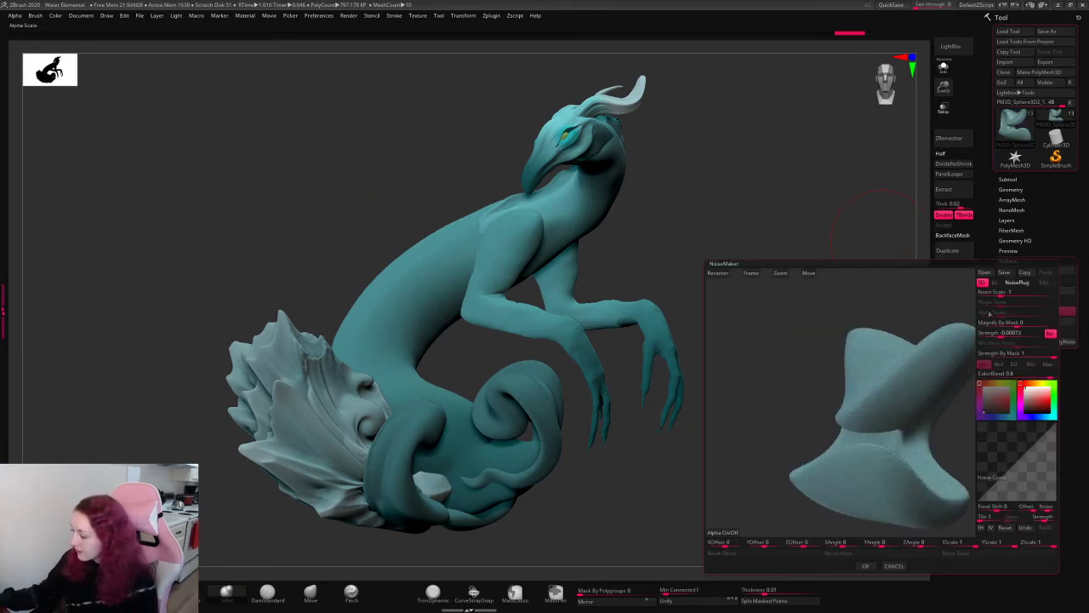
click(1025, 271)
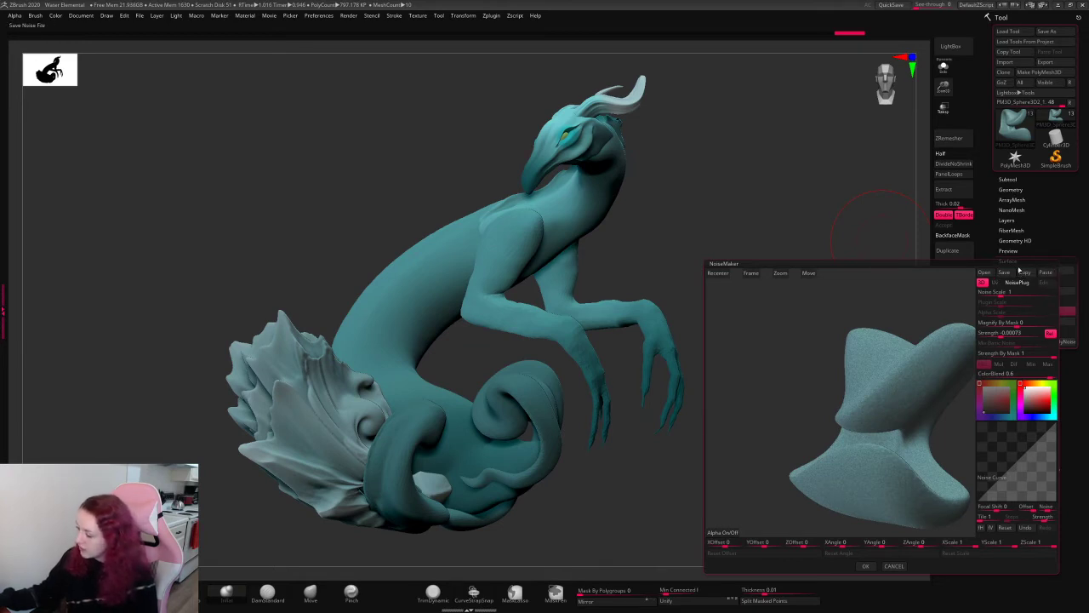
click(893, 566)
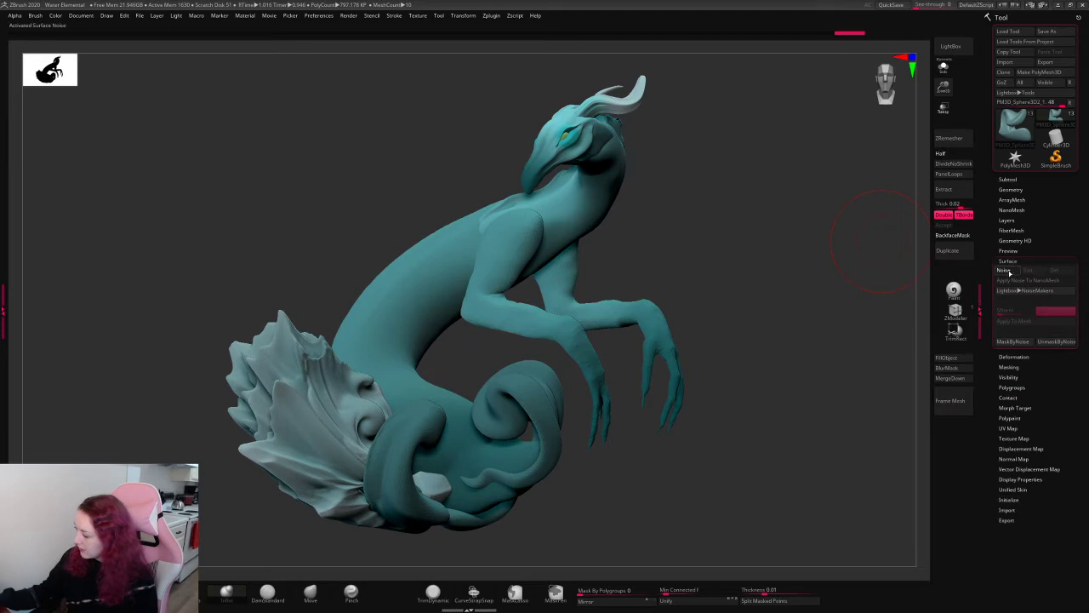
- Try the Checkerboard pattern from NoisePlug on the tail piece and dismiss the abnormal termination messages
click(1009, 271)
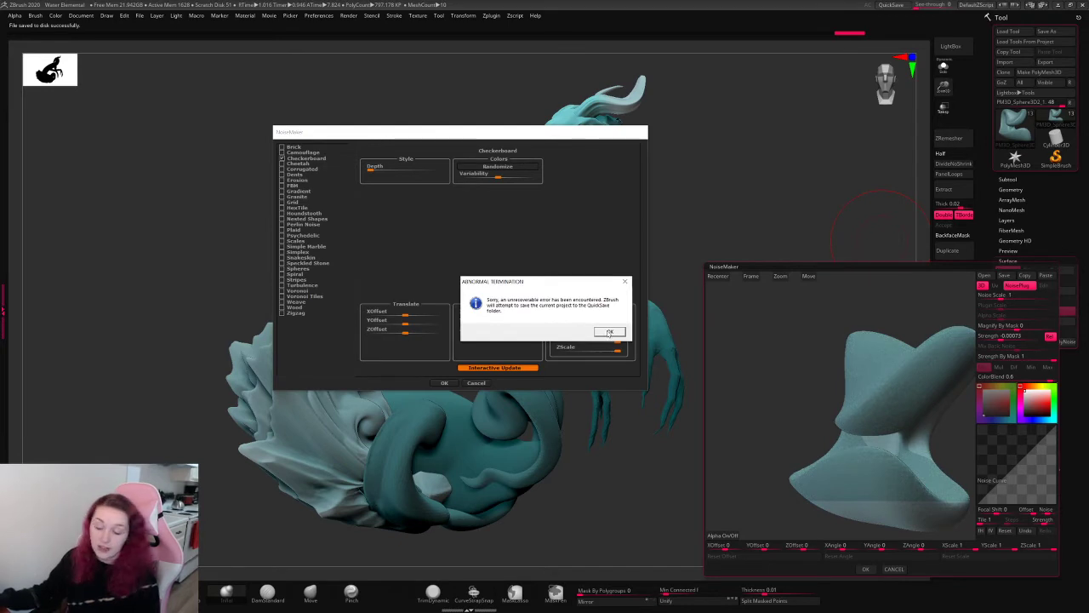
click(609, 332)
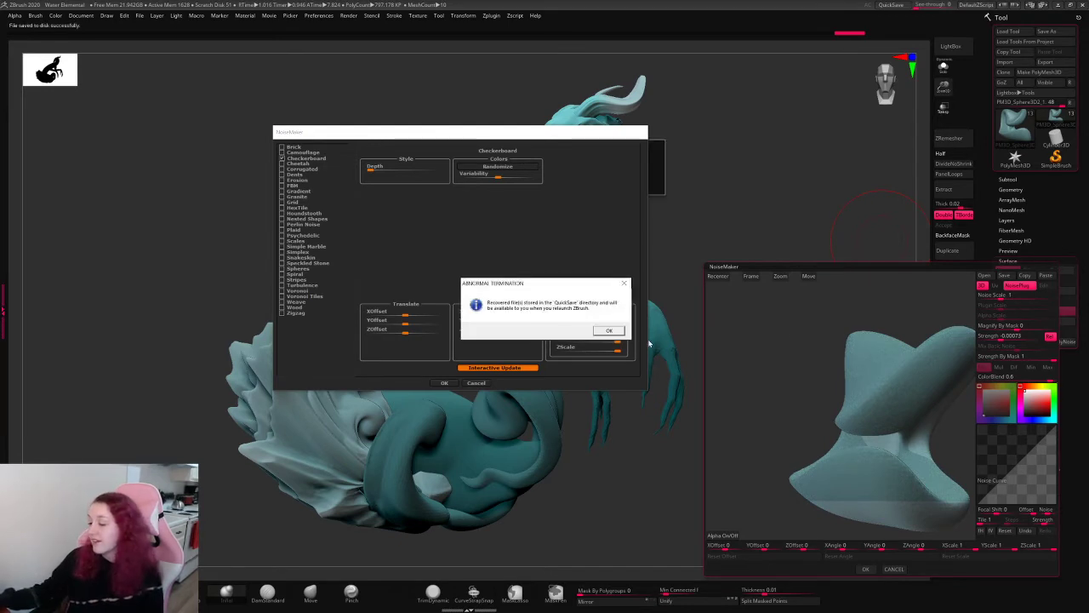
click(607, 331)
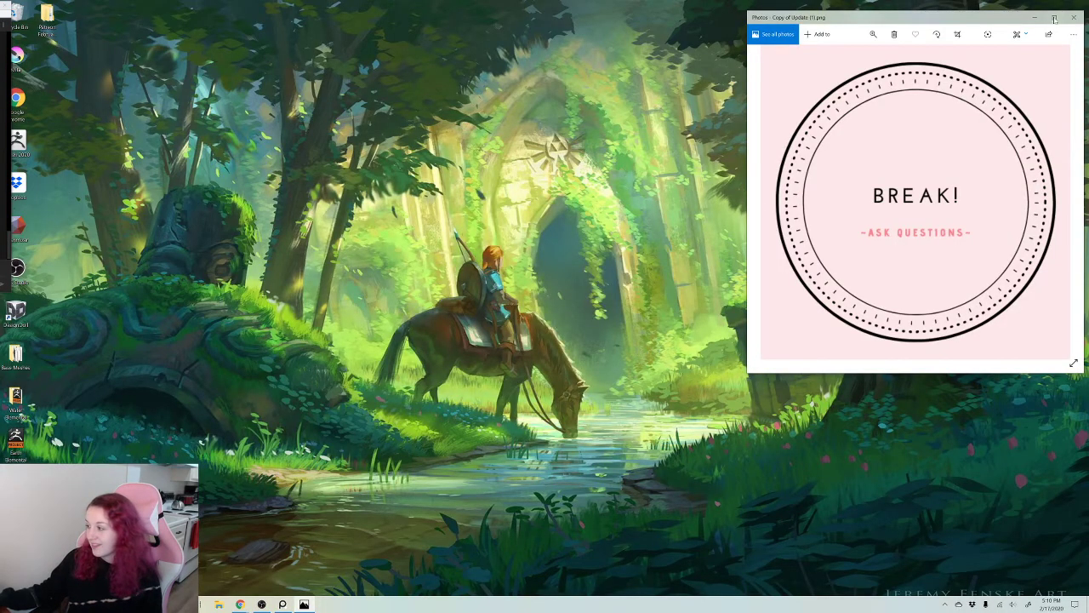
- Minimize the Photos break image, launch ZBrush 2020 and dismiss the abnormal termination note
click(1035, 18)
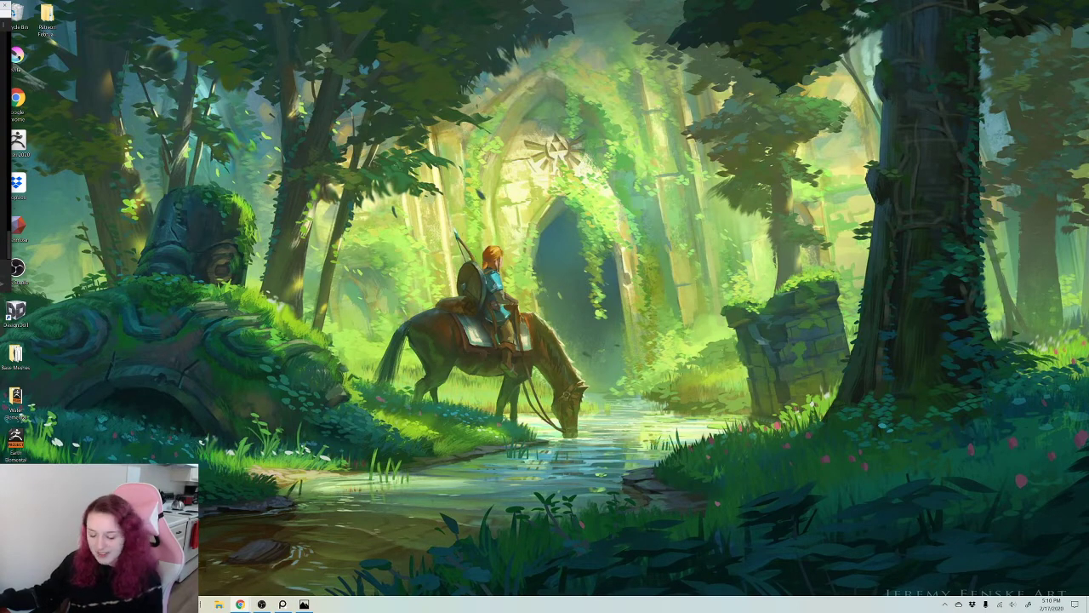
key(super)
text(zb)
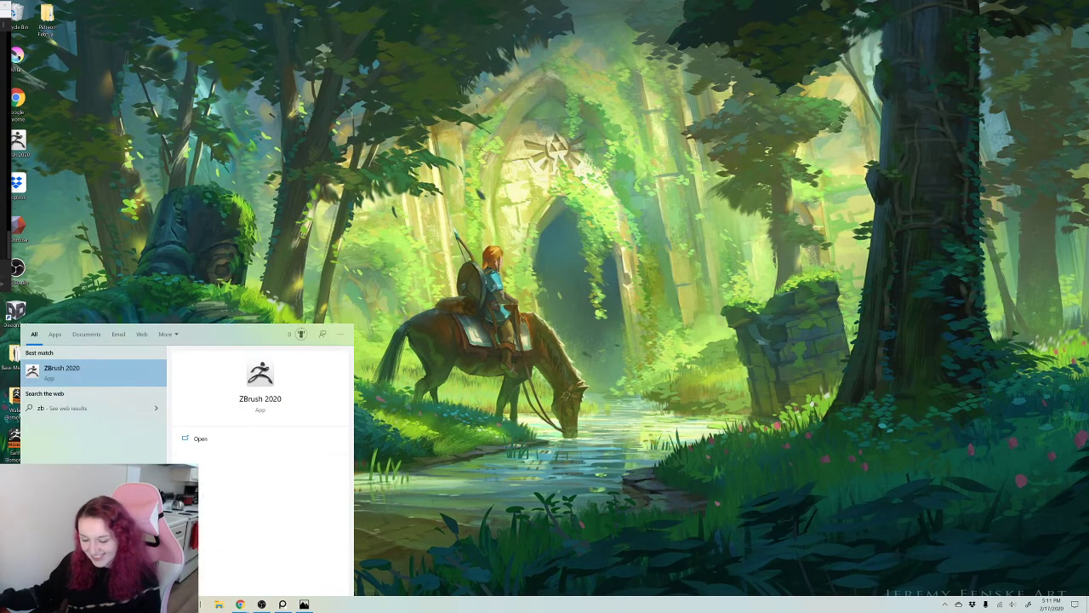
key(Return)
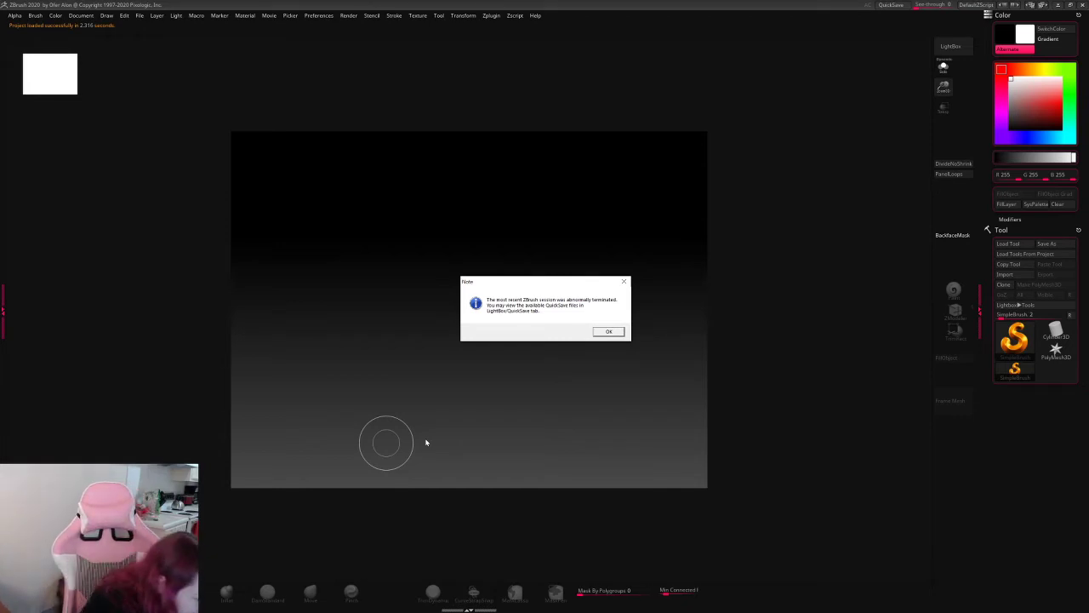
click(609, 331)
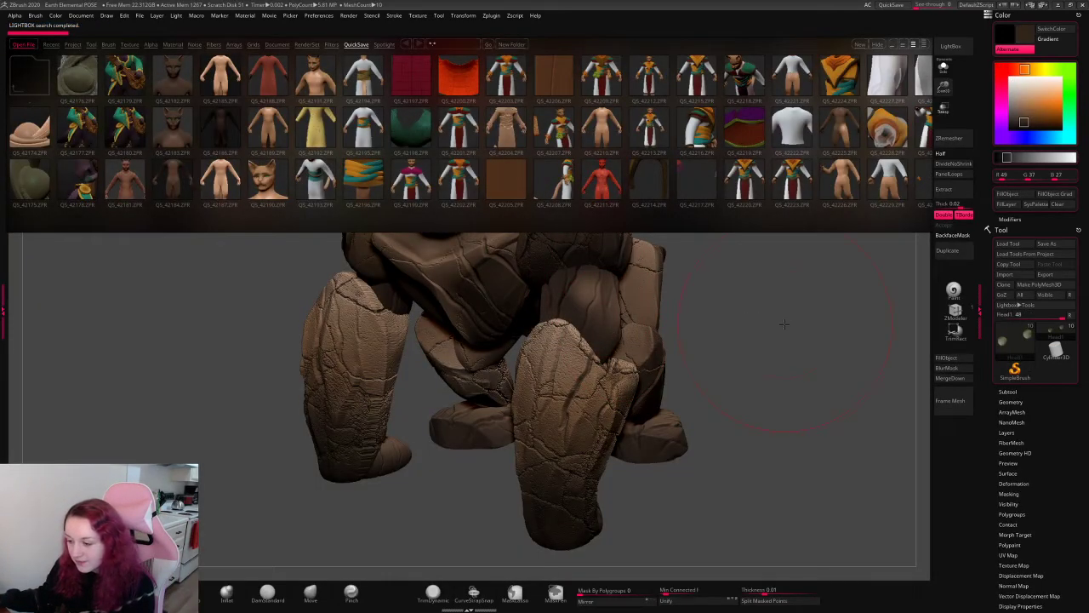
click(136, 19)
click(156, 32)
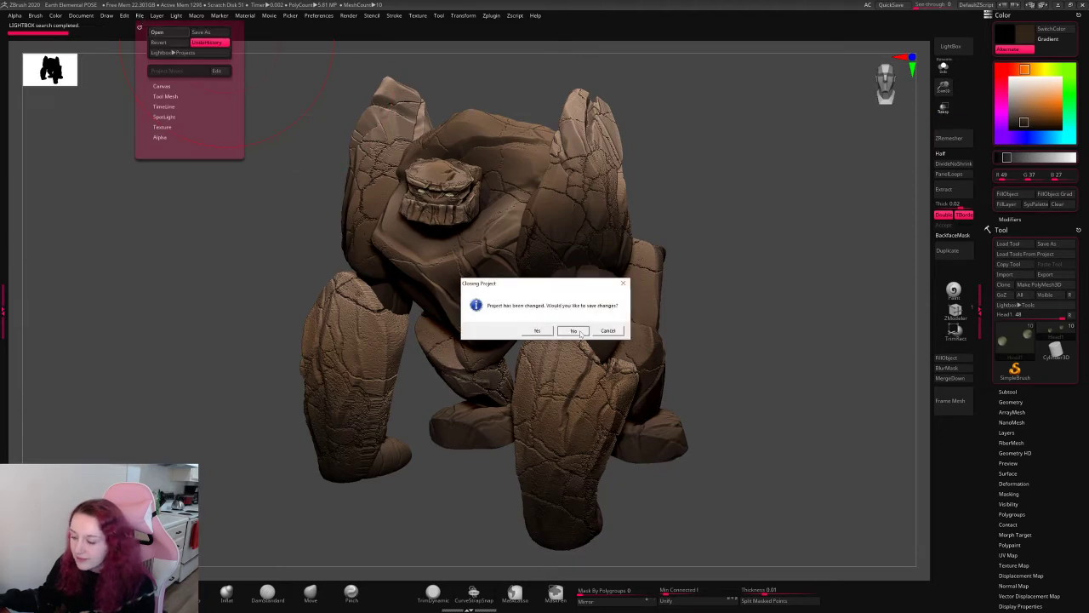
click(576, 331)
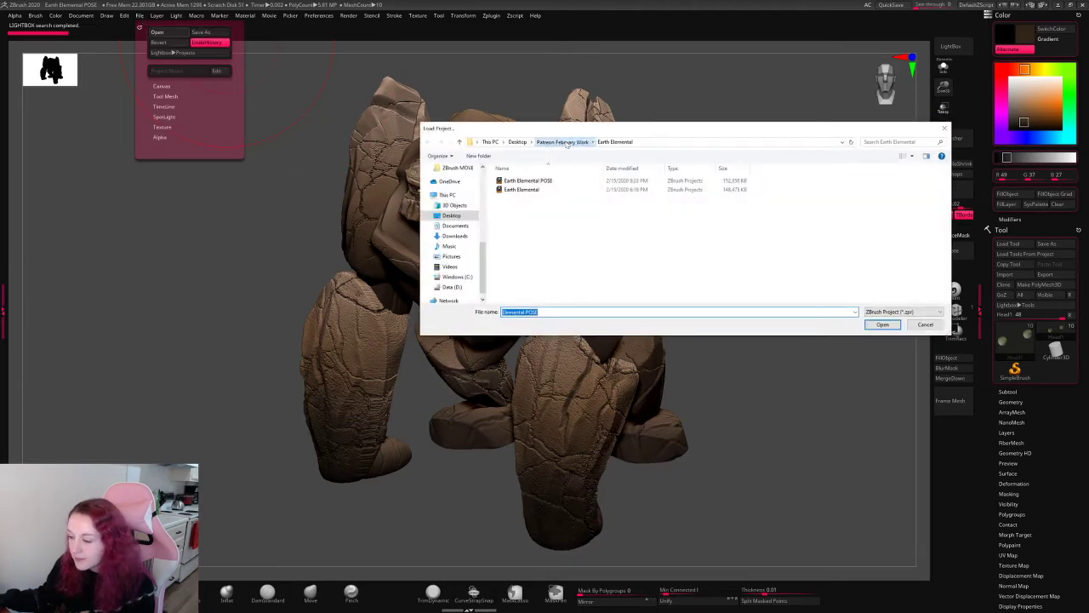
click(567, 142)
scroll(457, 196, up, 3)
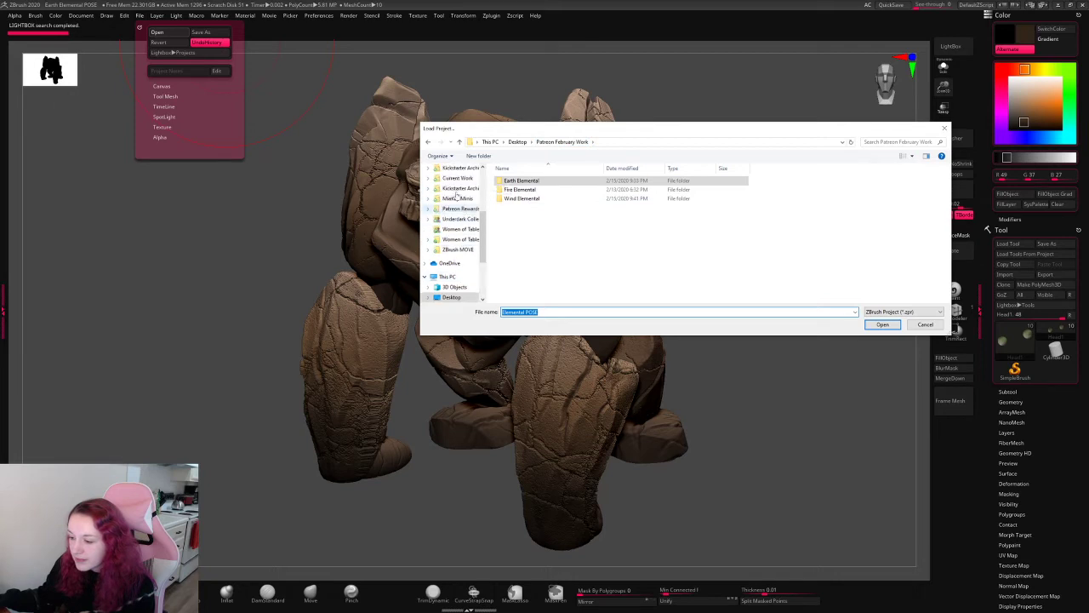
scroll(457, 196, up, 5)
click(912, 324)
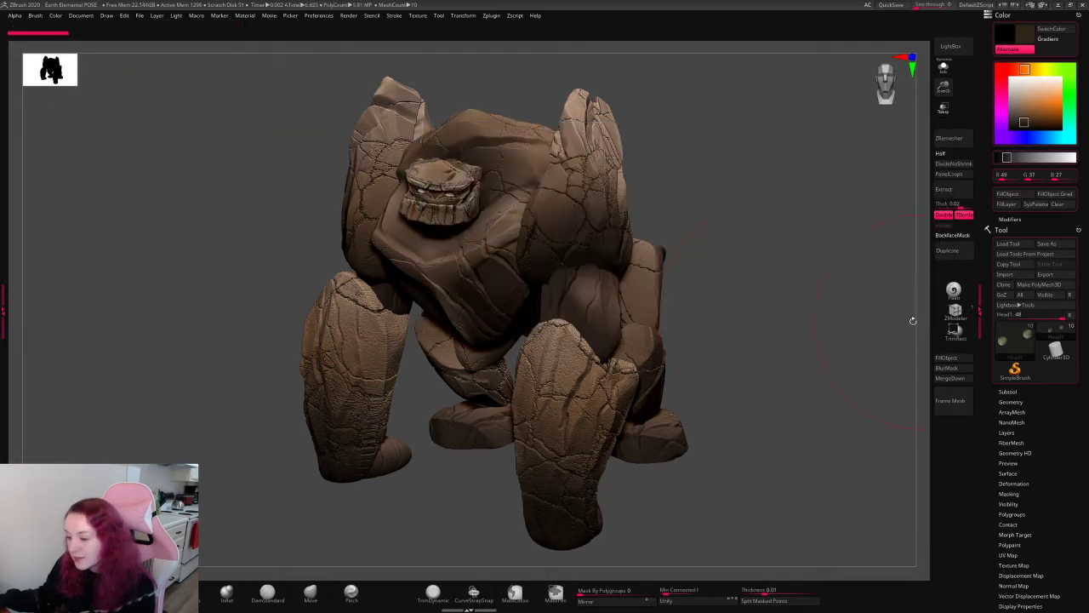
- Render the posed Earth Elemental with BPR
key(shift+r)
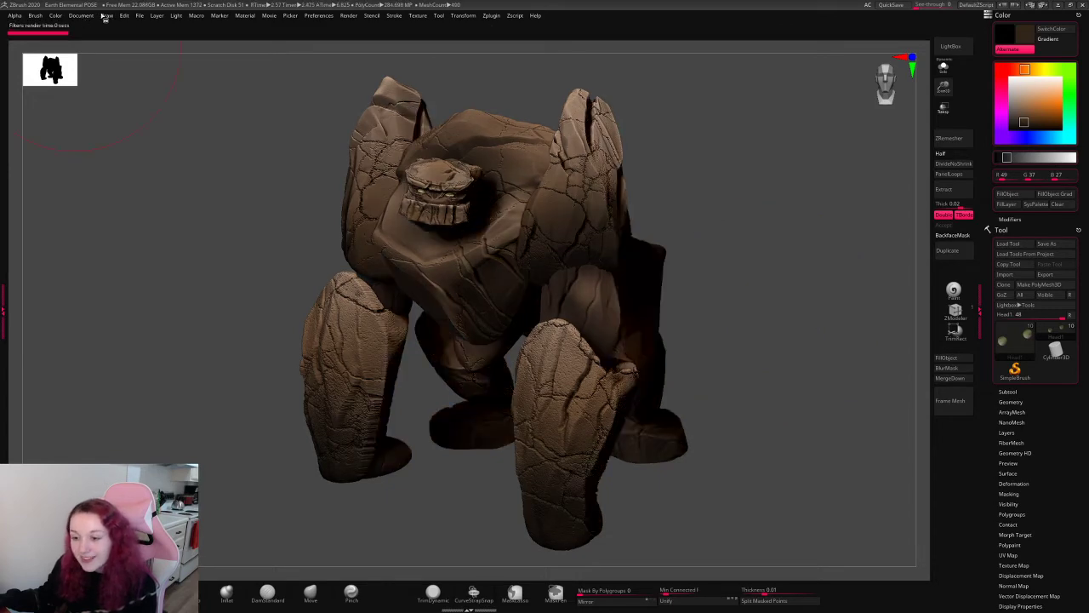
- Load the Water Elemental project from the Desktop's Water Elemental folder, without saving changes to the Earth Elemental project
click(140, 16)
click(157, 33)
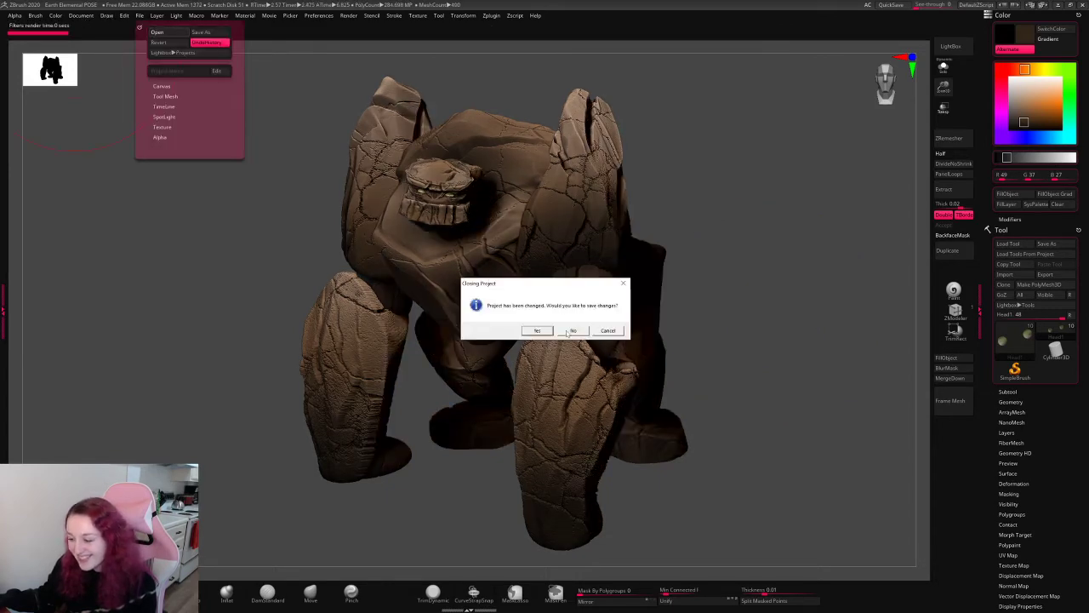
click(572, 331)
scroll(457, 194, down, 3)
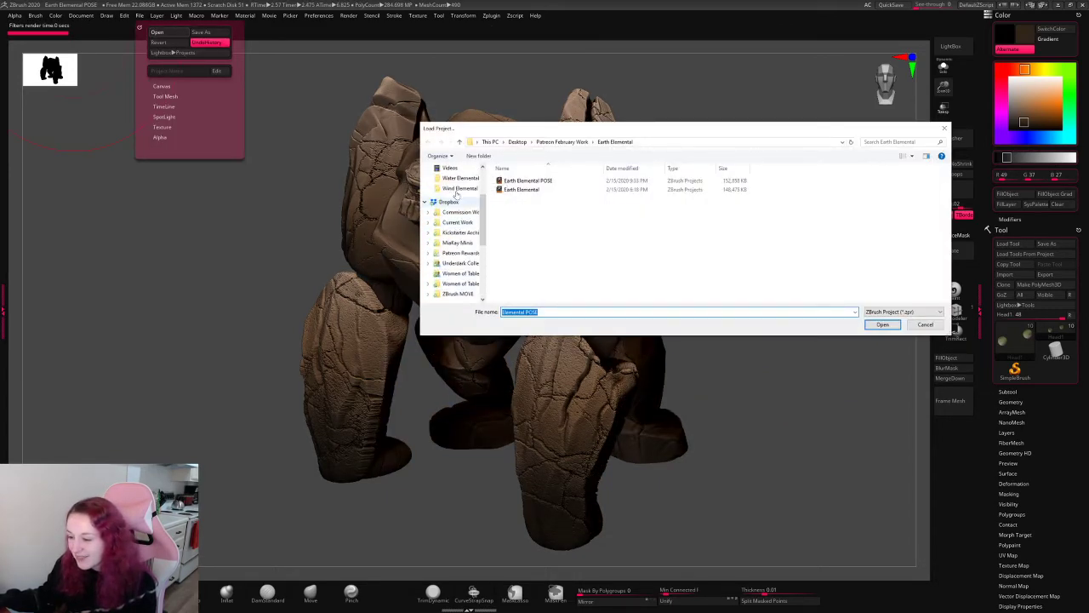
scroll(457, 194, up, 5)
click(451, 184)
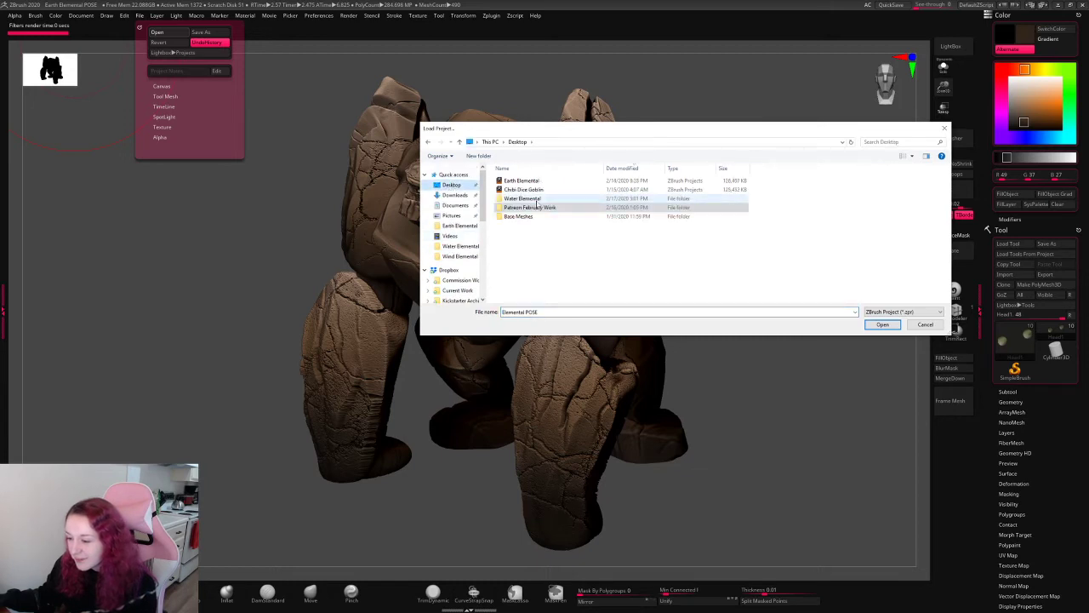
double_click(535, 198)
double_click(543, 180)
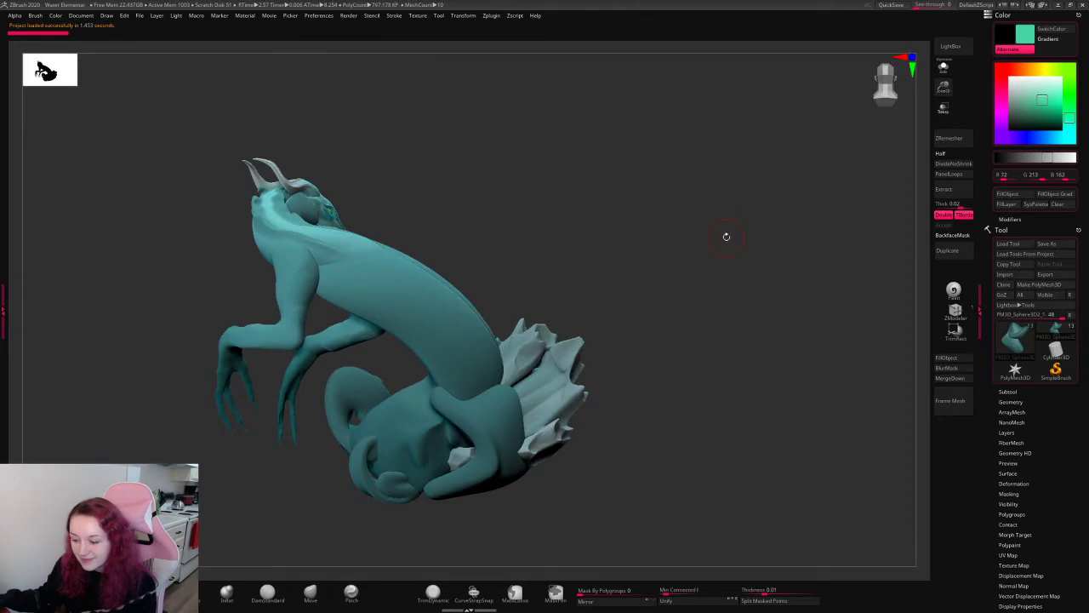
- Turn the creature around to show its face and arms, and render that view with BPR
drag(724, 235, 796, 189)
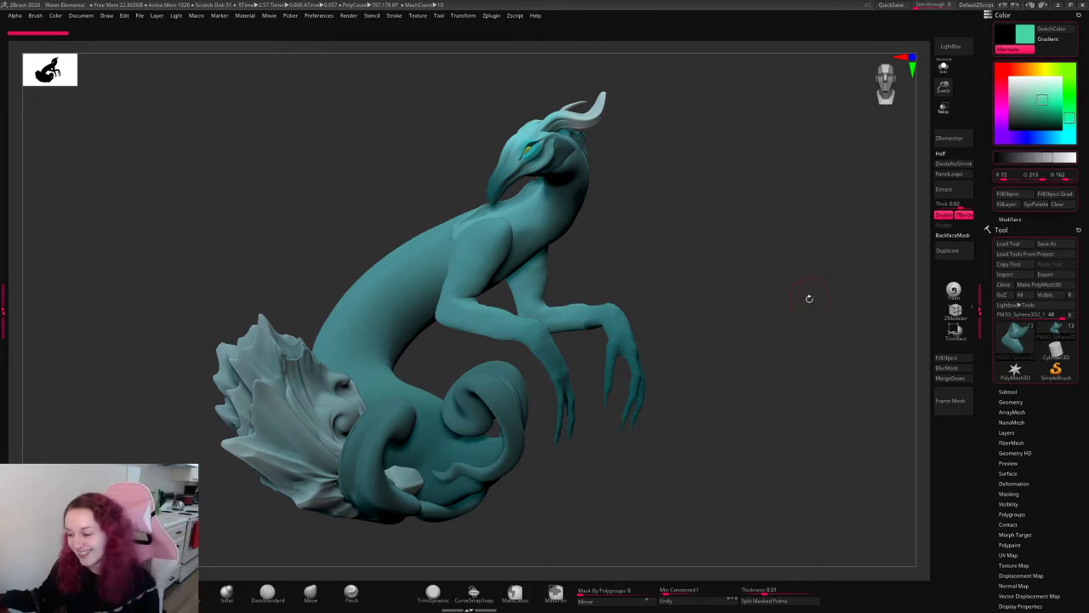
alt+drag(758, 273, 790, 268)
key(f)
key(shift+r)
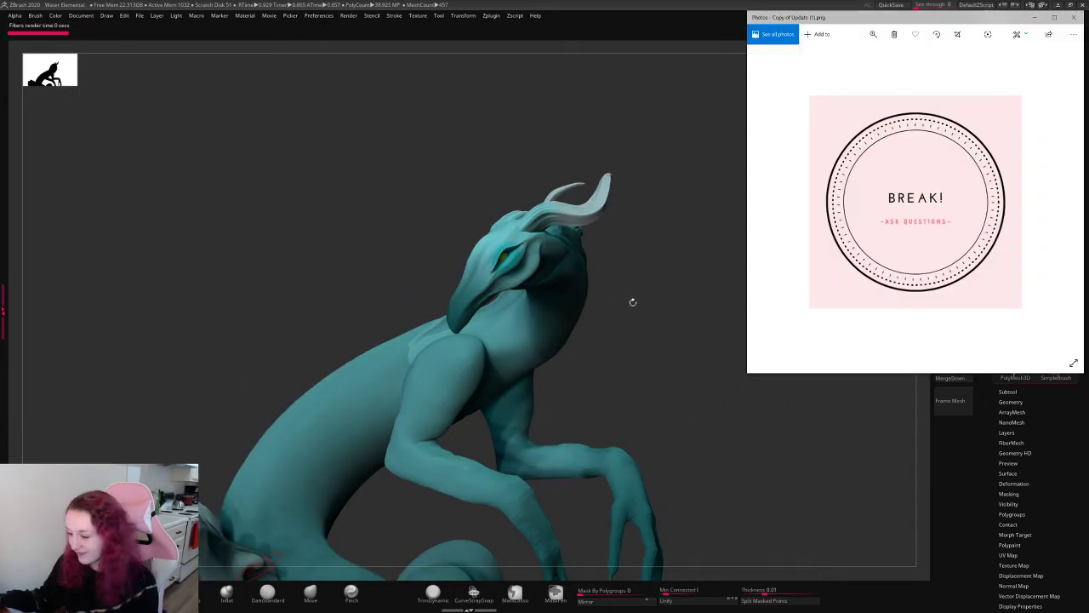
- Frame the whole creature, render it again with BPR and bring up the Photos break image
click(651, 308)
key(f)
drag(786, 251, 785, 256)
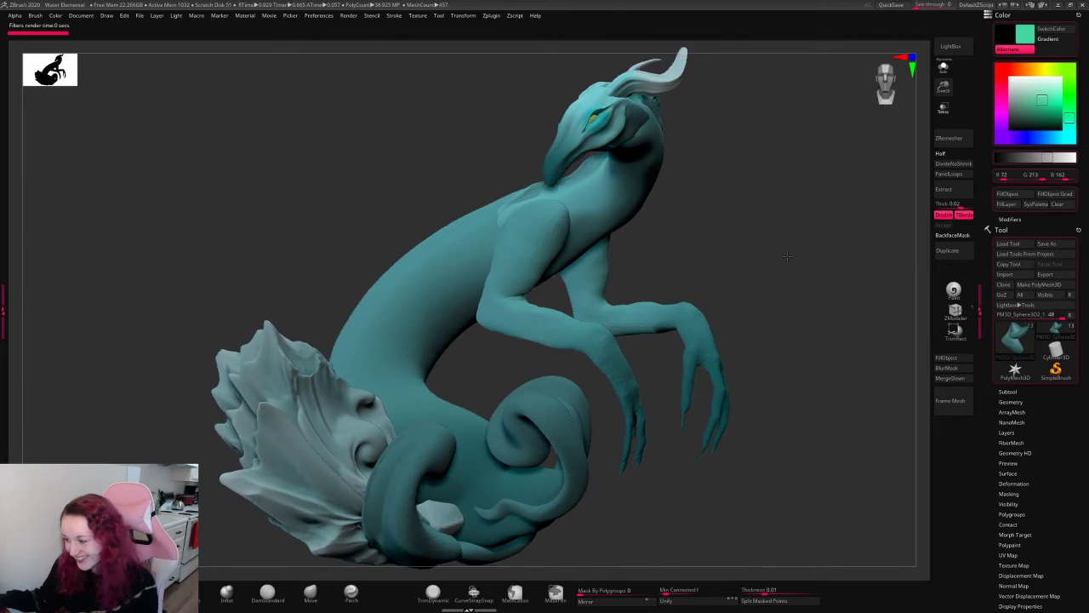
key(shift+r)
key(alt+Tab)
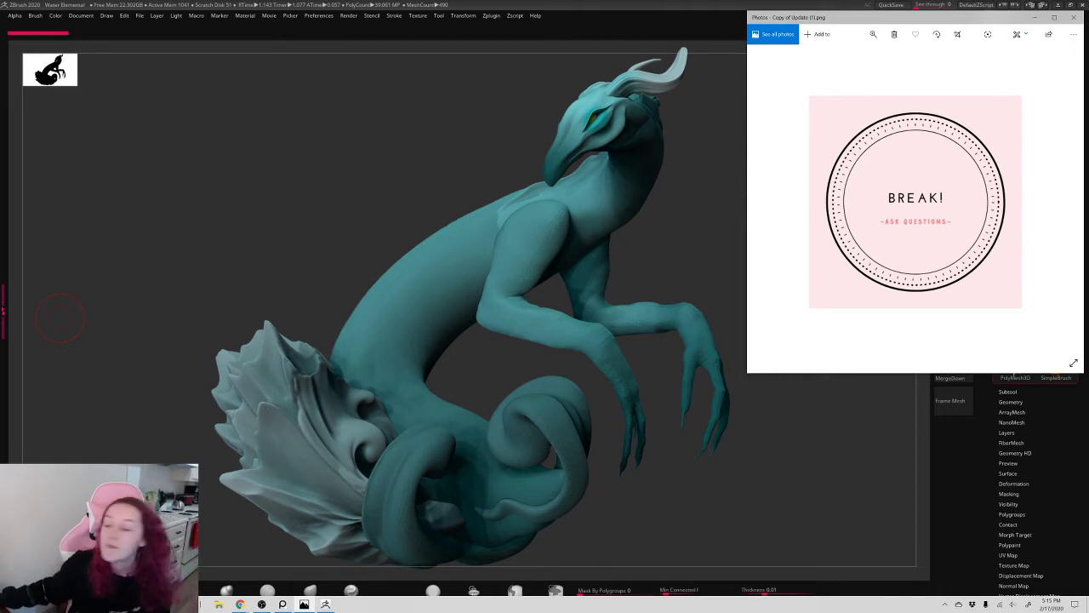
- Minimize the break image, expand the Surface settings and return to the sculpt from Discord's work-in-progress channel in Chrome
click(1034, 17)
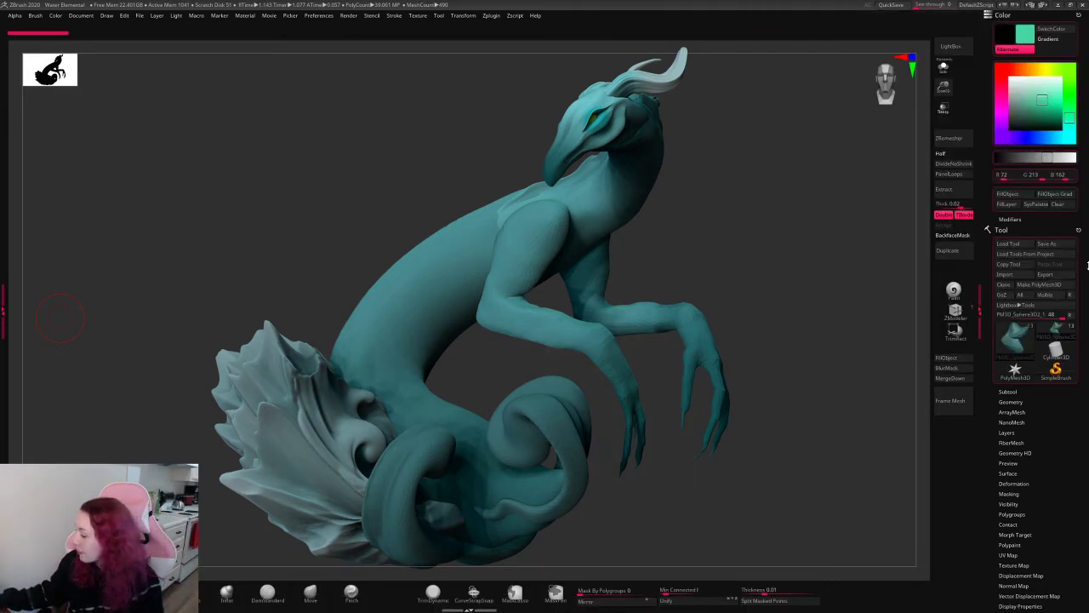
click(1017, 473)
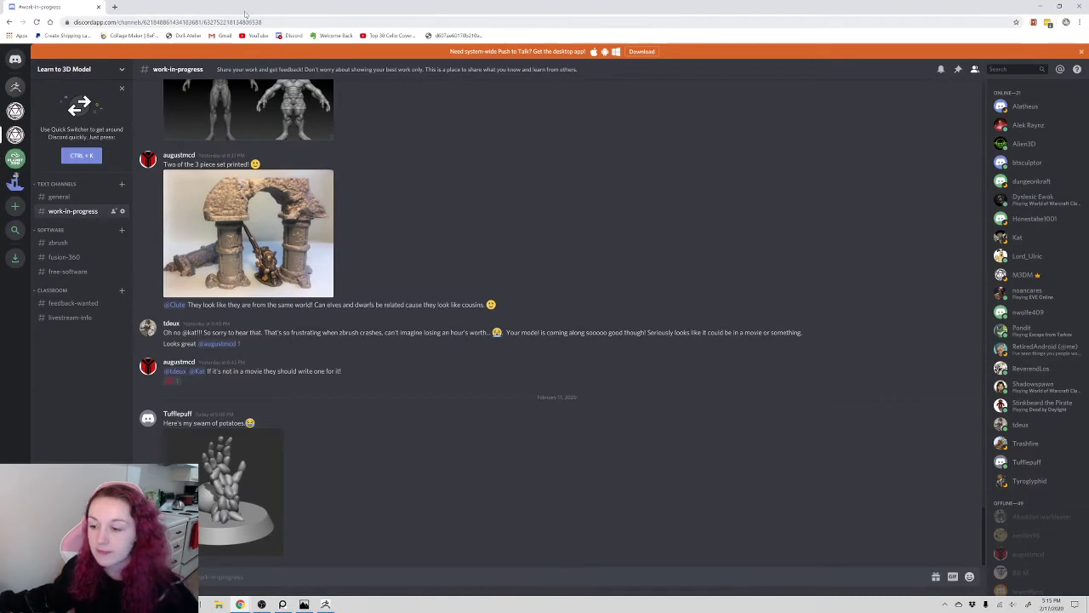
key(alt+Tab)
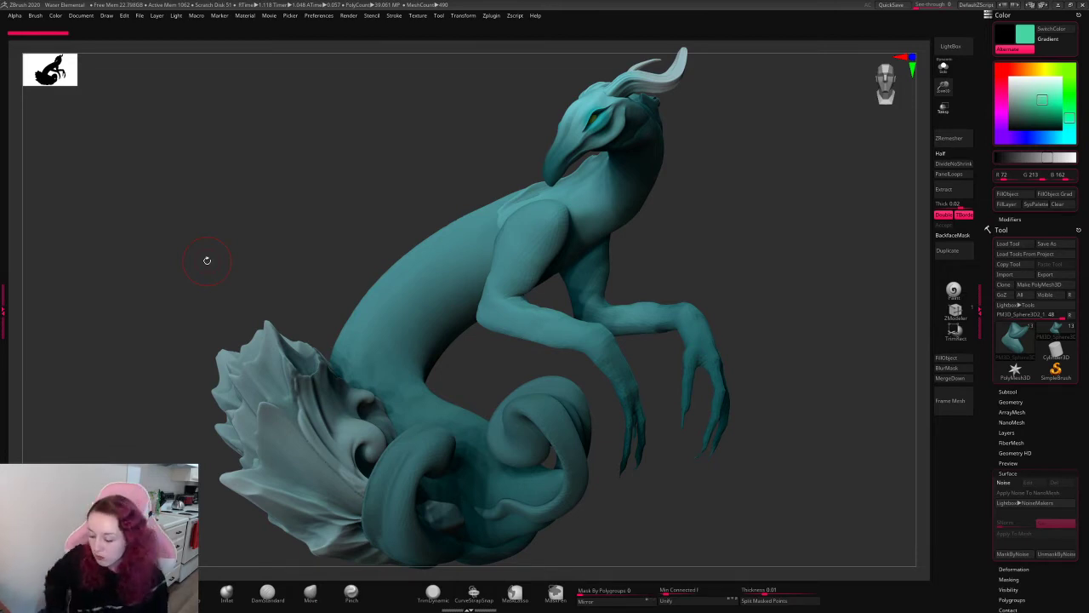
- Bring the Photos break image back up over the rendered creature
key(super)
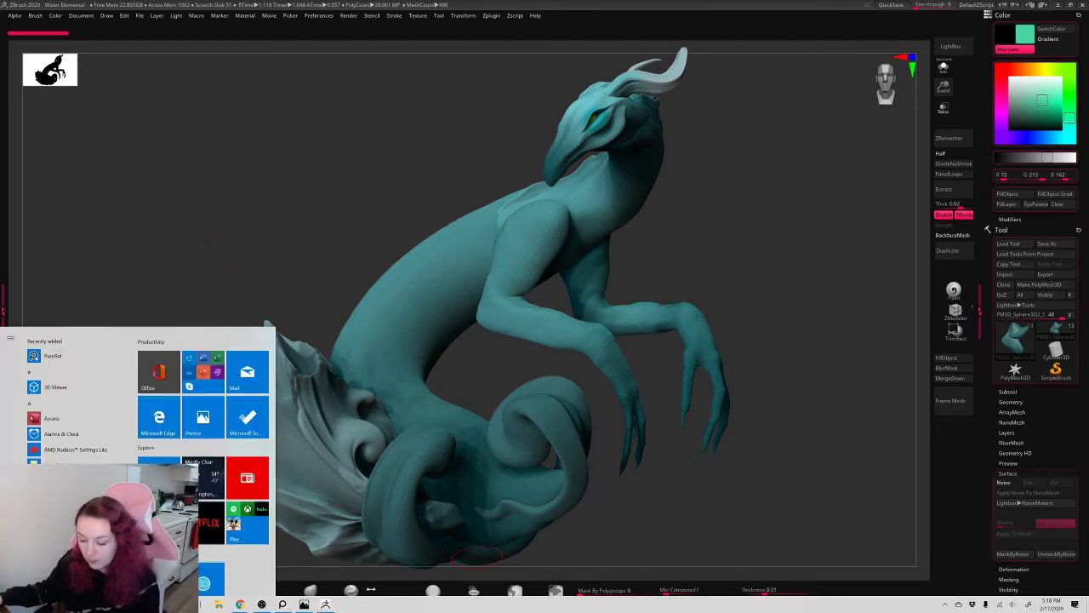
key(super)
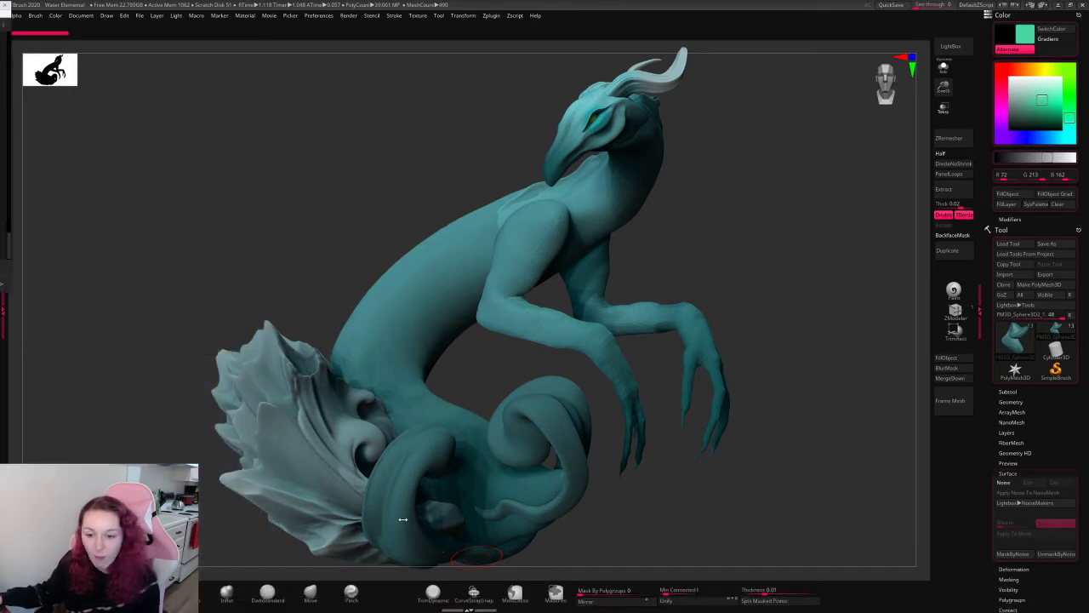
key(super)
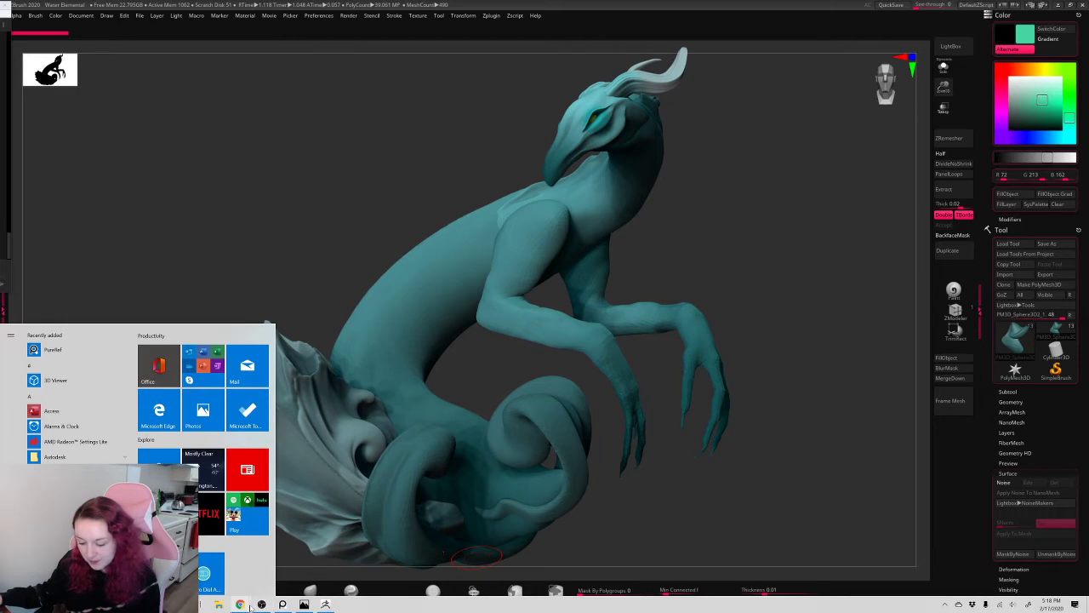
mouse_move(281, 606)
click(286, 569)
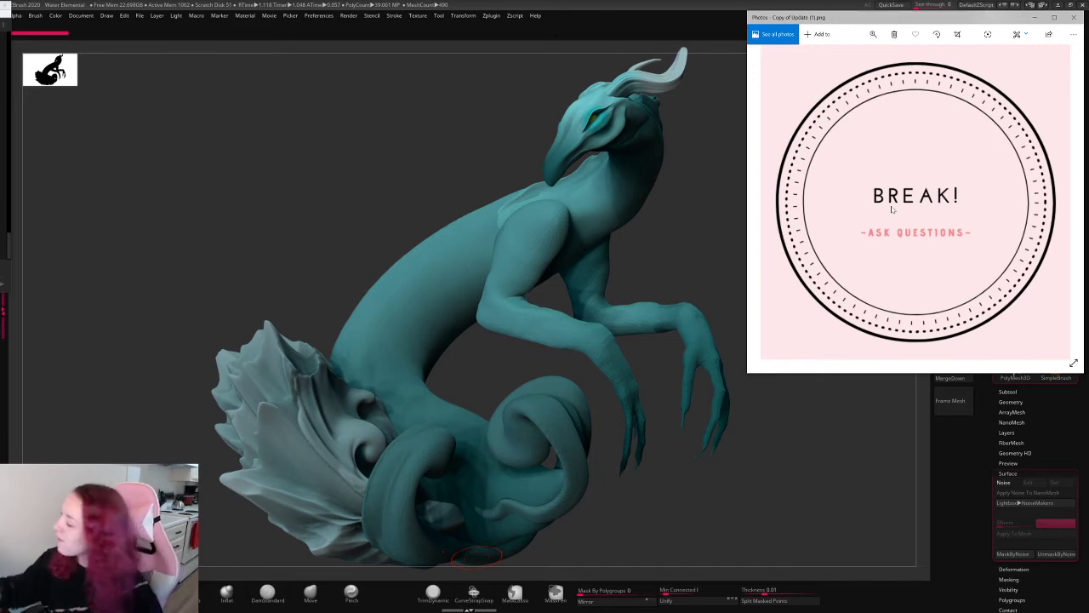
- Put away the Photos break image and select the creature's foreground arm piece, clearing any mask
click(1033, 17)
drag(776, 191, 694, 270)
alt+click(693, 271)
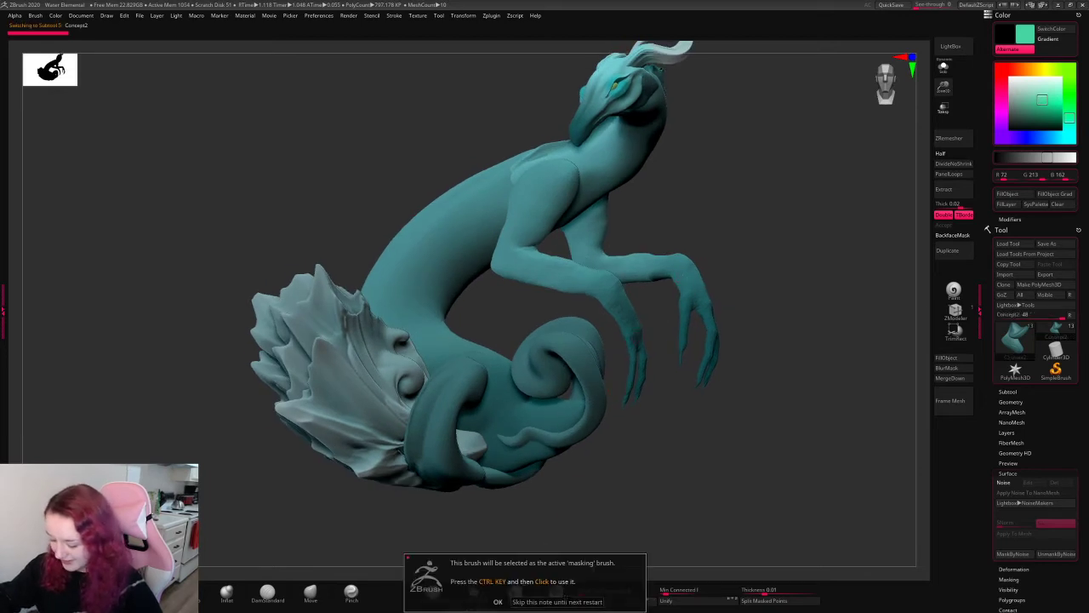
alt+click(619, 294)
ctrl+drag(767, 219, 731, 269)
right_click(730, 268)
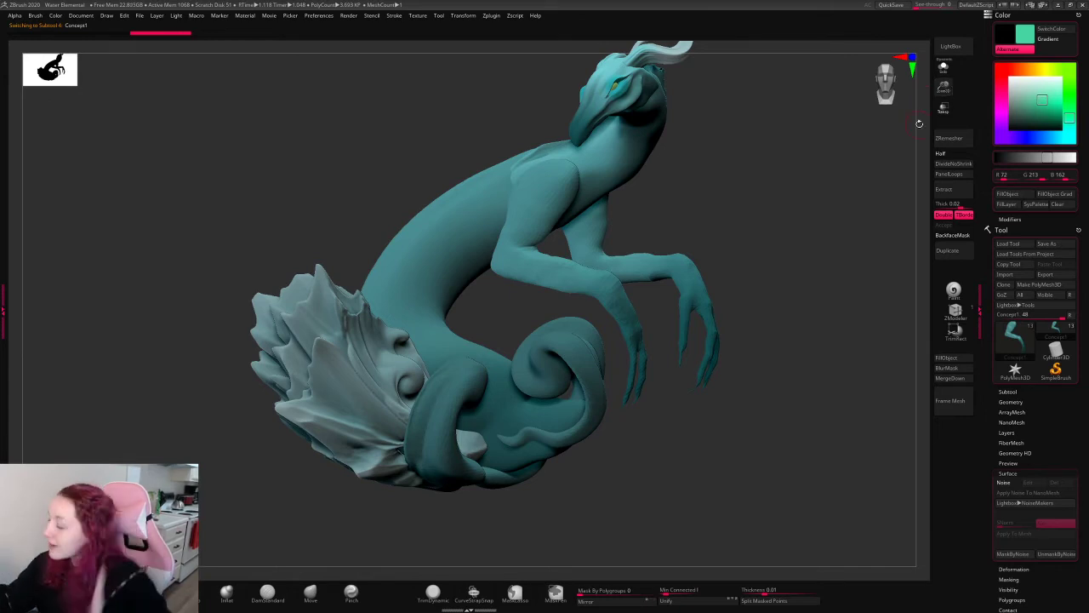
- Select the coiled tail piece and re-DynaMesh it at a resolution of 1112
mouse_move(793, 190)
mouse_down()
mouse_move(732, 202)
mouse_move(778, 208)
mouse_up()
alt+click(440, 418)
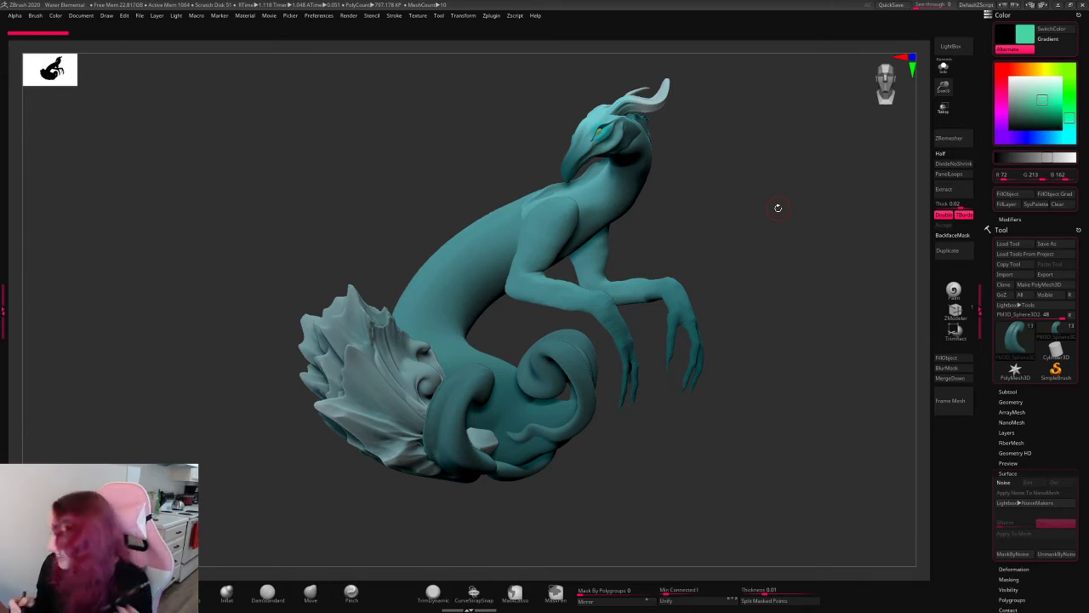
mouse_move(778, 208)
mouse_down()
mouse_move(739, 198)
mouse_move(841, 158)
mouse_move(863, 267)
mouse_up()
scroll(1083, 287, down, 5)
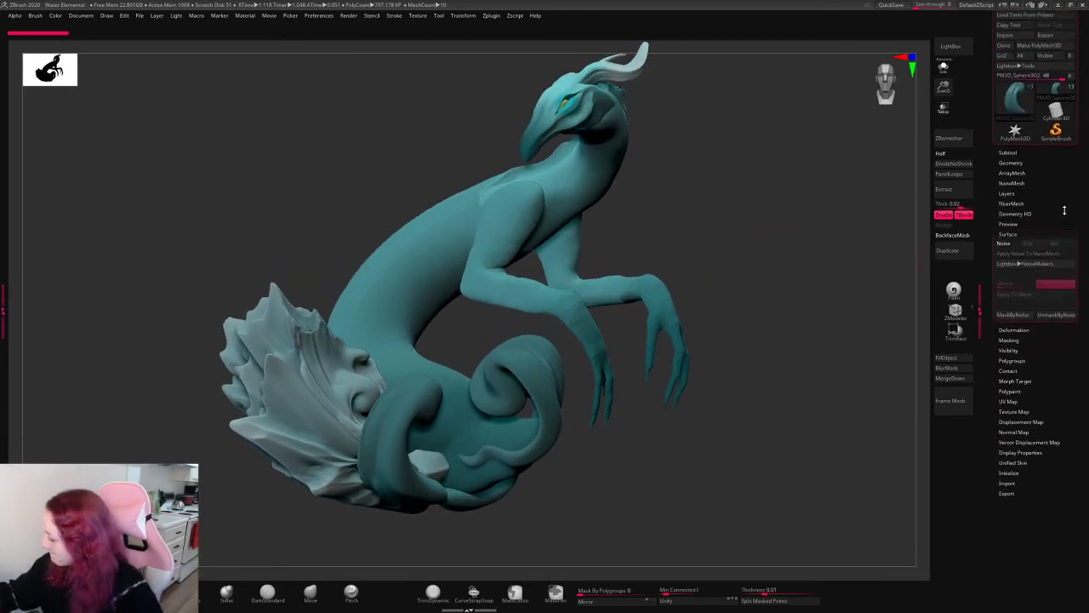
click(1013, 197)
scroll(1080, 238, down, 1)
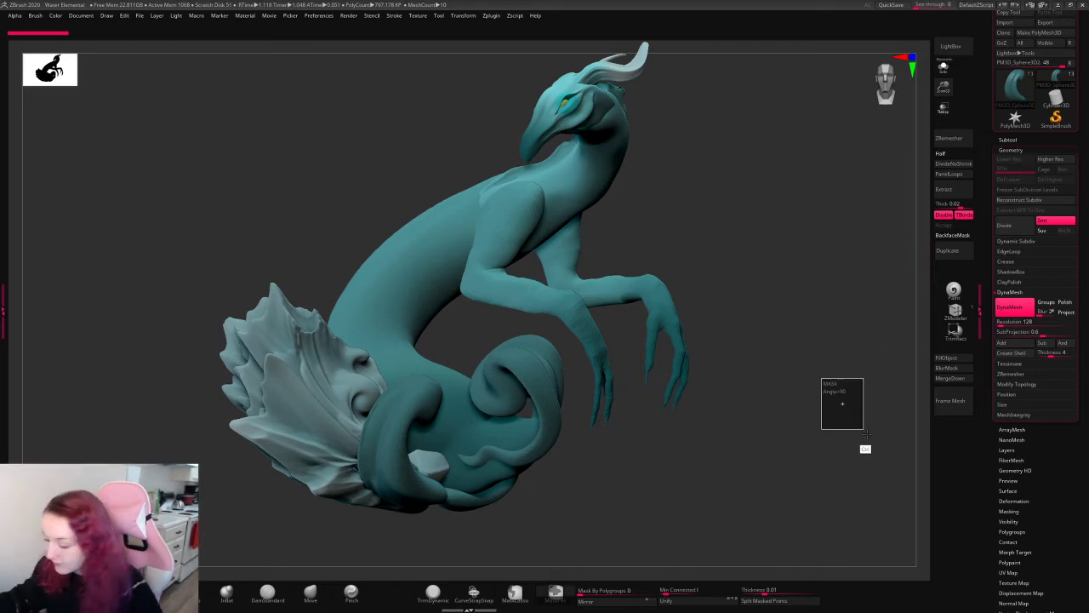
key(space)
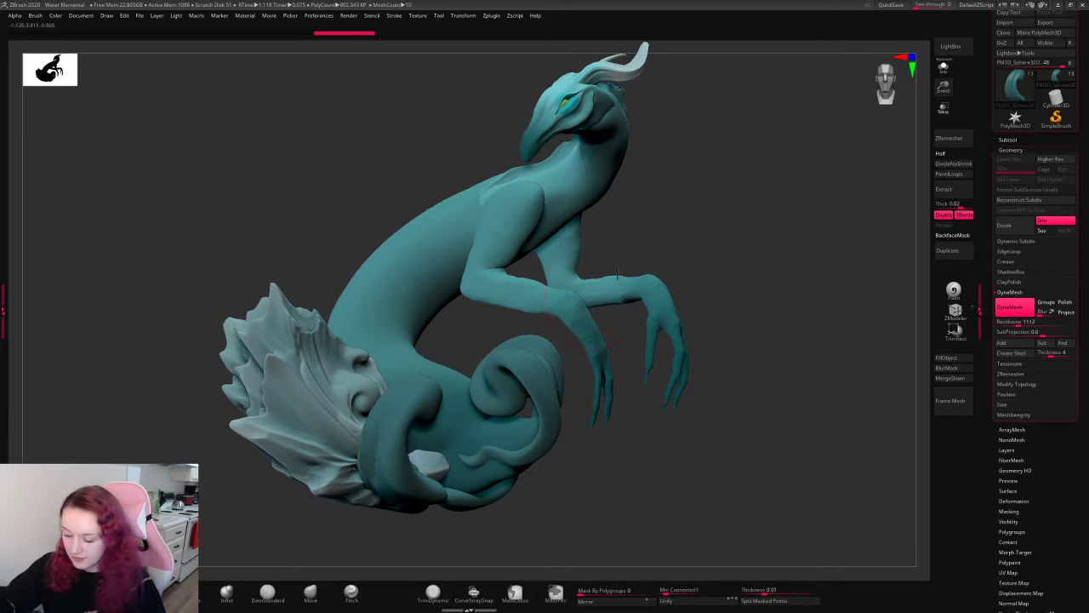
ctrl+drag(785, 179, 822, 287)
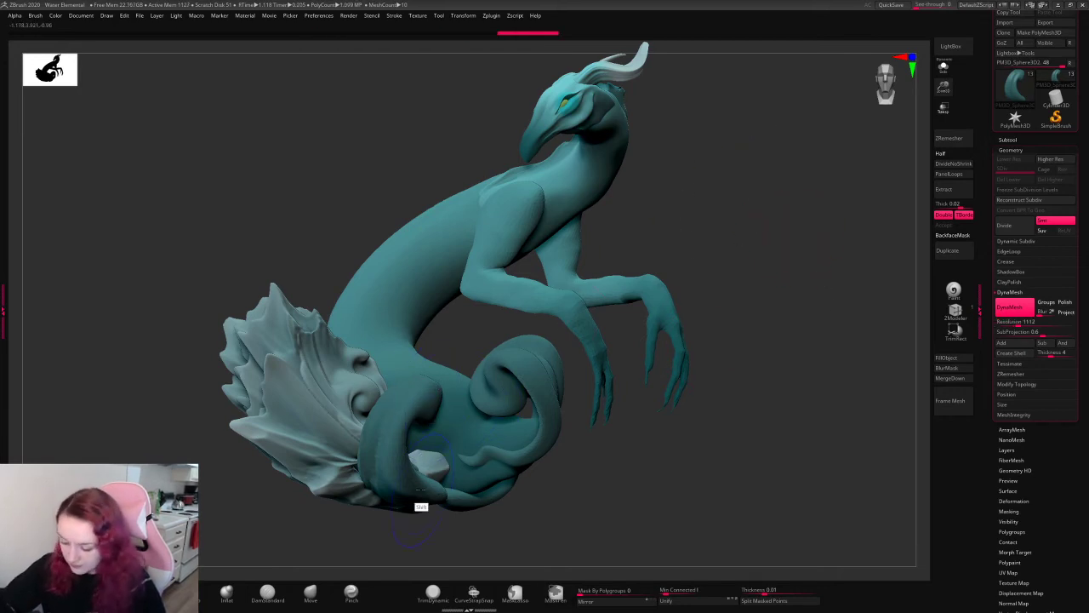
- Smooth the surface of the remeshed tail around its lower coils
drag(809, 187, 785, 235)
shift+drag(555, 474, 566, 465)
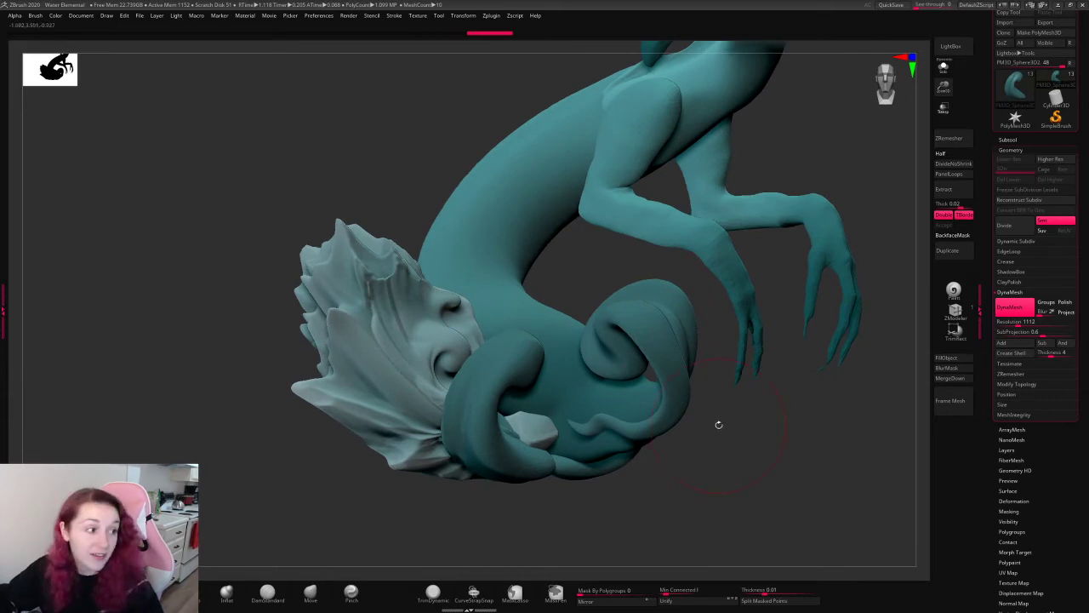
drag(723, 423, 719, 425)
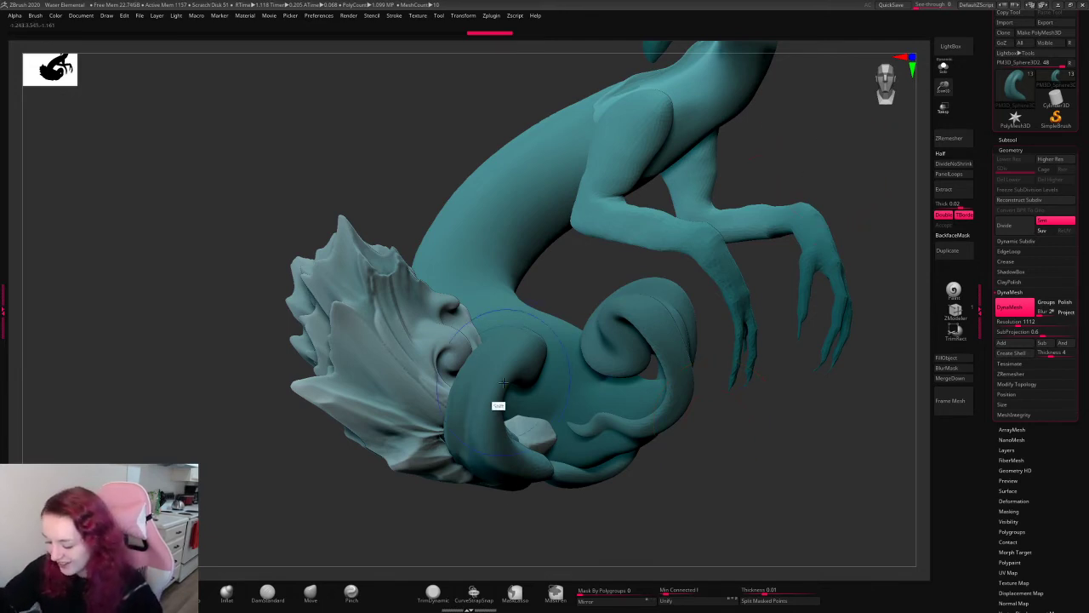
drag(746, 413, 694, 318)
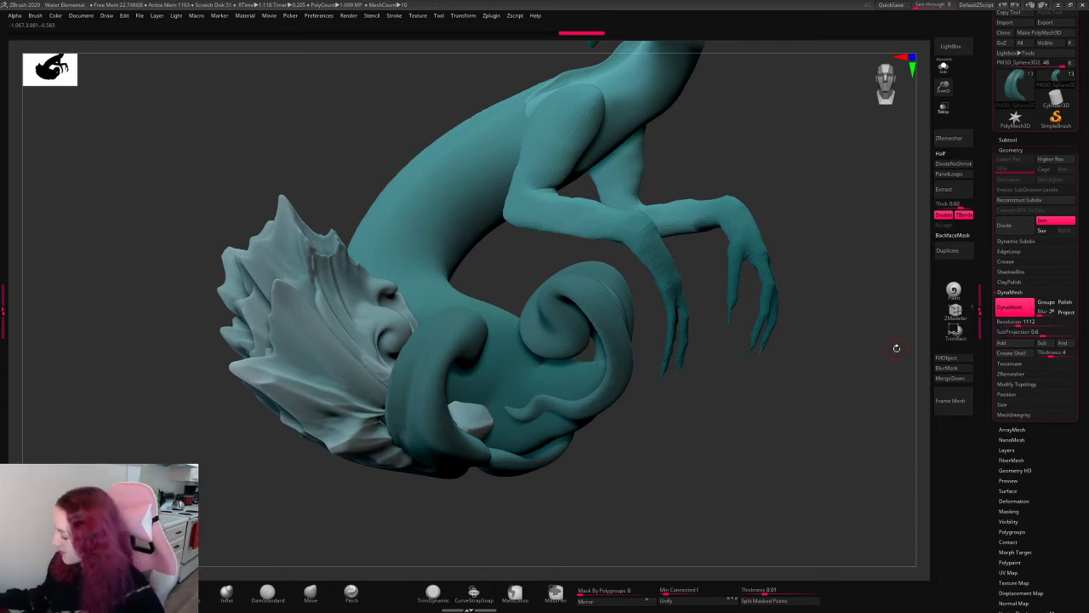
- Select the thick curled piece in front of the splash-shaped fins and open its surface noise settings
alt+click(692, 285)
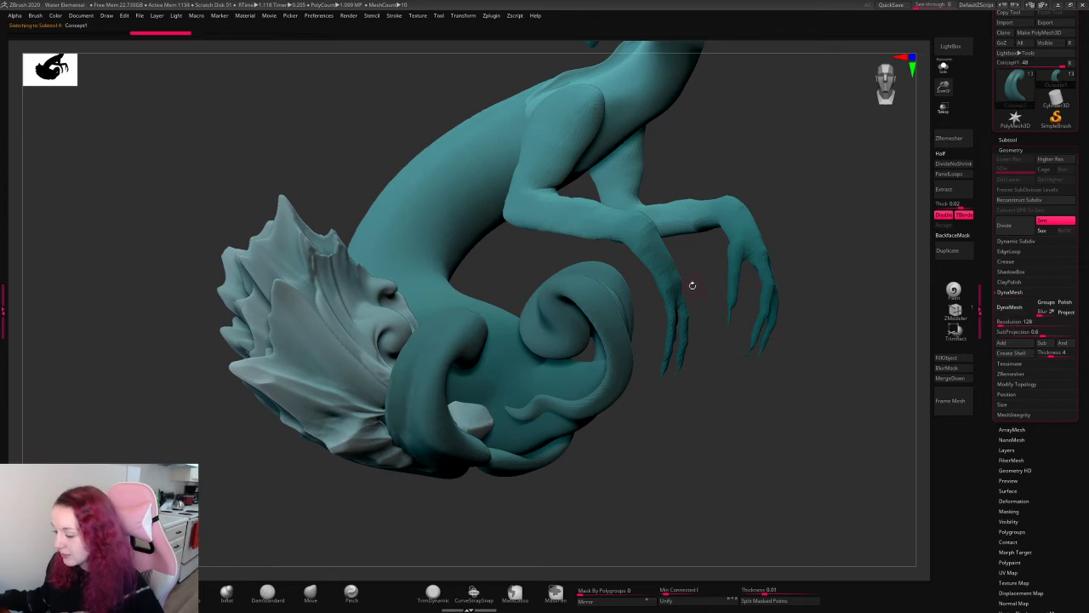
alt+click(443, 349)
key(space)
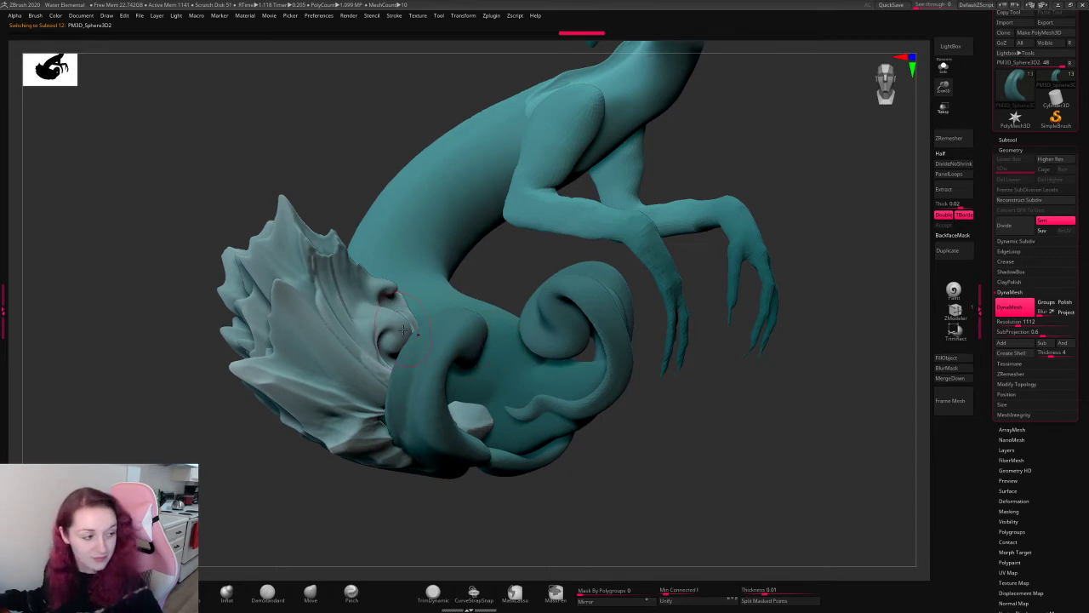
mouse_move(783, 361)
mouse_down()
mouse_move(778, 373)
mouse_move(794, 372)
mouse_up()
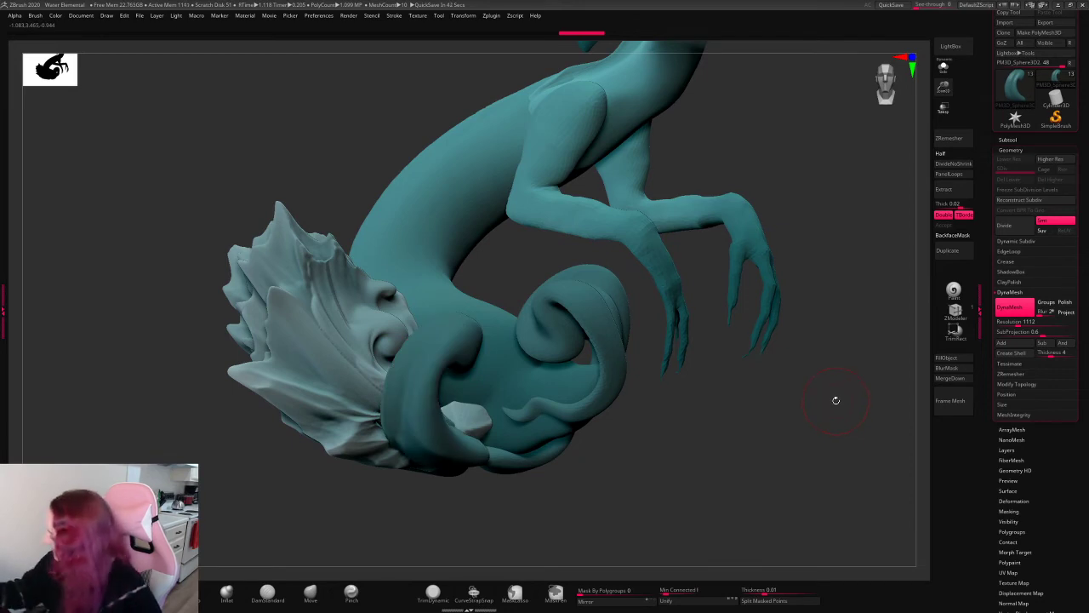
click(1013, 151)
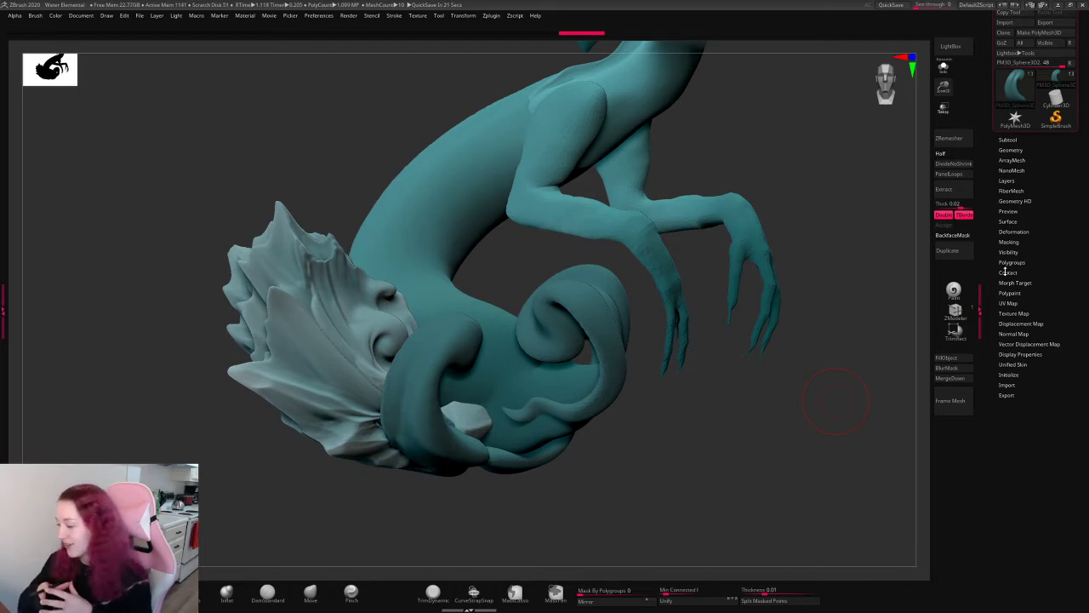
click(1013, 222)
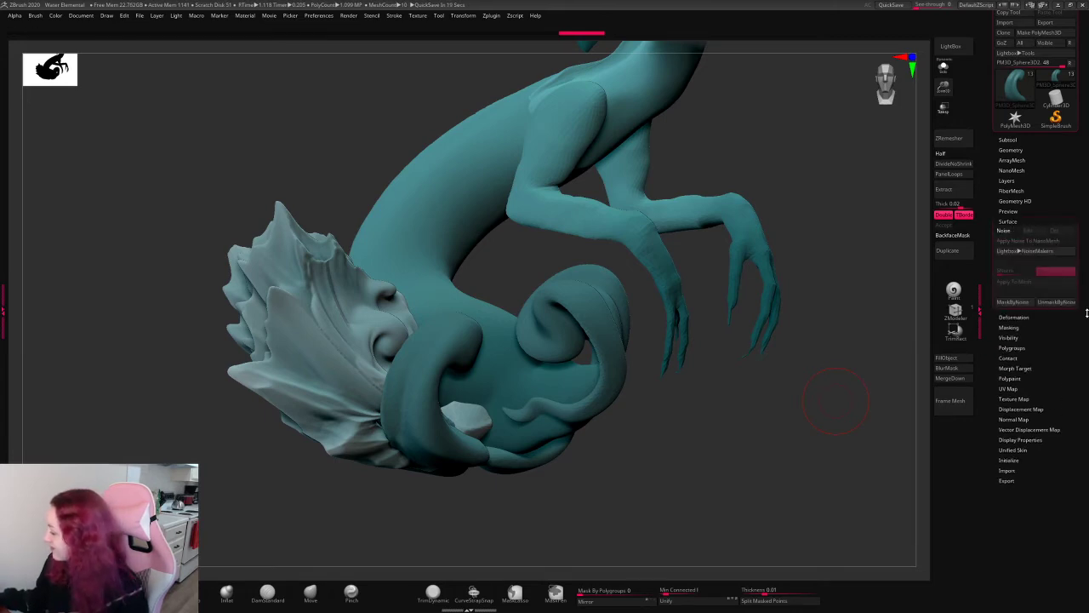
drag(1084, 313, 1086, 296)
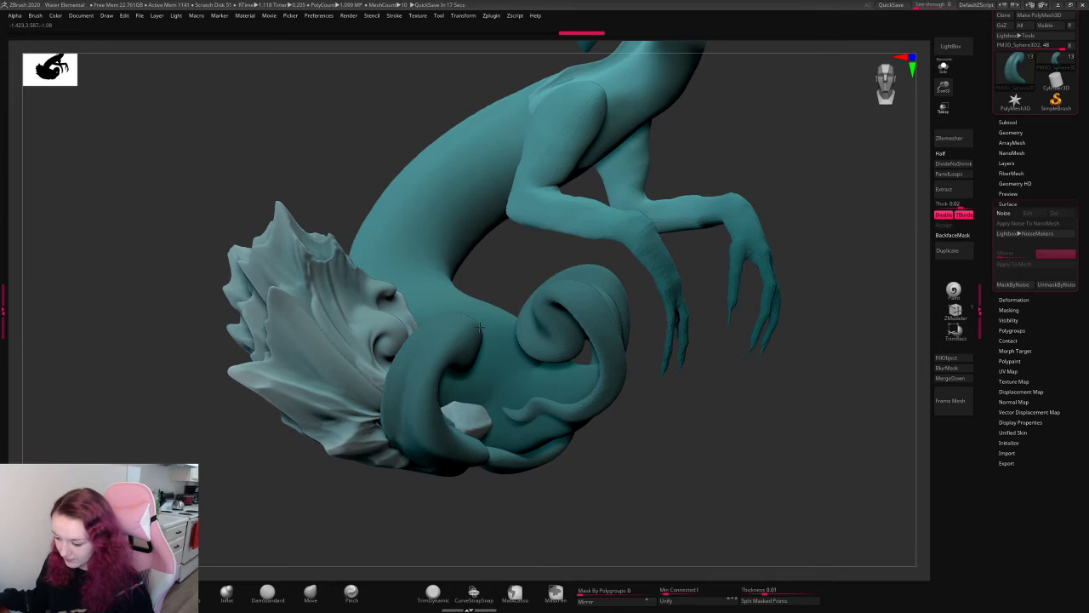
- Try the Spiral brush on the thick curled piece and undo the strokes
drag(480, 326, 482, 329)
mouse_move(671, 439)
mouse_down()
mouse_move(770, 442)
mouse_move(710, 445)
mouse_move(721, 434)
mouse_up()
key(space)
key(b)
key(s)
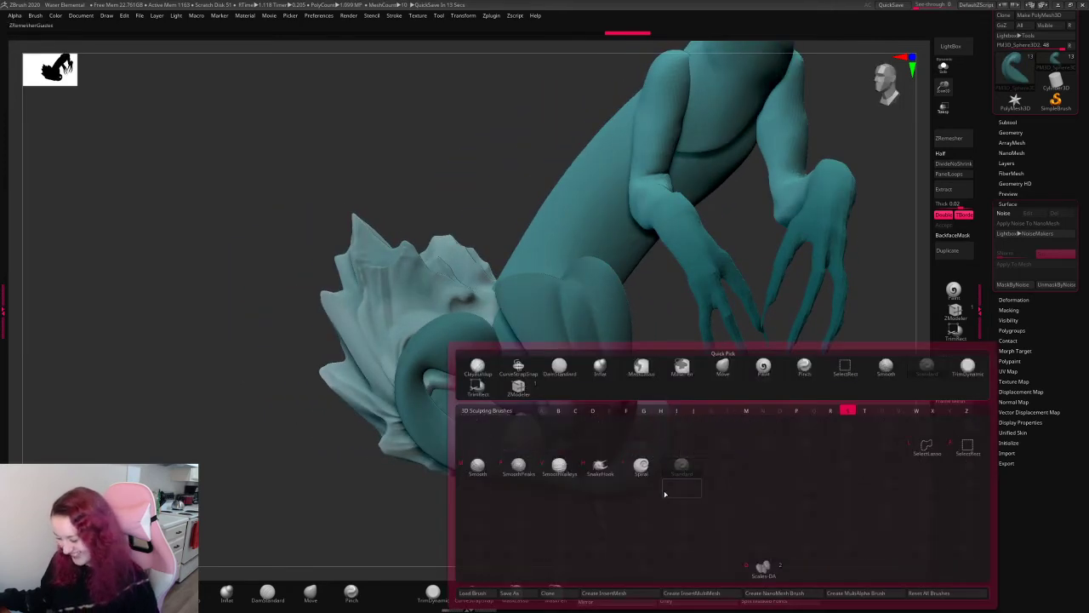
click(648, 469)
mouse_move(502, 447)
mouse_down()
mouse_move(526, 439)
mouse_move(516, 440)
mouse_up()
key(ctrl+z)
key(ctrl+z)
key(ctrl+z)
key(ctrl+z)
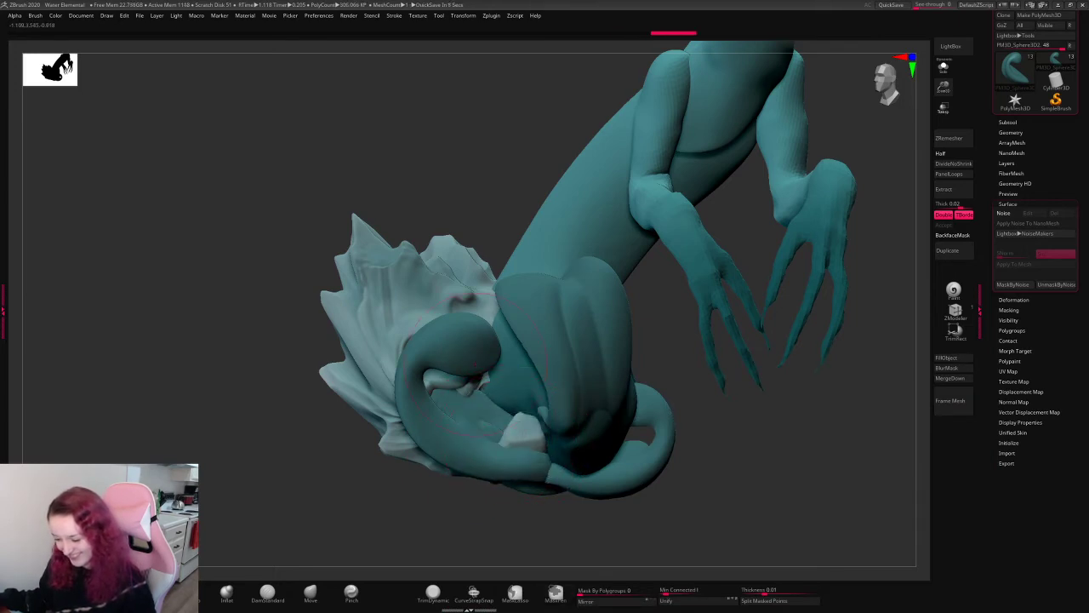
drag(475, 365, 480, 361)
key(ctrl+z)
mouse_move(704, 462)
mouse_down()
mouse_move(754, 460)
mouse_move(741, 418)
mouse_up()
key(space)
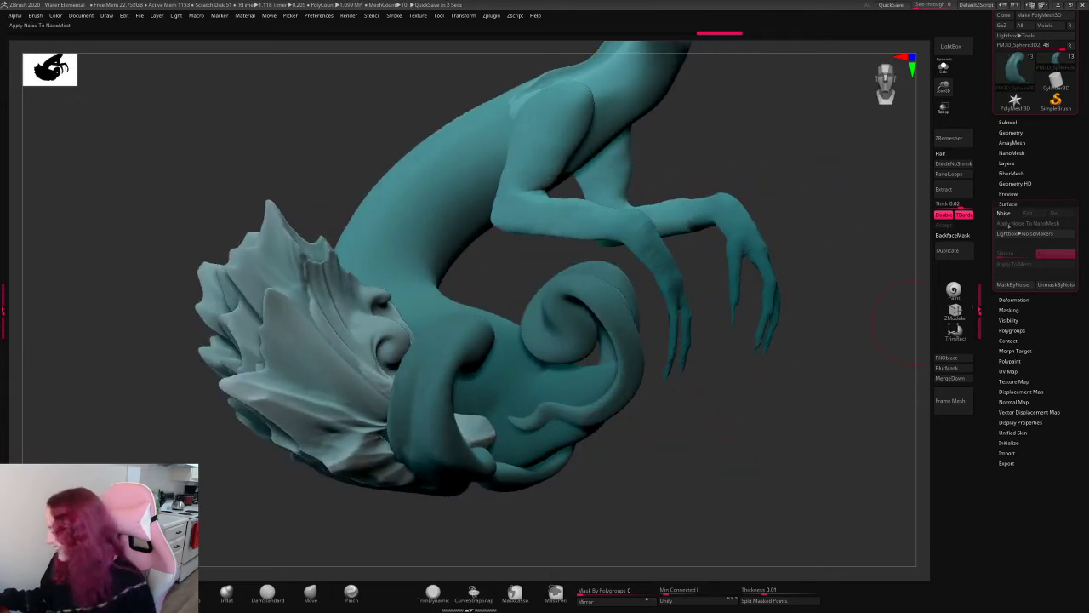
- Save the project over the existing Water Elemental project file
key(ctrl+s)
click(596, 183)
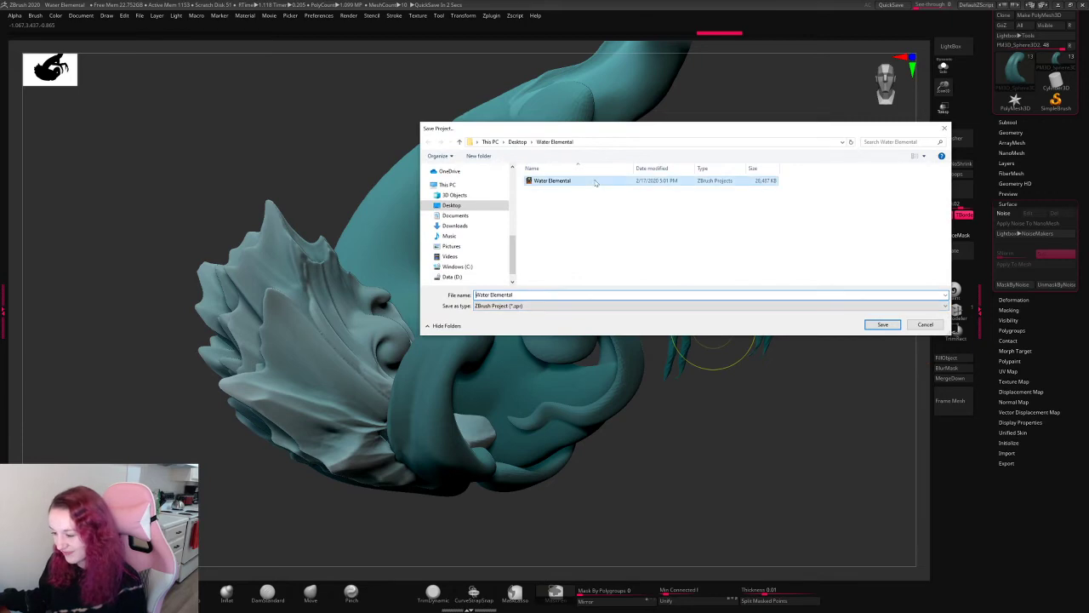
double_click(596, 182)
key(Left)
key(Return)
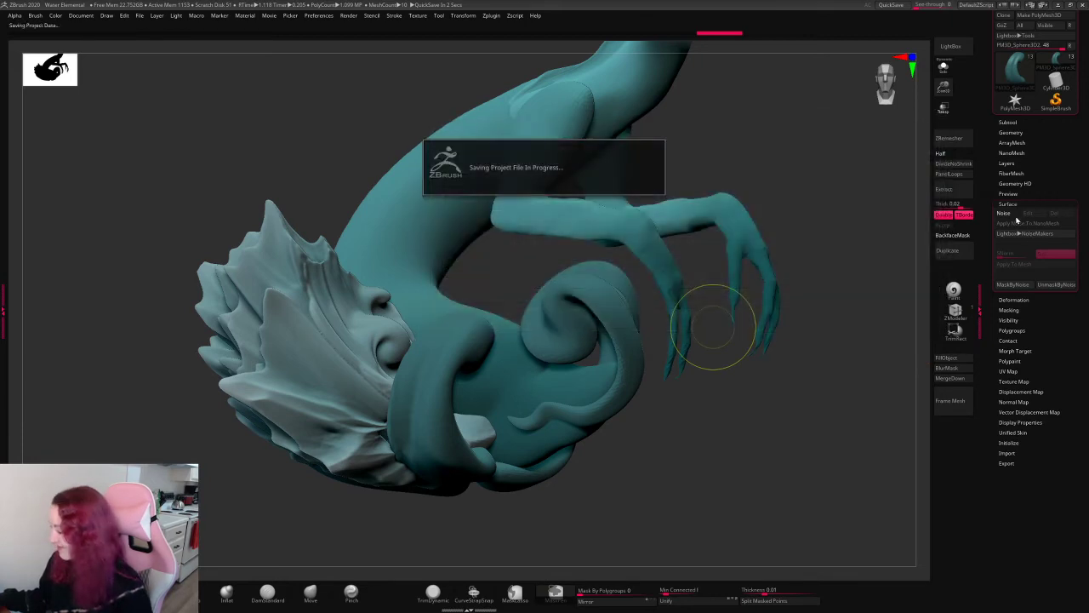
- Start a surface noise on the curled piece, frame its preview, and choose the Voronoi pattern from the NoisePlug options
click(1005, 213)
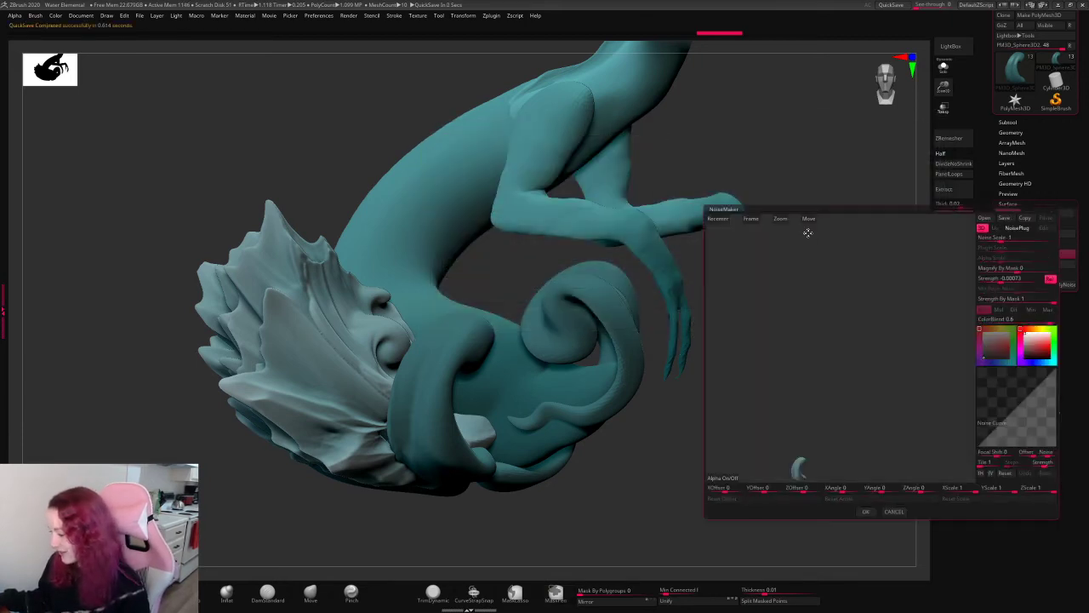
click(751, 217)
click(1017, 228)
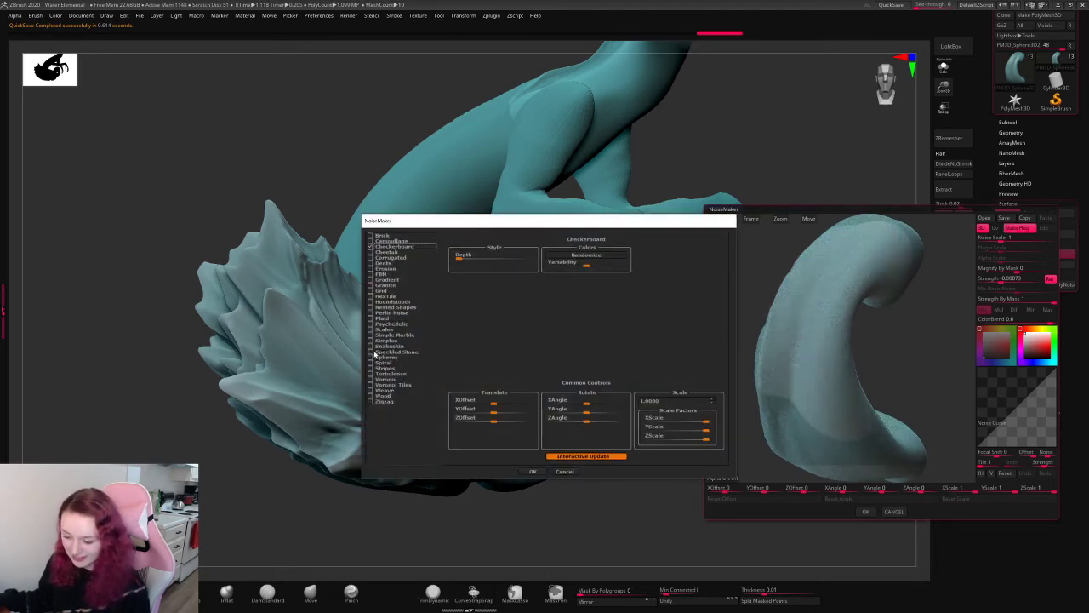
click(388, 380)
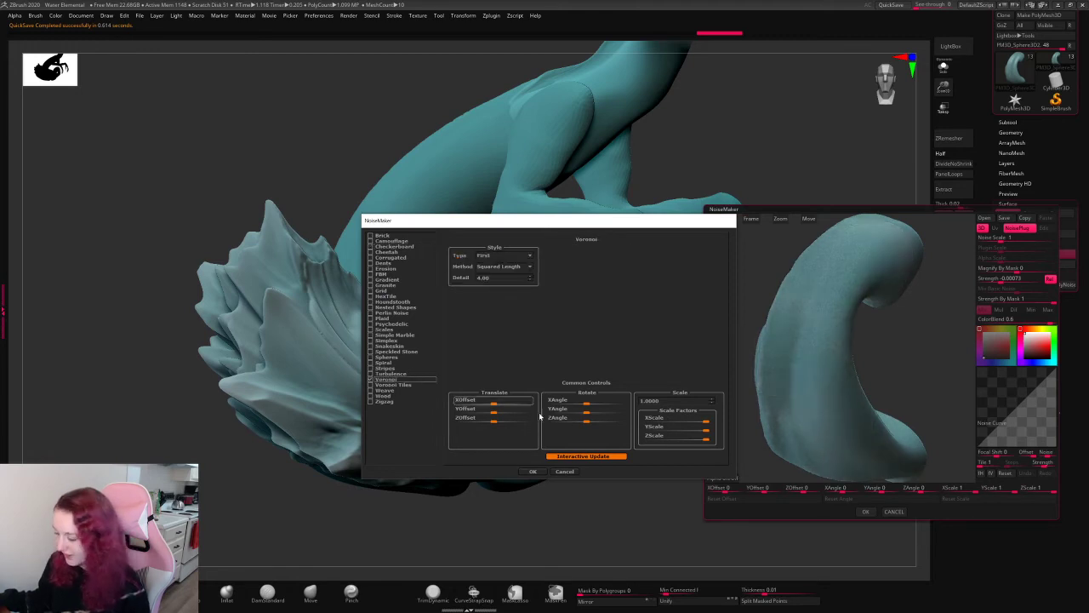
click(533, 471)
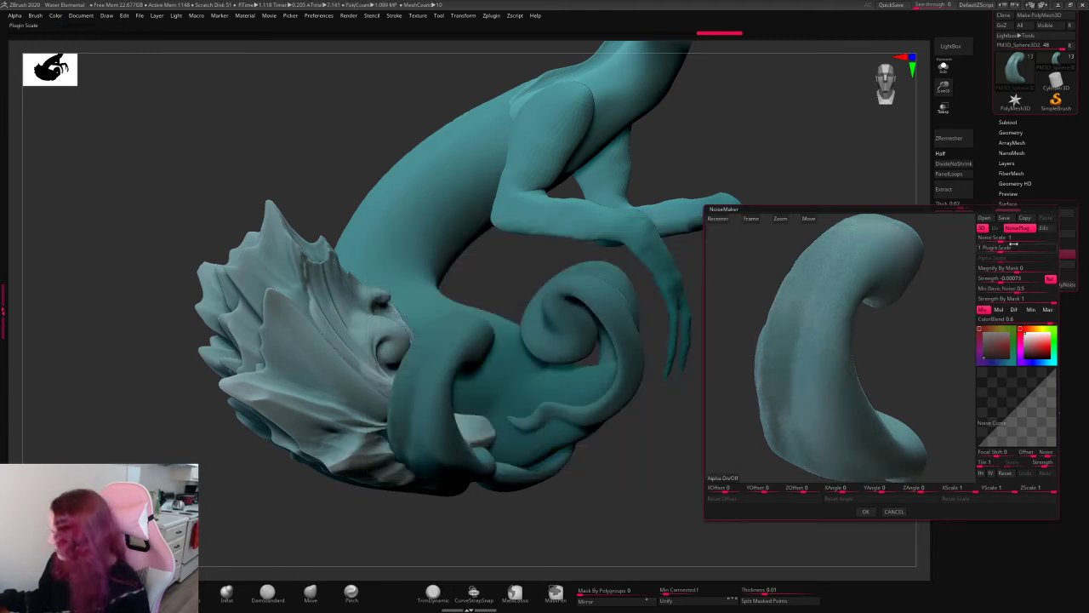
- Apply the Voronoi noise with noise scale 512, plugin scale about 0.42 and strength about 0.04, and mask the curled piece by it
mouse_move(987, 237)
mouse_down()
mouse_move(1056, 241)
mouse_move(986, 248)
mouse_move(1004, 247)
mouse_up()
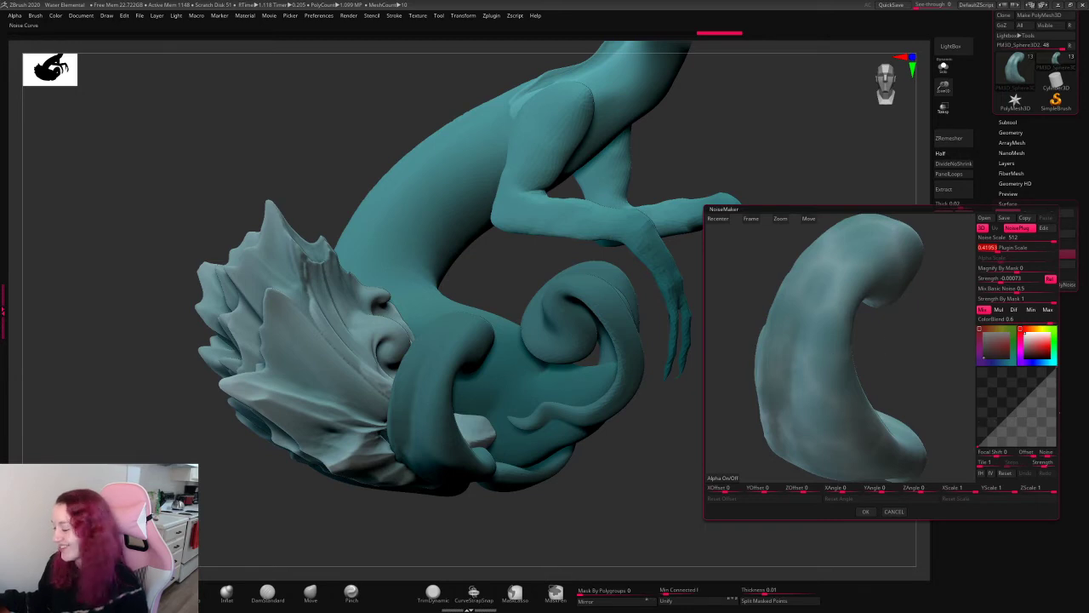
drag(1033, 407, 1021, 409)
drag(1022, 279, 1028, 279)
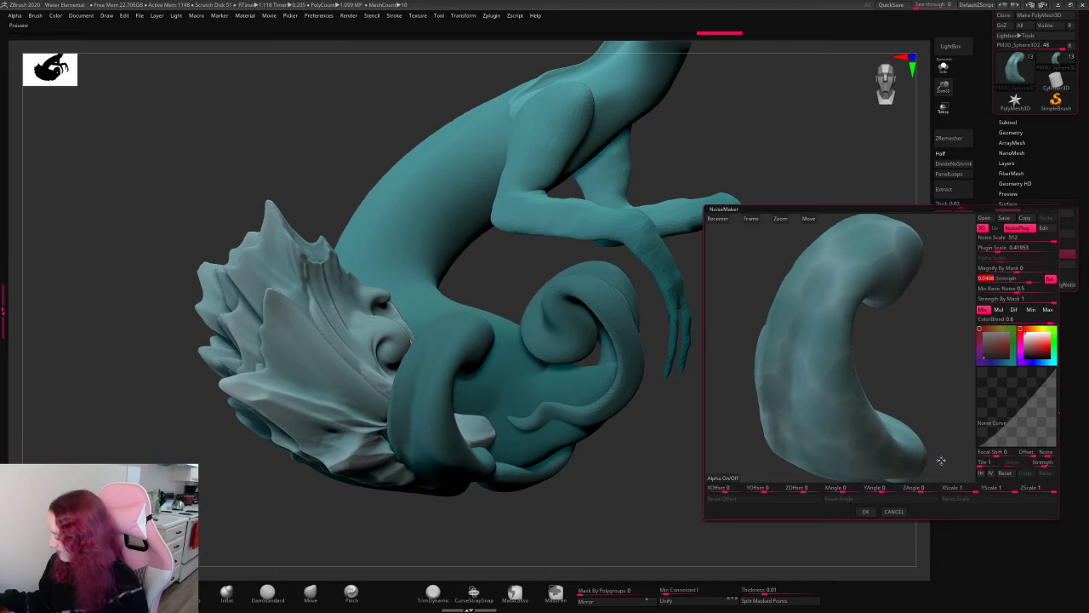
click(865, 511)
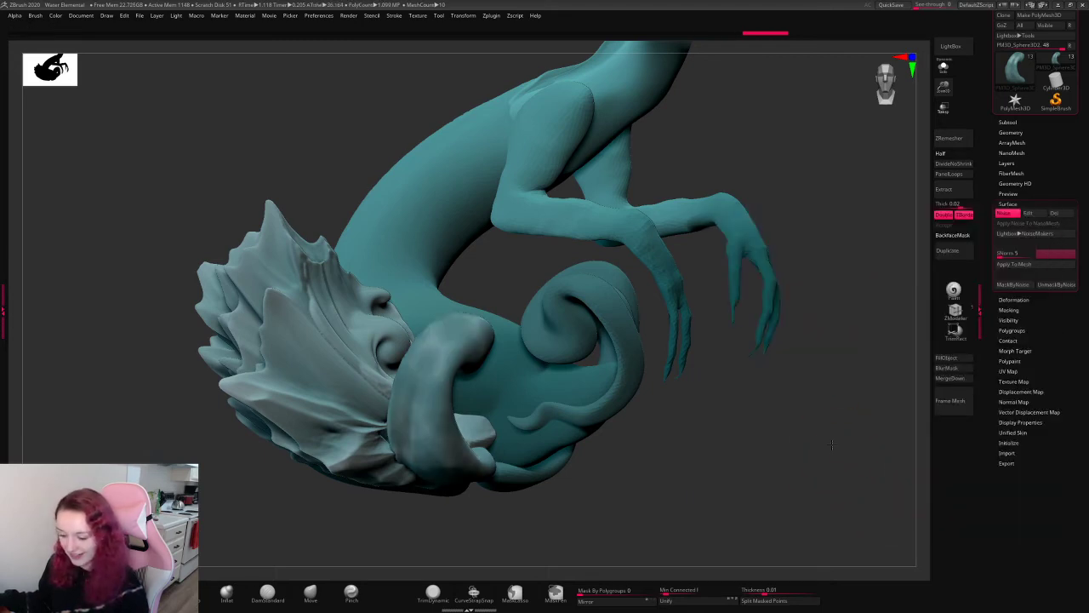
drag(834, 445, 836, 356)
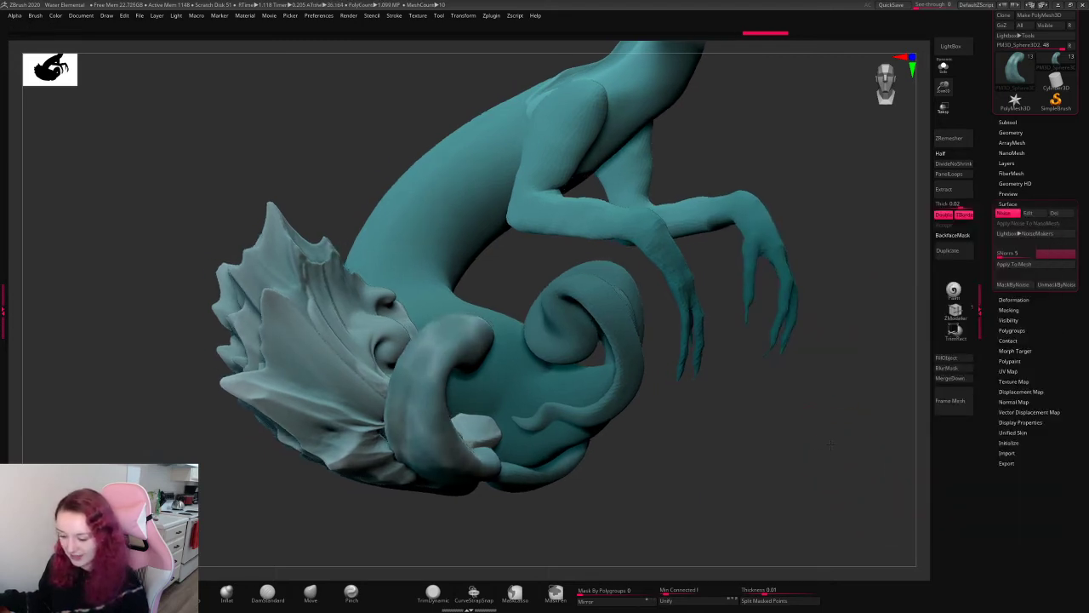
click(1026, 286)
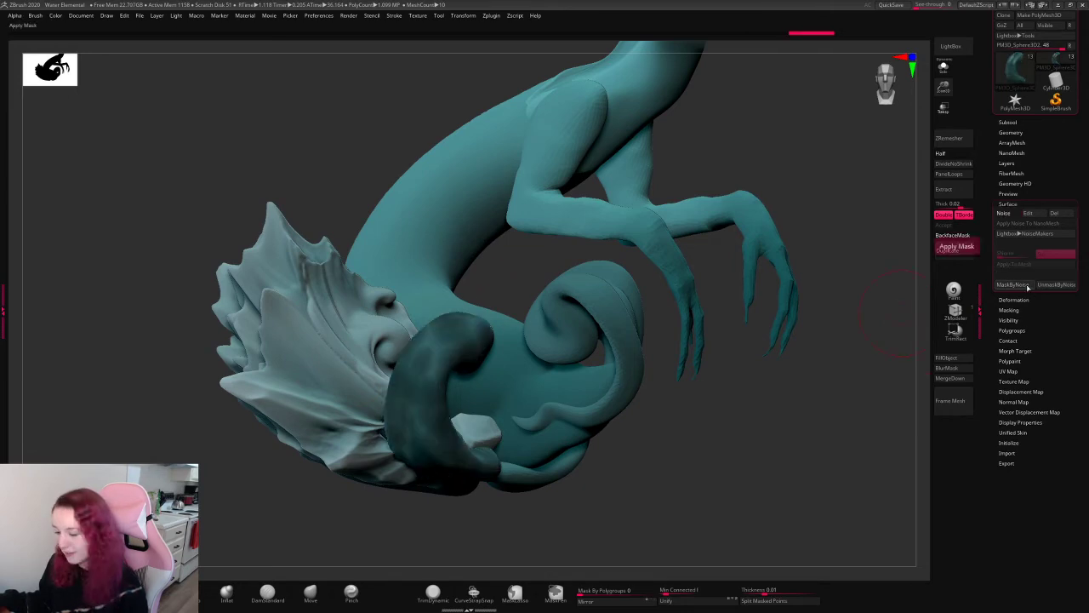
- Try stretching the unmasked areas of the curled piece sideways with the transform gizmo, and undo it
key(w)
drag(413, 383, 596, 417)
key(q)
drag(690, 426, 669, 413)
key(w)
key(ctrl+z)
key(ctrl+z)
key(ctrl+z)
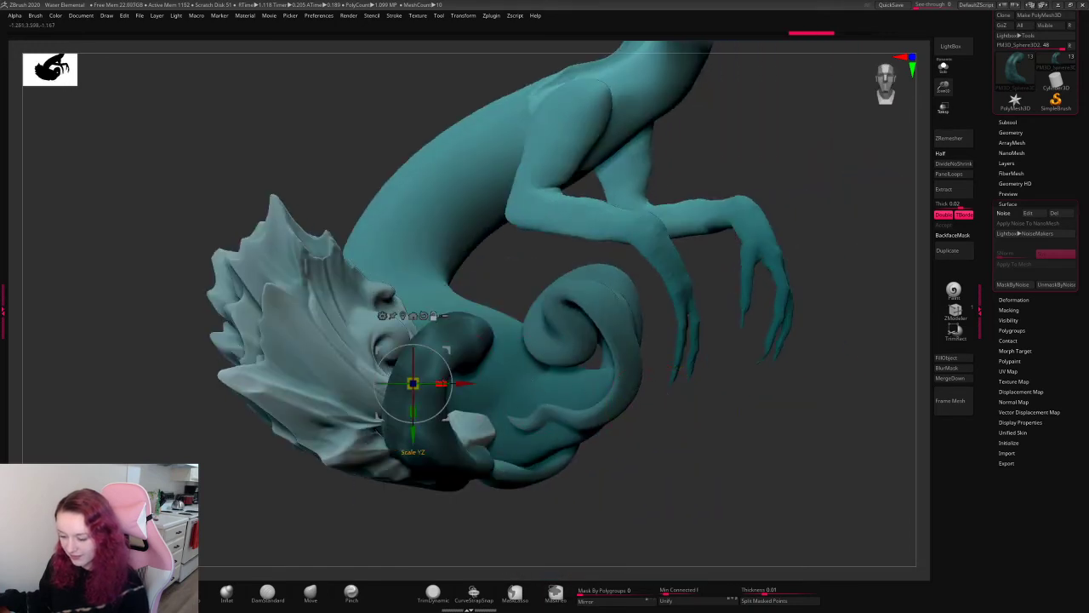
key(ctrl+shift+z)
key(ctrl+shift+z)
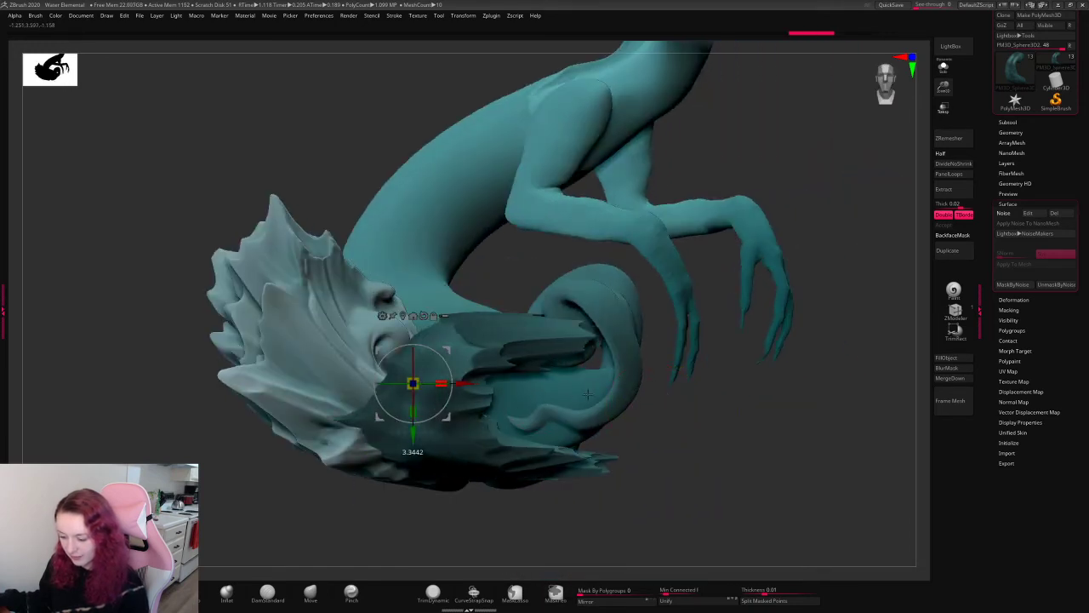
key(ctrl+z)
key(ctrl+z)
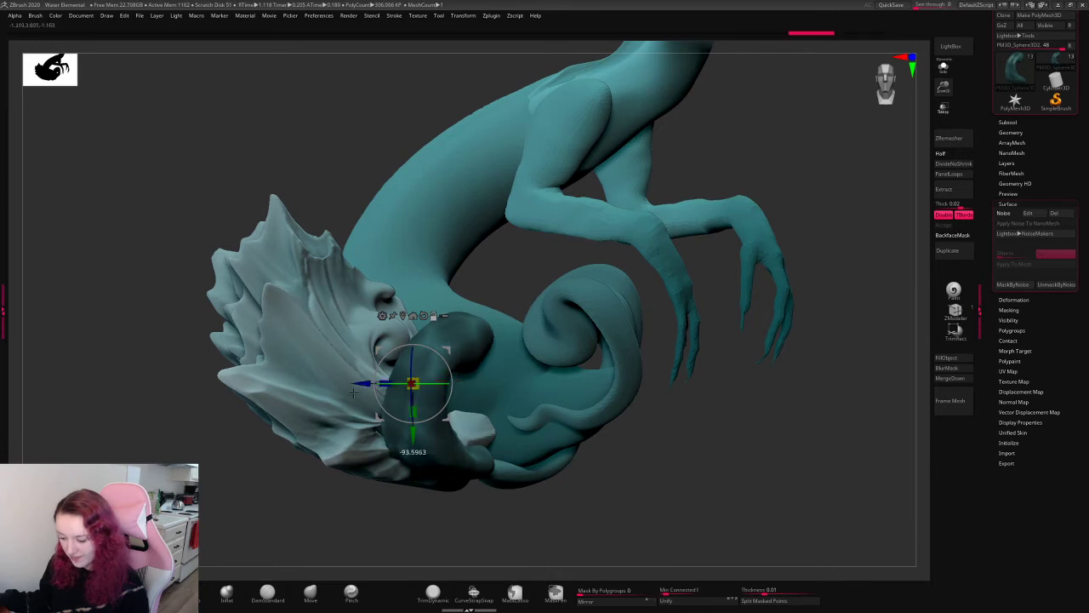
- Tilt the transform gizmo by about 15.6 degrees and try pulling the curled piece's unmasked areas away from the body
key(ctrl+shift+z)
drag(453, 399, 446, 410)
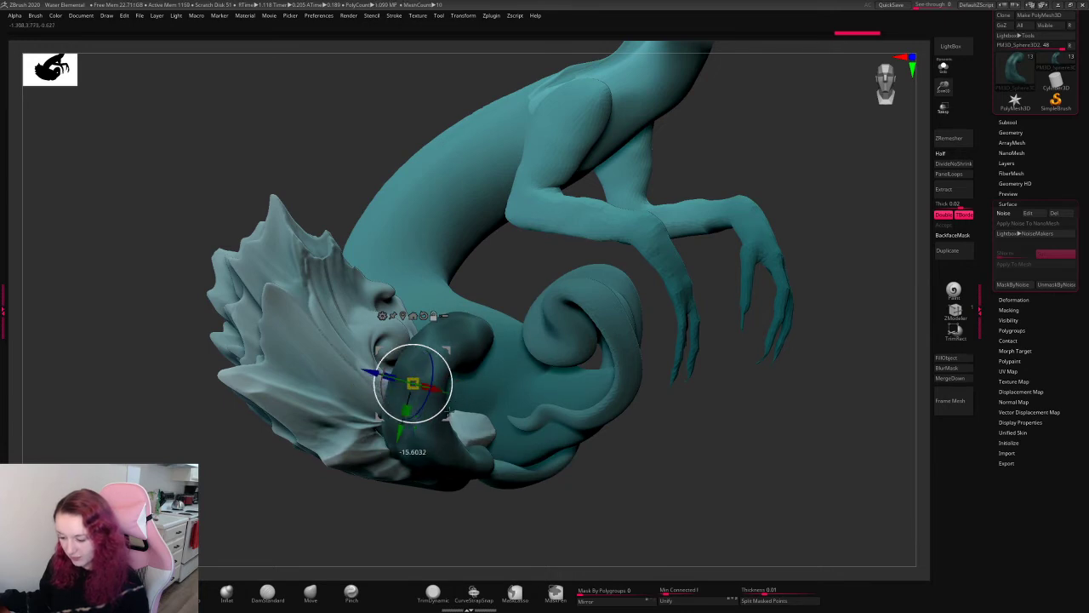
drag(766, 447, 851, 451)
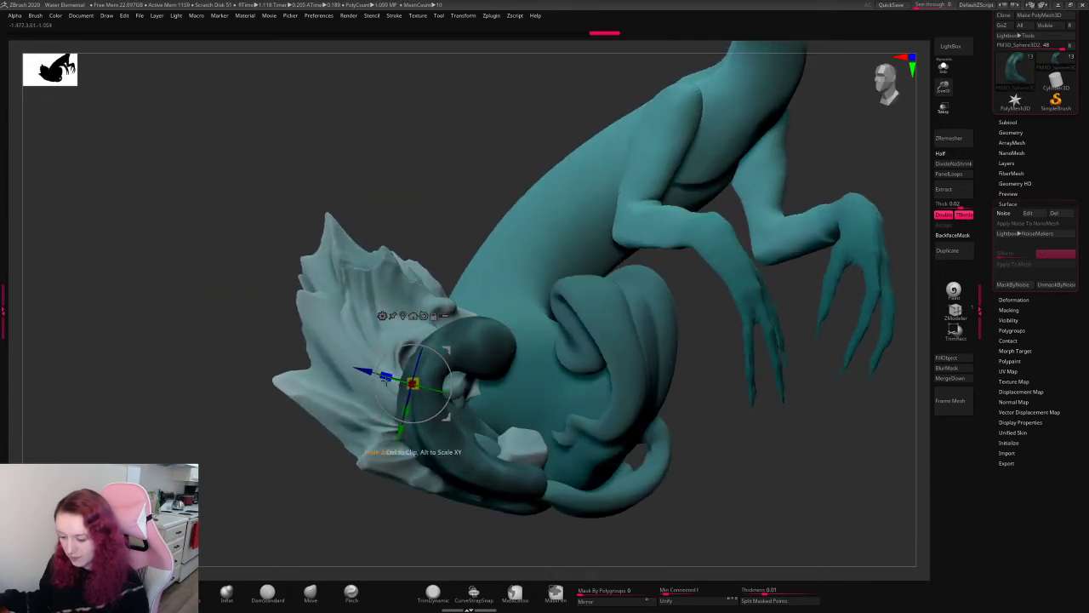
key(ctrl+shift+z)
key(ctrl+shift+z)
mouse_move(386, 376)
mouse_down()
mouse_move(246, 346)
mouse_move(324, 415)
mouse_move(280, 413)
mouse_up()
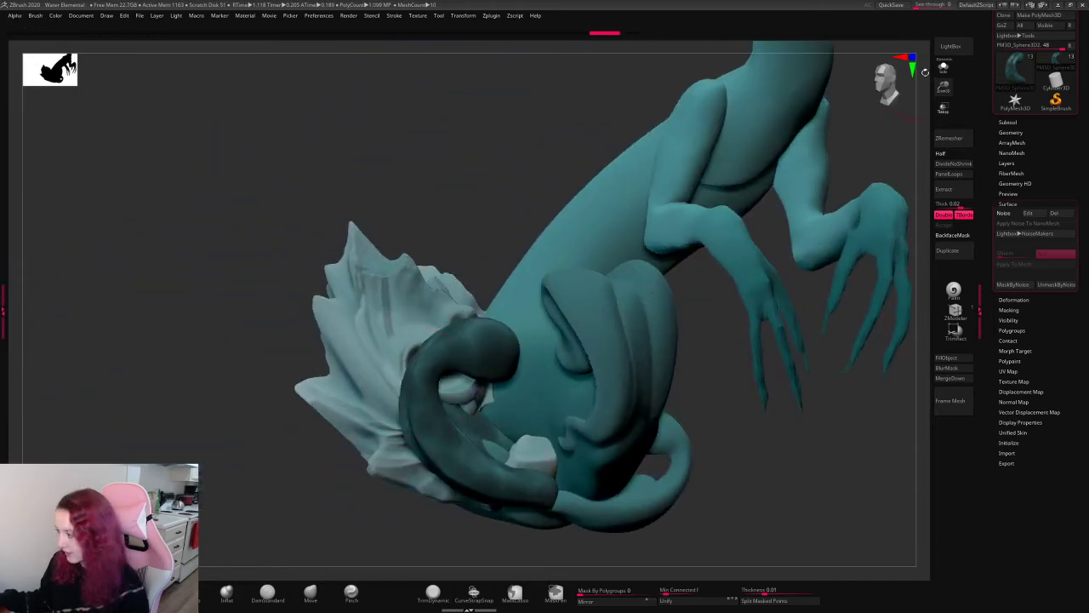
- Isolate the curled piece, mask its side facing the body more fully, and show all the pieces again
click(943, 68)
drag(902, 119, 566, 502)
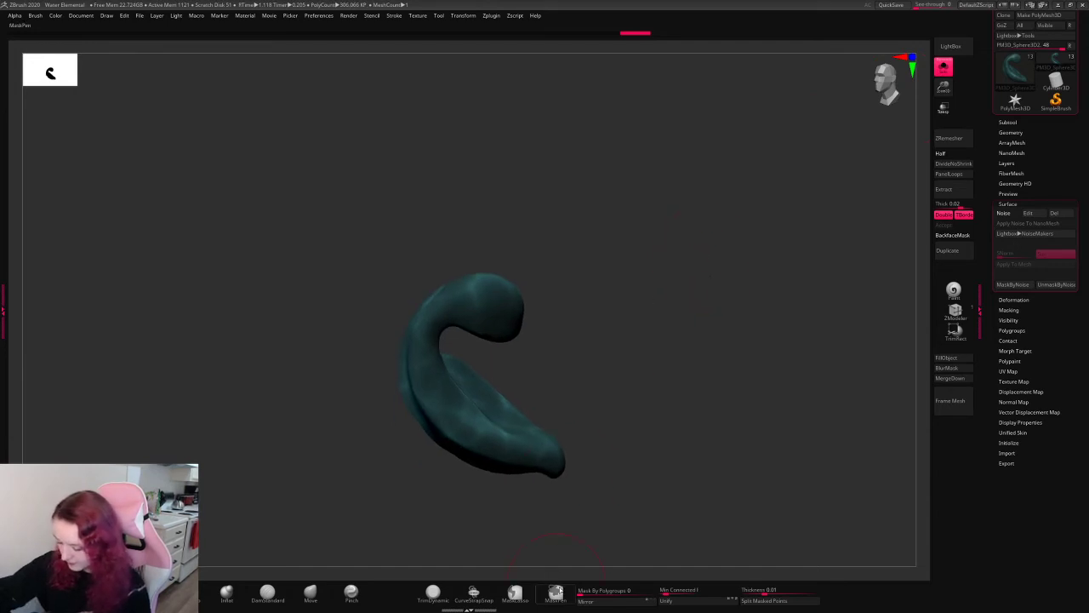
mouse_move(634, 223)
ctrl+mouse_down()
mouse_move(518, 268)
mouse_move(437, 328)
mouse_move(570, 473)
ctrl+mouse_up()
mouse_move(703, 332)
mouse_down()
mouse_move(635, 289)
mouse_move(677, 315)
mouse_up()
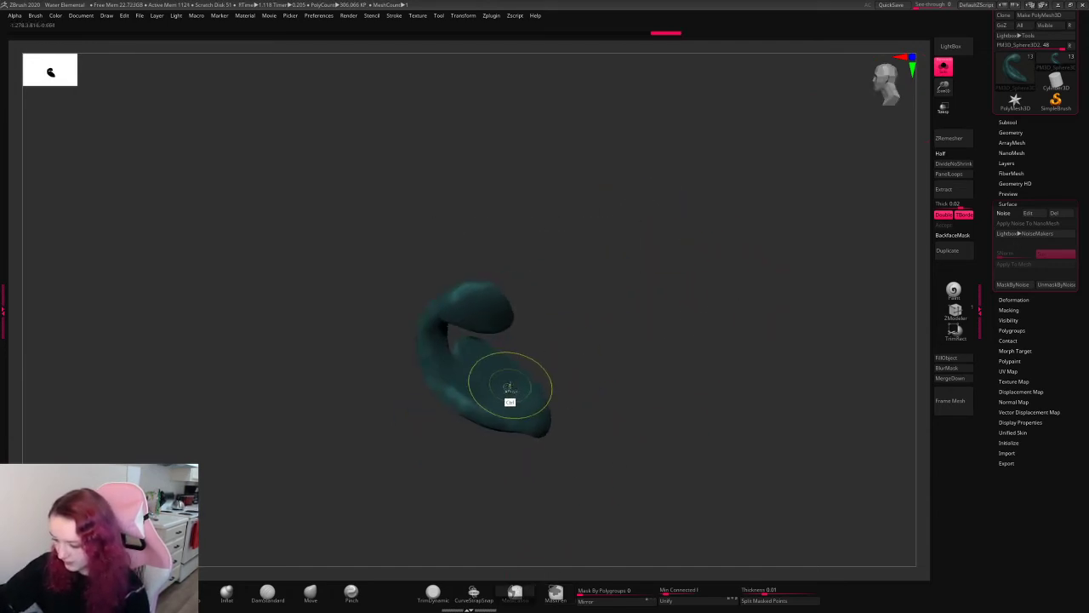
drag(596, 357, 755, 214)
click(944, 68)
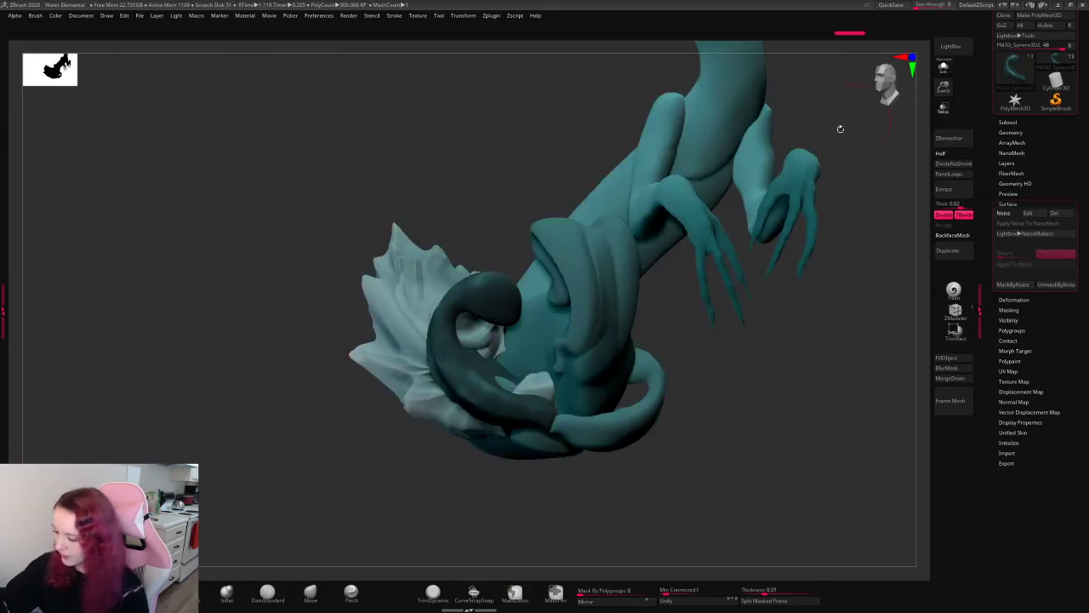
- Pull the unmasked outer side of the curled piece toward the fins to form jagged, scale-like spikes
key(w)
drag(469, 290, 401, 289)
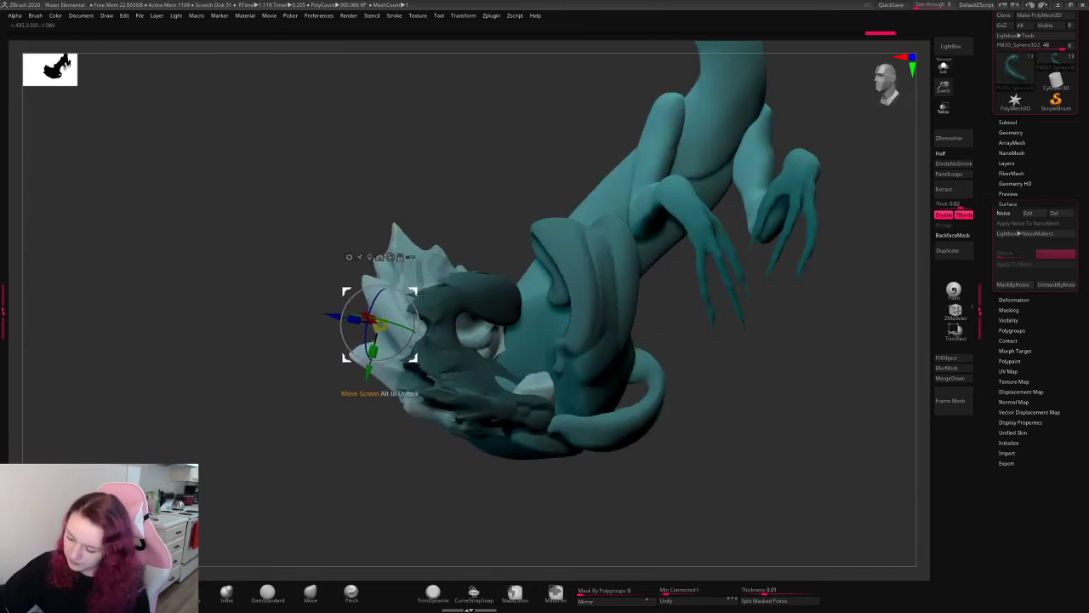
alt+drag(511, 426, 518, 476)
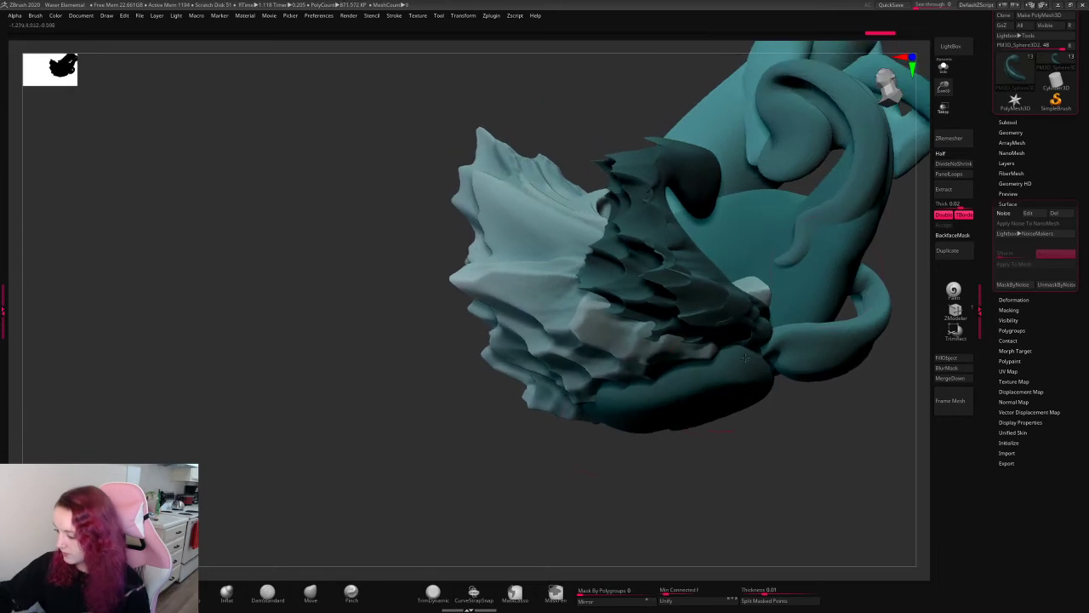
key(ctrl+n)
key(f)
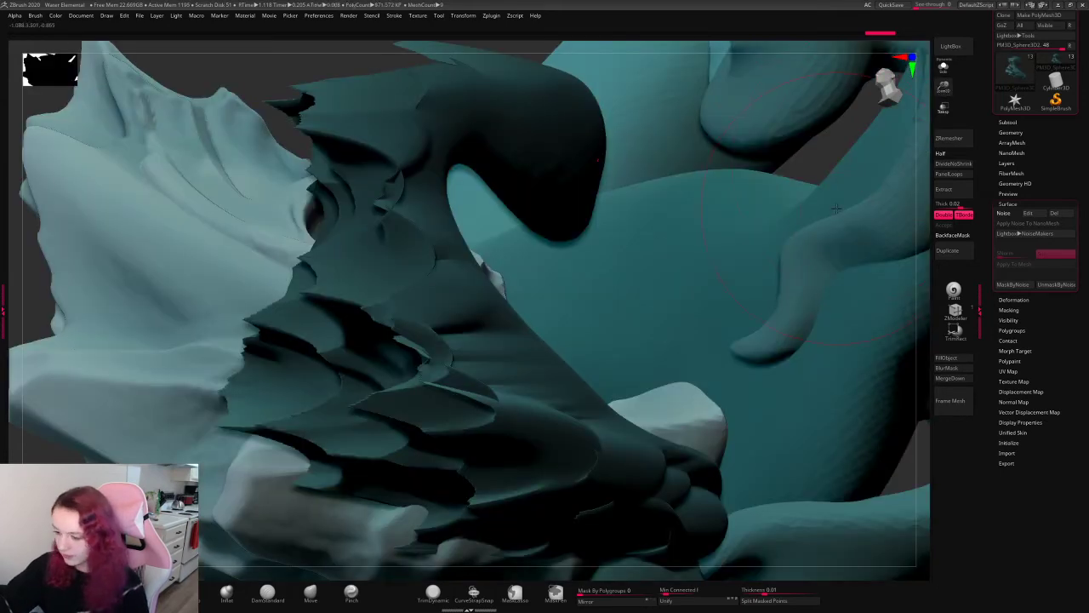
key(f)
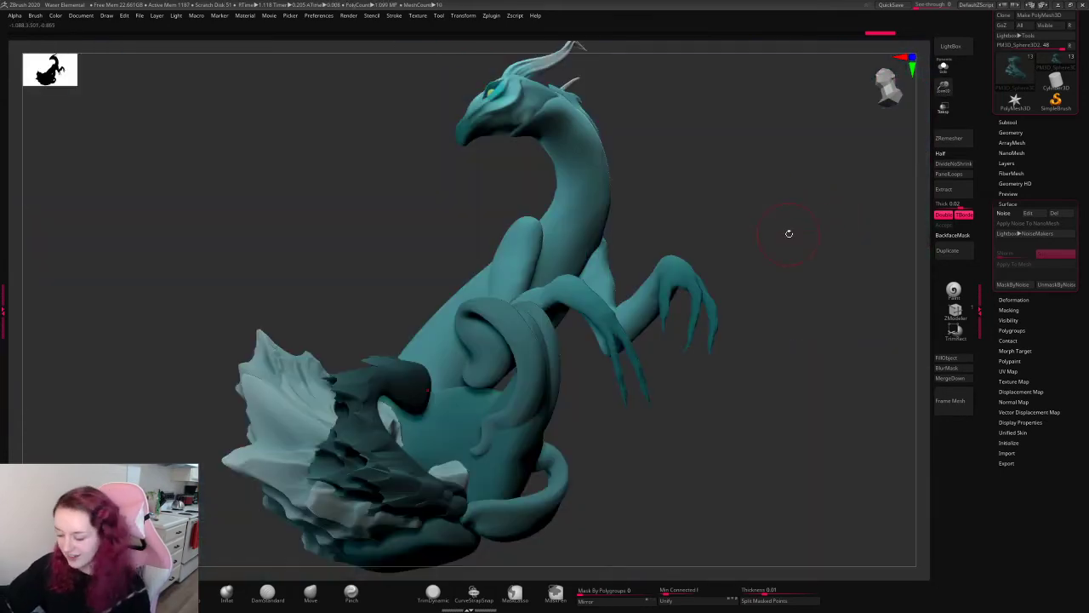
- From the side view, nudge the jagged outer side of the curled piece upward by about 0.09
drag(788, 233, 820, 282)
mouse_move(785, 243)
mouse_down()
mouse_move(800, 255)
mouse_move(785, 260)
mouse_move(787, 251)
mouse_up()
drag(944, 99, 944, 103)
alt+drag(702, 444, 738, 424)
key(w)
drag(397, 384, 397, 359)
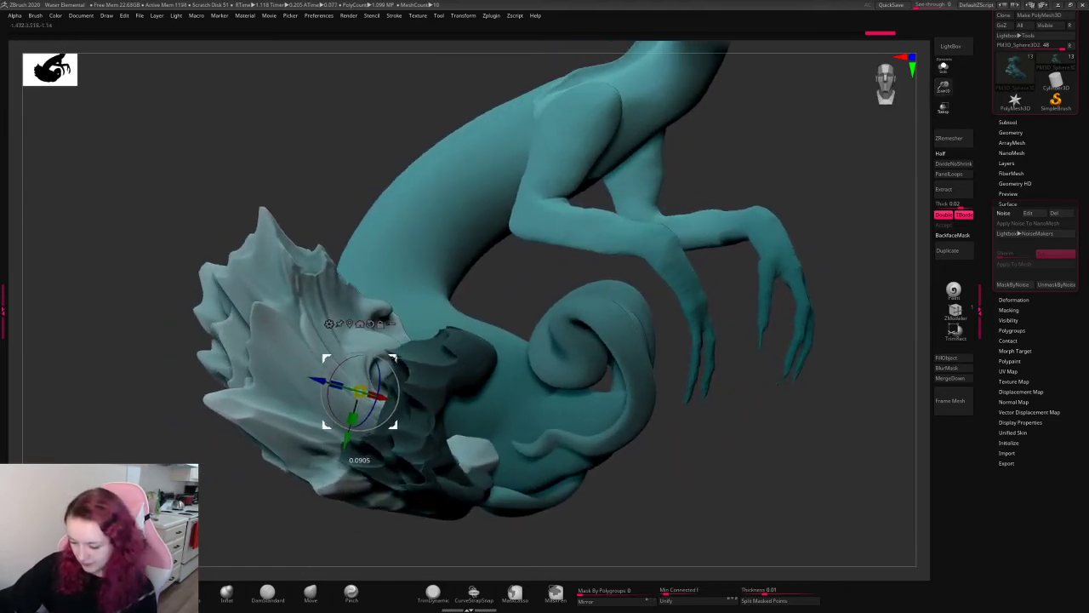
key(q)
alt+click(410, 375)
key(w)
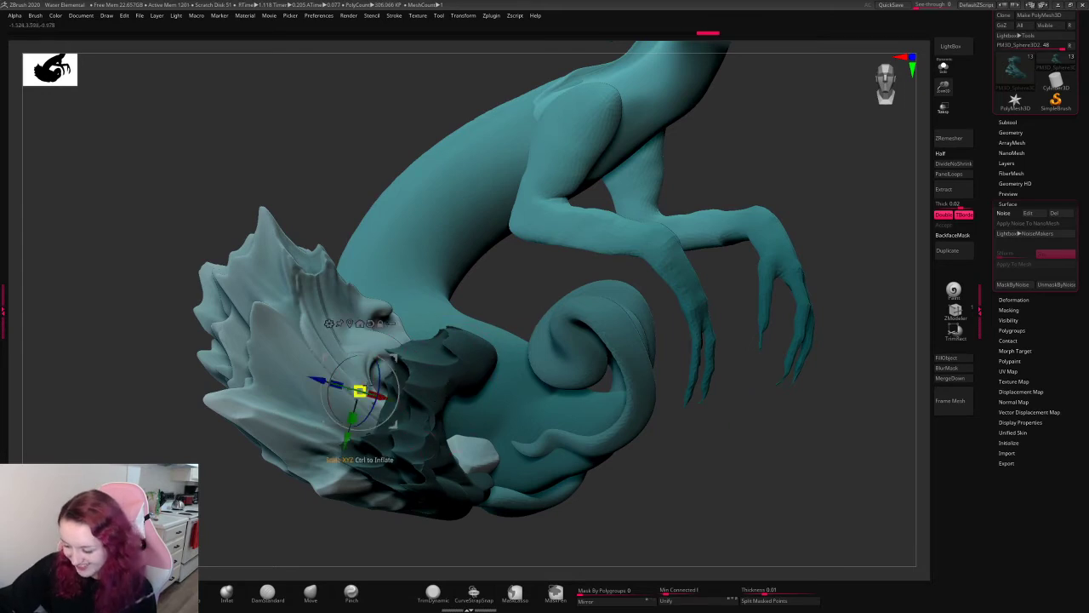
- Scale the unmasked outer side of the curled piece uniformly and lightly smooth its jagged surface
drag(361, 391, 371, 366)
key(q)
alt+click(467, 361)
alt+click(439, 473)
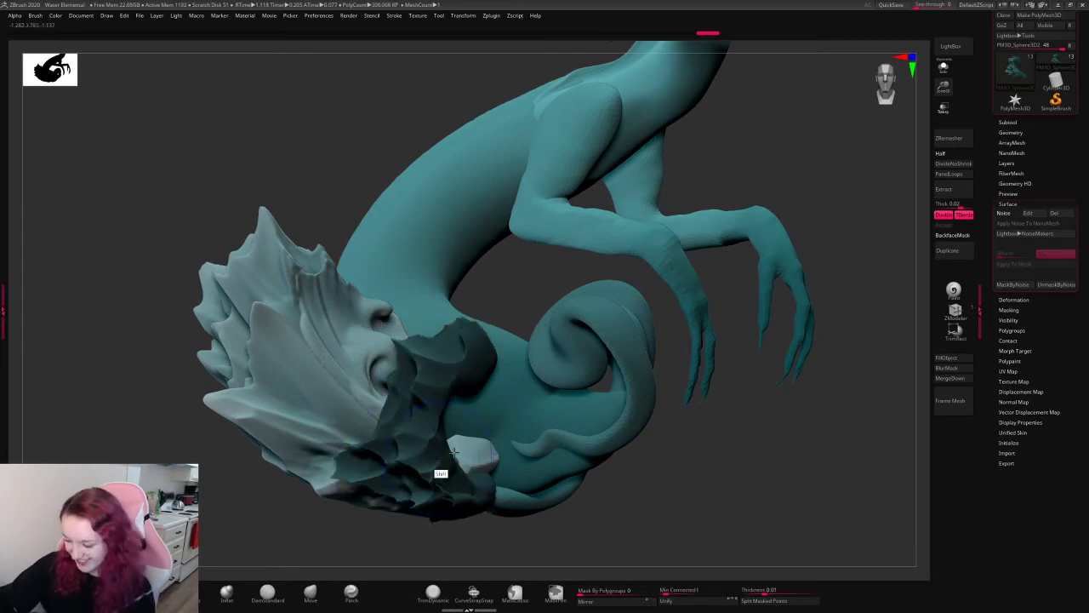
mouse_move(749, 426)
mouse_down()
mouse_move(785, 427)
mouse_move(573, 400)
mouse_up()
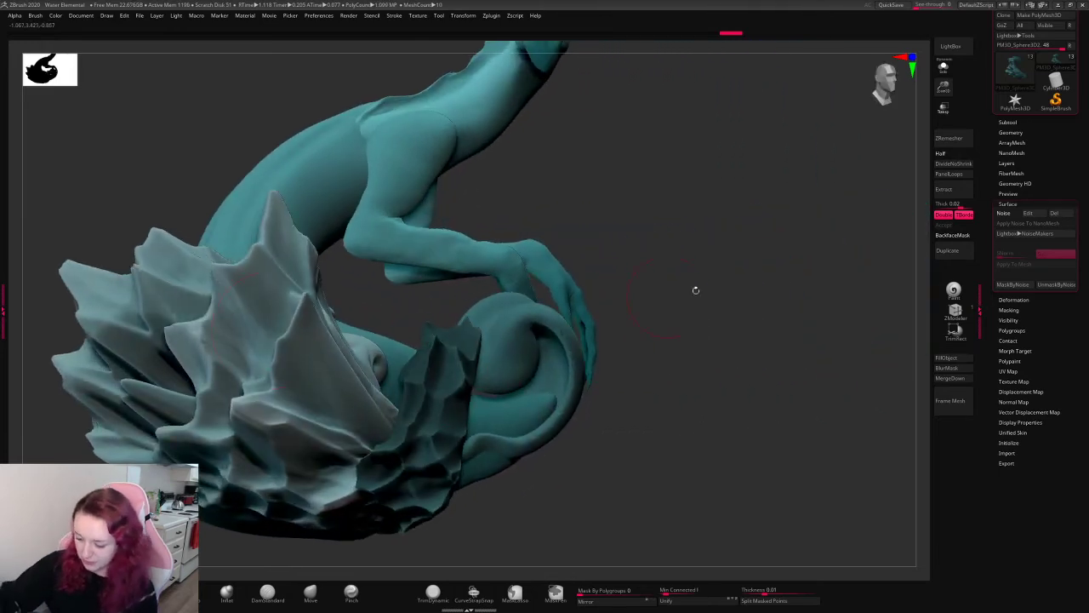
- Shift the curled piece's unmasked spikes outward, smooth them, and reposition them from the side view
key(w)
mouse_move(431, 386)
mouse_down()
mouse_move(547, 435)
mouse_move(493, 408)
mouse_up()
key(q)
mouse_move(450, 476)
shift+mouse_down()
mouse_move(385, 517)
mouse_move(414, 432)
mouse_move(493, 353)
shift+mouse_up()
drag(661, 312, 718, 366)
key(w)
drag(419, 349, 373, 323)
- Place the gizmo on the curled piece, bend its unmasked spikes with a gizmo deformer, and accept the deformation
alt+drag(455, 359, 714, 476)
click(424, 292)
click(460, 312)
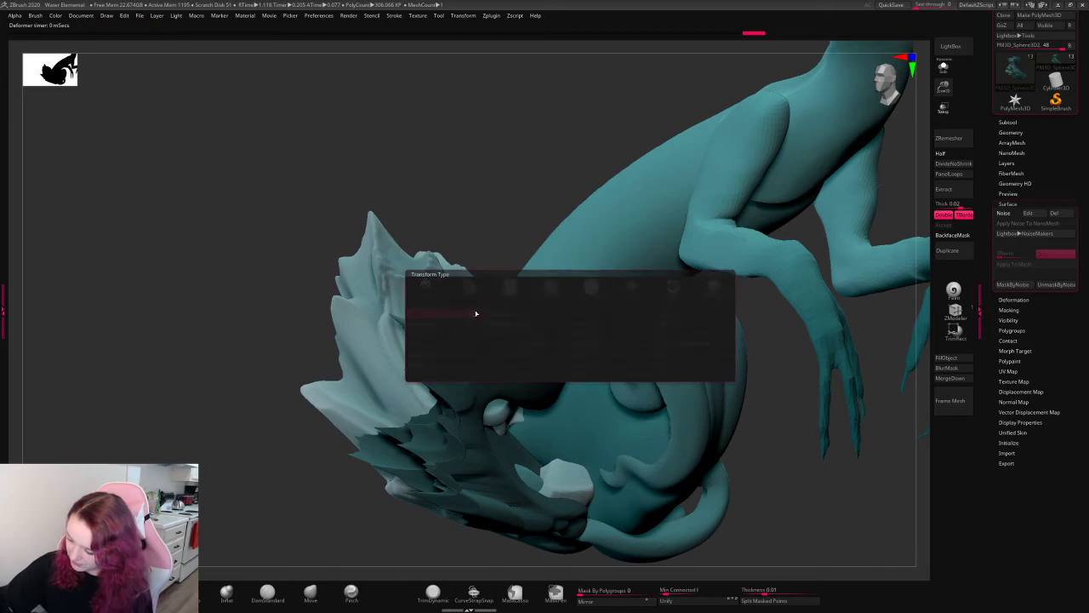
drag(455, 487, 475, 441)
key(q)
mouse_move(814, 453)
mouse_down()
mouse_move(923, 442)
mouse_move(813, 448)
mouse_up()
key(w)
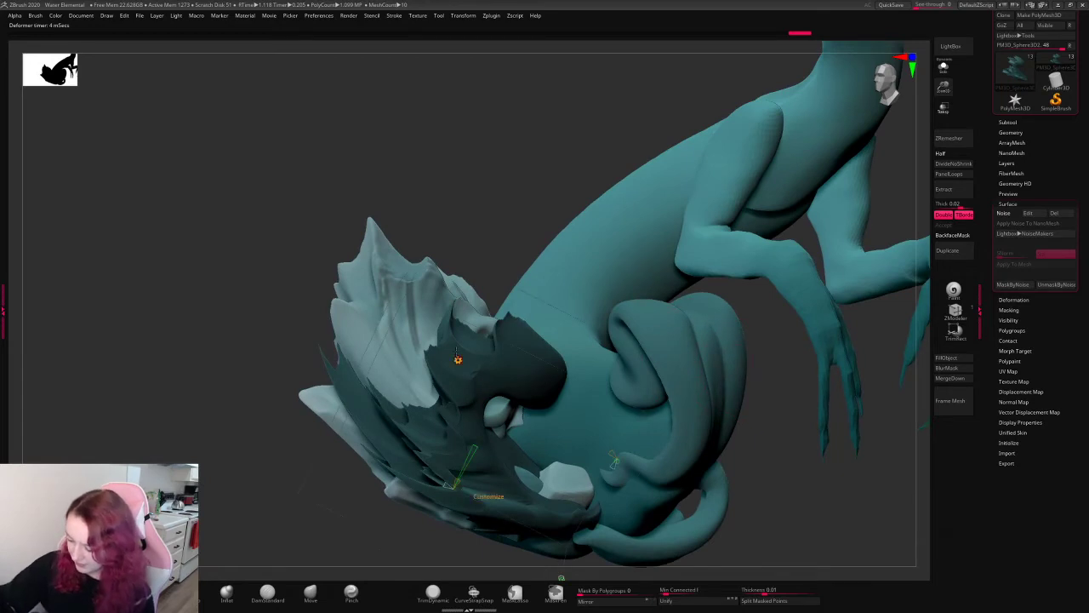
click(457, 360)
click(463, 356)
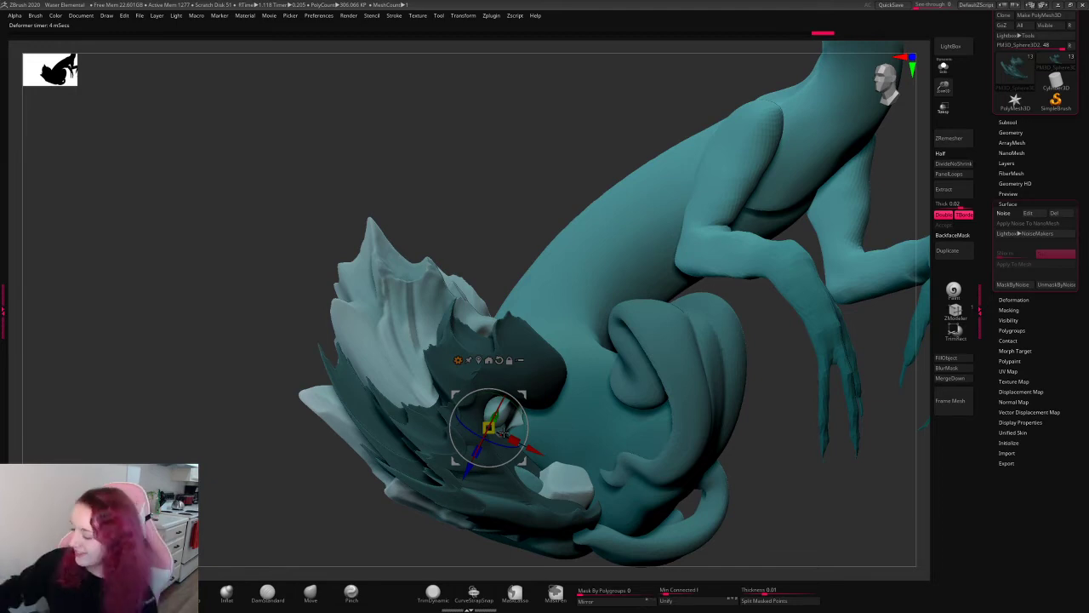
mouse_move(786, 396)
mouse_down()
mouse_move(815, 439)
mouse_move(854, 444)
mouse_move(838, 451)
mouse_up()
key(q)
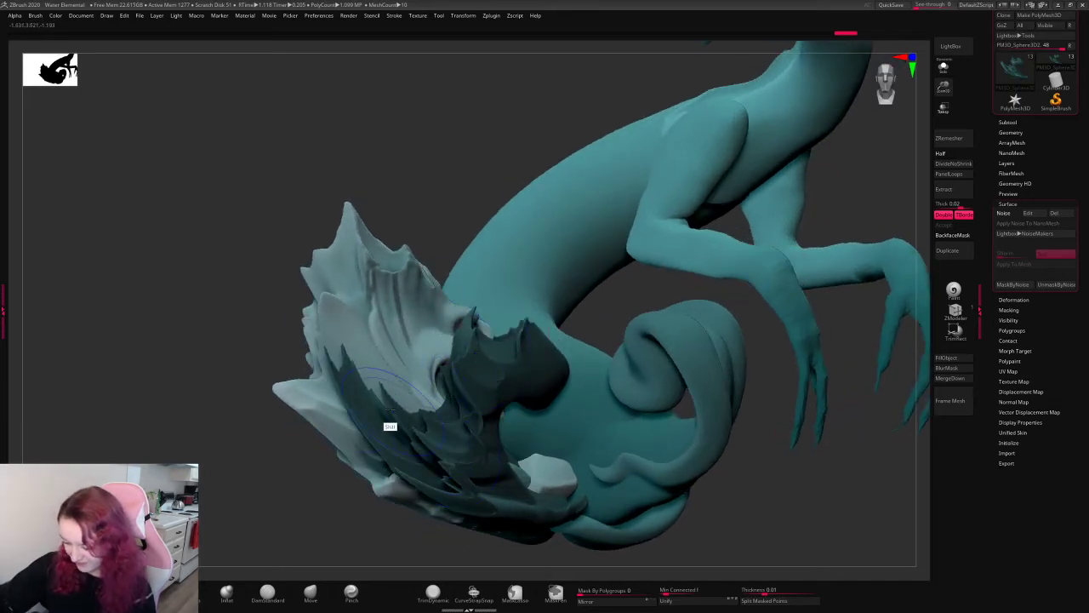
- Swell the curled piece's unmasked spikes with the Inflat brush, undoing the first stroke and adjusting the brush before repeating it
key(space)
click(226, 593)
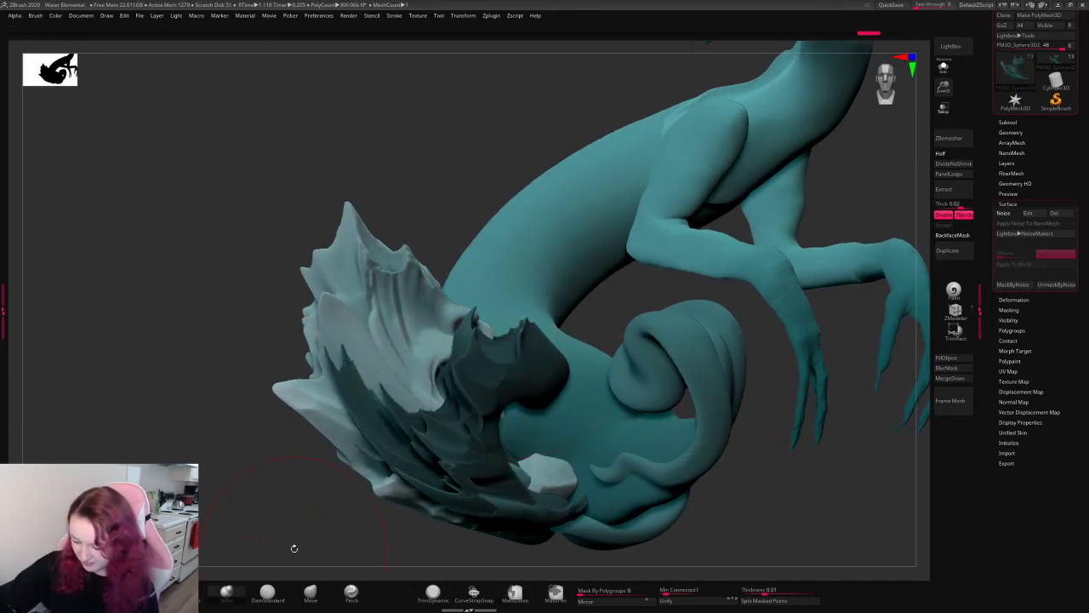
mouse_move(385, 451)
mouse_down()
mouse_move(427, 466)
mouse_move(366, 318)
mouse_up()
key(ctrl+z)
key(space)
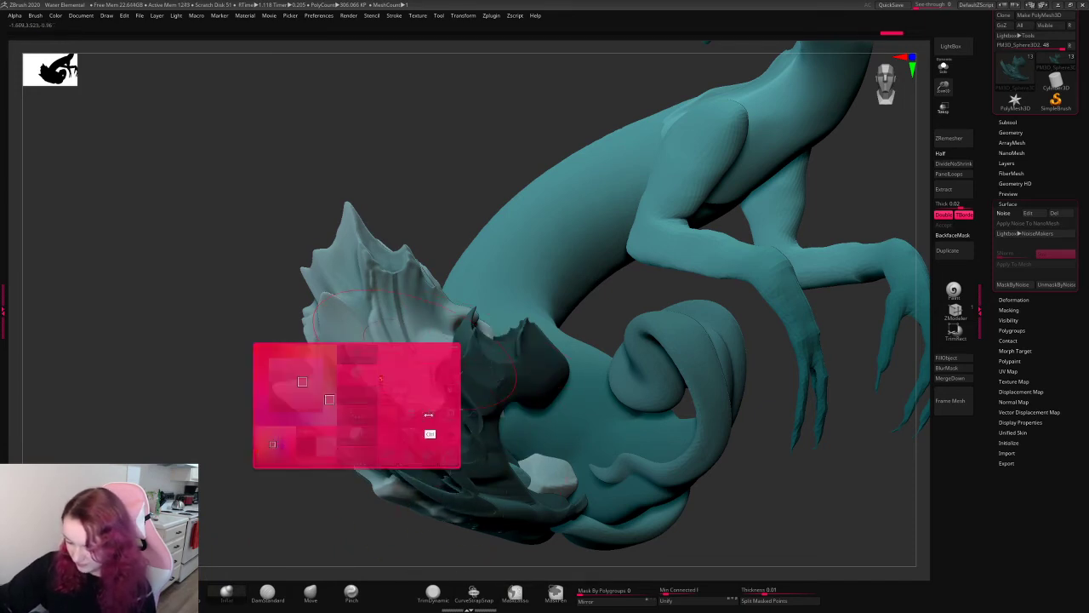
mouse_move(358, 361)
mouse_down()
mouse_move(465, 455)
mouse_move(483, 456)
mouse_up()
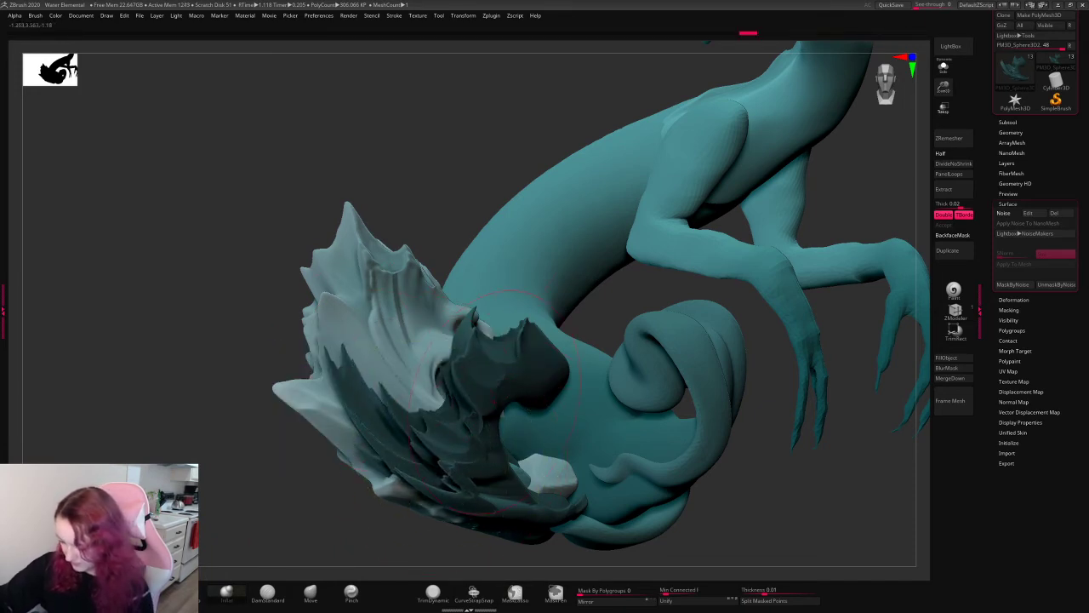
- Clear the mask on the curled piece and remesh it with DynaMesh at resolution 1112
ctrl+drag(830, 461, 851, 485)
click(1011, 133)
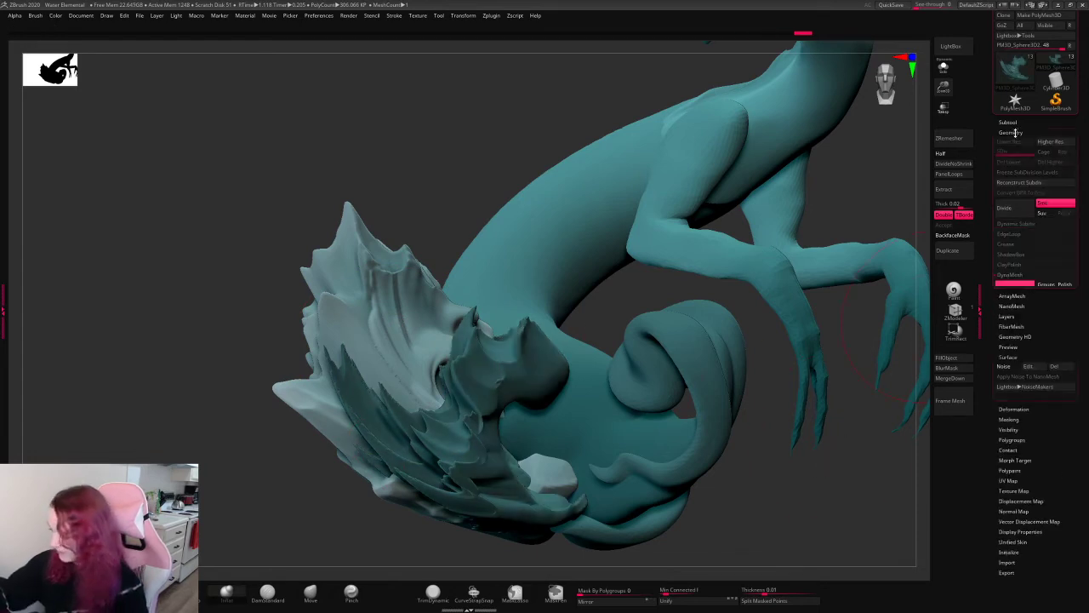
drag(944, 87, 902, 153)
drag(877, 361, 836, 369)
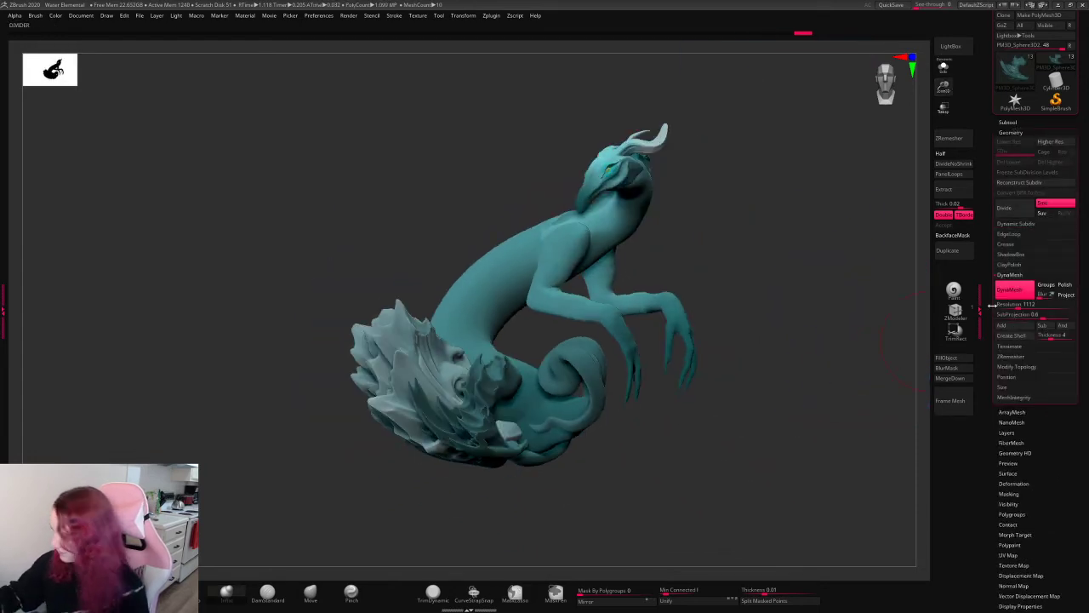
ctrl+drag(832, 418, 850, 437)
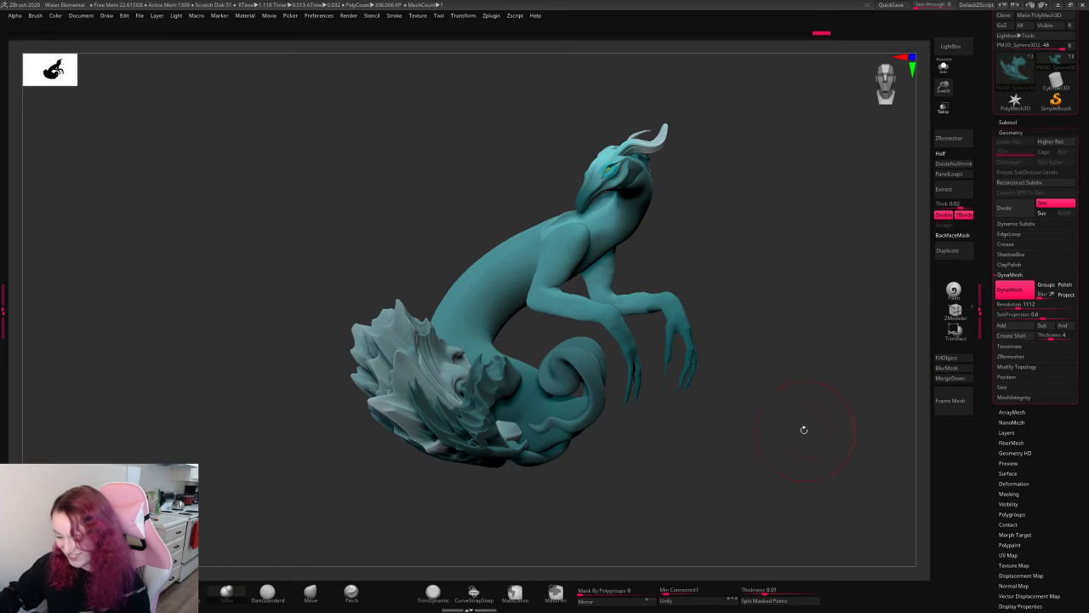
drag(944, 88, 966, 47)
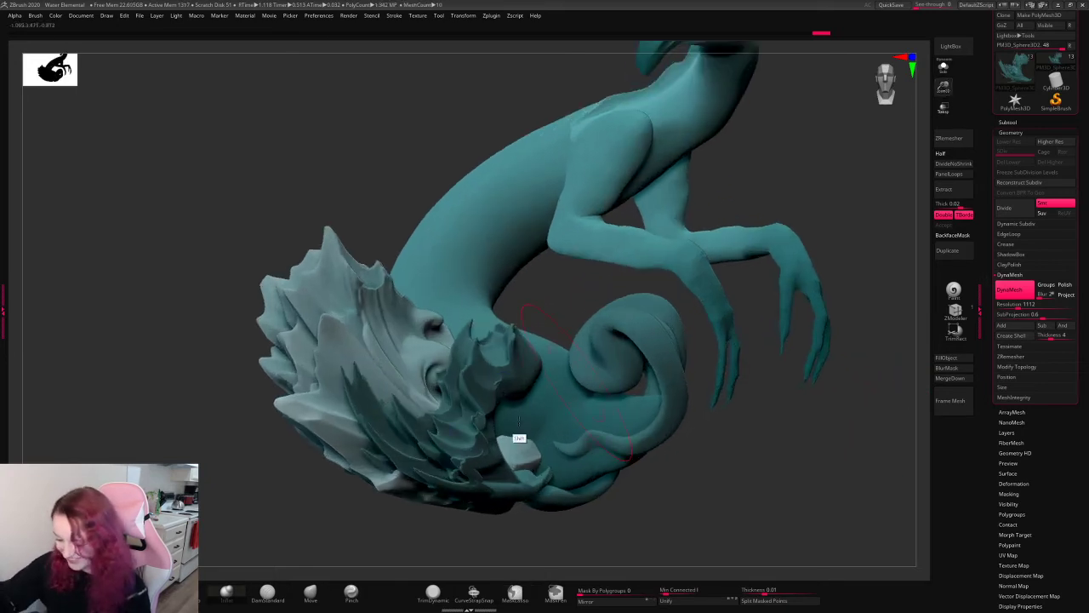
alt+click(518, 442)
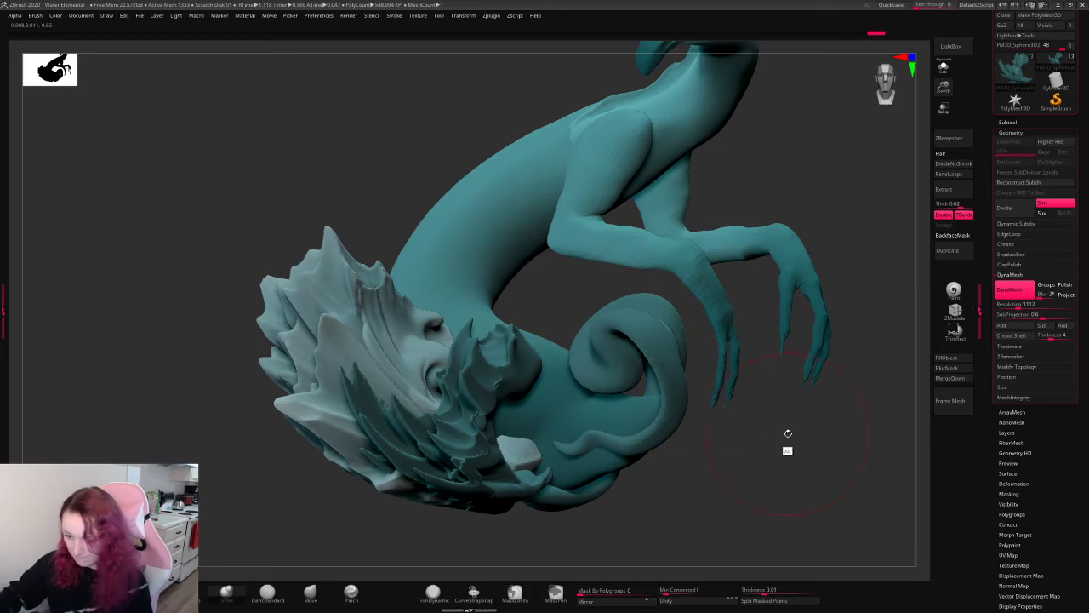
drag(785, 445, 688, 312)
- Paint the curled piece's spikes in a lighter grey-teal with the Paint brush, without sculpting the surface
key(space)
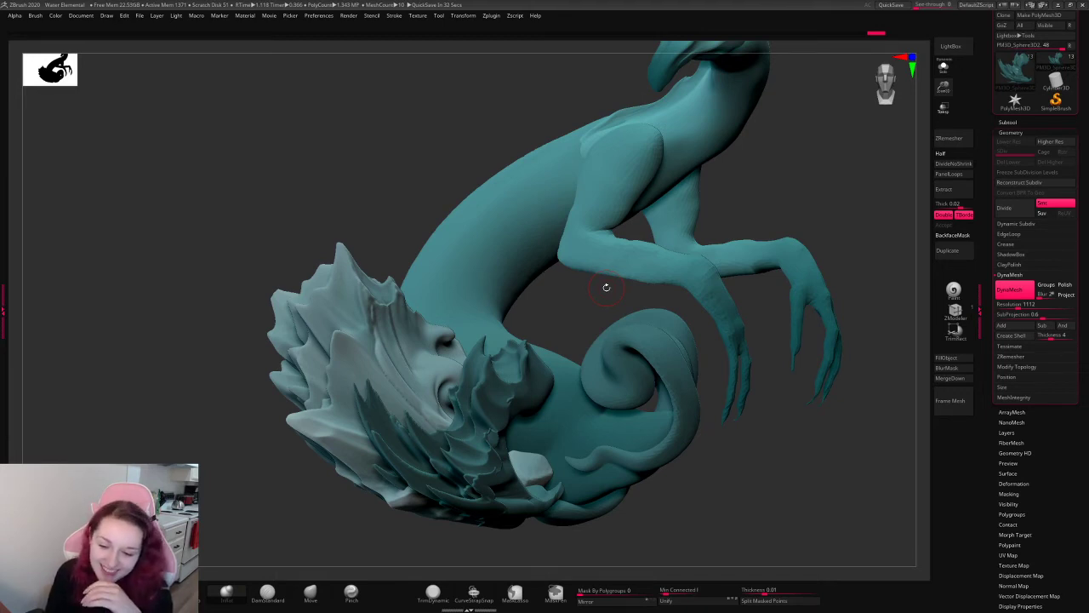
mouse_move(606, 288)
mouse_down()
mouse_move(817, 204)
mouse_move(773, 200)
mouse_up()
key(space)
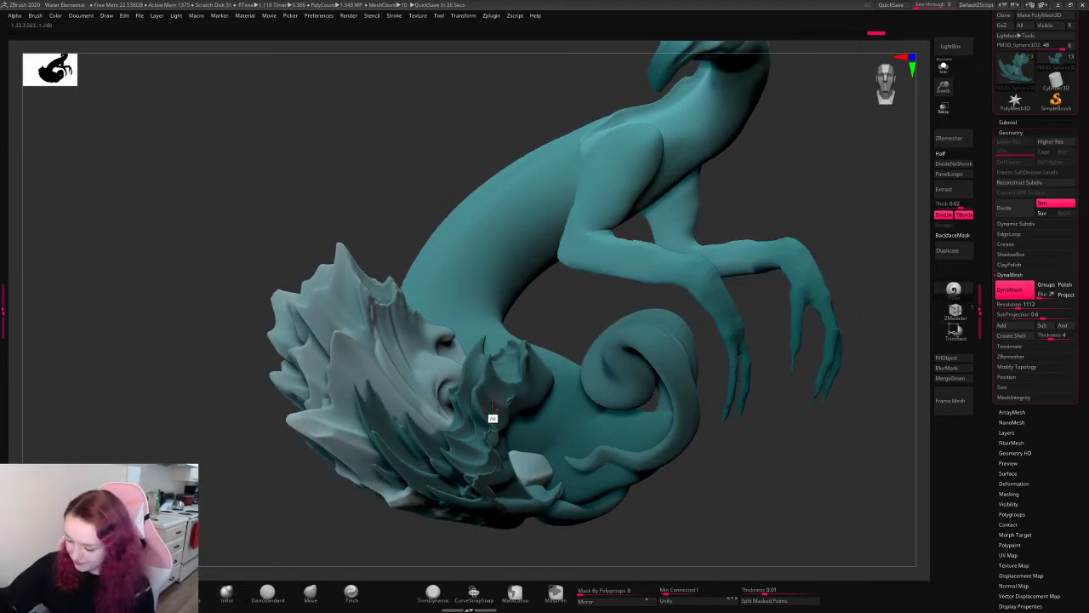
key(space)
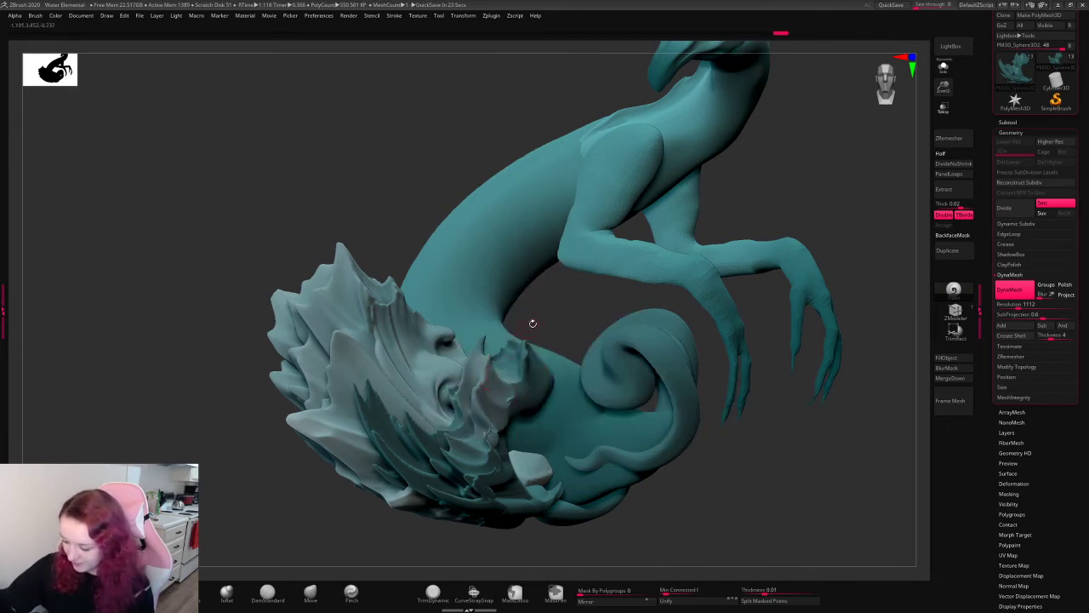
key(space)
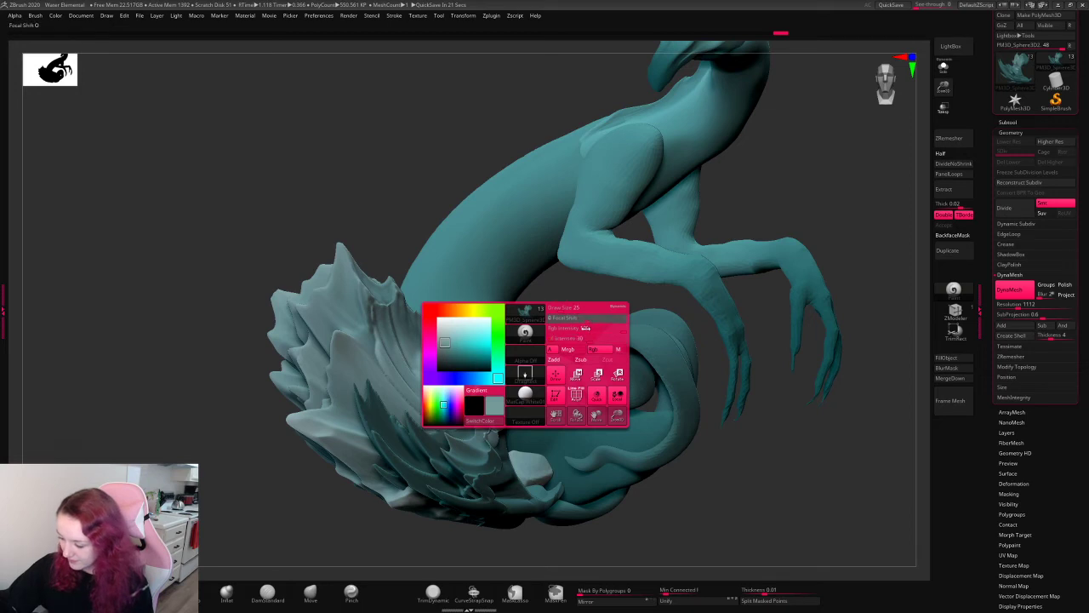
key(space)
mouse_move(481, 393)
mouse_down()
mouse_move(519, 364)
mouse_move(526, 340)
mouse_up()
key(space)
mouse_move(373, 405)
mouse_down()
mouse_move(371, 390)
mouse_move(425, 438)
mouse_move(404, 456)
mouse_move(492, 457)
mouse_up()
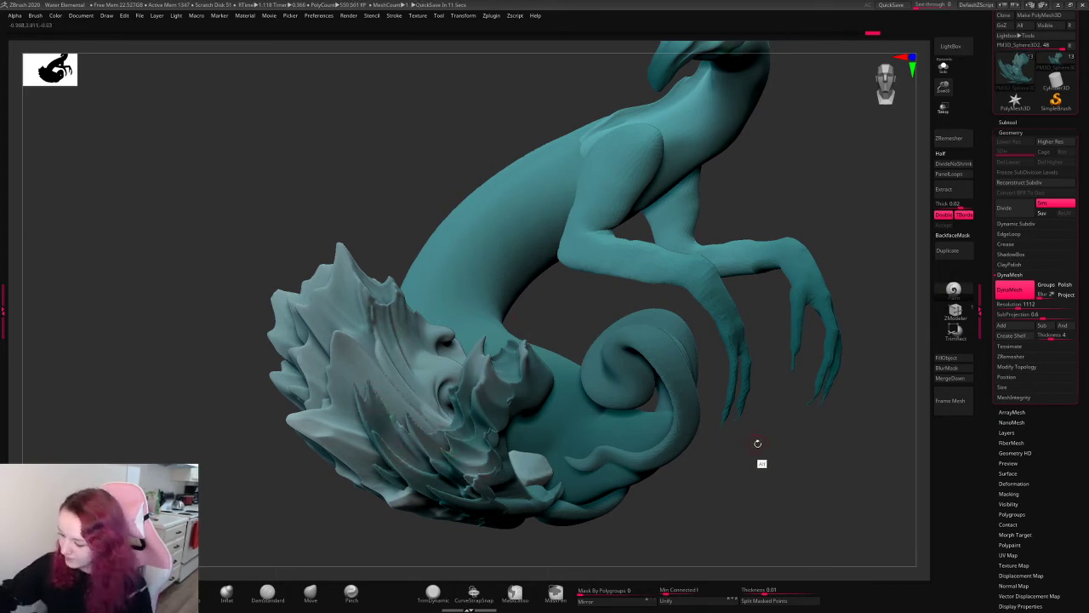
- Select the fins and examine them together with the painted spikes from the front, side and back
drag(758, 450, 507, 385)
alt+click(547, 419)
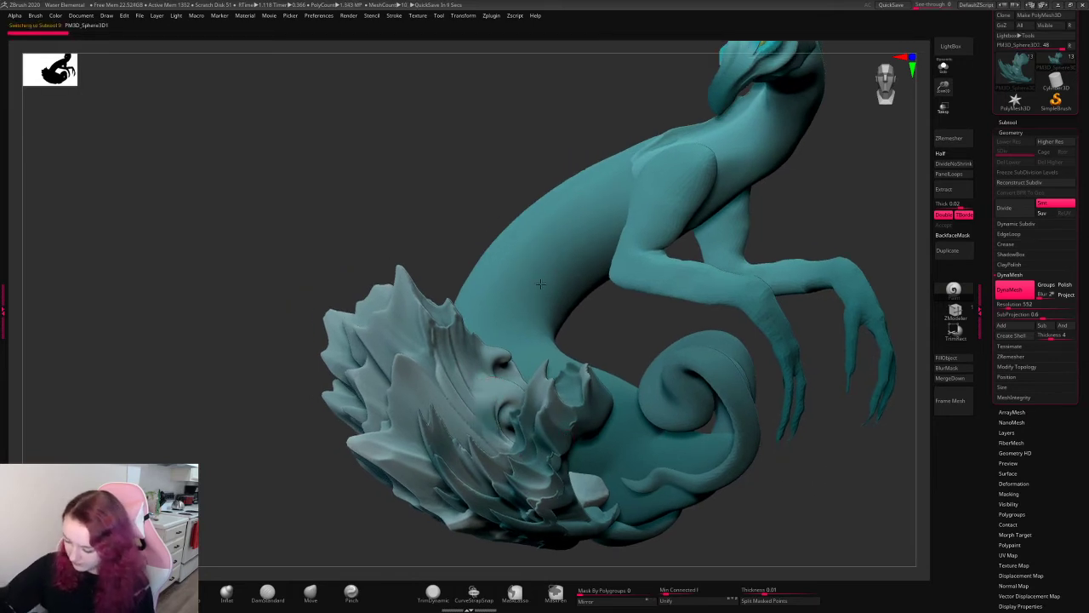
drag(830, 478, 771, 451)
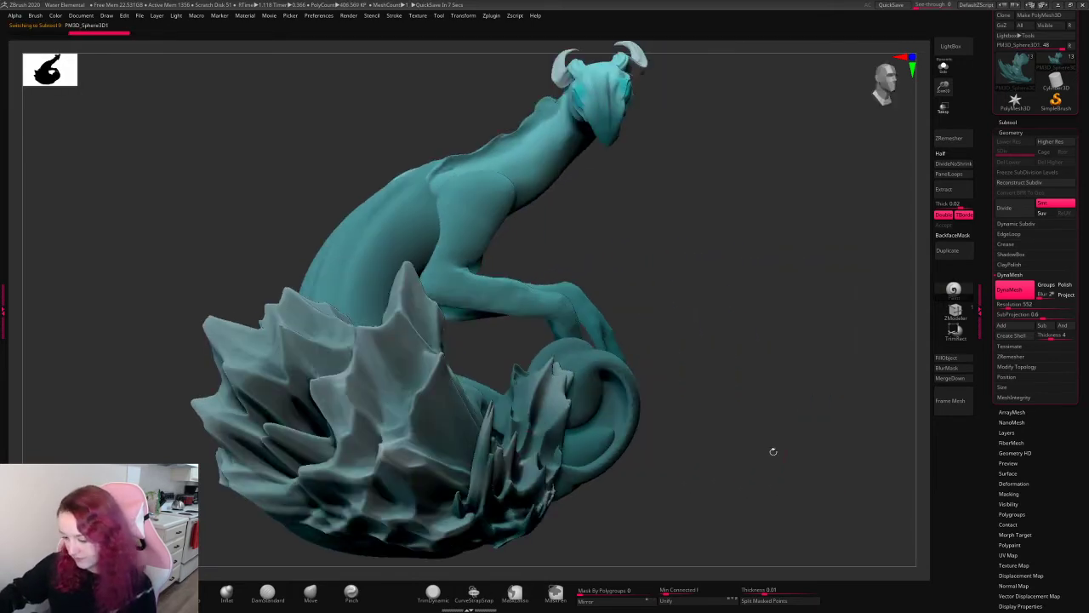
alt+click(771, 340)
drag(771, 341, 634, 319)
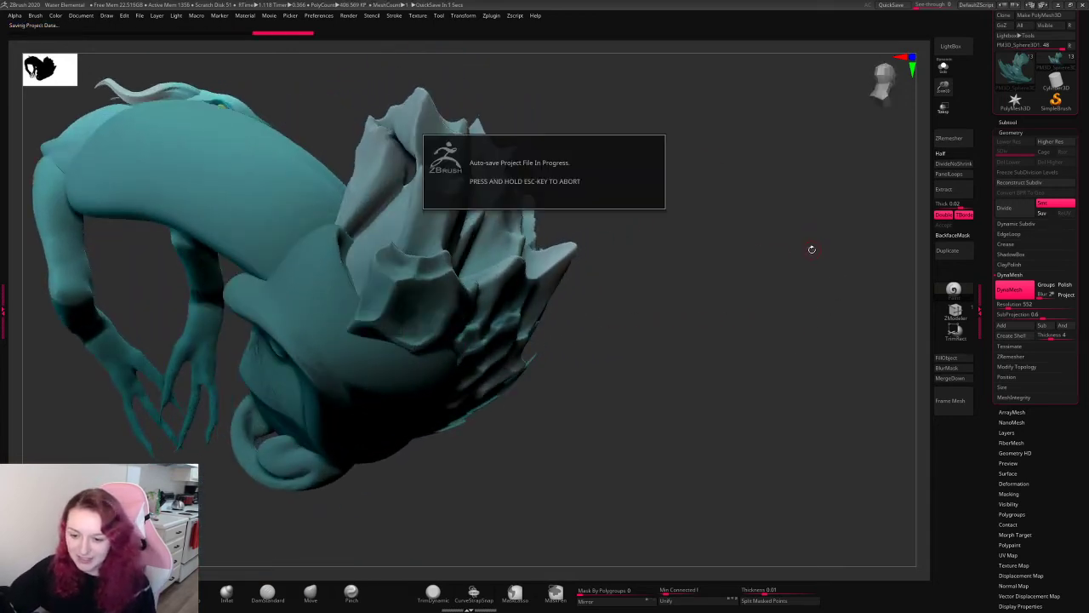
drag(796, 262, 802, 238)
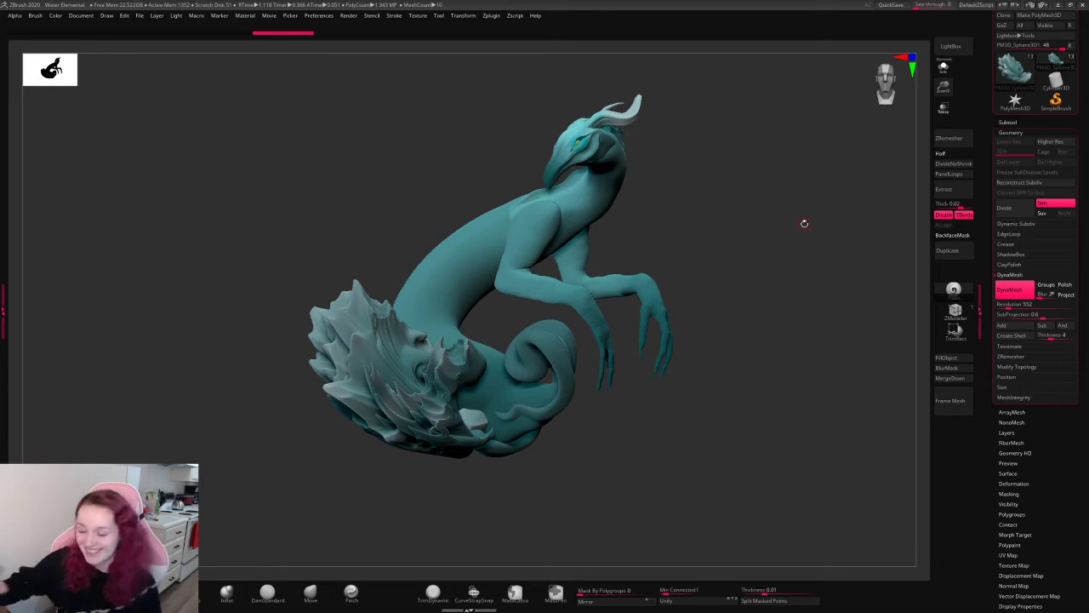
- Select the coiled tail tip and give it the lighter grey-teal tint
alt+click(441, 371)
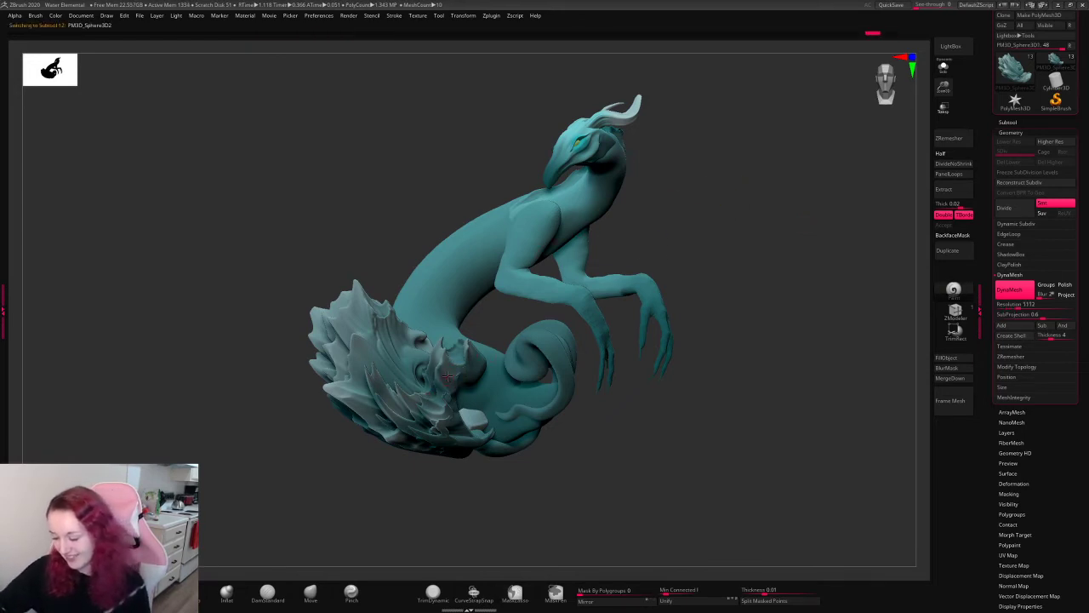
ctrl+right_drag(922, 81, 799, 160)
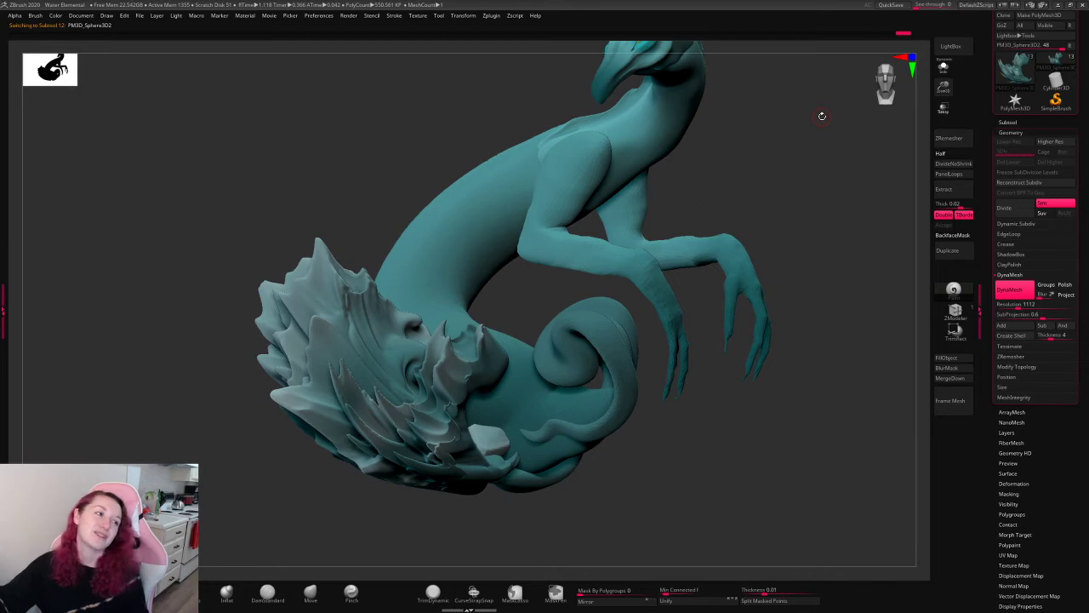
mouse_move(885, 315)
mouse_down()
mouse_move(791, 150)
mouse_move(705, 163)
mouse_move(834, 155)
mouse_move(473, 327)
mouse_up()
key(Down)
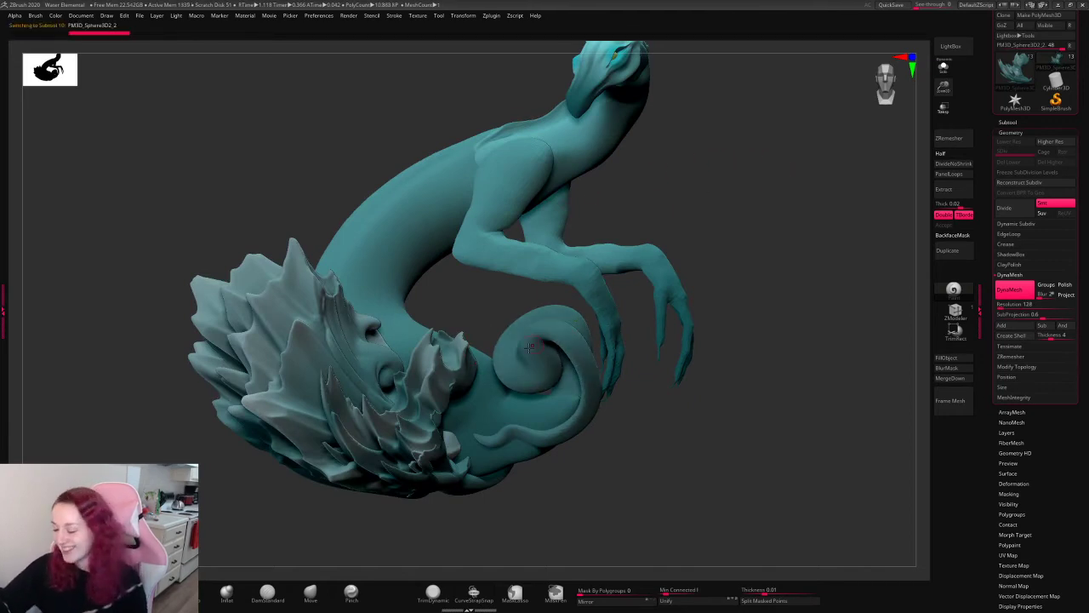
drag(817, 170, 825, 183)
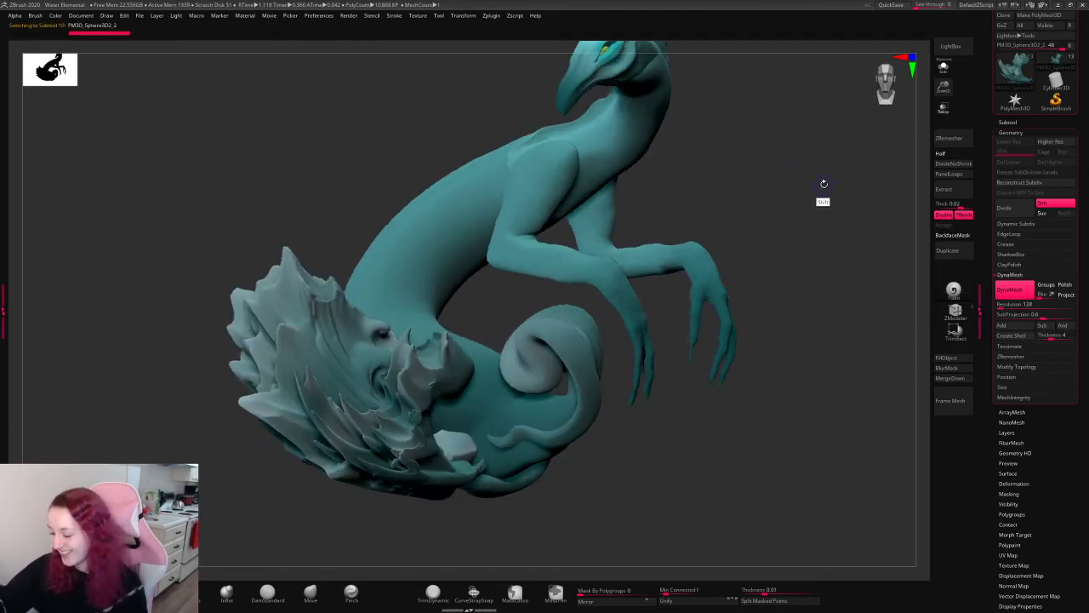
- Select each arm in turn and examine the whole sculpt's silhouette from farther away
alt+click(725, 336)
key(space)
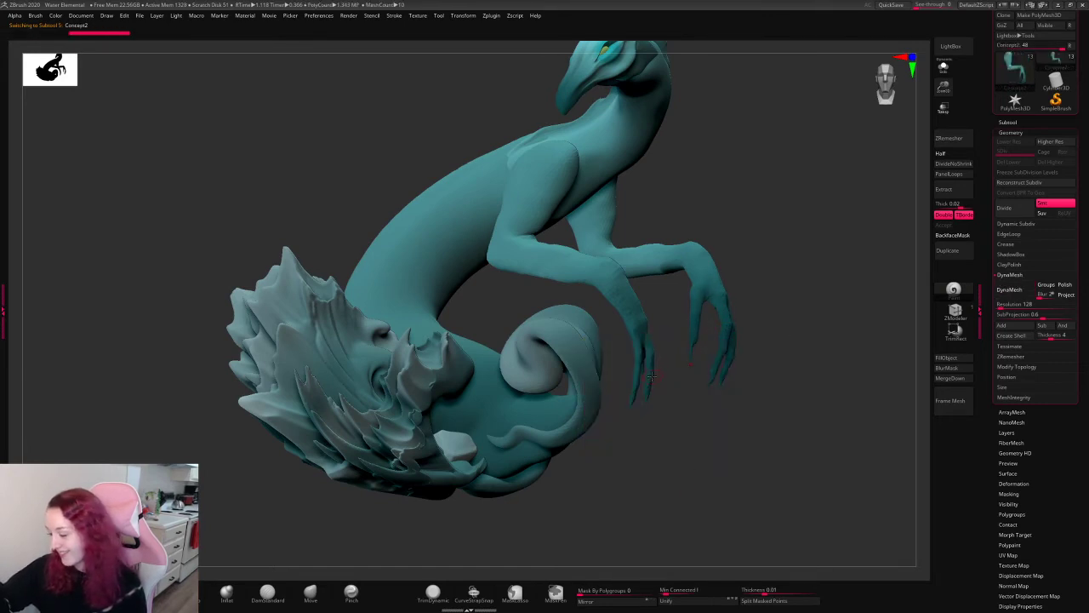
alt+click(650, 375)
click(941, 65)
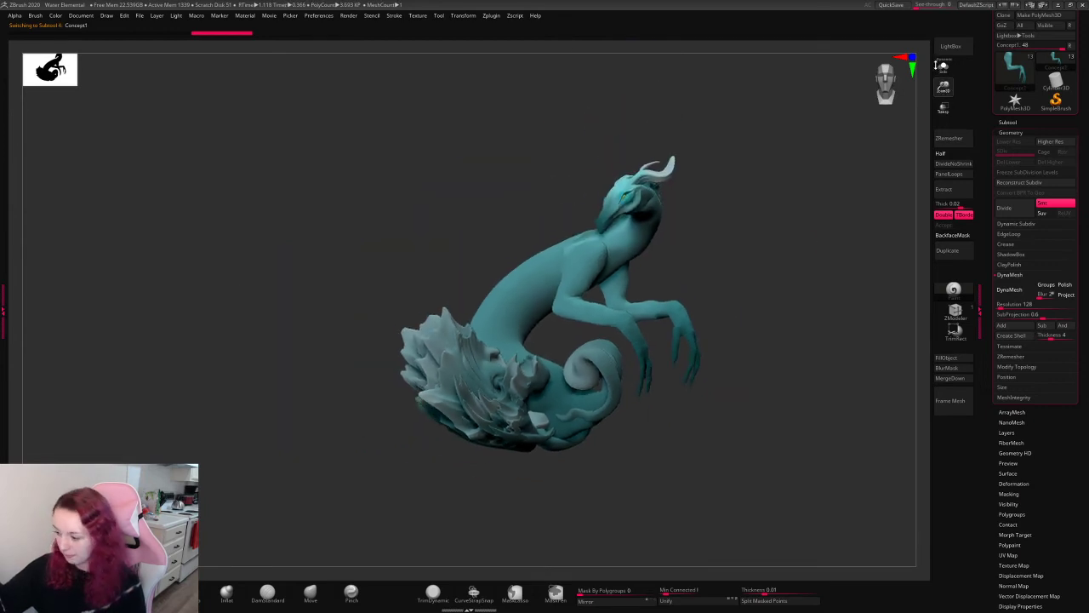
mouse_move(799, 230)
mouse_down()
mouse_move(832, 230)
mouse_move(795, 260)
mouse_move(749, 255)
mouse_move(732, 281)
mouse_move(747, 297)
mouse_up()
key(space)
- Select the fins, align the gizmo across them, reshape them with a gizmo deformer, and accept the deformation
alt+click(463, 380)
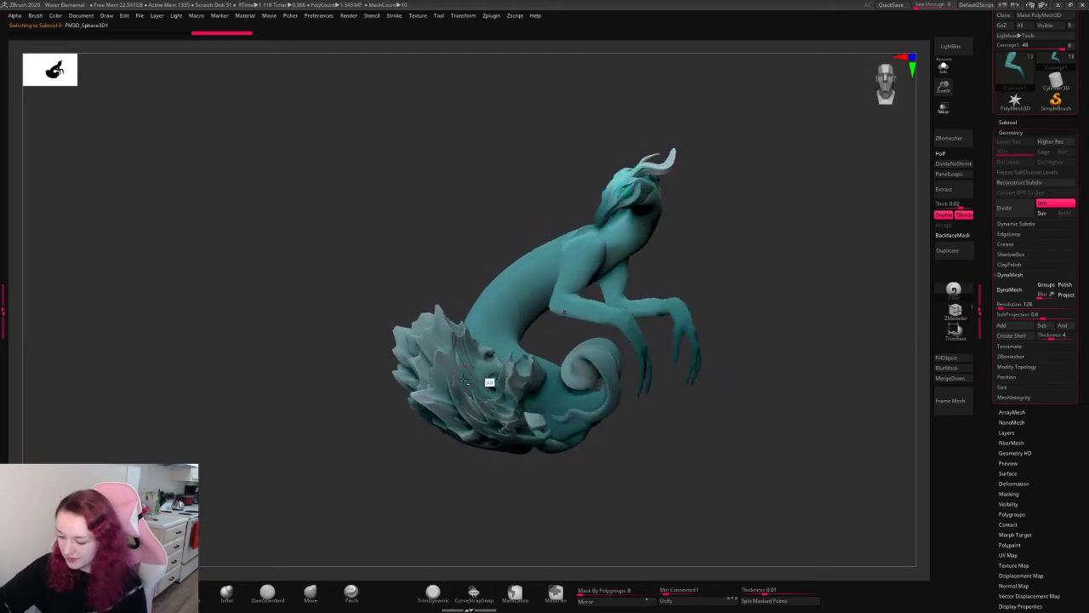
drag(944, 88, 792, 156)
key(w)
alt+drag(447, 394, 672, 578)
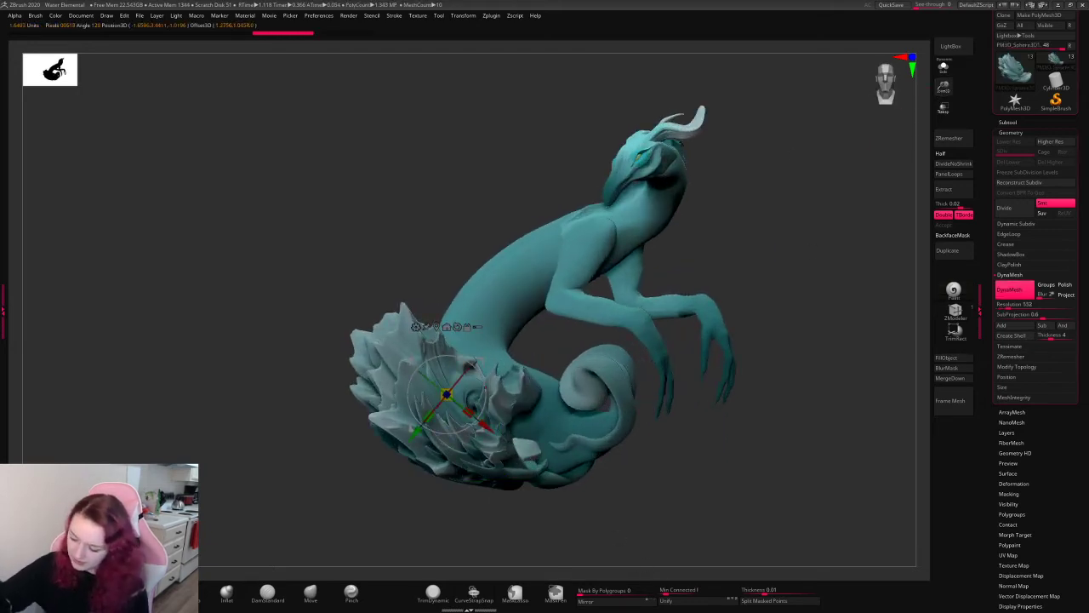
click(415, 319)
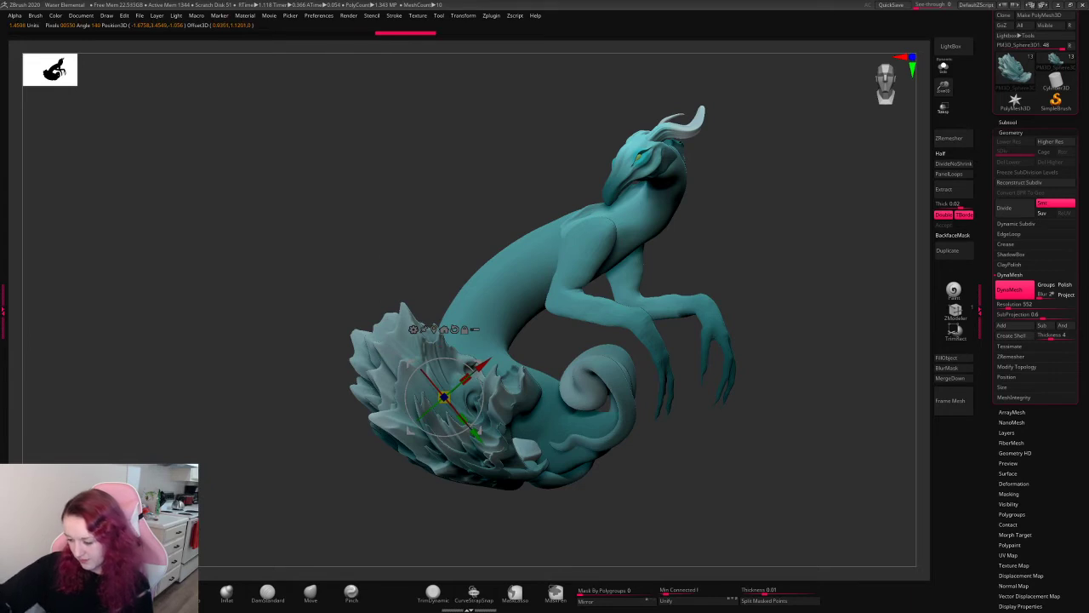
click(414, 328)
click(450, 360)
drag(492, 360, 534, 361)
click(408, 335)
click(462, 326)
key(q)
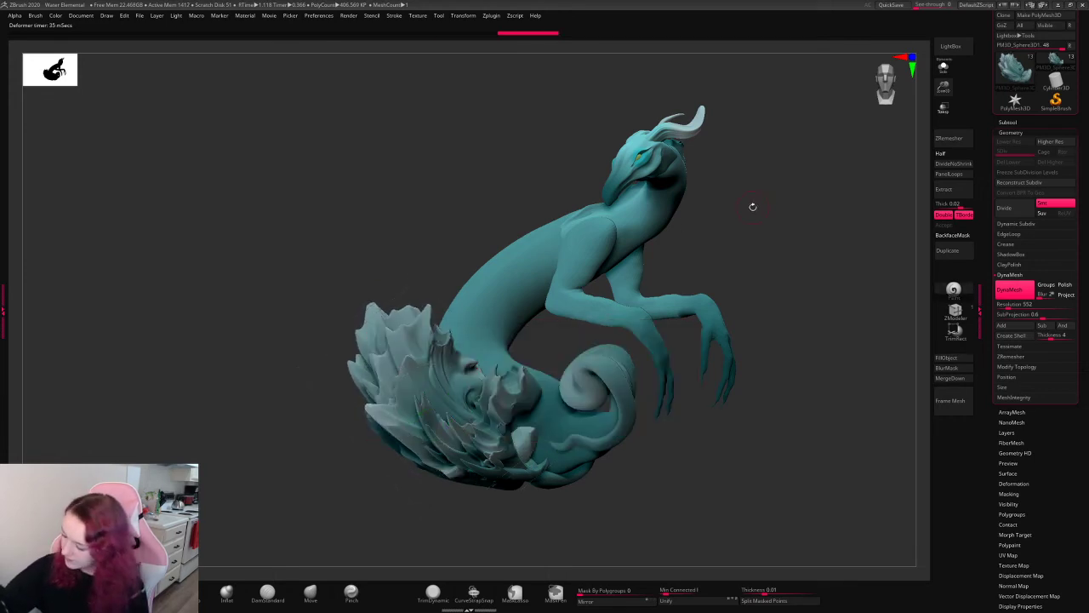
- Nudge the outer lower edge of the fins with the Move brush, comparing the shape before and after each change
key(space)
click(309, 594)
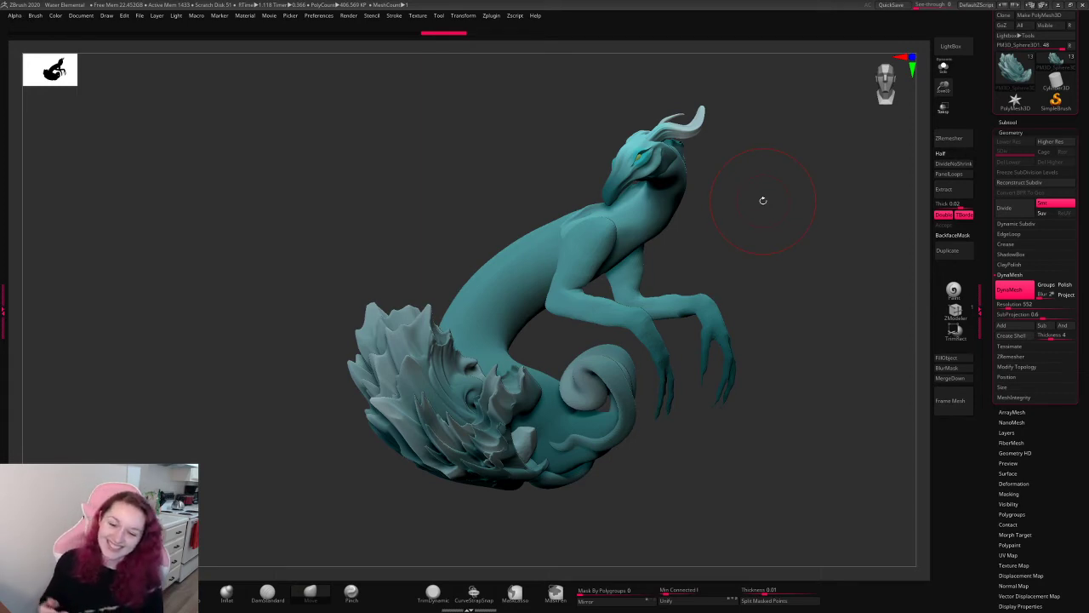
key(ctrl+z)
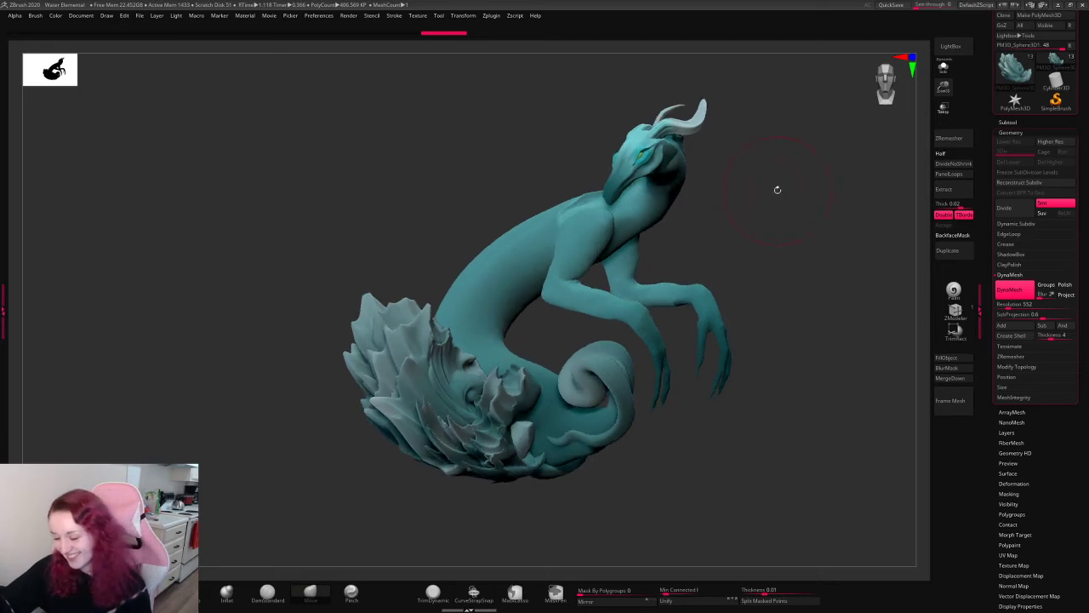
key(ctrl+shift+z)
key(space)
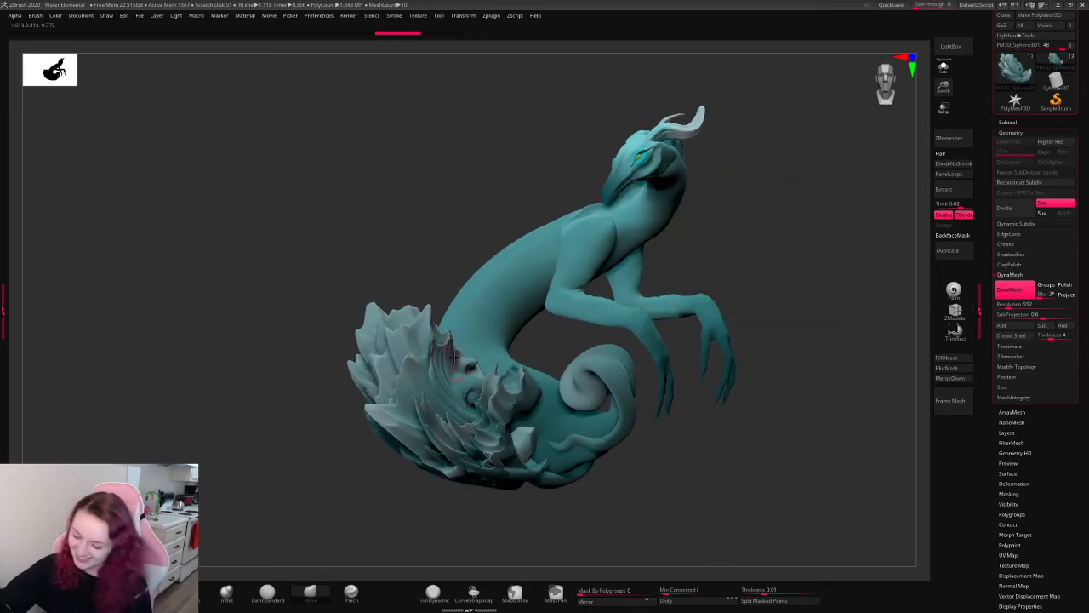
key(ctrl+z)
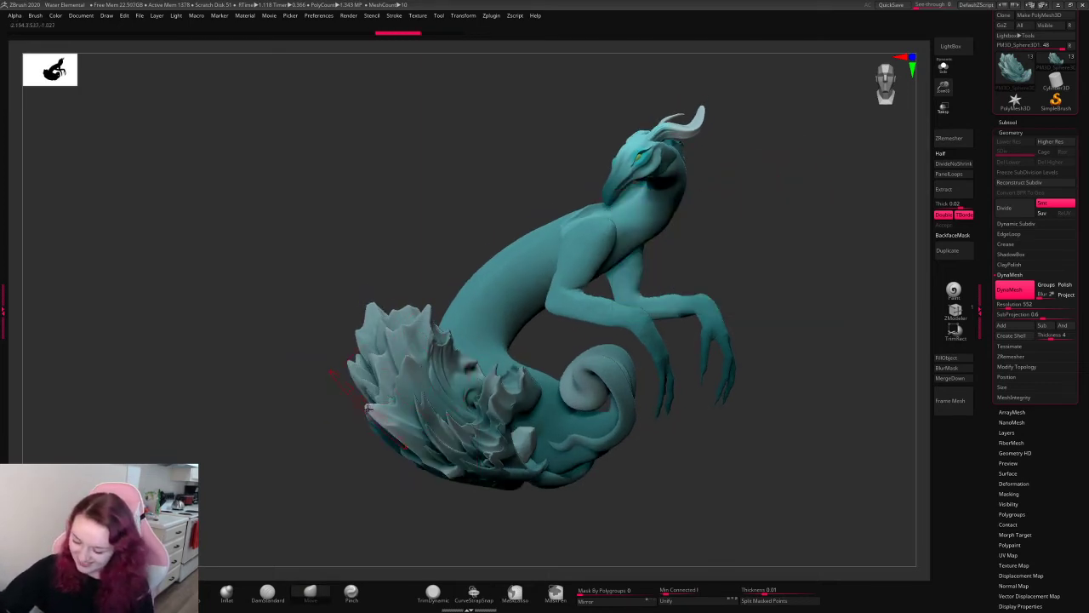
mouse_move(392, 405)
mouse_down()
mouse_move(377, 414)
mouse_move(384, 420)
mouse_up()
key(ctrl+z)
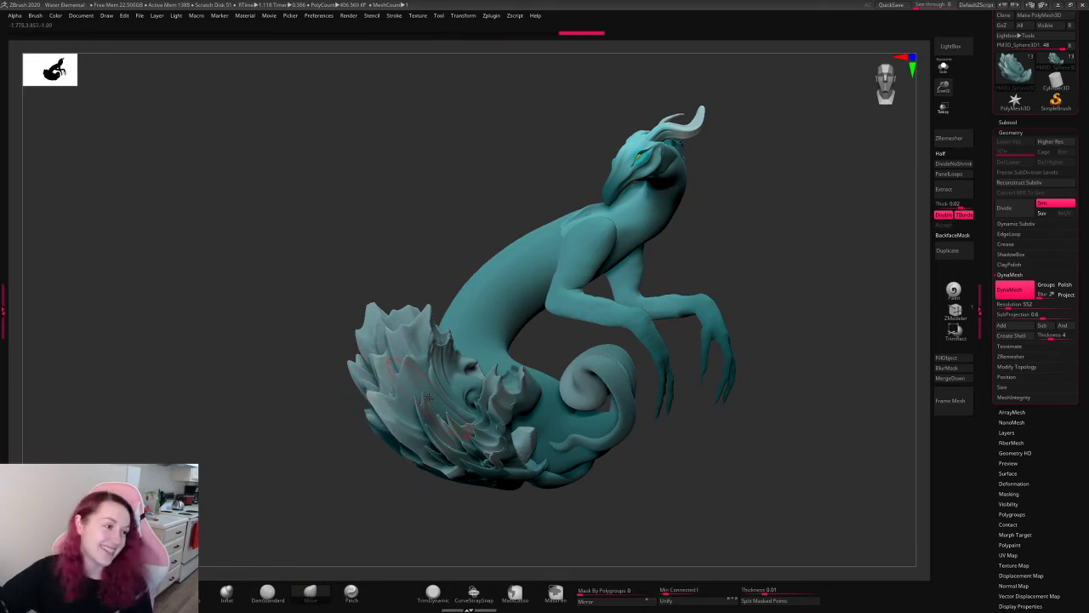
key(space)
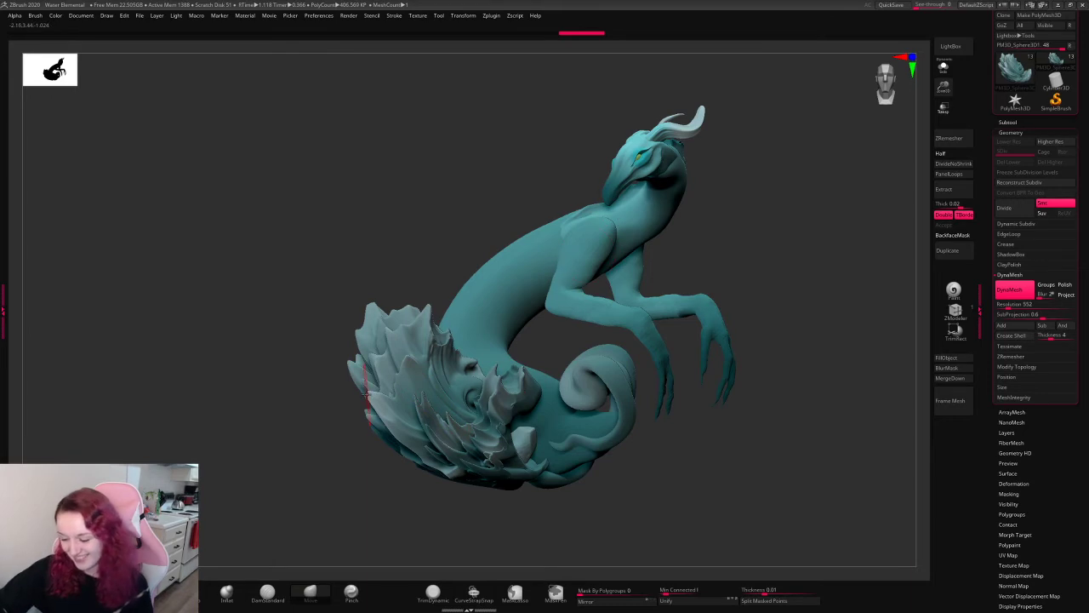
drag(385, 409, 392, 412)
key(ctrl+z)
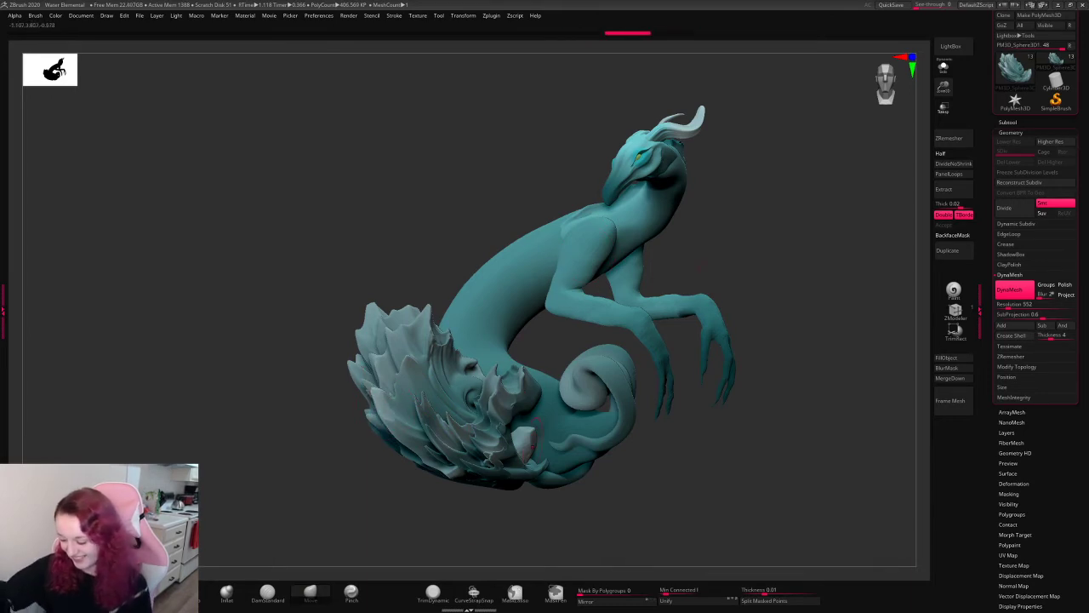
- Tighten the ridges of the fins with the Pinch brush, and return to the Move brush
click(354, 598)
drag(396, 414, 389, 410)
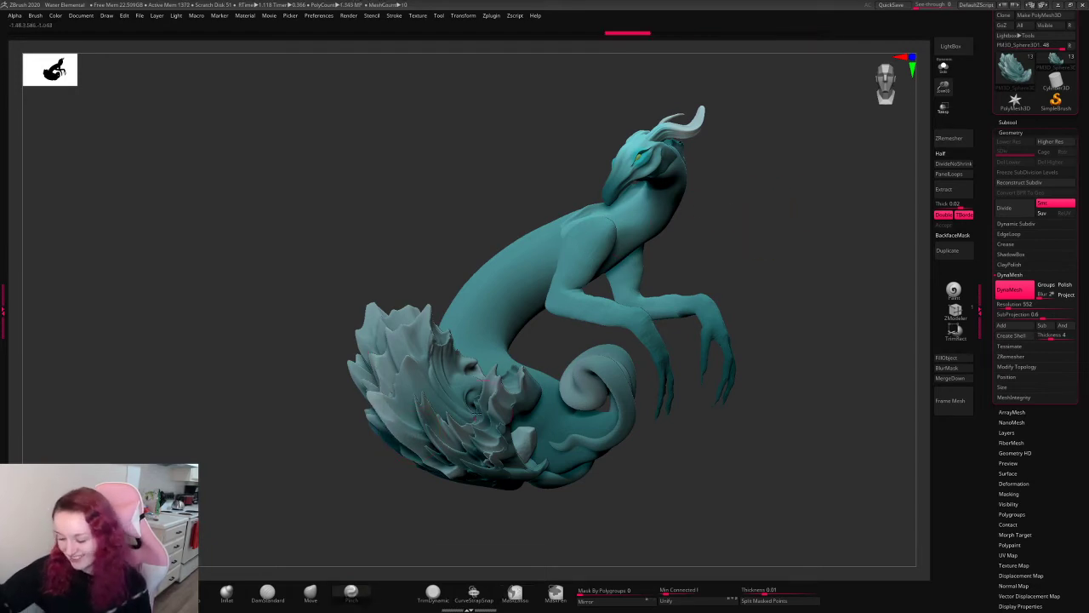
click(310, 591)
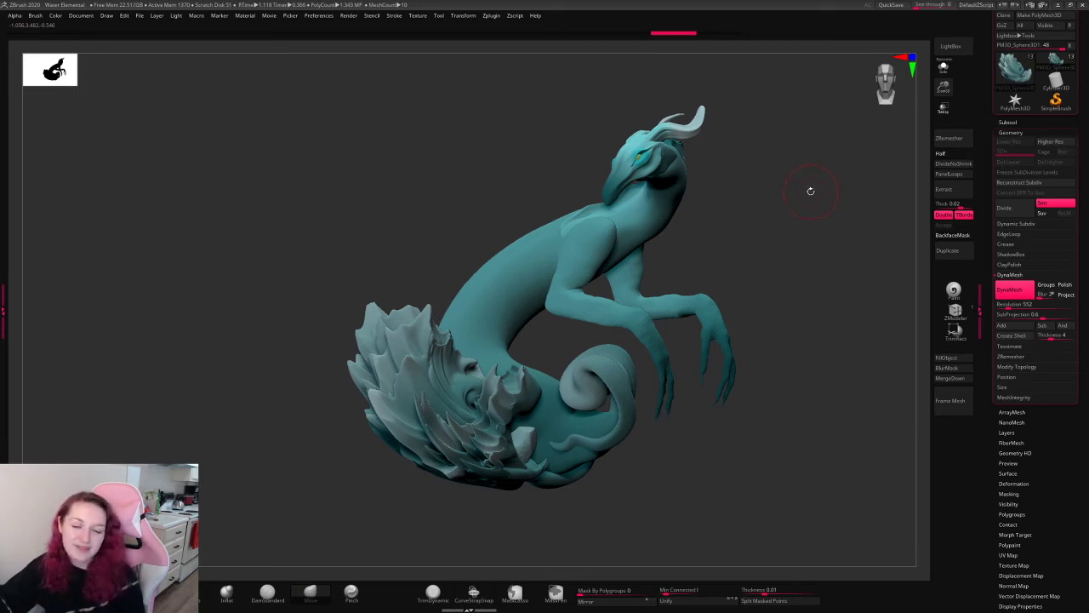
- Select the jagged curled piece beside the fins from the back and thicken its thin spikes with the Inflate brush
right_click(801, 199)
alt+drag(794, 204, 760, 215)
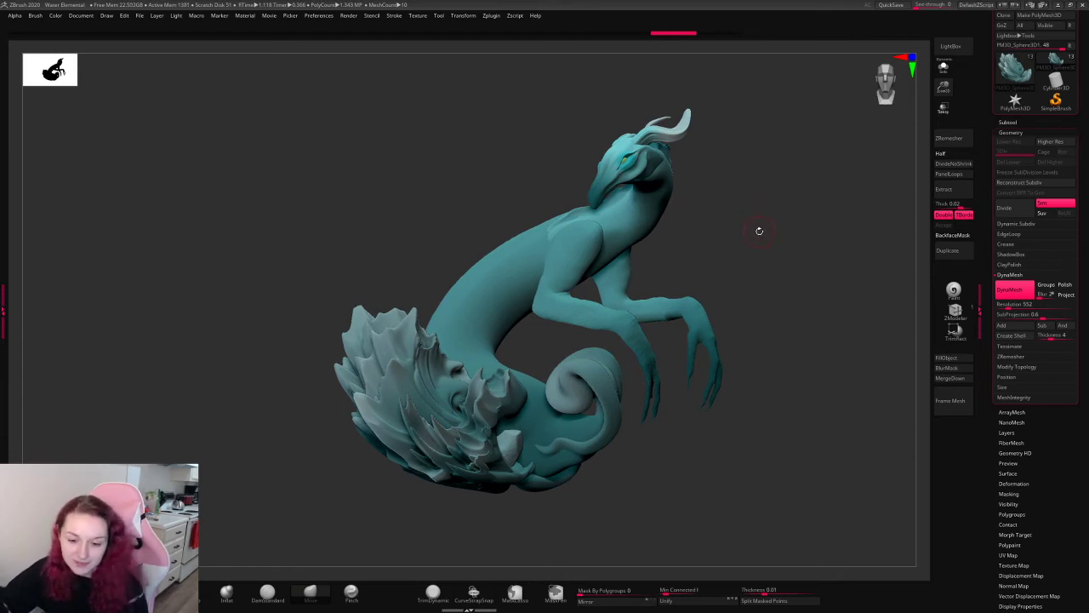
mouse_move(777, 216)
mouse_down()
mouse_move(810, 216)
mouse_move(781, 218)
mouse_up()
right_click(780, 218)
drag(671, 233, 676, 193)
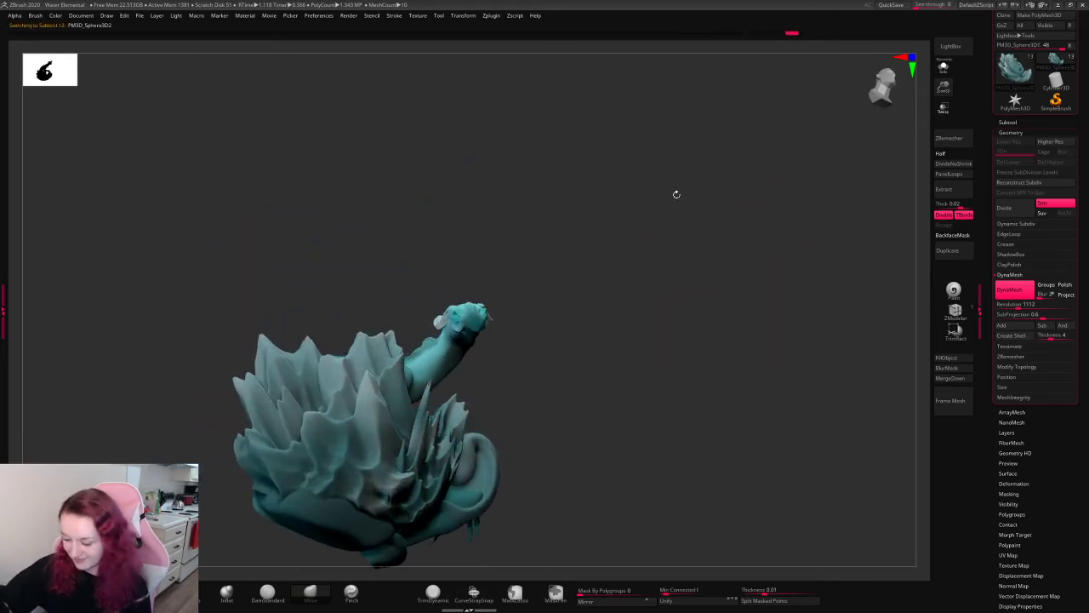
right_click(622, 257)
ctrl+shift+click(437, 427)
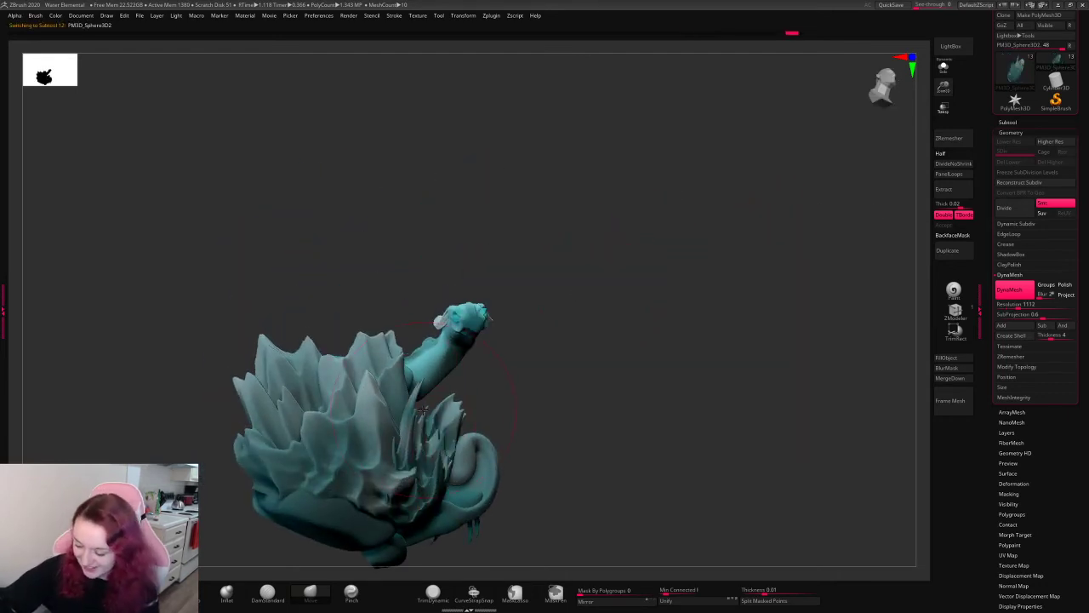
click(226, 593)
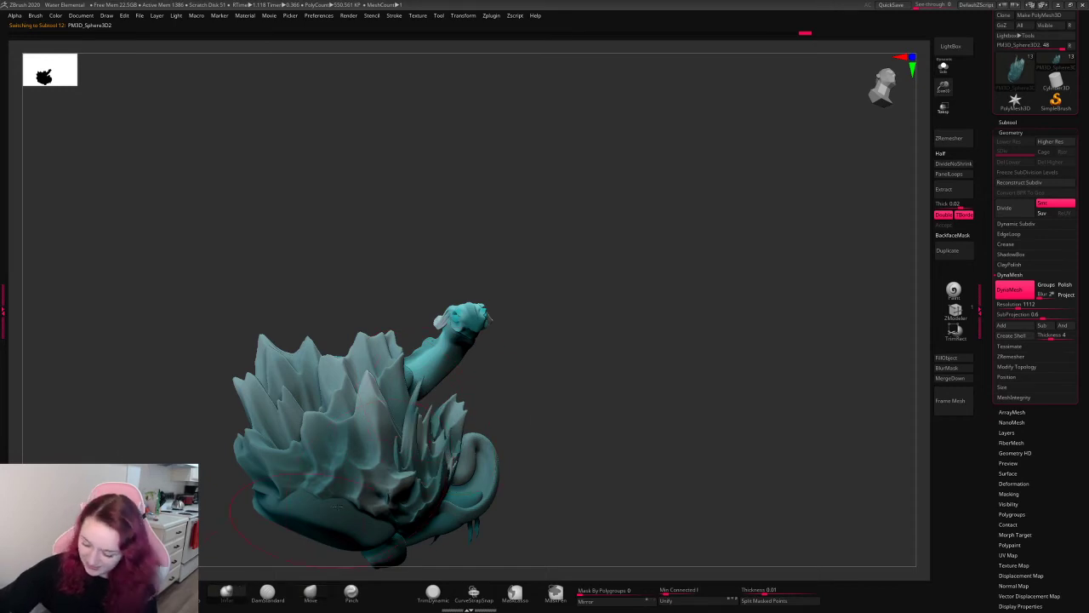
ctrl+shift+click(596, 308)
- Remesh the jagged curled piece with DynaMesh and check its shape from the front
drag(596, 309, 759, 265)
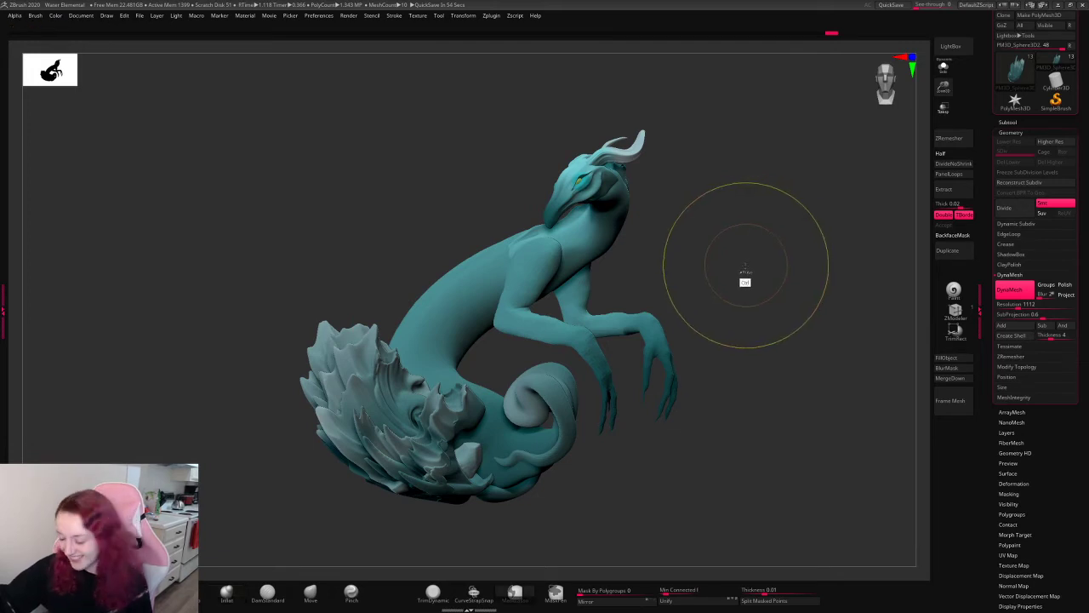
ctrl+shift+click(432, 470)
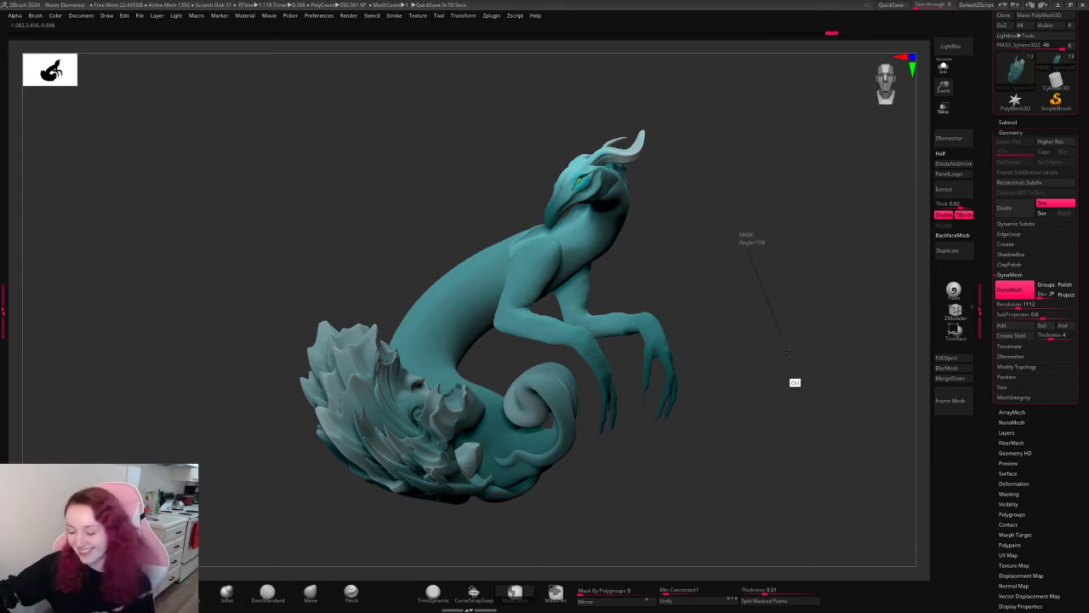
key(space)
ctrl+shift+click(751, 228)
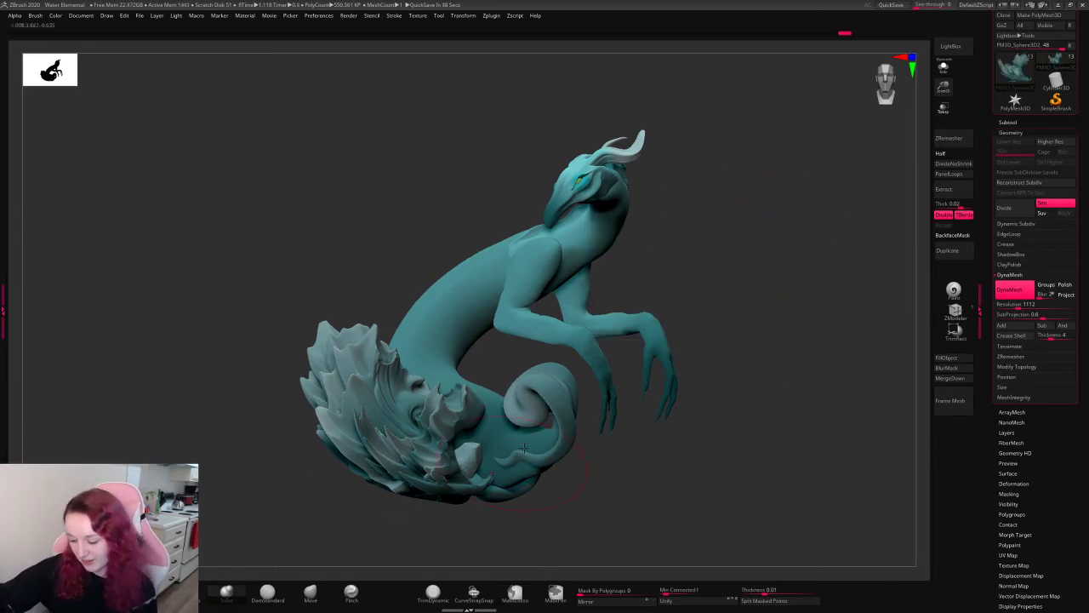
- Duplicate the jagged curled piece with the gizmo and mirror the copy, comparing it before and after the flip
drag(732, 219, 573, 352)
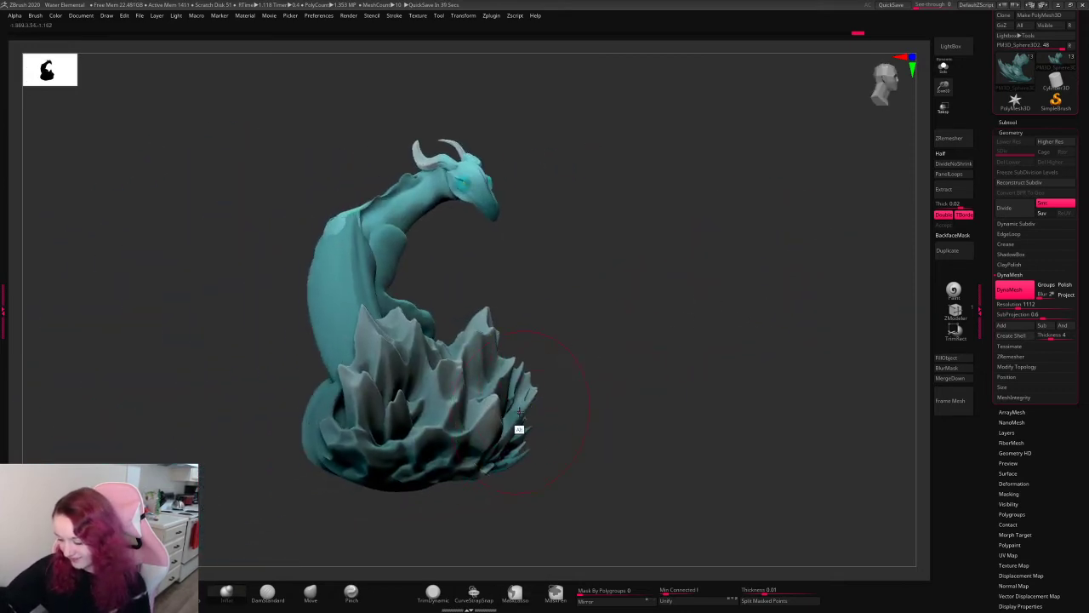
key(w)
drag(709, 416, 745, 393)
alt+click(554, 417)
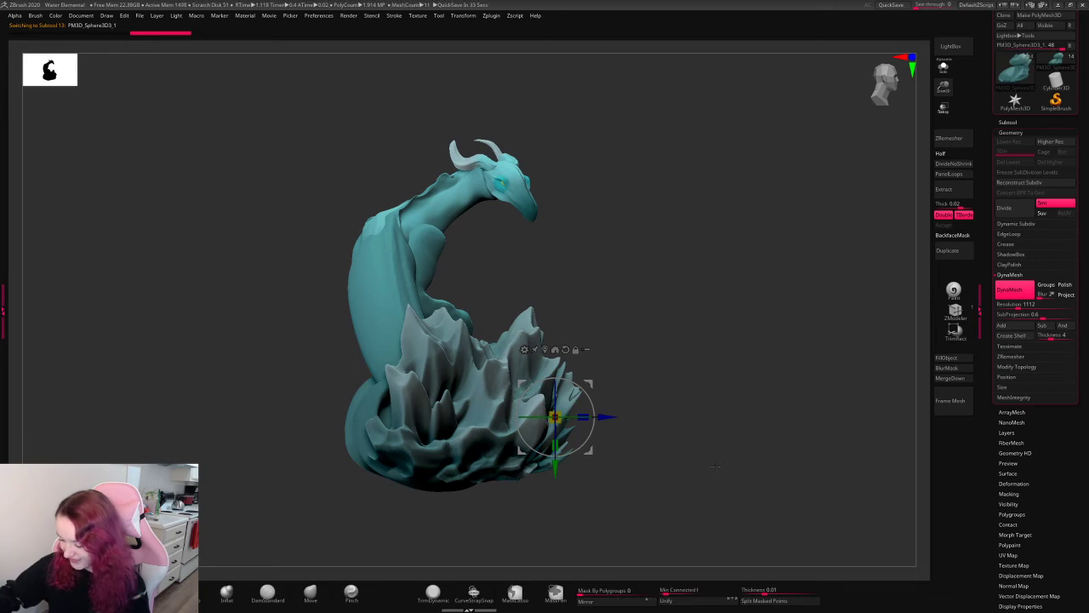
drag(647, 541, 746, 292)
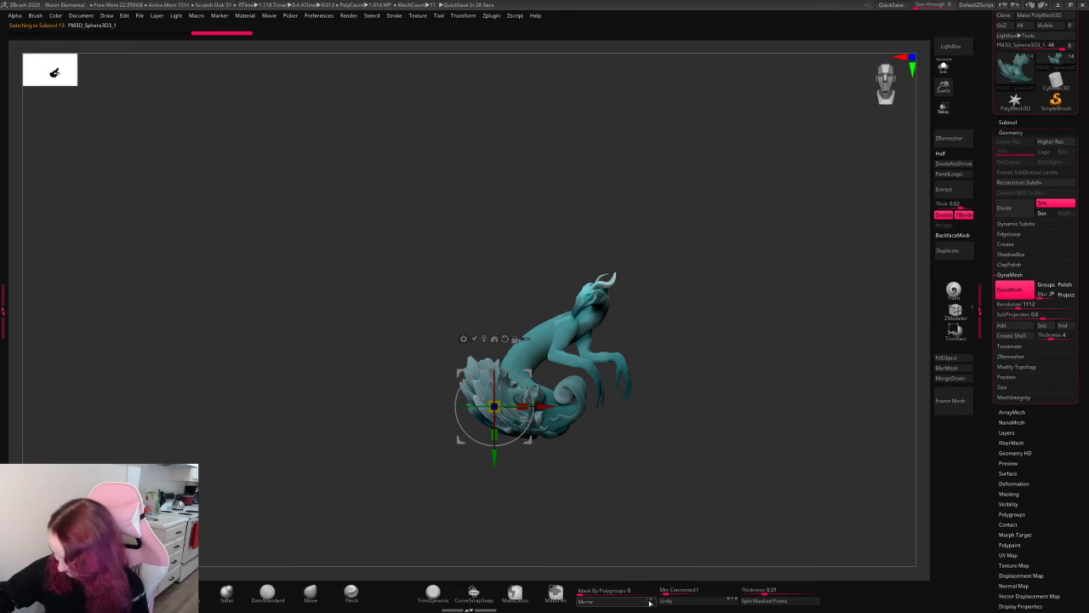
key(ctrl+z)
key(ctrl+z)
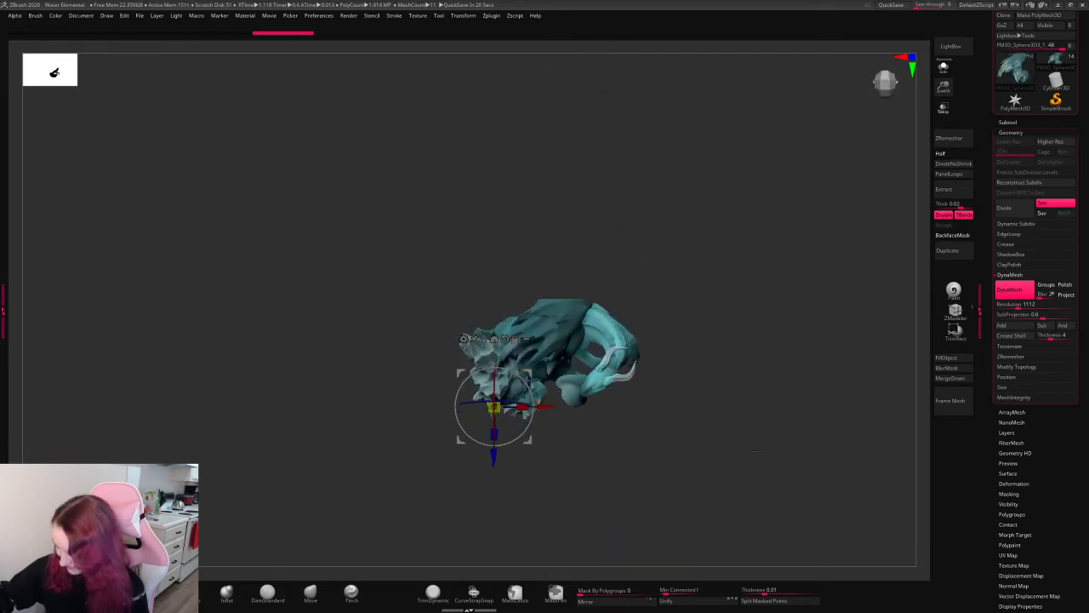
key(ctrl+shift+z)
key(ctrl+shift+z)
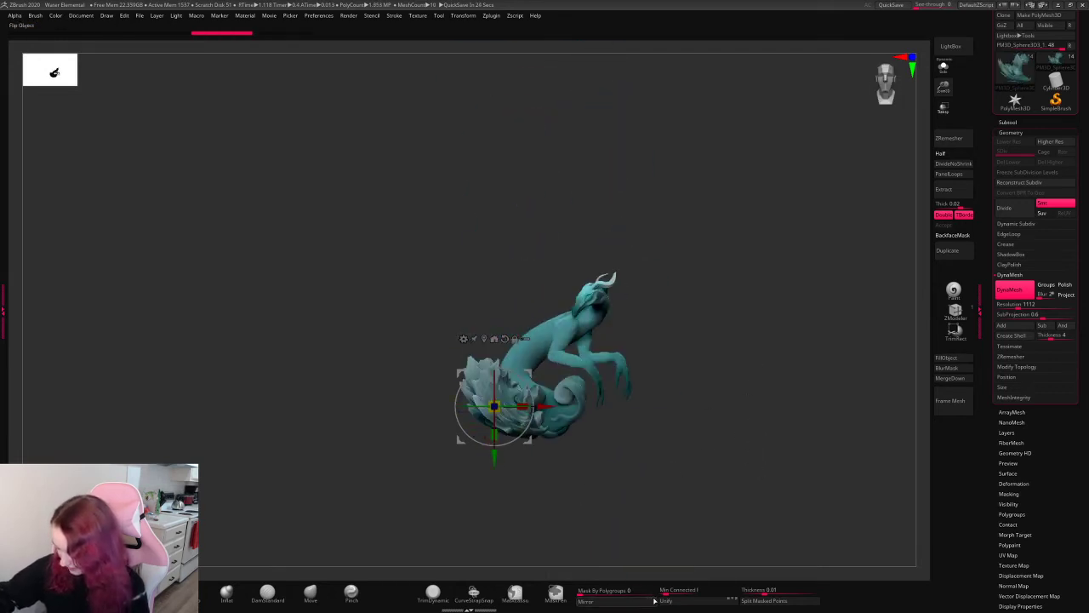
- Move the mirrored copy of the jagged piece back against the coiled body behind the fins
drag(647, 544, 834, 358)
drag(943, 86, 945, 116)
click(324, 437)
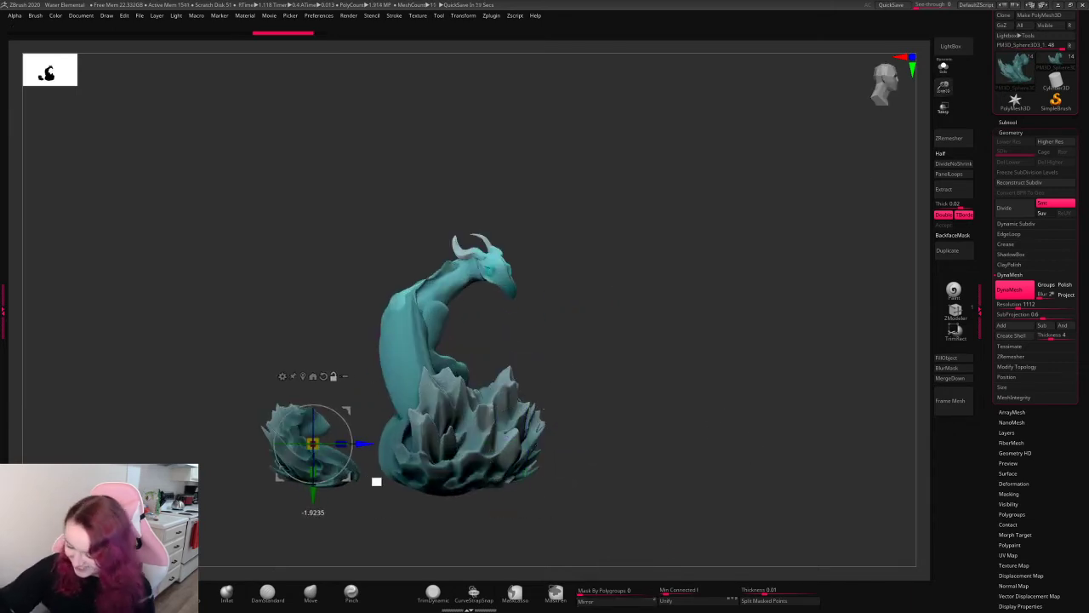
drag(327, 441, 401, 445)
drag(322, 373, 685, 378)
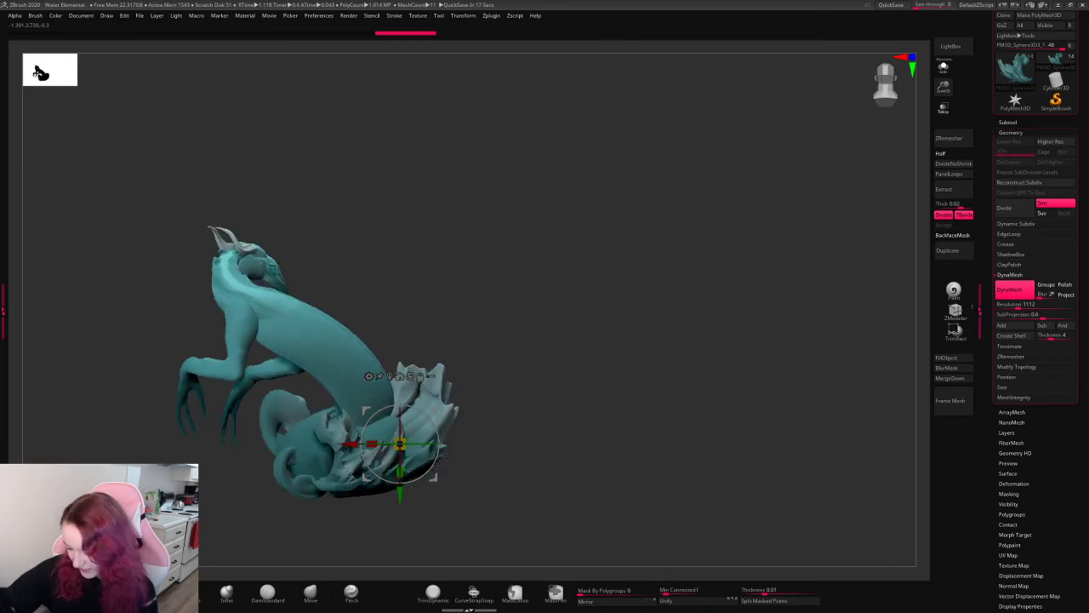
- Reposition, rotate and scale the mirrored jagged piece so it sits against the back of the coil beneath the fins
drag(400, 445, 534, 401)
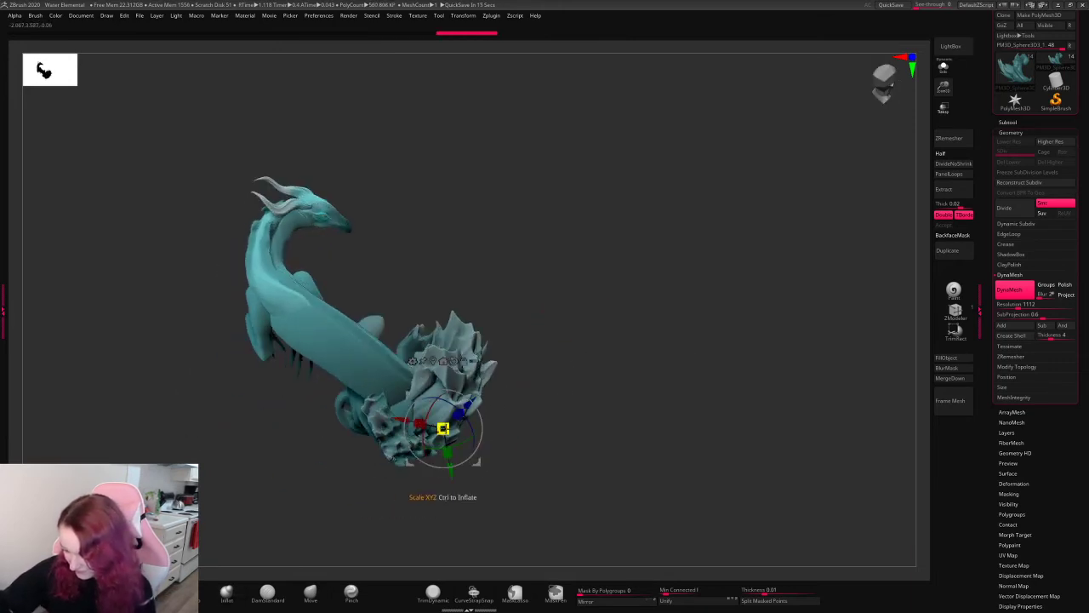
drag(443, 430, 462, 407)
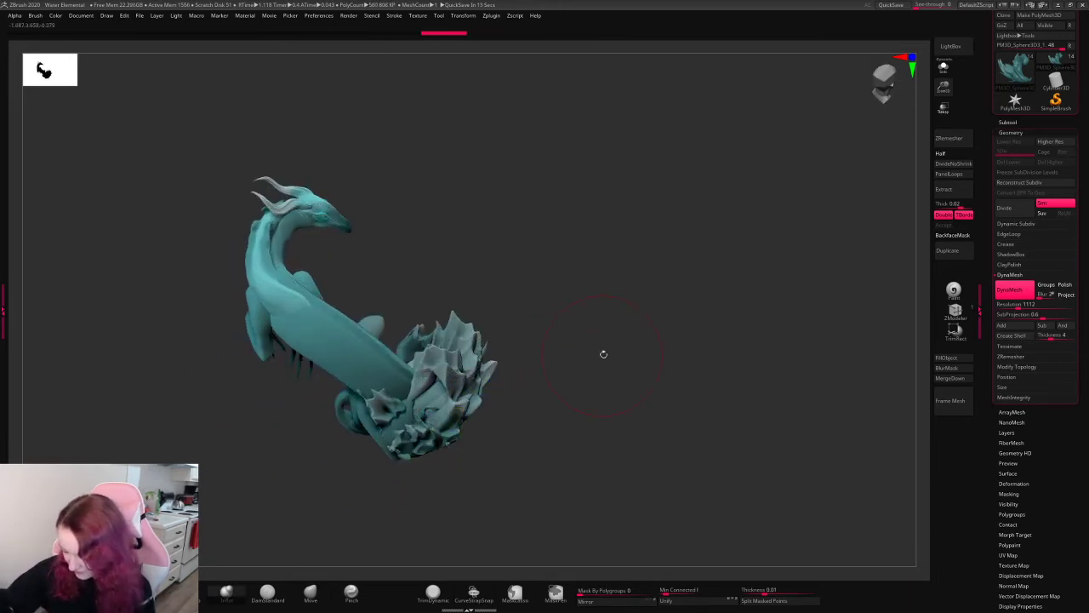
drag(604, 352, 620, 348)
drag(556, 367, 476, 358)
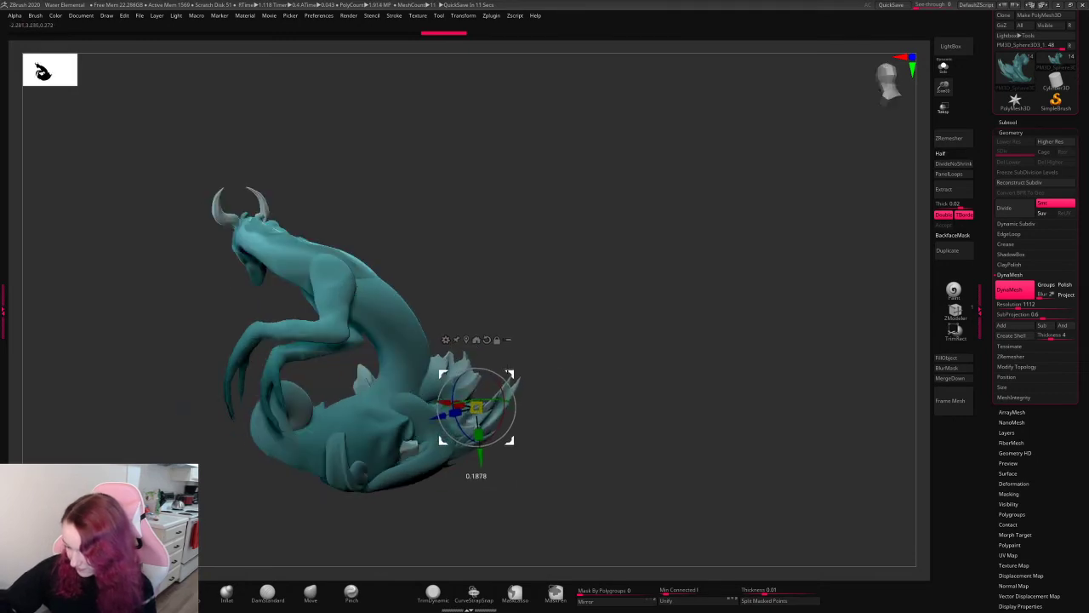
drag(664, 315, 539, 359)
- Select the body and adjust the contour of its back and shoulder with the Move brush, comparing before and after
key(space)
key(space)
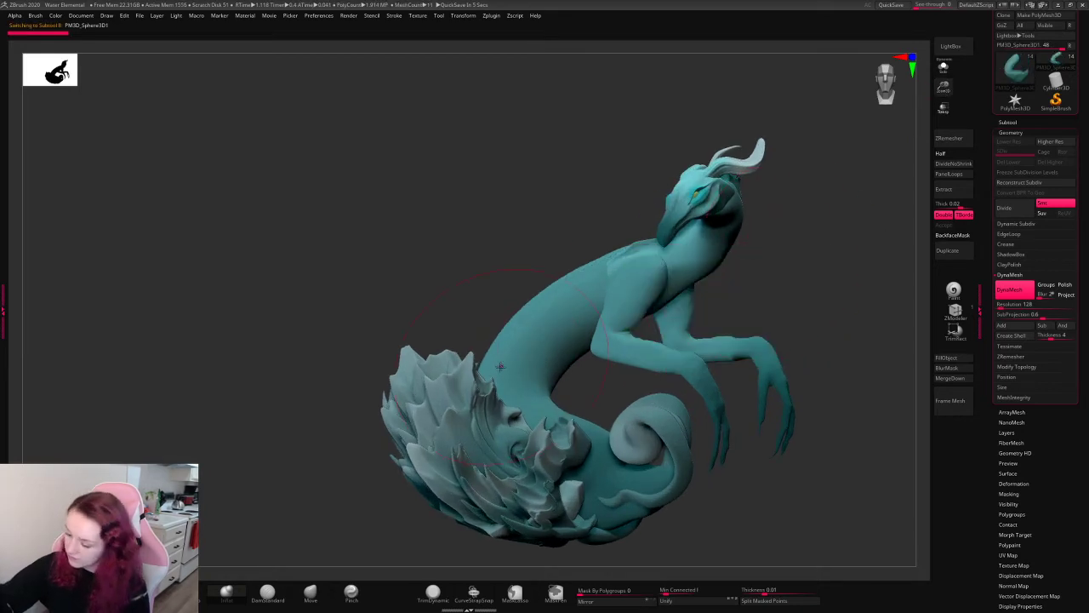
alt+click(473, 359)
click(311, 591)
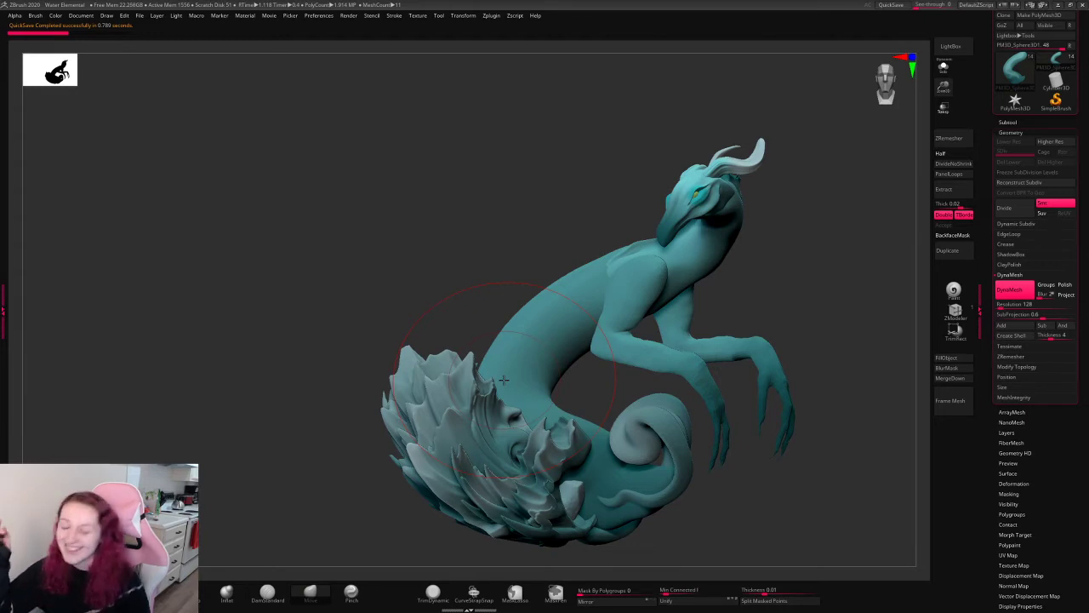
key(ctrl+z)
key(ctrl+shift+z)
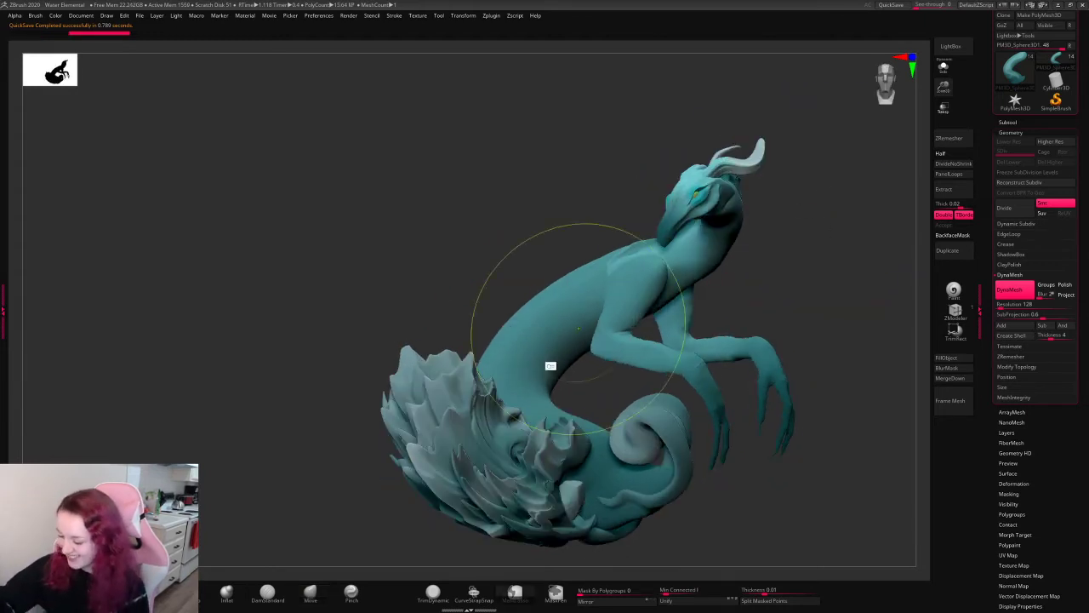
key(ctrl+z)
key(ctrl+shift+z)
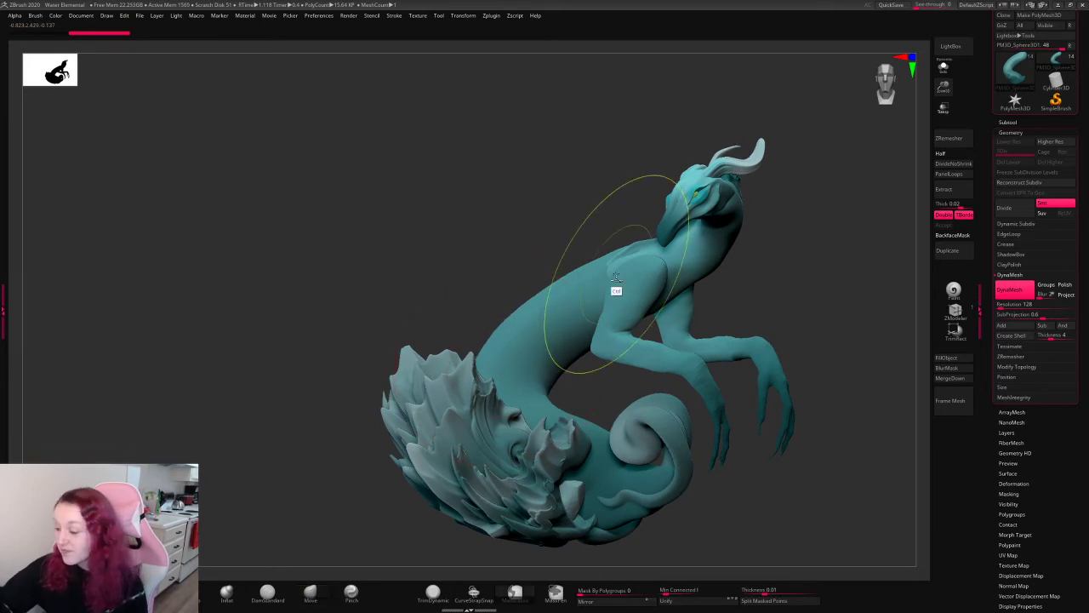
key(ctrl+z)
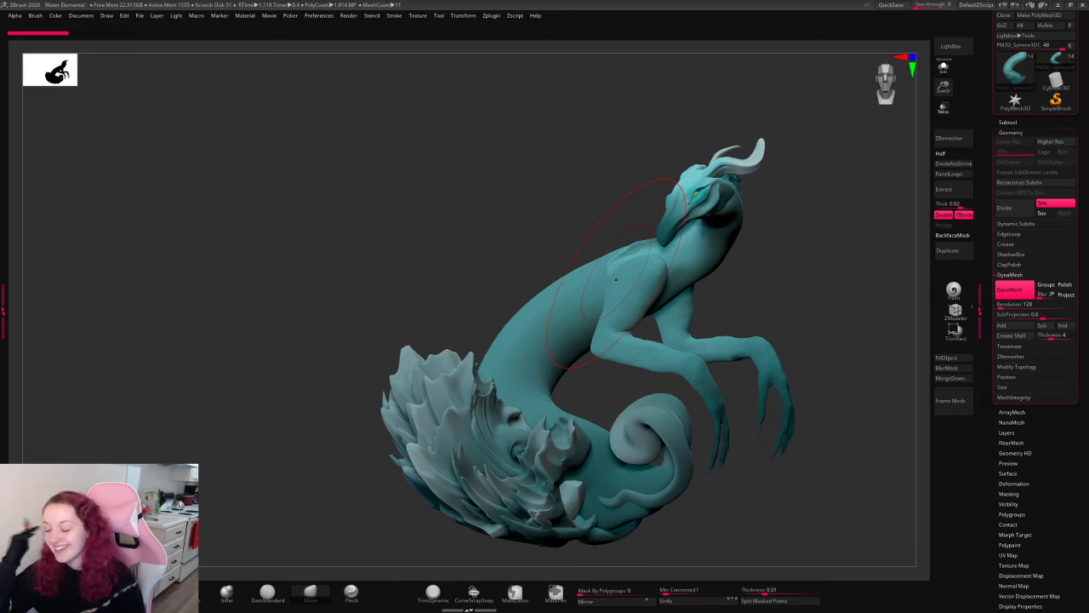
drag(793, 224, 807, 232)
key(space)
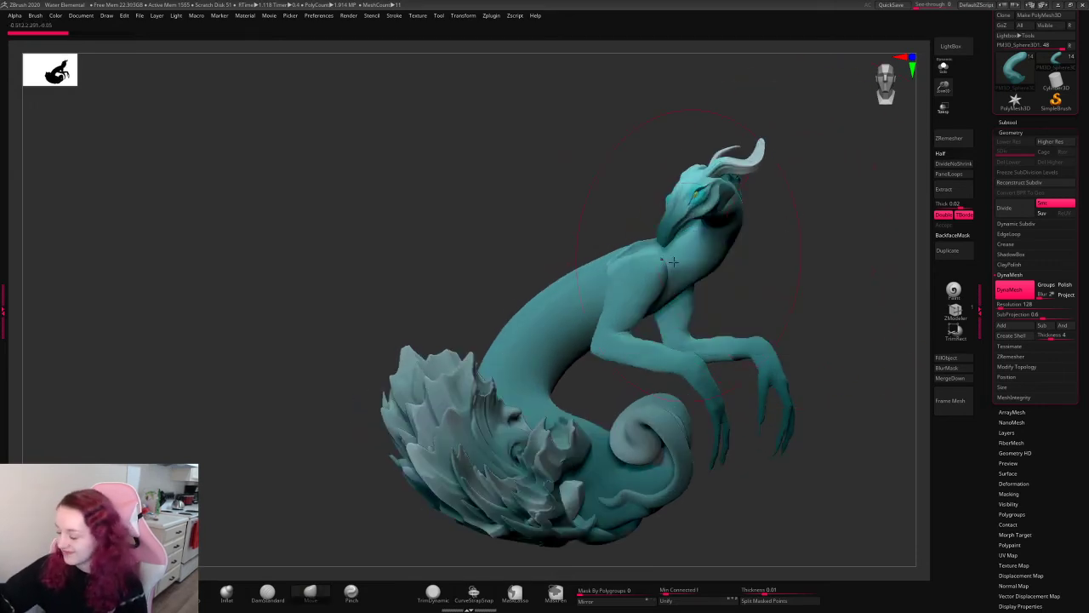
key(space)
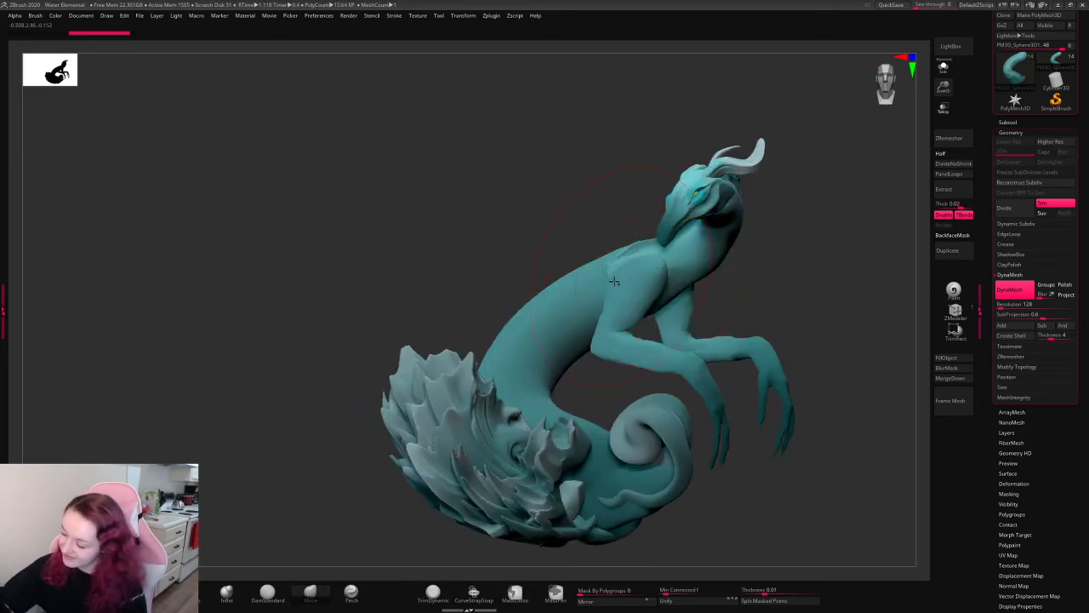
drag(645, 251, 643, 252)
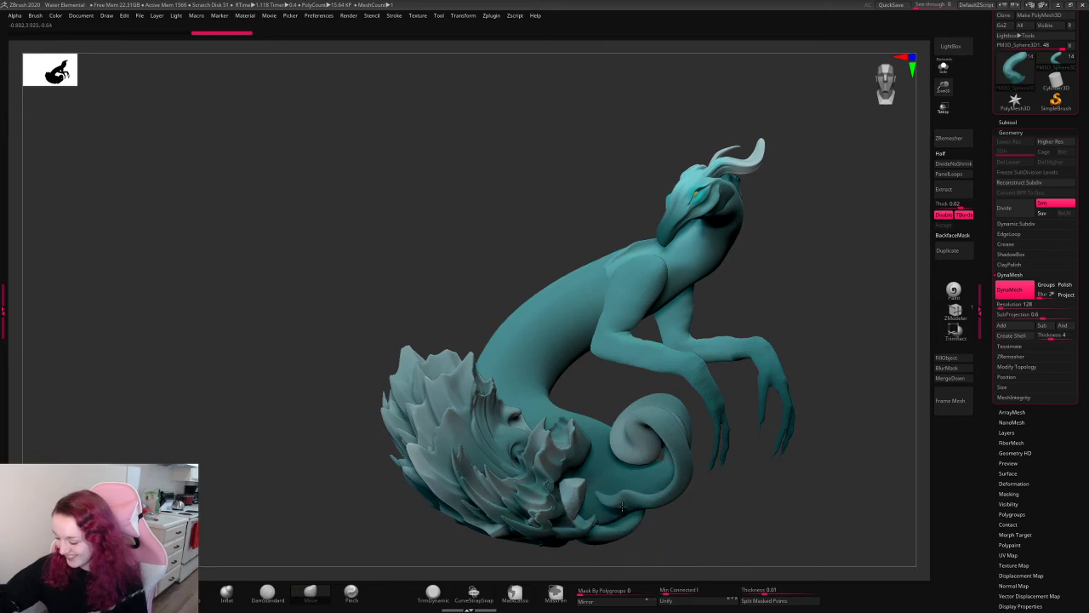
- Select the curled tail tip and nudge its position slightly with the gizmo
right_click(766, 256)
alt+click(652, 452)
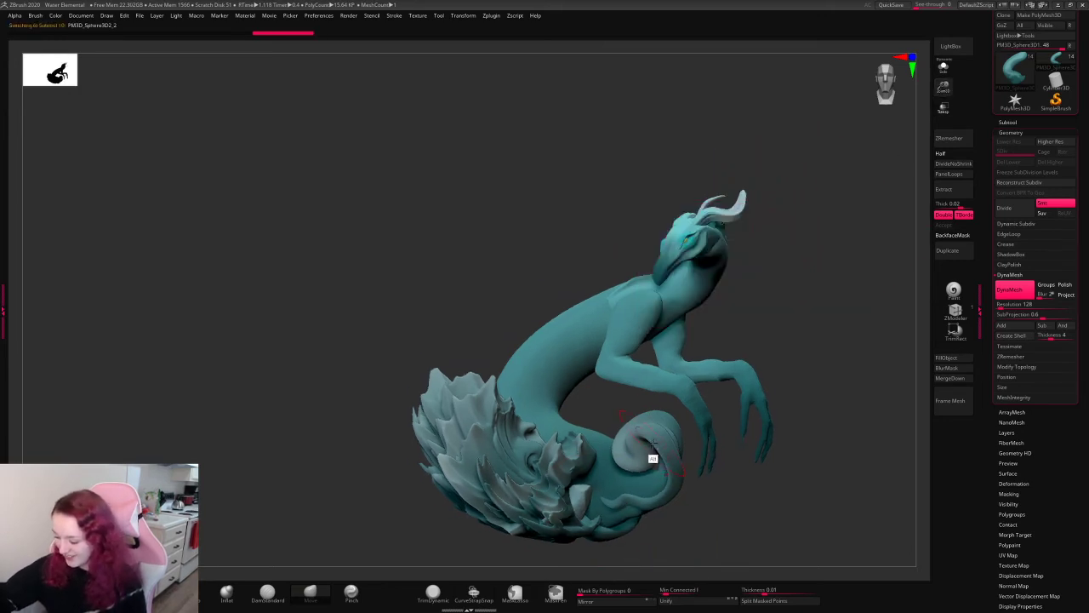
drag(818, 443, 780, 269)
right_click(781, 269)
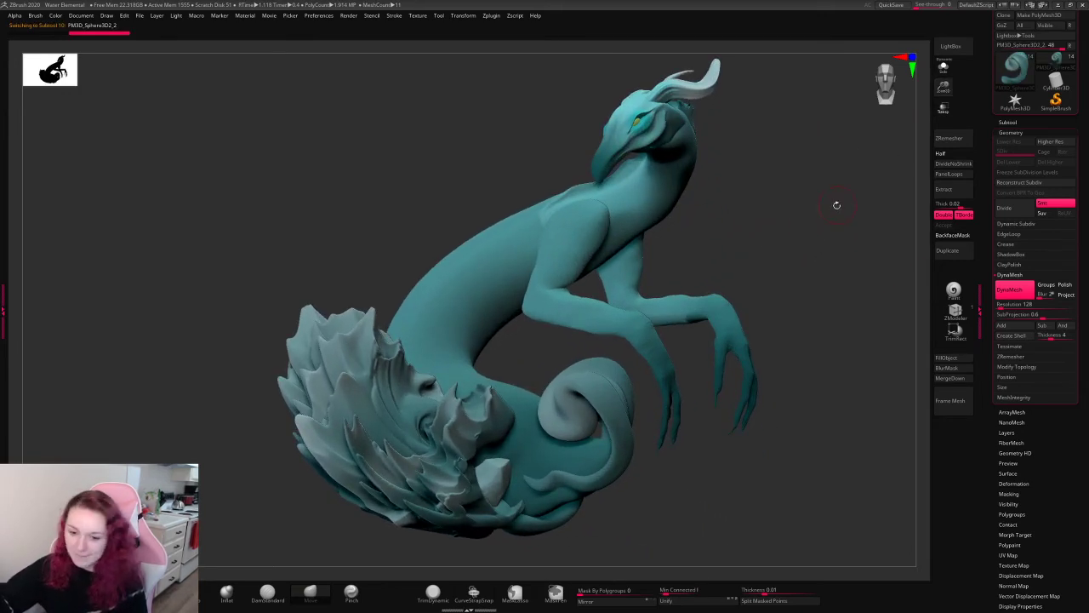
drag(808, 223, 809, 204)
key(w)
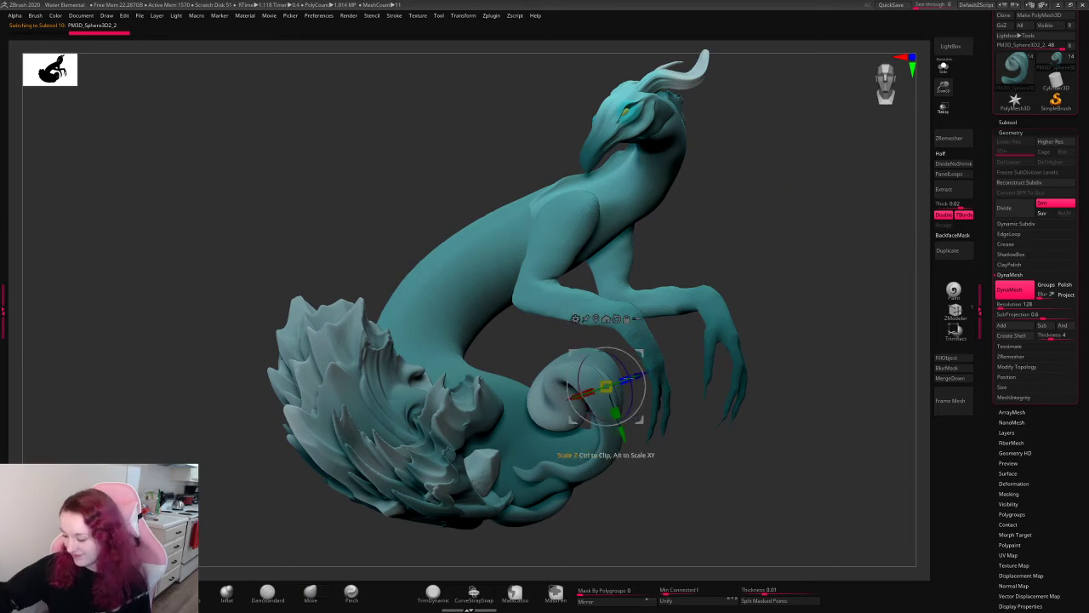
alt+click(554, 436)
alt+click(604, 402)
- Save the project over the existing Water Elemental file
key(ctrl+s)
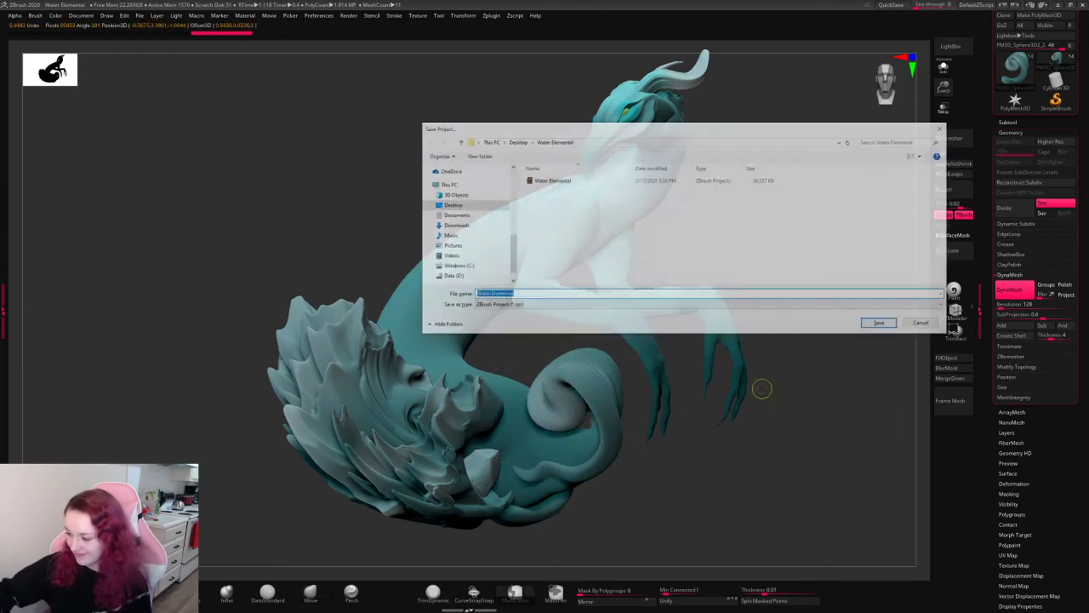
click(645, 182)
key(Return)
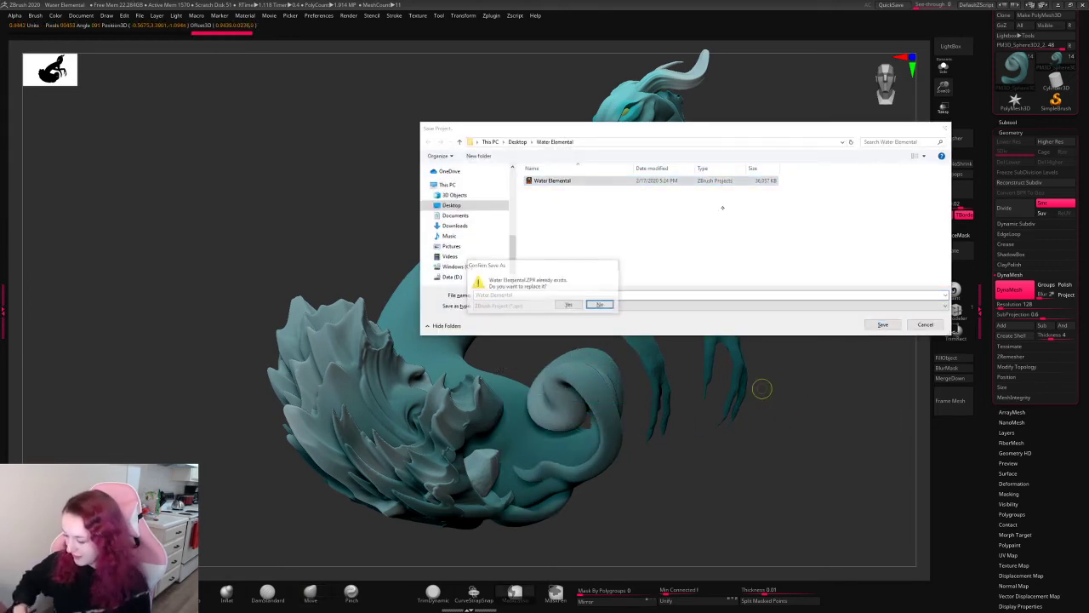
key(Left)
key(Return)
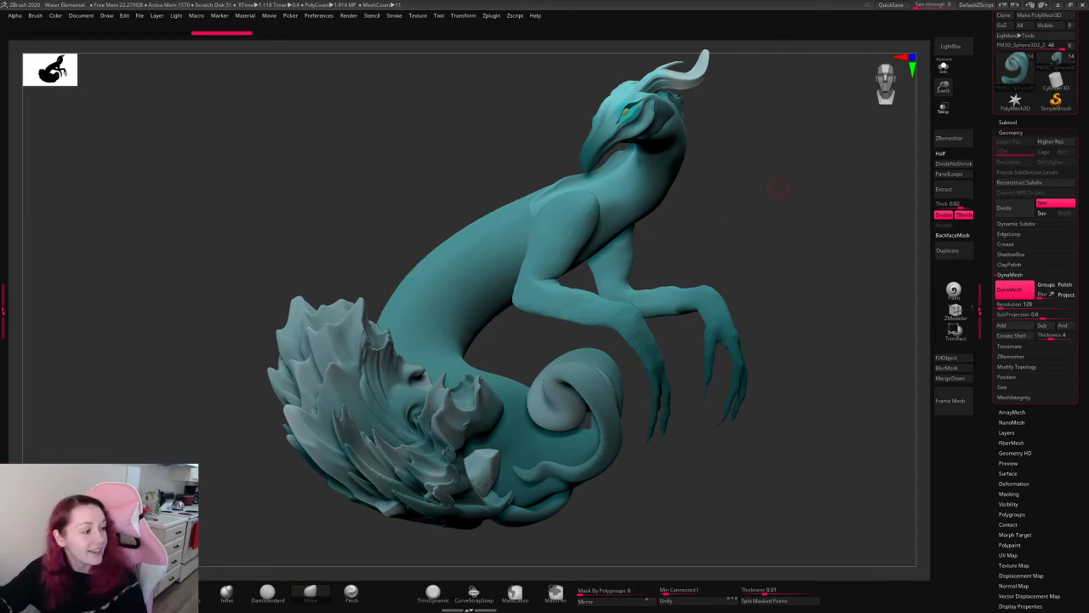
- Select the body and try to carve a long line down its back with the DamStandard brush
drag(777, 191, 760, 293)
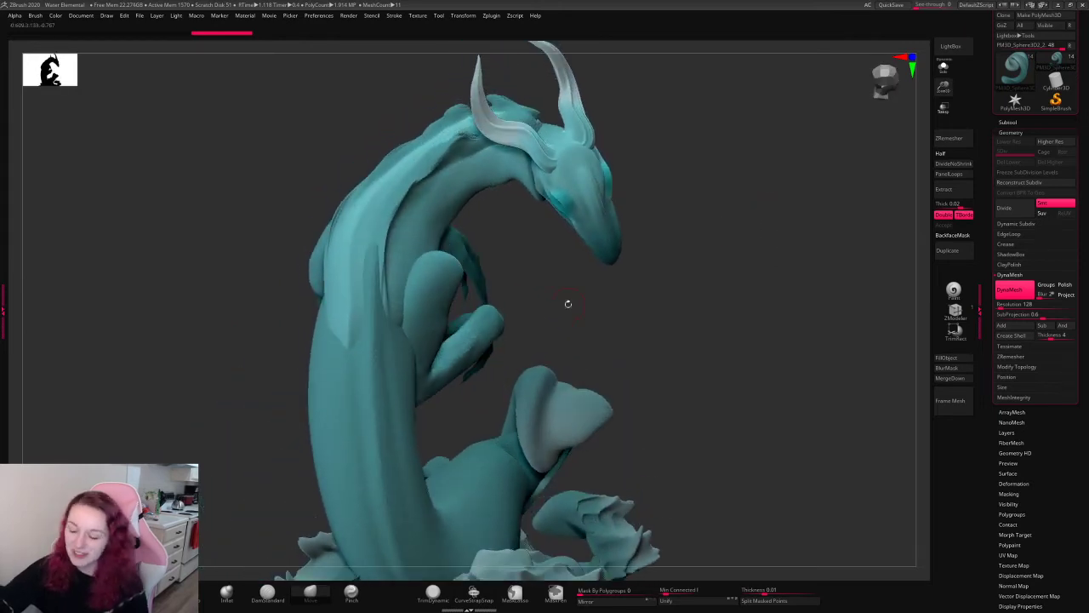
alt+click(377, 420)
click(268, 597)
key(space)
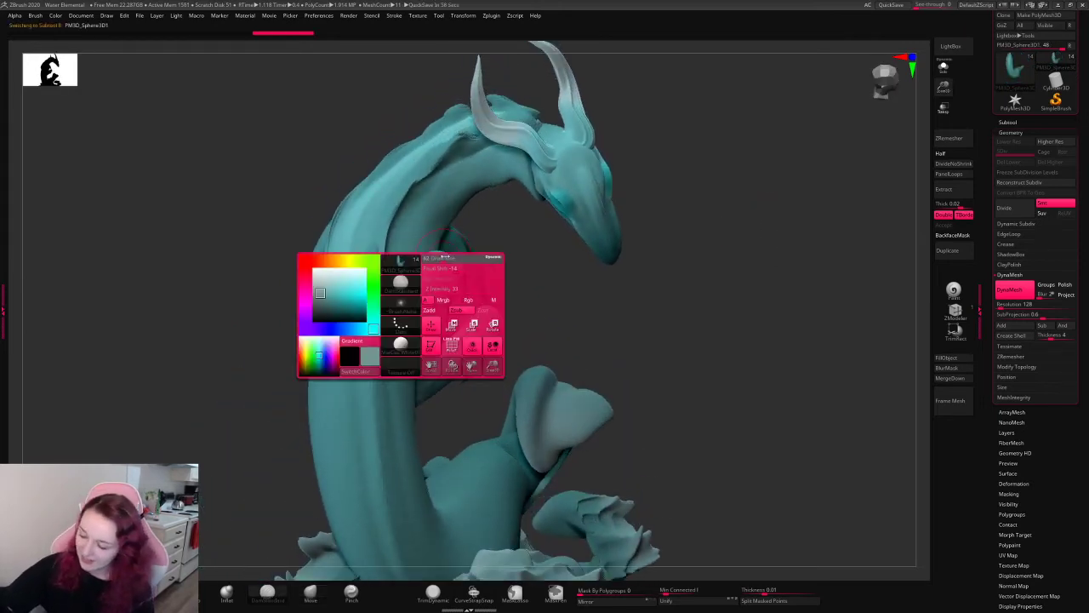
mouse_move(386, 246)
alt+mouse_down()
mouse_move(376, 434)
mouse_move(370, 424)
mouse_move(376, 505)
alt+mouse_up()
key(ctrl+z)
- Select the arms and adjust the contour of the shoulder where it meets the back with the Move brush
alt+click(349, 315)
key(space)
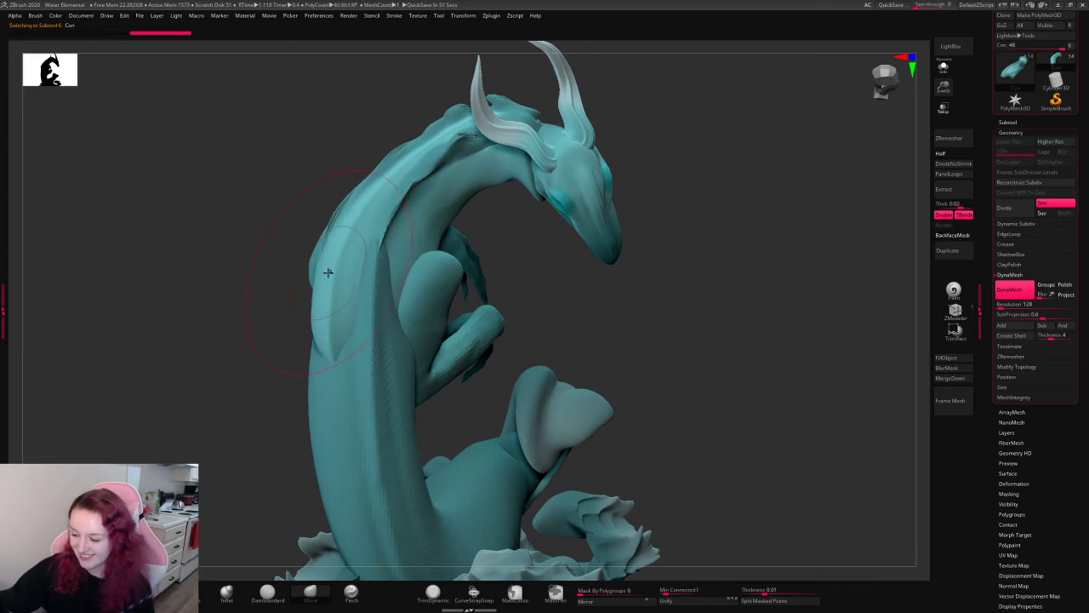
drag(778, 236, 741, 249)
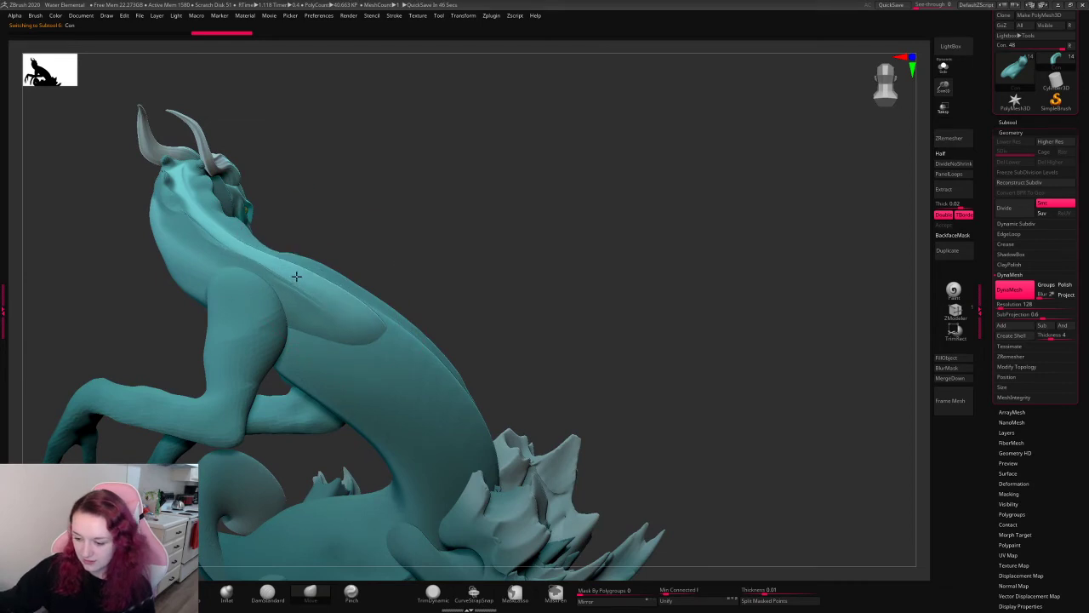
mouse_move(475, 239)
mouse_down()
mouse_move(654, 266)
mouse_move(589, 310)
mouse_up()
right_click(588, 312)
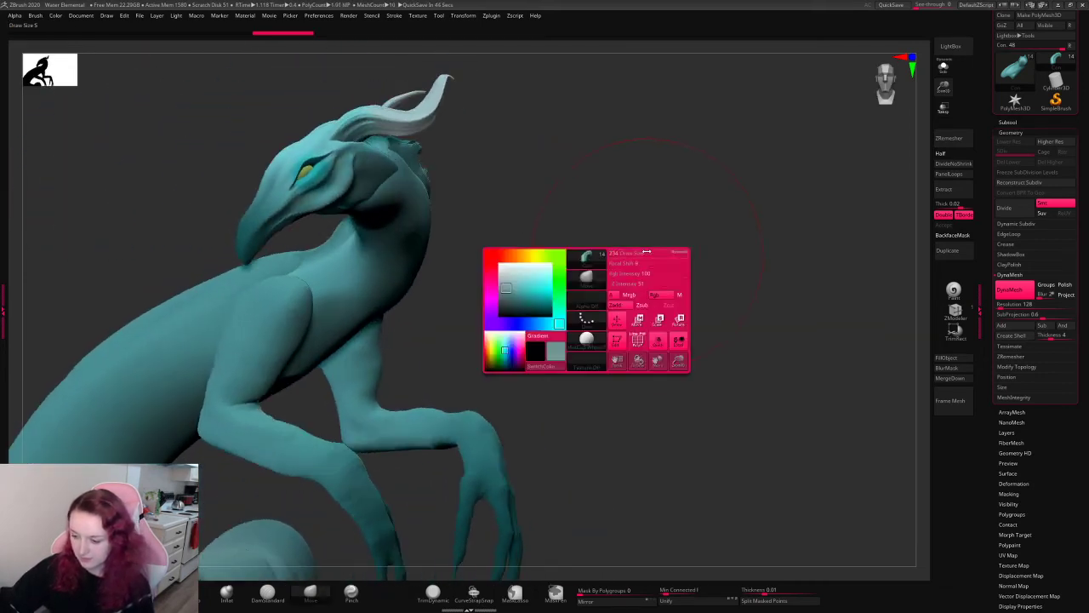
drag(302, 271, 314, 248)
alt+drag(748, 281, 930, 262)
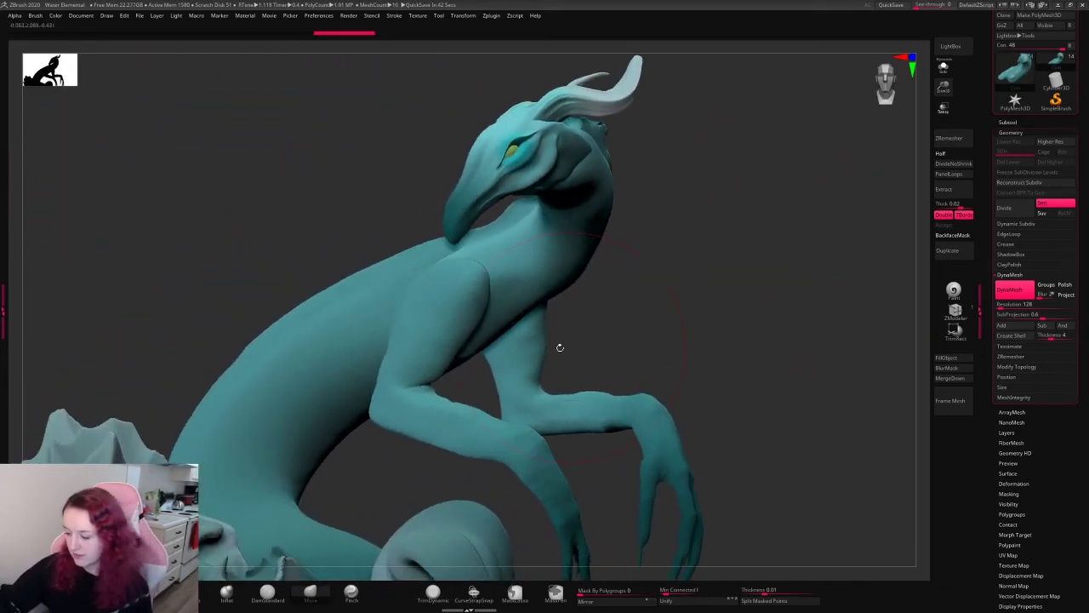
drag(516, 334, 508, 322)
- Select the body, adjust the brush size and check the creature's silhouette from the side and front
drag(942, 89, 782, 146)
alt+click(432, 292)
key(space)
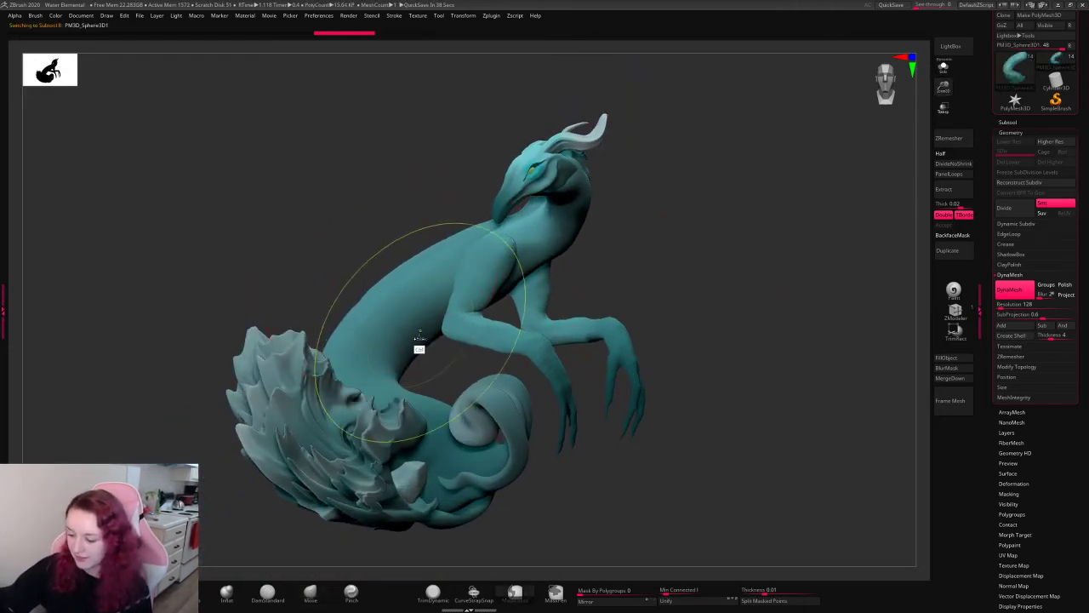
ctrl+drag(640, 223, 664, 250)
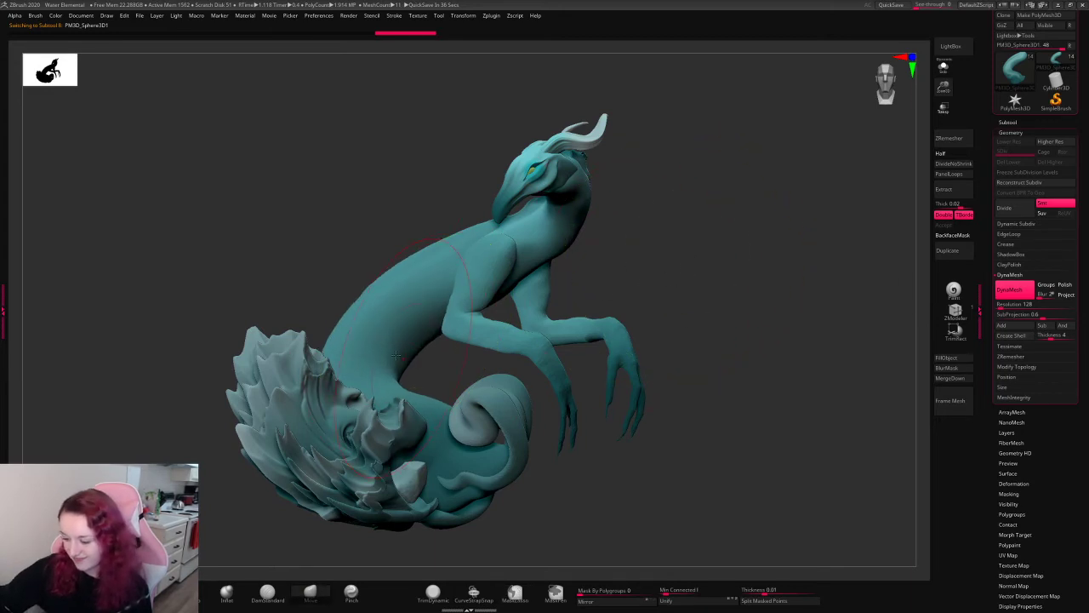
alt+drag(724, 216, 732, 214)
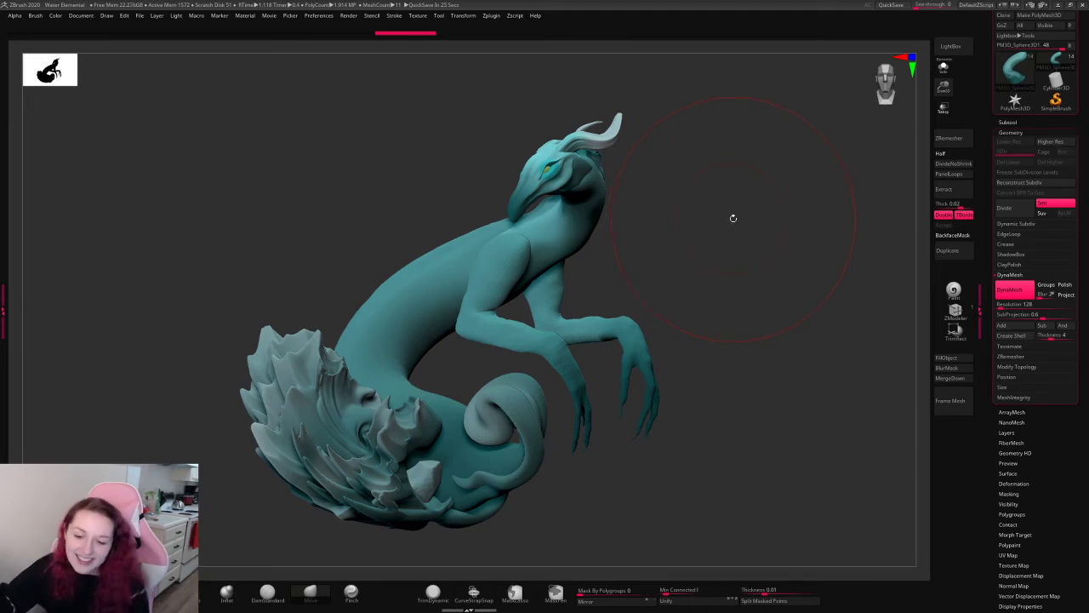
key(space)
mouse_move(690, 221)
mouse_down()
mouse_move(739, 246)
mouse_move(667, 280)
mouse_up()
- Browse the brush library for a surface detail brush, looking at the fnBreakup and fnMouth shapes
key(b)
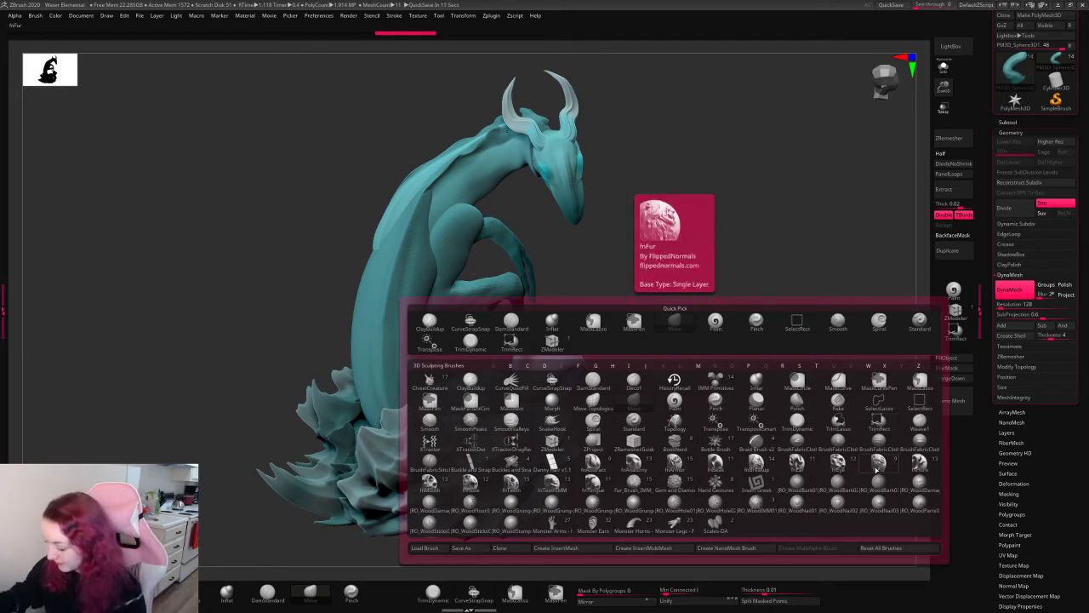
click(758, 467)
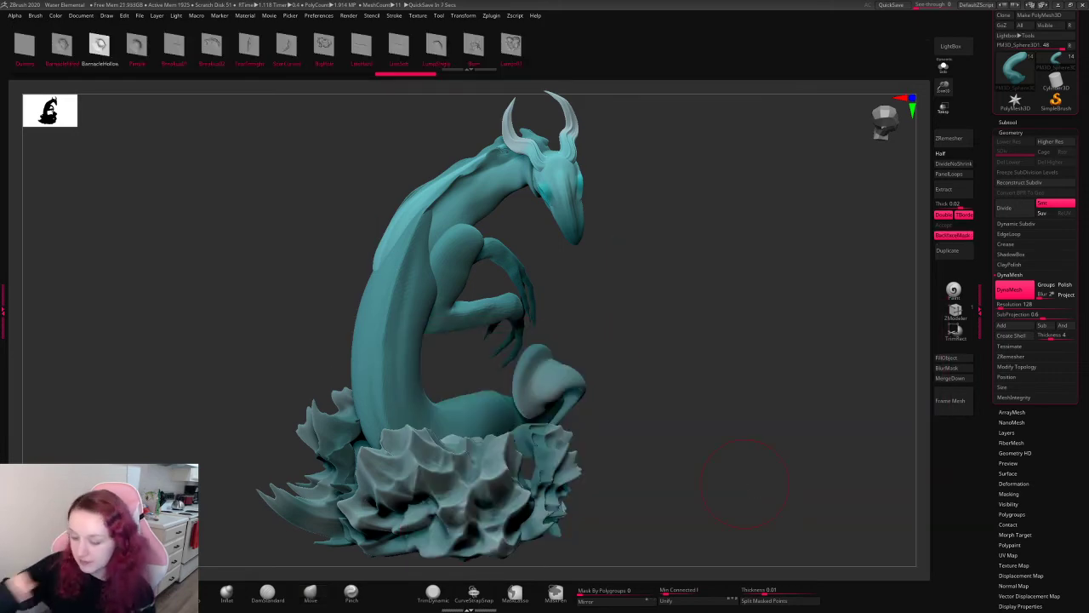
key(b)
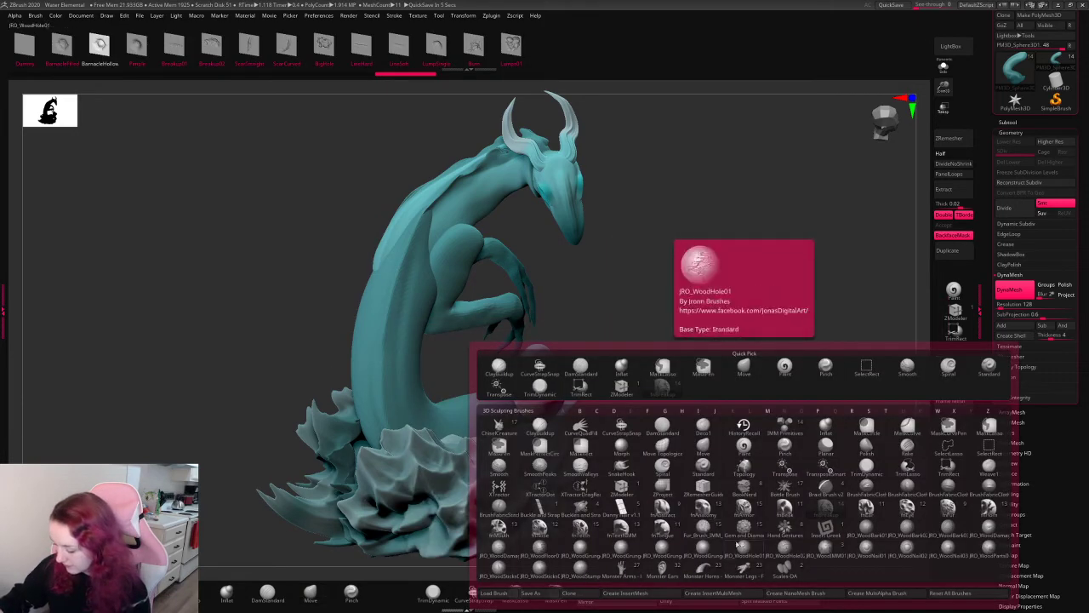
mouse_move(761, 527)
mouse_move(809, 545)
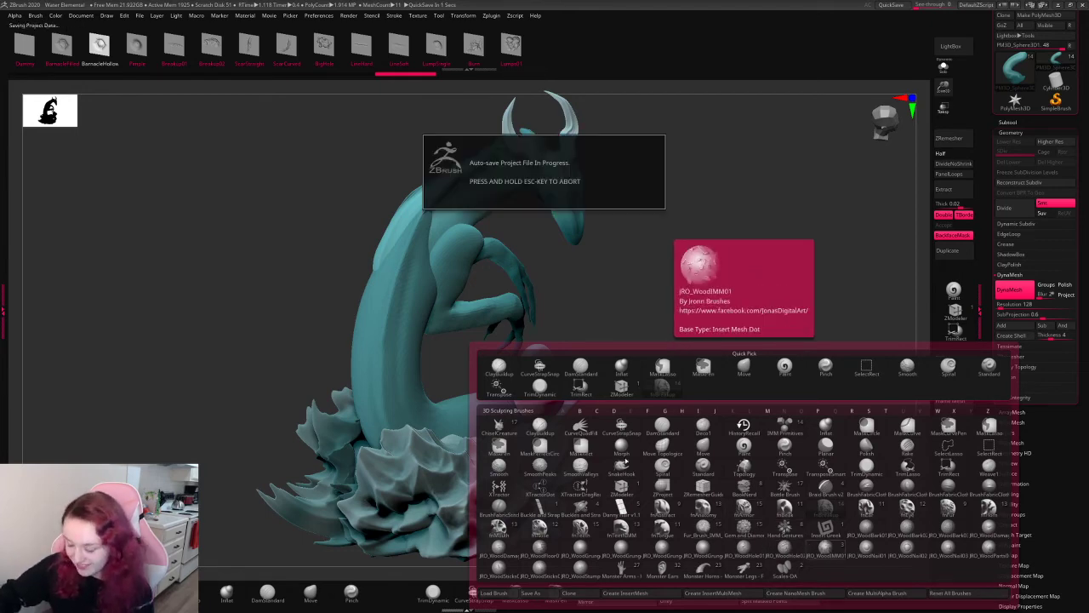
key(b)
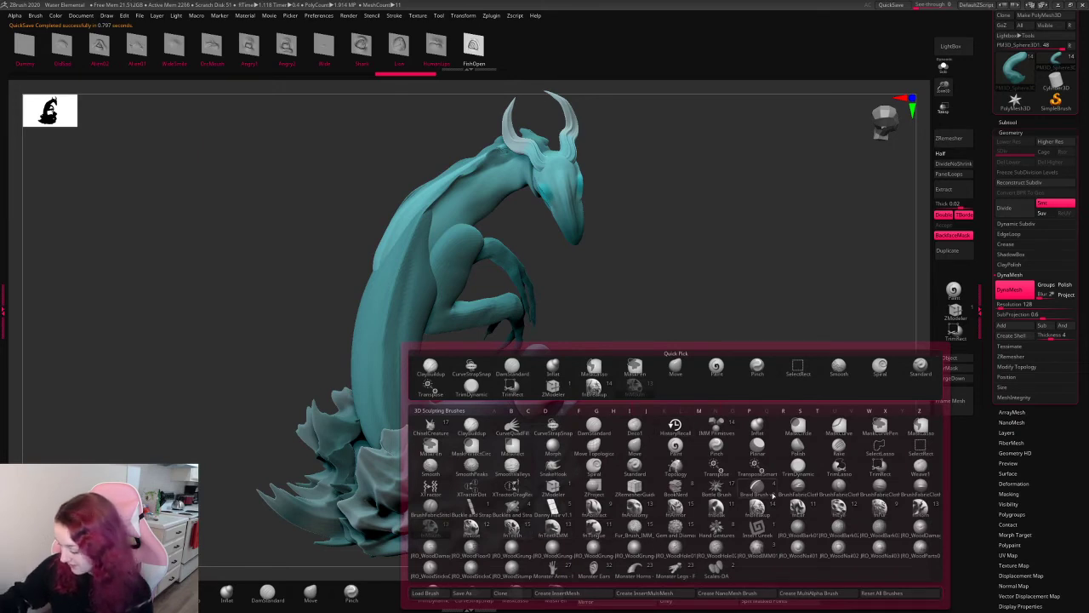
mouse_move(906, 524)
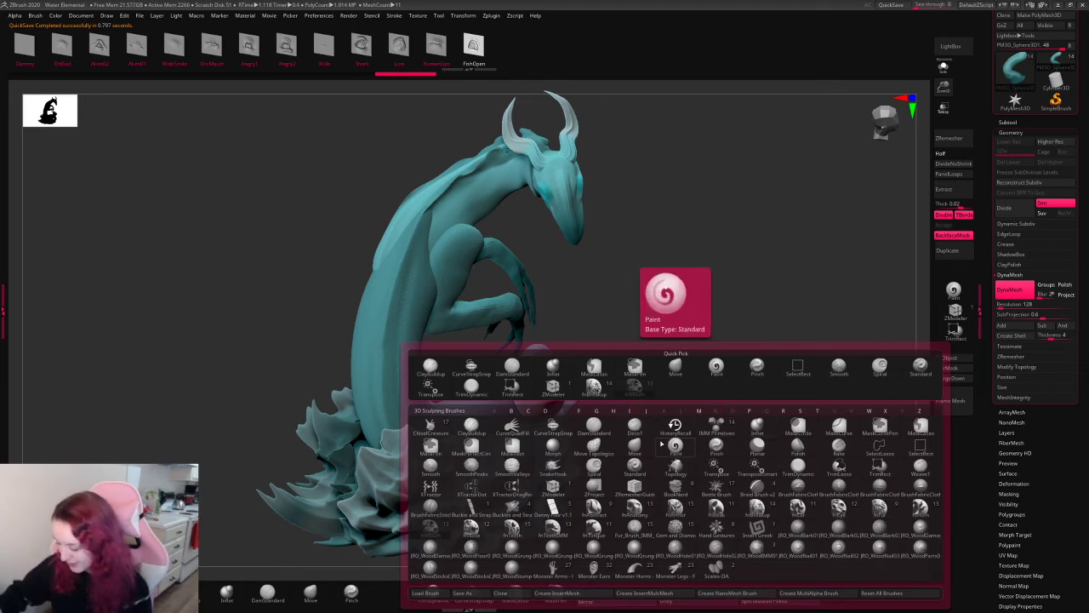
- Try to sculpt jagged ridges along the body's side with the fnAbstract brush's Curved02 shape
click(680, 446)
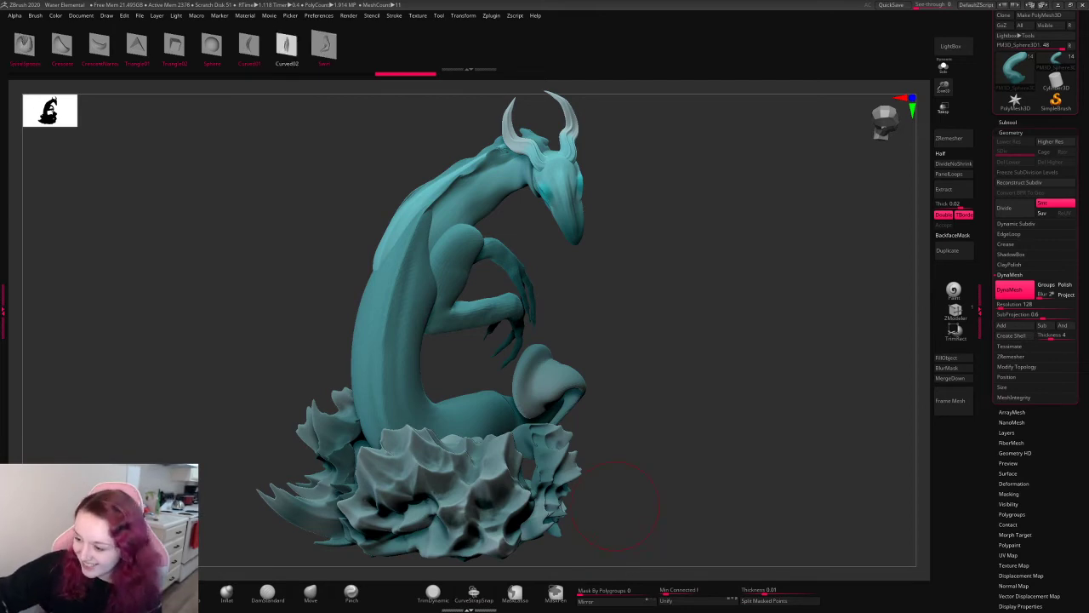
drag(627, 250, 596, 242)
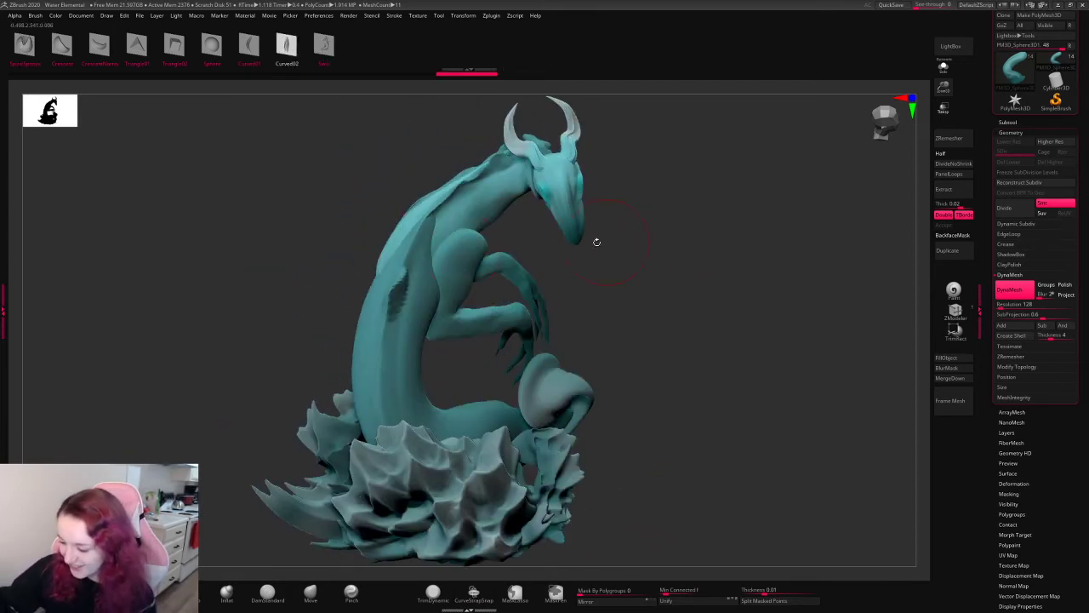
drag(437, 231, 427, 228)
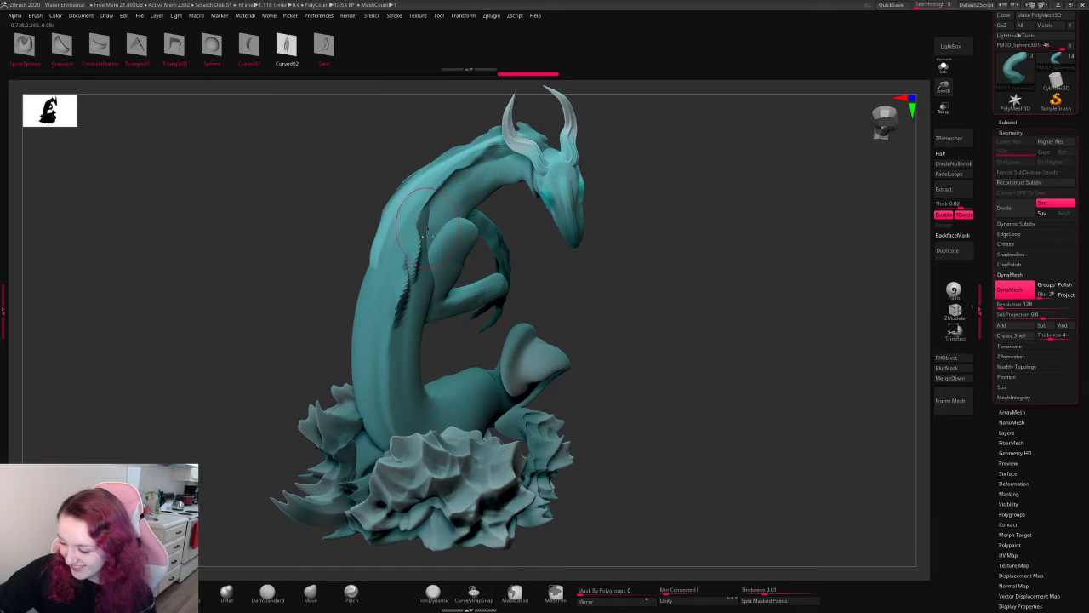
drag(644, 191, 442, 297)
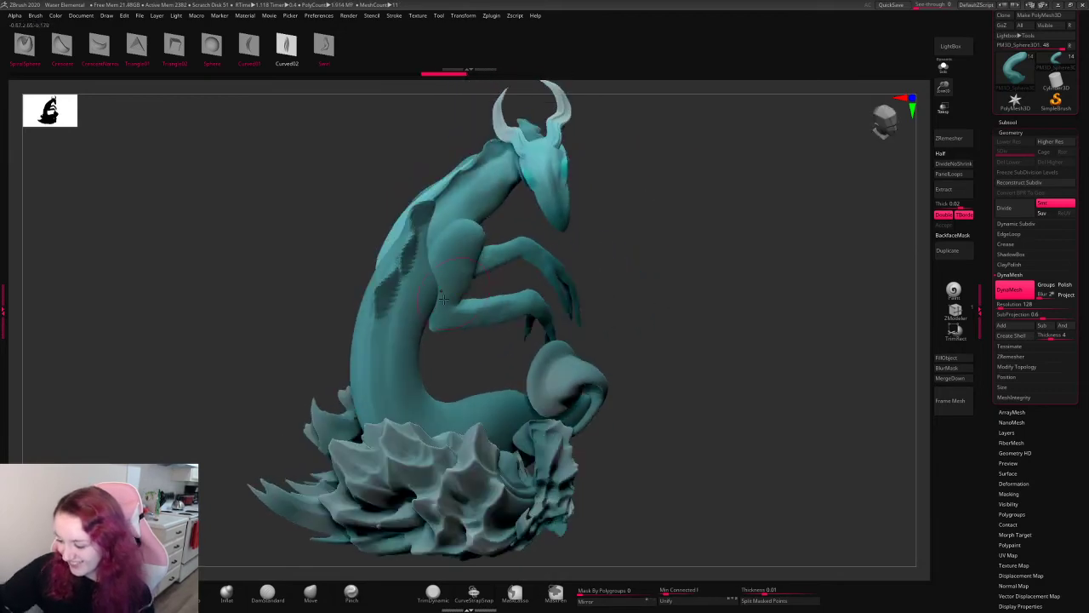
key(ctrl+z)
key(ctrl+z)
key(ctrl+z)
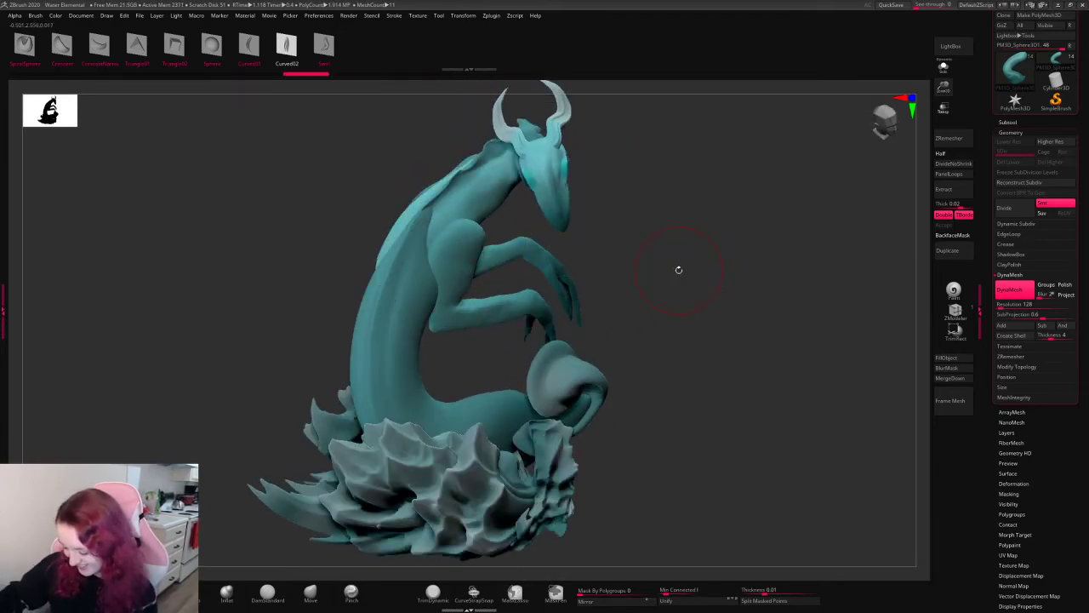
- Try to sculpt ribs along the body's side behind the arm with the fnAnatomy brush's rib shape
key(b)
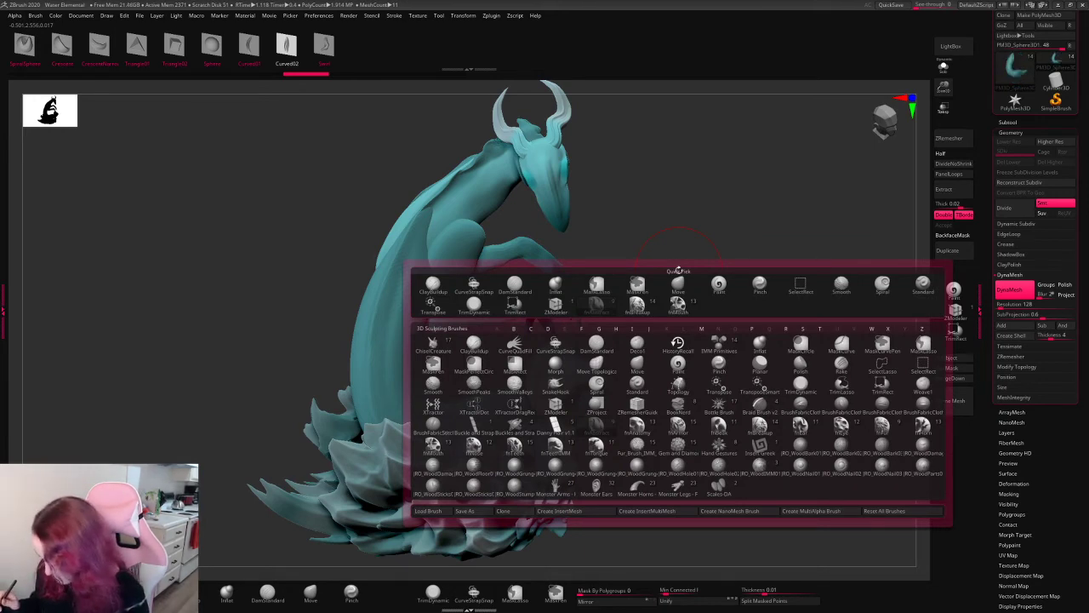
click(635, 428)
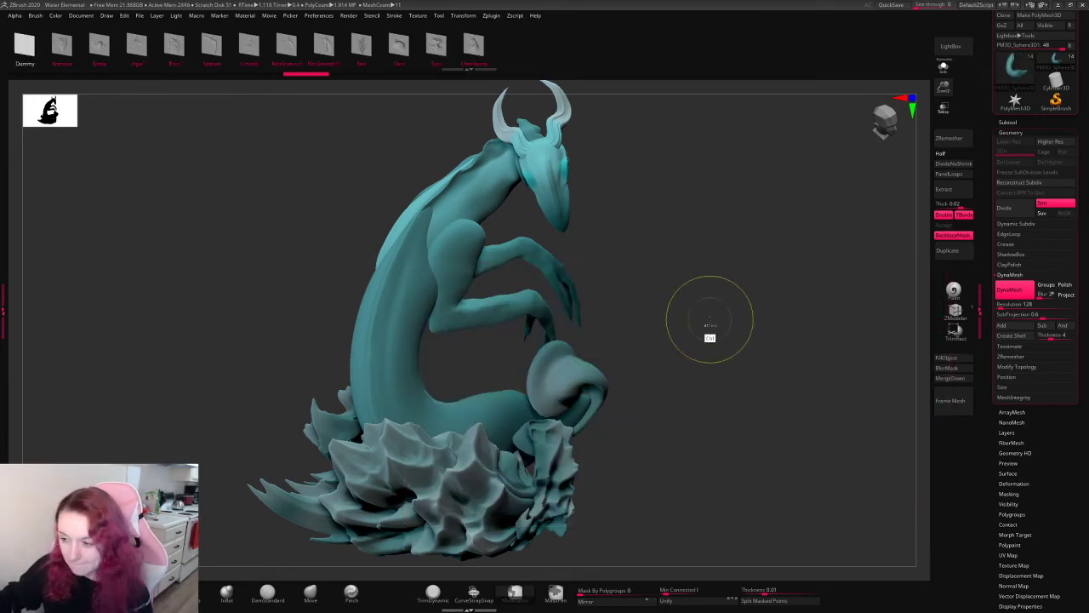
click(362, 47)
drag(408, 290, 421, 314)
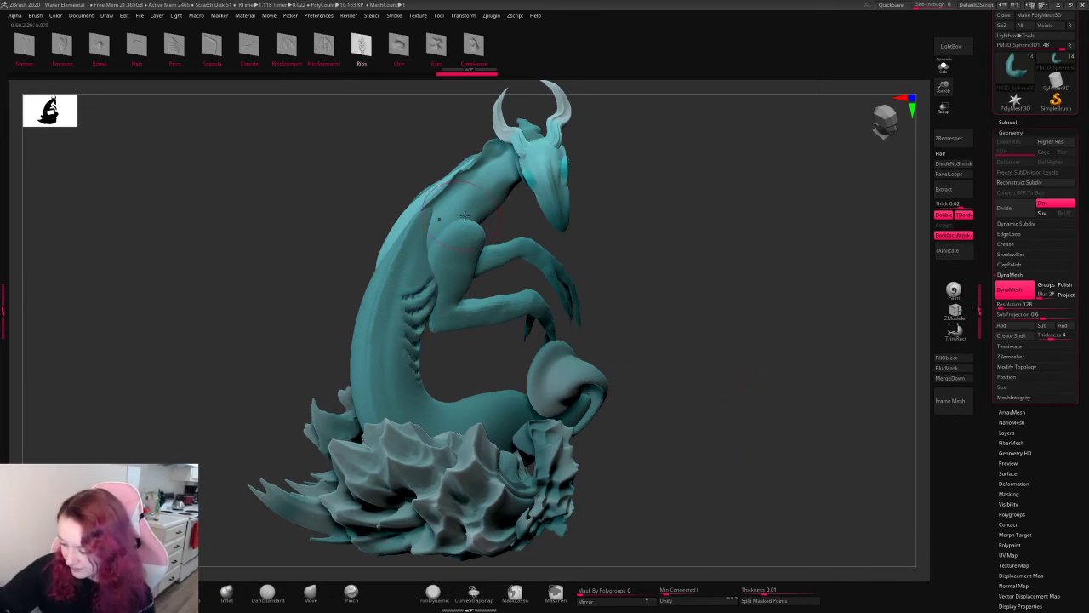
mouse_move(698, 213)
mouse_down()
mouse_move(640, 215)
mouse_move(656, 224)
mouse_move(711, 200)
mouse_move(755, 215)
mouse_move(761, 238)
mouse_move(747, 249)
mouse_up()
key(ctrl+z)
- Browse the brush library for a surface detail brush, looking at the shapes of the fnHorn, fnAnatomy and ChiselCreature brushes
key(b)
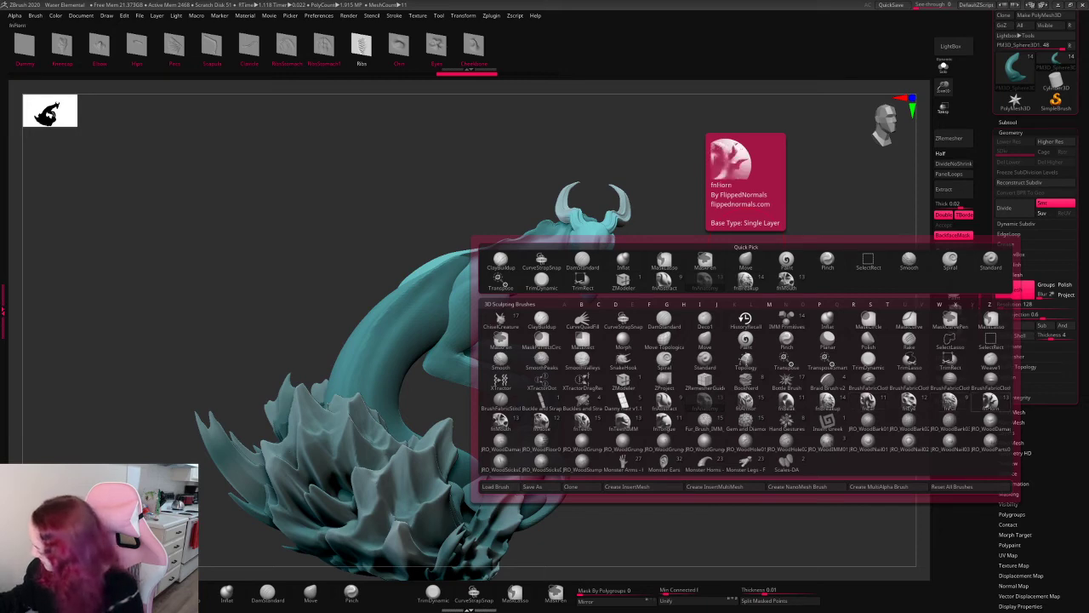
click(962, 402)
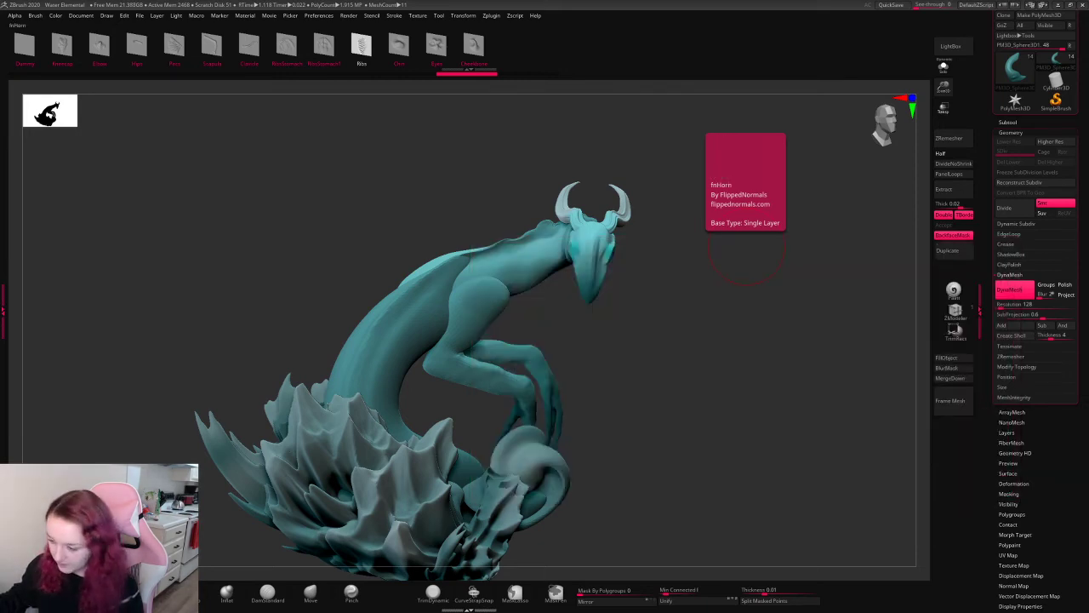
key(b)
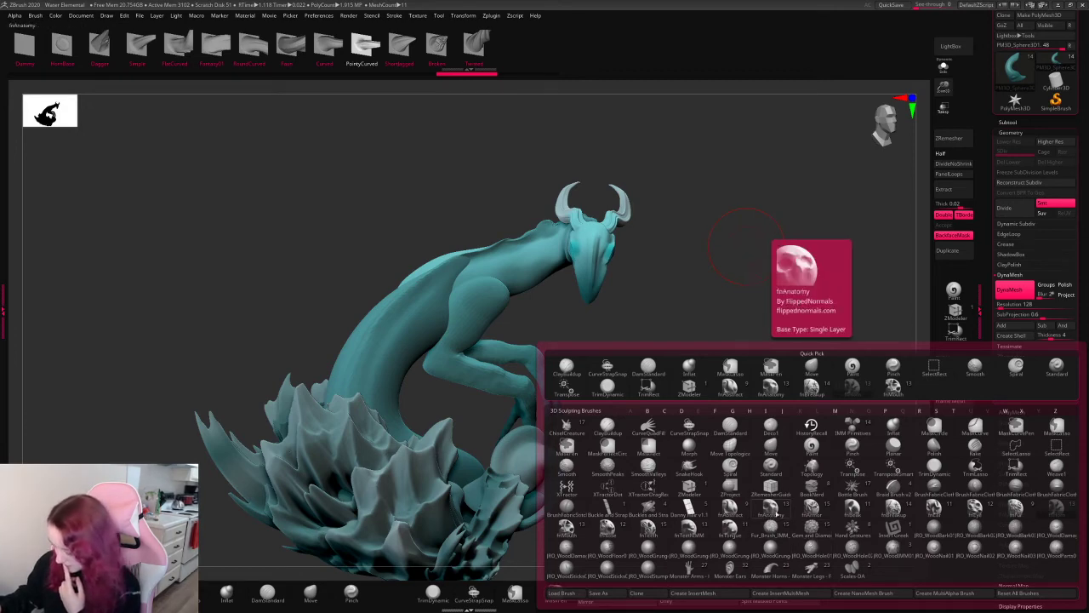
click(768, 510)
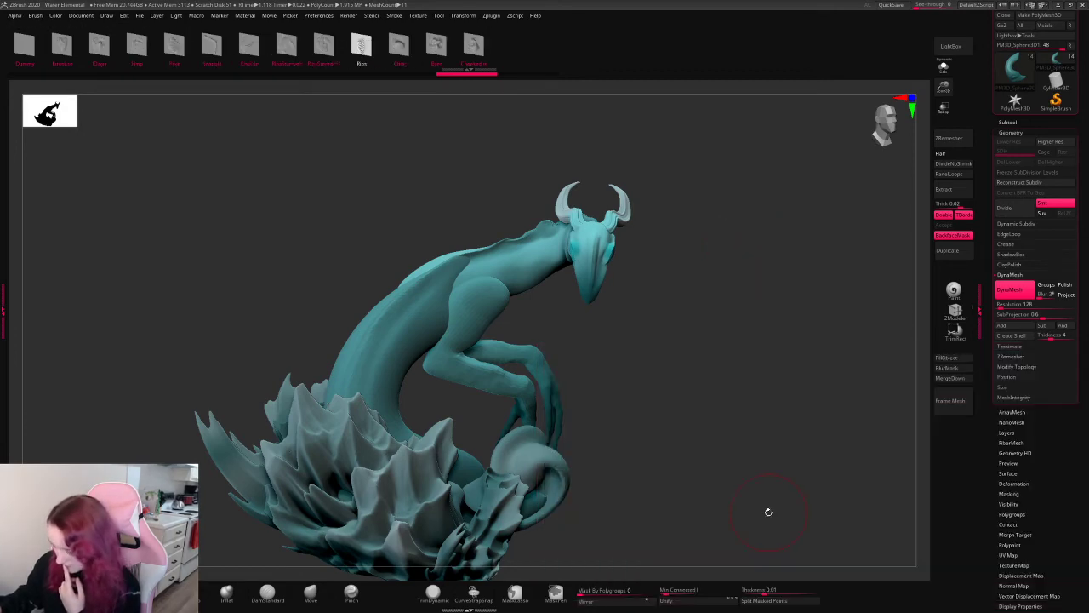
key(b)
click(745, 468)
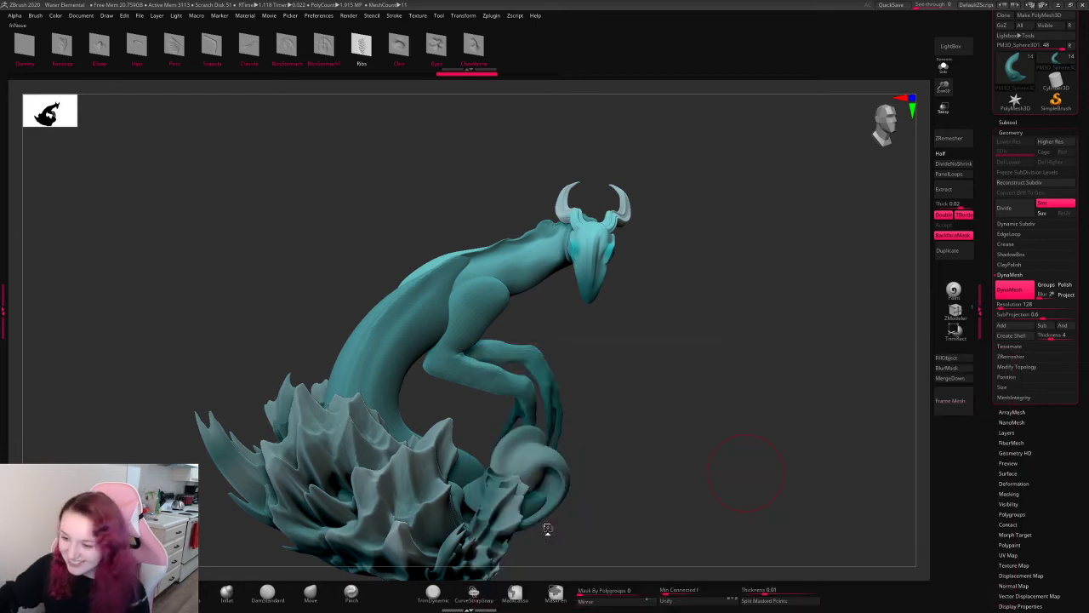
key(b)
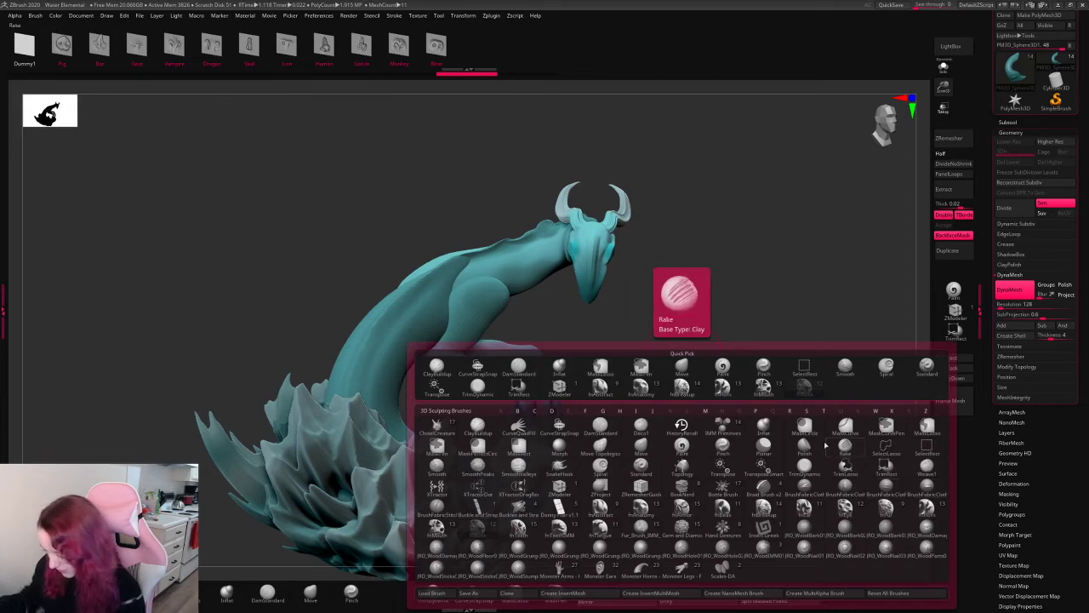
click(908, 501)
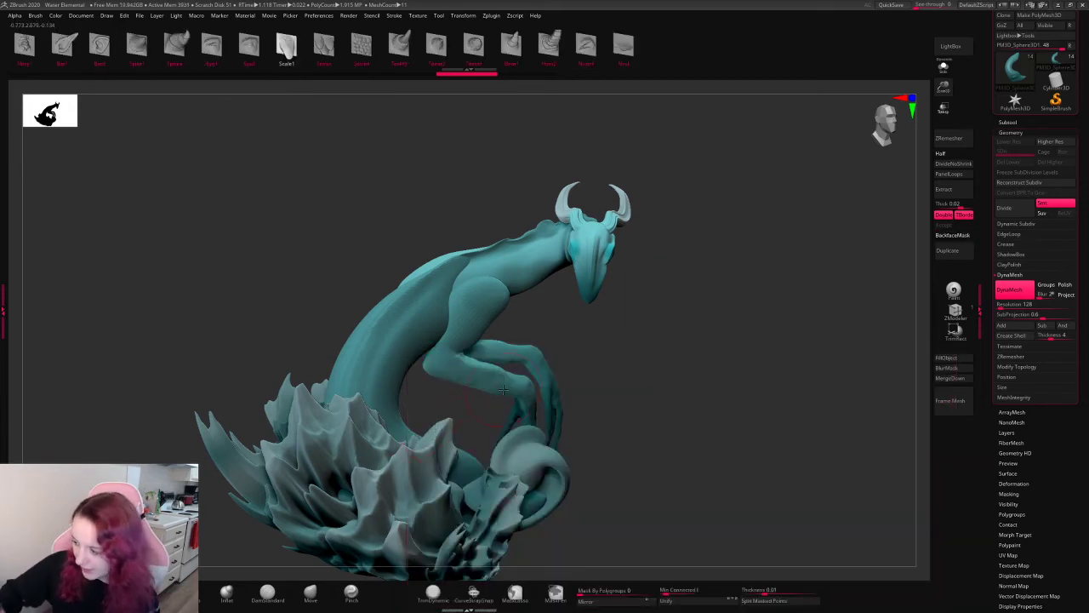
key(b)
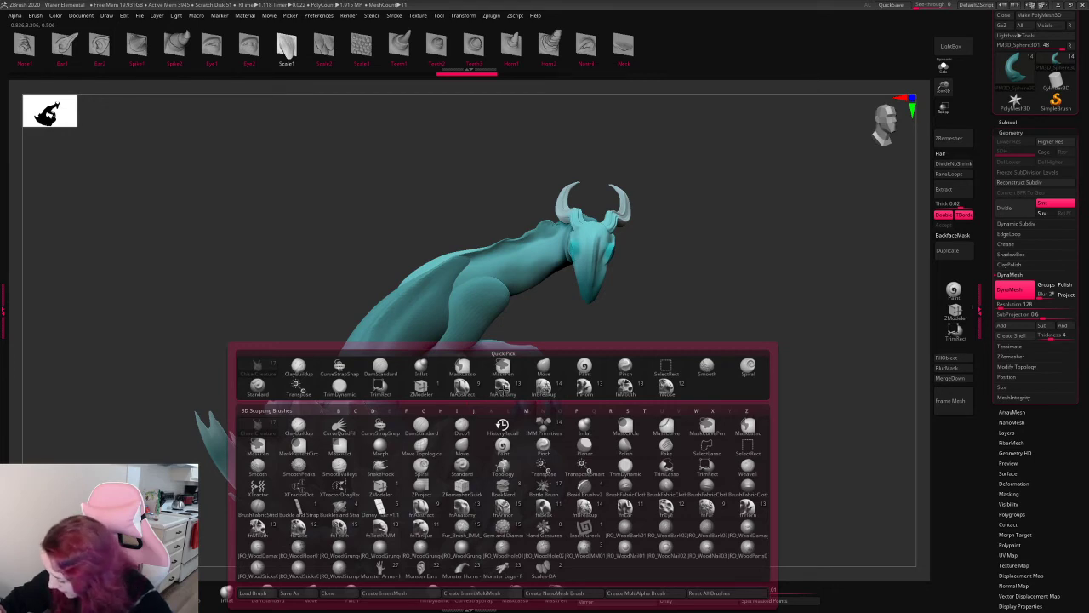
mouse_move(707, 546)
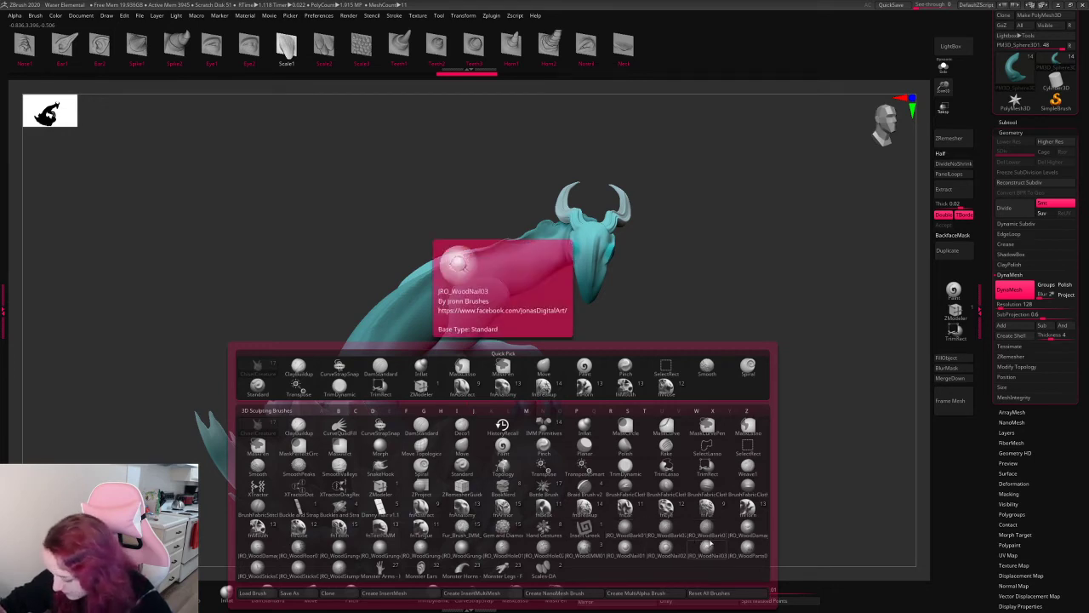
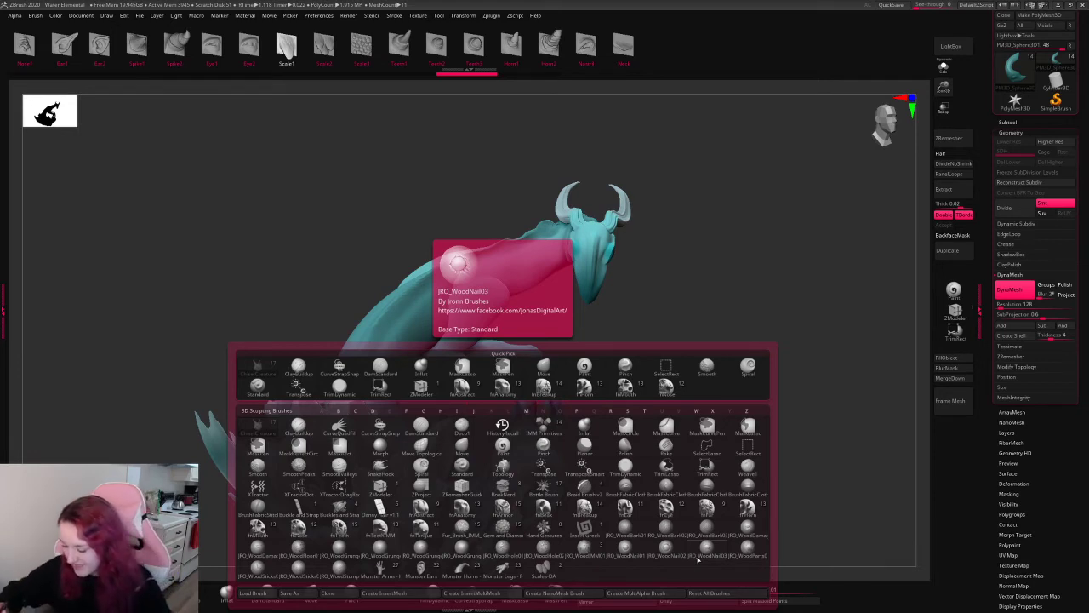
click(699, 554)
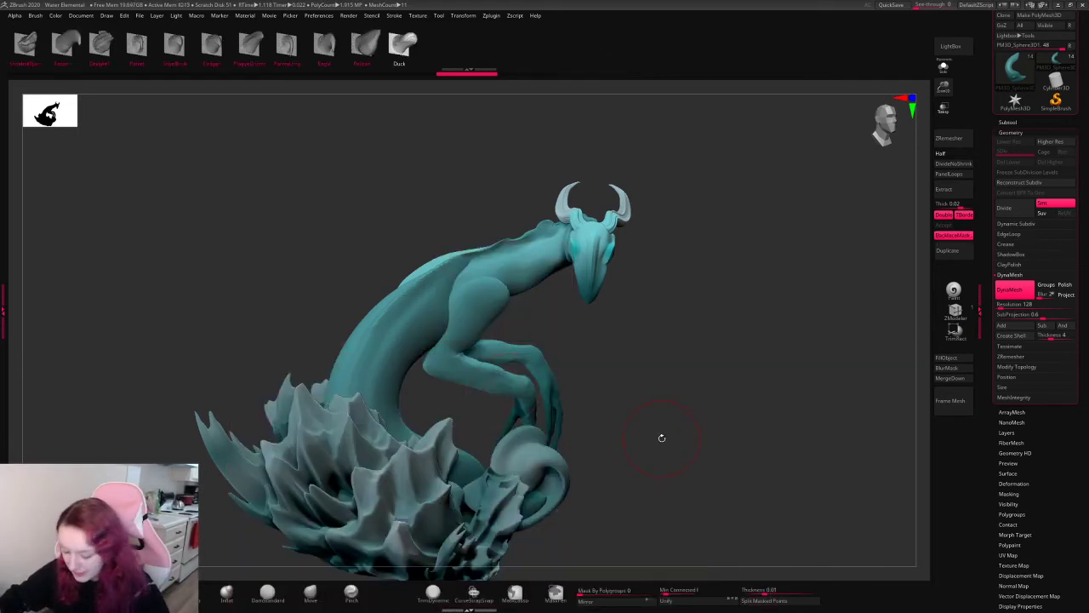
key(b)
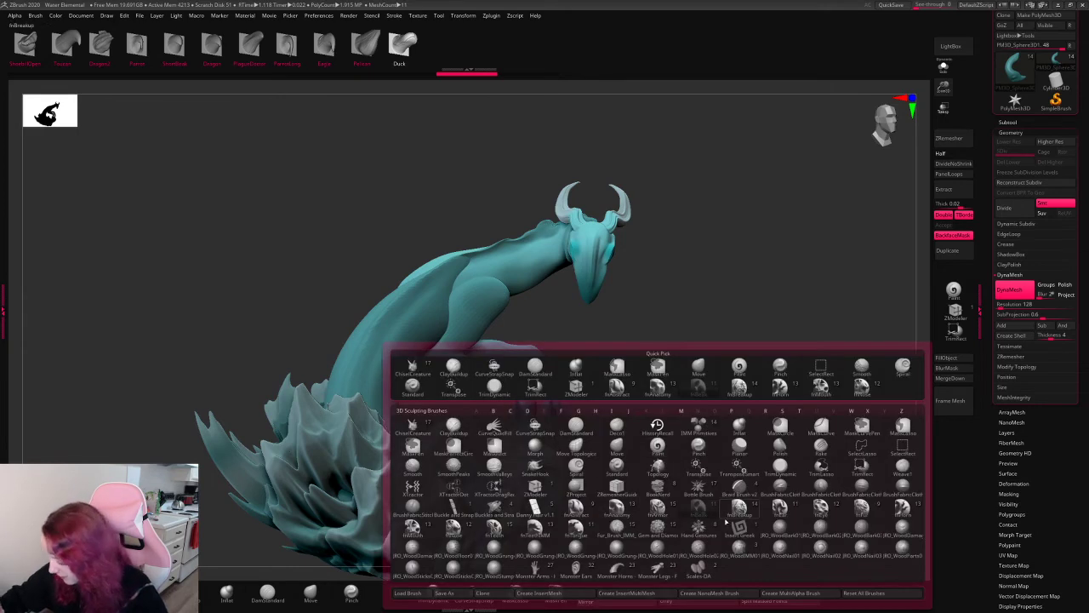
click(616, 514)
- Choose the armor shape brush with its SeaSpikes shape and bring the body's side into view
key(b)
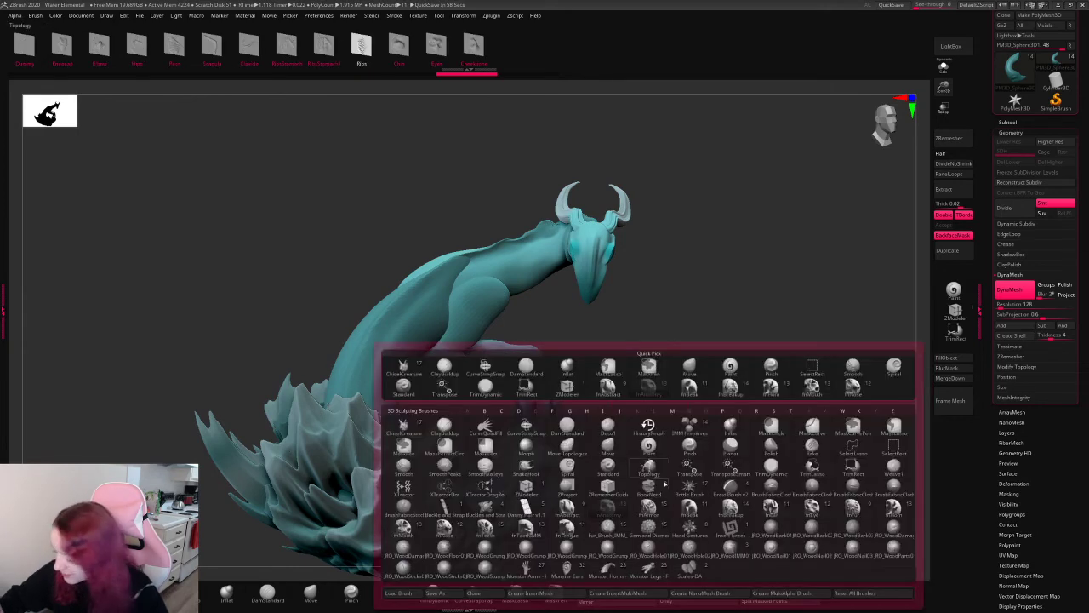
click(650, 513)
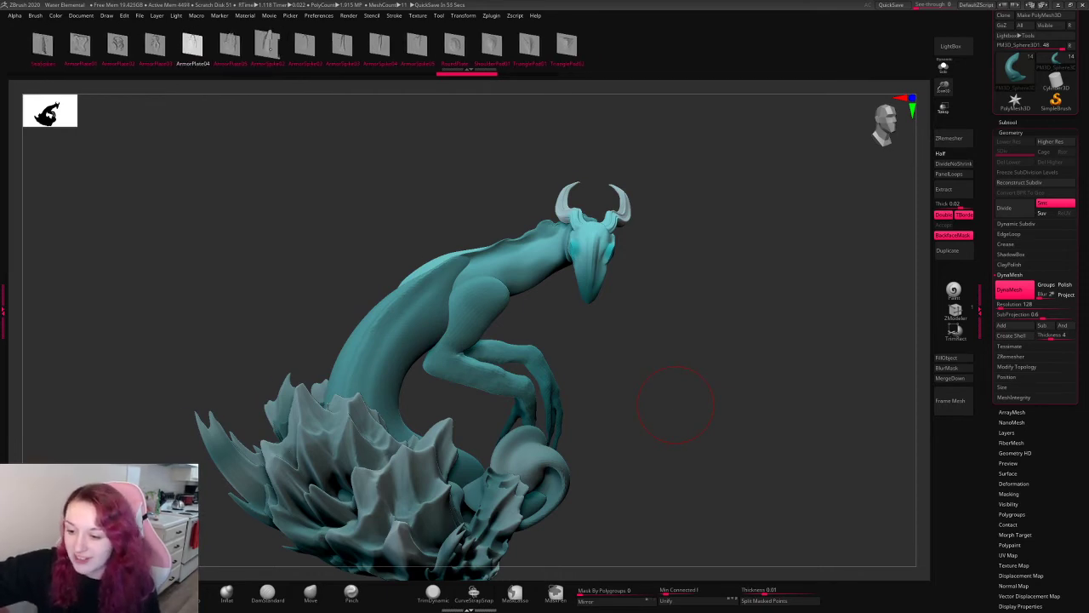
drag(677, 404, 628, 261)
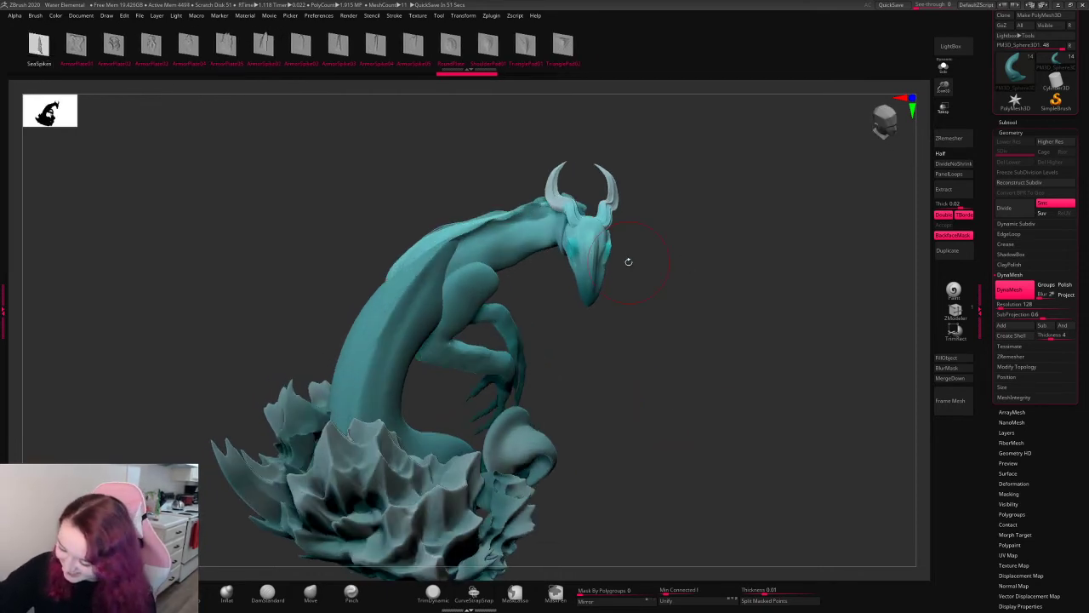
- Try a row of SeaSpikes along the body's side up to the shoulder and undo the strokes
mouse_move(370, 417)
mouse_down()
mouse_move(382, 333)
mouse_move(432, 253)
mouse_move(389, 344)
mouse_up()
mouse_move(427, 271)
mouse_down()
mouse_move(383, 332)
mouse_move(485, 214)
mouse_up()
drag(703, 171, 717, 222)
mouse_move(737, 258)
mouse_down()
mouse_move(722, 228)
mouse_move(756, 252)
mouse_up()
key(ctrl+z)
key(ctrl+z)
- Sculpt a continuous row of jagged SeaSpikes along the body's side, from the tail base up to the shoulder
mouse_move(430, 337)
mouse_down()
mouse_move(393, 412)
mouse_move(436, 332)
mouse_up()
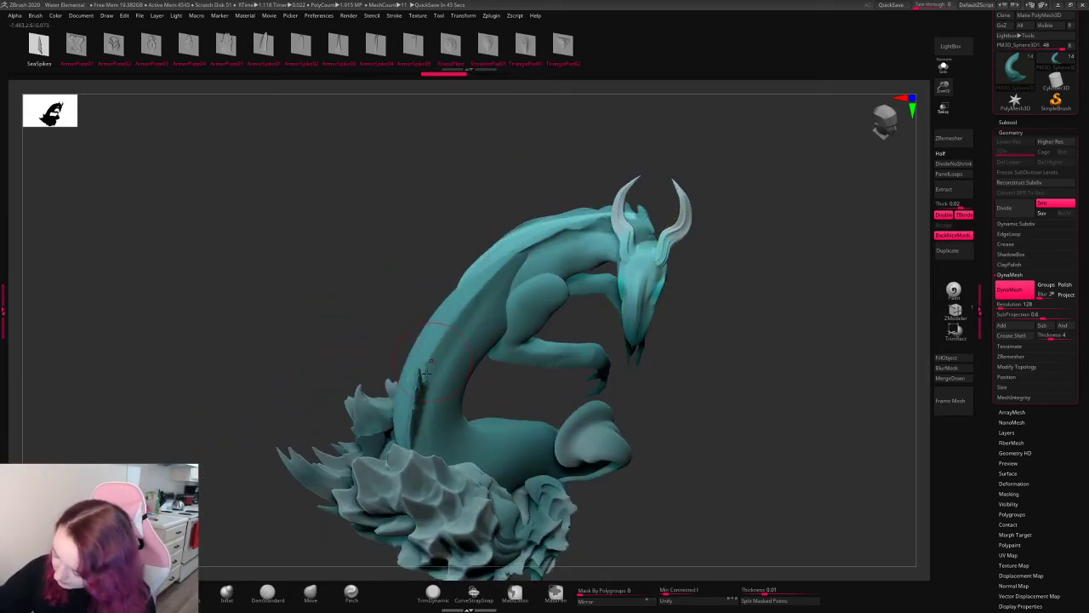
mouse_move(412, 400)
mouse_down()
mouse_move(441, 343)
mouse_move(500, 277)
mouse_up()
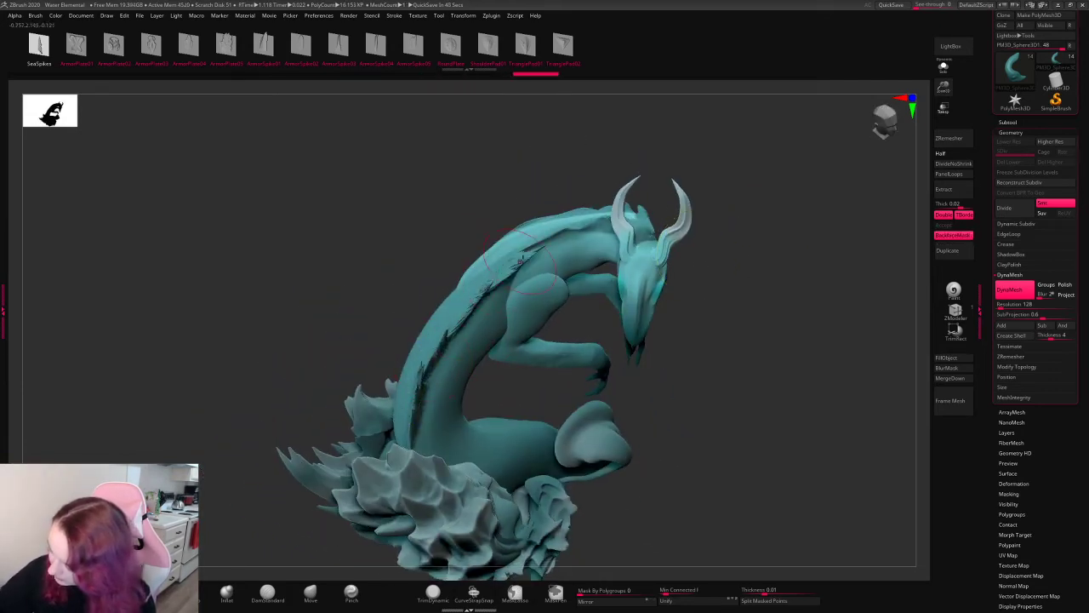
drag(742, 211, 773, 225)
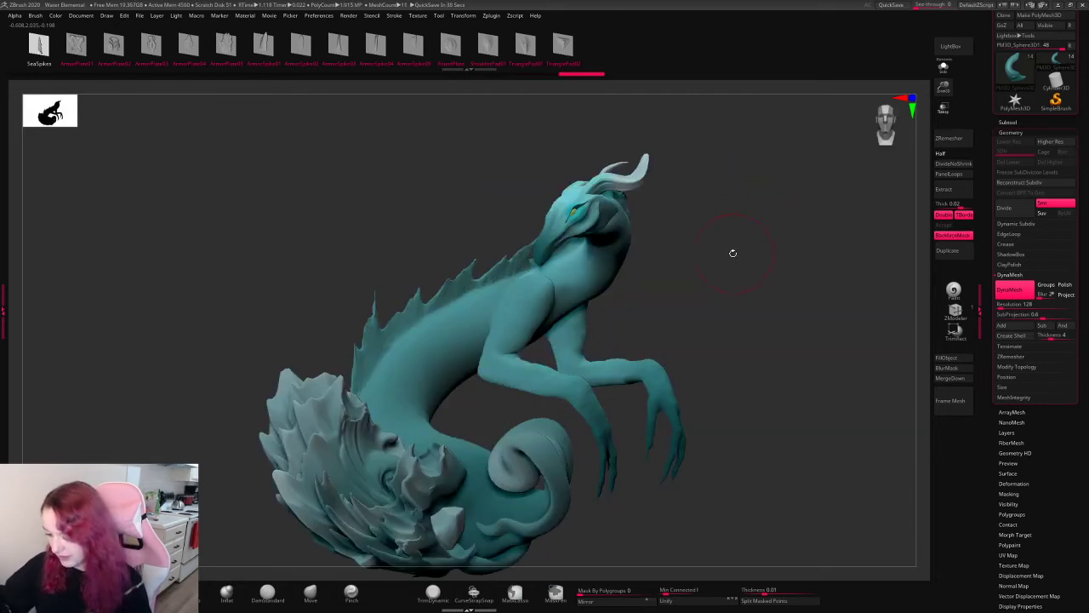
- Set the body's DynaMesh resolution to 504 and remesh it with the new spikes
key(space)
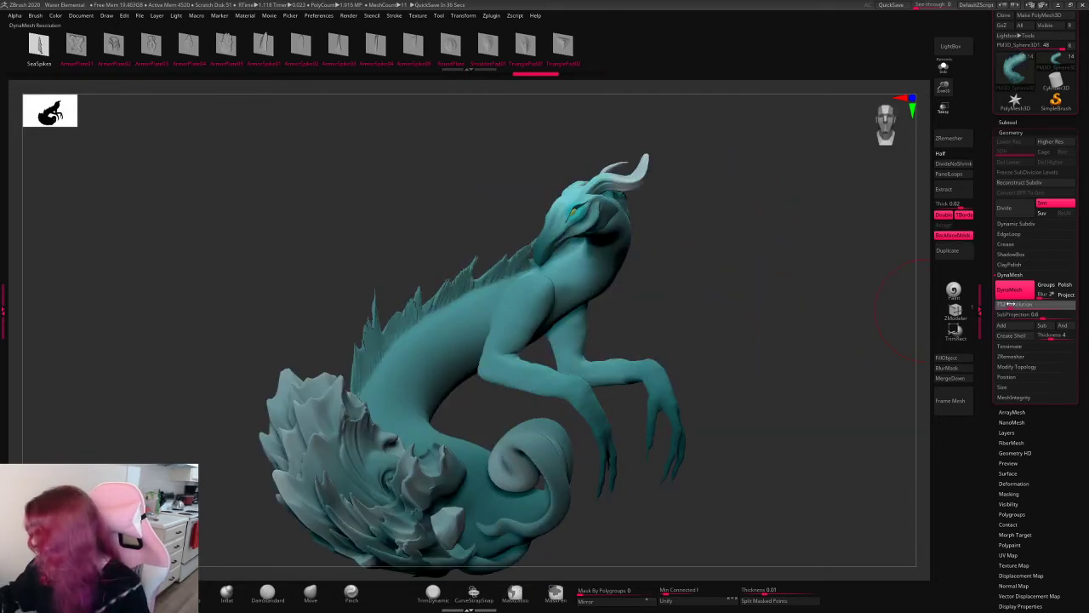
click(1009, 305)
ctrl+drag(813, 364, 831, 442)
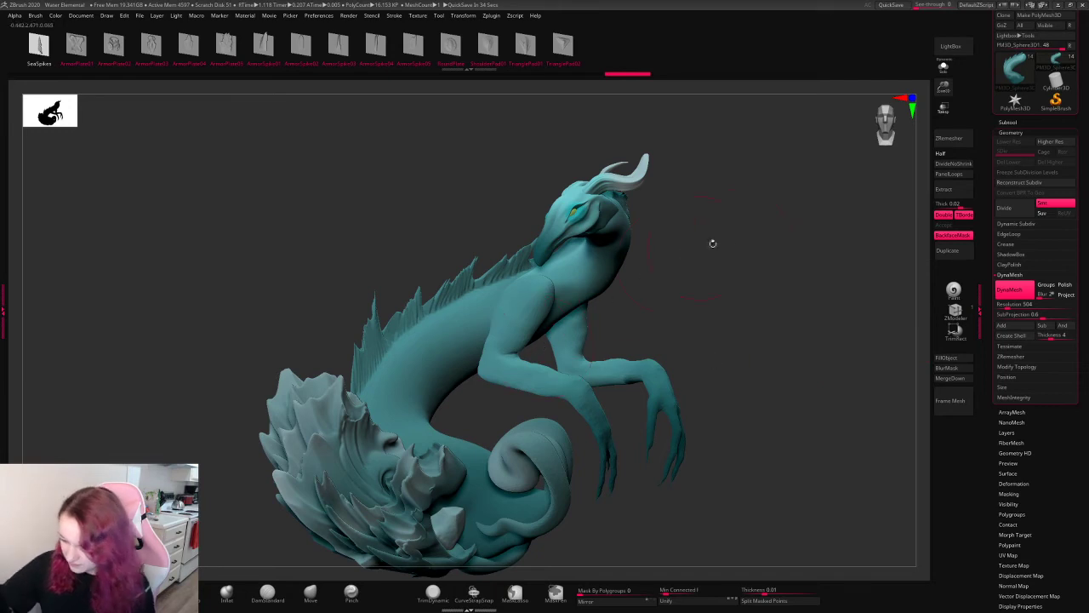
drag(713, 244, 741, 239)
- Twist the tips of the spikes along the back with the Spiral brush
key(space)
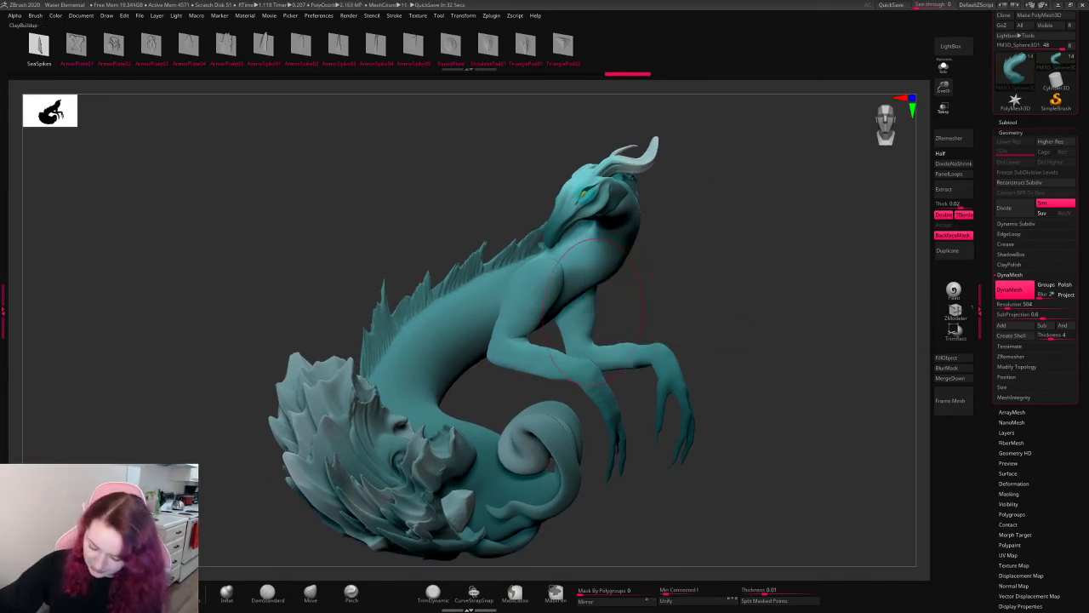
click(227, 593)
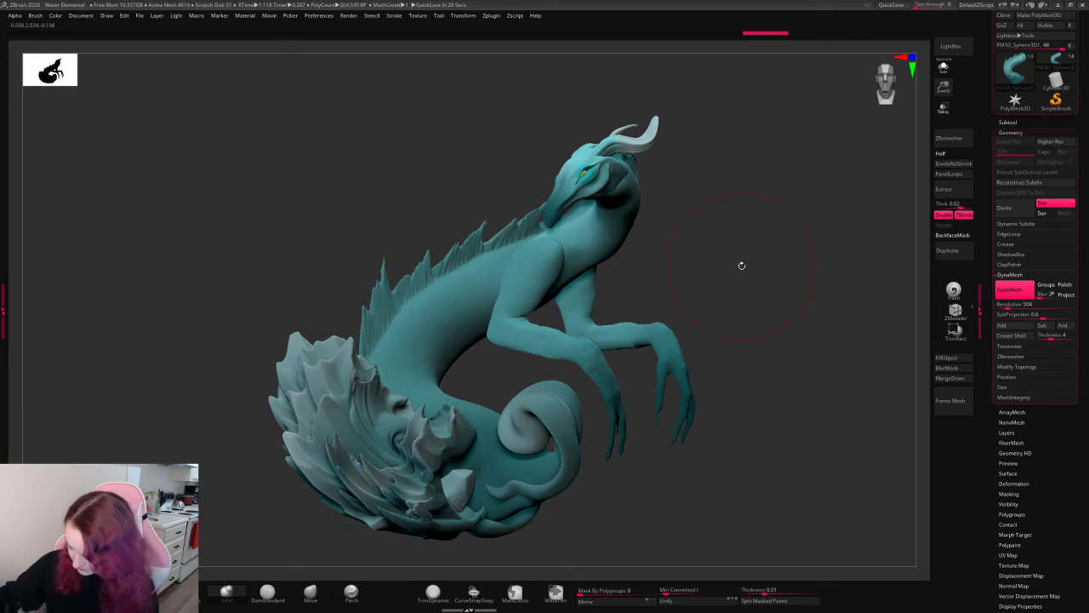
key(b)
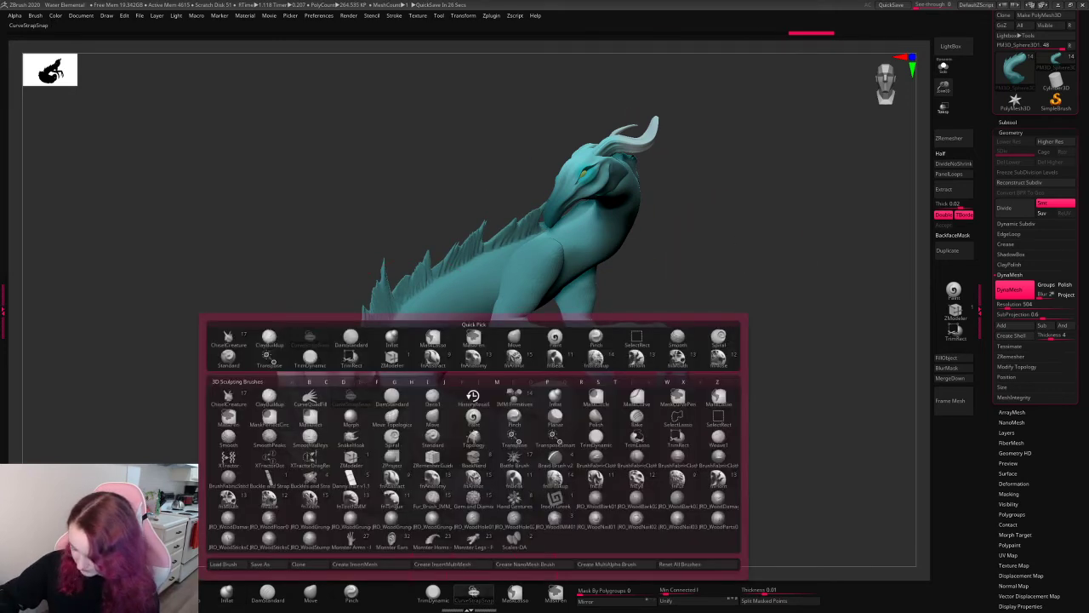
key(s)
click(394, 438)
right_click(491, 318)
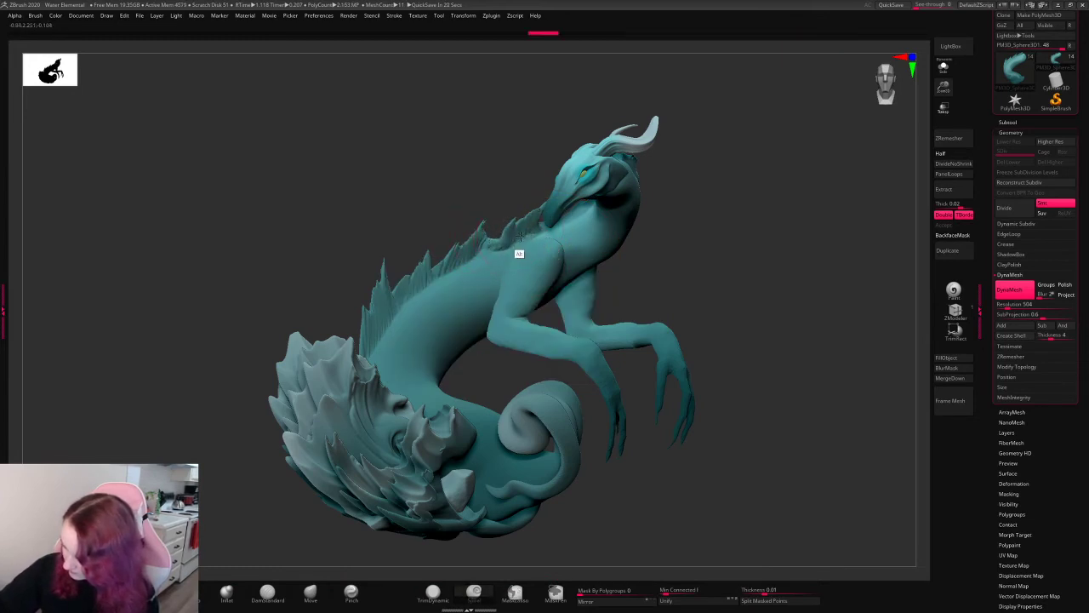
mouse_move(455, 274)
mouse_down()
mouse_move(481, 243)
mouse_move(424, 284)
mouse_up()
drag(421, 285, 416, 289)
- Undo the last spiral strokes, curl the spikes down to the tail base and check them from the other side
key(ctrl+z)
key(ctrl+z)
key(ctrl+z)
key(ctrl+z)
key(ctrl+z)
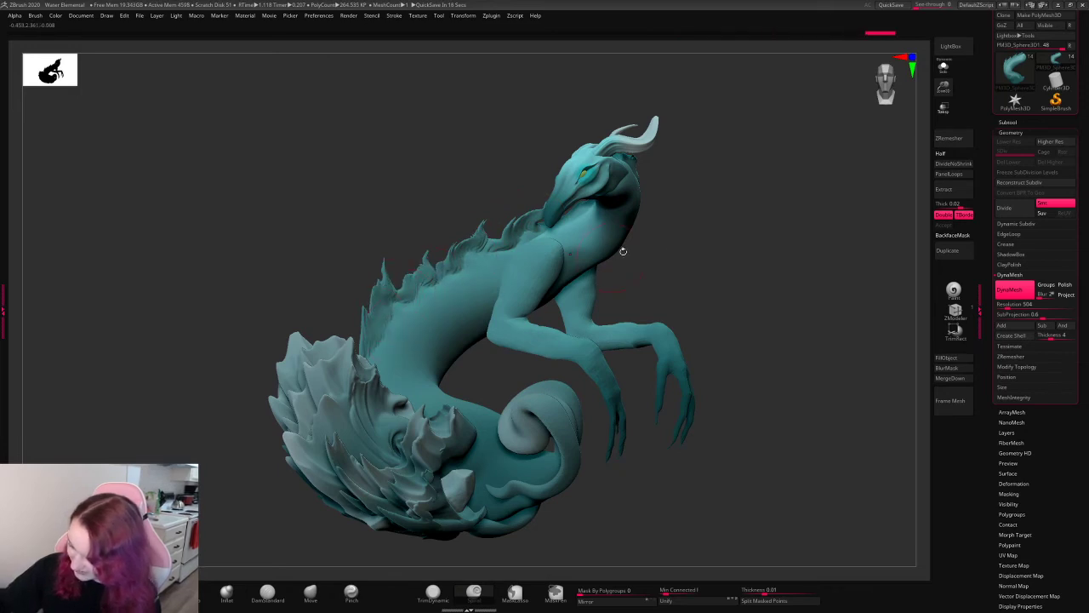
drag(366, 342, 377, 327)
mouse_move(762, 210)
mouse_down()
mouse_move(588, 247)
mouse_move(549, 277)
mouse_up()
key(space)
drag(719, 246, 640, 275)
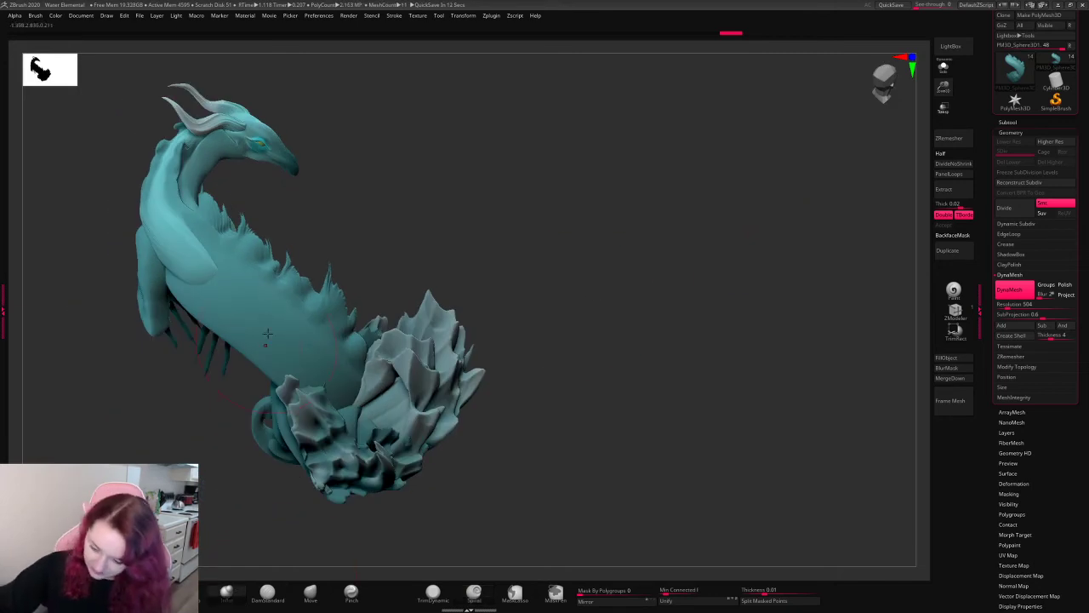
drag(452, 216, 722, 294)
- Paint the curled spikes a lighter grey-teal and shade the body beneath them darker teal with the Paint brush
key(space)
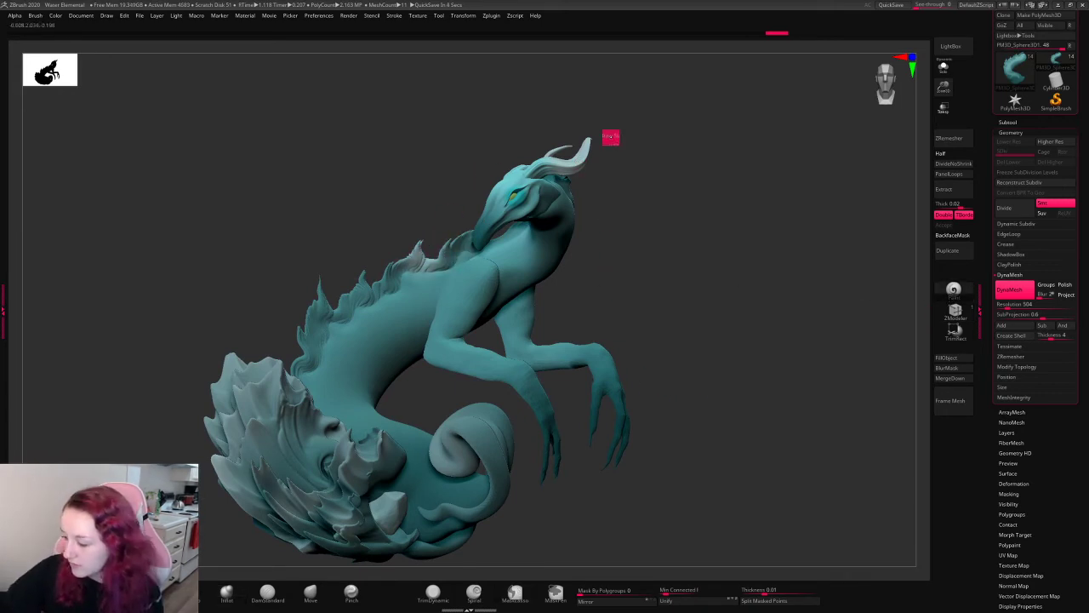
alt+click(610, 137)
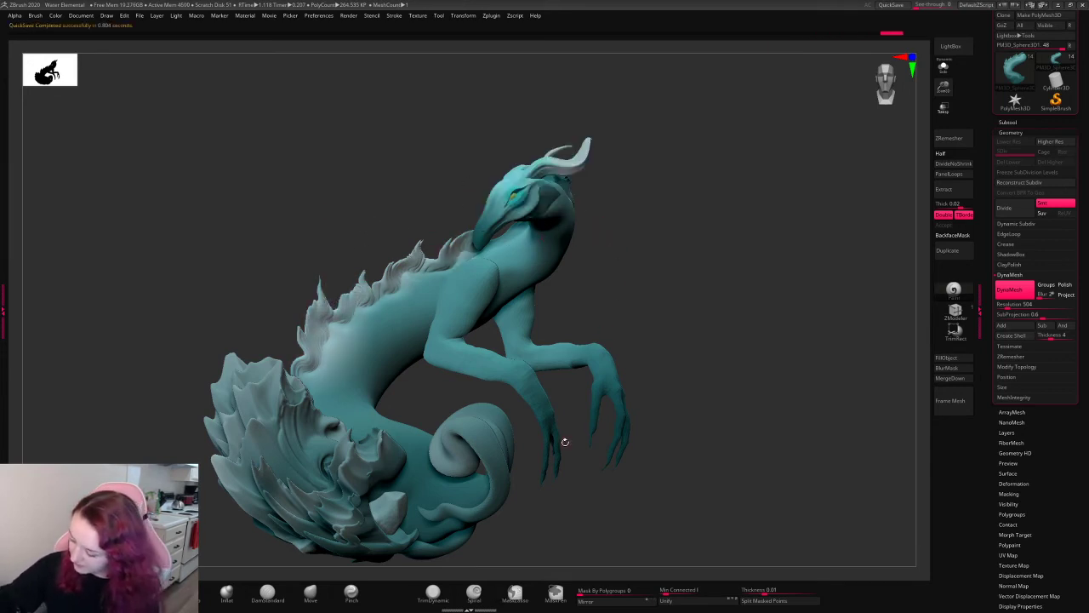
key(space)
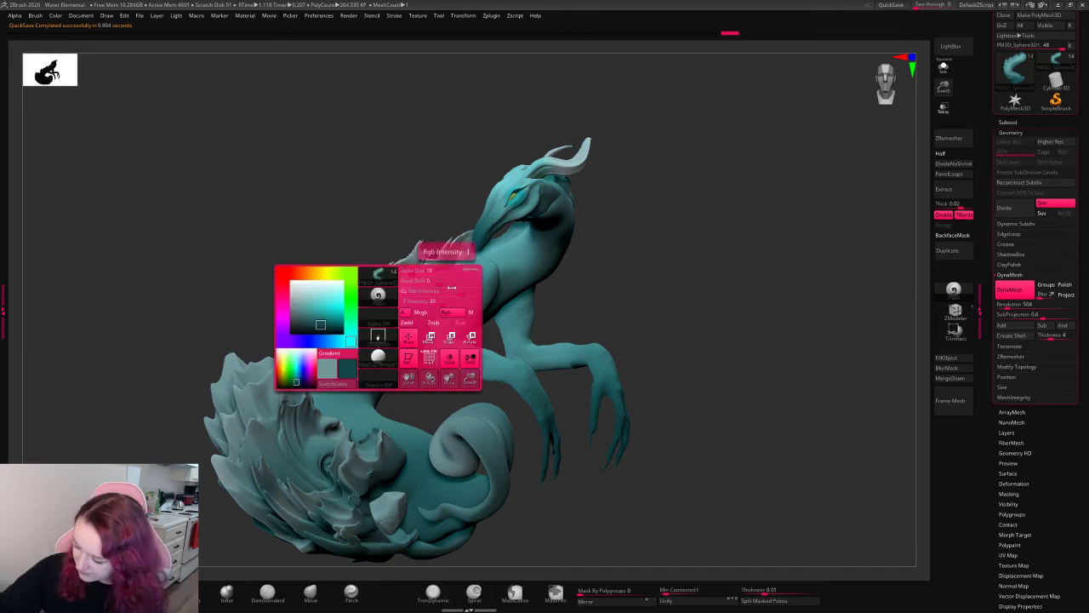
mouse_move(362, 368)
mouse_down()
mouse_move(341, 341)
mouse_move(397, 368)
mouse_up()
drag(358, 336, 413, 273)
drag(430, 324, 400, 247)
mouse_move(455, 293)
mouse_down()
mouse_move(400, 255)
mouse_move(449, 234)
mouse_up()
drag(698, 261, 598, 231)
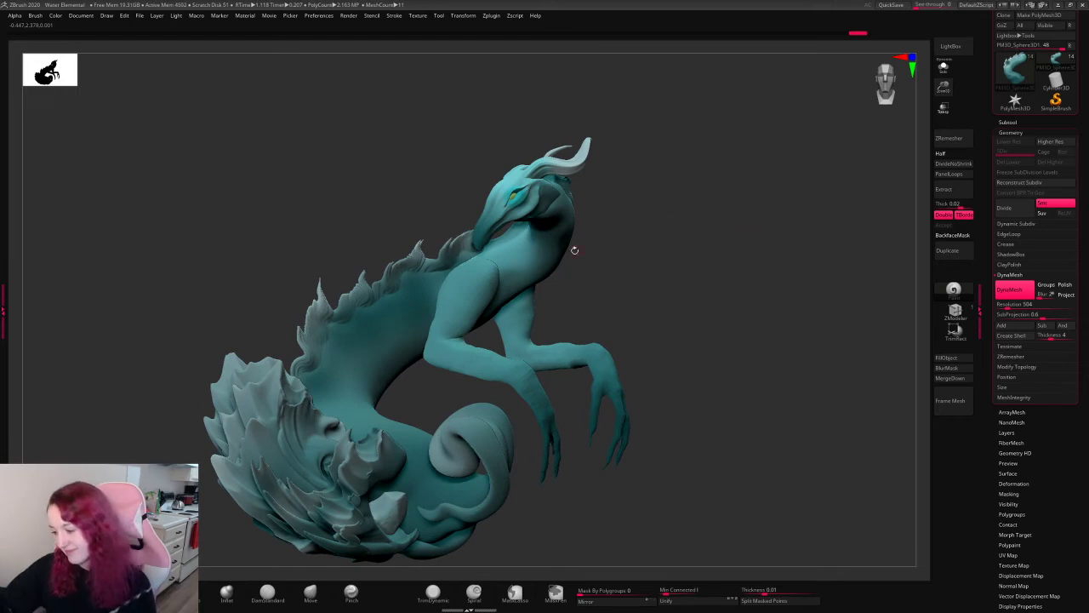
- Shade the upper back piece and the tops of the arms at the shoulders darker teal, selecting each part in turn
drag(720, 244, 735, 205)
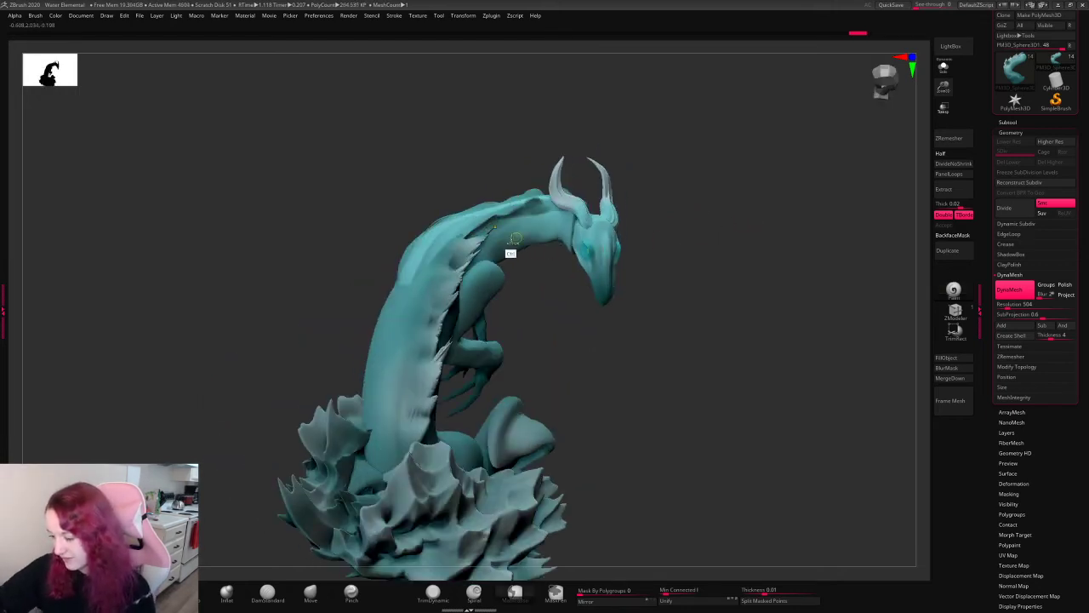
alt+click(465, 241)
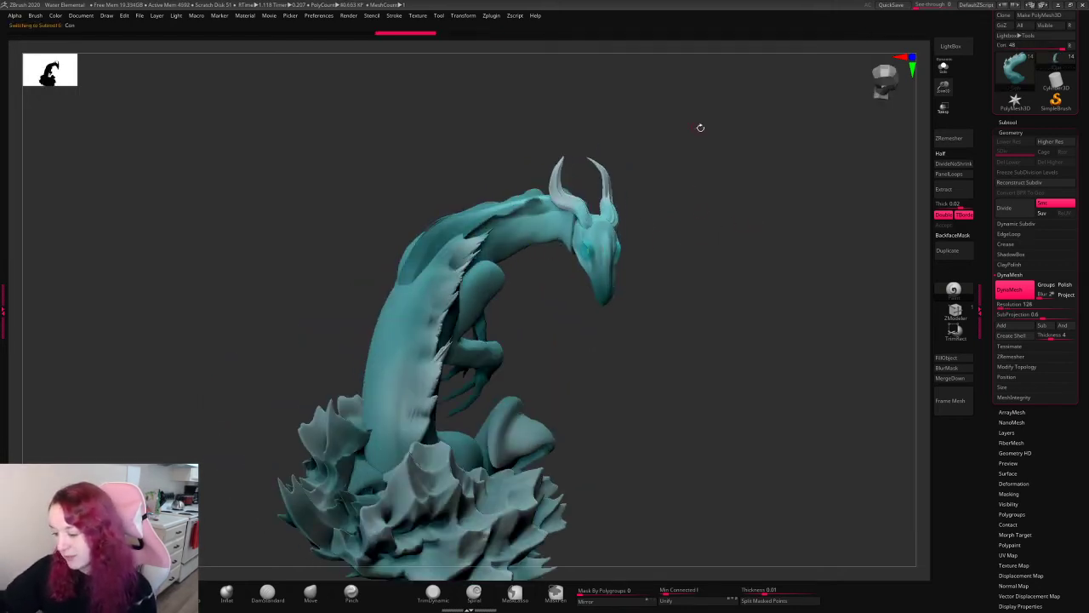
drag(714, 241, 692, 258)
alt+click(454, 293)
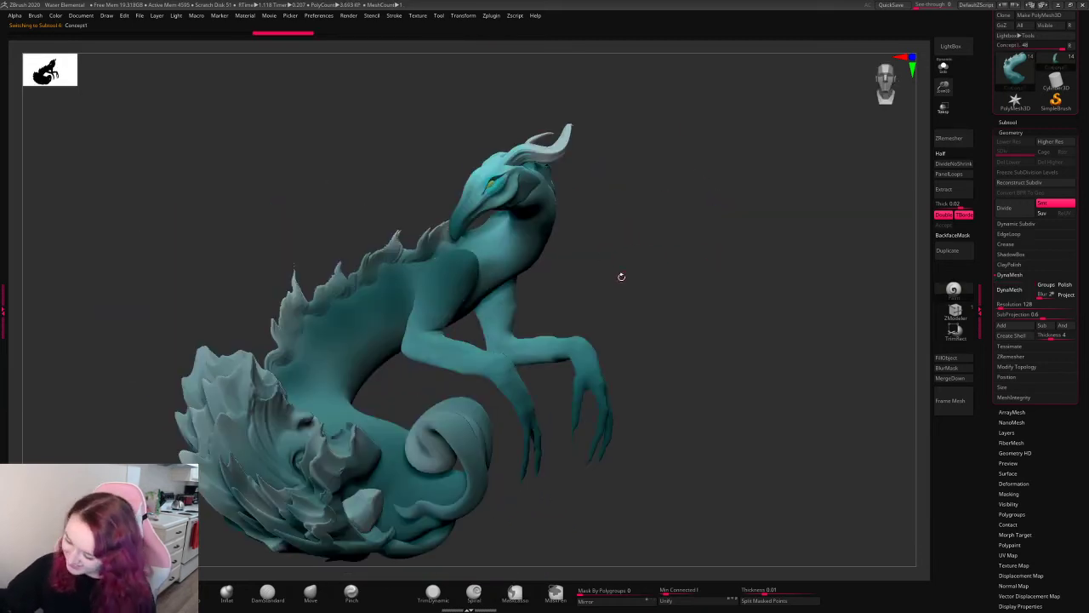
alt+click(485, 290)
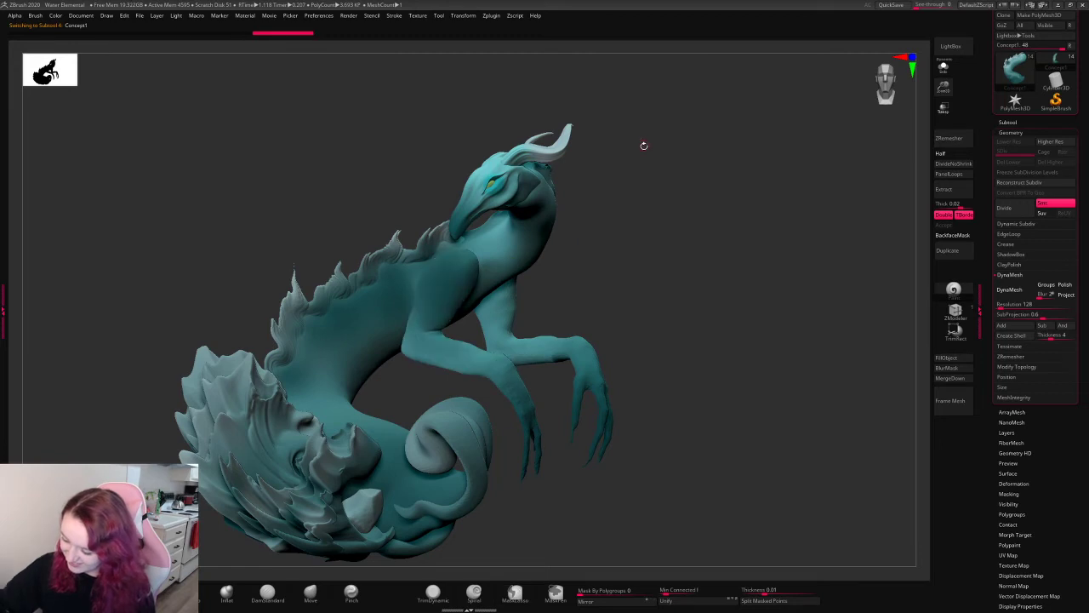
drag(722, 189, 605, 246)
alt+click(496, 294)
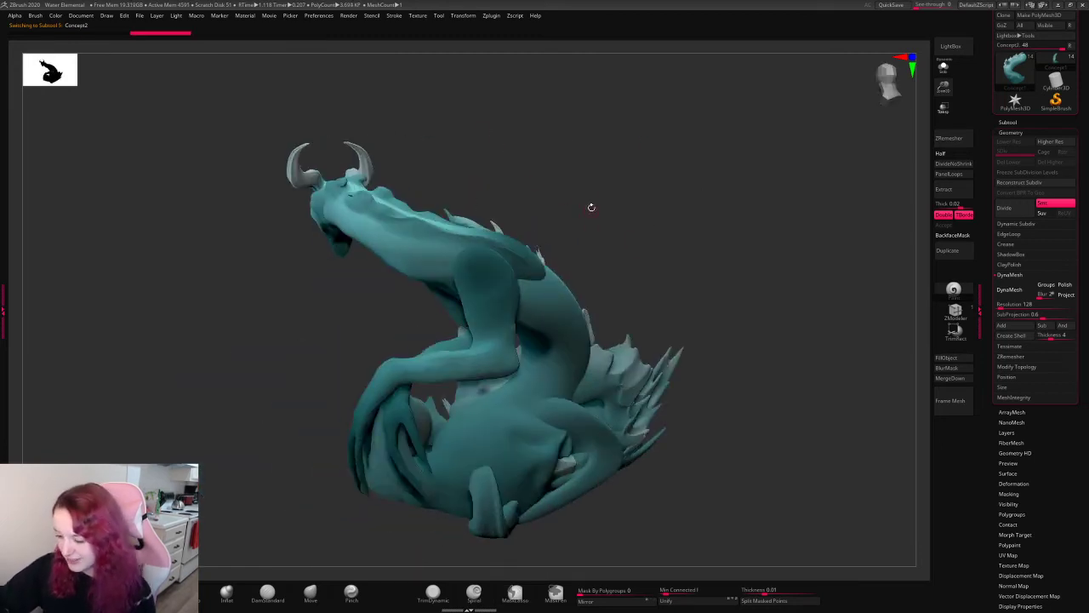
- Paint darker teal shading onto the main body piece, isolating it to reach its underside and restoring the full model
drag(628, 203, 638, 190)
drag(607, 246, 710, 255)
alt+click(264, 417)
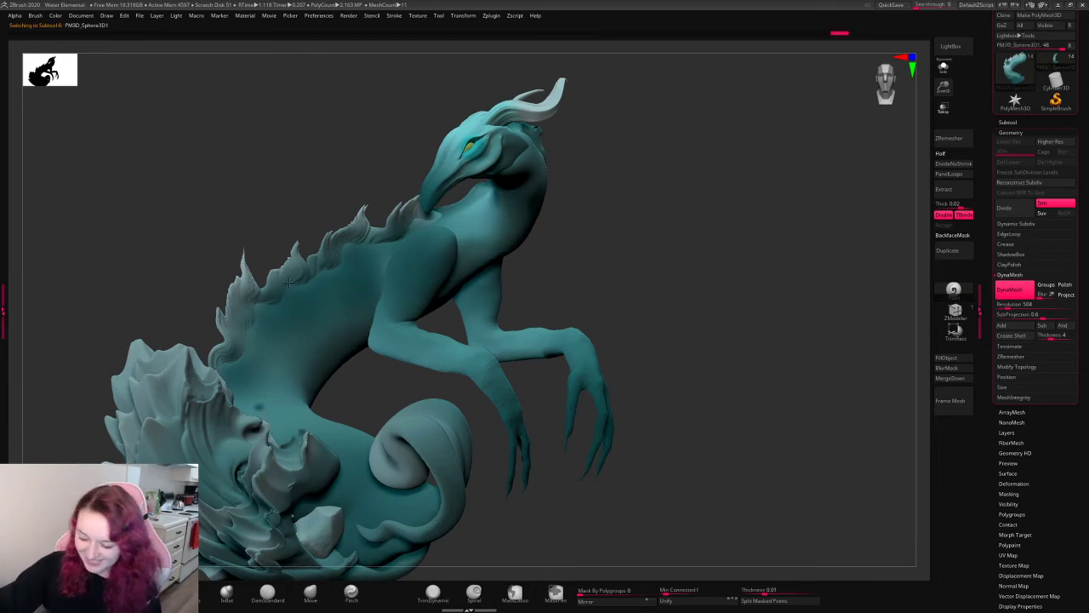
drag(741, 204, 536, 320)
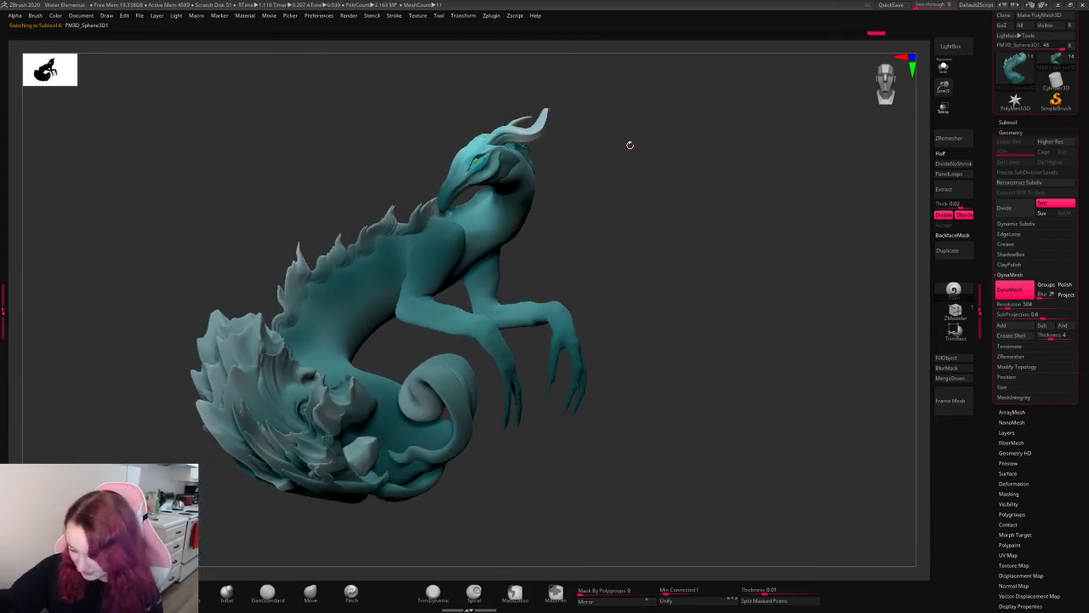
key(space)
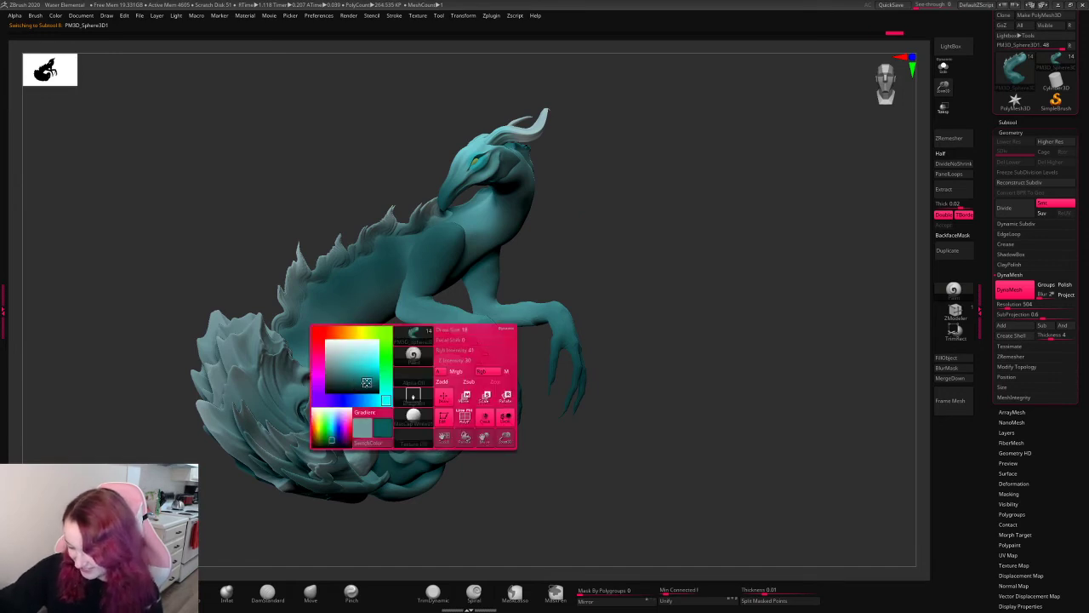
key(space)
key(space)
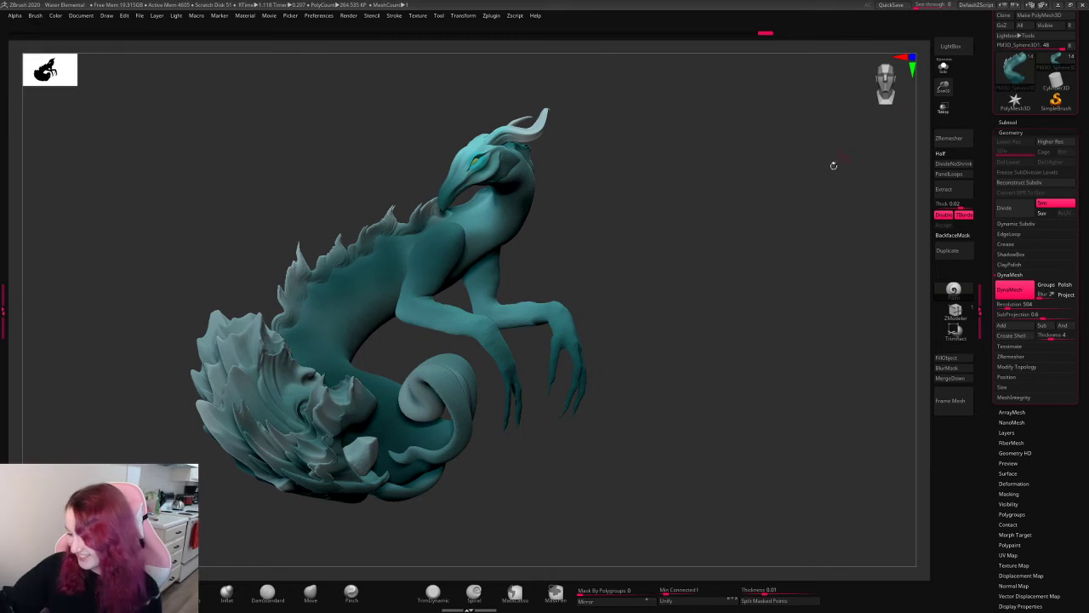
key(ctrl+shift+f)
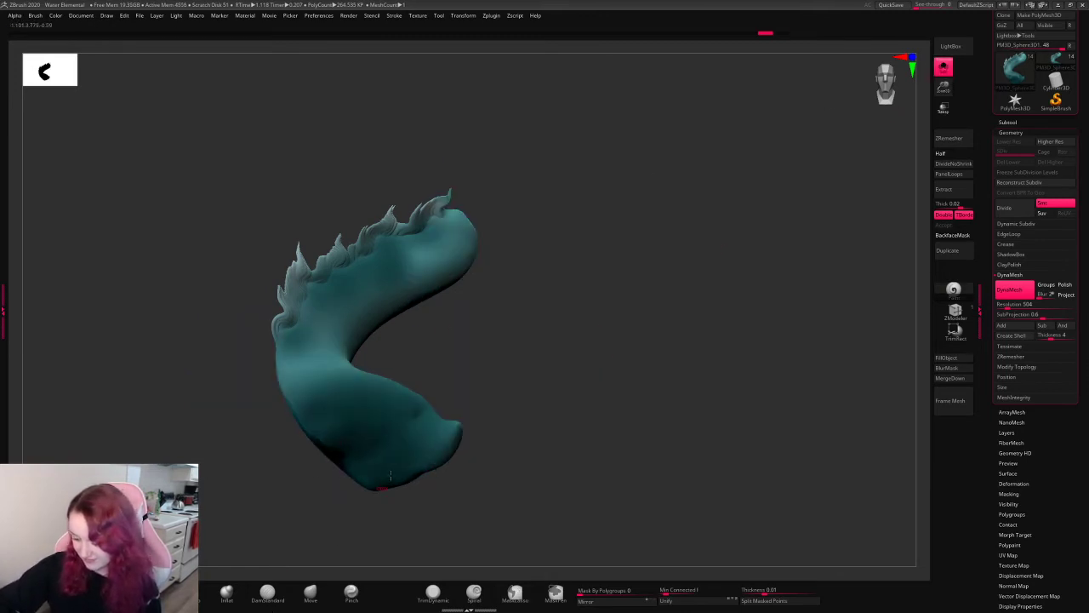
mouse_move(333, 459)
mouse_down()
mouse_move(610, 333)
mouse_move(512, 415)
mouse_move(527, 404)
mouse_move(485, 417)
mouse_move(569, 406)
mouse_move(735, 189)
mouse_move(943, 70)
mouse_up()
click(943, 69)
drag(664, 292, 824, 247)
- Select the large spiky crest at the hind end and paint its upper spikes a lighter grey-teal
key(space)
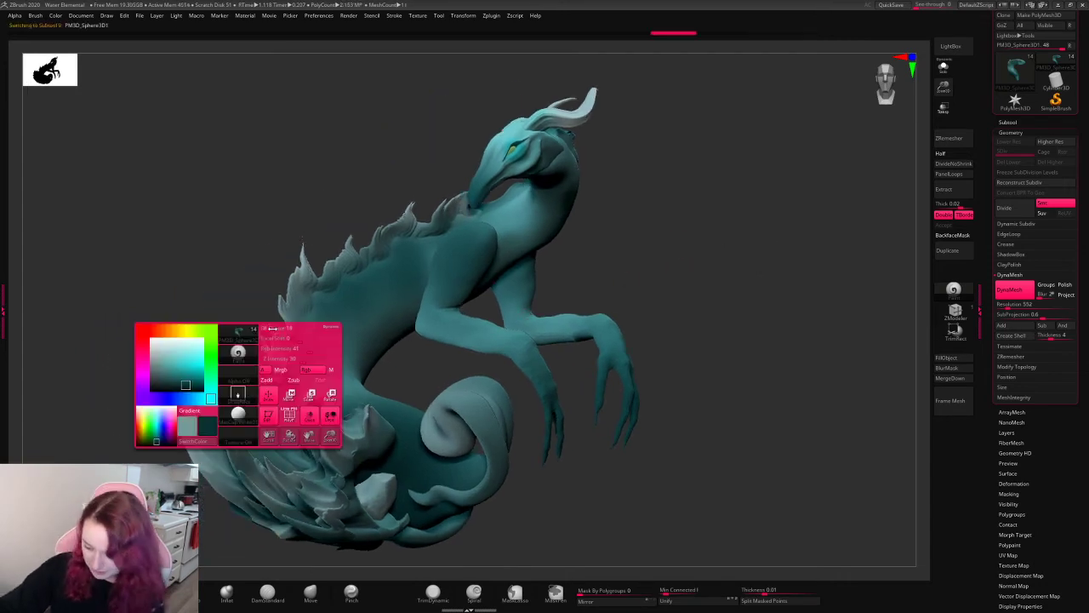
alt+click(223, 354)
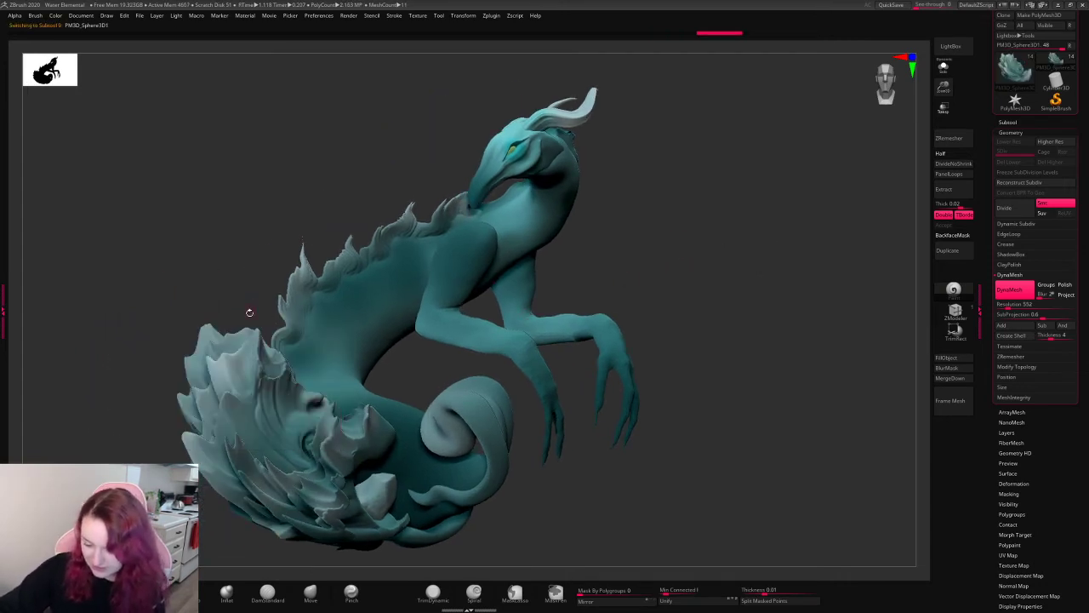
alt+drag(600, 232, 774, 187)
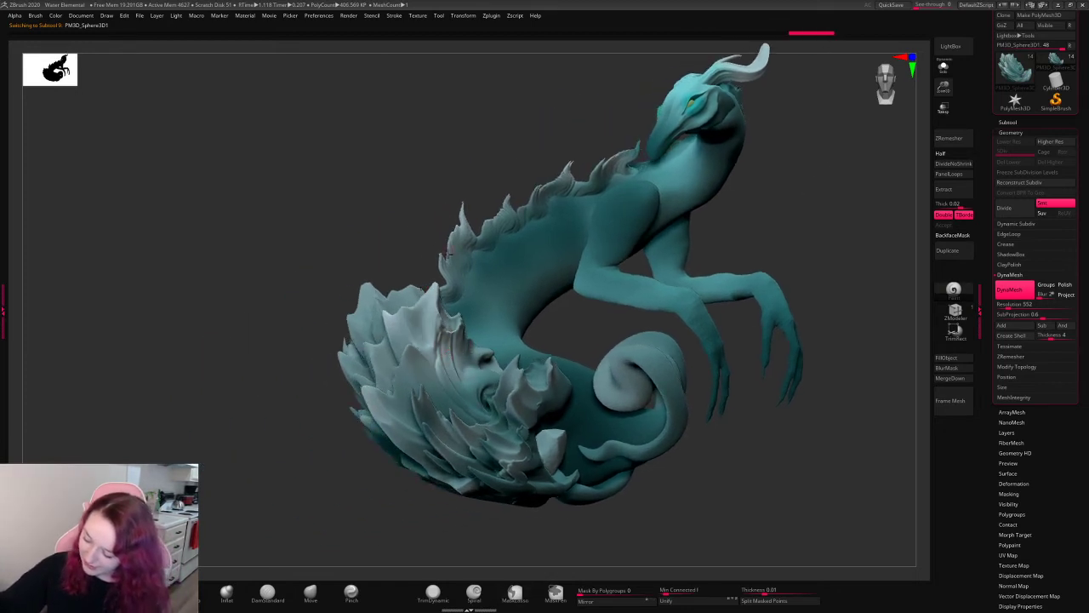
alt+click(405, 396)
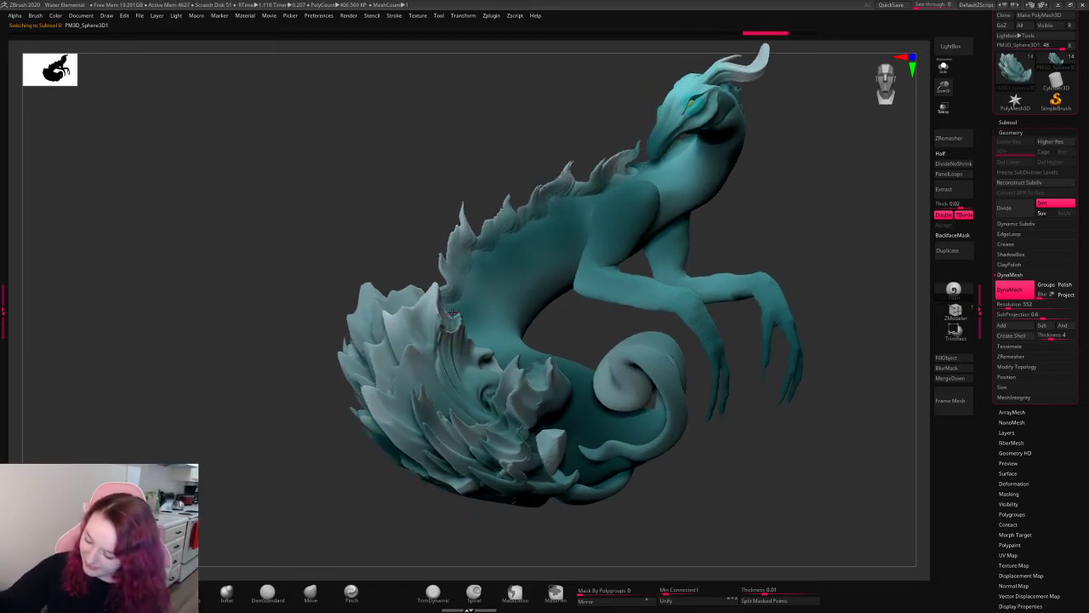
alt+click(425, 418)
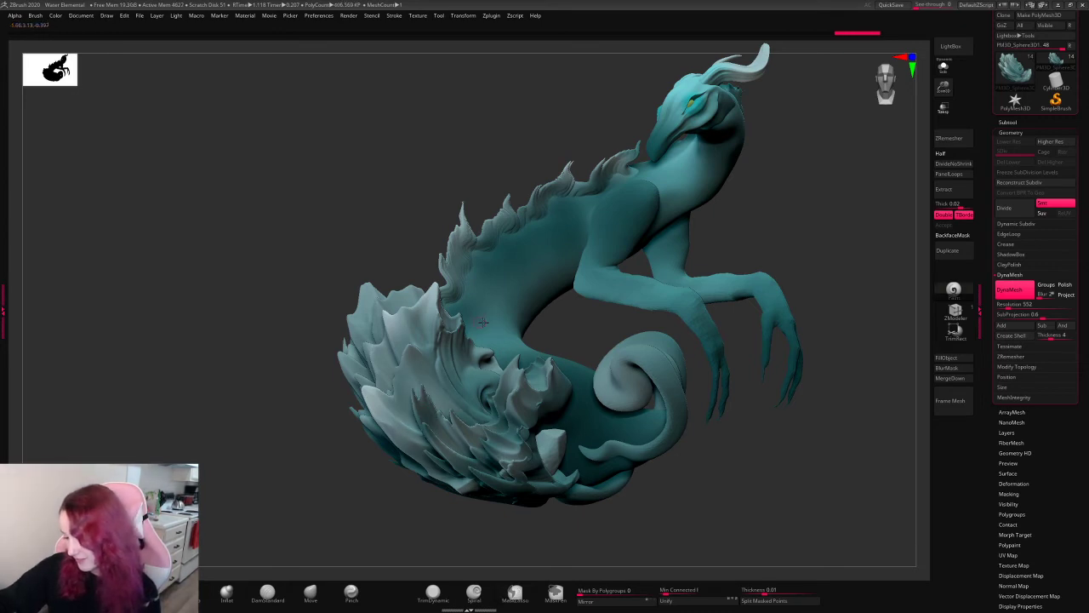
- Undo the last crest strokes, lighten the smaller spiky wave in front, and reselect the large crest
alt+click(411, 348)
key(ctrl+z)
key(ctrl+z)
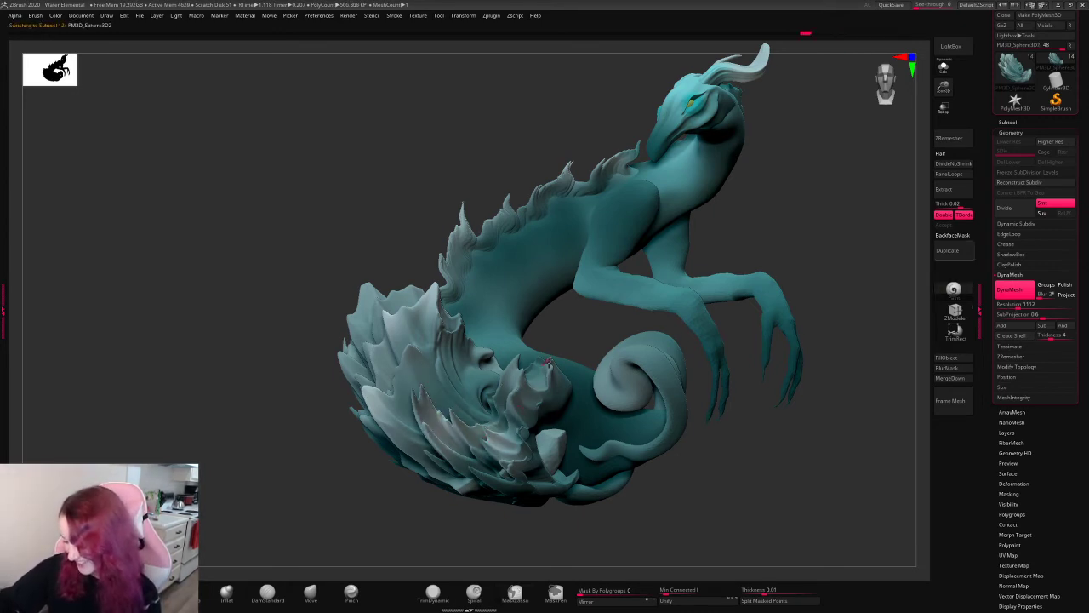
alt+click(368, 312)
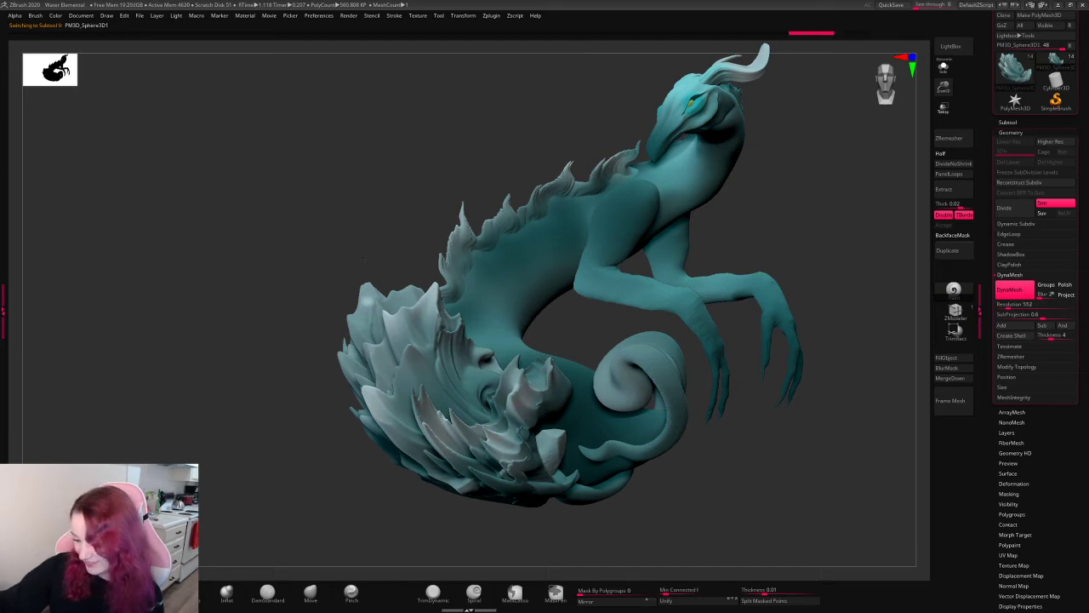
- Enlarge the brush and push the spiked outline of the back outward with the Move brush
drag(413, 219, 492, 284)
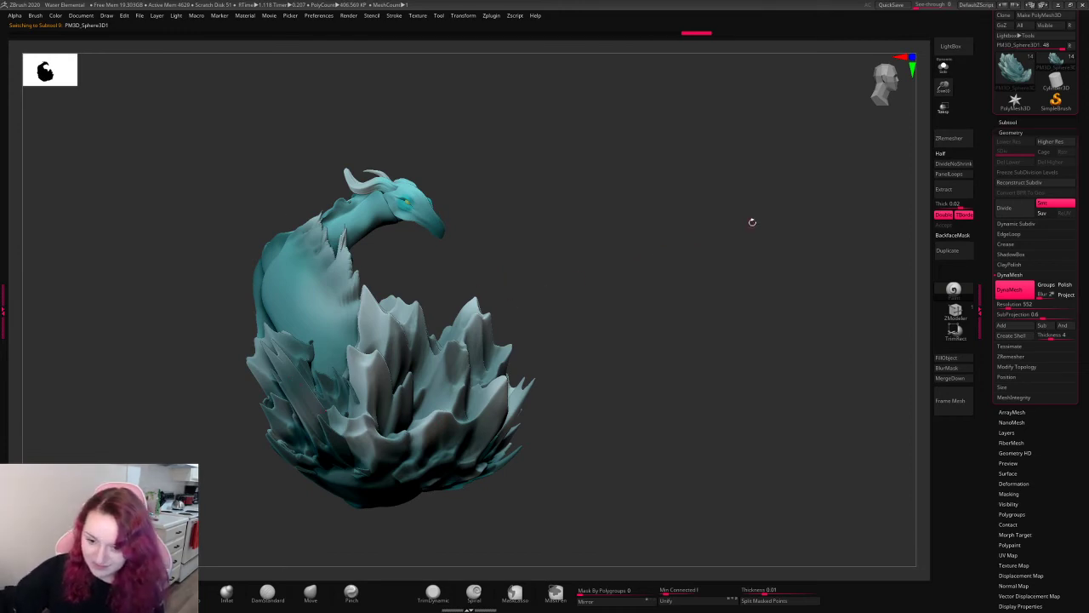
drag(753, 223, 761, 285)
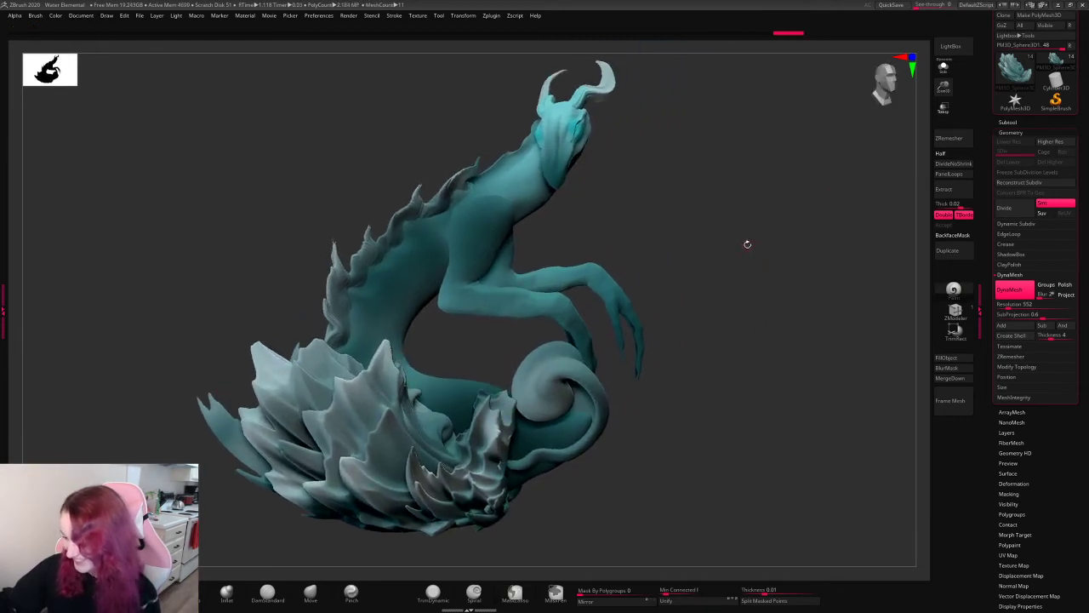
mouse_move(746, 244)
mouse_down()
mouse_move(747, 270)
mouse_move(722, 184)
mouse_move(771, 258)
mouse_move(758, 235)
mouse_move(787, 192)
mouse_move(727, 212)
mouse_move(785, 202)
mouse_up()
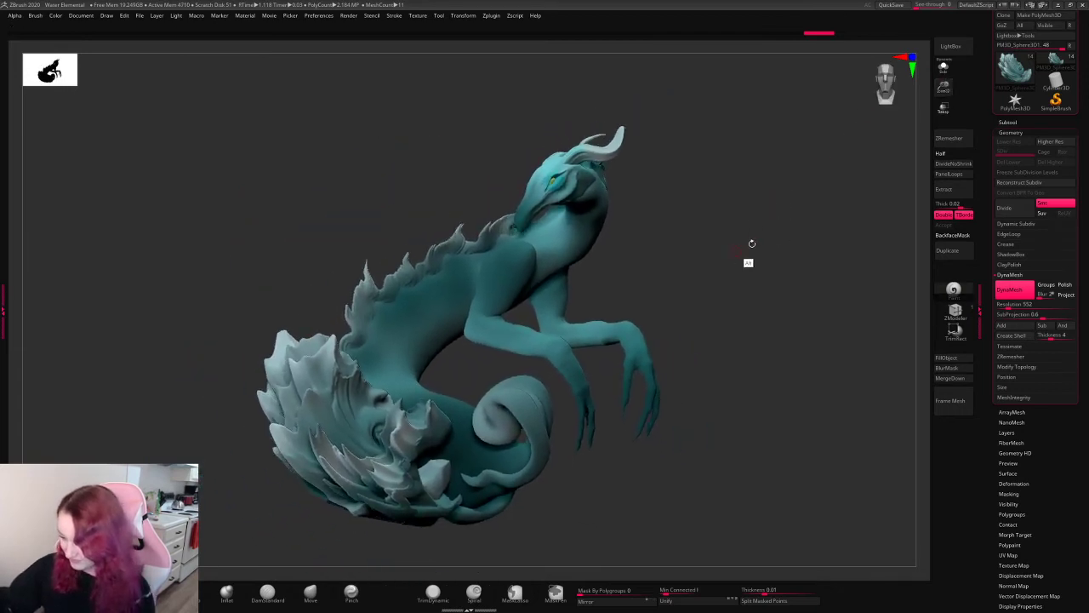
drag(751, 243, 614, 242)
key(space)
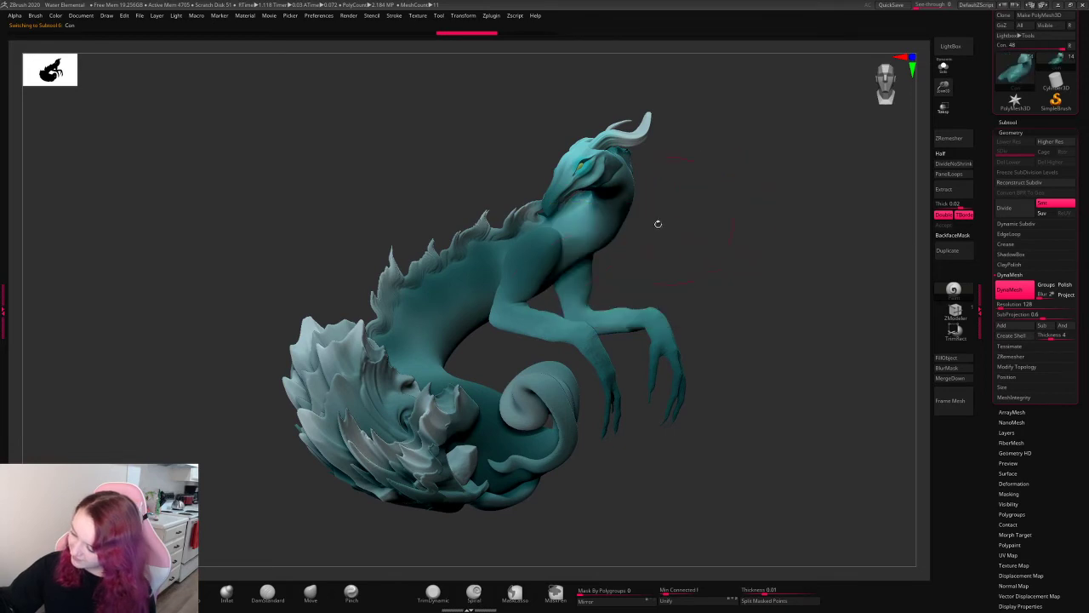
key(space)
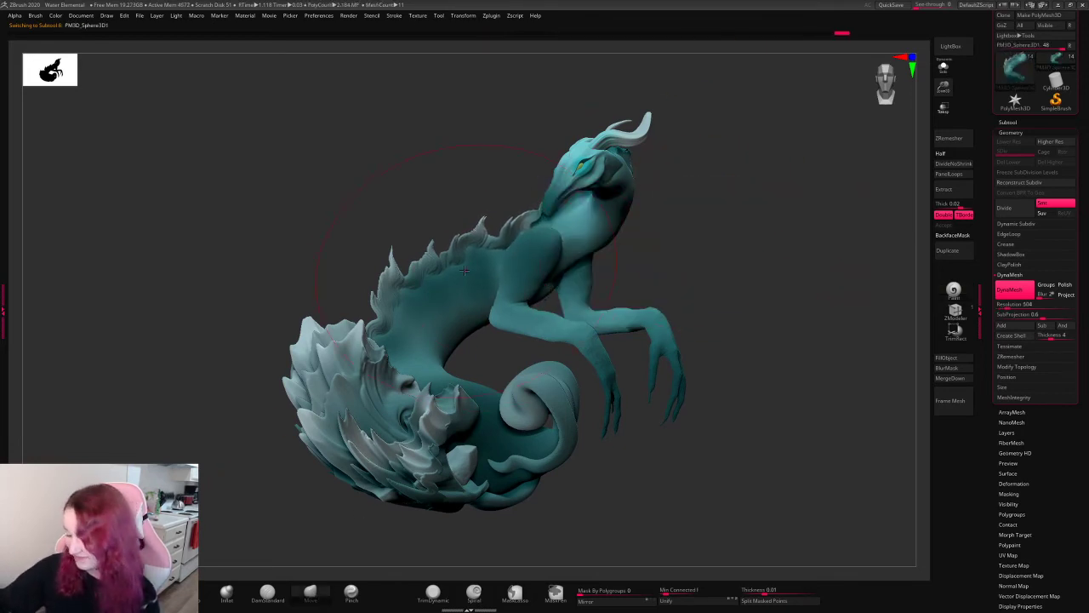
drag(442, 260, 432, 253)
alt+click(517, 315)
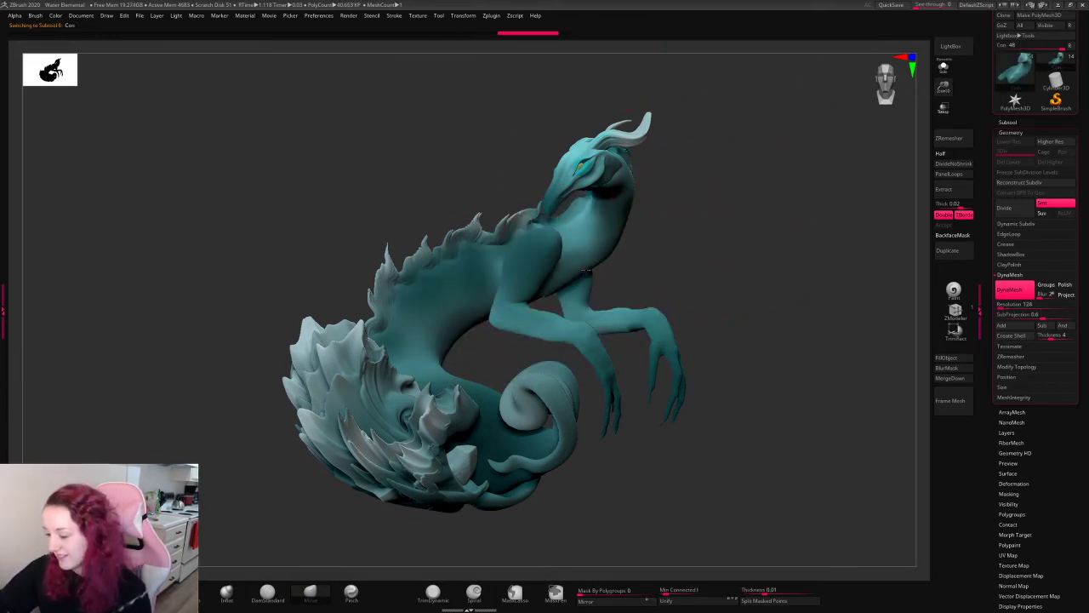
- Duplicate the large spiky crest and mirror the copy to the opposite side of the creature
ctrl+drag(603, 274, 434, 390)
drag(785, 201, 881, 228)
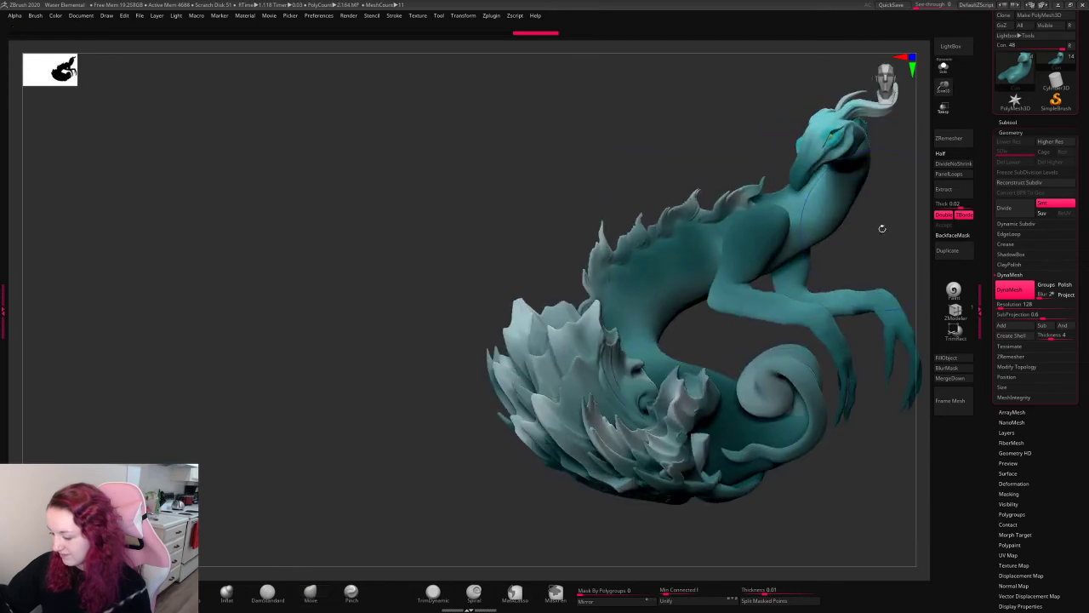
alt+drag(808, 459, 643, 459)
right_click(686, 404)
alt+click(637, 400)
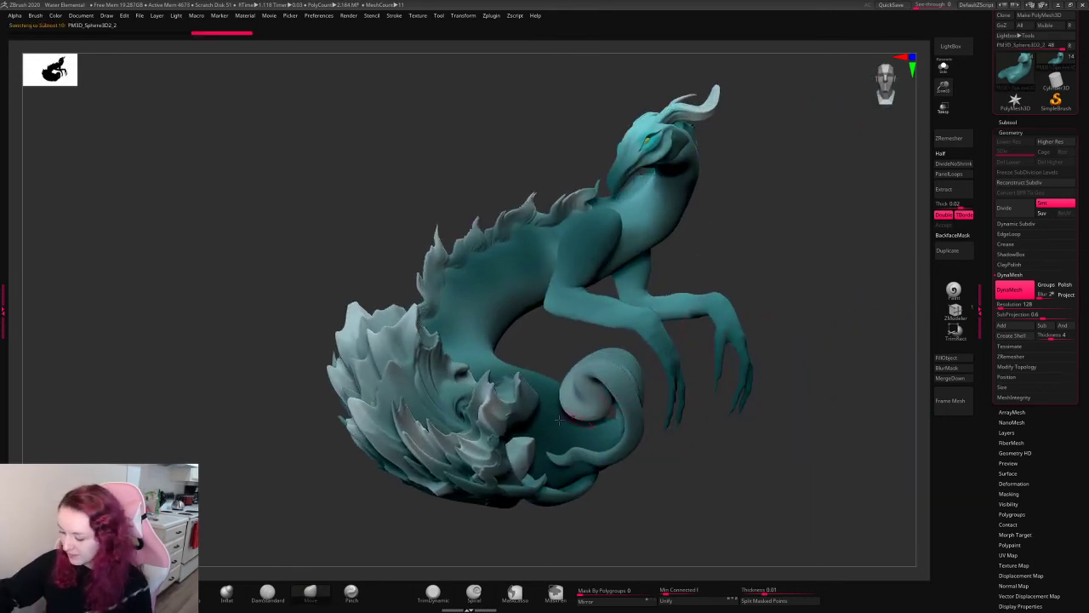
alt+click(588, 413)
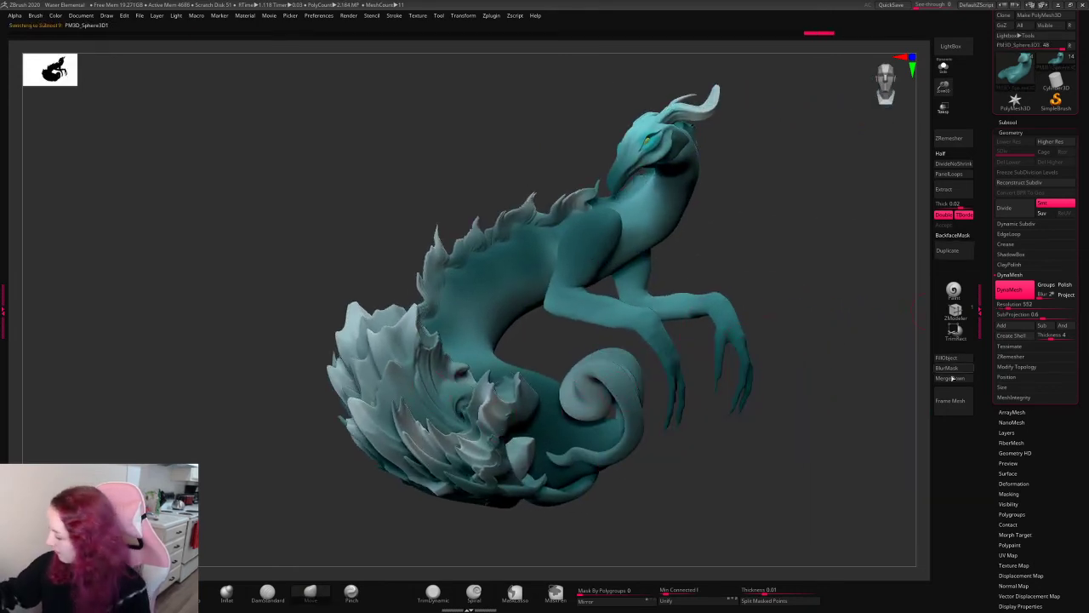
click(950, 251)
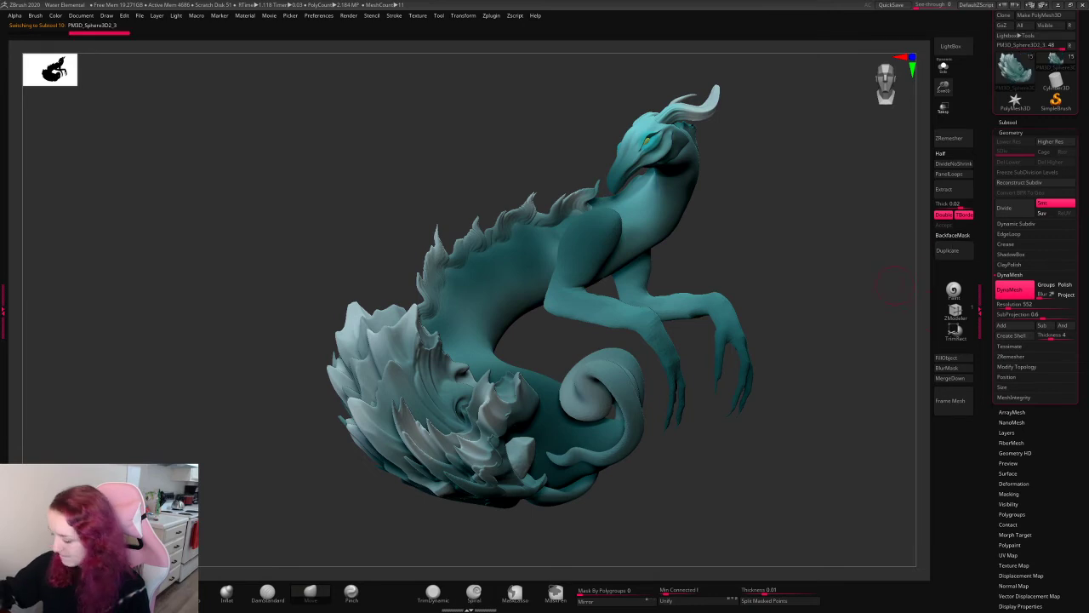
click(630, 602)
- Move the mirrored crest copy over to the curled tail beneath the creature's arms
alt+drag(907, 212, 917, 91)
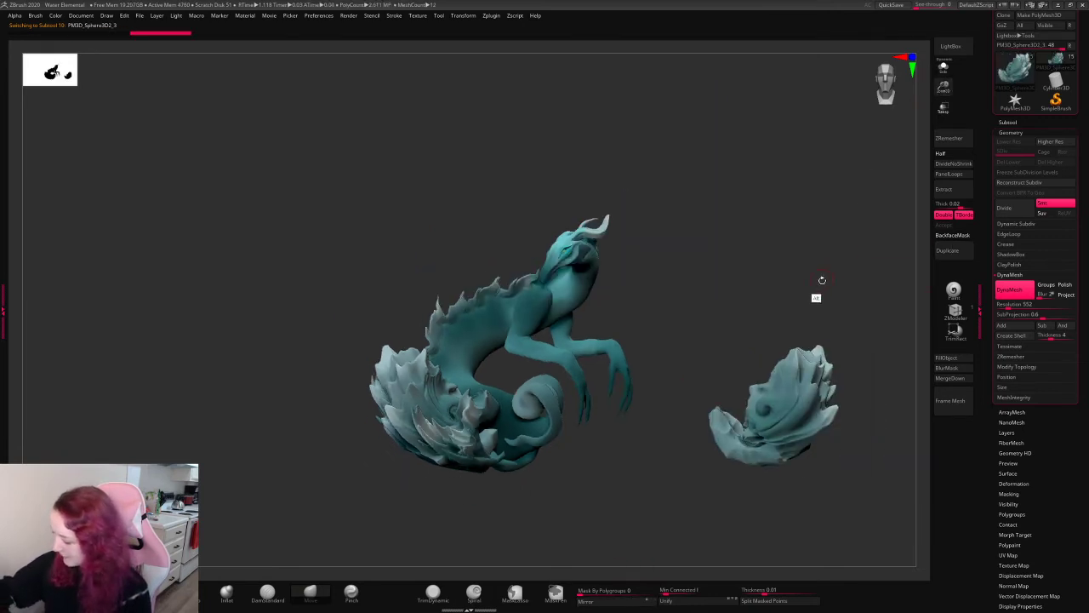
alt+drag(822, 280, 811, 273)
key(w)
alt+click(783, 403)
drag(834, 403, 532, 402)
drag(947, 91, 943, 204)
- Isolate the curled tail piece and delete its subtool
alt+click(543, 401)
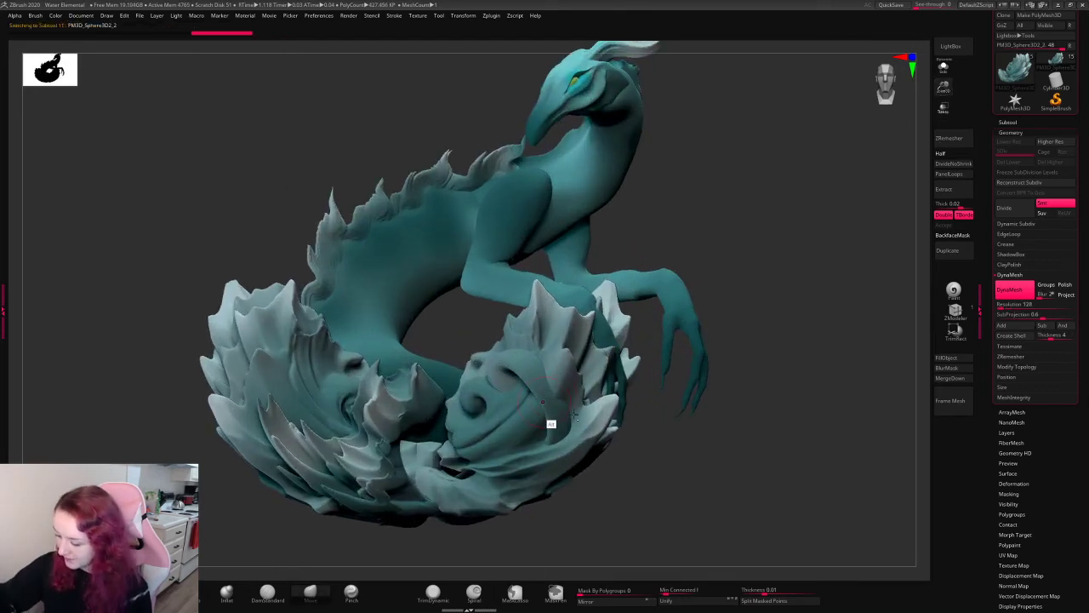
click(943, 66)
click(1008, 122)
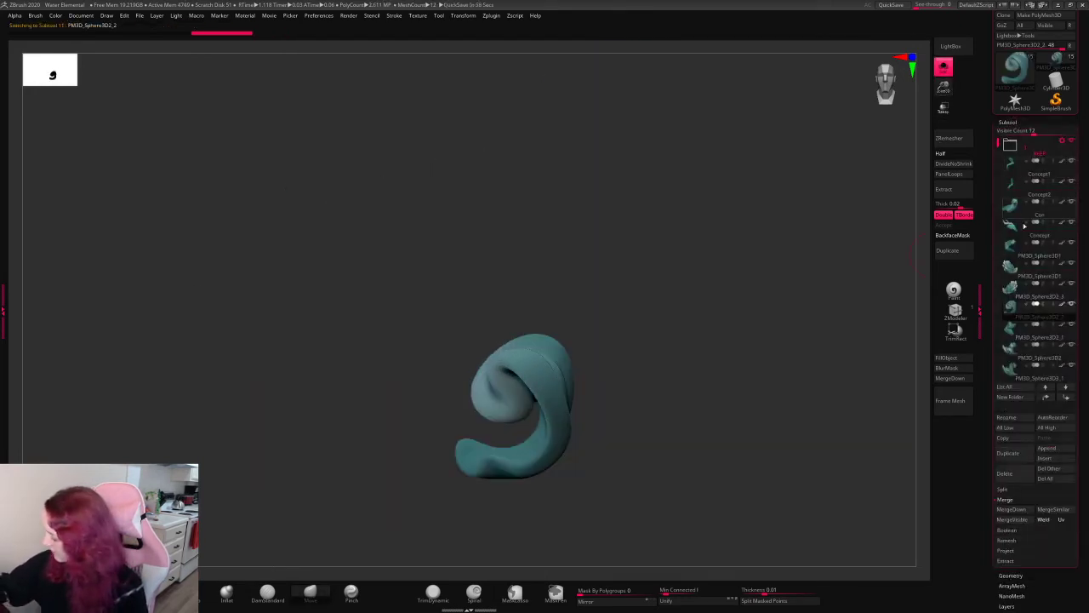
click(1006, 473)
click(936, 493)
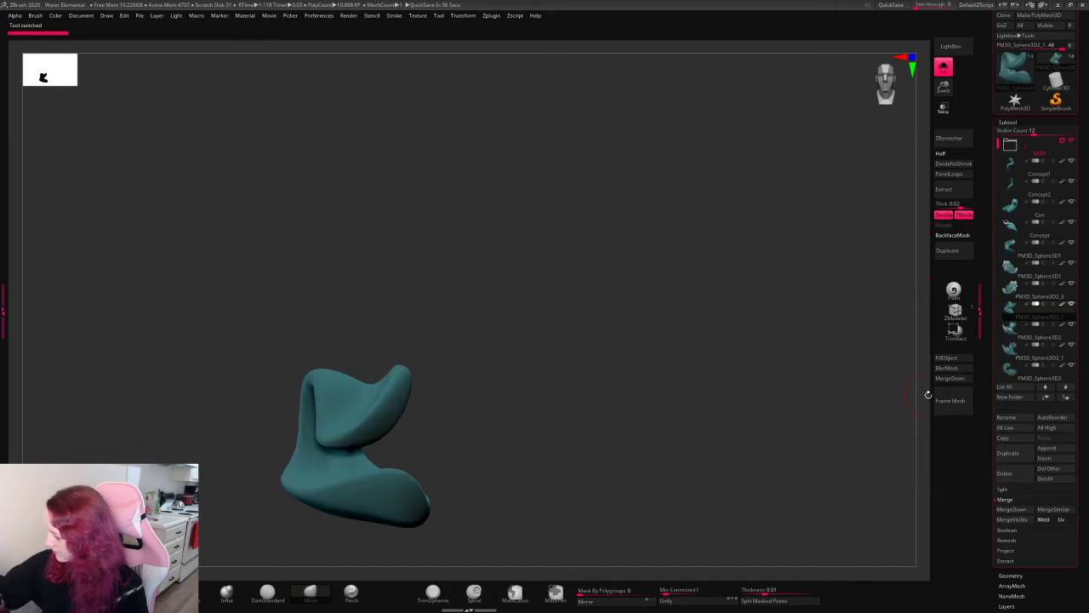
- Show the full model, scale down the mirrored crest and position it against the front end of the tail
click(943, 66)
alt+click(526, 402)
drag(528, 401, 514, 414)
drag(529, 364, 574, 382)
key(ctrl+z)
right_drag(577, 383, 583, 397)
drag(575, 399, 576, 411)
right_drag(579, 413, 574, 449)
drag(574, 448, 555, 411)
key(q)
- Scale the tail crest up slightly, nudge it into place and enlarge the brush for reshaping
right_drag(773, 244, 780, 285)
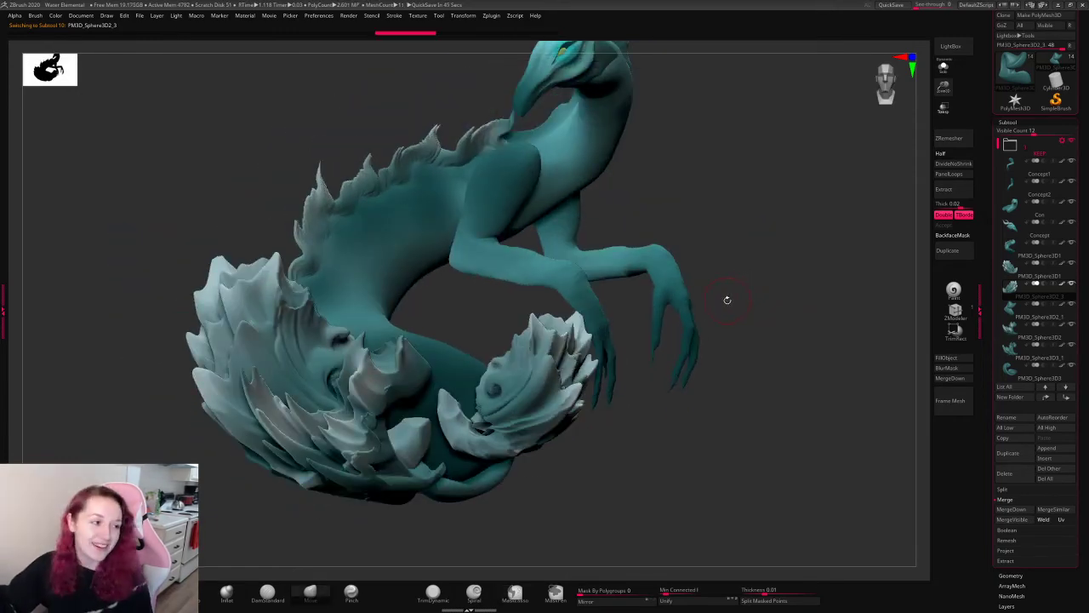
key(w)
drag(526, 367, 528, 350)
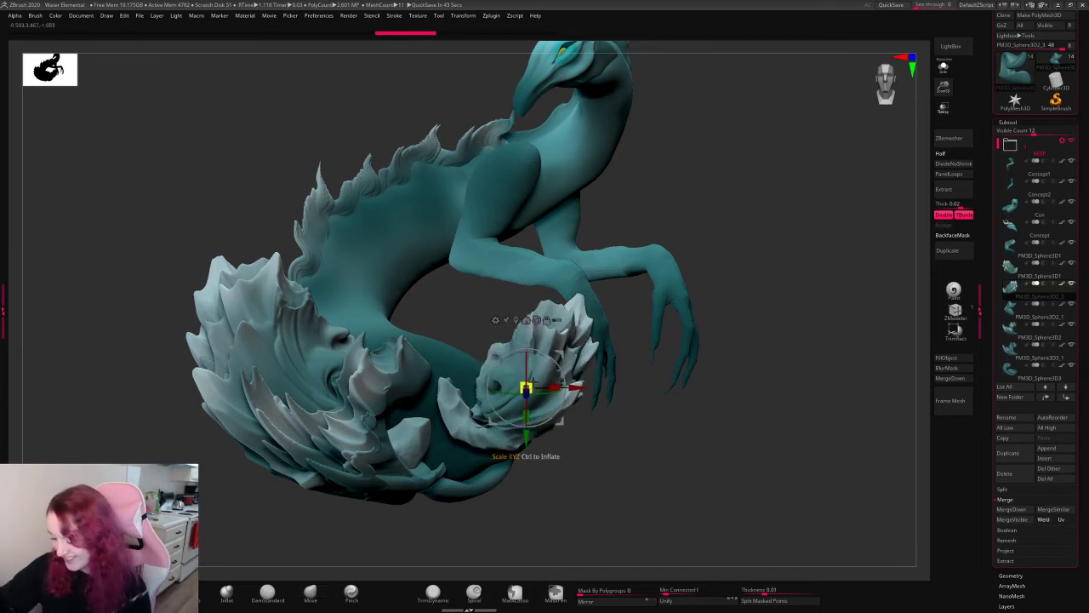
drag(526, 388, 538, 375)
key(q)
right_click(697, 285)
alt+right_drag(797, 260, 863, 208)
right_click(769, 273)
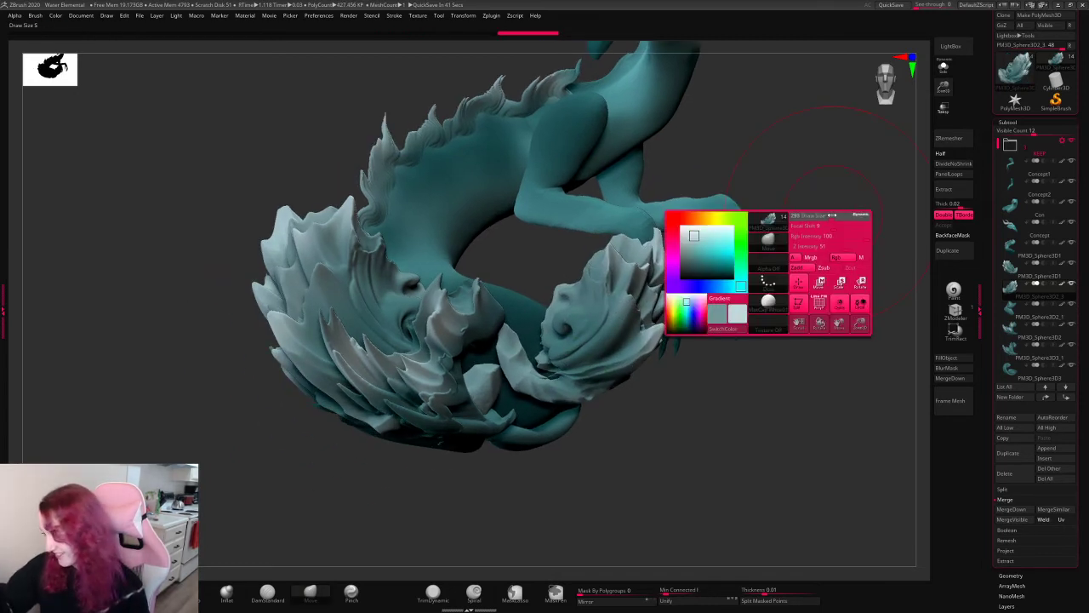
- Rotate and shift the tail crest from a lower viewing angle so it fits around the tail end
right_drag(514, 383, 579, 357)
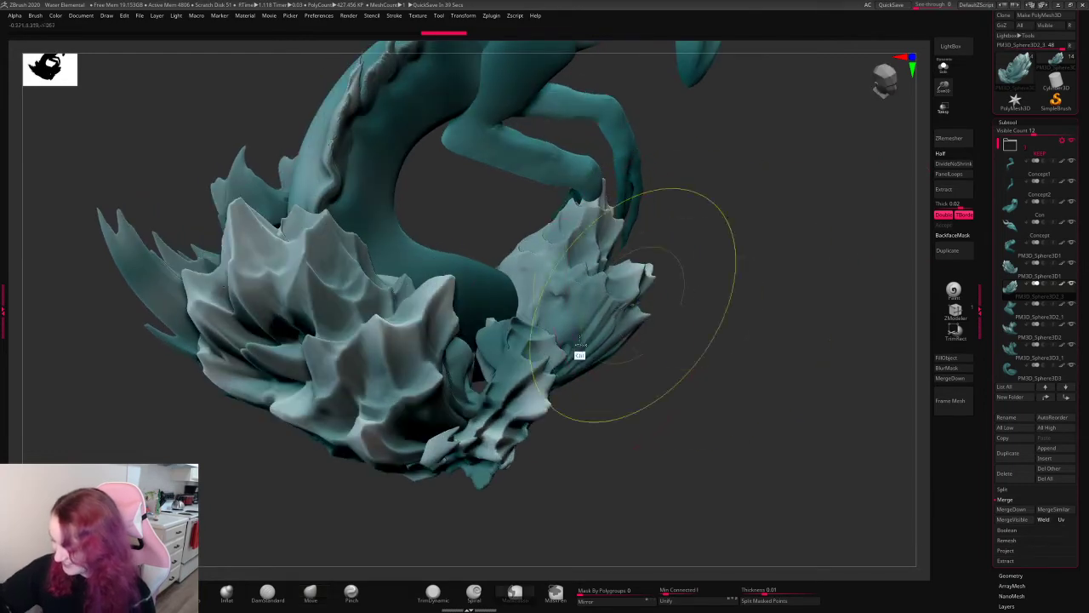
key(w)
drag(646, 371, 631, 349)
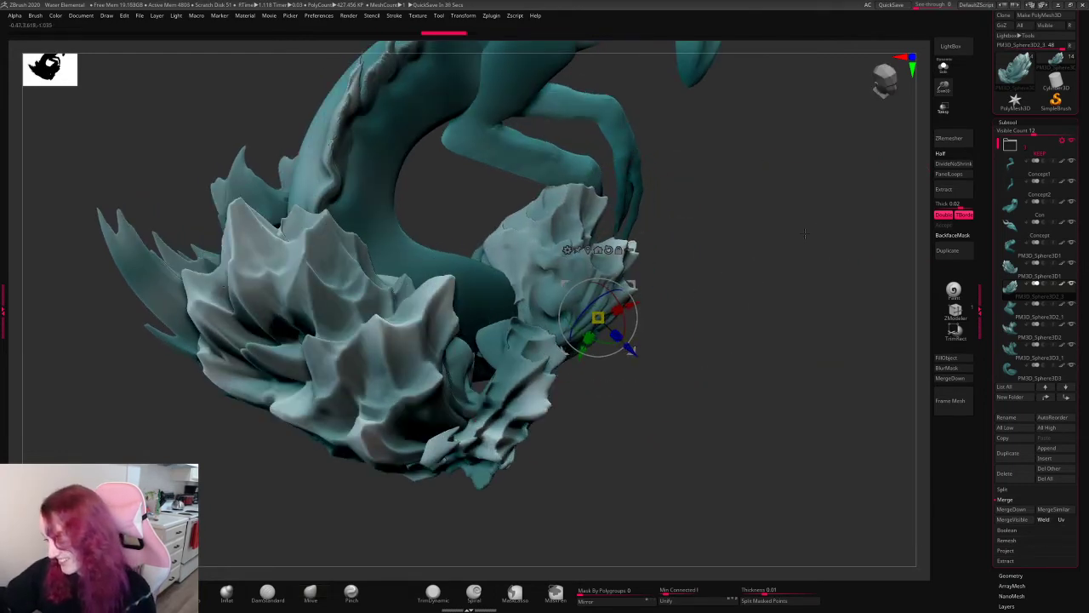
right_drag(805, 233, 813, 294)
- Reshape the lower part of the tail crest with the Move brush so it wraps around the tail
key(q)
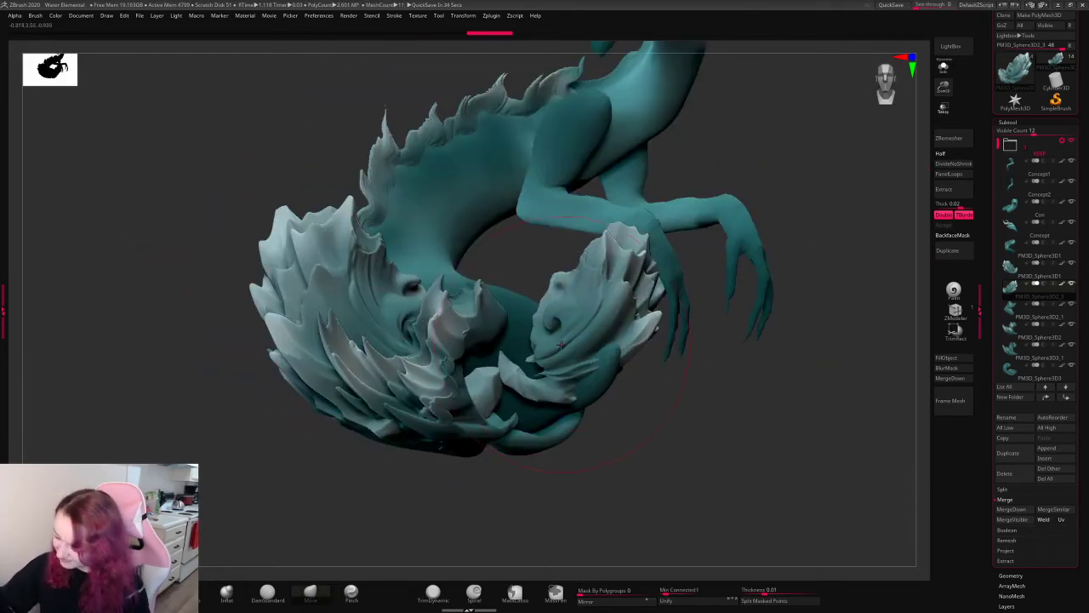
right_drag(619, 444, 501, 366)
right_drag(669, 392, 561, 325)
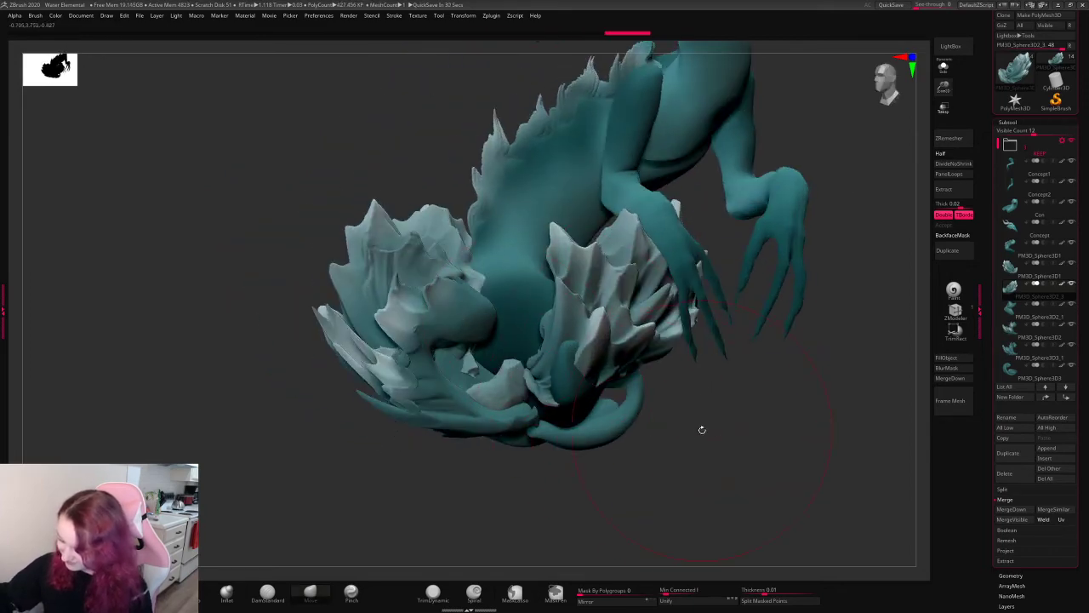
right_drag(701, 429, 724, 455)
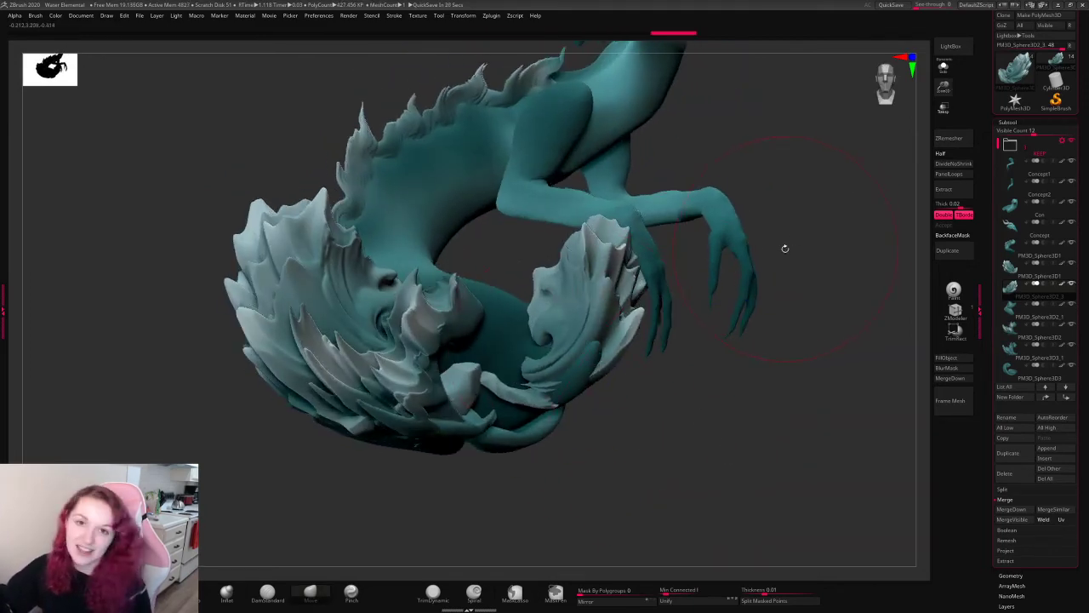
- Undo the last Move stroke on the tail crest, then rotate, shrink and reposition the crest against the tail end
drag(607, 291, 616, 312)
mouse_move(542, 279)
mouse_down()
mouse_move(531, 309)
mouse_move(588, 314)
mouse_move(561, 299)
mouse_up()
key(q)
key(ctrl+z)
key(w)
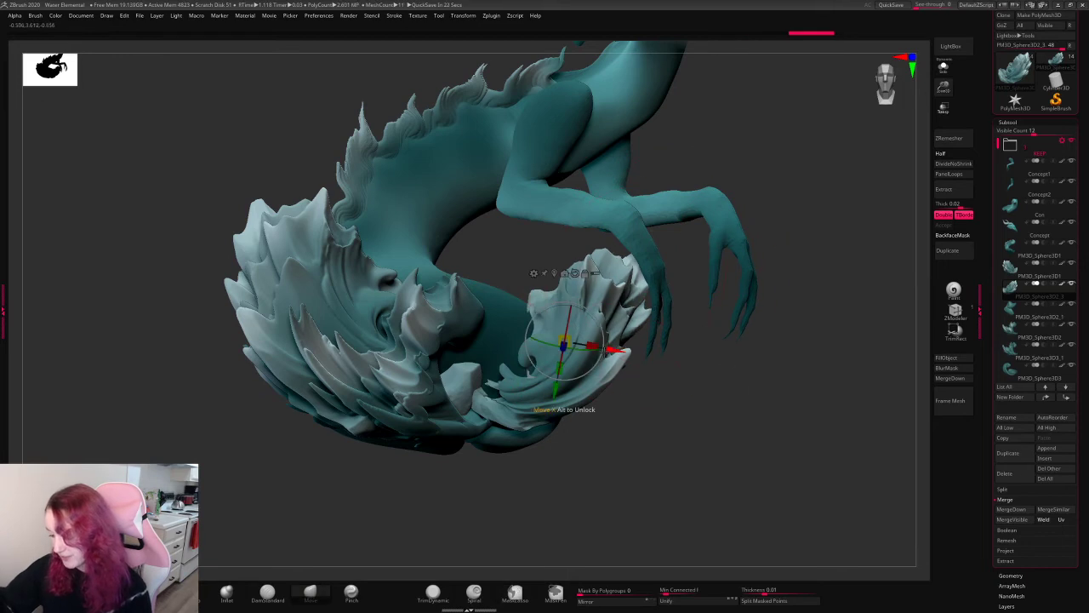
alt+drag(592, 350, 424, 460)
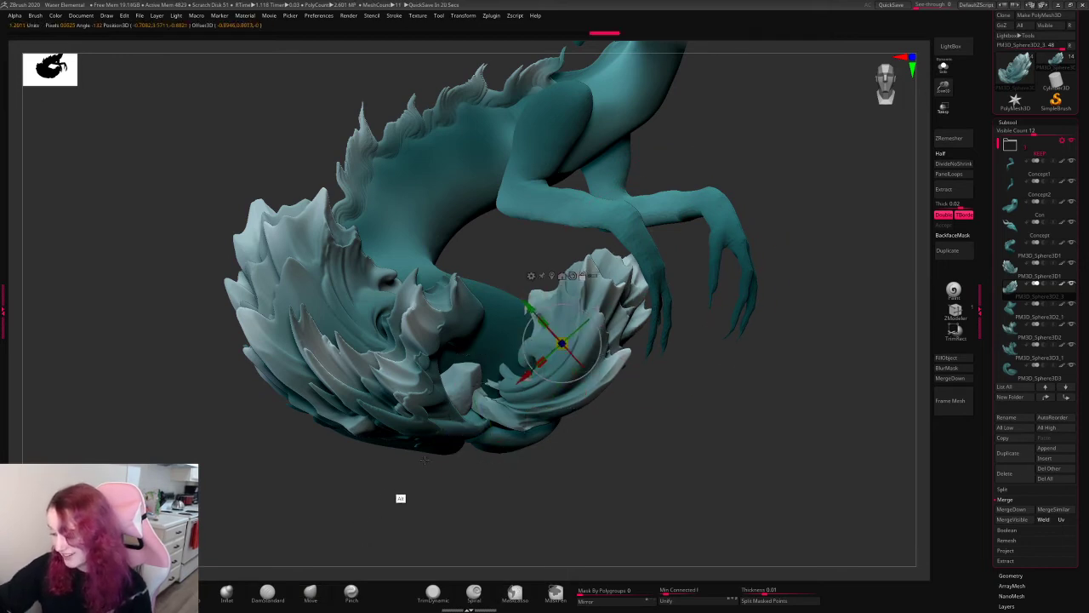
drag(557, 355, 566, 349)
drag(596, 310, 583, 316)
key(q)
- Delete the two leftover tail-end pieces, the PM3D_Sphere3D3 and PM3D_Sphere3D2_1 subtools, checking the second one in isolation
alt+click(506, 417)
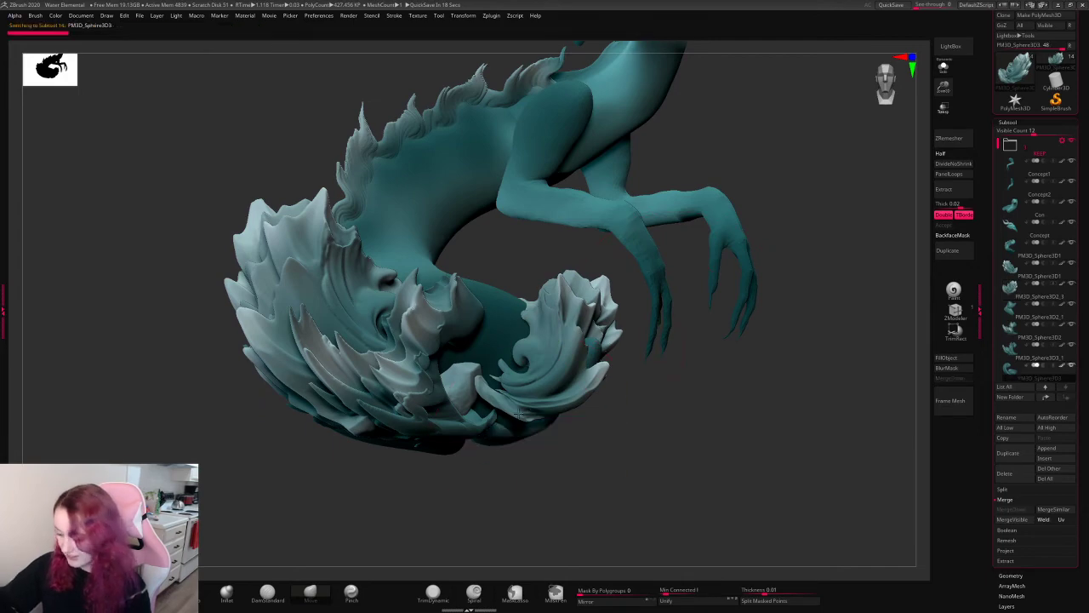
click(1005, 473)
click(936, 487)
drag(808, 413, 744, 419)
alt+click(695, 418)
click(944, 68)
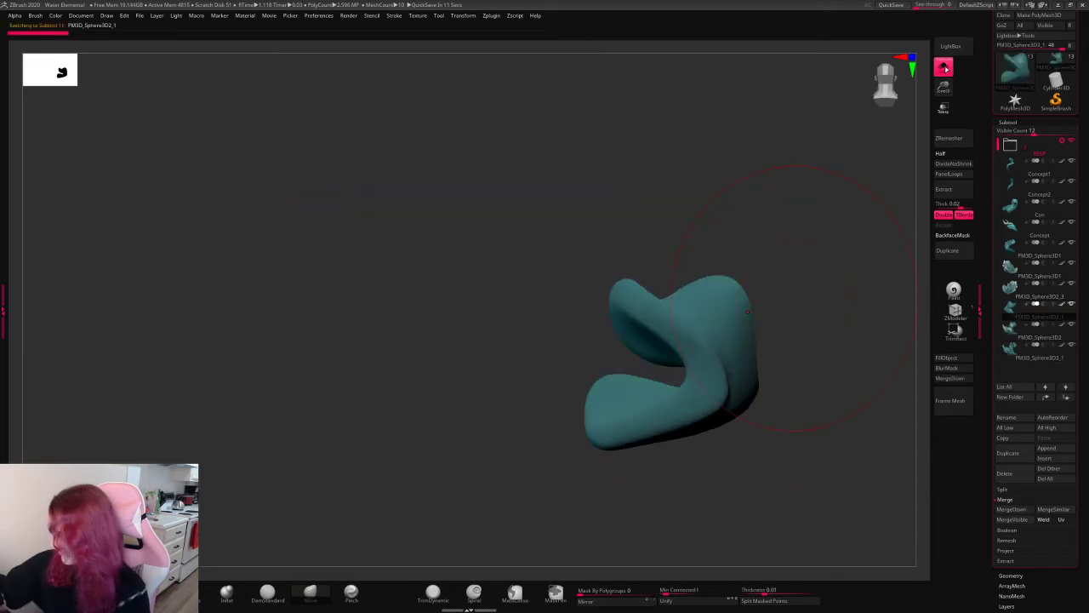
click(944, 68)
click(1006, 473)
click(936, 483)
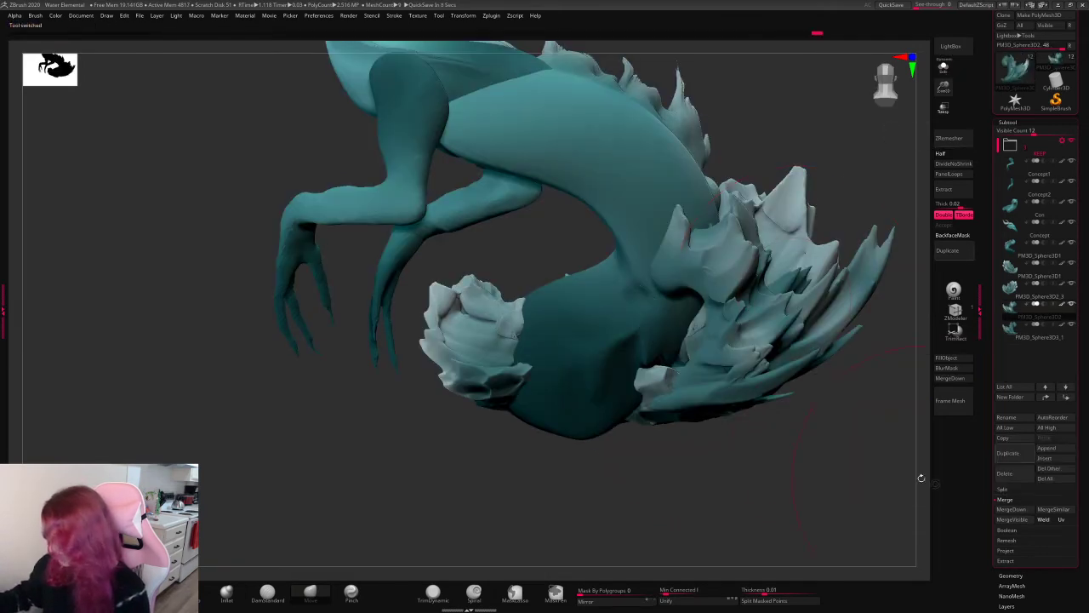
- Select the large rear tail crest and adjust its inner edge beside the body with the Move brush
drag(829, 467, 362, 429)
alt+drag(864, 185, 645, 256)
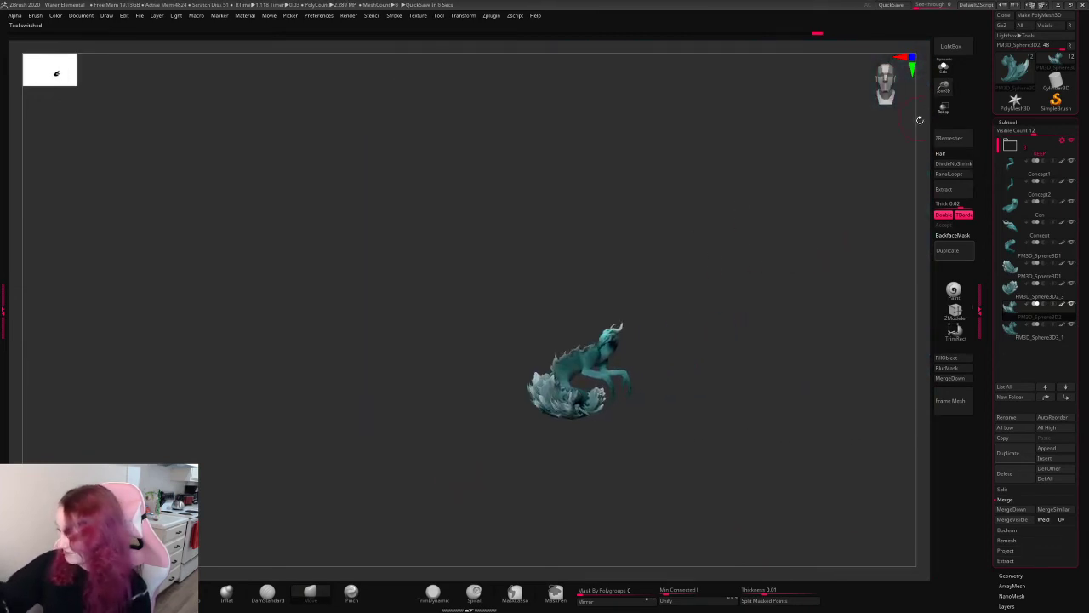
drag(919, 119, 835, 149)
drag(944, 89, 927, 159)
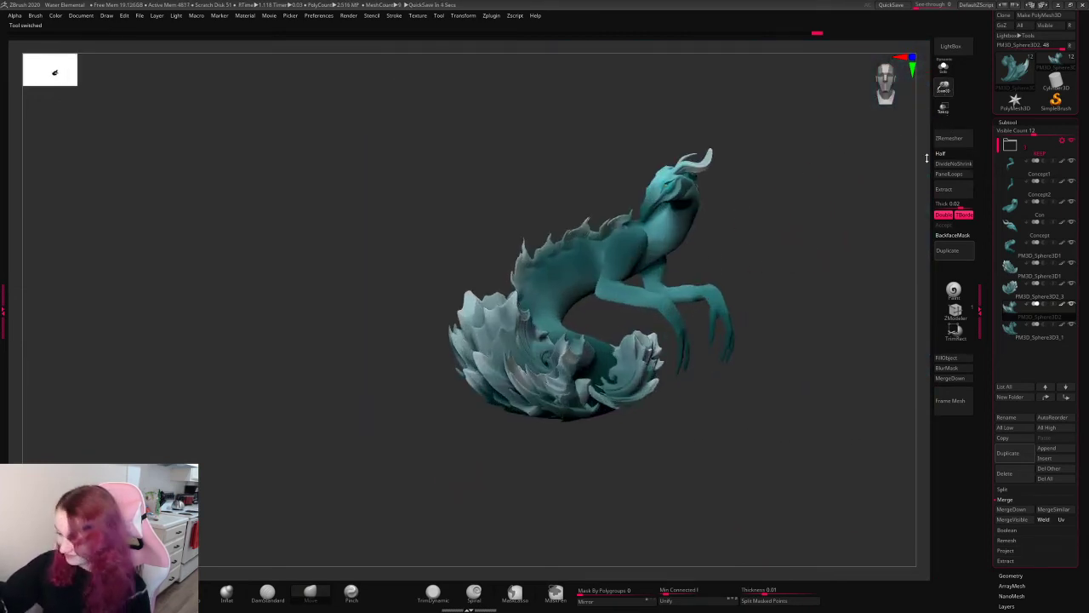
alt+click(501, 336)
right_click(698, 250)
mouse_move(506, 309)
mouse_down()
mouse_move(526, 324)
mouse_move(517, 339)
mouse_move(529, 335)
mouse_up()
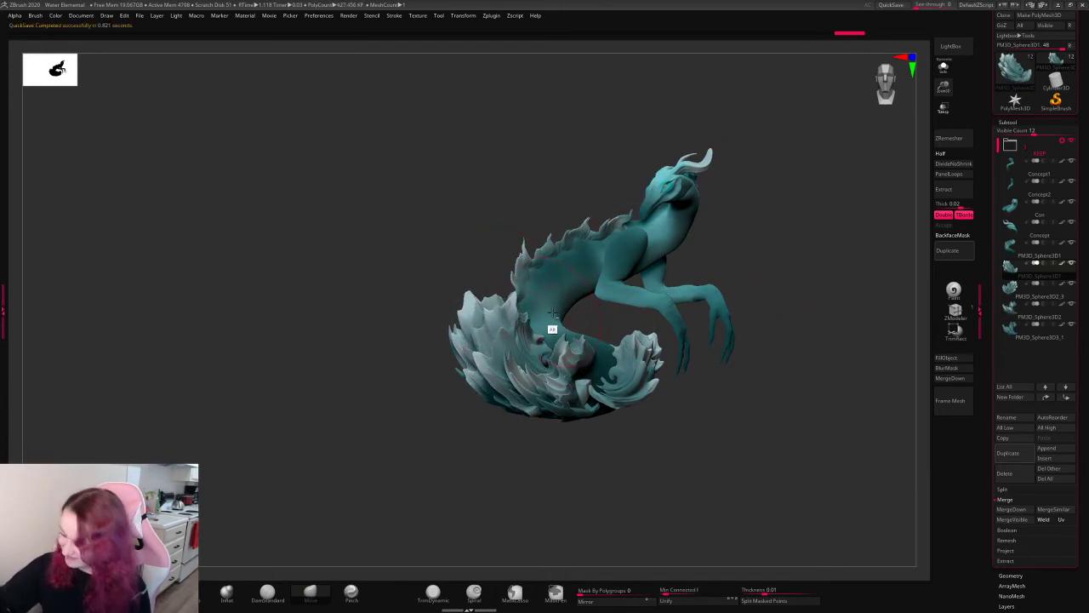
- Select the main body subtool and shade the area below the back spines with the Paint brush
alt+click(545, 320)
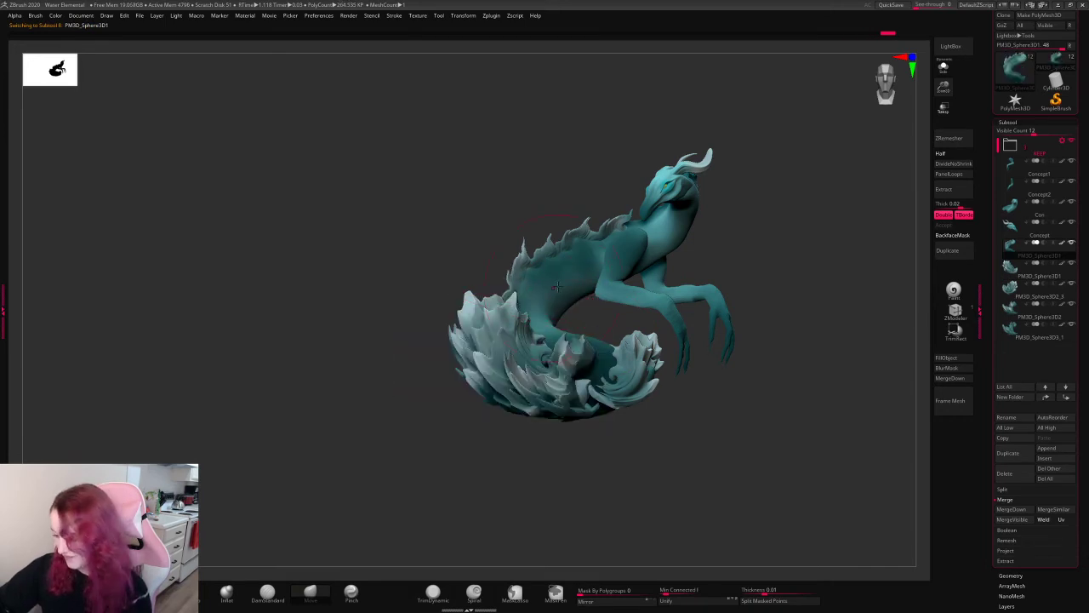
mouse_move(782, 228)
mouse_down()
mouse_move(789, 231)
mouse_move(767, 241)
mouse_up()
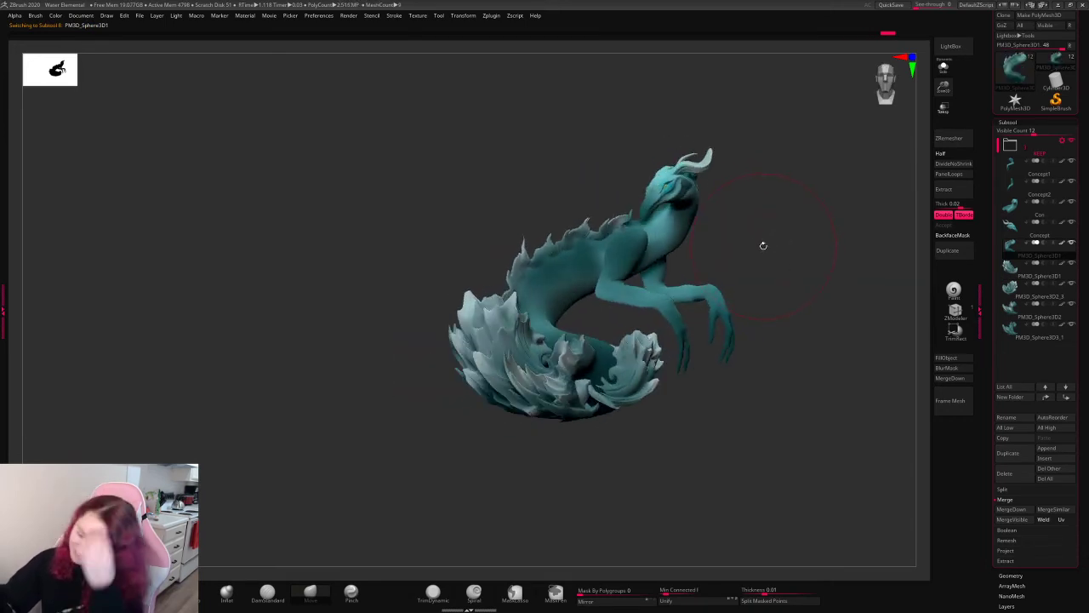
drag(943, 86, 893, 135)
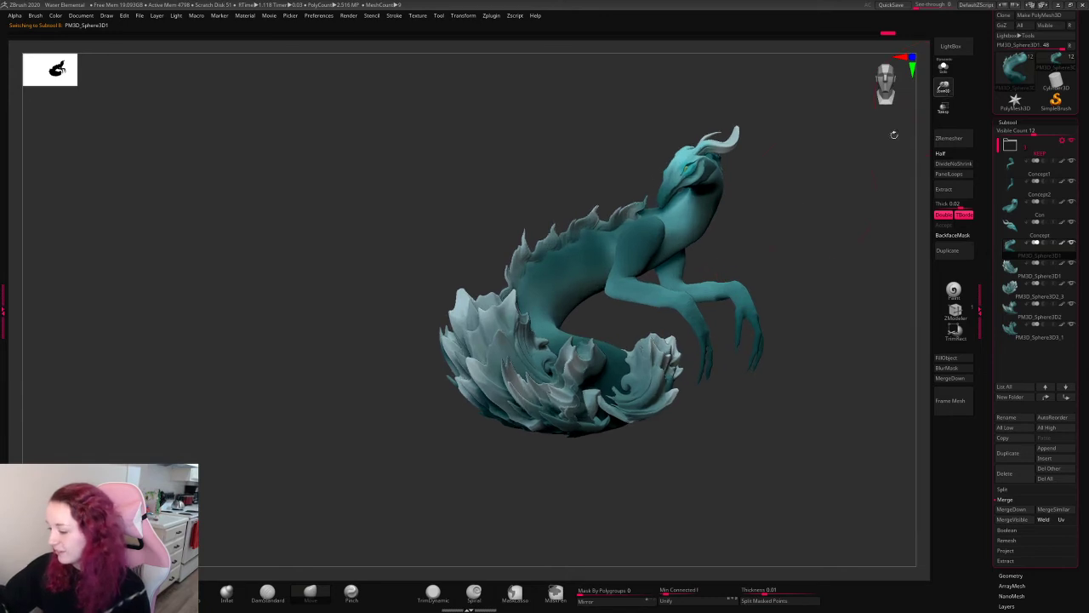
drag(943, 86, 921, 236)
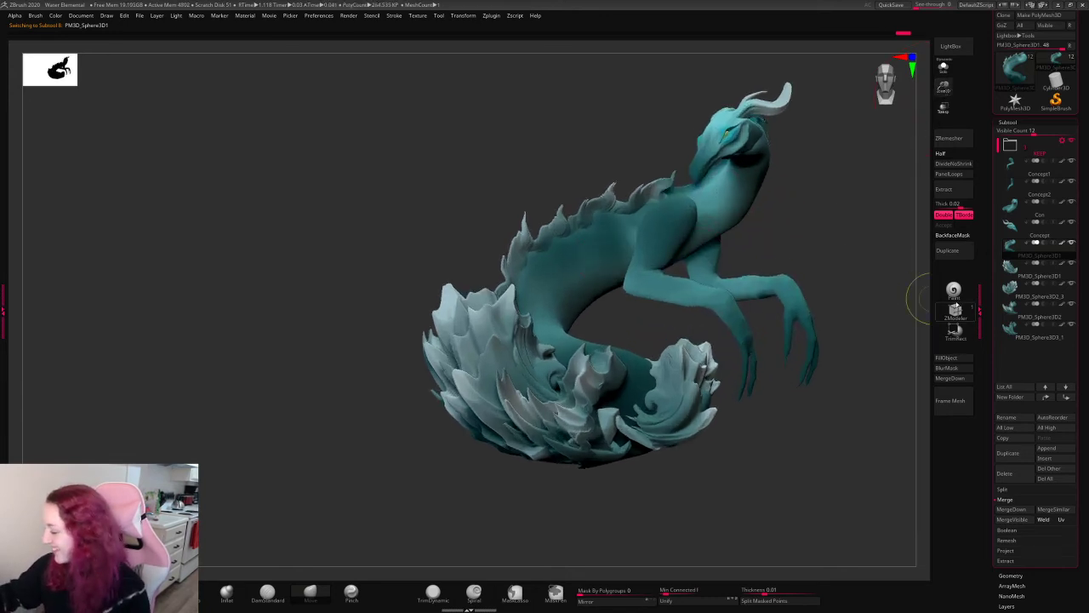
key(space)
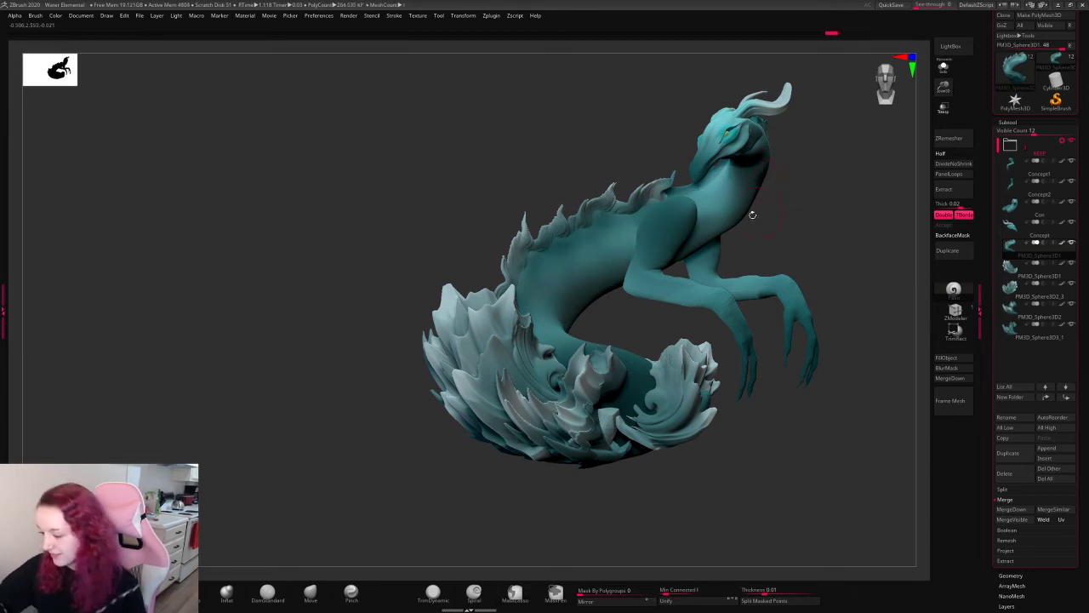
key(space)
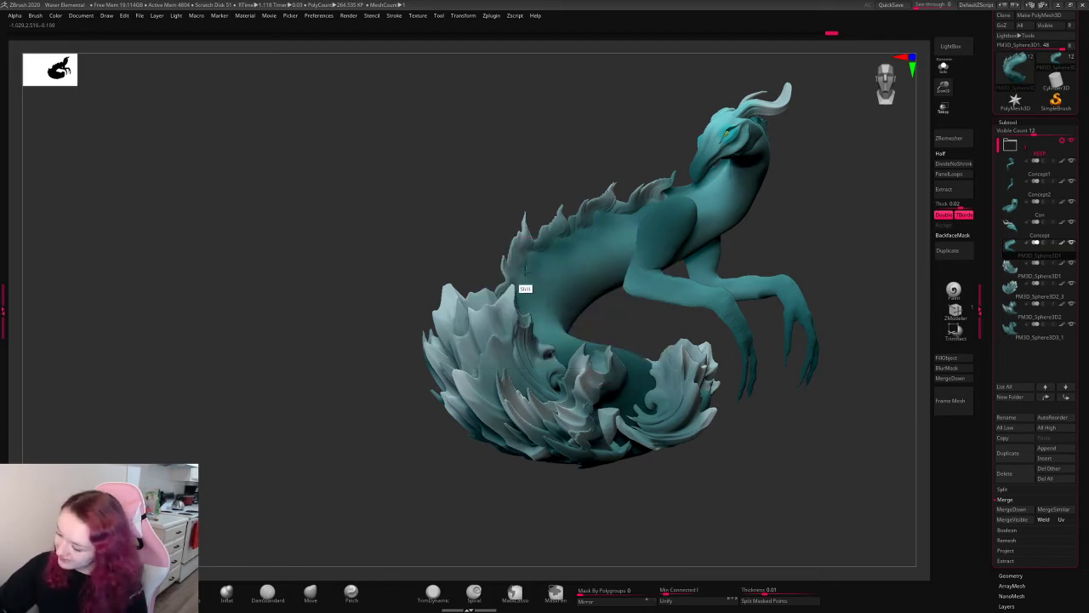
- Select the neck and chest subtool, then Concept1, and adjust the Paint brush settings for shading them
alt+click(742, 212)
drag(822, 182, 726, 195)
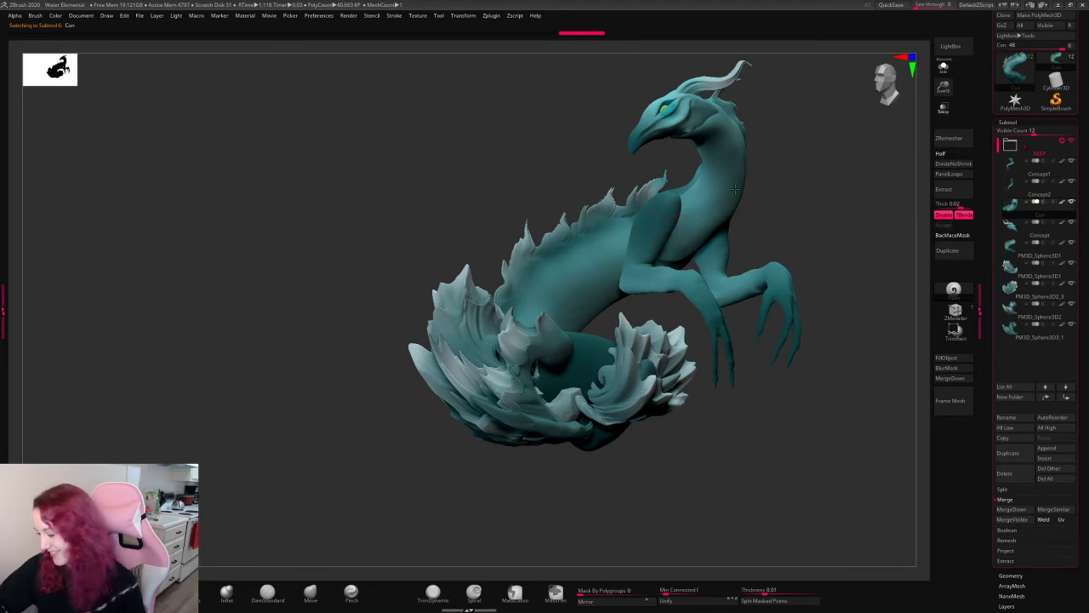
drag(799, 178, 694, 253)
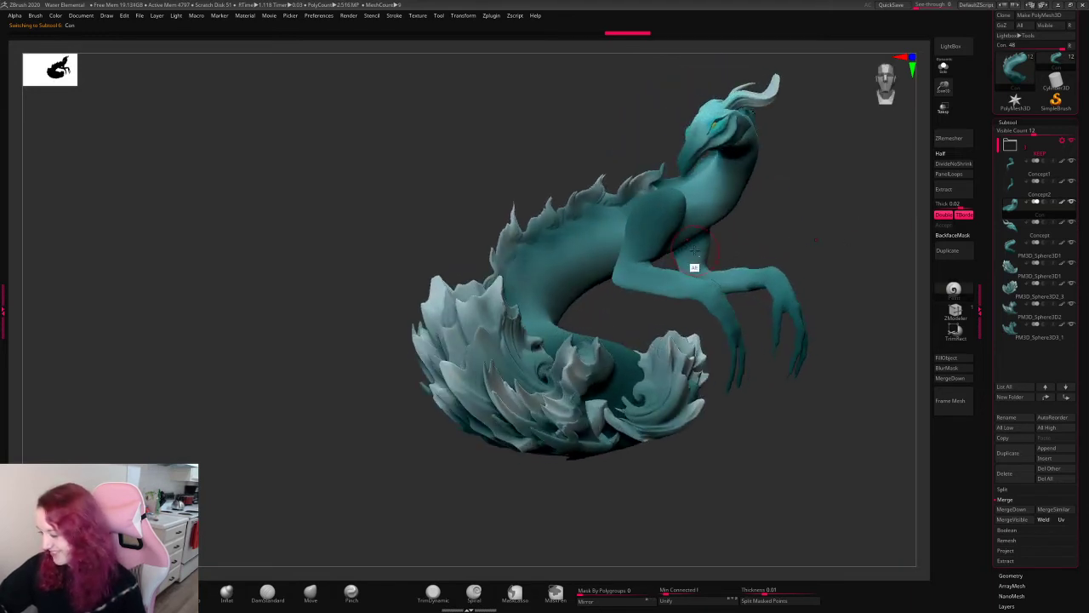
drag(826, 153, 642, 350)
key(space)
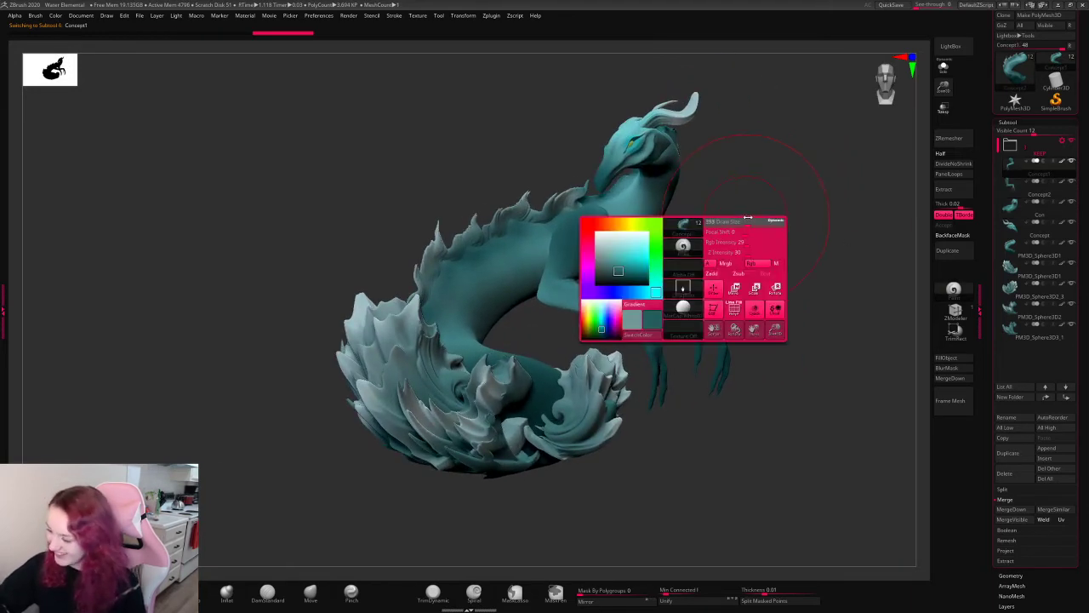
drag(744, 202, 804, 325)
- Select the head subtool and paint teal shading over the face and the bases of the horns
alt+click(627, 211)
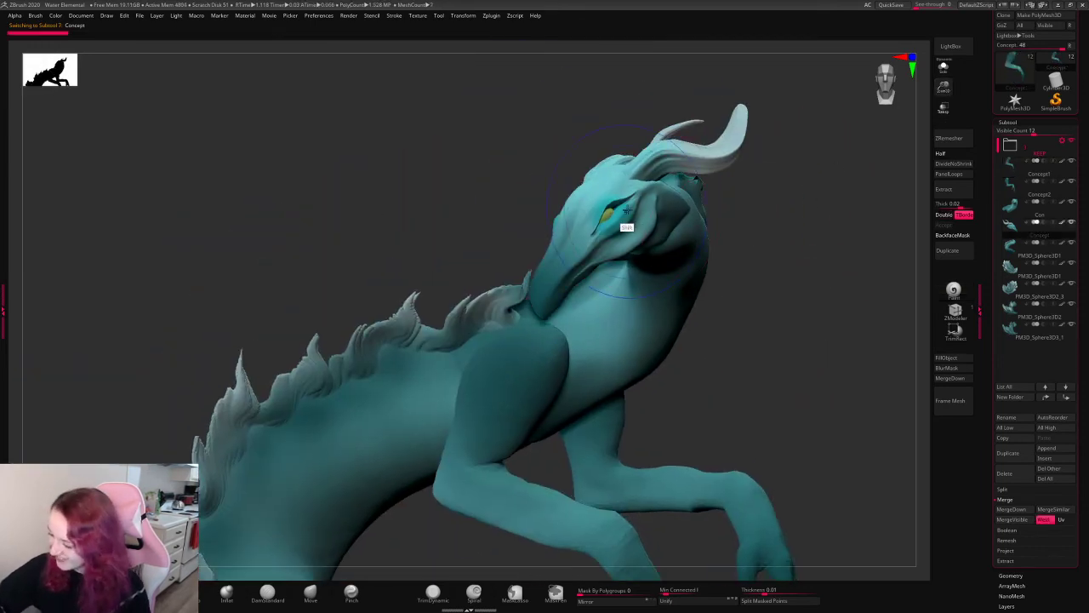
drag(566, 244, 491, 352)
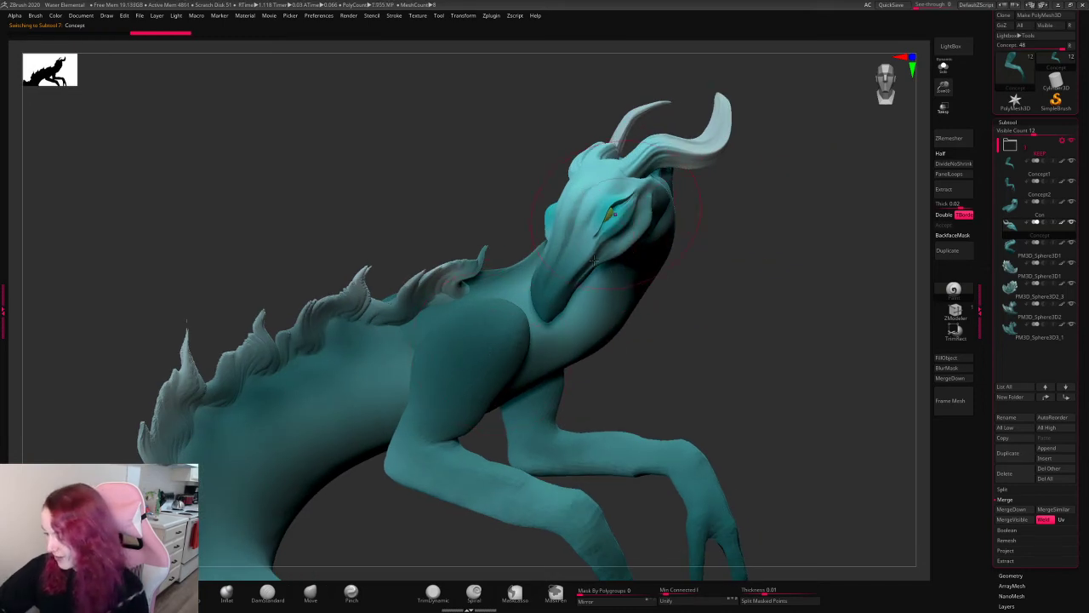
mouse_move(727, 182)
mouse_down()
mouse_move(800, 183)
mouse_move(761, 189)
mouse_move(783, 219)
mouse_move(711, 228)
mouse_move(621, 214)
mouse_move(639, 224)
mouse_up()
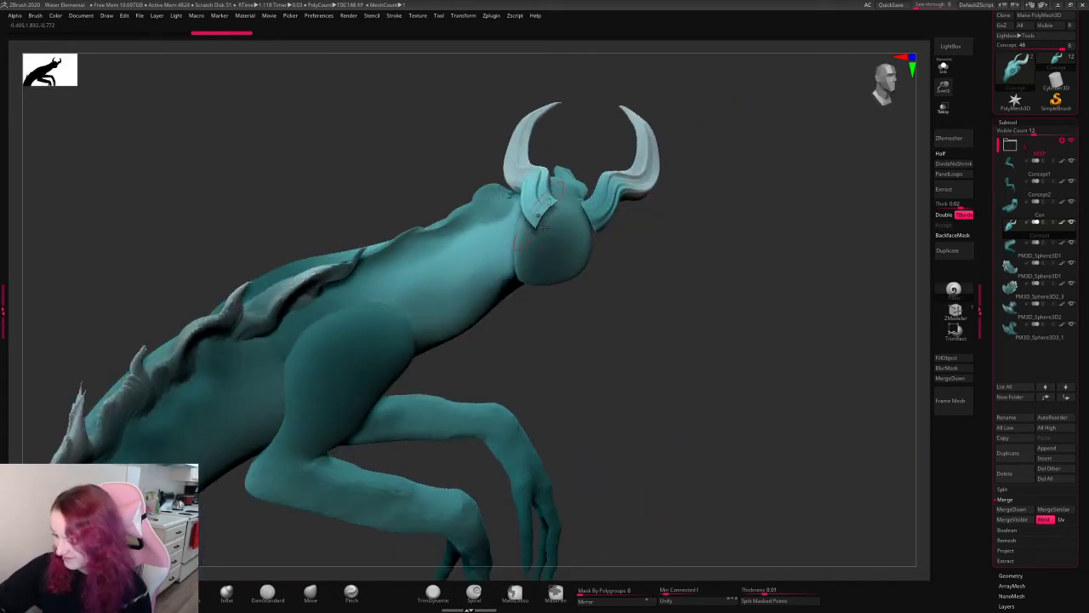
drag(718, 219, 609, 213)
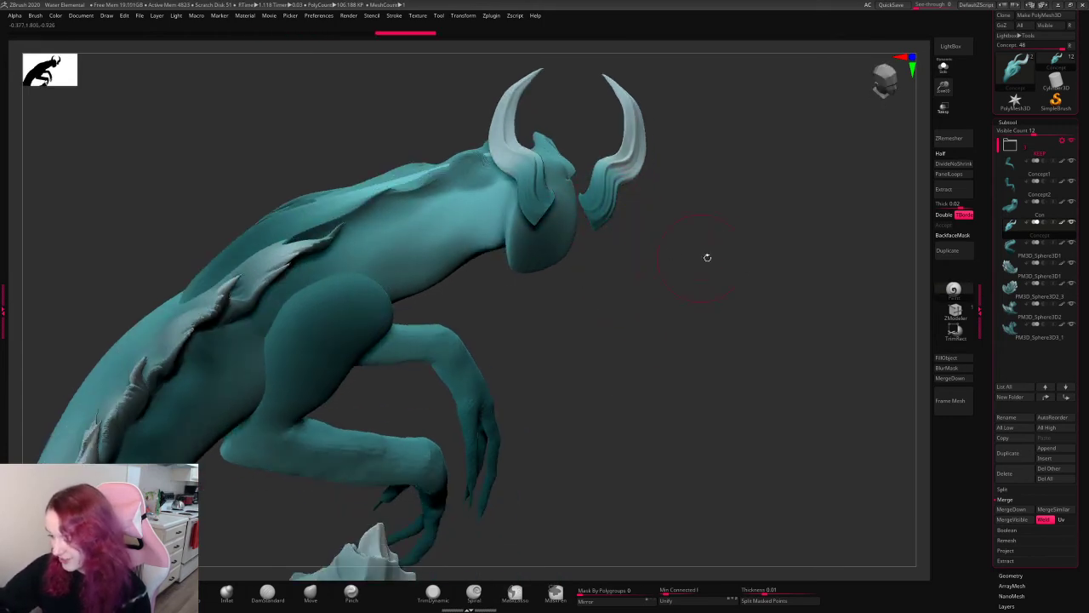
drag(708, 257, 848, 158)
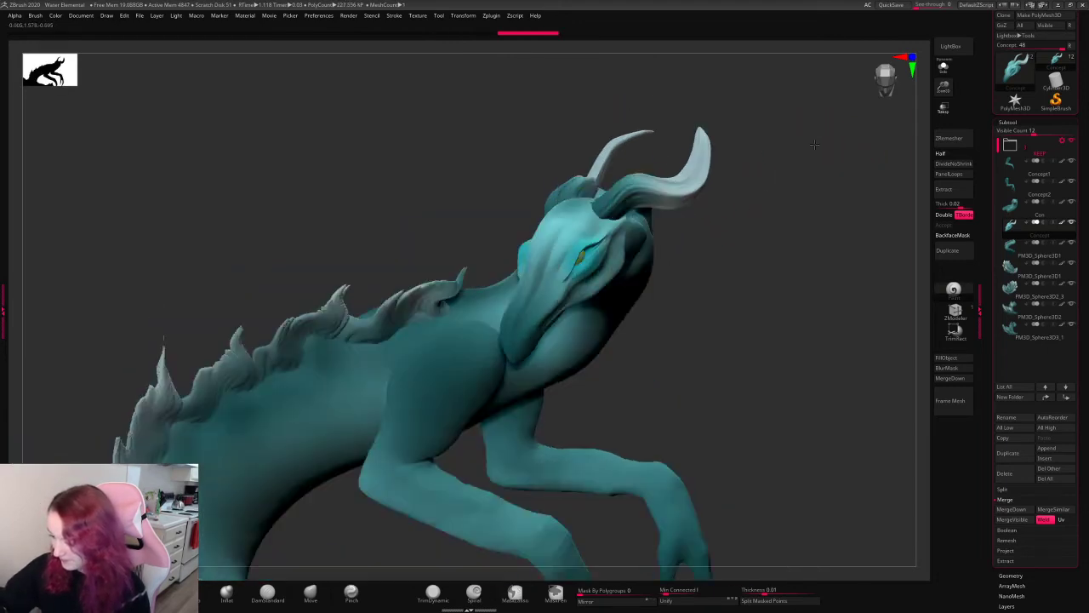
- Blend the teal shading farther up both horns with the Paint brush, undoing and redoing strokes to compare
drag(815, 145, 698, 183)
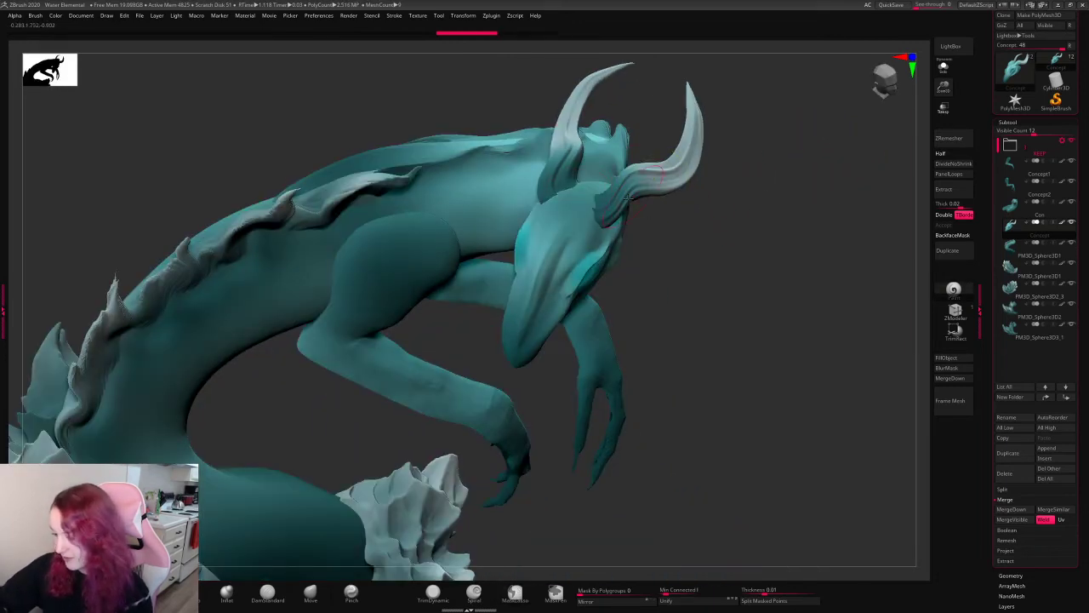
key(ctrl+z)
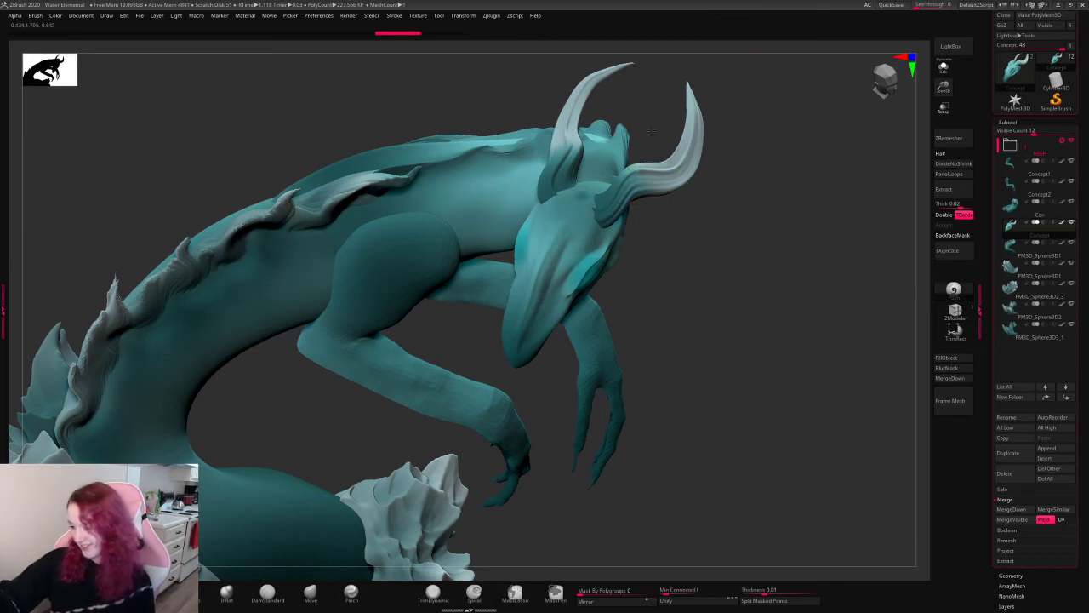
key(ctrl+shift+z)
mouse_move(811, 160)
mouse_down()
mouse_move(826, 184)
mouse_move(769, 168)
mouse_move(642, 179)
mouse_up()
key(space)
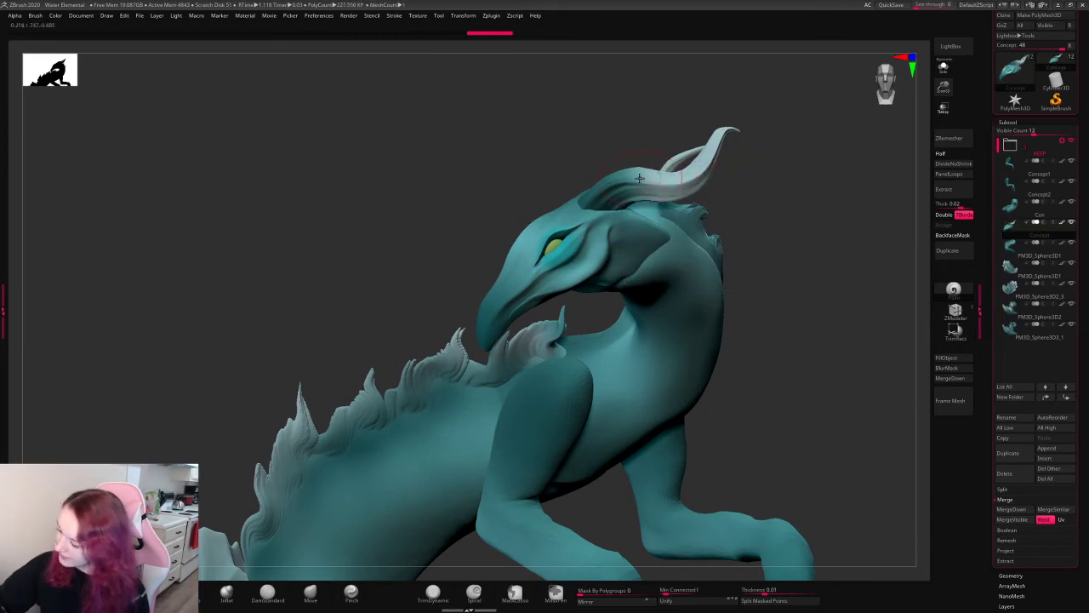
key(ctrl+shift+z)
key(ctrl+shift+z)
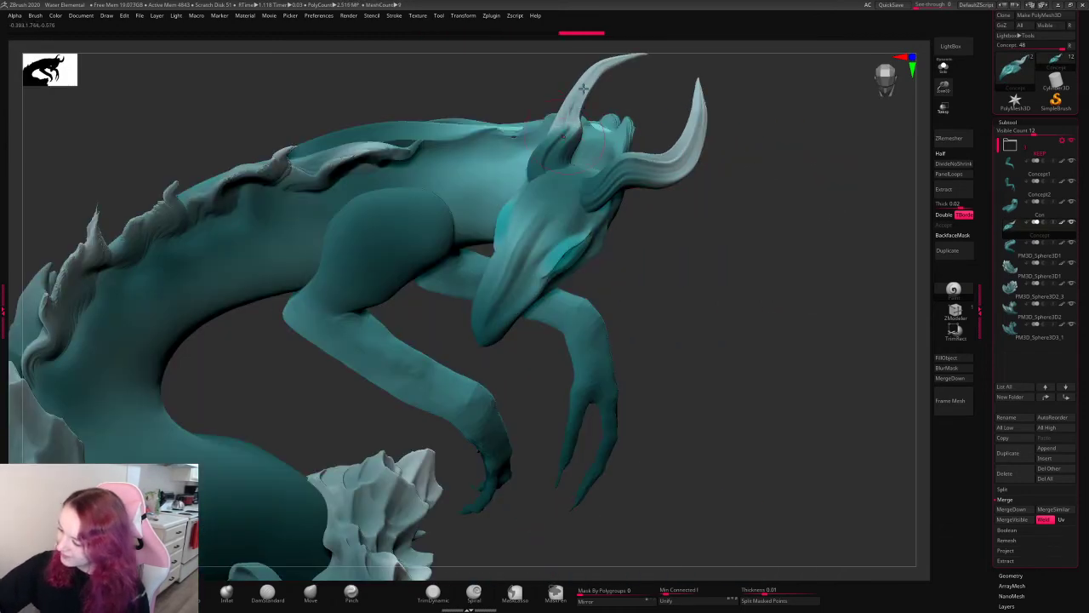
key(ctrl+shift+z)
key(ctrl+shift+z)
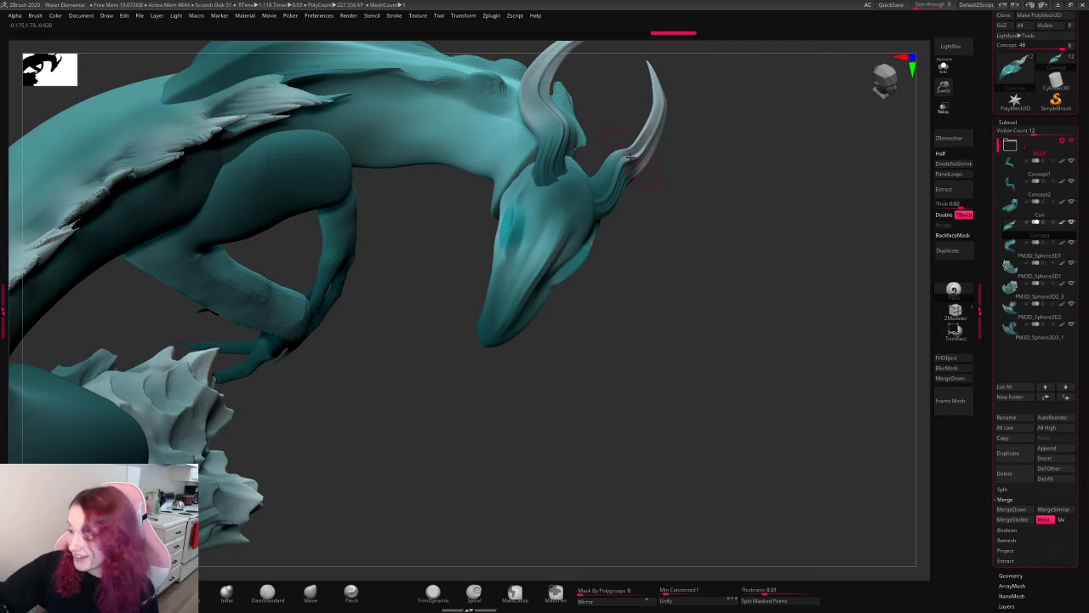
- Shade the face around the eye and cheek with the Paint brush and smooth the transition
mouse_move(644, 120)
mouse_down()
mouse_move(839, 165)
mouse_move(817, 226)
mouse_up()
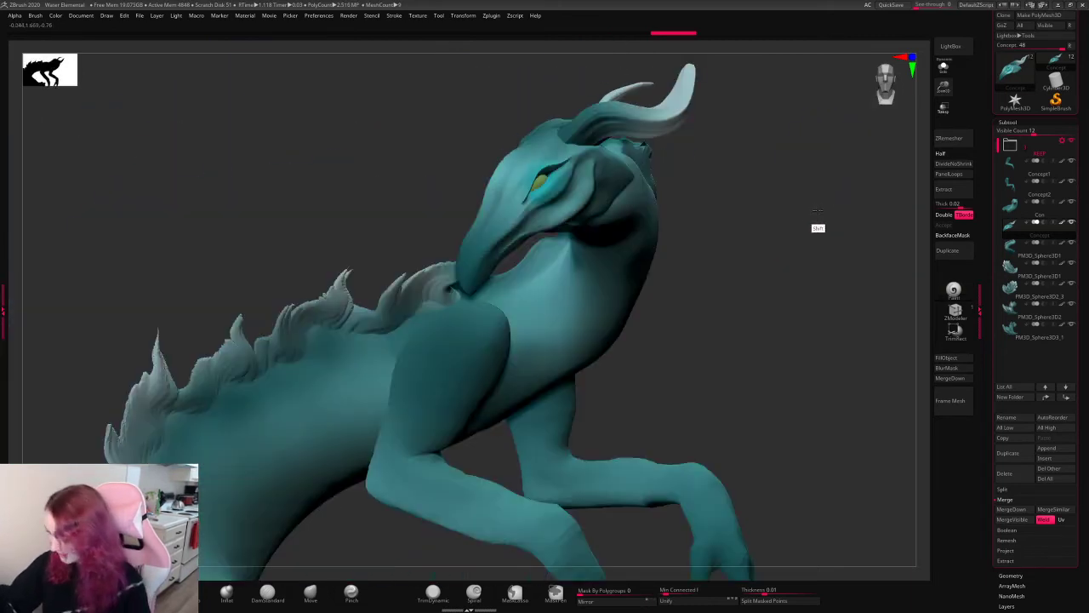
drag(768, 192, 766, 233)
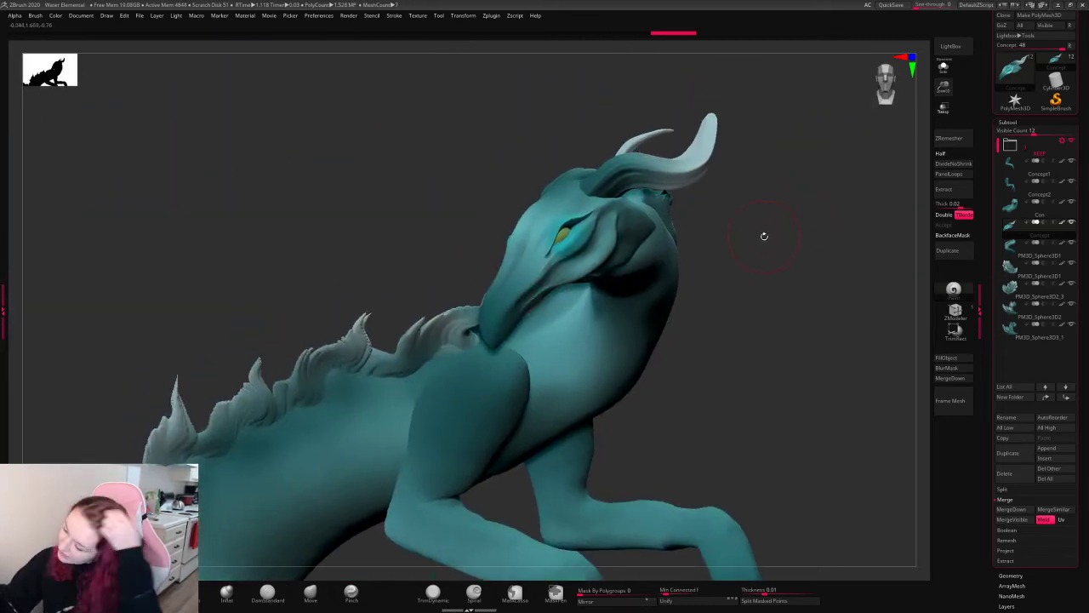
key(space)
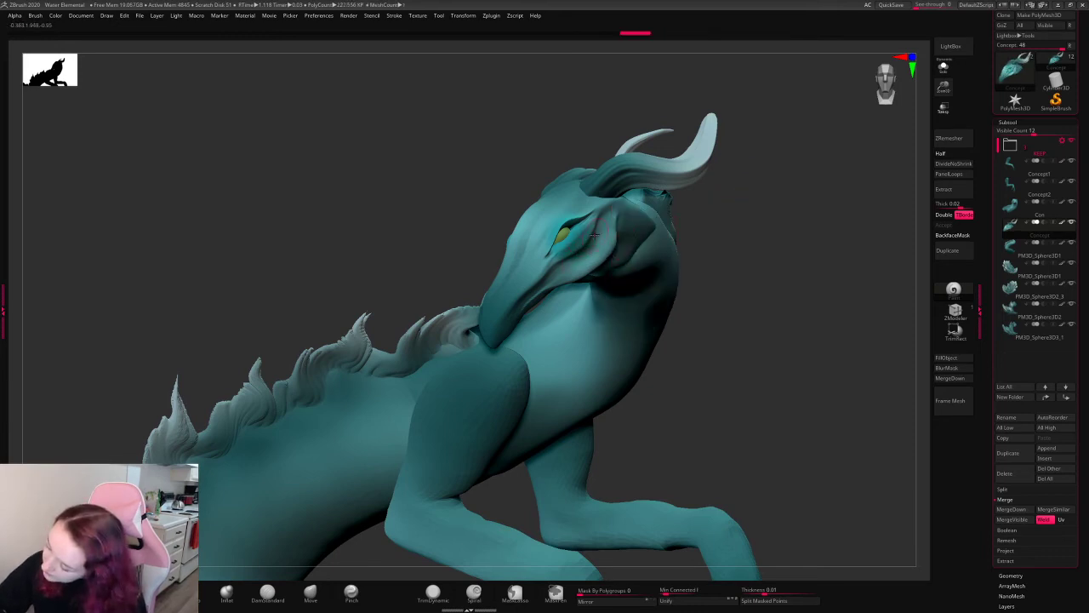
key(space)
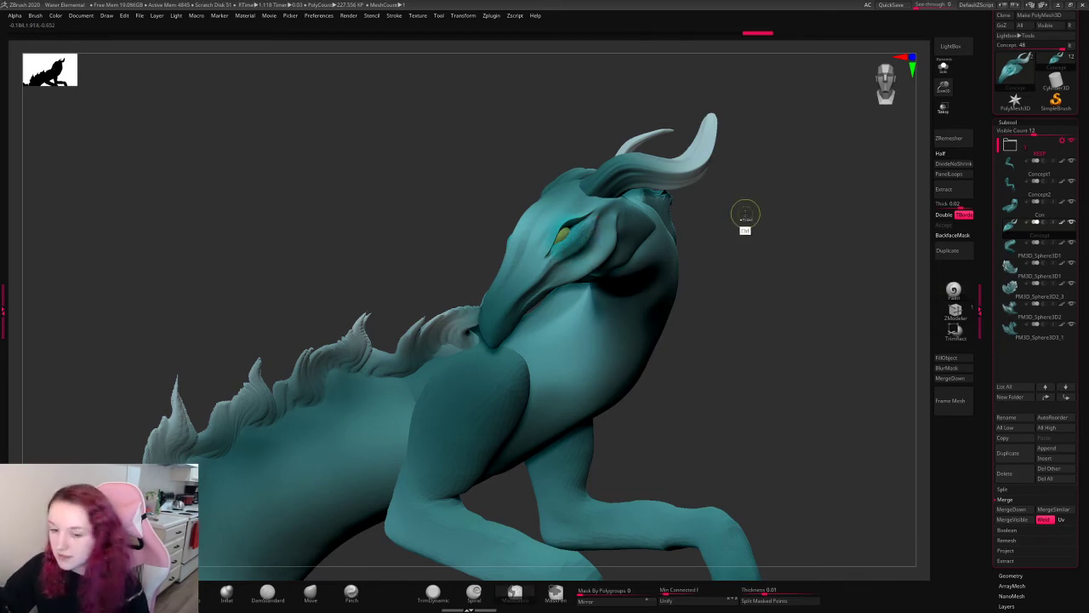
alt+drag(813, 209, 832, 195)
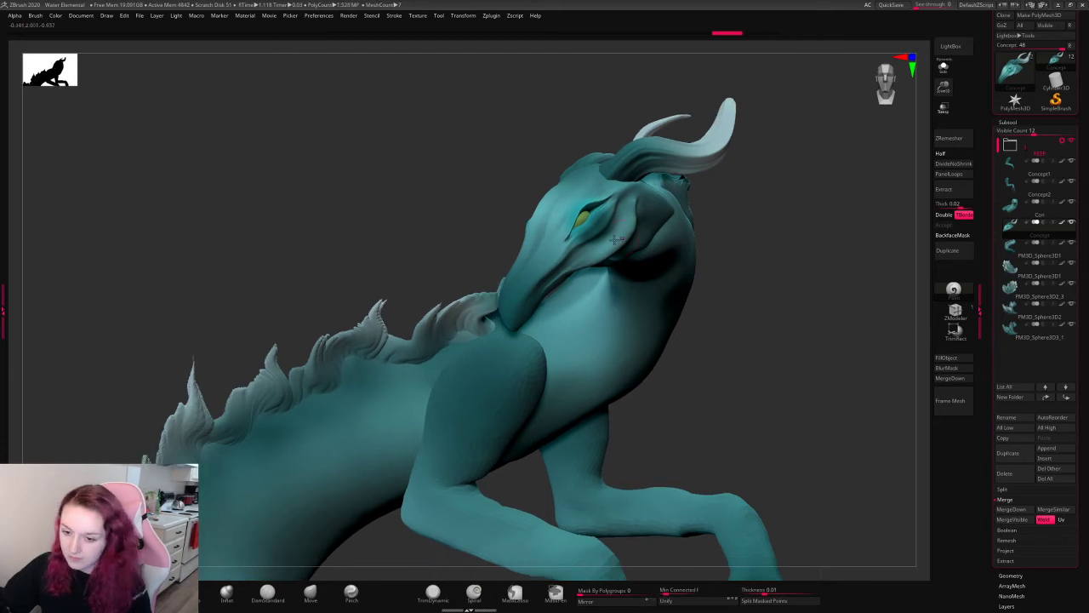
shift+drag(625, 206, 577, 239)
- Paint shading along the jaw and the back edge of the cheek, and undo the last stroke
drag(776, 186, 668, 238)
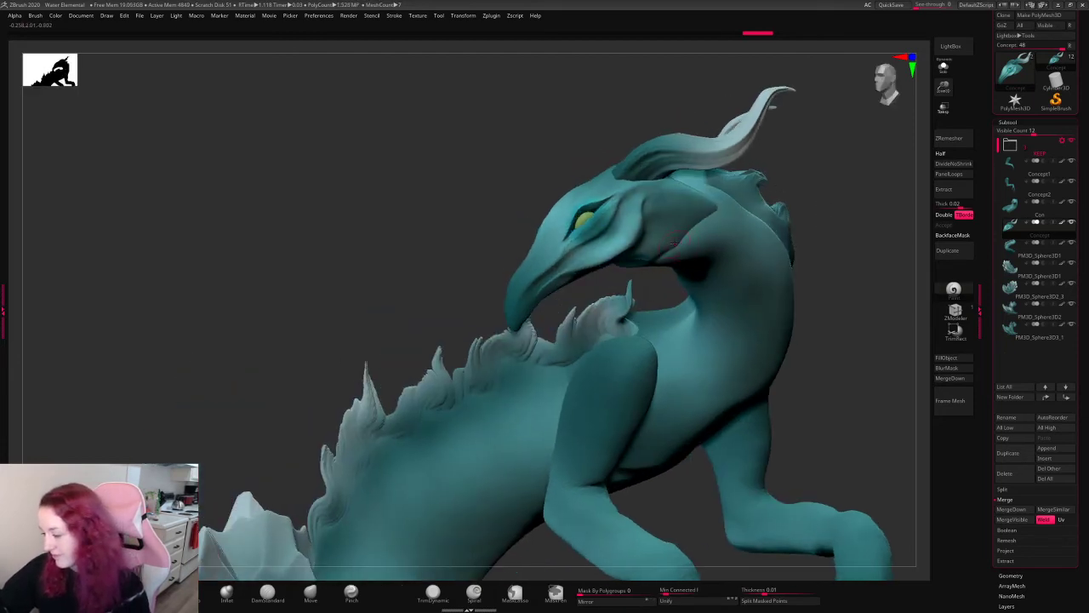
drag(832, 204, 847, 206)
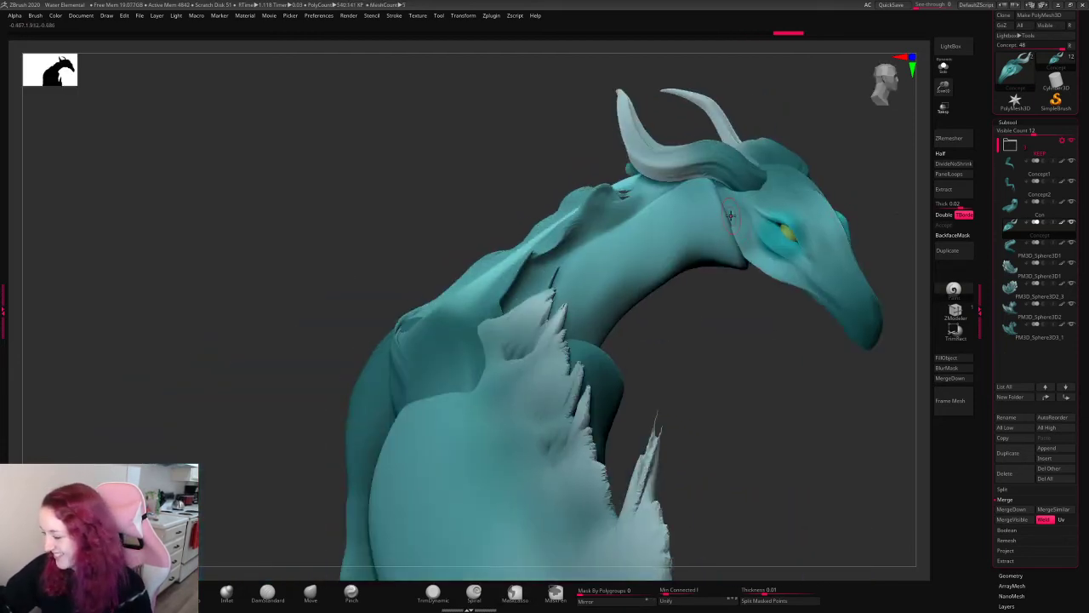
drag(734, 196, 756, 248)
drag(839, 308, 741, 304)
key(ctrl+z)
- Select the body subtool and reshape the neck contour behind the jaw with the Move brush
mouse_move(800, 184)
mouse_down()
mouse_move(838, 287)
mouse_move(803, 303)
mouse_up()
right_click(803, 303)
click(310, 593)
right_click(716, 266)
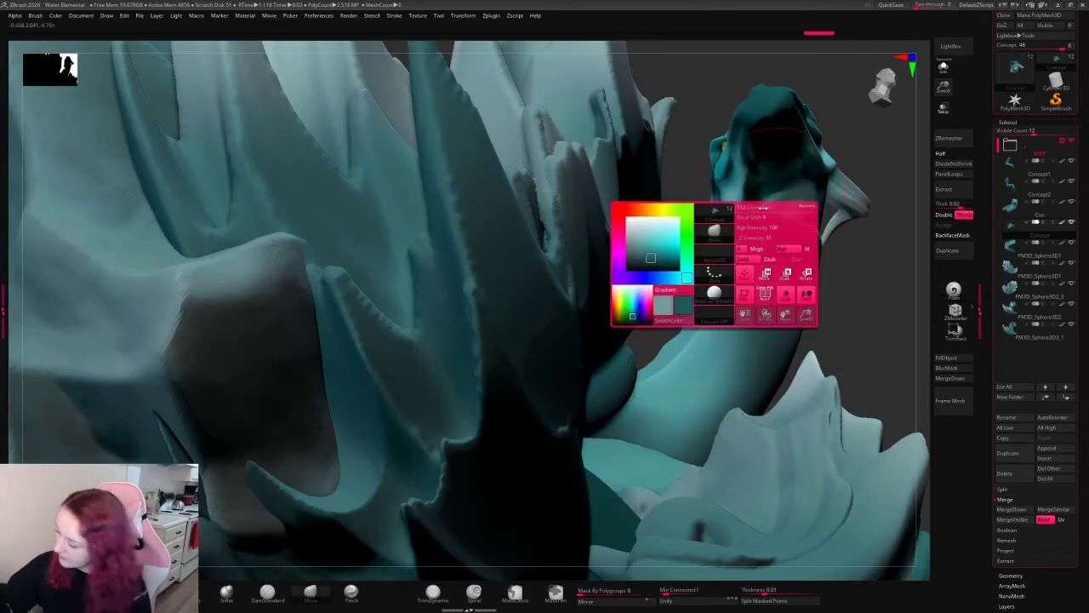
alt+click(752, 277)
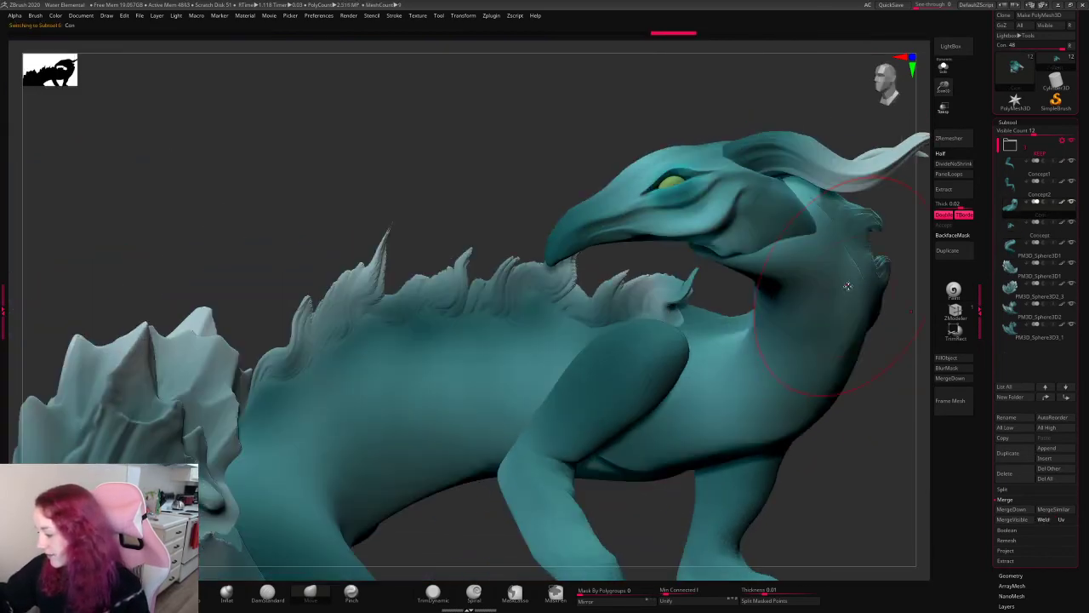
mouse_move(902, 339)
mouse_down()
mouse_move(800, 377)
mouse_move(828, 296)
mouse_up()
key(ctrl+z)
drag(660, 271, 630, 277)
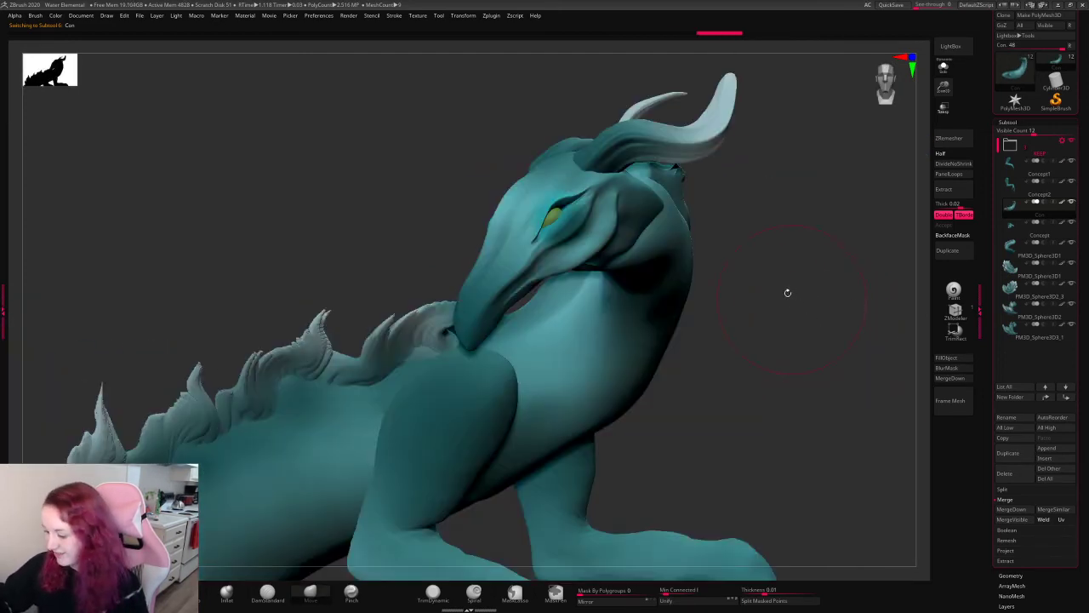
drag(654, 240, 641, 238)
- Frame the whole creature in a three-quarter view, reposition the light toward its upper right and run a BPR render
mouse_move(795, 229)
mouse_down()
mouse_move(770, 232)
mouse_move(805, 233)
mouse_move(777, 236)
mouse_up()
drag(844, 145, 826, 183)
alt+drag(770, 277, 740, 219)
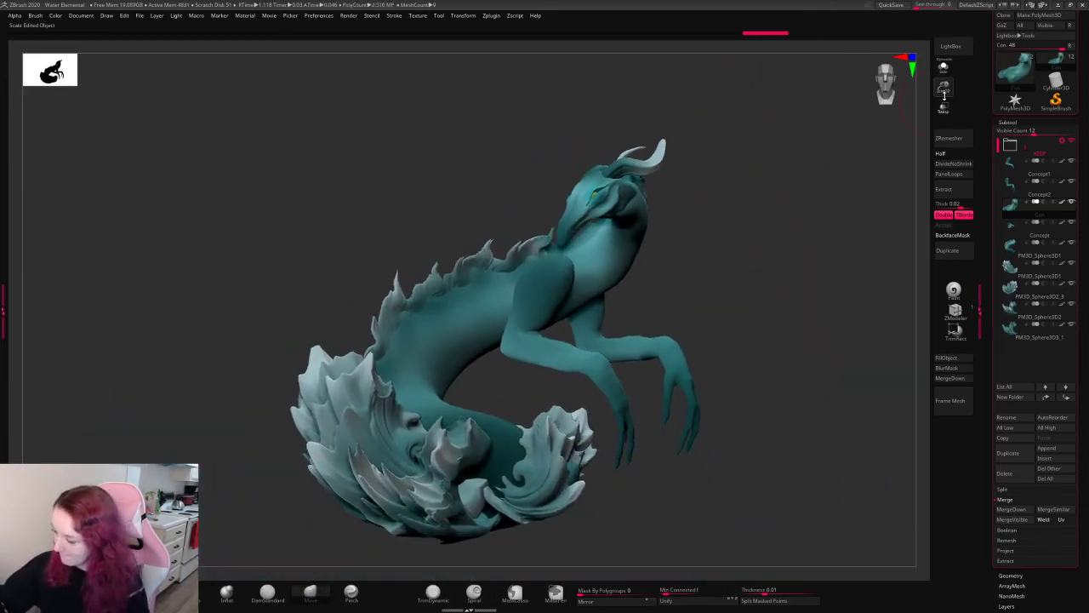
drag(841, 189, 805, 219)
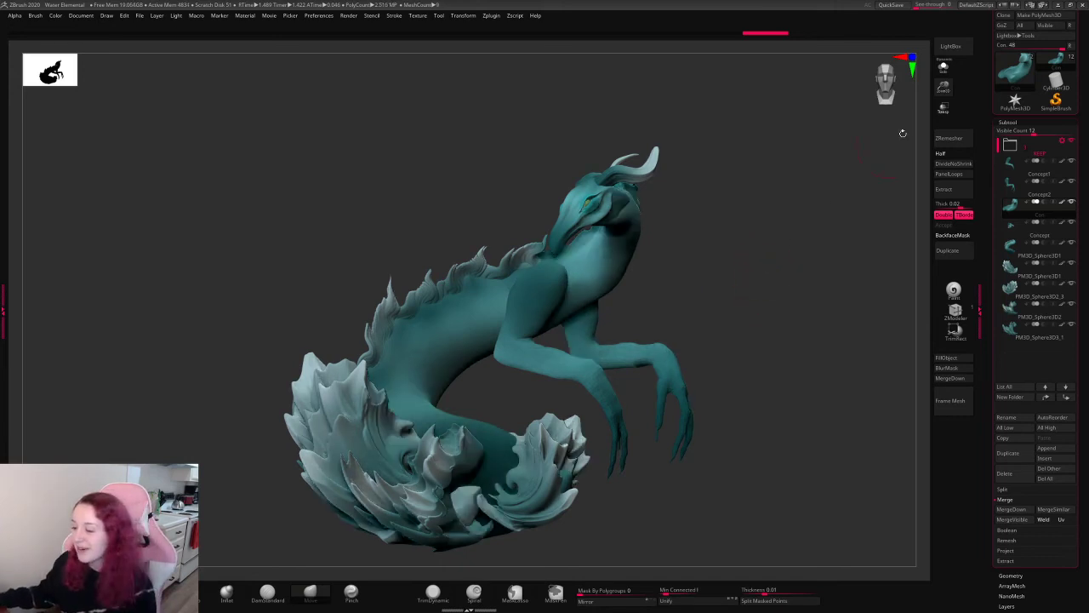
drag(943, 92, 943, 87)
mouse_move(794, 253)
alt+mouse_down()
mouse_move(788, 228)
mouse_move(772, 244)
alt+mouse_up()
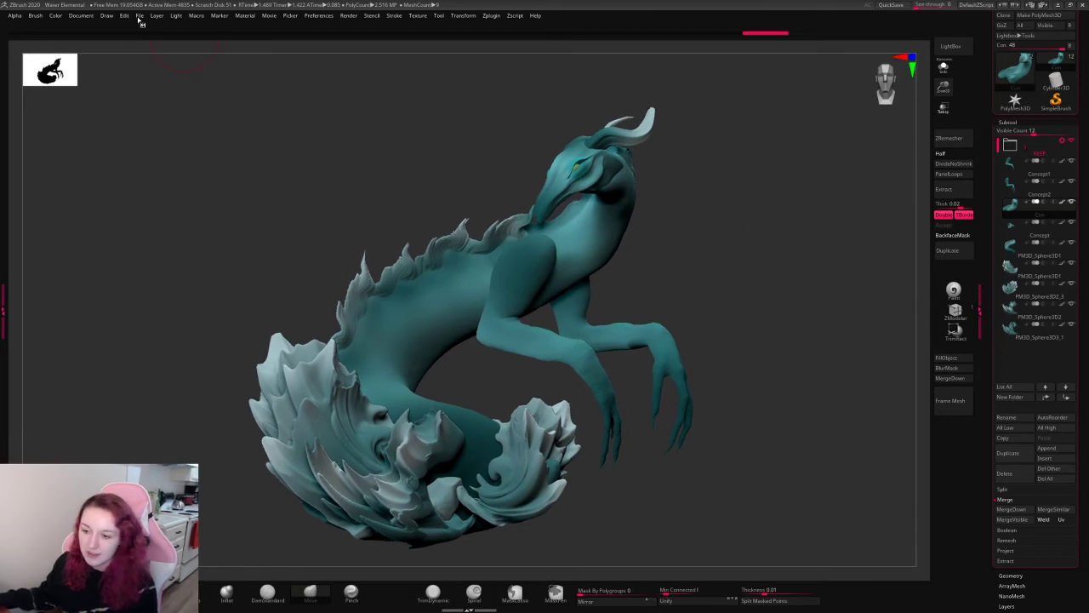
click(176, 16)
drag(204, 49, 215, 49)
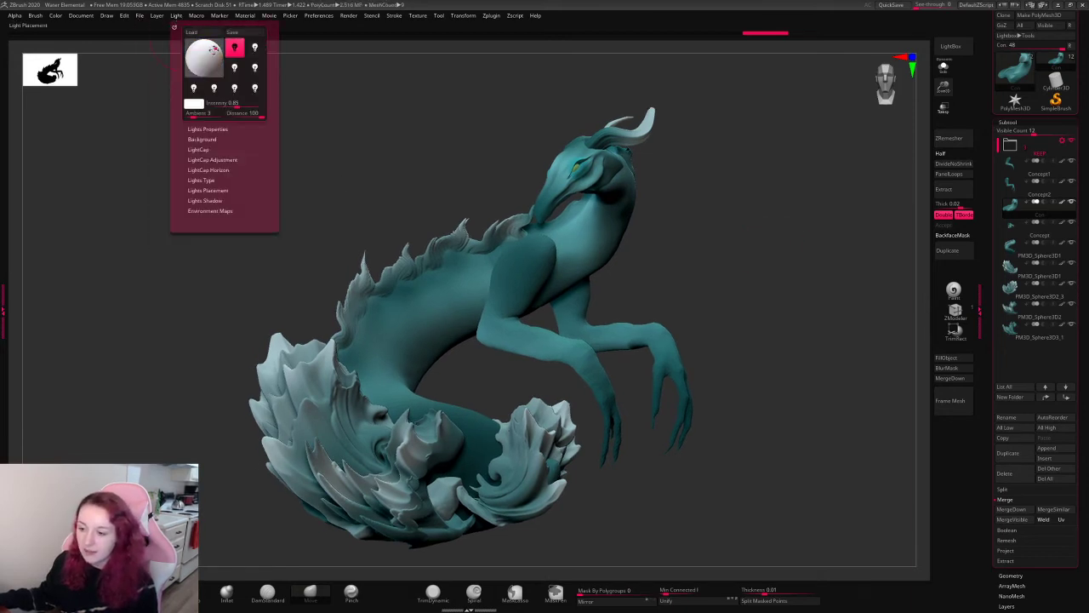
key(shift+r)
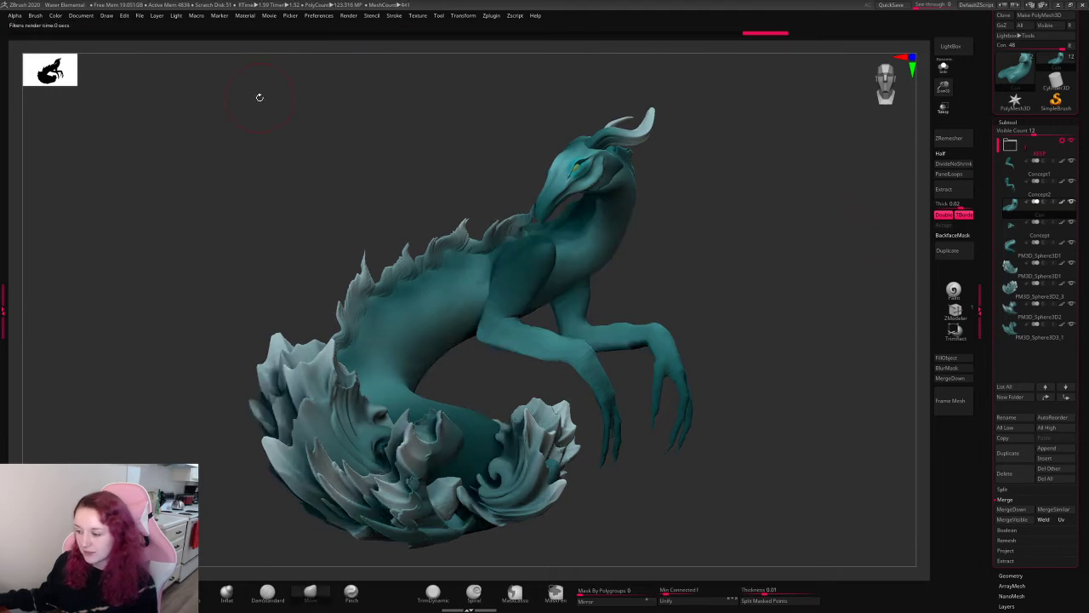
- Save the project as Water Elemental, replacing the existing file
key(ctrl+s)
double_click(574, 181)
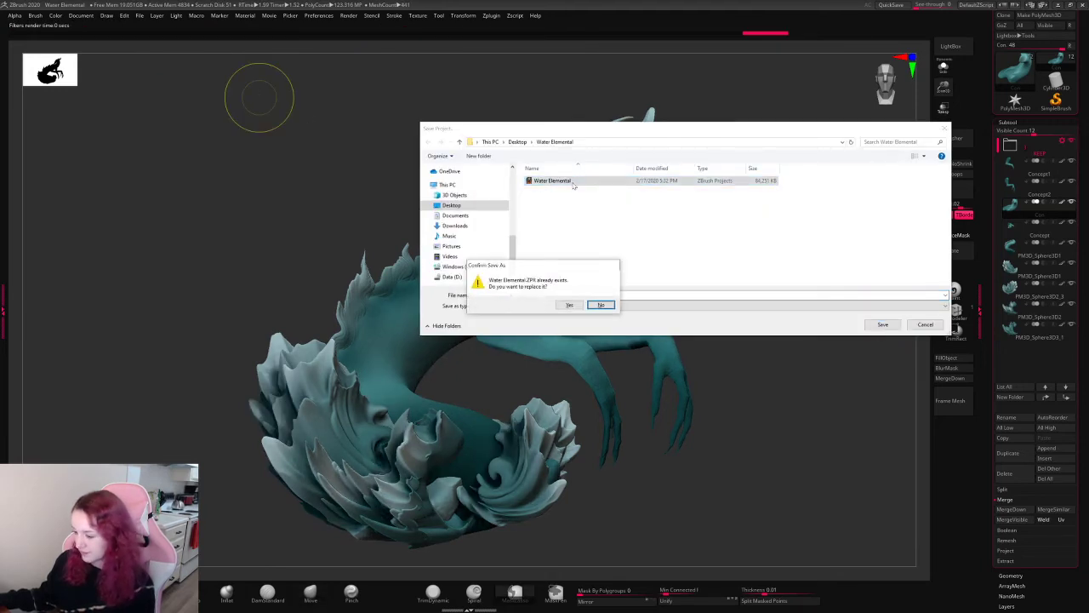
click(570, 305)
- Set the BPR shadow PStrength to about 0.873 and GStrength to about 0.974, and render the creature again
click(158, 17)
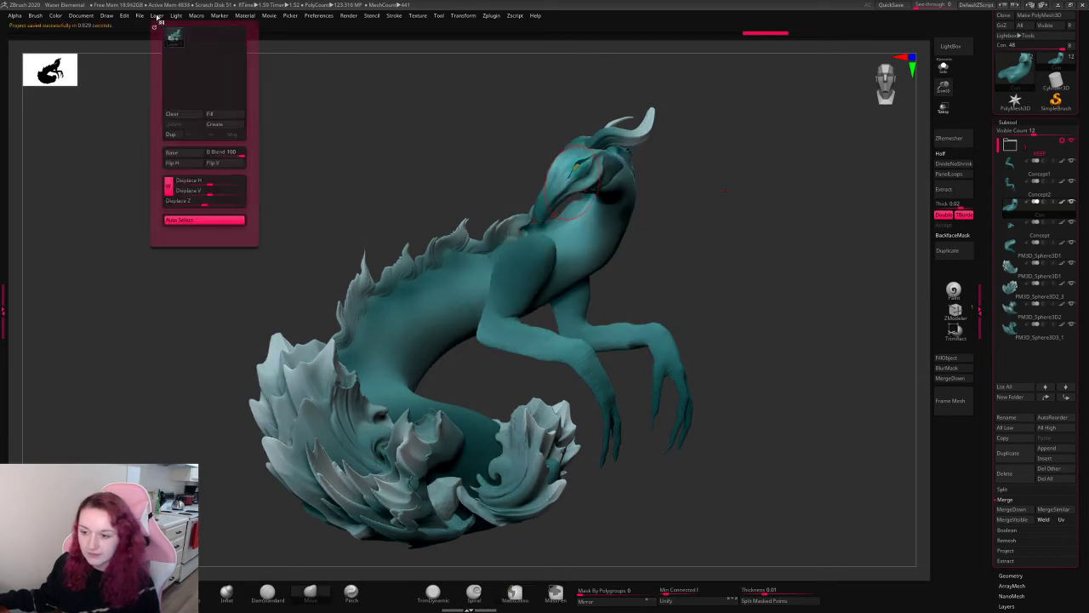
click(349, 16)
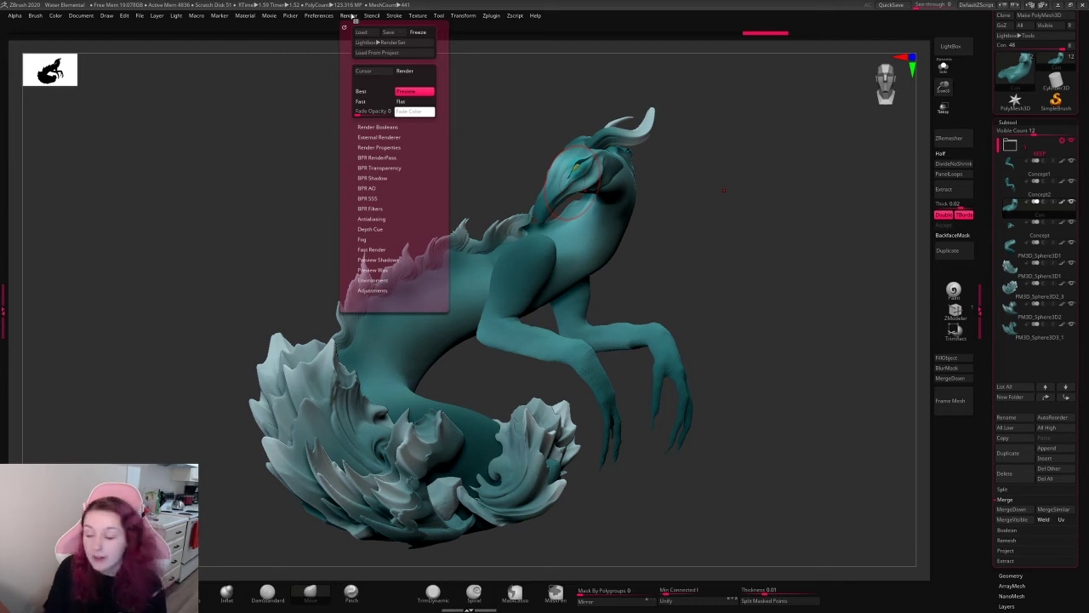
click(353, 17)
click(351, 17)
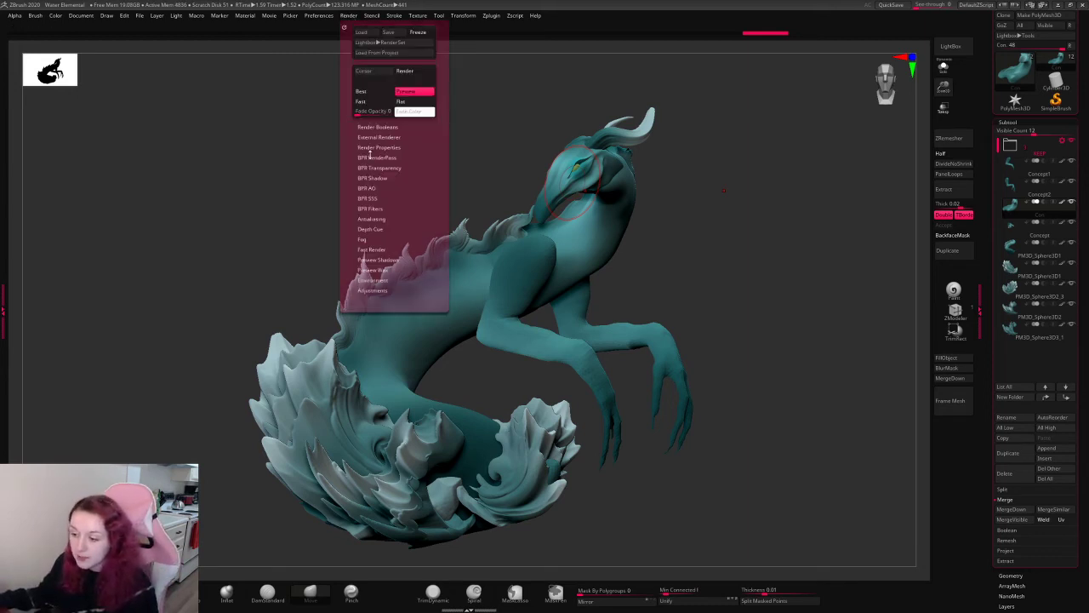
click(379, 177)
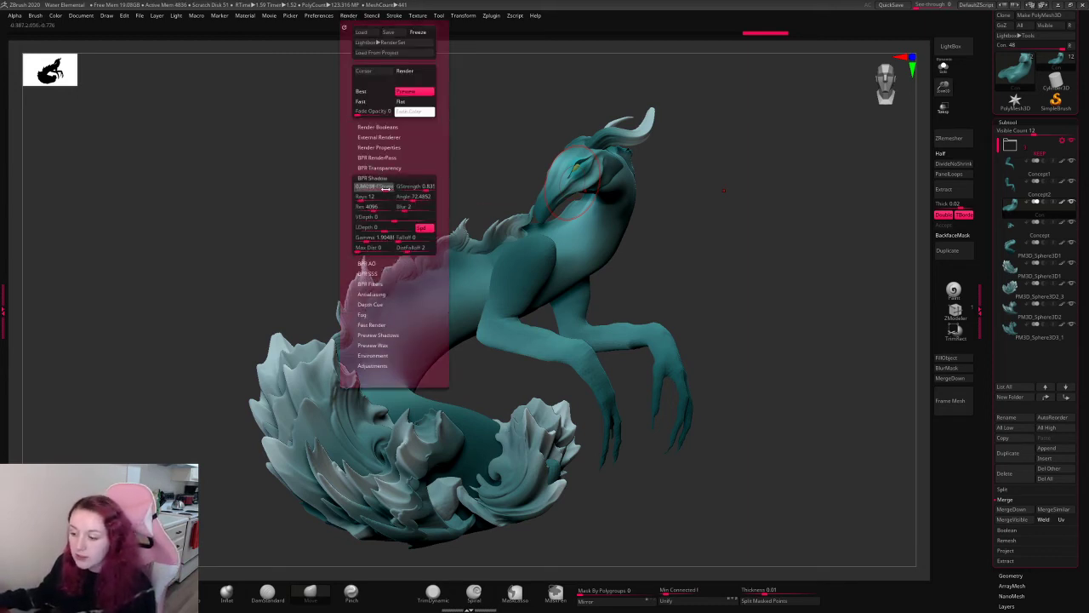
drag(385, 188, 417, 187)
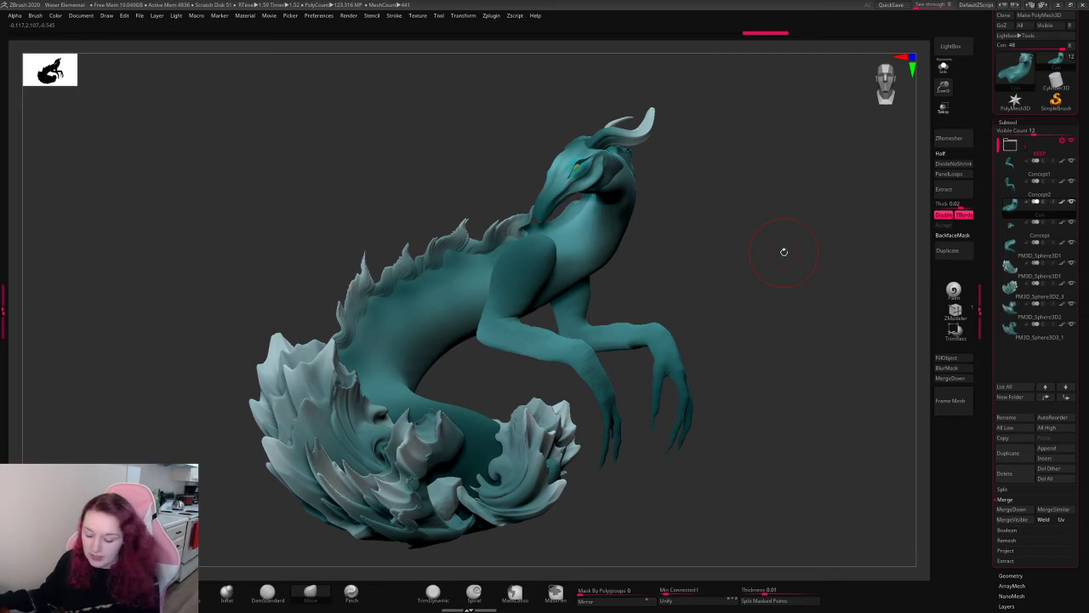
key(shift+r)
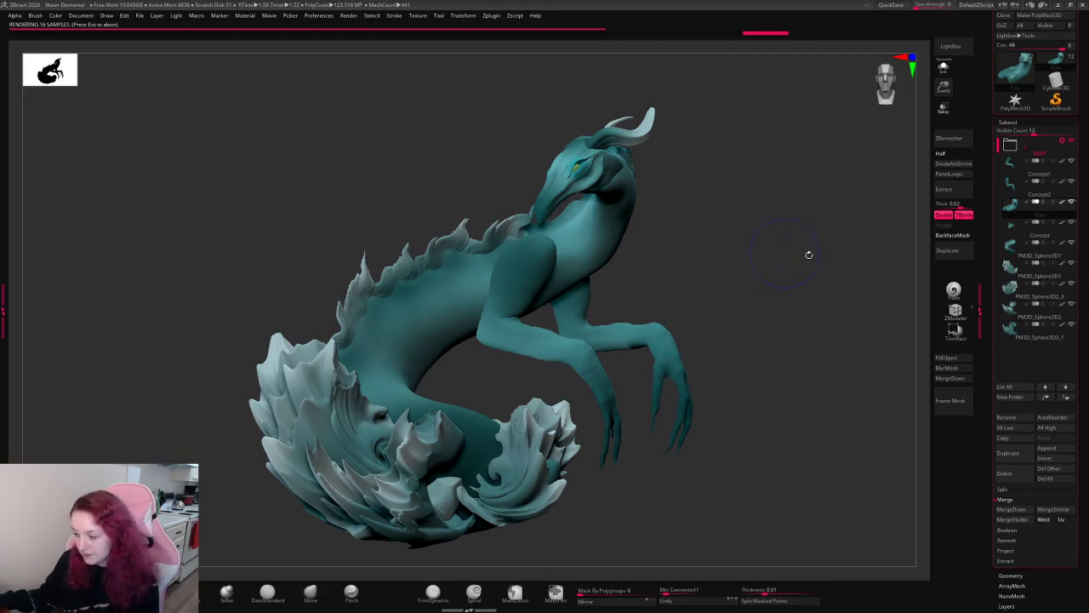
- Adjust the light's direction on the placement sphere and re-render the creature with BPR
click(217, 17)
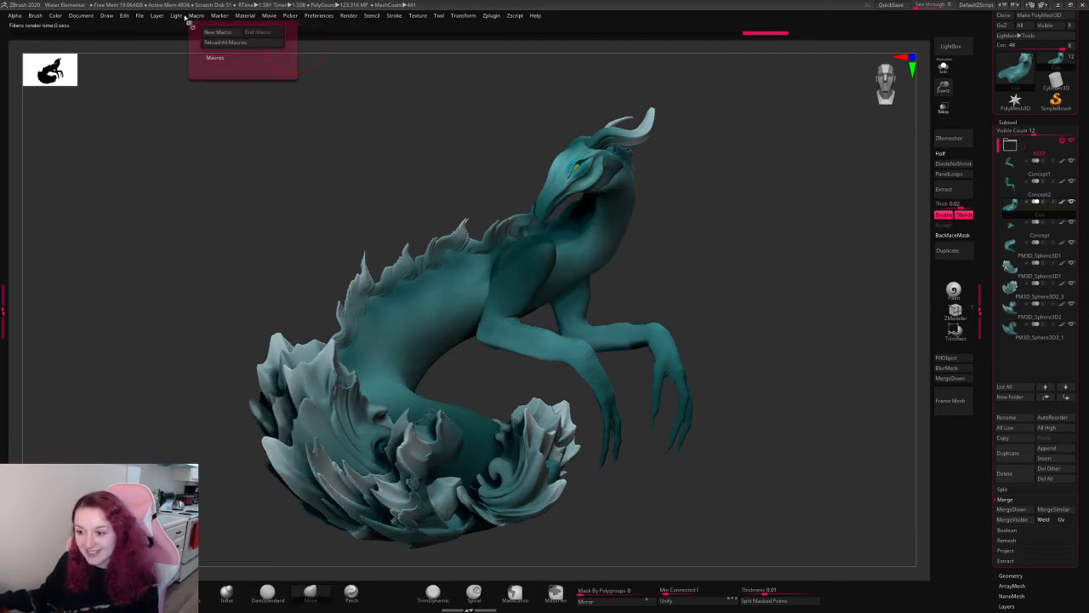
click(176, 15)
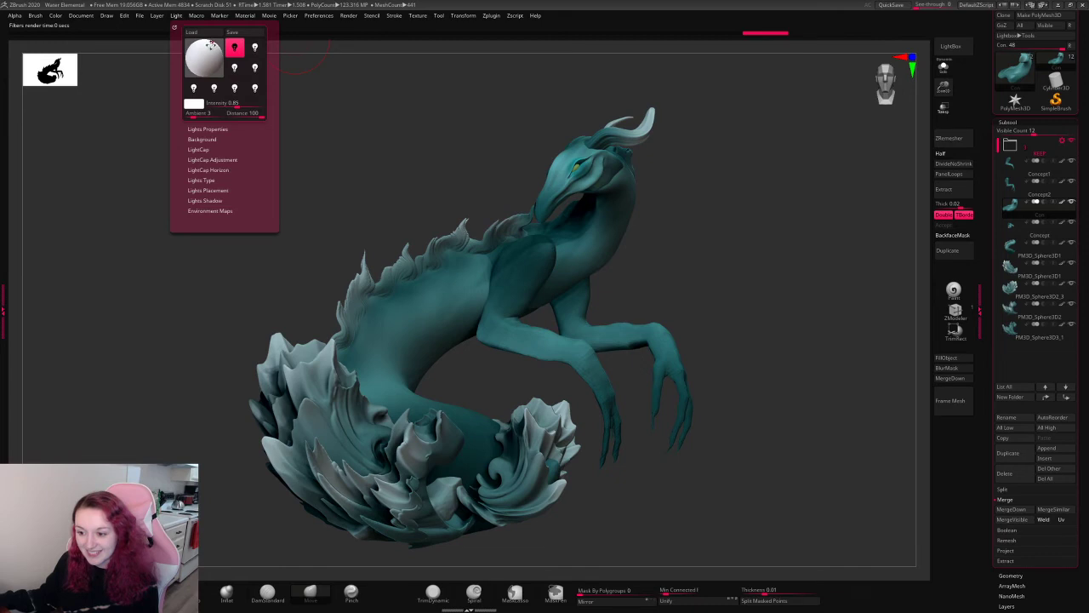
key(shift+r)
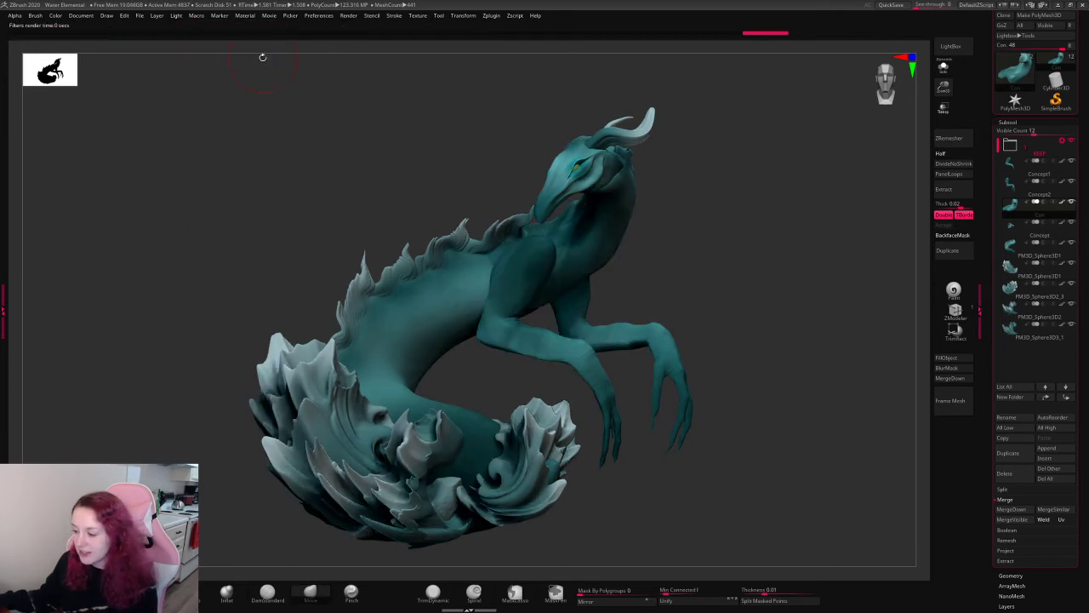
- Set the BPR shadow PStrength to 1 and the shadow gamma to about 3.08
click(349, 16)
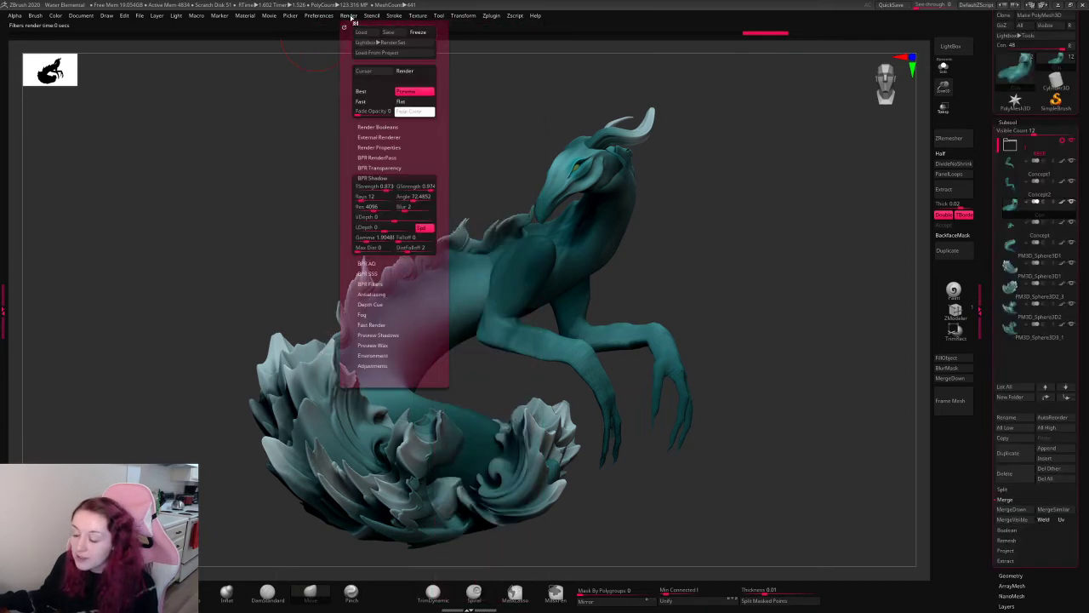
drag(391, 188, 384, 187)
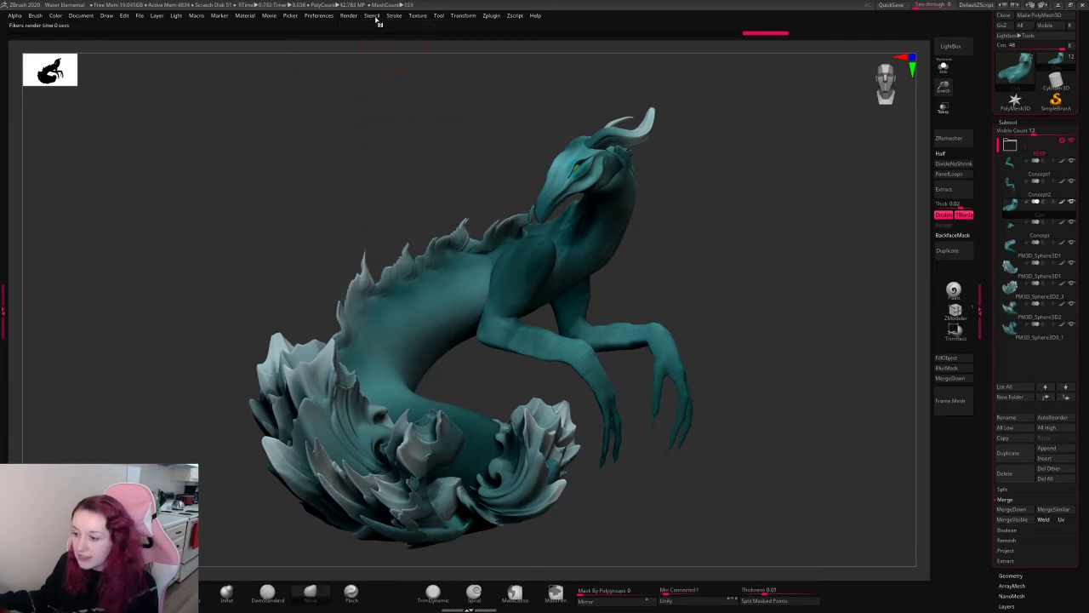
click(349, 15)
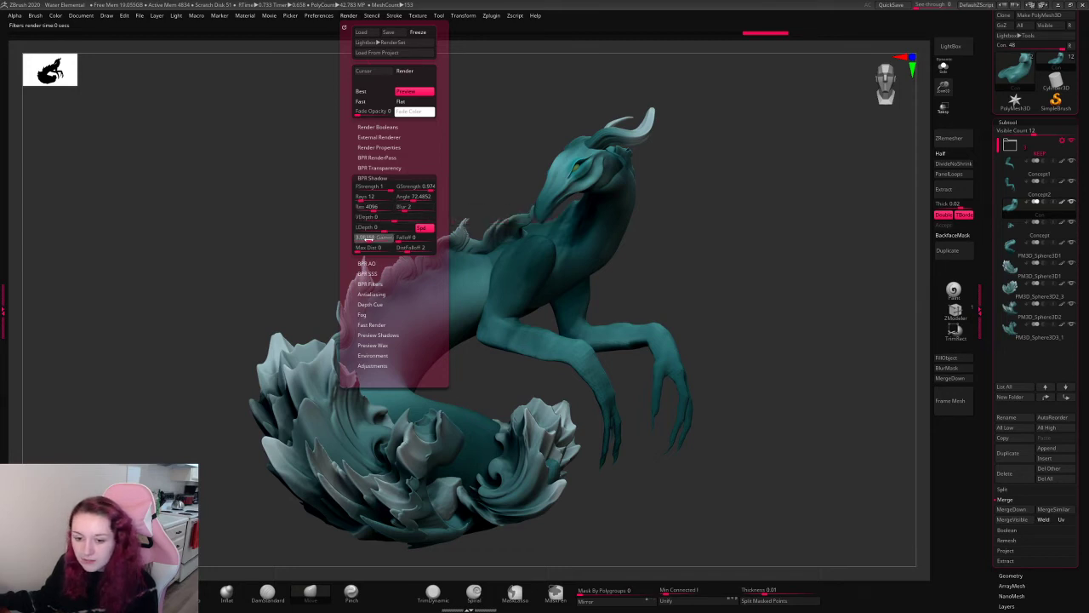
drag(367, 239, 377, 230)
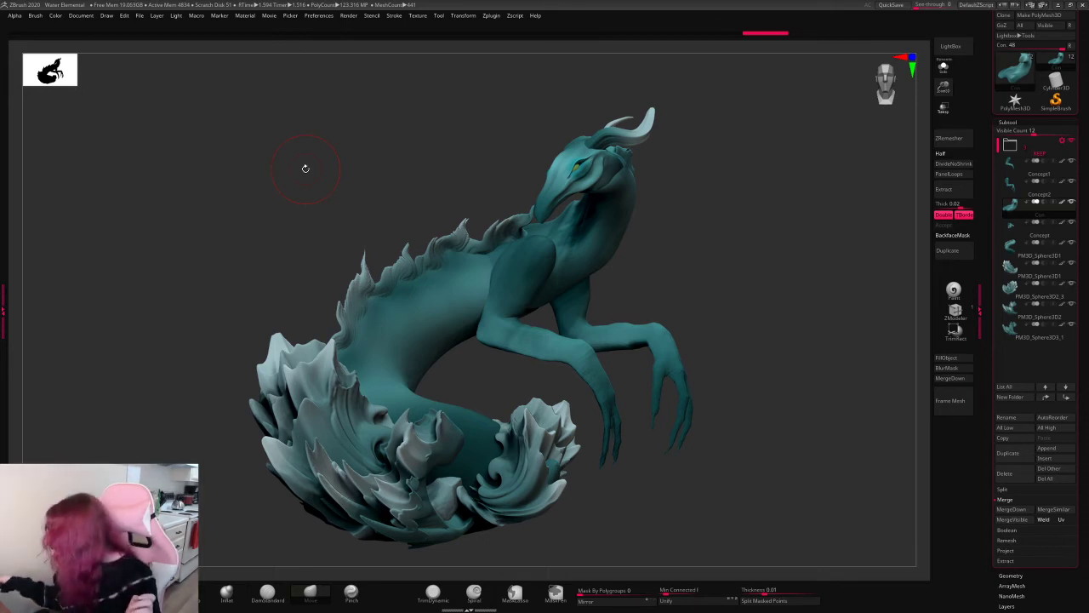
click(417, 16)
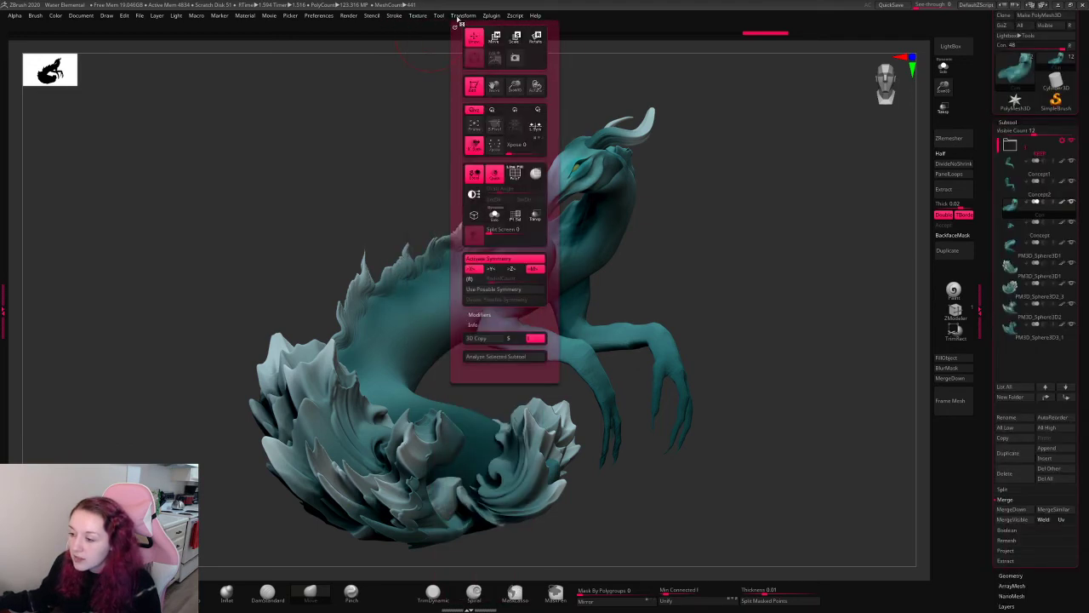
mouse_move(471, 17)
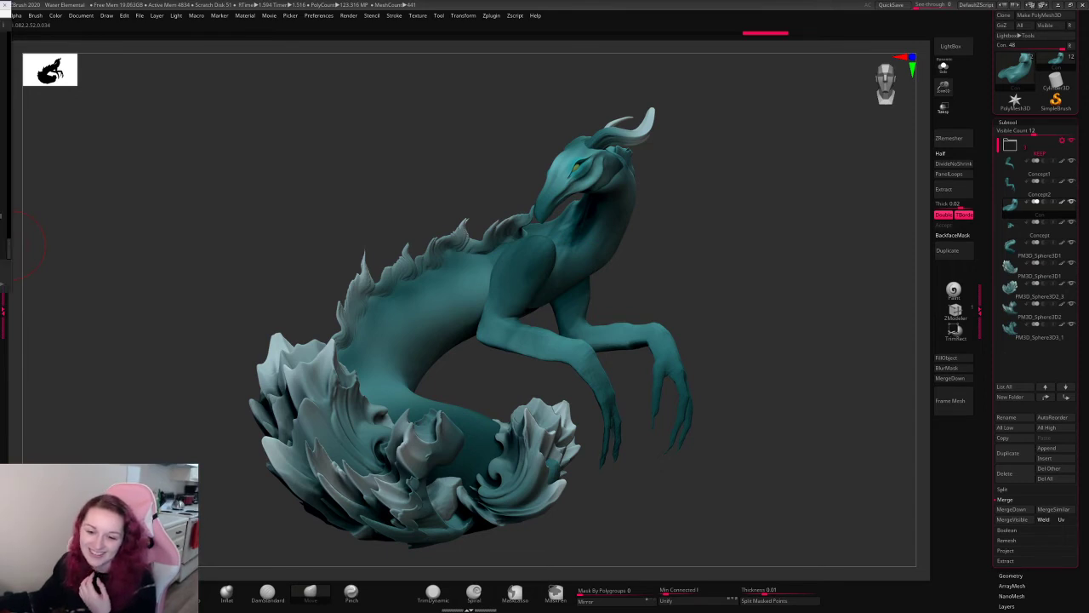
click(799, 332)
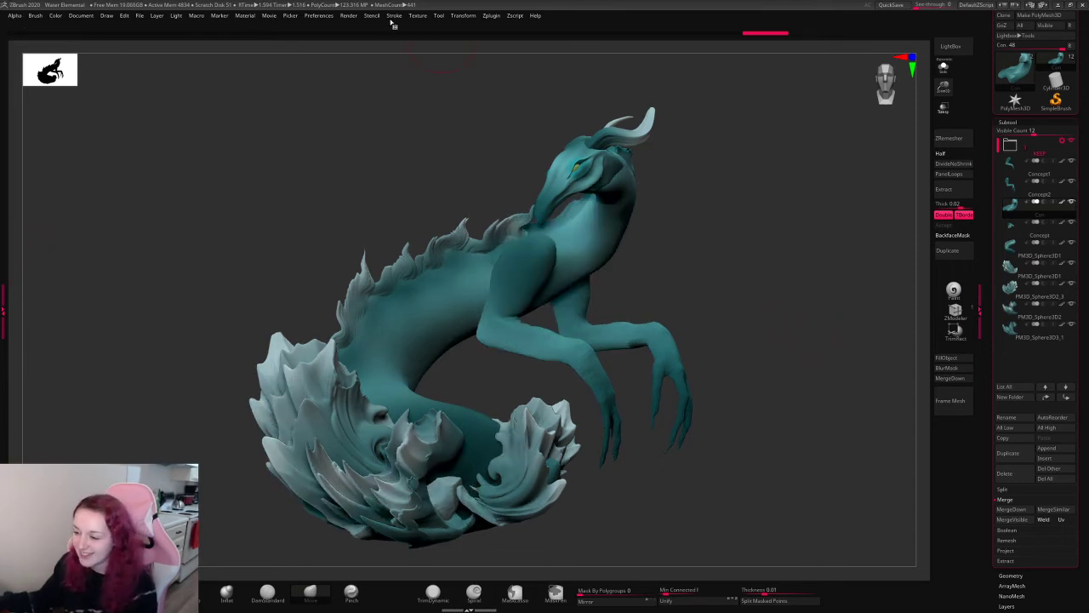
- Set the BPR shadow angle to 40 and render the creature
click(348, 16)
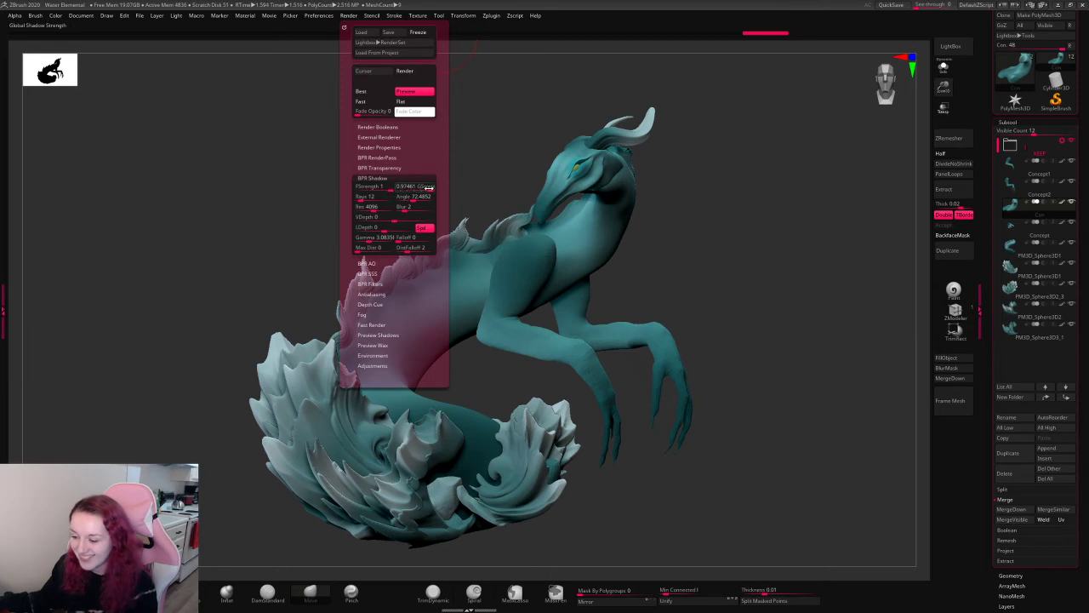
drag(413, 199, 409, 201)
key(shift+r)
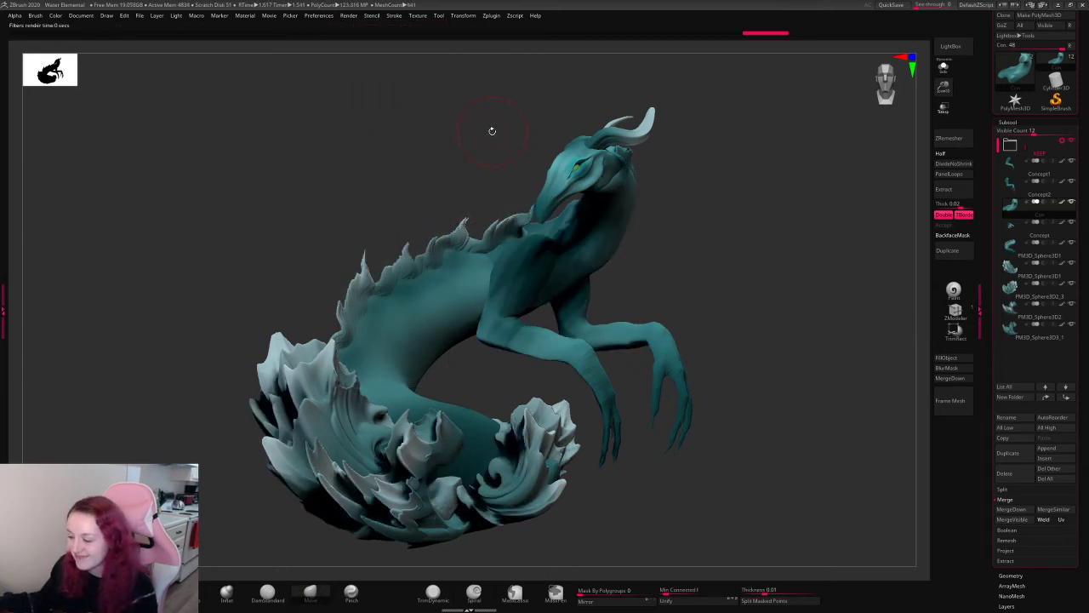
- Set the BPR shadow blur to 1 and the gamma to about 2.27, rendering the creature after each change
click(349, 16)
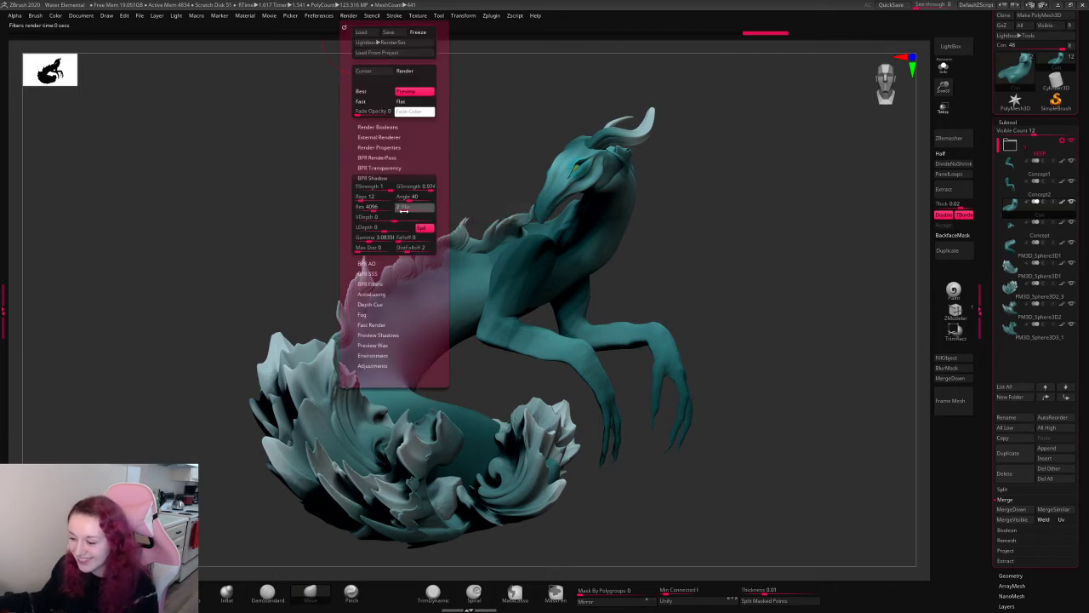
key(shift+r)
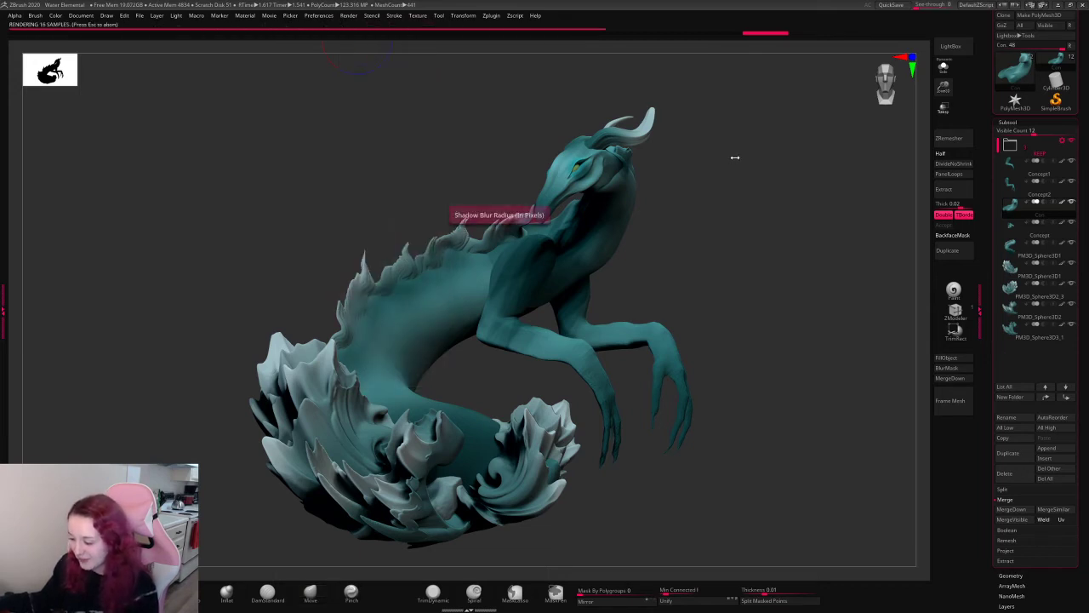
click(356, 16)
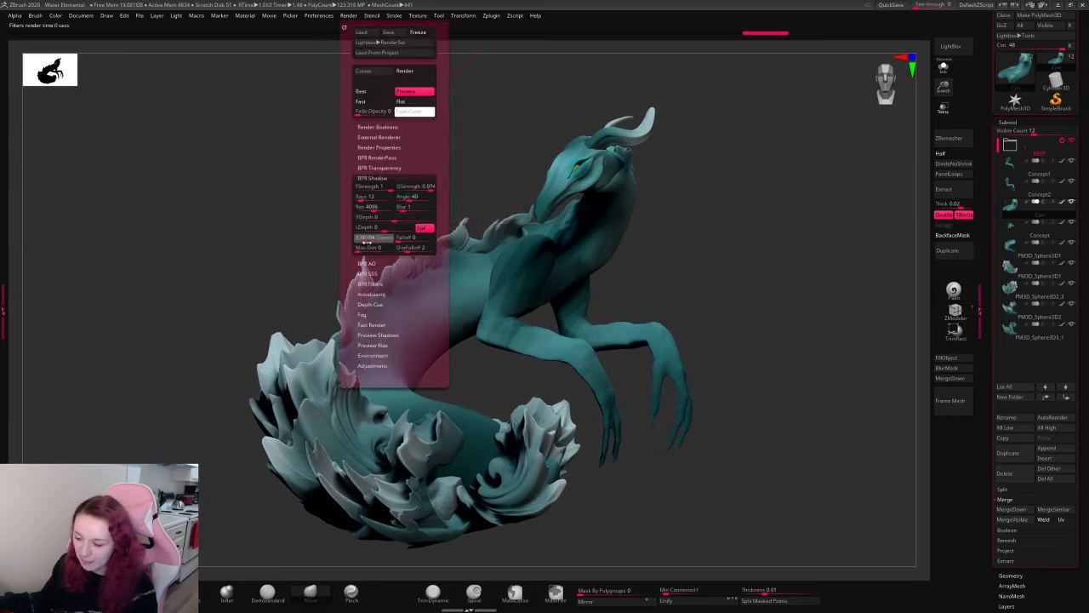
key(shift+r)
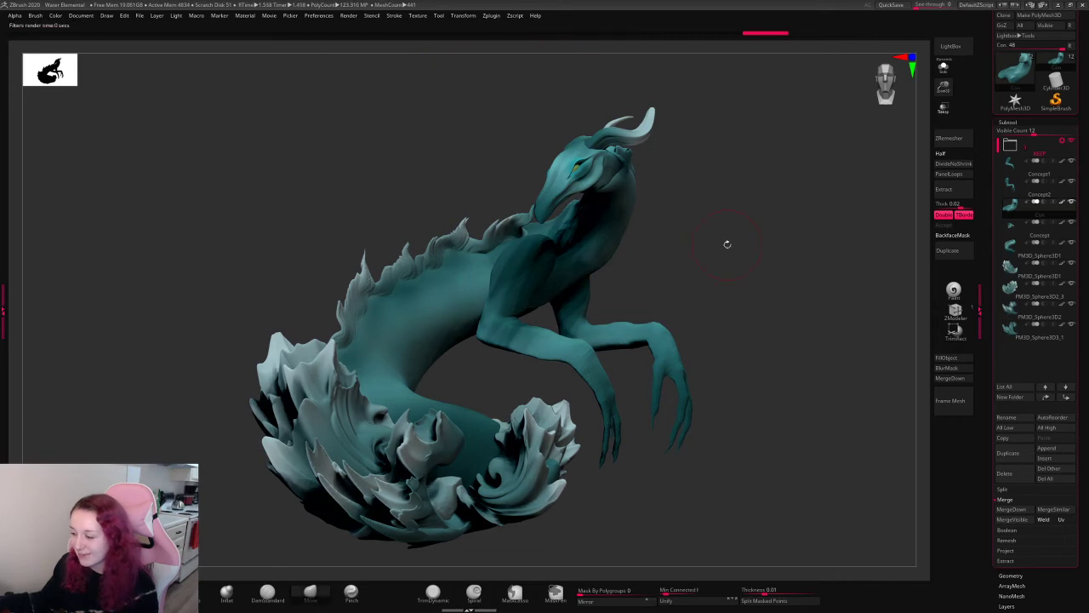
click(353, 17)
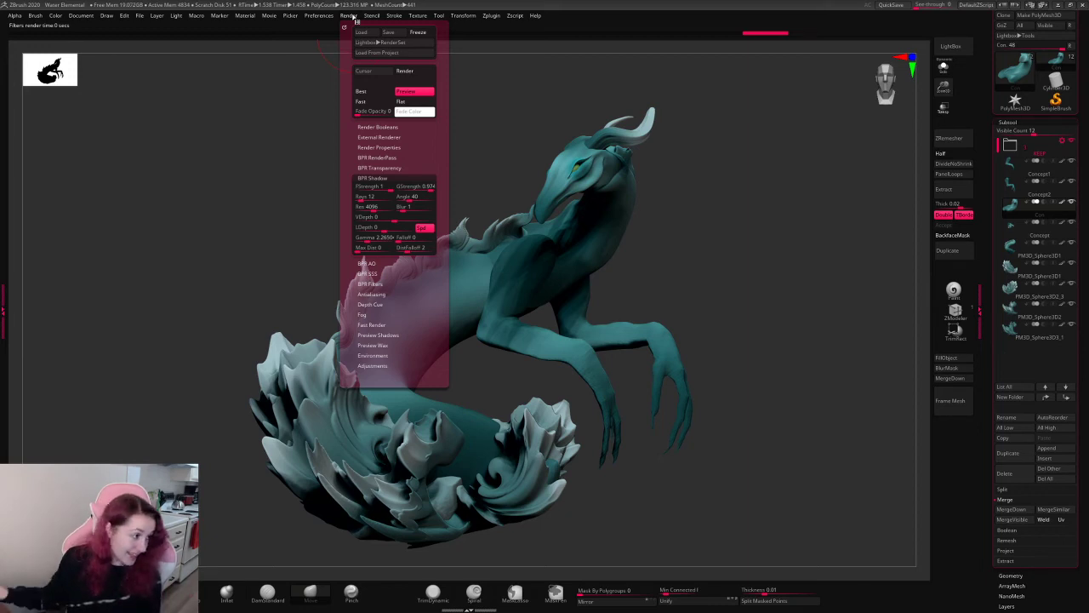
click(356, 16)
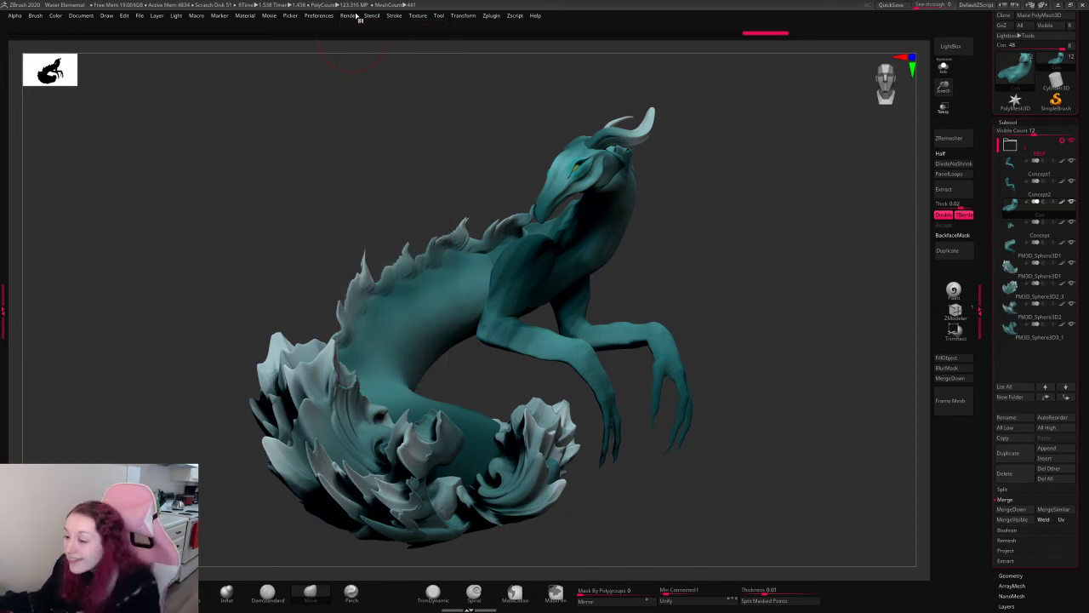
- Adjust the maximum angle of the BPR shadows and render the water elemental
click(355, 15)
click(410, 198)
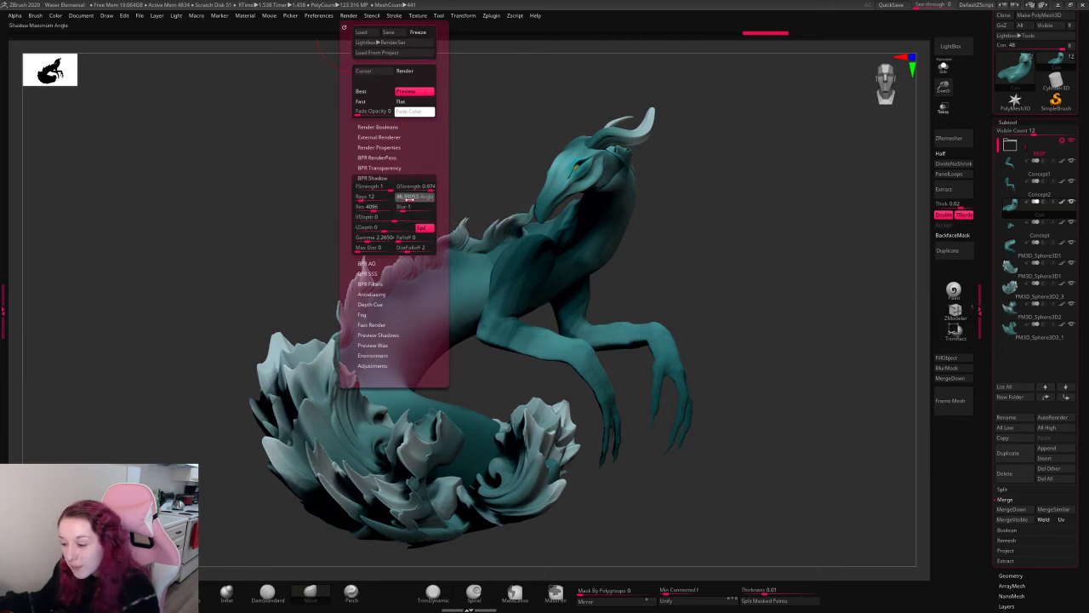
key(shift+r)
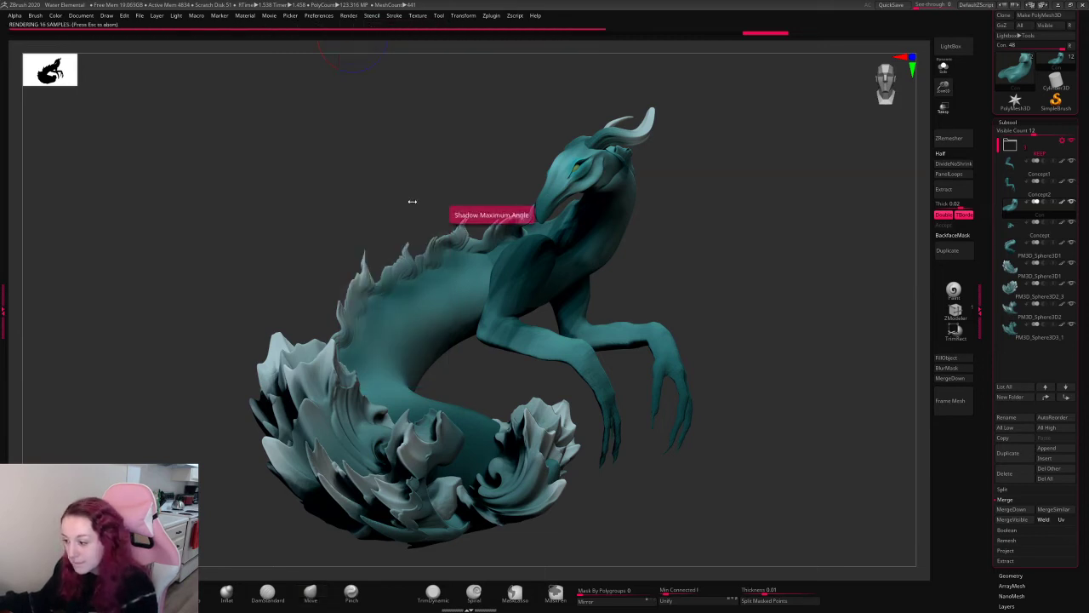
- Reposition the active light toward the upper-left area of the light sphere and re-render the creature with the new lighting
click(348, 17)
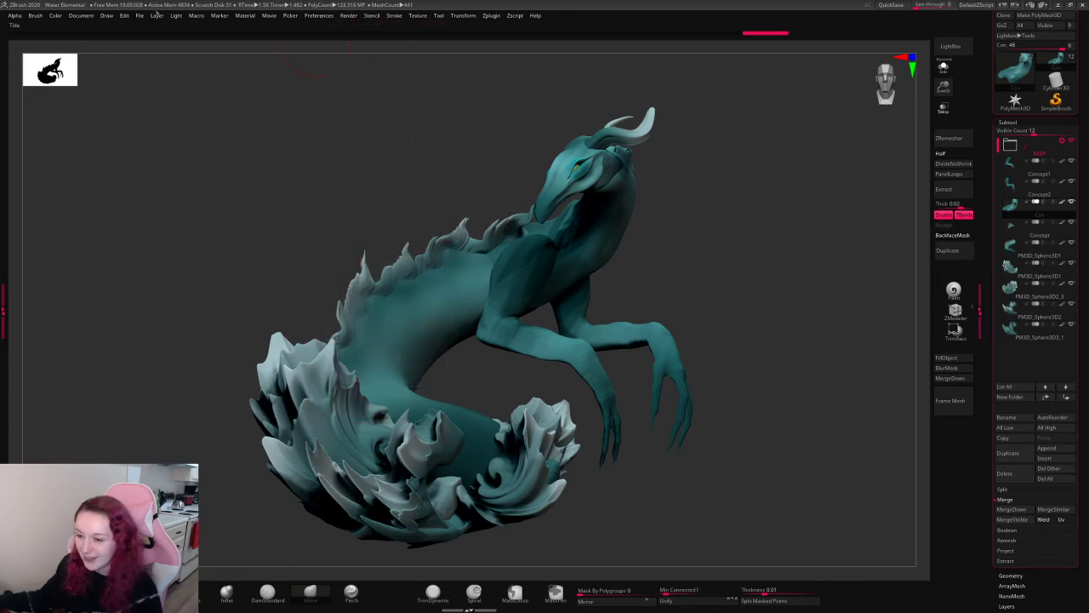
mouse_move(175, 17)
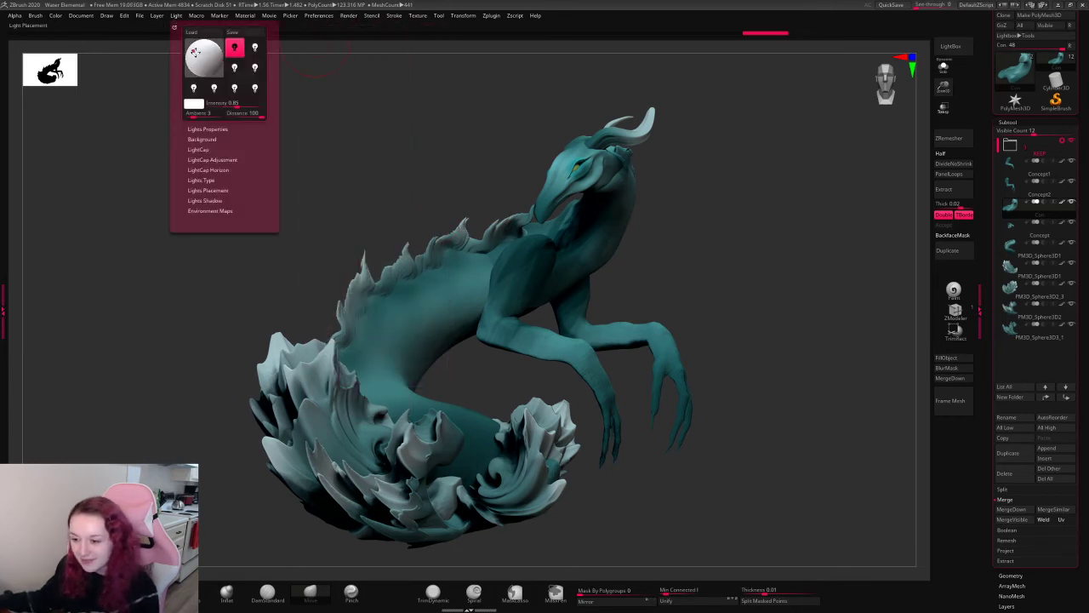
click(195, 52)
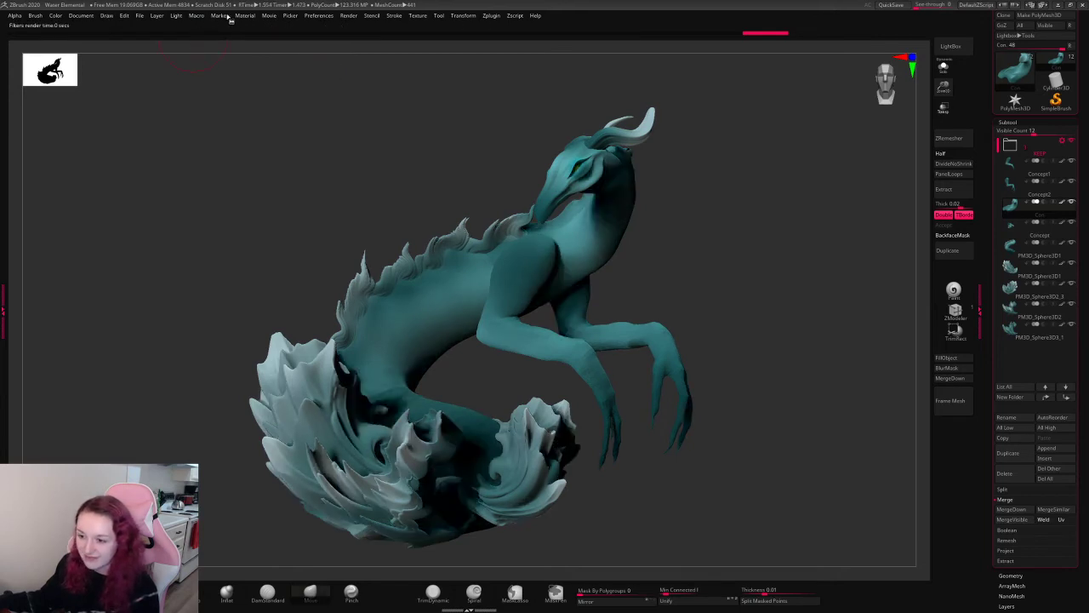
mouse_move(176, 16)
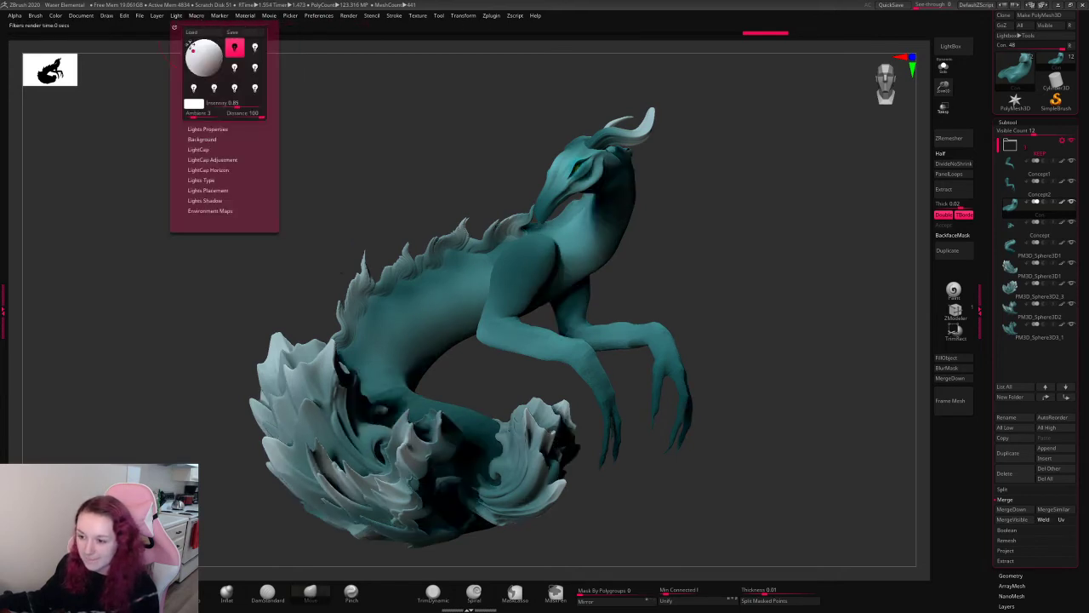
click(195, 49)
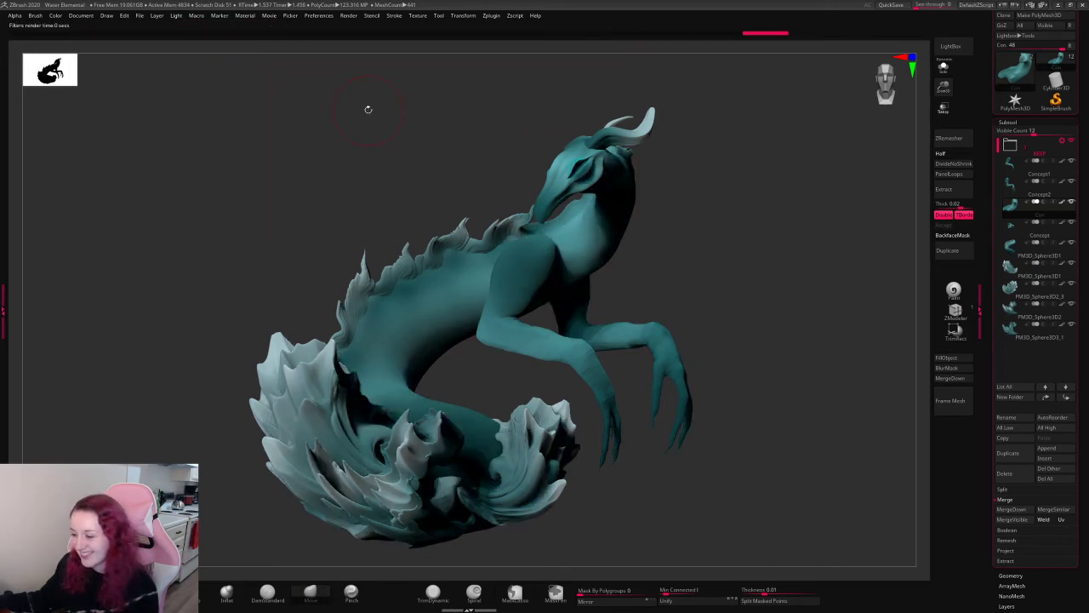
click(177, 17)
click(195, 49)
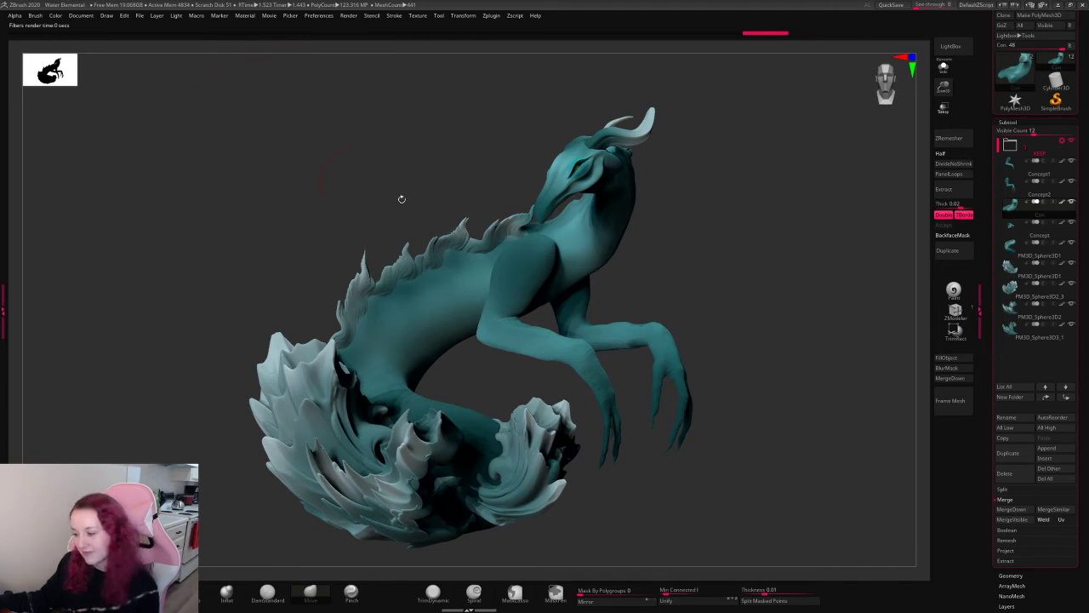
- Save the project over the existing Water Elemental file and render the creature again with BPR
key(ctrl+s)
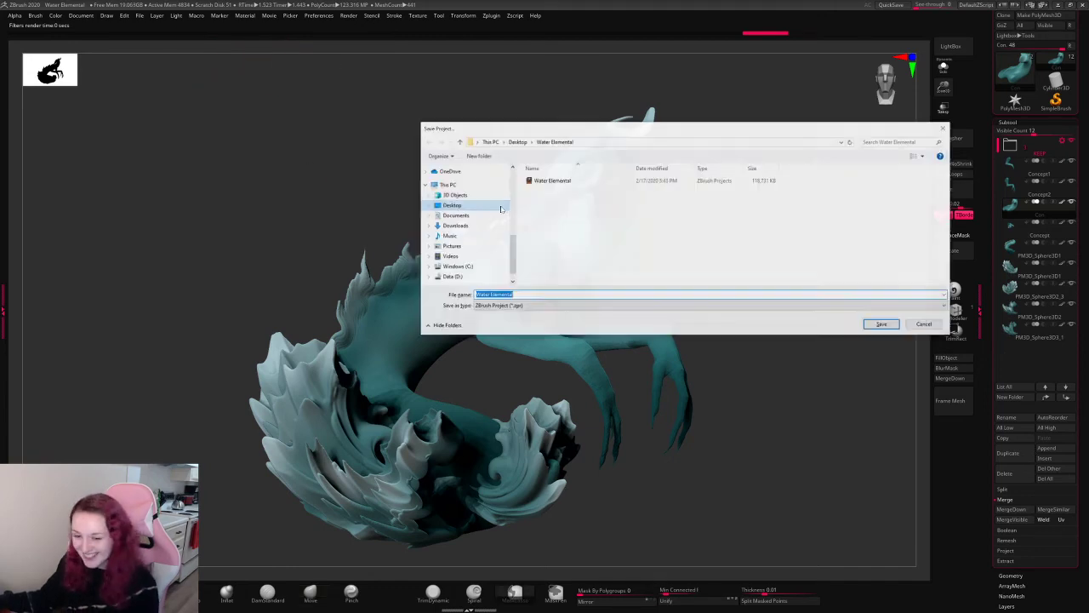
click(565, 184)
key(Return)
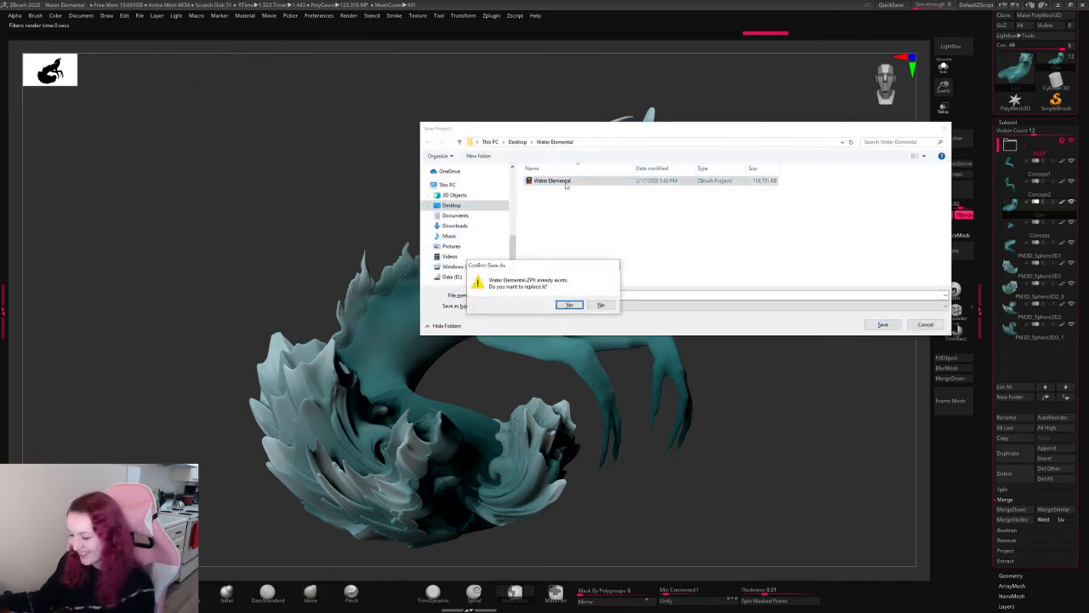
key(y)
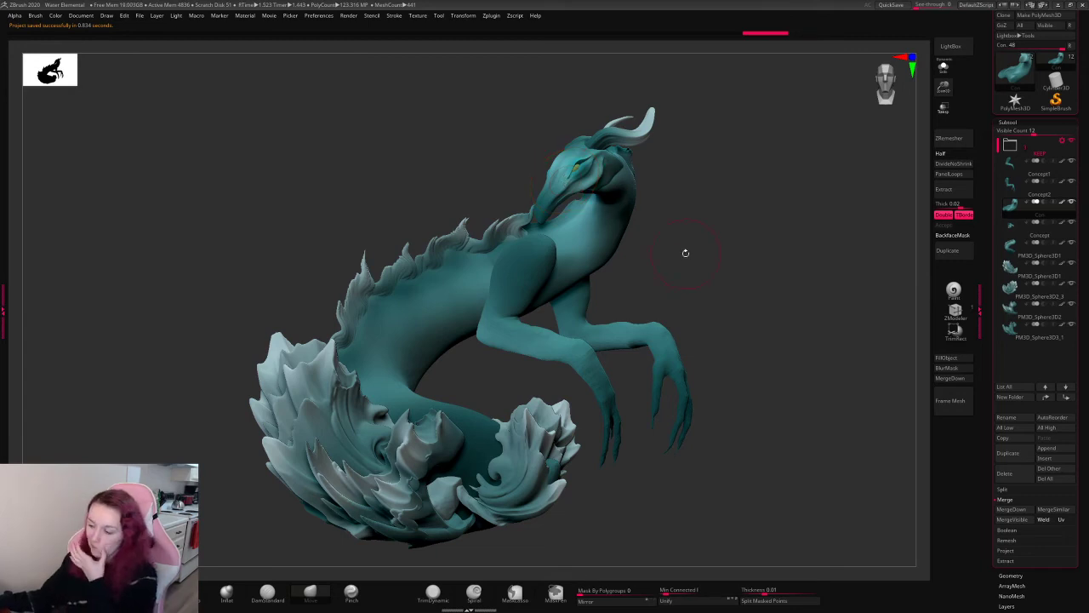
key(shift+r)
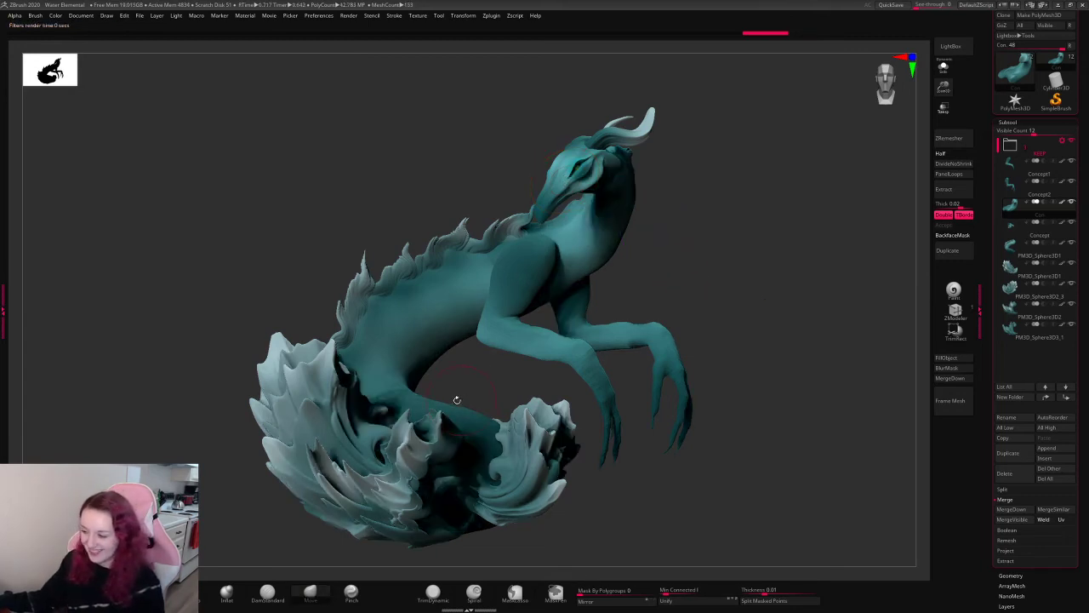
- Switch to the Photos window showing the "BREAK! -ASK QUESTIONS-" image and enlarge the image
key(super)
key(super)
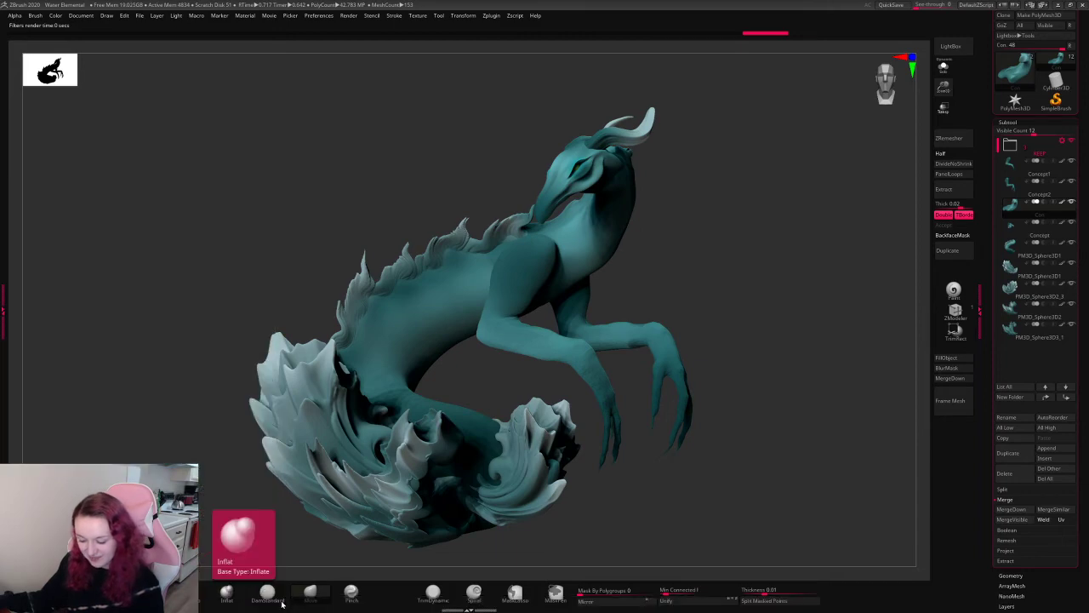
key(super)
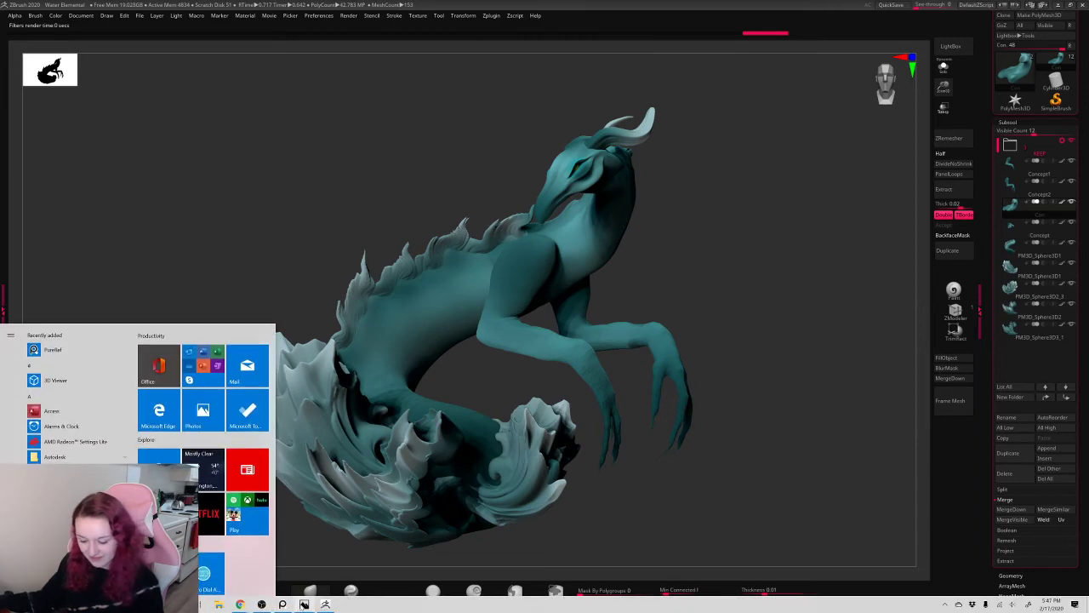
click(304, 605)
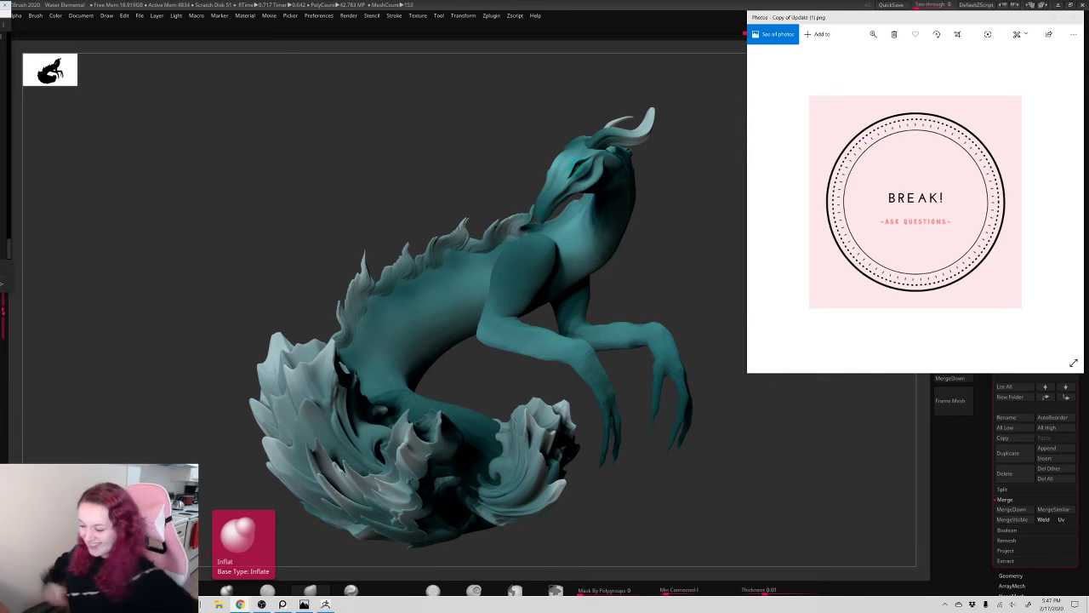
click(867, 197)
scroll(867, 197, up, 2)
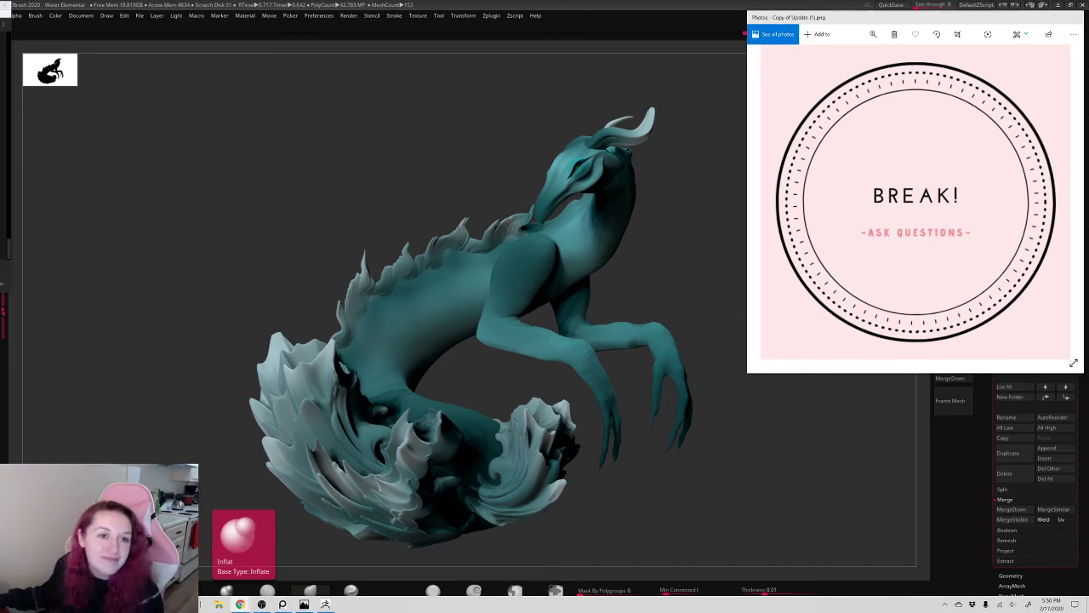
- Switch to Chrome, look through the M3DM Twitter notifications and profile page, and close the browser window
key(alt+Tab)
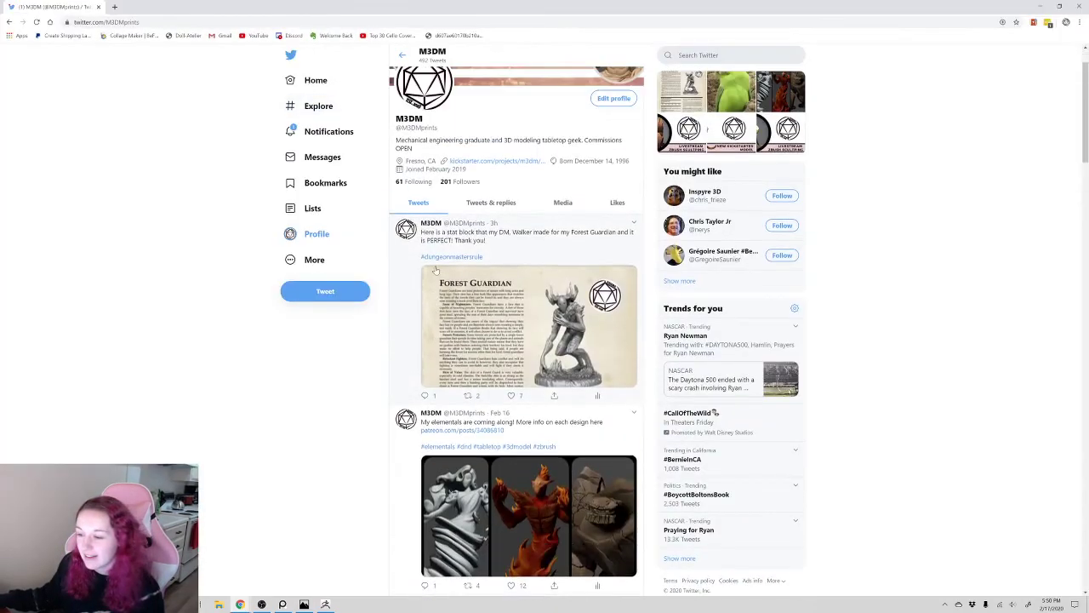
click(315, 133)
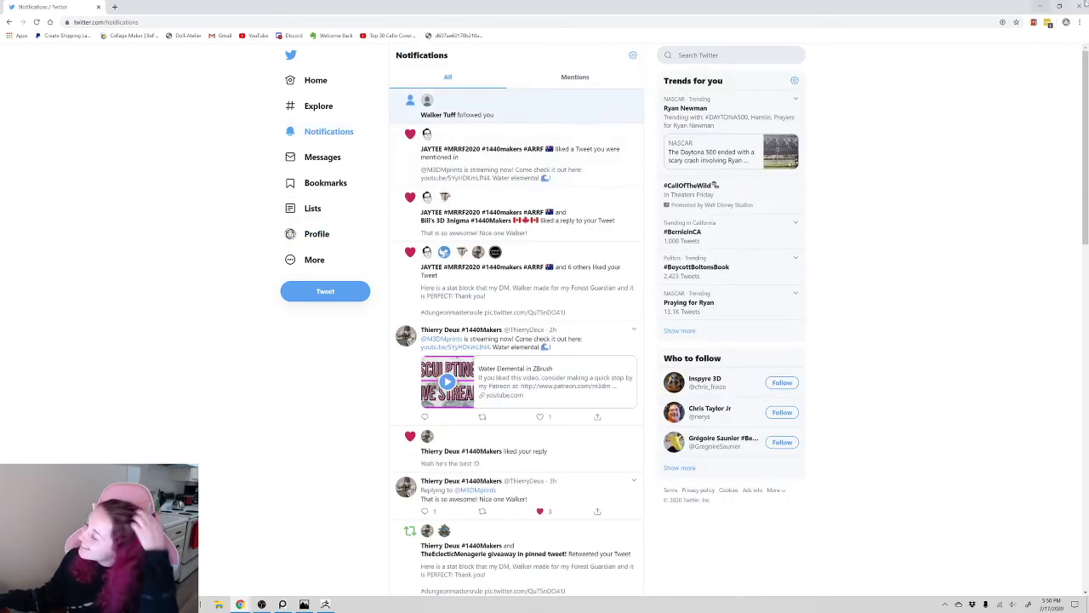
click(330, 245)
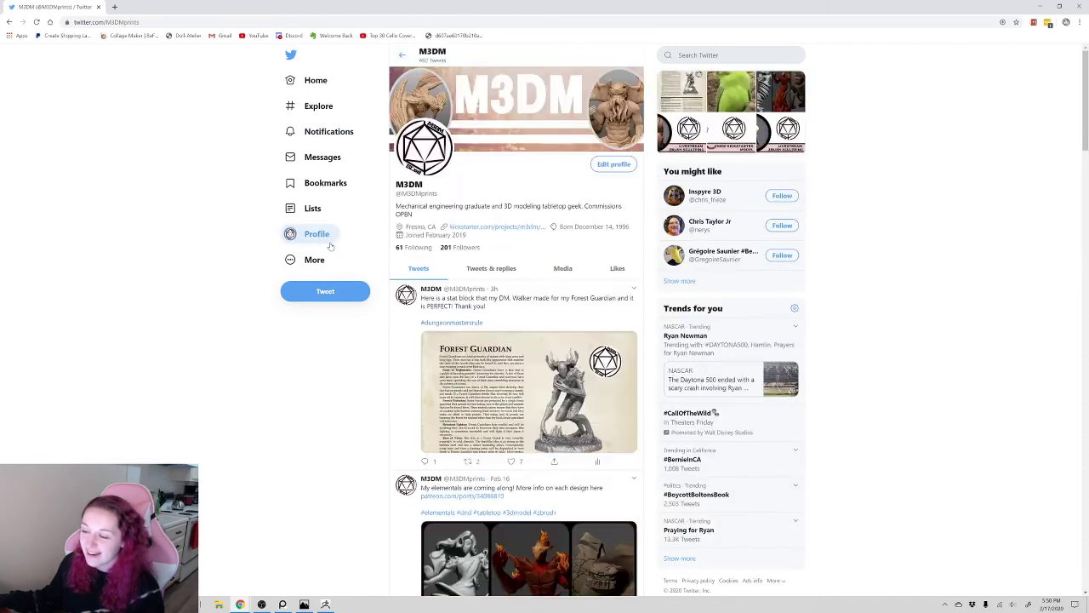
click(1079, 6)
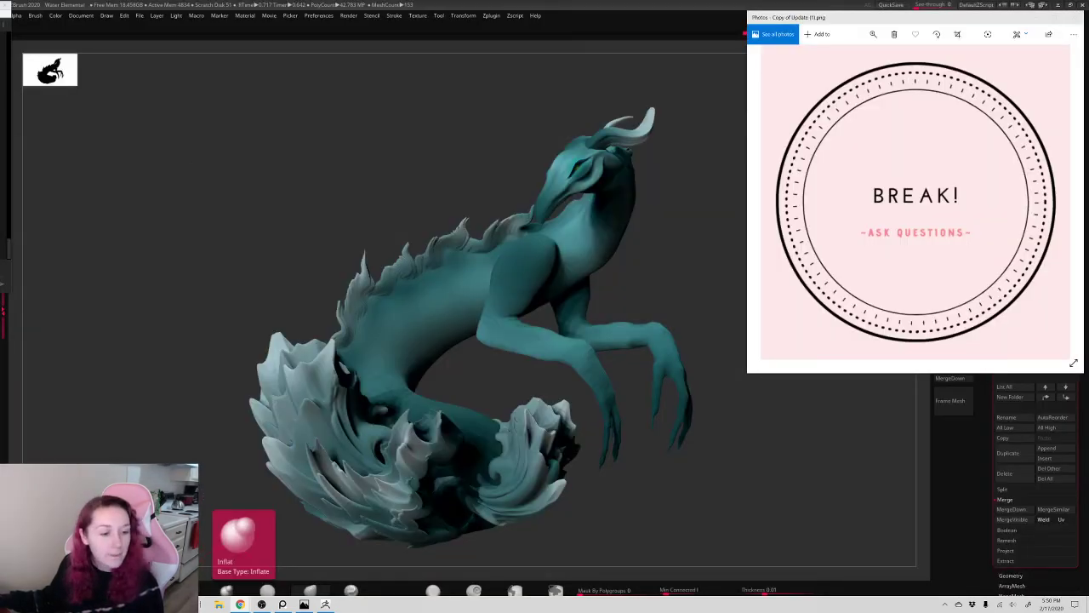
- Minimize the break image to return to ZBrush, and render the creature again with BPR
click(225, 572)
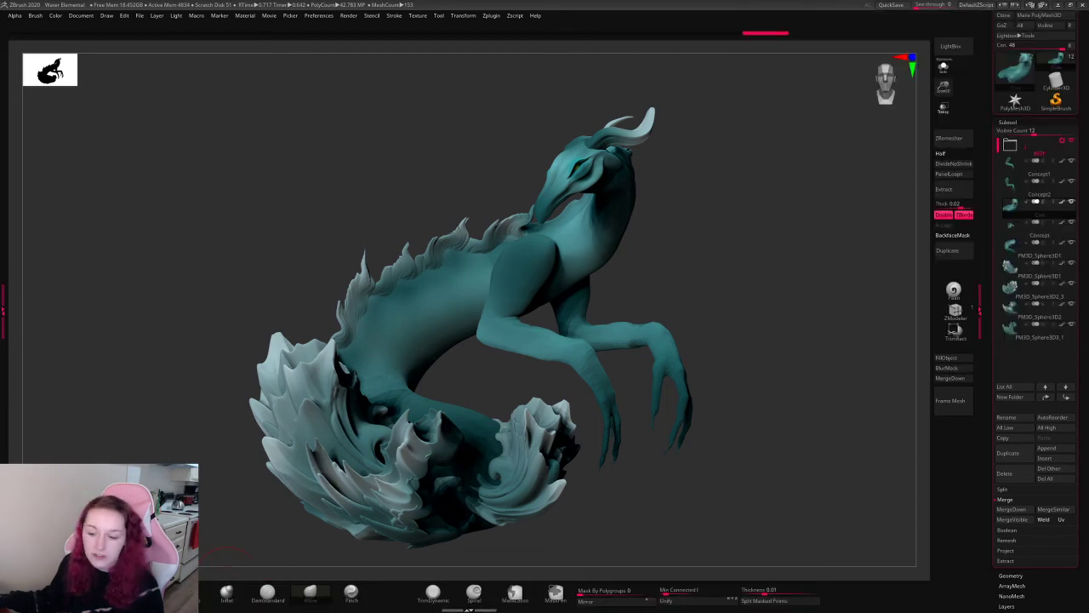
key(alt+Tab)
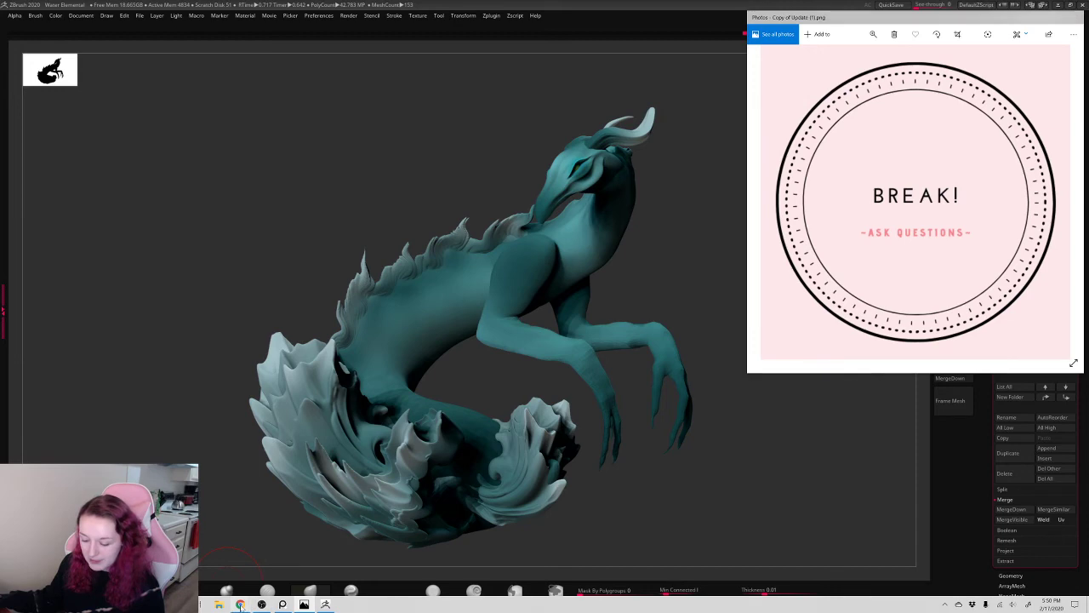
mouse_move(241, 603)
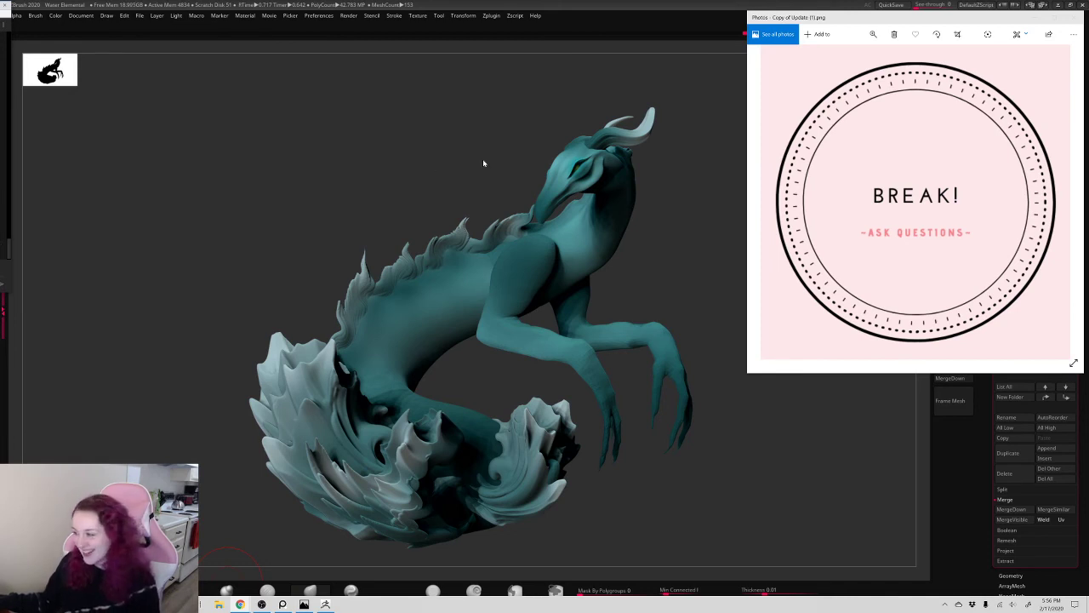
click(1035, 18)
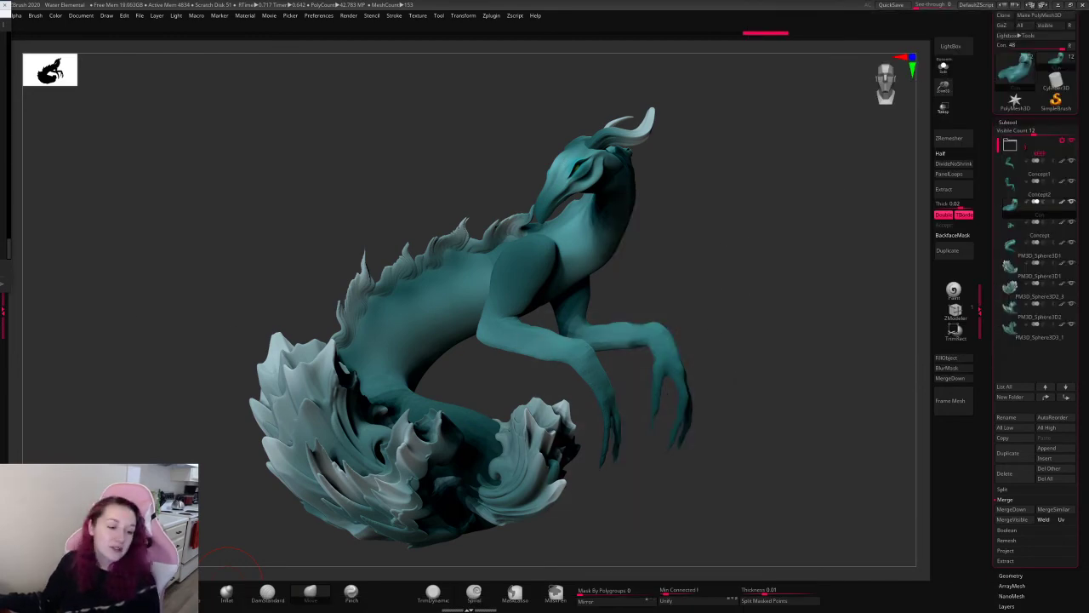
click(678, 257)
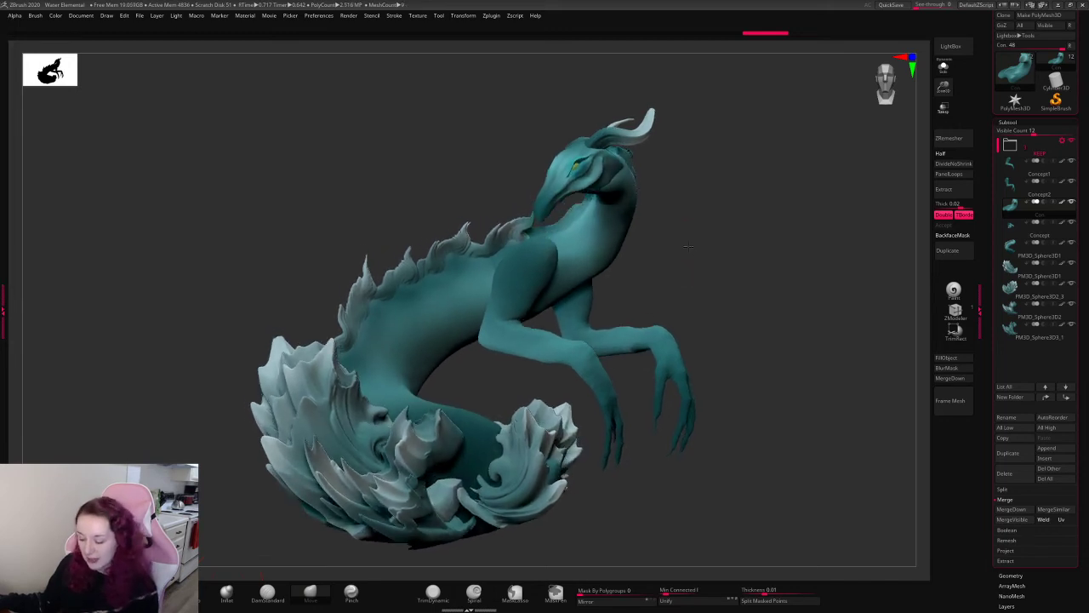
key(shift+r)
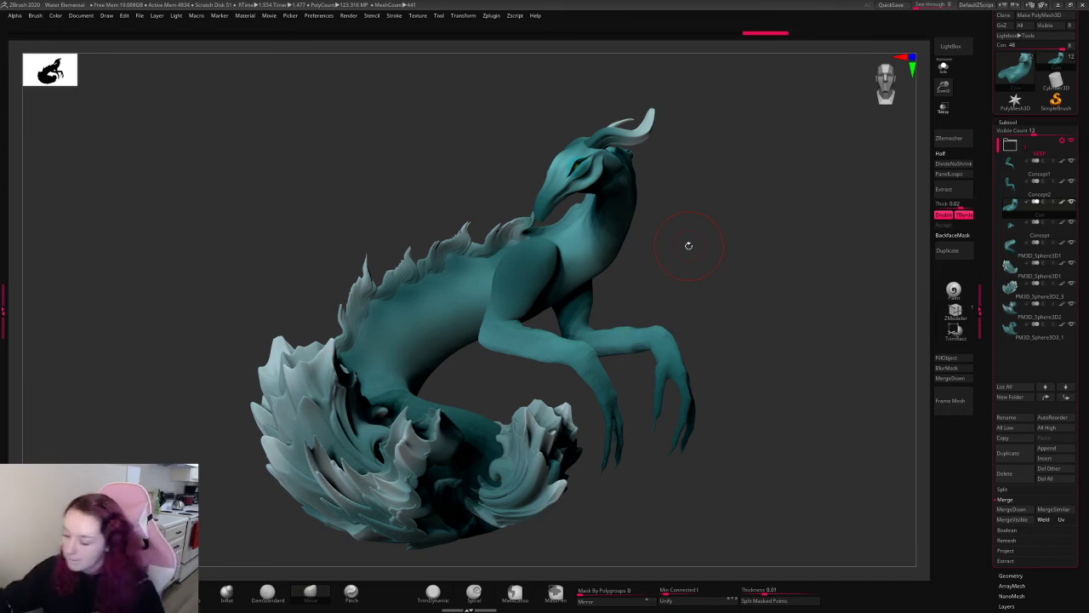
- Make the Concept subtool containing the creature's horns active
alt+click(637, 134)
alt+drag(766, 168, 715, 229)
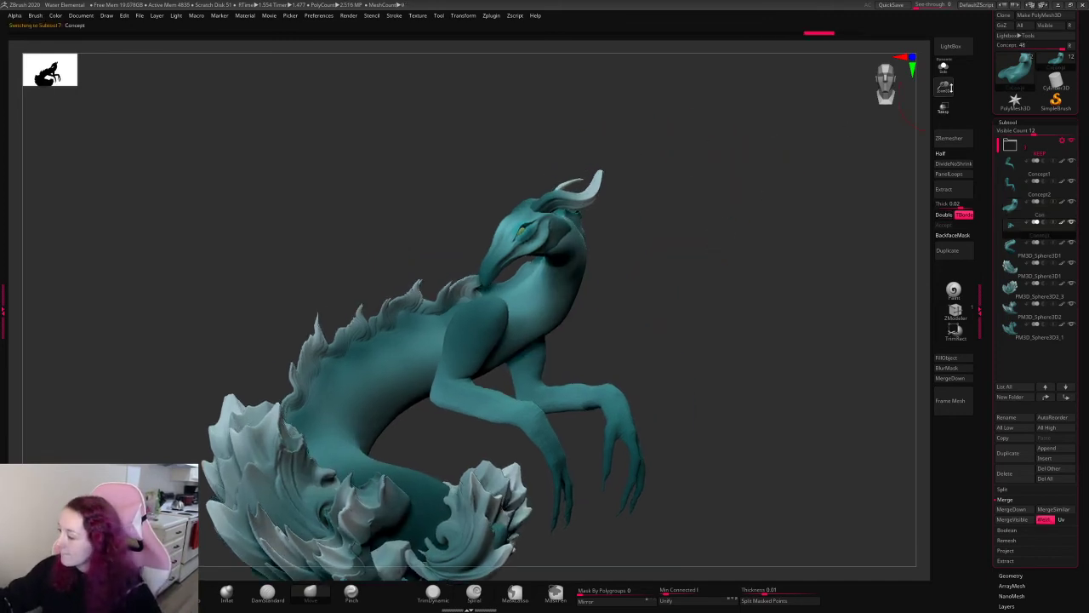
drag(944, 86, 860, 255)
drag(786, 204, 771, 209)
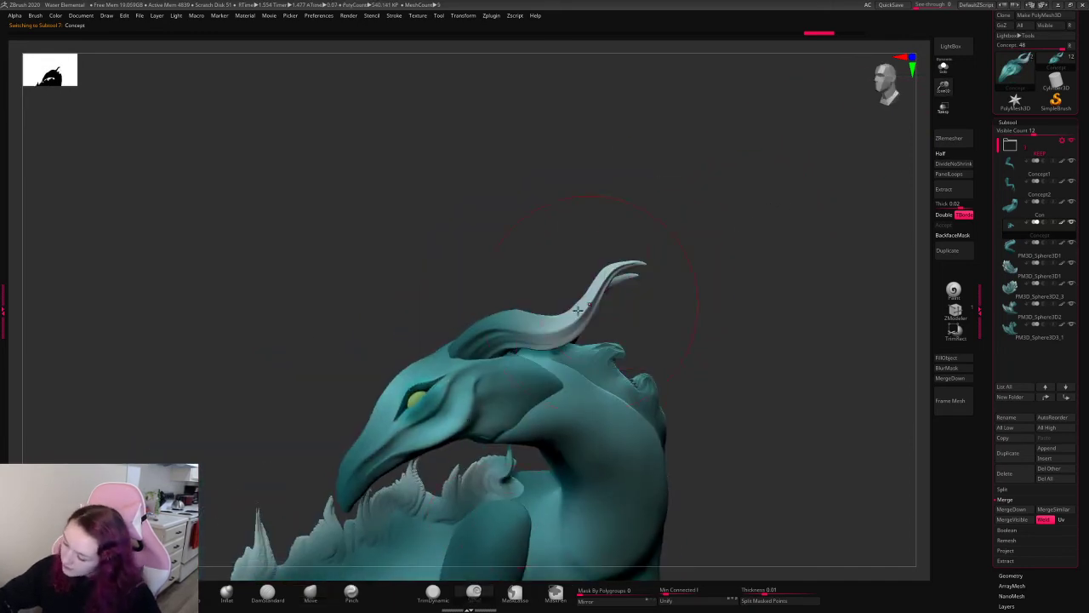
- Try sculpting wavy grooves around the bases of both horns with the Spiral brush
ctrl+drag(526, 326, 474, 357)
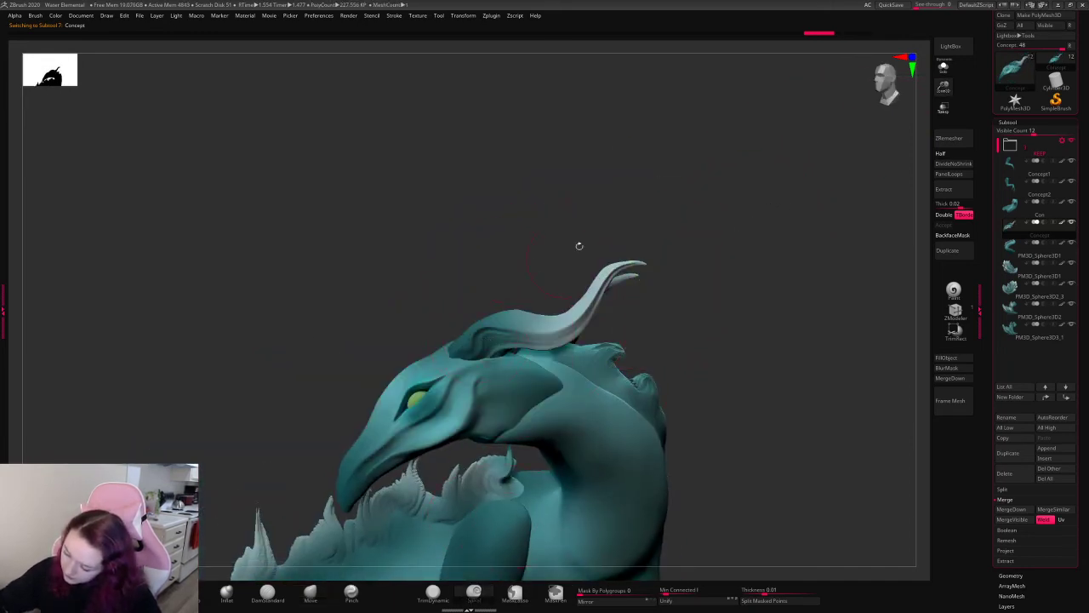
drag(645, 206, 648, 220)
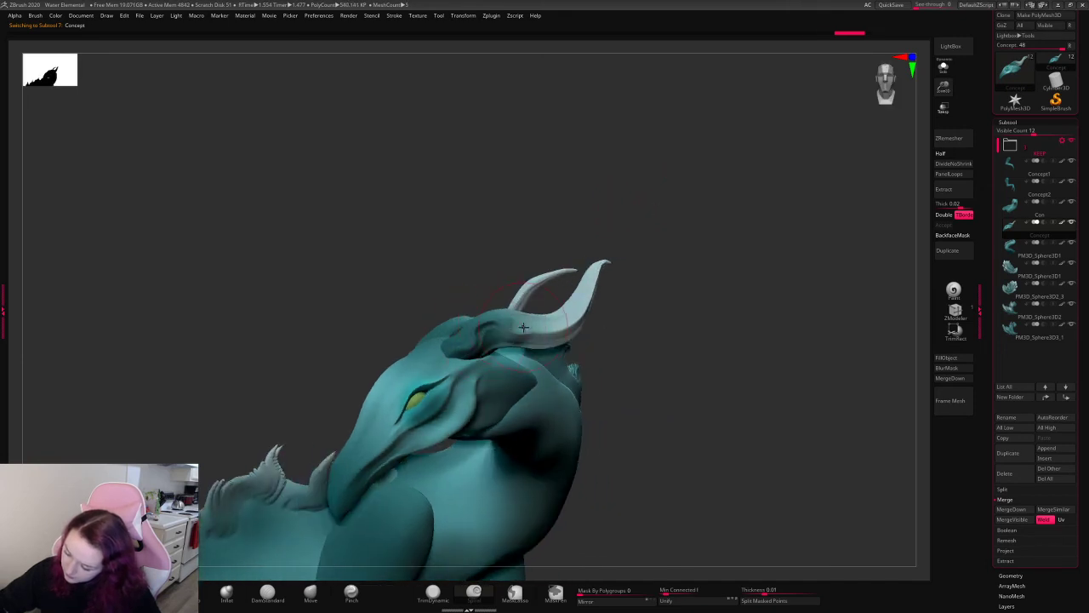
ctrl+drag(510, 338, 539, 331)
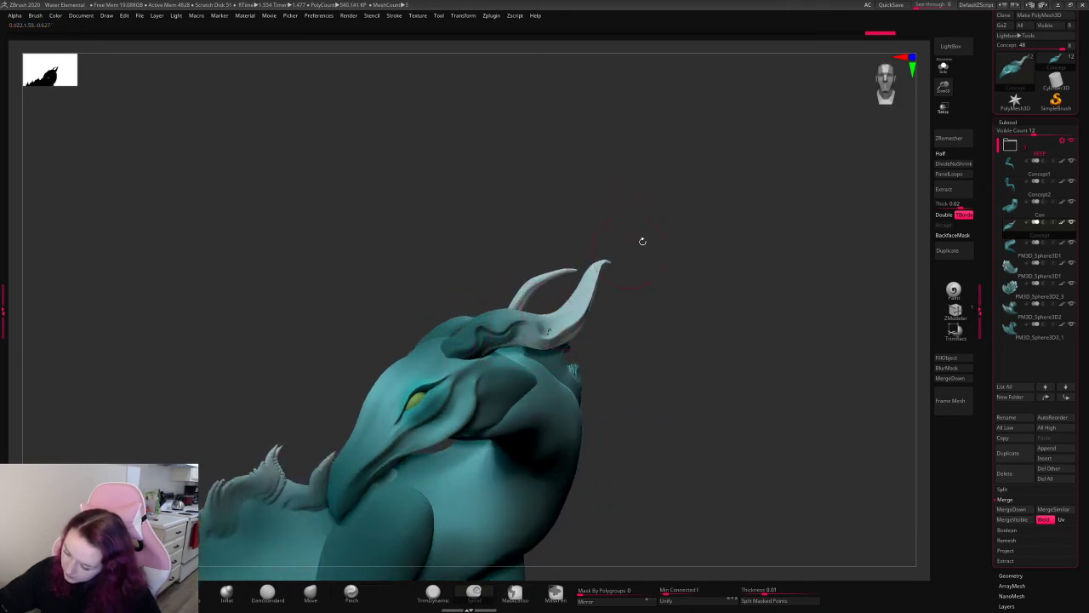
drag(687, 210, 654, 223)
drag(681, 182, 712, 215)
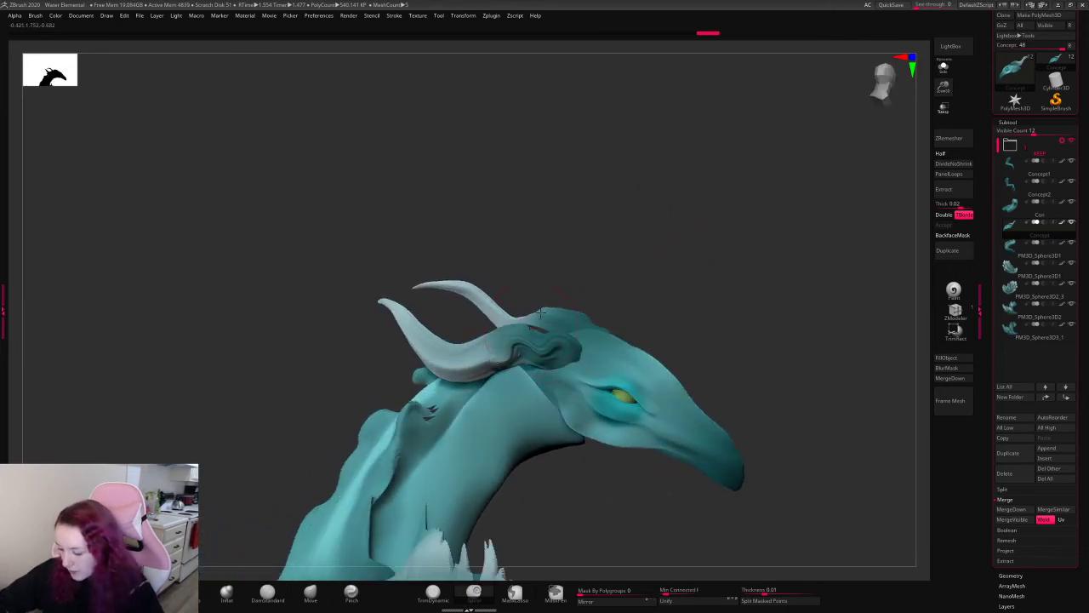
drag(641, 244, 645, 262)
mouse_move(570, 347)
mouse_down()
mouse_move(524, 340)
mouse_move(489, 356)
mouse_up()
- Undo the recent sculpting strokes on the horns
key(ctrl+z)
mouse_move(860, 170)
mouse_down()
mouse_move(805, 183)
mouse_move(774, 173)
mouse_move(700, 298)
mouse_up()
key(f)
key(f)
key(ctrl+z)
key(ctrl+z)
key(ctrl+z)
key(ctrl+z)
key(ctrl+z)
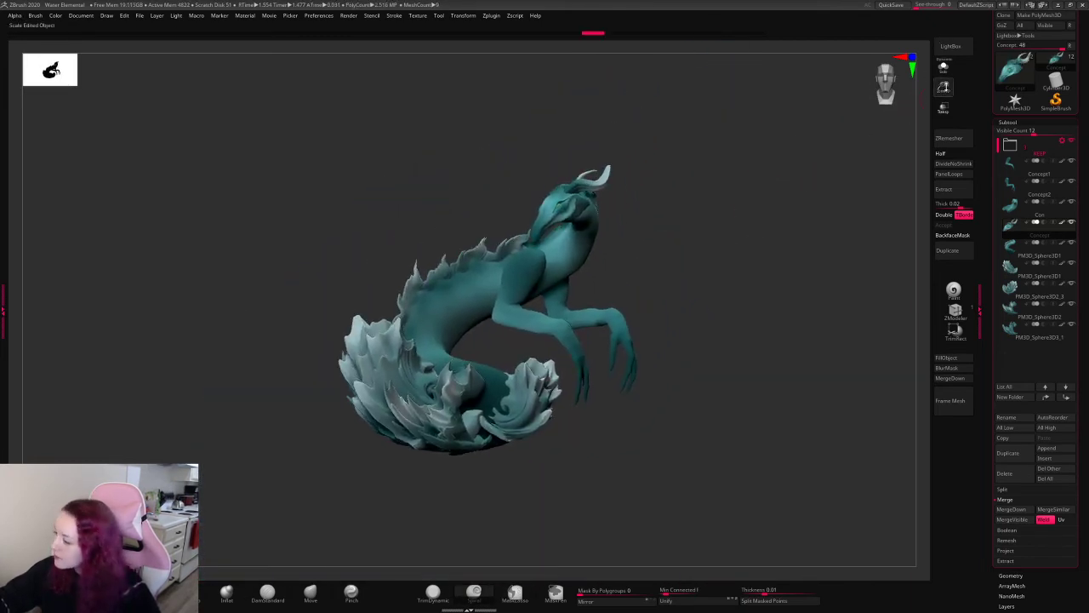
- Examine the creature's horns, head and neck from several angles
alt+drag(771, 169, 769, 255)
mouse_move(769, 256)
mouse_down()
mouse_move(776, 195)
mouse_move(861, 111)
mouse_move(768, 200)
mouse_move(788, 204)
mouse_move(776, 201)
mouse_up()
key(space)
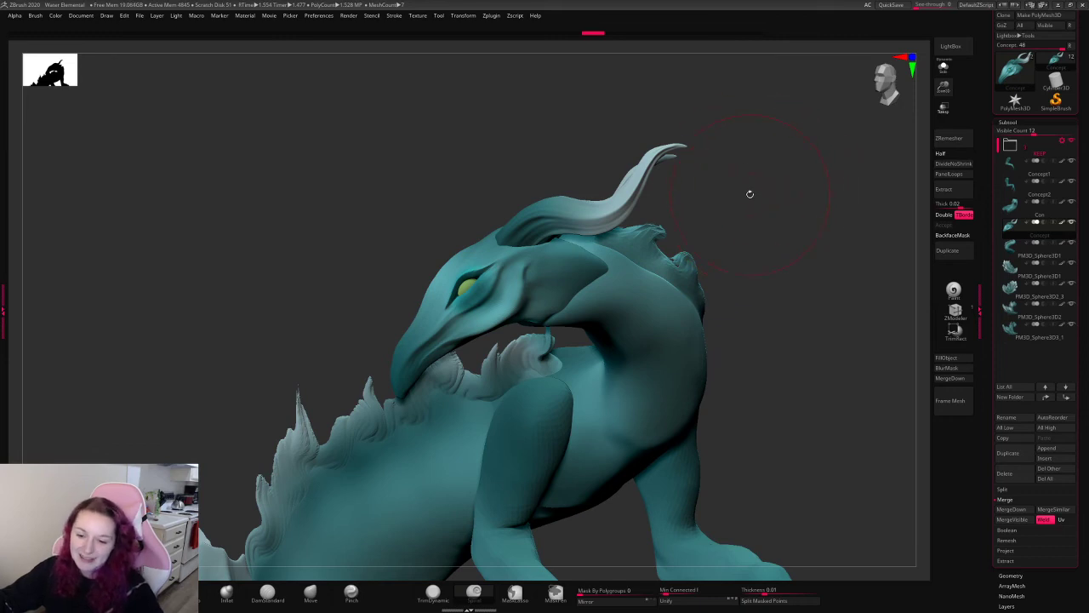
drag(747, 193, 843, 146)
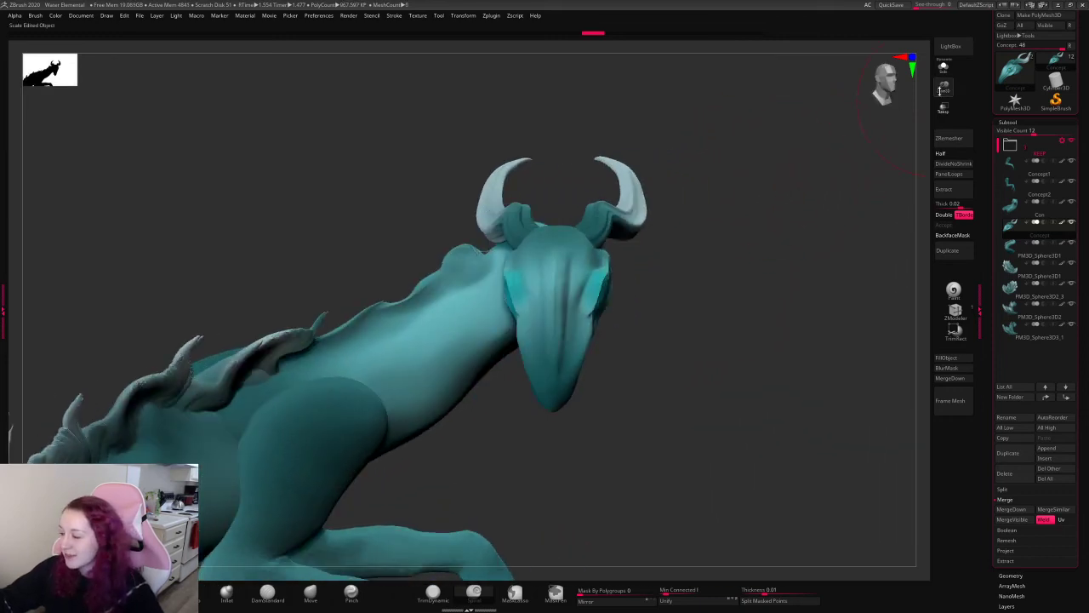
drag(741, 195, 708, 233)
alt+click(589, 230)
drag(746, 186, 791, 199)
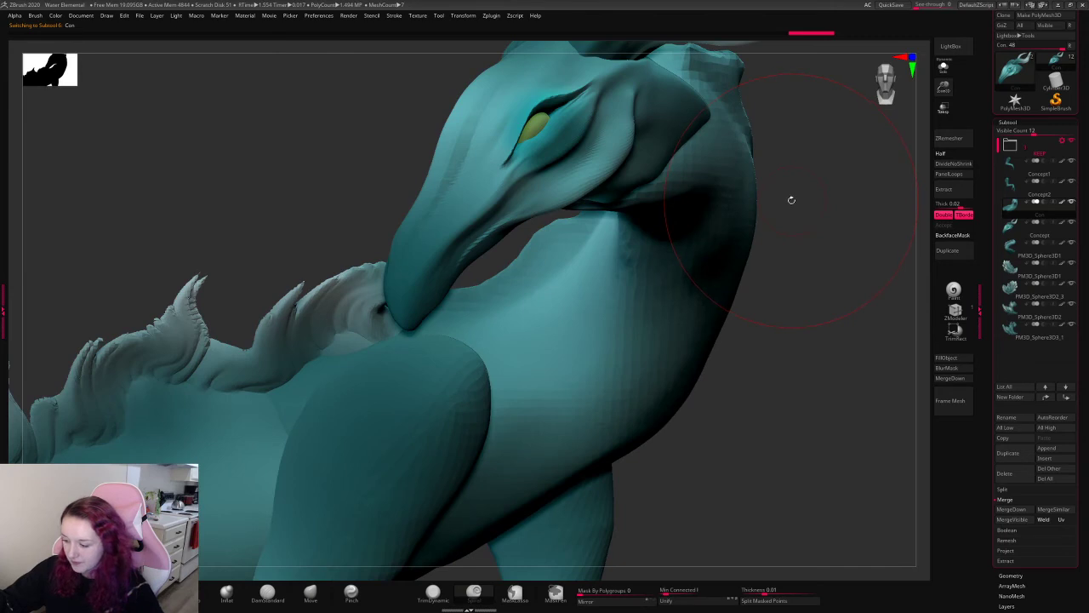
key(f)
- Make the near front arm subtool Concept1 active, isolate it, and mask its upper arm down to the elbow
alt+click(622, 382)
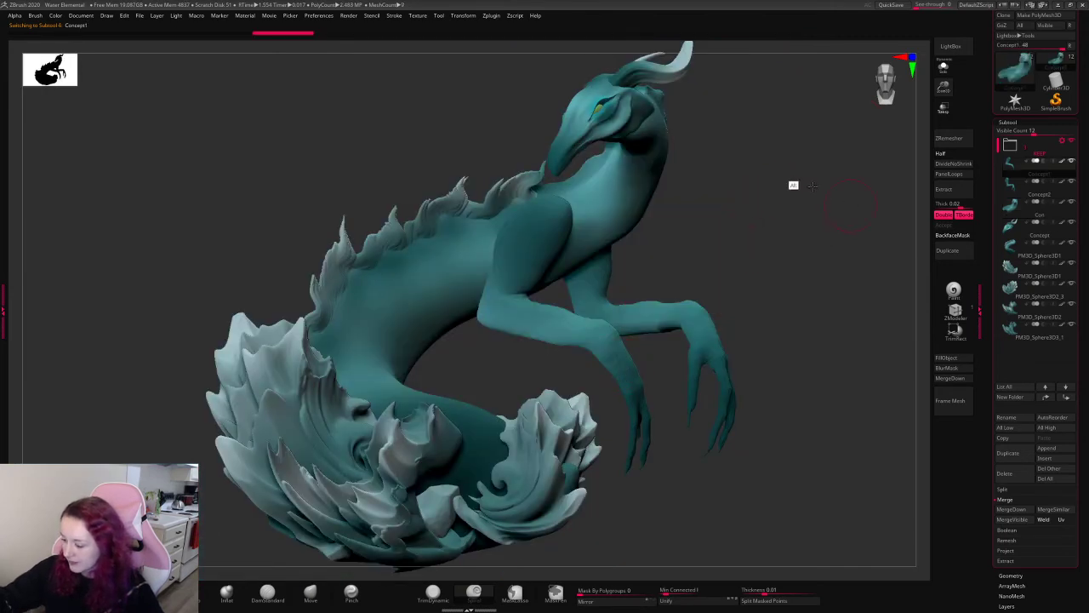
alt+drag(813, 186, 778, 168)
alt+drag(808, 206, 753, 227)
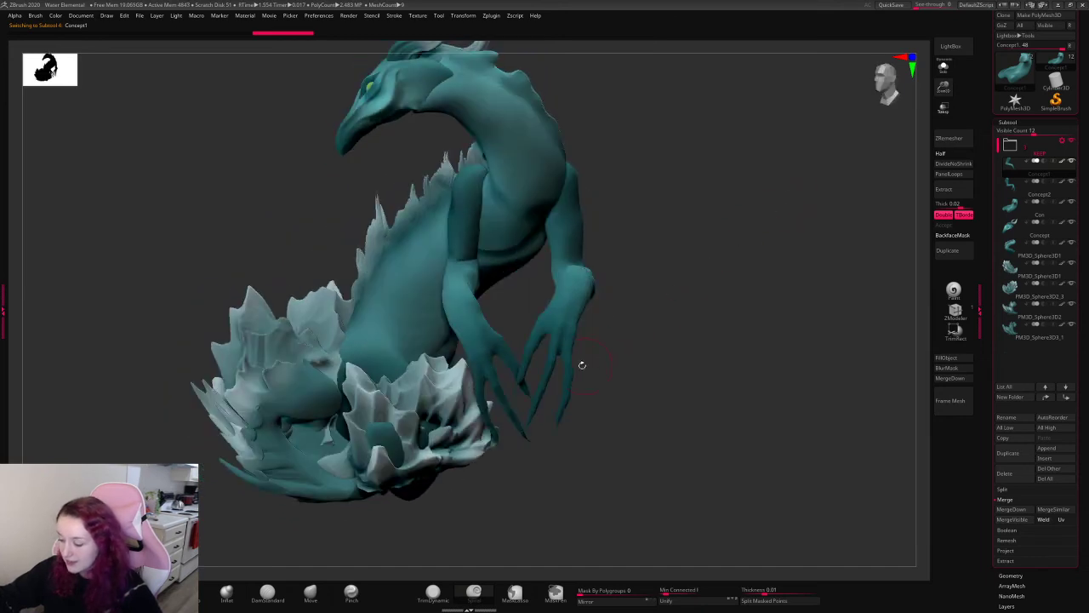
key(space)
drag(672, 280, 722, 269)
key(space)
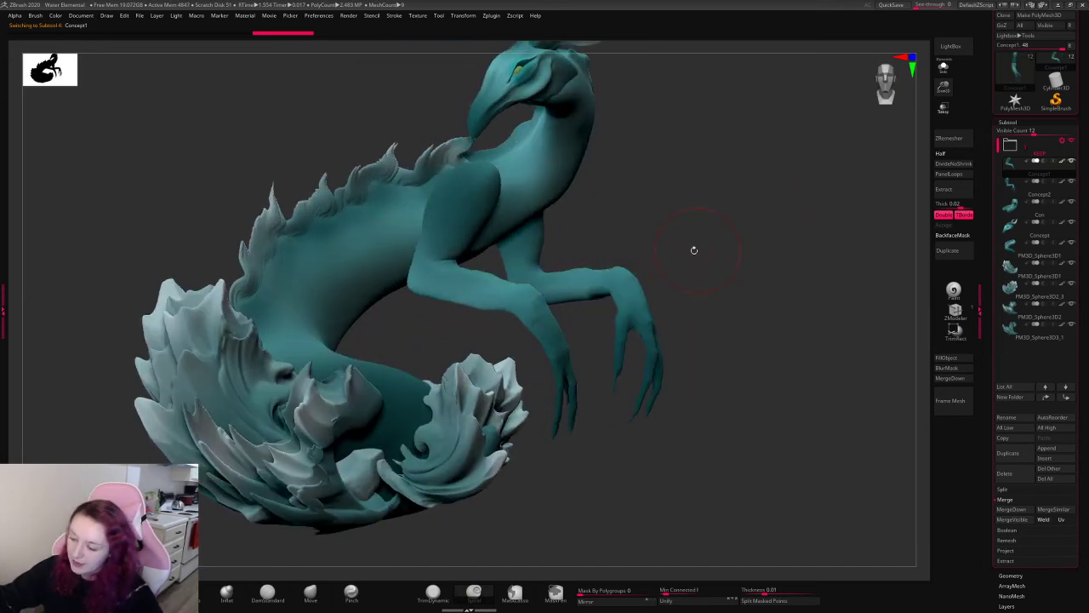
alt+click(503, 182)
key(ctrl+shift+f)
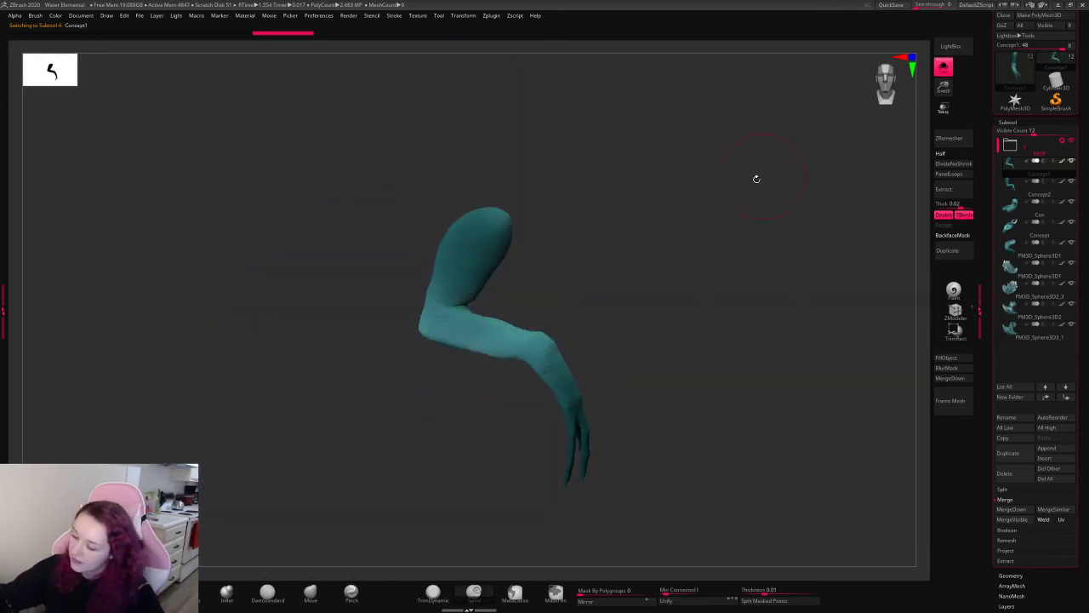
click(523, 595)
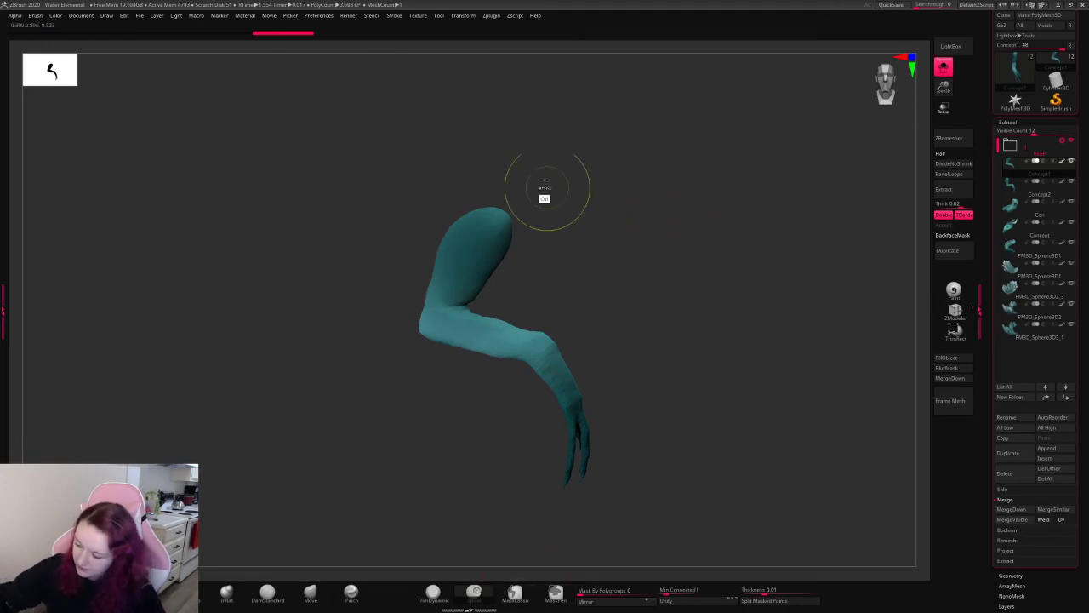
ctrl+drag(515, 152, 405, 367)
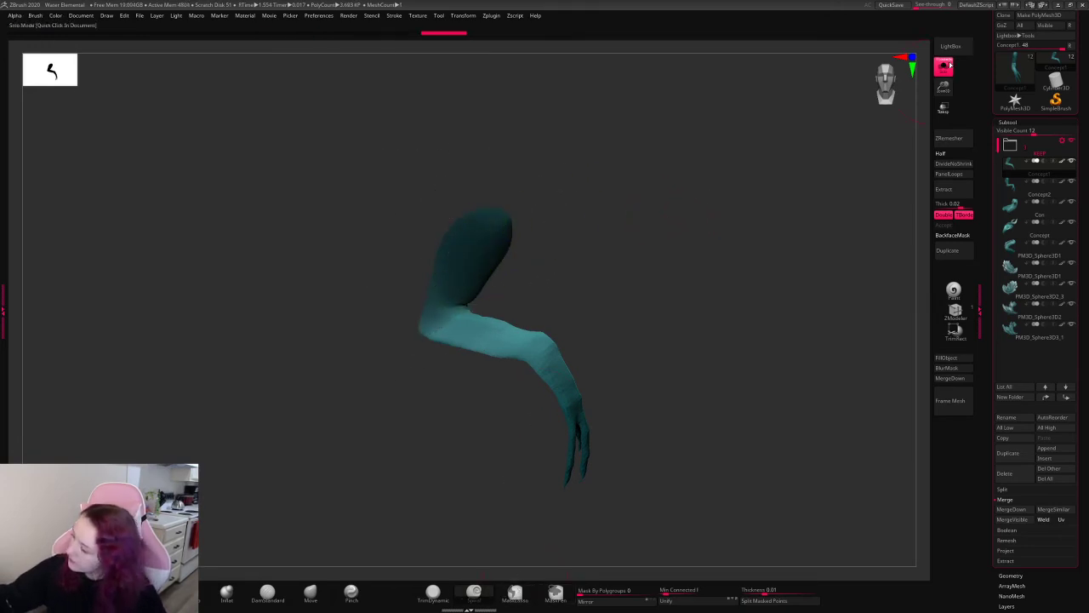
key(ctrl+shift+f)
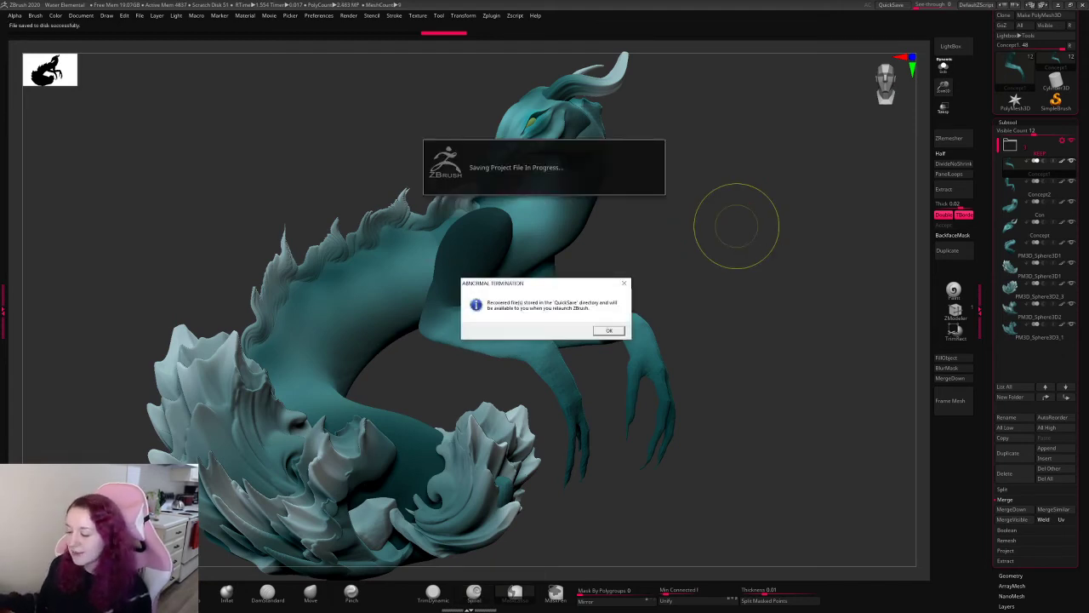
- Dismiss the crash notice, relaunch ZBrush with the Water Elemental project, and close the startup notice and LightBox
click(613, 332)
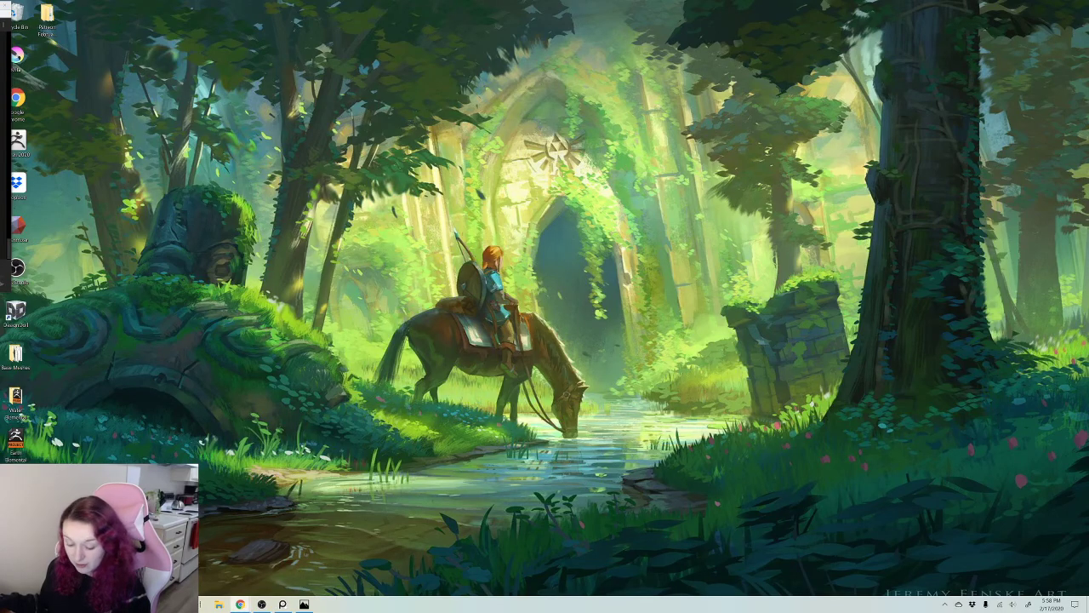
key(super)
text(z)
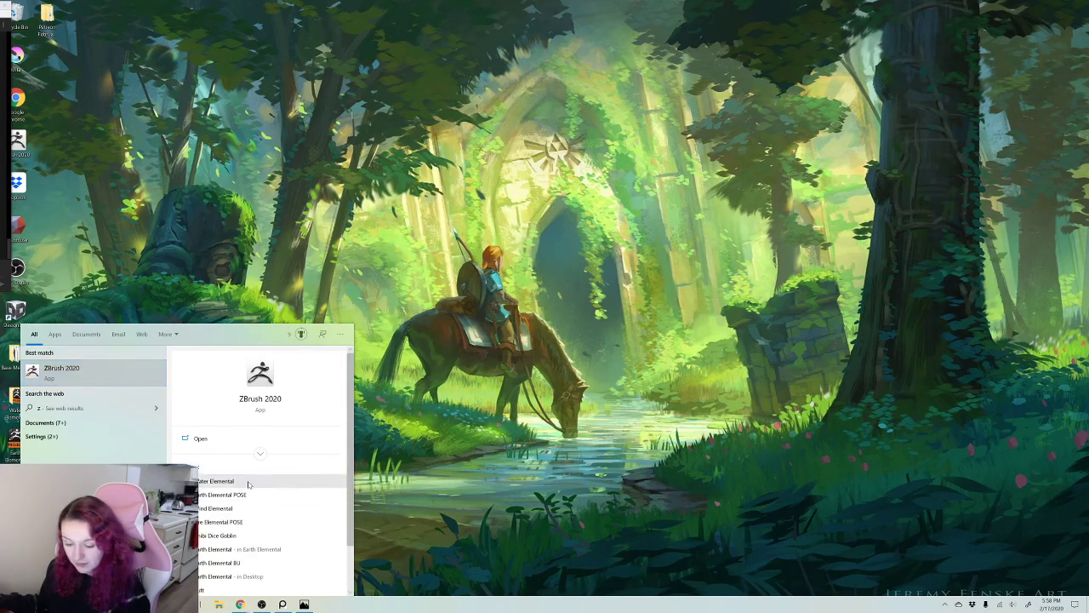
click(248, 484)
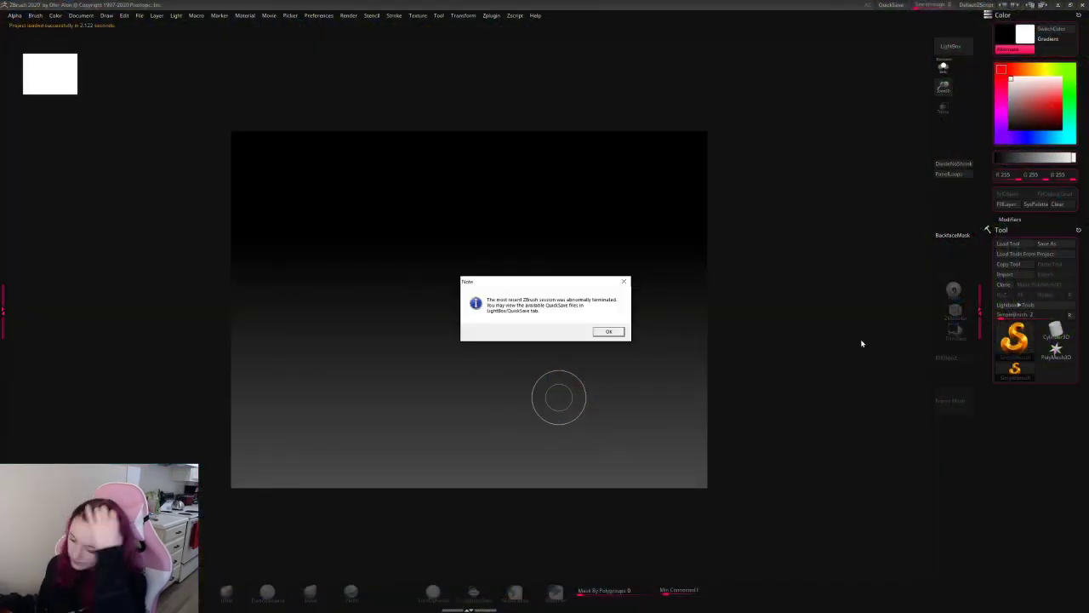
click(608, 332)
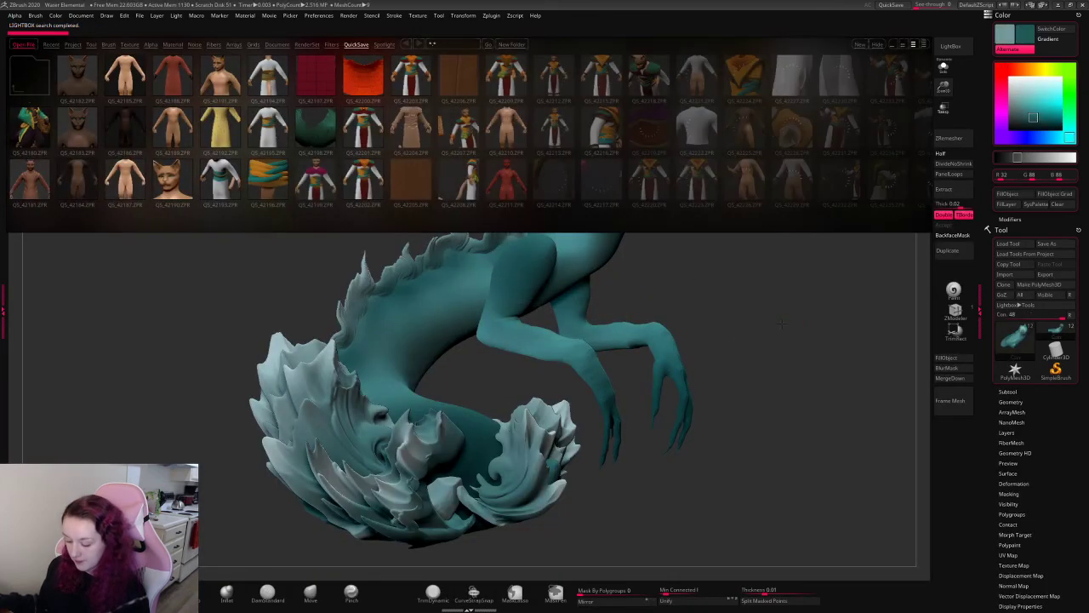
key(comma)
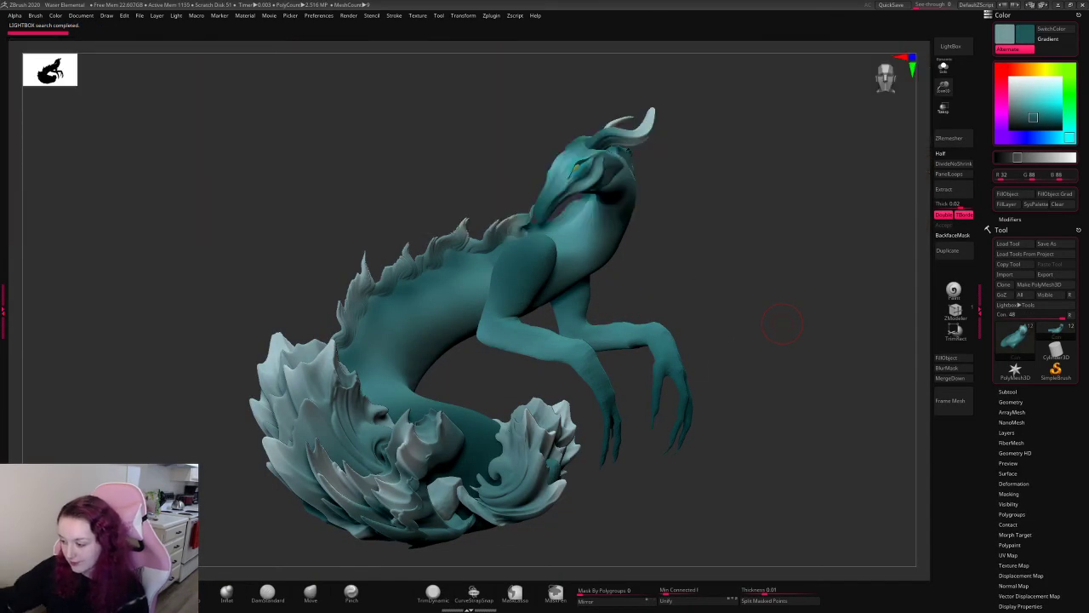
- Isolate the near front arm (Concept1), mask its upper arm down to the elbow, and show the whole creature again
alt+click(561, 357)
click(943, 67)
mouse_move(586, 166)
ctrl+mouse_down()
mouse_move(409, 263)
mouse_move(446, 325)
ctrl+mouse_up()
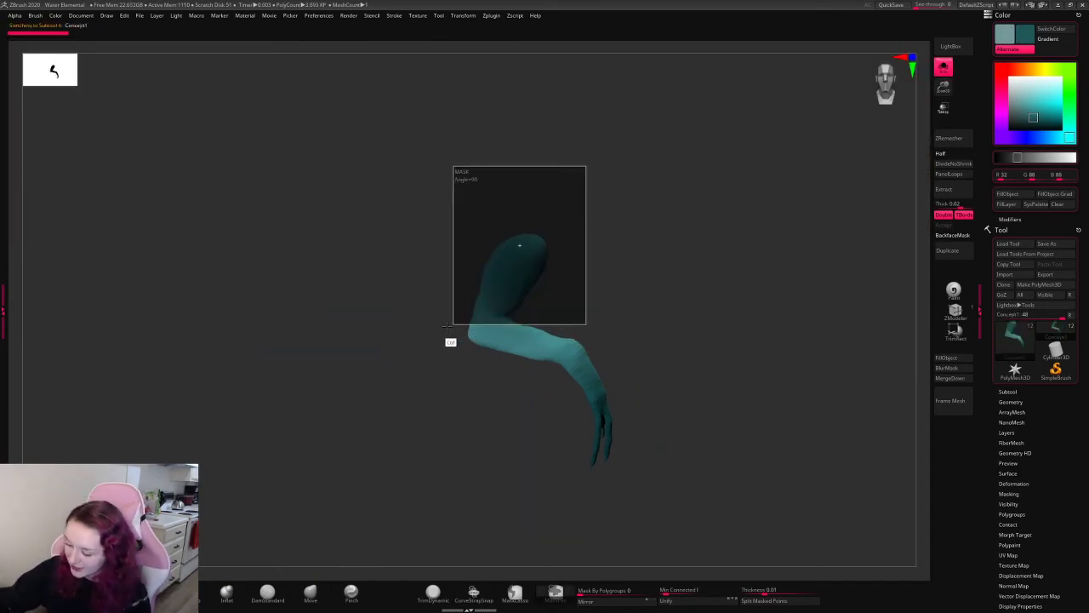
ctrl+click(549, 188)
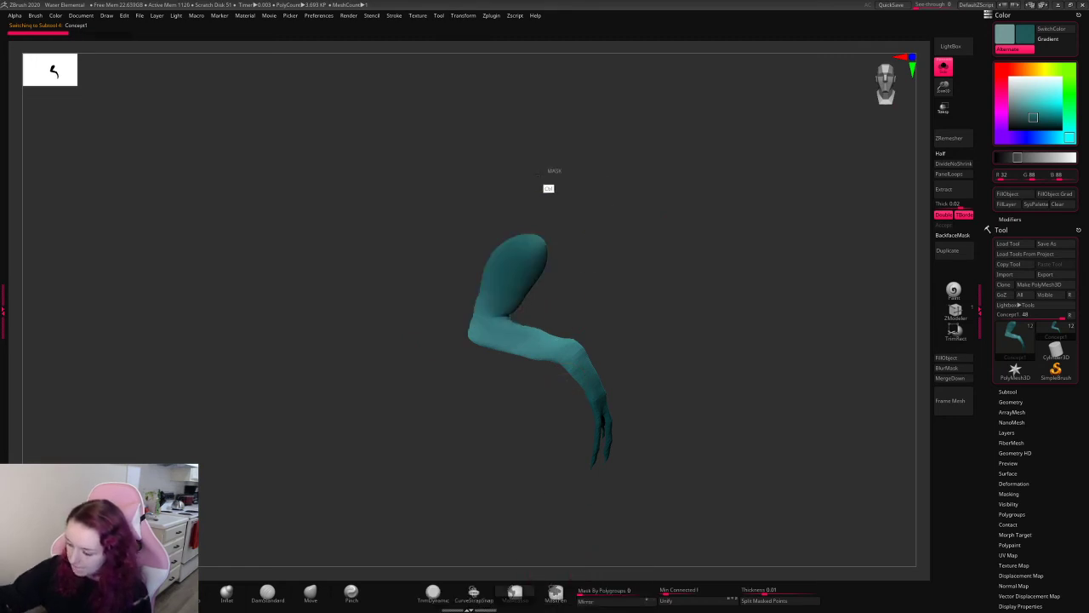
mouse_move(549, 188)
ctrl+mouse_down()
mouse_move(618, 284)
mouse_move(499, 299)
ctrl+mouse_up()
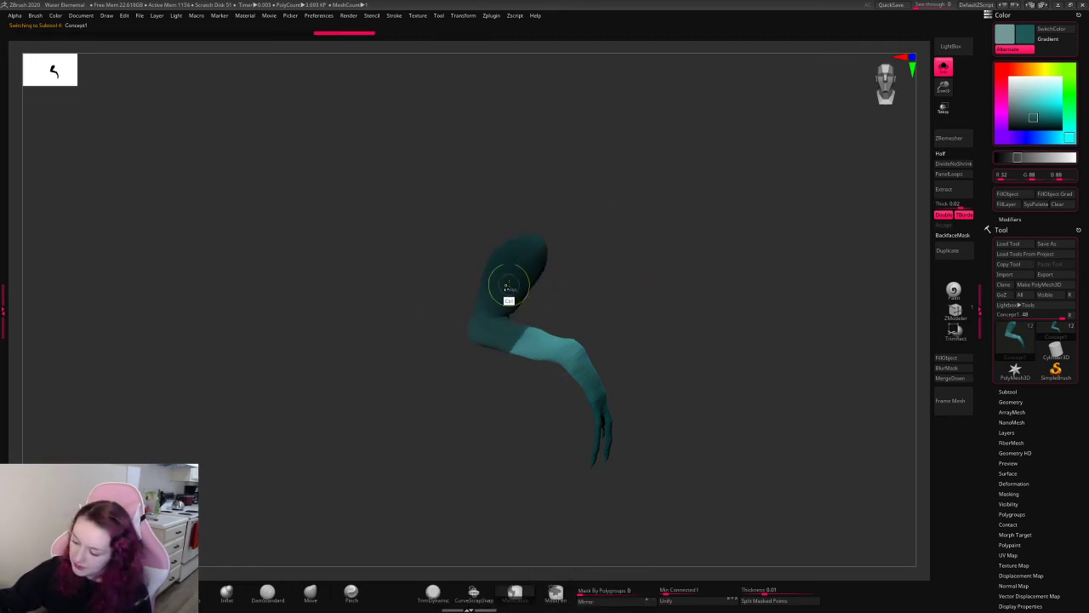
ctrl+click(535, 318)
ctrl+click(530, 309)
ctrl+click(503, 345)
ctrl+click(514, 281)
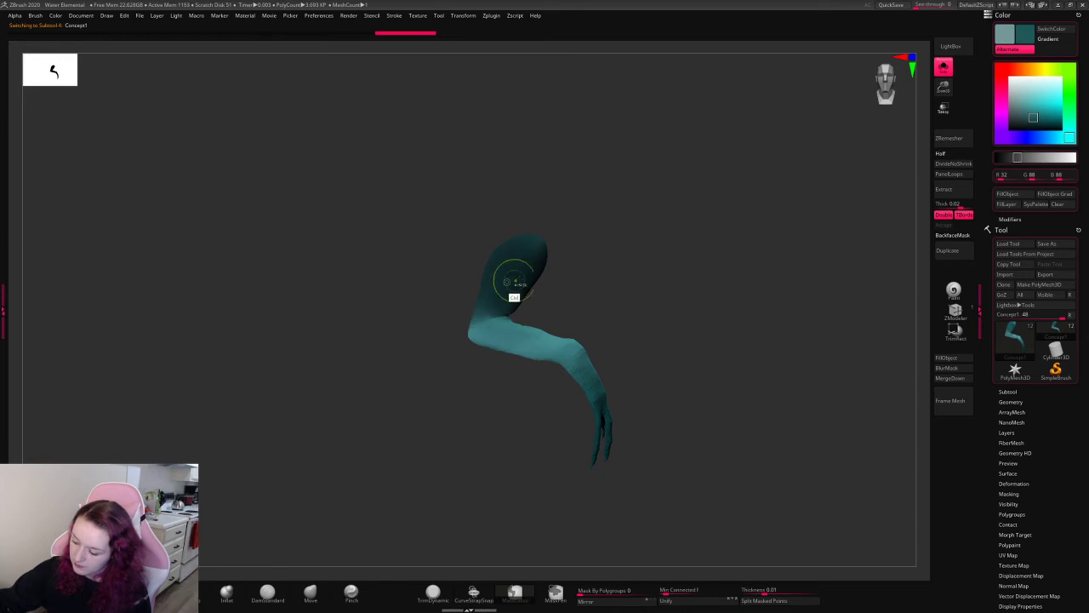
click(944, 68)
ctrl+click(774, 209)
ctrl+click(776, 209)
- Try raising the near arm's unmasked forearm by rotating it about the elbow
key(w)
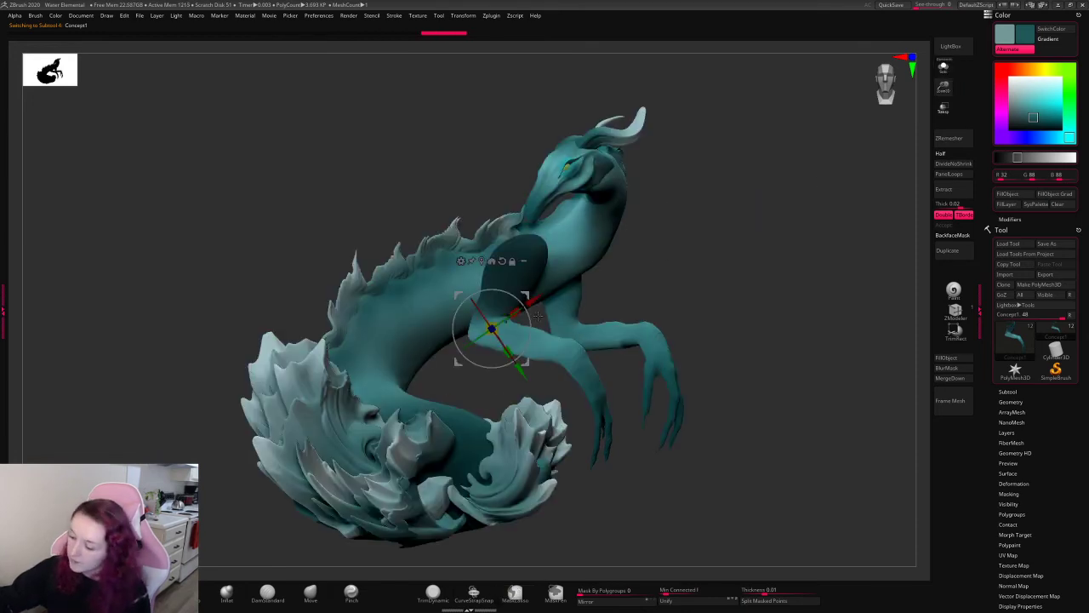
drag(537, 317, 558, 344)
key(q)
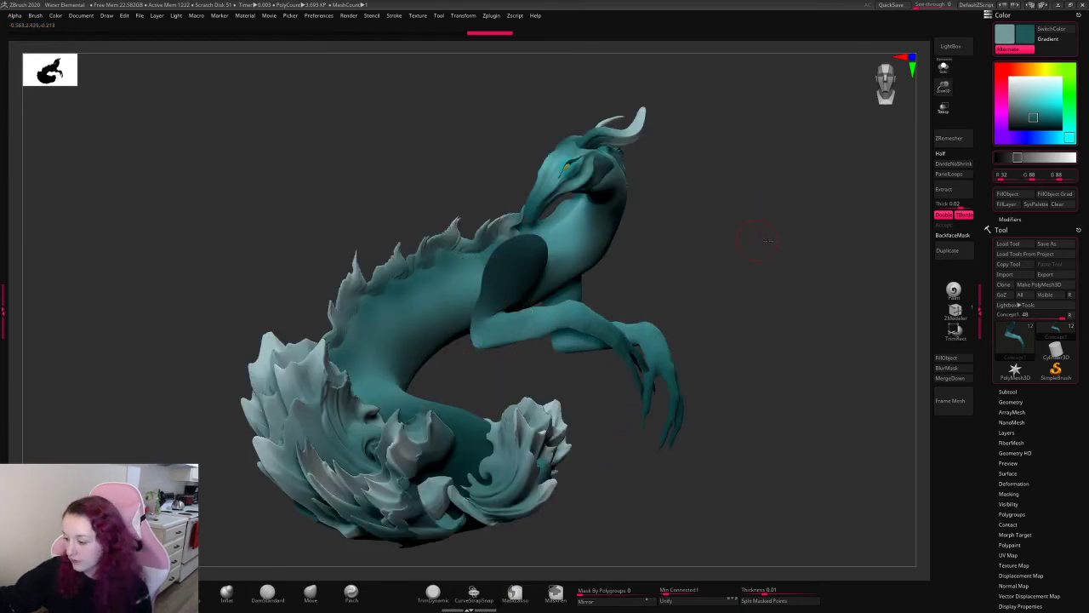
drag(765, 241, 764, 243)
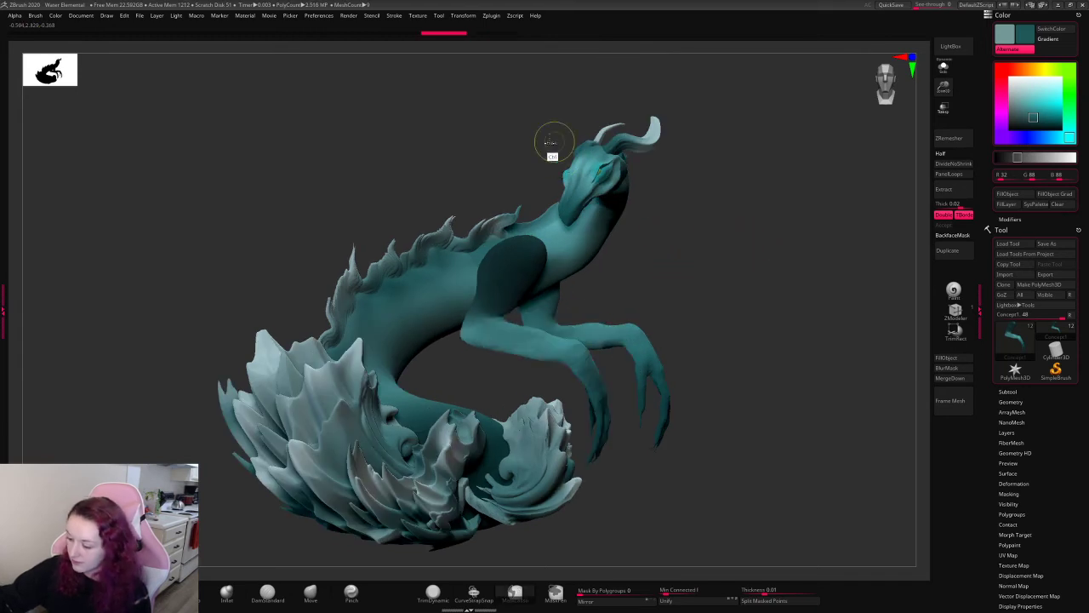
- Redo the near upper arm's mask, place the gizmo on the elbow, and rotate the forearm upward
mouse_move(553, 143)
ctrl+mouse_down()
mouse_move(432, 360)
mouse_move(511, 332)
ctrl+mouse_up()
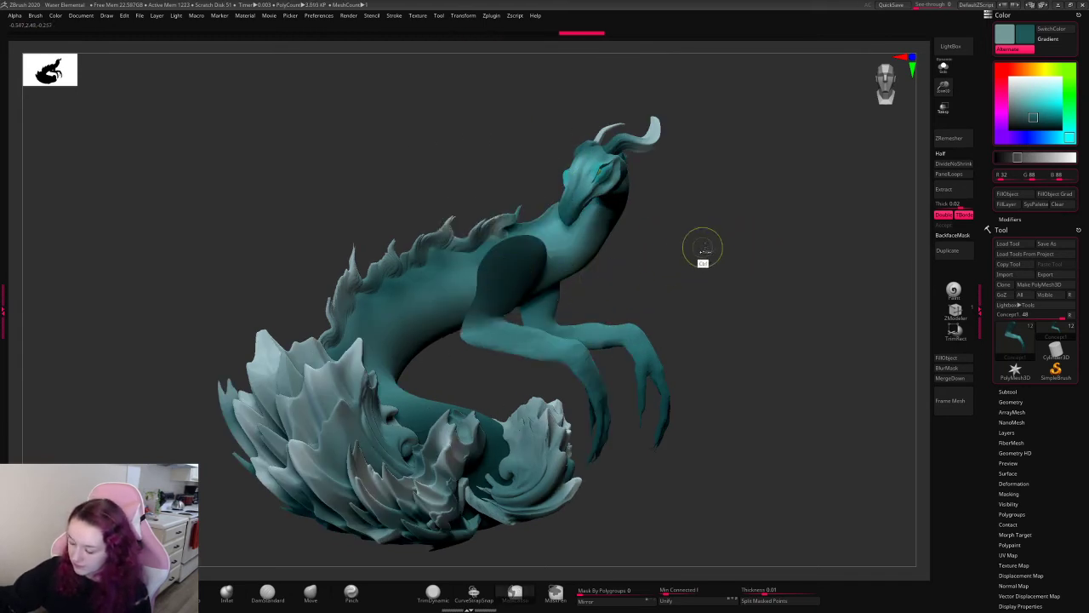
key(w)
alt+click(430, 396)
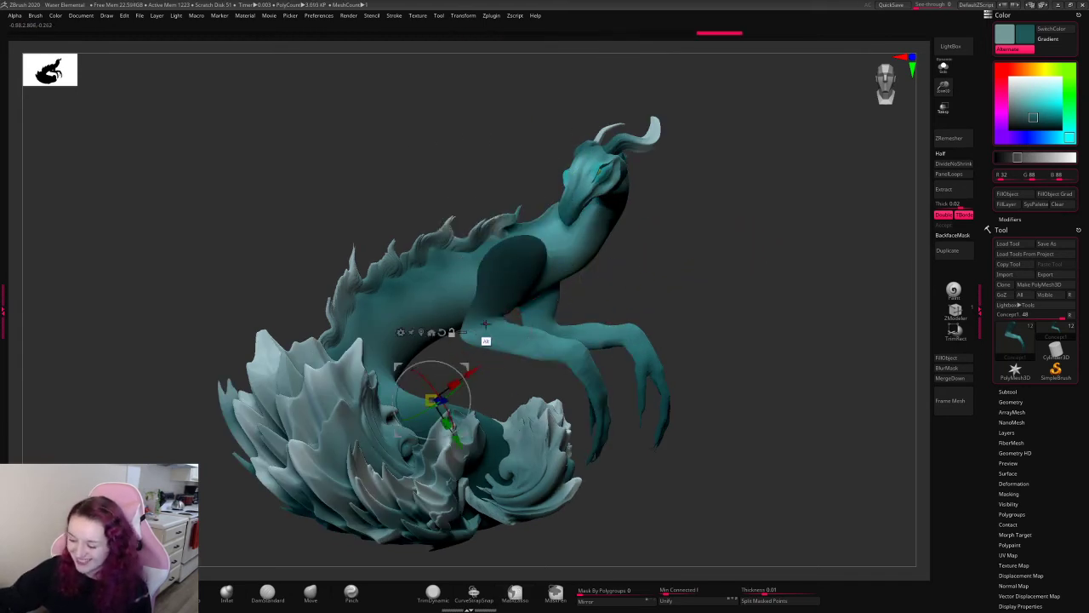
alt+click(486, 328)
drag(515, 328, 494, 251)
key(q)
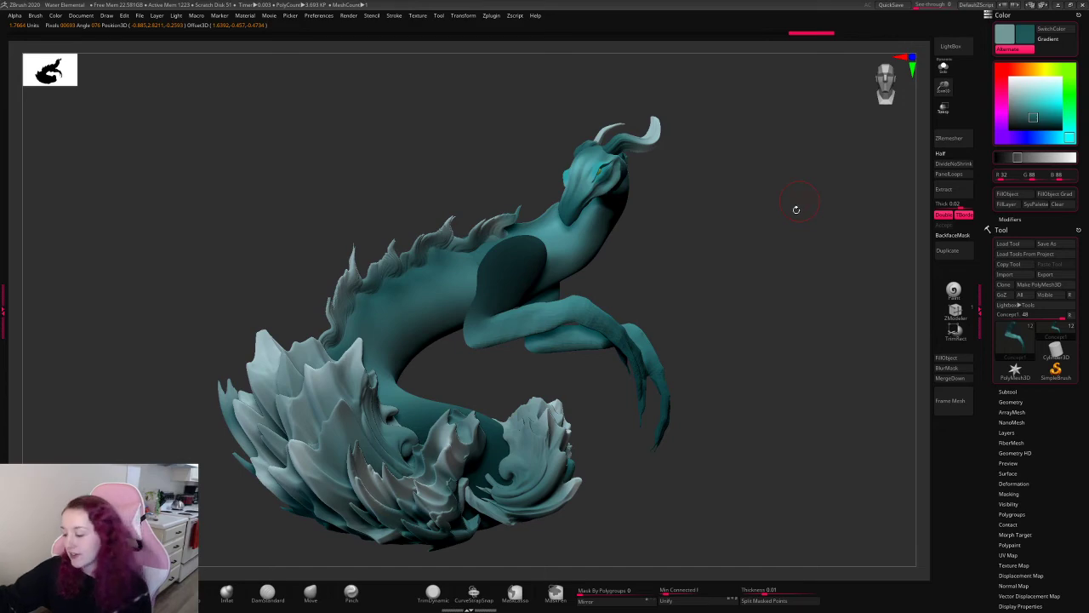
mouse_move(796, 210)
mouse_down()
mouse_move(794, 235)
mouse_move(763, 235)
mouse_move(785, 221)
mouse_move(786, 242)
mouse_up()
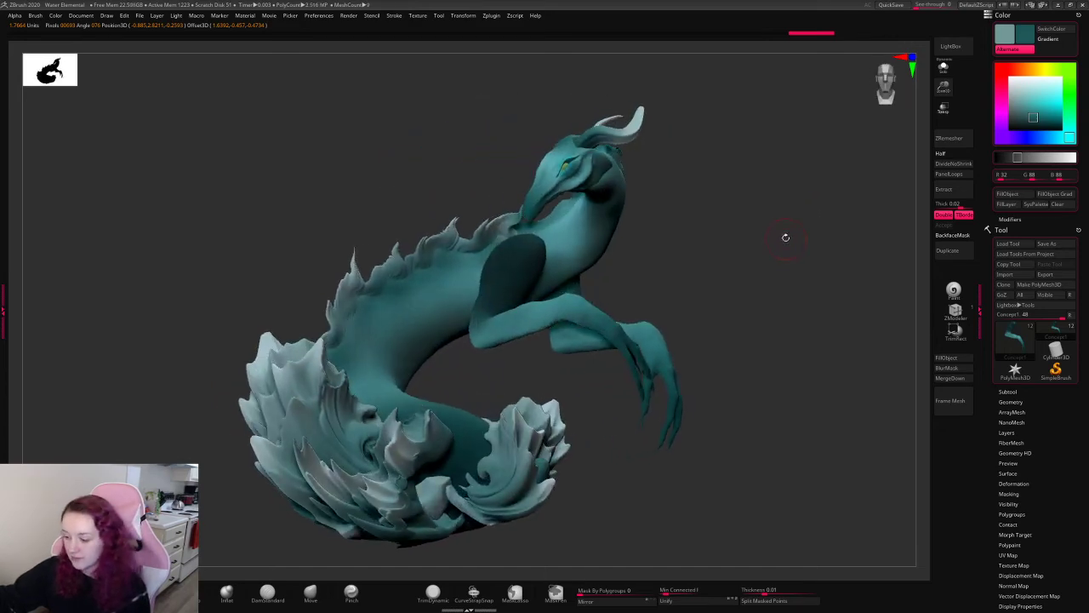
- Try swinging the near forearm down toward the tail coil, and undo the rotation
key(w)
drag(529, 336, 515, 340)
key(q)
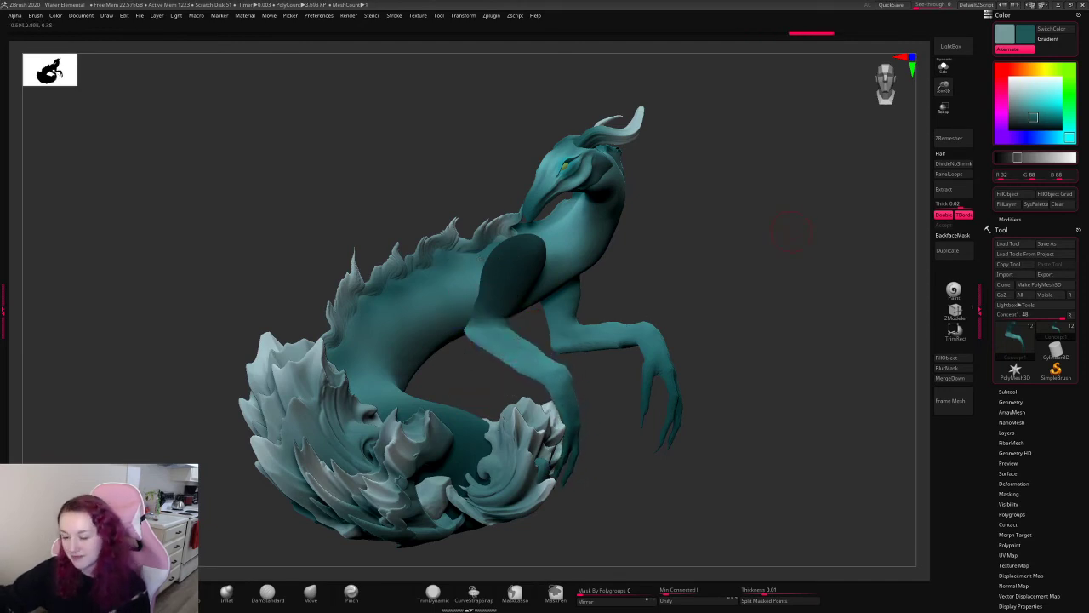
key(ctrl+z)
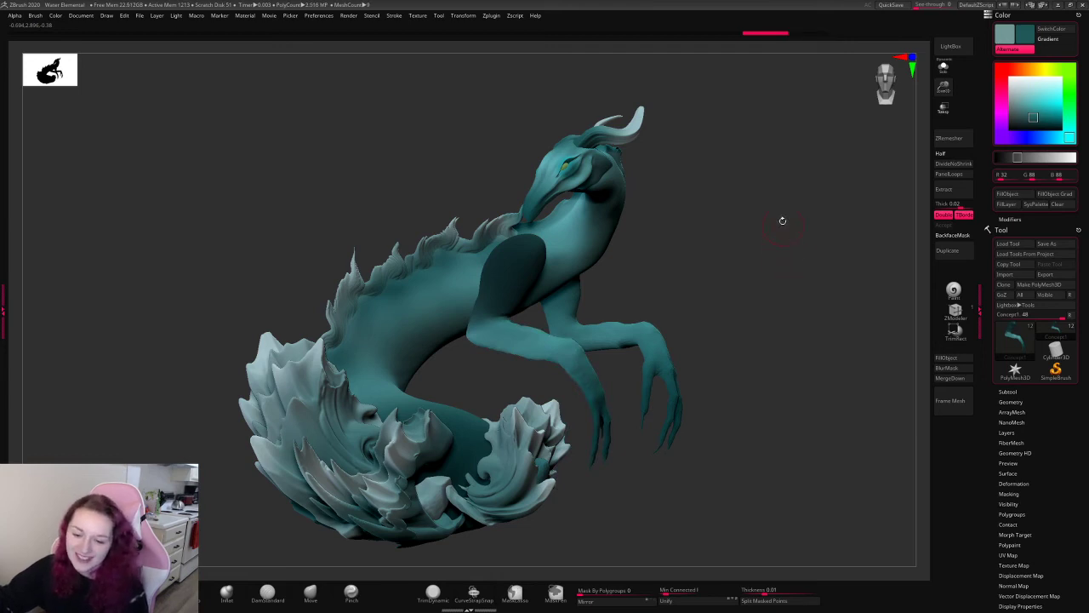
- Raise the near forearm again with a rotation about the elbow
key(ctrl+shift+z)
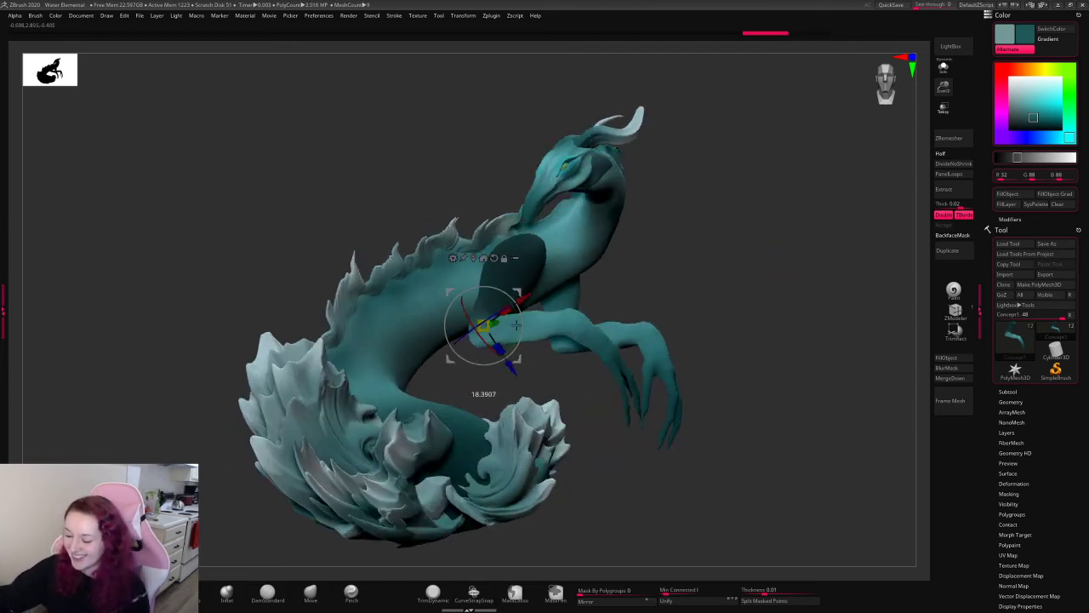
key(q)
drag(745, 241, 763, 324)
- Make the other front arm subtool Concept2 active and mask its upper arm down to the elbow
mouse_move(743, 324)
mouse_down()
mouse_move(737, 343)
mouse_move(754, 273)
mouse_move(749, 289)
mouse_move(567, 317)
mouse_up()
alt+click(567, 318)
key(space)
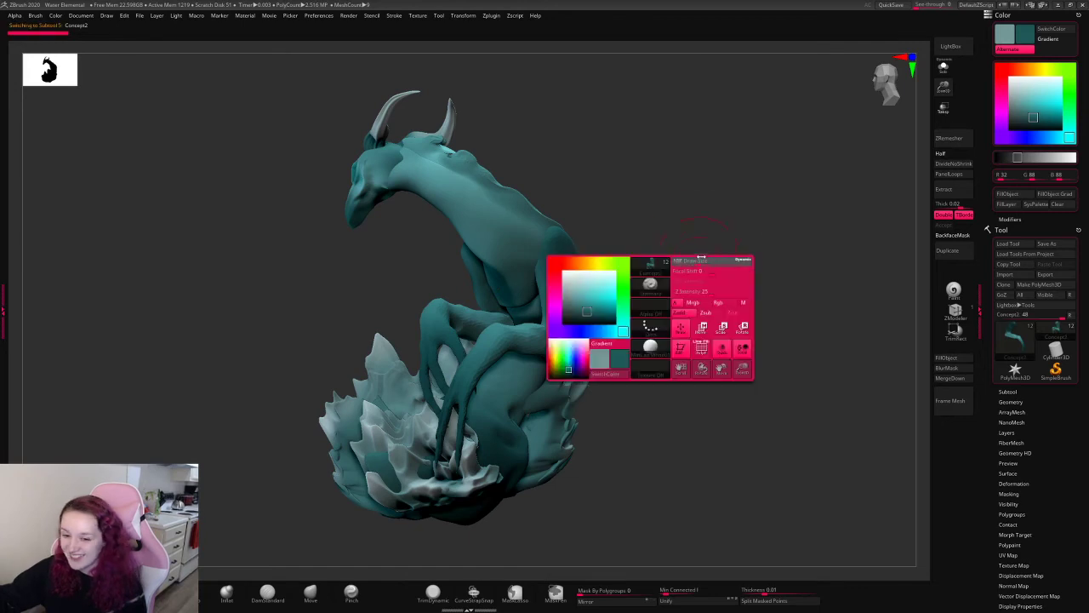
drag(703, 219, 630, 201)
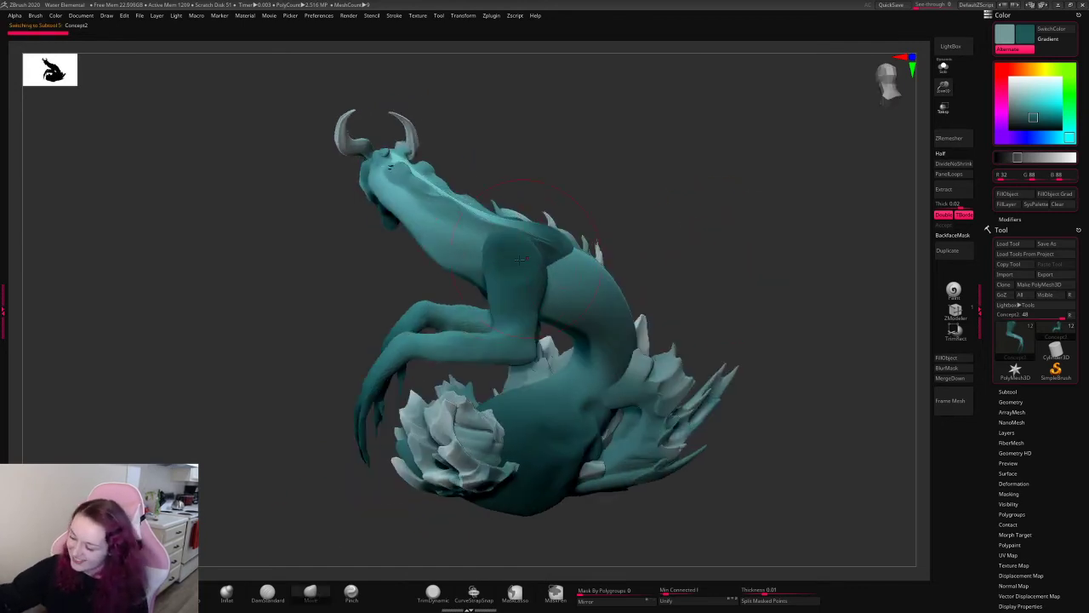
mouse_move(793, 194)
mouse_down()
mouse_move(788, 221)
mouse_move(815, 196)
mouse_up()
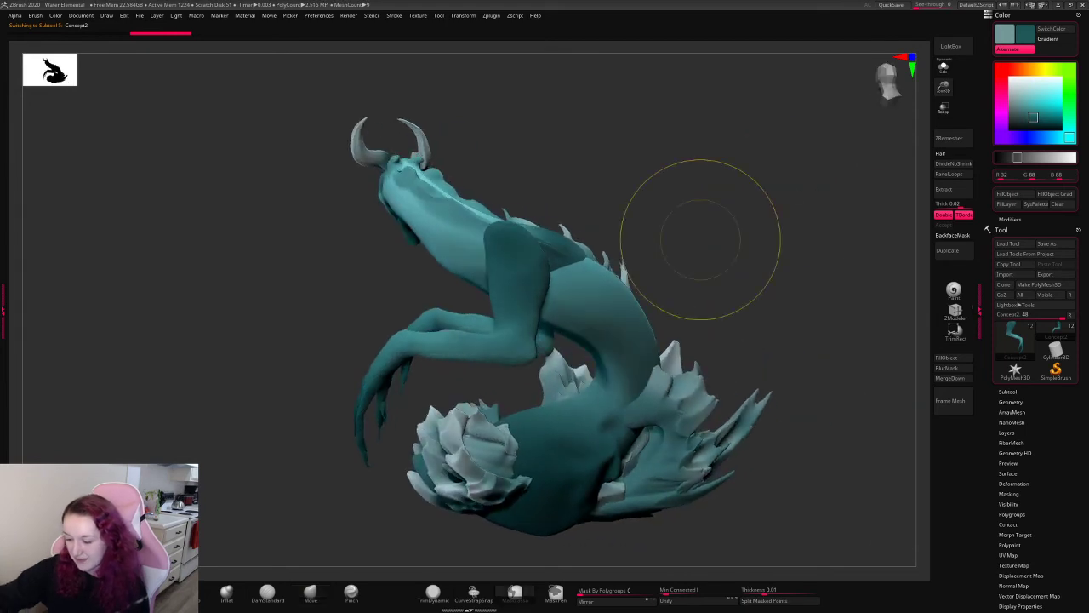
mouse_move(287, 315)
ctrl+mouse_down()
mouse_move(440, 330)
mouse_move(589, 438)
mouse_move(523, 352)
ctrl+mouse_up()
ctrl+click(749, 244)
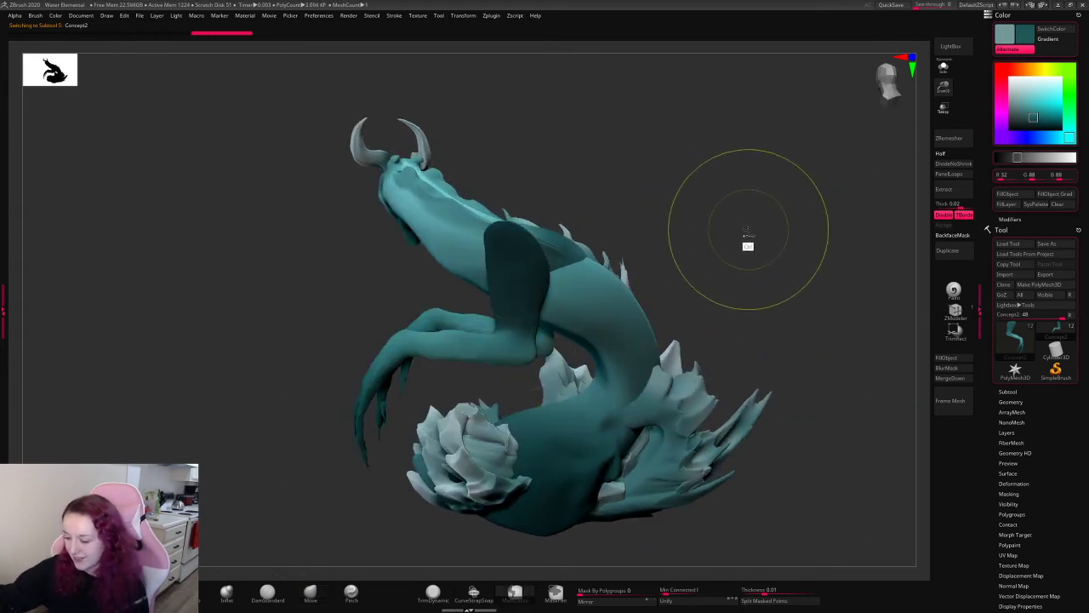
- Place the gizmo on the Concept2 arm's elbow and rotate the forearm upward
key(w)
alt+click(521, 337)
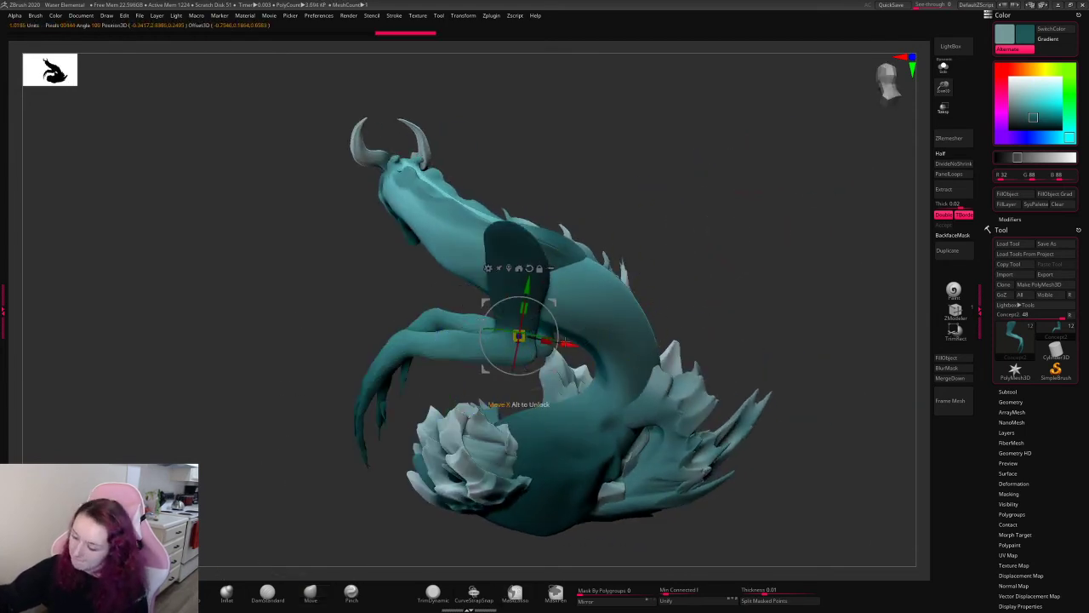
drag(558, 337, 553, 355)
key(q)
mouse_move(630, 234)
mouse_down()
mouse_move(797, 222)
mouse_move(763, 242)
mouse_up()
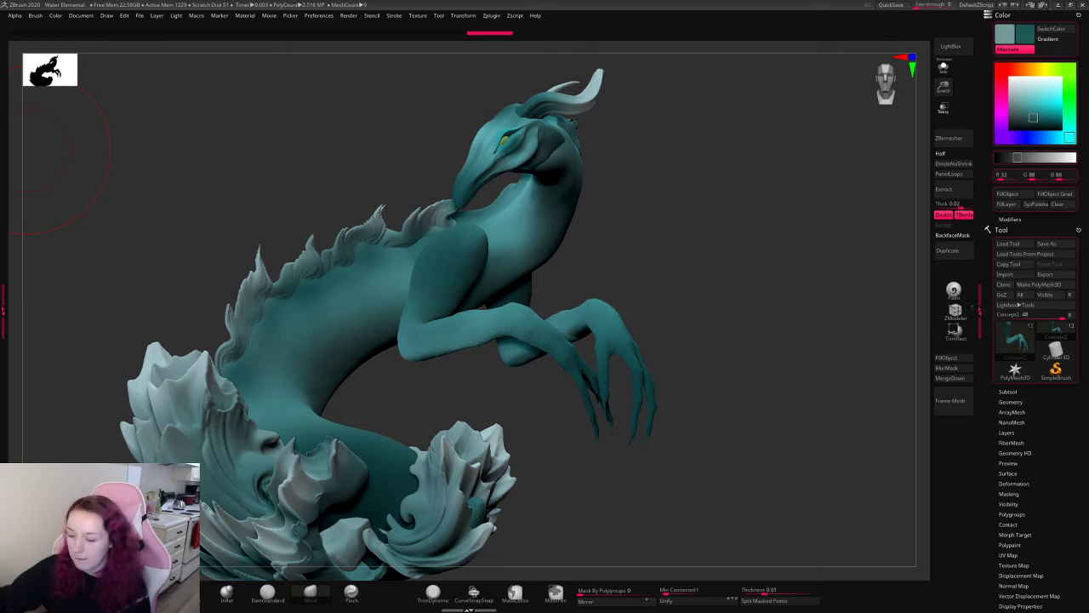
- Mask the Concept2 arm from the shoulder down to the wrist, leaving only the hand unmasked
mouse_move(701, 208)
mouse_down()
mouse_move(762, 223)
mouse_move(740, 247)
mouse_move(749, 256)
mouse_move(738, 211)
mouse_up()
mouse_move(284, 288)
ctrl+mouse_down()
mouse_move(403, 389)
mouse_move(423, 276)
ctrl+mouse_up()
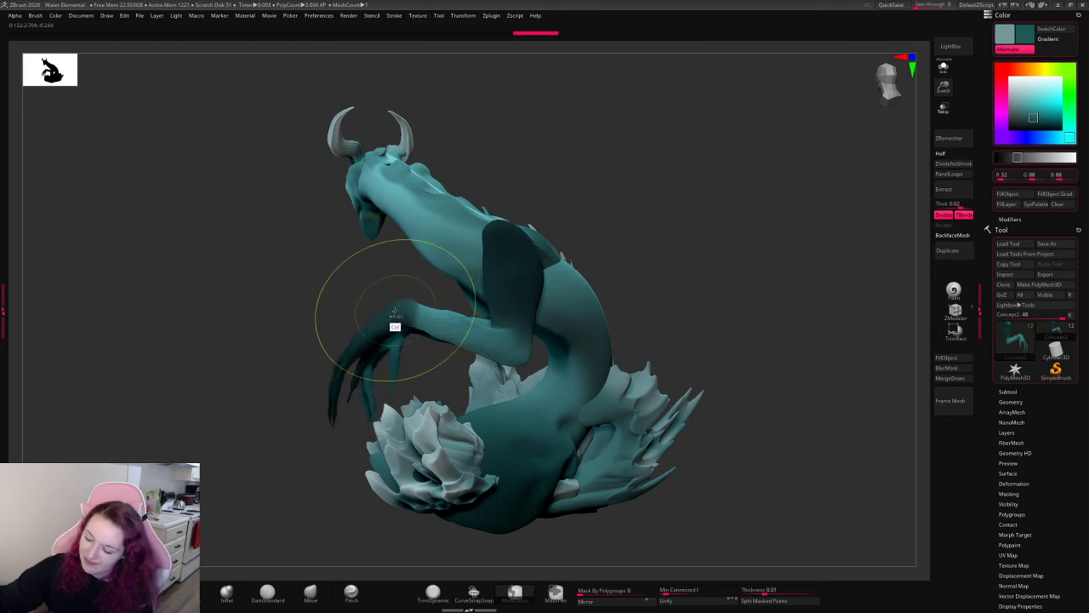
ctrl+click(396, 312)
ctrl+click(694, 194)
ctrl+click(694, 197)
ctrl+click(669, 212)
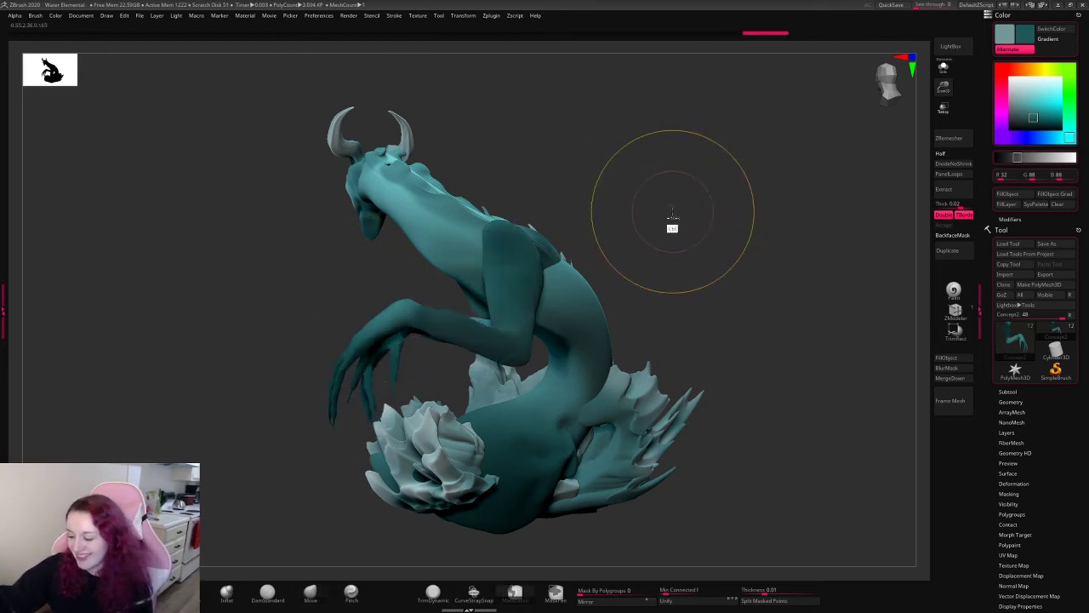
mouse_move(621, 171)
ctrl+mouse_down()
mouse_move(410, 288)
mouse_move(445, 341)
ctrl+mouse_up()
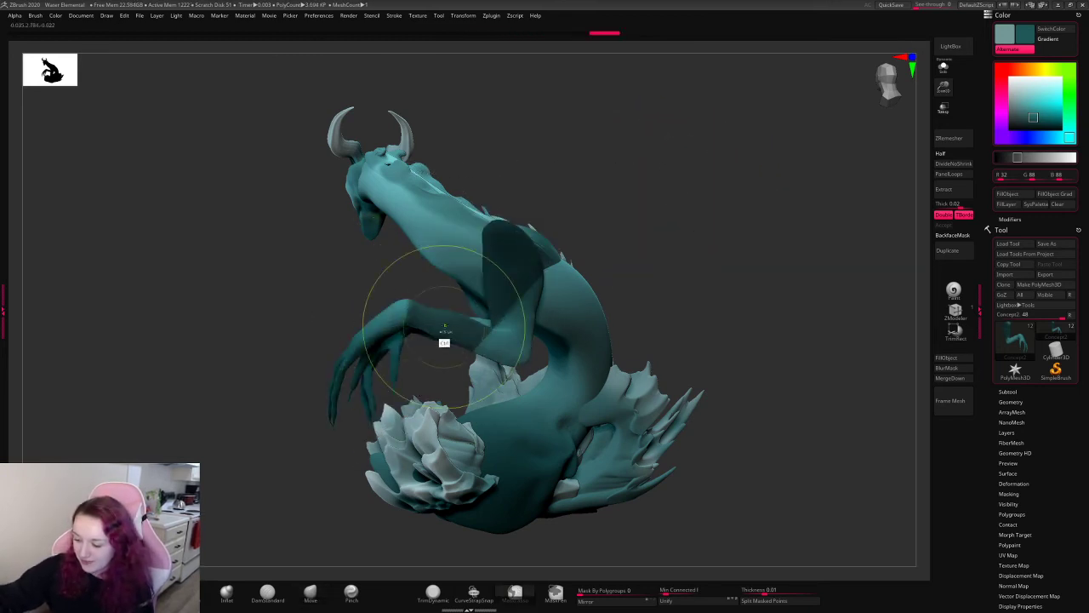
mouse_move(553, 160)
ctrl+mouse_down()
mouse_move(506, 440)
mouse_move(708, 480)
ctrl+mouse_up()
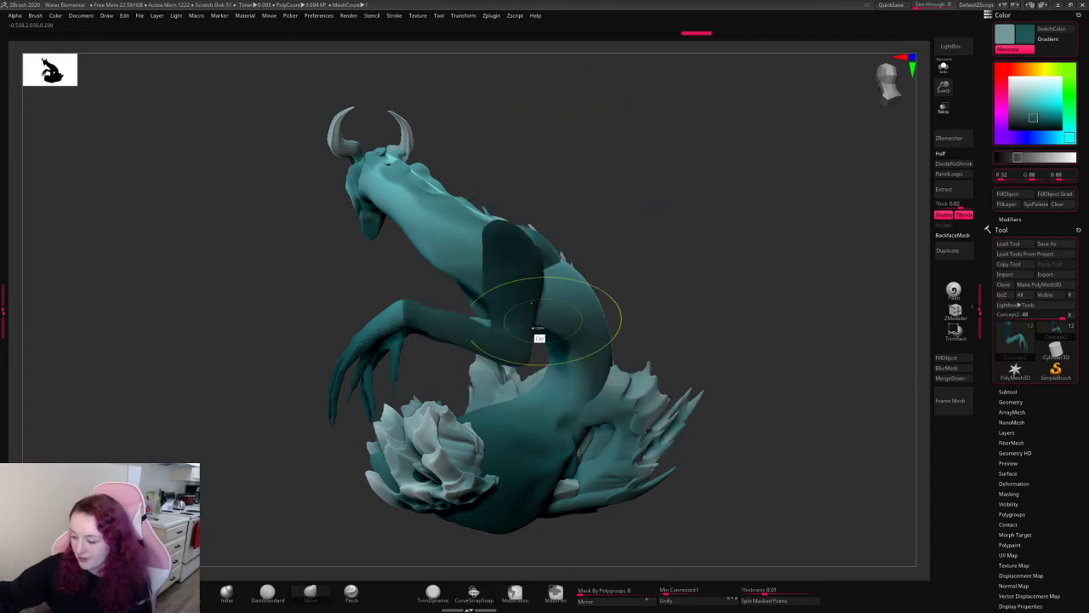
ctrl+click(686, 218)
ctrl+click(610, 223)
ctrl+click(520, 291)
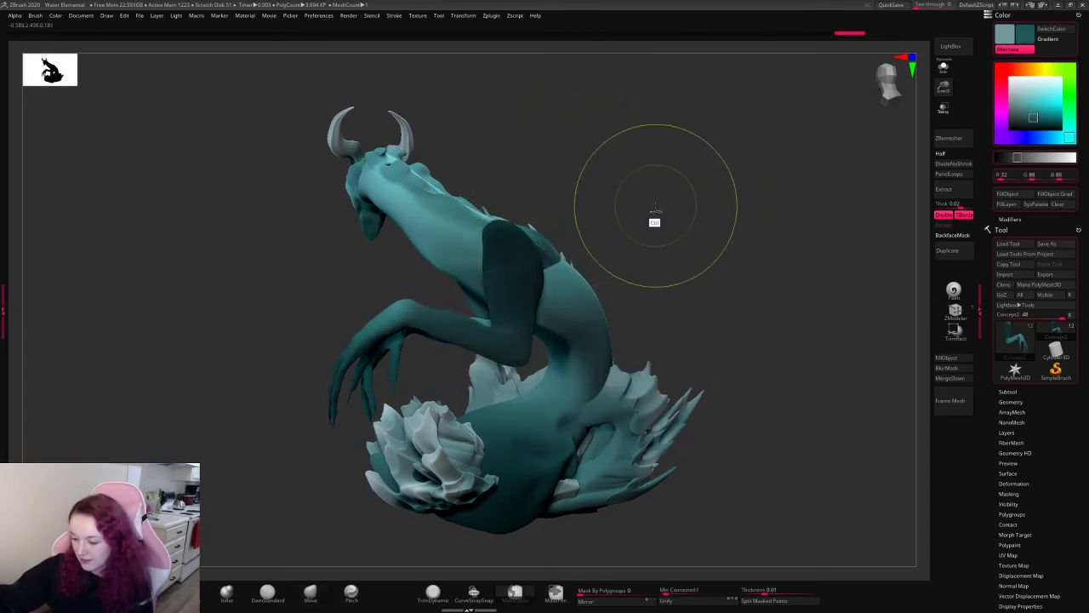
ctrl+click(654, 211)
- Place the gizmo on the Concept2 arm's wrist and rotate the hand downward about 18 degrees
key(w)
ctrl+click(426, 282)
ctrl+drag(405, 310, 610, 348)
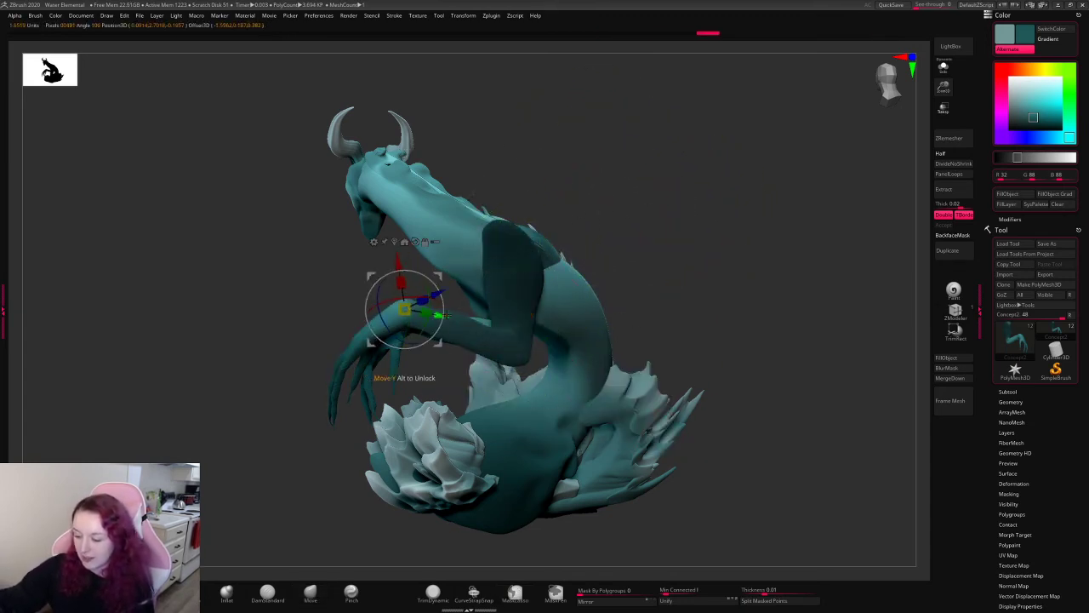
drag(441, 308, 713, 377)
key(ctrl+z)
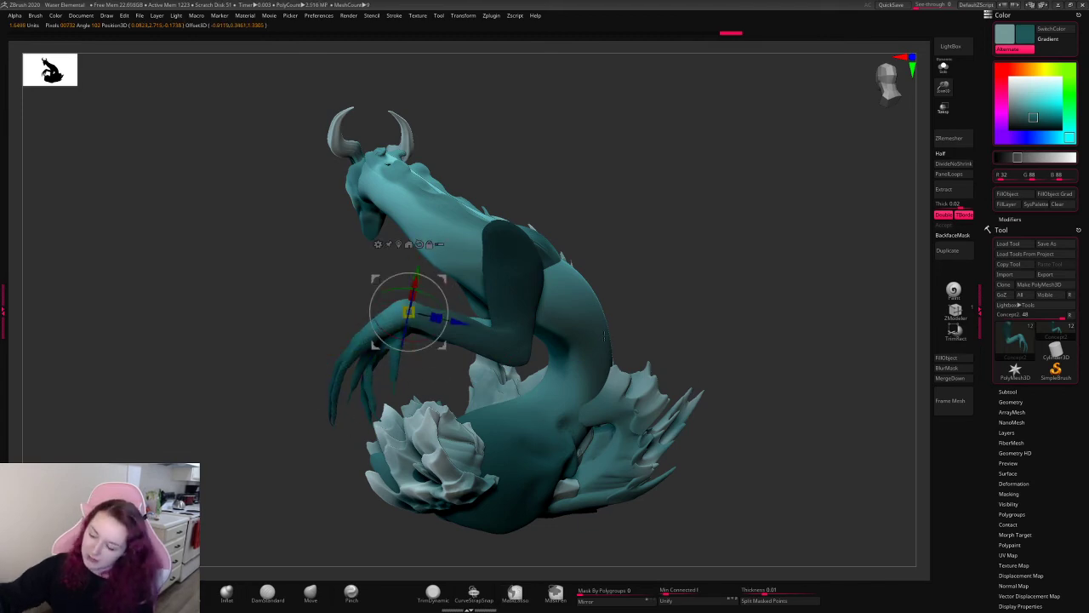
alt+click(423, 316)
drag(409, 350, 422, 348)
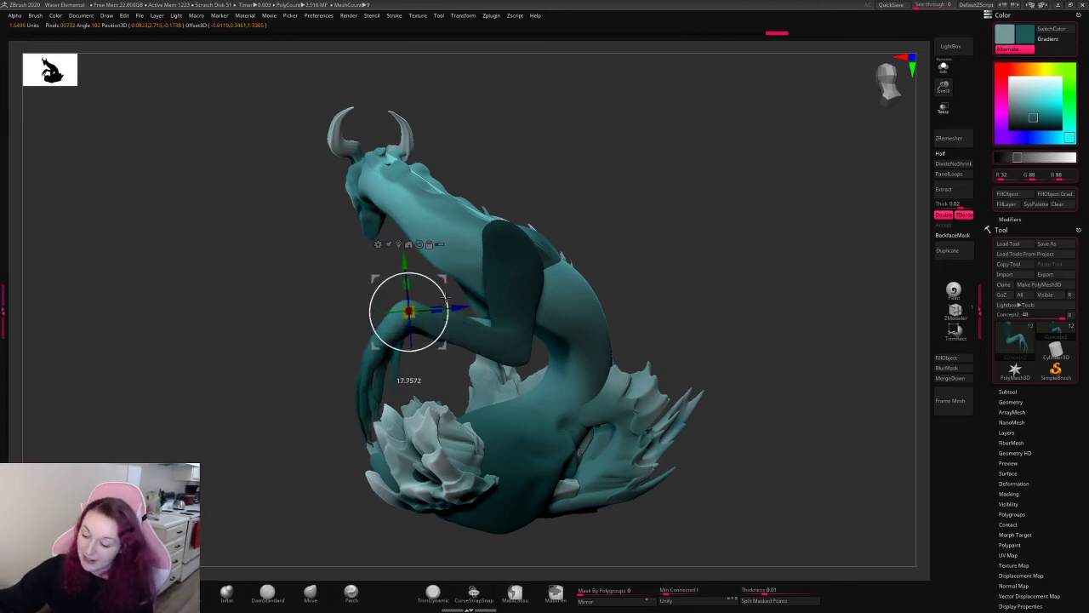
- Nudge the Concept2 hand once more with the gizmo and clear the arm's mask
key(q)
drag(723, 219, 716, 246)
key(space)
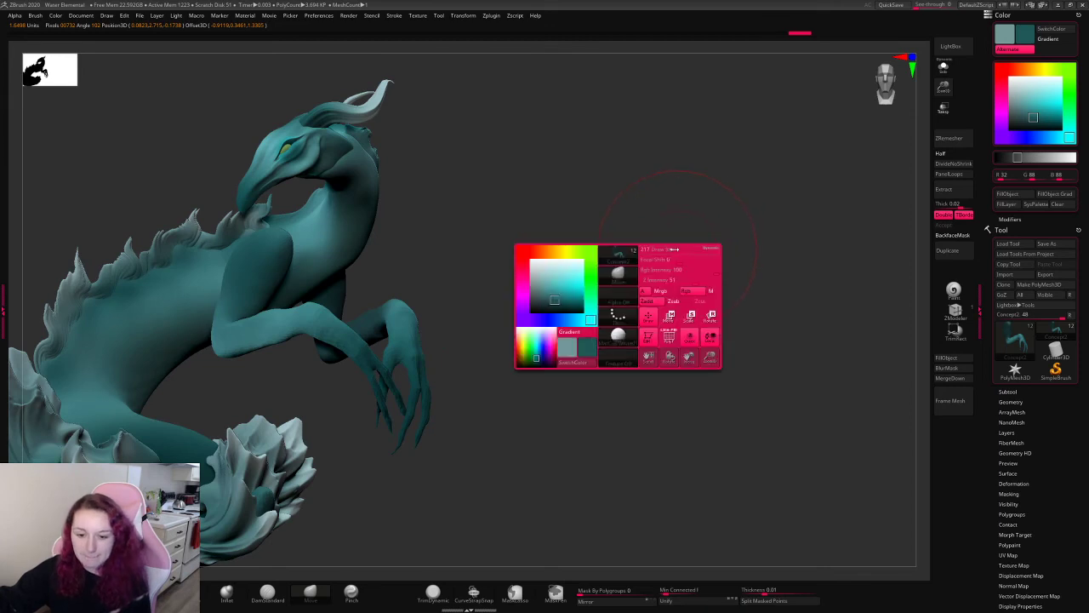
alt+drag(623, 224, 565, 274)
key(space)
key(w)
drag(514, 299, 524, 315)
key(q)
drag(712, 209, 733, 247)
mouse_move(732, 247)
ctrl+mouse_down()
mouse_move(747, 258)
mouse_move(739, 236)
ctrl+mouse_up()
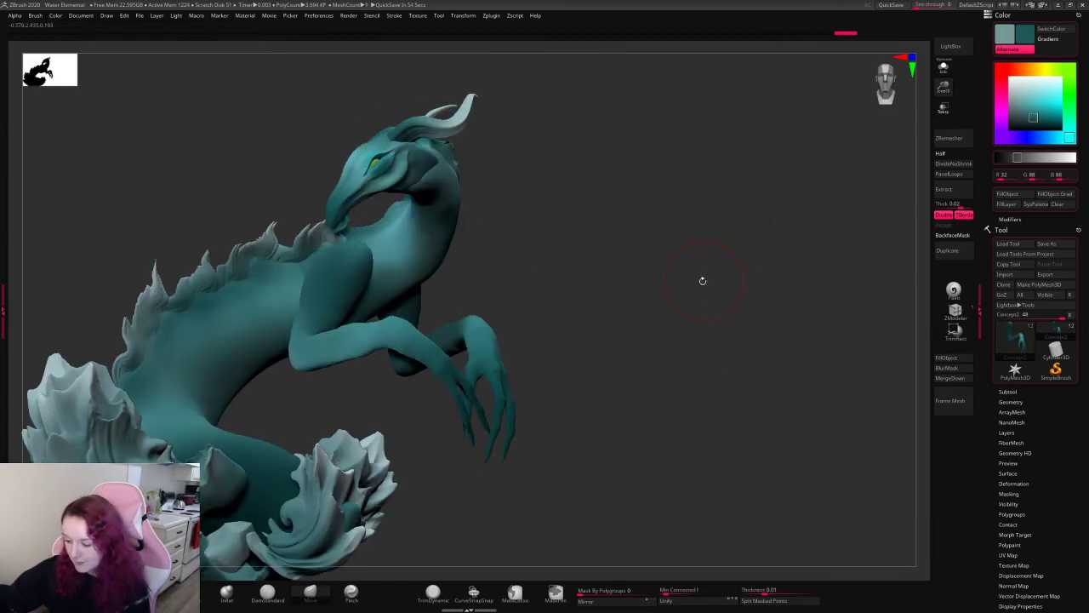
- Thicken the slender parts of the front hands and fingers with the Inflate brush
mouse_move(702, 280)
mouse_down()
mouse_move(746, 263)
mouse_move(666, 279)
mouse_move(744, 256)
mouse_move(693, 253)
mouse_move(699, 262)
mouse_up()
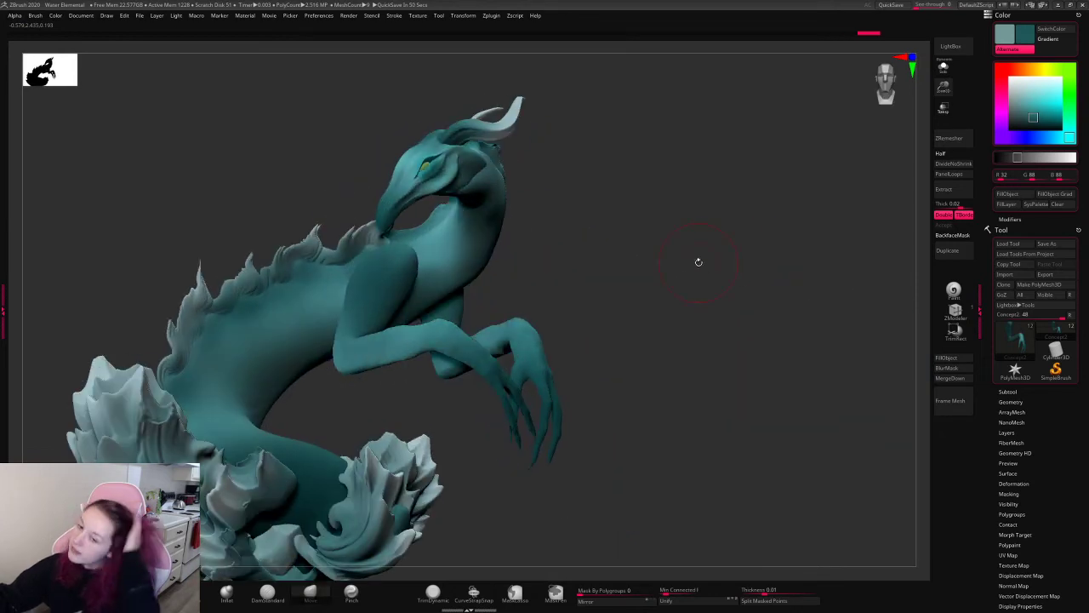
key(space)
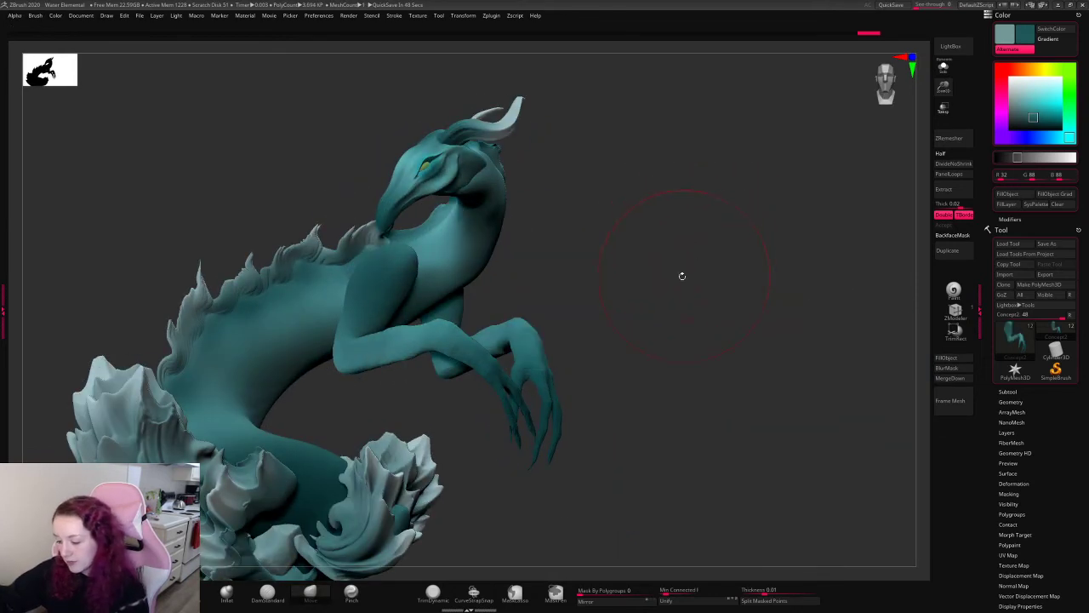
drag(681, 275, 580, 338)
click(227, 594)
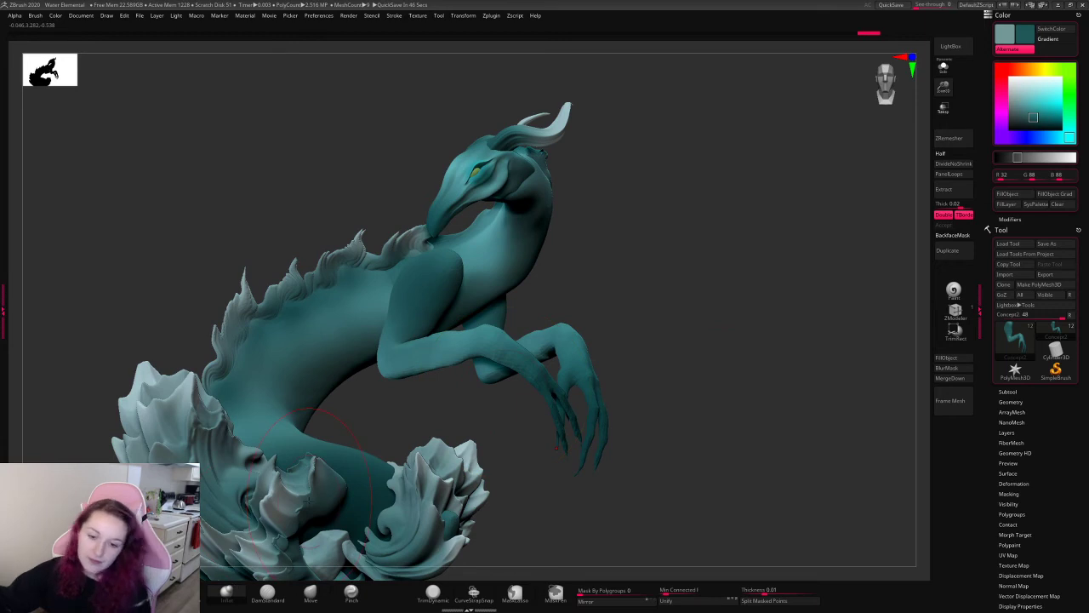
key(space)
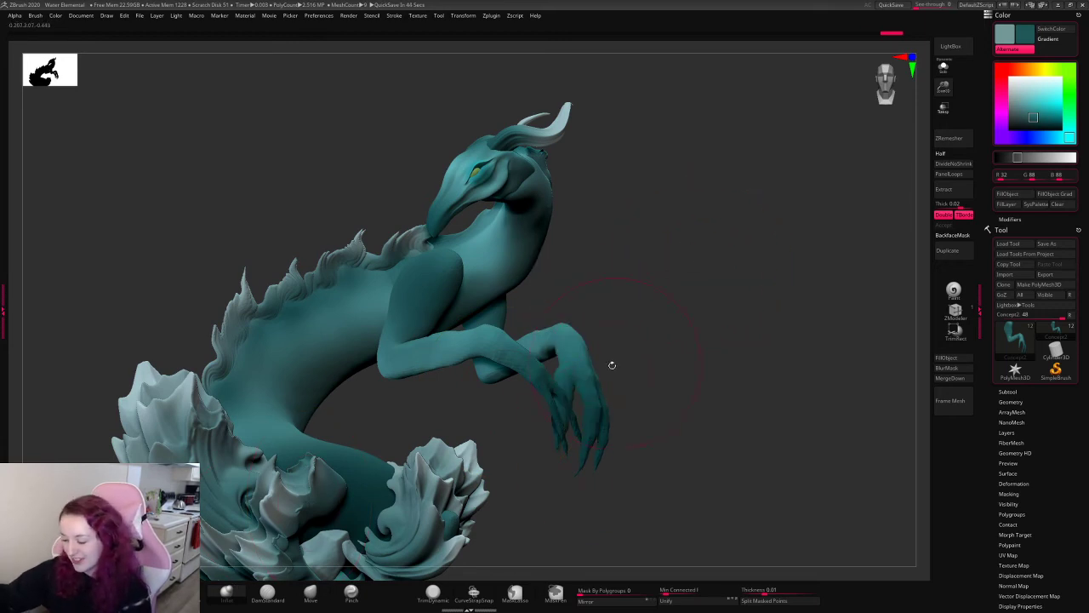
key(space)
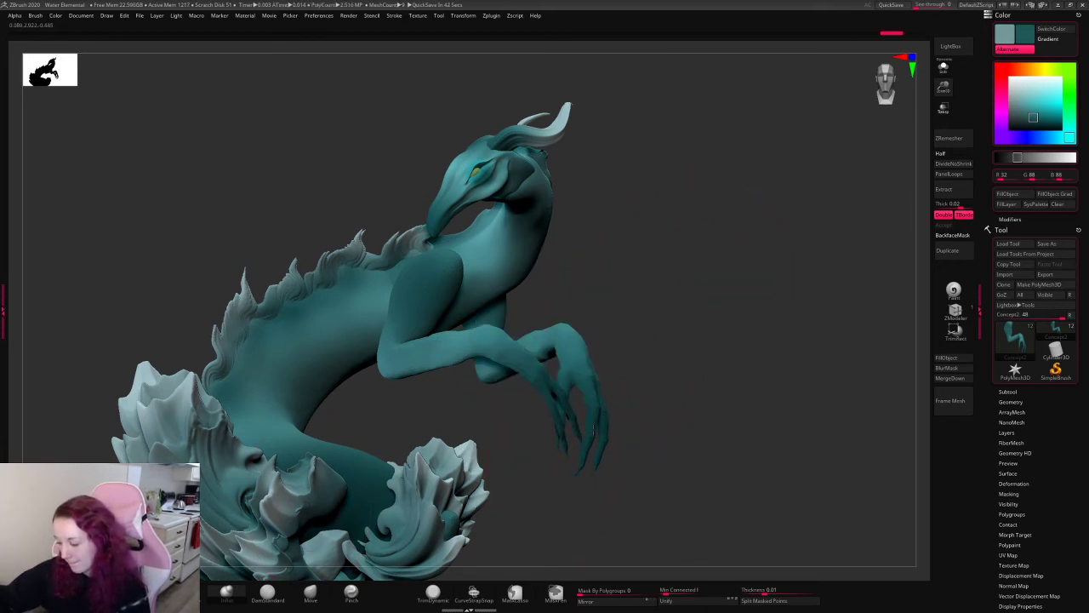
drag(701, 285, 785, 318)
drag(683, 380, 542, 375)
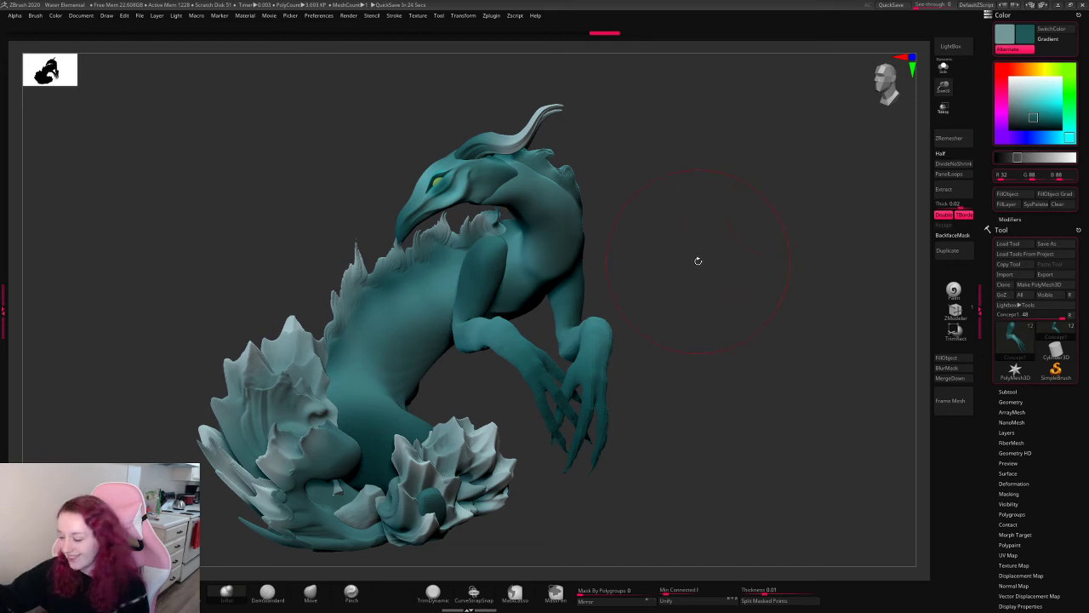
mouse_move(698, 260)
mouse_down()
mouse_move(717, 256)
mouse_move(676, 286)
mouse_up()
key(space)
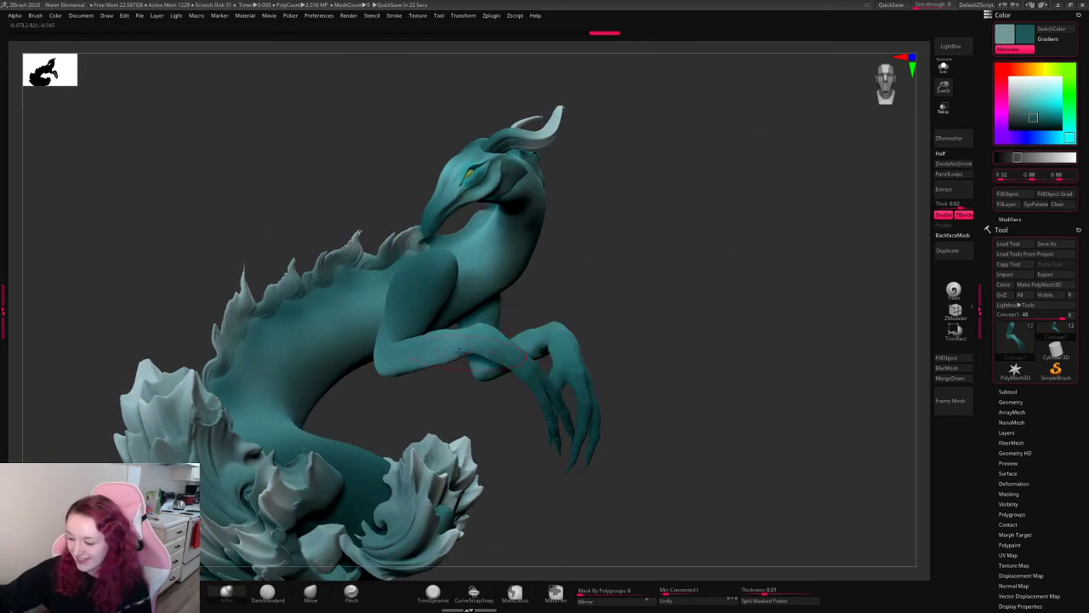
- Reshape the elbow and forearm of the near arm Concept1 with the Move brush
click(310, 592)
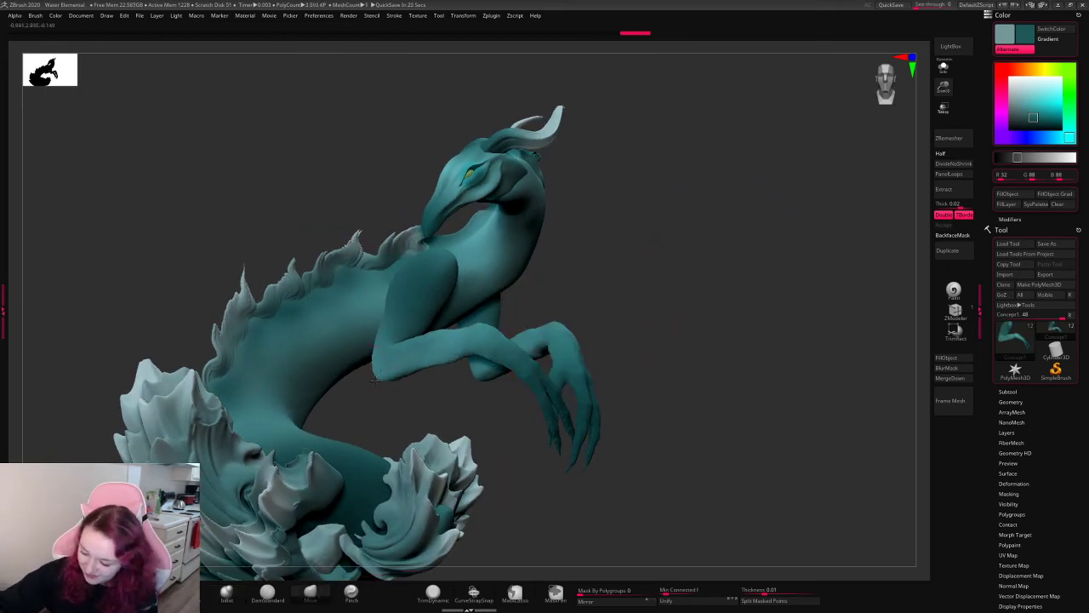
drag(590, 262, 390, 369)
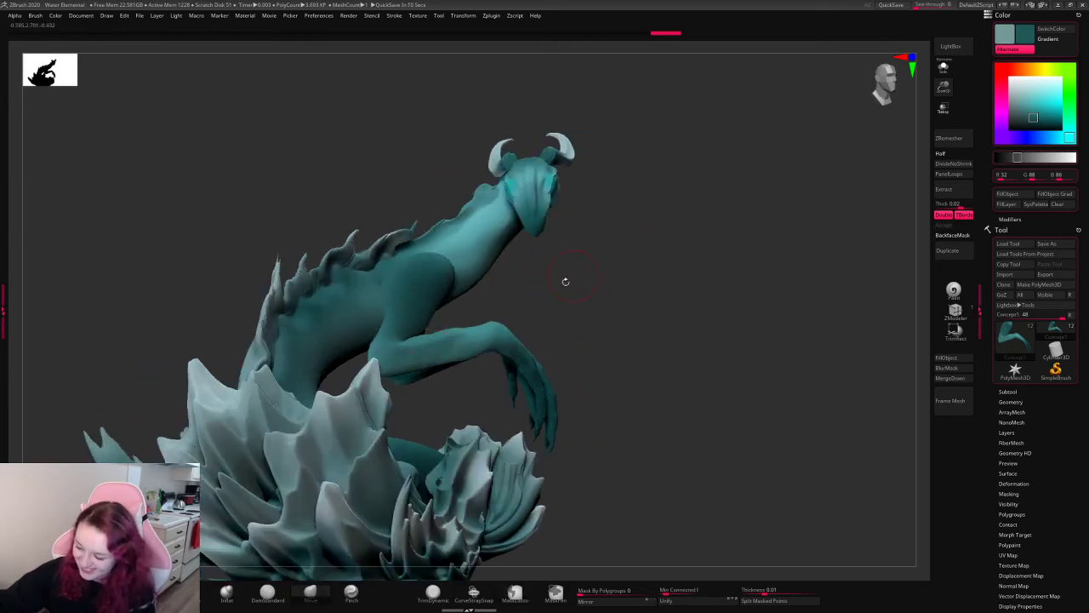
drag(565, 281, 399, 372)
key(space)
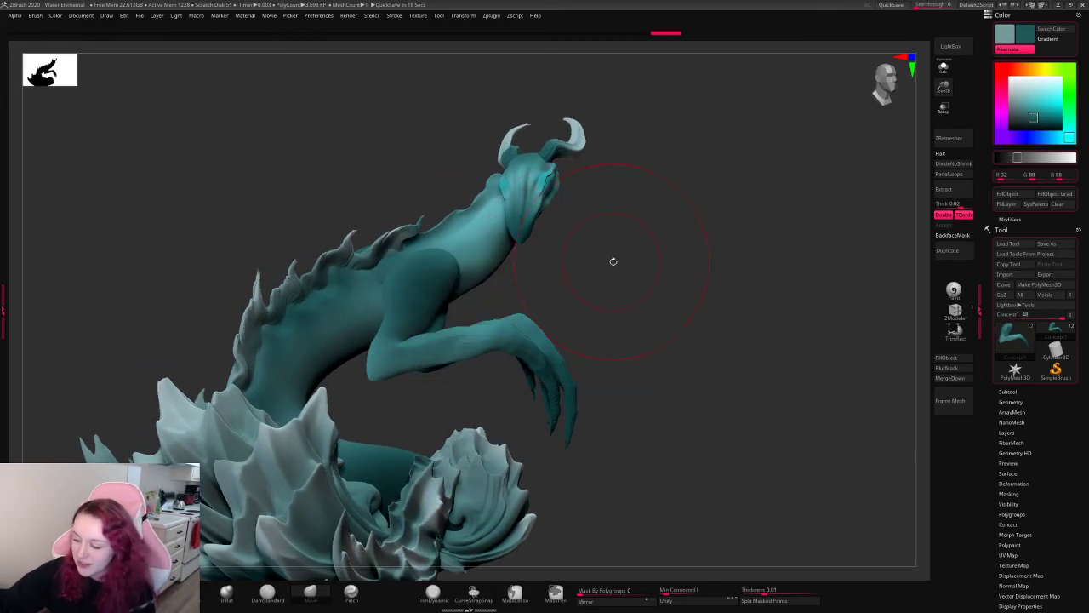
drag(518, 282, 475, 308)
- Make the body subtool PM3D_Sphere3D1 active and nudge its flank beside the near arm with the Move brush
alt+click(372, 358)
key(space)
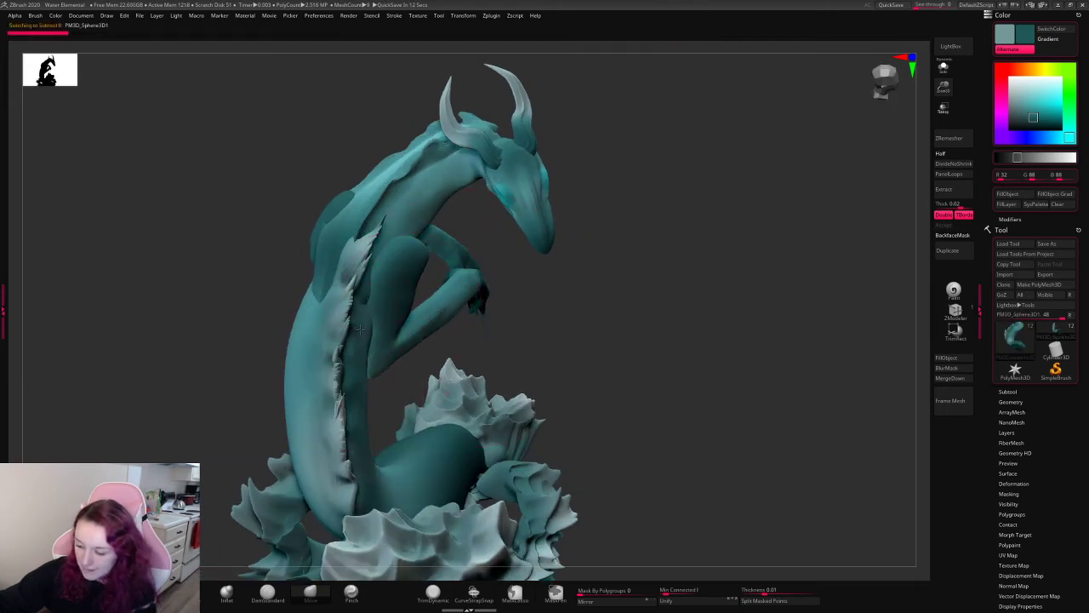
alt+click(374, 328)
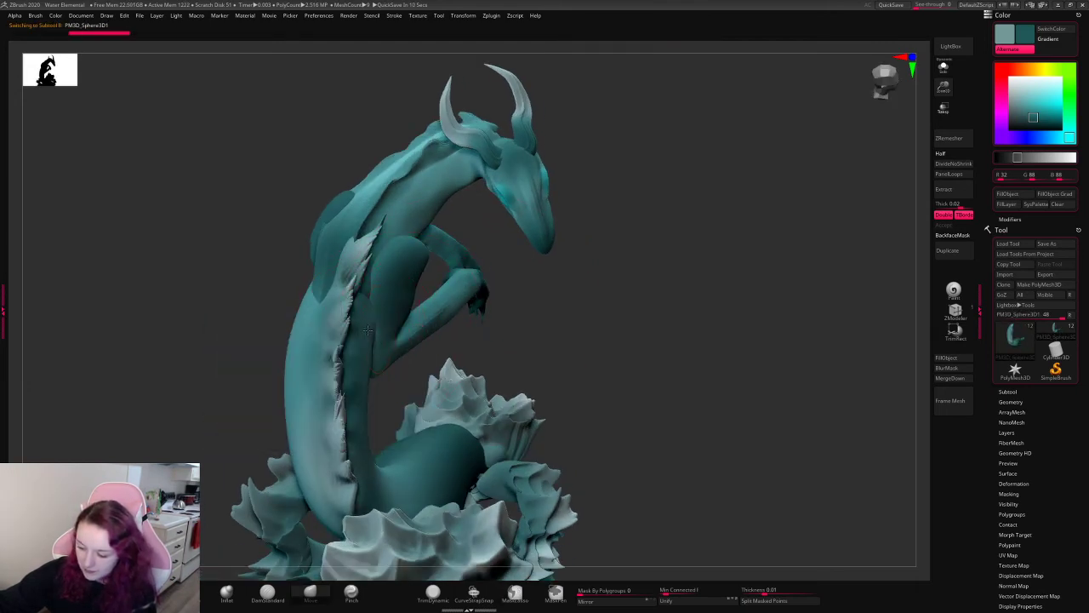
mouse_move(641, 230)
mouse_down()
mouse_move(727, 221)
mouse_move(739, 252)
mouse_up()
- Remesh the Concept1 arm with DynaMesh at resolution 504 and smooth its elbow and forearm
alt+click(508, 392)
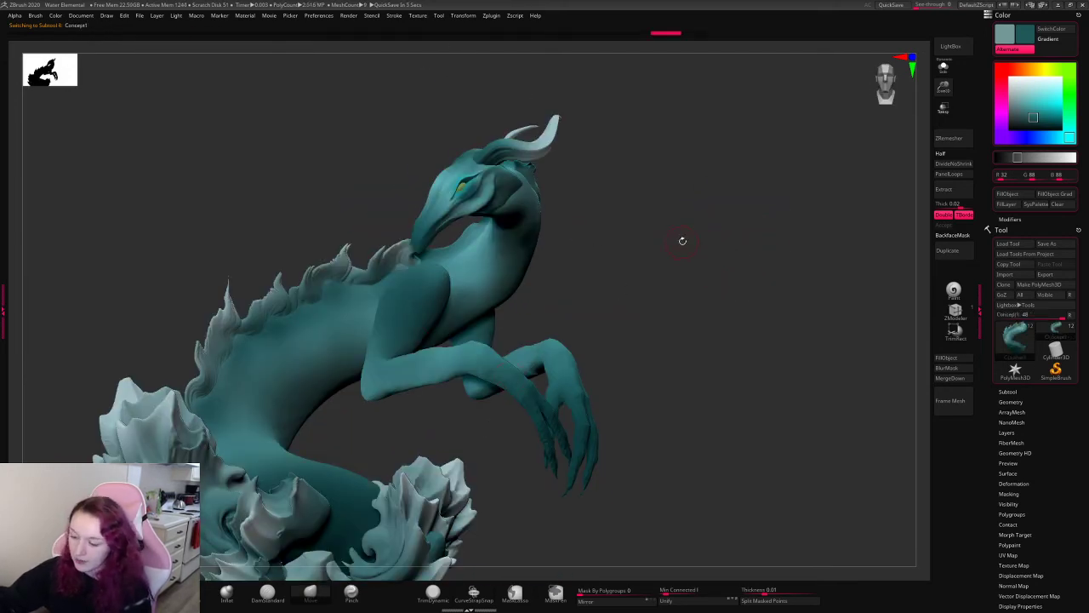
click(1011, 402)
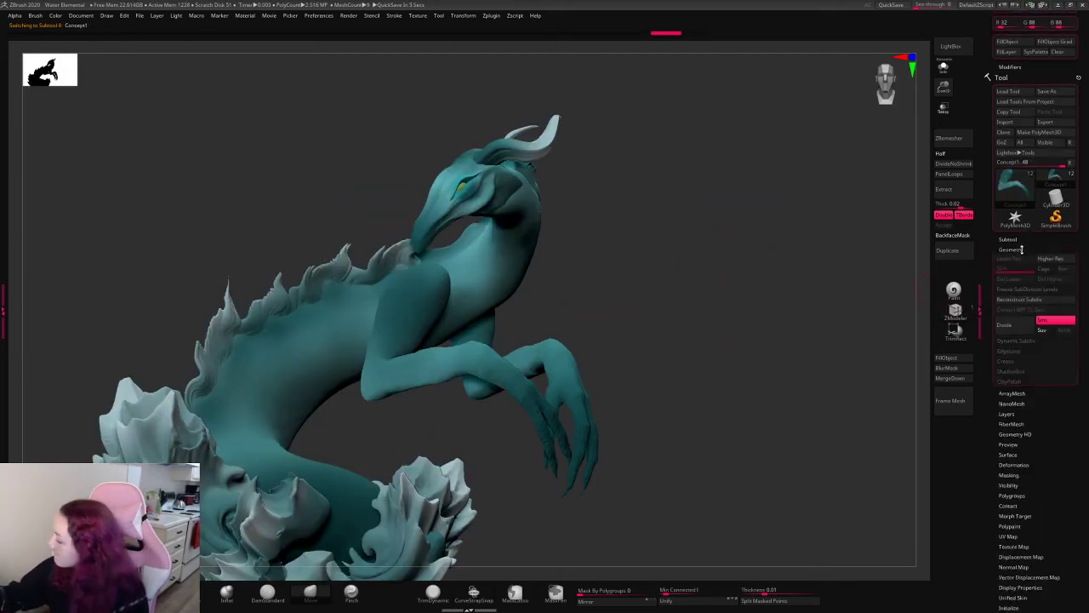
scroll(1079, 301, down, 2)
click(1015, 307)
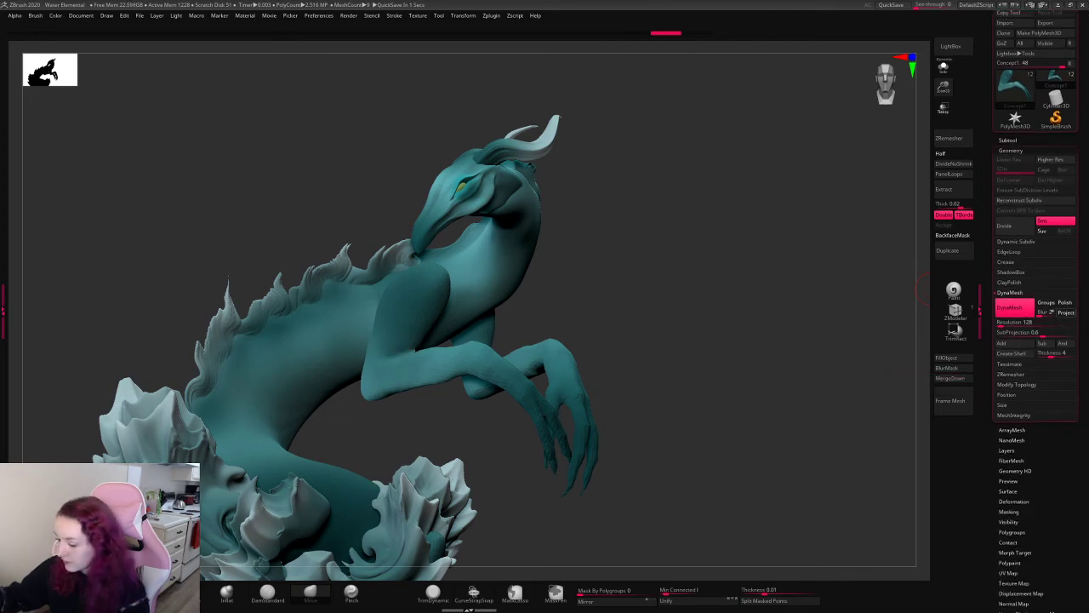
scroll(1076, 322, down, 1)
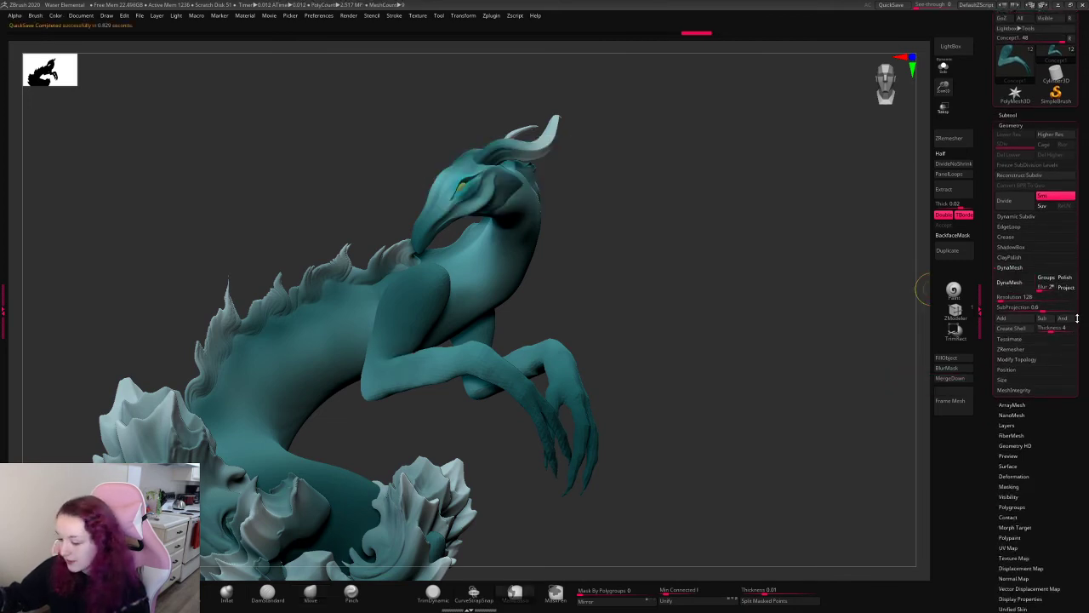
click(1013, 282)
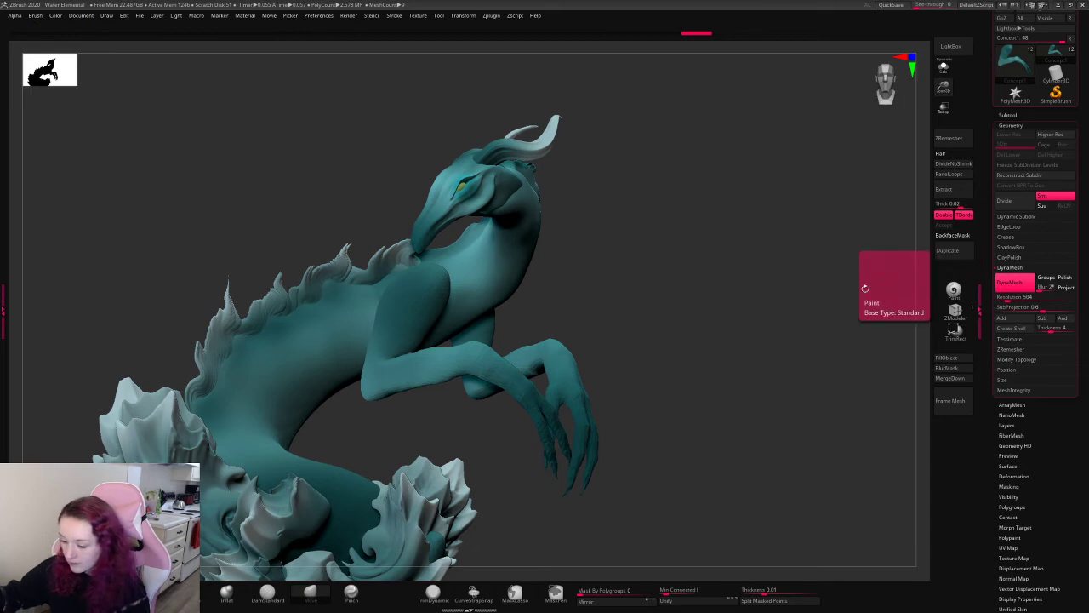
key(space)
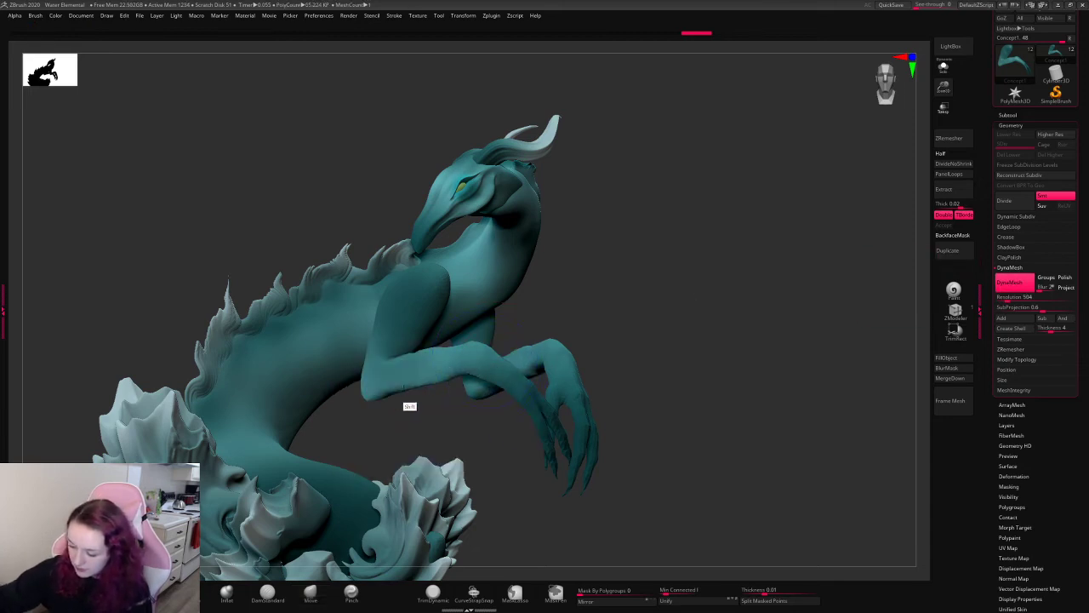
drag(596, 281, 491, 457)
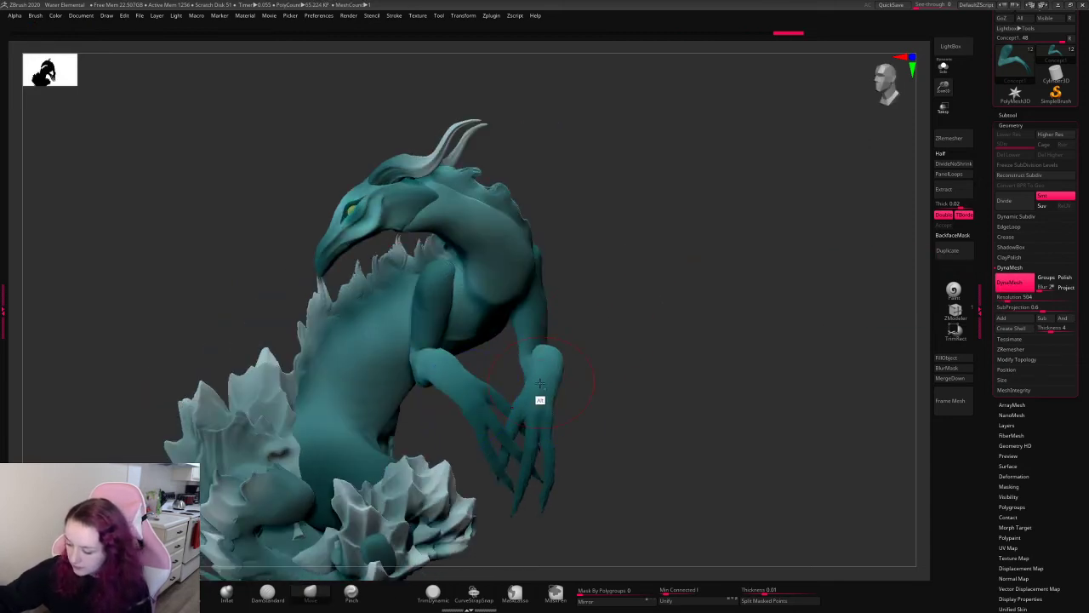
- Make the Concept2 arm active and remesh it with DynaMesh at resolution 528
alt+click(540, 396)
drag(699, 296, 731, 313)
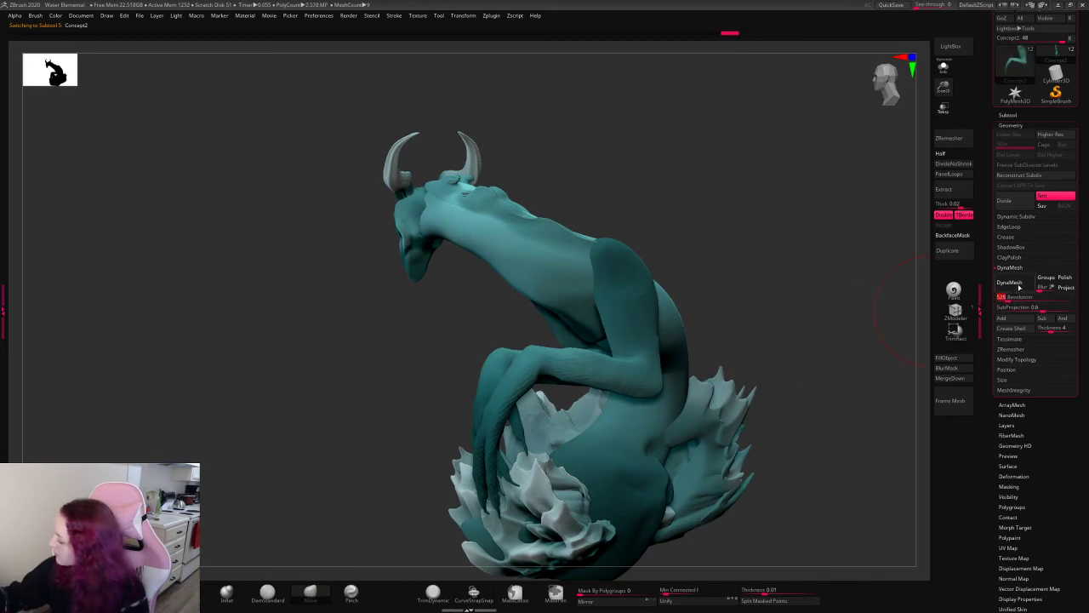
click(1013, 282)
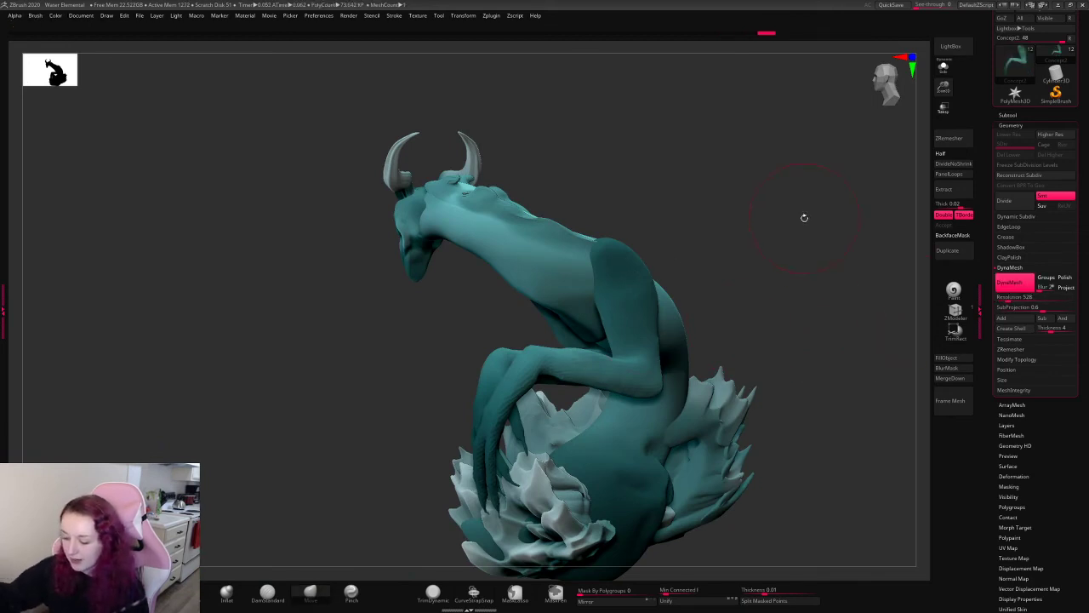
- Isolate the Concept2 arm and thicken its thin fingertips with the Inflate brush
drag(802, 216, 886, 99)
key(space)
drag(947, 79, 635, 229)
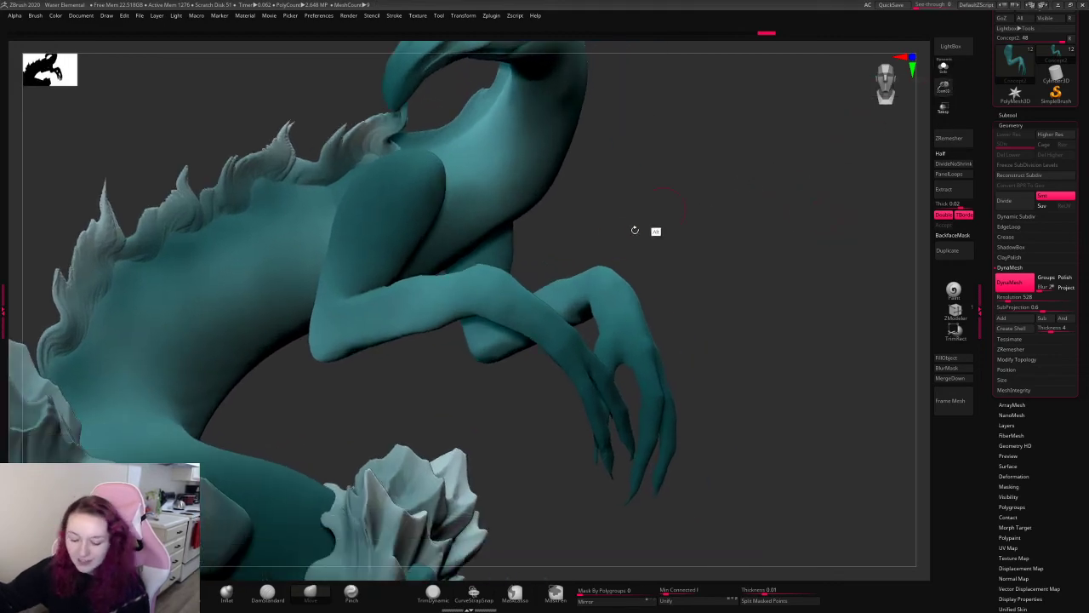
key(space)
drag(596, 333, 812, 285)
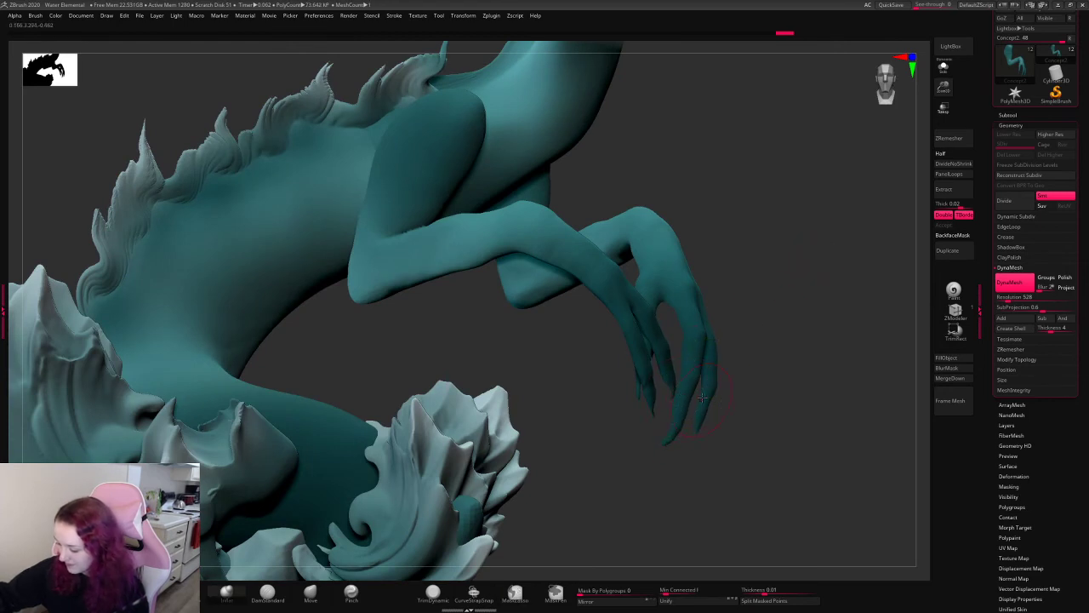
mouse_move(694, 441)
ctrl+mouse_down()
mouse_move(709, 426)
mouse_move(695, 434)
ctrl+mouse_up()
click(943, 67)
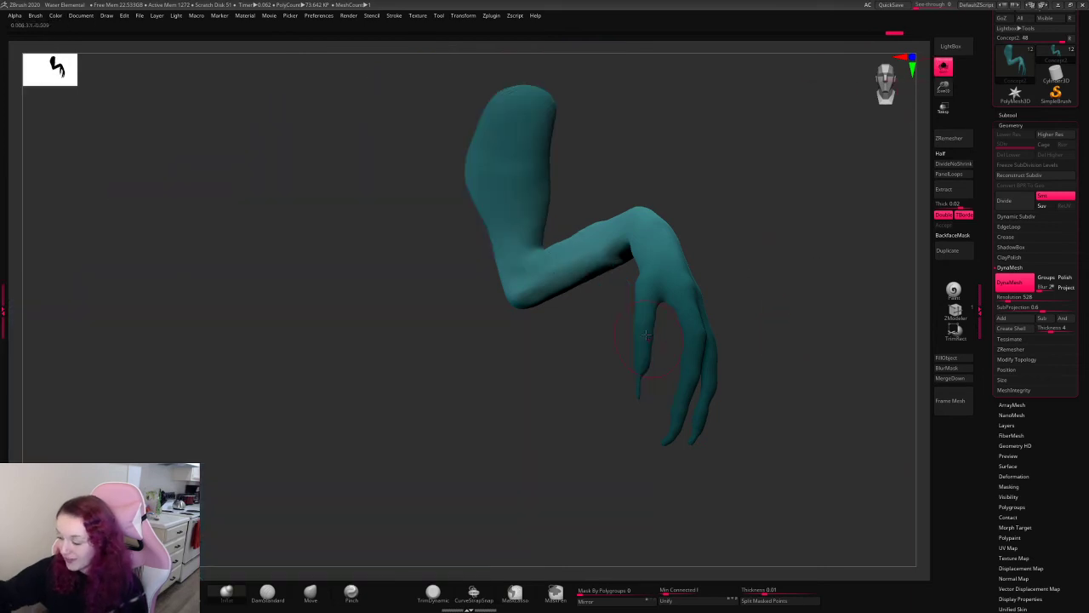
key(space)
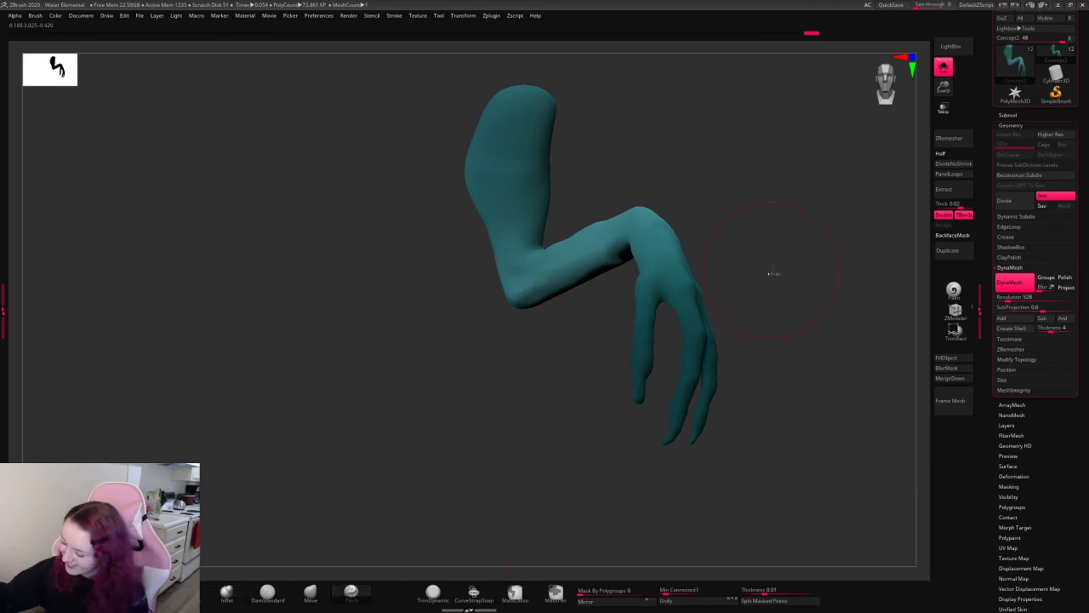
- Taper the Concept2 fingertips with the Pinch brush and remesh the arm with DynaMesh at resolution 528
ctrl+drag(773, 273, 652, 462)
key(space)
mouse_move(766, 292)
ctrl+mouse_down()
mouse_move(720, 400)
mouse_move(735, 333)
ctrl+mouse_up()
key(space)
key(space)
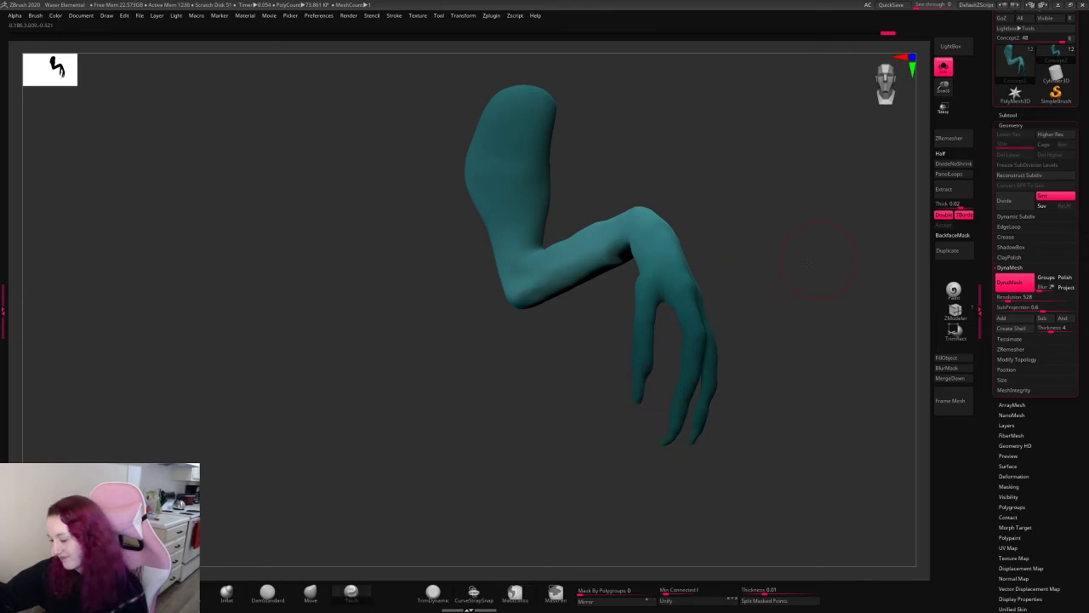
drag(796, 254, 807, 274)
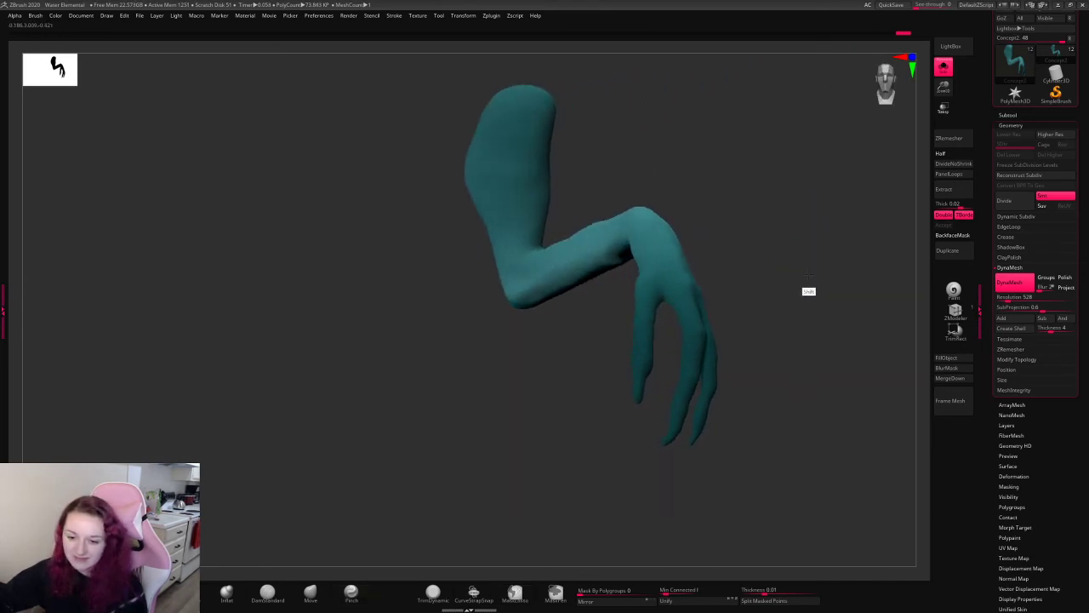
mouse_move(809, 223)
mouse_down()
mouse_move(774, 264)
mouse_move(780, 246)
mouse_up()
key(space)
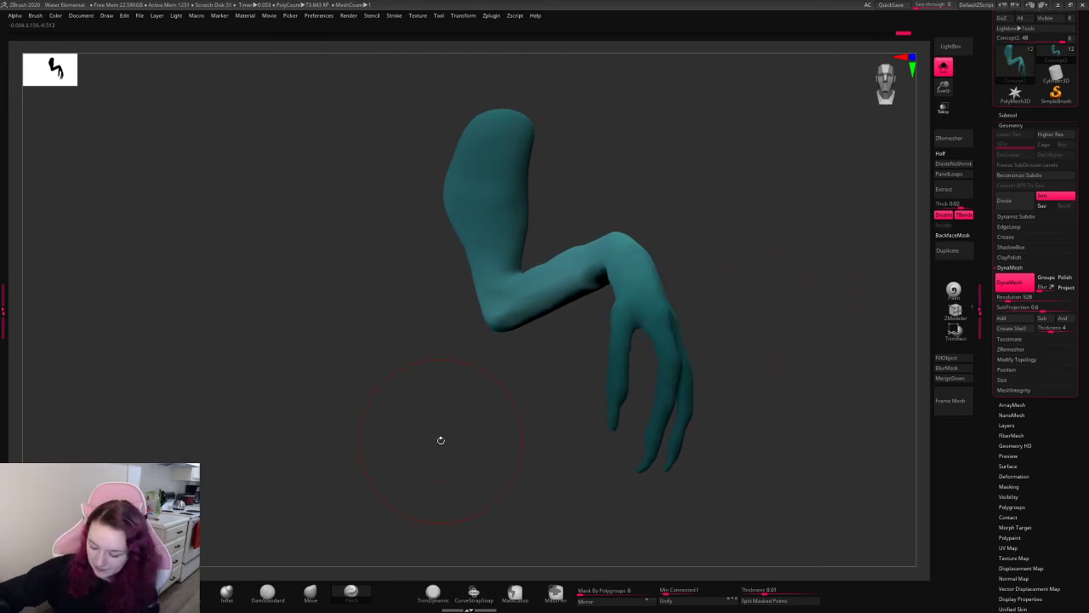
- Thicken the Concept2 arm's fingers with the Inflate brush and show the whole creature again
key(b)
key(i)
key(n)
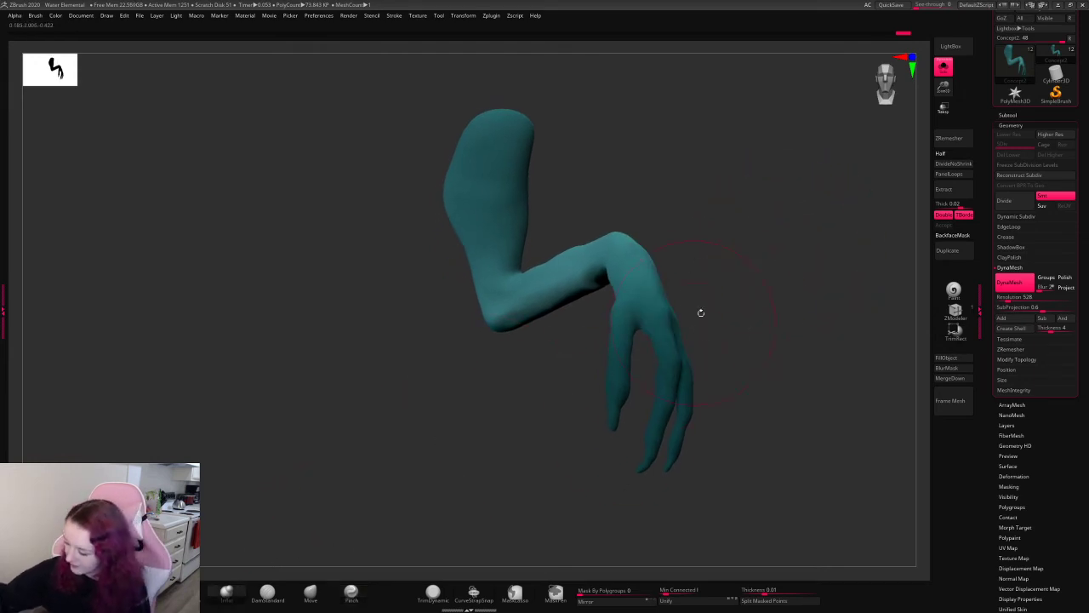
drag(723, 316, 791, 232)
click(944, 67)
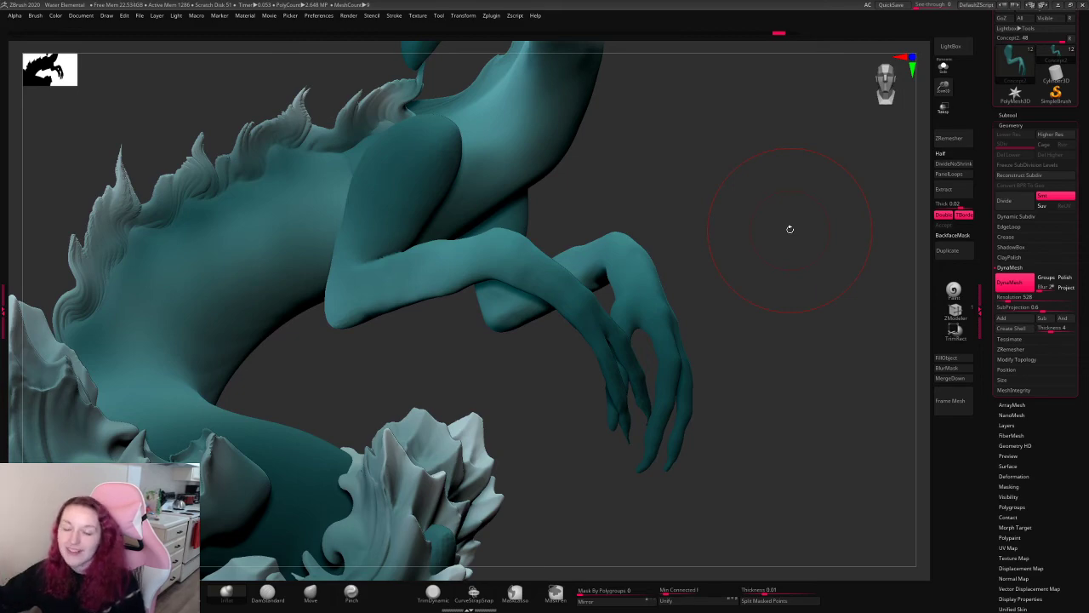
key(space)
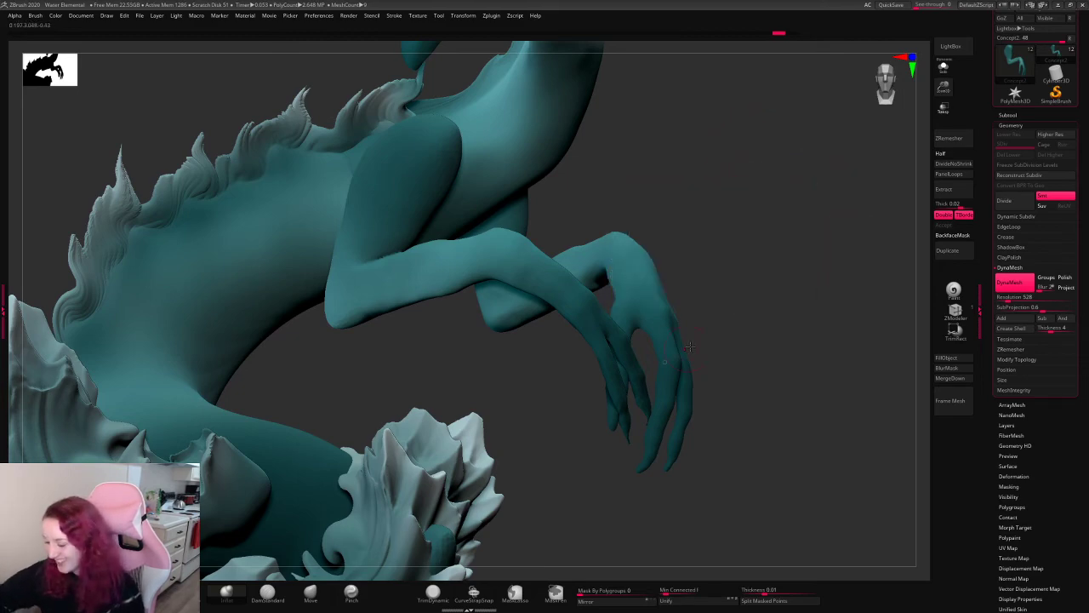
- Mask the Concept2 arm except its lower fingers and rotate those fingers with the gizmo
drag(813, 279, 792, 284)
drag(824, 276, 712, 294)
mouse_move(590, 461)
ctrl+mouse_down()
mouse_move(726, 416)
mouse_move(659, 400)
ctrl+mouse_up()
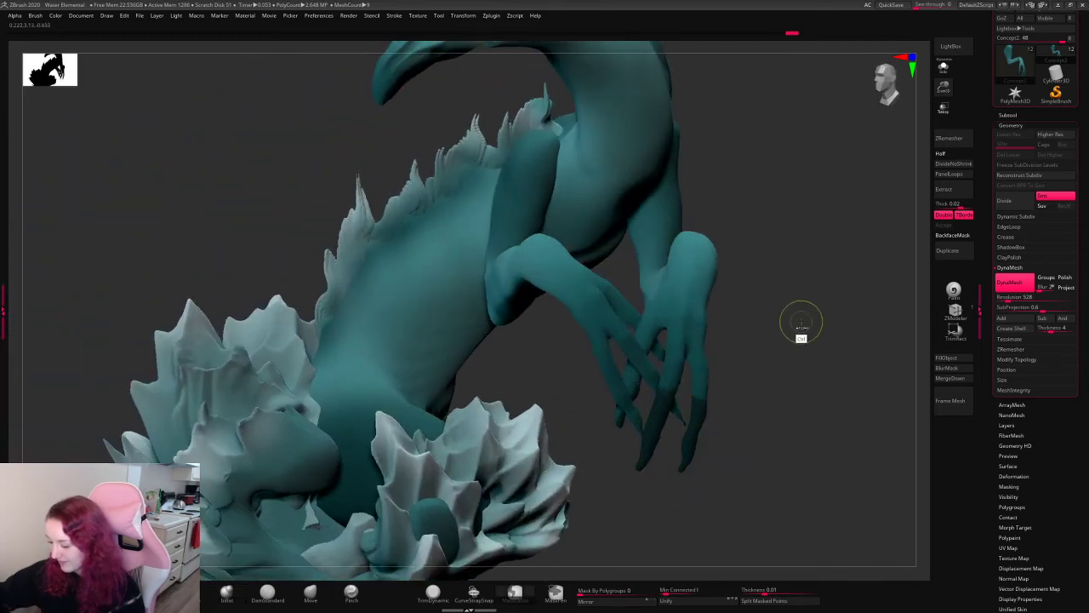
drag(805, 321, 698, 373)
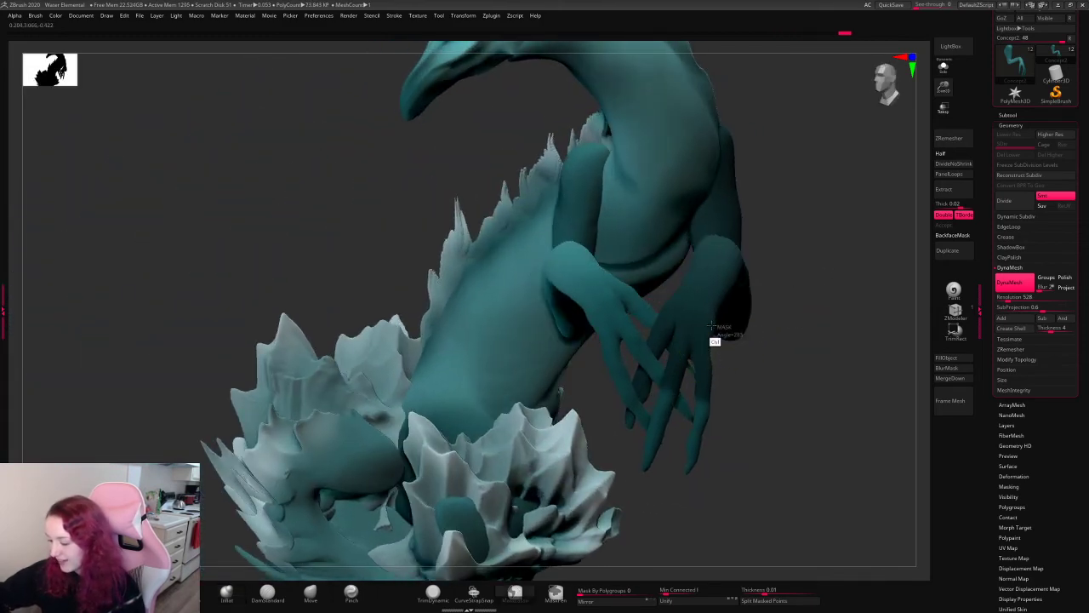
ctrl+drag(762, 358, 783, 348)
key(w)
click(666, 402)
drag(678, 411, 665, 423)
- Isolate the Concept2 arm, touch up the mask around its fingers and show the whole creature again
click(943, 69)
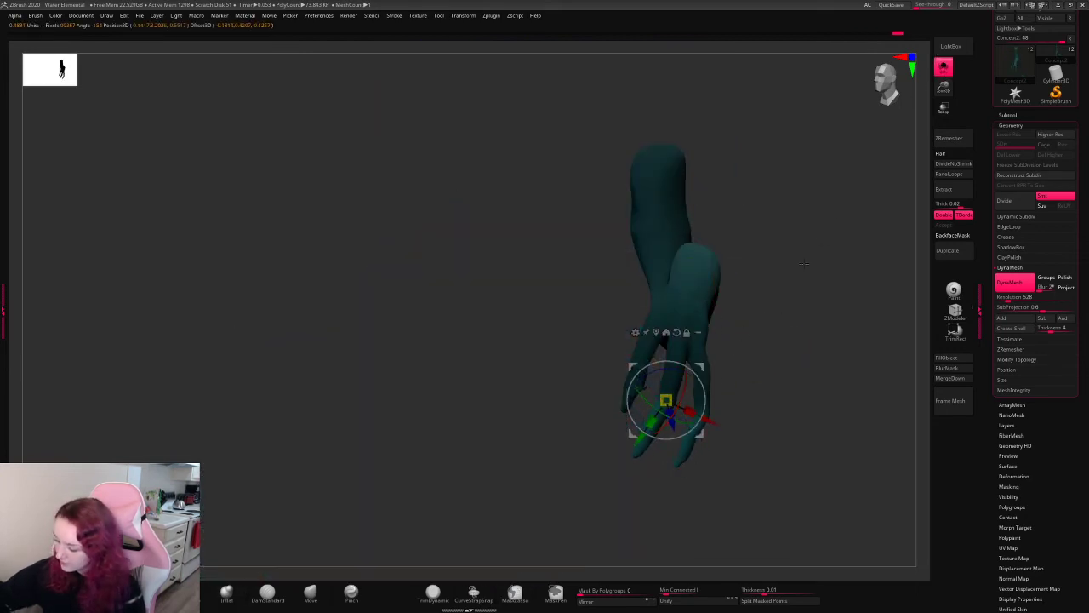
key(q)
mouse_move(585, 365)
ctrl+mouse_down()
mouse_move(611, 460)
mouse_move(652, 357)
ctrl+mouse_up()
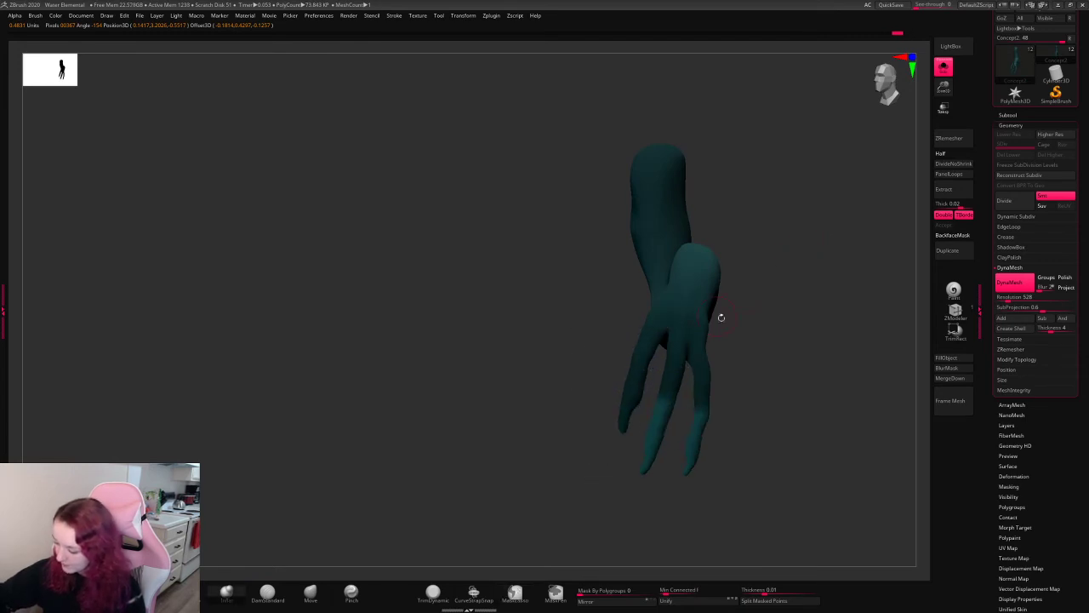
key(w)
click(943, 68)
- Curl the unmasked lower fingers of the Concept2 hand inward with the gizmo, redoing the rotation once
drag(681, 409, 671, 420)
key(q)
drag(761, 287, 826, 295)
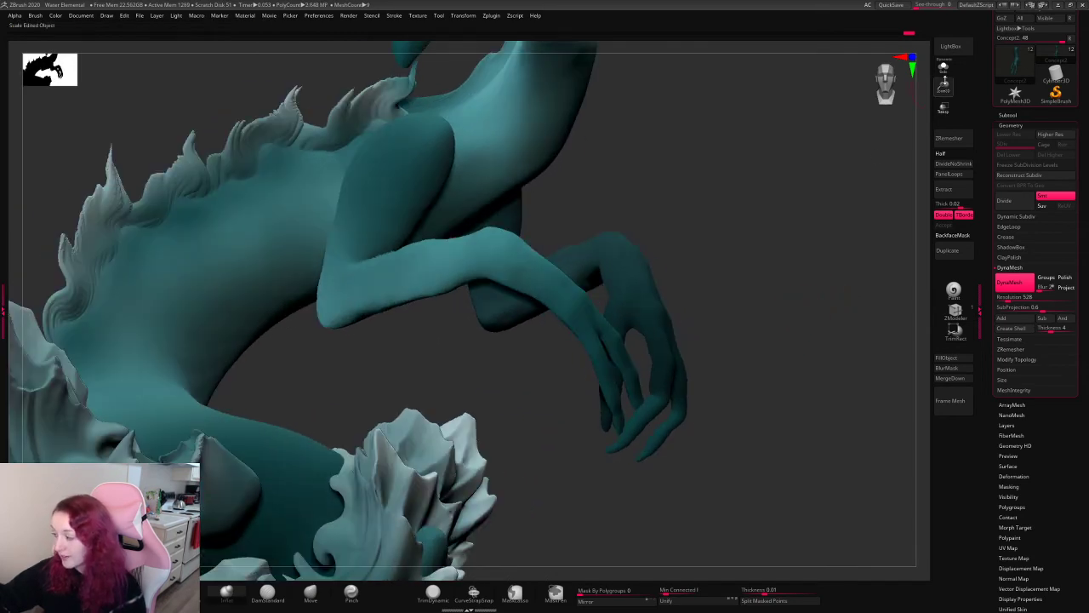
key(ctrl+z)
key(w)
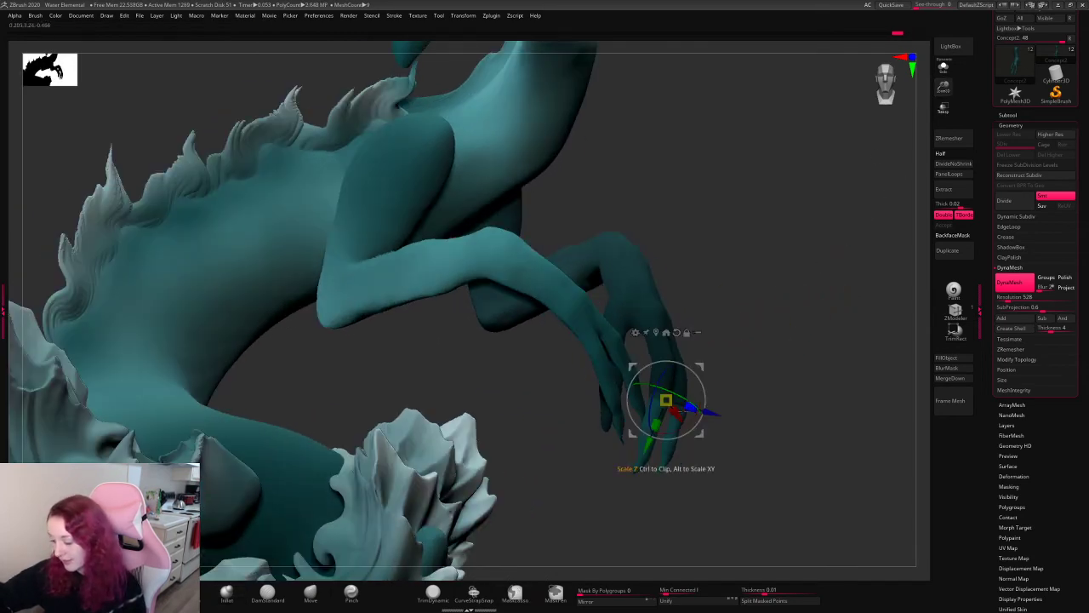
drag(687, 406, 680, 414)
key(q)
- Extend the mask down the Concept2 fingers to leave only the tips free and place the gizmo at their end joints
drag(786, 304, 760, 305)
mouse_move(796, 295)
ctrl+mouse_down()
mouse_move(669, 328)
mouse_move(743, 431)
mouse_move(751, 424)
ctrl+mouse_up()
mouse_move(779, 297)
ctrl+mouse_down()
mouse_move(703, 429)
mouse_move(721, 407)
mouse_move(622, 400)
mouse_move(715, 430)
ctrl+mouse_up()
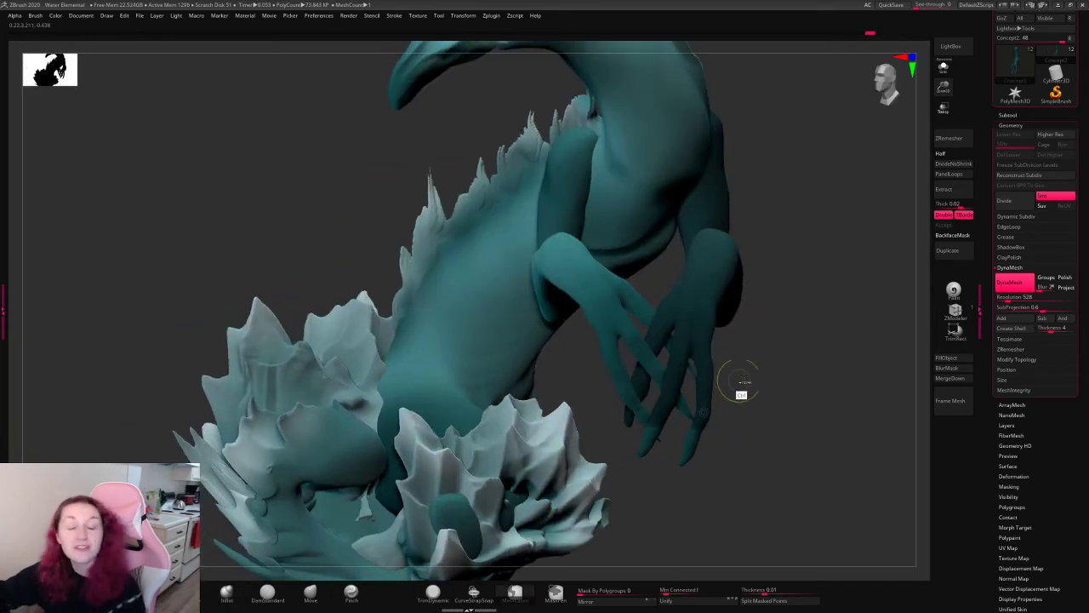
alt+drag(819, 343, 796, 331)
drag(942, 91, 943, 101)
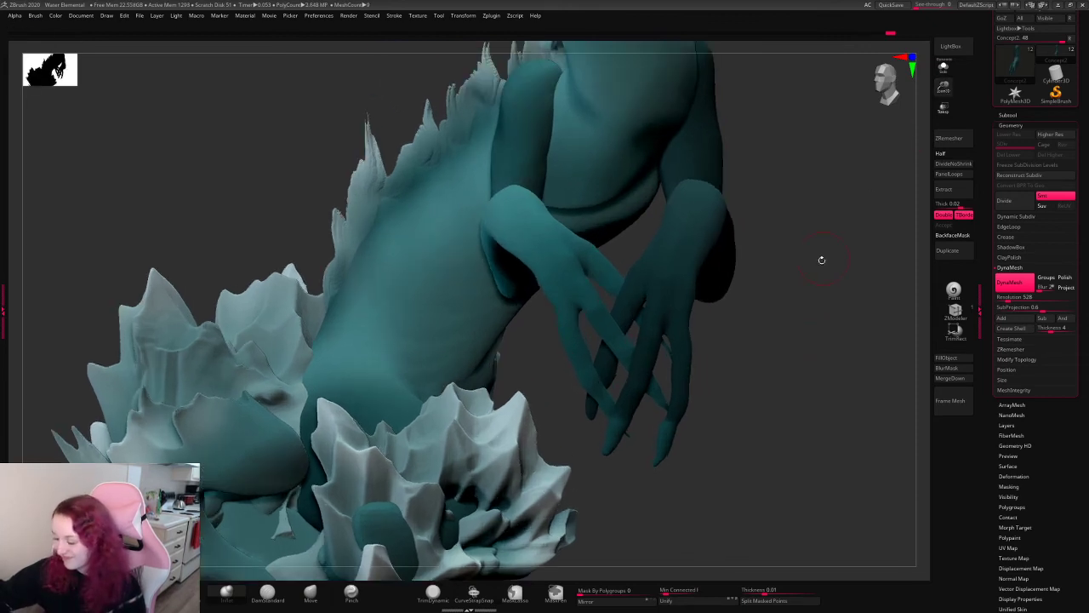
drag(822, 260, 788, 287)
key(w)
mouse_move(664, 370)
alt+mouse_down()
mouse_move(649, 414)
mouse_move(666, 436)
alt+mouse_up()
key(q)
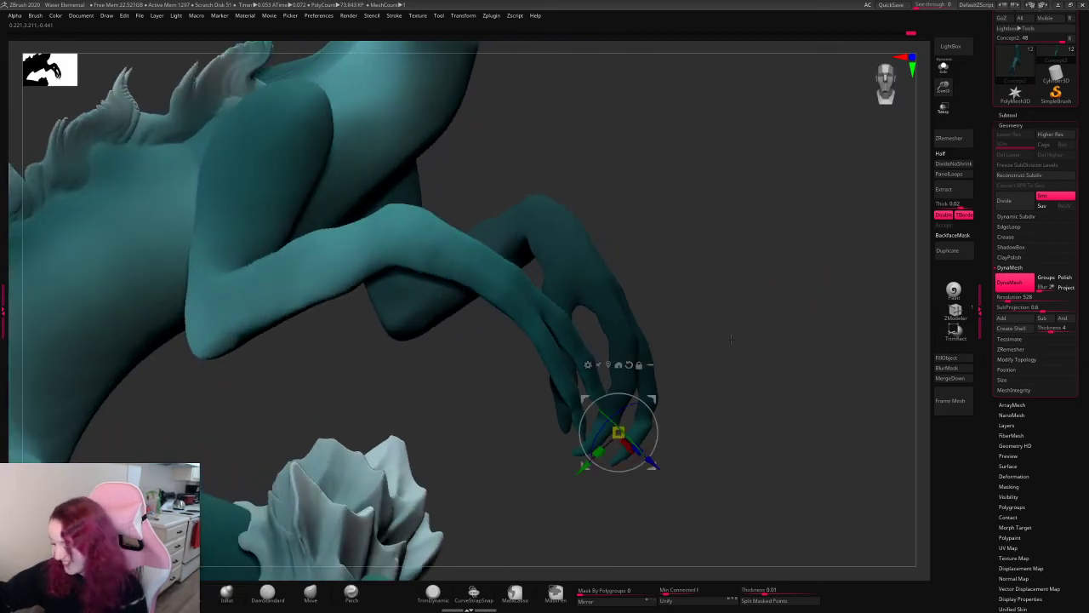
- Curl the Concept2 fingertips inward with the repositioned gizmo and clear the mask
drag(652, 398, 644, 394)
key(ctrl+z)
drag(714, 358, 760, 318)
mouse_move(619, 432)
alt+mouse_down()
mouse_move(552, 491)
mouse_move(670, 433)
mouse_move(712, 471)
mouse_move(683, 451)
alt+mouse_up()
key(q)
drag(790, 347, 792, 364)
key(w)
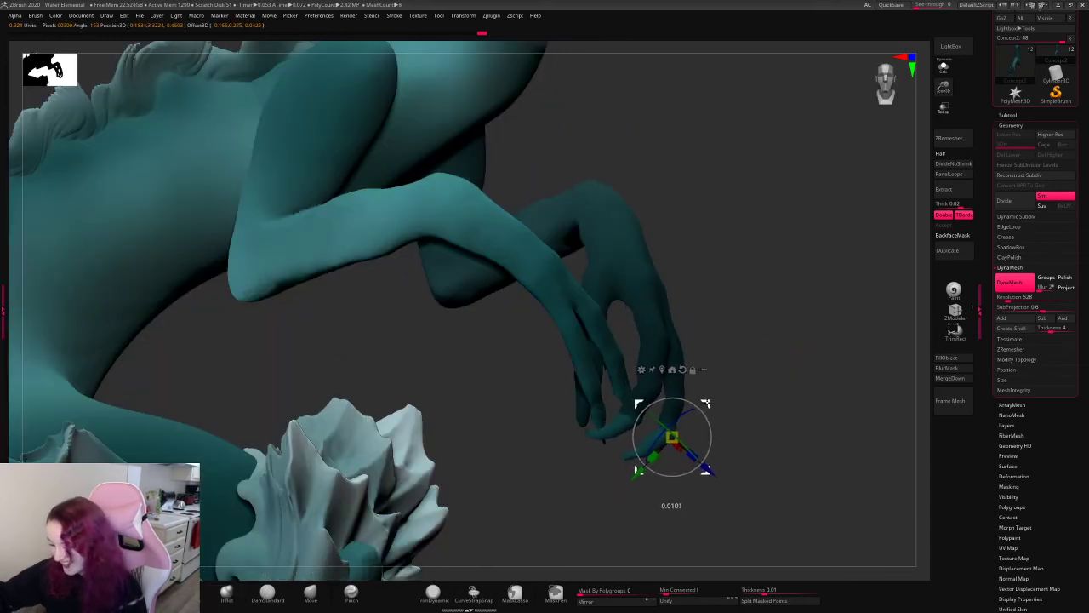
key(q)
ctrl+drag(800, 348, 802, 369)
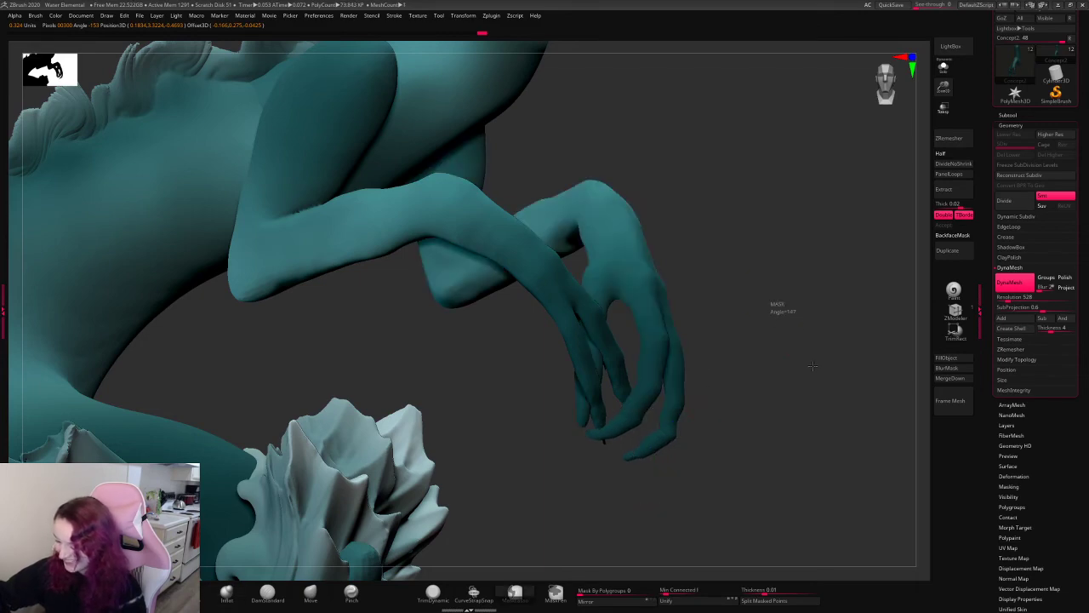
- Isolate the Concept2 arm, remesh it with DynaMesh at resolution 528, and show the whole creature again
mouse_move(805, 299)
mouse_down()
mouse_move(519, 319)
mouse_move(788, 304)
mouse_up()
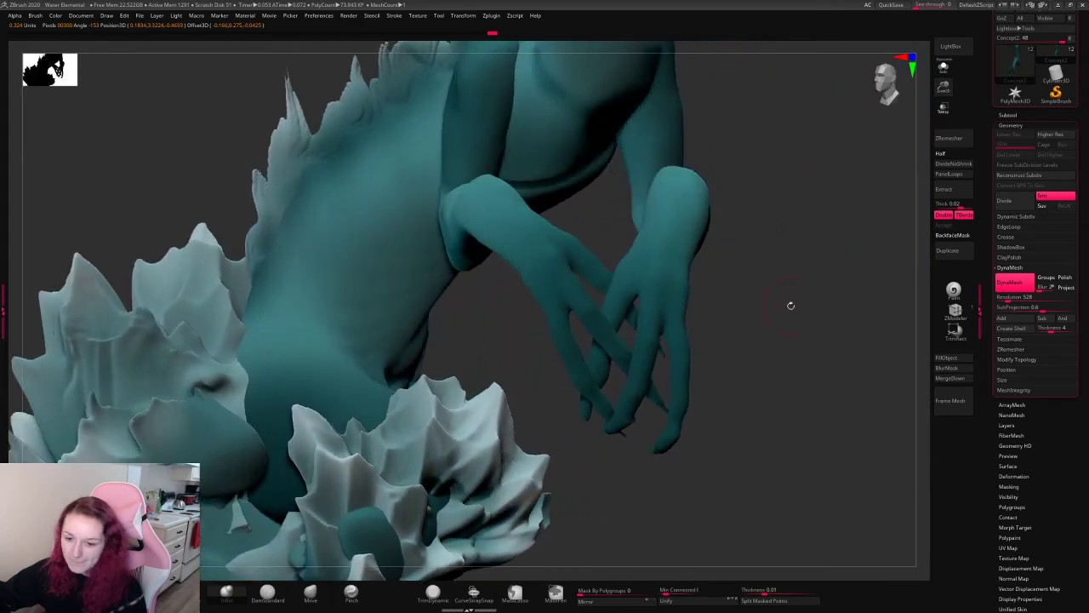
click(943, 67)
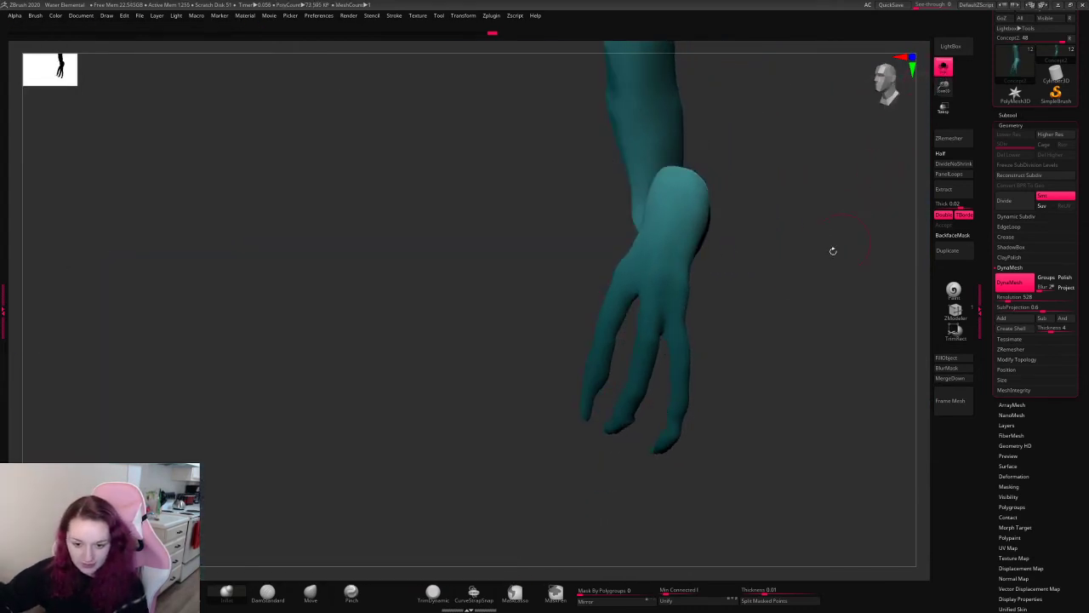
mouse_move(817, 272)
mouse_down()
mouse_move(812, 285)
mouse_move(864, 198)
mouse_move(754, 315)
mouse_move(645, 335)
mouse_move(644, 503)
mouse_up()
drag(732, 408, 838, 349)
click(944, 67)
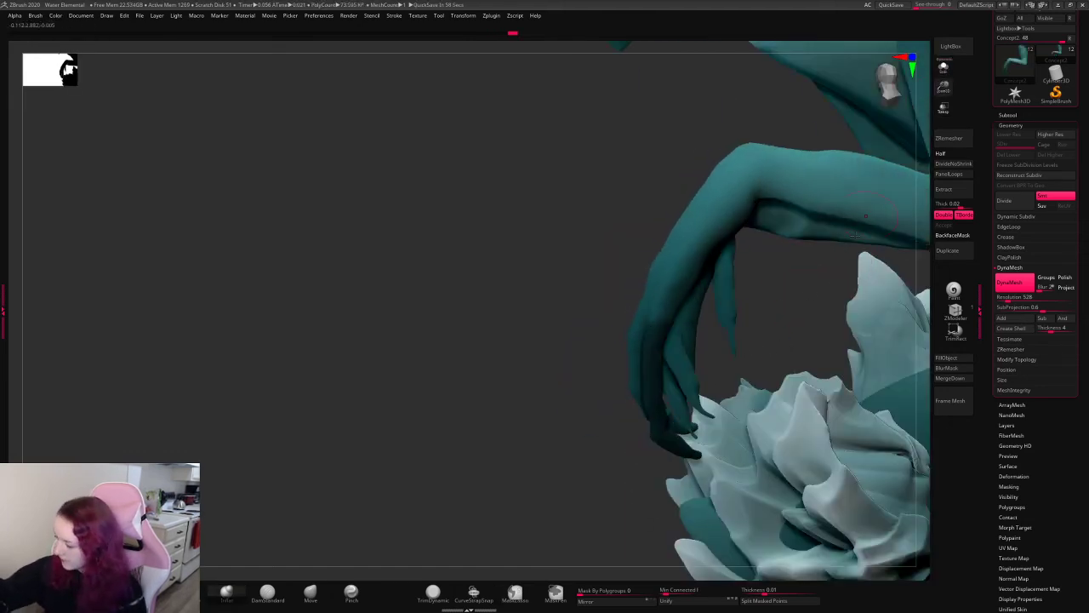
- Place the gizmo at the Concept2 hand's knuckles and rotate the unmasked fingers with the arm masked off
key(w)
alt+click(664, 321)
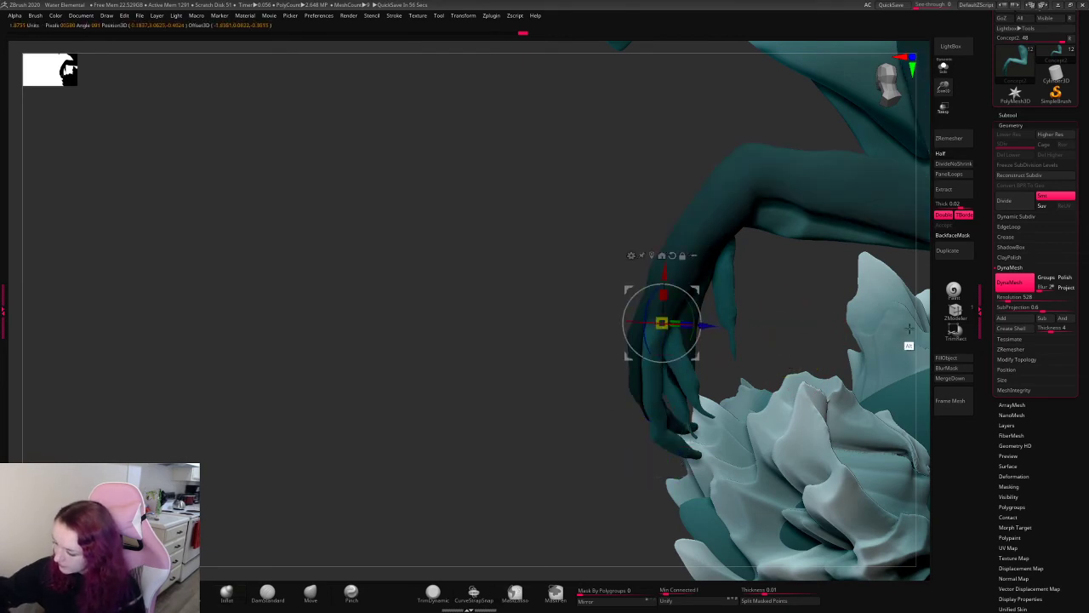
drag(902, 330, 780, 322)
drag(862, 372, 809, 349)
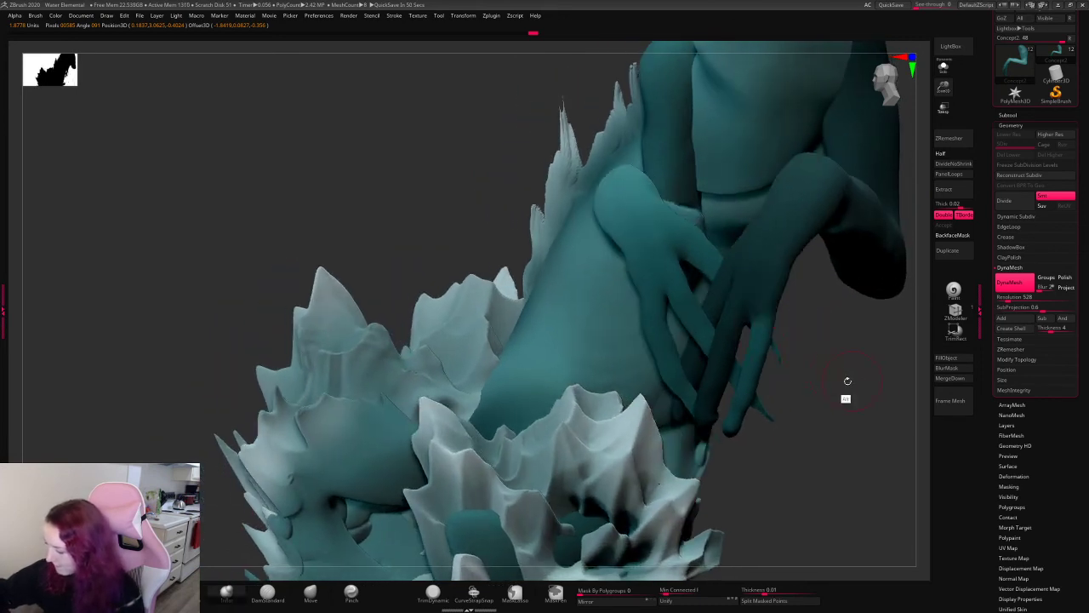
drag(846, 383, 822, 360)
key(w)
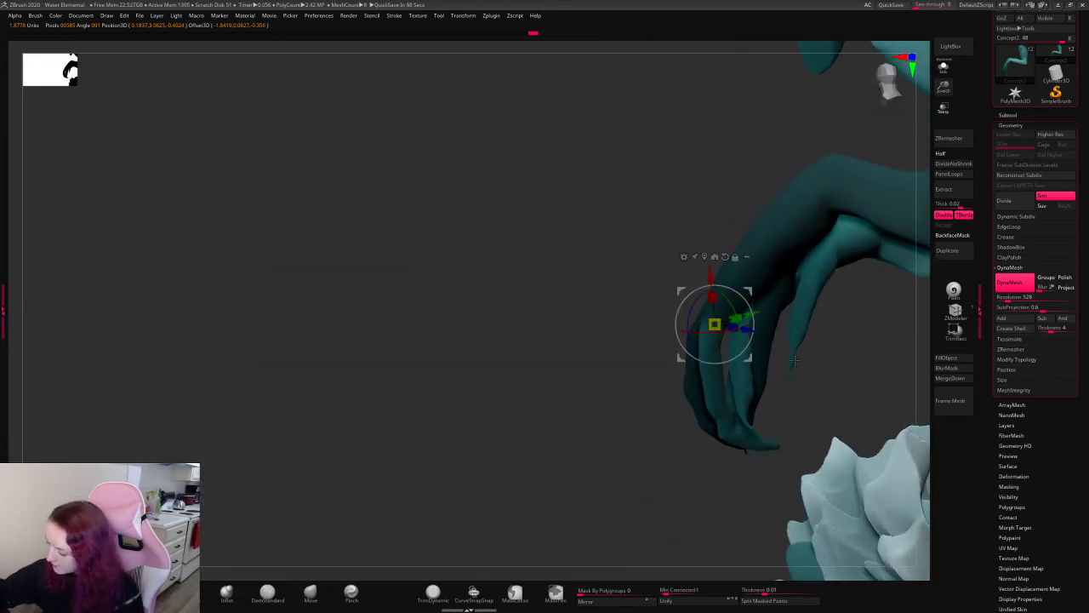
drag(749, 336, 743, 352)
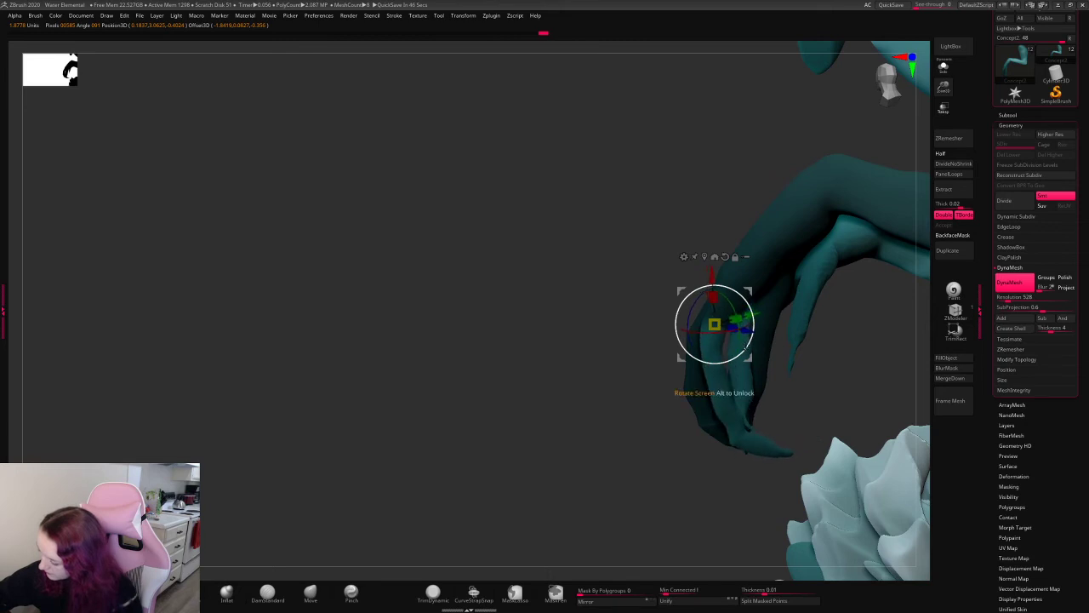
key(q)
- Reposition the gizmo on the Concept2 fingers and adjust their pose from the side
mouse_move(817, 394)
mouse_down()
mouse_move(781, 398)
mouse_move(768, 351)
mouse_move(749, 381)
mouse_move(730, 385)
mouse_move(706, 324)
mouse_move(740, 223)
mouse_move(639, 377)
mouse_move(706, 366)
mouse_move(754, 390)
mouse_move(826, 332)
mouse_move(869, 213)
mouse_up()
key(w)
key(q)
key(w)
click(707, 392)
key(q)
- Make the Concept1 arm active, isolate it and thicken its thin fingers with the Inflate brush
click(943, 87)
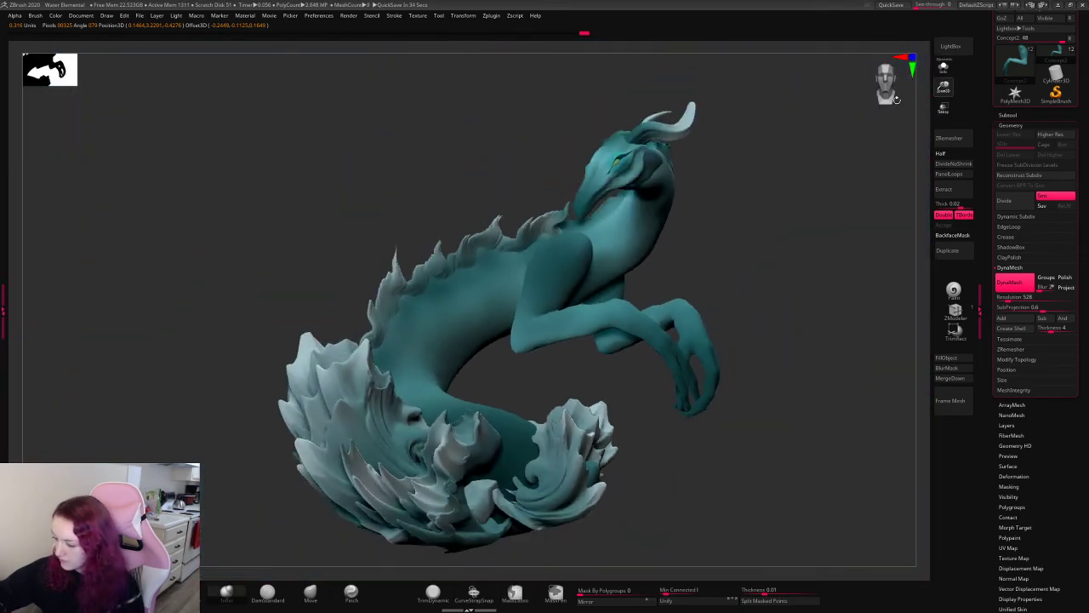
drag(943, 107, 803, 284)
drag(944, 90, 864, 183)
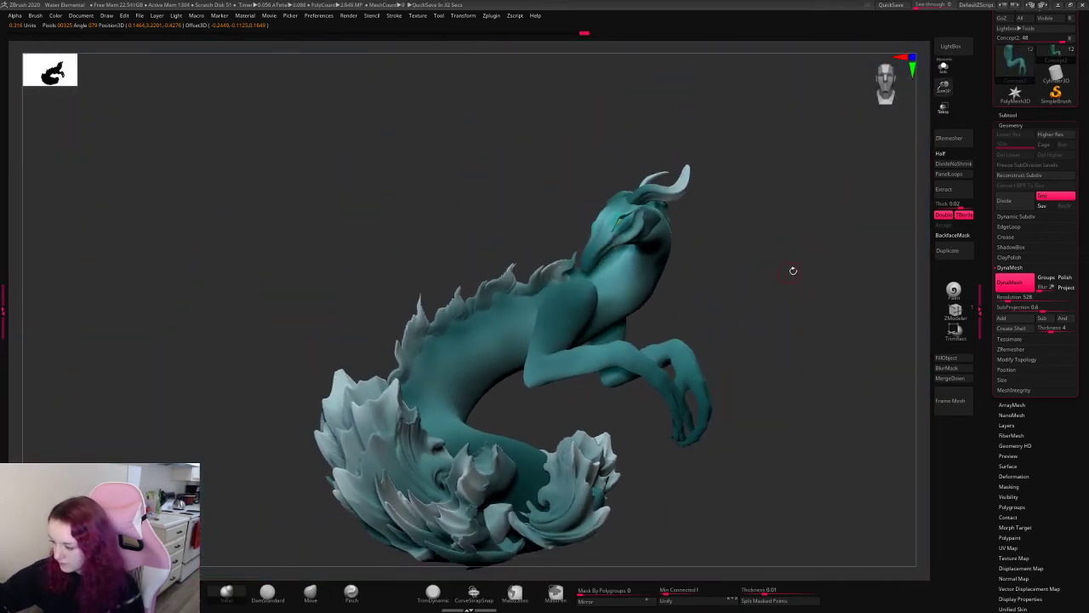
drag(791, 269, 741, 312)
click(943, 67)
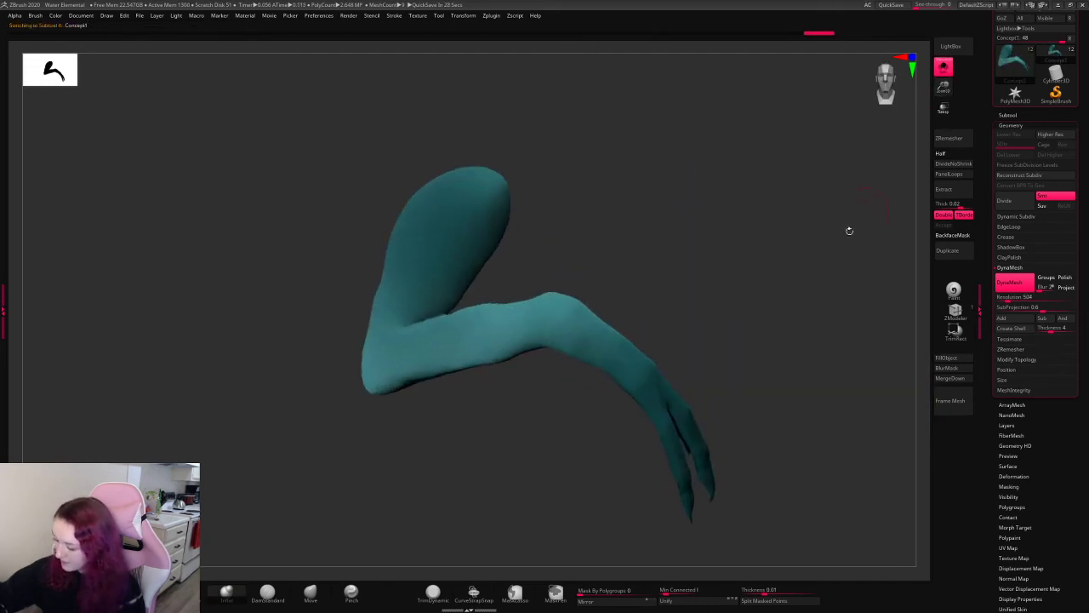
key(space)
drag(729, 255, 705, 304)
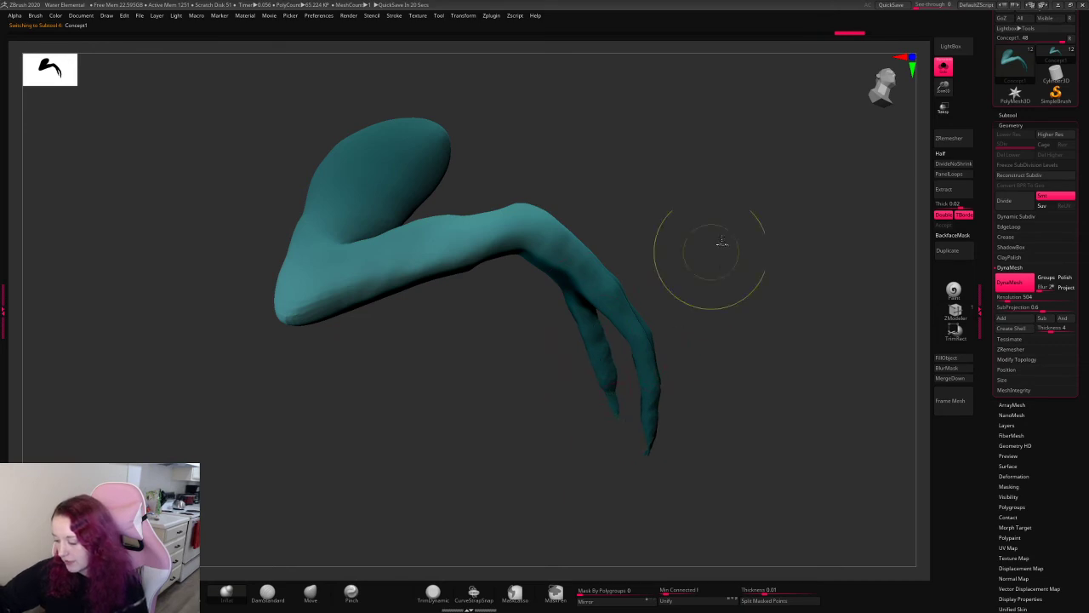
drag(747, 325, 647, 324)
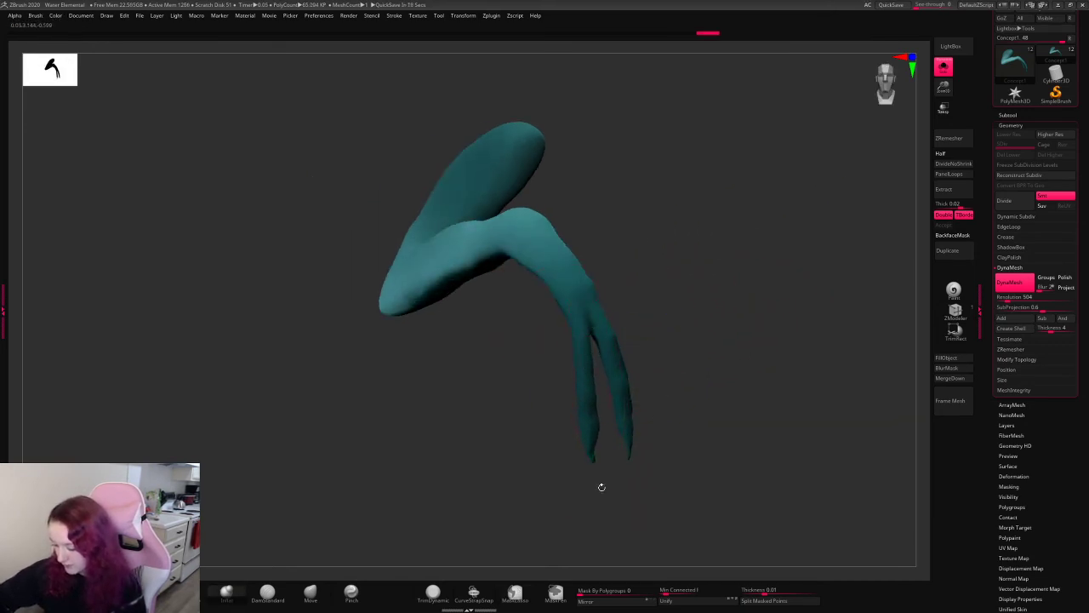
drag(628, 407, 693, 335)
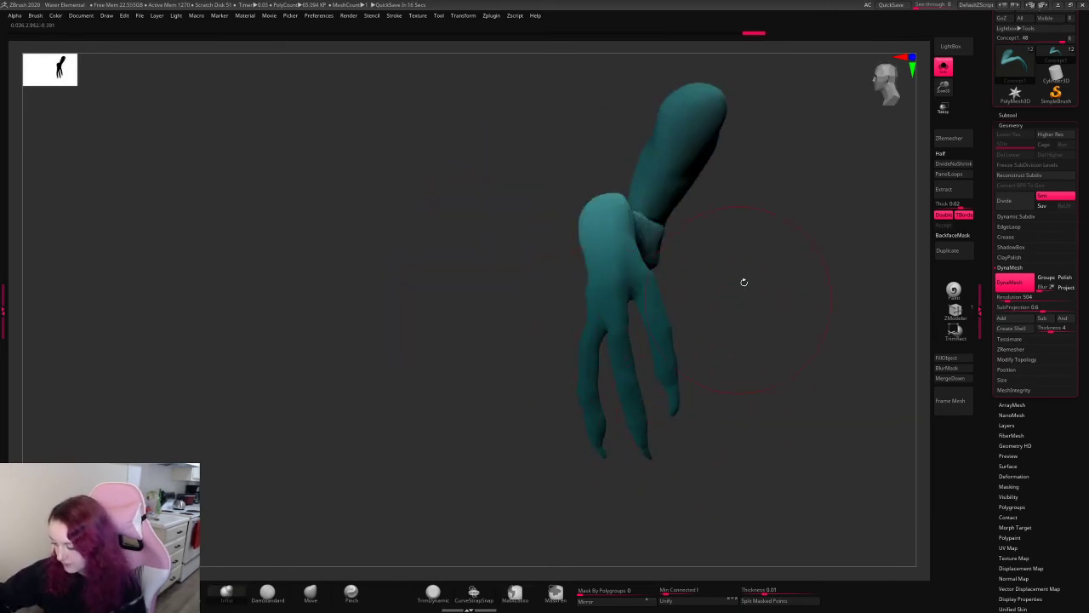
- Show the whole creature again and nudge the Concept1 hand with the Move brush while checking its pose
scroll(1078, 132, up, 3)
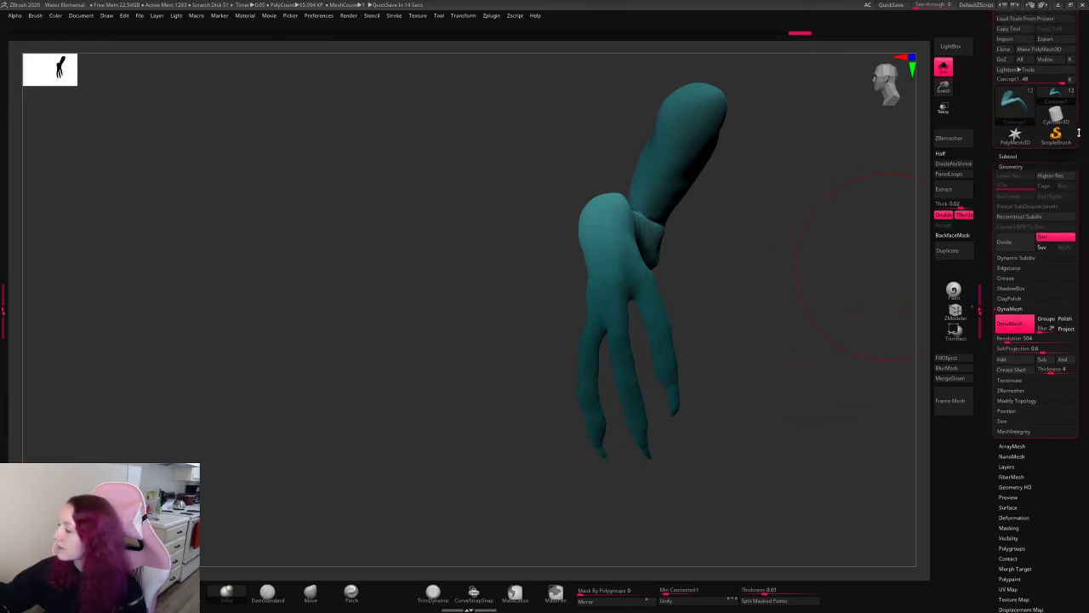
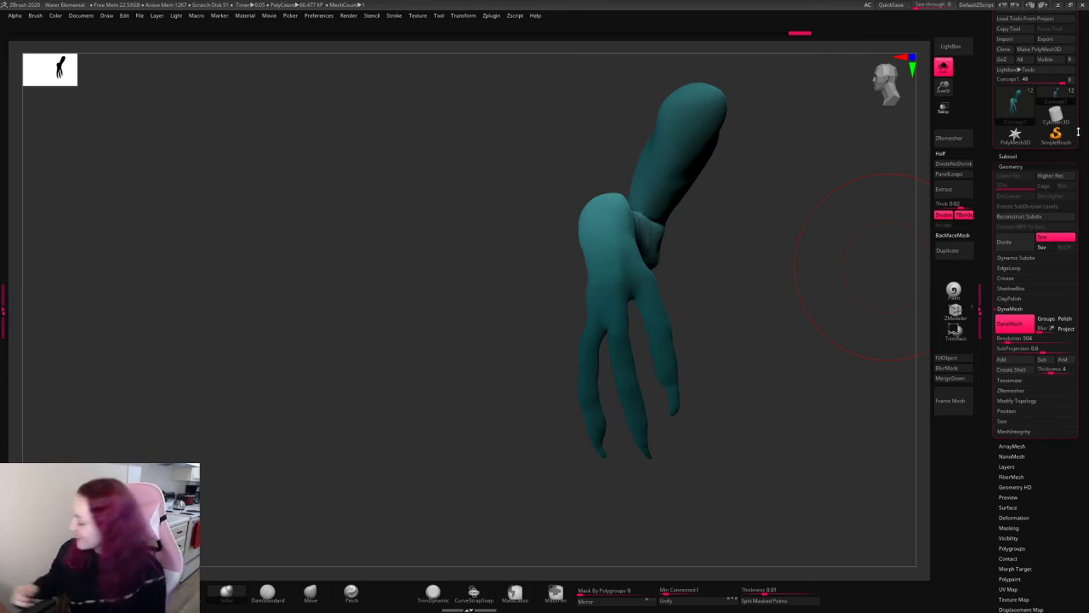
key(F3)
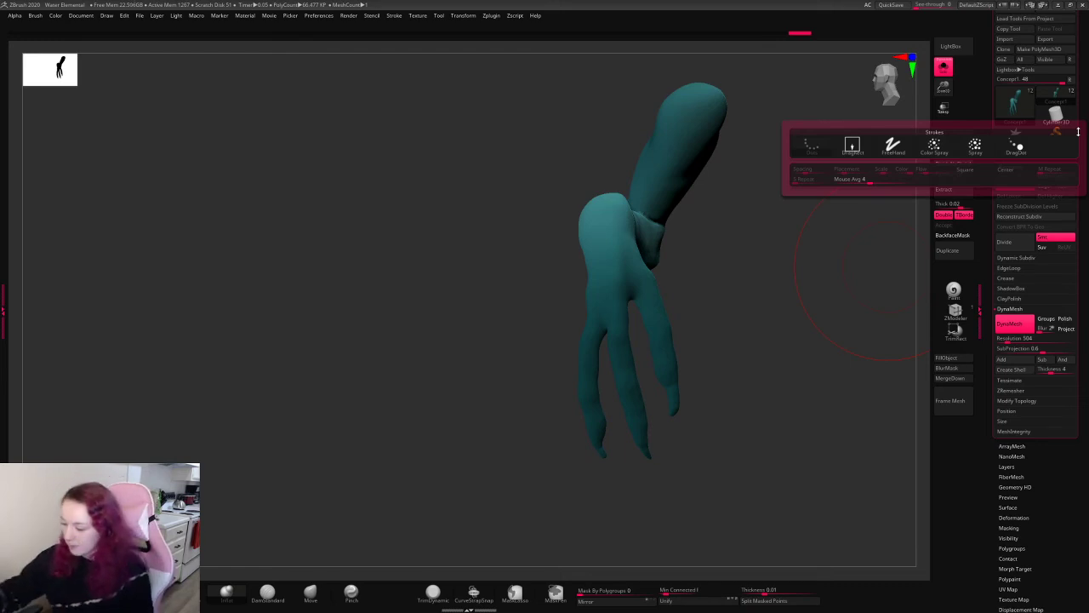
mouse_move(734, 230)
mouse_down()
mouse_move(764, 256)
mouse_move(825, 273)
mouse_move(787, 267)
mouse_up()
drag(856, 329, 872, 183)
key(ctrl+shift+s)
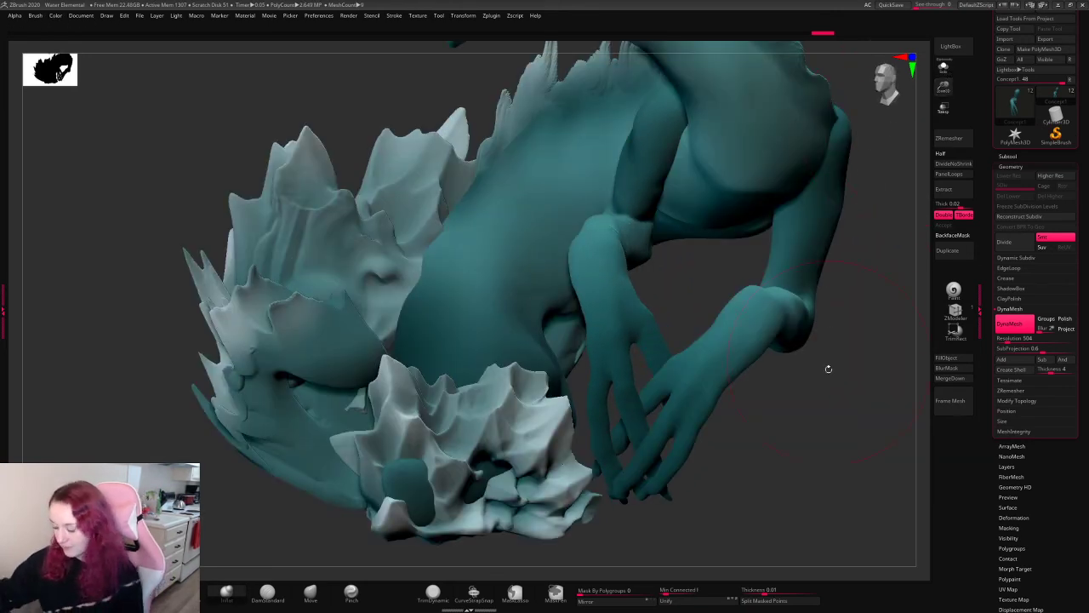
drag(686, 418, 722, 357)
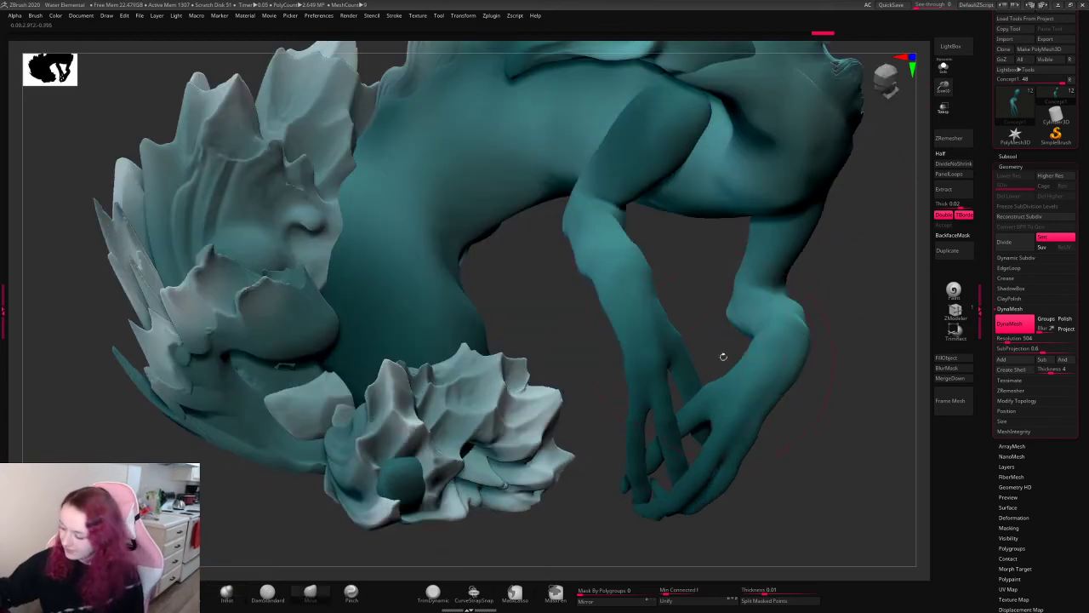
drag(850, 300, 817, 327)
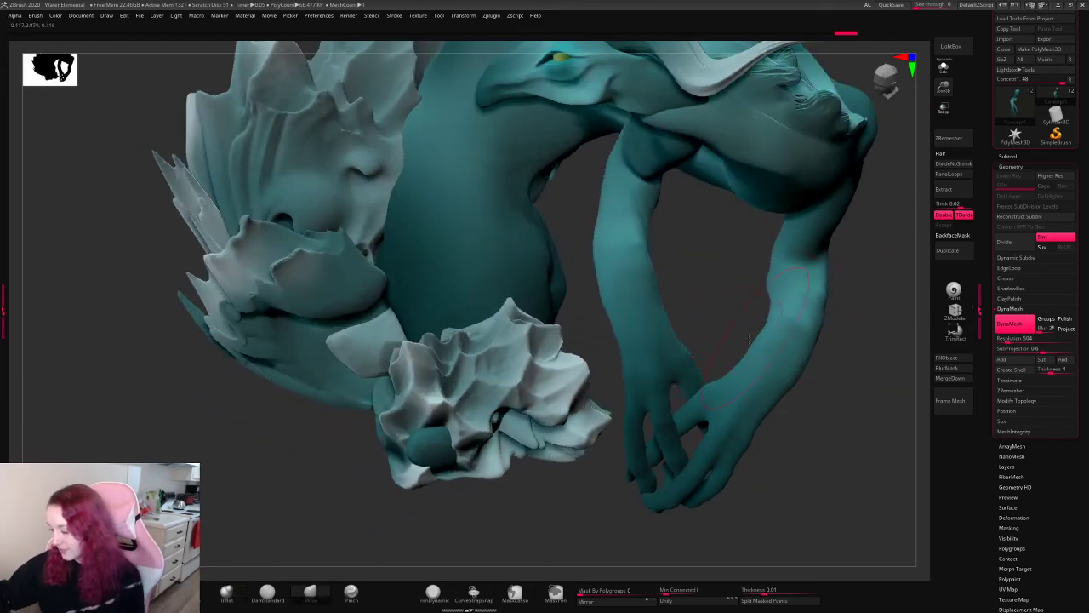
drag(684, 401, 675, 388)
mouse_move(820, 371)
mouse_down()
mouse_move(829, 493)
mouse_move(652, 442)
mouse_move(736, 442)
mouse_up()
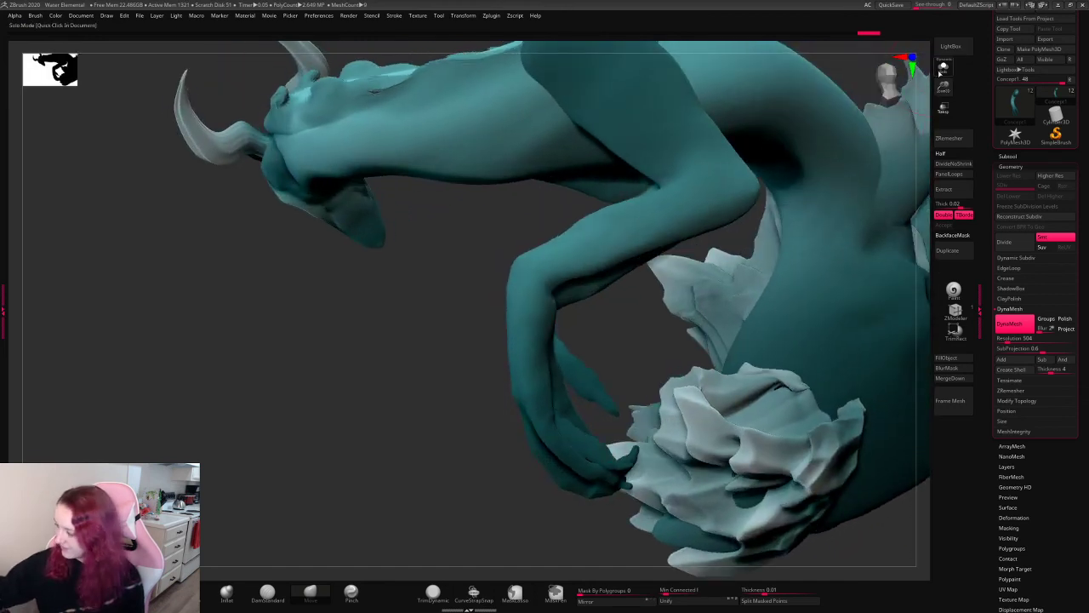
- Isolate the Concept1 arm, try to reshape its thin fingertips with the Move brush, and undo the attempts
click(943, 68)
alt+drag(770, 273, 722, 266)
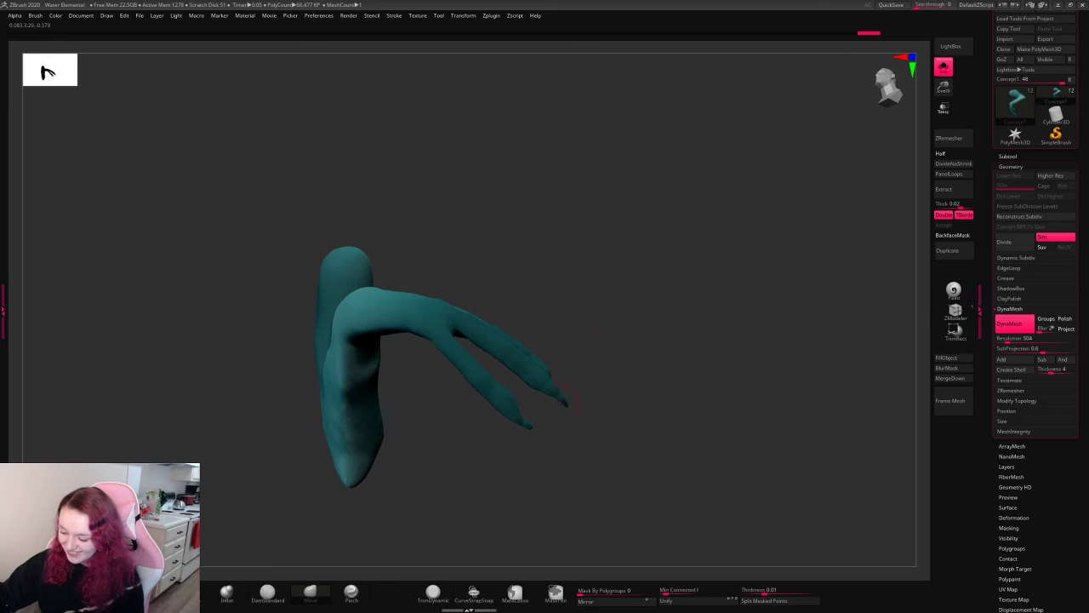
ctrl+click(524, 425)
right_click(545, 399)
key(ctrl+z)
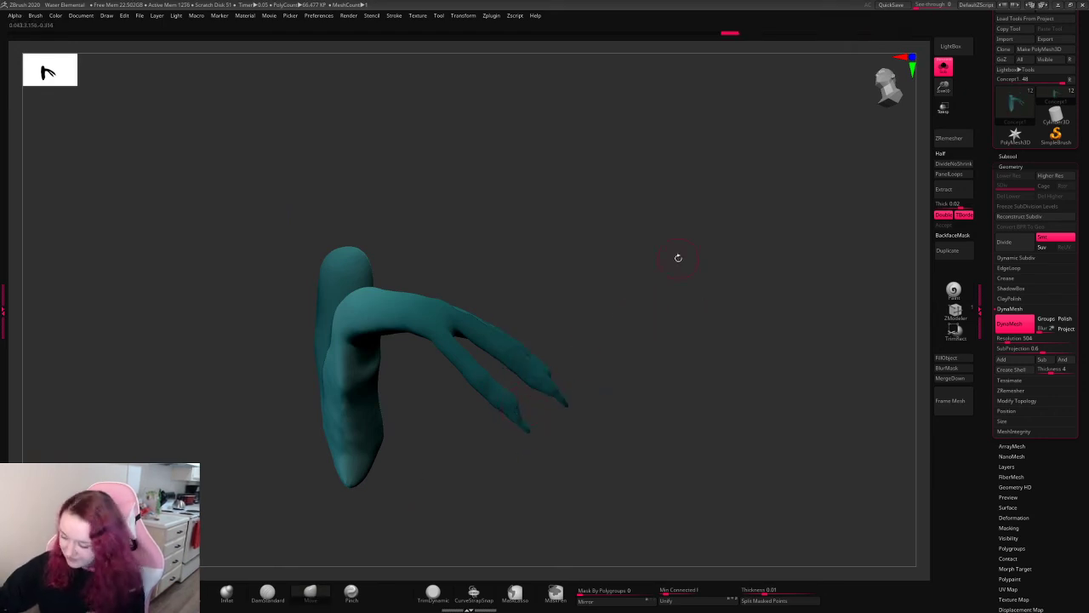
drag(676, 255, 673, 263)
key(ctrl+z)
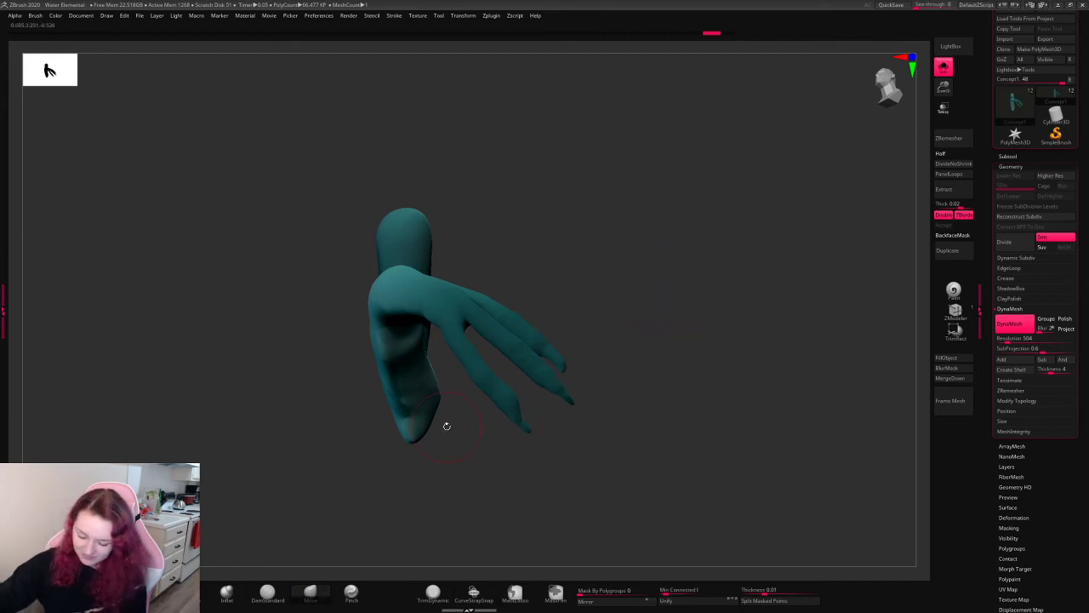
- Cut the thin pointed tips off the Concept1 fingers with the TrimRect brush, skipping its note until next restart
click(227, 592)
right_click(419, 380)
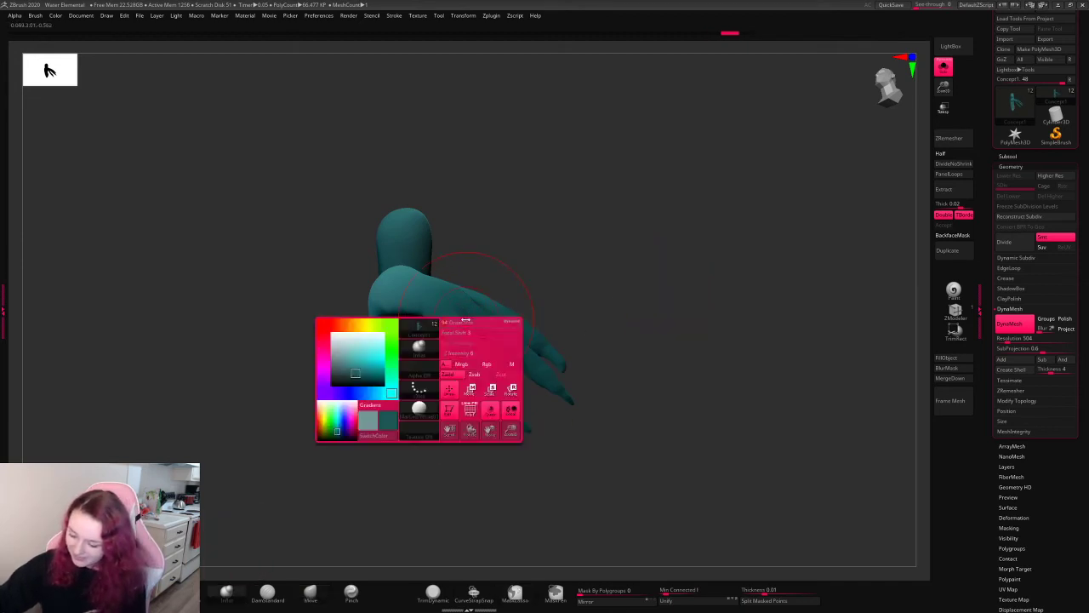
ctrl+drag(584, 230, 703, 376)
ctrl+shift+drag(511, 466, 541, 423)
ctrl+shift+click(606, 418)
click(958, 330)
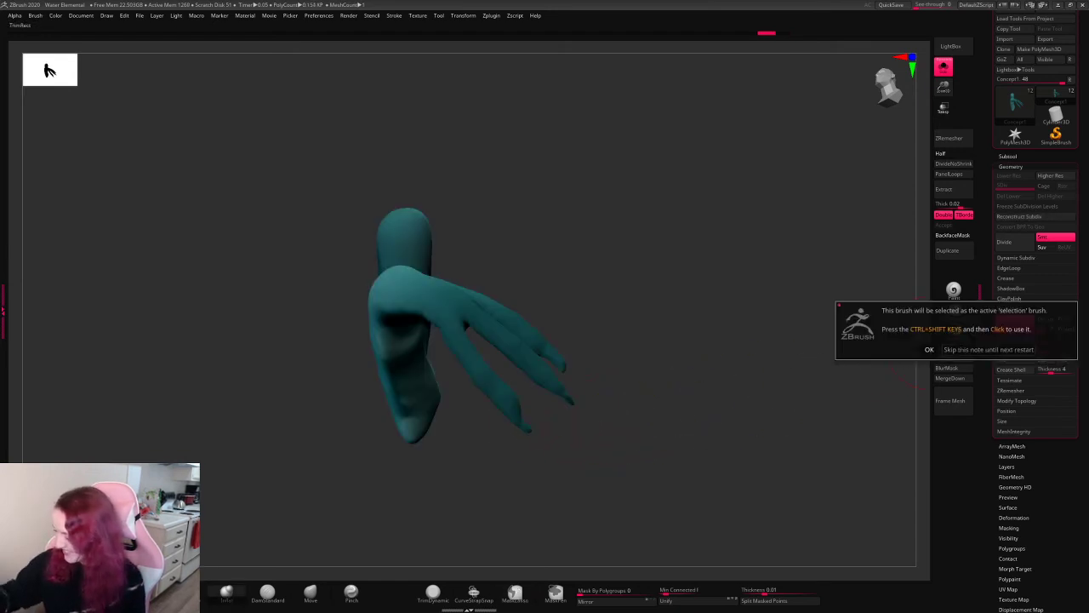
click(970, 350)
mouse_move(495, 481)
ctrl+shift+mouse_down()
mouse_move(522, 467)
mouse_move(542, 422)
ctrl+shift+mouse_up()
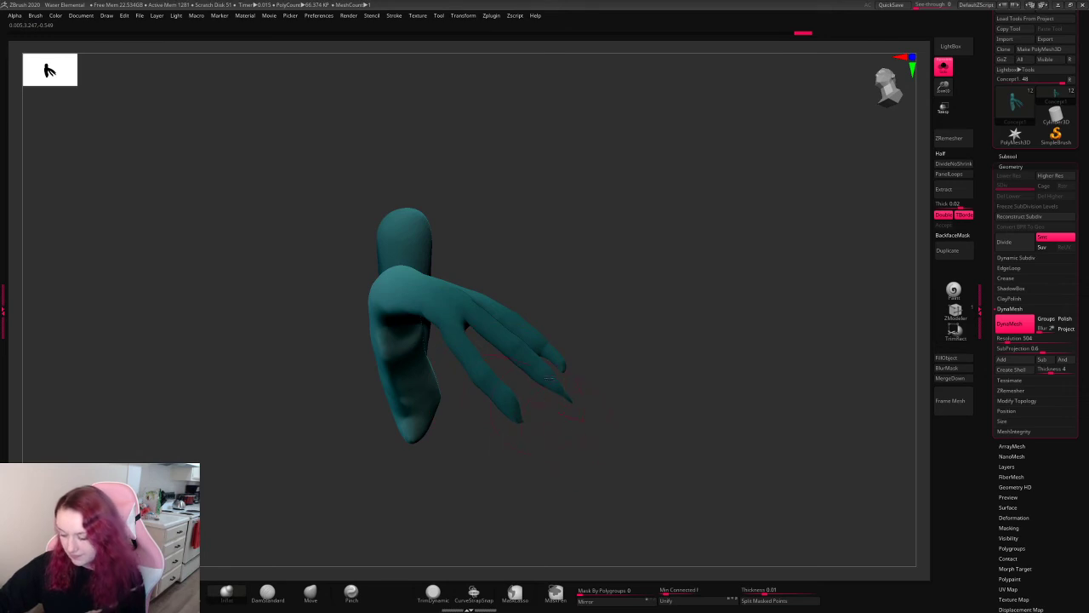
drag(755, 290, 594, 366)
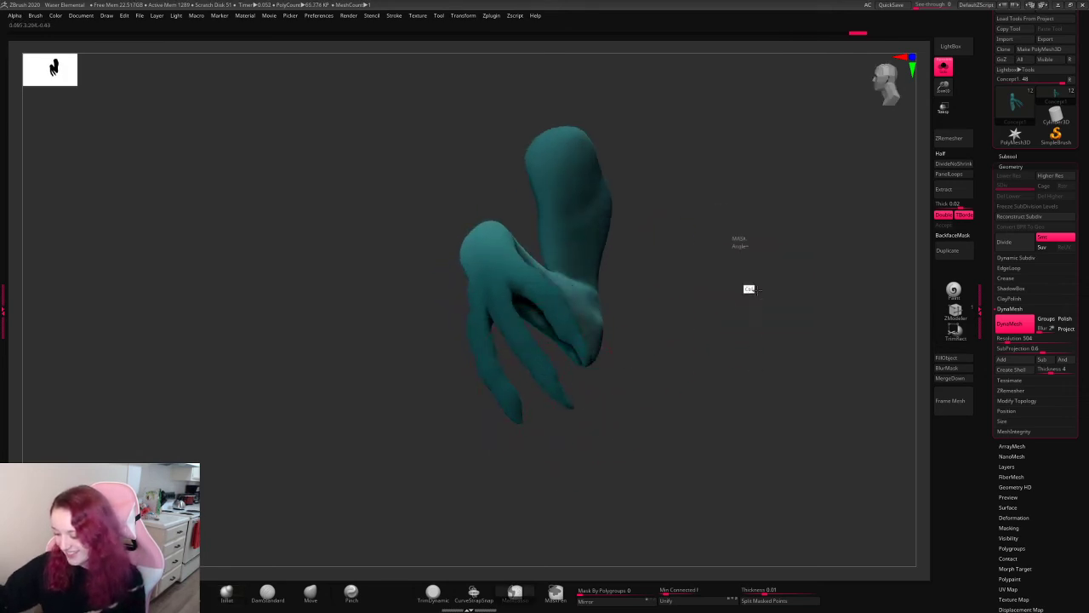
drag(749, 287, 568, 303)
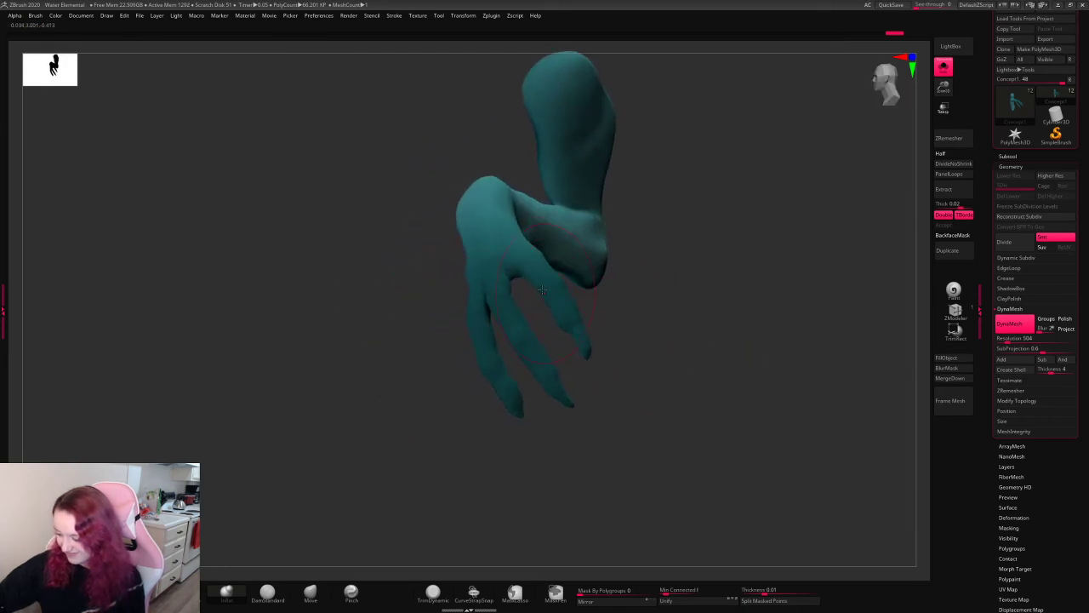
- Adjust the Concept1 fingers with the Move brush and mask two neighbouring fingers from the knuckles down
mouse_move(689, 313)
mouse_down()
mouse_move(547, 331)
mouse_move(596, 307)
mouse_move(618, 309)
mouse_up()
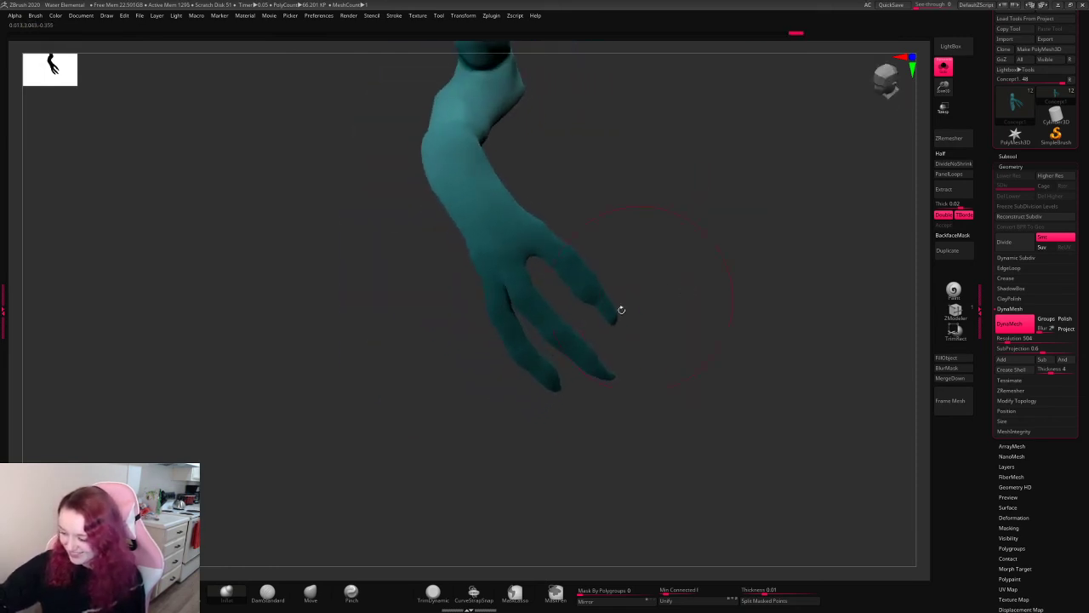
click(326, 589)
drag(533, 243, 538, 260)
mouse_move(681, 293)
mouse_down()
mouse_move(733, 218)
mouse_move(656, 251)
mouse_up()
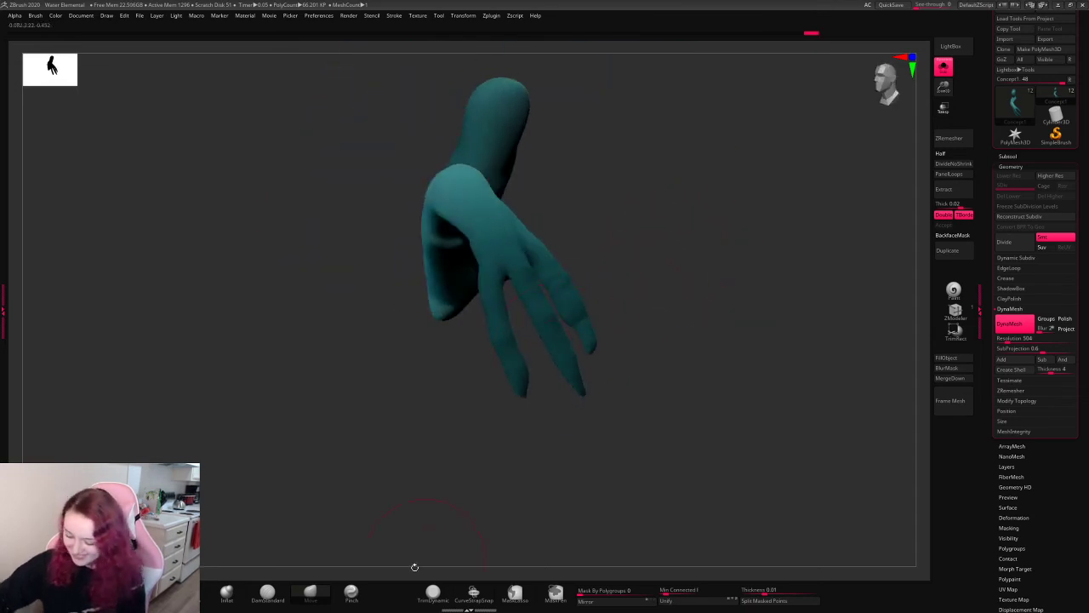
click(351, 589)
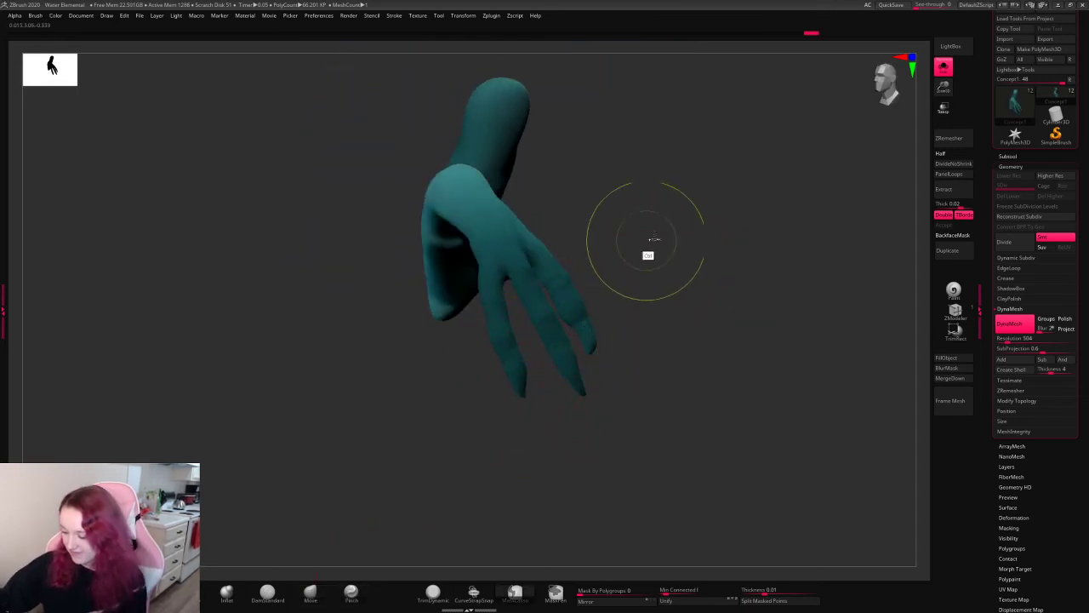
mouse_move(640, 223)
ctrl+mouse_down()
mouse_move(523, 279)
mouse_move(538, 389)
ctrl+mouse_up()
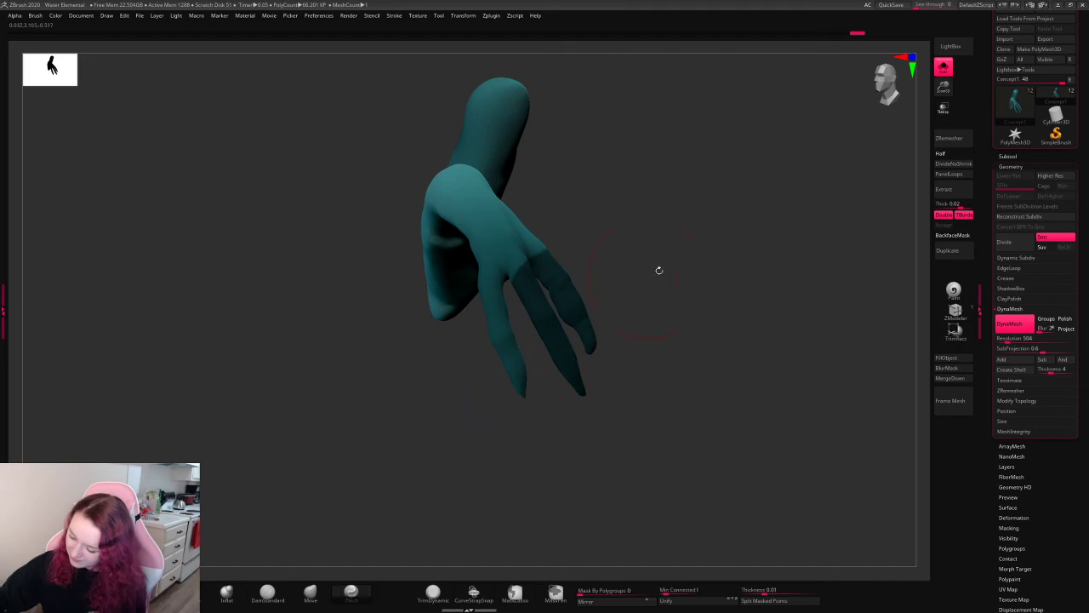
mouse_move(659, 270)
mouse_down()
mouse_move(791, 223)
mouse_move(815, 270)
mouse_move(764, 319)
mouse_move(792, 242)
mouse_move(747, 270)
mouse_move(733, 348)
mouse_up()
- Make the Concept2 arm active, isolate it, and trim the thin tips off its fingers
click(944, 68)
alt+click(560, 394)
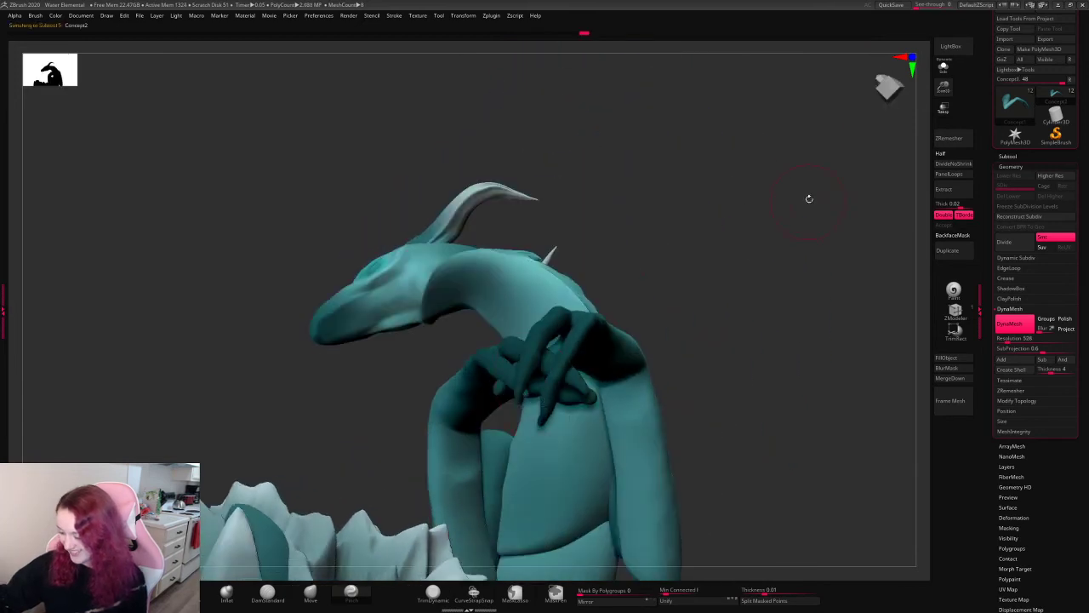
click(943, 68)
mouse_move(506, 461)
ctrl+shift+mouse_down()
mouse_move(553, 424)
mouse_move(543, 414)
ctrl+shift+mouse_up()
shift+click(547, 420)
drag(724, 366, 679, 311)
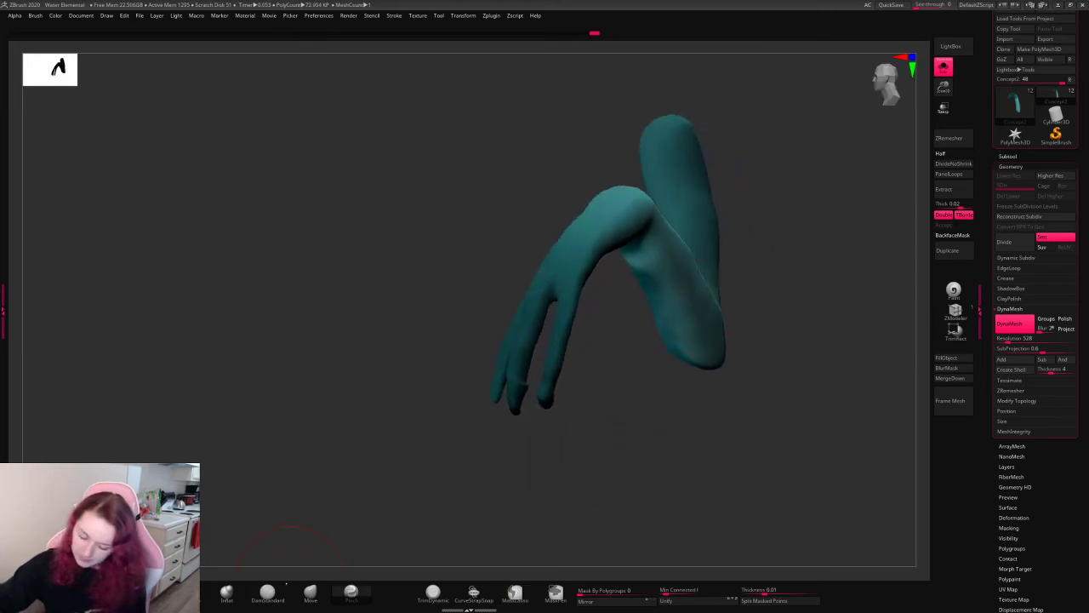
- Mask everything except the lower half of Concept2's inner finger and rotate it about -10.2 degrees with the gizmo
click(227, 591)
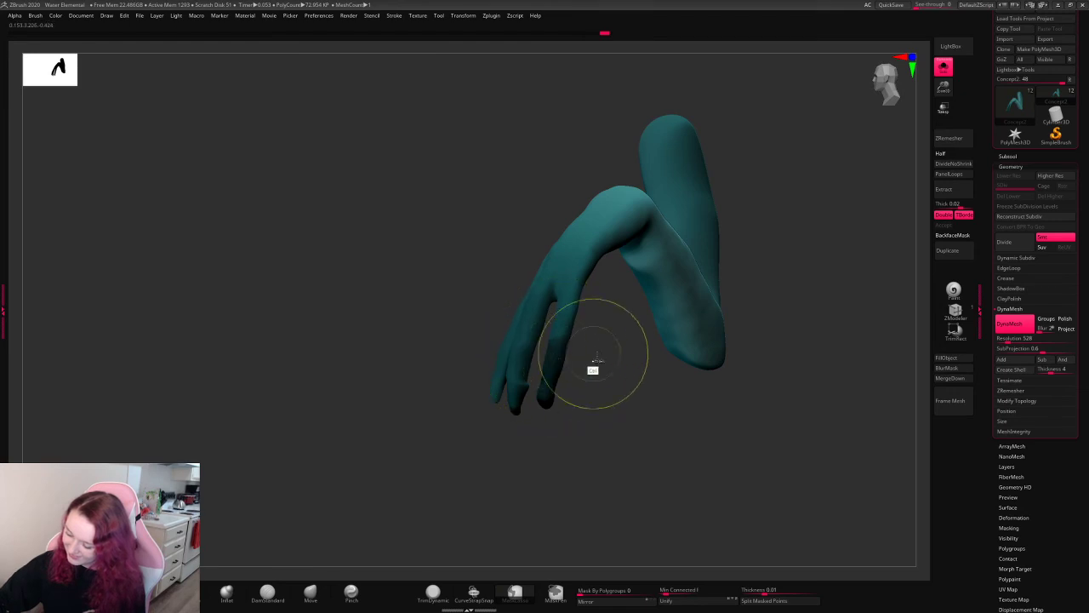
mouse_move(478, 316)
ctrl+mouse_down()
mouse_move(539, 345)
mouse_move(483, 459)
ctrl+mouse_up()
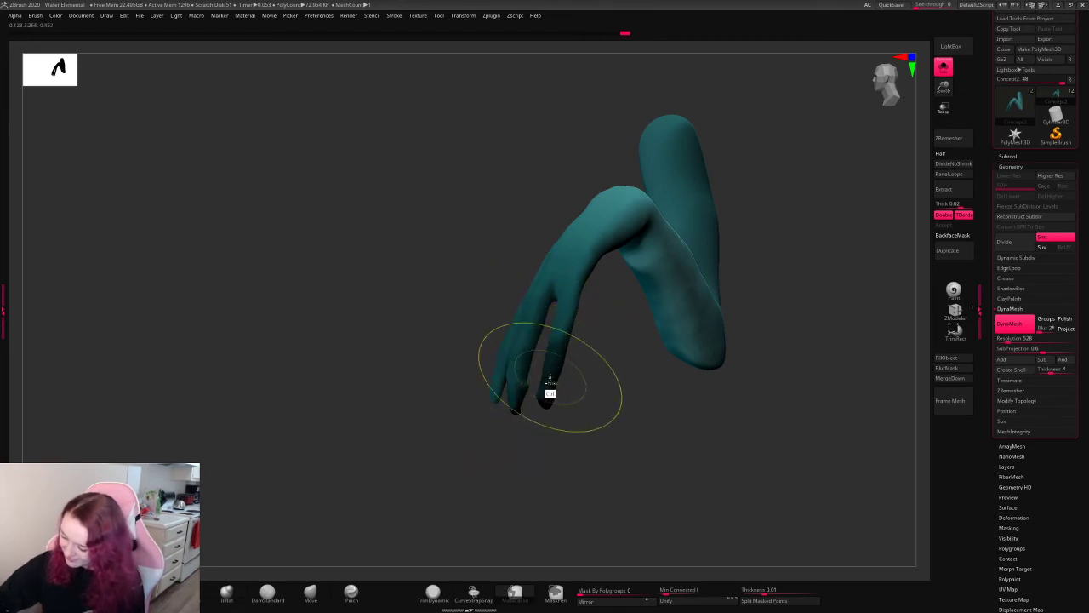
ctrl+click(613, 357)
key(w)
click(554, 358)
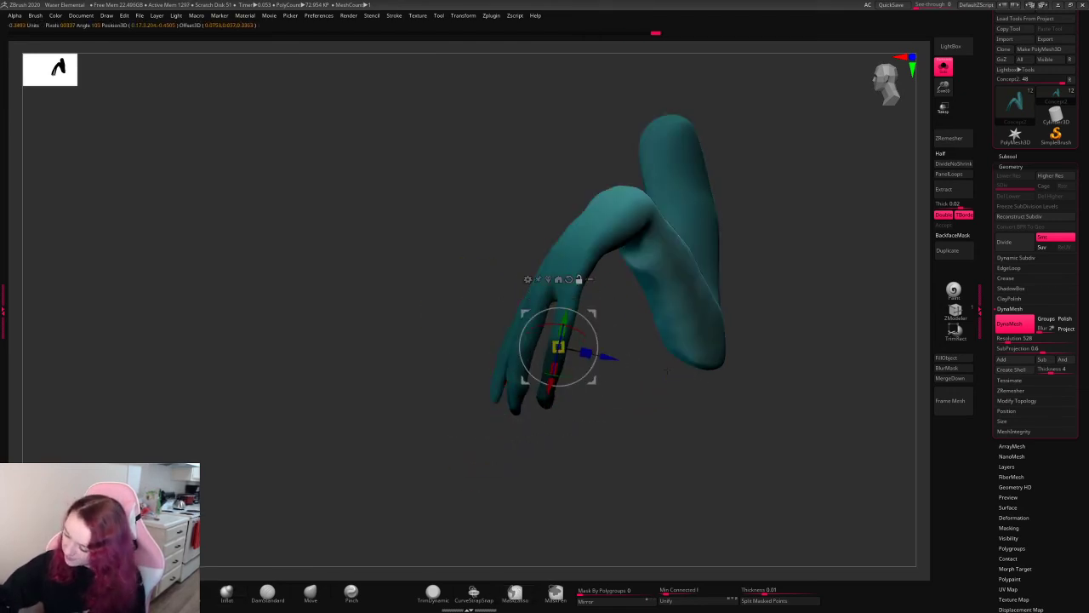
ctrl+click(666, 371)
key(q)
drag(644, 369, 655, 391)
key(w)
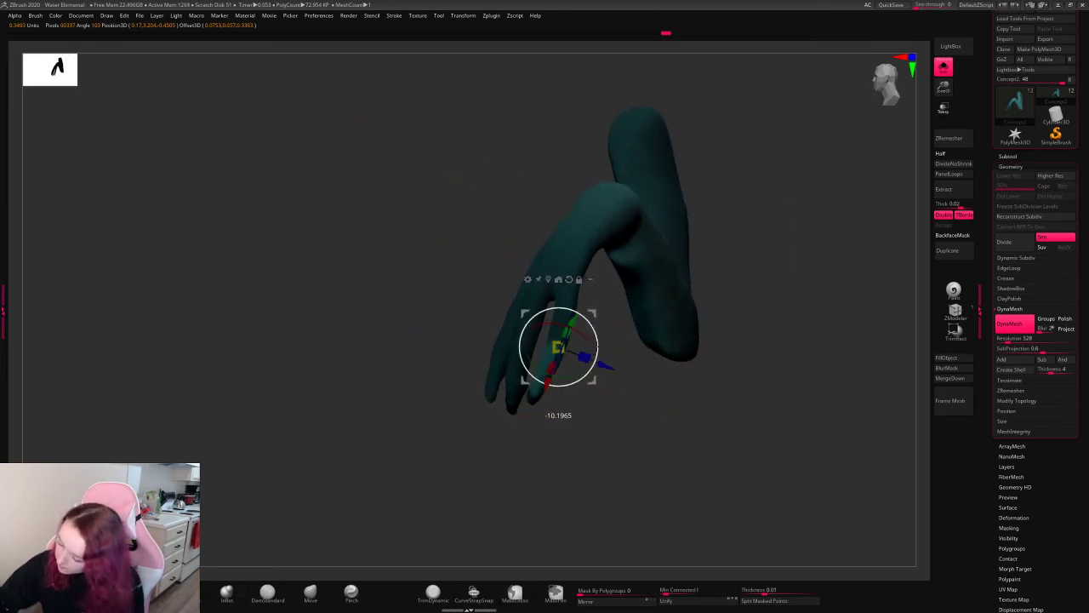
key(q)
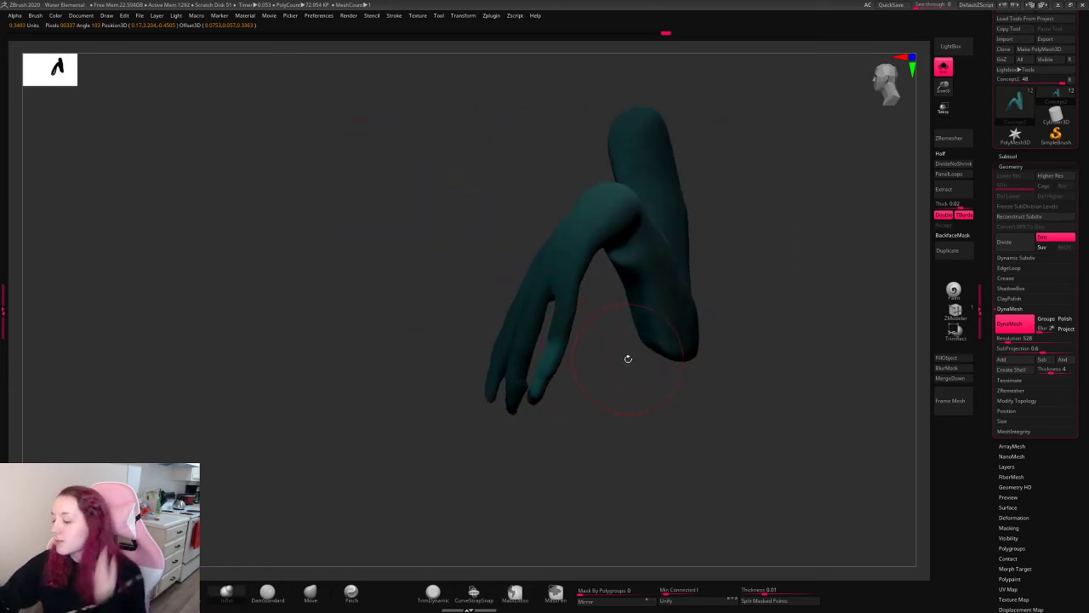
- Undo the finger rotation, soften the mask edge, rotate Concept2's inner finger inward again with the gizmo, and clear the mask
ctrl+drag(613, 389, 615, 376)
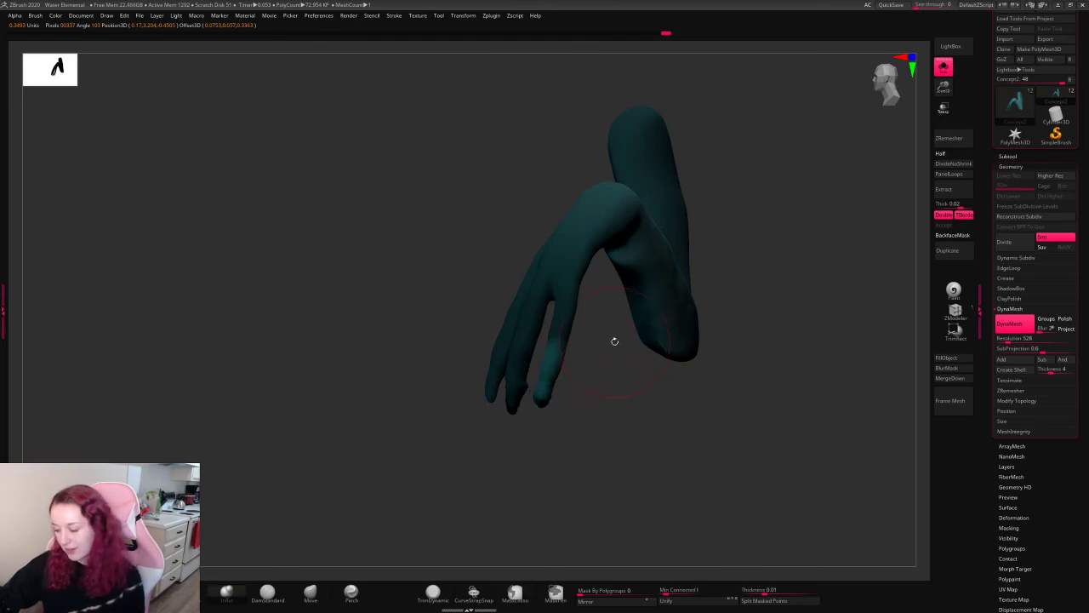
key(w)
click(499, 364)
click(561, 341)
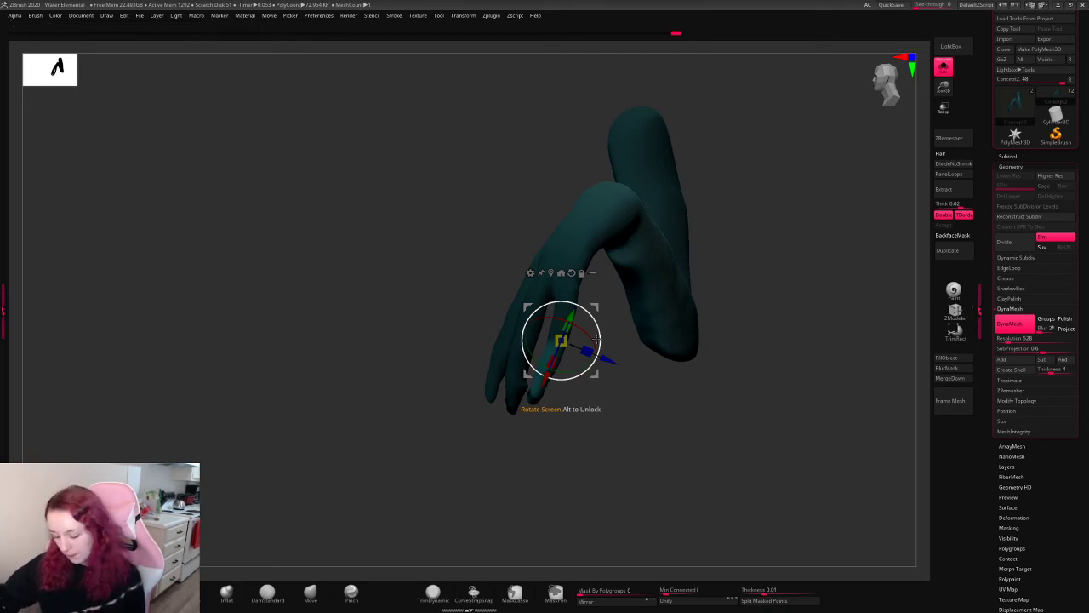
key(space)
click(669, 280)
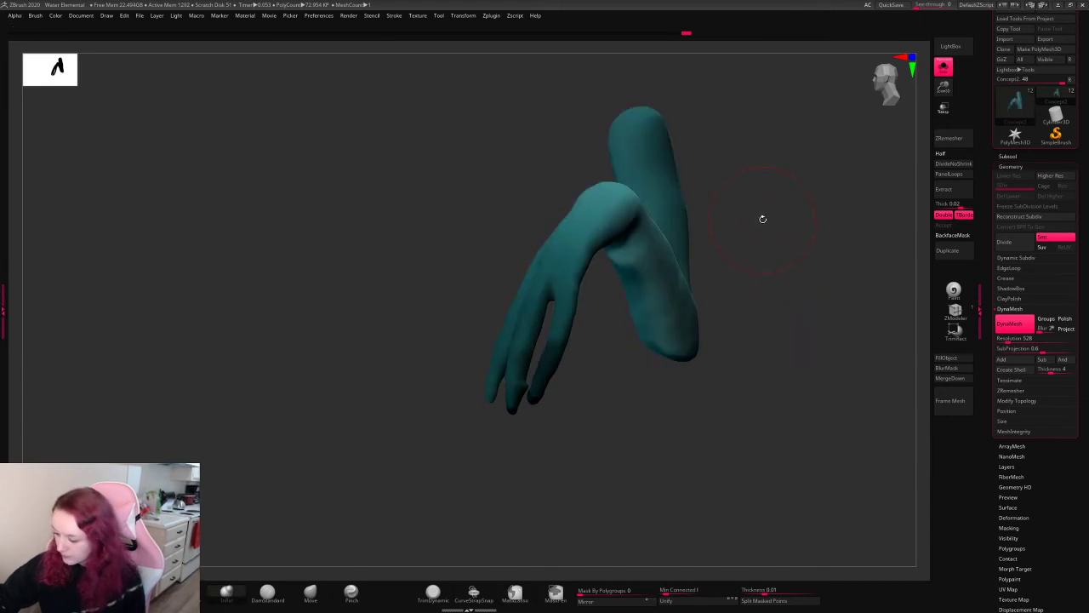
- Mask the Concept2 hand's other fingers and adjoining palm, leaving the inner finger and the arm unmasked
mouse_move(539, 158)
ctrl+mouse_down()
mouse_move(460, 472)
mouse_move(546, 316)
ctrl+mouse_up()
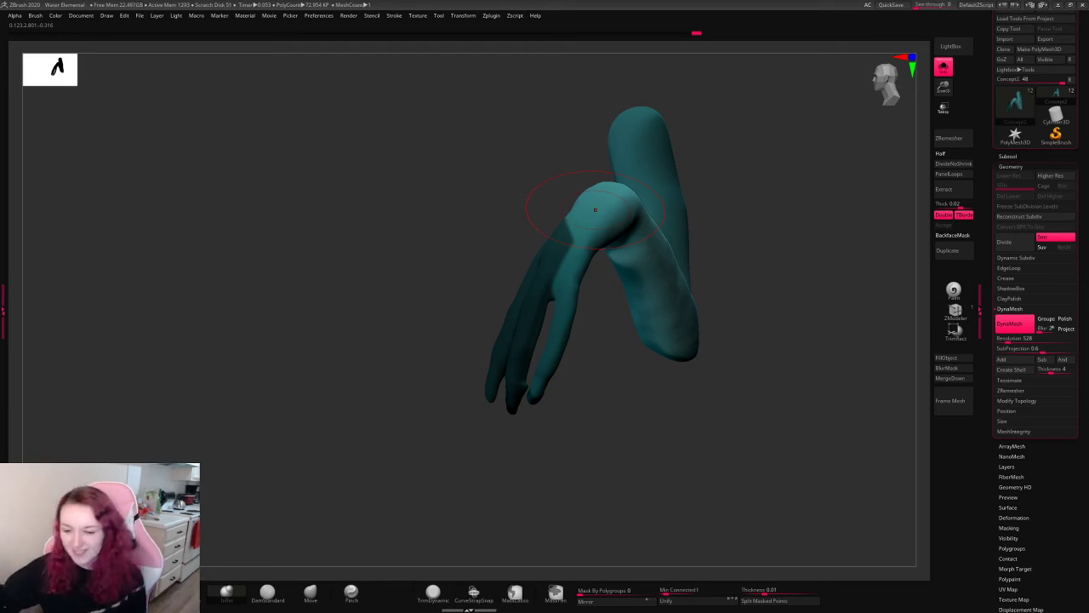
ctrl+drag(778, 219, 773, 213)
key(space)
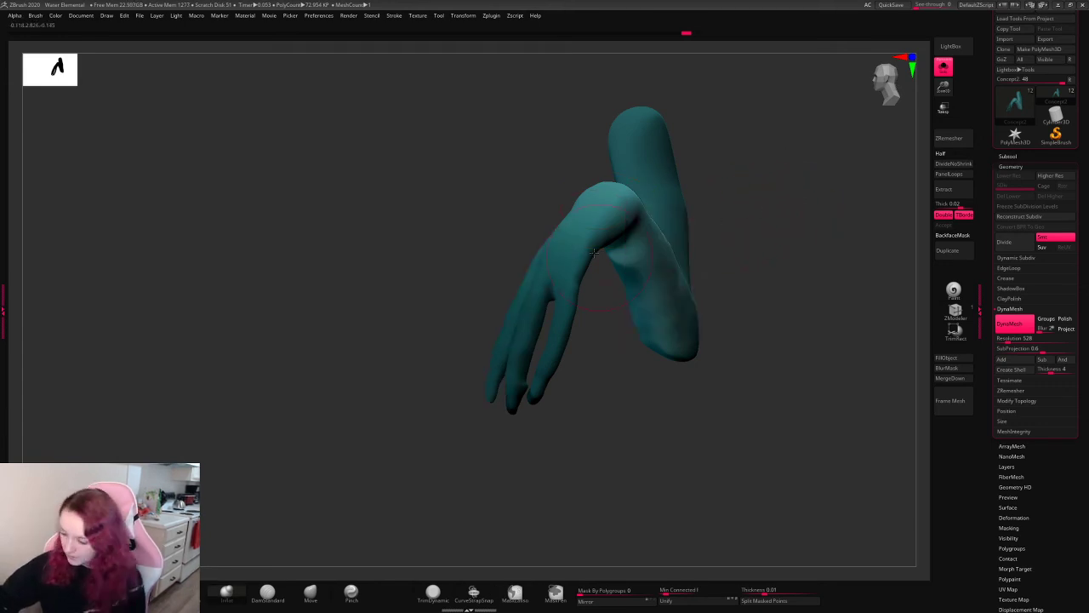
mouse_move(554, 152)
ctrl+mouse_down()
mouse_move(562, 210)
mouse_move(531, 383)
ctrl+mouse_up()
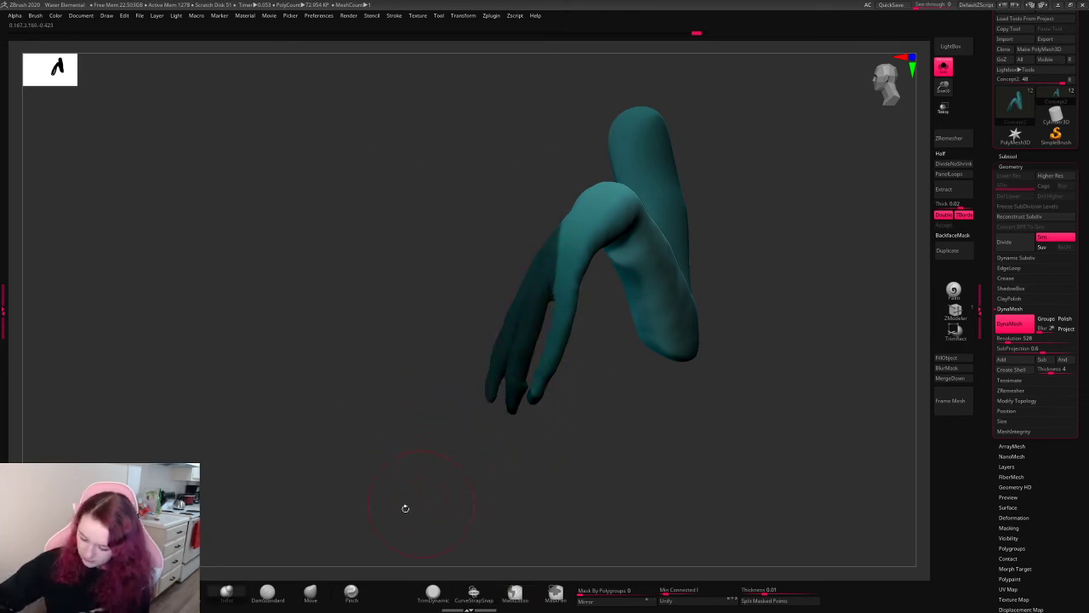
drag(710, 226, 800, 205)
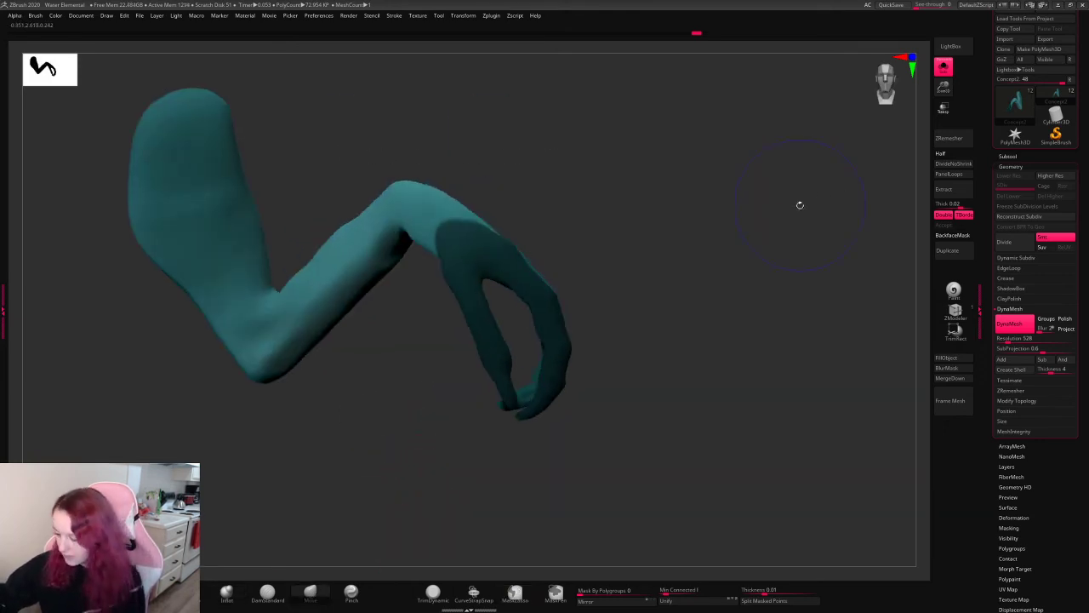
- Show the whole creature again and examine both front hands in the full pose
click(943, 66)
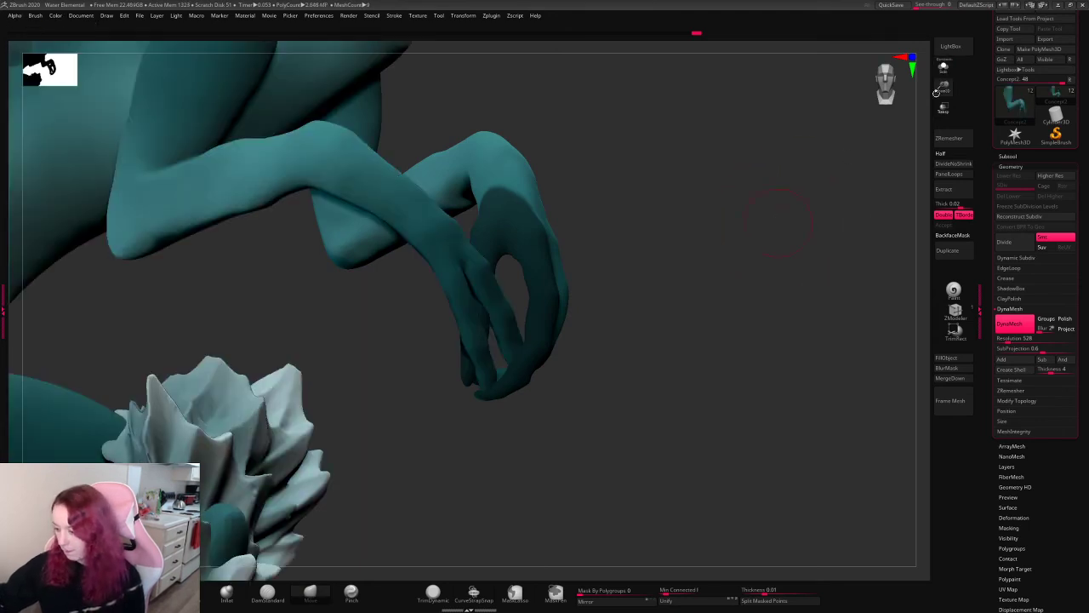
click(936, 92)
drag(840, 267, 732, 256)
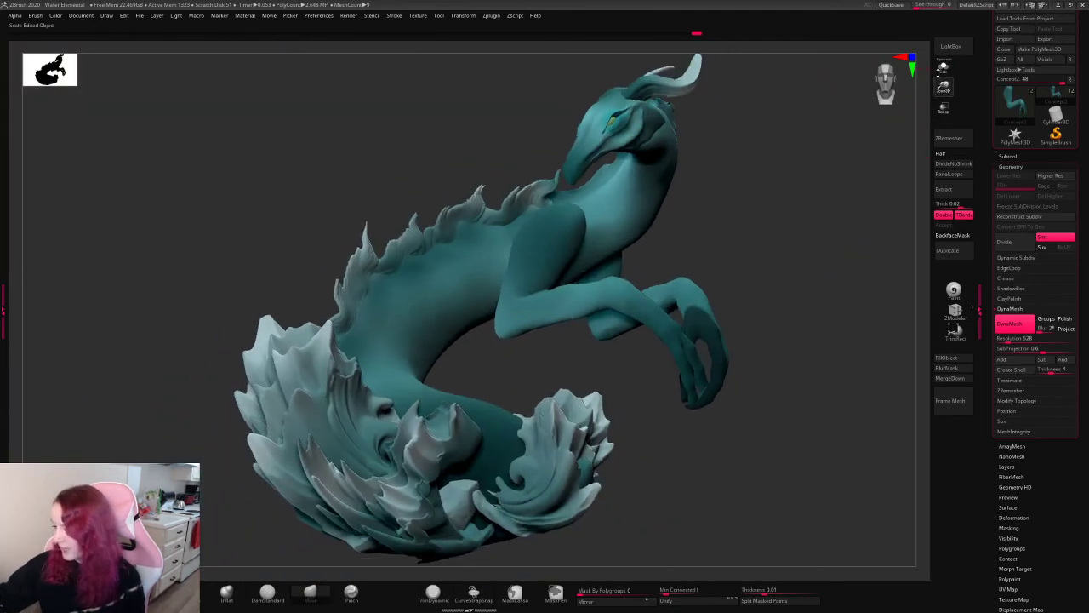
- Inspect the creature's full pose from both sides and render a BPR preview of it
drag(808, 238, 943, 108)
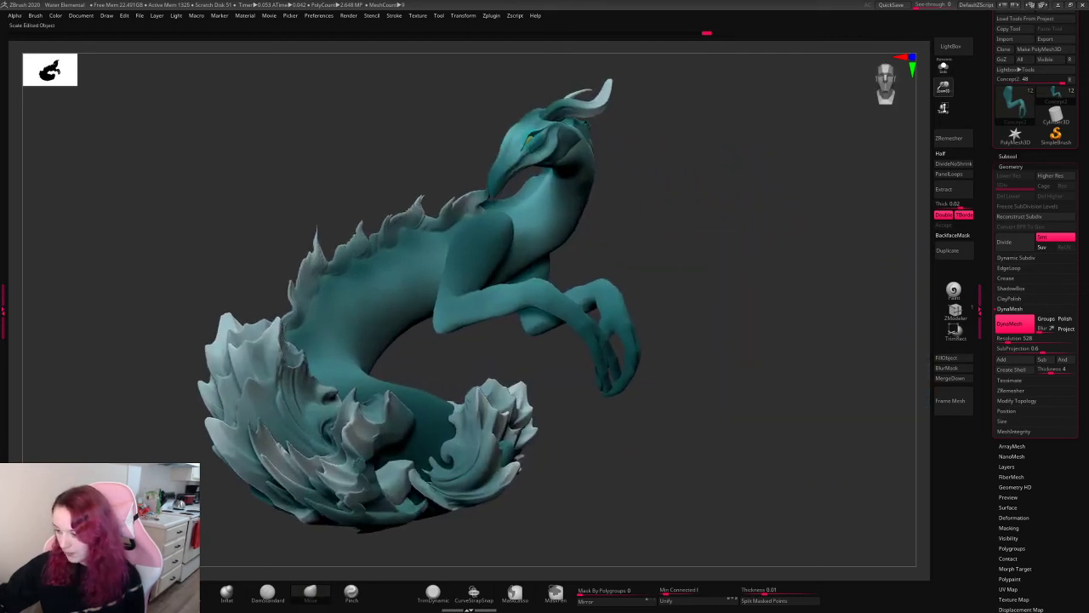
drag(797, 235, 663, 417)
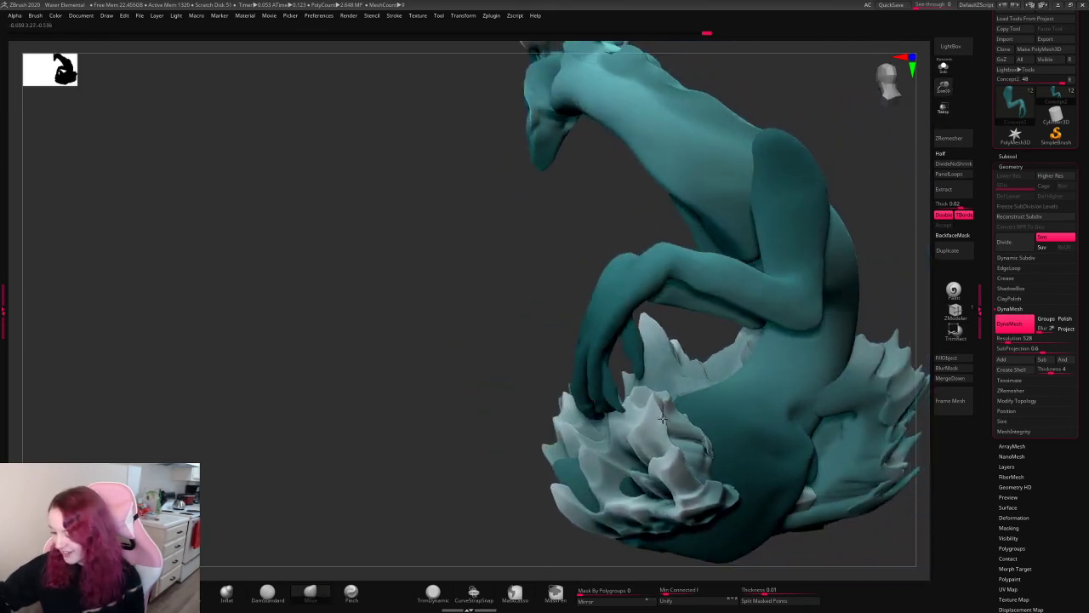
drag(880, 187, 811, 262)
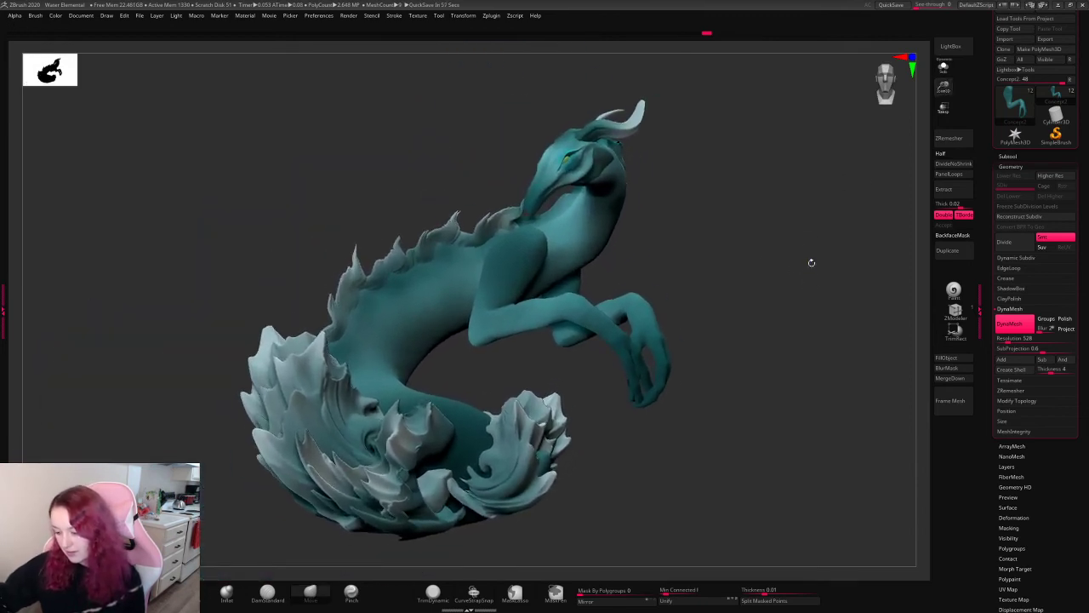
key(shift+r)
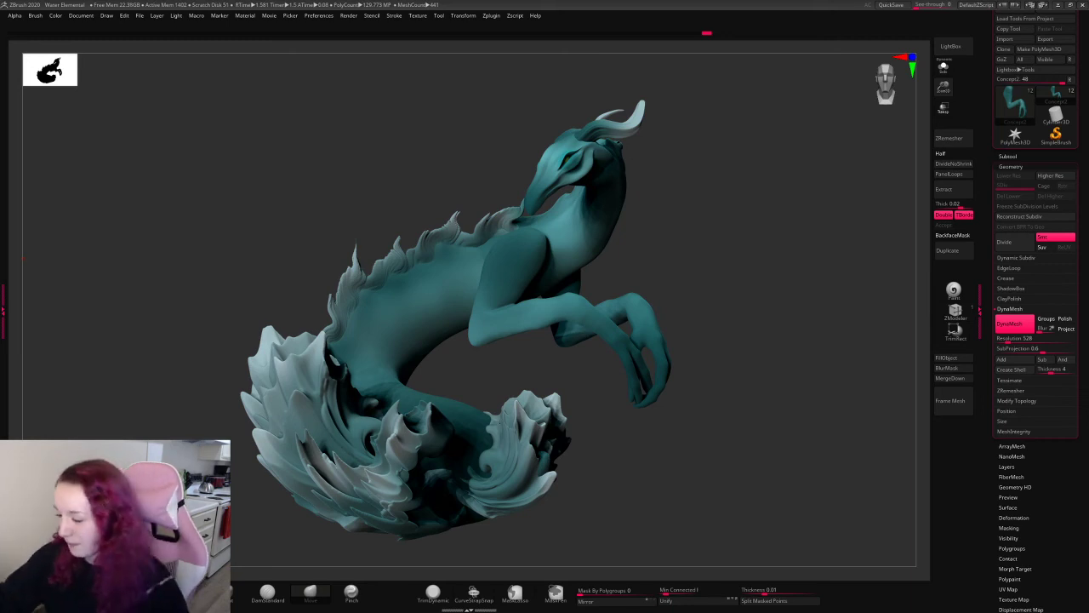
key(space)
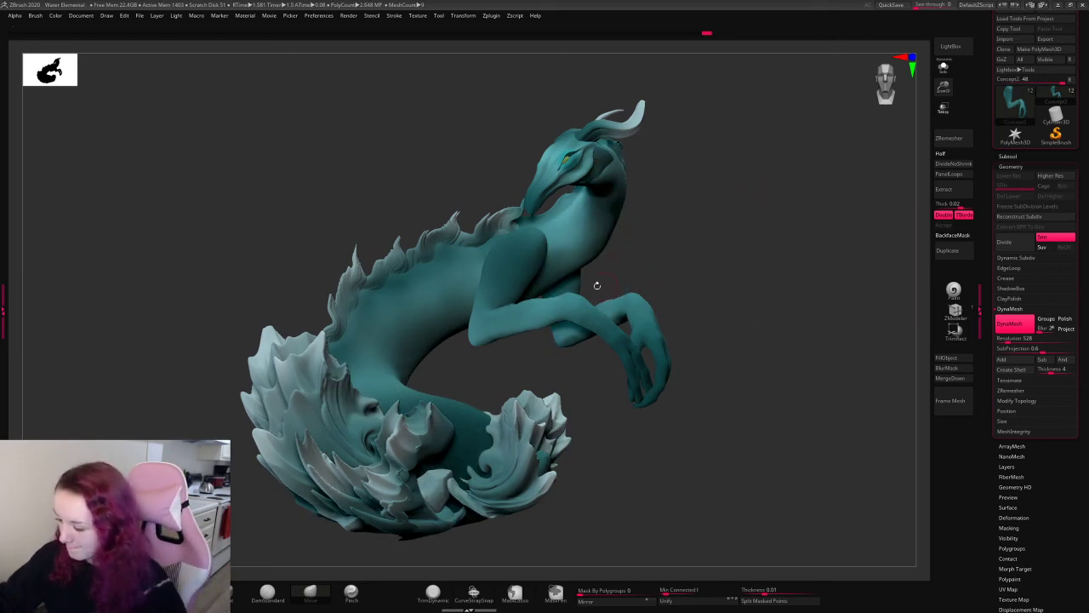
- Select the Concept1 arm and twist several small swirls into the top of its shoulder with the Spiral brush
alt+click(531, 282)
mouse_move(668, 184)
alt+mouse_down()
mouse_move(795, 175)
mouse_move(811, 216)
mouse_move(817, 182)
mouse_move(817, 204)
alt+mouse_up()
key(b)
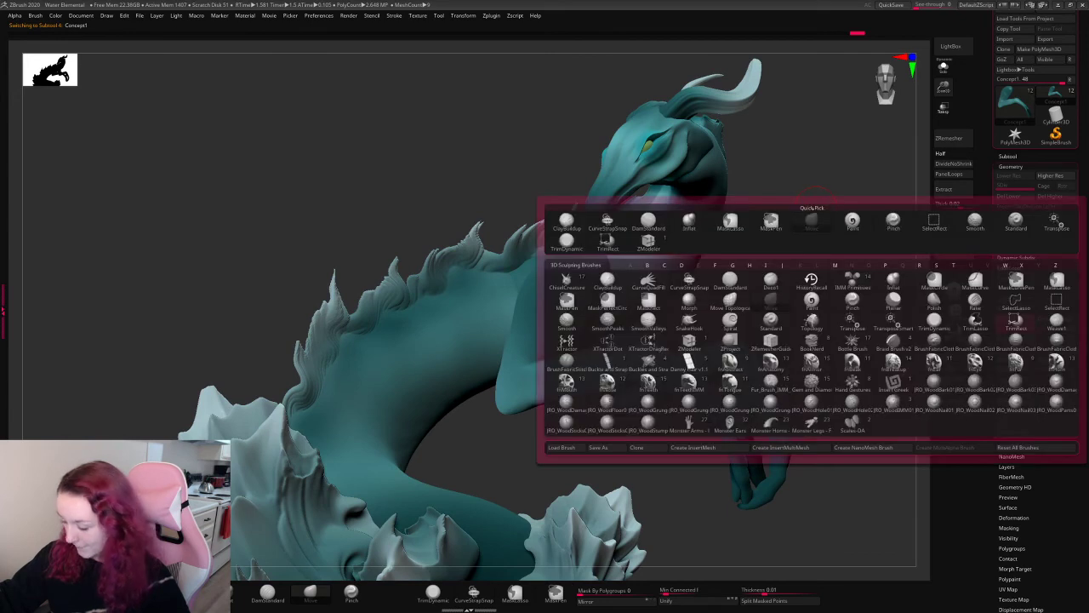
key(m)
key(v)
key(space)
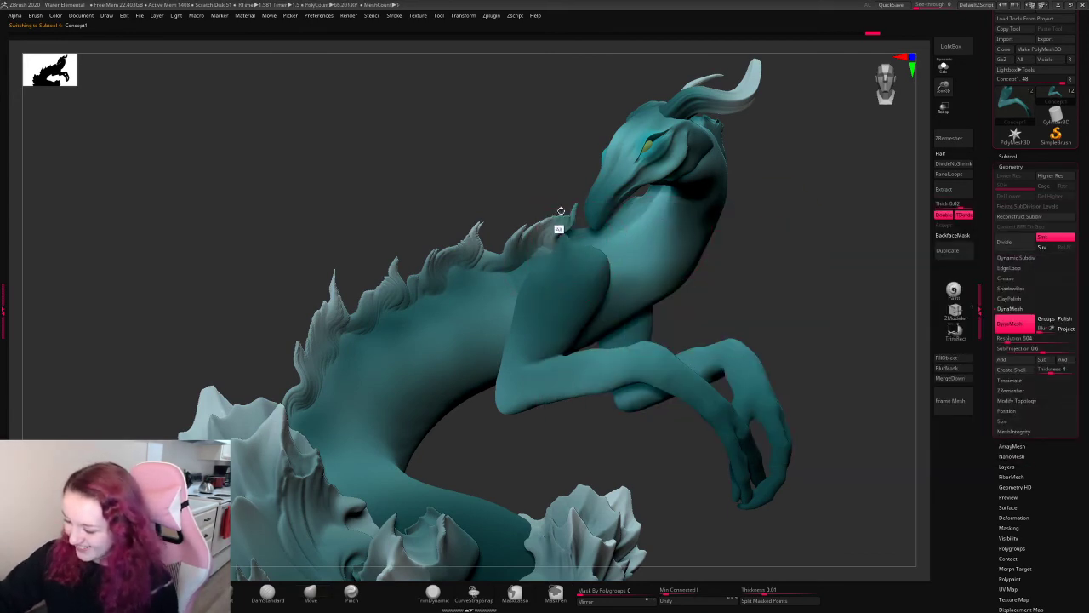
key(space)
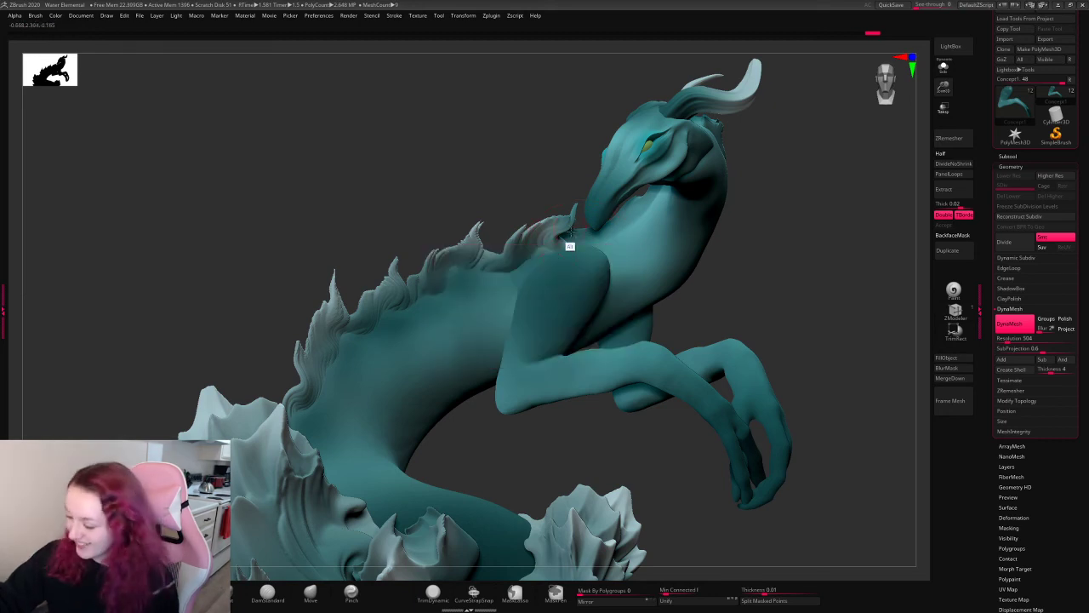
key(space)
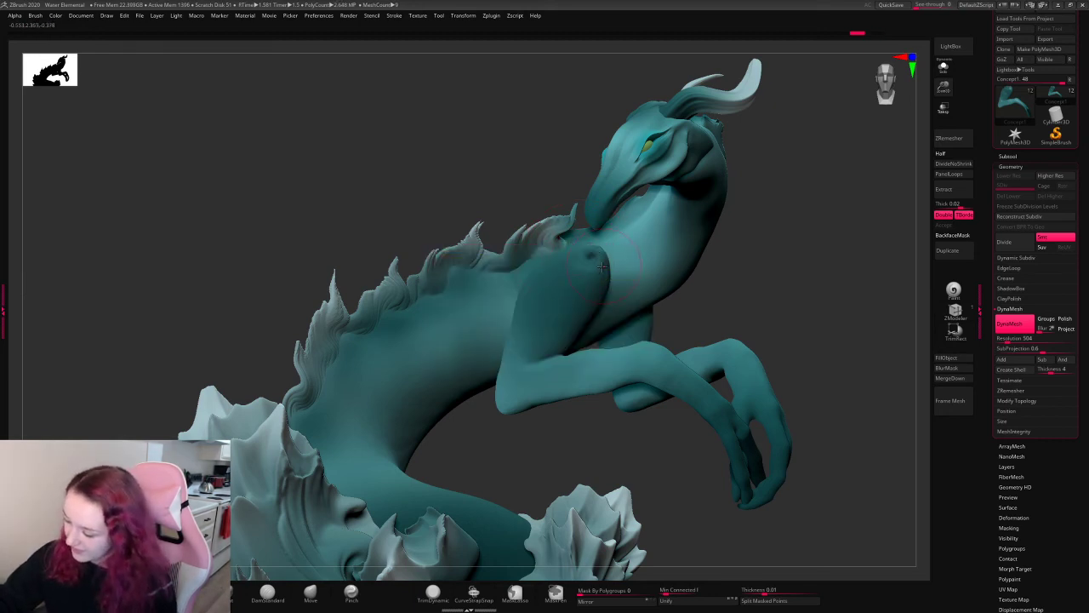
mouse_move(602, 267)
mouse_down()
mouse_move(564, 256)
mouse_move(568, 275)
mouse_up()
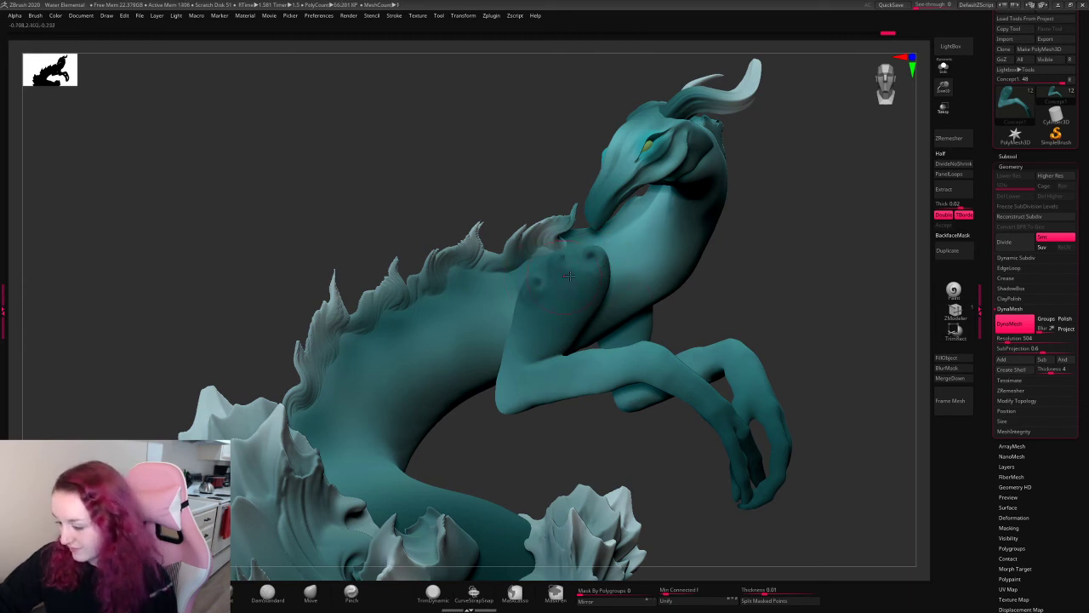
mouse_move(813, 234)
mouse_down()
mouse_move(739, 241)
mouse_move(823, 246)
mouse_up()
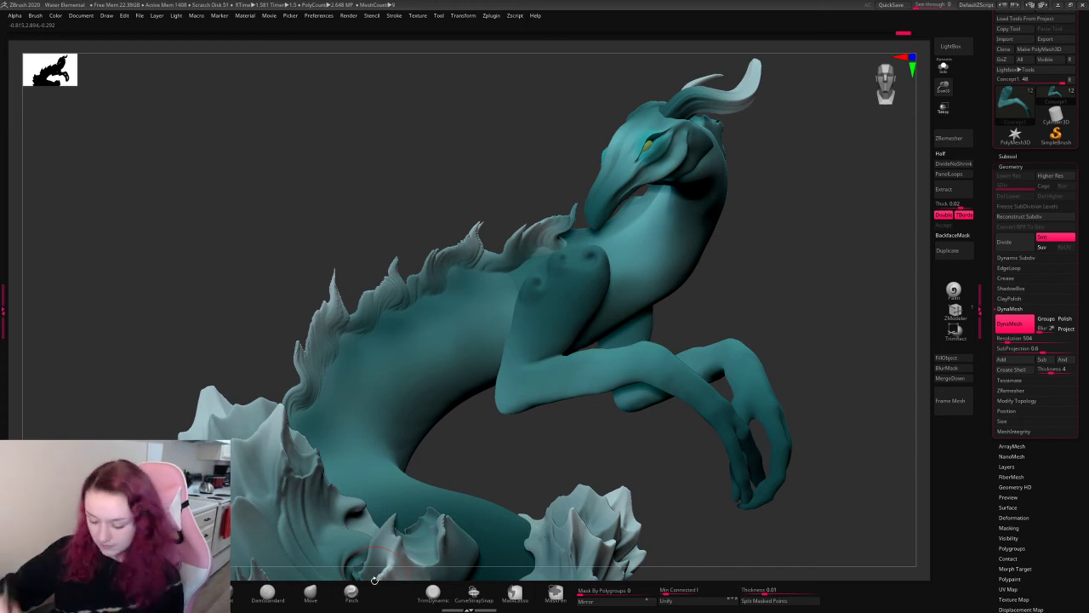
- Pull a pointed, wave-like tip up from the top of Concept1's shoulder with the SnakeHook brush
key(b)
key(s)
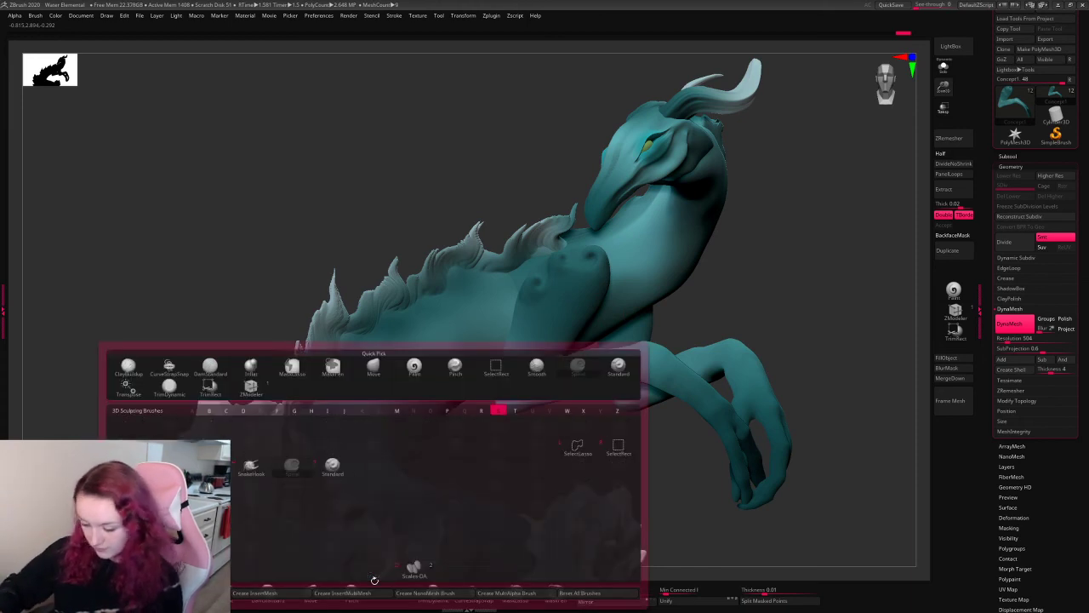
key(t)
key(space)
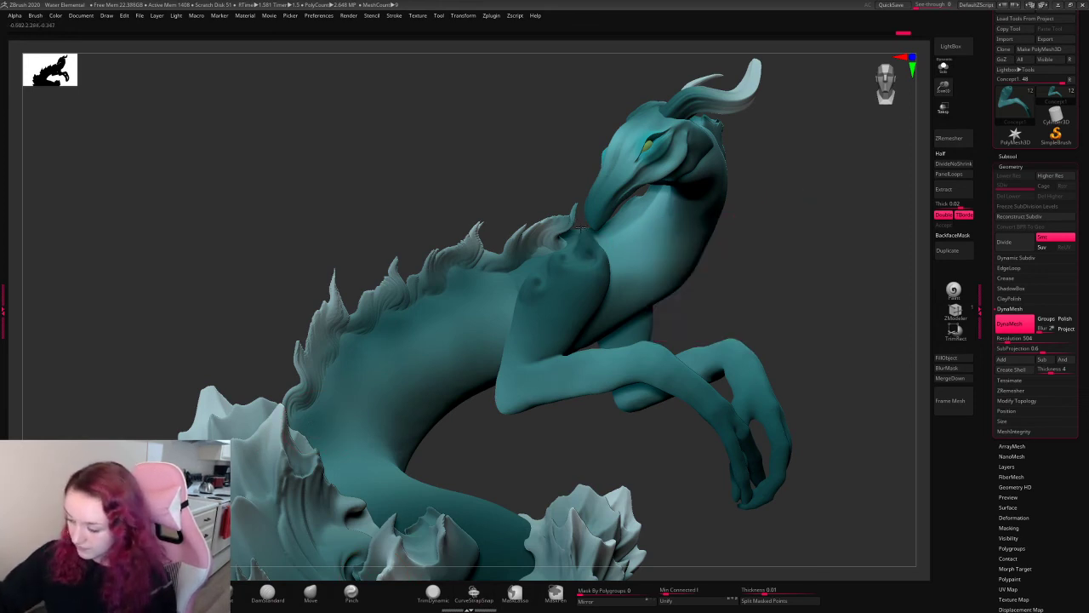
key(space)
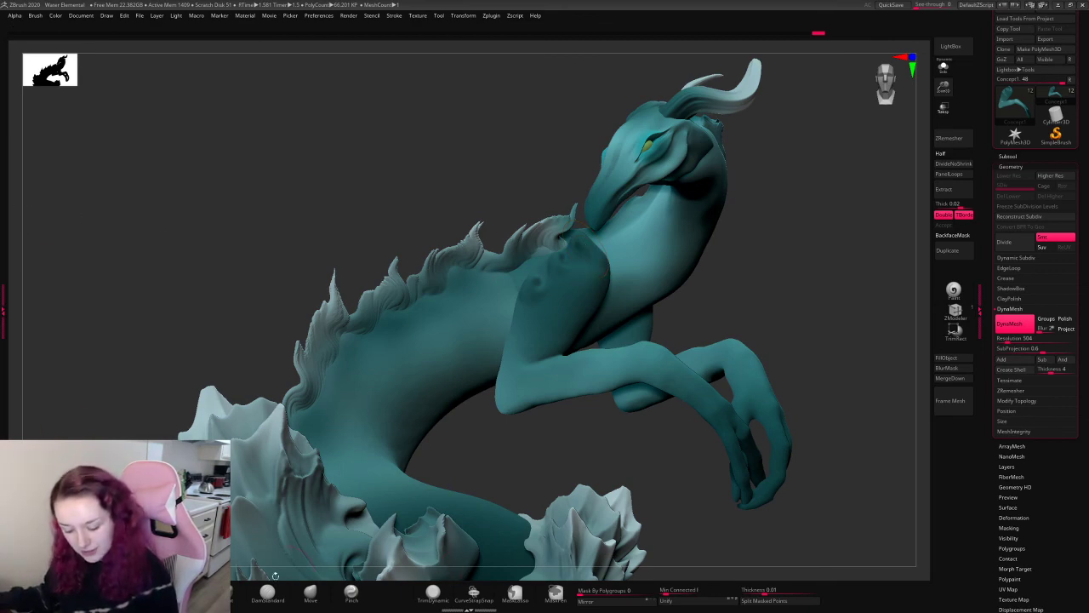
- Switch to the Chrome browser, look through Google Images results for "dragonair" as reference, and return to ZBrush
key(super)
mouse_move(240, 603)
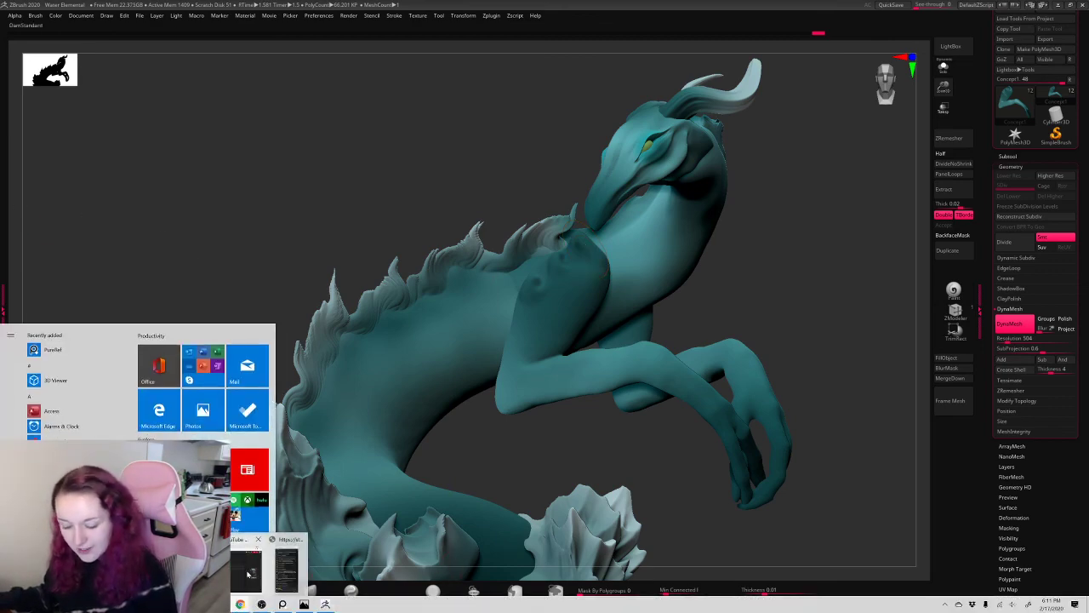
click(248, 574)
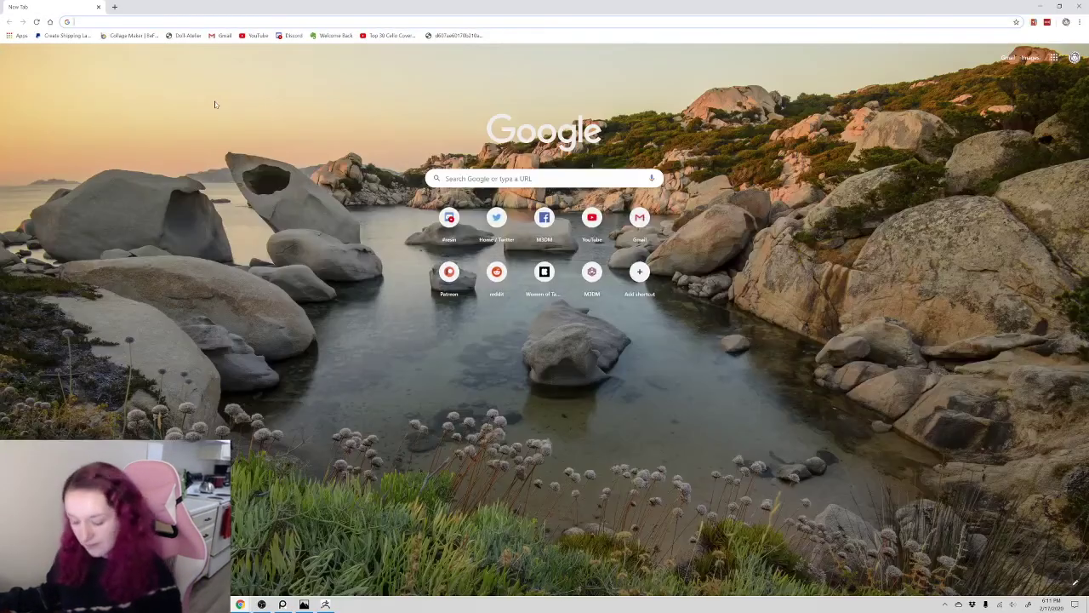
text(dragonair)
key(Return)
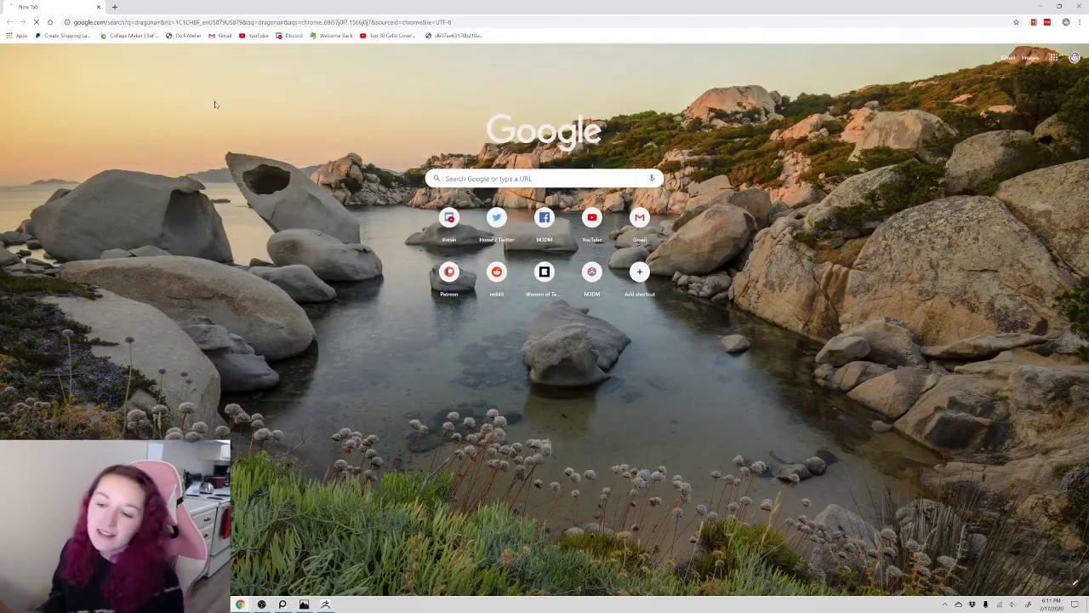
click(114, 86)
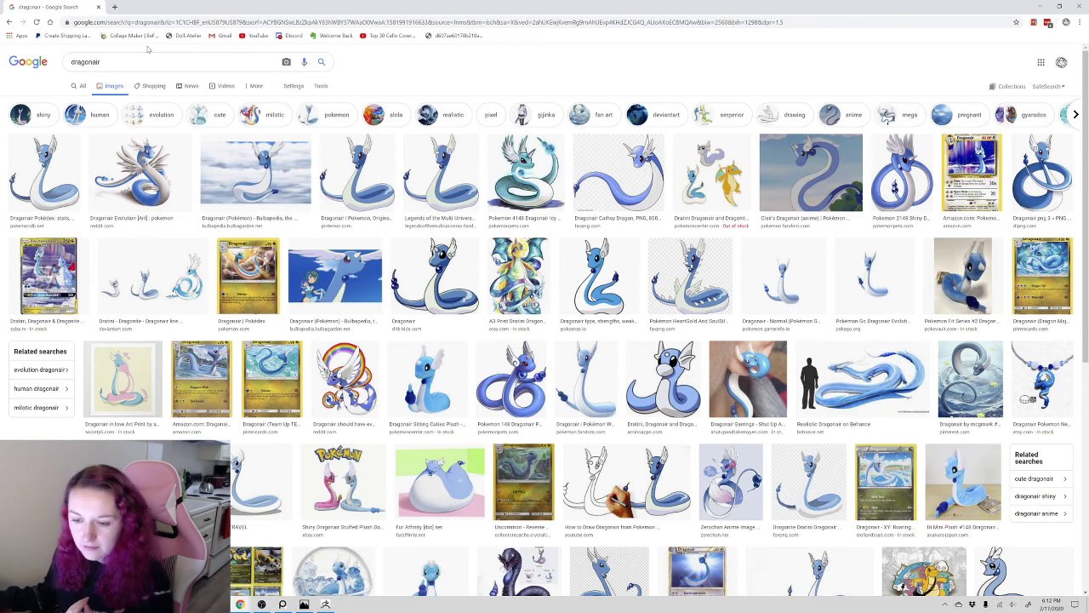
click(1082, 5)
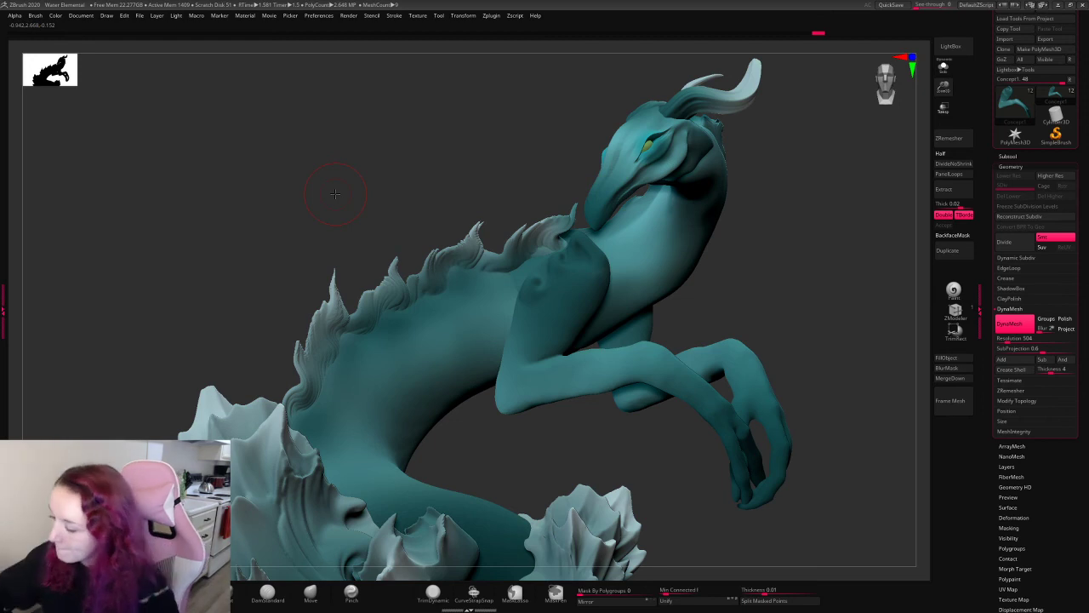
- Refine the pointed tip on Concept1's shoulder with SnakeHook, and replace CurveSnapSnap with SnakeHook among the custom brush shortcuts
drag(766, 222, 800, 217)
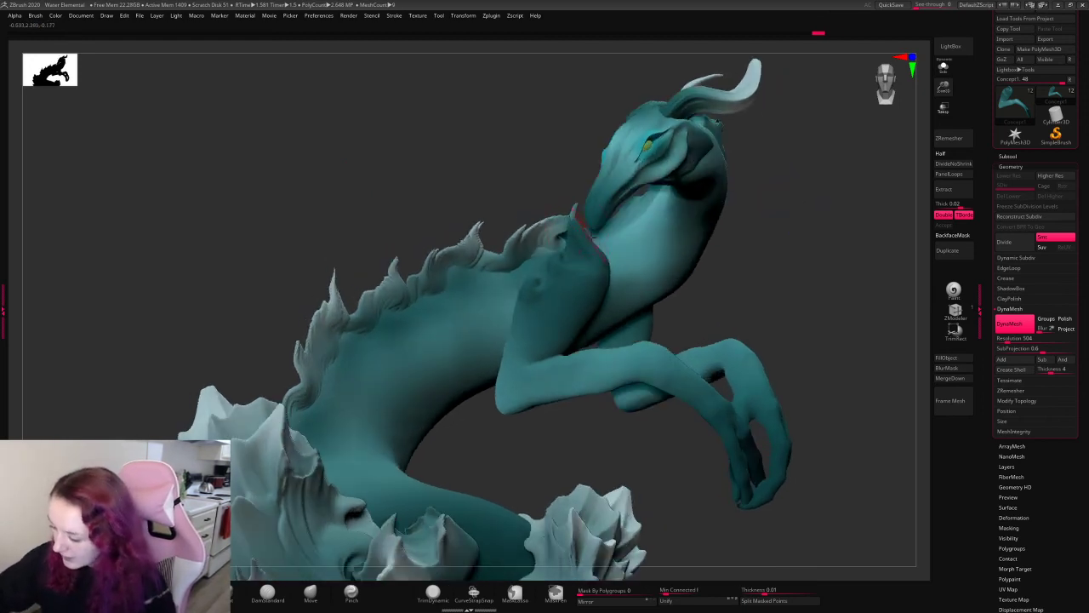
key(space)
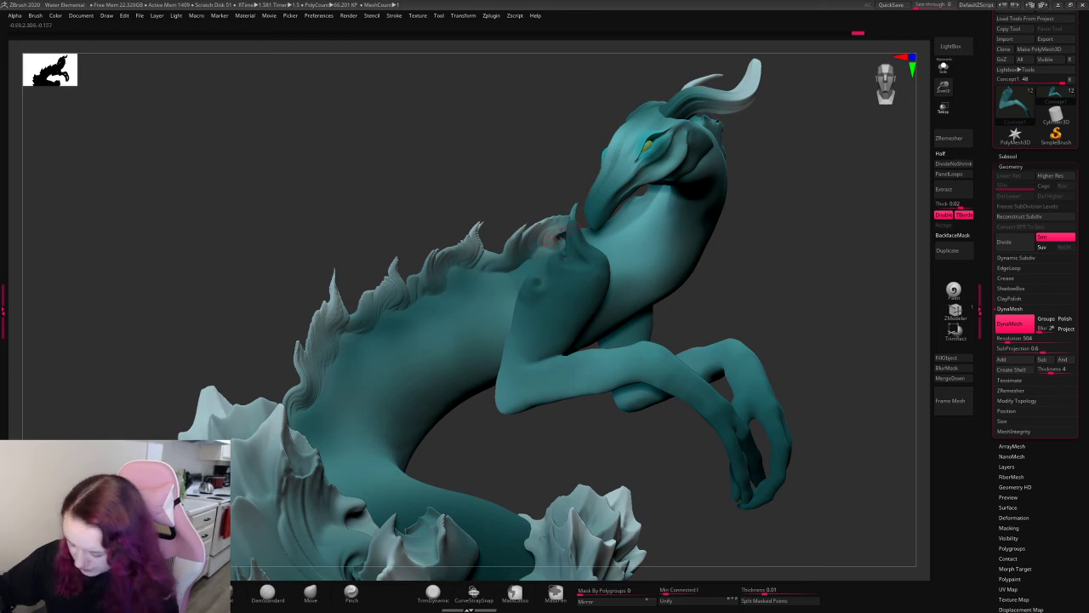
key(b)
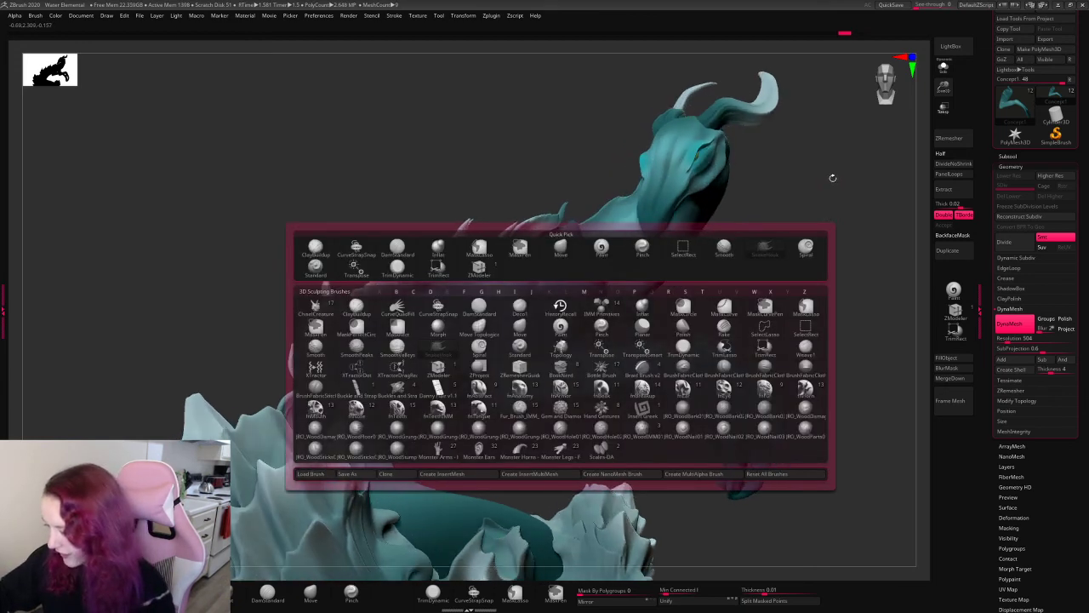
key(b)
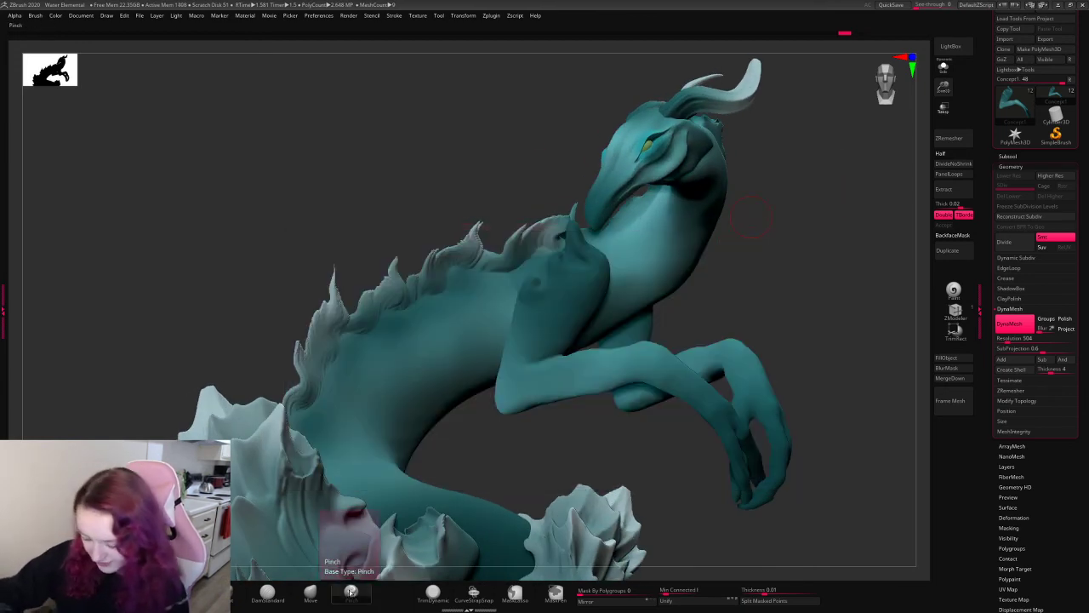
key(b)
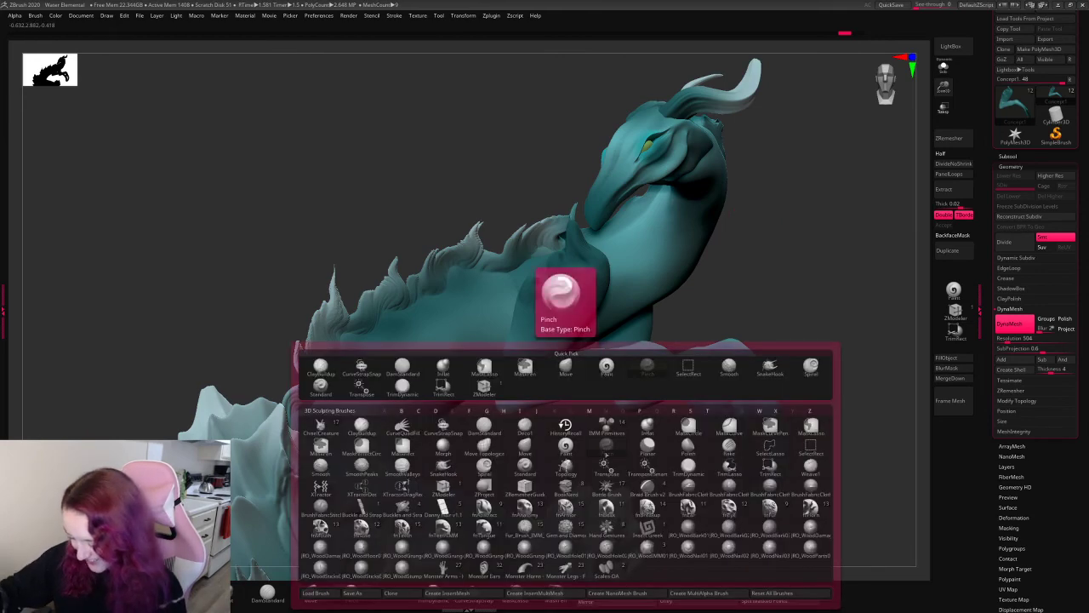
mouse_move(834, 255)
mouse_down()
mouse_move(776, 245)
mouse_move(877, 285)
mouse_move(770, 288)
mouse_up()
click(474, 595)
click(474, 597)
click(352, 440)
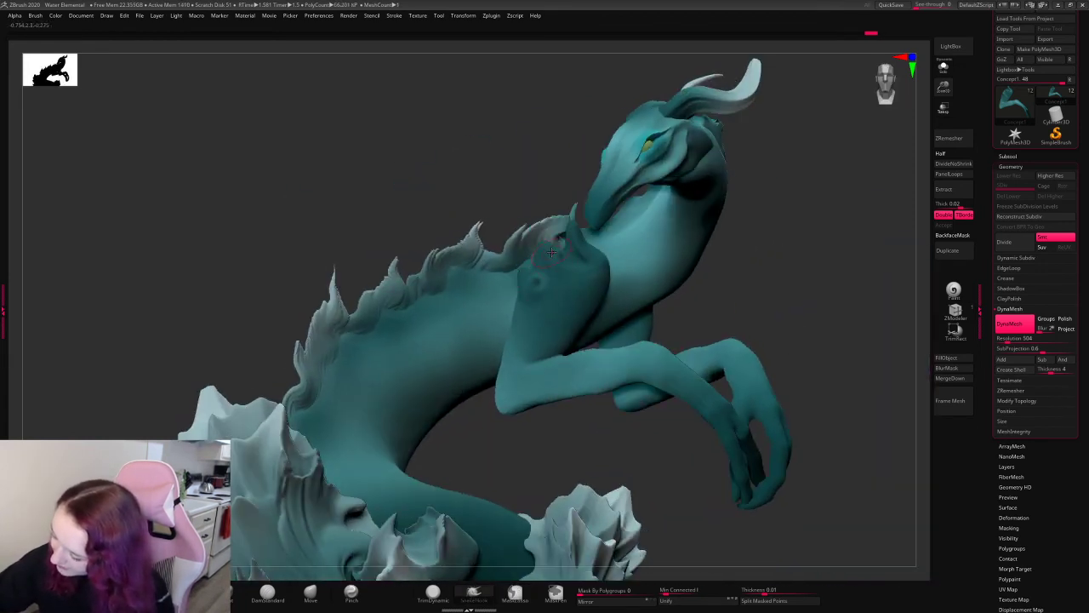
- Select the Concept2 arm and pull two pointed tips up from the top of its shoulder with SnakeHook
alt+click(671, 226)
drag(771, 234, 608, 271)
alt+click(554, 277)
drag(541, 233, 546, 201)
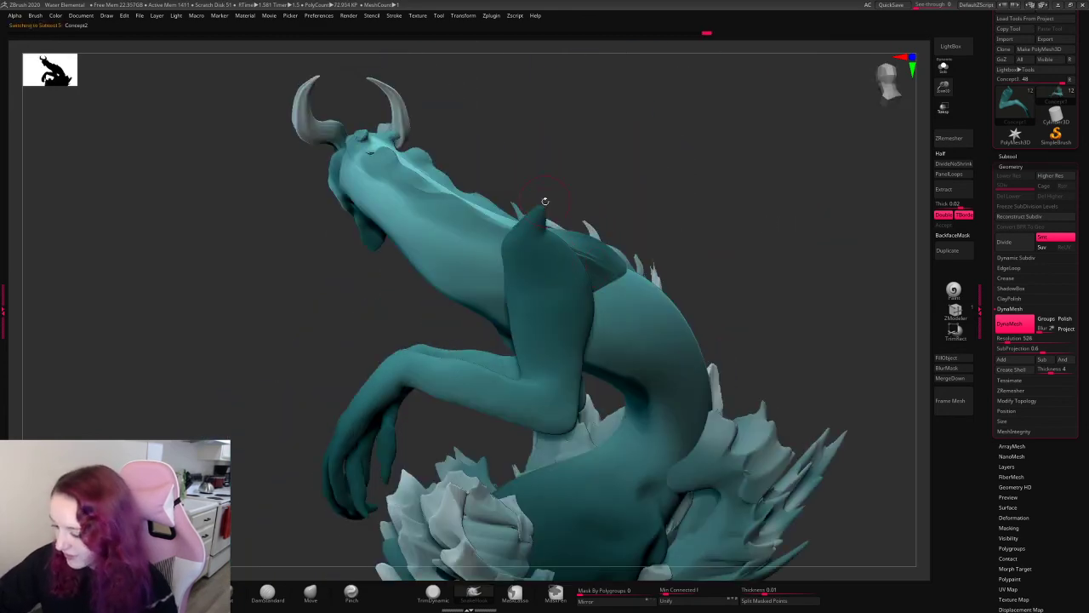
mouse_move(748, 177)
mouse_down()
mouse_move(780, 153)
mouse_move(791, 170)
mouse_move(809, 143)
mouse_move(822, 144)
mouse_up()
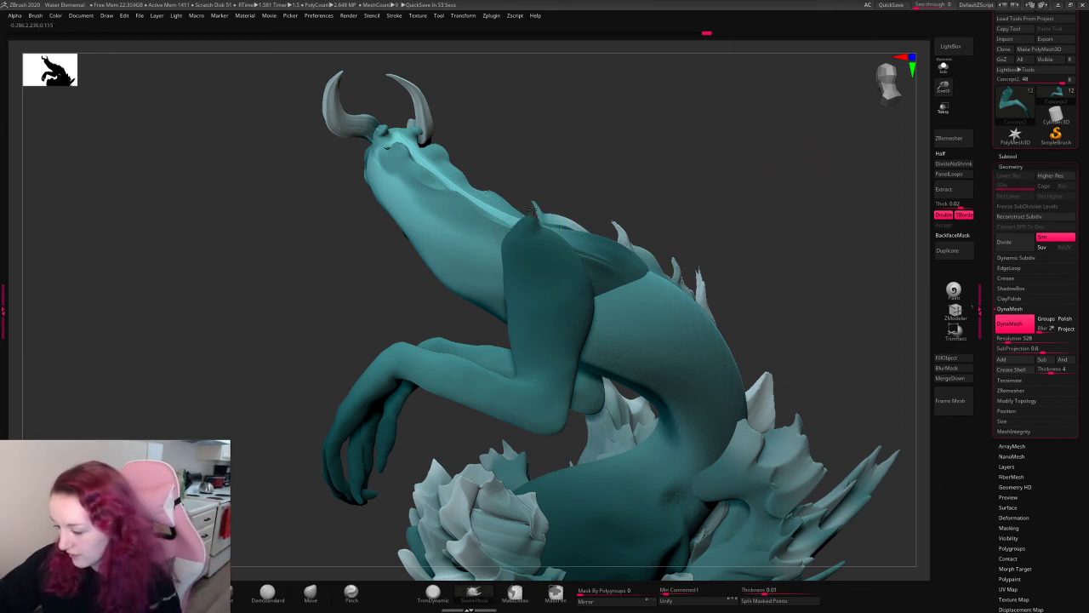
mouse_move(545, 244)
mouse_down()
mouse_move(568, 213)
mouse_move(592, 217)
mouse_up()
key(ctrl+z)
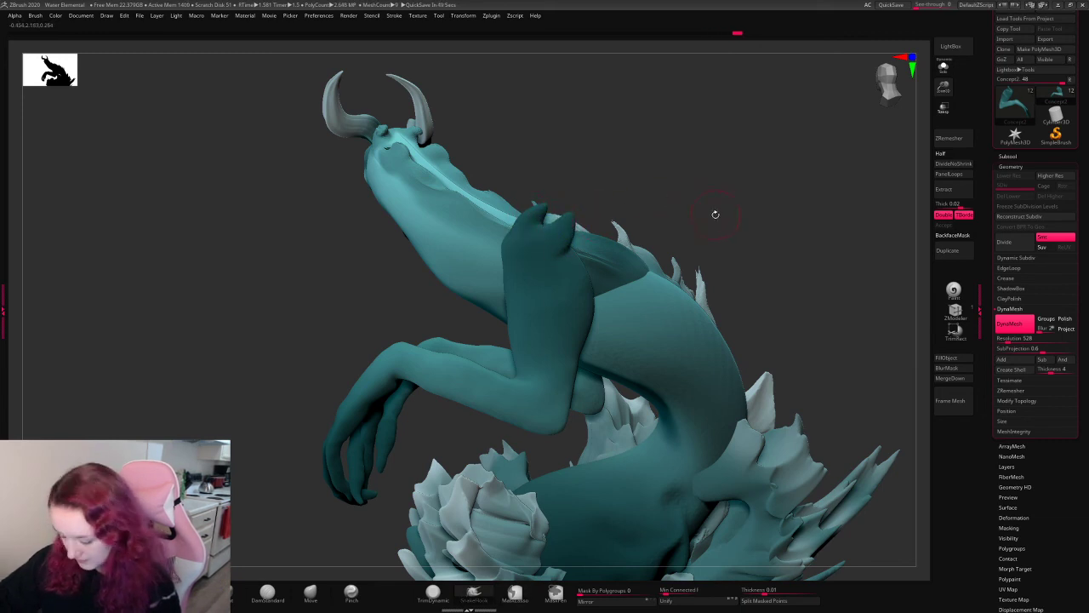
- Replace TrimDynamic with Spiral among the custom brush shortcuts and twist a swirl into the front of Concept2's shoulder
key(b)
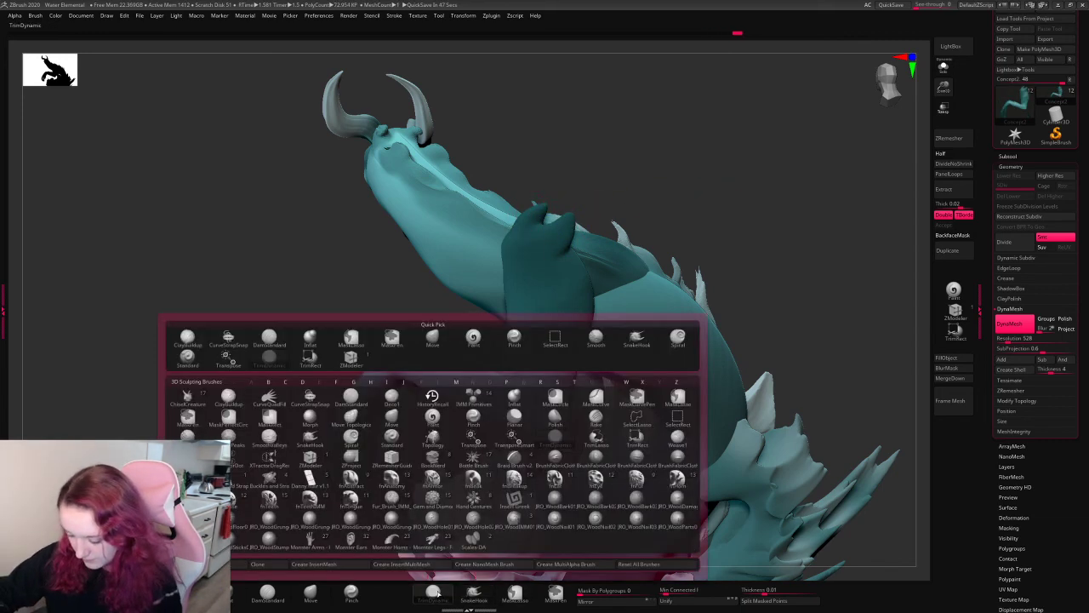
key(s)
key(p)
key(space)
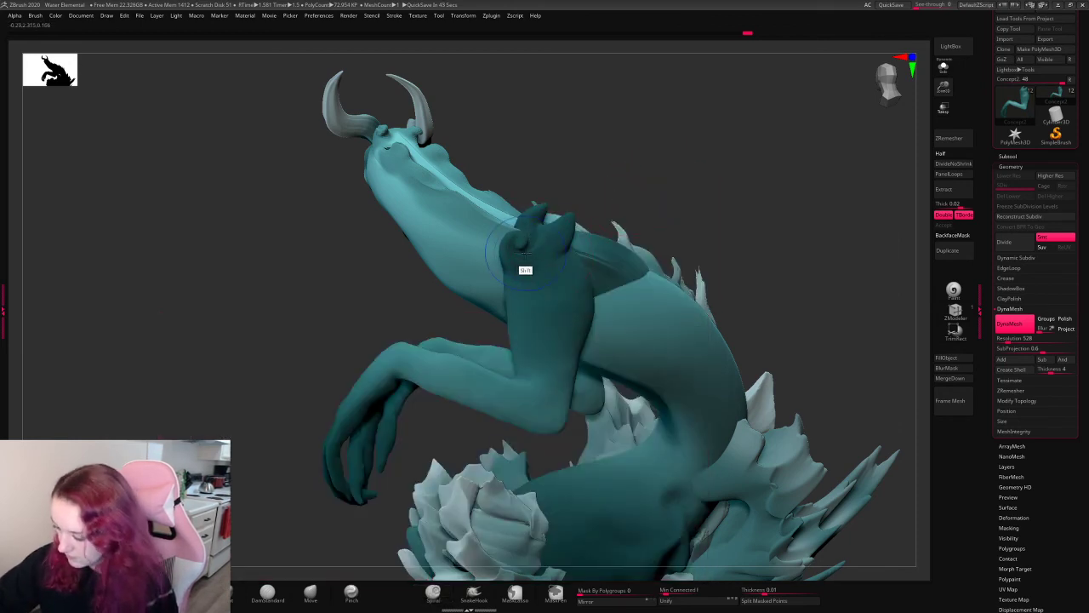
- Twist swirls into Concept1's shoulder and elbow and into Concept2's elbow with the Spiral brush
mouse_move(656, 212)
mouse_down()
mouse_move(764, 194)
mouse_move(786, 217)
mouse_move(766, 223)
mouse_up()
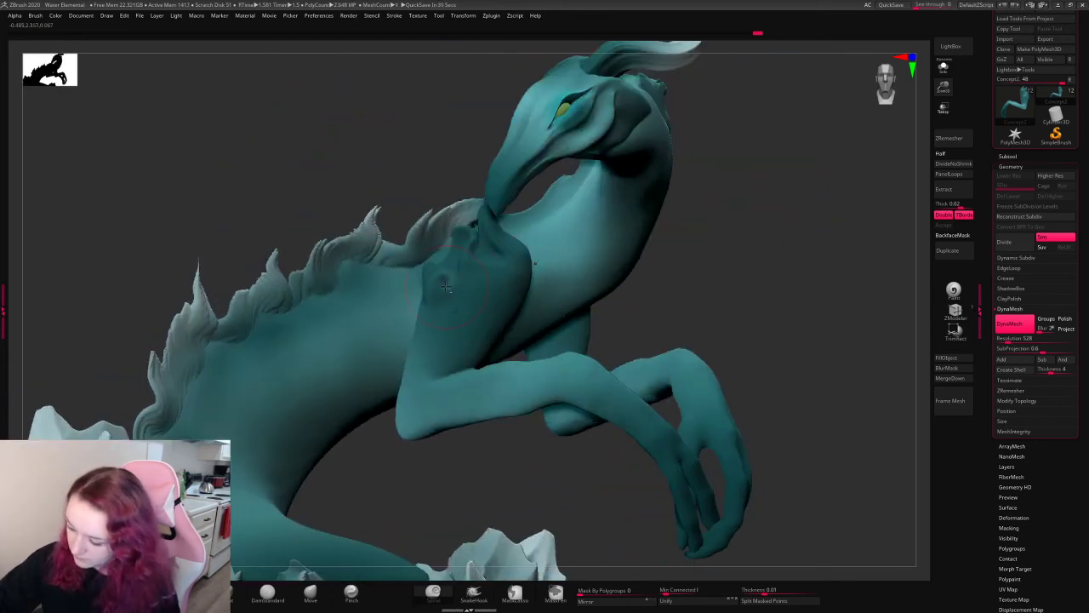
alt+click(443, 283)
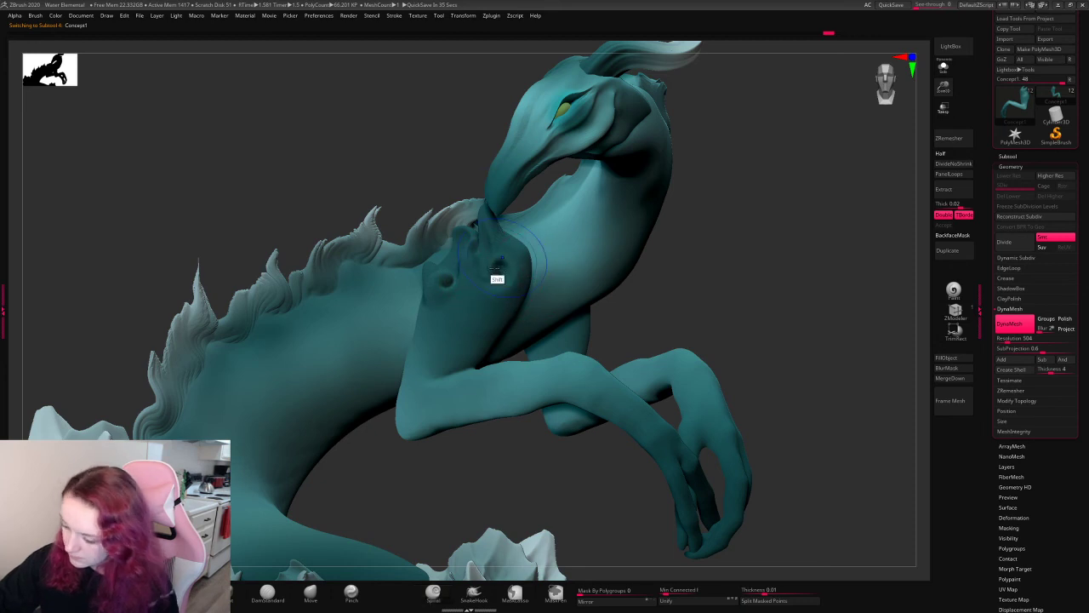
drag(771, 200, 775, 233)
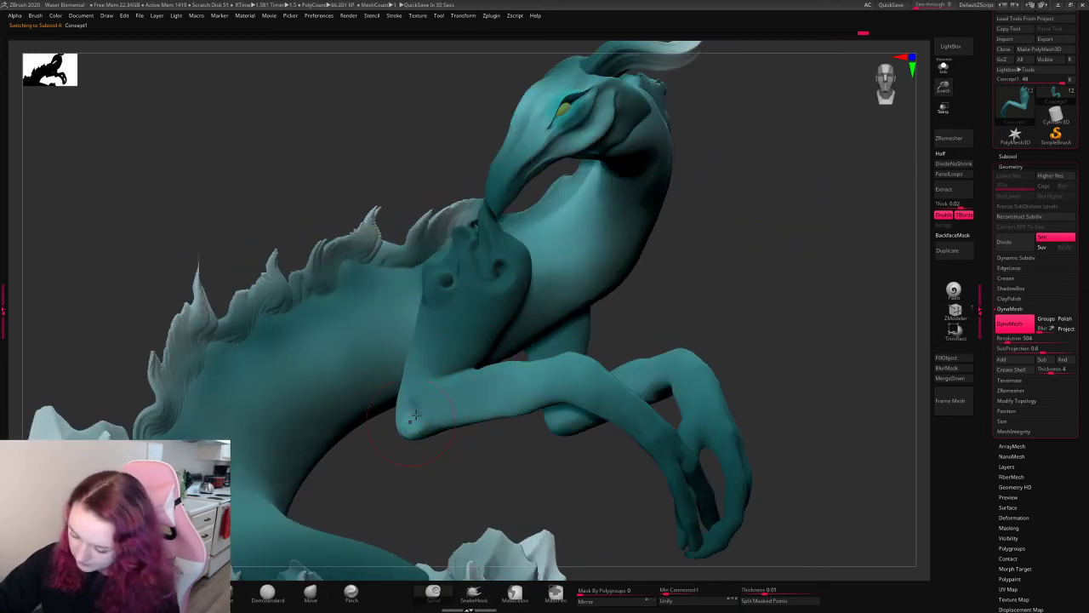
drag(785, 241, 710, 297)
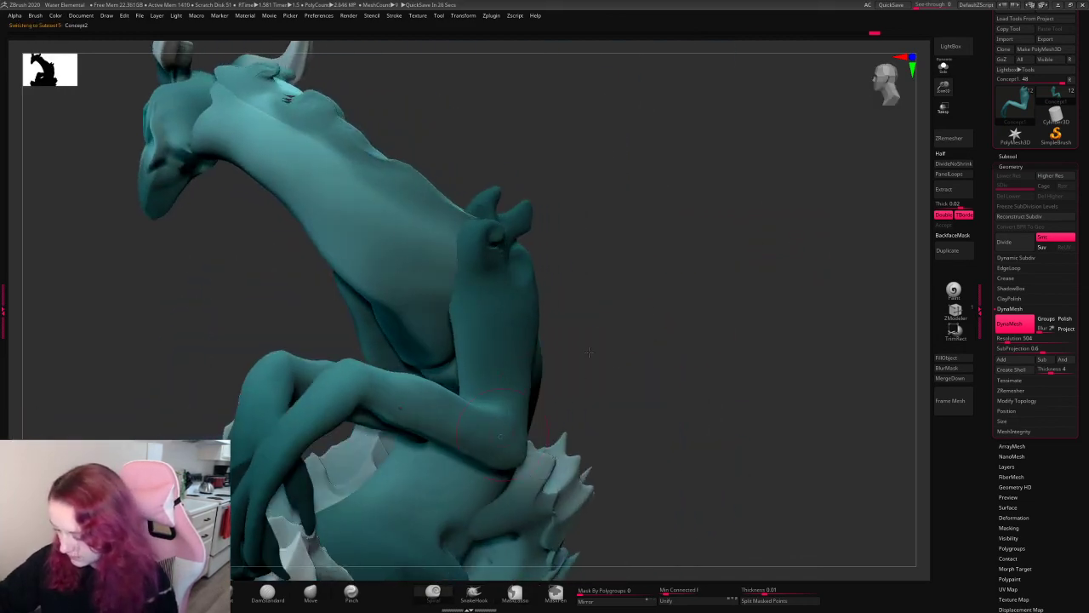
drag(588, 352, 423, 449)
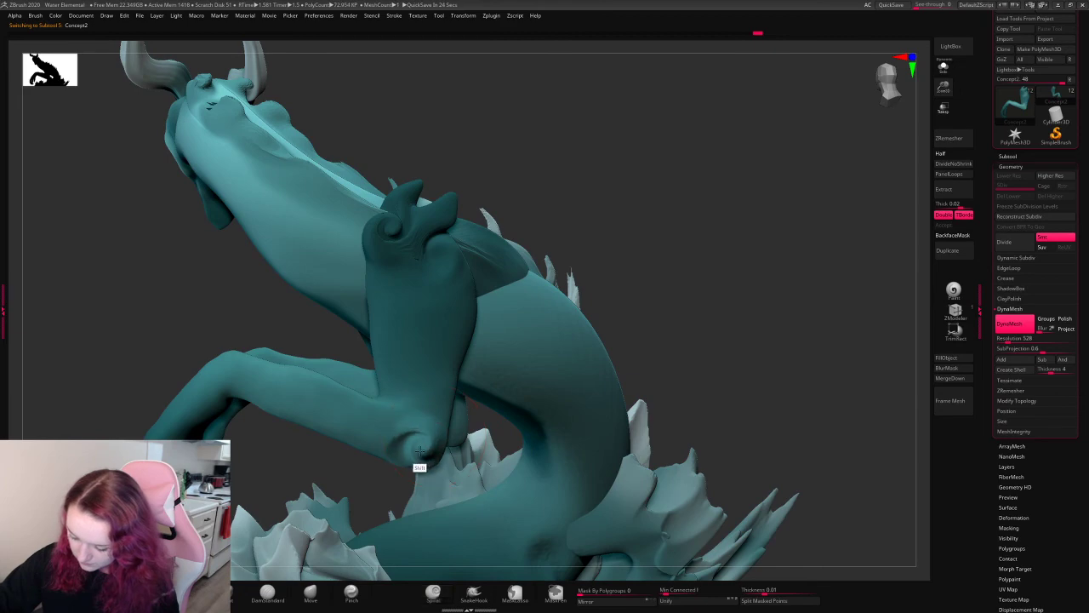
- Twist another swirl into Concept2's elbow with the Spiral brush and check both front arms from other angles
right_drag(420, 452, 614, 275)
drag(427, 416, 421, 424)
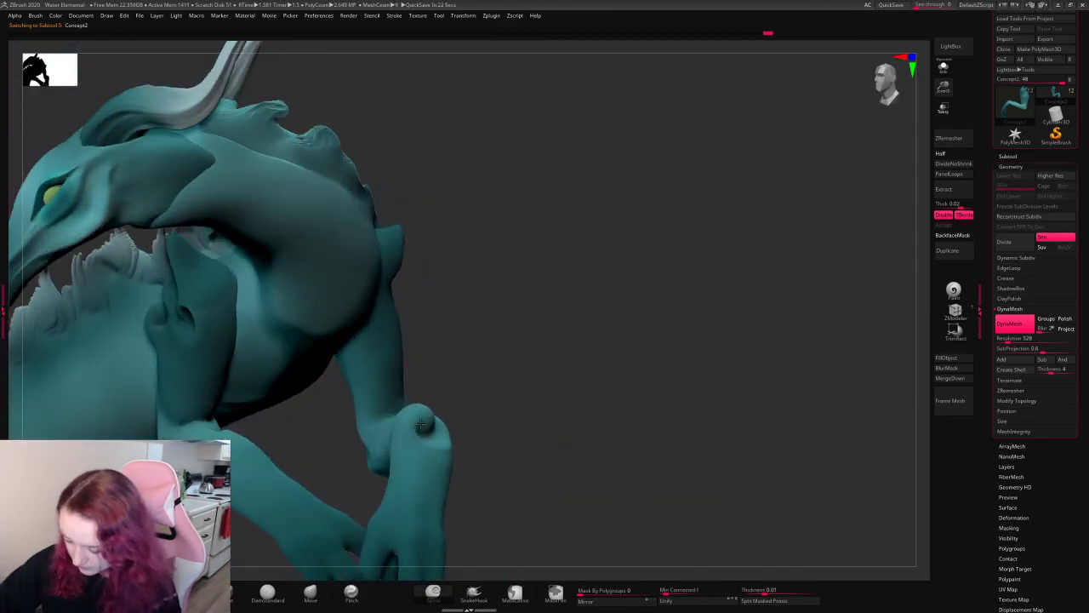
right_drag(420, 424, 474, 372)
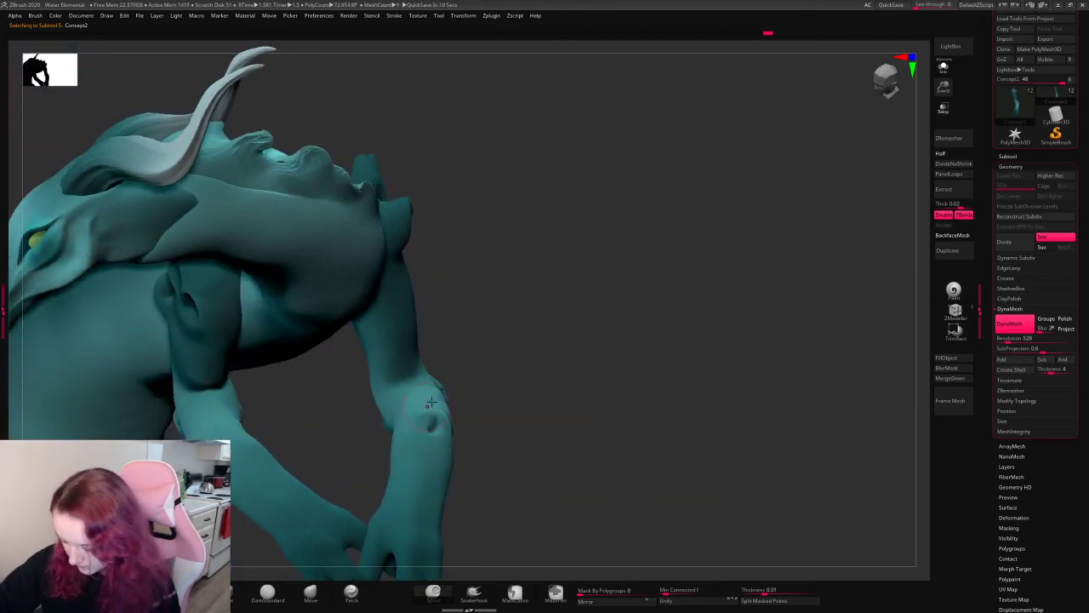
right_drag(431, 403, 478, 380)
alt+click(254, 471)
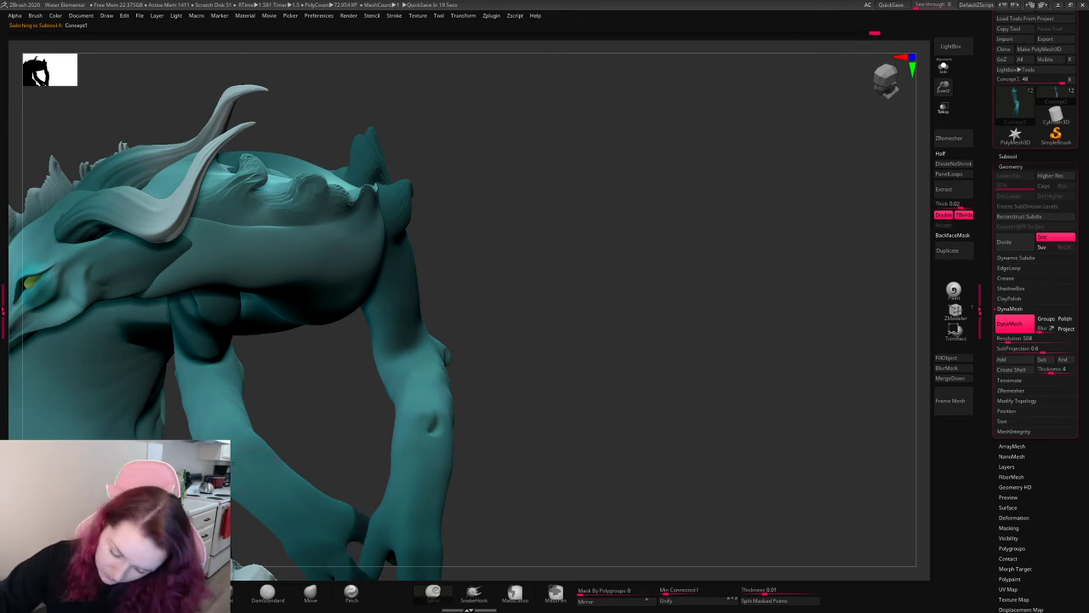
alt+click(425, 313)
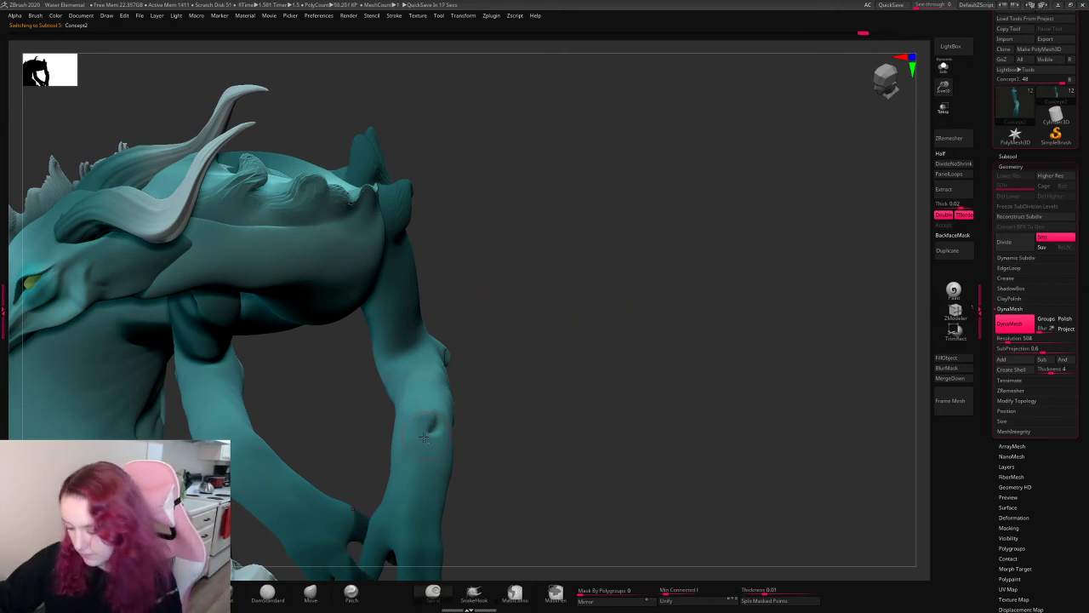
right_drag(692, 275, 634, 251)
- Select the Con neck piece, try a Spiral swirl on its chest and smooth the area back
alt+click(480, 268)
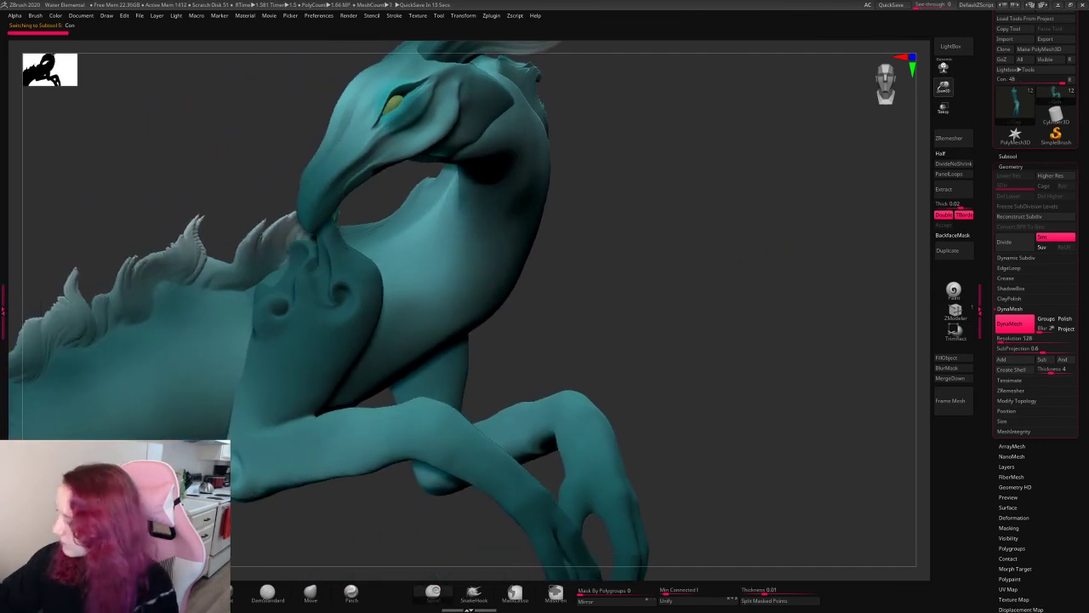
alt+right_drag(681, 221, 763, 243)
right_click(713, 230)
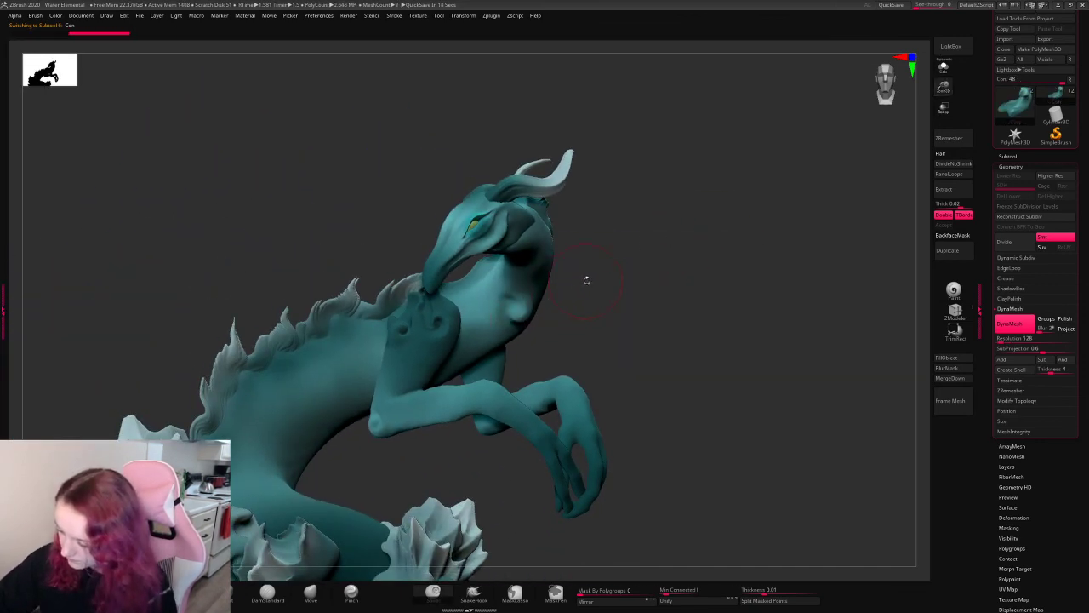
mouse_move(583, 280)
right_down()
mouse_move(647, 246)
mouse_move(631, 266)
right_up()
drag(622, 311, 605, 331)
right_drag(672, 271, 649, 280)
shift+drag(597, 336, 610, 346)
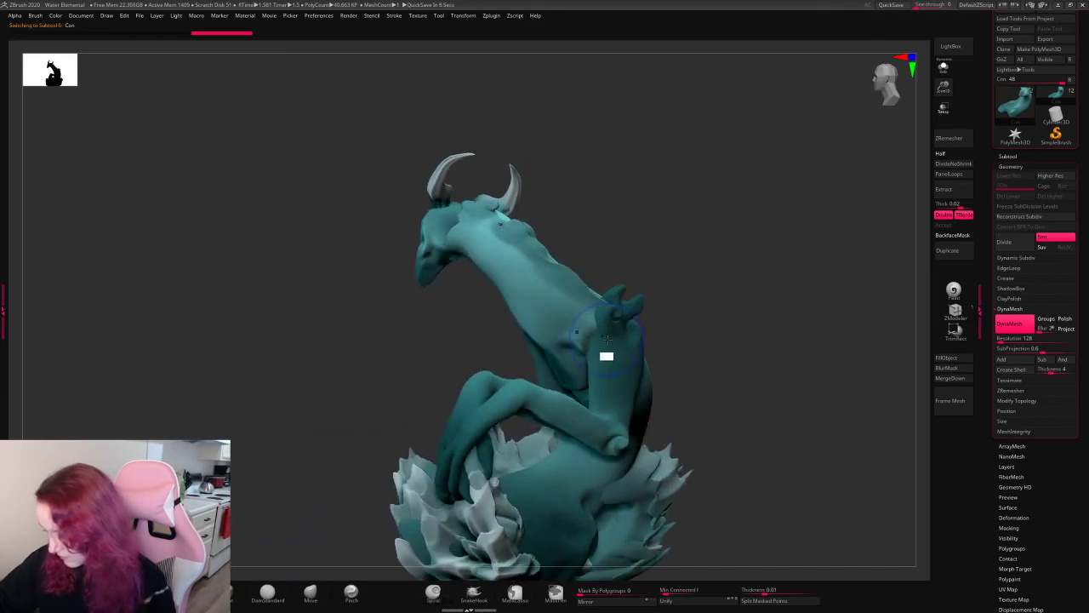
mouse_move(707, 287)
right_down()
mouse_move(700, 294)
mouse_move(723, 297)
mouse_move(737, 268)
right_up()
ctrl+drag(746, 247, 796, 316)
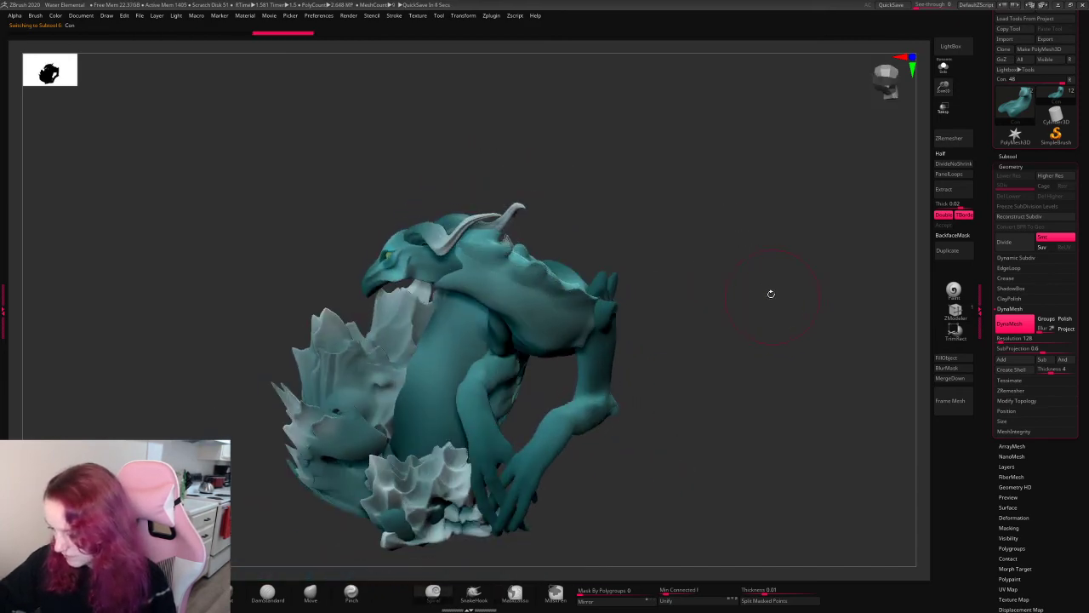
right_drag(771, 295, 915, 376)
key(ctrl+z)
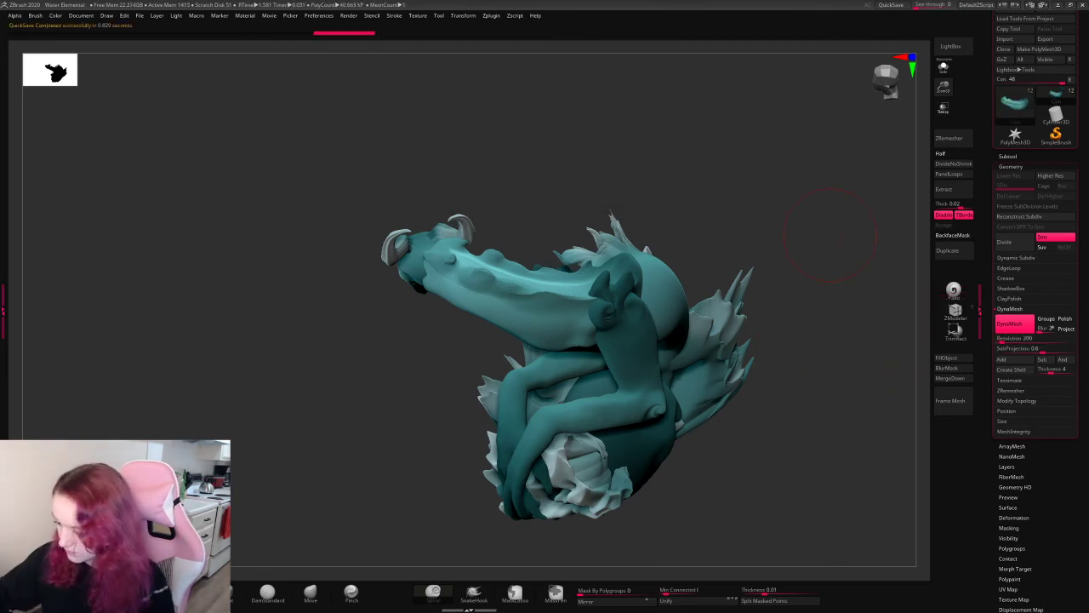
- Examine the whole creature's silhouette from several sides, then the back of its neck up close
right_drag(749, 281, 868, 238)
ctrl+right_drag(868, 204, 824, 248)
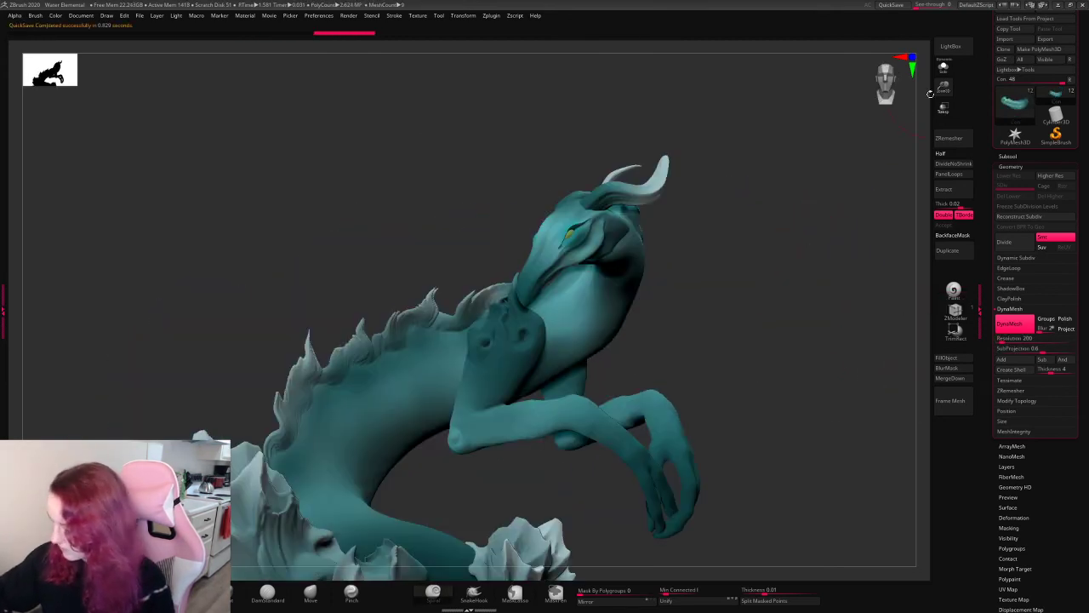
ctrl+right_drag(943, 75, 941, 30)
alt+right_drag(772, 347, 758, 324)
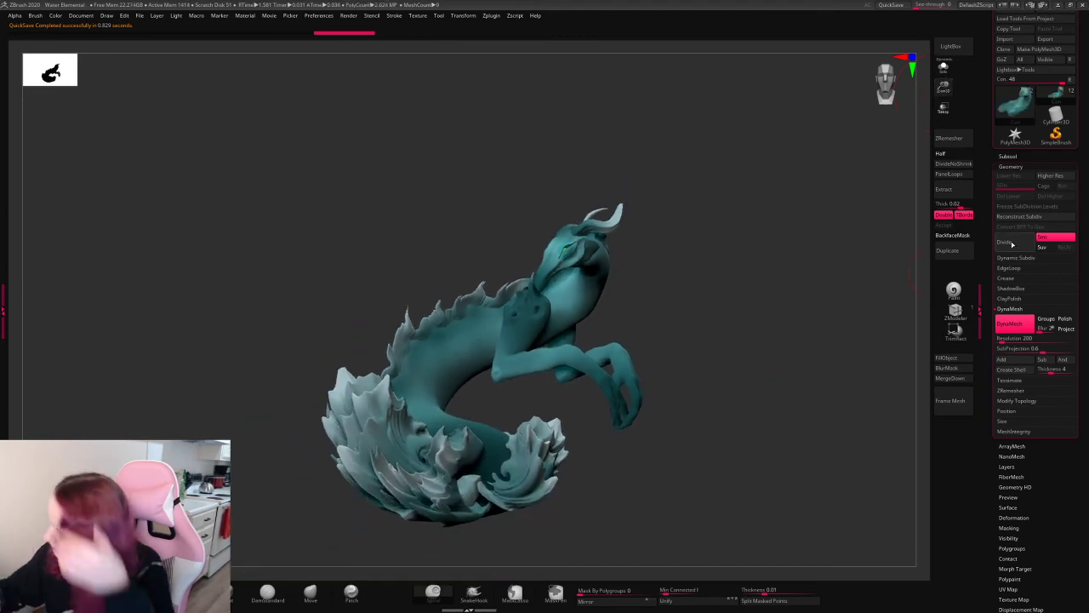
drag(944, 88, 945, 99)
alt+drag(743, 310, 793, 244)
drag(944, 92, 944, 110)
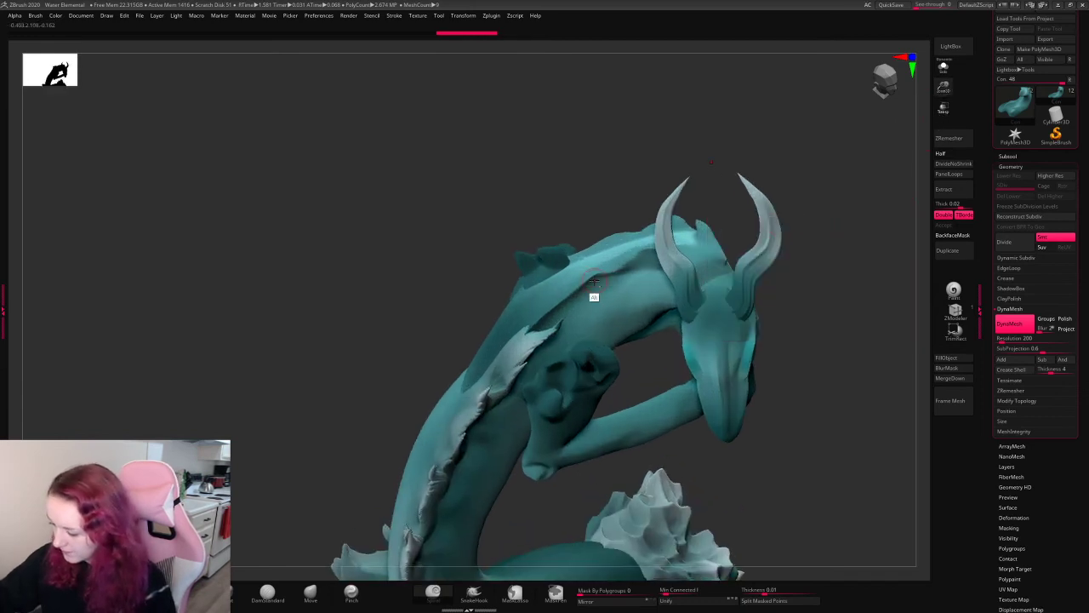
- Load the armor insert-mesh brush and choose its SeaSpikes mesh for the back of the neck
key(b)
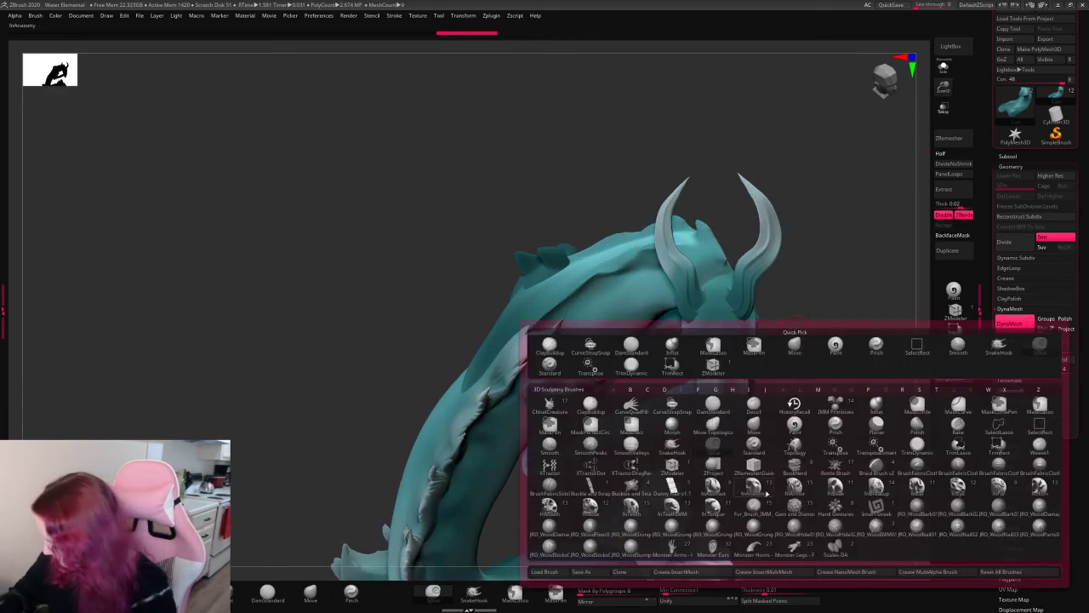
click(766, 494)
key(b)
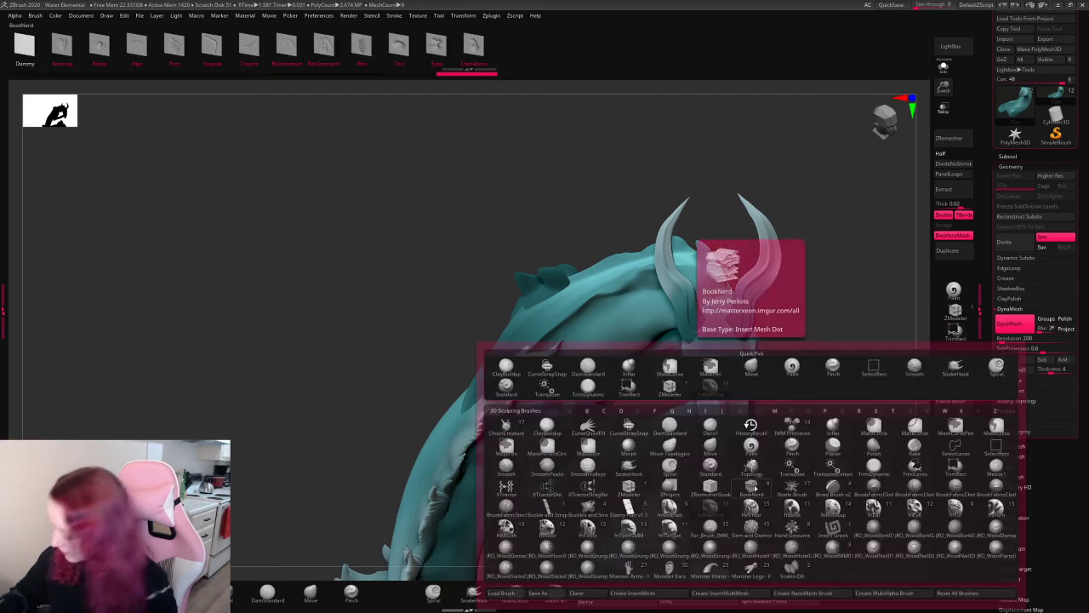
click(751, 485)
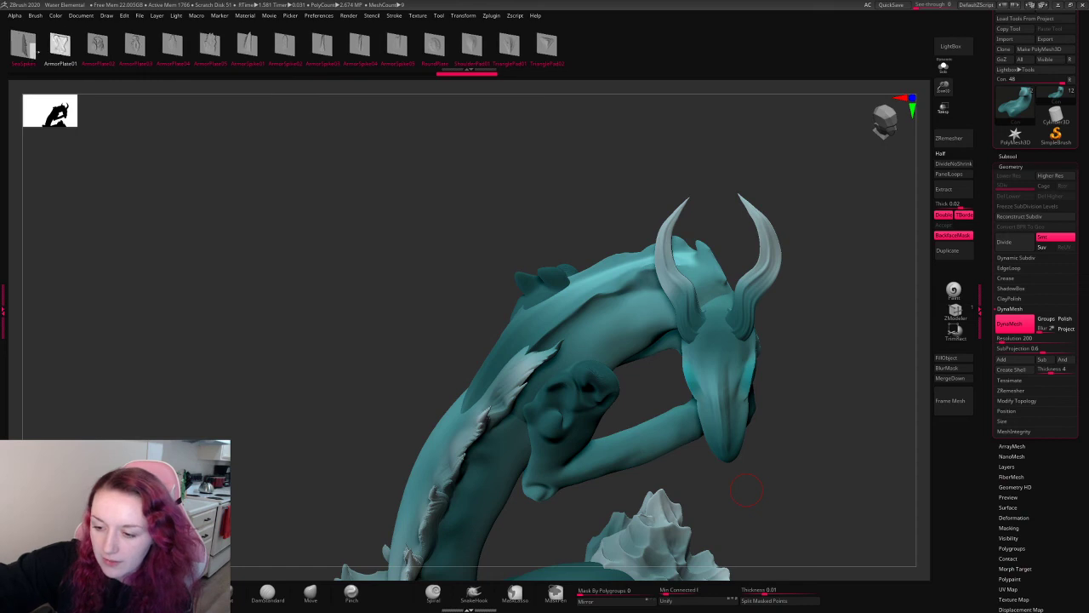
drag(839, 287, 834, 274)
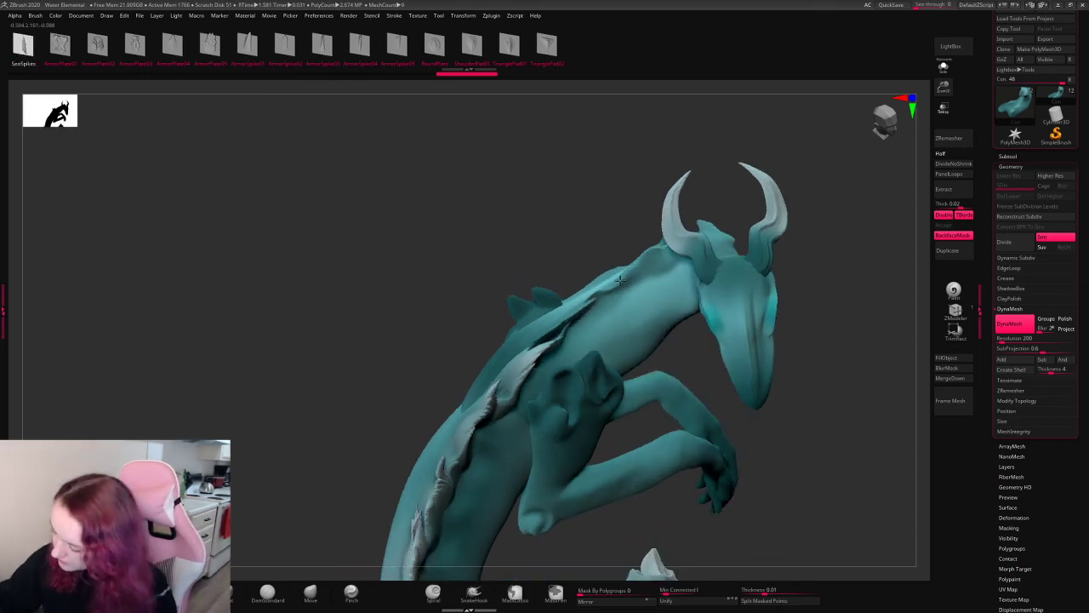
drag(824, 226, 647, 260)
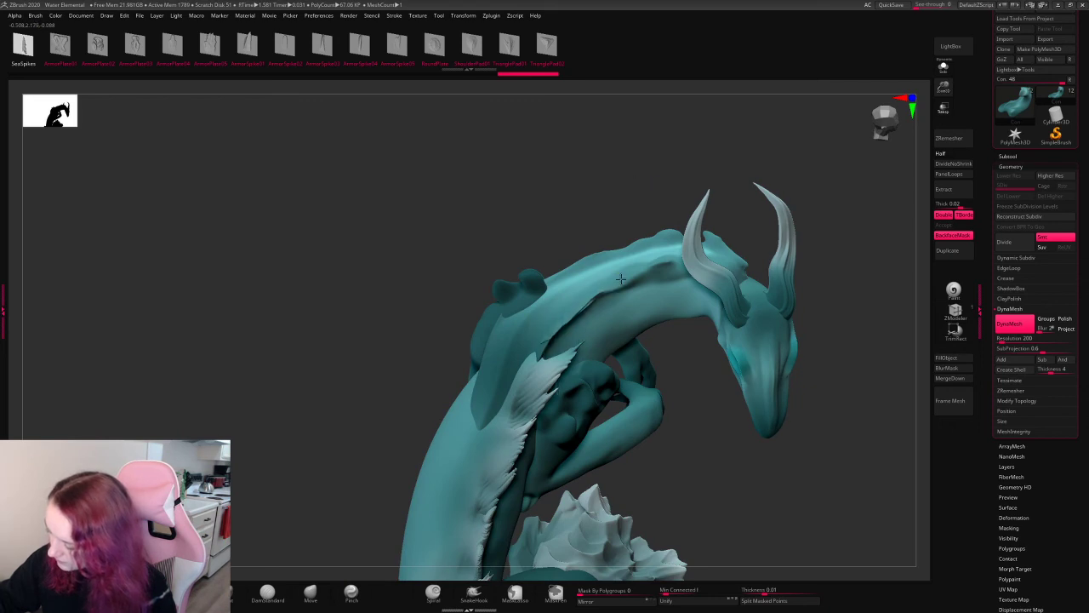
- Try adding SeaSpikes along the neck ridge, inspect the isolated Con piece and undo the last change
mouse_move(667, 265)
mouse_down()
mouse_move(732, 265)
mouse_move(713, 270)
mouse_up()
key(ctrl+z)
mouse_move(817, 340)
mouse_down()
mouse_move(858, 175)
mouse_move(842, 251)
mouse_up()
key(ctrl+z)
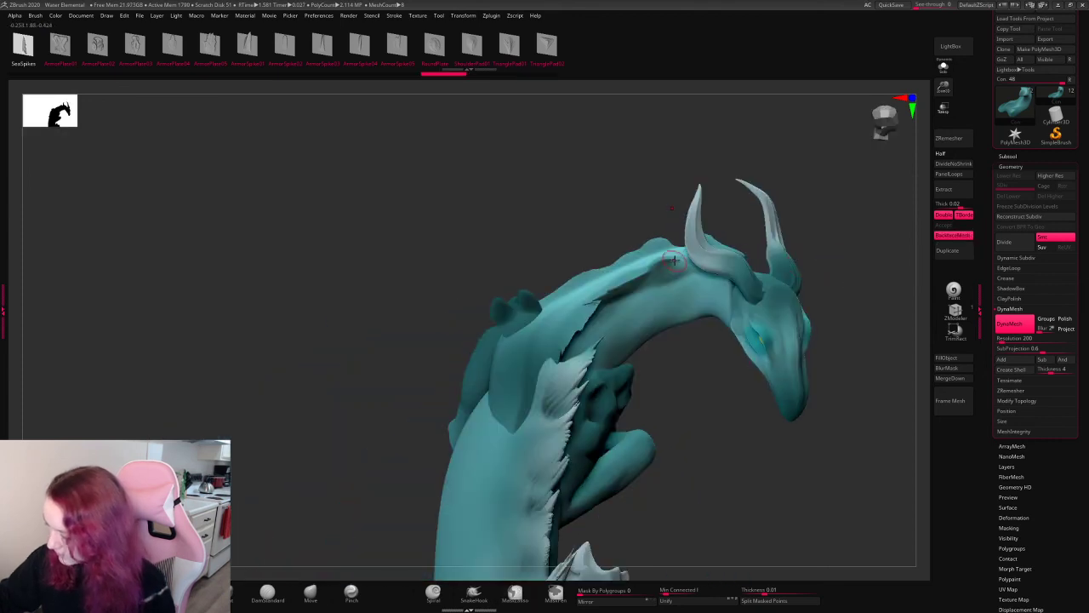
key(ctrl+z)
ctrl+drag(863, 288, 802, 316)
click(943, 67)
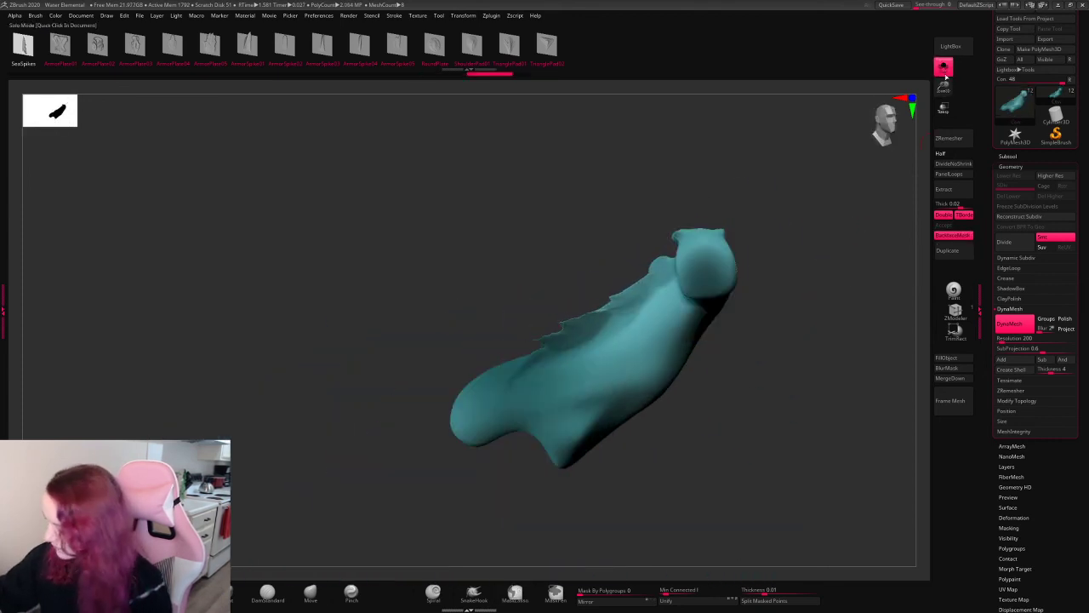
drag(841, 240, 798, 261)
key(ctrl+z)
- Set the DynaMesh resolution to 400 and compare the spiked neck piece before and after remeshing
click(1011, 339)
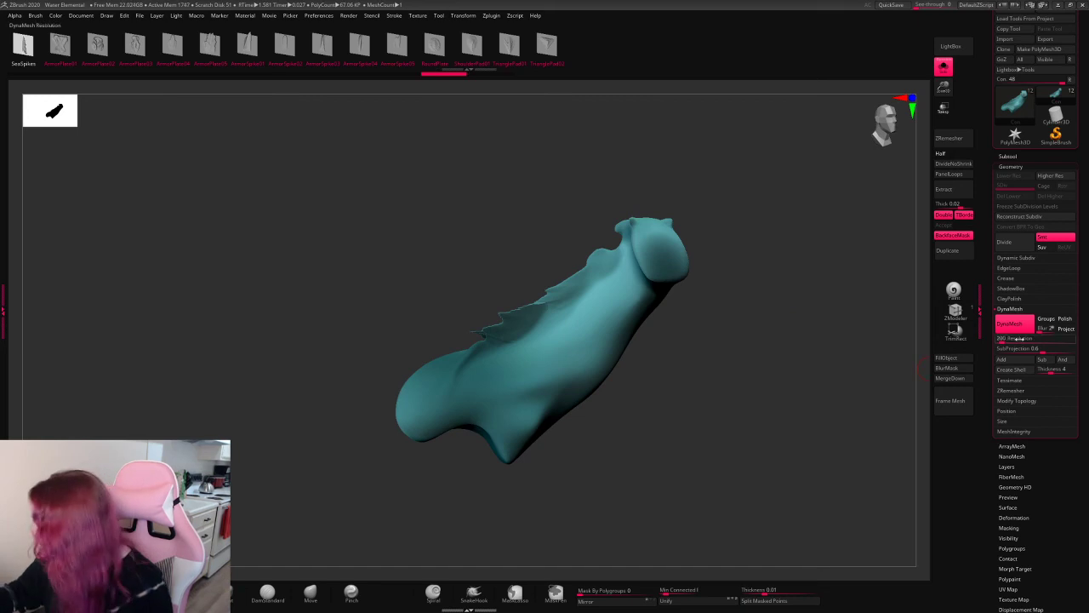
text(400)
key(Return)
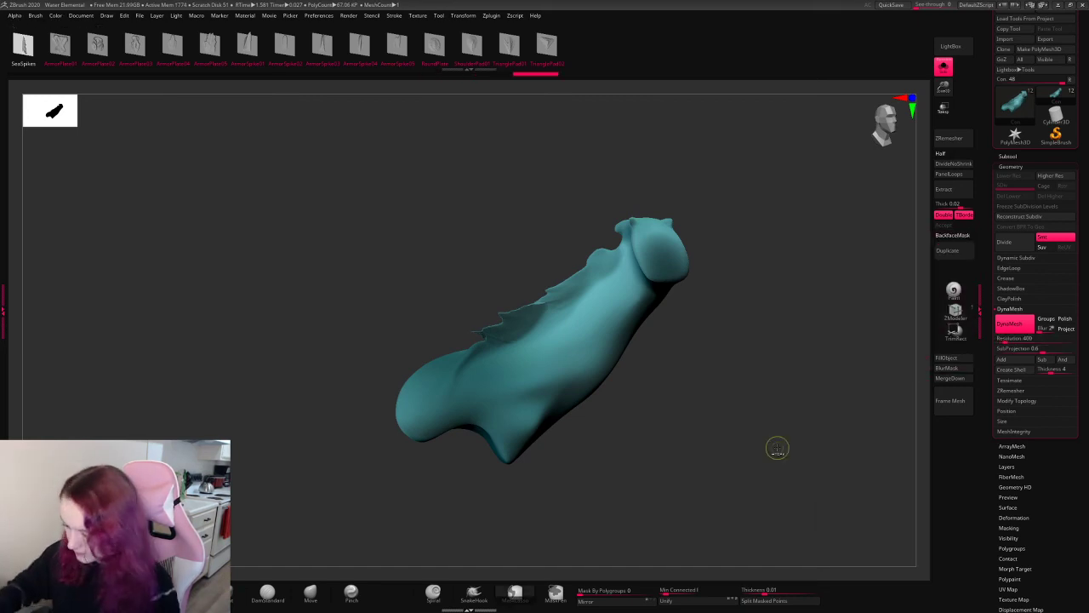
key(space)
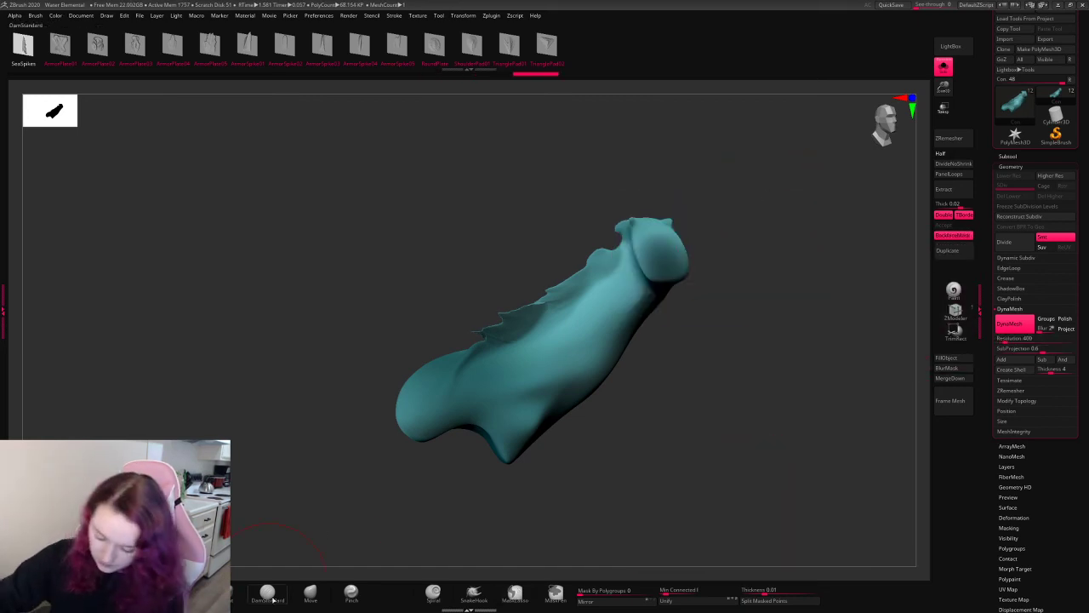
key(comma)
key(ctrl+z)
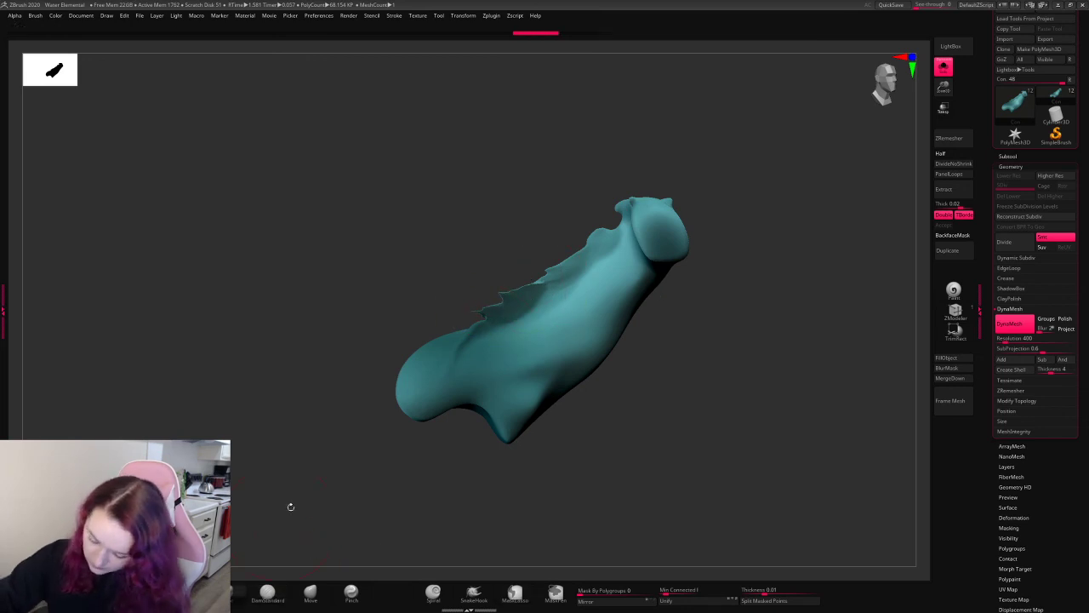
key(ctrl+shift+z)
key(ctrl+shift+z)
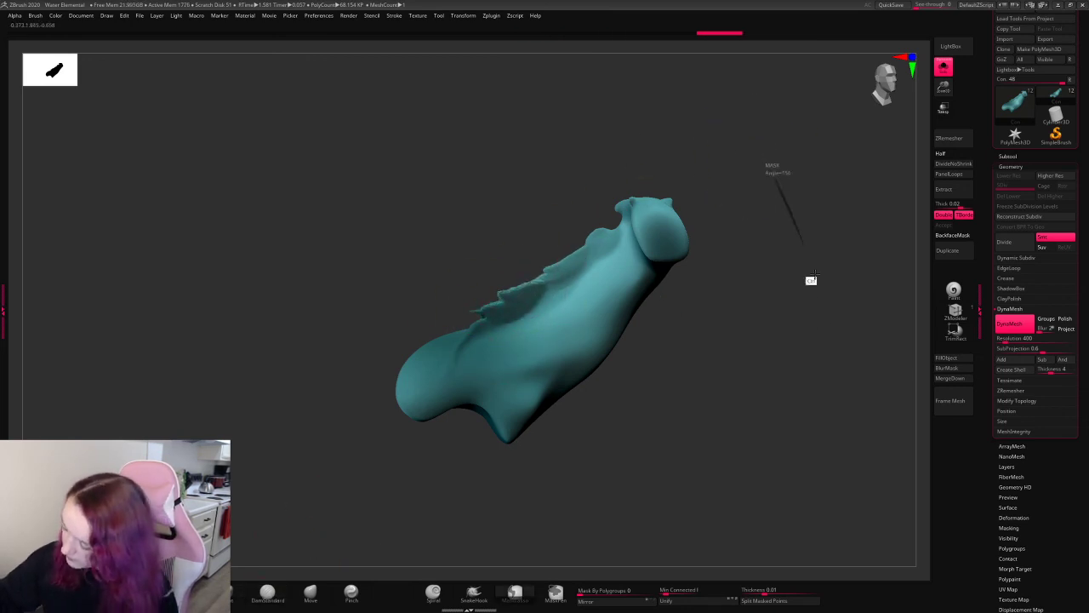
key(ctrl+shift+z)
mouse_move(817, 228)
mouse_down()
mouse_move(805, 222)
mouse_move(820, 230)
mouse_up()
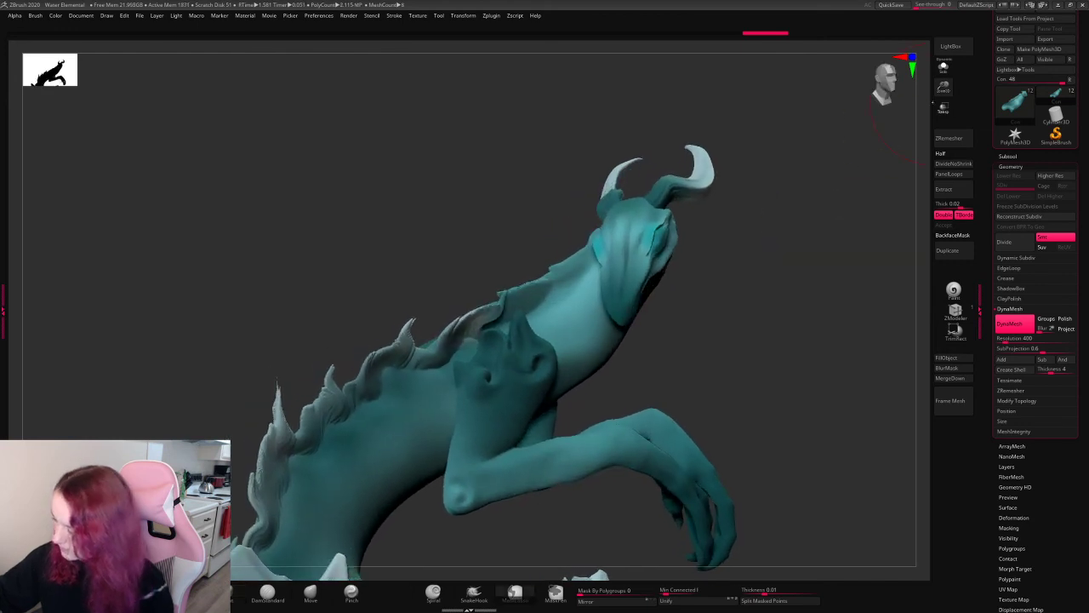
- Undo the remesh and the inserted spikes, going back to the plain neck piece
key(ctrl+z)
key(ctrl+z)
key(ctrl+z)
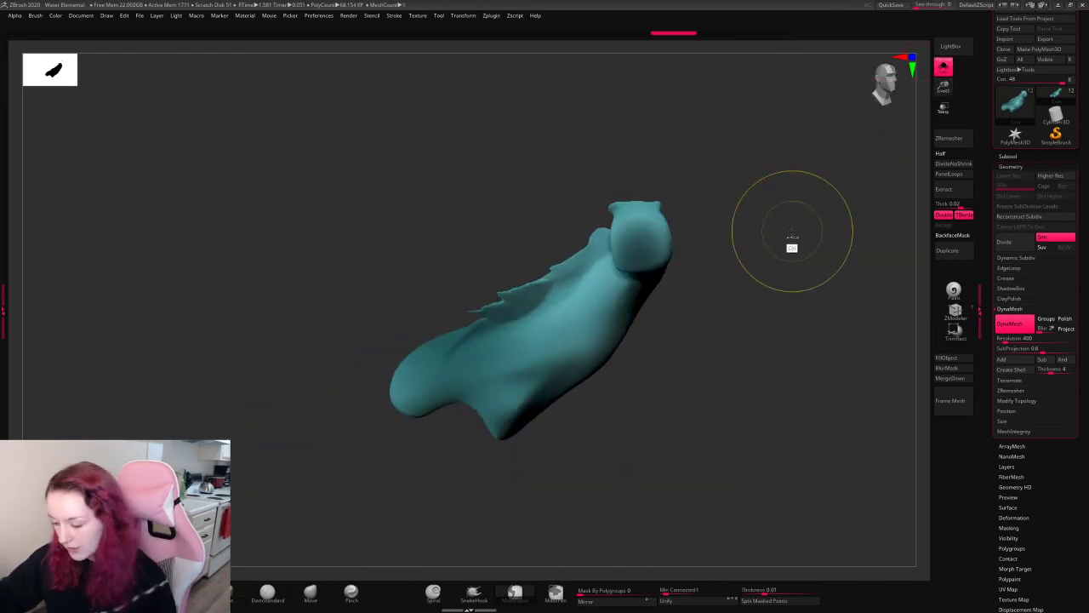
key(ctrl+z)
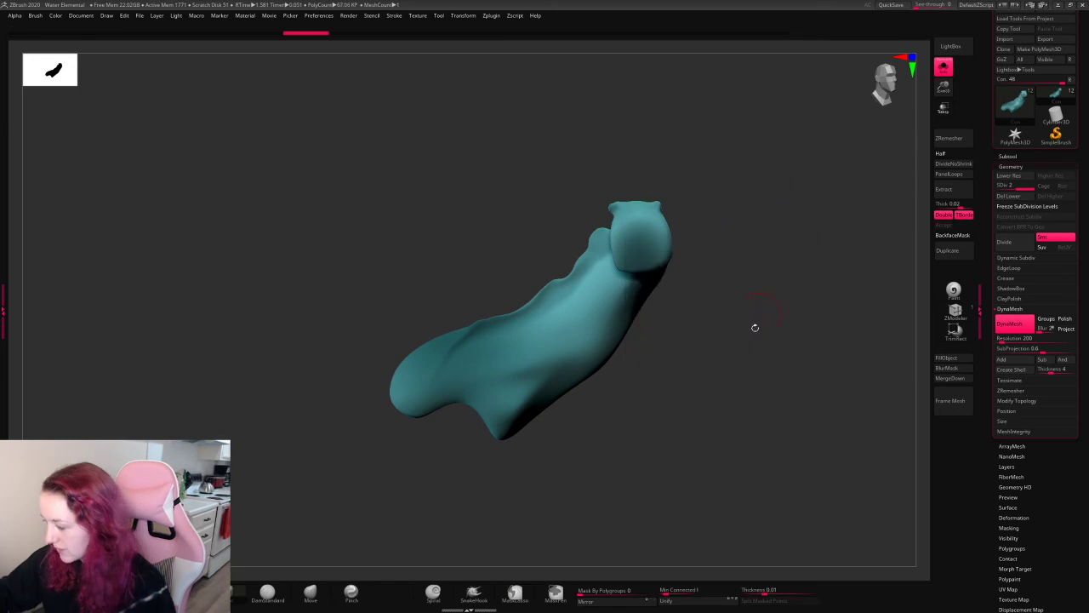
- Divide the Con neck piece to subdivision level 3 and delete its lower levels
click(1004, 243)
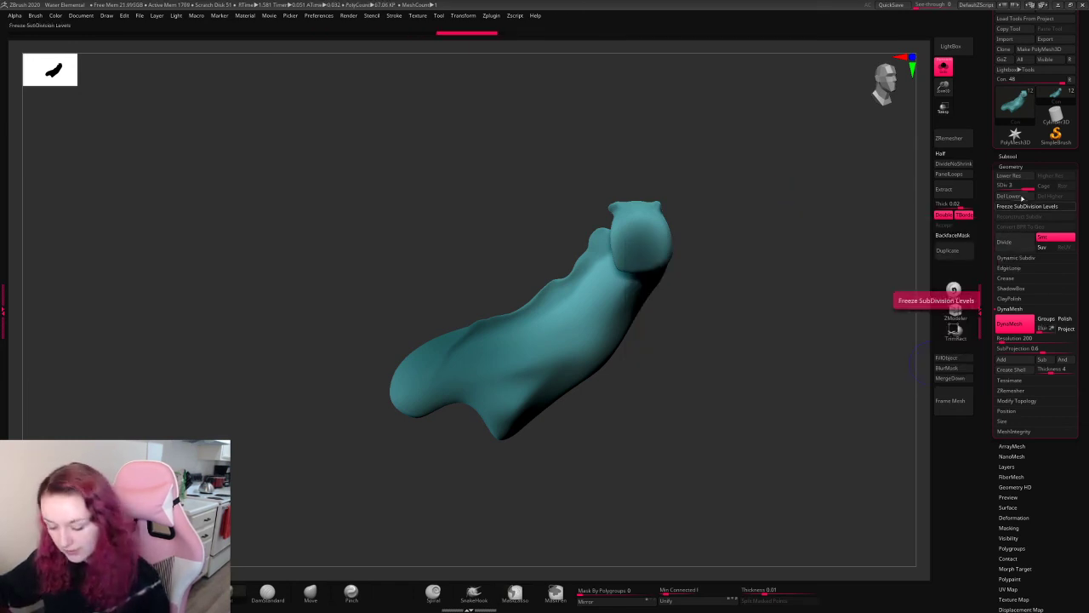
key(shift+d)
- Reload the armor insert-mesh brush with the SeaSpikes mesh for the denser neck piece
key(b)
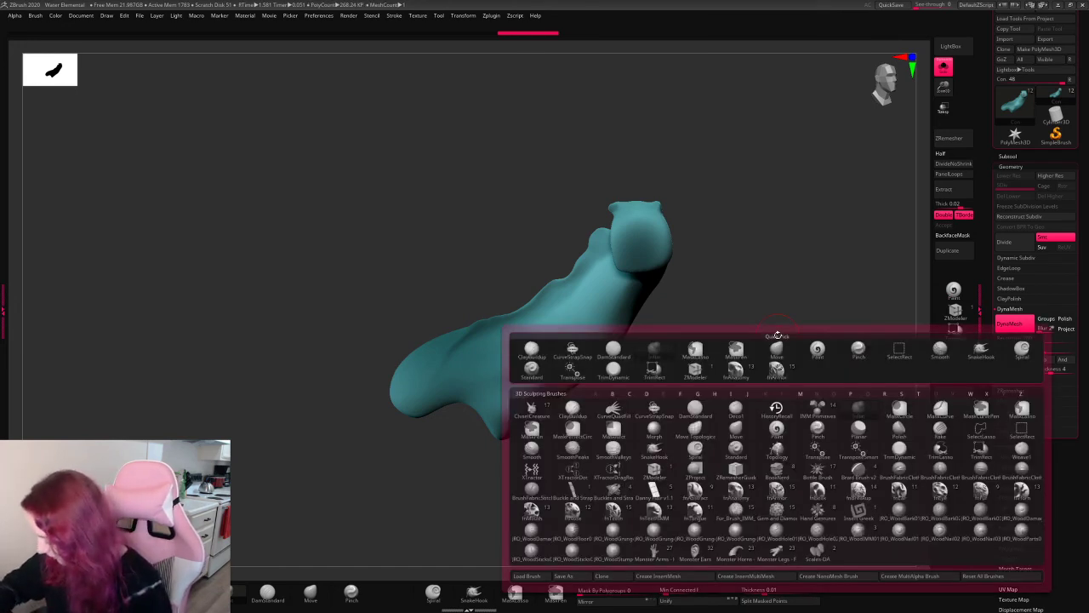
click(777, 487)
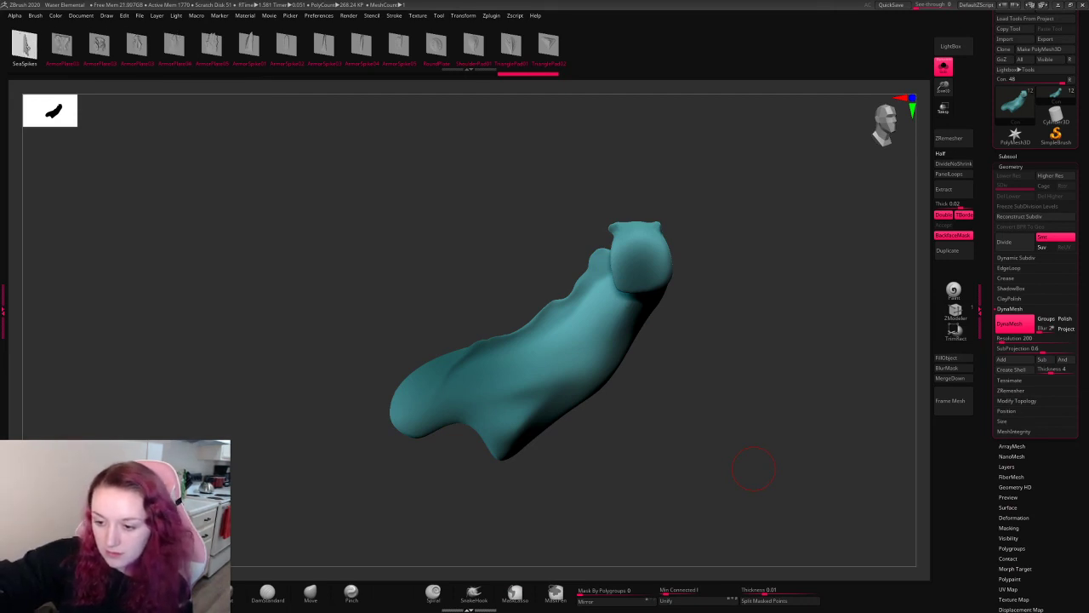
mouse_move(753, 468)
mouse_down()
mouse_move(545, 298)
mouse_move(545, 256)
mouse_move(510, 281)
mouse_move(532, 313)
mouse_up()
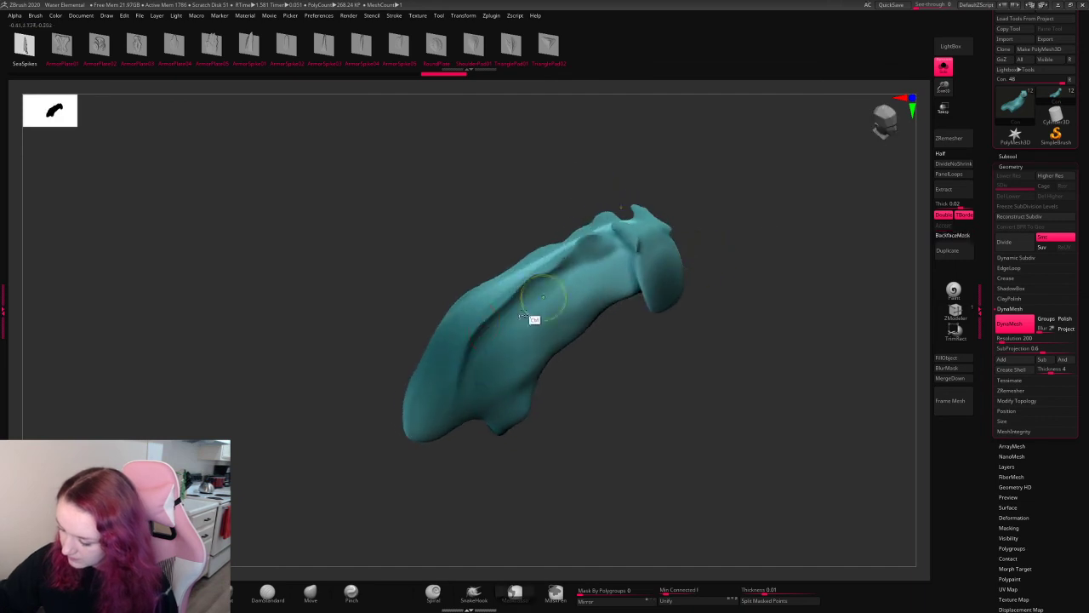
- Smooth the fold running along the neck piece and choose the MaskCurvePen brush
mouse_move(470, 334)
shift+mouse_down()
mouse_move(476, 388)
mouse_move(494, 352)
shift+mouse_up()
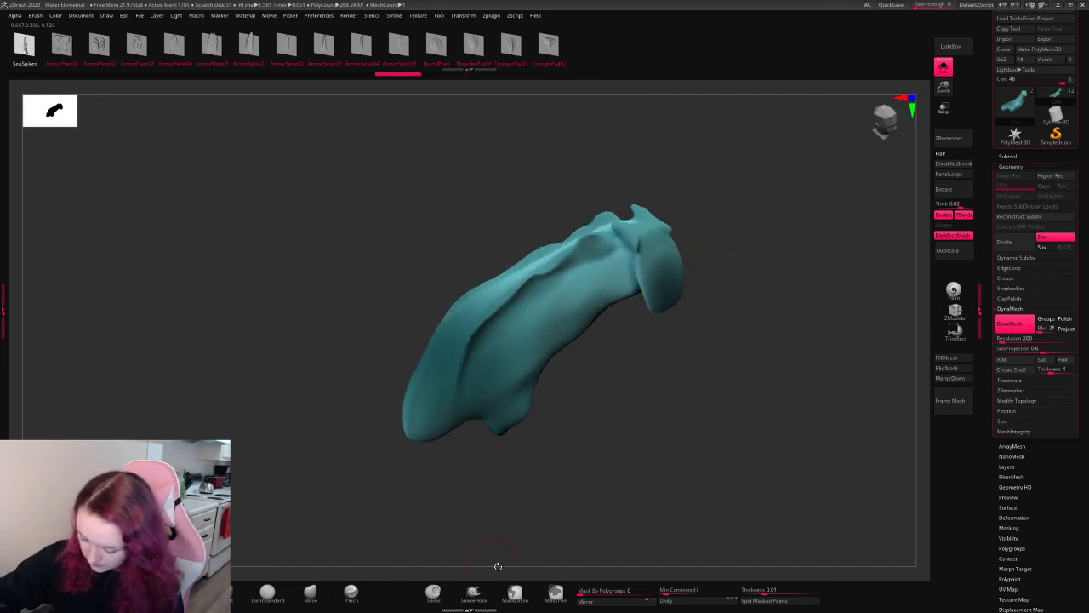
key(b)
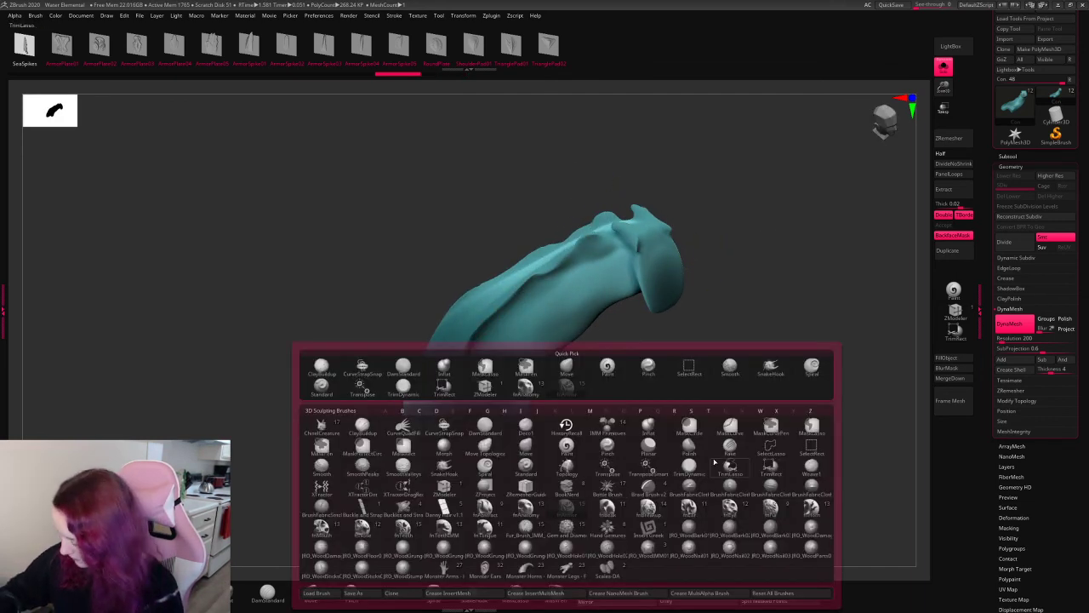
mouse_move(715, 463)
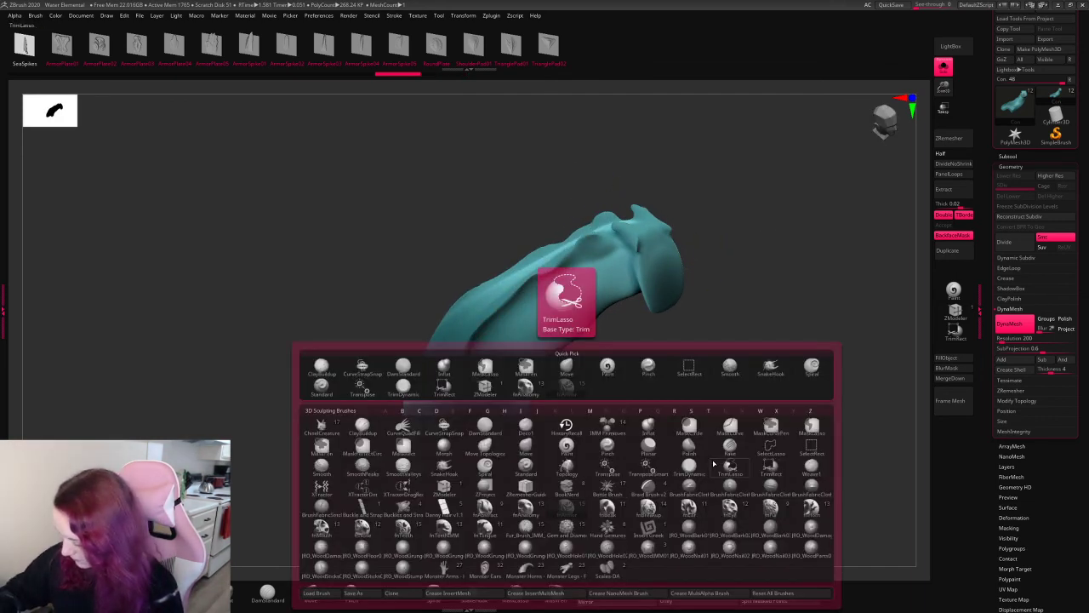
click(771, 428)
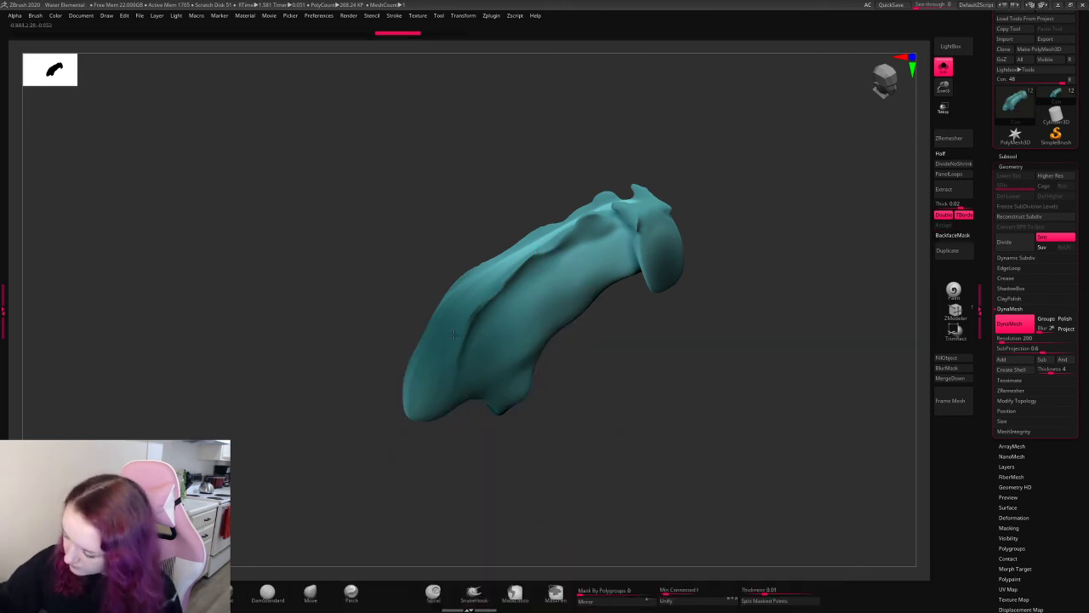
- Insert SeaSpikes meshes from the armor insert-mesh brush along the fold of the neck piece
mouse_move(463, 329)
right_down()
mouse_move(687, 178)
mouse_move(521, 256)
right_up()
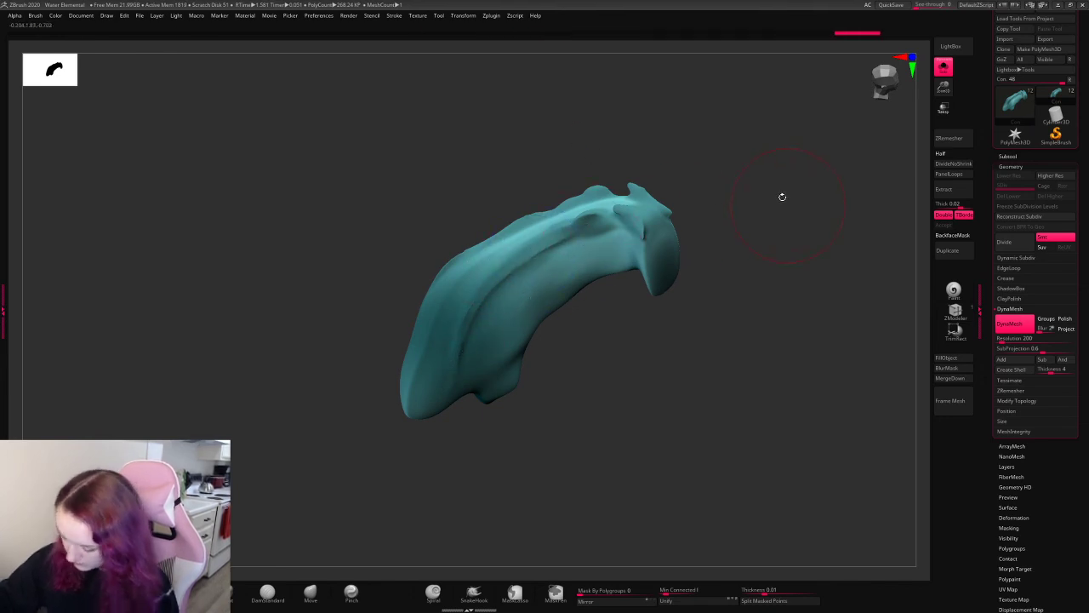
key(b)
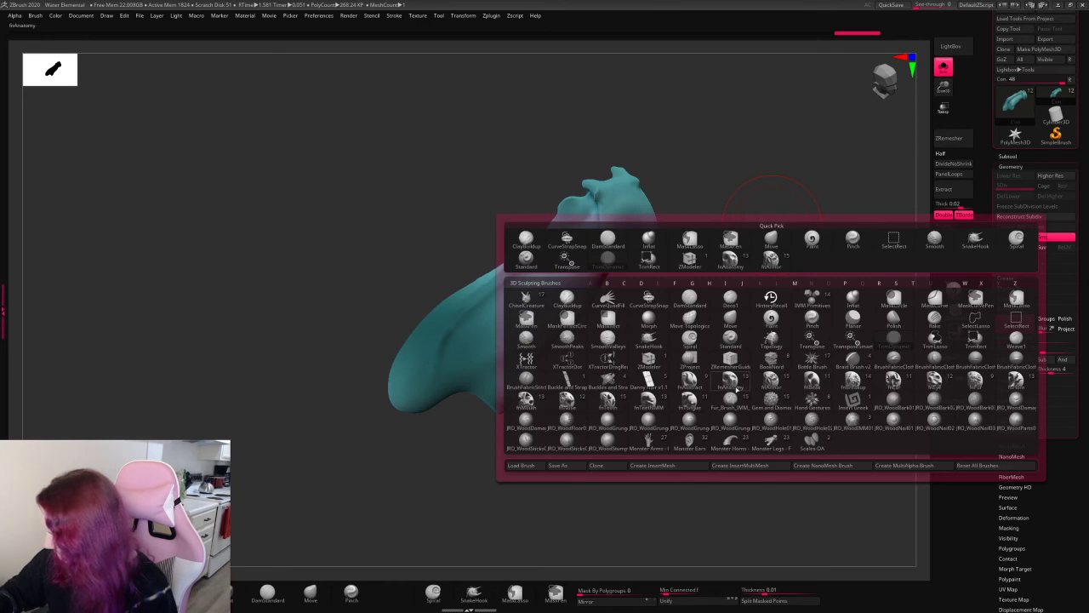
click(730, 383)
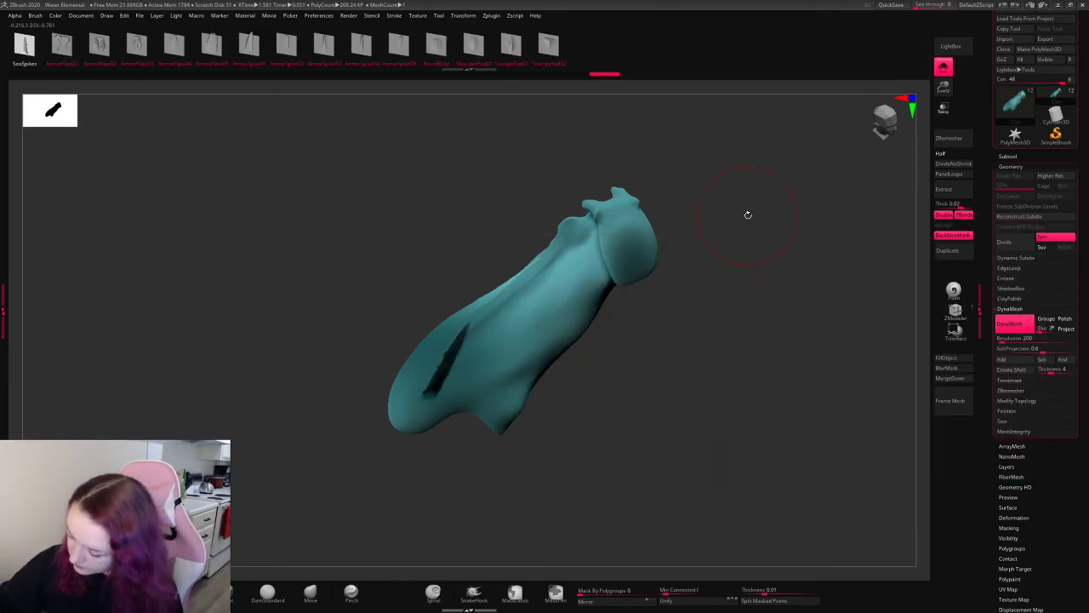
mouse_move(746, 212)
mouse_down()
mouse_move(734, 188)
mouse_move(479, 316)
mouse_up()
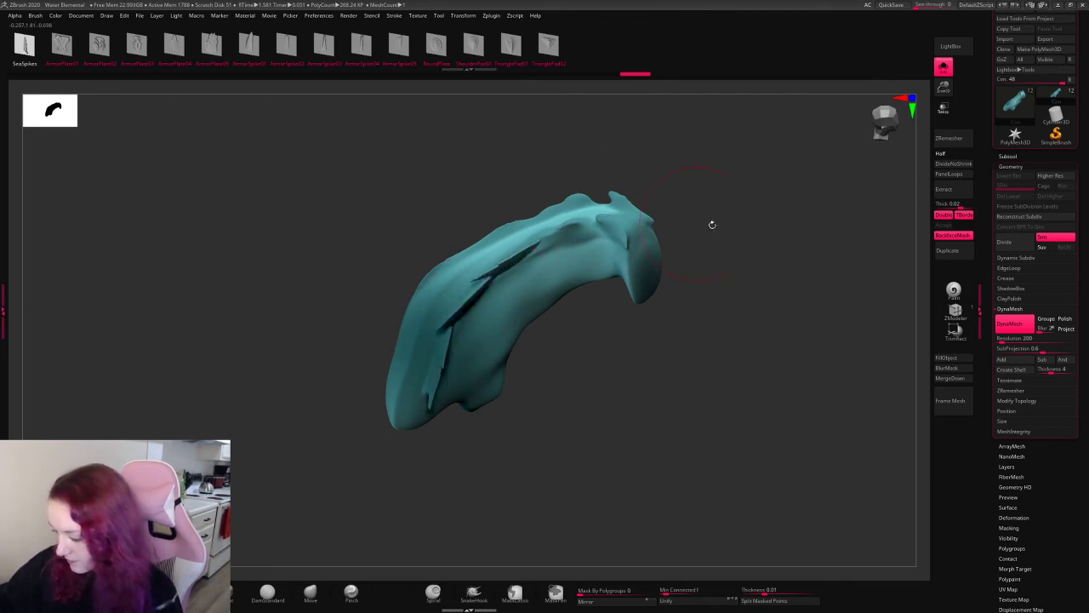
mouse_move(710, 224)
mouse_down()
mouse_move(742, 194)
mouse_move(726, 302)
mouse_up()
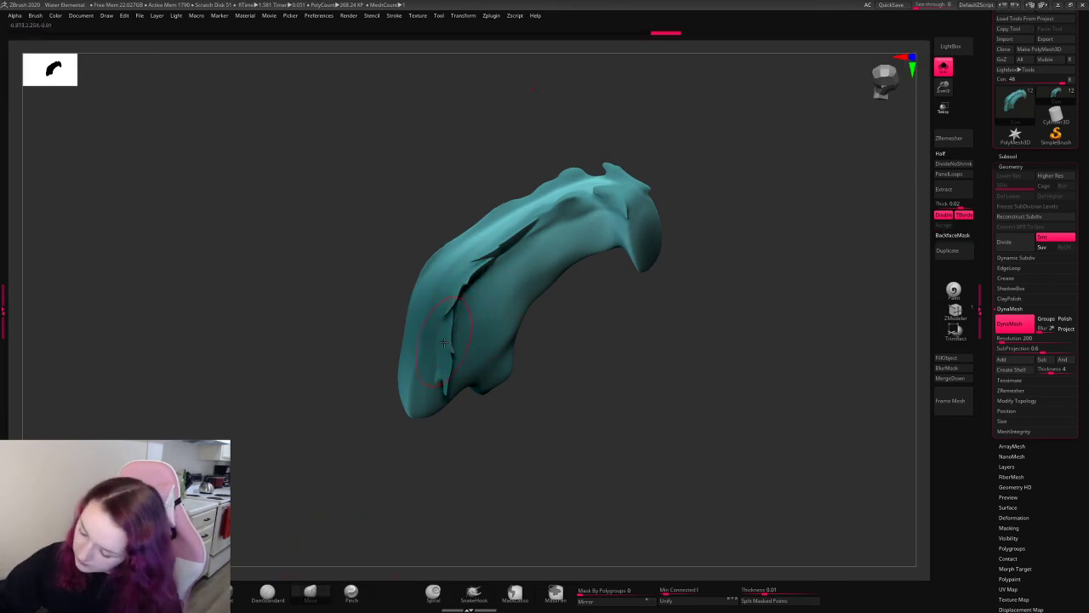
- Smooth the inserted spikes into the neck fold and adjust their shape with the Move brush
shift+drag(512, 237, 506, 240)
drag(769, 246, 786, 295)
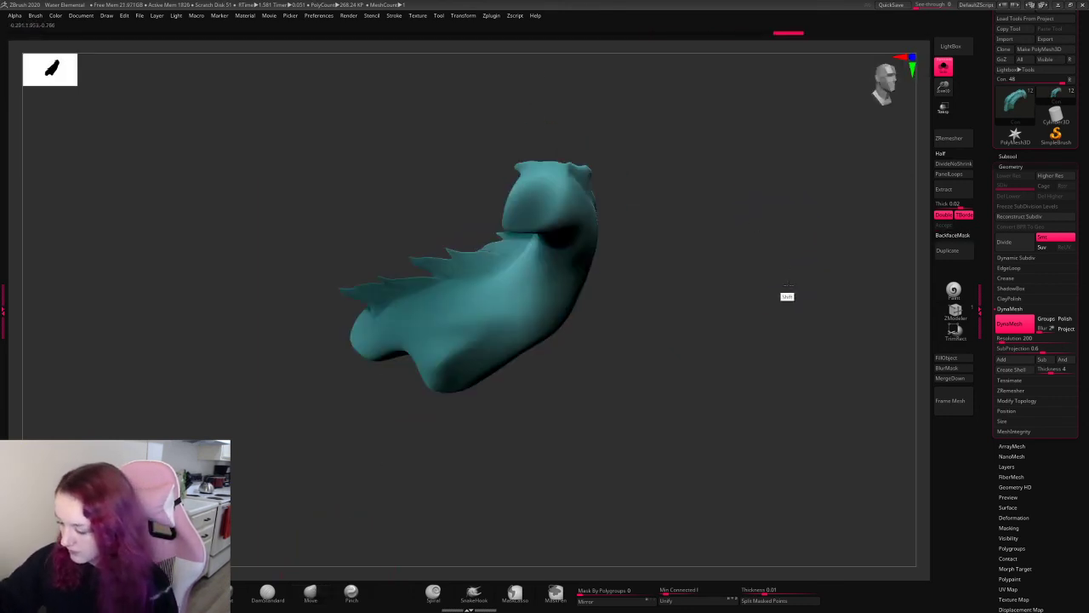
mouse_move(477, 476)
mouse_down()
mouse_move(711, 219)
mouse_move(353, 283)
mouse_up()
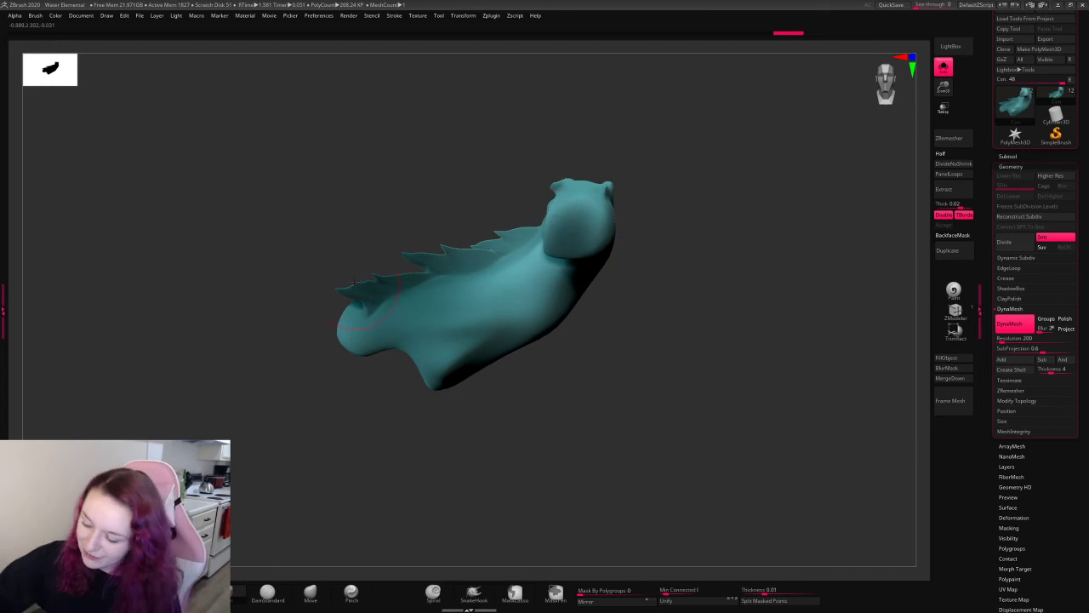
- Check the spikes against the whole creature and DynaMesh the neck piece at resolution 1232
click(944, 69)
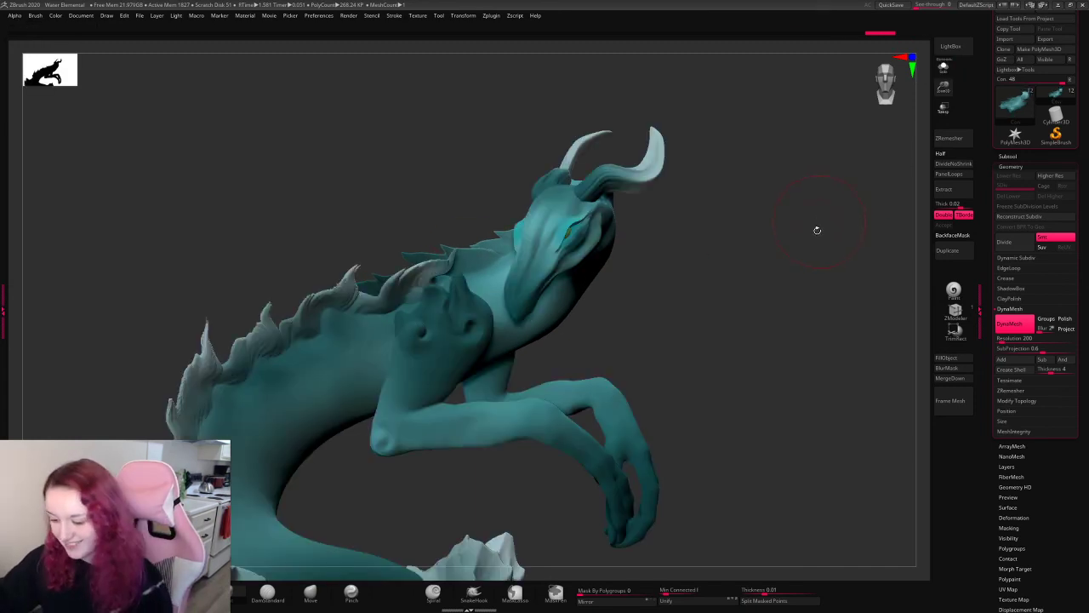
drag(817, 231, 589, 265)
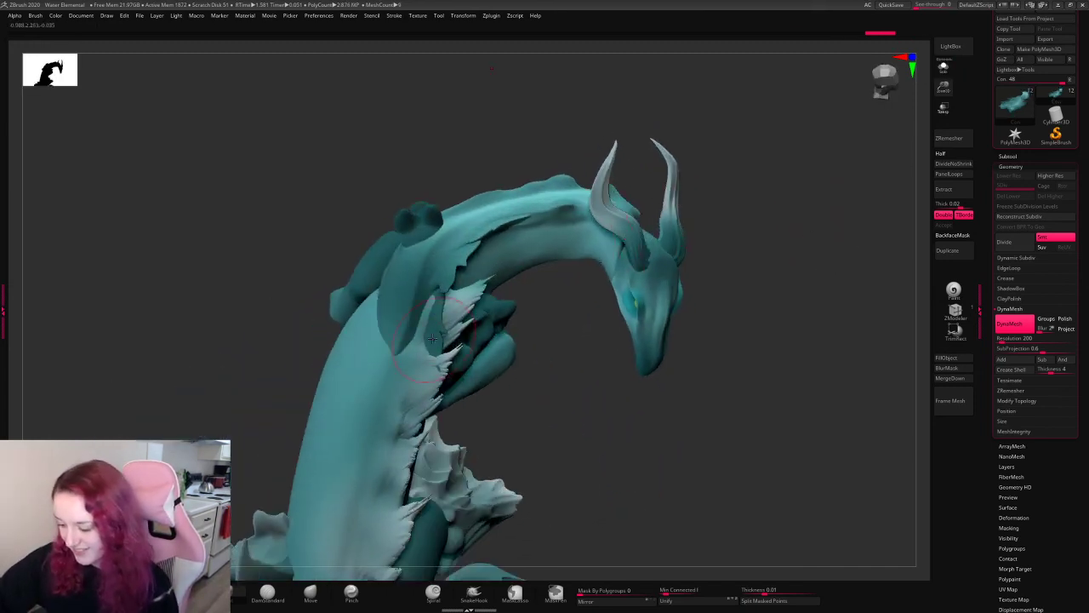
drag(791, 255, 814, 238)
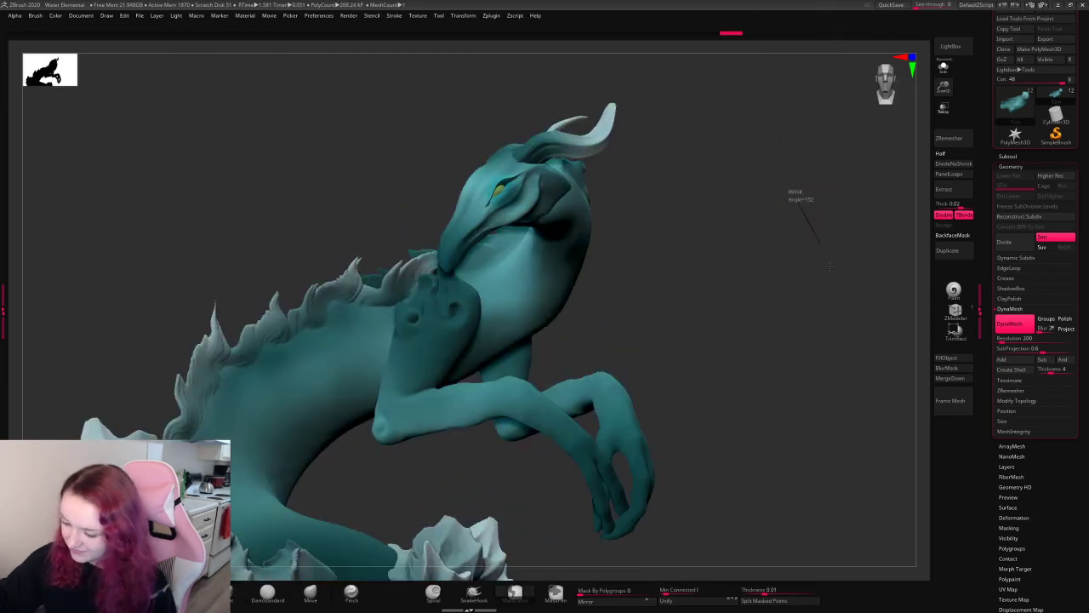
drag(795, 195, 890, 315)
click(943, 69)
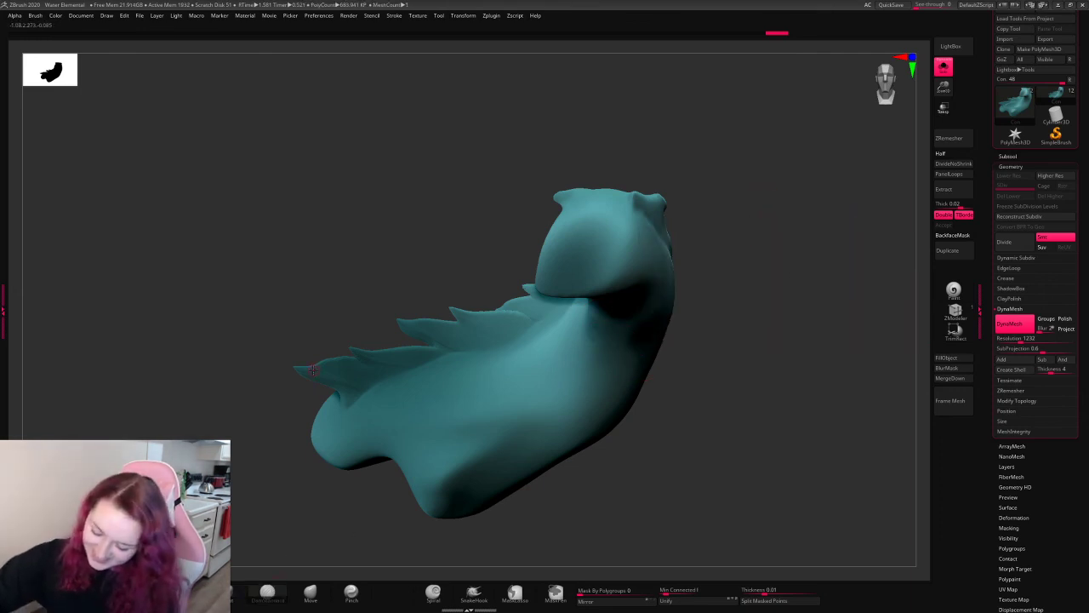
- Carve flowing grooves into the neck spikes with the DamStandard brush, working on both sides of the ridge
drag(382, 318, 490, 216)
key(space)
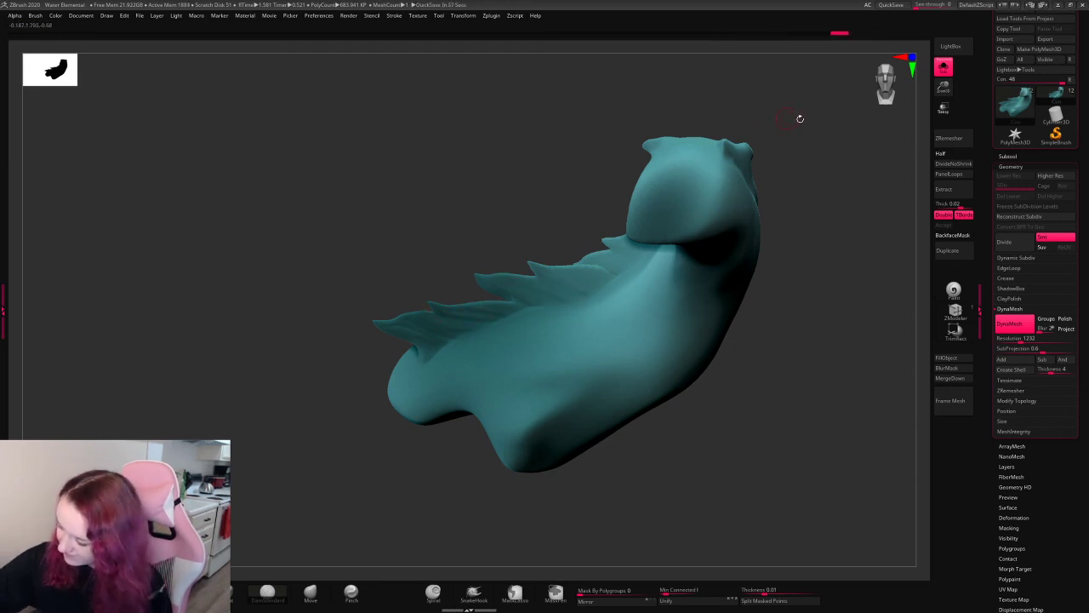
mouse_move(800, 118)
mouse_down()
mouse_move(711, 195)
mouse_move(620, 207)
mouse_up()
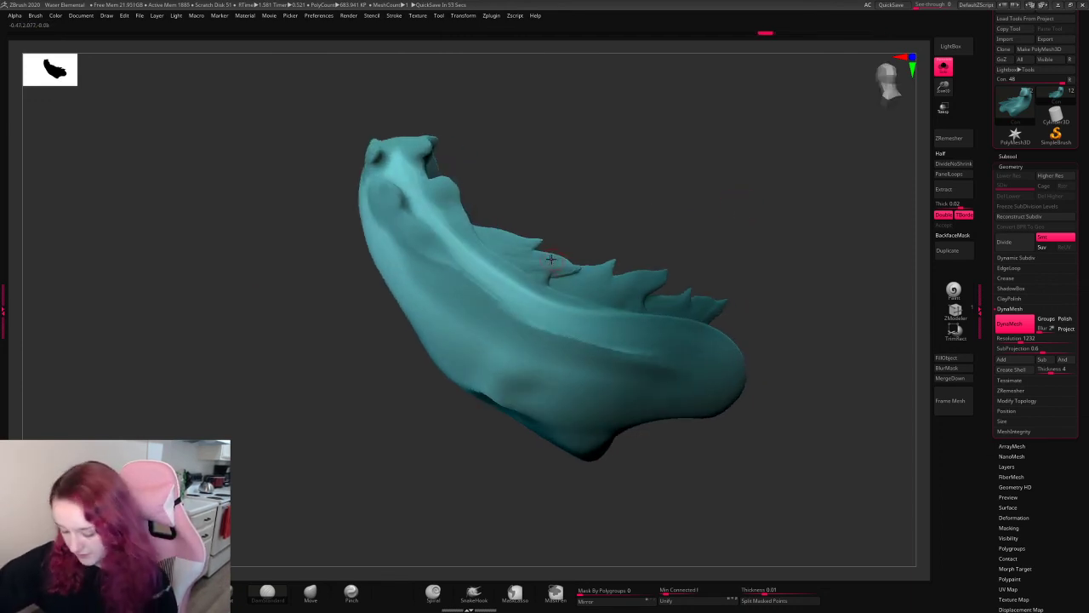
mouse_move(662, 236)
mouse_down()
mouse_move(751, 187)
mouse_move(811, 250)
mouse_up()
key(space)
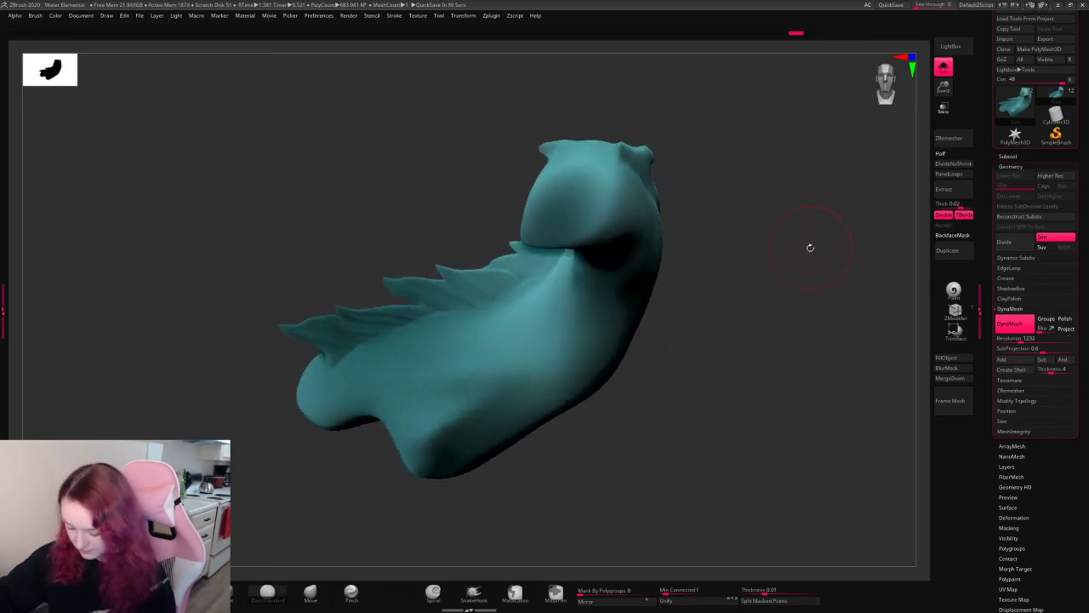
- Twist the neck spikes into wave-like curls with the Spiral brush, checking the ridge against the full creature
key(b)
click(433, 593)
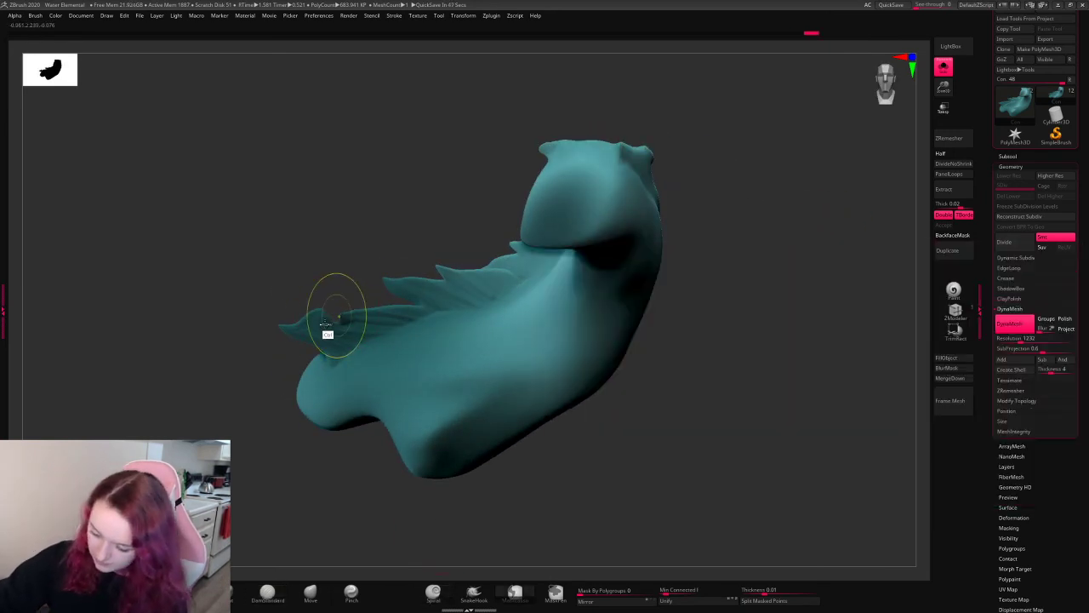
click(943, 68)
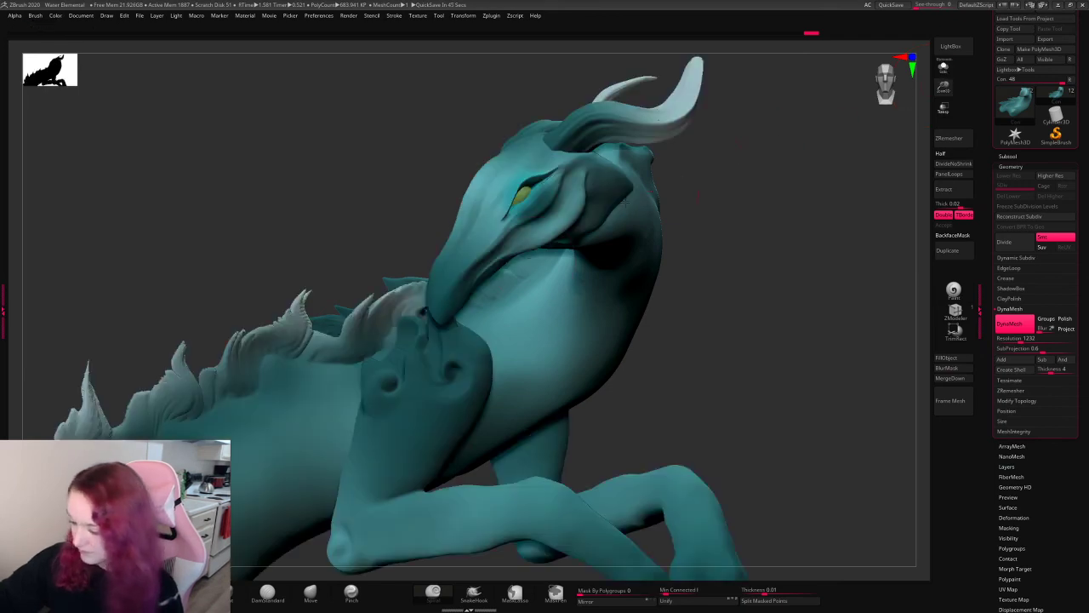
drag(806, 223, 842, 187)
click(943, 68)
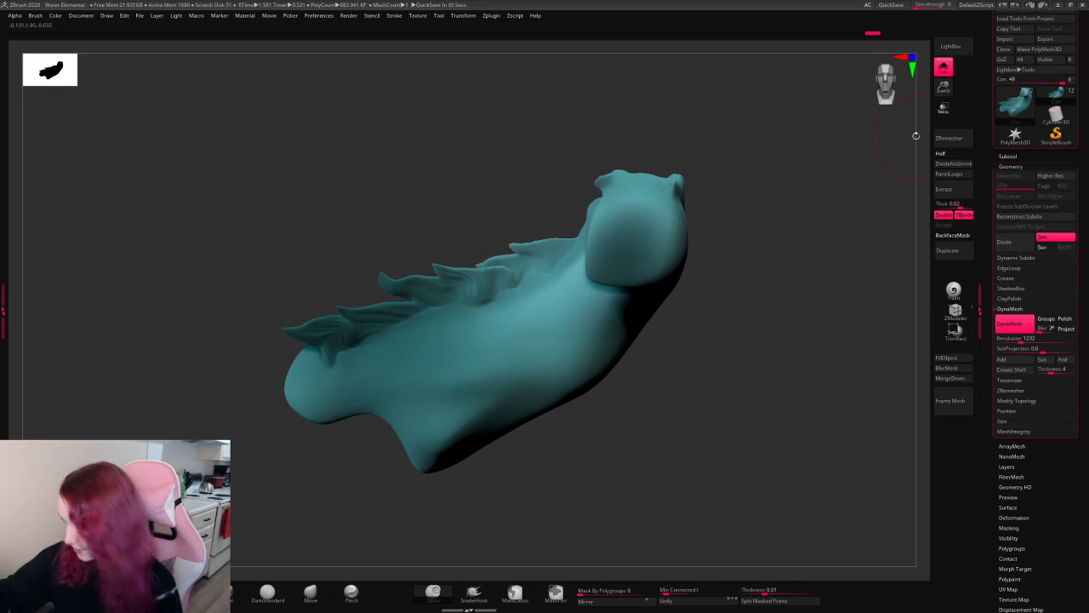
- Set the Paint brush to a near-white colour for the neck spikes and undo the stray stroke
key(space)
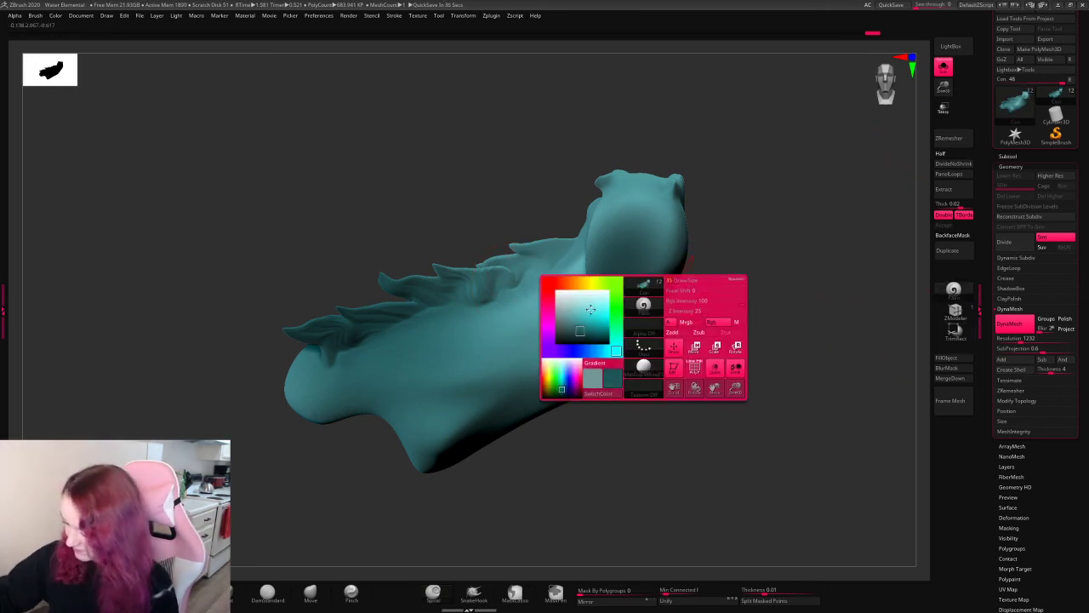
mouse_move(687, 281)
mouse_down()
mouse_move(441, 272)
mouse_move(451, 249)
mouse_up()
key(ctrl+z)
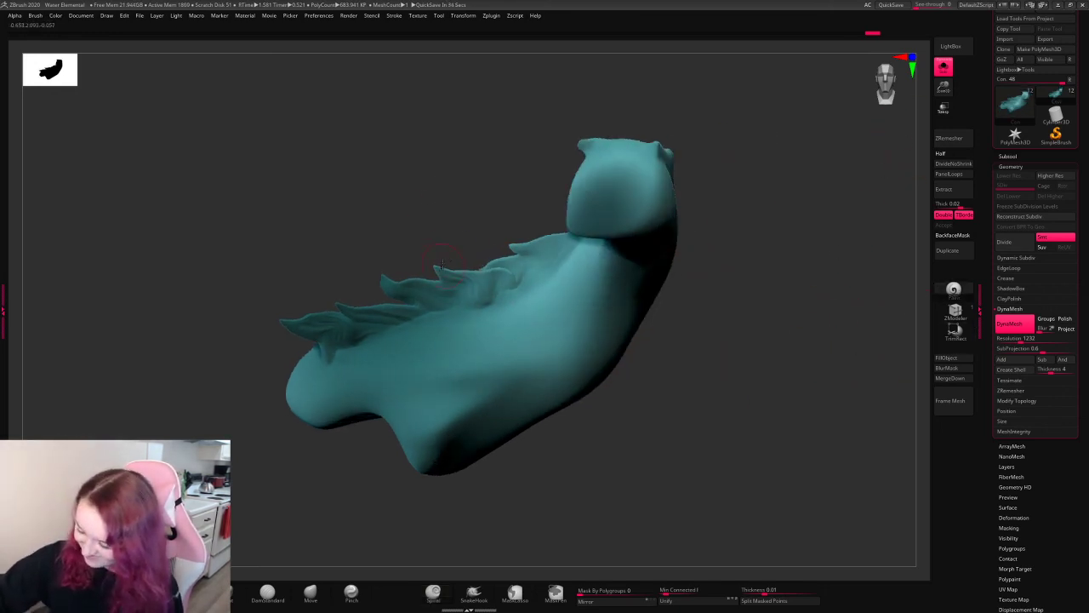
key(space)
click(405, 326)
- Tune the Paint brush with white trial strokes on a middle neck spike, undoing the overly strong strokes
drag(402, 285, 440, 241)
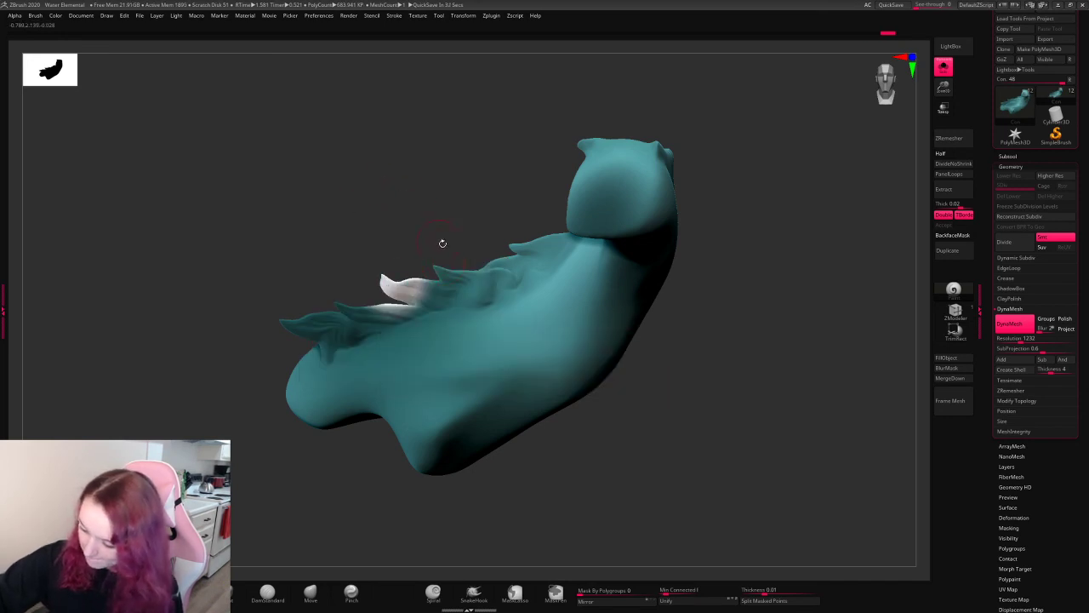
key(ctrl+z)
key(space)
drag(387, 283, 412, 298)
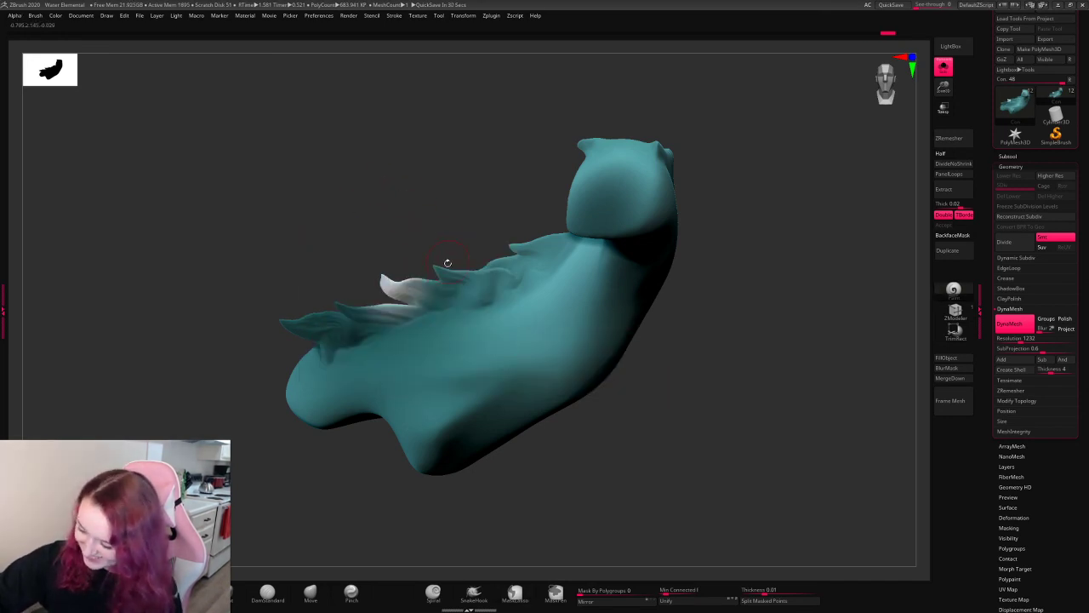
key(space)
drag(476, 257, 468, 257)
key(ctrl+z)
- Paint the tips of all the neck spikes with a soft white
drag(404, 291, 387, 274)
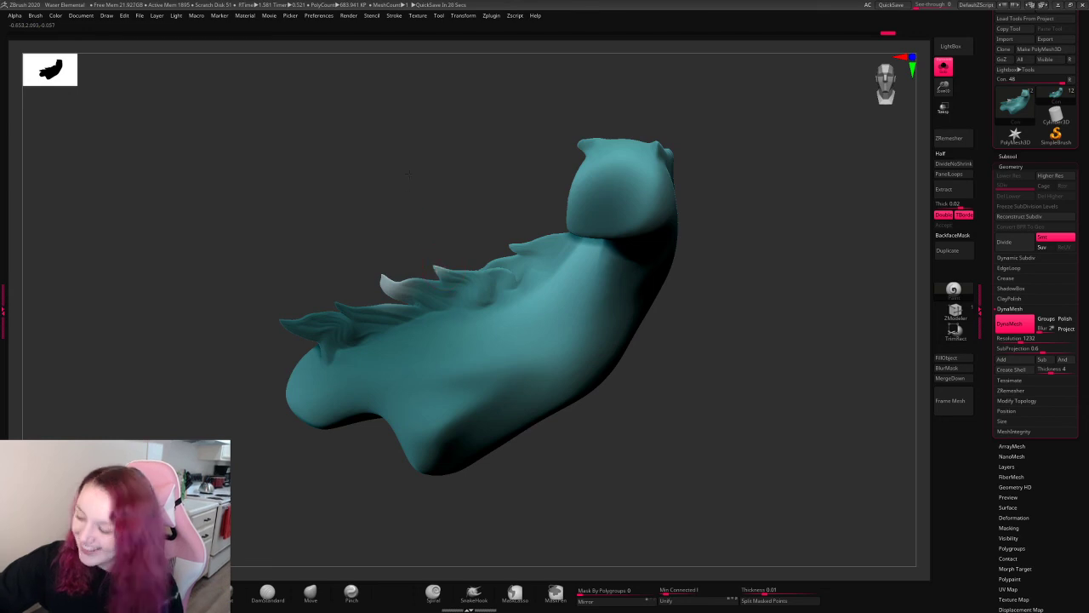
drag(455, 292, 440, 247)
drag(292, 326, 318, 328)
drag(515, 251, 493, 229)
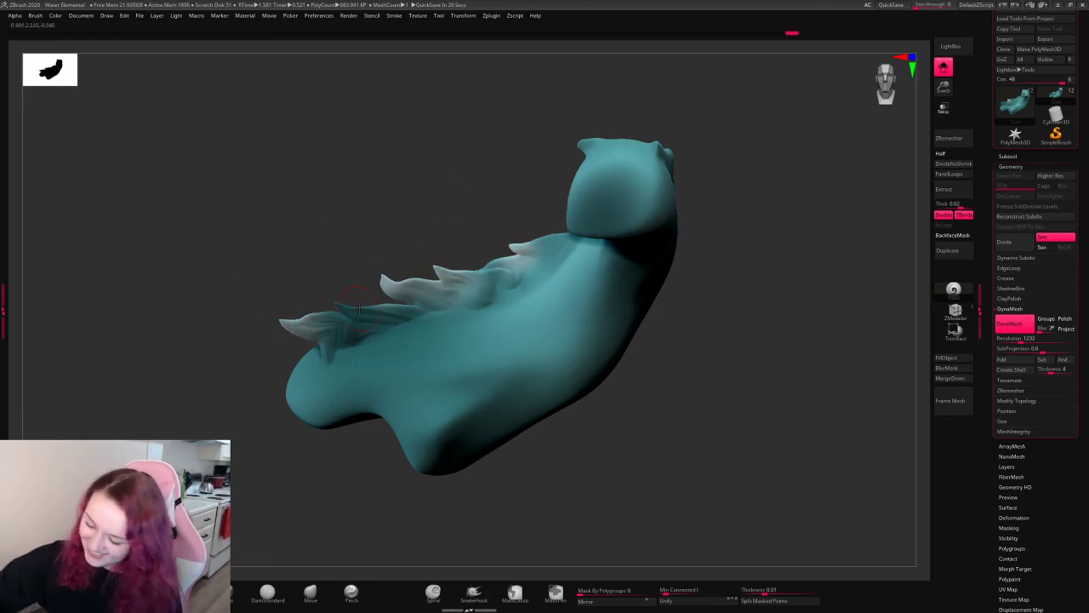
drag(358, 312, 341, 299)
mouse_move(802, 177)
mouse_down()
mouse_move(820, 171)
mouse_move(818, 191)
mouse_up()
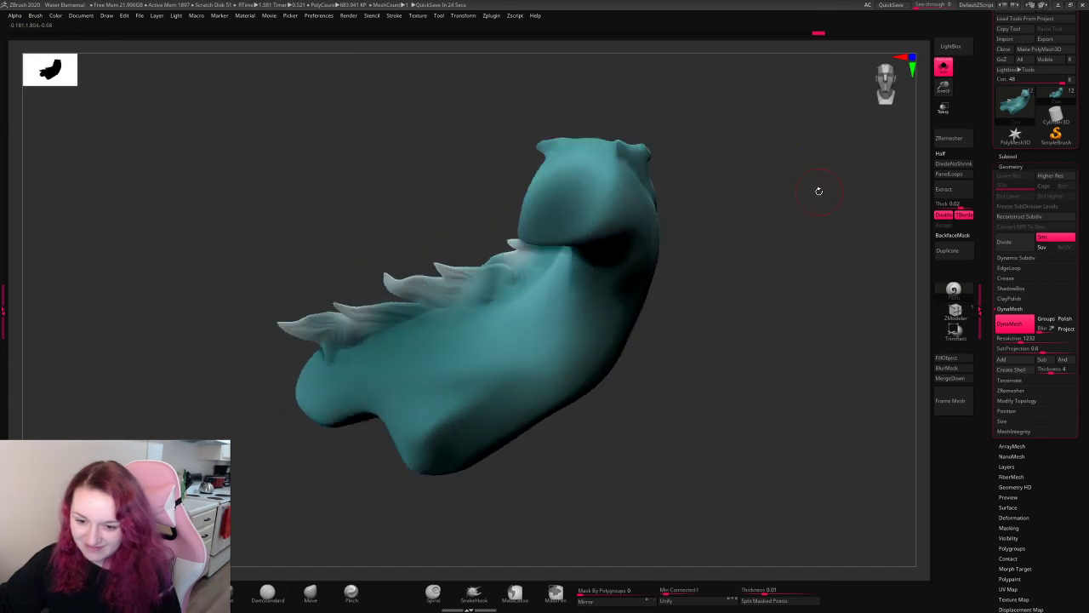
- Examine the painted neck ridge on the whole creature from several angles and distances
click(943, 66)
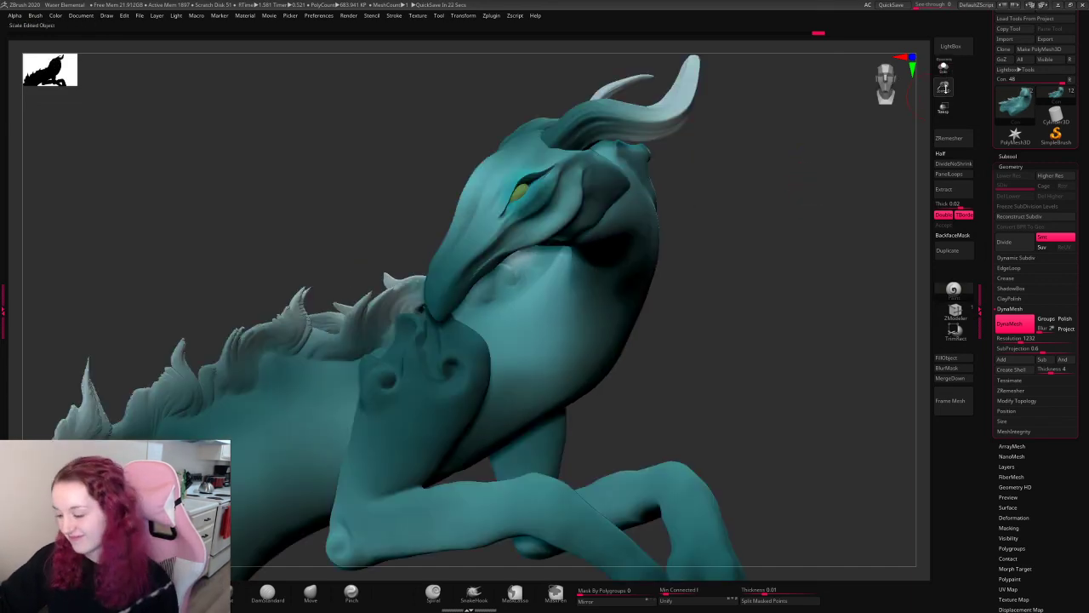
drag(942, 70, 942, 38)
alt+click(486, 251)
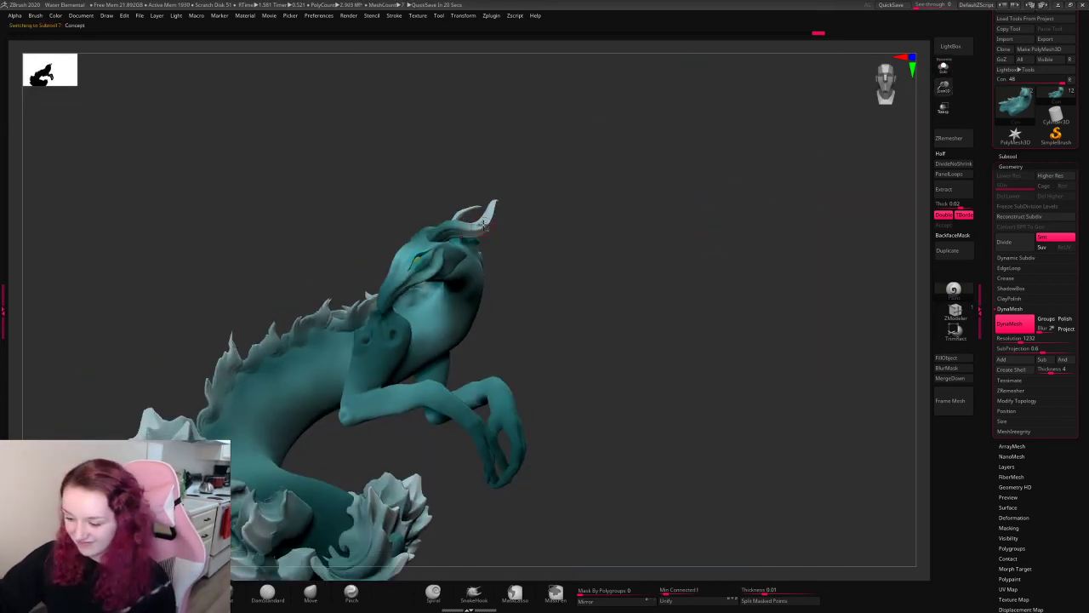
drag(548, 146, 539, 168)
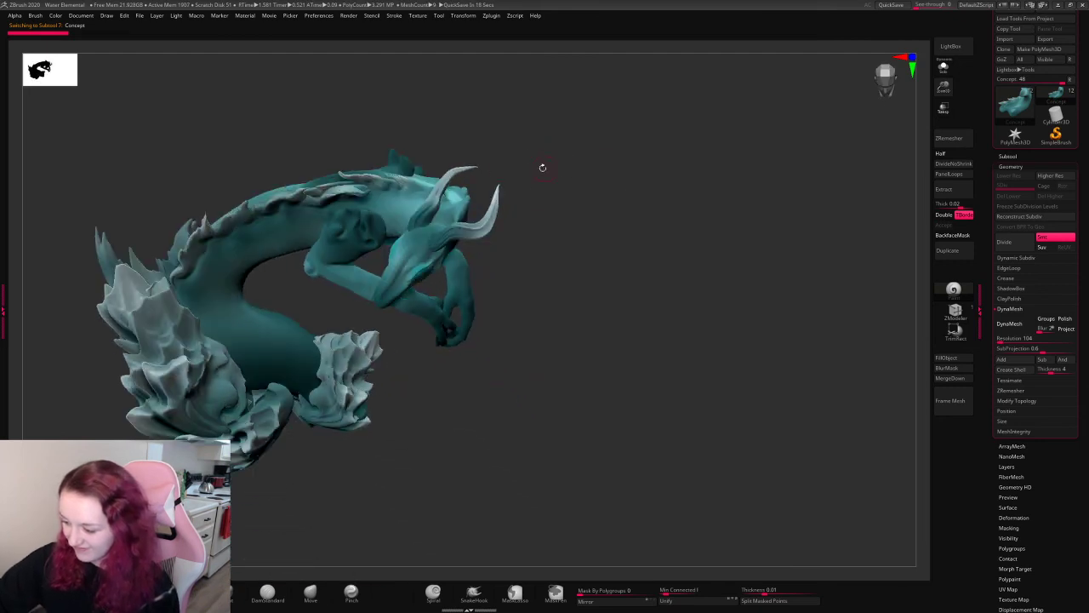
mouse_move(732, 234)
mouse_down()
mouse_move(705, 242)
mouse_move(764, 212)
mouse_move(746, 232)
mouse_up()
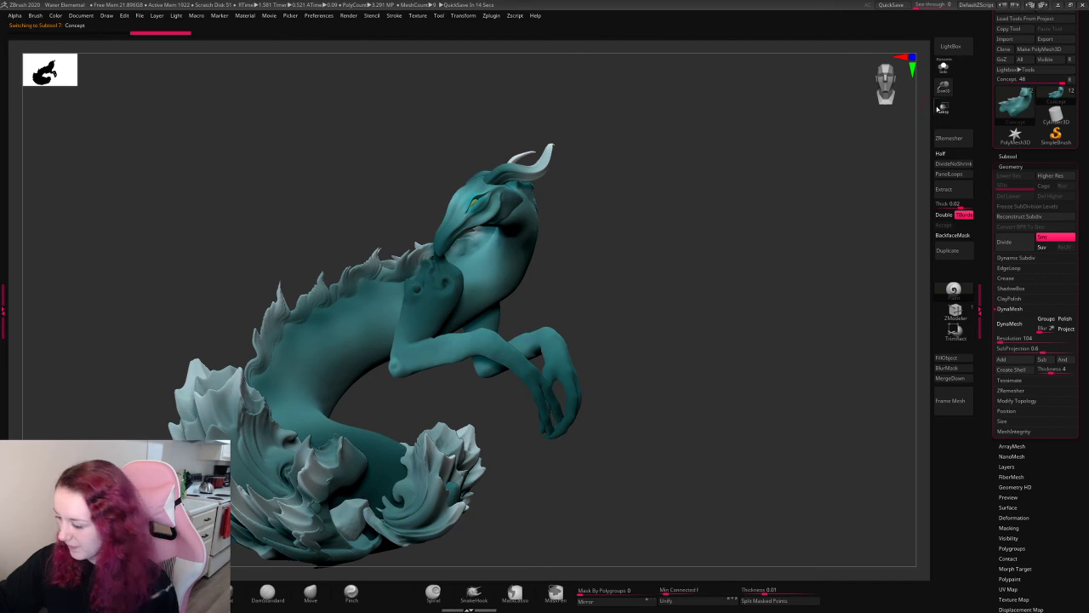
drag(947, 89, 861, 161)
alt+drag(735, 280, 854, 186)
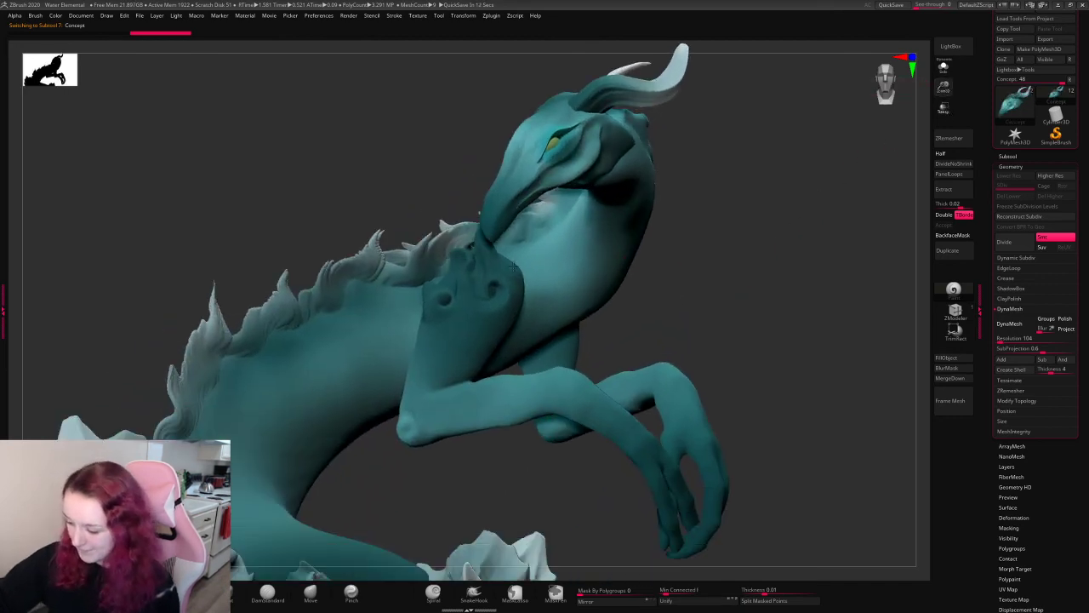
- Paint a white highlight around the swirl on the front arm's shoulder, then return to the Con neck piece
alt+click(497, 305)
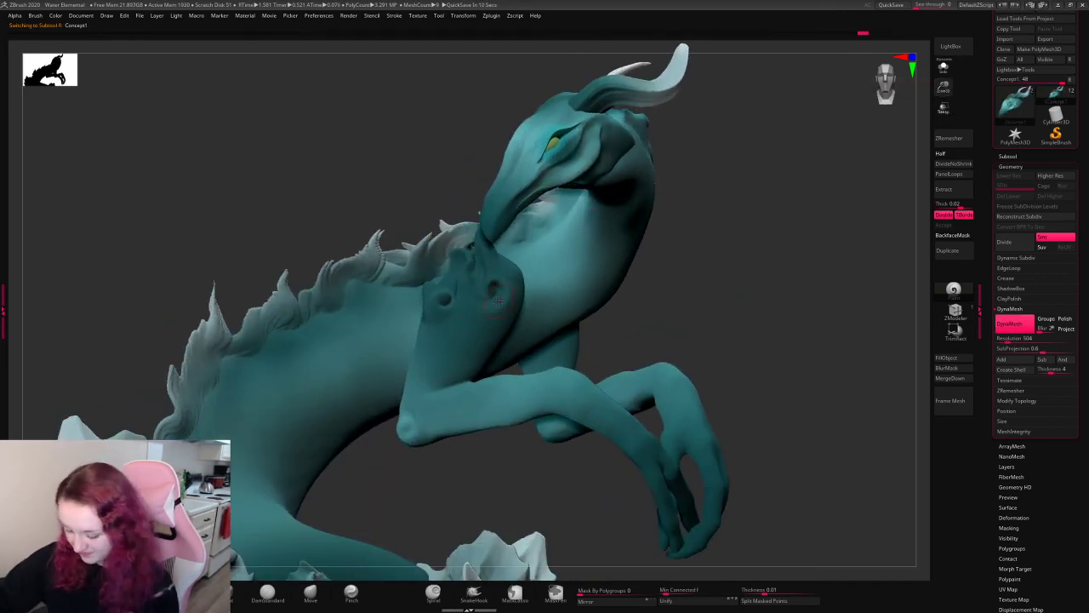
drag(497, 301, 490, 319)
click(943, 68)
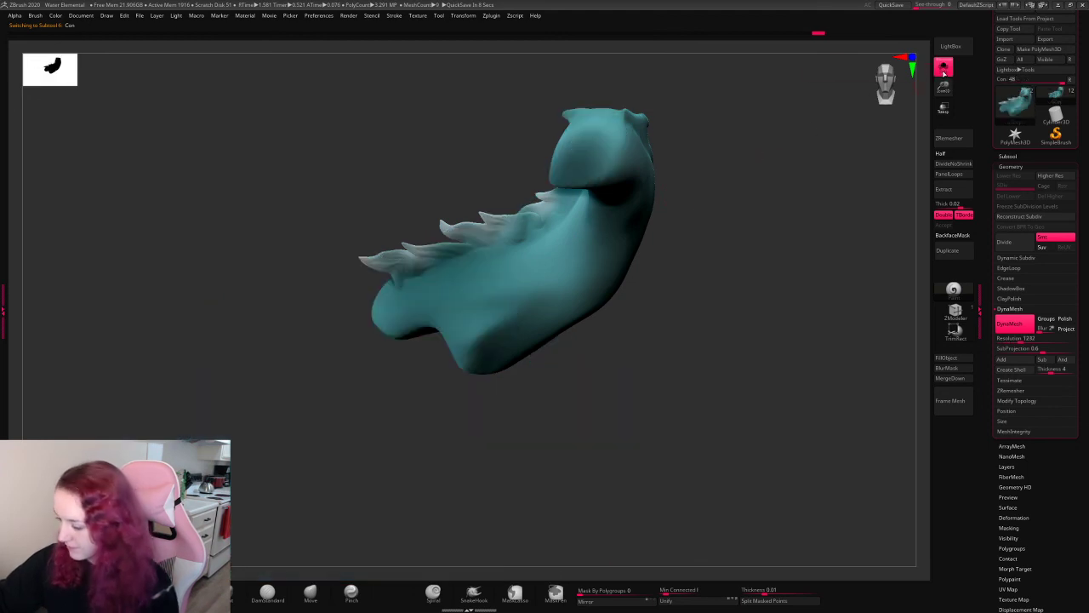
click(943, 68)
- Isolate the neck piece and blend teal back over parts of the white-painted spikes
key(space)
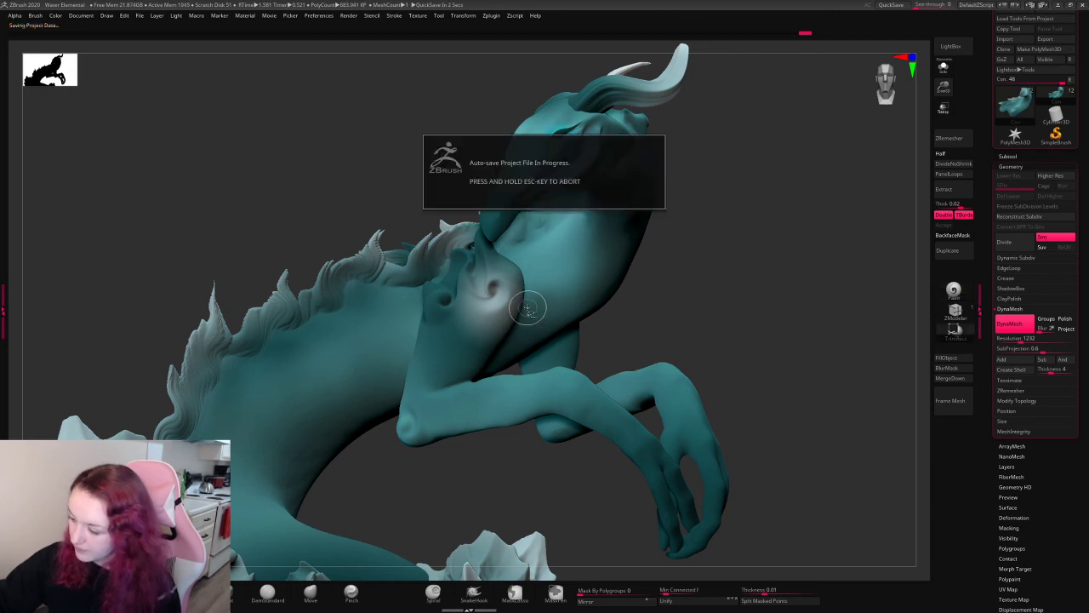
click(945, 68)
drag(785, 167, 639, 177)
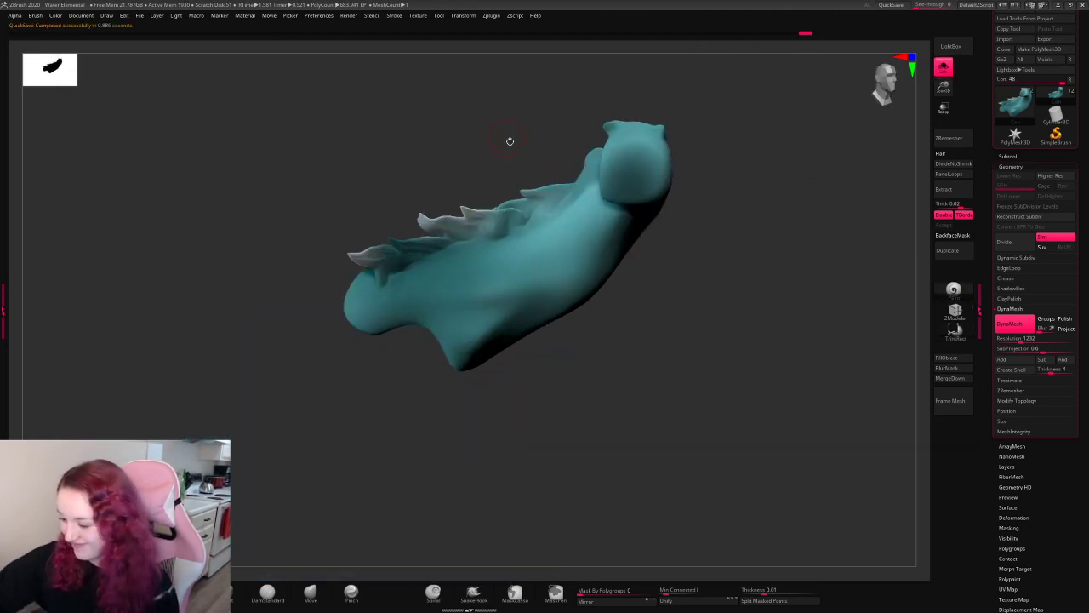
key(space)
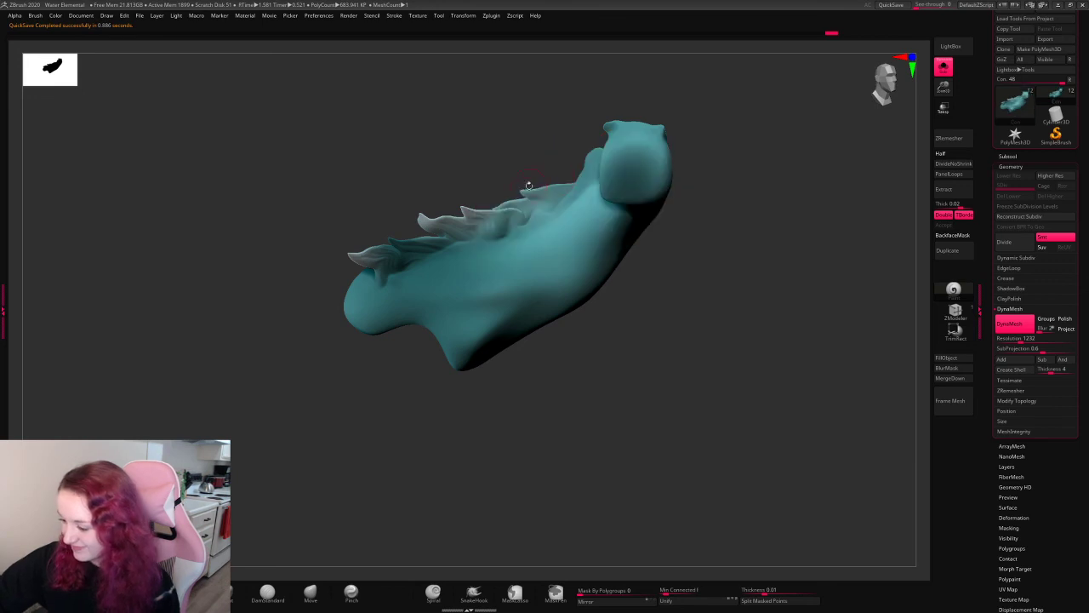
drag(564, 133, 842, 137)
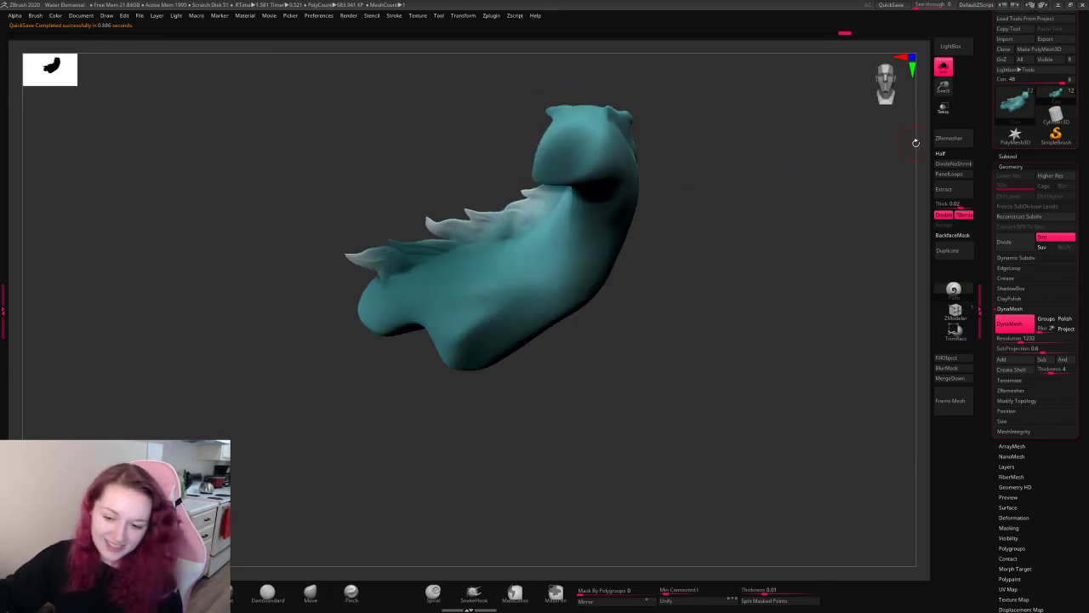
- Isolate the front arm whose shoulder has the strong white highlight and rework the paint around its swirls to a softer white
click(944, 67)
alt+click(543, 264)
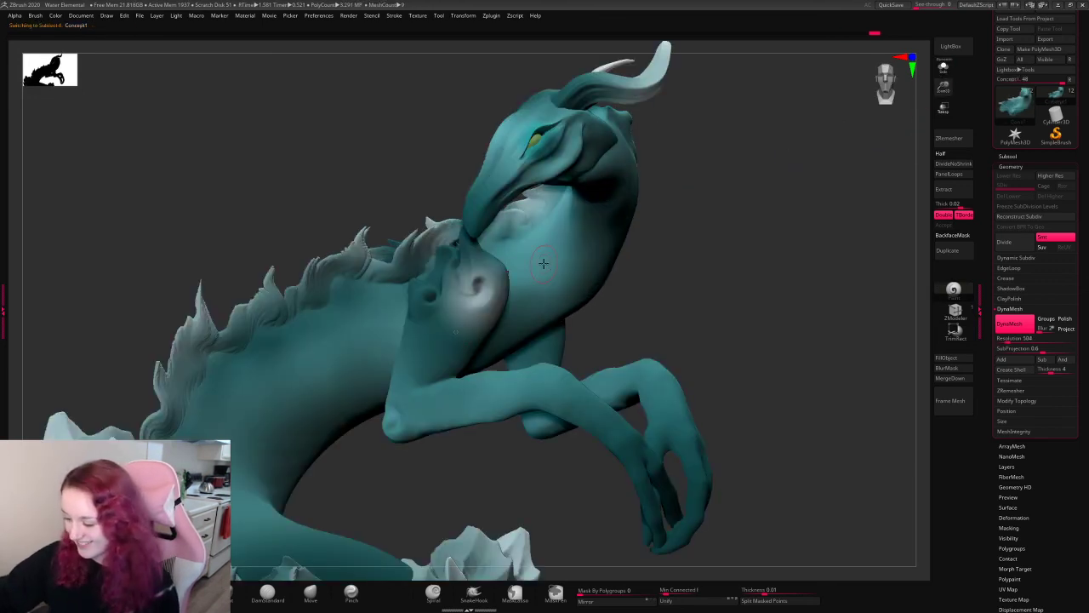
click(943, 67)
key(space)
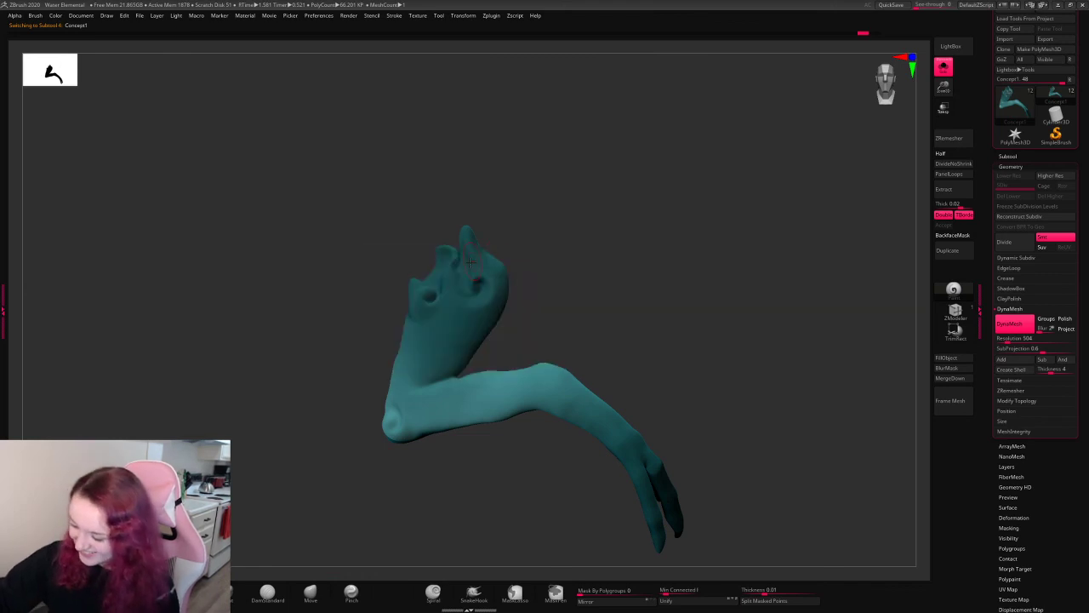
mouse_move(472, 263)
mouse_down()
mouse_move(503, 270)
mouse_move(473, 294)
mouse_move(468, 234)
mouse_move(469, 254)
mouse_move(429, 288)
mouse_up()
key(ctrl+z)
key(ctrl+z)
key(ctrl+z)
key(ctrl+z)
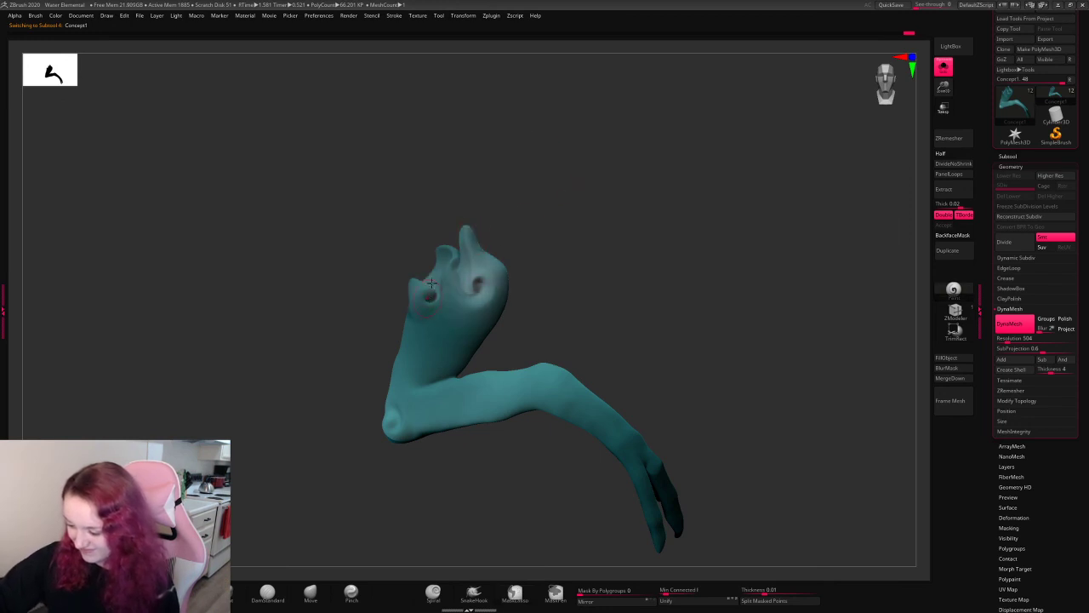
- Paint the fingers of the isolated arm with a darker teal toward the claw tips
drag(652, 204, 786, 218)
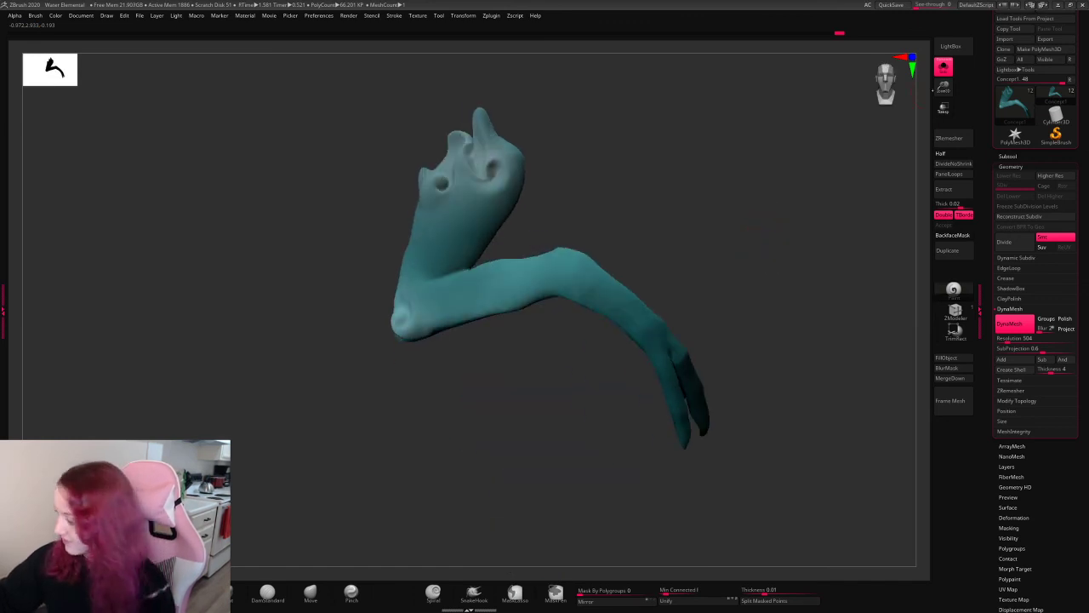
mouse_move(751, 262)
mouse_down()
mouse_move(739, 238)
mouse_move(723, 231)
mouse_move(715, 243)
mouse_up()
key(space)
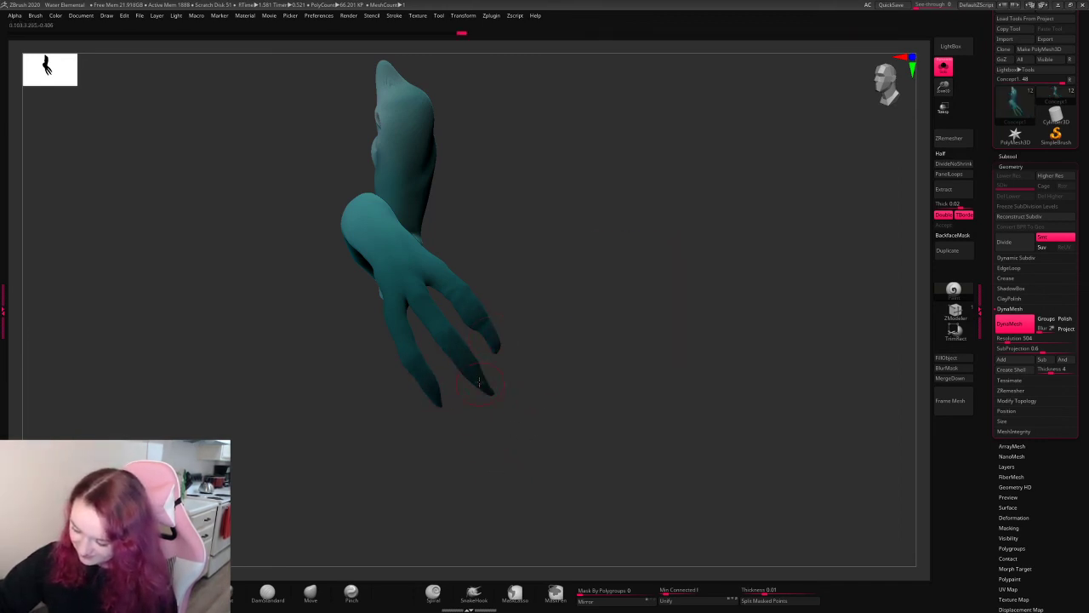
drag(702, 246, 863, 280)
- Isolate the other front arm and paint its fingers with a darker teal toward the claw tips
click(944, 67)
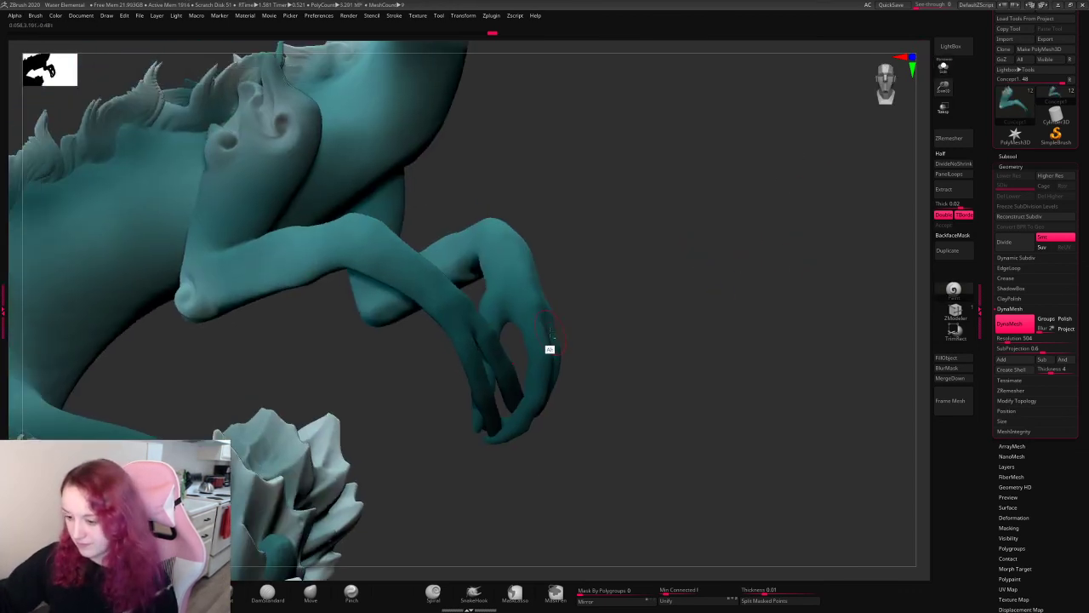
alt+click(550, 348)
click(944, 68)
drag(683, 279, 668, 294)
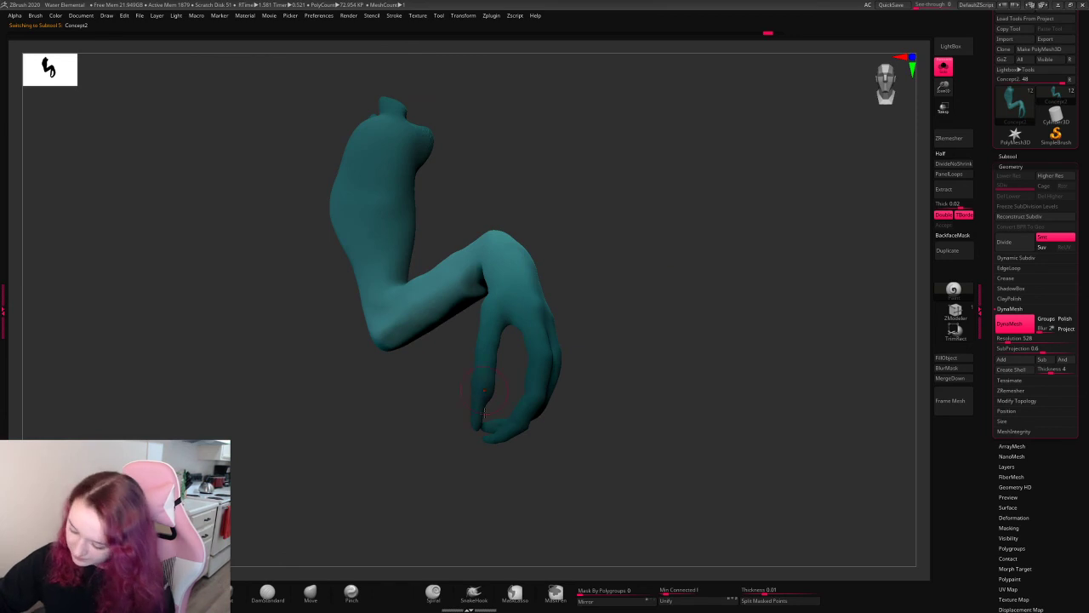
drag(622, 352, 528, 446)
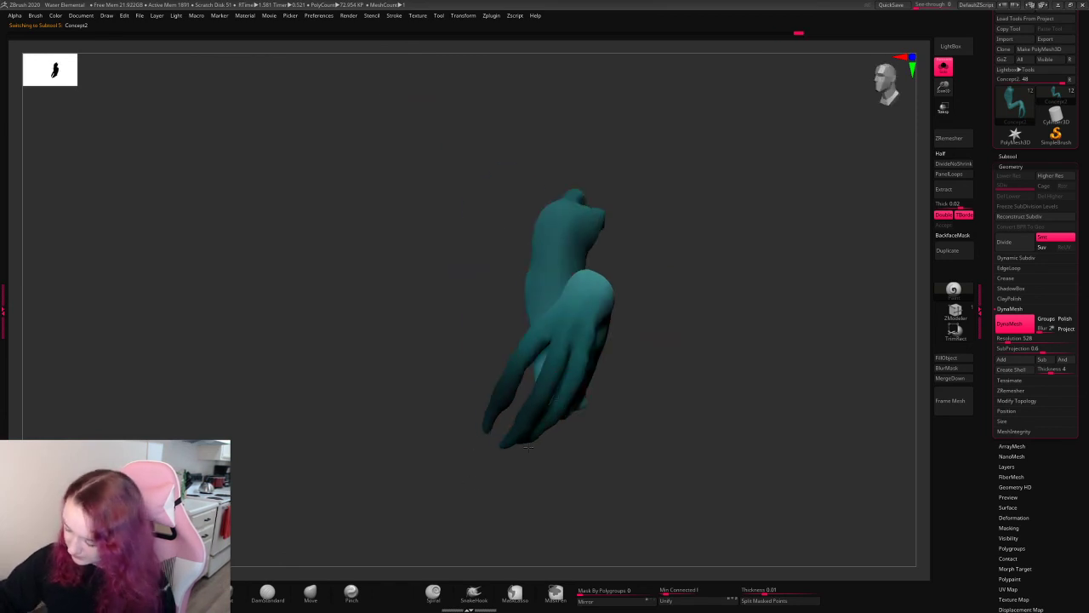
drag(672, 328, 614, 397)
mouse_move(697, 441)
mouse_down()
mouse_move(565, 467)
mouse_move(630, 314)
mouse_up()
key(space)
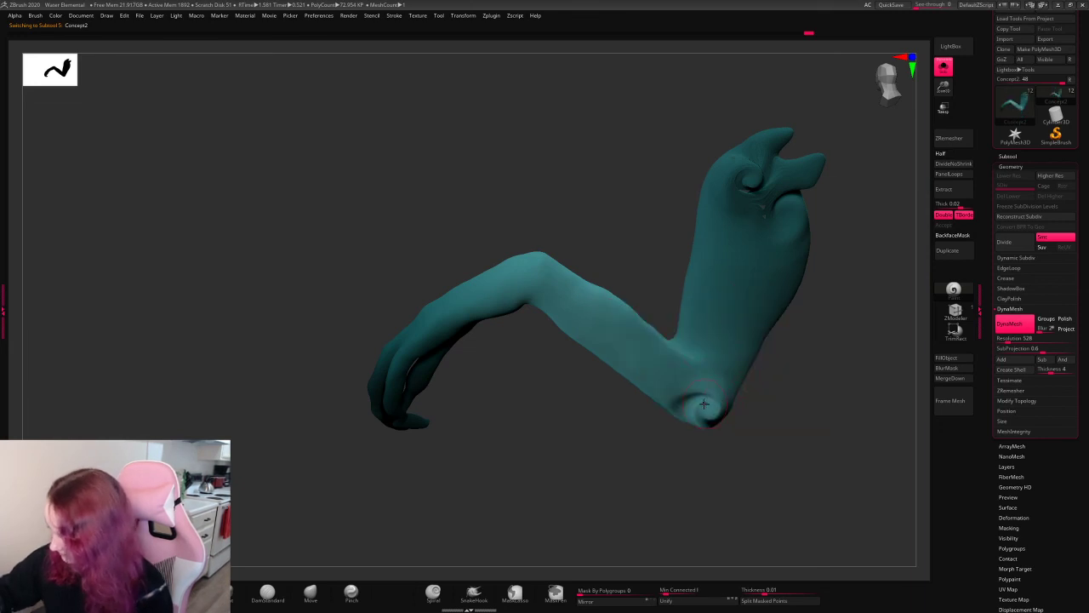
- Paint white highlights on this arm's elbow and shoulder swirls with the whole creature shown
drag(760, 433, 904, 393)
click(944, 67)
drag(876, 277, 766, 357)
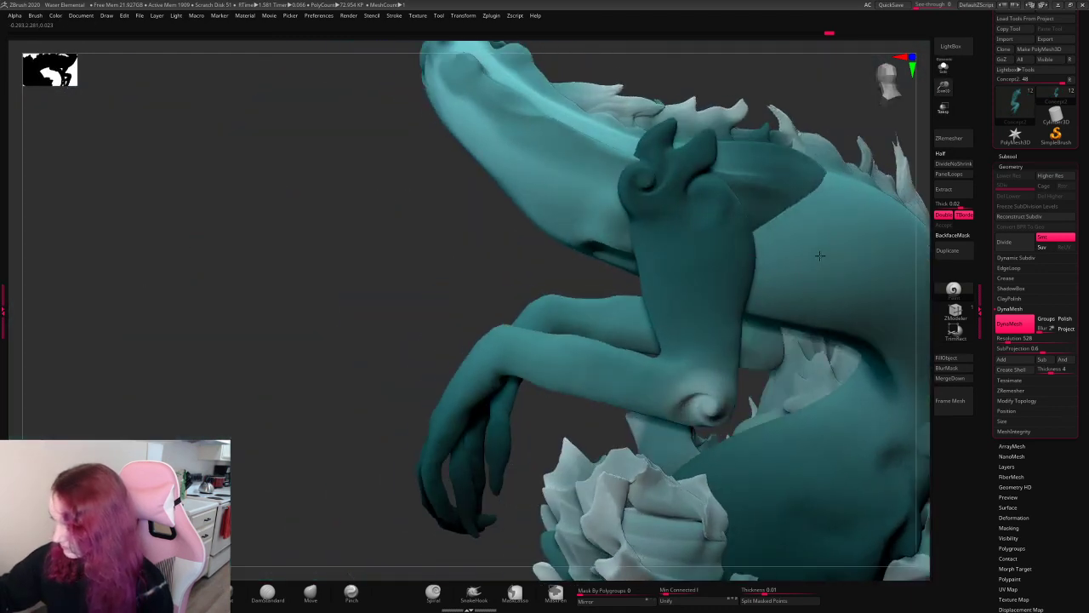
key(space)
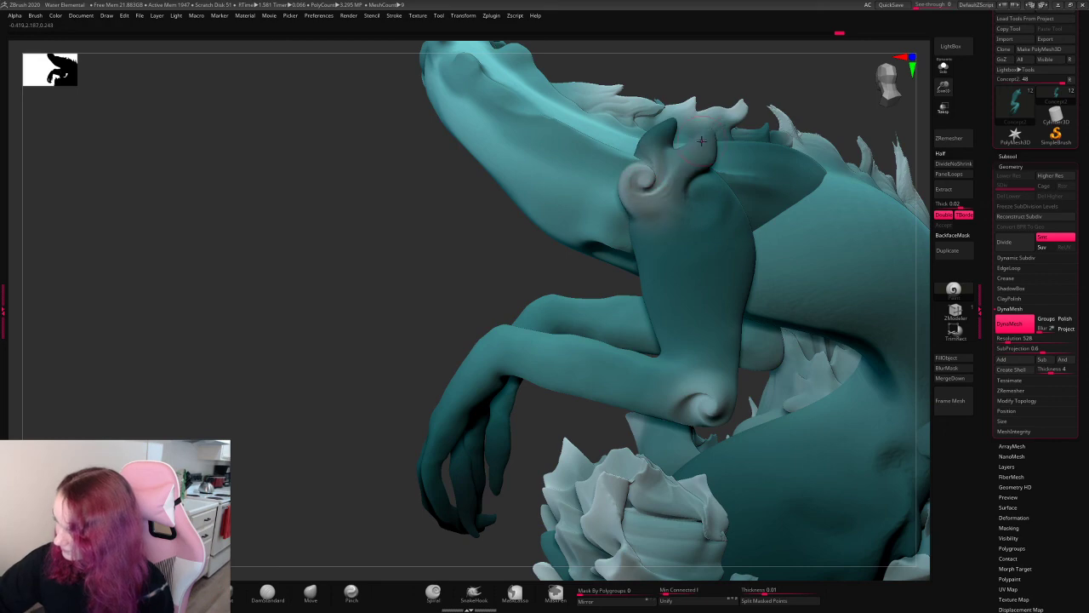
- Examine the whole creature from the back and side, including the wave clusters around the tail
drag(943, 89, 936, 39)
mouse_move(743, 426)
mouse_down()
mouse_move(766, 397)
mouse_move(781, 413)
mouse_move(754, 509)
mouse_move(482, 468)
mouse_up()
alt+click(650, 414)
drag(651, 414, 679, 337)
drag(775, 283, 801, 277)
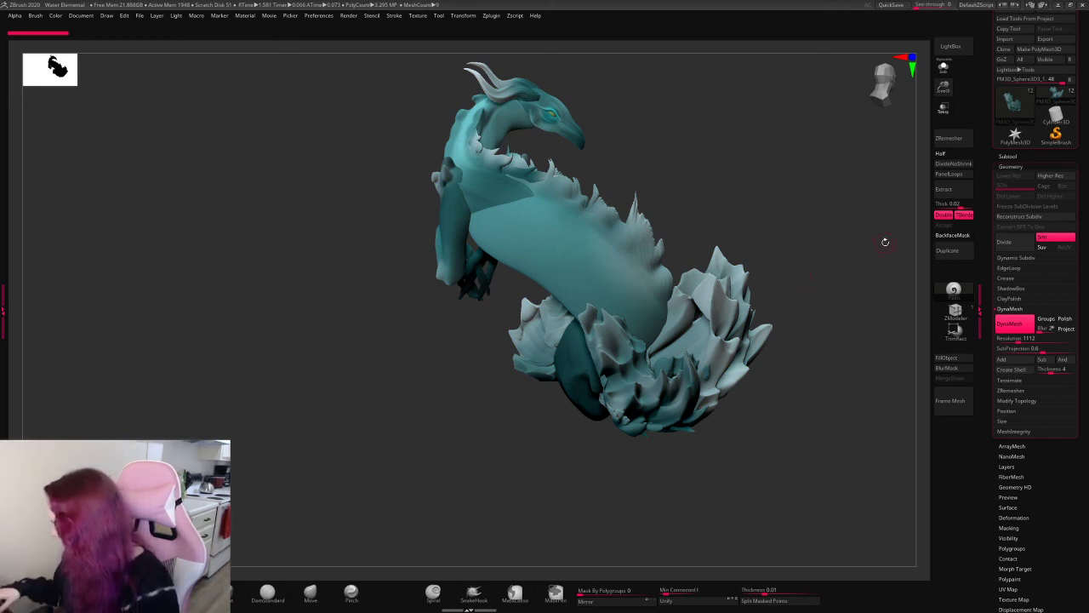
drag(782, 168, 775, 195)
- Adjust the overlap between the neck base and the body behind the shoulder with the Move brush
key(space)
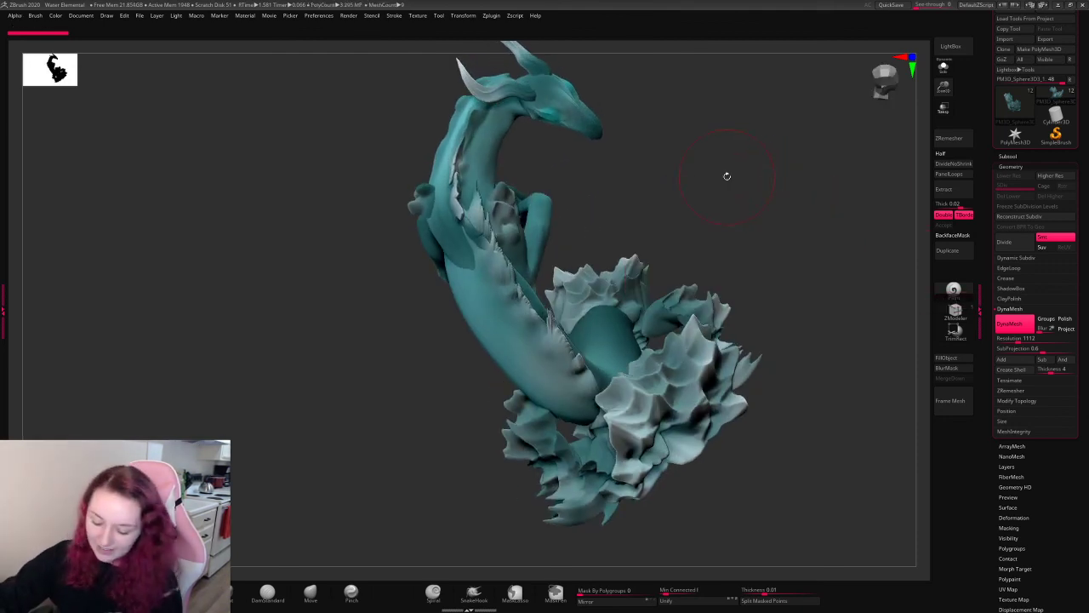
key(b)
key(m)
key(v)
key(space)
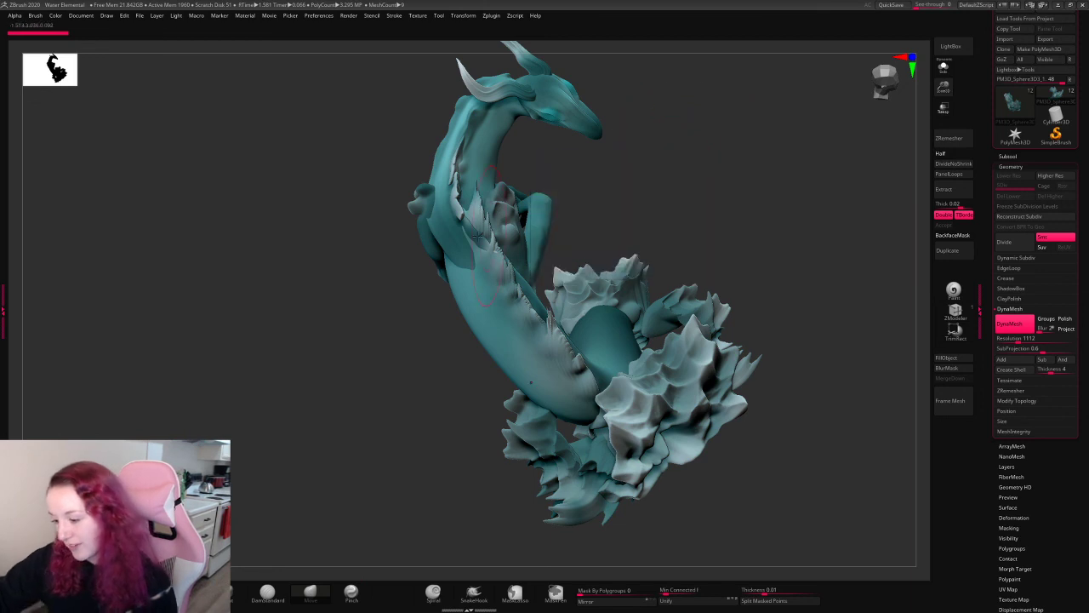
alt+click(455, 255)
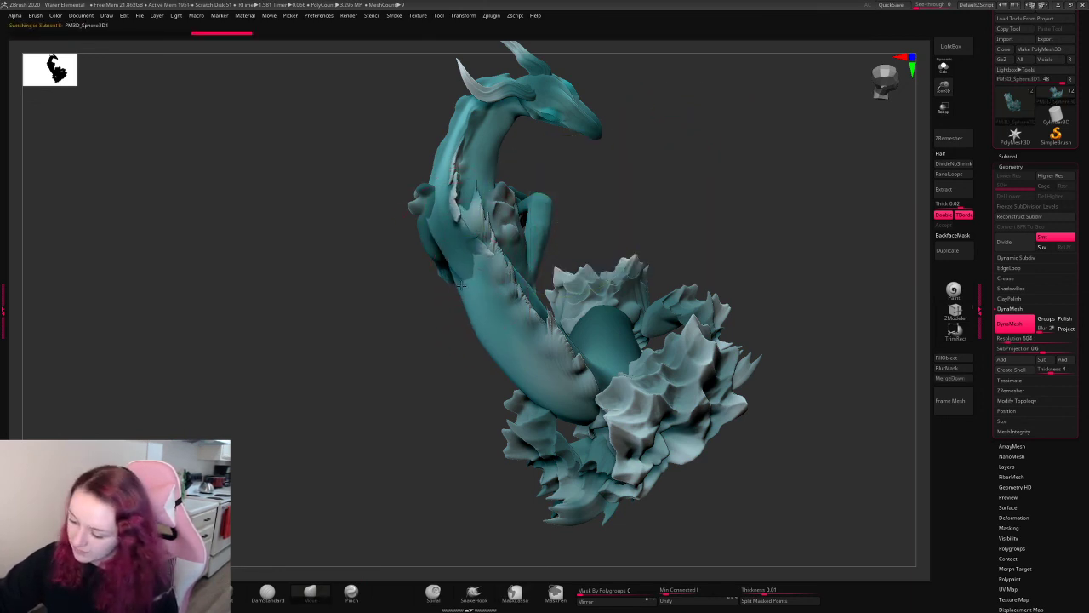
alt+click(444, 271)
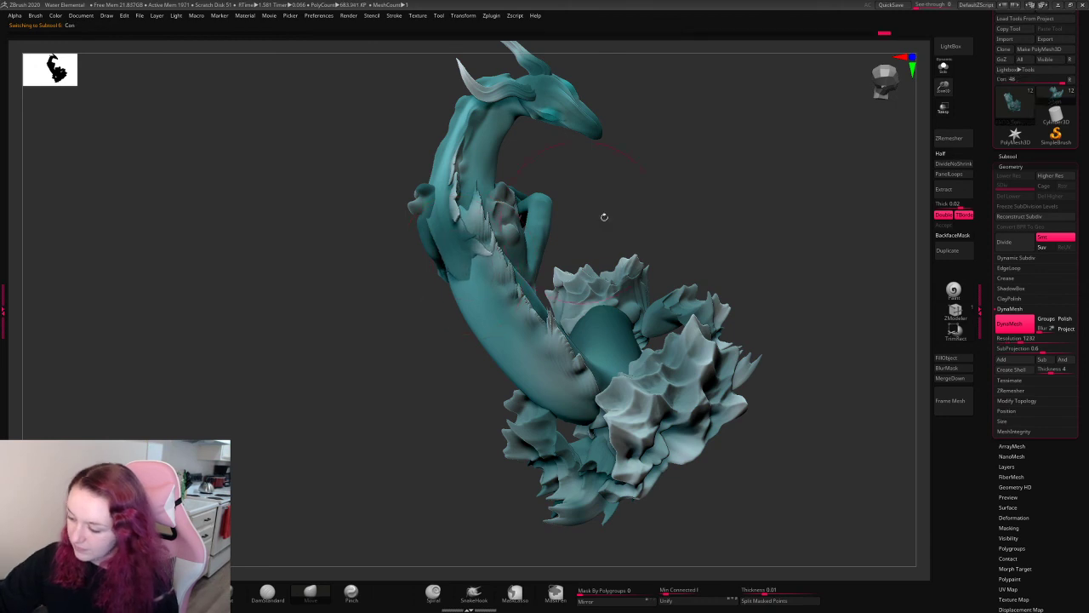
drag(741, 182, 481, 277)
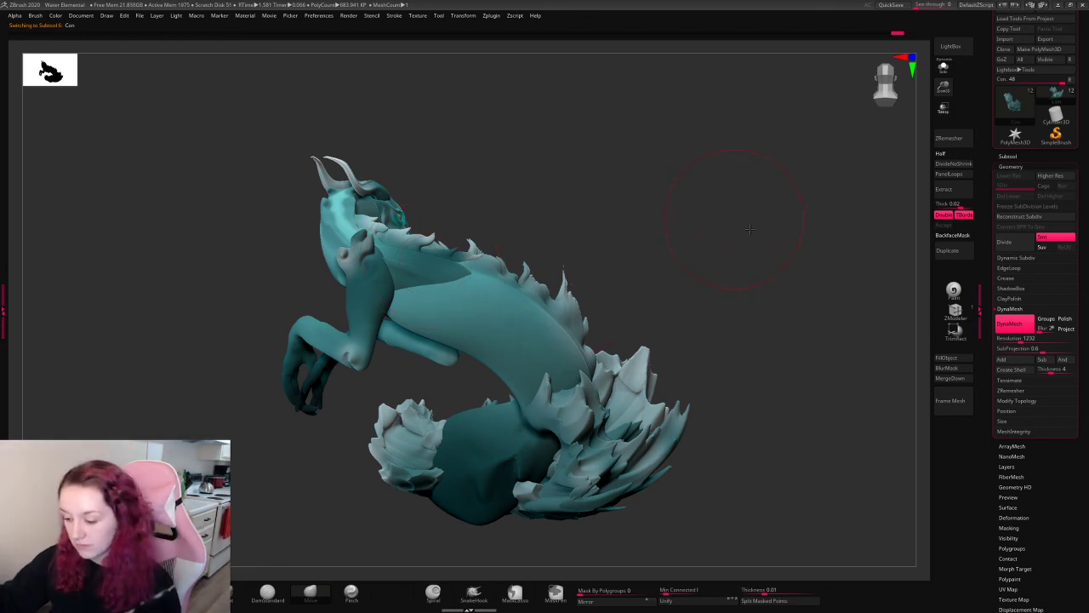
- Try to paint the body's flank just below the back ridge, then undo the strokes
mouse_move(750, 228)
mouse_down()
mouse_move(630, 255)
mouse_move(775, 211)
mouse_up()
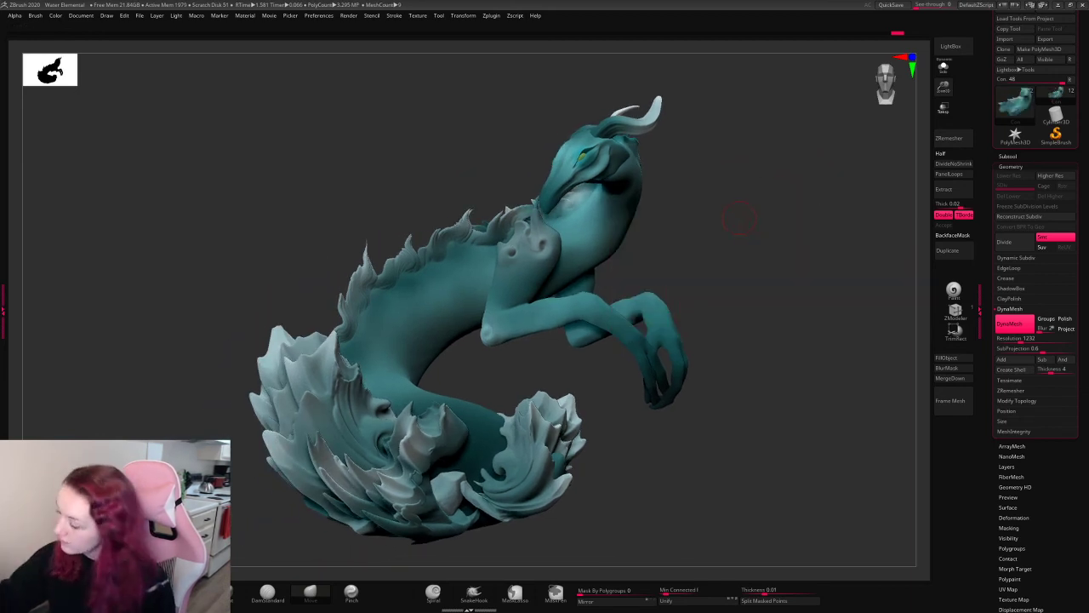
key(space)
drag(943, 89, 863, 130)
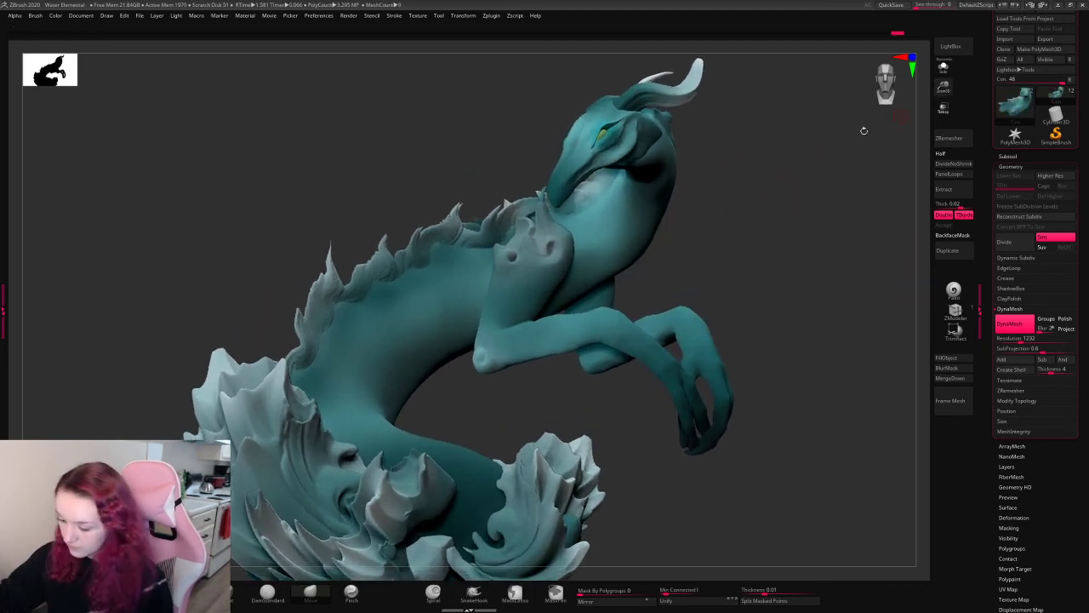
alt+click(428, 289)
key(space)
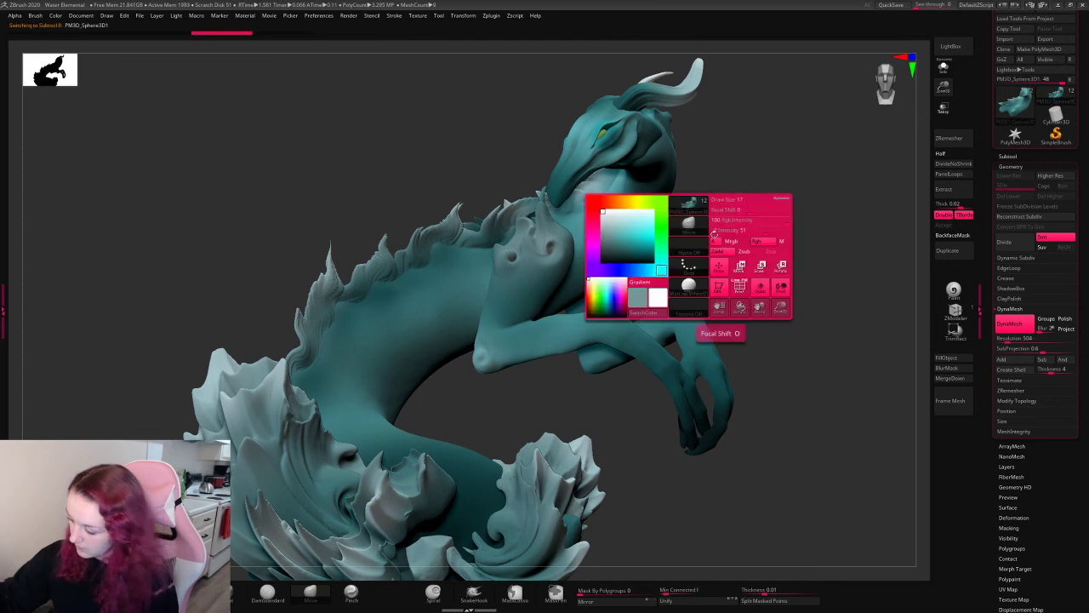
key(space)
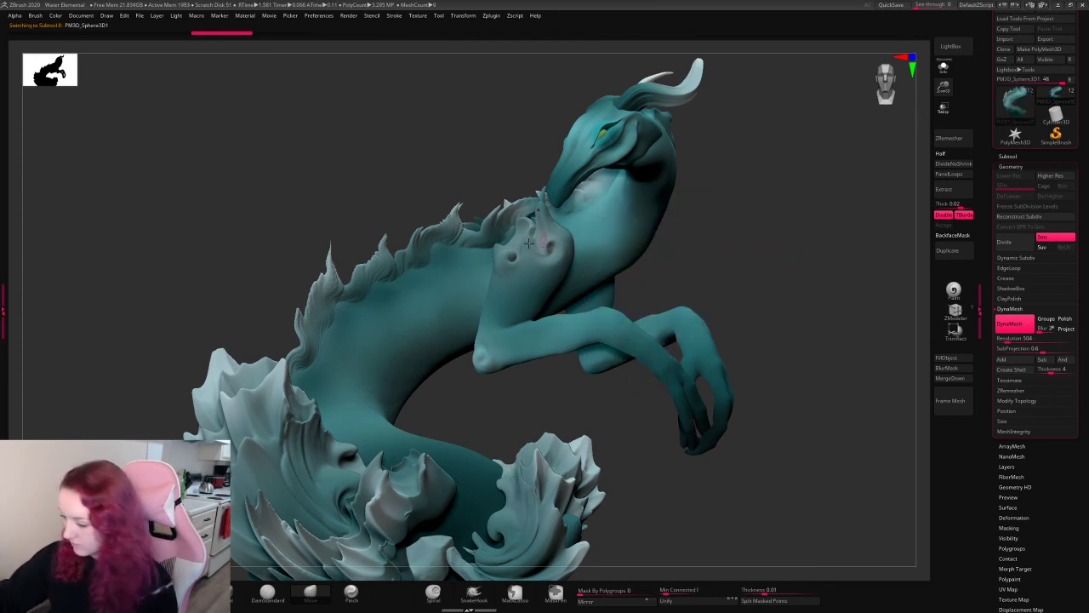
key(space)
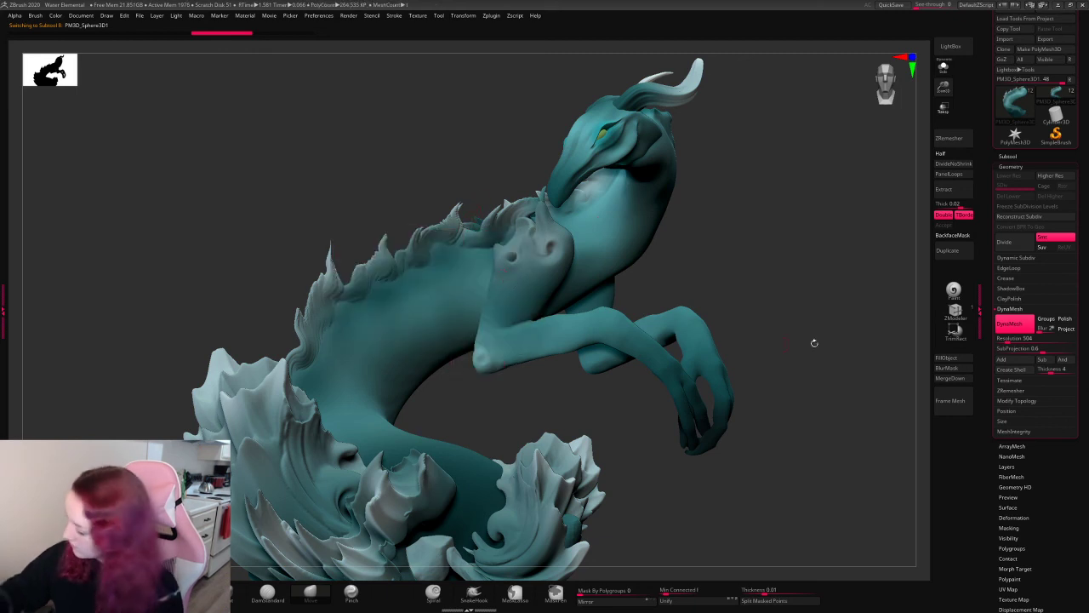
mouse_move(434, 247)
mouse_down()
mouse_move(472, 289)
mouse_move(458, 279)
mouse_up()
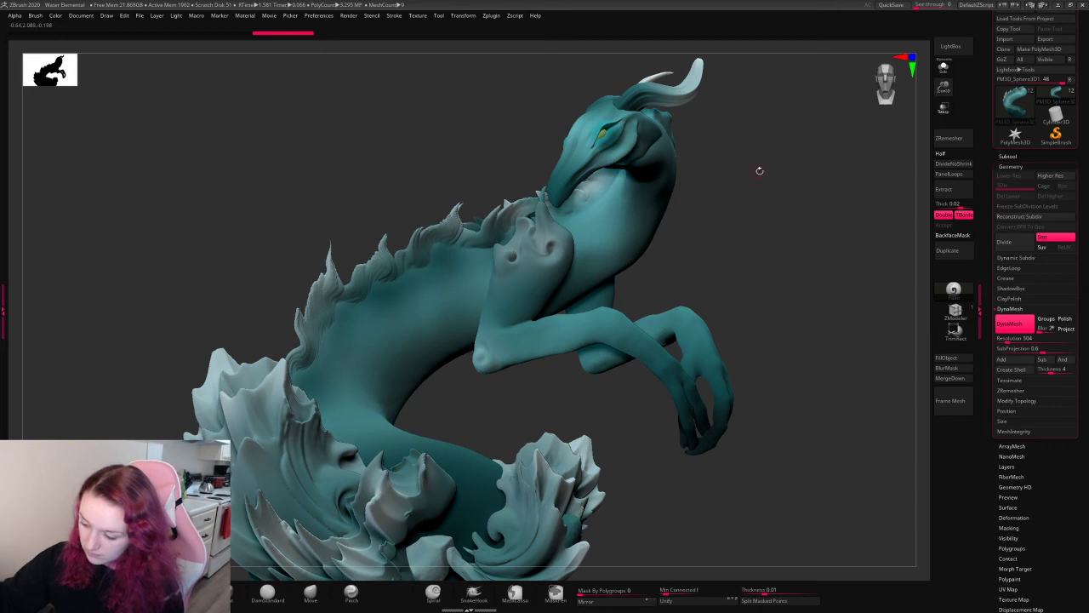
key(ctrl+z)
key(ctrl+z)
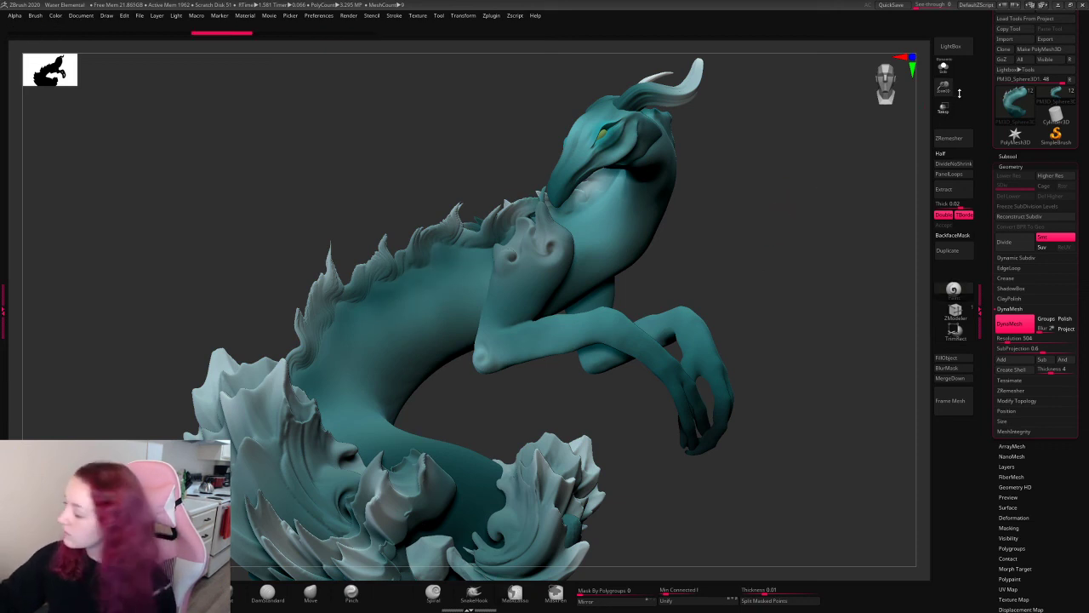
- Examine the wave clusters around the tail from the front, side and underneath
drag(944, 87, 944, 51)
alt+drag(760, 224, 760, 295)
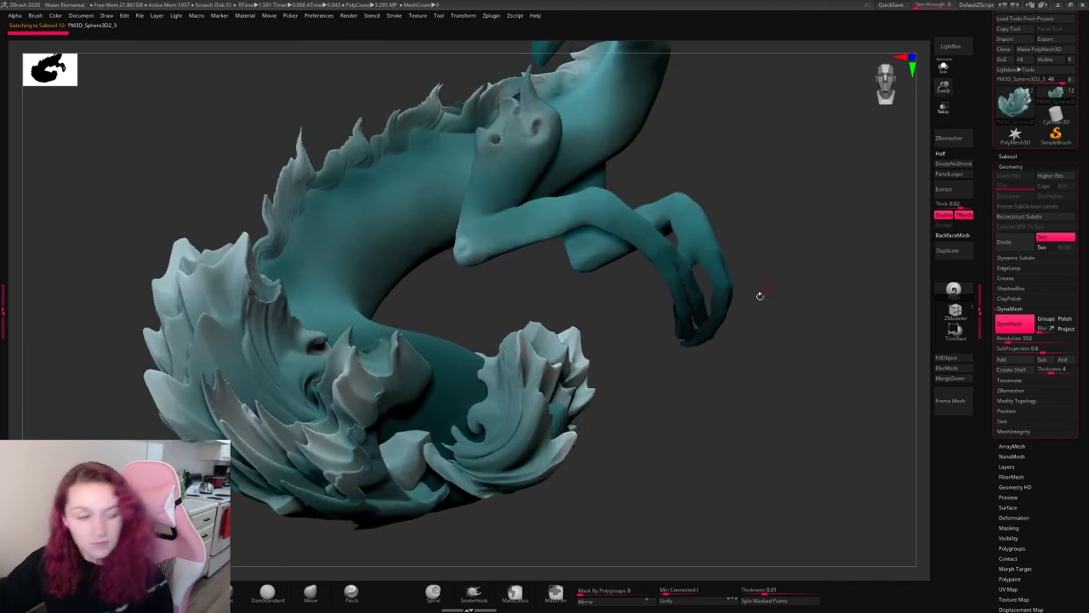
drag(683, 405, 742, 257)
key(space)
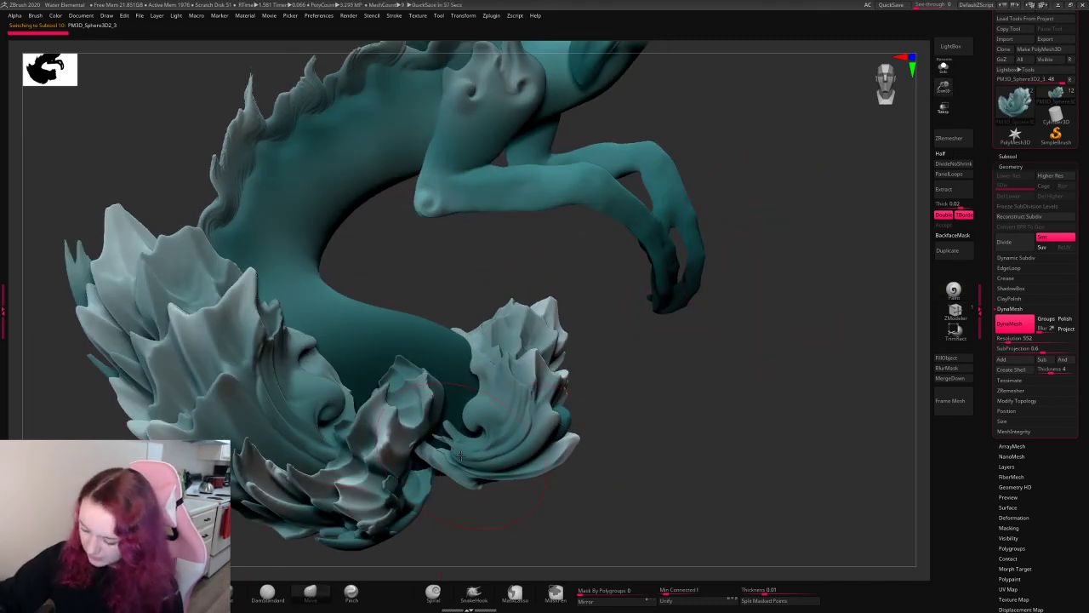
mouse_move(576, 345)
mouse_down()
mouse_move(689, 274)
mouse_move(533, 445)
mouse_move(849, 182)
mouse_up()
key(space)
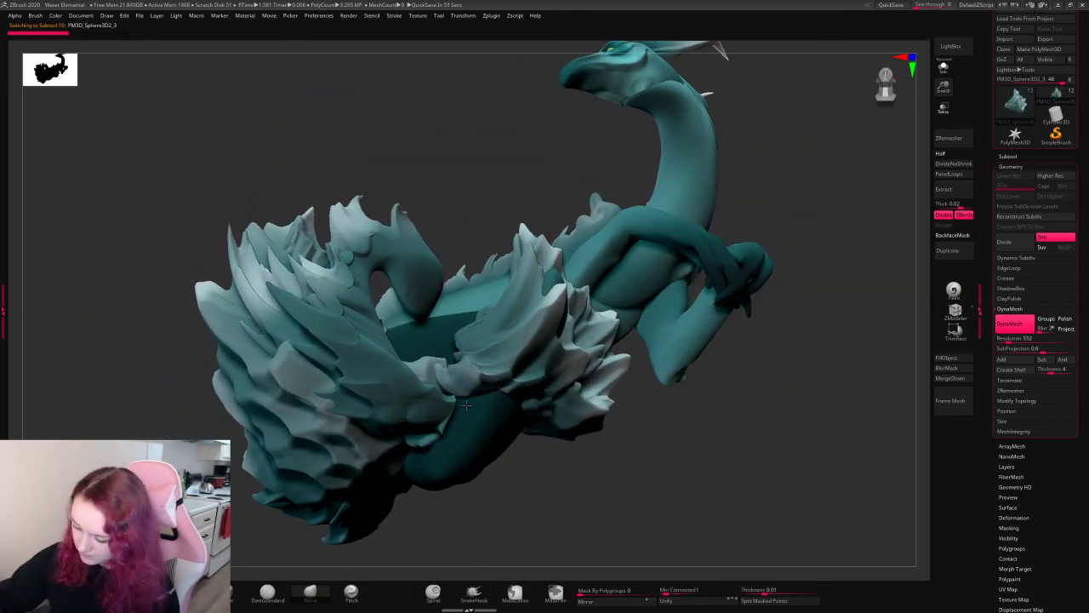
key(ctrl)
drag(730, 426, 664, 400)
- Push the tail section that pokes through the small wave cluster back inside with the Move brush
key(space)
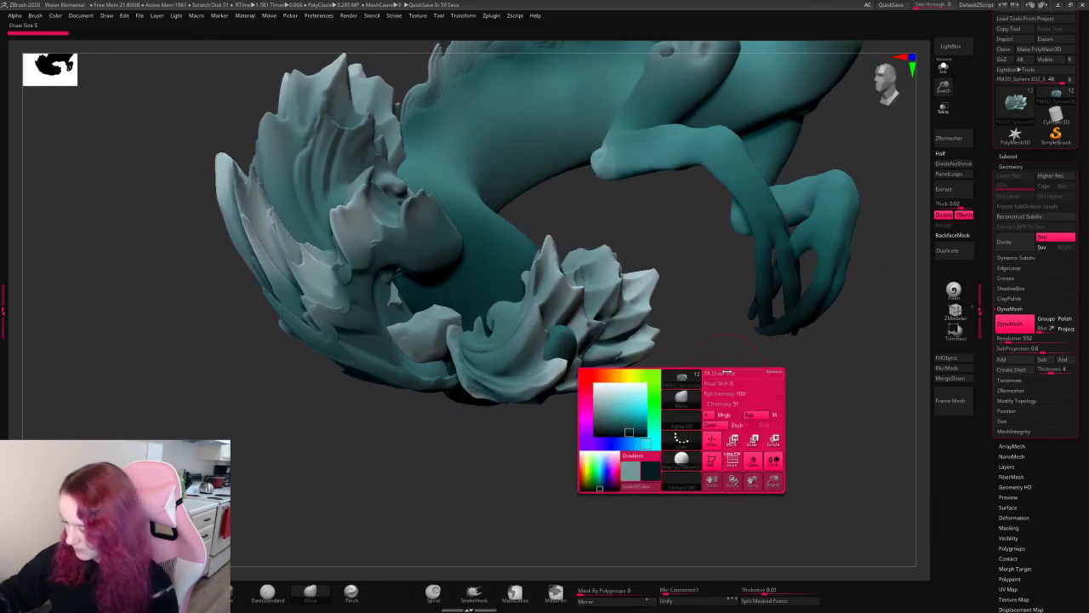
alt+click(559, 335)
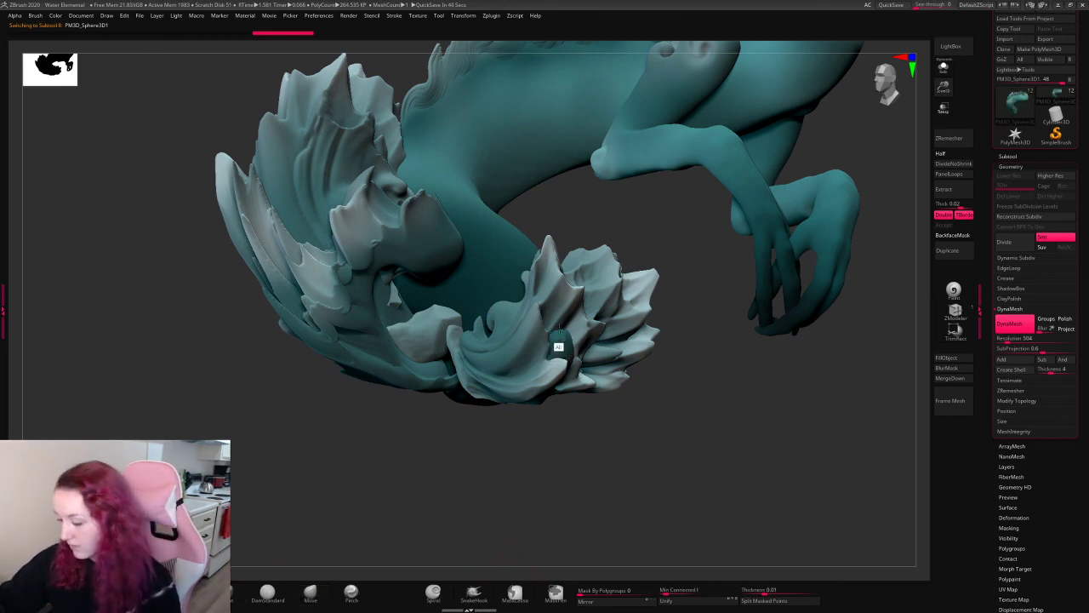
drag(672, 403, 575, 400)
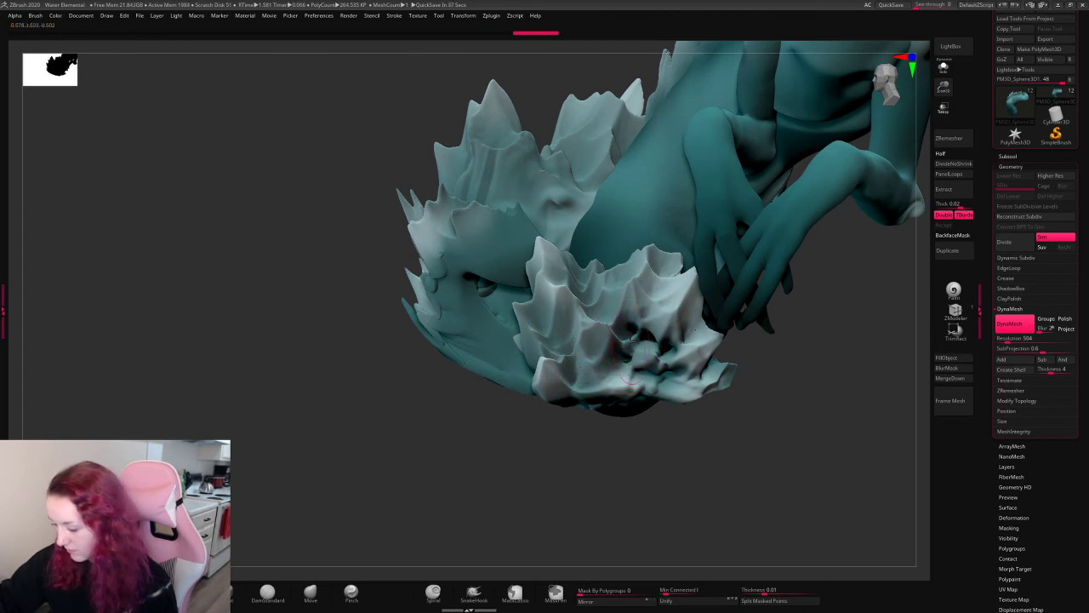
mouse_move(732, 428)
mouse_down()
mouse_move(779, 423)
mouse_move(818, 251)
mouse_move(741, 272)
mouse_move(803, 226)
mouse_move(715, 251)
mouse_up()
- Pull the inner edge of the large tail waves onto the body using the Move brush with BackfaceMask enabled, then remesh the piece
drag(947, 100, 952, 161)
drag(817, 238, 754, 256)
alt+click(691, 357)
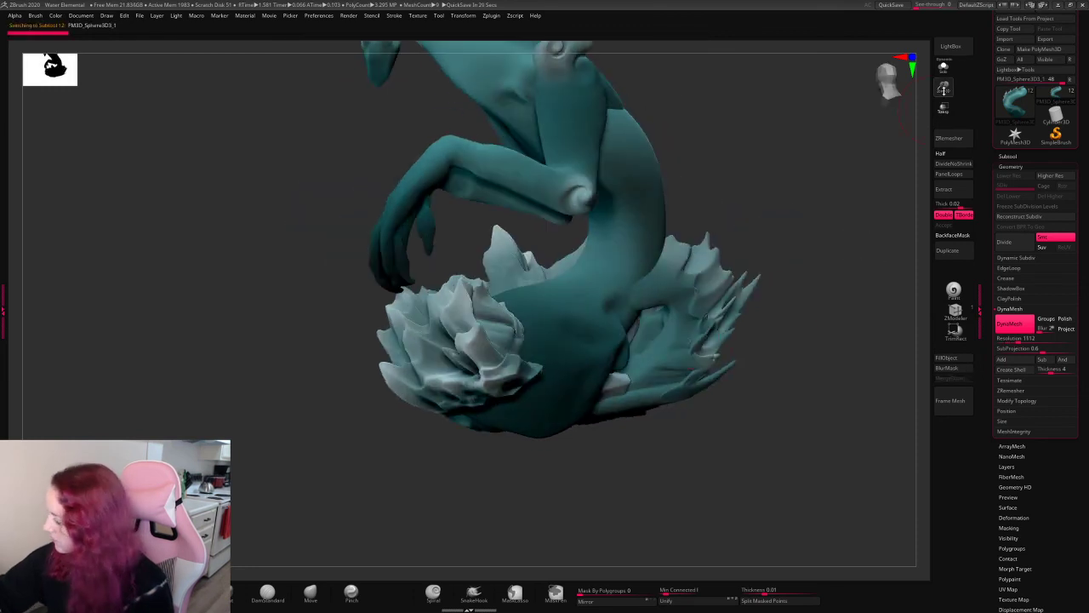
drag(796, 220, 958, 223)
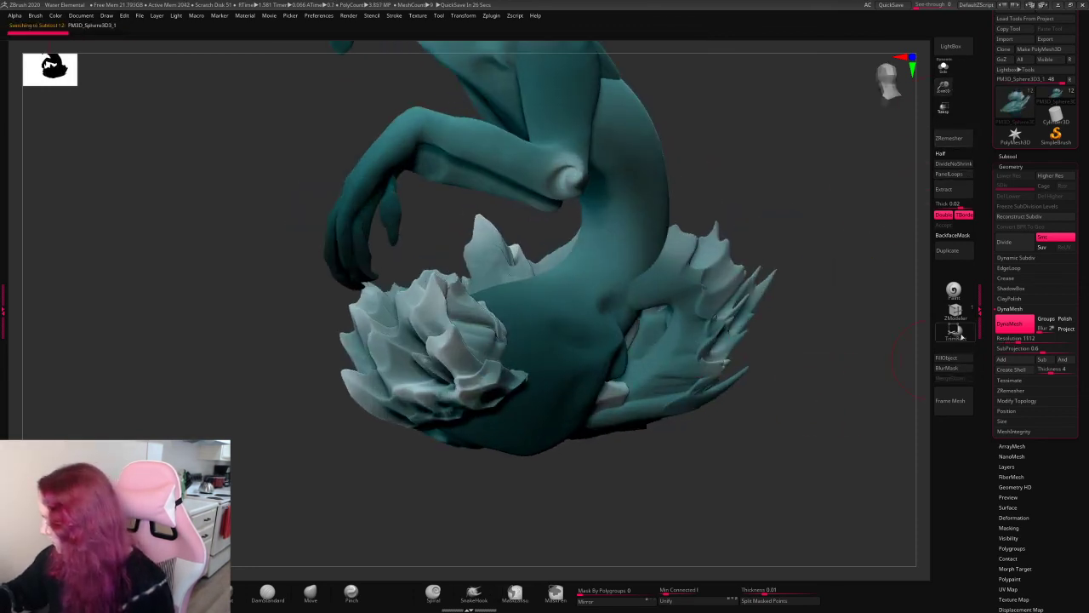
click(952, 234)
key(space)
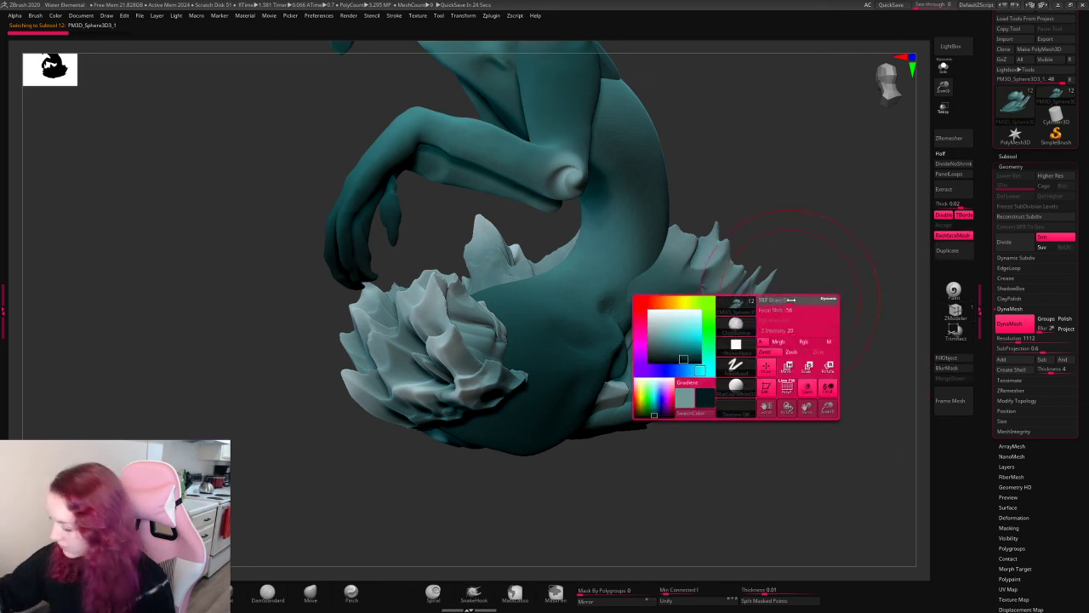
click(311, 592)
mouse_move(670, 342)
mouse_down()
mouse_move(652, 313)
mouse_move(604, 331)
mouse_move(596, 315)
mouse_up()
click(952, 235)
drag(640, 371, 609, 365)
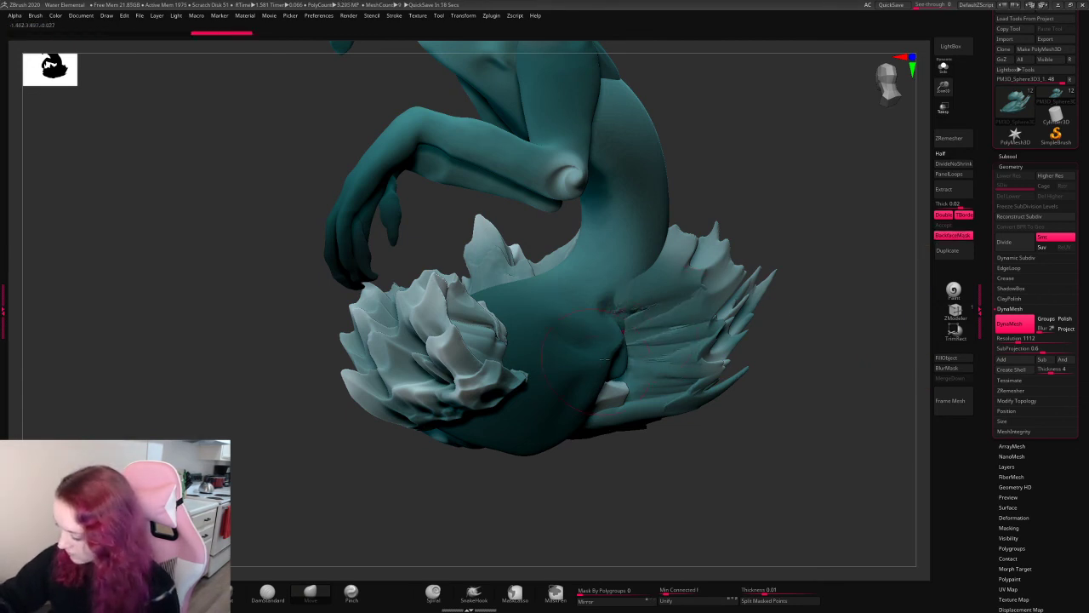
drag(615, 317, 575, 325)
ctrl+drag(830, 224, 879, 366)
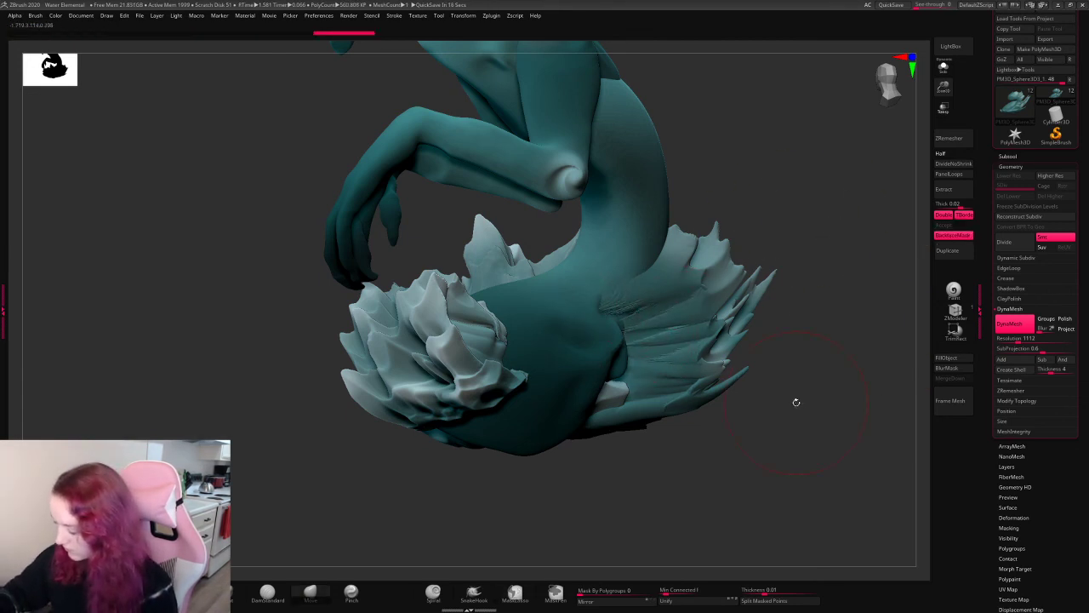
- Smooth the inner edge of the large tail waves where it meets the body and remesh the piece in isolation
drag(819, 381, 639, 331)
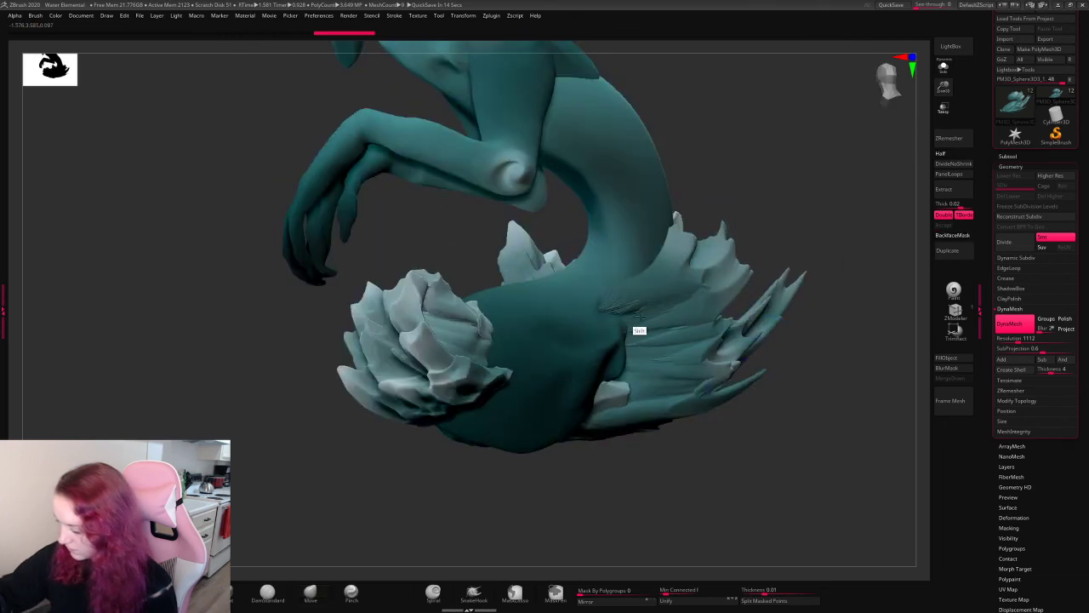
mouse_move(841, 392)
ctrl+mouse_down()
mouse_move(867, 466)
mouse_move(859, 449)
mouse_move(629, 358)
mouse_move(417, 315)
ctrl+mouse_up()
click(943, 68)
mouse_move(640, 326)
mouse_down()
mouse_move(675, 305)
mouse_move(719, 317)
mouse_move(692, 338)
mouse_move(698, 349)
mouse_up()
ctrl+drag(820, 255, 857, 320)
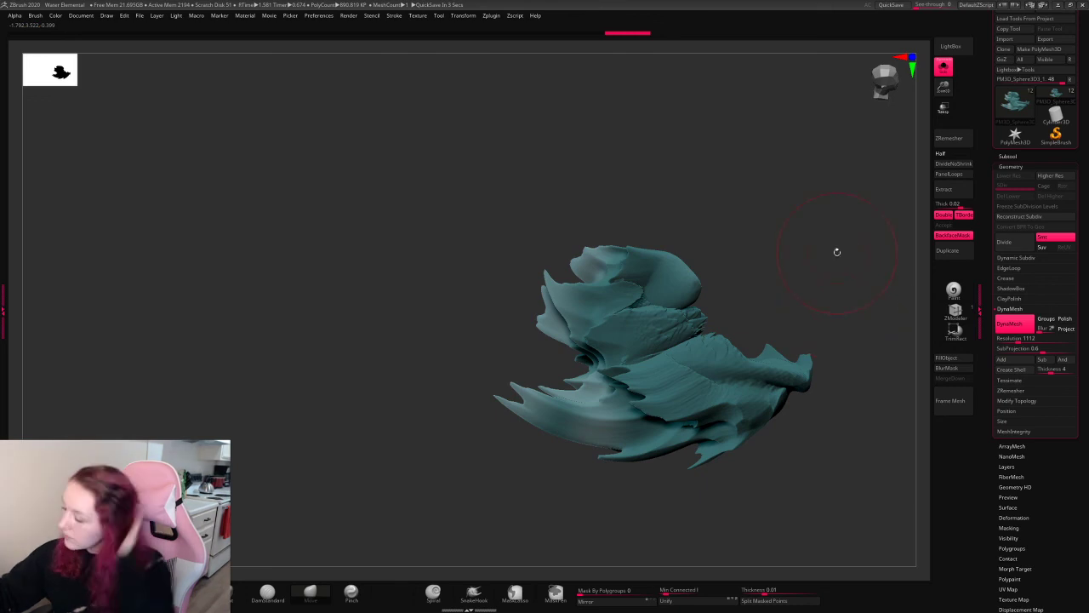
drag(838, 252, 829, 281)
ctrl+drag(587, 361, 562, 349)
drag(561, 349, 801, 266)
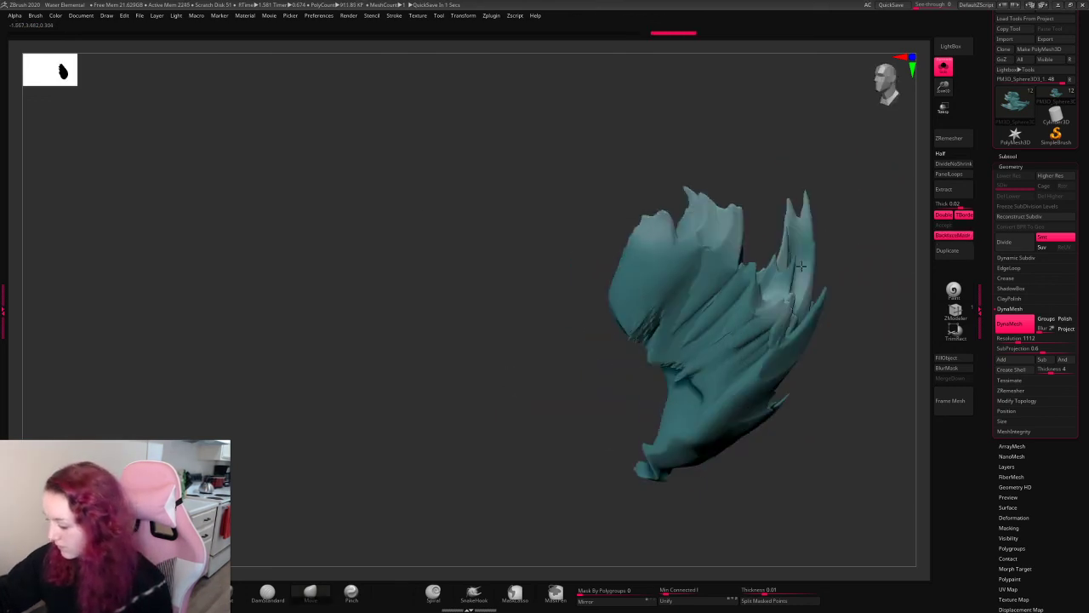
ctrl+shift+click(882, 174)
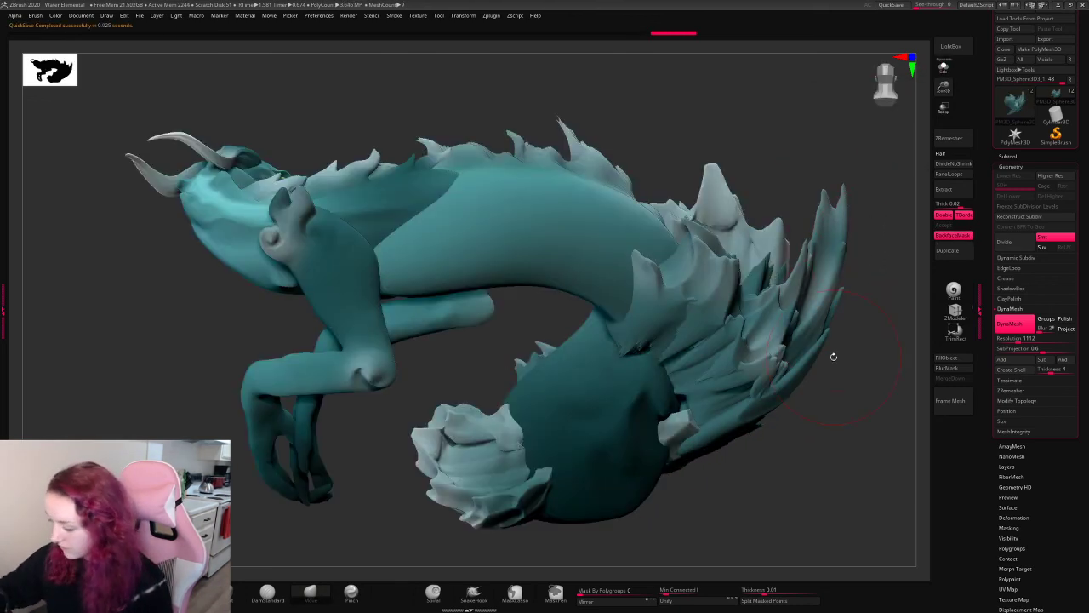
- Duplicate the small wave cluster at the tail's end, centre the gizmo on the copy and move it toward the tail's middle
drag(835, 357, 837, 431)
alt+drag(806, 325, 683, 336)
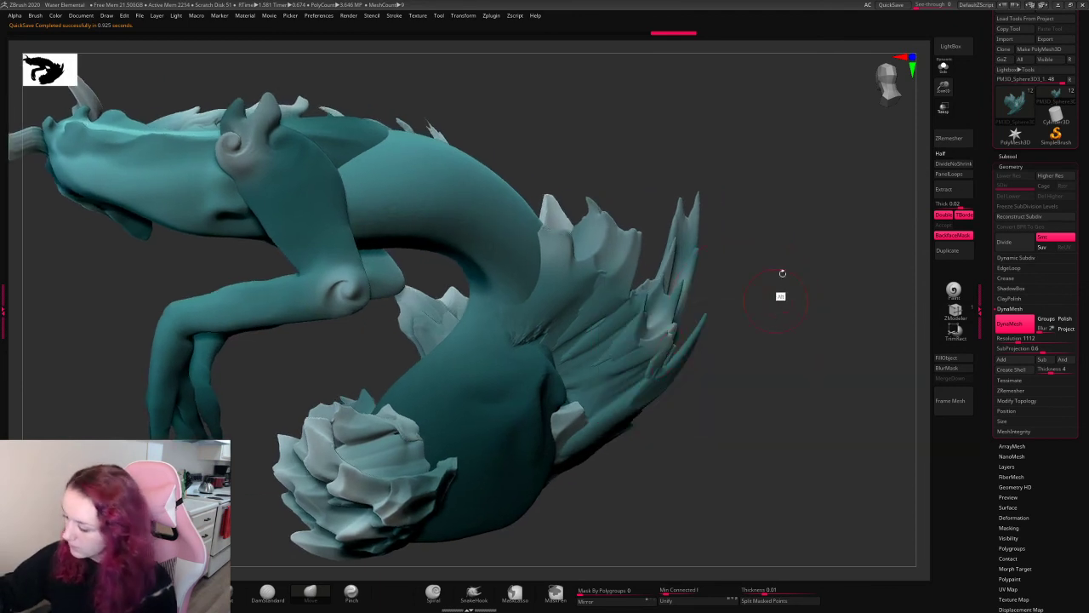
alt+drag(783, 273, 815, 179)
alt+click(483, 399)
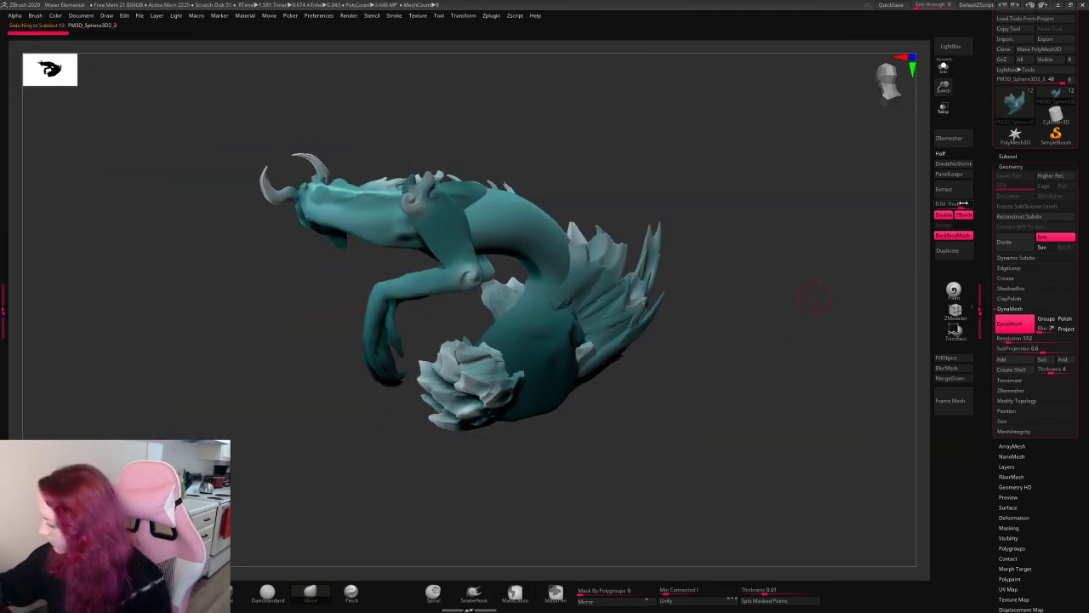
shift+drag(808, 353, 769, 365)
key(w)
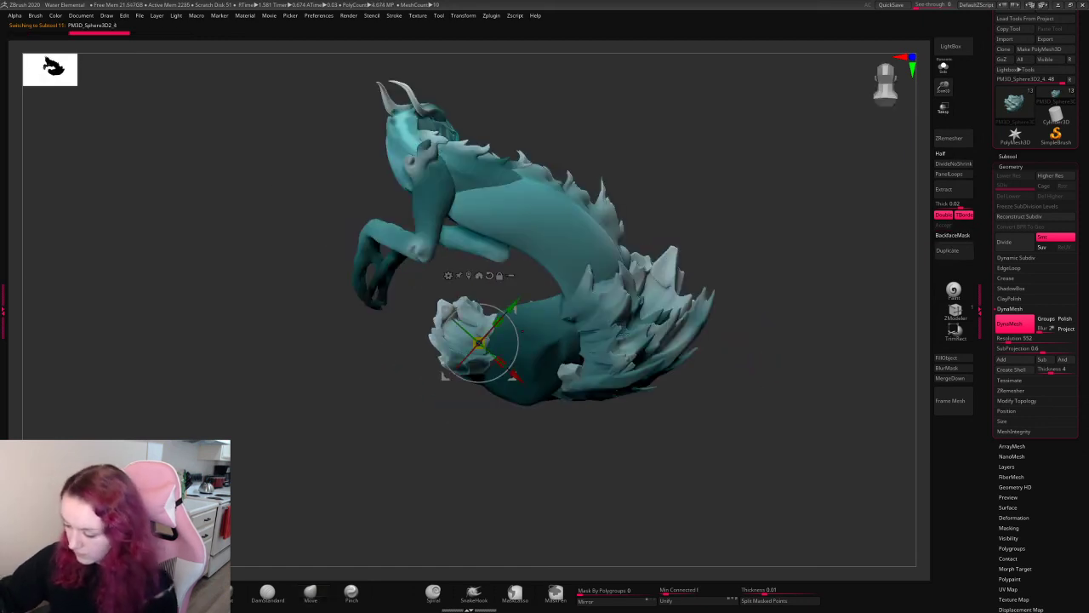
alt+click(474, 344)
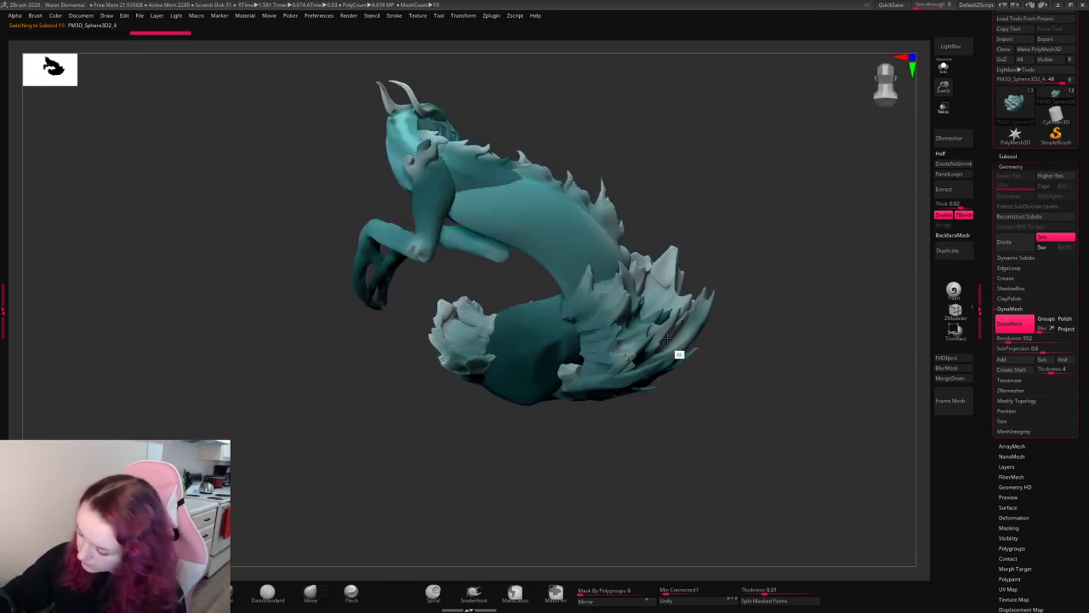
alt+click(480, 342)
alt+drag(472, 342, 846, 333)
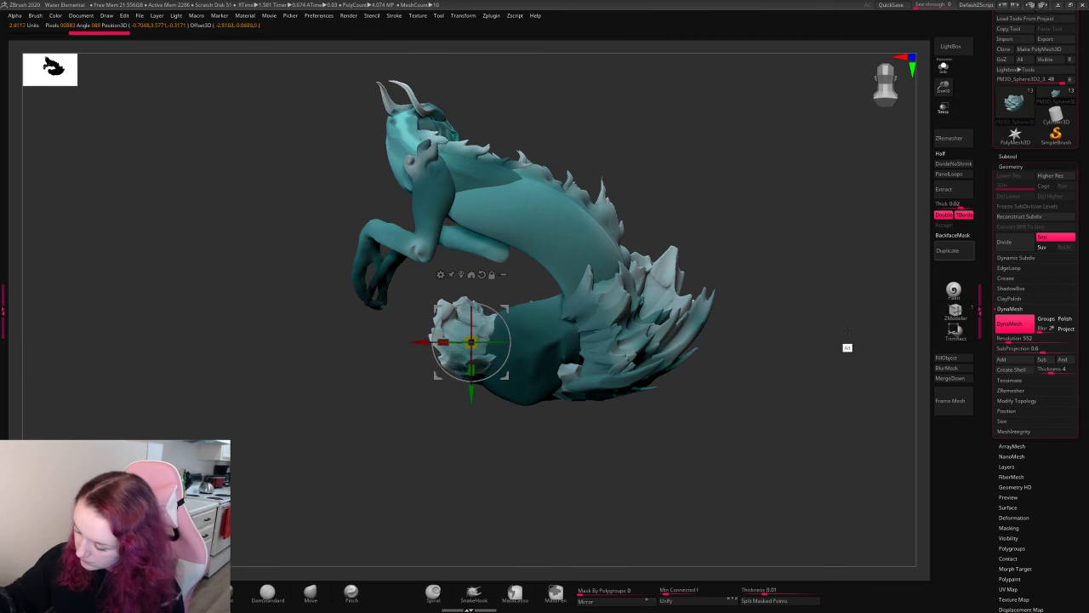
drag(437, 375, 577, 361)
- Rotate, enlarge and reposition the copied wave cluster so it covers the outer side of the tail next to the large waves
drag(813, 306, 740, 345)
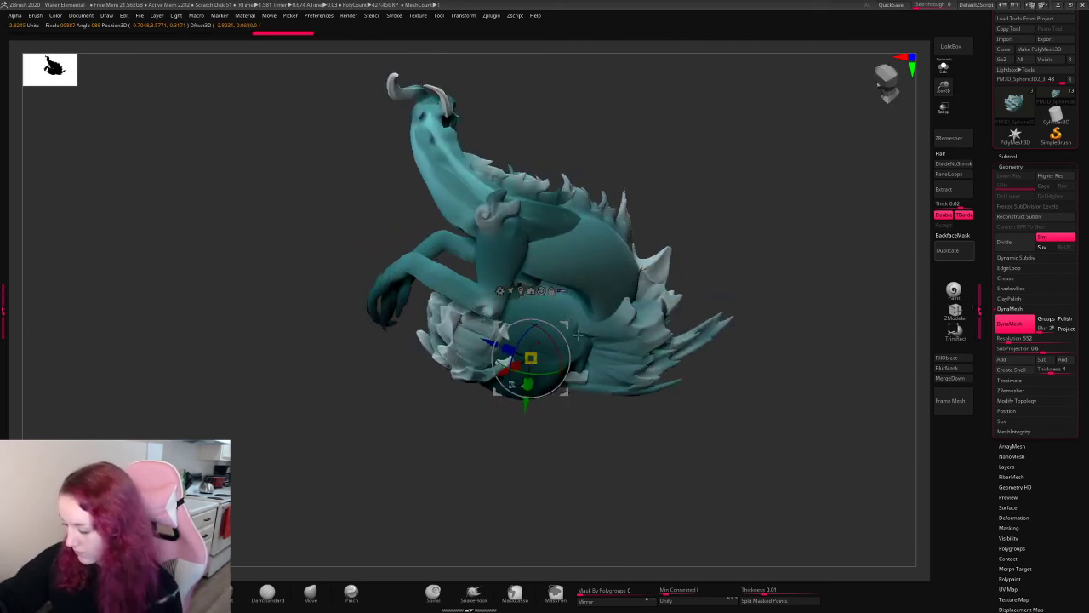
drag(529, 412, 533, 452)
shift+drag(732, 294, 790, 252)
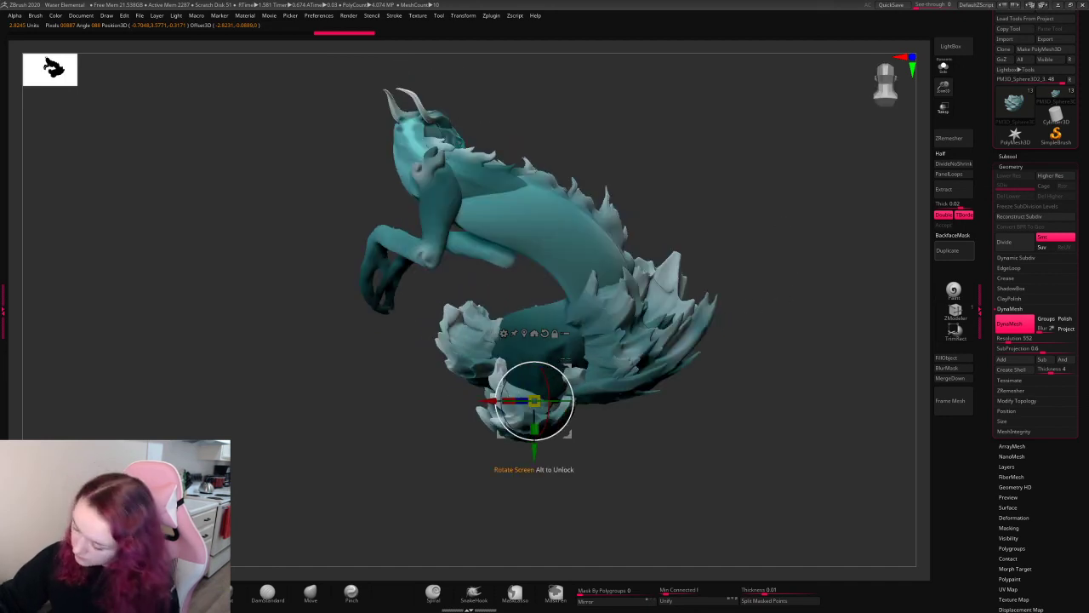
drag(568, 367, 618, 387)
drag(552, 352, 554, 355)
drag(730, 289, 696, 308)
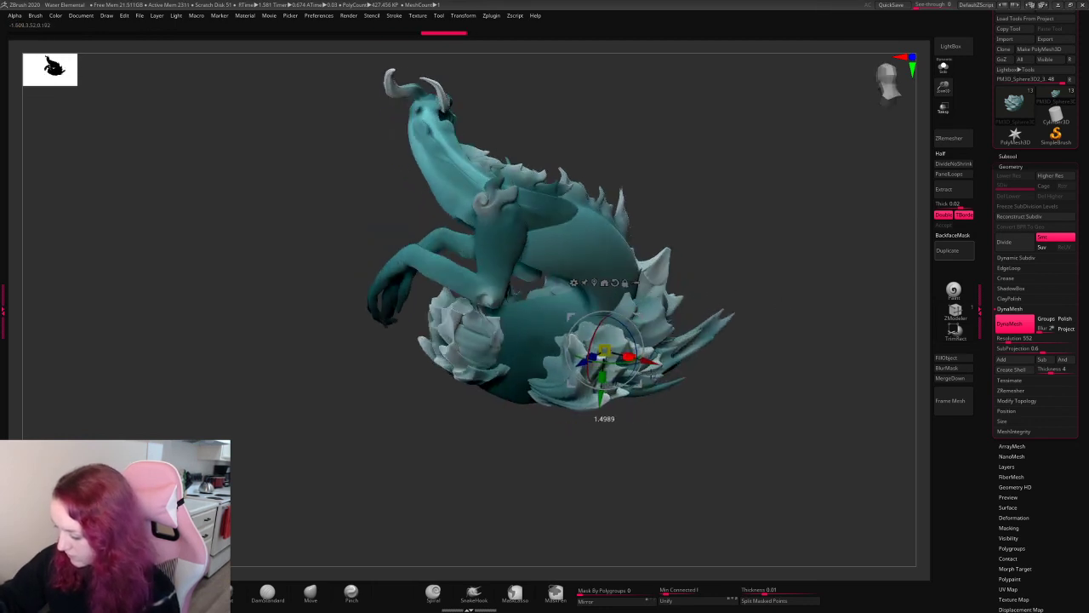
drag(711, 383, 771, 421)
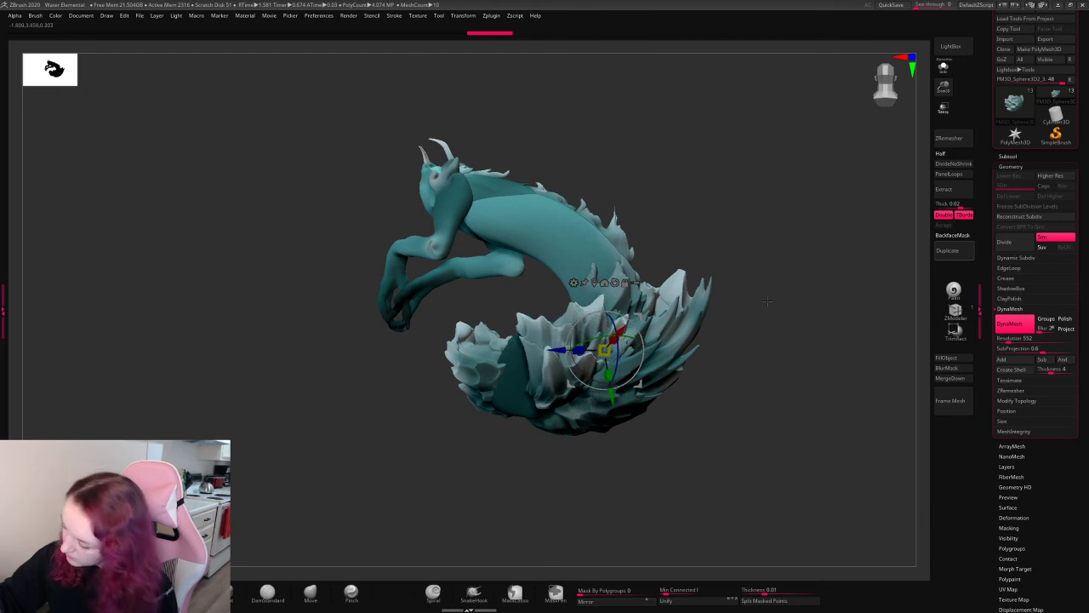
drag(768, 300, 776, 305)
drag(611, 374, 635, 371)
key(q)
mouse_move(810, 253)
mouse_down()
mouse_move(793, 296)
mouse_move(766, 311)
mouse_move(805, 299)
mouse_up()
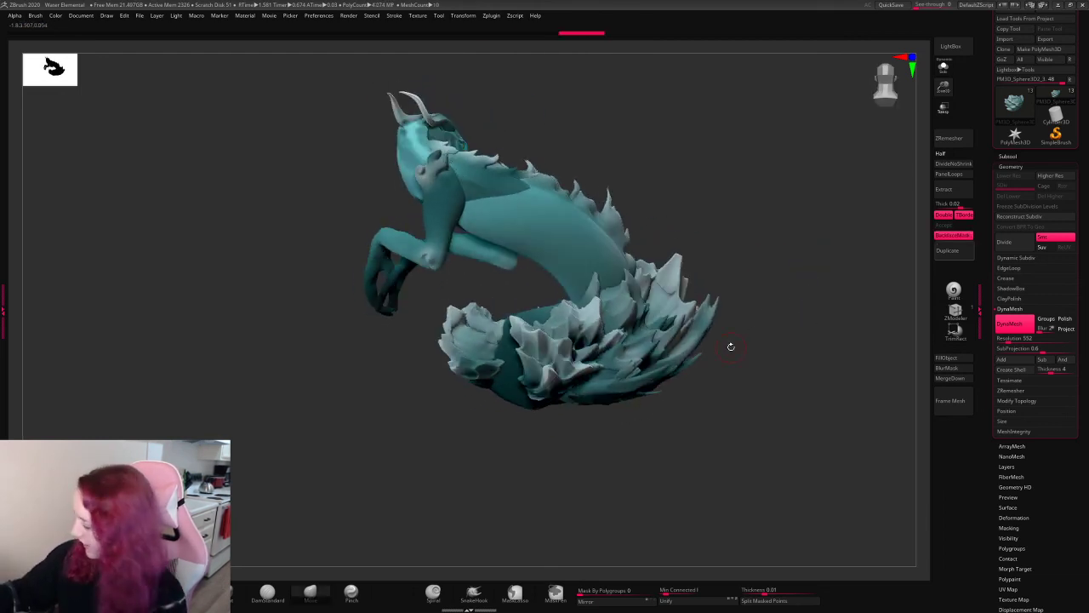
- Duplicate the newly placed wave cluster, centre the gizmo on this second copy and shift it along the tail toward the small end cluster
alt+click(681, 337)
key(ctrl+shift+d)
key(w)
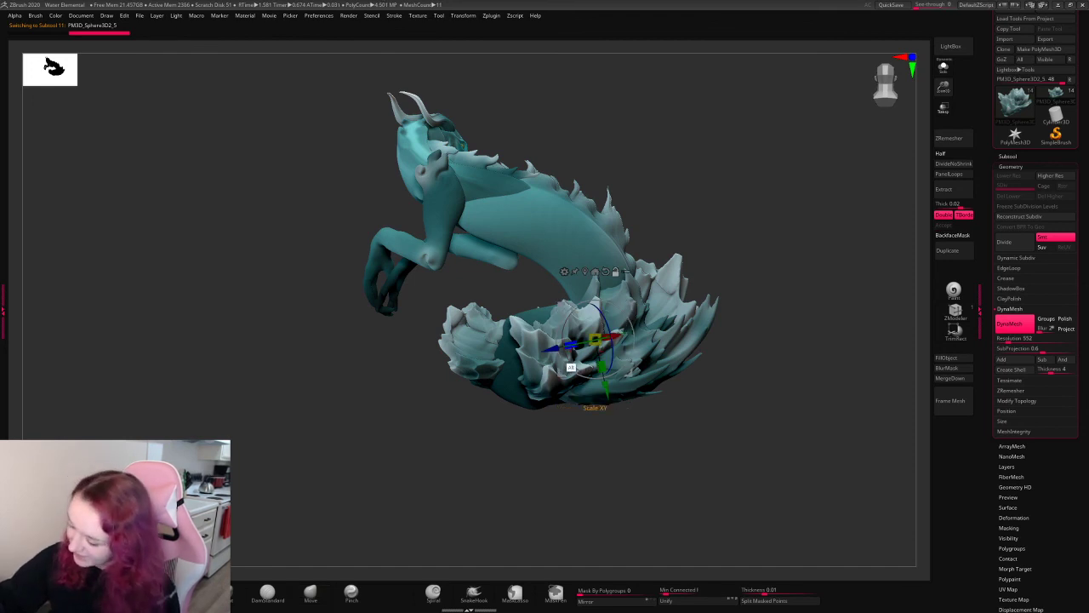
alt+click(606, 358)
alt+click(571, 366)
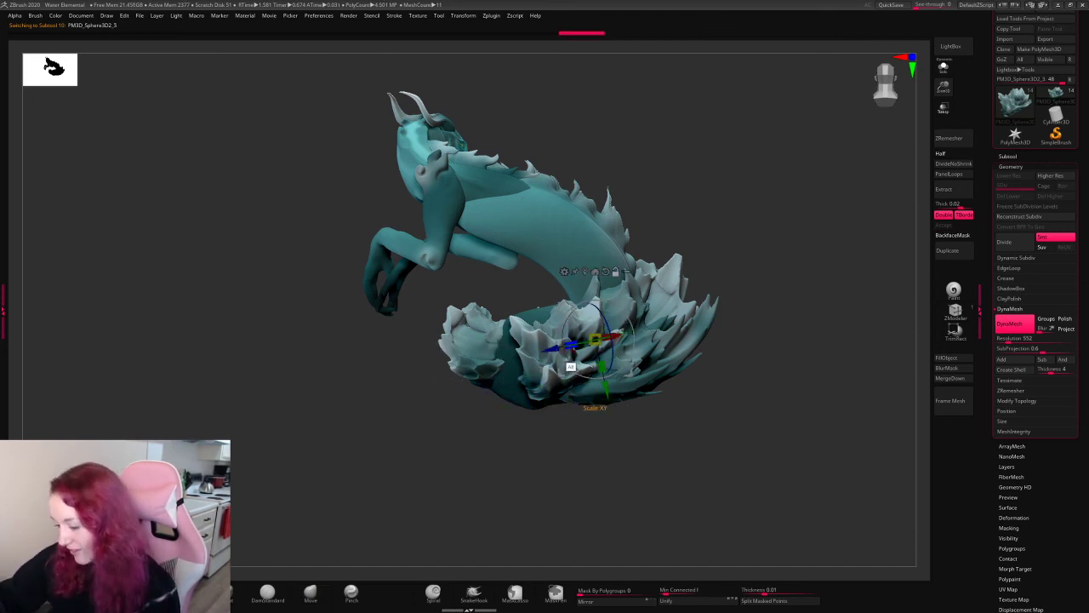
alt+click(565, 369)
alt+click(576, 366)
drag(604, 347, 571, 347)
drag(504, 345, 548, 361)
- Rotate and reposition the second wave copy to fill the bare outer side of the tail beside the small end cluster
drag(544, 459, 625, 455)
drag(573, 301, 475, 294)
drag(510, 417, 545, 443)
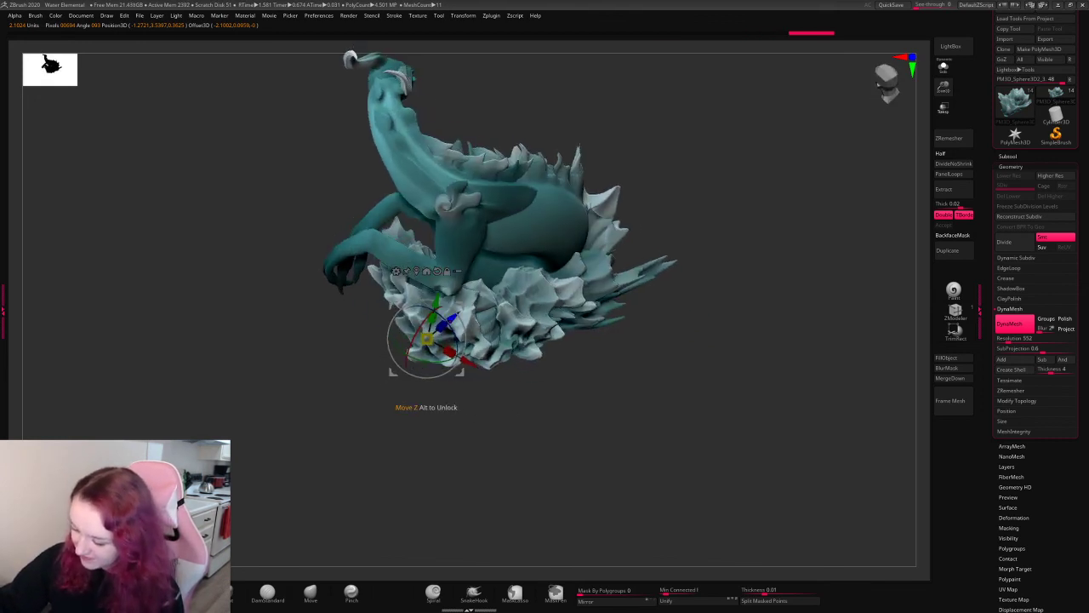
drag(449, 322, 463, 311)
drag(474, 362, 447, 368)
key(q)
mouse_move(749, 147)
mouse_down()
mouse_move(750, 246)
mouse_move(538, 336)
mouse_up()
key(w)
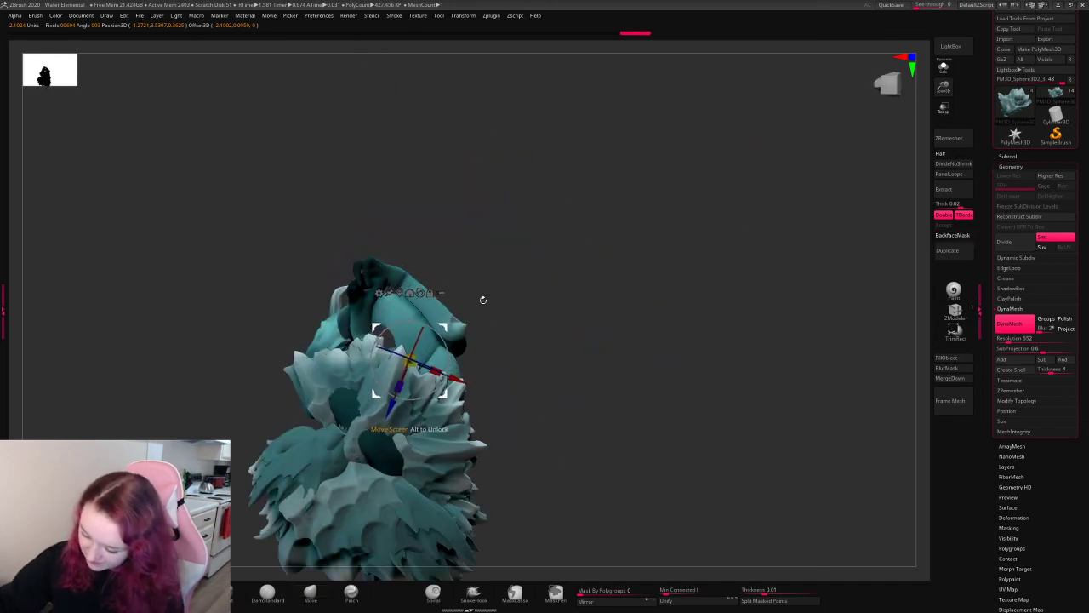
key(q)
mouse_move(483, 299)
mouse_down()
mouse_move(651, 369)
mouse_move(693, 337)
mouse_move(657, 335)
mouse_move(752, 356)
mouse_up()
- Isolate the large tail waves and pull their inner surface across the gap with the Move brush and BackfaceMask, smoothing the stretched area
alt+click(397, 386)
drag(944, 90, 951, 124)
alt+drag(822, 258, 867, 295)
click(941, 68)
drag(803, 224, 773, 222)
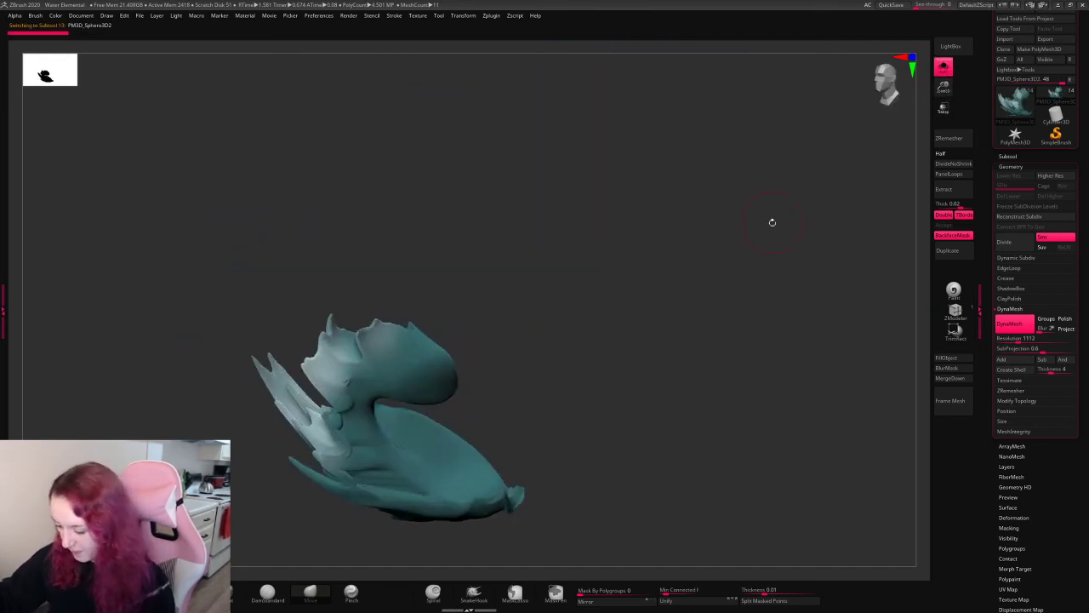
key(space)
drag(758, 445, 570, 338)
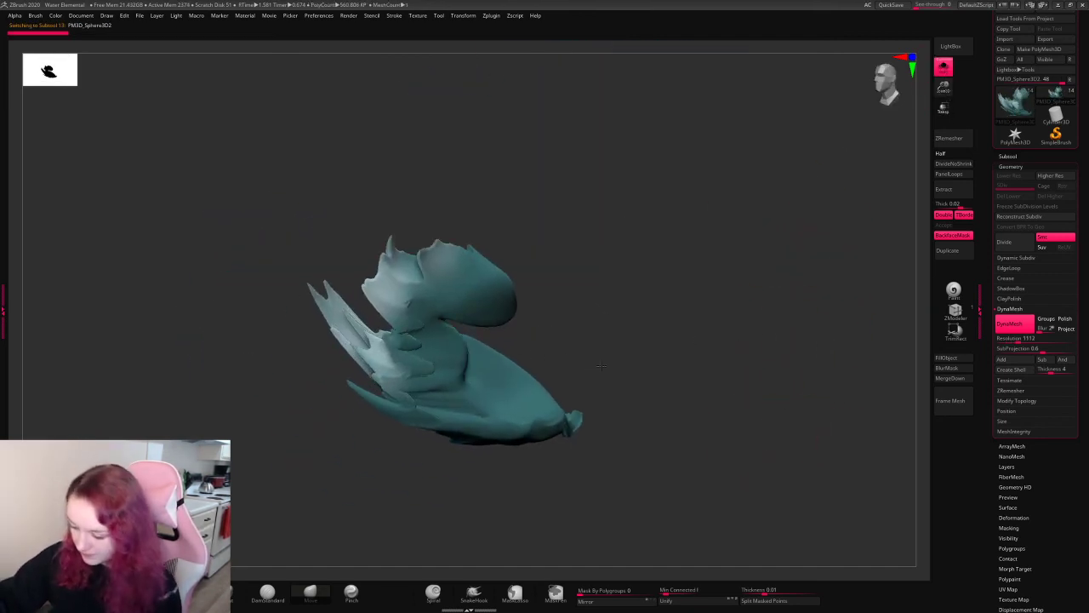
key(space)
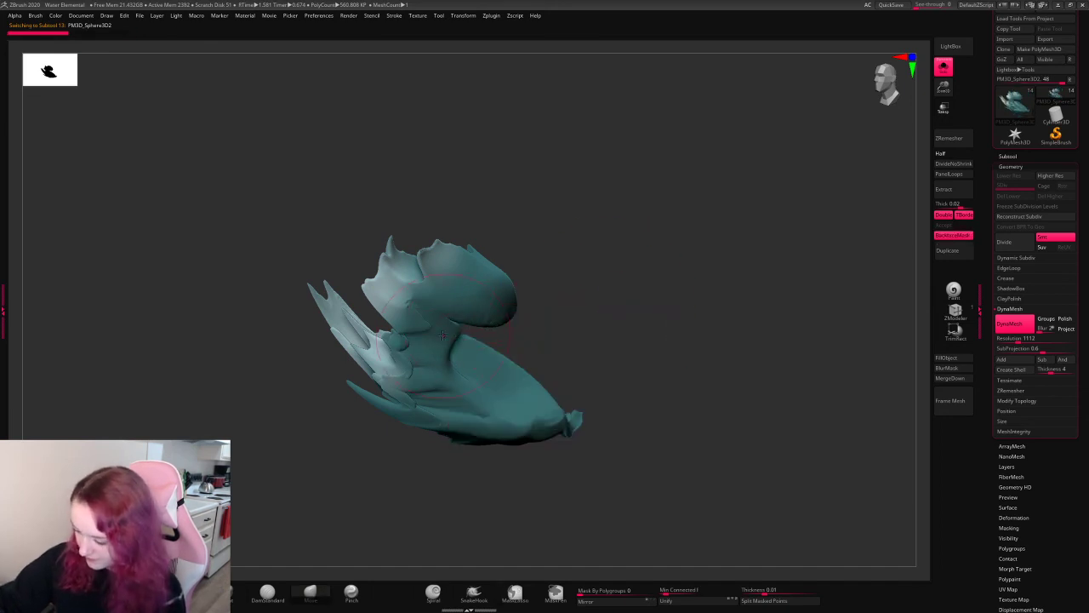
mouse_move(443, 335)
shift+mouse_down()
mouse_move(511, 400)
mouse_move(520, 337)
mouse_move(482, 341)
shift+mouse_up()
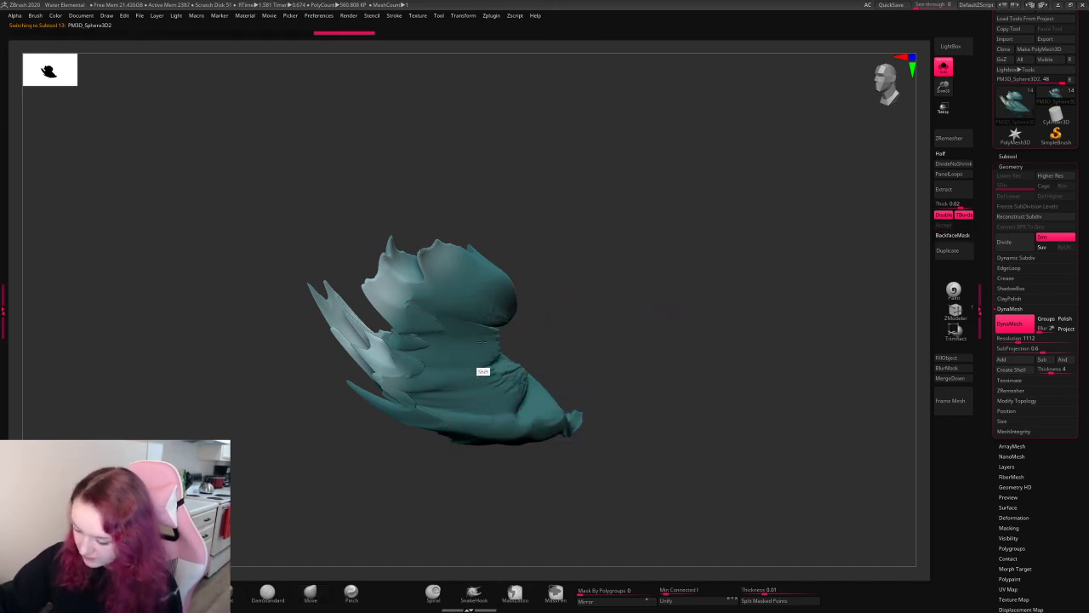
- Smooth the folds on the inner side of the isolated large tail waves and show the whole creature again
mouse_move(782, 246)
mouse_down()
mouse_move(681, 272)
mouse_move(767, 278)
mouse_up()
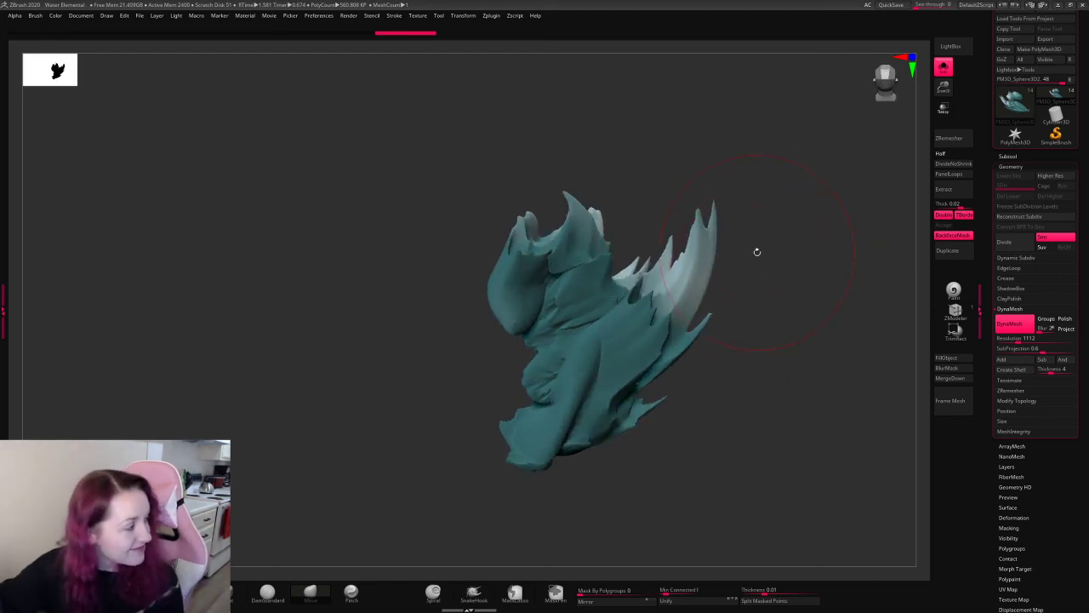
drag(758, 253, 560, 365)
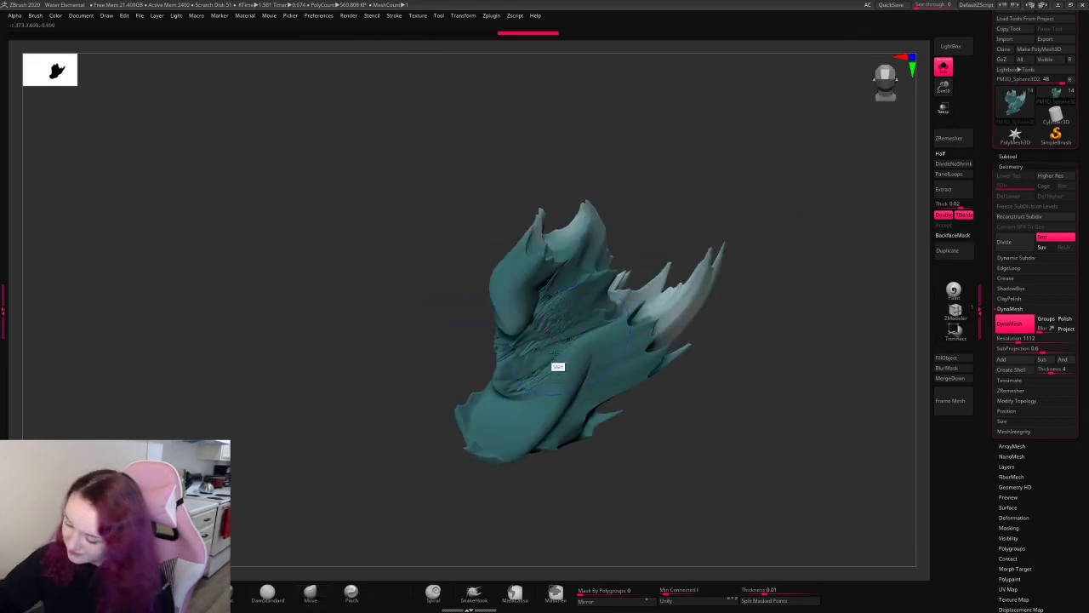
drag(771, 202, 567, 299)
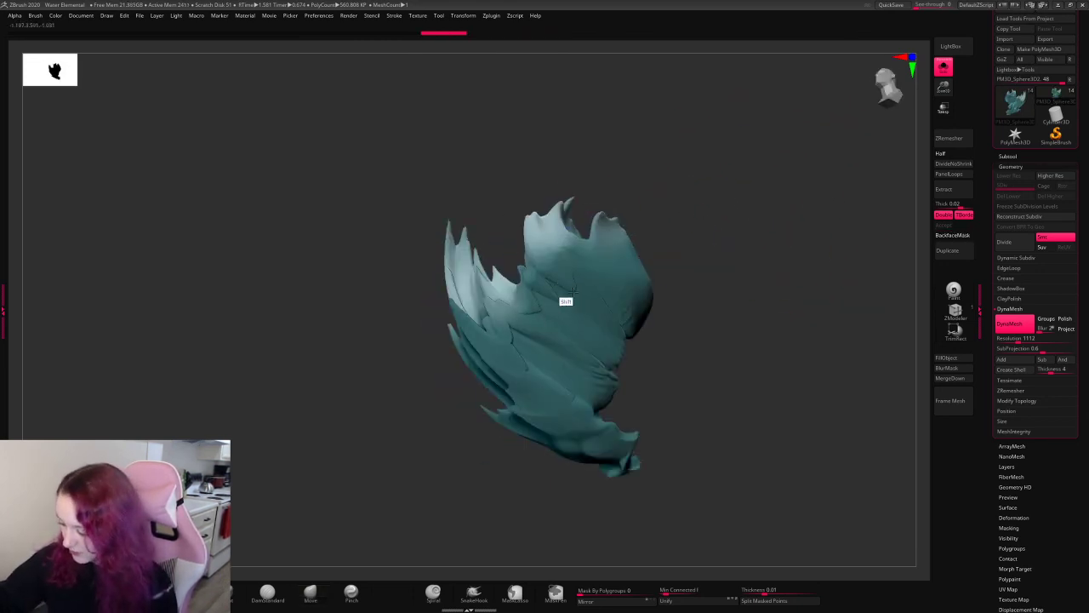
drag(778, 226, 589, 286)
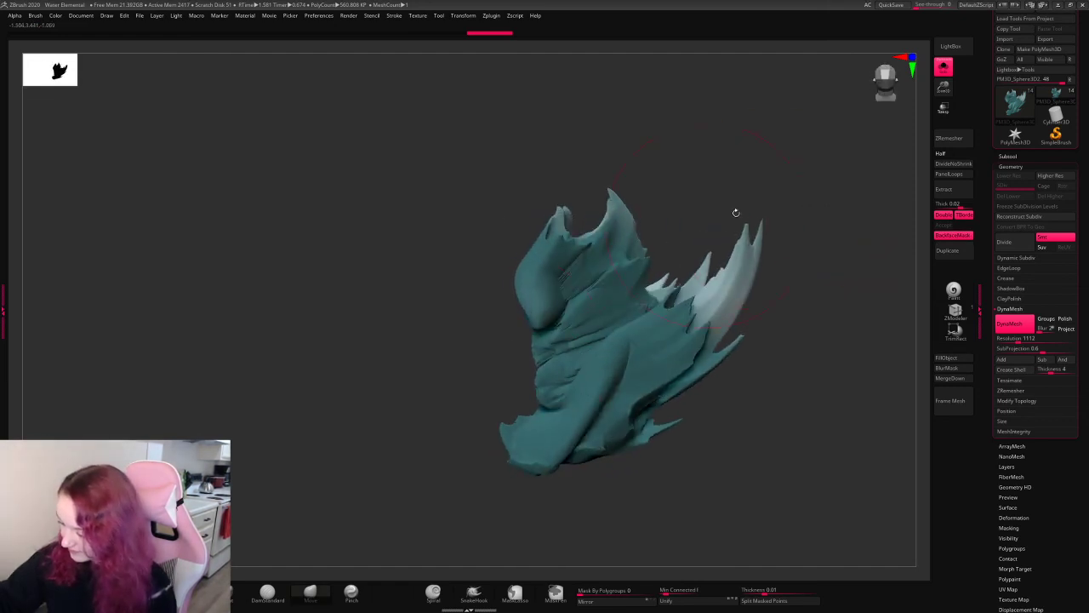
click(909, 125)
click(874, 179)
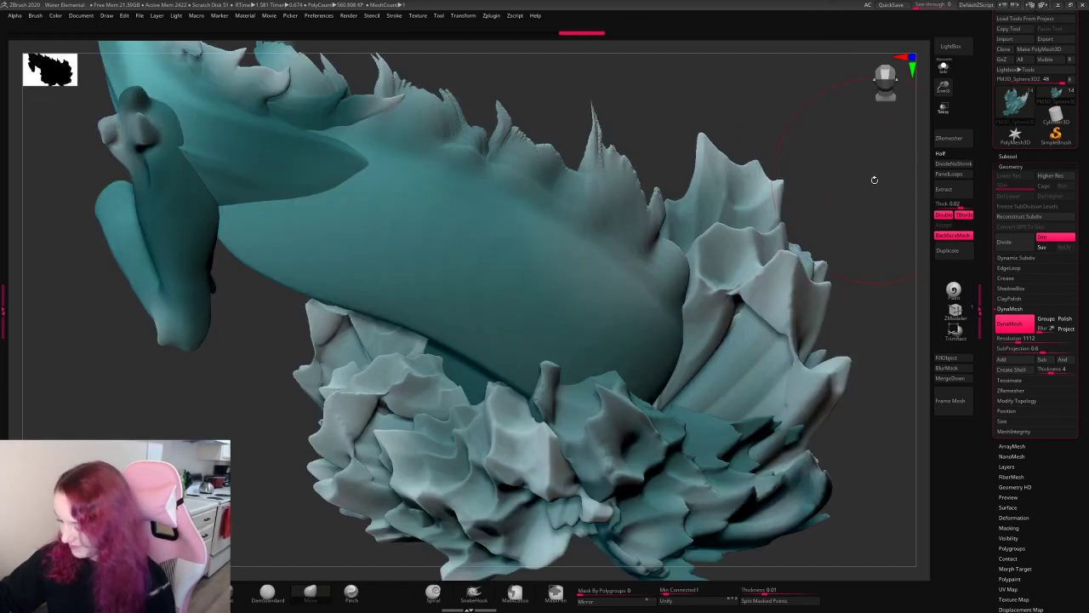
alt+drag(872, 186, 855, 254)
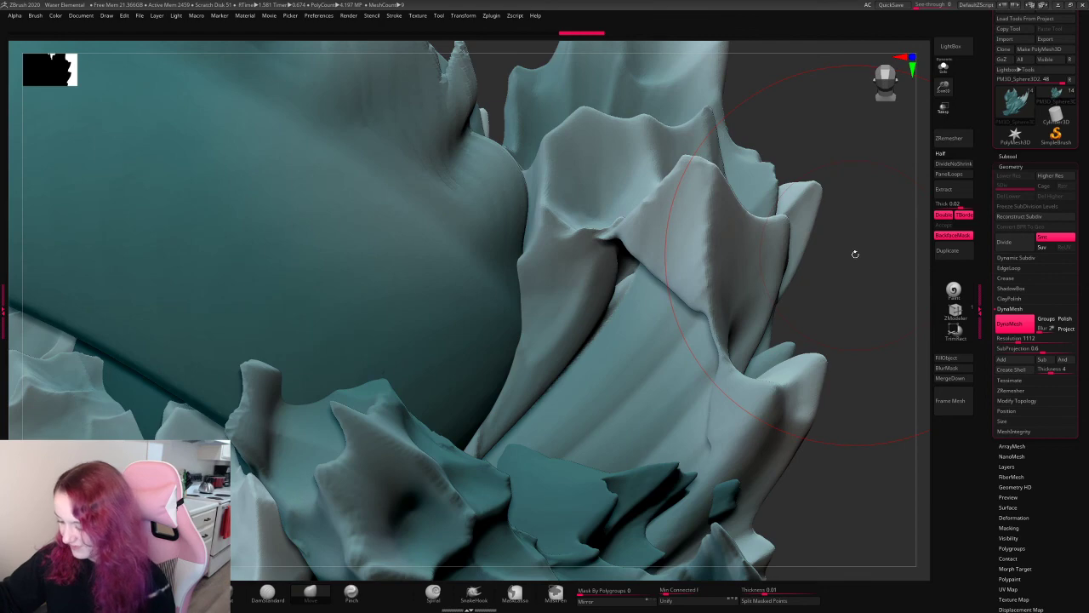
key(f)
drag(808, 252, 727, 360)
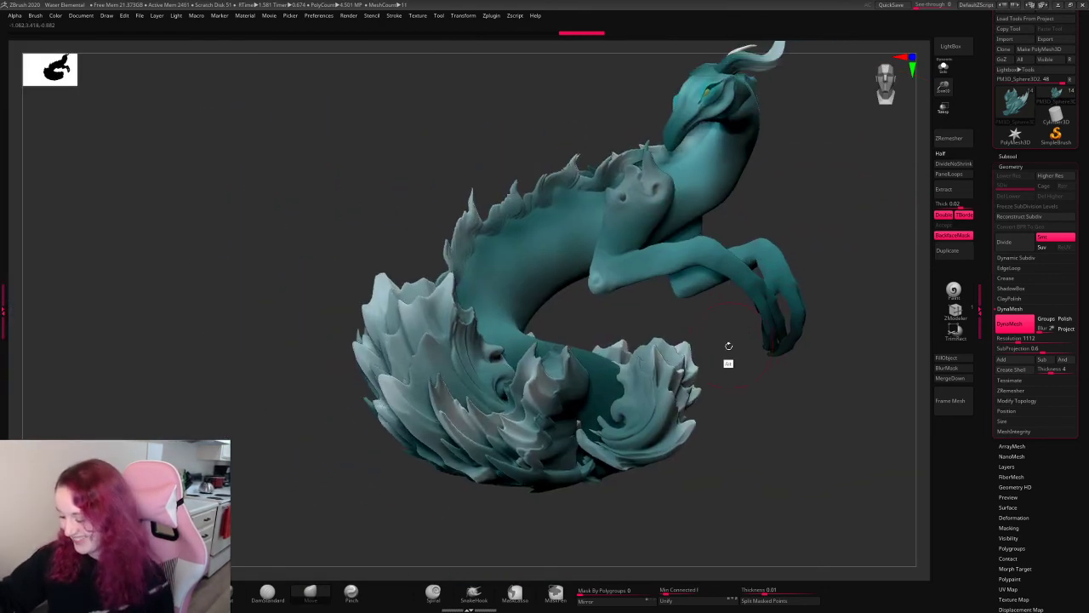
- Select the creature's front body piece and save the project over the existing Water Elemental file
alt+click(612, 451)
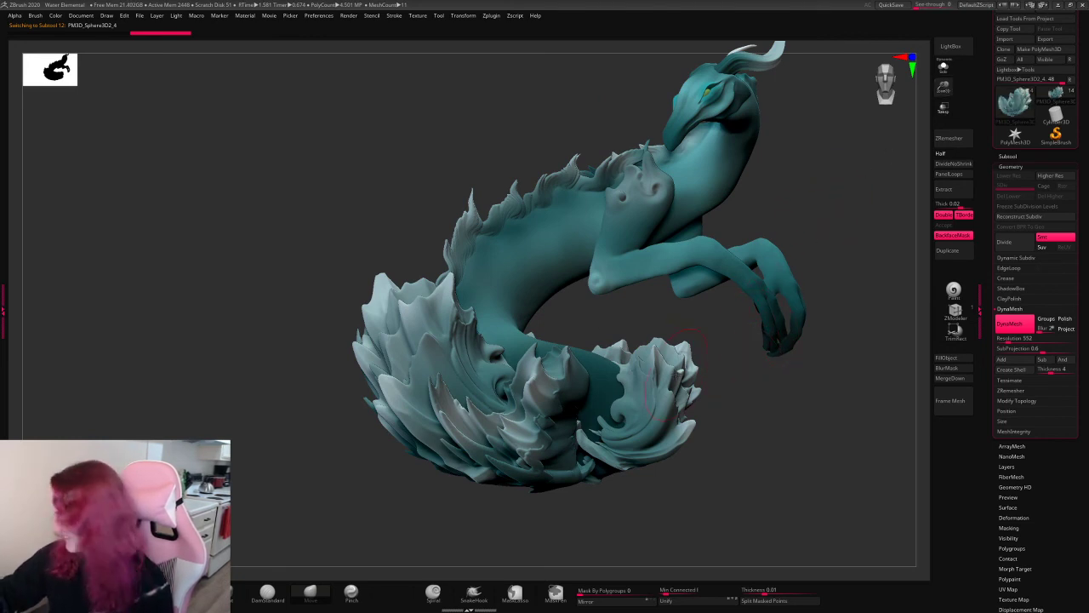
alt+click(635, 210)
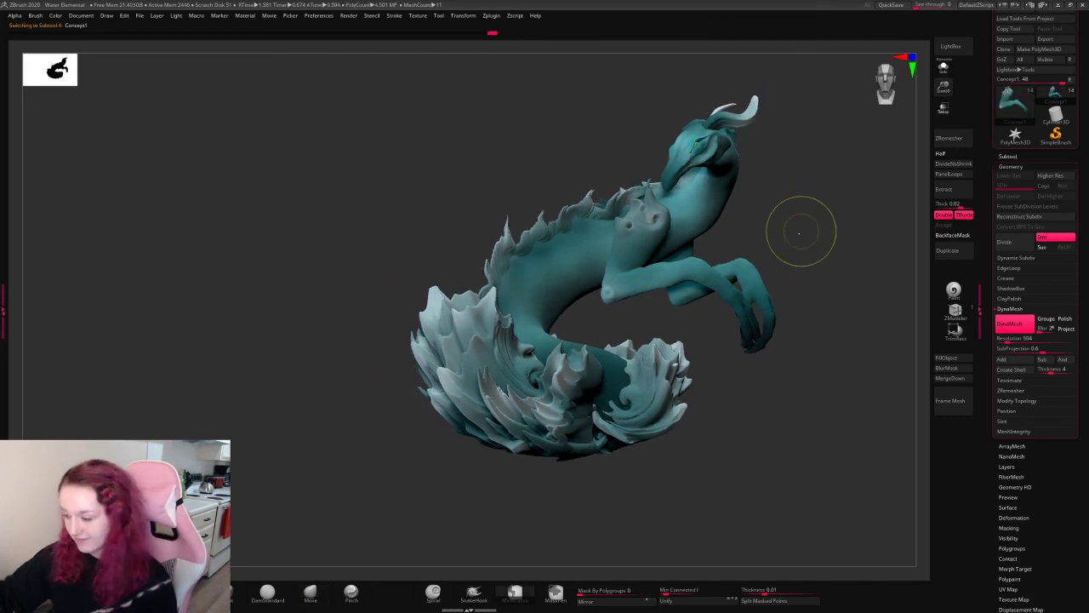
key(ctrl+s)
key(Return)
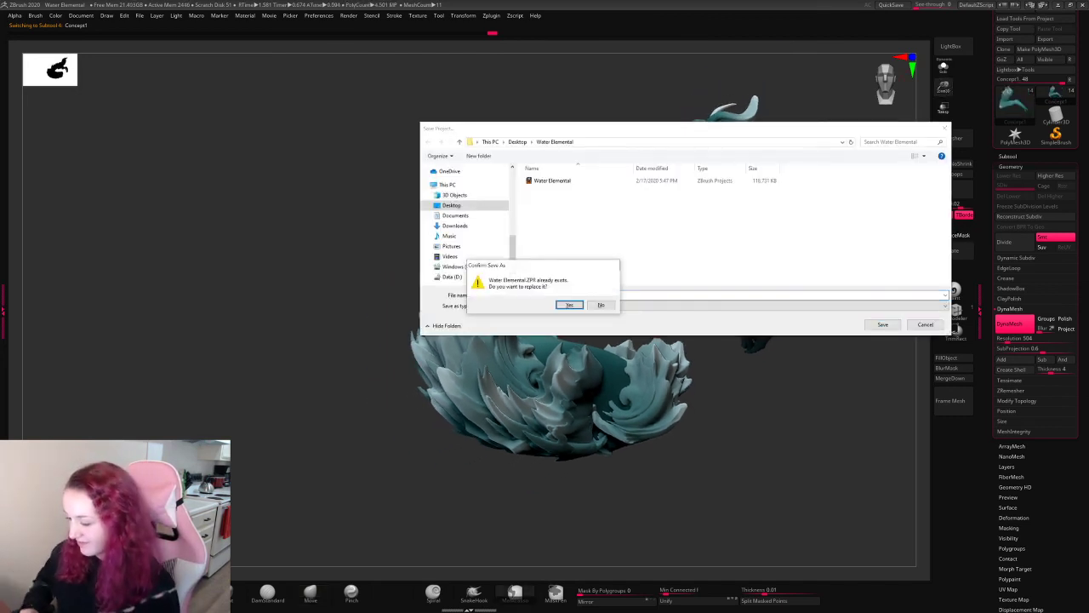
key(y)
- Merge the PM3D_Sphere3D1 wave subtool down with the PM3D_Sphere3D2_3 subtool beneath it
click(1011, 156)
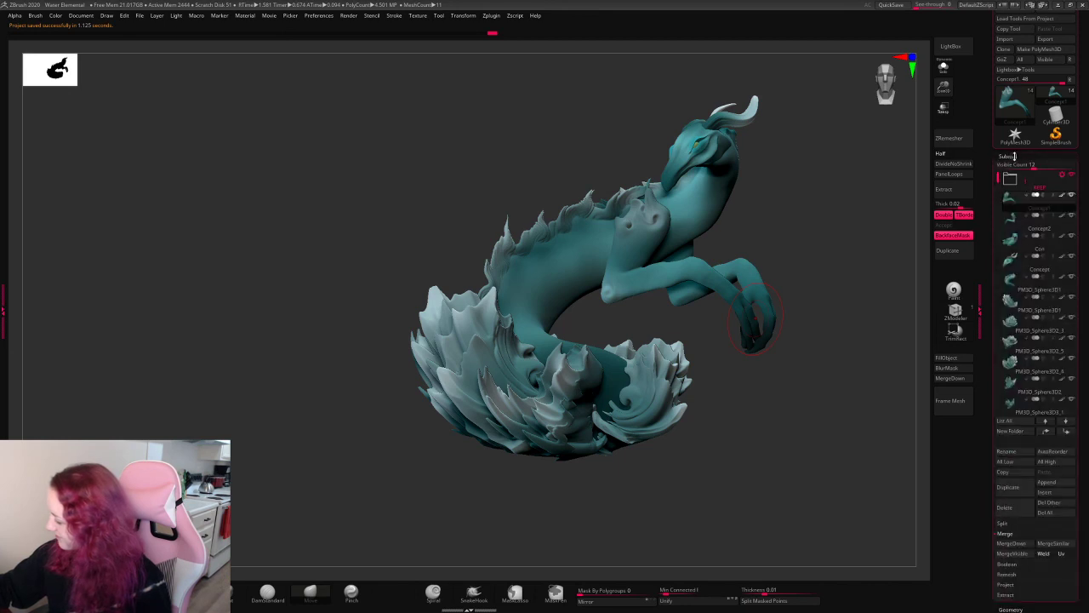
scroll(1021, 383, down, 2)
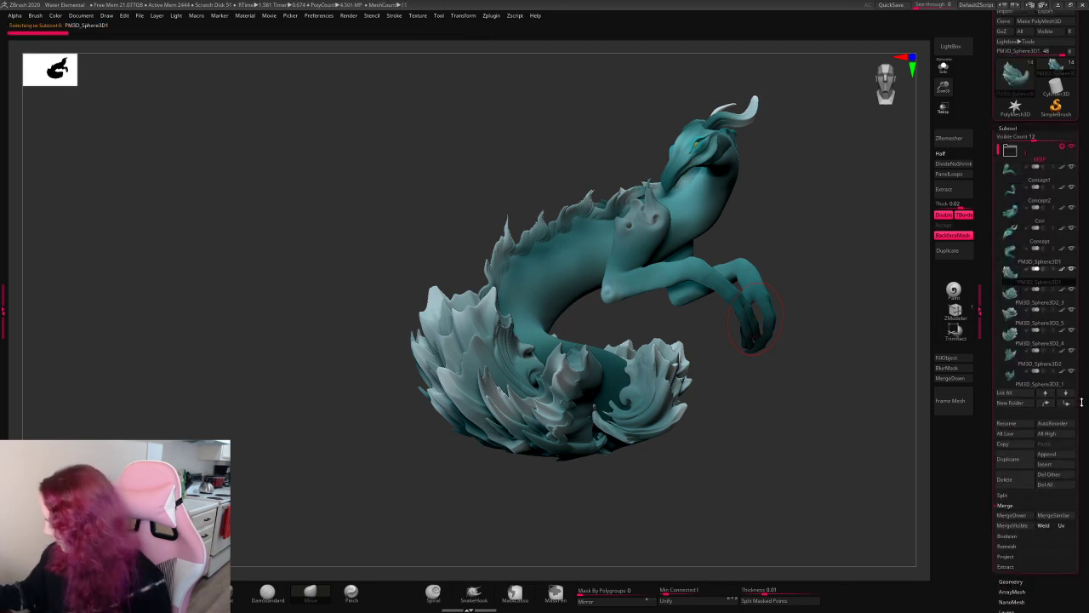
click(1011, 507)
click(994, 525)
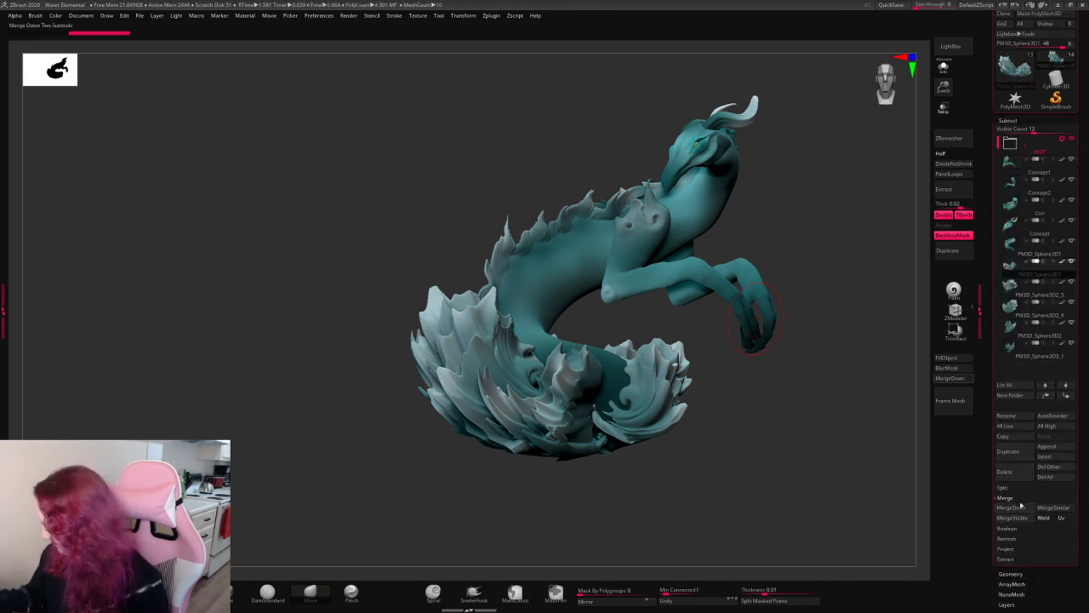
- Merge the PM3D_Sphere3D2 wave subtools down into the selected tail wave subtool and check the merged piece in solo
click(1006, 498)
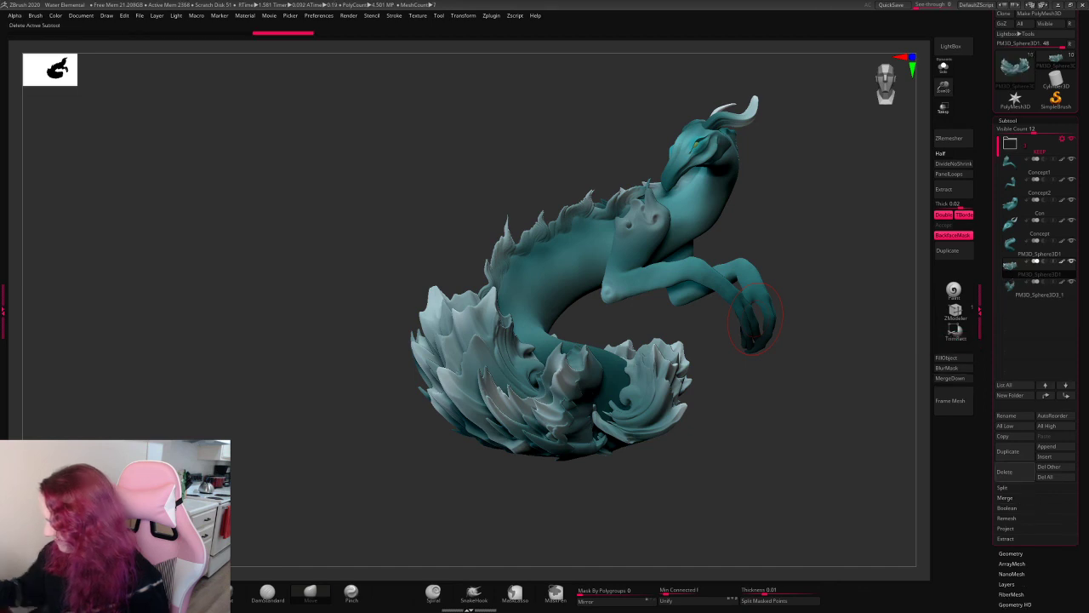
click(943, 69)
click(943, 68)
mouse_move(741, 342)
mouse_down()
mouse_move(743, 316)
mouse_move(817, 336)
mouse_up()
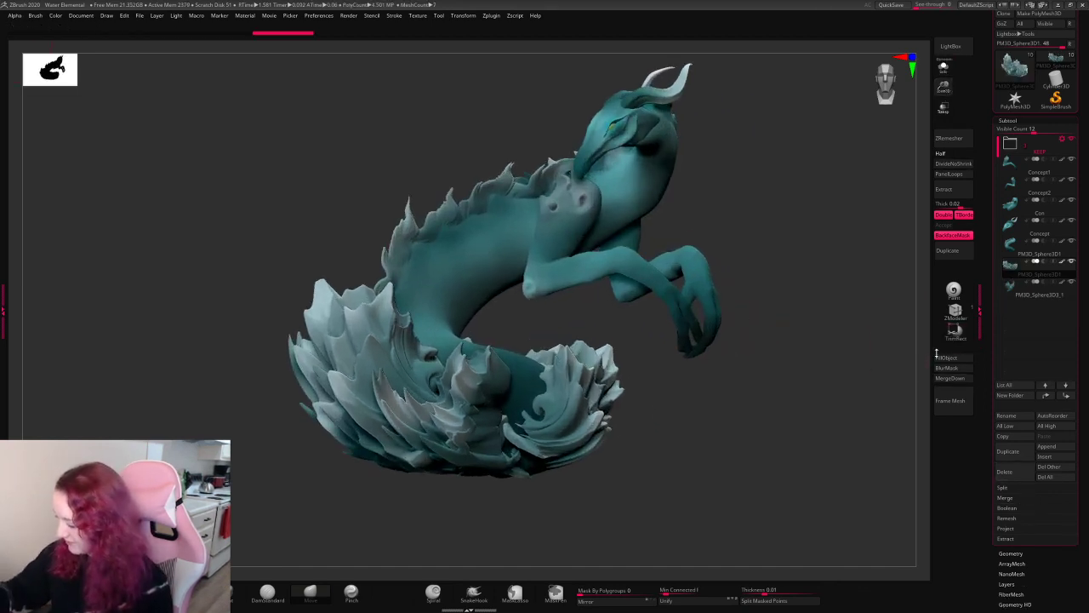
- Try to cut the underside of the merged tail waves flat along a straight line
ctrl+shift+drag(303, 515, 730, 451)
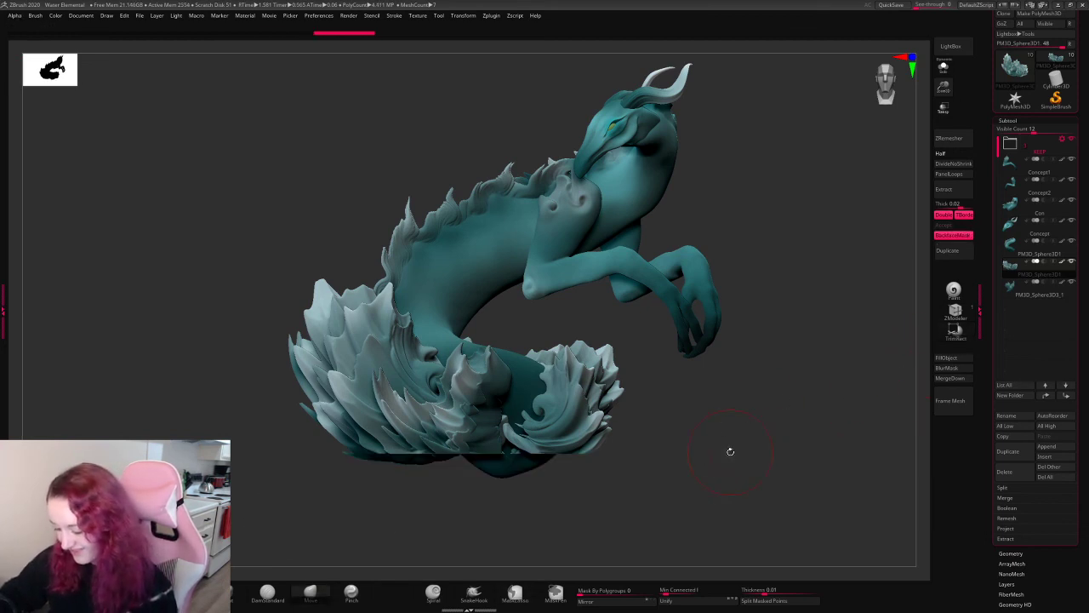
alt+click(503, 466)
drag(750, 411, 774, 445)
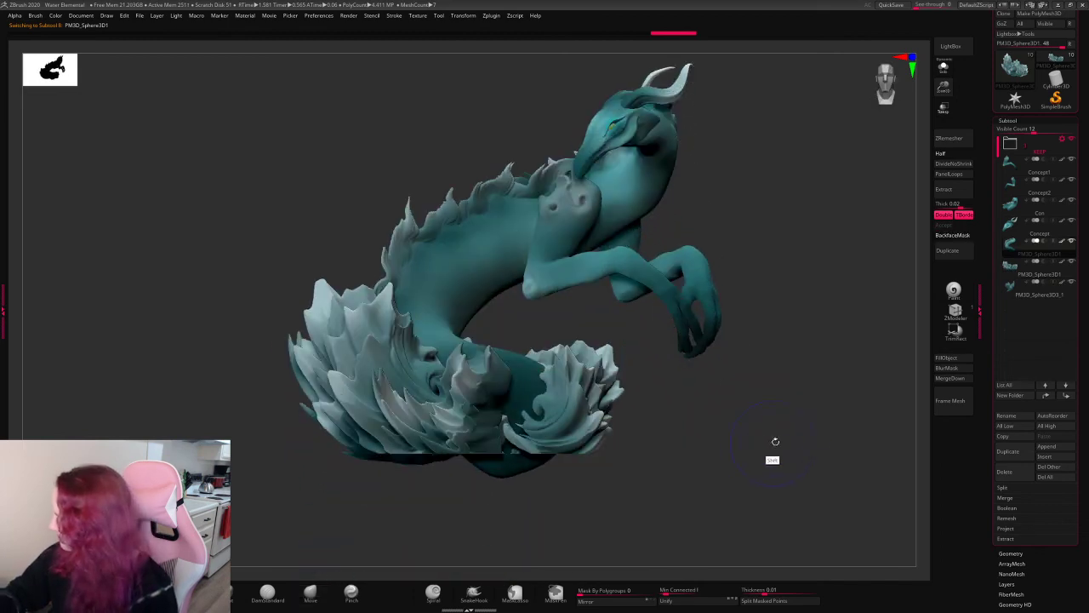
click(1014, 273)
- Merge the PM3D_Sphere3D1 wave subtool down with PM3D_Sphere3D3_1 beneath it and show the whole creature again
click(1013, 295)
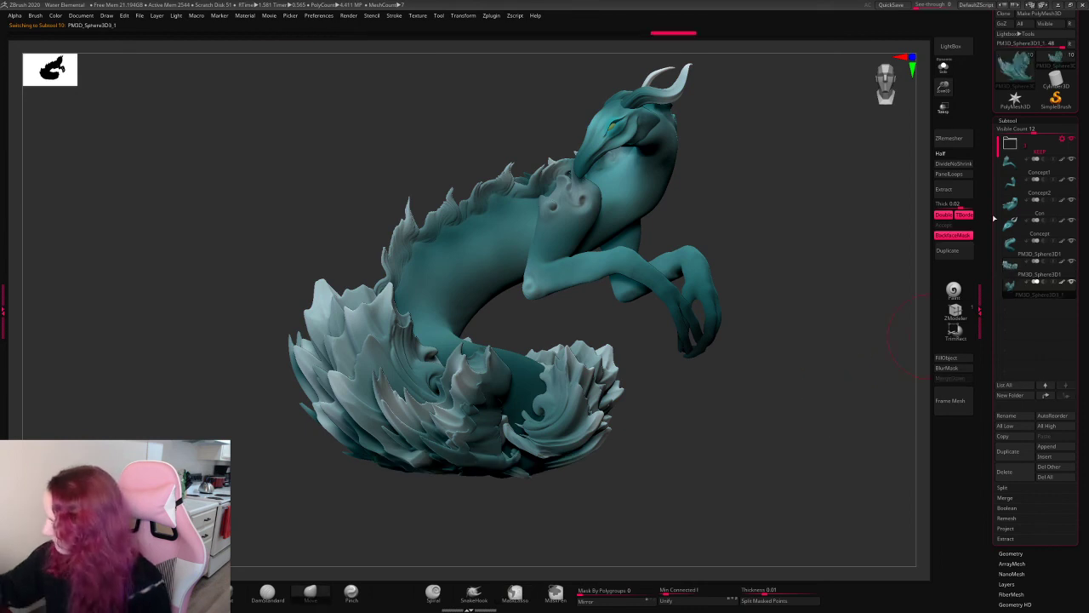
click(944, 68)
click(1013, 274)
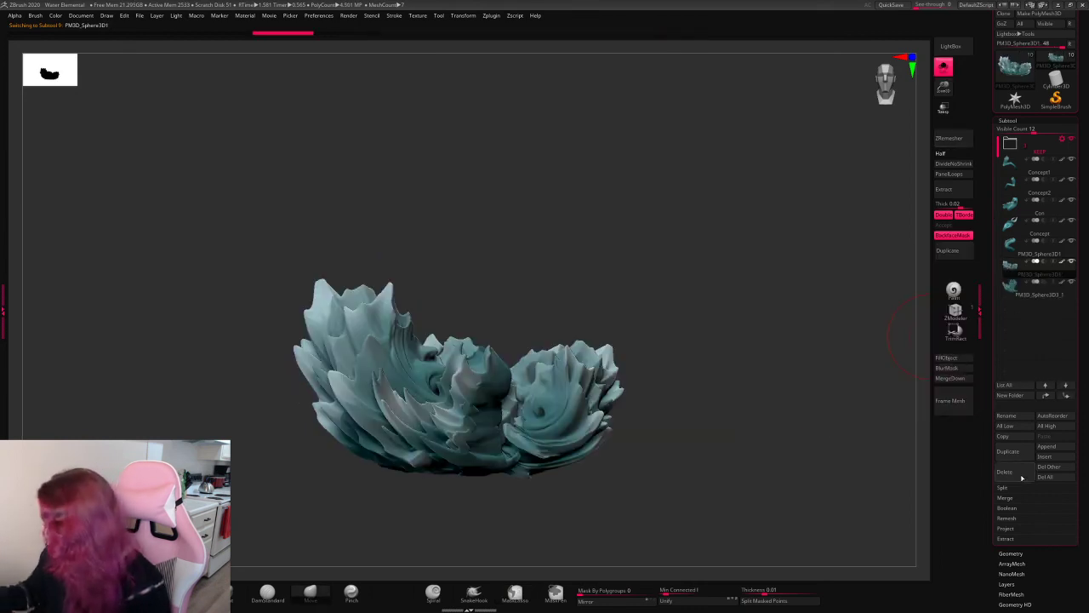
click(1005, 497)
click(1010, 508)
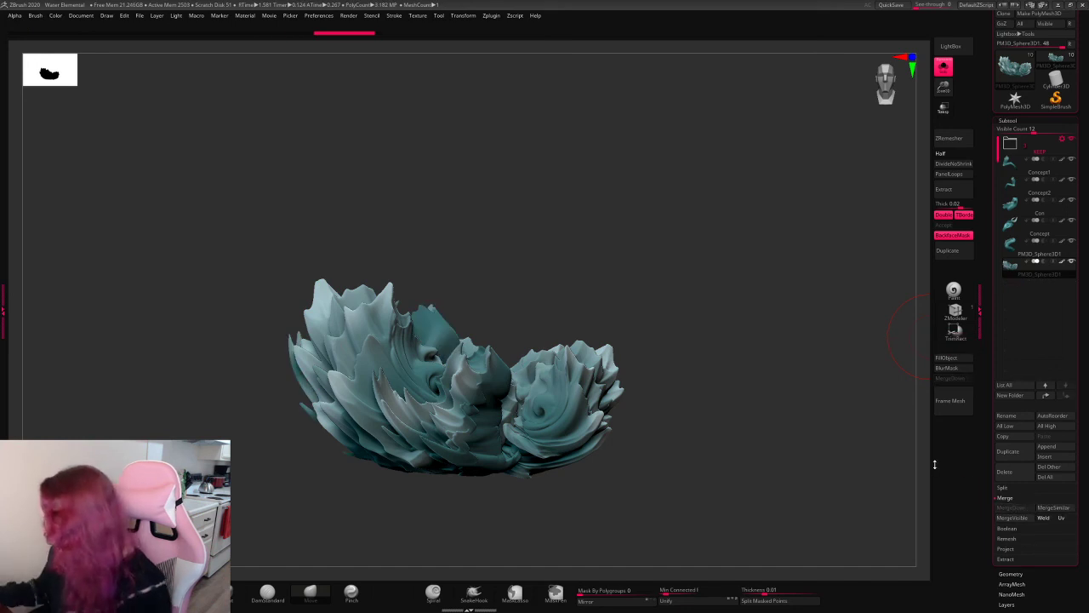
click(943, 67)
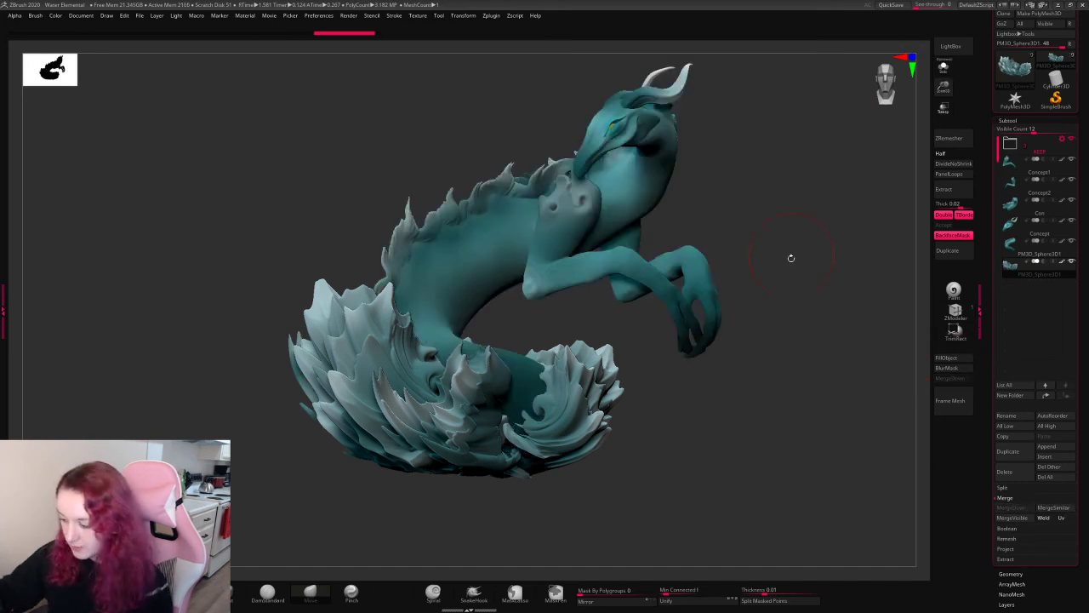
- Frame the whole creature in a three-quarter view with head, forelegs and curled tail waves, and render it with BPR
mouse_move(792, 258)
alt+mouse_down()
mouse_move(798, 290)
mouse_move(933, 100)
mouse_move(778, 267)
mouse_move(795, 243)
alt+mouse_up()
drag(851, 171, 809, 243)
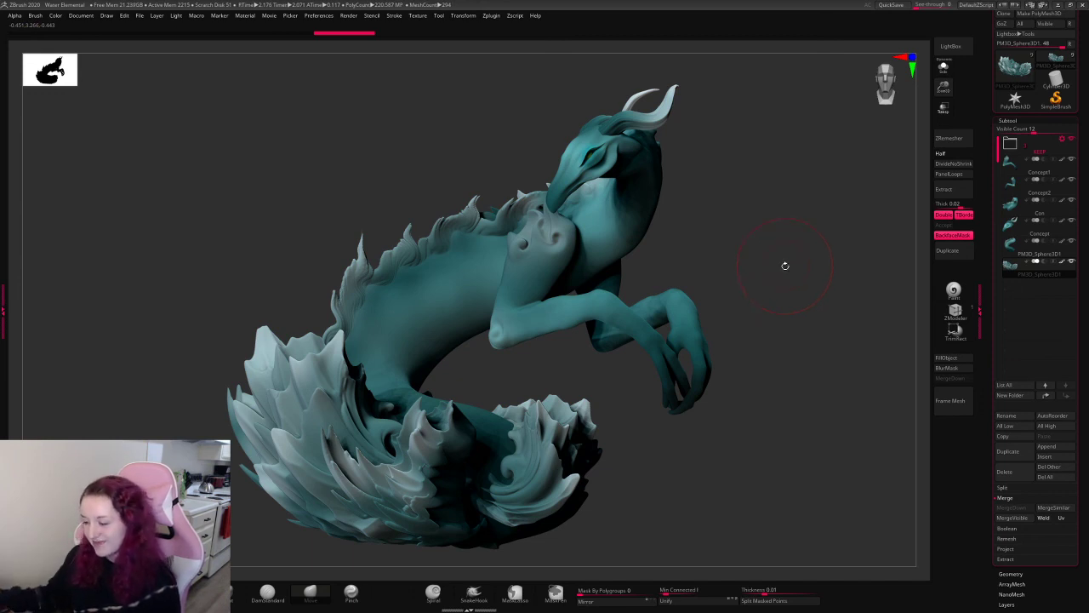
mouse_move(802, 254)
mouse_down()
mouse_move(698, 288)
mouse_move(741, 289)
mouse_move(679, 302)
mouse_move(757, 310)
mouse_move(668, 314)
mouse_move(810, 248)
mouse_move(864, 194)
mouse_up()
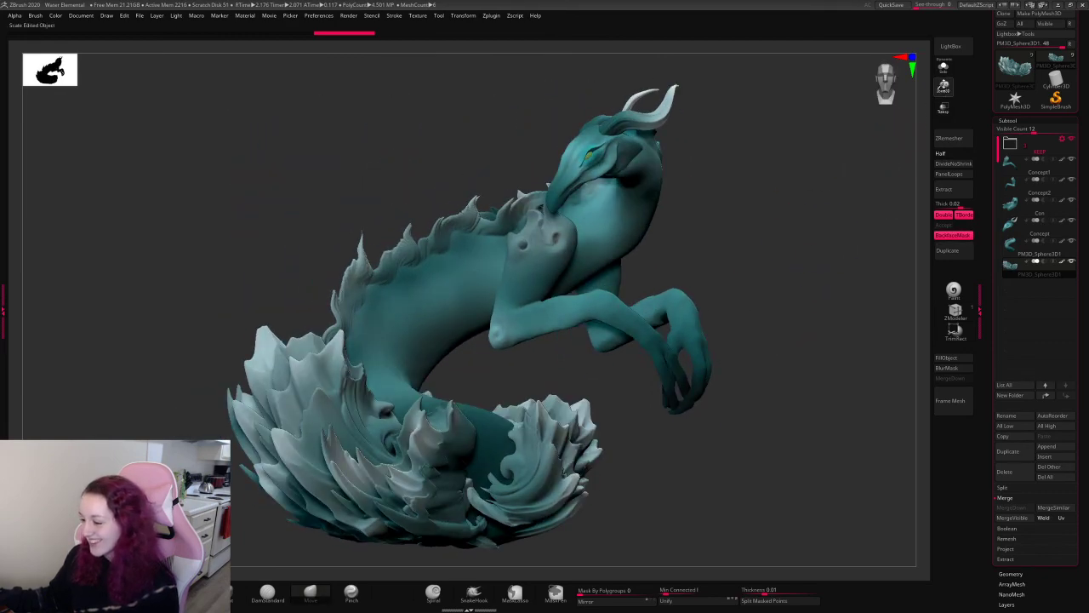
drag(943, 87, 897, 138)
mouse_move(743, 372)
alt+mouse_down()
mouse_move(761, 290)
mouse_move(754, 326)
mouse_move(666, 334)
alt+mouse_up()
mouse_move(776, 306)
mouse_down()
mouse_move(733, 308)
mouse_move(739, 284)
mouse_move(767, 279)
mouse_up()
drag(944, 96, 945, 102)
alt+drag(780, 214, 765, 276)
drag(944, 87, 942, 60)
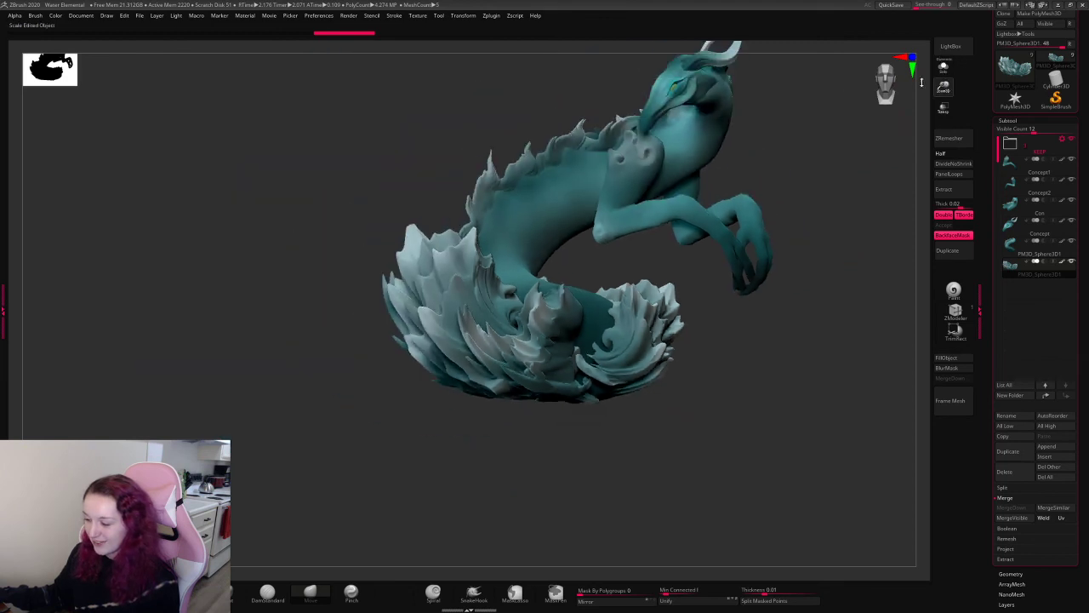
alt+drag(808, 161, 736, 260)
drag(945, 84, 944, 97)
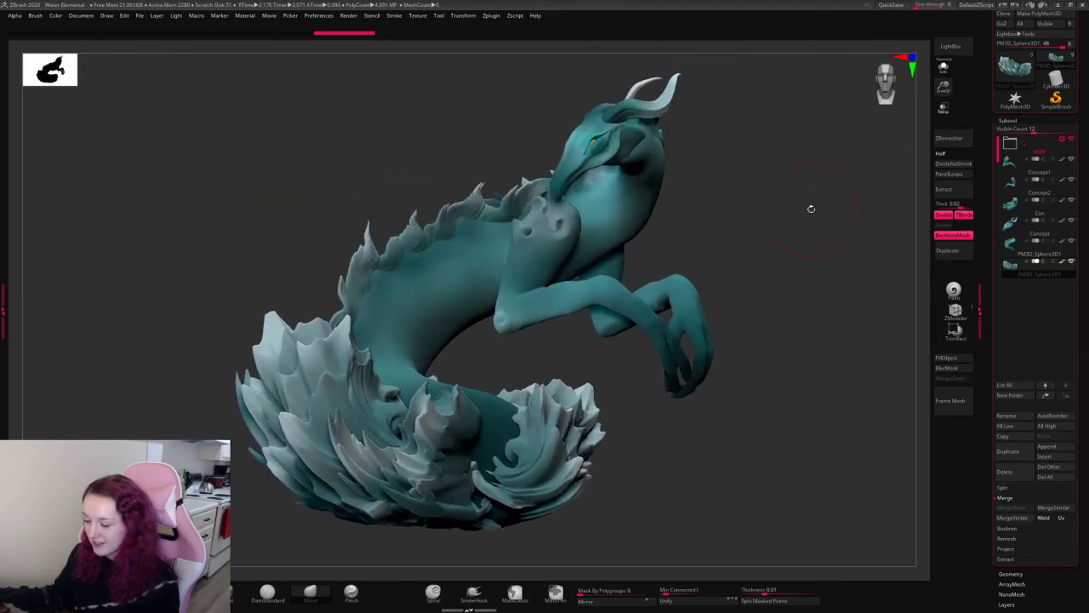
drag(810, 207, 806, 207)
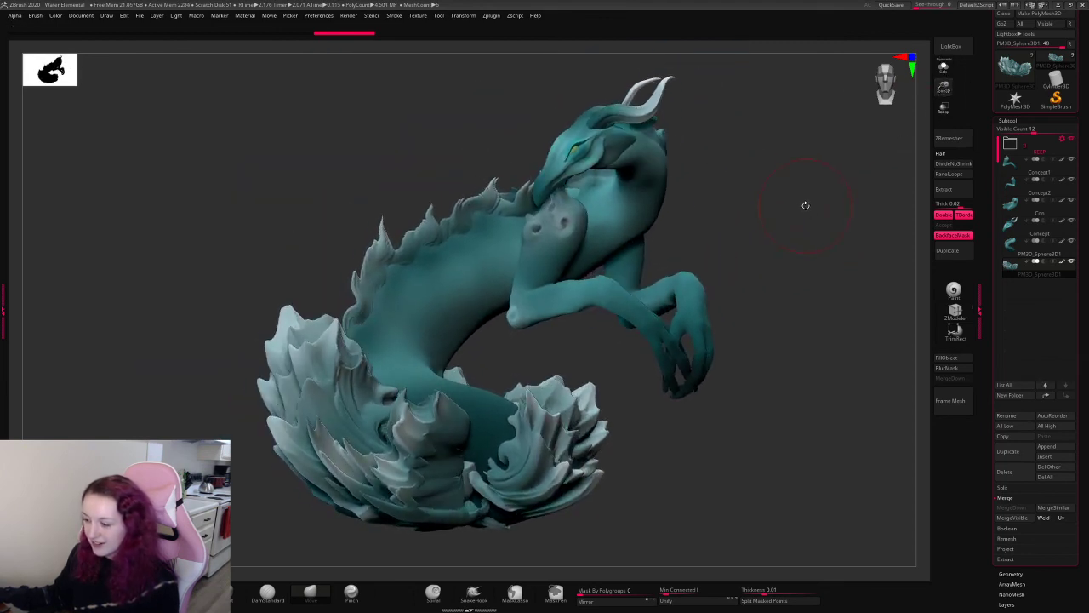
key(shift+r)
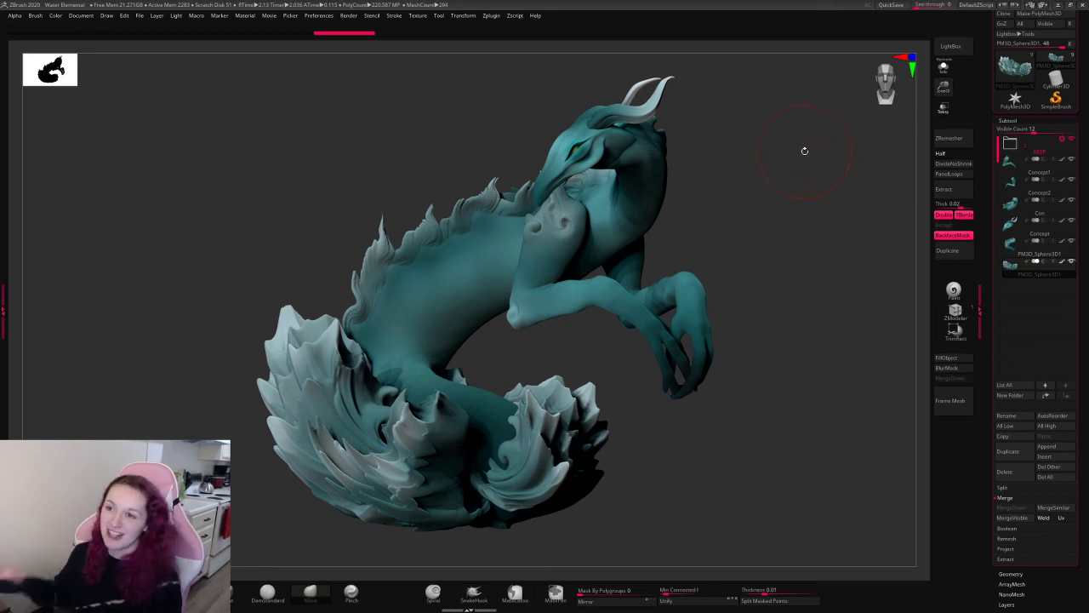
- Switch to Photos and show the "BREAK! -ASK QUESTIONS-" picture
key(super)
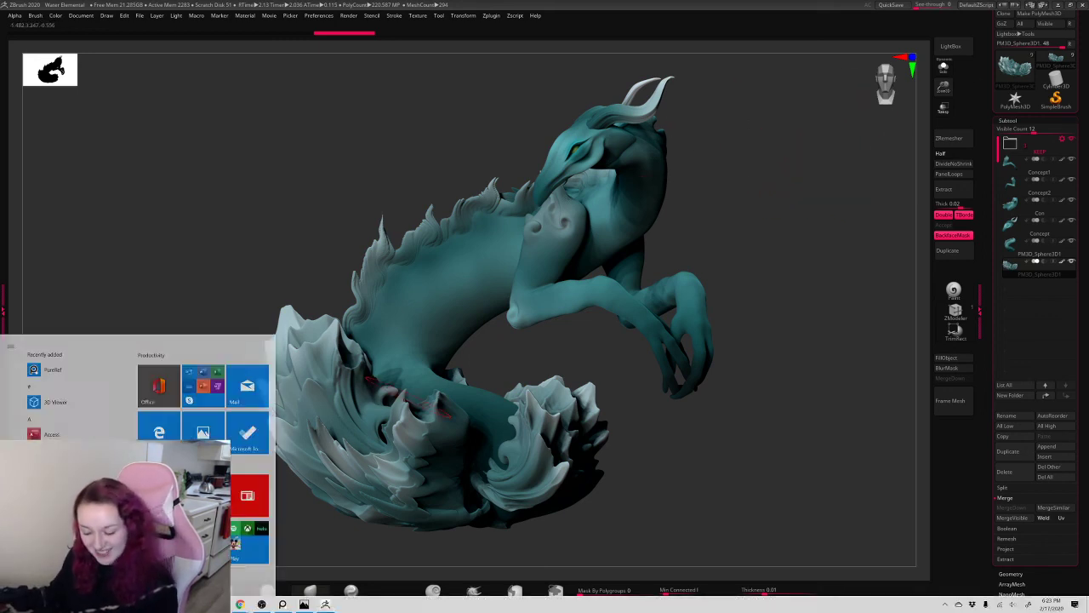
click(288, 606)
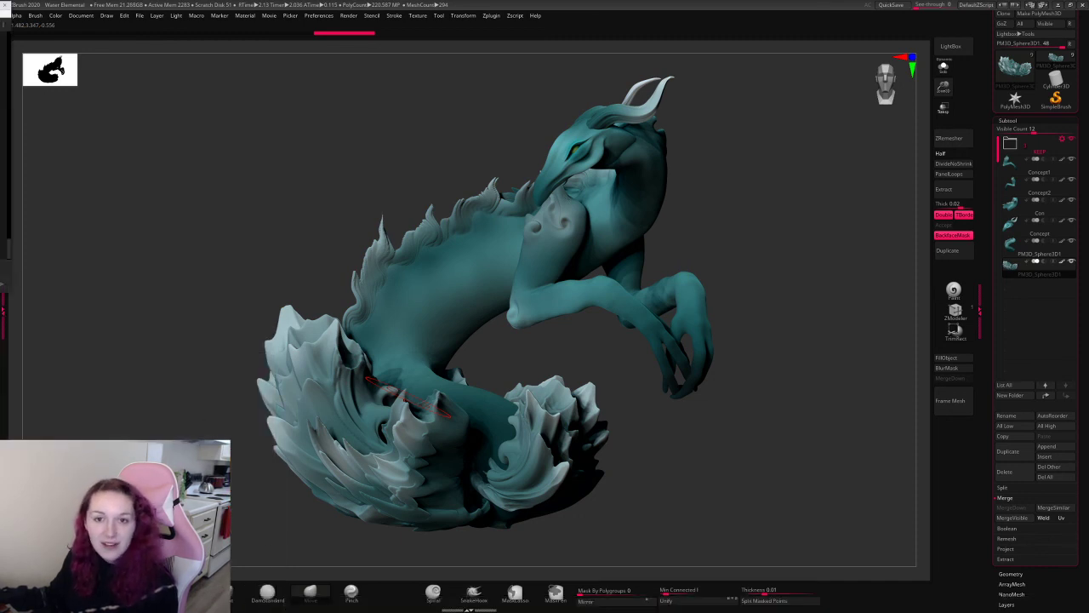
key(super)
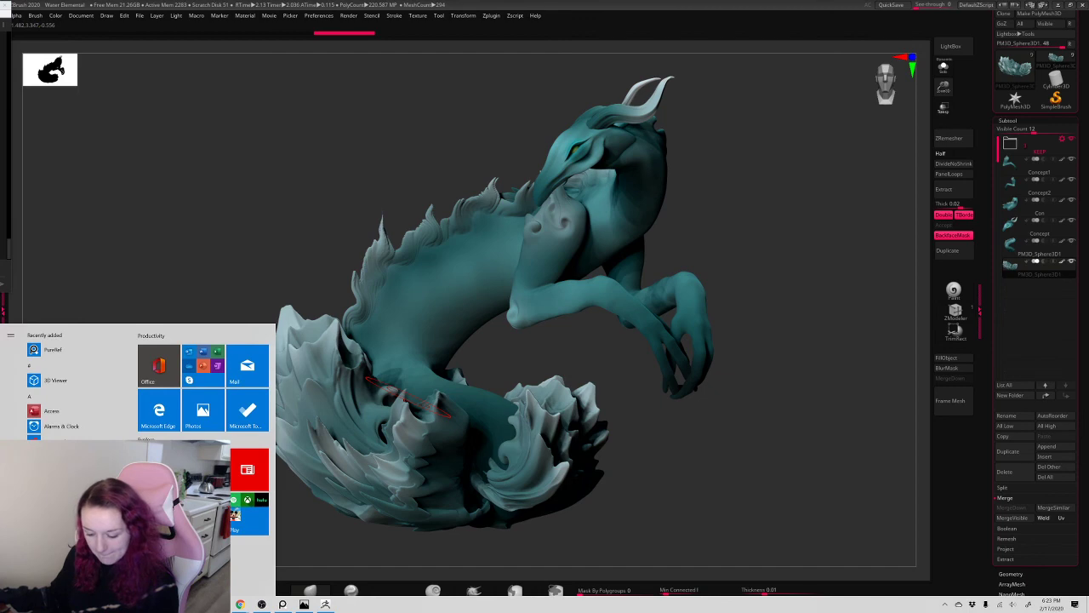
right_click(162, 407)
click(188, 316)
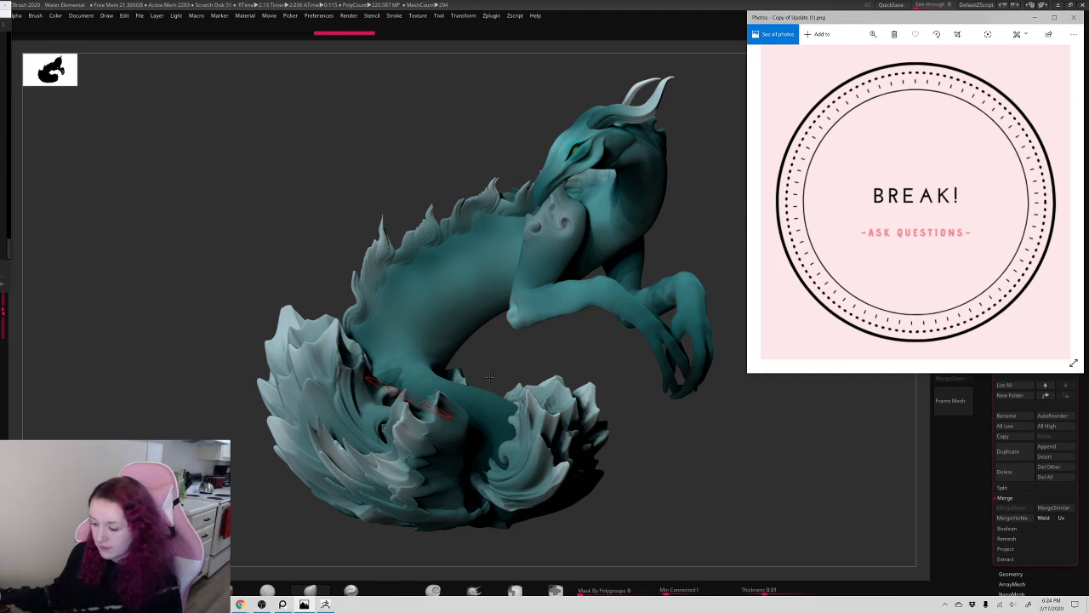
- Return to ZBrush, activate the Move brush and render the creature with BPR again
click(679, 421)
key(b)
key(m)
key(v)
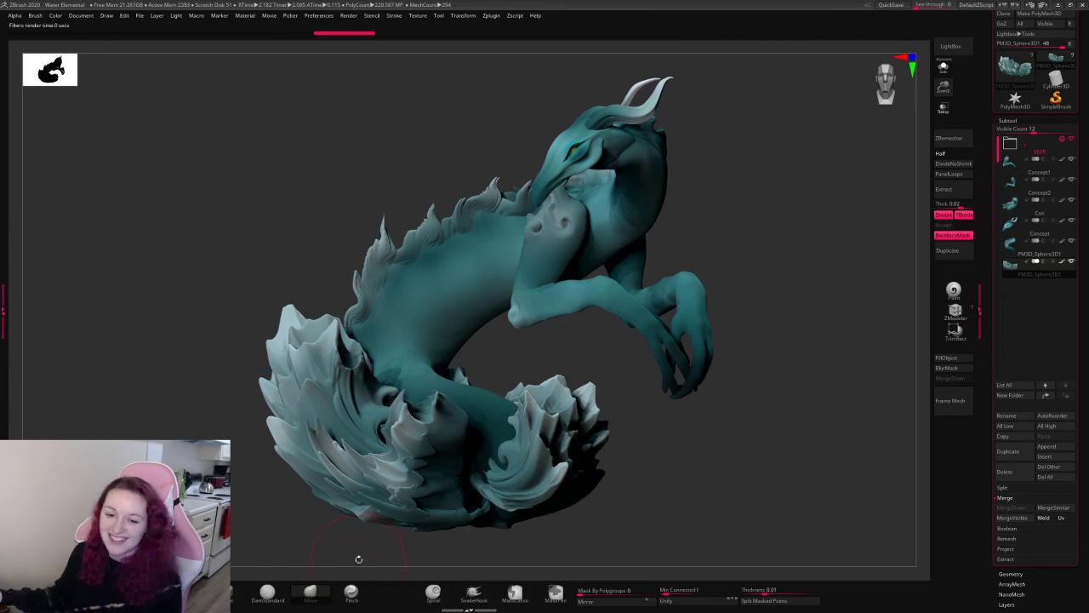
- Bring the break picture back up in Photos, then close it and return to the sculpt
key(super)
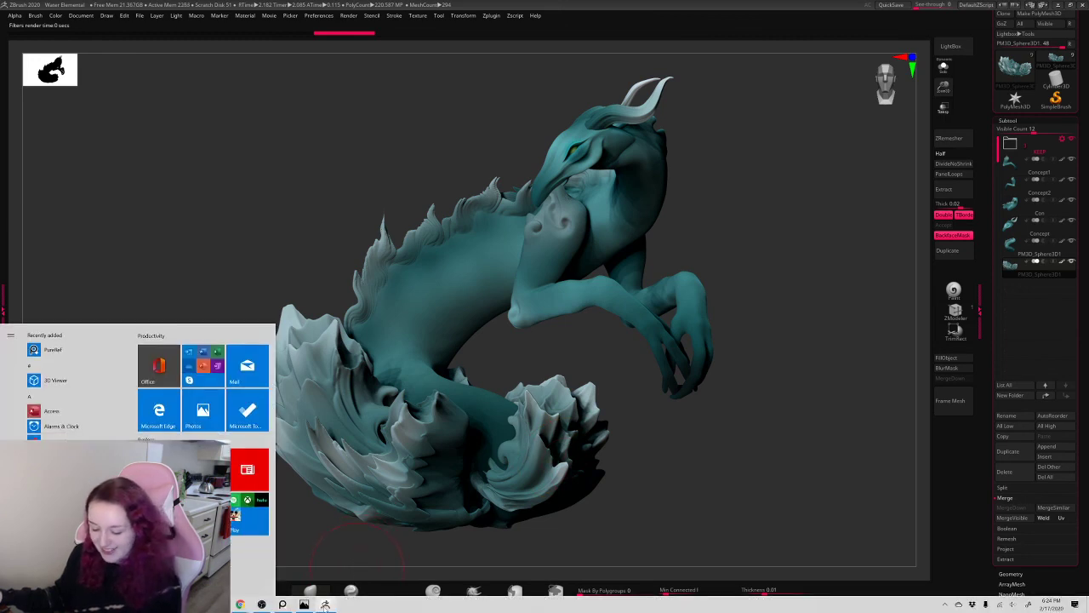
key(super)
key(super)
click(304, 604)
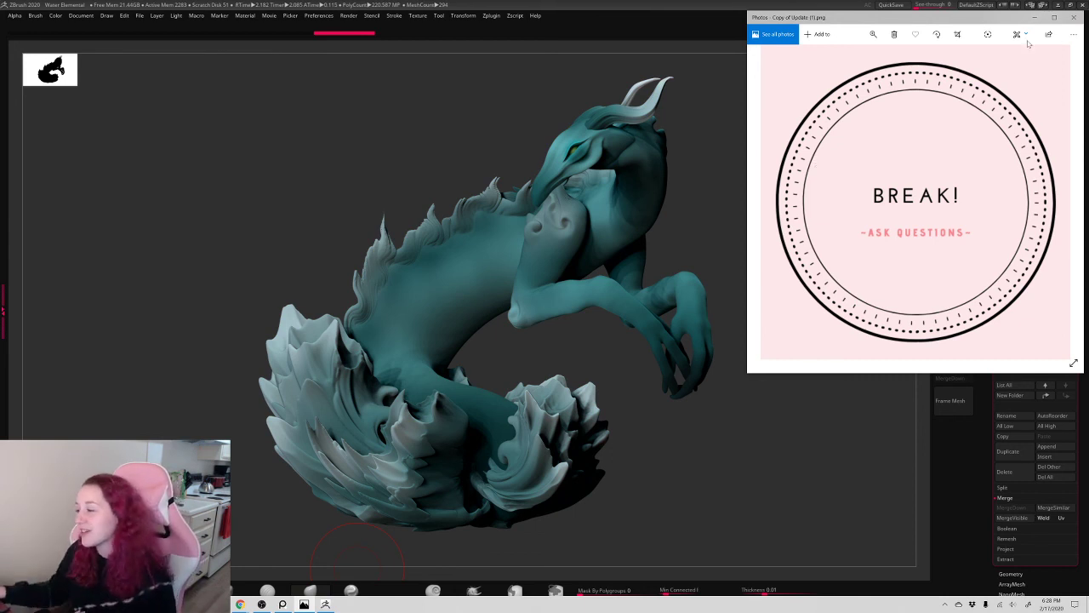
click(1073, 17)
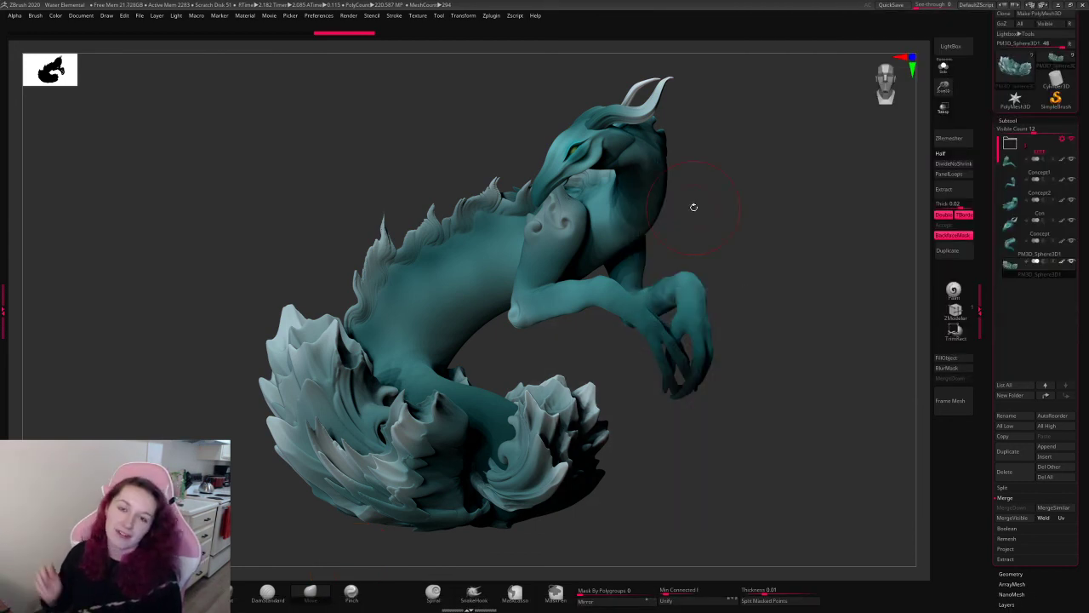